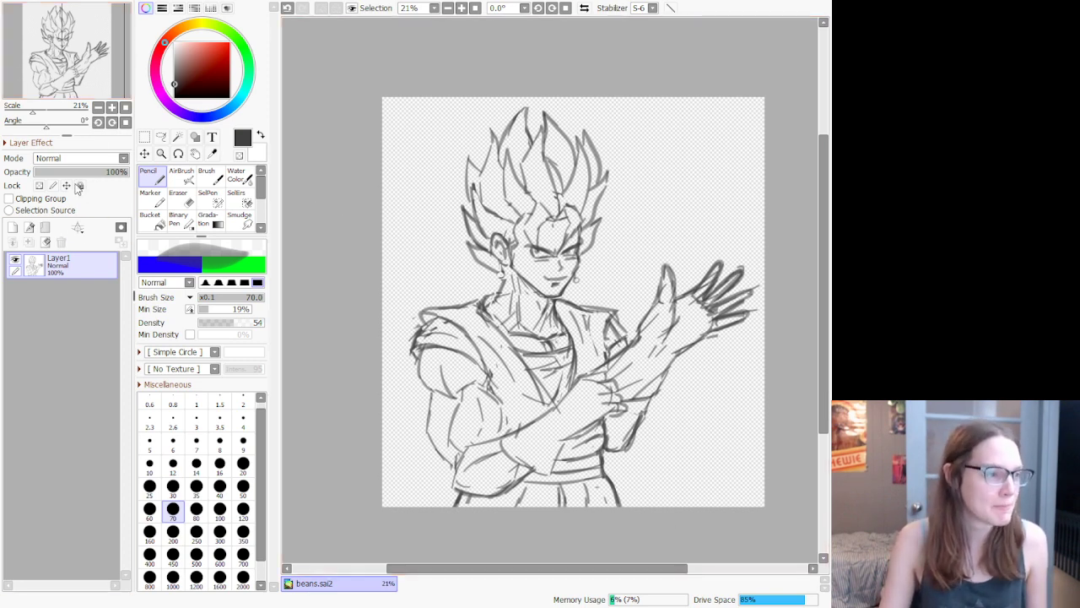
# Step: Lower the sketch layer's opacity to 37% and add a new layer above it for the line art
pyautogui.click(75, 172)
pyautogui.moveTo(75, 180); pyautogui.dragTo(70, 181)
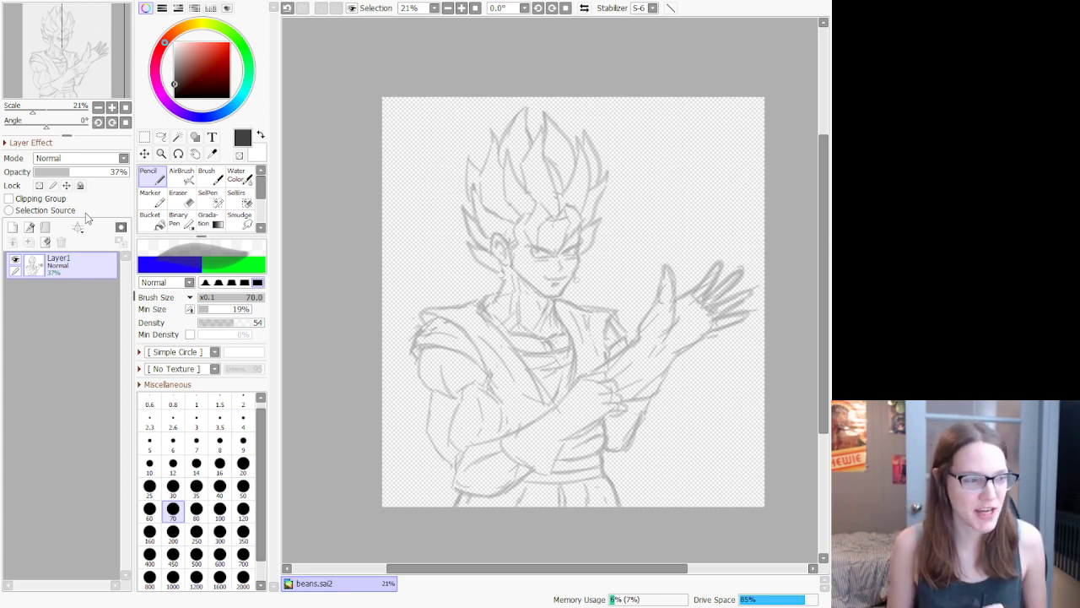
pyautogui.click(13, 227)
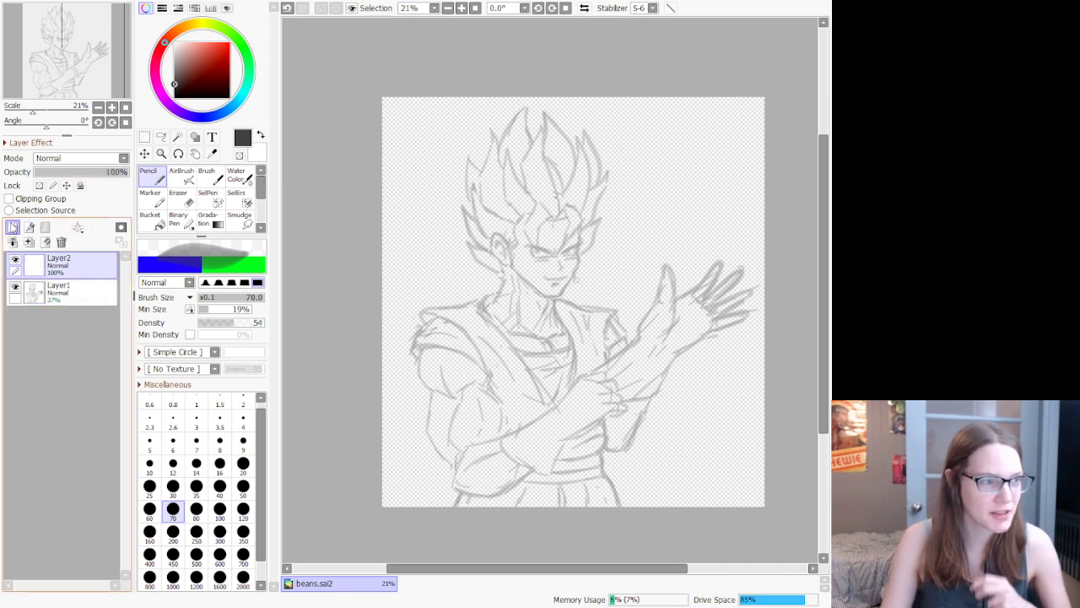
# Step: Set the pencil to black with a density of 100 and a brush size of 7
pyautogui.click(173, 98)
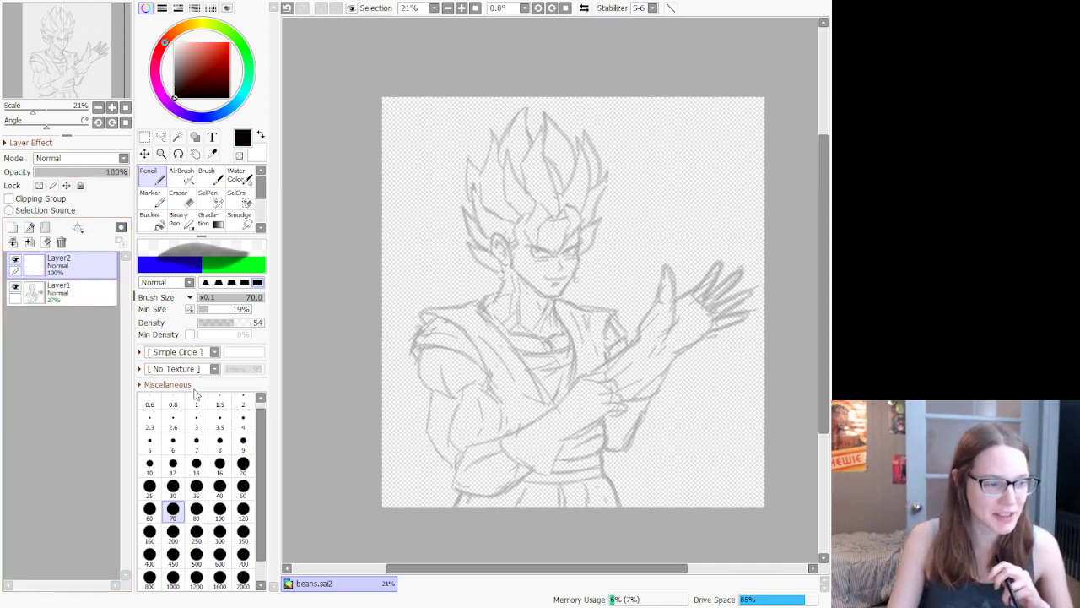
pyautogui.click(242, 463)
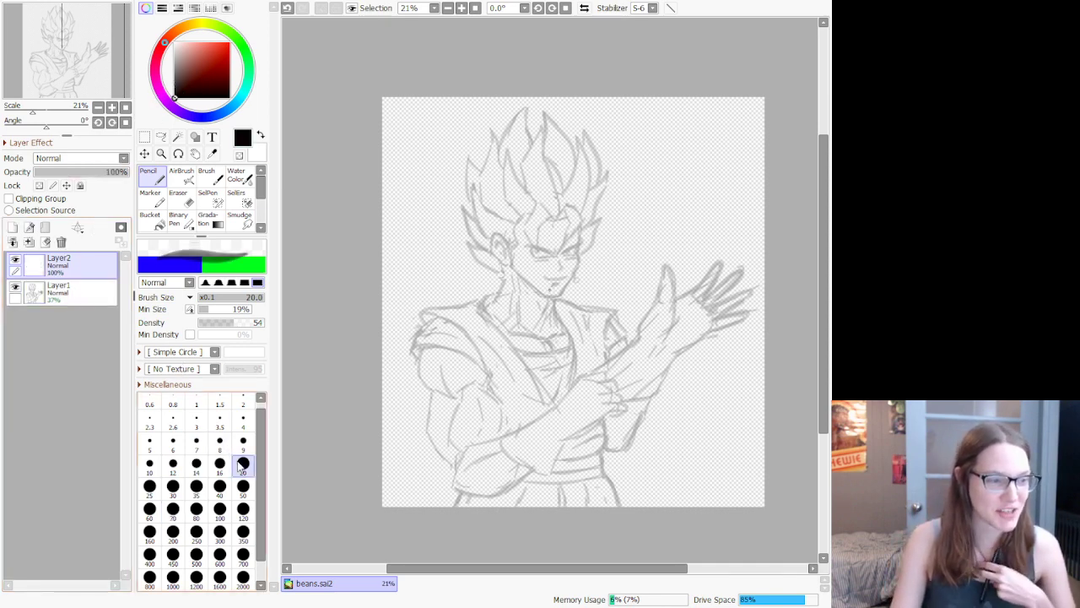
pyautogui.click(254, 326)
pyautogui.moveTo(254, 328); pyautogui.dragTo(266, 326)
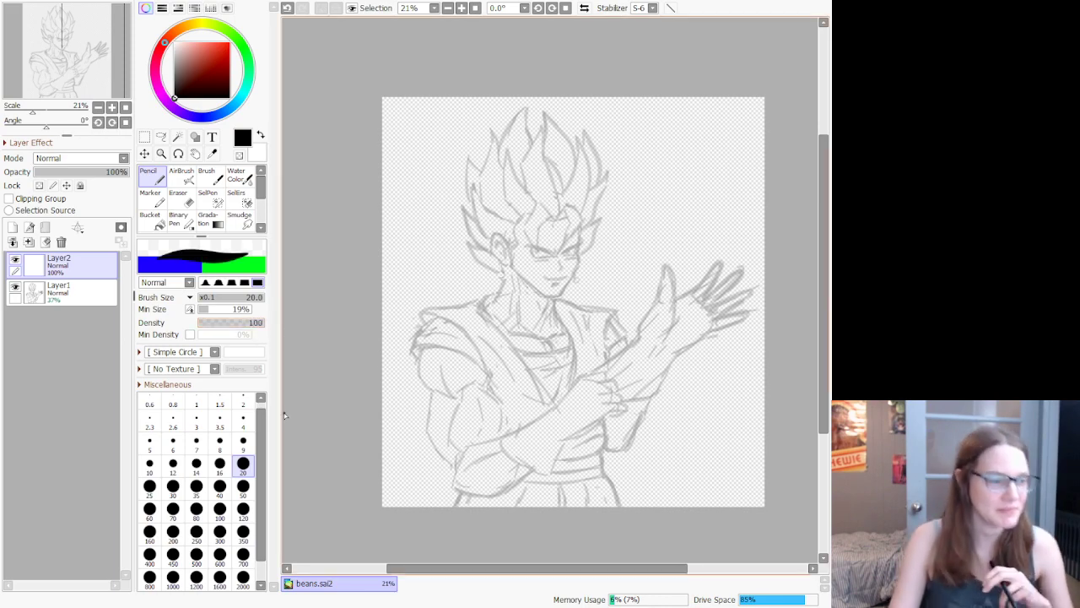
pyautogui.click(173, 463)
pyautogui.scroll(3, 547, 169)
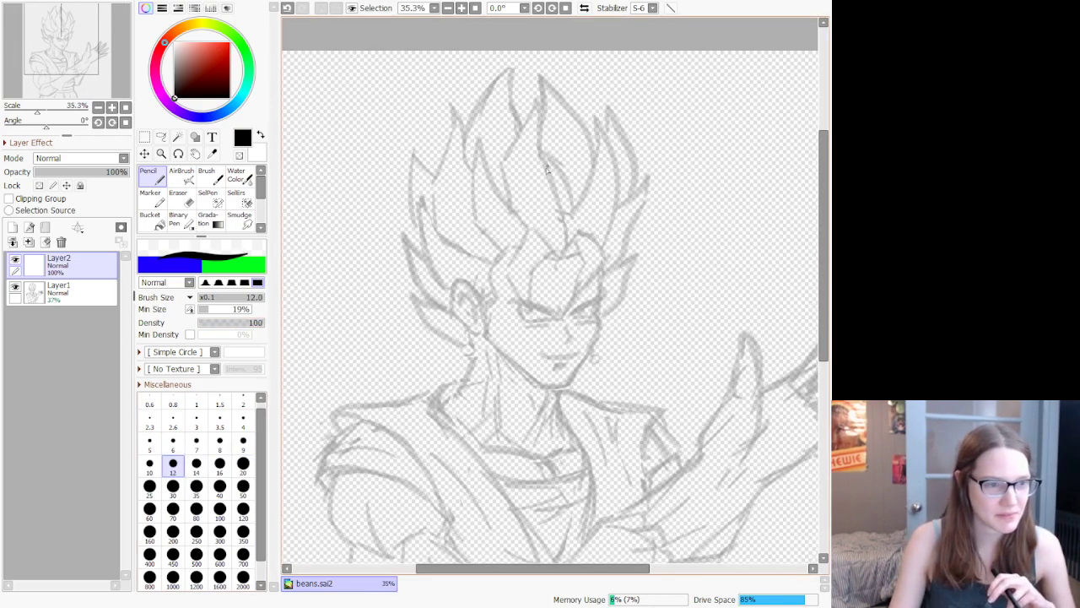
pyautogui.scroll(4, 548, 292)
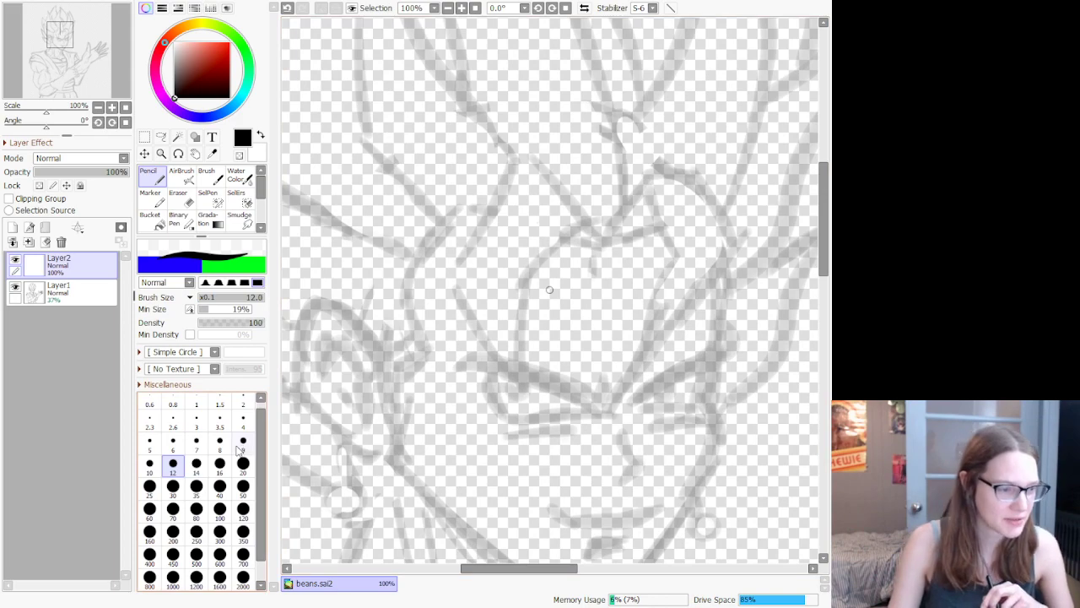
pyautogui.click(197, 440)
# Step: Ink the angular hairline from the forehead down to the sideburn in front of the ear, using brush size 5
pyautogui.scroll(-3, 463, 327)
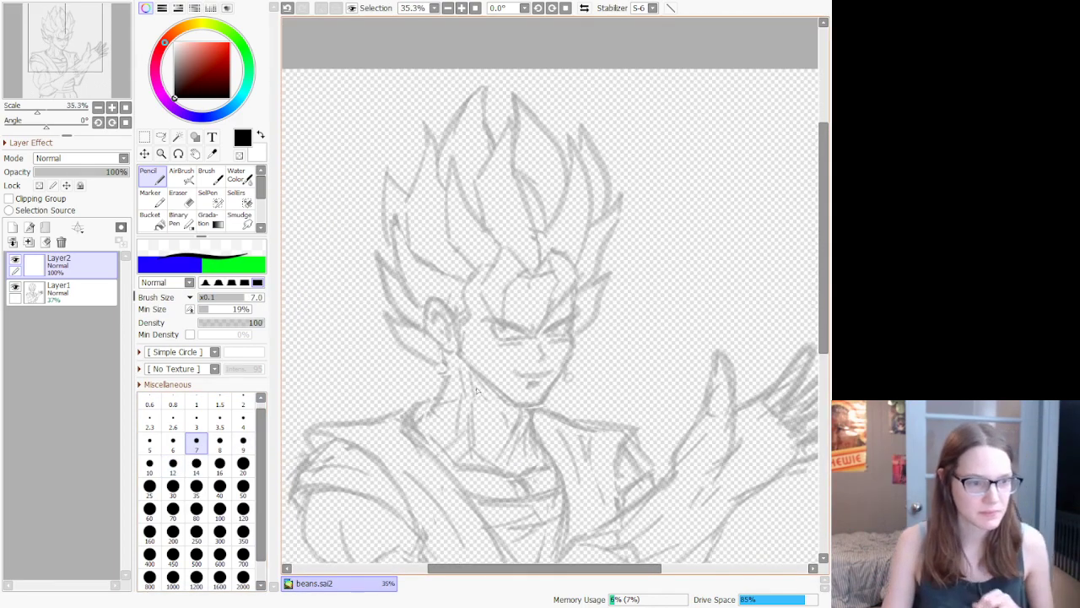
pyautogui.scroll(4, 476, 391)
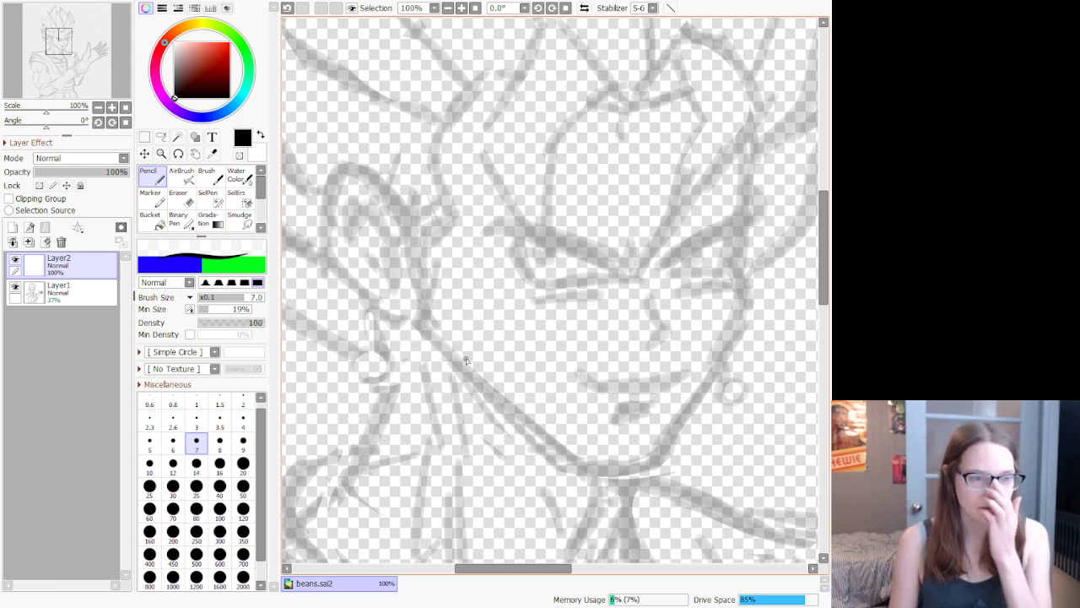
pyautogui.scroll(-5, 625, 219)
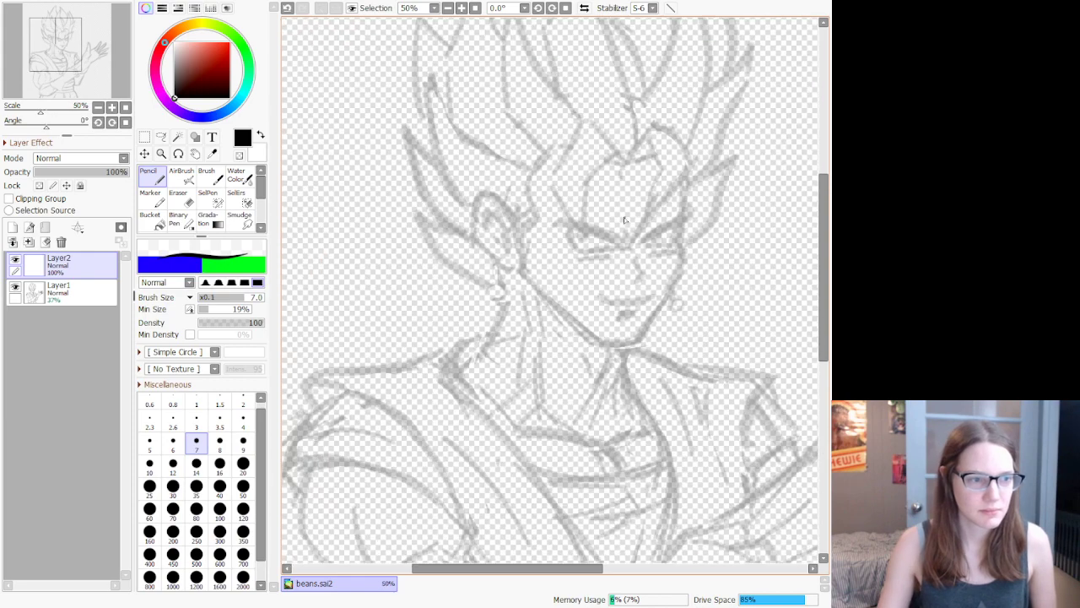
pyautogui.scroll(3, 575, 143)
pyautogui.scroll(1, 573, 141)
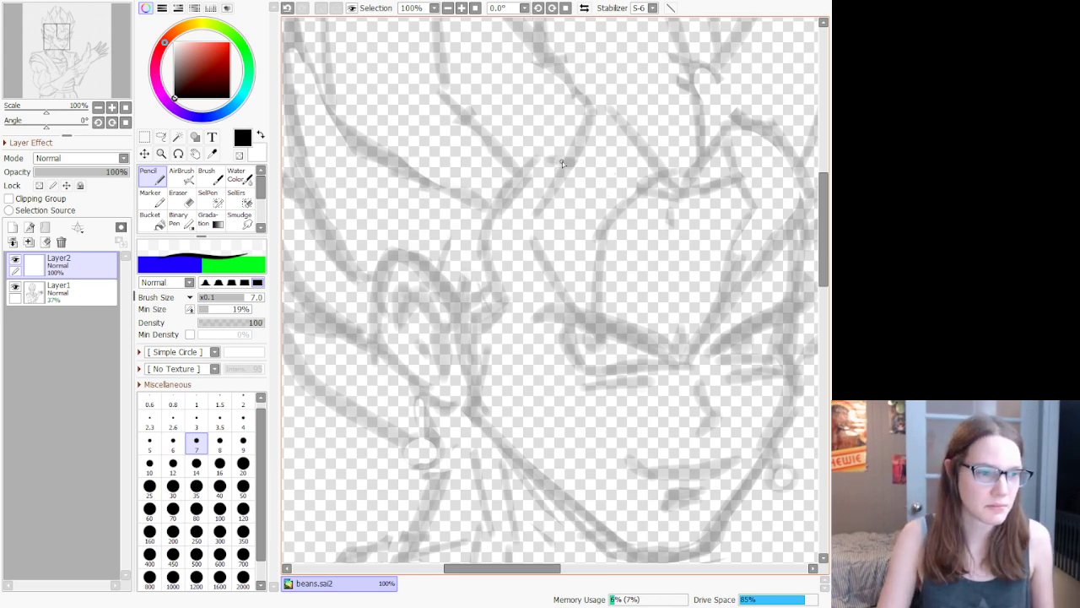
pyautogui.moveTo(559, 164)
pyautogui.mouseDown()
pyautogui.moveTo(526, 160)
pyautogui.moveTo(487, 212)
pyautogui.moveTo(494, 319)
pyautogui.mouseUp()
pyautogui.hotkey('ctrl', 'z')
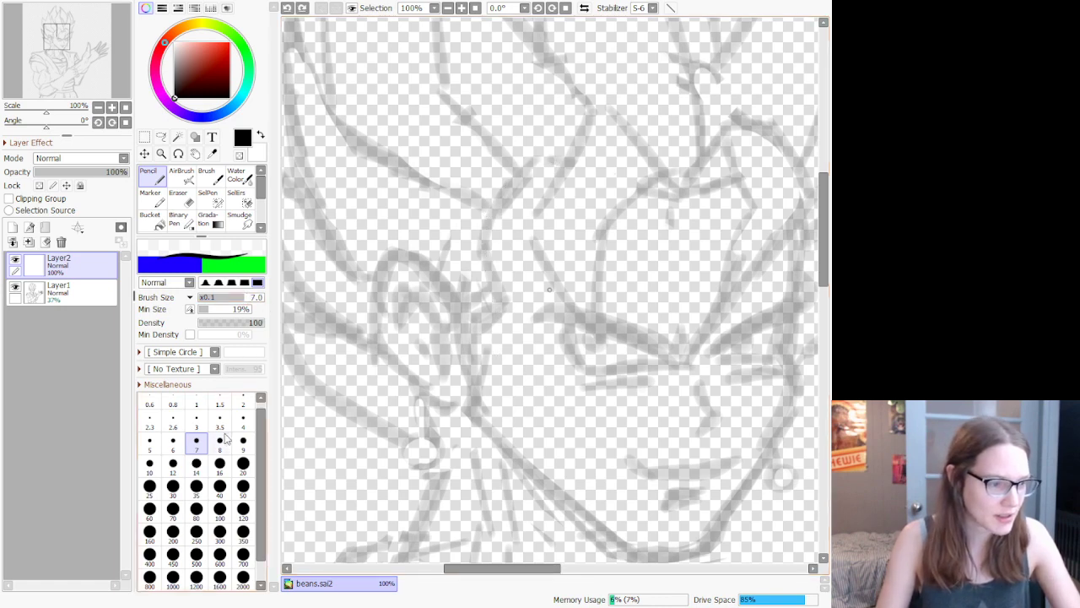
pyautogui.click(150, 441)
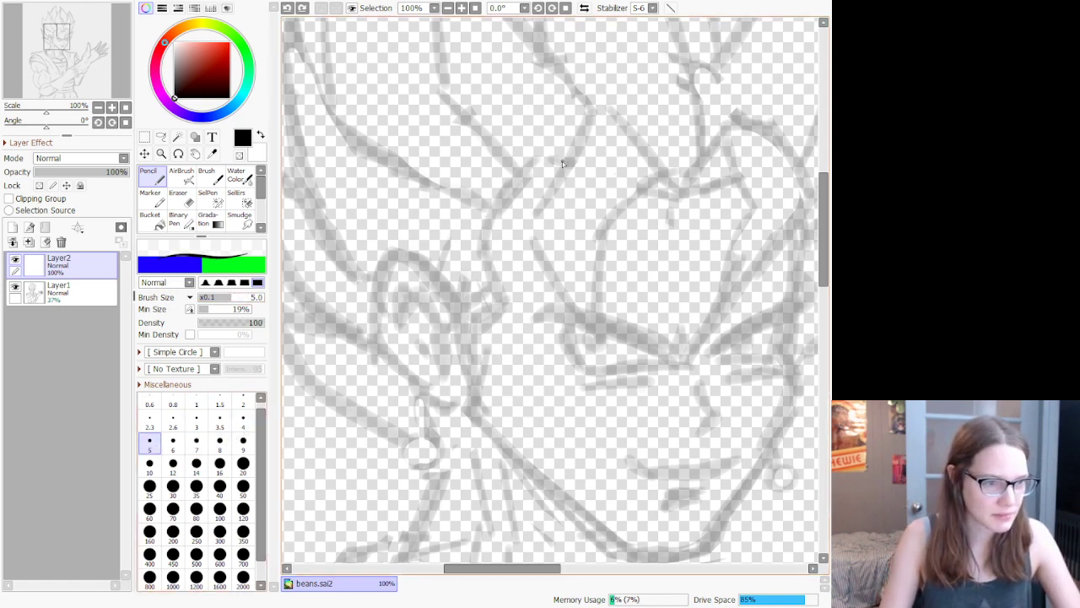
pyautogui.moveTo(559, 163)
pyautogui.mouseDown()
pyautogui.moveTo(518, 175)
pyautogui.moveTo(483, 234)
pyautogui.moveTo(497, 314)
pyautogui.moveTo(486, 325)
pyautogui.mouseUp()
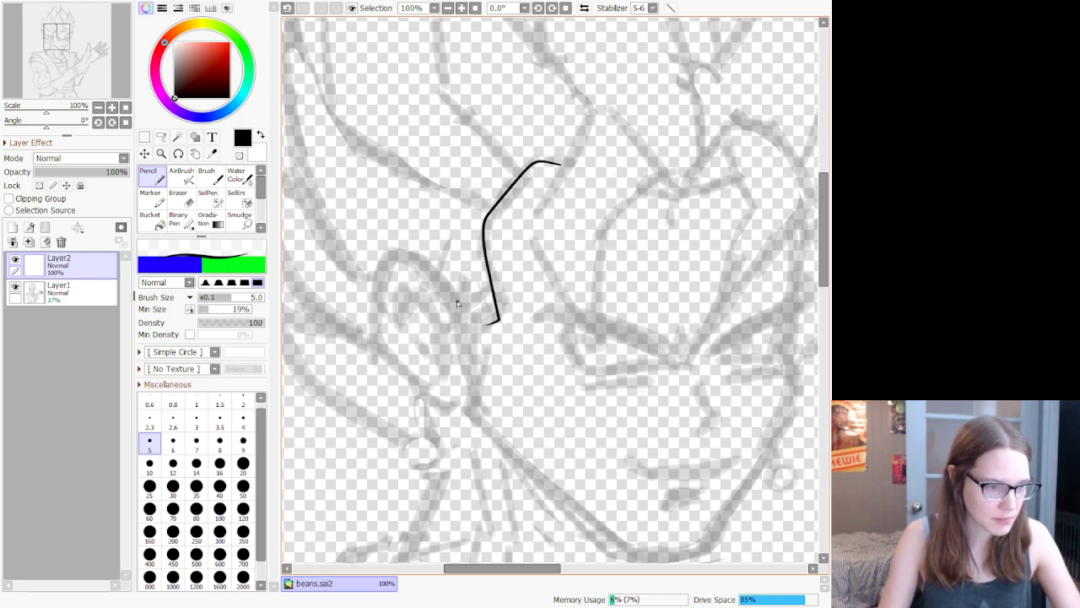
# Step: Ink the outer contour of the ear and connect its front edge to the base of the sideburn
pyautogui.moveTo(431, 264)
pyautogui.mouseDown()
pyautogui.moveTo(397, 249)
pyautogui.moveTo(381, 259)
pyautogui.moveTo(373, 335)
pyautogui.moveTo(394, 383)
pyautogui.moveTo(474, 395)
pyautogui.mouseUp()
pyautogui.moveTo(455, 303); pyautogui.dragTo(457, 354)
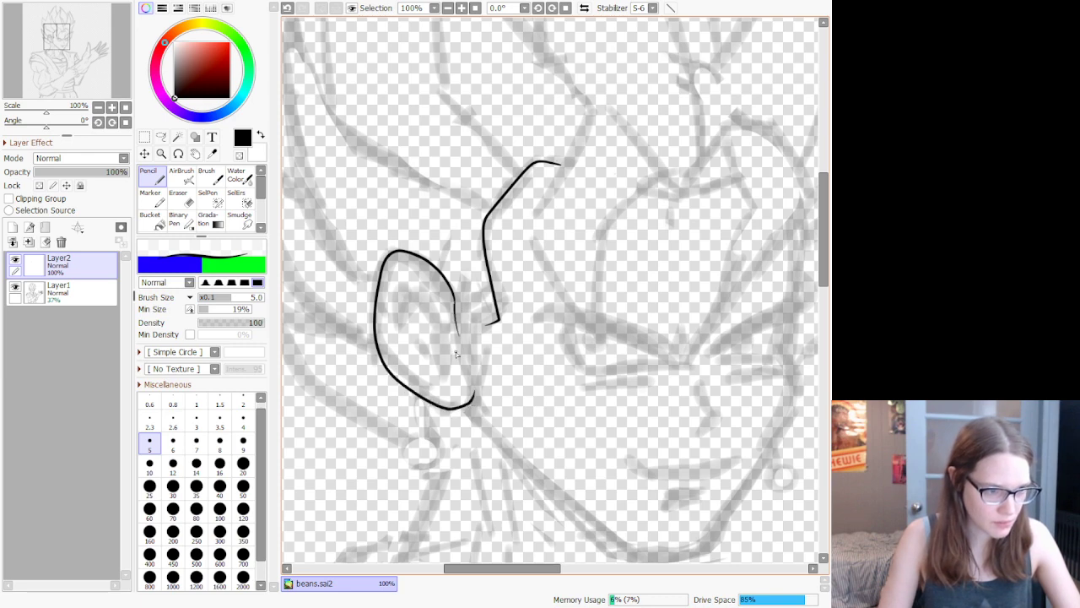
pyautogui.moveTo(457, 305)
pyautogui.mouseDown()
pyautogui.moveTo(473, 333)
pyautogui.moveTo(495, 318)
pyautogui.moveTo(465, 320)
pyautogui.moveTo(471, 332)
pyautogui.moveTo(507, 324)
pyautogui.mouseUp()
pyautogui.hotkey('ctrl', 'z')
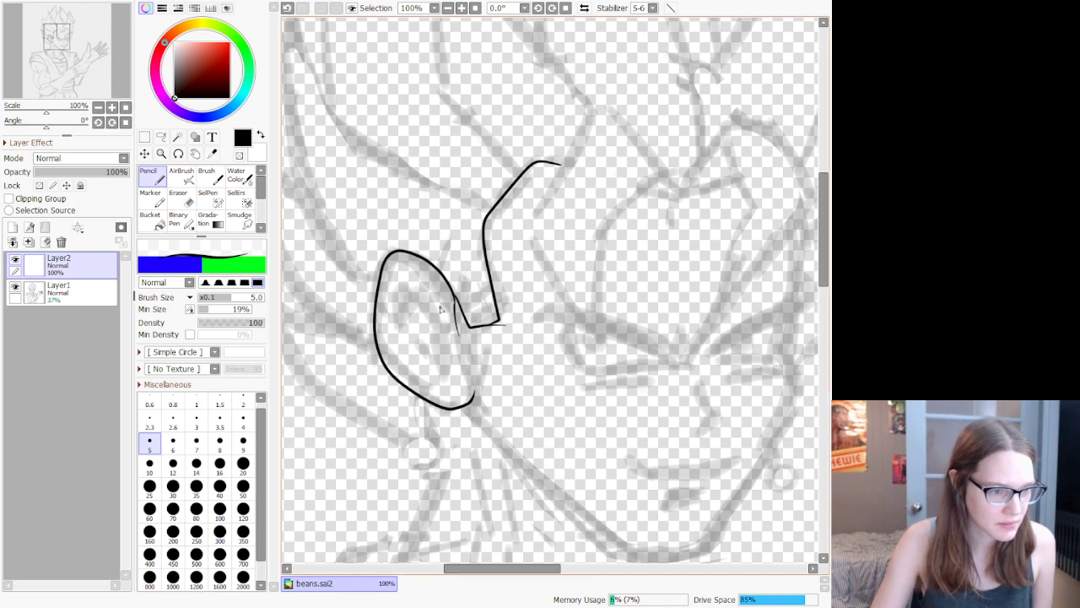
# Step: Ink the inner ear folds, including the inner rim, the small notch and the short crease lines
pyautogui.moveTo(443, 306)
pyautogui.mouseDown()
pyautogui.moveTo(435, 324)
pyautogui.moveTo(445, 348)
pyautogui.mouseUp()
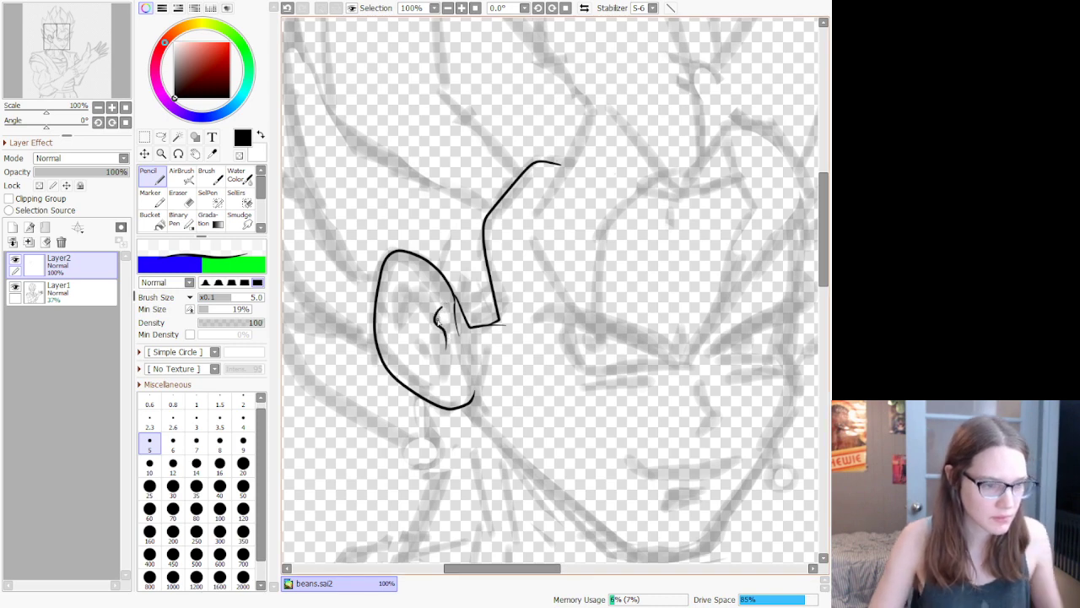
pyautogui.hotkey('ctrl', 'z')
pyautogui.moveTo(445, 306)
pyautogui.mouseDown()
pyautogui.moveTo(436, 327)
pyautogui.moveTo(456, 388)
pyautogui.mouseUp()
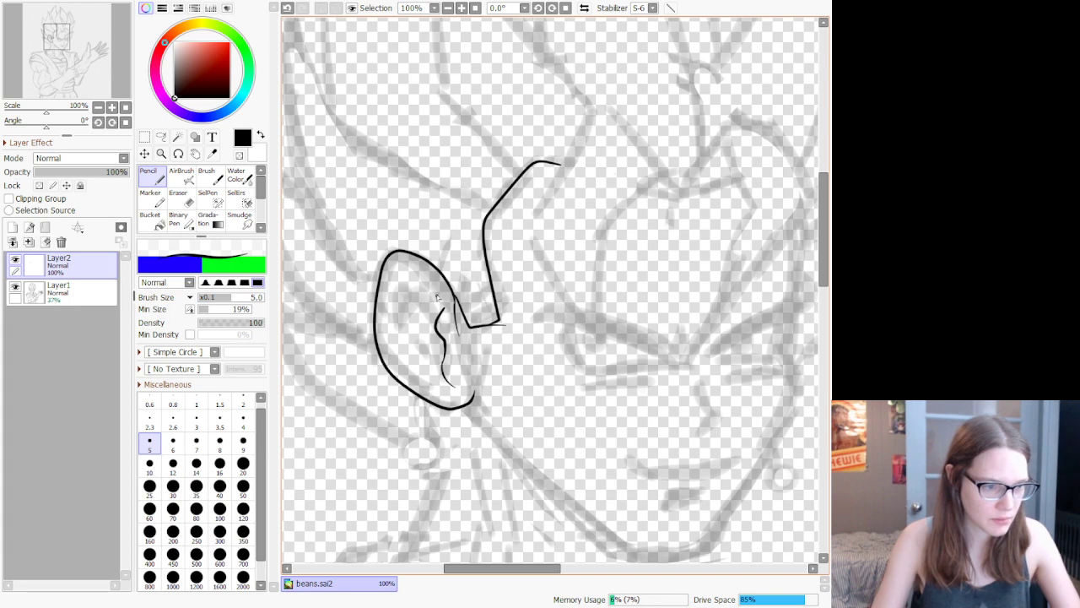
pyautogui.moveTo(436, 293)
pyautogui.mouseDown()
pyautogui.moveTo(395, 270)
pyautogui.moveTo(392, 325)
pyautogui.mouseUp()
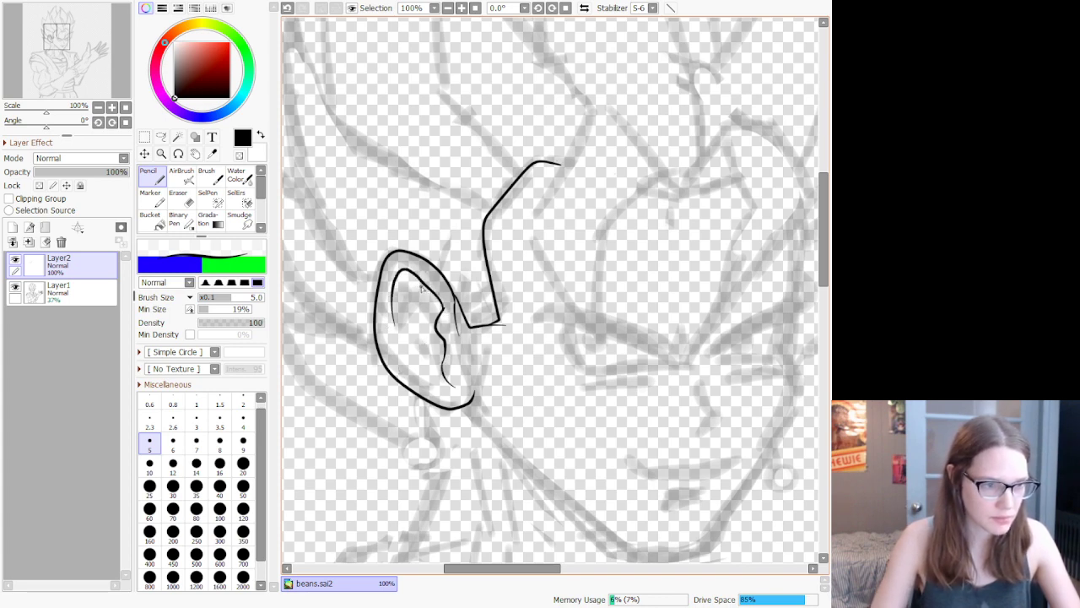
pyautogui.moveTo(421, 285)
pyautogui.mouseDown()
pyautogui.moveTo(403, 314)
pyautogui.moveTo(451, 323)
pyautogui.moveTo(413, 316)
pyautogui.moveTo(430, 314)
pyautogui.moveTo(440, 357)
pyautogui.mouseUp()
pyautogui.hotkey('ctrl', 'z')
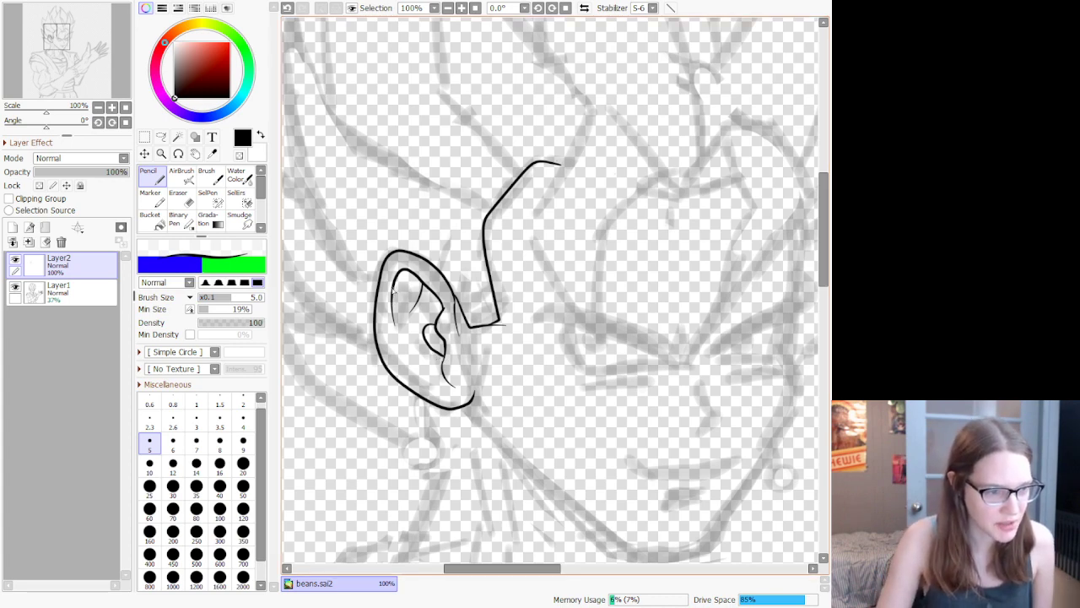
pyautogui.moveTo(392, 291); pyautogui.dragTo(397, 365)
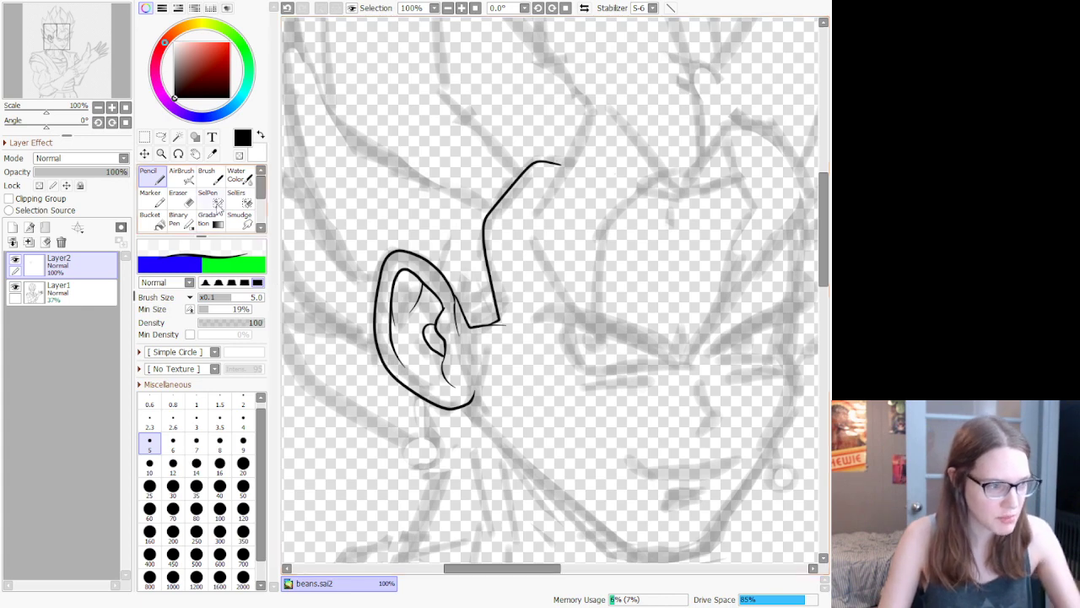
# Step: Erase the stray line end along the ear's inner rim with the Eraser at size 20
pyautogui.press('e')
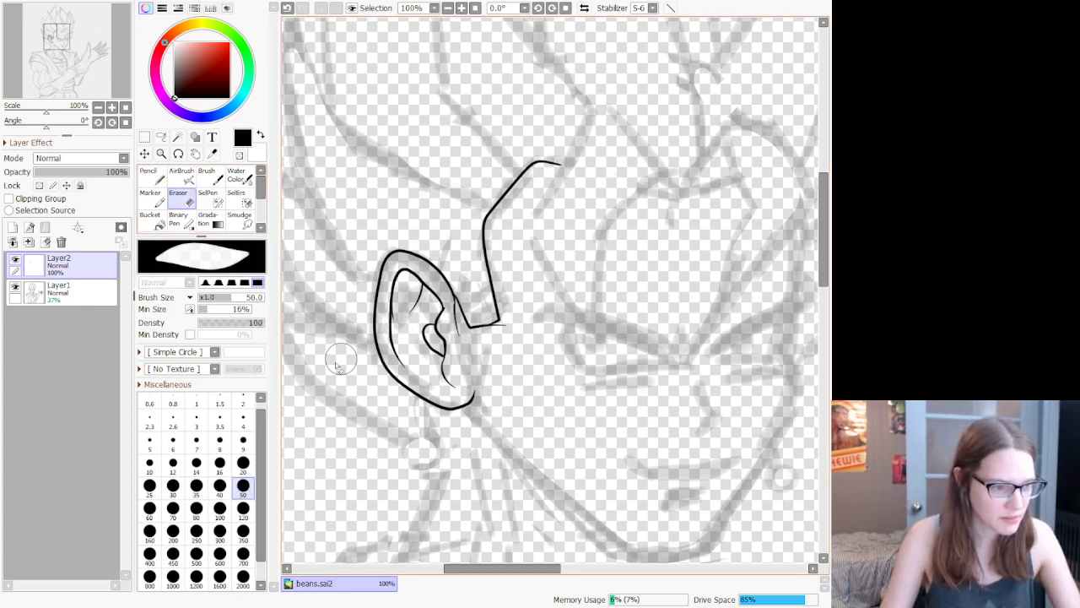
pyautogui.press('[')
pyautogui.press('[')
pyautogui.press('[')
pyautogui.press('[')
pyautogui.press('[')
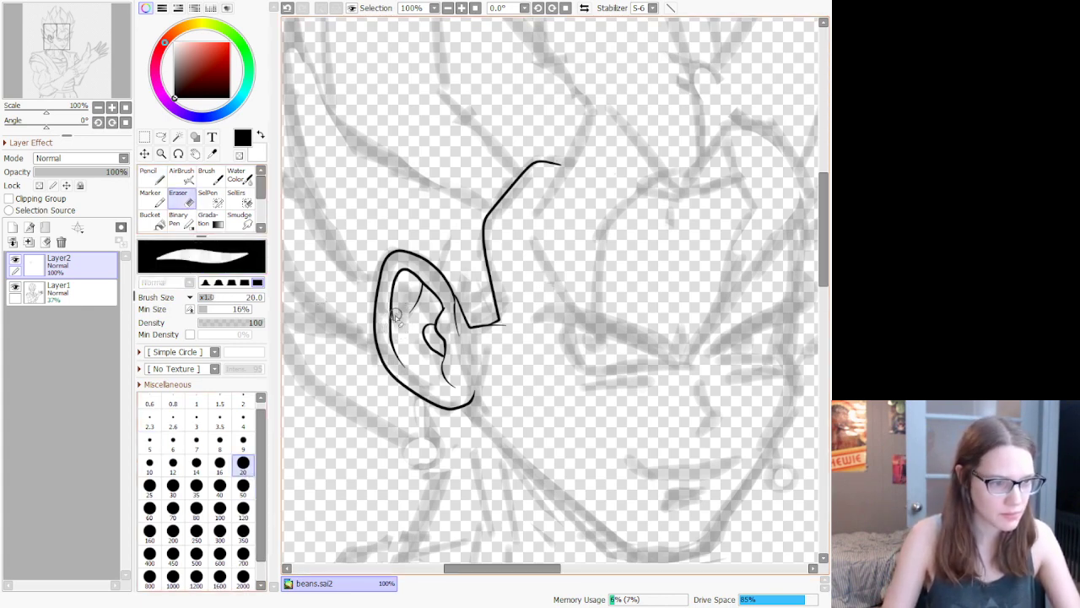
pyautogui.hotkey('ctrl', 'z')
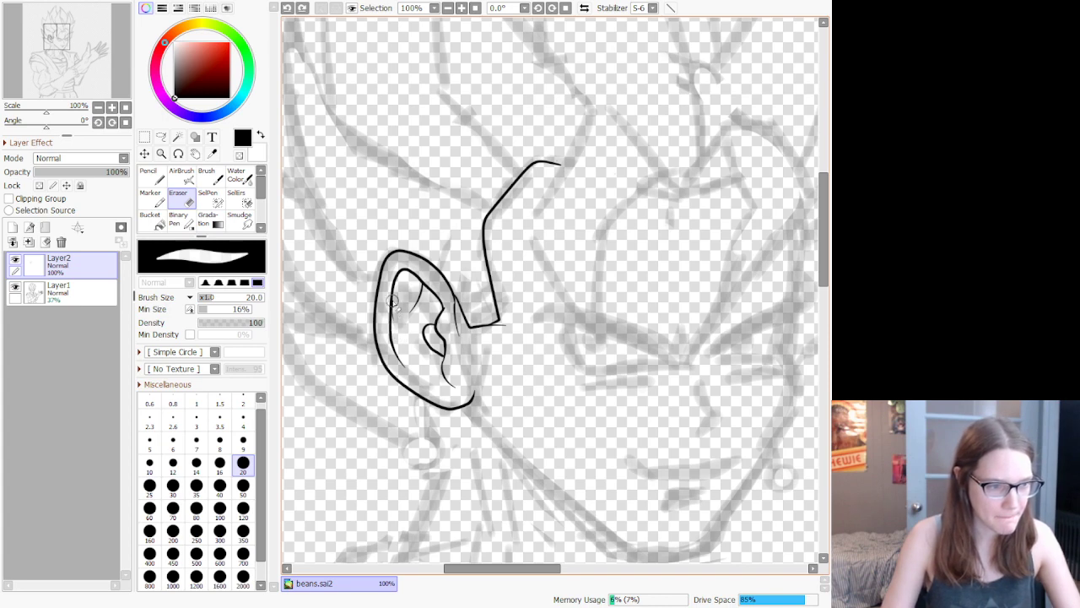
pyautogui.moveTo(398, 330); pyautogui.dragTo(394, 314)
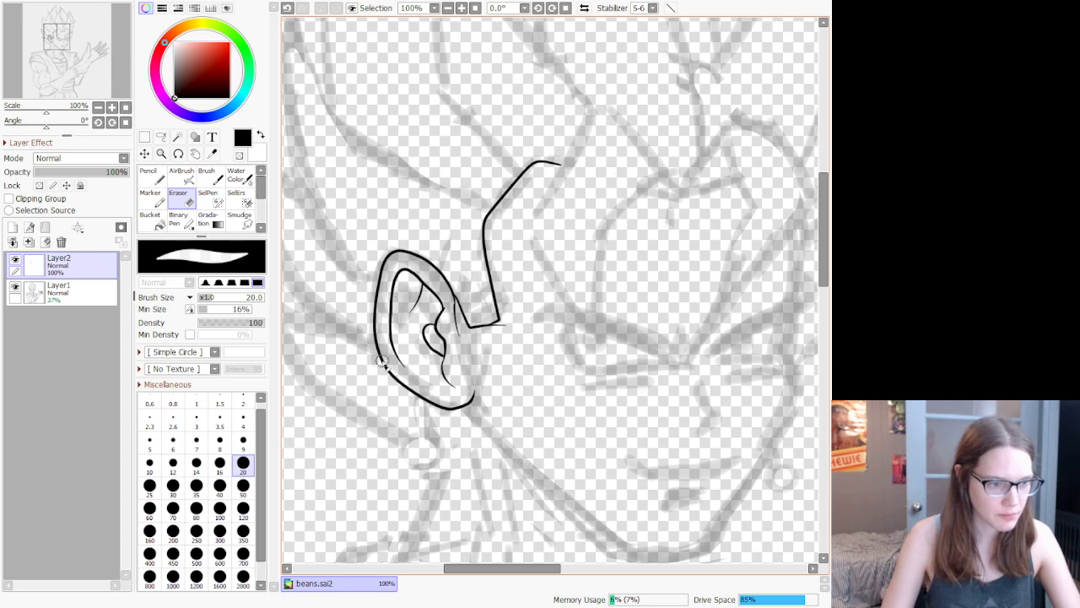
# Step: Ink the jawline with the pencil from the earlobe down to the underside of the chin
pyautogui.press('n')
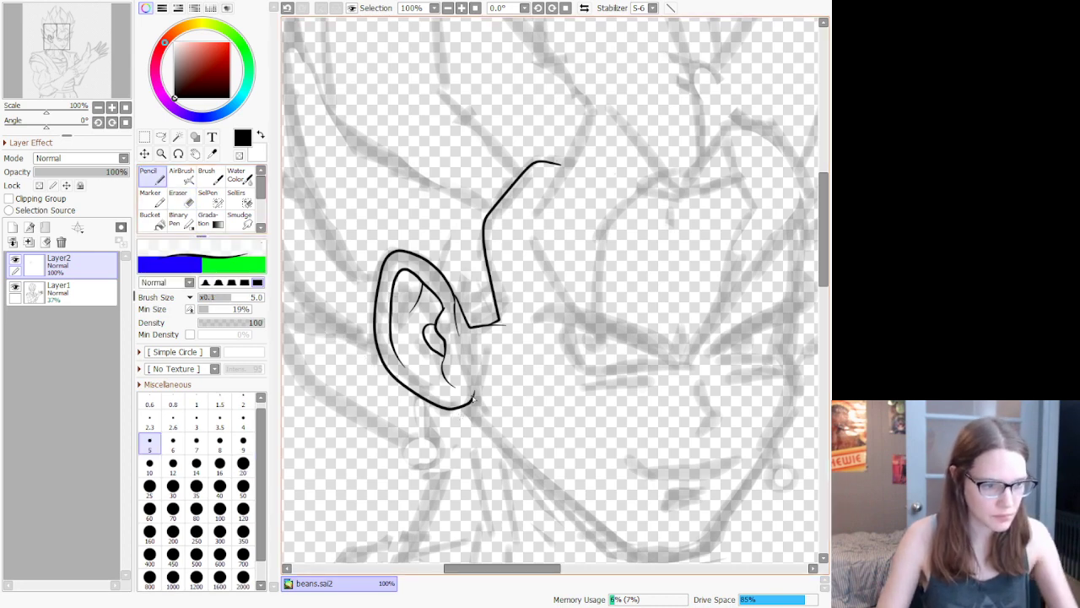
pyautogui.moveTo(476, 392)
pyautogui.mouseDown()
pyautogui.moveTo(477, 427)
pyautogui.moveTo(483, 410)
pyautogui.moveTo(475, 409)
pyautogui.moveTo(502, 450)
pyautogui.mouseUp()
pyautogui.hotkey('ctrl', 'z')
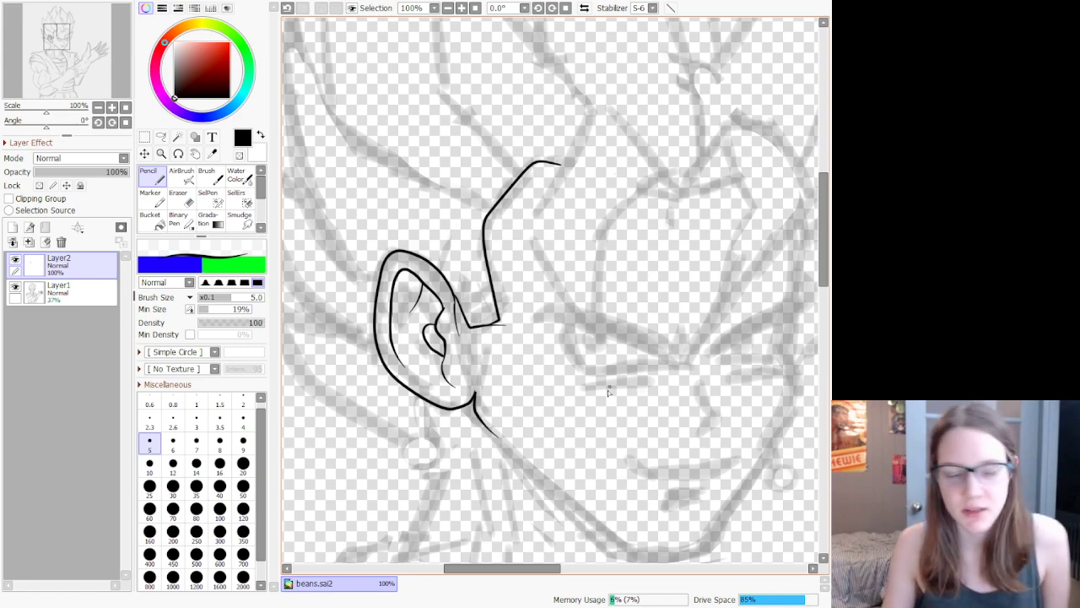
pyautogui.scroll(-8, 592, 442)
pyautogui.scroll(8, 594, 431)
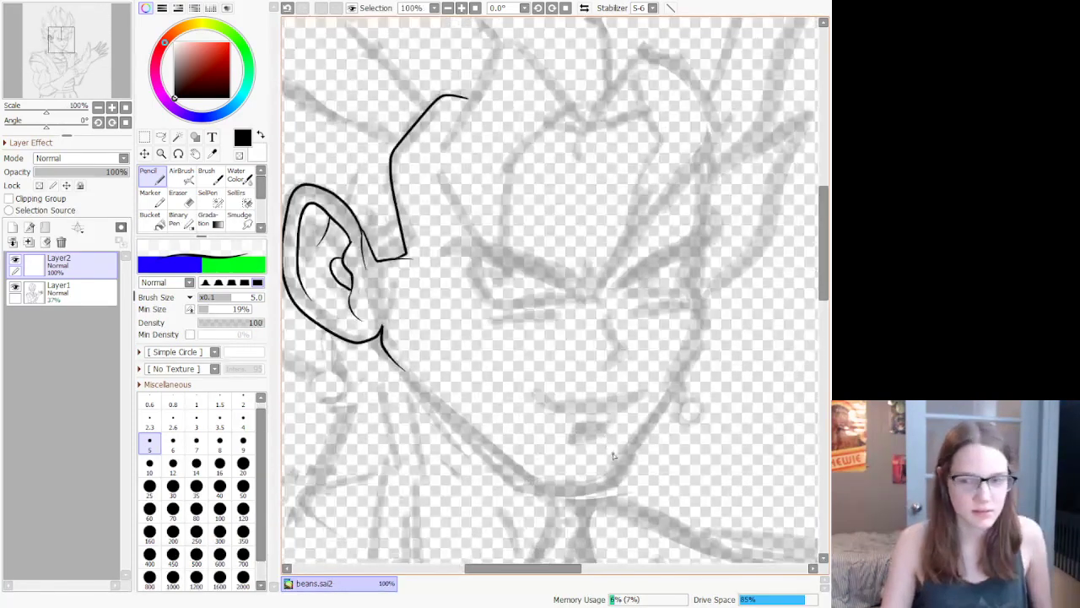
pyautogui.hotkey('ctrl', 'z')
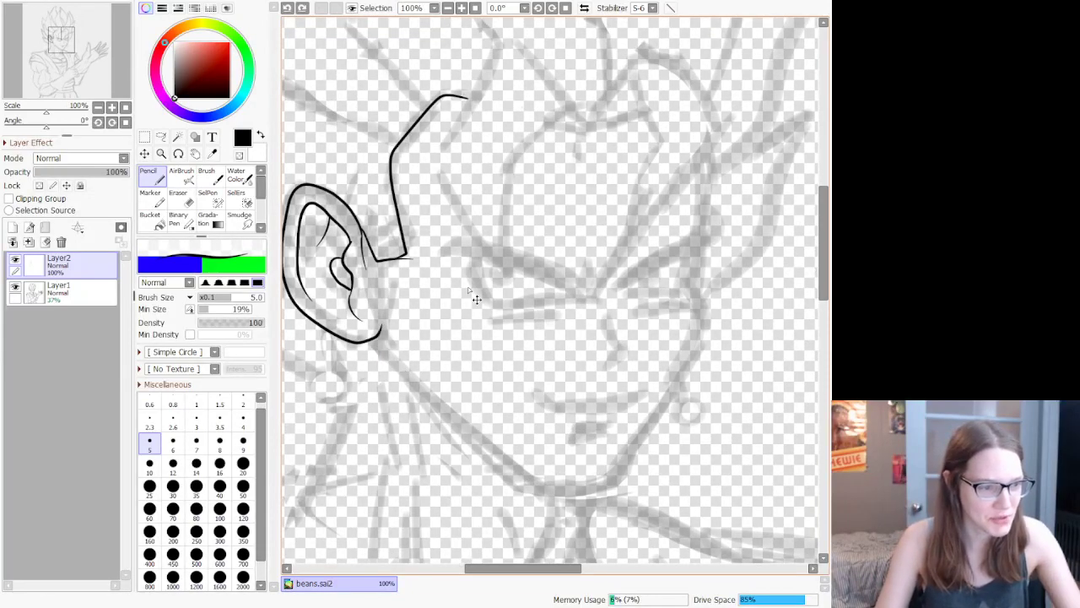
pyautogui.moveTo(381, 313)
pyautogui.mouseDown()
pyautogui.moveTo(394, 383)
pyautogui.moveTo(550, 496)
pyautogui.moveTo(601, 495)
pyautogui.mouseUp()
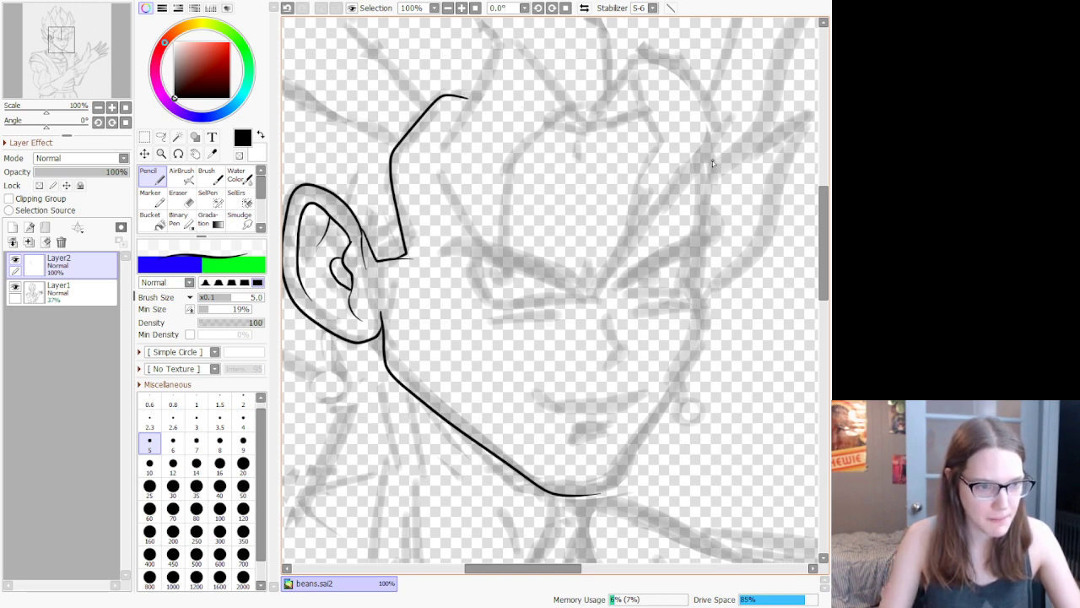
# Step: Ink the far side of the face from temple to chin and join it to the jawline with a short stroke
pyautogui.moveTo(713, 160)
pyautogui.mouseDown()
pyautogui.moveTo(696, 266)
pyautogui.moveTo(706, 331)
pyautogui.moveTo(626, 474)
pyautogui.moveTo(598, 507)
pyautogui.moveTo(566, 518)
pyautogui.mouseUp()
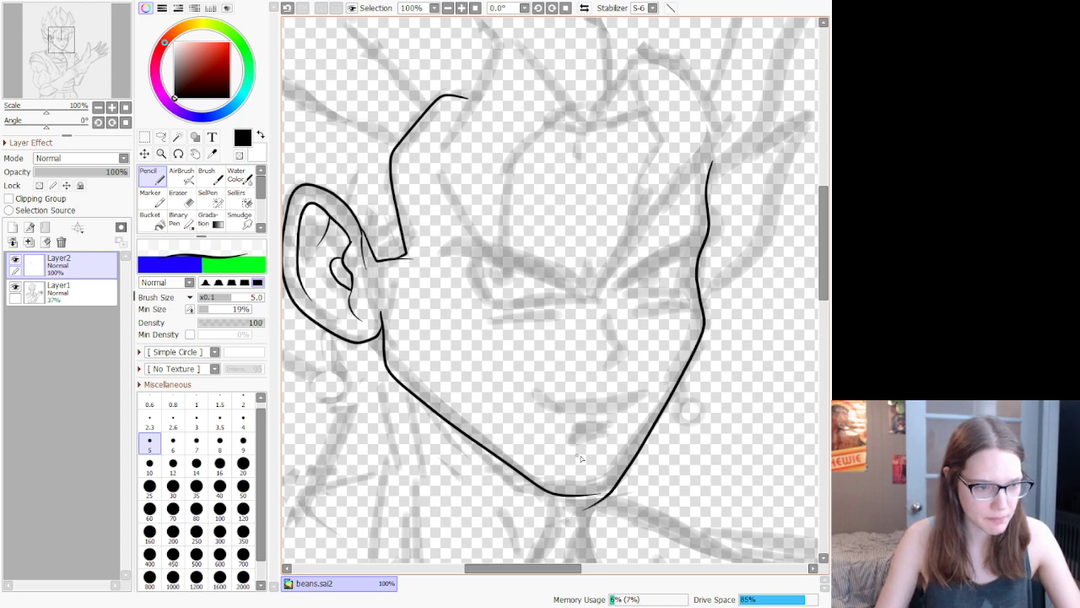
pyautogui.hotkey('ctrl', 'z')
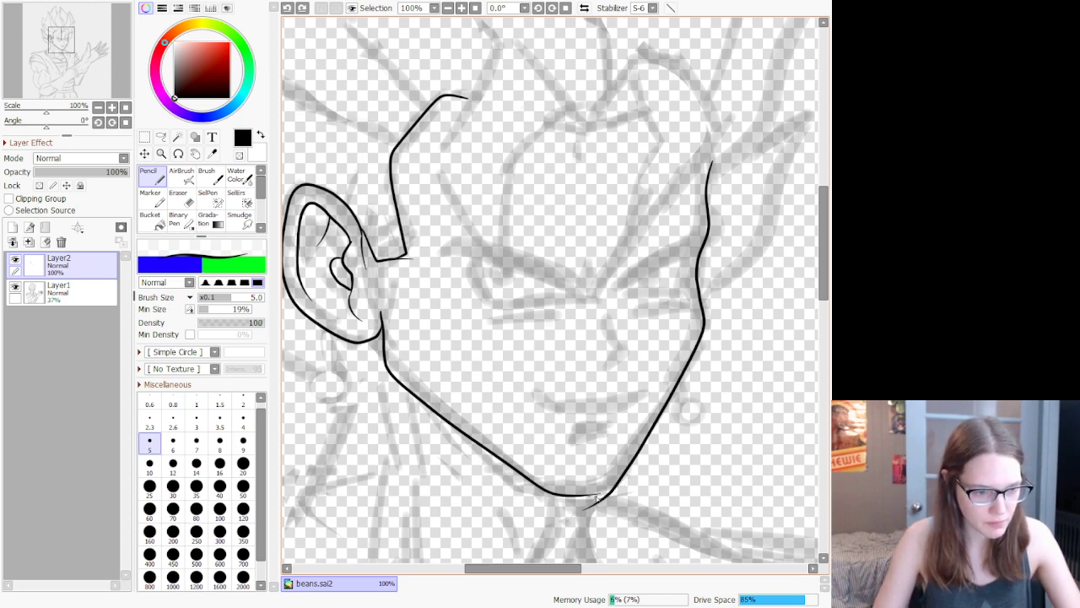
pyautogui.moveTo(594, 496); pyautogui.dragTo(629, 476)
pyautogui.hotkey('ctrl', 'z')
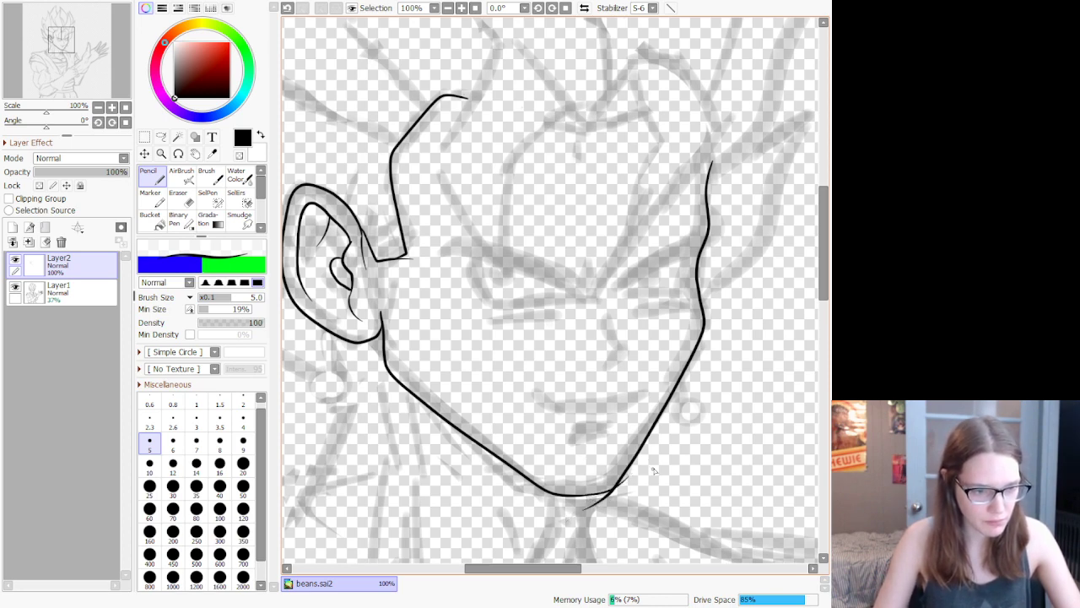
pyautogui.scroll(-12, 586, 259)
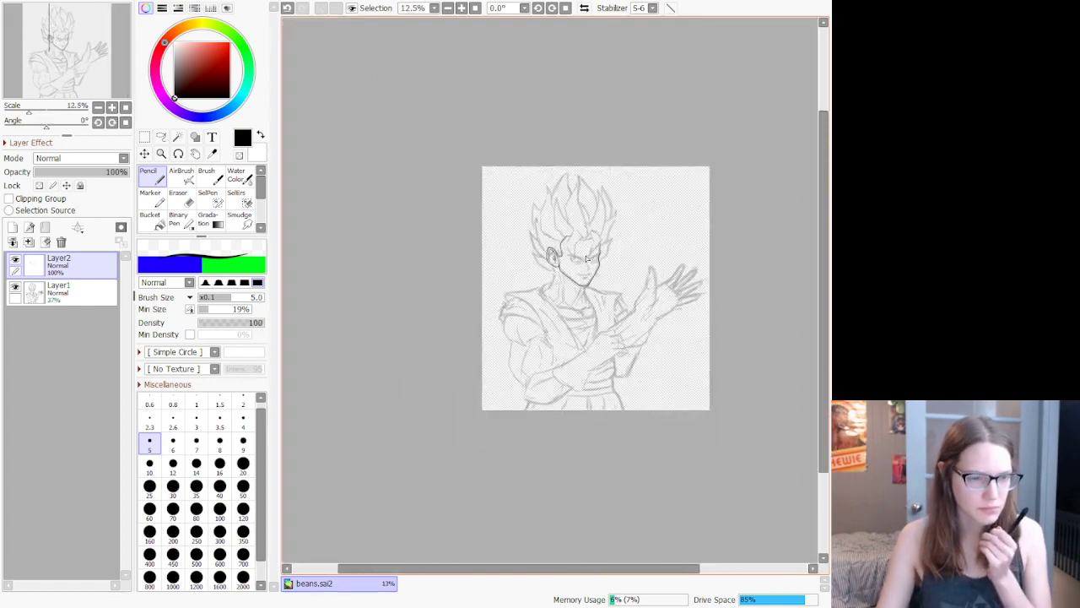
pyautogui.scroll(8, 586, 257)
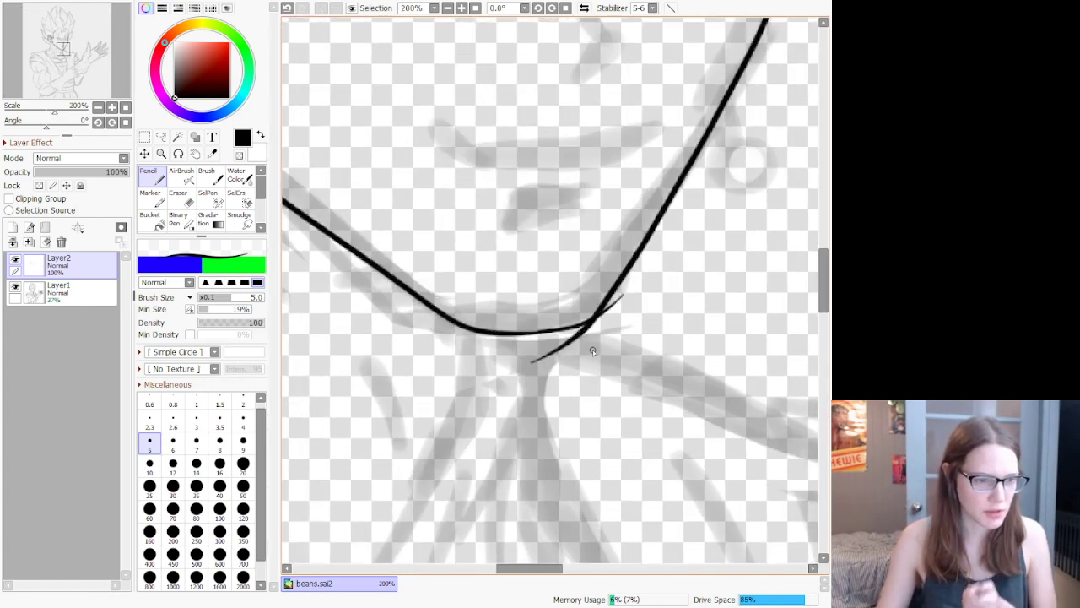
# Step: Erase the overlapping line ends at the far corner of the chin with the Eraser at size 10
pyautogui.press('e')
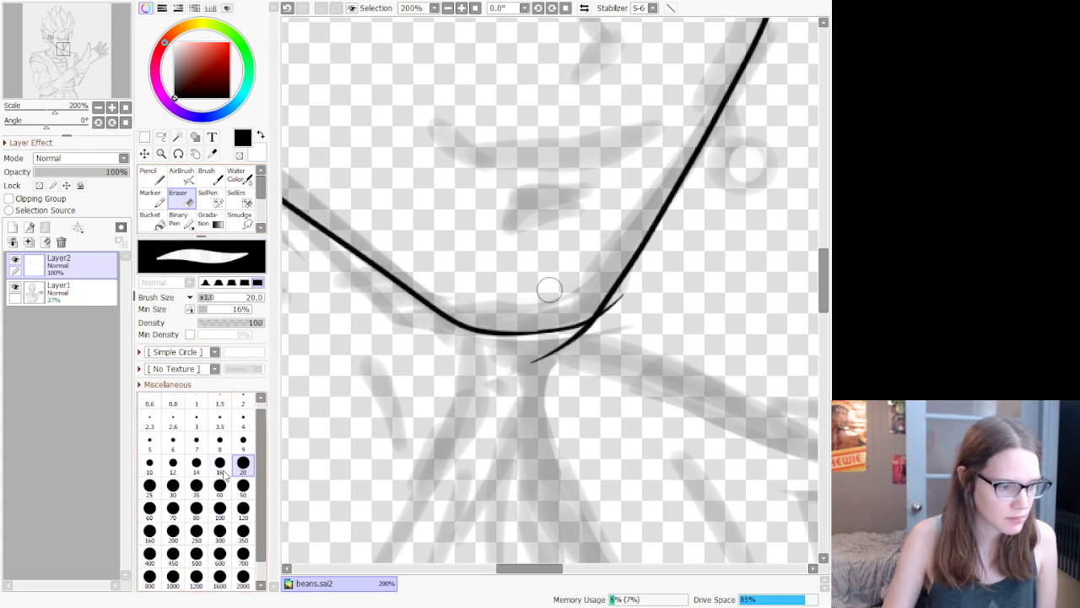
pyautogui.click(151, 464)
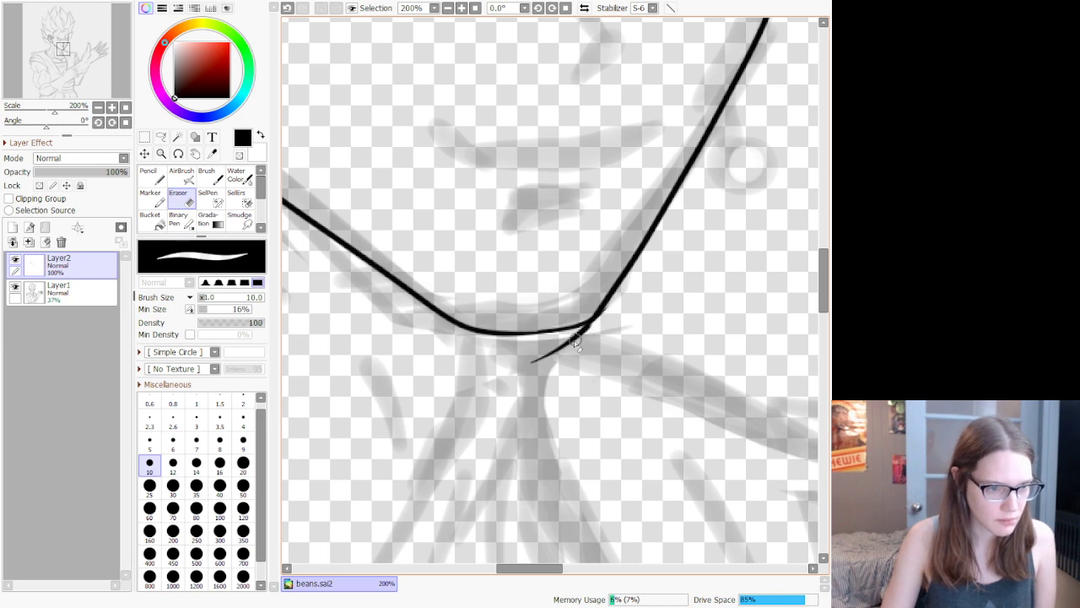
pyautogui.moveTo(581, 339)
pyautogui.mouseDown()
pyautogui.moveTo(609, 320)
pyautogui.moveTo(568, 336)
pyautogui.moveTo(525, 371)
pyautogui.moveTo(555, 353)
pyautogui.mouseUp()
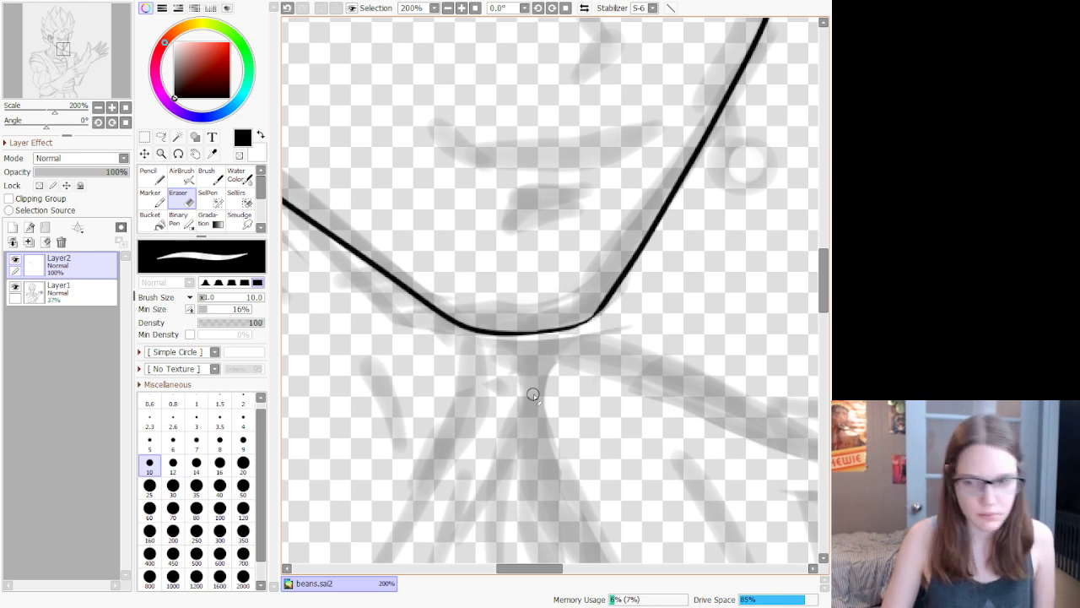
# Step: Redraw the far chin corner with the pencil at size 5 so the cheek line curves smoothly into the underside of the chin
pyautogui.click(149, 176)
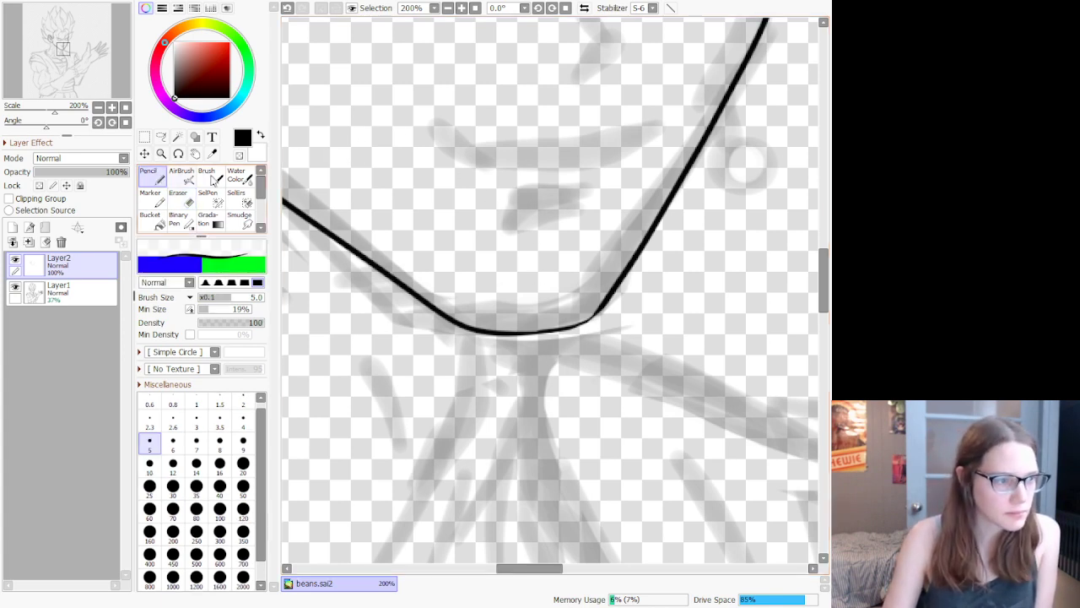
pyautogui.moveTo(596, 313); pyautogui.dragTo(528, 326)
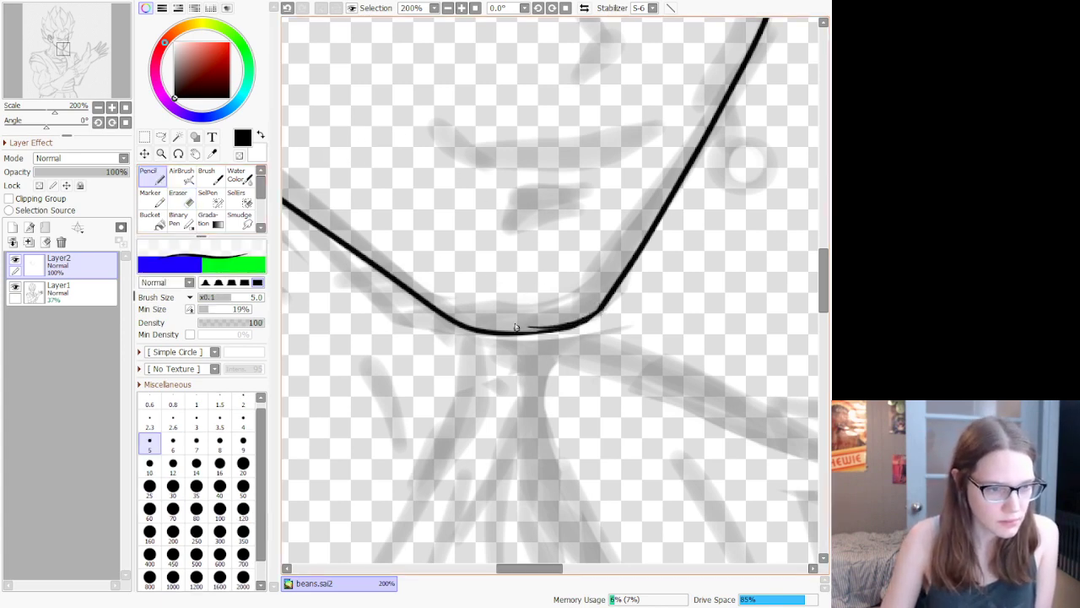
pyautogui.hotkey('ctrl', 'z')
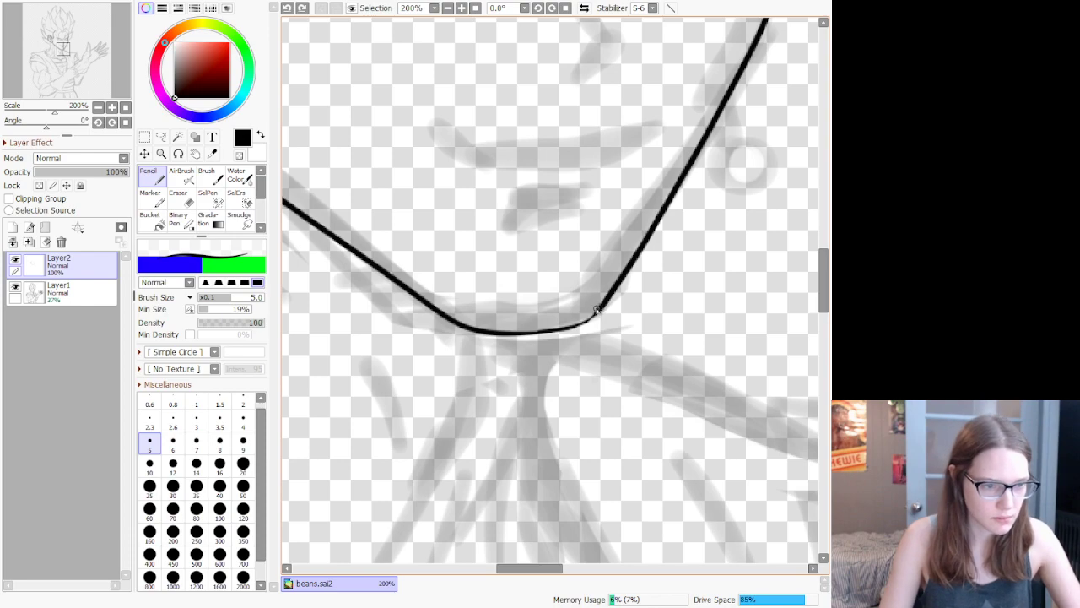
pyautogui.moveTo(599, 308)
pyautogui.mouseDown()
pyautogui.moveTo(546, 336)
pyautogui.moveTo(478, 339)
pyautogui.mouseUp()
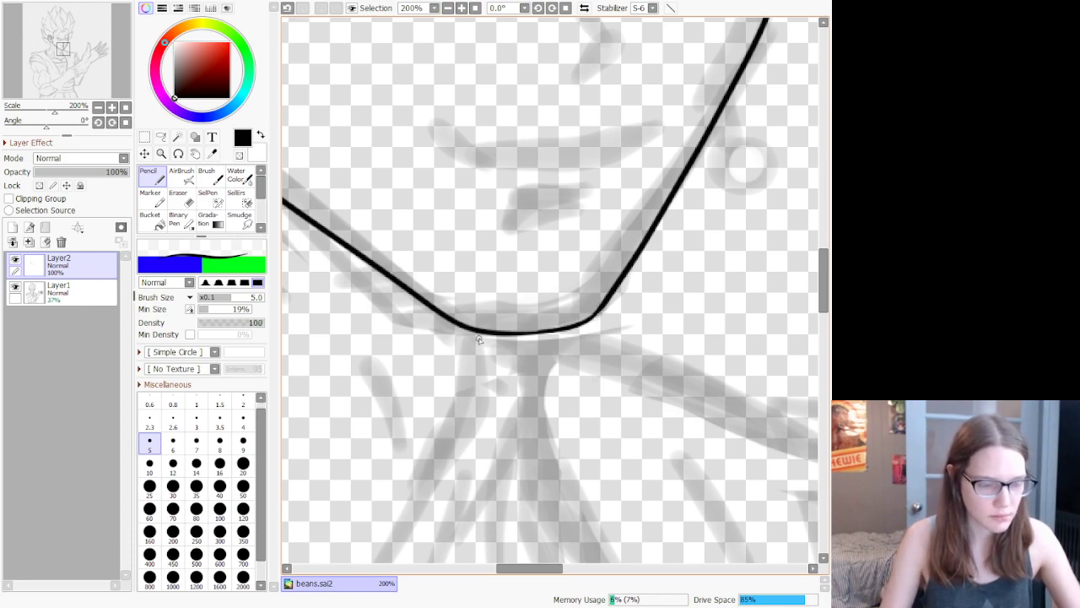
# Step: Ink the lower edge of the near eyebrow from its outer end inward, finishing with an upward hook beside the nose bridge
pyautogui.scroll(-5, 479, 339)
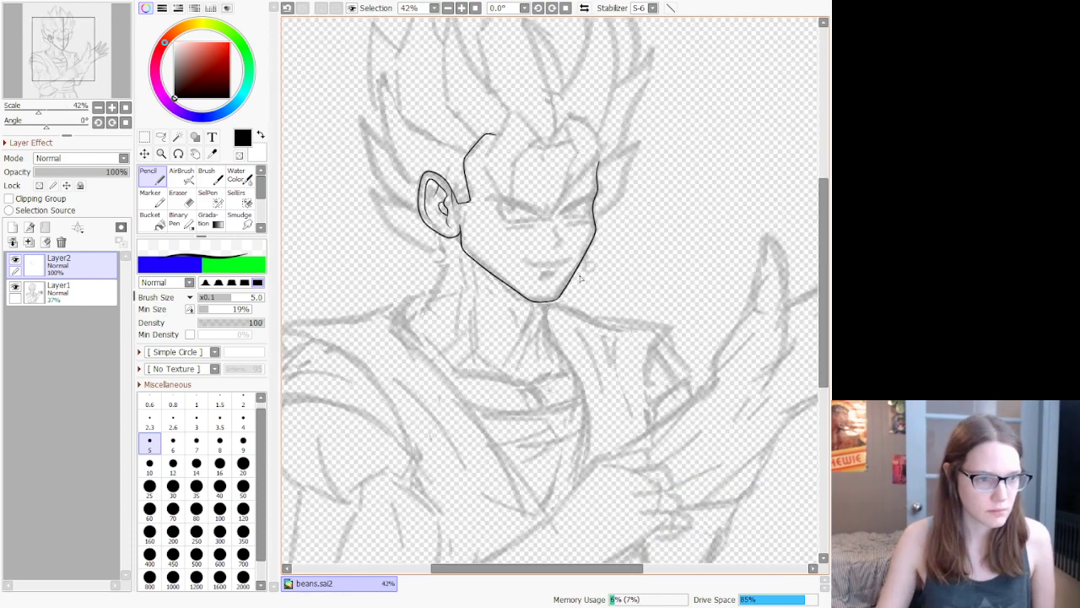
pyautogui.scroll(5, 561, 143)
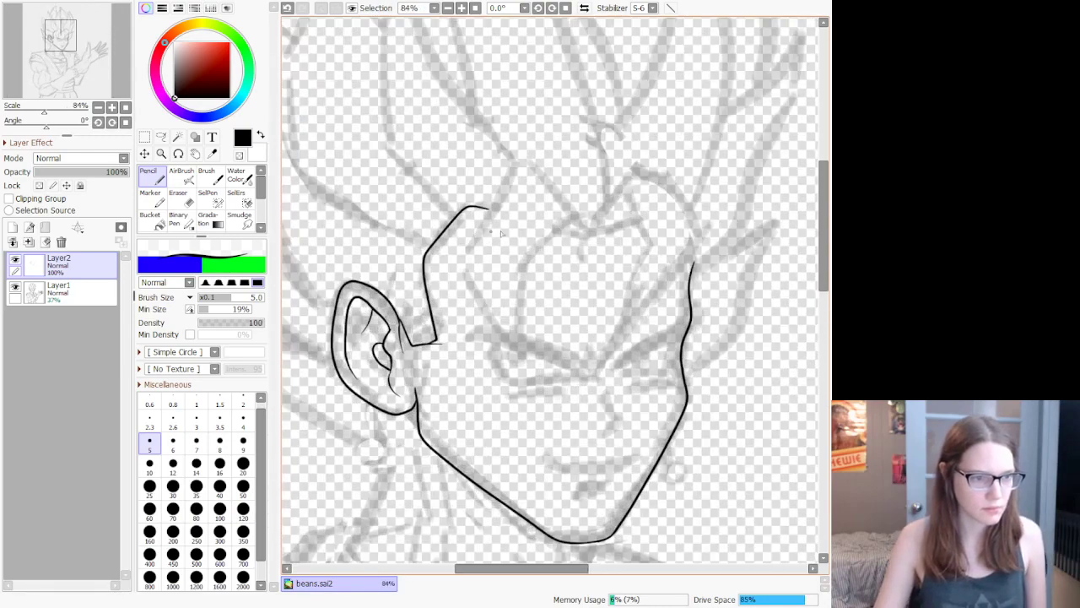
pyautogui.scroll(2, 559, 384)
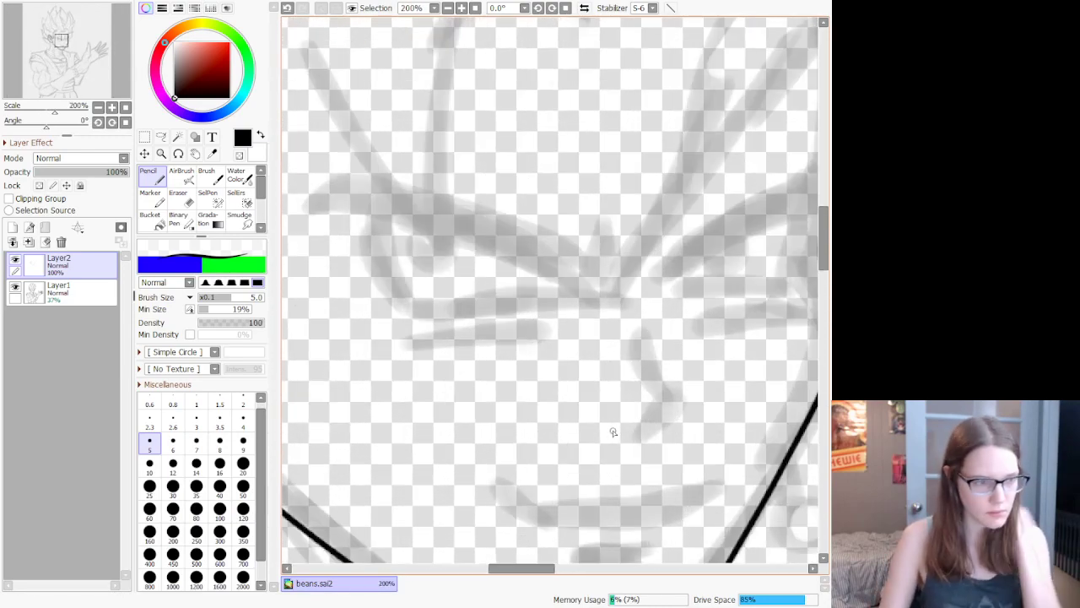
pyautogui.moveTo(306, 217); pyautogui.dragTo(430, 228)
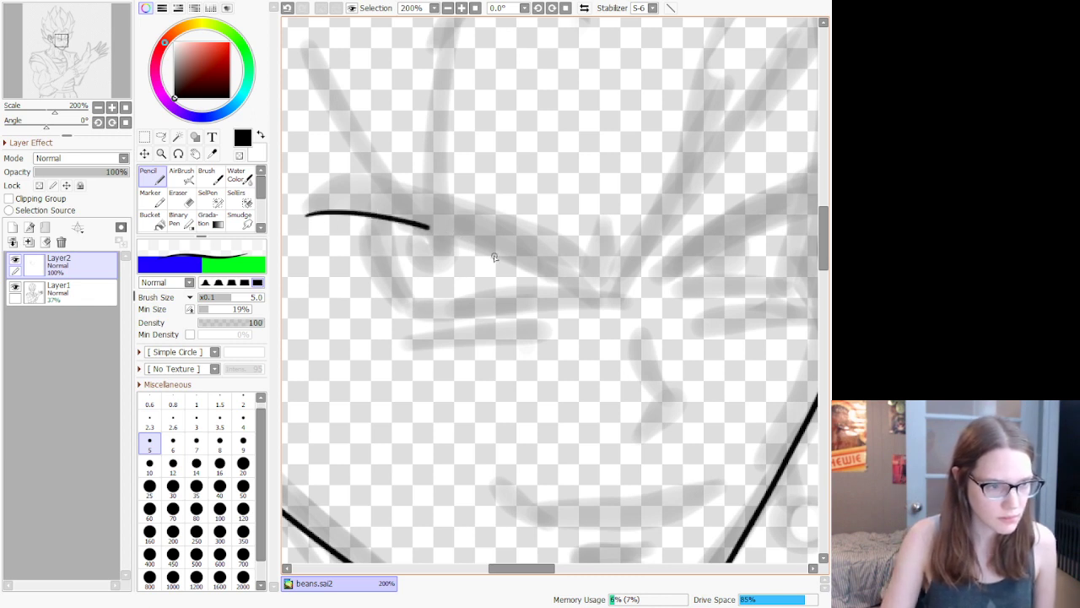
pyautogui.moveTo(493, 257)
pyautogui.mouseDown()
pyautogui.moveTo(583, 297)
pyautogui.moveTo(625, 266)
pyautogui.moveTo(620, 249)
pyautogui.mouseUp()
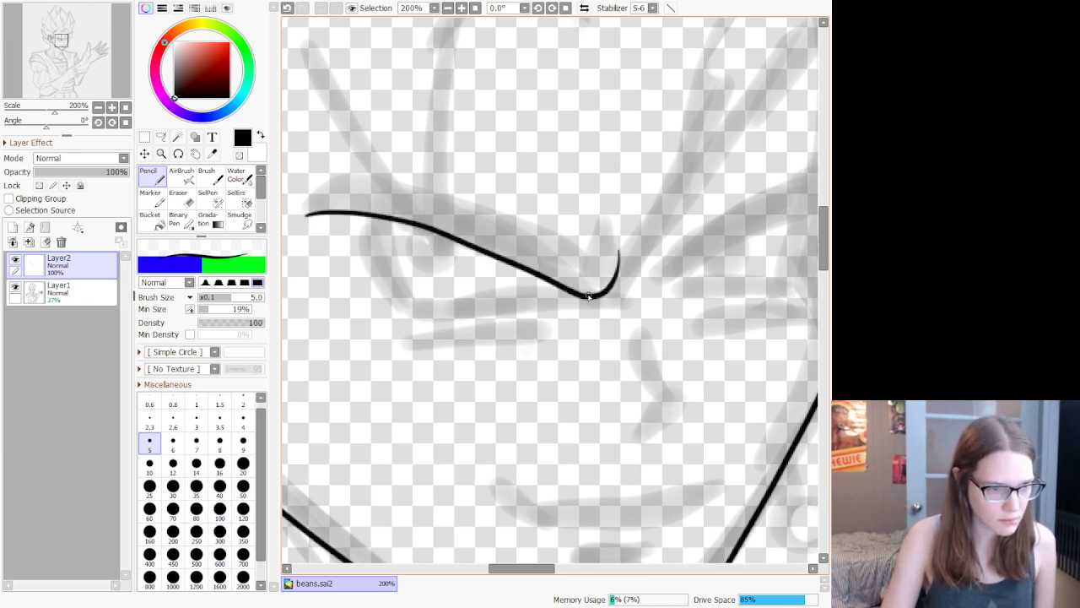
pyautogui.moveTo(589, 295)
pyautogui.mouseDown()
pyautogui.moveTo(466, 215)
pyautogui.moveTo(305, 182)
pyautogui.moveTo(301, 212)
pyautogui.mouseUp()
pyautogui.hotkey('ctrl', 'z')
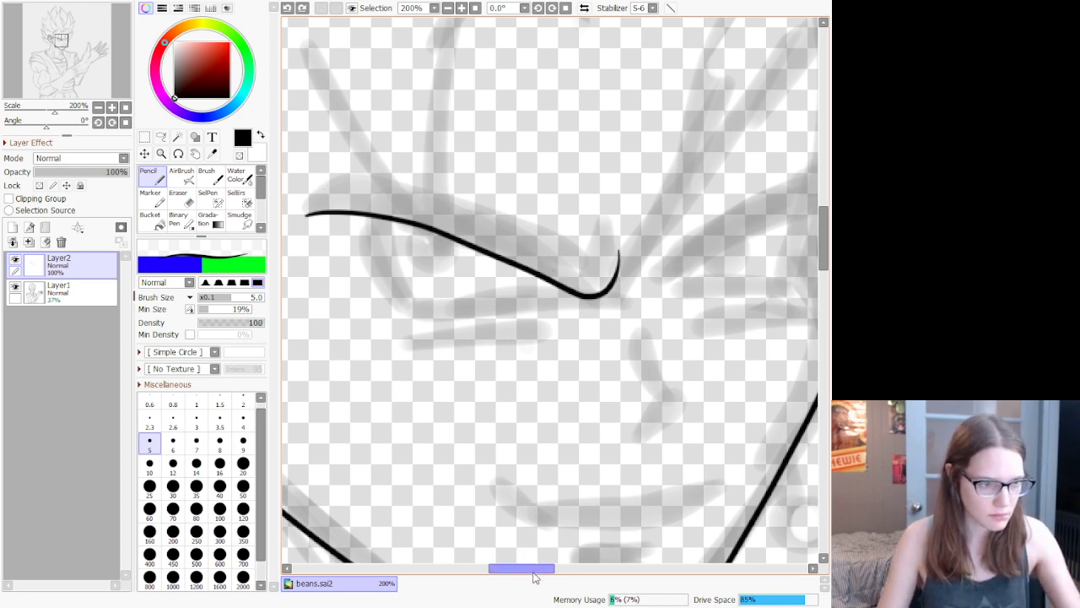
# Step: Ink the near eyebrow's slanted outer end and upper edge, closing the shape with a small squared inner tip
pyautogui.moveTo(534, 572); pyautogui.dragTo(515, 548)
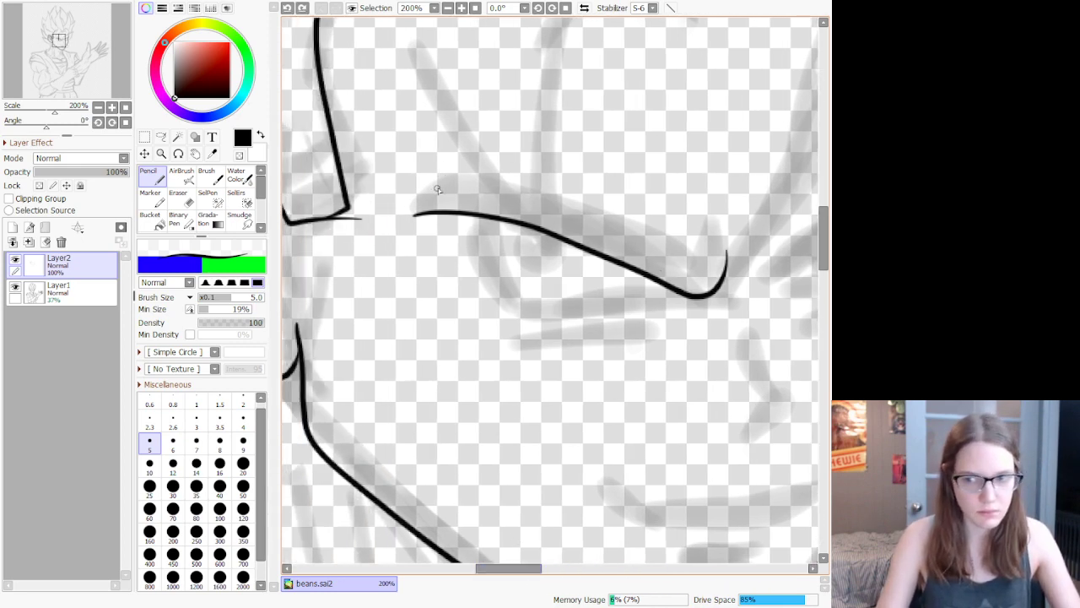
pyautogui.click(415, 217)
pyautogui.hotkey('ctrl', 'z')
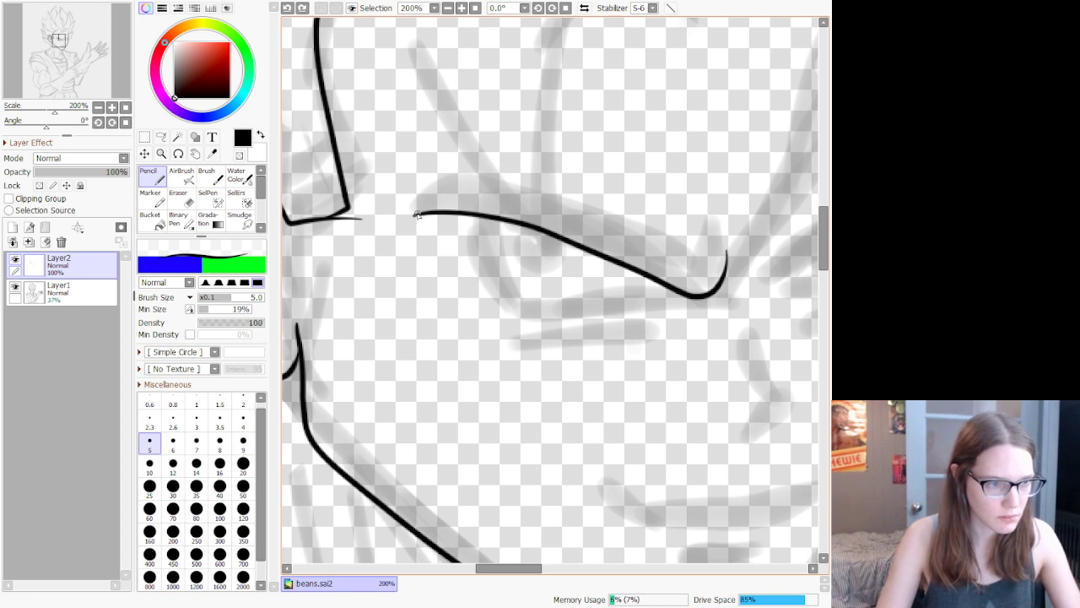
pyautogui.moveTo(415, 216); pyautogui.dragTo(448, 173)
pyautogui.moveTo(629, 239); pyautogui.dragTo(698, 296)
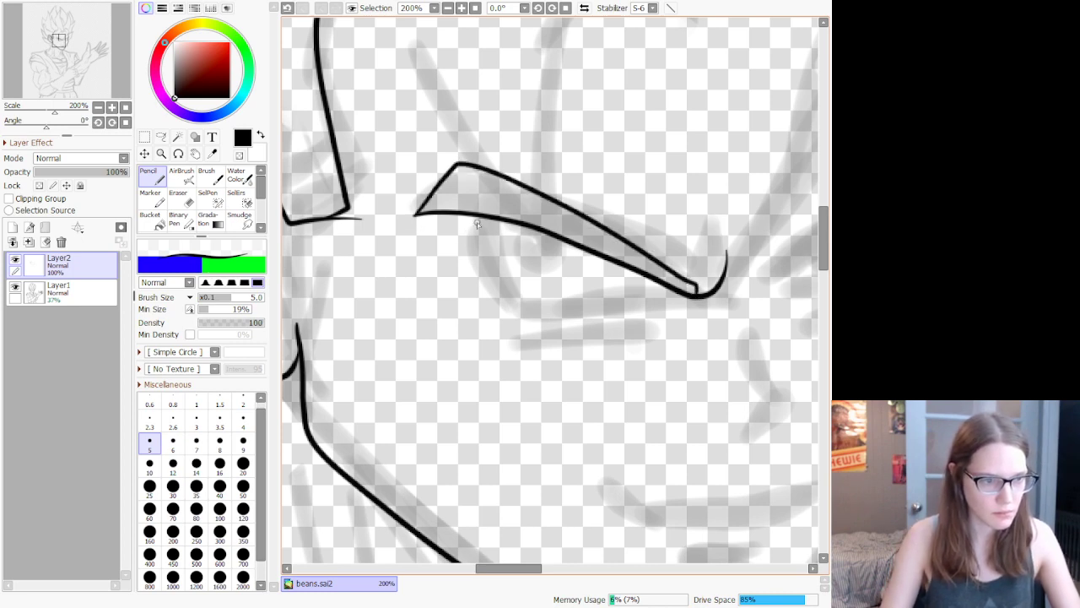
# Step: Ink the near eye's outline from under the eyebrow around the outer corner and along the lower lid to the inner corner
pyautogui.moveTo(481, 221)
pyautogui.mouseDown()
pyautogui.moveTo(468, 252)
pyautogui.moveTo(526, 319)
pyautogui.mouseUp()
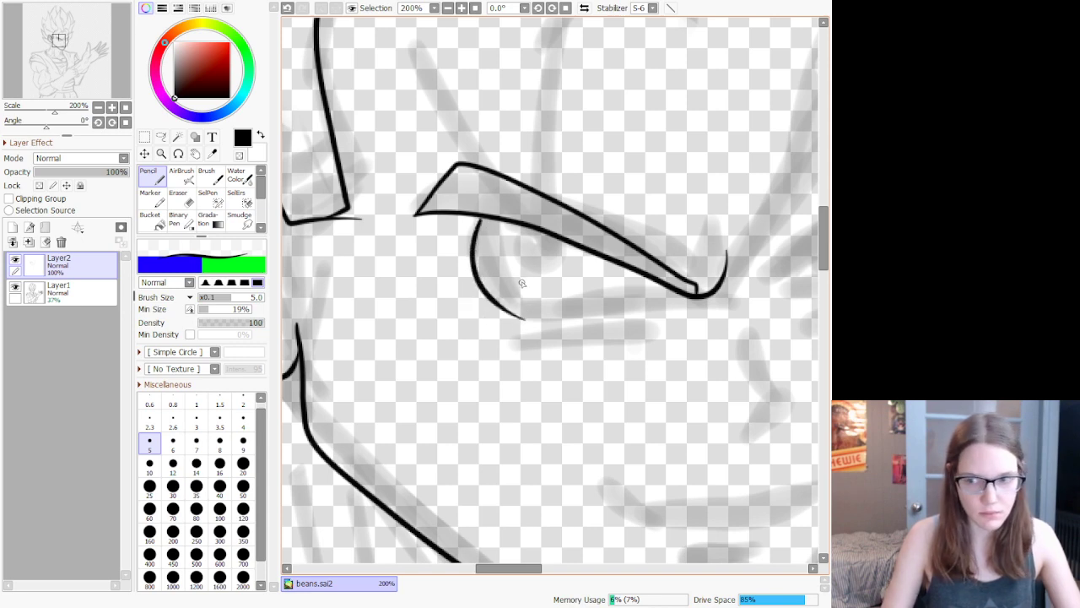
pyautogui.hotkey('ctrl', 'z')
pyautogui.moveTo(482, 219)
pyautogui.mouseDown()
pyautogui.moveTo(495, 306)
pyautogui.moveTo(518, 314)
pyautogui.moveTo(694, 298)
pyautogui.mouseUp()
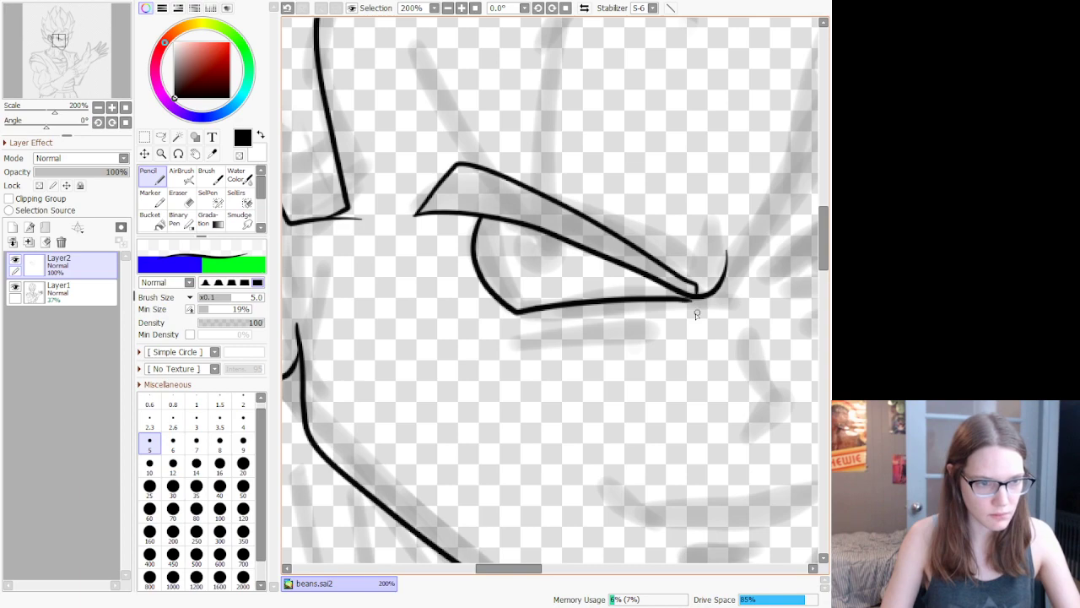
# Step: Ink the near eye's iris as a round curve hanging from the upper lid line
pyautogui.scroll(-3, 671, 312)
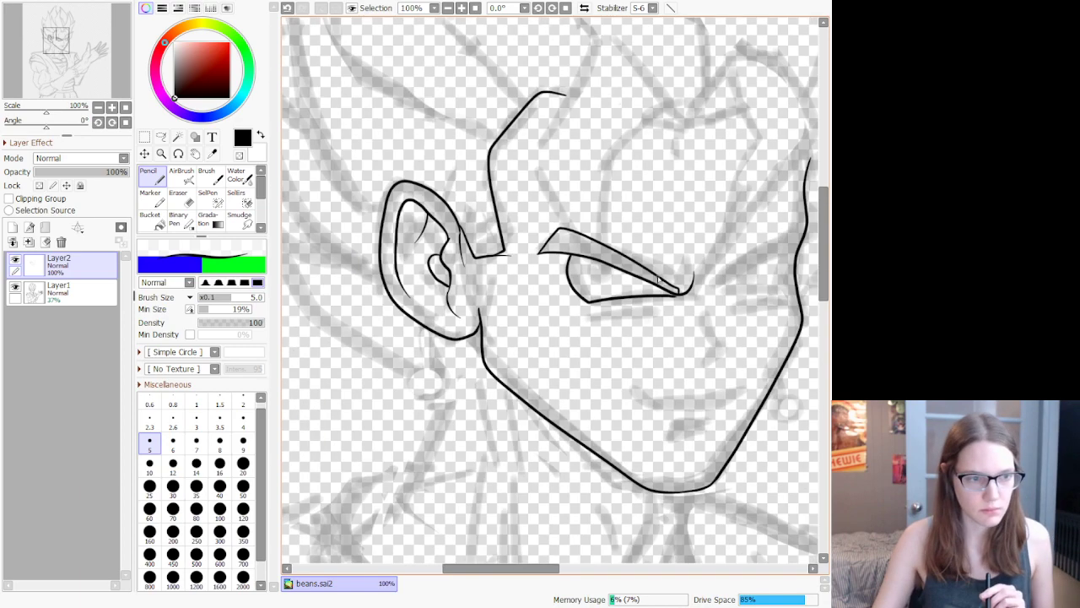
pyautogui.scroll(5, 614, 291)
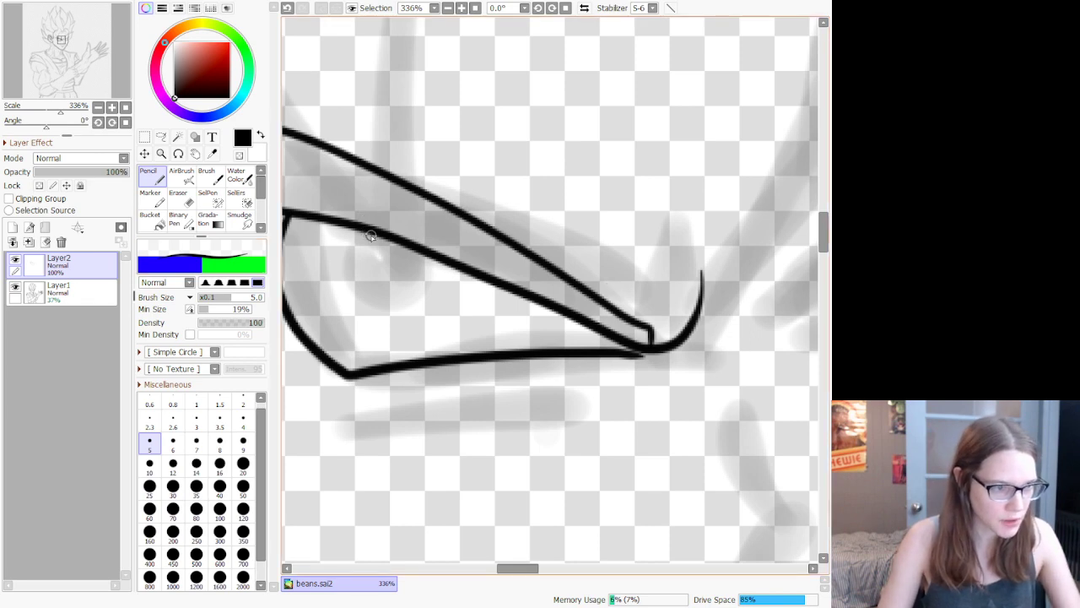
pyautogui.moveTo(371, 236)
pyautogui.mouseDown()
pyautogui.moveTo(355, 314)
pyautogui.moveTo(414, 304)
pyautogui.moveTo(429, 268)
pyautogui.moveTo(421, 240)
pyautogui.mouseUp()
pyautogui.hotkey('ctrl', 'z')
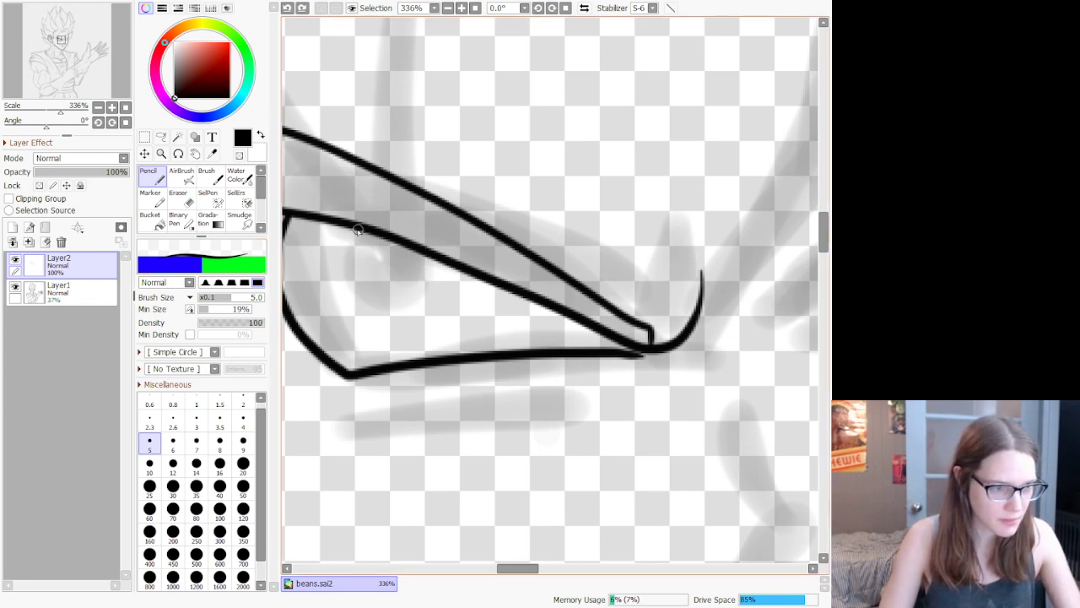
pyautogui.moveTo(358, 230)
pyautogui.mouseDown()
pyautogui.moveTo(349, 302)
pyautogui.moveTo(406, 305)
pyautogui.moveTo(427, 251)
pyautogui.mouseUp()
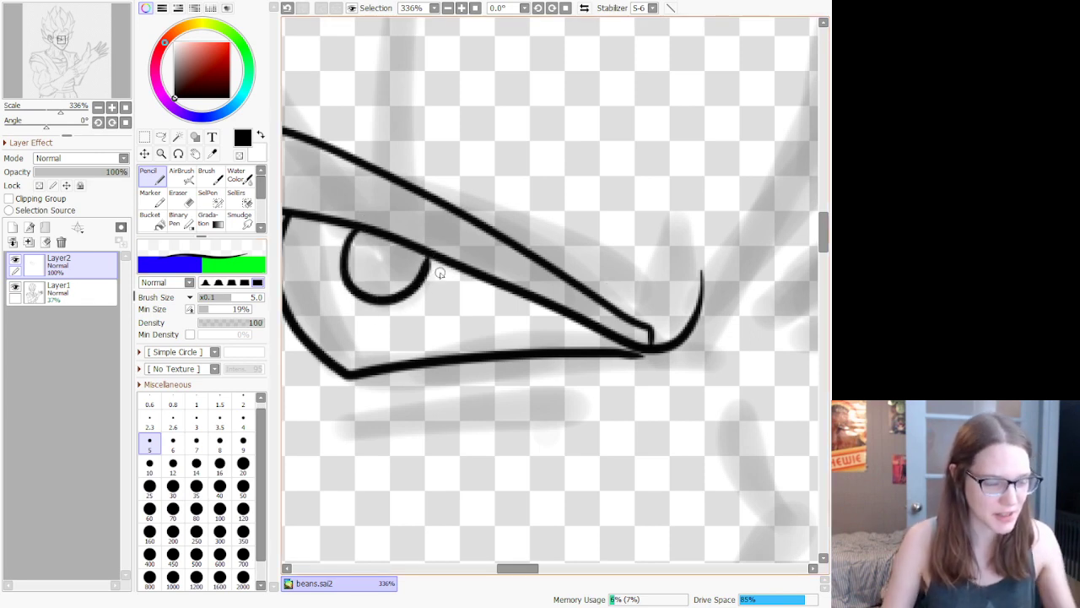
pyautogui.press('c')
pyautogui.scroll(-5, 440, 273)
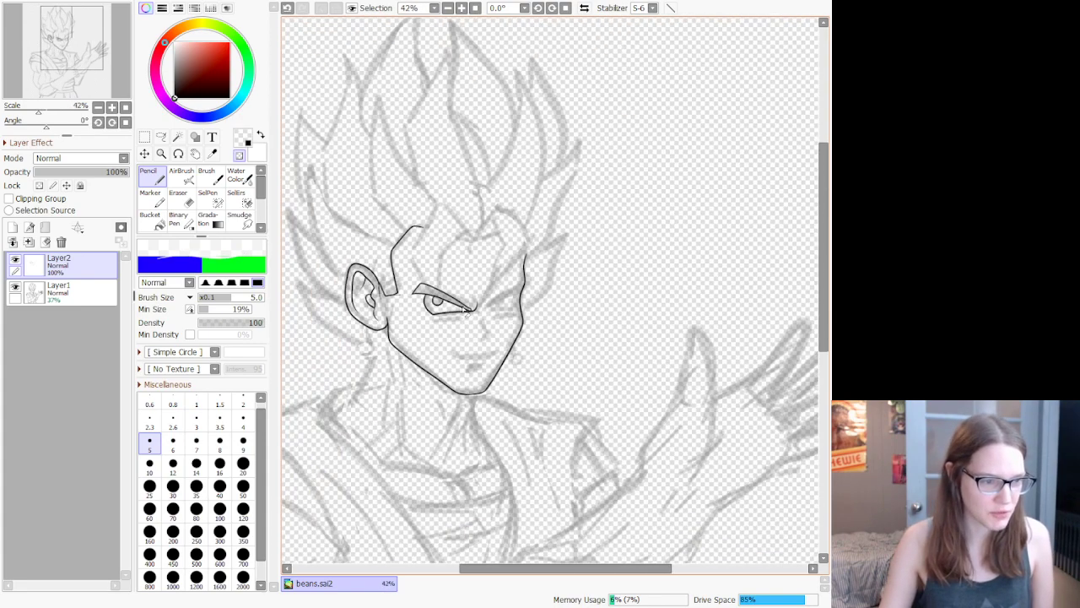
pyautogui.scroll(4, 413, 287)
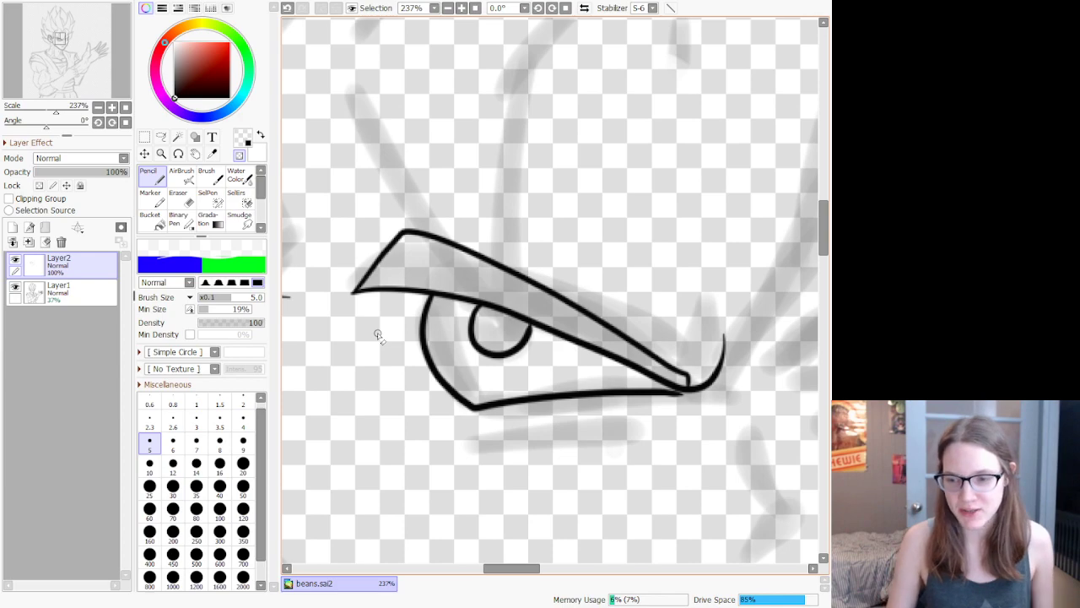
pyautogui.scroll(-5, 429, 274)
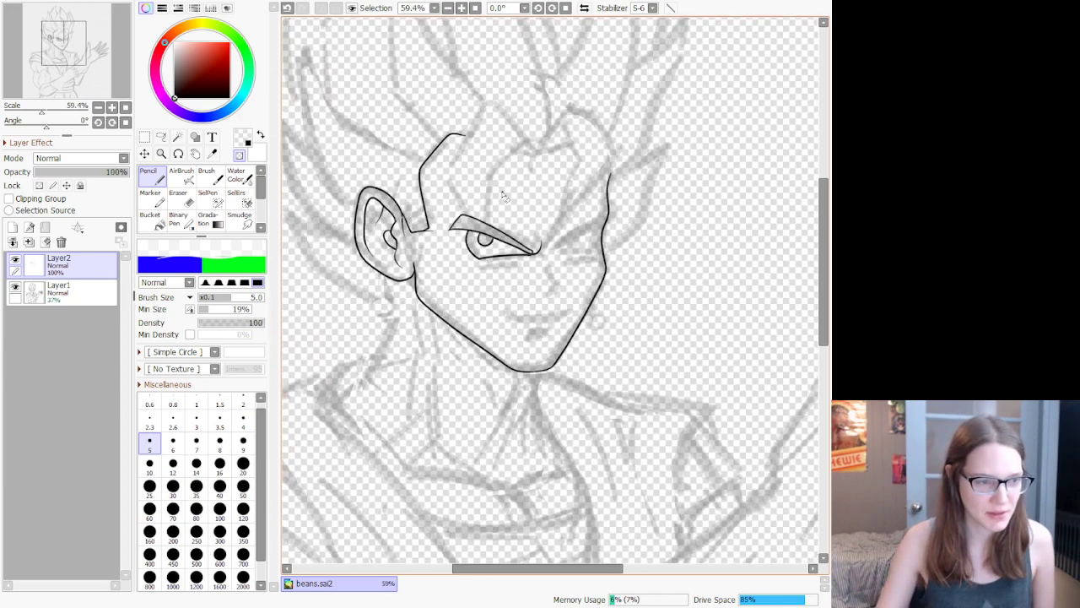
pyautogui.scroll(5, 519, 146)
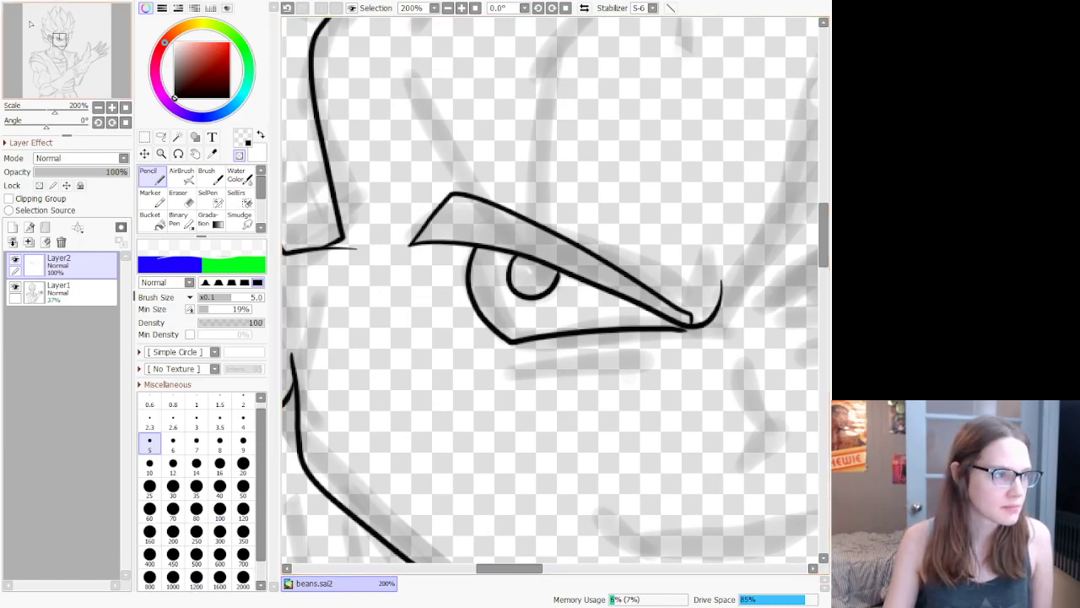
pyautogui.scroll(-5, 469, 233)
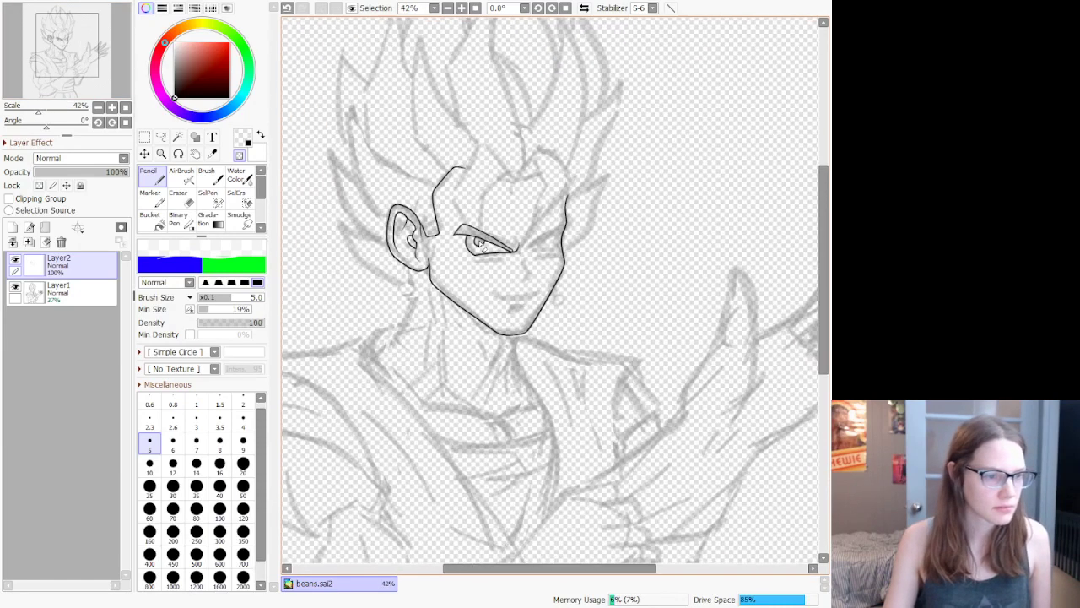
# Step: Ink a thin curved frown crease in black rising from the hook at the near eyebrow's inner end
pyautogui.scroll(5, 479, 243)
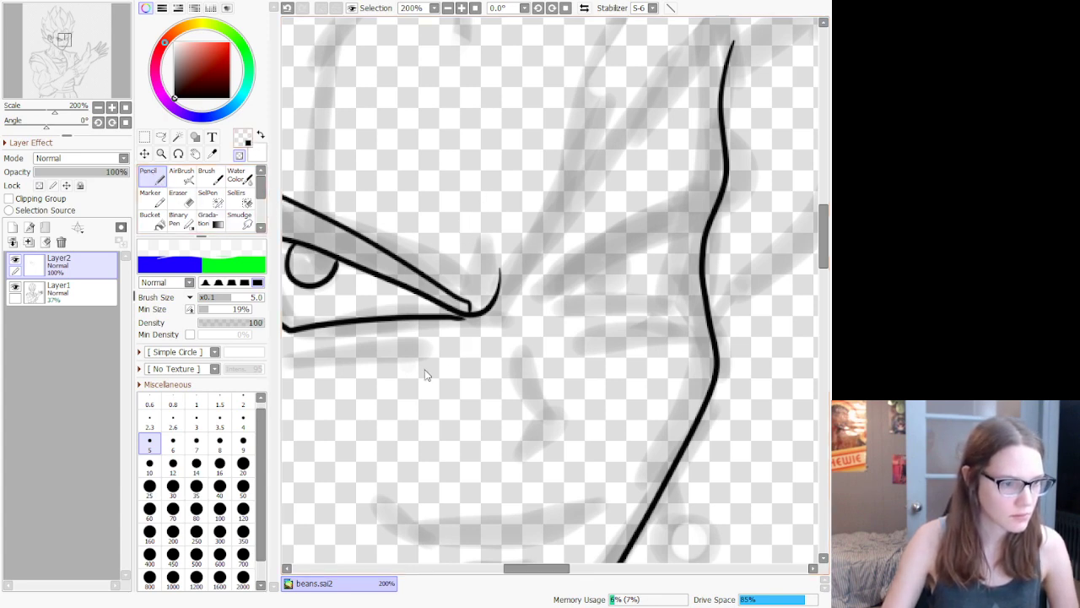
pyautogui.press('c')
pyautogui.moveTo(496, 266); pyautogui.dragTo(456, 196)
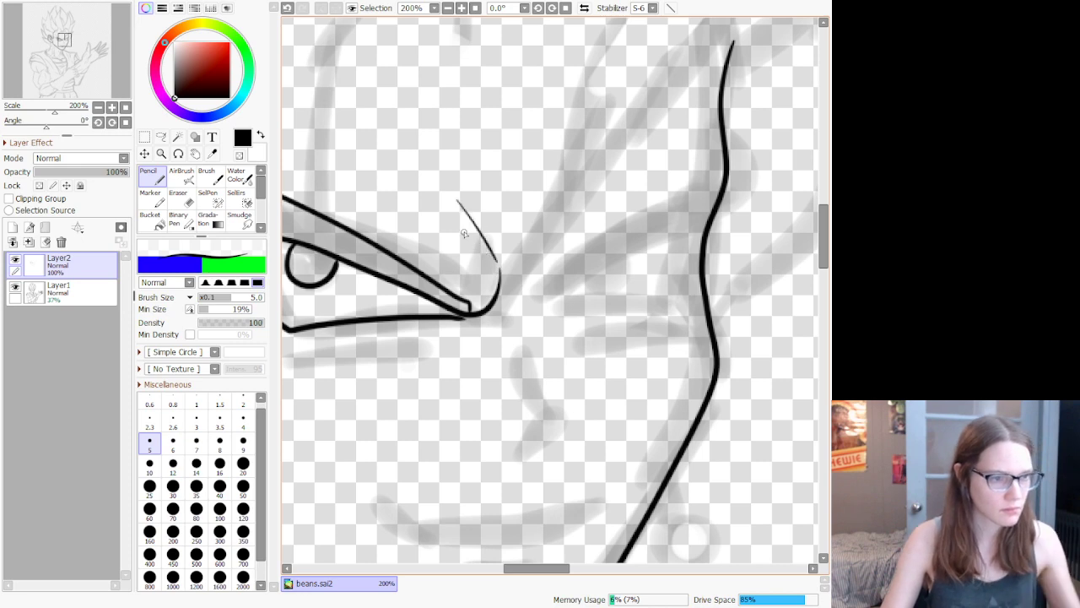
pyautogui.hotkey('ctrl', 'z')
pyautogui.moveTo(494, 259)
pyautogui.mouseDown()
pyautogui.moveTo(468, 194)
pyautogui.moveTo(423, 162)
pyautogui.mouseUp()
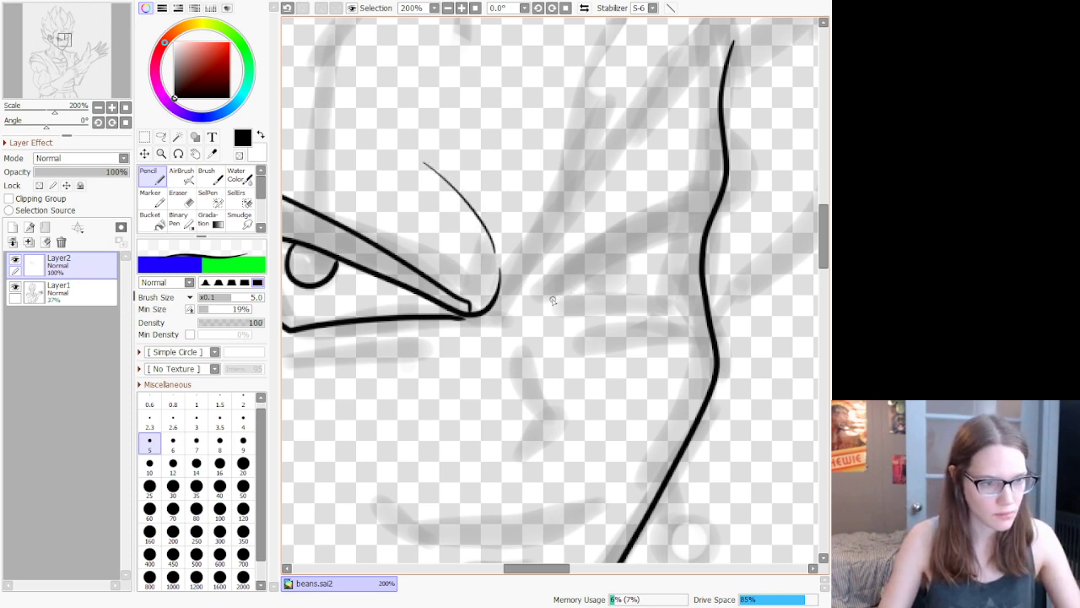
# Step: Ink the far eye's upper lid and lower lid out to the face outline, and add its half-round iris
pyautogui.moveTo(552, 301)
pyautogui.mouseDown()
pyautogui.moveTo(672, 230)
pyautogui.moveTo(718, 222)
pyautogui.mouseUp()
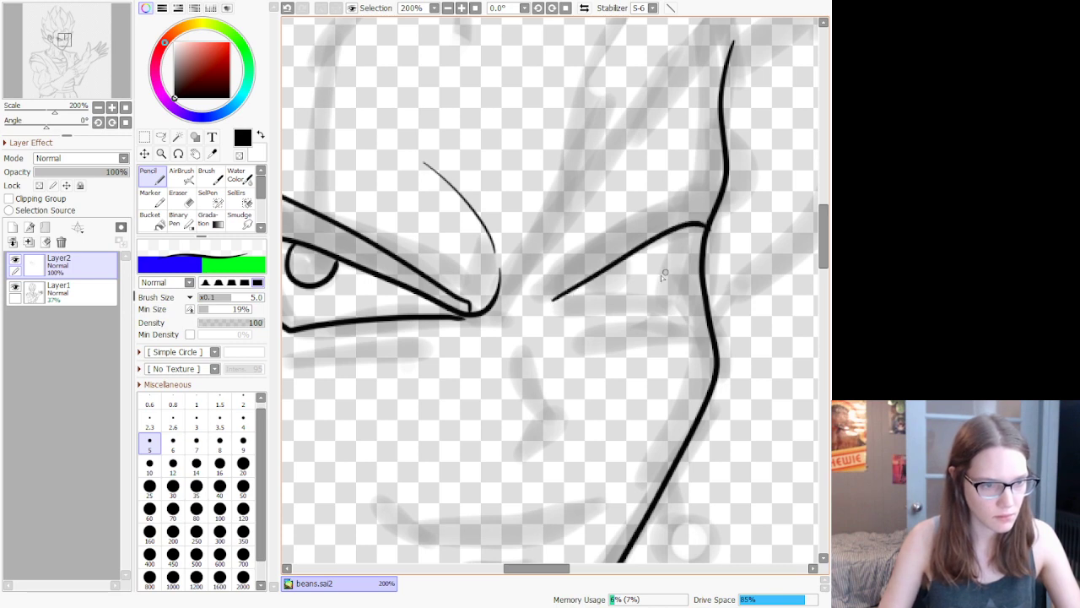
pyautogui.hotkey('ctrl', 'z')
pyautogui.moveTo(563, 308); pyautogui.dragTo(707, 239)
pyautogui.moveTo(559, 312); pyautogui.dragTo(706, 308)
pyautogui.moveTo(606, 280)
pyautogui.mouseDown()
pyautogui.moveTo(628, 292)
pyautogui.moveTo(647, 264)
pyautogui.moveTo(636, 258)
pyautogui.mouseUp()
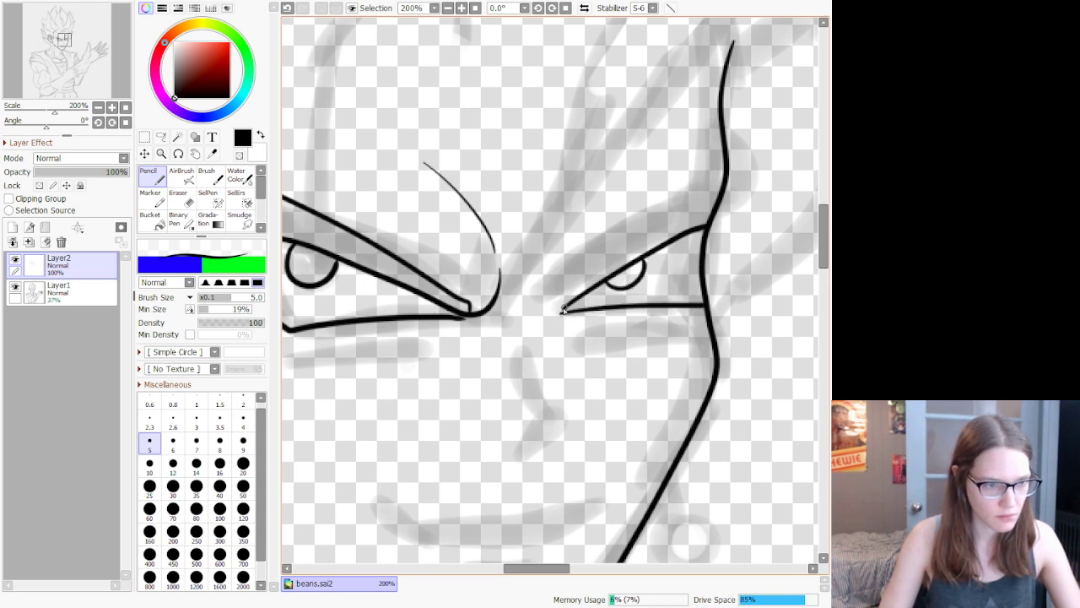
# Step: Ink the far eyebrow with a hook and squared tip at its inner end and an upper edge reaching the face outline
pyautogui.moveTo(563, 310)
pyautogui.mouseDown()
pyautogui.moveTo(532, 297)
pyautogui.moveTo(544, 263)
pyautogui.mouseUp()
pyautogui.moveTo(551, 295); pyautogui.dragTo(658, 224)
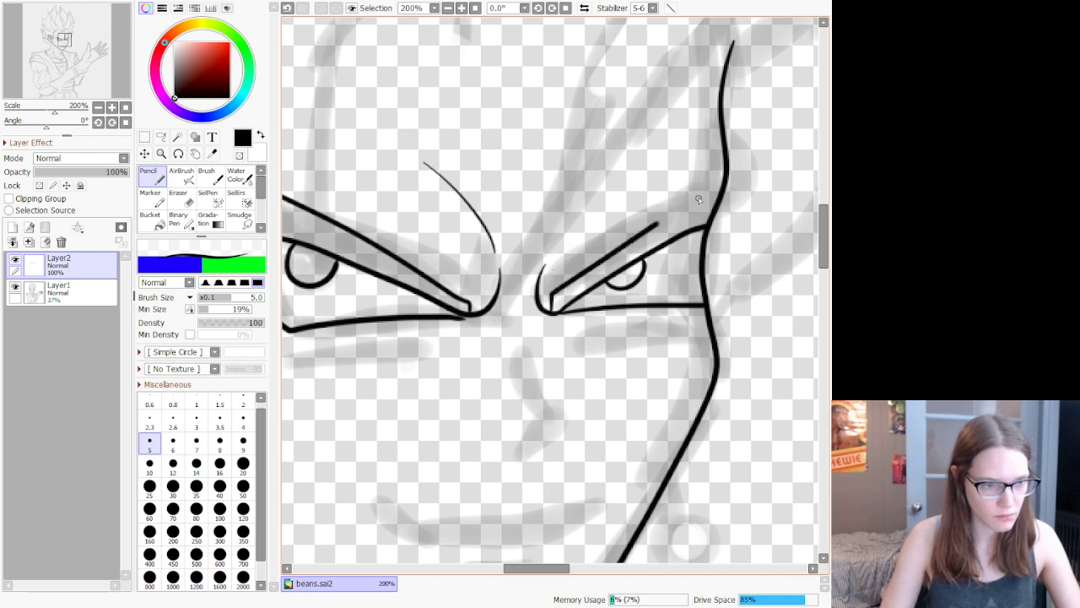
pyautogui.moveTo(715, 192); pyautogui.dragTo(724, 187)
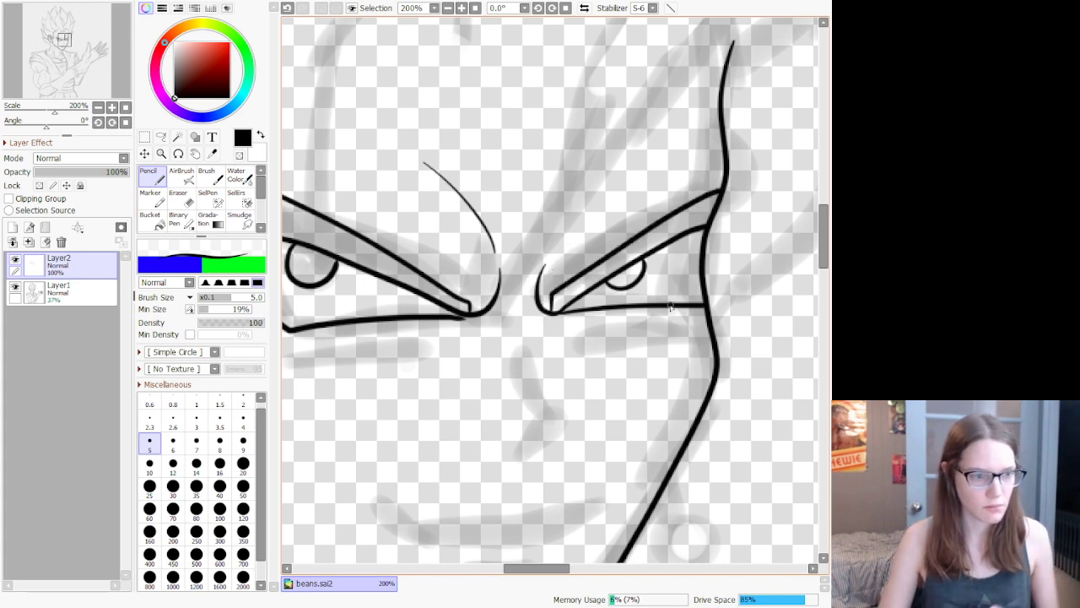
pyautogui.scroll(-11, 671, 307)
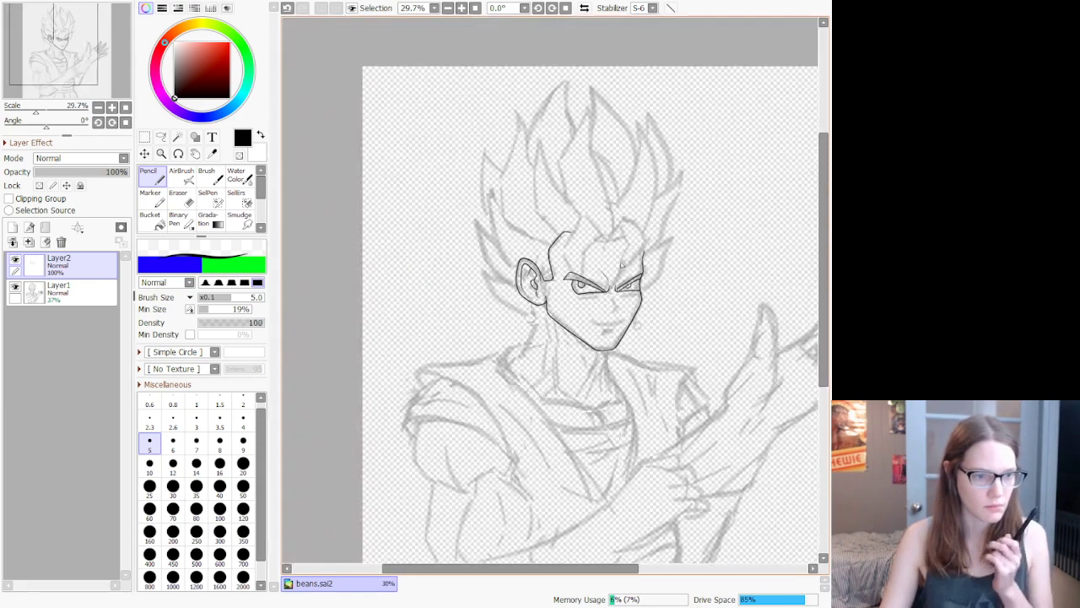
# Step: Ink a short, thin slanted crease in black above the far eyebrow
pyautogui.scroll(7, 627, 283)
pyautogui.scroll(2, 627, 284)
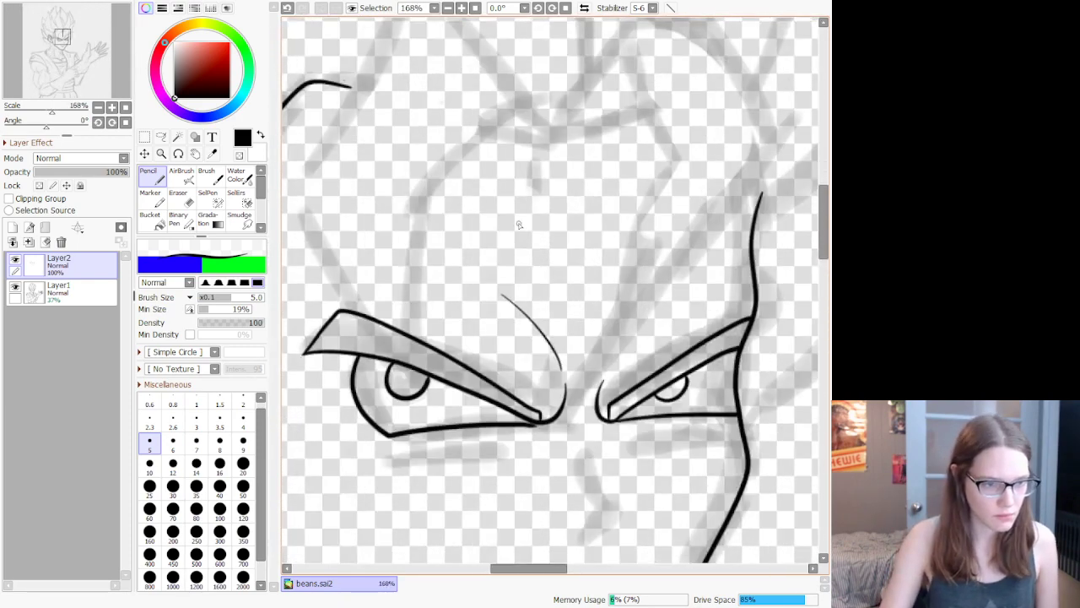
pyautogui.moveTo(648, 324); pyautogui.dragTo(666, 293)
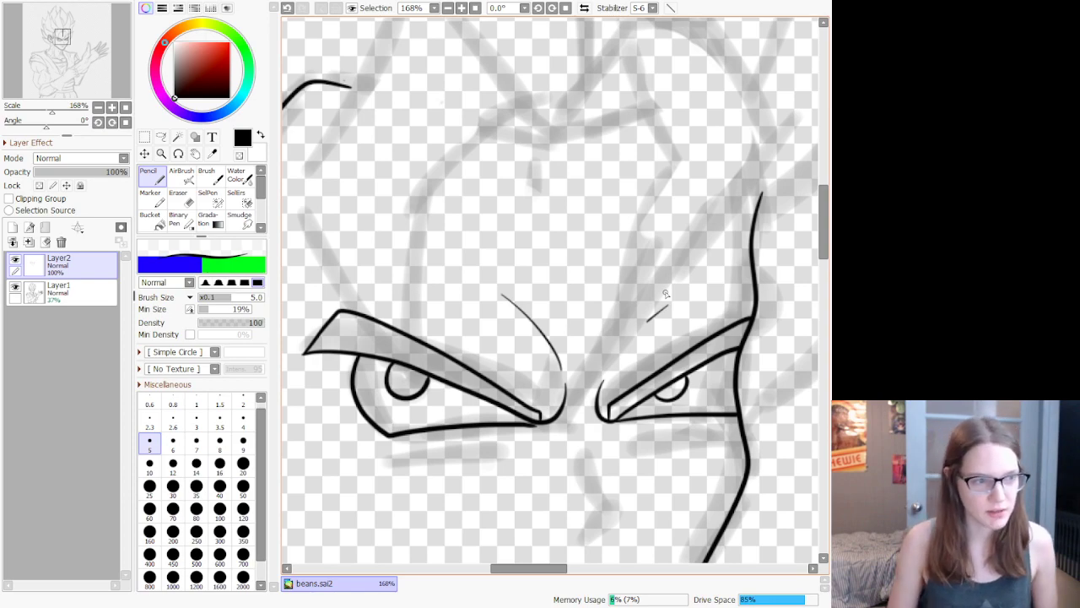
pyautogui.scroll(-5, 666, 293)
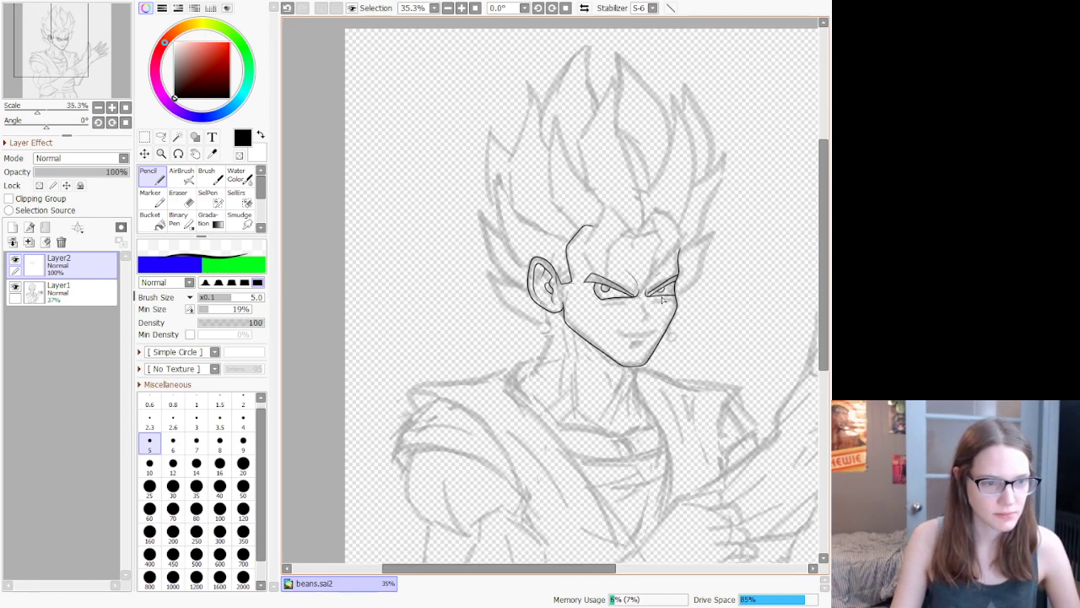
# Step: Round off the far eyebrow's outer end with a curve bulging past the face outline, and erase the outline crossing inside the brow
pyautogui.scroll(8, 662, 300)
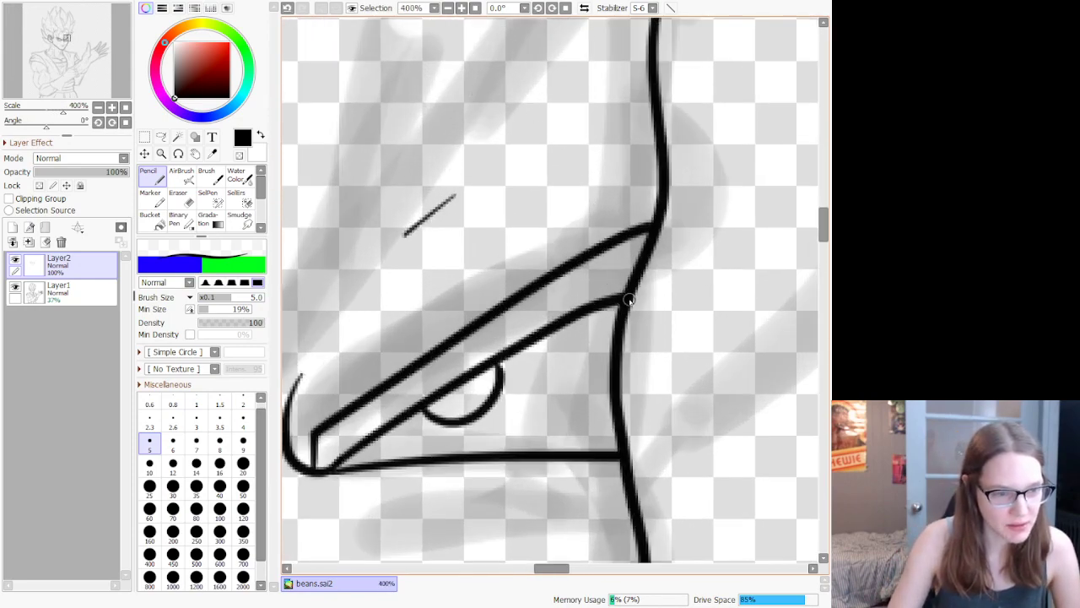
pyautogui.moveTo(628, 301)
pyautogui.mouseDown()
pyautogui.moveTo(658, 282)
pyautogui.moveTo(669, 253)
pyautogui.moveTo(659, 228)
pyautogui.mouseUp()
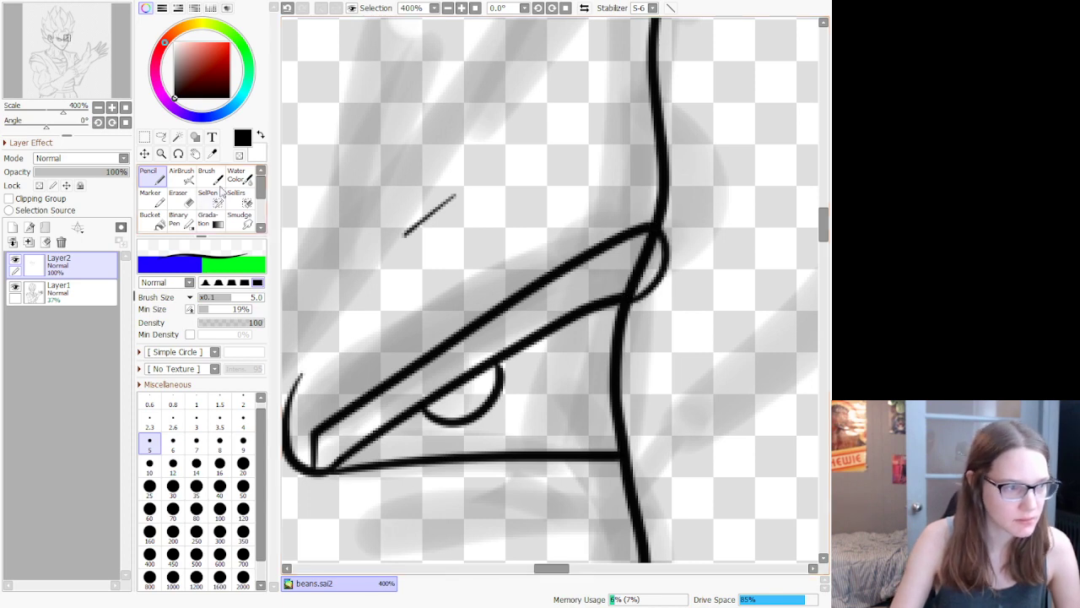
pyautogui.press('e')
pyautogui.moveTo(642, 270)
pyautogui.mouseDown()
pyautogui.moveTo(622, 290)
pyautogui.moveTo(639, 290)
pyautogui.moveTo(650, 268)
pyautogui.moveTo(642, 264)
pyautogui.mouseUp()
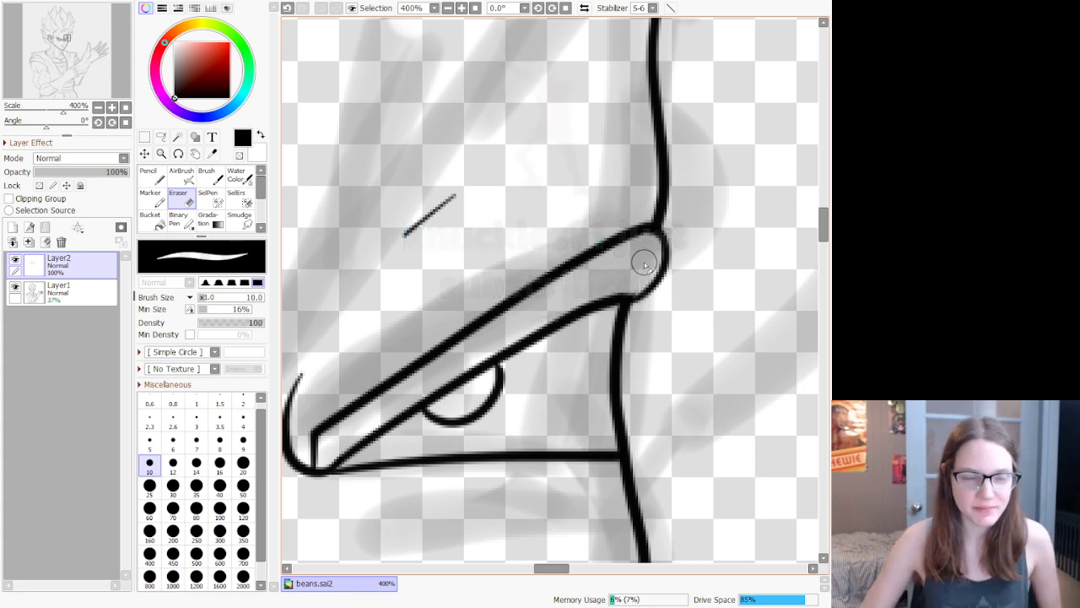
pyautogui.press('n')
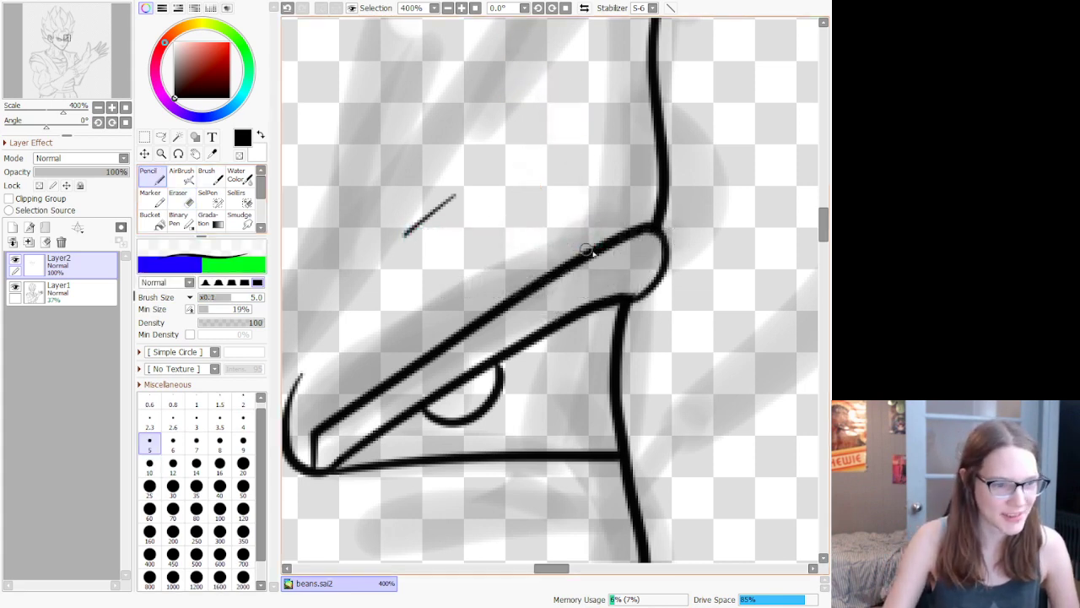
pyautogui.moveTo(627, 298)
pyautogui.mouseDown()
pyautogui.moveTo(672, 261)
pyautogui.moveTo(656, 228)
pyautogui.moveTo(646, 242)
pyautogui.mouseUp()
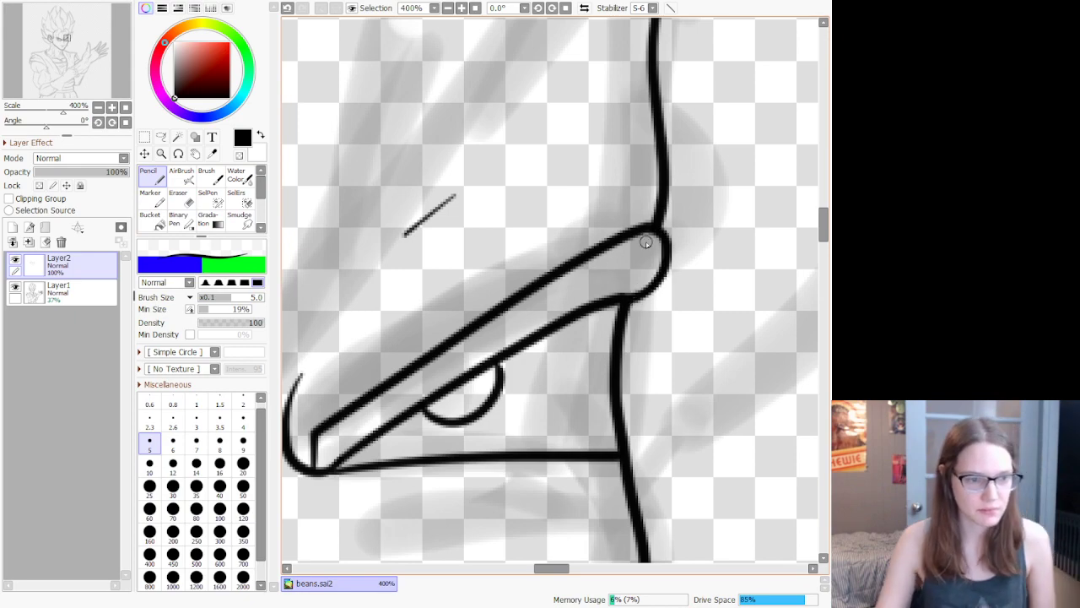
# Step: Ink the nose as a curved bridge line ending in a pointed tip, with a closed narrow wedge underneath it
pyautogui.scroll(-9, 646, 242)
pyautogui.scroll(2, 581, 293)
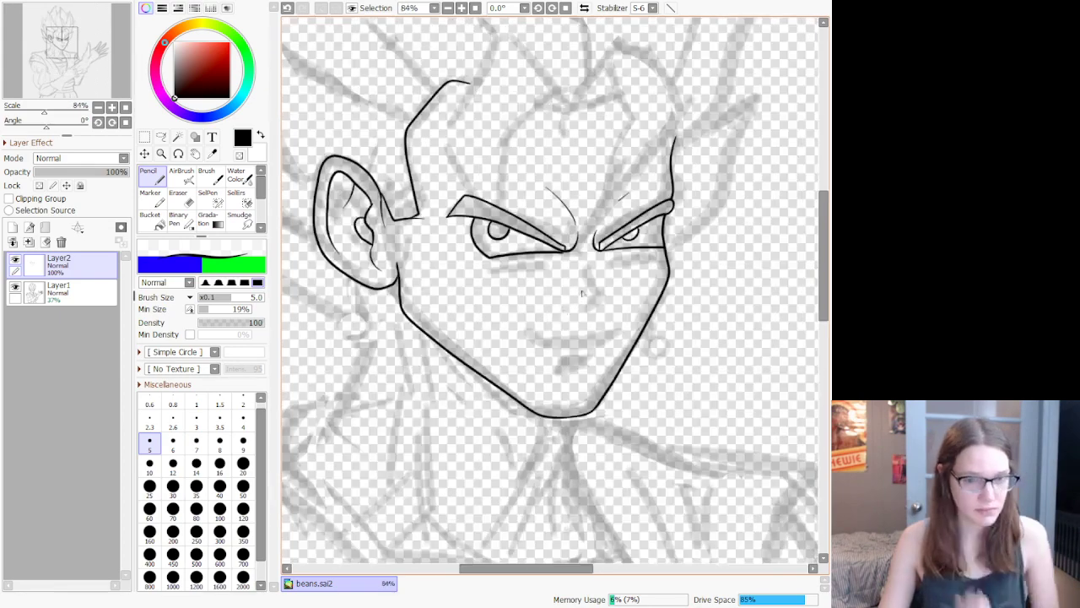
pyautogui.scroll(4, 582, 293)
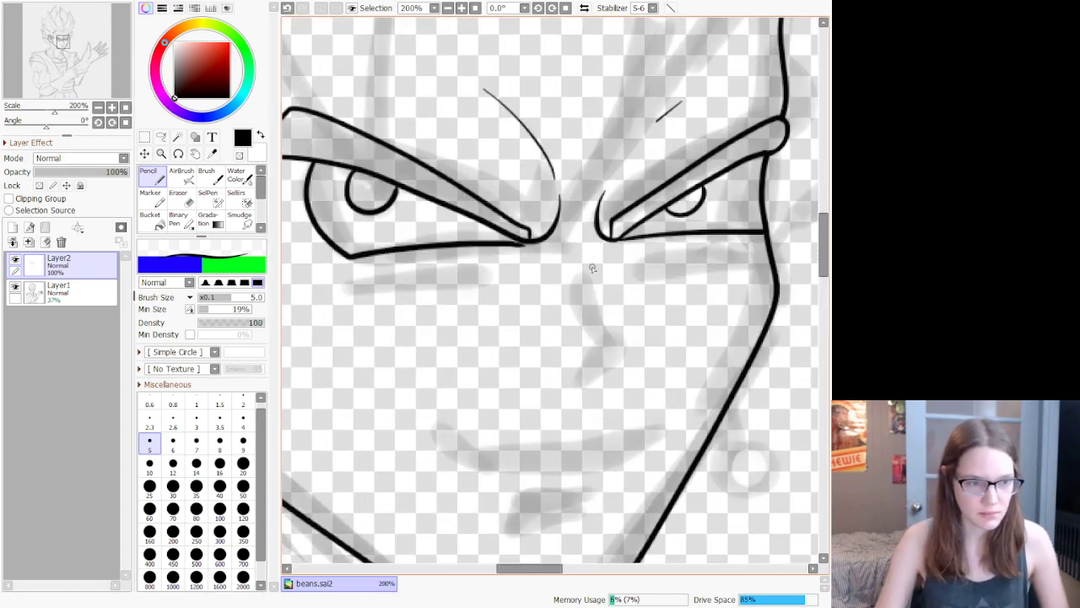
pyautogui.moveTo(586, 293)
pyautogui.mouseDown()
pyautogui.moveTo(599, 343)
pyautogui.moveTo(631, 359)
pyautogui.moveTo(582, 394)
pyautogui.mouseUp()
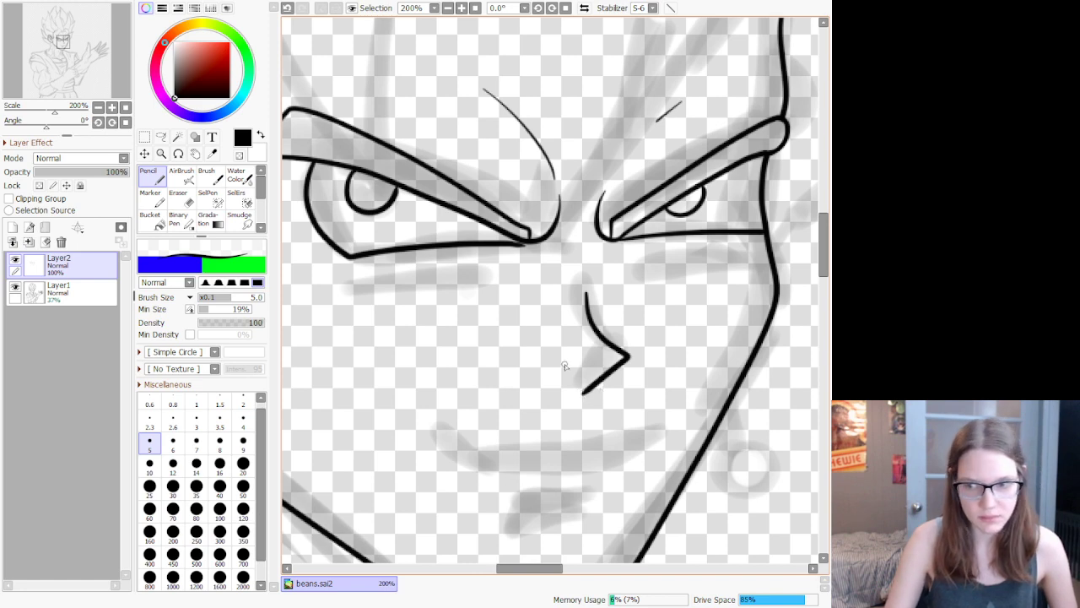
pyautogui.moveTo(624, 358)
pyautogui.mouseDown()
pyautogui.moveTo(569, 378)
pyautogui.moveTo(546, 374)
pyautogui.moveTo(577, 395)
pyautogui.mouseUp()
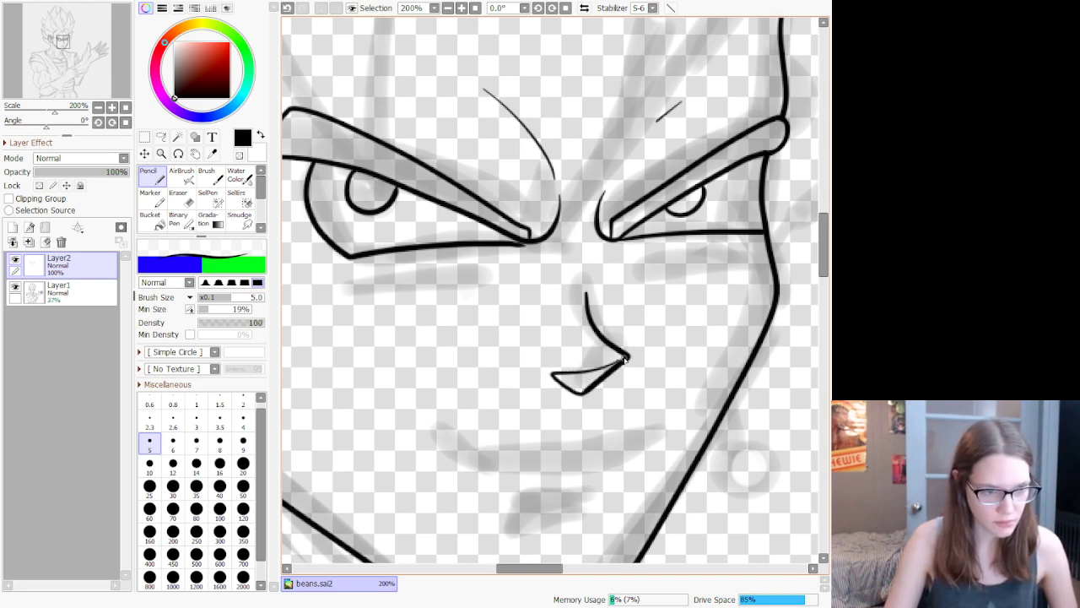
pyautogui.moveTo(624, 359)
pyautogui.mouseDown()
pyautogui.moveTo(590, 367)
pyautogui.moveTo(596, 379)
pyautogui.mouseUp()
pyautogui.hotkey('ctrl', 'z')
pyautogui.hotkey('ctrl', 'z')
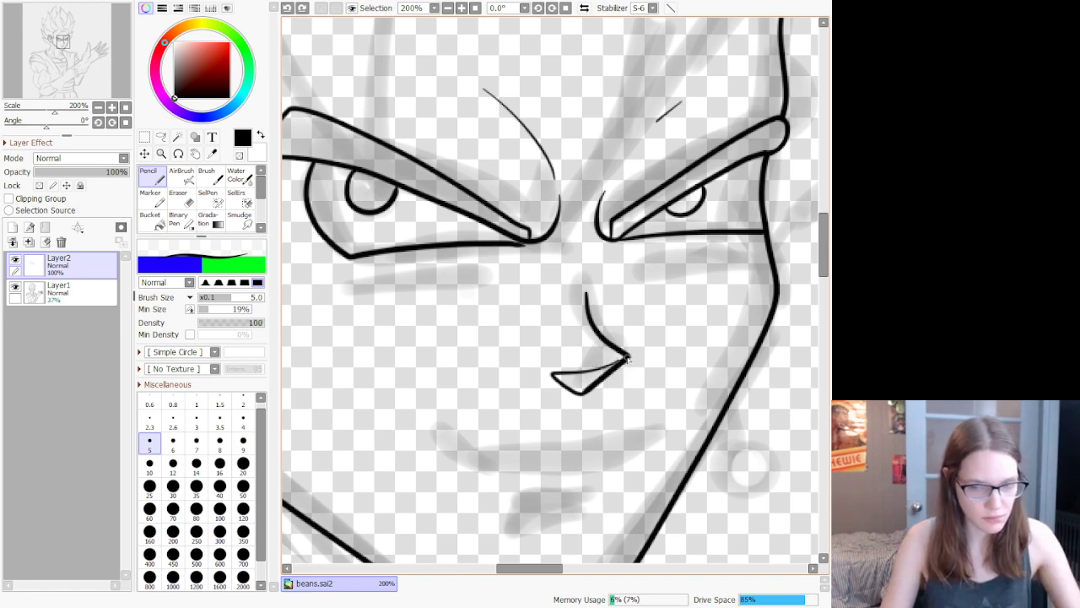
pyautogui.moveTo(624, 359); pyautogui.dragTo(598, 371)
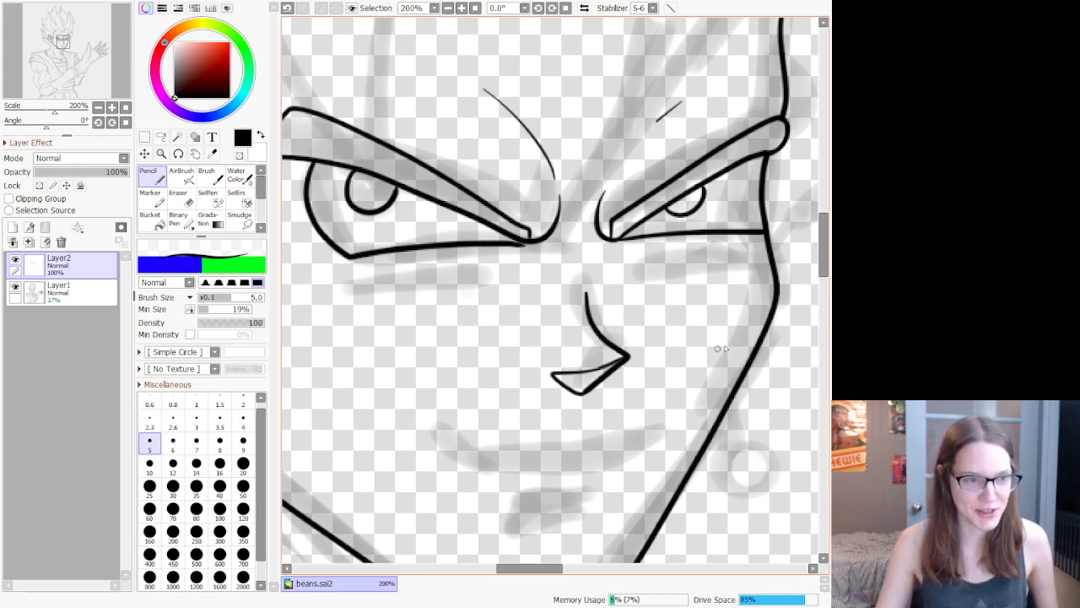
# Step: Ink the mouth as a flat line with upturned corners, and outline a slanted triangular lower-lip shadow below it
pyautogui.scroll(-2, 719, 279)
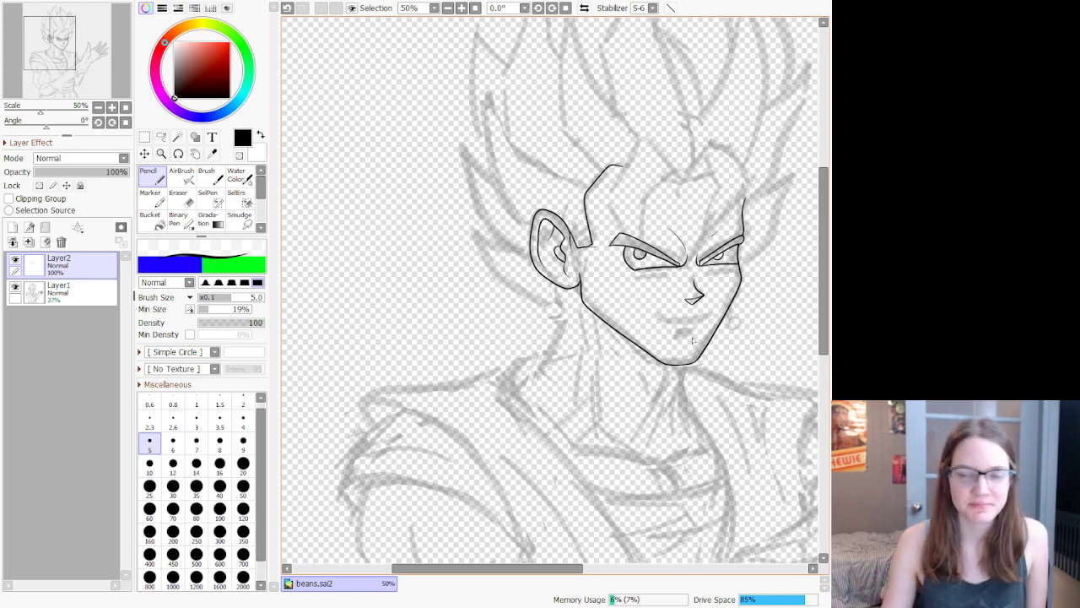
pyautogui.scroll(5, 692, 340)
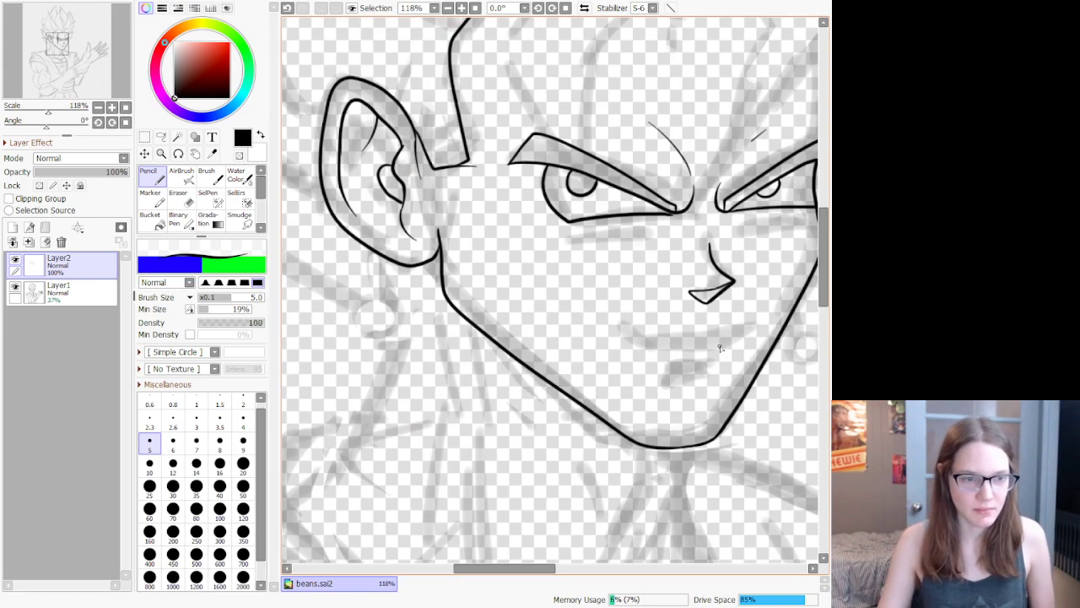
pyautogui.scroll(2, 778, 316)
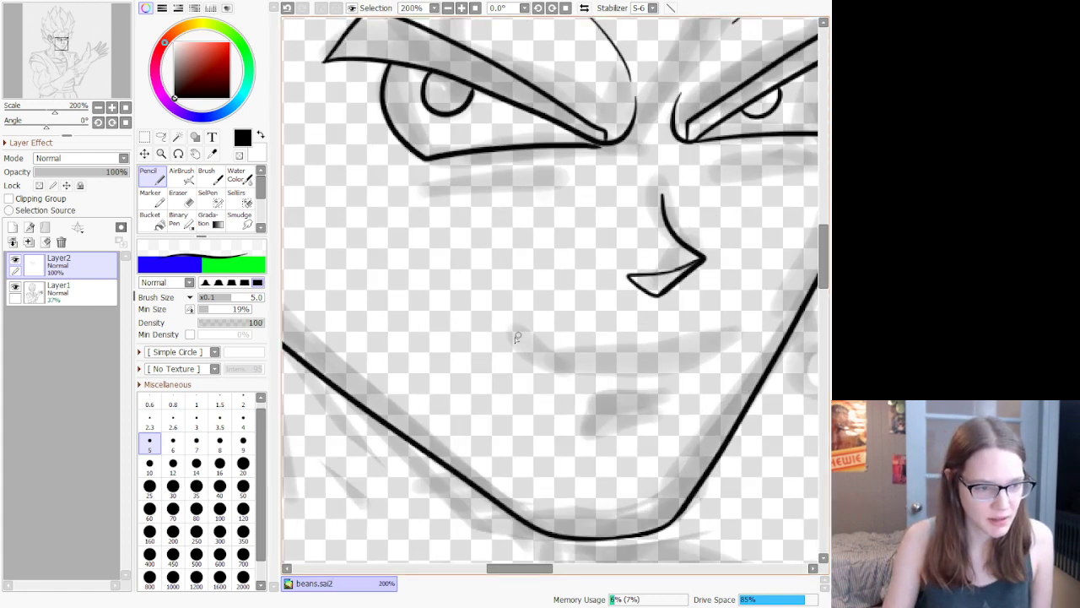
pyautogui.moveTo(520, 344)
pyautogui.mouseDown()
pyautogui.moveTo(542, 360)
pyautogui.moveTo(645, 373)
pyautogui.moveTo(722, 348)
pyautogui.moveTo(745, 325)
pyautogui.mouseUp()
pyautogui.hotkey('ctrl', 'z')
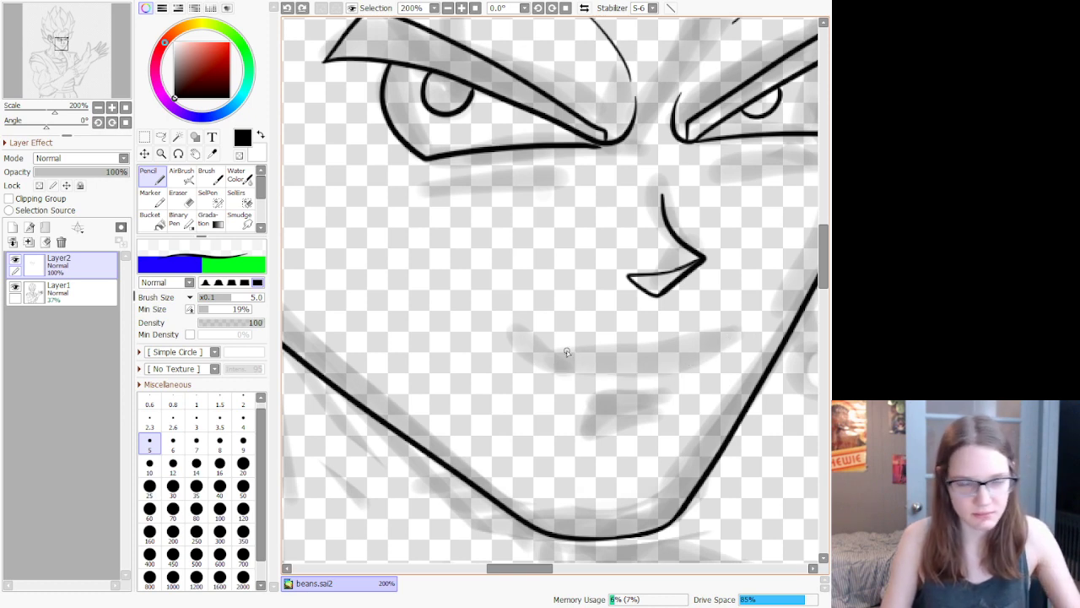
pyautogui.moveTo(542, 342)
pyautogui.mouseDown()
pyautogui.moveTo(627, 354)
pyautogui.moveTo(688, 346)
pyautogui.moveTo(741, 319)
pyautogui.mouseUp()
pyautogui.moveTo(595, 399); pyautogui.dragTo(681, 389)
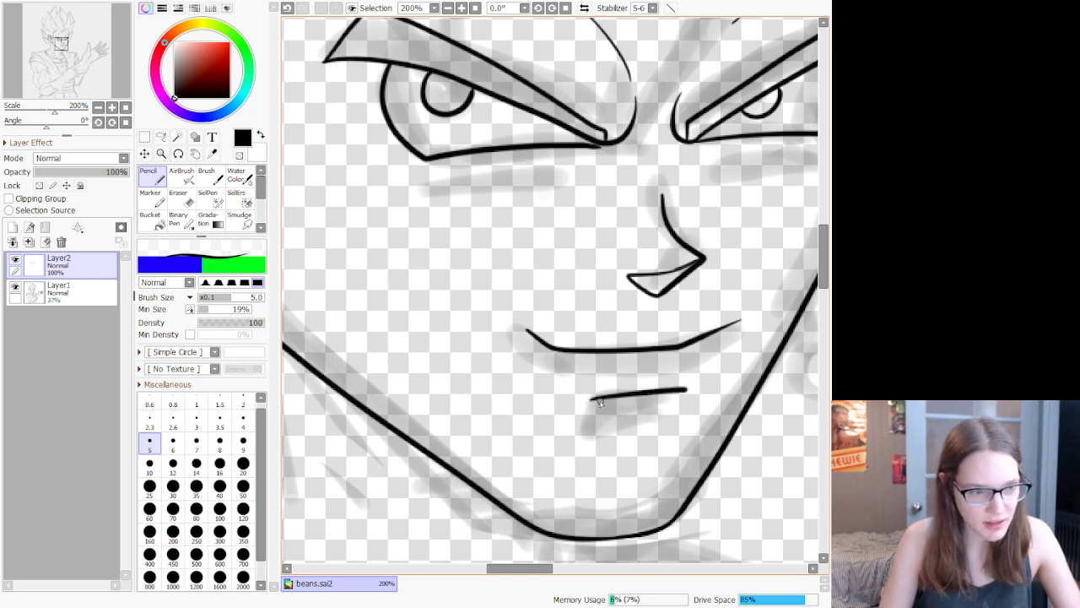
pyautogui.moveTo(595, 399)
pyautogui.mouseDown()
pyautogui.moveTo(579, 441)
pyautogui.moveTo(674, 395)
pyautogui.mouseUp()
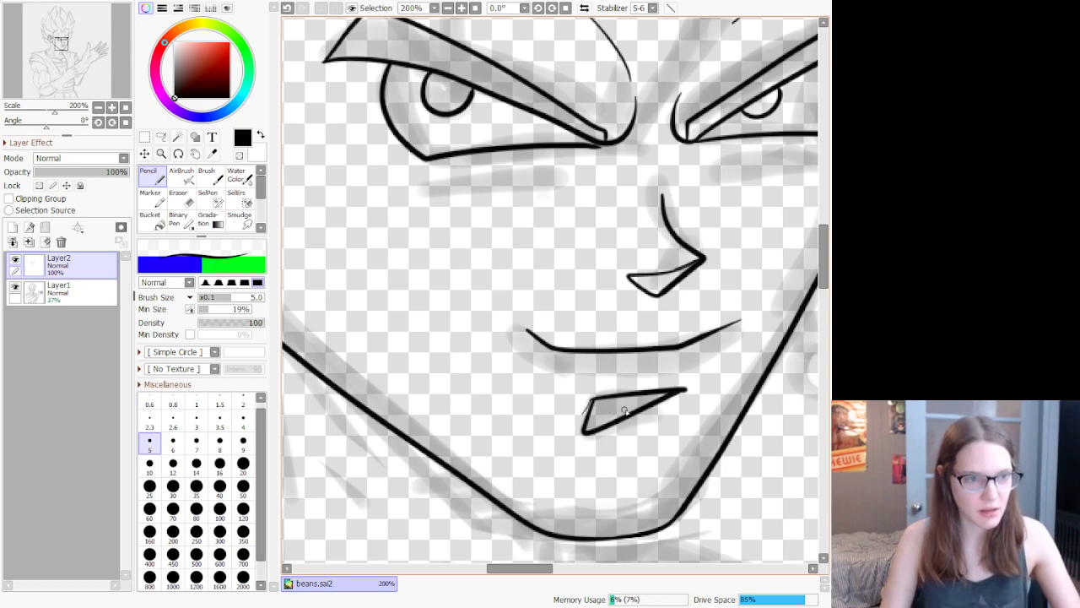
# Step: Erase the upturned far corner of the mouth line, keeping the flat middle part
pyautogui.scroll(-7, 595, 253)
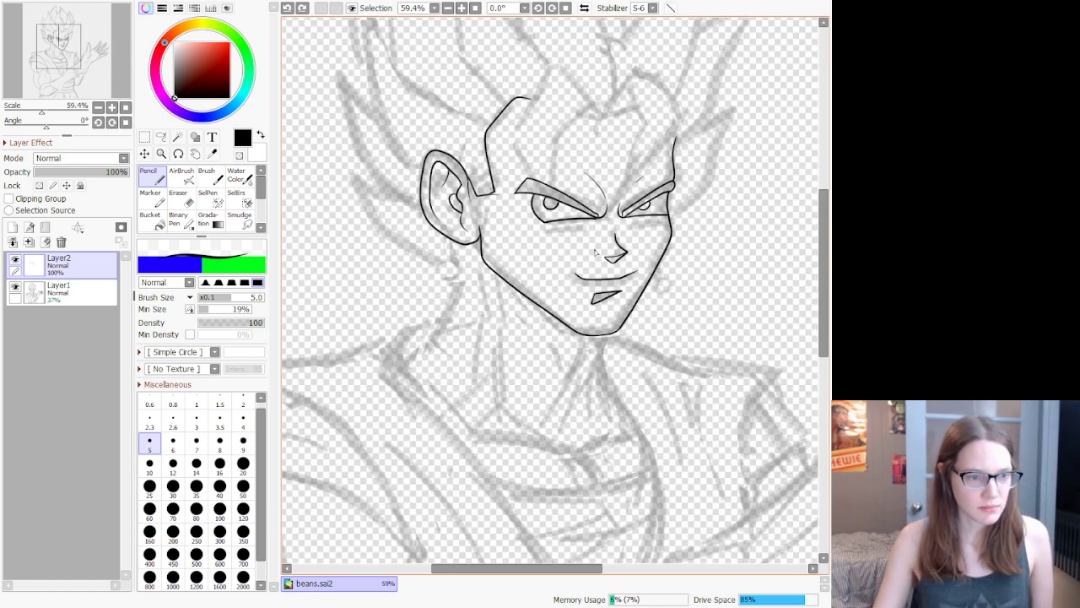
pyautogui.scroll(8, 596, 253)
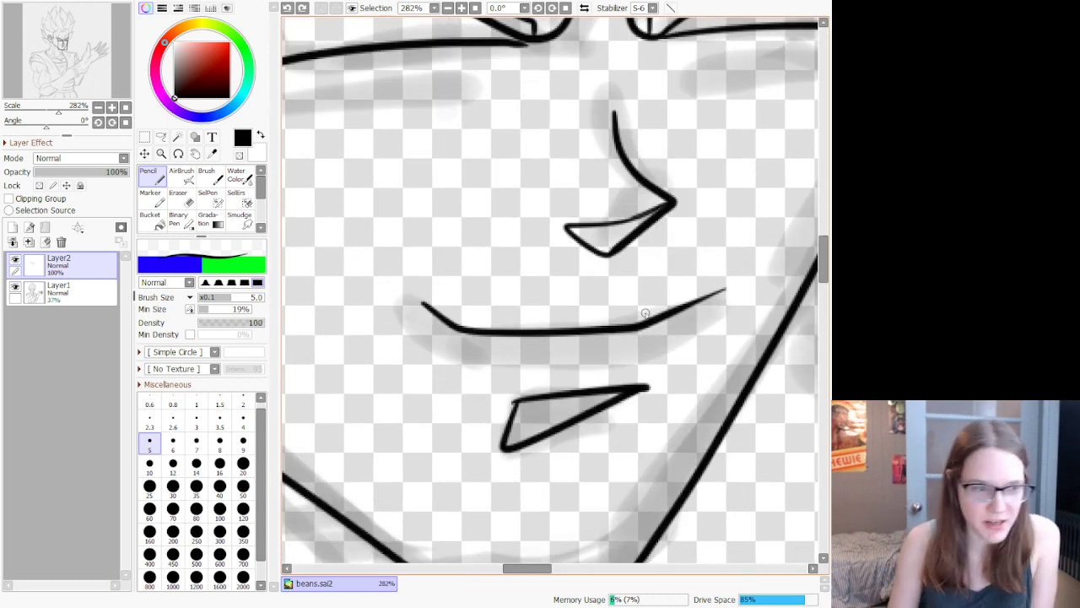
pyautogui.press('e')
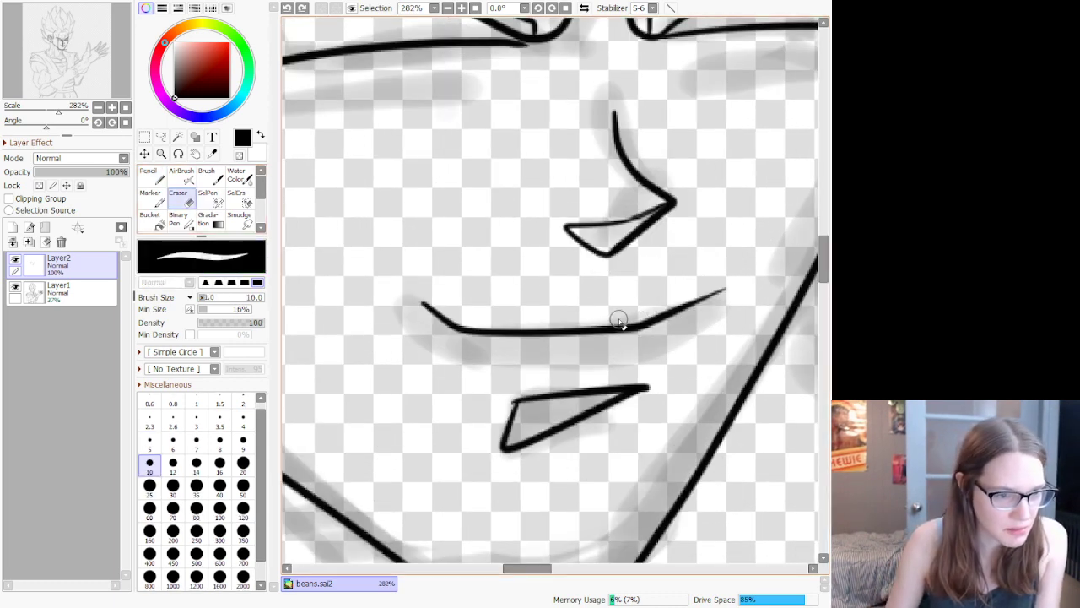
pyautogui.moveTo(651, 323); pyautogui.dragTo(735, 289)
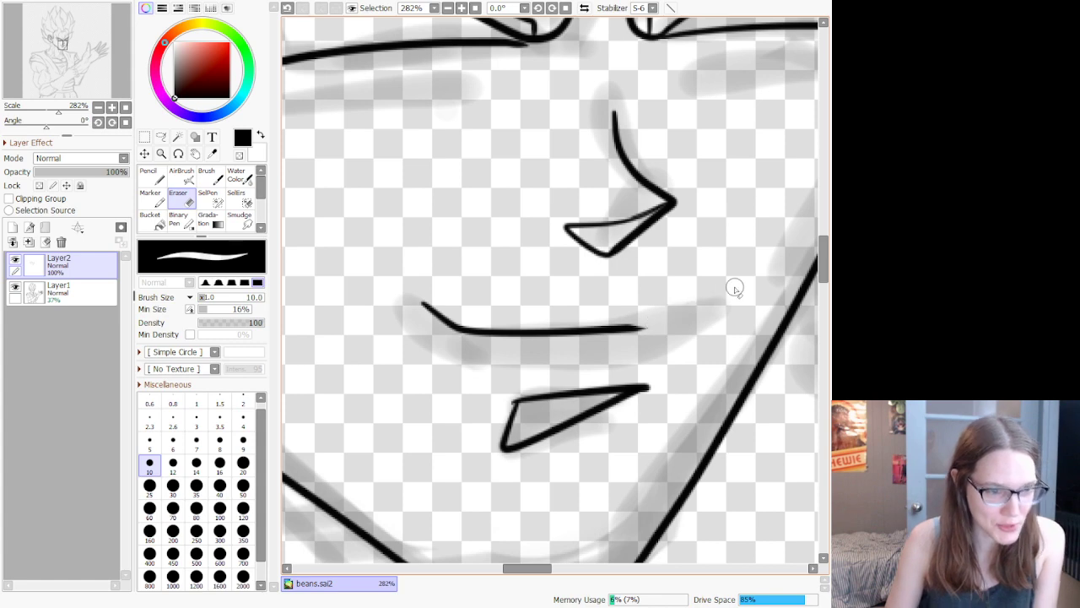
pyautogui.scroll(-4, 735, 290)
pyautogui.scroll(3, 570, 275)
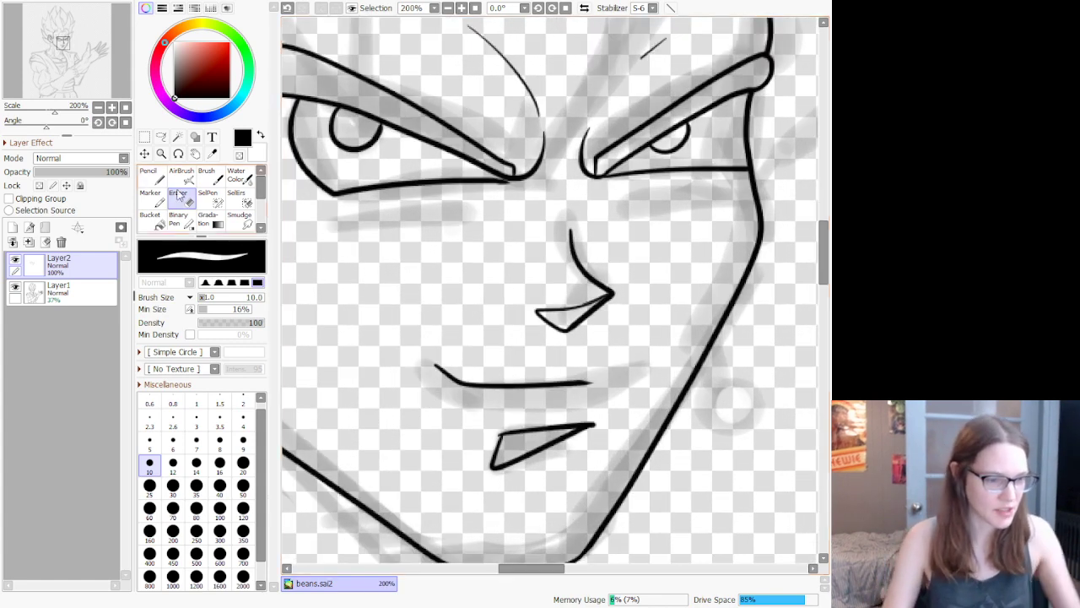
pyautogui.hotkey('ctrl', 'z')
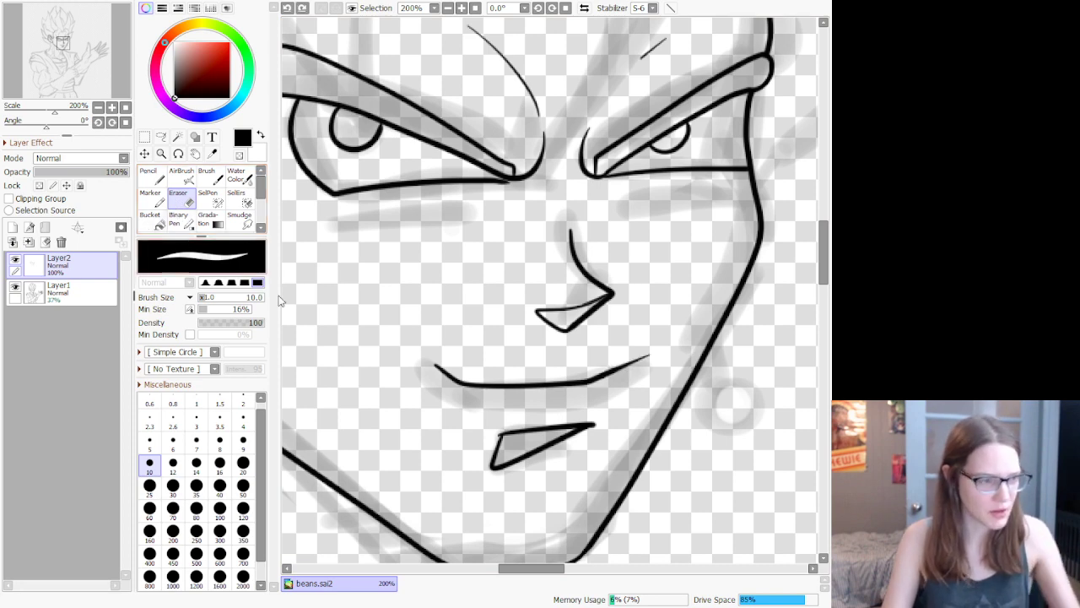
pyautogui.click(286, 8)
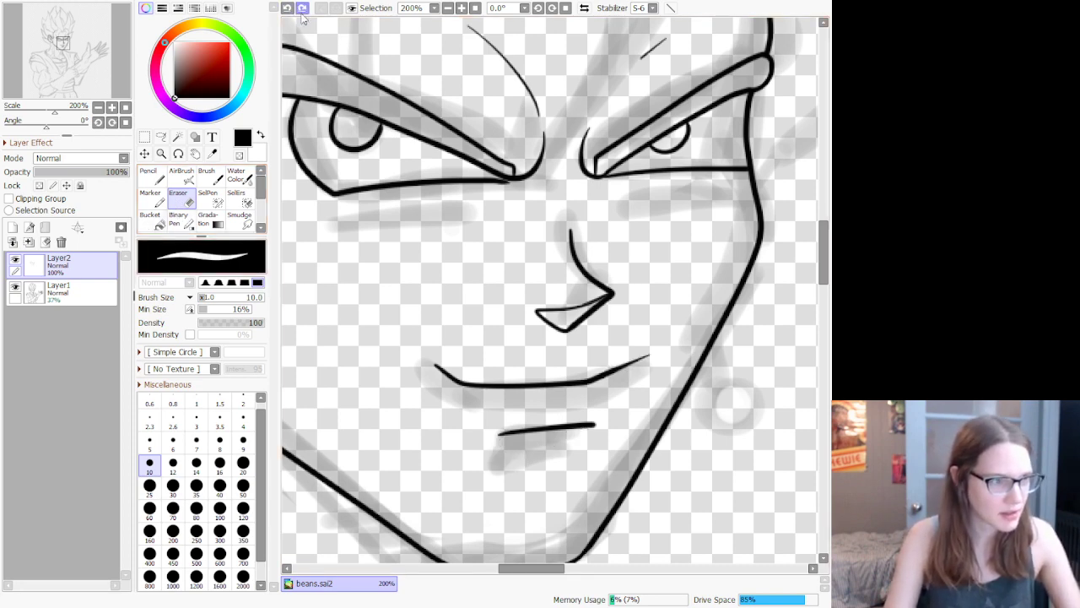
pyautogui.click(287, 9)
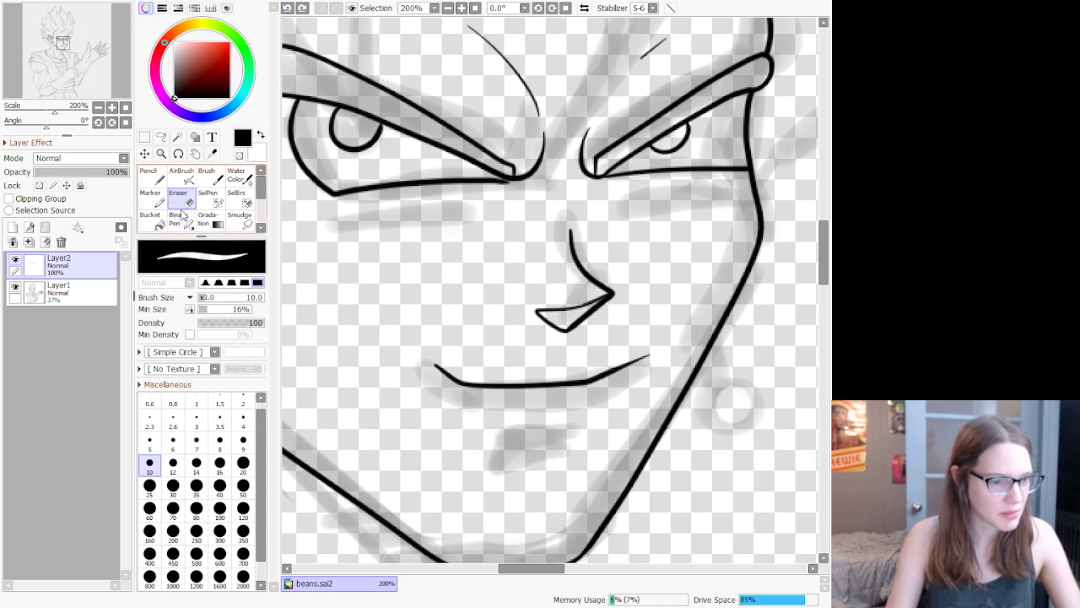
pyautogui.click(301, 9)
pyautogui.click(301, 9)
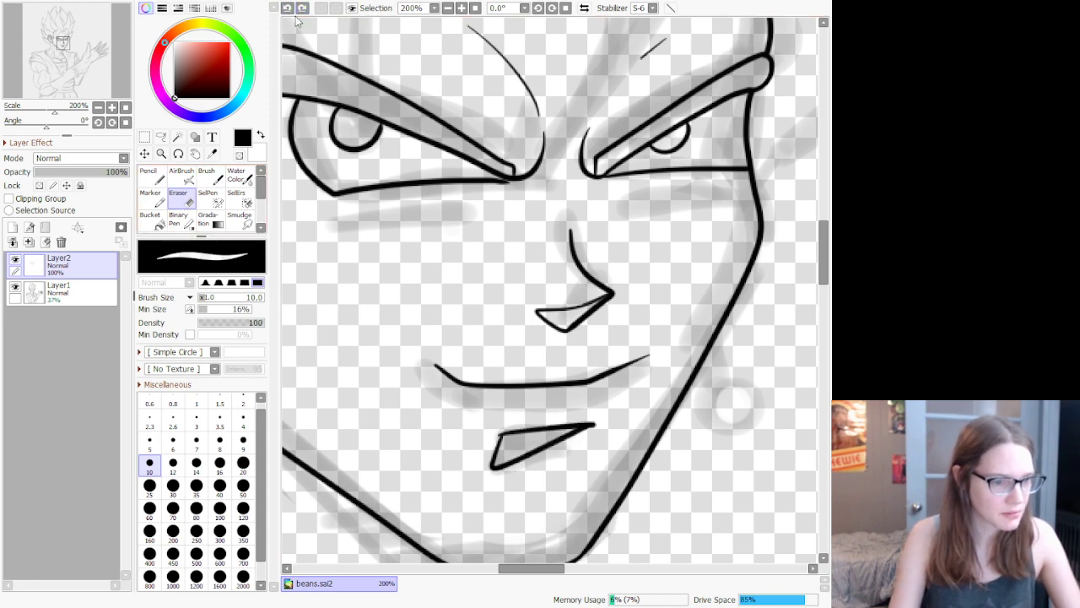
pyautogui.click(301, 9)
# Step: Re-ink the mouth's far end with the Pencil as a flat extension finishing in a short upward hook
pyautogui.click(150, 175)
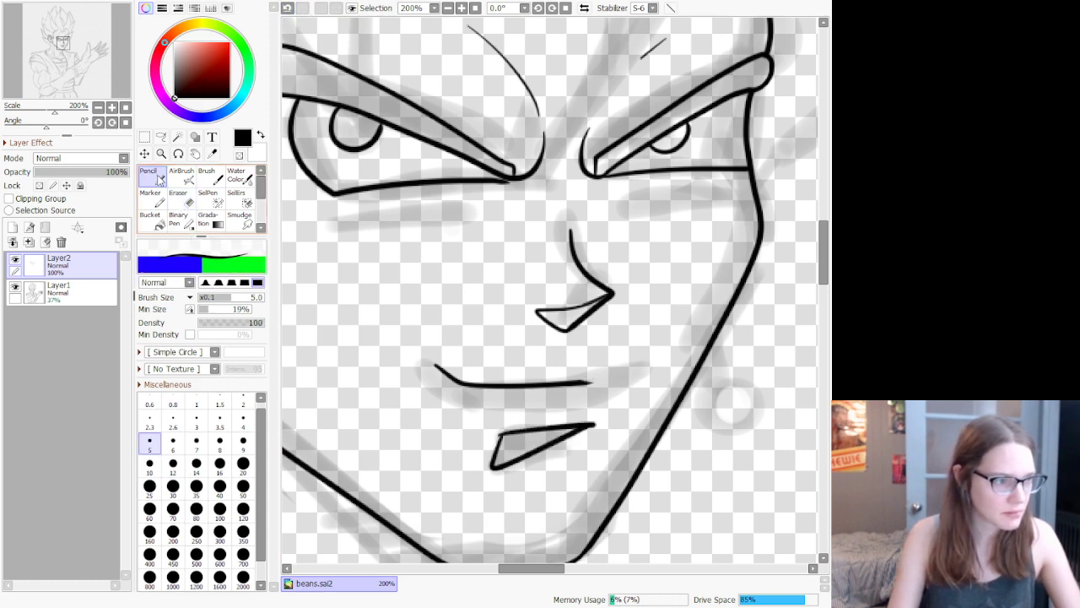
pyautogui.moveTo(586, 384); pyautogui.dragTo(642, 364)
pyautogui.hotkey('ctrl', 'z')
pyautogui.hotkey('ctrl', 'z')
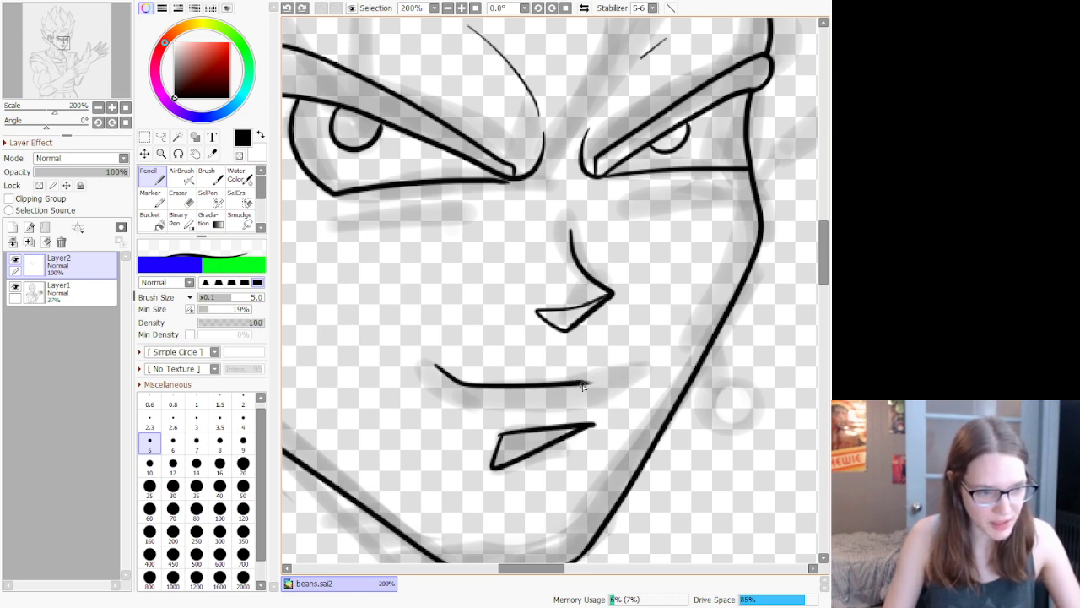
pyautogui.moveTo(579, 384)
pyautogui.mouseDown()
pyautogui.moveTo(633, 383)
pyautogui.moveTo(650, 353)
pyautogui.mouseUp()
pyautogui.hotkey('ctrl', 'z')
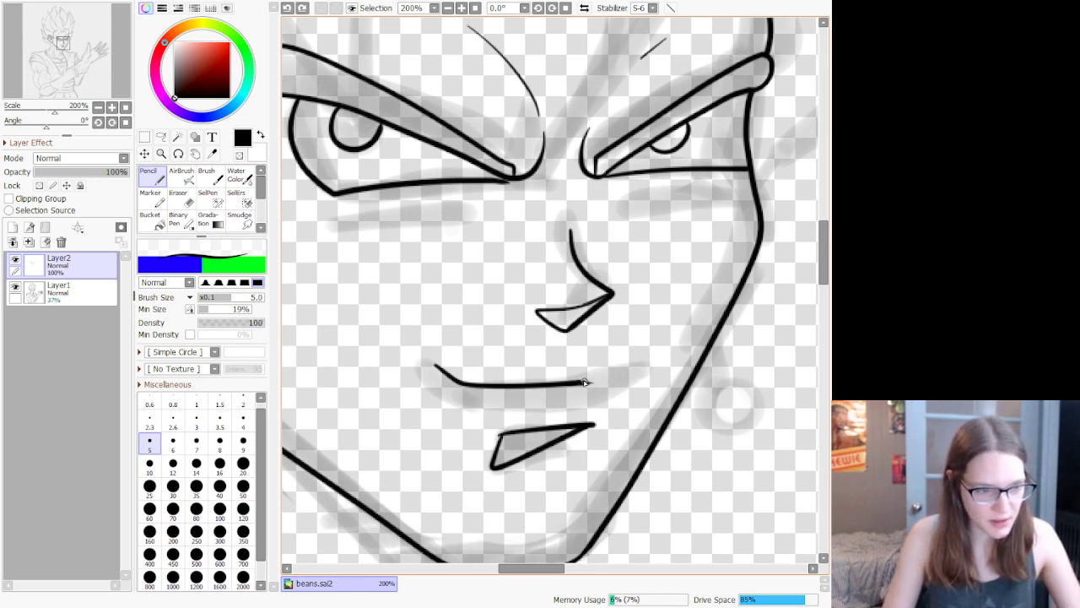
pyautogui.moveTo(604, 381); pyautogui.dragTo(643, 365)
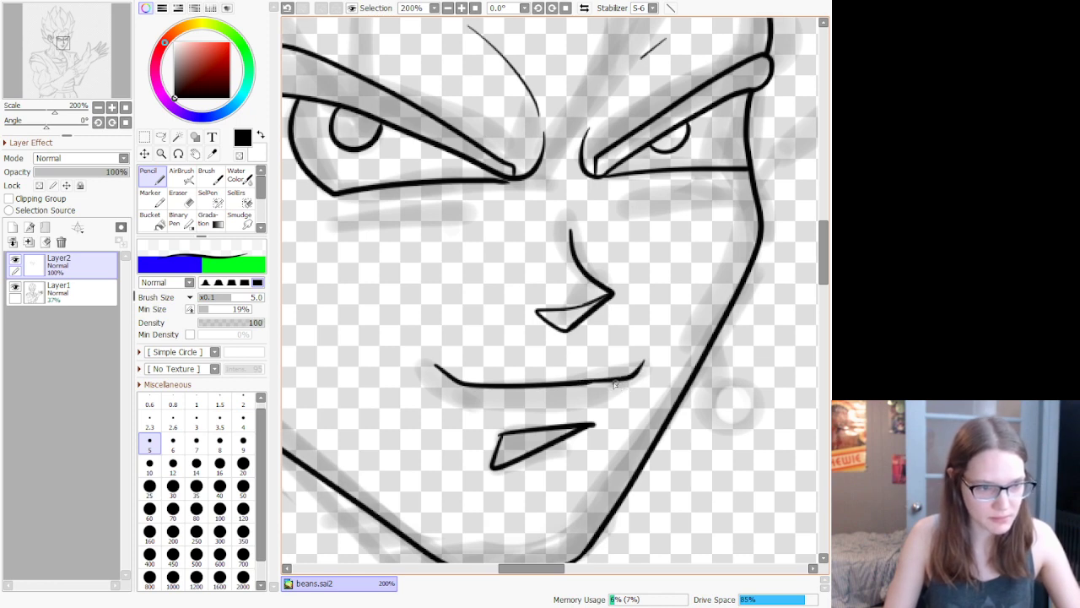
pyautogui.moveTo(580, 385); pyautogui.dragTo(646, 369)
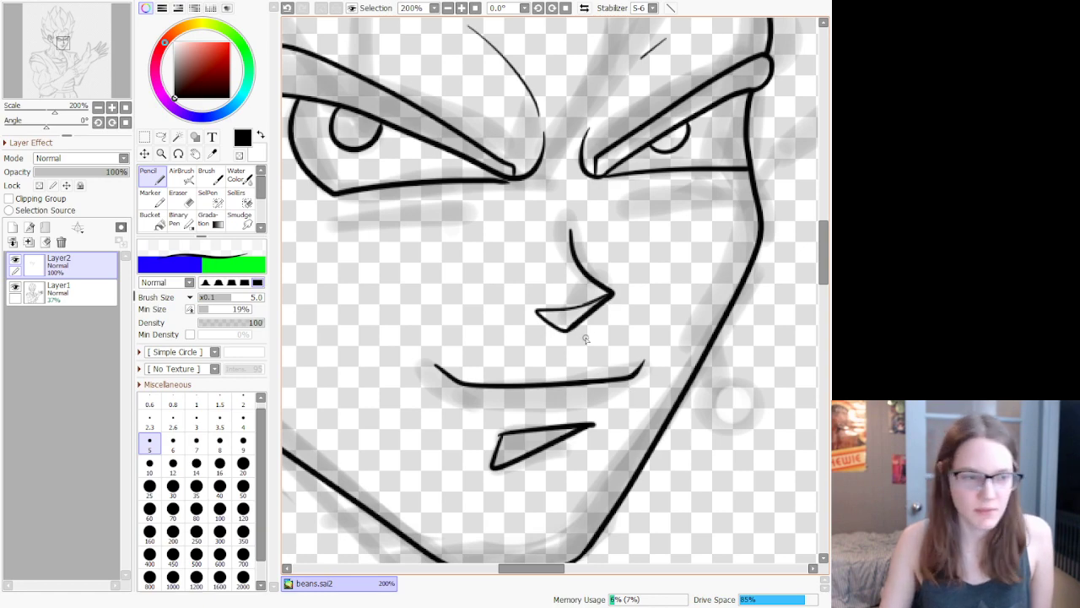
pyautogui.scroll(-5, 585, 339)
pyautogui.scroll(4, 595, 389)
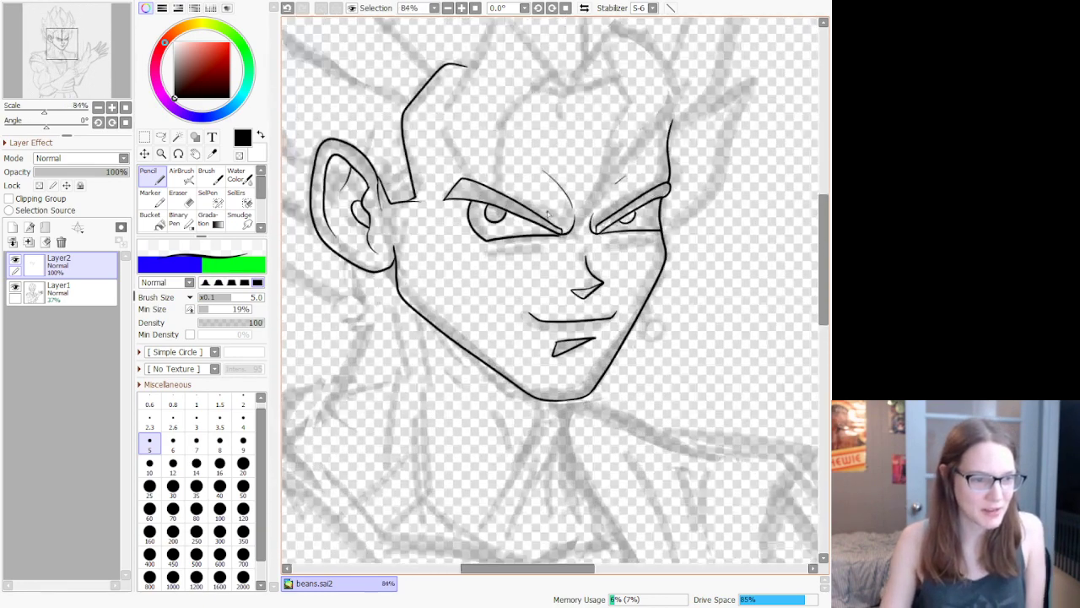
# Step: Lasso the inked mouth and lower-lip shadow, shift them together slightly toward the far cheek and chin, and apply the transform
pyautogui.press('a')
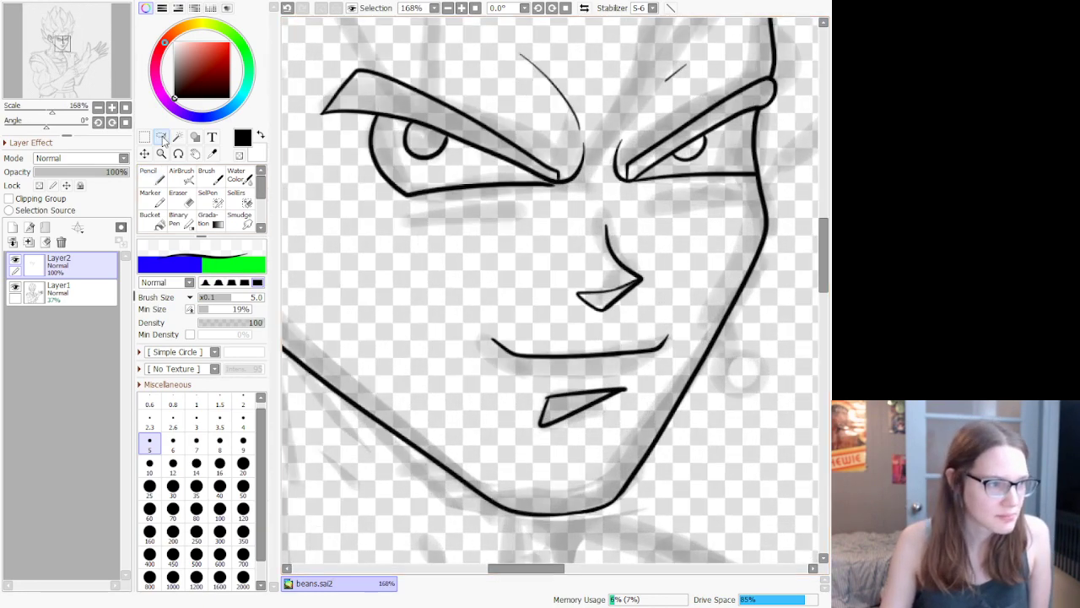
pyautogui.moveTo(507, 331)
pyautogui.mouseDown()
pyautogui.moveTo(483, 412)
pyautogui.moveTo(524, 455)
pyautogui.moveTo(604, 432)
pyautogui.moveTo(664, 377)
pyautogui.mouseUp()
pyautogui.moveTo(674, 314); pyautogui.dragTo(511, 331)
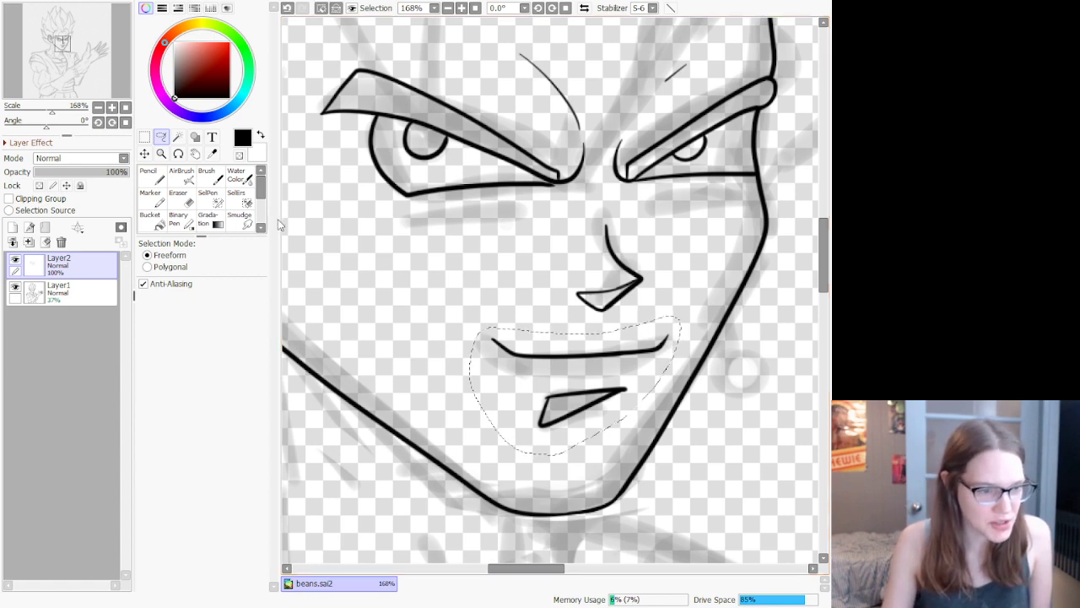
pyautogui.press('v')
pyautogui.click(178, 317)
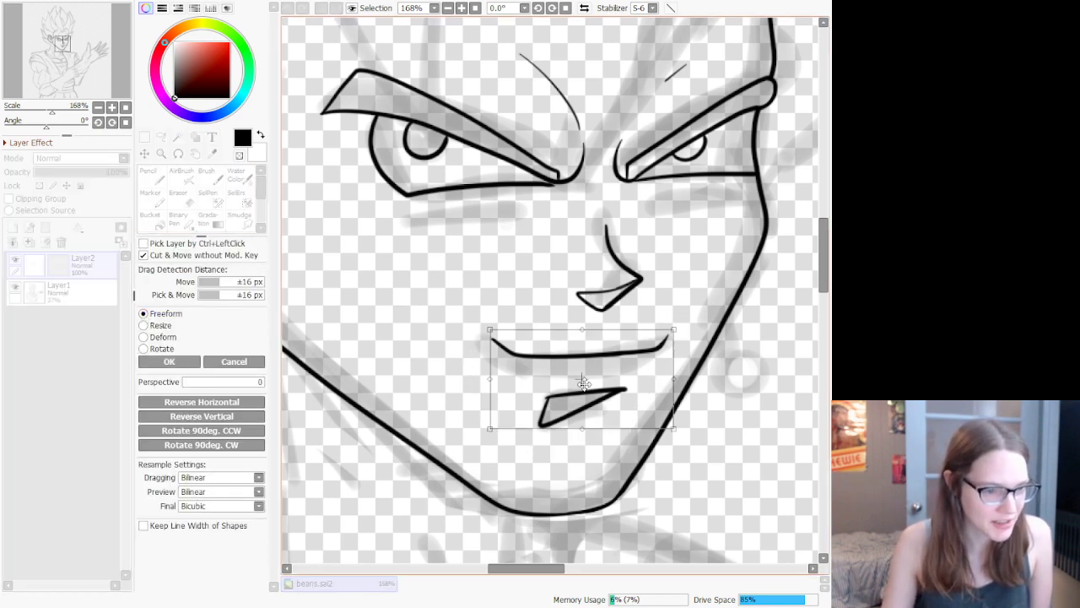
pyautogui.moveTo(583, 390); pyautogui.dragTo(590, 397)
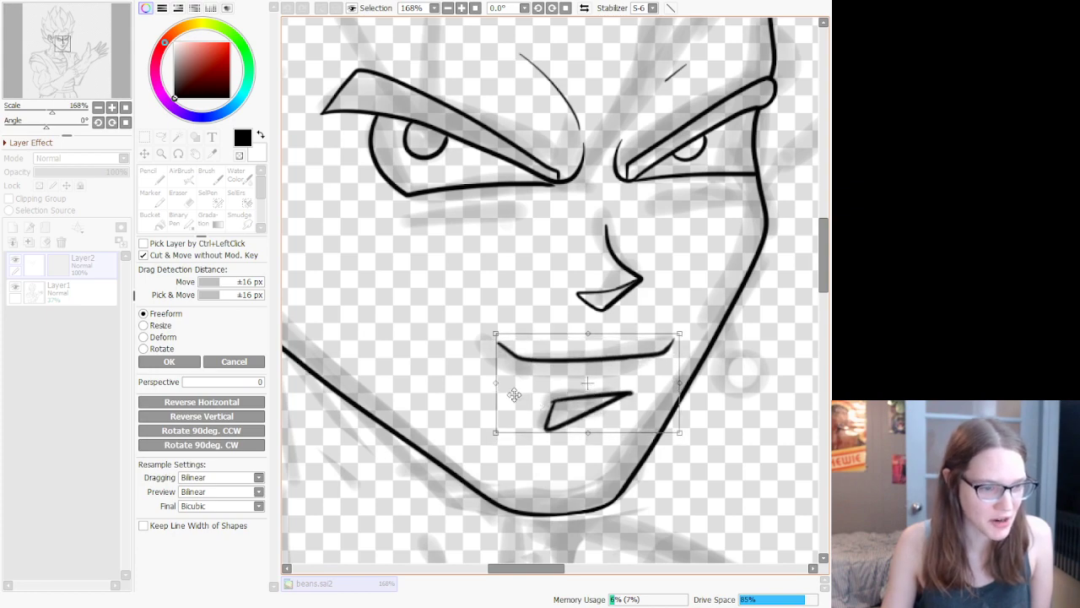
pyautogui.scroll(-5, 511, 395)
pyautogui.click(199, 359)
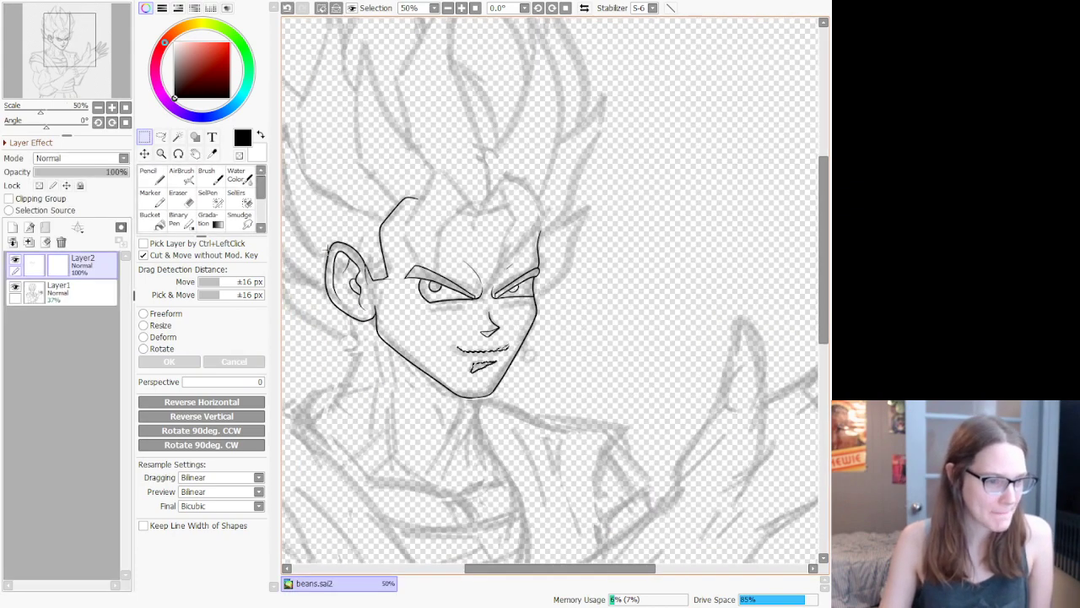
pyautogui.scroll(-1, 568, 242)
pyautogui.scroll(-3, 661, 321)
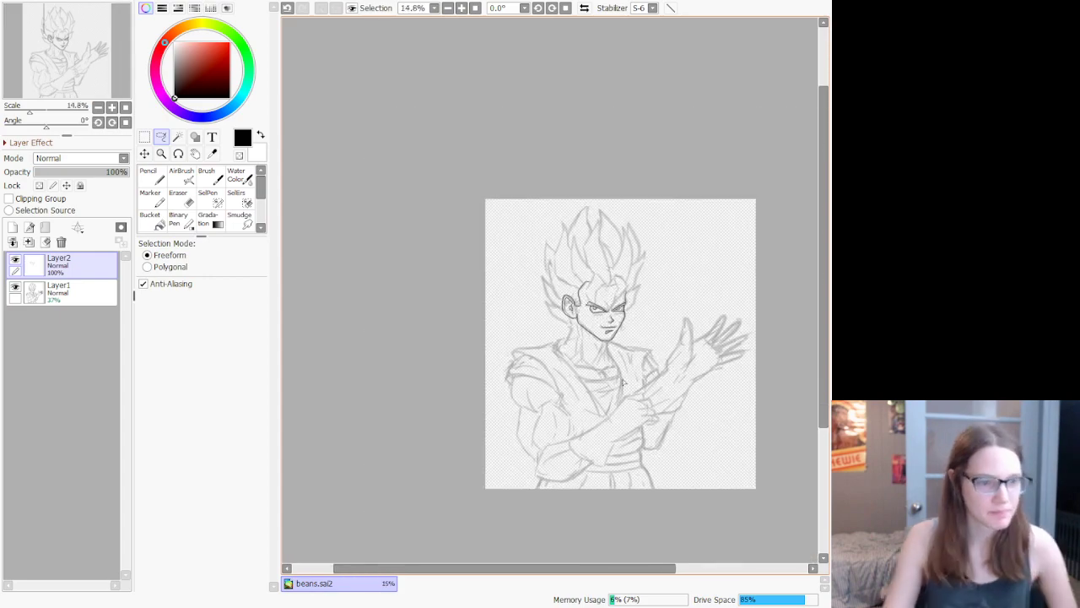
# Step: Ink the back of the neck with the Pencil, sloping from beneath the ear and flaring outward where it meets the collar
pyautogui.scroll(5, 623, 382)
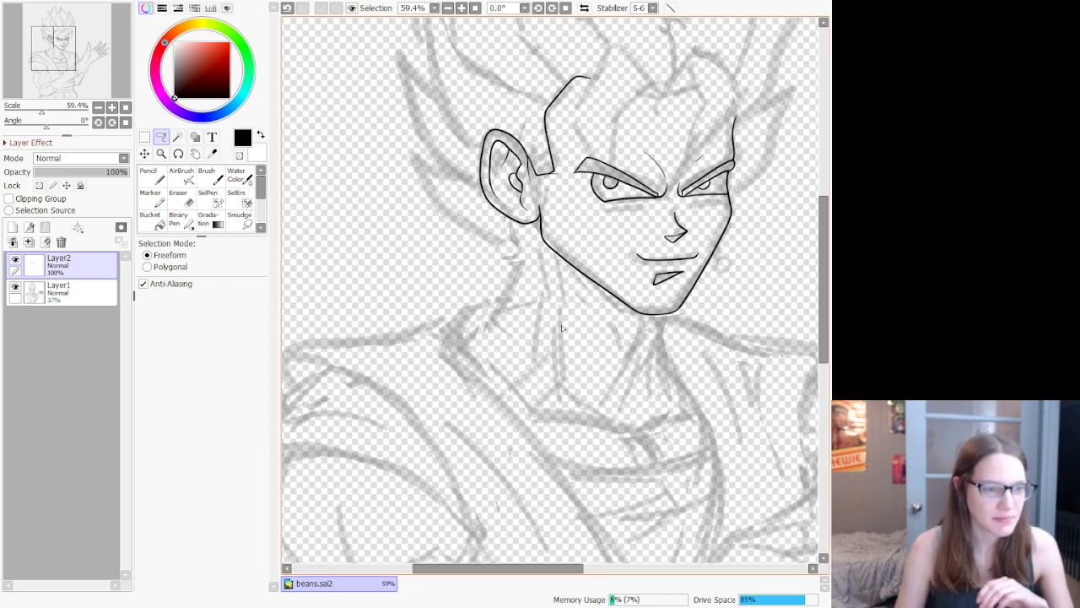
pyautogui.press('n')
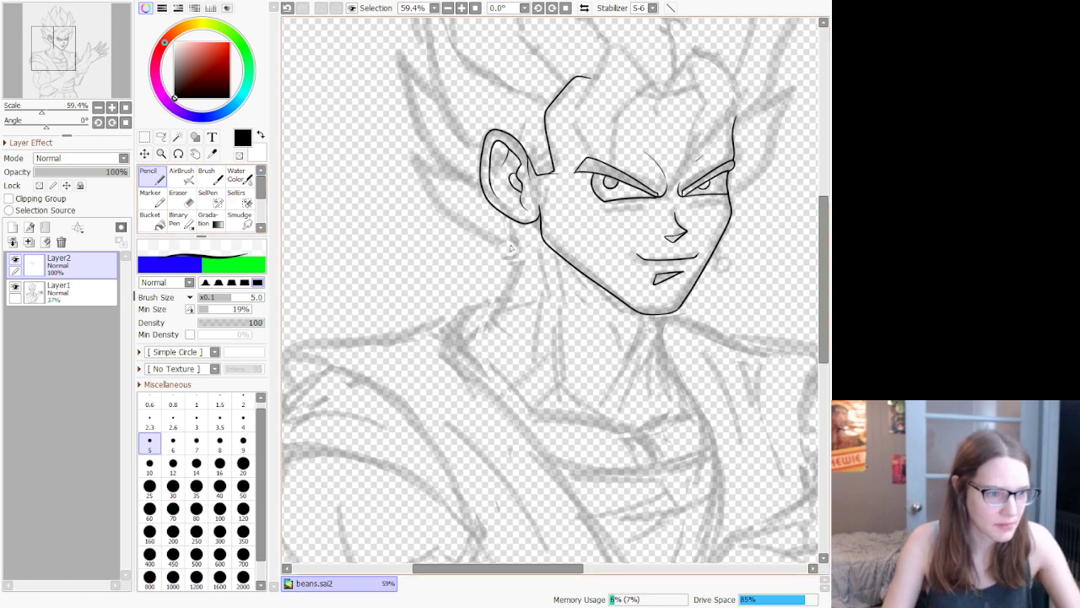
pyautogui.moveTo(518, 224)
pyautogui.mouseDown()
pyautogui.moveTo(520, 255)
pyautogui.moveTo(463, 337)
pyautogui.mouseUp()
pyautogui.hotkey('ctrl', 'z')
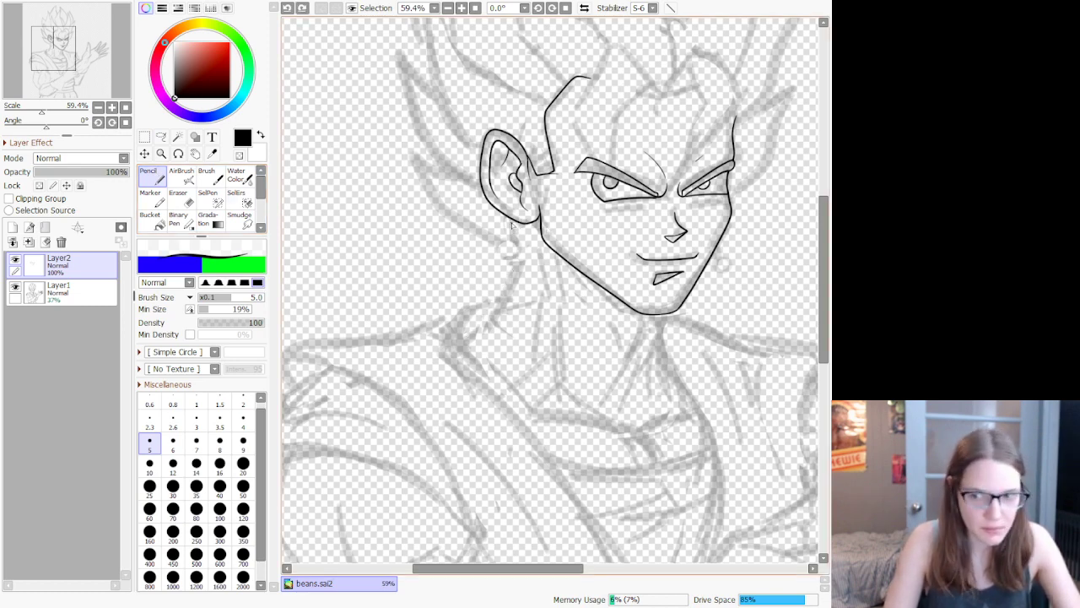
pyautogui.moveTo(518, 224); pyautogui.dragTo(470, 329)
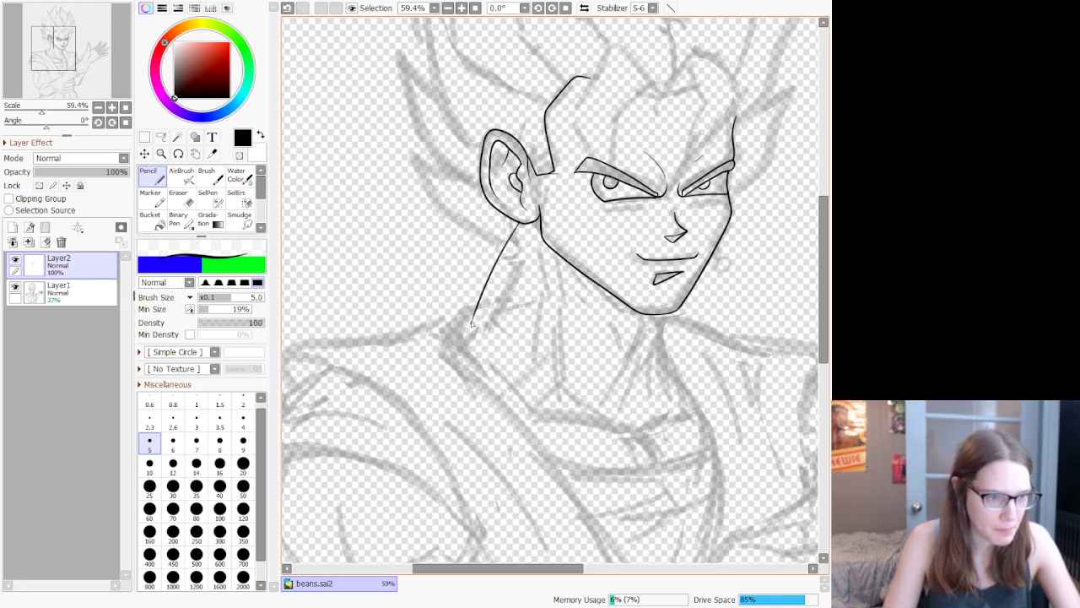
pyautogui.hotkey('ctrl', 'z')
pyautogui.moveTo(527, 226)
pyautogui.mouseDown()
pyautogui.moveTo(488, 318)
pyautogui.moveTo(464, 337)
pyautogui.mouseUp()
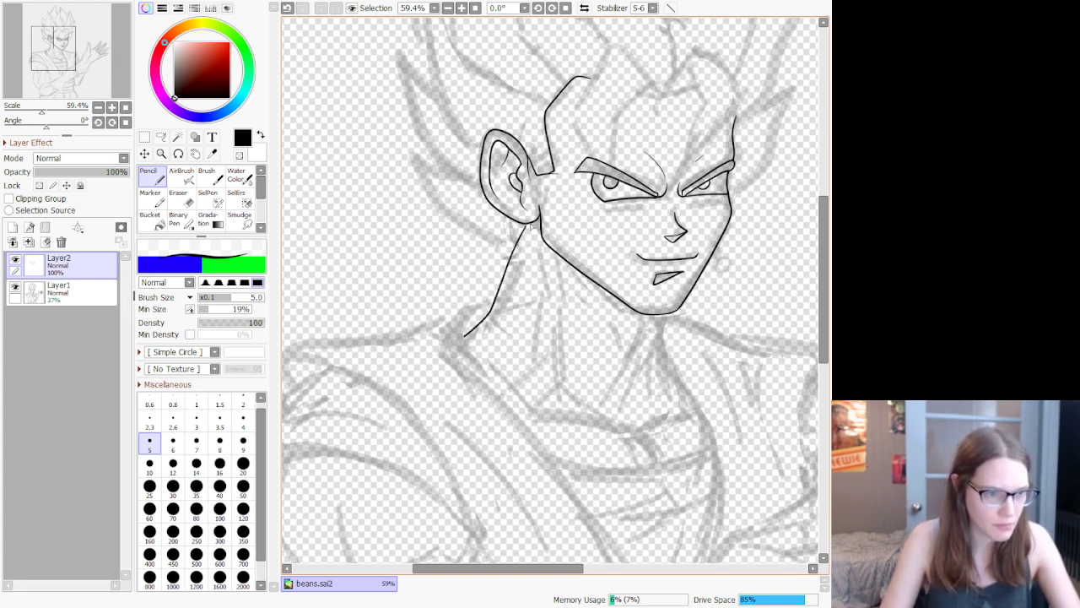
# Step: Join the top of the back neck line to the underside of the earlobe with a short, cleanly aligned stroke
pyautogui.moveTo(528, 224); pyautogui.dragTo(524, 235)
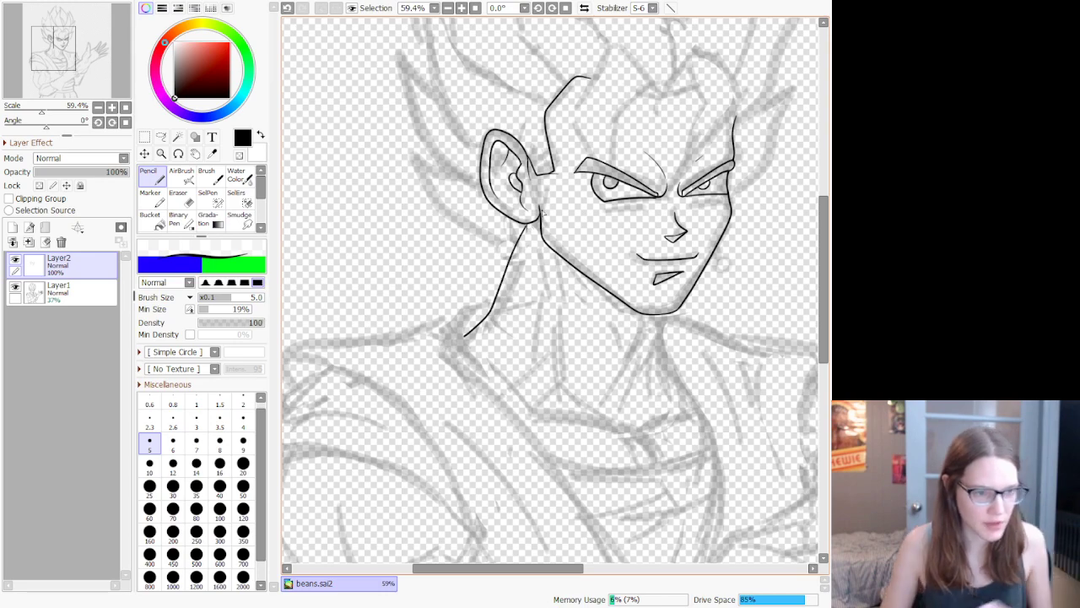
pyautogui.scroll(8, 550, 202)
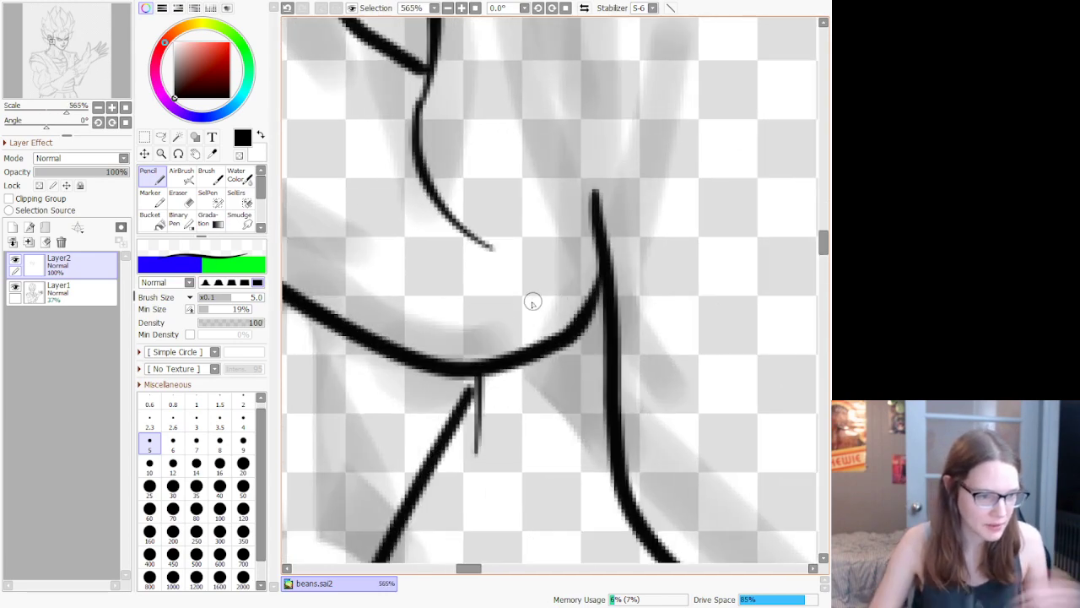
pyautogui.hotkey('ctrl', 'z')
pyautogui.moveTo(475, 372); pyautogui.dragTo(472, 396)
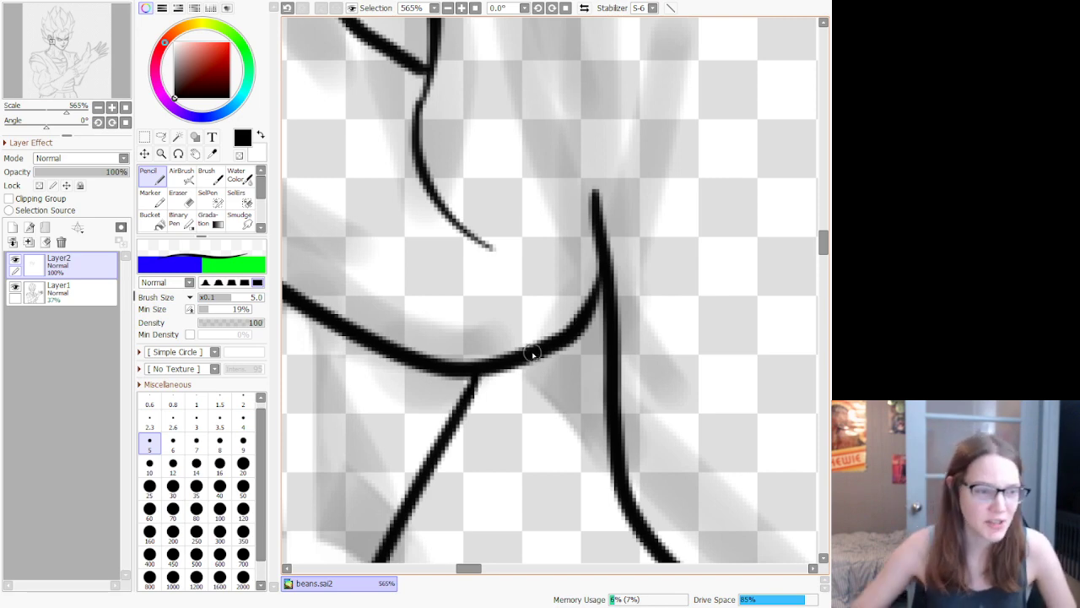
pyautogui.scroll(-10, 507, 320)
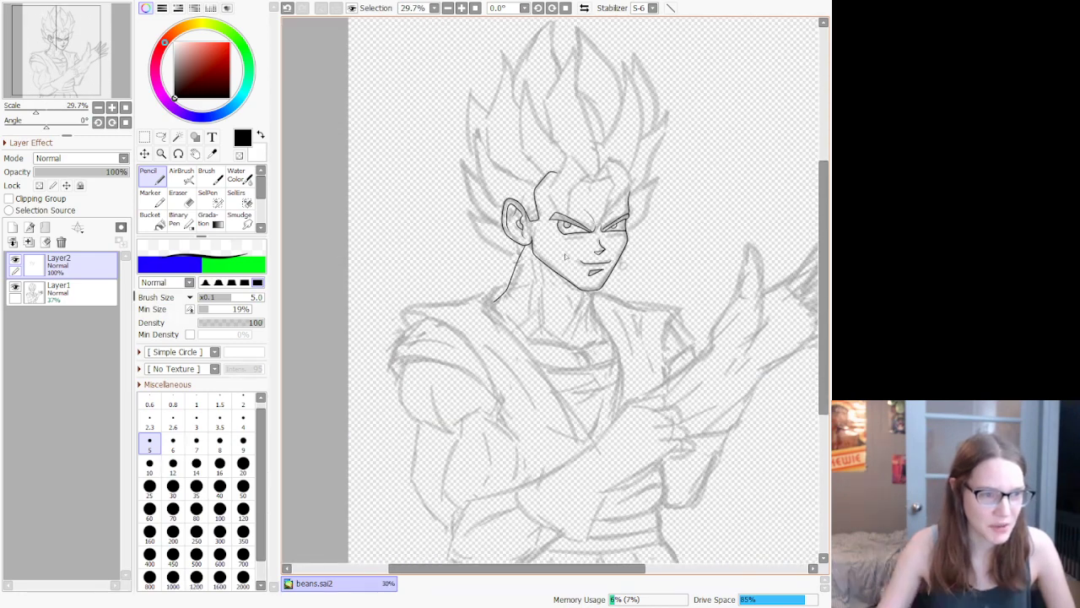
# Step: Try an inward-slanting front neck line from the chin with a second curve branching toward the collar, and undo these strokes
pyautogui.scroll(3, 565, 258)
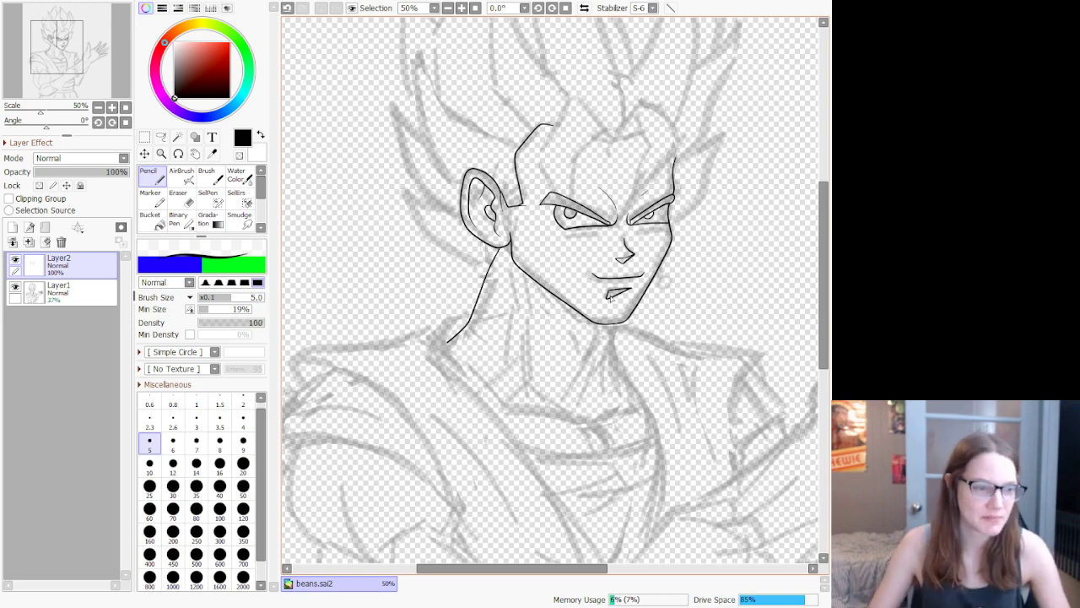
pyautogui.scroll(7, 612, 298)
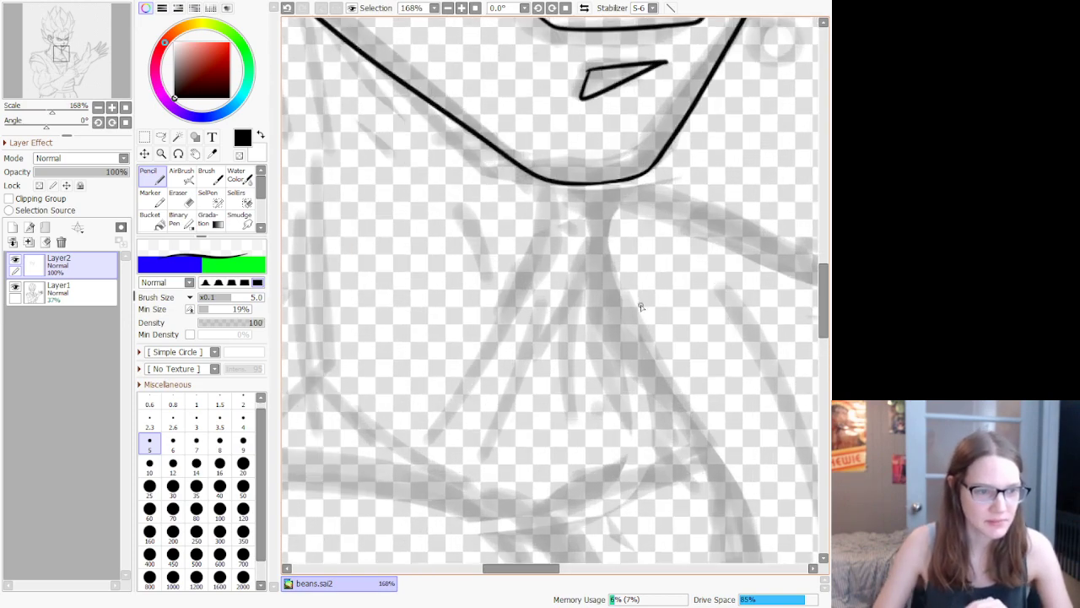
pyautogui.moveTo(621, 182); pyautogui.dragTo(595, 252)
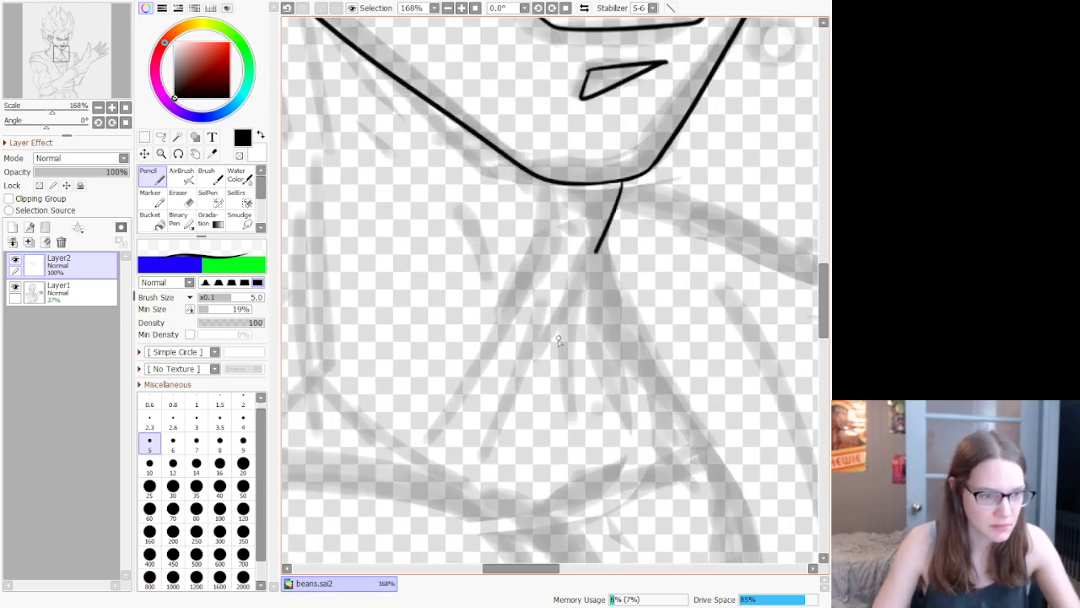
pyautogui.moveTo(558, 340)
pyautogui.mouseDown()
pyautogui.moveTo(539, 376)
pyautogui.moveTo(551, 439)
pyautogui.mouseUp()
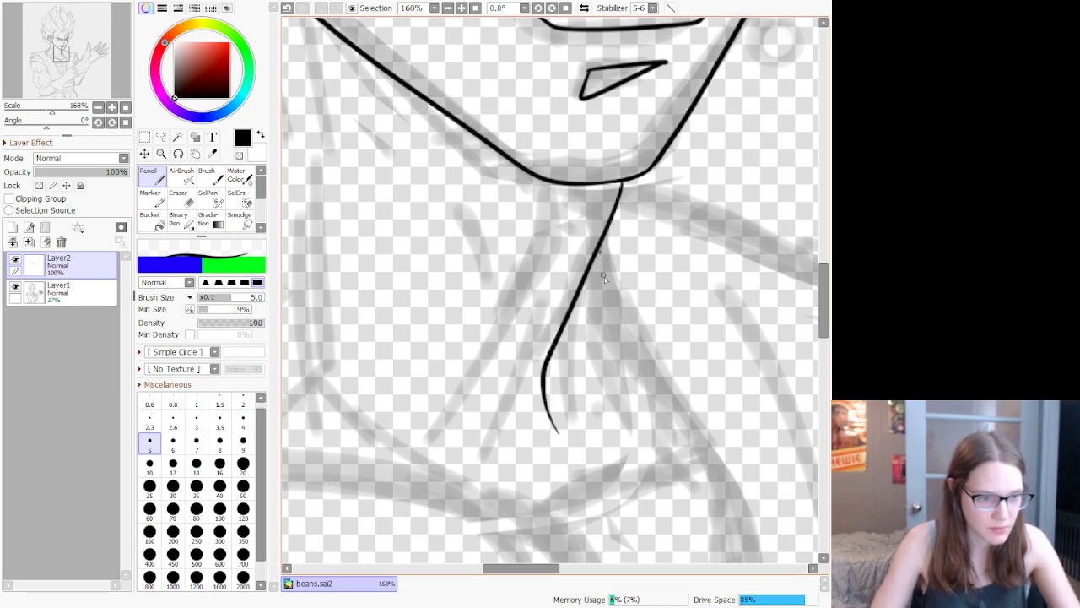
pyautogui.moveTo(603, 255); pyautogui.dragTo(664, 382)
pyautogui.hotkey('ctrl', 'z')
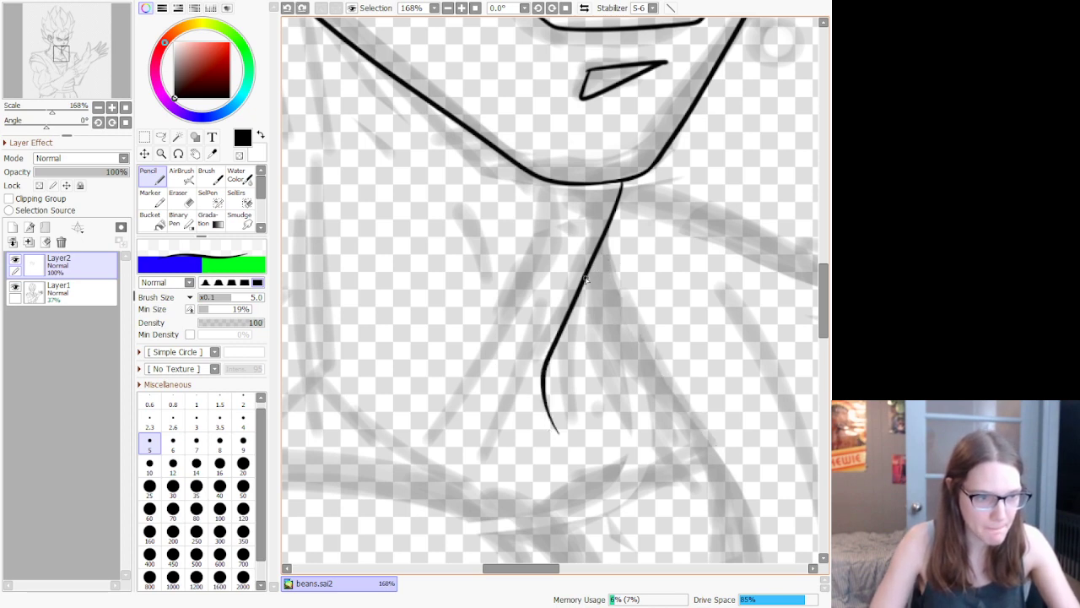
pyautogui.moveTo(585, 289); pyautogui.dragTo(740, 515)
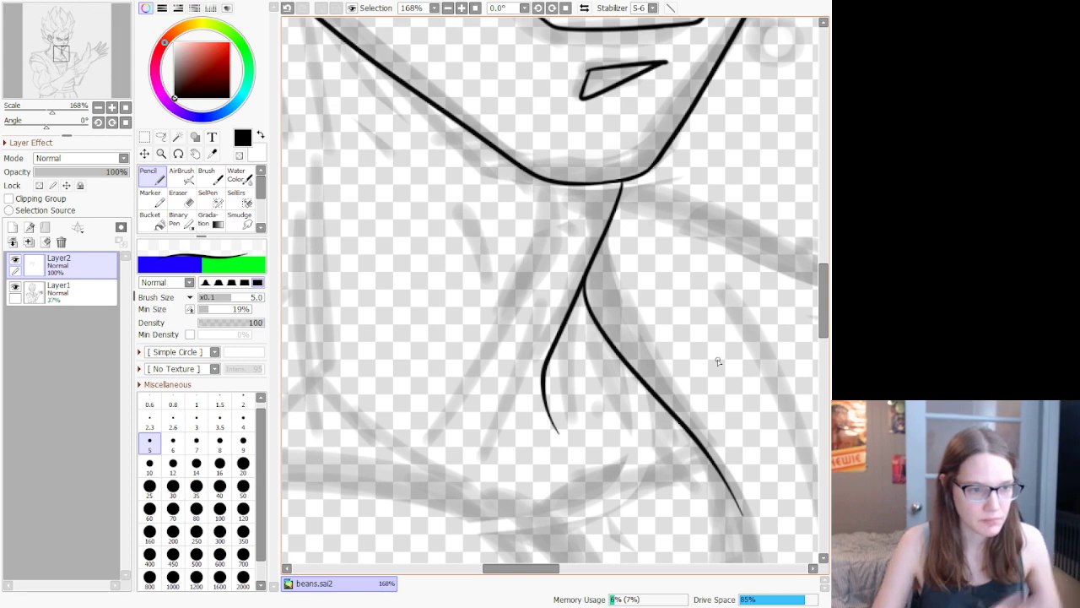
pyautogui.scroll(-5, 717, 361)
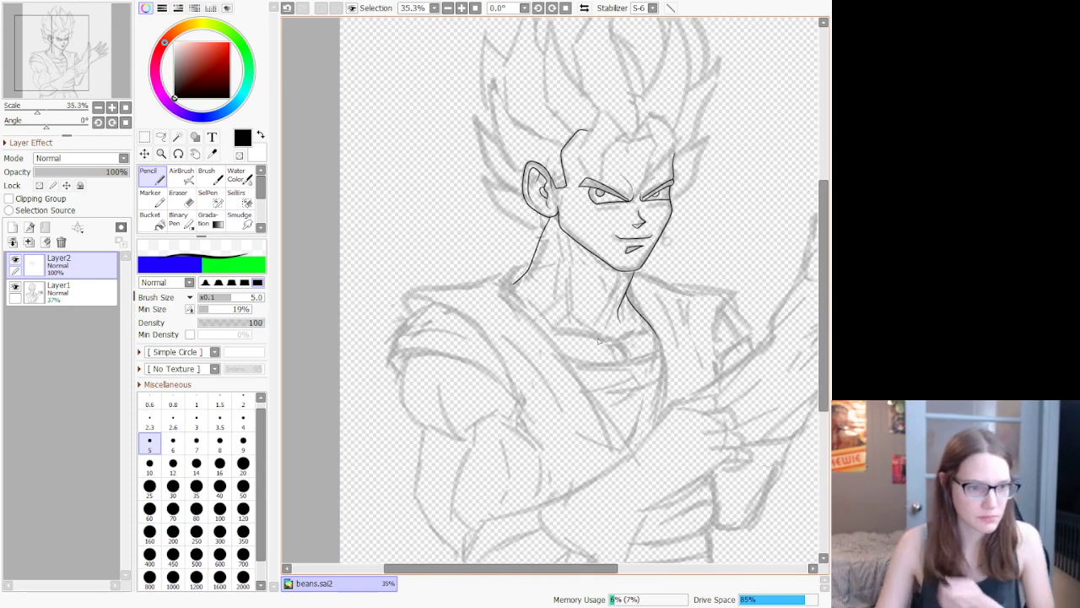
pyautogui.scroll(4, 624, 299)
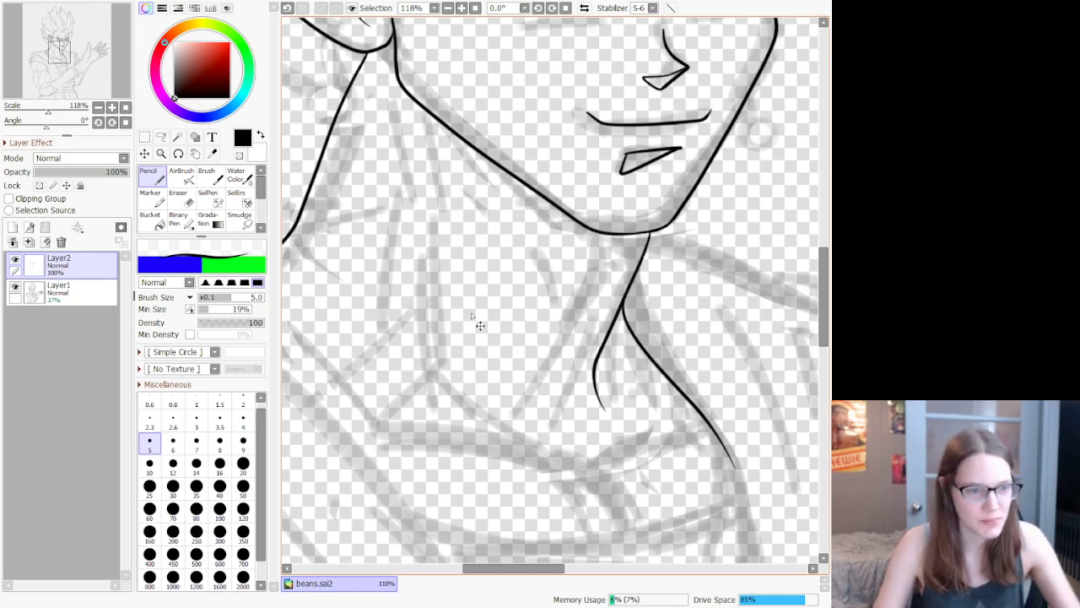
pyautogui.hotkey('ctrl', 'z')
pyautogui.hotkey('ctrl', 'z')
# Step: Ink the front of the neck as a steep, slightly bowed line from beneath the chin to the collar
pyautogui.moveTo(639, 234); pyautogui.dragTo(637, 323)
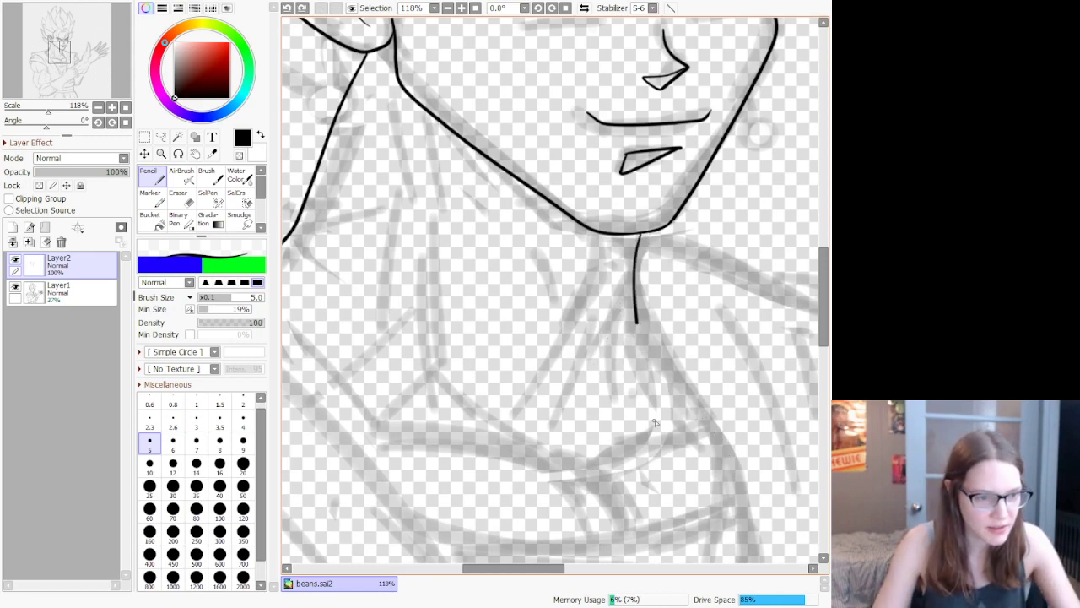
pyautogui.moveTo(658, 427); pyautogui.dragTo(638, 323)
pyautogui.scroll(-4, 699, 314)
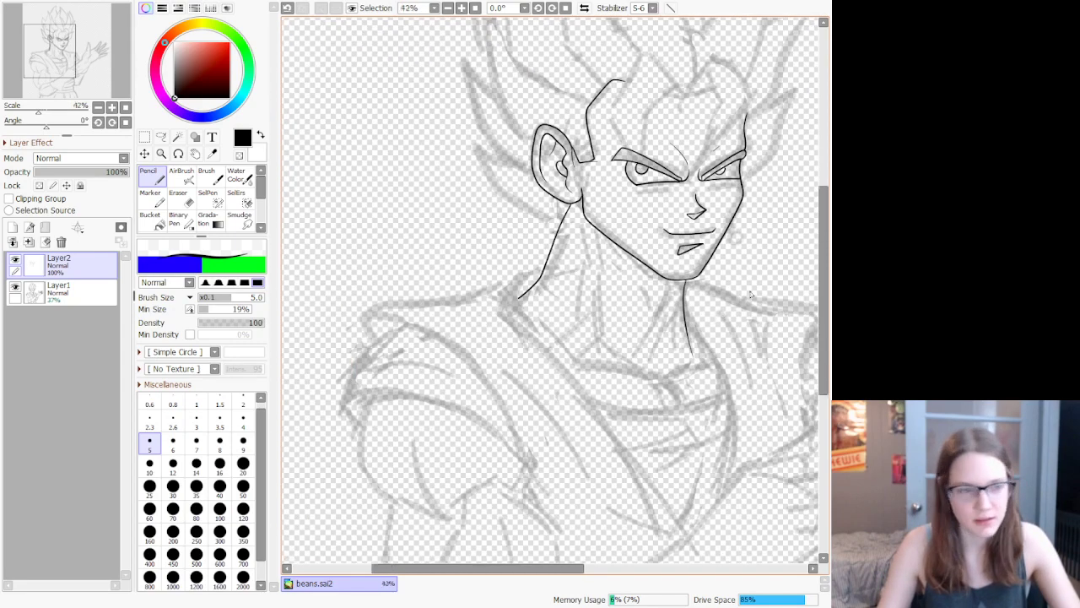
pyautogui.scroll(-3, 751, 294)
# Step: Ink a long curved neck muscle line from the earlobe toward the collar, and a shorter thin line beside it below the jaw
pyautogui.scroll(3, 752, 295)
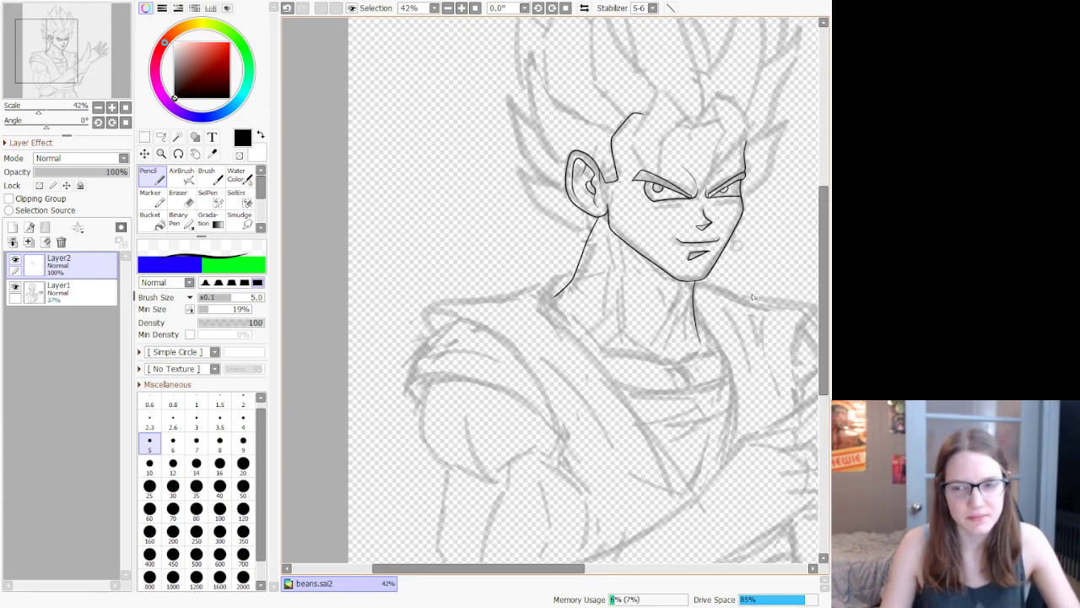
pyautogui.scroll(2, 752, 296)
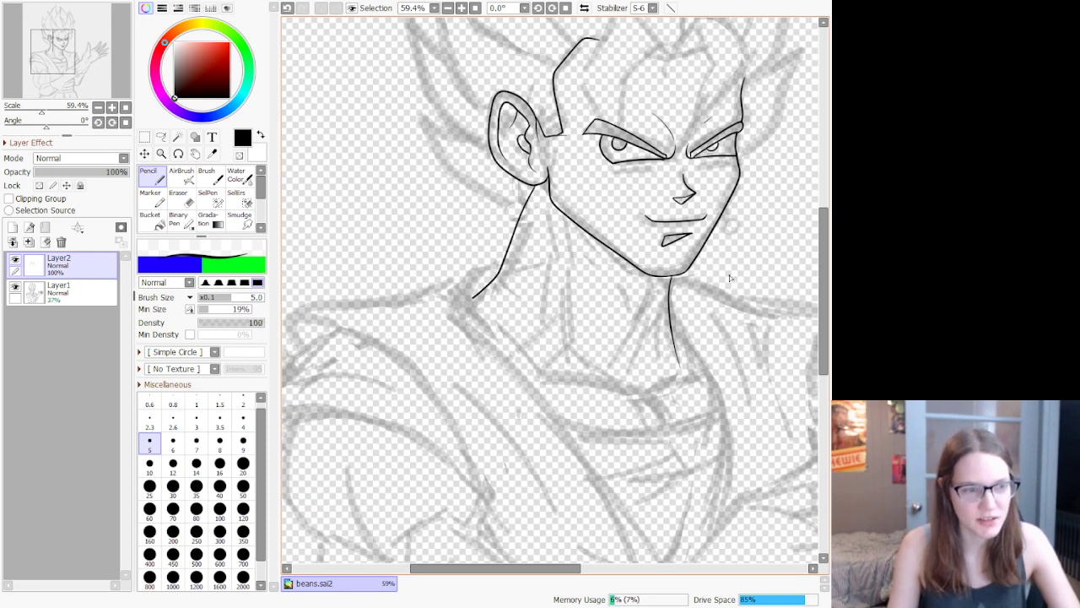
pyautogui.scroll(1, 730, 277)
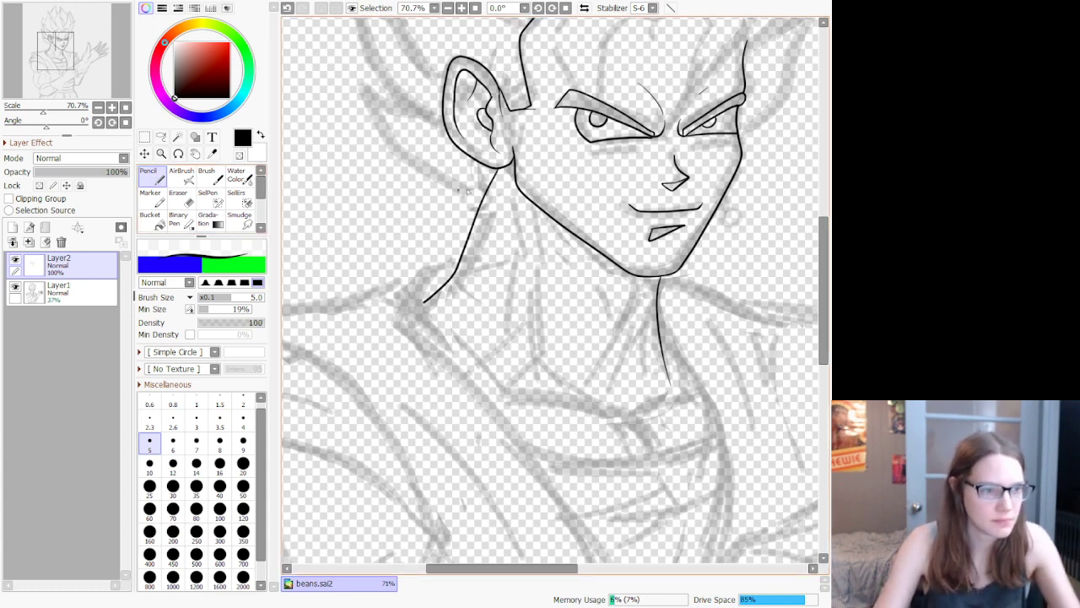
pyautogui.moveTo(506, 167); pyautogui.dragTo(553, 390)
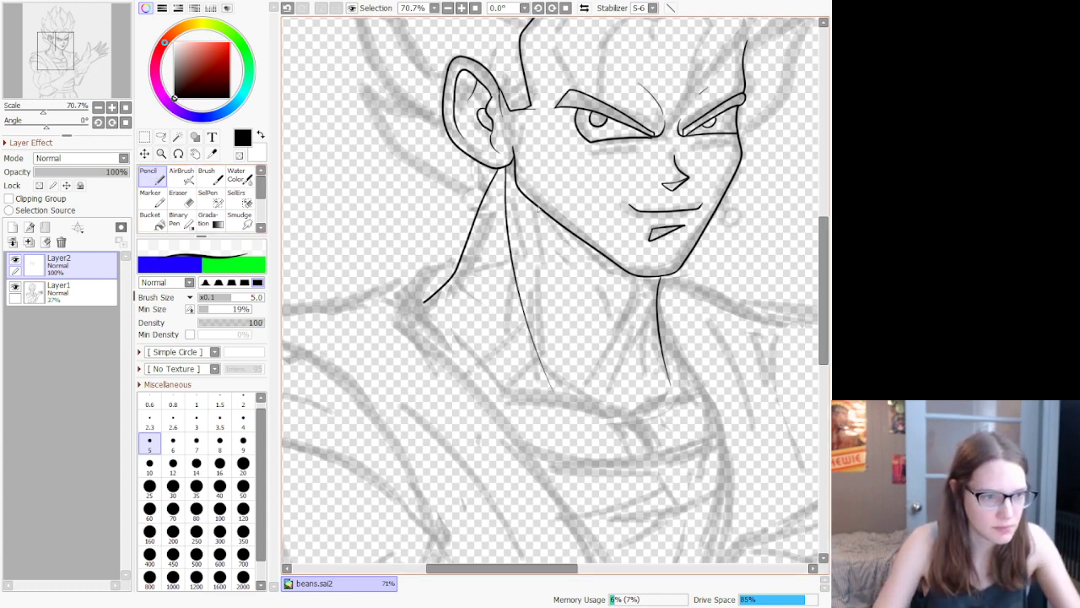
pyautogui.moveTo(534, 205); pyautogui.dragTo(548, 343)
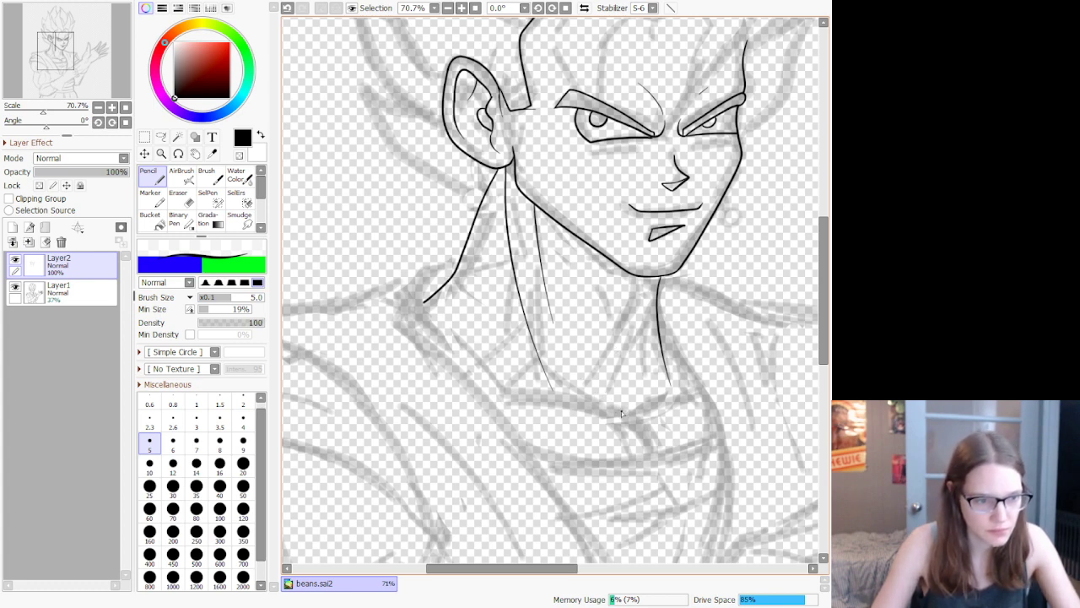
# Step: Ink the V-shaped notch at the base of the throat and a thin muscle line descending to it from under the chin
pyautogui.moveTo(573, 370)
pyautogui.mouseDown()
pyautogui.moveTo(629, 412)
pyautogui.moveTo(648, 389)
pyautogui.moveTo(639, 373)
pyautogui.mouseUp()
pyautogui.hotkey('ctrl', 'z')
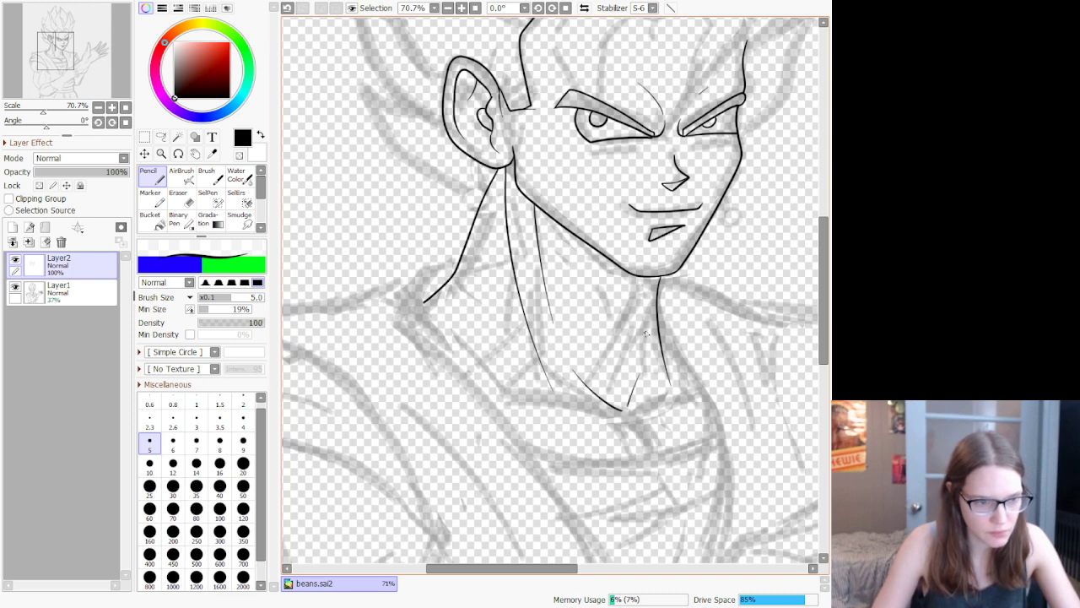
pyautogui.moveTo(657, 291); pyautogui.dragTo(628, 387)
pyautogui.hotkey('ctrl', 'z')
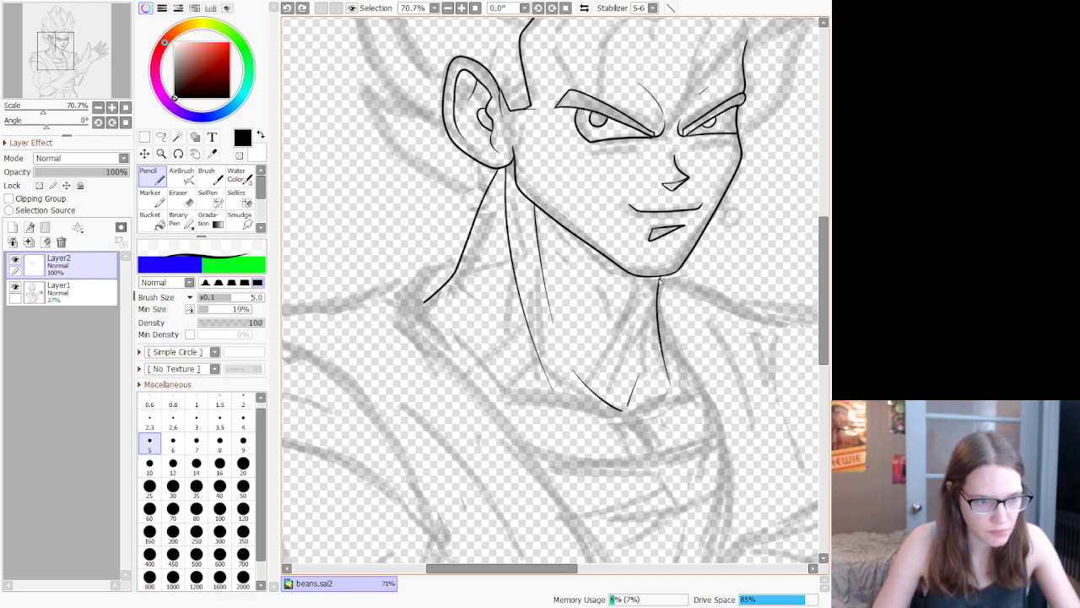
pyautogui.moveTo(659, 279); pyautogui.dragTo(639, 366)
# Step: Add a short thin line branching inward from the lower front neck line toward the collar
pyautogui.moveTo(641, 280); pyautogui.dragTo(622, 370)
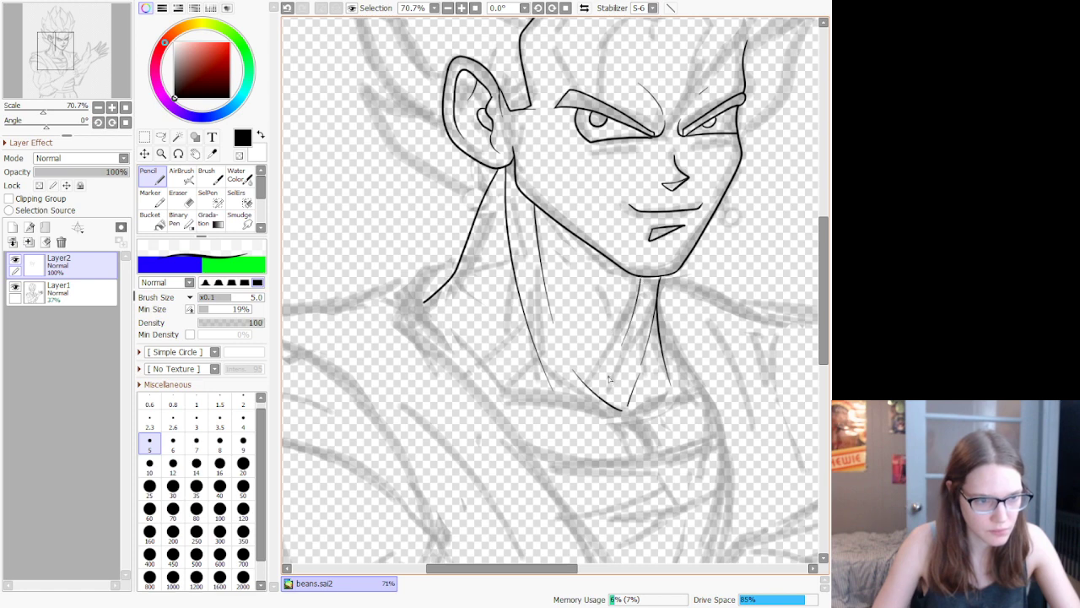
pyautogui.hotkey('ctrl', 'z')
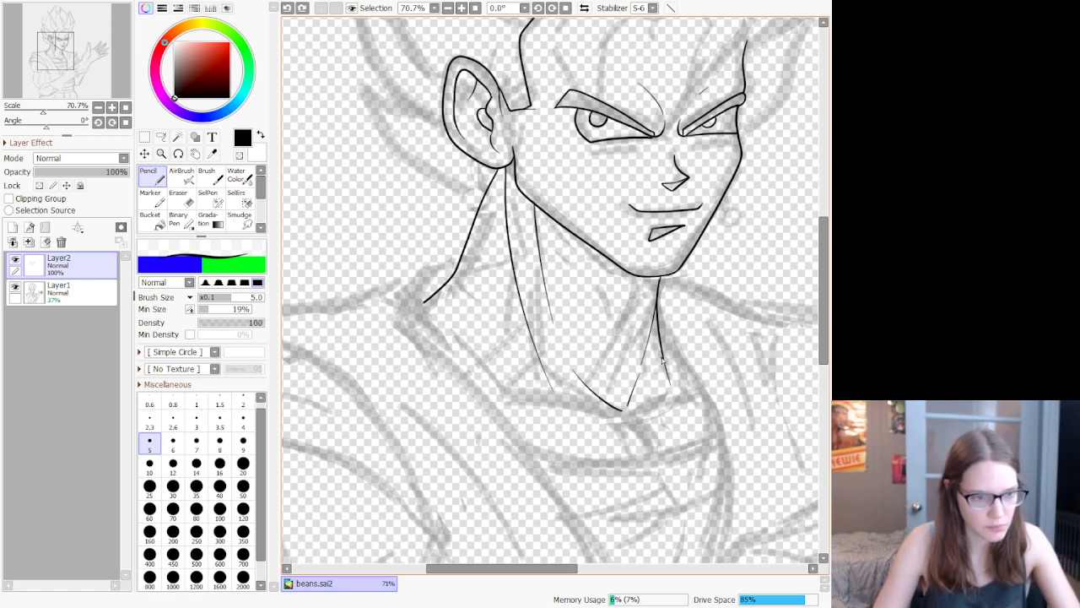
pyautogui.moveTo(663, 360); pyautogui.dragTo(651, 410)
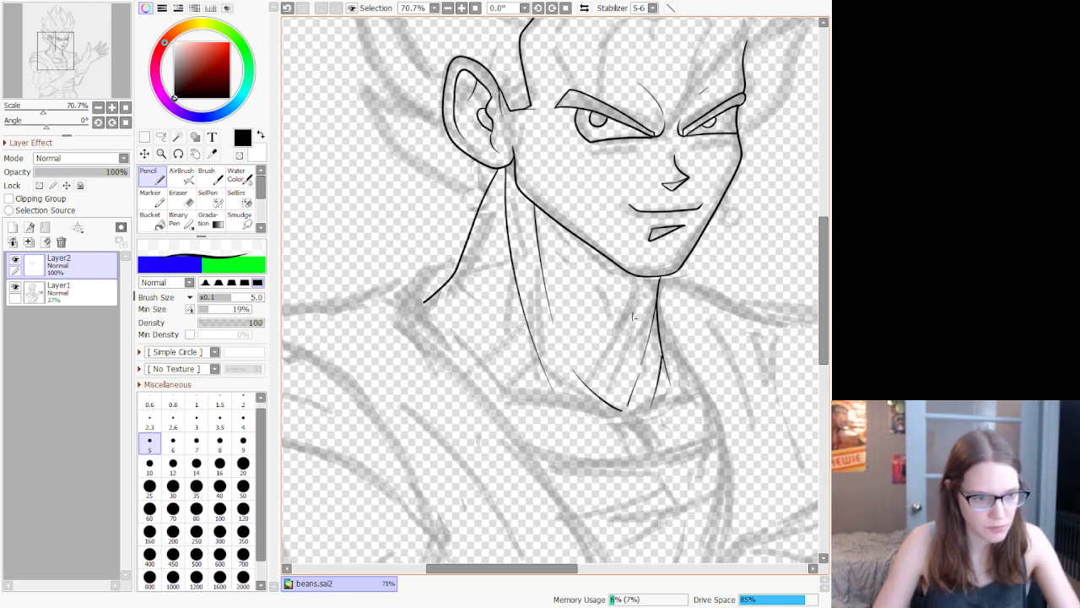
# Step: Ink a few short thin Adam's apple marks at the middle of the throat, between the neck muscle line and the front neck line
pyautogui.moveTo(633, 323); pyautogui.dragTo(622, 368)
pyautogui.hotkey('ctrl', 'z')
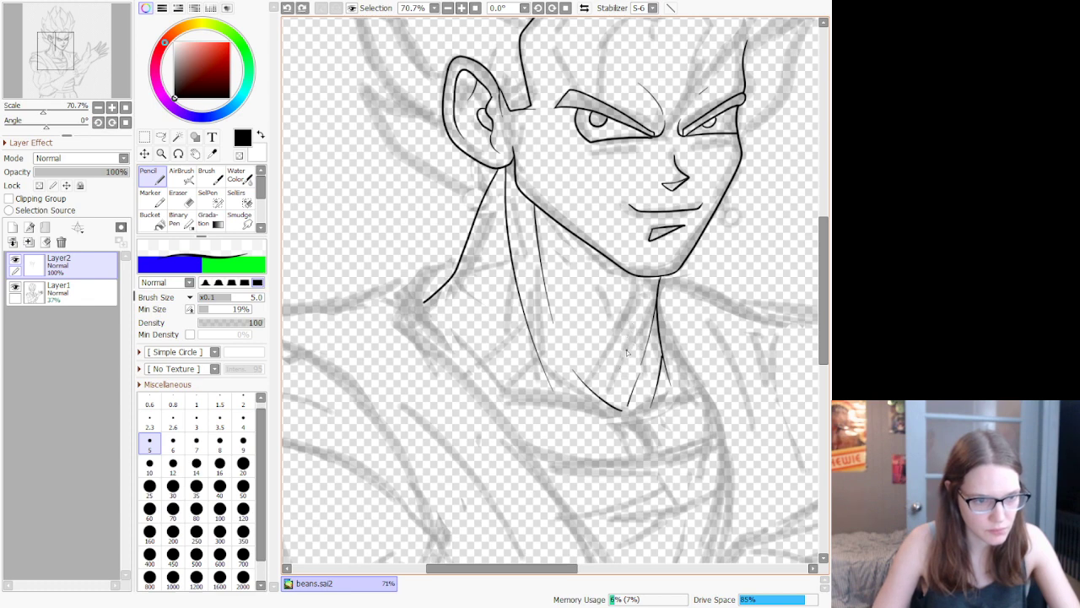
pyautogui.moveTo(638, 318); pyautogui.dragTo(627, 347)
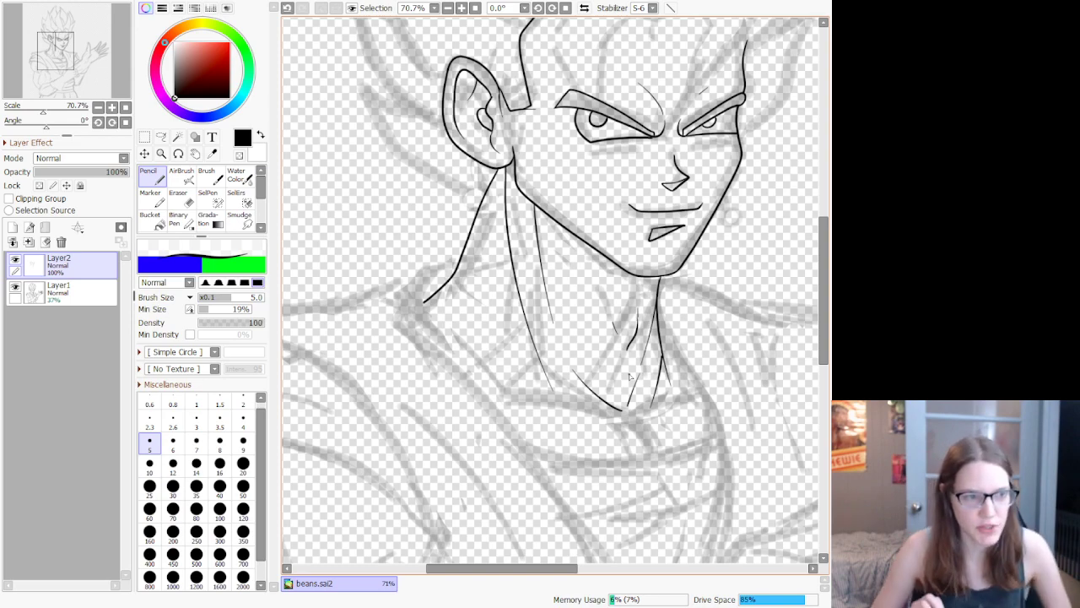
# Step: Ink a thin, jagged crease line beneath each eye, following the sketch and running almost parallel to the lower lids
pyautogui.scroll(-11, 667, 277)
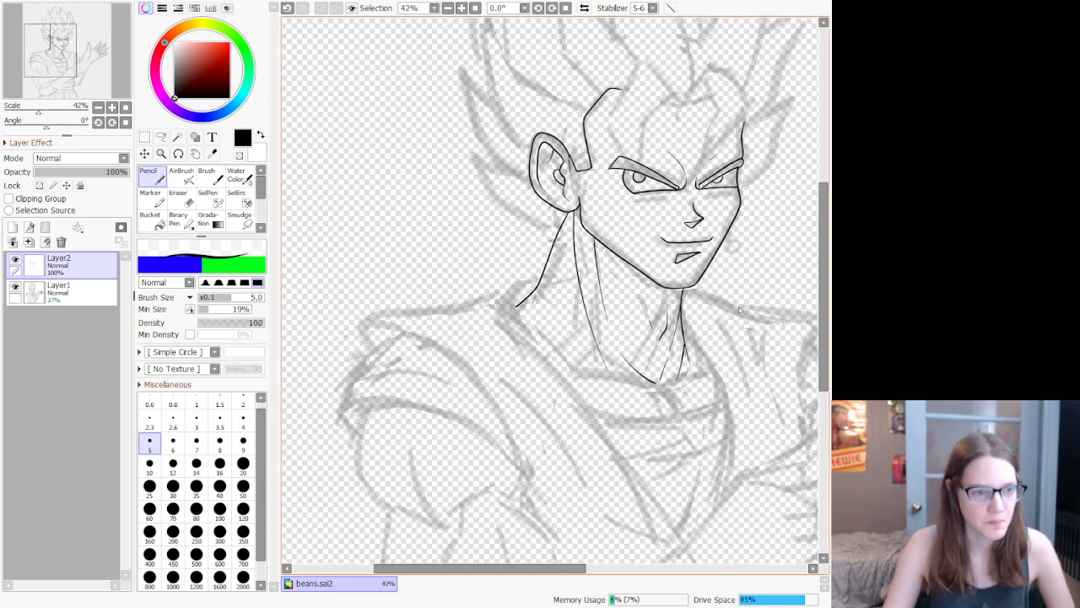
pyautogui.scroll(2, 751, 234)
pyautogui.scroll(10, 709, 282)
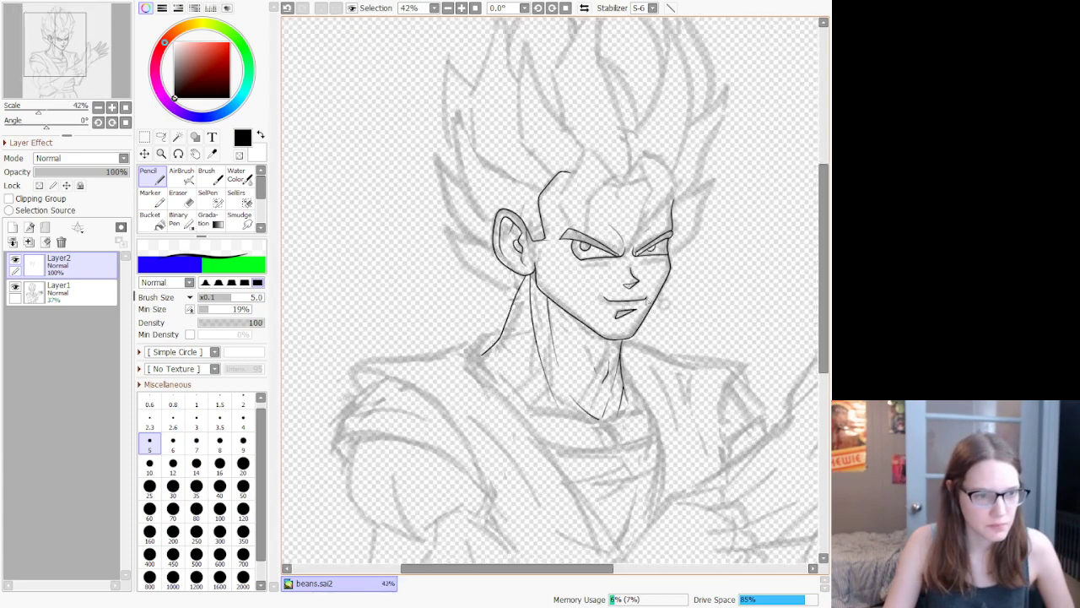
pyautogui.scroll(6, 594, 255)
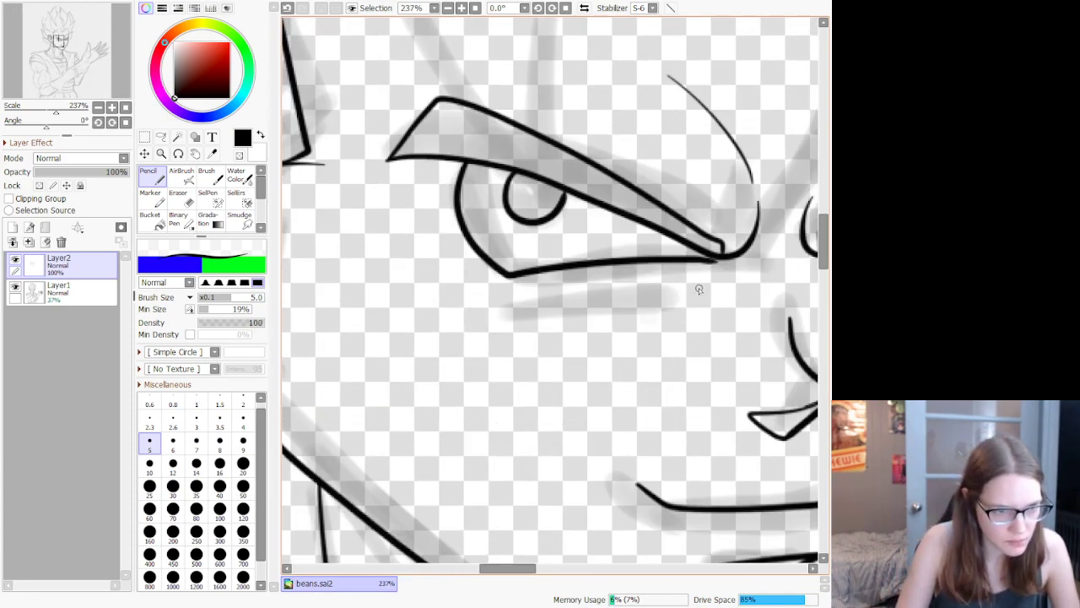
pyautogui.moveTo(699, 289)
pyautogui.mouseDown()
pyautogui.moveTo(665, 307)
pyautogui.moveTo(675, 297)
pyautogui.moveTo(635, 306)
pyautogui.moveTo(656, 289)
pyautogui.moveTo(514, 319)
pyautogui.mouseUp()
pyautogui.moveTo(519, 568); pyautogui.dragTo(561, 570)
pyautogui.moveTo(478, 280)
pyautogui.mouseDown()
pyautogui.moveTo(560, 295)
pyautogui.moveTo(546, 277)
pyautogui.moveTo(604, 277)
pyautogui.mouseUp()
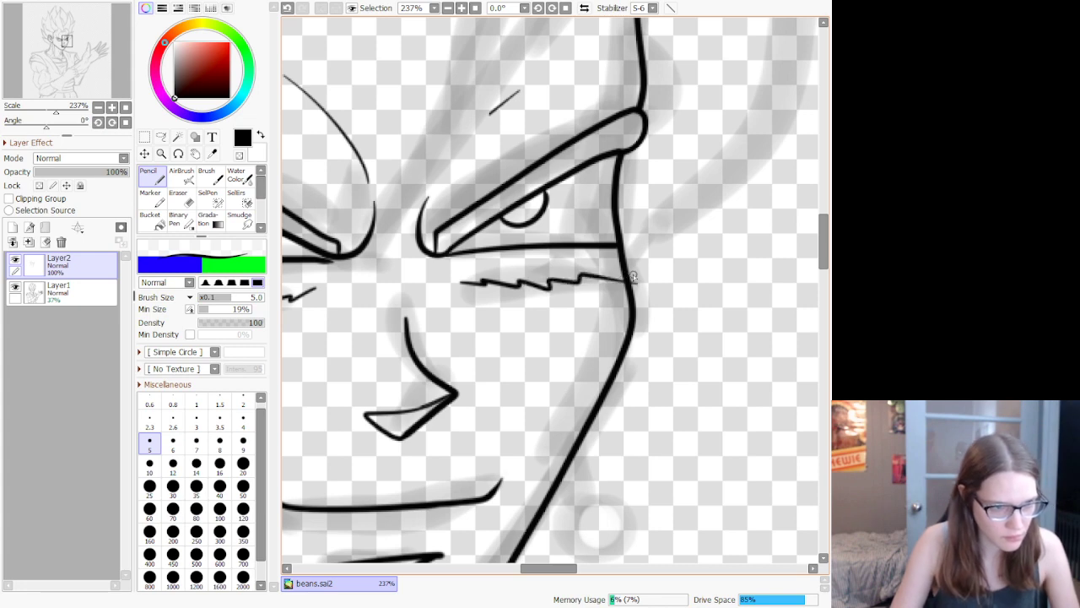
pyautogui.hotkey('ctrl', 'z')
pyautogui.moveTo(466, 285); pyautogui.dragTo(617, 269)
pyautogui.scroll(-6, 617, 270)
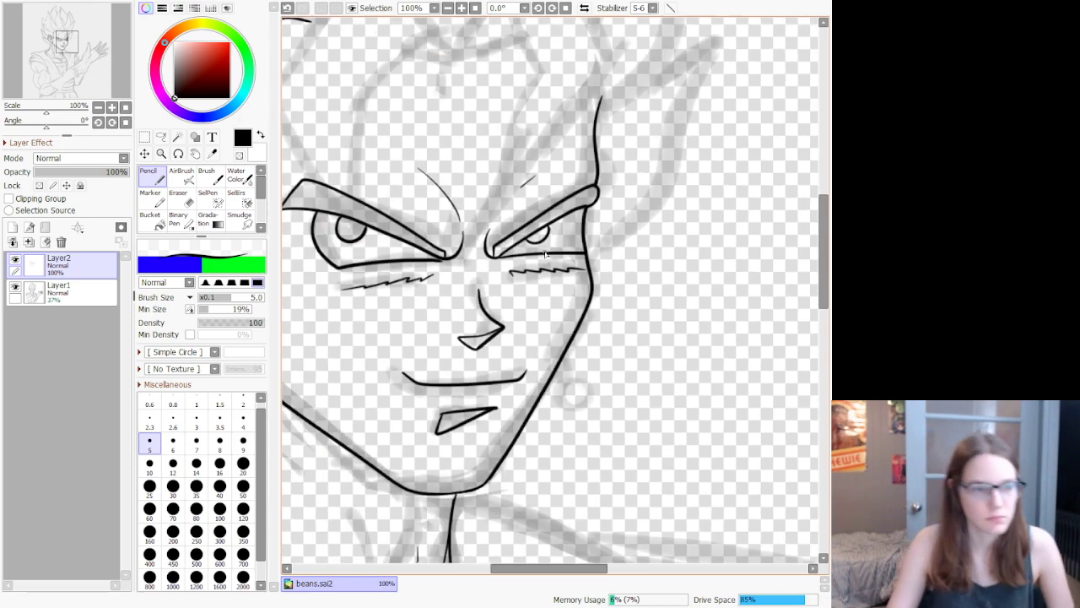
# Step: Hide the sketch layer and examine the inked face, ear and neck on their own for stray line ends
pyautogui.scroll(-2, 439, 266)
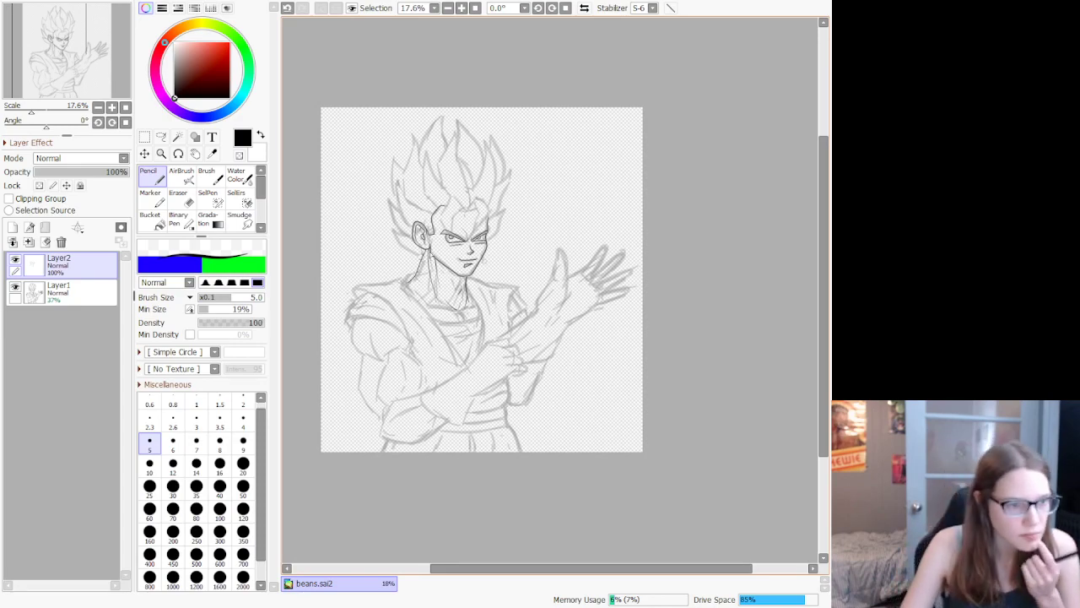
pyautogui.scroll(5, 432, 257)
pyautogui.scroll(1, 432, 296)
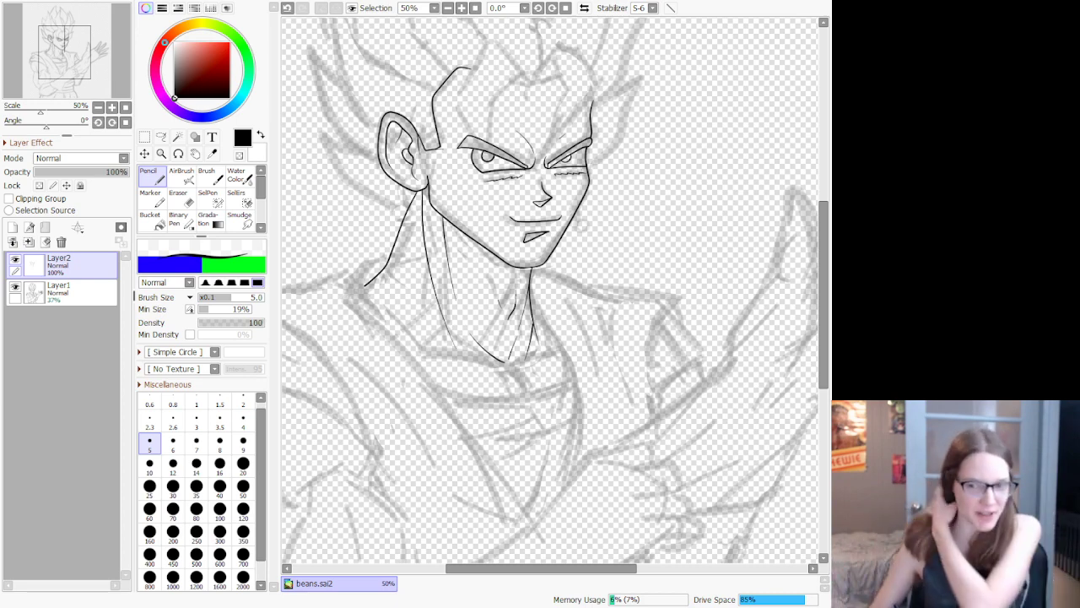
pyautogui.scroll(-5, 765, 247)
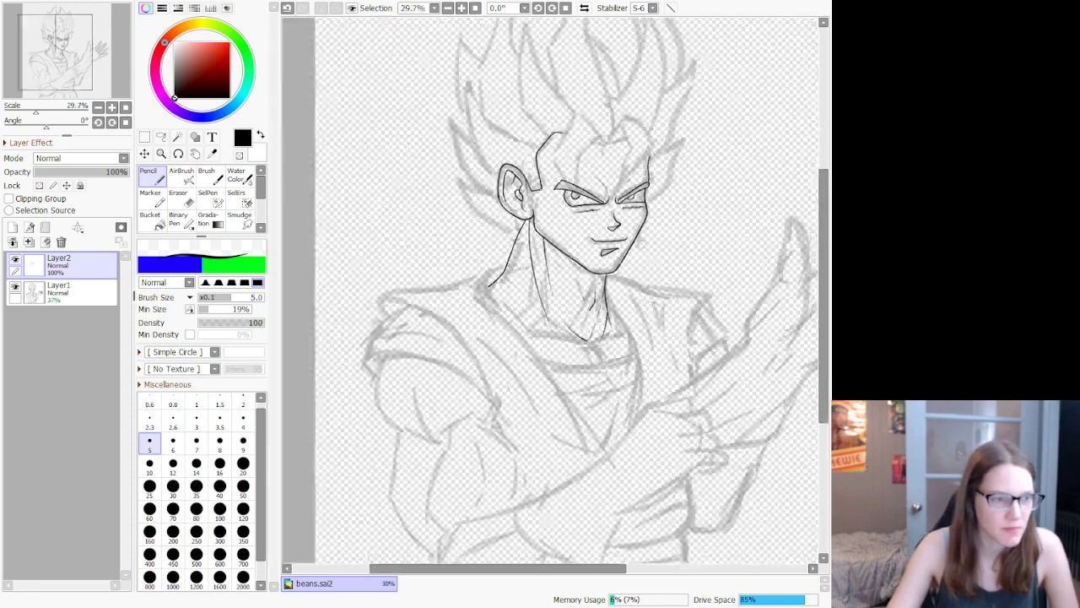
pyautogui.scroll(1, 668, 263)
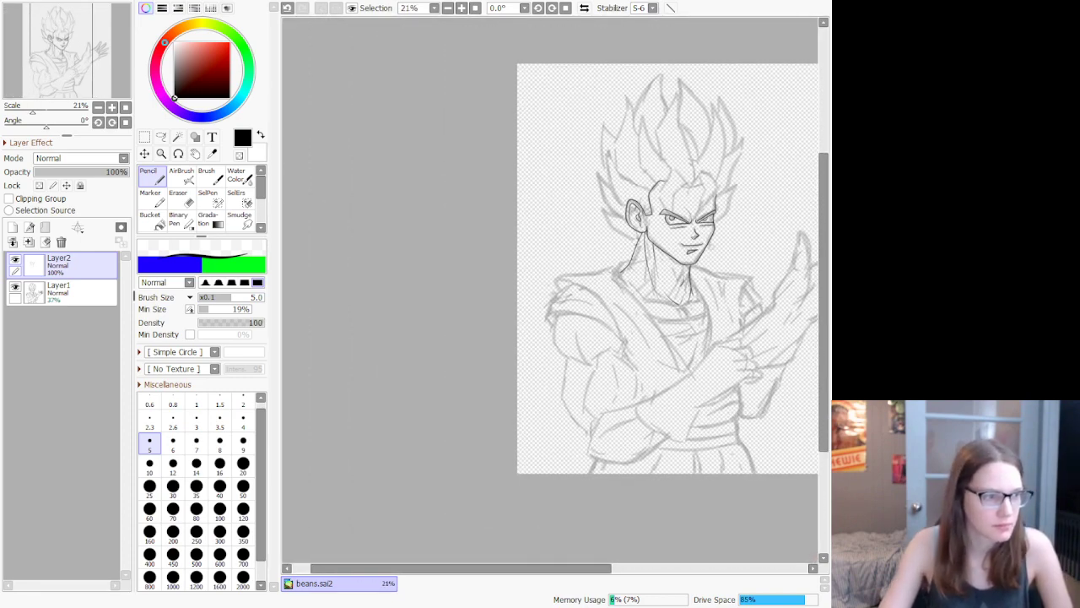
pyautogui.click(16, 287)
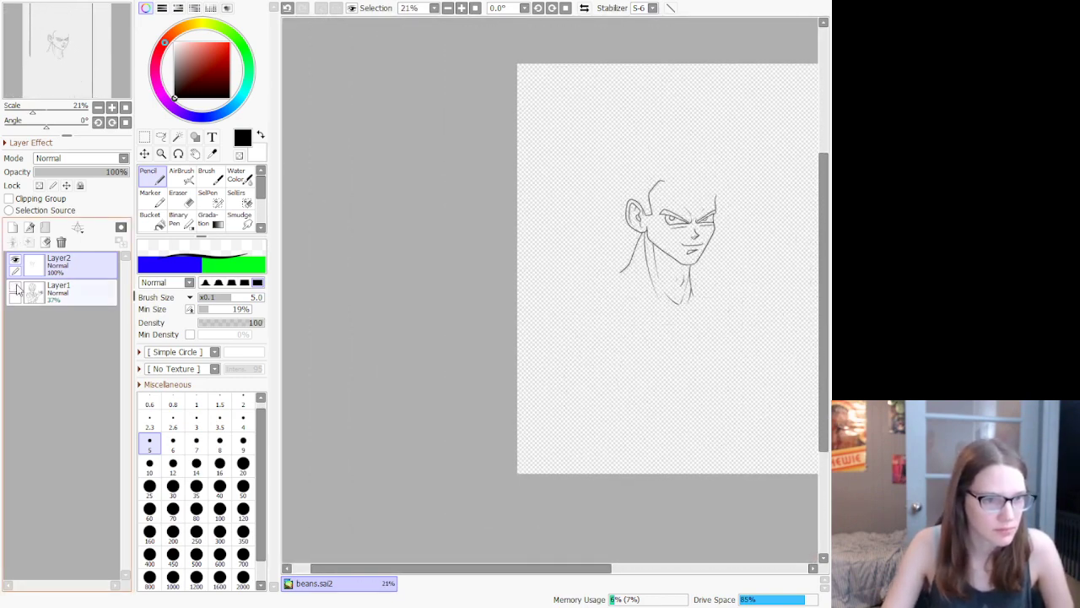
pyautogui.scroll(3, 735, 239)
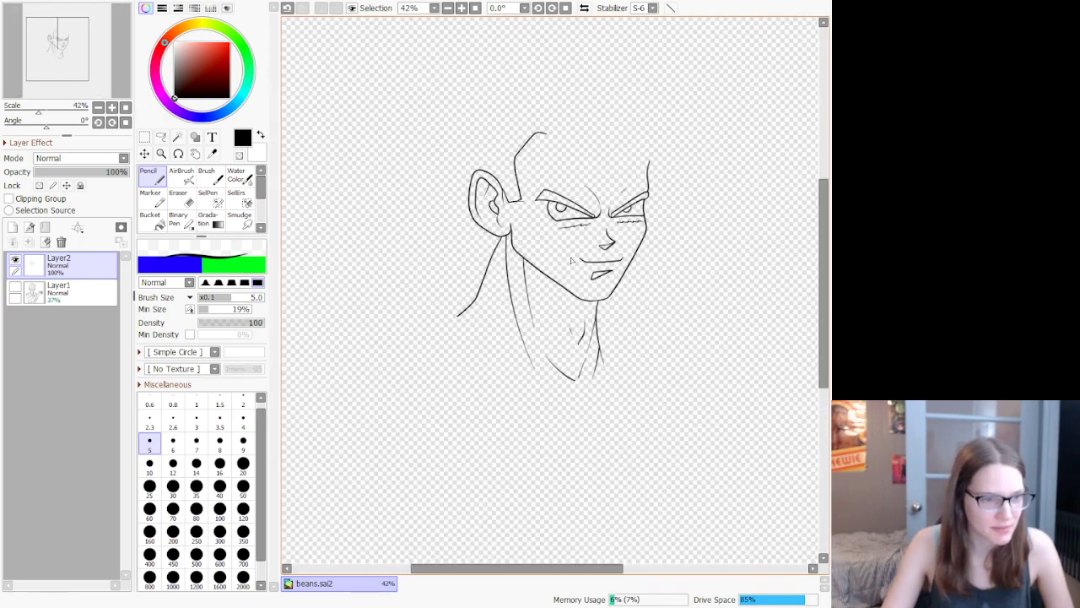
pyautogui.scroll(3, 571, 260)
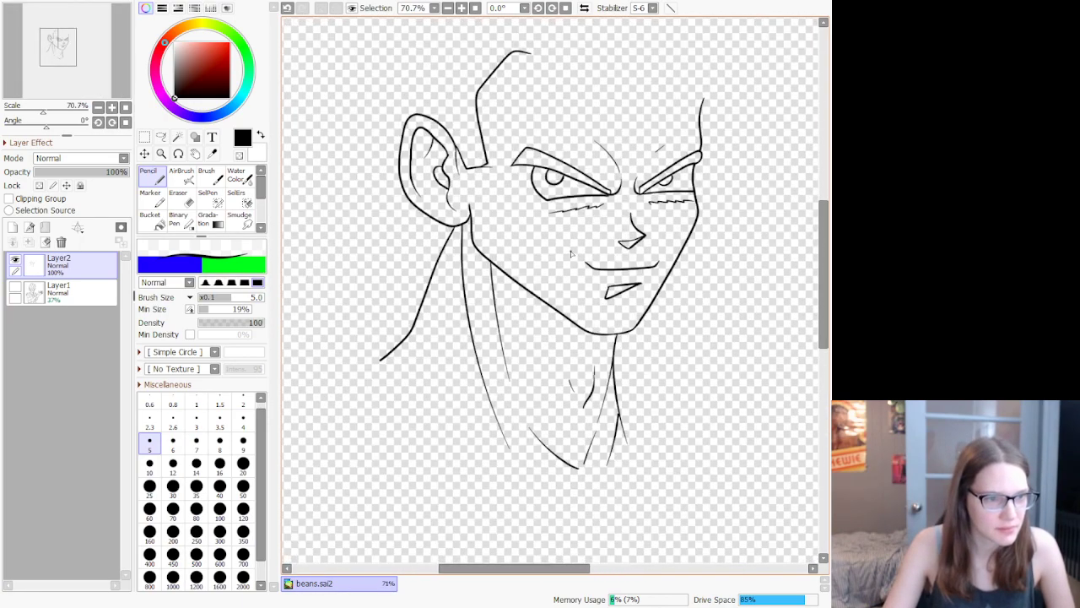
pyautogui.scroll(-1, 571, 253)
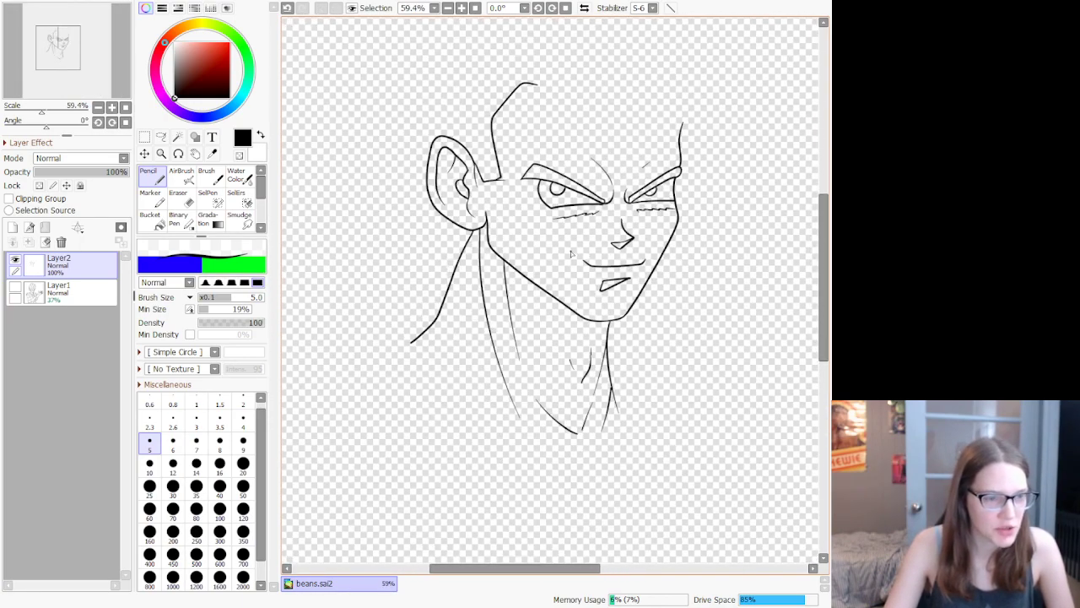
pyautogui.scroll(-3, 571, 254)
pyautogui.scroll(10, 510, 238)
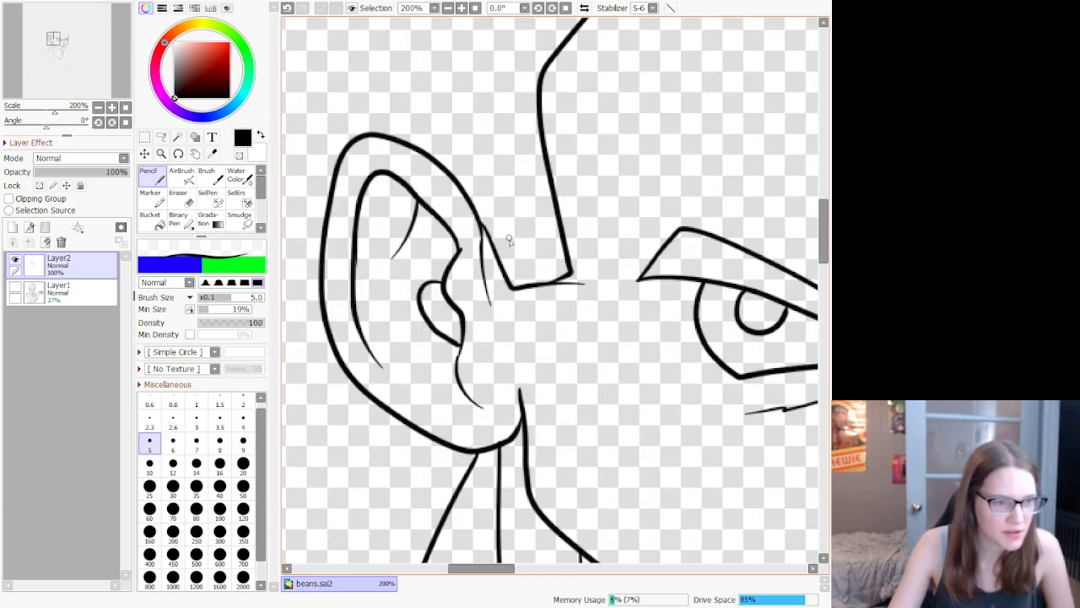
pyautogui.scroll(1, 536, 265)
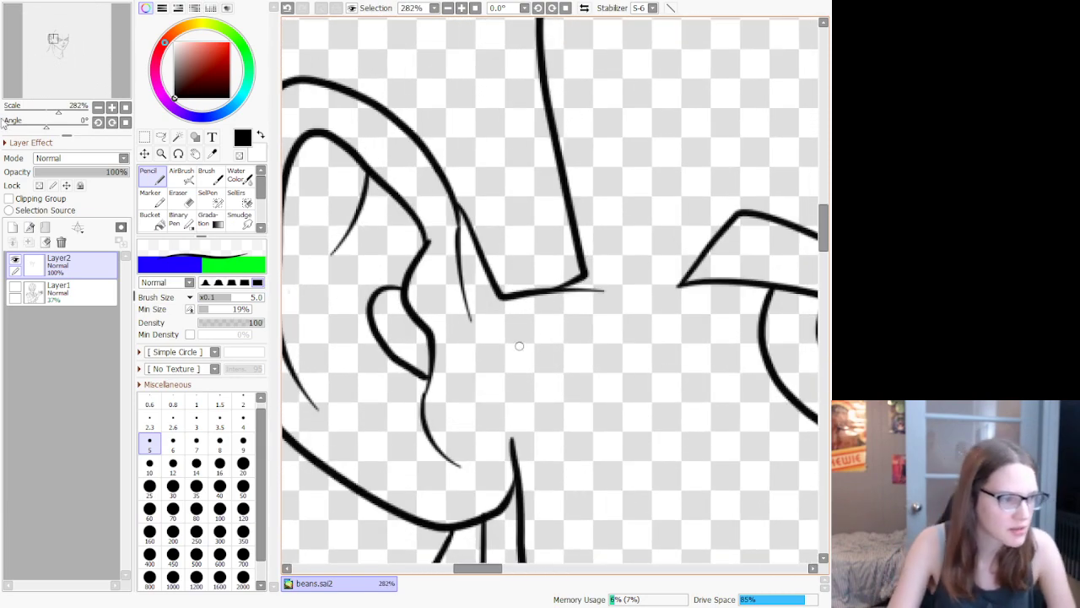
# Step: Show the sketch layer again and erase the stray line tail extending past the sideburn's lower corner with the size 10 Eraser
pyautogui.click(15, 287)
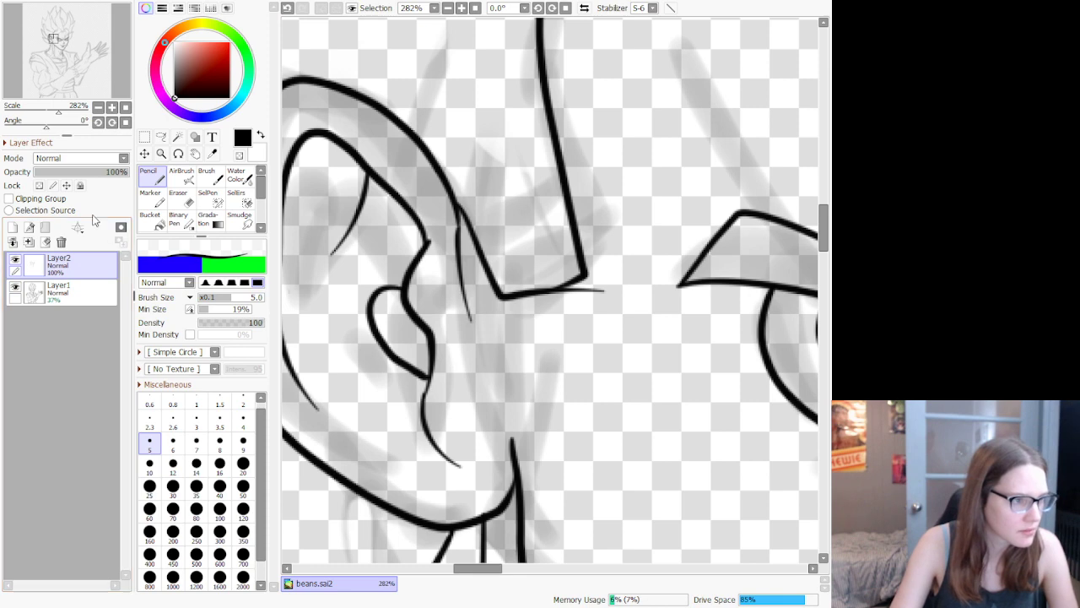
pyautogui.click(179, 199)
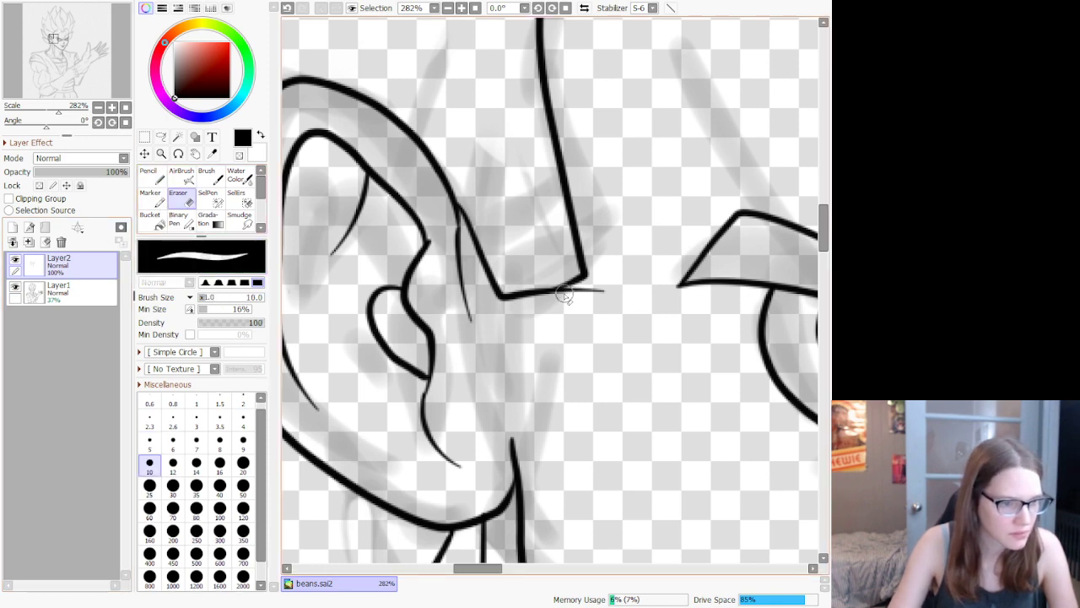
pyautogui.moveTo(611, 287); pyautogui.dragTo(589, 287)
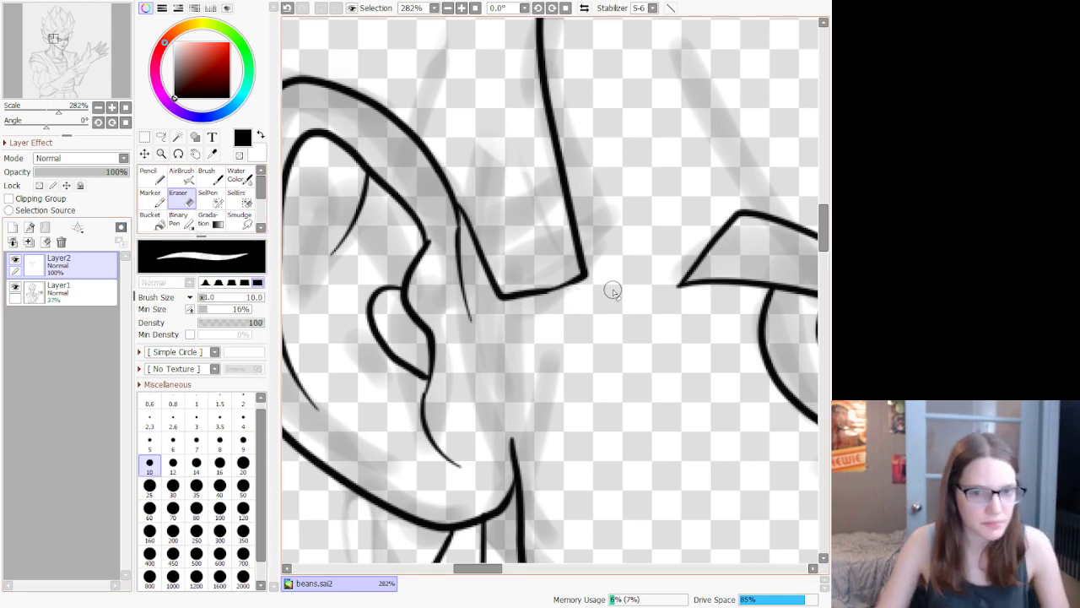
# Step: Ink the arched top edge of the front hair lock with the size 5 Pencil, curving down to the middle of the hairline
pyautogui.scroll(-10, 613, 291)
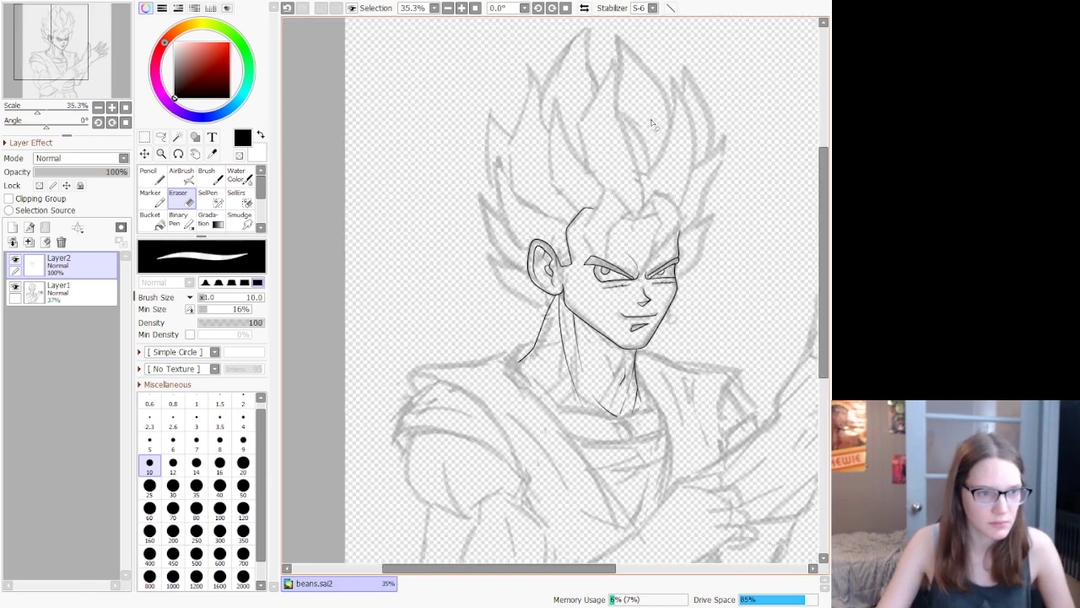
pyautogui.scroll(5, 651, 124)
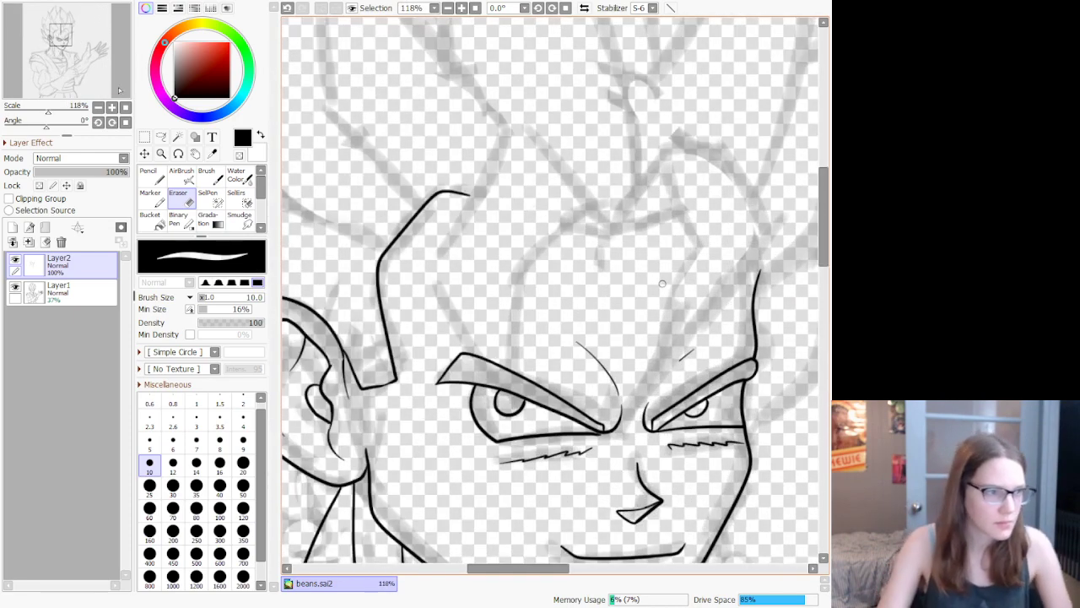
pyautogui.press('n')
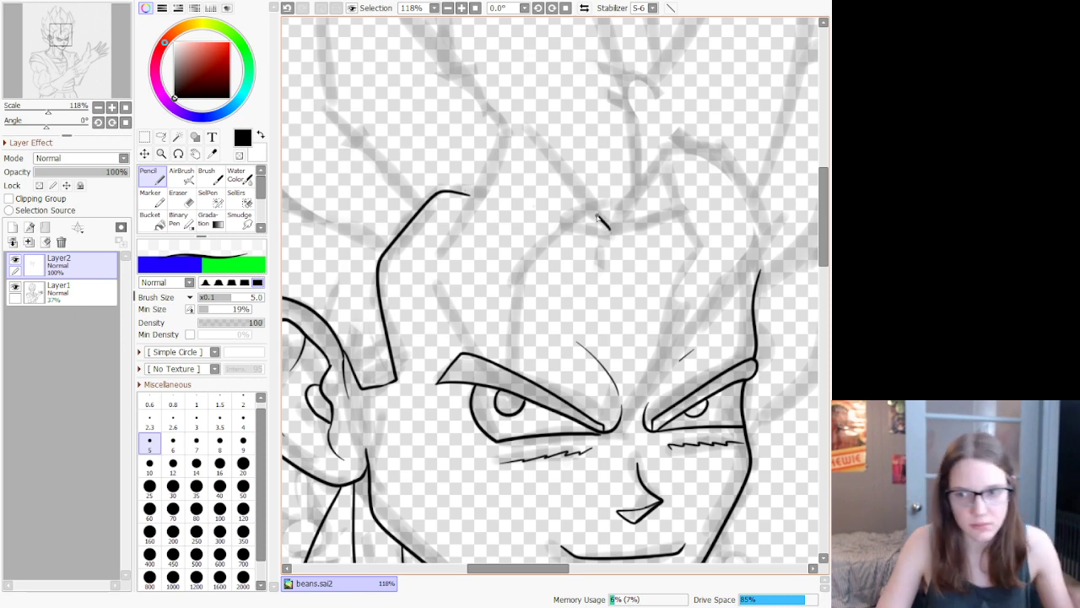
pyautogui.hotkey('ctrl', 'z')
pyautogui.moveTo(613, 227)
pyautogui.mouseDown()
pyautogui.moveTo(546, 143)
pyautogui.moveTo(503, 145)
pyautogui.moveTo(423, 290)
pyautogui.moveTo(535, 437)
pyautogui.moveTo(510, 380)
pyautogui.moveTo(505, 291)
pyautogui.mouseUp()
pyautogui.hotkey('ctrl', 'z')
pyautogui.hotkey('ctrl', 'z')
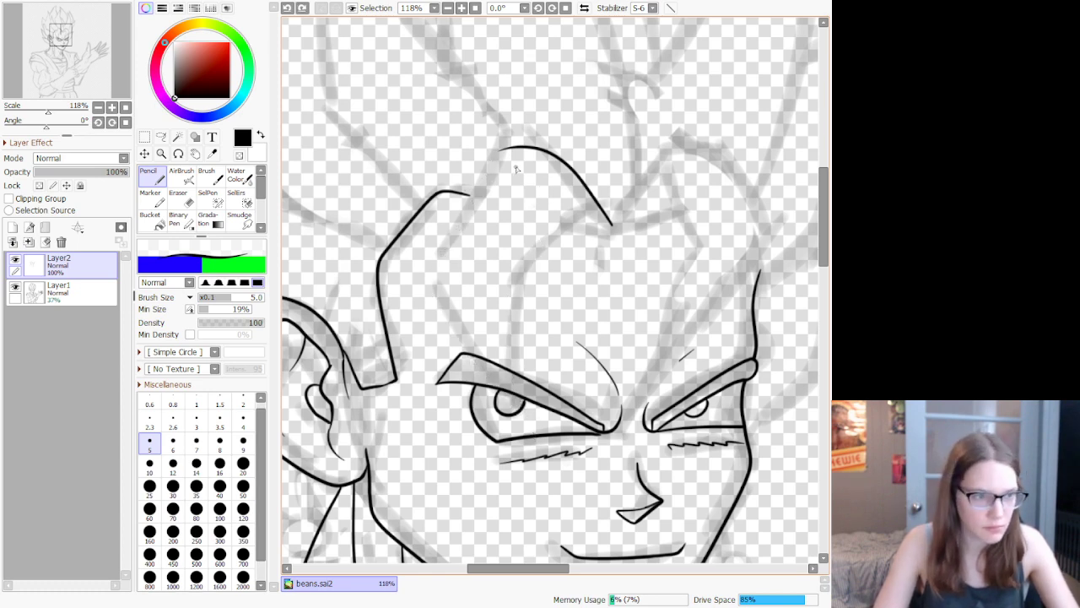
# Step: Ink the hair lock's two long sides down to a point at the near eye's outer corner, with a small triangular fold at the hairline
pyautogui.moveTo(501, 151)
pyautogui.mouseDown()
pyautogui.moveTo(427, 290)
pyautogui.moveTo(452, 403)
pyautogui.moveTo(491, 435)
pyautogui.moveTo(461, 361)
pyautogui.moveTo(490, 277)
pyautogui.mouseUp()
pyautogui.hotkey('ctrl', 'z')
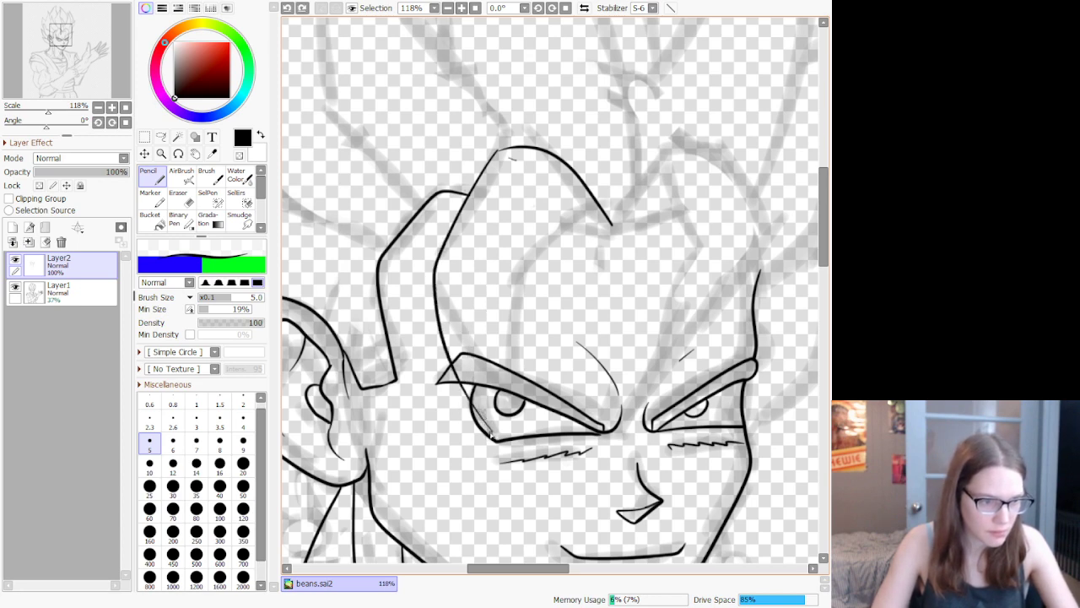
pyautogui.moveTo(490, 434)
pyautogui.mouseDown()
pyautogui.moveTo(483, 375)
pyautogui.moveTo(492, 302)
pyautogui.moveTo(610, 225)
pyautogui.moveTo(565, 212)
pyautogui.mouseUp()
pyautogui.hotkey('ctrl', 'z')
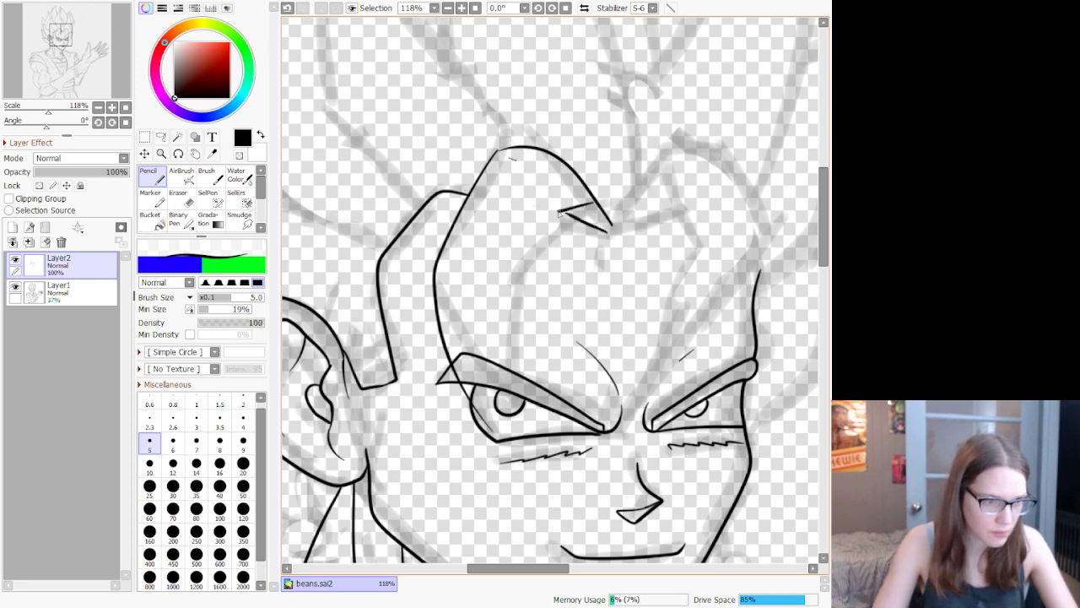
pyautogui.moveTo(492, 312)
pyautogui.mouseDown()
pyautogui.moveTo(489, 395)
pyautogui.moveTo(493, 439)
pyautogui.mouseUp()
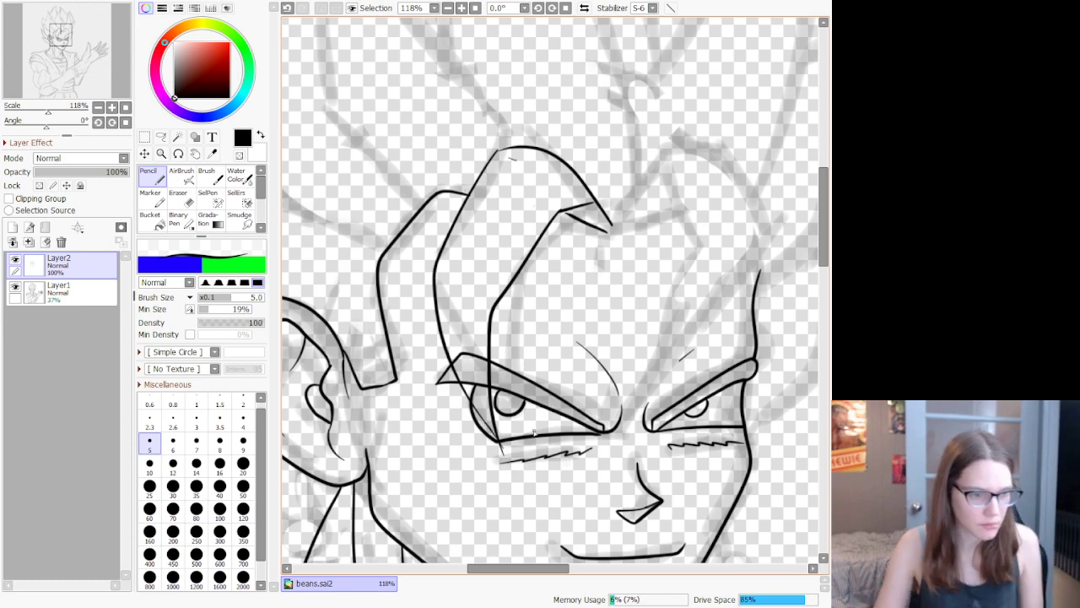
# Step: Erase the hair lock's line ends that overshoot below the near eye's outer corner with the size 10 Eraser
pyautogui.scroll(-7, 532, 433)
pyautogui.scroll(14, 516, 429)
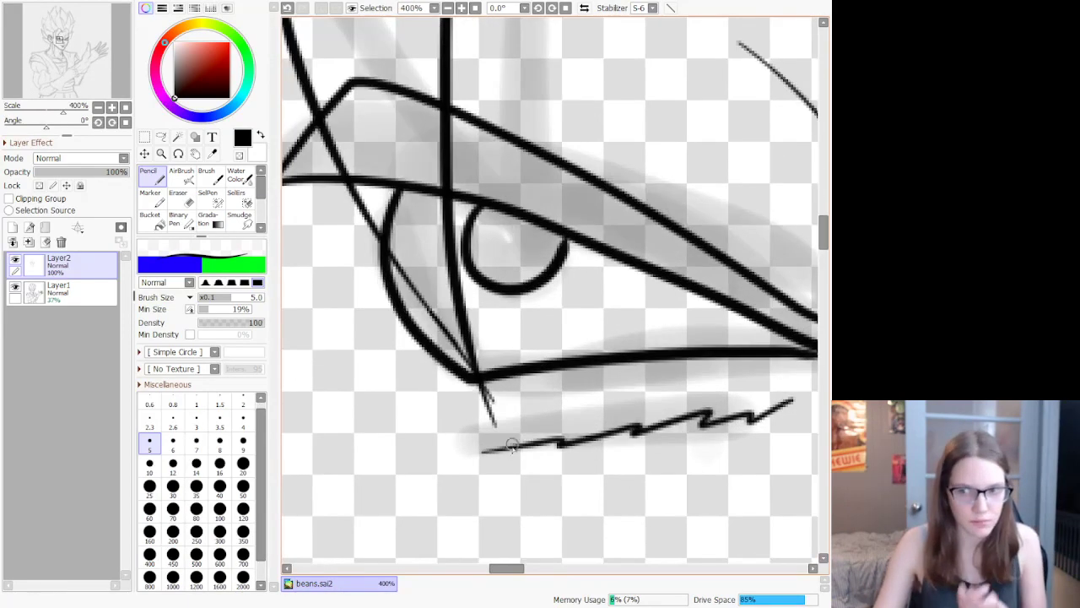
pyautogui.click(205, 199)
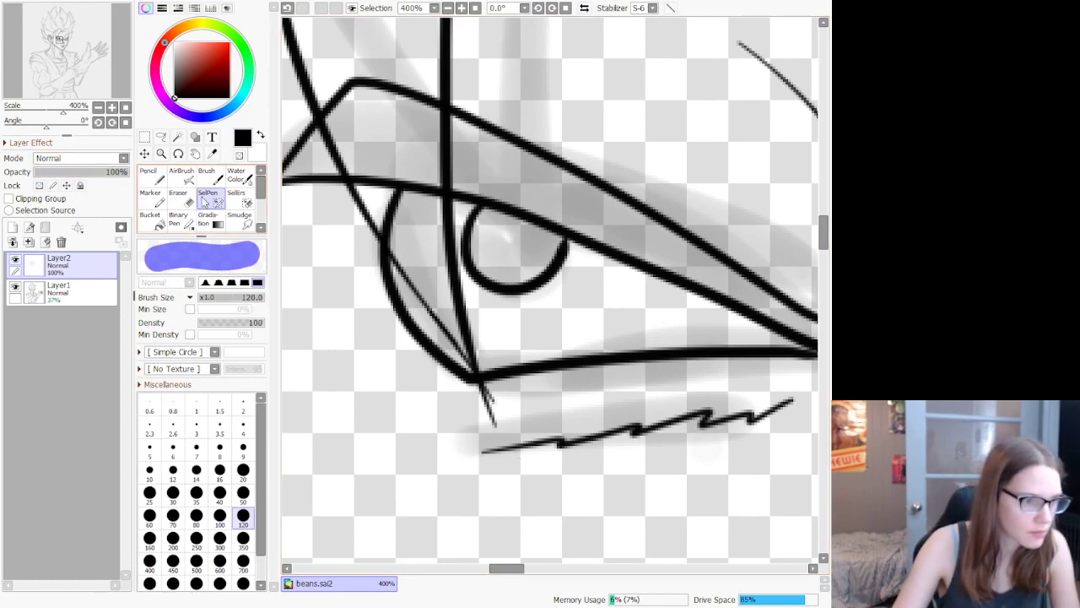
pyautogui.click(184, 202)
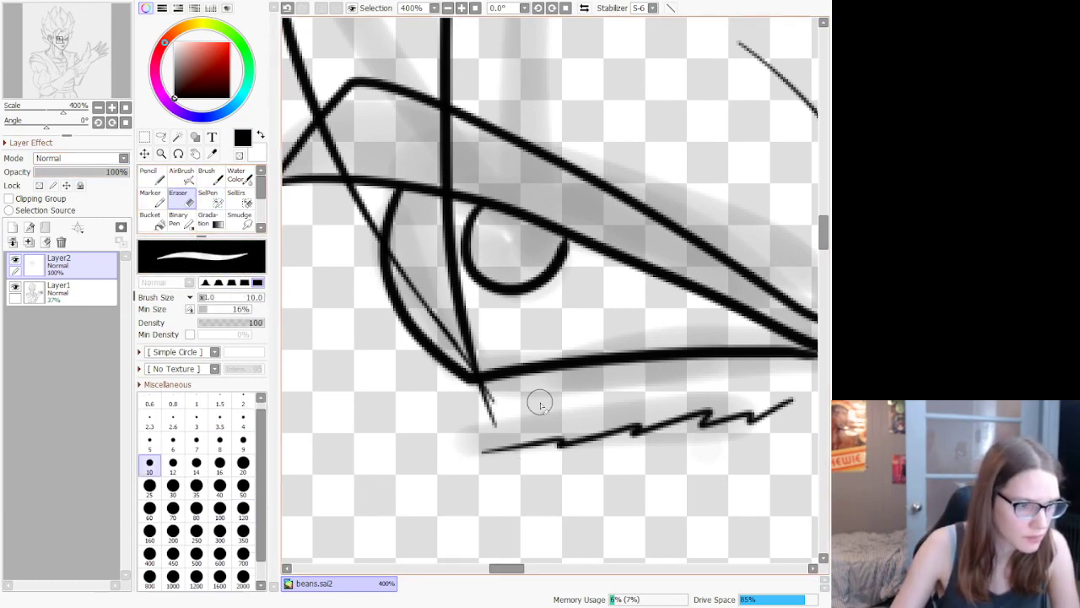
pyautogui.moveTo(473, 395); pyautogui.dragTo(504, 397)
pyautogui.moveTo(472, 432); pyautogui.dragTo(491, 430)
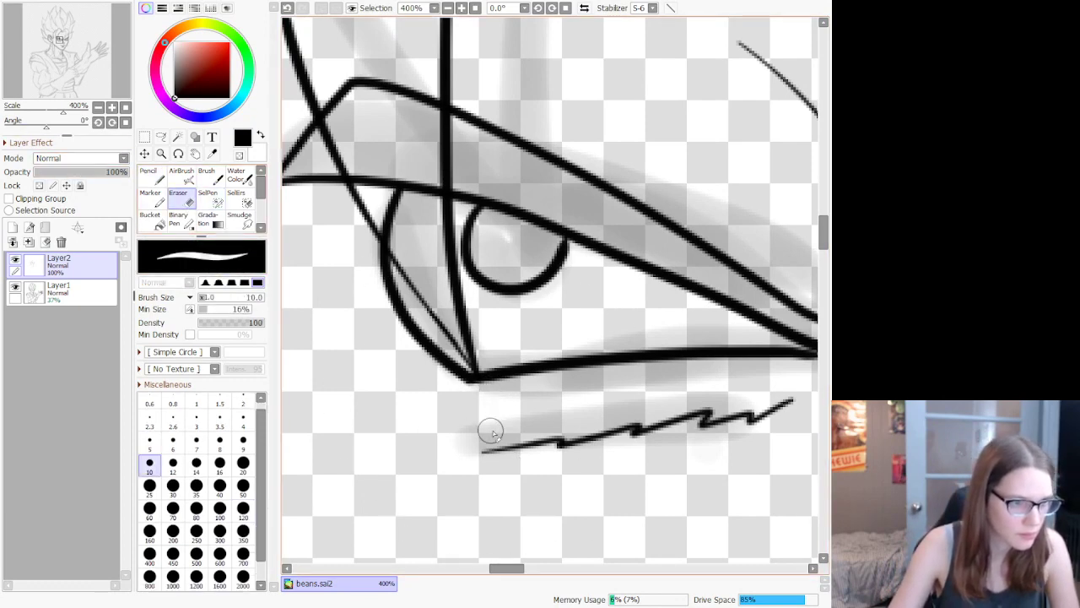
# Step: Ink a short, straight hairline segment with the Pencil, rising slightly from the front lock's fold toward the far side of the forehead
pyautogui.scroll(-8, 510, 424)
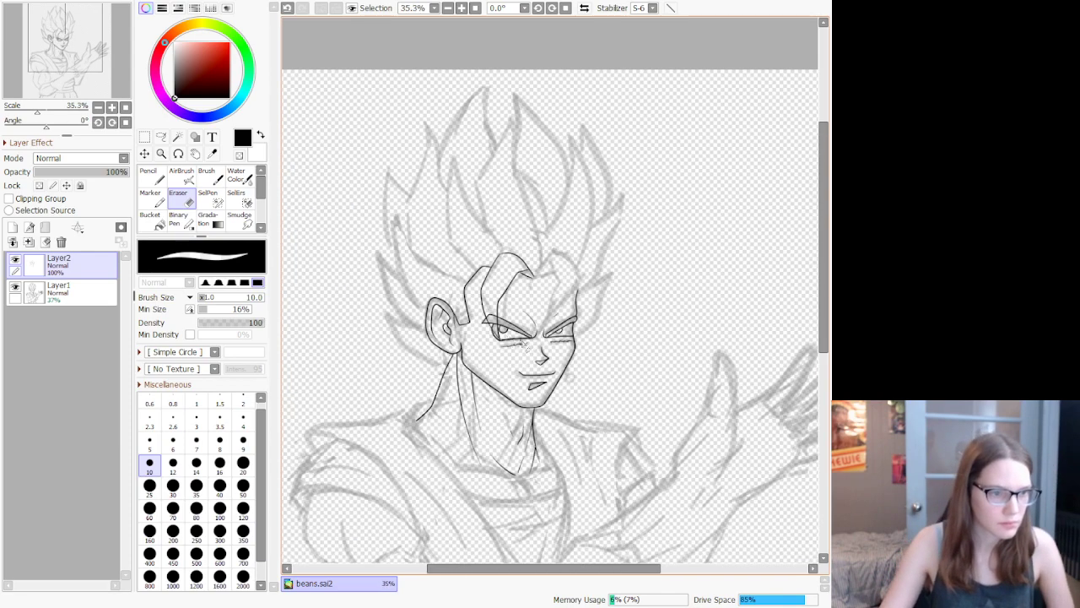
pyautogui.scroll(4, 577, 231)
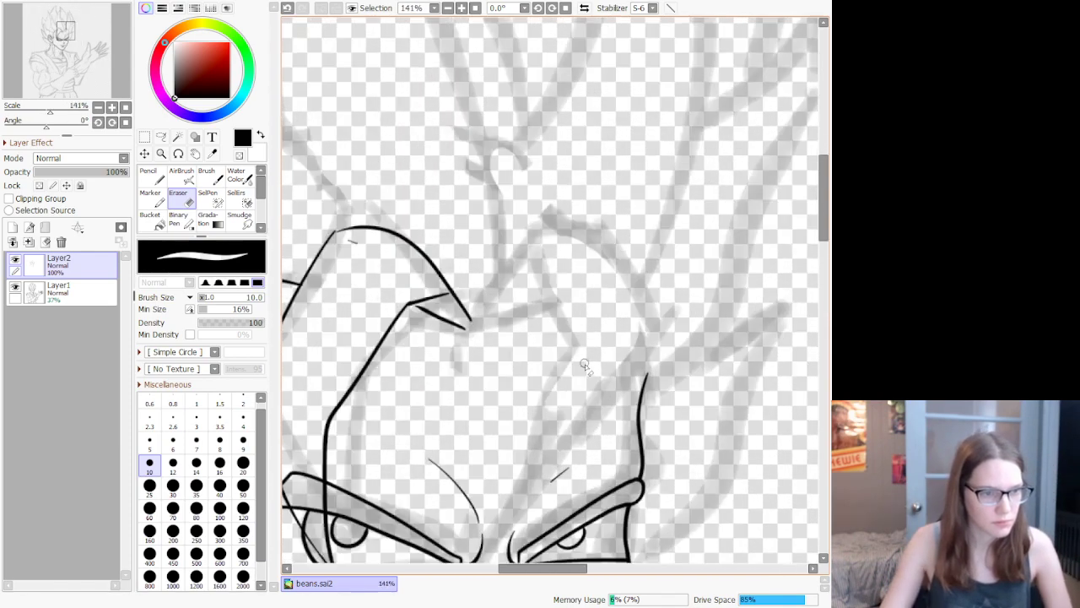
pyautogui.press('n')
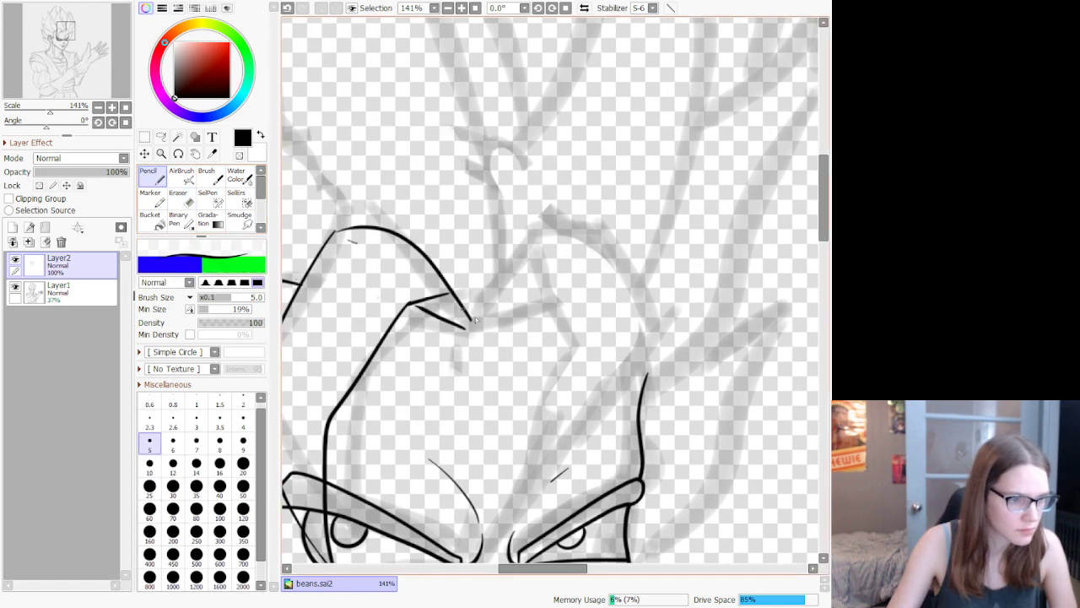
pyautogui.moveTo(463, 329); pyautogui.dragTo(546, 309)
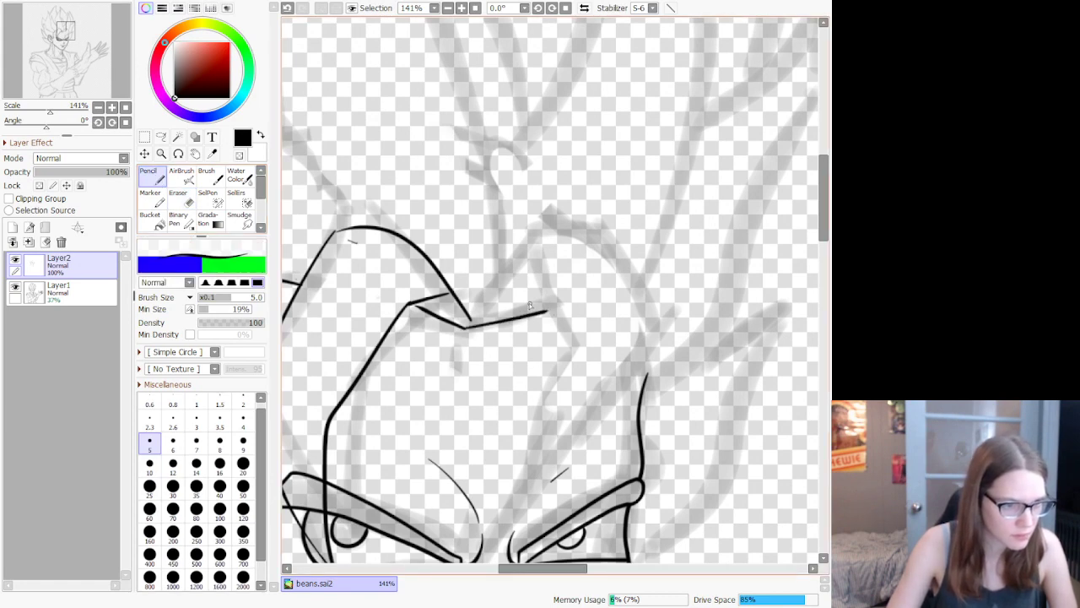
# Step: Ink the far front hair lock's arched outer edge with the Pencil, from the hairline's middle up and around to the far temple
pyautogui.moveTo(471, 317)
pyautogui.mouseDown()
pyautogui.moveTo(532, 238)
pyautogui.moveTo(603, 226)
pyautogui.moveTo(665, 297)
pyautogui.moveTo(607, 237)
pyautogui.moveTo(654, 320)
pyautogui.moveTo(646, 354)
pyautogui.mouseUp()
pyautogui.hotkey('ctrl', 'z')
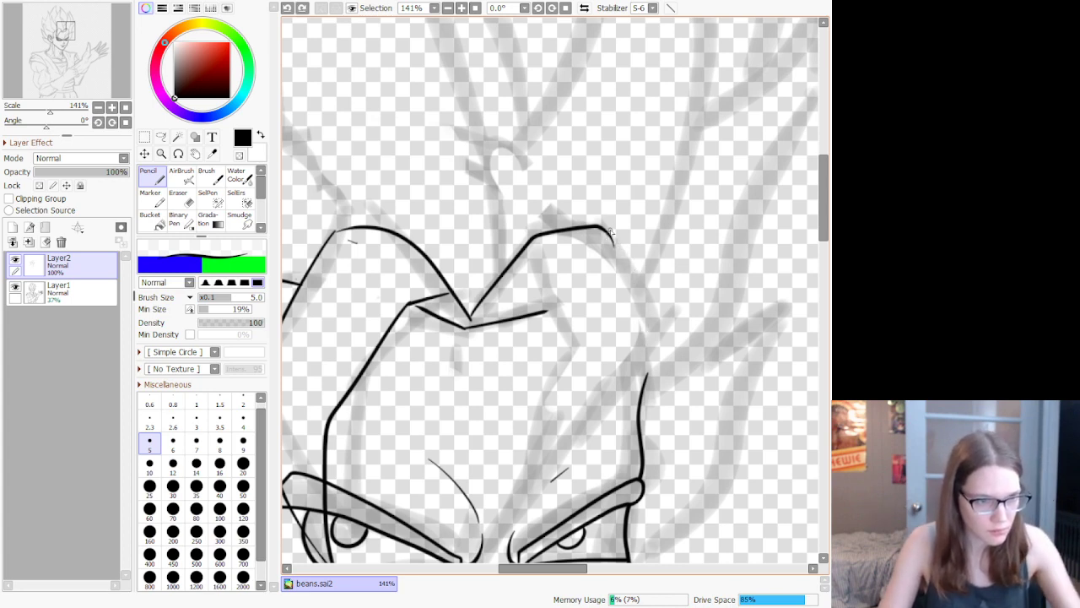
pyautogui.moveTo(608, 238); pyautogui.dragTo(624, 389)
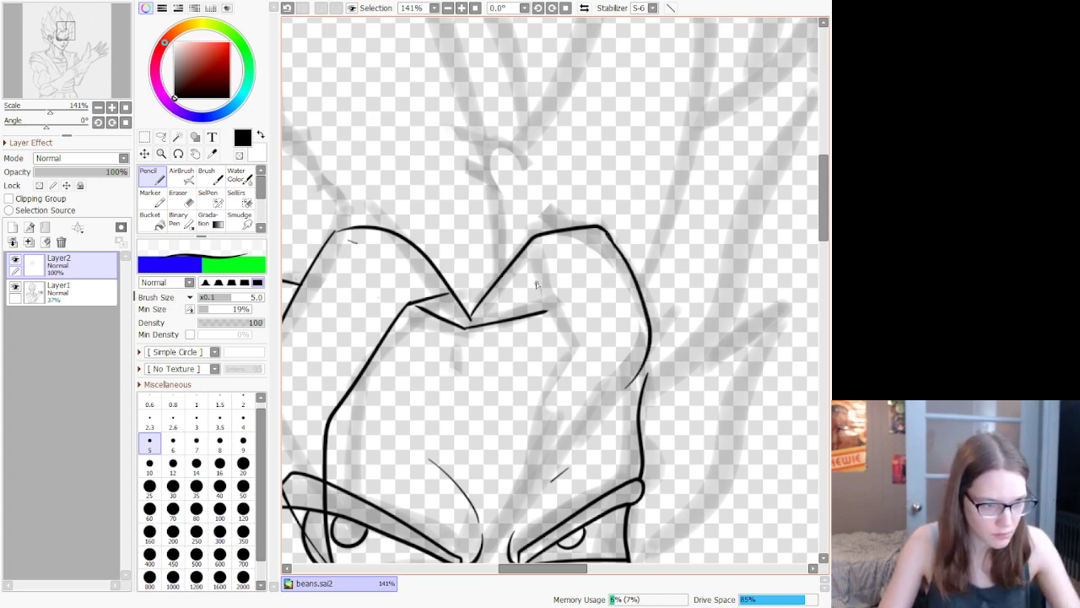
# Step: Ink a small triangular fold at the far lock's hairline, with a short inner edge slanting down past the hairline segment
pyautogui.moveTo(536, 268)
pyautogui.mouseDown()
pyautogui.moveTo(545, 325)
pyautogui.moveTo(569, 357)
pyautogui.moveTo(539, 296)
pyautogui.moveTo(574, 356)
pyautogui.mouseUp()
pyautogui.hotkey('ctrl', 'z')
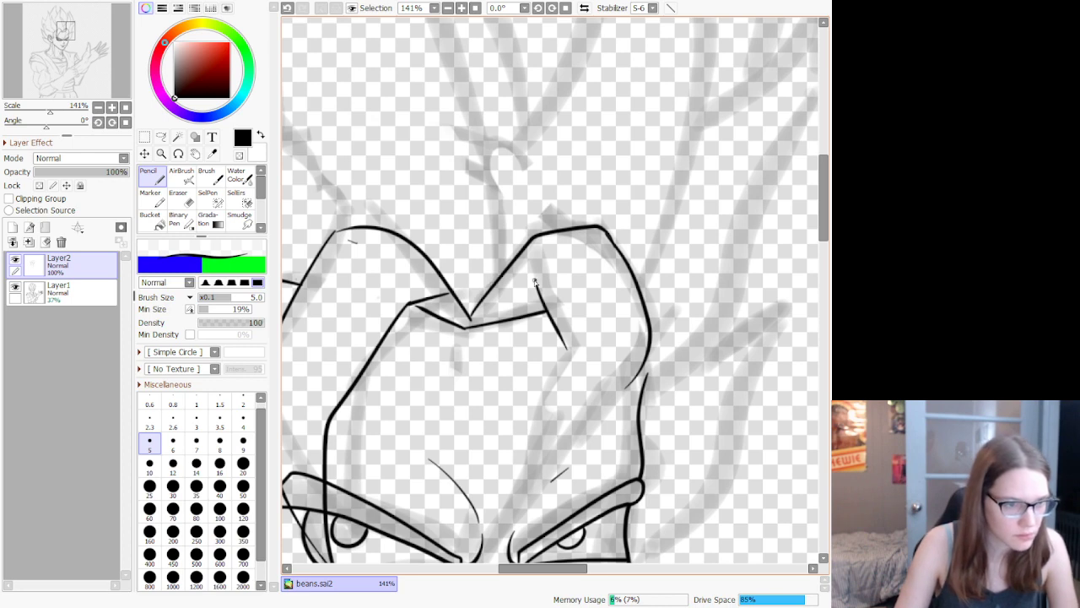
pyautogui.moveTo(535, 281)
pyautogui.mouseDown()
pyautogui.moveTo(464, 329)
pyautogui.moveTo(483, 320)
pyautogui.moveTo(444, 295)
pyautogui.moveTo(467, 329)
pyautogui.mouseUp()
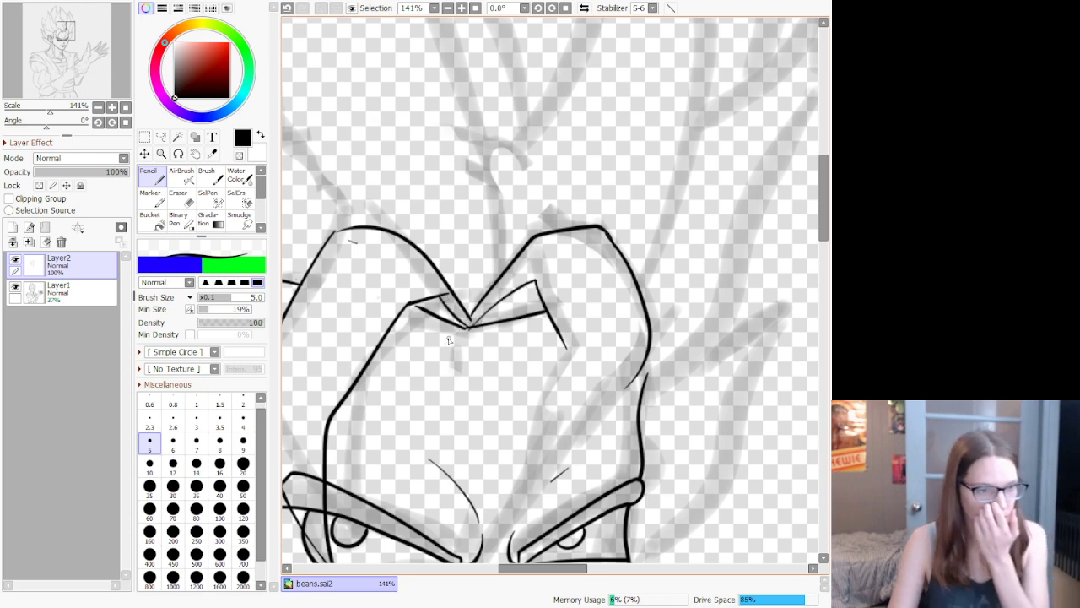
# Step: Ink the far hair lock's two long sides converging to a point between the eyebrows
pyautogui.scroll(-5, 500, 340)
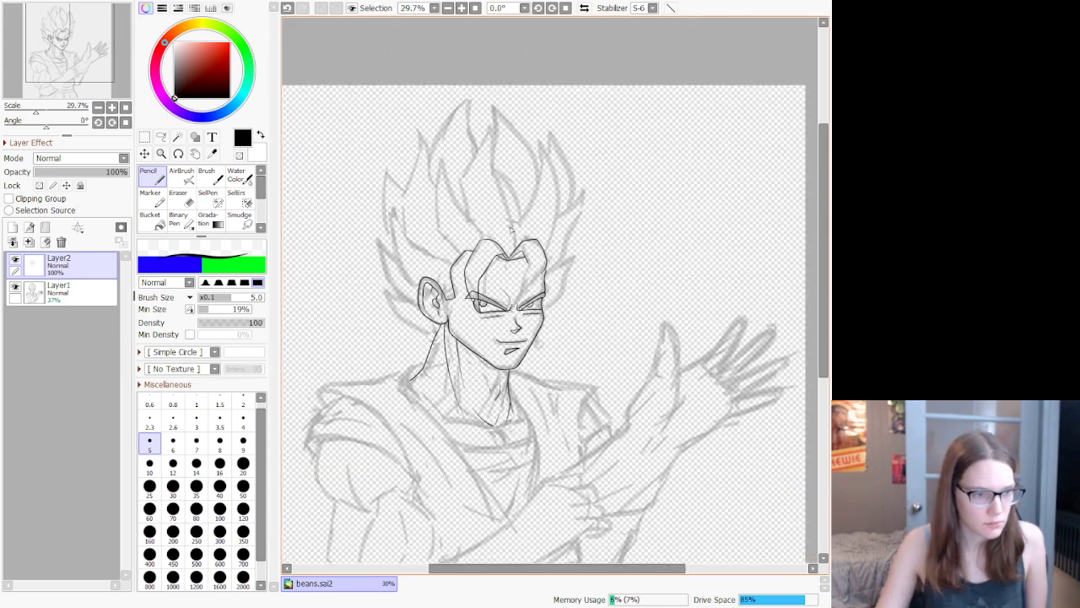
pyautogui.scroll(4, 506, 281)
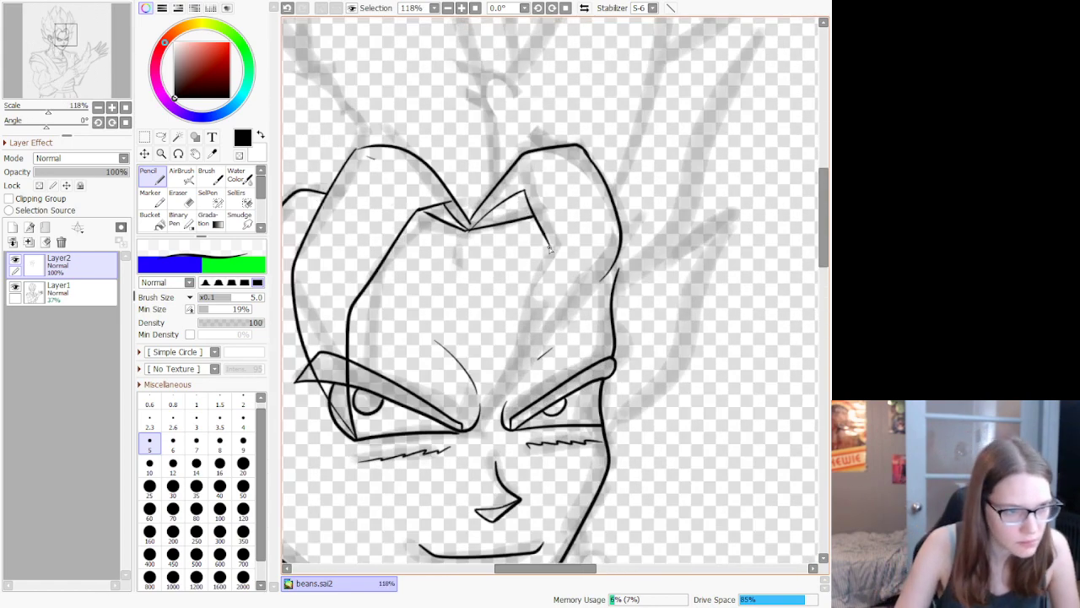
pyautogui.moveTo(548, 250)
pyautogui.mouseDown()
pyautogui.moveTo(481, 418)
pyautogui.moveTo(584, 309)
pyautogui.moveTo(624, 244)
pyautogui.mouseUp()
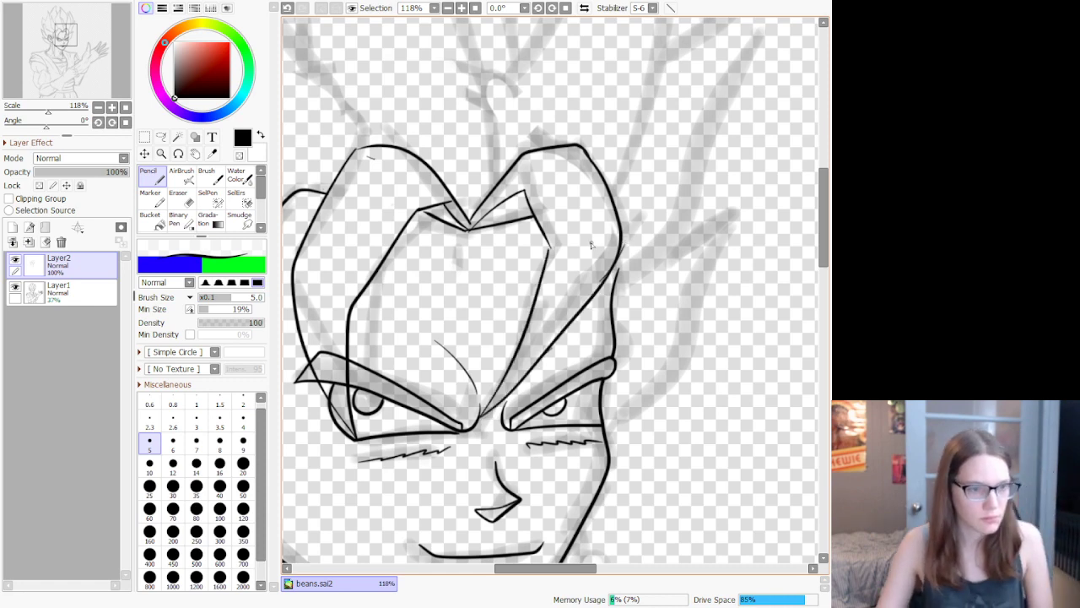
# Step: Erase the overshooting line ends where the far lock's outer edge meets its lower side, using the size 10 Eraser
pyautogui.scroll(3, 591, 245)
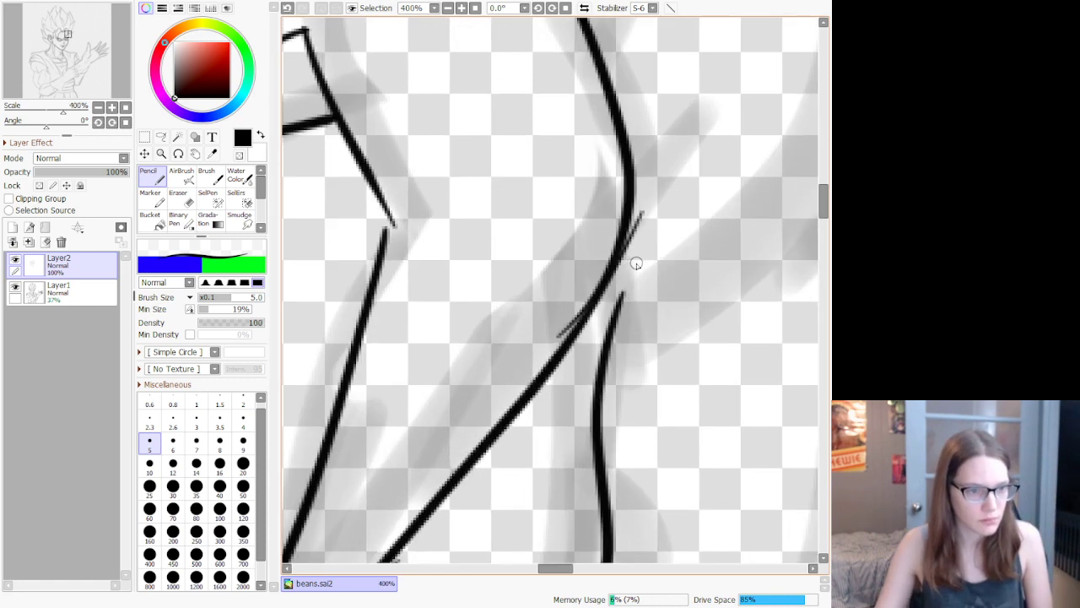
pyautogui.click(178, 201)
pyautogui.moveTo(545, 340); pyautogui.dragTo(602, 273)
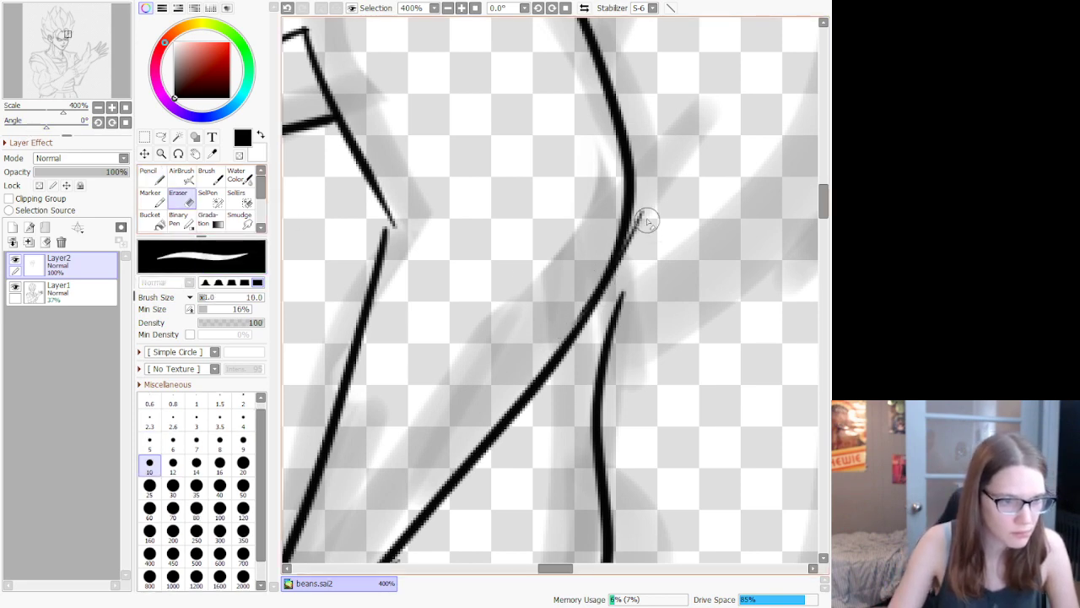
pyautogui.moveTo(642, 216); pyautogui.dragTo(628, 269)
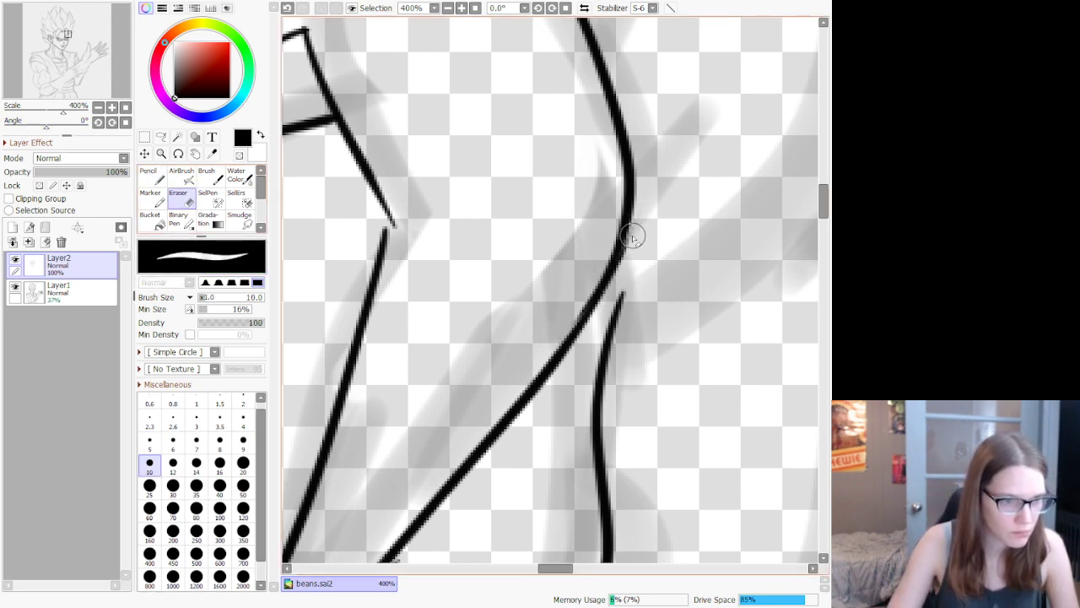
# Step: Join the far side of the forehead to the hair lock with a short Pencil stroke and erase the contour's old outward tip
pyautogui.click(150, 176)
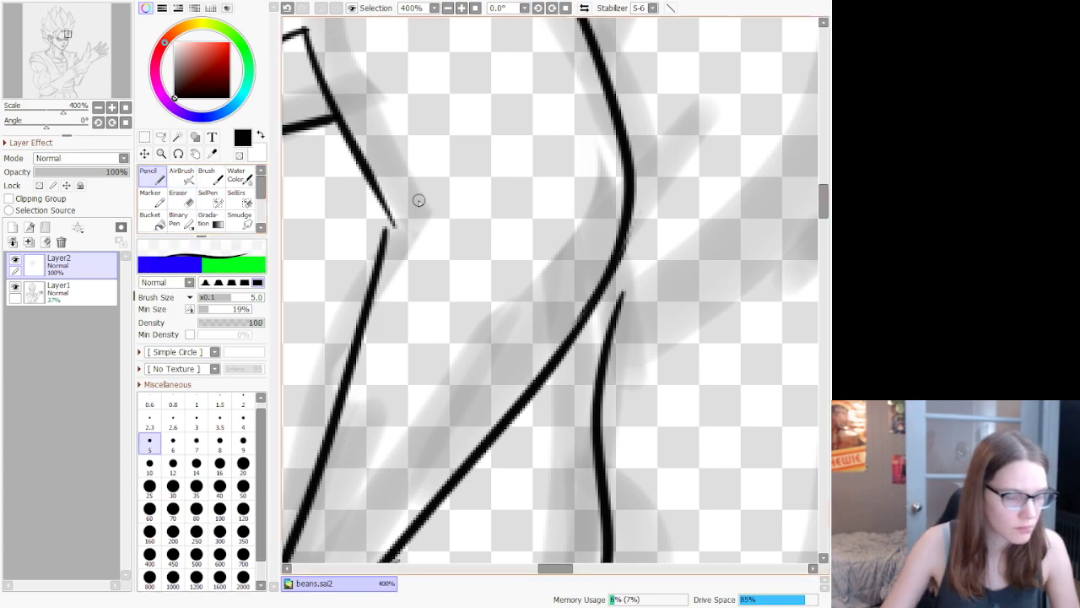
pyautogui.scroll(-12, 481, 269)
pyautogui.scroll(9, 503, 274)
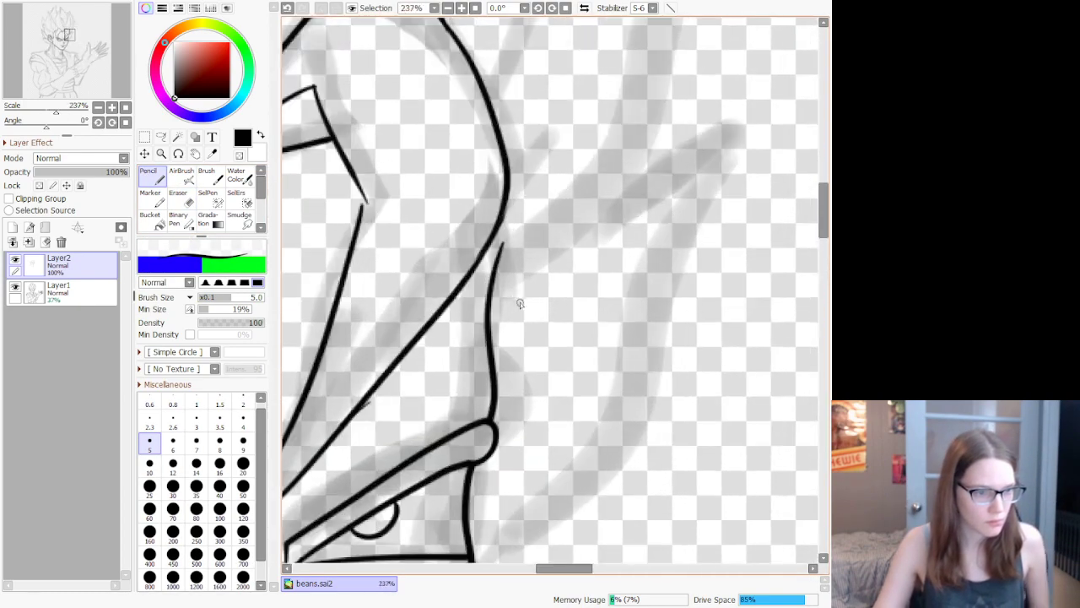
pyautogui.scroll(2, 513, 291)
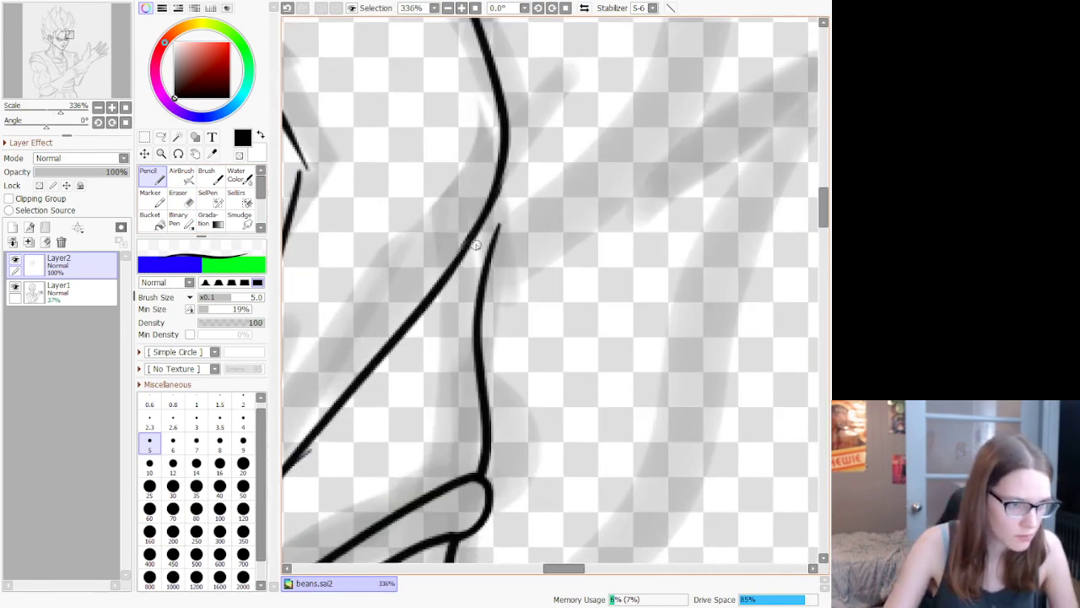
pyautogui.moveTo(471, 240); pyautogui.dragTo(482, 294)
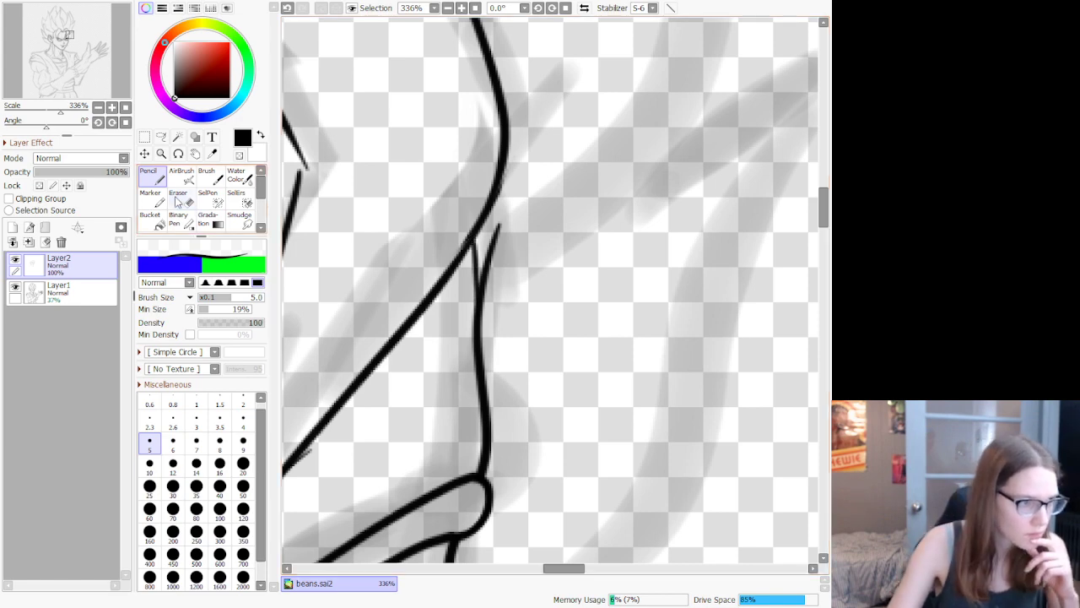
pyautogui.press('e')
pyautogui.moveTo(500, 223)
pyautogui.mouseDown()
pyautogui.moveTo(498, 292)
pyautogui.moveTo(485, 251)
pyautogui.moveTo(482, 278)
pyautogui.mouseUp()
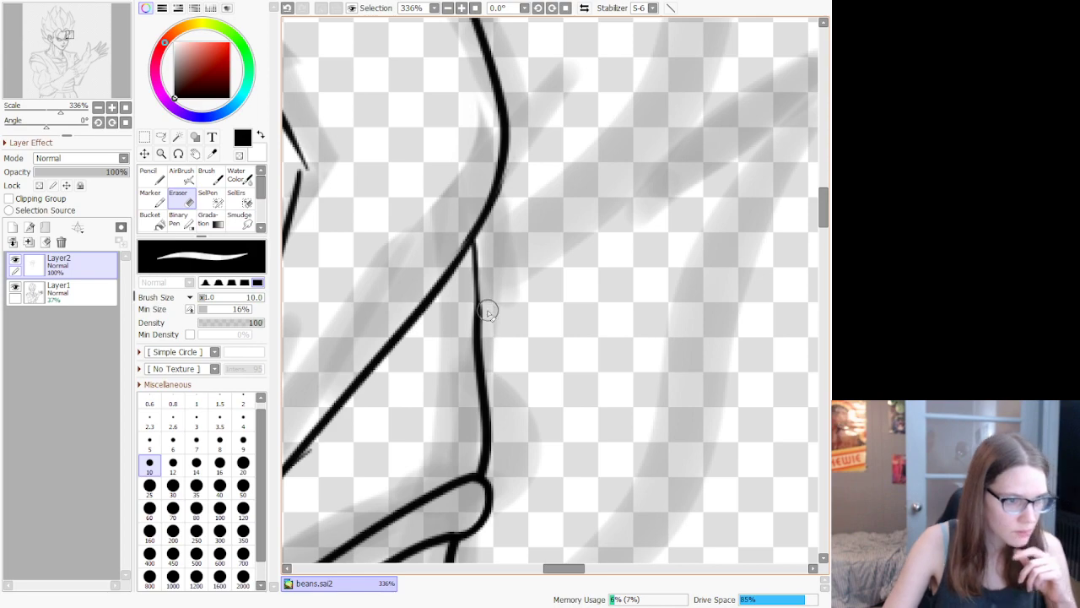
# Step: Ink the near collar edge with the size 5 Pencil, curving from the neck's base and running diagonally down to the chest's centre
pyautogui.scroll(-10, 506, 363)
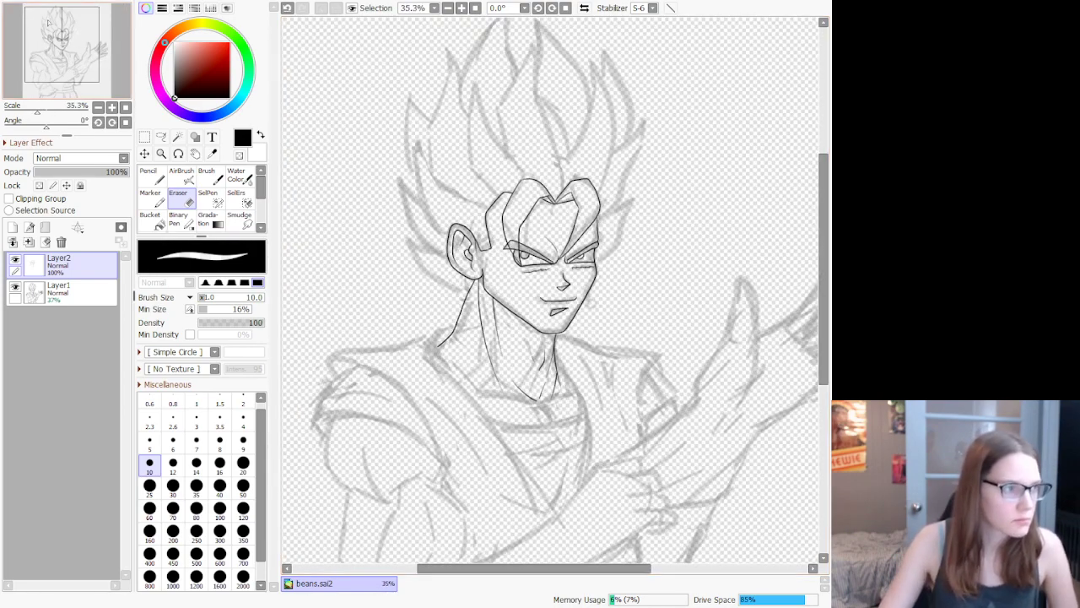
pyautogui.scroll(-2, 404, 309)
pyautogui.scroll(2, 405, 309)
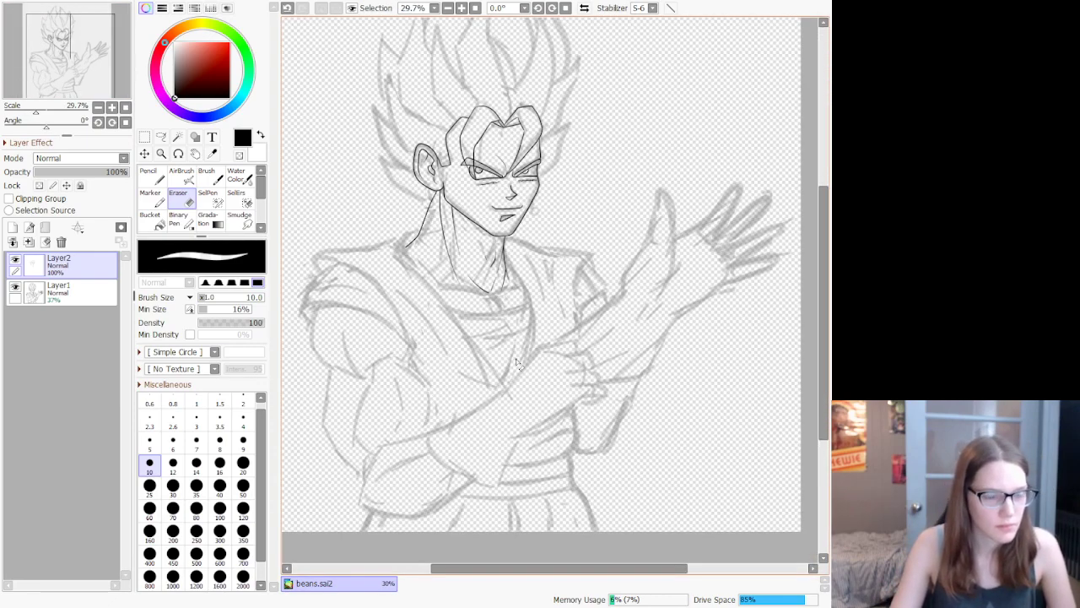
pyautogui.scroll(-1, 518, 364)
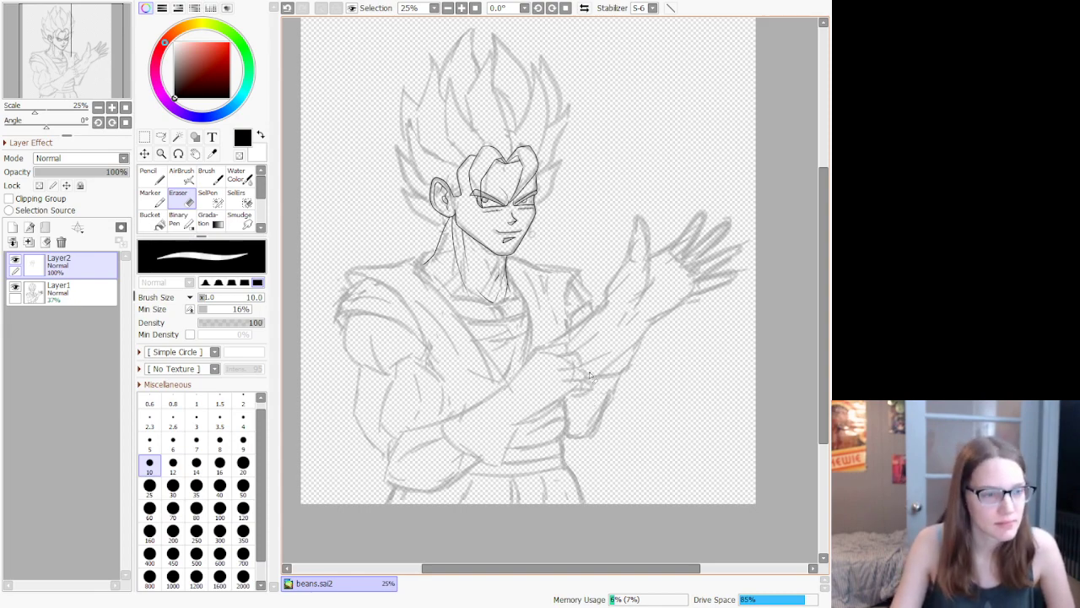
pyautogui.scroll(1, 540, 366)
pyautogui.scroll(3, 413, 269)
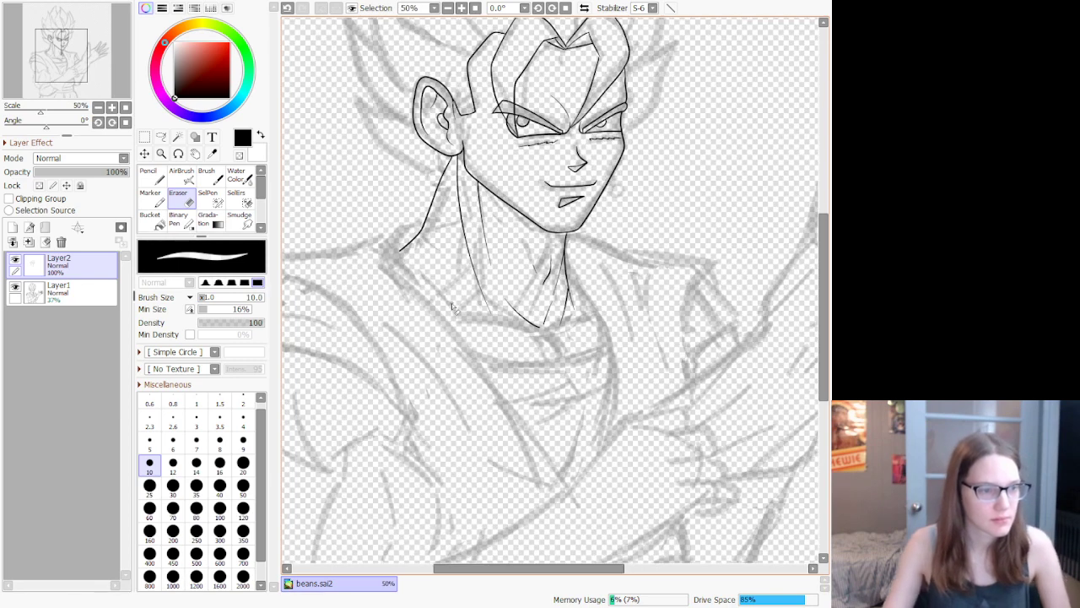
pyautogui.press('n')
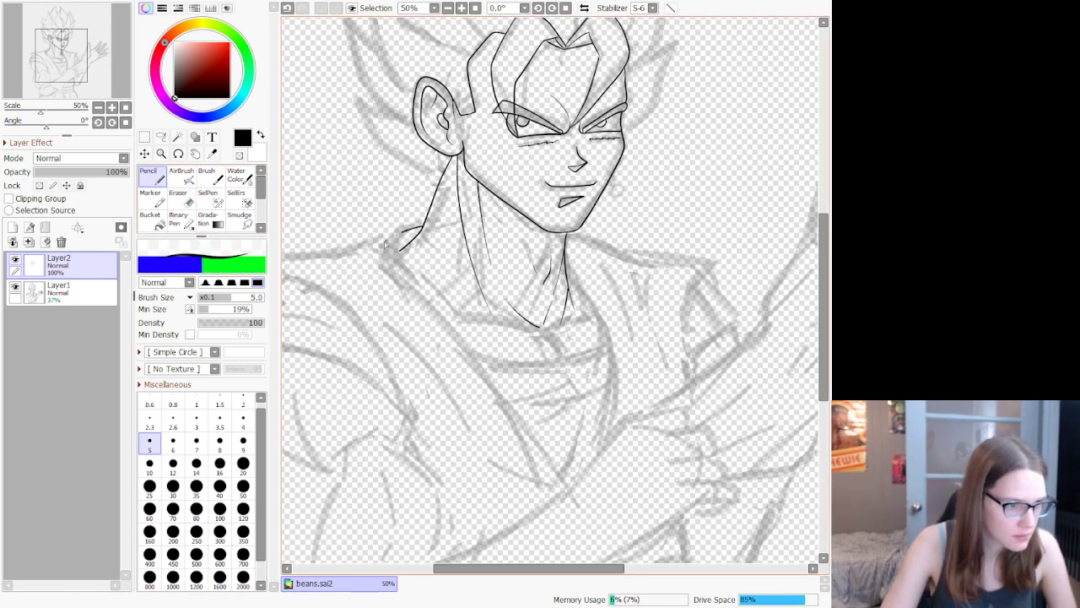
pyautogui.moveTo(402, 235)
pyautogui.mouseDown()
pyautogui.moveTo(377, 266)
pyautogui.moveTo(422, 306)
pyautogui.moveTo(461, 384)
pyautogui.mouseUp()
pyautogui.hotkey('ctrl', 'z')
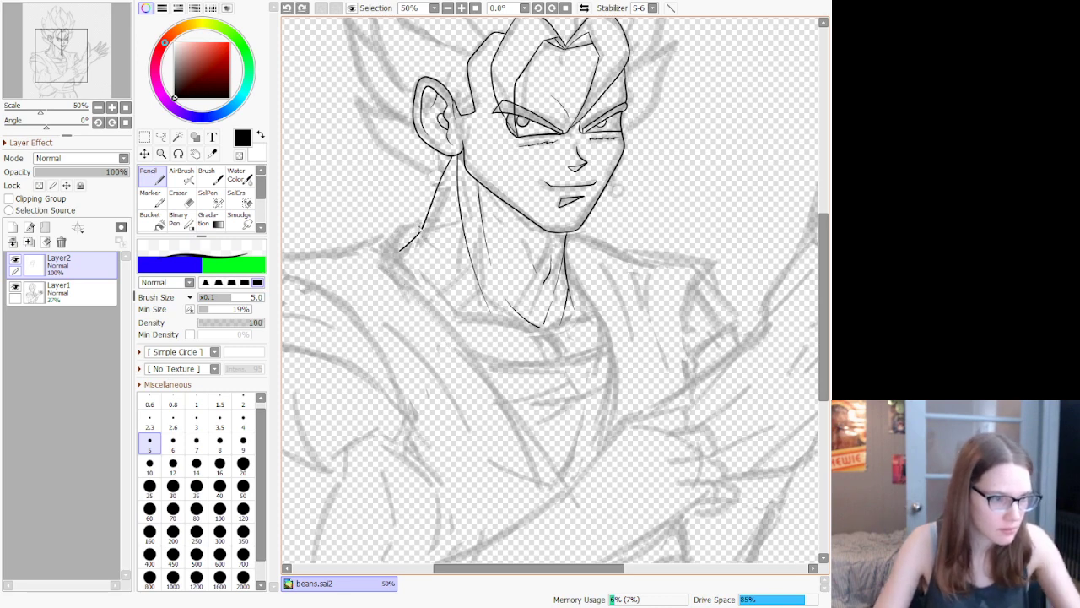
pyautogui.moveTo(408, 235)
pyautogui.mouseDown()
pyautogui.moveTo(384, 274)
pyautogui.moveTo(571, 487)
pyautogui.mouseUp()
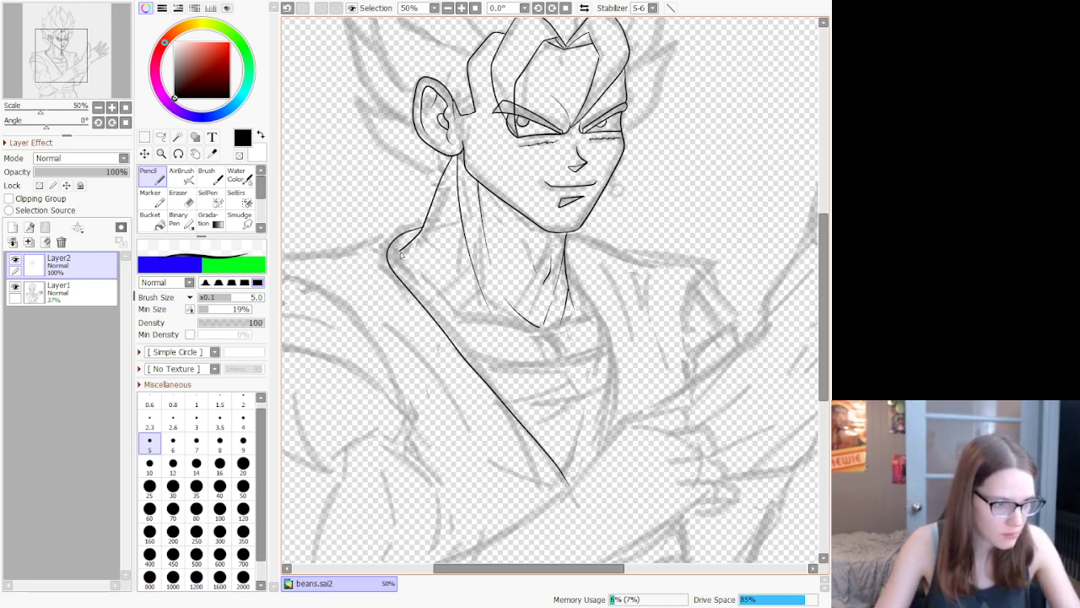
pyautogui.hotkey('ctrl', 'z')
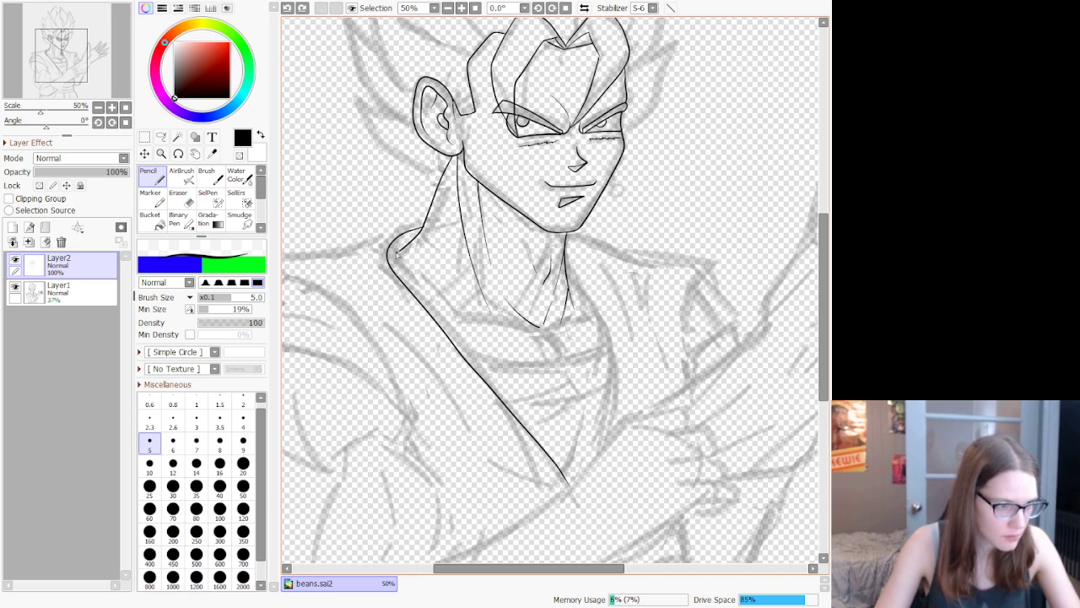
# Step: Ink the top line of the near shoulder, sloping outward from the collar at the neck's base
pyautogui.moveTo(393, 255)
pyautogui.mouseDown()
pyautogui.moveTo(411, 242)
pyautogui.moveTo(406, 232)
pyautogui.moveTo(333, 264)
pyautogui.mouseUp()
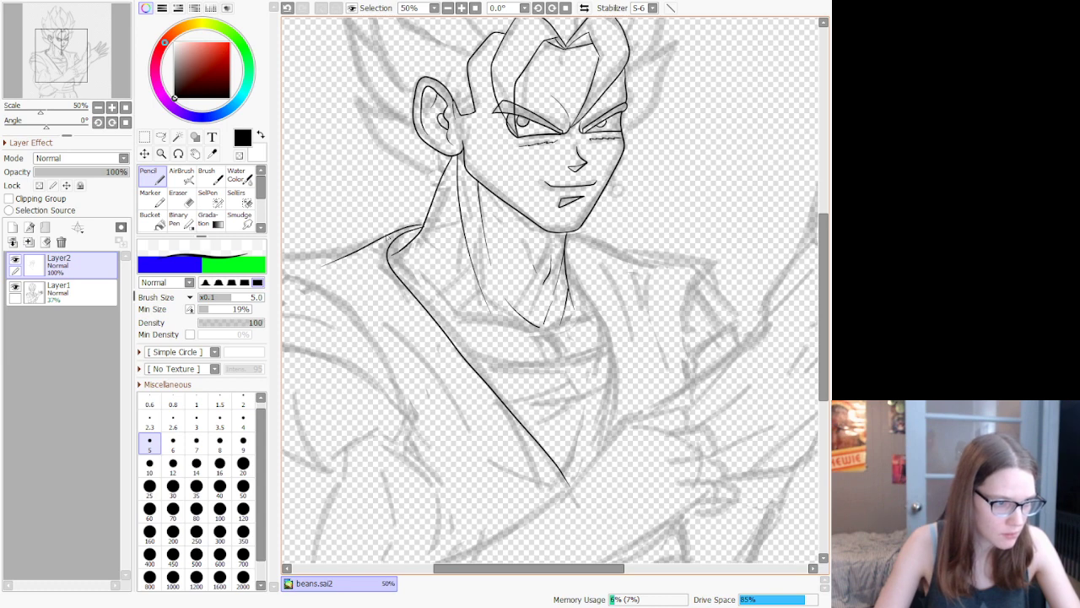
pyautogui.hotkey('ctrl', 'z')
pyautogui.moveTo(406, 226); pyautogui.dragTo(315, 257)
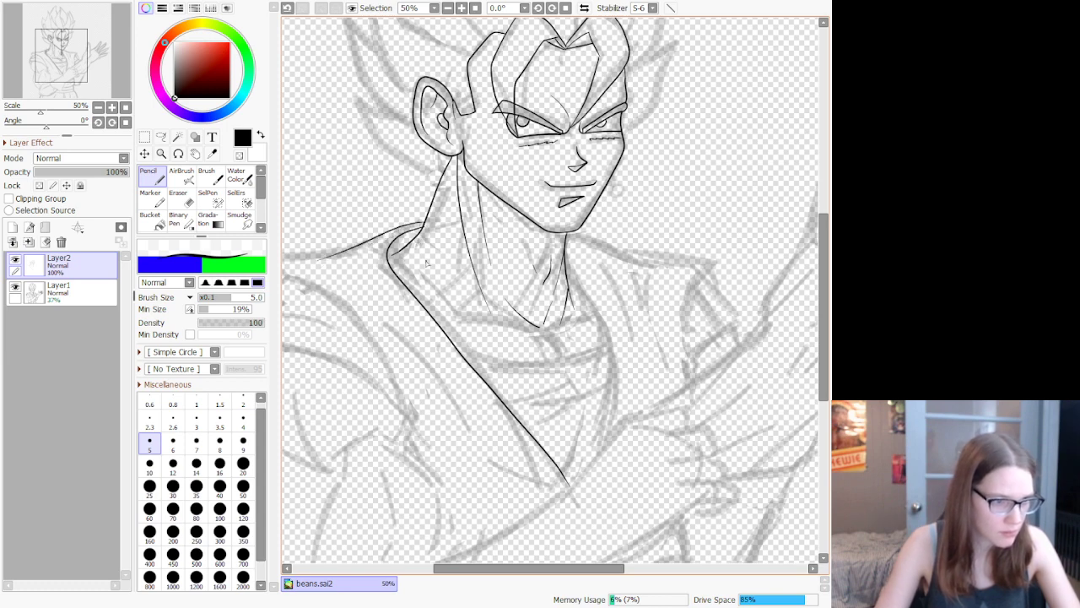
# Step: Ink the far shoulder's top line from below the chin, the vest's armhole edge down from its tip, and a short fold line beside it
pyautogui.moveTo(570, 236); pyautogui.dragTo(684, 264)
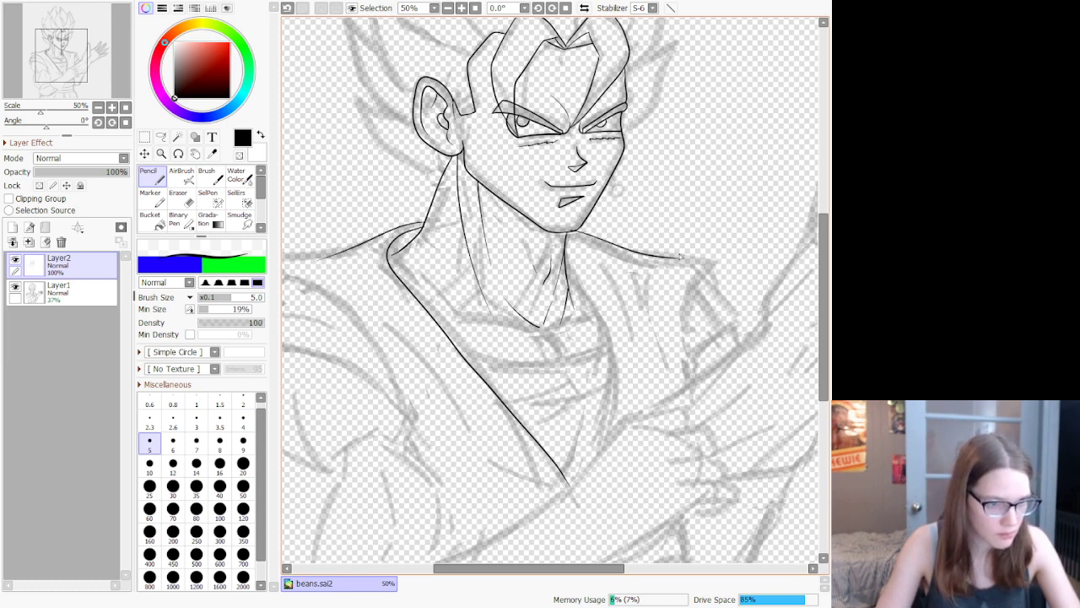
pyautogui.hotkey('ctrl', 'z')
pyautogui.moveTo(574, 236)
pyautogui.mouseDown()
pyautogui.moveTo(611, 256)
pyautogui.moveTo(715, 266)
pyautogui.moveTo(689, 285)
pyautogui.moveTo(690, 384)
pyautogui.mouseUp()
pyautogui.hotkey('ctrl', 'z')
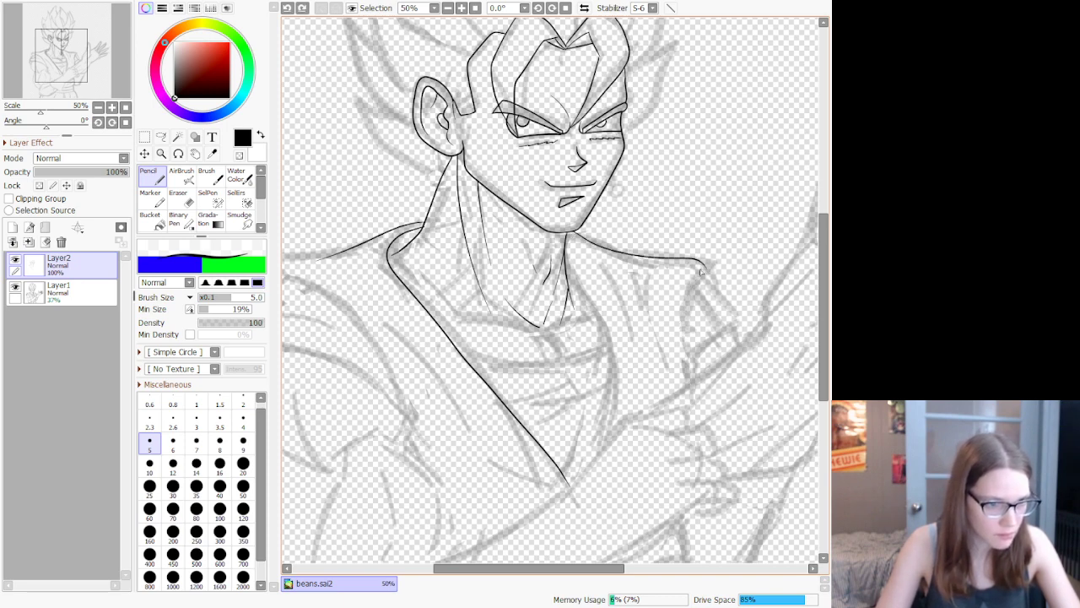
pyautogui.moveTo(701, 270)
pyautogui.mouseDown()
pyautogui.moveTo(681, 319)
pyautogui.moveTo(683, 382)
pyautogui.mouseUp()
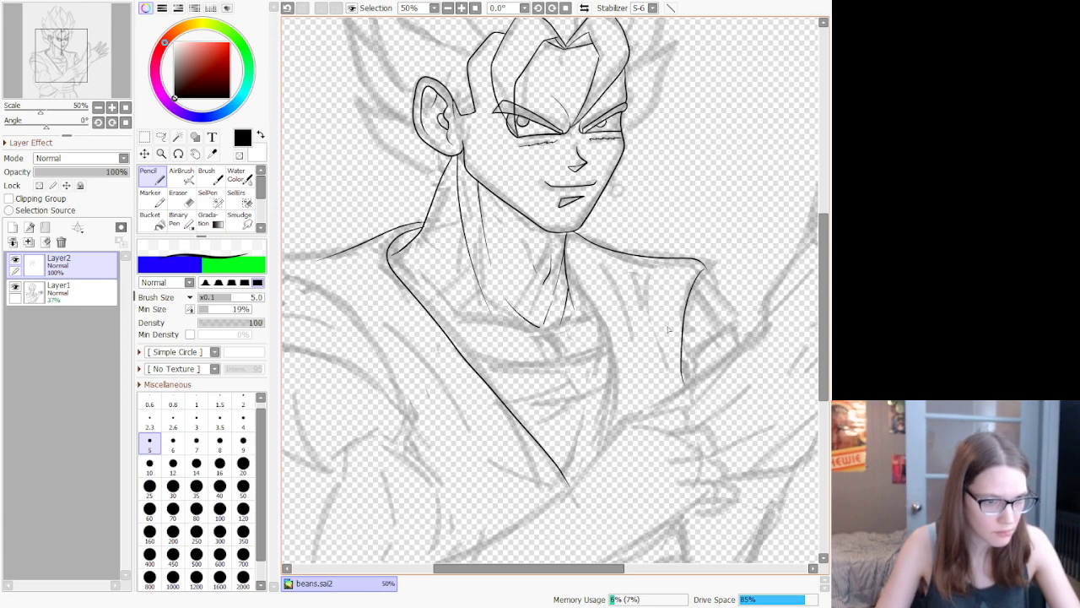
pyautogui.moveTo(663, 319); pyautogui.dragTo(682, 379)
# Step: Ink the far collar edge as a long curve from the side of the neck down toward the chest's centre
pyautogui.scroll(-2, 675, 338)
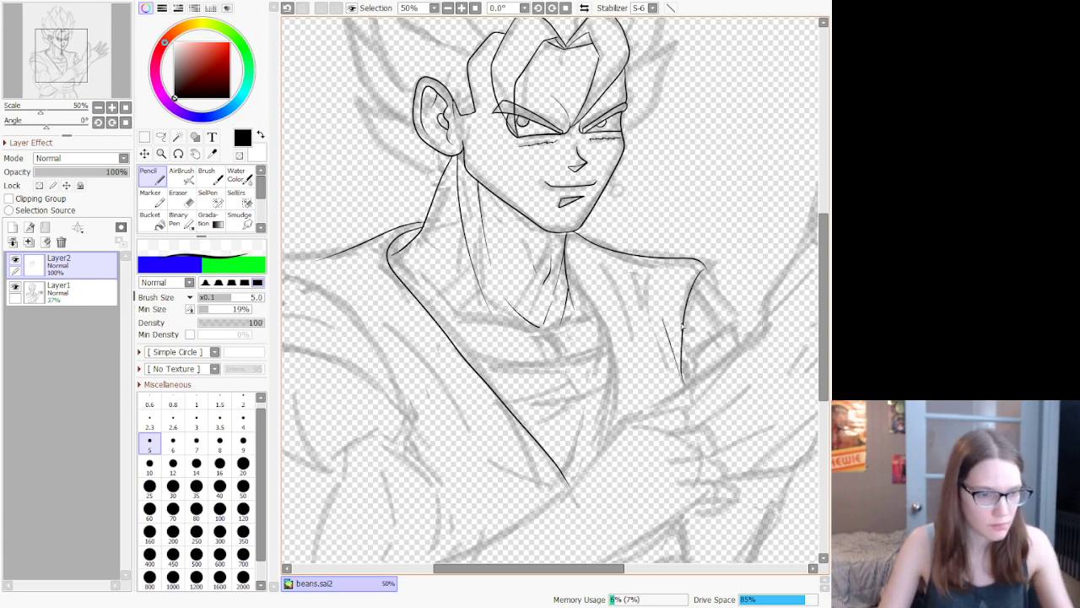
pyautogui.scroll(-3, 671, 321)
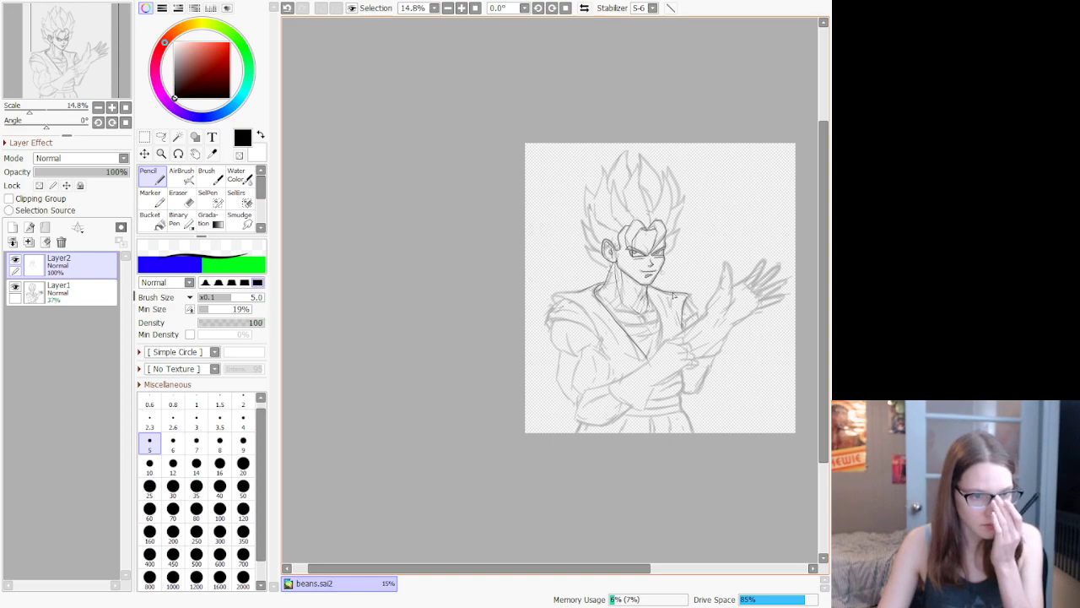
pyautogui.scroll(5, 674, 360)
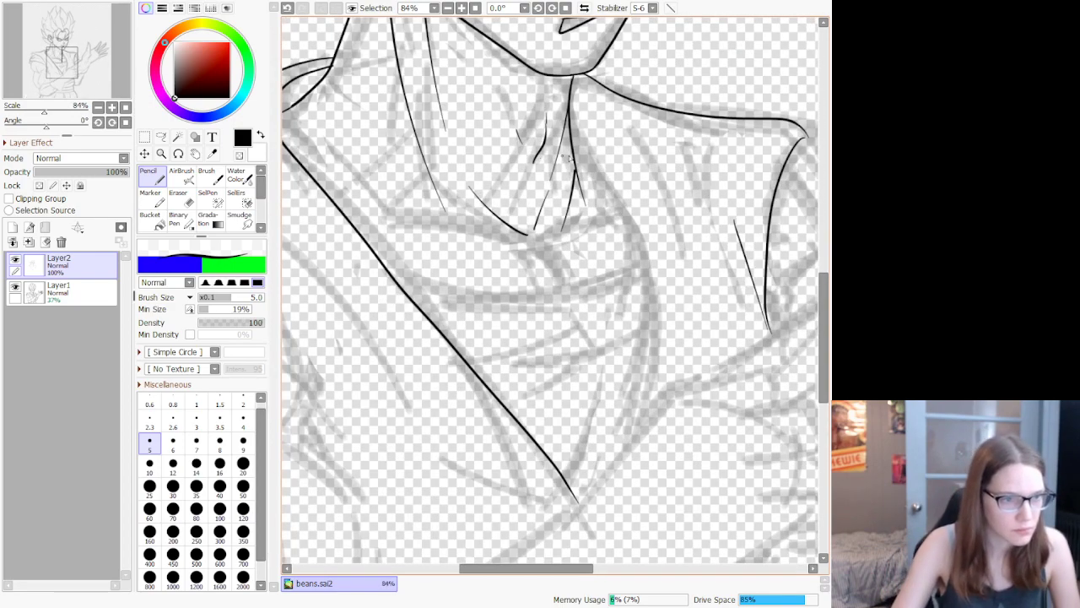
pyautogui.moveTo(573, 145)
pyautogui.mouseDown()
pyautogui.moveTo(651, 263)
pyautogui.moveTo(653, 340)
pyautogui.moveTo(623, 405)
pyautogui.mouseUp()
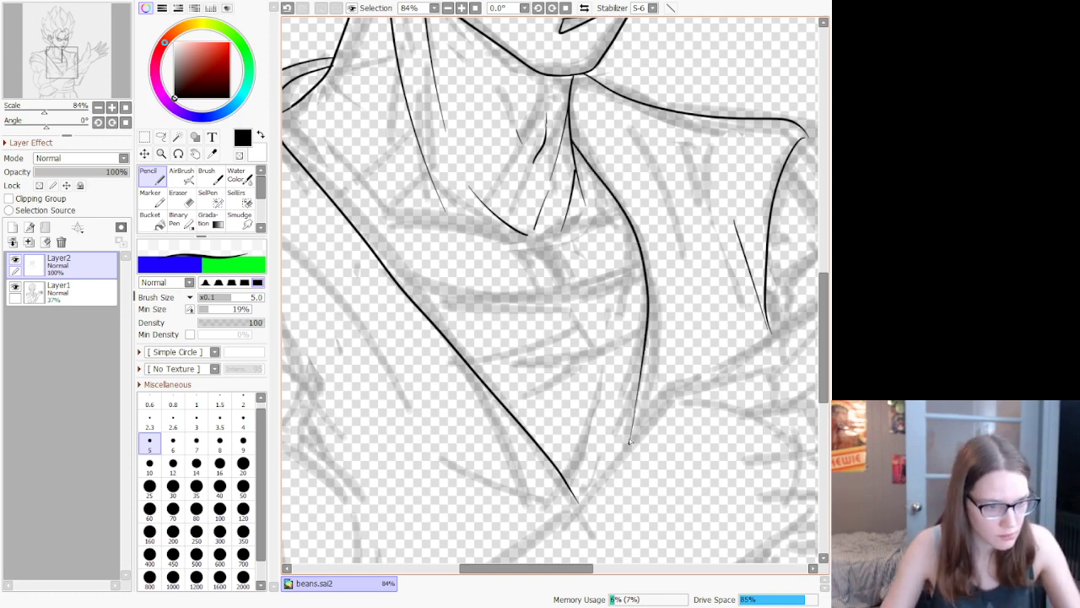
# Step: Ink the undershirt's neckline as a shallow downward curve spanning the chest between the two collar edges
pyautogui.moveTo(384, 266)
pyautogui.mouseDown()
pyautogui.moveTo(553, 299)
pyautogui.moveTo(660, 275)
pyautogui.mouseUp()
pyautogui.hotkey('ctrl', 'z')
pyautogui.moveTo(389, 274)
pyautogui.mouseDown()
pyautogui.moveTo(577, 293)
pyautogui.moveTo(645, 272)
pyautogui.mouseUp()
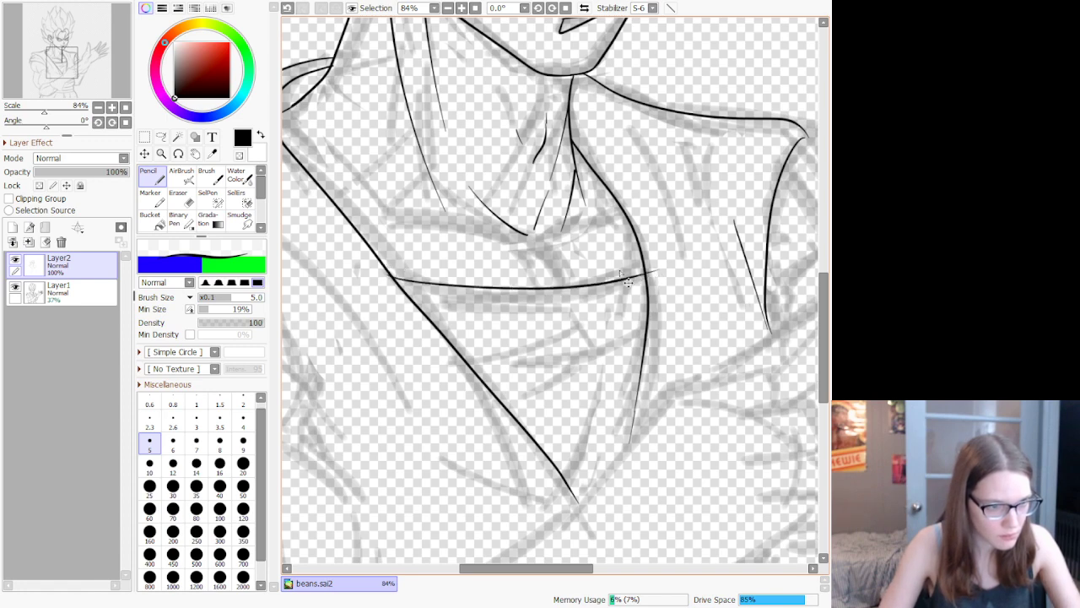
pyautogui.hotkey('ctrl', 'z')
pyautogui.moveTo(394, 281)
pyautogui.mouseDown()
pyautogui.moveTo(442, 299)
pyautogui.moveTo(599, 306)
pyautogui.moveTo(643, 272)
pyautogui.mouseUp()
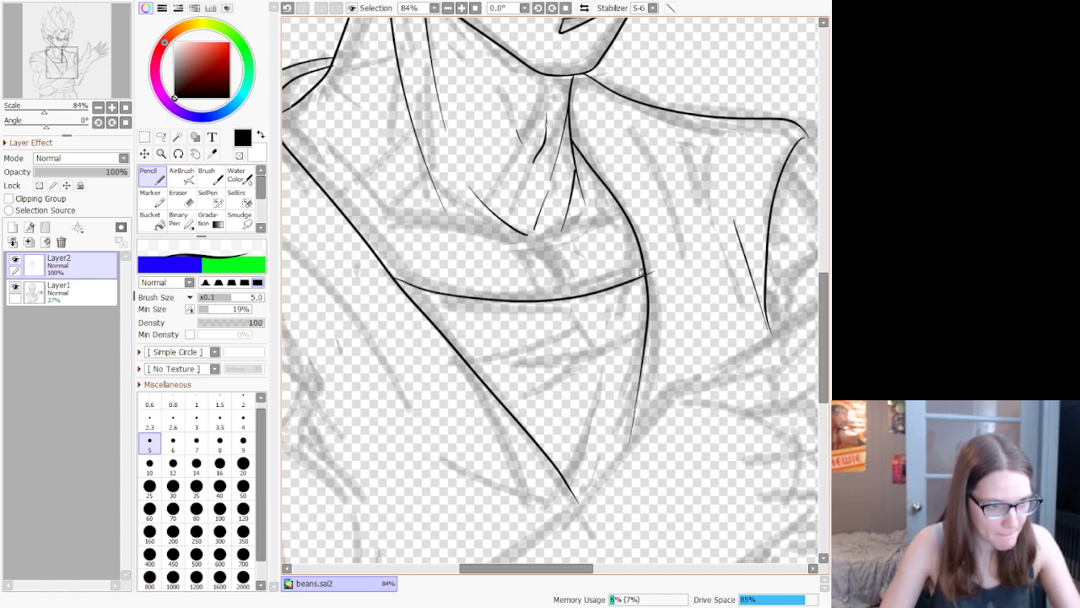
# Step: Erase the neckline's overshoot past the far collar edge and return to the Pencil
pyautogui.press('e')
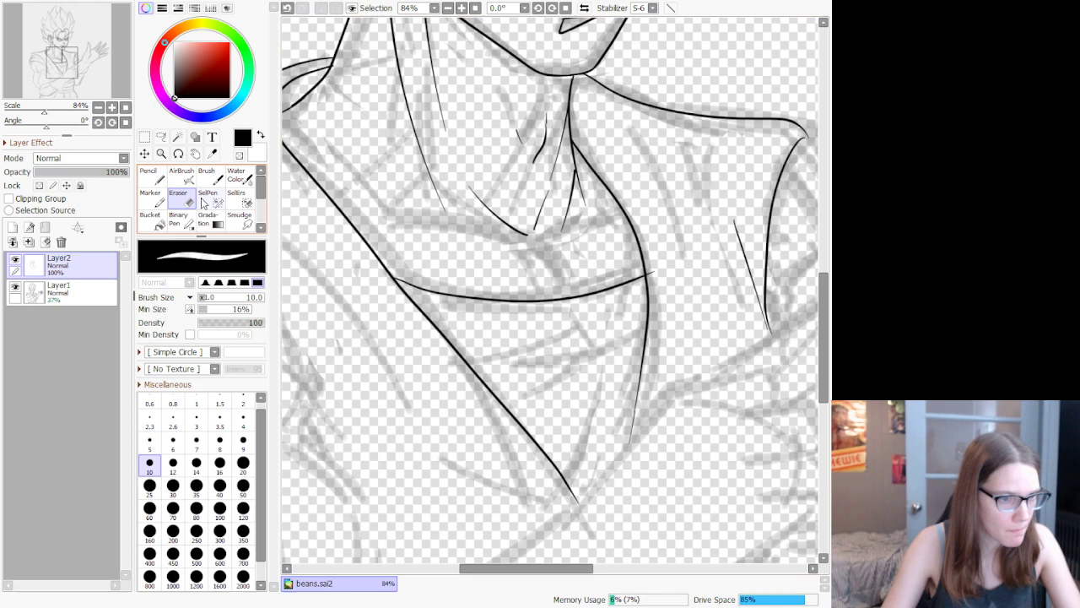
pyautogui.click(650, 277)
pyautogui.press('n')
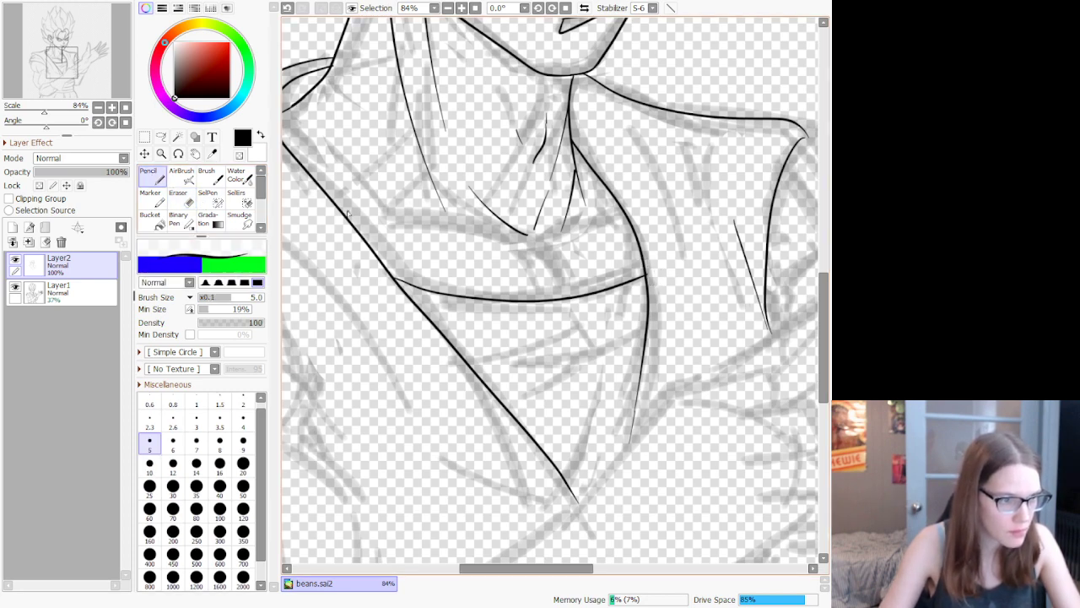
# Step: Ink the two collarbone lines, running inward from the near and far collar edges to meet at the throat's base
pyautogui.moveTo(341, 216)
pyautogui.mouseDown()
pyautogui.moveTo(407, 211)
pyautogui.moveTo(528, 242)
pyautogui.moveTo(550, 269)
pyautogui.mouseUp()
pyautogui.hotkey('ctrl', 'z')
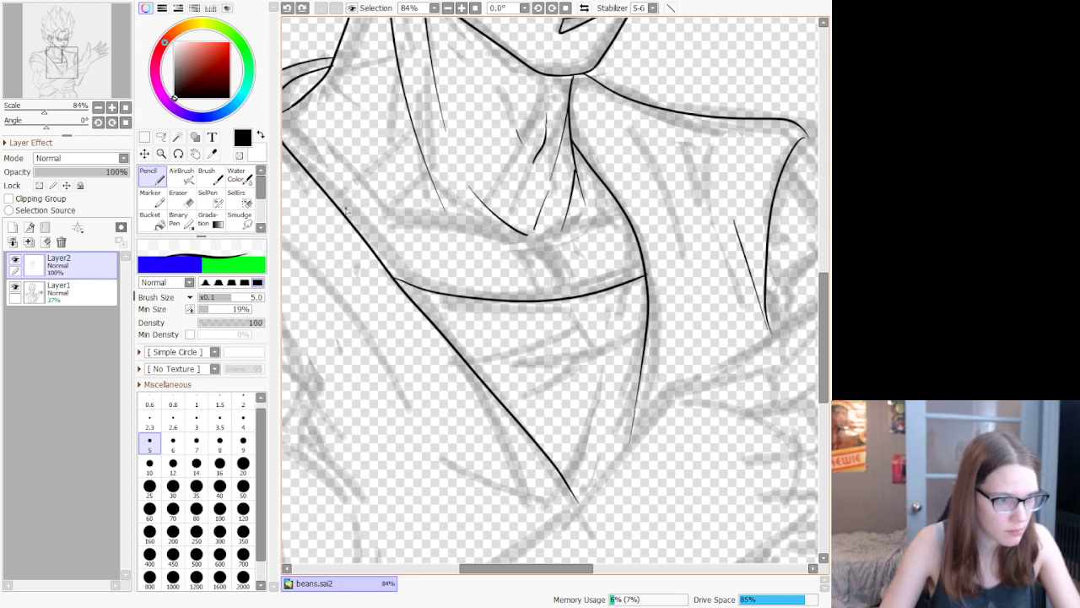
pyautogui.moveTo(341, 213)
pyautogui.mouseDown()
pyautogui.moveTo(502, 218)
pyautogui.moveTo(563, 272)
pyautogui.mouseUp()
pyautogui.hotkey('ctrl', 'z')
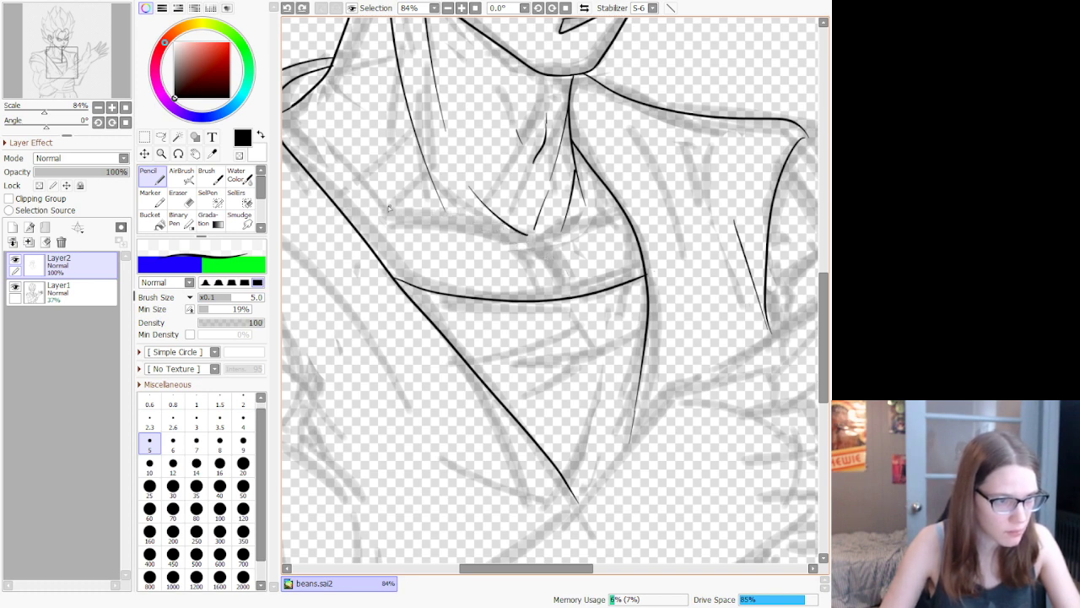
pyautogui.moveTo(344, 218)
pyautogui.mouseDown()
pyautogui.moveTo(524, 223)
pyautogui.moveTo(566, 271)
pyautogui.mouseUp()
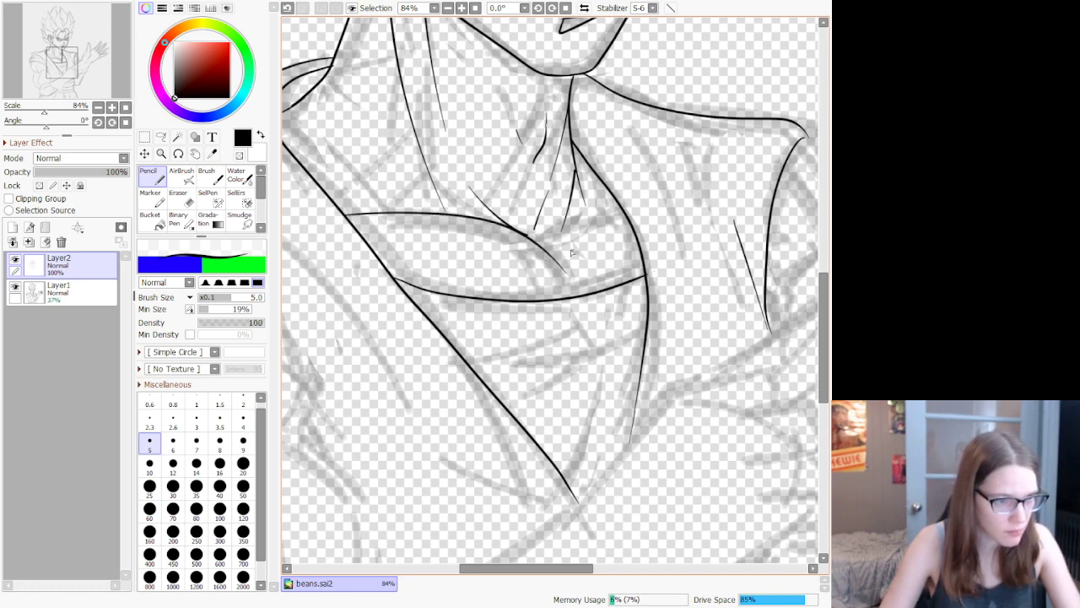
pyautogui.moveTo(540, 237)
pyautogui.mouseDown()
pyautogui.moveTo(596, 212)
pyautogui.moveTo(635, 219)
pyautogui.mouseUp()
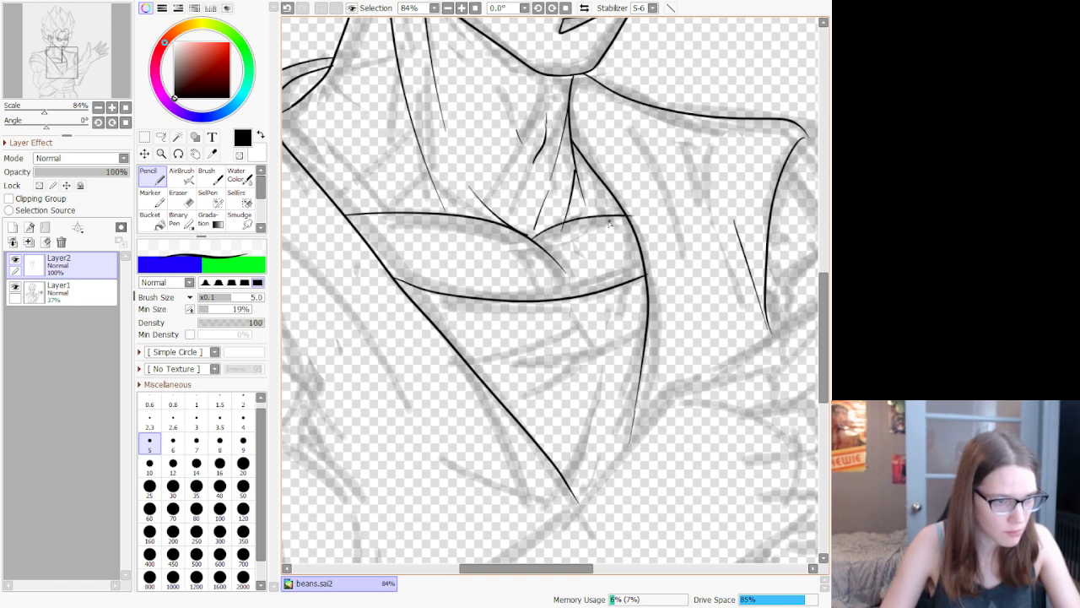
pyautogui.moveTo(535, 243); pyautogui.dragTo(561, 281)
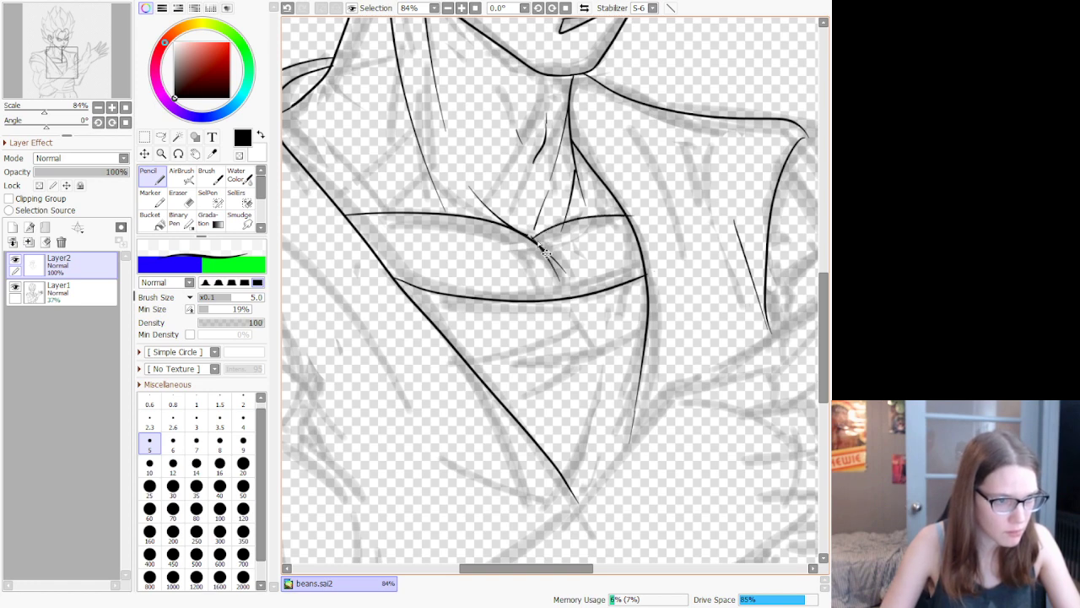
pyautogui.hotkey('ctrl', 'z')
pyautogui.moveTo(533, 241); pyautogui.dragTo(570, 288)
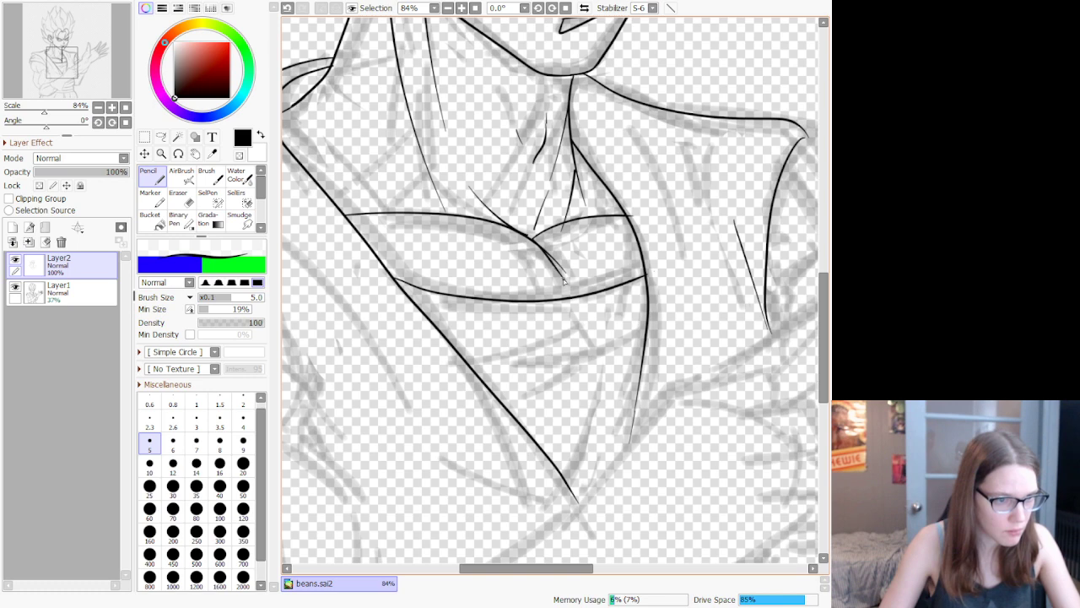
# Step: Erase the loose line ends below the collarbone junction with a size 50 eraser, trim the joint at size 20, and return to the Pencil
pyautogui.press('e')
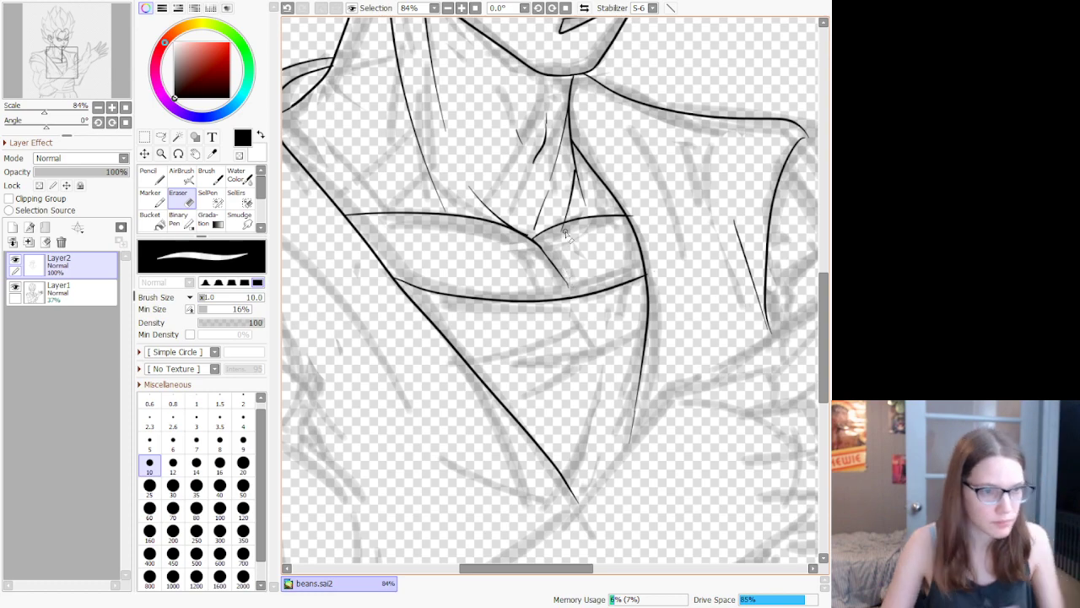
pyautogui.scroll(4, 565, 235)
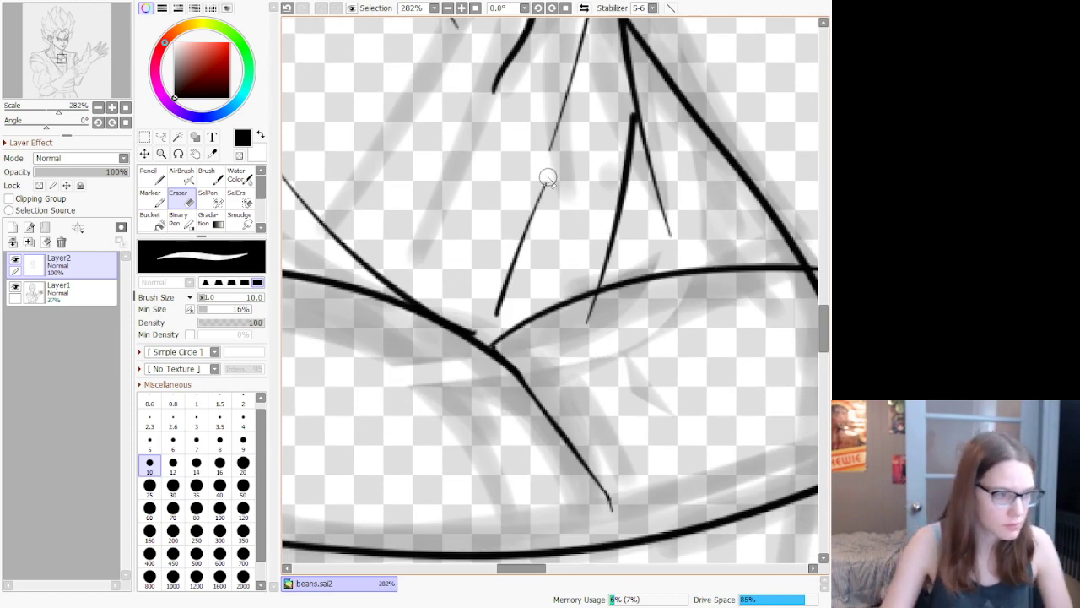
pyautogui.click(243, 485)
pyautogui.moveTo(542, 362)
pyautogui.mouseDown()
pyautogui.moveTo(579, 458)
pyautogui.moveTo(614, 502)
pyautogui.moveTo(624, 498)
pyautogui.mouseUp()
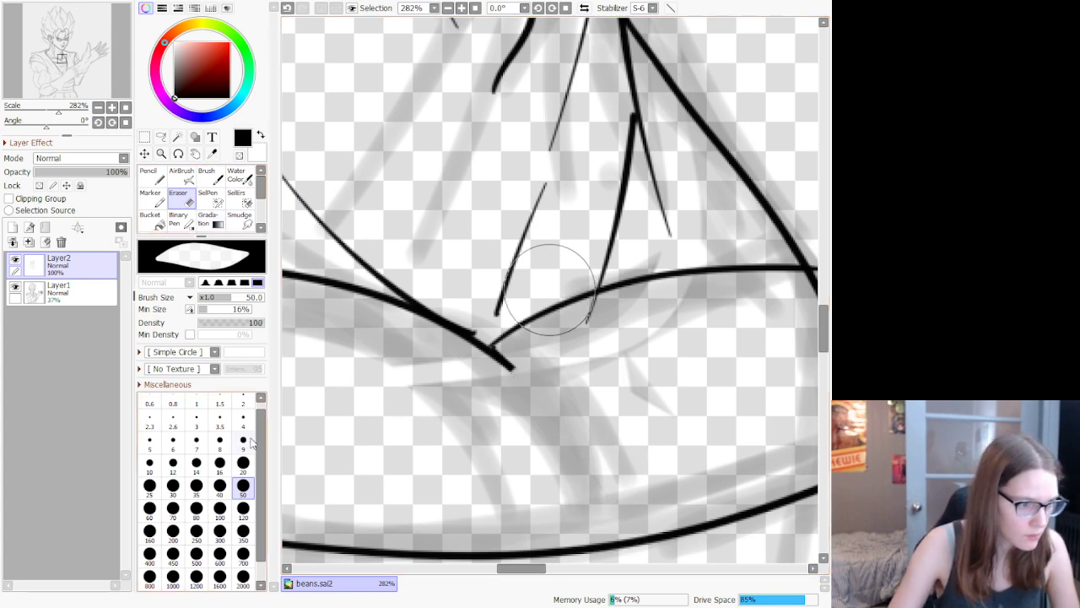
pyautogui.click(243, 465)
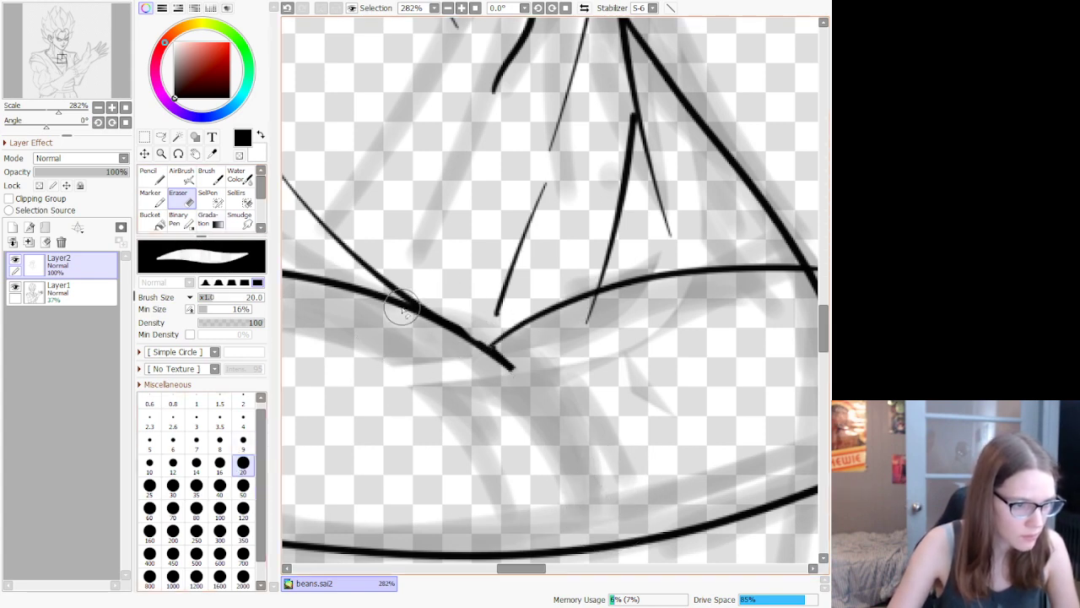
pyautogui.press('n')
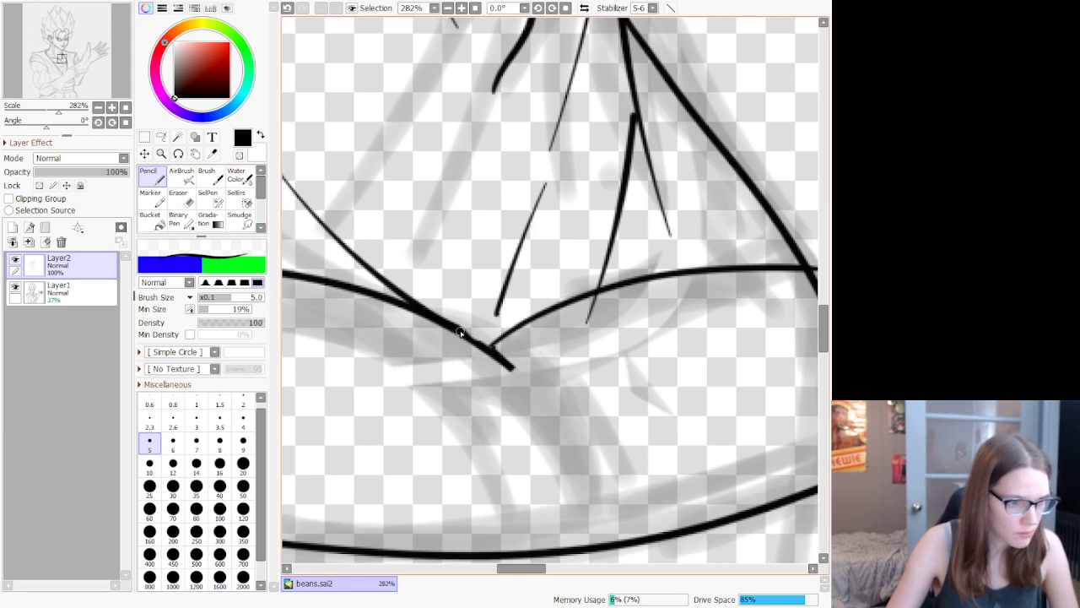
pyautogui.moveTo(496, 351); pyautogui.dragTo(557, 508)
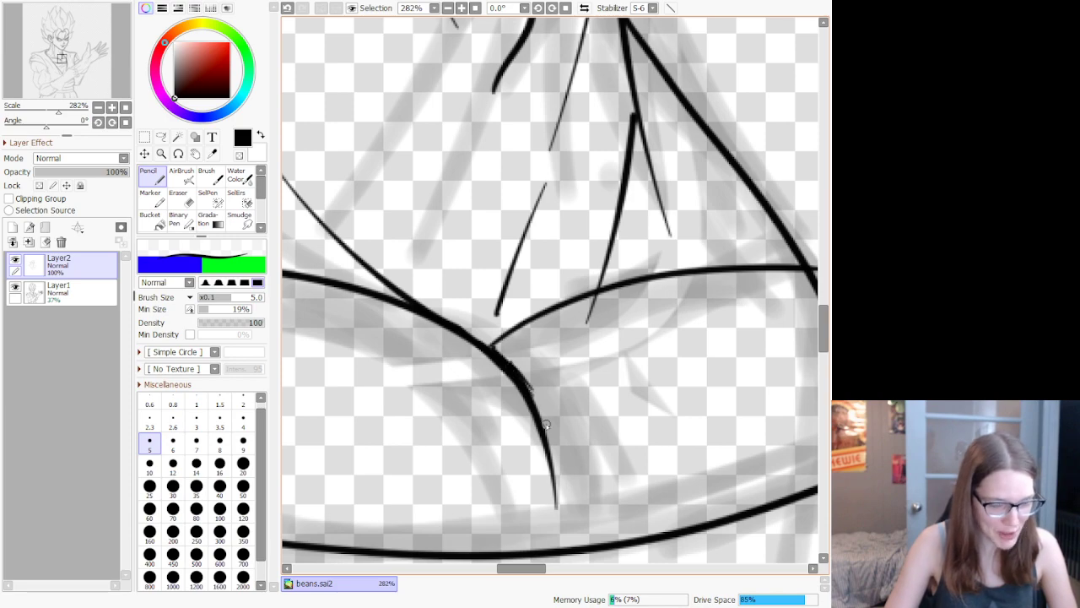
pyautogui.scroll(-7, 568, 332)
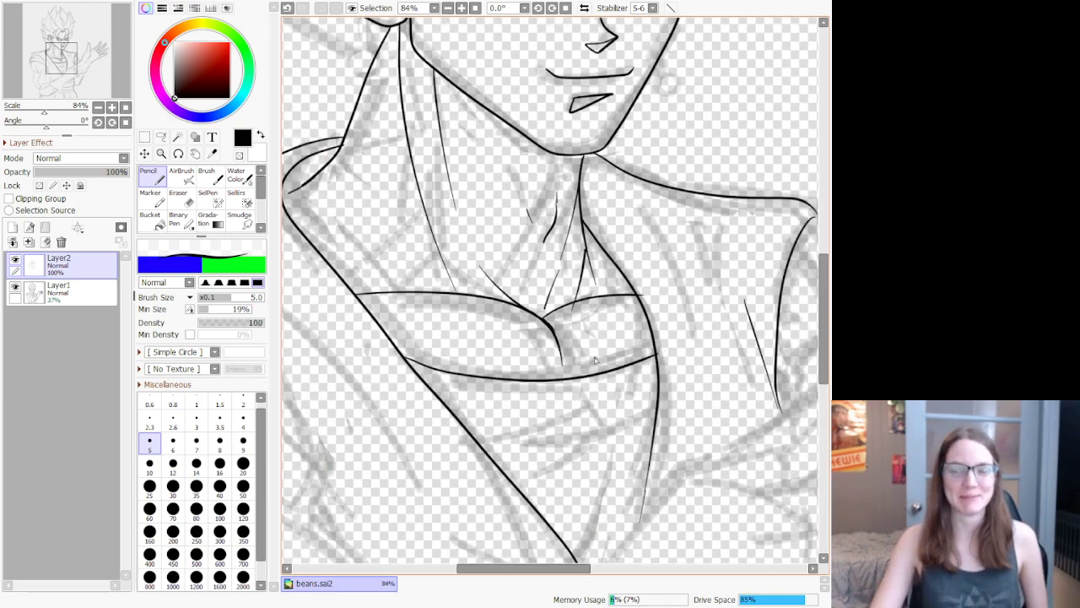
pyautogui.scroll(9, 610, 428)
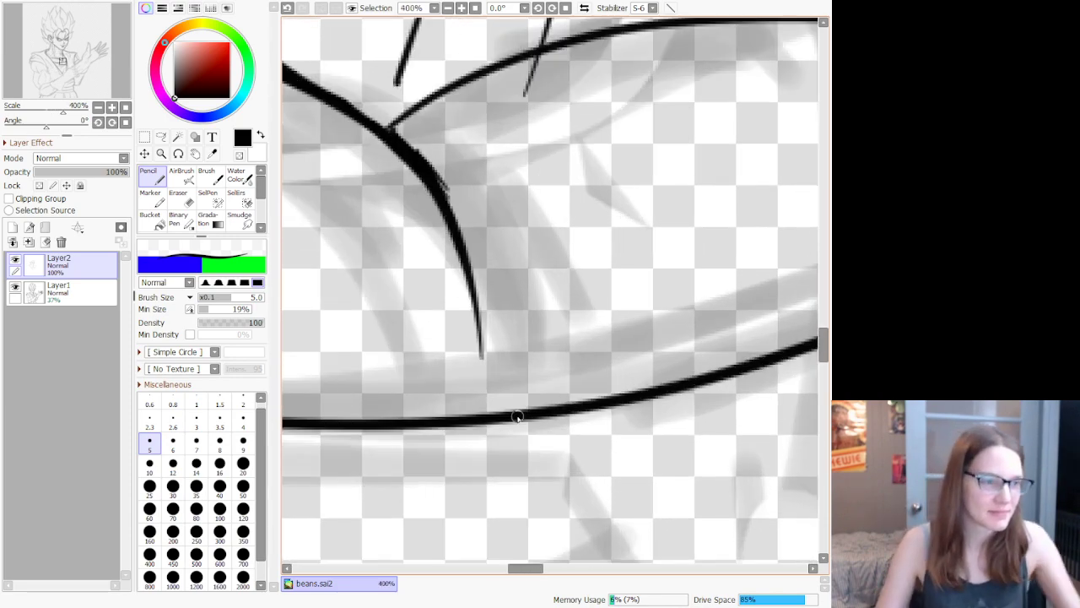
pyautogui.hotkey('ctrl', 'z')
pyautogui.hotkey('ctrl', 'z')
pyautogui.hotkey('ctrl', 'z')
pyautogui.hotkey('ctrl', 'z')
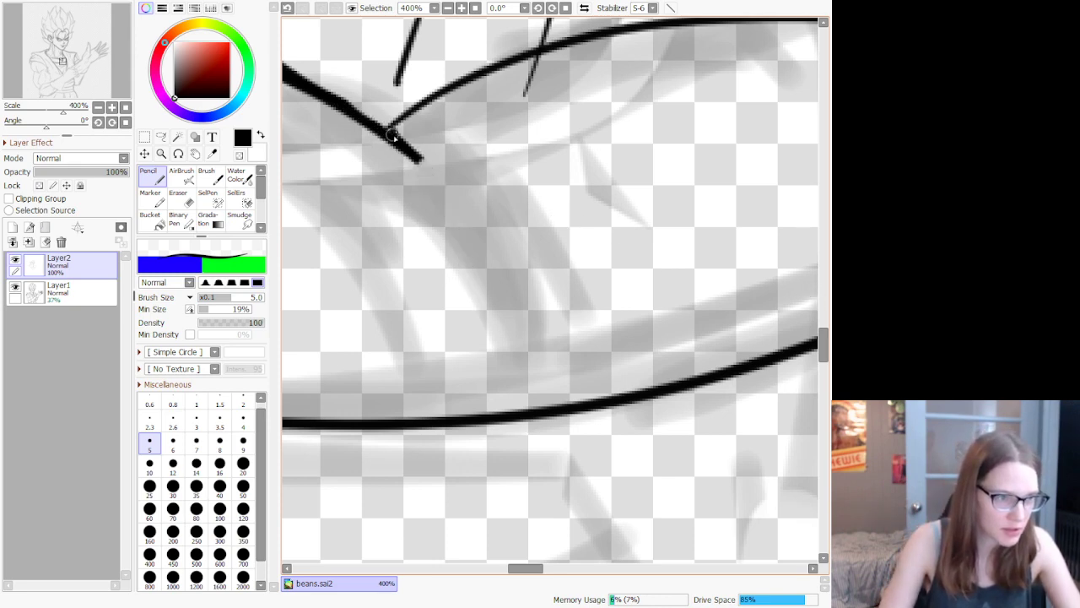
# Step: Ink the chest's centre line as a curve from the collarbone junction down to the undershirt's neckline
pyautogui.moveTo(392, 135)
pyautogui.mouseDown()
pyautogui.moveTo(436, 171)
pyautogui.moveTo(502, 281)
pyautogui.moveTo(528, 371)
pyautogui.mouseUp()
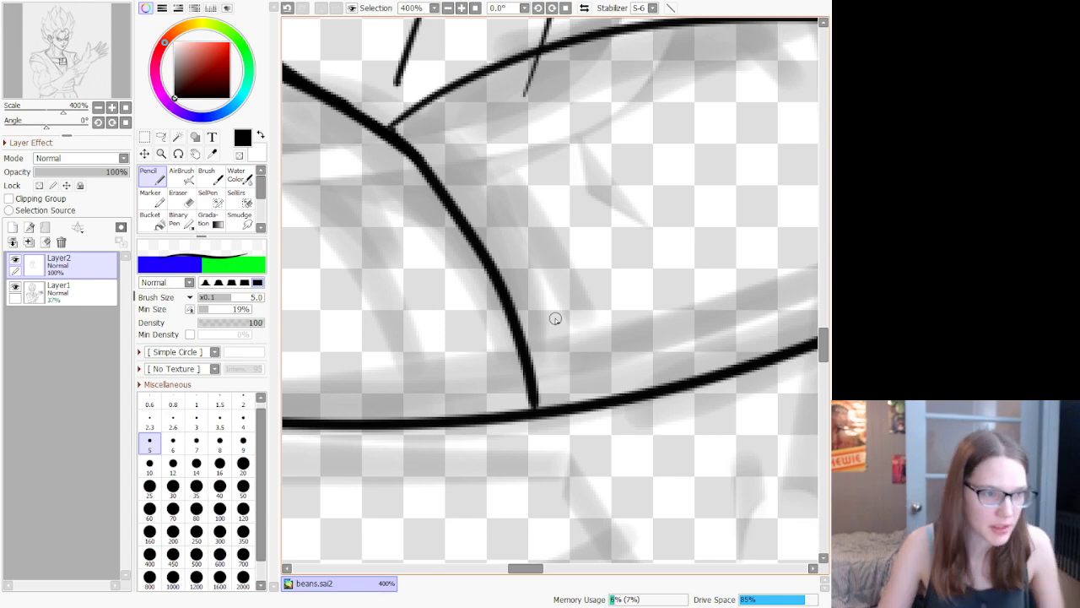
pyautogui.scroll(-7, 588, 215)
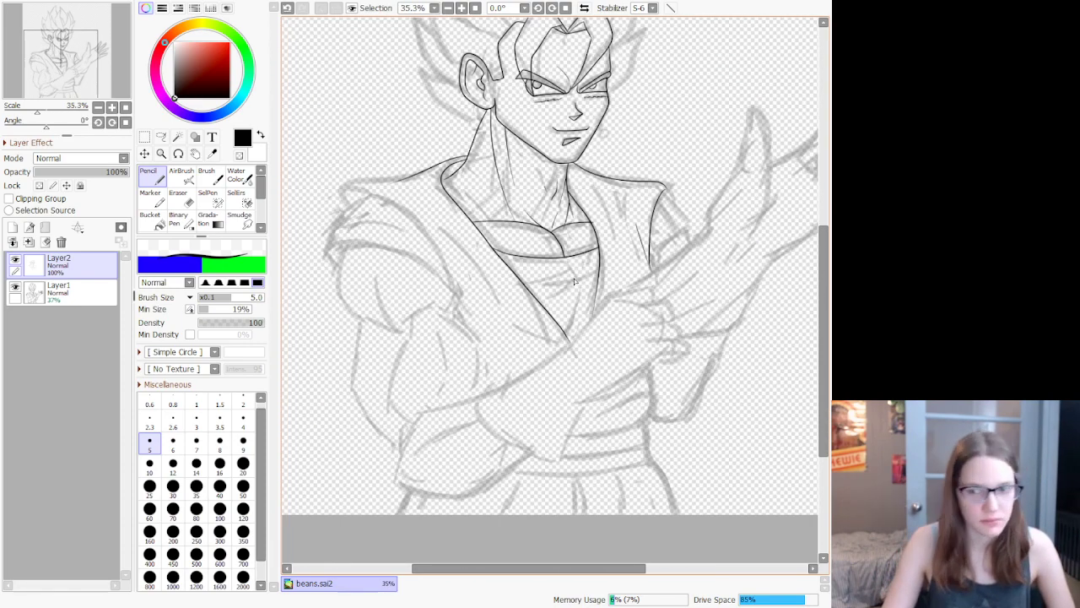
pyautogui.scroll(-2, 546, 186)
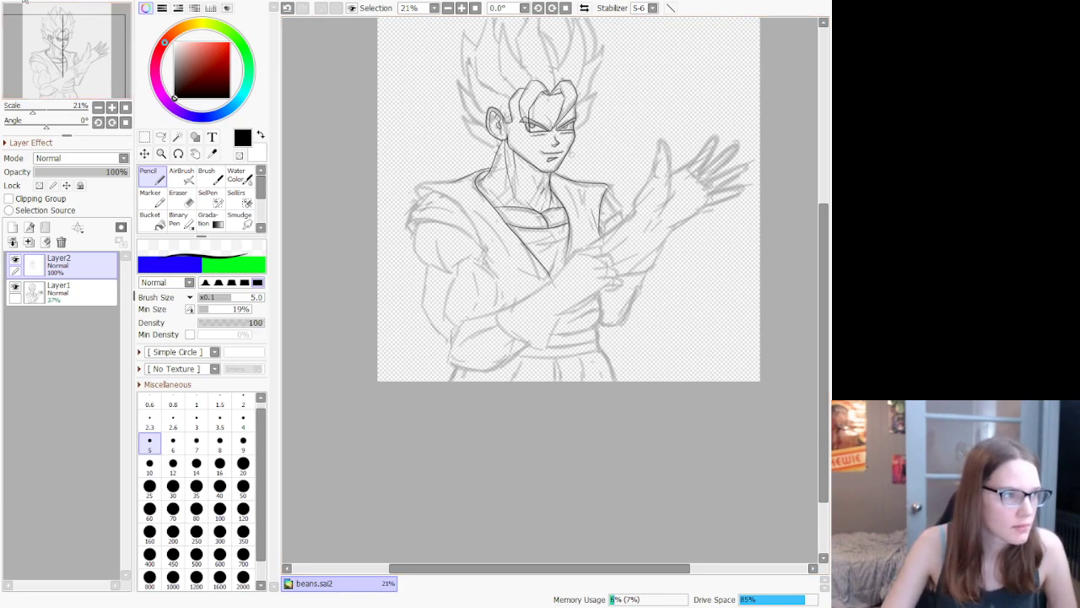
# Step: Extend the near shoulder's top line outward to the vest's tip, and ink the tip's short side edge and the curves folding back beneath it
pyautogui.scroll(3, 532, 153)
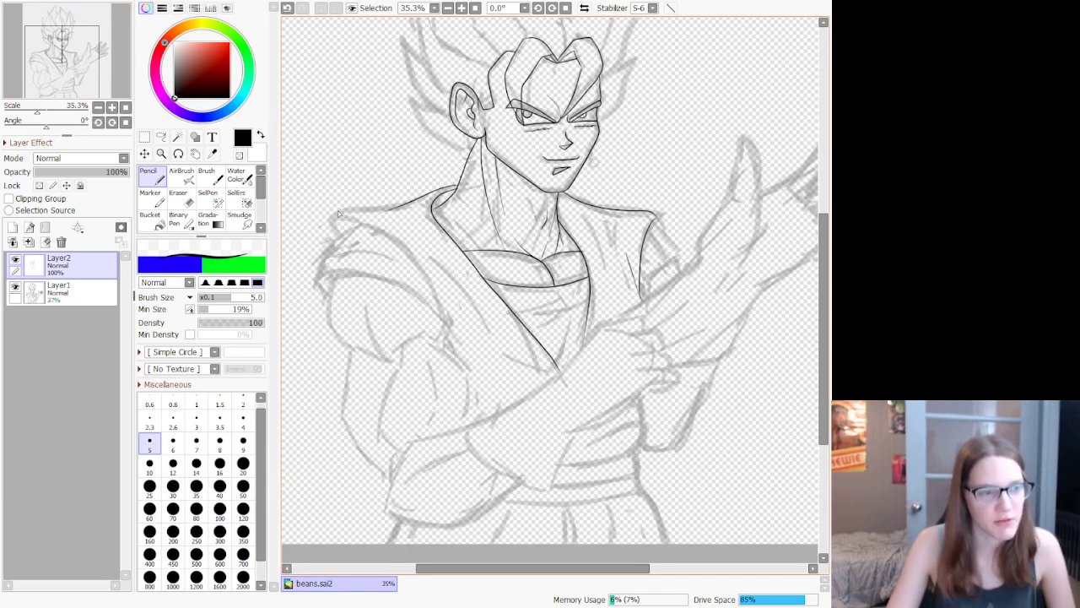
pyautogui.scroll(1, 338, 206)
pyautogui.scroll(5, 335, 209)
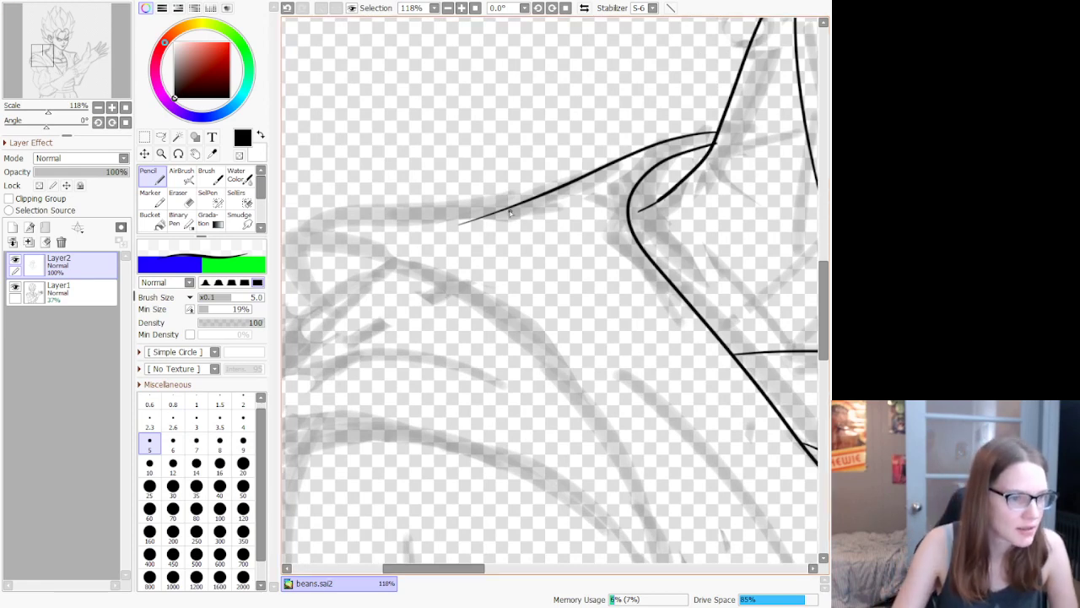
pyautogui.moveTo(546, 197)
pyautogui.mouseDown()
pyautogui.moveTo(308, 270)
pyautogui.moveTo(438, 275)
pyautogui.mouseUp()
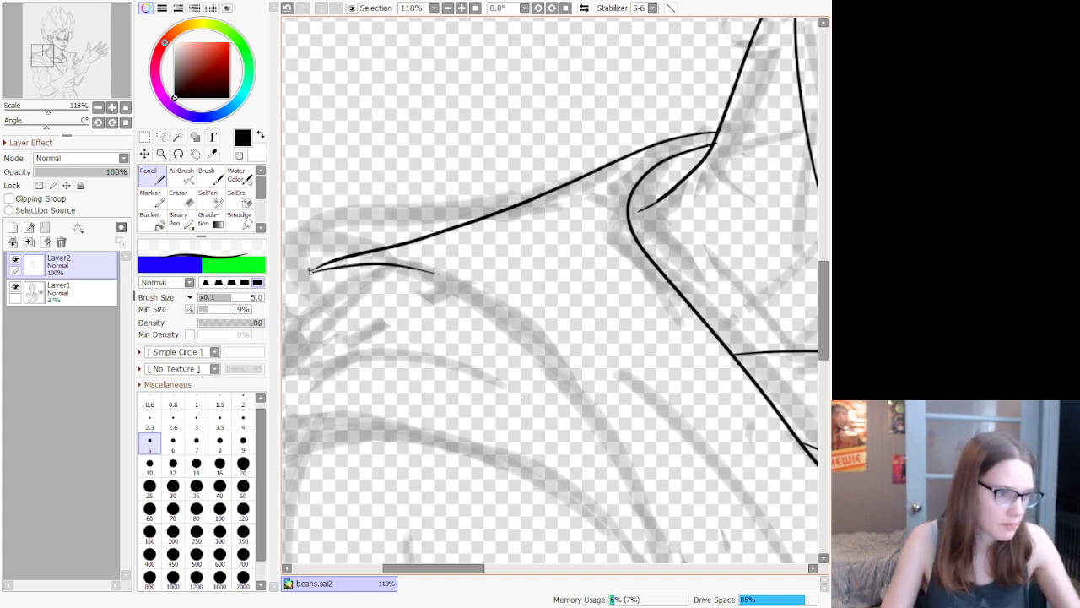
pyautogui.moveTo(311, 272)
pyautogui.mouseDown()
pyautogui.moveTo(302, 315)
pyautogui.moveTo(366, 273)
pyautogui.moveTo(412, 262)
pyautogui.moveTo(466, 286)
pyautogui.mouseUp()
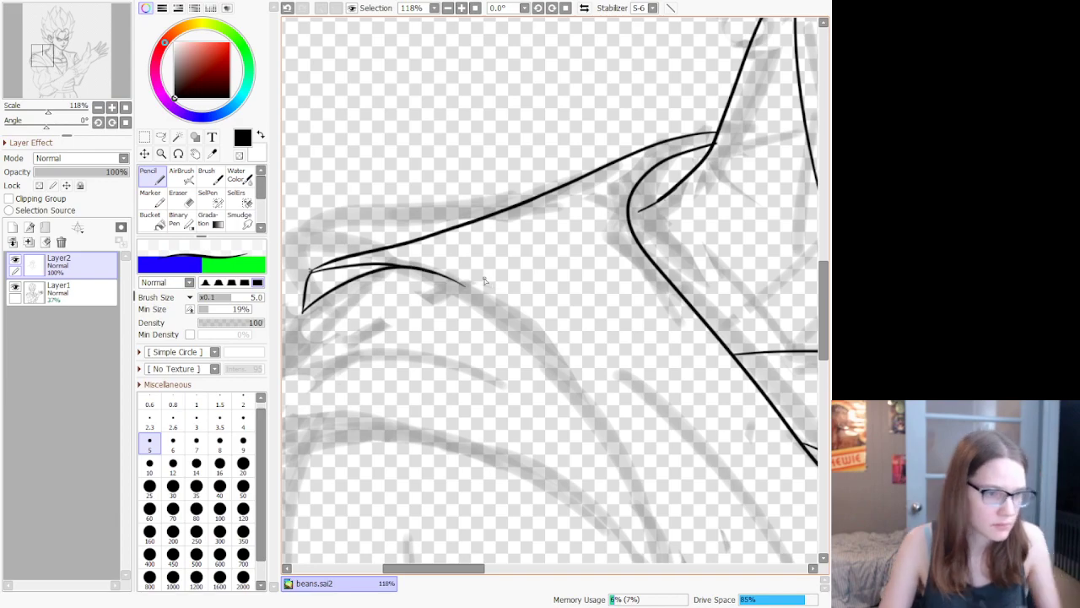
# Step: Ink the near sleeve's wrinkled outer edge down from the vest's tip and its hem as a long arc across the upper arm
pyautogui.scroll(-10, 459, 269)
pyautogui.scroll(9, 382, 310)
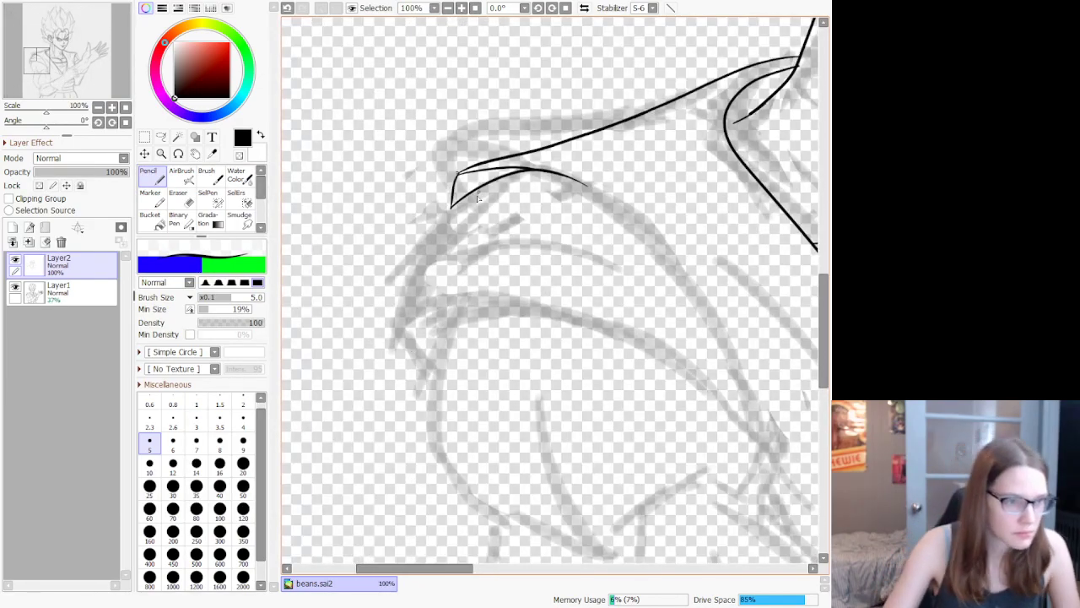
pyautogui.moveTo(454, 208); pyautogui.dragTo(406, 331)
pyautogui.moveTo(600, 310)
pyautogui.mouseDown()
pyautogui.moveTo(716, 372)
pyautogui.moveTo(772, 426)
pyautogui.mouseUp()
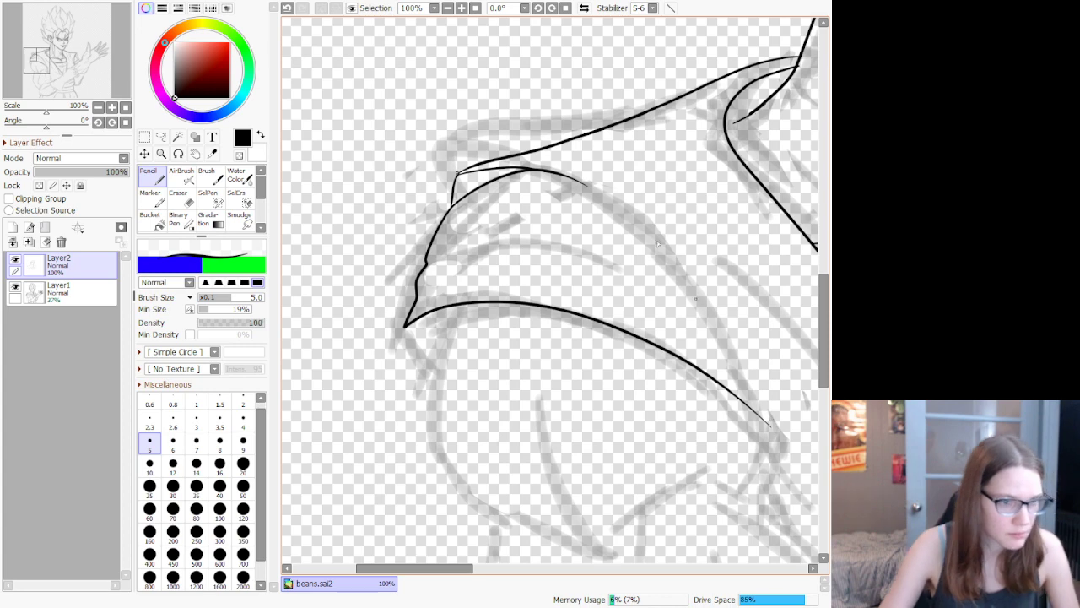
# Step: Ink the sleeve's small underside corner, the near shoulder muscle's rounded outer contour down to a point, and the curved muscle line inside it
pyautogui.moveTo(406, 328); pyautogui.dragTo(423, 369)
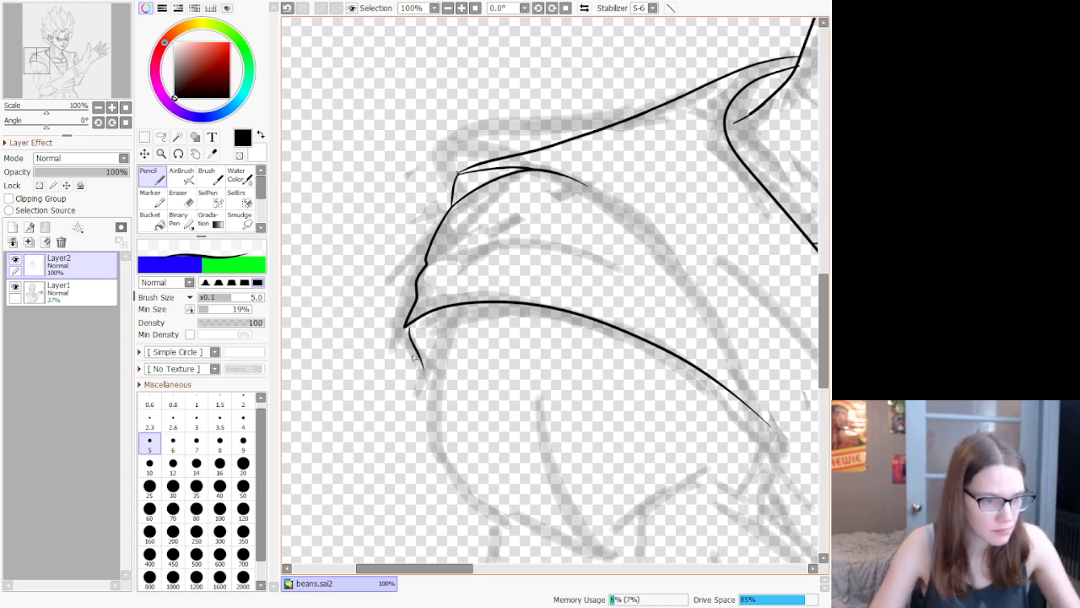
pyautogui.hotkey('ctrl', 'z')
pyautogui.moveTo(405, 332)
pyautogui.mouseDown()
pyautogui.moveTo(434, 349)
pyautogui.moveTo(456, 334)
pyautogui.moveTo(437, 357)
pyautogui.moveTo(418, 450)
pyautogui.moveTo(480, 525)
pyautogui.moveTo(599, 557)
pyautogui.moveTo(562, 519)
pyautogui.moveTo(546, 371)
pyautogui.mouseUp()
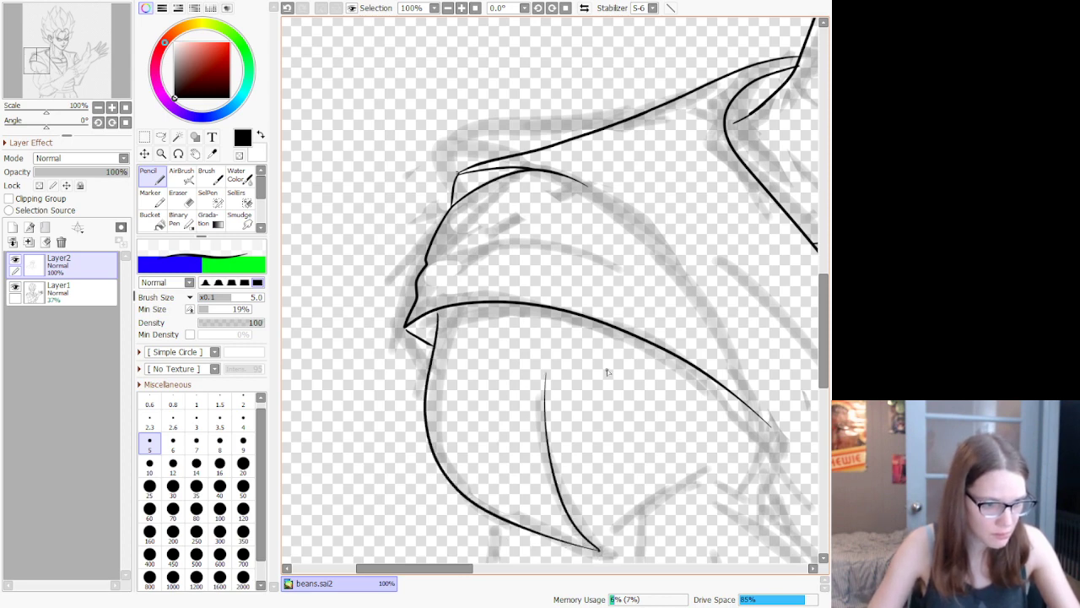
pyautogui.moveTo(601, 549)
pyautogui.mouseDown()
pyautogui.moveTo(678, 483)
pyautogui.moveTo(695, 480)
pyautogui.moveTo(740, 504)
pyautogui.moveTo(762, 432)
pyautogui.moveTo(749, 410)
pyautogui.moveTo(725, 413)
pyautogui.moveTo(768, 496)
pyautogui.moveTo(763, 523)
pyautogui.mouseUp()
pyautogui.hotkey('ctrl', 'z')
pyautogui.hotkey('ctrl', 'z')
pyautogui.scroll(-10, 645, 422)
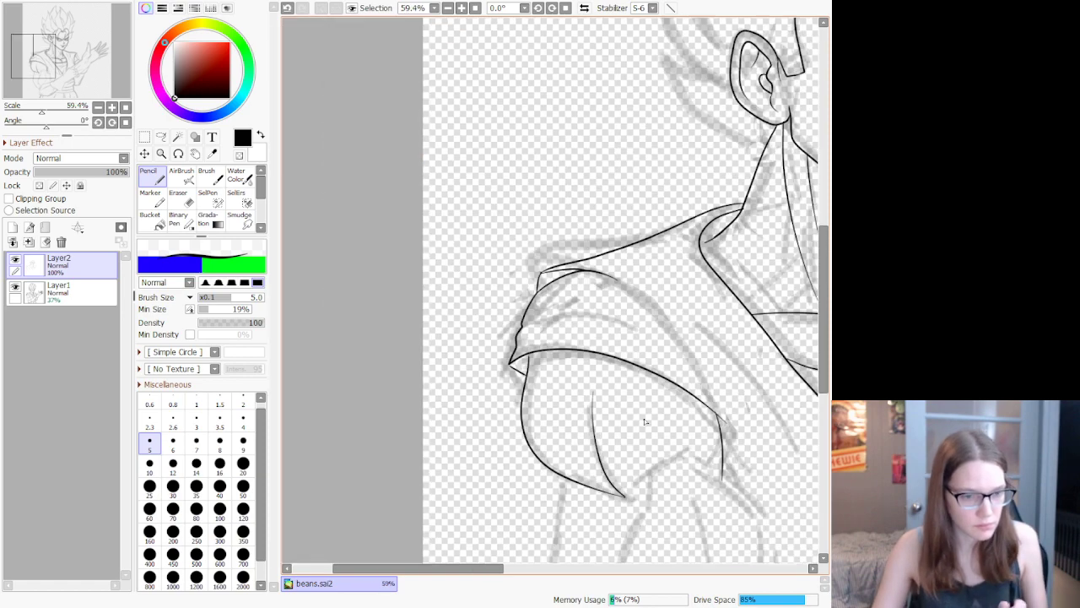
pyautogui.scroll(10, 628, 422)
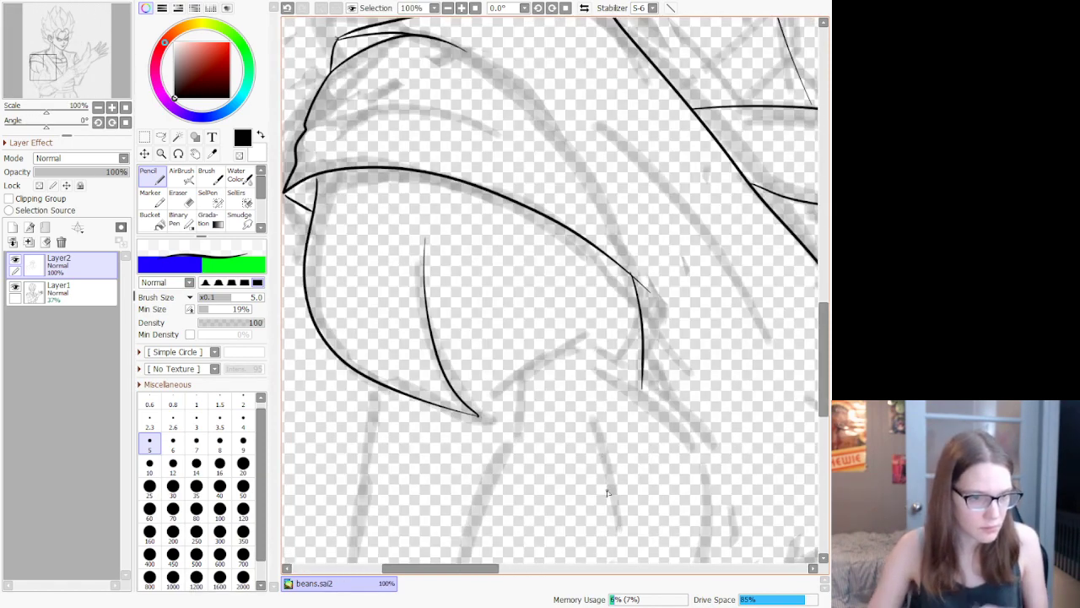
pyautogui.hotkey('ctrl', 'z')
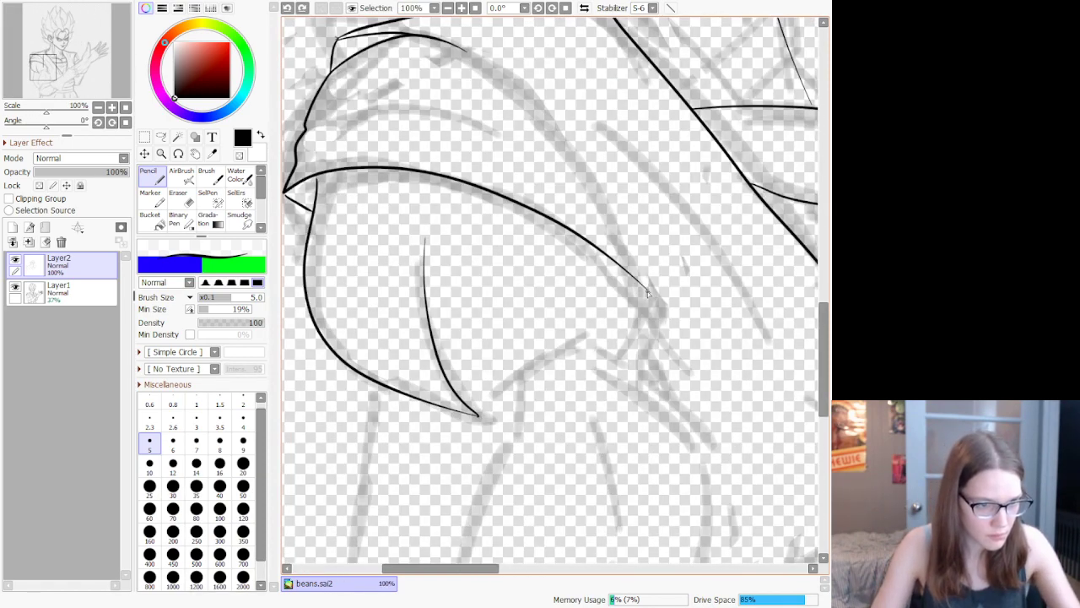
# Step: Close the near shoulder muscle with its inner and lower edges, and ink the arm's muscle line curving down from its lower point
pyautogui.moveTo(647, 293)
pyautogui.mouseDown()
pyautogui.moveTo(655, 347)
pyautogui.moveTo(632, 389)
pyautogui.mouseUp()
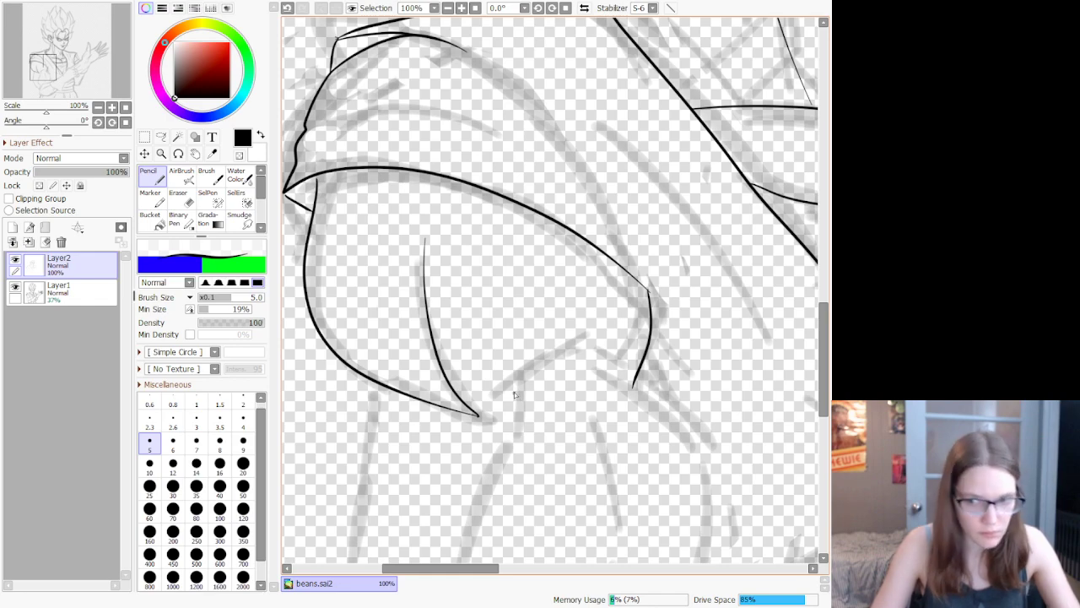
pyautogui.scroll(-8, 552, 335)
pyautogui.scroll(8, 557, 354)
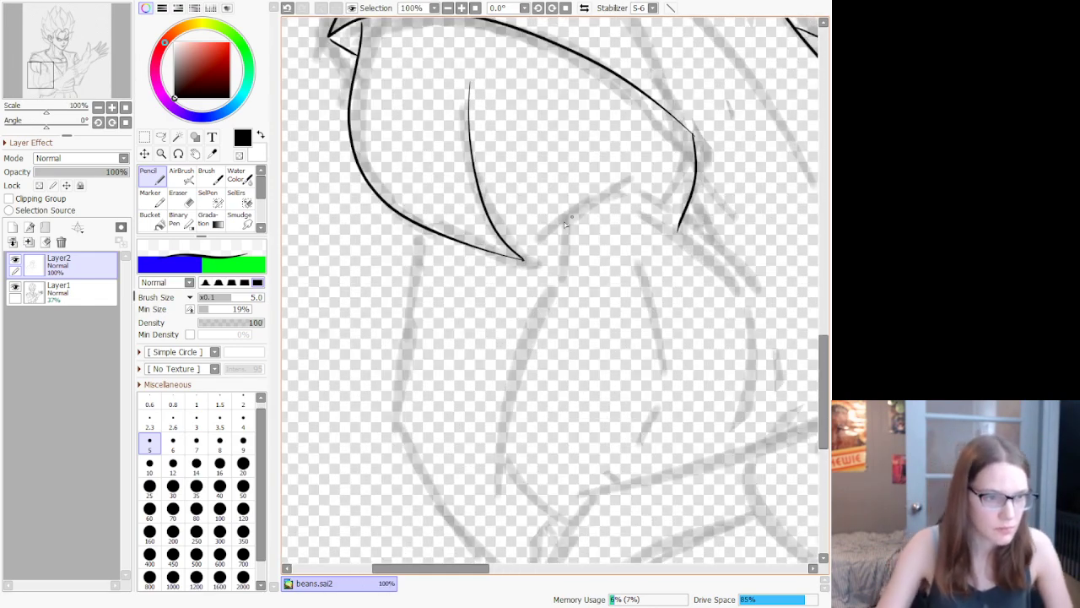
pyautogui.moveTo(524, 259)
pyautogui.mouseDown()
pyautogui.moveTo(615, 180)
pyautogui.moveTo(670, 221)
pyautogui.mouseUp()
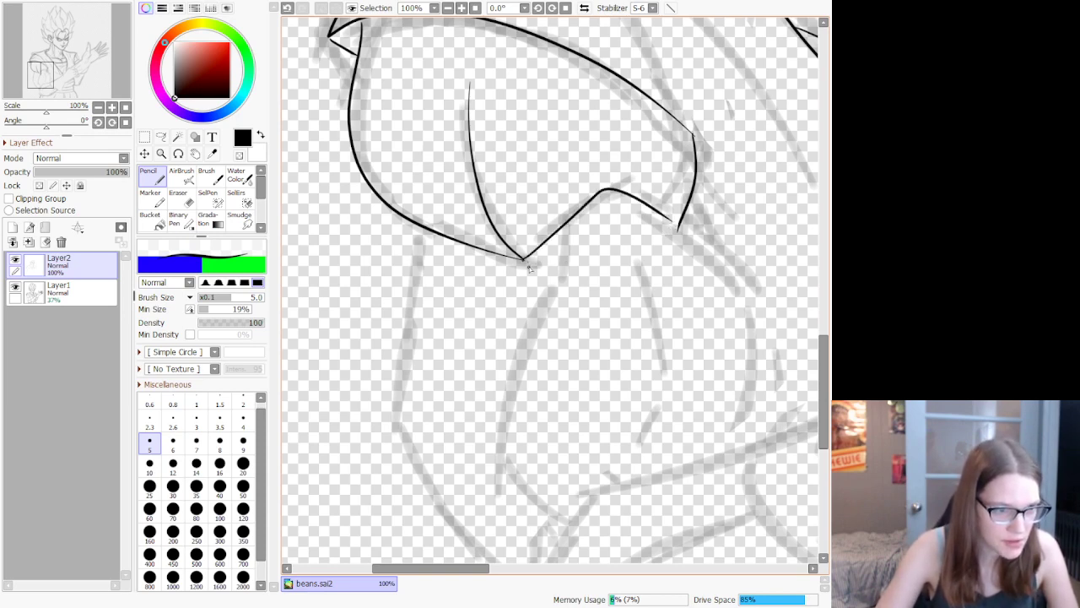
pyautogui.moveTo(529, 268)
pyautogui.mouseDown()
pyautogui.moveTo(448, 450)
pyautogui.moveTo(517, 519)
pyautogui.moveTo(557, 523)
pyautogui.mouseUp()
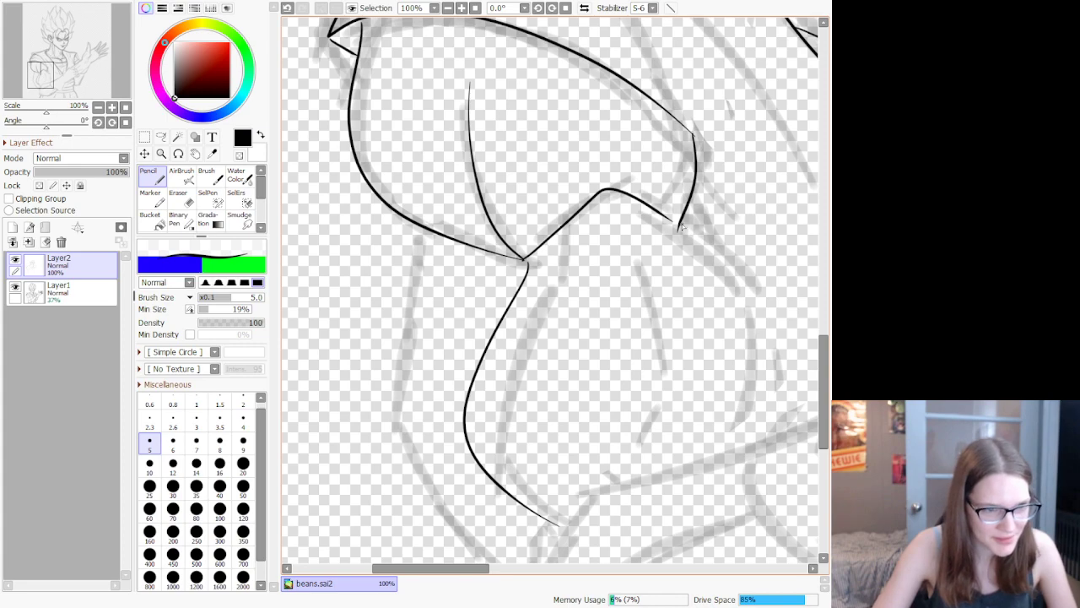
# Step: Ink the near biceps' bulging contour down from the sleeve's underside corner, and the upper arm's outer back contour from the shoulder muscle to the elbow
pyautogui.moveTo(680, 227)
pyautogui.mouseDown()
pyautogui.moveTo(763, 318)
pyautogui.moveTo(775, 373)
pyautogui.moveTo(752, 445)
pyautogui.mouseUp()
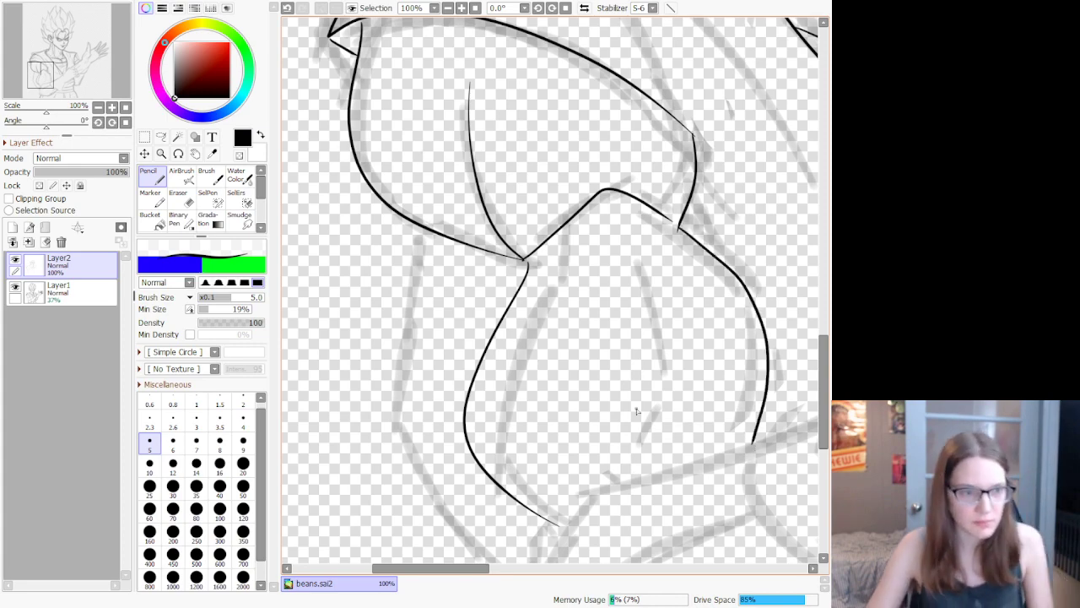
pyautogui.scroll(-3, 637, 411)
pyautogui.scroll(2, 384, 374)
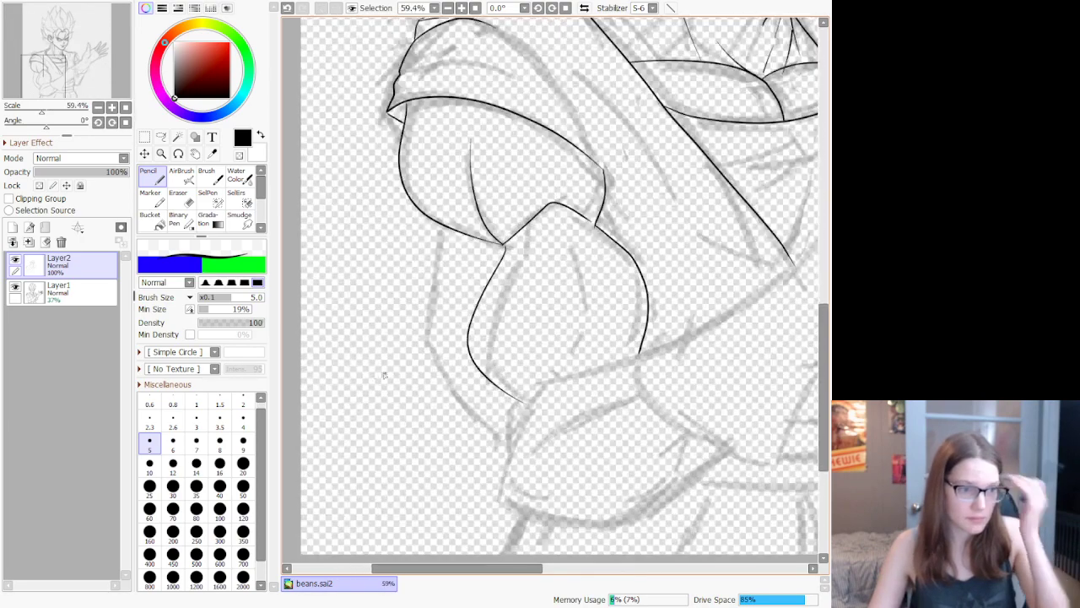
pyautogui.scroll(2, 384, 375)
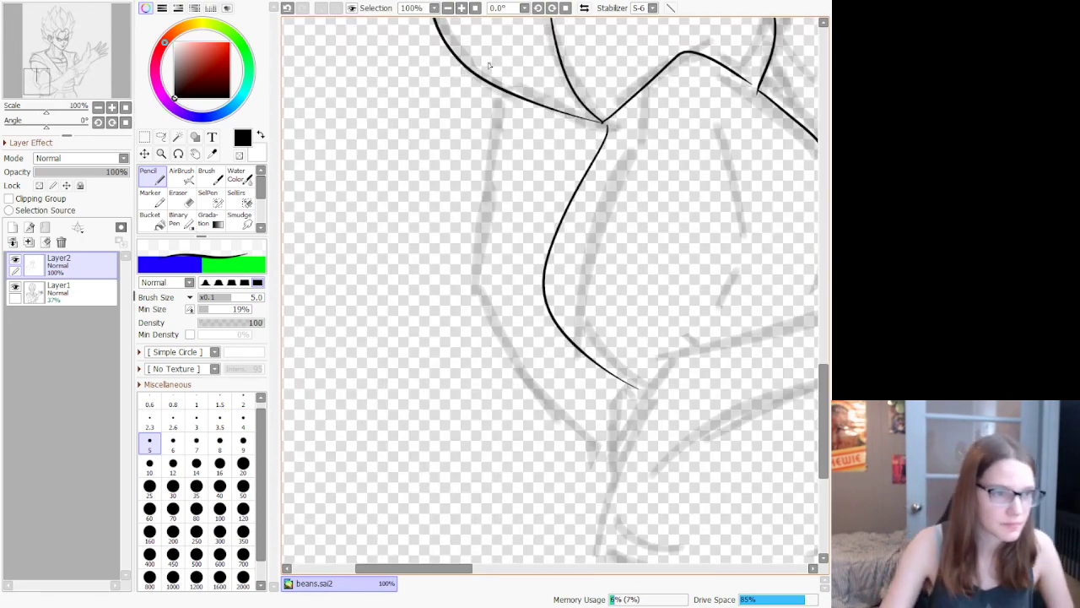
pyautogui.moveTo(492, 87)
pyautogui.mouseDown()
pyautogui.moveTo(453, 293)
pyautogui.moveTo(545, 405)
pyautogui.moveTo(606, 458)
pyautogui.mouseUp()
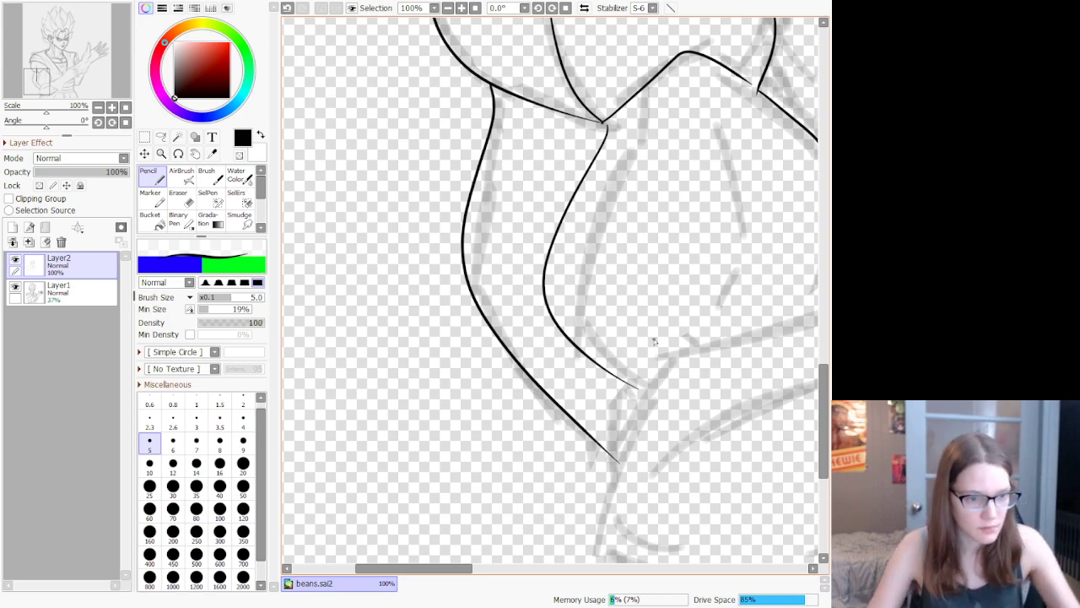
pyautogui.scroll(1, 654, 341)
pyautogui.scroll(-3, 646, 350)
pyautogui.scroll(2, 638, 359)
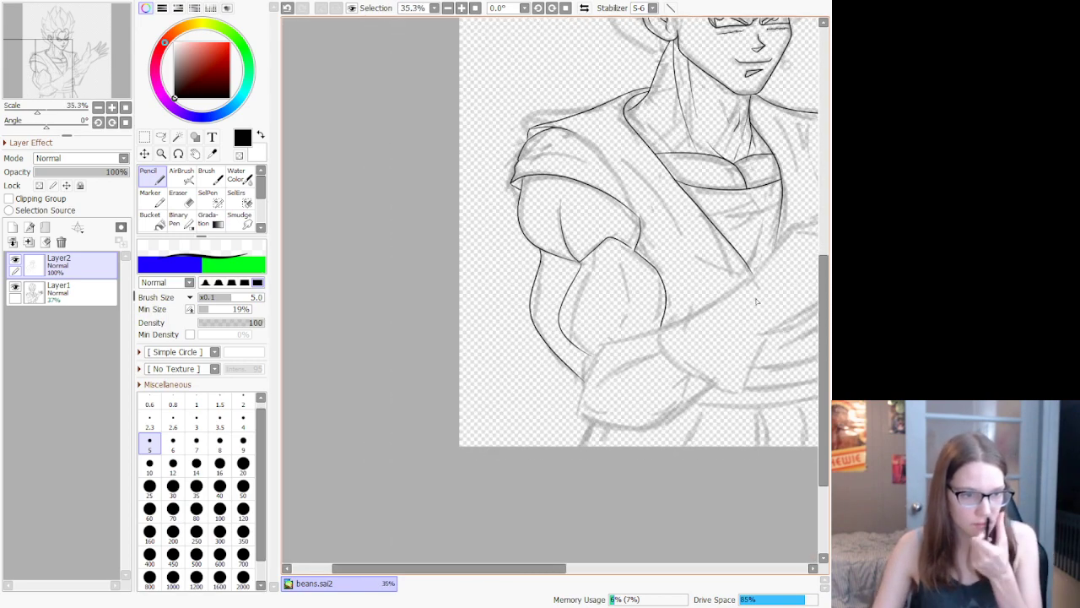
# Step: Ink the near forearm's outline from the biceps around the elbow and along its underside, and the inner edge curving from the biceps to meet it
pyautogui.scroll(3, 637, 364)
pyautogui.scroll(-2, 648, 369)
pyautogui.scroll(2, 683, 363)
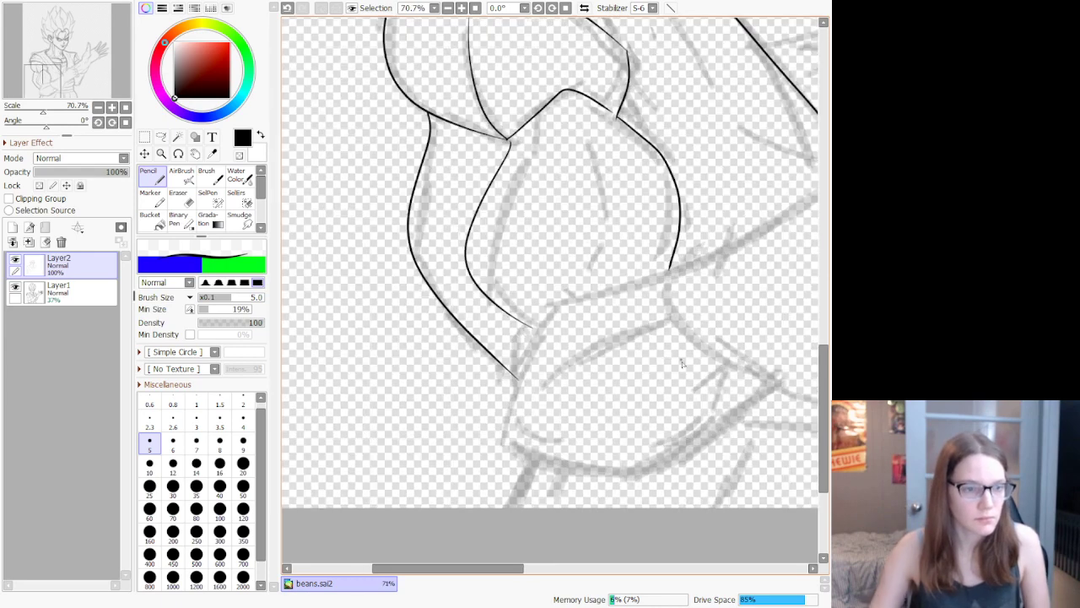
pyautogui.moveTo(668, 273)
pyautogui.mouseDown()
pyautogui.moveTo(545, 317)
pyautogui.moveTo(488, 434)
pyautogui.moveTo(503, 454)
pyautogui.moveTo(604, 477)
pyautogui.moveTo(646, 472)
pyautogui.moveTo(785, 391)
pyautogui.mouseUp()
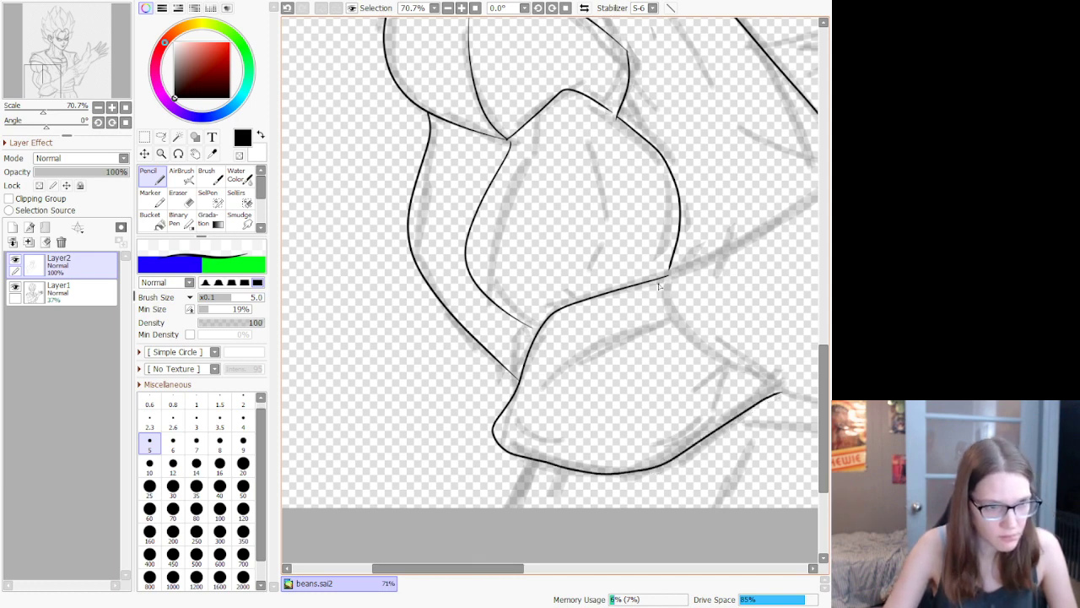
pyautogui.moveTo(669, 276)
pyautogui.mouseDown()
pyautogui.moveTo(666, 322)
pyautogui.moveTo(719, 373)
pyautogui.moveTo(802, 406)
pyautogui.mouseUp()
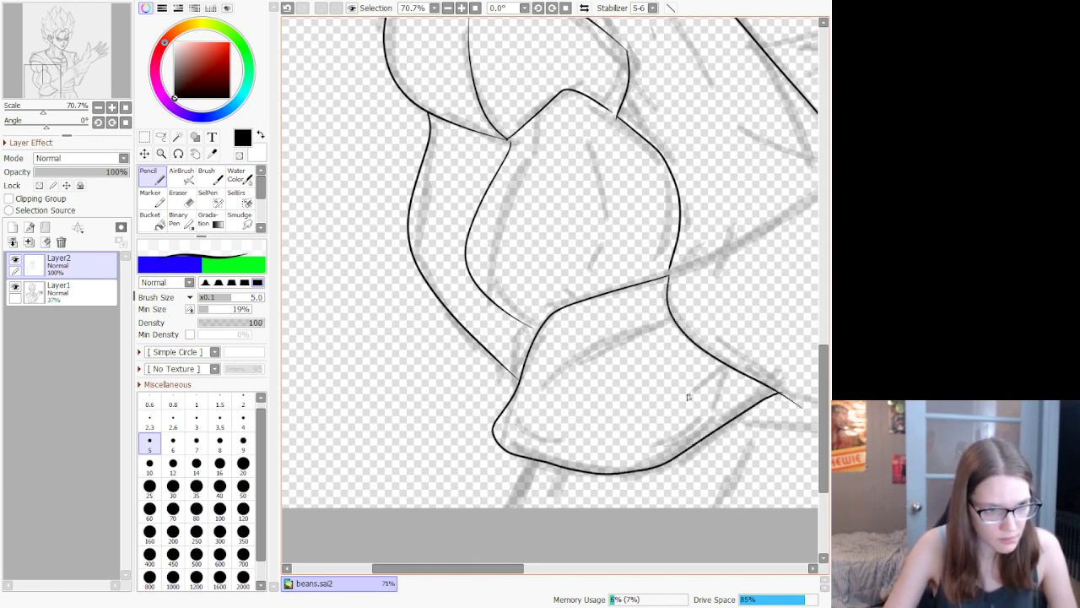
# Step: Ink two muscle lines inside the near forearm, a long curve toward the elbow and a shorter one slanting down to the underside
pyautogui.moveTo(671, 319); pyautogui.dragTo(548, 382)
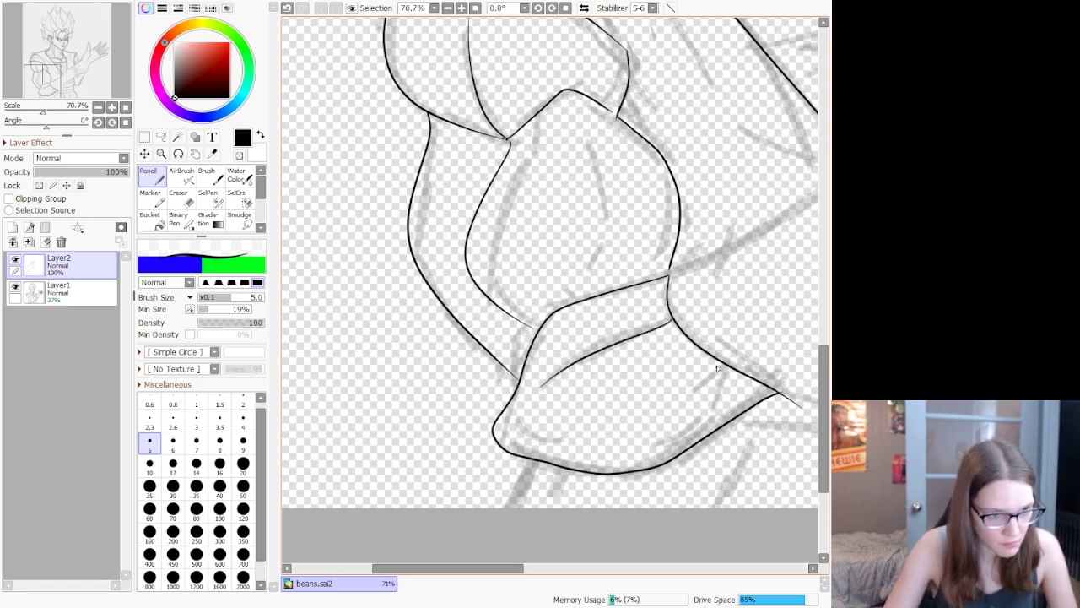
pyautogui.moveTo(714, 361); pyautogui.dragTo(636, 449)
pyautogui.scroll(-12, 650, 441)
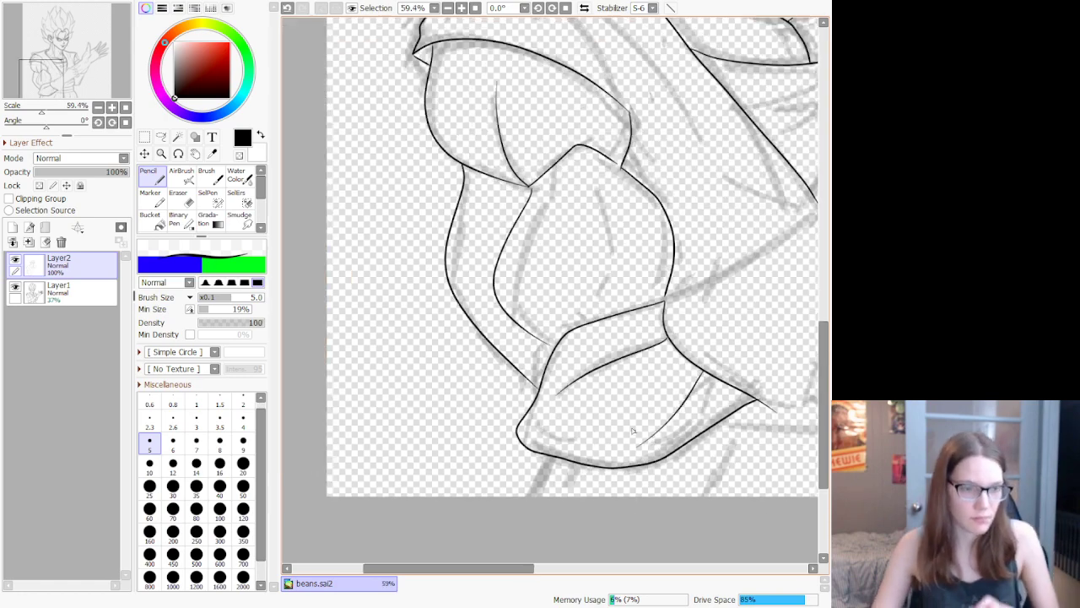
pyautogui.scroll(5, 638, 418)
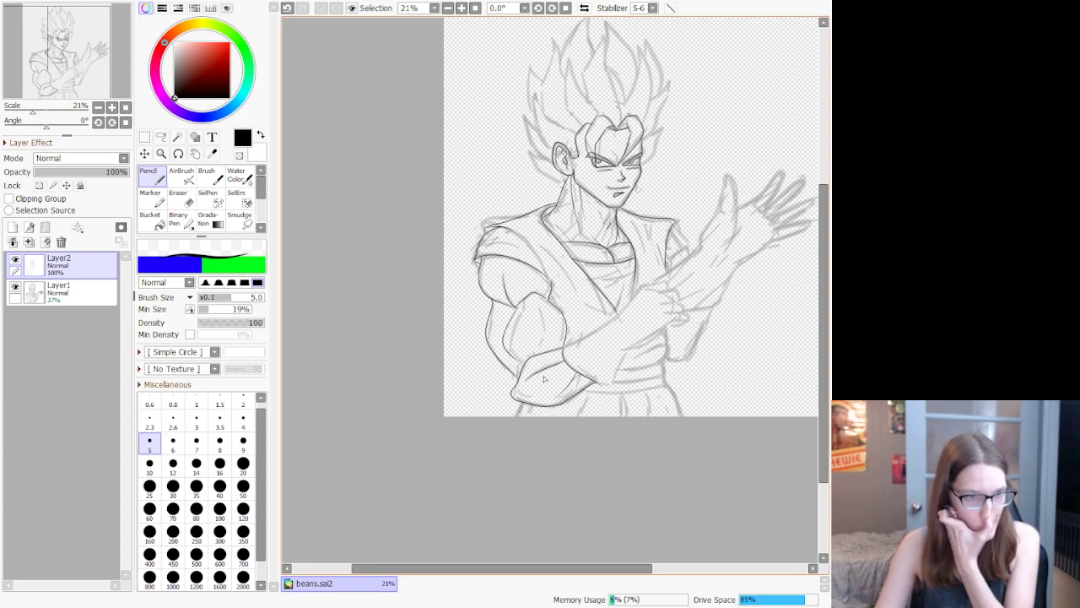
pyautogui.scroll(6, 544, 379)
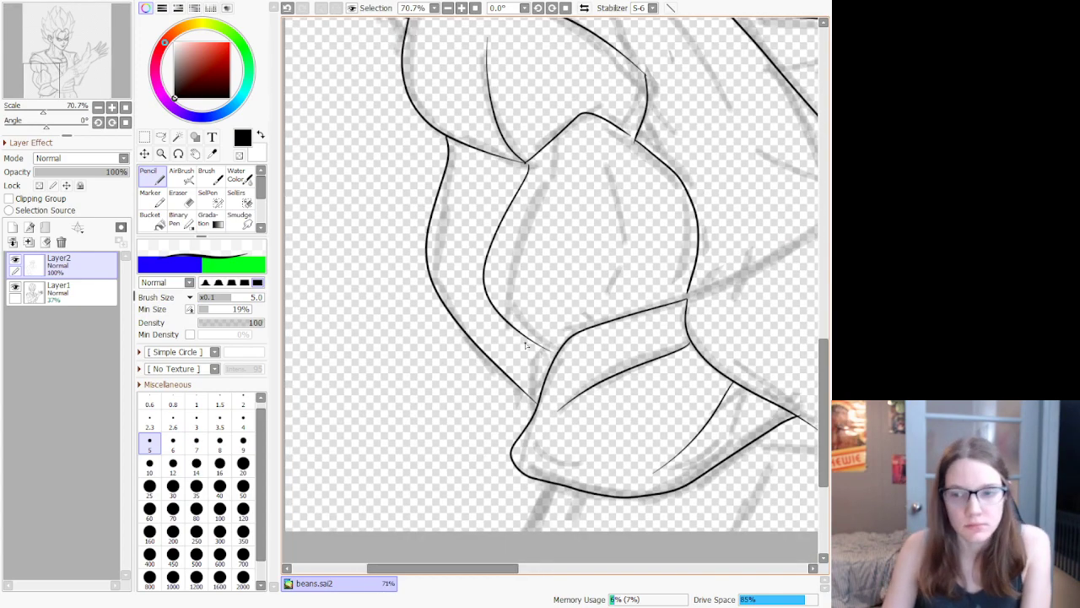
# Step: Try a short curved stroke at the elbow joining the upper arm's outer contour to the forearm
pyautogui.scroll(-3, 527, 344)
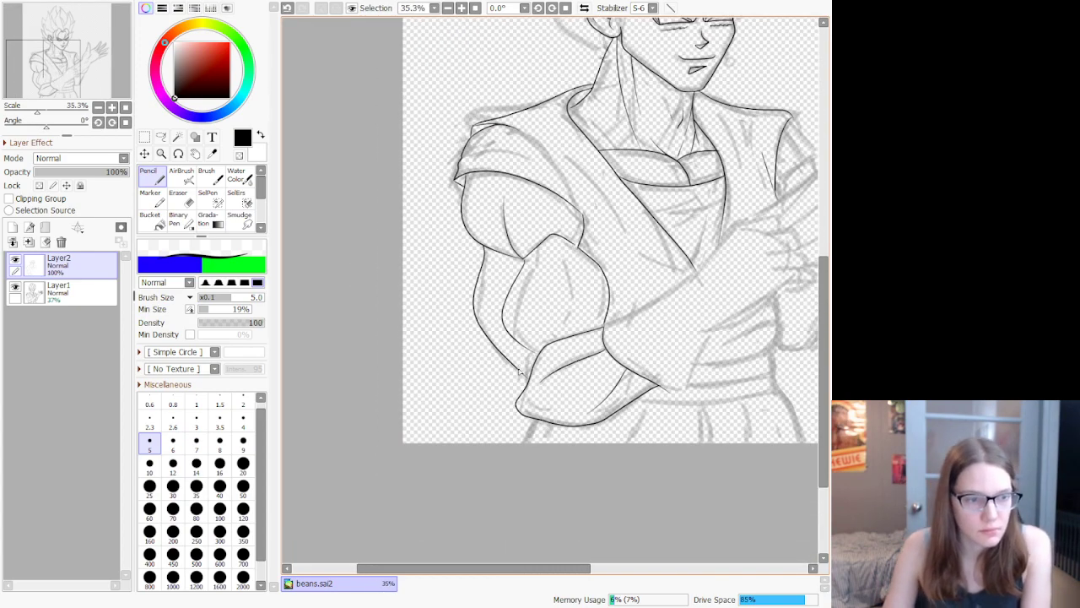
pyautogui.scroll(6, 519, 372)
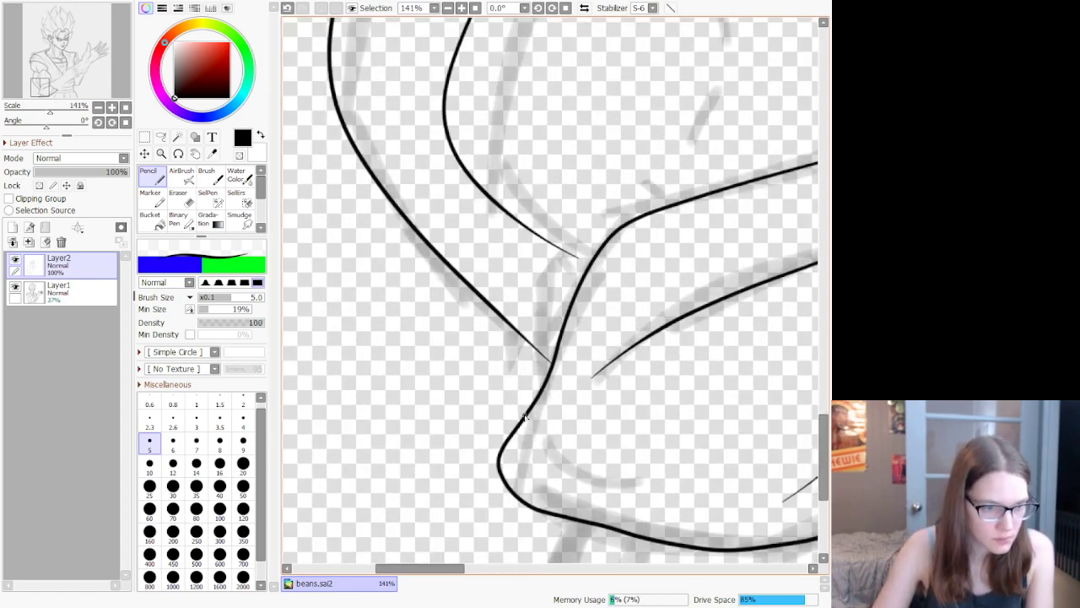
pyautogui.moveTo(524, 416); pyautogui.dragTo(535, 351)
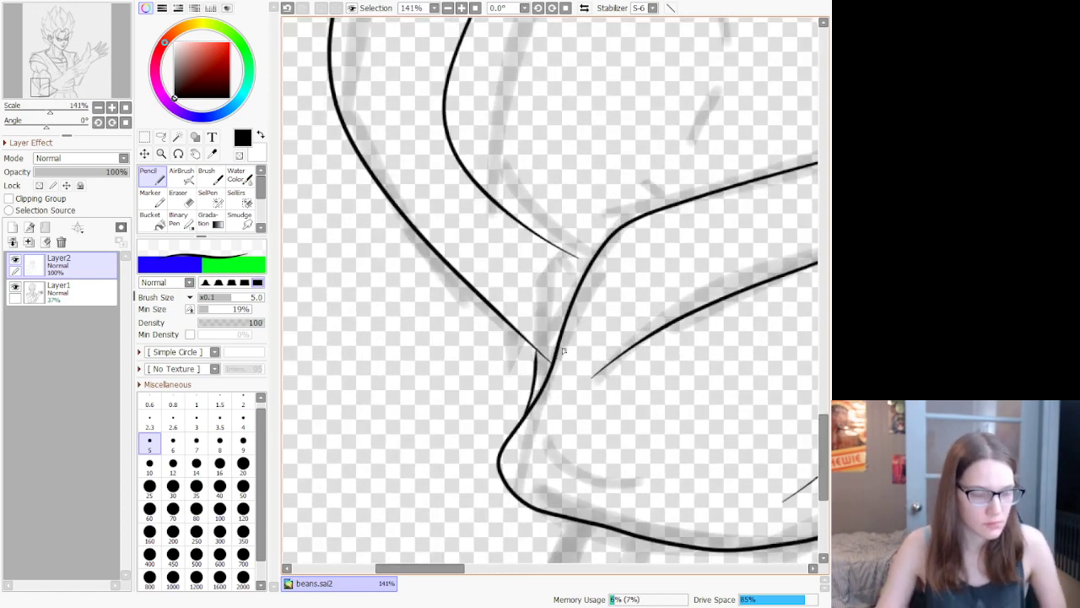
pyautogui.scroll(-13, 563, 351)
pyautogui.scroll(4, 594, 191)
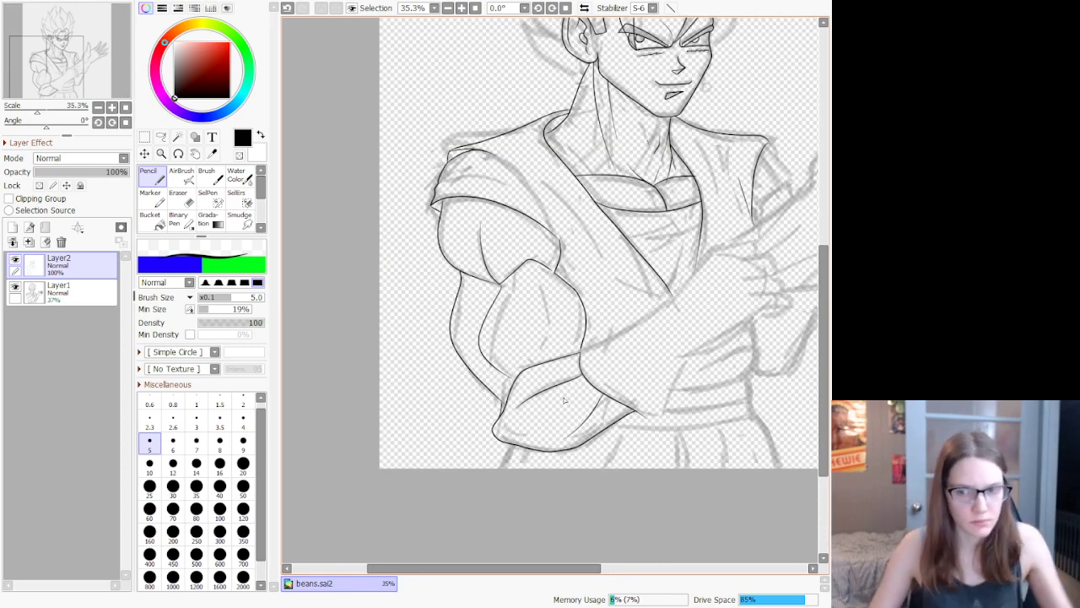
pyautogui.hotkey('ctrl', 'z')
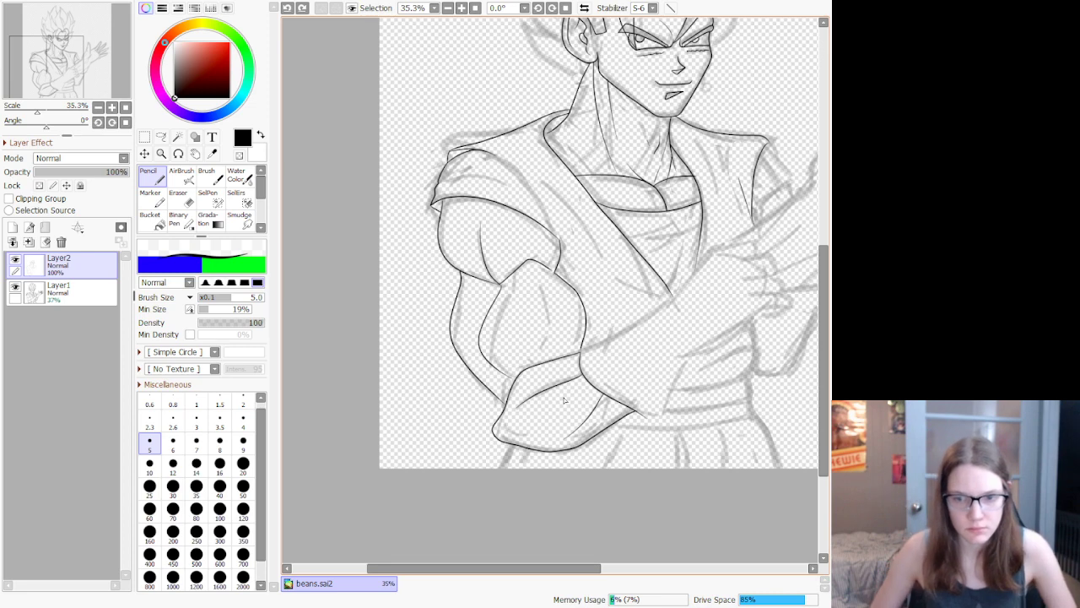
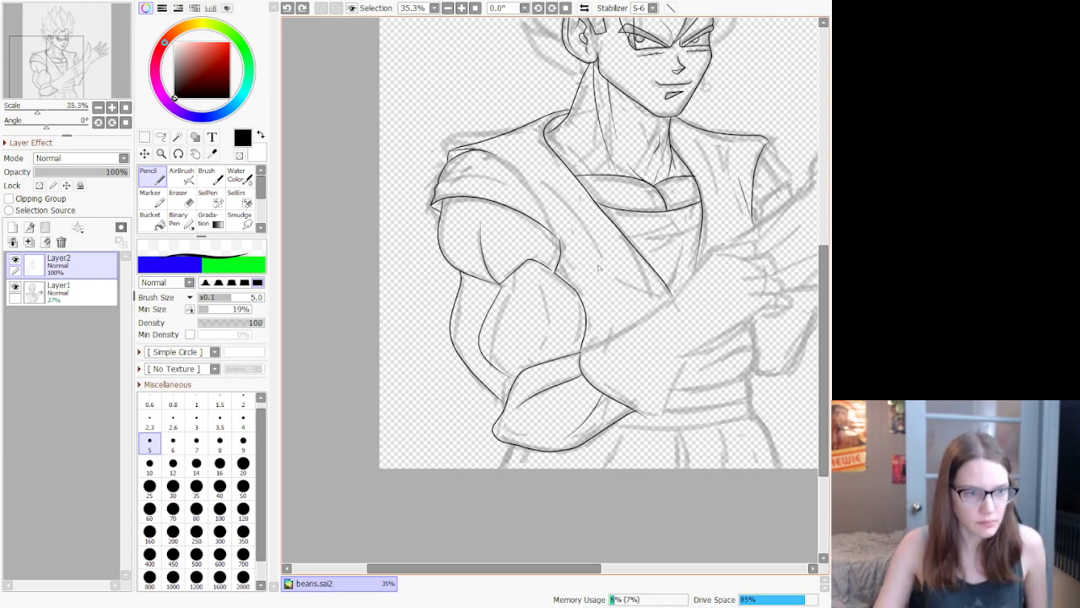
# Step: Hide the sketch layer to examine the line art on its own, and show the sketch again
pyautogui.scroll(-3, 597, 269)
pyautogui.scroll(3, 589, 257)
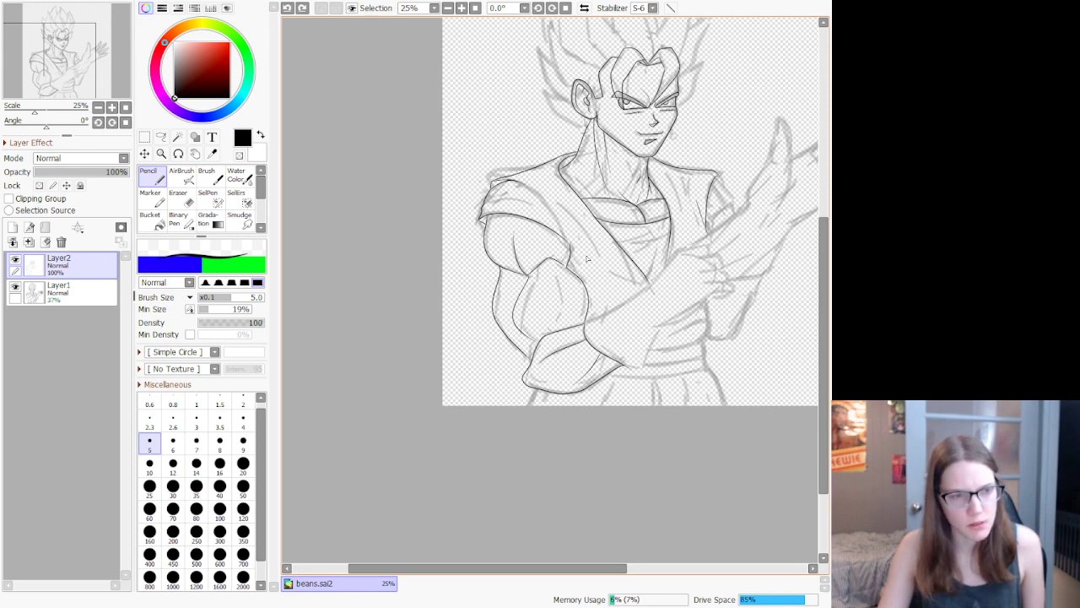
pyautogui.scroll(-1, 588, 259)
pyautogui.click(15, 287)
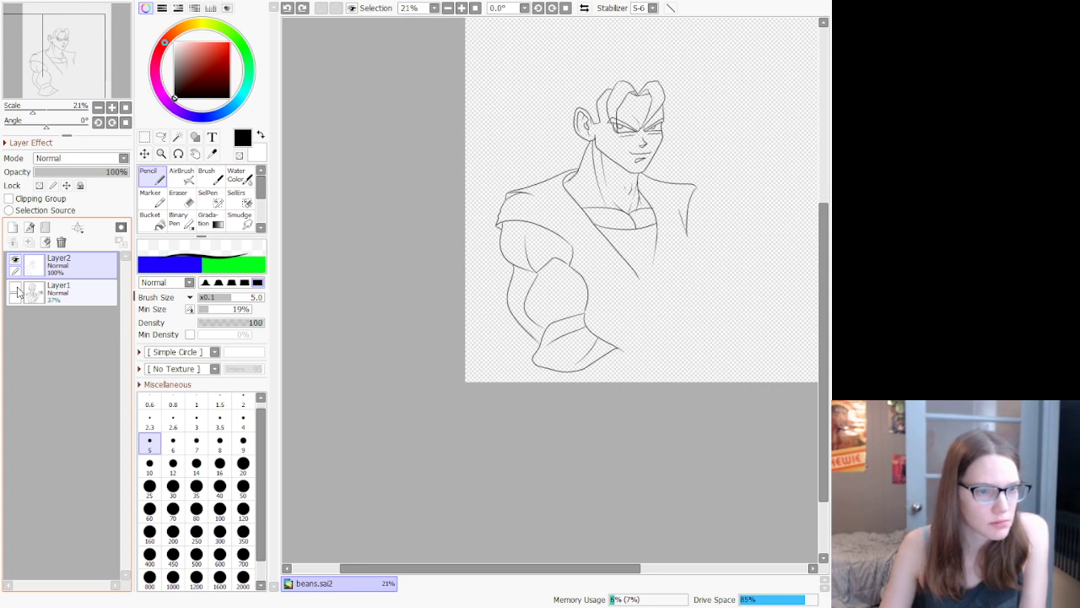
pyautogui.click(15, 286)
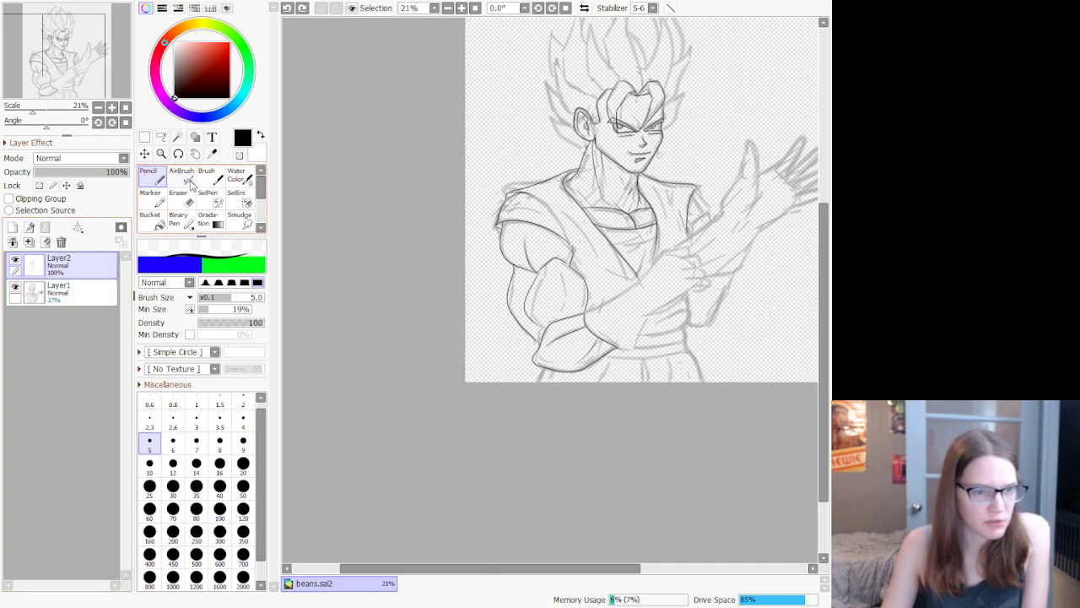
# Step: Try to ink the near sleeve's seam downward from the shoulder fold to the hem's inner corner
pyautogui.scroll(2, 493, 216)
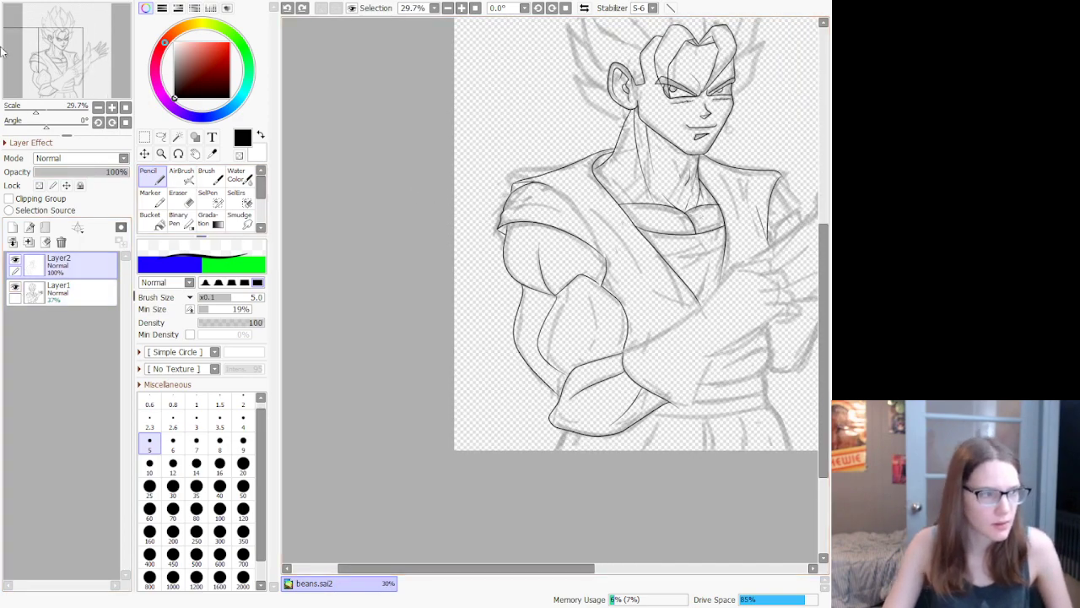
pyautogui.scroll(4, 576, 195)
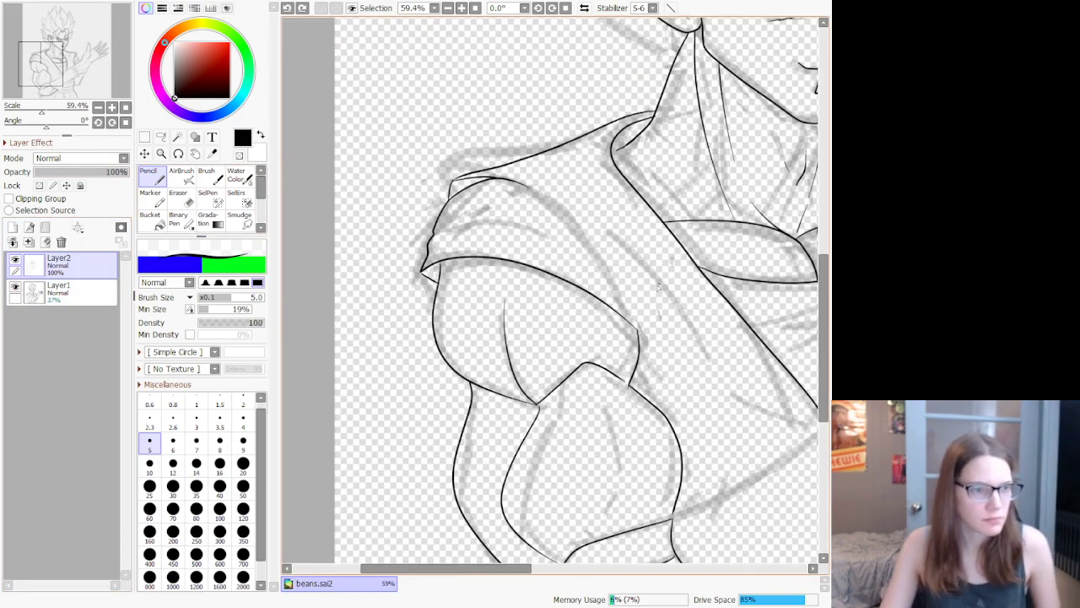
pyautogui.scroll(2, 708, 291)
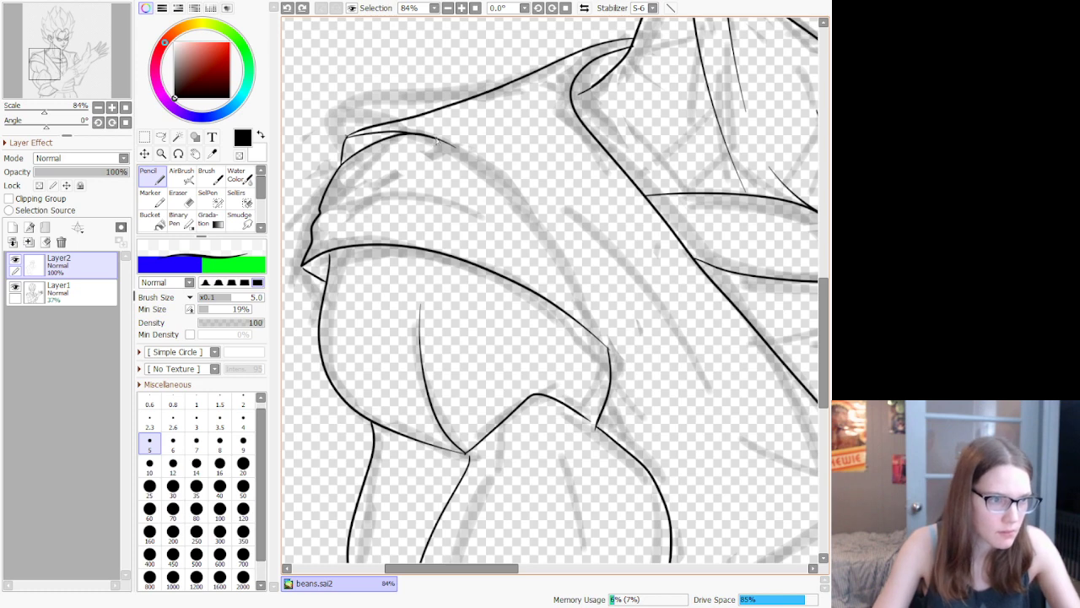
pyautogui.moveTo(448, 142)
pyautogui.mouseDown()
pyautogui.moveTo(528, 200)
pyautogui.moveTo(608, 368)
pyautogui.mouseUp()
pyautogui.hotkey('ctrl', 'z')
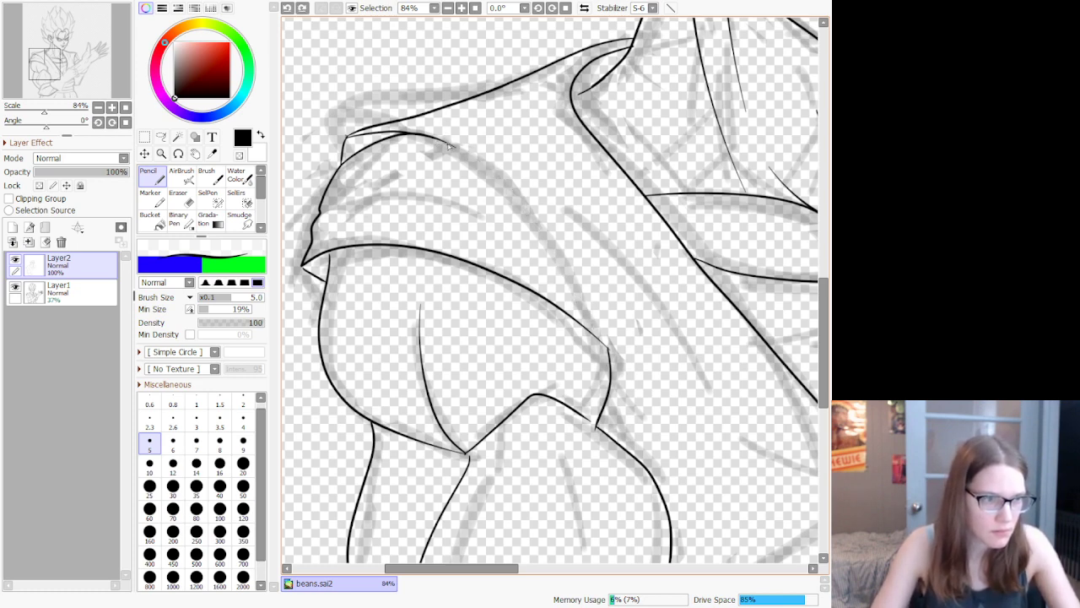
pyautogui.moveTo(449, 145)
pyautogui.mouseDown()
pyautogui.moveTo(528, 188)
pyautogui.moveTo(586, 284)
pyautogui.moveTo(608, 368)
pyautogui.mouseUp()
pyautogui.hotkey('ctrl', 'z')
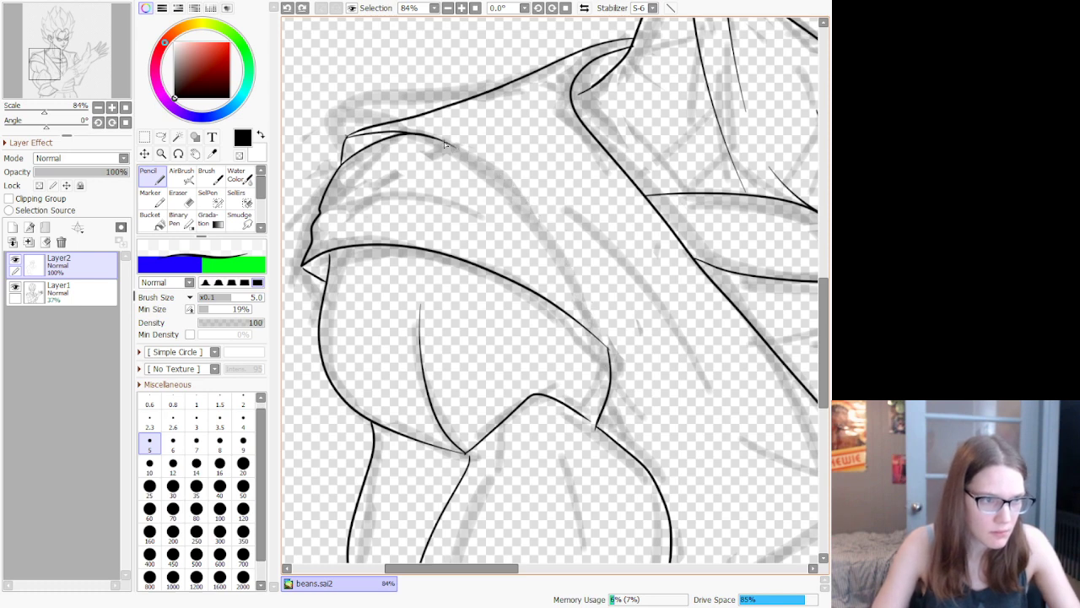
pyautogui.moveTo(450, 145)
pyautogui.mouseDown()
pyautogui.moveTo(579, 285)
pyautogui.moveTo(609, 368)
pyautogui.mouseUp()
pyautogui.hotkey('ctrl', 'z')
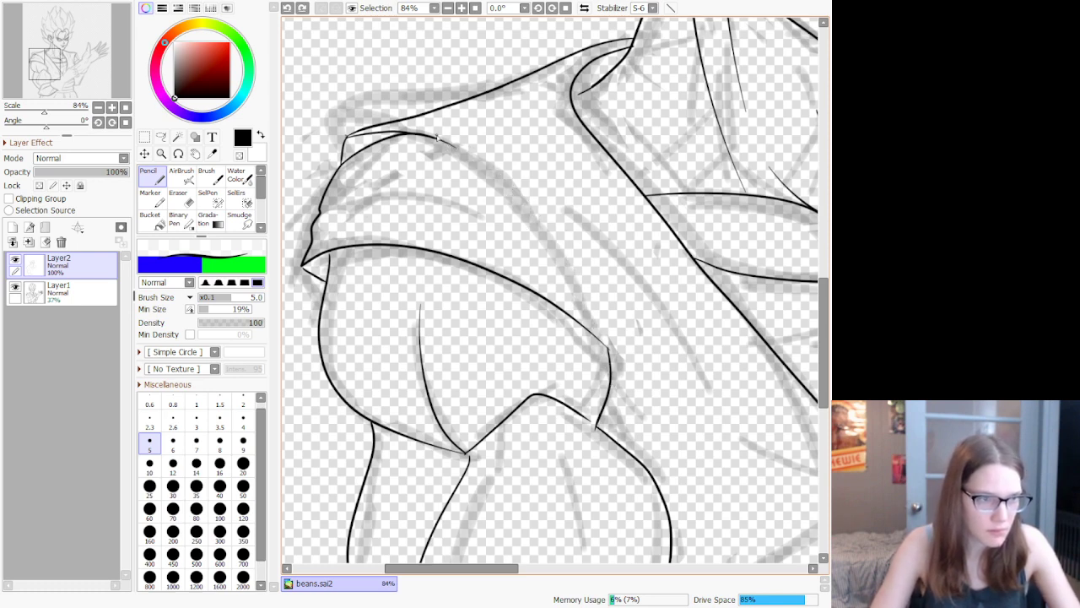
pyautogui.moveTo(441, 143)
pyautogui.mouseDown()
pyautogui.moveTo(575, 240)
pyautogui.moveTo(614, 304)
pyautogui.moveTo(609, 368)
pyautogui.mouseUp()
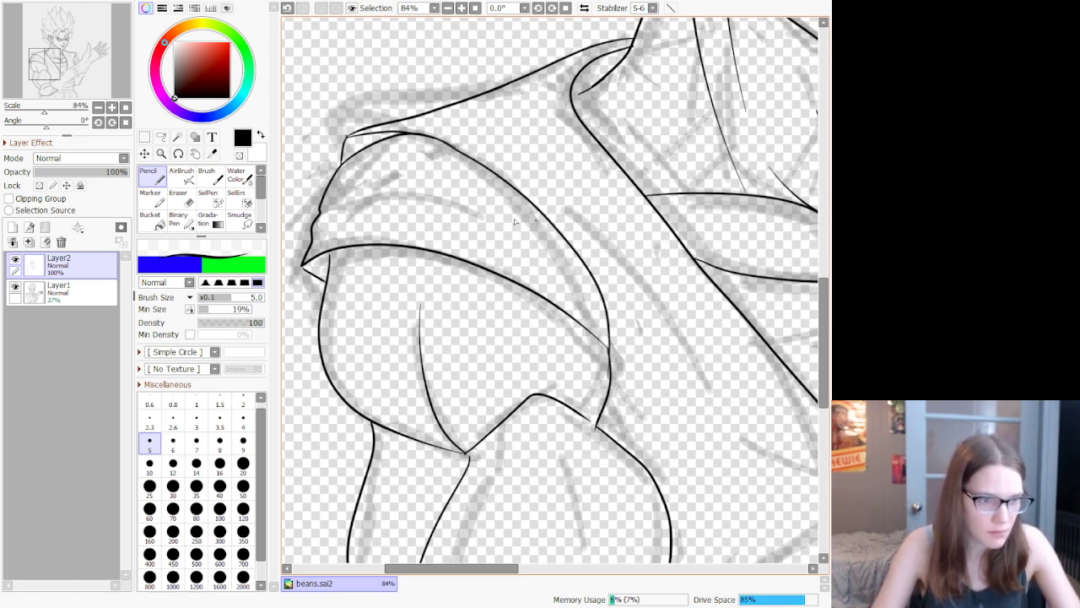
pyautogui.hotkey('ctrl', 'z')
pyautogui.moveTo(451, 143)
pyautogui.mouseDown()
pyautogui.moveTo(566, 259)
pyautogui.moveTo(609, 368)
pyautogui.mouseUp()
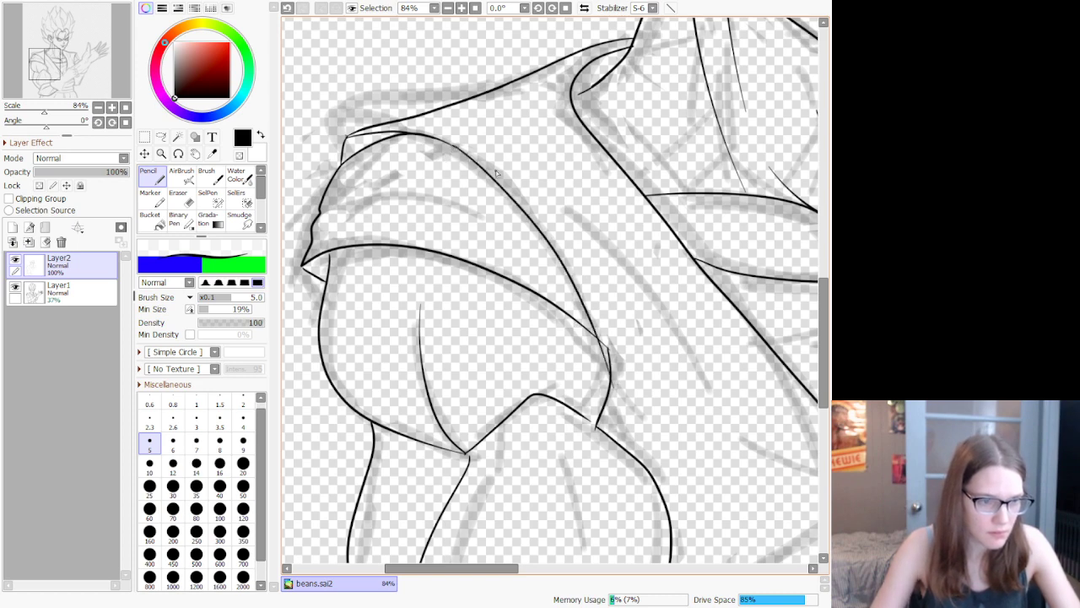
pyautogui.hotkey('ctrl', 'z')
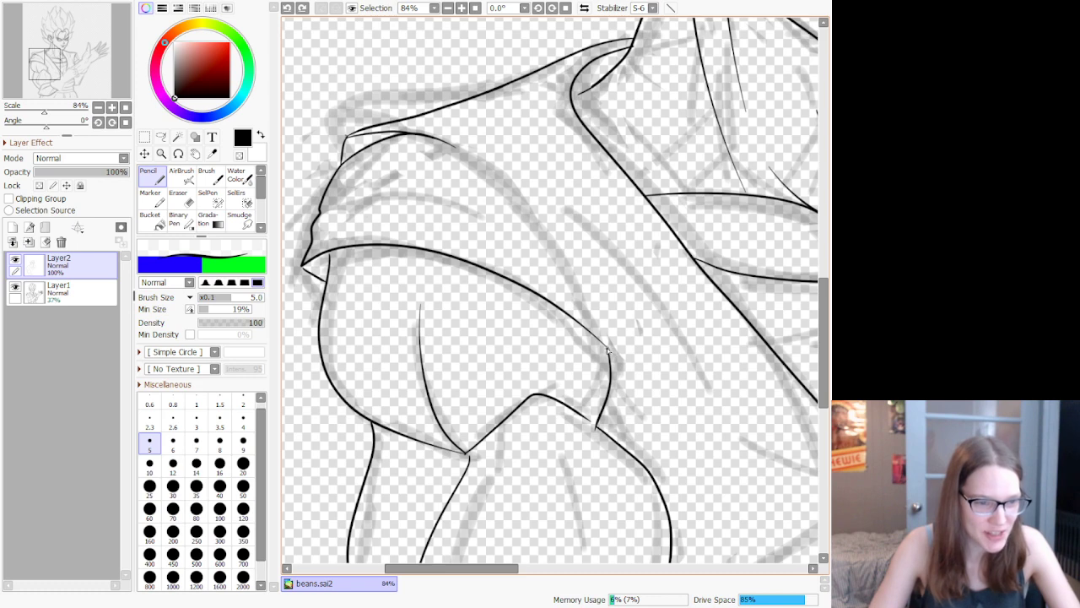
# Step: Try the near sleeve's seam again as a rounder arc between the hem's inner corner and the shoulder fold
pyautogui.moveTo(609, 349)
pyautogui.mouseDown()
pyautogui.moveTo(591, 278)
pyautogui.moveTo(514, 173)
pyautogui.moveTo(405, 132)
pyautogui.moveTo(609, 310)
pyautogui.mouseUp()
pyautogui.hotkey('ctrl', 'z')
pyautogui.hotkey('ctrl', 'z')
pyautogui.hotkey('ctrl', 'z')
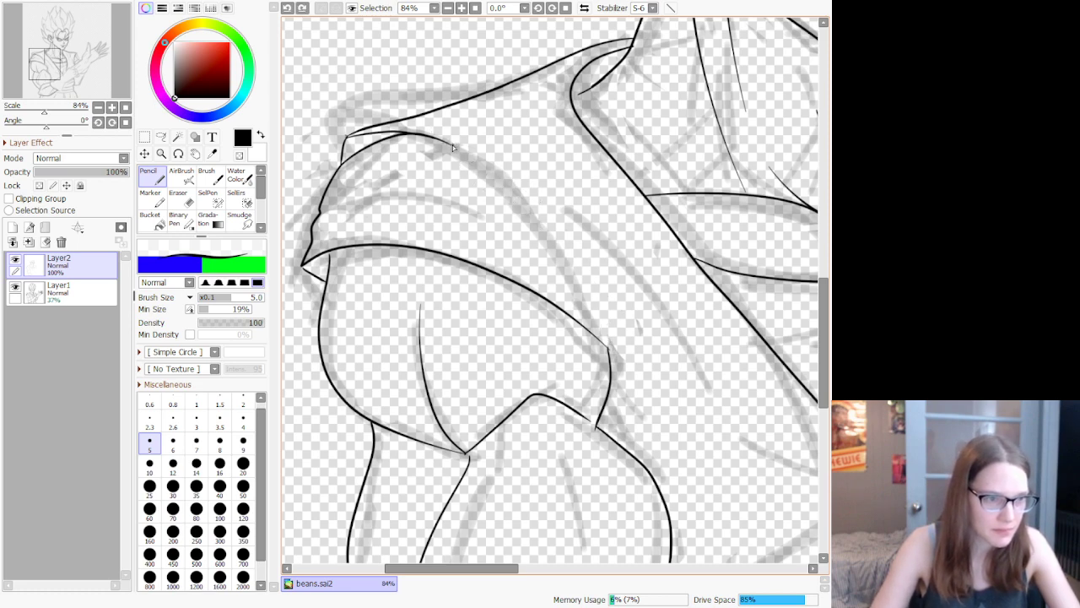
pyautogui.moveTo(456, 146); pyautogui.dragTo(548, 227)
pyautogui.moveTo(610, 311)
pyautogui.mouseDown()
pyautogui.moveTo(616, 367)
pyautogui.moveTo(502, 157)
pyautogui.moveTo(414, 127)
pyautogui.mouseUp()
pyautogui.hotkey('ctrl', 'z')
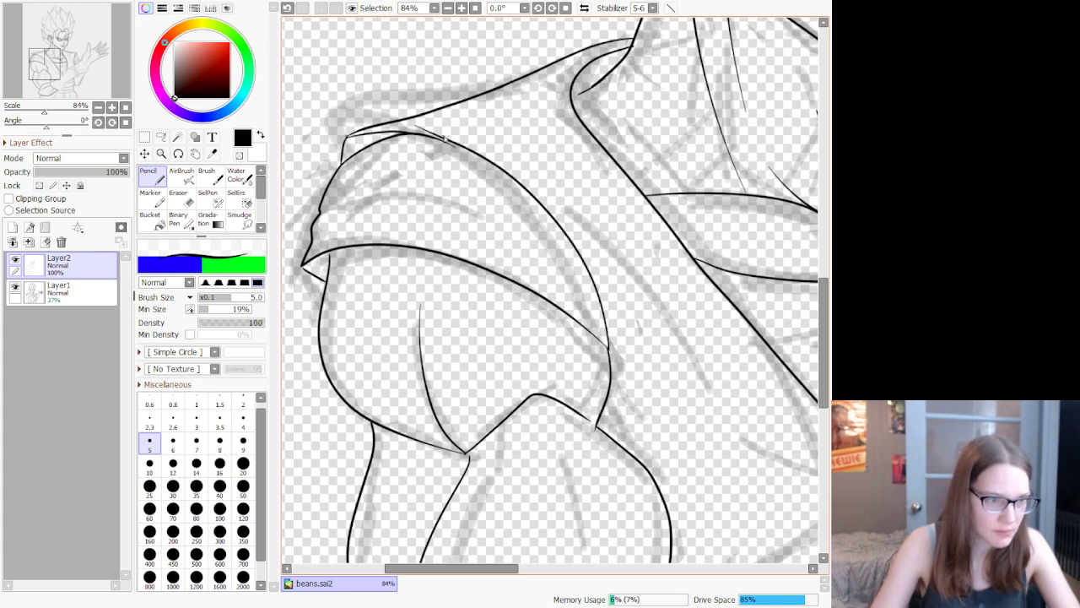
pyautogui.hotkey('ctrl', 'z')
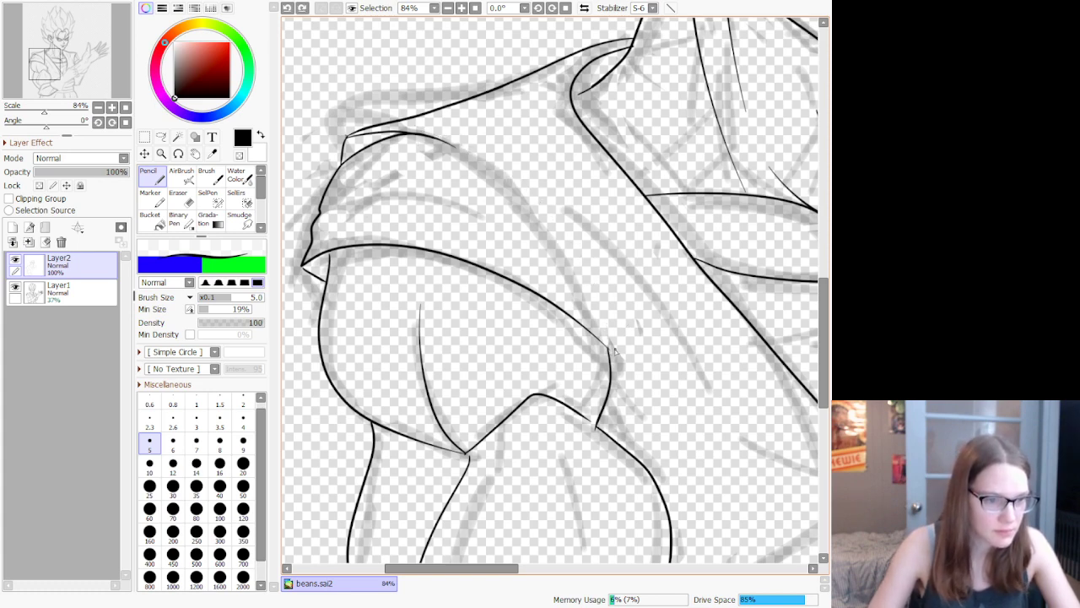
# Step: Ink the near sleeve's seam upward from the hem's inner corner to join the shoulder fold's curve
pyautogui.moveTo(609, 353)
pyautogui.mouseDown()
pyautogui.moveTo(480, 164)
pyautogui.moveTo(429, 140)
pyautogui.mouseUp()
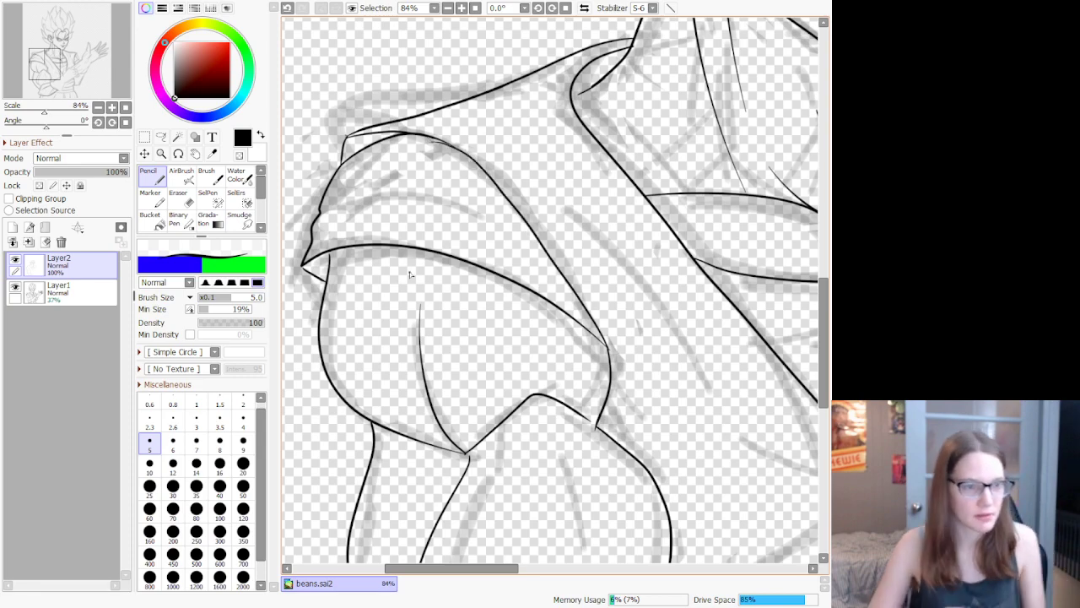
pyautogui.scroll(-4, 410, 275)
pyautogui.scroll(8, 437, 236)
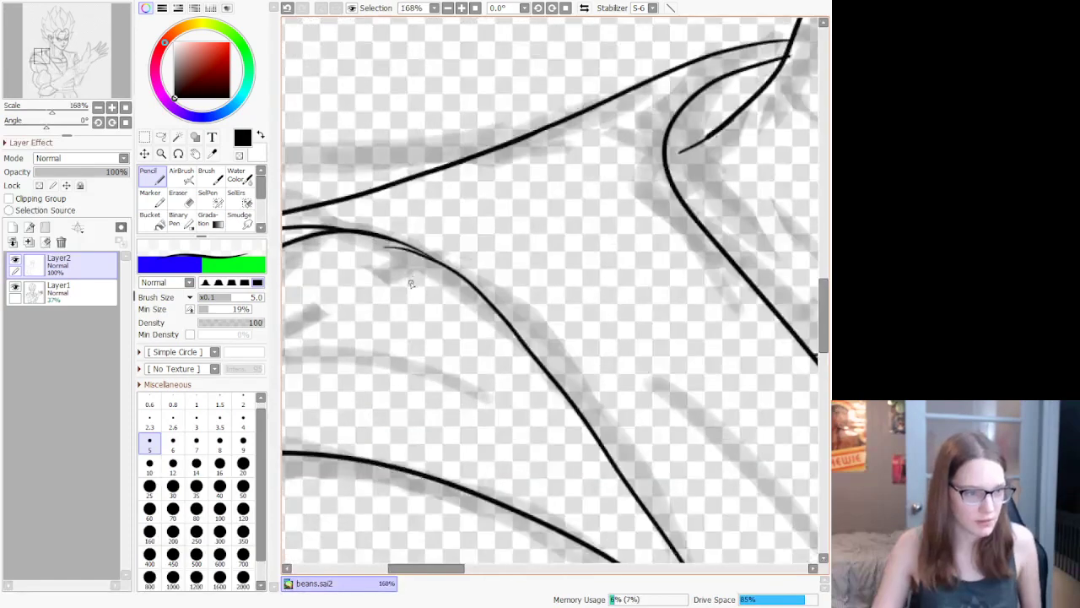
# Step: Erase the stray overlap where the near sleeve's seam meets the shoulder fold, and re-ink the join as one smooth line
pyautogui.press('e')
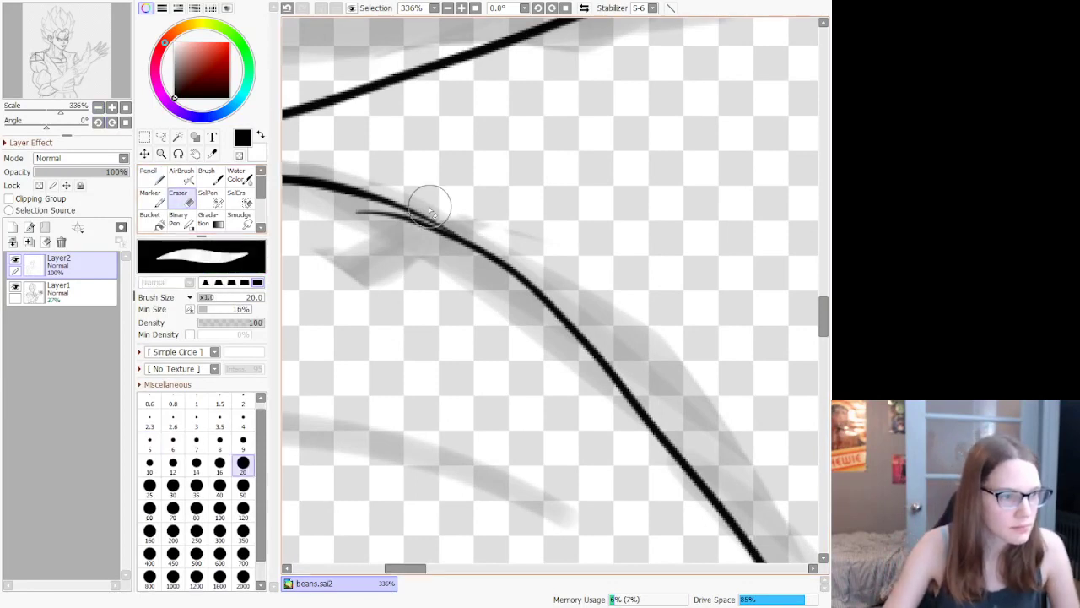
pyautogui.moveTo(430, 212)
pyautogui.mouseDown()
pyautogui.moveTo(349, 228)
pyautogui.moveTo(443, 227)
pyautogui.mouseUp()
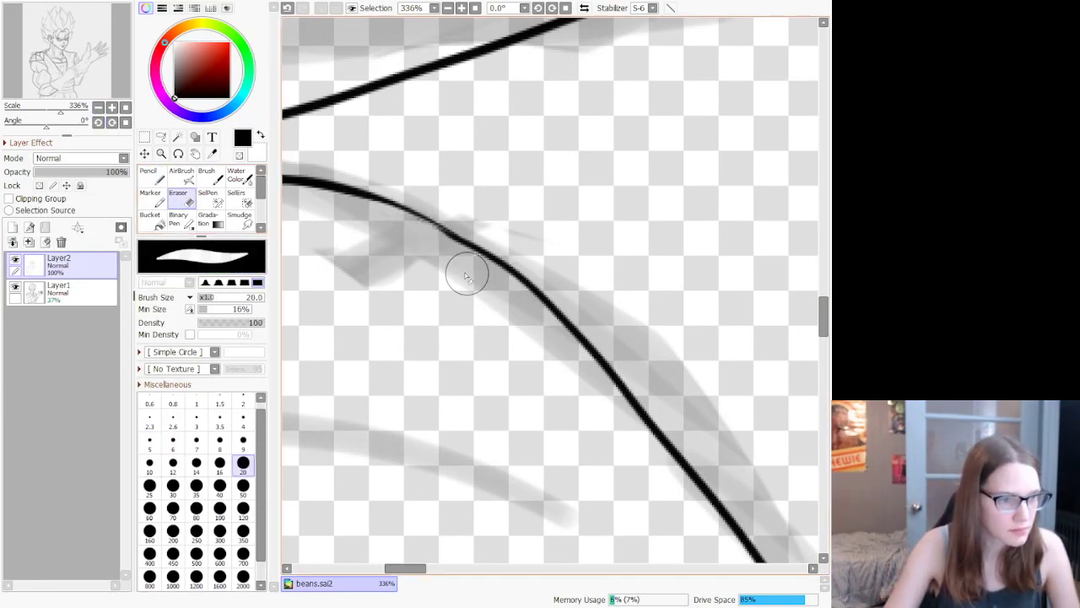
pyautogui.click(158, 176)
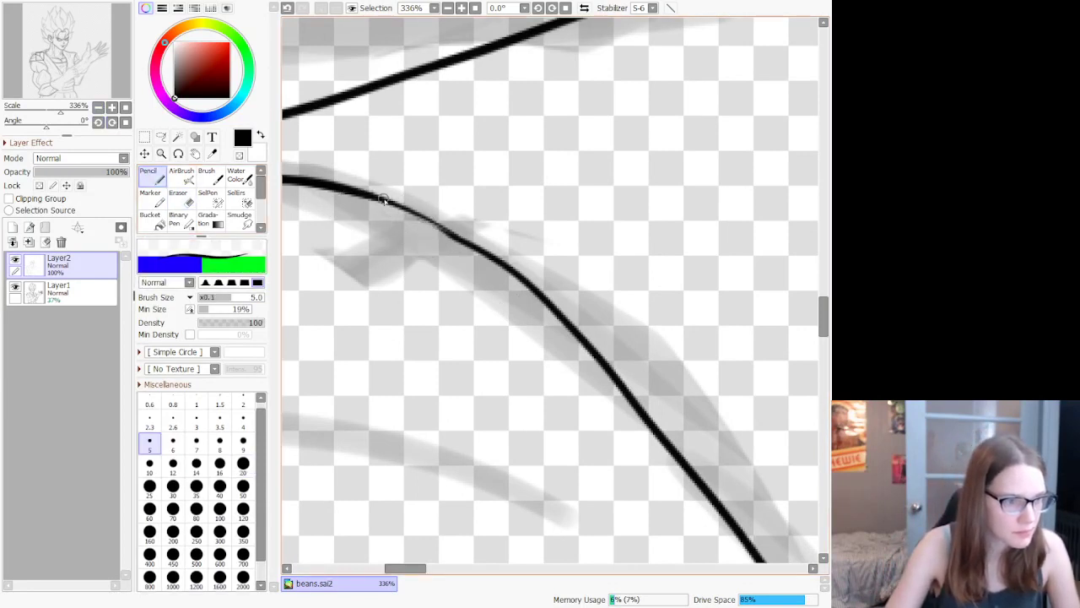
pyautogui.moveTo(375, 196); pyautogui.dragTo(528, 273)
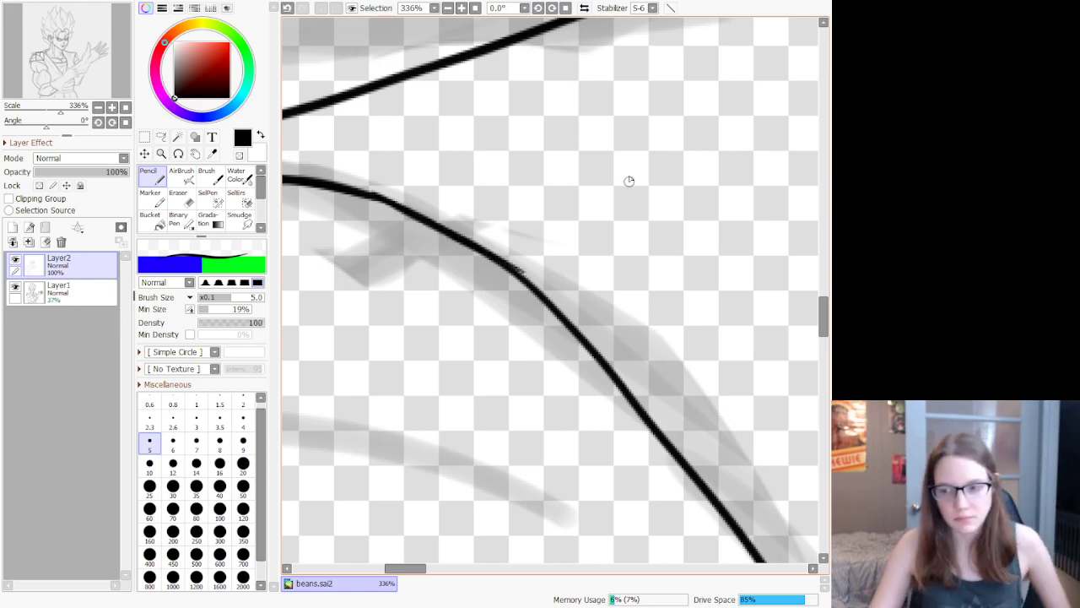
# Step: Ink the near forearm's upper edge from the elbow crease past the collar's lower point up to the wrist
pyautogui.scroll(-10, 641, 169)
pyautogui.scroll(5, 647, 155)
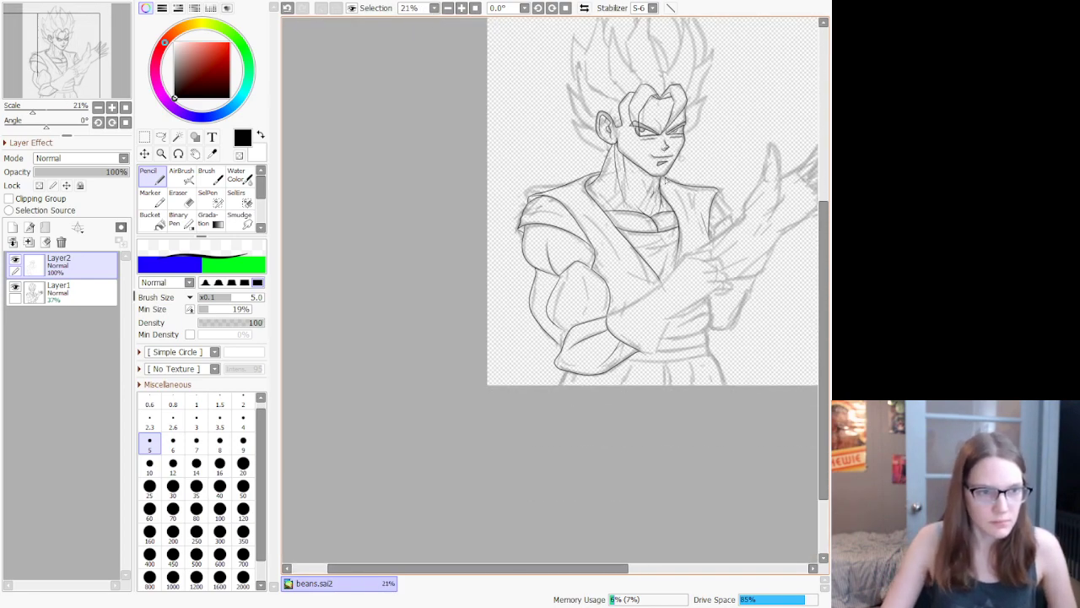
pyautogui.scroll(-2, 690, 242)
pyautogui.scroll(3, 701, 228)
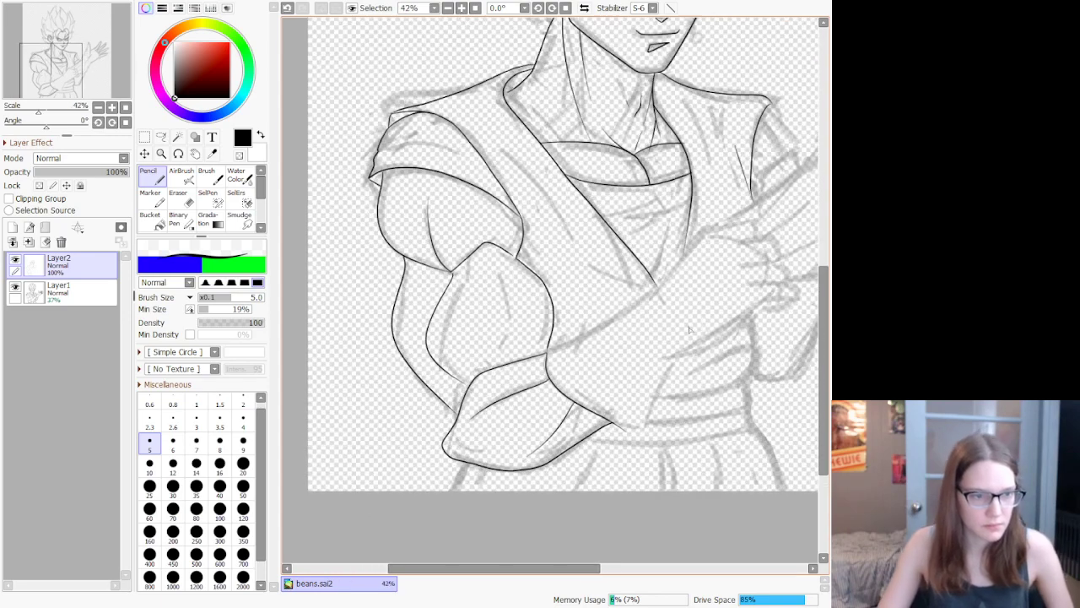
pyautogui.scroll(-3, 701, 229)
pyautogui.scroll(2, 717, 351)
pyautogui.scroll(2, 717, 351)
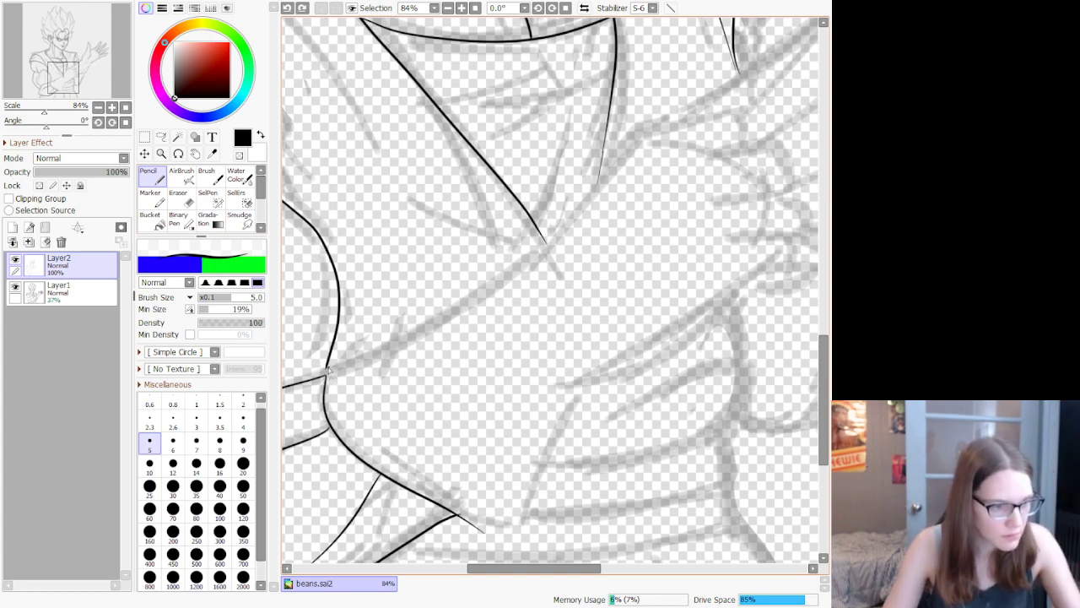
pyautogui.moveTo(334, 366)
pyautogui.mouseDown()
pyautogui.moveTo(433, 327)
pyautogui.moveTo(526, 263)
pyautogui.moveTo(618, 138)
pyautogui.moveTo(556, 237)
pyautogui.moveTo(493, 285)
pyautogui.moveTo(325, 360)
pyautogui.moveTo(310, 384)
pyautogui.mouseUp()
pyautogui.hotkey('ctrl', 'z')
pyautogui.press('h')
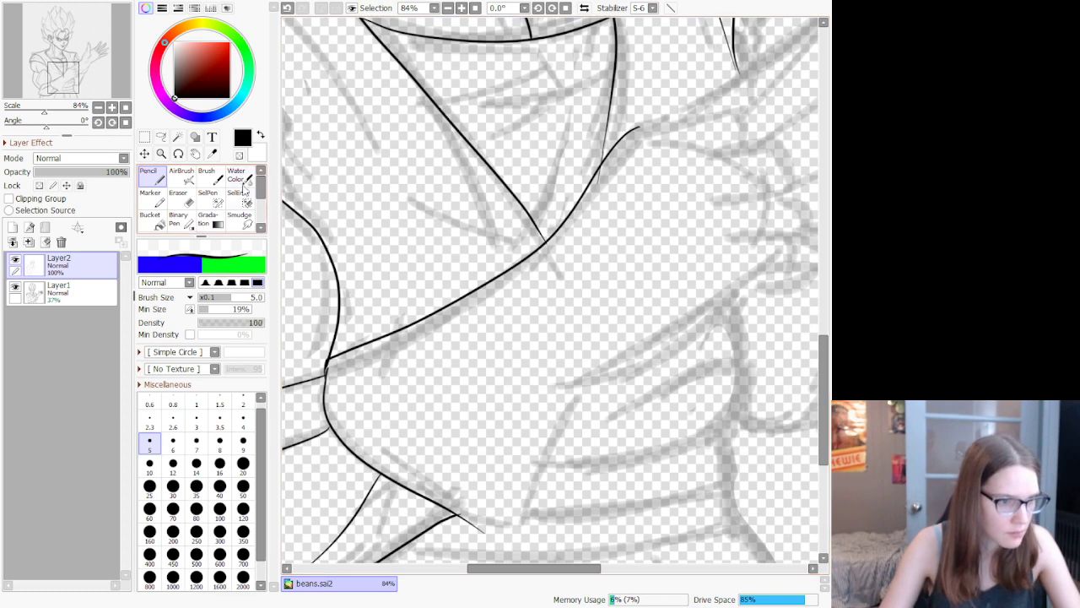
pyautogui.press('h')
pyautogui.press('h')
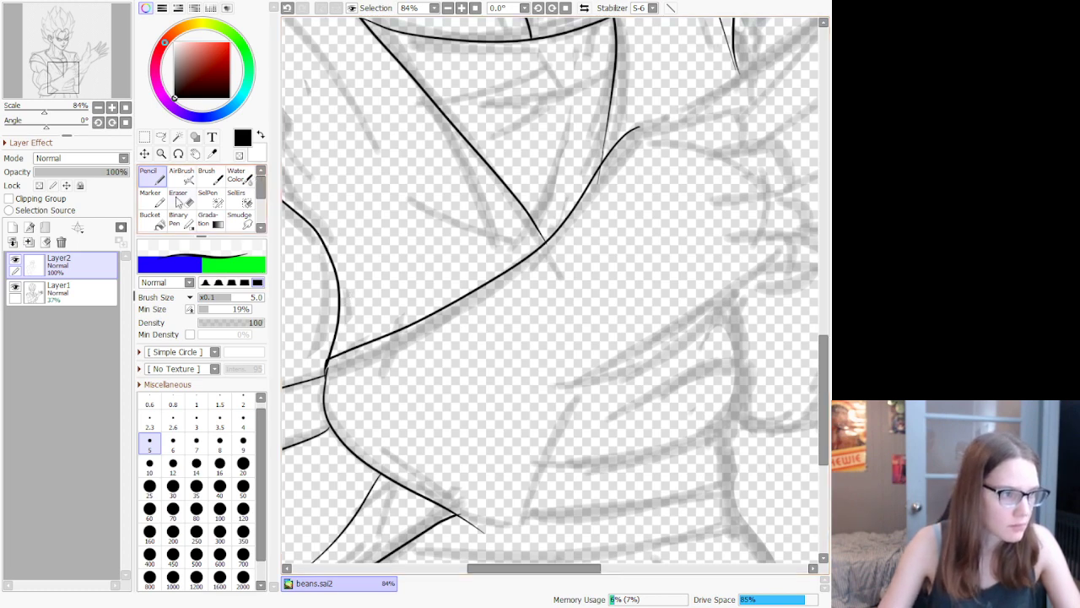
# Step: Erase the tail of the far collar line where it runs past the forearm's upper edge
pyautogui.click(178, 199)
pyautogui.press('h')
pyautogui.press('h')
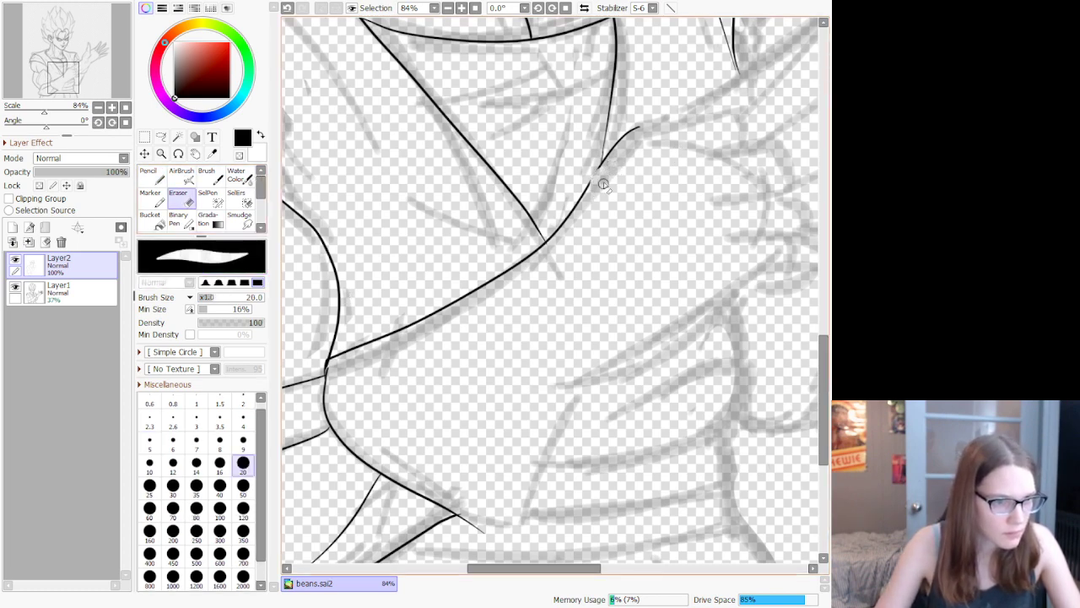
pyautogui.press('h')
pyautogui.press('h')
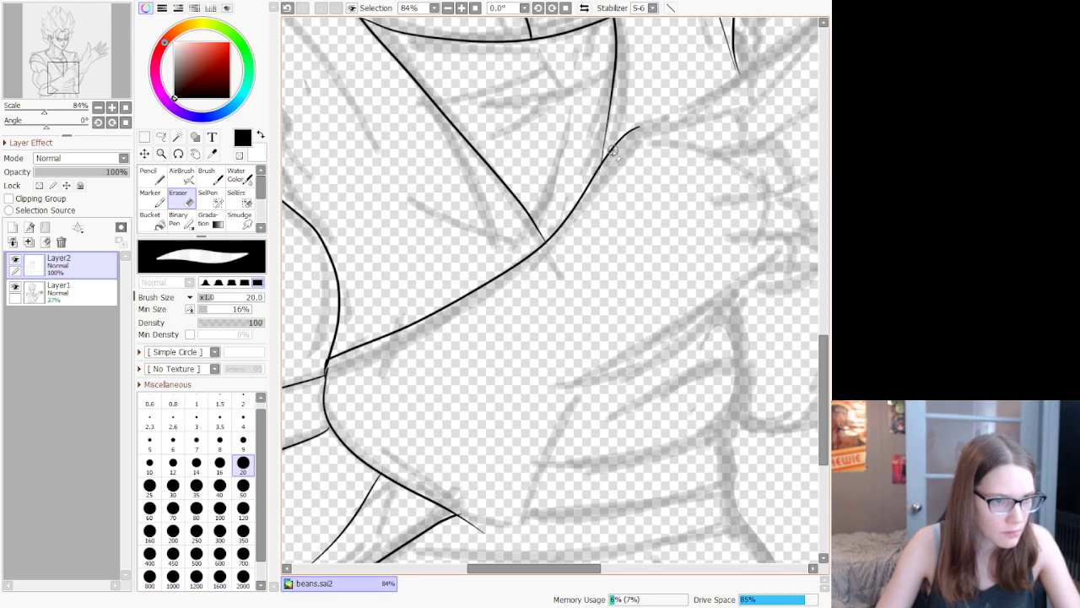
pyautogui.press('h')
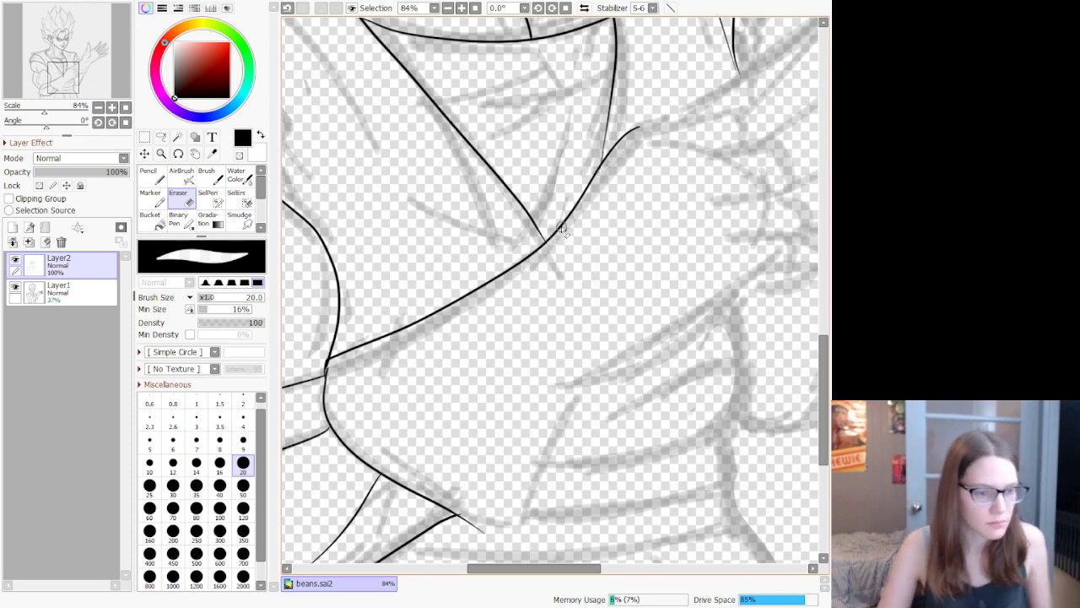
# Step: Ink the back of the gripping hand from the wrist and outline its four curled fingers with their dividing lines
pyautogui.scroll(-3, 545, 258)
pyautogui.scroll(-5, 544, 262)
pyautogui.scroll(4, 552, 245)
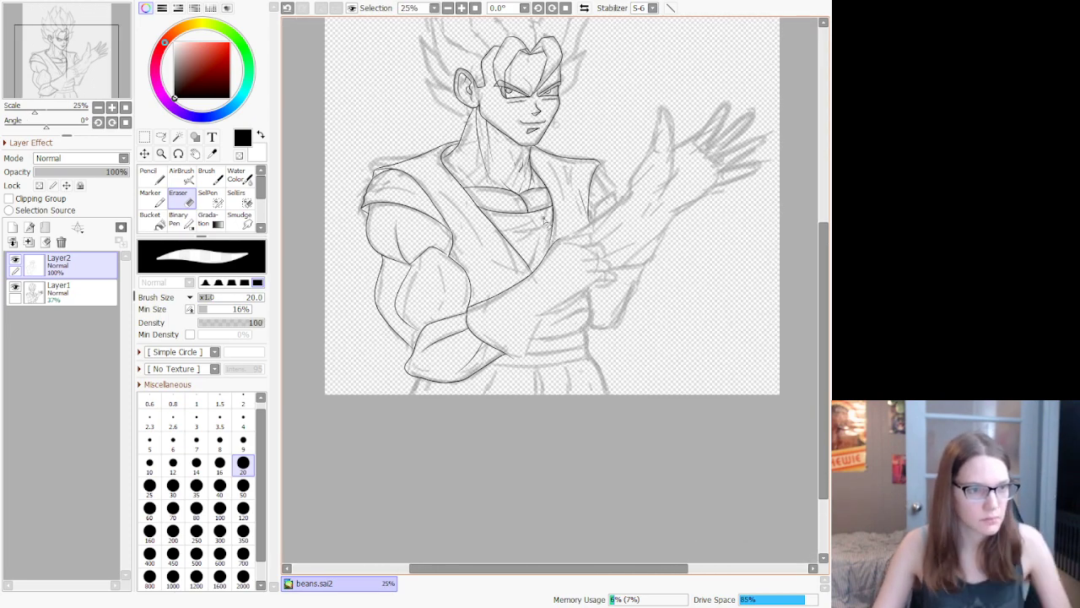
pyautogui.scroll(5, 554, 221)
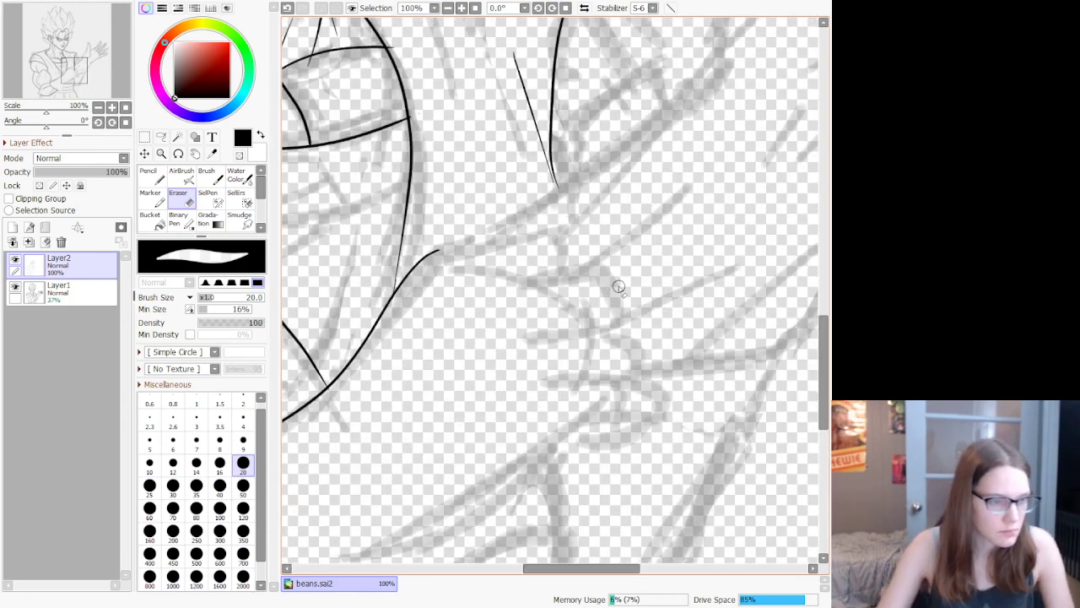
pyautogui.press('n')
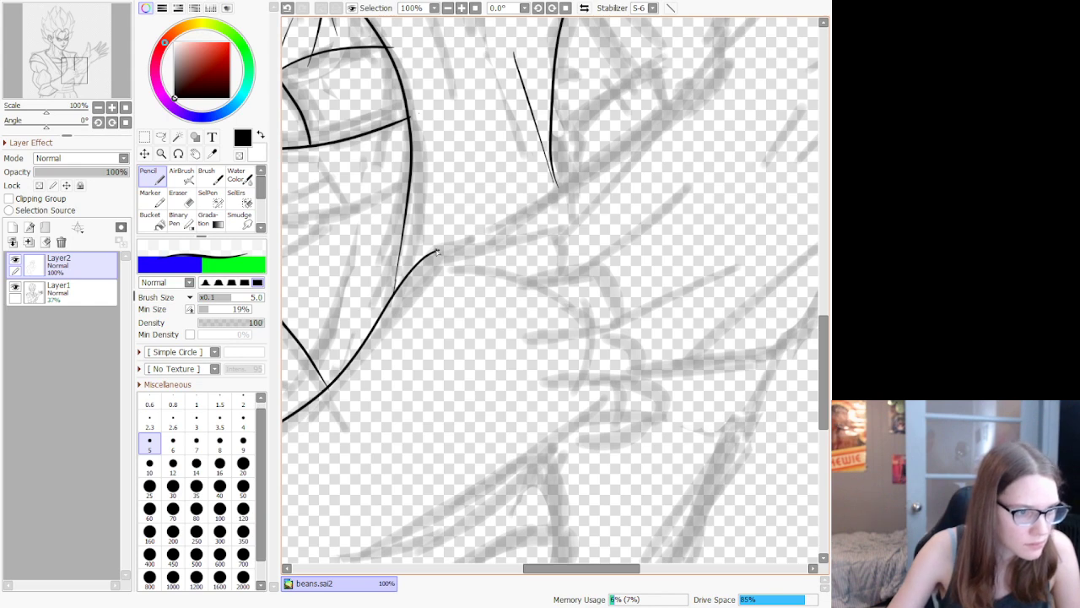
pyautogui.moveTo(440, 251)
pyautogui.mouseDown()
pyautogui.moveTo(556, 229)
pyautogui.moveTo(562, 277)
pyautogui.moveTo(557, 264)
pyautogui.moveTo(566, 275)
pyautogui.moveTo(601, 271)
pyautogui.moveTo(621, 330)
pyautogui.mouseUp()
pyautogui.moveTo(538, 334)
pyautogui.mouseDown()
pyautogui.moveTo(620, 322)
pyautogui.moveTo(634, 332)
pyautogui.moveTo(639, 374)
pyautogui.moveTo(599, 378)
pyautogui.moveTo(649, 374)
pyautogui.moveTo(657, 393)
pyautogui.moveTo(661, 415)
pyautogui.moveTo(638, 434)
pyautogui.moveTo(612, 450)
pyautogui.moveTo(587, 443)
pyautogui.mouseUp()
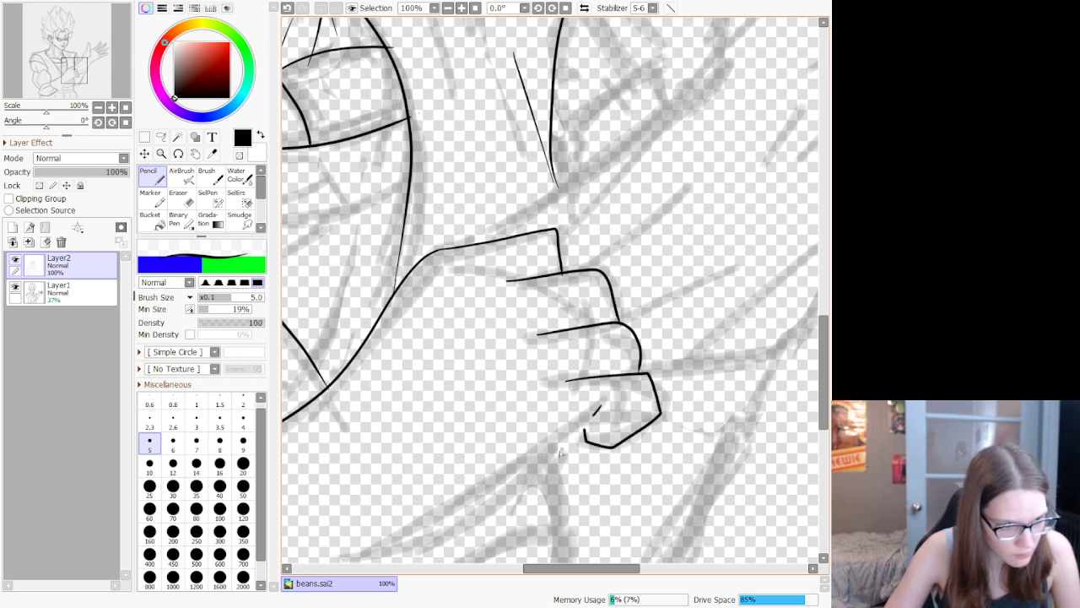
# Step: Ink the hand's lower edge below the little finger and that finger's crease, erasing the overshooting tip
pyautogui.moveTo(599, 408); pyautogui.dragTo(535, 458)
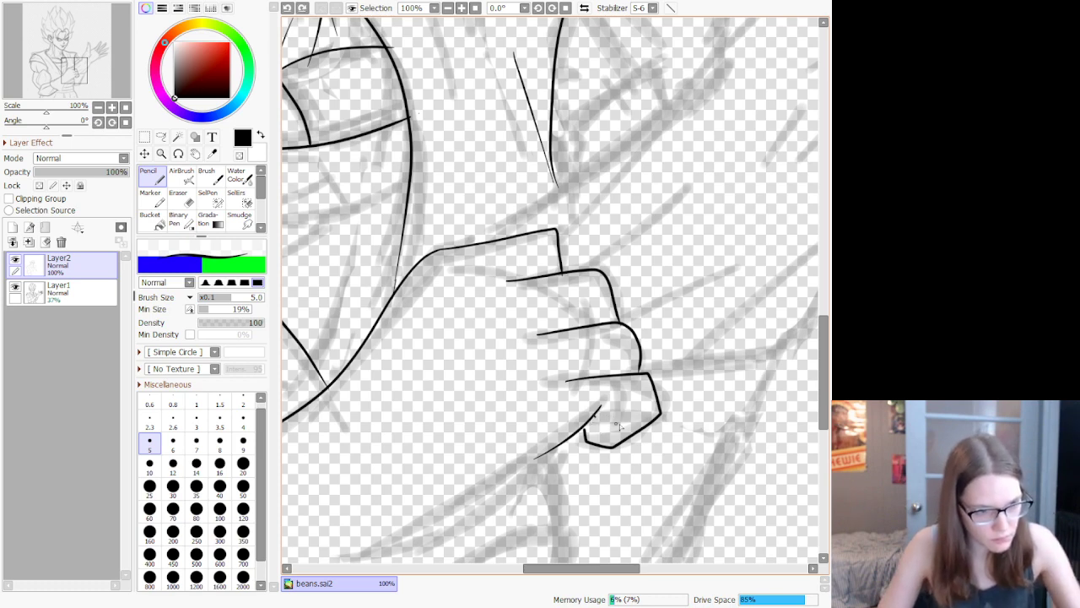
pyautogui.moveTo(595, 415); pyautogui.dragTo(628, 420)
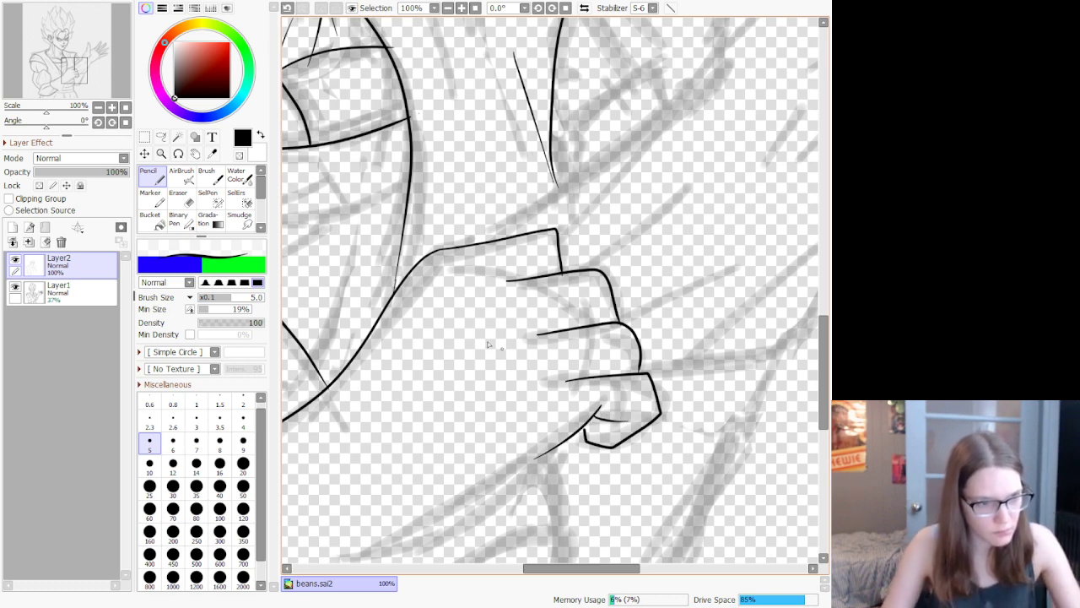
pyautogui.press('e')
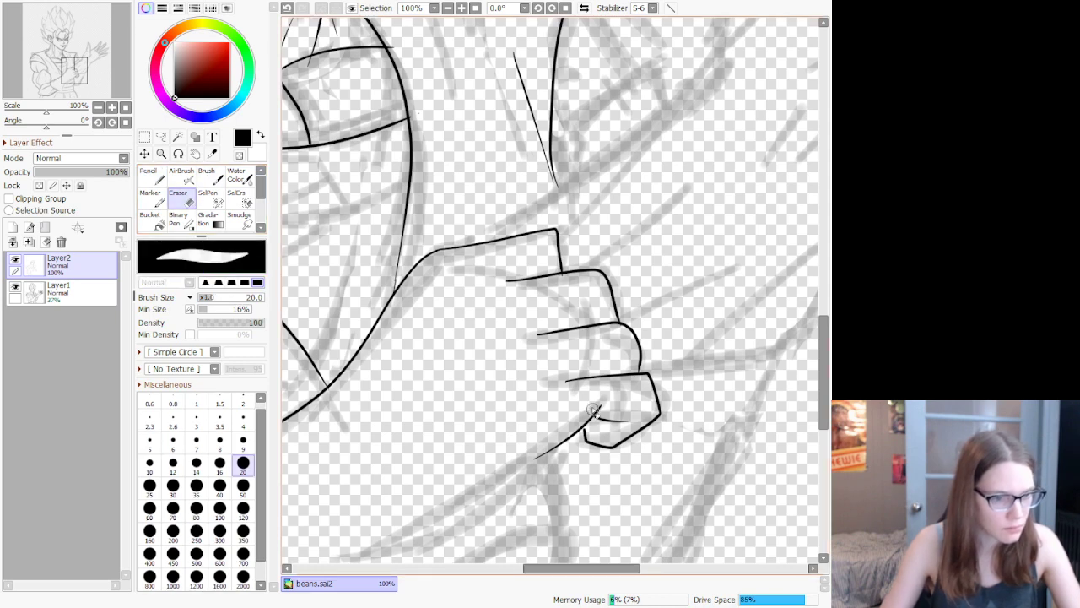
pyautogui.moveTo(602, 404); pyautogui.dragTo(595, 408)
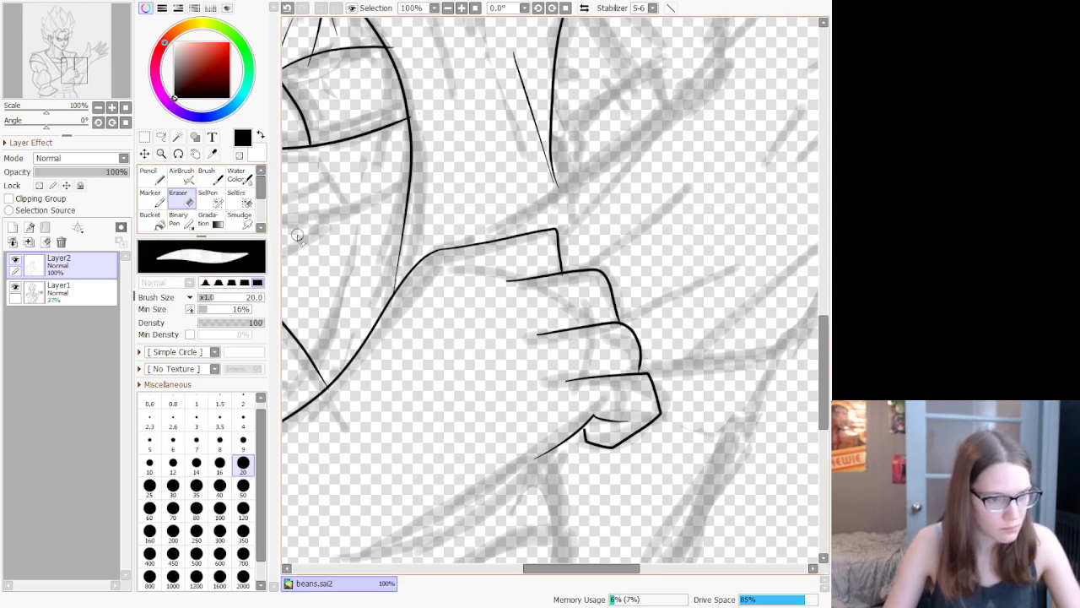
# Step: Try to add knuckle fold lines on the back of the hand behind the lower two finger divisions
pyautogui.press('n')
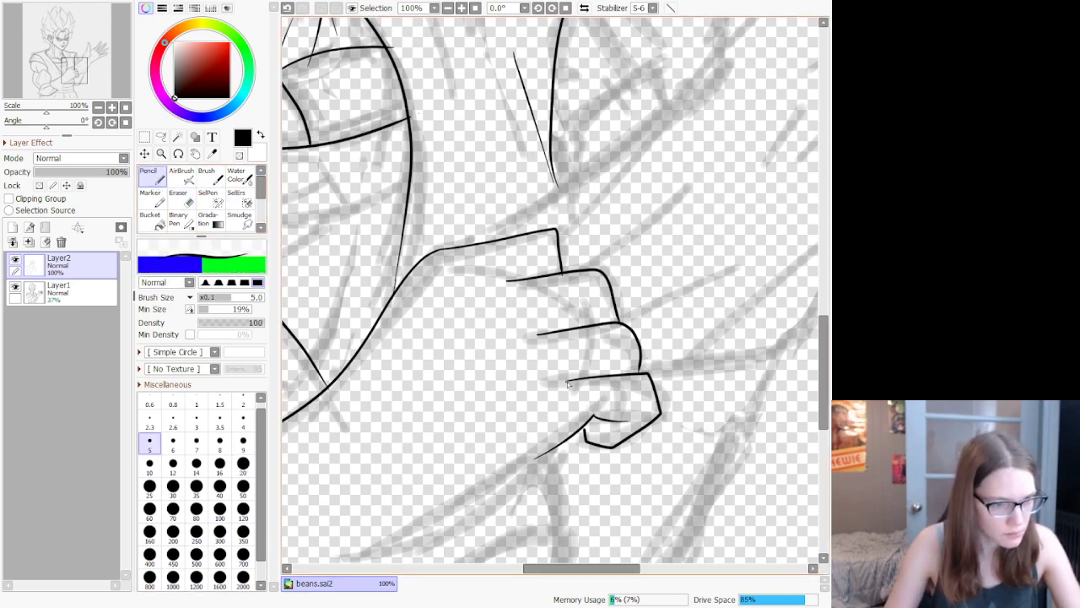
pyautogui.hotkey('ctrl', 'z')
pyautogui.moveTo(558, 397); pyautogui.dragTo(508, 431)
pyautogui.moveTo(560, 407); pyautogui.dragTo(577, 397)
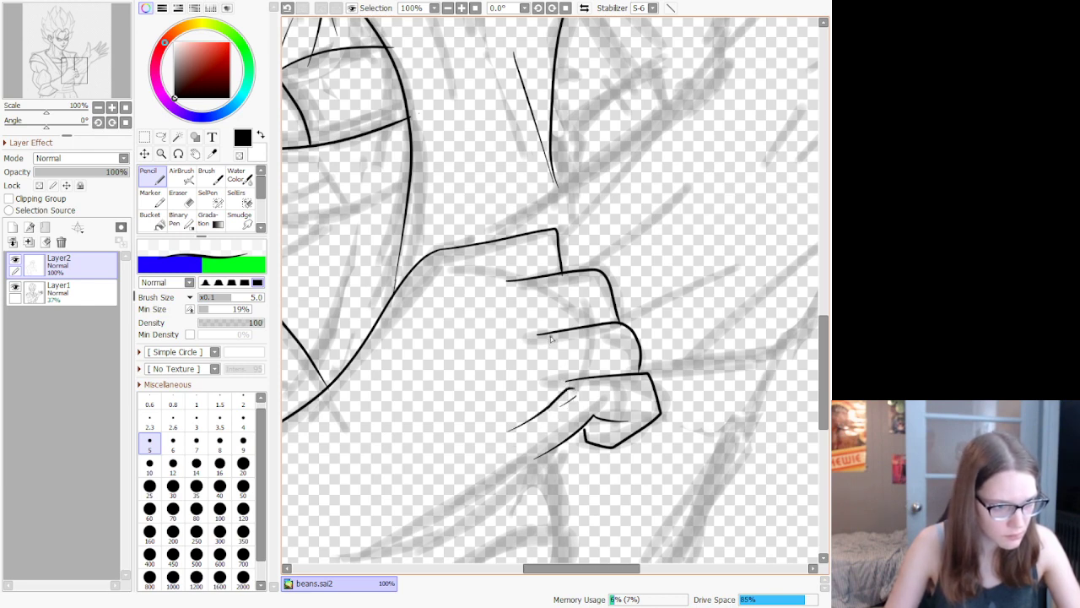
pyautogui.moveTo(534, 338); pyautogui.dragTo(507, 352)
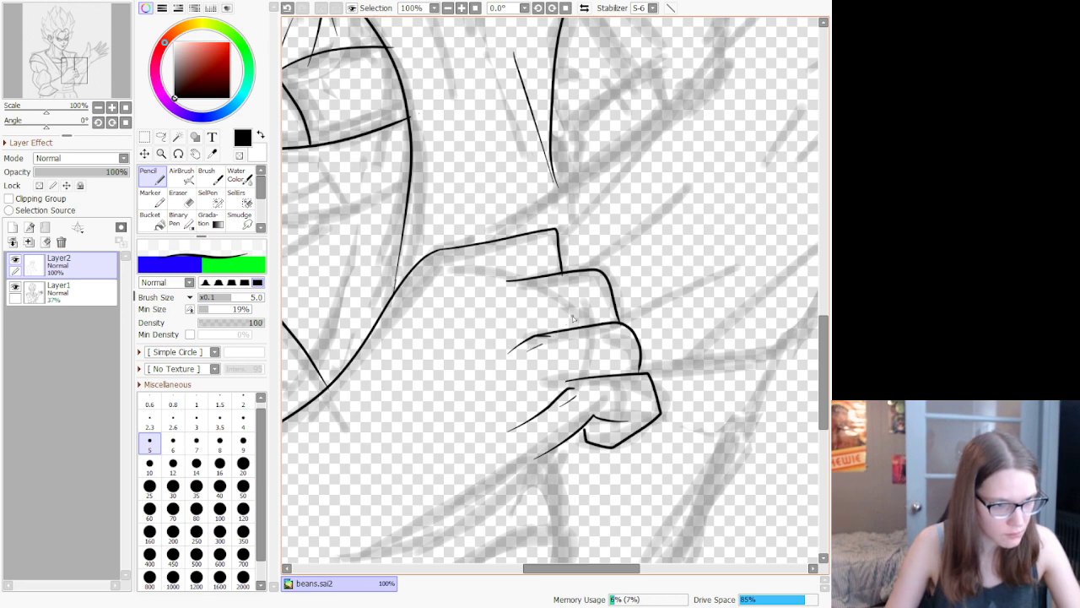
pyautogui.hotkey('ctrl', 'z')
pyautogui.hotkey('ctrl', 'z')
pyautogui.hotkey('ctrl', 'z')
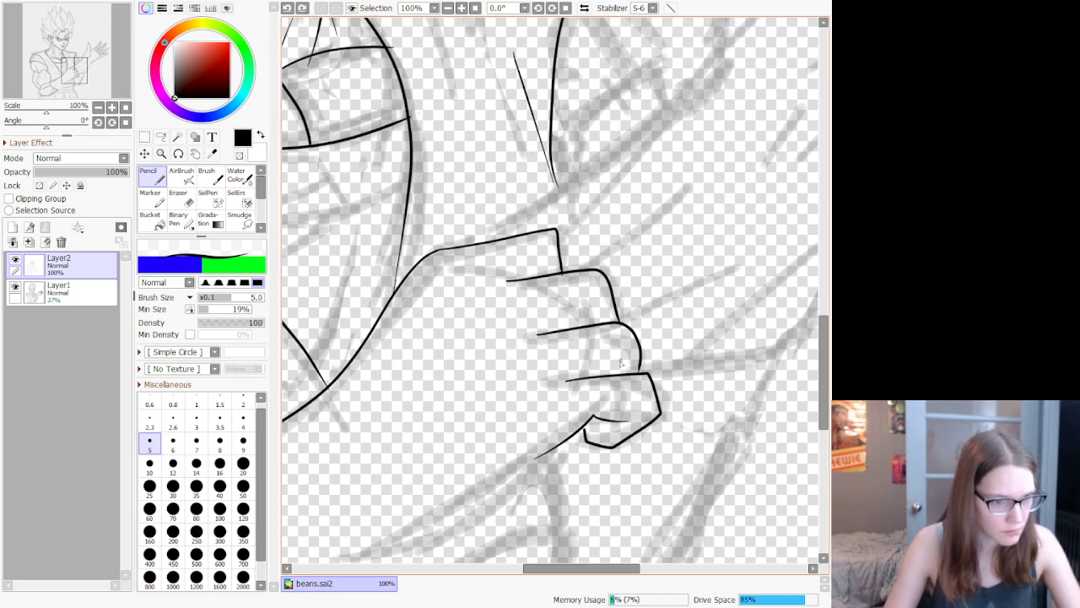
# Step: Ink short joint creases on the upper three fingers and round off the top finger's outer corner
pyautogui.moveTo(613, 375); pyautogui.dragTo(617, 348)
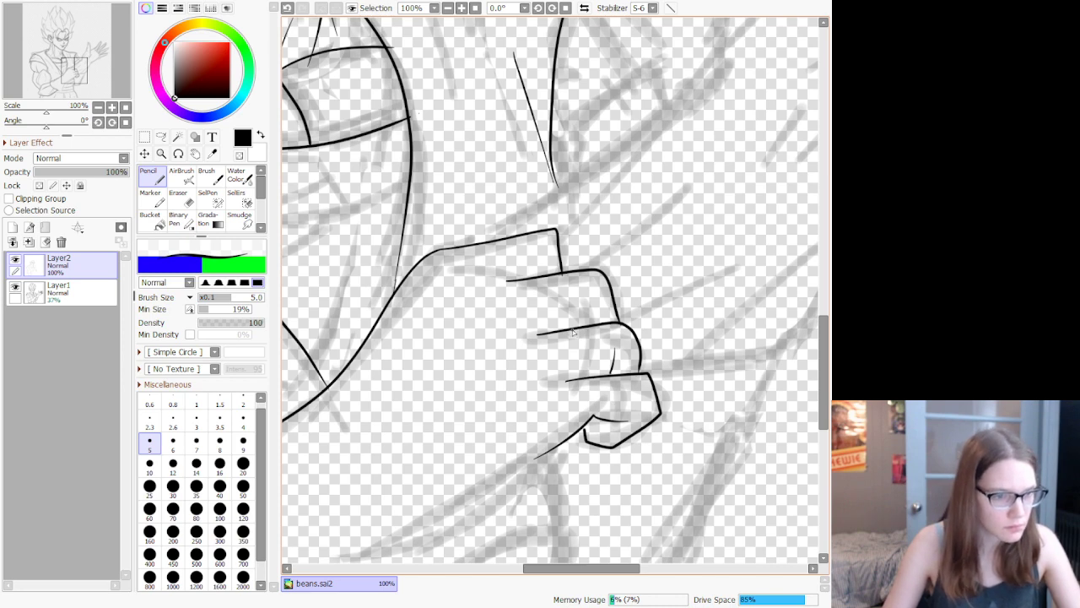
pyautogui.moveTo(579, 325); pyautogui.dragTo(582, 312)
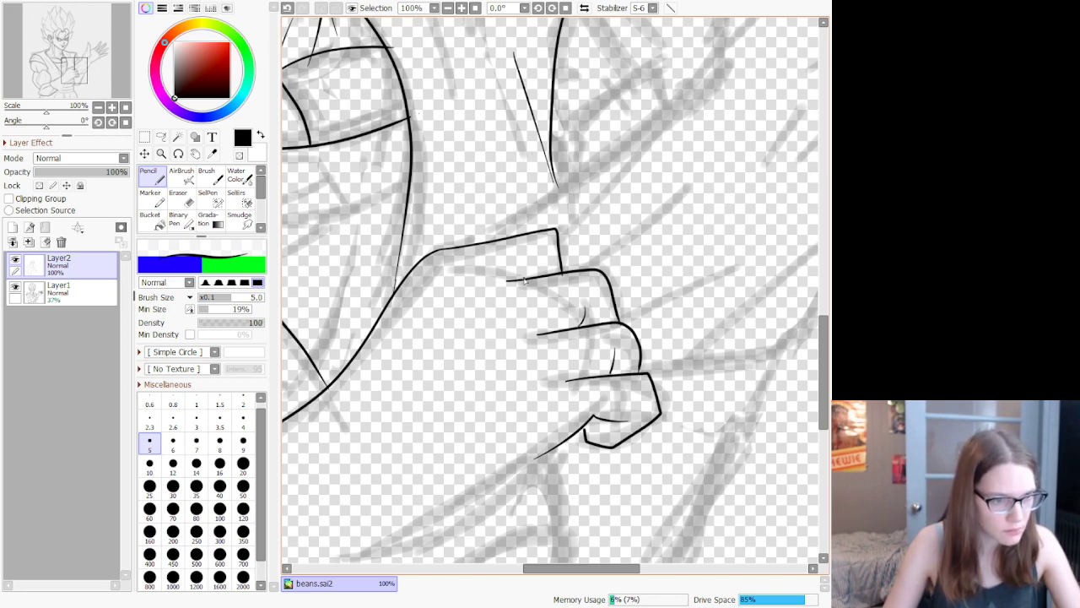
pyautogui.moveTo(524, 281); pyautogui.dragTo(534, 254)
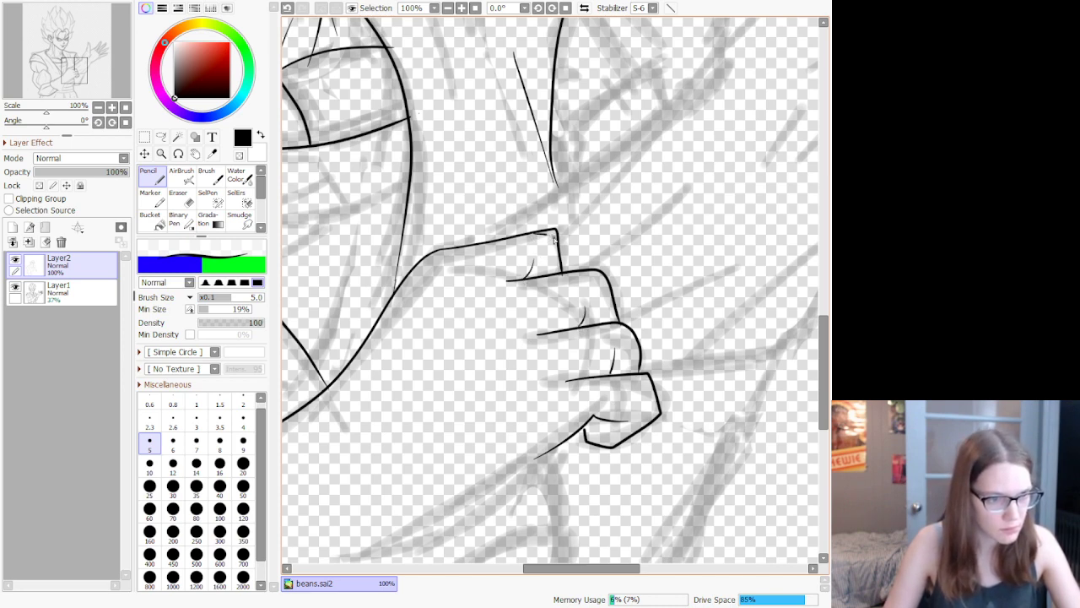
pyautogui.click(178, 199)
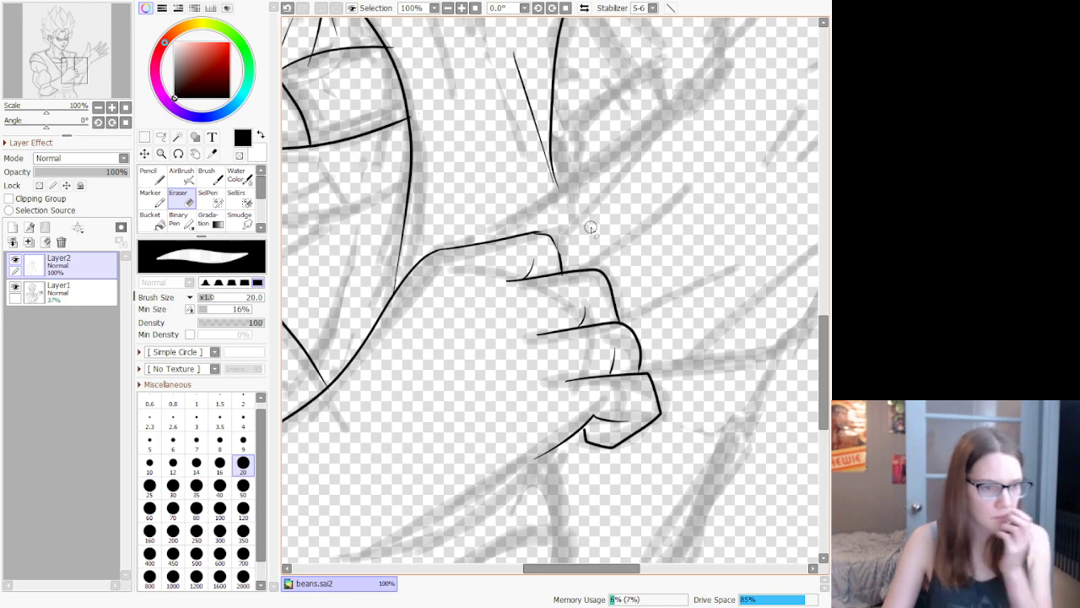
# Step: Try to extend the second finger's crease back along the line dividing it from the third finger
pyautogui.click(149, 175)
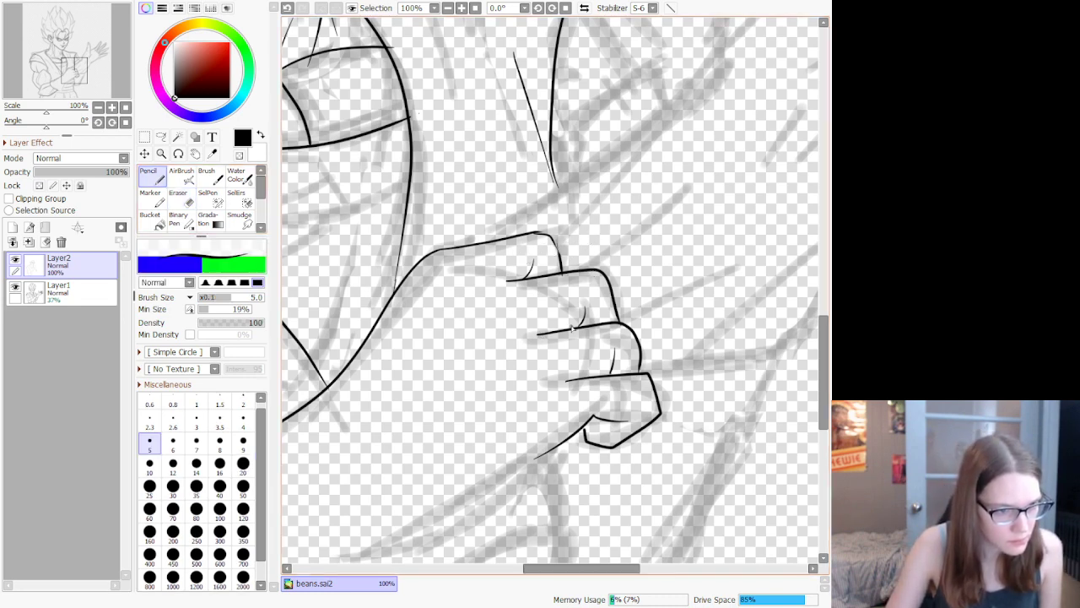
pyautogui.hotkey('ctrl', 'z')
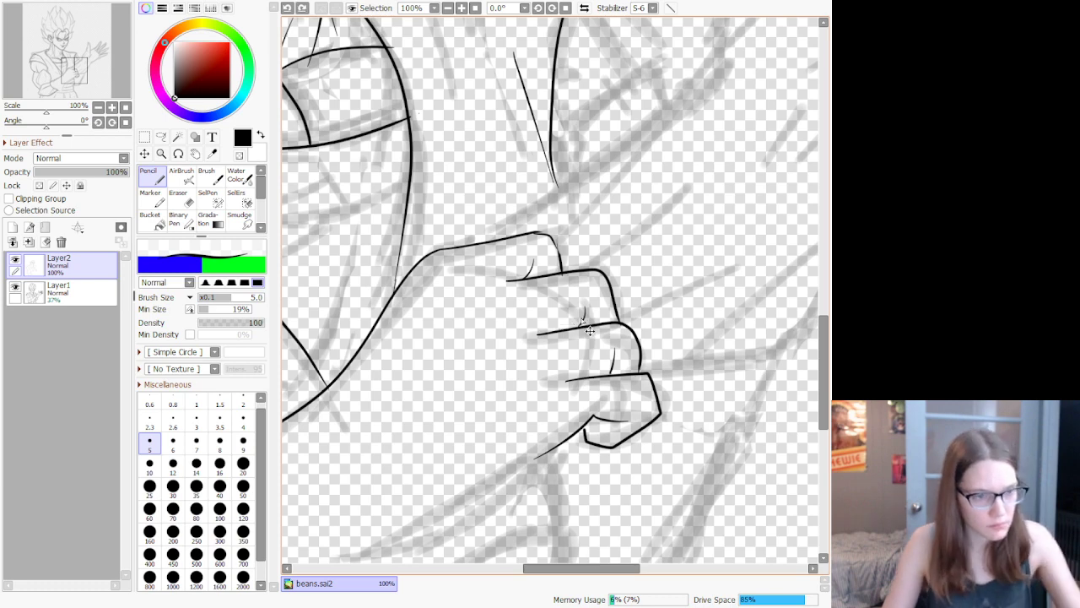
pyautogui.moveTo(584, 318); pyautogui.dragTo(549, 331)
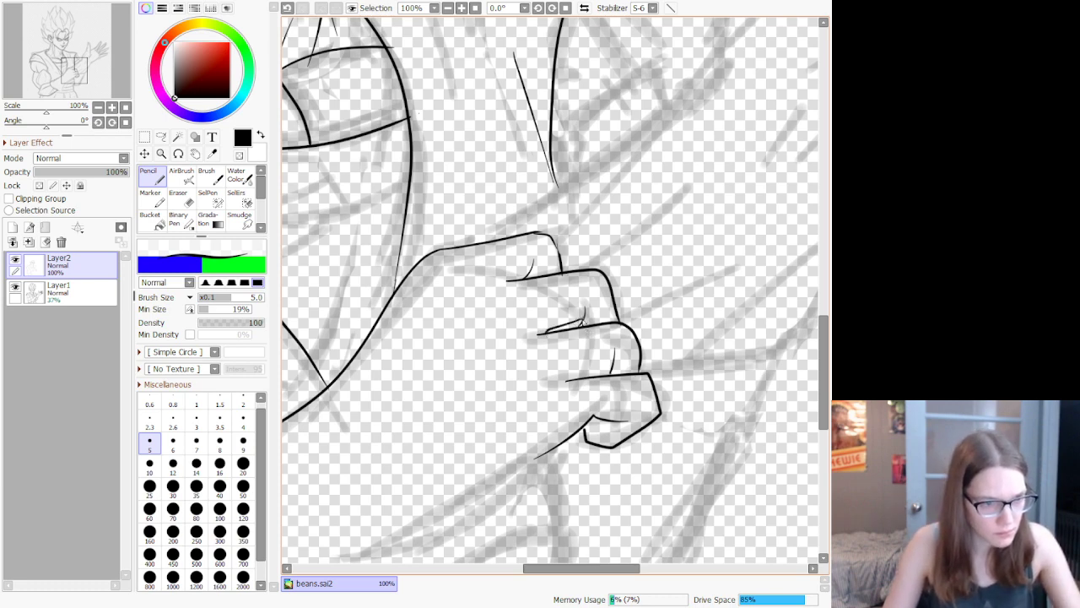
pyautogui.hotkey('ctrl', 'z')
# Step: Ink the forearm's curved underside from beneath the little finger back toward the wrist, and erase the overlapping line ends at the hand
pyautogui.scroll(-6, 604, 302)
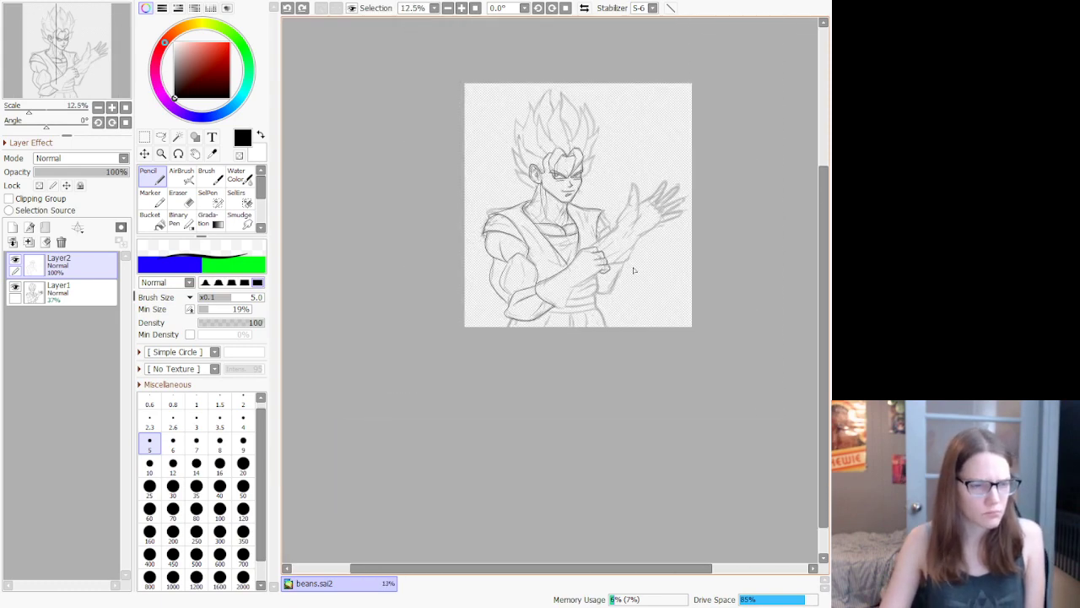
pyautogui.scroll(6, 634, 270)
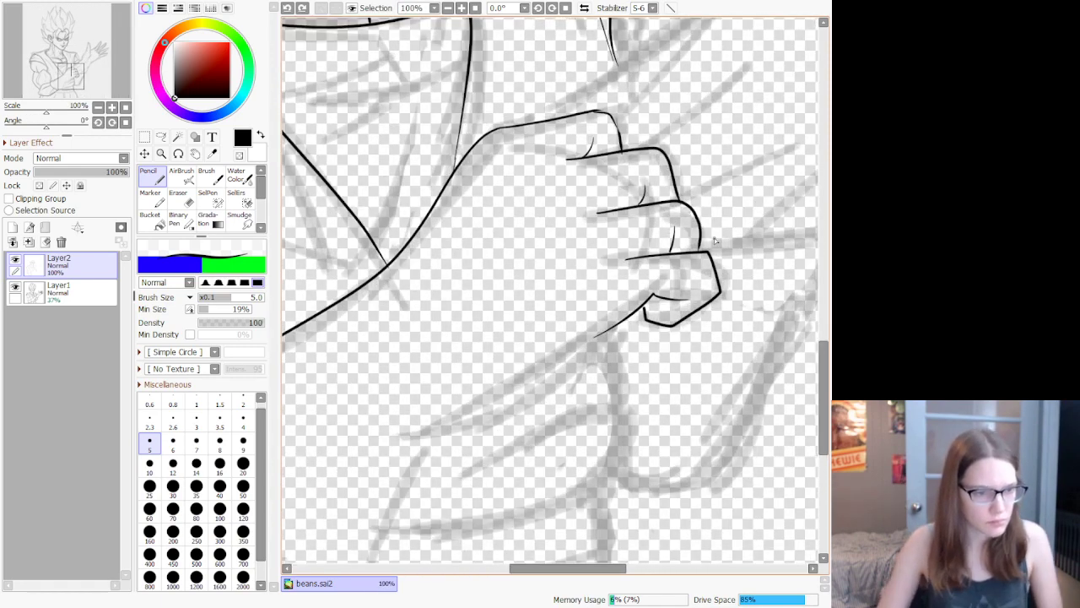
pyautogui.moveTo(652, 293)
pyautogui.mouseDown()
pyautogui.moveTo(638, 327)
pyautogui.moveTo(422, 440)
pyautogui.mouseUp()
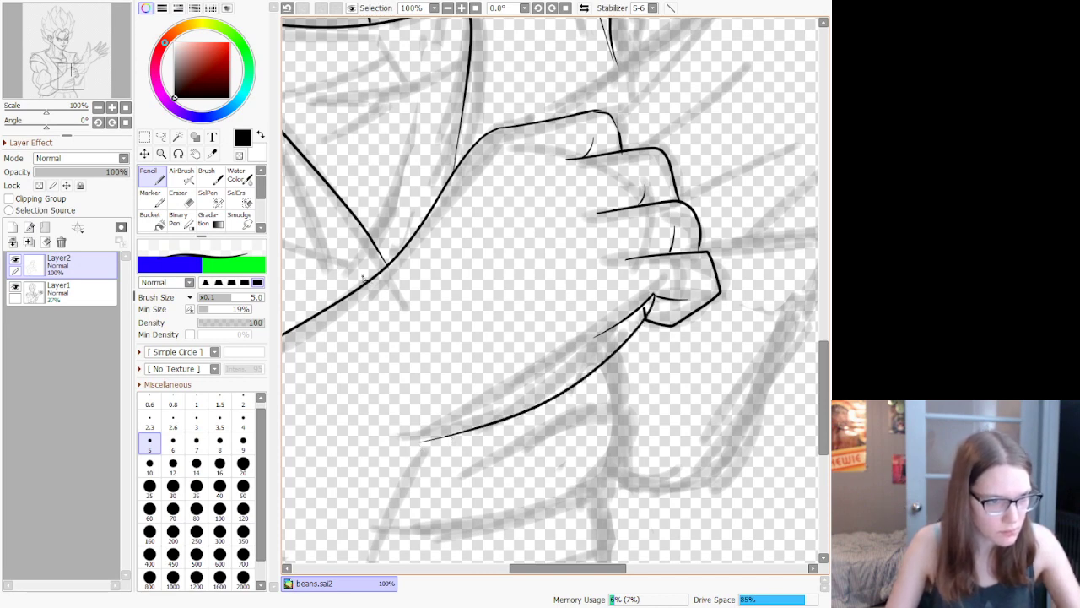
pyautogui.hotkey('ctrl', 'z')
pyautogui.moveTo(652, 297)
pyautogui.mouseDown()
pyautogui.moveTo(570, 387)
pyautogui.moveTo(455, 441)
pyautogui.moveTo(390, 437)
pyautogui.mouseUp()
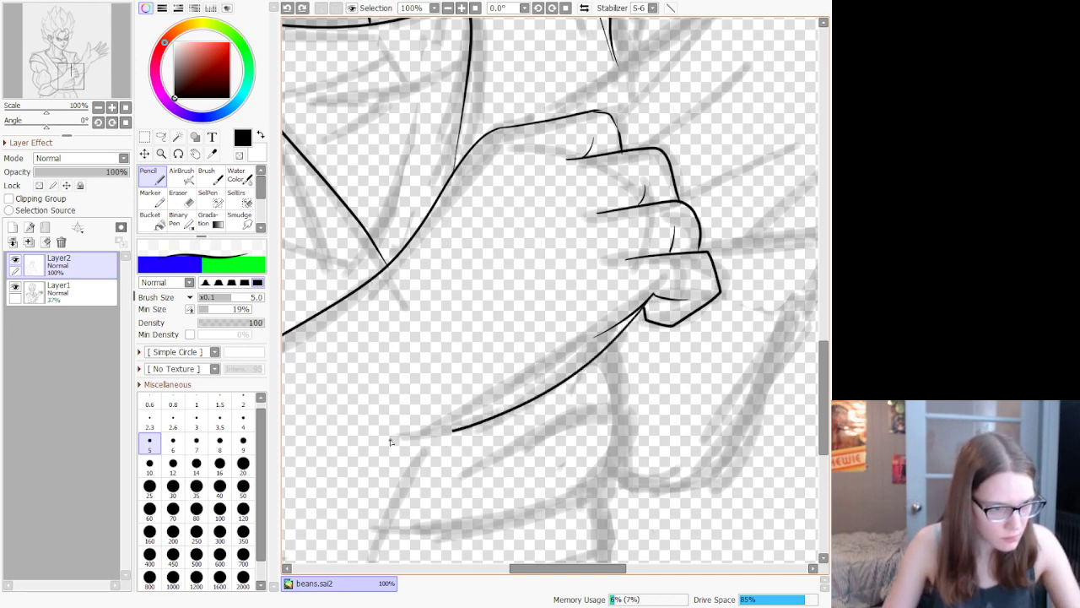
pyautogui.click(189, 204)
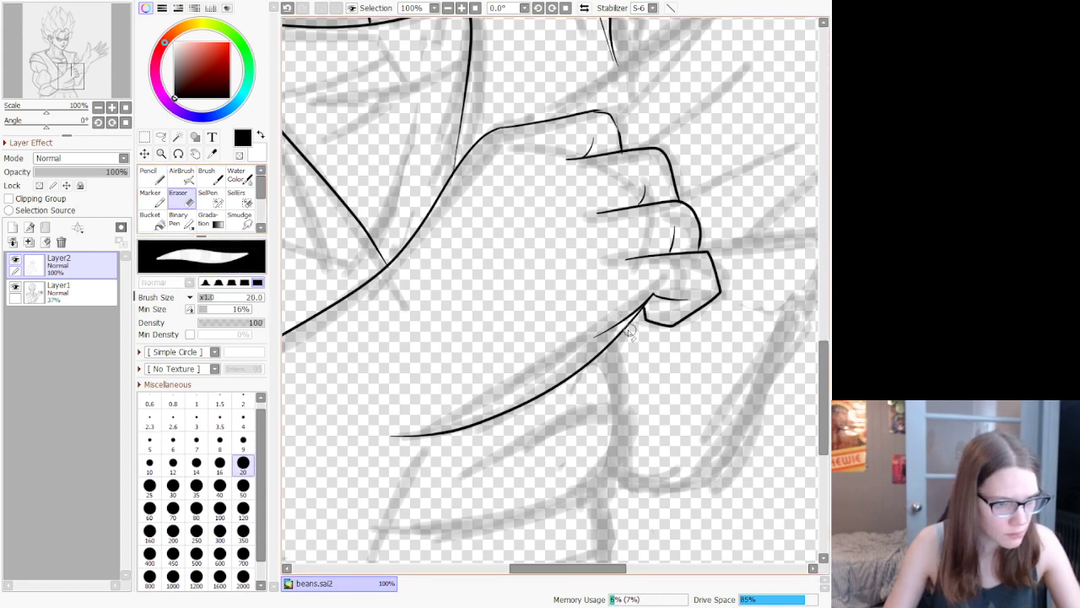
pyautogui.moveTo(639, 297); pyautogui.dragTo(636, 314)
pyautogui.moveTo(660, 279); pyautogui.dragTo(648, 295)
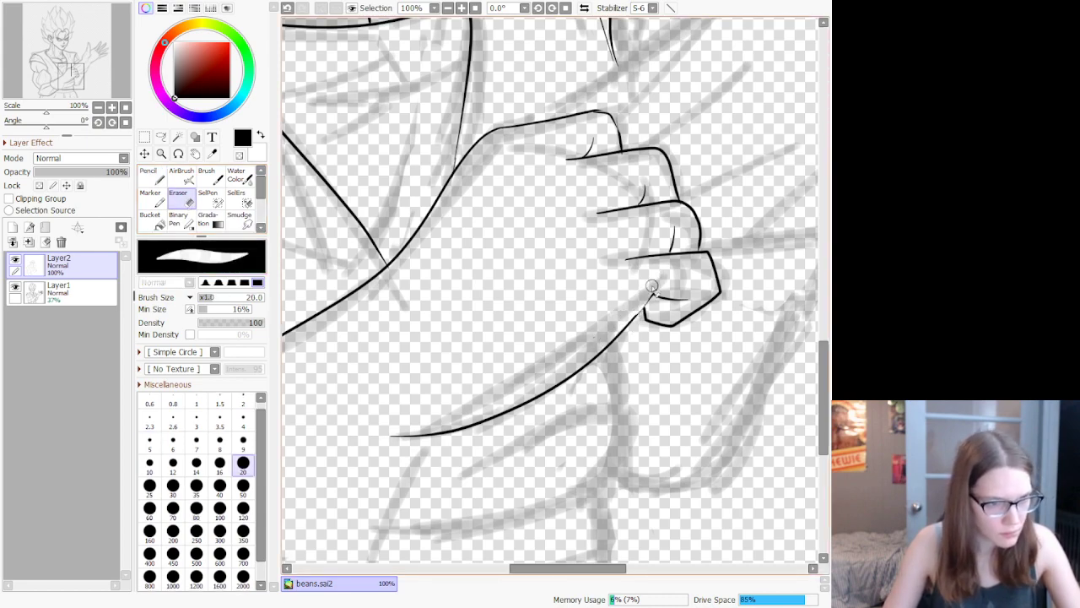
# Step: Ink a curved fold beneath the end of the forearm's underside line and two short parallel creases in the middle of the wrist area
pyautogui.scroll(-4, 665, 308)
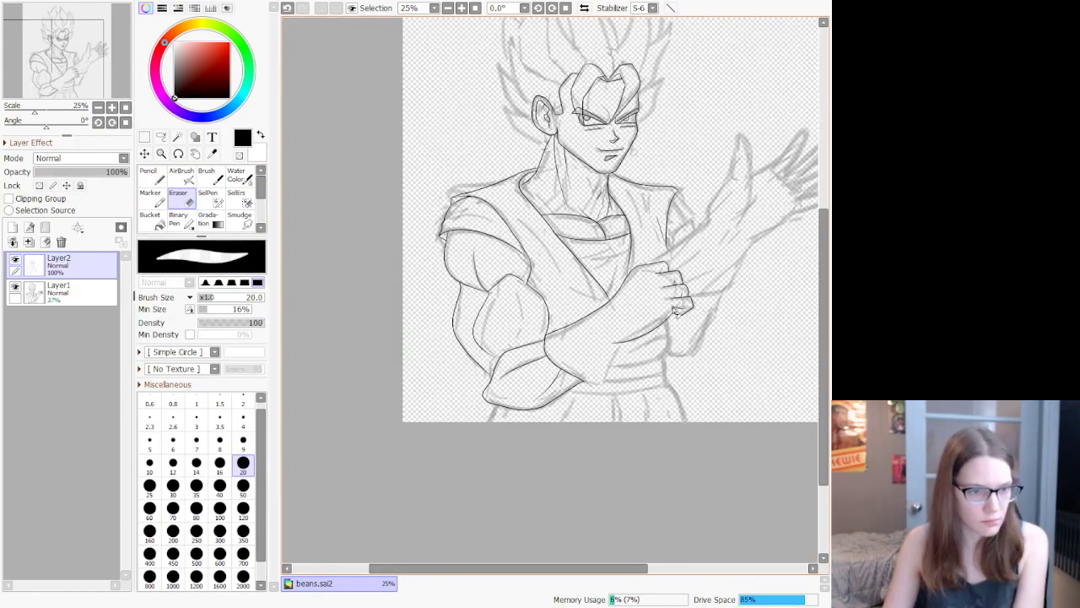
pyautogui.scroll(2, 641, 295)
pyautogui.scroll(1, 632, 287)
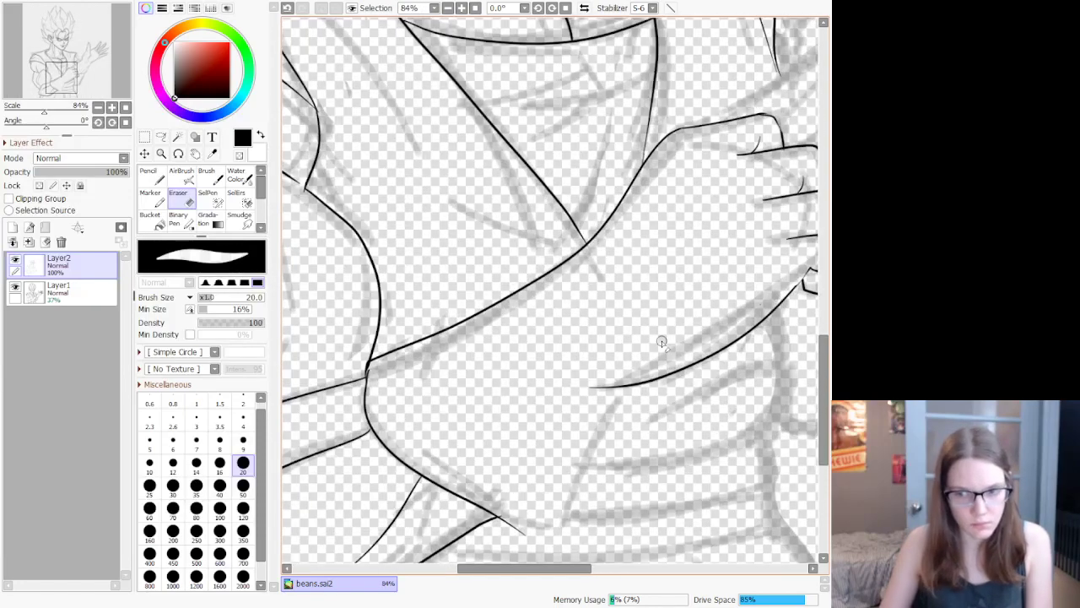
pyautogui.click(149, 174)
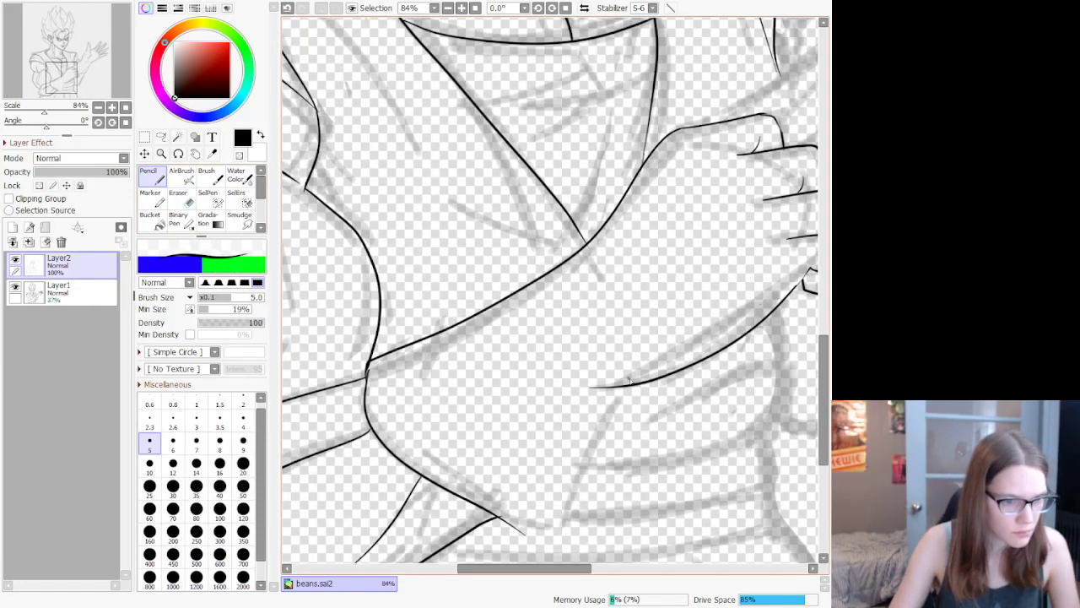
pyautogui.moveTo(643, 387)
pyautogui.mouseDown()
pyautogui.moveTo(613, 405)
pyautogui.moveTo(567, 403)
pyautogui.mouseUp()
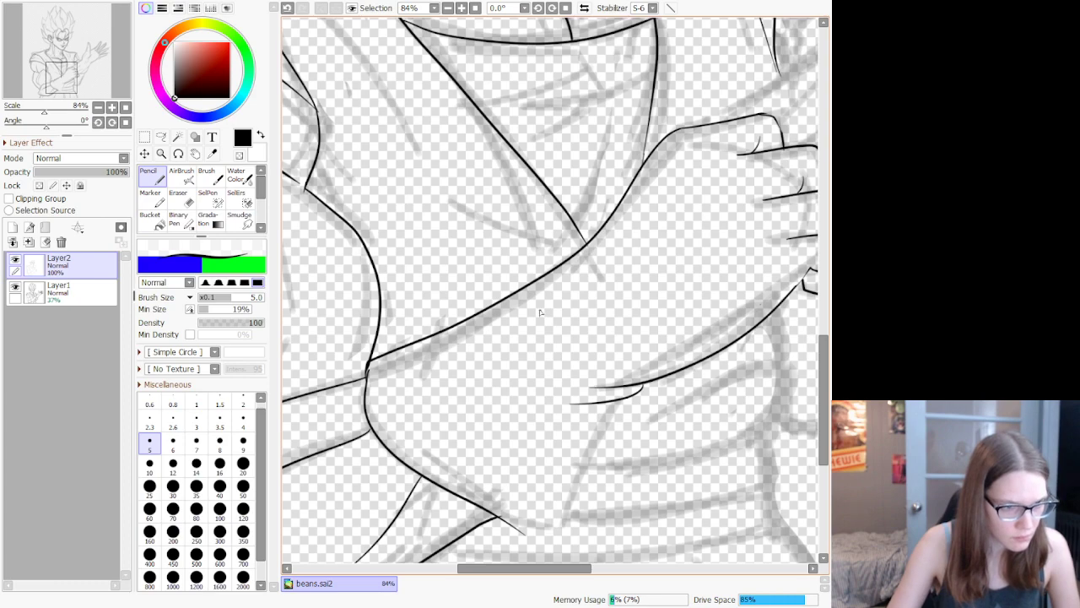
pyautogui.moveTo(540, 312); pyautogui.dragTo(572, 372)
pyautogui.moveTo(529, 324); pyautogui.dragTo(548, 366)
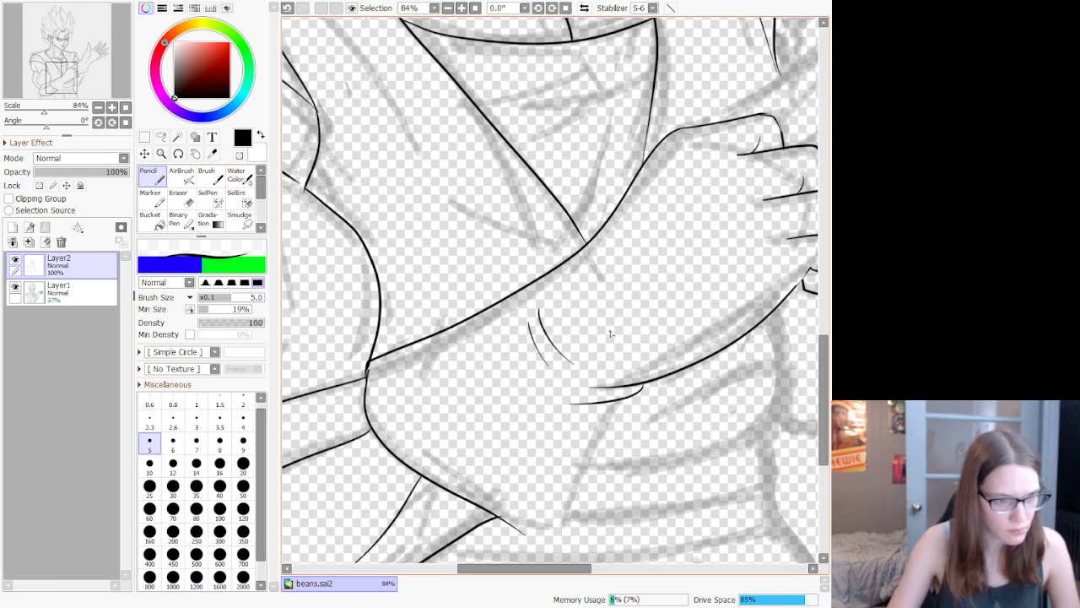
# Step: Ink the flared cuff's edge from the wrist fold down to a pointed lower corner, joining it to the cuff's opening line
pyautogui.scroll(-6, 692, 374)
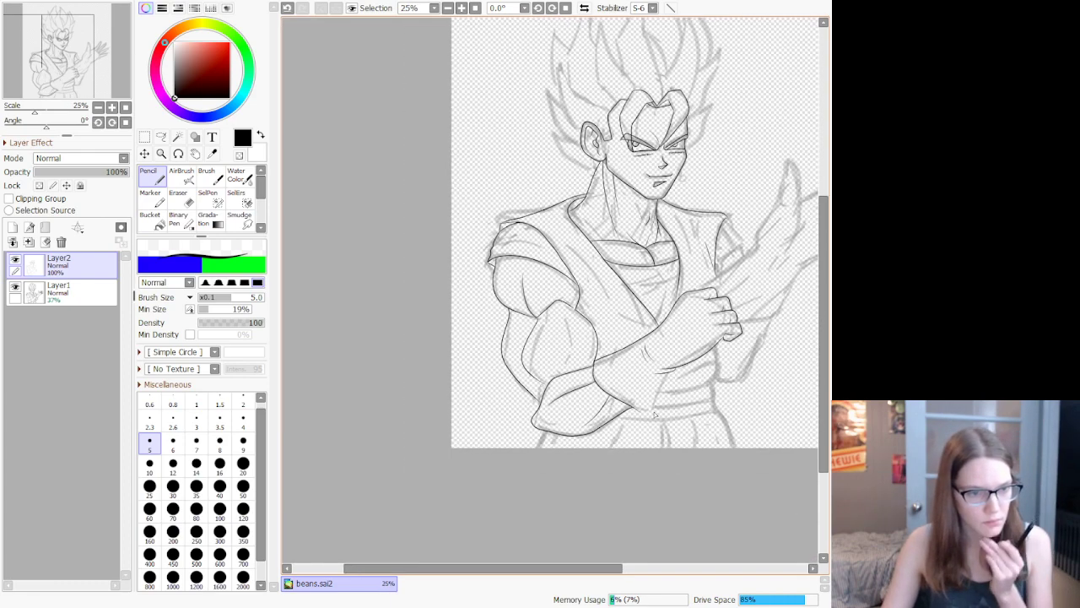
pyautogui.scroll(5, 654, 414)
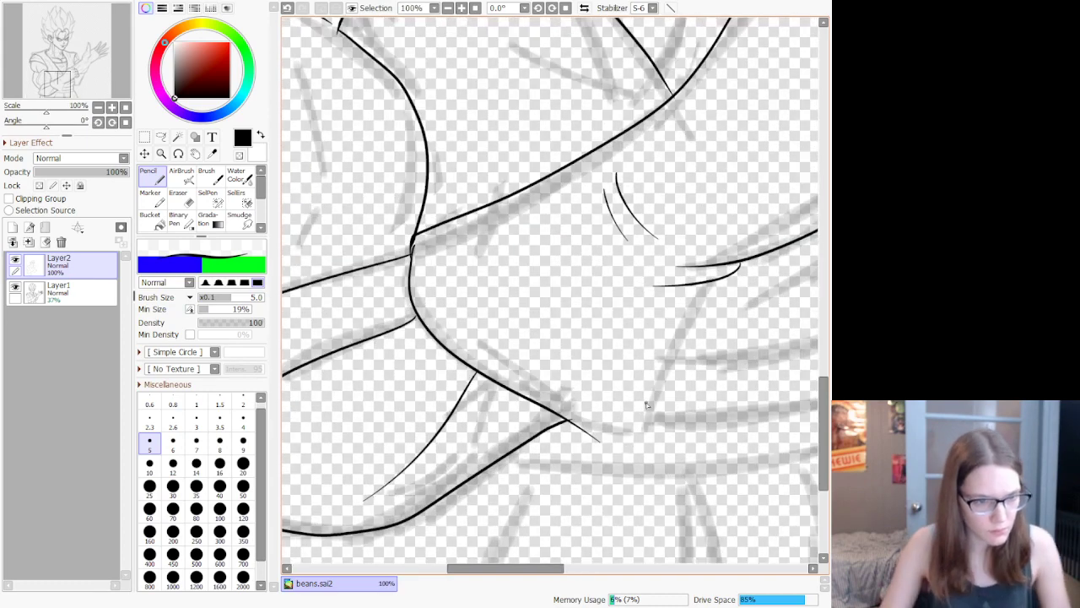
pyautogui.moveTo(707, 285)
pyautogui.mouseDown()
pyautogui.moveTo(635, 394)
pyautogui.moveTo(620, 447)
pyautogui.moveTo(562, 447)
pyautogui.mouseUp()
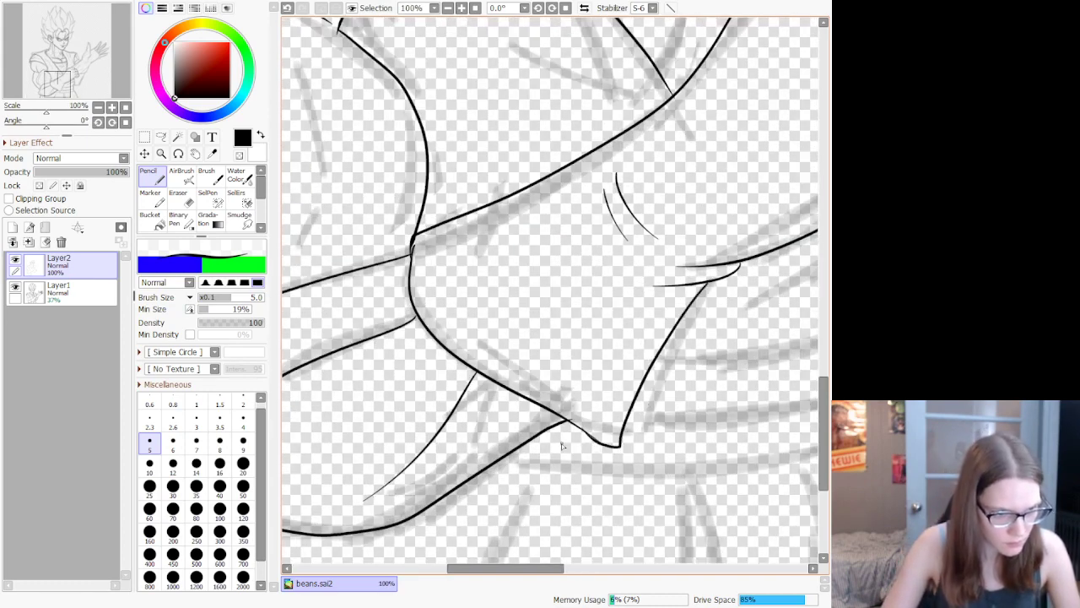
# Step: Ink a thin arched fold line across the near shoulder sleeve from the notch in its outer edge, plus a shorter fold above it
pyautogui.scroll(-8, 559, 411)
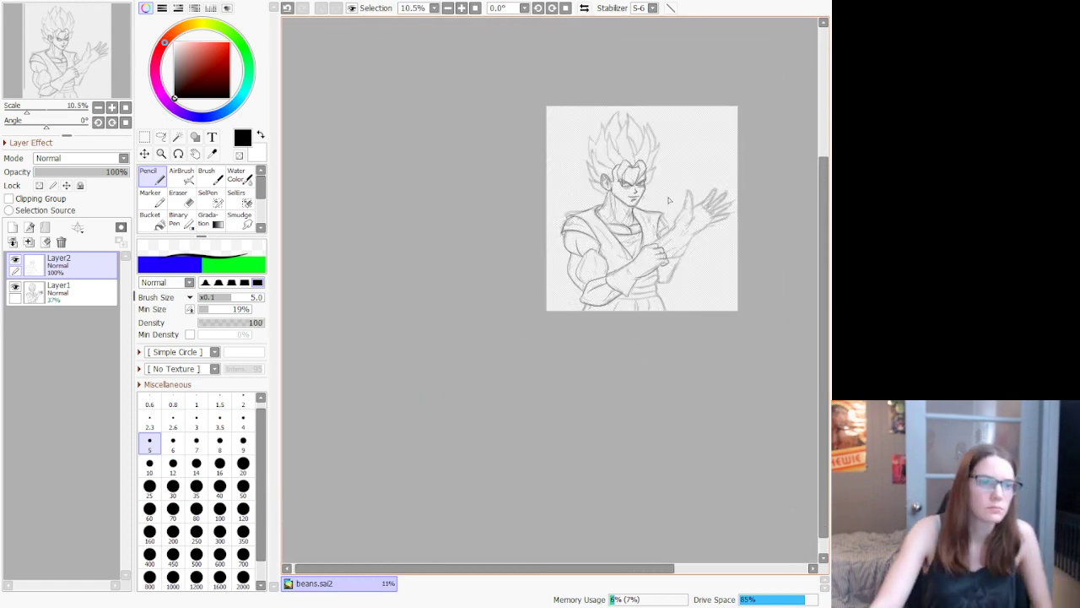
pyautogui.scroll(4, 668, 200)
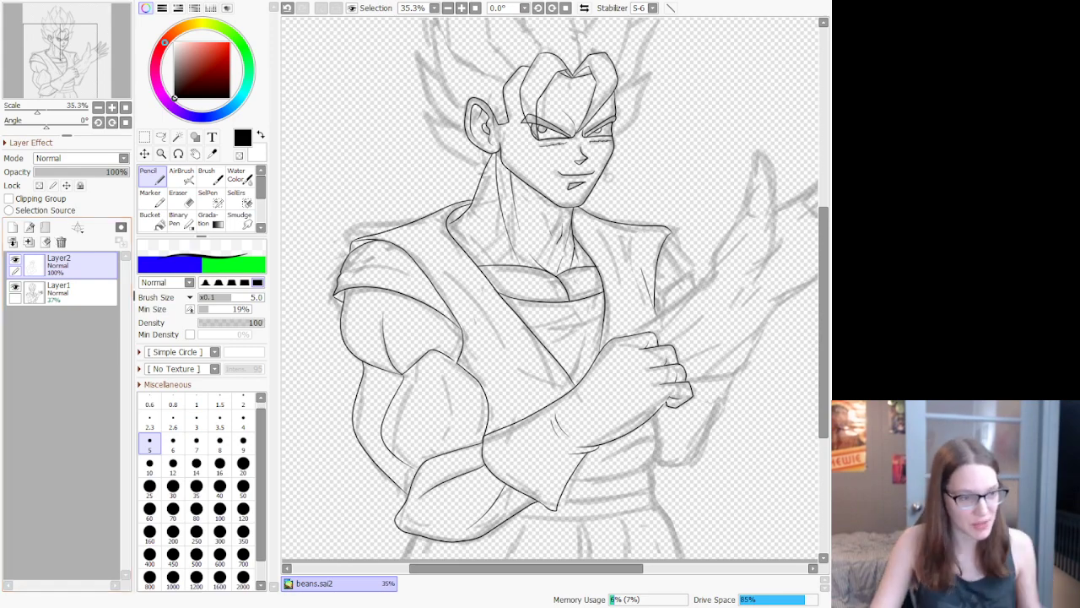
pyautogui.scroll(5, 406, 333)
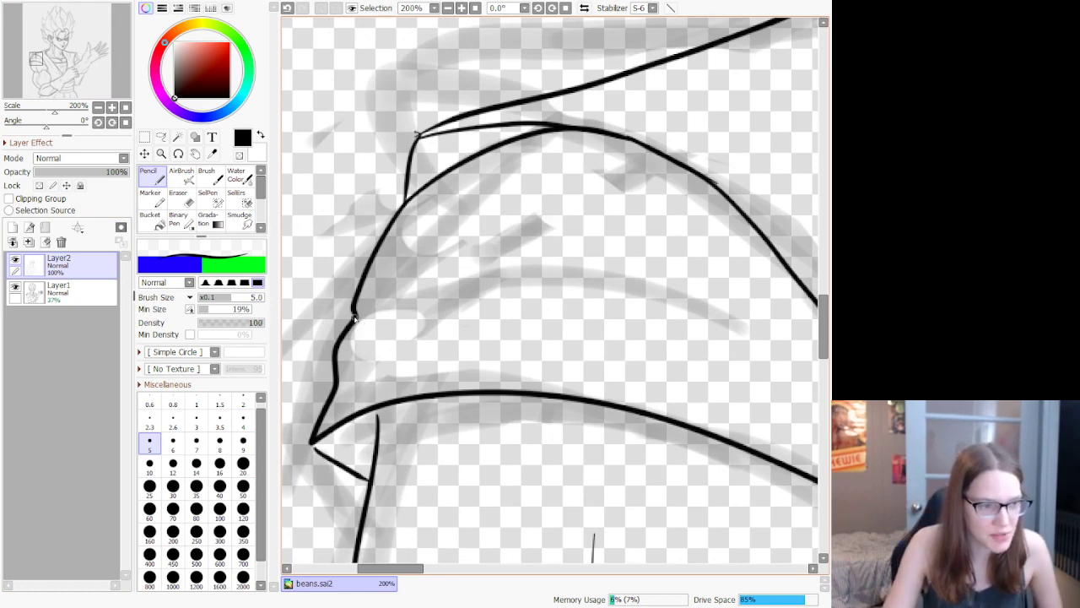
pyautogui.moveTo(354, 315); pyautogui.dragTo(550, 277)
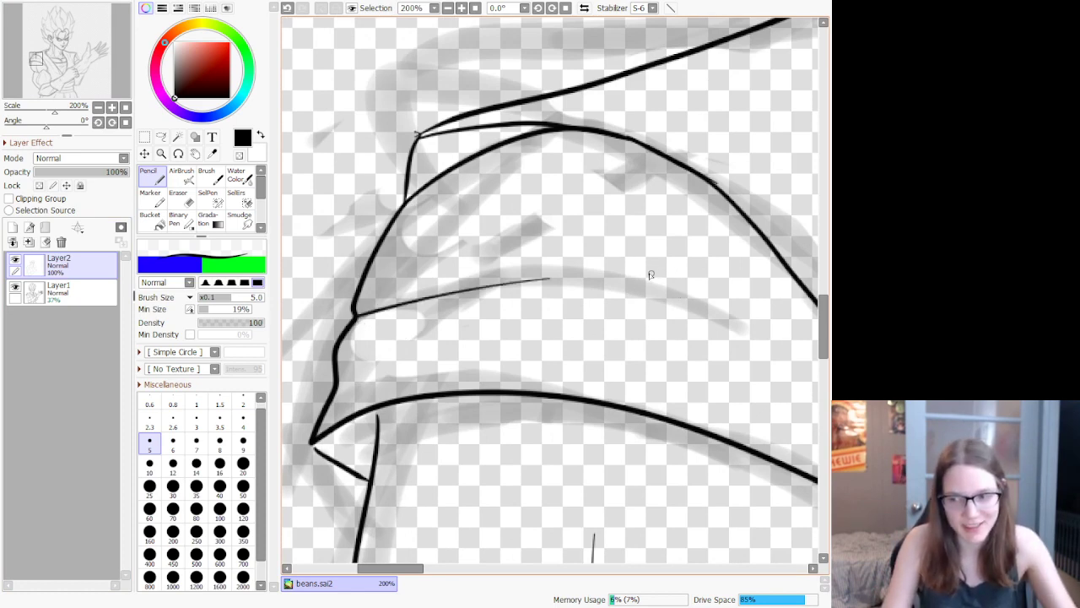
pyautogui.moveTo(546, 278); pyautogui.dragTo(679, 295)
pyautogui.hotkey('ctrl', 'z')
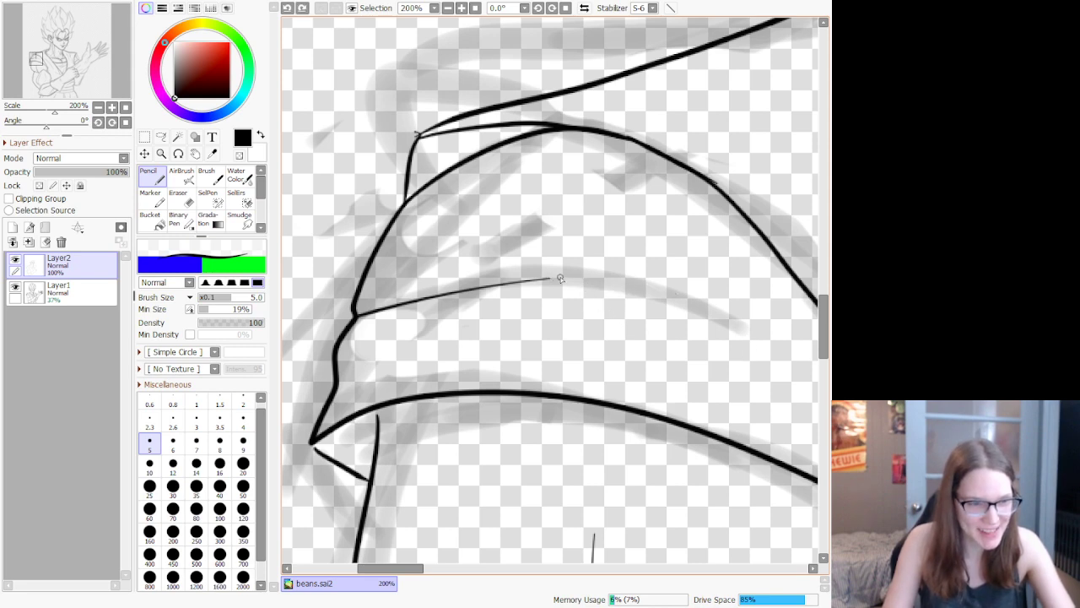
pyautogui.moveTo(557, 278); pyautogui.dragTo(646, 302)
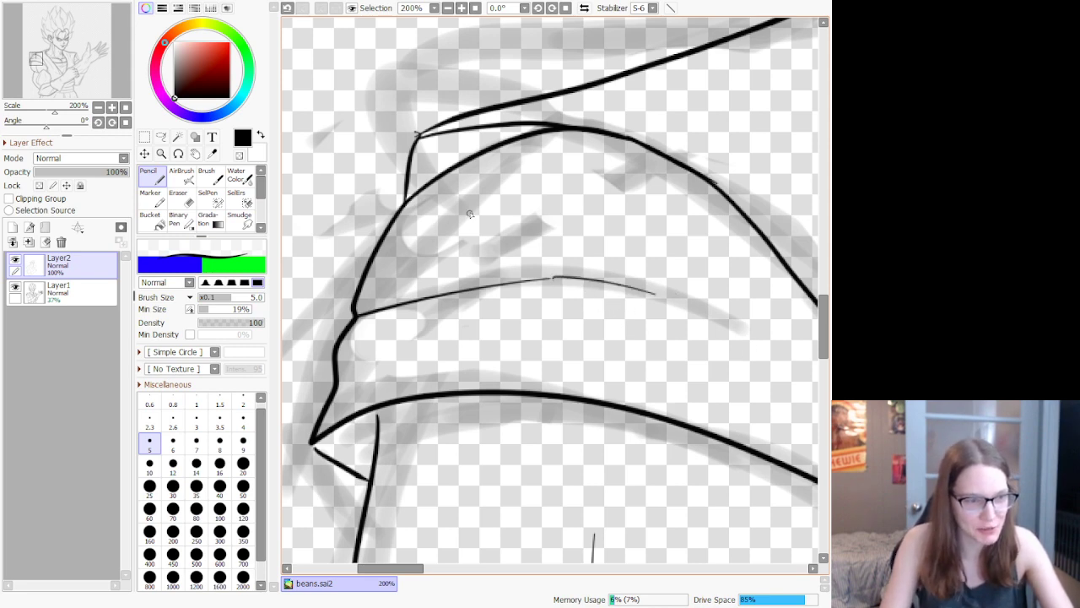
pyautogui.moveTo(448, 203); pyautogui.dragTo(580, 234)
pyautogui.hotkey('ctrl', 'z')
pyautogui.moveTo(442, 206); pyautogui.dragTo(631, 231)
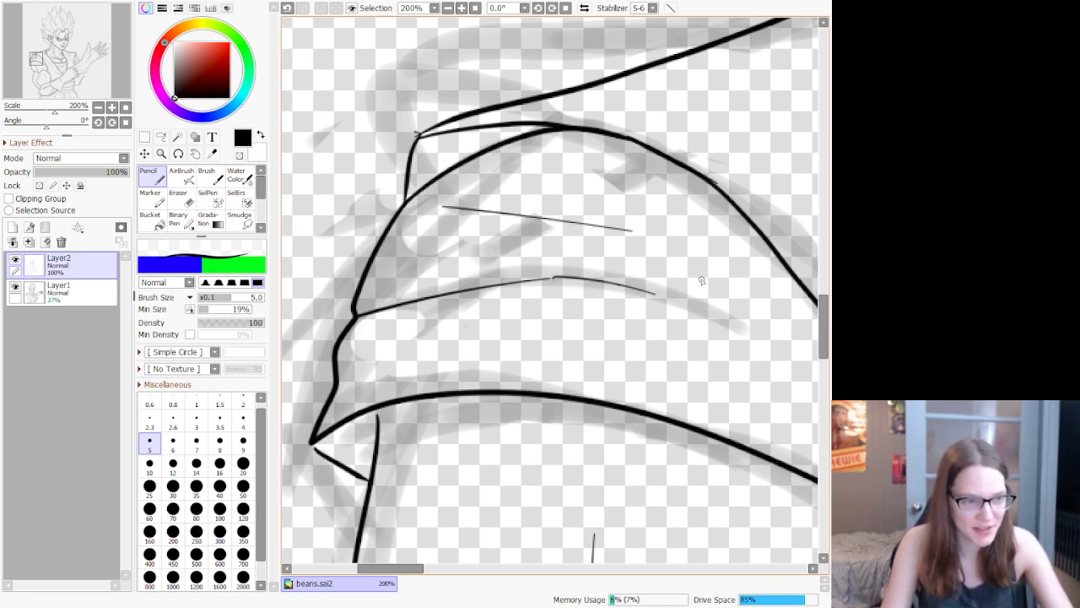
# Step: Ink two tapering fold lines on the near sleeve that run into its inner edge near the chest
pyautogui.scroll(-11, 667, 282)
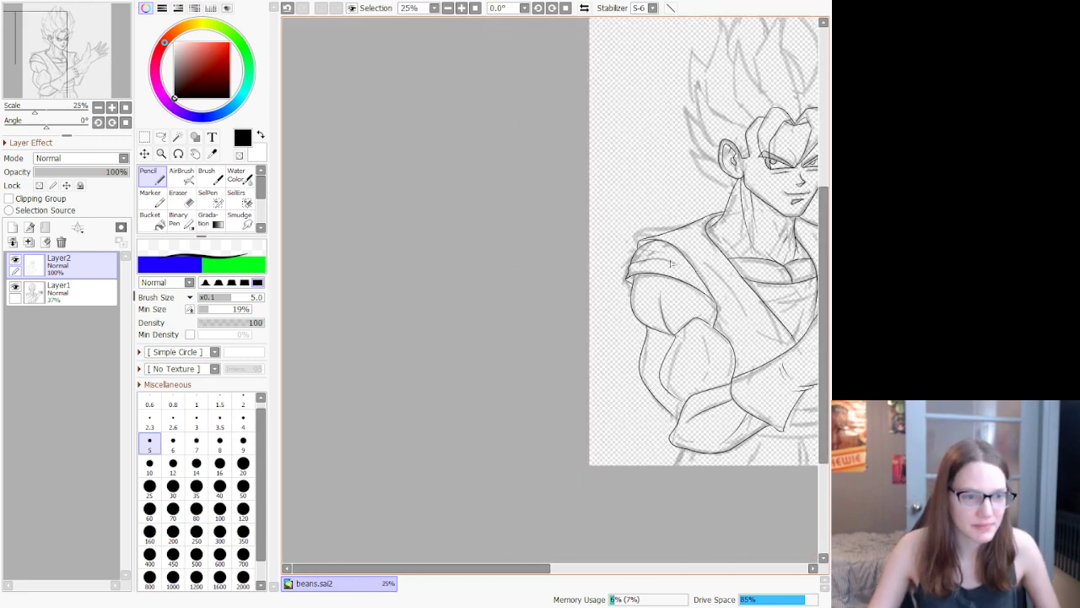
pyautogui.scroll(10, 717, 270)
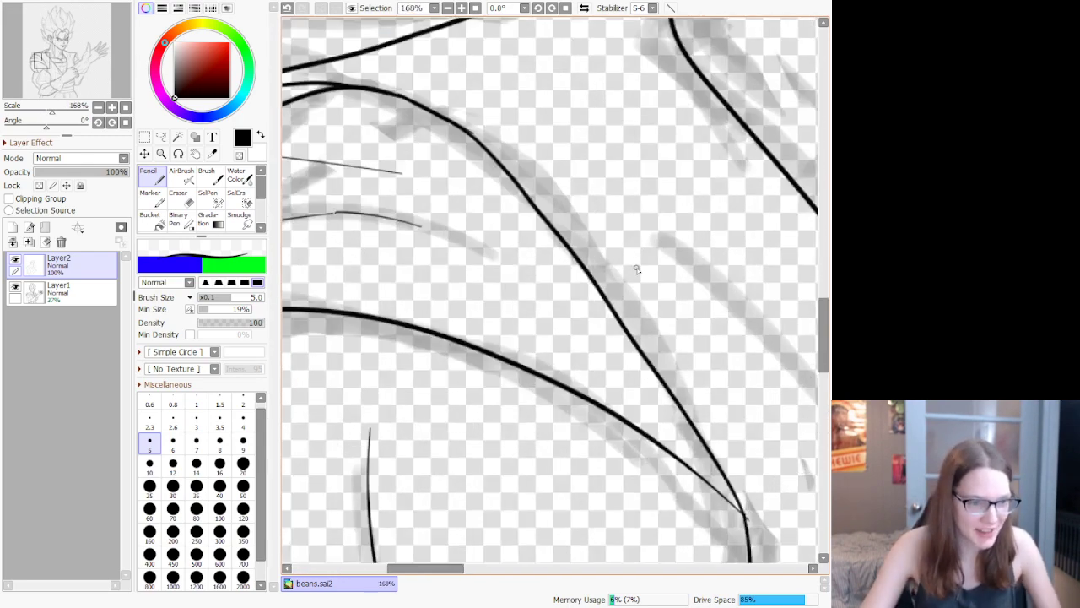
pyautogui.moveTo(629, 341); pyautogui.dragTo(505, 267)
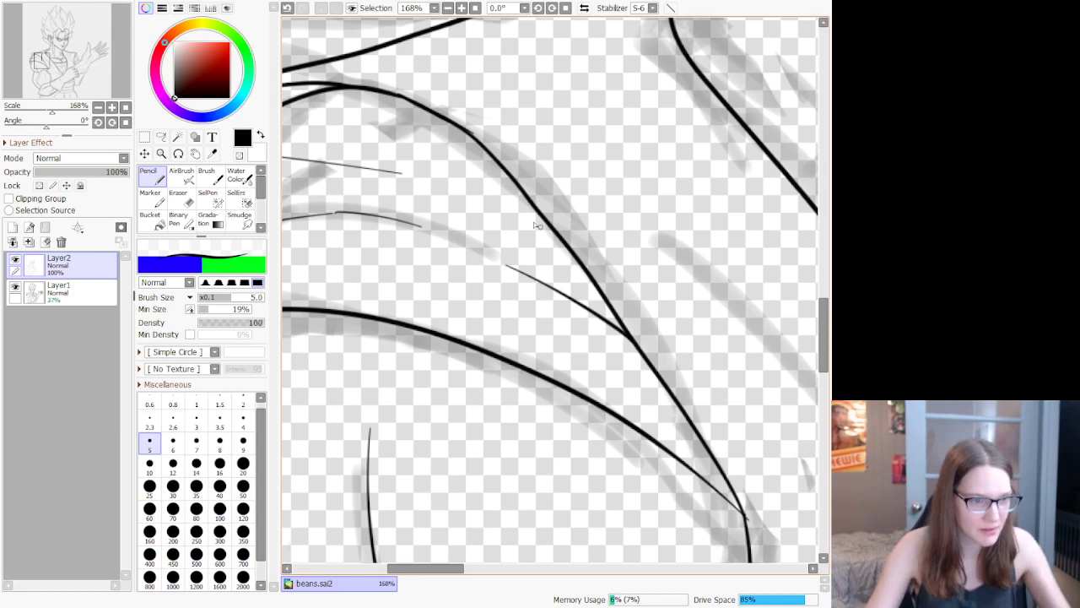
pyautogui.moveTo(505, 203); pyautogui.dragTo(564, 241)
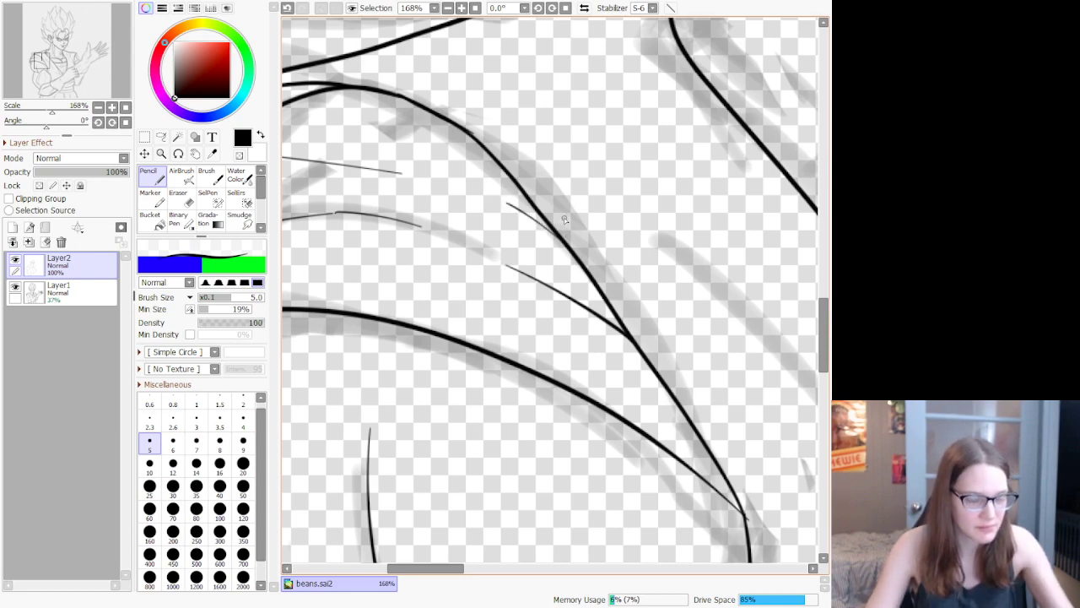
# Step: Extend the near upper arm's outer line up to the sleeve hem to close the gap
pyautogui.scroll(-6, 563, 214)
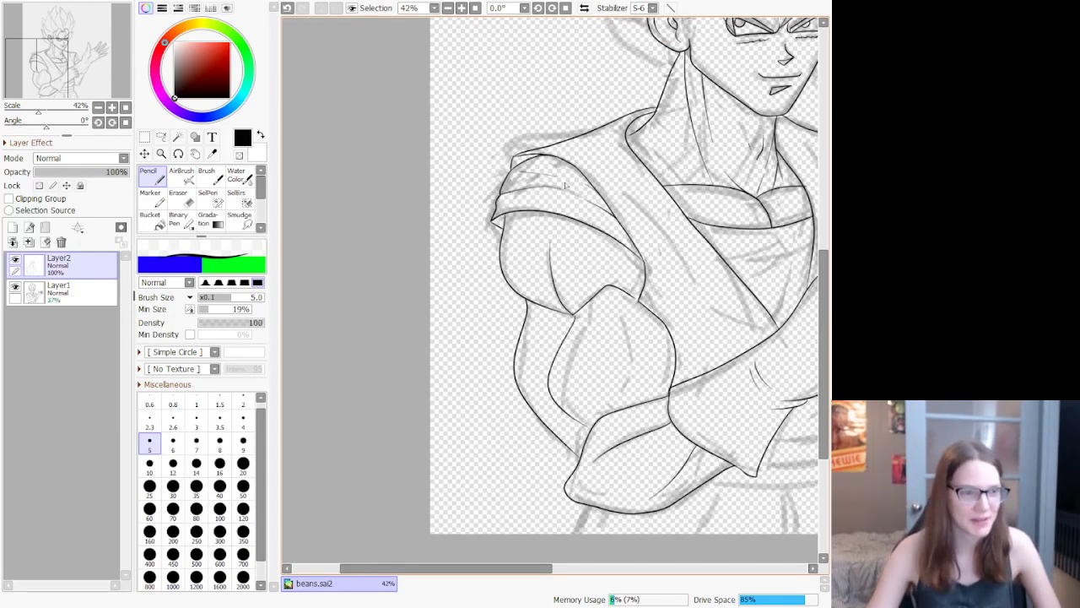
pyautogui.scroll(4, 486, 215)
pyautogui.scroll(11, 485, 214)
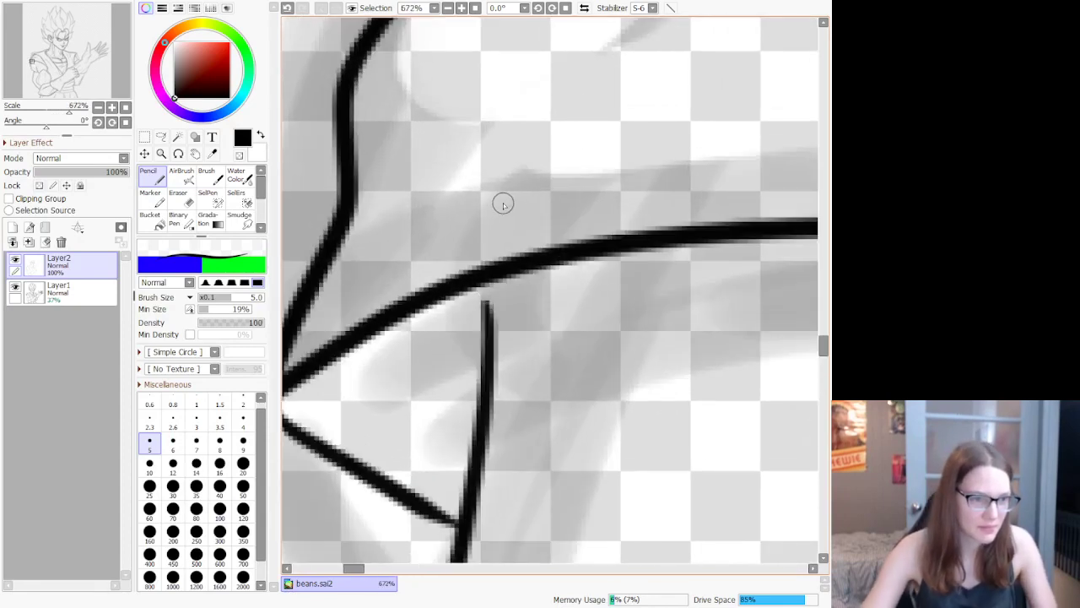
pyautogui.moveTo(494, 279); pyautogui.dragTo(484, 337)
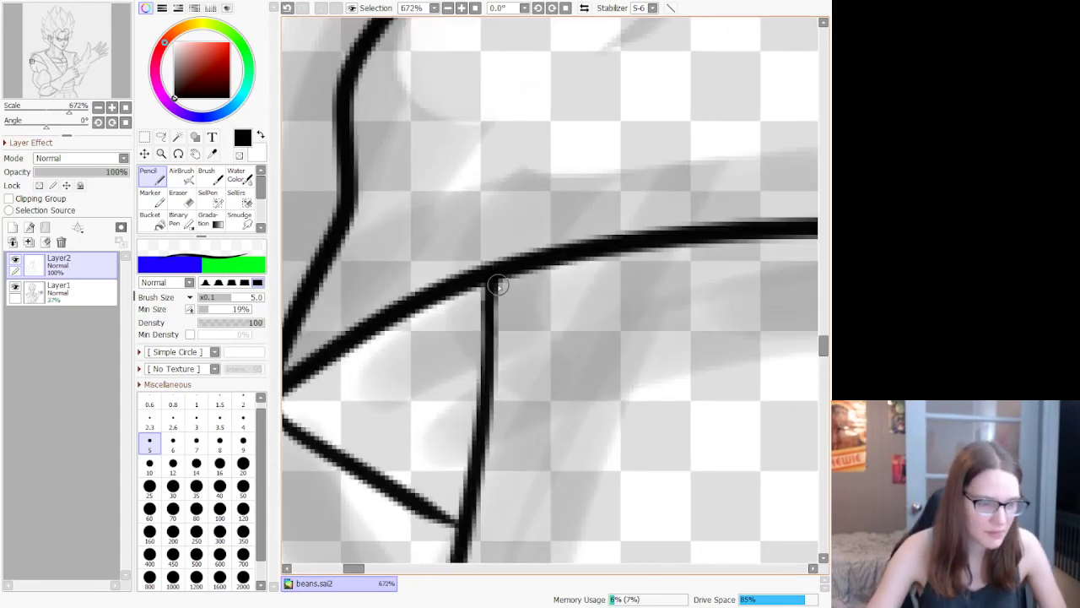
pyautogui.scroll(-12, 607, 296)
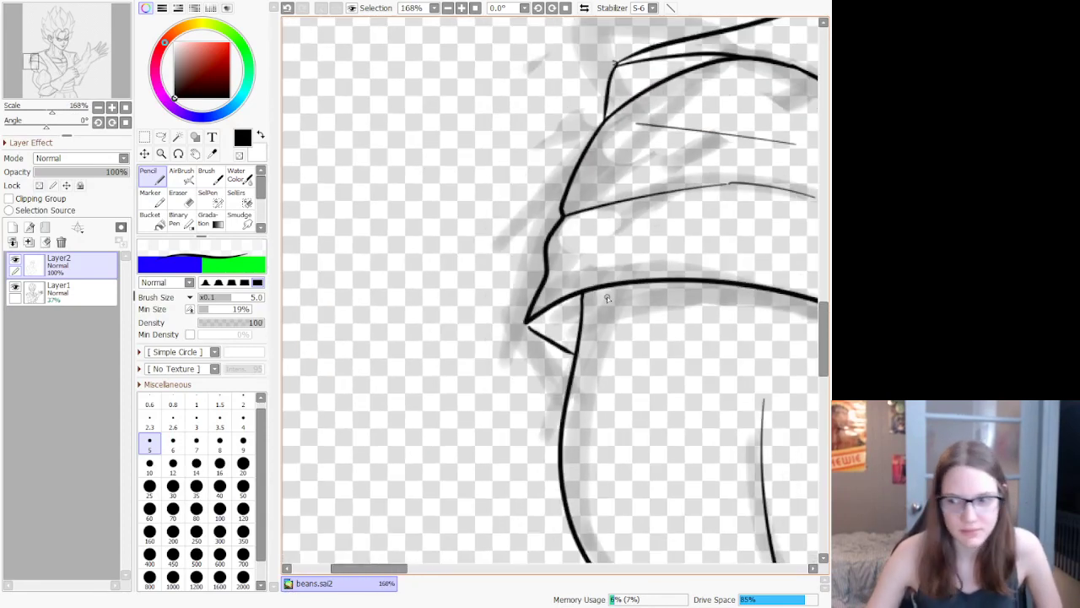
# Step: Ink the far shoulder's sleeve opening with a curved lower edge and a nearly straight outer edge meeting at a point
pyautogui.scroll(-9, 601, 283)
pyautogui.scroll(6, 693, 322)
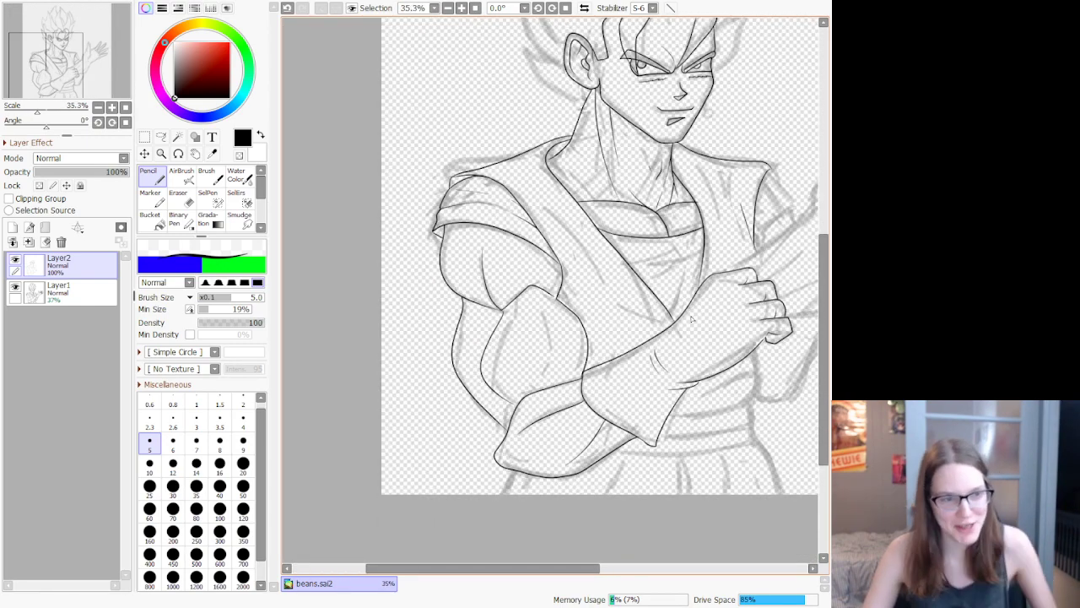
pyautogui.scroll(-1, 691, 319)
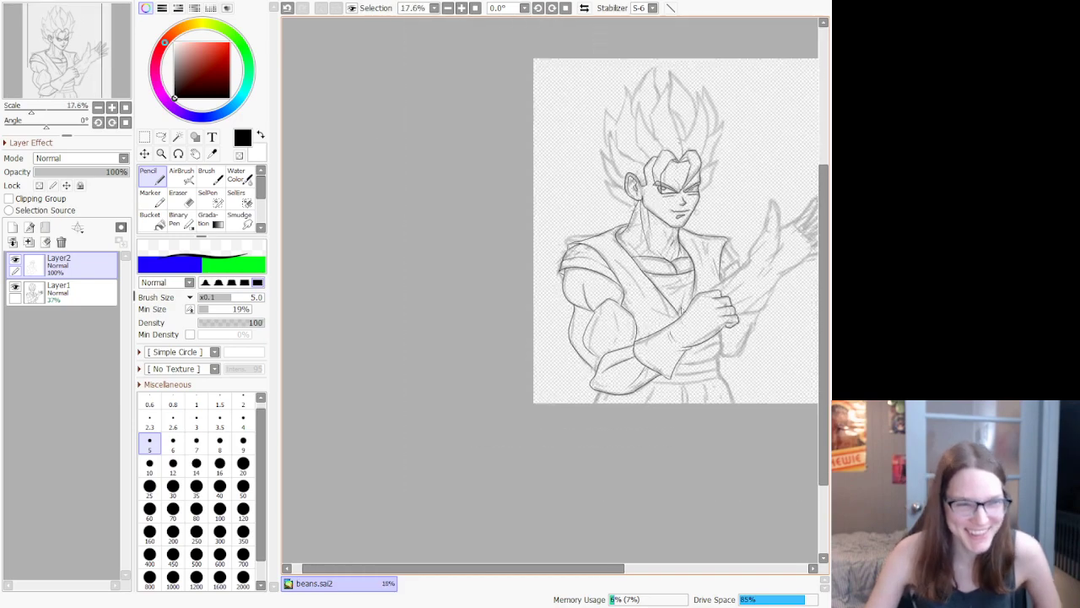
pyautogui.scroll(3, 754, 221)
pyautogui.scroll(3, 754, 222)
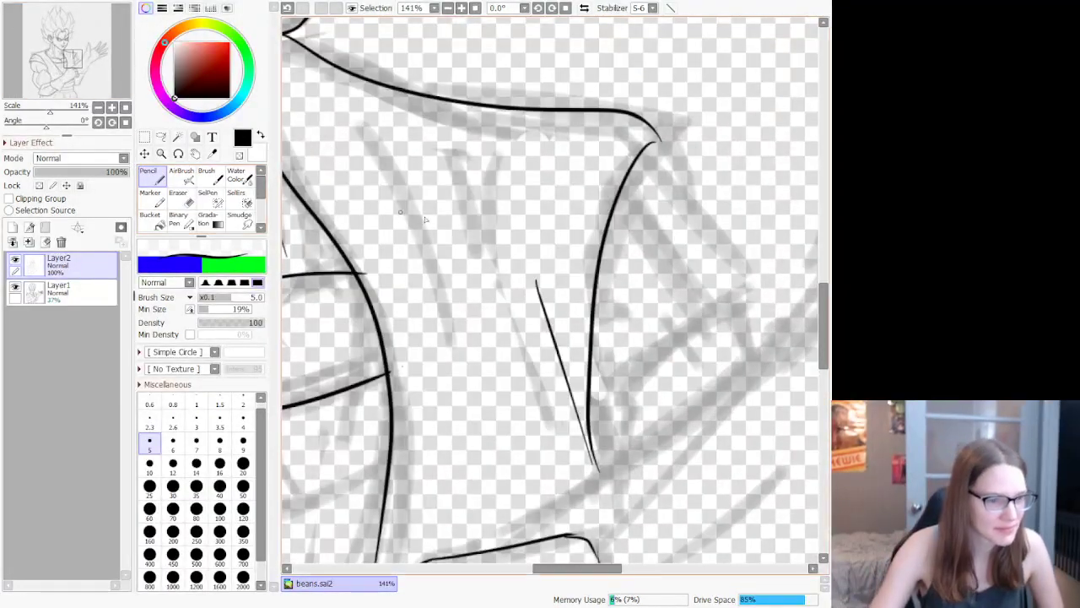
pyautogui.moveTo(589, 415)
pyautogui.mouseDown()
pyautogui.moveTo(754, 278)
pyautogui.moveTo(747, 295)
pyautogui.mouseUp()
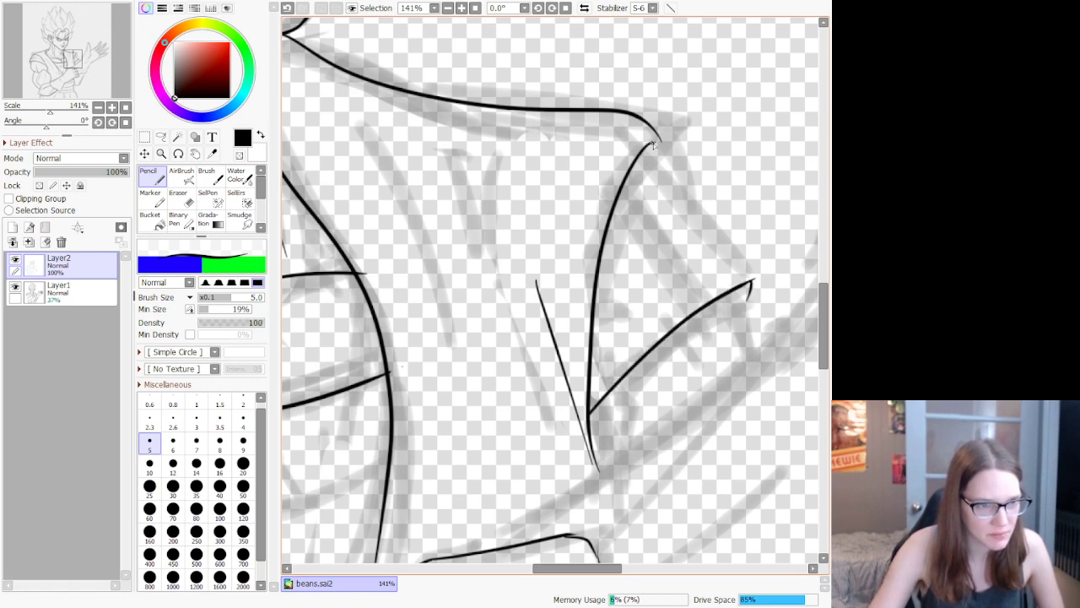
pyautogui.moveTo(673, 163)
pyautogui.mouseDown()
pyautogui.moveTo(754, 240)
pyautogui.moveTo(753, 289)
pyautogui.mouseUp()
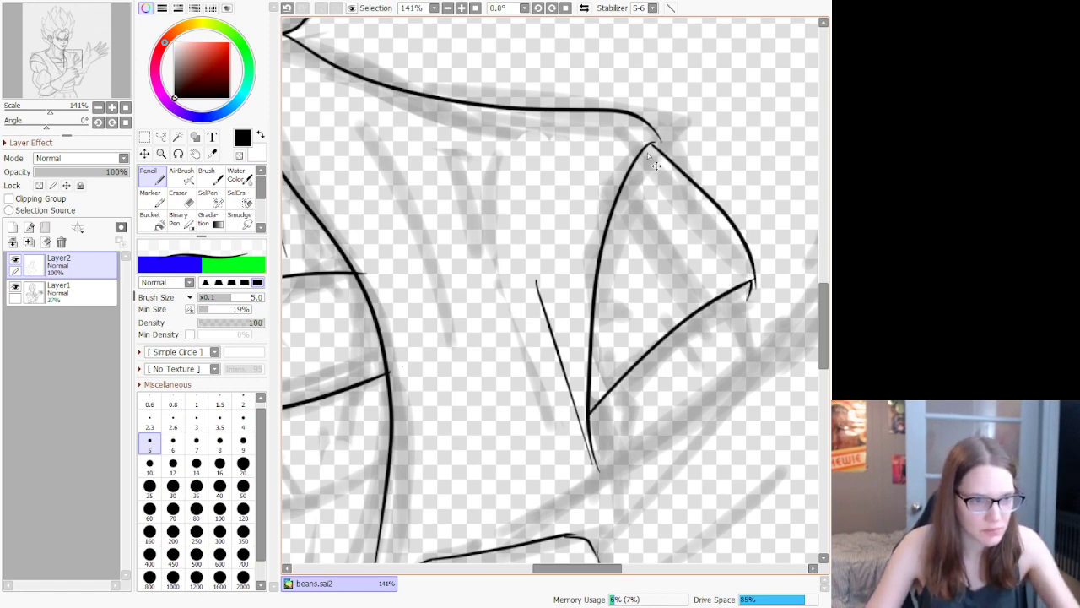
pyautogui.hotkey('ctrl', 'z')
pyautogui.moveTo(650, 149)
pyautogui.mouseDown()
pyautogui.moveTo(762, 289)
pyautogui.moveTo(752, 281)
pyautogui.mouseUp()
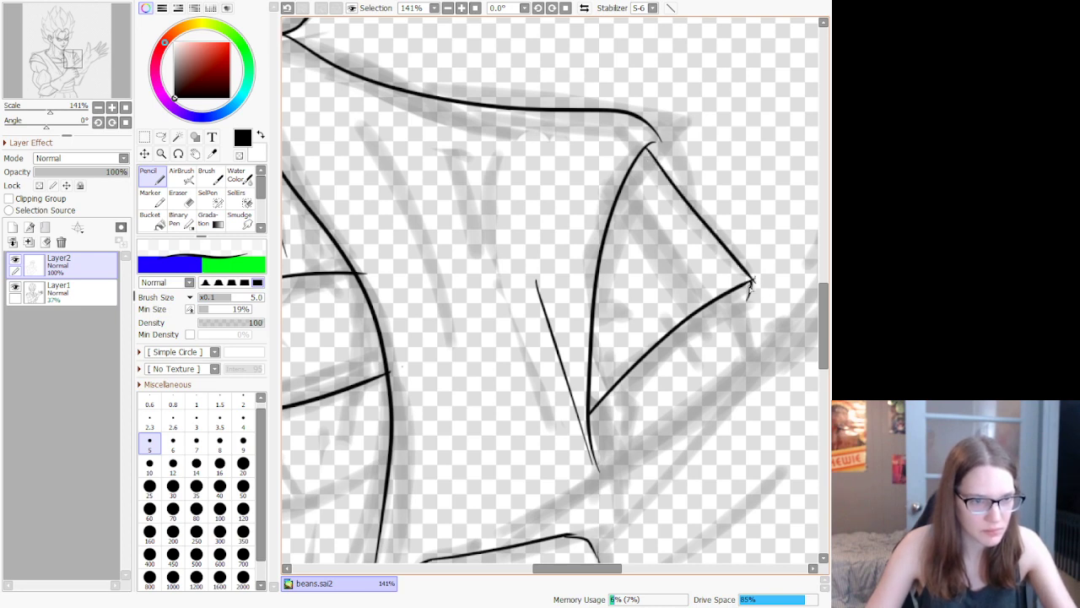
# Step: Close the gap where the far shoulder line meets the upper tip of the sleeve opening with a short stroke
pyautogui.moveTo(652, 150)
pyautogui.mouseDown()
pyautogui.moveTo(658, 144)
pyautogui.moveTo(654, 151)
pyautogui.mouseUp()
pyautogui.scroll(-6, 678, 180)
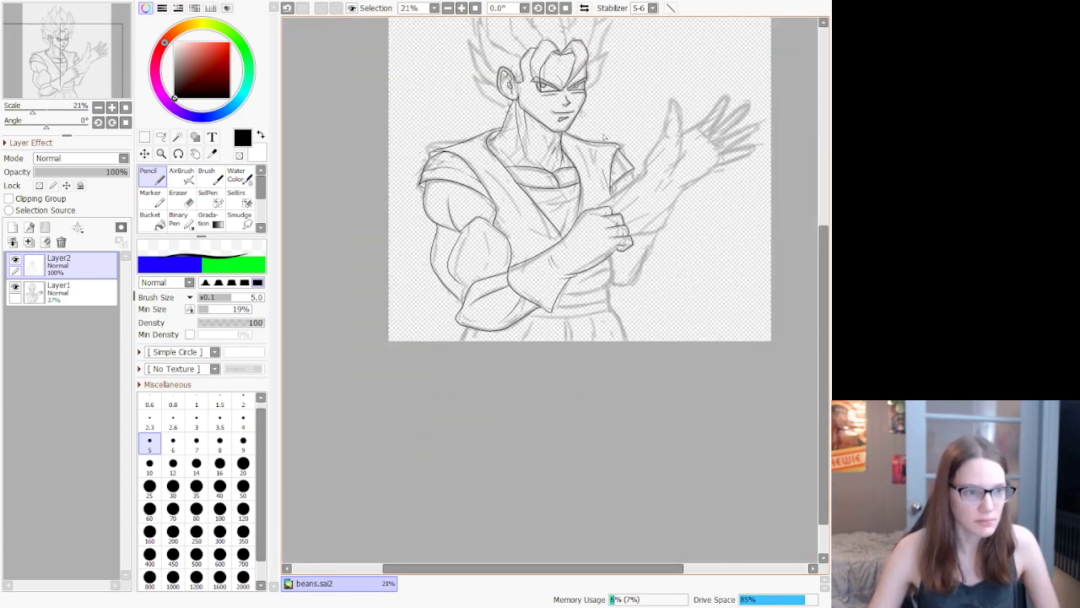
# Step: Examine the inked near arm and torso up close and against the whole figure
pyautogui.scroll(5, 494, 230)
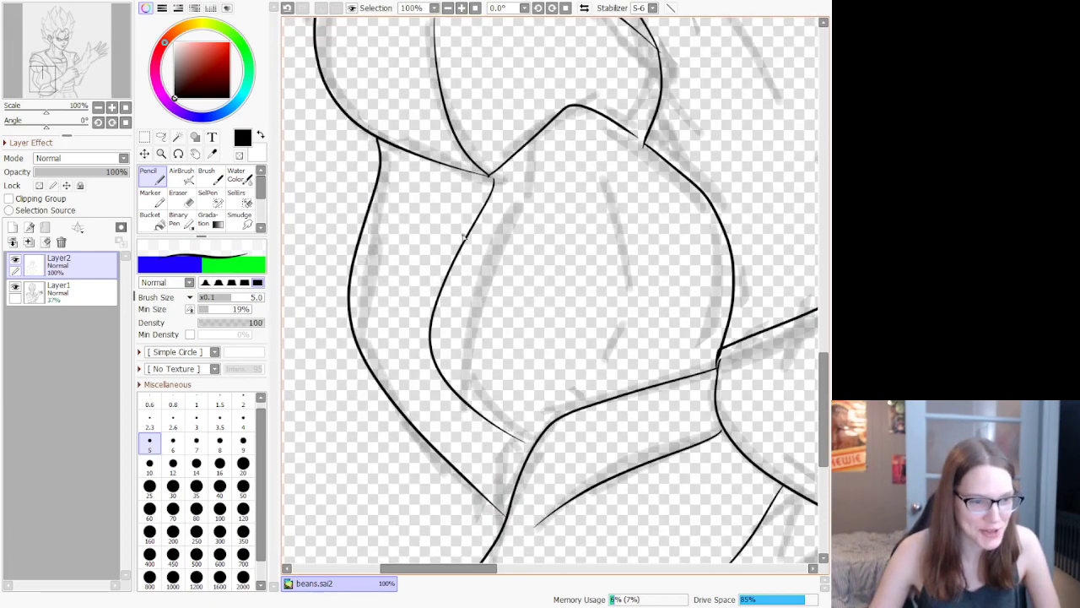
pyautogui.scroll(-5, 470, 245)
pyautogui.scroll(5, 469, 244)
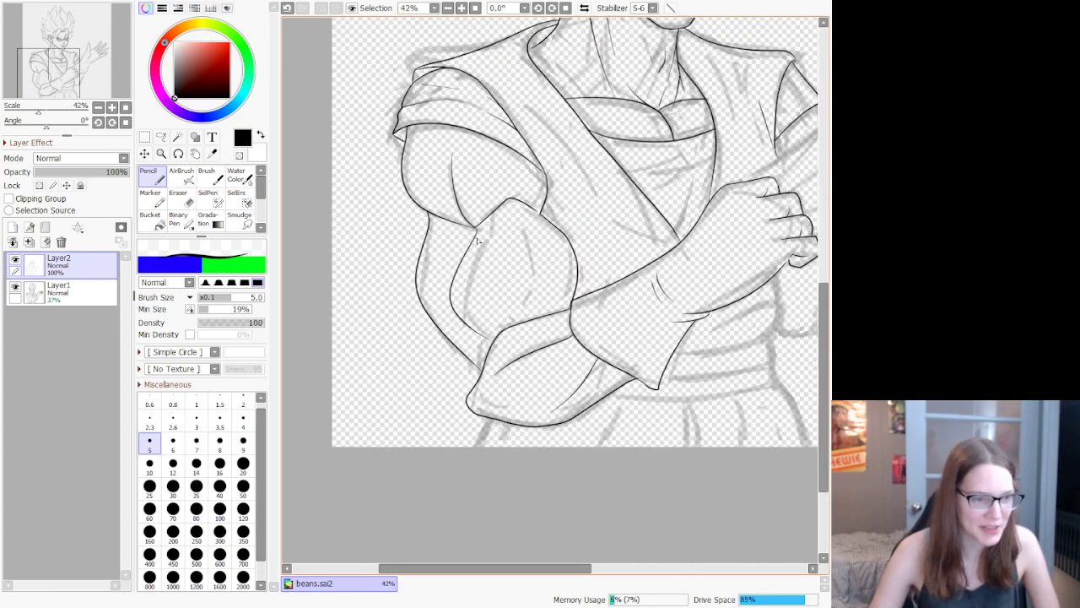
pyautogui.scroll(-5, 465, 244)
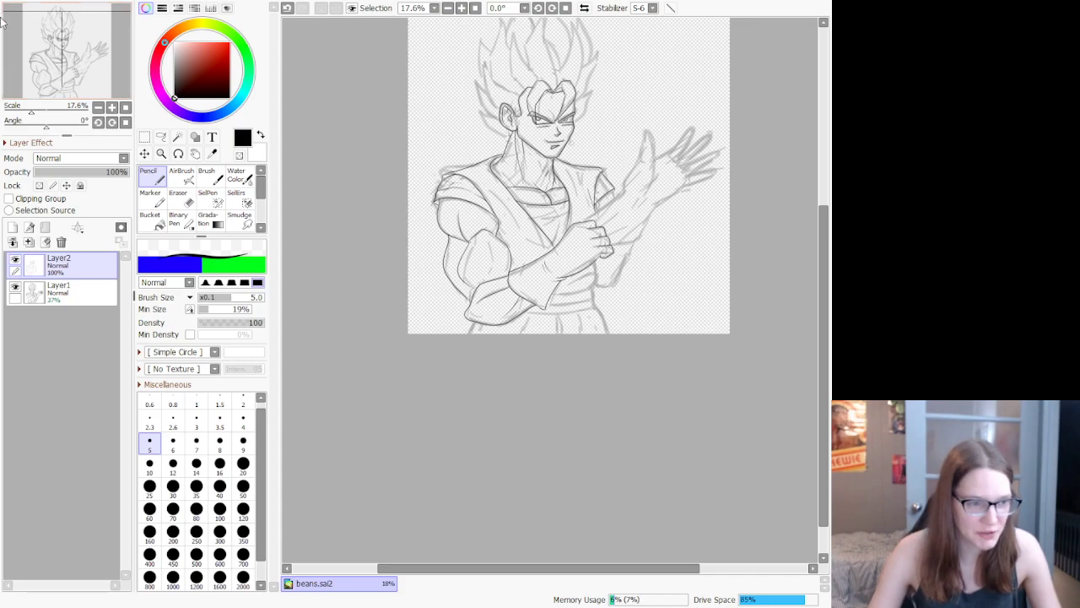
pyautogui.scroll(3, 372, 184)
pyautogui.scroll(5, 723, 513)
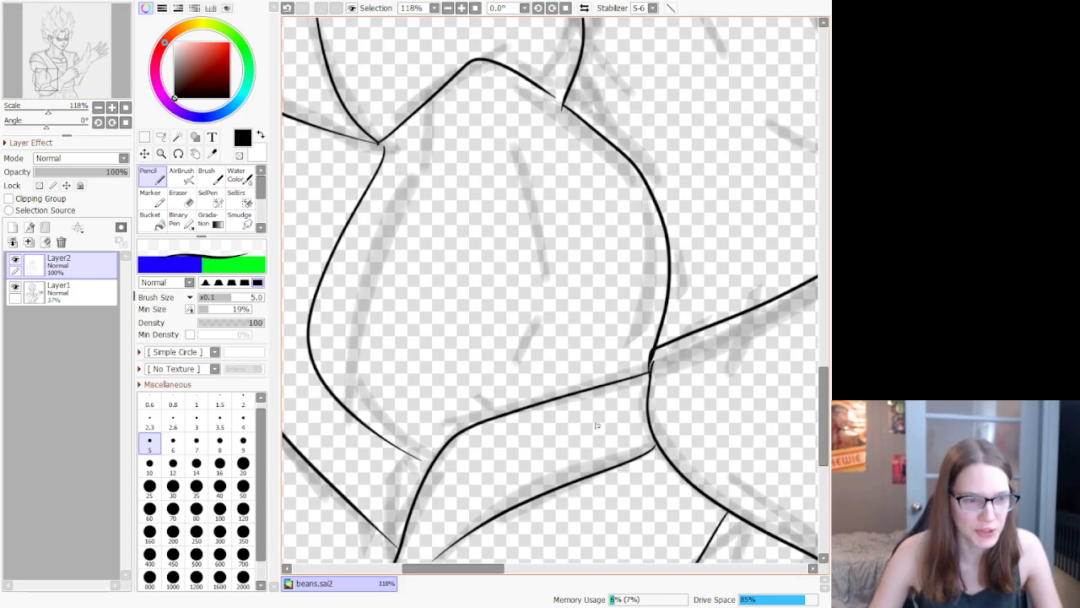
pyautogui.scroll(-10, 571, 385)
pyautogui.scroll(-2, 486, 291)
pyautogui.scroll(3, 483, 282)
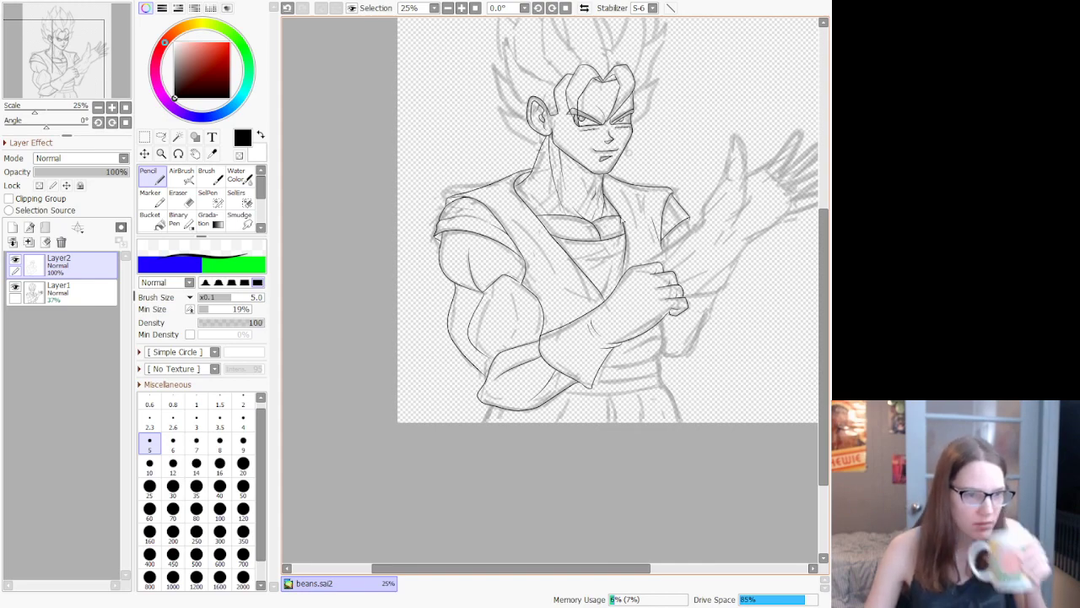
# Step: Ink two long, thin curved fold lines running down the far chest panel from below the shoulder
pyautogui.scroll(6, 696, 205)
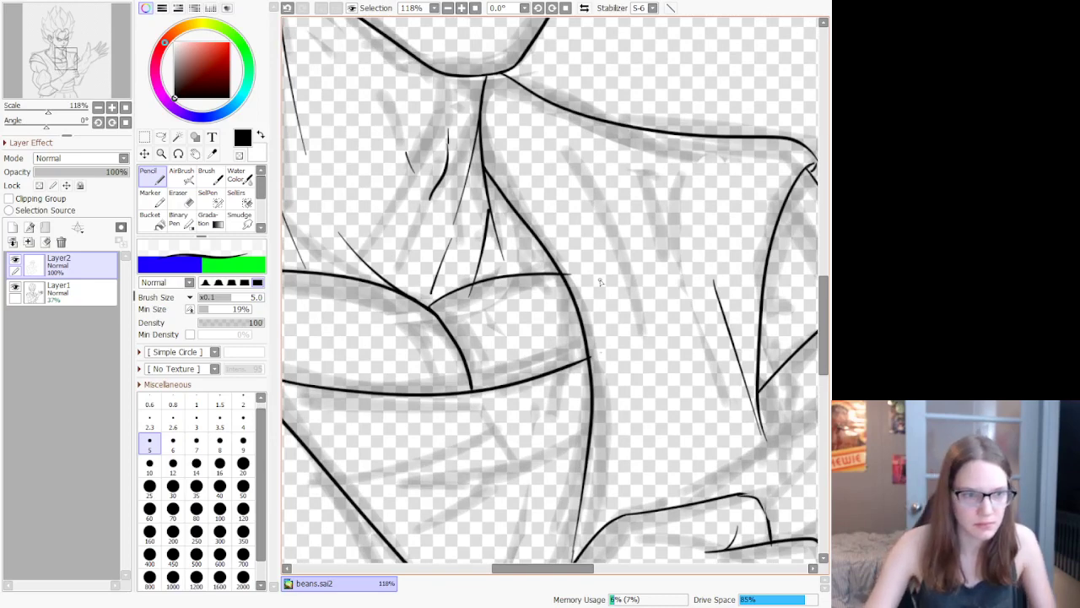
pyautogui.moveTo(587, 160); pyautogui.dragTo(651, 365)
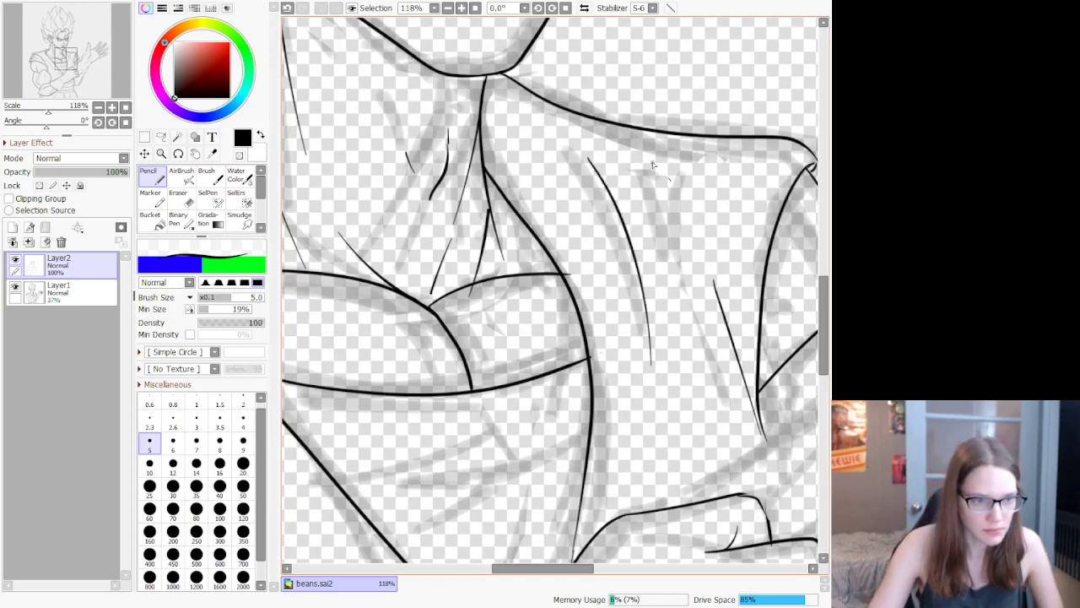
pyautogui.moveTo(653, 165); pyautogui.dragTo(679, 332)
pyautogui.press('e')
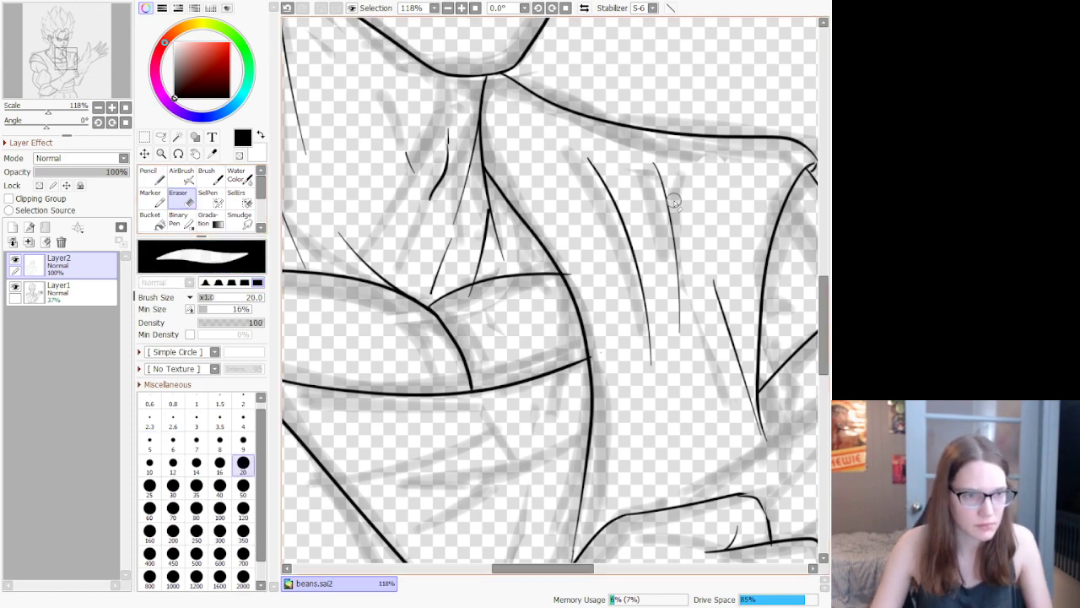
# Step: Ink thin diagonal fold lines on the near chest panel running down toward the overlapping collar edge
pyautogui.scroll(-5, 548, 230)
pyautogui.scroll(-3, 447, 211)
pyautogui.scroll(3, 339, 213)
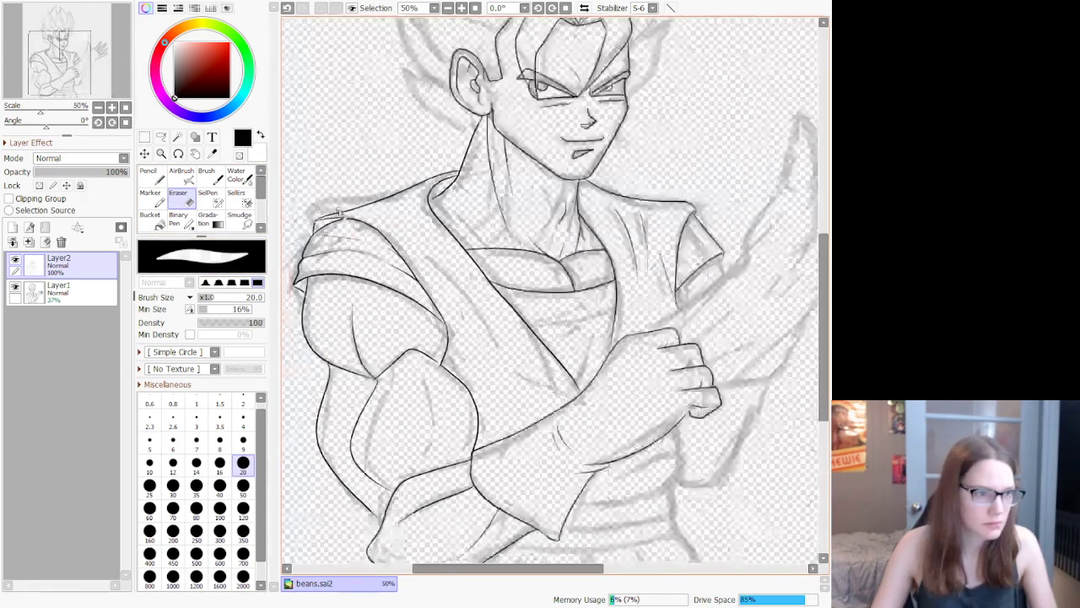
pyautogui.click(152, 180)
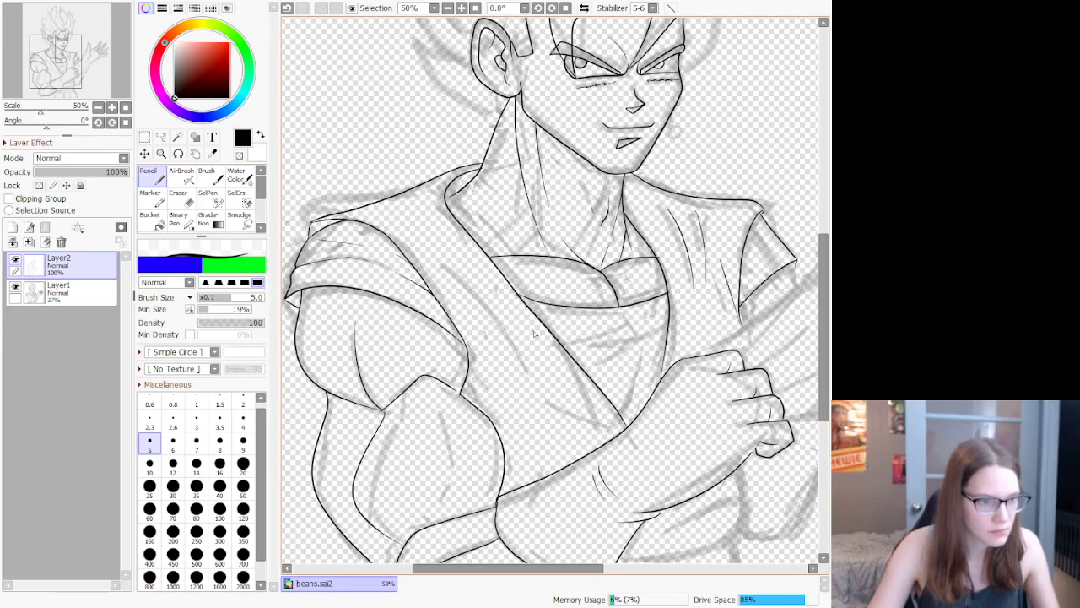
pyautogui.moveTo(562, 355); pyautogui.dragTo(446, 274)
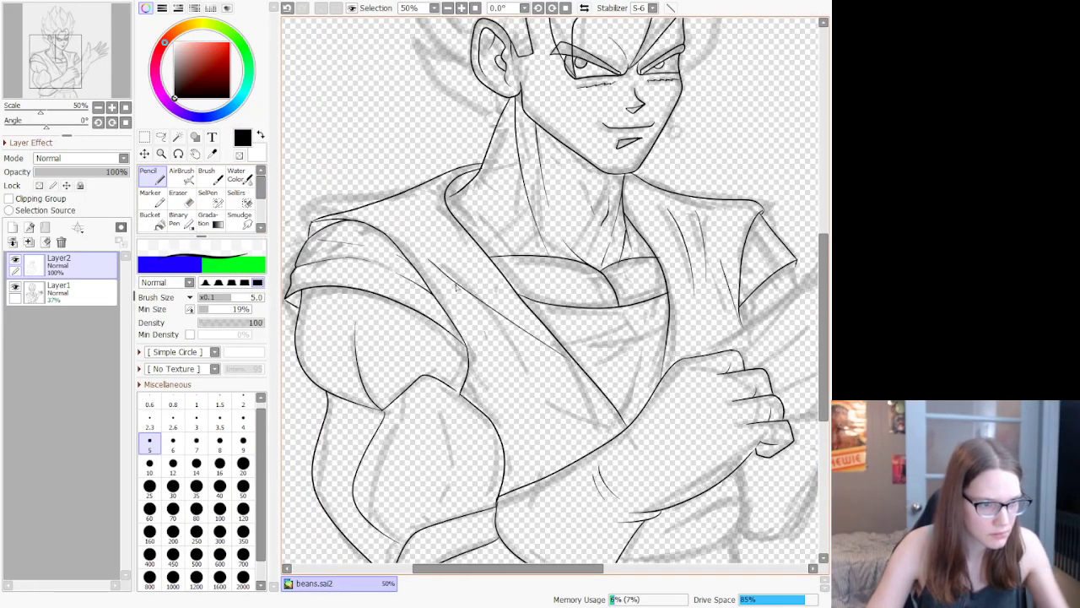
pyautogui.hotkey('ctrl', 'z')
pyautogui.moveTo(521, 336)
pyautogui.mouseDown()
pyautogui.moveTo(451, 258)
pyautogui.moveTo(533, 346)
pyautogui.moveTo(517, 316)
pyautogui.mouseUp()
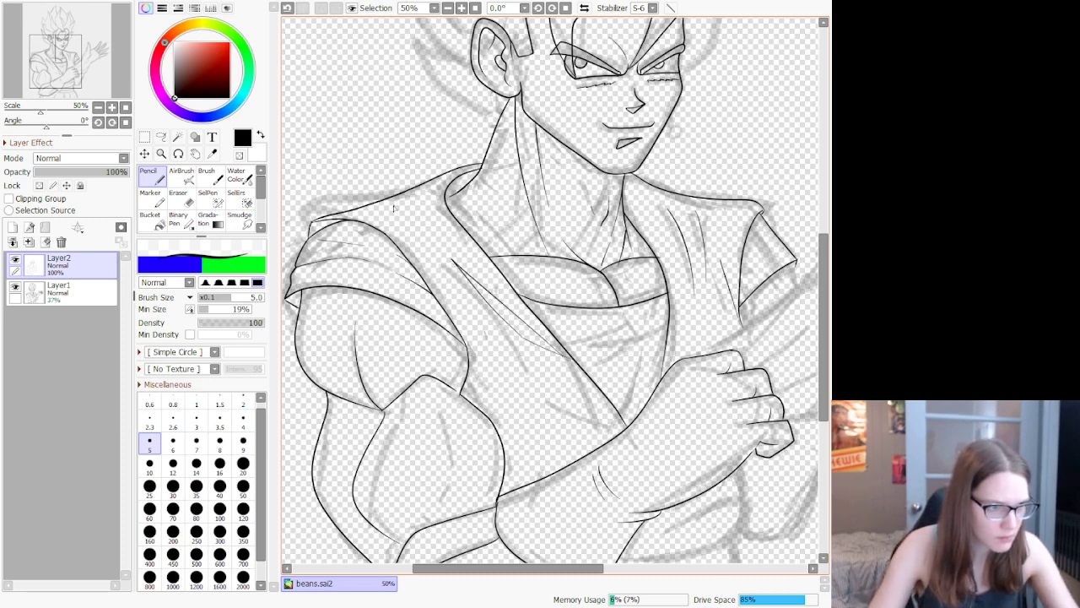
# Step: Ink two converging folds down from the near shoulder line and add raised bumps to the outline where they start
pyautogui.moveTo(394, 208); pyautogui.dragTo(432, 239)
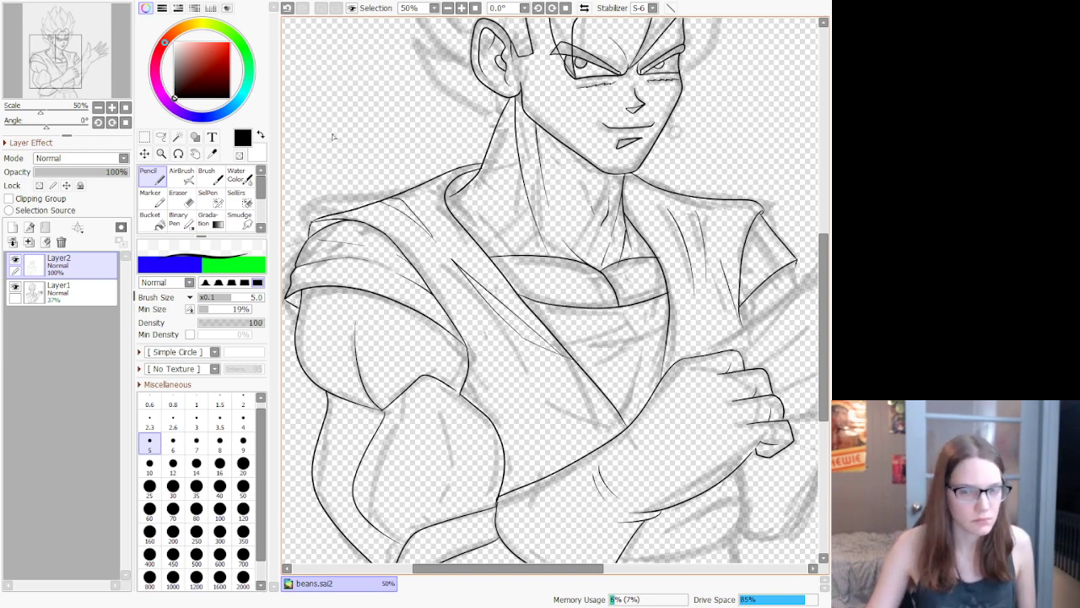
pyautogui.scroll(6, 439, 283)
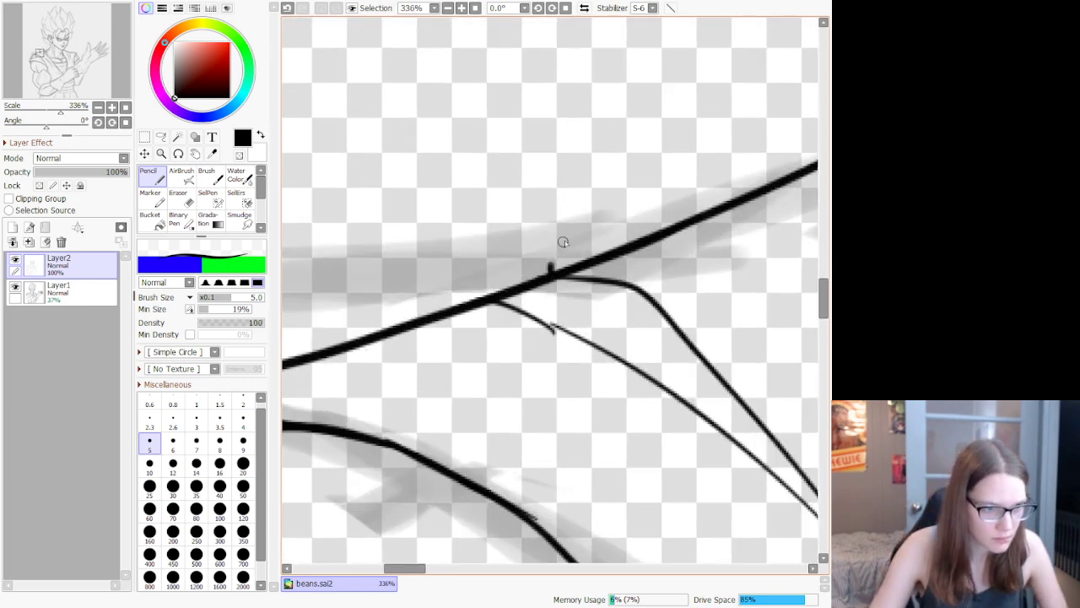
pyautogui.moveTo(563, 242)
pyautogui.mouseDown()
pyautogui.moveTo(748, 187)
pyautogui.moveTo(730, 196)
pyautogui.moveTo(805, 165)
pyautogui.mouseUp()
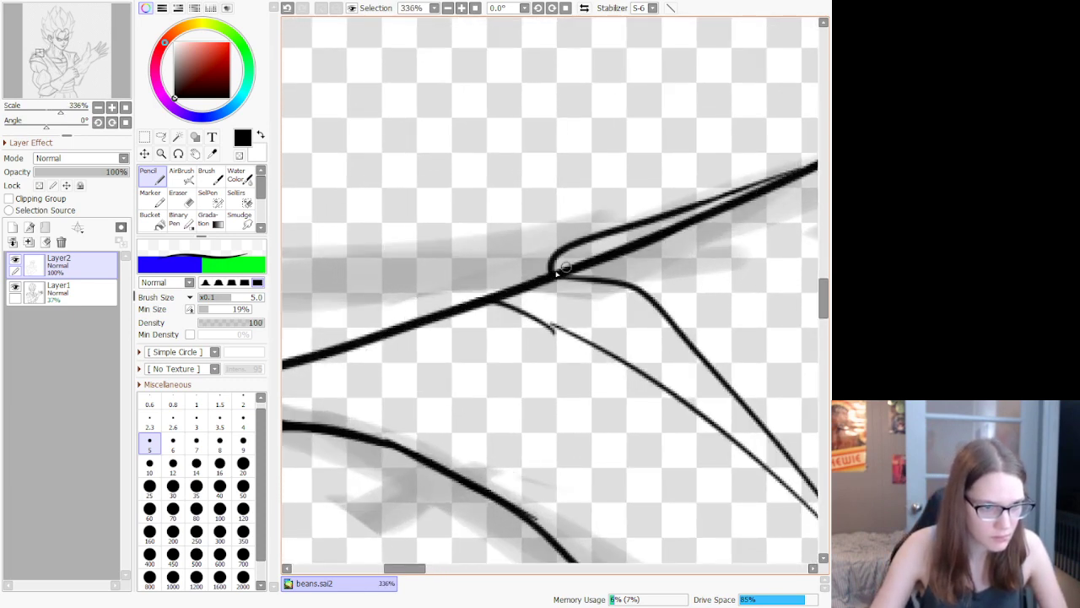
pyautogui.moveTo(497, 298)
pyautogui.mouseDown()
pyautogui.moveTo(458, 287)
pyautogui.moveTo(326, 356)
pyautogui.mouseUp()
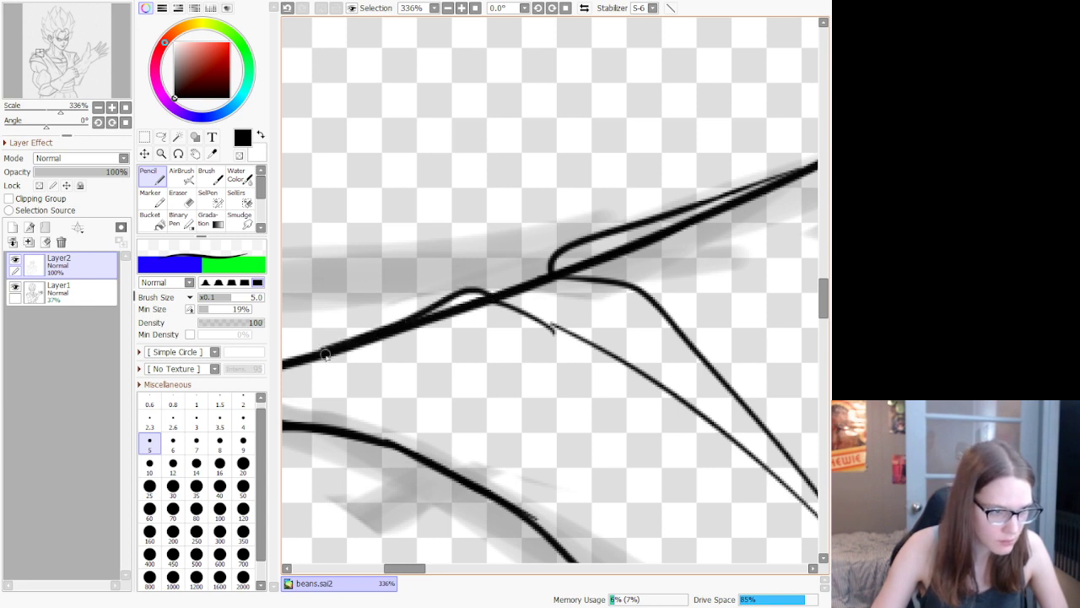
# Step: Erase the old near shoulder line beneath the new bumps and trim the doubled outline toward the collar
pyautogui.press('e')
pyautogui.moveTo(443, 291)
pyautogui.mouseDown()
pyautogui.moveTo(459, 306)
pyautogui.moveTo(511, 323)
pyautogui.moveTo(499, 309)
pyautogui.moveTo(584, 345)
pyautogui.moveTo(476, 306)
pyautogui.moveTo(365, 358)
pyautogui.mouseUp()
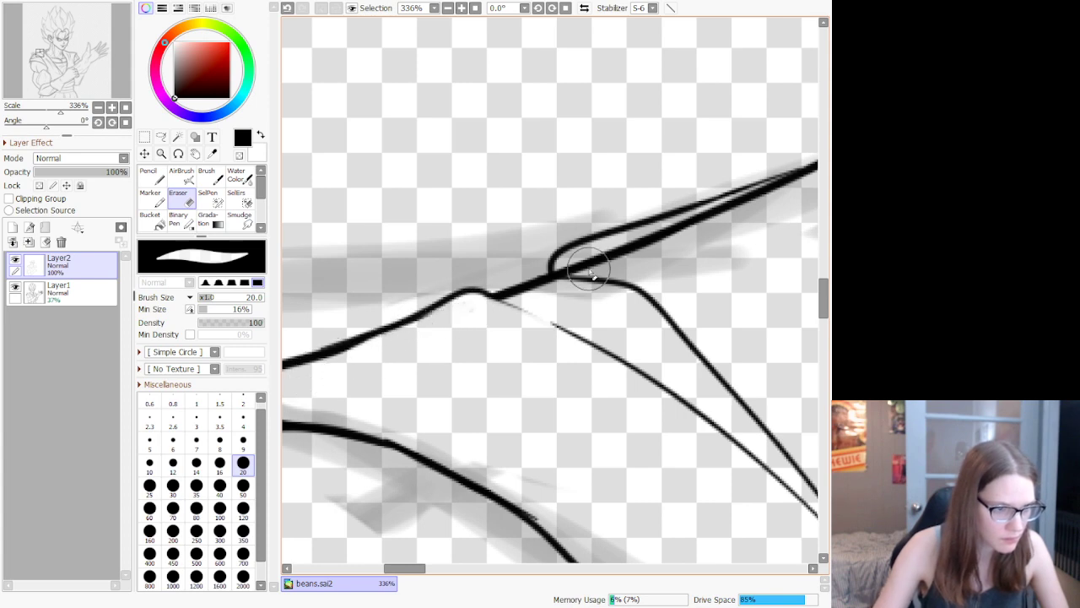
pyautogui.moveTo(574, 259)
pyautogui.mouseDown()
pyautogui.moveTo(622, 248)
pyautogui.moveTo(562, 270)
pyautogui.moveTo(564, 279)
pyautogui.moveTo(641, 239)
pyautogui.mouseUp()
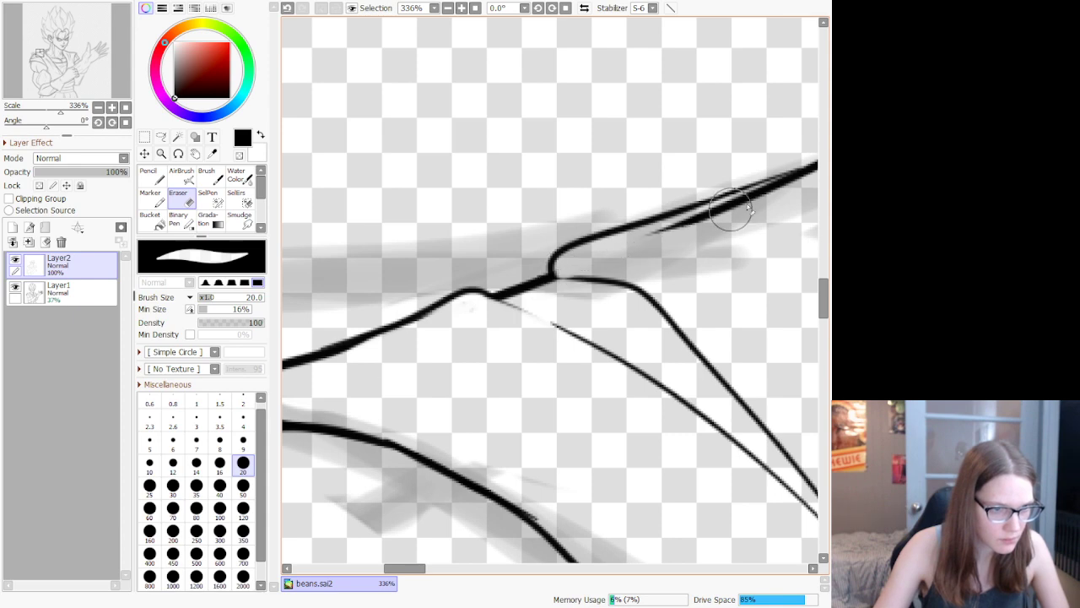
pyautogui.moveTo(747, 204); pyautogui.dragTo(762, 200)
pyautogui.moveTo(418, 570); pyautogui.dragTo(440, 570)
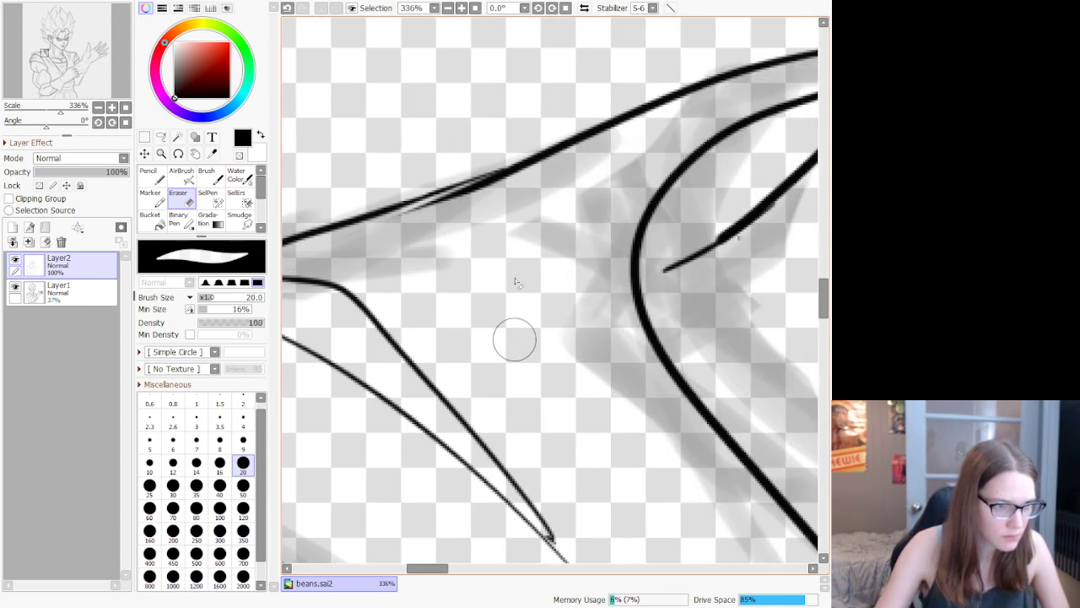
pyautogui.moveTo(389, 221); pyautogui.dragTo(589, 154)
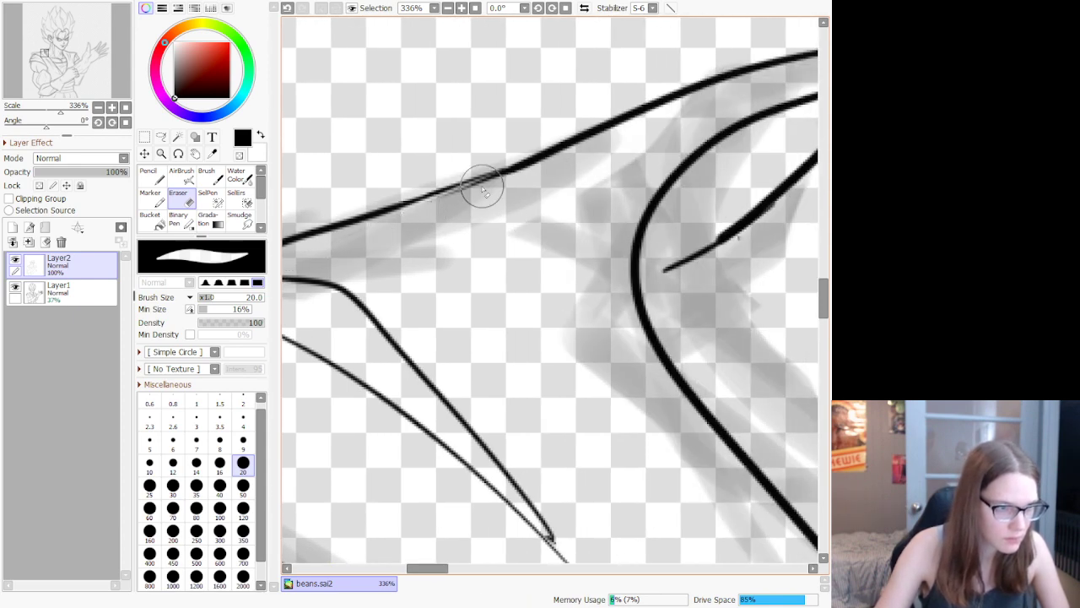
# Step: Re-ink the thinned stretch of the near shoulder outline so it runs smoothly from the raised fold to the collar
pyautogui.press('n')
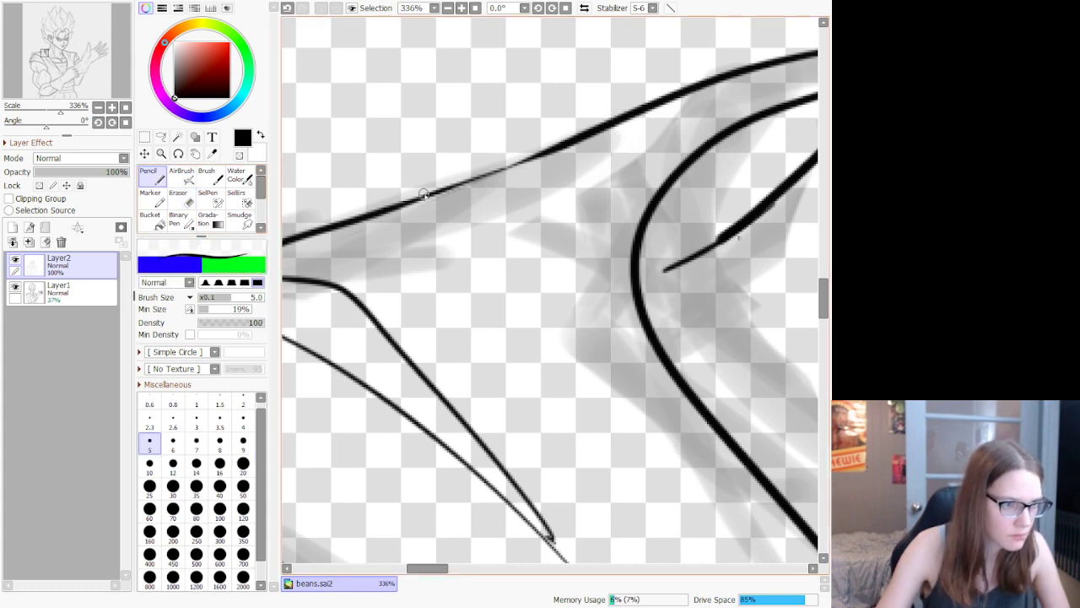
pyautogui.moveTo(424, 202); pyautogui.dragTo(576, 145)
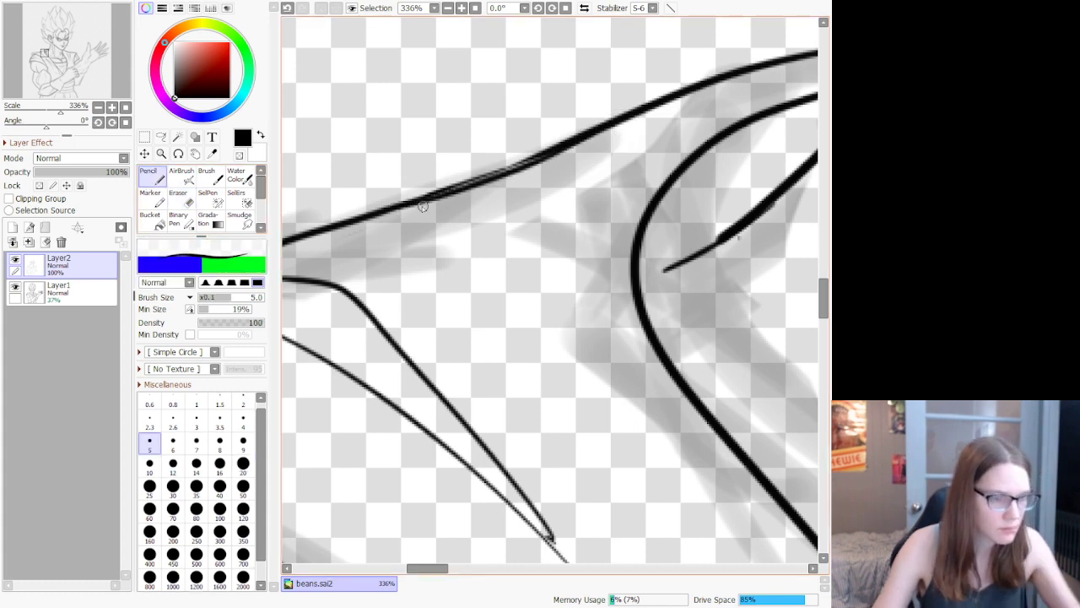
pyautogui.hotkey('ctrl', 'z')
pyautogui.moveTo(388, 211); pyautogui.dragTo(576, 147)
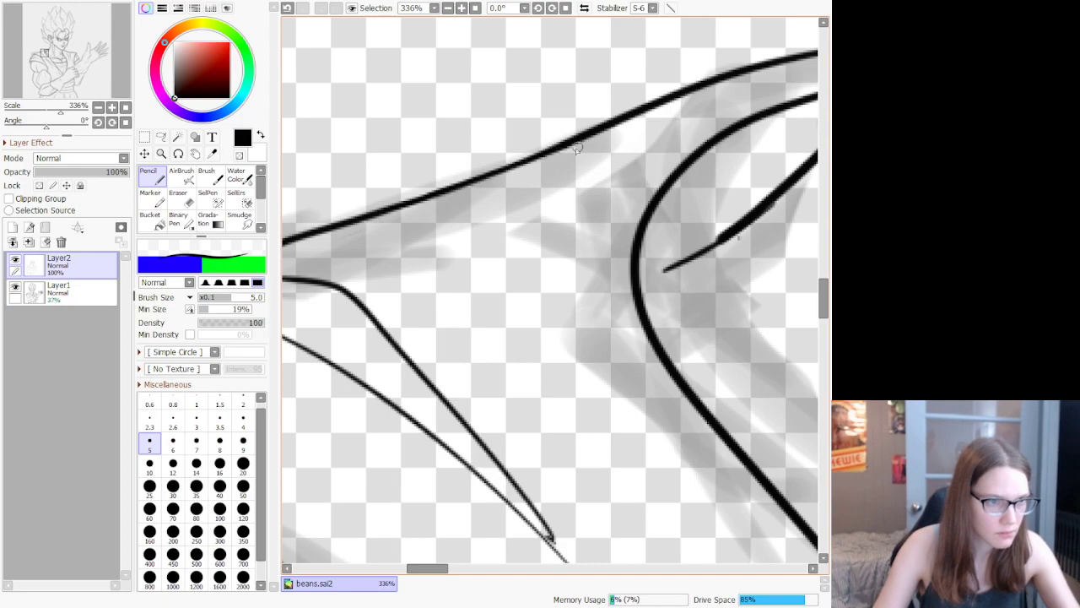
pyautogui.scroll(-9, 485, 195)
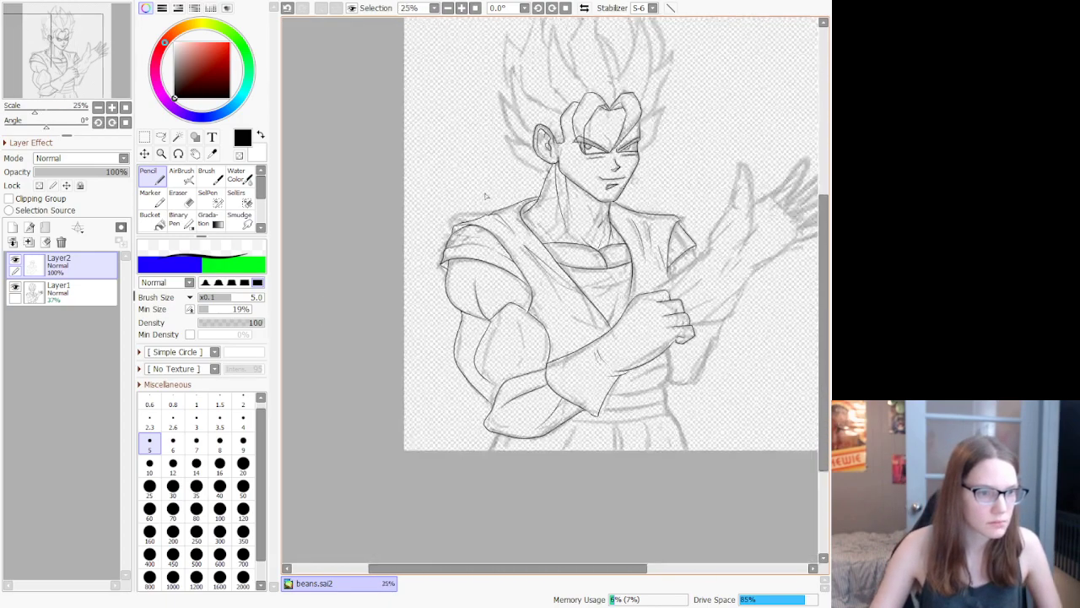
# Step: Extend the two far chest folds upward so they meet in a point just below the shoulder line
pyautogui.scroll(5, 485, 196)
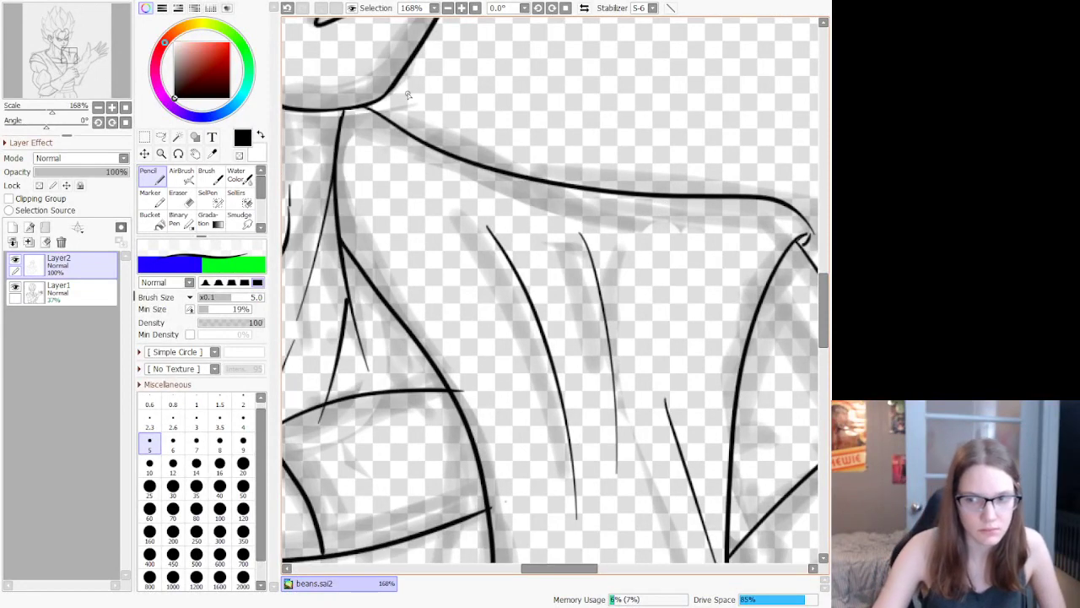
pyautogui.moveTo(489, 228); pyautogui.dragTo(483, 216)
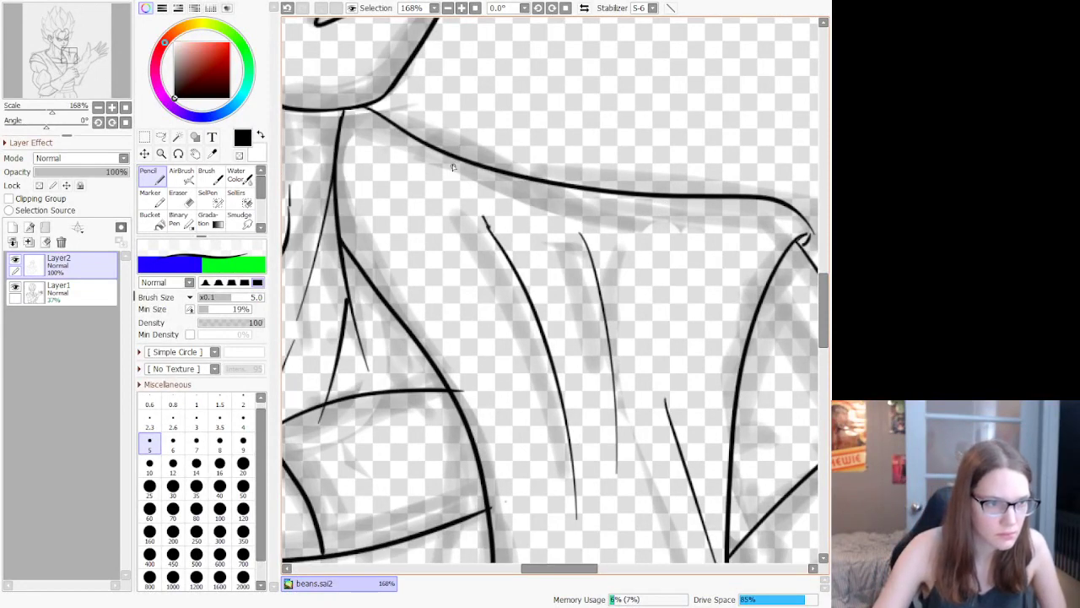
pyautogui.moveTo(568, 220); pyautogui.dragTo(582, 245)
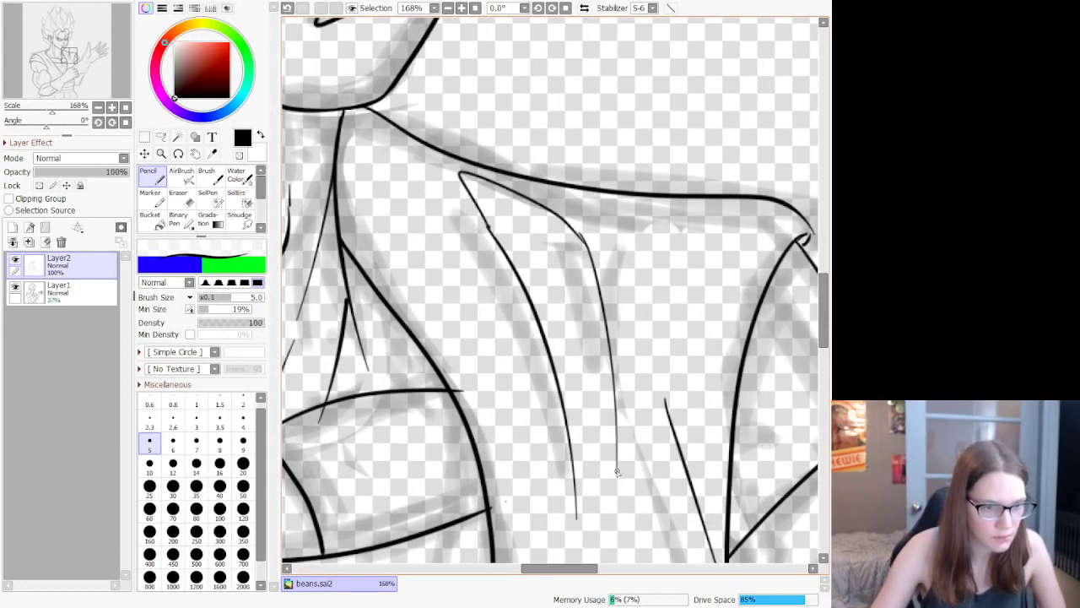
# Step: Extend the lower ends of the two far chest folds so they converge in a point above the fist
pyautogui.moveTo(617, 472); pyautogui.dragTo(593, 544)
pyautogui.scroll(-5, 593, 441)
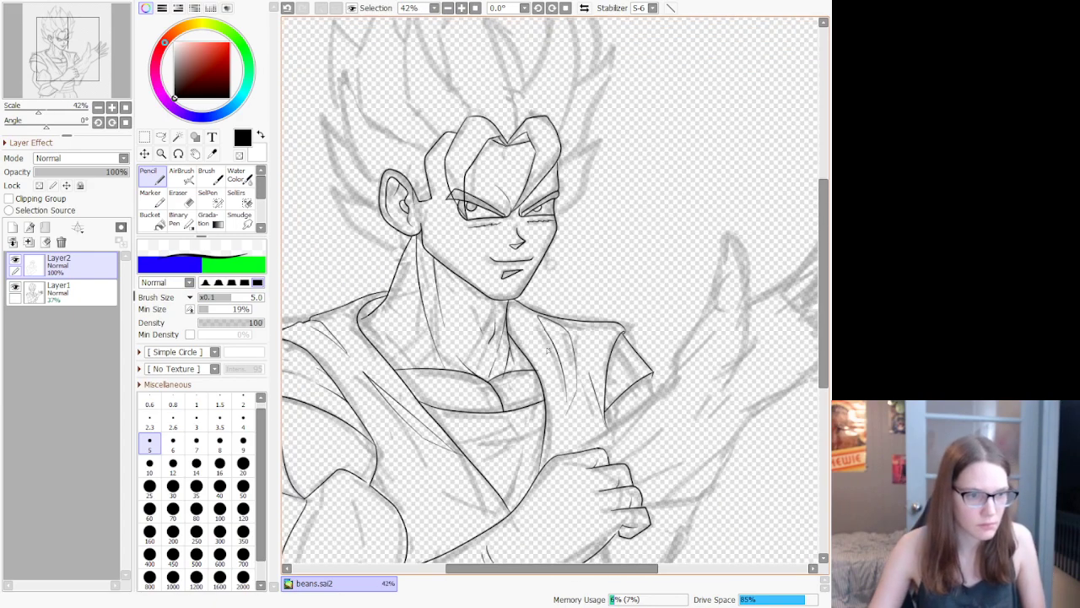
pyautogui.scroll(5, 593, 442)
pyautogui.scroll(-3, 646, 345)
pyautogui.scroll(1, 645, 345)
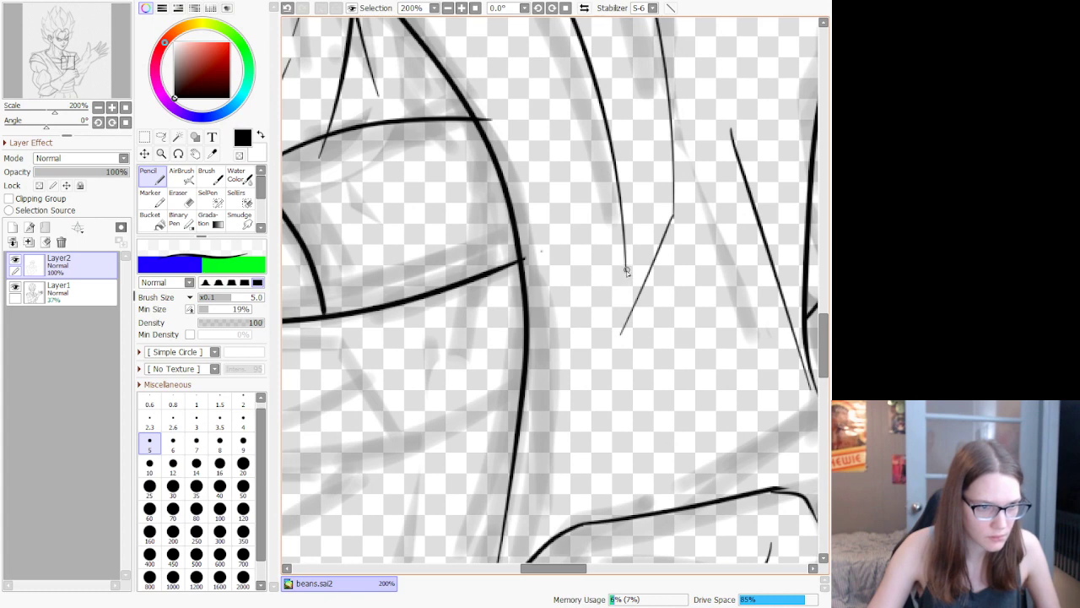
pyautogui.moveTo(627, 270); pyautogui.dragTo(620, 333)
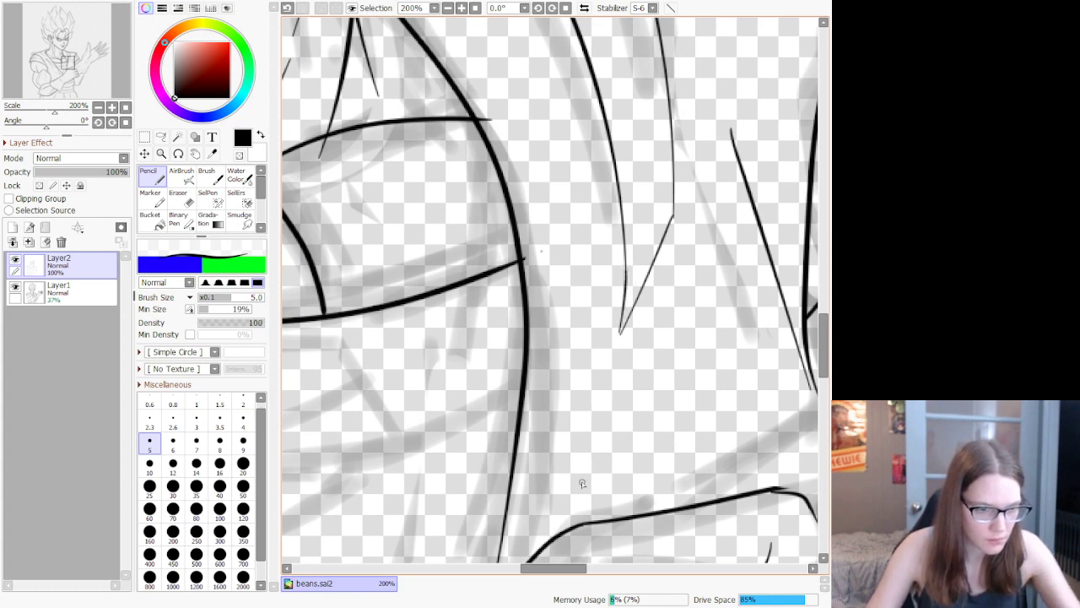
# Step: Ink two narrow pointed cloth folds rising from the raised hand's upper edge on the gi with the size 5 pencil
pyautogui.moveTo(571, 520); pyautogui.dragTo(581, 489)
pyautogui.moveTo(589, 419)
pyautogui.mouseDown()
pyautogui.moveTo(609, 527)
pyautogui.moveTo(593, 516)
pyautogui.moveTo(602, 401)
pyautogui.moveTo(610, 517)
pyautogui.mouseUp()
pyautogui.hotkey('ctrl', 'z')
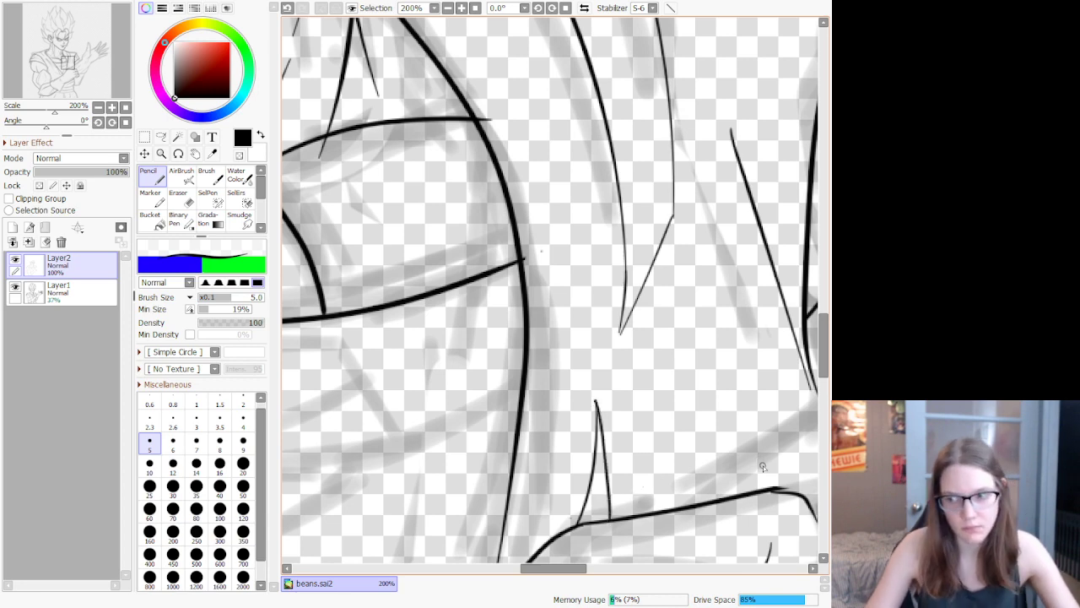
pyautogui.moveTo(758, 491)
pyautogui.mouseDown()
pyautogui.moveTo(753, 316)
pyautogui.moveTo(811, 502)
pyautogui.mouseUp()
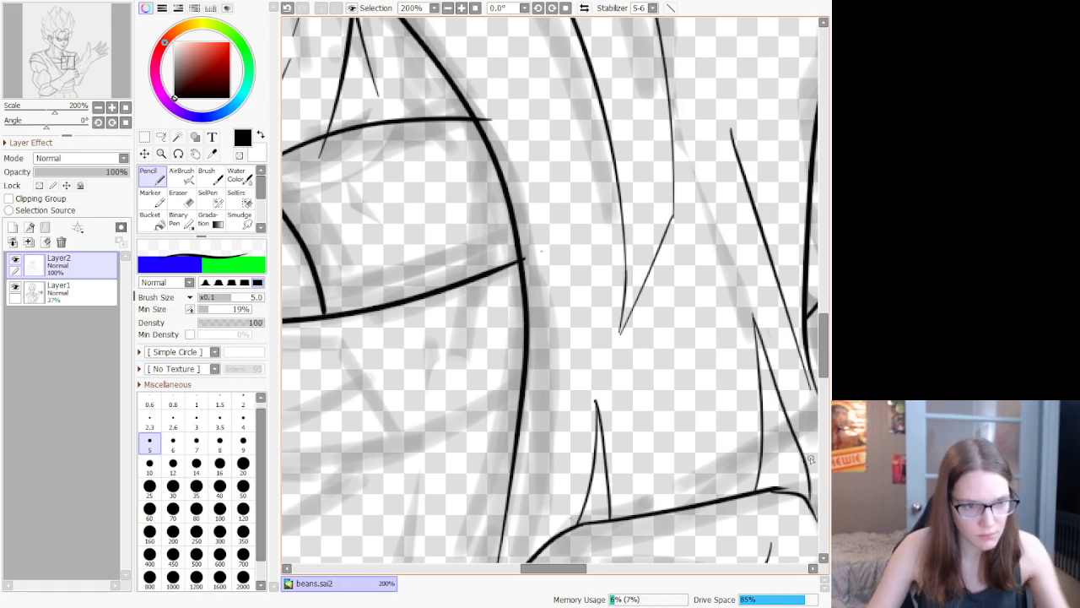
# Step: Ink two pointed fabric folds on the gi's chest, rising from the upper edge of the crossed forearm
pyautogui.scroll(-10, 650, 314)
pyautogui.scroll(4, 460, 372)
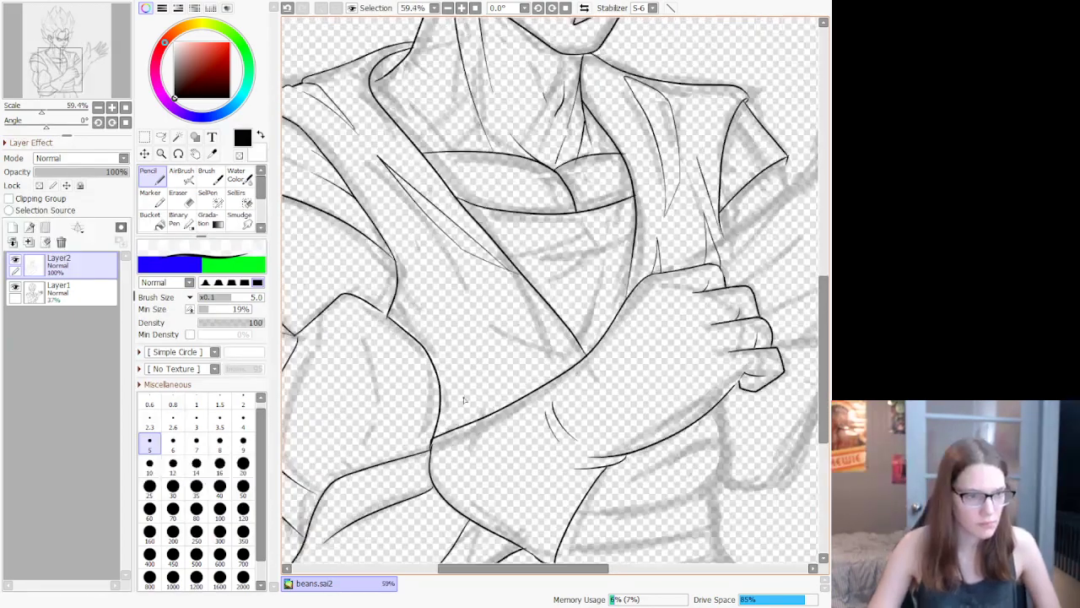
pyautogui.scroll(1, 451, 357)
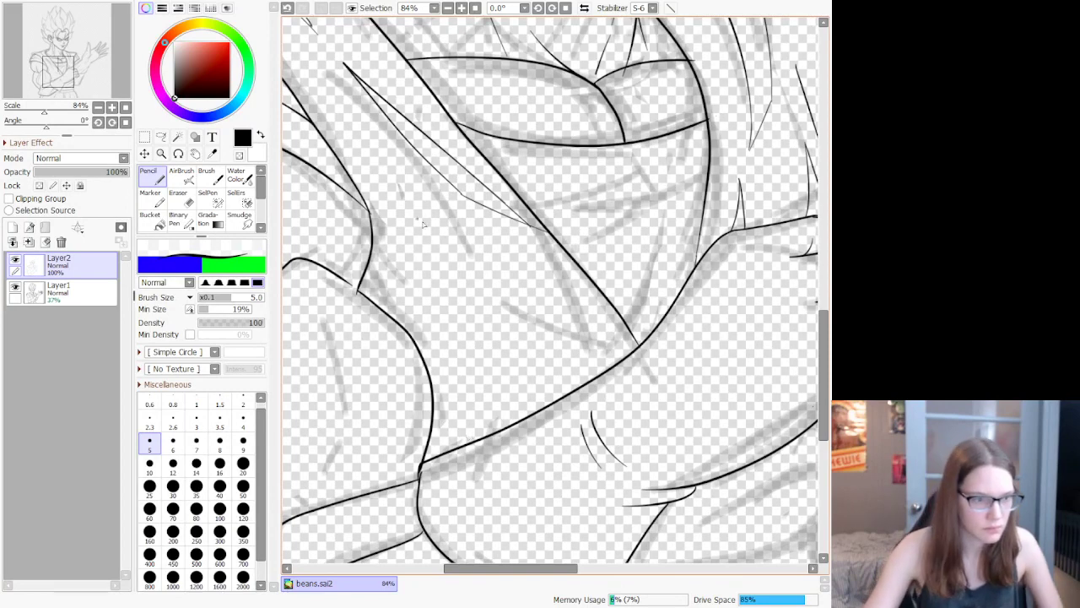
pyautogui.moveTo(611, 369)
pyautogui.mouseDown()
pyautogui.moveTo(572, 355)
pyautogui.moveTo(501, 284)
pyautogui.mouseUp()
pyautogui.moveTo(502, 284); pyautogui.dragTo(576, 387)
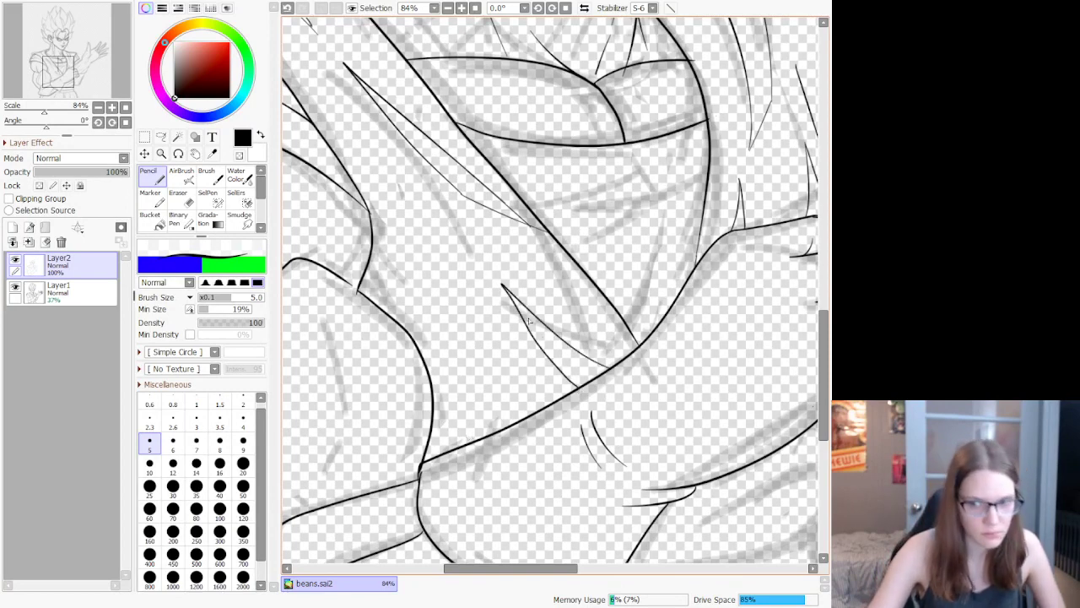
pyautogui.moveTo(504, 426)
pyautogui.mouseDown()
pyautogui.moveTo(445, 375)
pyautogui.moveTo(456, 408)
pyautogui.moveTo(494, 437)
pyautogui.mouseUp()
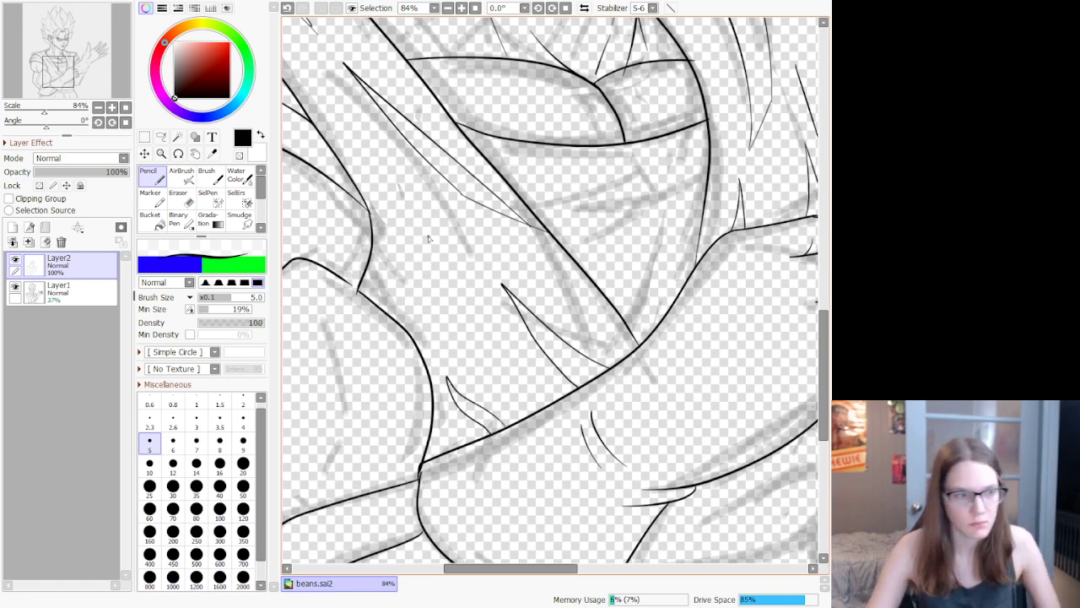
# Step: Ink two thin curved folds on the gi beside the armpit, following the sleeve edge
pyautogui.scroll(-8, 428, 238)
pyautogui.scroll(9, 428, 236)
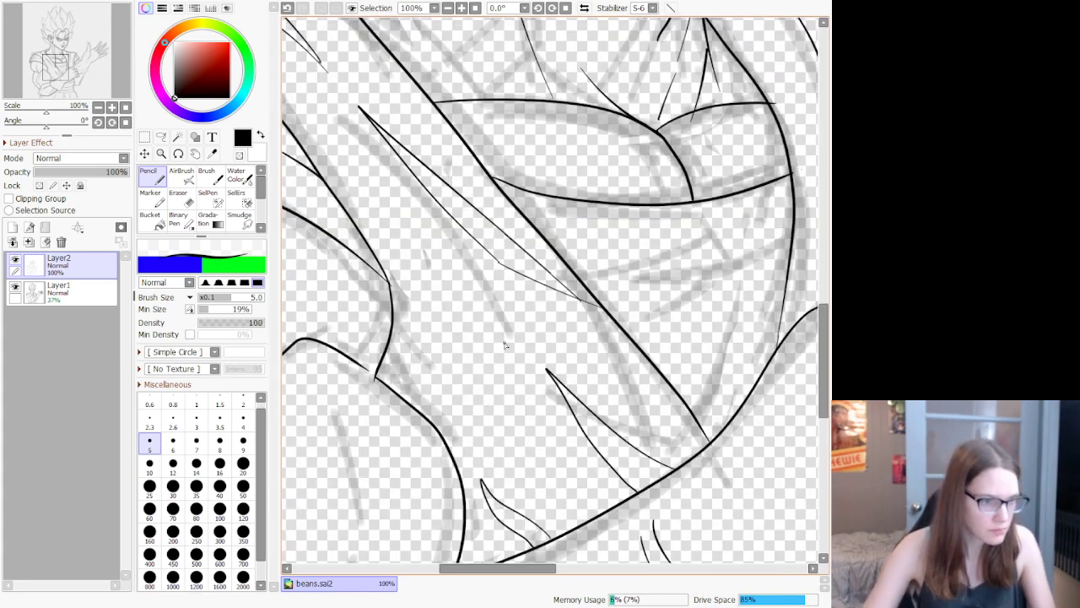
pyautogui.scroll(-3, 505, 344)
pyautogui.scroll(3, 381, 369)
pyautogui.moveTo(377, 378)
pyautogui.mouseDown()
pyautogui.moveTo(420, 340)
pyautogui.moveTo(417, 286)
pyautogui.moveTo(426, 349)
pyautogui.moveTo(389, 382)
pyautogui.mouseUp()
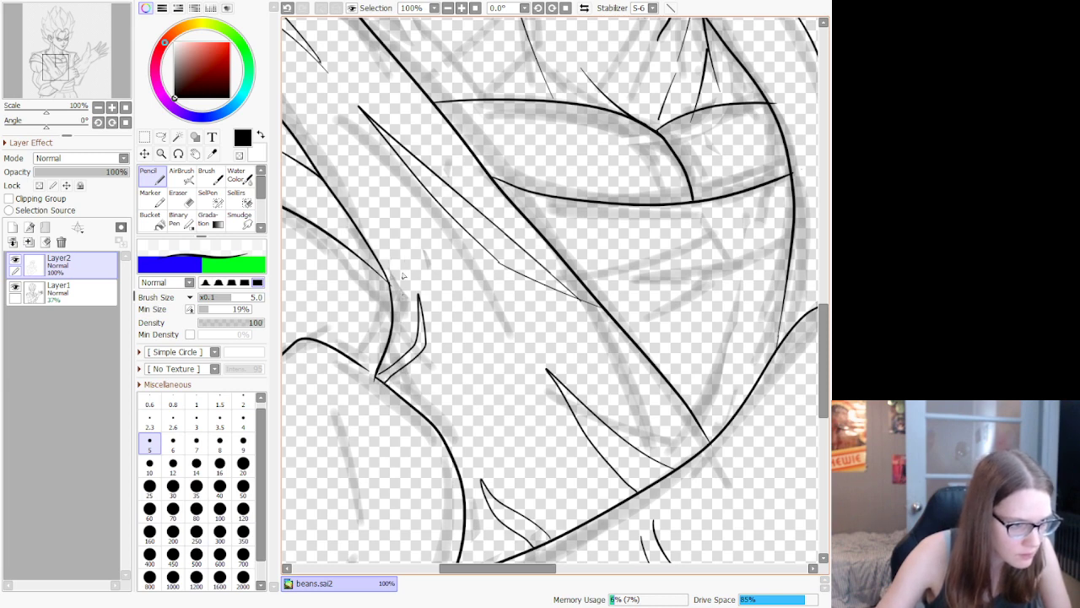
pyautogui.moveTo(402, 293)
pyautogui.mouseDown()
pyautogui.moveTo(383, 221)
pyautogui.moveTo(405, 252)
pyautogui.moveTo(407, 297)
pyautogui.mouseUp()
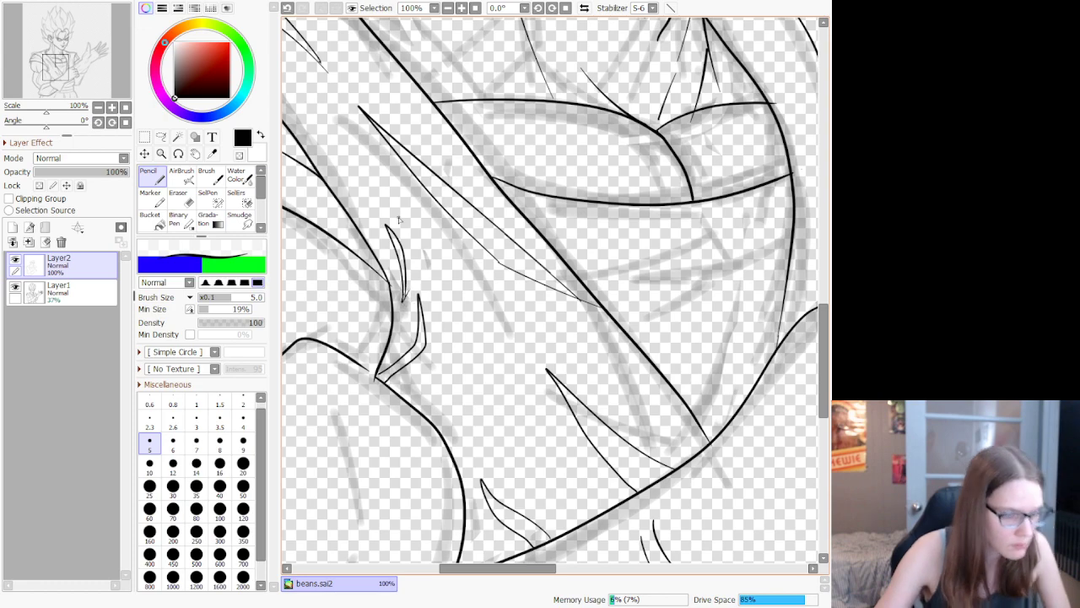
# Step: Erase the overshooting line end at the lower tip of the upper armpit fold
pyautogui.scroll(1, 430, 190)
pyautogui.scroll(3, 322, 356)
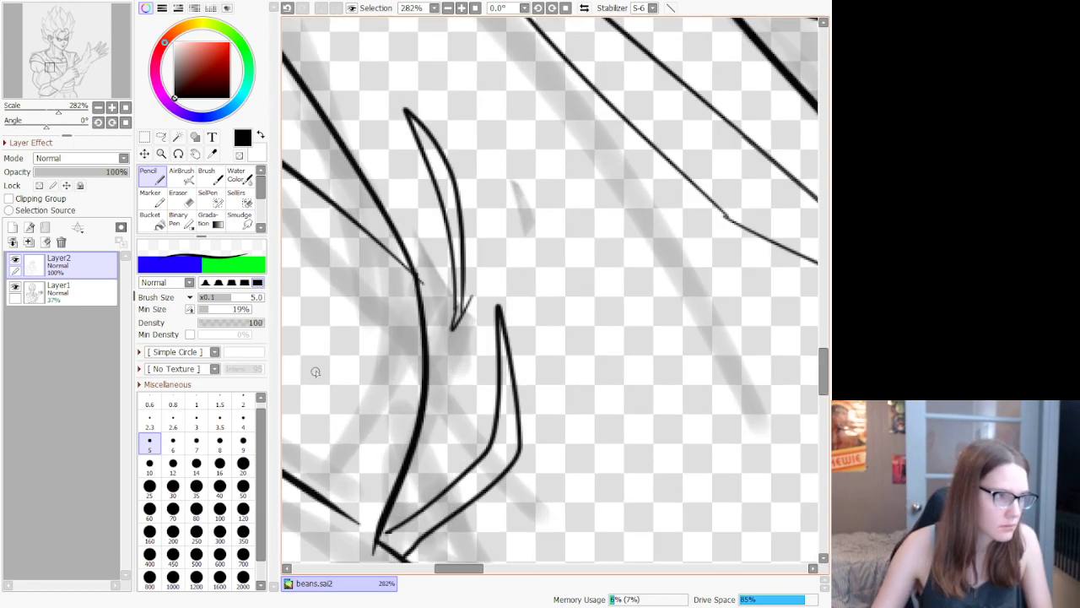
pyautogui.click(177, 196)
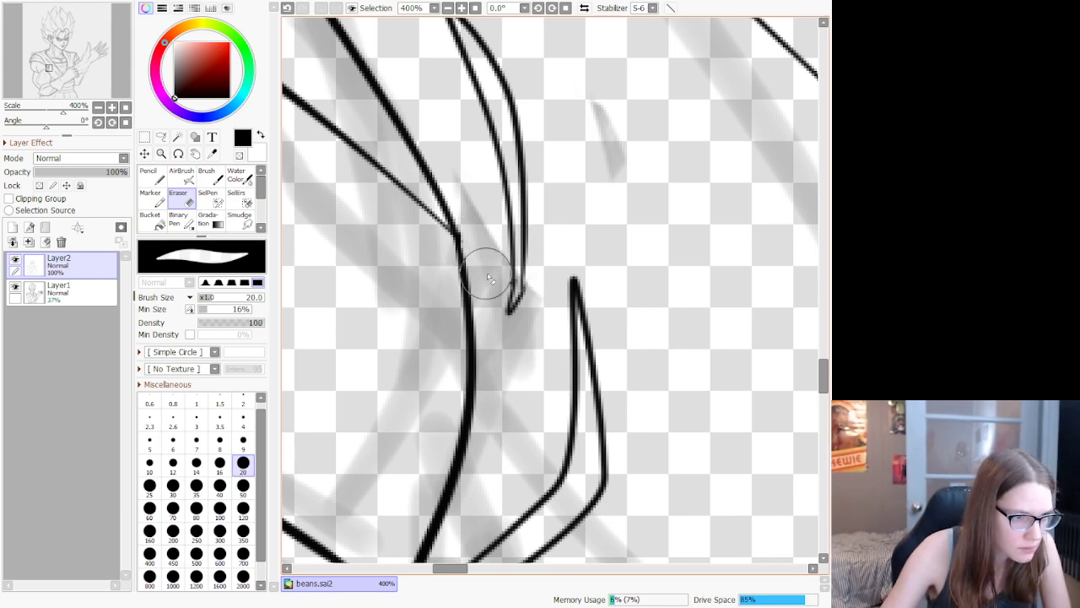
# Step: Hide the sketch layer Layer1 and examine the inked line art on its own
pyautogui.scroll(-10, 480, 271)
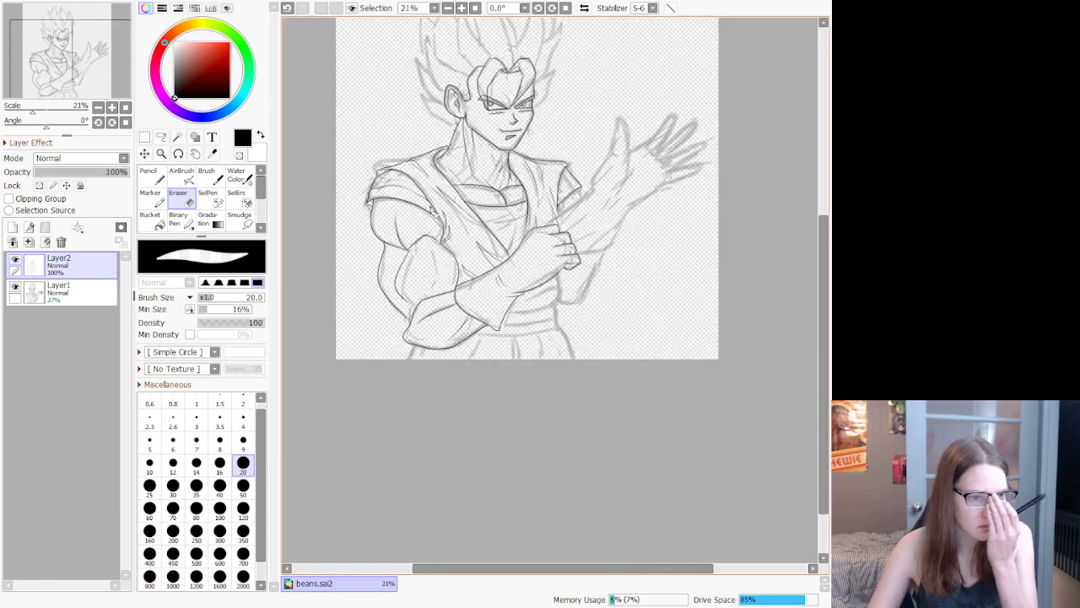
pyautogui.scroll(4, 423, 154)
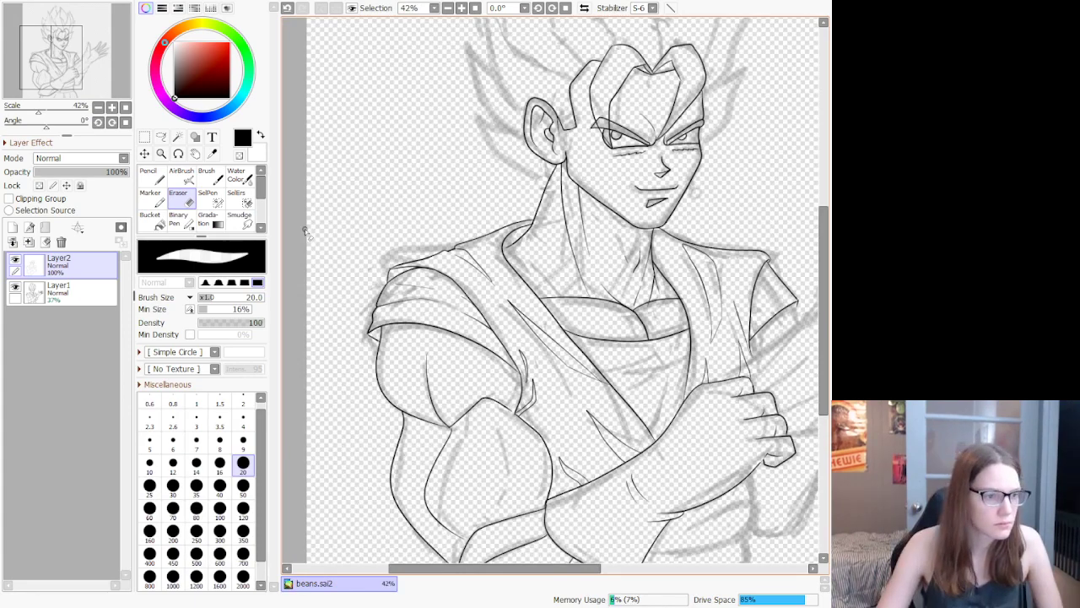
pyautogui.click(14, 286)
pyautogui.scroll(-4, 648, 393)
pyautogui.scroll(1, 648, 392)
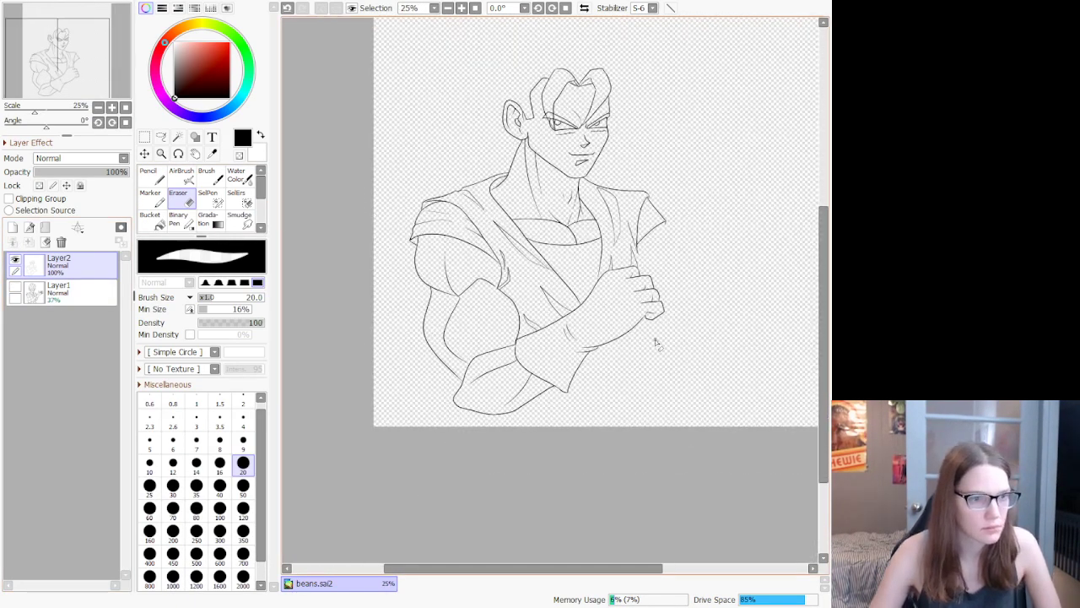
pyautogui.scroll(1, 657, 342)
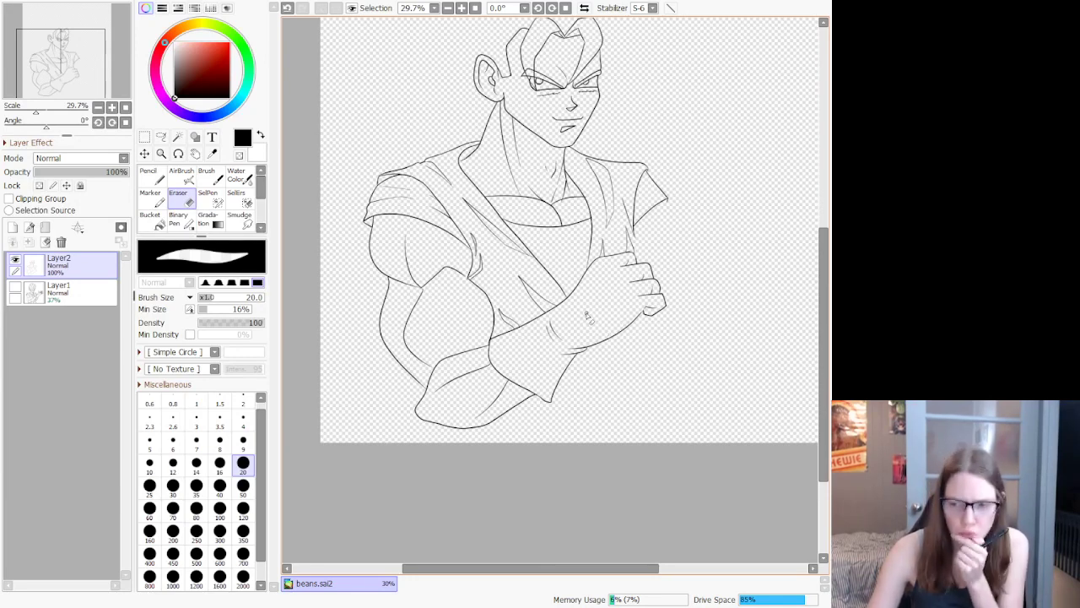
pyautogui.scroll(-3, 591, 295)
pyautogui.scroll(5, 573, 257)
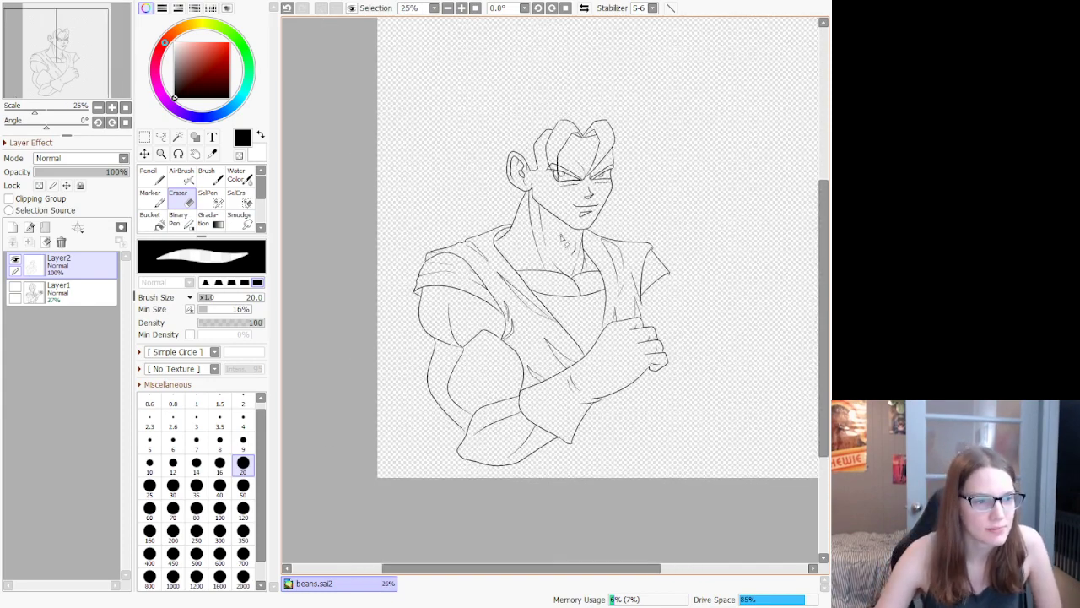
# Step: Ink a short fold inside the collar and extend the neck line to meet the collar's edge with the pencil
pyautogui.scroll(8, 519, 232)
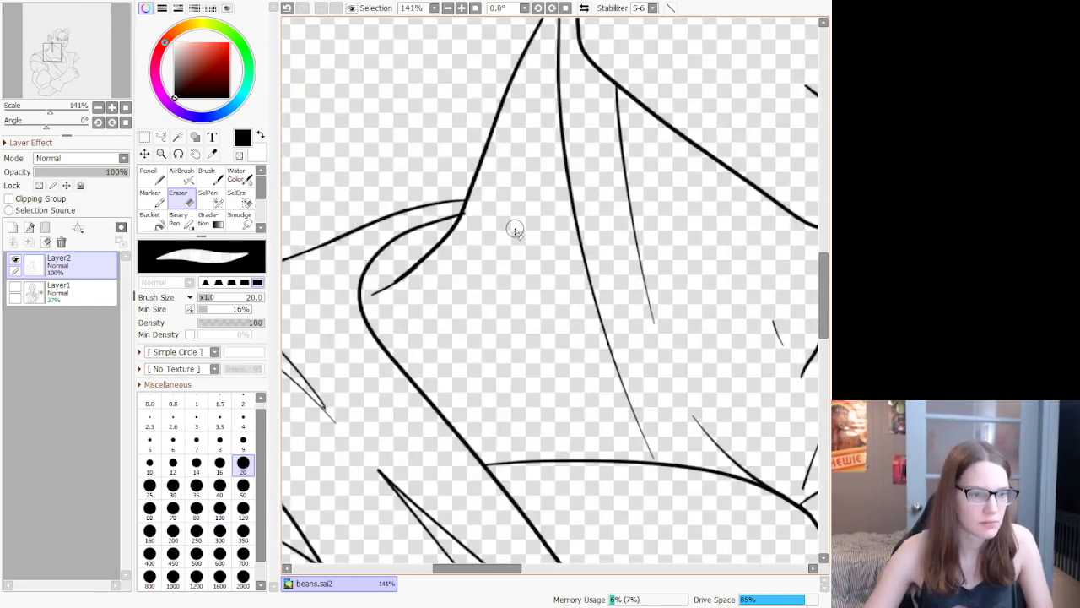
pyautogui.press('n')
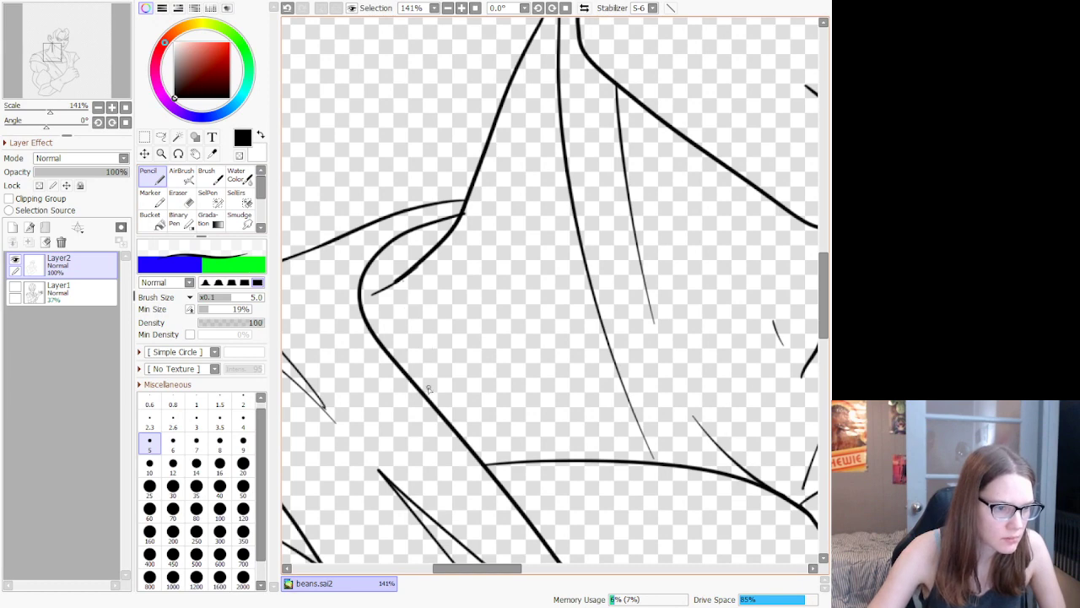
pyautogui.moveTo(427, 397)
pyautogui.mouseDown()
pyautogui.moveTo(456, 381)
pyautogui.moveTo(474, 338)
pyautogui.mouseUp()
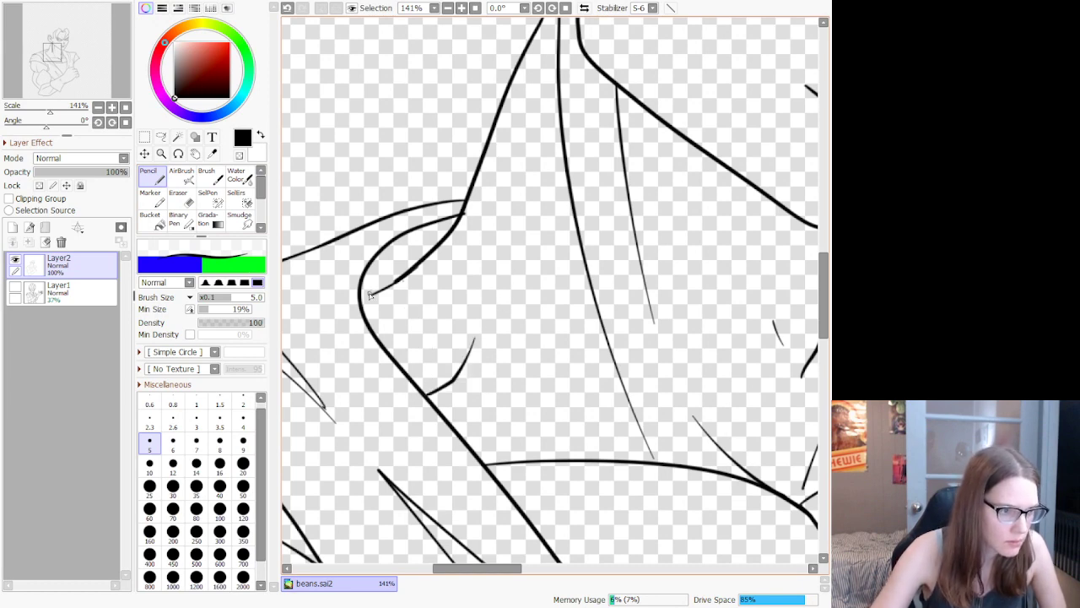
pyautogui.moveTo(356, 297)
pyautogui.mouseDown()
pyautogui.moveTo(414, 281)
pyautogui.moveTo(422, 265)
pyautogui.moveTo(358, 298)
pyautogui.moveTo(424, 262)
pyautogui.mouseUp()
pyautogui.hotkey('ctrl', 'z')
pyautogui.hotkey('ctrl', 'z')
# Step: Show the sketch layer Layer1 again beneath the line art
pyautogui.scroll(-8, 417, 266)
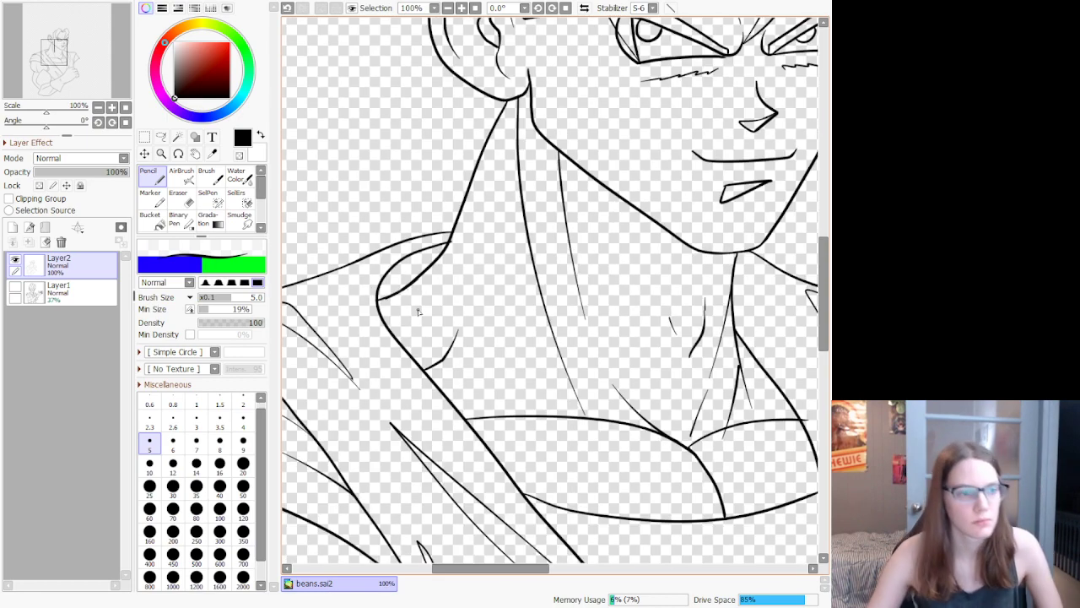
pyautogui.scroll(-1, 417, 313)
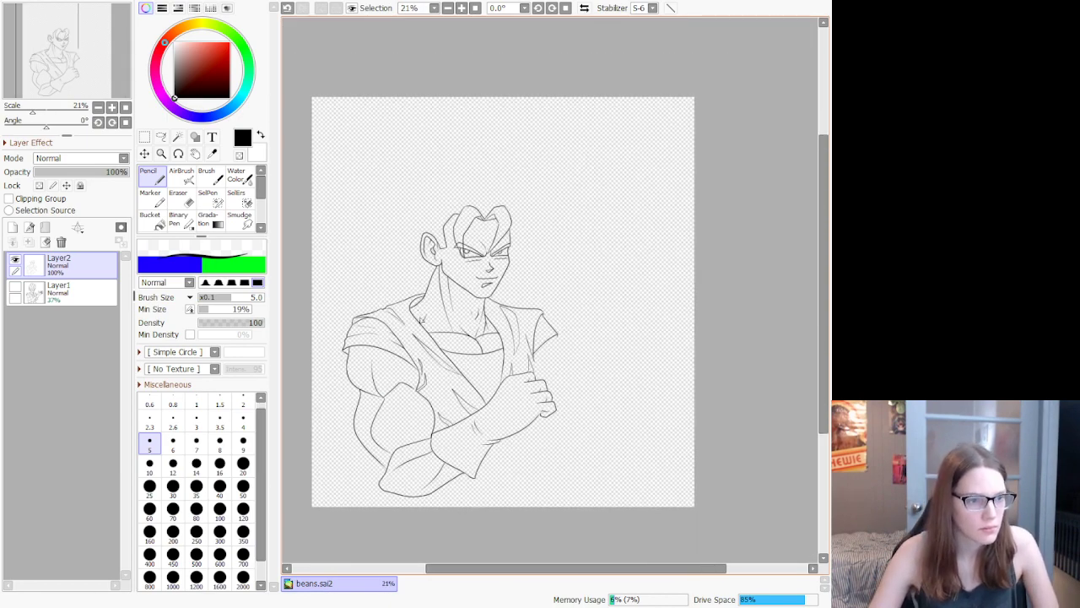
pyautogui.click(15, 287)
pyautogui.scroll(1, 409, 213)
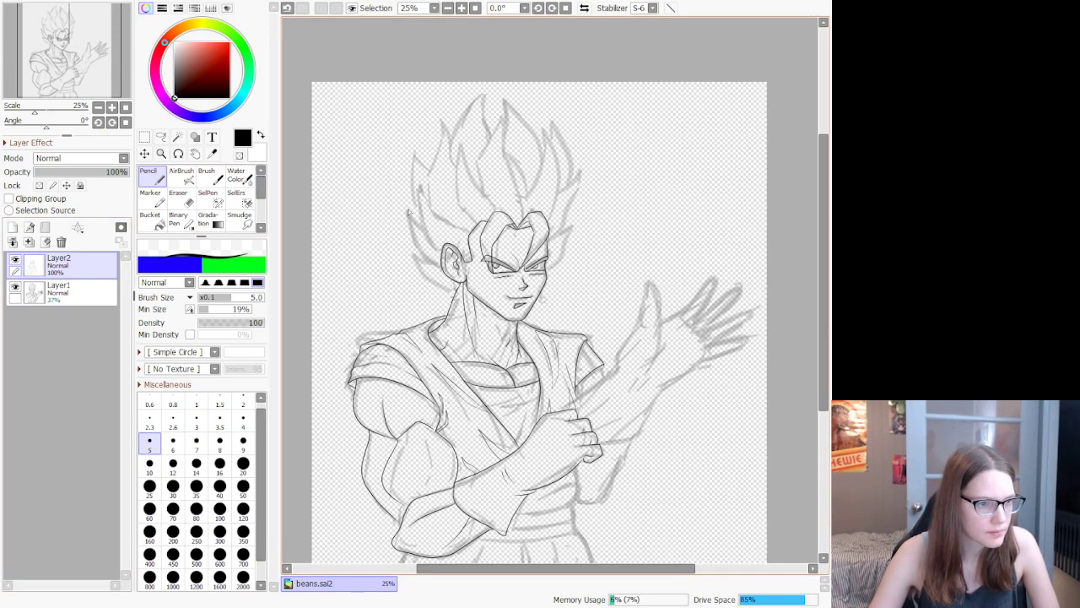
# Step: Ink the two hair spikes behind the ear over the sketch, redrawing the lower spike's outer edge until it reaches the ear
pyautogui.scroll(7, 408, 211)
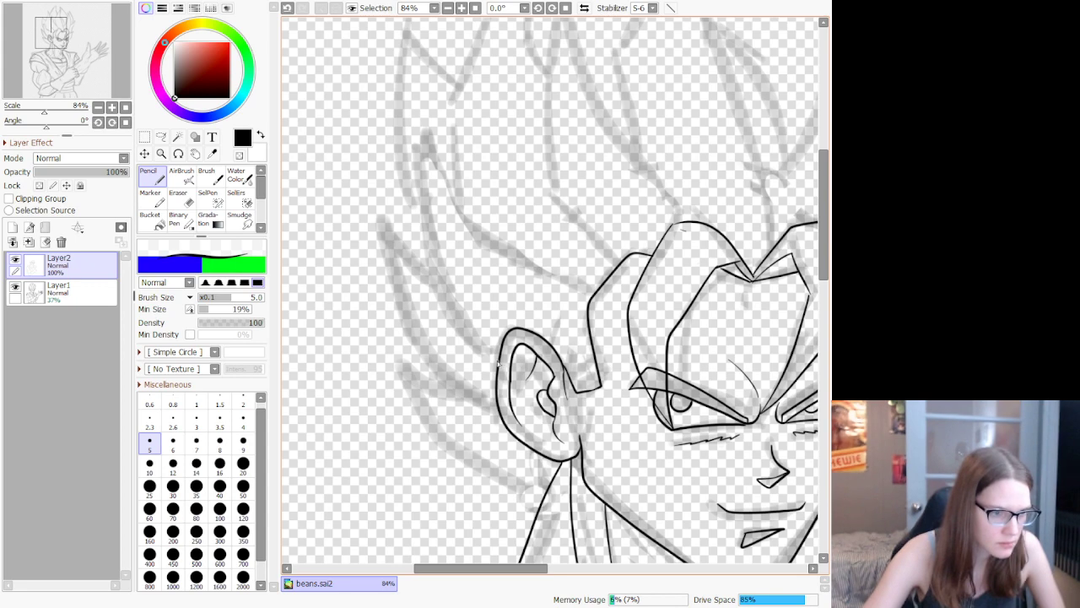
pyautogui.moveTo(499, 365)
pyautogui.mouseDown()
pyautogui.moveTo(444, 327)
pyautogui.moveTo(436, 308)
pyautogui.moveTo(415, 109)
pyautogui.moveTo(469, 234)
pyautogui.moveTo(586, 293)
pyautogui.mouseUp()
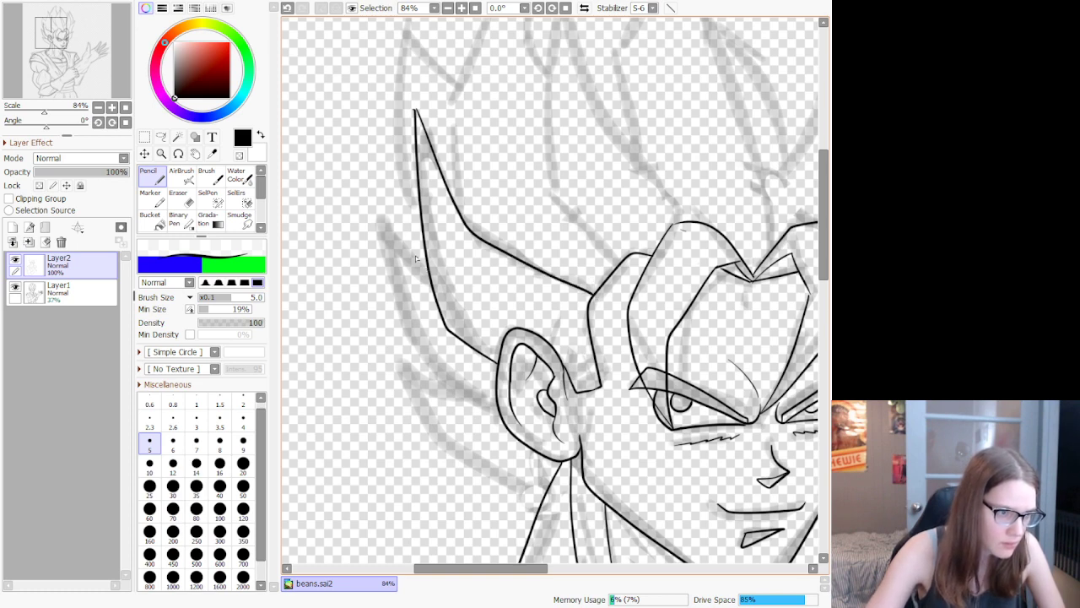
pyautogui.moveTo(427, 268)
pyautogui.mouseDown()
pyautogui.moveTo(379, 218)
pyautogui.moveTo(426, 284)
pyautogui.mouseUp()
pyautogui.hotkey('ctrl', 'z')
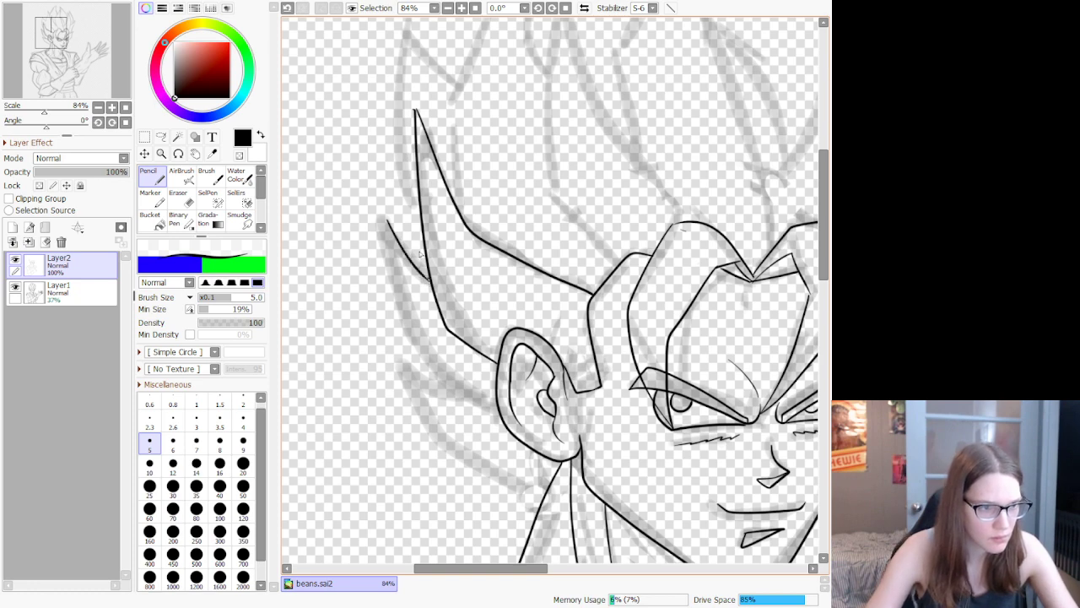
pyautogui.moveTo(387, 221); pyautogui.dragTo(420, 365)
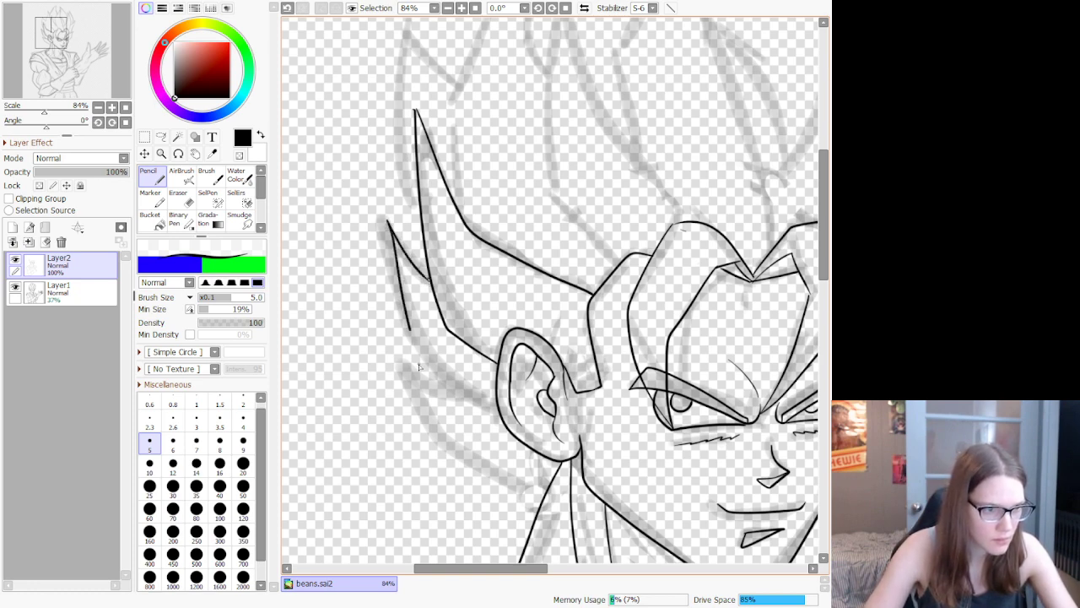
pyautogui.hotkey('ctrl', 'z')
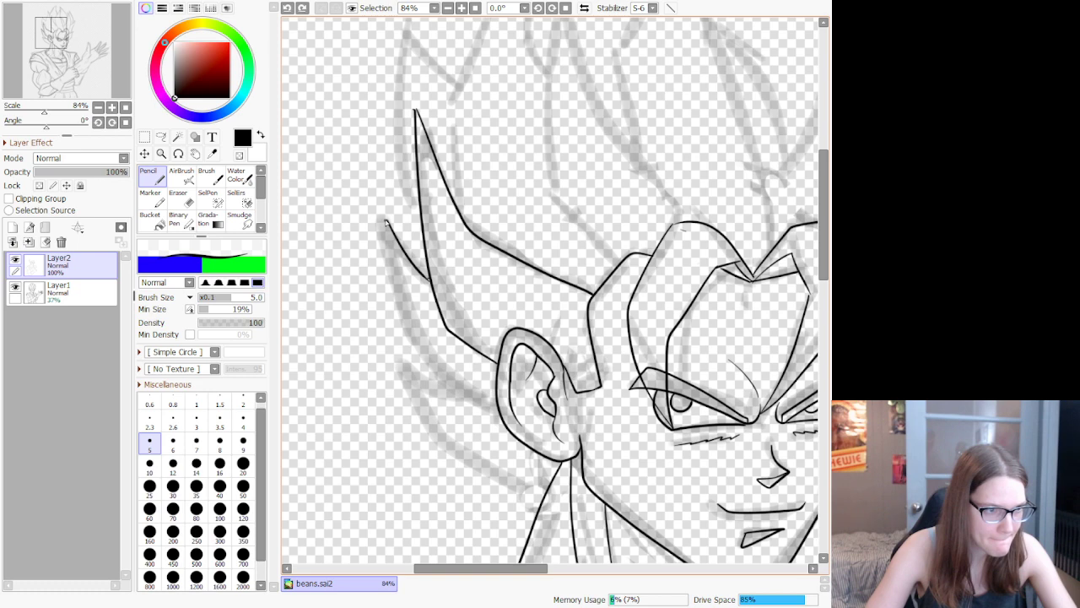
pyautogui.moveTo(386, 222); pyautogui.dragTo(406, 353)
pyautogui.hotkey('ctrl', 'z')
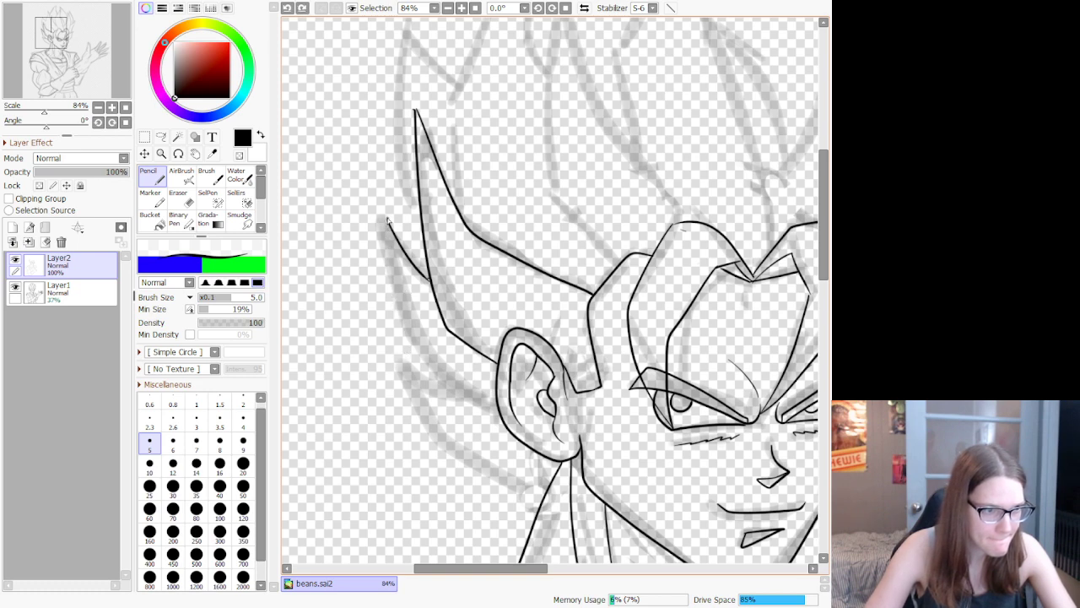
pyautogui.moveTo(387, 221)
pyautogui.mouseDown()
pyautogui.moveTo(412, 354)
pyautogui.moveTo(456, 401)
pyautogui.moveTo(503, 426)
pyautogui.mouseUp()
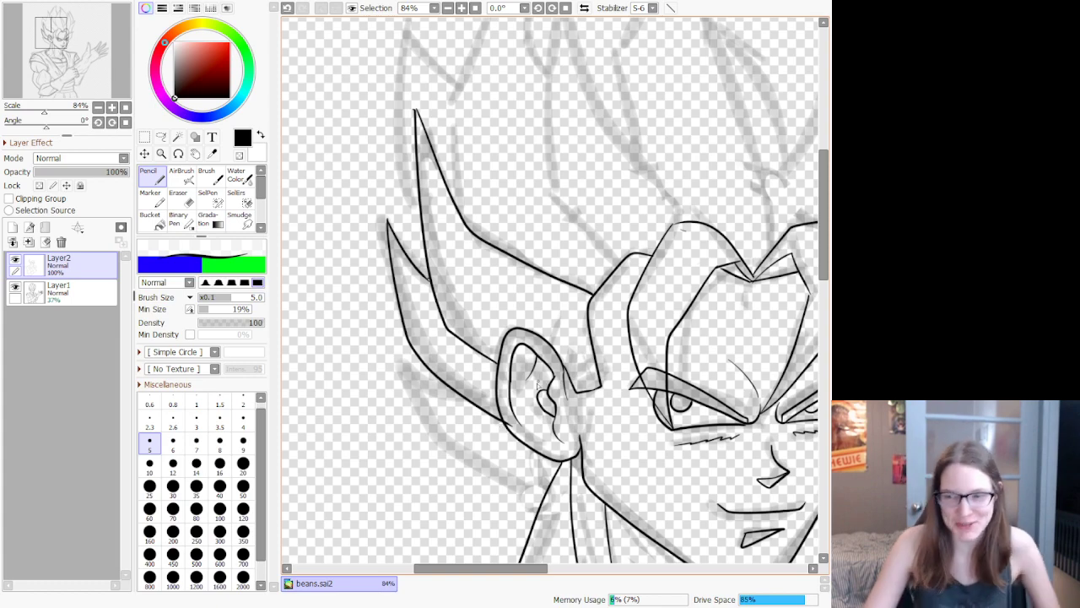
# Step: Erase the end of the lower hair spike's line that crosses into the ear
pyautogui.scroll(-3, 502, 418)
pyautogui.scroll(10, 521, 420)
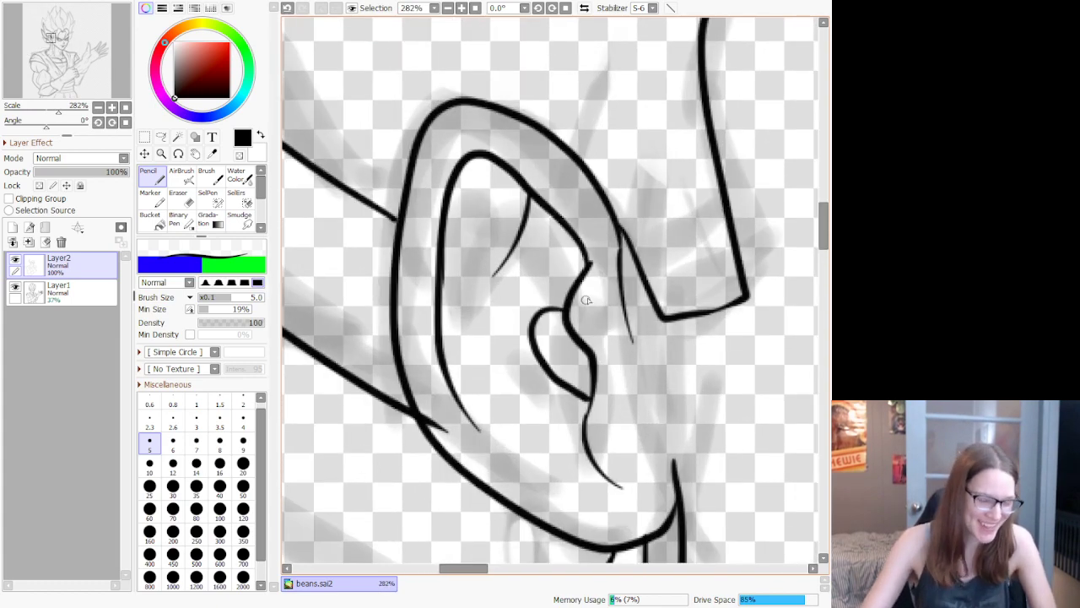
pyautogui.scroll(3, 413, 515)
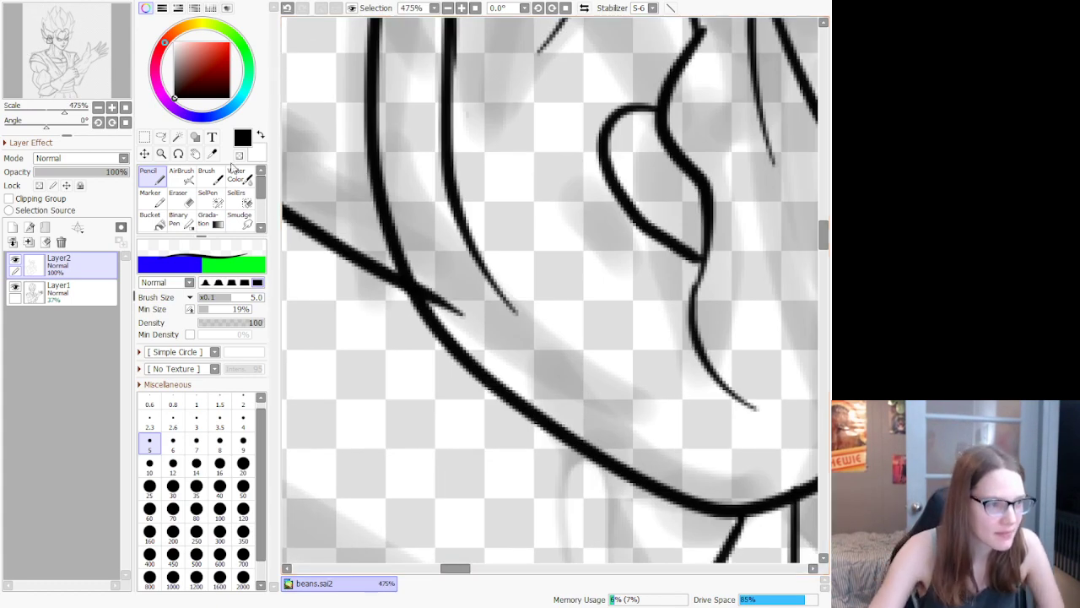
pyautogui.press('e')
pyautogui.moveTo(454, 302)
pyautogui.mouseDown()
pyautogui.moveTo(464, 317)
pyautogui.moveTo(451, 323)
pyautogui.moveTo(432, 285)
pyautogui.mouseUp()
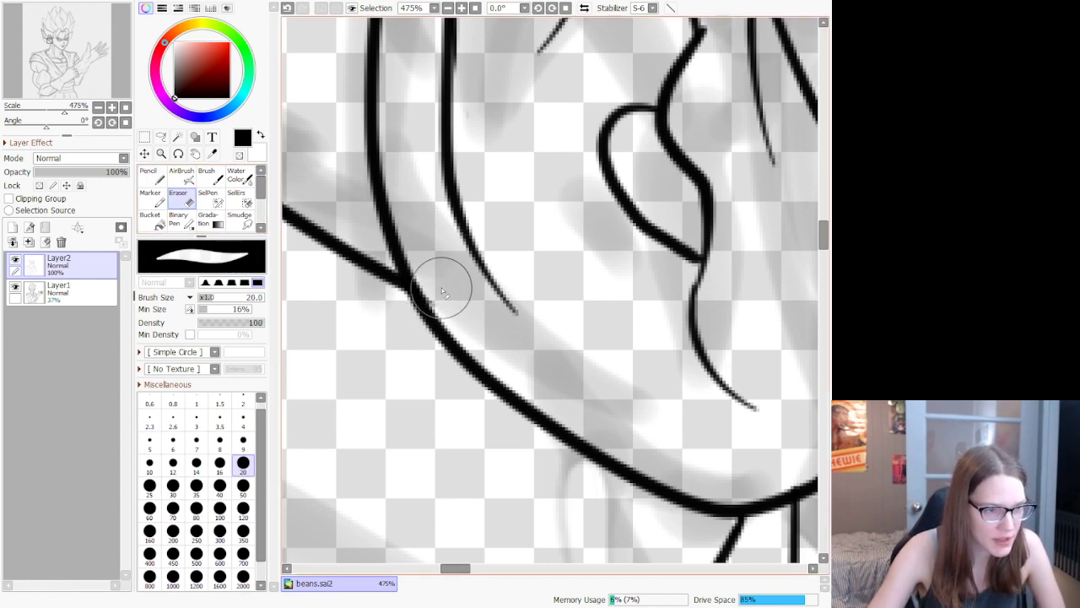
# Step: Ink the lowest hair spike behind the ear with the pencil, running its lower edge down to the neck line
pyautogui.scroll(-9, 437, 269)
pyautogui.scroll(-1, 402, 269)
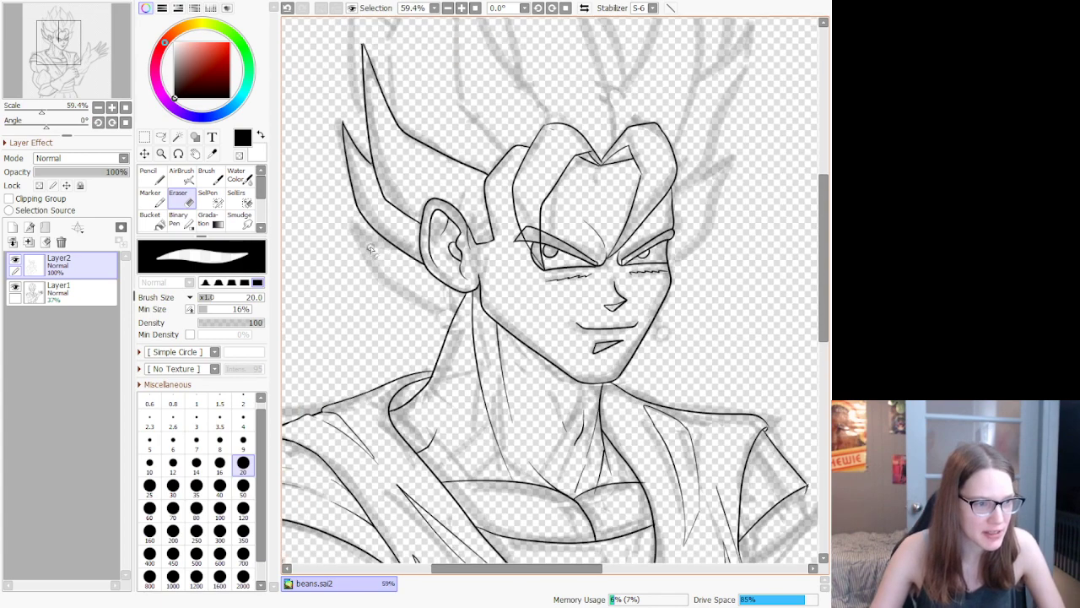
pyautogui.scroll(2, 361, 265)
pyautogui.click(148, 175)
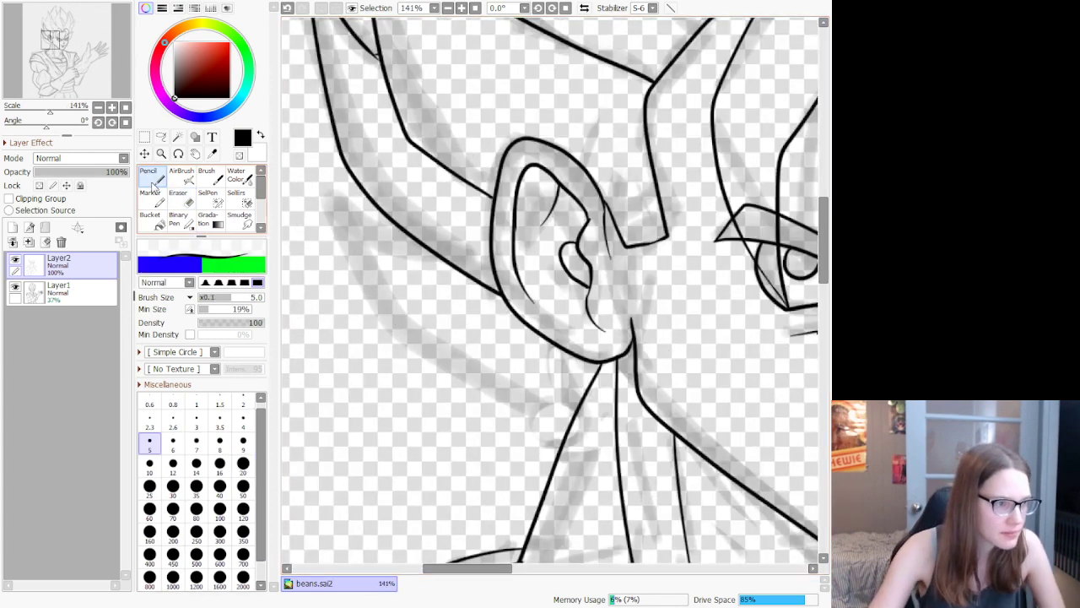
pyautogui.moveTo(329, 197); pyautogui.dragTo(363, 293)
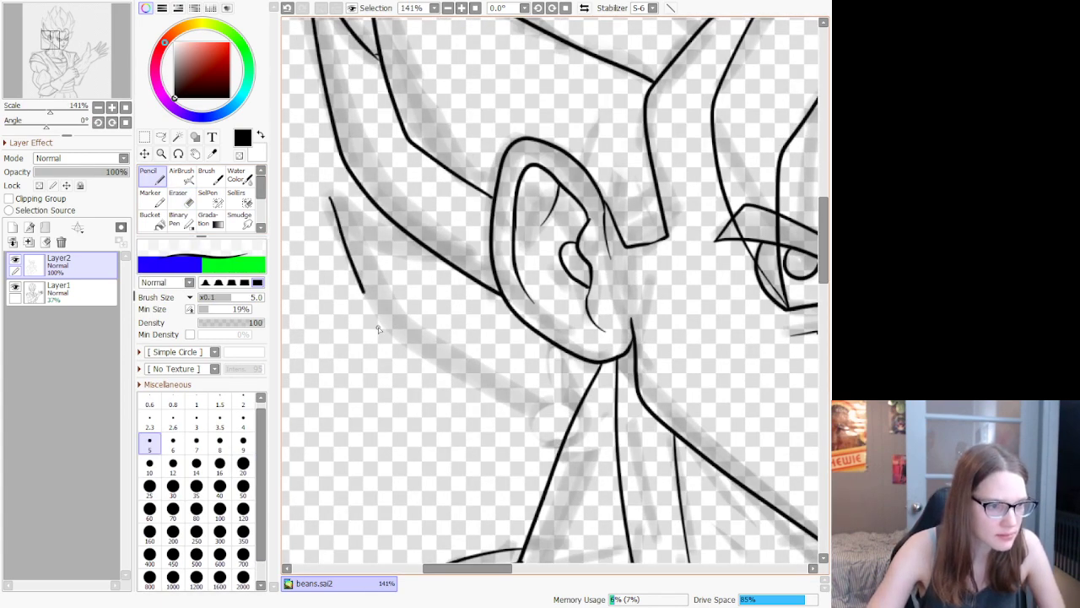
pyautogui.moveTo(534, 403); pyautogui.dragTo(570, 422)
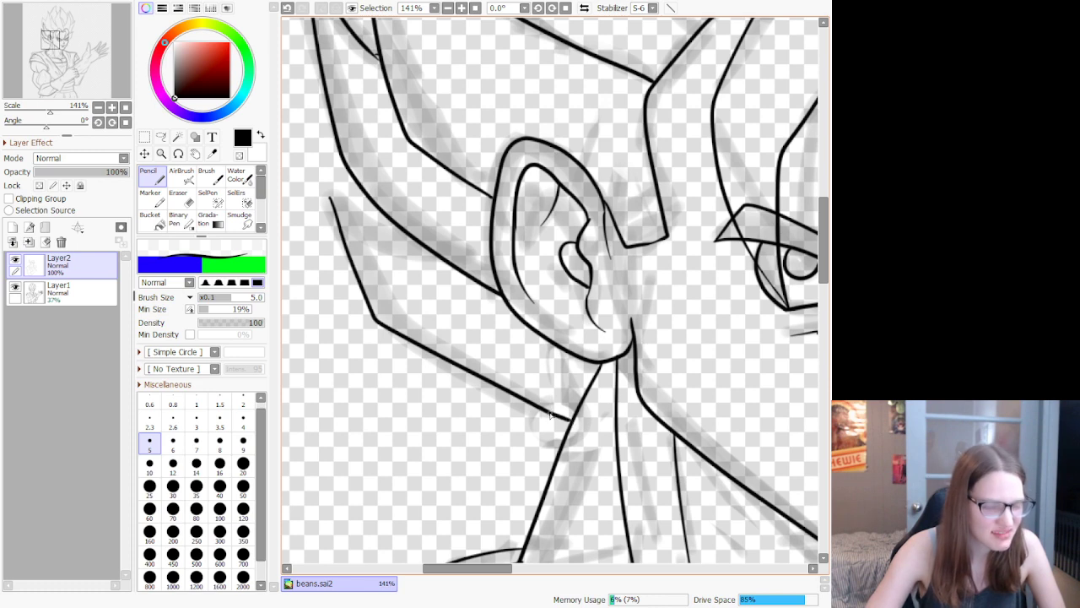
pyautogui.moveTo(407, 265); pyautogui.dragTo(447, 273)
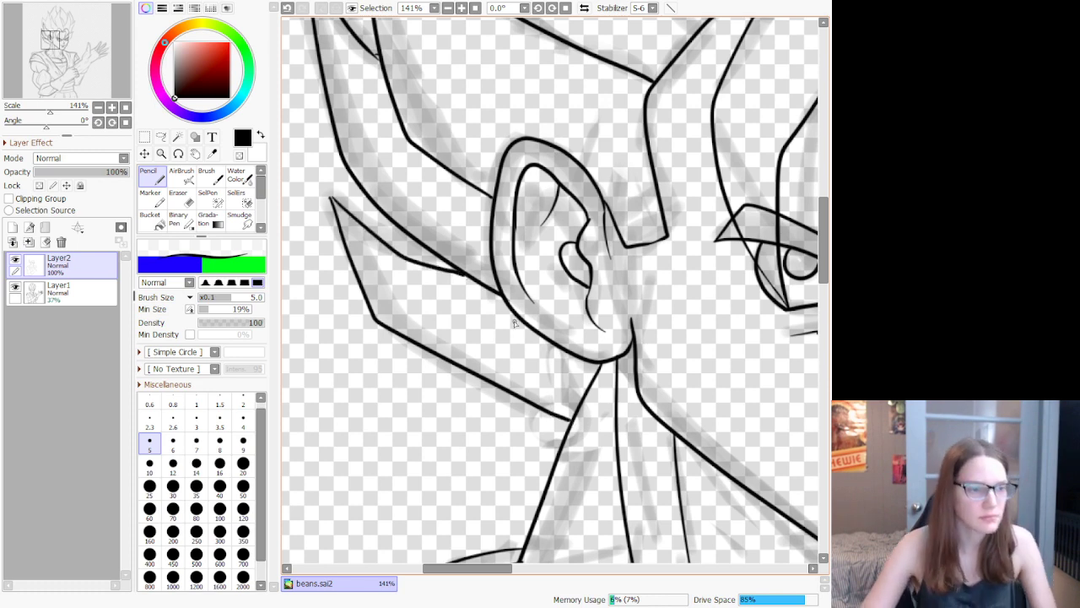
# Step: Ink both edges of the tall hair spike above the forehead over the sketch, redrawing its outer edge until it curves down to the hairline
pyautogui.scroll(-5, 514, 323)
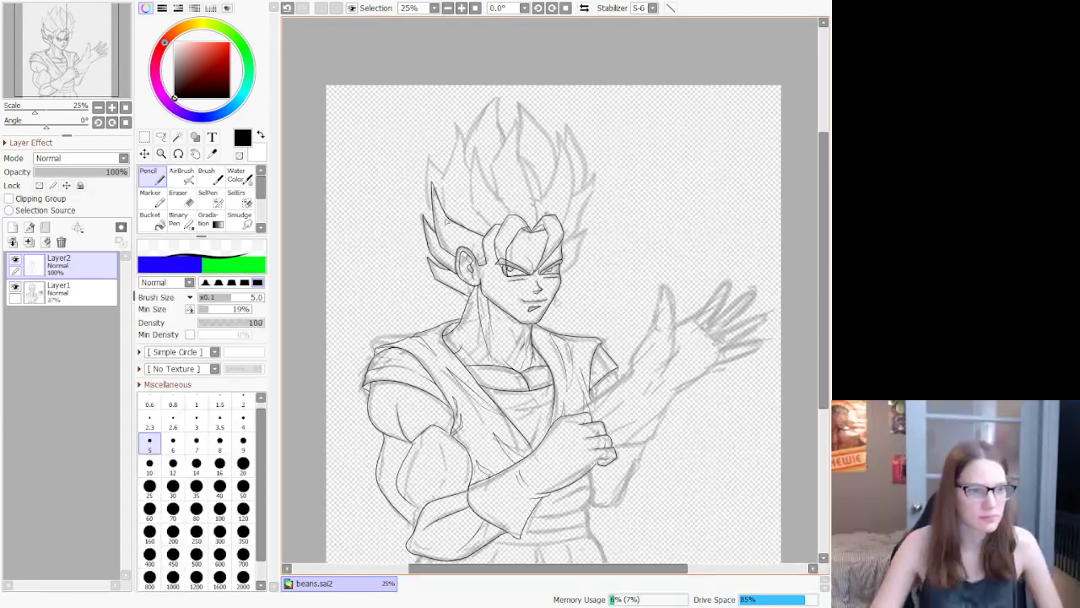
pyautogui.scroll(3, 445, 222)
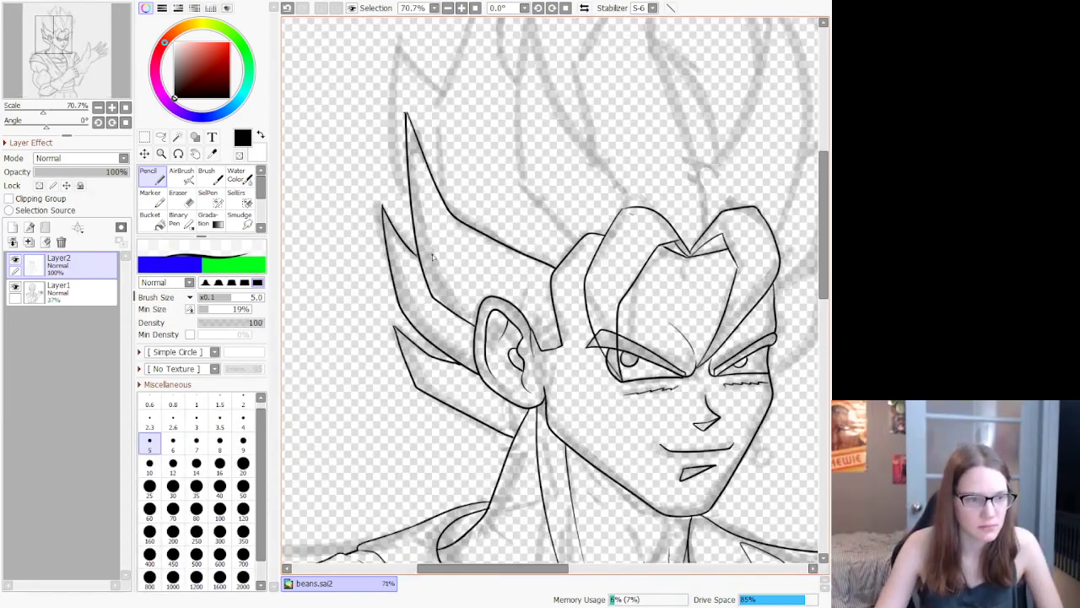
pyautogui.scroll(-5, 432, 256)
pyautogui.scroll(6, 414, 211)
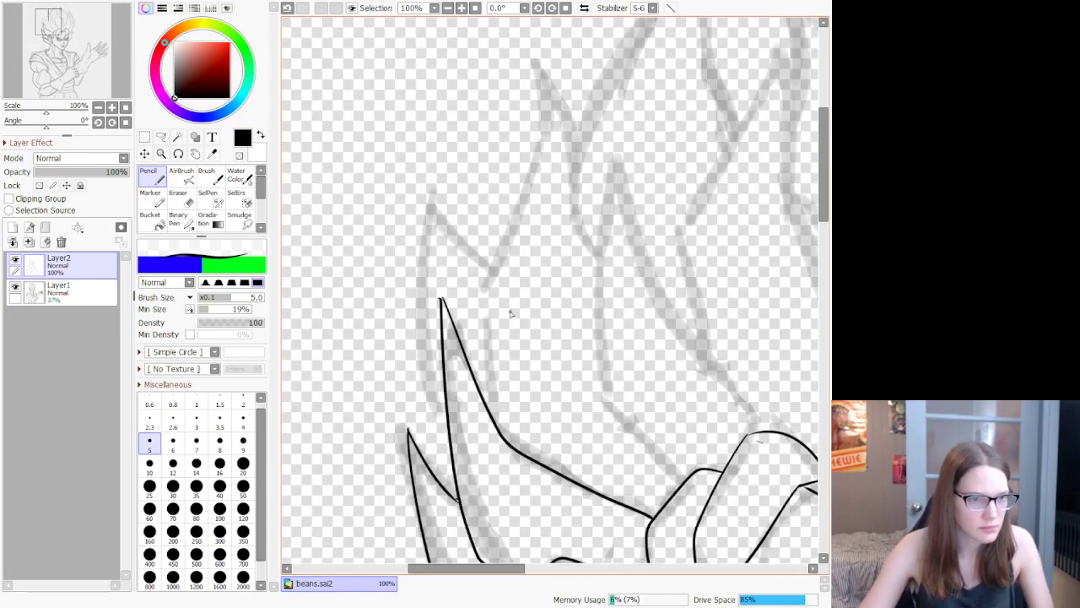
pyautogui.scroll(-2, 536, 308)
pyautogui.scroll(3, 537, 346)
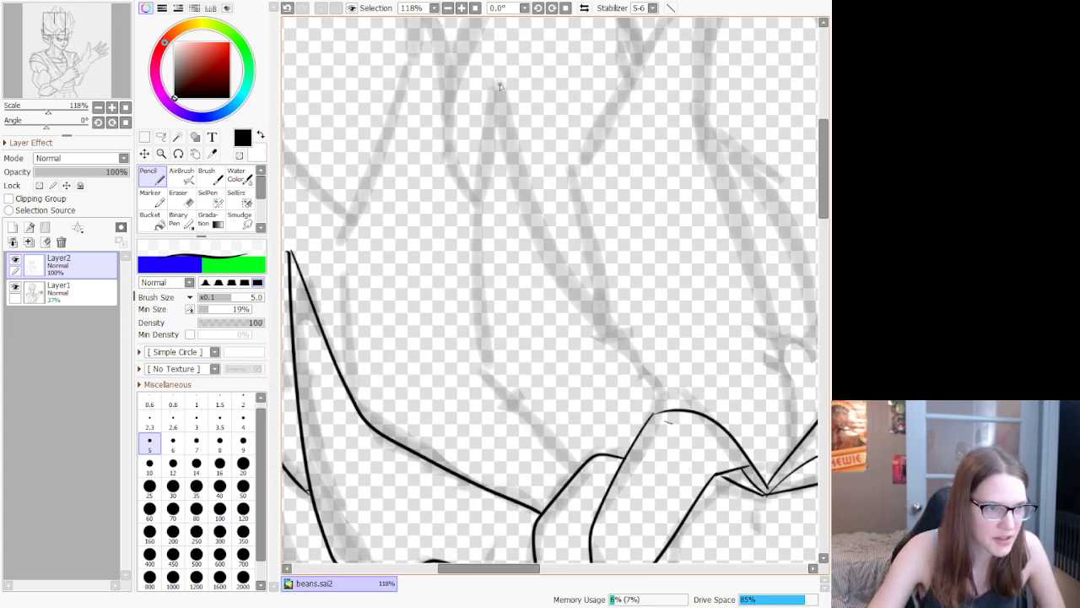
pyautogui.moveTo(492, 87); pyautogui.dragTo(473, 144)
pyautogui.hotkey('ctrl', 'z')
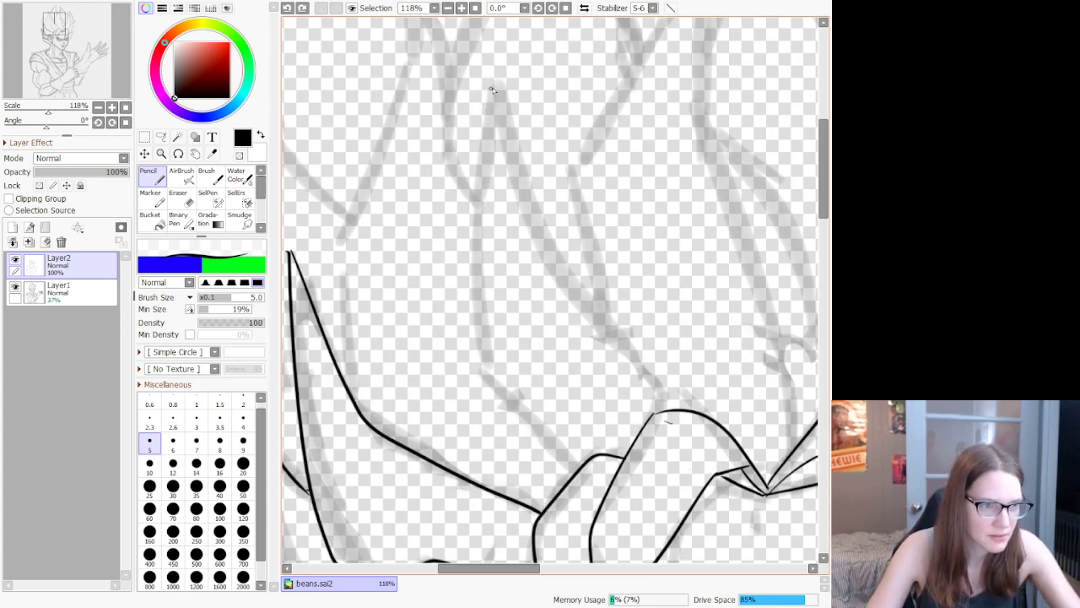
pyautogui.moveTo(495, 85)
pyautogui.mouseDown()
pyautogui.moveTo(482, 133)
pyautogui.moveTo(484, 393)
pyautogui.moveTo(488, 103)
pyautogui.moveTo(472, 243)
pyautogui.moveTo(479, 365)
pyautogui.mouseUp()
pyautogui.hotkey('ctrl', 'z')
pyautogui.hotkey('ctrl', 'z')
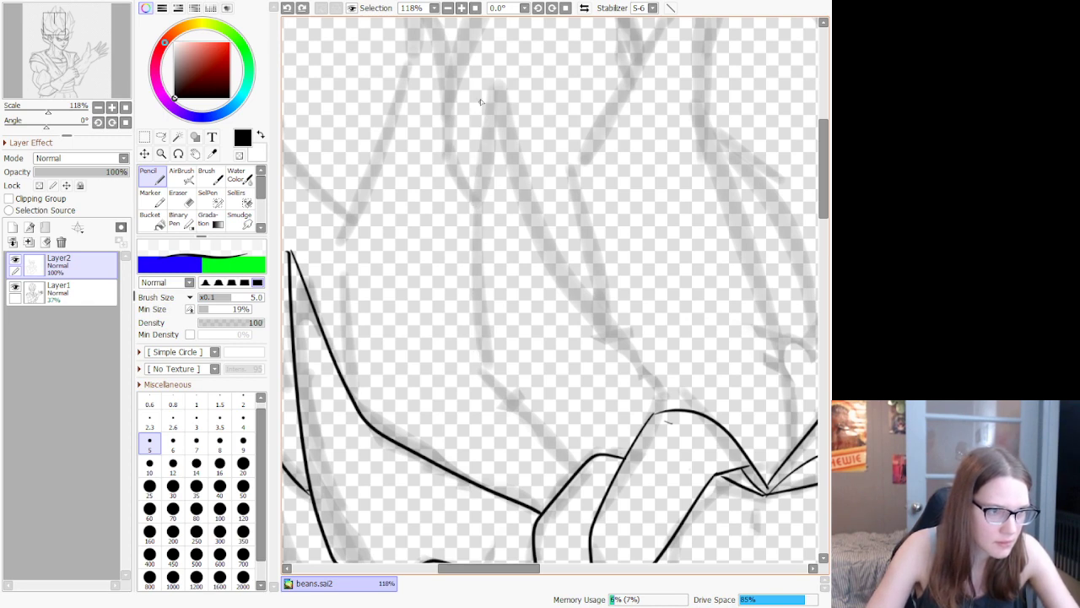
pyautogui.moveTo(493, 83)
pyautogui.mouseDown()
pyautogui.moveTo(488, 325)
pyautogui.moveTo(499, 384)
pyautogui.mouseUp()
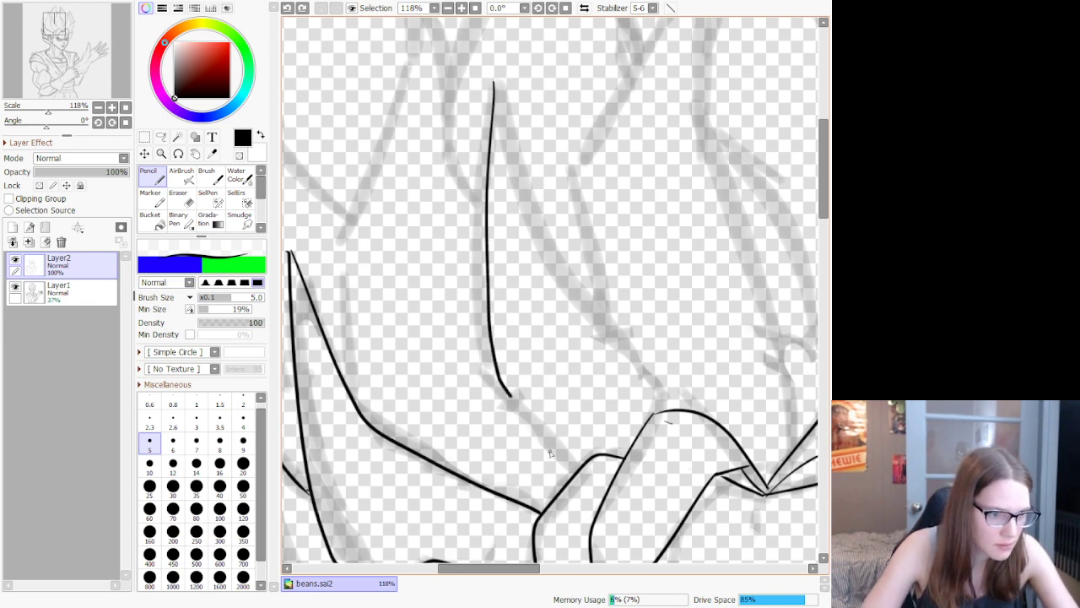
pyautogui.moveTo(549, 453); pyautogui.dragTo(573, 471)
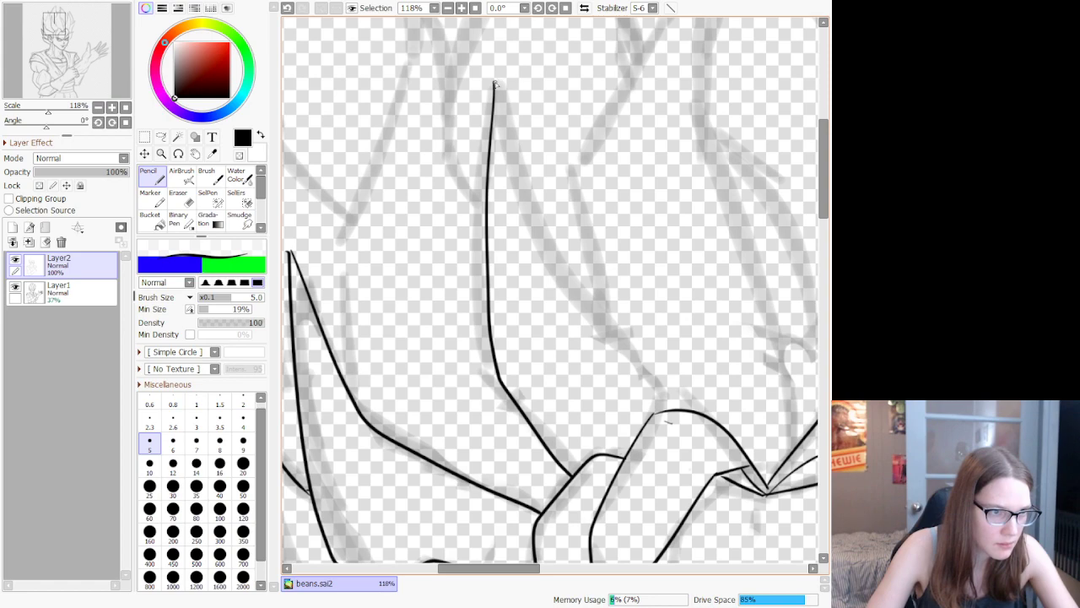
pyautogui.moveTo(495, 84)
pyautogui.mouseDown()
pyautogui.moveTo(536, 235)
pyautogui.moveTo(616, 347)
pyautogui.moveTo(691, 412)
pyautogui.mouseUp()
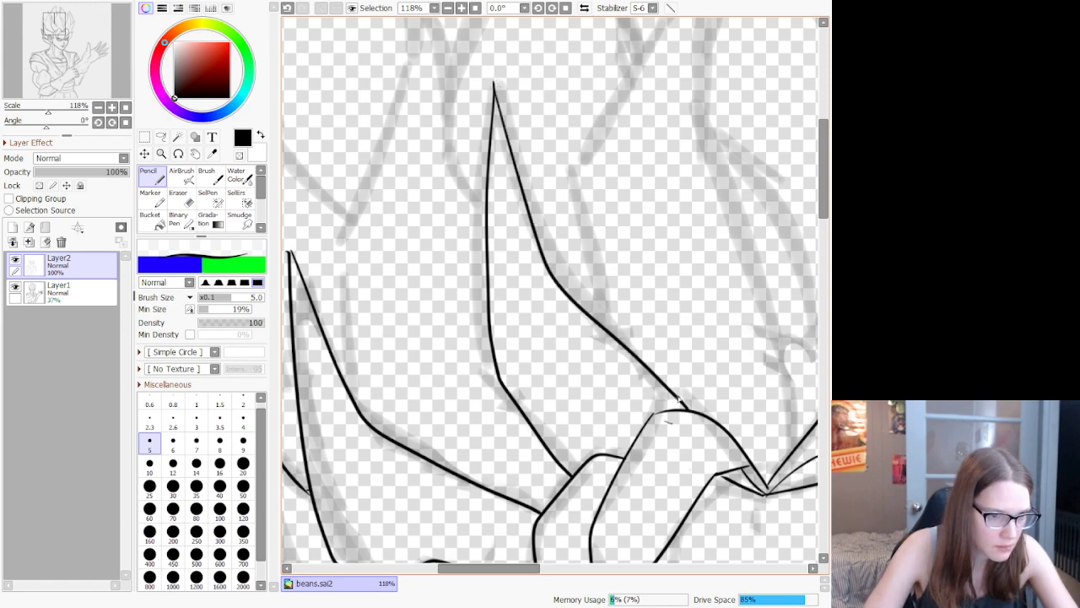
# Step: Ink the tall spike behind the forehead spike from the lower spike's edge to its tip and partway down, redrawing its base as needed
pyautogui.scroll(-7, 639, 335)
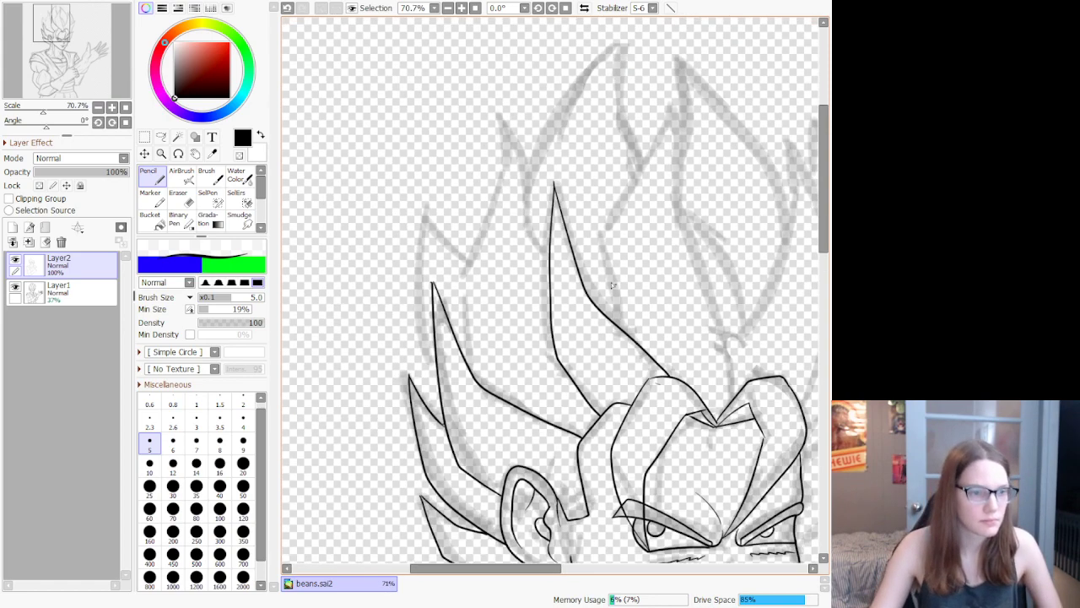
pyautogui.scroll(5, 447, 217)
pyautogui.scroll(-4, 648, 327)
pyautogui.scroll(3, 733, 332)
pyautogui.scroll(1, 733, 331)
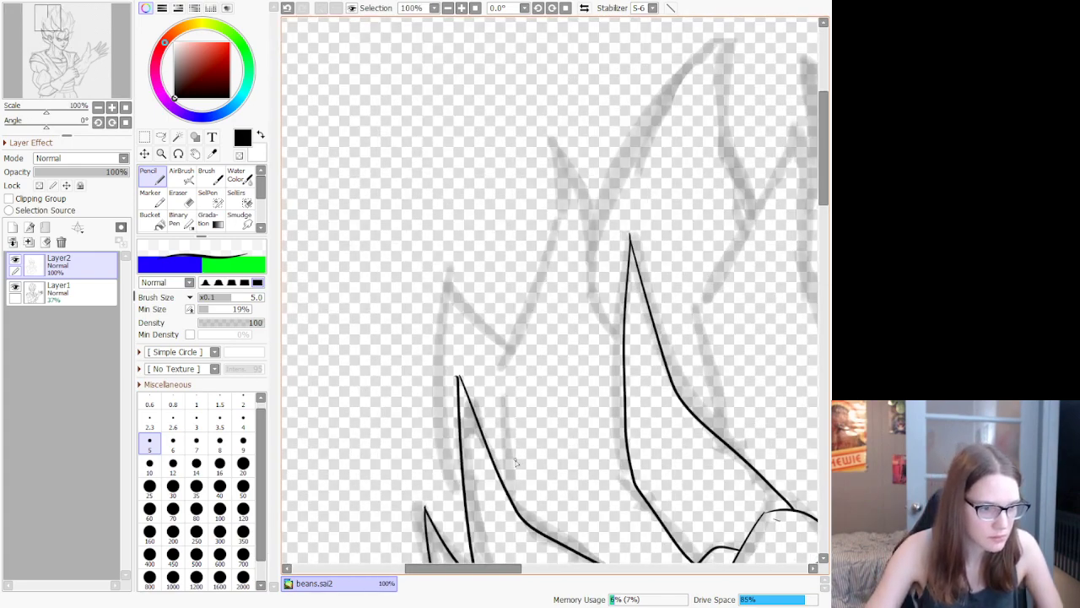
pyautogui.moveTo(513, 497)
pyautogui.mouseDown()
pyautogui.moveTo(518, 380)
pyautogui.moveTo(508, 377)
pyautogui.moveTo(514, 485)
pyautogui.mouseUp()
pyautogui.hotkey('ctrl', 'z')
pyautogui.hotkey('ctrl', 'z')
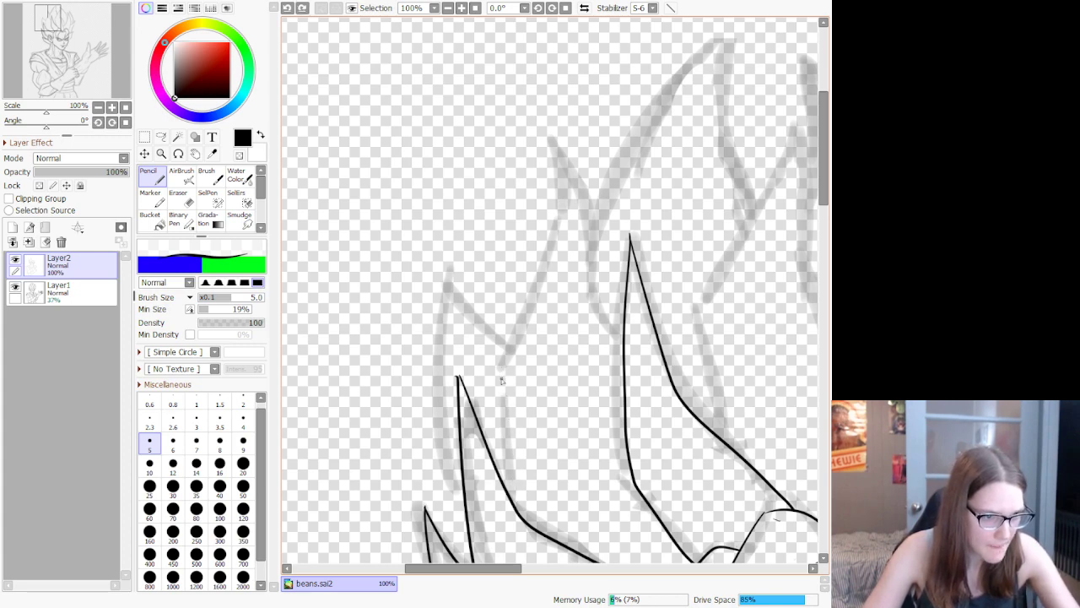
pyautogui.moveTo(501, 371)
pyautogui.mouseDown()
pyautogui.moveTo(502, 474)
pyautogui.moveTo(520, 357)
pyautogui.mouseUp()
pyautogui.hotkey('ctrl', 'z')
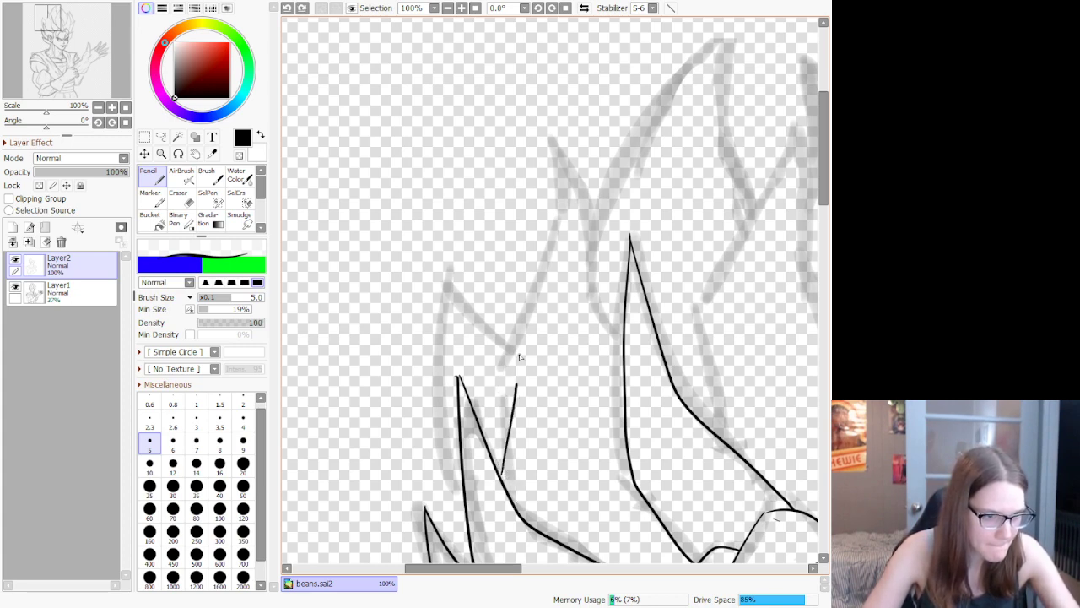
pyautogui.hotkey('ctrl', 'z')
pyautogui.moveTo(502, 474); pyautogui.dragTo(501, 351)
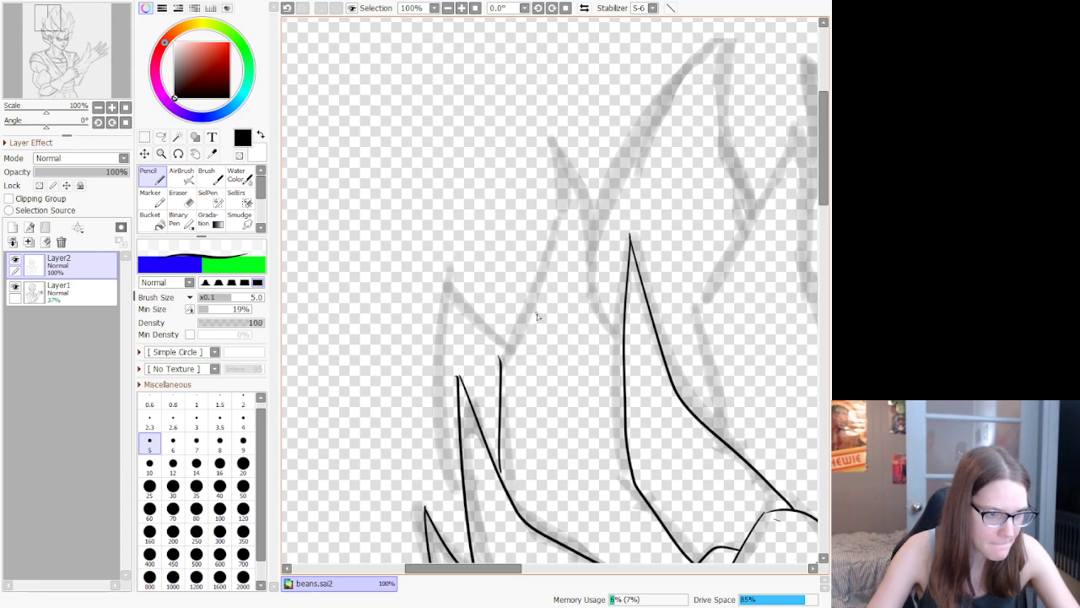
pyautogui.hotkey('ctrl', 'z')
pyautogui.moveTo(501, 459)
pyautogui.mouseDown()
pyautogui.moveTo(507, 344)
pyautogui.moveTo(553, 235)
pyautogui.moveTo(544, 126)
pyautogui.moveTo(590, 235)
pyautogui.mouseUp()
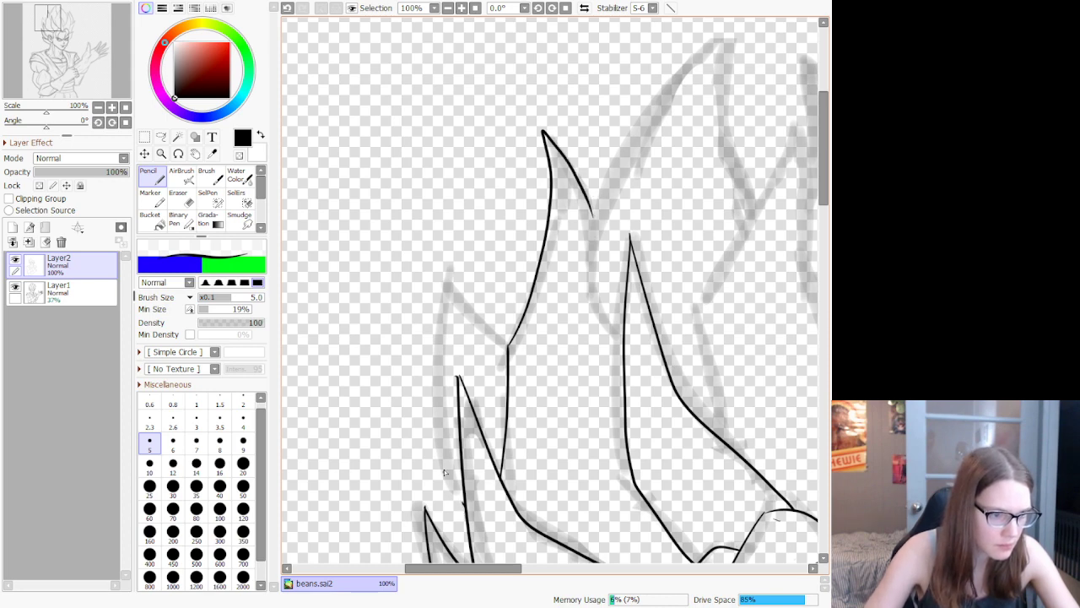
# Step: Ink the outermost upper hair spike at the back of the head, joining it to the neighbouring spikes and redrawing its outer edge
pyautogui.moveTo(445, 473)
pyautogui.mouseDown()
pyautogui.moveTo(430, 404)
pyautogui.moveTo(434, 246)
pyautogui.mouseUp()
pyautogui.hotkey('ctrl', 'z')
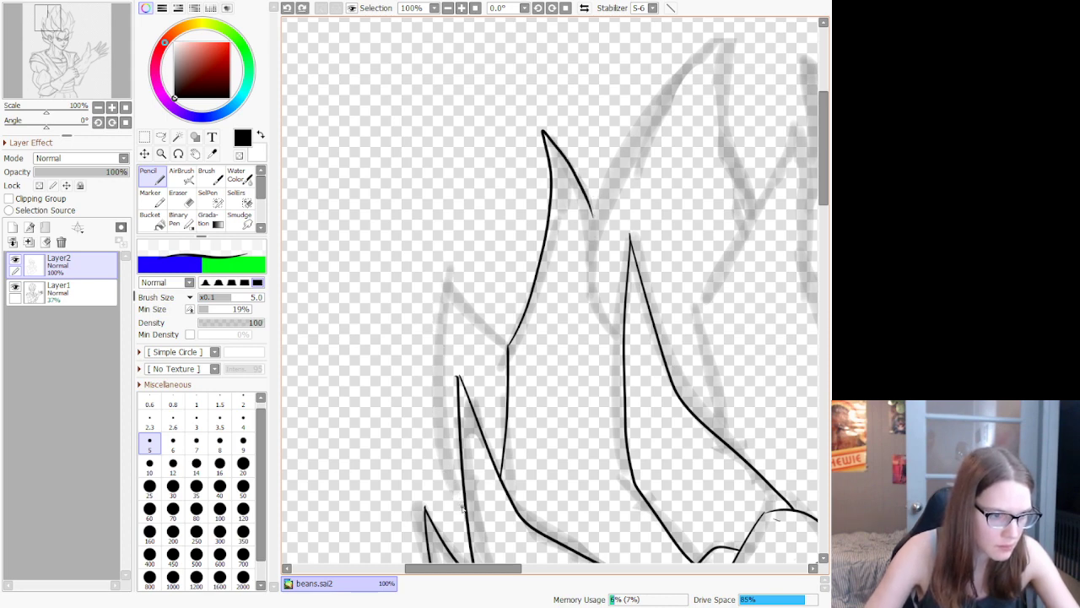
pyautogui.moveTo(467, 511)
pyautogui.mouseDown()
pyautogui.moveTo(439, 484)
pyautogui.moveTo(423, 395)
pyautogui.moveTo(441, 306)
pyautogui.mouseUp()
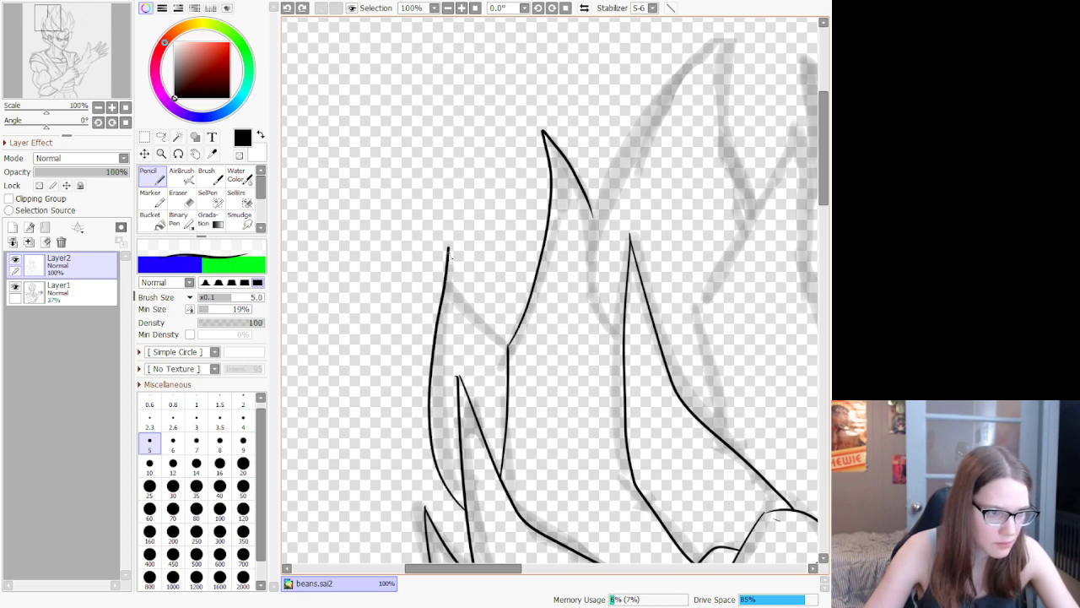
pyautogui.hotkey('ctrl', 'z')
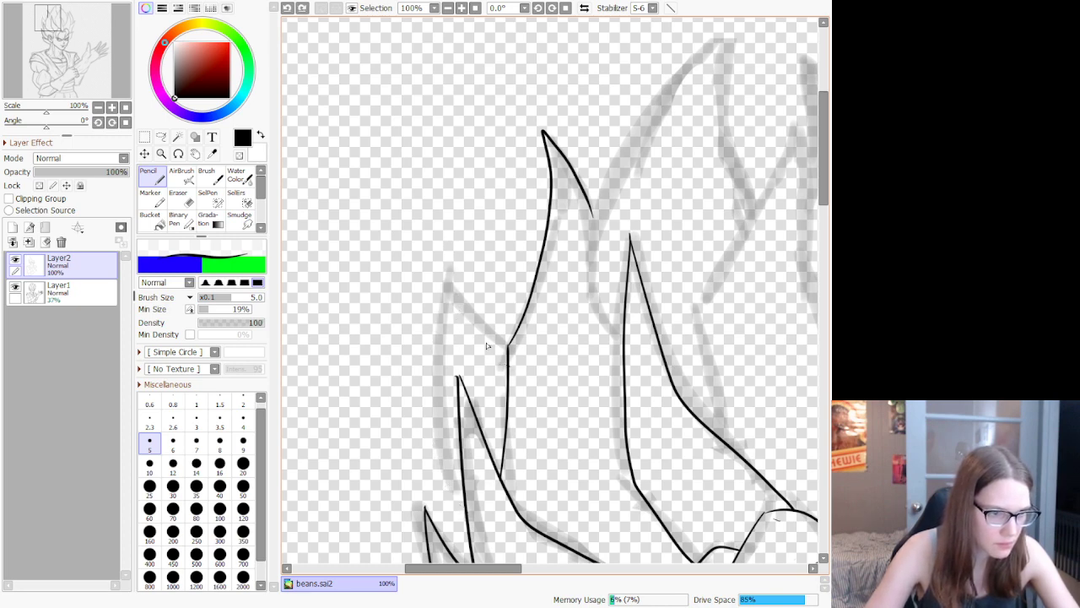
pyautogui.moveTo(508, 363); pyautogui.dragTo(456, 266)
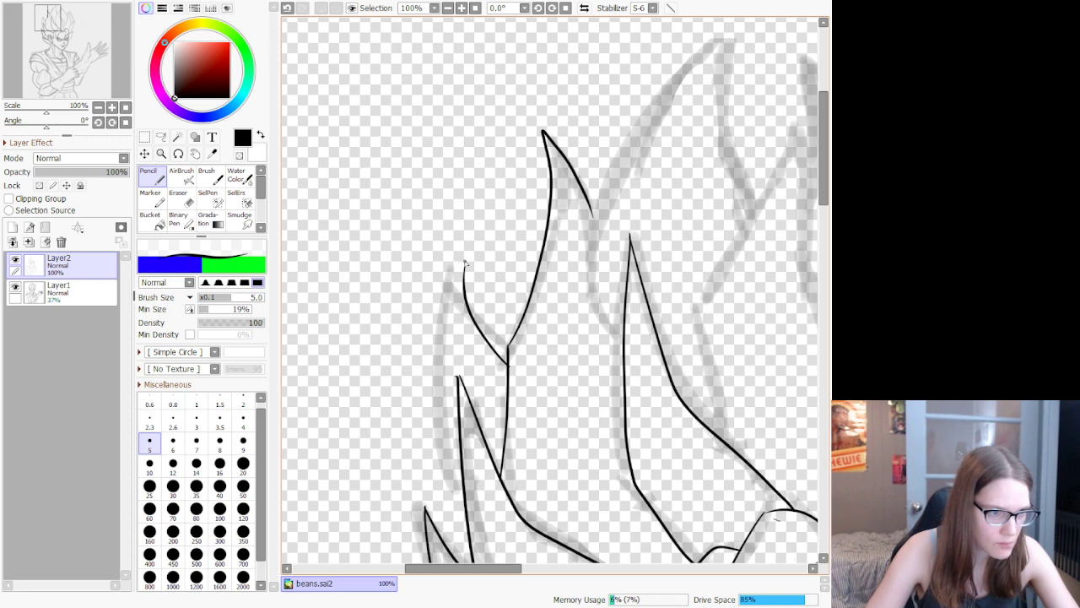
pyautogui.moveTo(464, 267)
pyautogui.mouseDown()
pyautogui.moveTo(420, 378)
pyautogui.moveTo(435, 499)
pyautogui.moveTo(462, 526)
pyautogui.mouseUp()
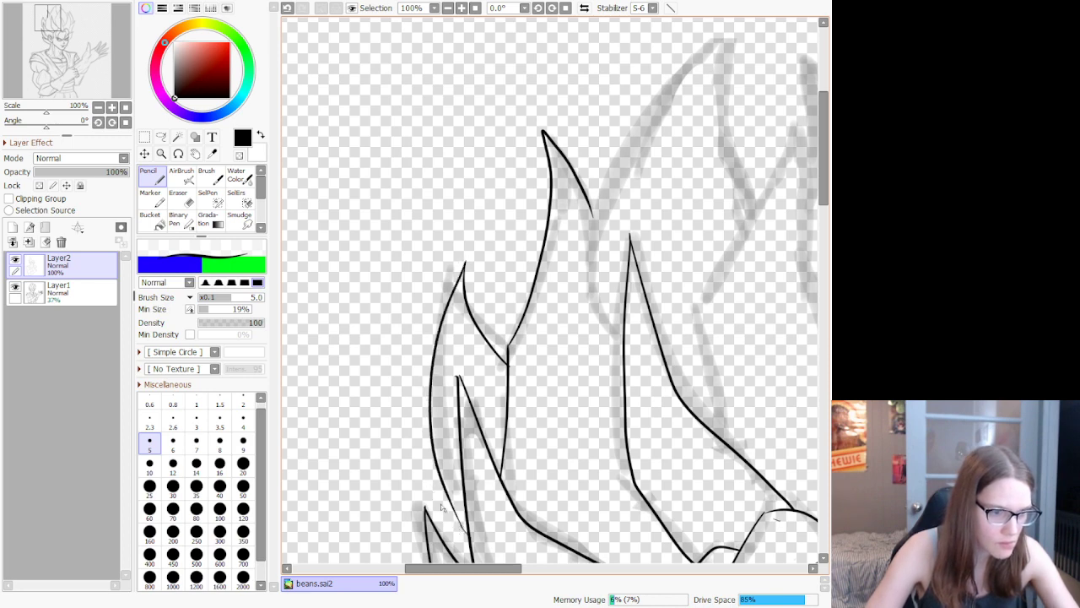
# Step: Ink a small earring clasp around the bottom edge of the earlobe and erase the ear line inside it
pyautogui.scroll(-8, 540, 362)
pyautogui.scroll(8, 538, 363)
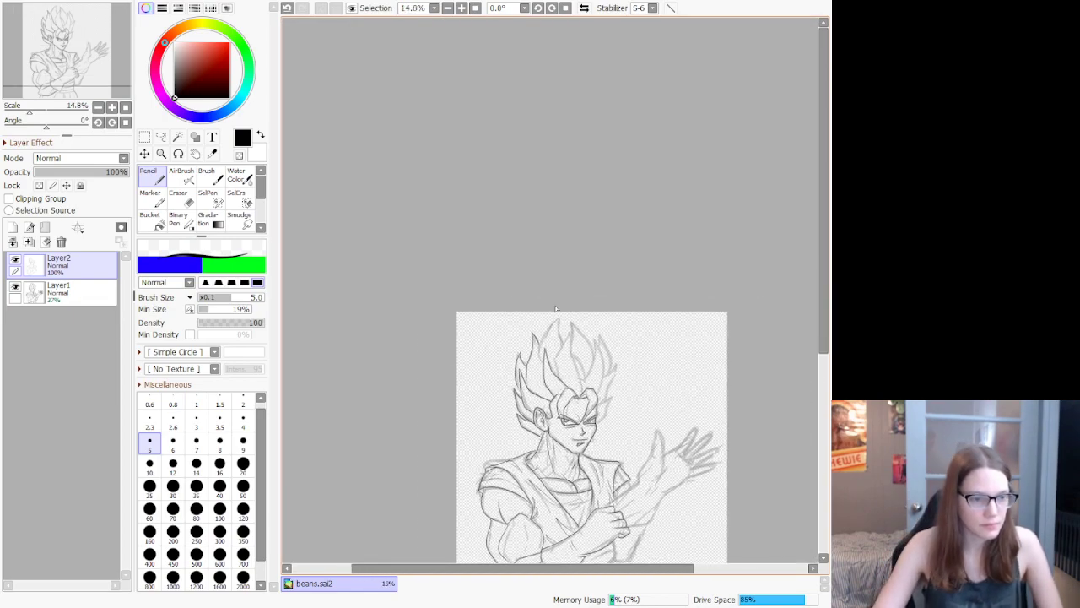
pyautogui.scroll(4, 589, 383)
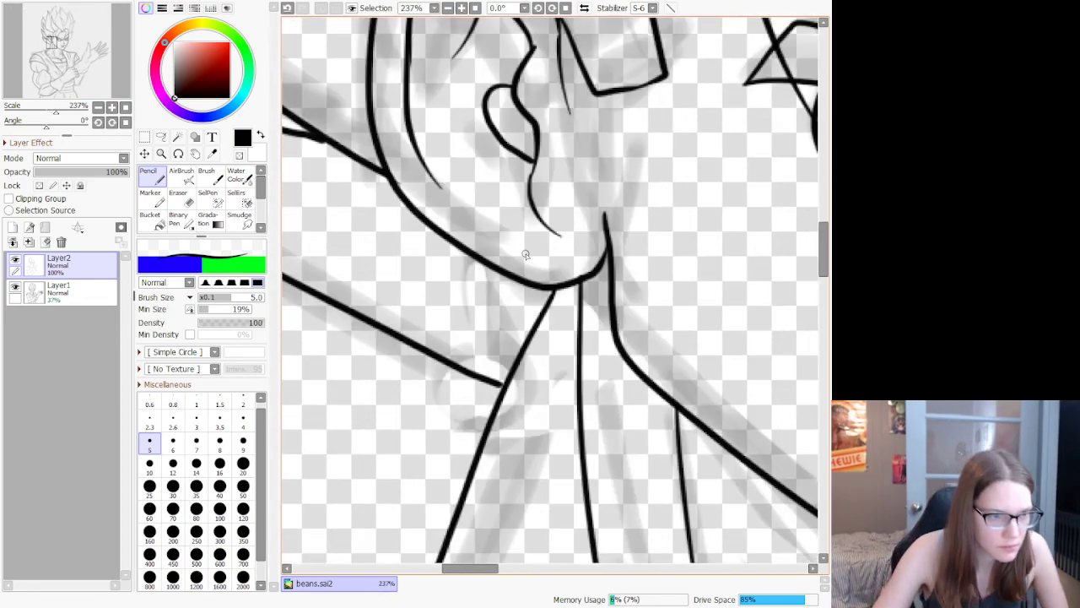
pyautogui.moveTo(524, 264)
pyautogui.mouseDown()
pyautogui.moveTo(519, 291)
pyautogui.moveTo(545, 304)
pyautogui.mouseUp()
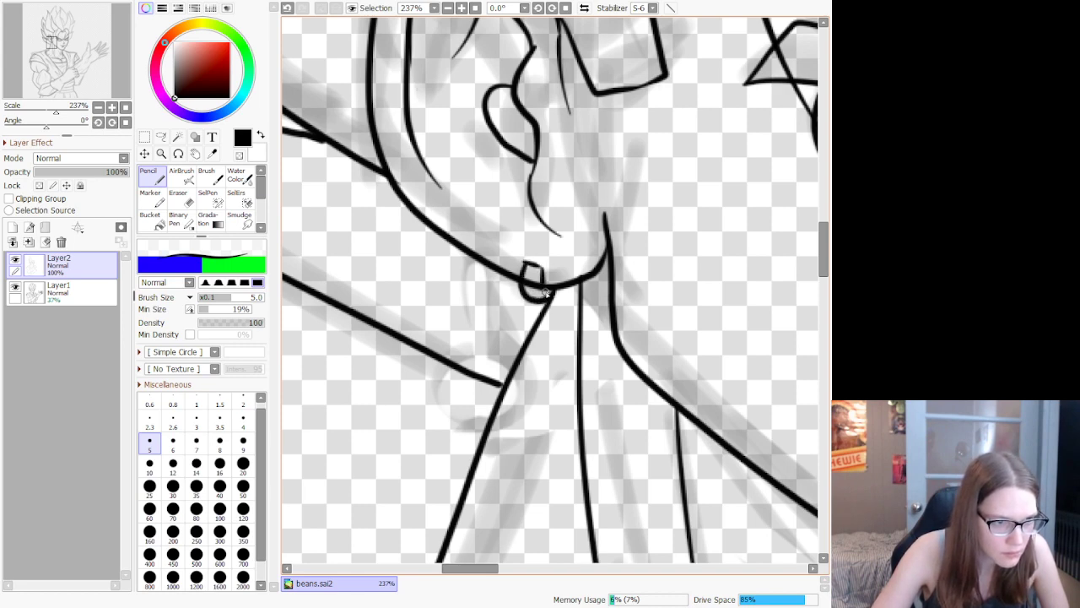
pyautogui.press('e')
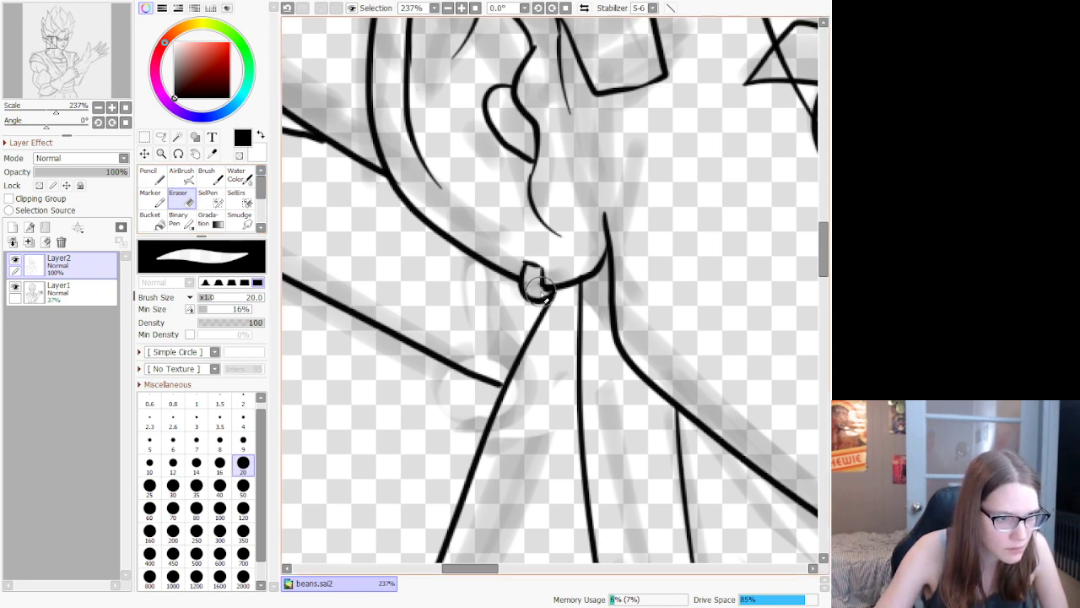
pyautogui.press('n')
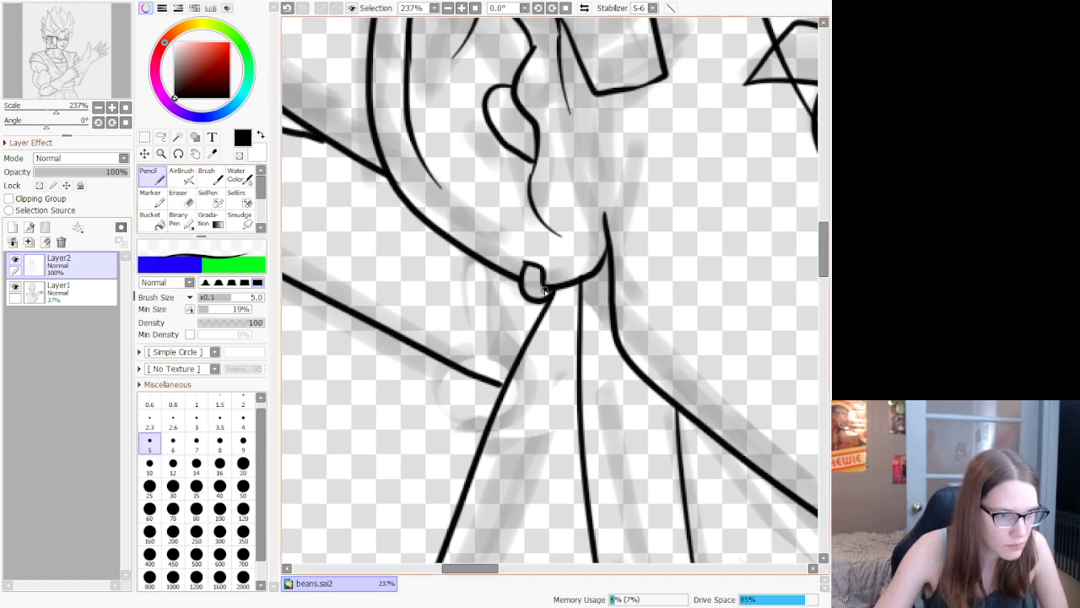
# Step: Ink a round earring ball hanging below the clasp and erase the hair and neck lines that cross inside it
pyautogui.scroll(-3, 677, 268)
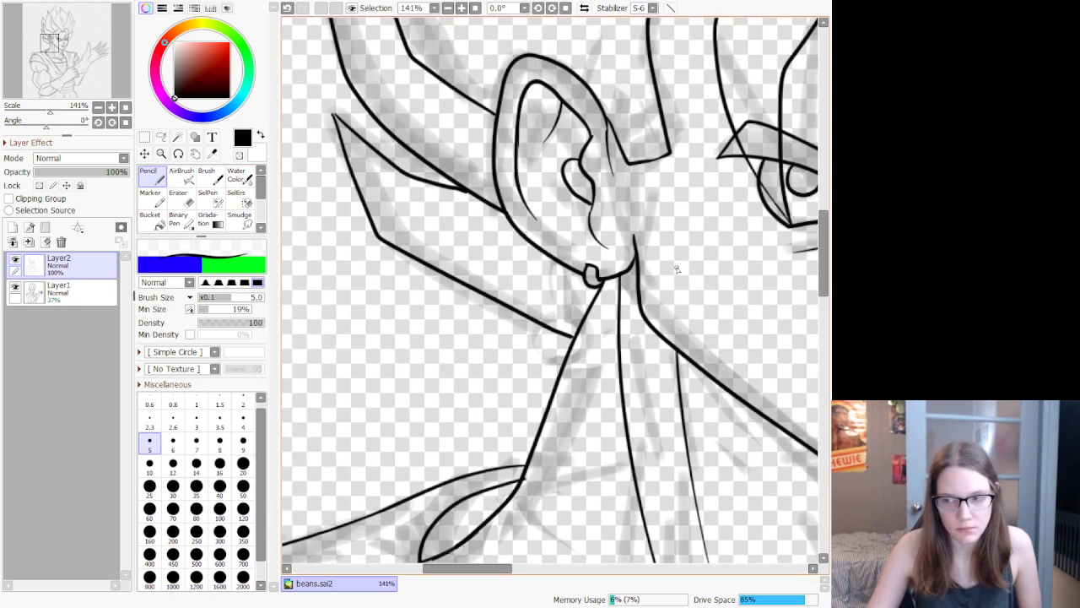
pyautogui.scroll(2, 677, 268)
pyautogui.scroll(2, 598, 304)
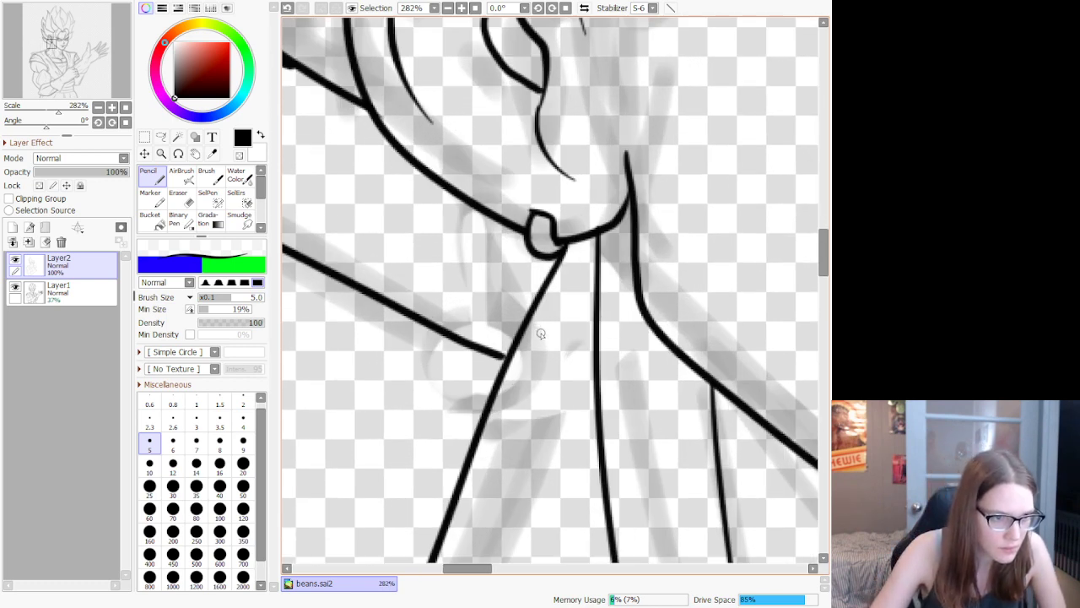
pyautogui.moveTo(541, 333)
pyautogui.mouseDown()
pyautogui.moveTo(459, 397)
pyautogui.moveTo(540, 433)
pyautogui.moveTo(570, 373)
pyautogui.moveTo(547, 339)
pyautogui.mouseUp()
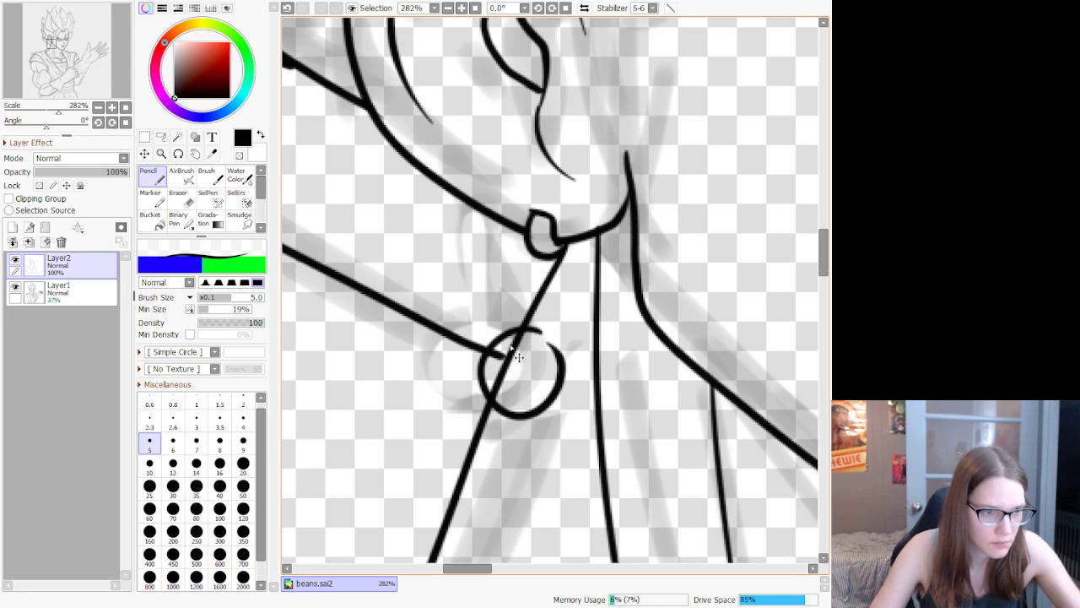
pyautogui.hotkey('ctrl', 'z')
pyautogui.moveTo(487, 323)
pyautogui.mouseDown()
pyautogui.moveTo(475, 409)
pyautogui.moveTo(575, 405)
pyautogui.moveTo(583, 350)
pyautogui.moveTo(542, 314)
pyautogui.moveTo(508, 315)
pyautogui.moveTo(515, 354)
pyautogui.moveTo(500, 360)
pyautogui.moveTo(519, 358)
pyautogui.moveTo(500, 352)
pyautogui.moveTo(507, 392)
pyautogui.mouseUp()
pyautogui.click(178, 197)
pyautogui.moveTo(527, 341)
pyautogui.mouseDown()
pyautogui.moveTo(515, 336)
pyautogui.moveTo(535, 327)
pyautogui.mouseUp()
# Step: Ink a chain of three small round links between the earring clasp and ball, and erase the neck line crossing inside them
pyautogui.click(148, 174)
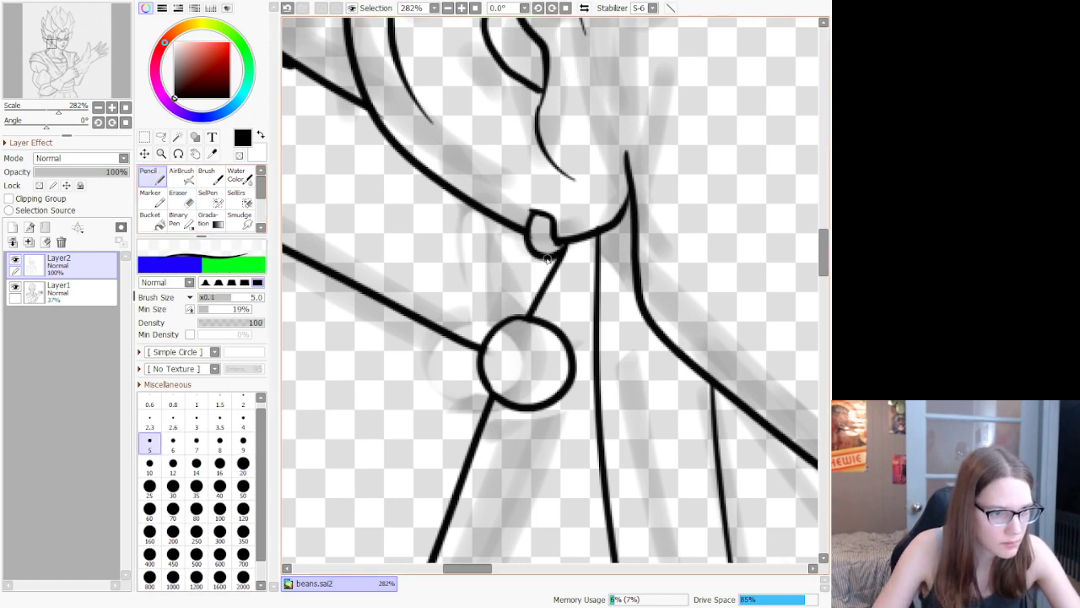
pyautogui.moveTo(538, 275)
pyautogui.mouseDown()
pyautogui.moveTo(552, 267)
pyautogui.moveTo(540, 262)
pyautogui.mouseUp()
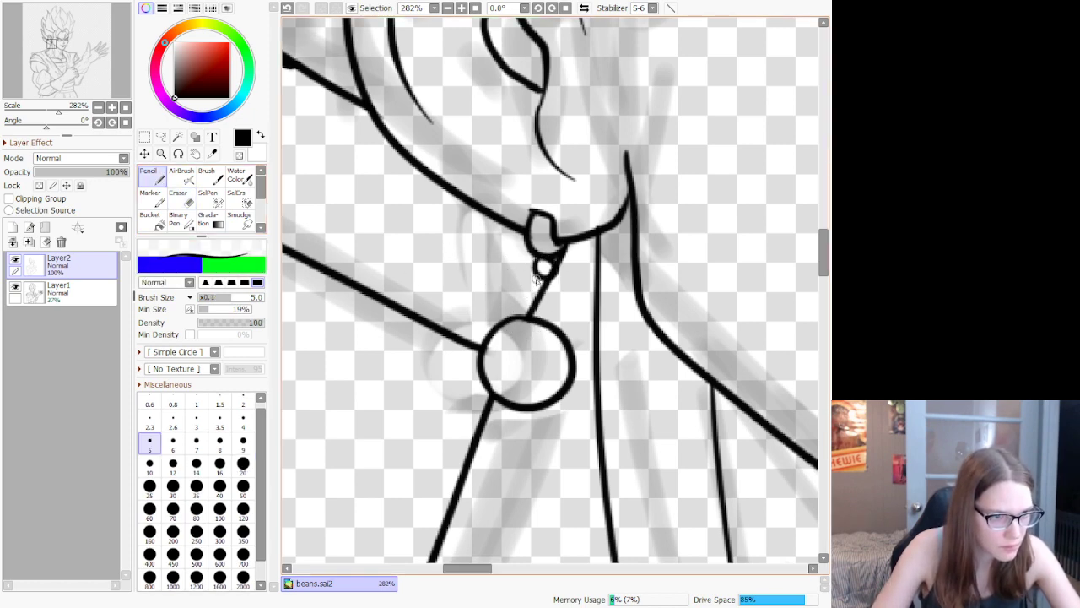
pyautogui.moveTo(553, 301)
pyautogui.mouseDown()
pyautogui.moveTo(547, 278)
pyautogui.moveTo(538, 283)
pyautogui.moveTo(559, 292)
pyautogui.moveTo(540, 282)
pyautogui.mouseUp()
pyautogui.hotkey('ctrl', 'z')
pyautogui.moveTo(557, 324); pyautogui.dragTo(541, 301)
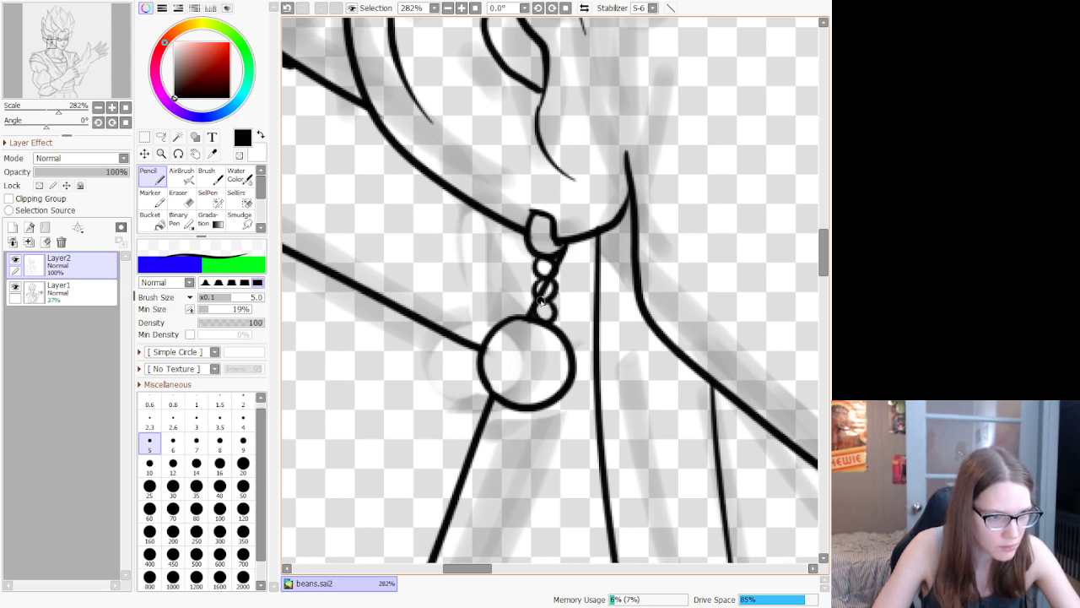
pyautogui.press('e')
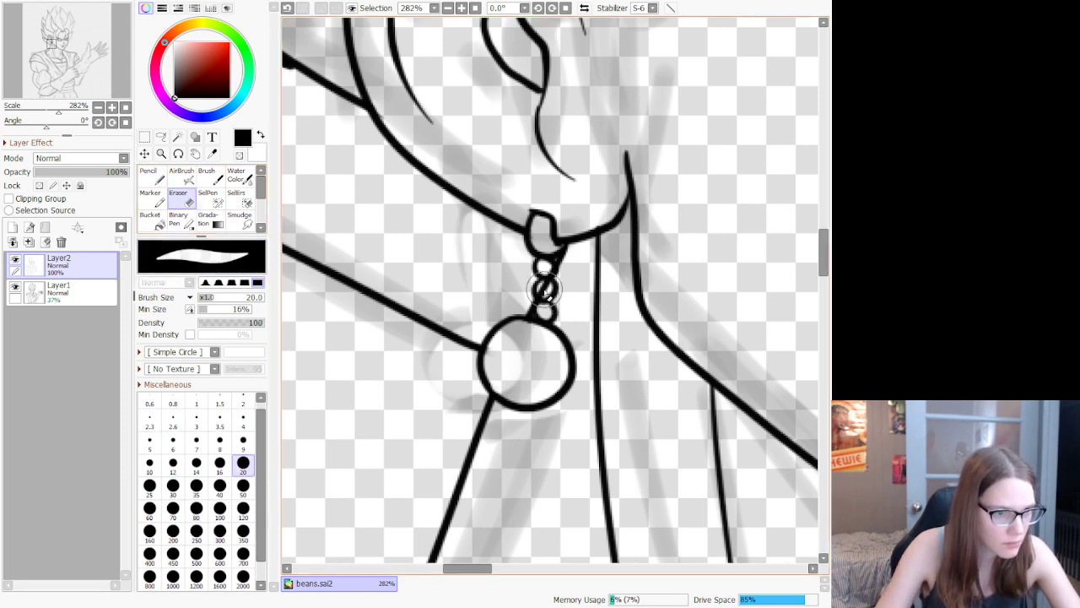
pyautogui.moveTo(544, 289); pyautogui.dragTo(539, 310)
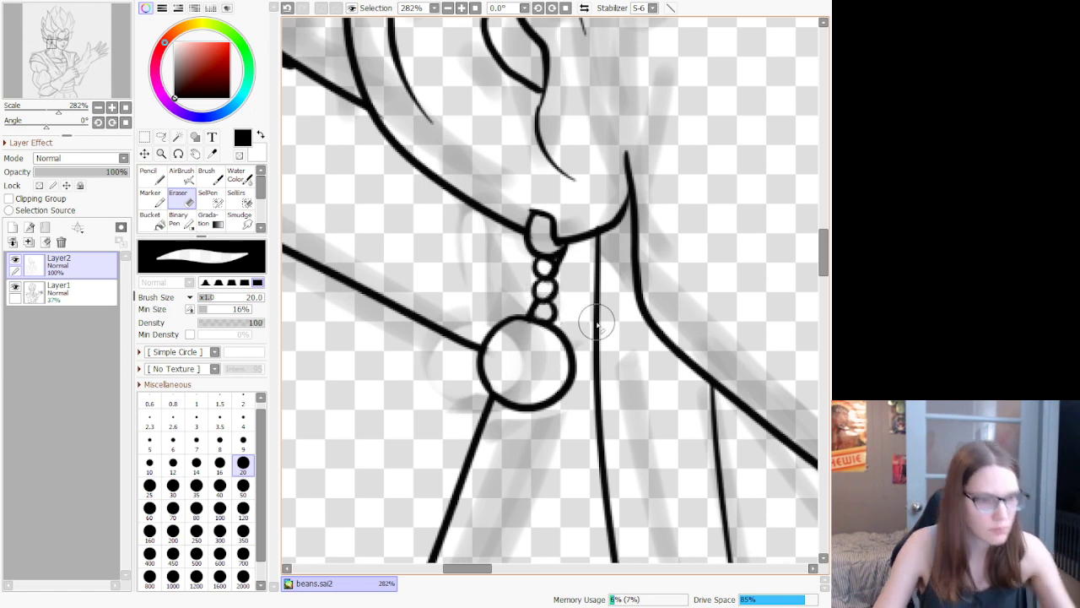
# Step: Ink a thin bent fold line inside the far sleeve opening, rising from its lower corner towards the outer tip
pyautogui.scroll(-8, 597, 323)
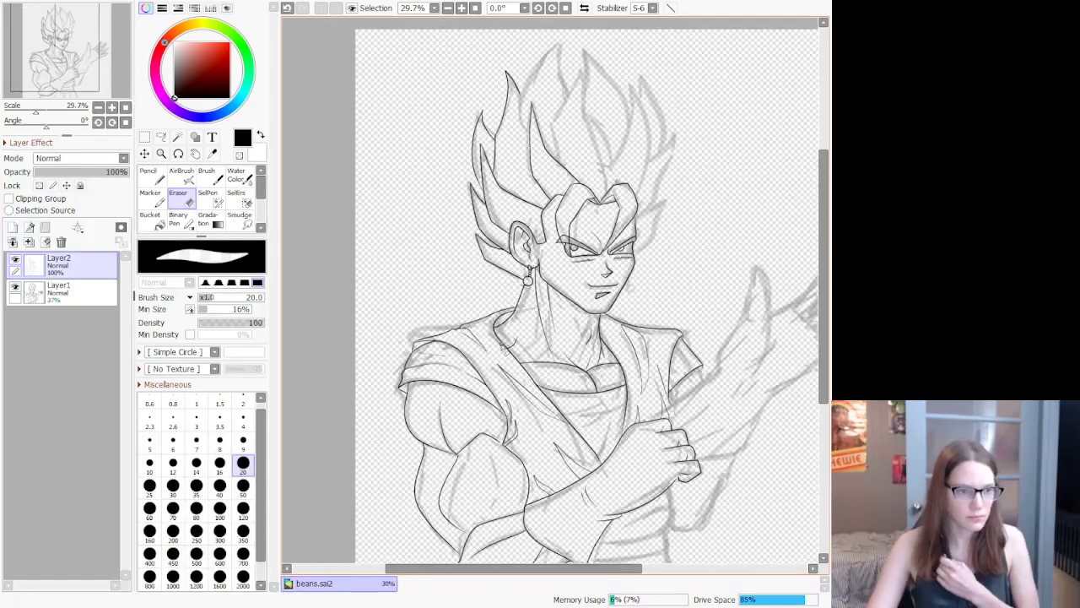
pyautogui.scroll(2, 542, 239)
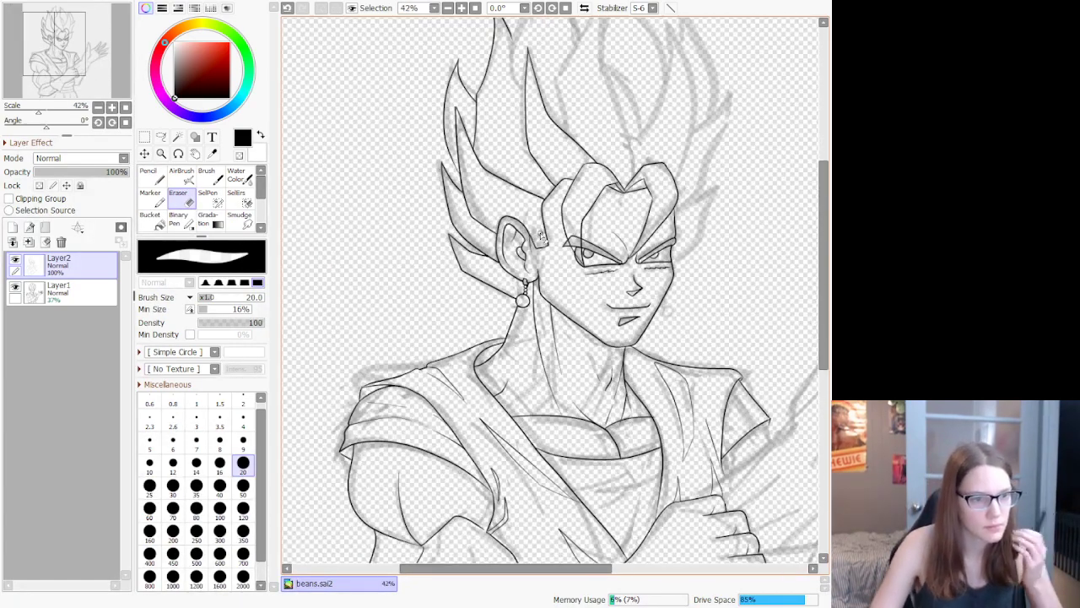
pyautogui.scroll(-3, 543, 224)
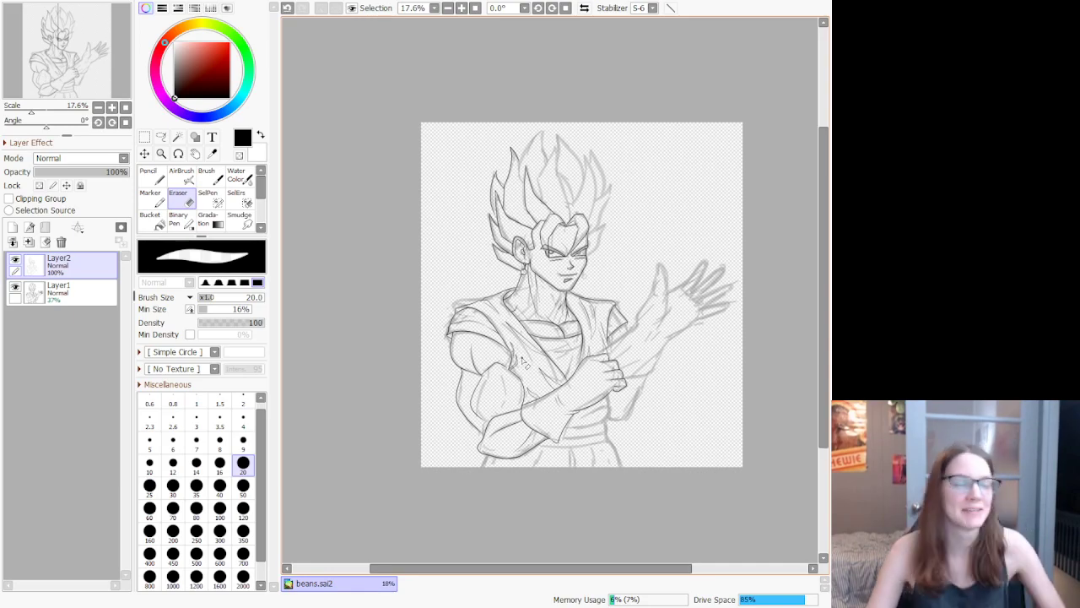
pyautogui.scroll(5, 620, 374)
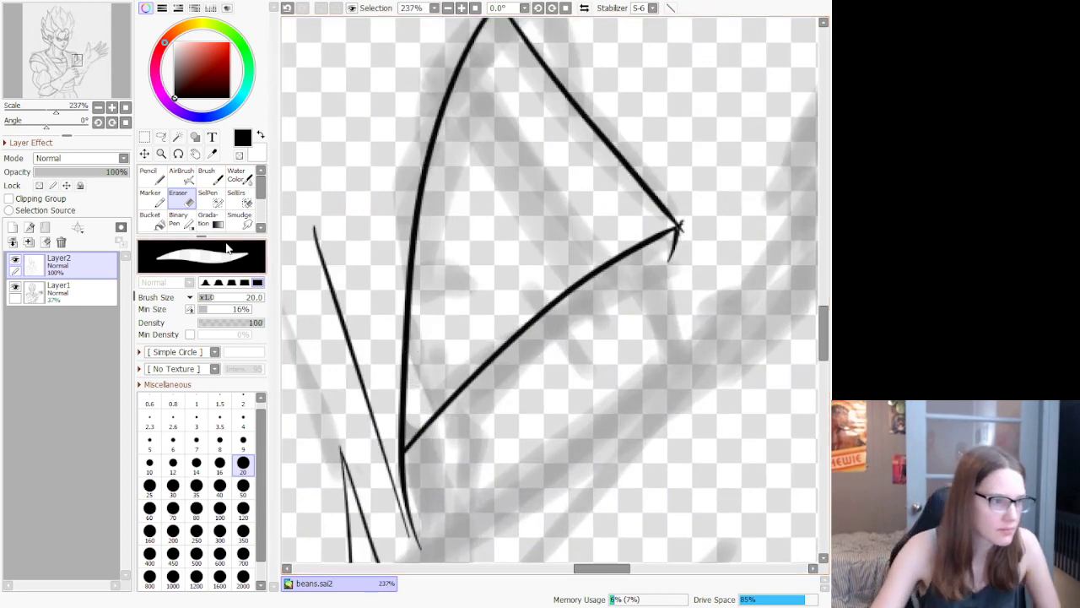
pyautogui.press('n')
pyautogui.moveTo(405, 451)
pyautogui.mouseDown()
pyautogui.moveTo(474, 296)
pyautogui.moveTo(585, 228)
pyautogui.mouseUp()
pyautogui.hotkey('ctrl', 'z')
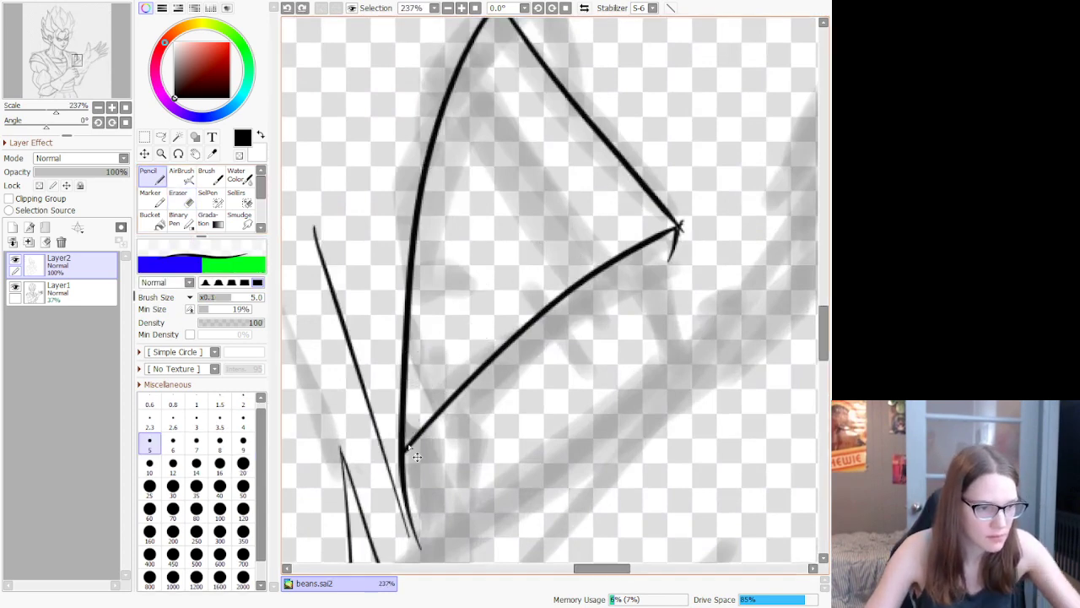
pyautogui.moveTo(406, 450)
pyautogui.mouseDown()
pyautogui.moveTo(453, 313)
pyautogui.moveTo(550, 224)
pyautogui.mouseUp()
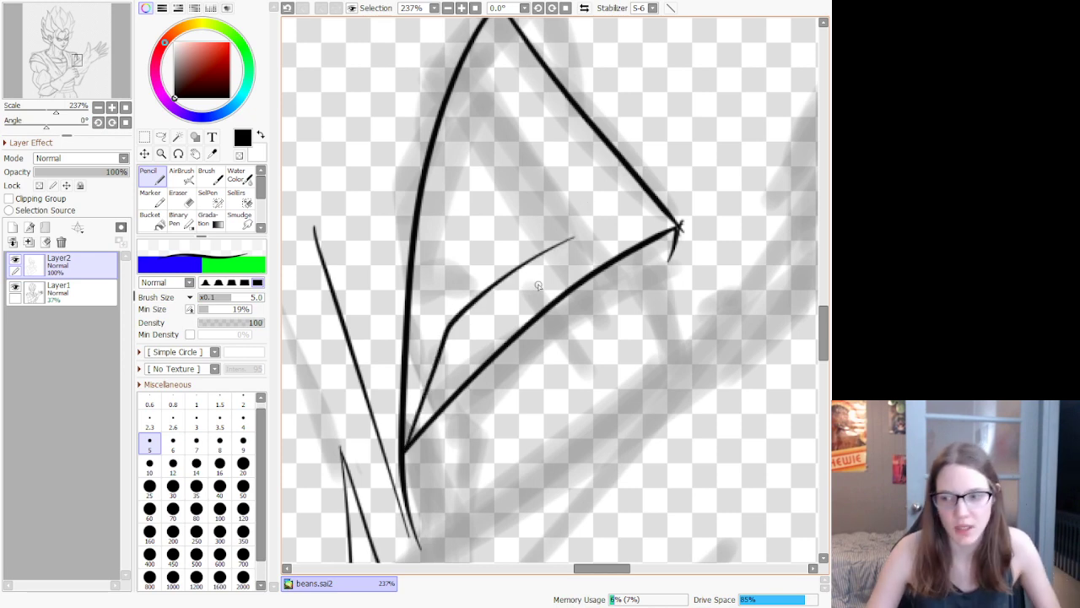
# Step: Redraw the far shoulder's top edge as a straighter slope down to the sleeve corner and erase the old rounded line
pyautogui.scroll(-10, 538, 285)
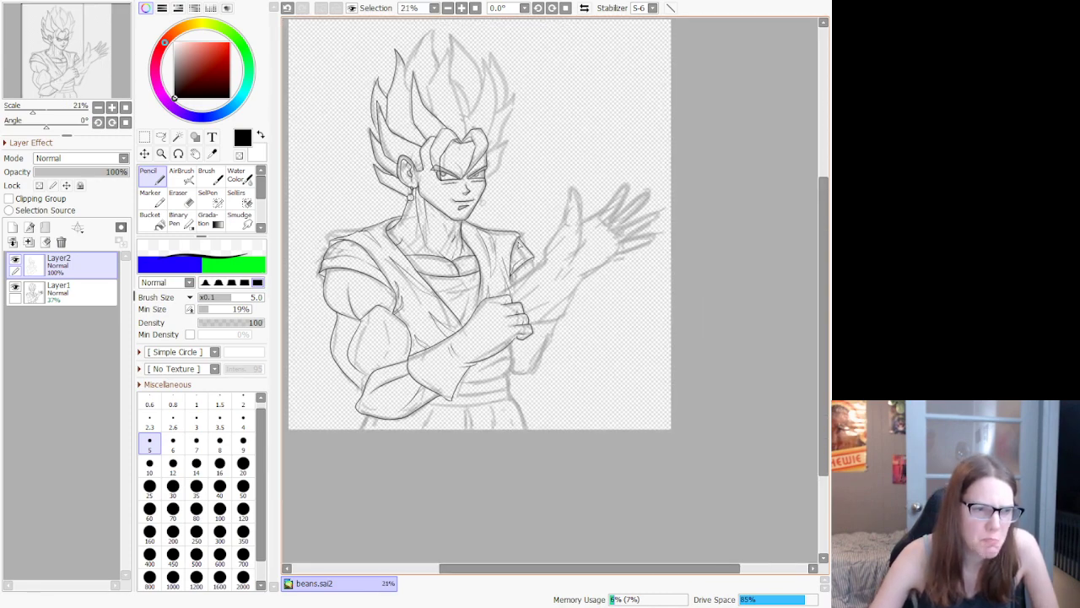
pyautogui.scroll(-1, 538, 285)
pyautogui.scroll(-1, 520, 245)
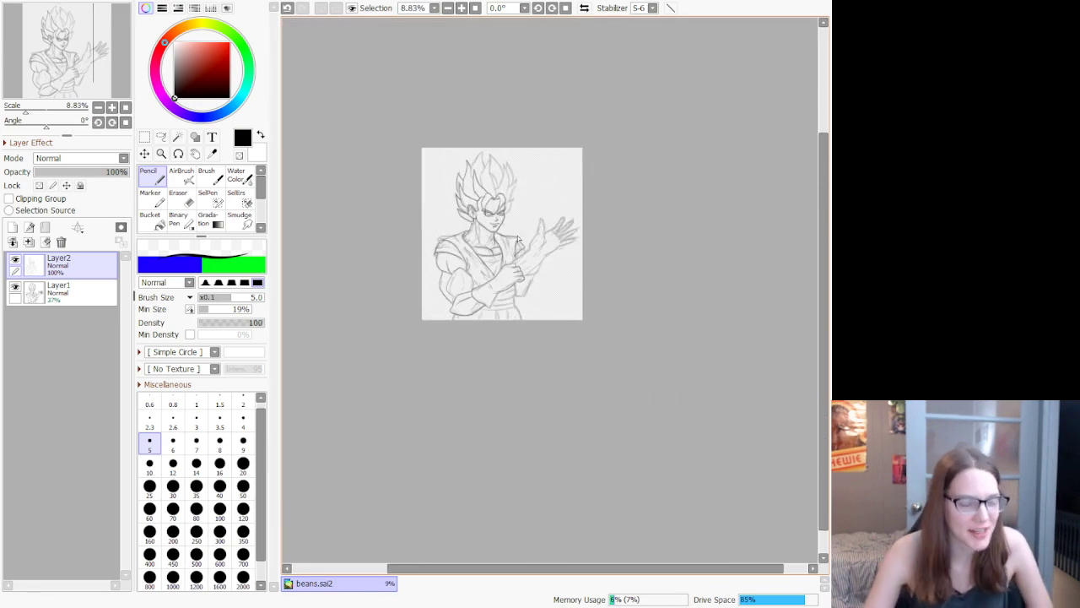
pyautogui.scroll(5, 507, 244)
pyautogui.scroll(3, 503, 244)
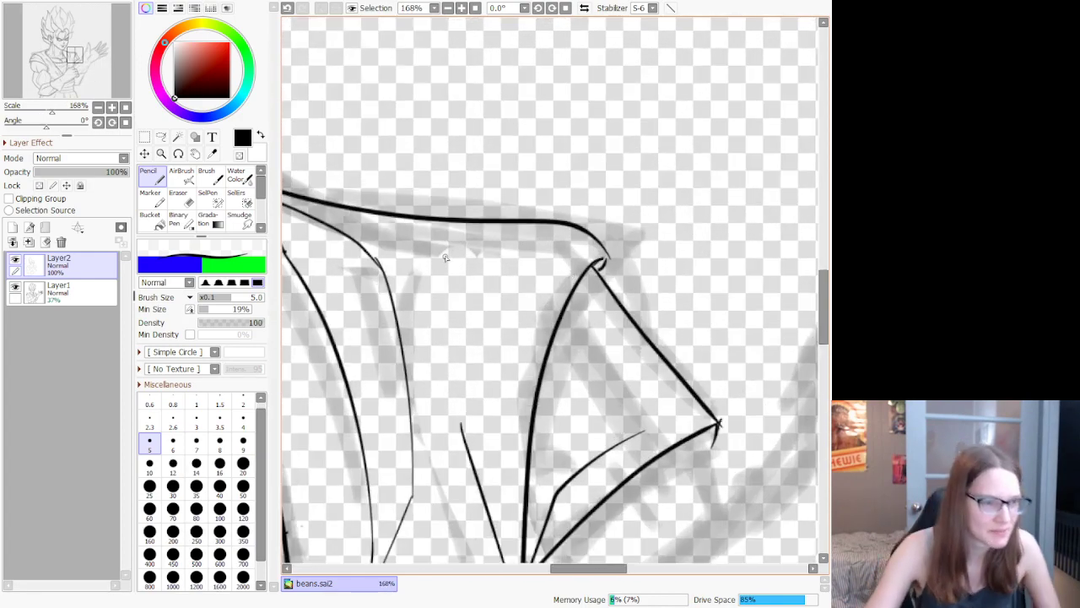
pyautogui.moveTo(355, 212); pyautogui.dragTo(613, 262)
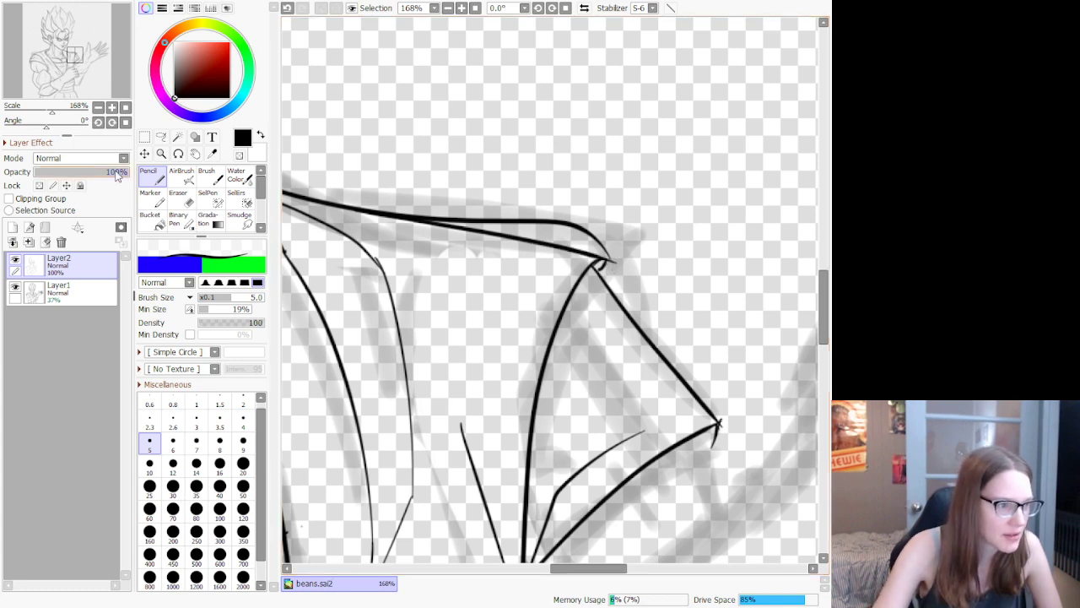
pyautogui.press('e')
pyautogui.moveTo(376, 204)
pyautogui.mouseDown()
pyautogui.moveTo(556, 235)
pyautogui.moveTo(615, 238)
pyautogui.mouseUp()
pyautogui.hotkey('ctrl', 'z')
pyautogui.moveTo(389, 203); pyautogui.dragTo(633, 252)
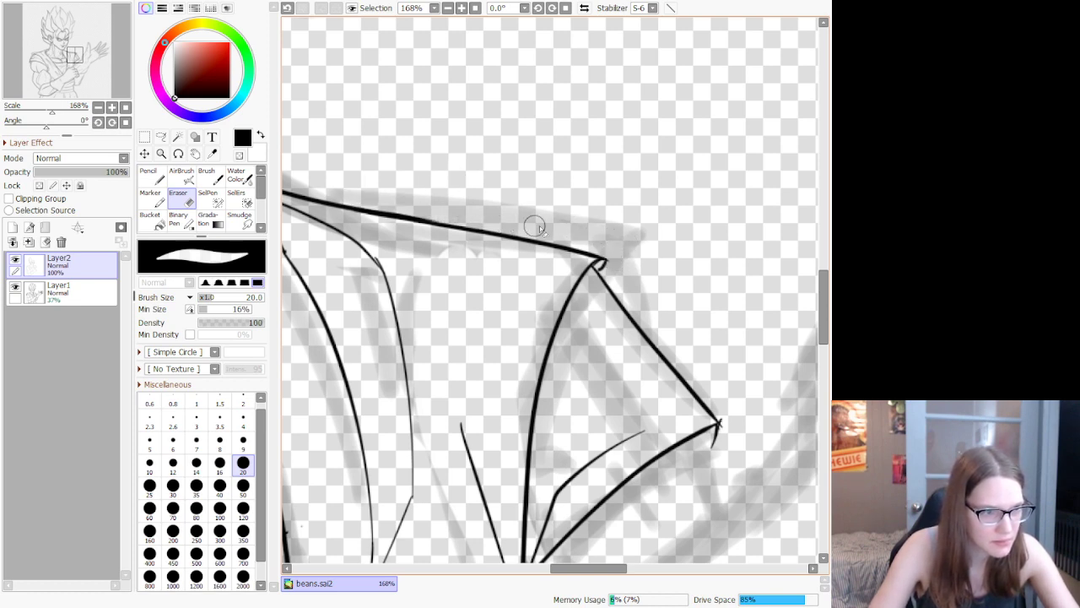
# Step: Extend the inner edge of the upper back hair spike down until it meets the tall spike behind the forehead
pyautogui.scroll(-10, 515, 202)
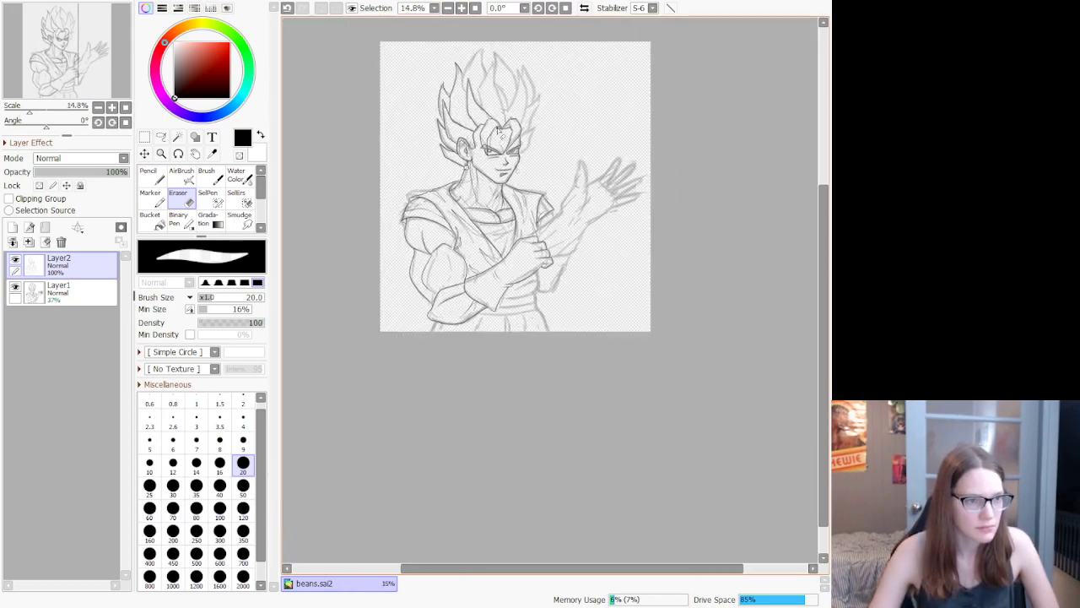
pyautogui.scroll(3, 499, 133)
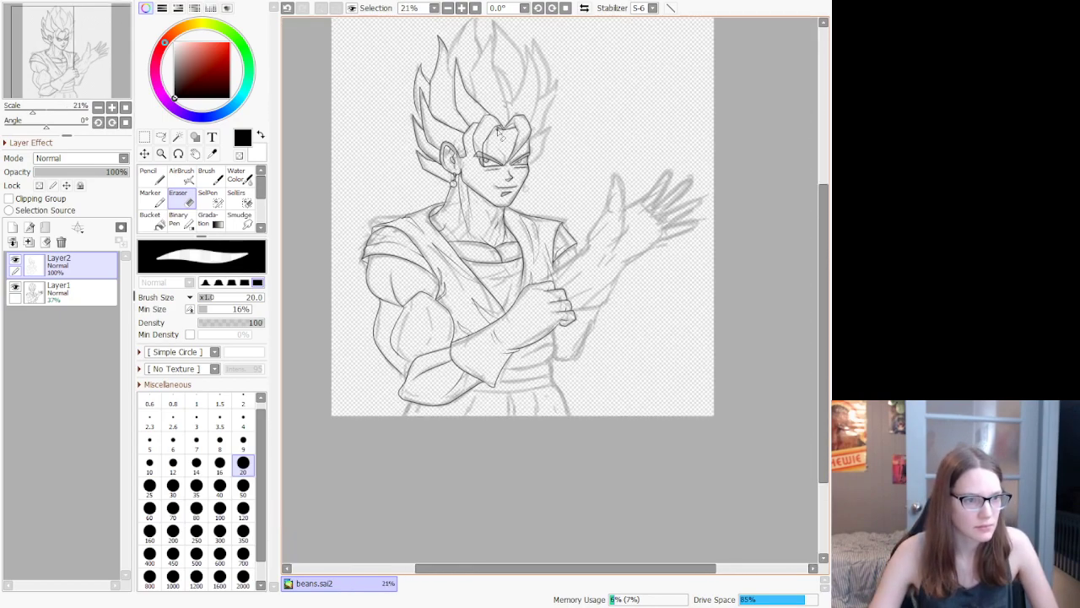
pyautogui.scroll(-2, 553, 171)
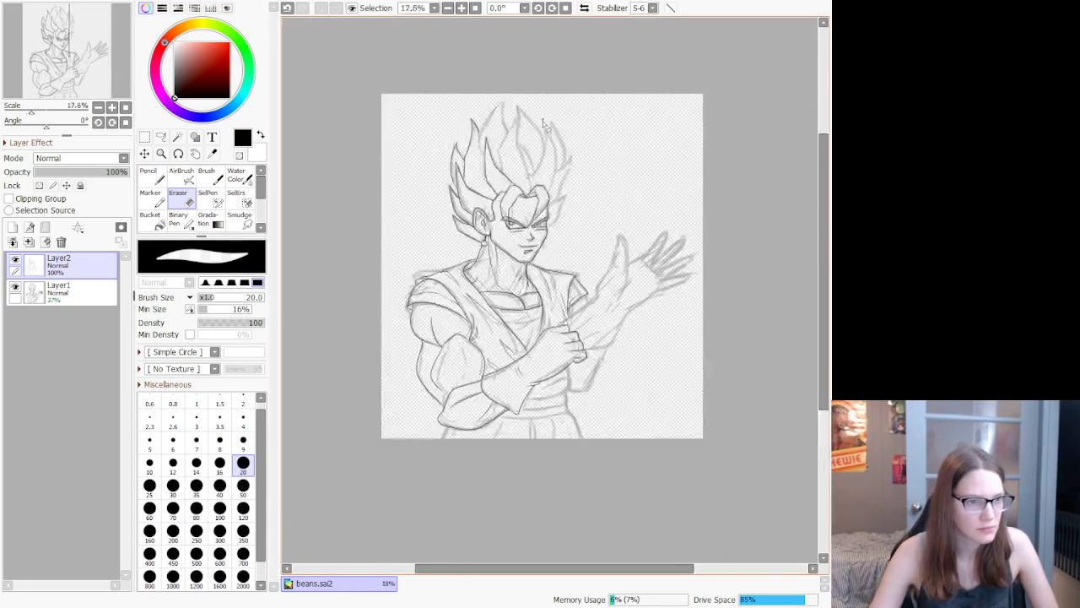
pyautogui.scroll(5, 414, 128)
pyautogui.scroll(-2, 413, 129)
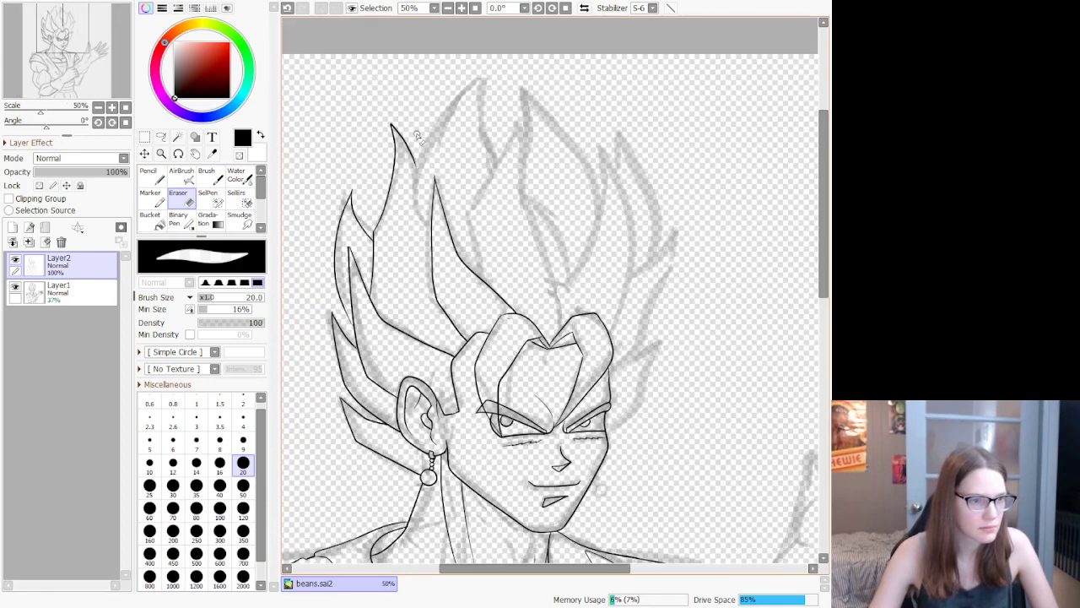
pyautogui.scroll(3, 412, 118)
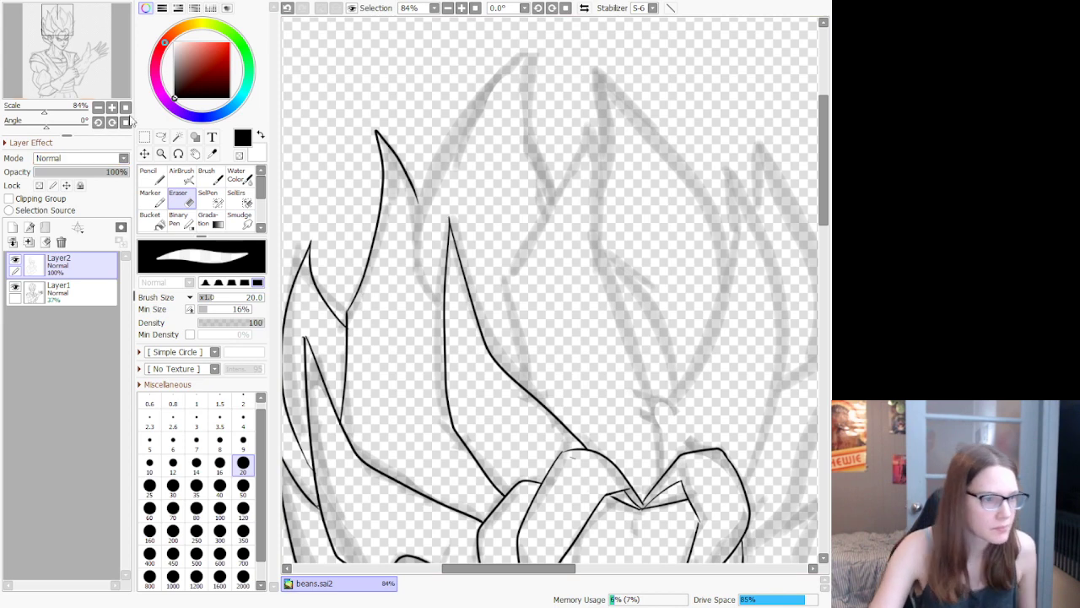
pyautogui.press('n')
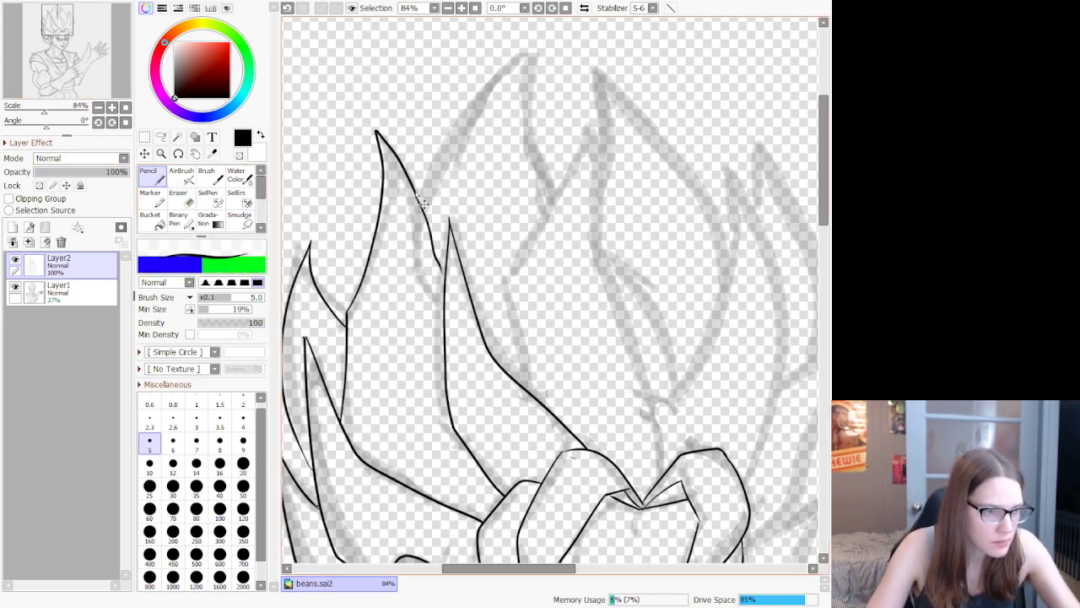
pyautogui.hotkey('ctrl', 'z')
pyautogui.moveTo(415, 194); pyautogui.dragTo(440, 260)
pyautogui.hotkey('ctrl', 'z')
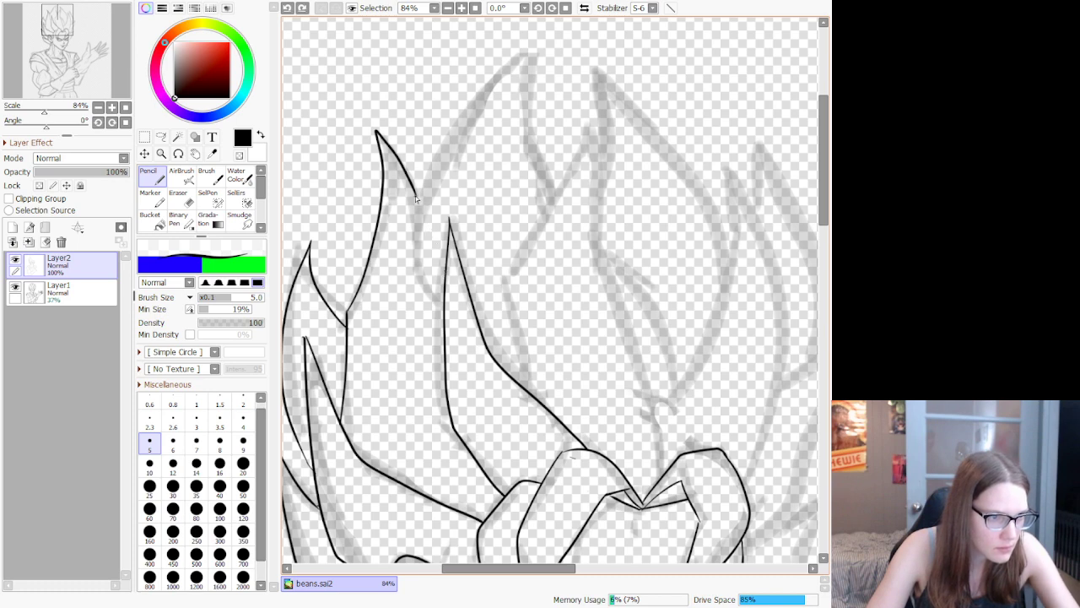
pyautogui.moveTo(425, 217); pyautogui.dragTo(445, 283)
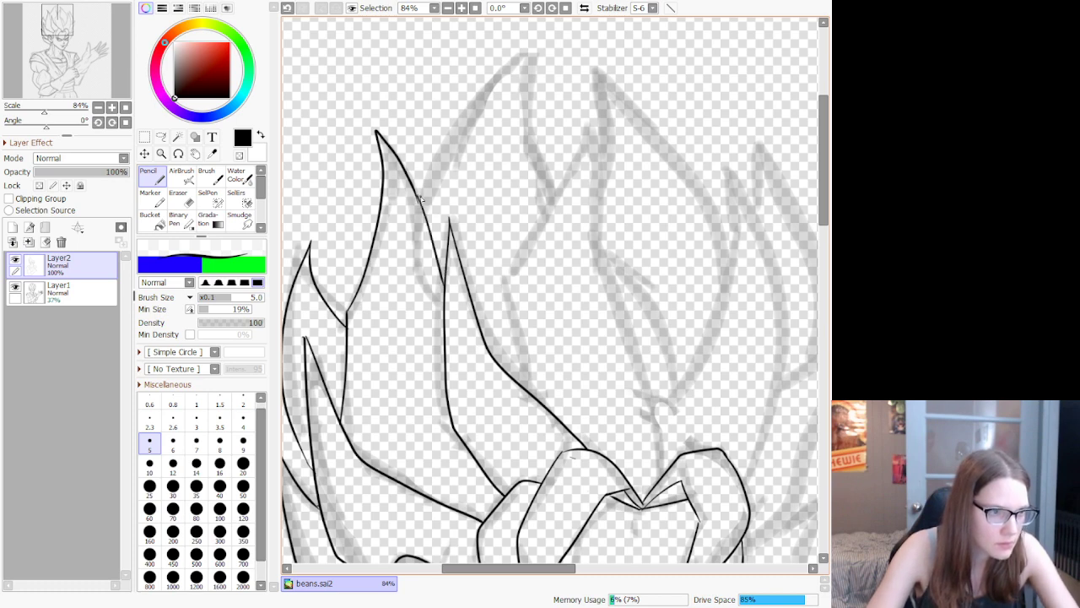
# Step: Ink the topmost hair spike from the back spike's inner edge up to a sharp tip and partway down its front side
pyautogui.moveTo(421, 196); pyautogui.dragTo(535, 59)
pyautogui.hotkey('ctrl', 'z')
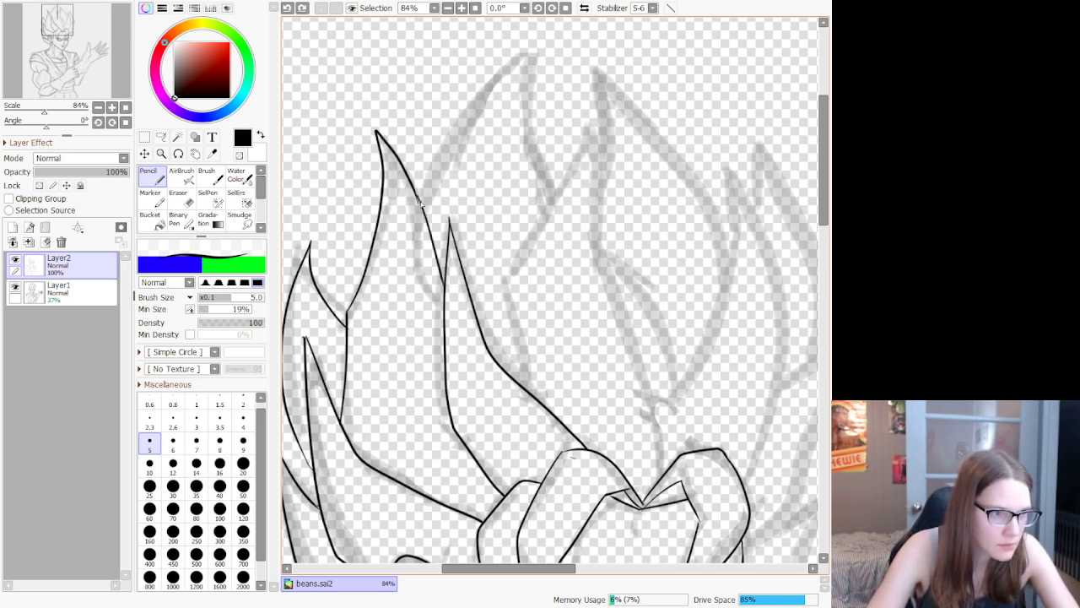
pyautogui.moveTo(420, 202)
pyautogui.mouseDown()
pyautogui.moveTo(463, 106)
pyautogui.moveTo(547, 39)
pyautogui.moveTo(513, 136)
pyautogui.moveTo(543, 193)
pyautogui.mouseUp()
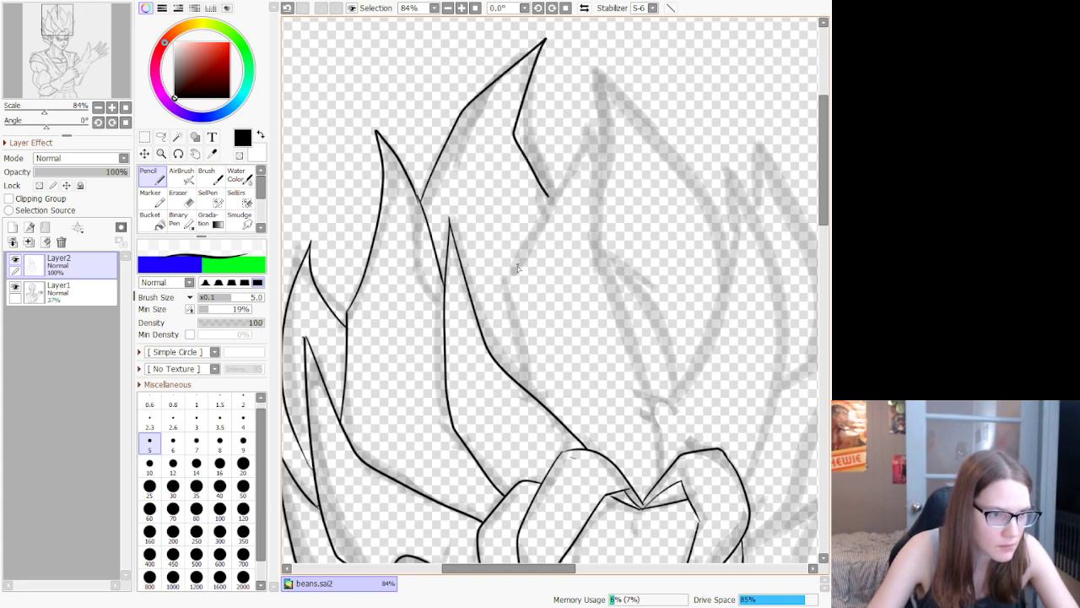
pyautogui.moveTo(506, 281); pyautogui.dragTo(601, 123)
pyautogui.hotkey('ctrl', 'z')
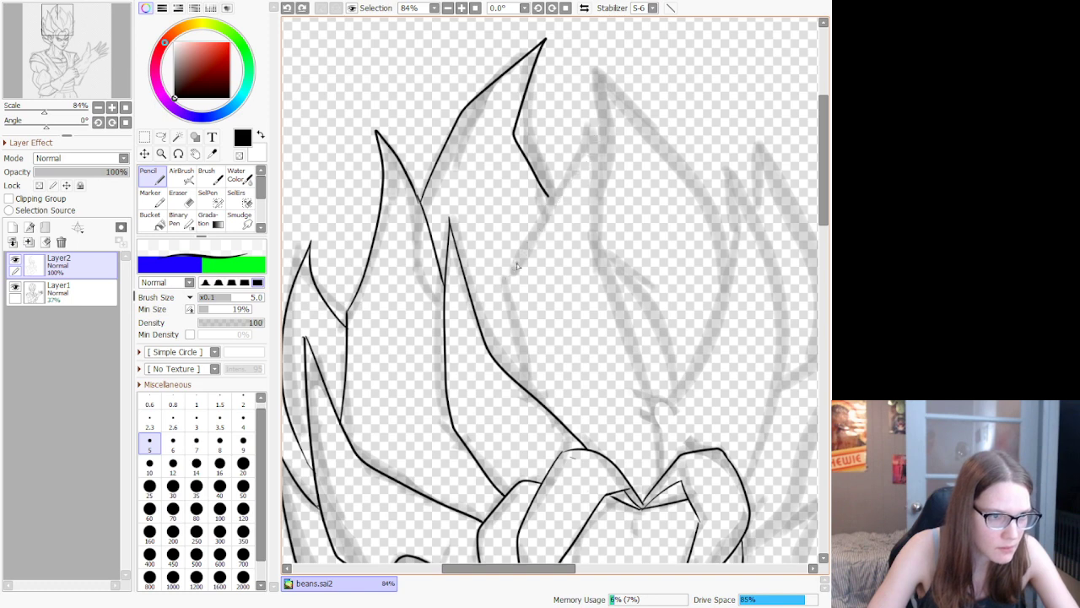
pyautogui.moveTo(506, 273)
pyautogui.mouseDown()
pyautogui.moveTo(585, 148)
pyautogui.moveTo(620, 246)
pyautogui.moveTo(658, 473)
pyautogui.mouseUp()
pyautogui.hotkey('ctrl', 'z')
pyautogui.hotkey('ctrl', 'z')
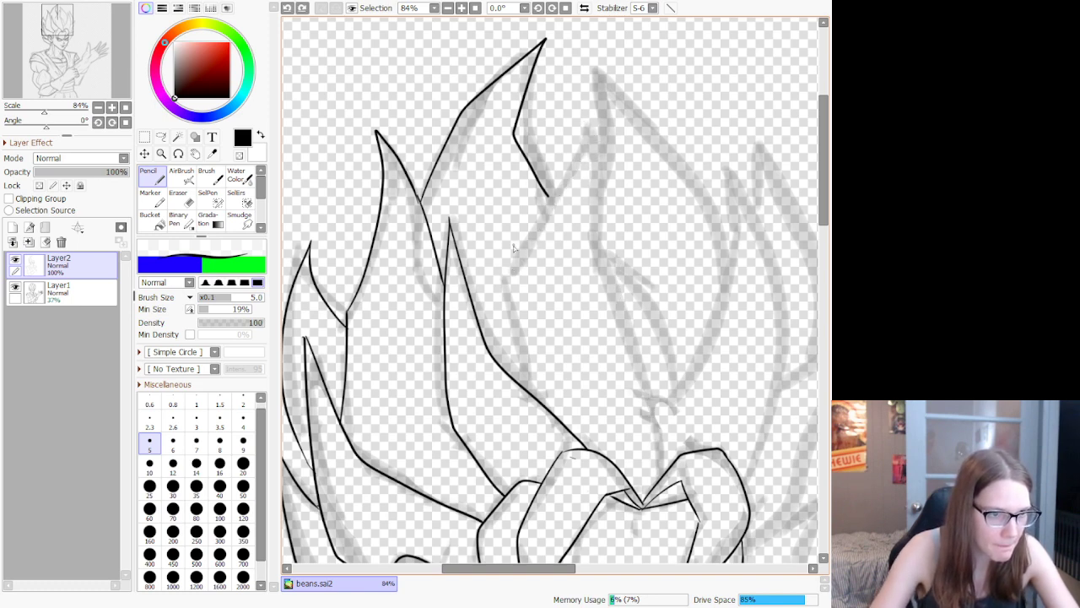
pyautogui.moveTo(500, 281)
pyautogui.mouseDown()
pyautogui.moveTo(537, 232)
pyautogui.moveTo(570, 142)
pyautogui.moveTo(563, 97)
pyautogui.moveTo(620, 216)
pyautogui.moveTo(619, 314)
pyautogui.mouseUp()
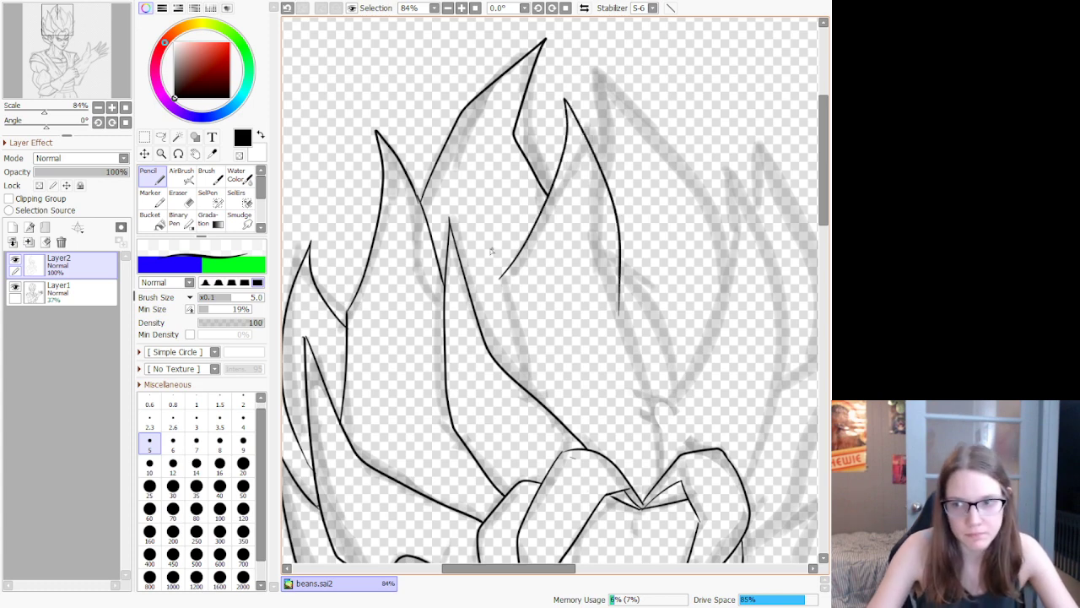
pyautogui.hotkey('ctrl', 'z')
pyautogui.hotkey('ctrl', 'z')
# Step: Ink the central tall hair spike, with a back edge meeting the neighbouring spikes and a front edge running down to the forehead hair
pyautogui.moveTo(523, 385); pyautogui.dragTo(508, 244)
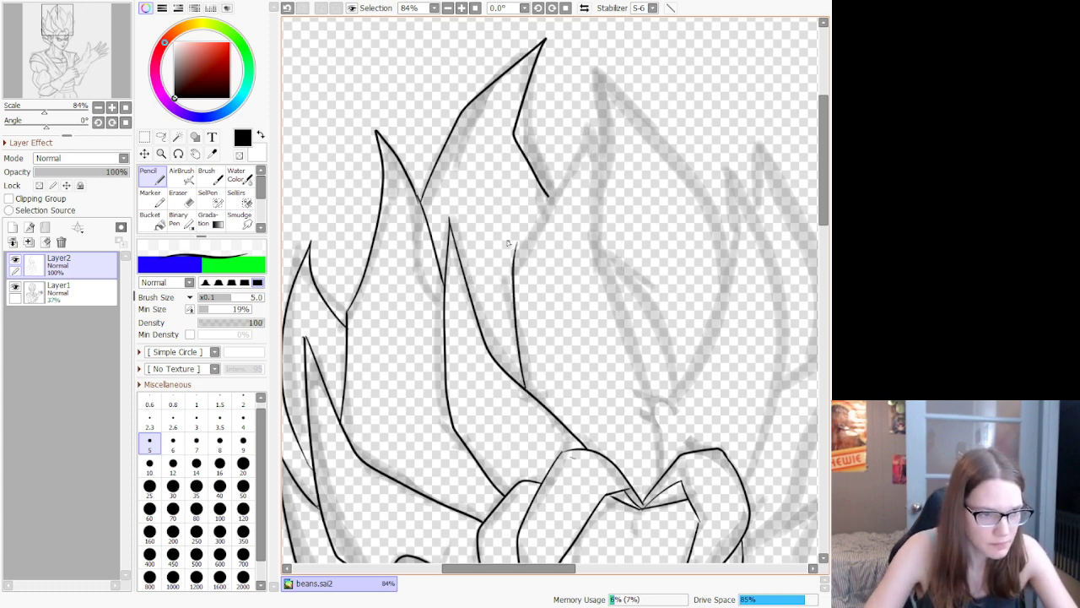
pyautogui.moveTo(554, 194)
pyautogui.mouseDown()
pyautogui.moveTo(583, 111)
pyautogui.moveTo(680, 477)
pyautogui.mouseUp()
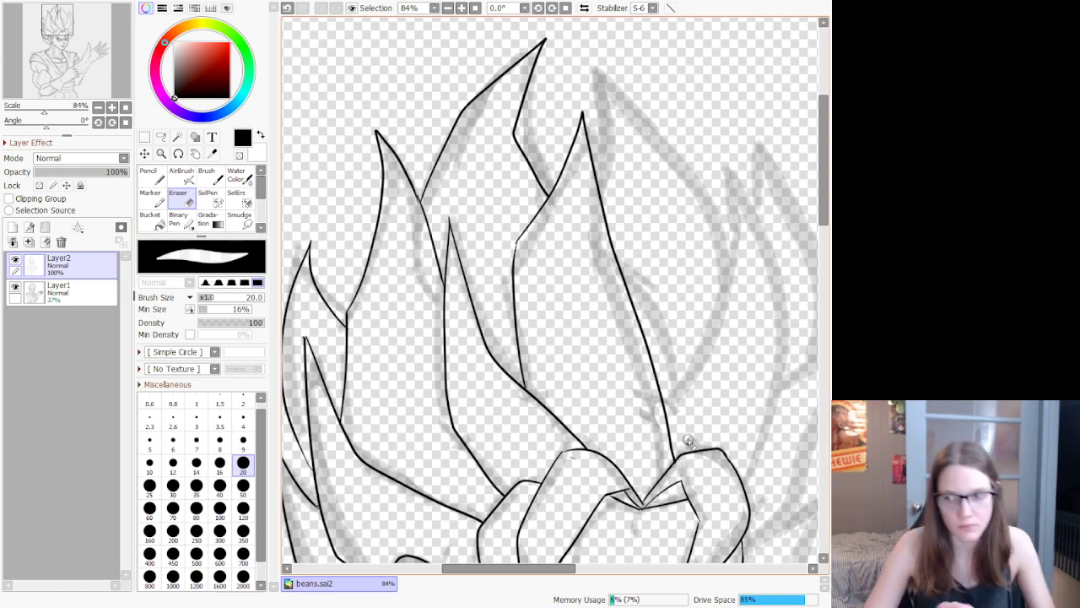
pyautogui.scroll(-3, 386, 270)
pyautogui.scroll(-1, 386, 270)
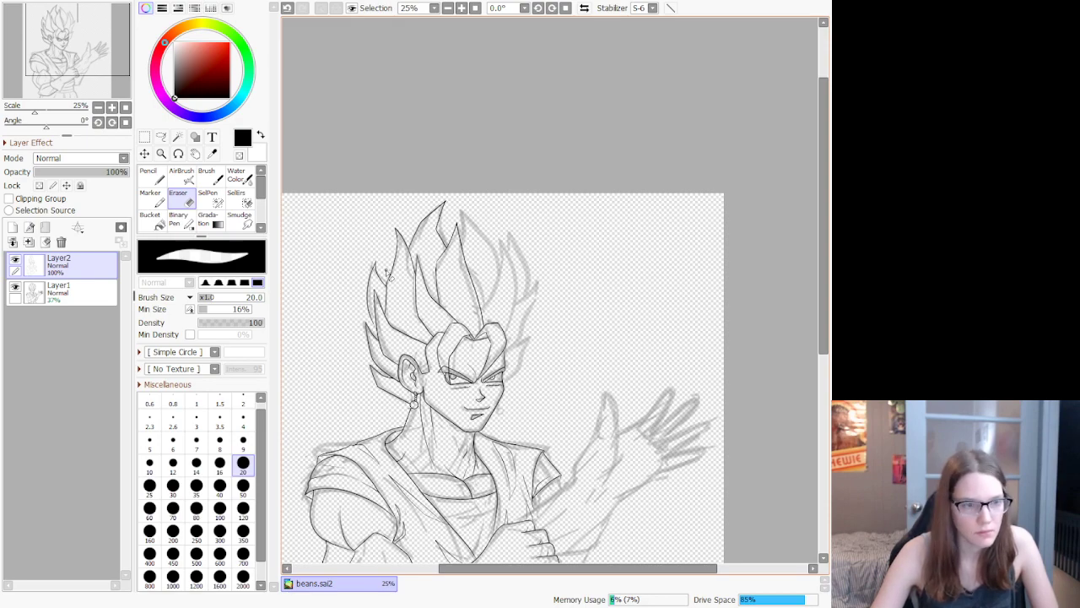
pyautogui.scroll(2, 436, 209)
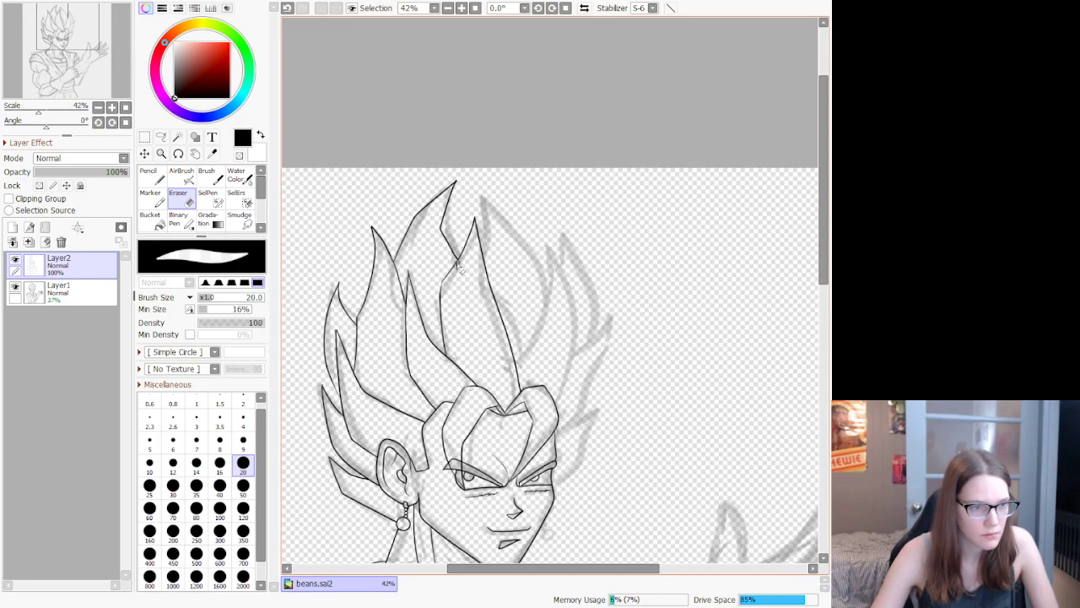
pyautogui.scroll(-2, 458, 265)
pyautogui.scroll(5, 447, 273)
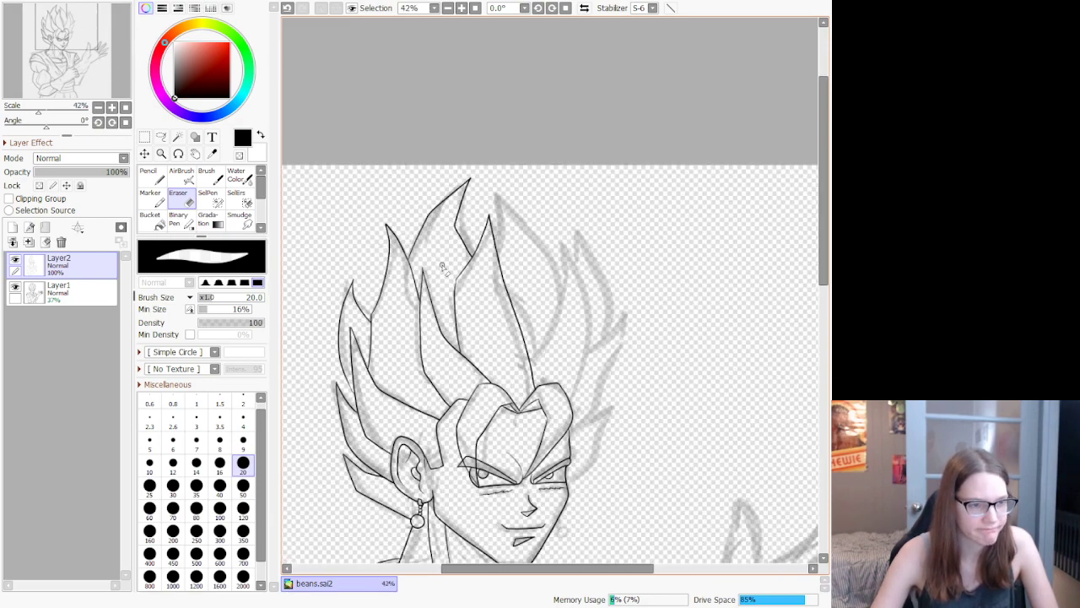
pyautogui.hotkey('ctrl', 'z')
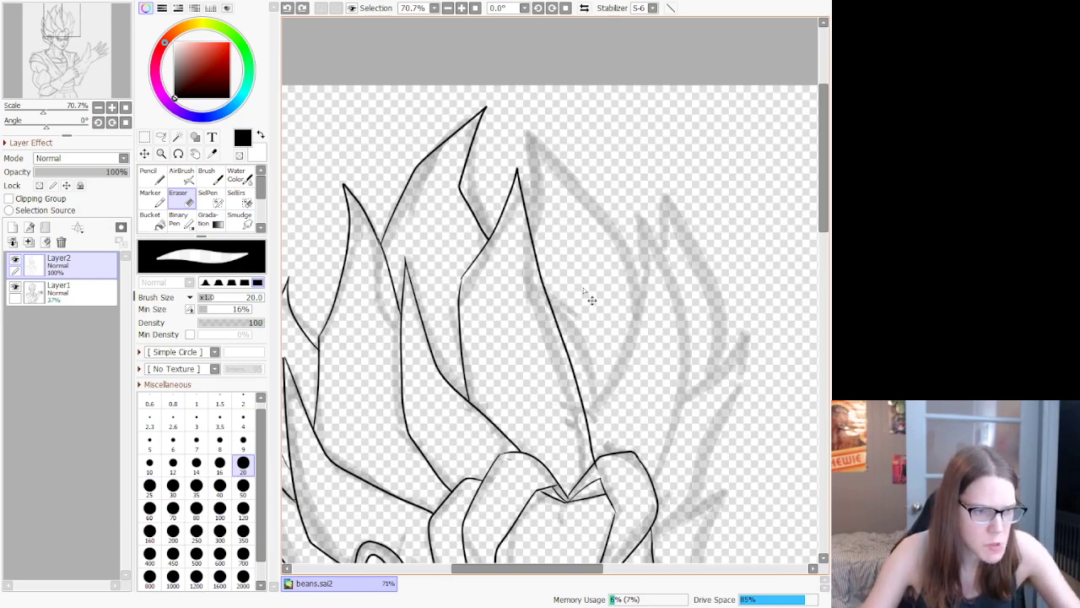
pyautogui.press('n')
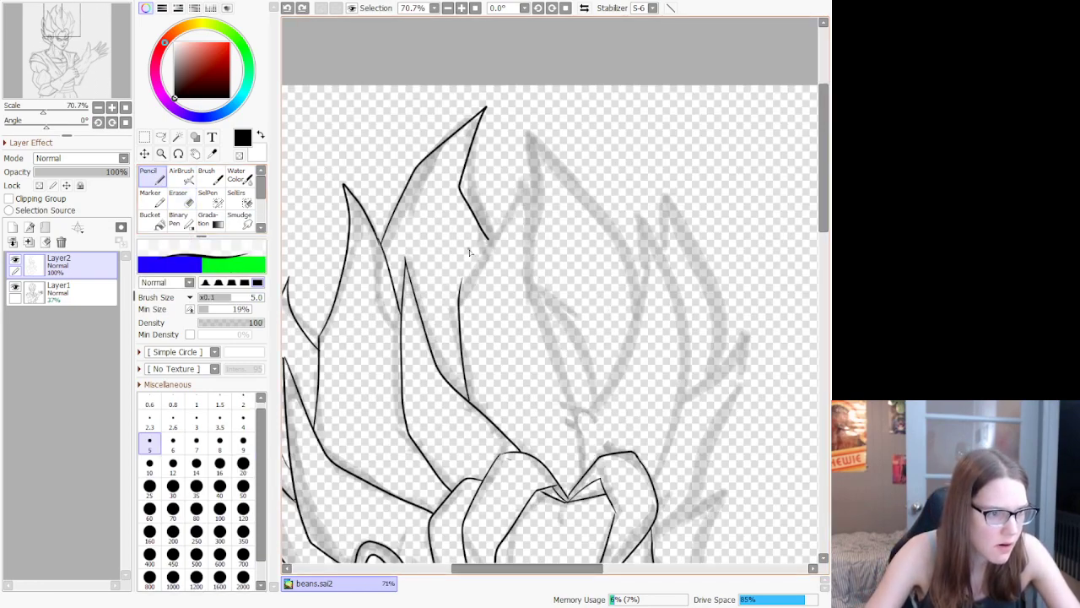
pyautogui.moveTo(463, 283)
pyautogui.mouseDown()
pyautogui.moveTo(516, 224)
pyautogui.moveTo(533, 182)
pyautogui.mouseUp()
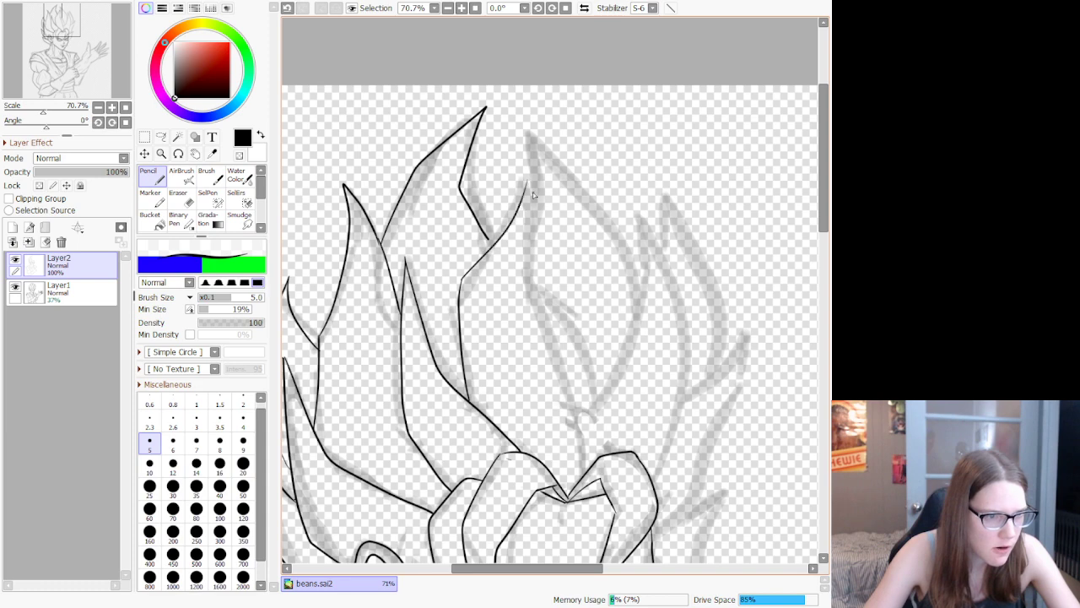
pyautogui.hotkey('ctrl', 'z')
pyautogui.moveTo(465, 273)
pyautogui.mouseDown()
pyautogui.moveTo(527, 177)
pyautogui.moveTo(534, 336)
pyautogui.moveTo(605, 459)
pyautogui.mouseUp()
pyautogui.hotkey('ctrl', 'z')
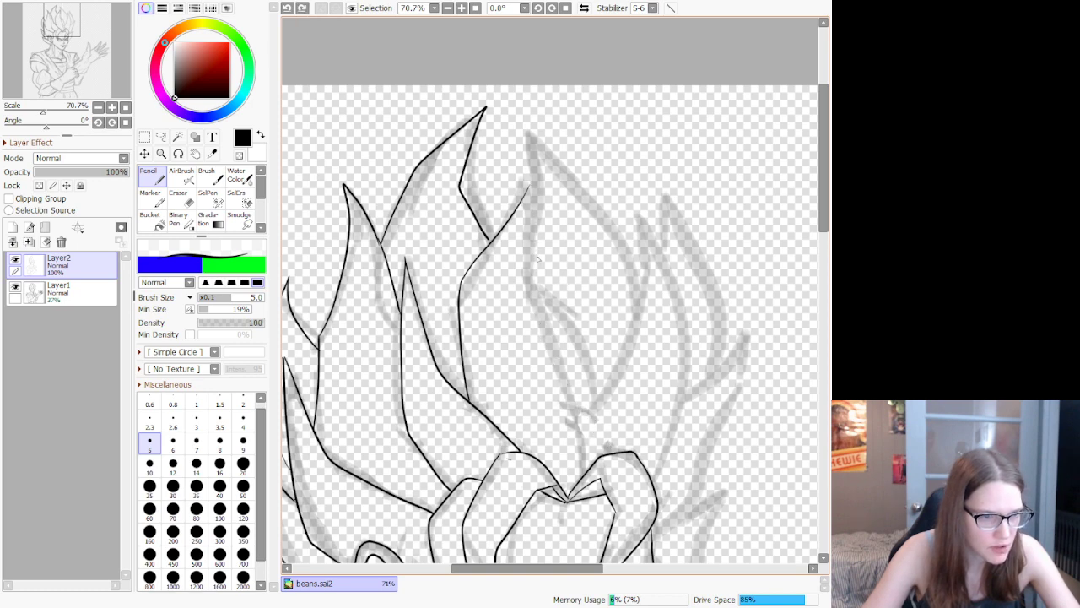
pyautogui.moveTo(530, 192)
pyautogui.mouseDown()
pyautogui.moveTo(540, 284)
pyautogui.moveTo(612, 475)
pyautogui.mouseUp()
pyautogui.hotkey('ctrl', 'z')
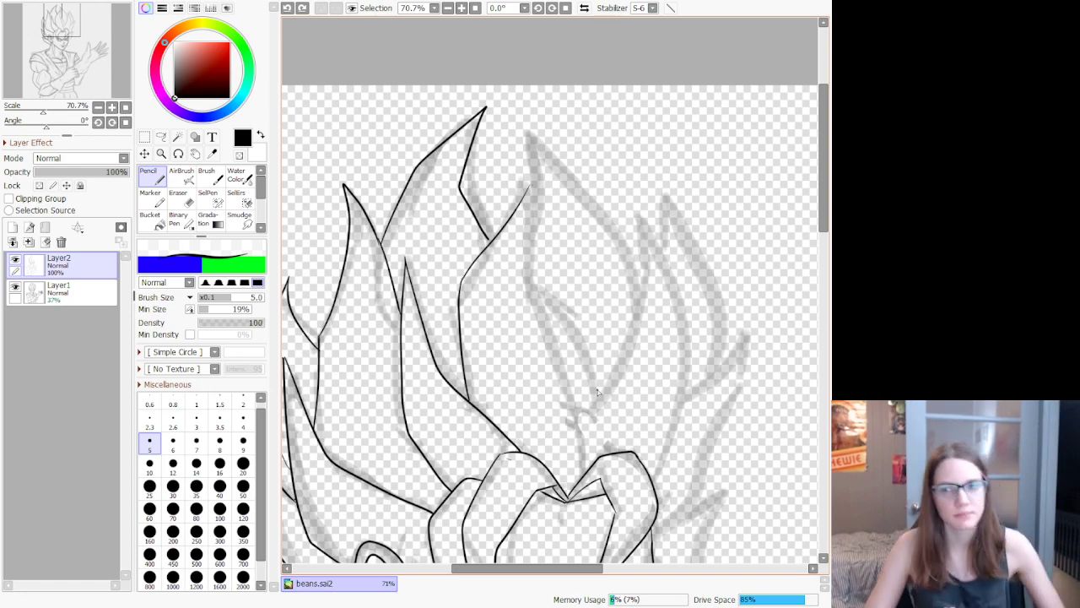
# Step: Ink the central tall hair spike again, with the back edge rising to a sharp tip and the curved front edge meeting the forehead hair
pyautogui.scroll(-4, 598, 391)
pyautogui.scroll(1, 629, 312)
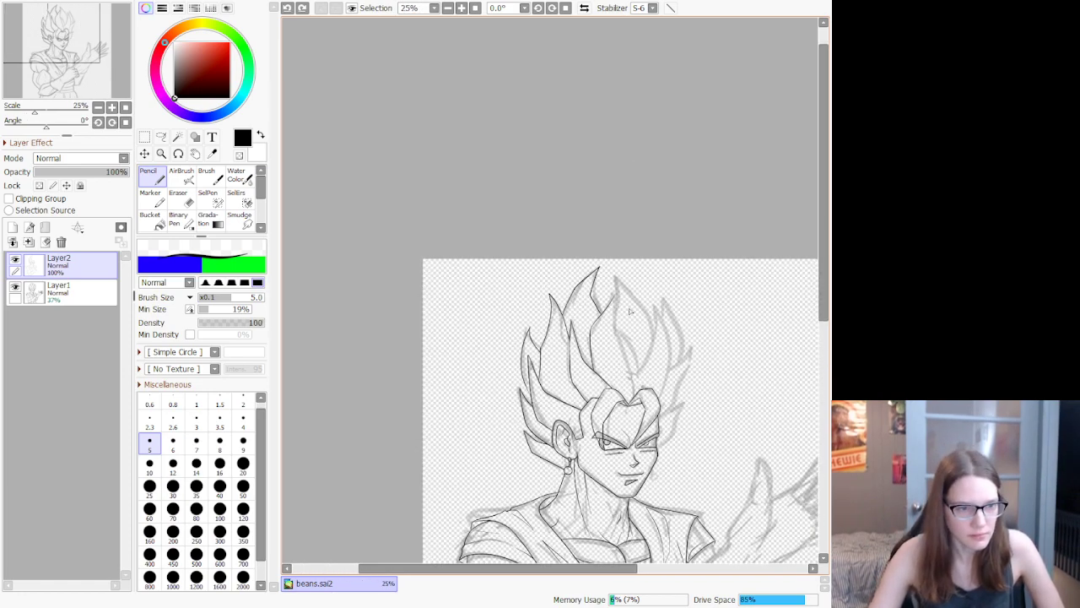
pyautogui.scroll(1, 630, 311)
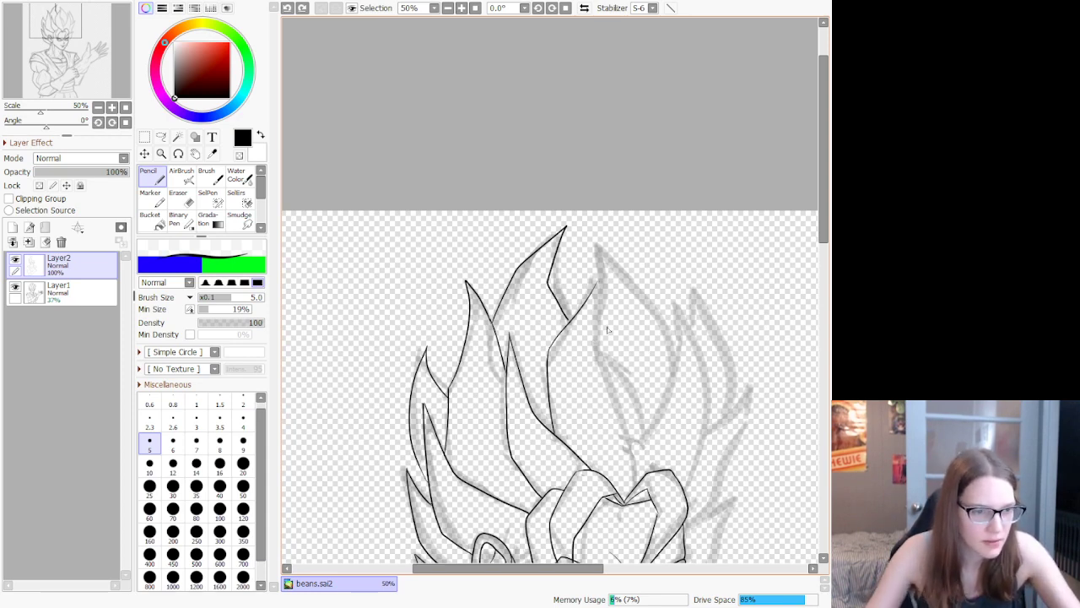
pyautogui.scroll(1, 608, 331)
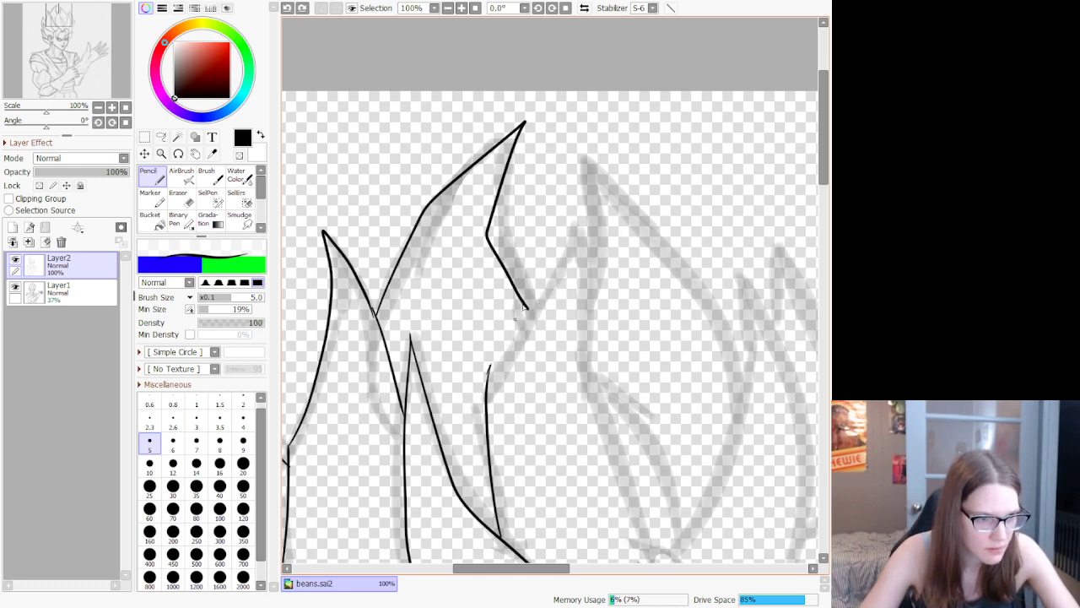
pyautogui.moveTo(488, 367)
pyautogui.mouseDown()
pyautogui.moveTo(606, 226)
pyautogui.moveTo(574, 371)
pyautogui.moveTo(668, 585)
pyautogui.moveTo(645, 599)
pyautogui.mouseUp()
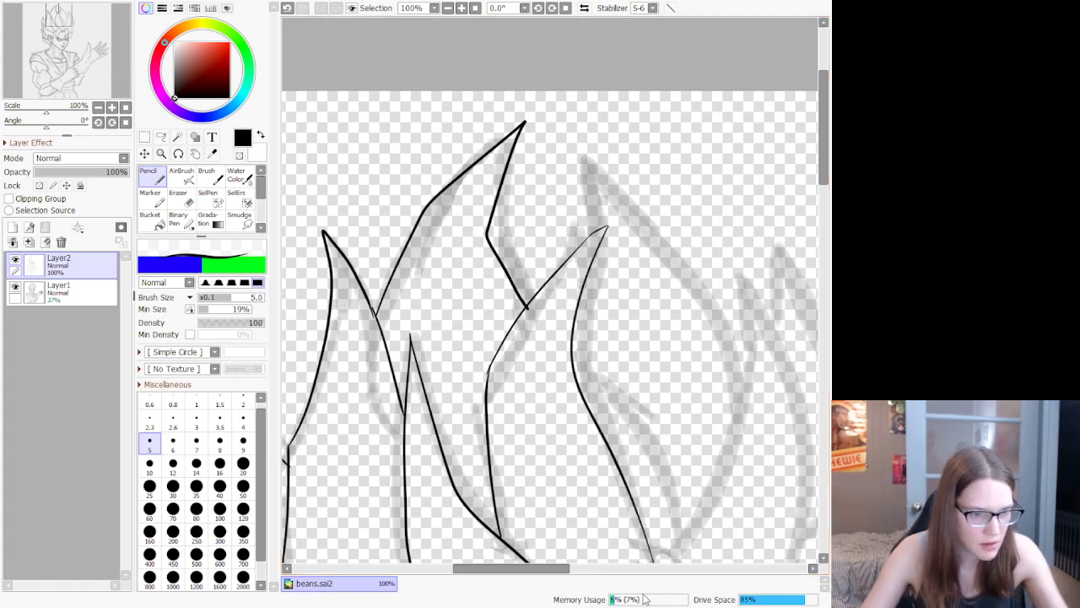
pyautogui.scroll(-4, 443, 342)
pyautogui.scroll(1, 531, 545)
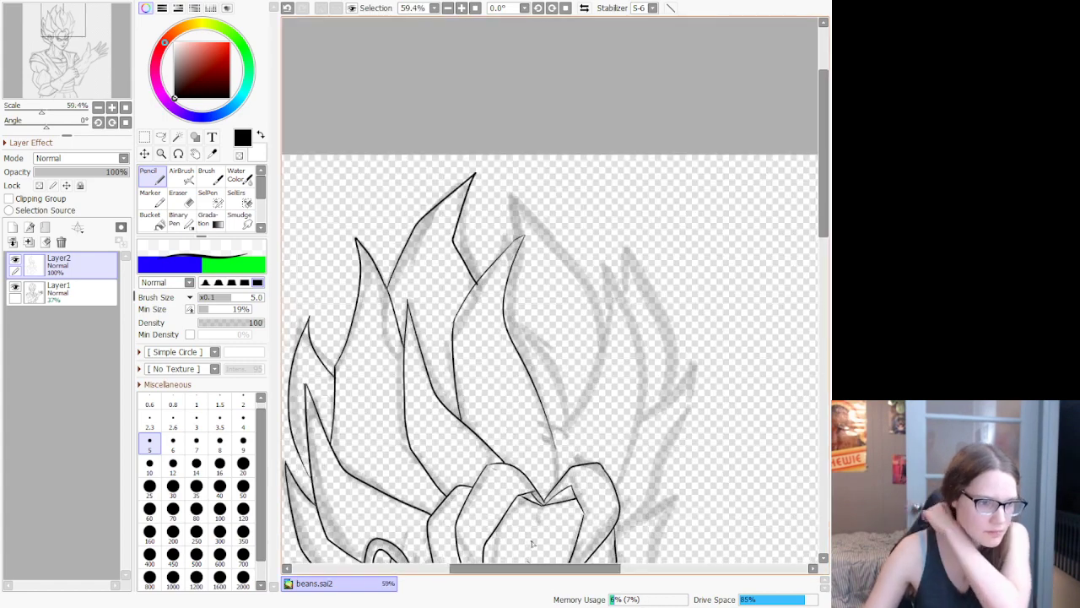
pyautogui.scroll(4, 532, 544)
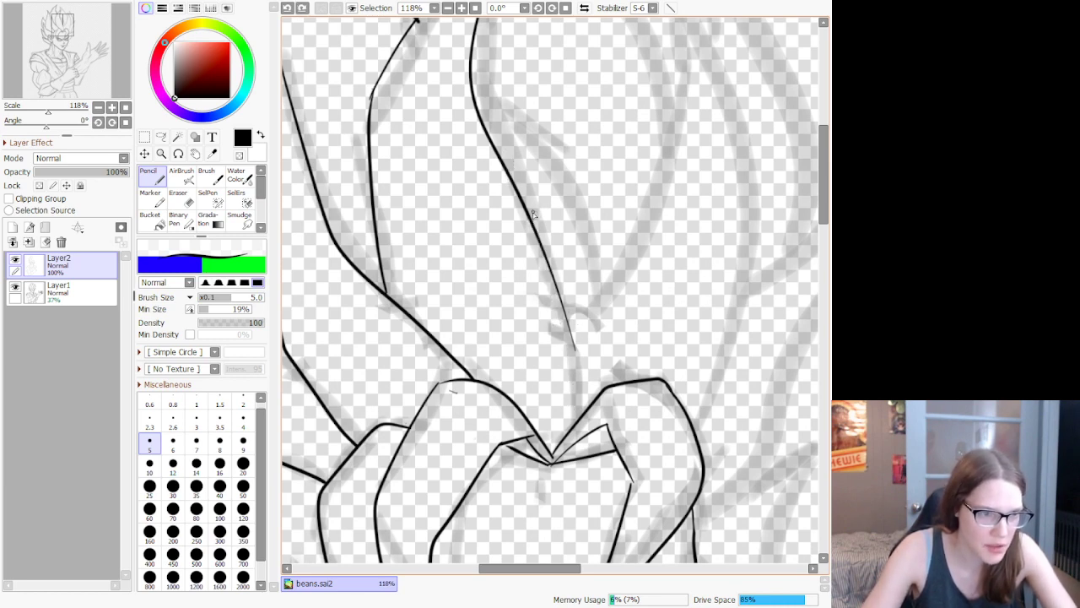
pyautogui.moveTo(541, 243); pyautogui.dragTo(582, 409)
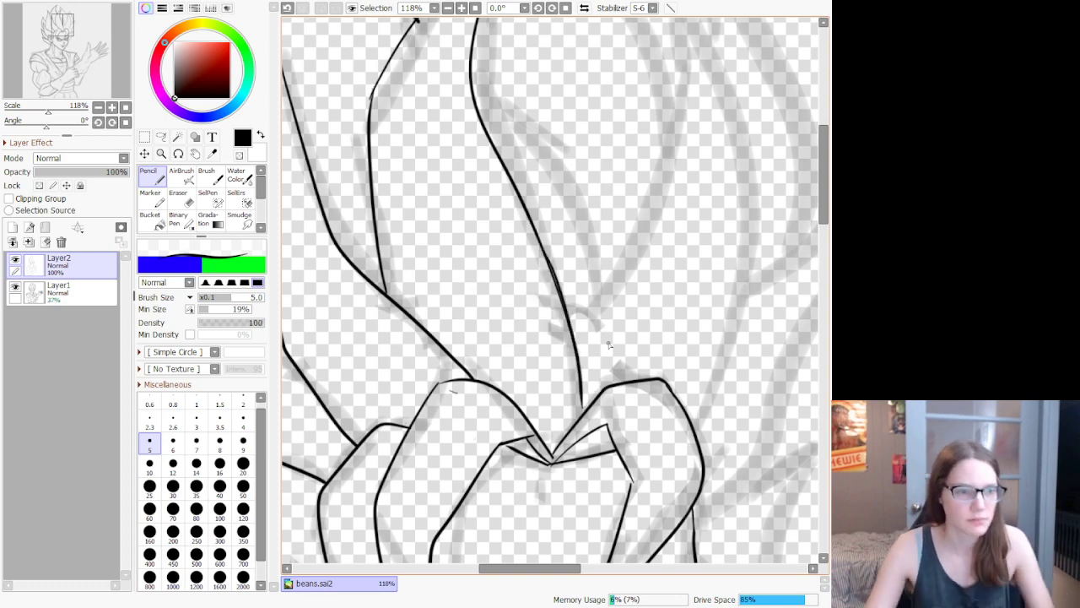
# Step: Examine the inked hair spikes against the rough sketch of the remaining front spikes at several zoom levels
pyautogui.scroll(-7, 608, 344)
pyautogui.scroll(-1, 681, 290)
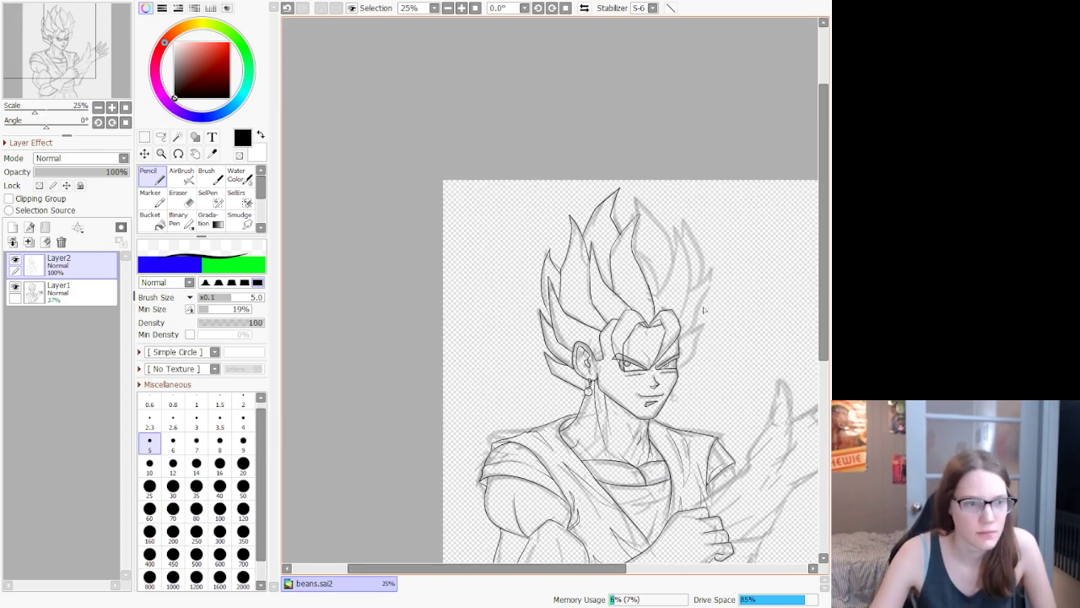
pyautogui.scroll(4, 678, 228)
pyautogui.scroll(1, 581, 449)
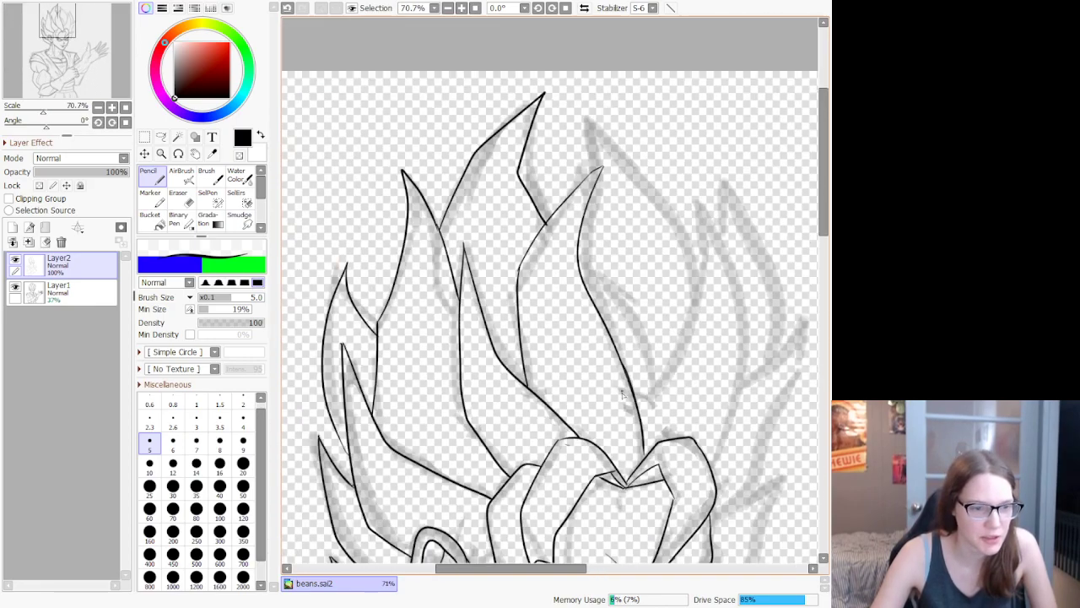
pyautogui.scroll(-3, 625, 397)
pyautogui.scroll(2, 641, 380)
pyautogui.scroll(-1, 647, 371)
pyautogui.scroll(2, 647, 372)
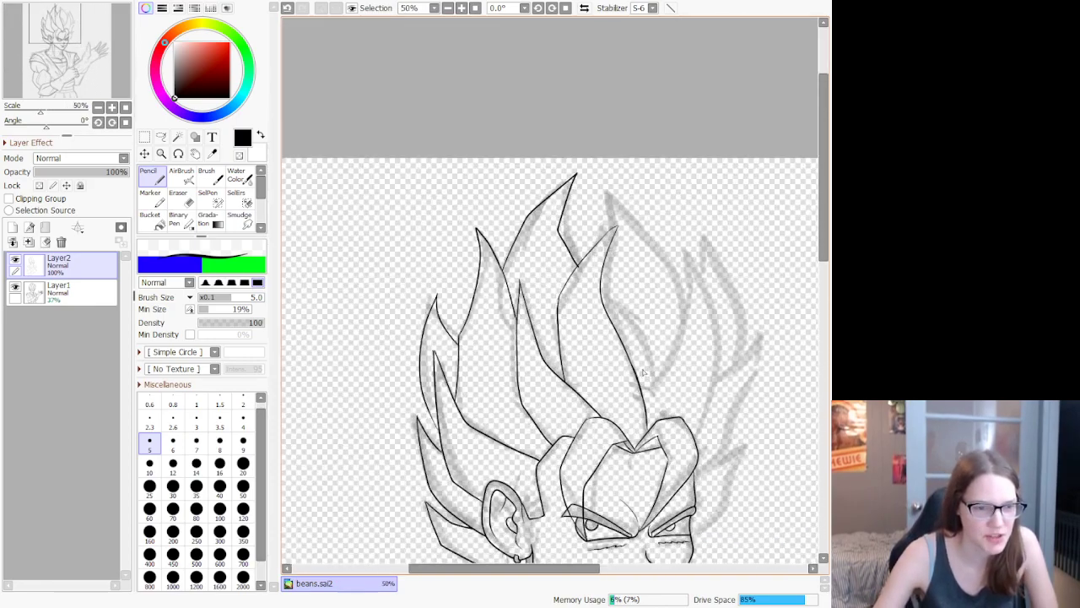
pyautogui.scroll(-2, 643, 387)
pyautogui.scroll(3, 666, 381)
pyautogui.scroll(-1, 698, 382)
pyautogui.scroll(-1, 698, 381)
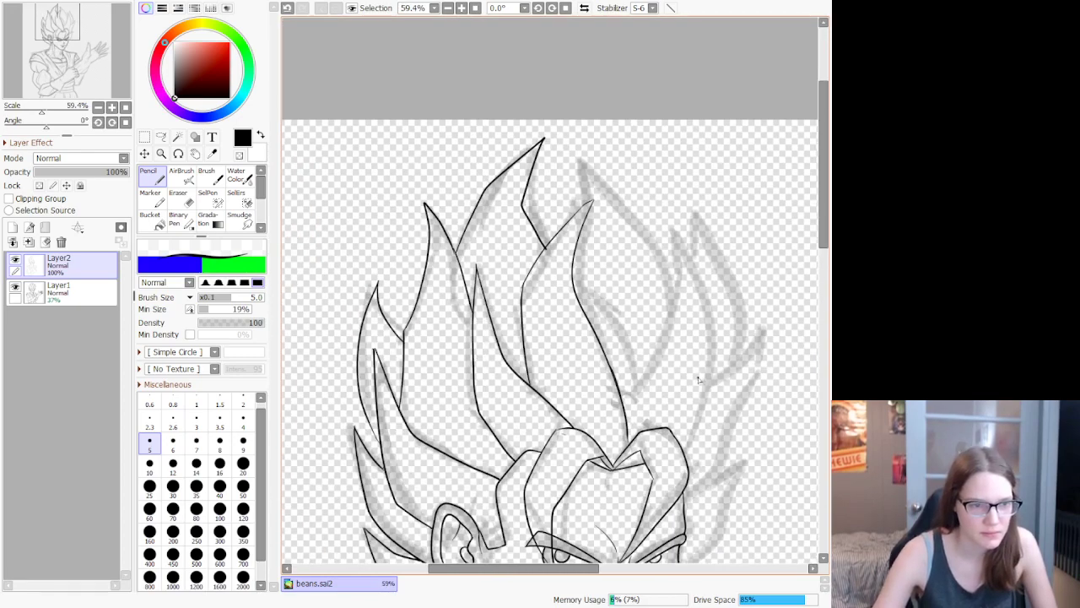
# Step: Ink the spike in front of the central one, its angled inner edge joining the central spike and its outer edge curving down from the tip
pyautogui.scroll(4, 731, 377)
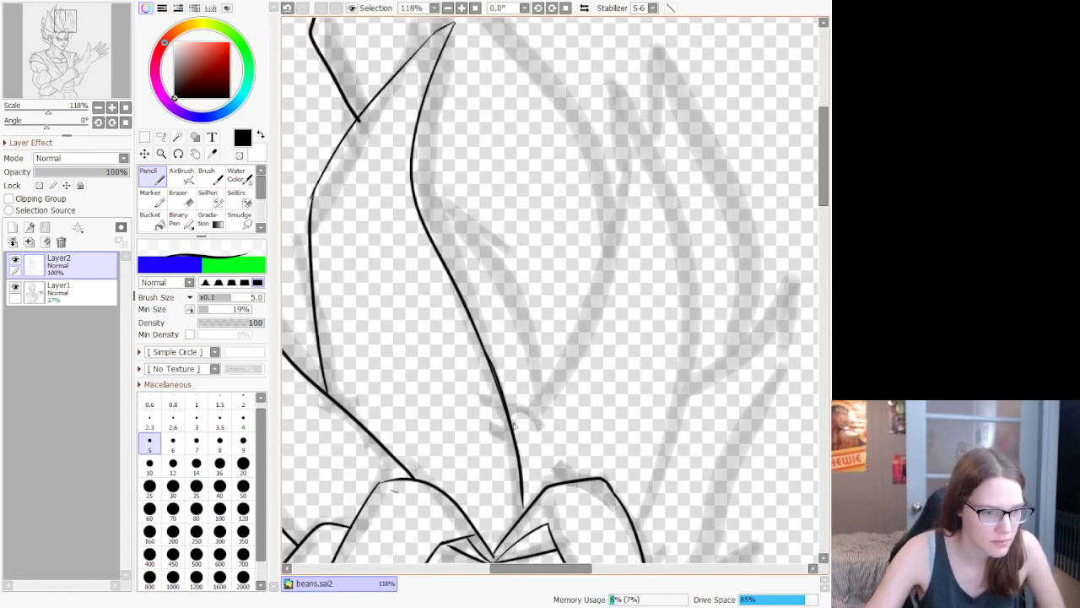
pyautogui.moveTo(513, 429); pyautogui.dragTo(589, 346)
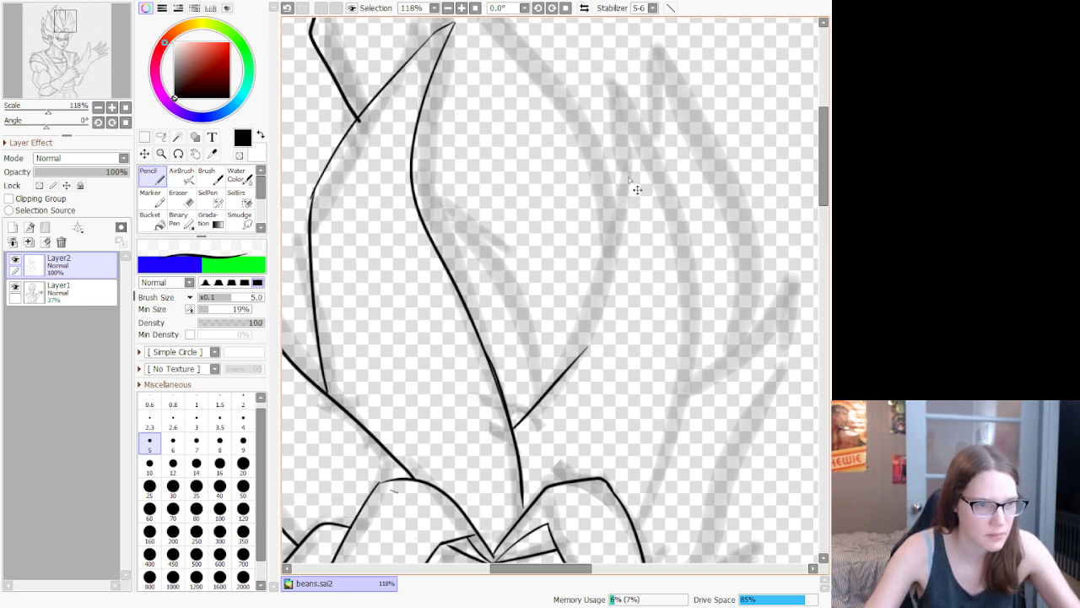
pyautogui.hotkey('ctrl', 'z')
pyautogui.moveTo(608, 86); pyautogui.dragTo(624, 217)
pyautogui.moveTo(612, 271)
pyautogui.mouseDown()
pyautogui.moveTo(564, 354)
pyautogui.moveTo(507, 410)
pyautogui.mouseUp()
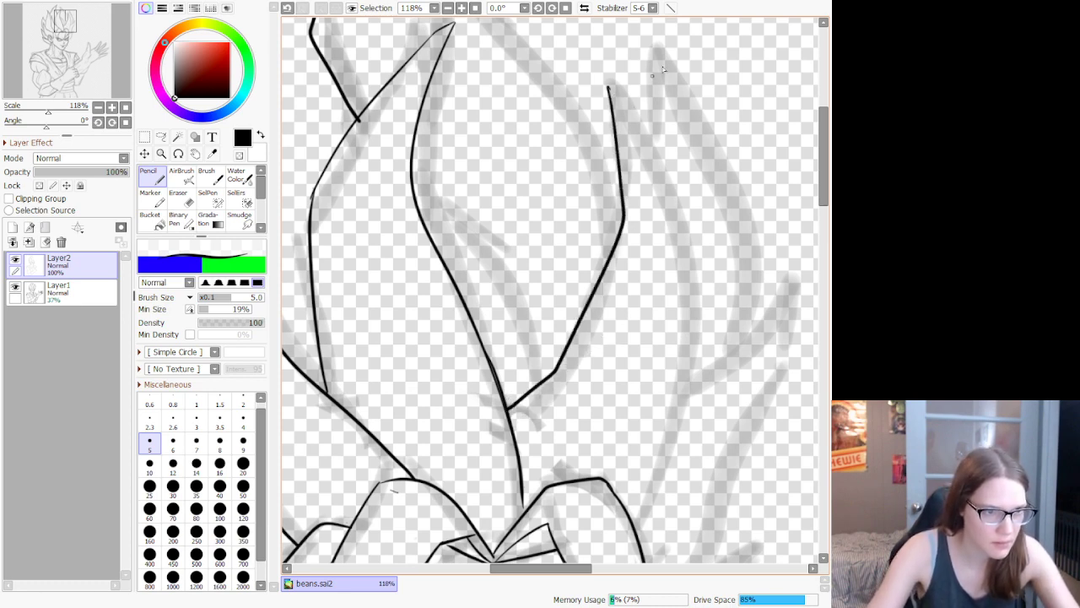
pyautogui.moveTo(607, 86)
pyautogui.mouseDown()
pyautogui.moveTo(676, 220)
pyautogui.moveTo(697, 310)
pyautogui.moveTo(685, 384)
pyautogui.mouseUp()
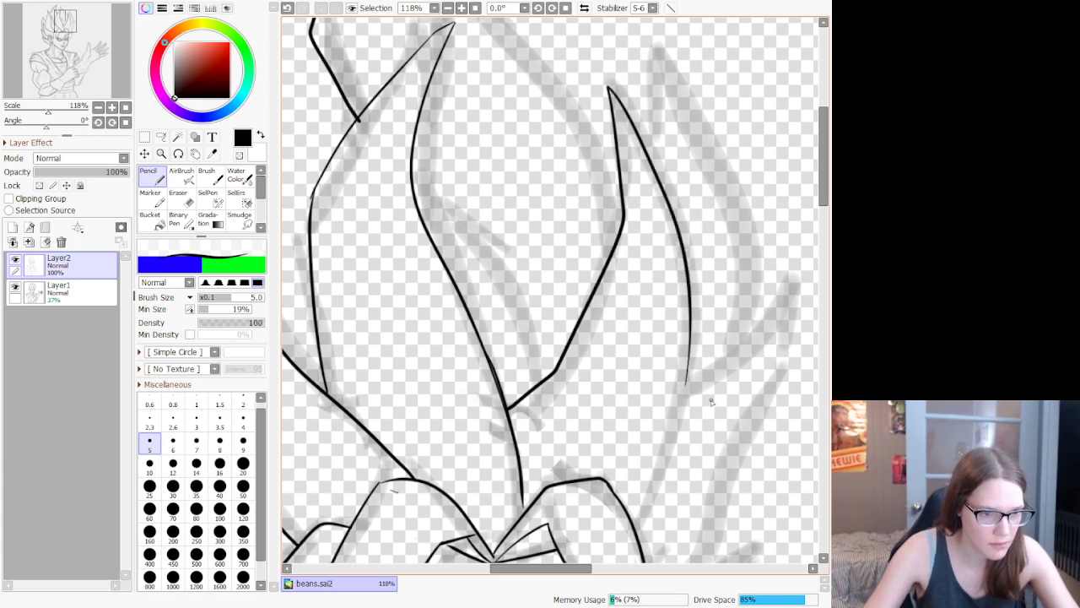
# Step: Extend the front spike's outer edge down to the forehead hair and clean up the joint with the eraser
pyautogui.moveTo(635, 530); pyautogui.dragTo(697, 387)
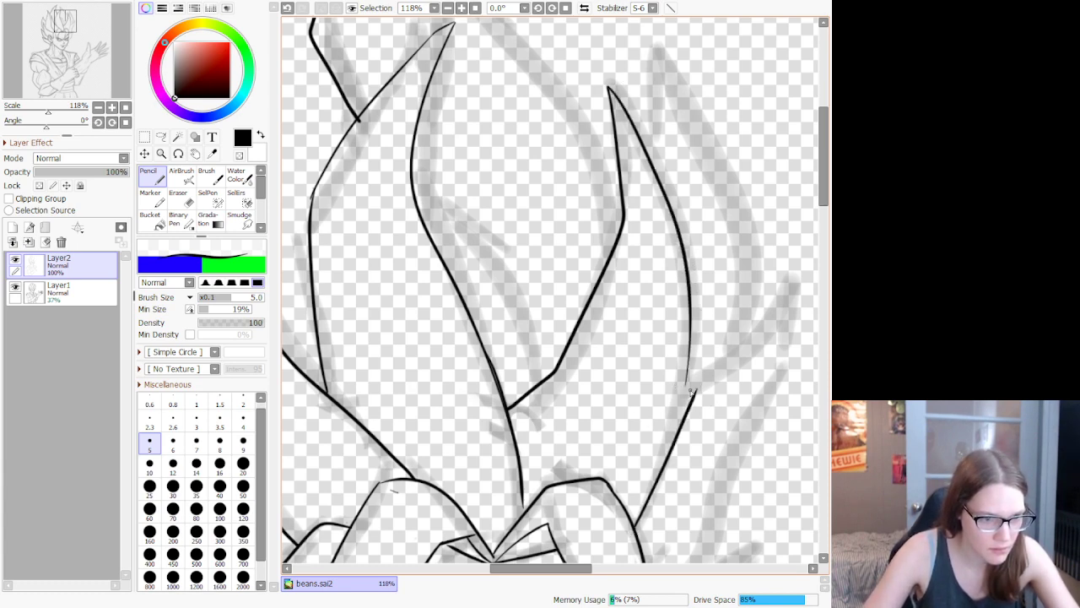
pyautogui.hotkey('ctrl', 'z')
pyautogui.moveTo(632, 537); pyautogui.dragTo(681, 374)
pyautogui.hotkey('ctrl', 'z')
pyautogui.hotkey('ctrl', 'z')
pyautogui.moveTo(636, 529); pyautogui.dragTo(686, 380)
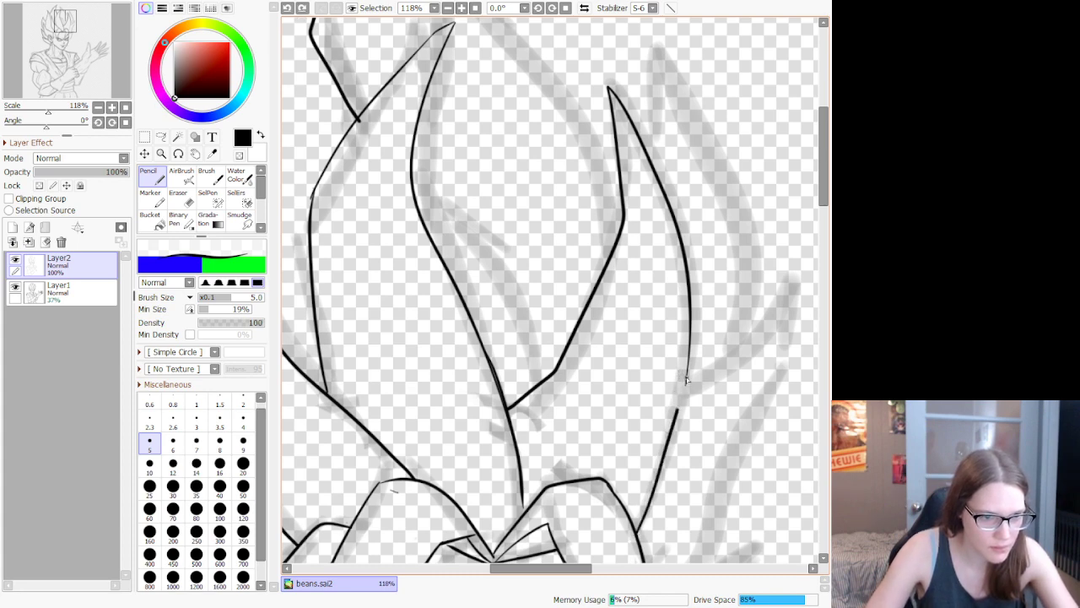
pyautogui.press('e')
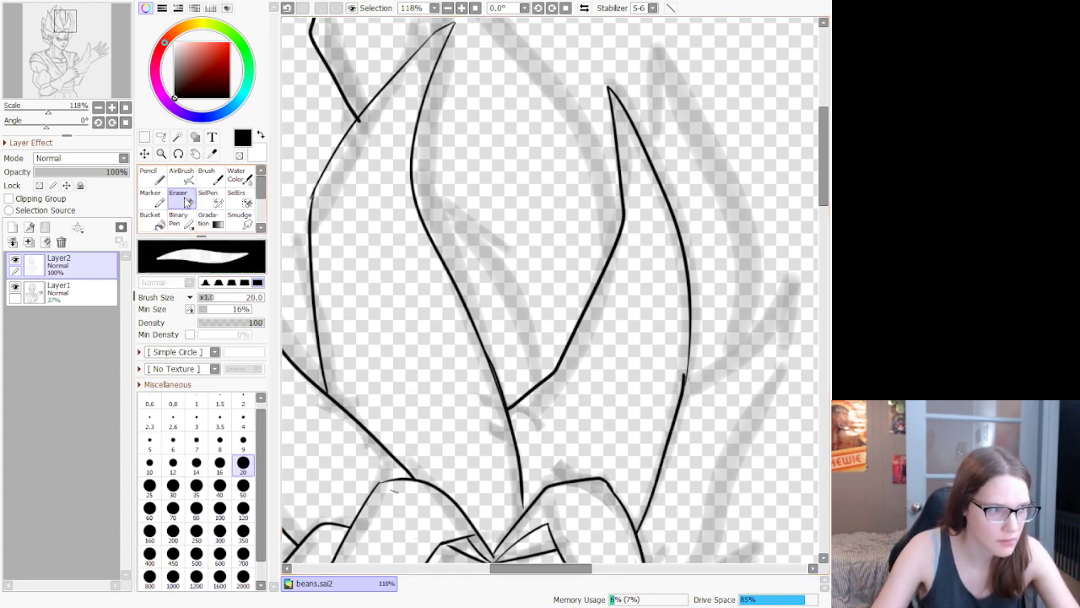
pyautogui.moveTo(672, 372); pyautogui.dragTo(678, 369)
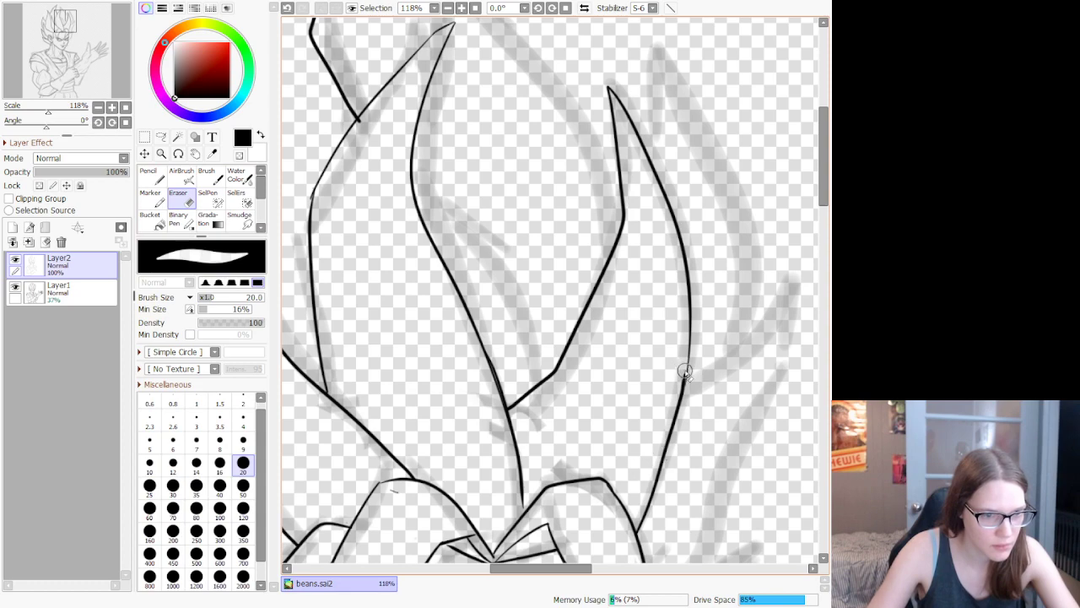
pyautogui.scroll(-6, 691, 393)
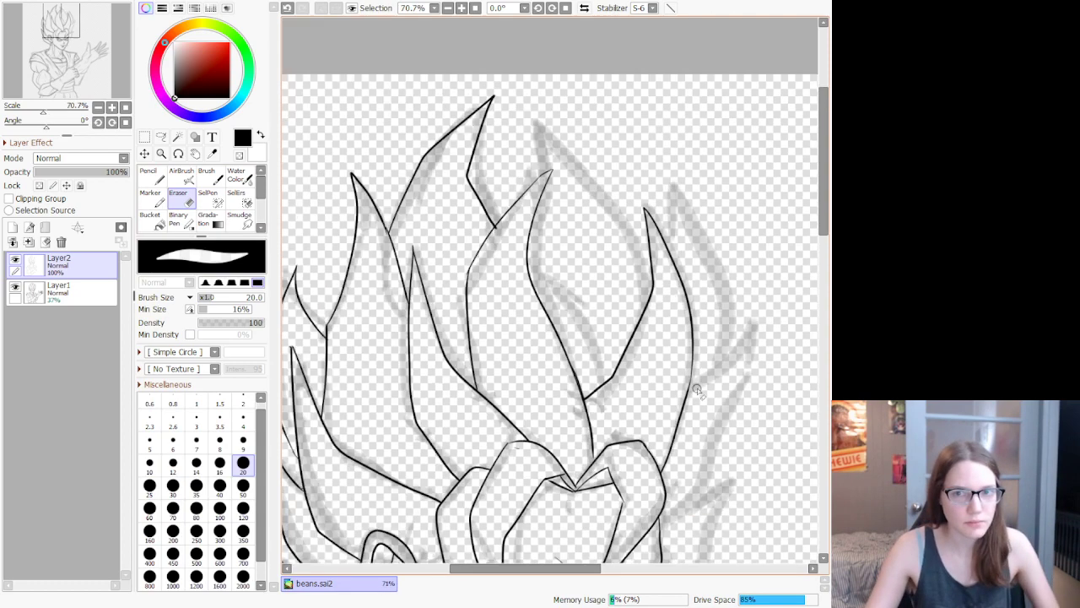
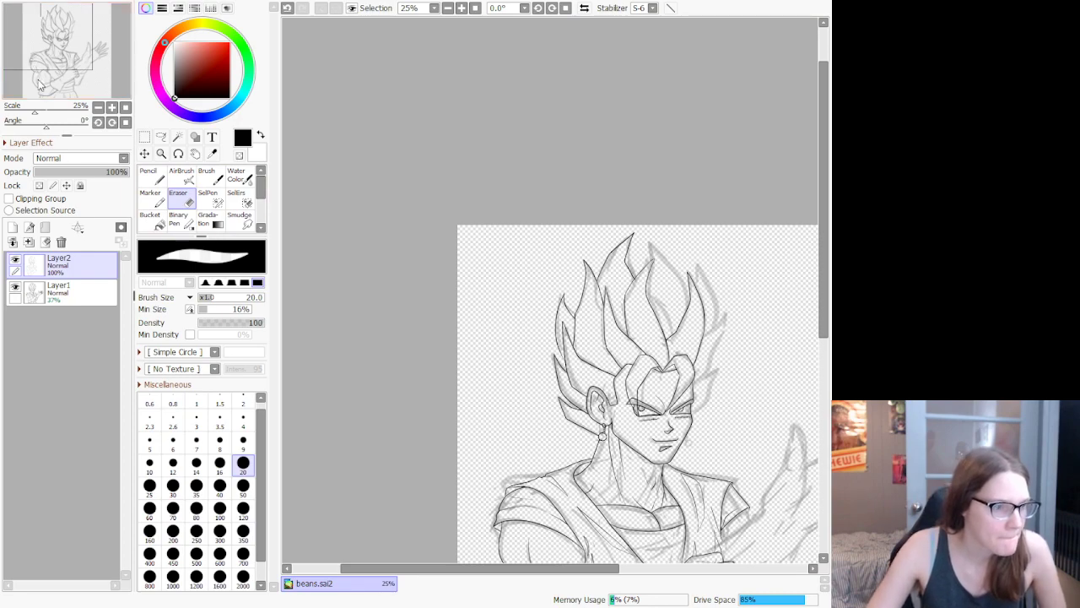
# Step: Ink the inner curve branching off the central spike and the tall pointed spike behind it, running down to the front spike's inner edge
pyautogui.scroll(6, 631, 341)
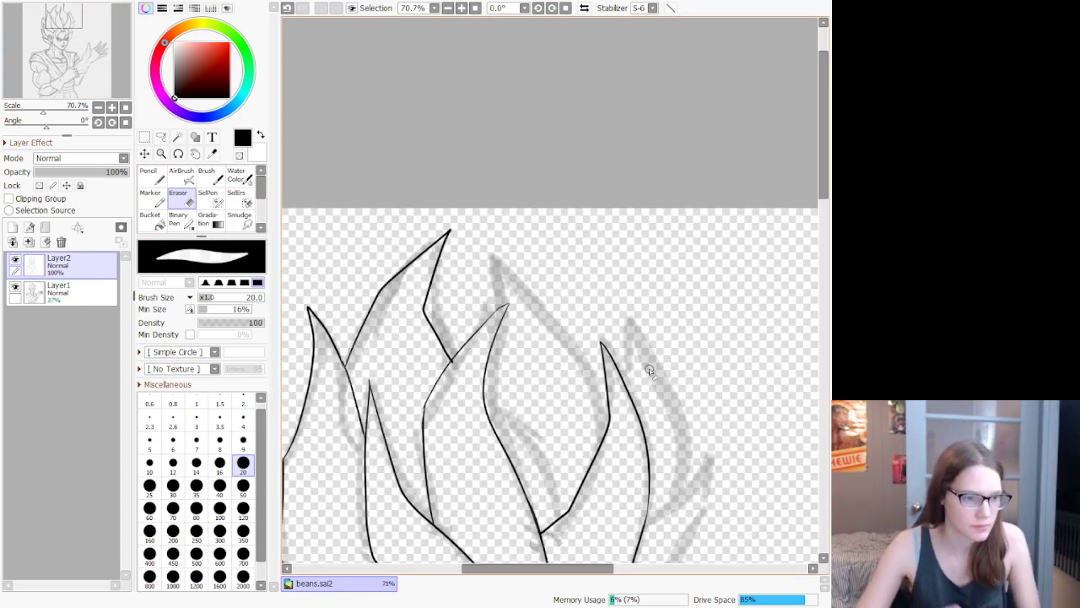
pyautogui.press('n')
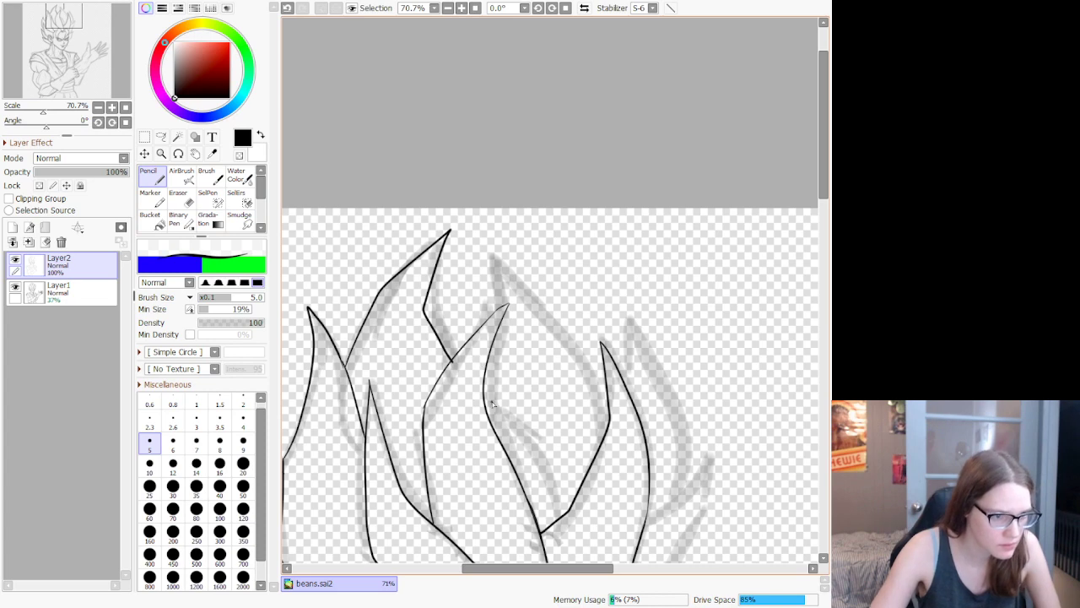
pyautogui.moveTo(487, 403)
pyautogui.mouseDown()
pyautogui.moveTo(548, 447)
pyautogui.moveTo(574, 494)
pyautogui.mouseUp()
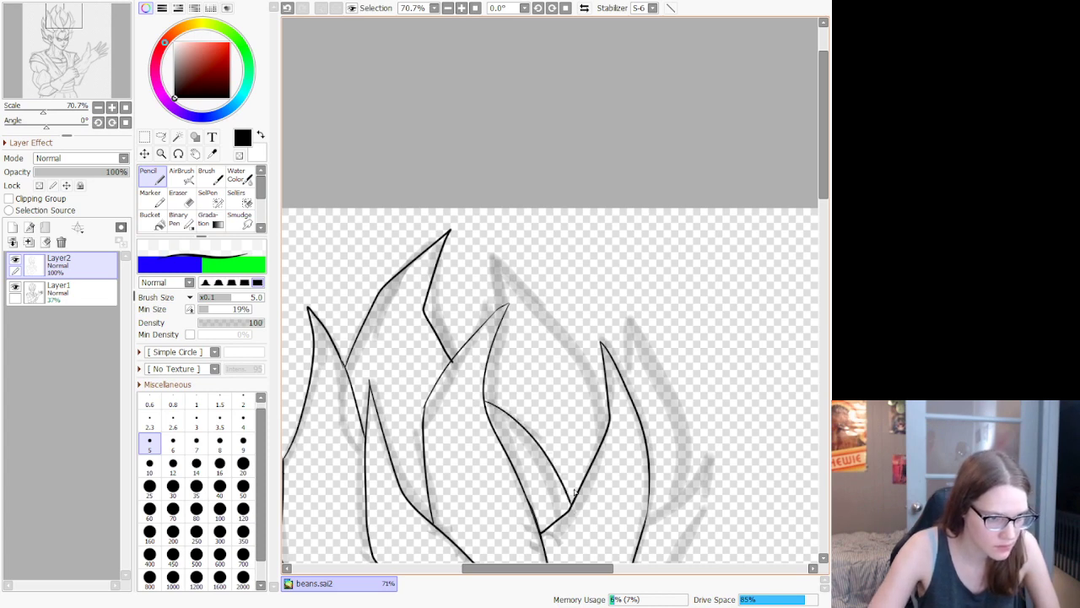
pyautogui.hotkey('ctrl', 'z')
pyautogui.moveTo(486, 403)
pyautogui.mouseDown()
pyautogui.moveTo(539, 445)
pyautogui.moveTo(559, 494)
pyautogui.mouseUp()
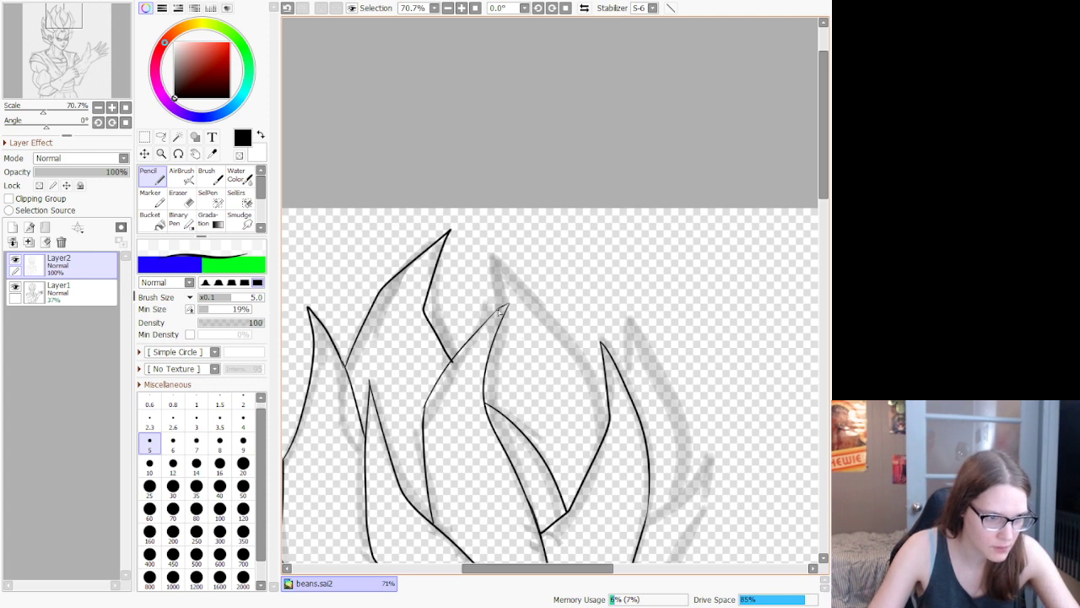
pyautogui.moveTo(501, 309)
pyautogui.mouseDown()
pyautogui.moveTo(491, 248)
pyautogui.moveTo(602, 386)
pyautogui.moveTo(609, 416)
pyautogui.moveTo(633, 316)
pyautogui.moveTo(697, 441)
pyautogui.moveTo(694, 470)
pyautogui.mouseUp()
pyautogui.scroll(-2, 711, 431)
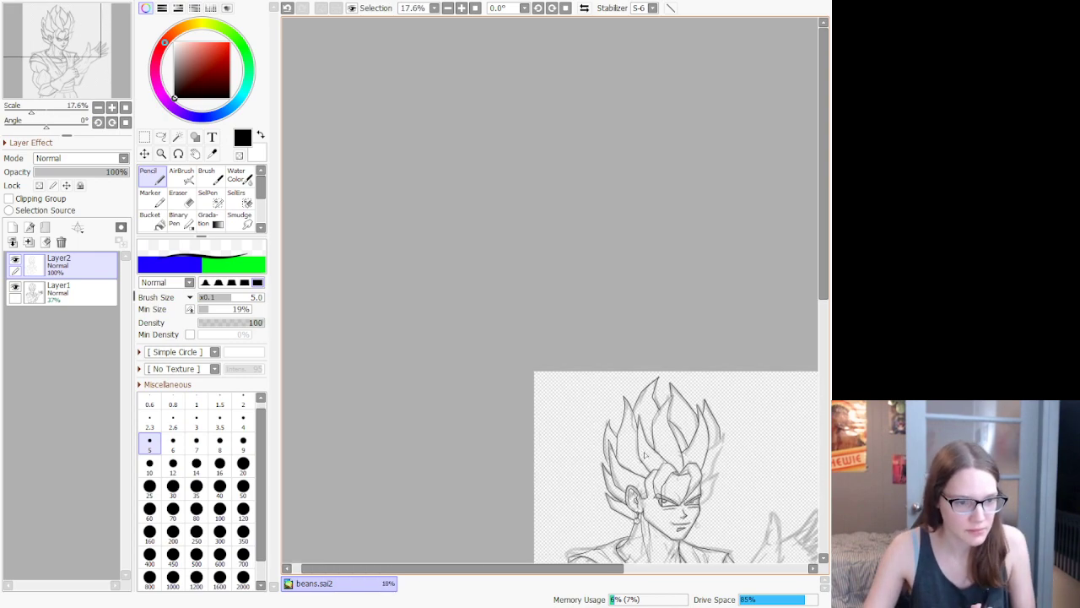
# Step: Ink the two frontmost hair spikes, one rising behind the front spike and a lower one pointing outward and curving back toward the forehead
pyautogui.scroll(3, 704, 462)
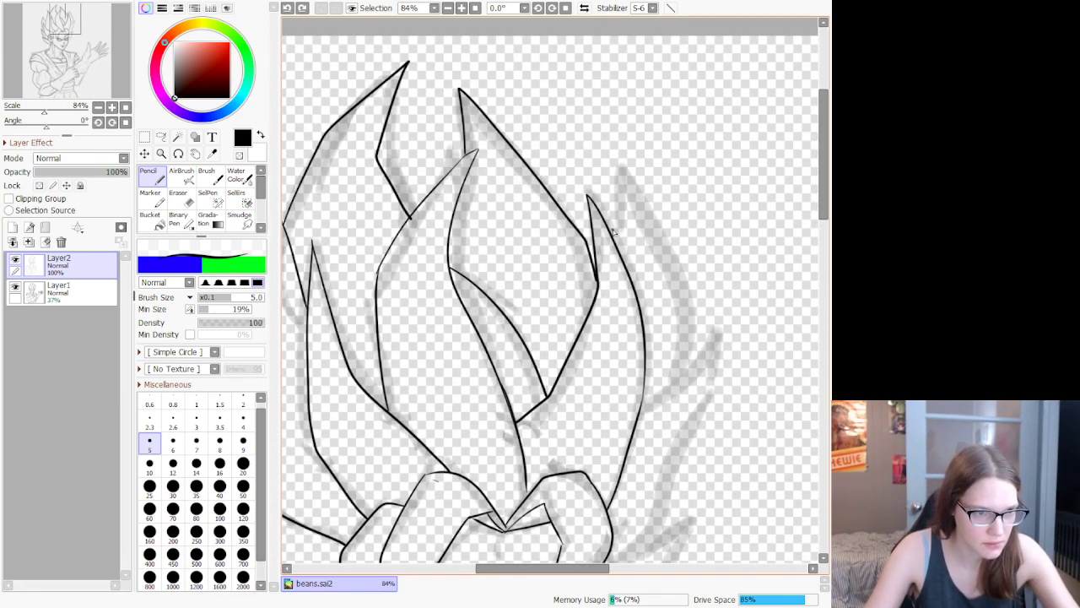
pyautogui.moveTo(609, 234); pyautogui.dragTo(621, 169)
pyautogui.hotkey('ctrl', 'z')
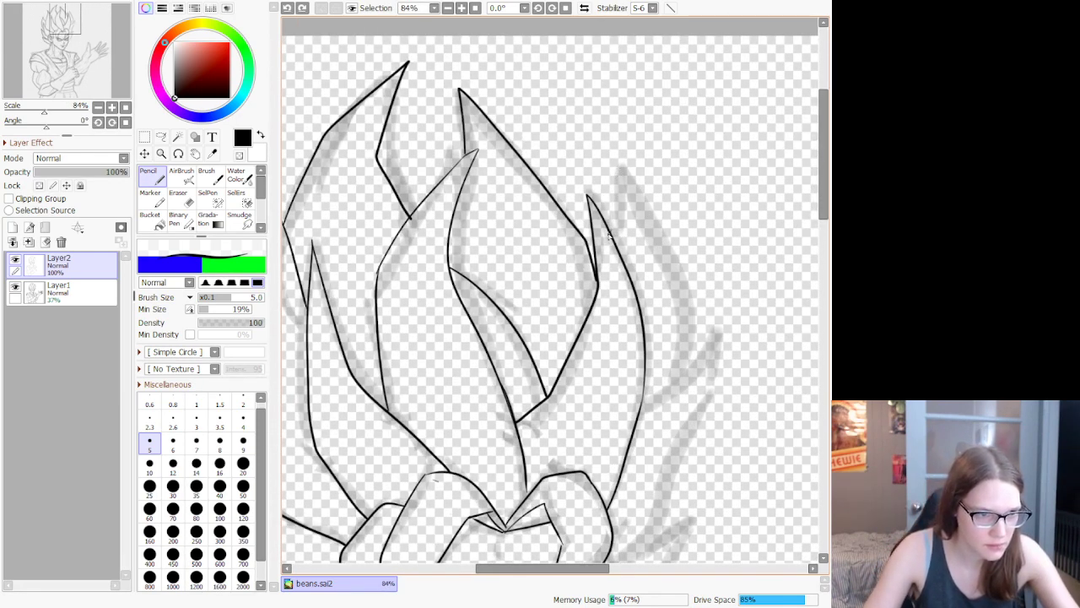
pyautogui.moveTo(611, 233)
pyautogui.mouseDown()
pyautogui.moveTo(621, 162)
pyautogui.moveTo(678, 326)
pyautogui.moveTo(674, 381)
pyautogui.moveTo(640, 406)
pyautogui.moveTo(724, 334)
pyautogui.moveTo(684, 422)
pyautogui.moveTo(682, 494)
pyautogui.moveTo(635, 541)
pyautogui.mouseUp()
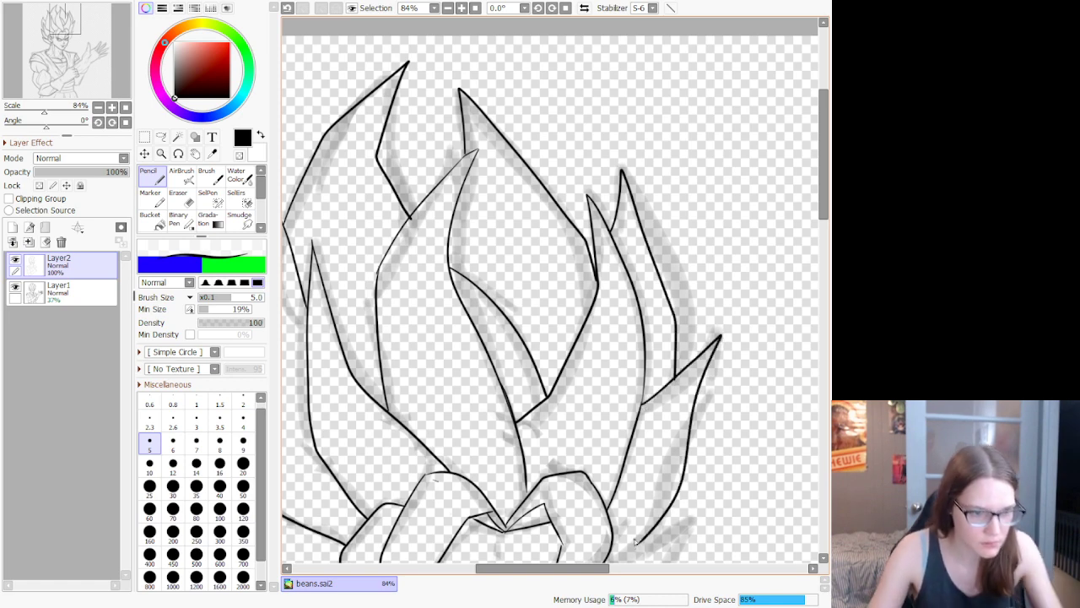
# Step: Ink the side hair spike beyond the far temple, pointing up and outward, with a small spike beside the far cheek beneath it
pyautogui.scroll(-10, 633, 443)
pyautogui.scroll(11, 634, 455)
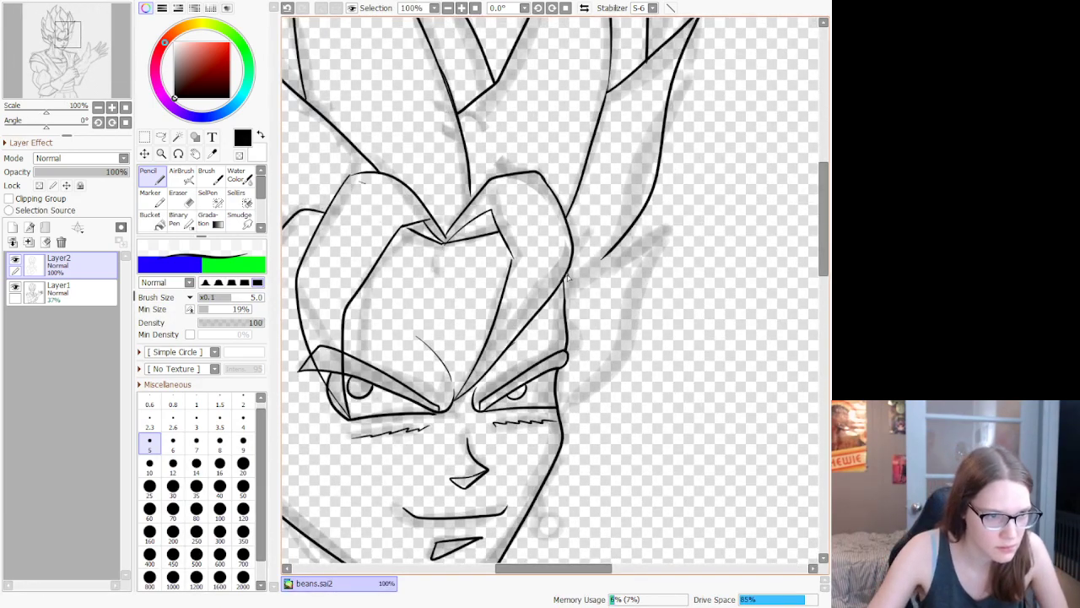
pyautogui.moveTo(567, 278)
pyautogui.mouseDown()
pyautogui.moveTo(659, 221)
pyautogui.moveTo(621, 341)
pyautogui.mouseUp()
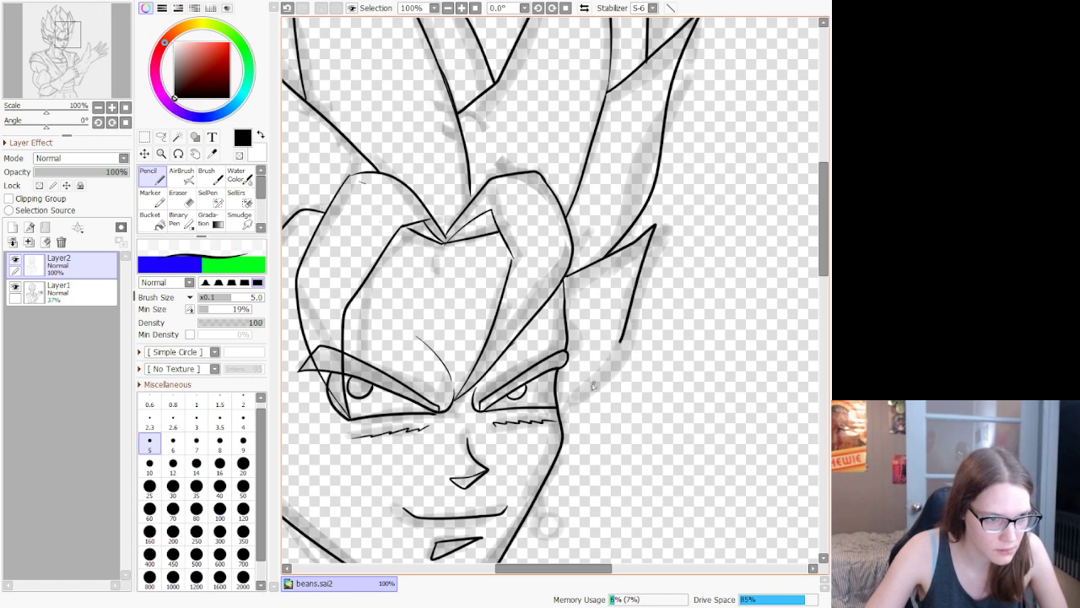
pyautogui.moveTo(593, 385)
pyautogui.mouseDown()
pyautogui.moveTo(557, 409)
pyautogui.moveTo(600, 402)
pyautogui.moveTo(553, 409)
pyautogui.mouseUp()
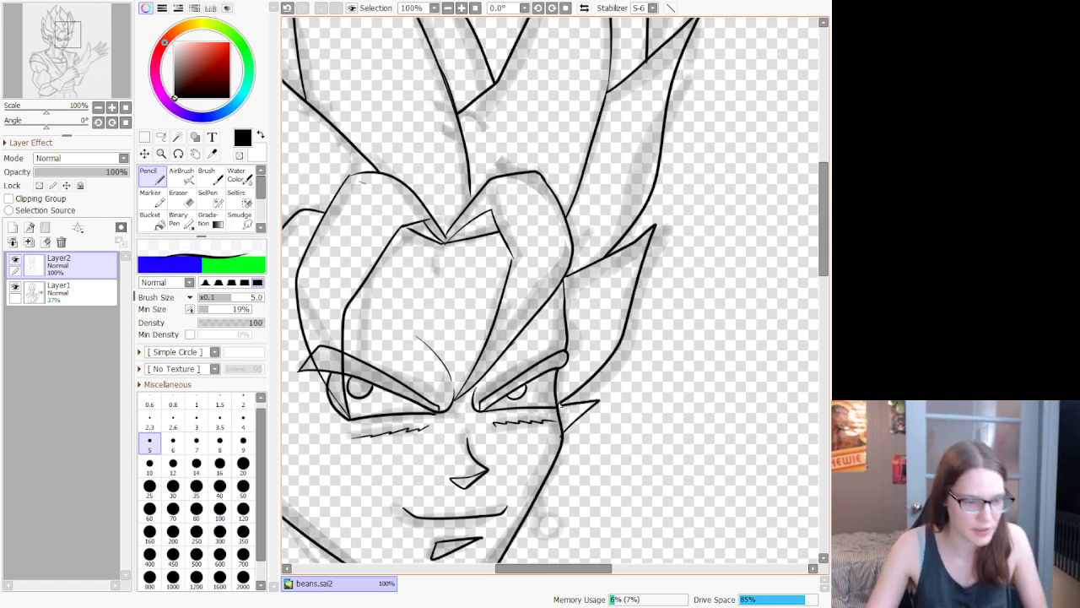
# Step: Undo the small cheek spike and redraw it slightly lower, pointing up and outward with its lower edge curving back to the jaw
pyautogui.scroll(-3, 561, 405)
pyautogui.scroll(2, 523, 401)
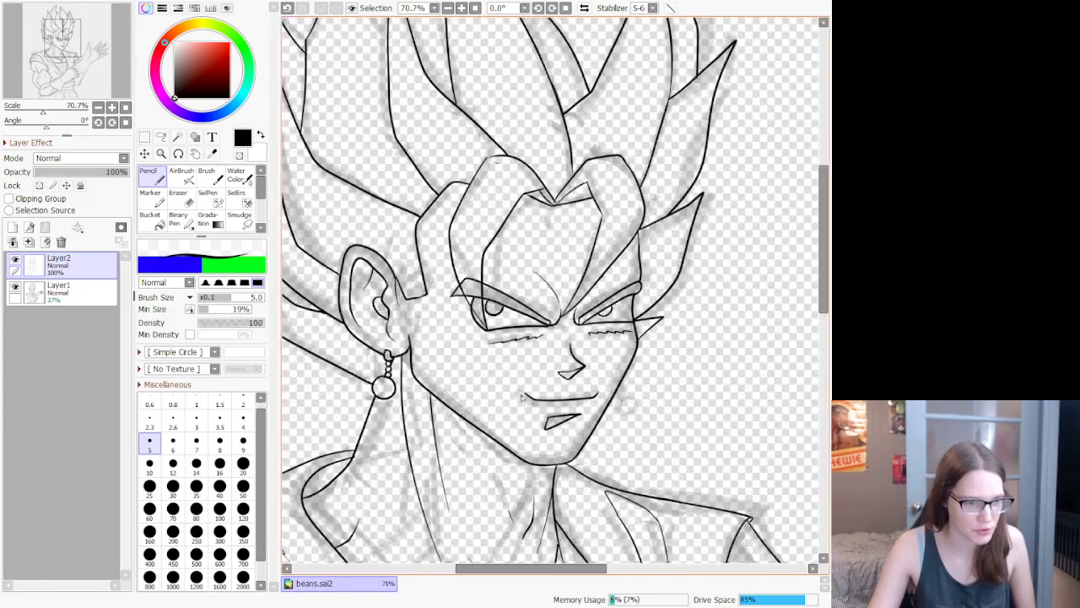
pyautogui.scroll(5, 593, 333)
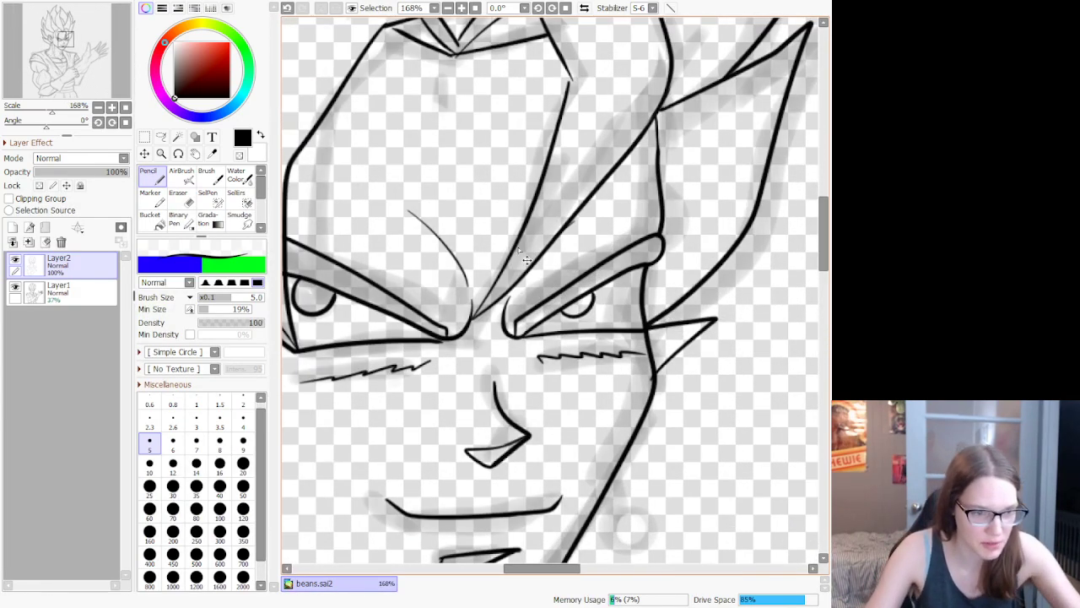
pyautogui.hotkey('ctrl', 'z')
pyautogui.moveTo(650, 355); pyautogui.dragTo(682, 343)
pyautogui.hotkey('ctrl', 'z')
pyautogui.moveTo(651, 381)
pyautogui.mouseDown()
pyautogui.moveTo(718, 334)
pyautogui.moveTo(672, 419)
pyautogui.mouseUp()
pyautogui.moveTo(697, 368); pyautogui.dragTo(623, 463)
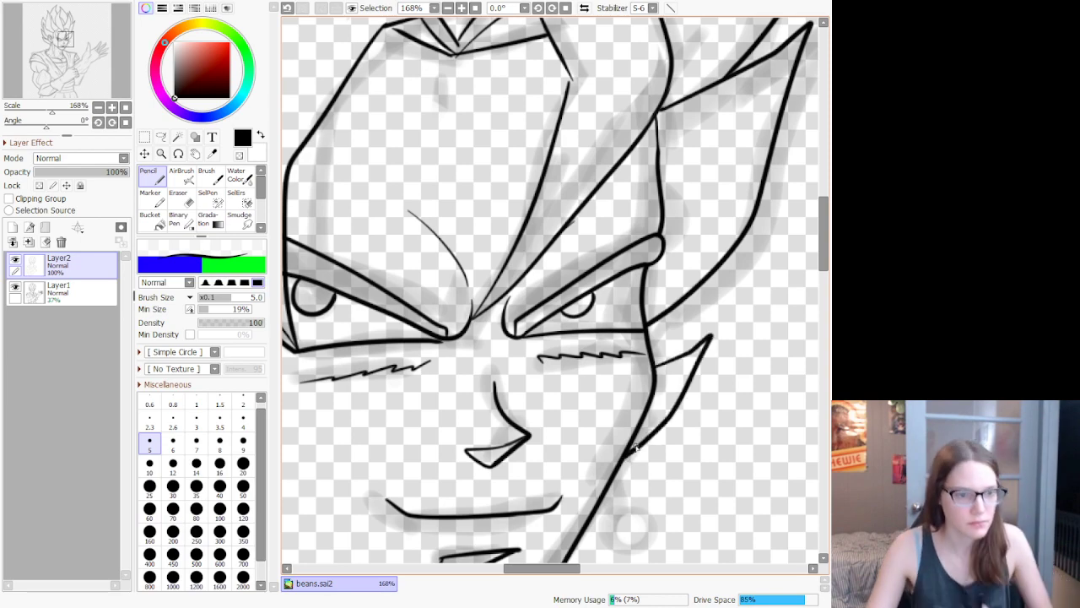
# Step: Ink the far earring beside the jaw as two small beads above a larger round ball
pyautogui.scroll(-9, 666, 340)
pyautogui.scroll(11, 648, 363)
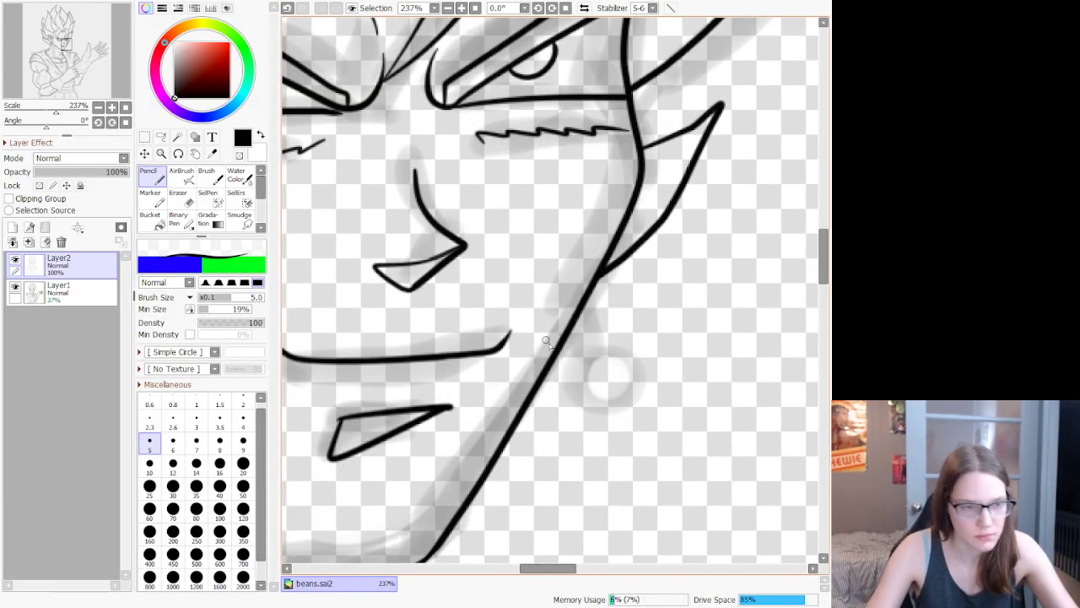
pyautogui.moveTo(601, 346)
pyautogui.mouseDown()
pyautogui.moveTo(610, 408)
pyautogui.moveTo(616, 341)
pyautogui.moveTo(582, 350)
pyautogui.moveTo(603, 337)
pyautogui.moveTo(603, 346)
pyautogui.moveTo(587, 340)
pyautogui.moveTo(596, 325)
pyautogui.moveTo(578, 317)
pyautogui.moveTo(574, 330)
pyautogui.mouseUp()
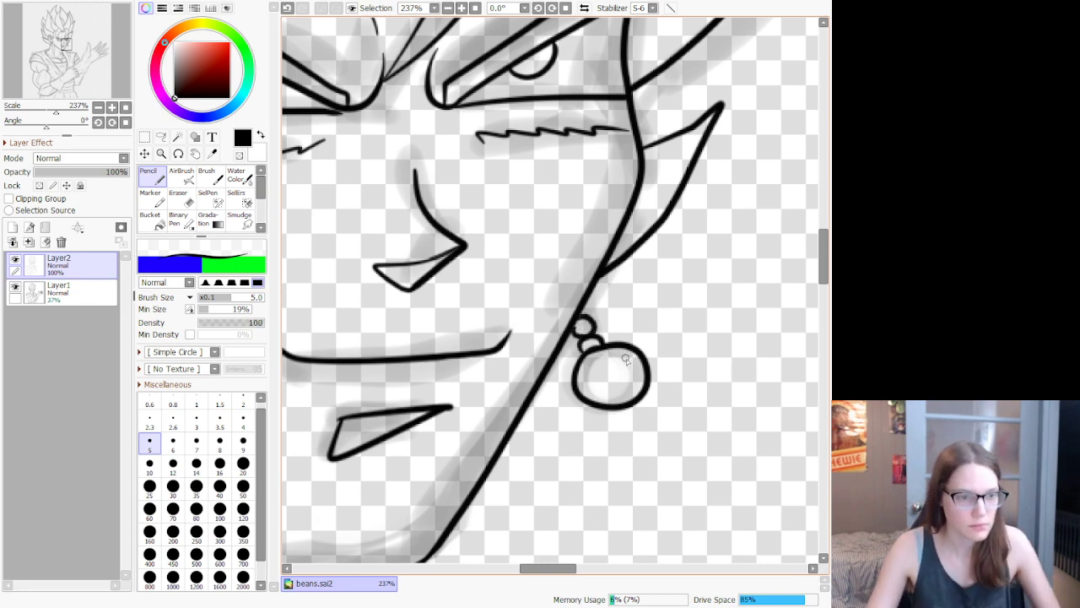
# Step: Ink the shirt fold bulging over the waist, from the hanging cuff across to the far side and back with a short inner line
pyautogui.scroll(-10, 625, 360)
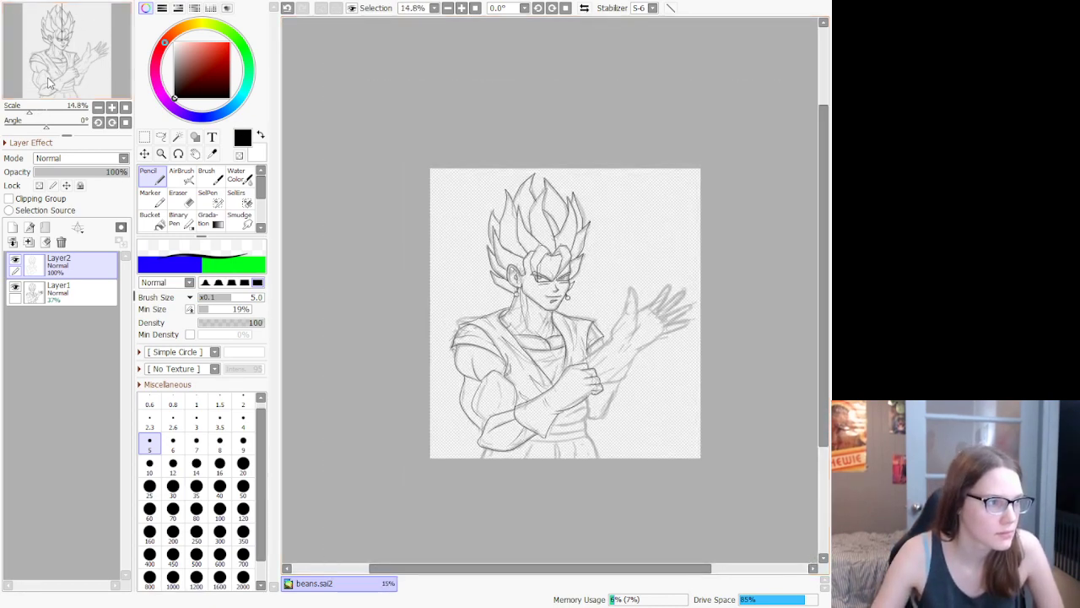
pyautogui.scroll(3, 599, 476)
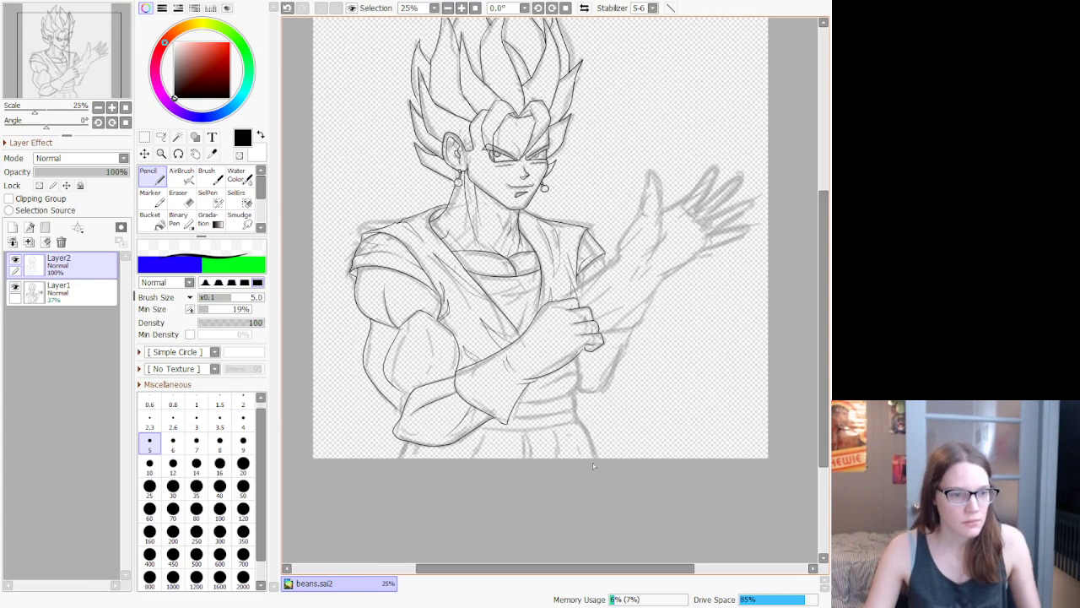
pyautogui.scroll(2, 519, 439)
pyautogui.scroll(1, 586, 387)
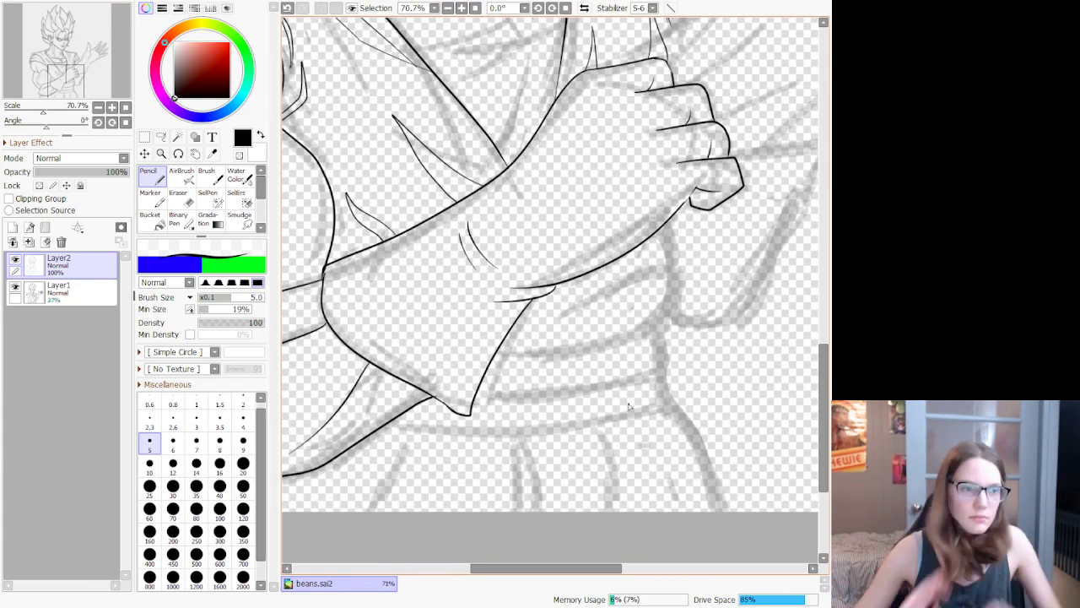
pyautogui.scroll(1, 621, 369)
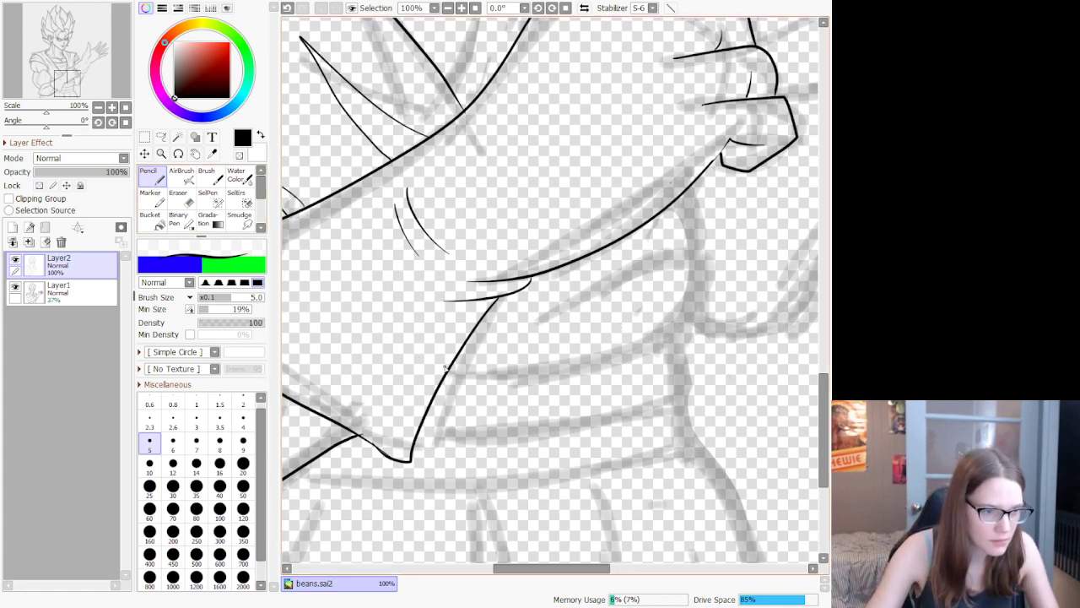
pyautogui.moveTo(448, 370)
pyautogui.mouseDown()
pyautogui.moveTo(533, 373)
pyautogui.moveTo(612, 351)
pyautogui.mouseUp()
pyautogui.hotkey('ctrl', 'z')
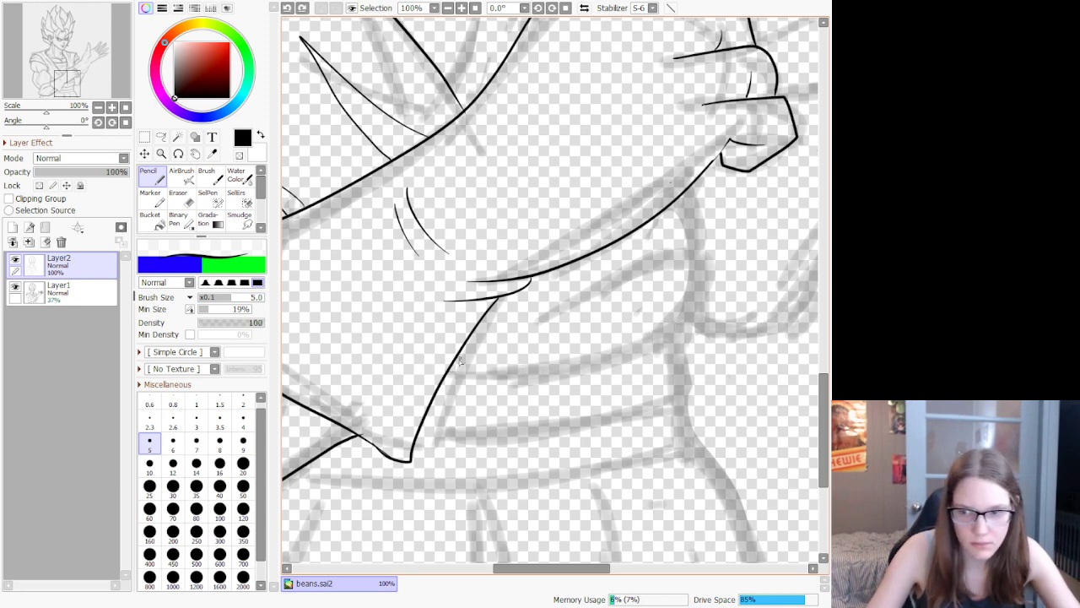
pyautogui.moveTo(454, 377)
pyautogui.mouseDown()
pyautogui.moveTo(583, 360)
pyautogui.moveTo(699, 328)
pyautogui.moveTo(718, 278)
pyautogui.moveTo(674, 260)
pyautogui.moveTo(604, 281)
pyautogui.mouseUp()
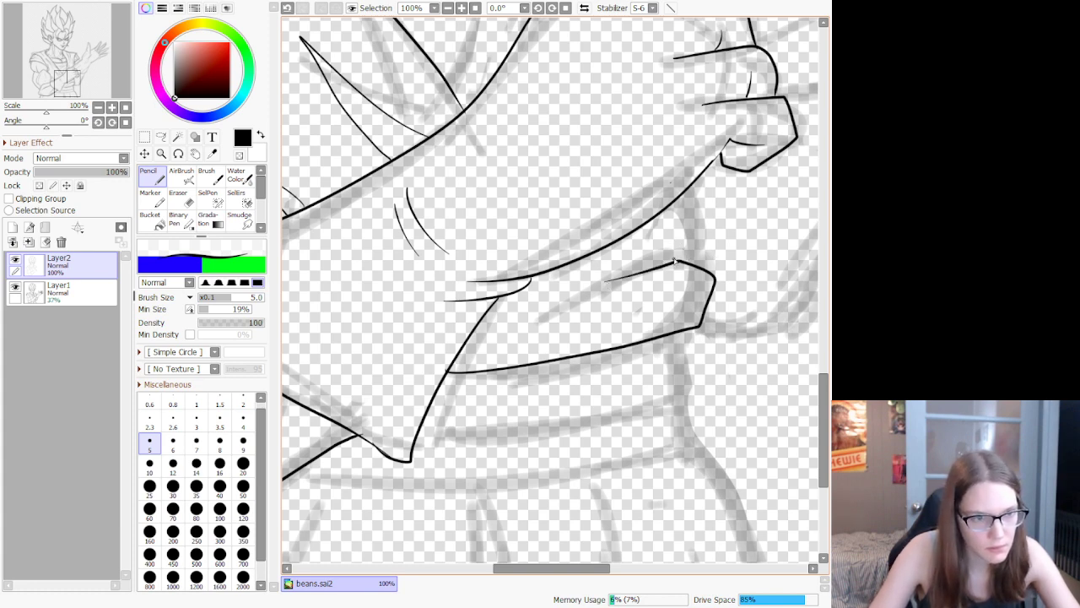
# Step: Ink the smaller shirt fold at the far side, bulging outward between the waist fold and the underside of the forearm
pyautogui.moveTo(676, 261)
pyautogui.mouseDown()
pyautogui.moveTo(711, 228)
pyautogui.moveTo(685, 189)
pyautogui.mouseUp()
pyautogui.hotkey('ctrl', 'z')
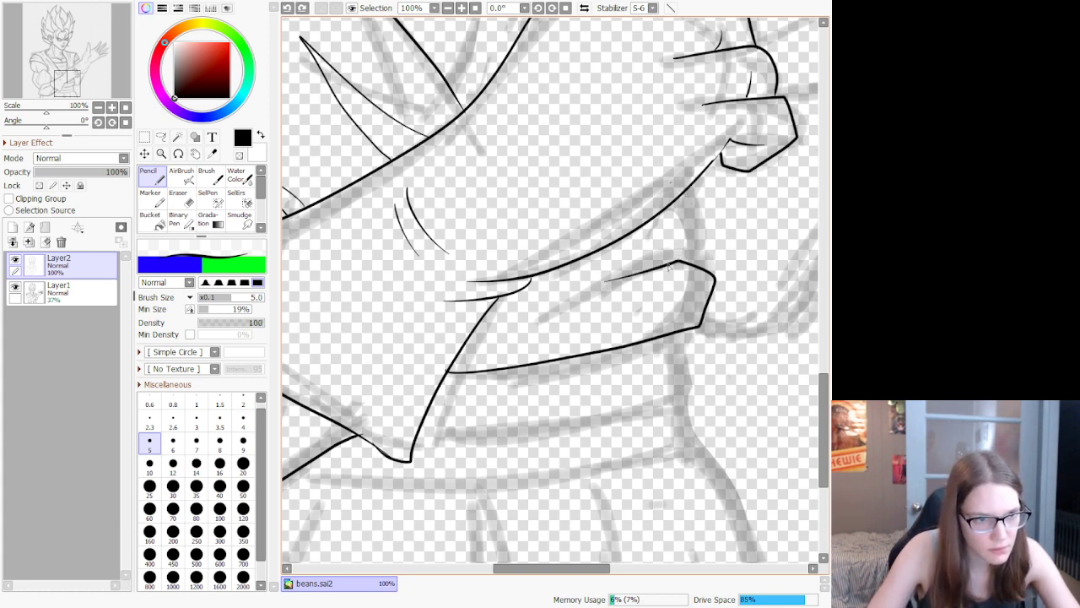
pyautogui.moveTo(677, 262)
pyautogui.mouseDown()
pyautogui.moveTo(697, 243)
pyautogui.moveTo(681, 196)
pyautogui.mouseUp()
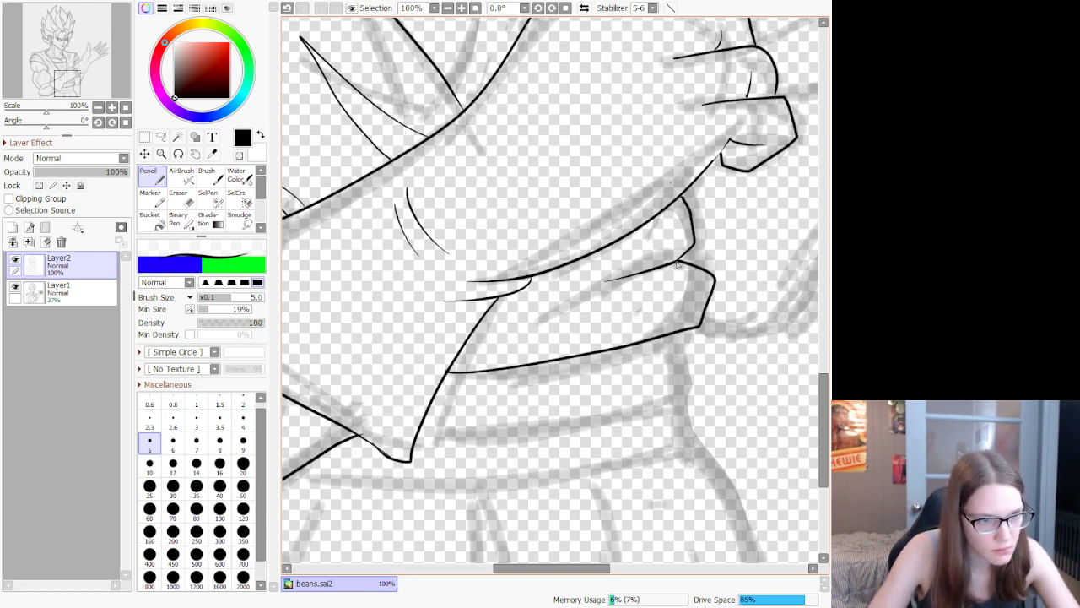
# Step: Ink a long diagonal crease inward from the notch between the two shirt folds and erase the shorter line above it
pyautogui.moveTo(678, 264); pyautogui.dragTo(587, 328)
pyautogui.hotkey('ctrl', 'z')
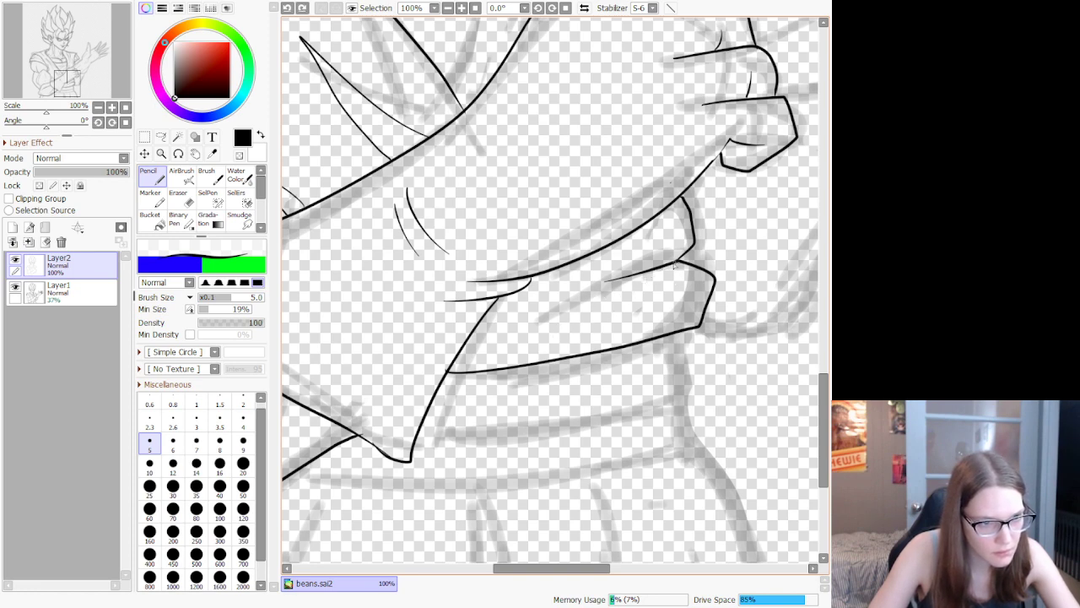
pyautogui.moveTo(675, 265); pyautogui.dragTo(590, 337)
pyautogui.click(173, 200)
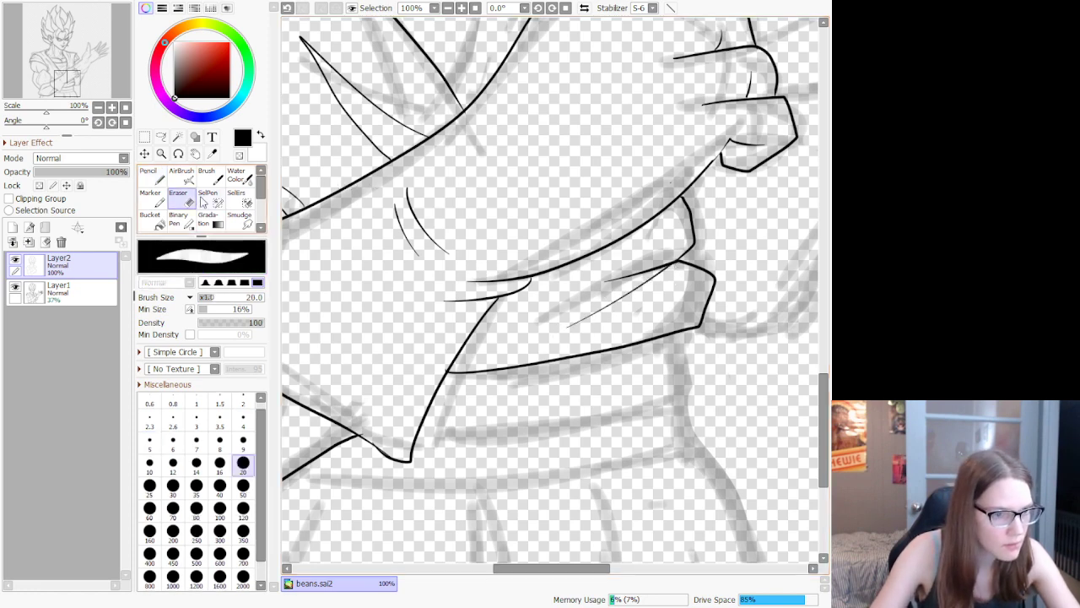
pyautogui.moveTo(616, 280); pyautogui.dragTo(594, 284)
pyautogui.moveTo(654, 270); pyautogui.dragTo(667, 265)
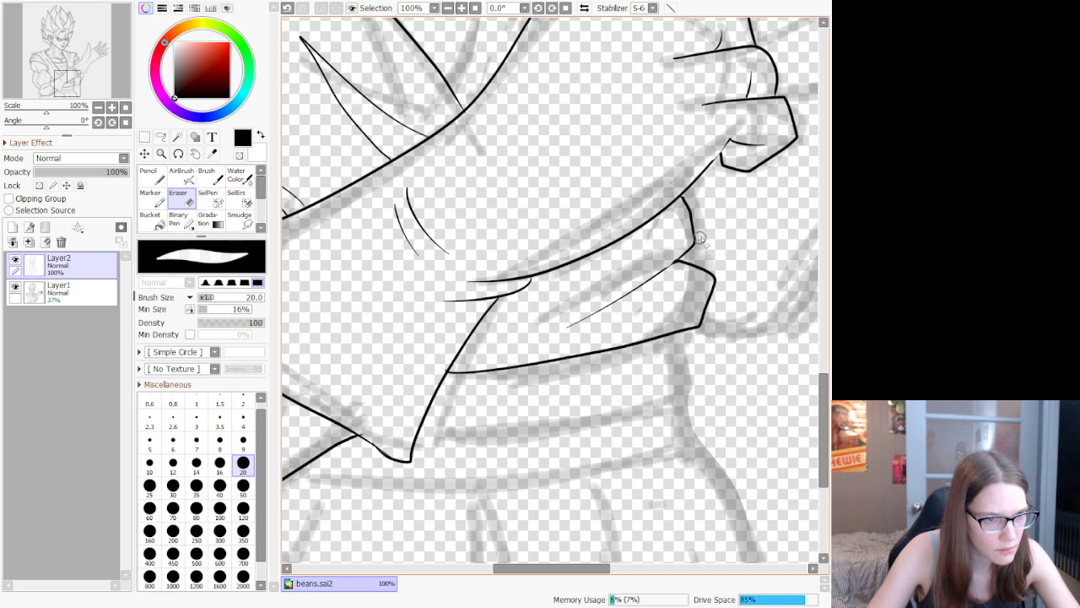
pyautogui.click(148, 175)
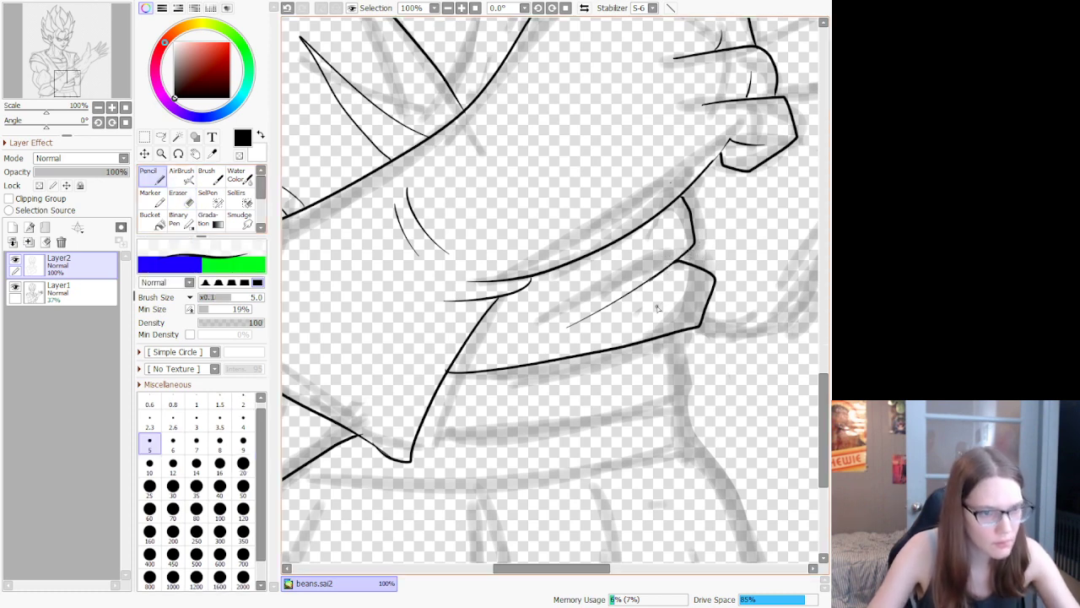
# Step: Ink the wavy outer edge of the waist sash from the shirt fold down to the hip
pyautogui.scroll(-10, 672, 295)
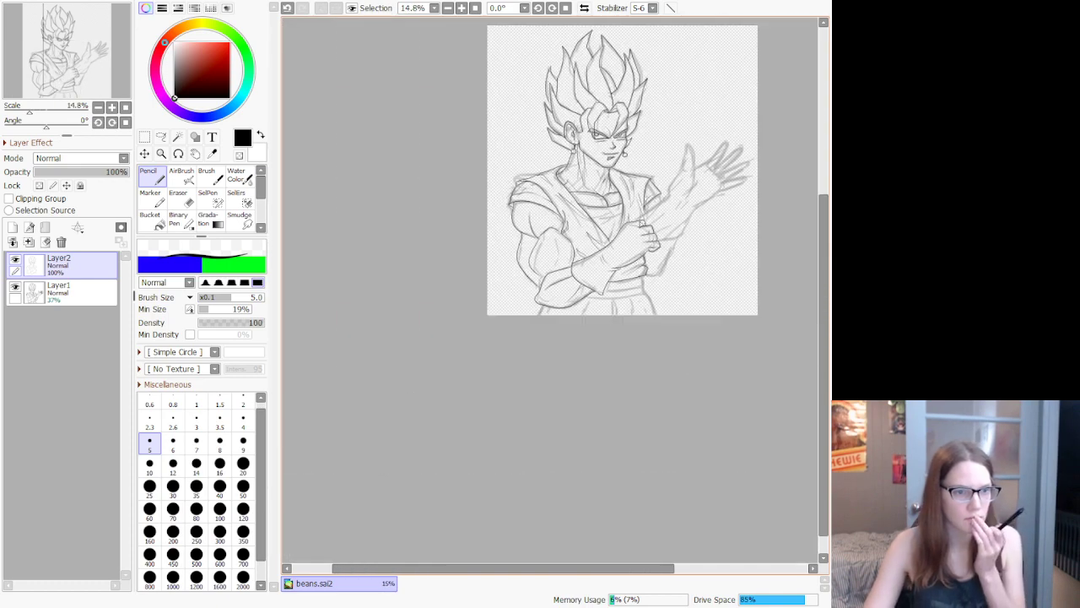
pyautogui.scroll(3, 650, 268)
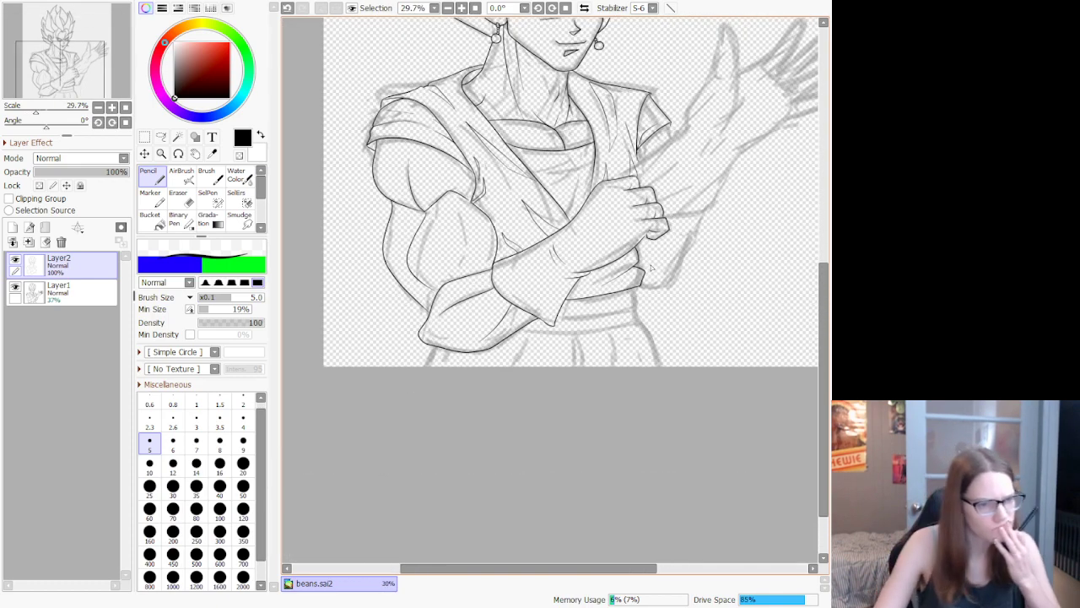
pyautogui.scroll(2, 651, 268)
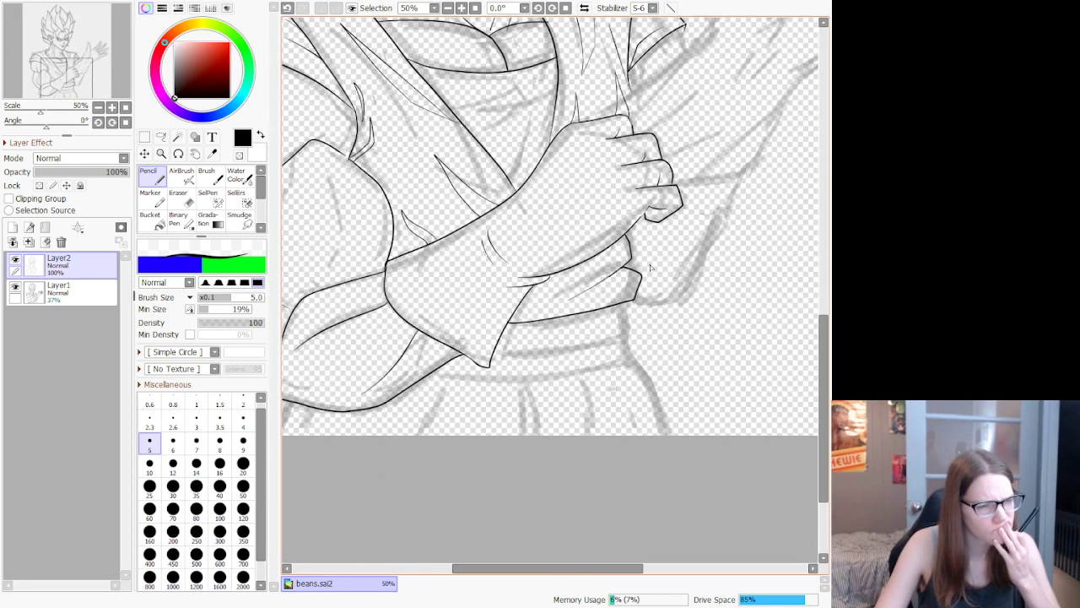
pyautogui.scroll(3, 650, 268)
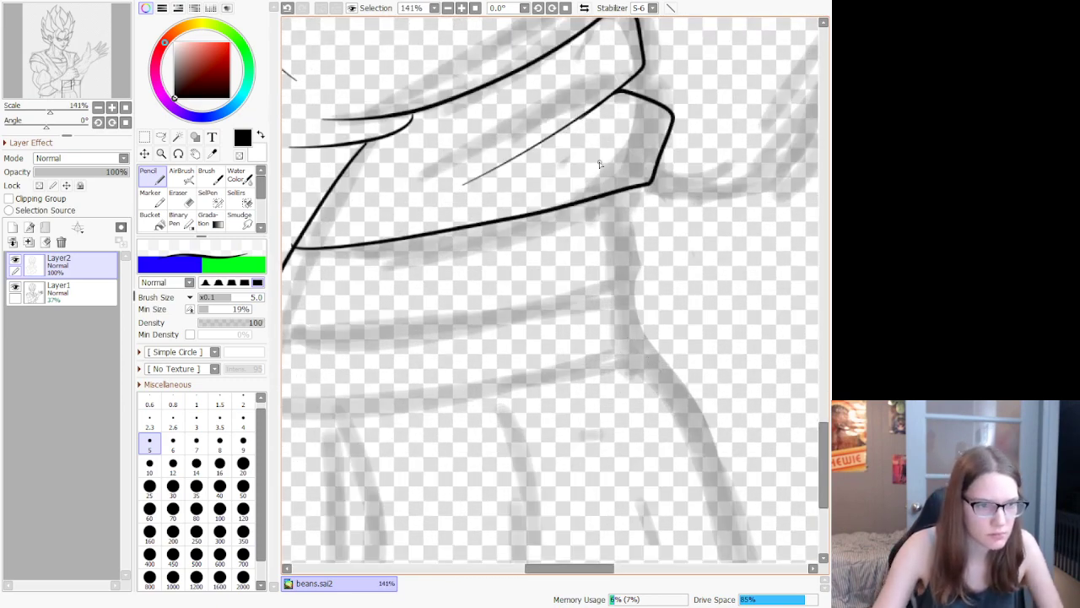
pyautogui.moveTo(620, 193)
pyautogui.mouseDown()
pyautogui.moveTo(634, 215)
pyautogui.moveTo(630, 267)
pyautogui.moveTo(648, 364)
pyautogui.mouseUp()
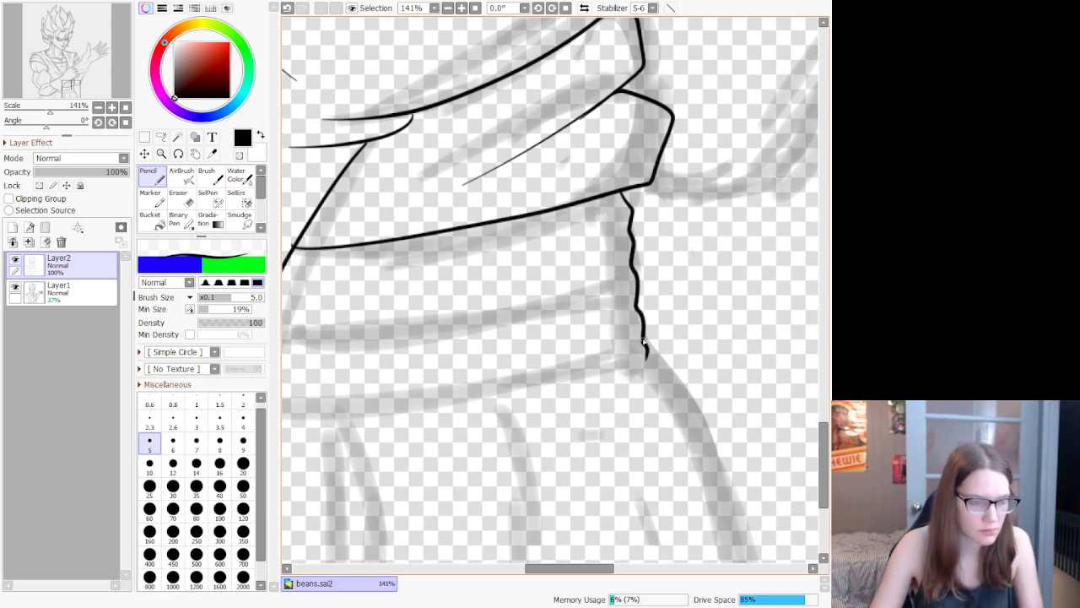
# Step: Ink the sash's curved lower edge from the near elbow to the far hip and erase the overshoot past the hip
pyautogui.scroll(-5, 442, 326)
pyautogui.scroll(2, 443, 325)
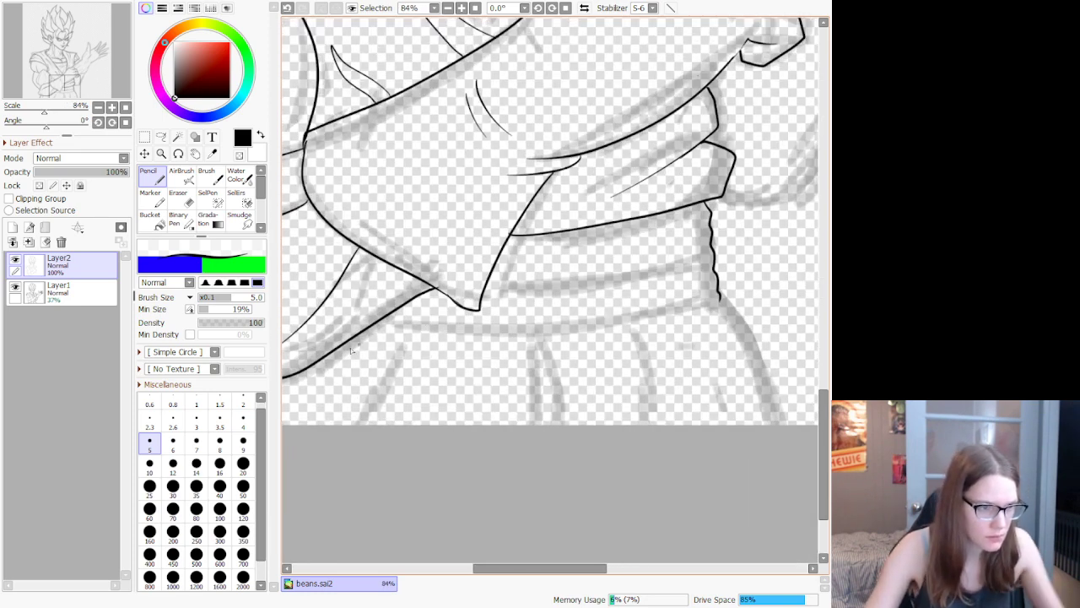
pyautogui.moveTo(379, 326)
pyautogui.mouseDown()
pyautogui.moveTo(556, 338)
pyautogui.moveTo(759, 314)
pyautogui.mouseUp()
pyautogui.hotkey('ctrl', 'z')
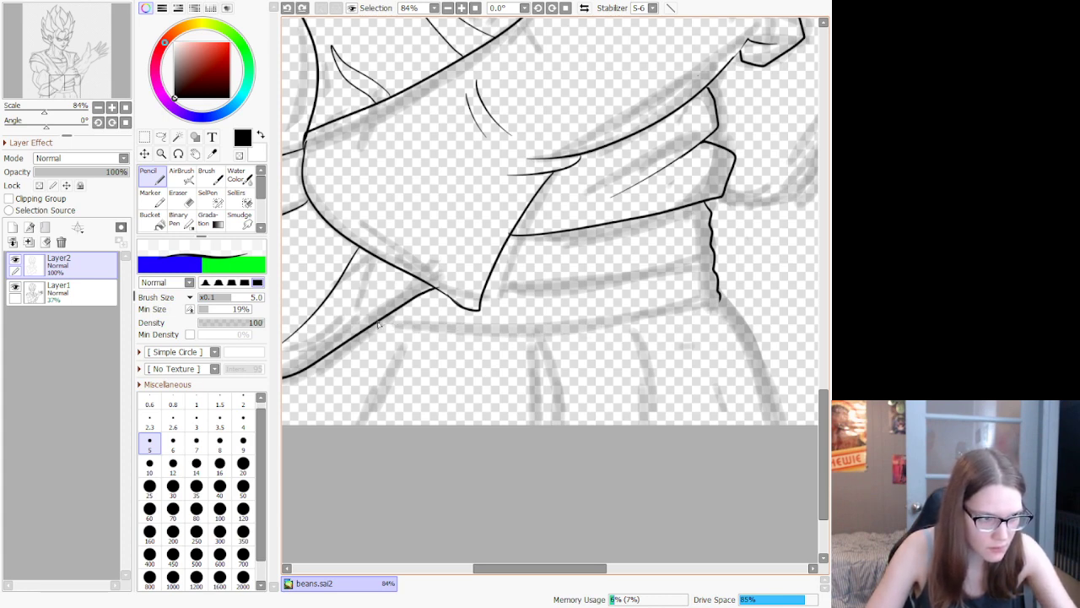
pyautogui.moveTo(379, 325)
pyautogui.mouseDown()
pyautogui.moveTo(564, 333)
pyautogui.moveTo(744, 292)
pyautogui.mouseUp()
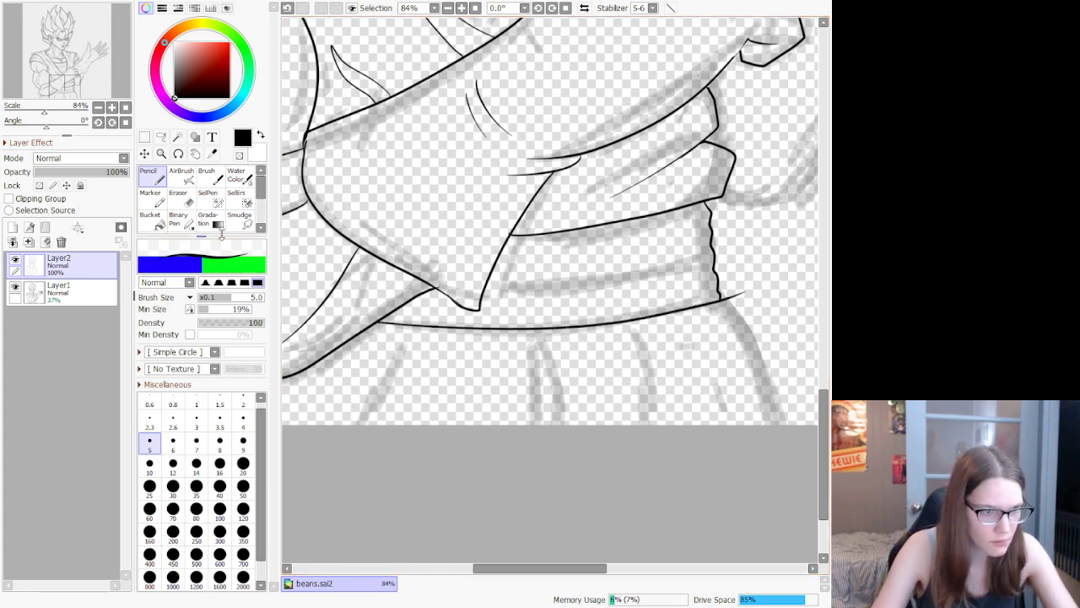
pyautogui.click(178, 197)
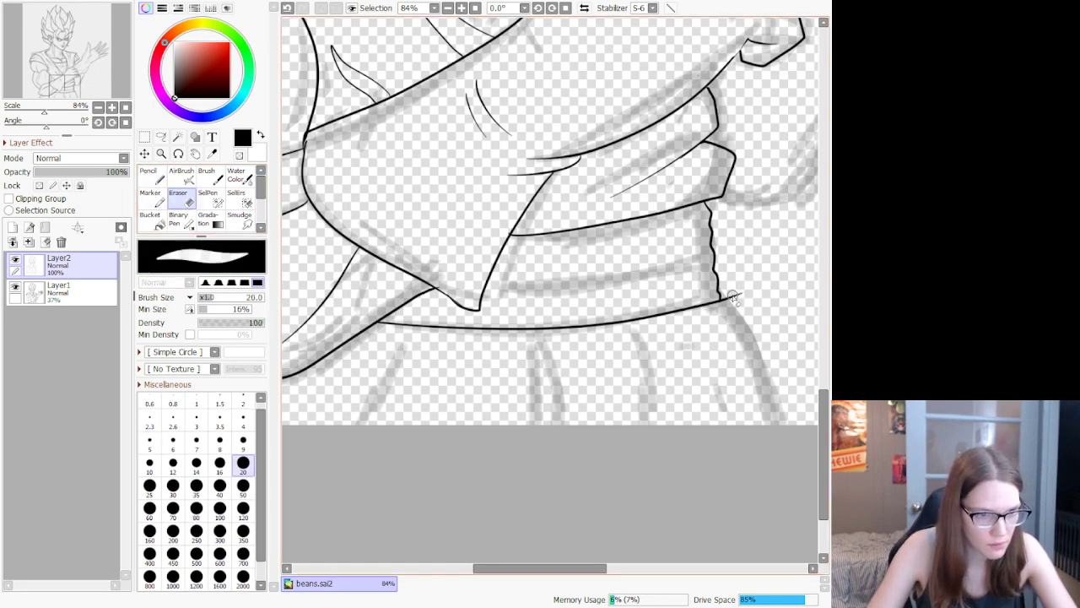
pyautogui.moveTo(734, 297); pyautogui.dragTo(723, 305)
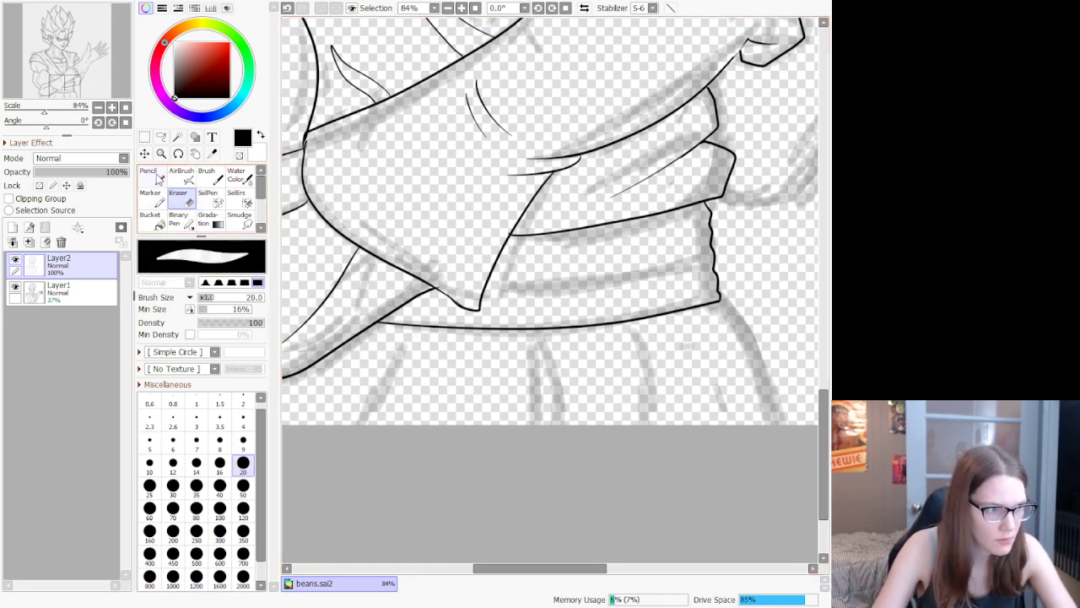
pyautogui.click(157, 178)
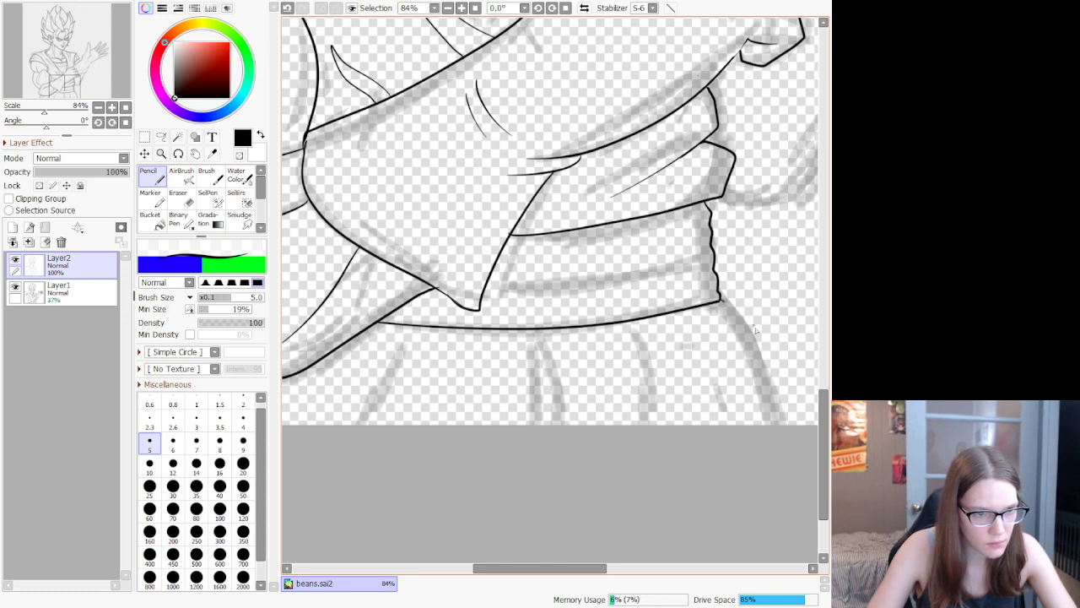
# Step: Ink the trousers' outer hip line to the canvas edge and the fabric folds hanging from the sash, including a central pair
pyautogui.moveTo(722, 298); pyautogui.dragTo(790, 485)
pyautogui.moveTo(675, 315); pyautogui.dragTo(709, 501)
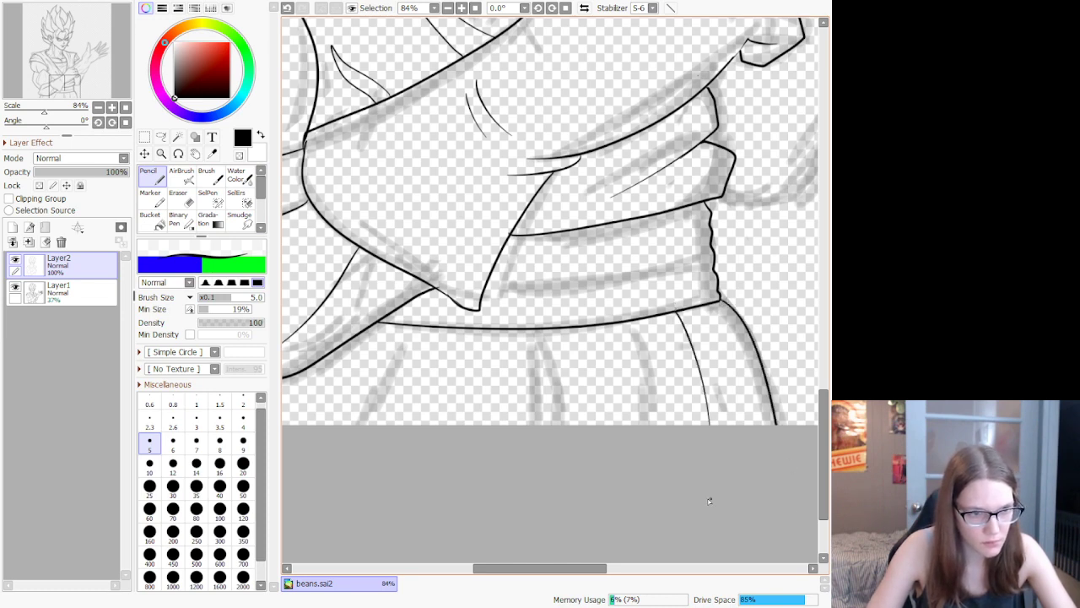
pyautogui.moveTo(618, 325); pyautogui.dragTo(628, 381)
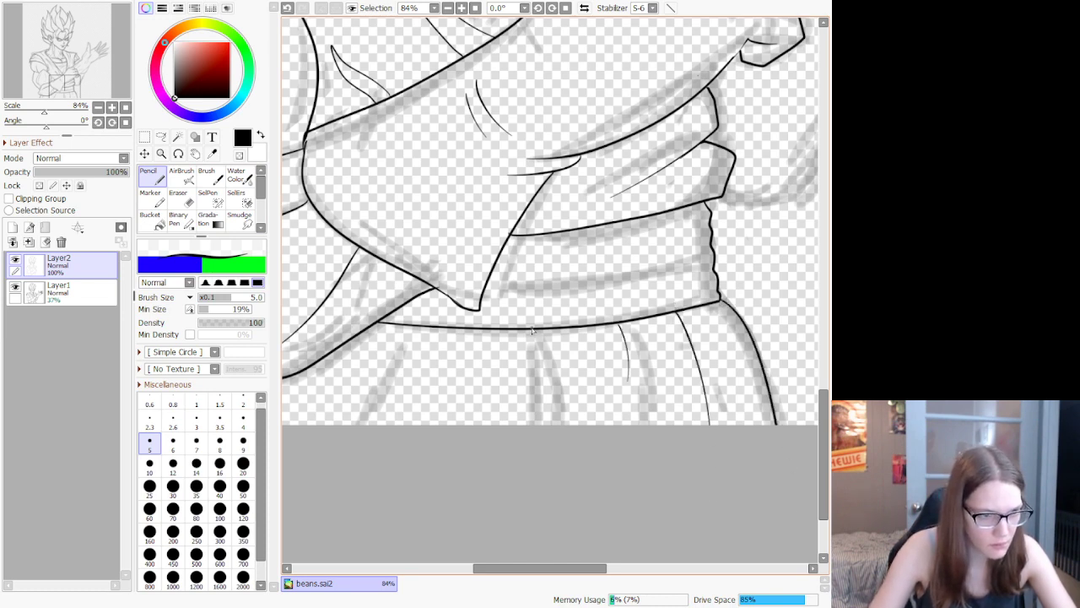
pyautogui.moveTo(532, 331)
pyautogui.mouseDown()
pyautogui.moveTo(551, 390)
pyautogui.moveTo(542, 493)
pyautogui.mouseUp()
pyautogui.moveTo(533, 330)
pyautogui.mouseDown()
pyautogui.moveTo(579, 390)
pyautogui.moveTo(562, 455)
pyautogui.mouseUp()
pyautogui.scroll(-5, 592, 357)
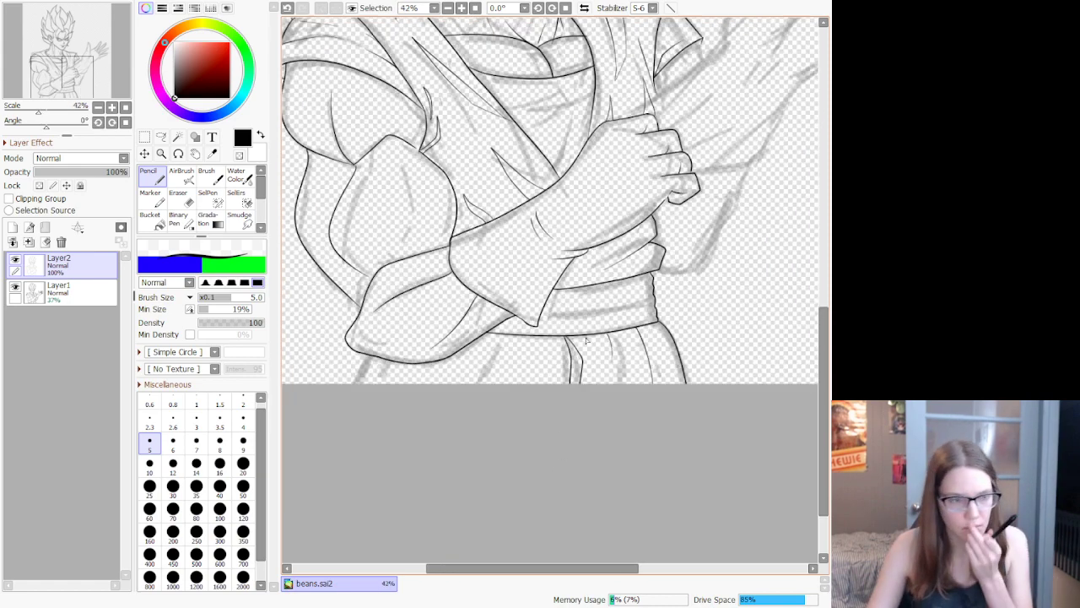
pyautogui.scroll(5, 488, 363)
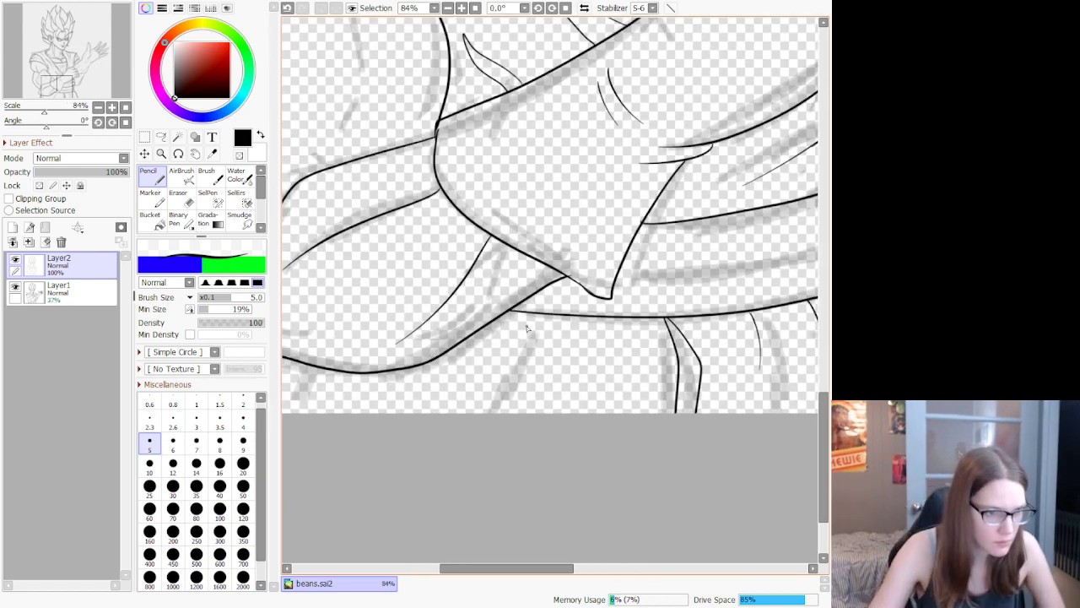
# Step: Ink the trouser folds under the forearm and the near hip line and crease below the elbow, down to the canvas edge
pyautogui.moveTo(542, 315); pyautogui.dragTo(516, 481)
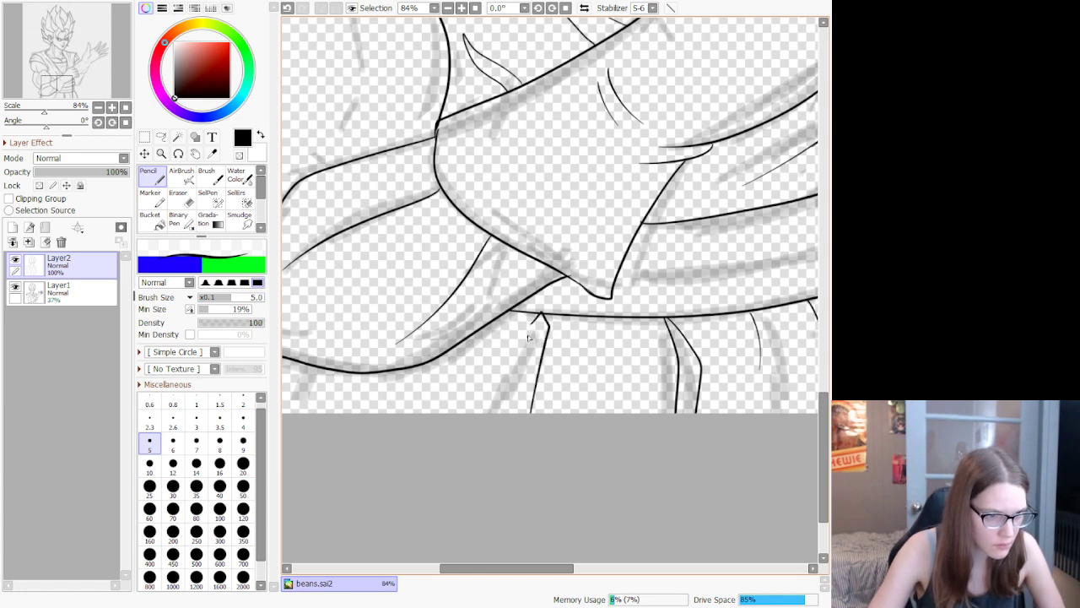
pyautogui.hscroll(-5, 506, 524)
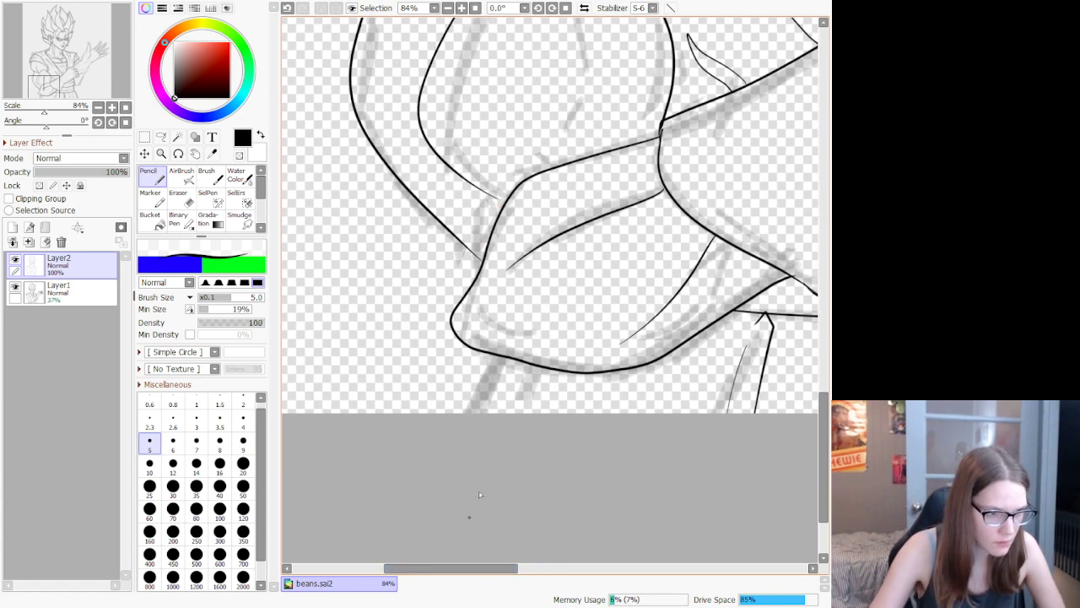
pyautogui.moveTo(497, 357); pyautogui.dragTo(426, 496)
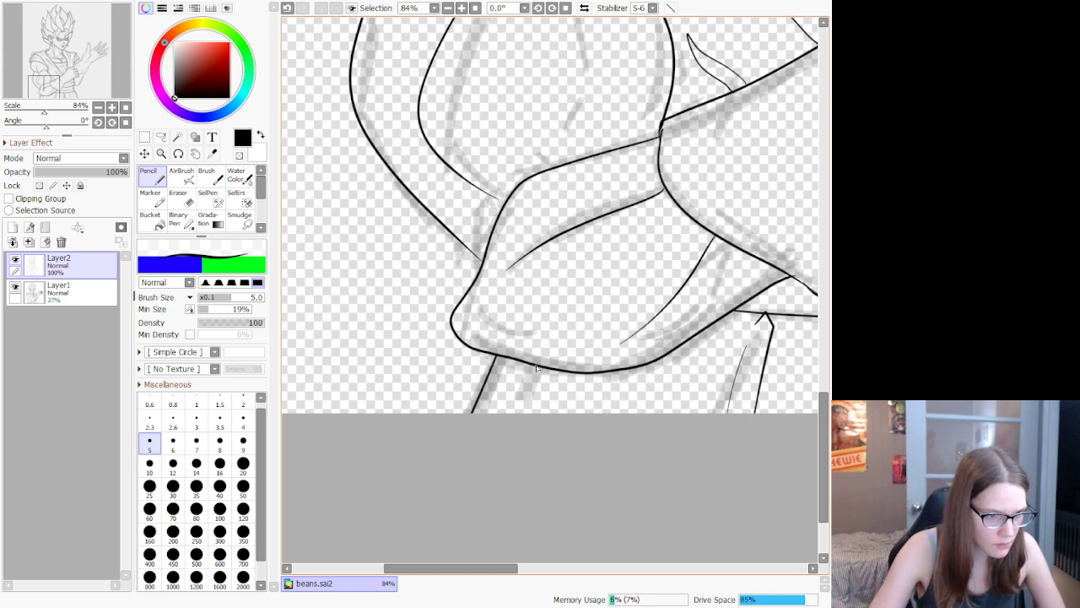
pyautogui.moveTo(537, 368); pyautogui.dragTo(501, 457)
pyautogui.scroll(-8, 514, 357)
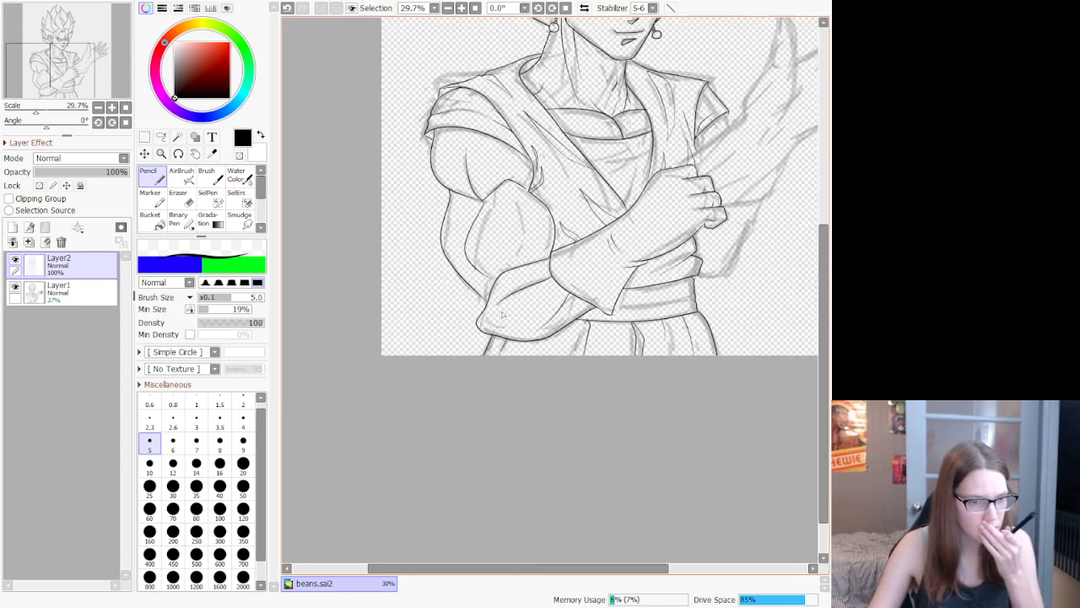
# Step: Ink a second fold line beside the existing crease near the outer hip, running from the sash to the canvas edge
pyautogui.scroll(11, 670, 309)
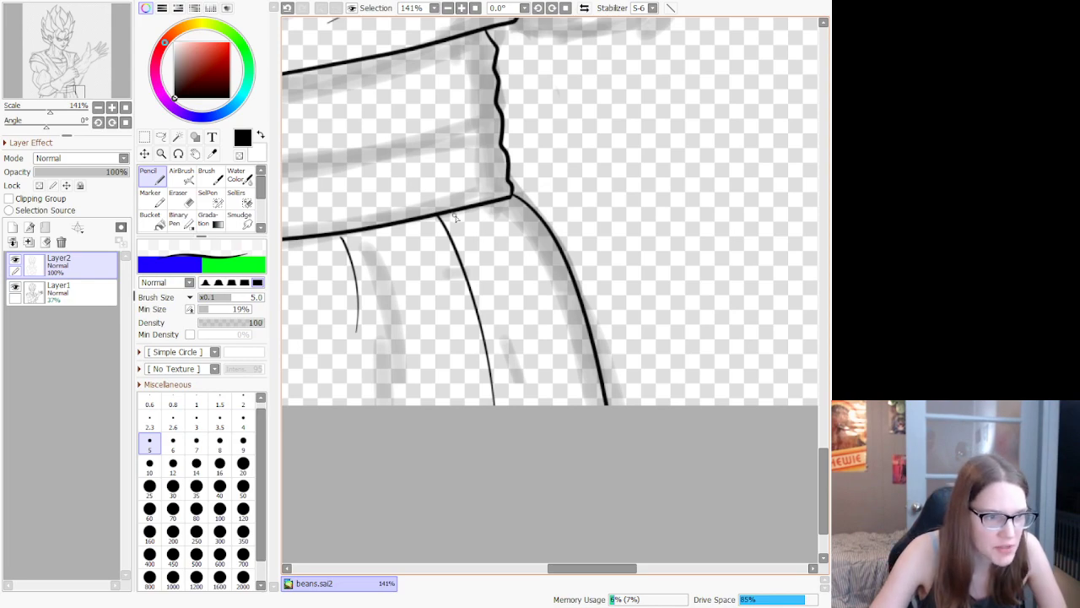
pyautogui.moveTo(453, 216)
pyautogui.mouseDown()
pyautogui.moveTo(508, 265)
pyautogui.moveTo(506, 450)
pyautogui.mouseUp()
pyautogui.scroll(-4, 538, 384)
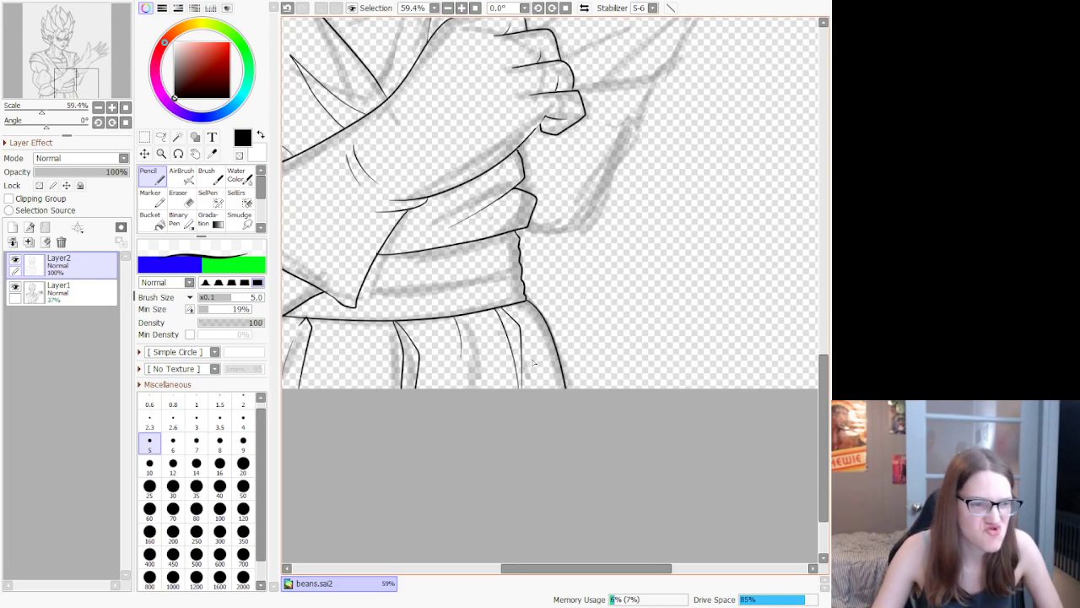
pyautogui.scroll(2, 417, 410)
pyautogui.scroll(3, 417, 410)
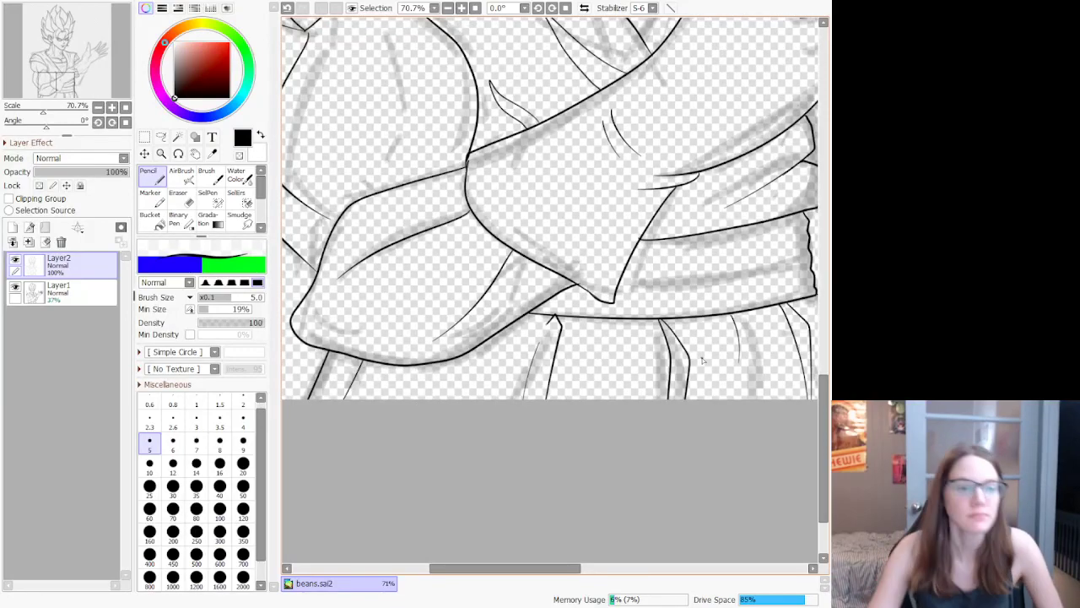
pyautogui.scroll(-5, 639, 391)
pyautogui.scroll(3, 654, 387)
pyautogui.scroll(-1, 648, 312)
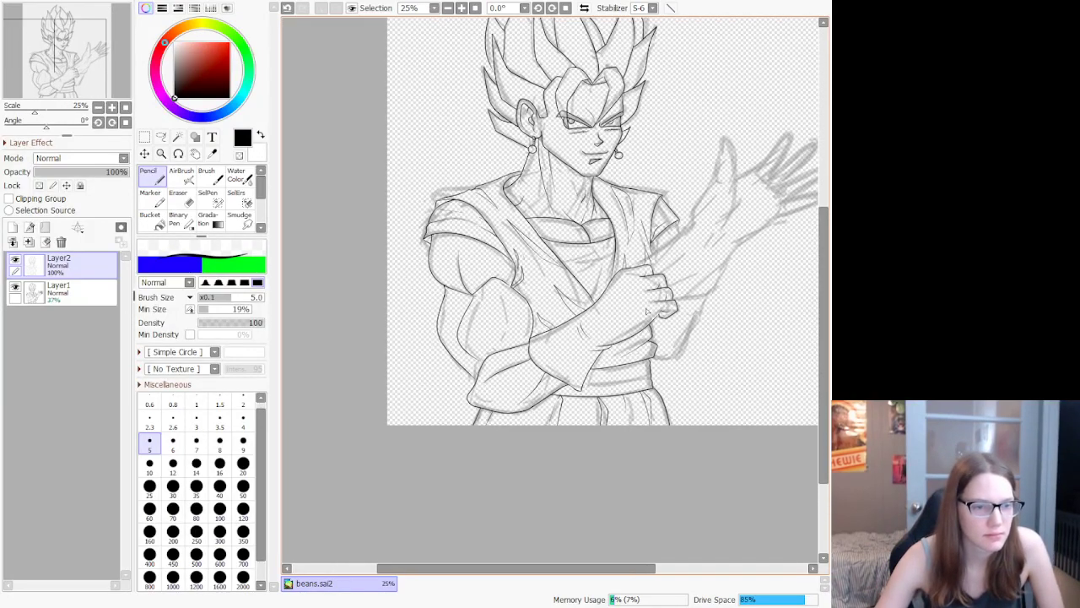
# Step: Erase the long diagonal crease and the protruding outer edge of the lower shirt fold above the sash
pyautogui.scroll(5, 648, 312)
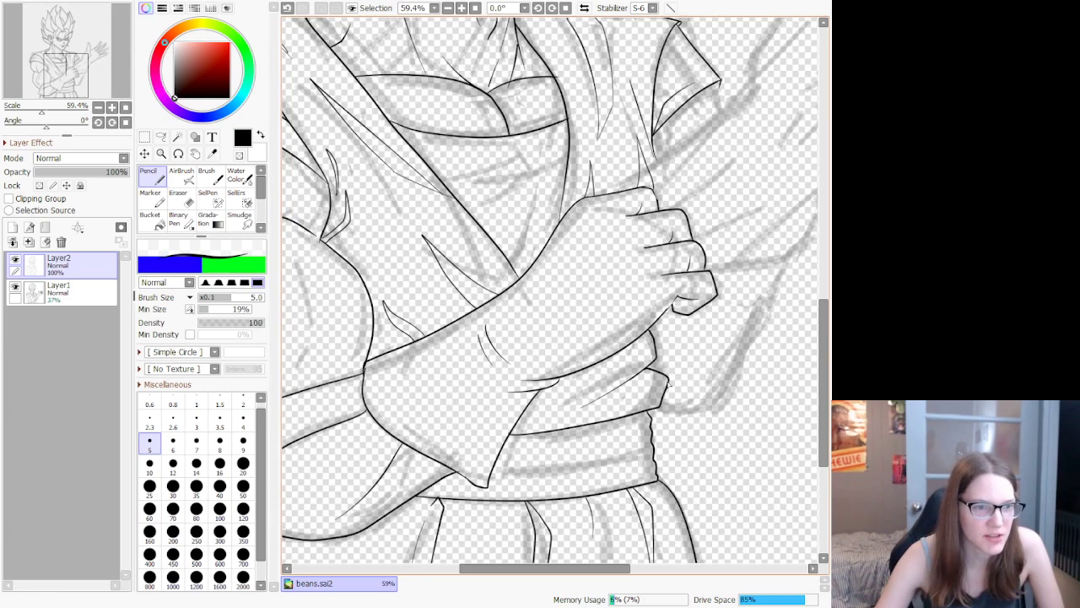
pyautogui.scroll(1, 669, 385)
pyautogui.scroll(6, 667, 378)
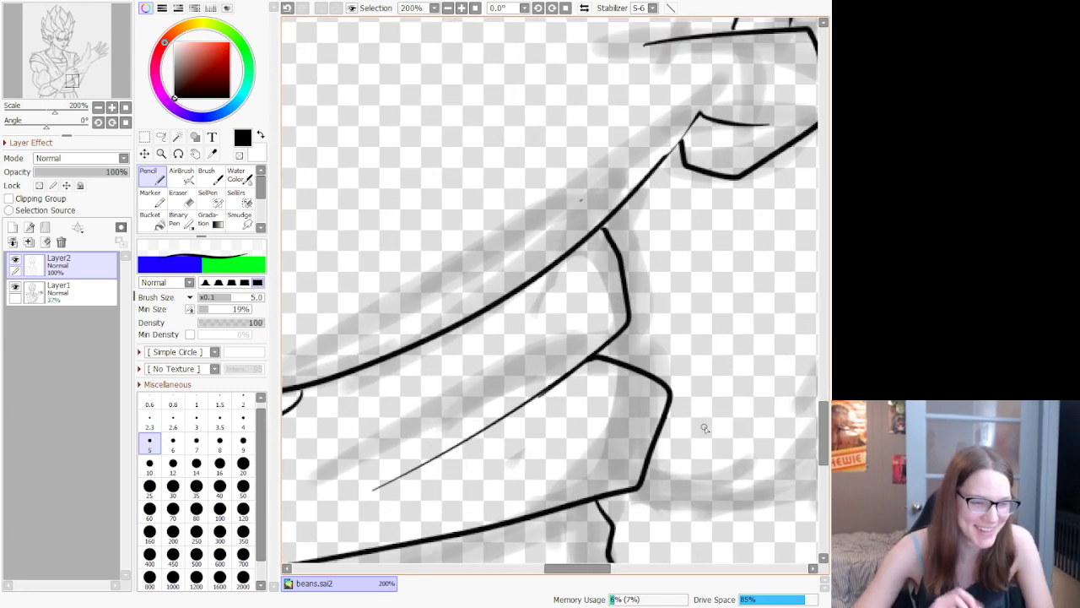
pyautogui.press('e')
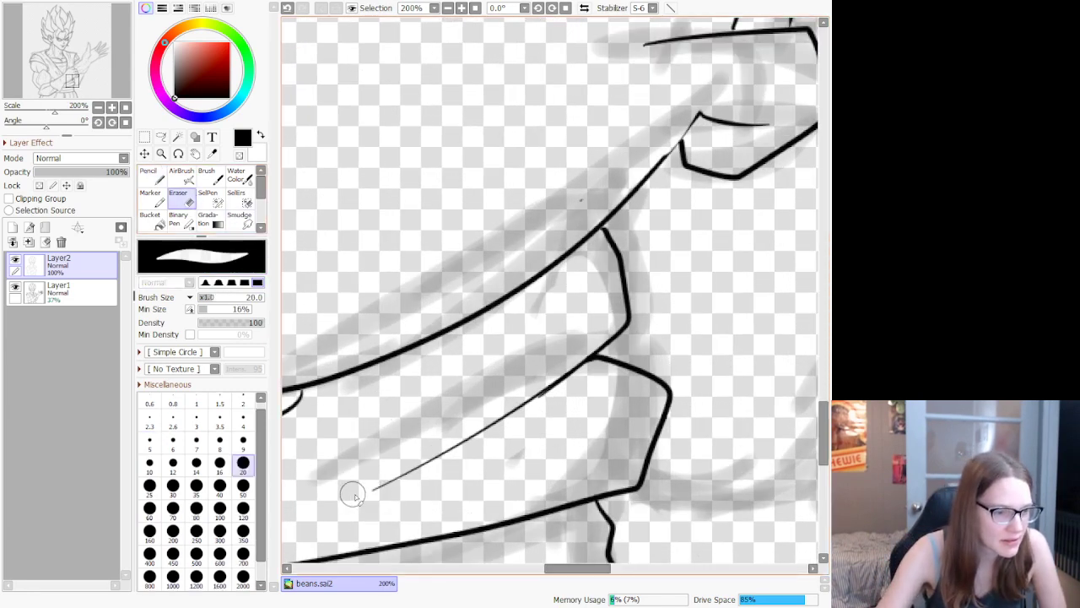
pyautogui.moveTo(351, 492); pyautogui.dragTo(473, 434)
pyautogui.moveTo(571, 368); pyautogui.dragTo(448, 455)
pyautogui.moveTo(595, 350); pyautogui.dragTo(437, 474)
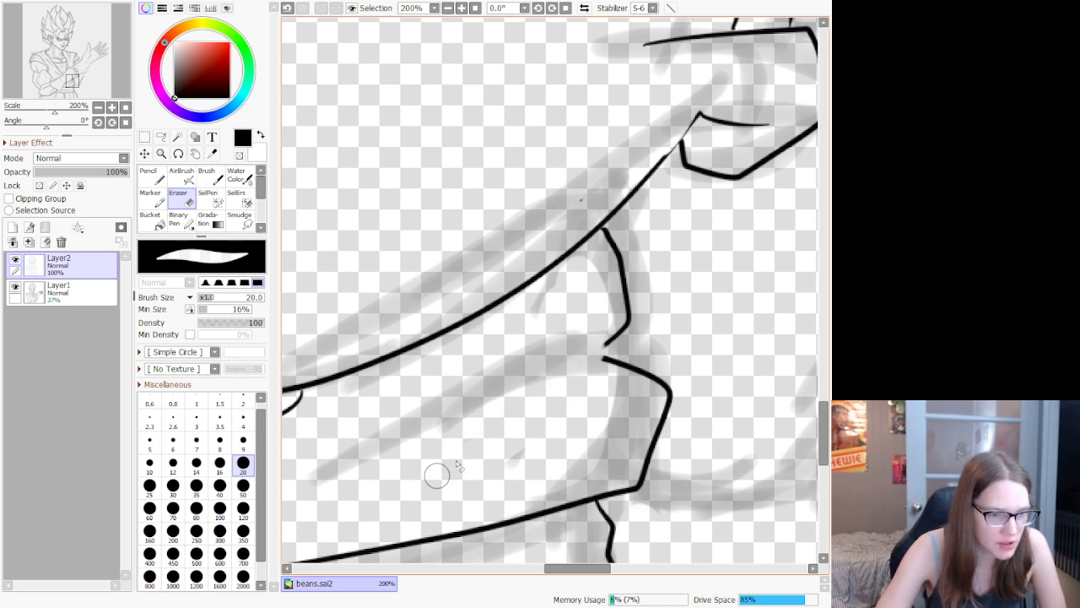
pyautogui.moveTo(639, 365)
pyautogui.mouseDown()
pyautogui.moveTo(681, 407)
pyautogui.moveTo(640, 498)
pyautogui.moveTo(611, 338)
pyautogui.moveTo(646, 507)
pyautogui.moveTo(609, 495)
pyautogui.mouseUp()
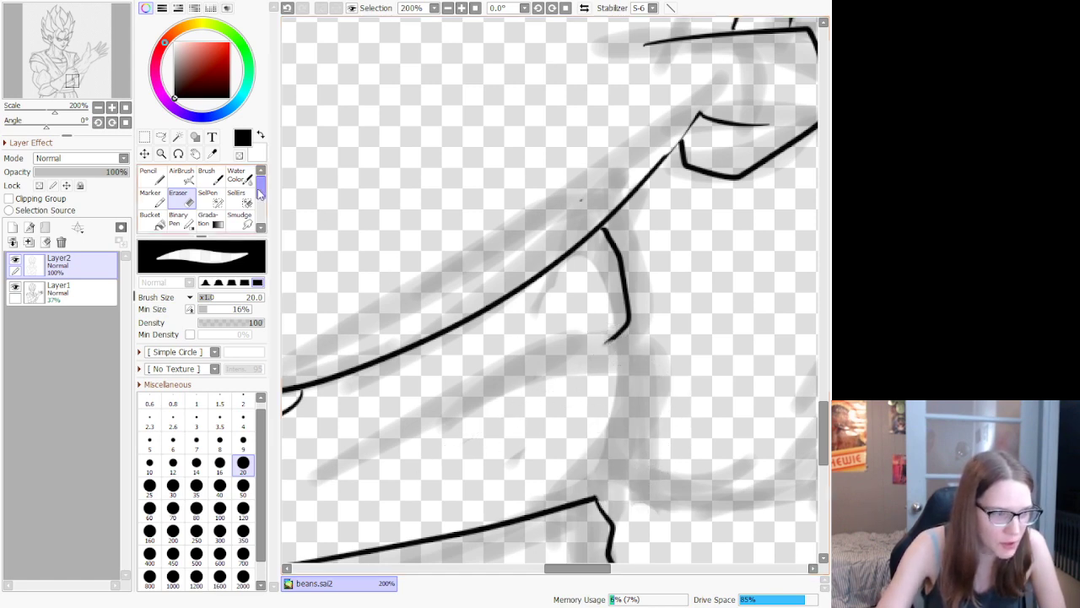
# Step: Redraw the lower shirt fold with a flatter outer edge closer to the body and a shorter crease running inward from its upper corner
pyautogui.click(151, 179)
pyautogui.moveTo(597, 502)
pyautogui.mouseDown()
pyautogui.moveTo(630, 485)
pyautogui.moveTo(641, 378)
pyautogui.moveTo(624, 339)
pyautogui.moveTo(473, 405)
pyautogui.mouseUp()
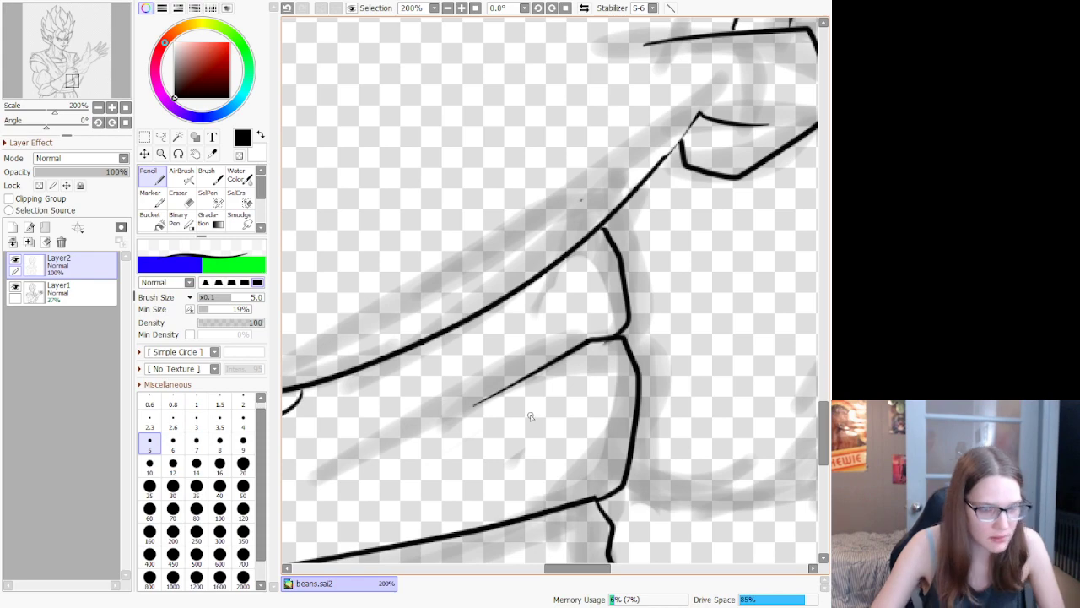
pyautogui.scroll(-5, 530, 416)
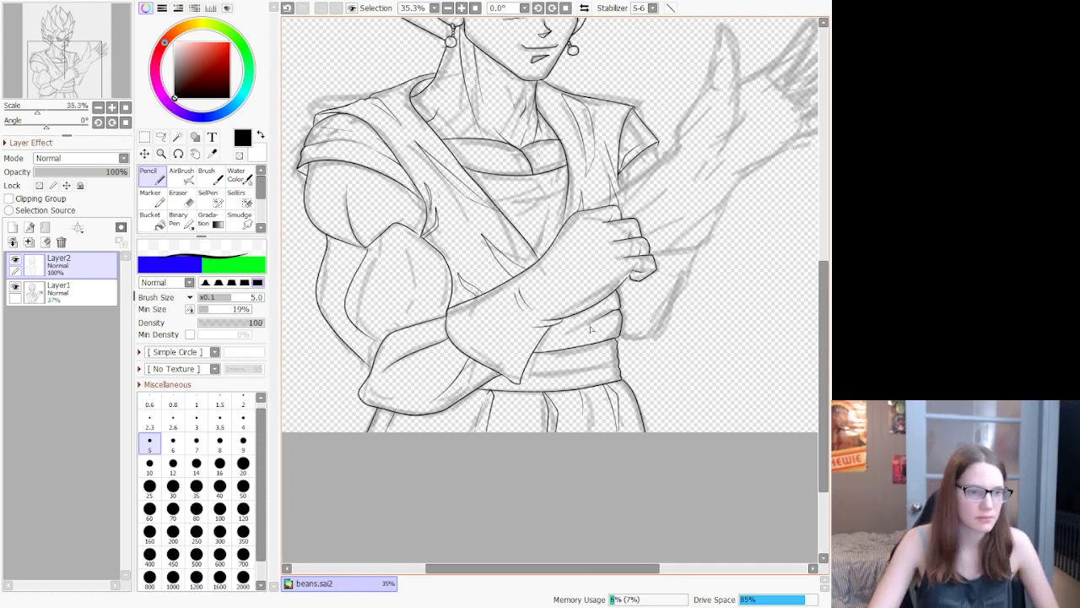
# Step: Ink two curved shirt creases hanging beneath the forearm near the wrist and erase the overshoot at the arm line
pyautogui.scroll(3, 591, 329)
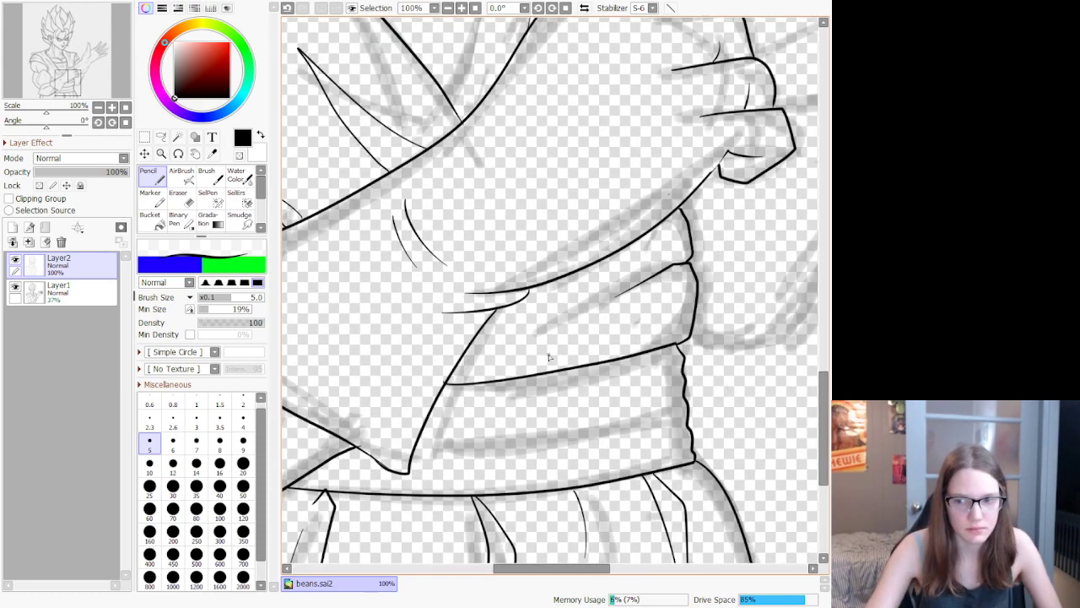
pyautogui.moveTo(482, 350)
pyautogui.mouseDown()
pyautogui.moveTo(537, 354)
pyautogui.moveTo(572, 278)
pyautogui.mouseUp()
pyautogui.moveTo(505, 334)
pyautogui.mouseDown()
pyautogui.moveTo(546, 302)
pyautogui.moveTo(554, 272)
pyautogui.mouseUp()
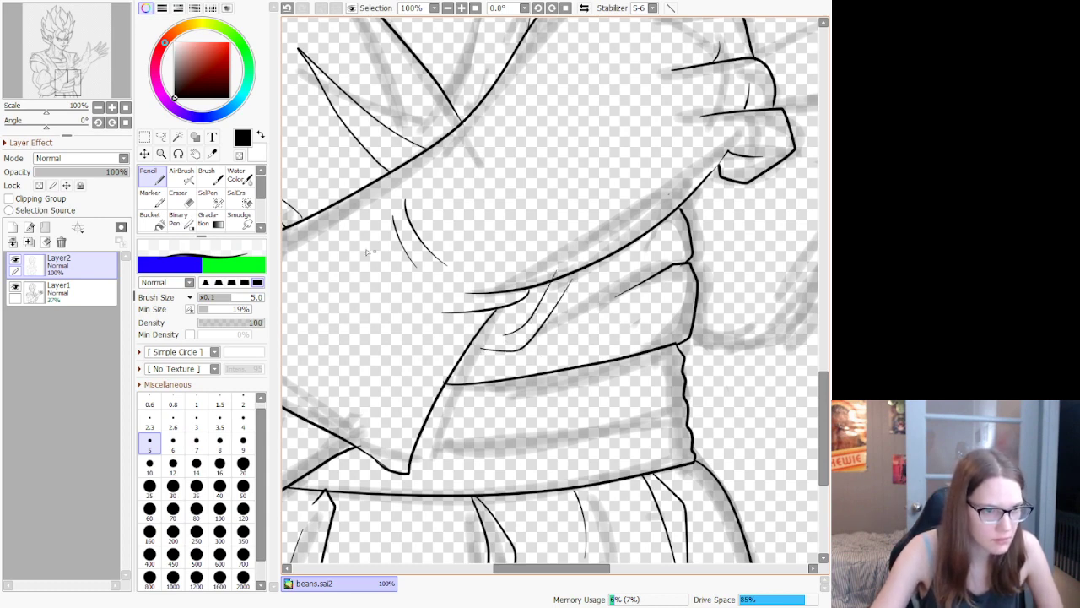
pyautogui.press('e')
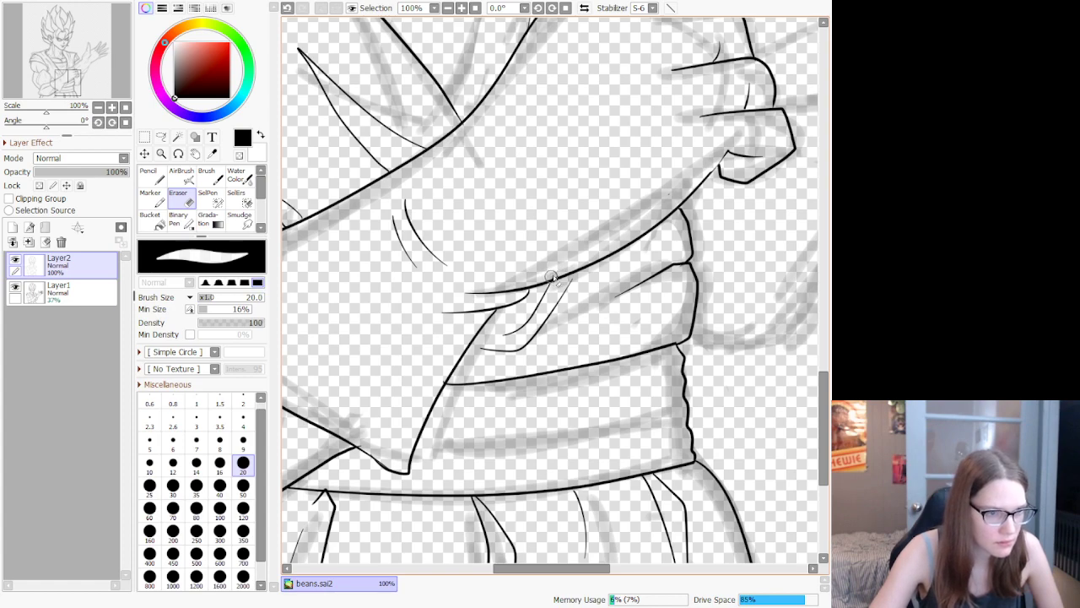
pyautogui.scroll(-10, 580, 274)
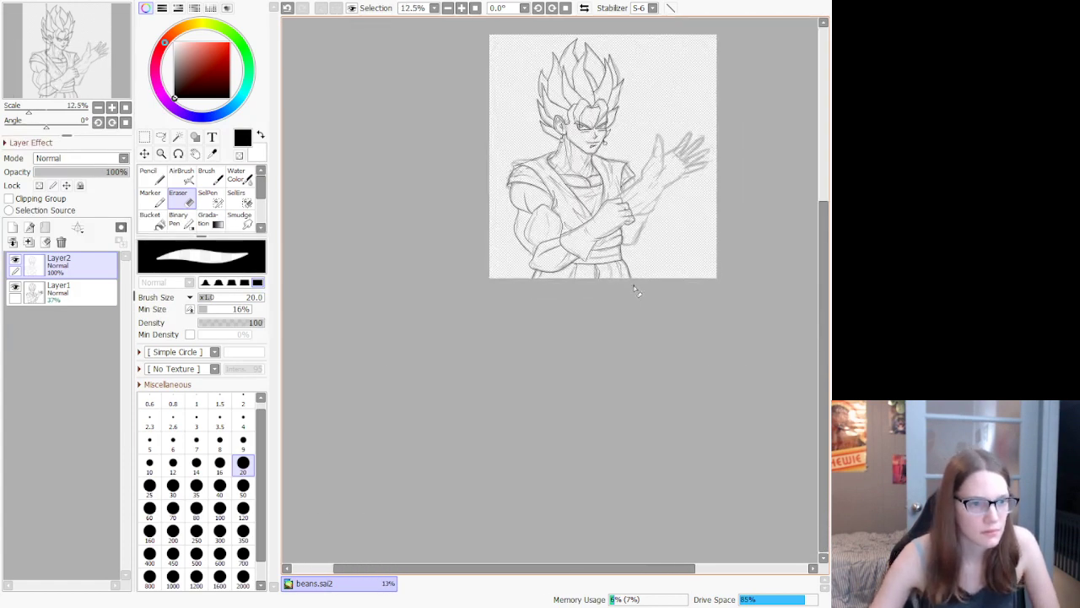
# Step: Hide the Layer1 sketch to check the whole figure's line art on its own
pyautogui.scroll(2, 624, 236)
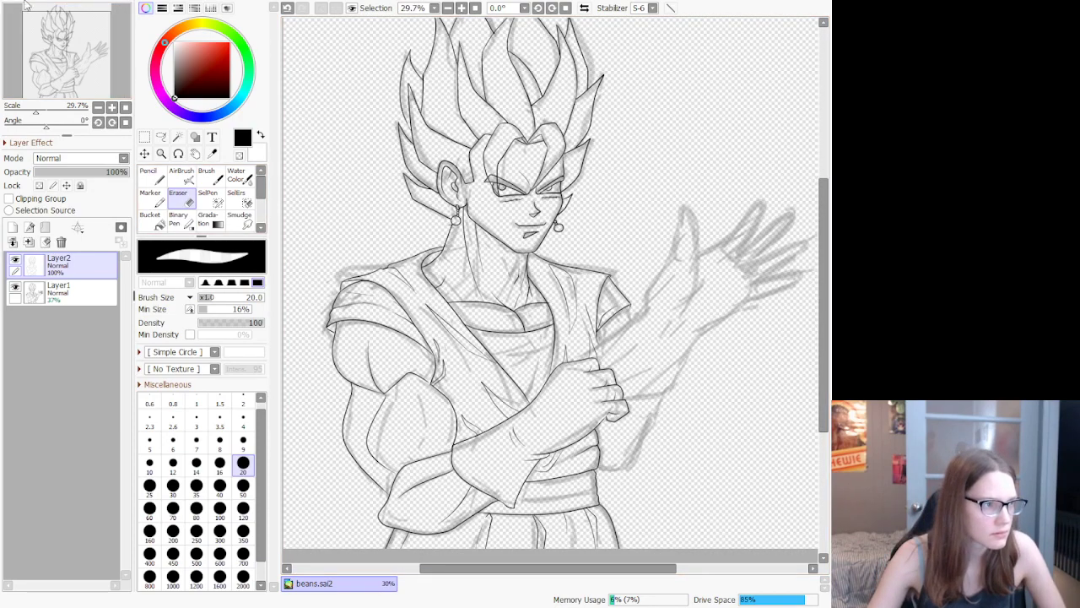
pyautogui.click(15, 286)
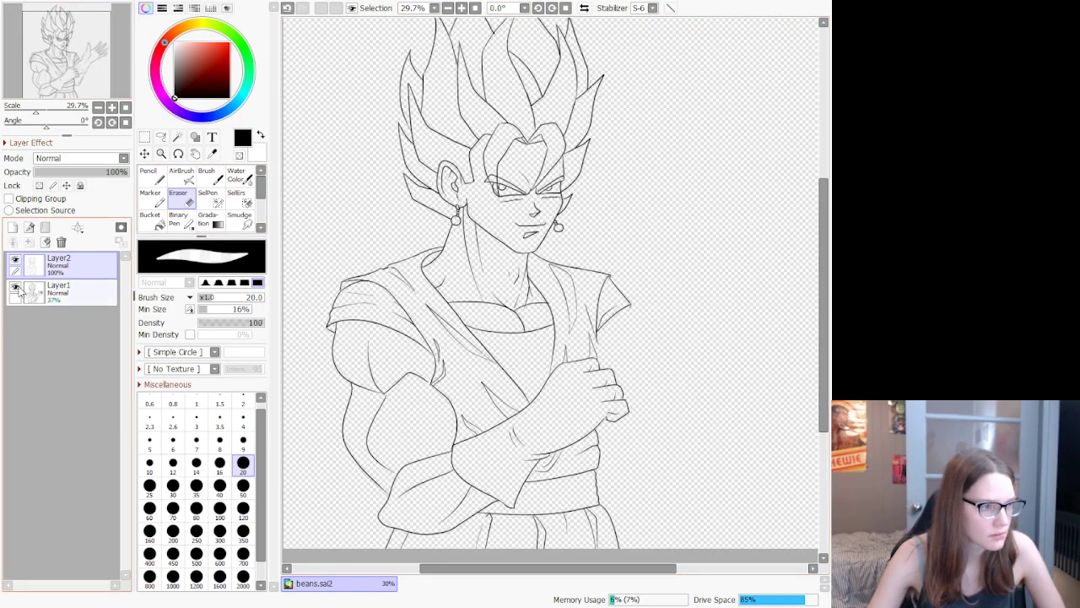
pyautogui.scroll(-3, 530, 287)
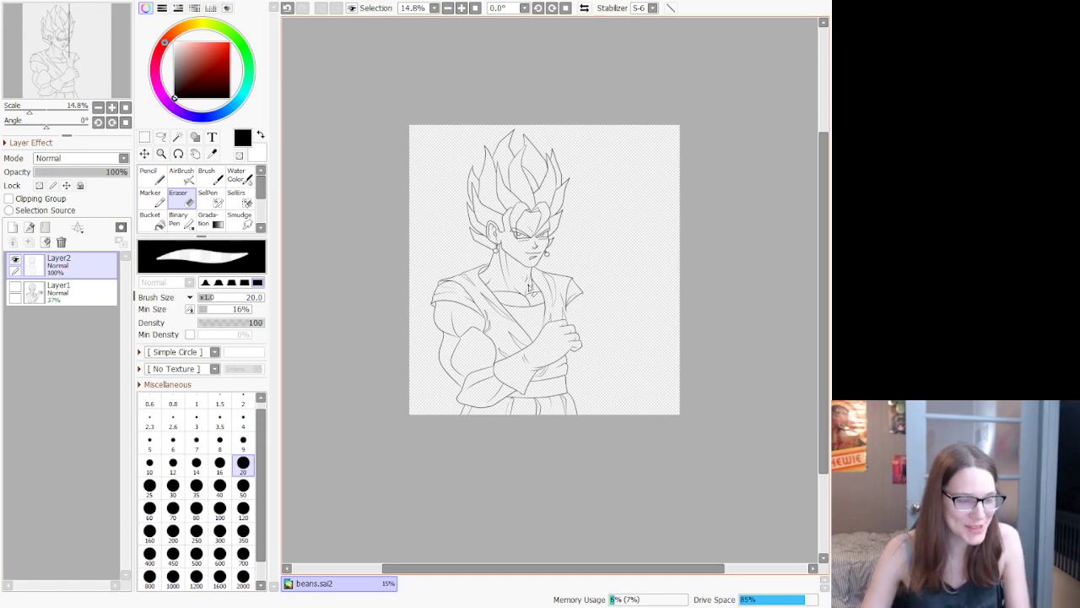
pyautogui.scroll(2, 530, 287)
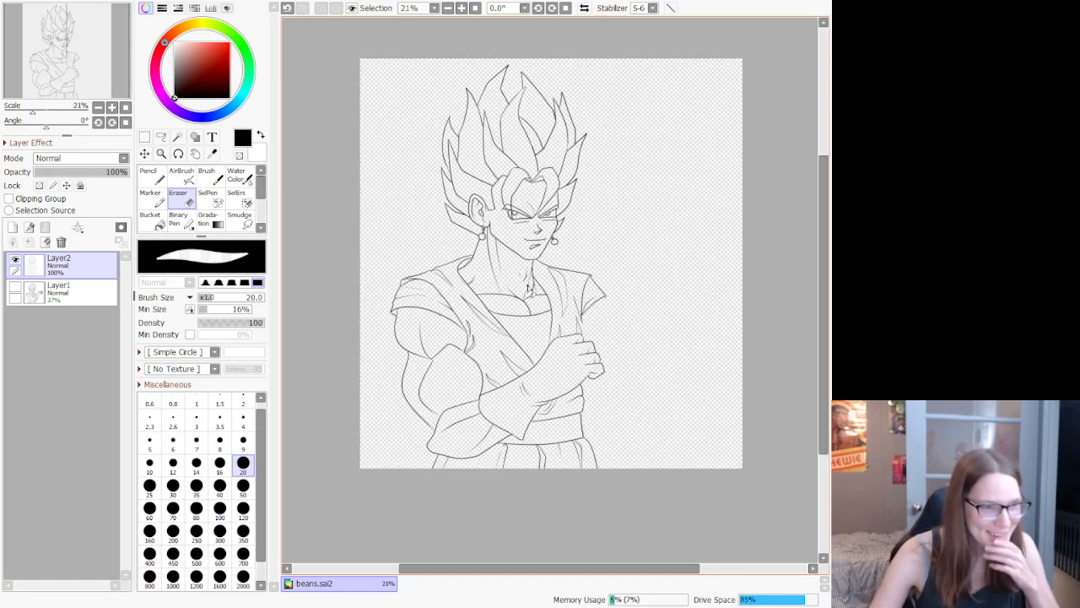
# Step: Ink an extra pointed hair spike in the gap between the two tallest spikes at the top of the head
pyautogui.scroll(11, 534, 102)
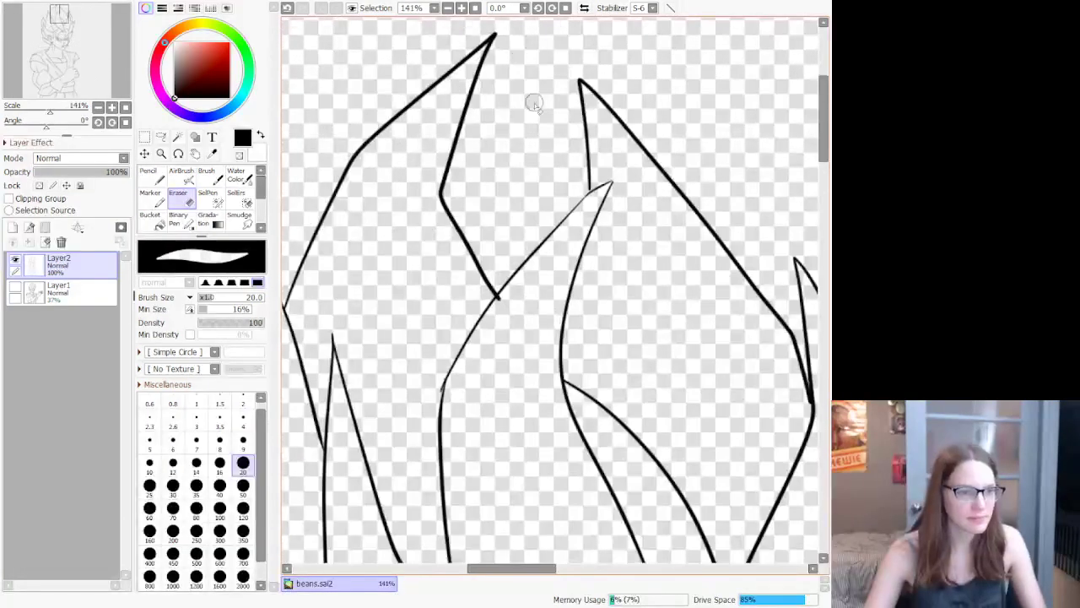
pyautogui.click(148, 173)
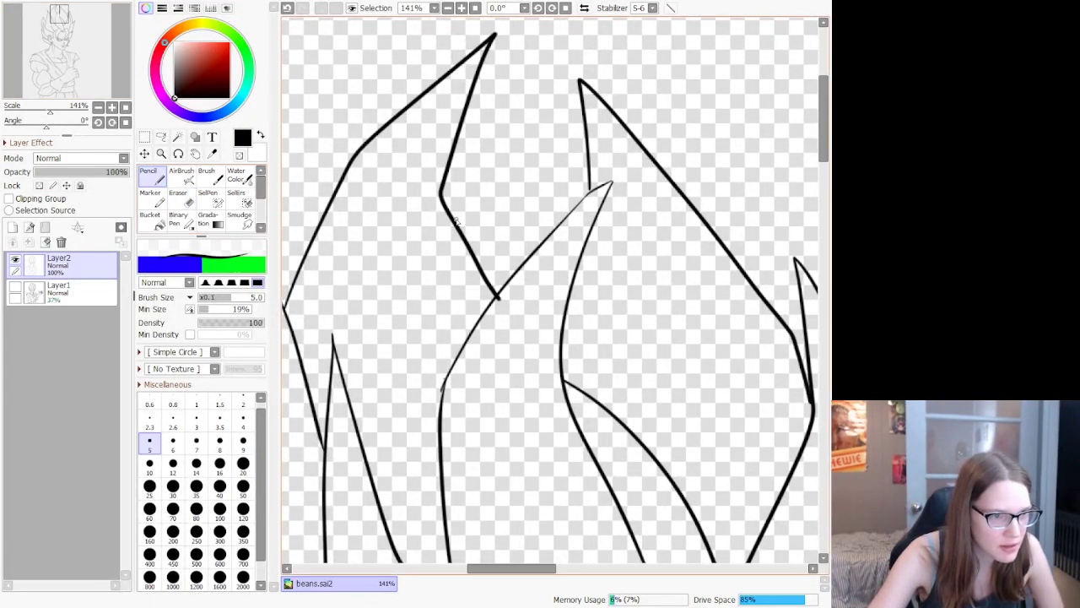
pyautogui.moveTo(455, 221)
pyautogui.mouseDown()
pyautogui.moveTo(533, 108)
pyautogui.moveTo(560, 216)
pyautogui.mouseUp()
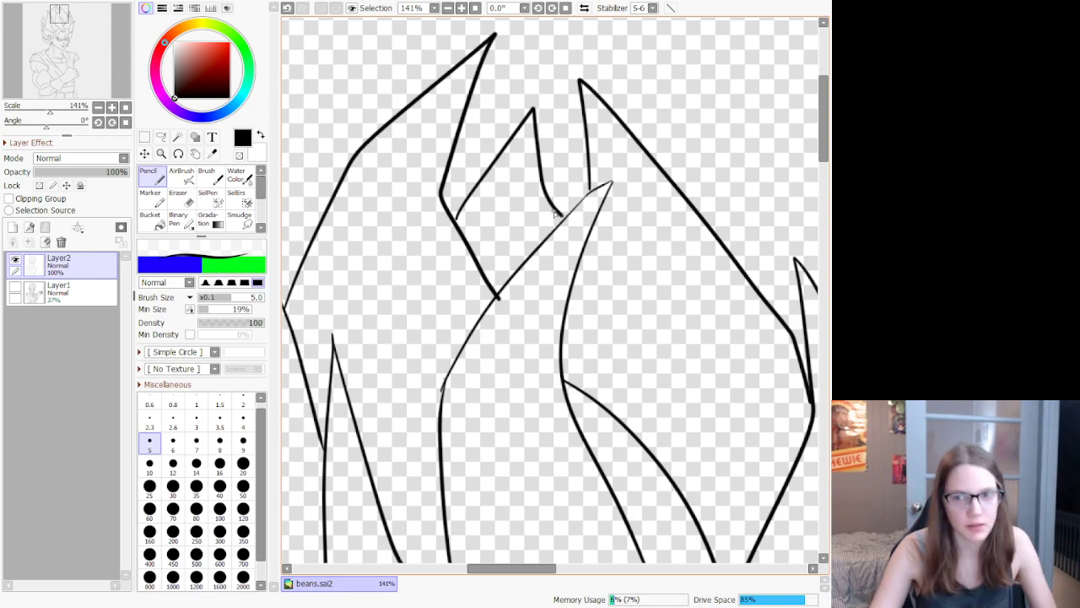
pyautogui.scroll(-12, 555, 214)
pyautogui.scroll(4, 534, 221)
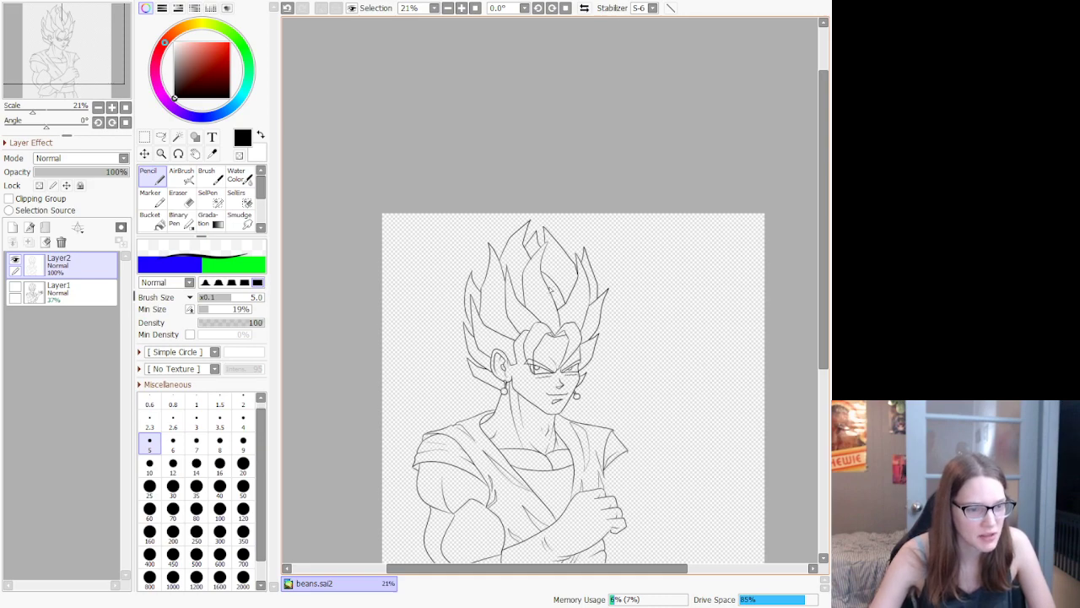
pyautogui.scroll(2, 550, 289)
pyautogui.scroll(-7, 549, 289)
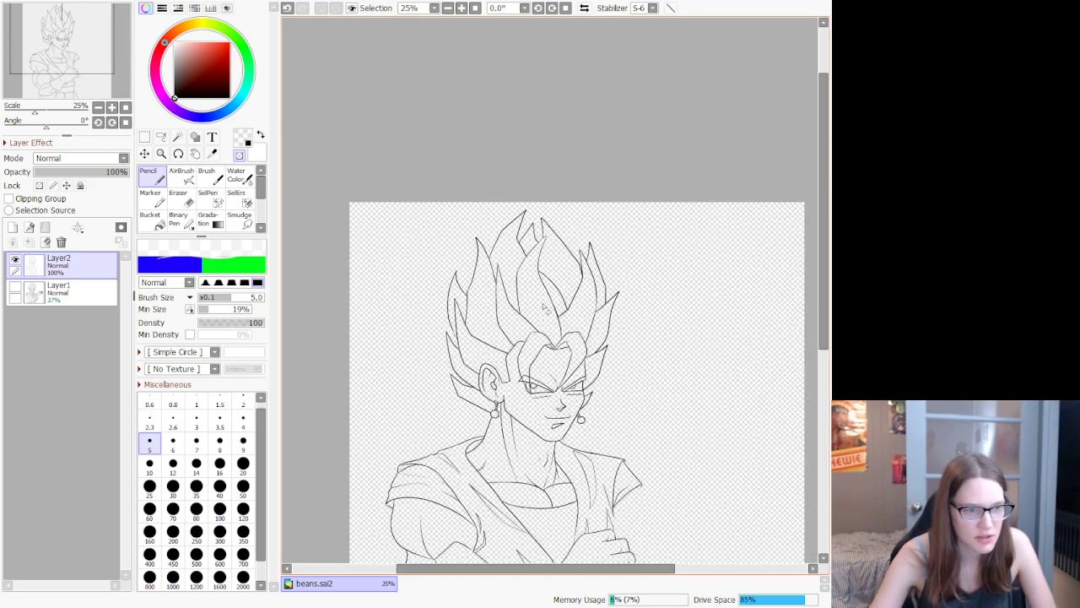
pyautogui.scroll(1, 403, 368)
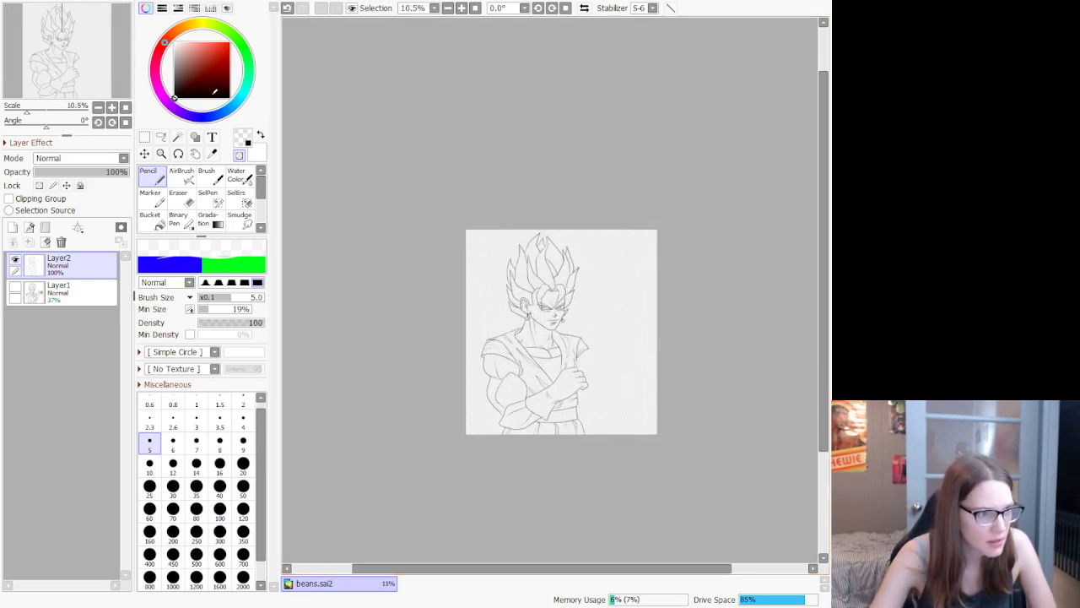
pyautogui.scroll(8, 536, 299)
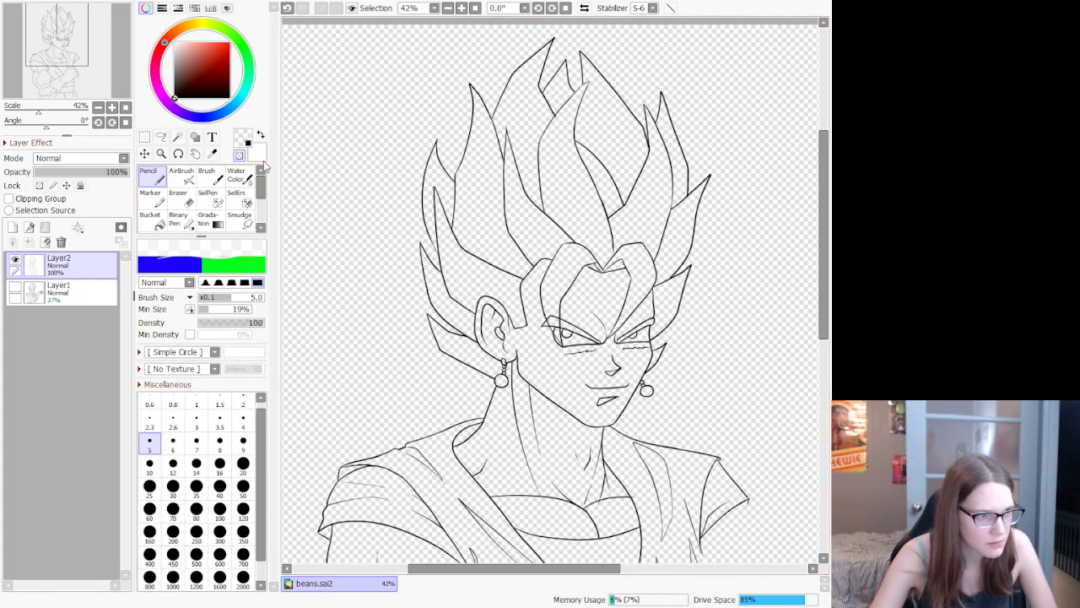
pyautogui.press('-')
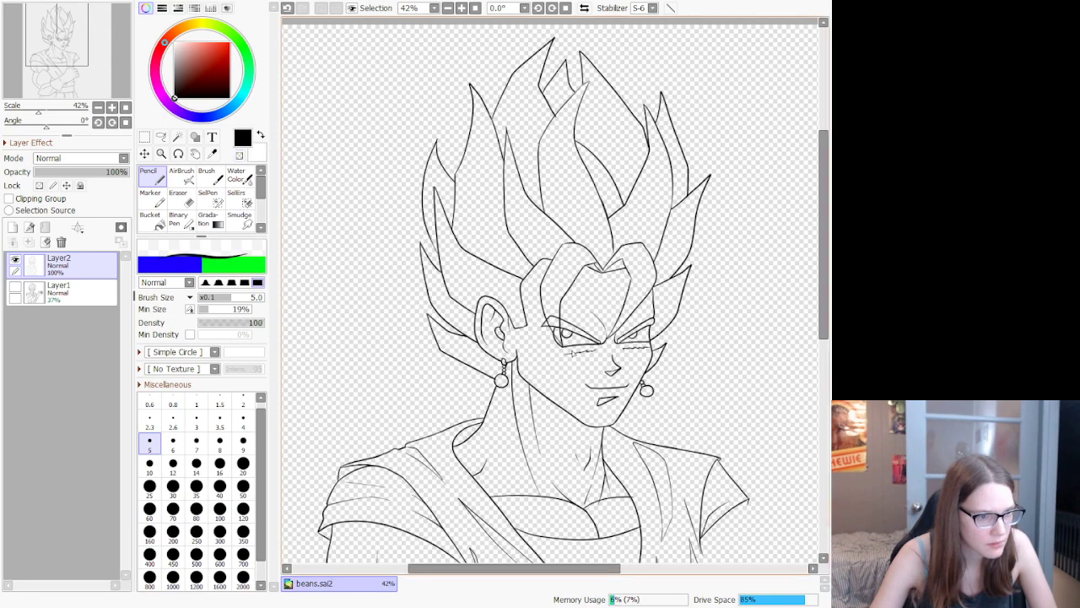
# Step: Ink two long fold lines along the lower part of the sash and a short one on the near side of the sleeve's point
pyautogui.scroll(-9, 557, 363)
pyautogui.scroll(4, 566, 397)
pyautogui.scroll(4, 557, 432)
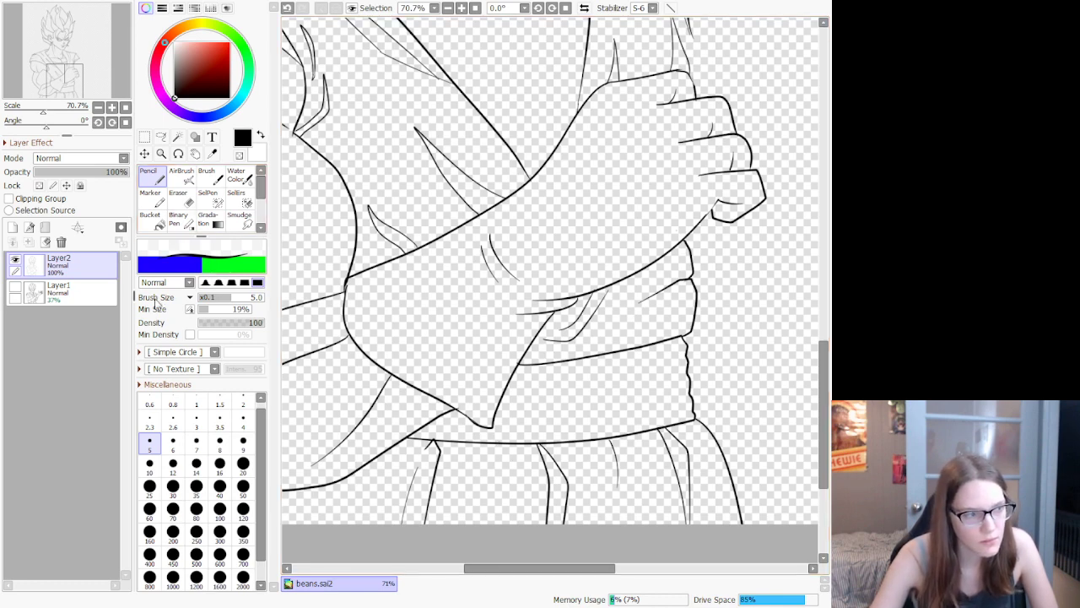
pyautogui.scroll(1, 553, 436)
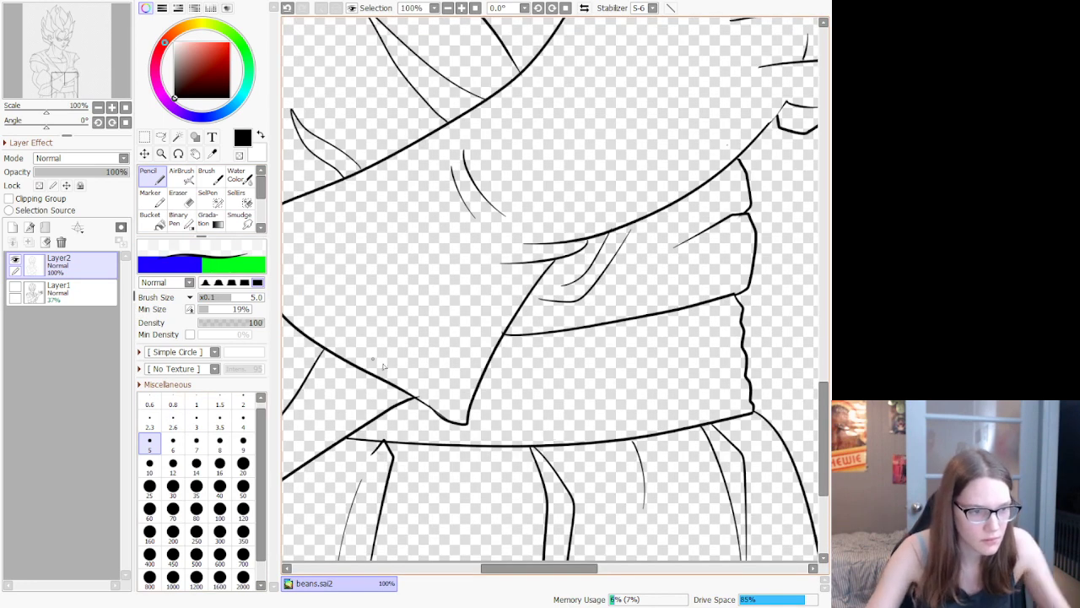
pyautogui.moveTo(480, 413)
pyautogui.mouseDown()
pyautogui.moveTo(749, 376)
pyautogui.moveTo(731, 402)
pyautogui.moveTo(521, 424)
pyautogui.mouseUp()
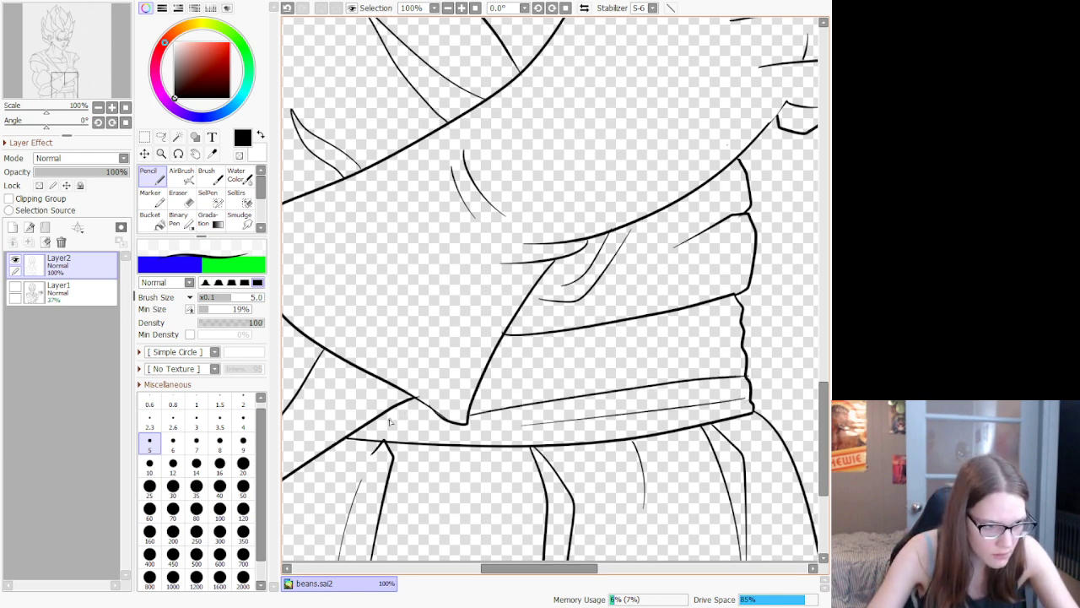
pyautogui.moveTo(378, 422); pyautogui.dragTo(445, 431)
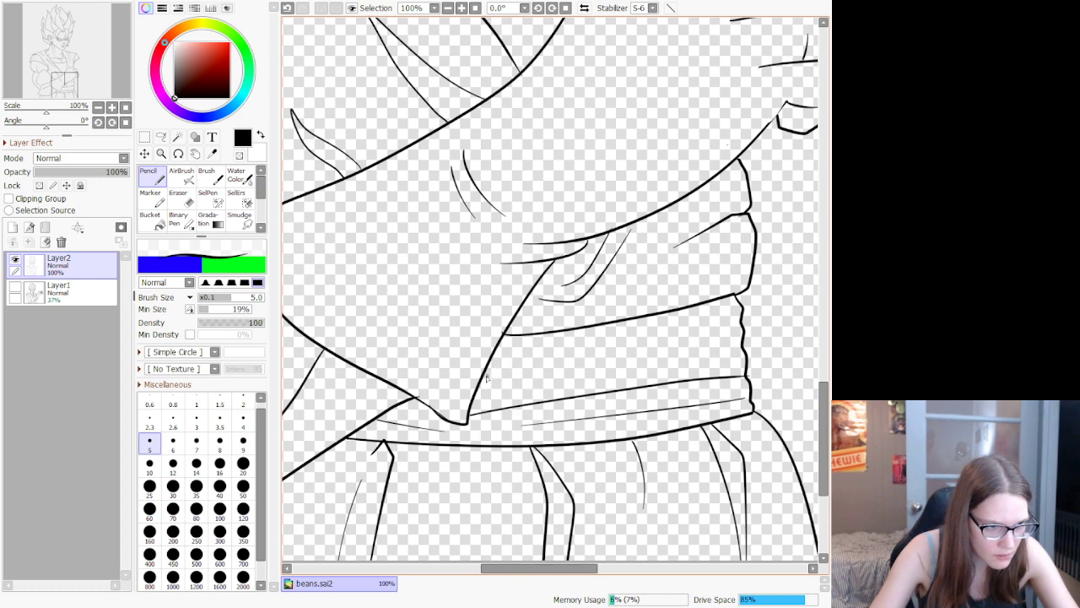
# Step: Ink two thin fold lines across the sash's middle band, running from the crossing forearm's sleeve point toward the waist's outer edge
pyautogui.moveTo(484, 378)
pyautogui.mouseDown()
pyautogui.moveTo(602, 382)
pyautogui.moveTo(700, 355)
pyautogui.mouseUp()
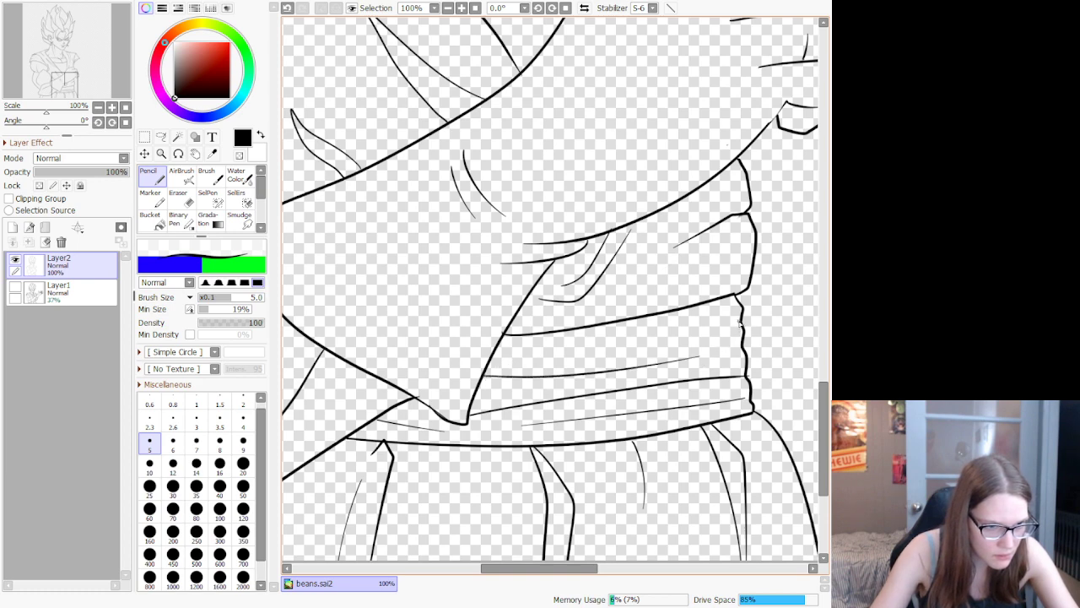
pyautogui.moveTo(594, 358)
pyautogui.mouseDown()
pyautogui.moveTo(704, 314)
pyautogui.moveTo(599, 351)
pyautogui.moveTo(505, 344)
pyautogui.mouseUp()
pyautogui.scroll(-11, 501, 292)
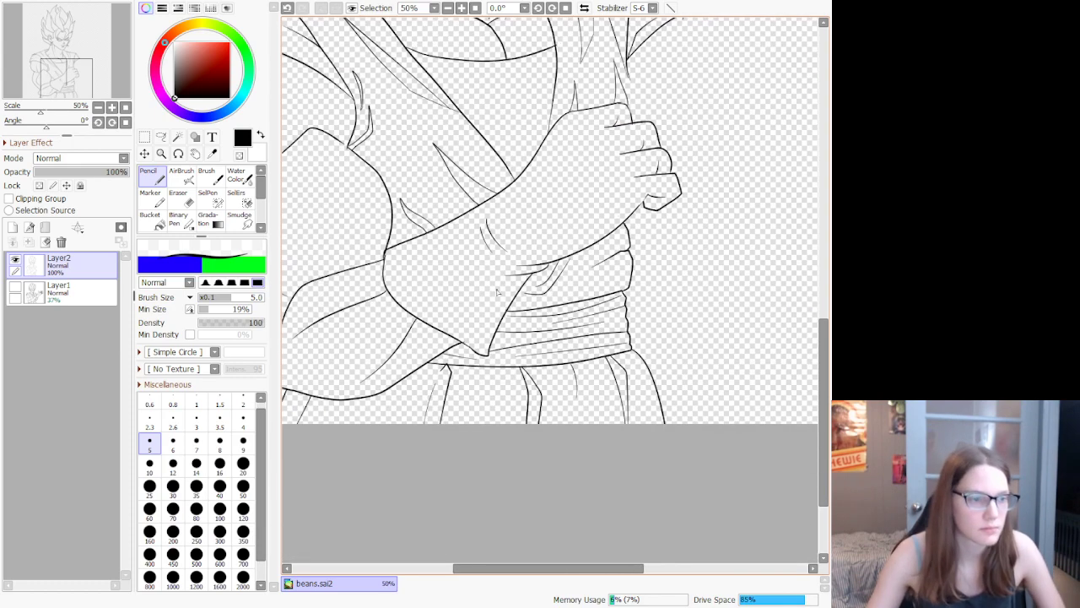
pyautogui.scroll(2, 456, 220)
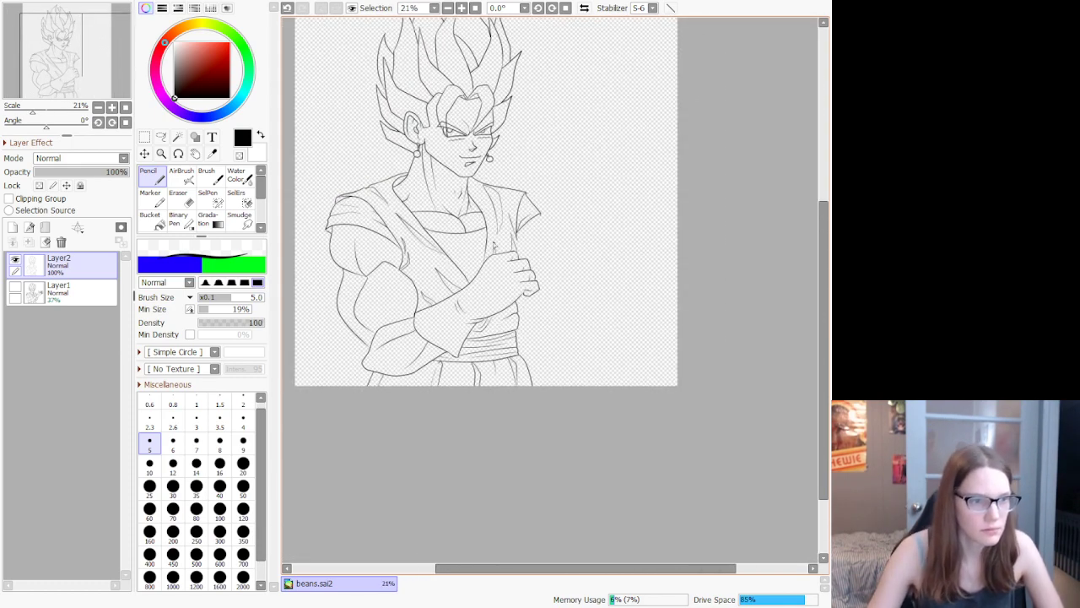
# Step: Show the Layer1 sketch, ink the raised forearm's upper contour from the thumb base to the gripping fist, and erase the shirt creases overlapping it
pyautogui.click(15, 287)
pyautogui.scroll(2, 625, 159)
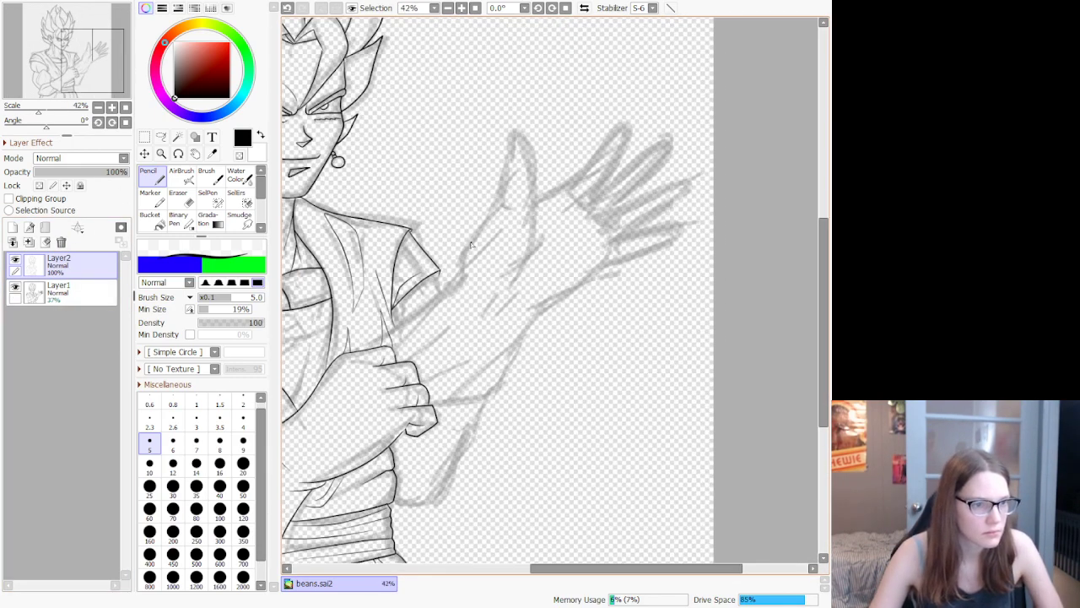
pyautogui.scroll(2, 445, 314)
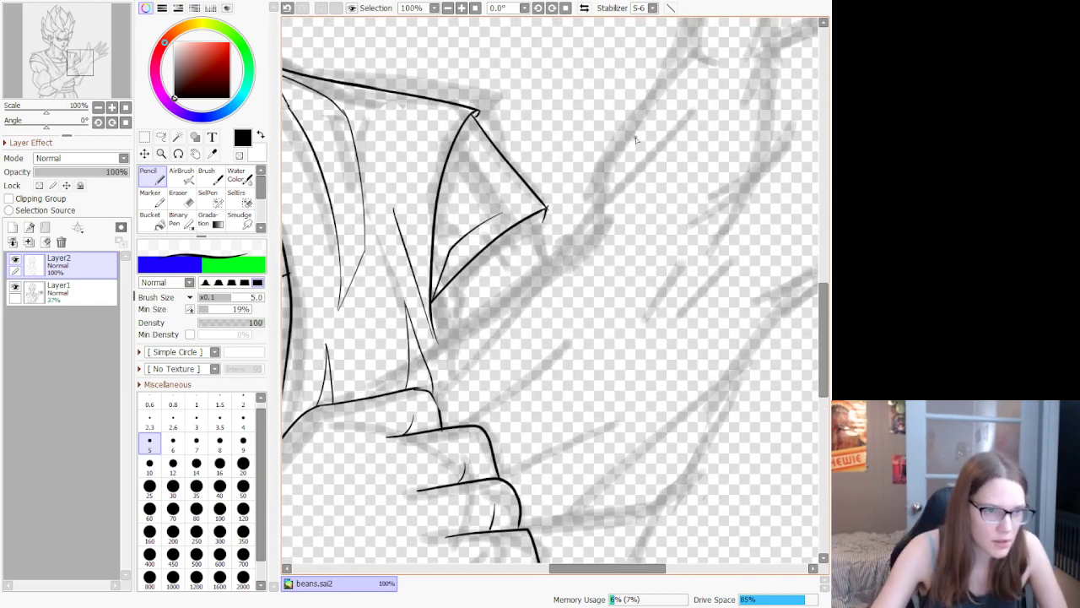
pyautogui.moveTo(669, 70)
pyautogui.mouseDown()
pyautogui.moveTo(608, 165)
pyautogui.moveTo(598, 226)
pyautogui.moveTo(590, 222)
pyautogui.mouseUp()
pyautogui.hotkey('ctrl', 'z')
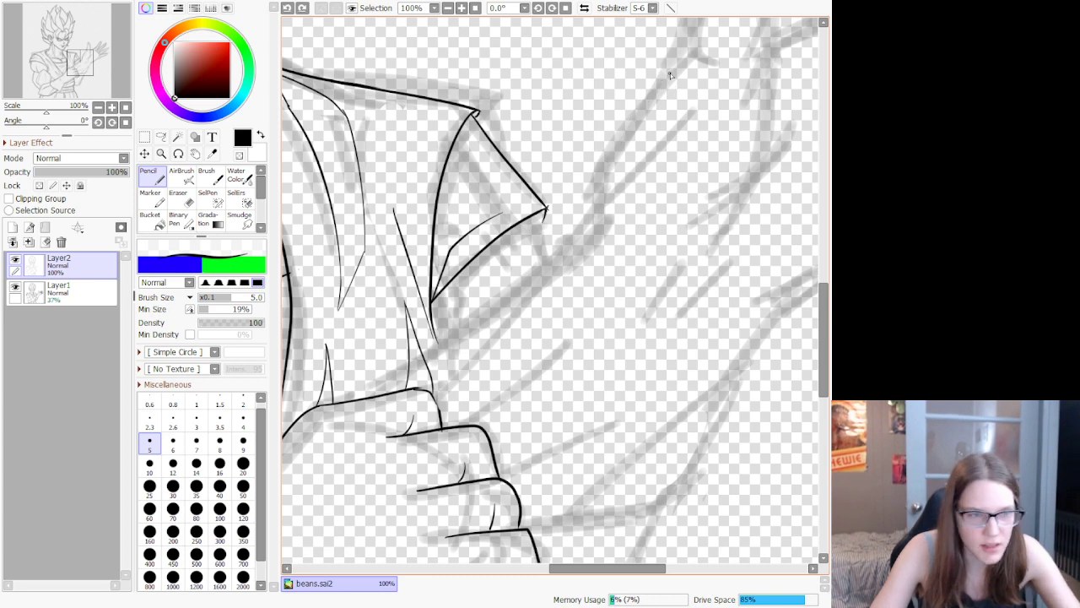
pyautogui.moveTo(641, 110)
pyautogui.mouseDown()
pyautogui.moveTo(582, 194)
pyautogui.moveTo(586, 233)
pyautogui.moveTo(611, 210)
pyautogui.moveTo(584, 214)
pyautogui.moveTo(507, 314)
pyautogui.moveTo(372, 399)
pyautogui.mouseUp()
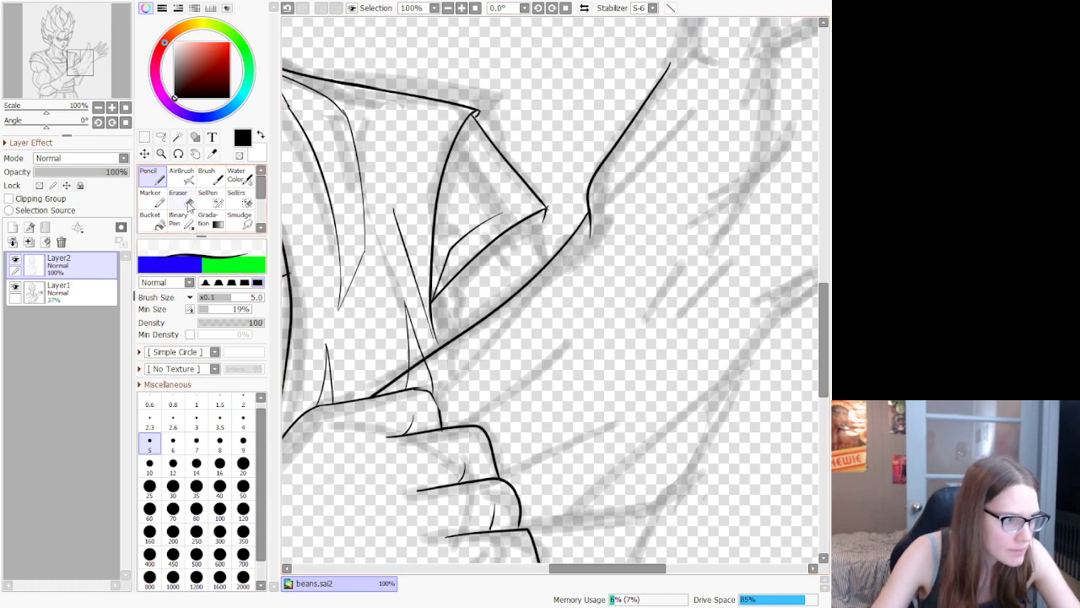
pyautogui.press('e')
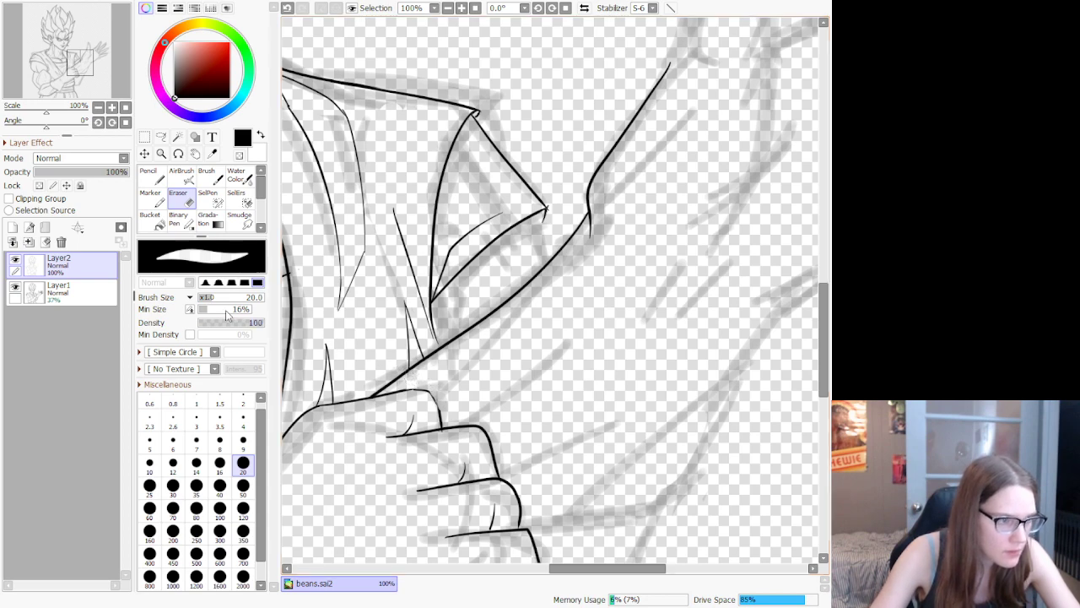
# Step: Ink four thin creases fanning out from the gripping fingers up the raised forearm
pyautogui.press('n')
pyautogui.moveTo(435, 403); pyautogui.dragTo(556, 274)
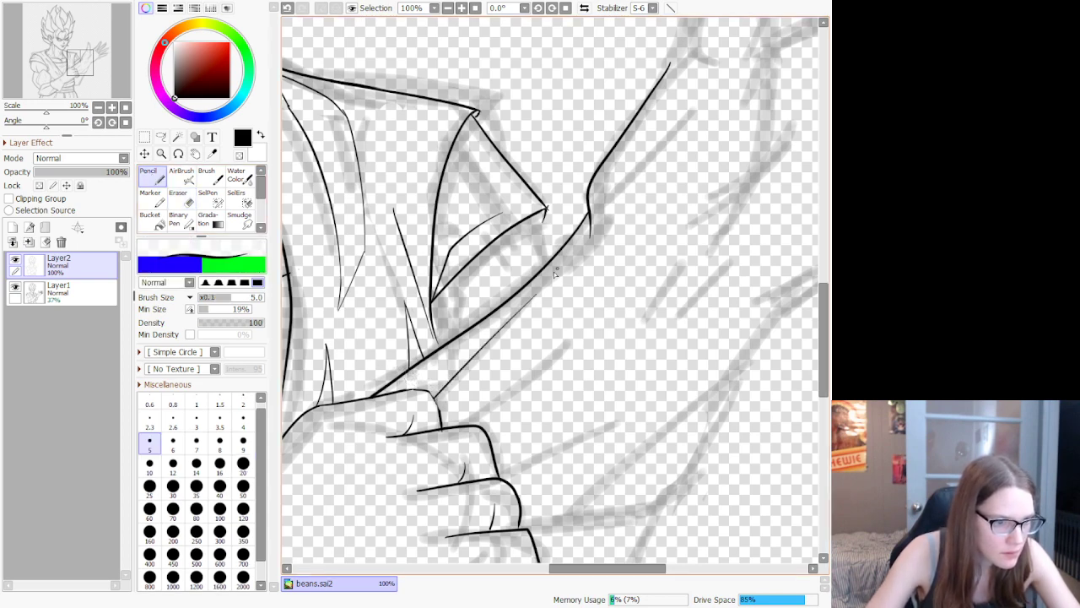
pyautogui.moveTo(471, 425); pyautogui.dragTo(594, 327)
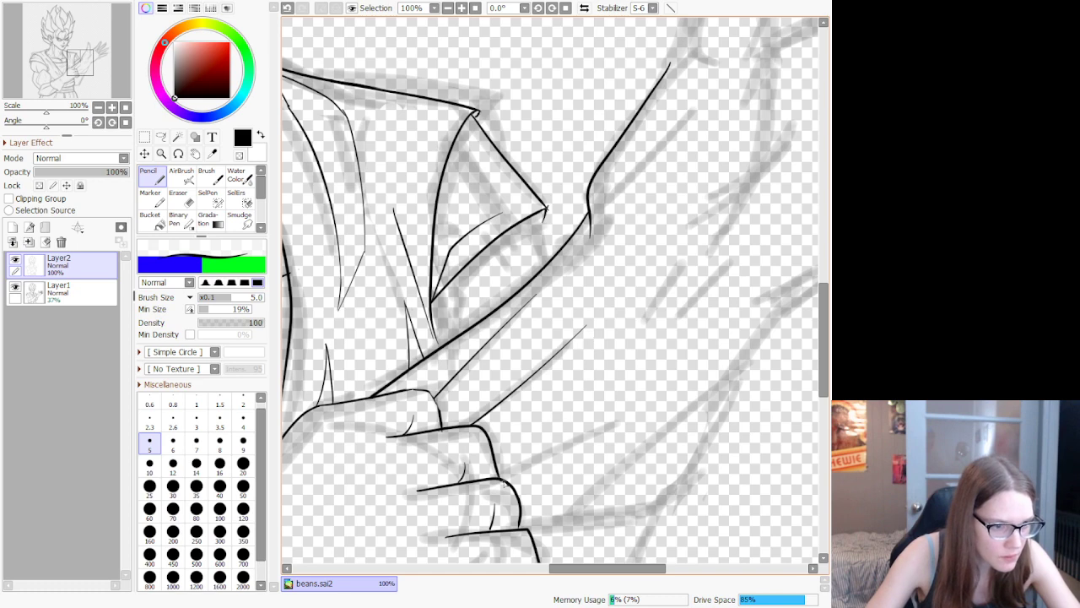
pyautogui.moveTo(506, 479); pyautogui.dragTo(636, 403)
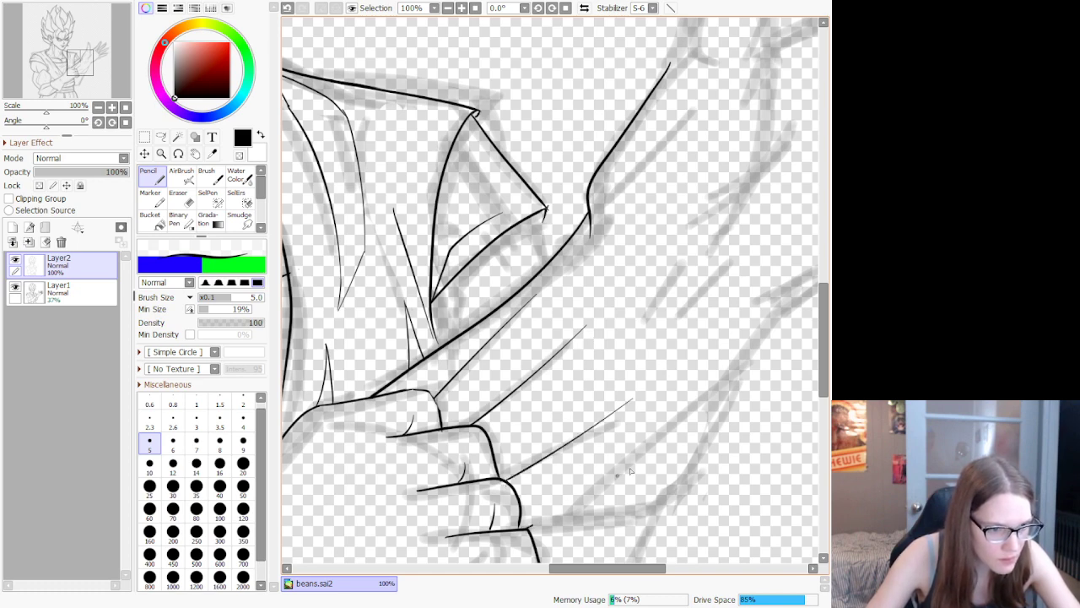
pyautogui.moveTo(633, 461)
pyautogui.mouseDown()
pyautogui.moveTo(530, 527)
pyautogui.moveTo(686, 487)
pyautogui.moveTo(720, 414)
pyautogui.mouseUp()
# Step: Ink the raised forearm's lower contour up to the base of the open hand as one smooth curve
pyautogui.moveTo(784, 305); pyautogui.dragTo(693, 459)
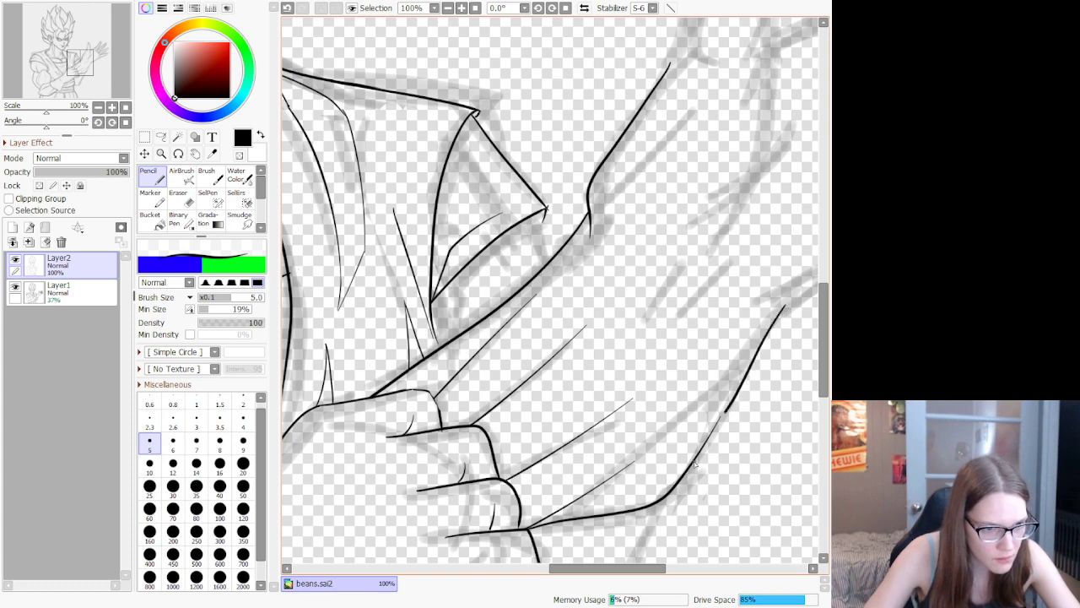
pyautogui.hotkey('ctrl', 'z')
pyautogui.moveTo(781, 306); pyautogui.dragTo(707, 440)
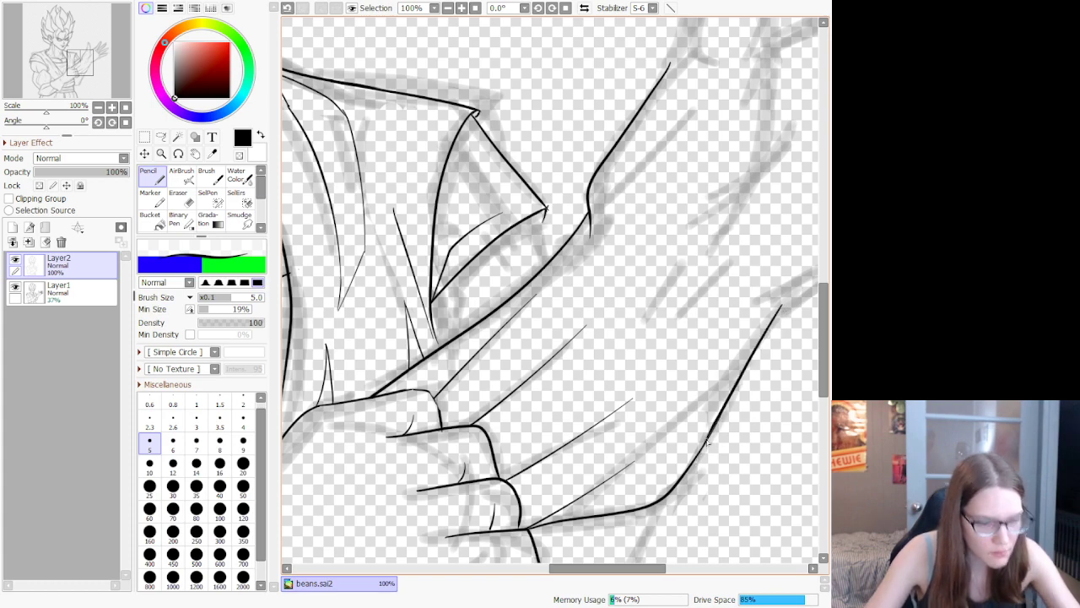
# Step: Ink the bent elbow's outline from the forearm's underside around to the waist, with thin crease lines inside it
pyautogui.scroll(-6, 613, 303)
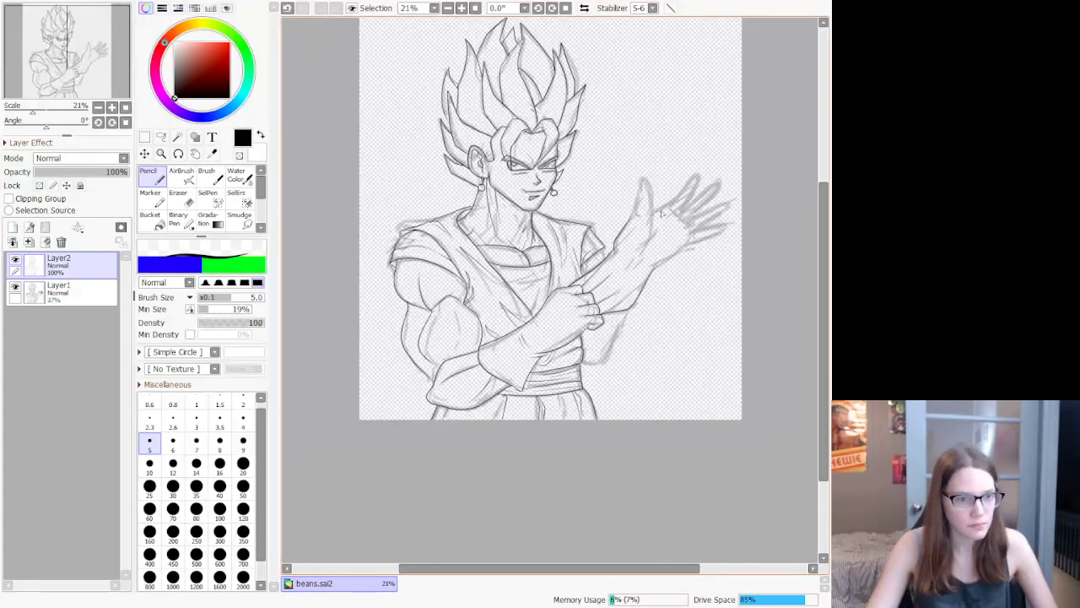
pyautogui.scroll(6, 601, 408)
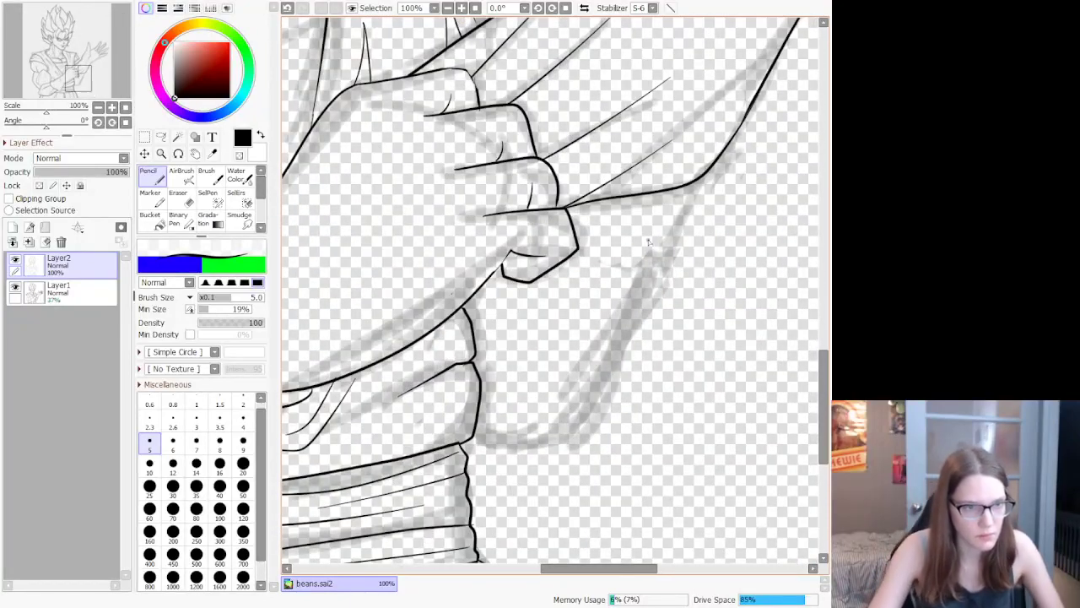
pyautogui.moveTo(676, 240); pyautogui.dragTo(626, 405)
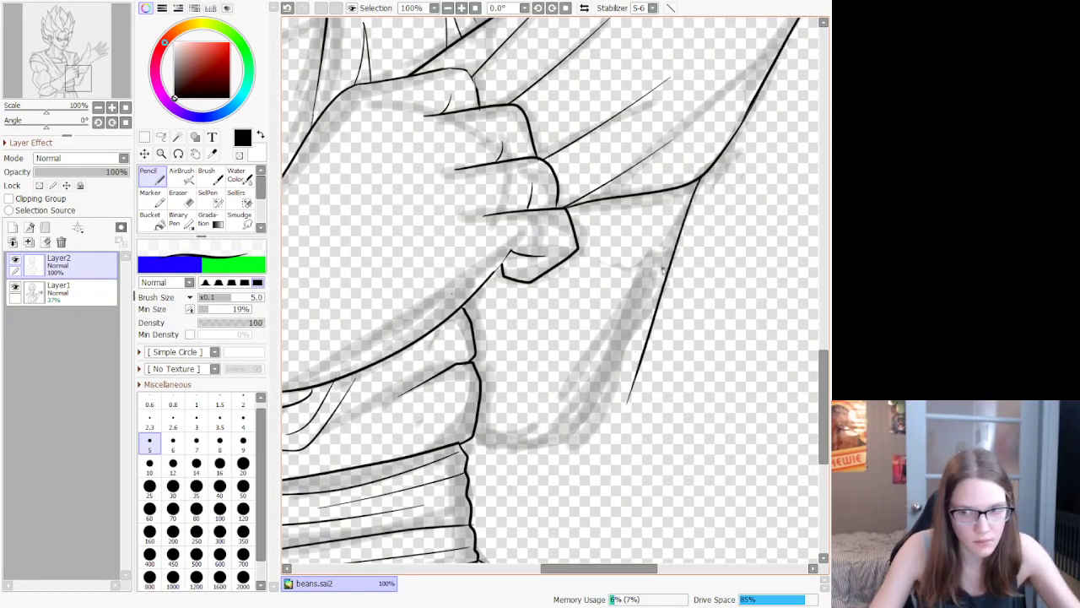
pyautogui.hotkey('ctrl', 'z')
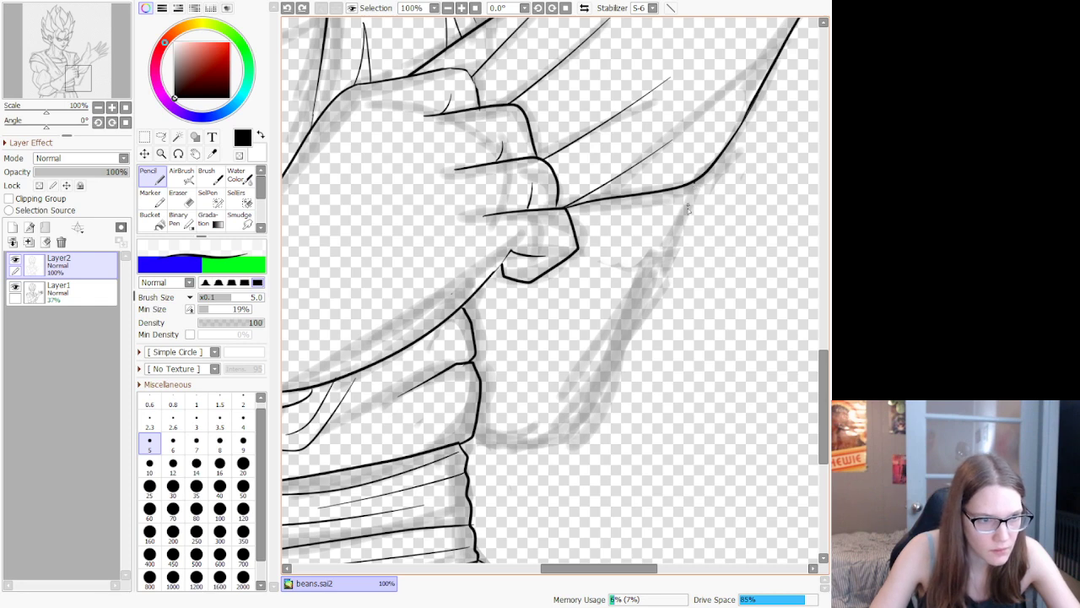
pyautogui.moveTo(692, 184)
pyautogui.mouseDown()
pyautogui.moveTo(641, 353)
pyautogui.moveTo(588, 426)
pyautogui.moveTo(548, 464)
pyautogui.moveTo(525, 463)
pyautogui.moveTo(475, 425)
pyautogui.mouseUp()
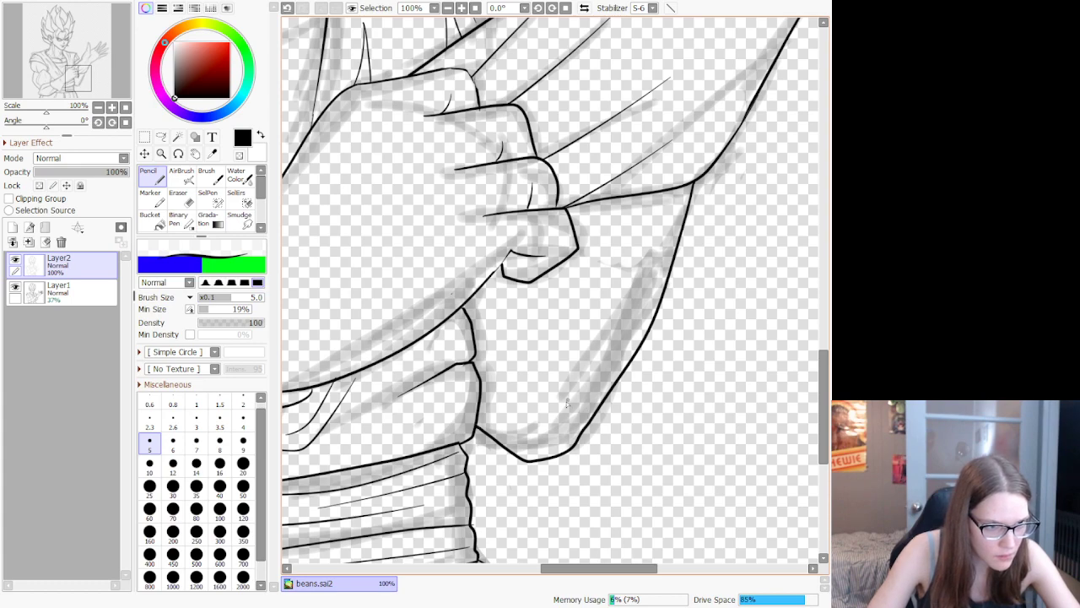
pyautogui.moveTo(565, 403); pyautogui.dragTo(627, 258)
pyautogui.moveTo(526, 398); pyautogui.dragTo(545, 302)
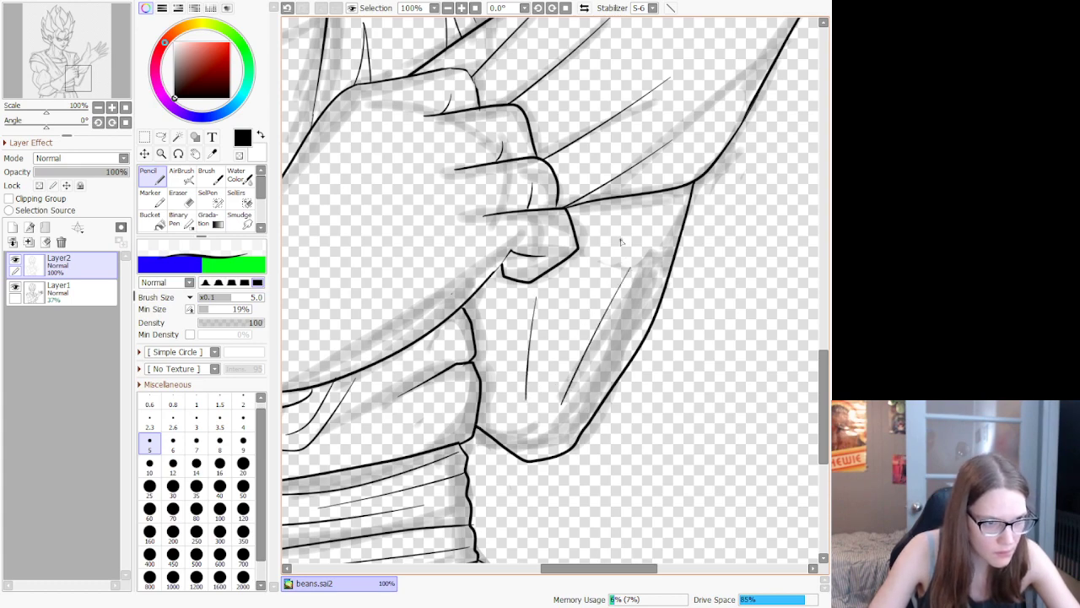
pyautogui.moveTo(640, 251); pyautogui.dragTo(652, 205)
# Step: Ink a short curve joining the far sleeve's point to the raised forearm's upper contour
pyautogui.scroll(-9, 654, 246)
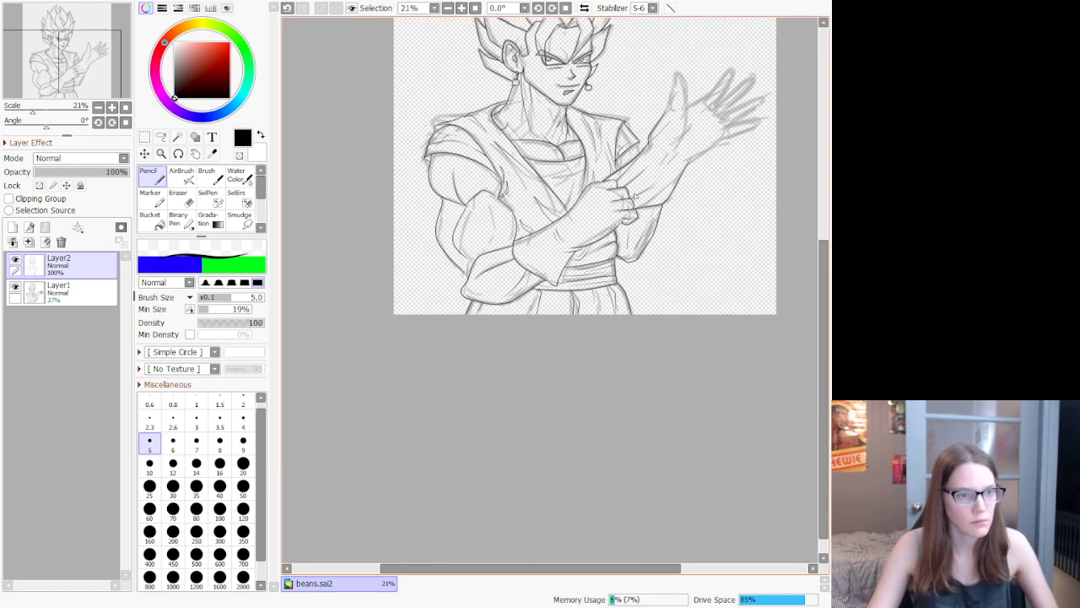
pyautogui.scroll(6, 676, 151)
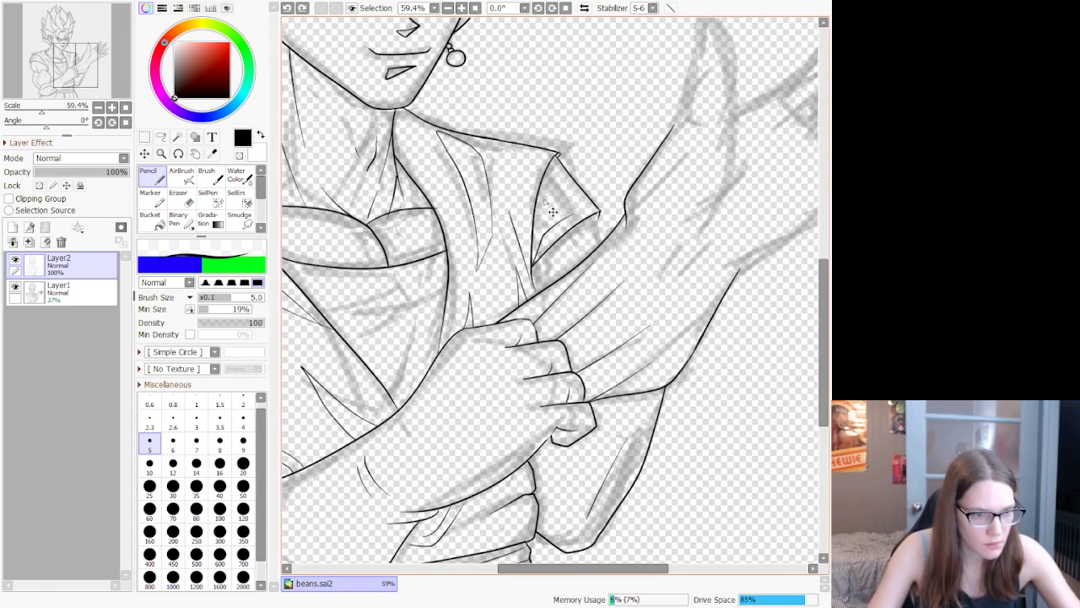
pyautogui.moveTo(604, 230); pyautogui.dragTo(605, 240)
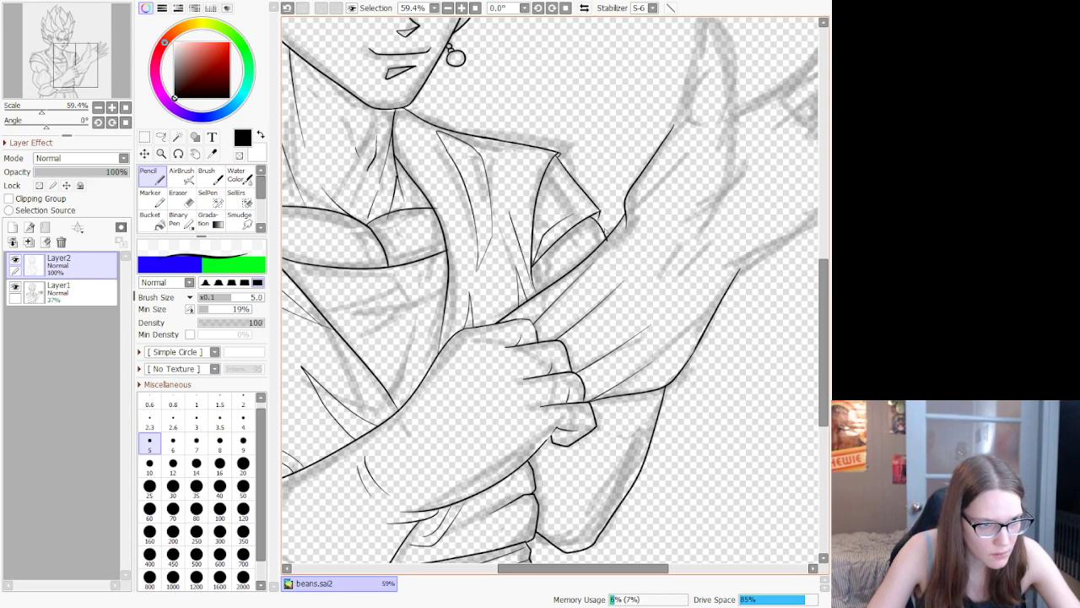
# Step: Ink the open hand's thumb from its outer base up around the pointed tip and down the inner side into the palm
pyautogui.scroll(-4, 624, 221)
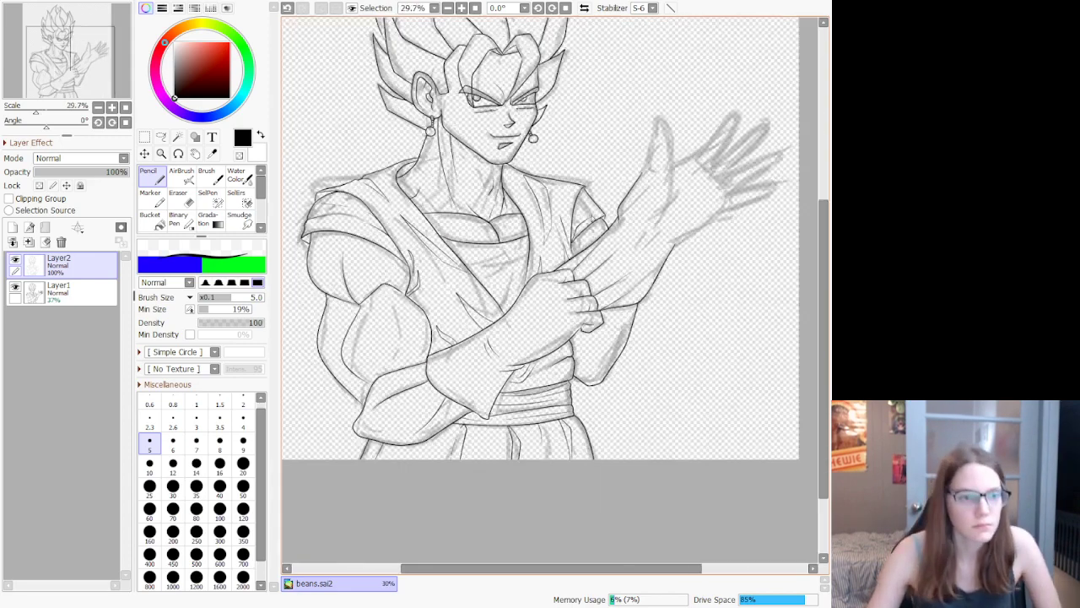
pyautogui.scroll(8, 596, 215)
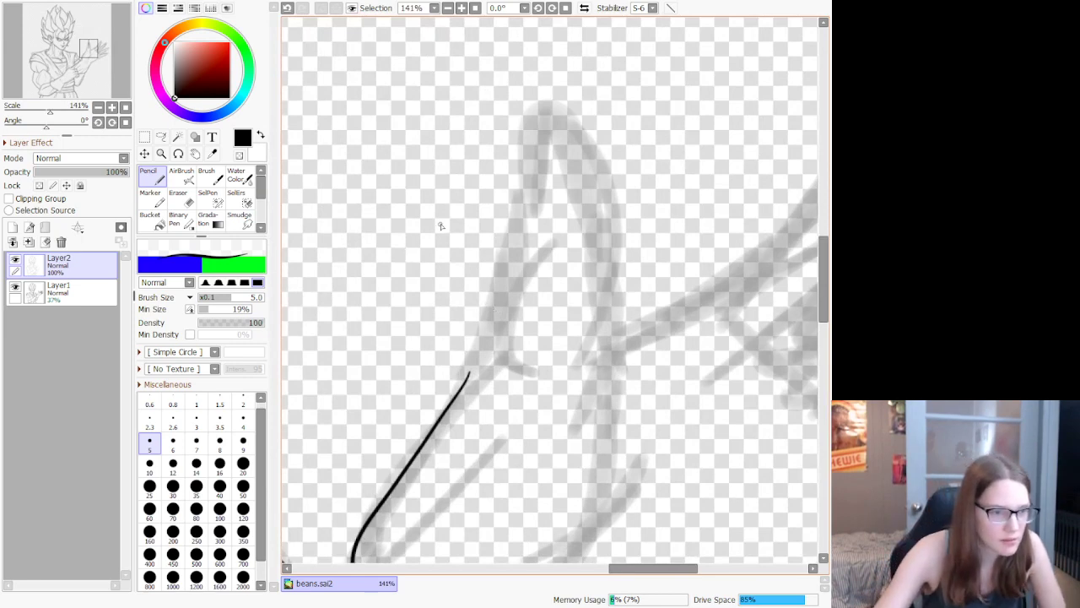
pyautogui.moveTo(468, 374)
pyautogui.mouseDown()
pyautogui.moveTo(527, 244)
pyautogui.moveTo(519, 226)
pyautogui.mouseUp()
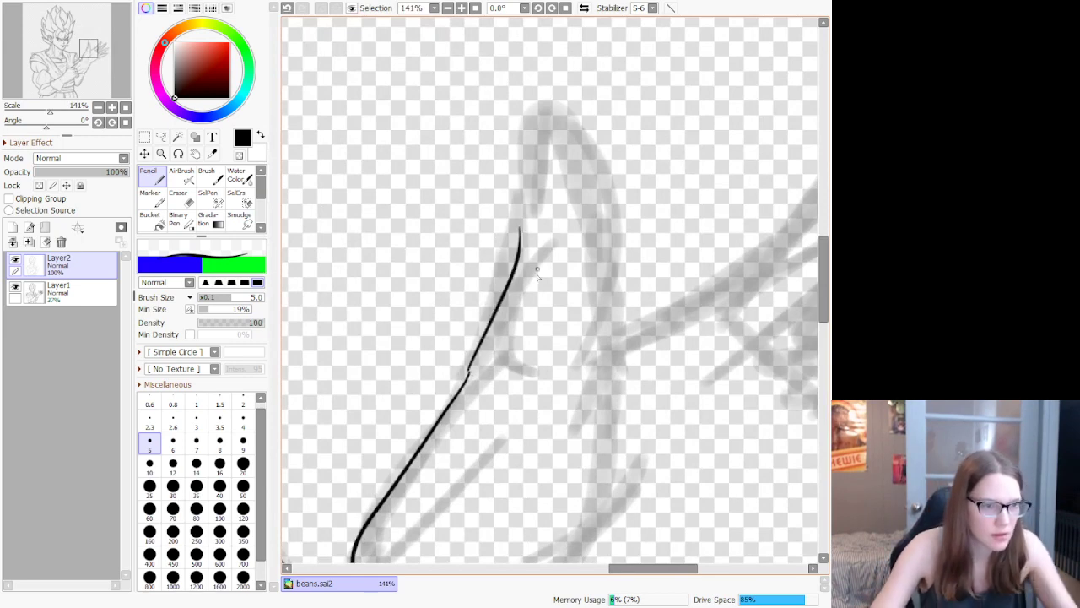
pyautogui.hotkey('ctrl', 'z')
pyautogui.moveTo(469, 371); pyautogui.dragTo(515, 223)
pyautogui.hotkey('ctrl', 'z')
pyautogui.moveTo(470, 365); pyautogui.dragTo(505, 226)
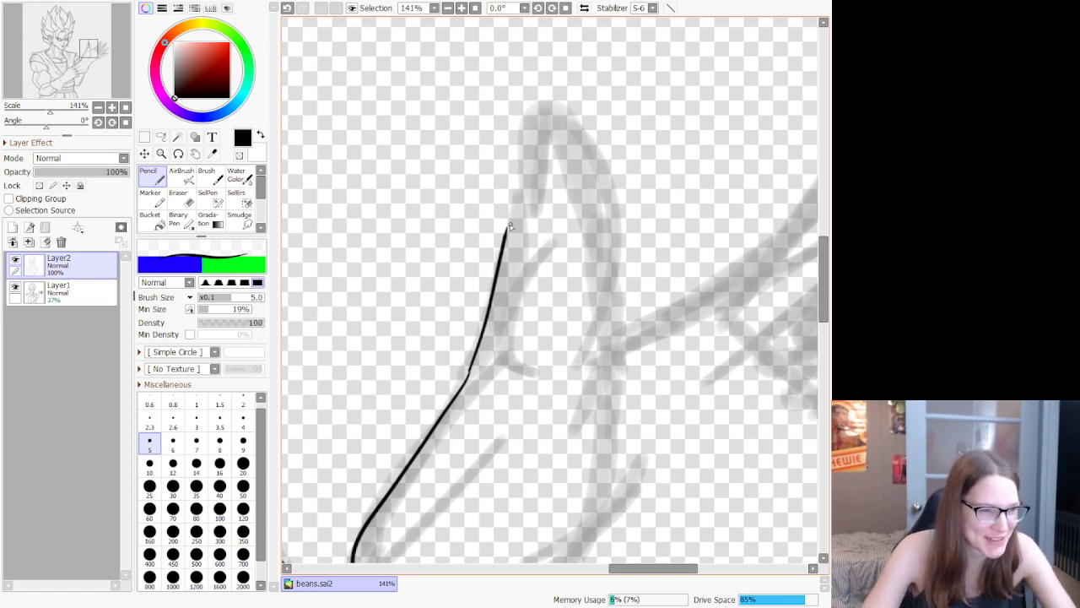
pyautogui.moveTo(511, 220)
pyautogui.mouseDown()
pyautogui.moveTo(514, 95)
pyautogui.moveTo(555, 103)
pyautogui.moveTo(598, 155)
pyautogui.moveTo(620, 239)
pyautogui.moveTo(587, 296)
pyautogui.moveTo(604, 311)
pyautogui.moveTo(583, 291)
pyautogui.moveTo(598, 284)
pyautogui.moveTo(623, 389)
pyautogui.moveTo(613, 486)
pyautogui.moveTo(632, 461)
pyautogui.moveTo(606, 465)
pyautogui.mouseUp()
pyautogui.hotkey('ctrl', 'z')
pyautogui.scroll(-3, 604, 356)
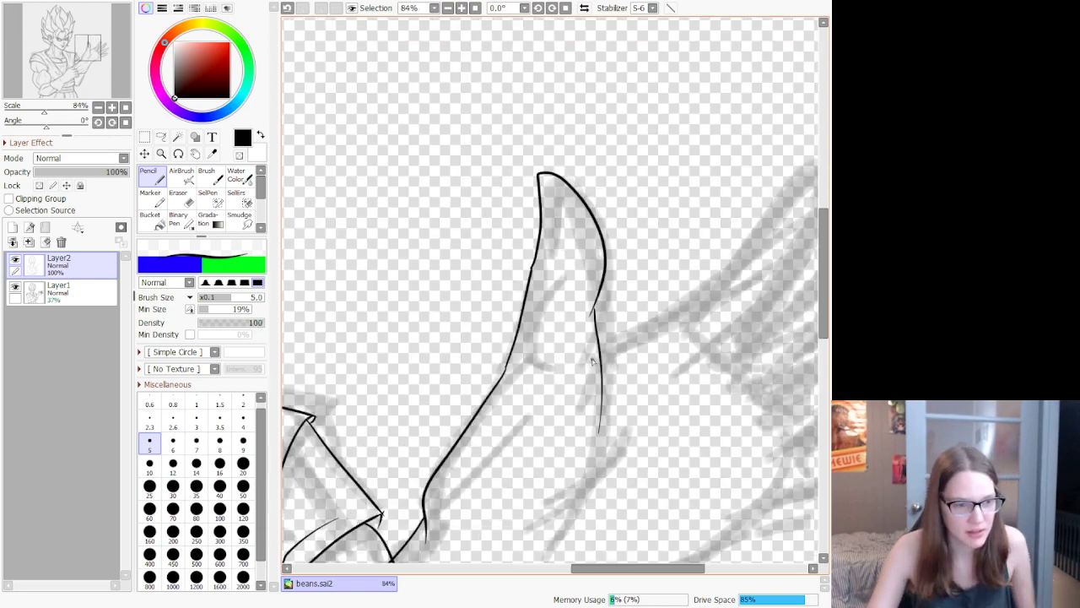
# Step: Redraw the thumb-side wrist contour as a gentler curve slightly inside the old one and erase the old line and overshoot
pyautogui.scroll(3, 603, 451)
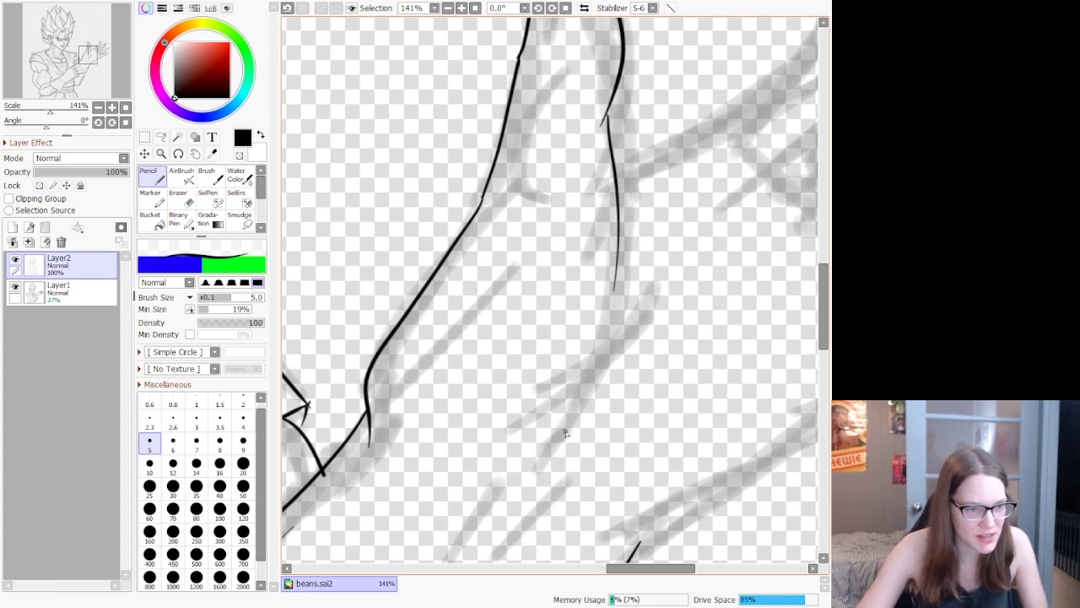
pyautogui.moveTo(468, 232)
pyautogui.mouseDown()
pyautogui.moveTo(383, 364)
pyautogui.moveTo(368, 453)
pyautogui.mouseUp()
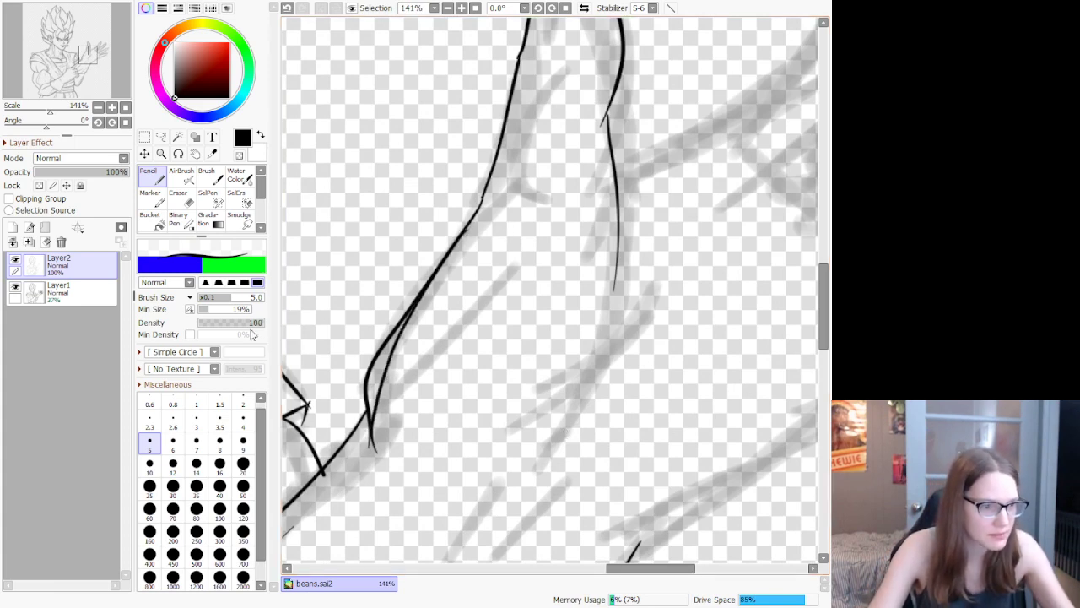
pyautogui.press('e')
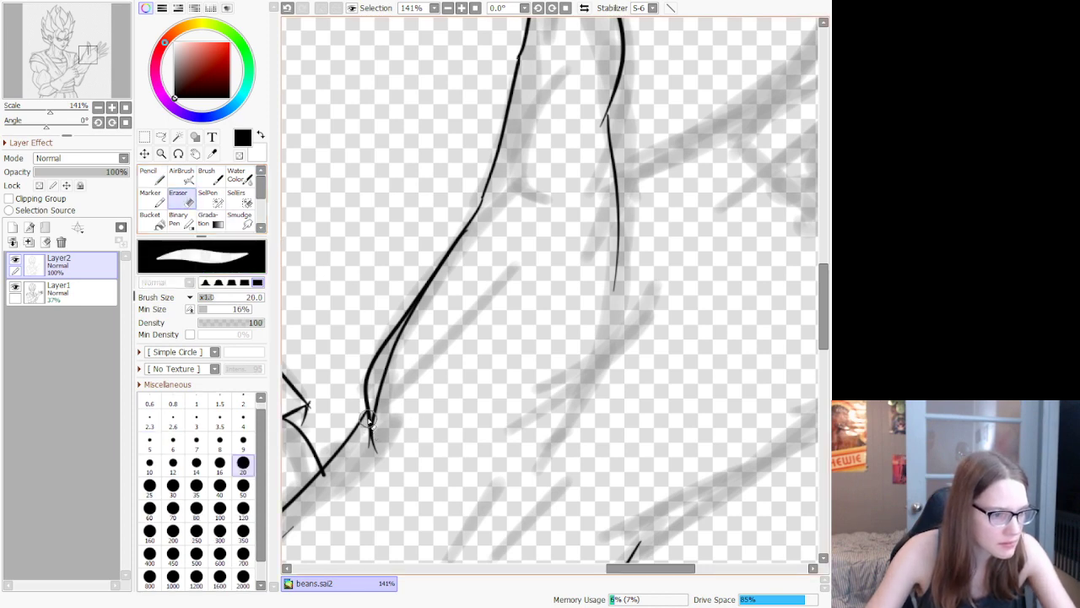
pyautogui.moveTo(370, 424); pyautogui.dragTo(363, 454)
pyautogui.moveTo(367, 415)
pyautogui.mouseDown()
pyautogui.moveTo(356, 388)
pyautogui.moveTo(384, 320)
pyautogui.moveTo(379, 357)
pyautogui.moveTo(433, 250)
pyautogui.mouseUp()
pyautogui.moveTo(379, 414)
pyautogui.mouseDown()
pyautogui.moveTo(363, 388)
pyautogui.moveTo(368, 413)
pyautogui.moveTo(362, 376)
pyautogui.mouseUp()
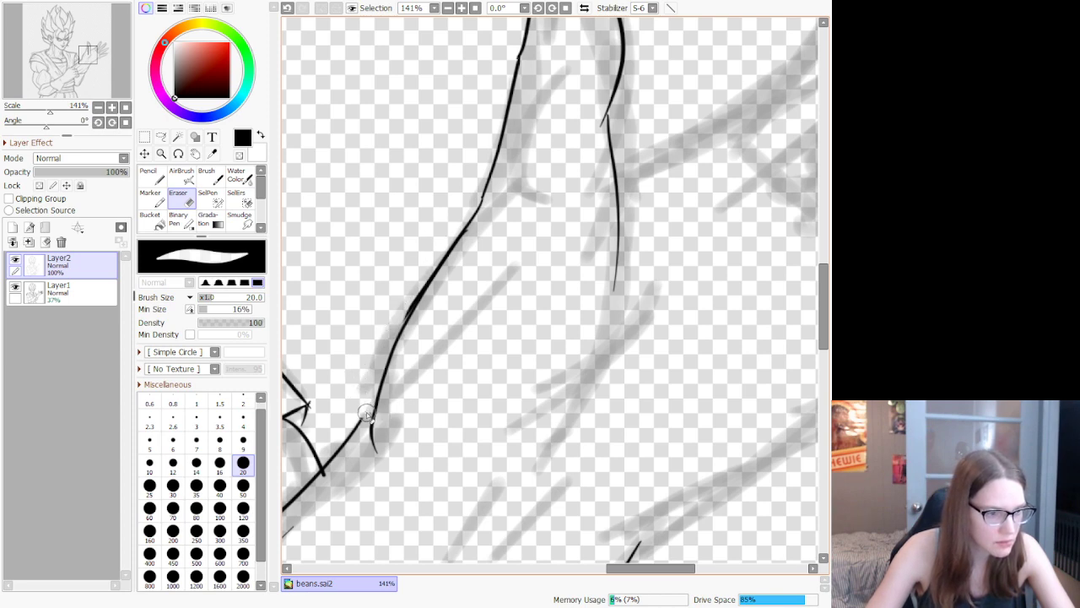
# Step: Extend the raised forearm's upper contour so it meets the redrawn wrist curve
pyautogui.press('n')
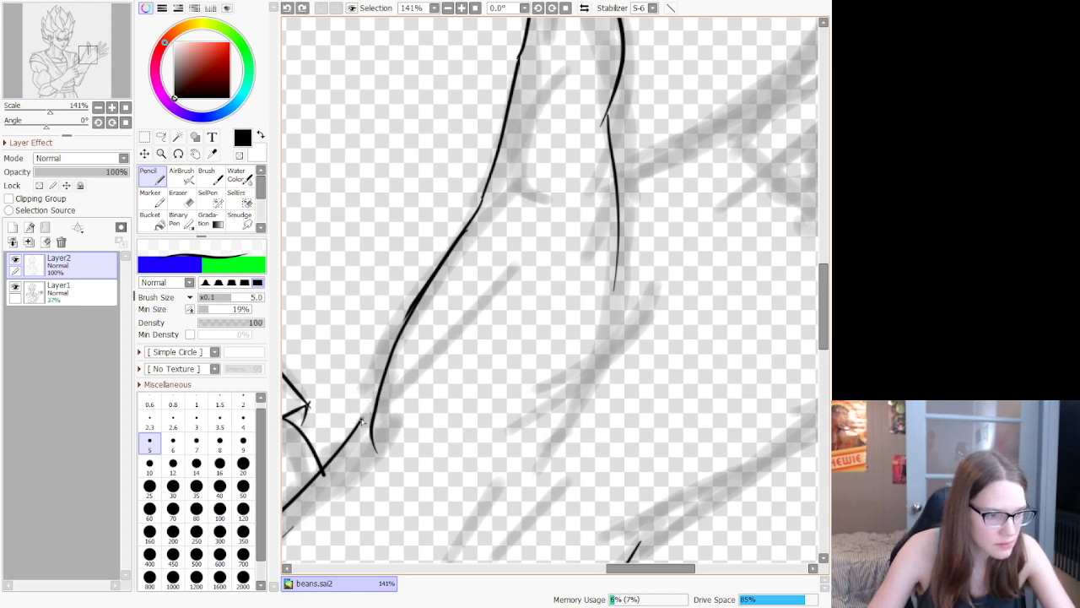
pyautogui.moveTo(362, 421); pyautogui.dragTo(390, 373)
pyautogui.hotkey('ctrl', 'z')
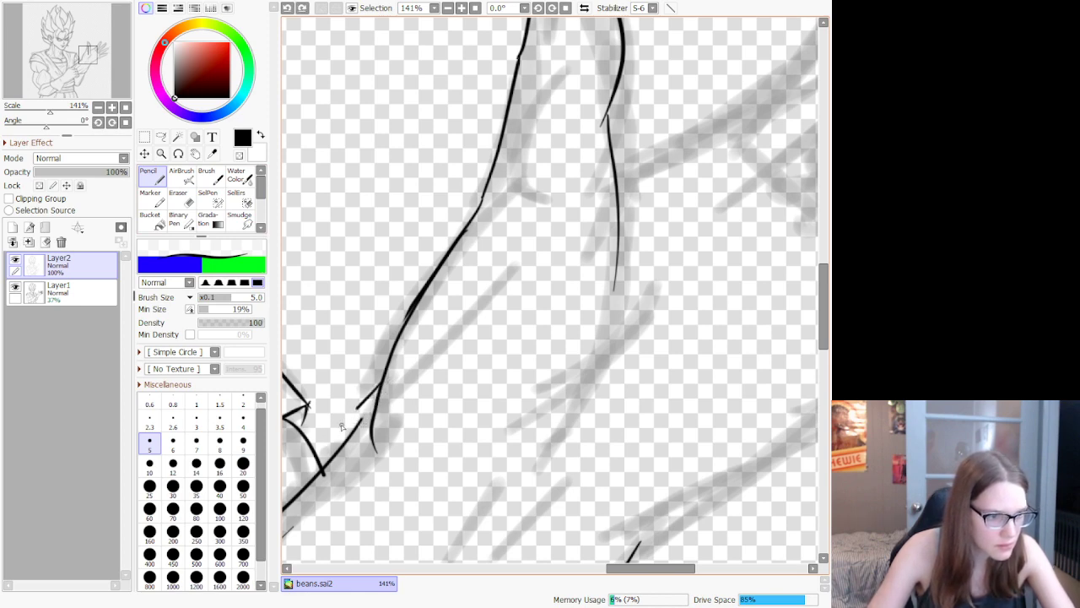
pyautogui.moveTo(345, 436); pyautogui.dragTo(383, 392)
pyautogui.hotkey('ctrl', 'z')
pyautogui.hotkey('ctrl', 'z')
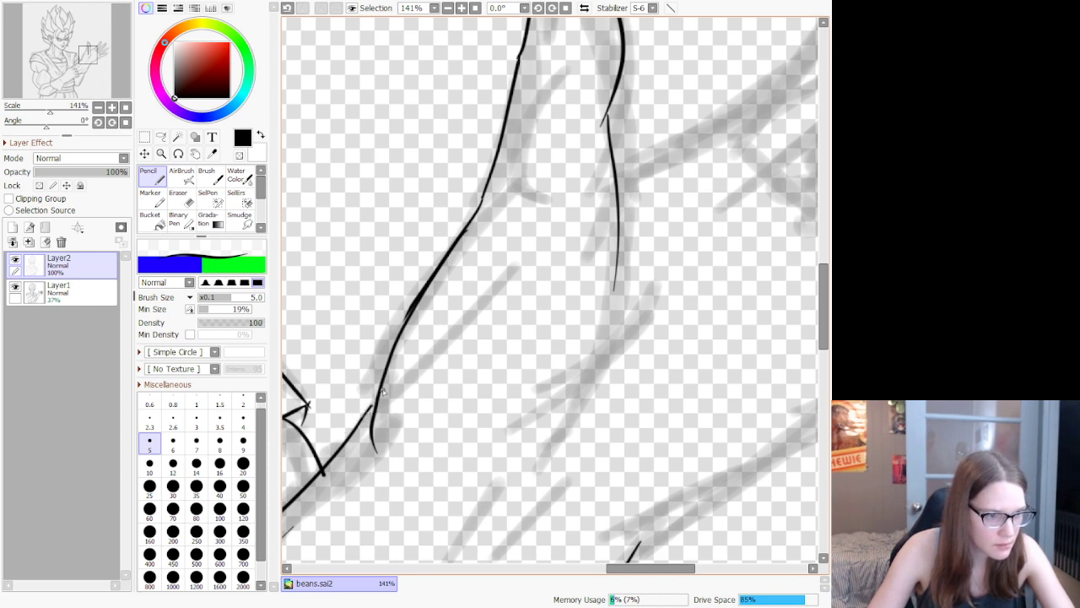
pyautogui.scroll(-4, 520, 253)
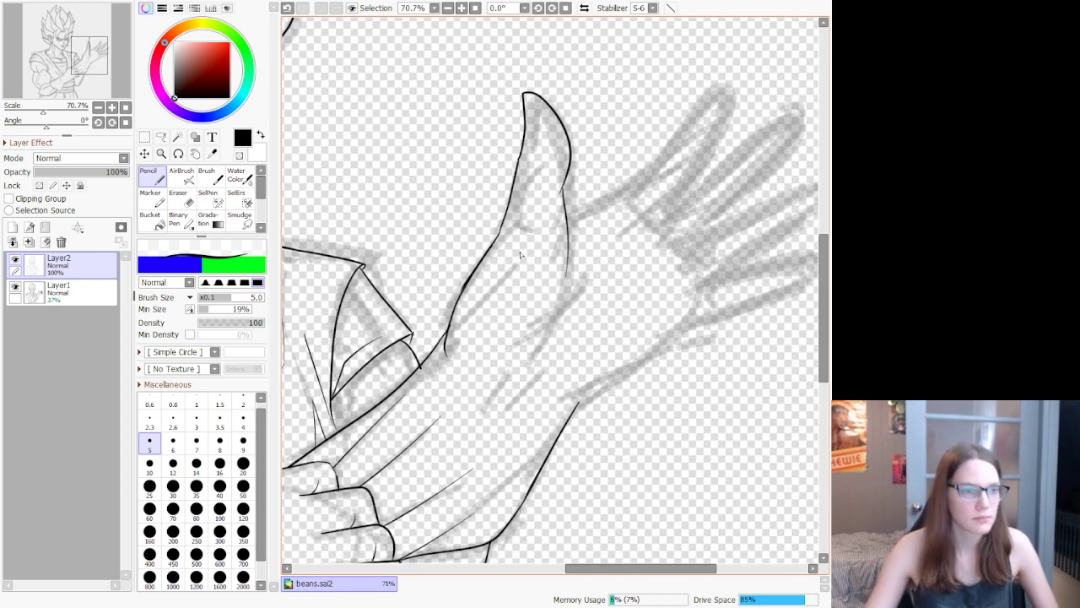
# Step: Redraw the thumb's inner contour below the tip as a slimmer curve, erase the old line, and patch the join
pyautogui.scroll(5, 537, 229)
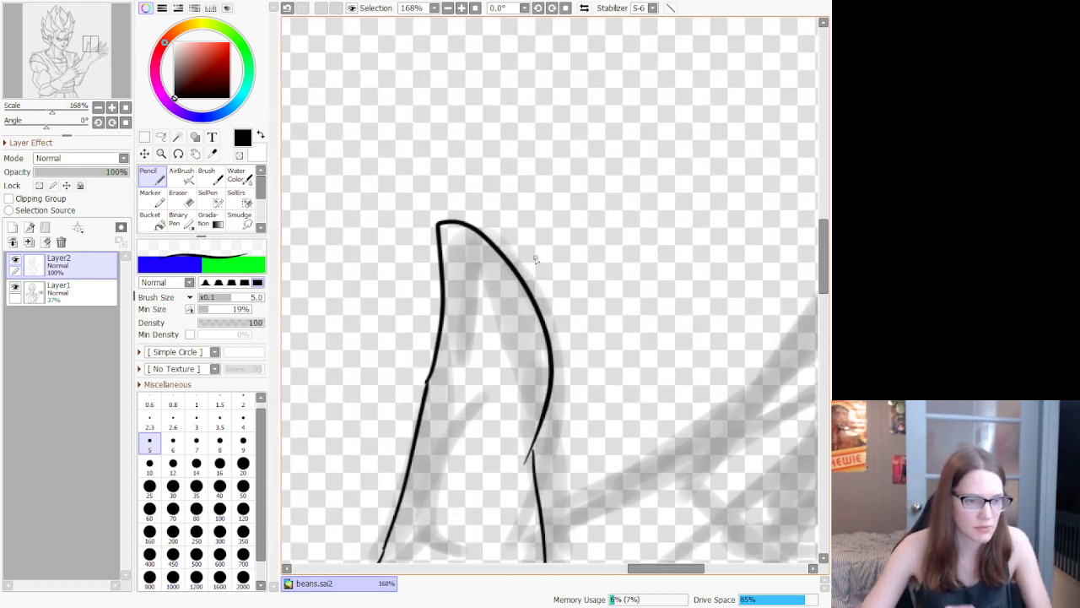
pyautogui.moveTo(503, 262)
pyautogui.mouseDown()
pyautogui.moveTo(537, 327)
pyautogui.moveTo(532, 435)
pyautogui.mouseUp()
pyautogui.click(177, 196)
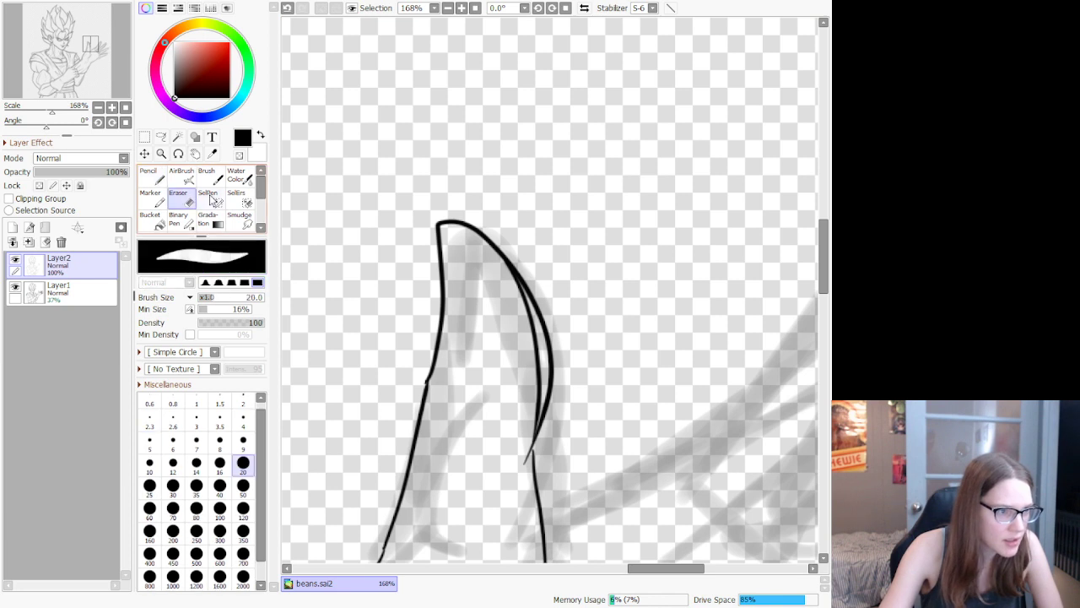
pyautogui.moveTo(524, 272)
pyautogui.mouseDown()
pyautogui.moveTo(561, 395)
pyautogui.moveTo(557, 433)
pyautogui.moveTo(554, 371)
pyautogui.moveTo(543, 423)
pyautogui.mouseUp()
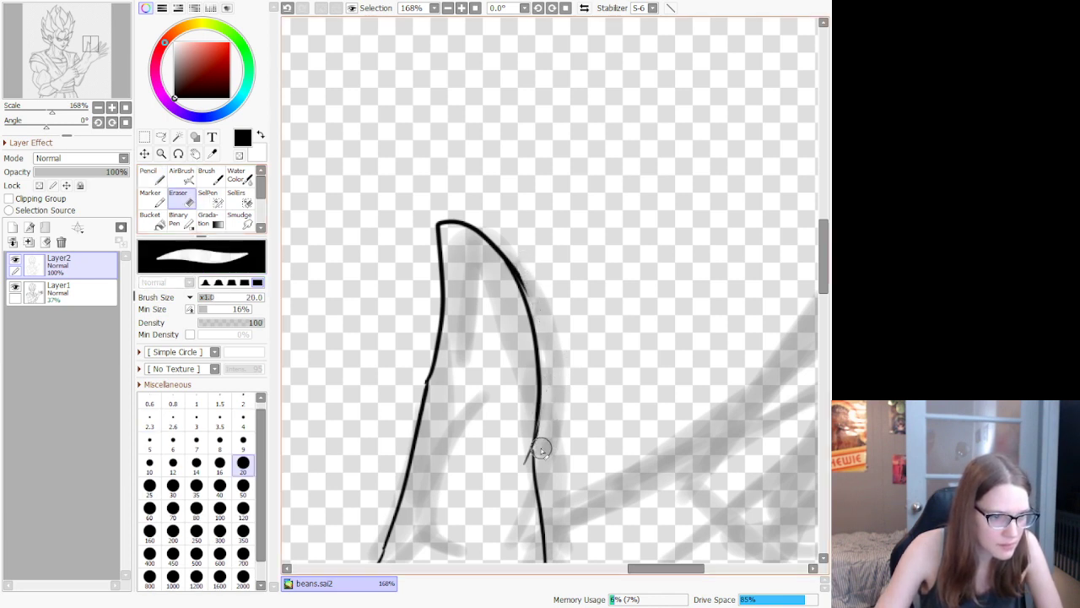
pyautogui.moveTo(532, 290)
pyautogui.mouseDown()
pyautogui.moveTo(516, 256)
pyautogui.moveTo(472, 228)
pyautogui.moveTo(516, 270)
pyautogui.moveTo(529, 305)
pyautogui.mouseUp()
pyautogui.press('n')
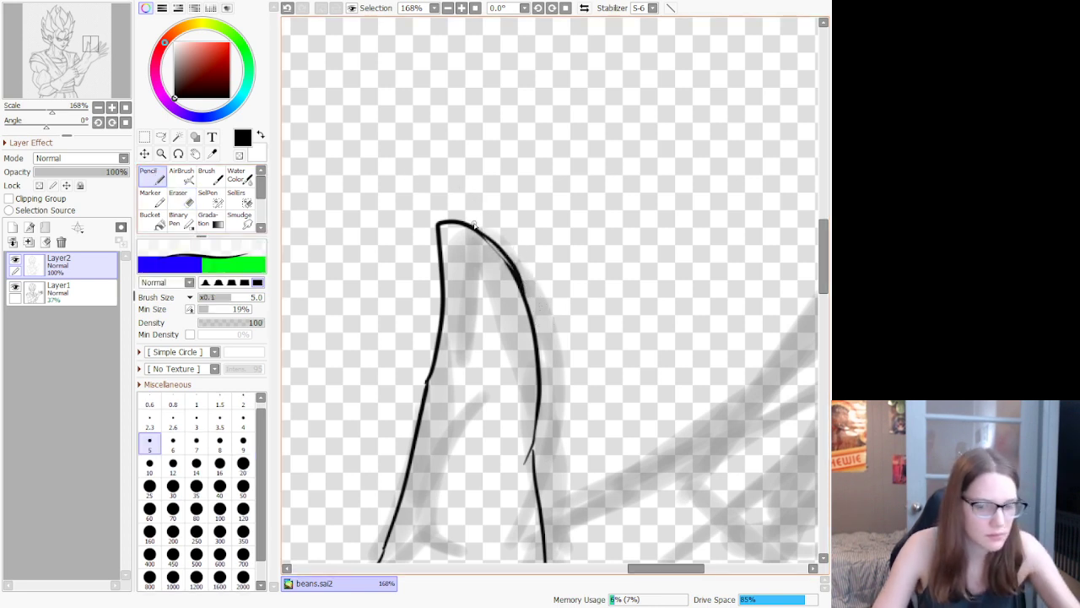
pyautogui.hotkey('ctrl', 'z')
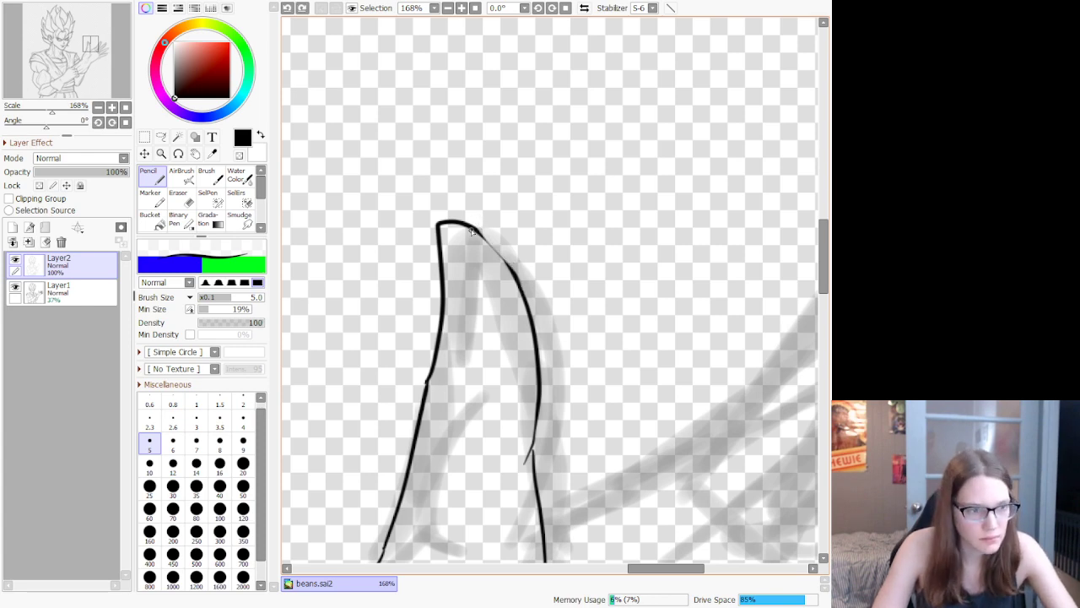
pyautogui.moveTo(507, 263); pyautogui.dragTo(529, 289)
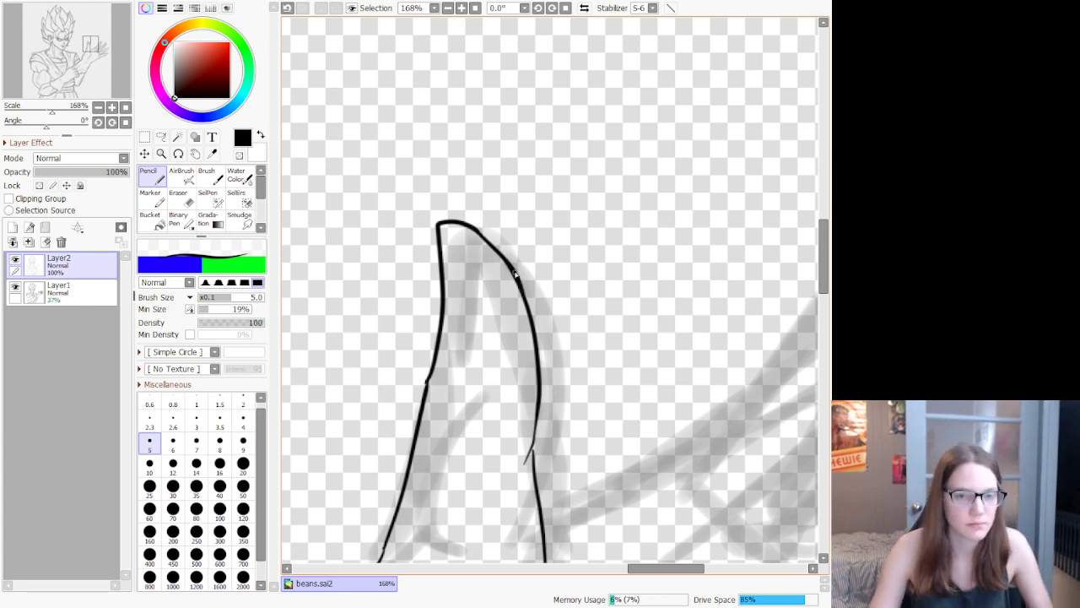
# Step: Ink a short web line from the thumb toward the index finger and the palm's outer edge from wrist to little finger
pyautogui.scroll(-12, 515, 273)
pyautogui.scroll(12, 448, 276)
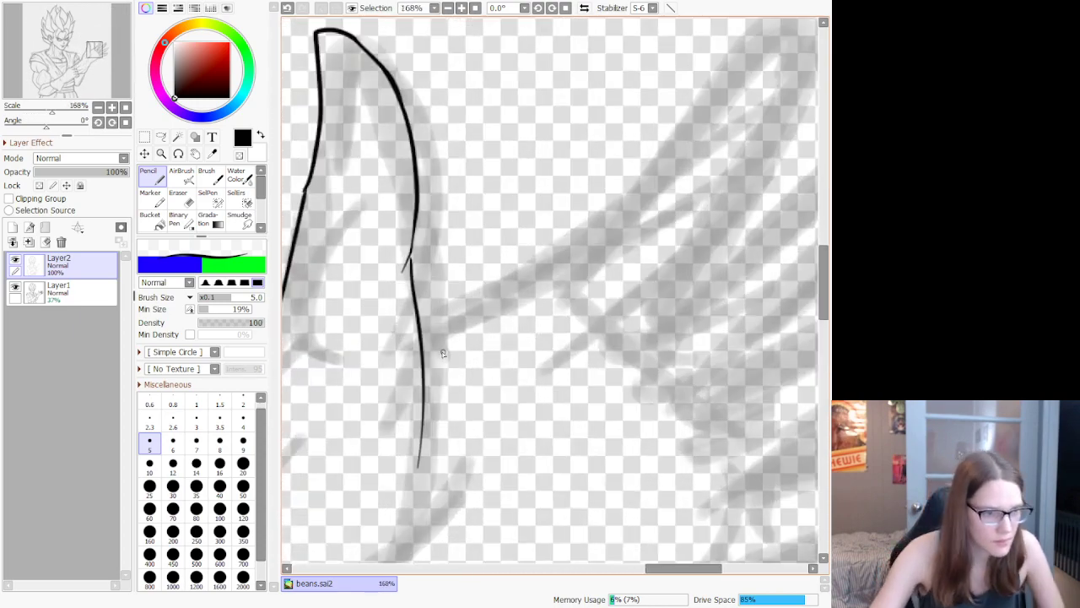
pyautogui.moveTo(420, 348); pyautogui.dragTo(504, 257)
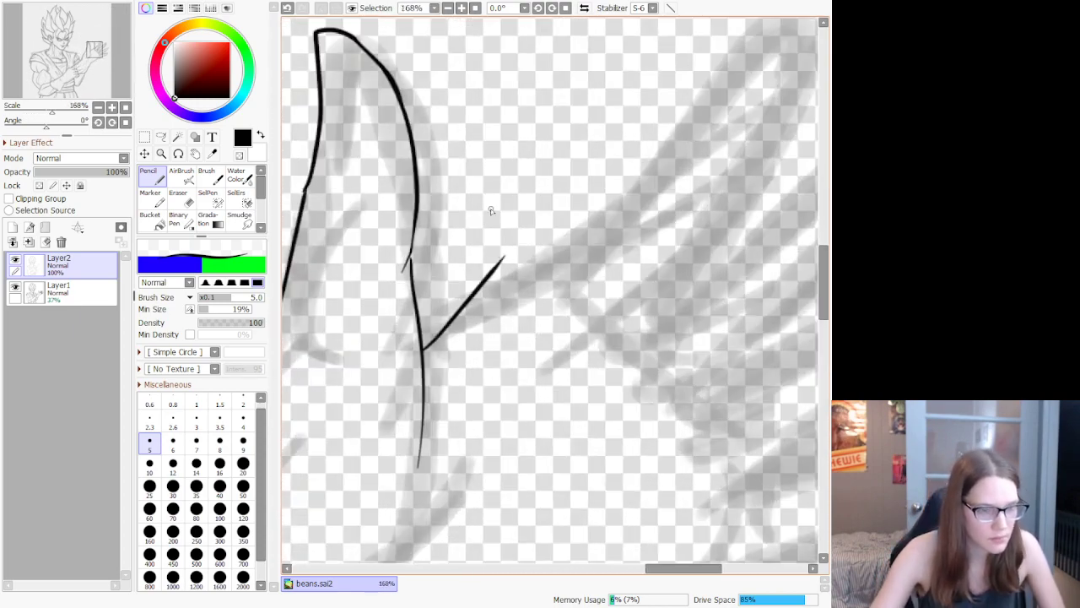
pyautogui.scroll(-4, 490, 211)
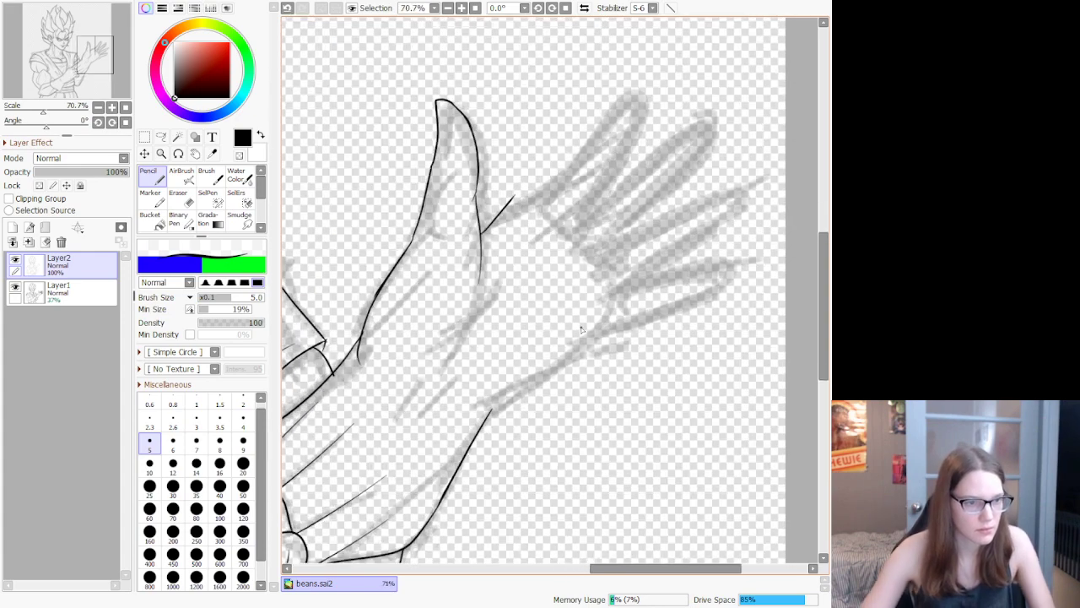
pyautogui.moveTo(493, 414); pyautogui.dragTo(619, 327)
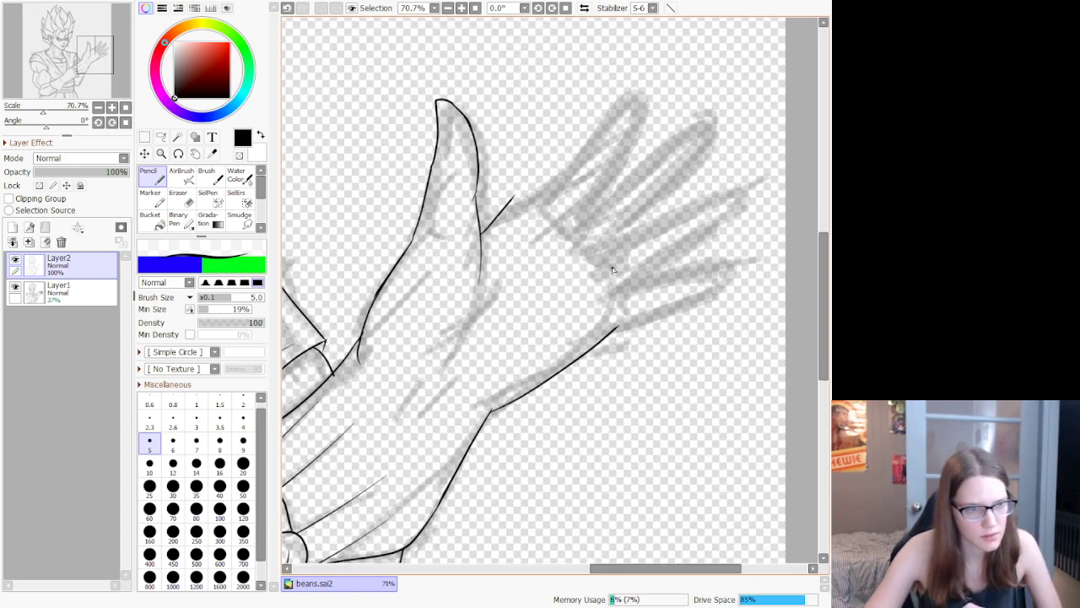
pyautogui.scroll(1, 647, 221)
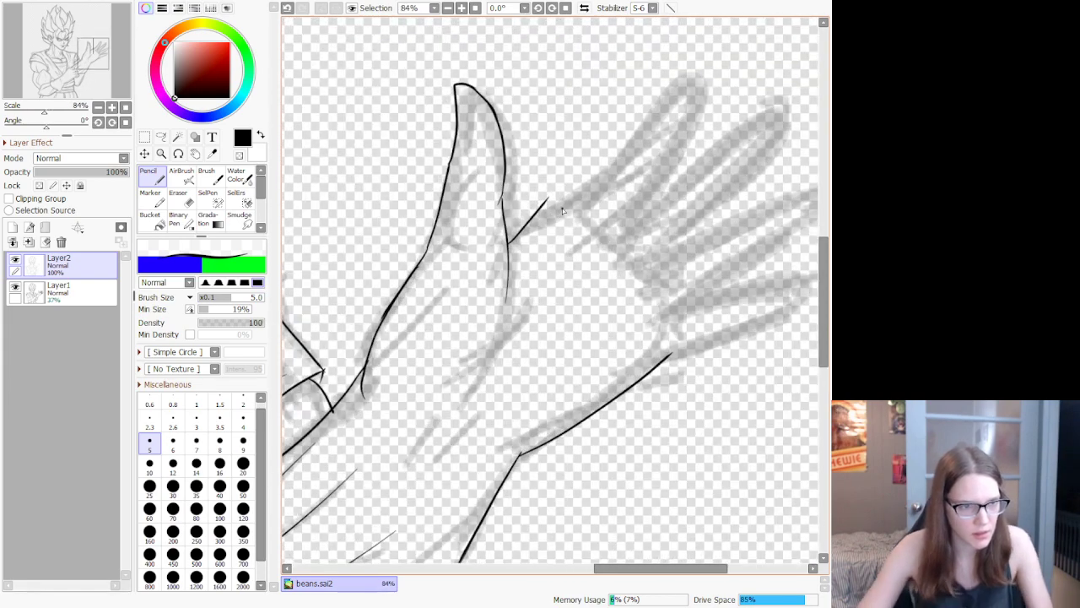
pyautogui.press('c')
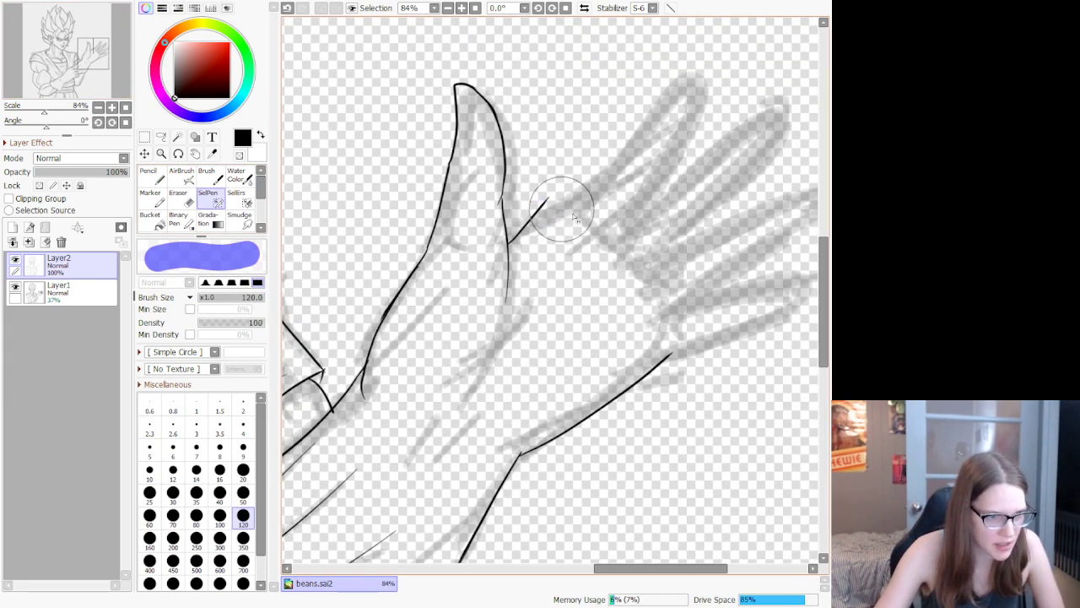
pyautogui.moveTo(596, 219); pyautogui.dragTo(547, 197)
pyautogui.hotkey('ctrl', 'z')
# Step: Trim the finger-side ends of the thumb web line and the outer palm edge with a size 50 eraser
pyautogui.click(189, 197)
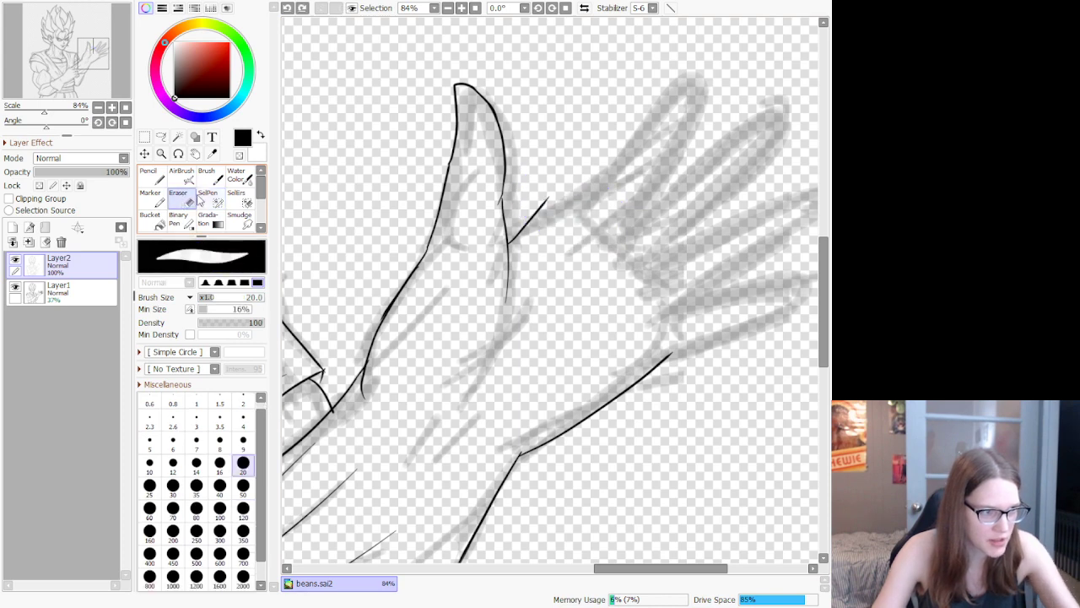
pyautogui.click(243, 485)
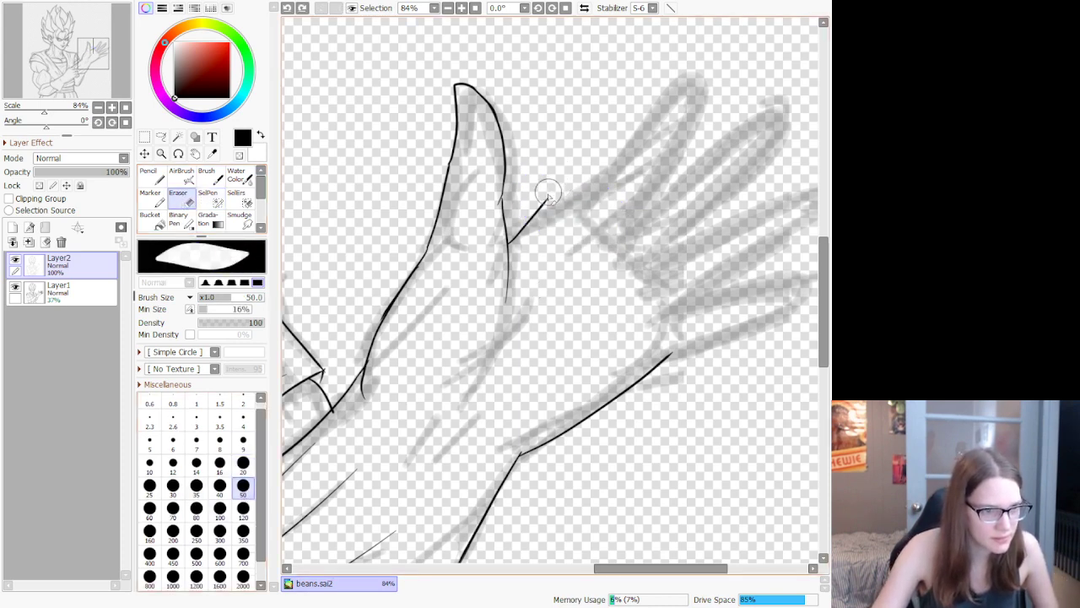
pyautogui.moveTo(547, 192); pyautogui.dragTo(555, 221)
pyautogui.moveTo(676, 361); pyautogui.dragTo(673, 378)
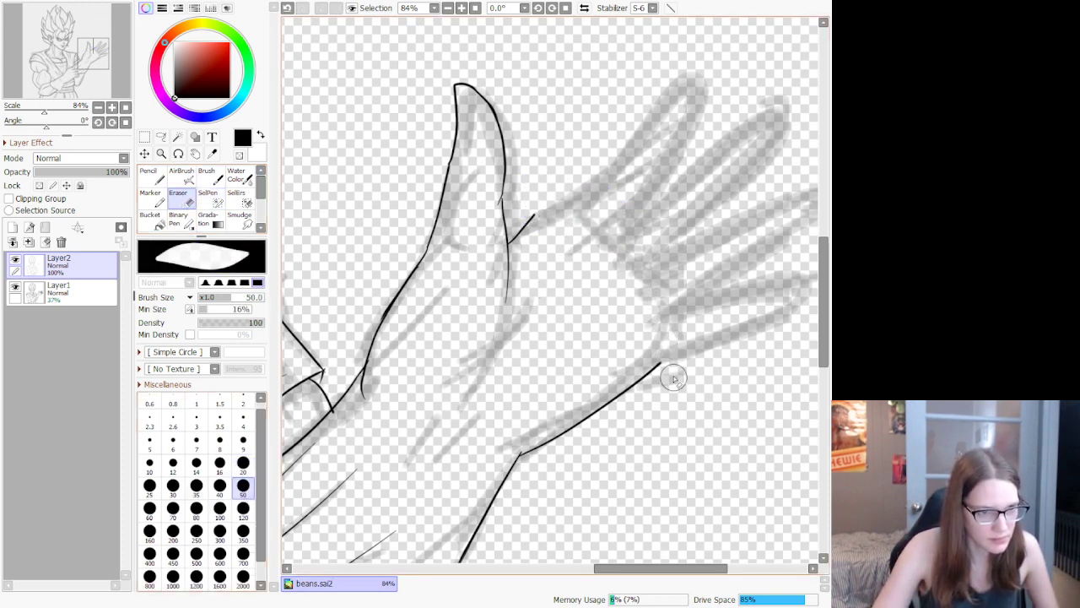
# Step: Ink a short, thin diagonal crease in the middle of the open palm with the Pencil
pyautogui.click(152, 176)
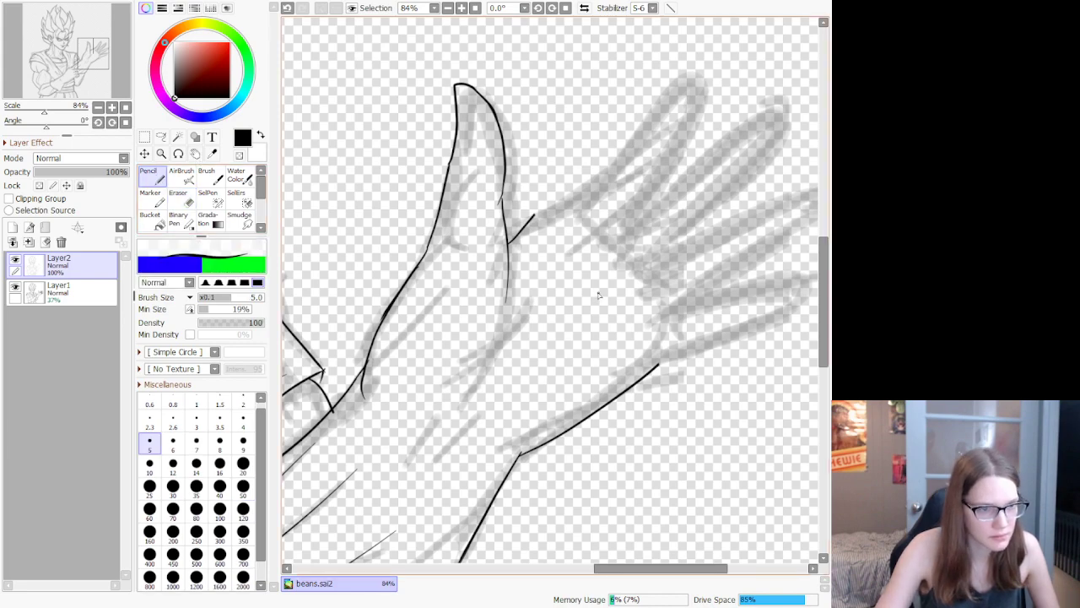
pyautogui.moveTo(598, 296); pyautogui.dragTo(555, 322)
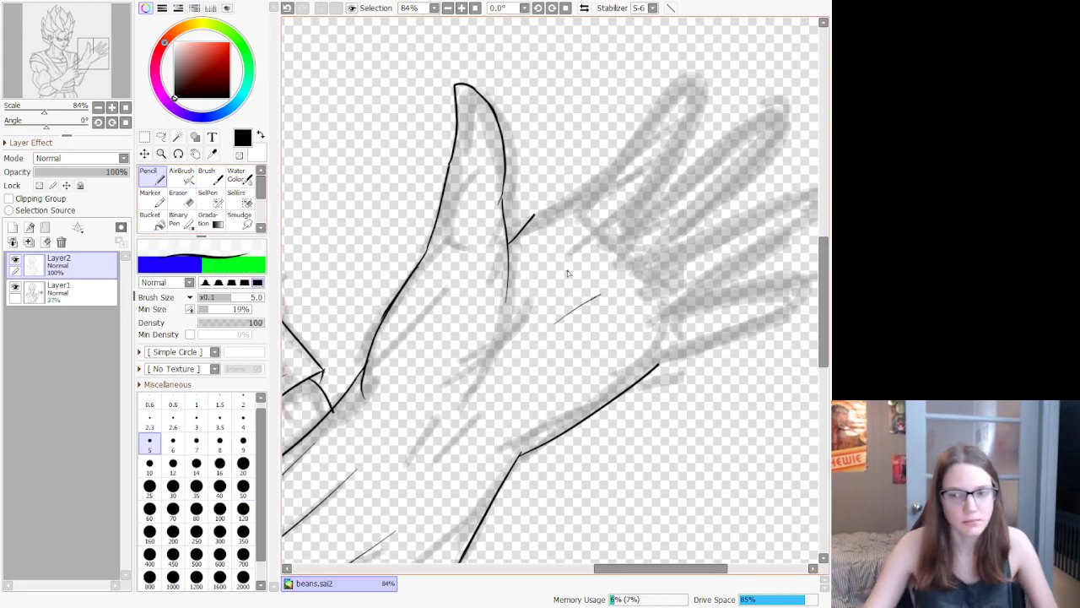
pyautogui.scroll(-4, 567, 272)
# Step: Try to ink the index finger as one long outline from the web line around the tip to its inner base
pyautogui.scroll(5, 548, 245)
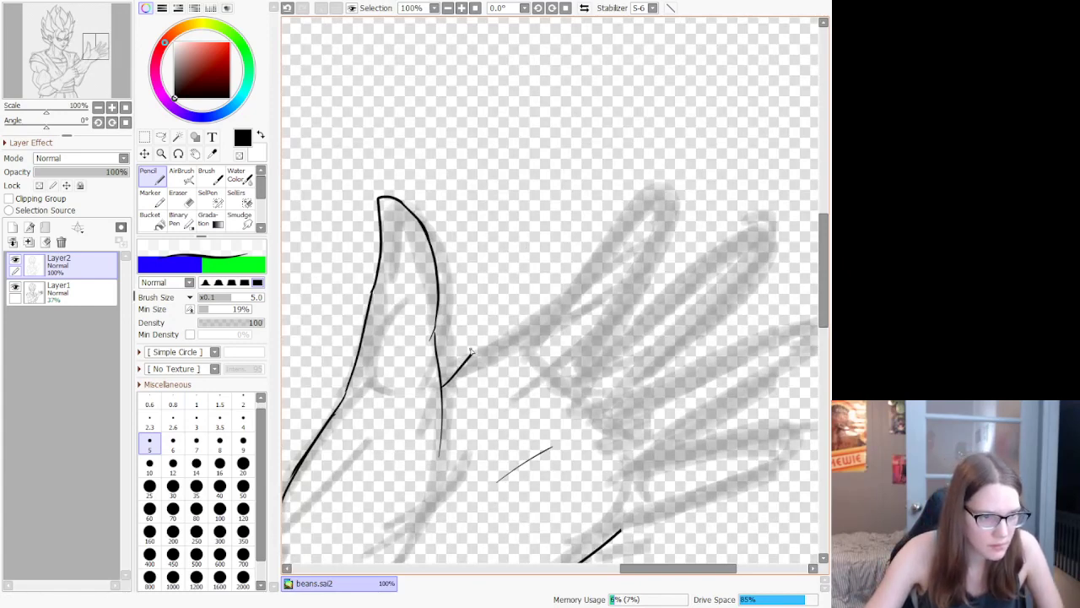
pyautogui.moveTo(471, 353)
pyautogui.mouseDown()
pyautogui.moveTo(577, 137)
pyautogui.moveTo(597, 128)
pyautogui.moveTo(598, 205)
pyautogui.moveTo(561, 344)
pyautogui.moveTo(543, 364)
pyautogui.mouseUp()
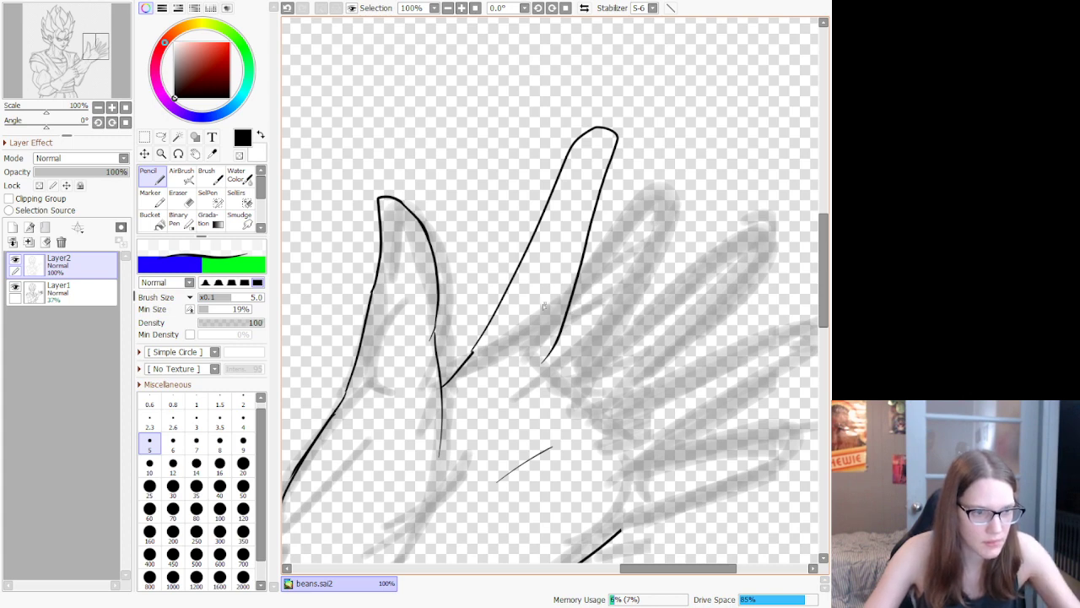
pyautogui.hotkey('ctrl', 'z')
# Step: Lasso the rough sketch of the open hand's four fingers on Layer1
pyautogui.click(59, 288)
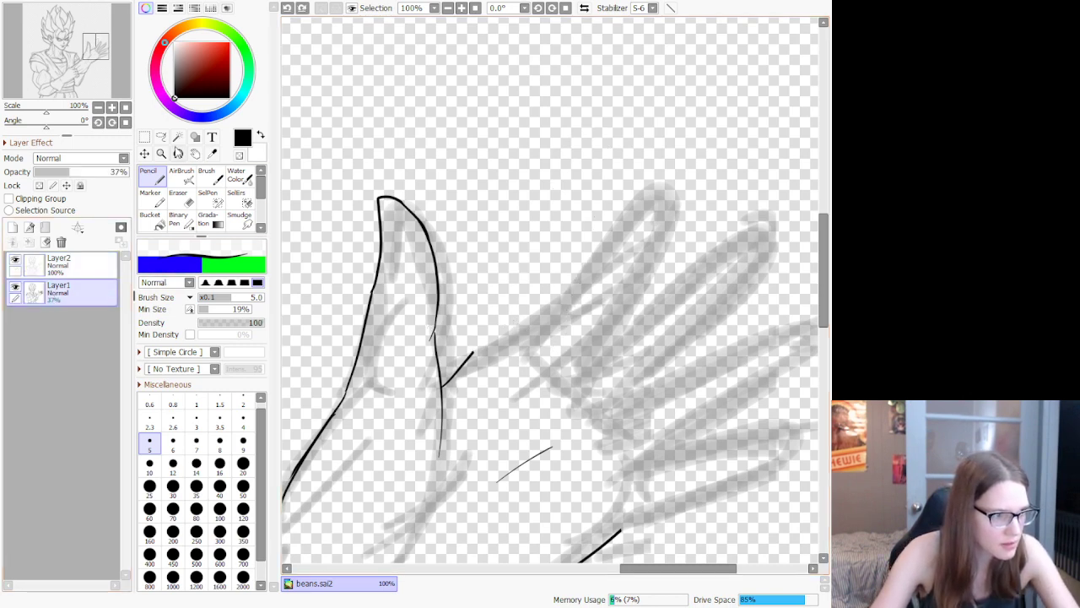
pyautogui.click(161, 137)
pyautogui.moveTo(605, 176)
pyautogui.mouseDown()
pyautogui.moveTo(536, 358)
pyautogui.moveTo(599, 473)
pyautogui.moveTo(658, 528)
pyautogui.moveTo(799, 453)
pyautogui.mouseUp()
pyautogui.moveTo(824, 261)
pyautogui.mouseDown()
pyautogui.moveTo(781, 211)
pyautogui.moveTo(604, 174)
pyautogui.mouseUp()
pyautogui.click(144, 154)
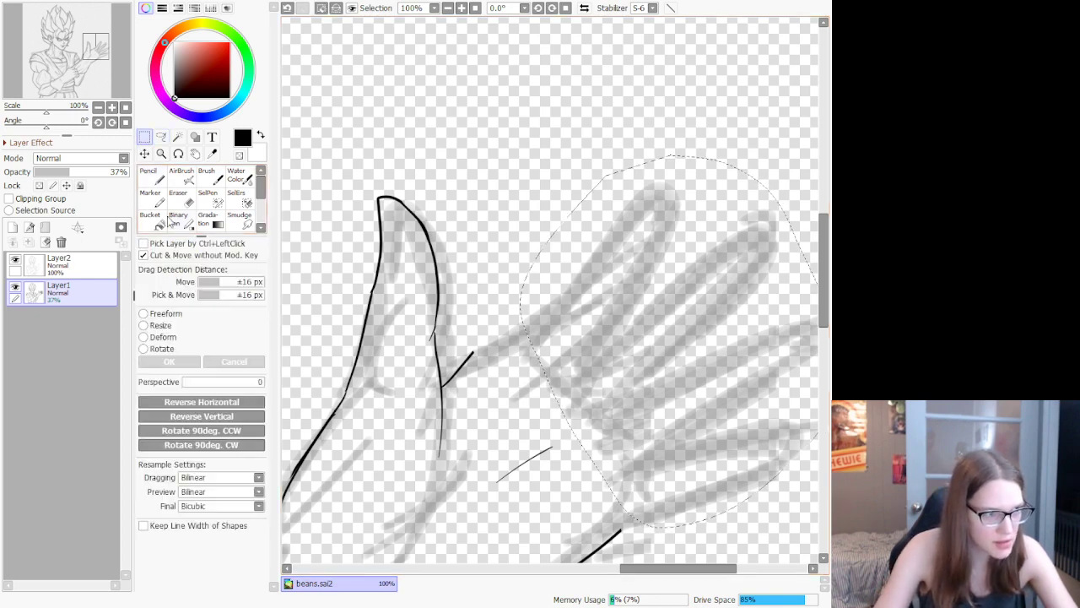
# Step: Freeform-transform the selected finger sketch: rotate it slightly counterclockwise, enlarge it a little, move it closer to the thumb, and apply
pyautogui.hotkey('ctrl', 't')
pyautogui.scroll(-5, 451, 217)
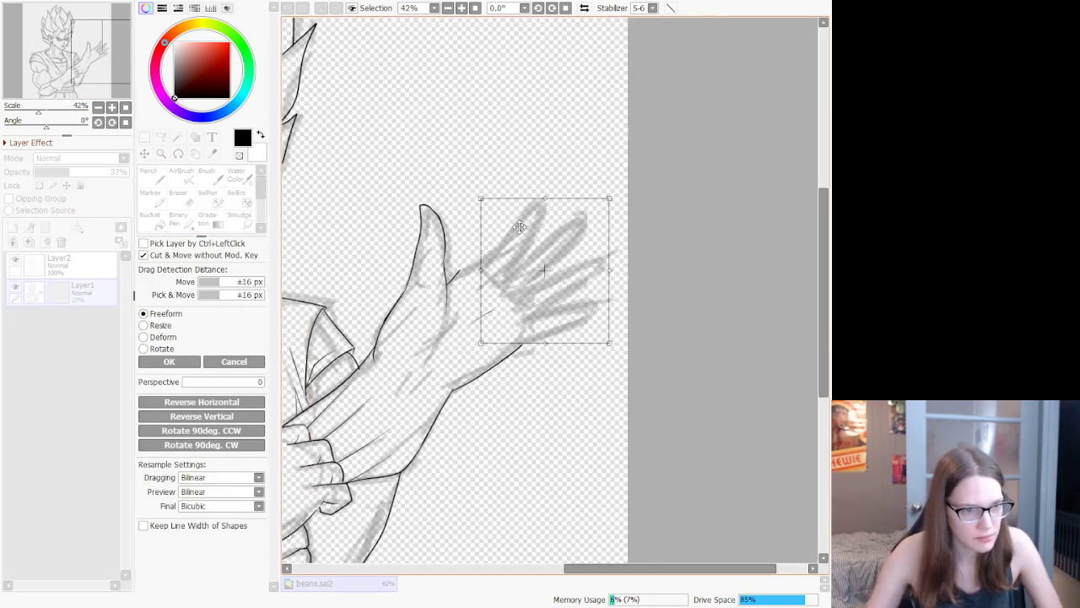
pyautogui.scroll(1, 561, 263)
pyautogui.moveTo(555, 261); pyautogui.dragTo(538, 255)
pyautogui.moveTo(640, 348); pyautogui.dragTo(658, 337)
pyautogui.moveTo(599, 162); pyautogui.dragTo(612, 142)
pyautogui.moveTo(438, 166); pyautogui.dragTo(449, 171)
pyautogui.moveTo(508, 221); pyautogui.dragTo(493, 229)
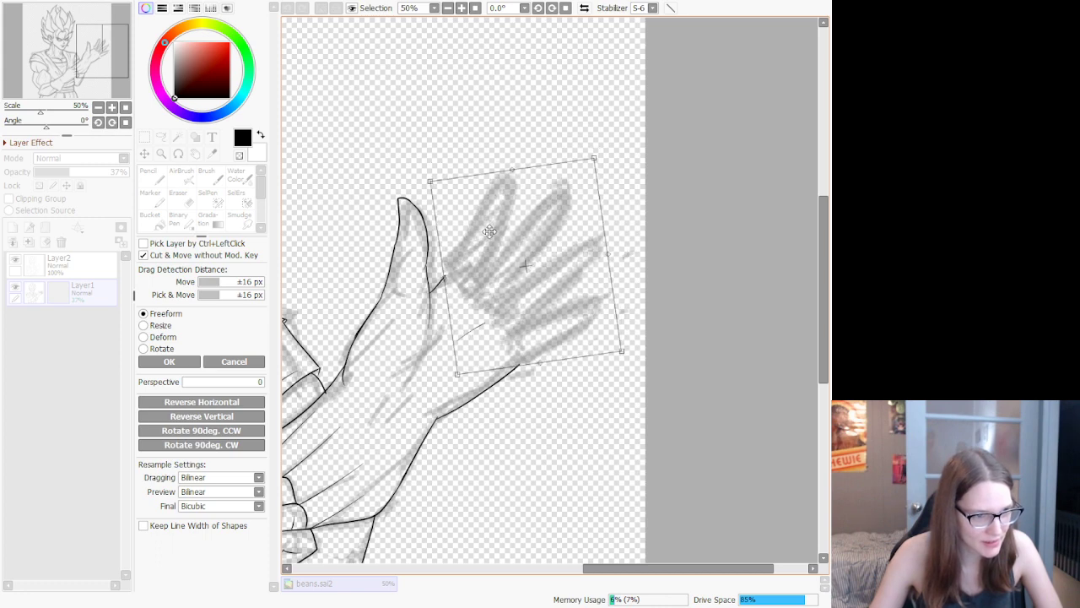
pyautogui.scroll(-4, 481, 238)
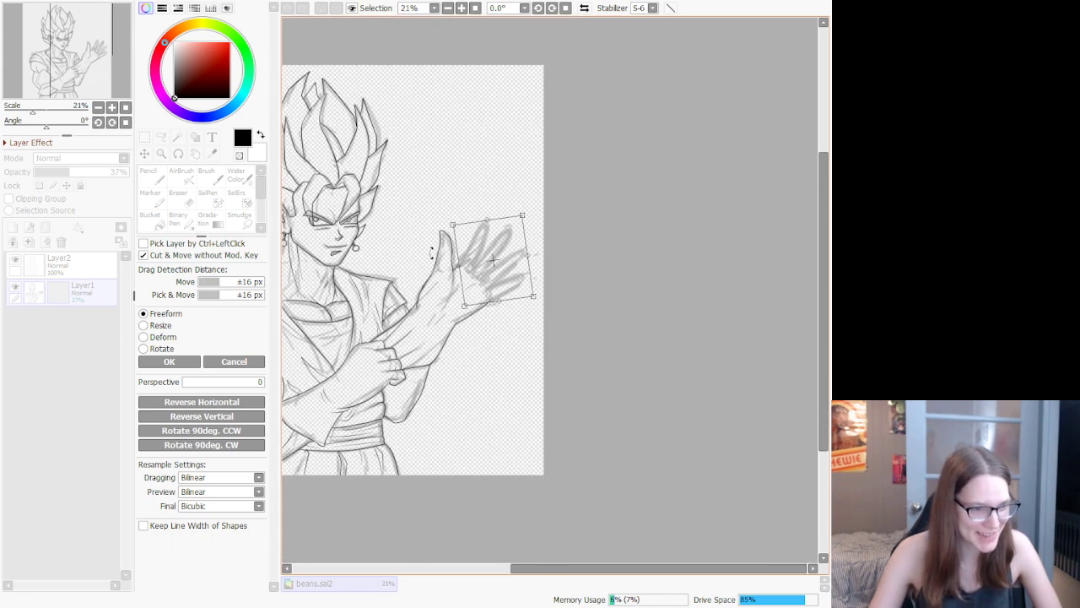
pyautogui.click(173, 361)
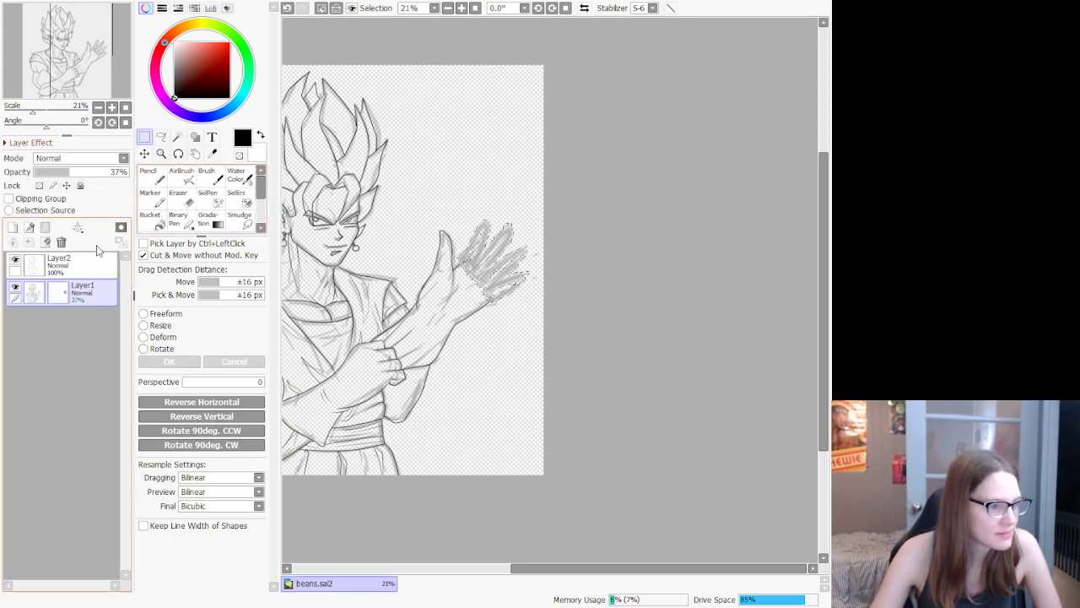
pyautogui.click(144, 314)
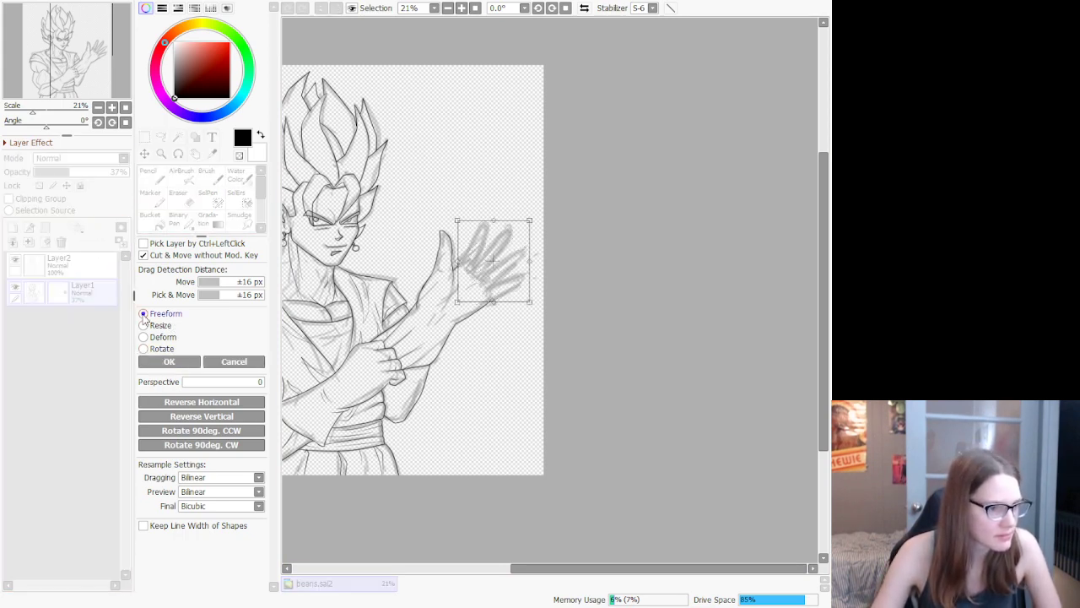
pyautogui.click(169, 361)
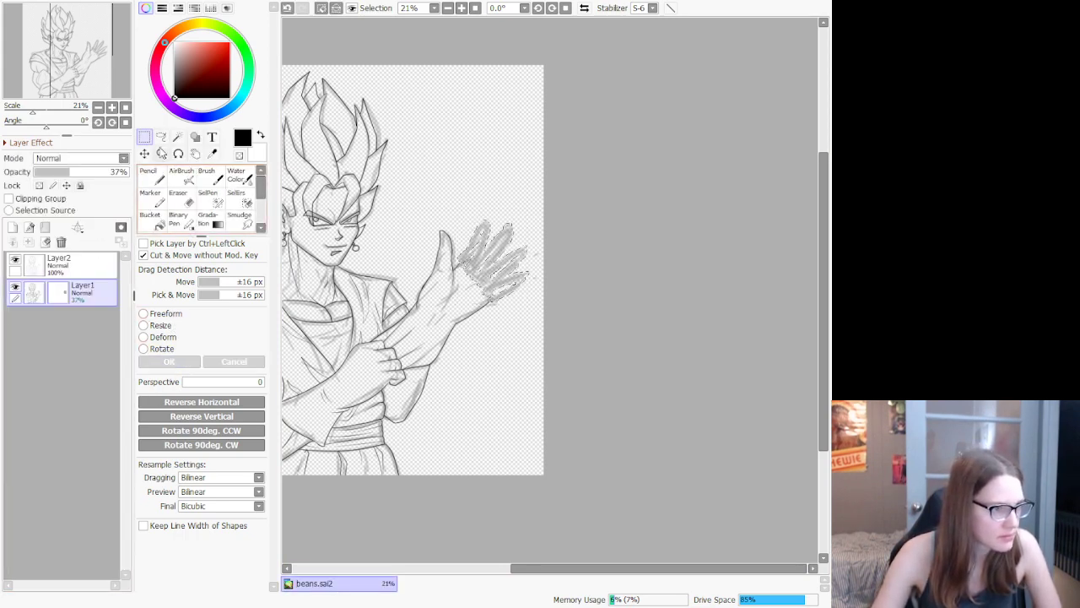
# Step: Deselect the finger sketch and ink the index finger on Layer2 from the web line around the rounded tip to its inner base
pyautogui.click(161, 137)
pyautogui.scroll(3, 440, 315)
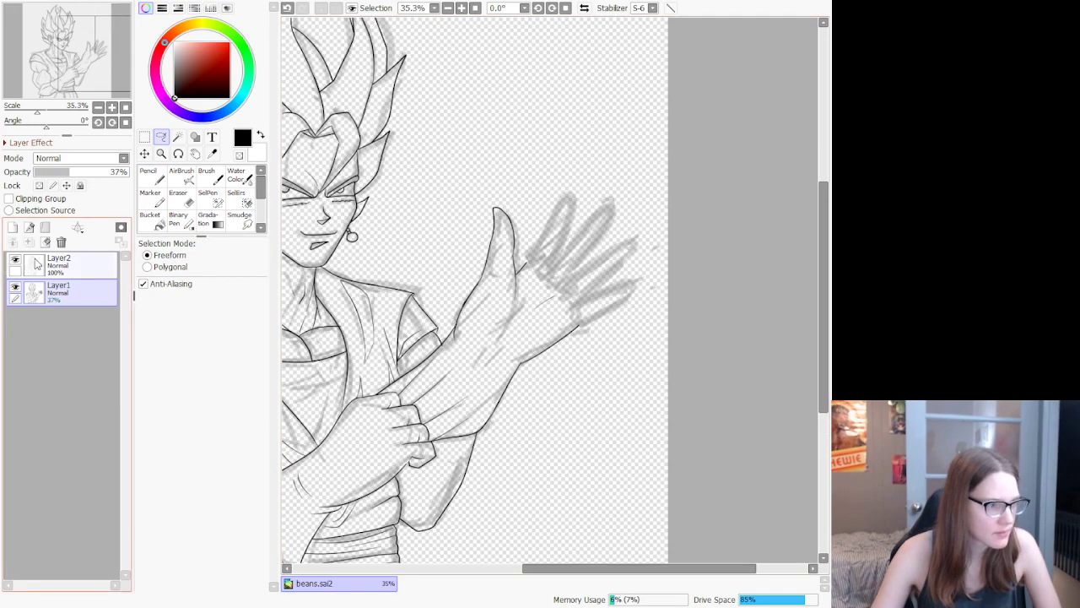
pyautogui.click(80, 263)
pyautogui.click(146, 175)
pyautogui.scroll(5, 445, 306)
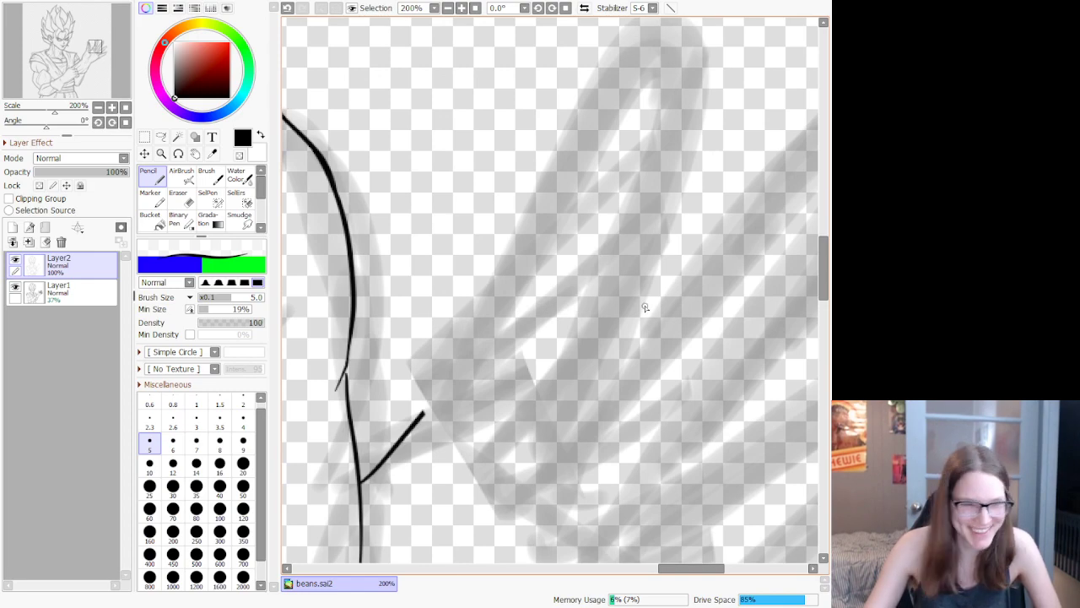
pyautogui.scroll(-4, 645, 308)
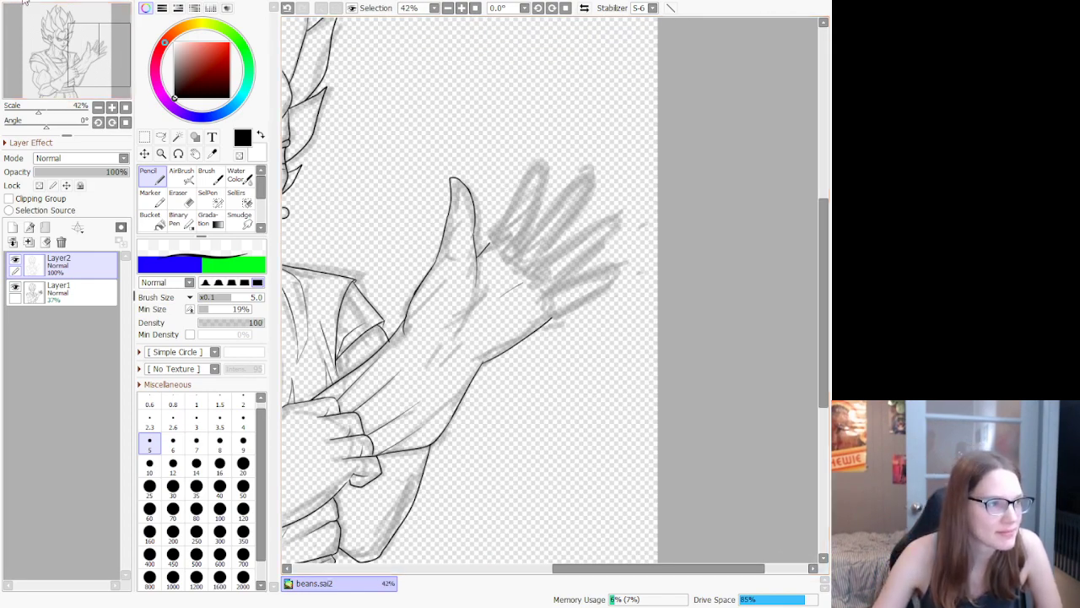
pyautogui.scroll(6, 507, 185)
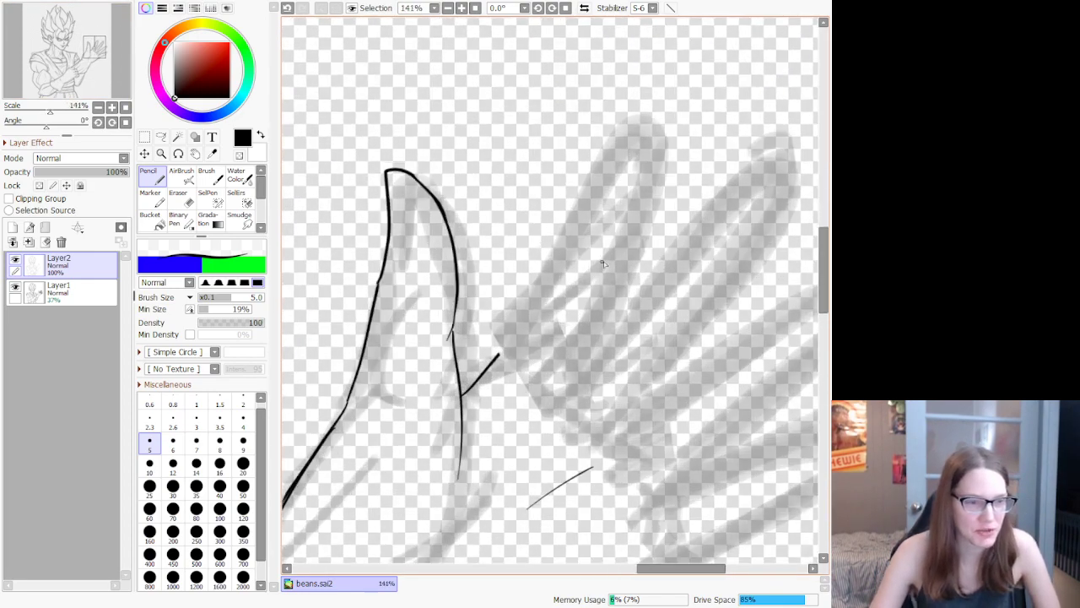
pyautogui.scroll(2, 637, 186)
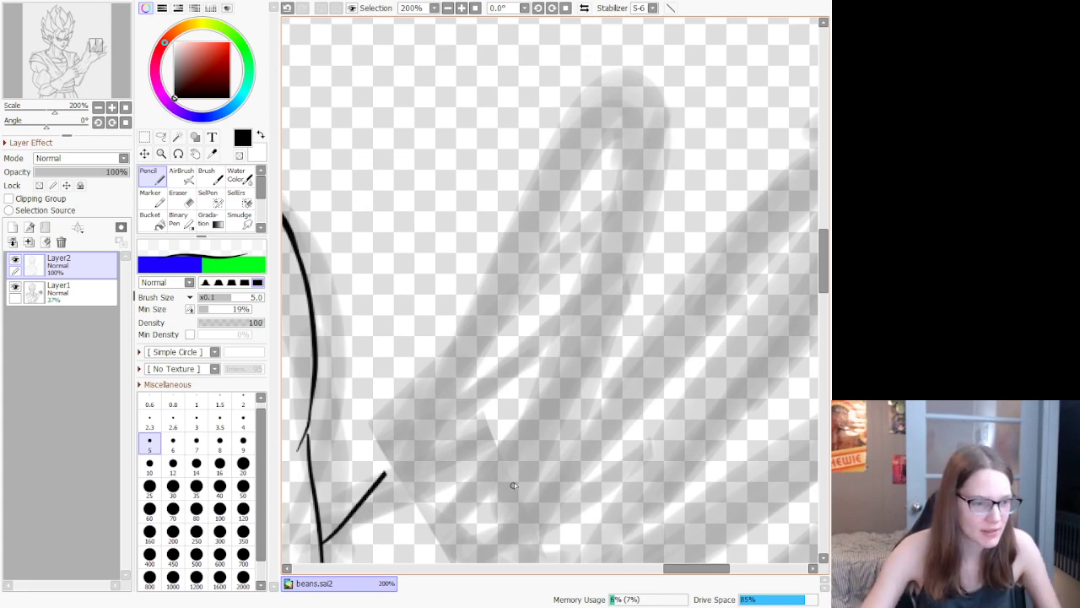
pyautogui.moveTo(386, 472)
pyautogui.mouseDown()
pyautogui.moveTo(527, 199)
pyautogui.moveTo(564, 89)
pyautogui.moveTo(609, 54)
pyautogui.moveTo(661, 80)
pyautogui.mouseUp()
pyautogui.moveTo(660, 154)
pyautogui.mouseDown()
pyautogui.moveTo(596, 359)
pyautogui.moveTo(521, 529)
pyautogui.mouseUp()
# Step: Ink a short curved crease across the base of the index finger
pyautogui.scroll(-9, 525, 441)
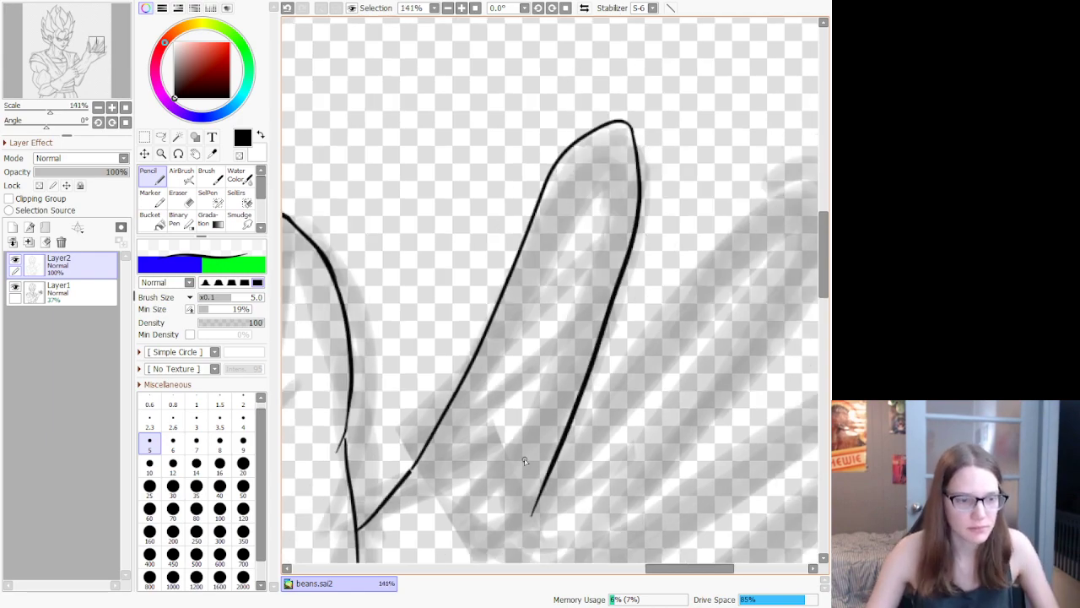
pyautogui.scroll(5, 526, 516)
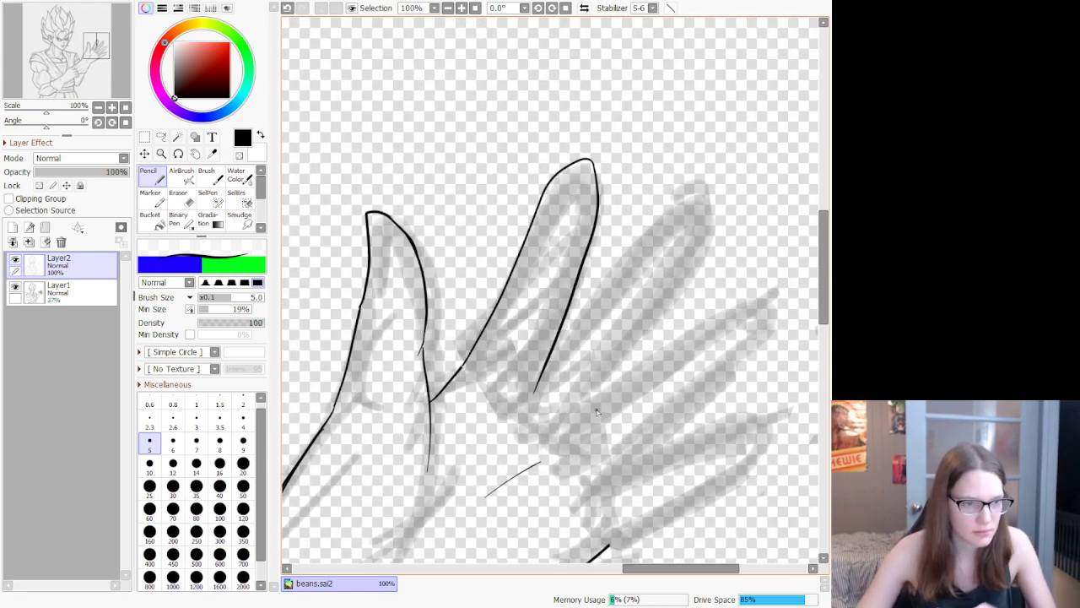
pyautogui.moveTo(483, 381)
pyautogui.mouseDown()
pyautogui.moveTo(523, 403)
pyautogui.moveTo(709, 219)
pyautogui.moveTo(763, 213)
pyautogui.moveTo(761, 248)
pyautogui.moveTo(722, 293)
pyautogui.moveTo(640, 384)
pyautogui.moveTo(569, 431)
pyautogui.mouseUp()
pyautogui.hotkey('ctrl', 'z')
pyautogui.hotkey('ctrl', 'z')
# Step: Ink the middle finger from the index finger's inner base up around the tip and back down to the palm
pyautogui.moveTo(534, 396); pyautogui.dragTo(704, 218)
pyautogui.hotkey('ctrl', 'z')
pyautogui.moveTo(536, 396)
pyautogui.mouseDown()
pyautogui.moveTo(709, 203)
pyautogui.moveTo(748, 202)
pyautogui.moveTo(753, 244)
pyautogui.moveTo(737, 272)
pyautogui.moveTo(553, 454)
pyautogui.mouseUp()
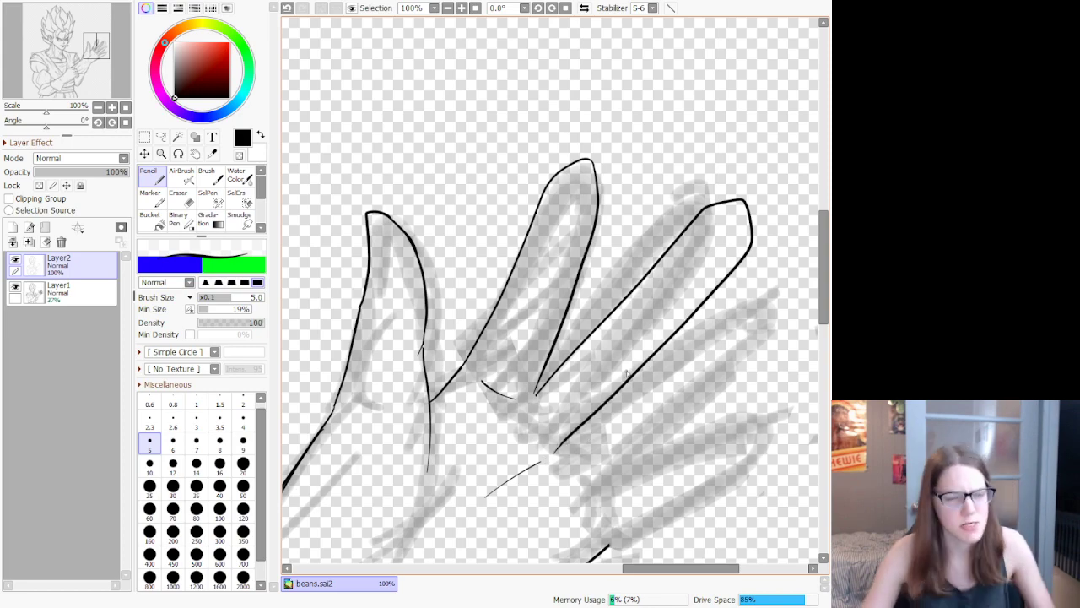
# Step: Undo the inked middle finger, the crease, and the index finger's edge facing the middle finger
pyautogui.scroll(-10, 626, 374)
pyautogui.scroll(8, 600, 289)
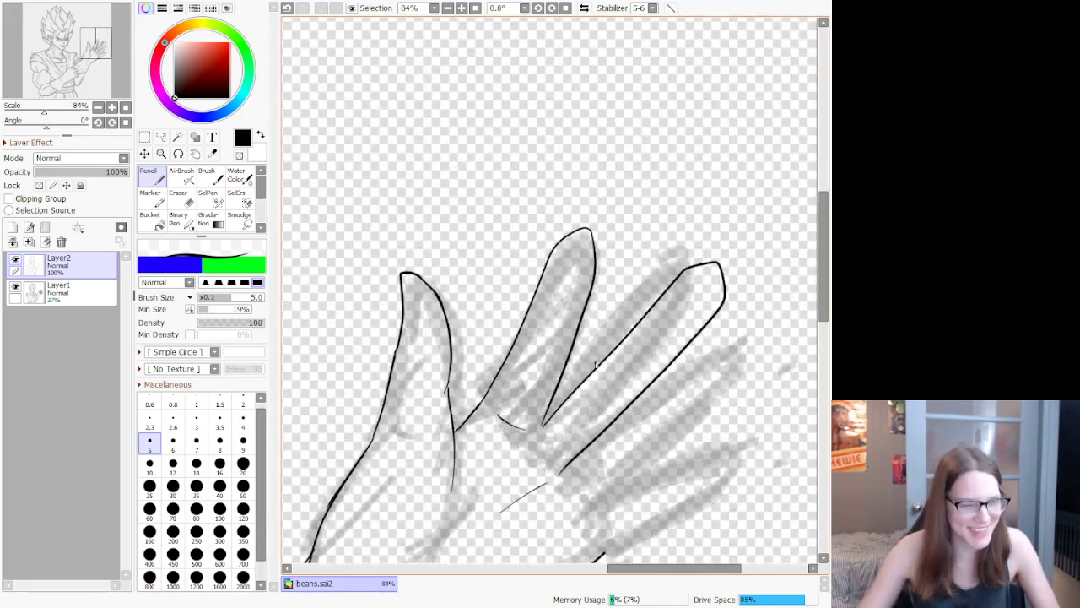
pyautogui.hotkey('ctrl', 'z')
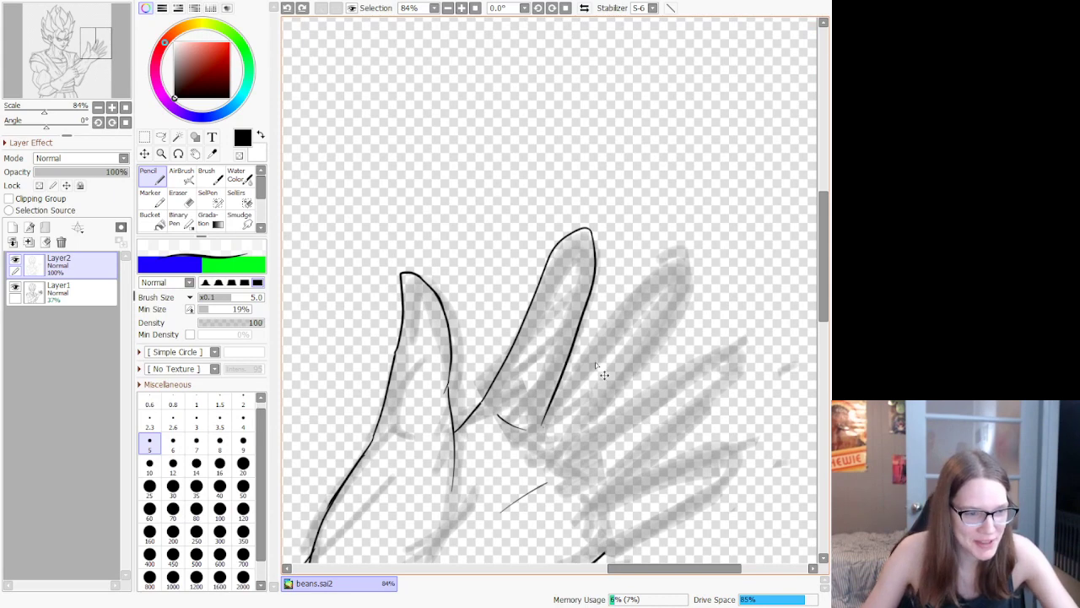
pyautogui.hotkey('ctrl', 'z')
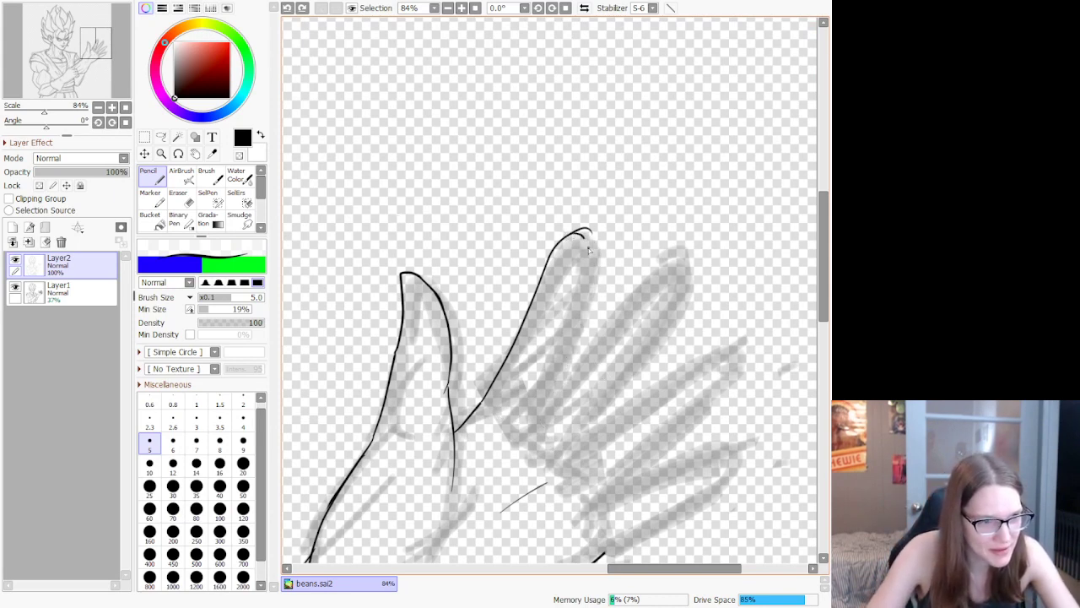
# Step: Re-ink the index finger's inner edge for a slimmer tip, erase the leftover tip line, and add two short curved creases at its base
pyautogui.moveTo(589, 249); pyautogui.dragTo(541, 421)
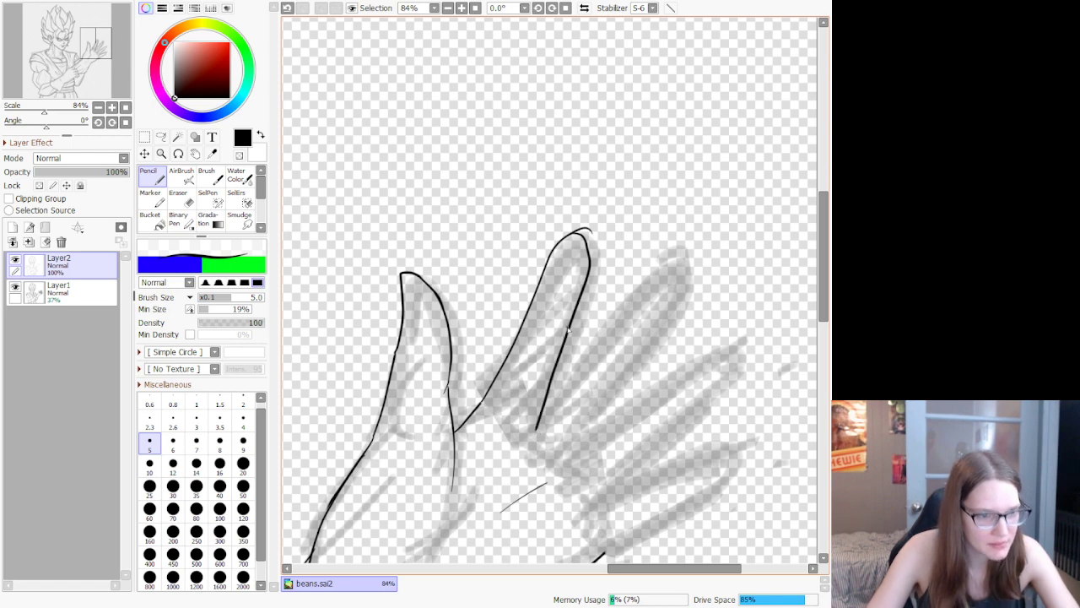
pyautogui.click(178, 198)
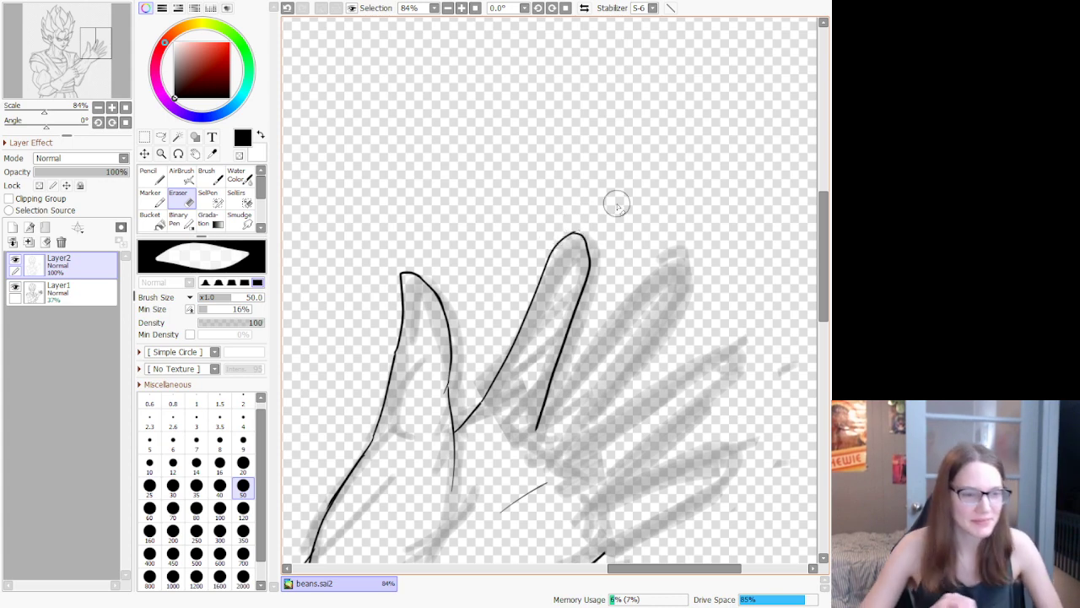
pyautogui.click(150, 176)
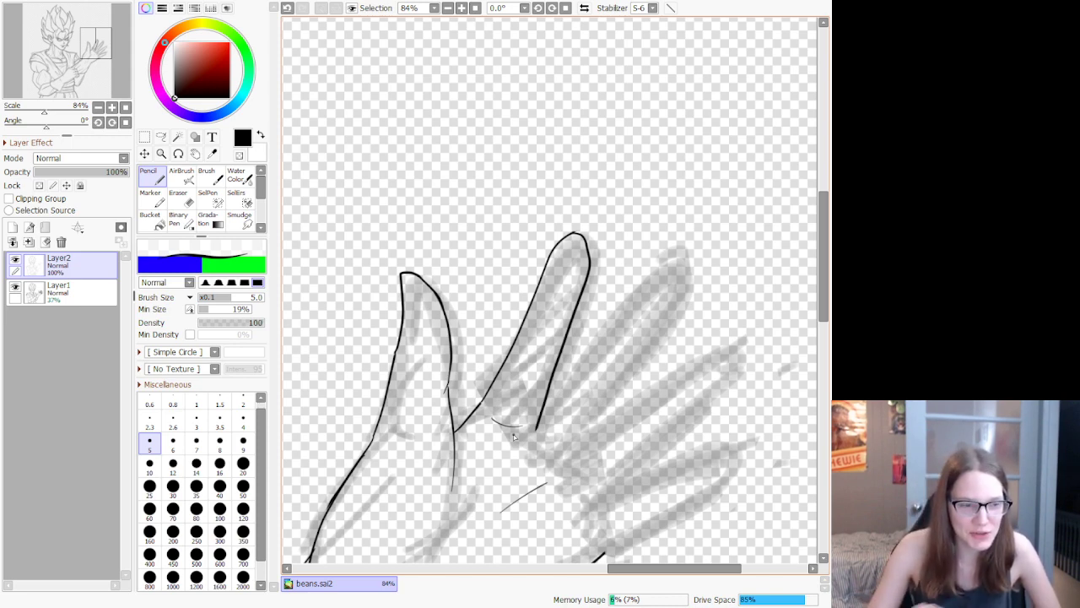
pyautogui.moveTo(490, 430); pyautogui.dragTo(535, 430)
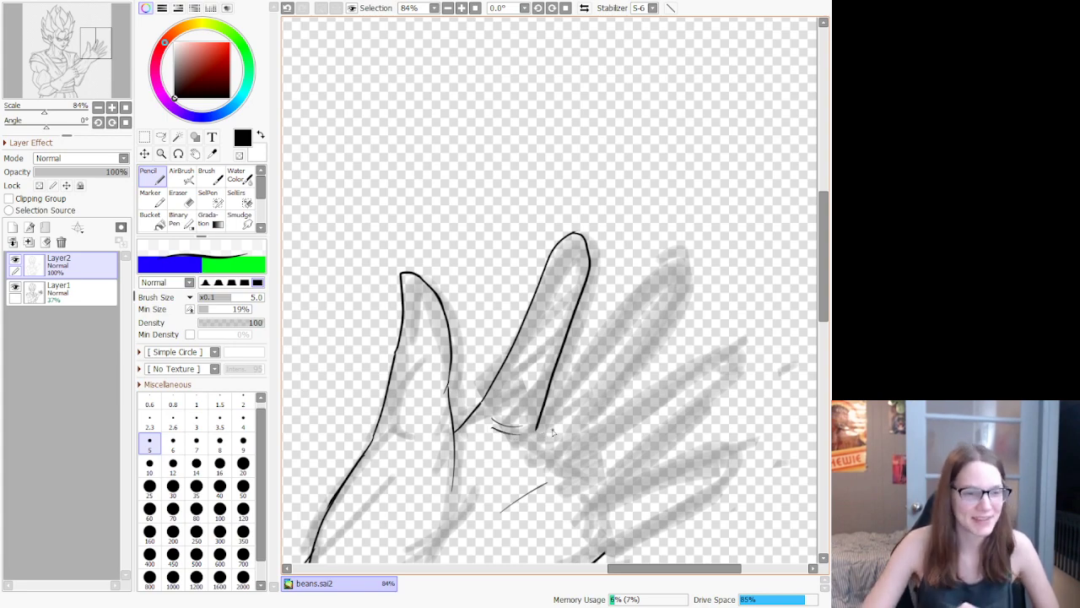
# Step: Ink the middle finger from the index finger's inner base up around a rounded tip and back down to the palm
pyautogui.scroll(-4, 544, 432)
pyautogui.scroll(5, 550, 432)
pyautogui.scroll(-1, 553, 422)
pyautogui.scroll(1, 549, 429)
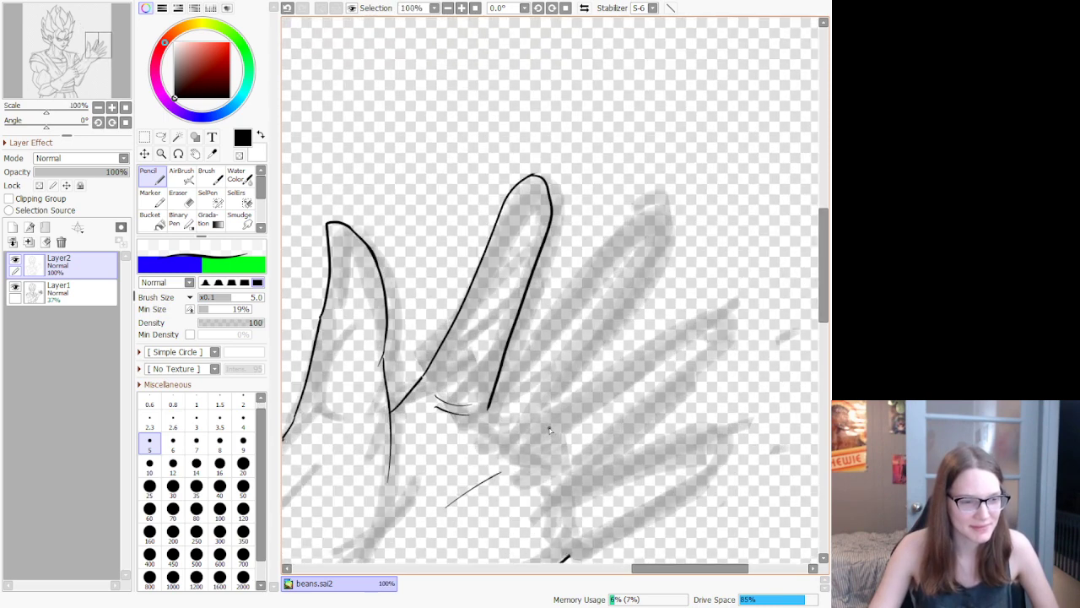
pyautogui.scroll(1, 549, 431)
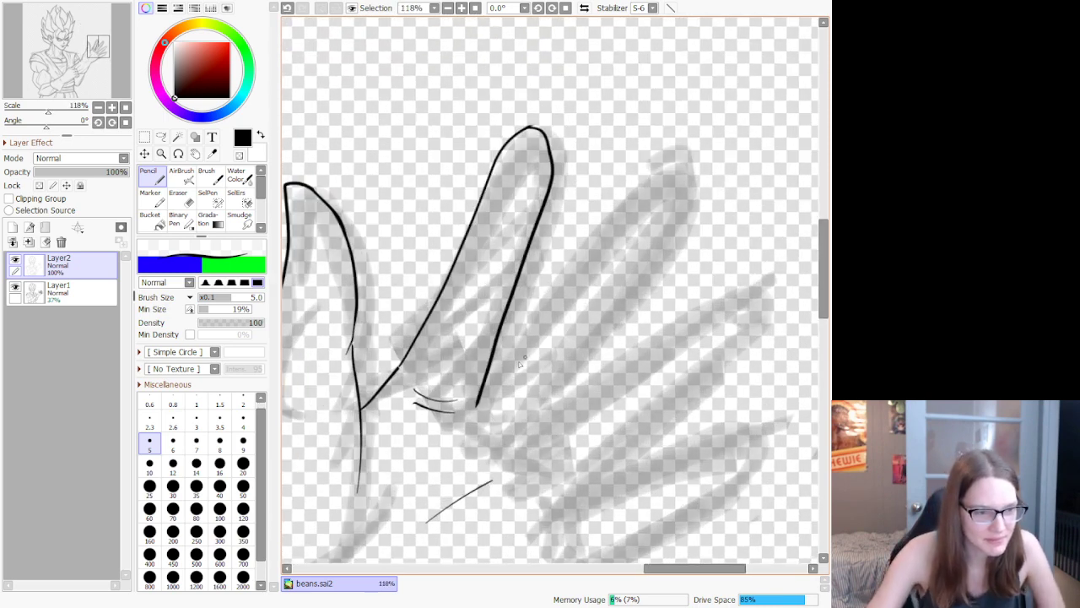
pyautogui.moveTo(476, 406)
pyautogui.mouseDown()
pyautogui.moveTo(655, 186)
pyautogui.moveTo(679, 166)
pyautogui.moveTo(724, 179)
pyautogui.moveTo(729, 213)
pyautogui.moveTo(710, 244)
pyautogui.moveTo(715, 228)
pyautogui.moveTo(522, 461)
pyautogui.mouseUp()
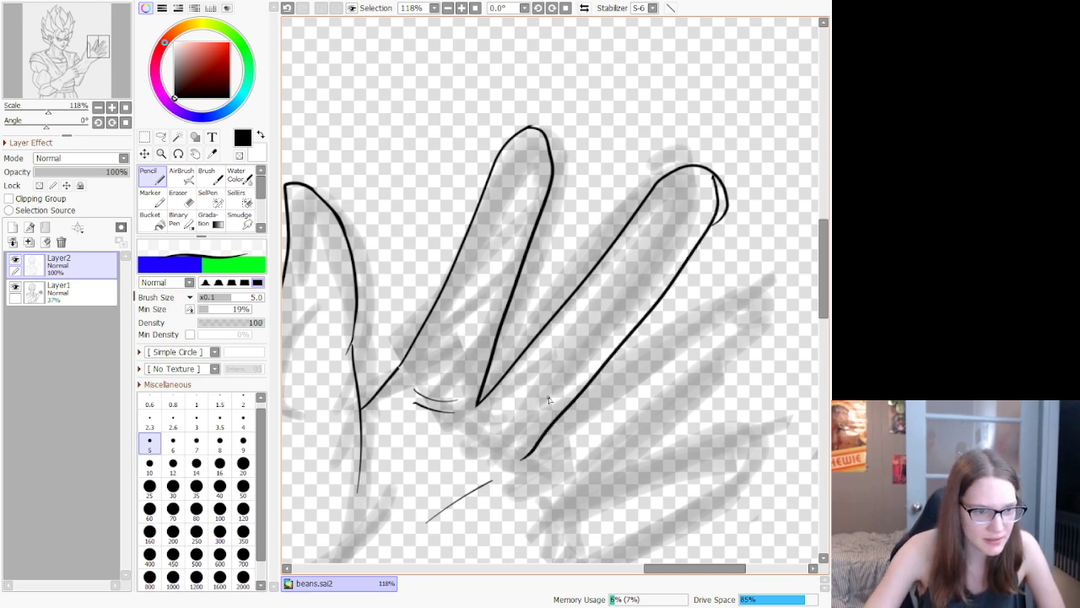
# Step: Erase the doubled lines at the middle finger's tip and redraw the rounded end to close the outline
pyautogui.click(189, 203)
pyautogui.moveTo(719, 232)
pyautogui.mouseDown()
pyautogui.moveTo(732, 209)
pyautogui.moveTo(705, 151)
pyautogui.mouseUp()
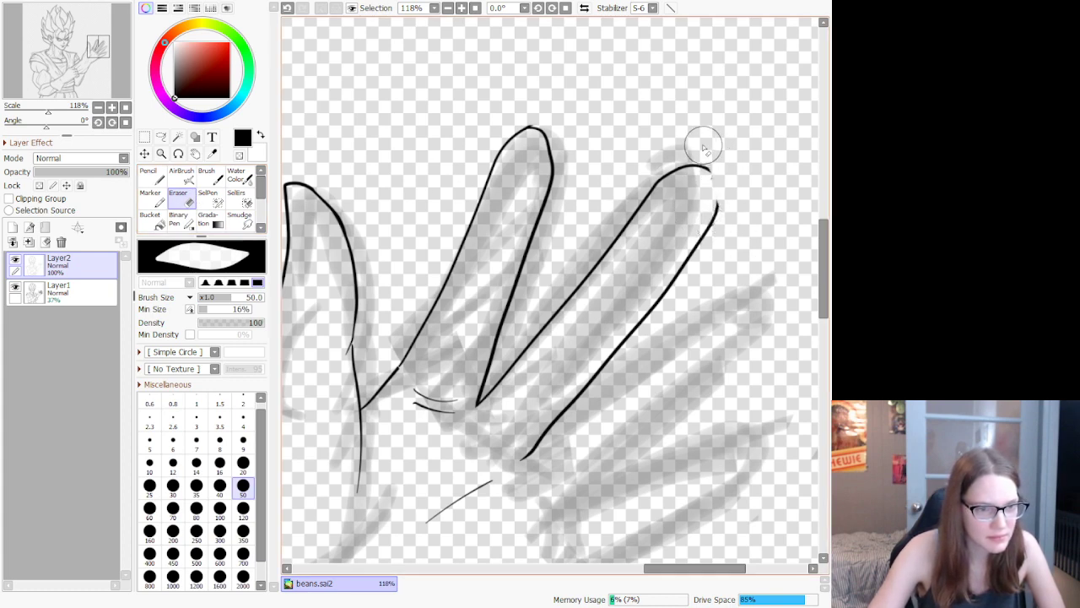
pyautogui.click(150, 175)
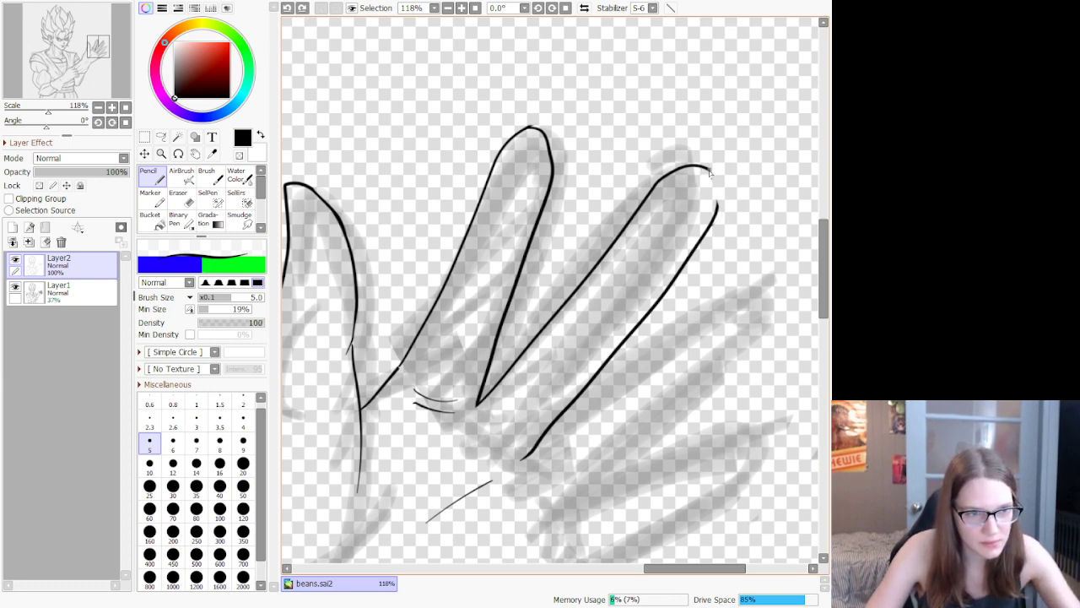
pyautogui.moveTo(708, 169); pyautogui.dragTo(717, 209)
pyautogui.hotkey('ctrl', 'z')
pyautogui.moveTo(707, 168); pyautogui.dragTo(719, 217)
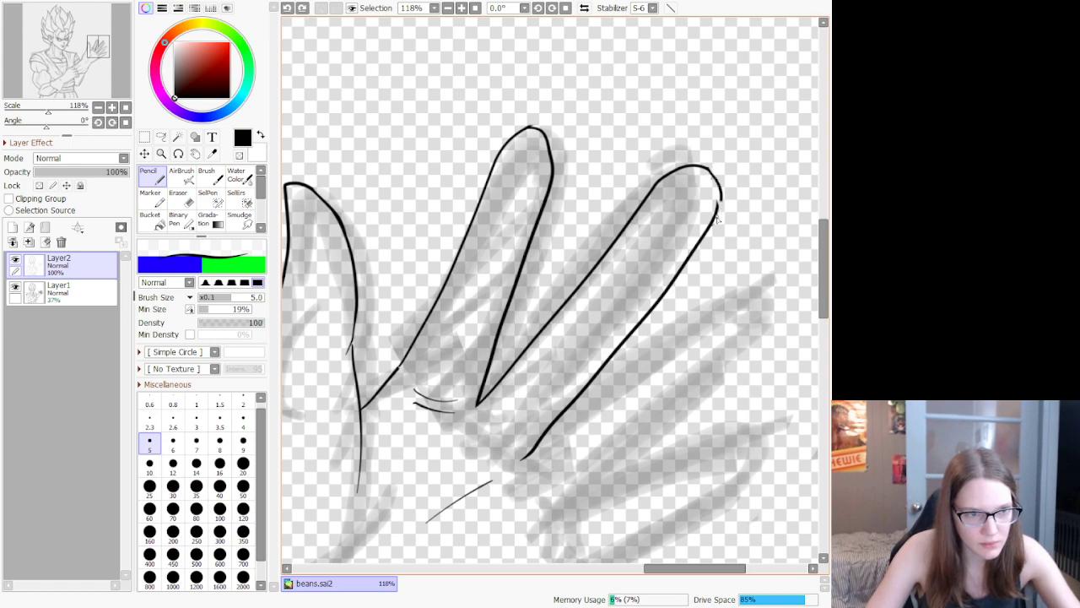
# Step: Undo the middle finger's outline and its tip corrections
pyautogui.scroll(-10, 663, 282)
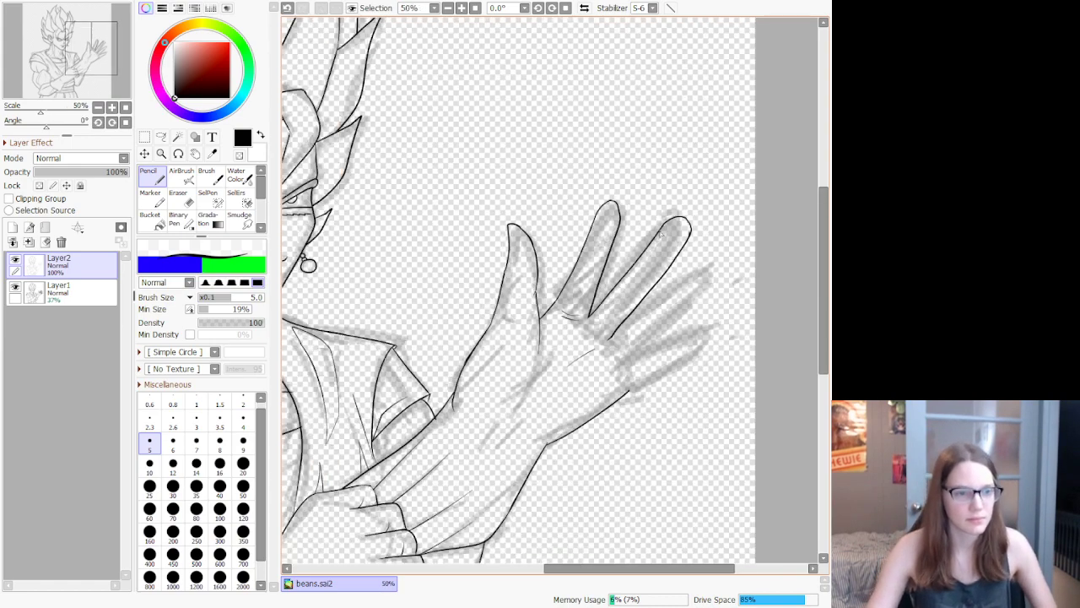
pyautogui.scroll(6, 672, 277)
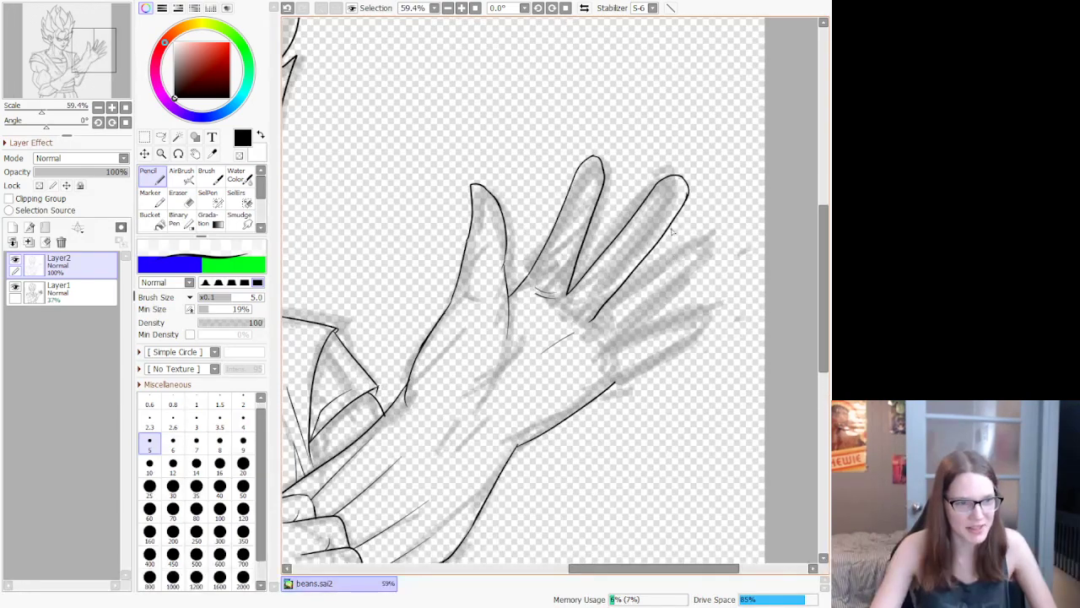
pyautogui.scroll(3, 672, 233)
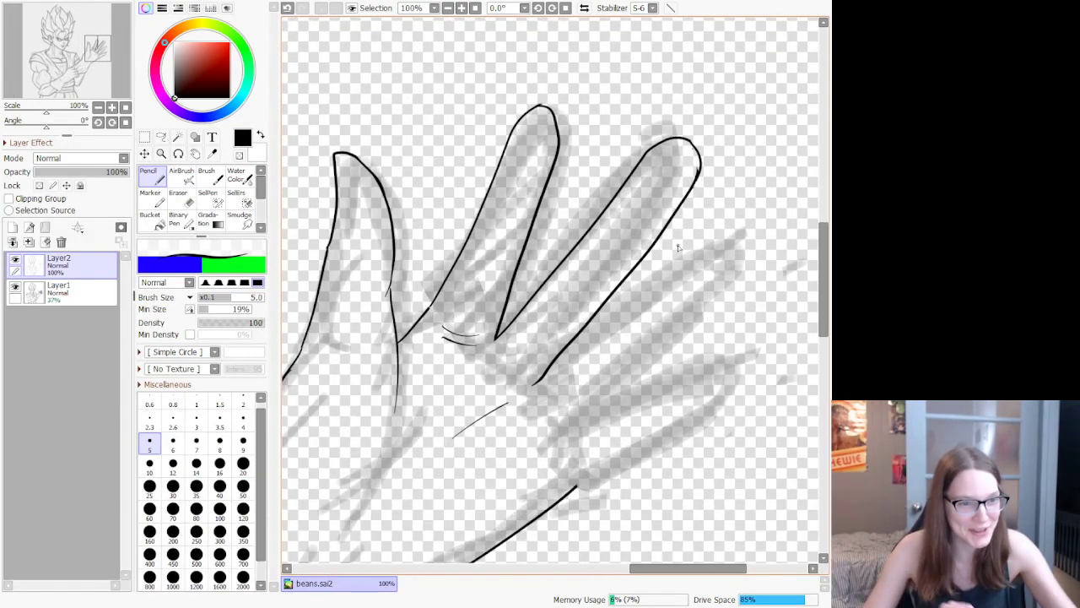
pyautogui.hotkey('ctrl', 'z')
pyautogui.hotkey('ctrl', 'z')
pyautogui.hotkey('ctrl', 'z')
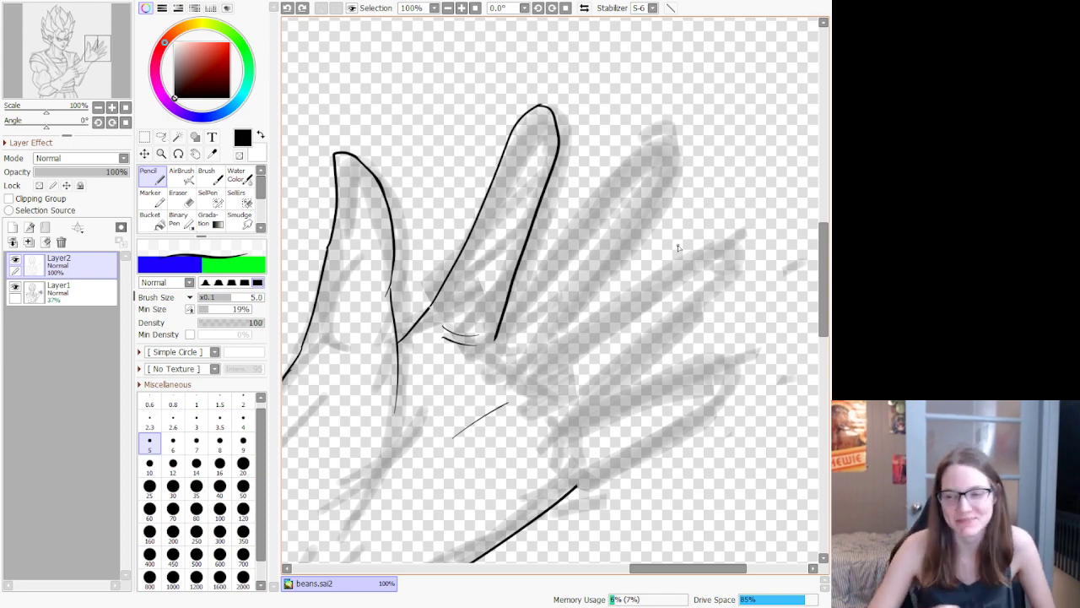
# Step: Lasso the inked index finger with its creases on Layer2, freeform-rotate it slightly clockwise, reposition it against the web line, and apply
pyautogui.scroll(-11, 568, 312)
pyautogui.scroll(6, 567, 315)
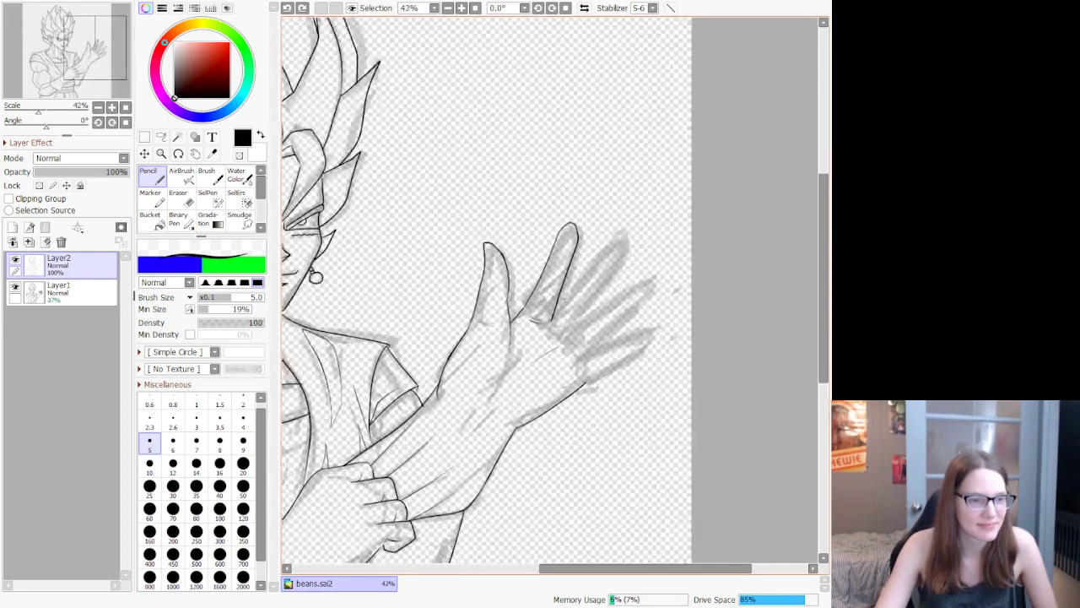
pyautogui.scroll(1, 584, 242)
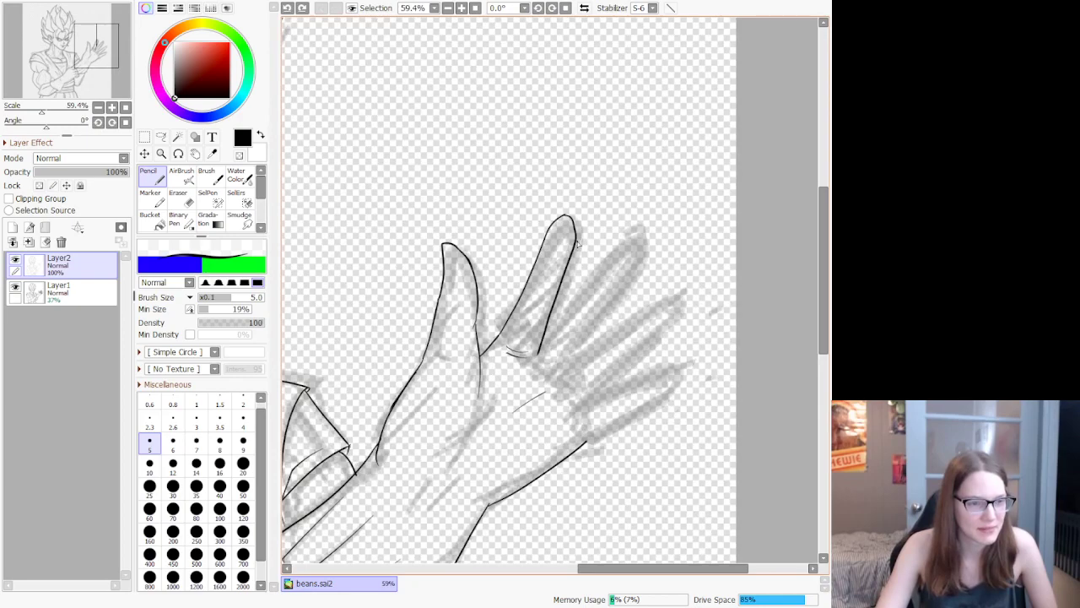
pyautogui.scroll(-5, 577, 243)
pyautogui.scroll(2, 542, 252)
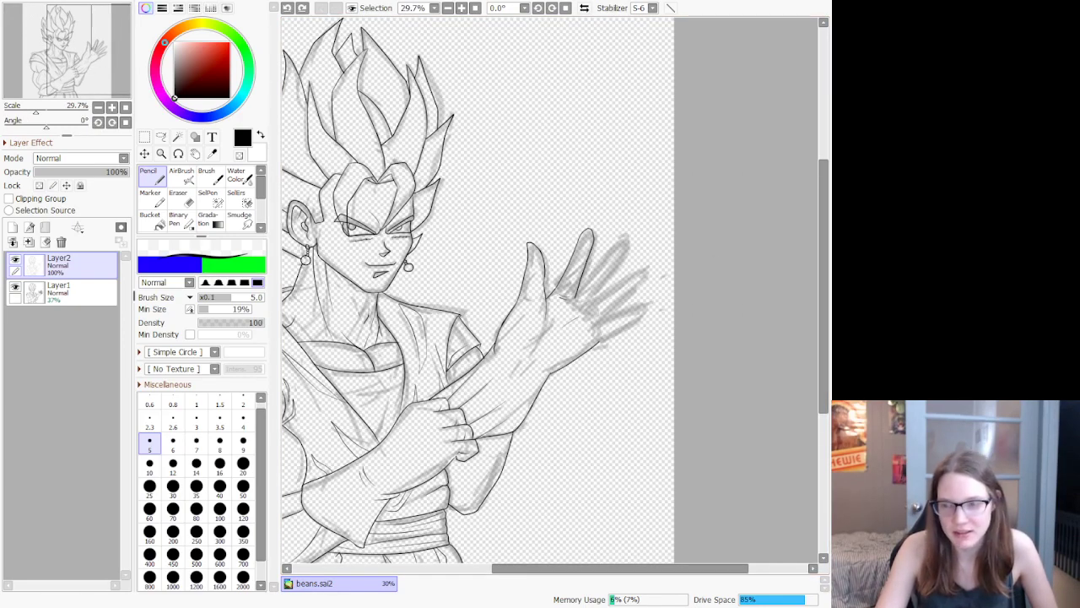
pyautogui.scroll(4, 561, 268)
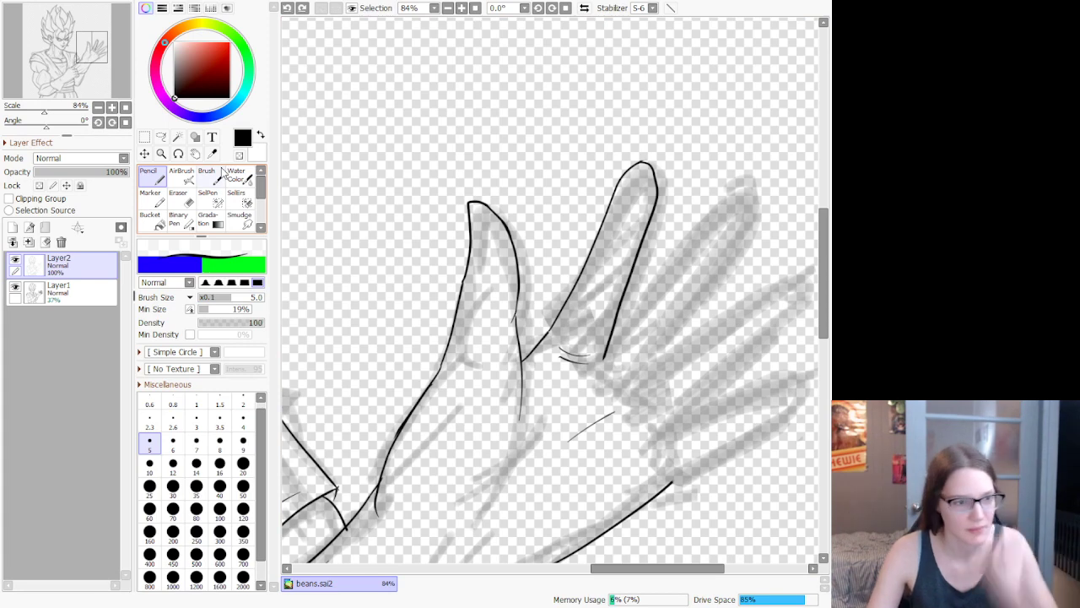
pyautogui.click(164, 138)
pyautogui.moveTo(621, 145)
pyautogui.mouseDown()
pyautogui.moveTo(543, 304)
pyautogui.moveTo(546, 361)
pyautogui.moveTo(568, 388)
pyautogui.moveTo(619, 382)
pyautogui.moveTo(684, 262)
pyautogui.moveTo(680, 139)
pyautogui.moveTo(623, 137)
pyautogui.mouseUp()
pyautogui.click(146, 153)
pyautogui.click(147, 313)
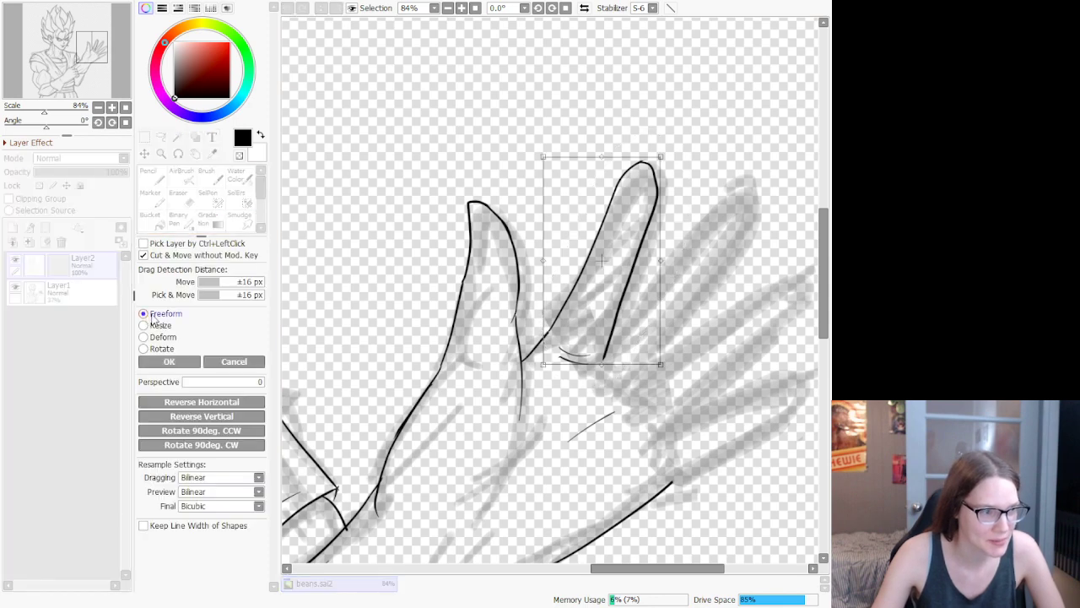
pyautogui.moveTo(758, 370); pyautogui.dragTo(729, 405)
pyautogui.moveTo(566, 288); pyautogui.dragTo(584, 301)
pyautogui.scroll(-5, 596, 308)
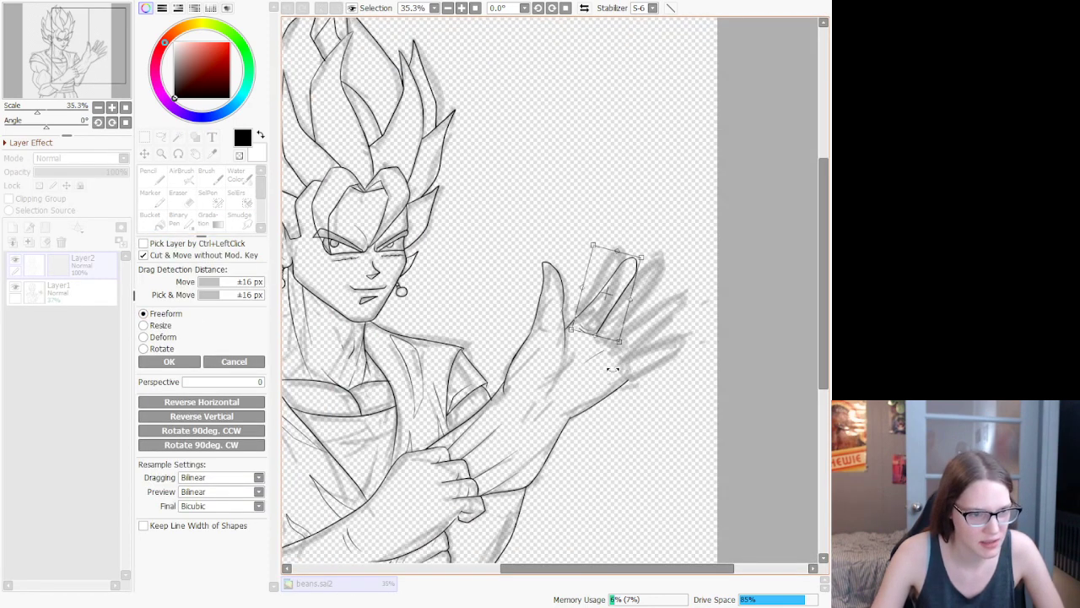
pyautogui.click(169, 361)
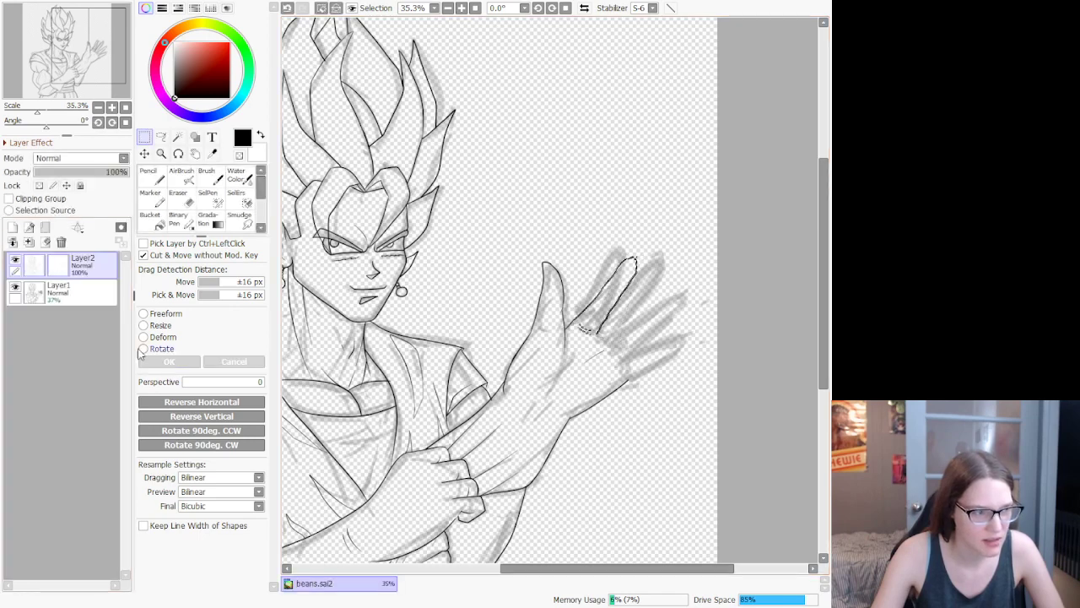
# Step: Switch to Layer1, drop the current selection, and lasso the rough sketch of the four fingers
pyautogui.click(57, 296)
pyautogui.click(161, 137)
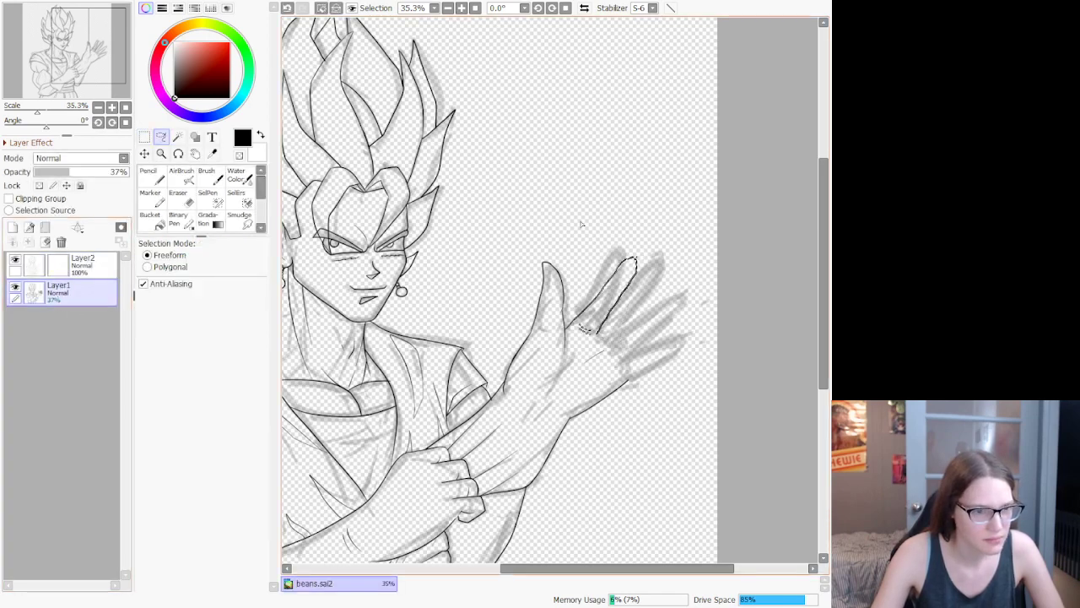
pyautogui.hotkey('ctrl', 'd')
pyautogui.moveTo(603, 239)
pyautogui.mouseDown()
pyautogui.moveTo(570, 348)
pyautogui.moveTo(661, 404)
pyautogui.moveTo(699, 278)
pyautogui.moveTo(616, 219)
pyautogui.mouseUp()
# Step: Freeform-transform the selected finger sketch: rotate it slightly clockwise, shift it slightly down and right under the inked index finger, apply, and deselect
pyautogui.click(144, 154)
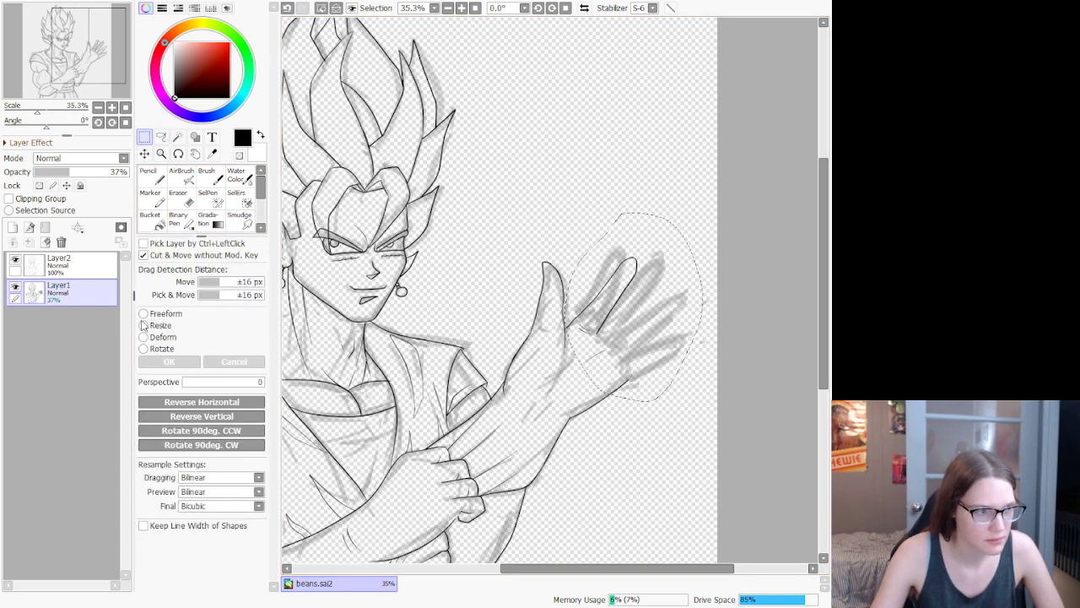
pyautogui.hotkey('ctrl', 't')
pyautogui.moveTo(737, 434); pyautogui.dragTo(718, 439)
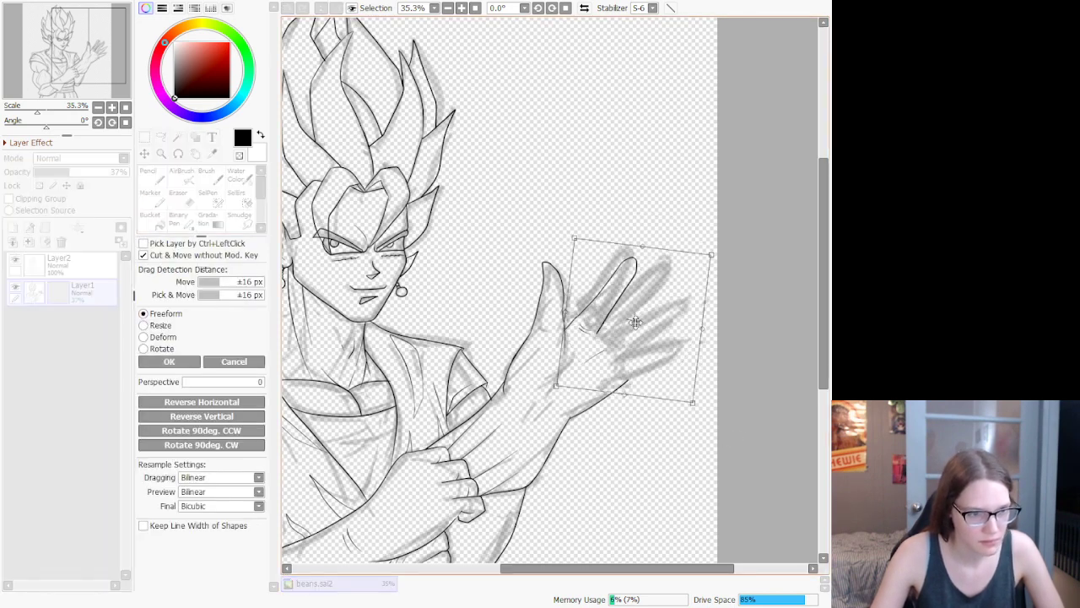
pyautogui.moveTo(632, 321); pyautogui.dragTo(639, 332)
pyautogui.moveTo(689, 428); pyautogui.dragTo(684, 433)
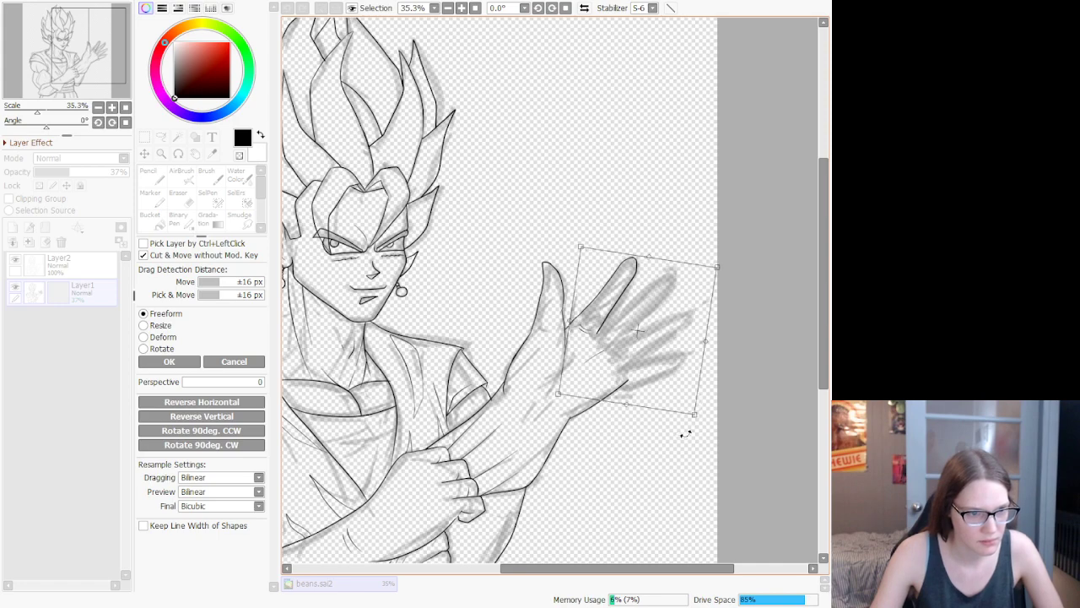
pyautogui.scroll(-4, 650, 431)
pyautogui.scroll(1, 636, 429)
pyautogui.click(169, 361)
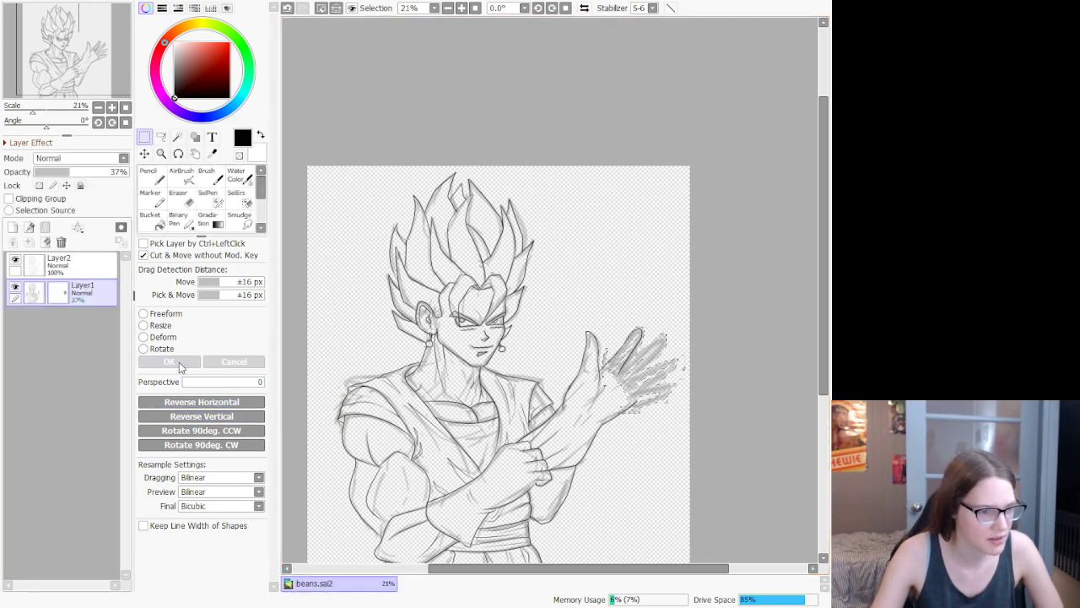
pyautogui.click(161, 138)
pyautogui.hotkey('ctrl', 'd')
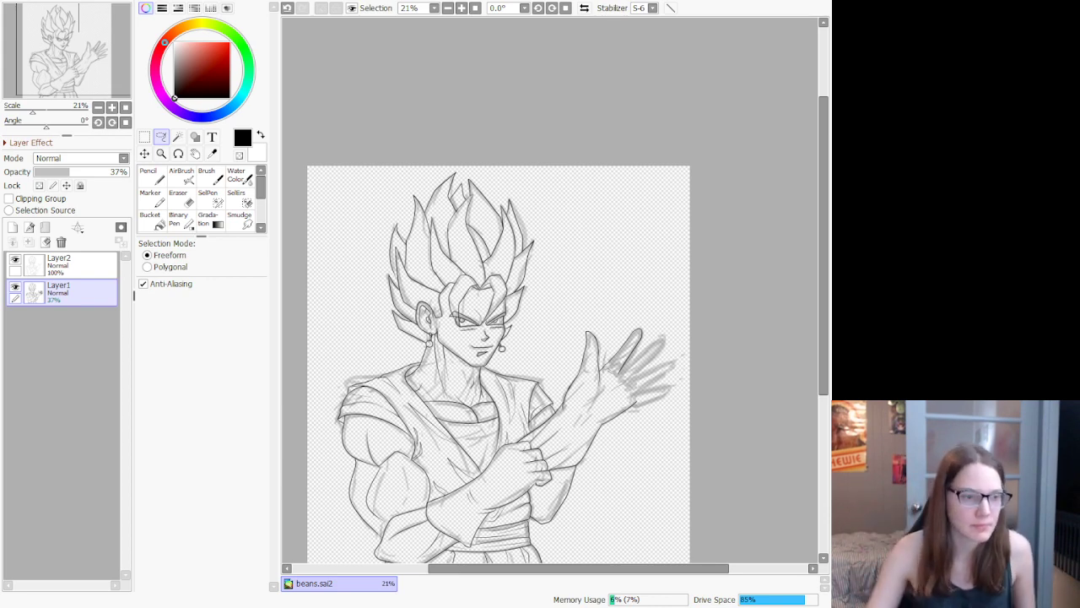
# Step: Ink the middle finger on Layer2 from the index finger's base around a rounded tip to the palm, with a short curved crease at its base
pyautogui.scroll(-1, 614, 401)
pyautogui.scroll(3, 584, 485)
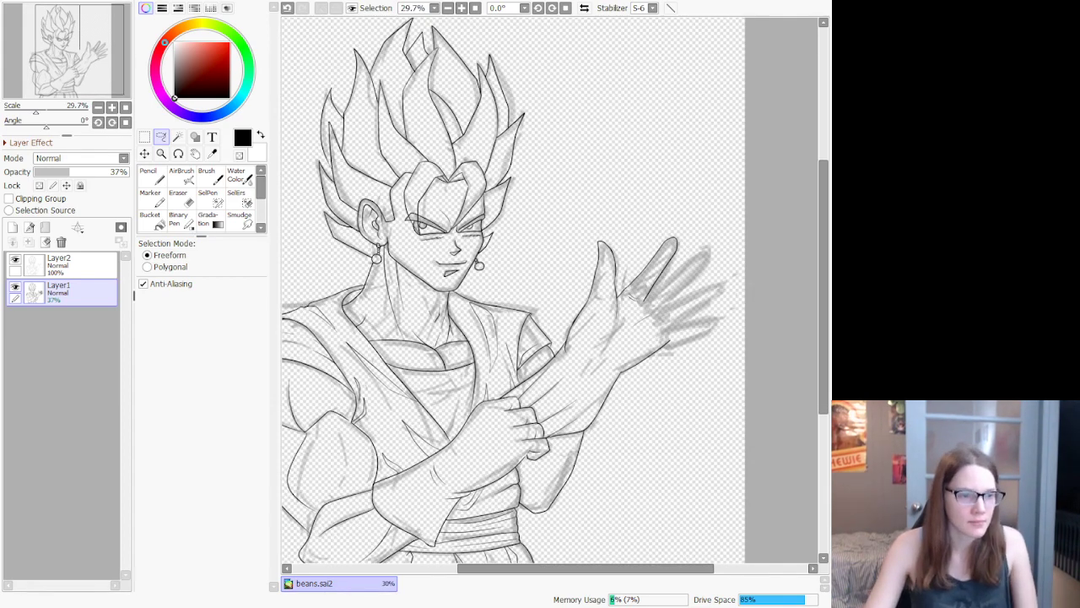
pyautogui.scroll(1, 591, 447)
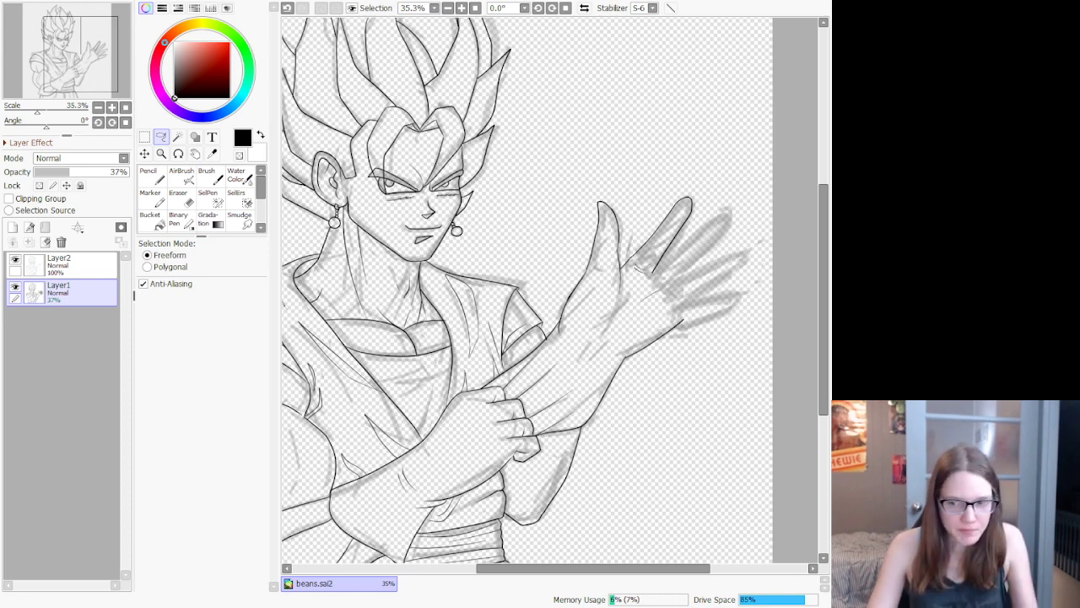
pyautogui.scroll(5, 734, 237)
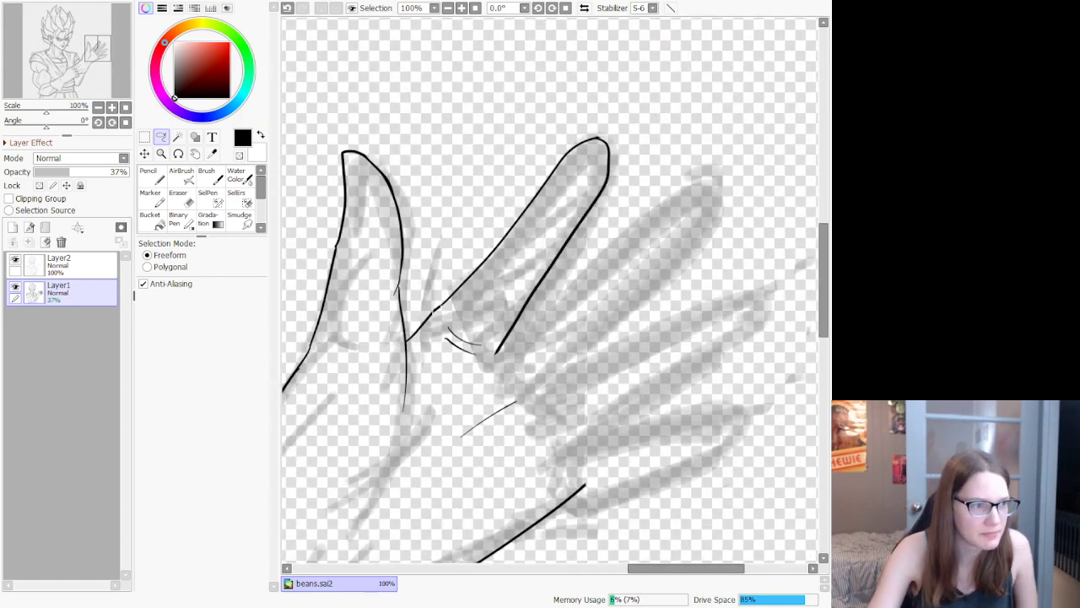
pyautogui.click(148, 175)
pyautogui.click(84, 263)
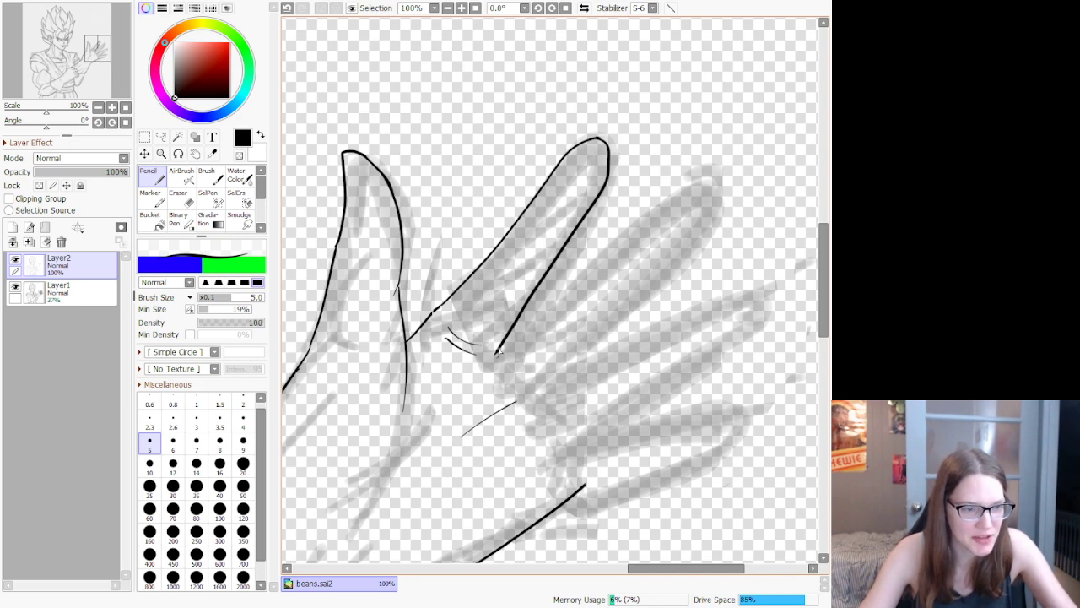
pyautogui.moveTo(497, 354); pyautogui.dragTo(694, 160)
pyautogui.hotkey('ctrl', 'z')
pyautogui.moveTo(496, 355)
pyautogui.mouseDown()
pyautogui.moveTo(686, 189)
pyautogui.moveTo(719, 191)
pyautogui.moveTo(725, 219)
pyautogui.moveTo(711, 243)
pyautogui.moveTo(523, 390)
pyautogui.mouseUp()
pyautogui.press('e')
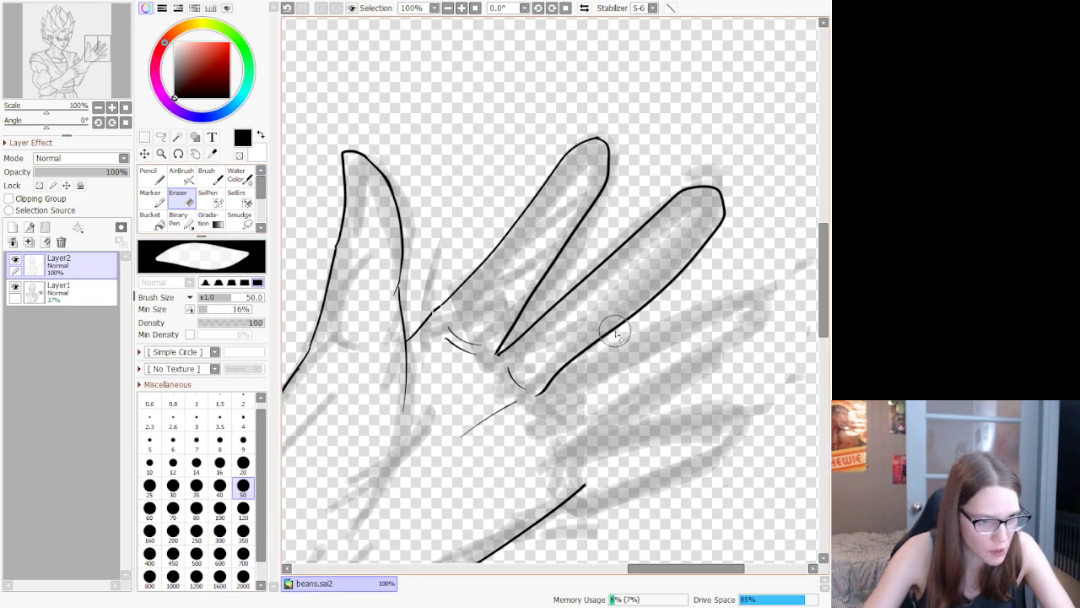
# Step: Erase the middle finger's lower edge near the palm, redraw it straighter with the Pencil at size 3, and clean up the overlapping join
pyautogui.moveTo(615, 333); pyautogui.dragTo(536, 394)
pyautogui.click(151, 174)
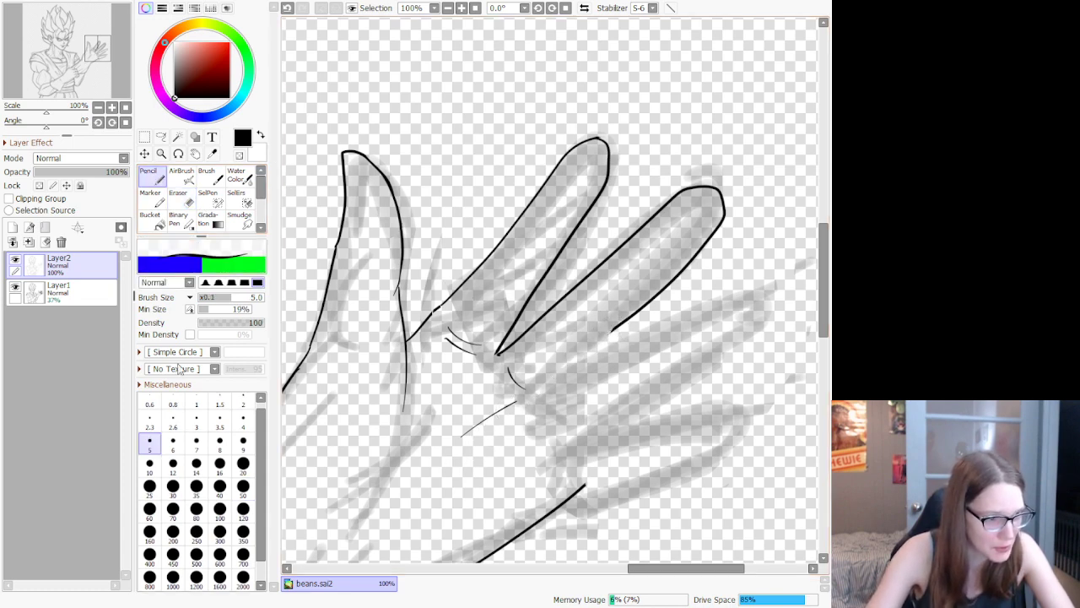
pyautogui.click(196, 426)
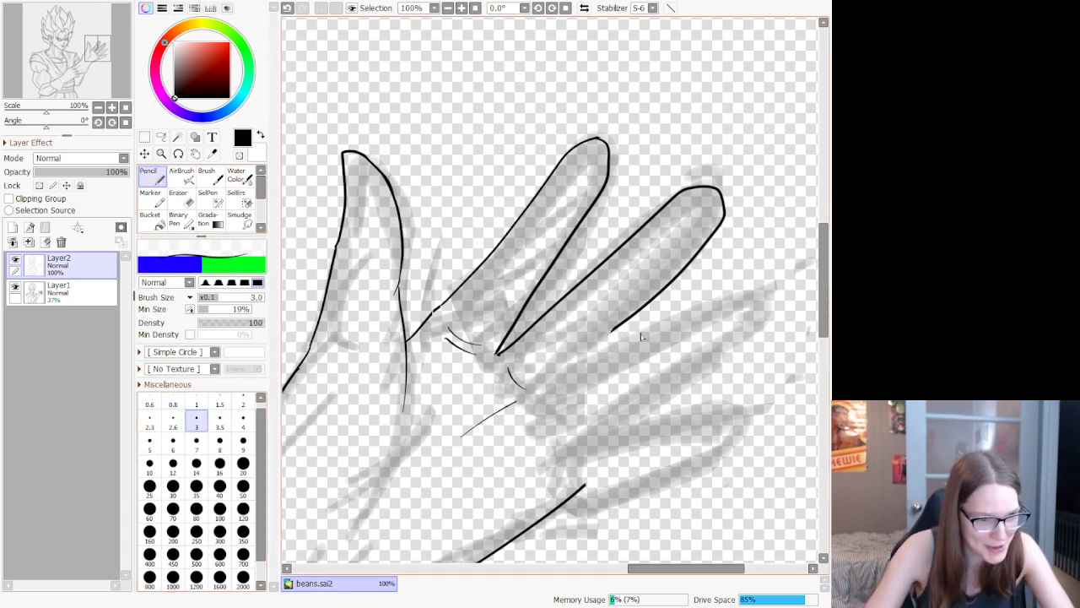
pyautogui.moveTo(640, 314); pyautogui.dragTo(538, 407)
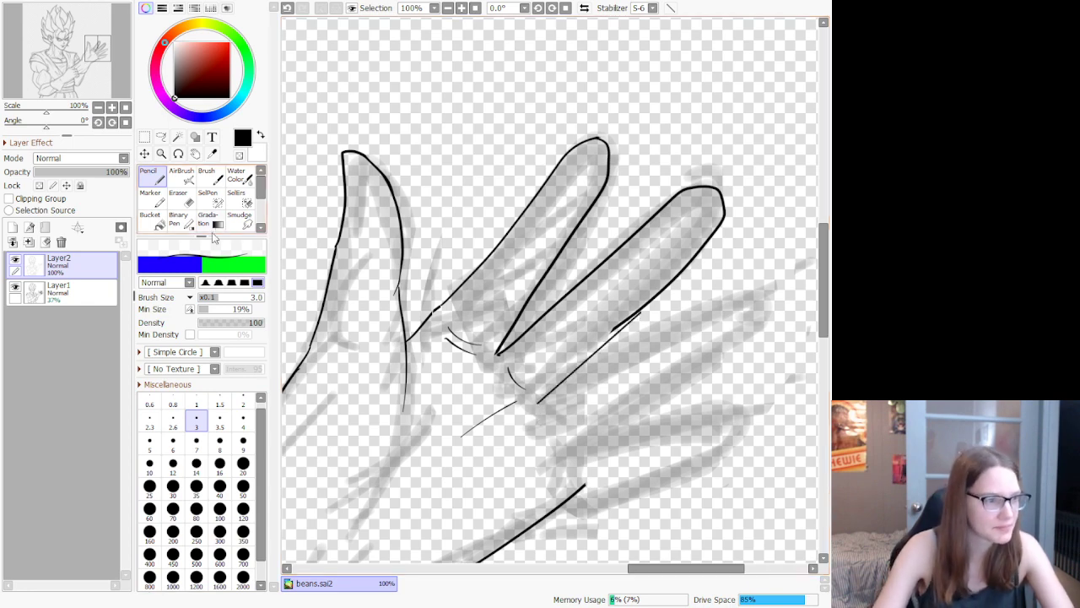
pyautogui.click(149, 440)
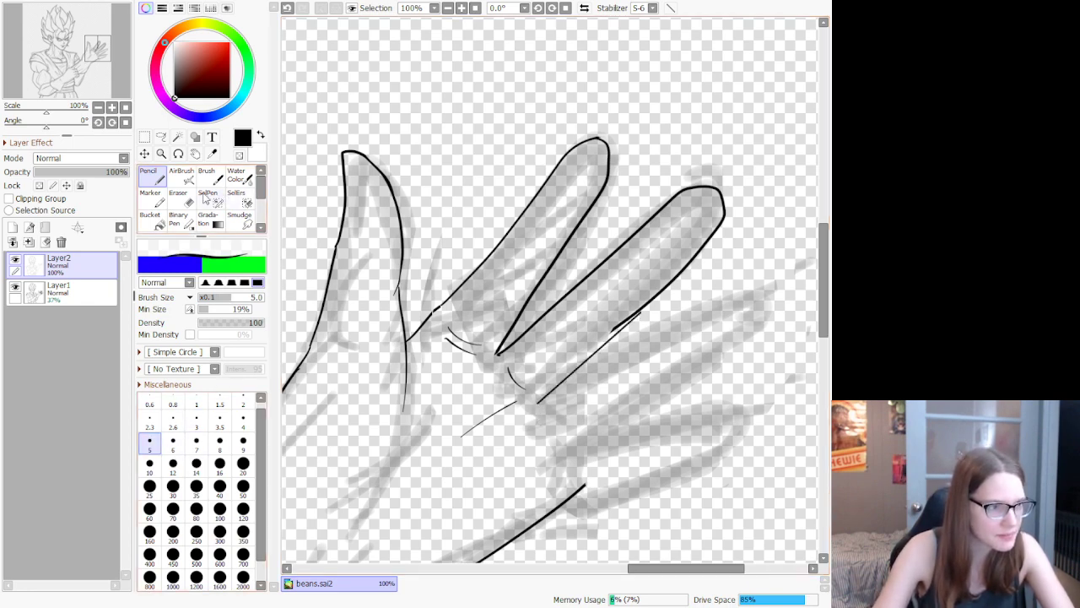
pyautogui.click(178, 198)
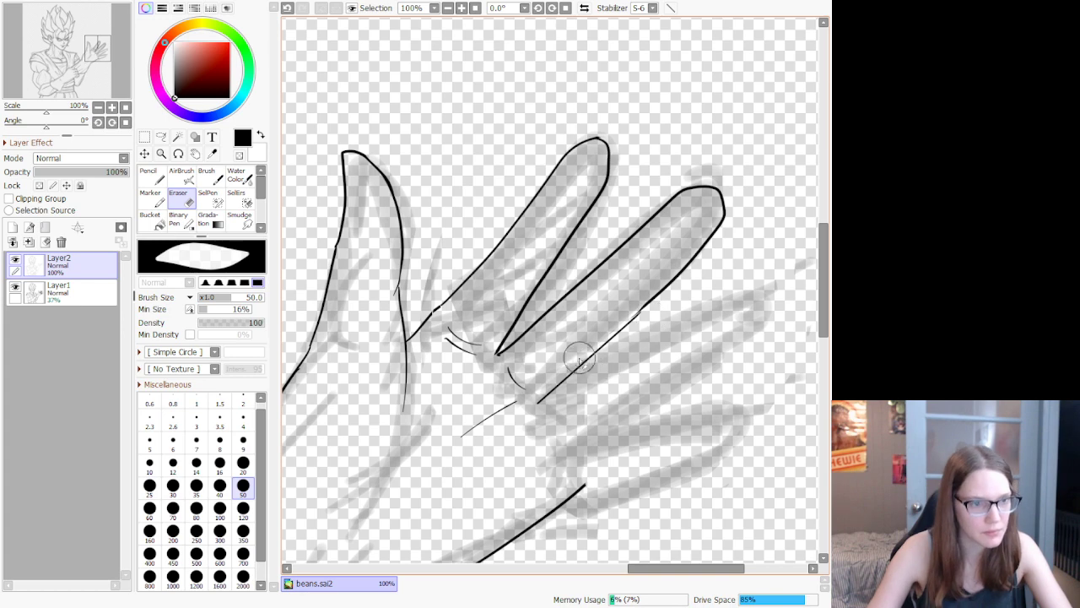
# Step: Ink the ring finger's upper edge with the size 5 Pencil from the middle finger's base out toward the fingertip
pyautogui.click(148, 176)
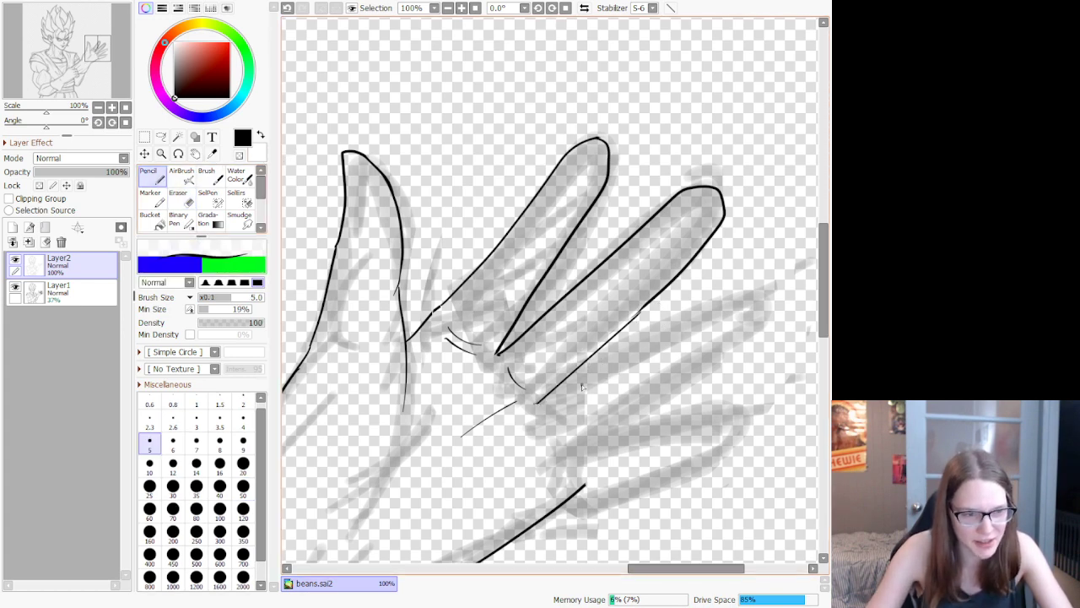
pyautogui.moveTo(547, 401); pyautogui.dragTo(744, 310)
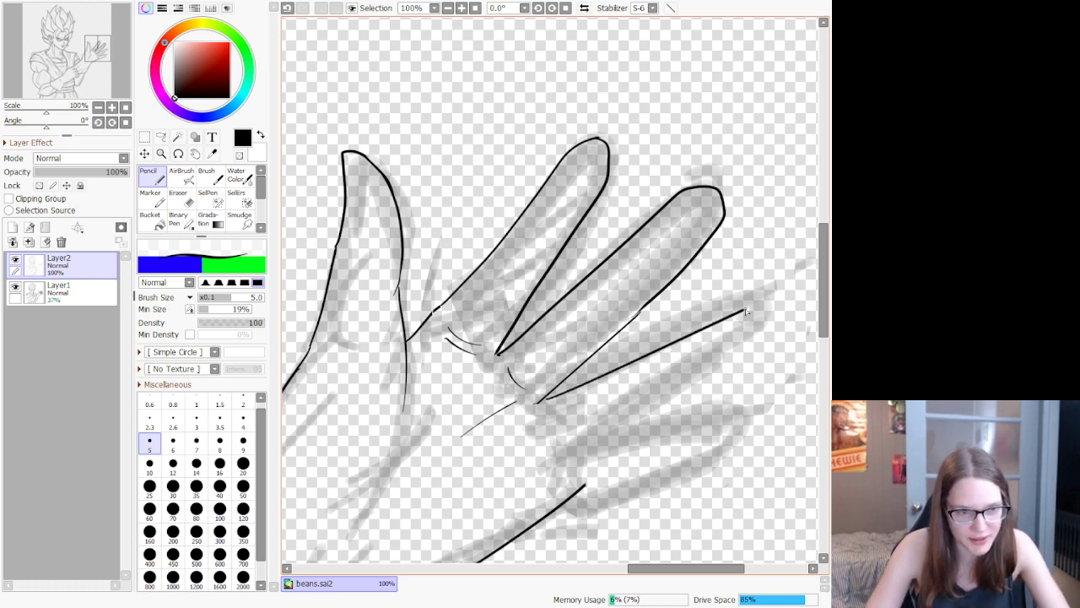
pyautogui.moveTo(667, 573); pyautogui.dragTo(695, 572)
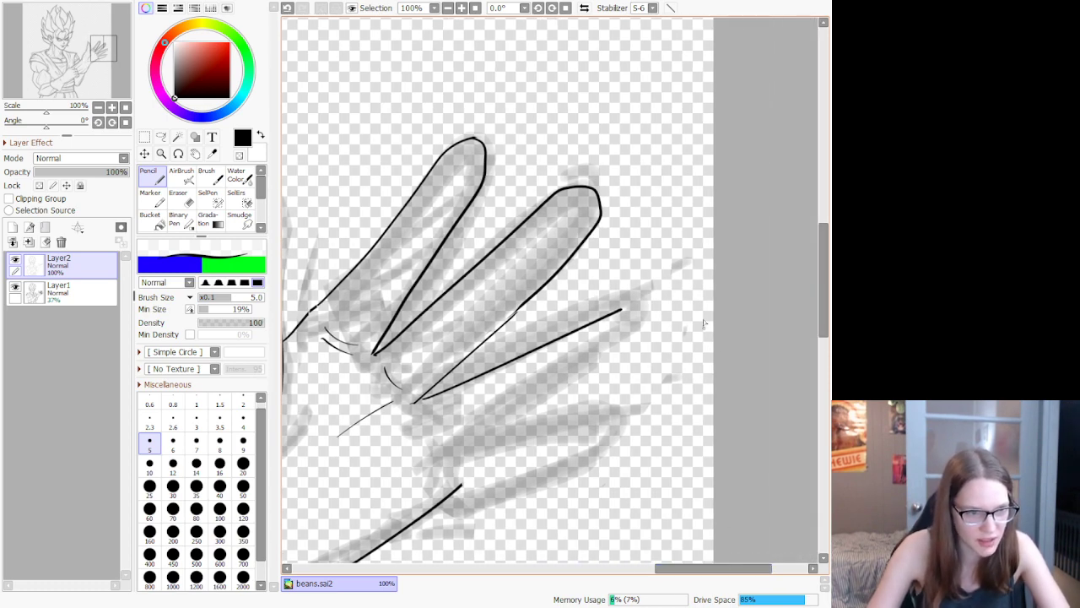
pyautogui.moveTo(633, 302)
pyautogui.mouseDown()
pyautogui.moveTo(665, 294)
pyautogui.moveTo(688, 305)
pyautogui.moveTo(678, 341)
pyautogui.mouseUp()
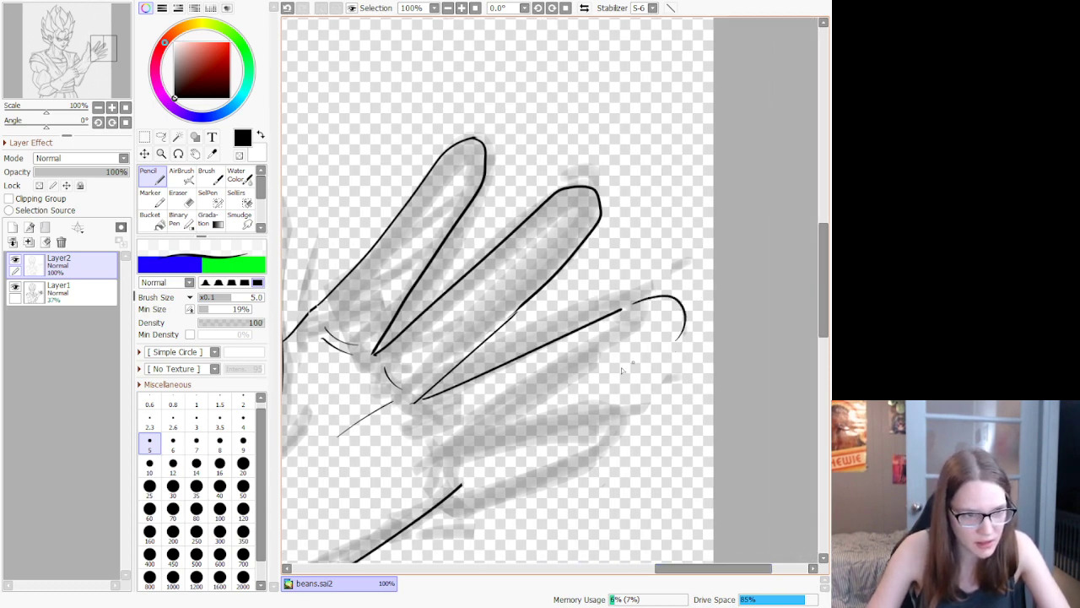
pyautogui.moveTo(445, 451); pyautogui.dragTo(626, 363)
pyautogui.hotkey('ctrl', 'z')
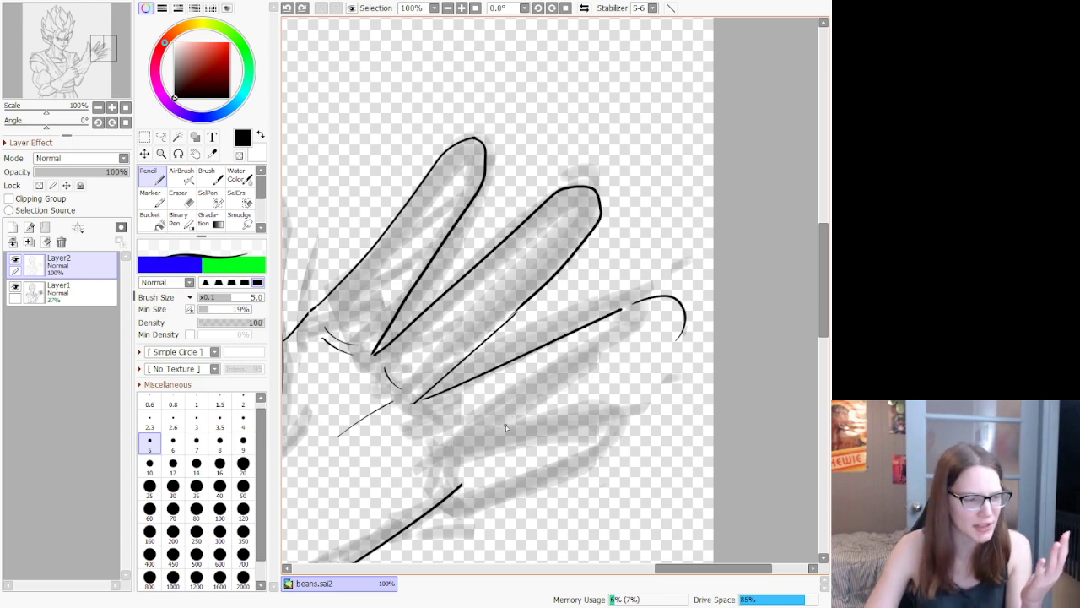
pyautogui.hotkey('ctrl', 'z')
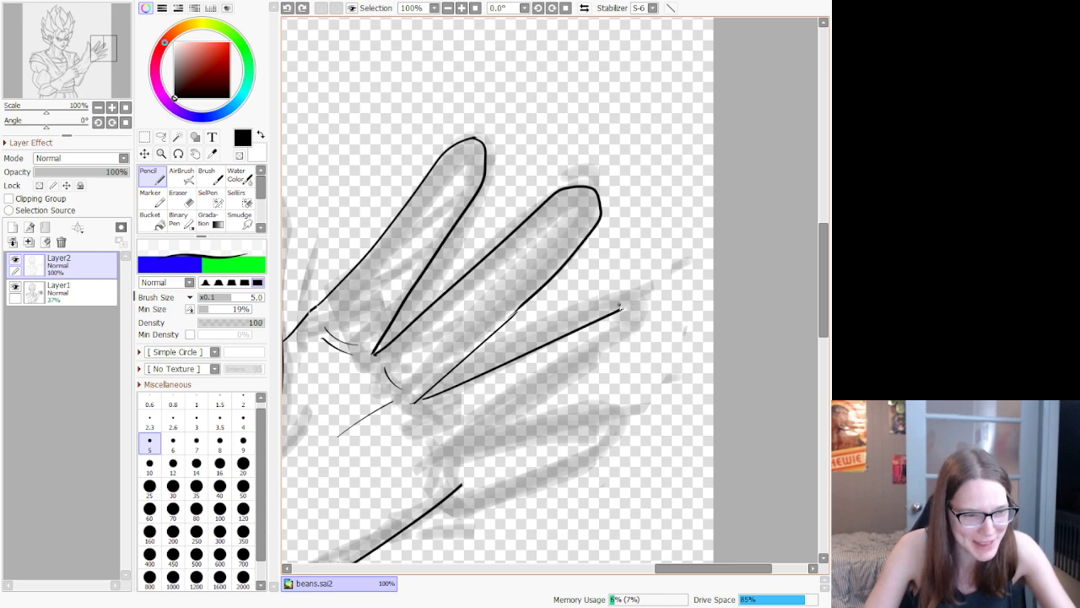
# Step: Ink the ring finger's rounded tip and its lower edge back to the palm, with short curved creases at the finger's base
pyautogui.moveTo(624, 310)
pyautogui.mouseDown()
pyautogui.moveTo(666, 314)
pyautogui.moveTo(658, 346)
pyautogui.mouseUp()
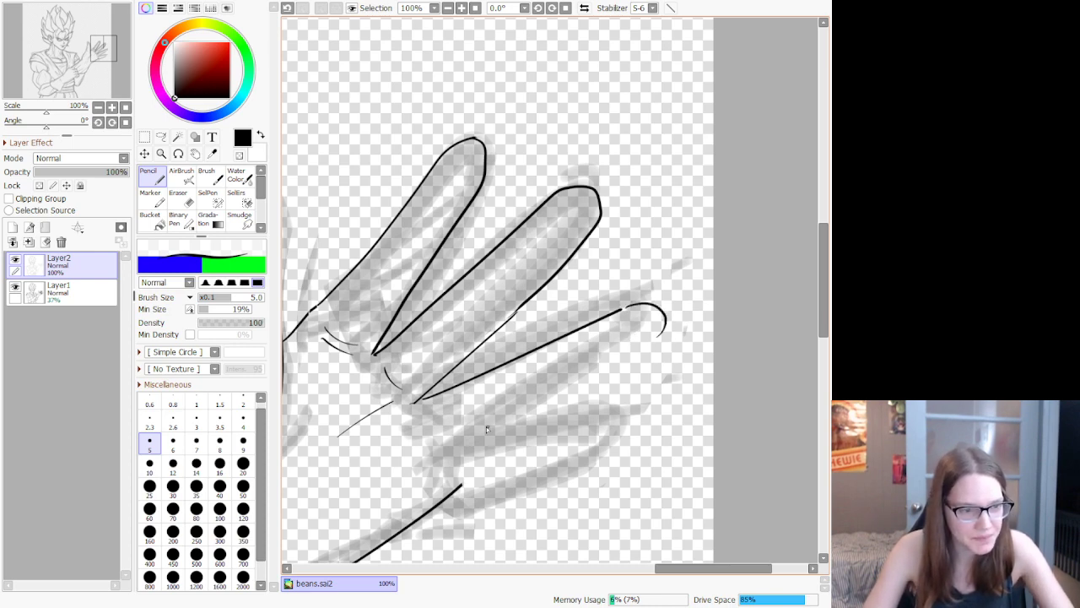
pyautogui.moveTo(448, 440)
pyautogui.mouseDown()
pyautogui.moveTo(611, 376)
pyautogui.moveTo(665, 328)
pyautogui.mouseUp()
pyautogui.hotkey('ctrl', 'z')
pyautogui.moveTo(443, 446)
pyautogui.mouseDown()
pyautogui.moveTo(608, 376)
pyautogui.moveTo(662, 340)
pyautogui.moveTo(665, 325)
pyautogui.mouseUp()
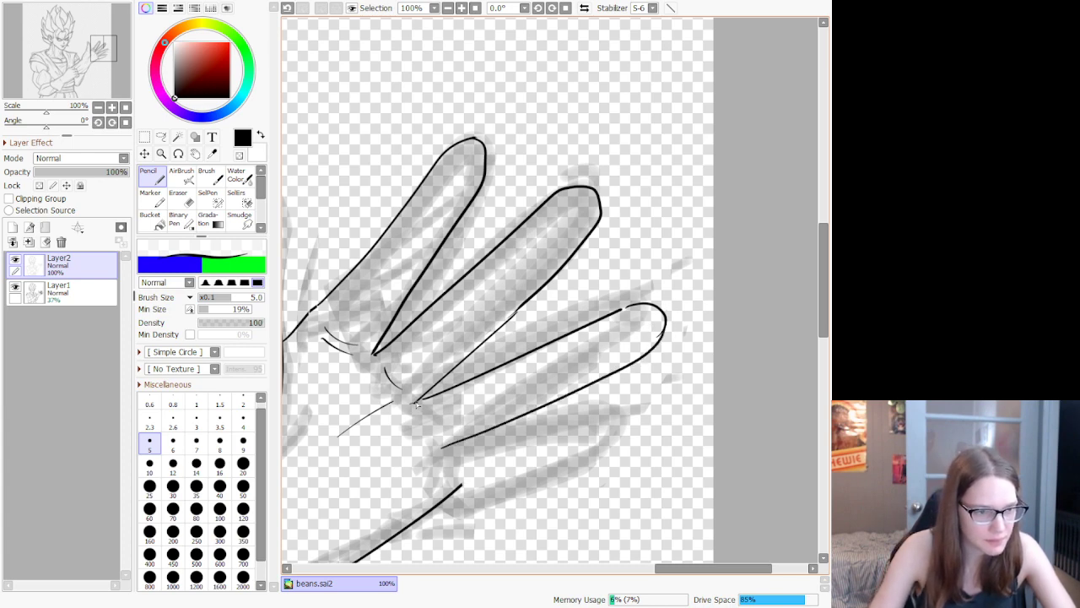
pyautogui.moveTo(417, 405); pyautogui.dragTo(531, 363)
pyautogui.moveTo(425, 408); pyautogui.dragTo(424, 432)
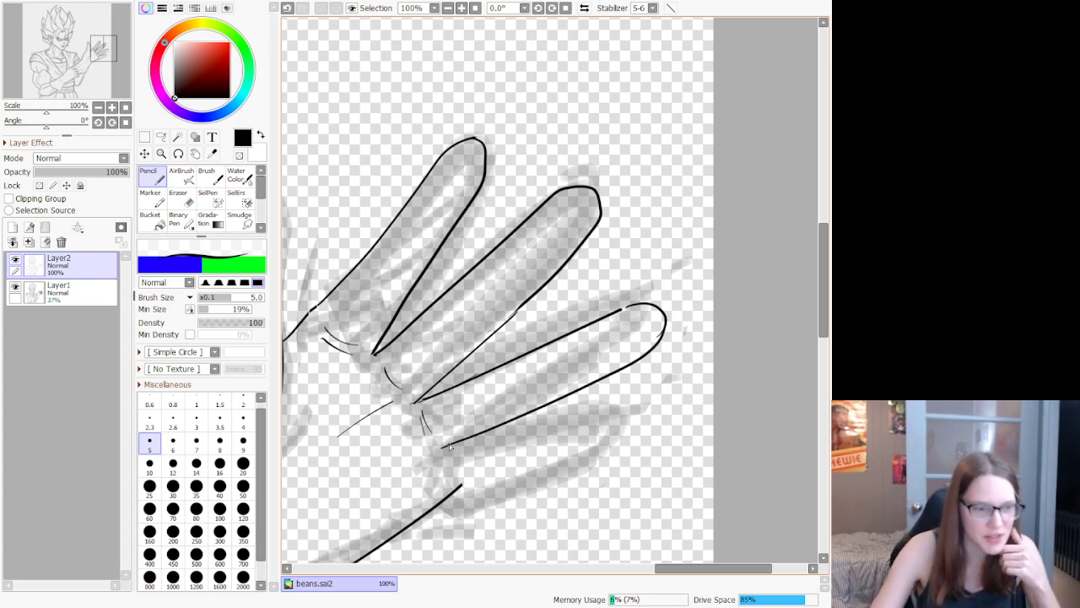
# Step: Trim the end of the palm's outer edge, and ink the little finger angled slightly downward with a curved crease at its base
pyautogui.press('e')
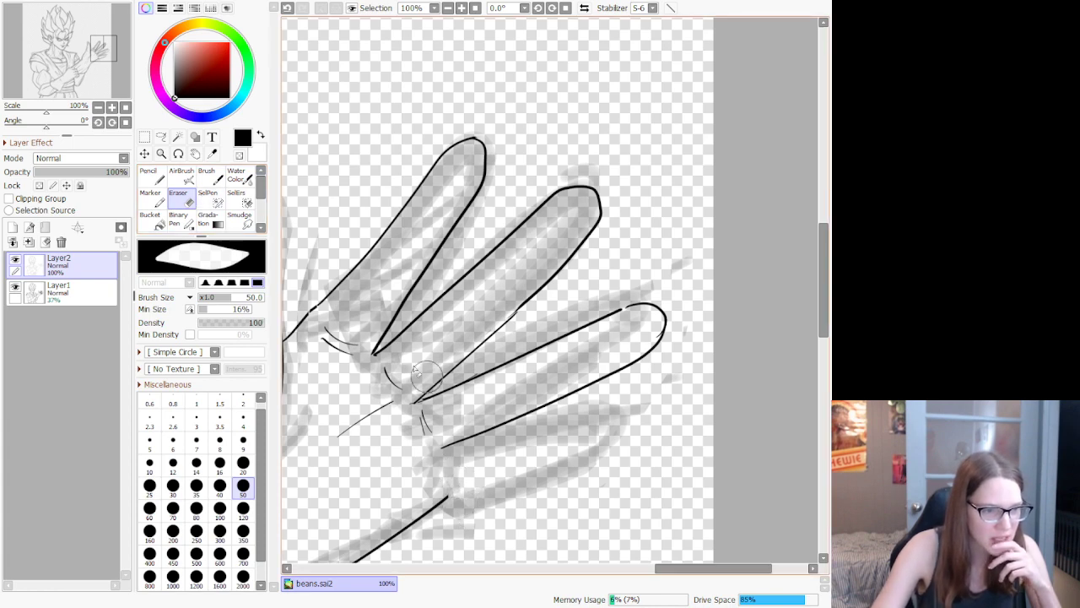
pyautogui.click(181, 182)
pyautogui.click(162, 177)
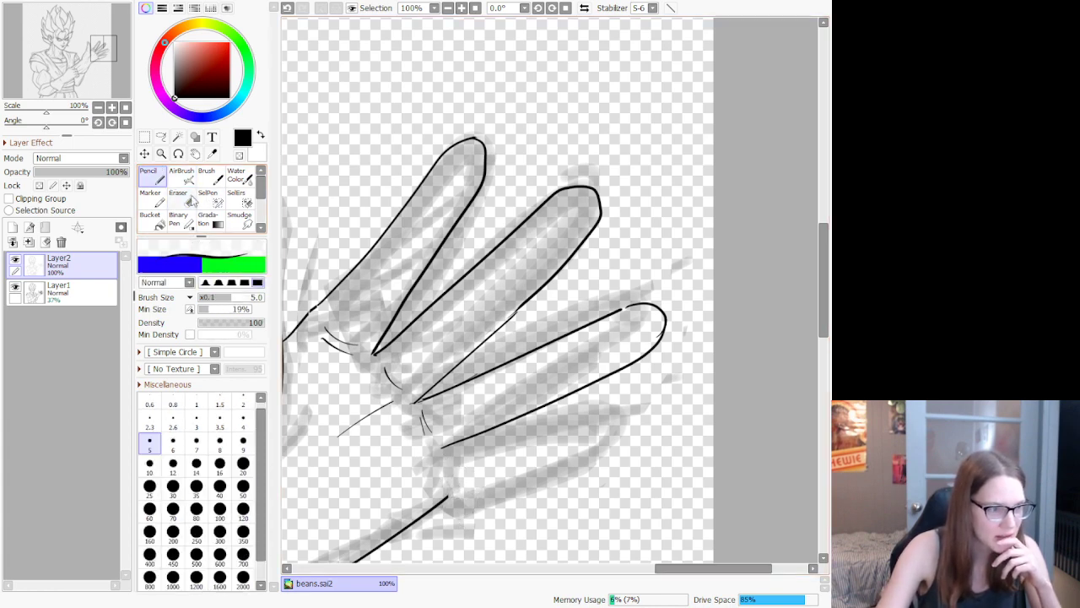
pyautogui.moveTo(439, 455)
pyautogui.mouseDown()
pyautogui.moveTo(442, 480)
pyautogui.moveTo(589, 463)
pyautogui.mouseUp()
pyautogui.moveTo(448, 498)
pyautogui.mouseDown()
pyautogui.moveTo(586, 519)
pyautogui.moveTo(648, 512)
pyautogui.moveTo(651, 496)
pyautogui.moveTo(631, 476)
pyautogui.moveTo(588, 465)
pyautogui.mouseUp()
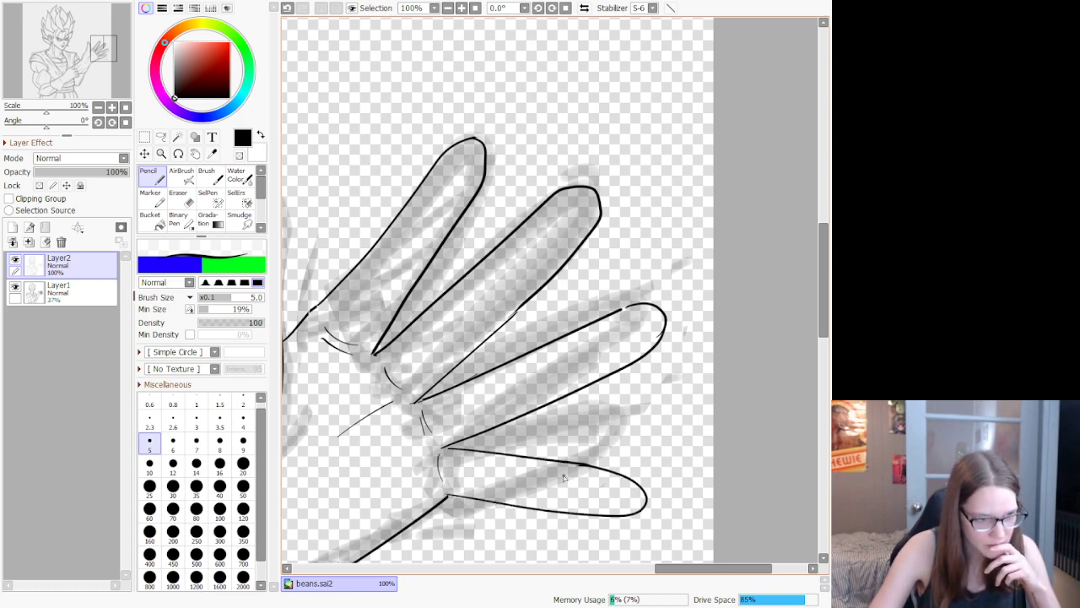
# Step: Hide the Layer1 sketch and ink curved skin folds across the open hand's wrist, from the palm's heel to the thumb side
pyautogui.scroll(-11, 551, 409)
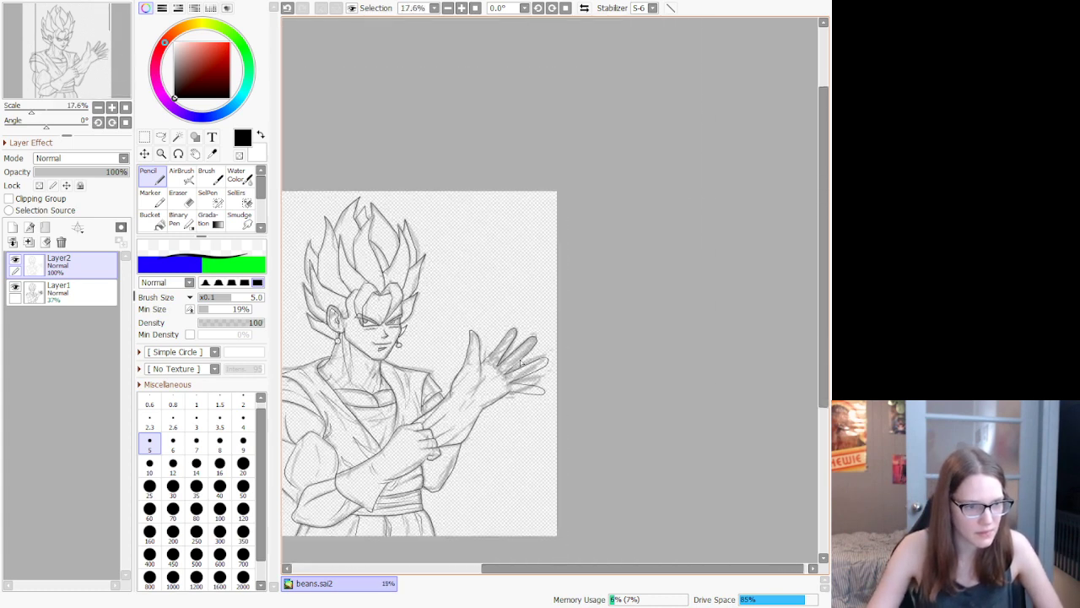
pyautogui.click(14, 290)
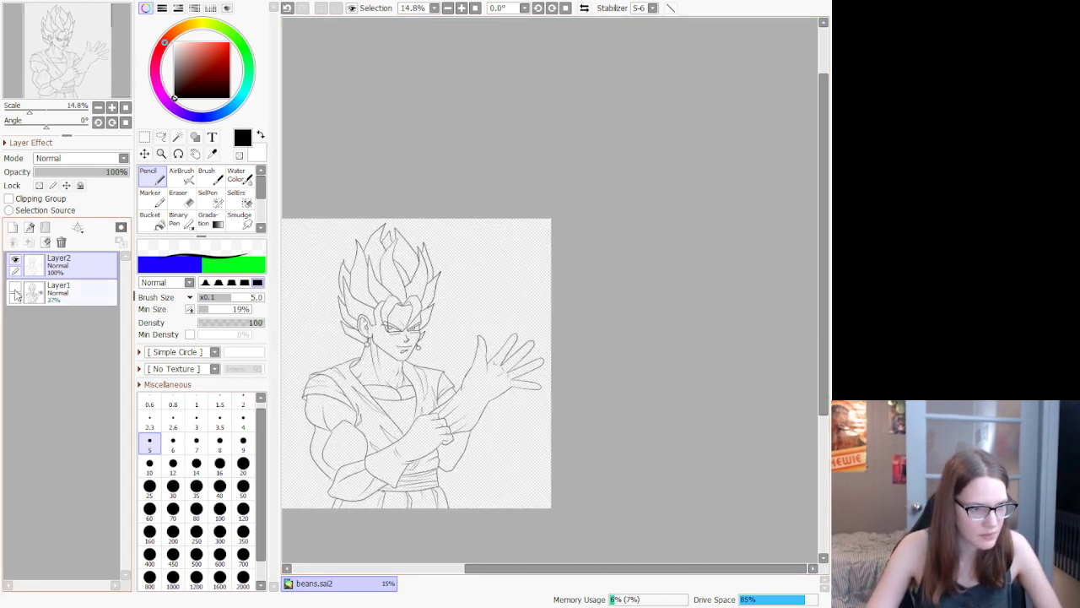
pyautogui.scroll(6, 482, 420)
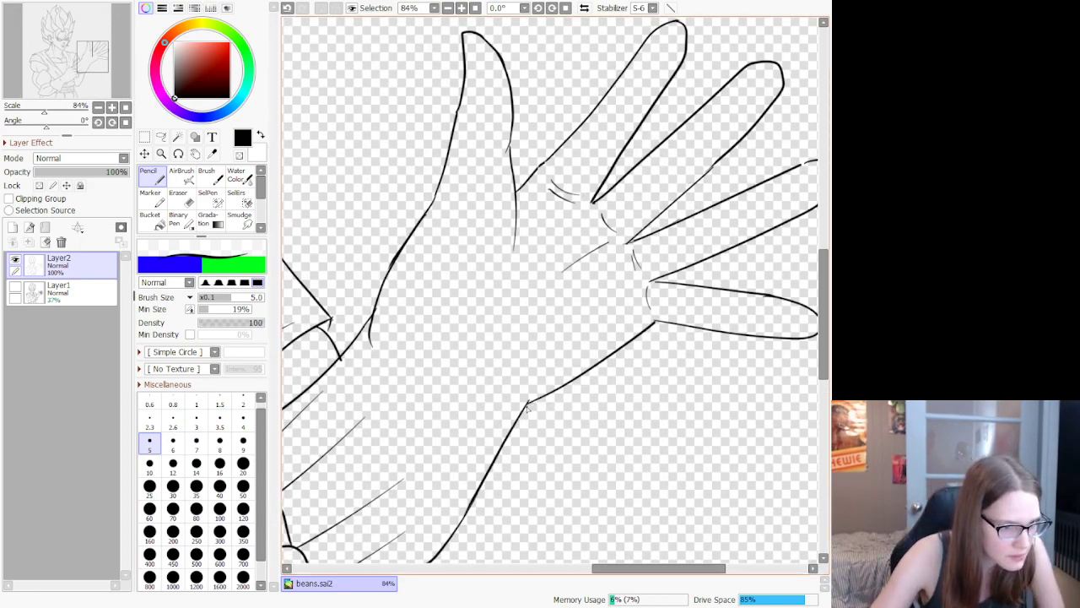
pyautogui.moveTo(527, 409)
pyautogui.mouseDown()
pyautogui.moveTo(468, 405)
pyautogui.moveTo(441, 374)
pyautogui.moveTo(416, 376)
pyautogui.mouseUp()
pyautogui.moveTo(521, 406)
pyautogui.mouseDown()
pyautogui.moveTo(478, 398)
pyautogui.moveTo(454, 376)
pyautogui.moveTo(437, 390)
pyautogui.moveTo(454, 394)
pyautogui.moveTo(417, 357)
pyautogui.mouseUp()
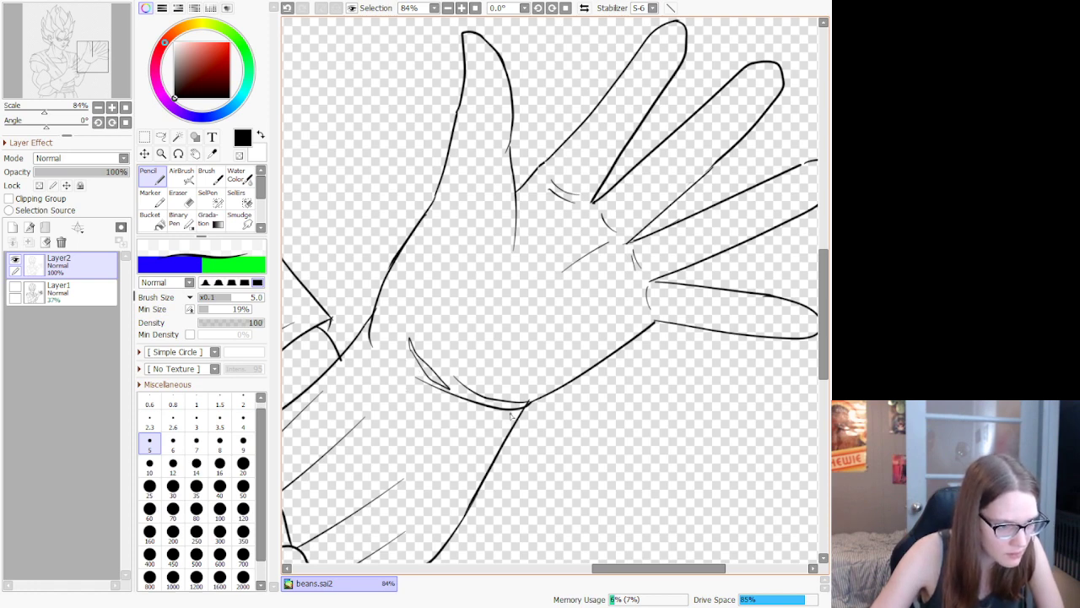
pyautogui.moveTo(510, 414)
pyautogui.mouseDown()
pyautogui.moveTo(427, 402)
pyautogui.moveTo(416, 390)
pyautogui.moveTo(444, 424)
pyautogui.moveTo(517, 419)
pyautogui.mouseUp()
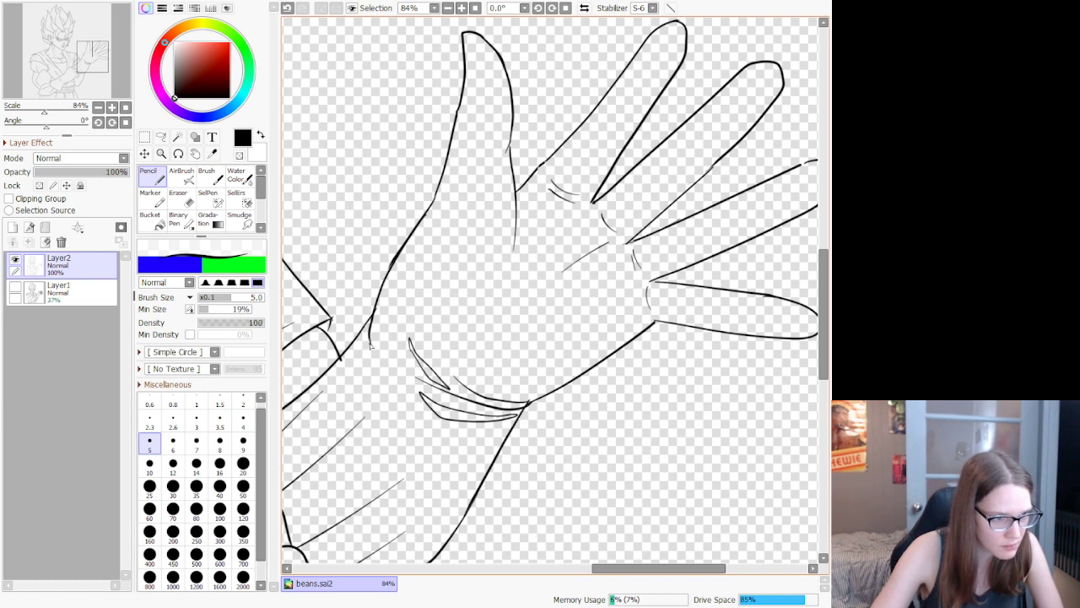
pyautogui.moveTo(369, 344); pyautogui.dragTo(391, 366)
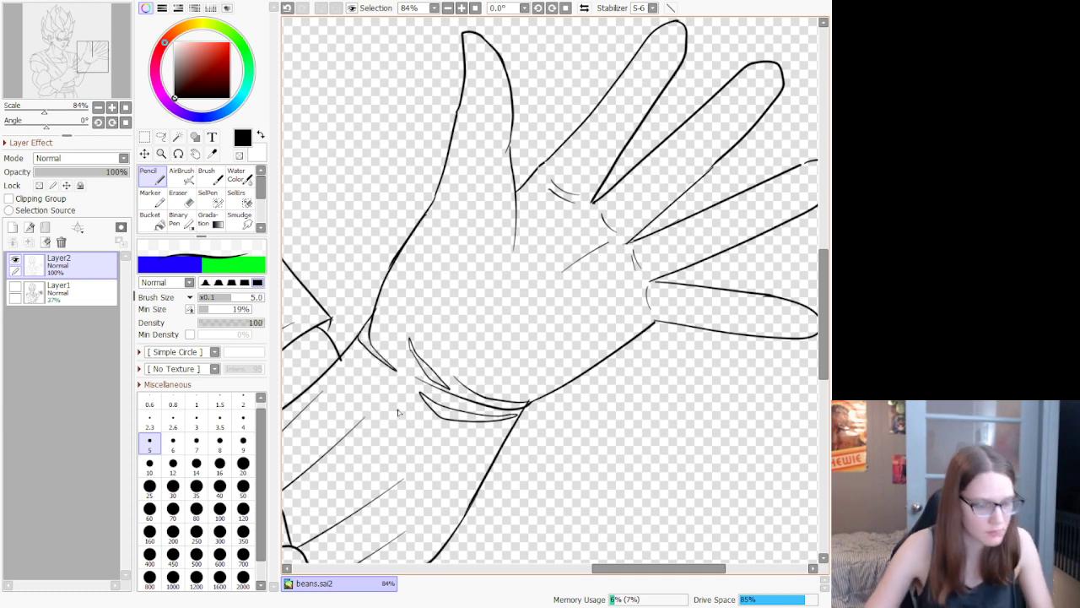
# Step: Examine the whole inked figure without the sketch, comparing the last stroke by undoing and redoing it, with black restored as the drawing color
pyautogui.scroll(-3, 403, 434)
pyautogui.scroll(6, 452, 432)
pyautogui.scroll(-6, 405, 405)
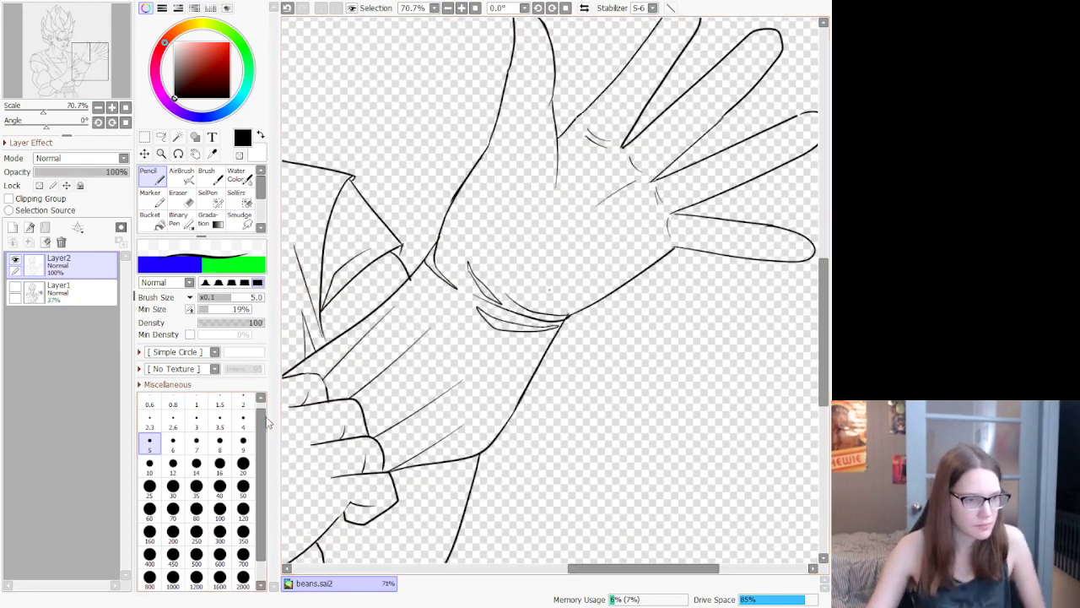
pyautogui.scroll(6, 358, 317)
pyautogui.press('-')
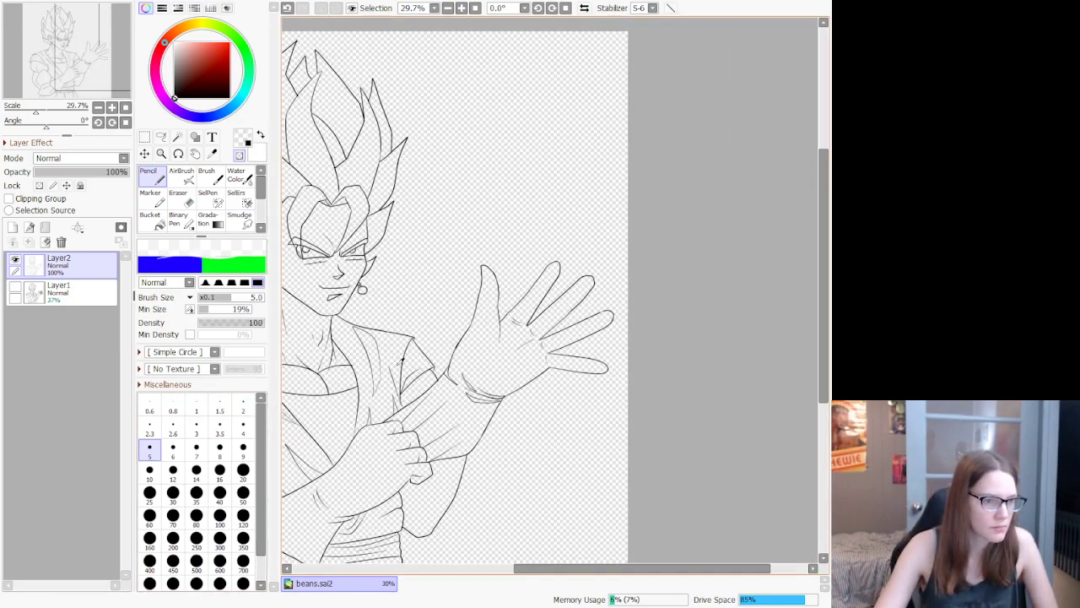
pyautogui.scroll(-11, 381, 328)
pyautogui.scroll(5, 319, 339)
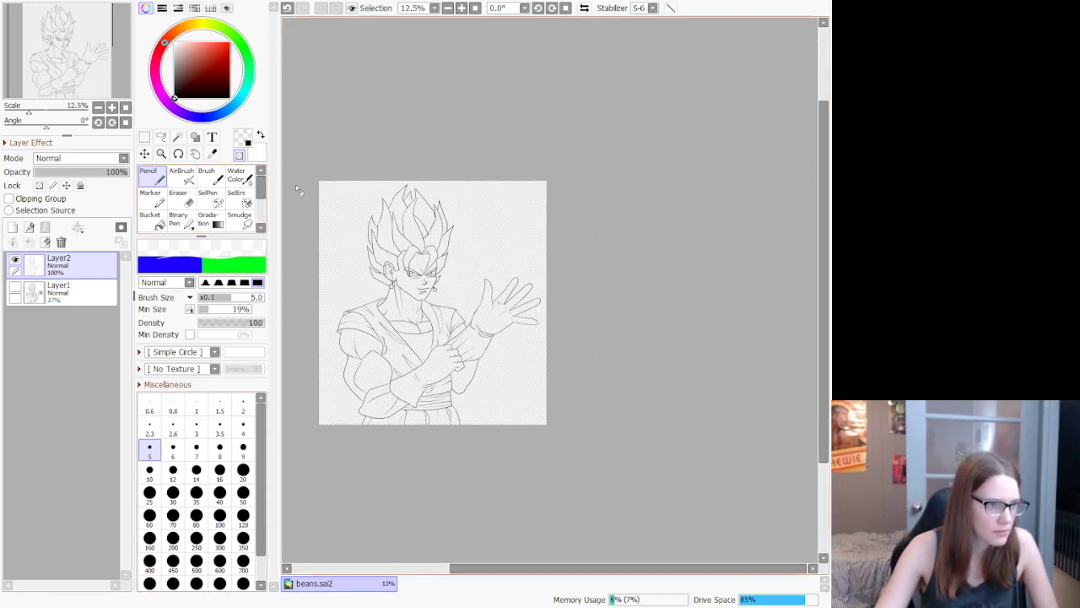
pyautogui.scroll(3, 301, 194)
pyautogui.click(287, 7)
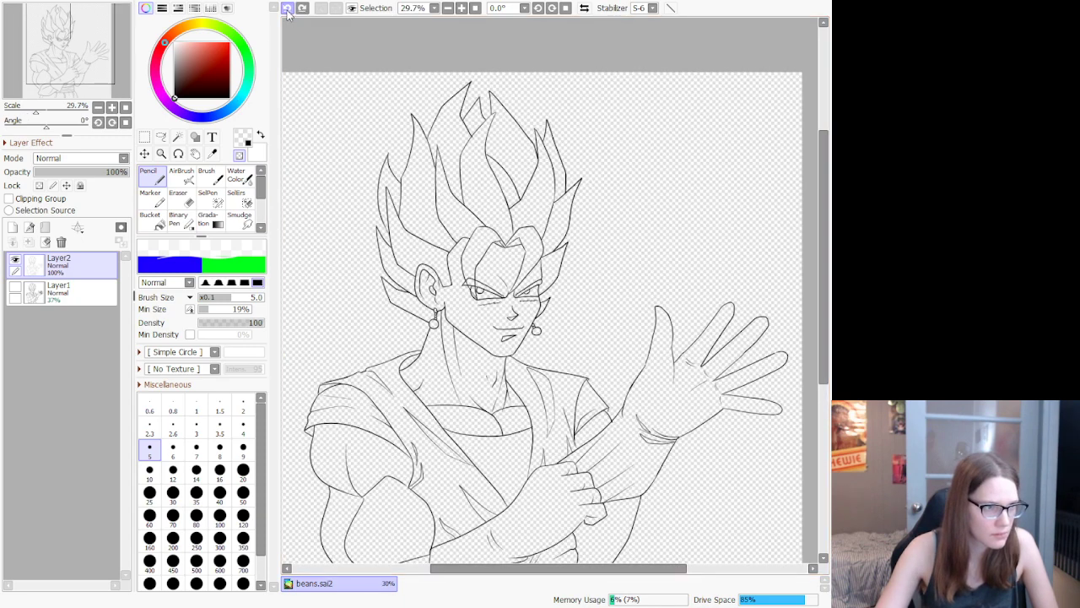
pyautogui.click(303, 7)
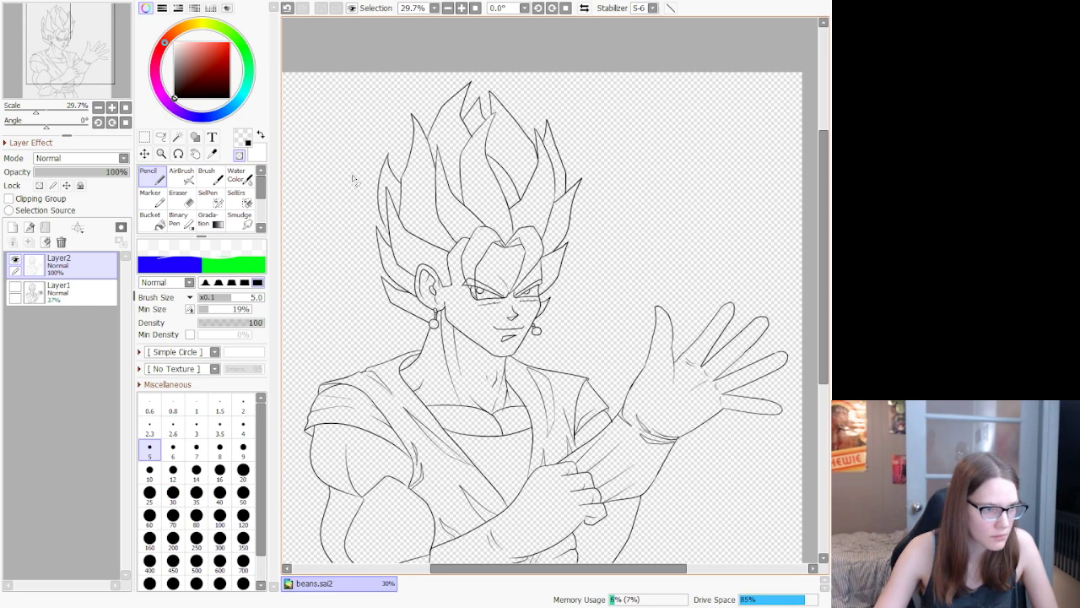
pyautogui.click(240, 140)
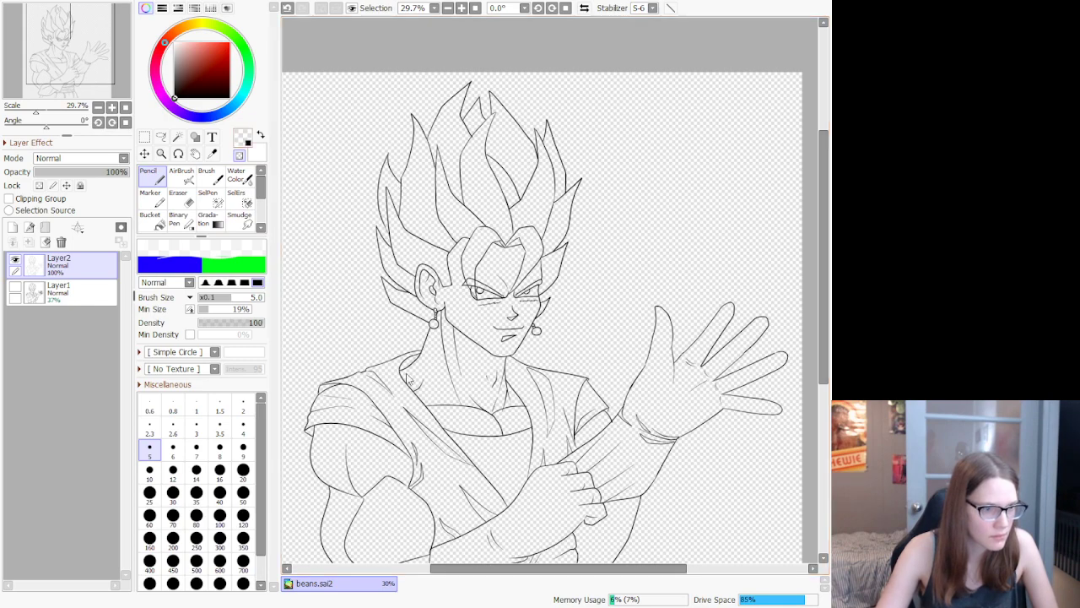
pyautogui.scroll(-4, 412, 390)
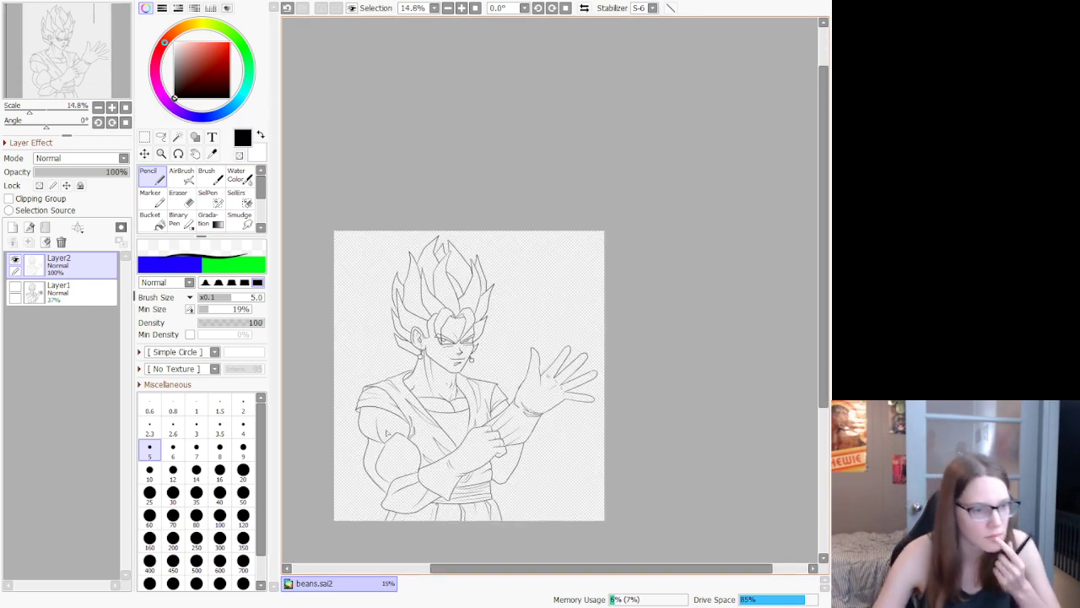
pyautogui.scroll(4, 374, 493)
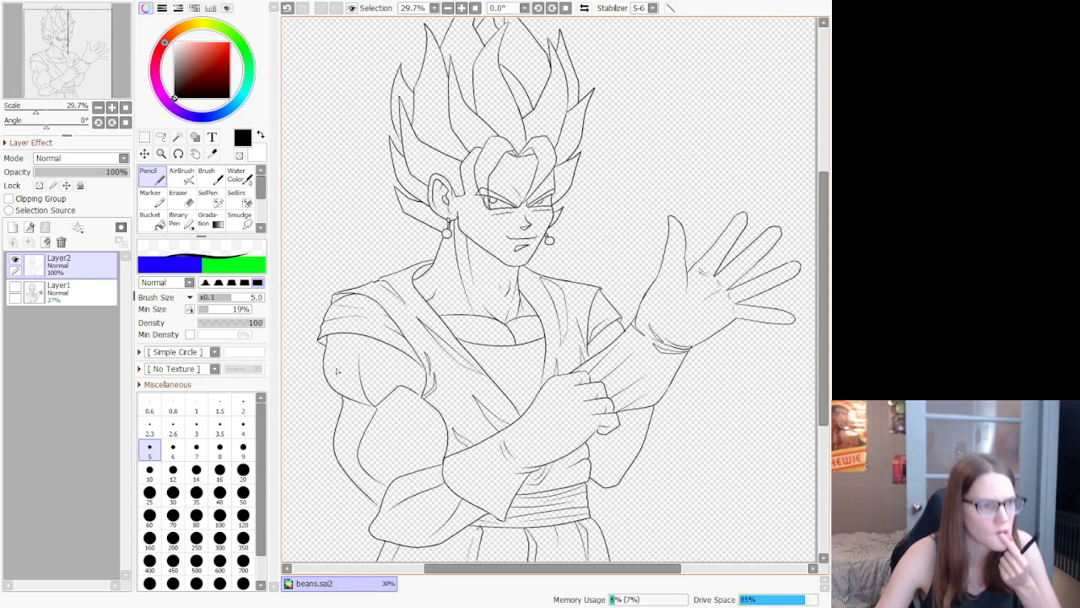
# Step: Show the Layer1 sketch and ink two tapered folds across the undershirt's chest, one from each side edge
pyautogui.click(15, 286)
pyautogui.scroll(4, 496, 409)
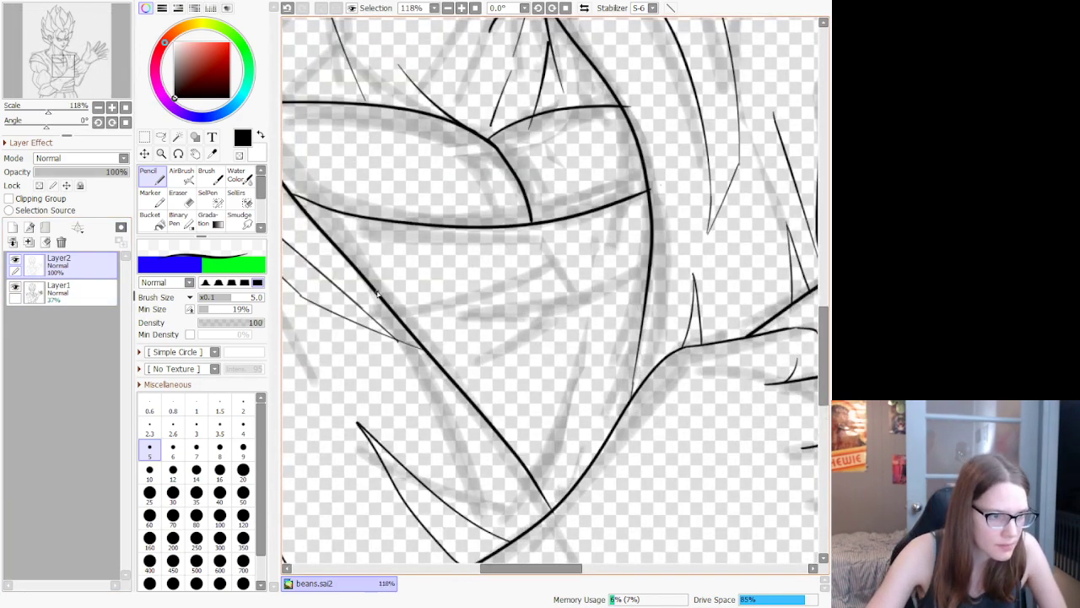
pyautogui.moveTo(512, 299); pyautogui.dragTo(400, 322)
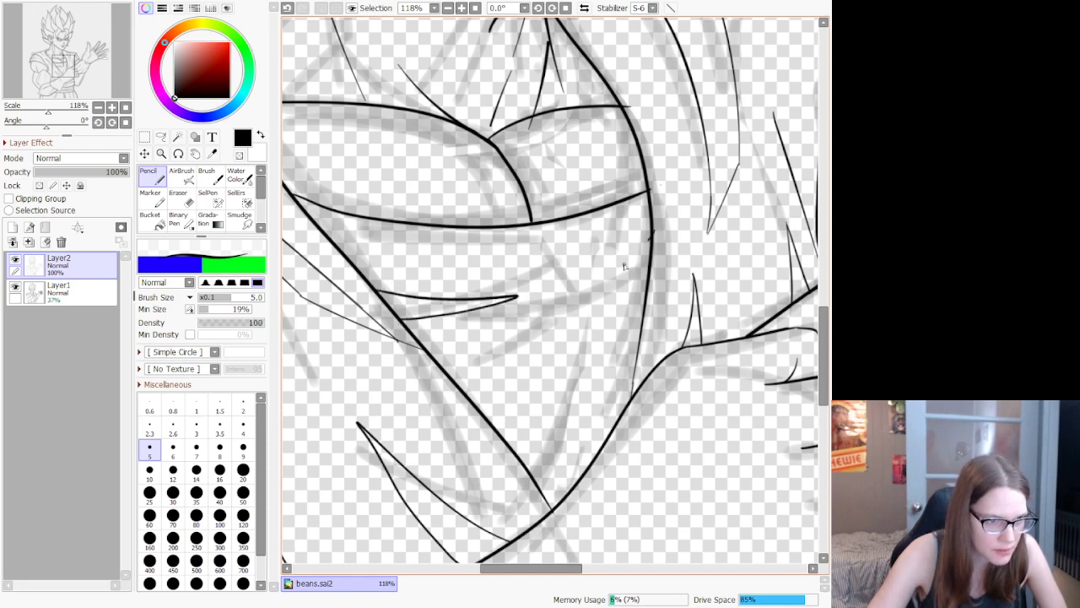
pyautogui.moveTo(624, 265)
pyautogui.mouseDown()
pyautogui.moveTo(544, 292)
pyautogui.moveTo(636, 267)
pyautogui.mouseUp()
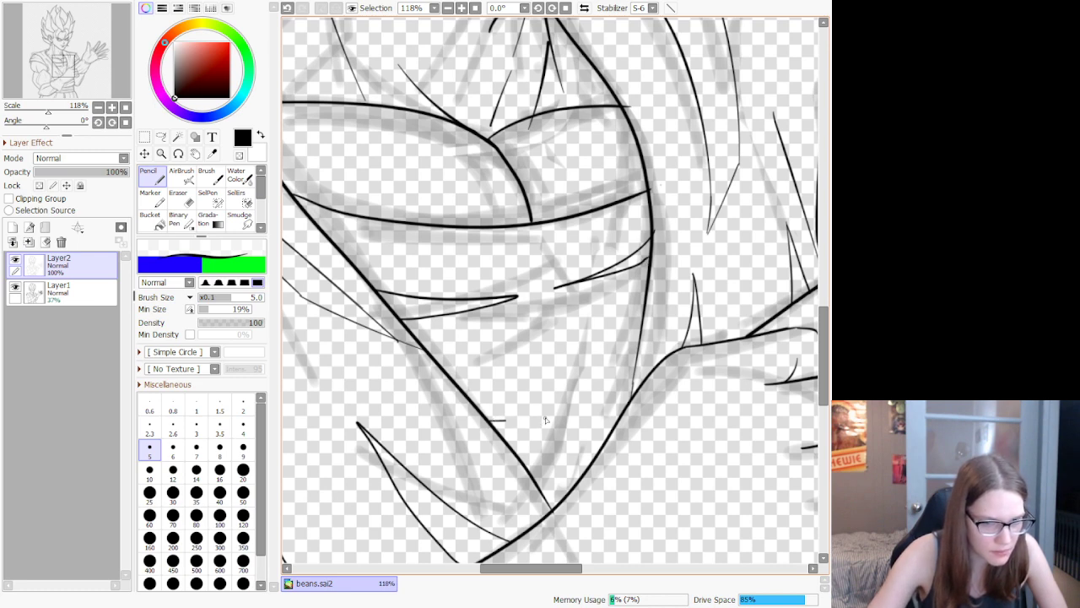
# Step: Ink two curved folds across the undershirt's lower point, and trim the upper one's overshooting end with a size 20 eraser
pyautogui.hotkey('ctrl', 'z')
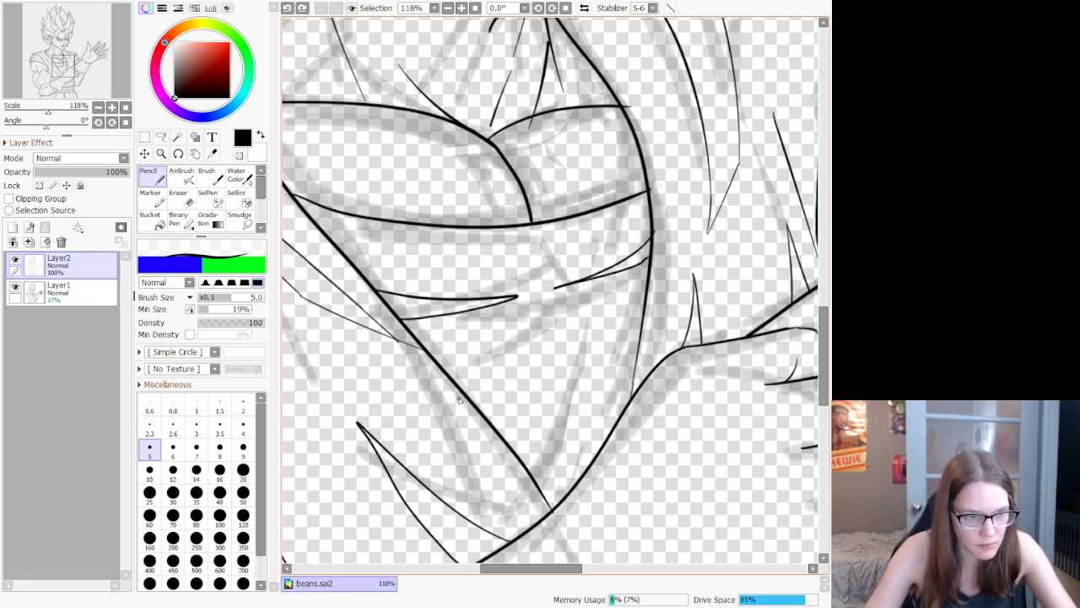
pyautogui.moveTo(474, 406)
pyautogui.mouseDown()
pyautogui.moveTo(592, 416)
pyautogui.moveTo(642, 382)
pyautogui.mouseUp()
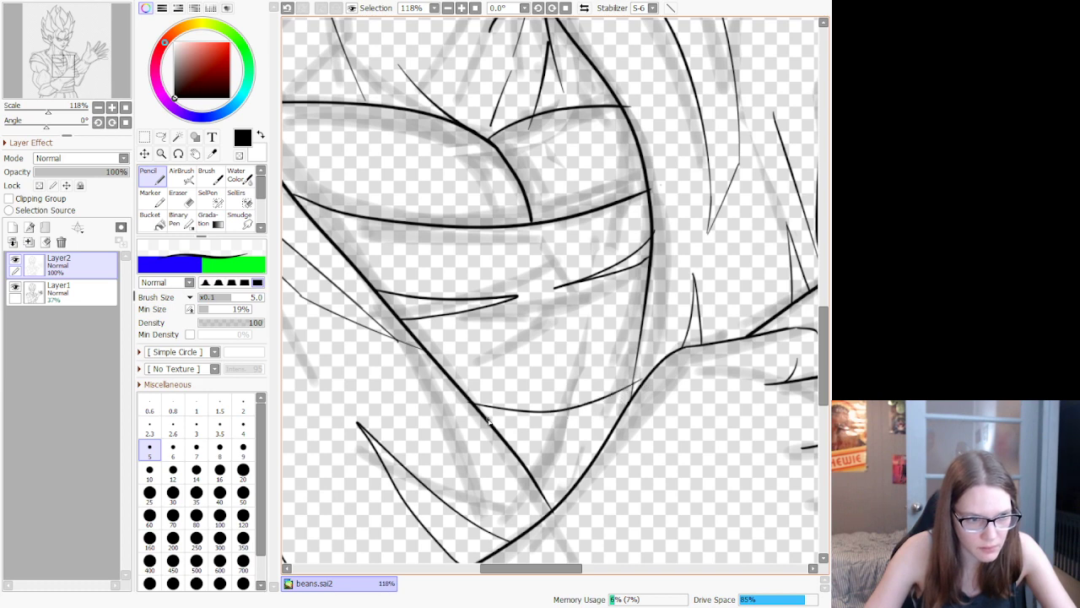
pyautogui.moveTo(488, 420)
pyautogui.mouseDown()
pyautogui.moveTo(558, 431)
pyautogui.moveTo(634, 401)
pyautogui.mouseUp()
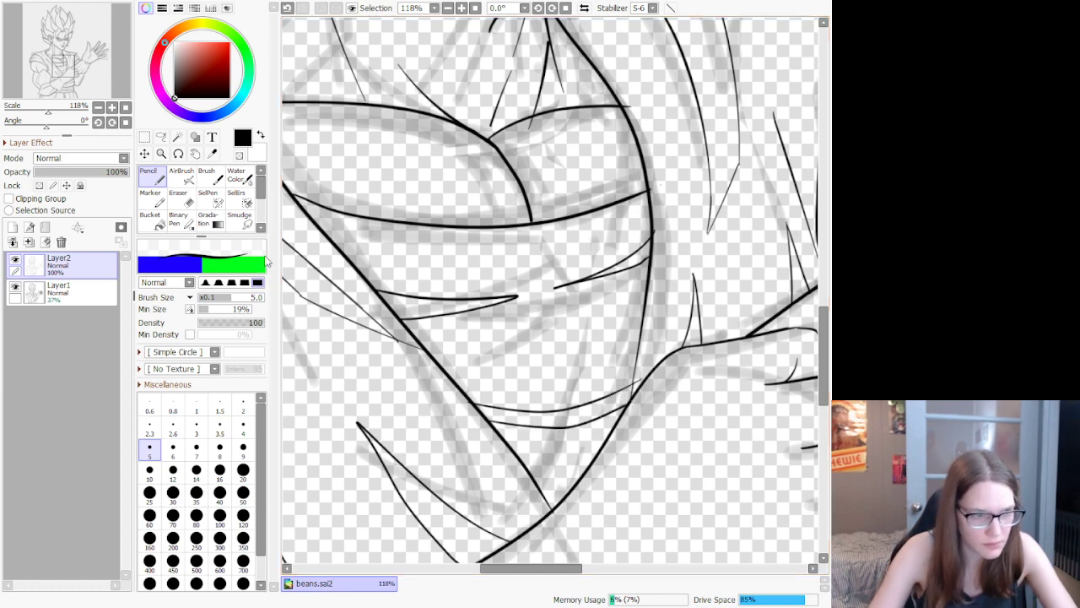
pyautogui.press('e')
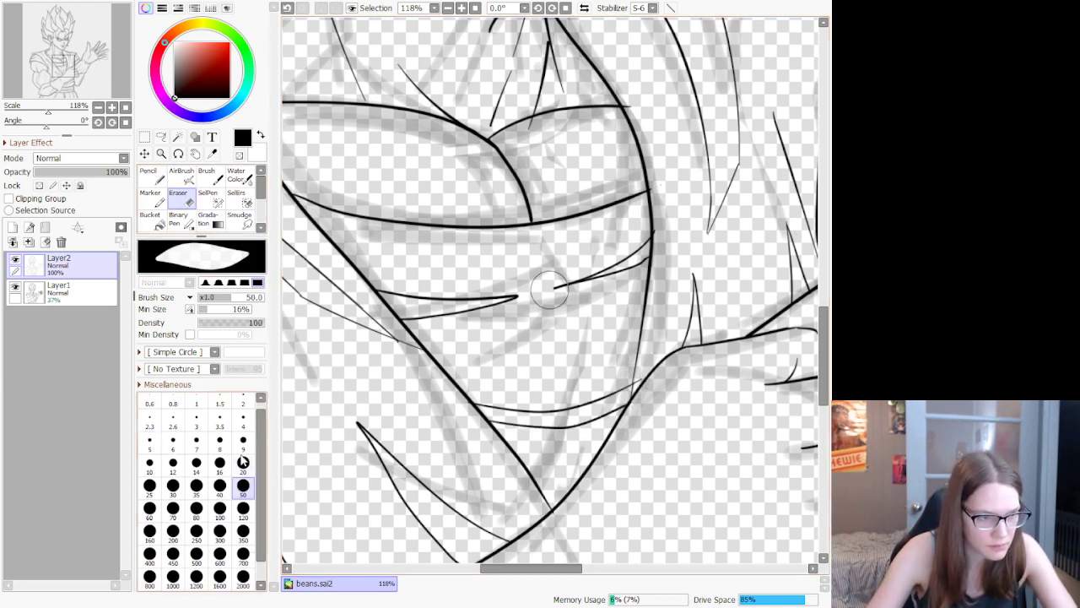
pyautogui.click(243, 462)
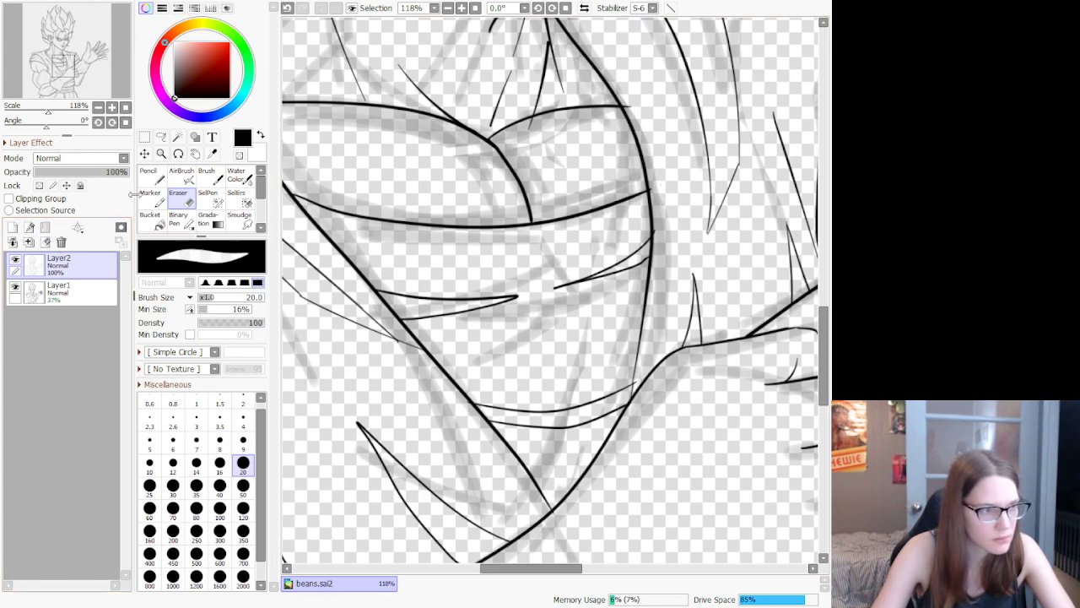
pyautogui.press('n')
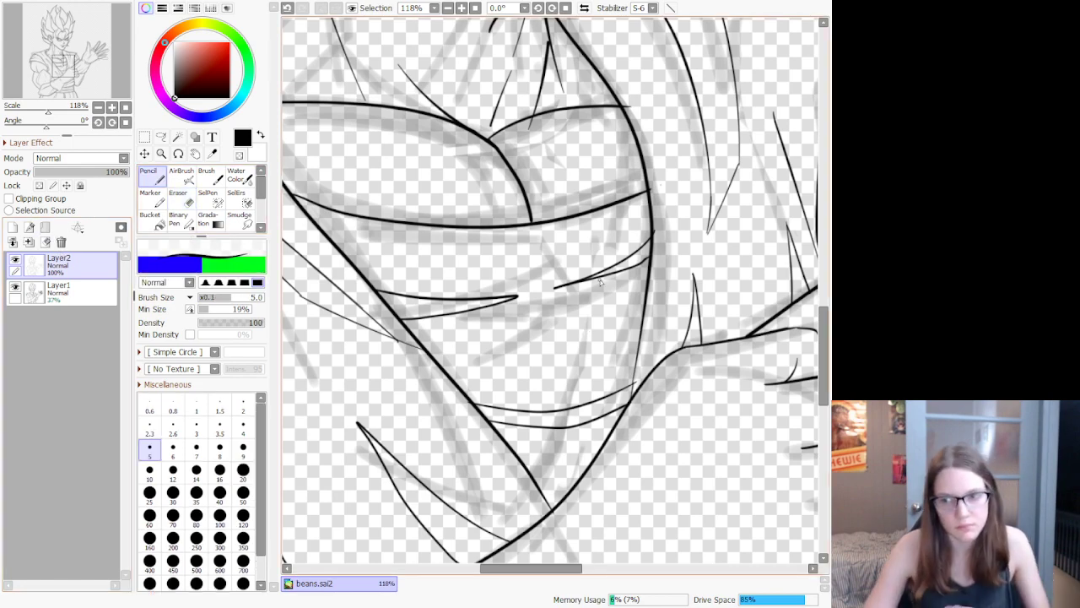
# Step: Hide the Layer1 sketch and erase the neck line's end below the collarbone curve and that curve's overshoot past the collar edge
pyautogui.scroll(-8, 600, 282)
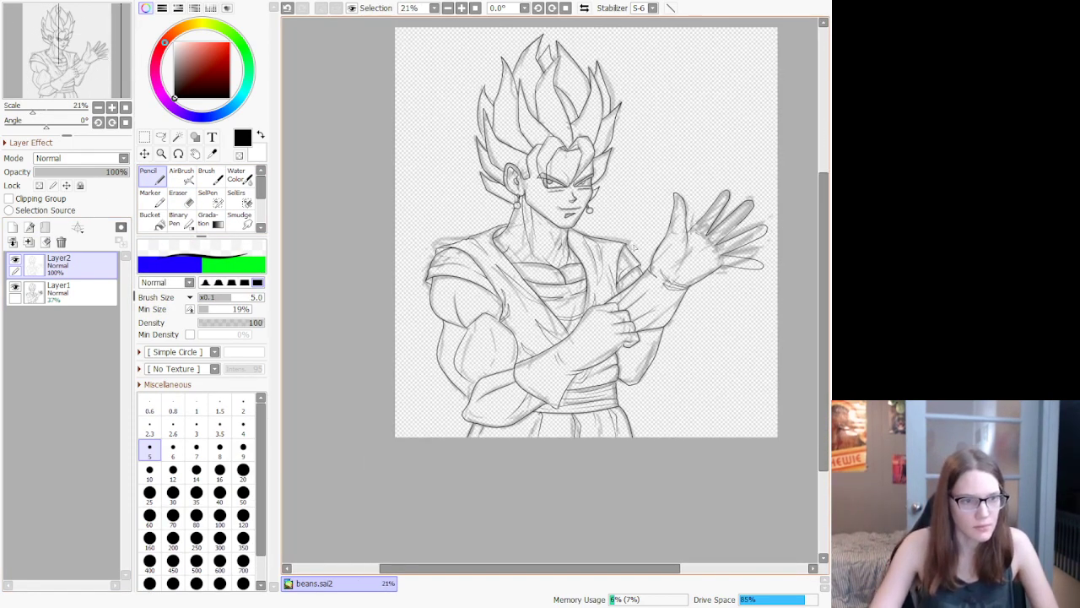
pyautogui.click(15, 287)
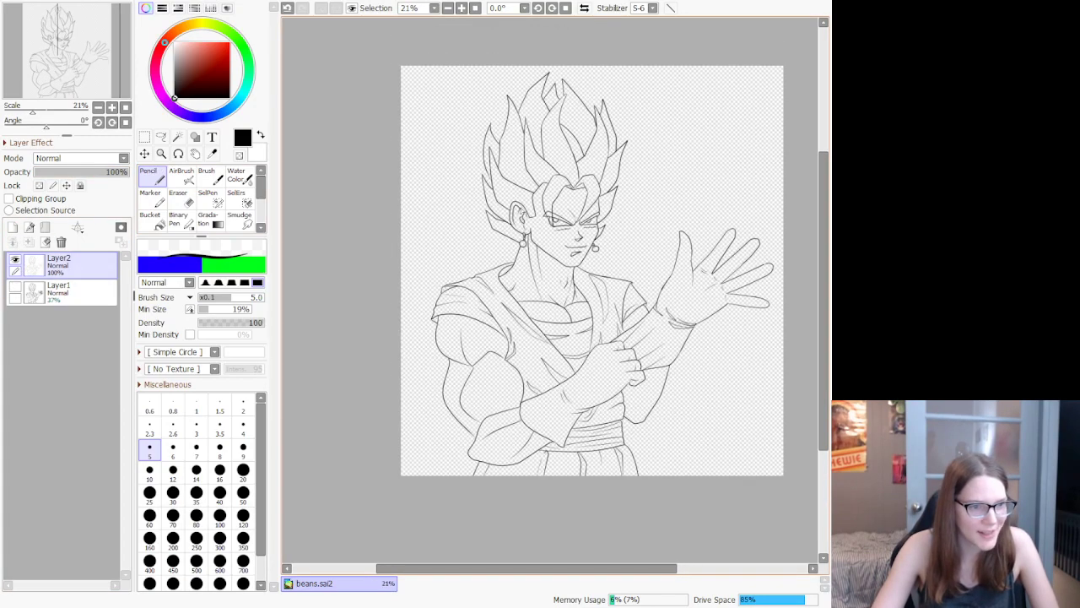
pyautogui.scroll(1, 557, 162)
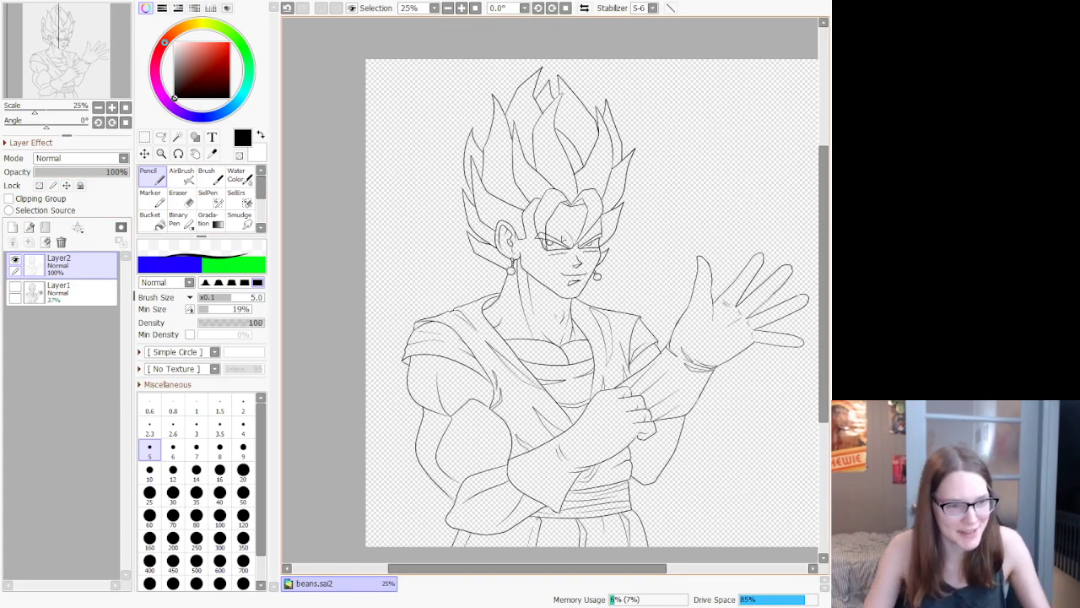
pyautogui.scroll(14, 531, 359)
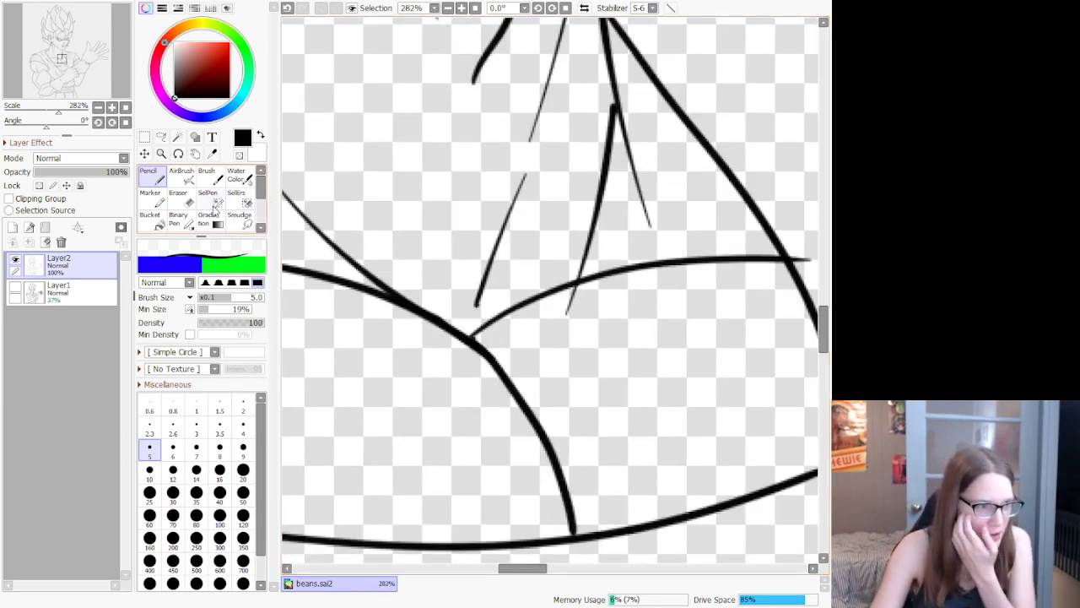
pyautogui.click(178, 196)
pyautogui.moveTo(574, 296); pyautogui.dragTo(573, 300)
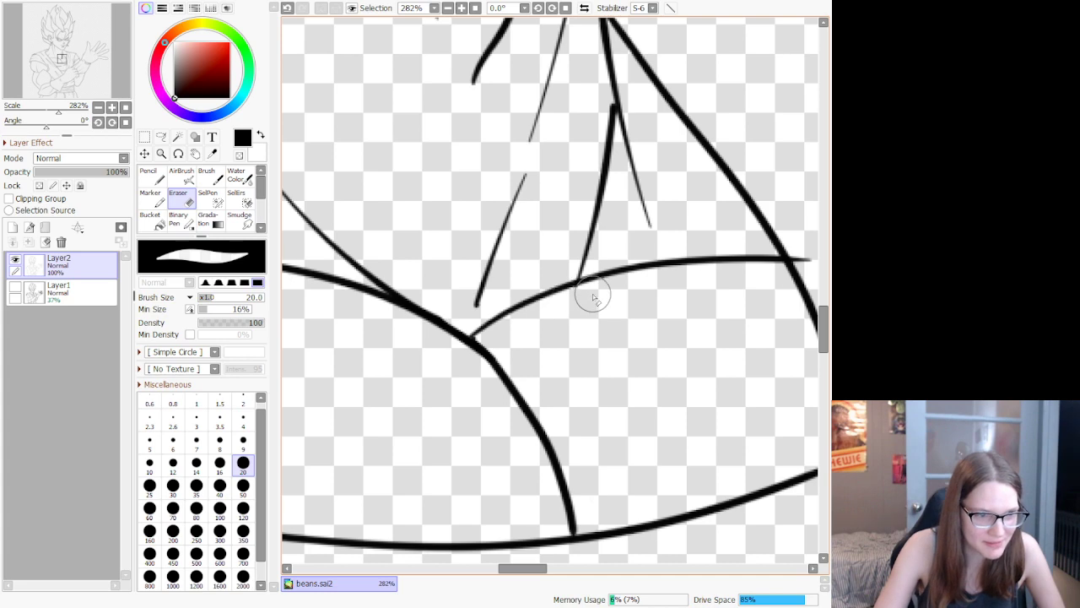
pyautogui.scroll(-6, 524, 339)
pyautogui.scroll(9, 662, 304)
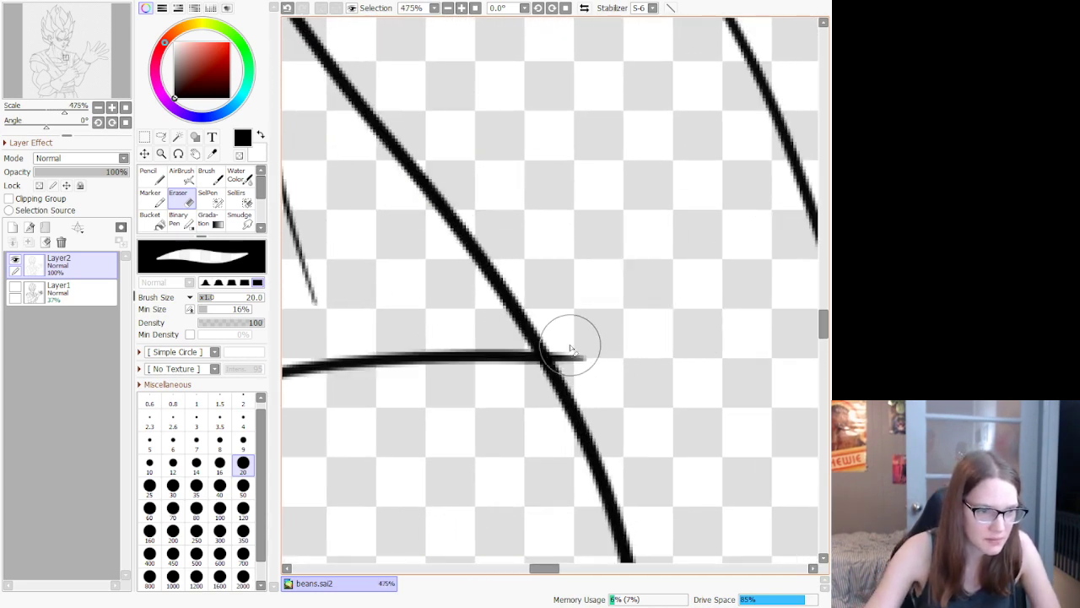
pyautogui.moveTo(570, 344)
pyautogui.mouseDown()
pyautogui.moveTo(585, 371)
pyautogui.moveTo(567, 354)
pyautogui.moveTo(575, 361)
pyautogui.mouseUp()
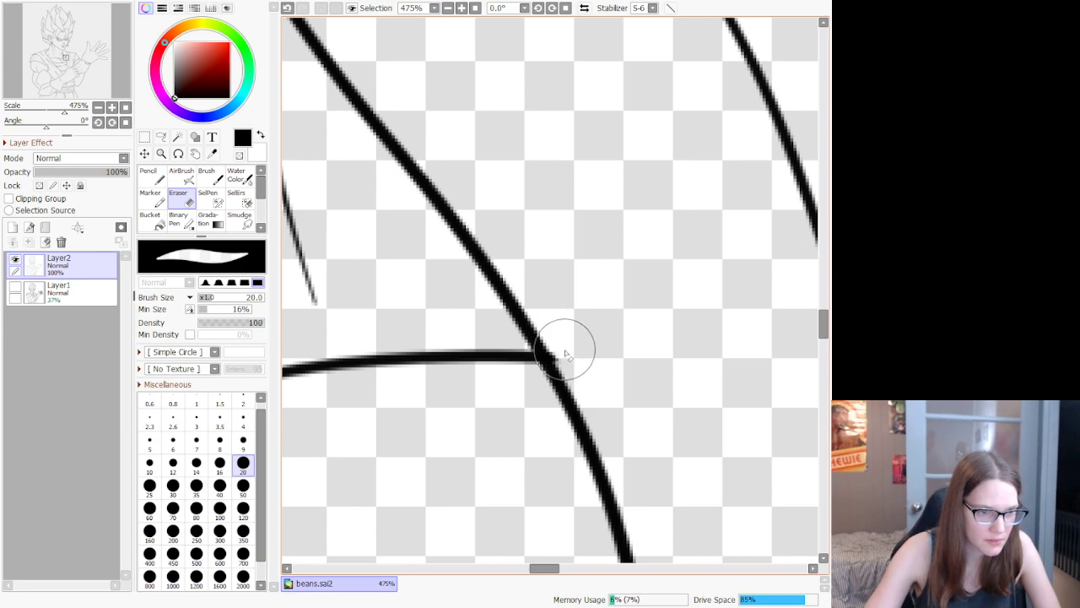
pyautogui.scroll(-10, 451, 241)
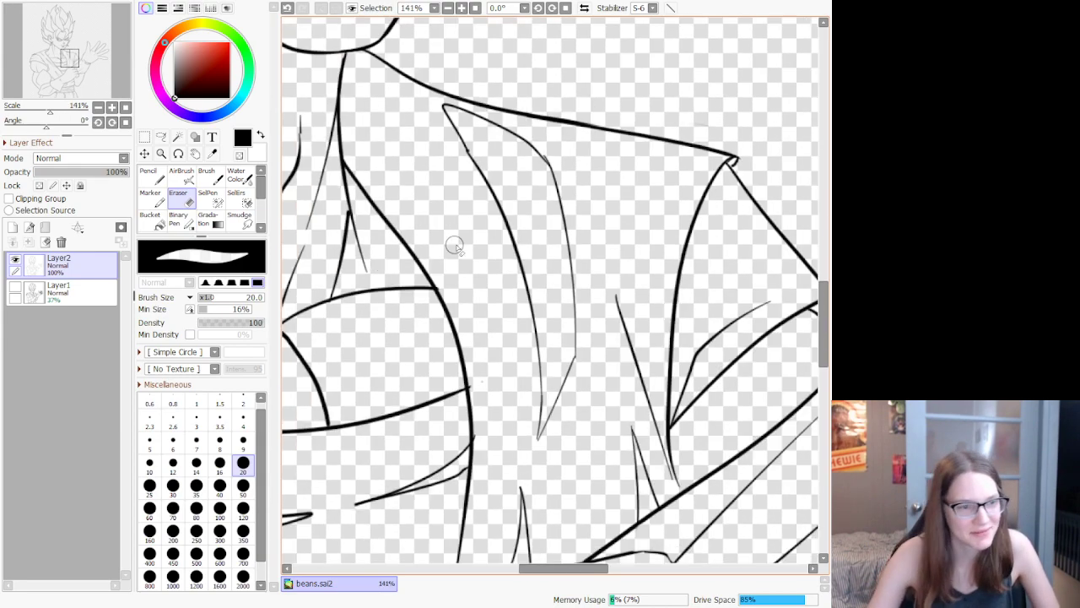
# Step: Ink two thin strand lines with the size 5 Pencil in the hair spike directly above the ear
pyautogui.scroll(3, 351, 244)
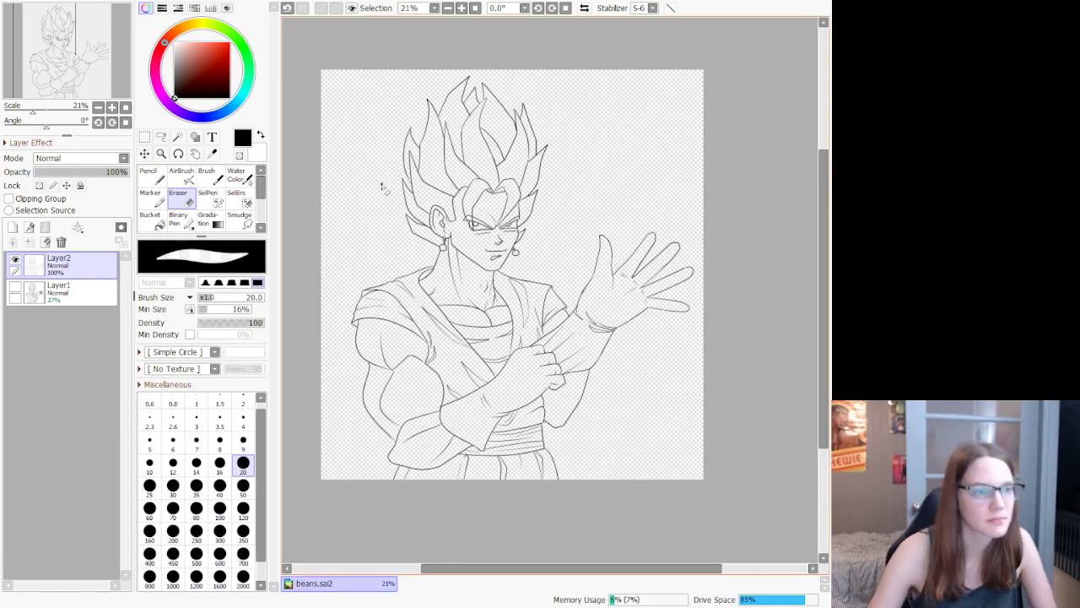
pyautogui.scroll(1, 384, 190)
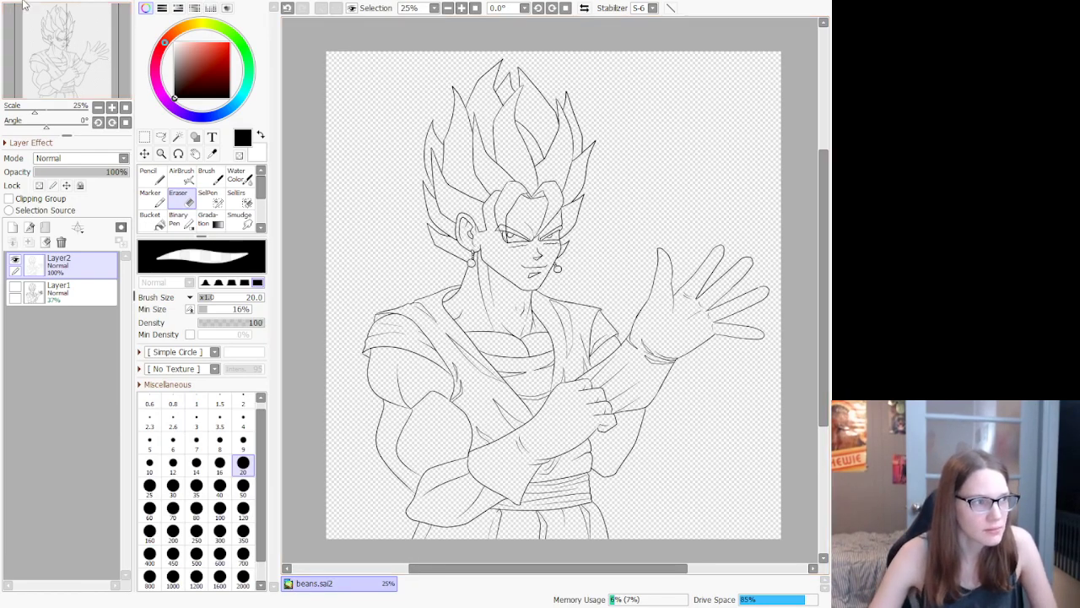
pyautogui.scroll(7, 411, 204)
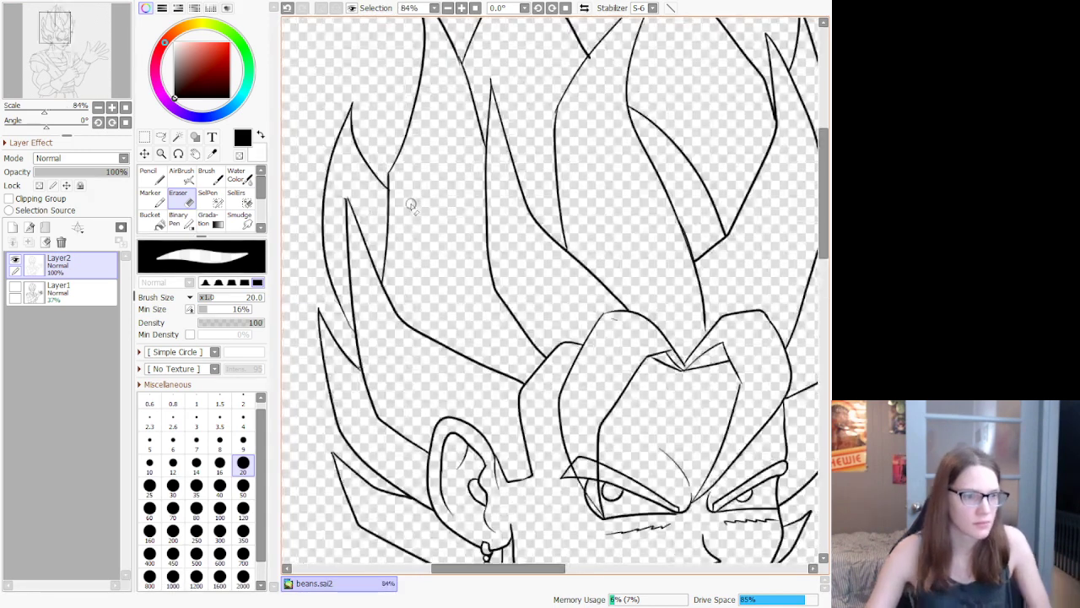
pyautogui.click(149, 175)
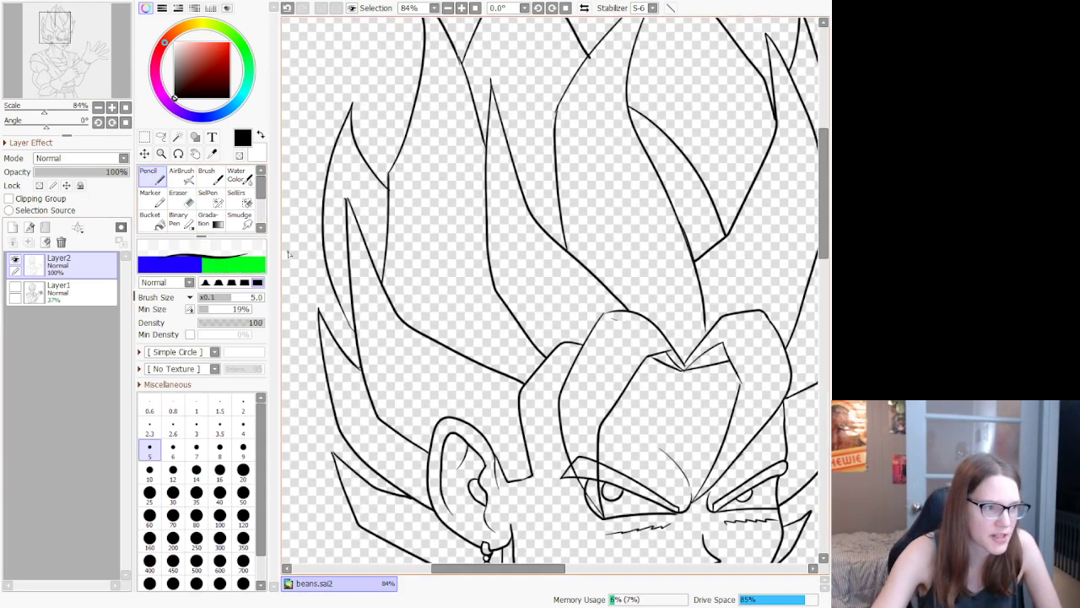
pyautogui.moveTo(452, 419)
pyautogui.mouseDown()
pyautogui.moveTo(426, 402)
pyautogui.moveTo(410, 368)
pyautogui.mouseUp()
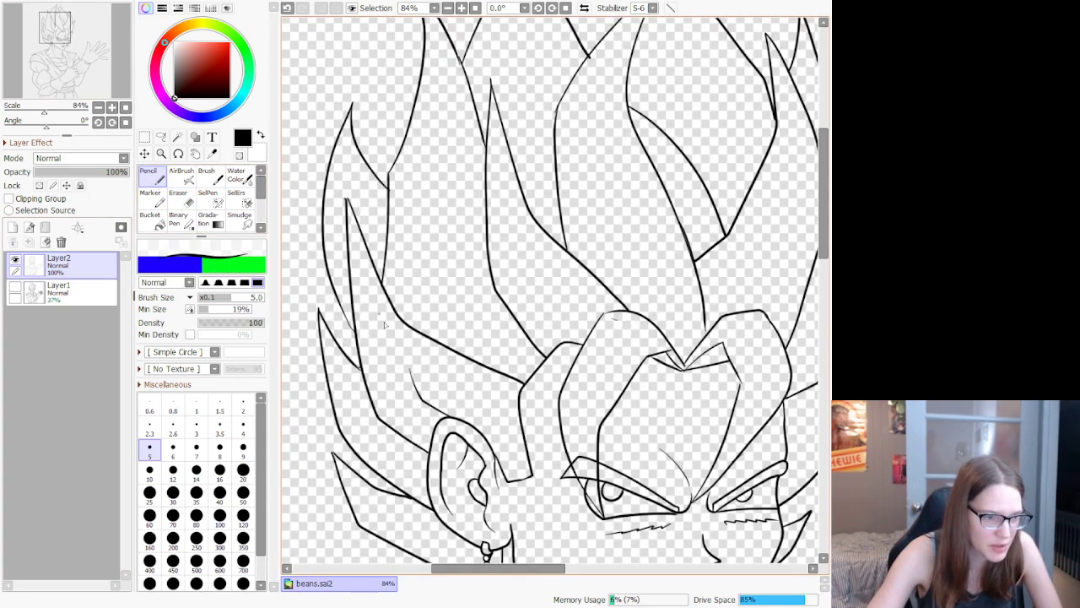
pyautogui.moveTo(516, 409); pyautogui.dragTo(459, 384)
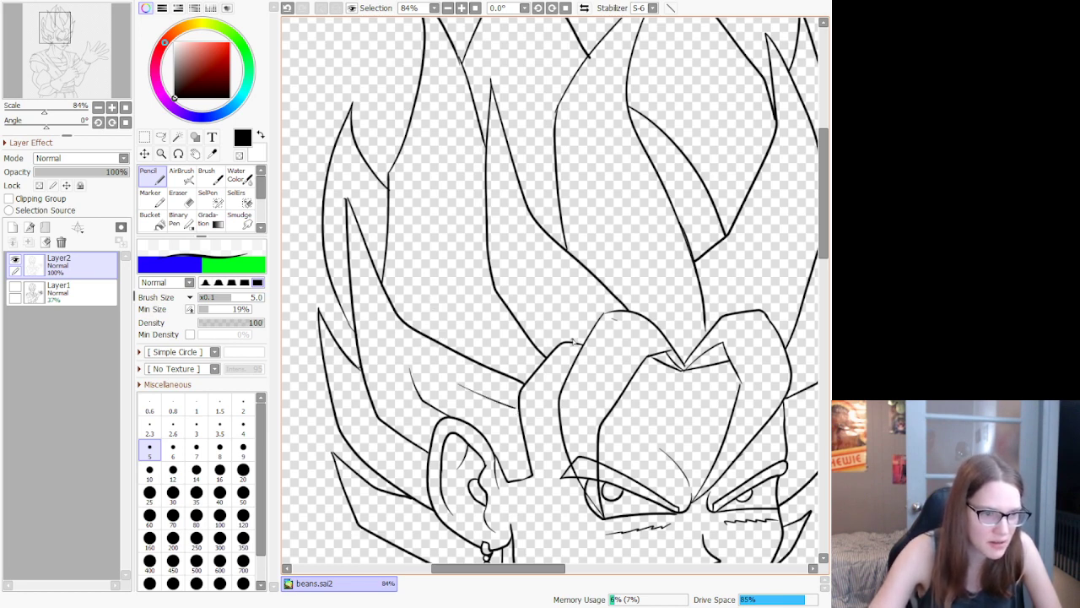
# Step: Ink a long curved strand and a short one at the base of the hair spike above the ear-side bang
pyautogui.moveTo(541, 293)
pyautogui.mouseDown()
pyautogui.moveTo(533, 252)
pyautogui.moveTo(525, 285)
pyautogui.moveTo(562, 338)
pyautogui.mouseUp()
pyautogui.hotkey('ctrl', 'z')
pyautogui.hotkey('ctrl', 'z')
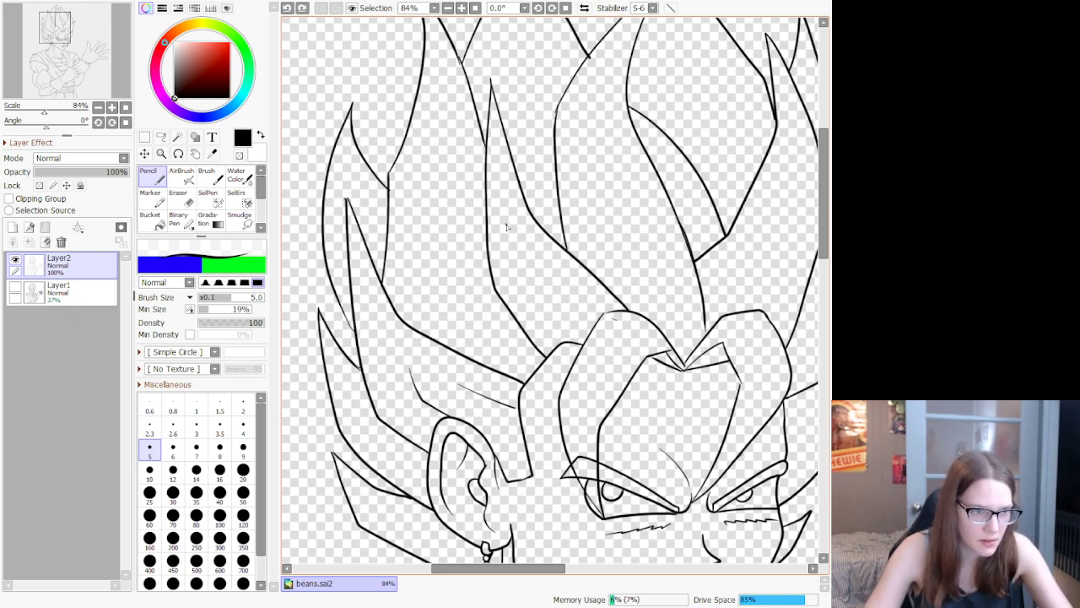
pyautogui.moveTo(507, 227)
pyautogui.mouseDown()
pyautogui.moveTo(534, 319)
pyautogui.moveTo(567, 339)
pyautogui.mouseUp()
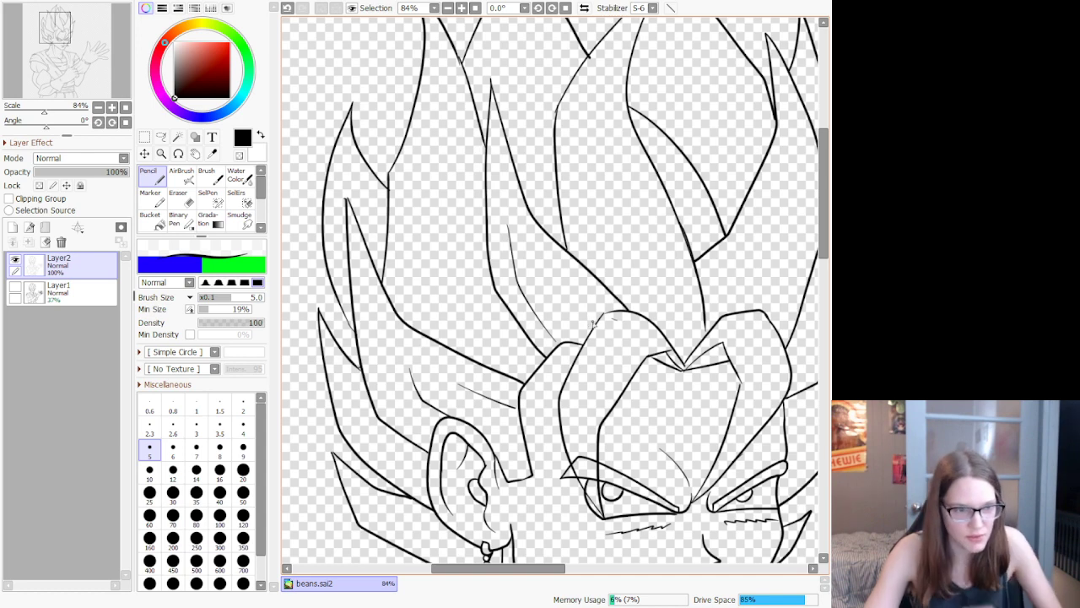
pyautogui.moveTo(597, 323); pyautogui.dragTo(557, 283)
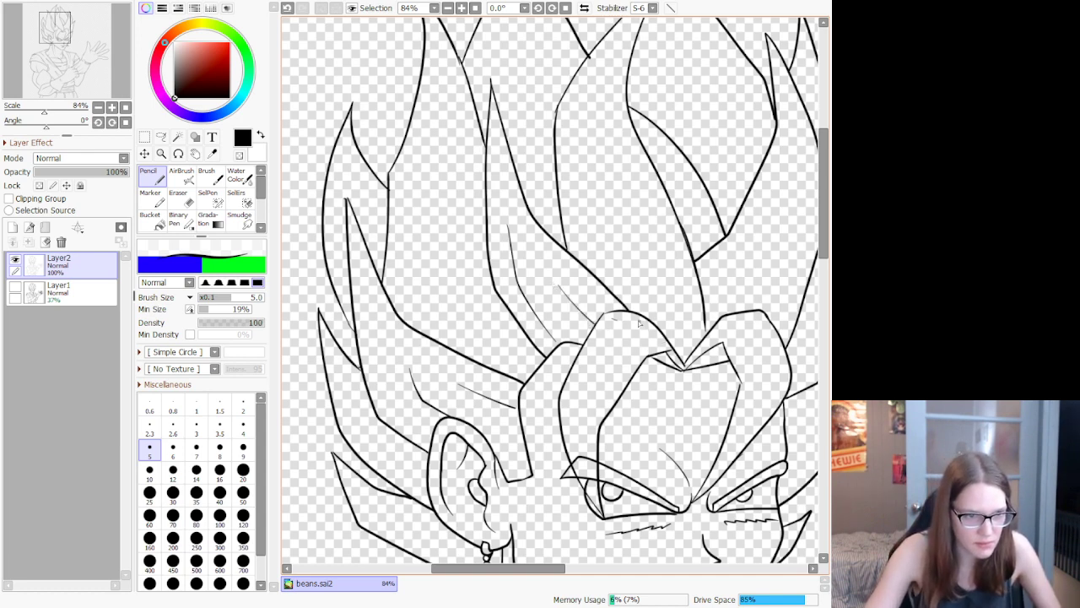
# Step: Ink thin strand lines inside the ear-side bang, following its curve from the rounded top to the lower end
pyautogui.moveTo(619, 321); pyautogui.dragTo(603, 341)
pyautogui.moveTo(579, 399); pyautogui.dragTo(586, 425)
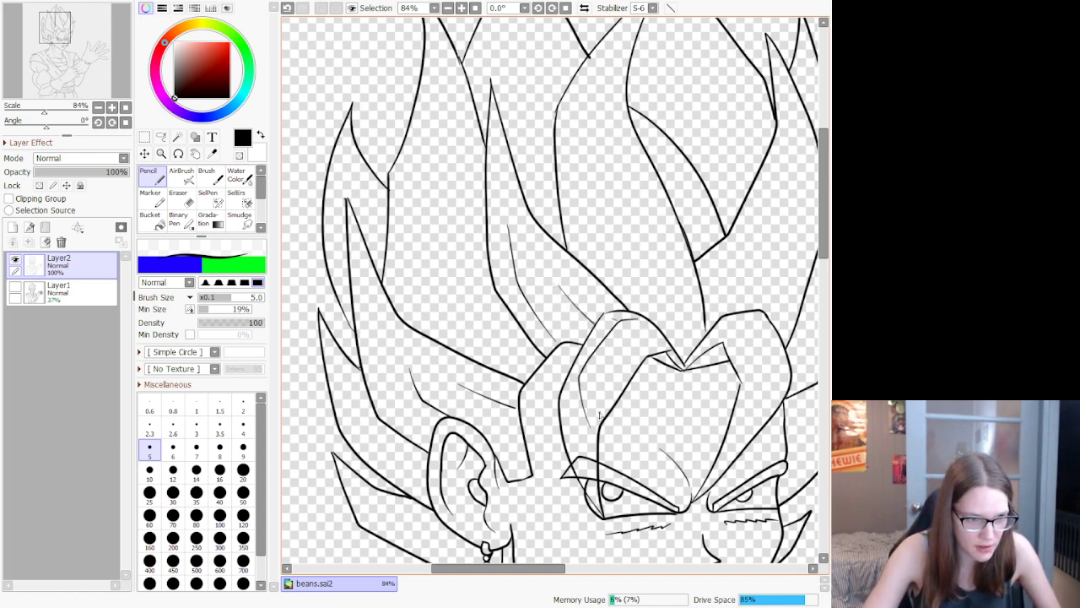
pyautogui.hotkey('ctrl', 'z')
pyautogui.moveTo(625, 323); pyautogui.dragTo(586, 379)
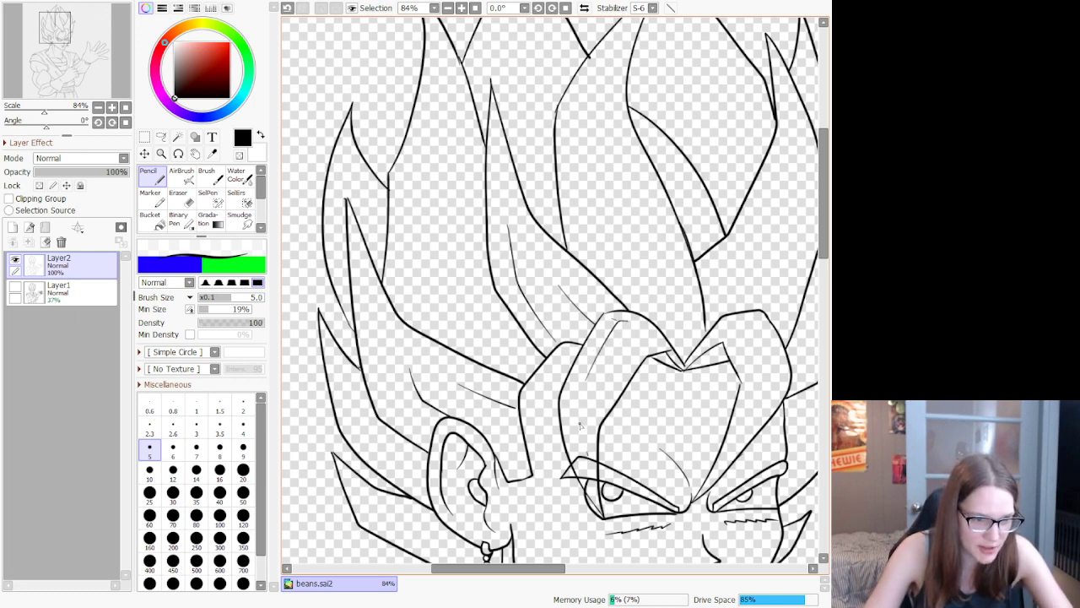
pyautogui.moveTo(580, 426)
pyautogui.mouseDown()
pyautogui.moveTo(626, 378)
pyautogui.moveTo(588, 422)
pyautogui.moveTo(589, 441)
pyautogui.mouseUp()
pyautogui.hotkey('ctrl', 'z')
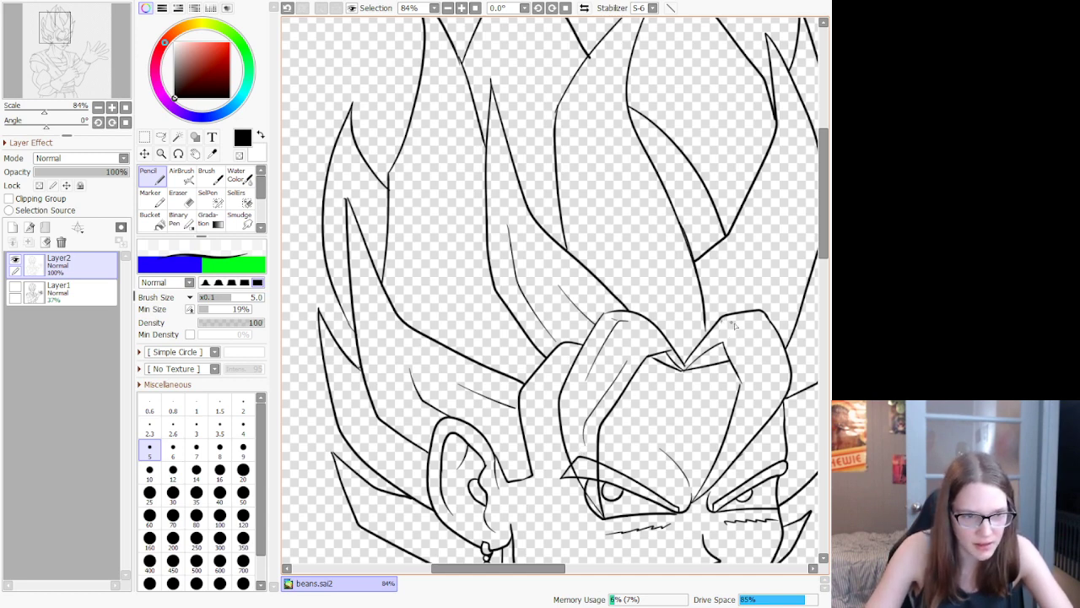
# Step: Ink curved strand lines inside the bang on the far side of the forehead, following its outer edge
pyautogui.moveTo(734, 325); pyautogui.dragTo(751, 382)
pyautogui.hotkey('ctrl', 'z')
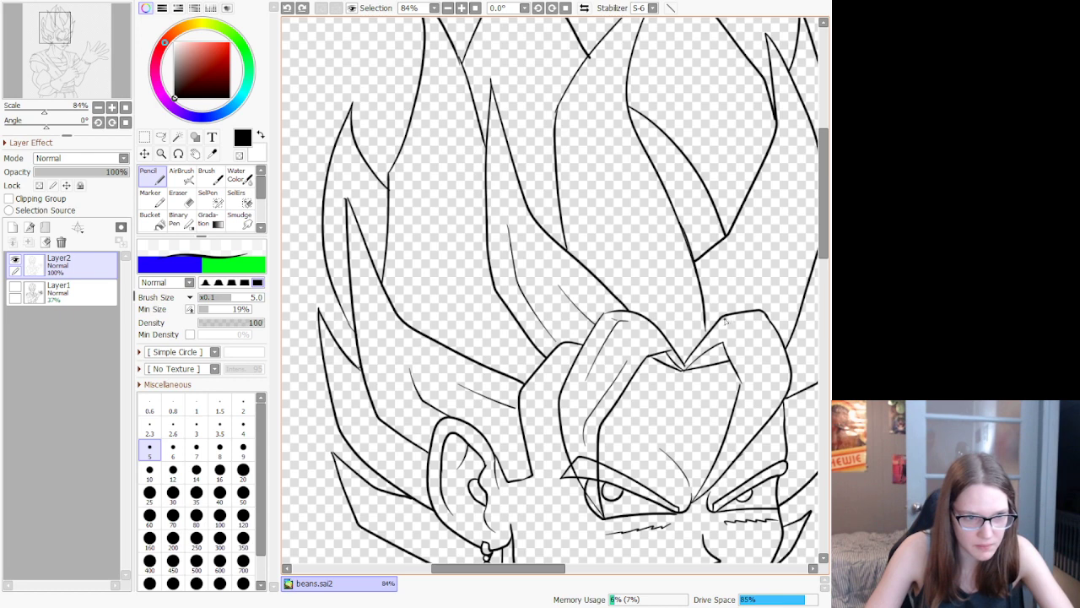
pyautogui.moveTo(732, 323)
pyautogui.mouseDown()
pyautogui.moveTo(752, 376)
pyautogui.moveTo(746, 414)
pyautogui.mouseUp()
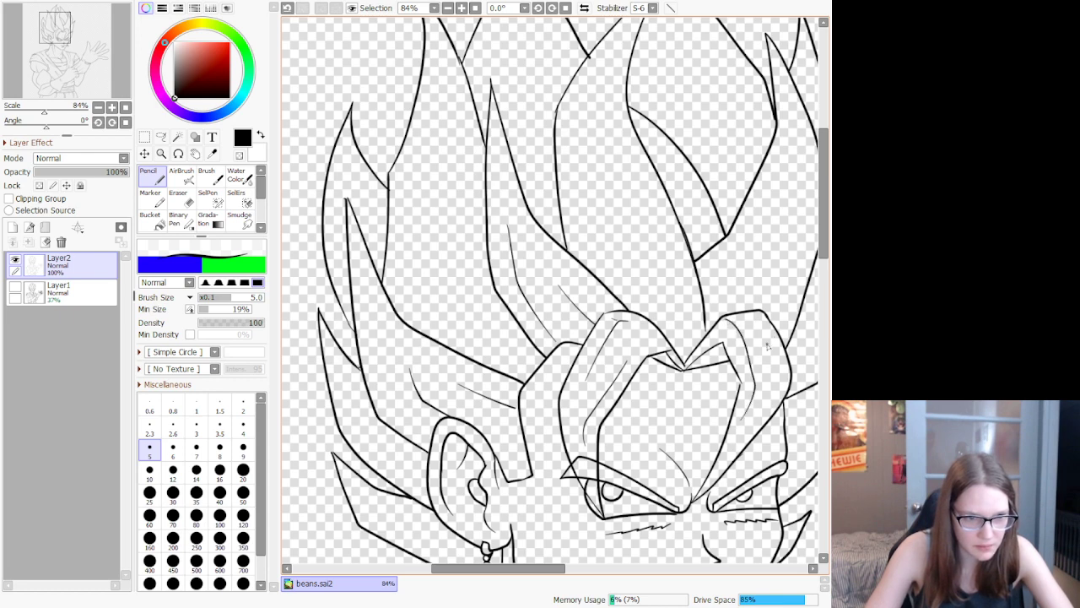
pyautogui.moveTo(771, 370); pyautogui.dragTo(763, 415)
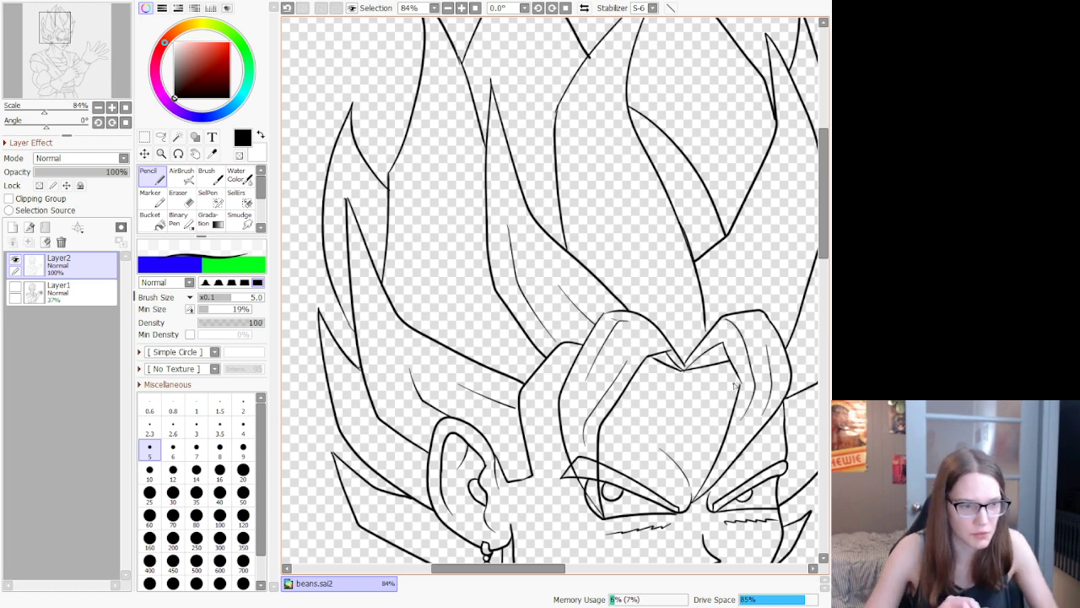
# Step: Ink a curved strand line in each of the two lower hair spikes behind the ear, ending at the ear's edge
pyautogui.scroll(-5, 595, 318)
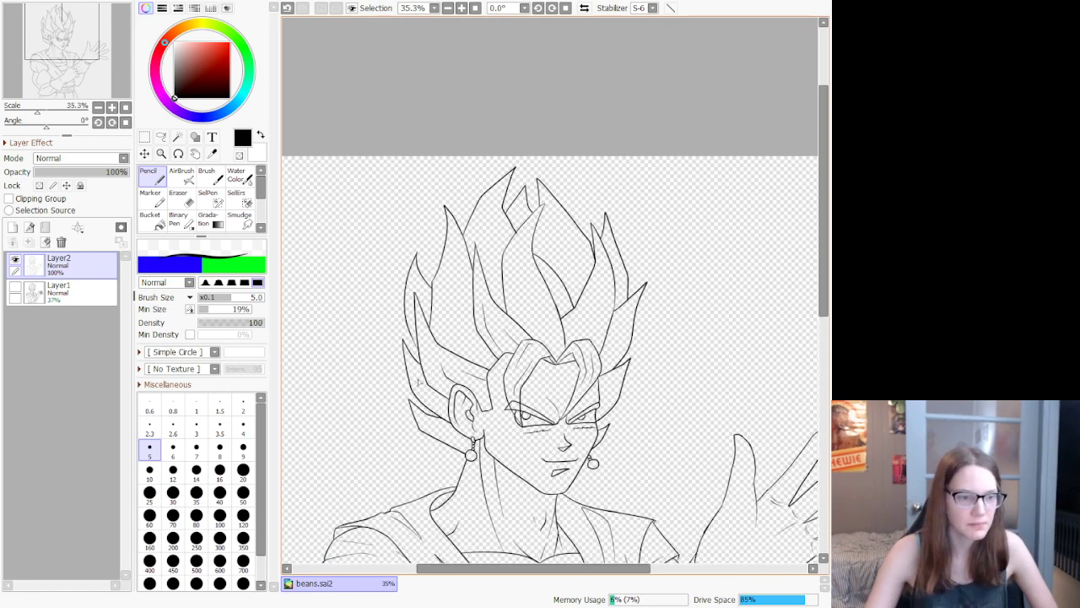
pyautogui.scroll(9, 422, 429)
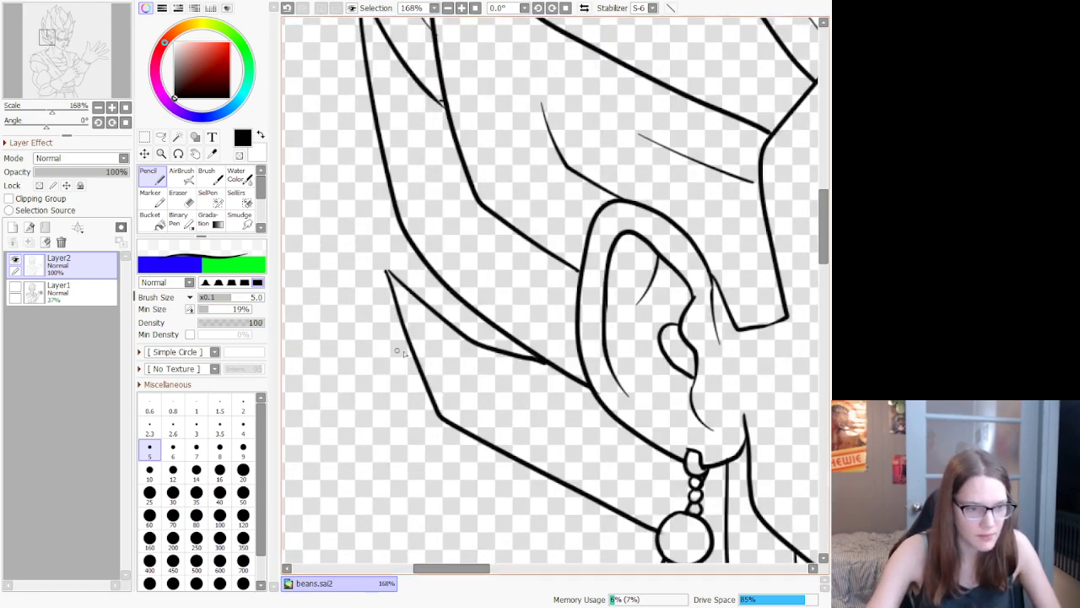
pyautogui.moveTo(485, 387); pyautogui.dragTo(672, 451)
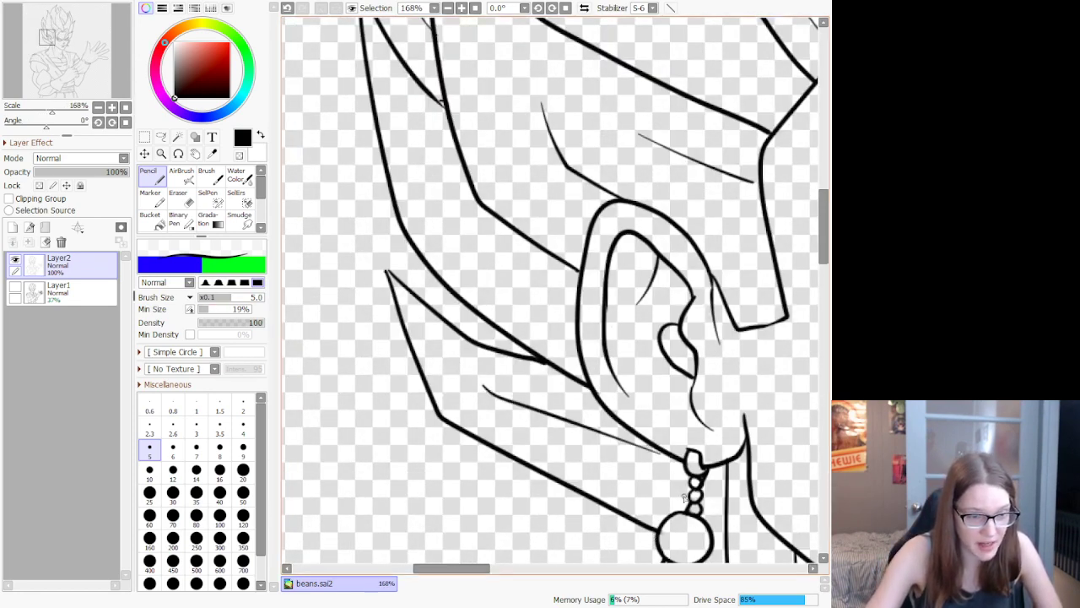
pyautogui.moveTo(578, 327)
pyautogui.mouseDown()
pyautogui.moveTo(484, 272)
pyautogui.moveTo(465, 229)
pyautogui.mouseUp()
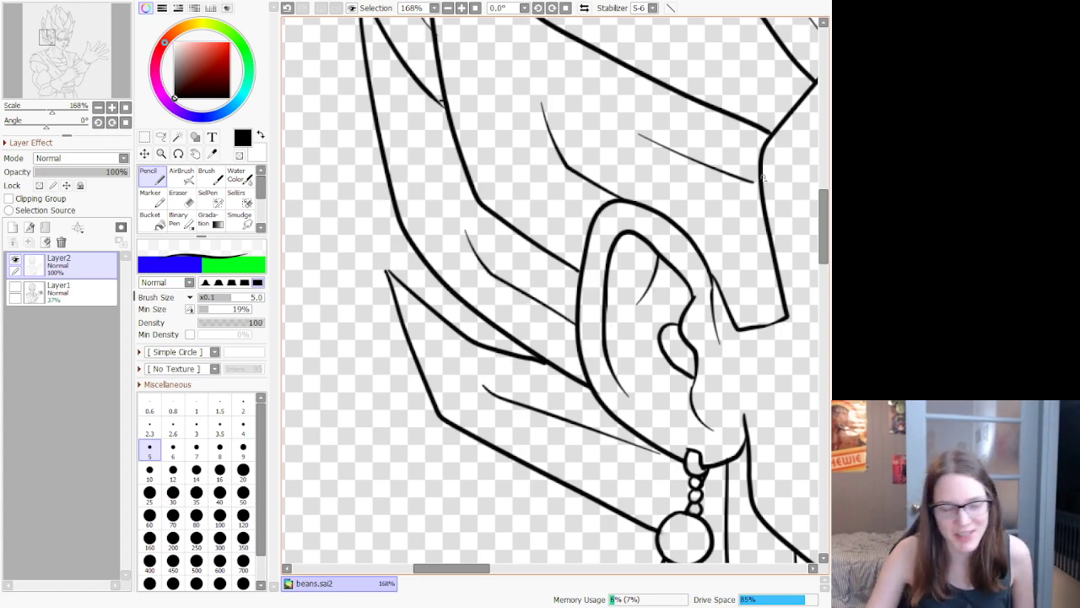
pyautogui.scroll(-10, 621, 191)
pyautogui.scroll(7, 631, 53)
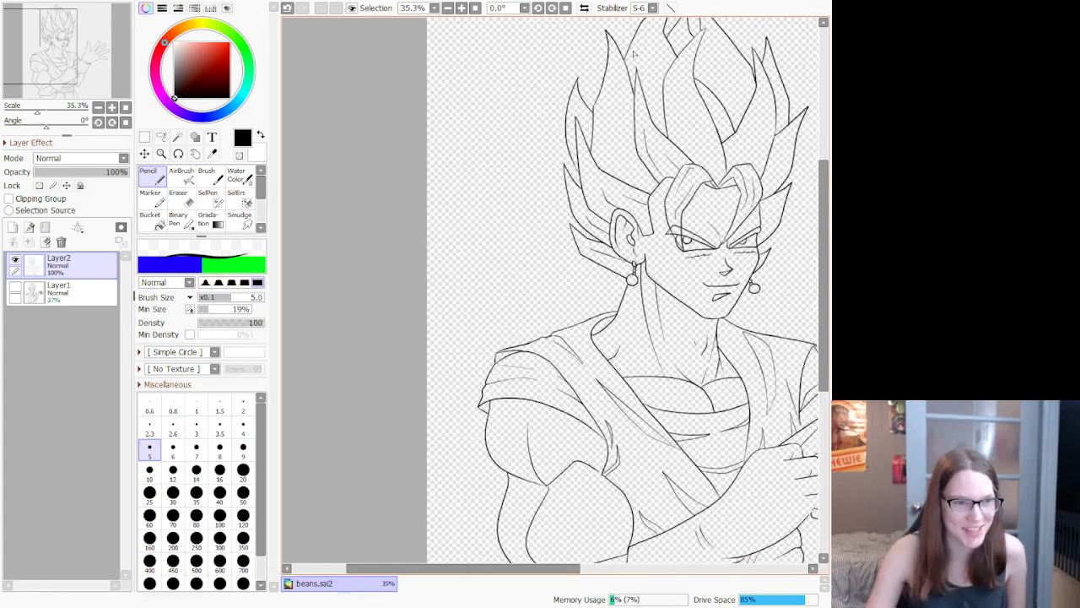
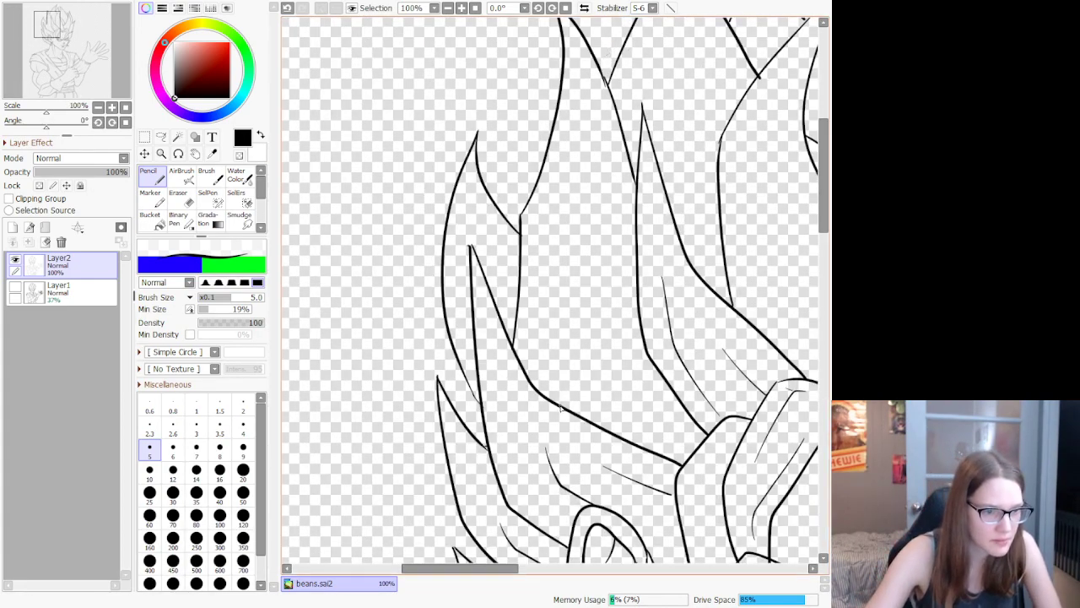
# Step: Draw two long thin strand lines rising from the lower edge of the broad hair spike above the ear
pyautogui.moveTo(561, 405); pyautogui.dragTo(561, 276)
pyautogui.hotkey('ctrl', 'z')
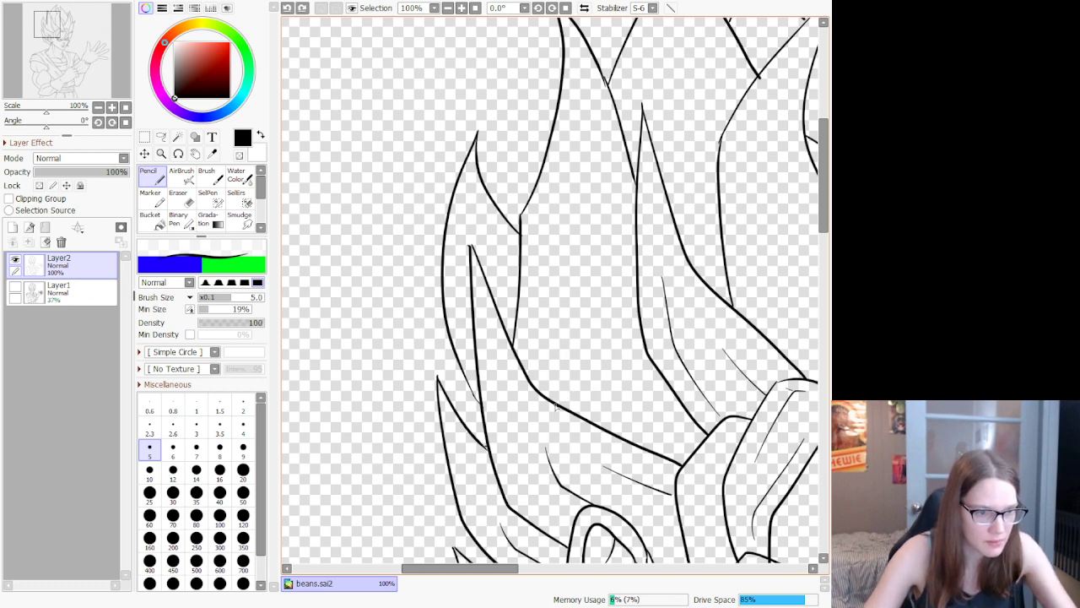
pyautogui.moveTo(556, 410)
pyautogui.mouseDown()
pyautogui.moveTo(542, 295)
pyautogui.moveTo(557, 238)
pyautogui.mouseUp()
pyautogui.hotkey('ctrl', 'z')
pyautogui.moveTo(557, 411)
pyautogui.mouseDown()
pyautogui.moveTo(544, 292)
pyautogui.moveTo(557, 232)
pyautogui.mouseUp()
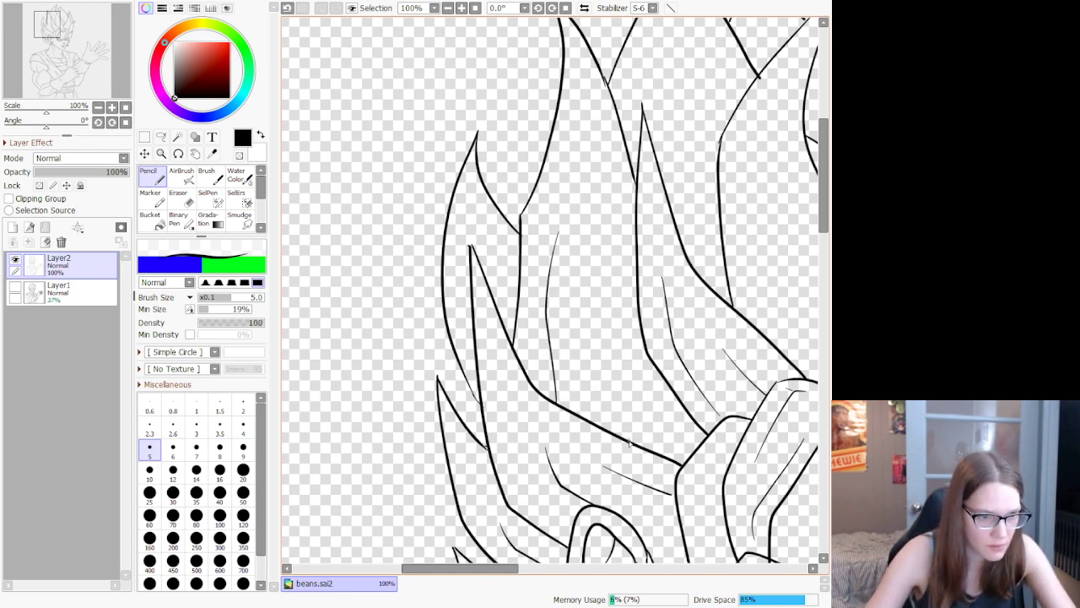
pyautogui.moveTo(629, 442)
pyautogui.mouseDown()
pyautogui.moveTo(600, 345)
pyautogui.moveTo(616, 269)
pyautogui.mouseUp()
pyautogui.hotkey('ctrl', 'z')
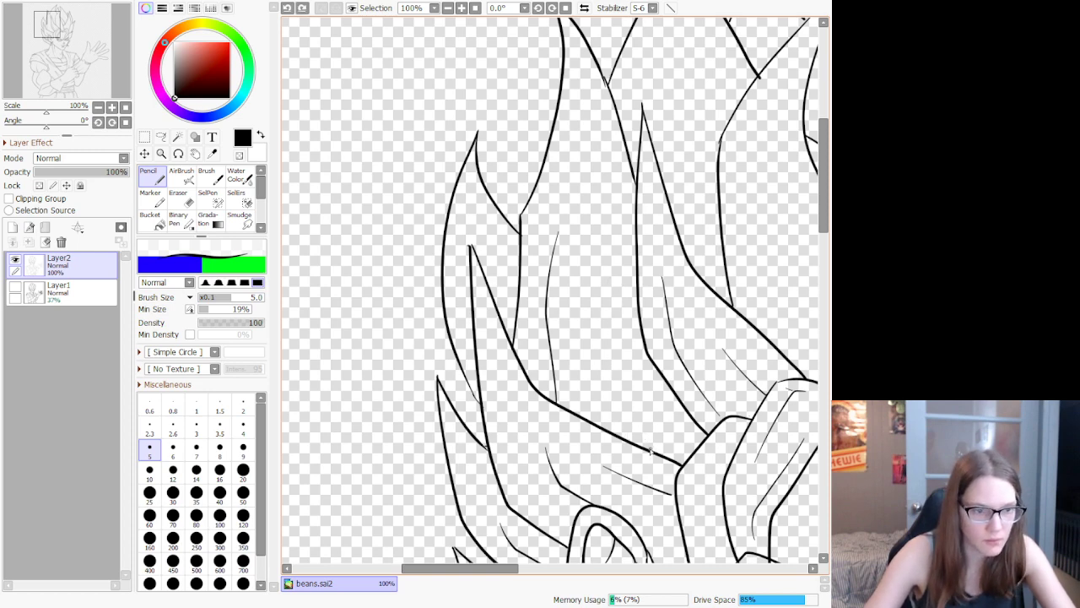
pyautogui.moveTo(648, 448)
pyautogui.mouseDown()
pyautogui.moveTo(596, 335)
pyautogui.moveTo(600, 234)
pyautogui.mouseUp()
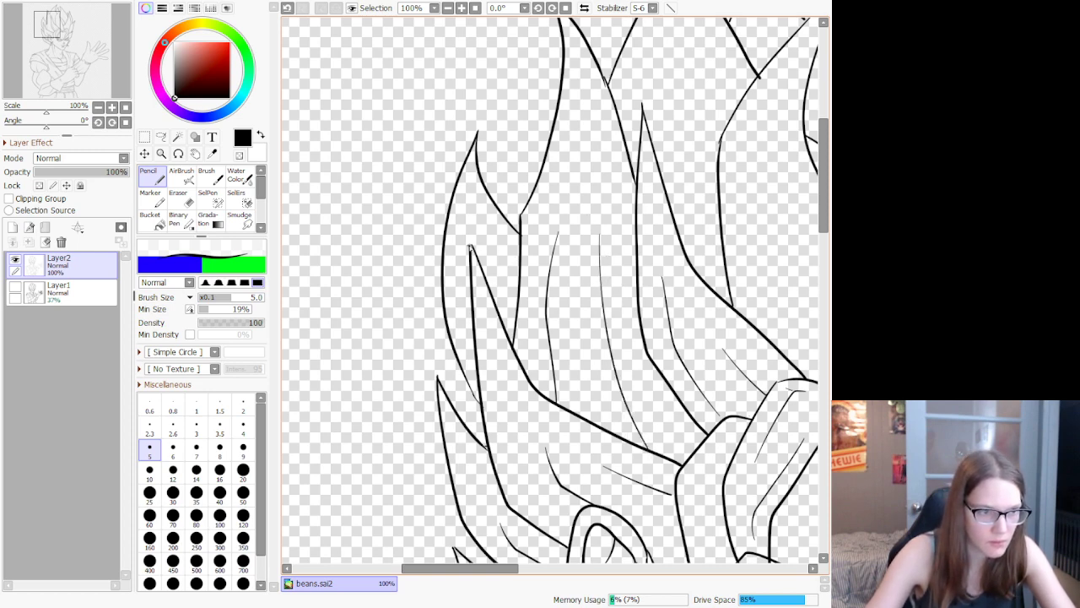
# Step: Add a short strand line in the outer left hair spike and a long one down the tall spike, erasing its upper tip
pyautogui.moveTo(470, 248)
pyautogui.mouseDown()
pyautogui.moveTo(470, 184)
pyautogui.moveTo(512, 284)
pyautogui.mouseUp()
pyautogui.hotkey('ctrl', 'z')
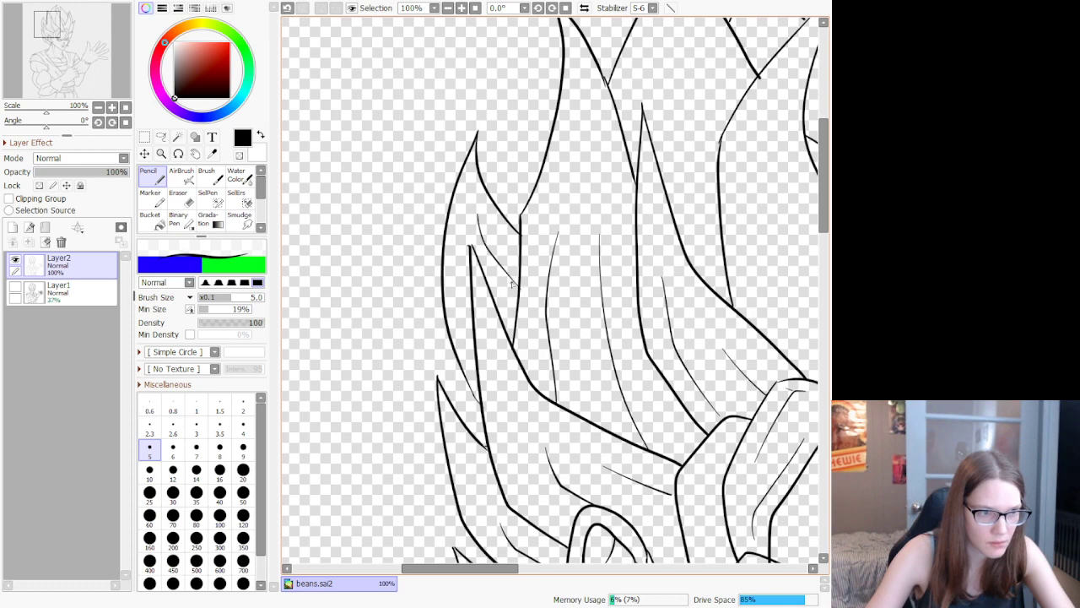
pyautogui.scroll(-5, 544, 240)
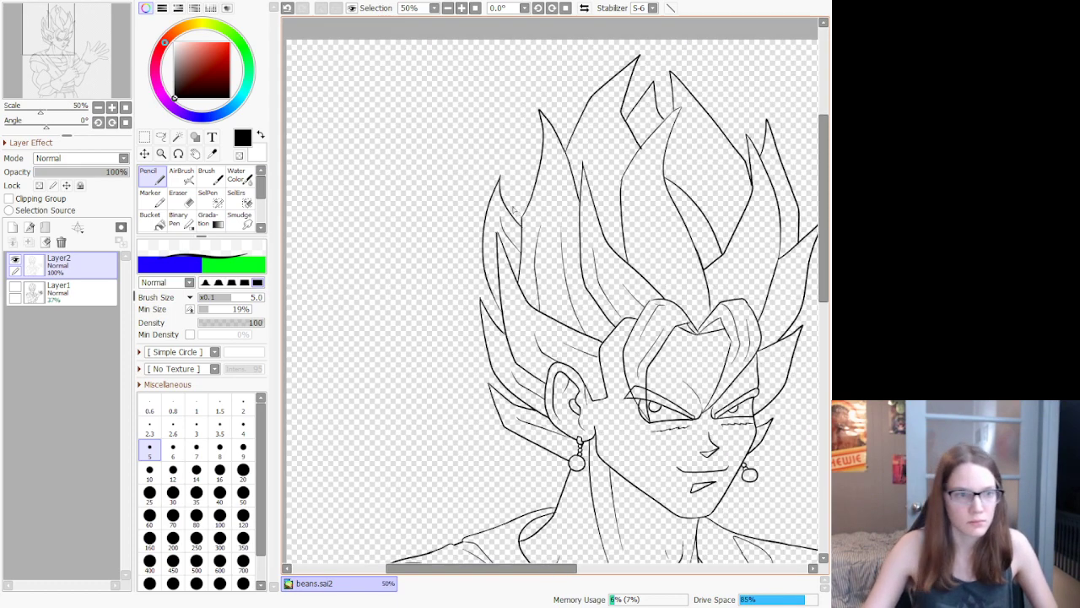
pyautogui.scroll(6, 579, 94)
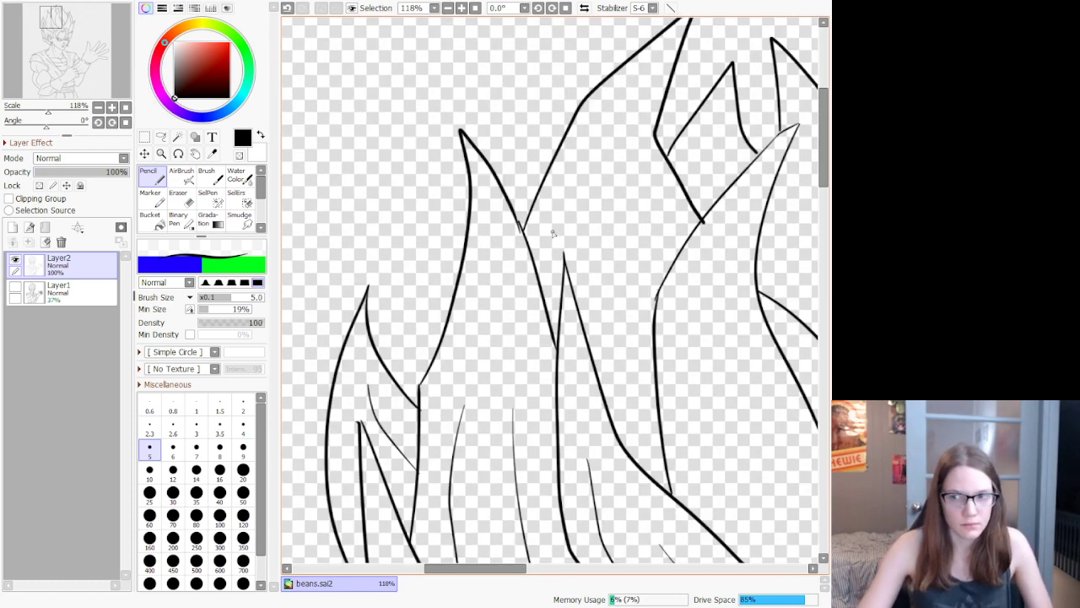
pyautogui.moveTo(486, 205)
pyautogui.mouseDown()
pyautogui.moveTo(499, 318)
pyautogui.moveTo(474, 497)
pyautogui.mouseUp()
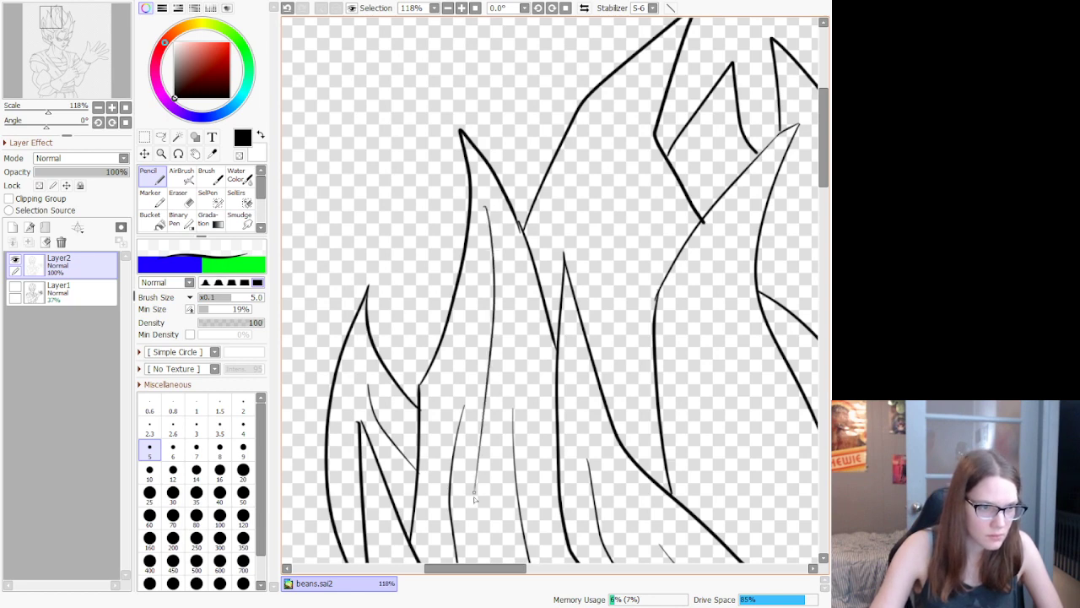
pyautogui.press('e')
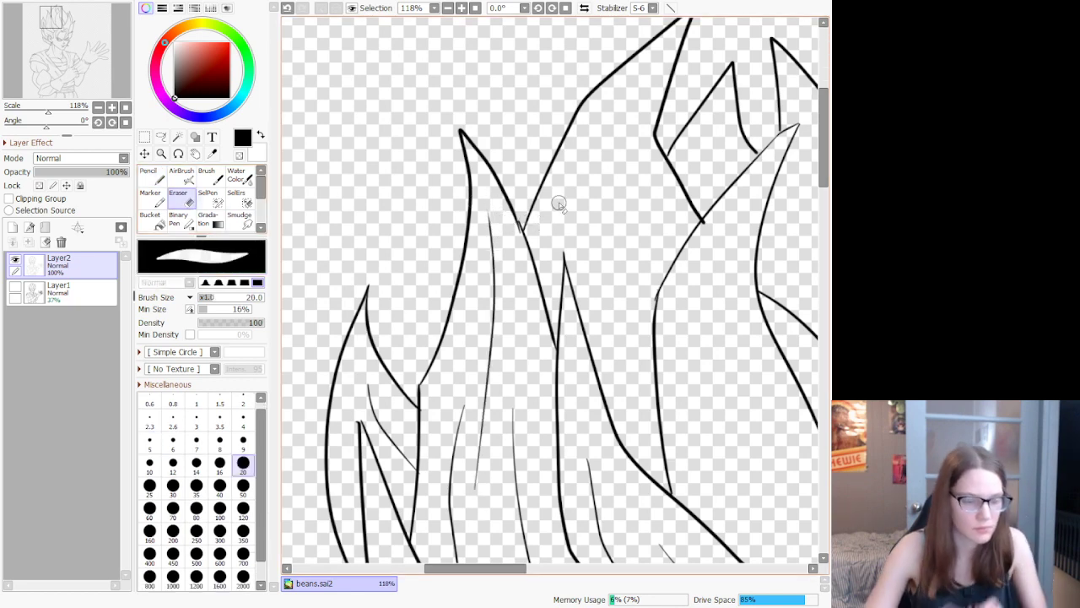
# Step: Examine the hair linework against the whole figure and up close
pyautogui.scroll(-7, 568, 175)
pyautogui.scroll(3, 537, 235)
pyautogui.scroll(-3, 563, 275)
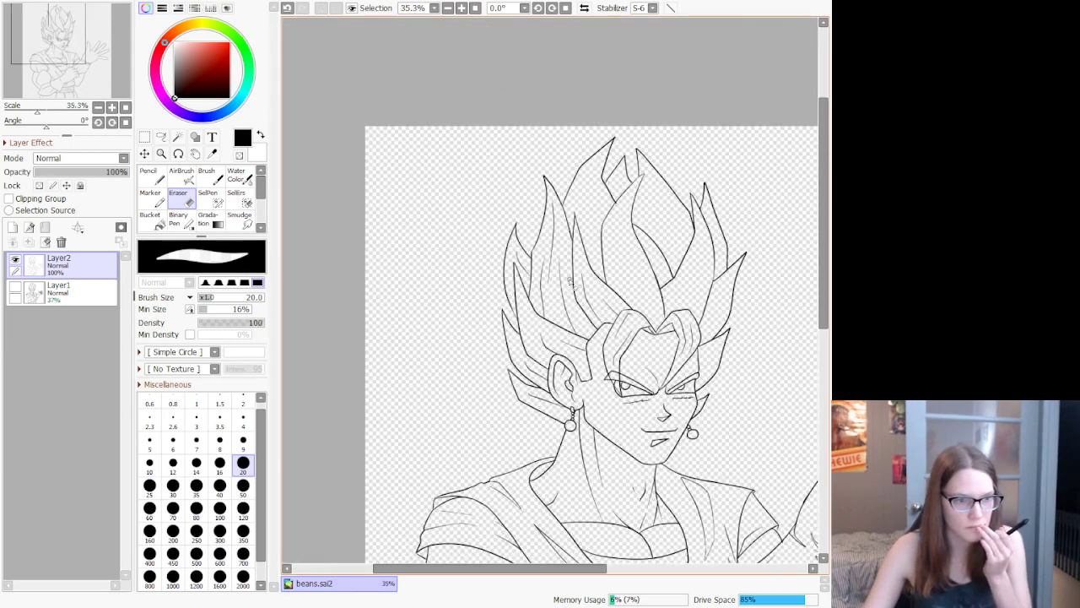
pyautogui.scroll(-3, 642, 241)
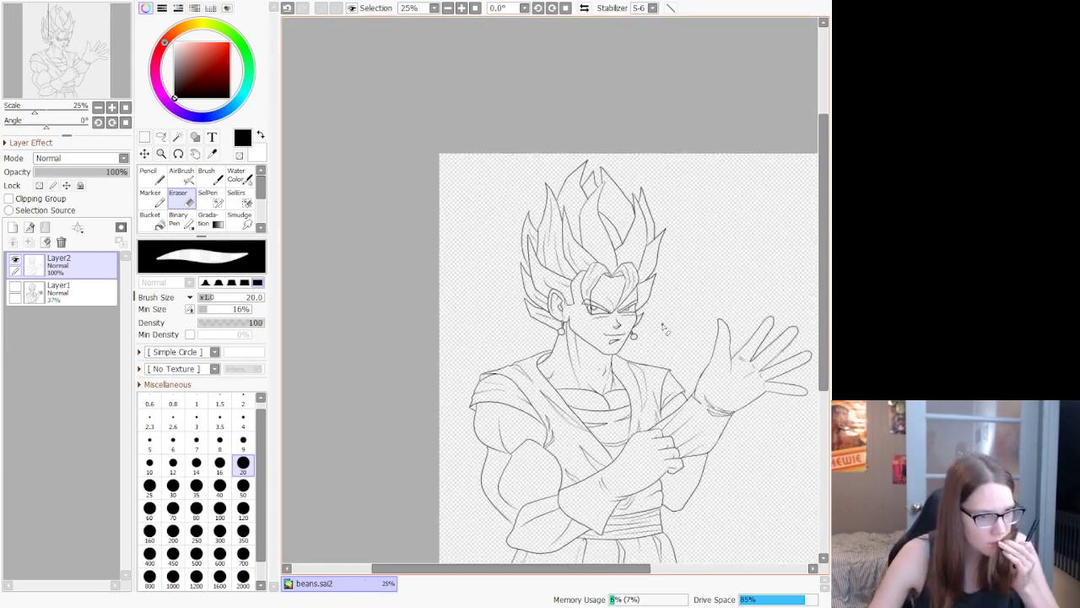
pyautogui.scroll(1, 663, 329)
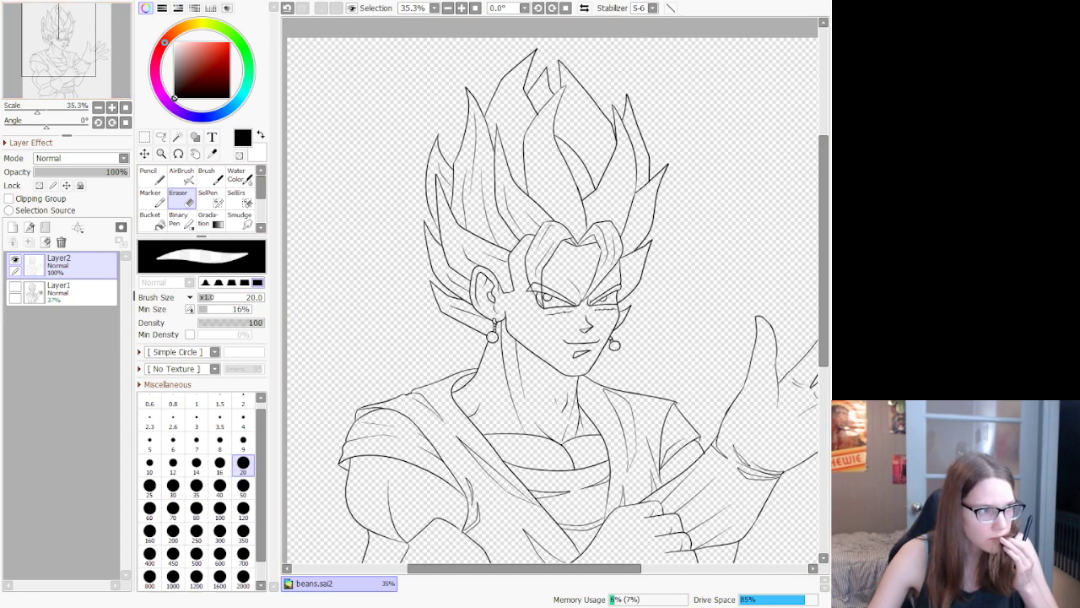
pyautogui.scroll(5, 514, 122)
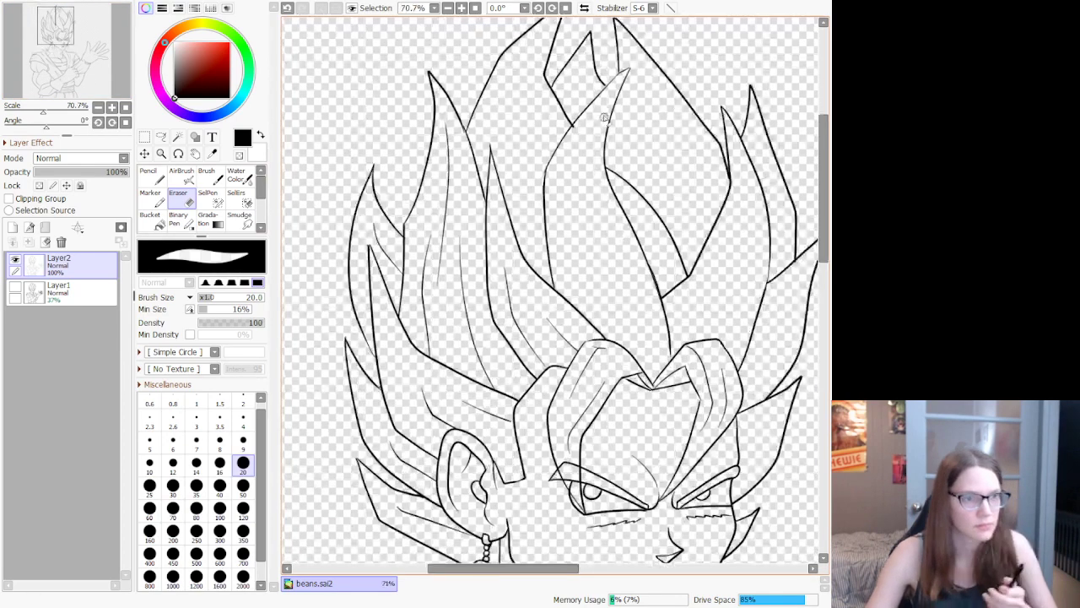
pyautogui.scroll(-2, 604, 120)
pyautogui.scroll(2, 622, 98)
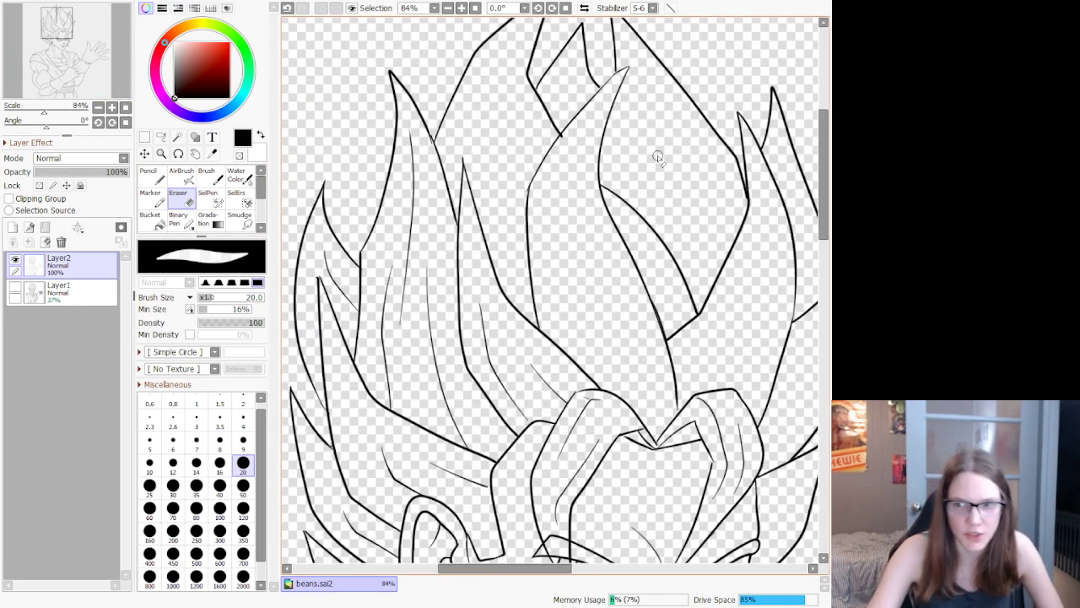
# Step: Draw two thin strand lines with the Pencil inside the central hair spike above the forehead
pyautogui.click(161, 177)
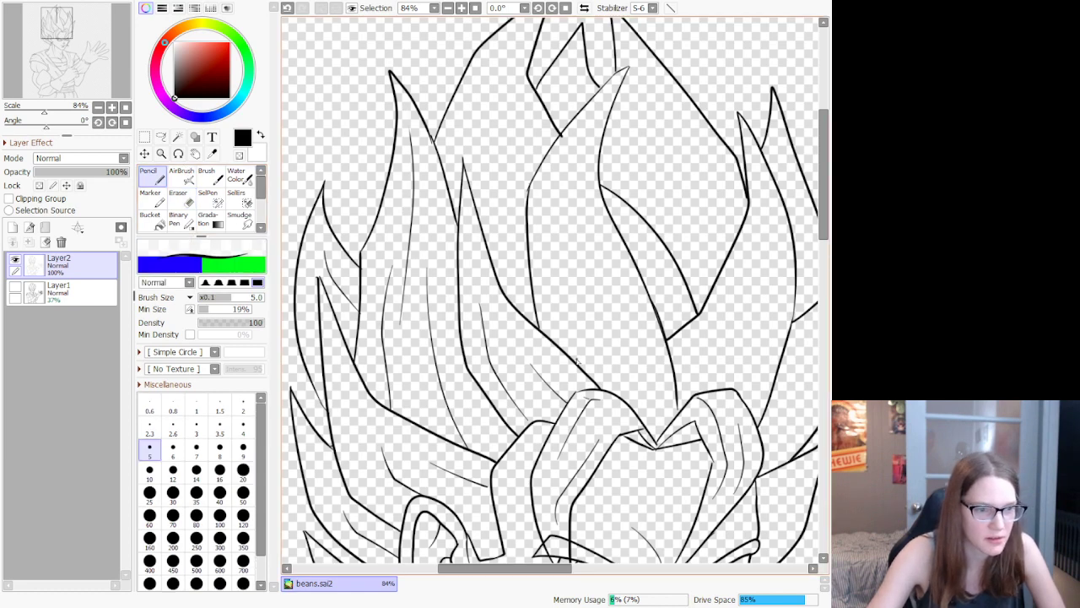
pyautogui.moveTo(578, 364)
pyautogui.mouseDown()
pyautogui.moveTo(558, 222)
pyautogui.moveTo(569, 152)
pyautogui.mouseUp()
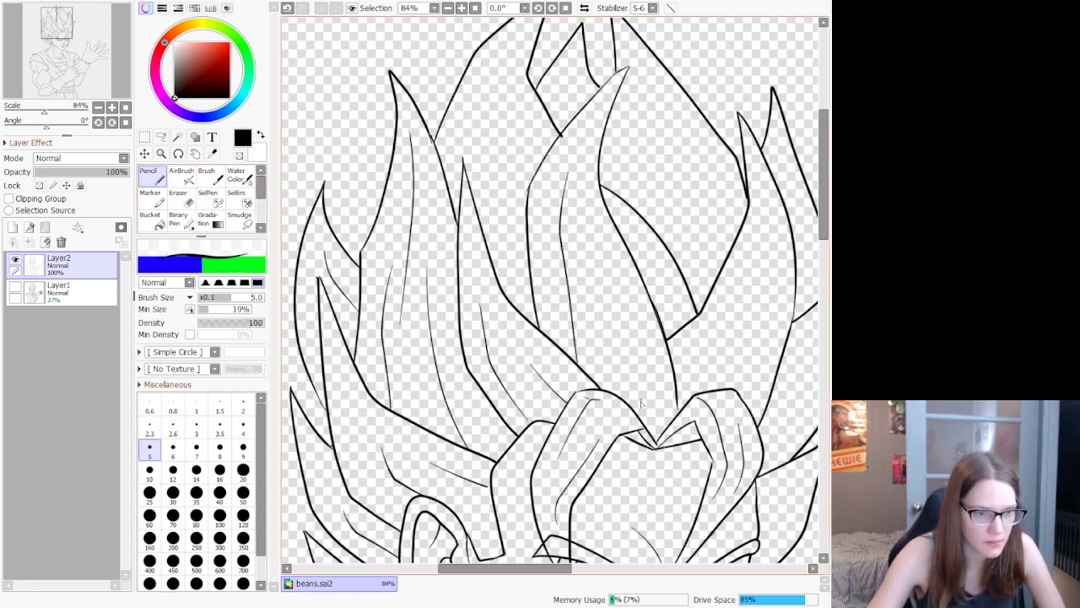
pyautogui.moveTo(643, 421)
pyautogui.mouseDown()
pyautogui.moveTo(630, 319)
pyautogui.moveTo(615, 295)
pyautogui.mouseUp()
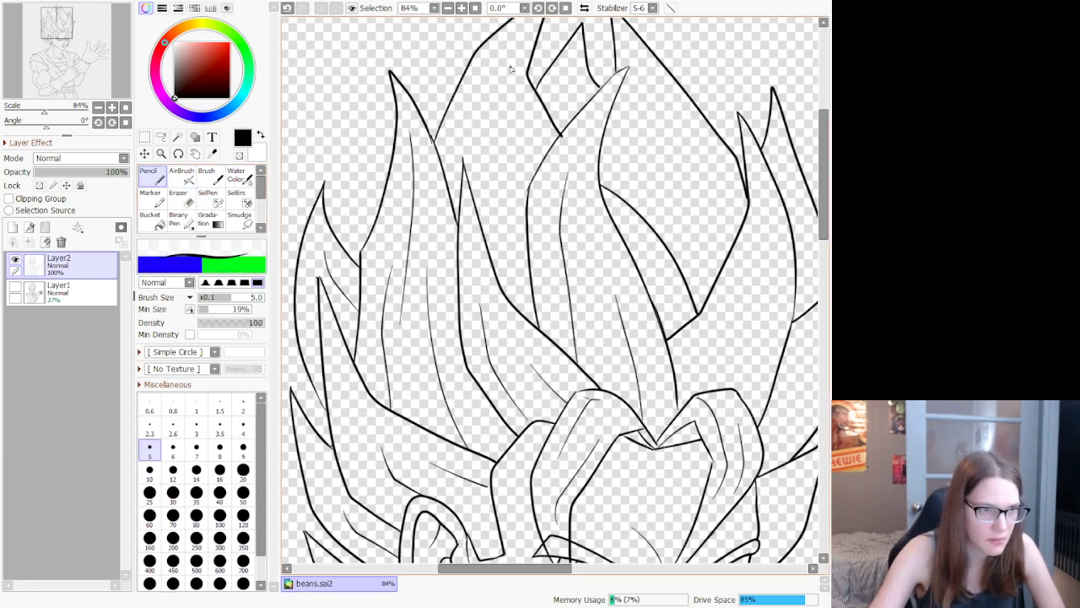
# Step: Draw two bent strand lines down the upper back hair spike, left of the central spike
pyautogui.moveTo(496, 71)
pyautogui.mouseDown()
pyautogui.moveTo(474, 175)
pyautogui.moveTo(472, 118)
pyautogui.mouseUp()
pyautogui.hotkey('ctrl', 'z')
pyautogui.hotkey('ctrl', 'z')
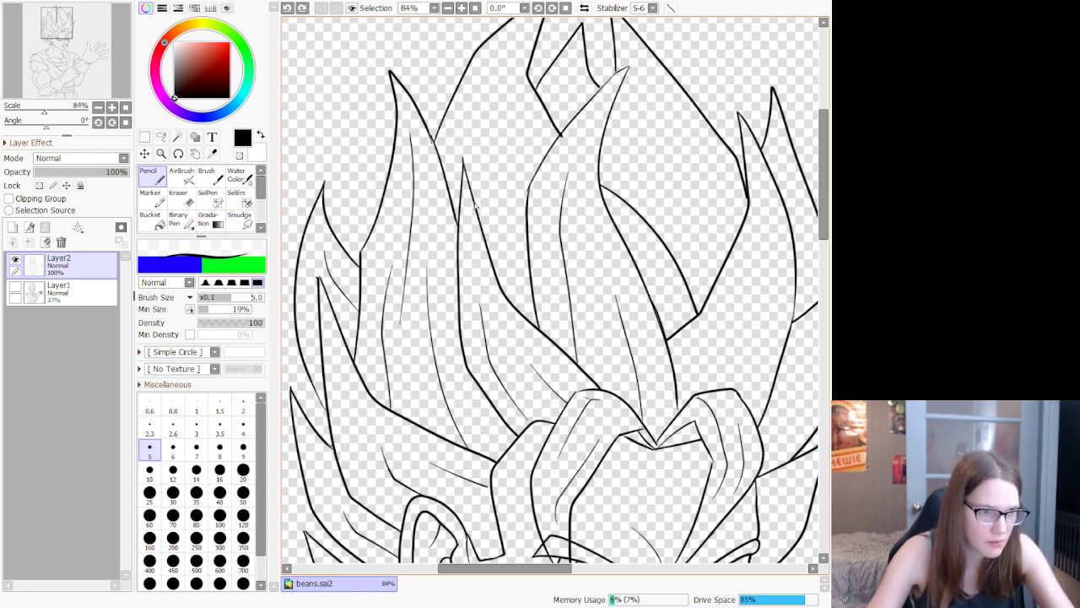
pyautogui.moveTo(476, 205)
pyautogui.mouseDown()
pyautogui.moveTo(462, 107)
pyautogui.moveTo(493, 51)
pyautogui.mouseUp()
pyautogui.moveTo(529, 187)
pyautogui.mouseDown()
pyautogui.moveTo(497, 105)
pyautogui.moveTo(512, 66)
pyautogui.mouseUp()
pyautogui.hotkey('ctrl', 'z')
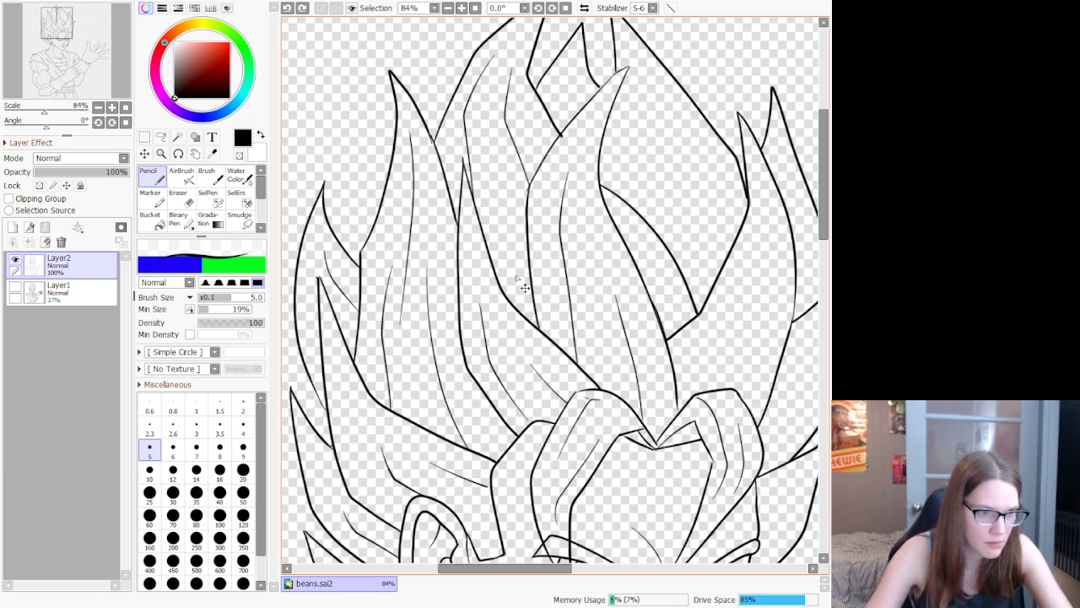
# Step: Add a short diagonal strand line beside the central spike's left edge and another inside the small spike at the top
pyautogui.moveTo(537, 326)
pyautogui.mouseDown()
pyautogui.moveTo(505, 209)
pyautogui.moveTo(533, 301)
pyautogui.mouseUp()
pyautogui.hotkey('ctrl', 'z')
pyautogui.hotkey('ctrl', 'z')
pyautogui.moveTo(498, 175); pyautogui.dragTo(519, 256)
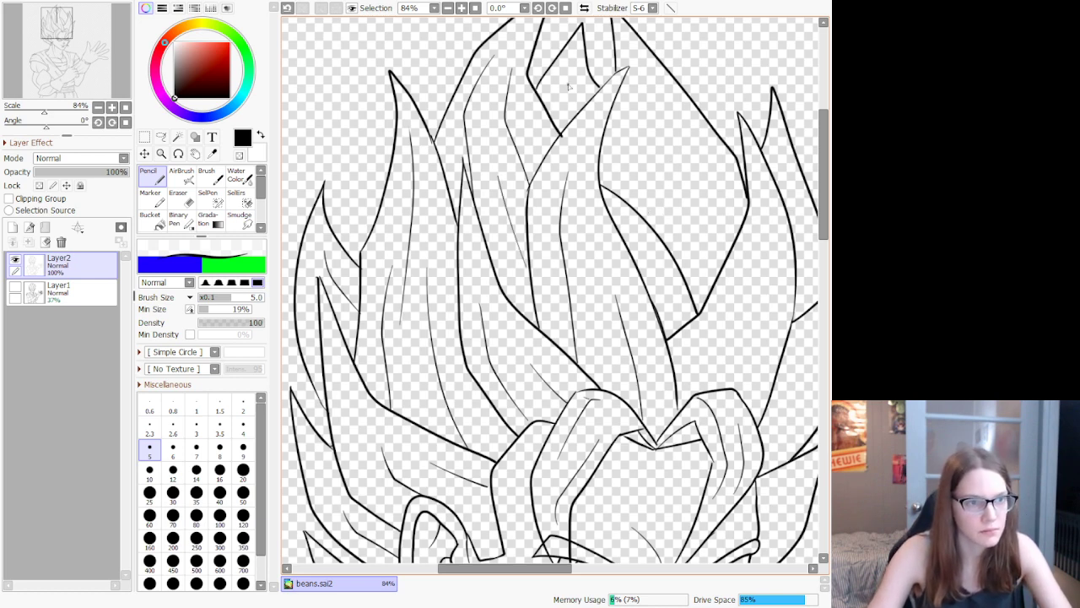
pyautogui.moveTo(560, 133); pyautogui.dragTo(579, 77)
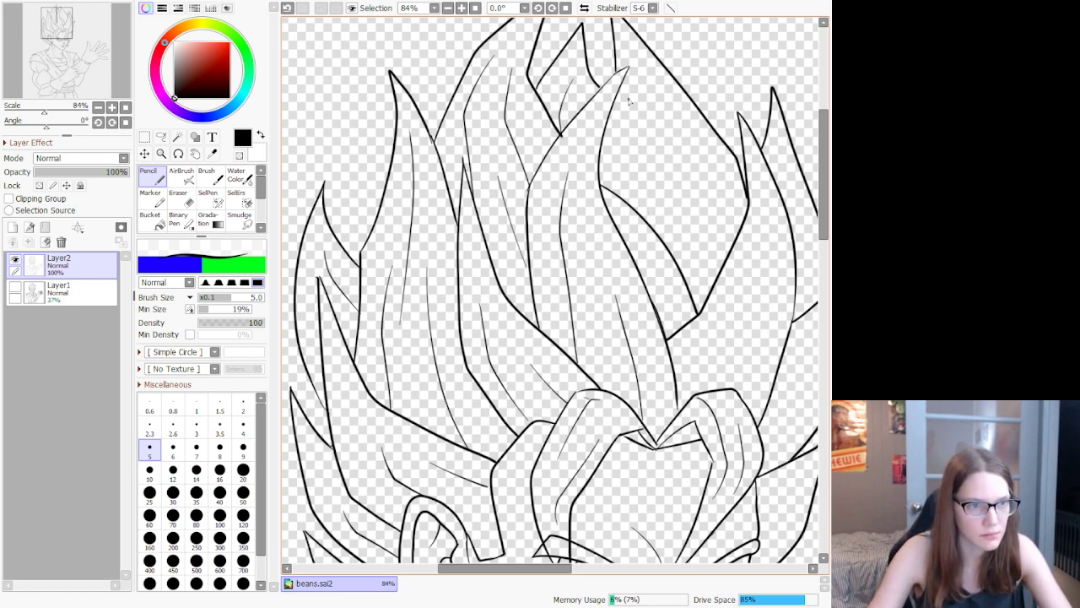
# Step: Draw two strand lines in the large spike right of centre and a short bent one beneath the central spike's tip
pyautogui.moveTo(647, 85)
pyautogui.mouseDown()
pyautogui.moveTo(715, 213)
pyautogui.moveTo(719, 264)
pyautogui.mouseUp()
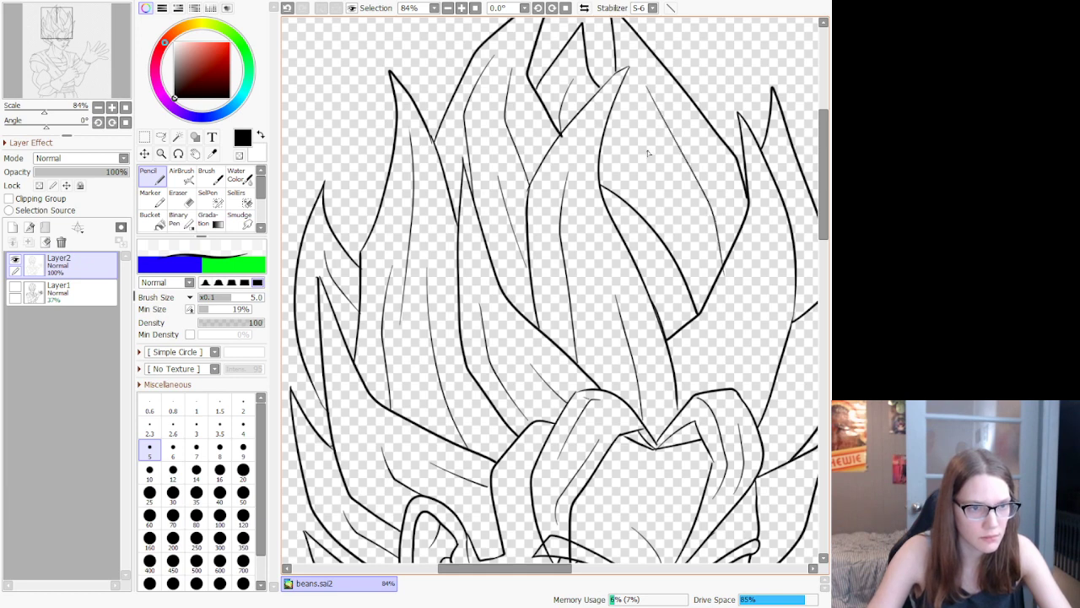
pyautogui.moveTo(640, 133); pyautogui.dragTo(650, 211)
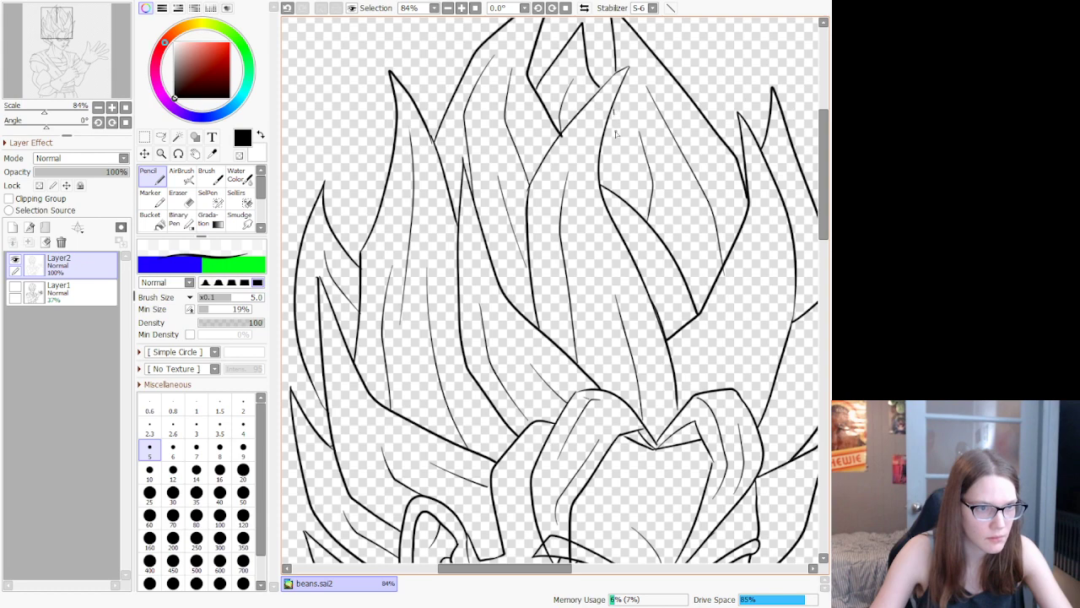
pyautogui.moveTo(614, 114); pyautogui.dragTo(595, 161)
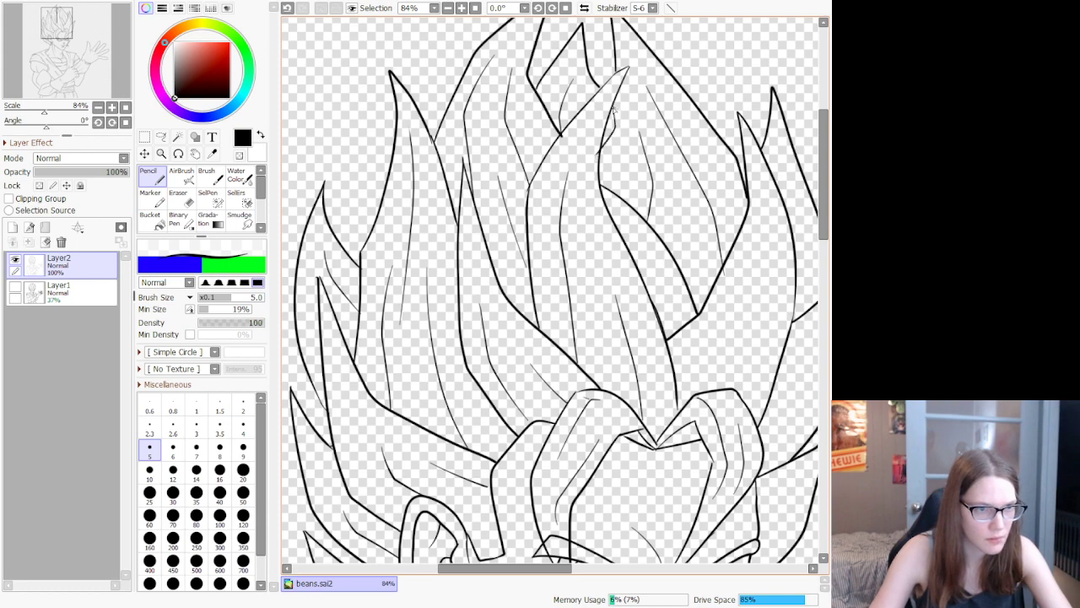
# Step: Erase the line ends that overshoot the outlines on both sides of the central hair spike
pyautogui.scroll(-3, 626, 59)
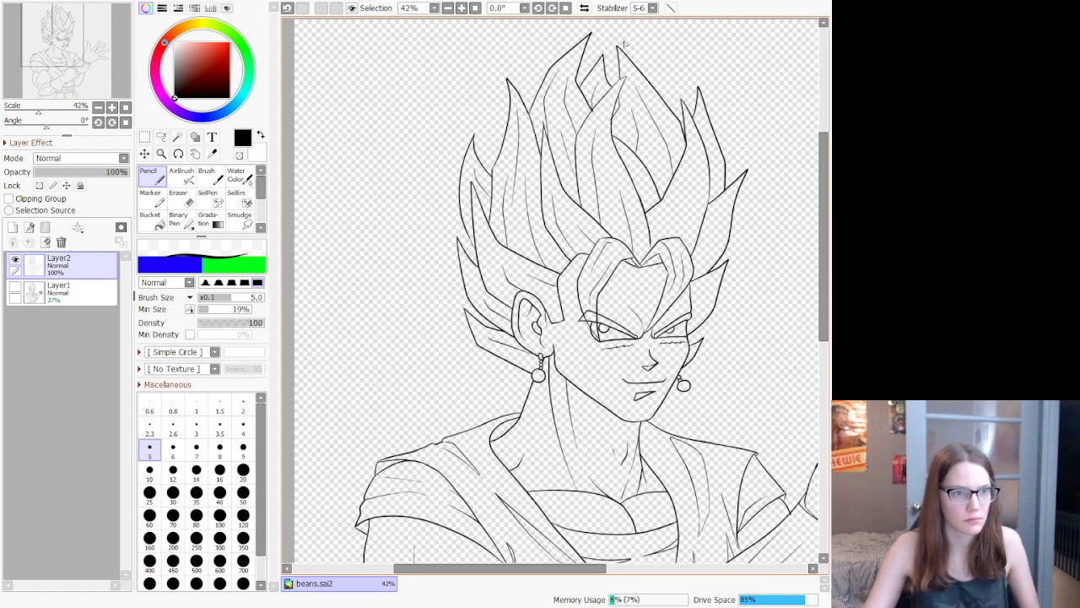
pyautogui.scroll(6, 625, 43)
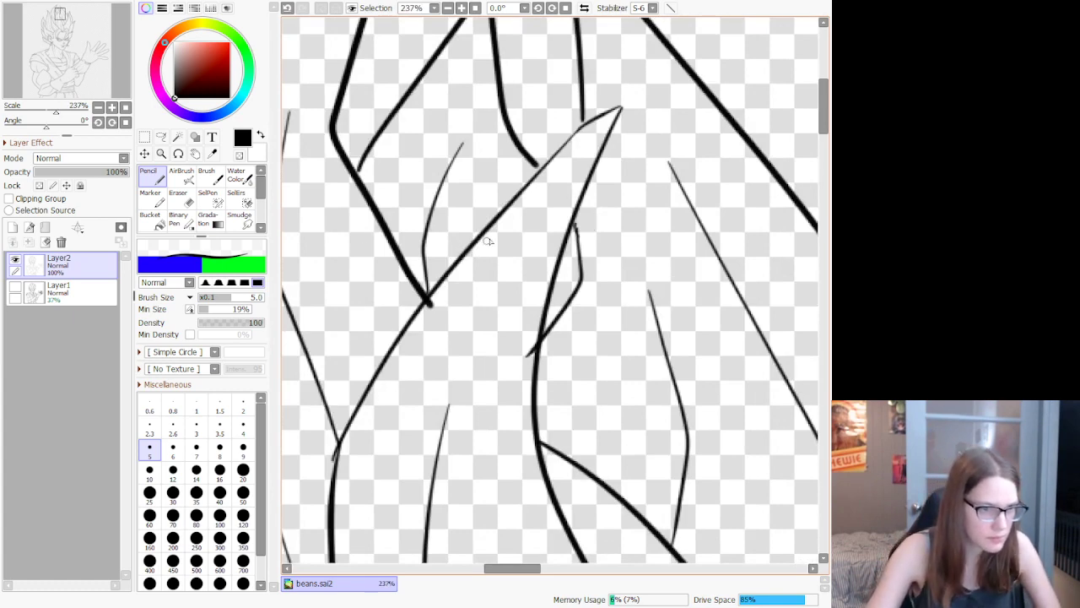
pyautogui.press('e')
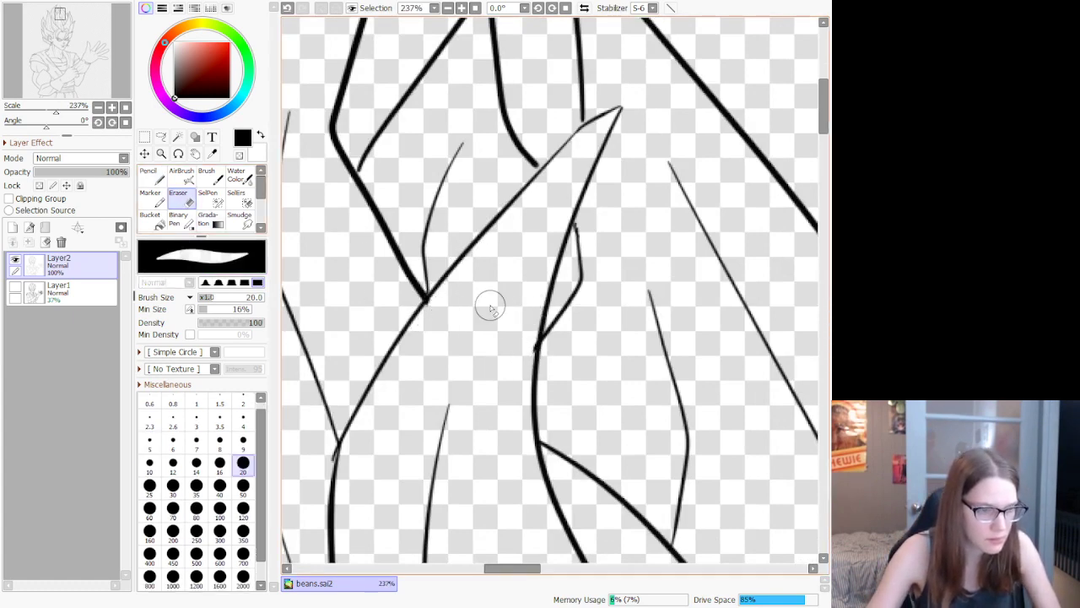
pyautogui.scroll(-5, 491, 309)
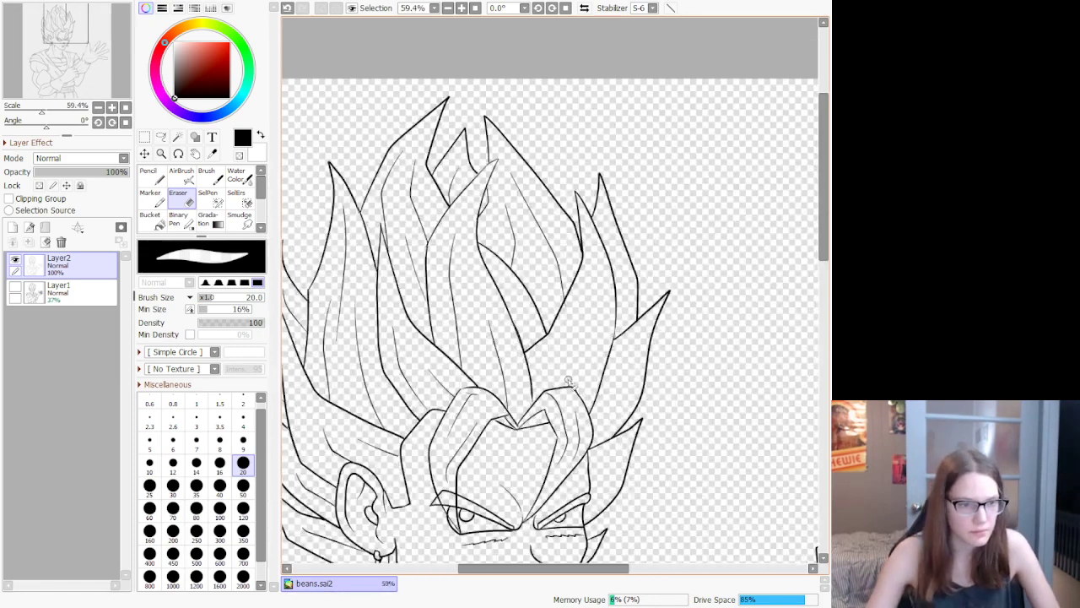
# Step: Draw two curved Pencil strand lines rising from the right hairline and two short ones higher up in the right hair spikes
pyautogui.scroll(3, 569, 381)
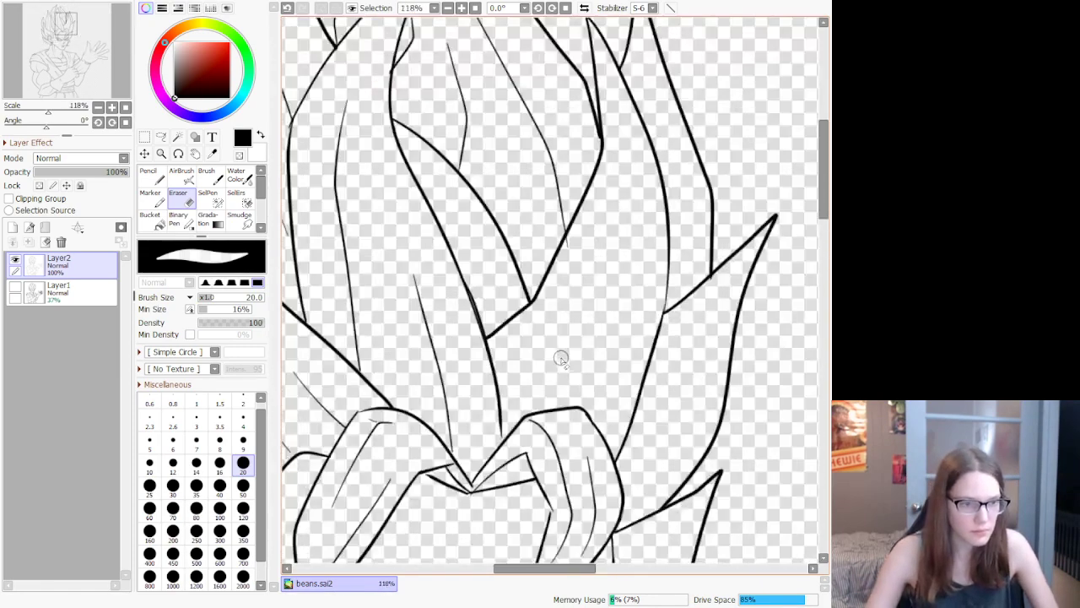
pyautogui.click(145, 137)
pyautogui.click(149, 176)
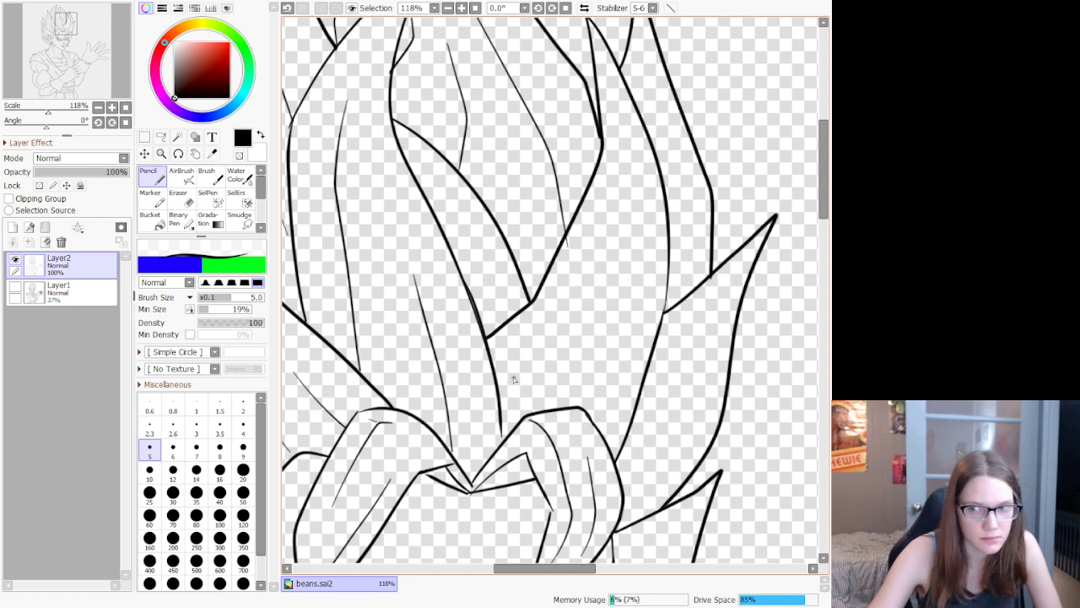
pyautogui.moveTo(503, 384)
pyautogui.mouseDown()
pyautogui.moveTo(568, 343)
pyautogui.moveTo(629, 223)
pyautogui.mouseUp()
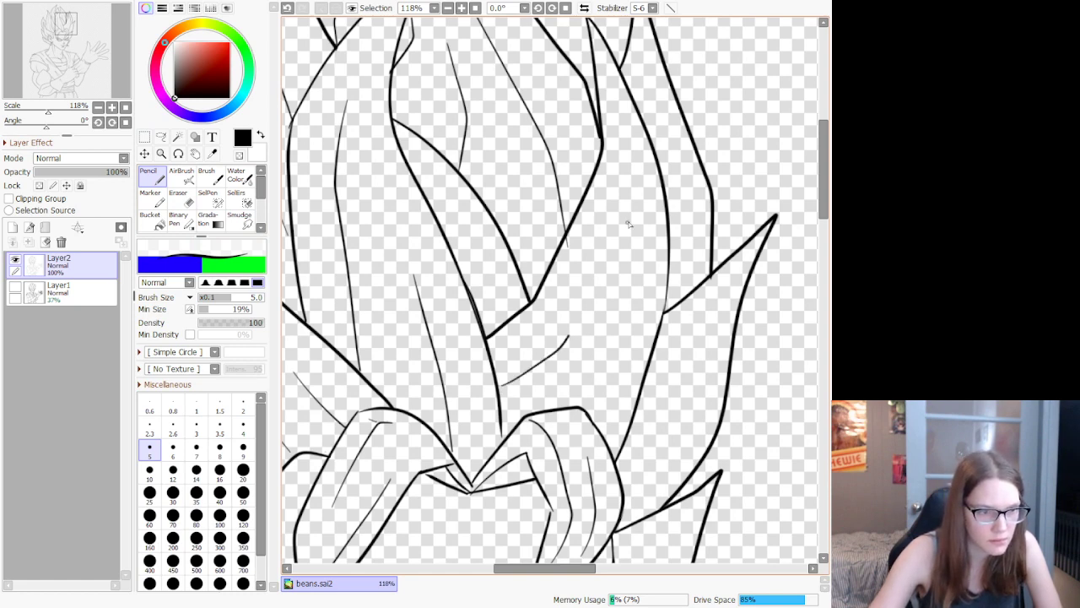
pyautogui.moveTo(583, 408)
pyautogui.mouseDown()
pyautogui.moveTo(625, 366)
pyautogui.moveTo(637, 277)
pyautogui.moveTo(599, 352)
pyautogui.mouseUp()
pyautogui.hotkey('ctrl', 'z')
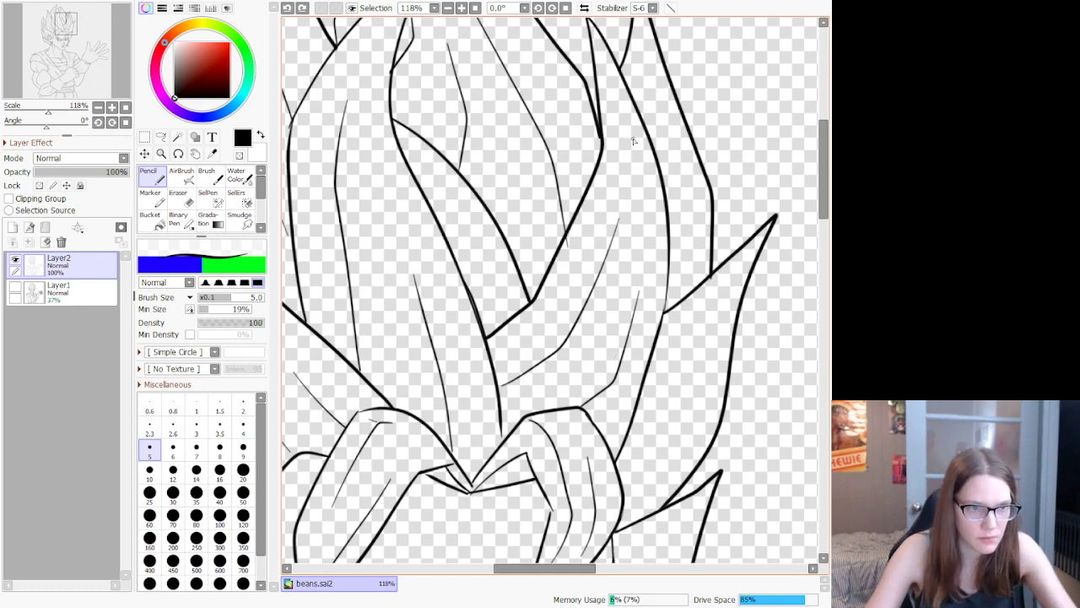
pyautogui.moveTo(646, 190); pyautogui.dragTo(632, 278)
pyautogui.moveTo(651, 100); pyautogui.dragTo(666, 189)
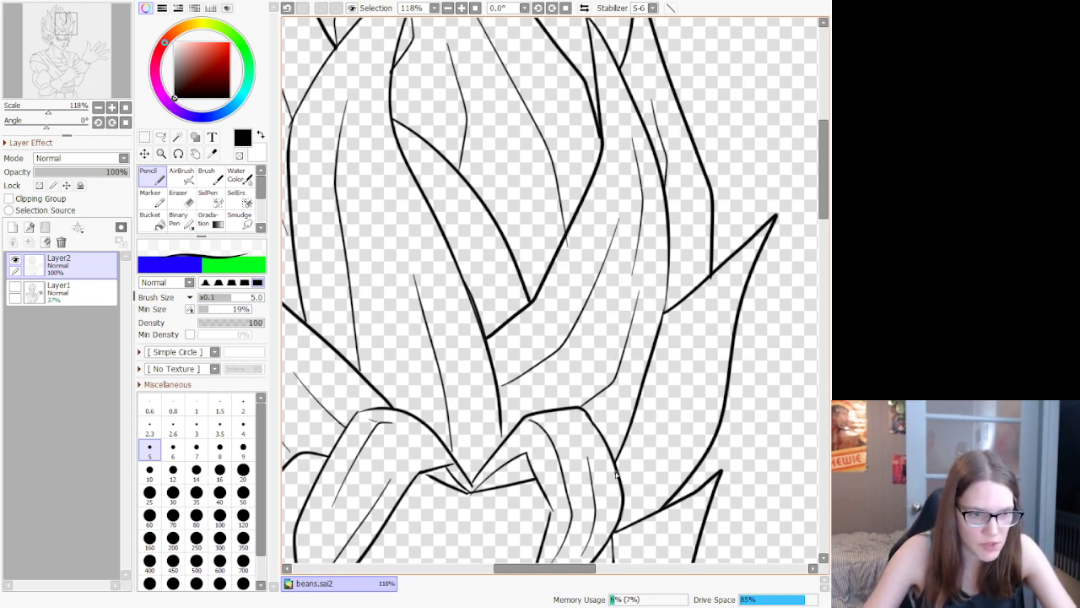
# Step: Draw thin strand lines inside the outer right hair spike, starting from the hairline beside the forehead
pyautogui.moveTo(618, 474); pyautogui.dragTo(671, 448)
pyautogui.hotkey('ctrl', 'z')
pyautogui.moveTo(625, 481)
pyautogui.mouseDown()
pyautogui.moveTo(672, 451)
pyautogui.moveTo(699, 319)
pyautogui.mouseUp()
pyautogui.scroll(-5, 731, 325)
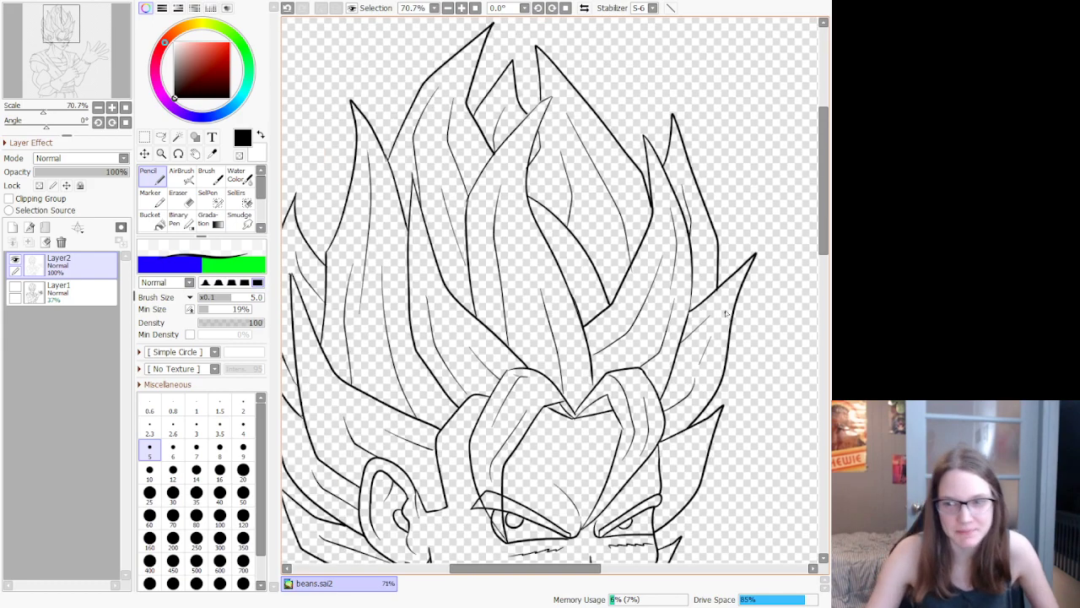
# Step: Draw two short curved Pencil strand lines inside the lower right hair spike beside the temple
pyautogui.scroll(5, 728, 337)
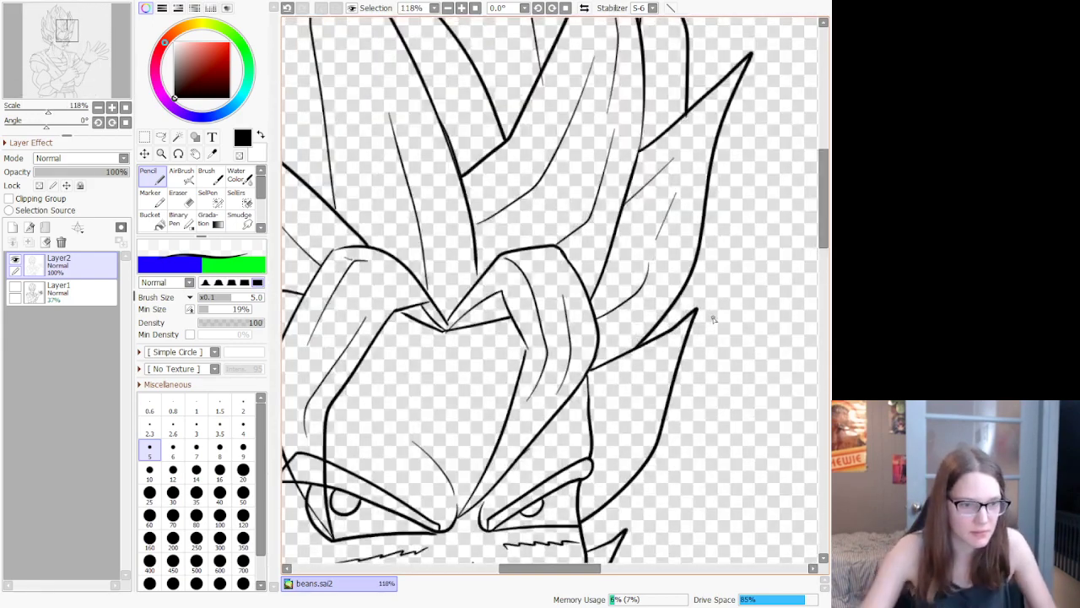
pyautogui.moveTo(590, 414)
pyautogui.mouseDown()
pyautogui.moveTo(625, 407)
pyautogui.moveTo(663, 357)
pyautogui.moveTo(581, 485)
pyautogui.moveTo(634, 469)
pyautogui.moveTo(658, 386)
pyautogui.moveTo(650, 436)
pyautogui.moveTo(602, 463)
pyautogui.moveTo(606, 474)
pyautogui.moveTo(592, 464)
pyautogui.moveTo(632, 450)
pyautogui.moveTo(655, 418)
pyautogui.mouseUp()
pyautogui.hotkey('ctrl', 'z')
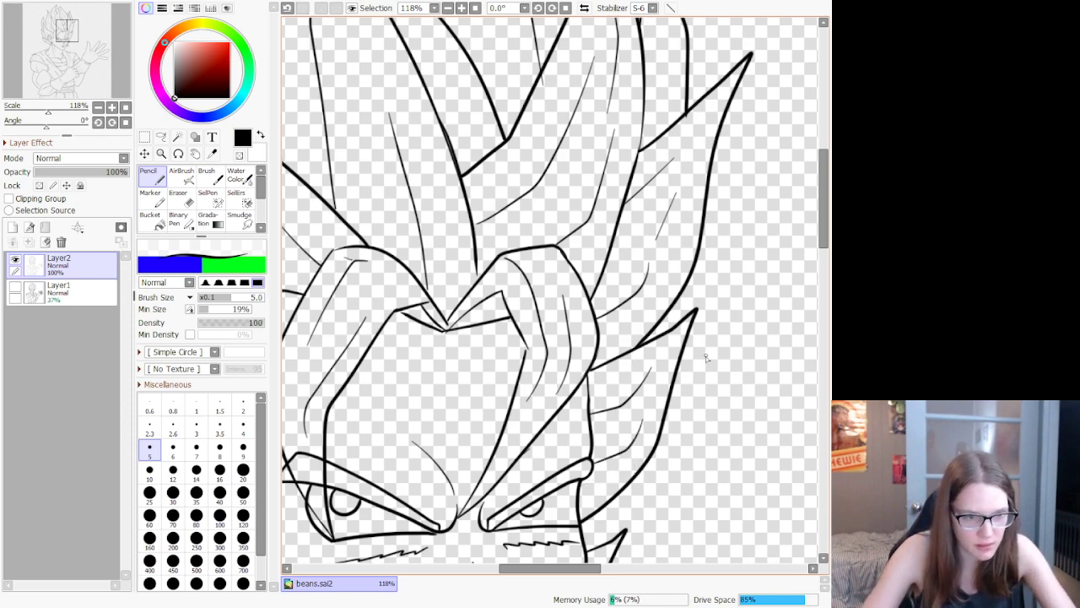
pyautogui.scroll(-10, 704, 367)
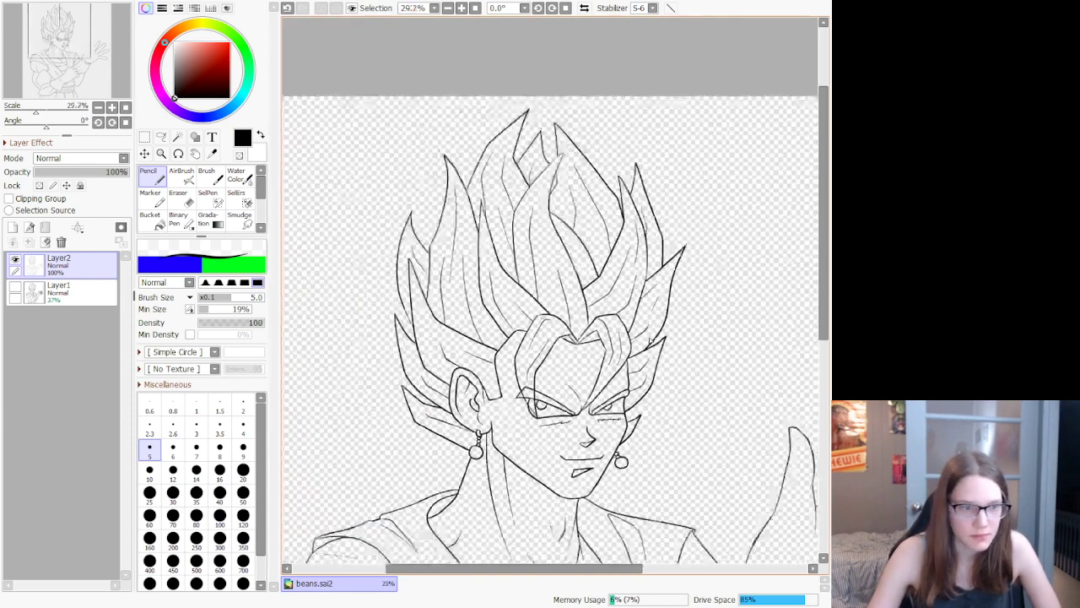
# Step: Try one long and one short thin diagonal line on the raised arm's section beneath the gripping fist
pyautogui.scroll(4, 626, 462)
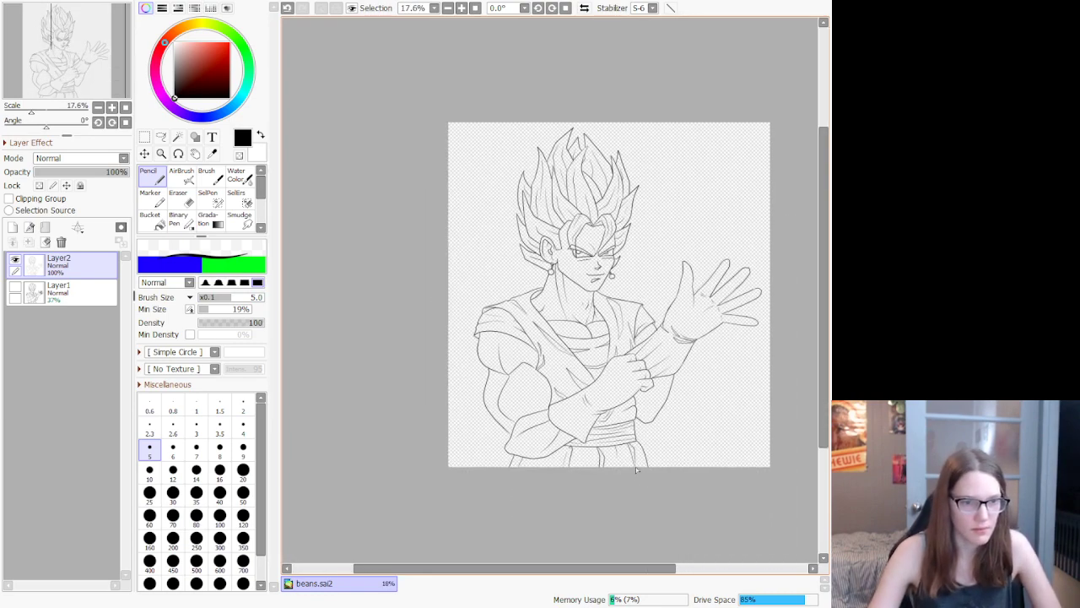
pyautogui.scroll(4, 669, 379)
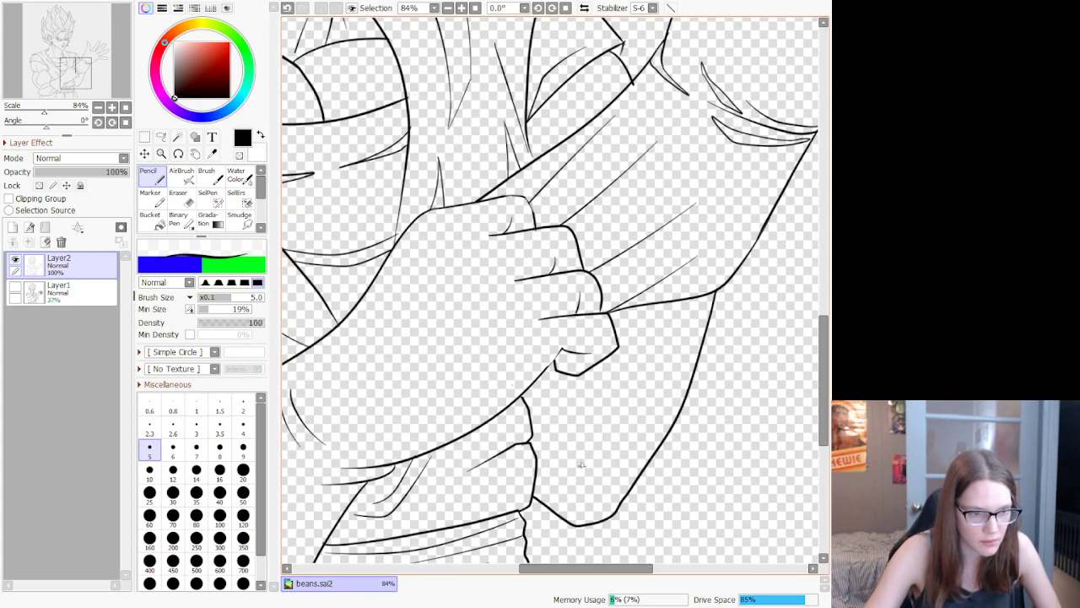
pyautogui.moveTo(574, 482); pyautogui.dragTo(646, 364)
pyautogui.moveTo(629, 479); pyautogui.dragTo(642, 422)
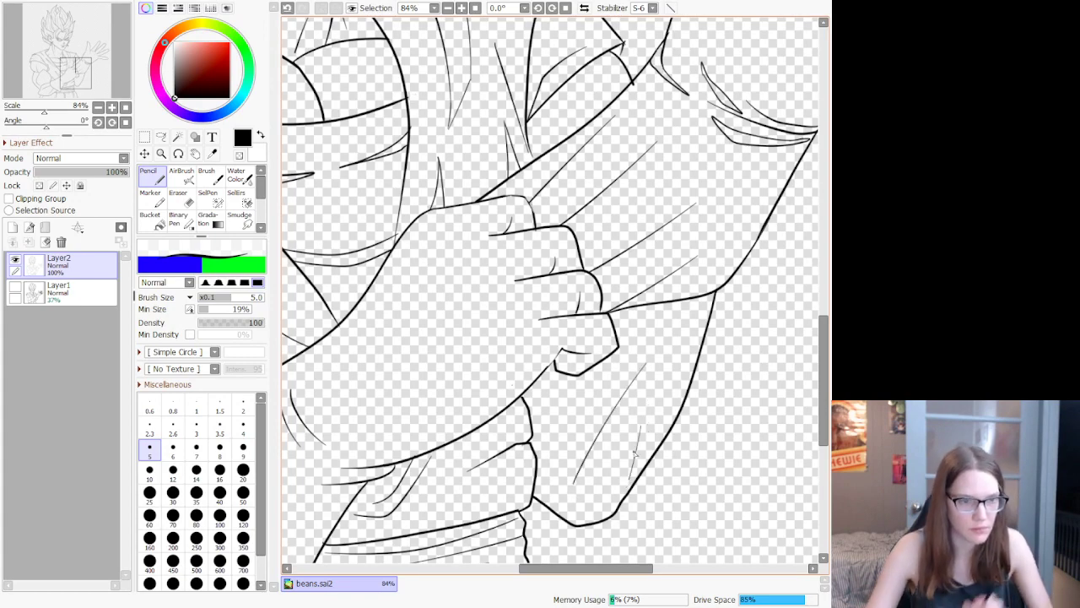
pyautogui.scroll(-4, 635, 454)
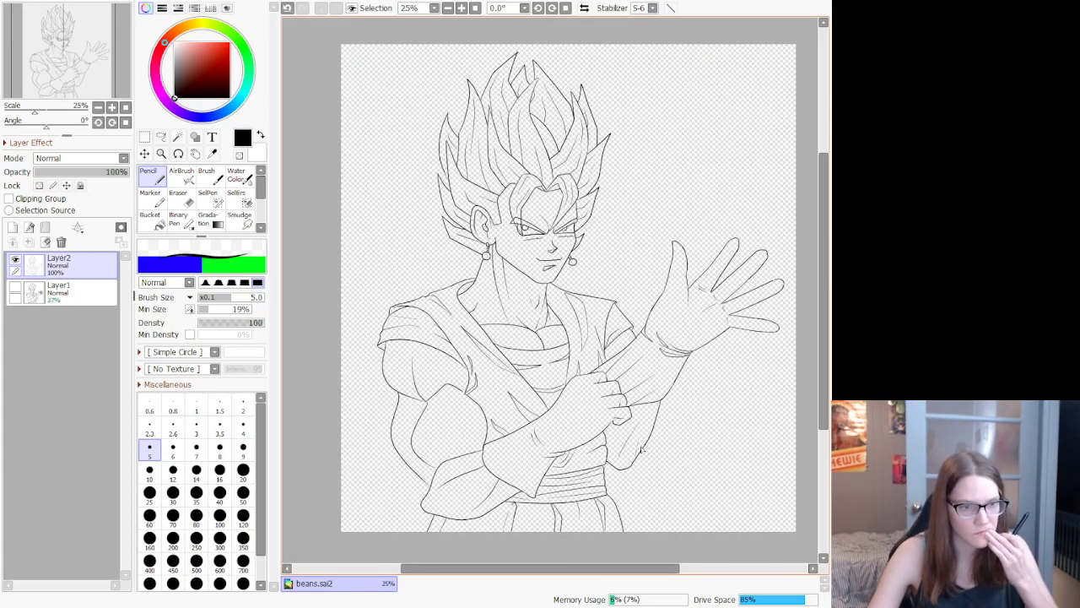
pyautogui.scroll(6, 641, 449)
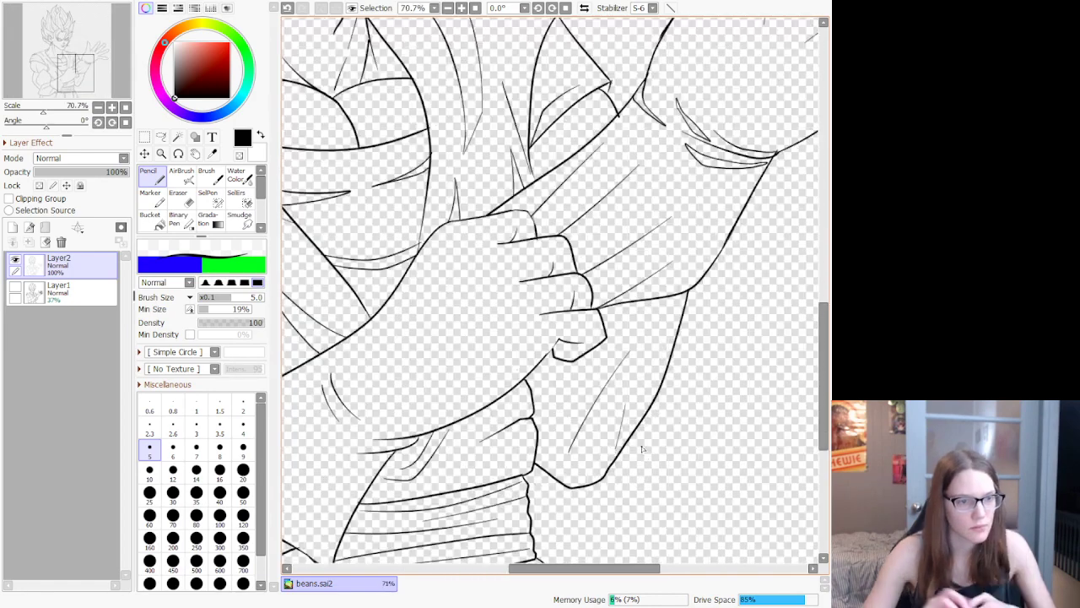
pyautogui.hotkey('ctrl', 'z')
pyautogui.hotkey('ctrl', 'z')
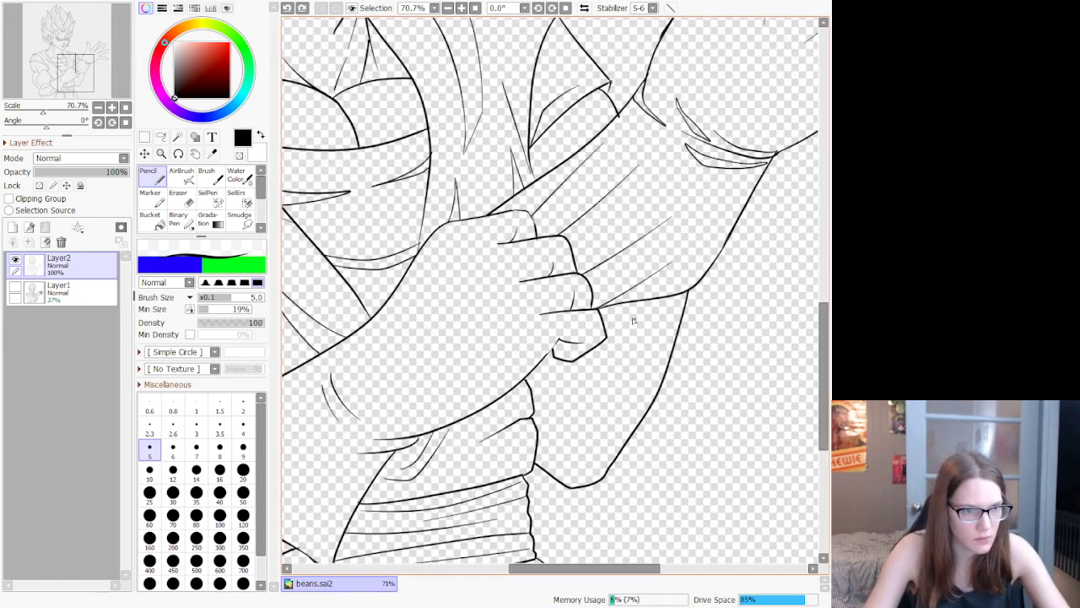
# Step: Try three short thin shading strokes on the arm directly around the underside of the gripping fist
pyautogui.moveTo(630, 299); pyautogui.dragTo(610, 329)
pyautogui.hotkey('ctrl', 'z')
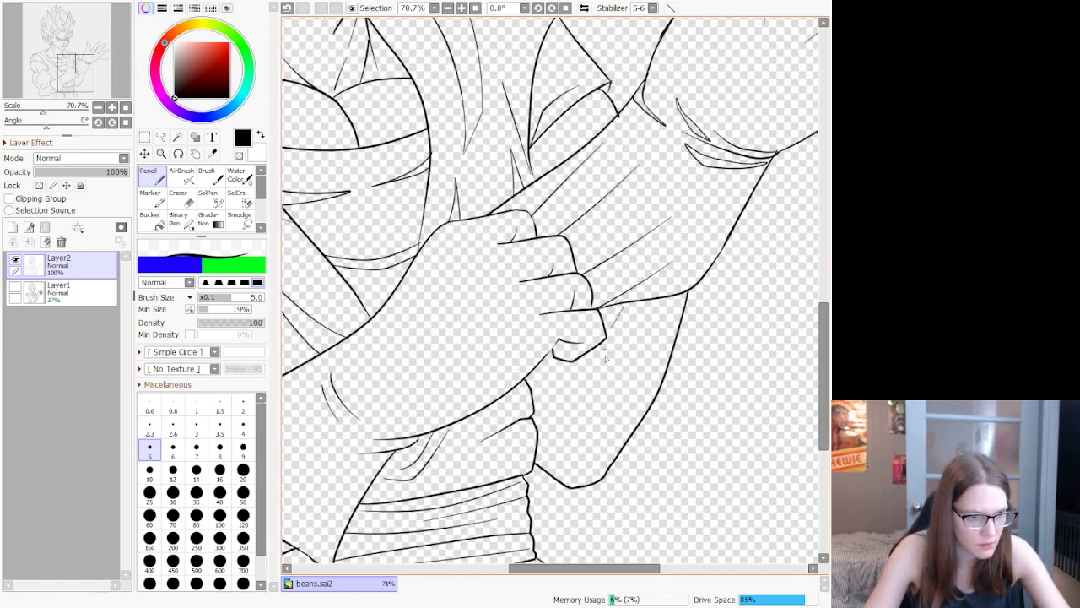
pyautogui.moveTo(585, 377); pyautogui.dragTo(538, 452)
pyautogui.hotkey('ctrl', 'z')
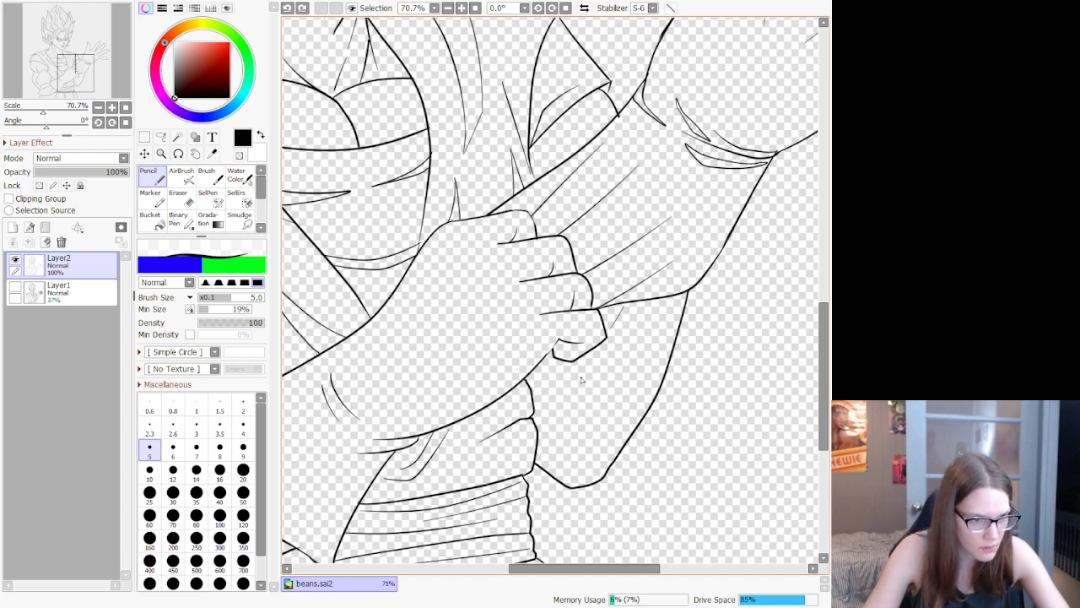
pyautogui.moveTo(580, 380); pyautogui.dragTo(565, 420)
pyautogui.moveTo(554, 370); pyautogui.dragTo(549, 394)
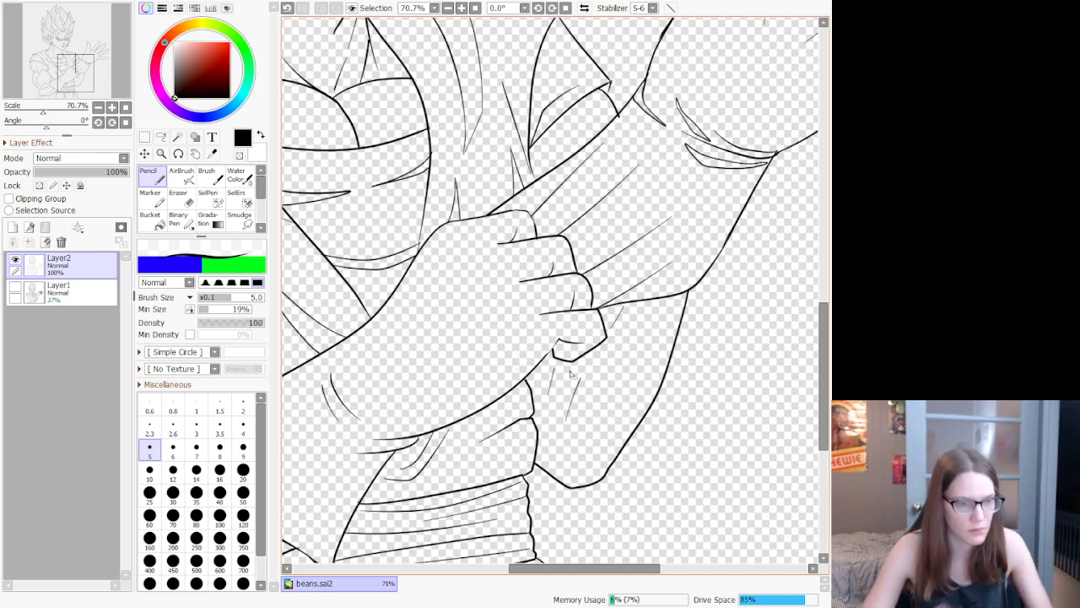
pyautogui.scroll(-5, 599, 360)
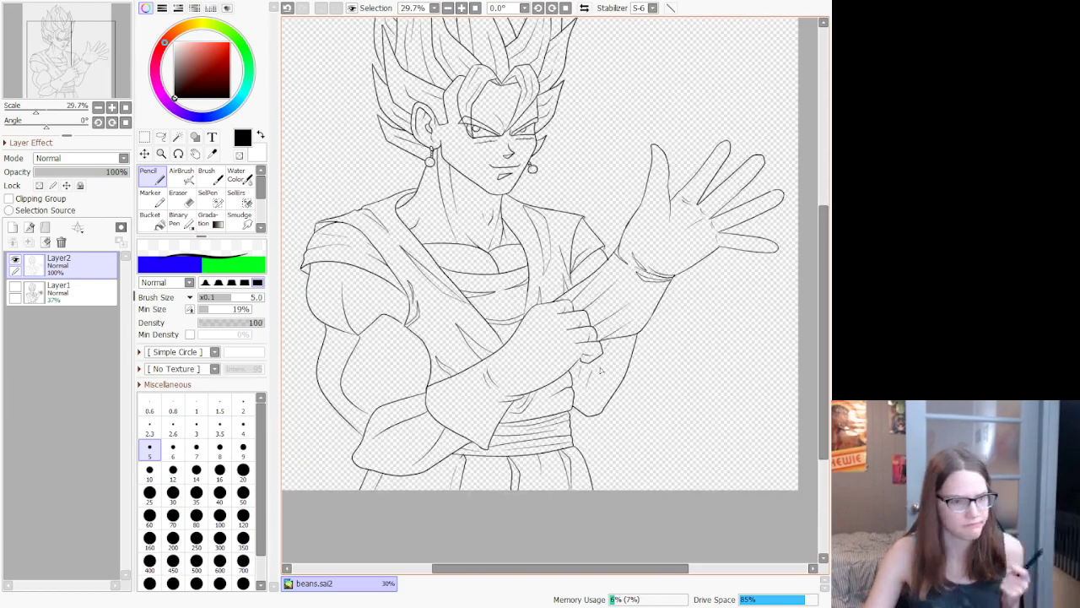
pyautogui.scroll(5, 597, 376)
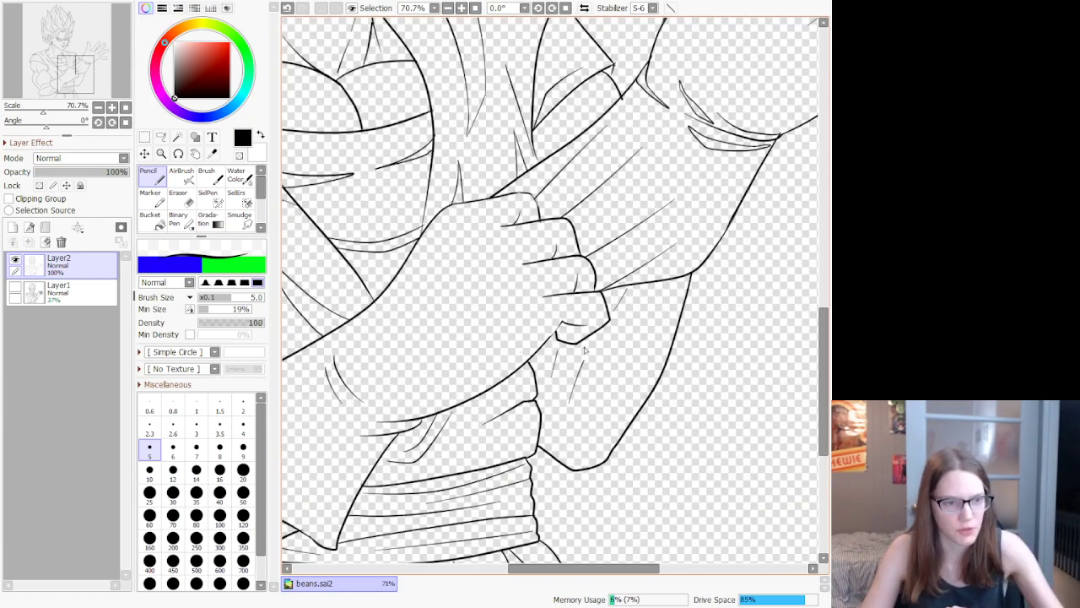
pyautogui.hotkey('ctrl', 'z')
pyautogui.hotkey('ctrl', 'z')
pyautogui.hotkey('ctrl', 'z')
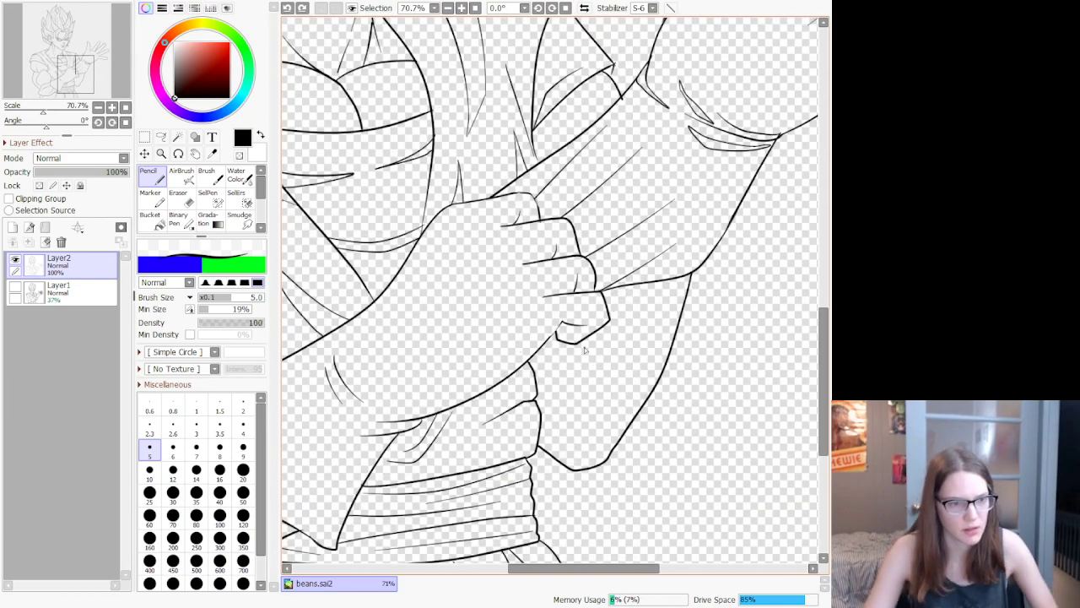
pyautogui.scroll(-7, 506, 352)
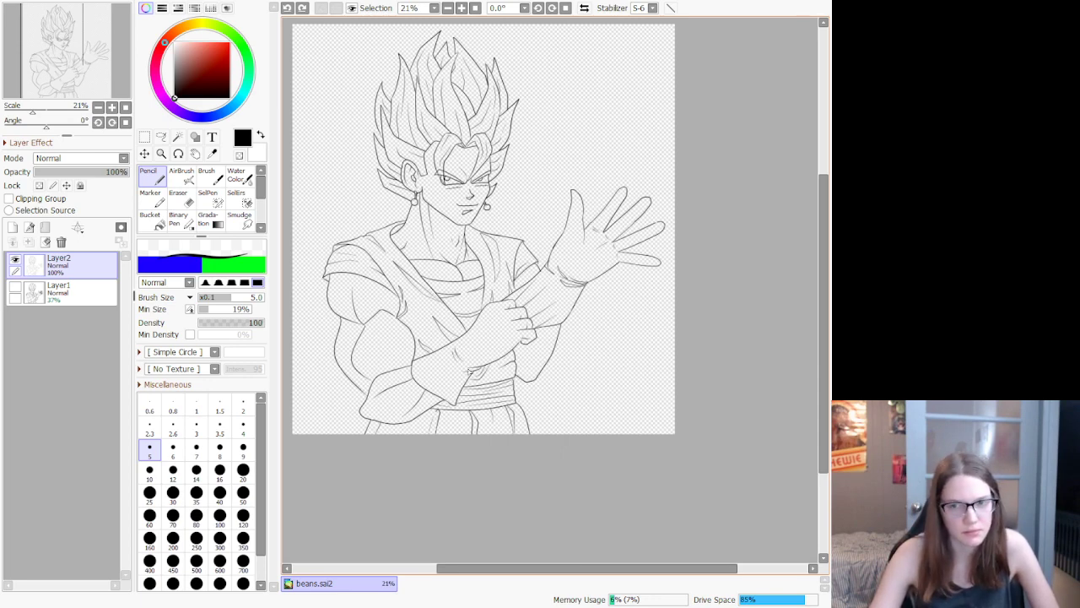
# Step: Draw two thin parallel diagonal lines across the back of the gripping hand, the lower one shorter
pyautogui.hotkey('ctrl', '-')
pyautogui.hotkey('ctrl', '-')
pyautogui.hotkey('ctrl', '-')
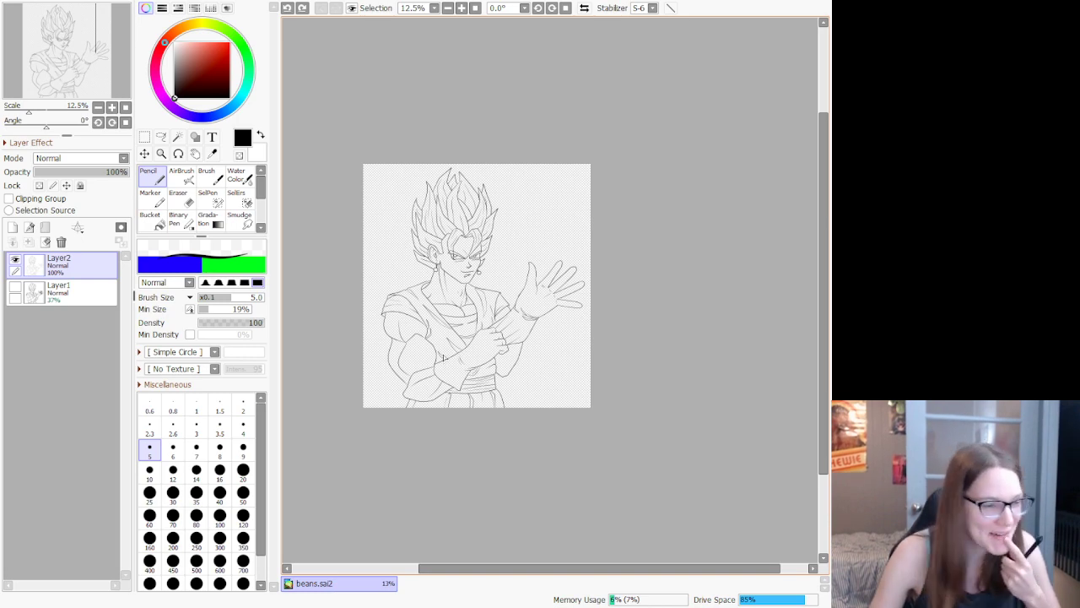
pyautogui.scroll(5, 458, 356)
pyautogui.scroll(6, 447, 357)
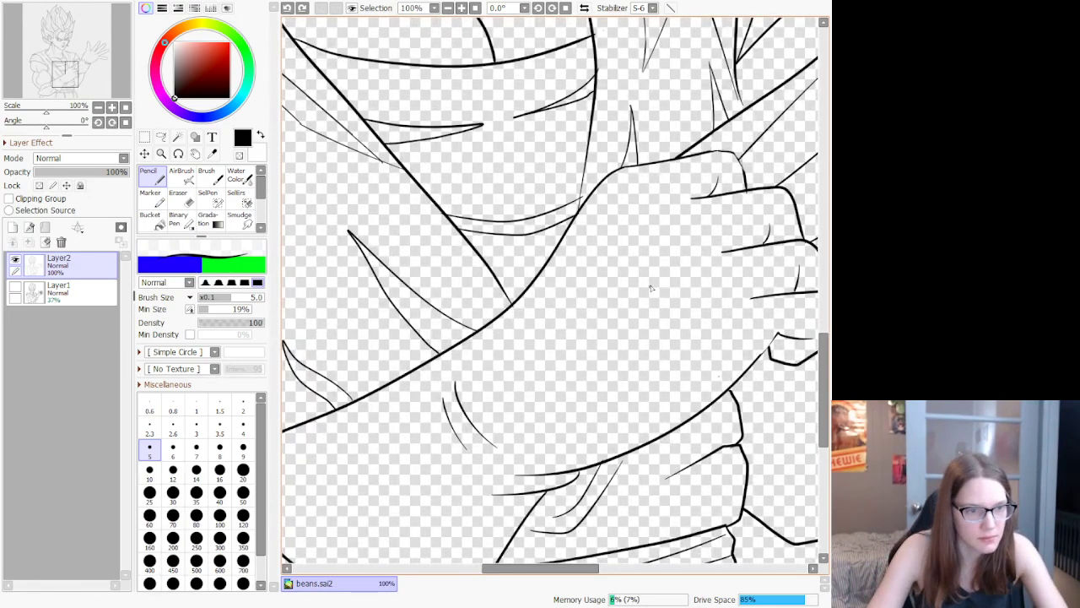
pyautogui.moveTo(632, 269); pyautogui.dragTo(563, 336)
pyautogui.moveTo(637, 288); pyautogui.dragTo(592, 319)
pyautogui.hotkey('ctrl', 'z')
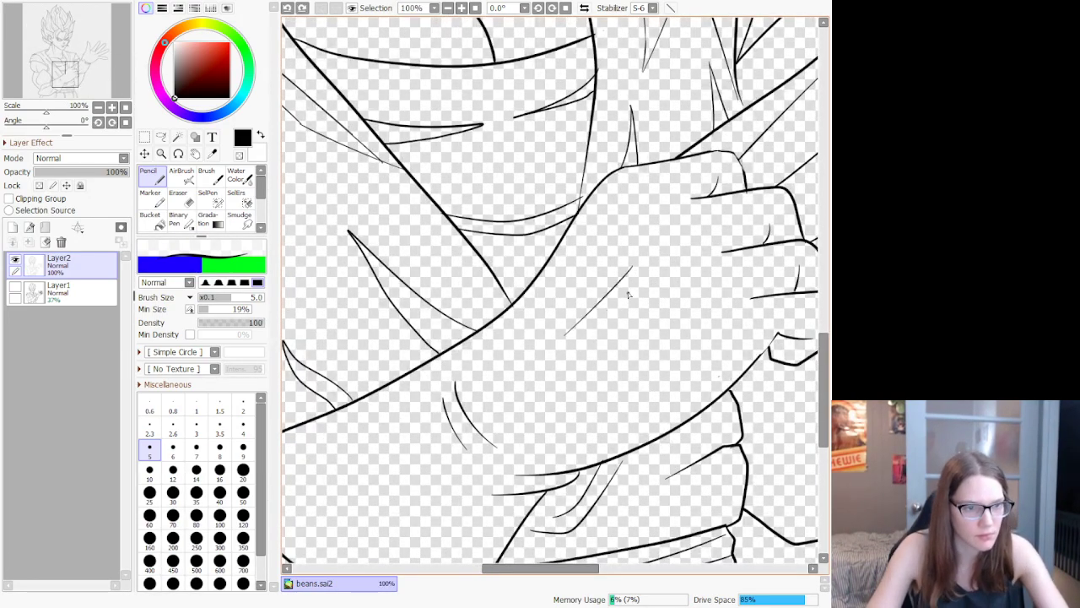
pyautogui.moveTo(629, 285); pyautogui.dragTo(585, 327)
pyautogui.scroll(-5, 686, 274)
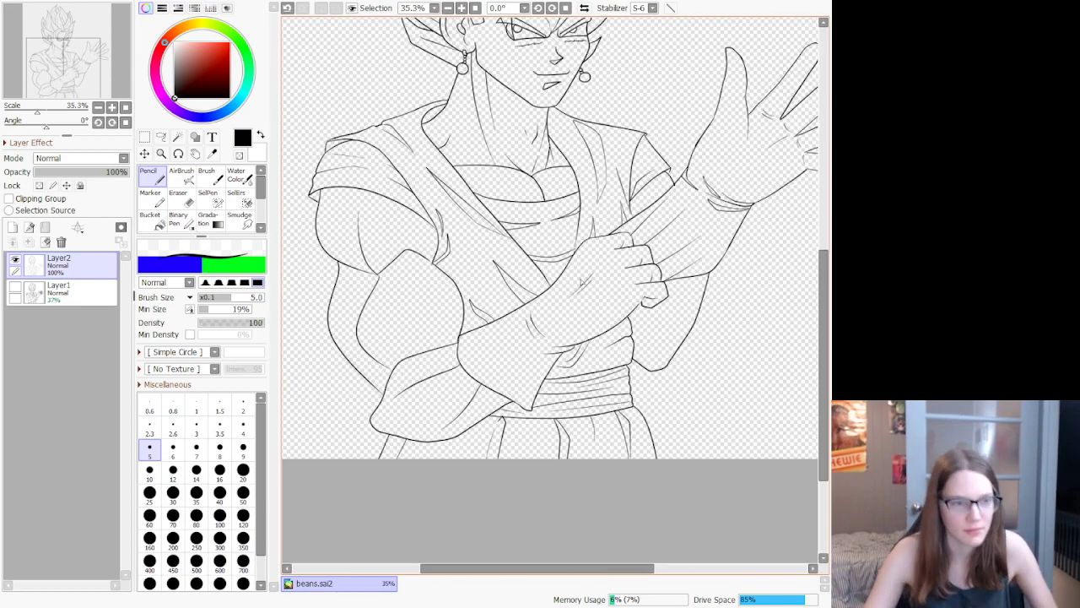
# Step: Try two more thin parallel diagonal lines between the existing pair and the gripping hand's upper outline
pyautogui.scroll(4, 612, 300)
pyautogui.scroll(3, 612, 300)
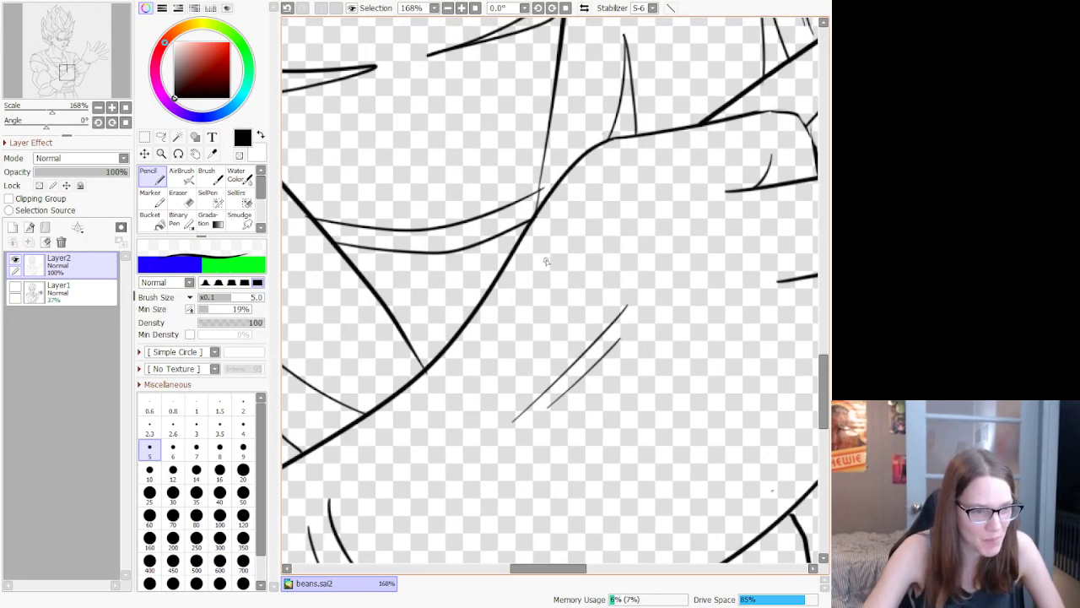
pyautogui.moveTo(549, 255); pyautogui.dragTo(468, 338)
pyautogui.moveTo(549, 277); pyautogui.dragTo(498, 330)
pyautogui.hotkey('ctrl', 'z')
pyautogui.hotkey('ctrl', 'z')
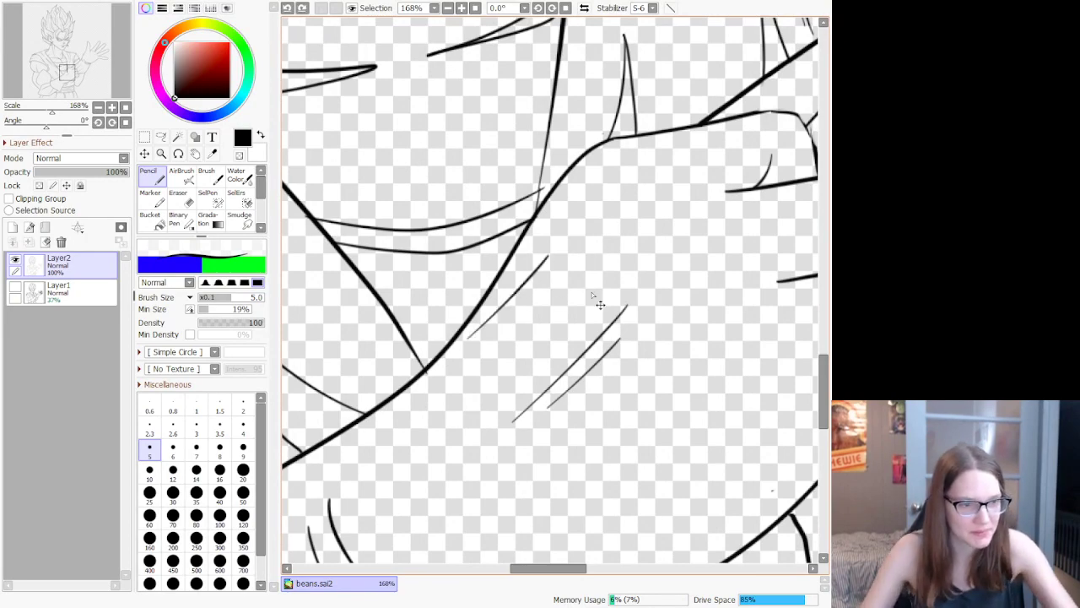
# Step: Draw a thin curved crease from the raised hand's outline at the base of the thumb, running inward above the wrist fold
pyautogui.scroll(-6, 592, 293)
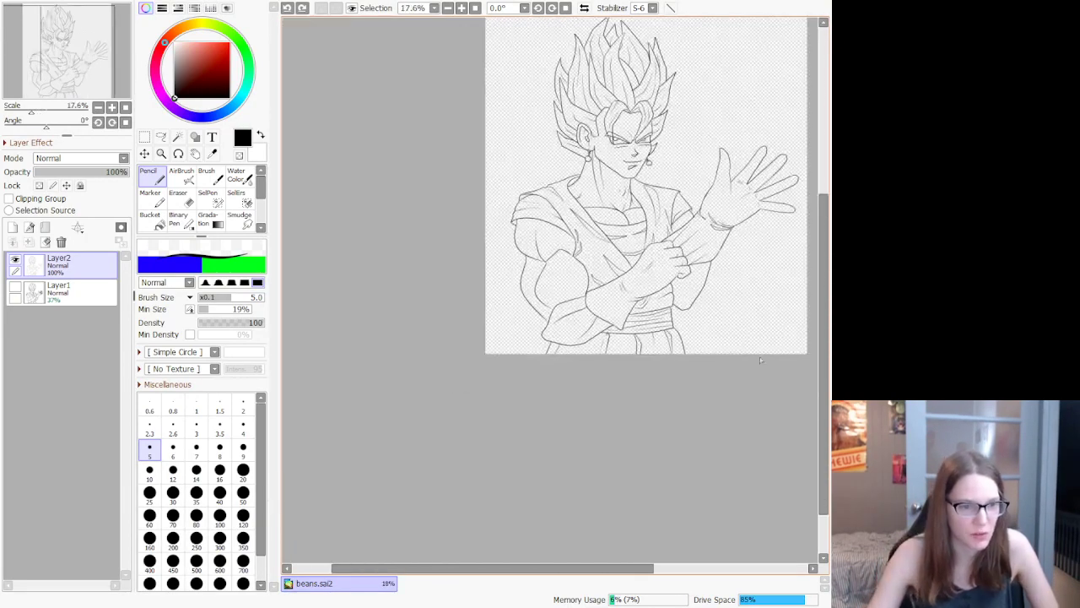
pyautogui.scroll(-1, 726, 365)
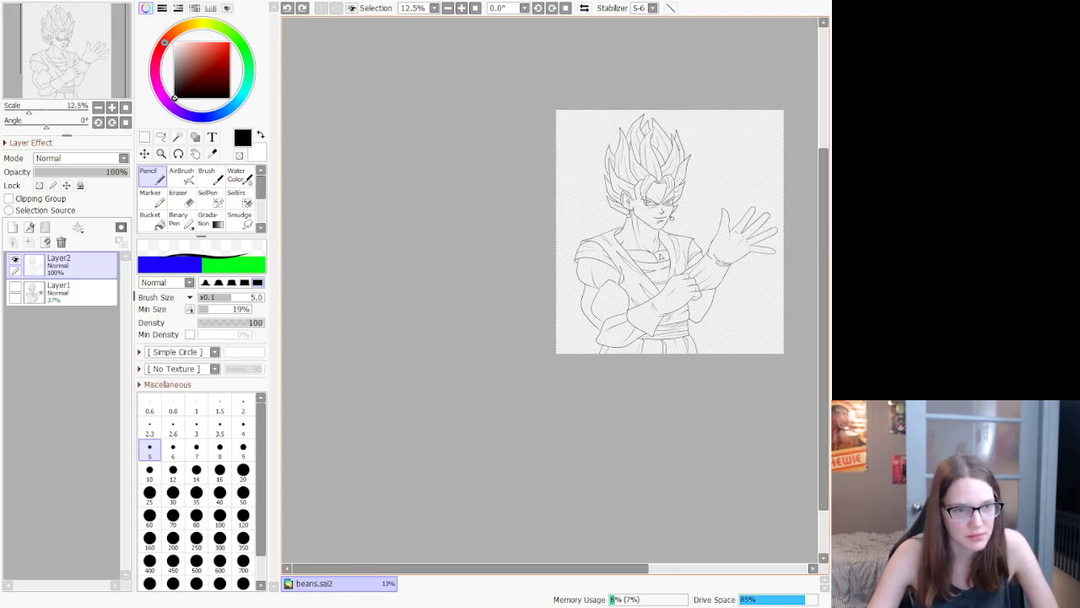
pyautogui.scroll(4, 661, 257)
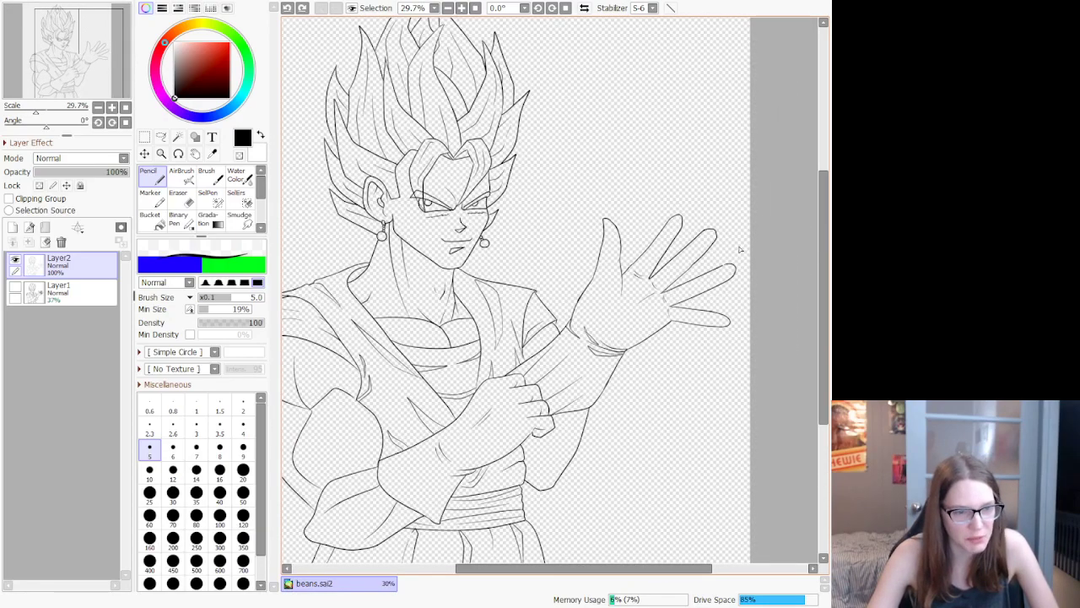
pyautogui.scroll(2, 741, 250)
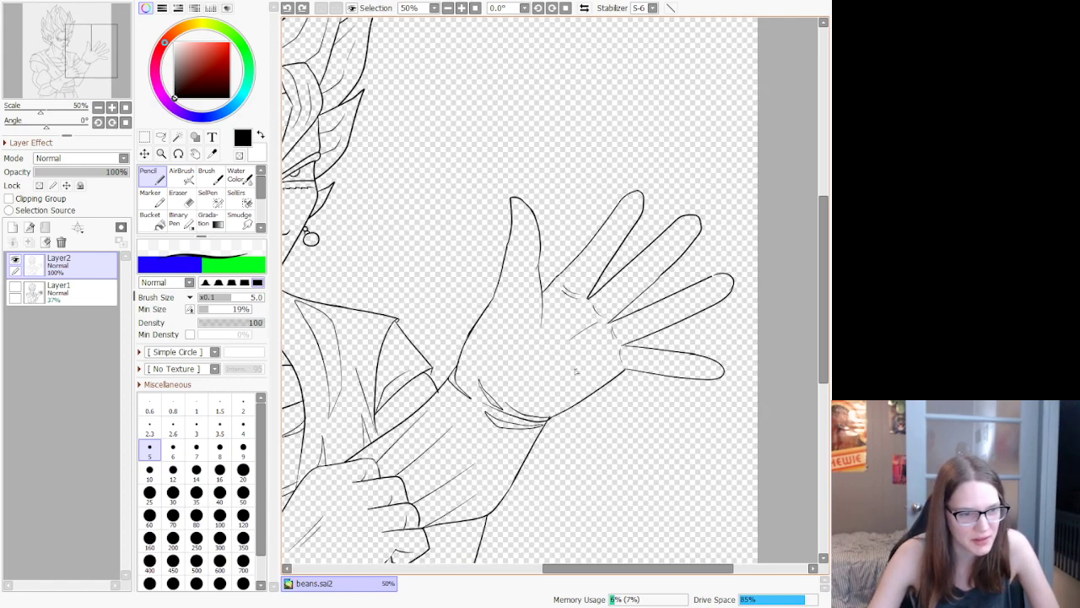
pyautogui.scroll(2, 473, 356)
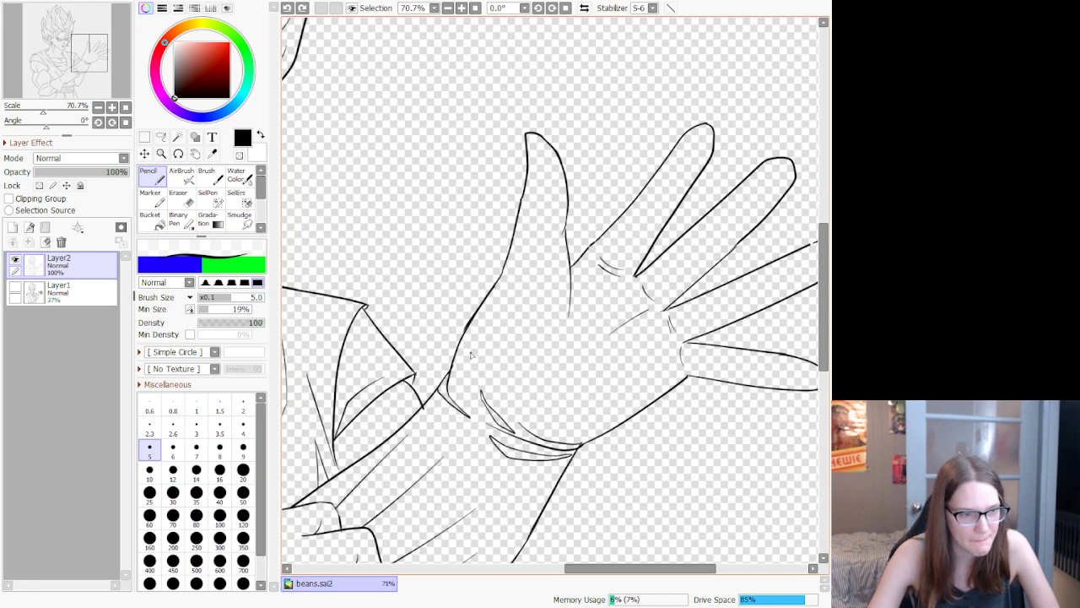
pyautogui.scroll(1, 471, 350)
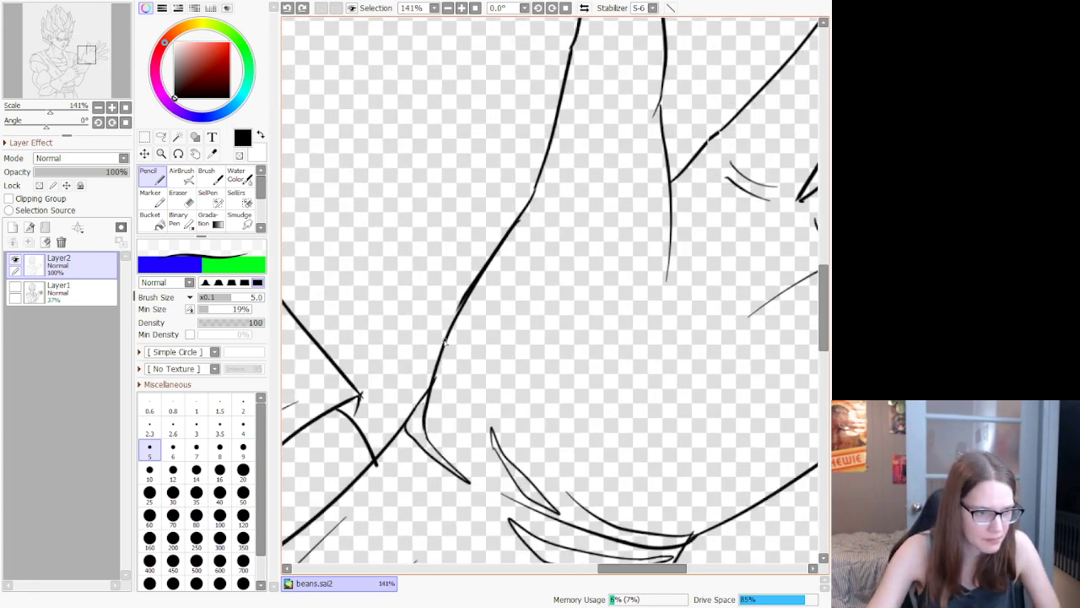
pyautogui.moveTo(441, 341); pyautogui.dragTo(456, 463)
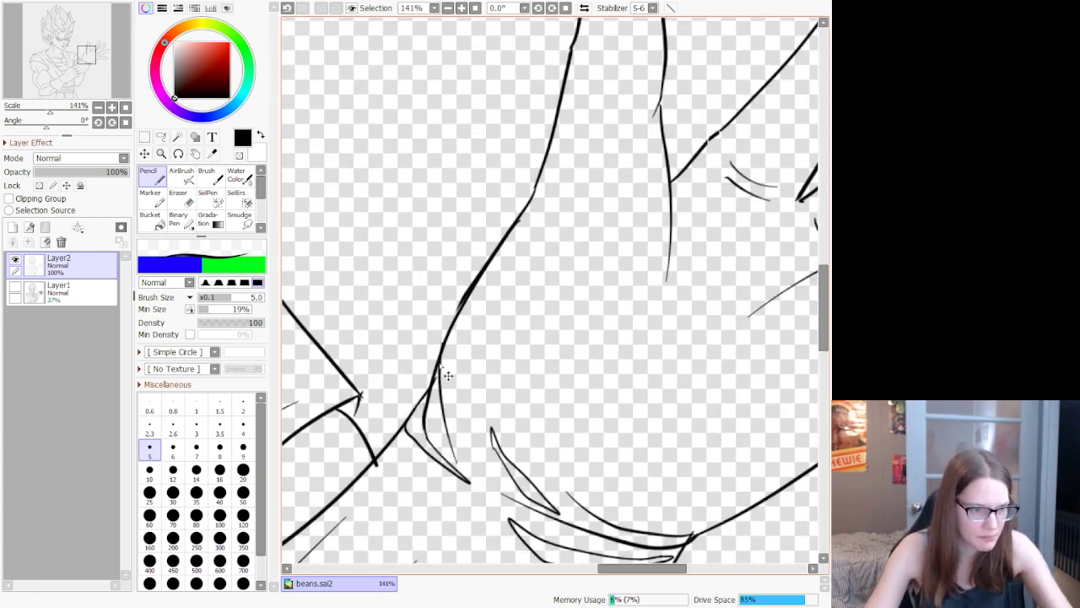
pyautogui.hotkey('ctrl', 'z')
pyautogui.moveTo(436, 368); pyautogui.dragTo(475, 458)
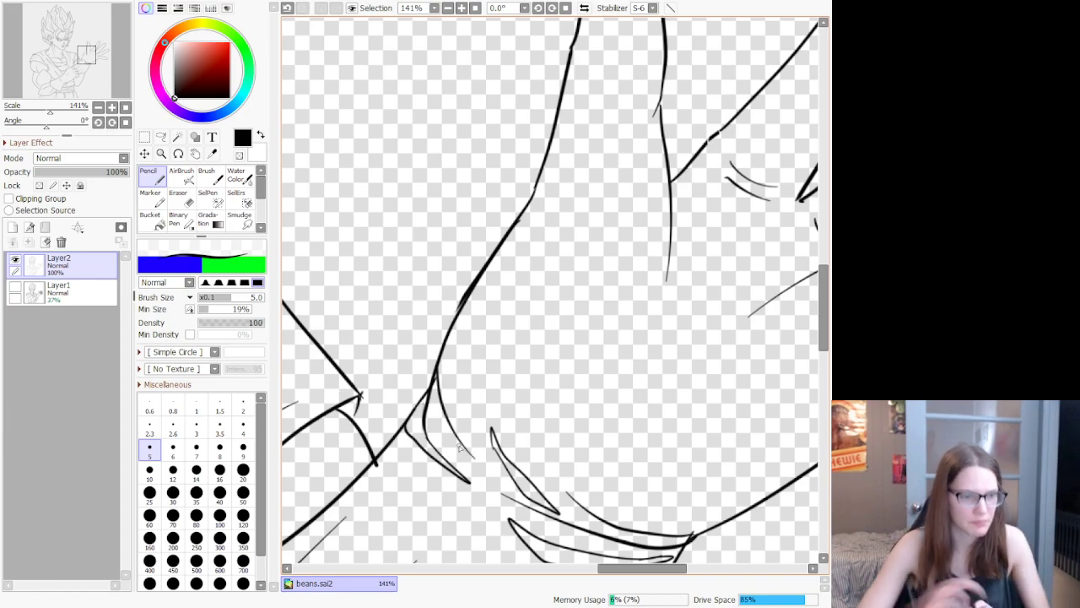
# Step: Draw a short thin diagonal crease on the lower palm of the raised hand, above the wrist folds
pyautogui.scroll(-3, 460, 447)
pyautogui.scroll(2, 633, 293)
pyautogui.scroll(2, 633, 294)
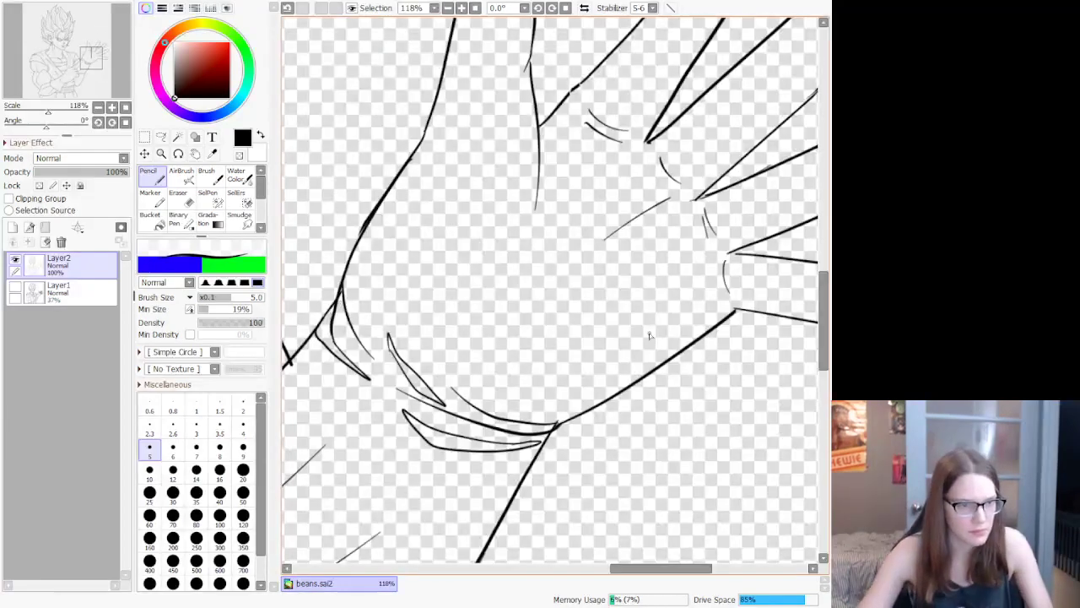
pyautogui.moveTo(503, 295); pyautogui.dragTo(445, 343)
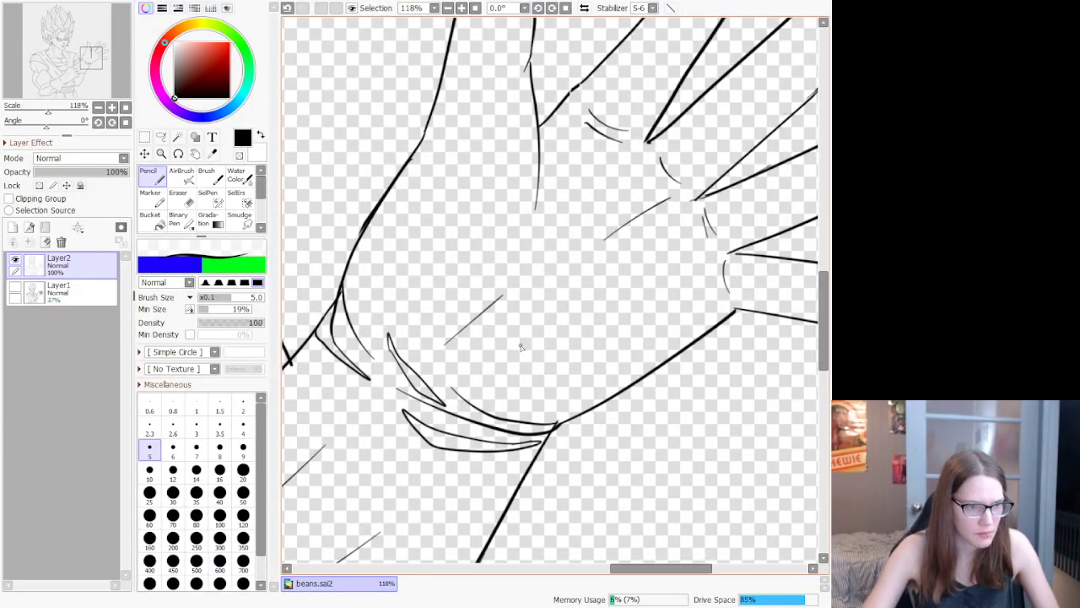
pyautogui.scroll(-6, 560, 295)
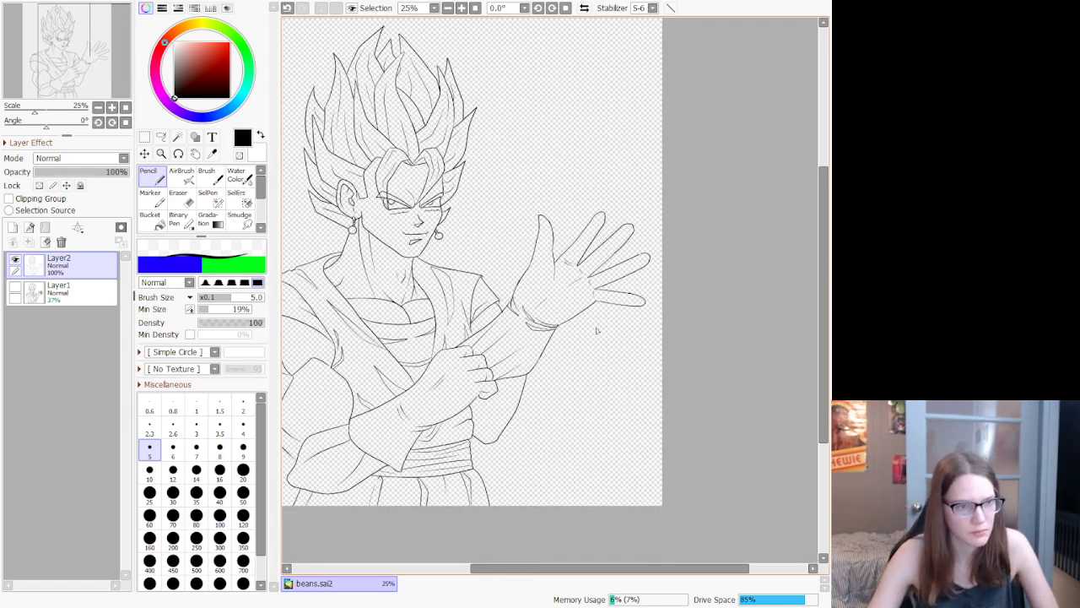
pyautogui.scroll(-1, 596, 330)
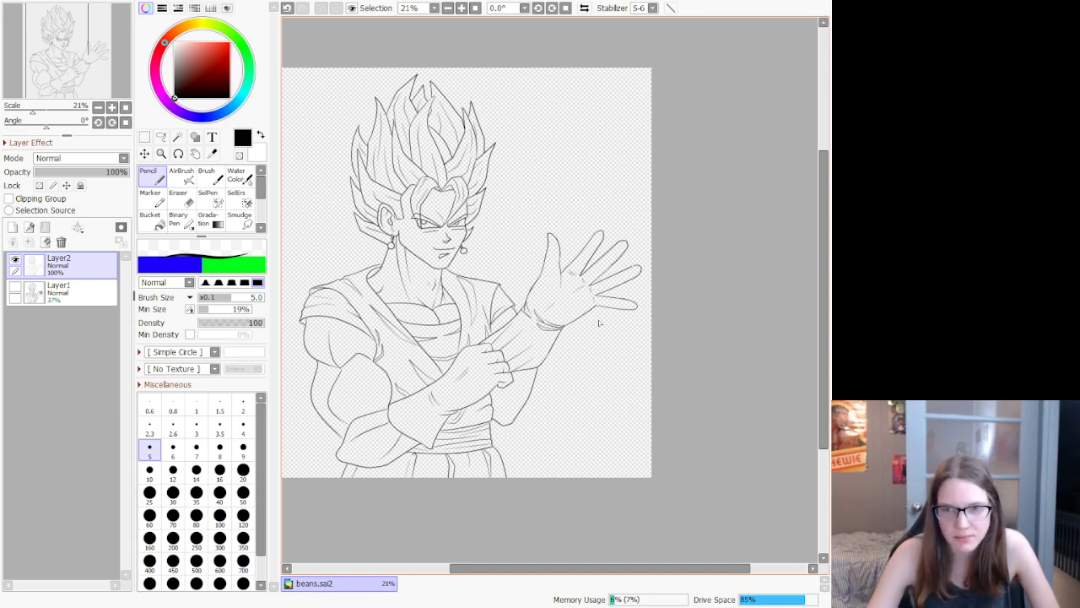
pyautogui.scroll(5, 570, 285)
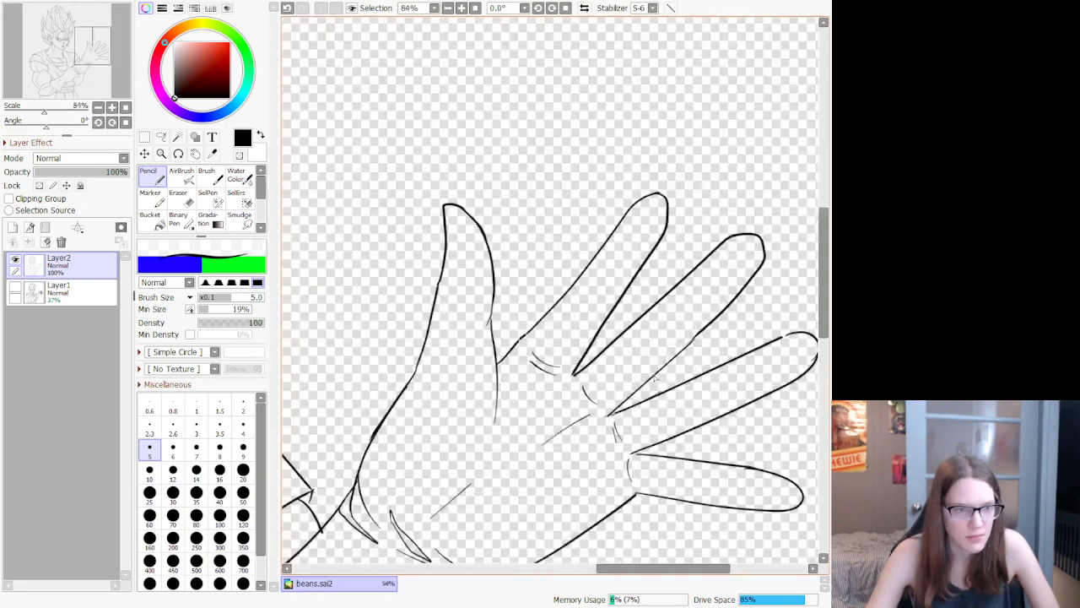
# Step: Try short paired joint creases across the raised hand's index and middle fingers and the lower joint of the ring finger
pyautogui.moveTo(554, 294); pyautogui.dragTo(572, 309)
pyautogui.moveTo(604, 239); pyautogui.dragTo(616, 248)
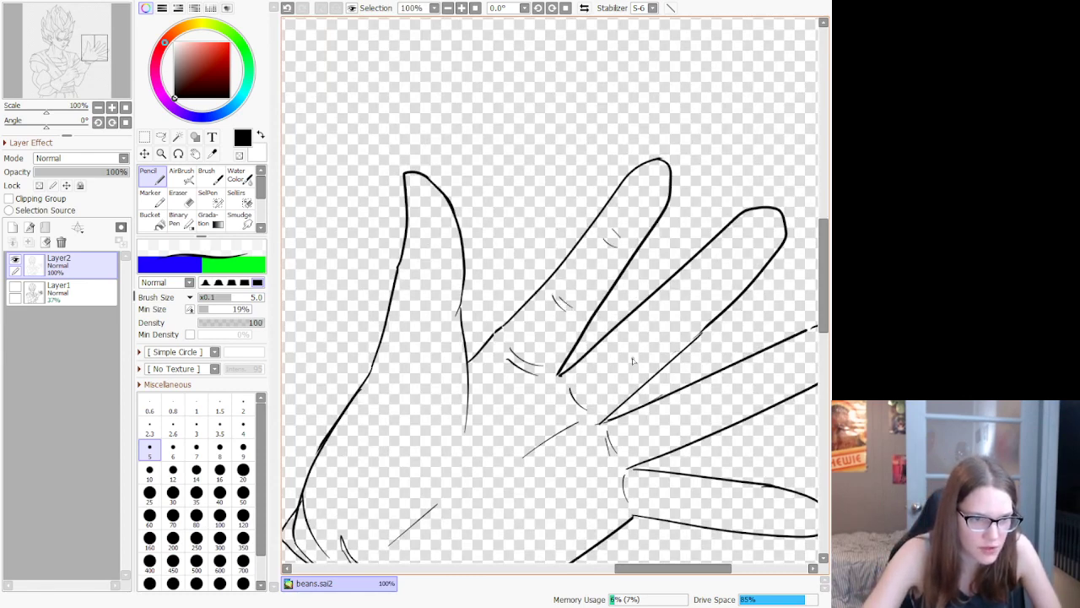
pyautogui.moveTo(635, 339); pyautogui.dragTo(649, 354)
pyautogui.moveTo(699, 284)
pyautogui.mouseDown()
pyautogui.moveTo(716, 299)
pyautogui.moveTo(727, 282)
pyautogui.mouseUp()
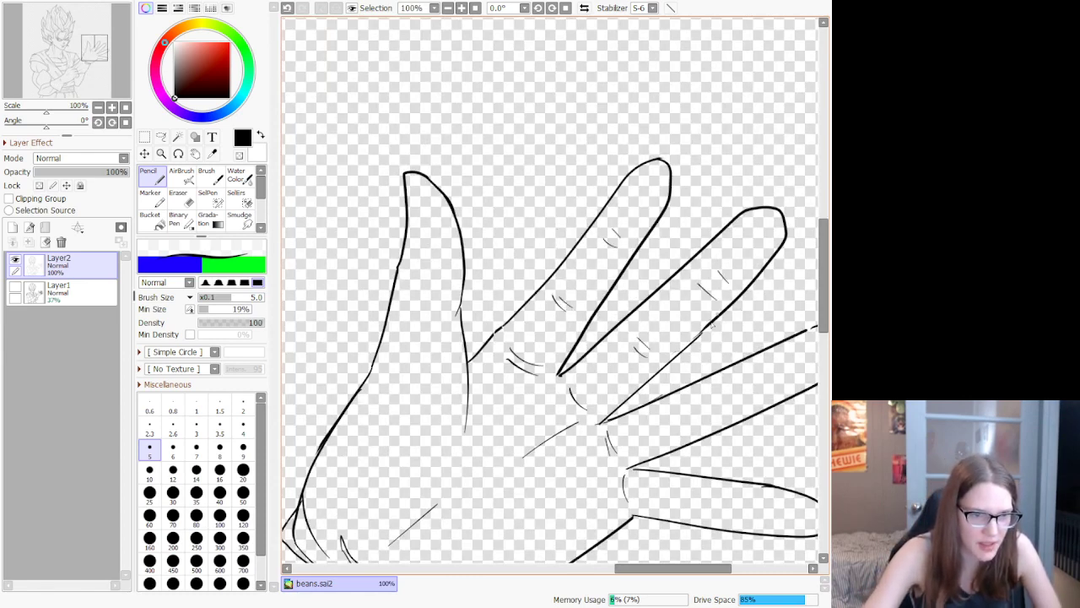
pyautogui.moveTo(674, 417); pyautogui.dragTo(678, 430)
pyautogui.moveTo(681, 416); pyautogui.dragTo(692, 425)
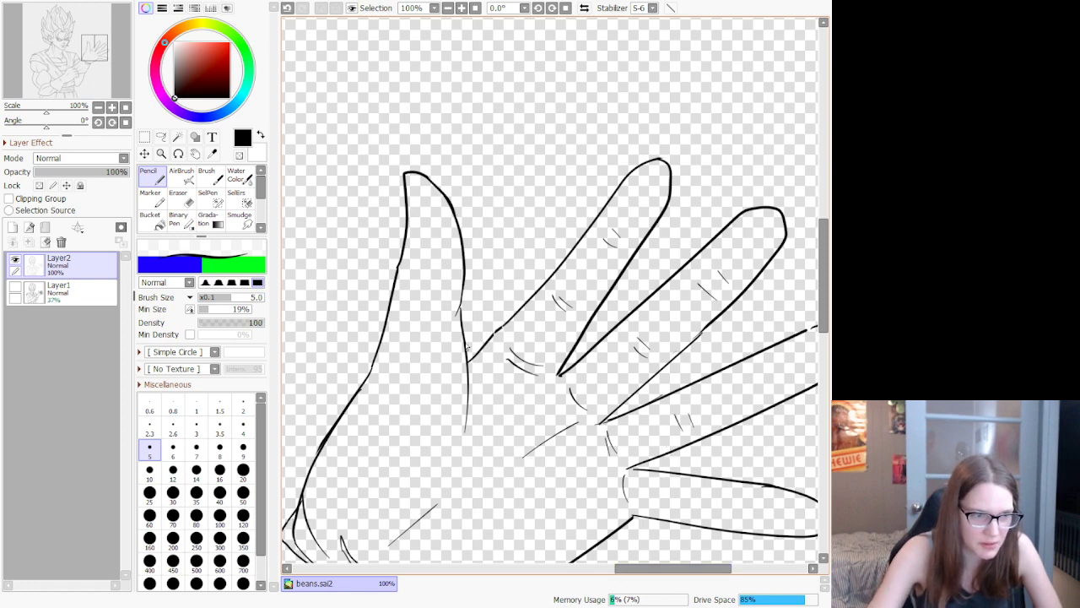
# Step: Try short creases on the raised hand's thumb joint, the ring finger's upper joint and both joints of the little finger
pyautogui.moveTo(456, 309); pyautogui.dragTo(430, 338)
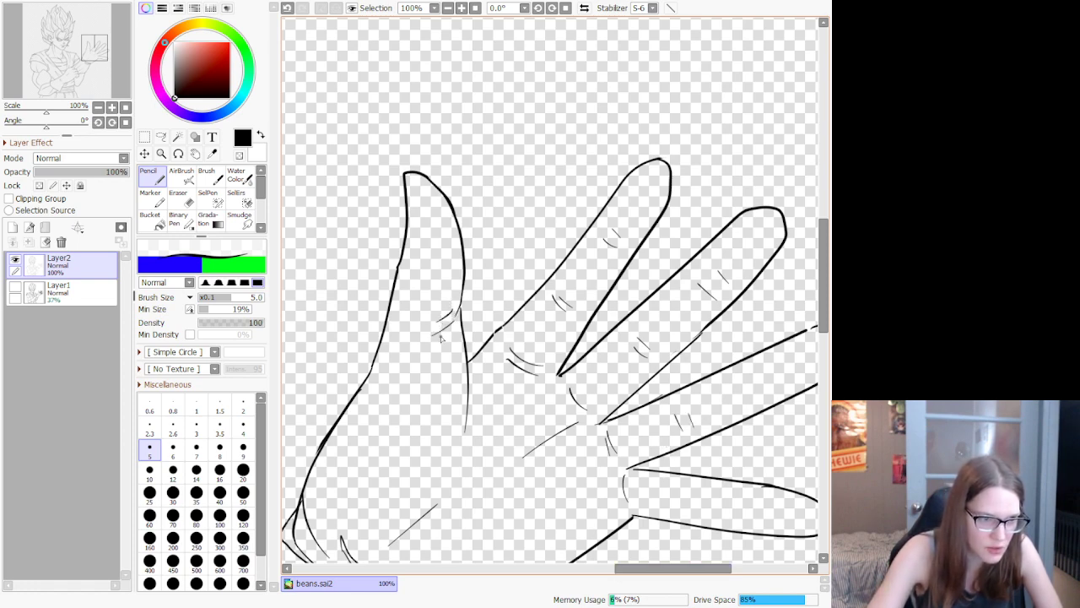
pyautogui.moveTo(659, 567); pyautogui.dragTo(690, 568)
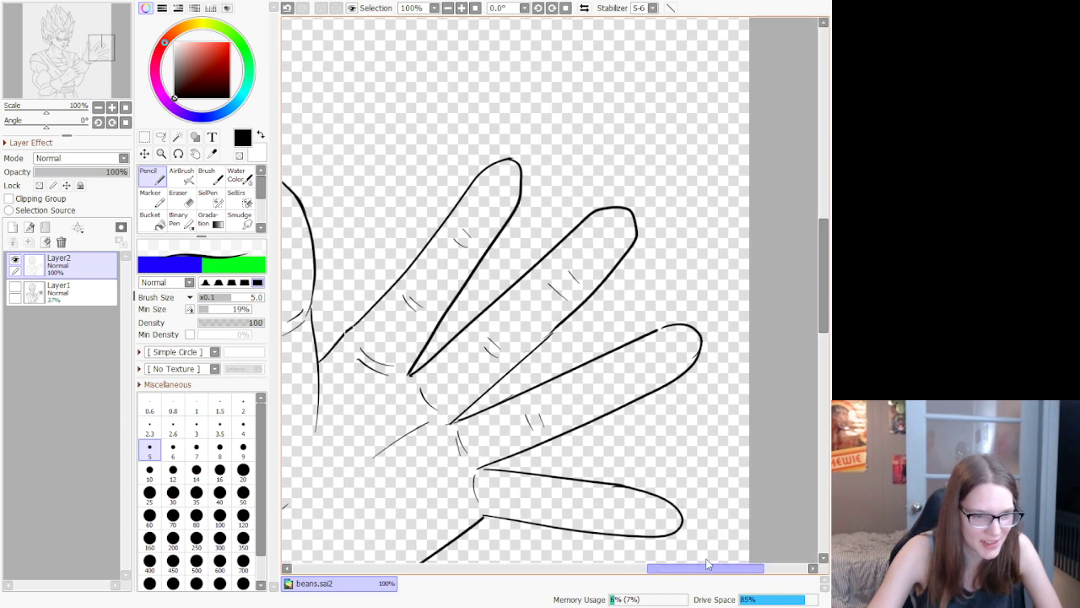
pyautogui.moveTo(622, 369)
pyautogui.mouseDown()
pyautogui.moveTo(626, 383)
pyautogui.moveTo(641, 381)
pyautogui.mouseUp()
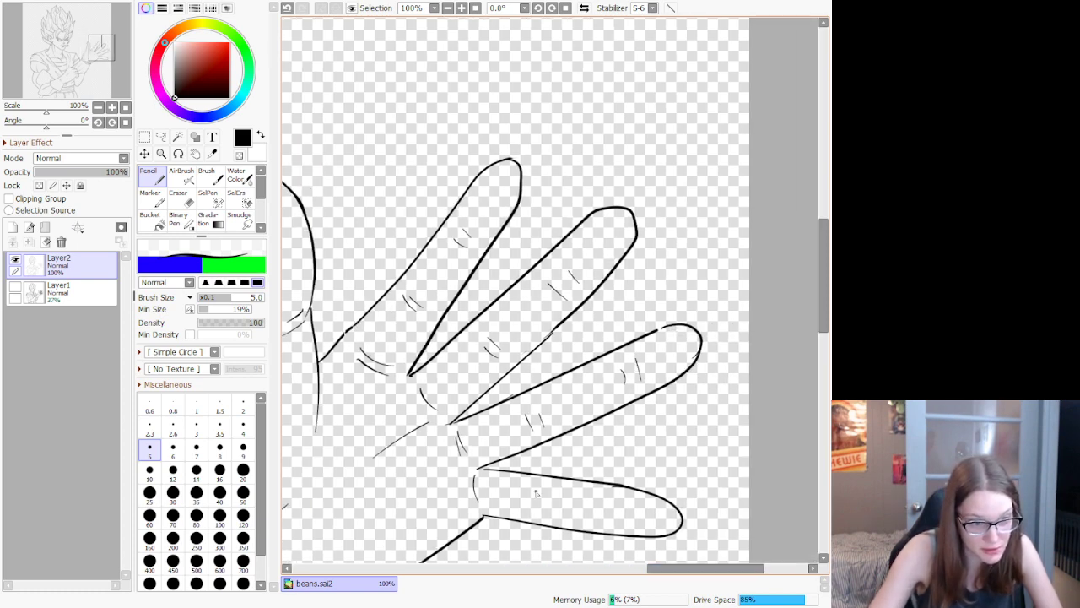
pyautogui.moveTo(537, 490)
pyautogui.mouseDown()
pyautogui.moveTo(540, 511)
pyautogui.moveTo(551, 511)
pyautogui.mouseUp()
pyautogui.moveTo(625, 509); pyautogui.dragTo(627, 528)
# Step: Undo the joint creases on the raised hand's thumb and fingers
pyautogui.scroll(-6, 629, 505)
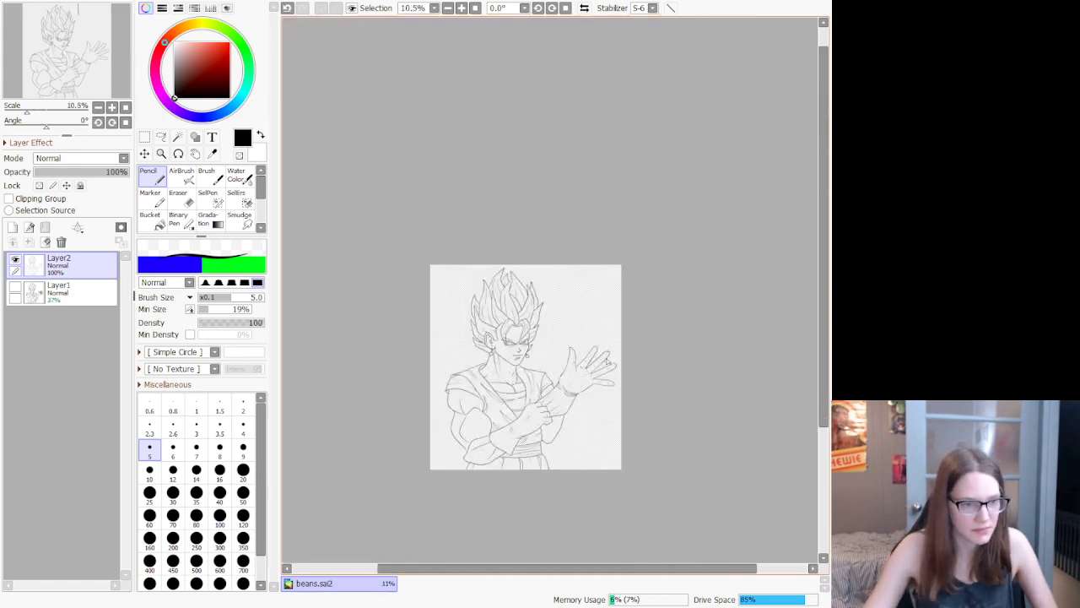
pyautogui.scroll(3, 573, 425)
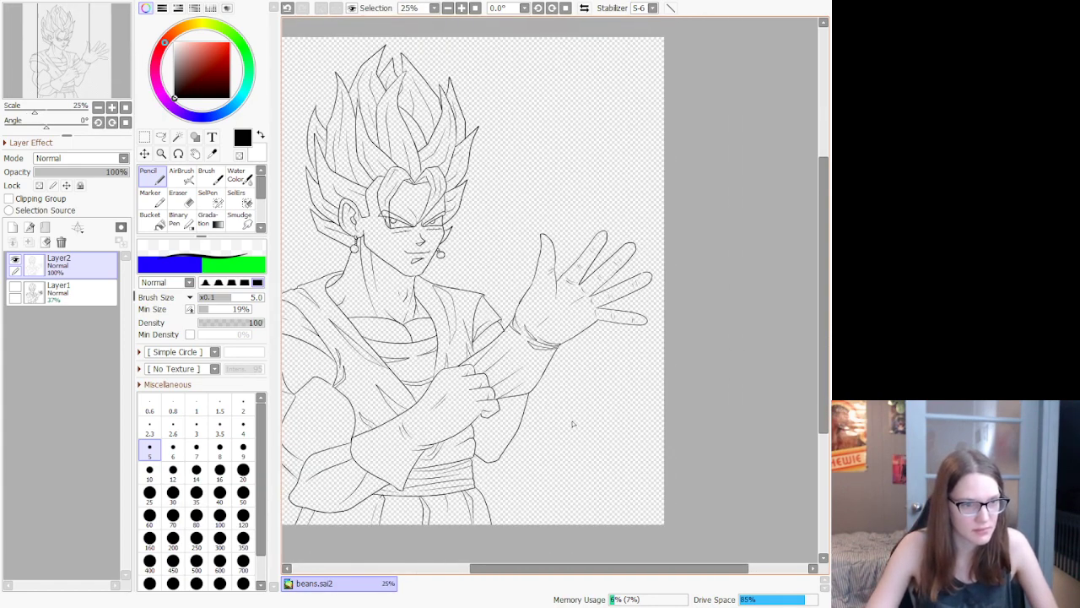
pyautogui.scroll(2, 573, 424)
pyautogui.hotkey('ctrl', 'z')
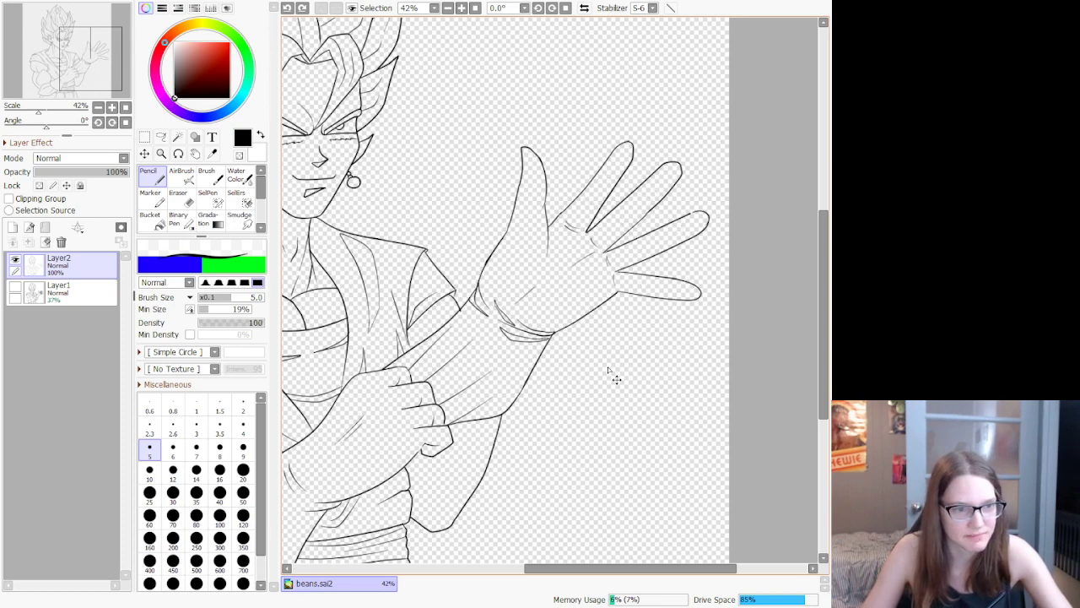
# Step: Add a new layer directly above Layer1 and fill it completely with medium gray using the Bucket
pyautogui.scroll(-3, 607, 370)
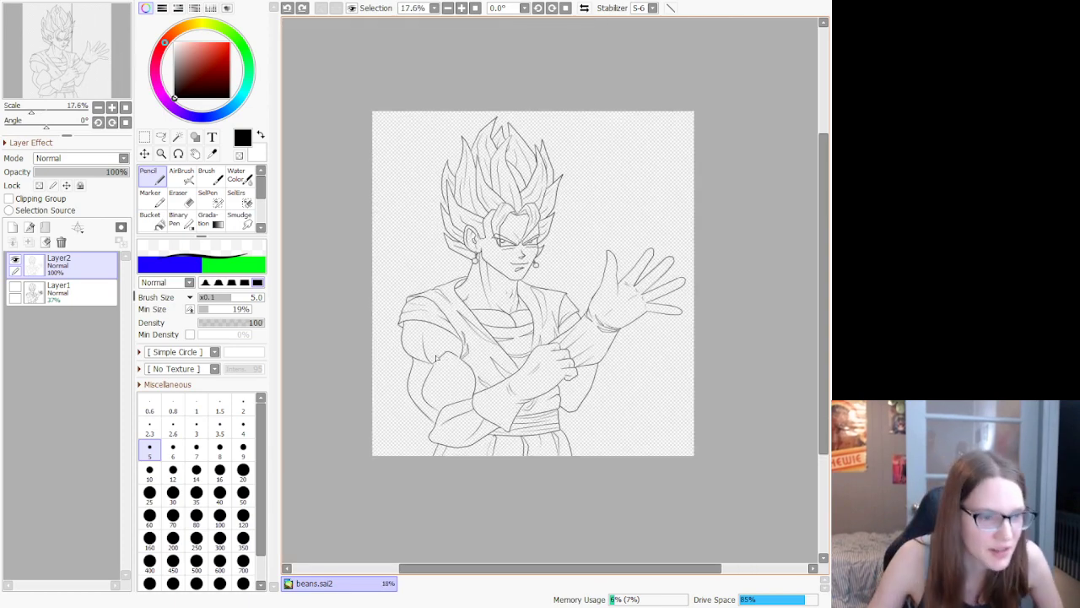
pyautogui.scroll(2, 421, 329)
pyautogui.scroll(-3, 429, 337)
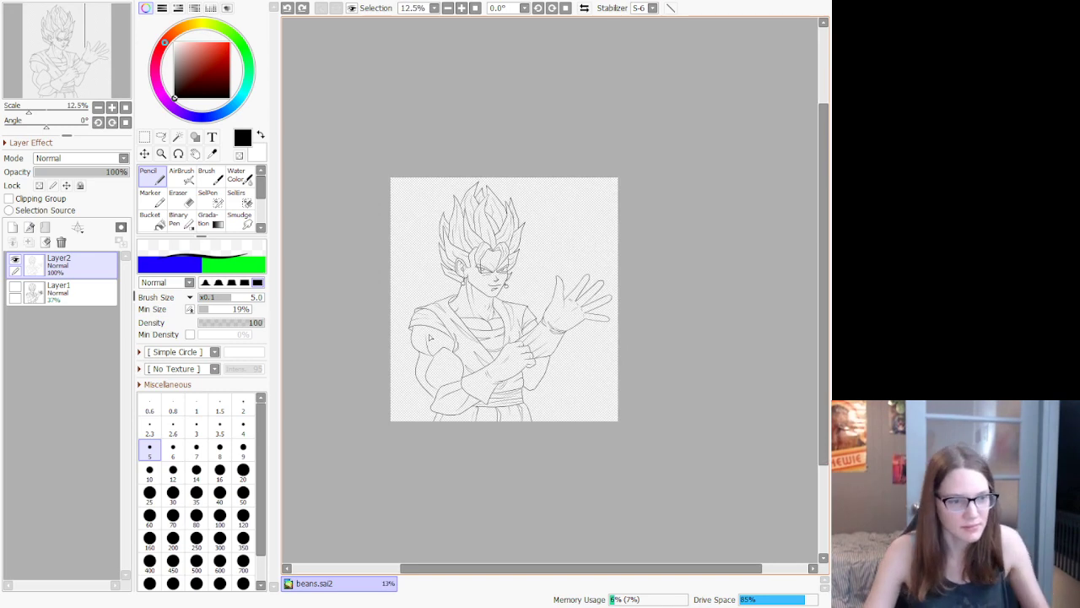
pyautogui.scroll(1, 424, 361)
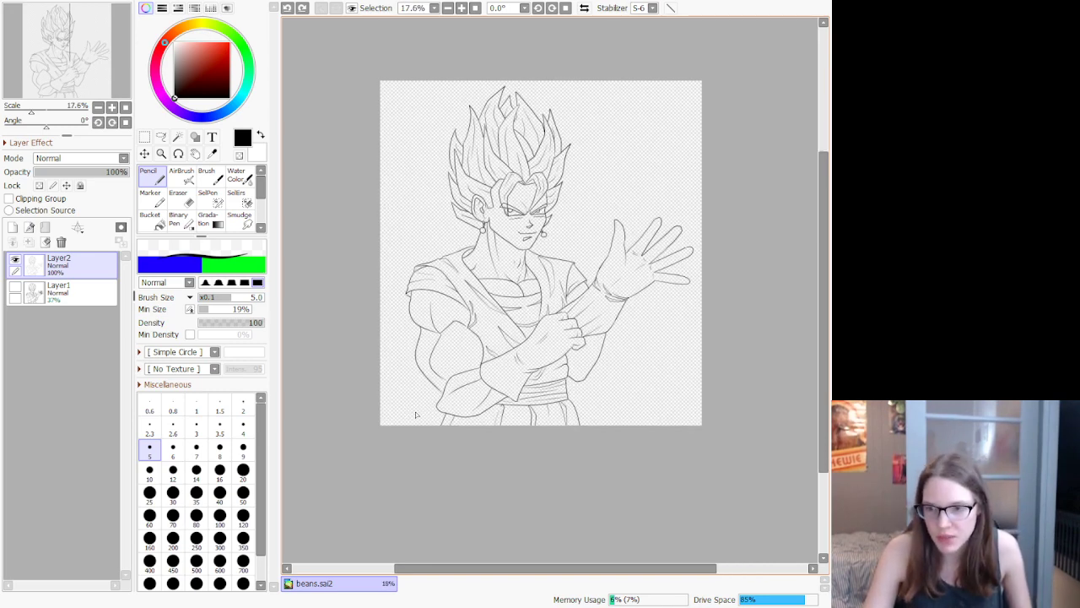
pyautogui.scroll(1, 416, 415)
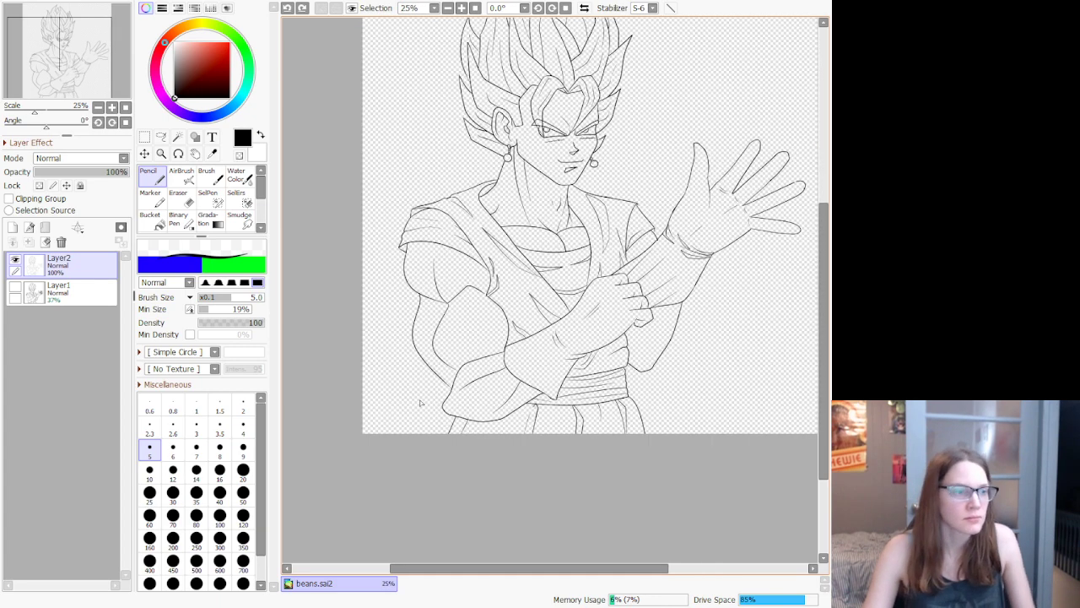
pyautogui.scroll(-1, 378, 378)
pyautogui.click(59, 296)
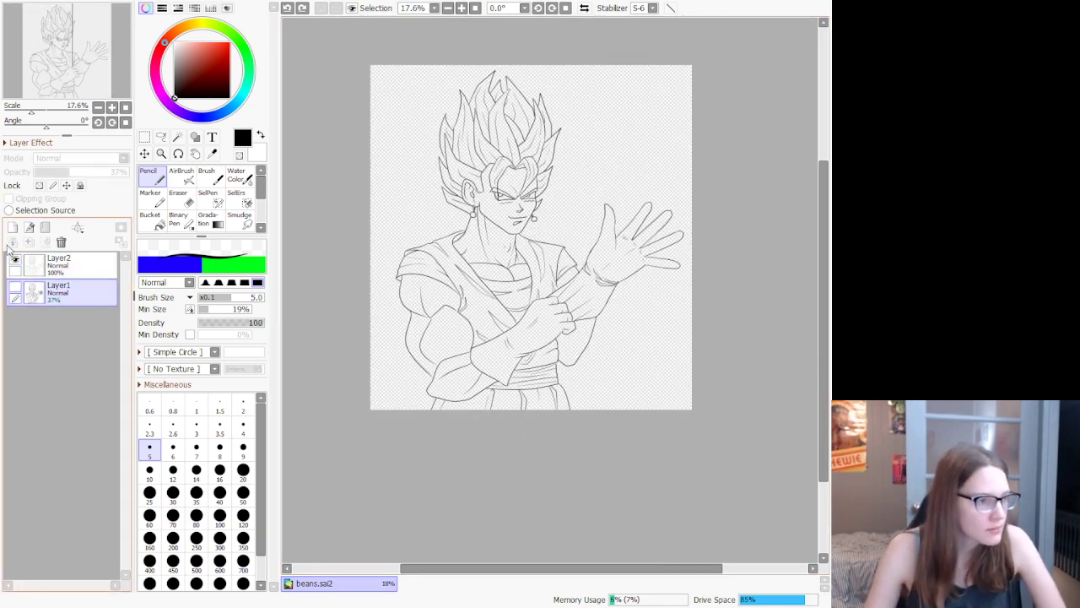
pyautogui.click(13, 228)
pyautogui.click(174, 63)
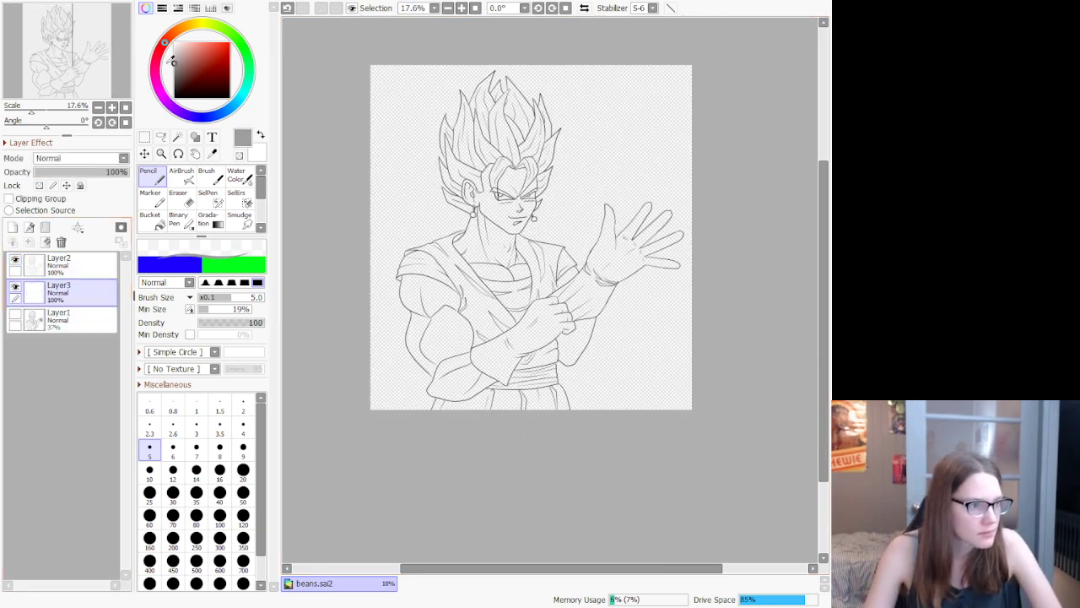
pyautogui.click(150, 219)
pyautogui.click(438, 171)
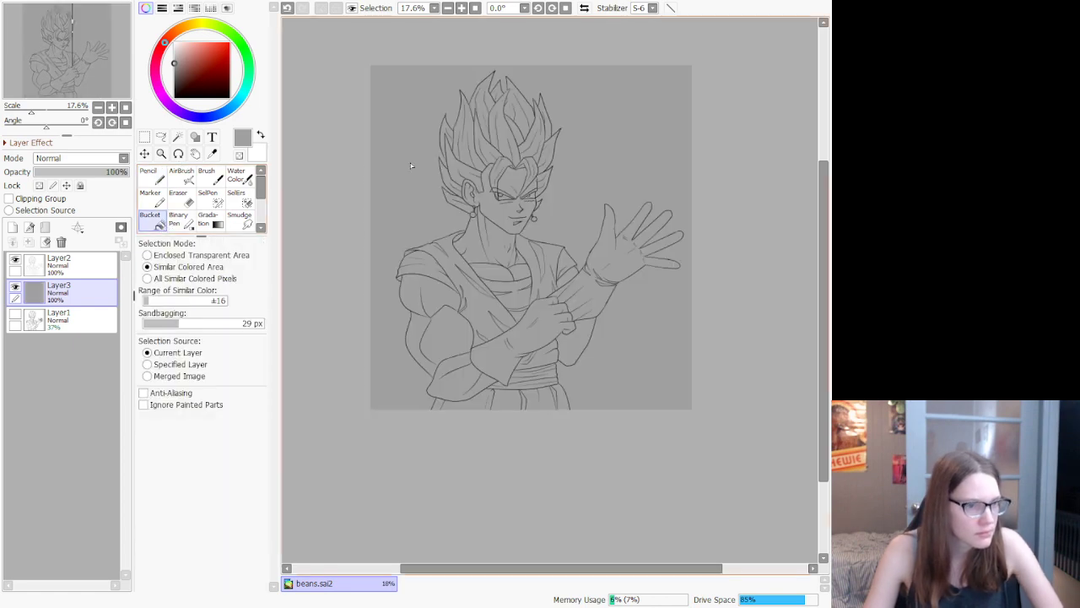
# Step: On Layer2, erase the eyebrow lines inside the hair lock that crosses the eye, using the Eraser at size 20
pyautogui.scroll(2, 385, 106)
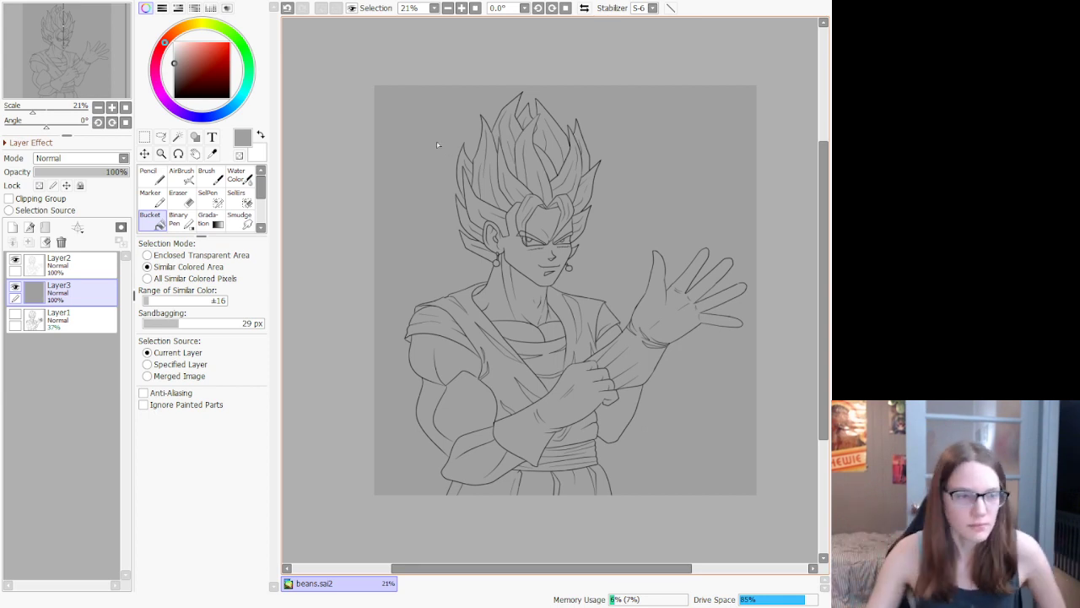
pyautogui.scroll(1, 457, 211)
pyautogui.scroll(2, 482, 172)
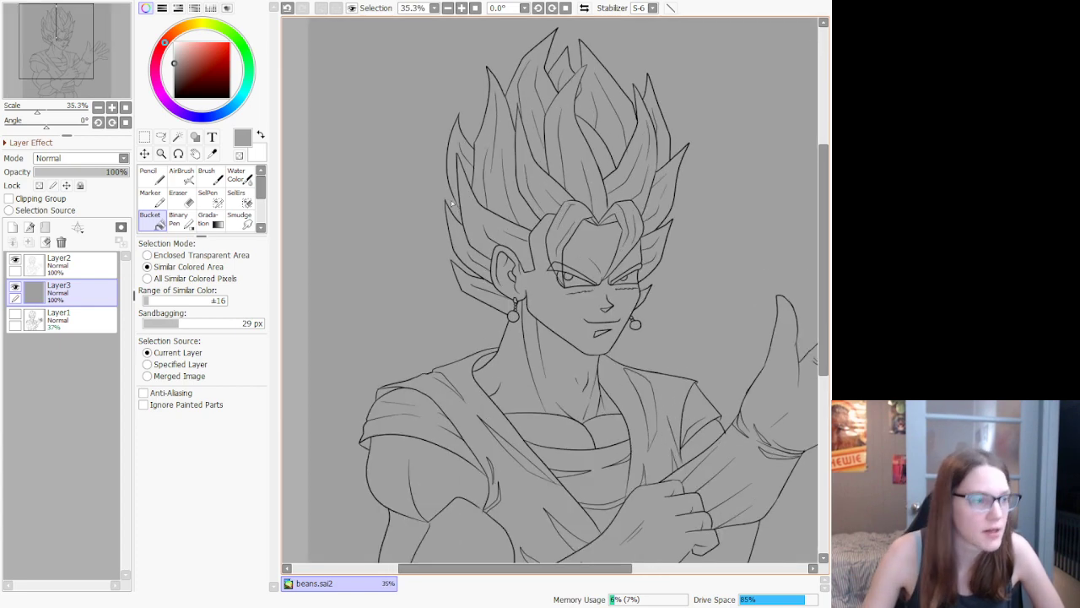
pyautogui.click(61, 263)
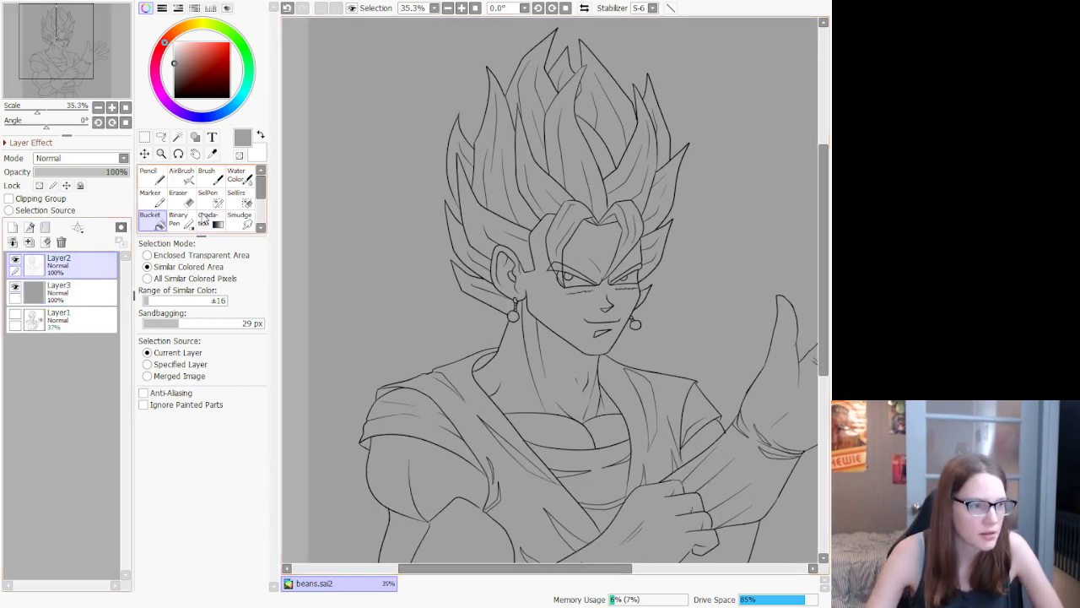
pyautogui.click(178, 198)
pyautogui.scroll(8, 548, 267)
pyautogui.scroll(5, 547, 267)
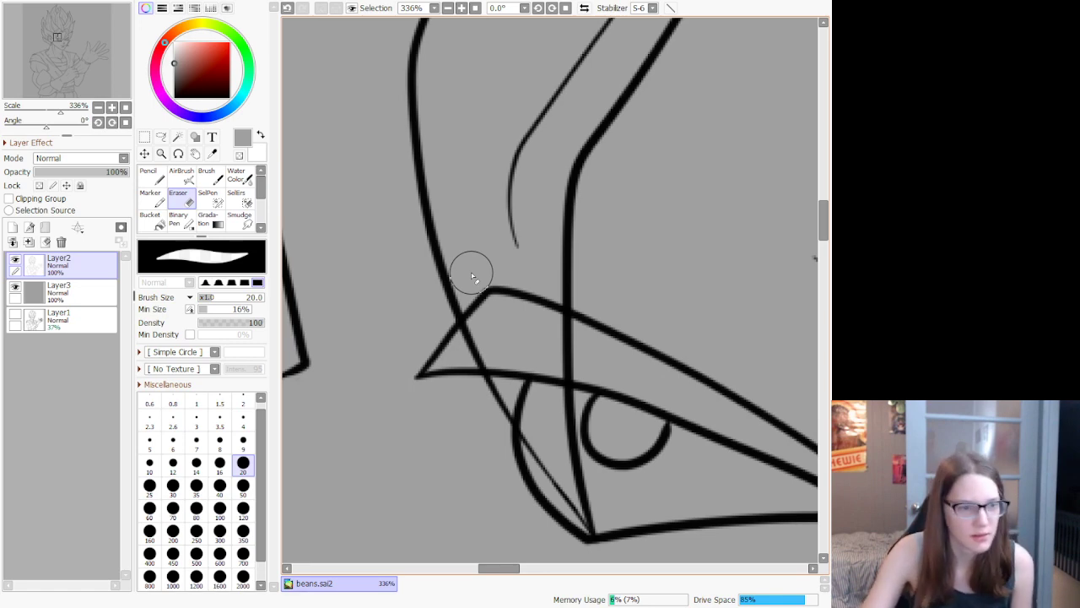
pyautogui.moveTo(507, 288)
pyautogui.mouseDown()
pyautogui.moveTo(512, 337)
pyautogui.moveTo(485, 273)
pyautogui.moveTo(499, 302)
pyautogui.moveTo(494, 318)
pyautogui.moveTo(481, 283)
pyautogui.moveTo(495, 344)
pyautogui.moveTo(474, 295)
pyautogui.mouseUp()
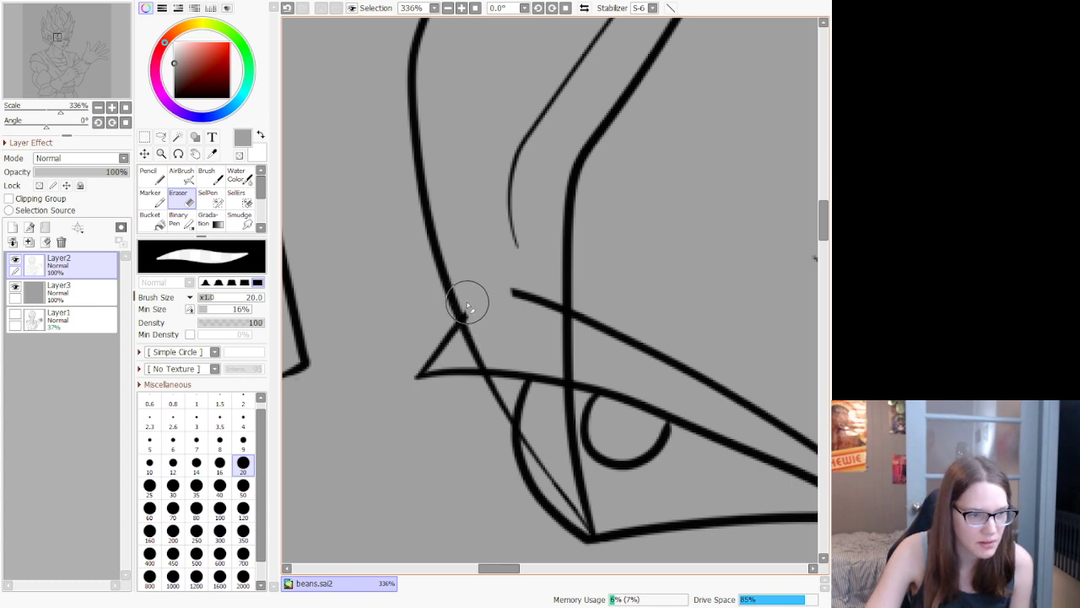
pyautogui.moveTo(470, 302); pyautogui.dragTo(474, 315)
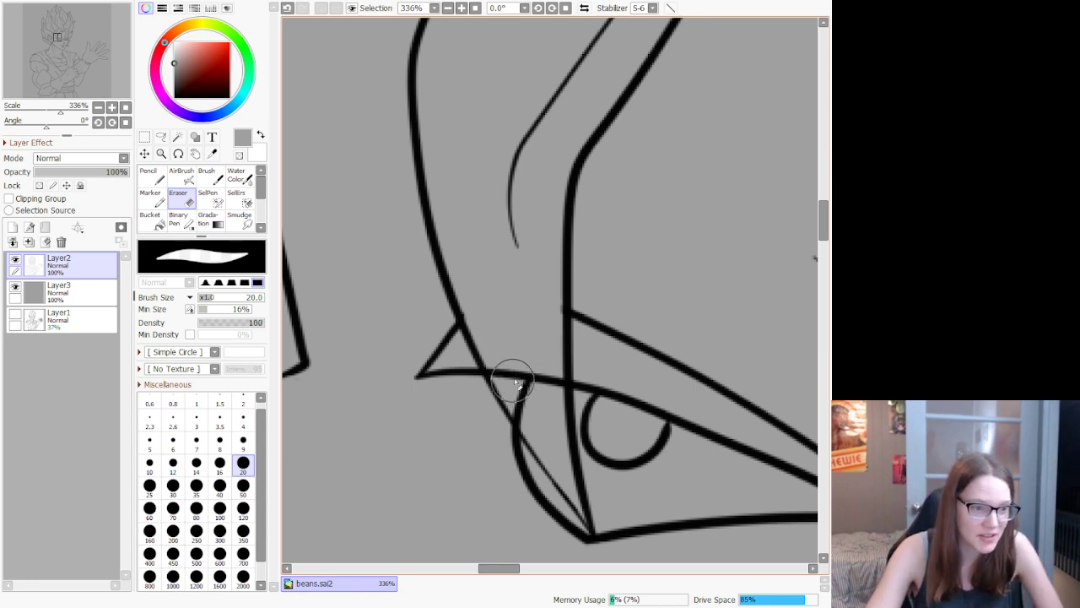
# Step: Erase the upper eyelid line and the upper part of the eye's outer outline inside the same hair lock
pyautogui.moveTo(500, 354)
pyautogui.mouseDown()
pyautogui.moveTo(539, 443)
pyautogui.moveTo(494, 357)
pyautogui.moveTo(503, 387)
pyautogui.moveTo(496, 367)
pyautogui.moveTo(545, 452)
pyautogui.moveTo(520, 409)
pyautogui.moveTo(533, 437)
pyautogui.mouseUp()
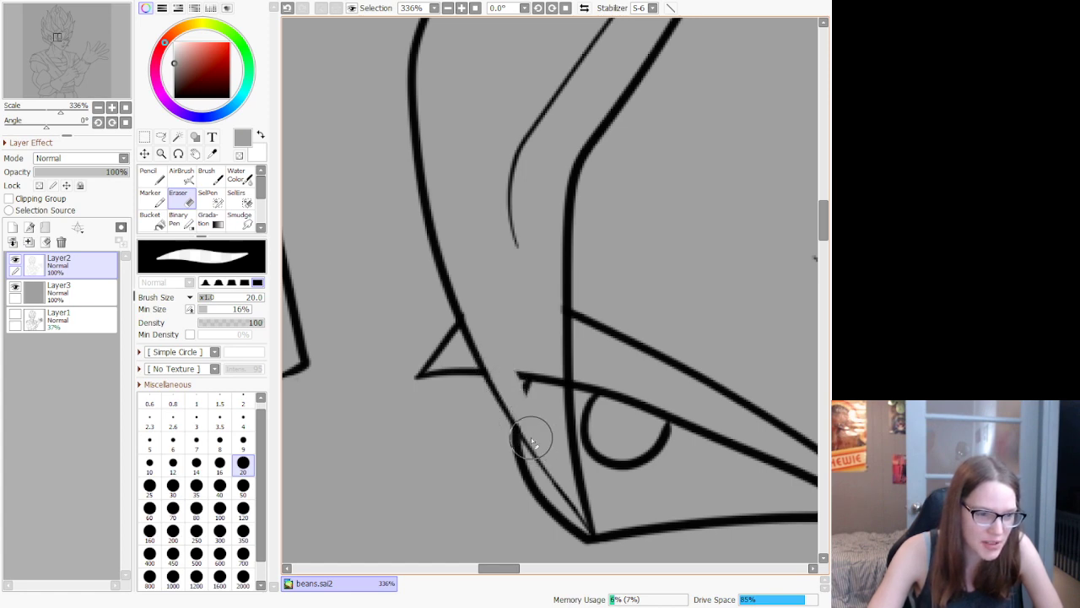
pyautogui.moveTo(518, 375)
pyautogui.mouseDown()
pyautogui.moveTo(545, 415)
pyautogui.moveTo(546, 368)
pyautogui.moveTo(546, 383)
pyautogui.moveTo(556, 372)
pyautogui.moveTo(553, 414)
pyautogui.moveTo(558, 381)
pyautogui.mouseUp()
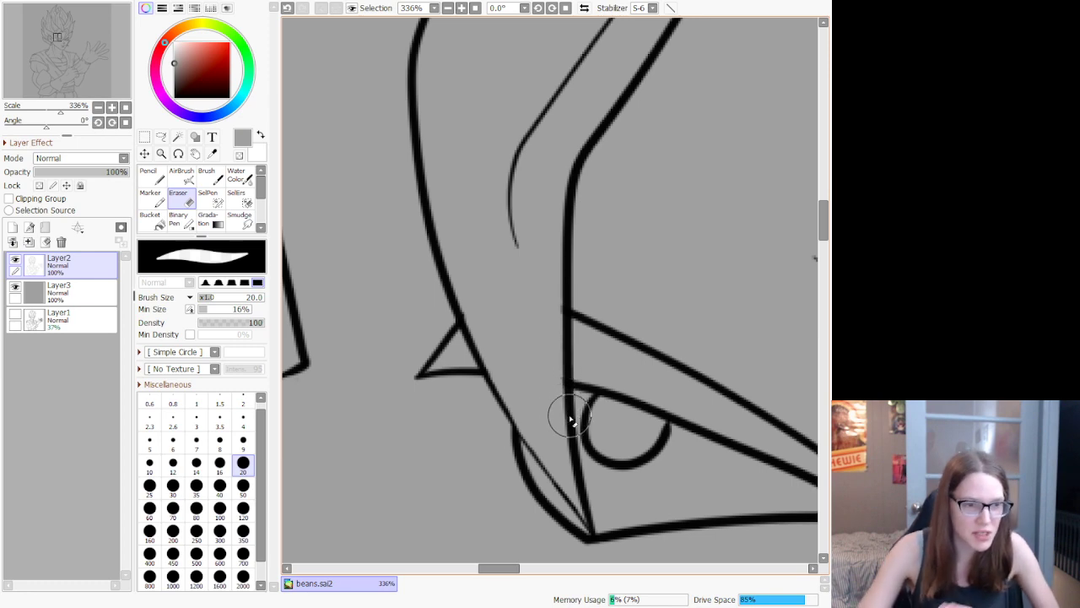
# Step: Add a new layer above Layer2 for coloring
pyautogui.scroll(-10, 569, 417)
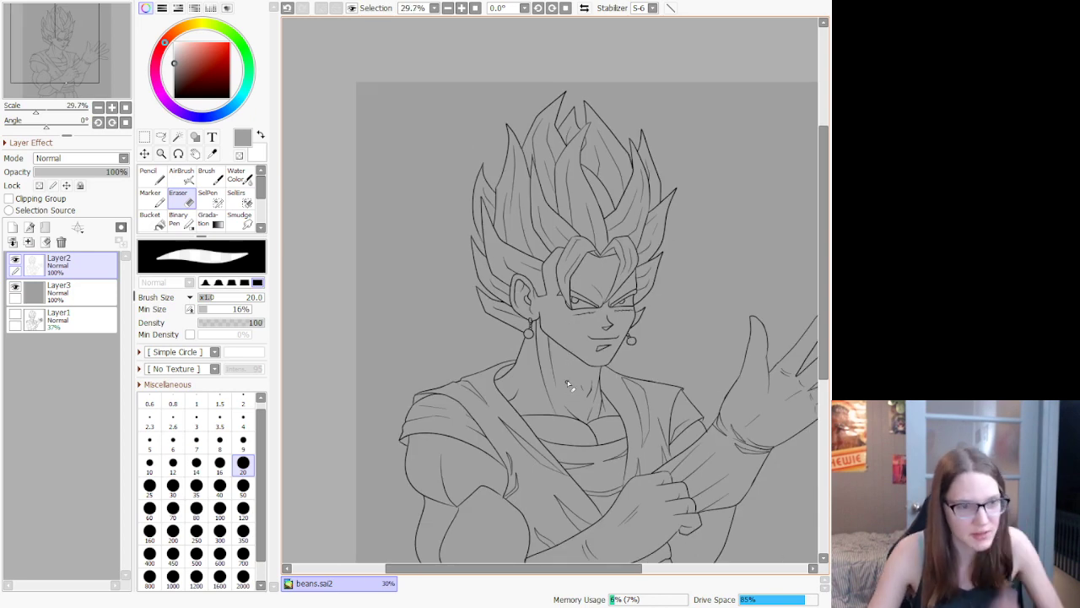
pyautogui.scroll(2, 568, 384)
pyautogui.scroll(-1, 564, 345)
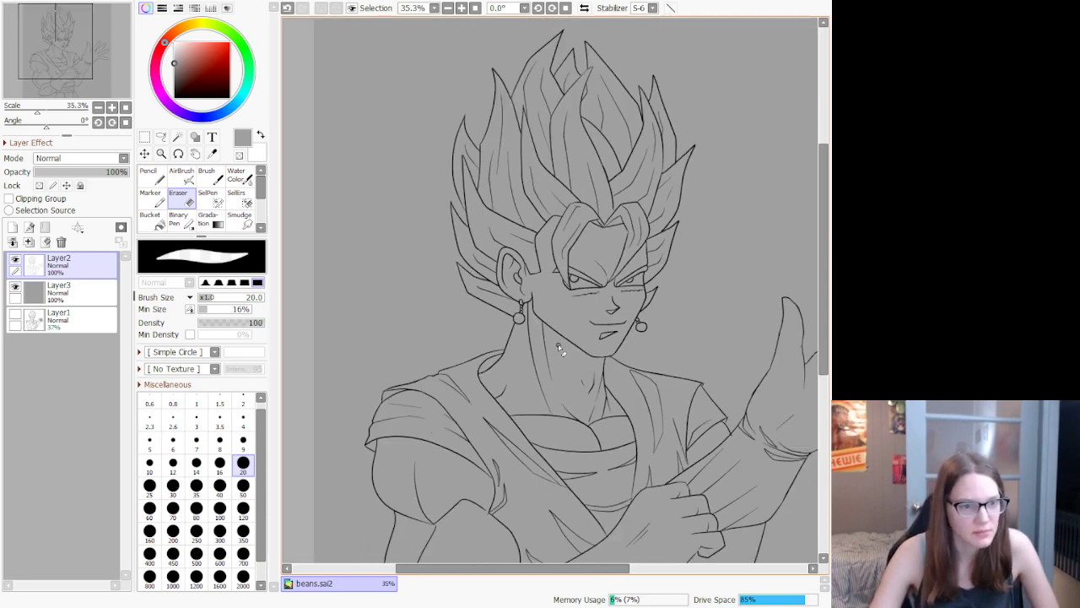
pyautogui.scroll(-1, 540, 385)
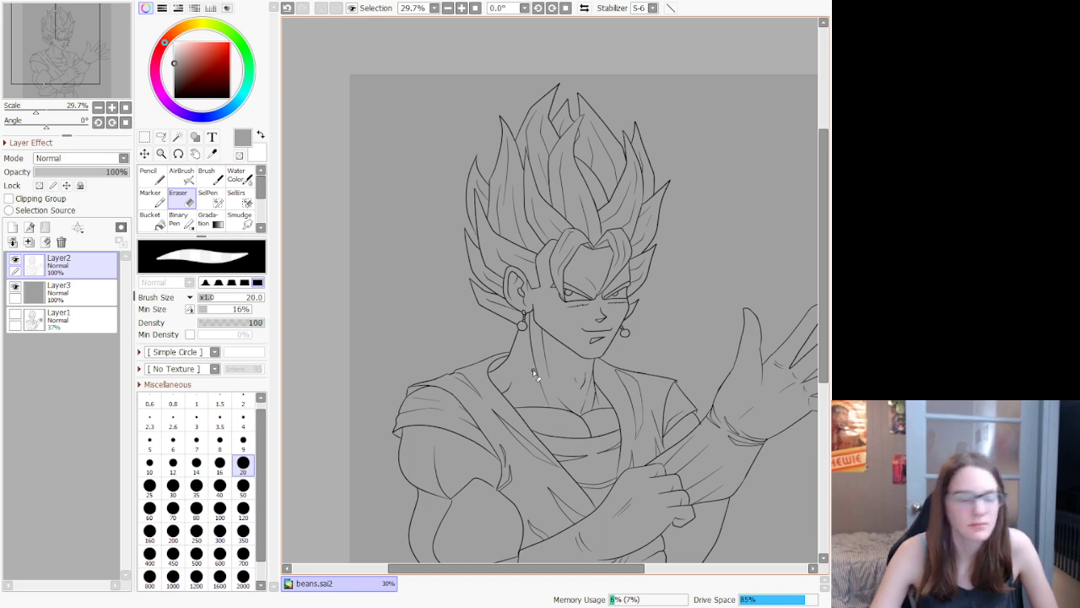
pyautogui.scroll(2, 534, 376)
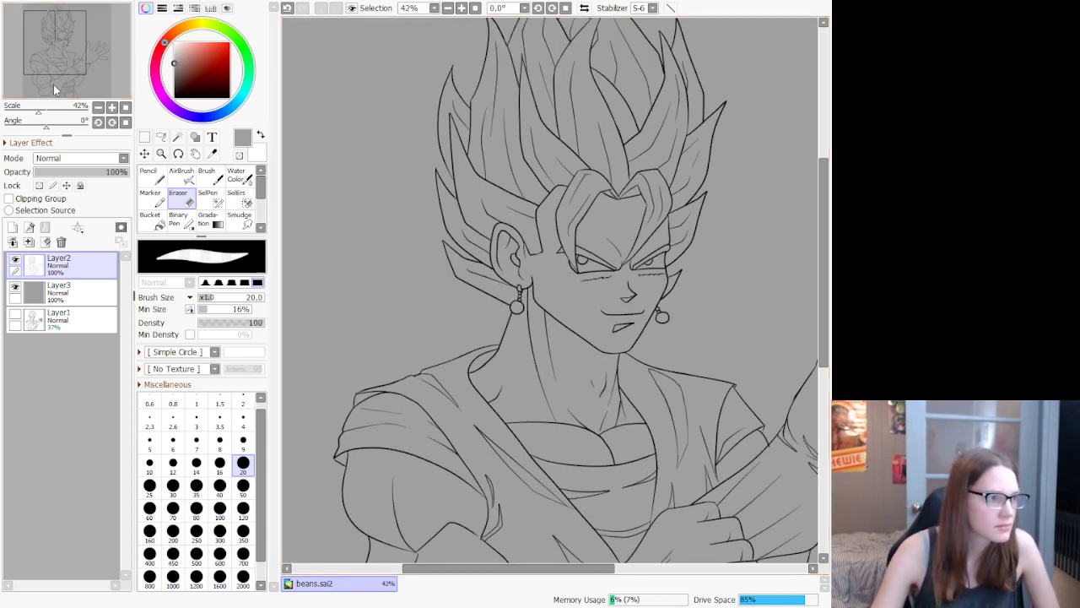
pyautogui.click(13, 227)
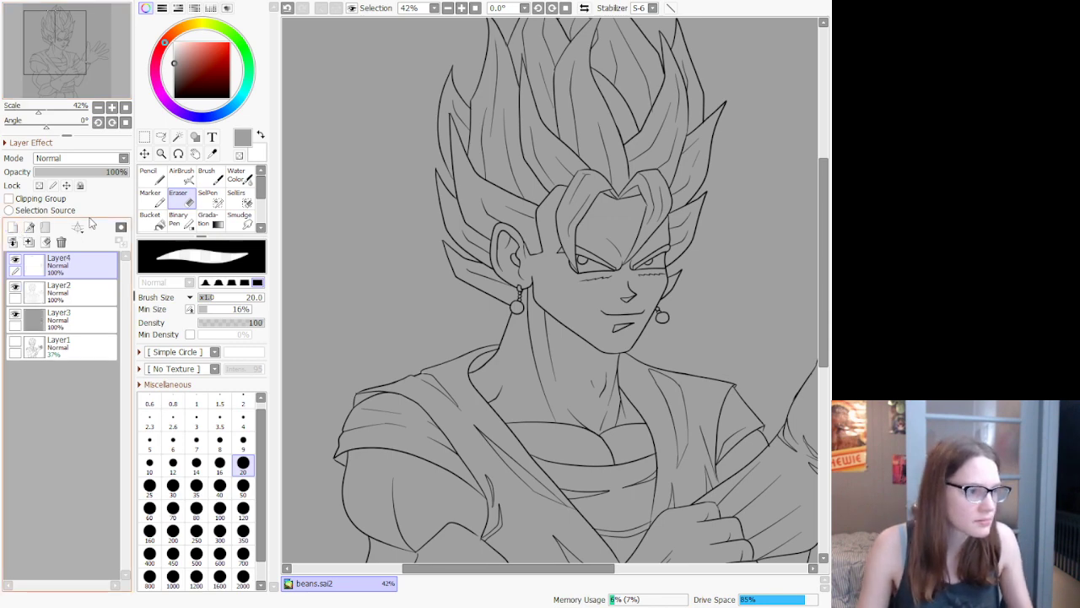
# Step: Set the Pencil to a muted tan color at size 120, and try a stroke down the lowered arm, undoing it
pyautogui.scroll(-5, 541, 306)
pyautogui.scroll(2, 541, 307)
pyautogui.scroll(-1, 493, 265)
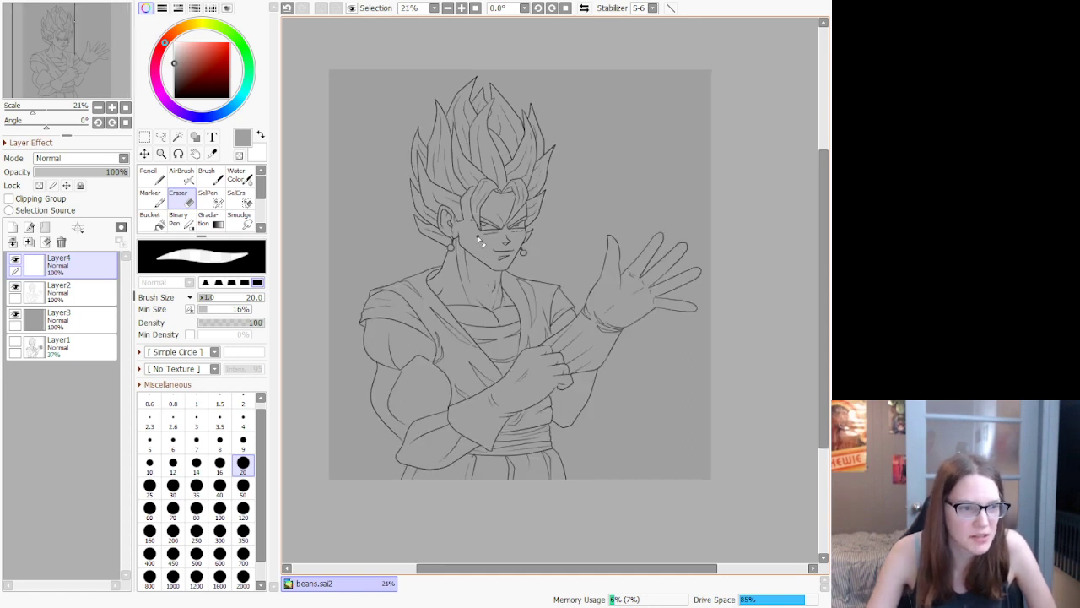
pyautogui.click(188, 27)
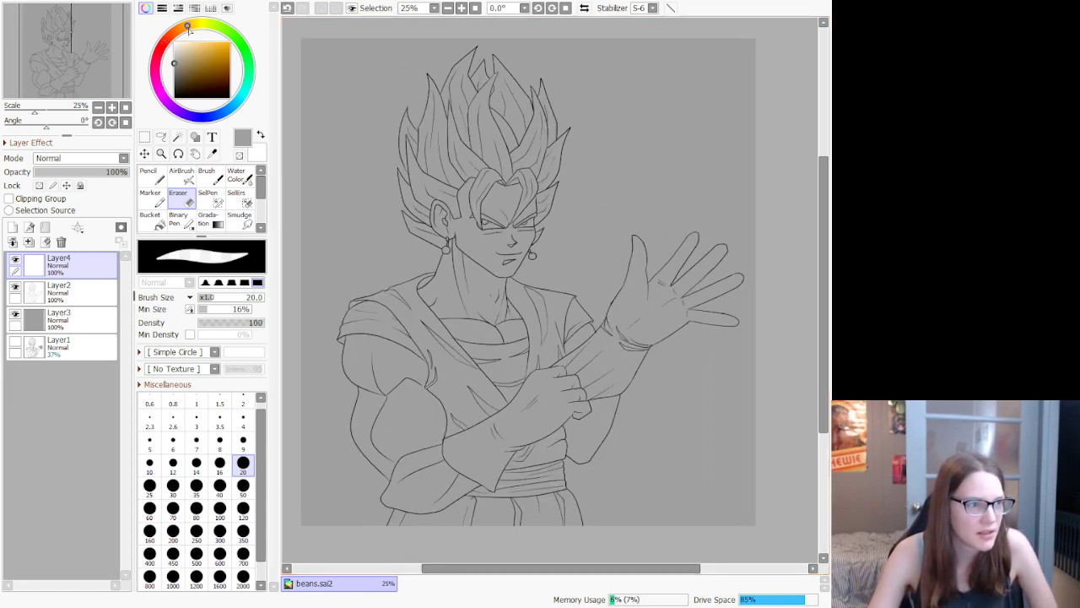
pyautogui.click(189, 52)
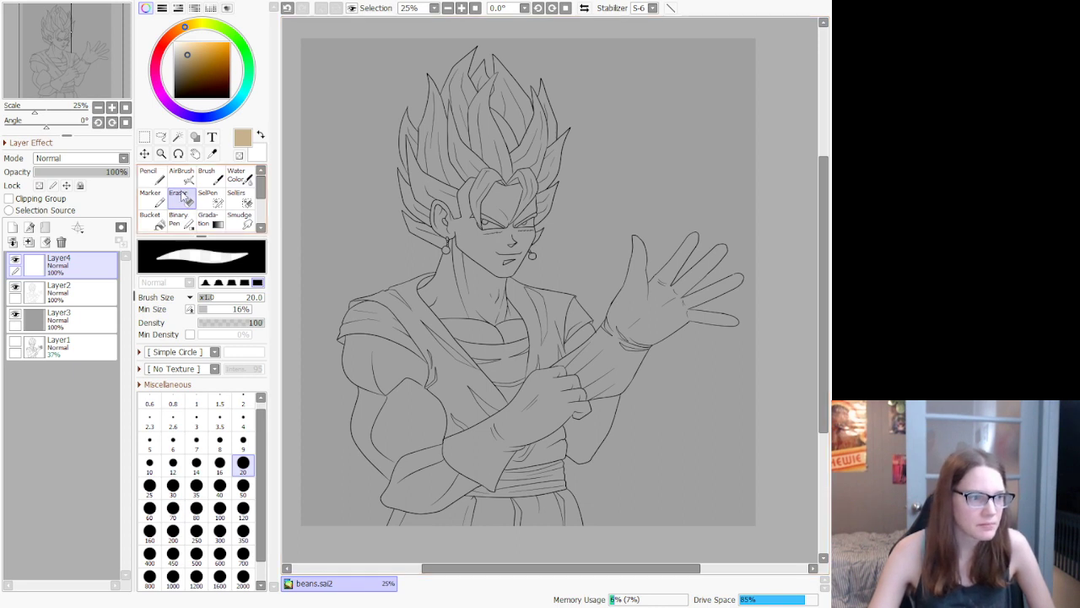
pyautogui.click(159, 175)
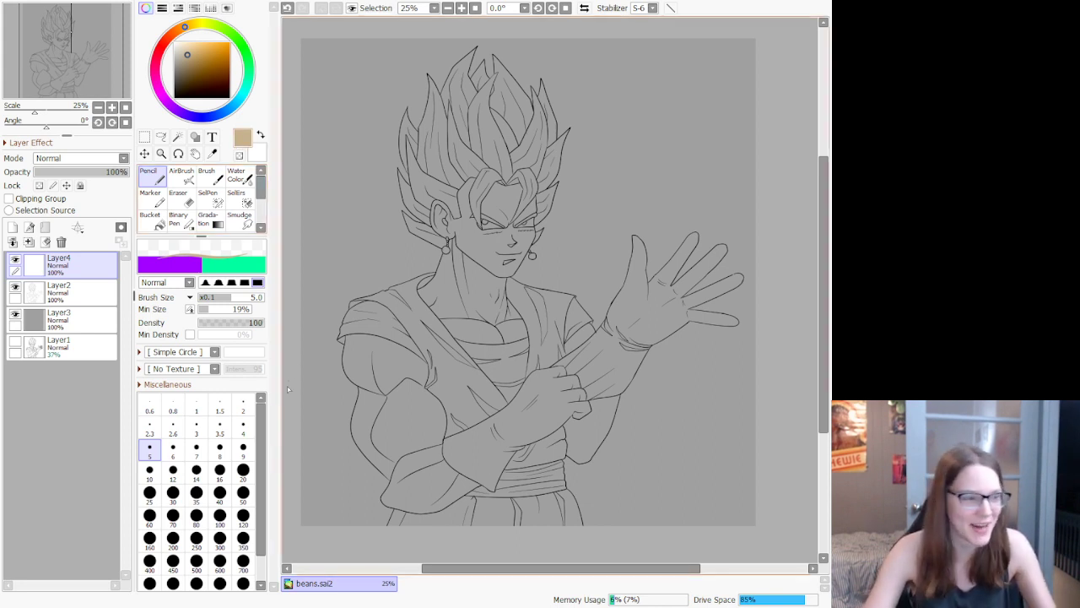
pyautogui.click(243, 515)
pyautogui.moveTo(377, 366); pyautogui.dragTo(413, 458)
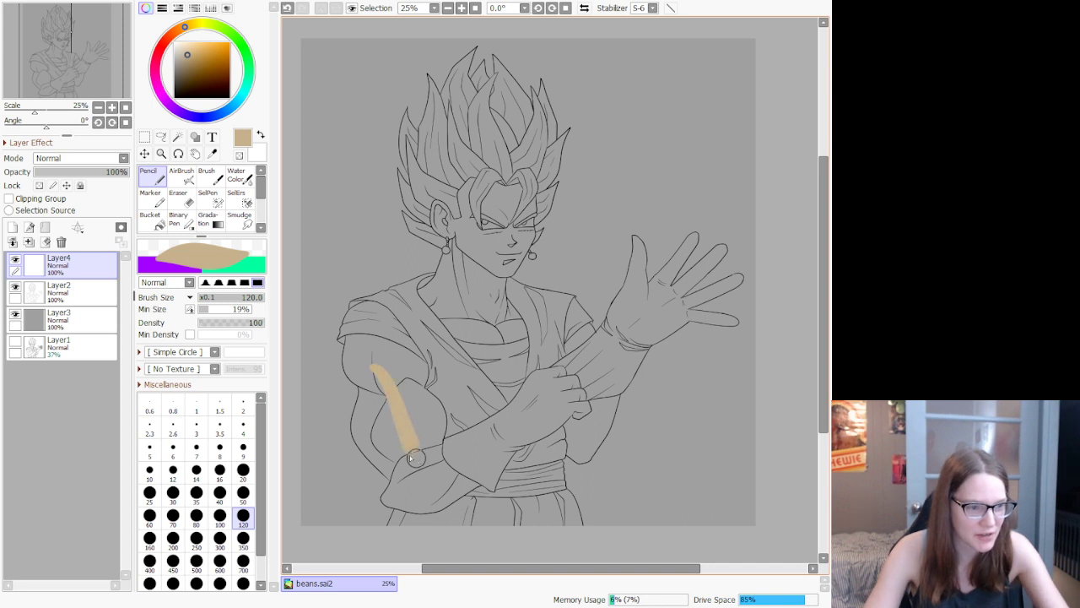
pyautogui.hotkey('ctrl', 'z')
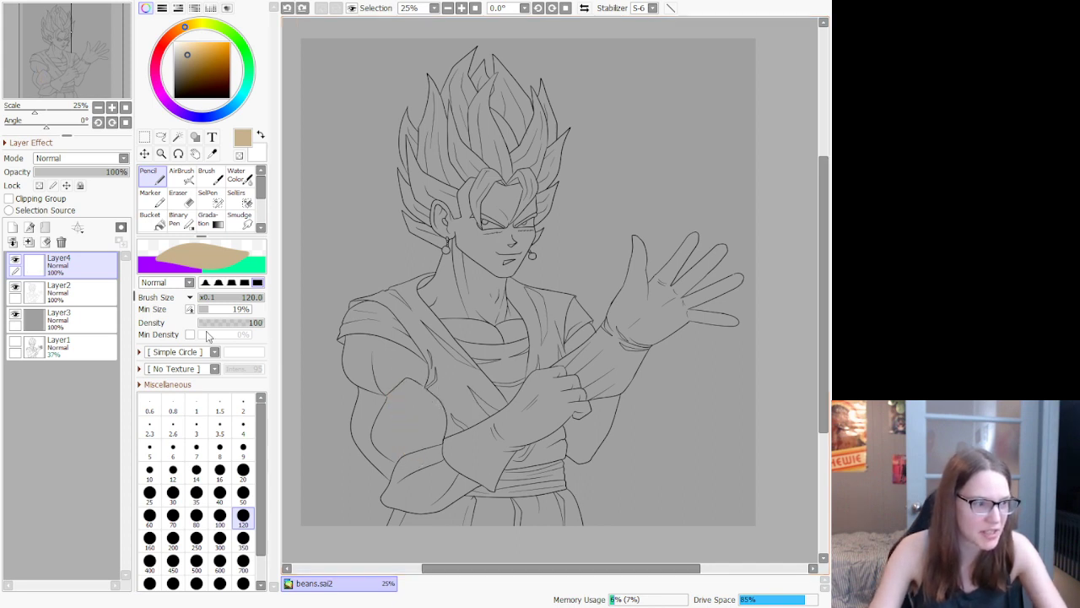
pyautogui.click(59, 291)
pyautogui.moveTo(370, 352)
pyautogui.mouseDown()
pyautogui.moveTo(395, 394)
pyautogui.moveTo(409, 443)
pyautogui.mouseUp()
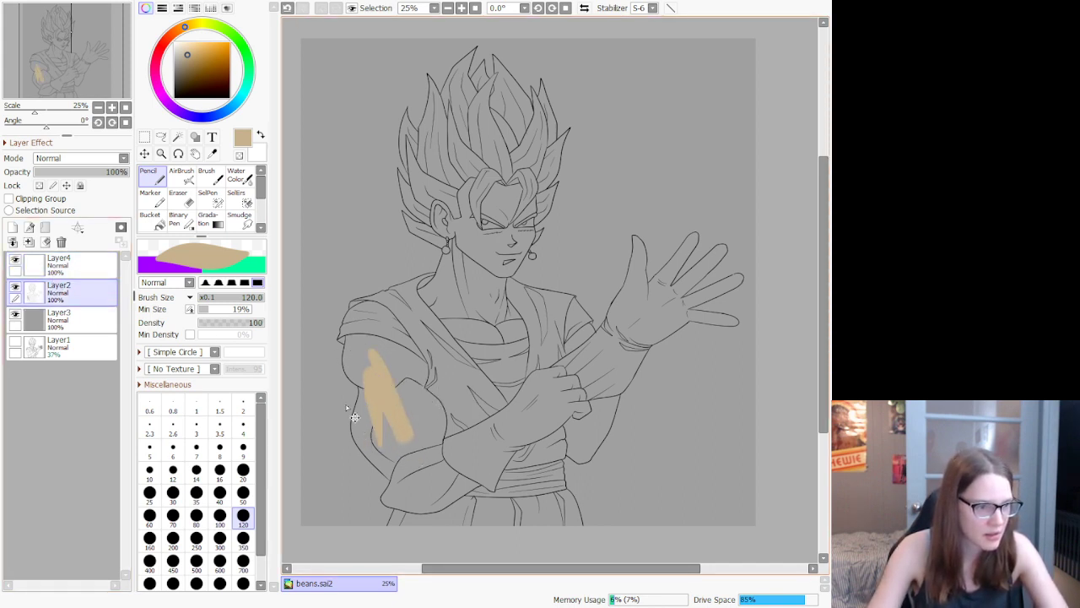
pyautogui.hotkey('ctrl', 'z')
pyautogui.click(15, 288)
pyautogui.click(15, 287)
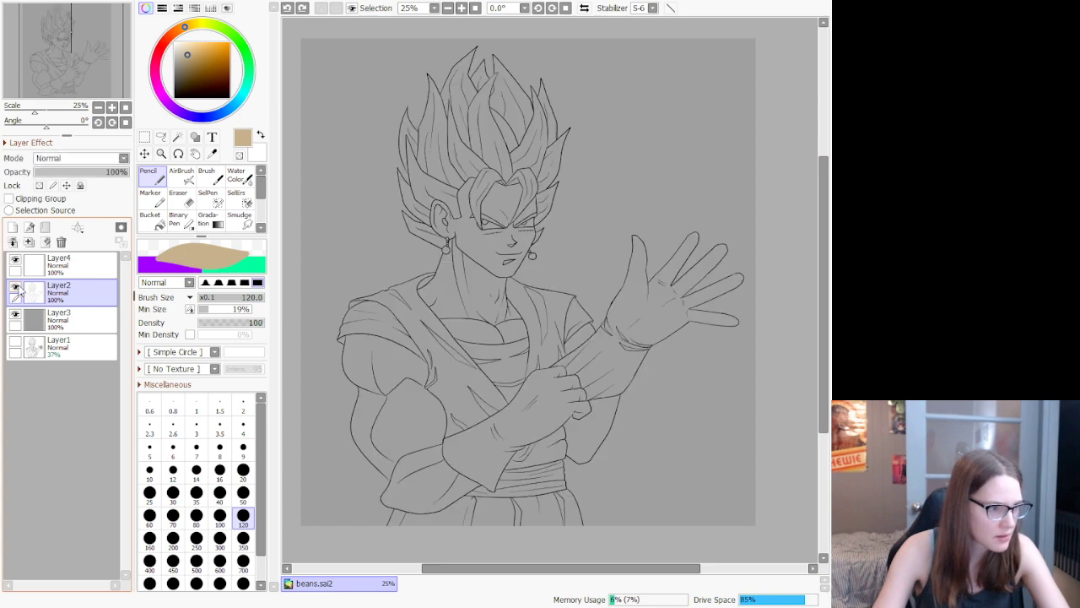
# Step: Move Layer4 beneath the line art on Layer2 and paint a first patch of tan on the lowered arm
pyautogui.moveTo(54, 265); pyautogui.dragTo(76, 301)
pyautogui.click(77, 292)
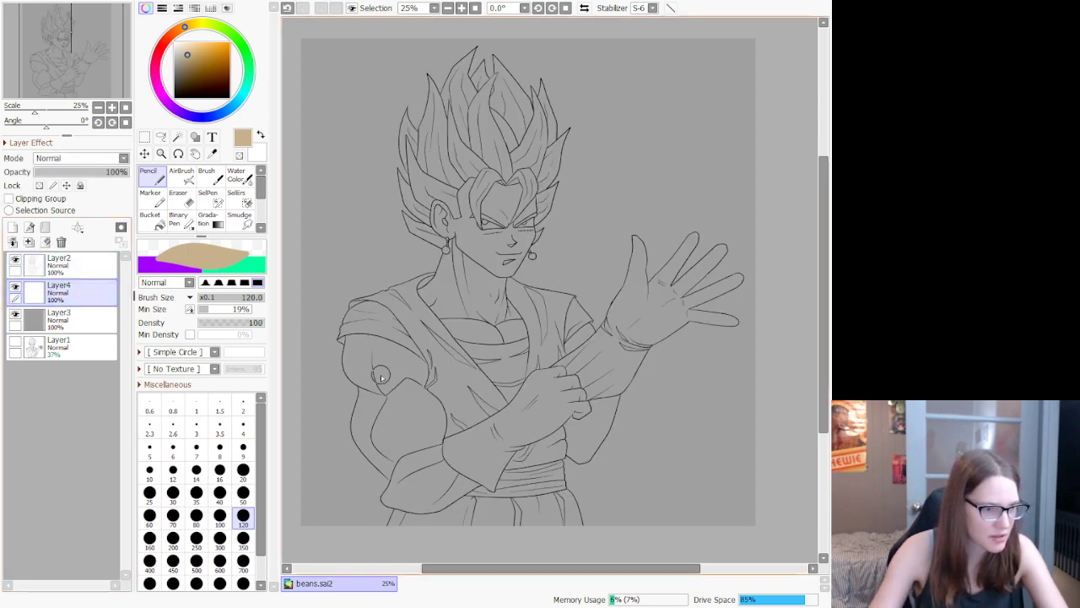
pyautogui.moveTo(381, 369)
pyautogui.mouseDown()
pyautogui.moveTo(393, 457)
pyautogui.moveTo(373, 348)
pyautogui.moveTo(402, 378)
pyautogui.mouseUp()
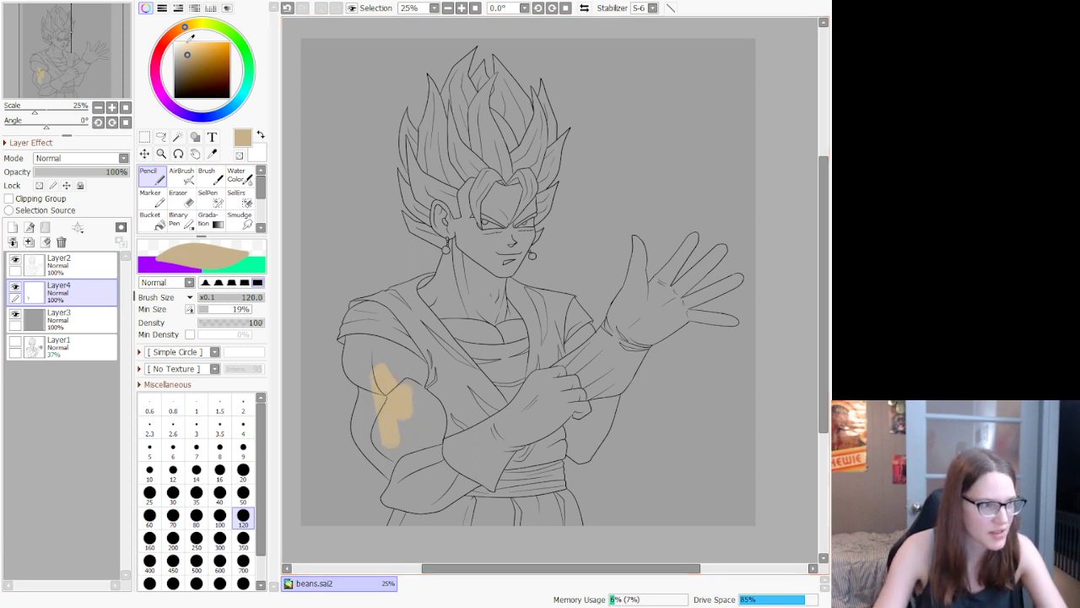
# Step: Choose a lighter tan as the drawing color and darken the gray background on Layer3
pyautogui.click(186, 46)
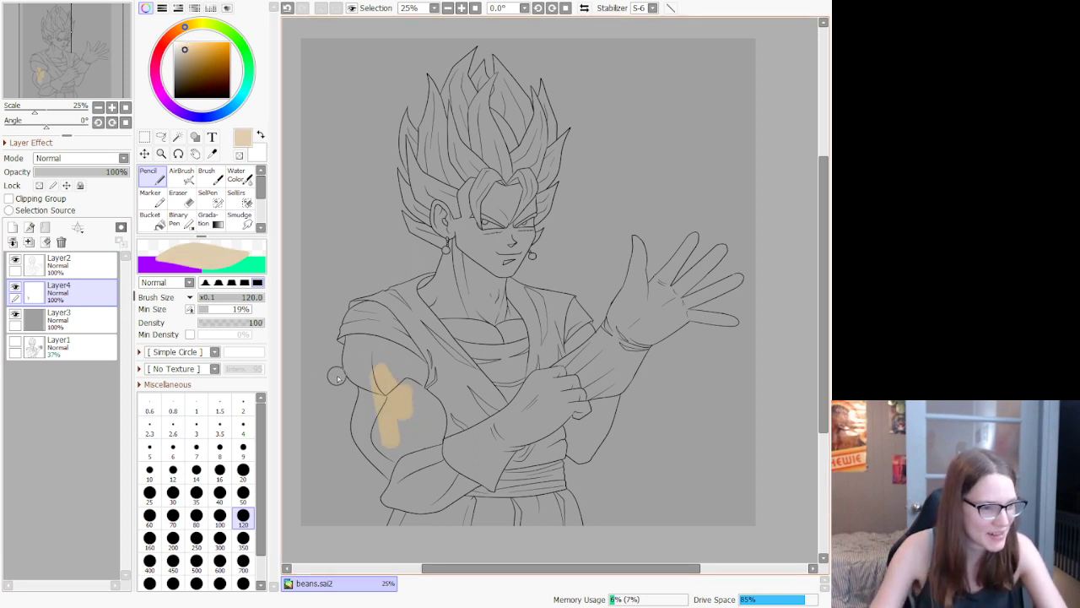
pyautogui.click(80, 319)
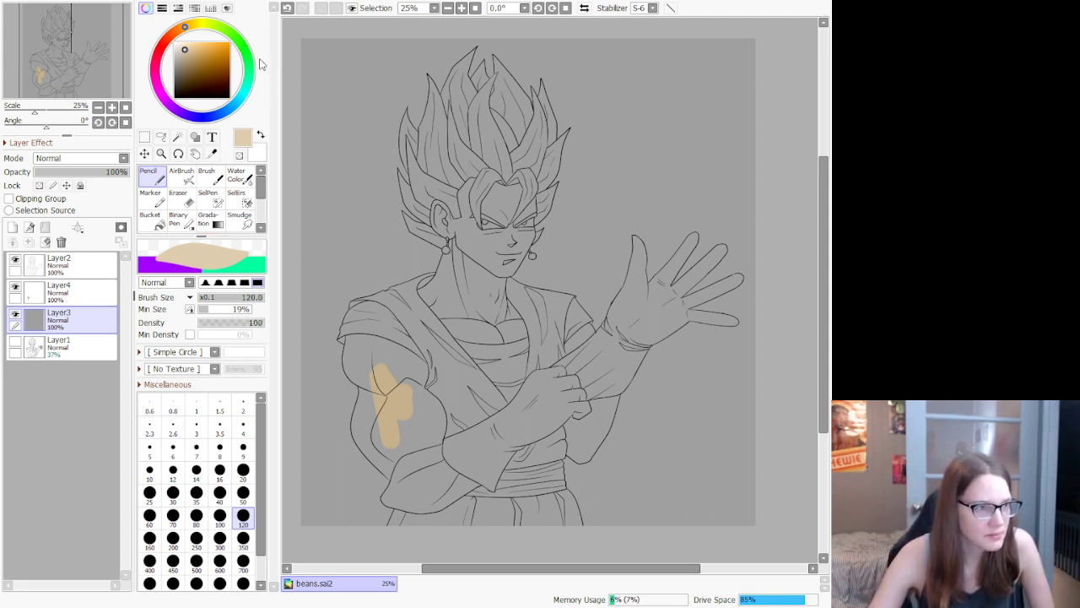
pyautogui.click(379, 26)
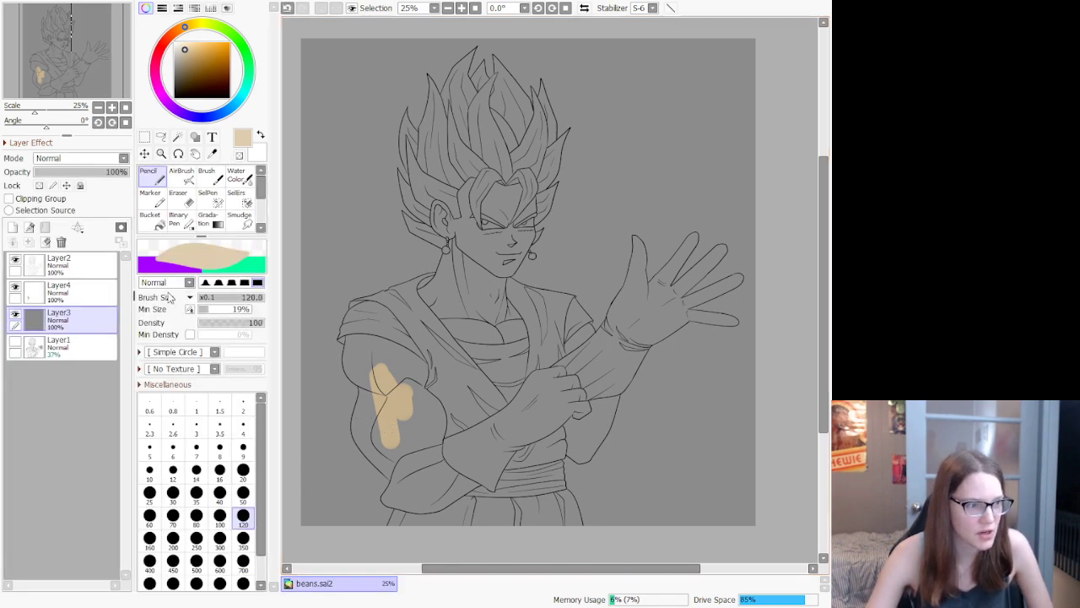
# Step: On Layer4, sample the tan already on the lowered arm and extend it across the upper arm with the Pencil
pyautogui.click(84, 291)
pyautogui.scroll(3, 314, 405)
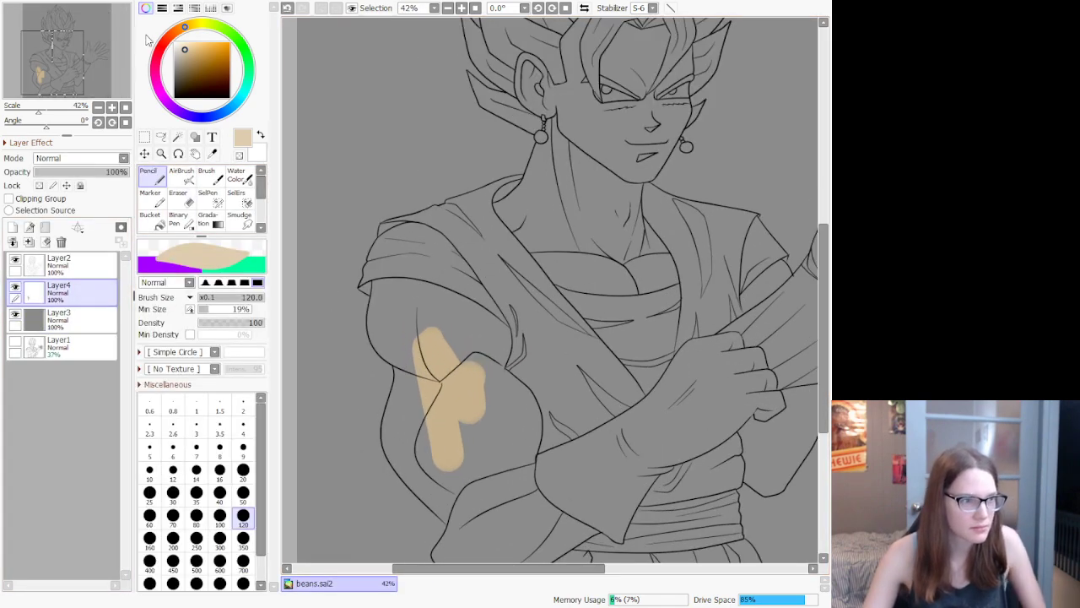
pyautogui.scroll(3, 379, 475)
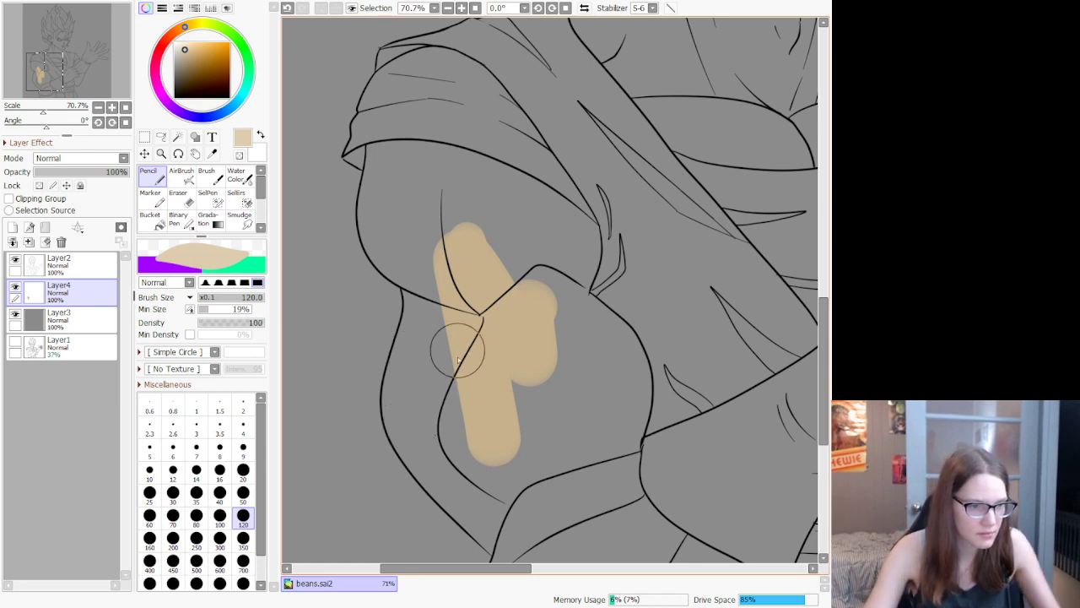
pyautogui.moveTo(458, 348); pyautogui.dragTo(462, 439)
pyautogui.hotkey('ctrl', 'z')
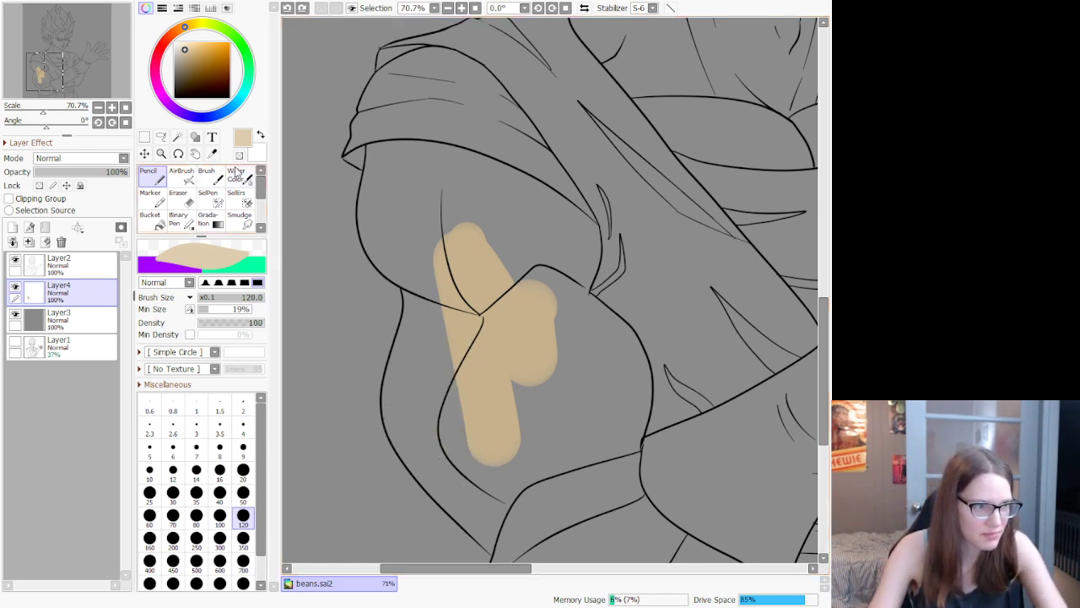
pyautogui.keyDown('alt'); pyautogui.click(490, 292); pyautogui.keyUp('alt')
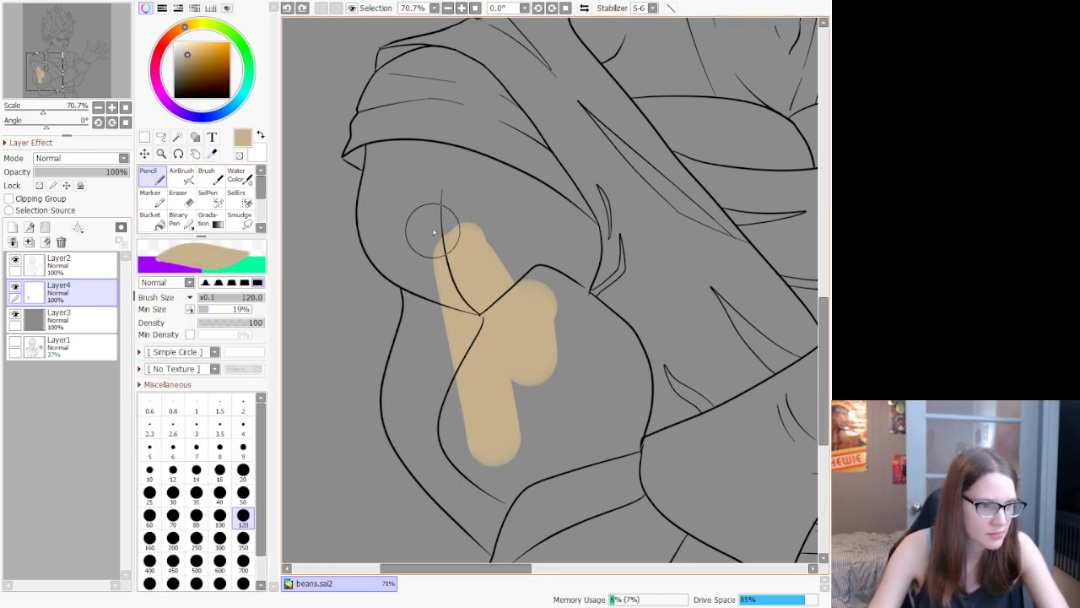
pyautogui.moveTo(433, 232)
pyautogui.mouseDown()
pyautogui.moveTo(437, 195)
pyautogui.moveTo(526, 333)
pyautogui.moveTo(537, 272)
pyautogui.moveTo(485, 432)
pyautogui.moveTo(497, 315)
pyautogui.moveTo(447, 443)
pyautogui.mouseUp()
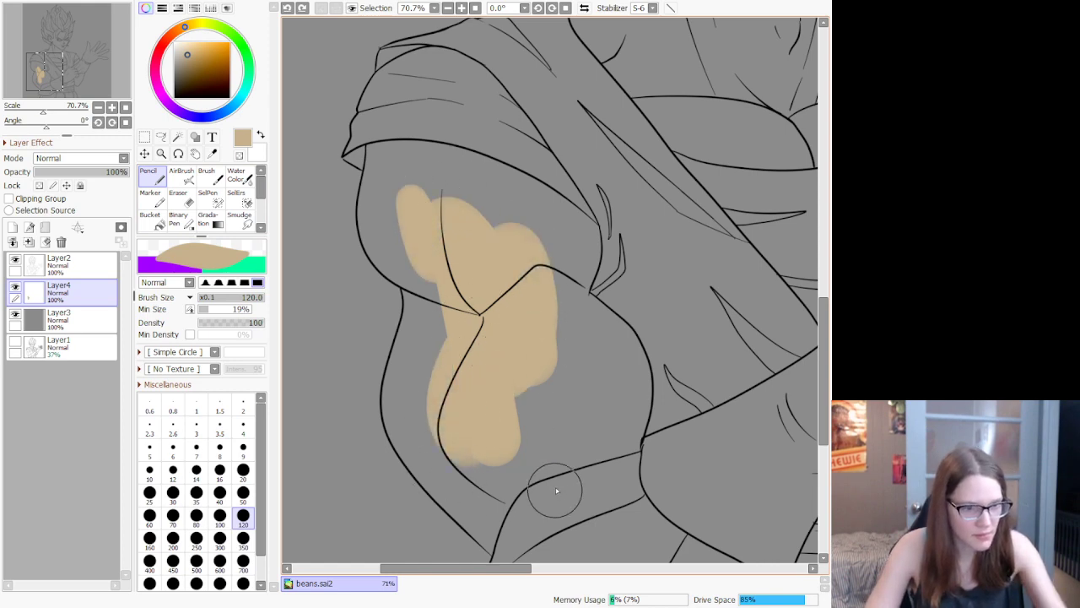
pyautogui.moveTo(556, 490)
pyautogui.mouseDown()
pyautogui.moveTo(501, 322)
pyautogui.moveTo(562, 492)
pyautogui.moveTo(603, 289)
pyautogui.mouseUp()
# Step: Block in the same tan on the face, neck, upper chest, lowered forearm and the visible skin of the raised arm
pyautogui.scroll(-5, 603, 290)
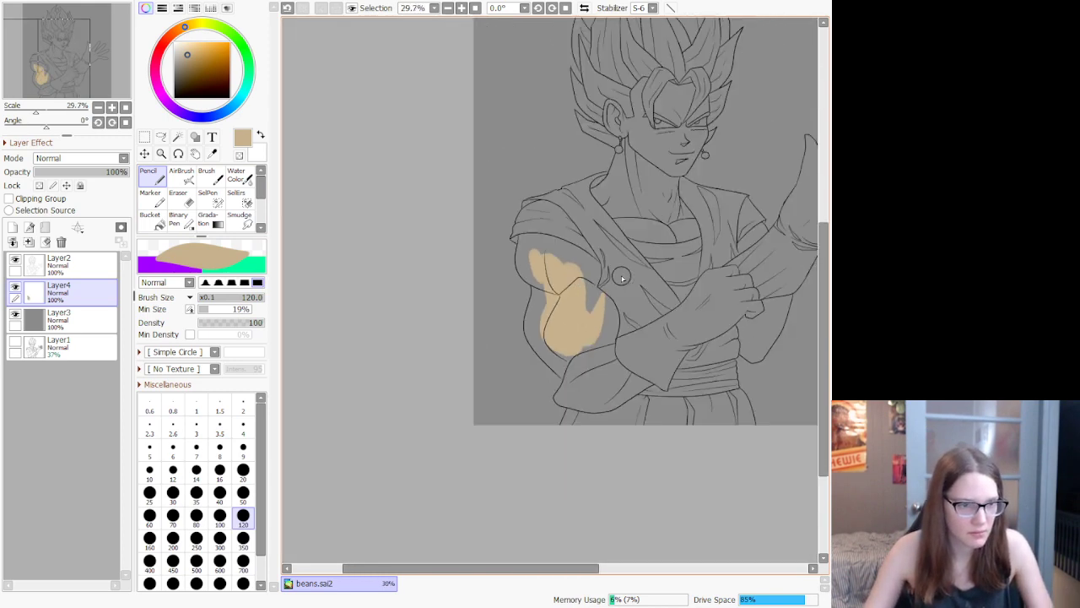
pyautogui.scroll(3, 627, 278)
pyautogui.scroll(-6, 675, 292)
pyautogui.scroll(3, 723, 260)
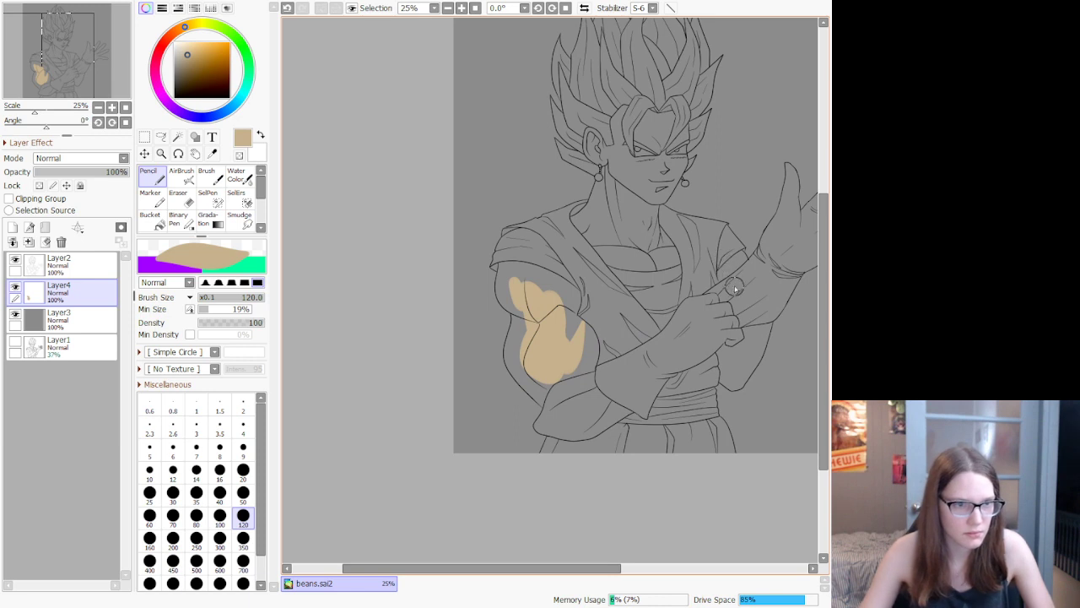
pyautogui.moveTo(595, 146)
pyautogui.mouseDown()
pyautogui.moveTo(624, 188)
pyautogui.moveTo(614, 246)
pyautogui.moveTo(639, 199)
pyautogui.moveTo(638, 252)
pyautogui.moveTo(649, 250)
pyautogui.moveTo(651, 127)
pyautogui.moveTo(642, 198)
pyautogui.moveTo(666, 168)
pyautogui.moveTo(643, 211)
pyautogui.moveTo(666, 168)
pyautogui.moveTo(634, 178)
pyautogui.moveTo(629, 167)
pyautogui.moveTo(628, 235)
pyautogui.moveTo(605, 207)
pyautogui.moveTo(587, 224)
pyautogui.moveTo(616, 259)
pyautogui.moveTo(604, 203)
pyautogui.moveTo(637, 261)
pyautogui.moveTo(600, 271)
pyautogui.mouseUp()
pyautogui.moveTo(596, 386)
pyautogui.mouseDown()
pyautogui.moveTo(561, 359)
pyautogui.moveTo(567, 436)
pyautogui.moveTo(573, 360)
pyautogui.moveTo(589, 420)
pyautogui.moveTo(591, 399)
pyautogui.moveTo(557, 285)
pyautogui.moveTo(519, 276)
pyautogui.moveTo(509, 285)
pyautogui.moveTo(530, 336)
pyautogui.moveTo(520, 363)
pyautogui.moveTo(553, 402)
pyautogui.moveTo(554, 424)
pyautogui.moveTo(615, 411)
pyautogui.moveTo(563, 400)
pyautogui.mouseUp()
pyautogui.moveTo(731, 340)
pyautogui.mouseDown()
pyautogui.moveTo(737, 376)
pyautogui.moveTo(751, 336)
pyautogui.mouseUp()
pyautogui.moveTo(740, 258); pyautogui.dragTo(729, 269)
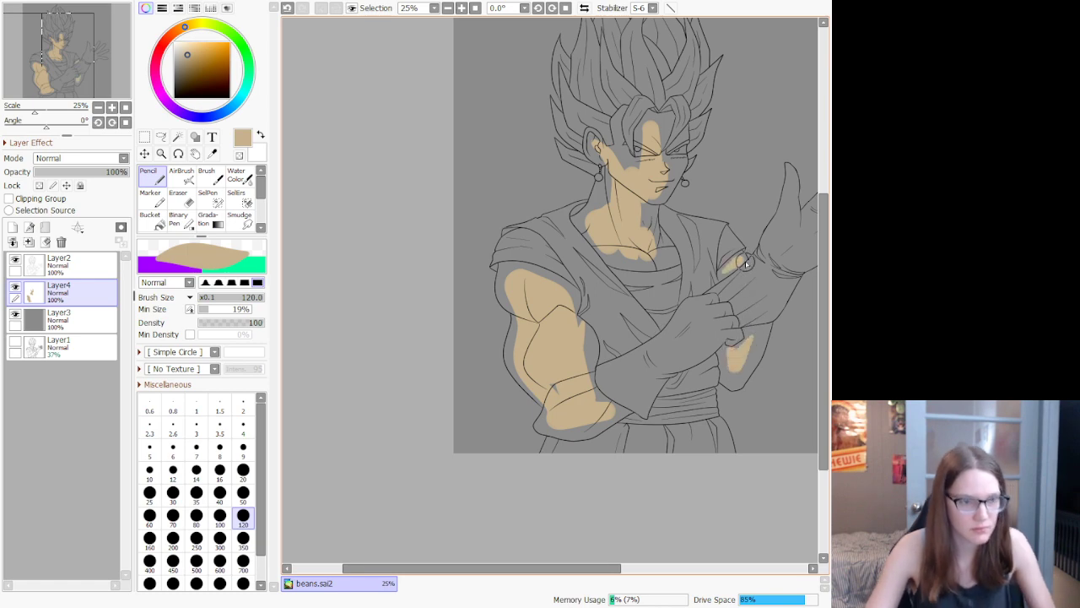
# Step: Shift the skin color on Layer4 to a pinker tan and sample it from the arm as the drawing color
pyautogui.scroll(-4, 517, 279)
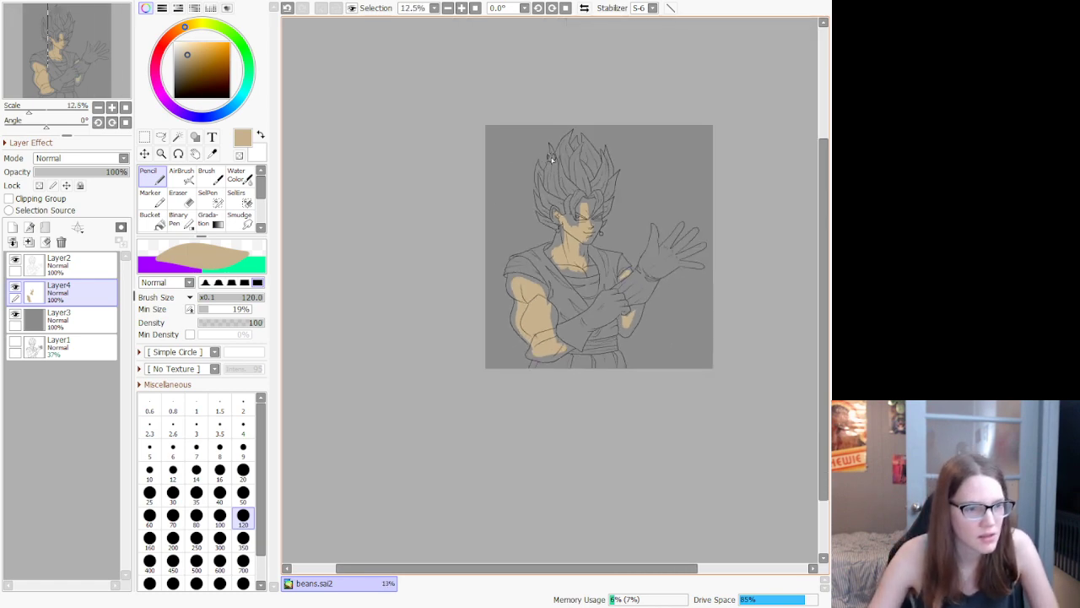
pyautogui.scroll(3, 551, 155)
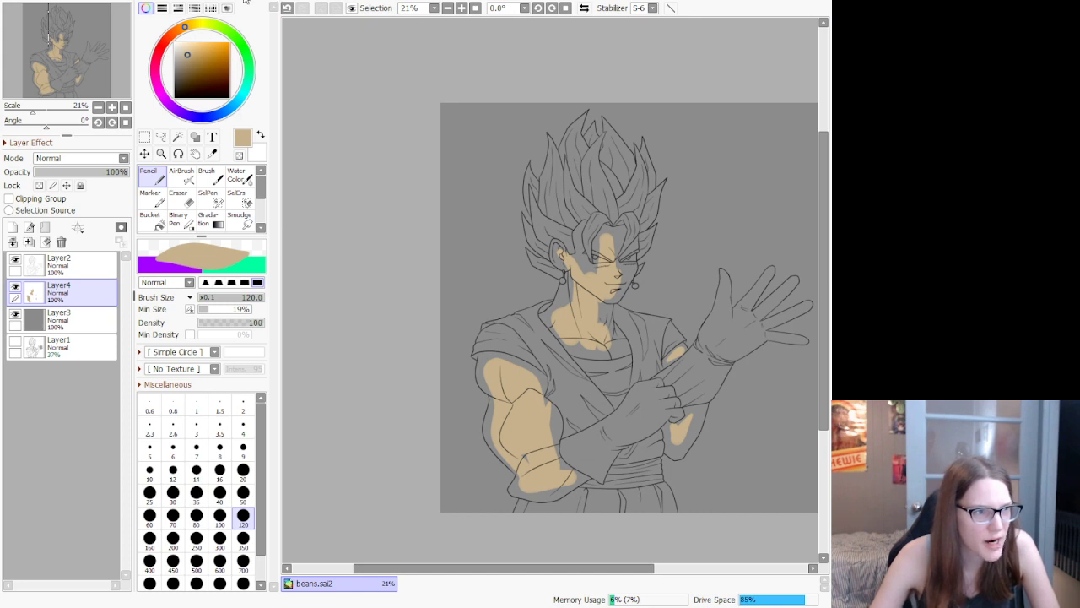
pyautogui.click(354, 19)
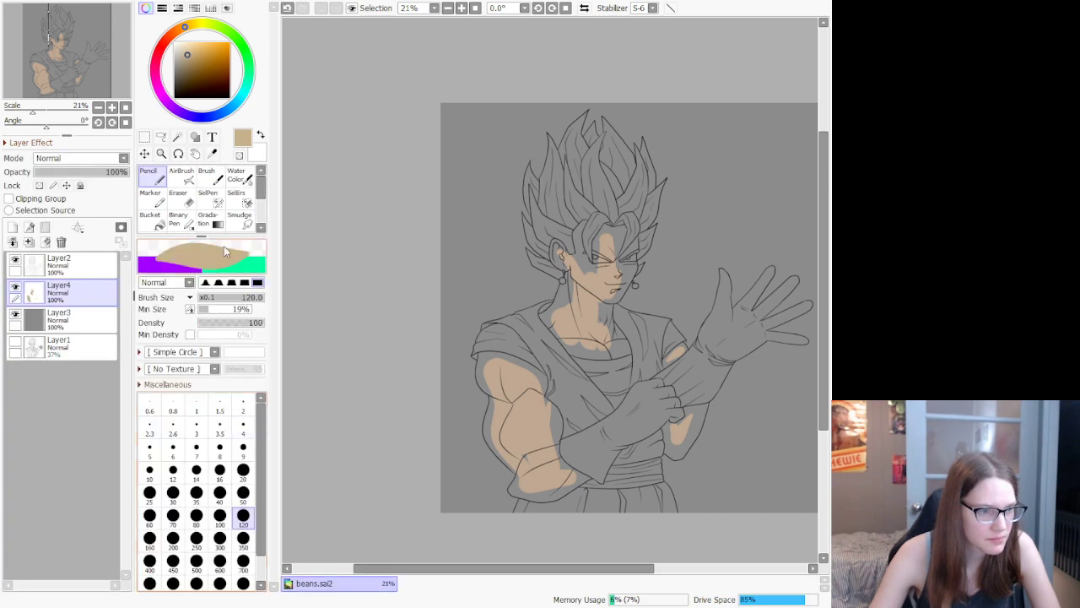
pyautogui.click(212, 153)
pyautogui.click(529, 428)
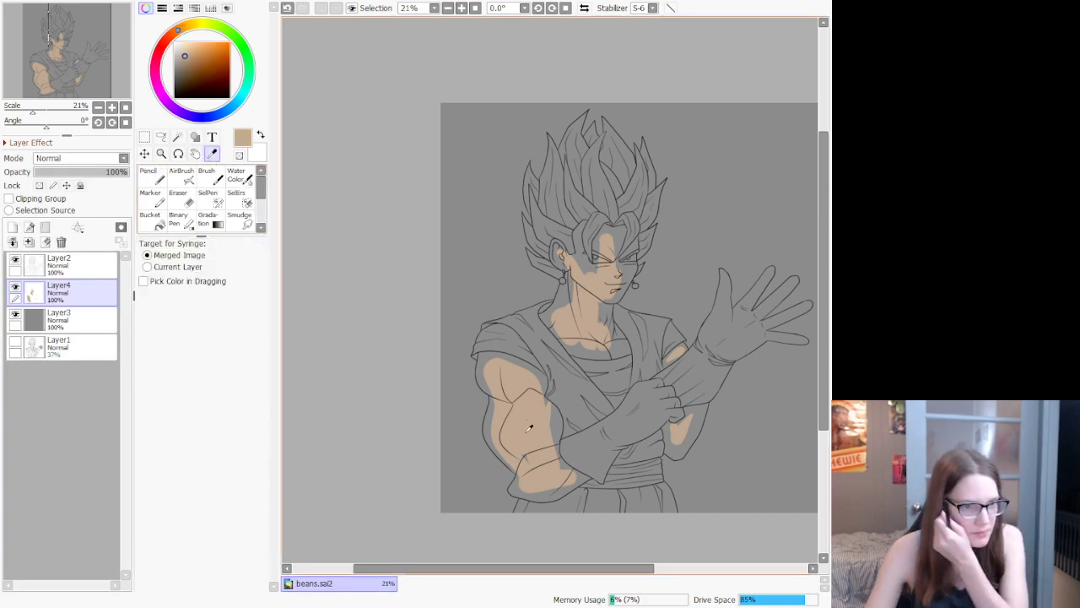
# Step: Set the Pencil to size 50 and fill the ear with the skin color up to its outline
pyautogui.click(148, 175)
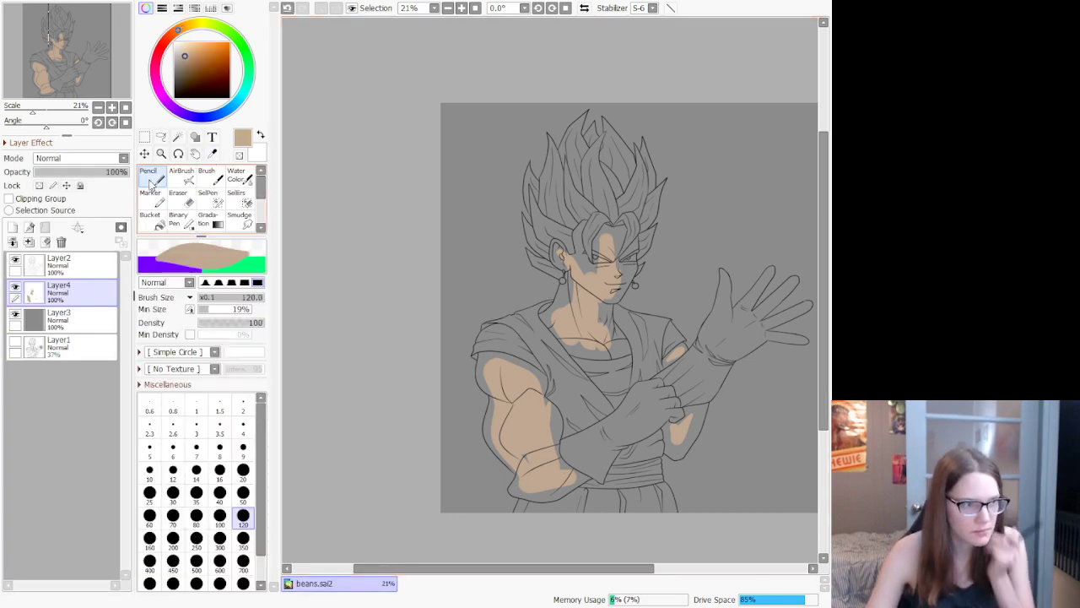
pyautogui.click(243, 494)
pyautogui.scroll(5, 596, 295)
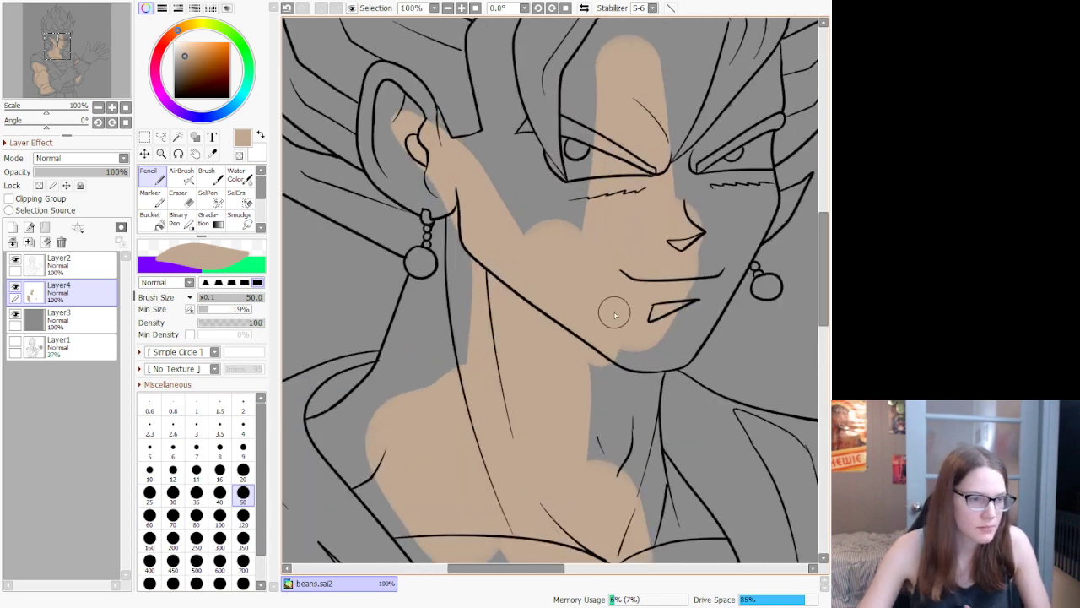
pyautogui.moveTo(389, 109)
pyautogui.mouseDown()
pyautogui.moveTo(434, 150)
pyautogui.moveTo(401, 75)
pyautogui.moveTo(425, 100)
pyautogui.moveTo(436, 152)
pyautogui.moveTo(431, 109)
pyautogui.moveTo(411, 85)
pyautogui.moveTo(441, 142)
pyautogui.moveTo(429, 108)
pyautogui.moveTo(436, 117)
pyautogui.moveTo(445, 140)
pyautogui.moveTo(413, 86)
pyautogui.moveTo(387, 74)
pyautogui.moveTo(411, 93)
pyautogui.moveTo(386, 81)
pyautogui.mouseUp()
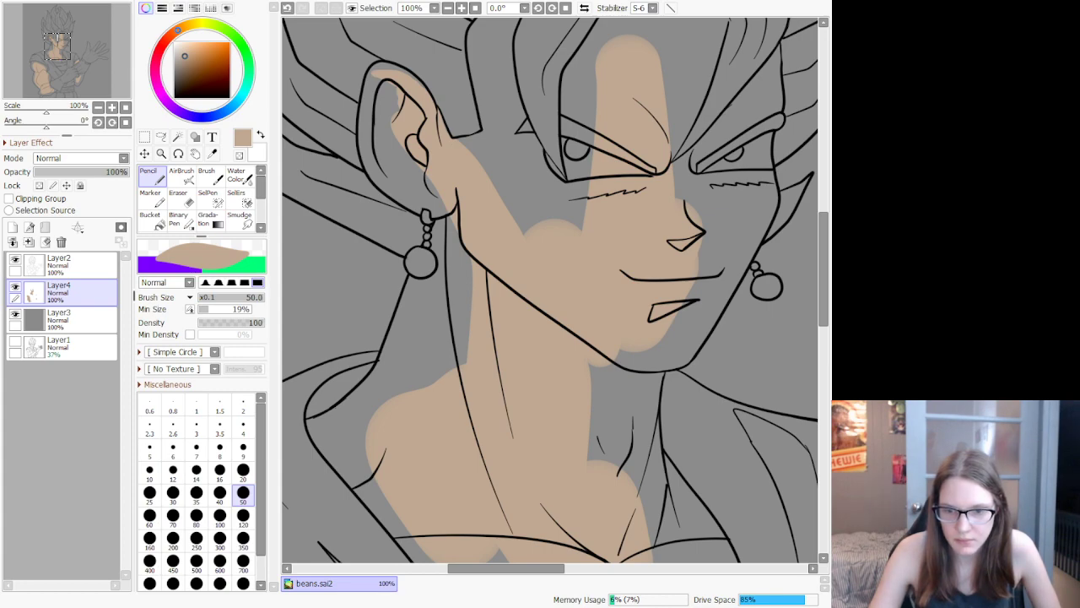
pyautogui.scroll(-5, 502, 274)
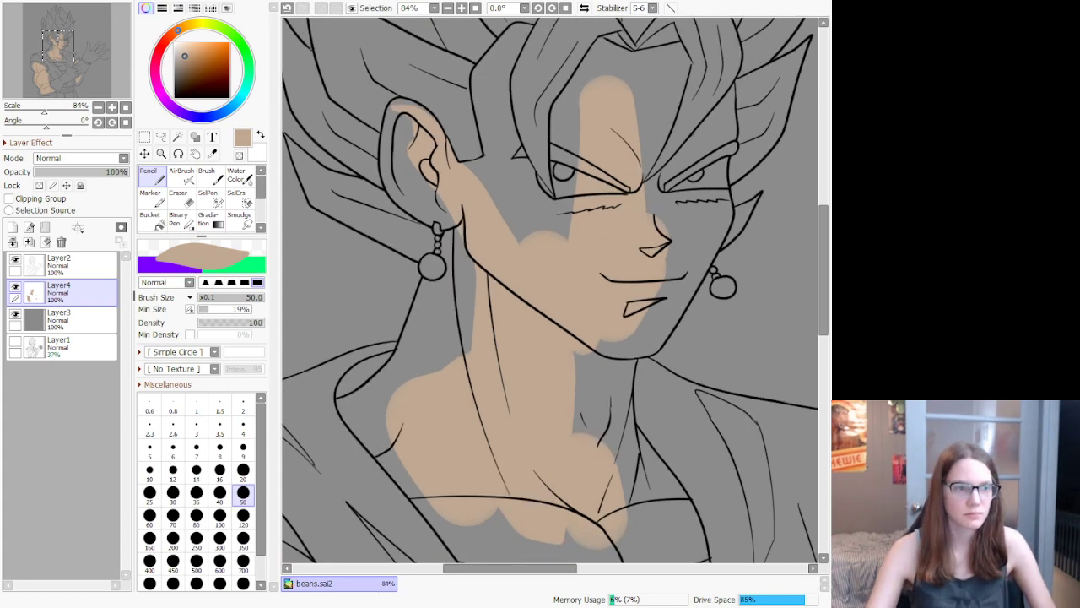
pyautogui.scroll(5, 447, 135)
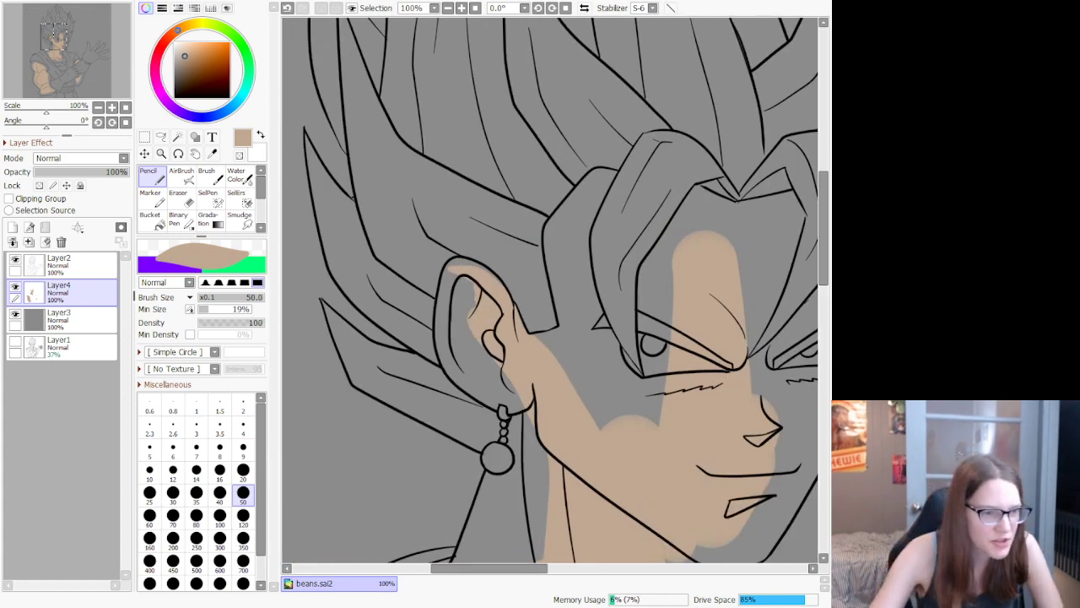
pyautogui.hotkey('ctrl', 'z')
pyautogui.moveTo(460, 263); pyautogui.dragTo(511, 292)
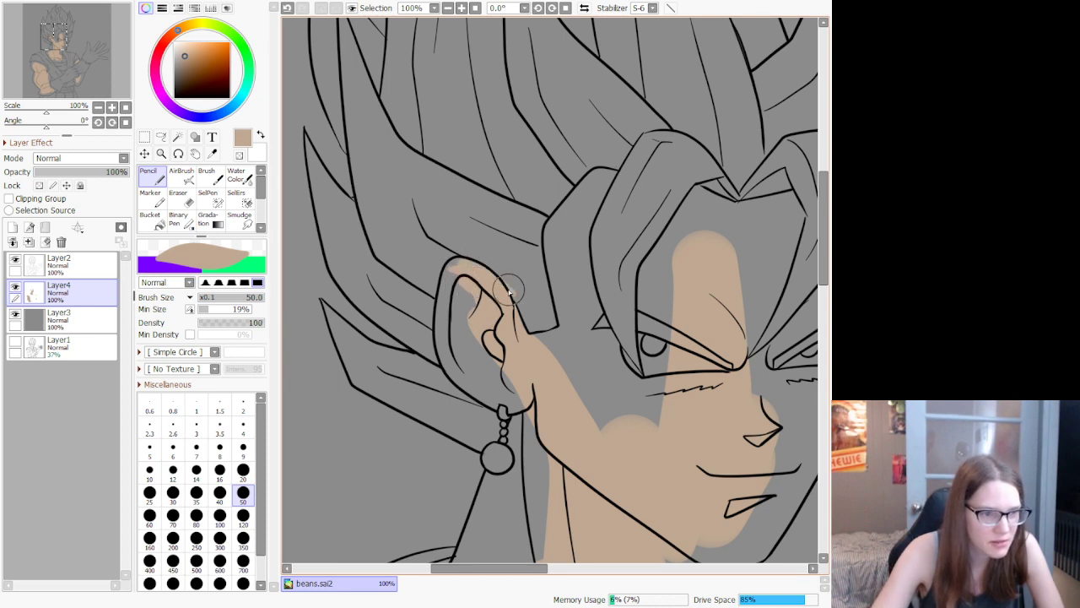
pyautogui.hotkey('ctrl', 'z')
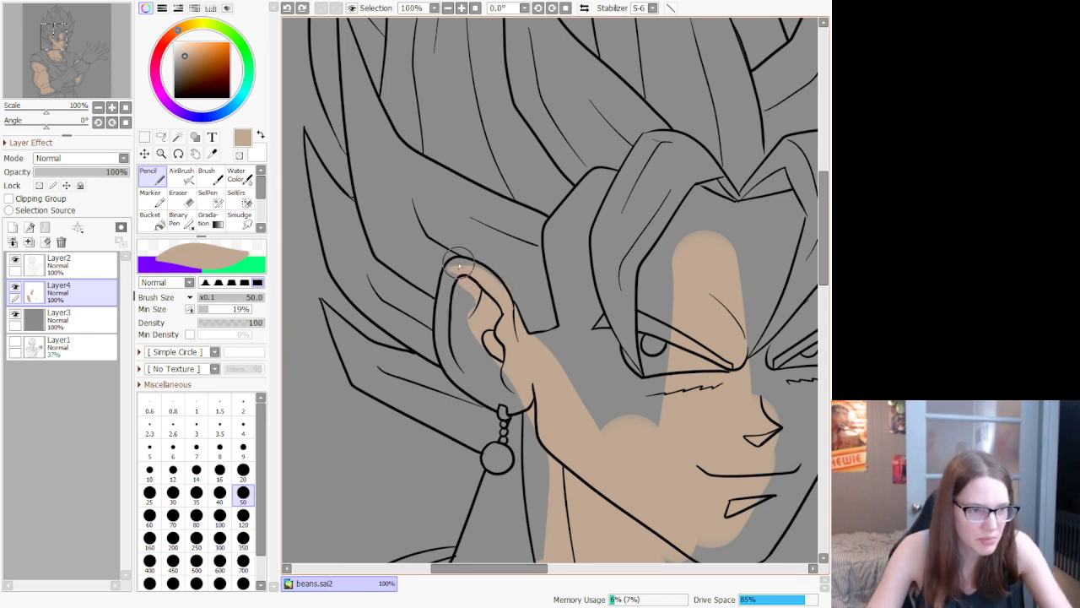
pyautogui.moveTo(460, 265)
pyautogui.mouseDown()
pyautogui.moveTo(498, 291)
pyautogui.moveTo(457, 266)
pyautogui.moveTo(461, 277)
pyautogui.moveTo(463, 268)
pyautogui.moveTo(479, 276)
pyautogui.moveTo(462, 268)
pyautogui.moveTo(448, 304)
pyautogui.moveTo(459, 277)
pyautogui.moveTo(449, 286)
pyautogui.moveTo(450, 351)
pyautogui.moveTo(455, 266)
pyautogui.moveTo(446, 356)
pyautogui.moveTo(457, 377)
pyautogui.moveTo(506, 397)
pyautogui.moveTo(452, 311)
pyautogui.moveTo(462, 374)
pyautogui.moveTo(508, 394)
pyautogui.moveTo(461, 376)
pyautogui.moveTo(497, 407)
pyautogui.moveTo(520, 397)
pyautogui.moveTo(515, 418)
pyautogui.moveTo(525, 398)
pyautogui.moveTo(465, 298)
pyautogui.moveTo(509, 386)
pyautogui.mouseUp()
# Step: Fill the side of the neck below the ear and the base of the shoulder up to the collar with skin color
pyautogui.scroll(-4, 523, 389)
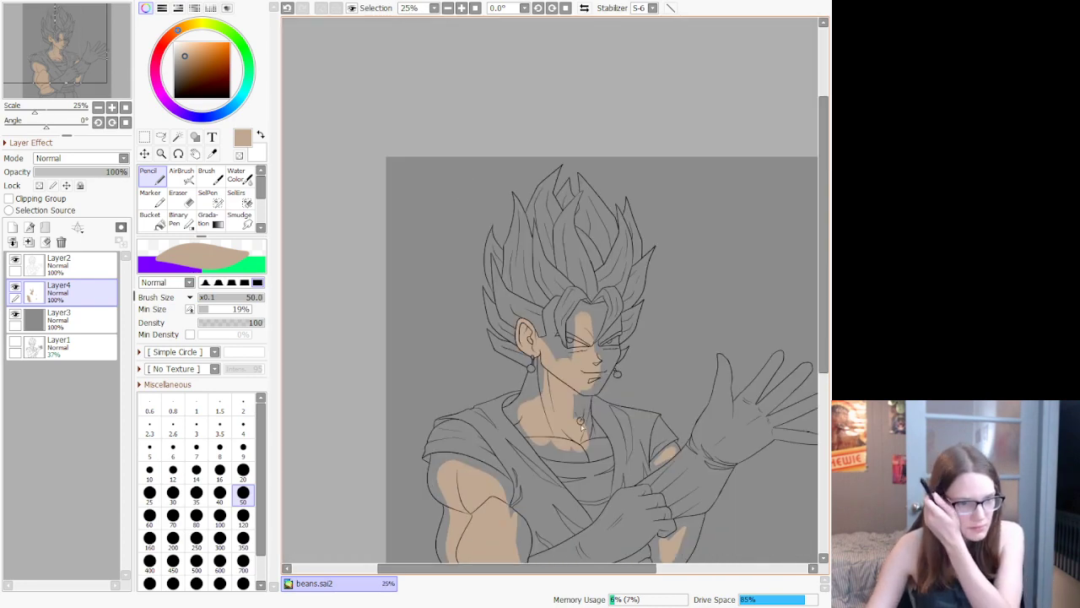
pyautogui.scroll(3, 507, 363)
pyautogui.scroll(1, 485, 394)
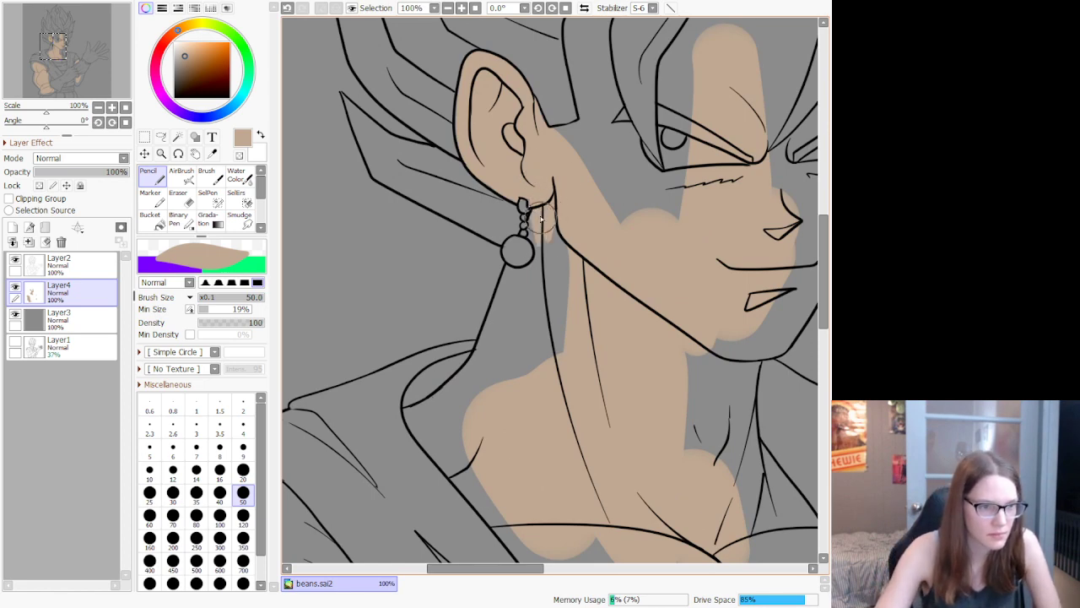
pyautogui.moveTo(551, 302)
pyautogui.mouseDown()
pyautogui.moveTo(539, 218)
pyautogui.moveTo(530, 222)
pyautogui.moveTo(548, 211)
pyautogui.moveTo(558, 381)
pyautogui.moveTo(572, 239)
pyautogui.moveTo(552, 360)
pyautogui.mouseUp()
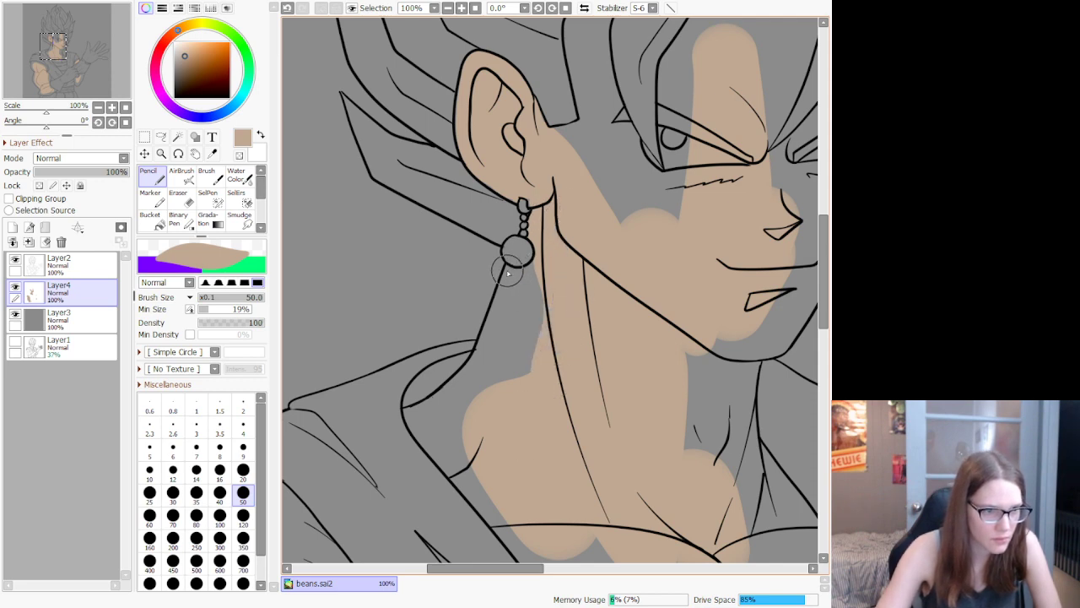
pyautogui.moveTo(508, 272)
pyautogui.mouseDown()
pyautogui.moveTo(539, 282)
pyautogui.moveTo(534, 270)
pyautogui.moveTo(521, 274)
pyautogui.moveTo(545, 260)
pyautogui.moveTo(531, 268)
pyautogui.moveTo(542, 264)
pyautogui.moveTo(535, 305)
pyautogui.moveTo(484, 438)
pyautogui.moveTo(533, 291)
pyautogui.moveTo(518, 417)
pyautogui.moveTo(500, 344)
pyautogui.moveTo(511, 274)
pyautogui.moveTo(468, 433)
pyautogui.moveTo(522, 281)
pyautogui.moveTo(505, 339)
pyautogui.mouseUp()
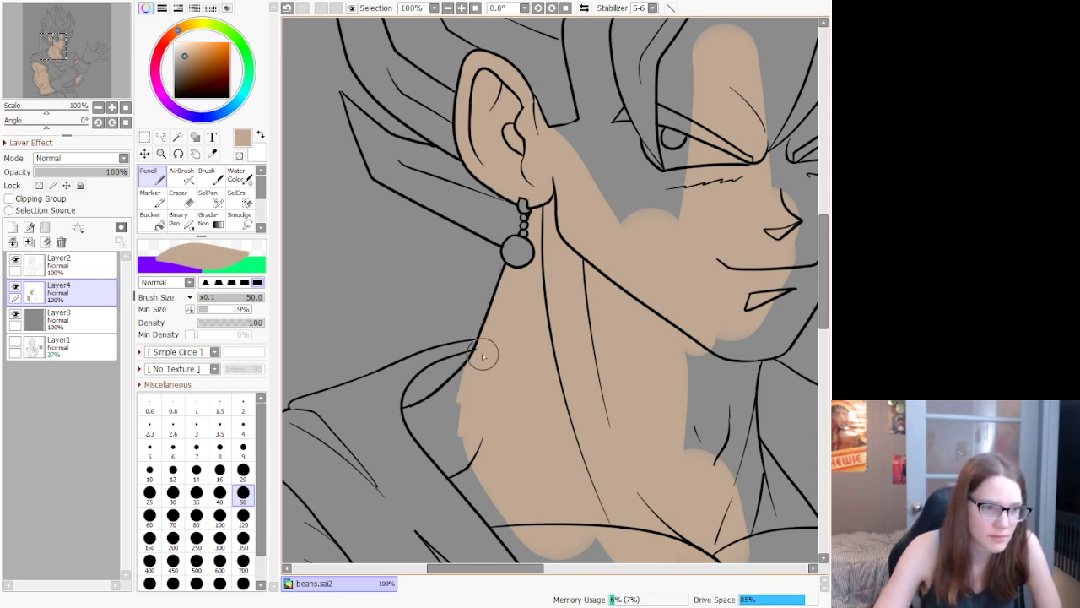
pyautogui.moveTo(441, 414)
pyautogui.mouseDown()
pyautogui.moveTo(458, 394)
pyautogui.moveTo(416, 424)
pyautogui.moveTo(461, 385)
pyautogui.moveTo(411, 424)
pyautogui.mouseUp()
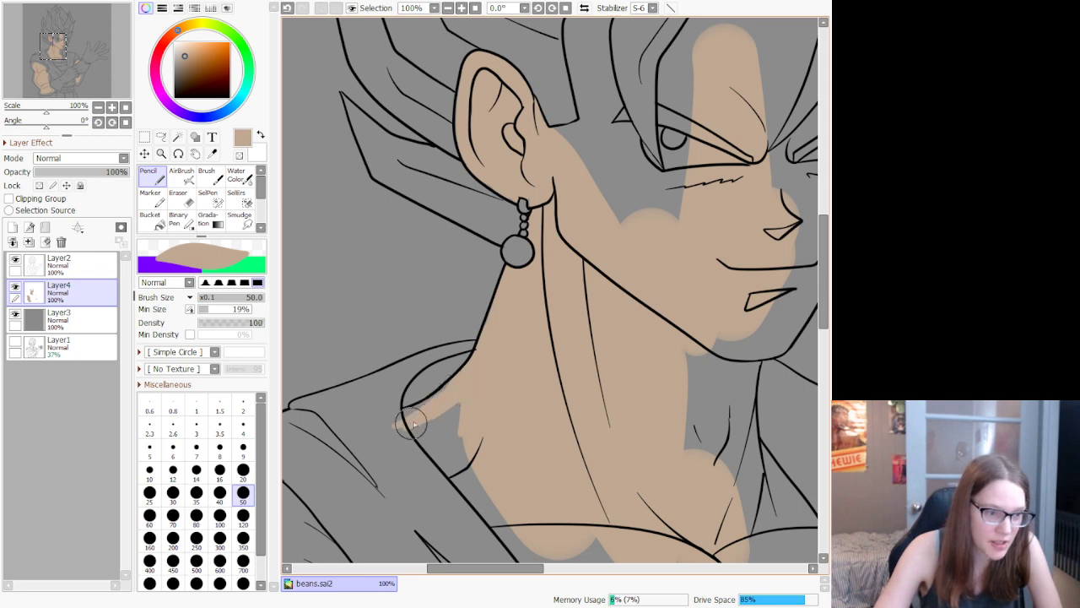
pyautogui.moveTo(456, 392)
pyautogui.mouseDown()
pyautogui.moveTo(406, 415)
pyautogui.moveTo(426, 451)
pyautogui.moveTo(447, 456)
pyautogui.moveTo(408, 412)
pyautogui.moveTo(420, 411)
pyautogui.moveTo(486, 491)
pyautogui.moveTo(451, 415)
pyautogui.moveTo(445, 428)
pyautogui.moveTo(454, 402)
pyautogui.moveTo(421, 413)
pyautogui.mouseUp()
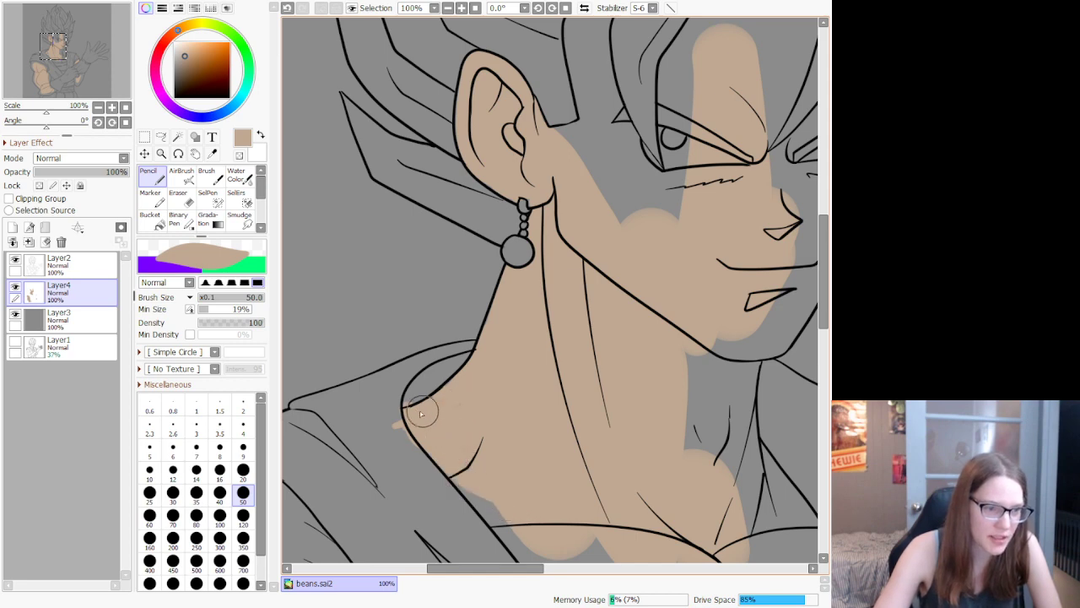
# Step: Erase the skin color spilling past the collar line with the Eraser at size 20, and return to the Pencil
pyautogui.click(173, 200)
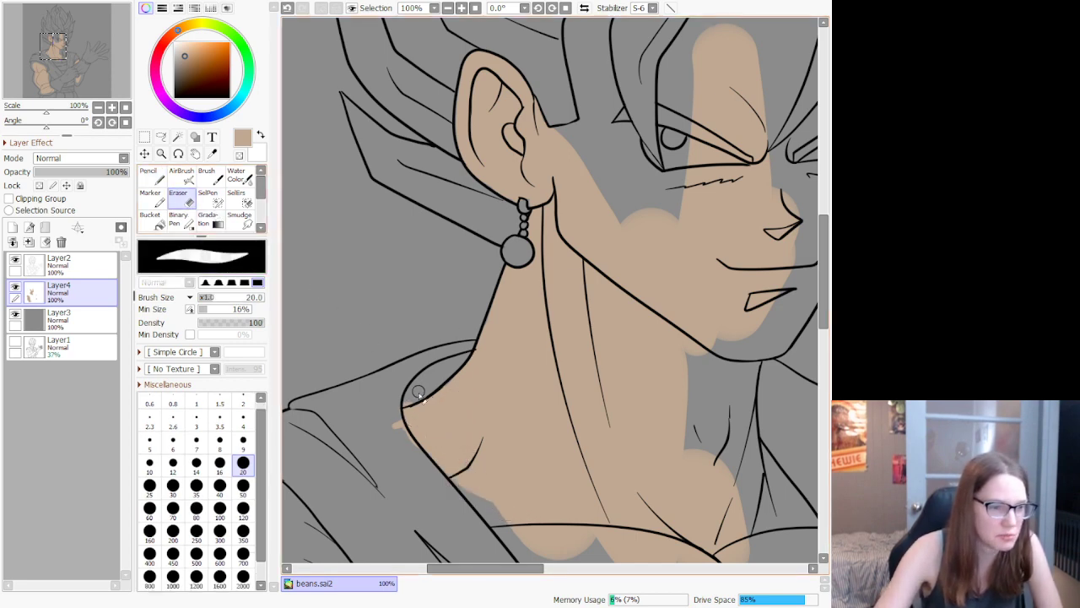
pyautogui.moveTo(411, 409)
pyautogui.mouseDown()
pyautogui.moveTo(393, 434)
pyautogui.moveTo(397, 415)
pyautogui.mouseUp()
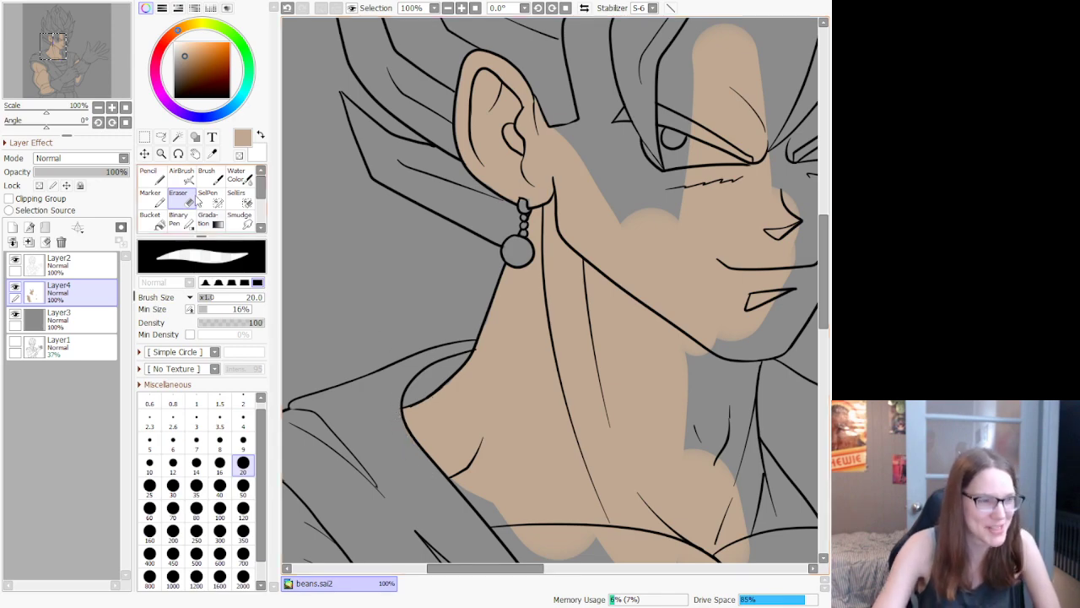
pyautogui.click(157, 179)
pyautogui.scroll(-6, 523, 208)
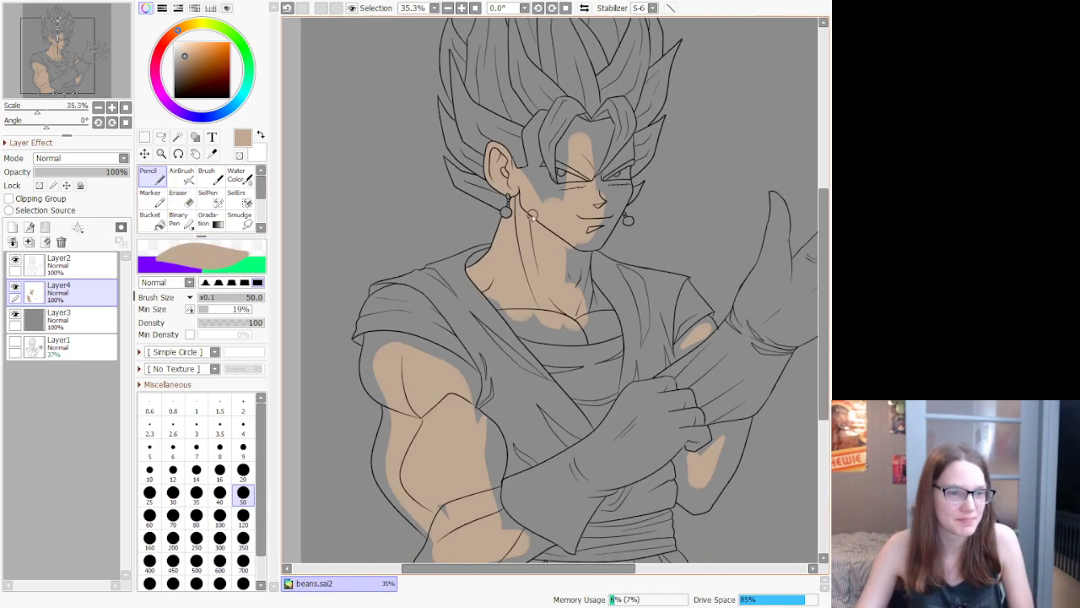
# Step: Fill the upper chest down to the shirt neckline and the front of the neck up to the jaw with skin color
pyautogui.scroll(7, 555, 294)
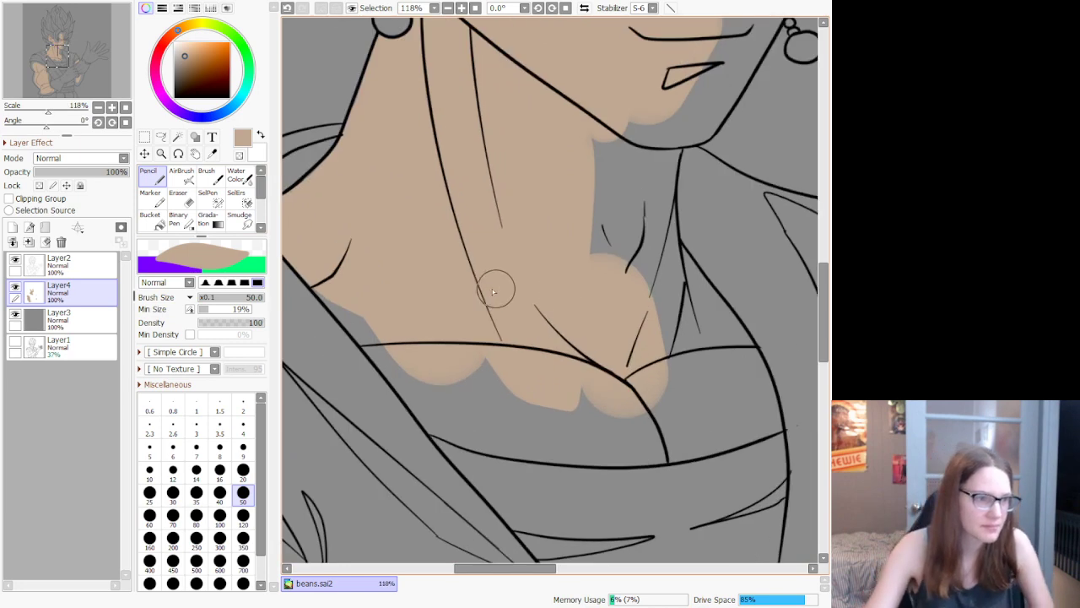
pyautogui.moveTo(314, 276)
pyautogui.mouseDown()
pyautogui.moveTo(418, 379)
pyautogui.moveTo(315, 281)
pyautogui.moveTo(447, 439)
pyautogui.moveTo(438, 419)
pyautogui.moveTo(429, 419)
pyautogui.moveTo(435, 436)
pyautogui.moveTo(425, 424)
pyautogui.moveTo(607, 453)
pyautogui.moveTo(635, 435)
pyautogui.mouseUp()
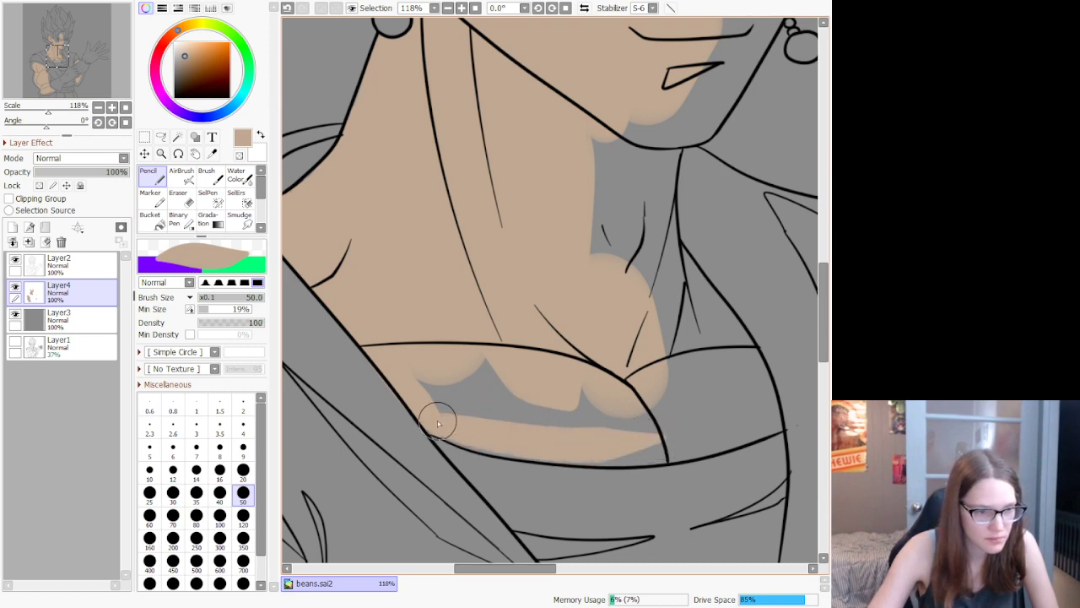
pyautogui.moveTo(438, 422)
pyautogui.mouseDown()
pyautogui.moveTo(581, 465)
pyautogui.moveTo(520, 444)
pyautogui.moveTo(630, 458)
pyautogui.moveTo(647, 444)
pyautogui.moveTo(724, 434)
pyautogui.moveTo(646, 453)
pyautogui.moveTo(769, 426)
pyautogui.moveTo(762, 405)
pyautogui.moveTo(772, 397)
pyautogui.moveTo(768, 432)
pyautogui.moveTo(746, 447)
pyautogui.mouseUp()
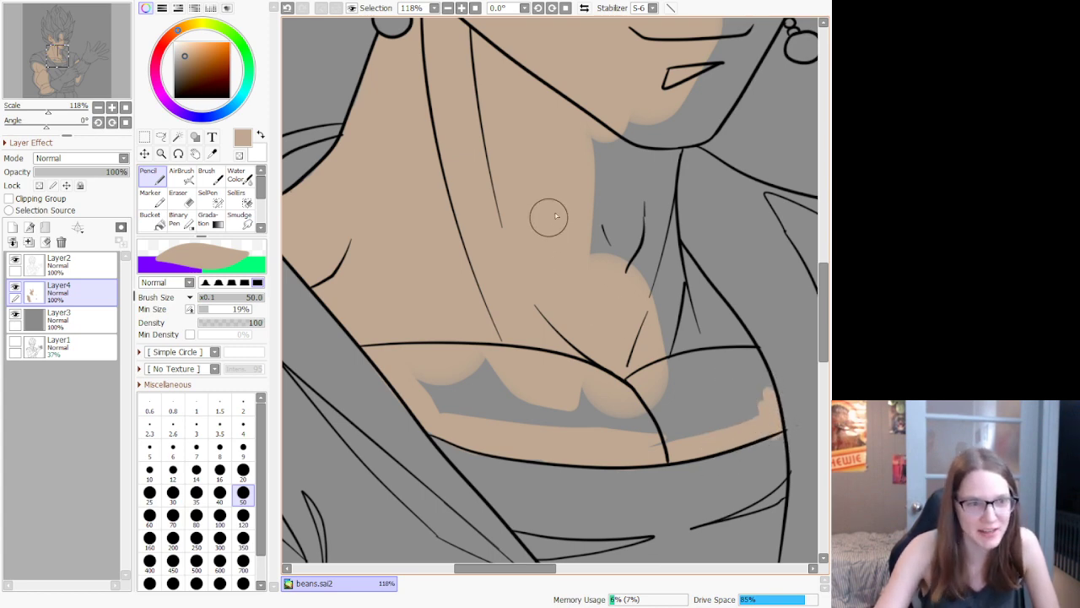
pyautogui.moveTo(677, 124)
pyautogui.mouseDown()
pyautogui.moveTo(650, 175)
pyautogui.moveTo(654, 384)
pyautogui.moveTo(678, 272)
pyautogui.moveTo(654, 130)
pyautogui.moveTo(667, 138)
pyautogui.moveTo(655, 265)
pyautogui.moveTo(682, 407)
pyautogui.mouseUp()
pyautogui.moveTo(673, 297)
pyautogui.mouseDown()
pyautogui.moveTo(731, 364)
pyautogui.moveTo(669, 251)
pyautogui.moveTo(740, 356)
pyautogui.moveTo(674, 244)
pyautogui.moveTo(767, 379)
pyautogui.moveTo(750, 335)
pyautogui.moveTo(778, 412)
pyautogui.moveTo(762, 378)
pyautogui.moveTo(709, 443)
pyautogui.moveTo(423, 399)
pyautogui.moveTo(428, 359)
pyautogui.moveTo(567, 403)
pyautogui.moveTo(719, 412)
pyautogui.moveTo(741, 386)
pyautogui.moveTo(696, 318)
pyautogui.moveTo(744, 392)
pyautogui.moveTo(697, 343)
pyautogui.moveTo(618, 384)
pyautogui.mouseUp()
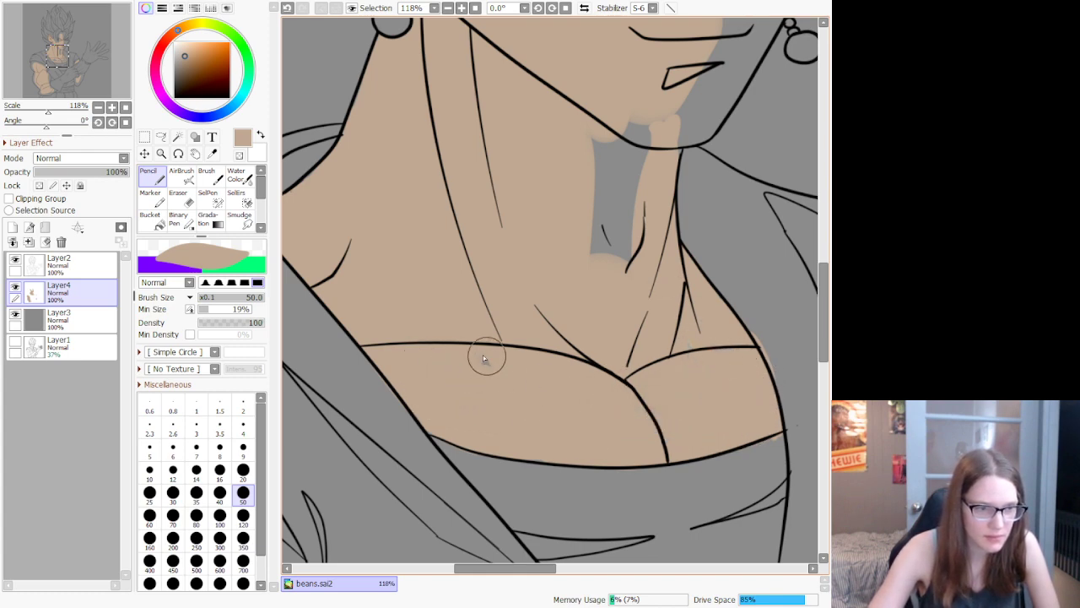
pyautogui.moveTo(608, 126)
pyautogui.mouseDown()
pyautogui.moveTo(619, 329)
pyautogui.moveTo(584, 118)
pyautogui.moveTo(626, 243)
pyautogui.moveTo(631, 72)
pyautogui.moveTo(617, 272)
pyautogui.mouseUp()
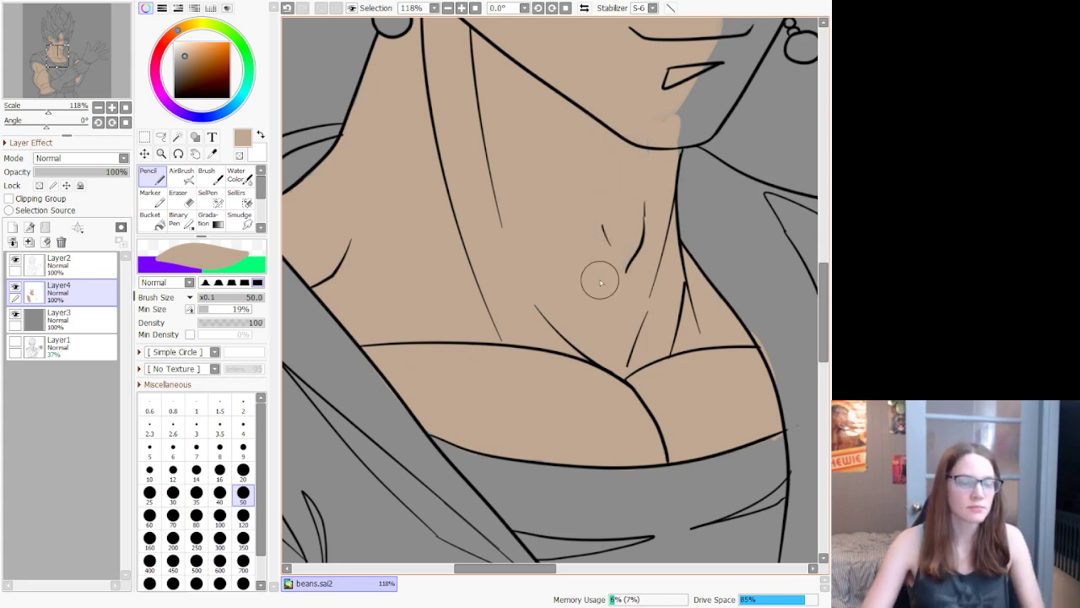
# Step: Fill the temple between the ear and the front hair strand with skin color, up to the hairline
pyautogui.scroll(-10, 622, 211)
pyautogui.scroll(11, 660, 63)
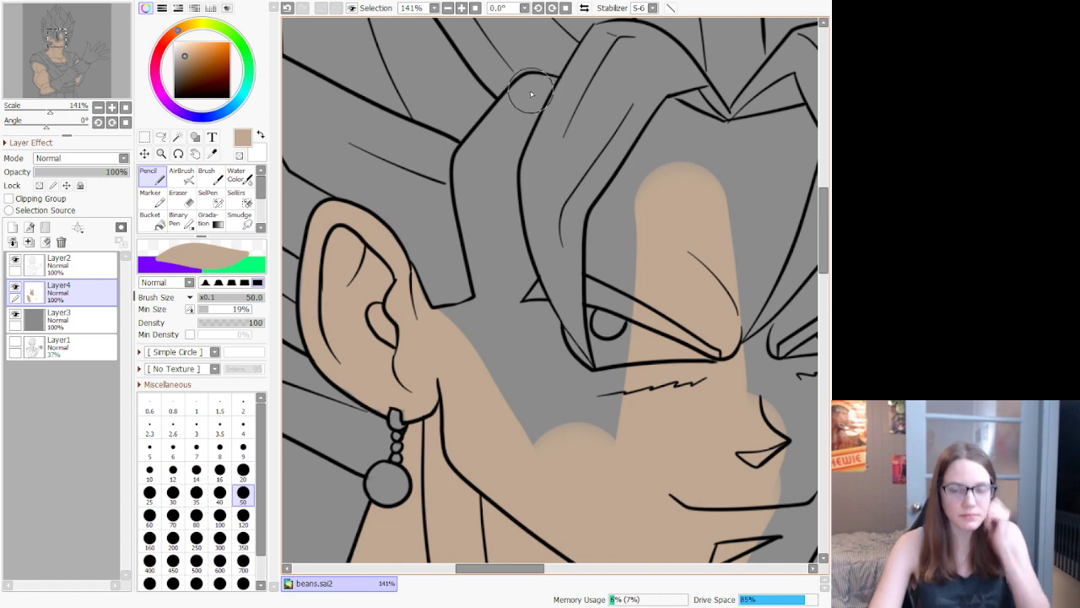
pyautogui.moveTo(535, 92); pyautogui.dragTo(494, 144)
pyautogui.moveTo(539, 91); pyautogui.dragTo(488, 178)
pyautogui.moveTo(549, 85)
pyautogui.mouseDown()
pyautogui.moveTo(535, 81)
pyautogui.moveTo(506, 105)
pyautogui.moveTo(459, 164)
pyautogui.moveTo(490, 274)
pyautogui.mouseUp()
pyautogui.moveTo(474, 316)
pyautogui.mouseDown()
pyautogui.moveTo(489, 294)
pyautogui.moveTo(488, 233)
pyautogui.moveTo(513, 315)
pyautogui.moveTo(520, 279)
pyautogui.mouseUp()
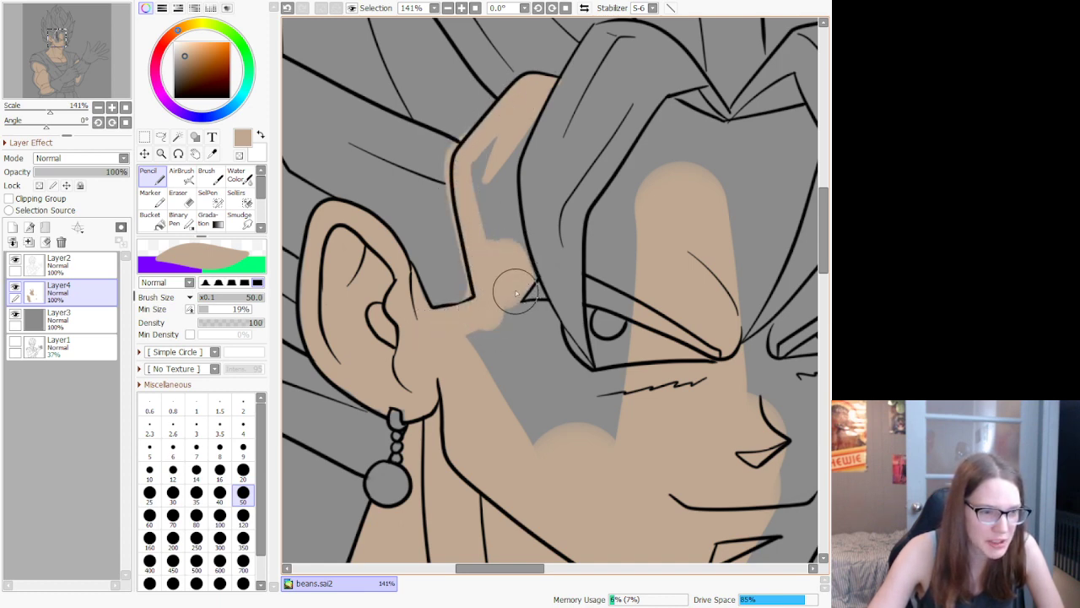
pyautogui.moveTo(508, 234)
pyautogui.mouseDown()
pyautogui.moveTo(531, 286)
pyautogui.moveTo(494, 212)
pyautogui.moveTo(522, 261)
pyautogui.moveTo(513, 149)
pyautogui.moveTo(541, 96)
pyautogui.moveTo(490, 208)
pyautogui.moveTo(491, 247)
pyautogui.mouseUp()
# Step: Fill the gap in the cheek beside the ear and the lower part of the nearby eye with skin color
pyautogui.moveTo(508, 295)
pyautogui.mouseDown()
pyautogui.moveTo(502, 285)
pyautogui.moveTo(540, 323)
pyautogui.moveTo(542, 307)
pyautogui.moveTo(572, 405)
pyautogui.moveTo(571, 361)
pyautogui.mouseUp()
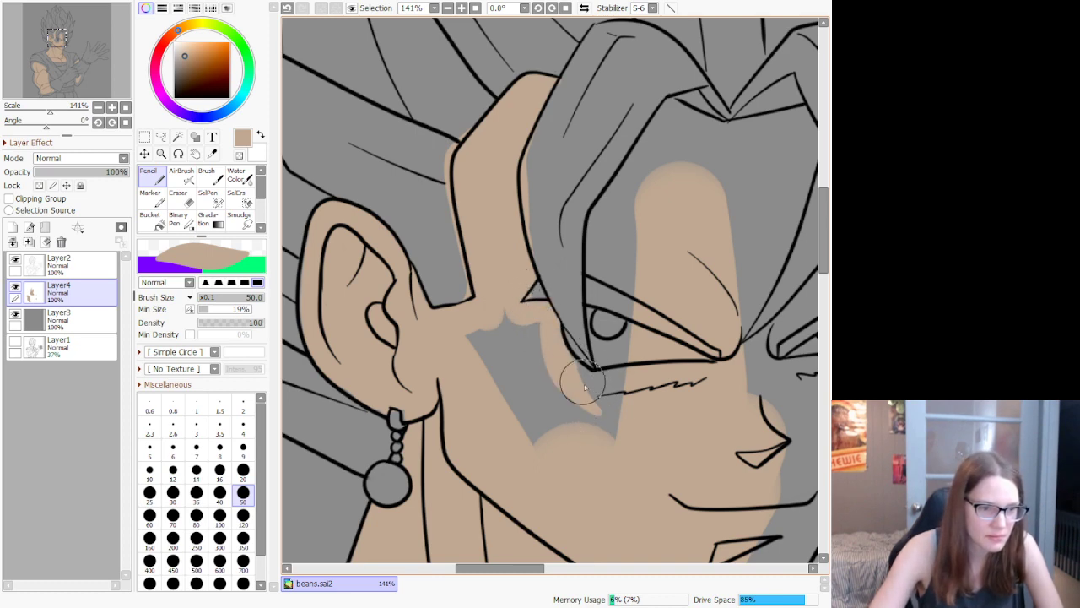
pyautogui.moveTo(590, 448)
pyautogui.mouseDown()
pyautogui.moveTo(615, 403)
pyautogui.moveTo(575, 415)
pyautogui.moveTo(645, 400)
pyautogui.moveTo(579, 410)
pyautogui.mouseUp()
pyautogui.moveTo(463, 350)
pyautogui.mouseDown()
pyautogui.moveTo(513, 310)
pyautogui.moveTo(535, 392)
pyautogui.moveTo(546, 396)
pyautogui.moveTo(535, 332)
pyautogui.moveTo(560, 419)
pyautogui.moveTo(552, 354)
pyautogui.mouseUp()
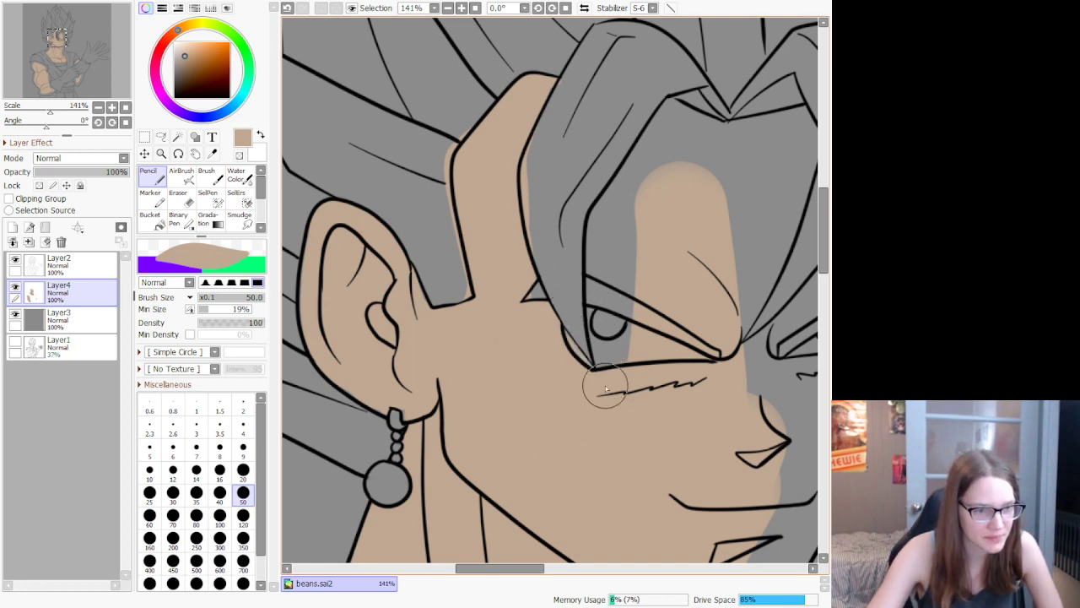
pyautogui.moveTo(610, 338)
pyautogui.mouseDown()
pyautogui.moveTo(590, 304)
pyautogui.moveTo(601, 325)
pyautogui.mouseUp()
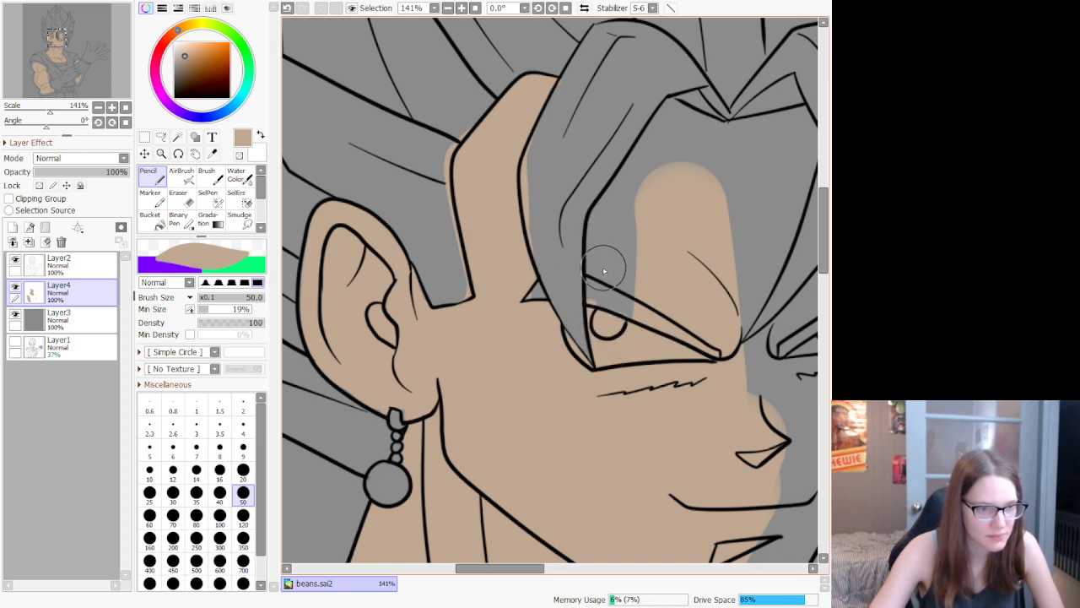
# Step: Paint skin color on the forehead above the ear-side eye, along the bang and under the hairline
pyautogui.moveTo(591, 267)
pyautogui.mouseDown()
pyautogui.moveTo(676, 309)
pyautogui.moveTo(628, 269)
pyautogui.moveTo(594, 267)
pyautogui.moveTo(596, 226)
pyautogui.moveTo(647, 166)
pyautogui.mouseUp()
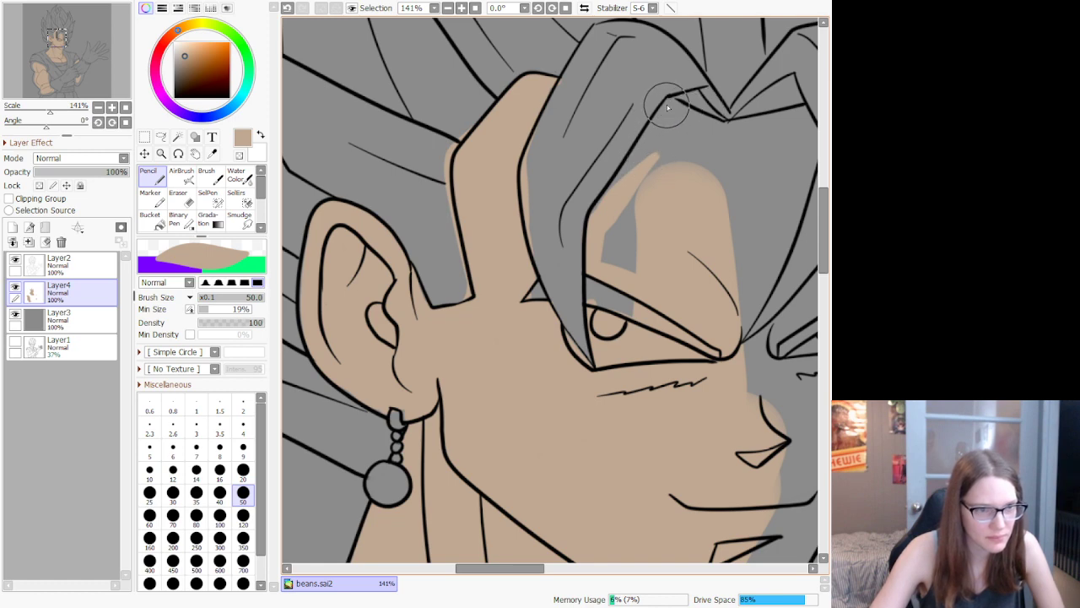
pyautogui.moveTo(669, 108); pyautogui.dragTo(753, 143)
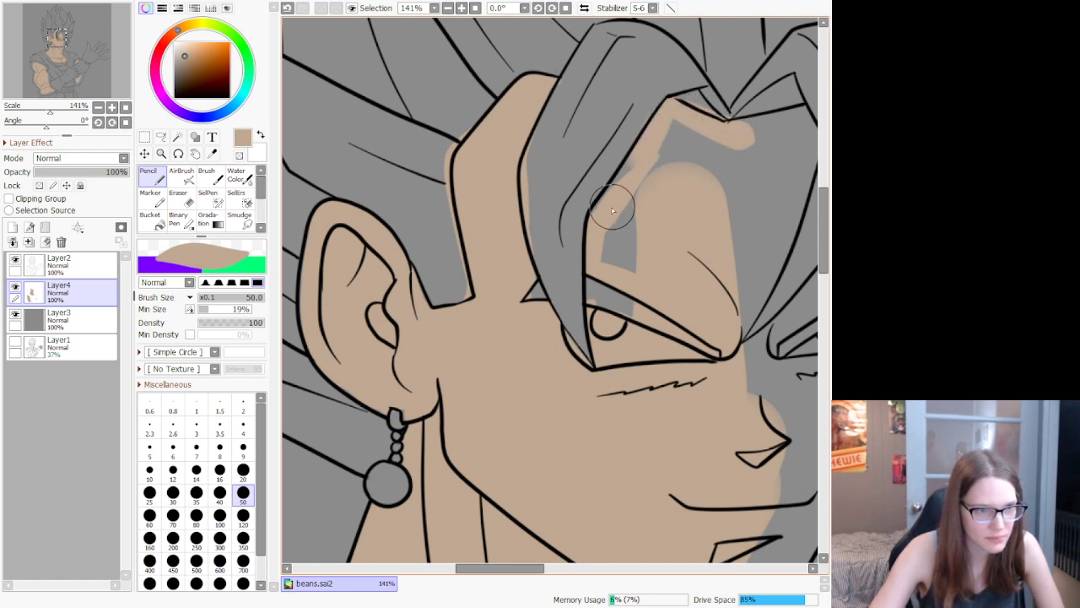
pyautogui.moveTo(613, 211); pyautogui.dragTo(664, 153)
pyautogui.moveTo(600, 231)
pyautogui.mouseDown()
pyautogui.moveTo(616, 260)
pyautogui.moveTo(642, 268)
pyautogui.moveTo(624, 235)
pyautogui.mouseUp()
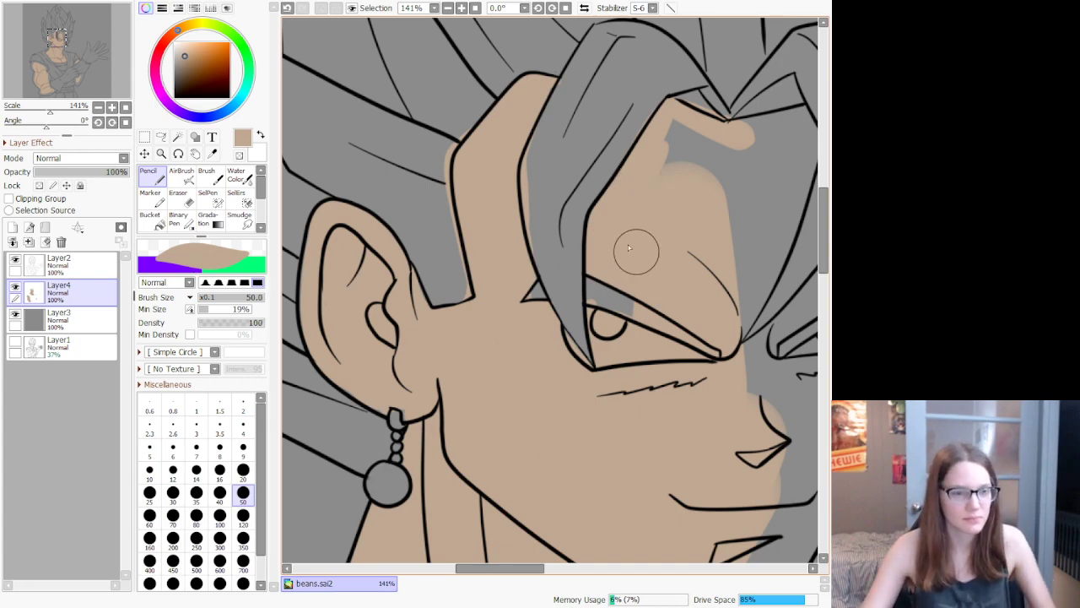
# Step: Fill the chin, the far jawline and the far cheek with skin color up to the far eyebrow
pyautogui.scroll(-5, 633, 244)
pyautogui.scroll(4, 577, 311)
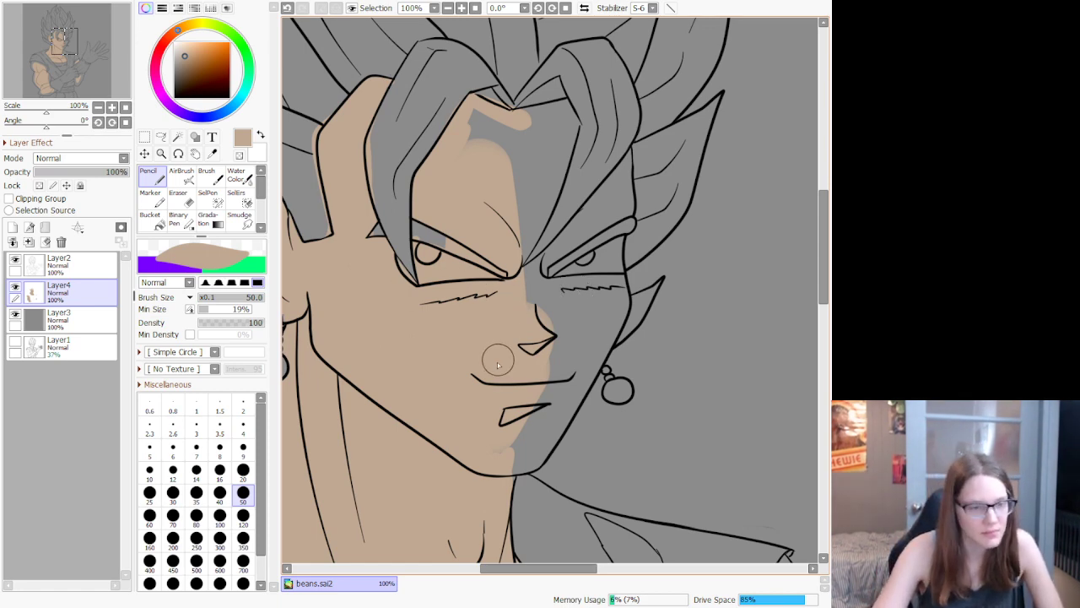
pyautogui.moveTo(502, 454)
pyautogui.mouseDown()
pyautogui.moveTo(529, 459)
pyautogui.moveTo(505, 470)
pyautogui.mouseUp()
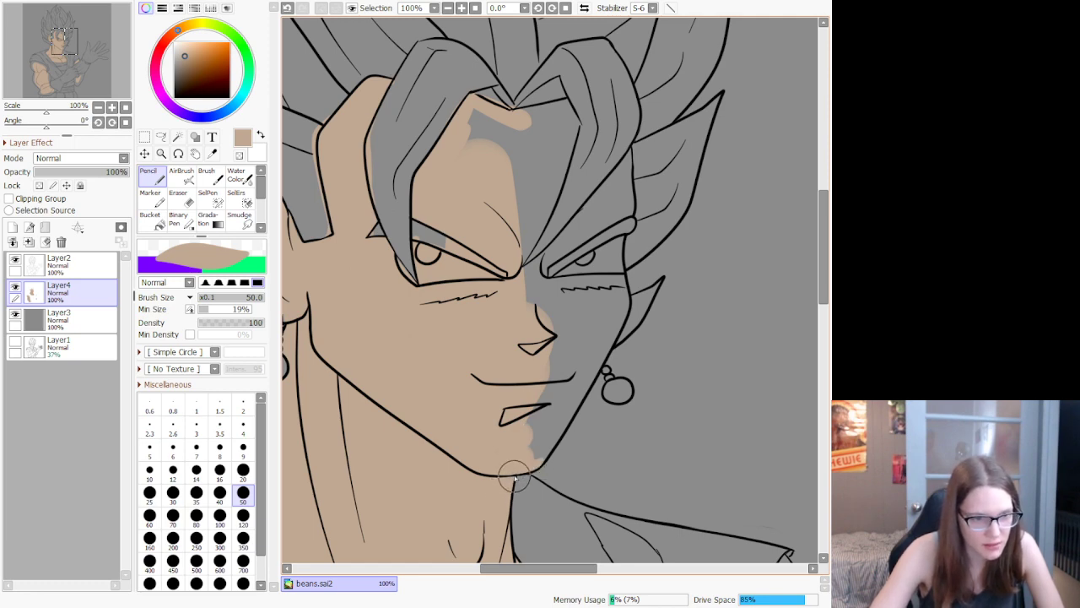
pyautogui.moveTo(536, 461); pyautogui.dragTo(565, 418)
pyautogui.moveTo(588, 377); pyautogui.dragTo(547, 453)
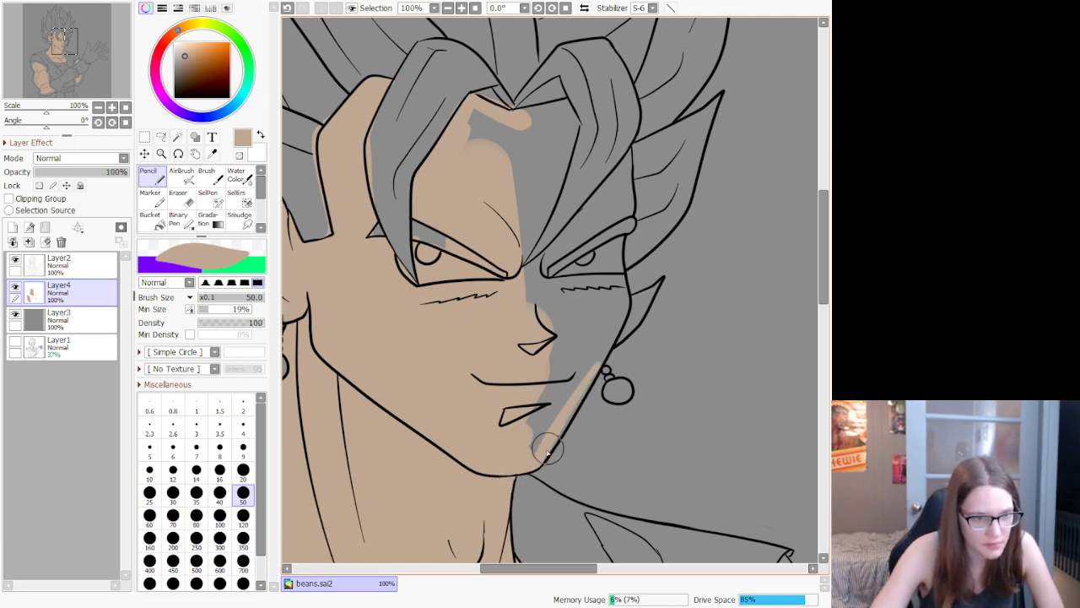
pyautogui.moveTo(568, 413)
pyautogui.mouseDown()
pyautogui.moveTo(535, 458)
pyautogui.moveTo(502, 416)
pyautogui.moveTo(535, 449)
pyautogui.moveTo(491, 455)
pyautogui.moveTo(509, 437)
pyautogui.moveTo(535, 447)
pyautogui.moveTo(592, 362)
pyautogui.mouseUp()
pyautogui.moveTo(546, 448)
pyautogui.mouseDown()
pyautogui.moveTo(615, 339)
pyautogui.moveTo(622, 277)
pyautogui.moveTo(621, 312)
pyautogui.moveTo(618, 282)
pyautogui.moveTo(519, 294)
pyautogui.moveTo(586, 305)
pyautogui.moveTo(601, 297)
pyautogui.moveTo(619, 311)
pyautogui.moveTo(523, 441)
pyautogui.moveTo(550, 353)
pyautogui.moveTo(549, 295)
pyautogui.moveTo(599, 308)
pyautogui.moveTo(536, 375)
pyautogui.moveTo(560, 304)
pyautogui.moveTo(521, 343)
pyautogui.moveTo(557, 267)
pyautogui.moveTo(539, 271)
pyautogui.moveTo(600, 207)
pyautogui.mouseUp()
pyautogui.moveTo(555, 262); pyautogui.dragTo(606, 222)
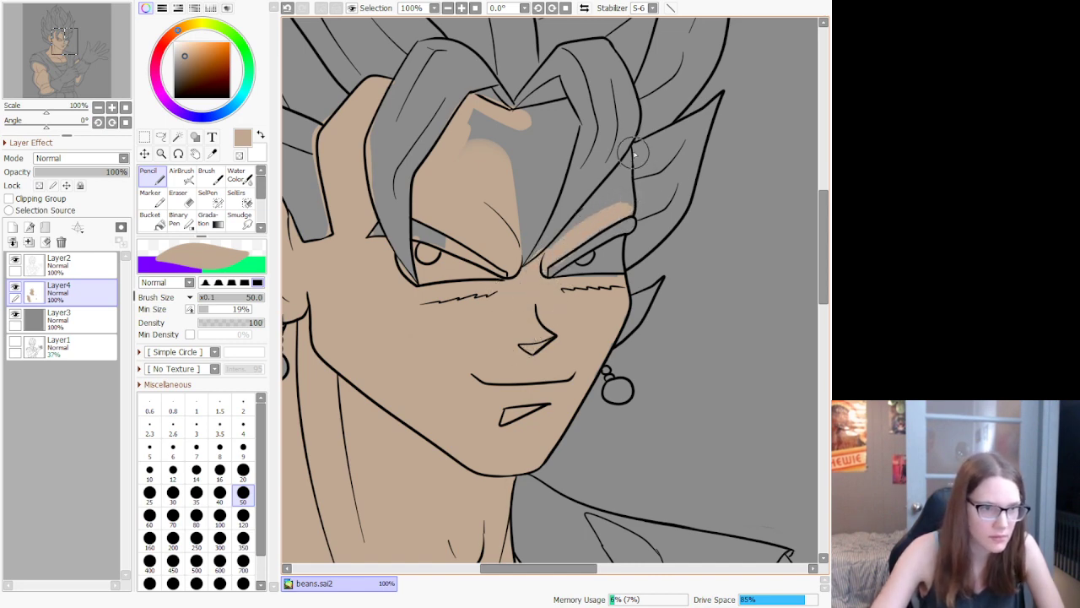
# Step: Fill the far temple between the bang and the eyebrow with skin color, undoing the last stroke
pyautogui.moveTo(631, 152); pyautogui.dragTo(551, 249)
pyautogui.moveTo(624, 177); pyautogui.dragTo(592, 219)
pyautogui.hotkey('ctrl', 'z')
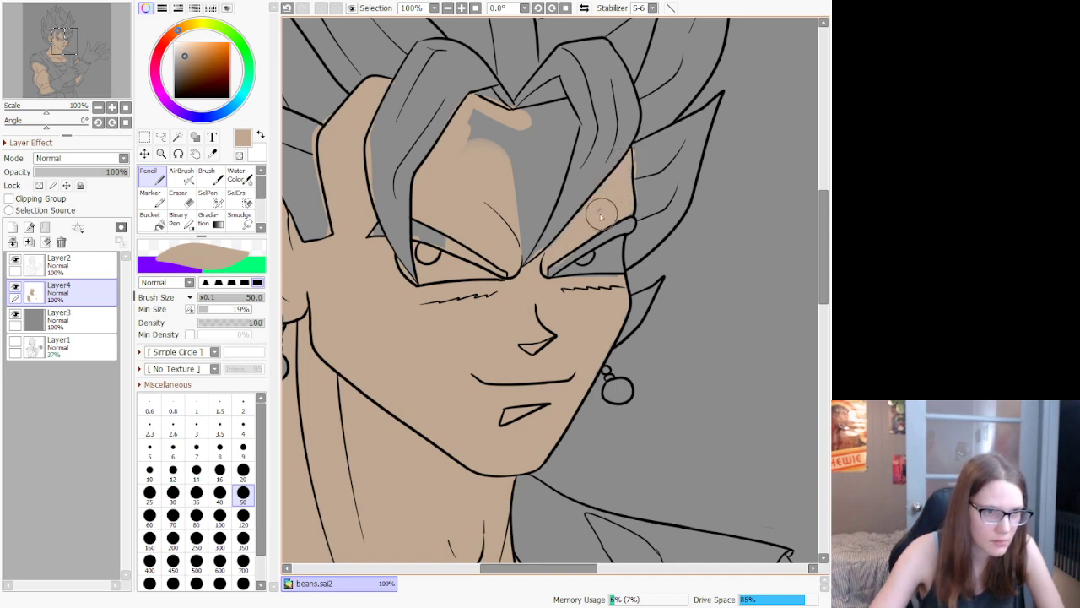
# Step: Fill the rest of the forehead between the bangs and the inside of the far eye with skin color
pyautogui.moveTo(517, 267); pyautogui.dragTo(529, 235)
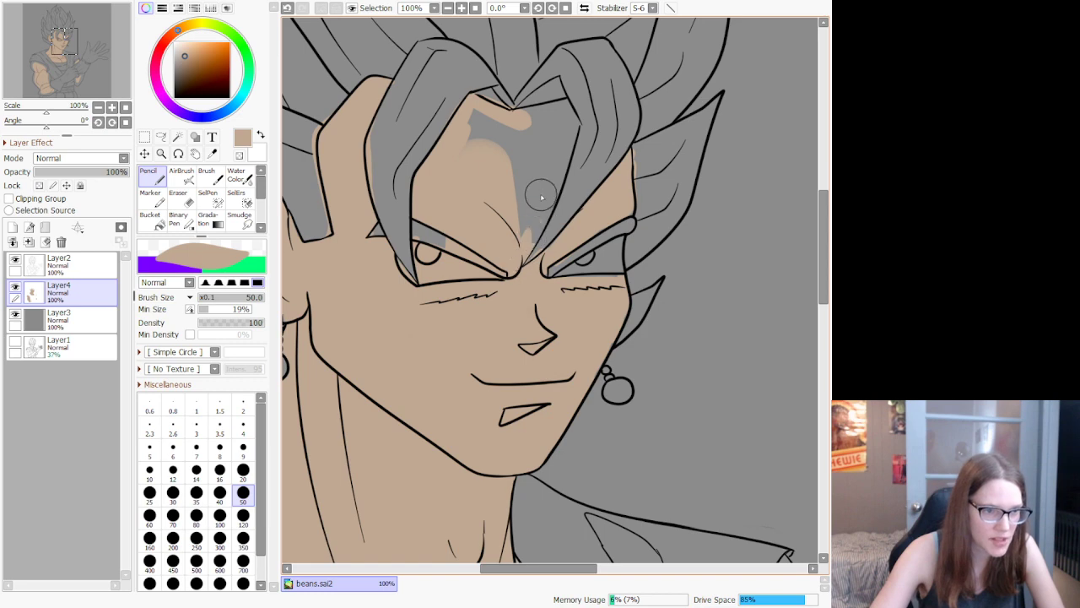
pyautogui.moveTo(541, 195)
pyautogui.mouseDown()
pyautogui.moveTo(525, 243)
pyautogui.moveTo(557, 132)
pyautogui.moveTo(562, 161)
pyautogui.moveTo(564, 124)
pyautogui.mouseUp()
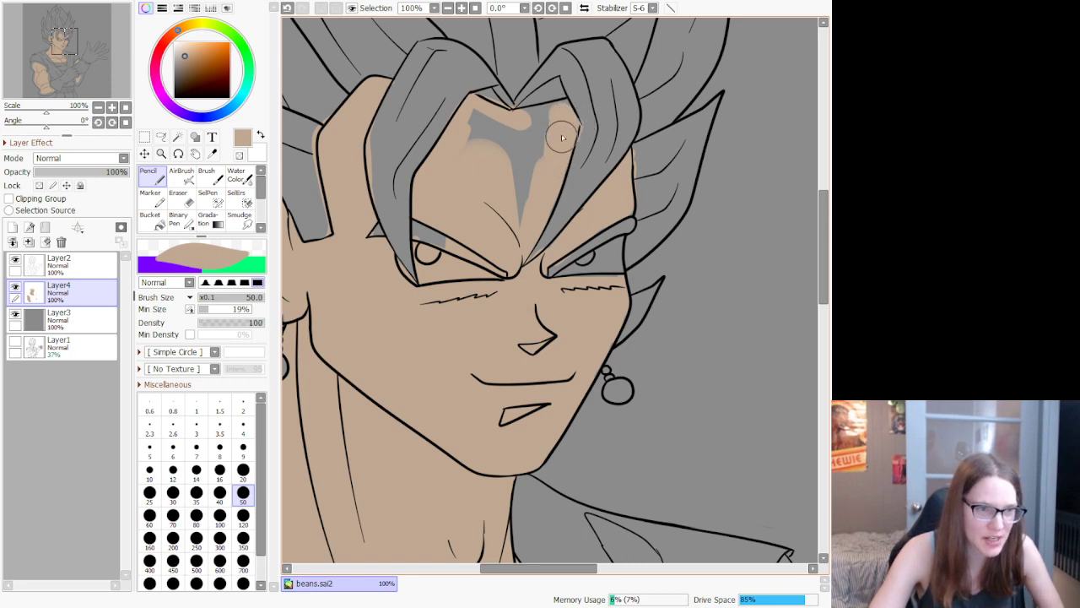
pyautogui.moveTo(514, 125)
pyautogui.mouseDown()
pyautogui.moveTo(459, 115)
pyautogui.moveTo(476, 139)
pyautogui.moveTo(484, 124)
pyautogui.moveTo(505, 201)
pyautogui.moveTo(516, 136)
pyautogui.moveTo(513, 228)
pyautogui.moveTo(545, 120)
pyautogui.moveTo(530, 161)
pyautogui.mouseUp()
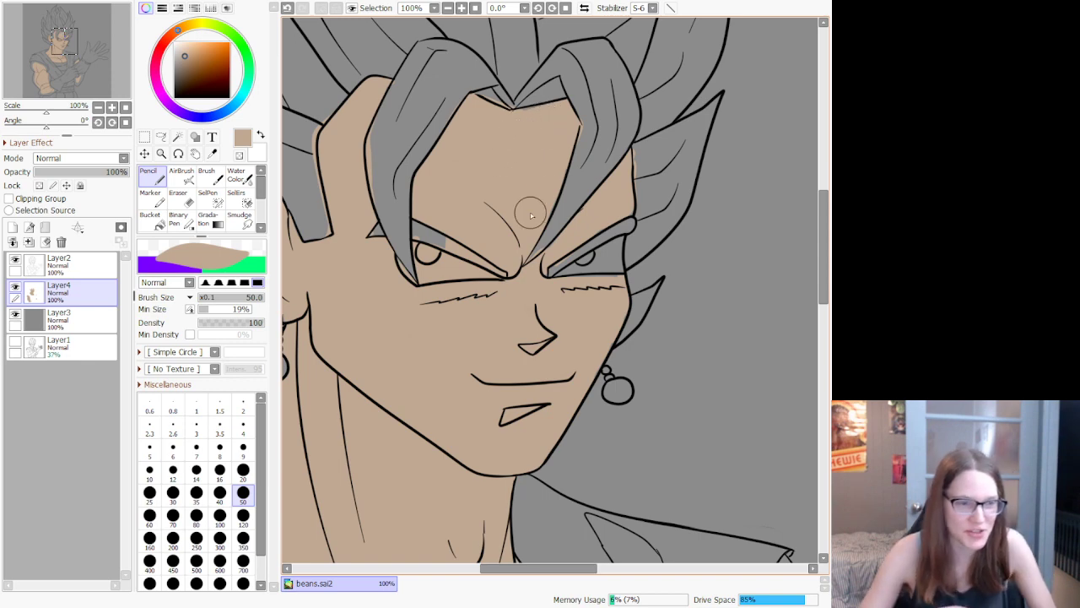
pyautogui.scroll(5, 525, 197)
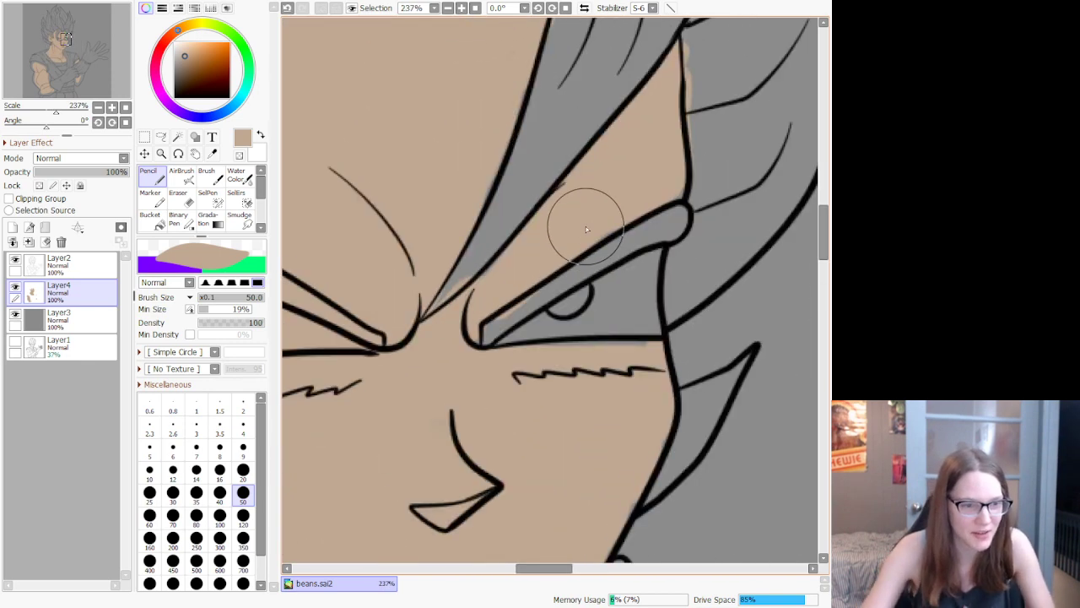
pyautogui.moveTo(656, 253)
pyautogui.mouseDown()
pyautogui.moveTo(639, 304)
pyautogui.moveTo(623, 284)
pyautogui.moveTo(518, 362)
pyautogui.moveTo(622, 321)
pyautogui.moveTo(593, 241)
pyautogui.moveTo(646, 180)
pyautogui.moveTo(683, 188)
pyautogui.moveTo(677, 178)
pyautogui.mouseUp()
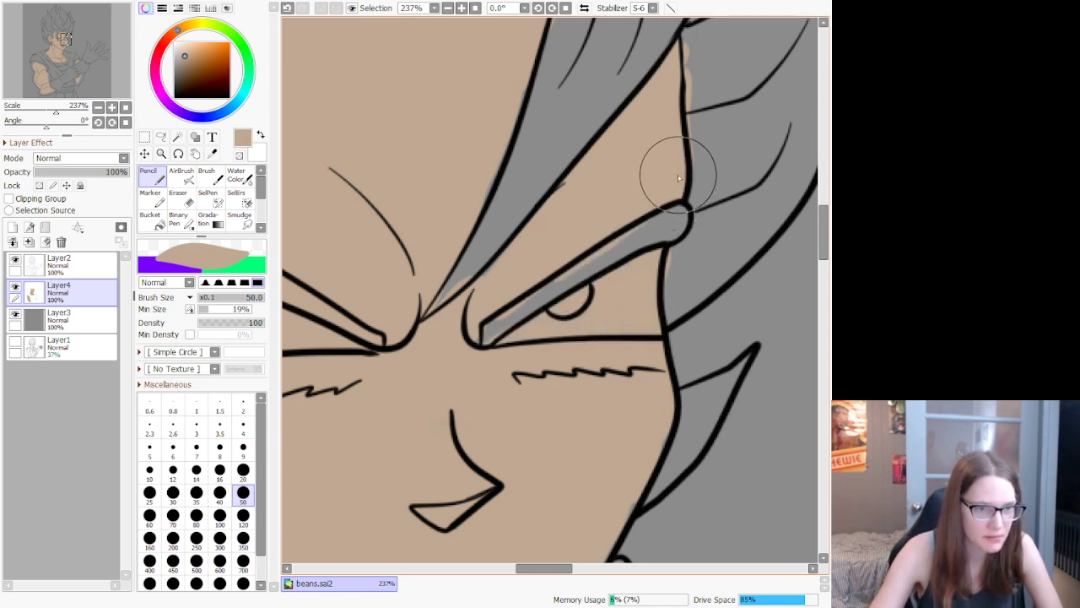
# Step: Extend the skin color on the bare shoulder below the sleeve to its inner edge near the armpit, redoing one stroke
pyautogui.scroll(-10, 677, 175)
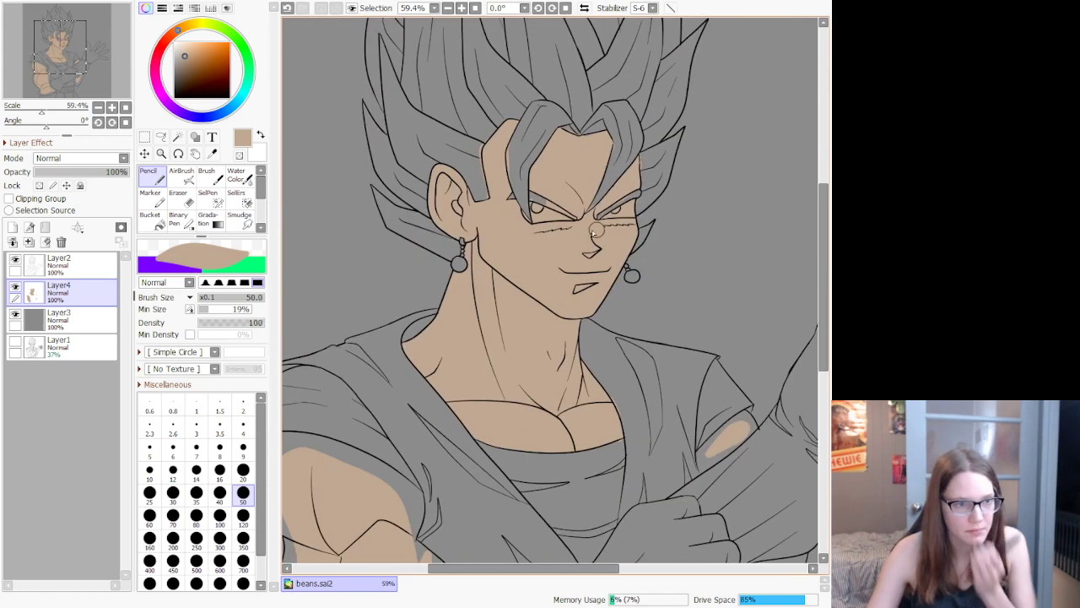
pyautogui.scroll(6, 515, 328)
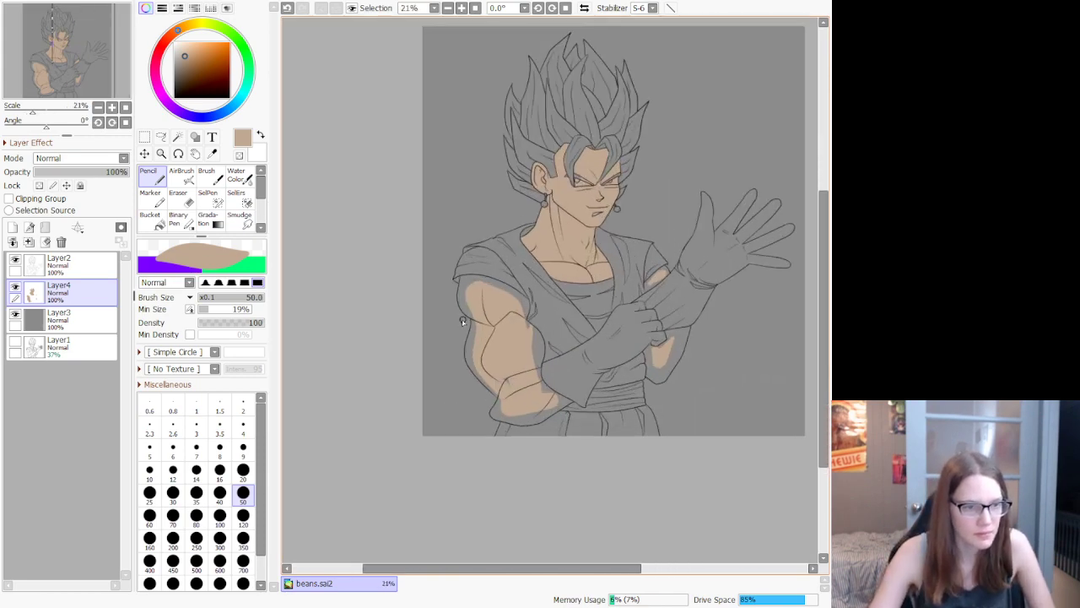
pyautogui.scroll(1, 556, 243)
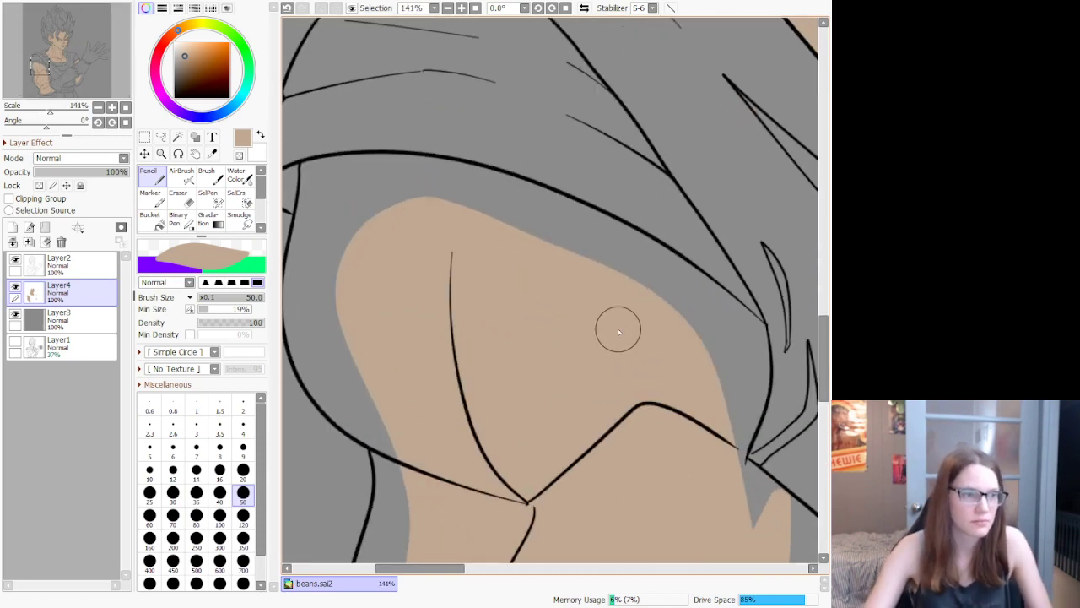
pyautogui.moveTo(327, 179)
pyautogui.mouseDown()
pyautogui.moveTo(494, 200)
pyautogui.moveTo(649, 279)
pyautogui.moveTo(565, 244)
pyautogui.moveTo(669, 276)
pyautogui.moveTo(706, 353)
pyautogui.mouseUp()
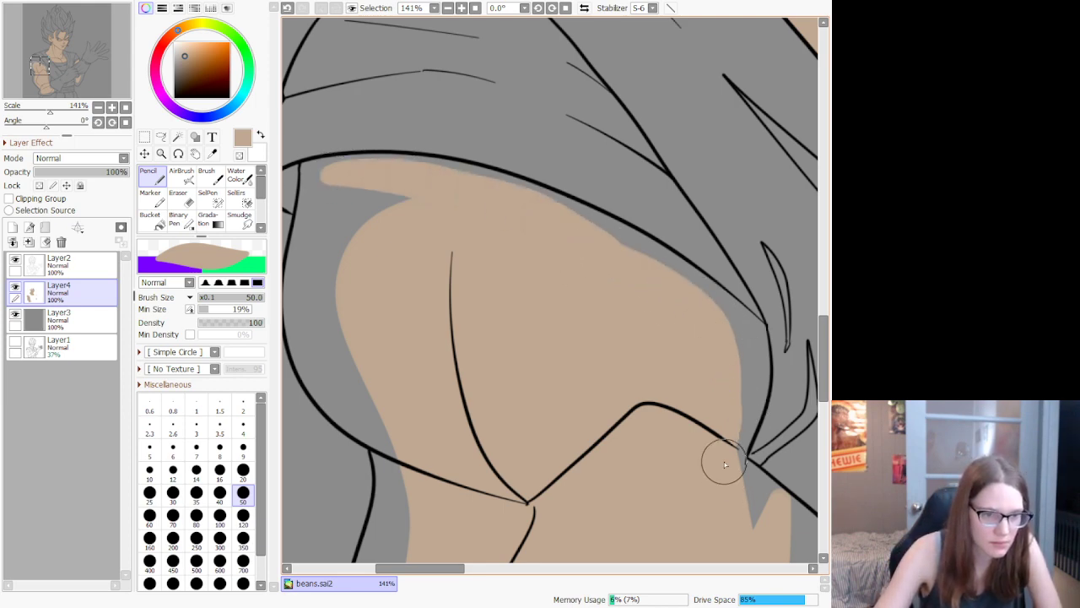
pyautogui.moveTo(754, 447); pyautogui.dragTo(744, 469)
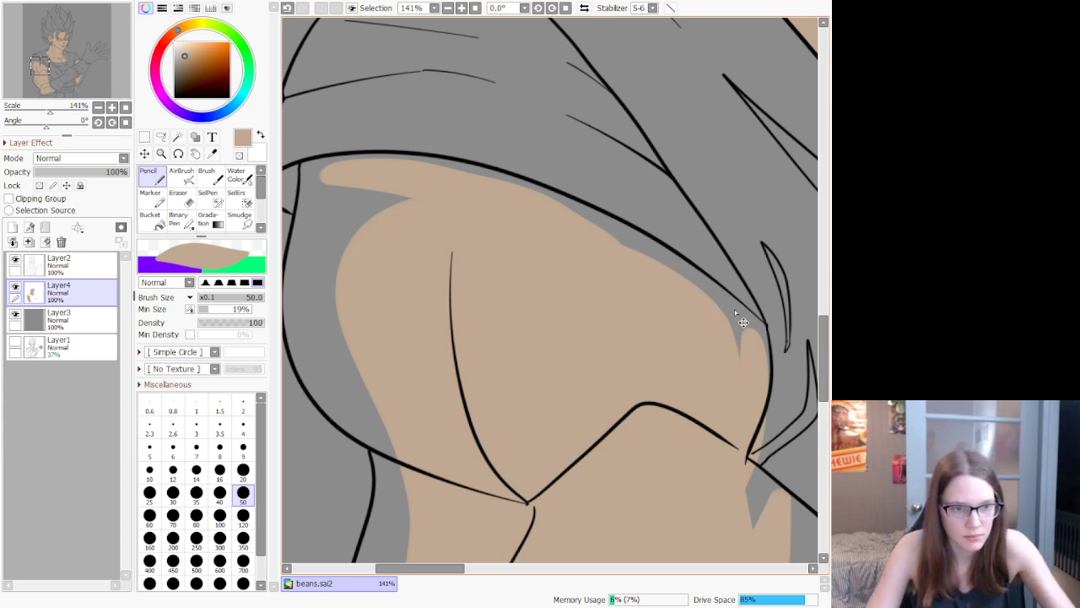
pyautogui.hotkey('ctrl', 'z')
pyautogui.moveTo(723, 315); pyautogui.dragTo(754, 384)
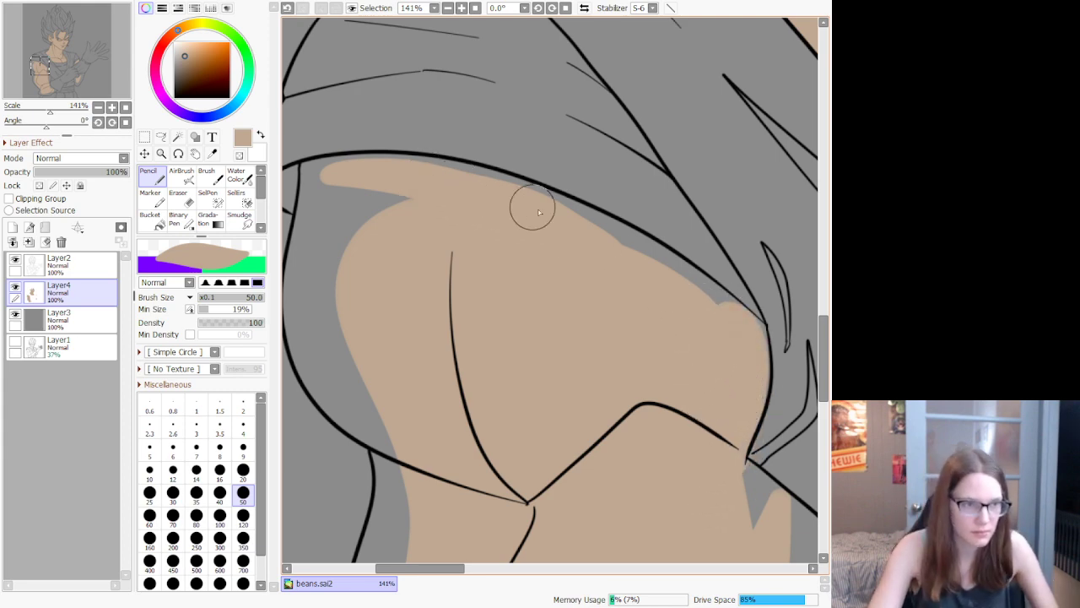
pyautogui.moveTo(591, 236)
pyautogui.mouseDown()
pyautogui.moveTo(748, 326)
pyautogui.moveTo(770, 378)
pyautogui.mouseUp()
pyautogui.moveTo(759, 320)
pyautogui.mouseDown()
pyautogui.moveTo(761, 412)
pyautogui.moveTo(748, 437)
pyautogui.mouseUp()
# Step: Fill the remaining gap along the sleeve hem with skin color out to the shoulder's outer edge
pyautogui.moveTo(383, 172); pyautogui.dragTo(469, 179)
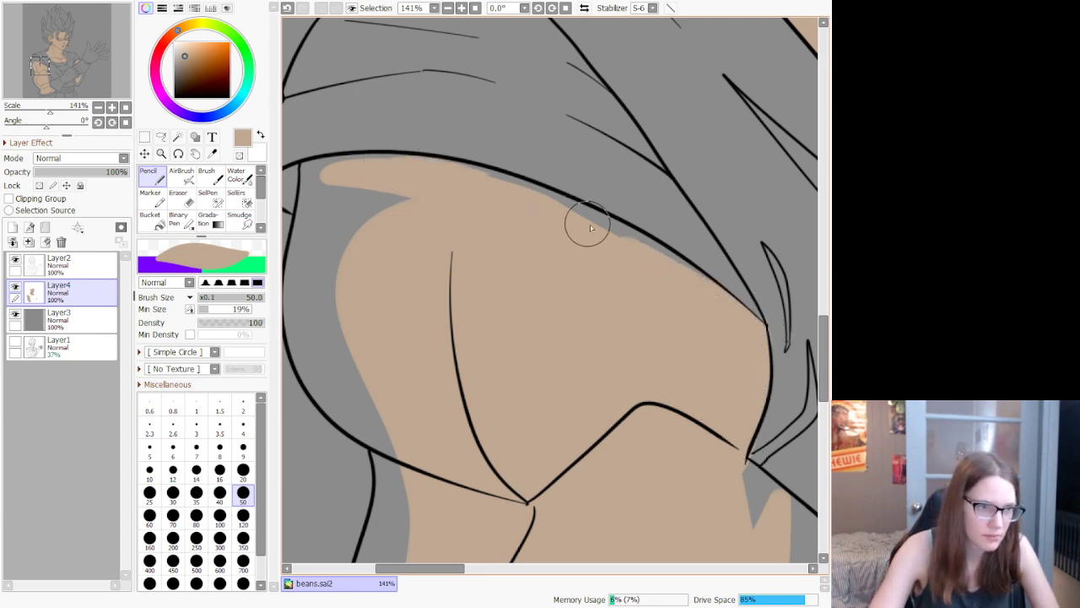
pyautogui.moveTo(706, 281)
pyautogui.mouseDown()
pyautogui.moveTo(448, 164)
pyautogui.moveTo(682, 265)
pyautogui.moveTo(468, 201)
pyautogui.mouseUp()
pyautogui.moveTo(360, 177)
pyautogui.mouseDown()
pyautogui.moveTo(332, 169)
pyautogui.moveTo(320, 180)
pyautogui.mouseUp()
pyautogui.moveTo(306, 168)
pyautogui.mouseDown()
pyautogui.moveTo(418, 163)
pyautogui.moveTo(447, 178)
pyautogui.moveTo(453, 216)
pyautogui.mouseUp()
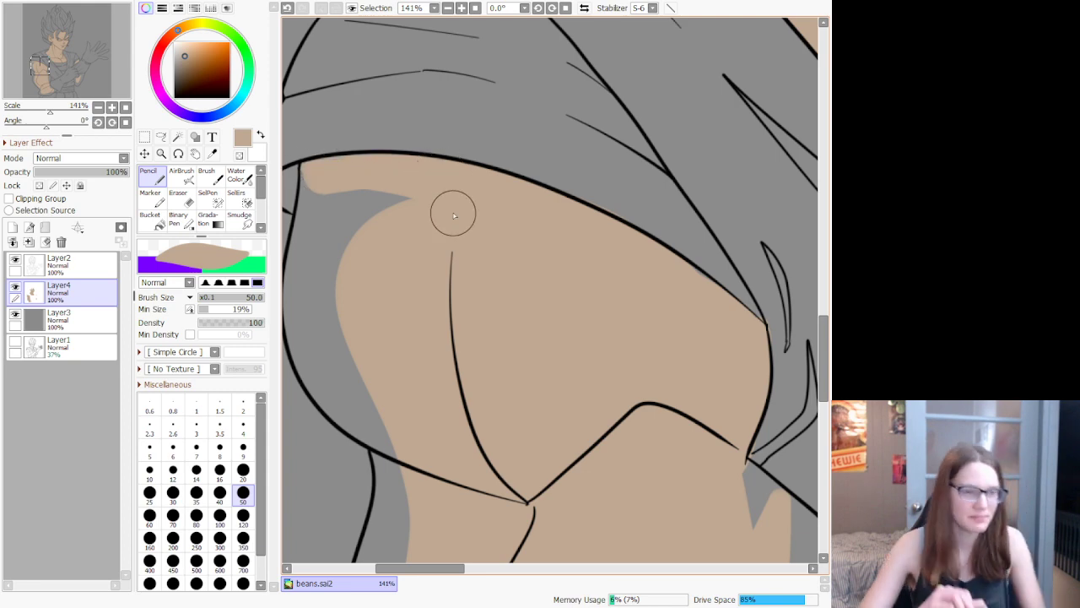
# Step: Fill the inner side of the near biceps with skin color, from the armpit down to the glove cuff
pyautogui.scroll(-6, 453, 216)
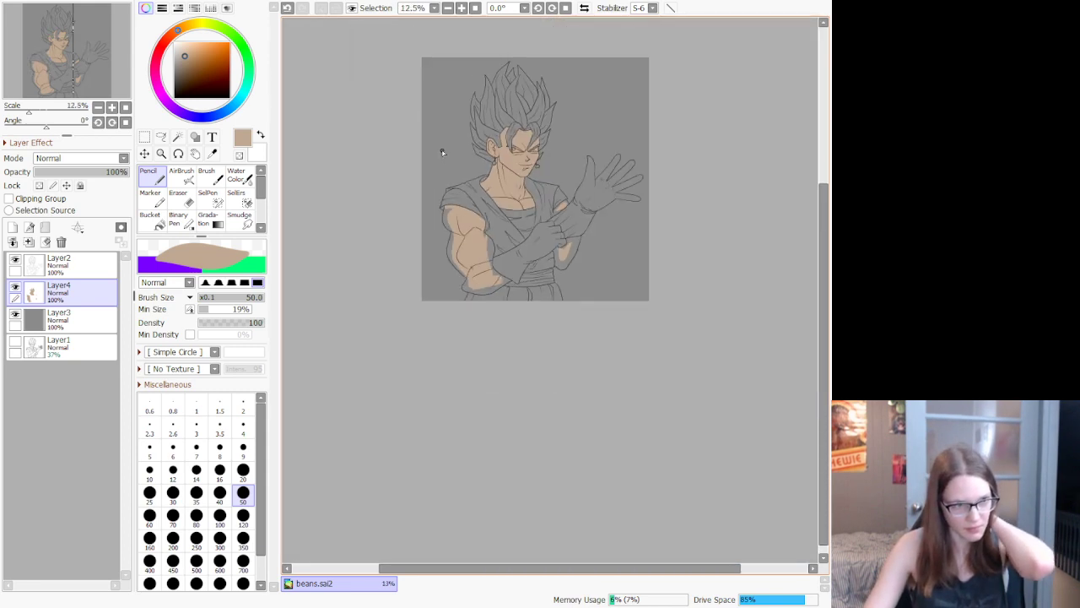
pyautogui.scroll(3, 443, 156)
pyautogui.scroll(-2, 476, 186)
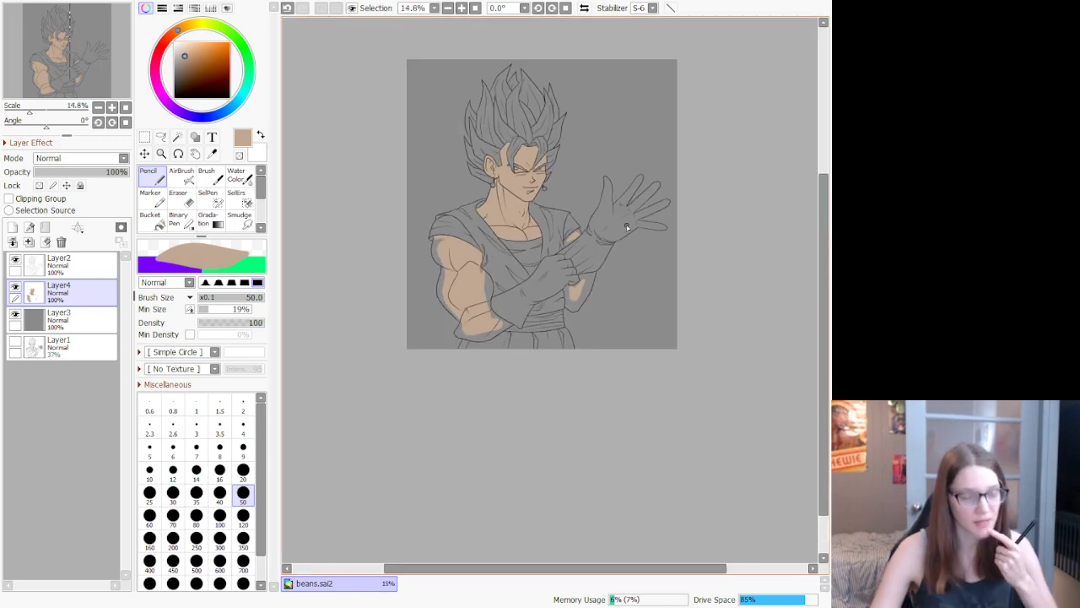
pyautogui.scroll(2, 463, 232)
pyautogui.scroll(3, 430, 295)
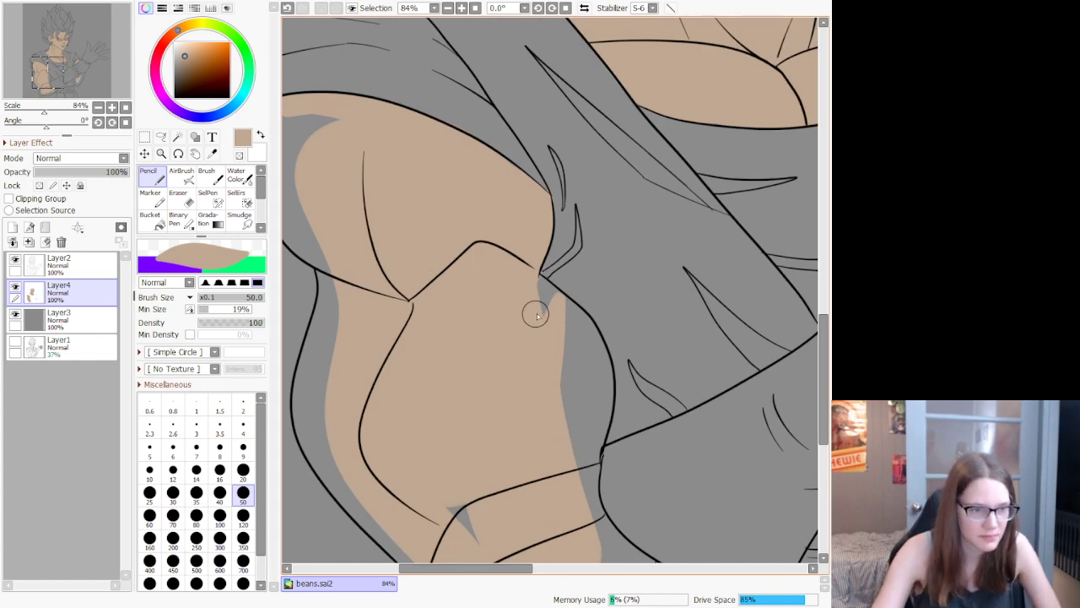
pyautogui.moveTo(535, 315)
pyautogui.mouseDown()
pyautogui.moveTo(531, 286)
pyautogui.moveTo(567, 328)
pyautogui.moveTo(528, 278)
pyautogui.moveTo(582, 345)
pyautogui.moveTo(532, 282)
pyautogui.moveTo(579, 330)
pyautogui.moveTo(542, 283)
pyautogui.moveTo(572, 309)
pyautogui.moveTo(607, 372)
pyautogui.moveTo(606, 400)
pyautogui.moveTo(594, 344)
pyautogui.moveTo(603, 438)
pyautogui.moveTo(607, 382)
pyautogui.moveTo(571, 526)
pyautogui.mouseUp()
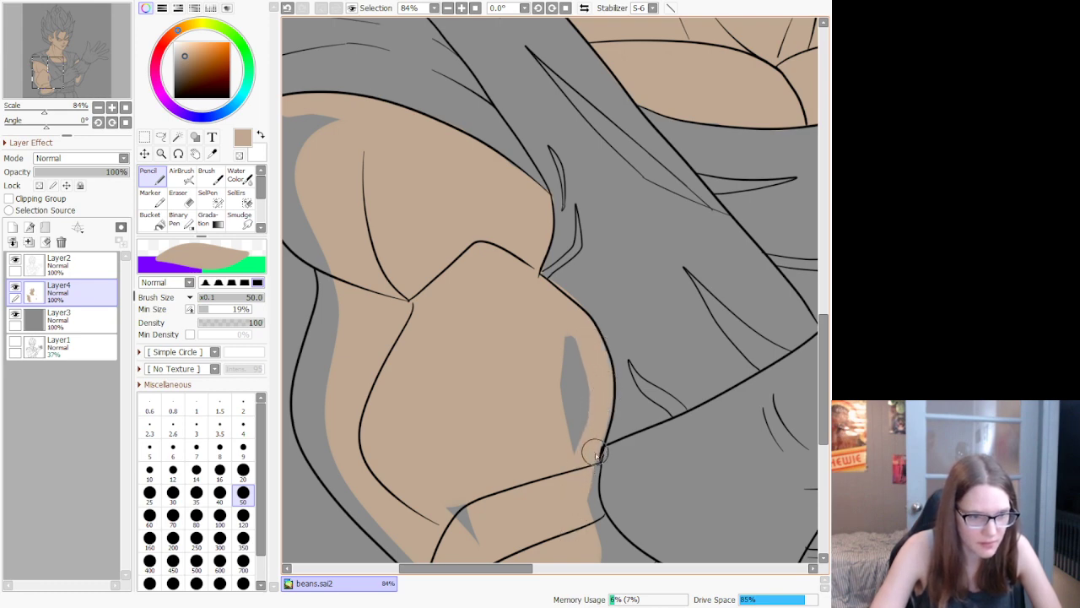
pyautogui.moveTo(594, 453)
pyautogui.mouseDown()
pyautogui.moveTo(581, 499)
pyautogui.moveTo(556, 399)
pyautogui.moveTo(557, 313)
pyautogui.moveTo(582, 362)
pyautogui.moveTo(575, 495)
pyautogui.moveTo(599, 413)
pyautogui.mouseUp()
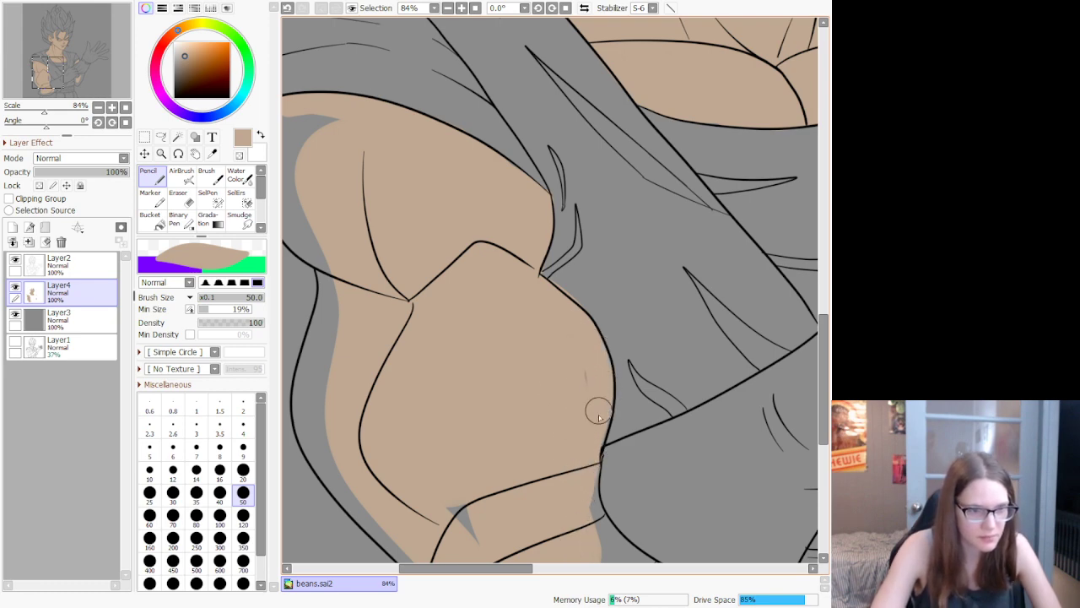
# Step: Fill the outer side of the near shoulder with skin color, from the sleeve hem down to the upper arm
pyautogui.scroll(-4, 573, 481)
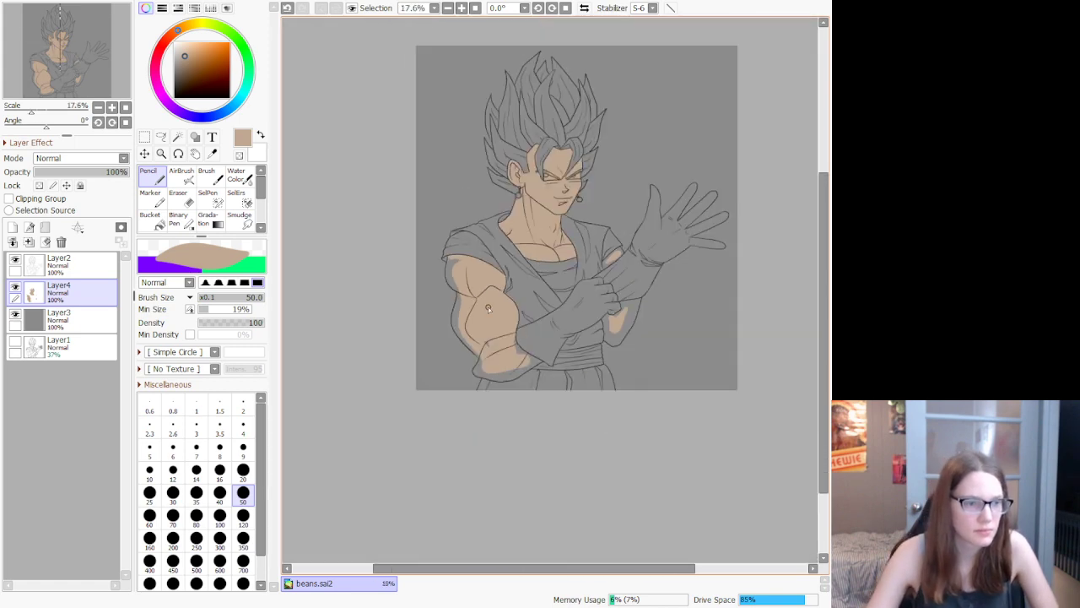
pyautogui.scroll(2, 487, 306)
pyautogui.scroll(5, 464, 221)
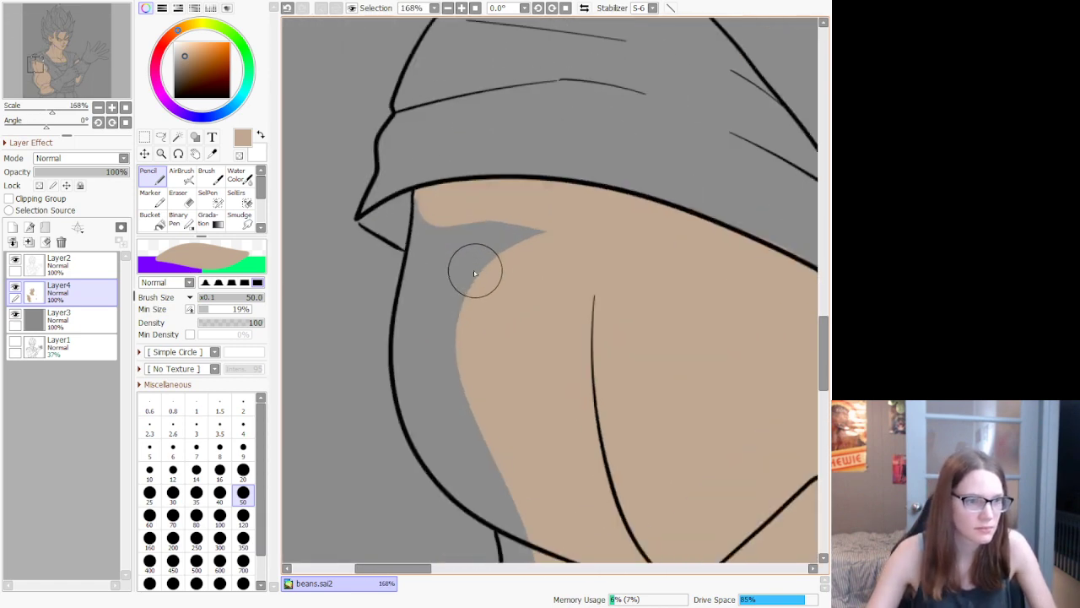
pyautogui.moveTo(422, 197); pyautogui.dragTo(431, 400)
pyautogui.moveTo(423, 228)
pyautogui.mouseDown()
pyautogui.moveTo(437, 464)
pyautogui.moveTo(434, 353)
pyautogui.moveTo(413, 297)
pyautogui.moveTo(407, 349)
pyautogui.moveTo(438, 473)
pyautogui.moveTo(581, 557)
pyautogui.mouseUp()
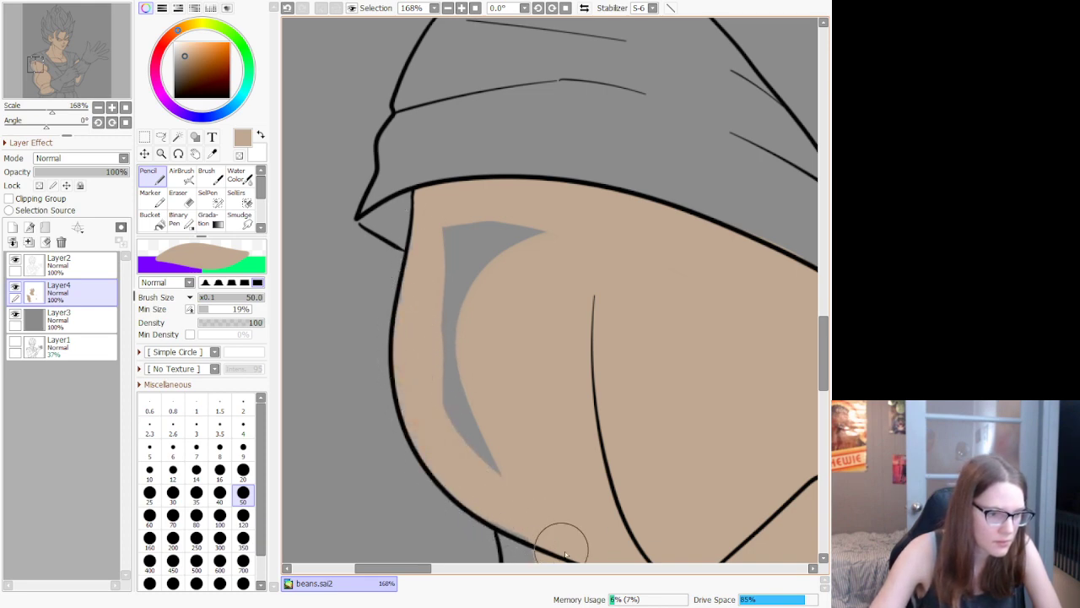
pyautogui.moveTo(464, 424)
pyautogui.mouseDown()
pyautogui.moveTo(458, 248)
pyautogui.moveTo(494, 222)
pyautogui.moveTo(458, 272)
pyautogui.mouseUp()
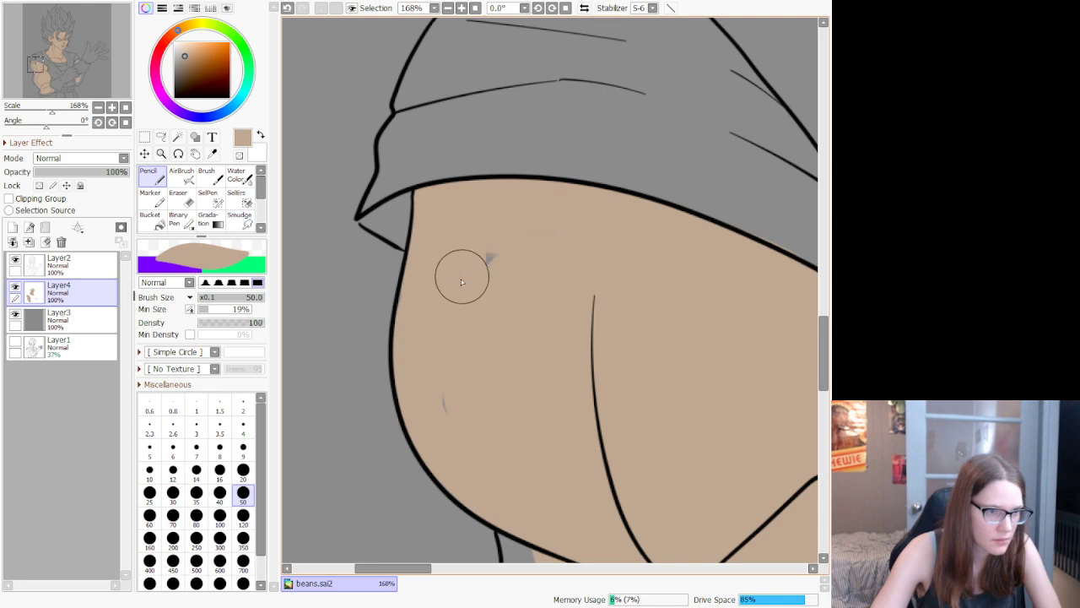
# Step: Fill the gap at the near elbow crease and the upper arm's outer edge below the shoulder with skin color
pyautogui.scroll(-10, 582, 371)
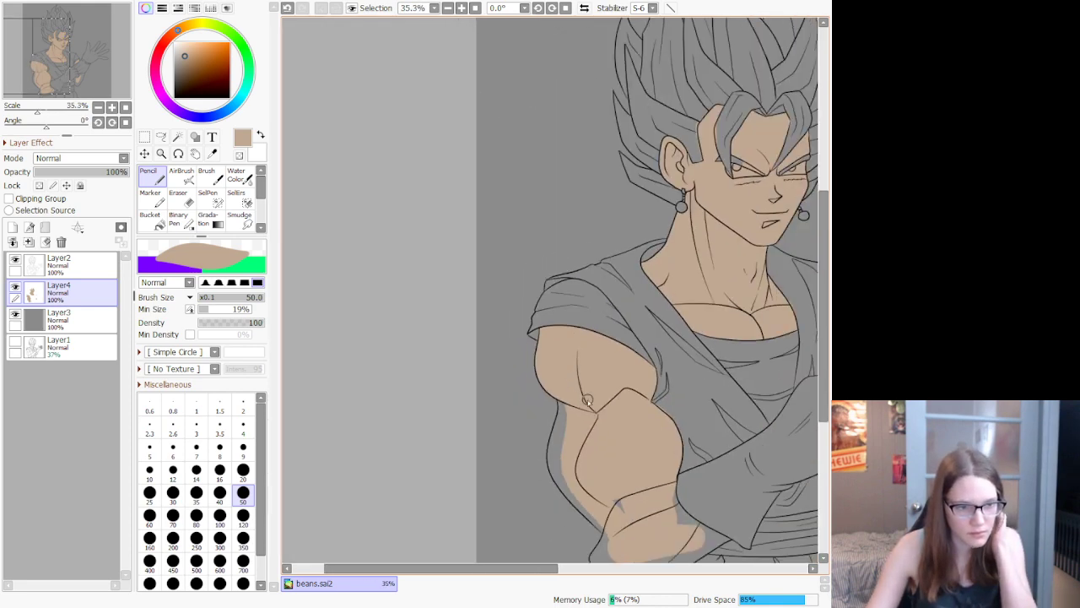
pyautogui.scroll(8, 605, 490)
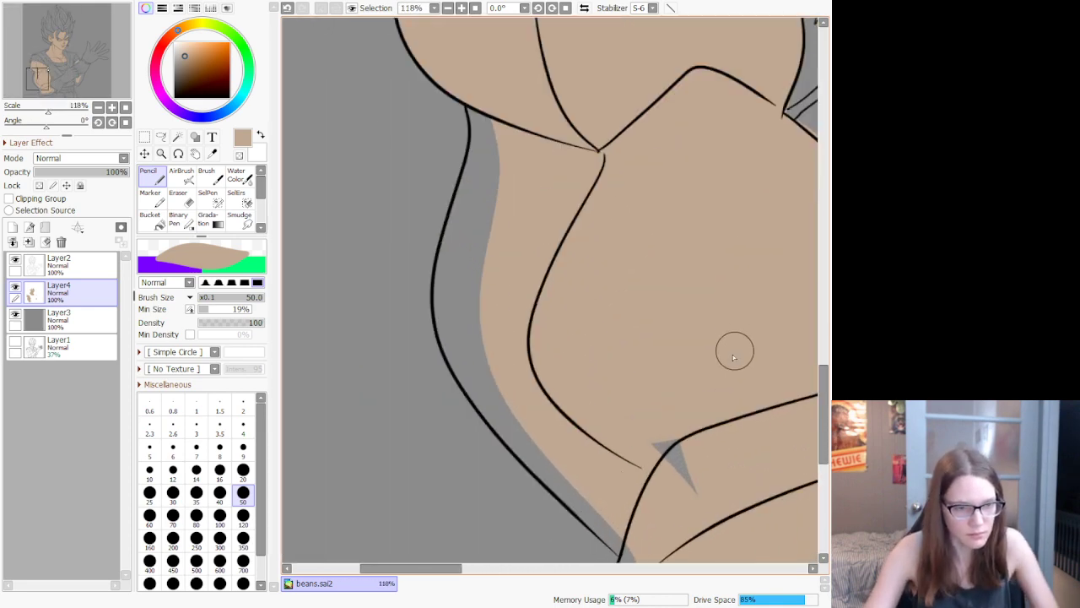
pyautogui.moveTo(673, 458); pyautogui.dragTo(678, 495)
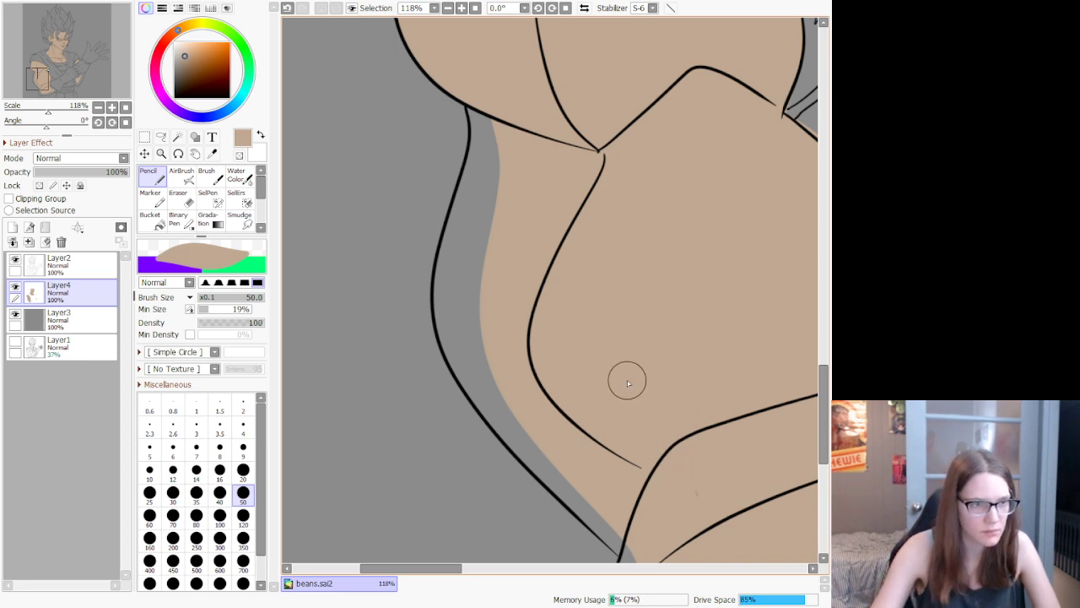
pyautogui.moveTo(501, 207)
pyautogui.mouseDown()
pyautogui.moveTo(482, 124)
pyautogui.moveTo(464, 248)
pyautogui.moveTo(488, 192)
pyautogui.moveTo(489, 161)
pyautogui.moveTo(457, 240)
pyautogui.moveTo(447, 351)
pyautogui.moveTo(468, 274)
pyautogui.moveTo(459, 244)
pyautogui.moveTo(444, 334)
pyautogui.moveTo(494, 416)
pyautogui.moveTo(557, 448)
pyautogui.mouseUp()
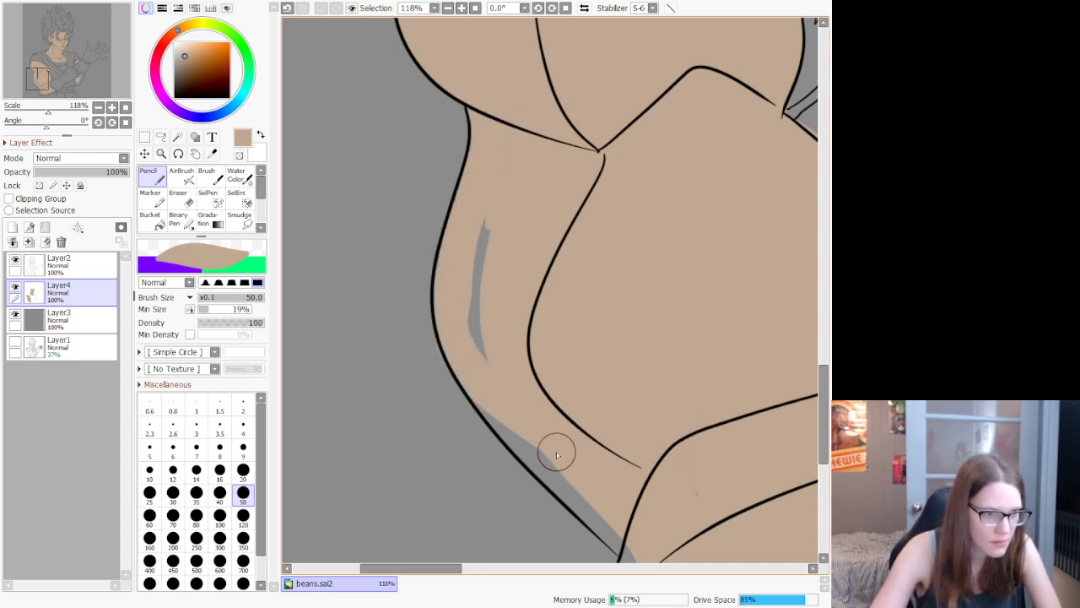
pyautogui.moveTo(472, 236); pyautogui.dragTo(507, 415)
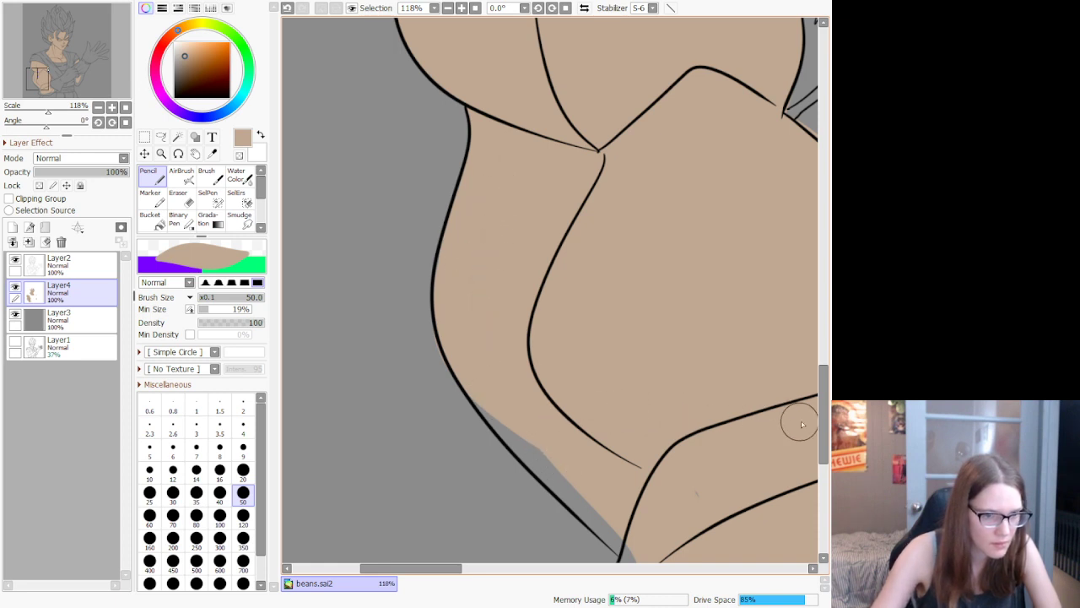
# Step: Extend the skin color down the near arm's outer edge and around the elbow tip, undoing one stroke
pyautogui.moveTo(823, 421); pyautogui.dragTo(816, 451)
pyautogui.moveTo(470, 239)
pyautogui.mouseDown()
pyautogui.moveTo(497, 250)
pyautogui.moveTo(596, 353)
pyautogui.moveTo(580, 316)
pyautogui.moveTo(469, 221)
pyautogui.moveTo(616, 390)
pyautogui.moveTo(569, 341)
pyautogui.moveTo(635, 395)
pyautogui.moveTo(610, 381)
pyautogui.moveTo(620, 372)
pyautogui.moveTo(623, 394)
pyautogui.moveTo(640, 393)
pyautogui.moveTo(628, 436)
pyautogui.moveTo(628, 395)
pyautogui.moveTo(623, 439)
pyautogui.moveTo(600, 469)
pyautogui.moveTo(623, 420)
pyautogui.moveTo(586, 485)
pyautogui.moveTo(634, 515)
pyautogui.moveTo(753, 535)
pyautogui.mouseUp()
pyautogui.hotkey('ctrl', 'z')
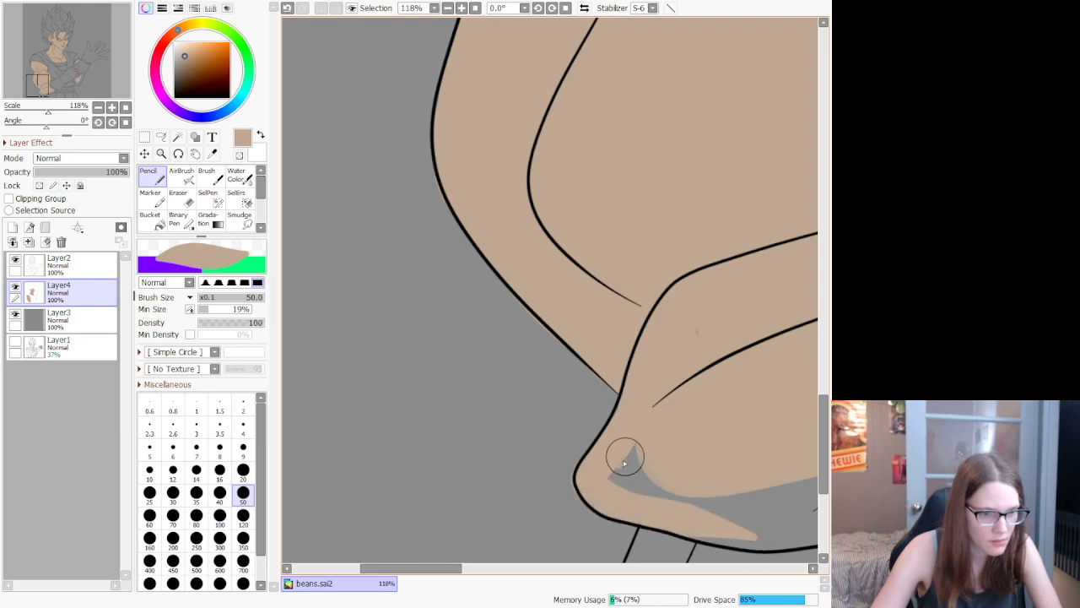
pyautogui.moveTo(622, 451)
pyautogui.mouseDown()
pyautogui.moveTo(647, 443)
pyautogui.moveTo(623, 506)
pyautogui.moveTo(649, 479)
pyautogui.moveTo(687, 506)
pyautogui.moveTo(737, 493)
pyautogui.mouseUp()
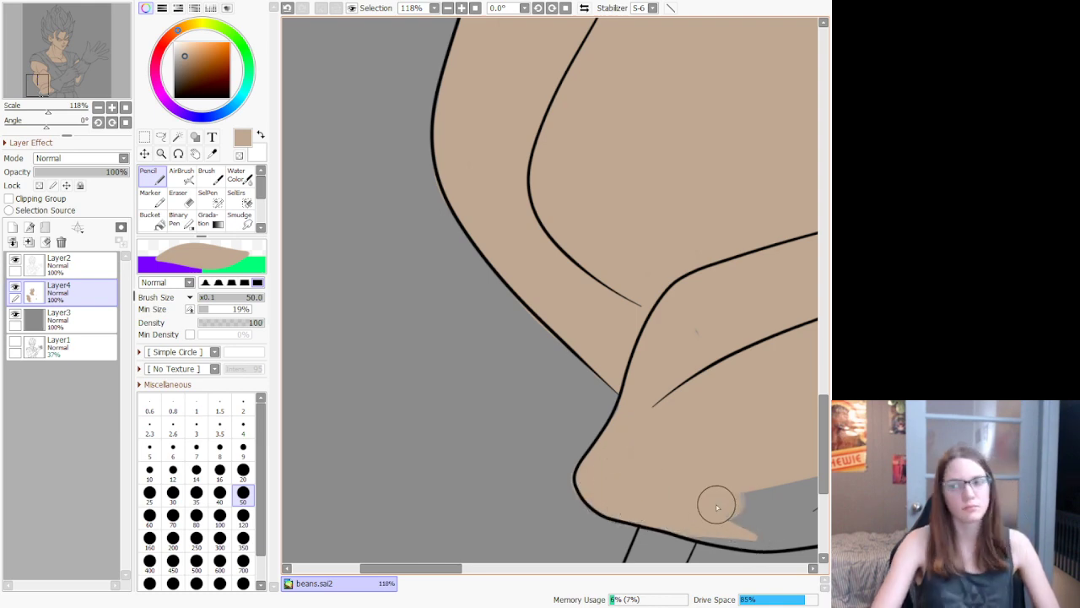
# Step: Fill the rest of the near forearm with skin color up to the glove cuff and along its lower outline
pyautogui.scroll(-8, 687, 446)
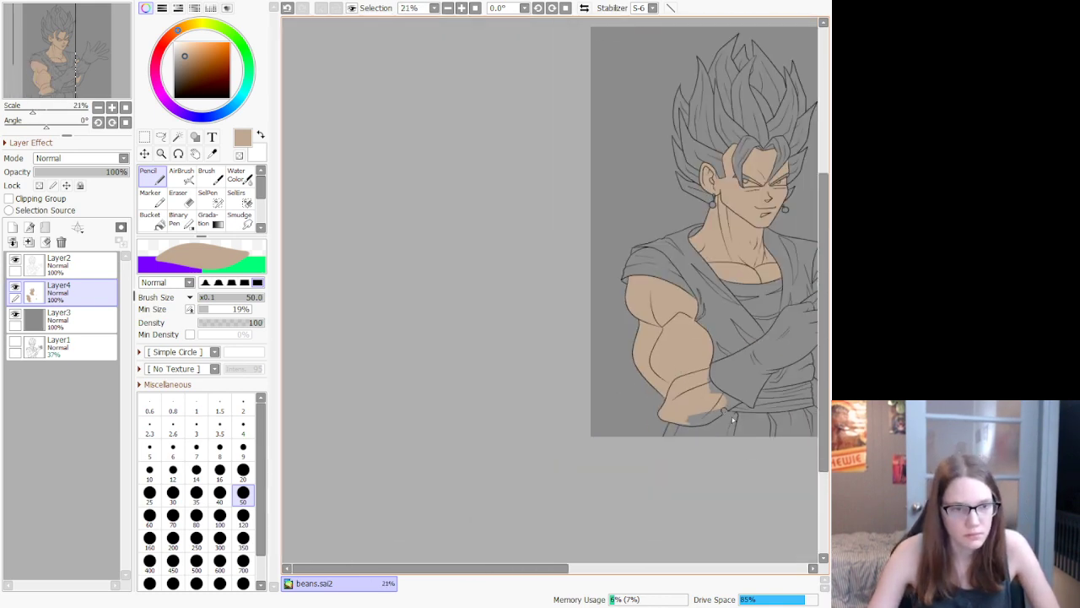
pyautogui.scroll(7, 733, 419)
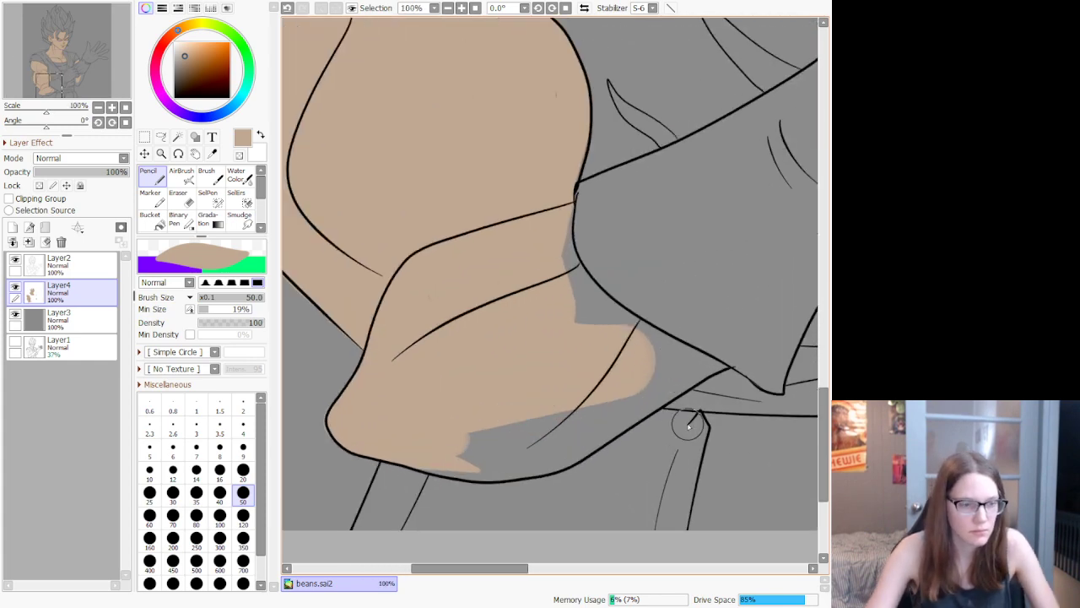
pyautogui.moveTo(393, 453)
pyautogui.mouseDown()
pyautogui.moveTo(460, 468)
pyautogui.moveTo(506, 422)
pyautogui.mouseUp()
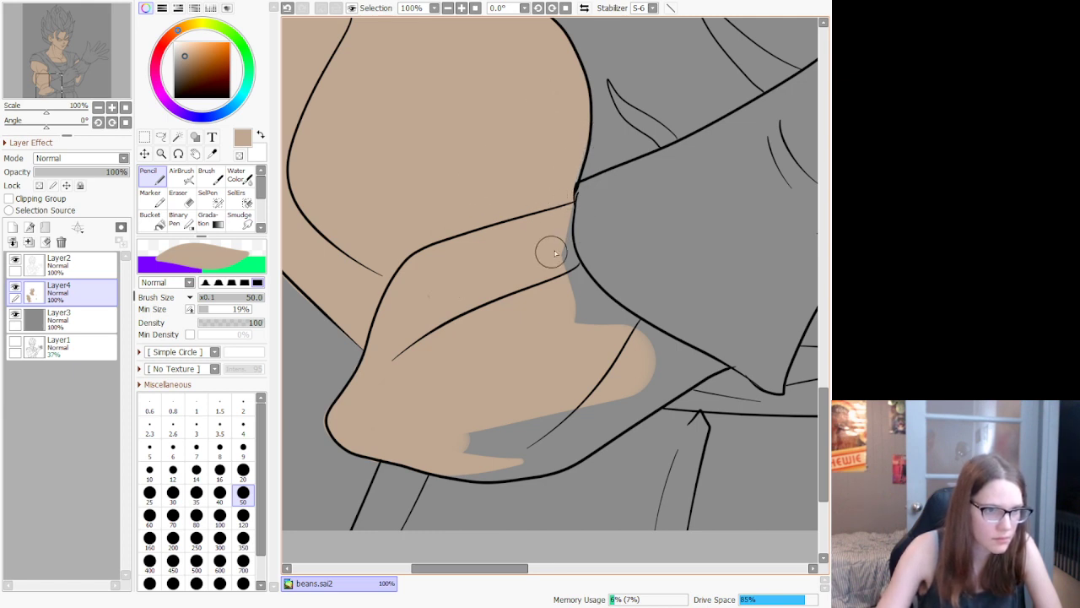
pyautogui.moveTo(560, 210)
pyautogui.mouseDown()
pyautogui.moveTo(558, 270)
pyautogui.moveTo(605, 333)
pyautogui.moveTo(567, 246)
pyautogui.moveTo(620, 333)
pyautogui.moveTo(670, 366)
pyautogui.moveTo(613, 310)
pyautogui.moveTo(647, 338)
pyautogui.moveTo(730, 371)
pyautogui.moveTo(709, 359)
pyautogui.moveTo(711, 378)
pyautogui.moveTo(720, 363)
pyautogui.moveTo(548, 453)
pyautogui.moveTo(440, 456)
pyautogui.moveTo(637, 411)
pyautogui.moveTo(679, 371)
pyautogui.moveTo(656, 355)
pyautogui.moveTo(682, 367)
pyautogui.mouseUp()
pyautogui.moveTo(569, 307); pyautogui.dragTo(581, 297)
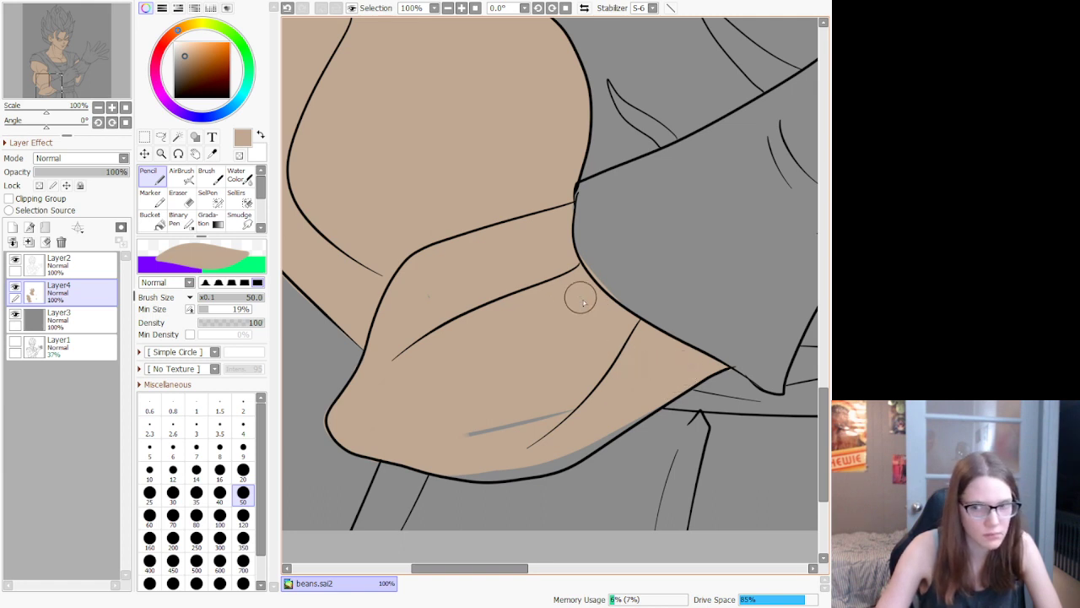
pyautogui.moveTo(442, 438); pyautogui.dragTo(568, 407)
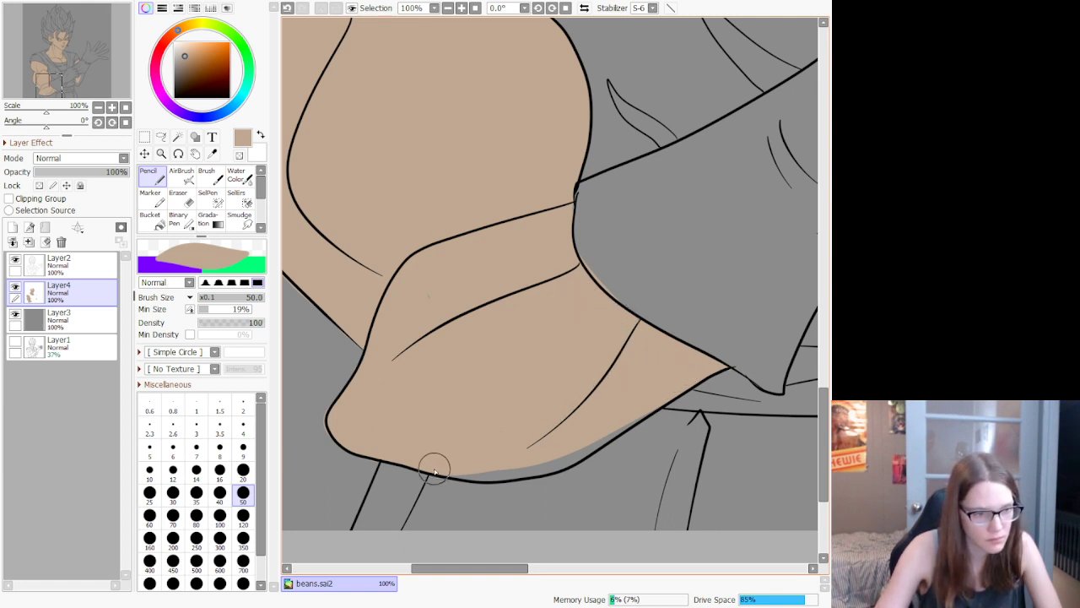
pyautogui.moveTo(434, 469)
pyautogui.mouseDown()
pyautogui.moveTo(496, 476)
pyautogui.moveTo(583, 453)
pyautogui.moveTo(678, 380)
pyautogui.mouseUp()
# Step: Fill the bare patch of the far upper arm below the sleeve with skin color out to its outlines, using brush size 20
pyautogui.scroll(-11, 658, 391)
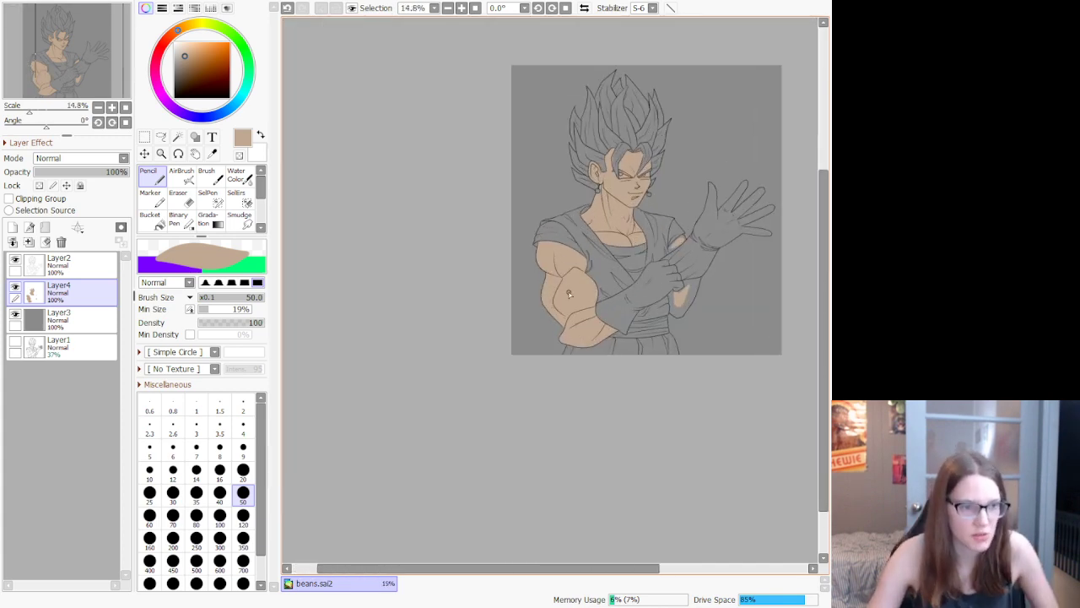
pyautogui.scroll(9, 566, 248)
pyautogui.scroll(-8, 574, 270)
pyautogui.scroll(-2, 609, 266)
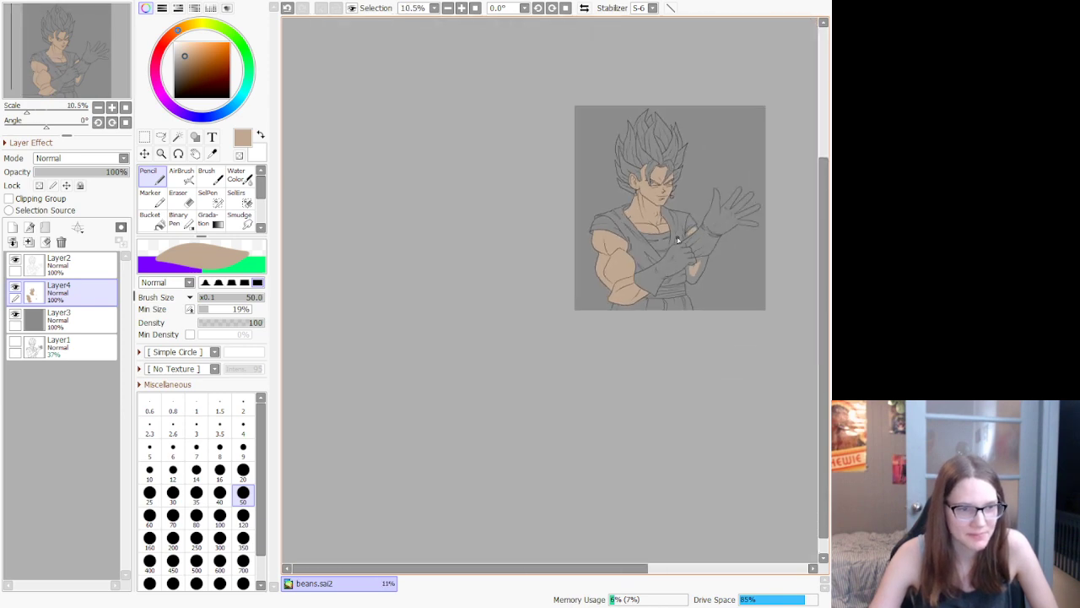
pyautogui.scroll(8, 658, 236)
pyautogui.scroll(8, 693, 214)
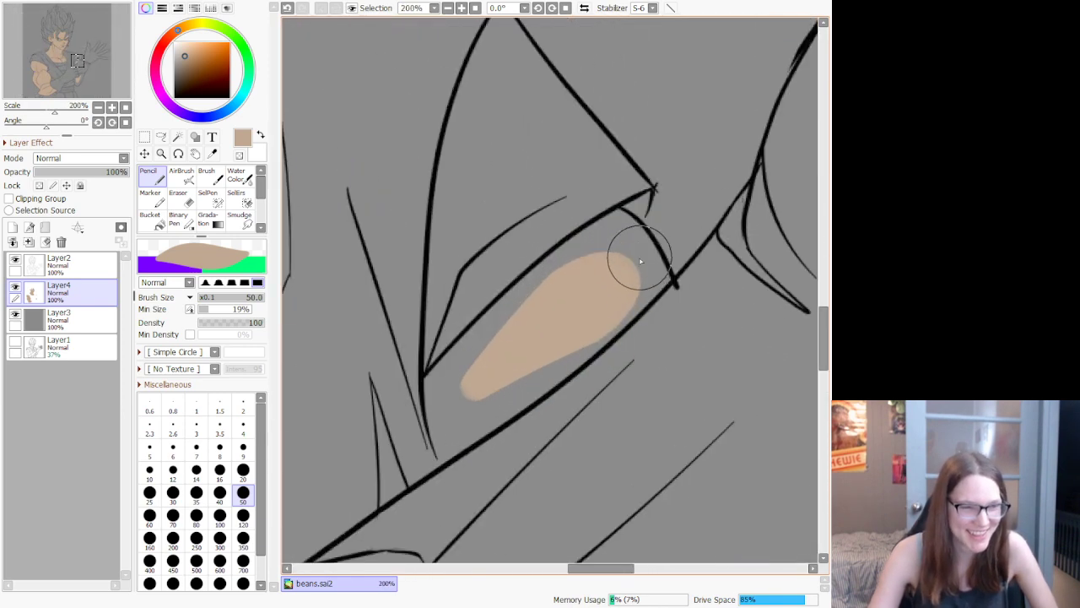
pyautogui.click(244, 472)
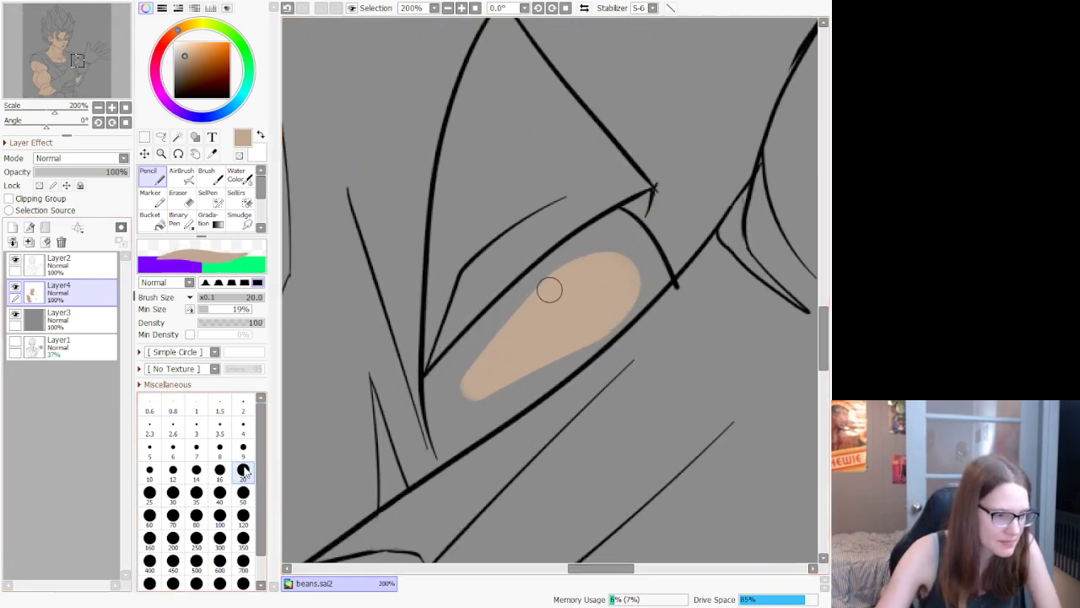
pyautogui.moveTo(620, 215); pyautogui.dragTo(665, 283)
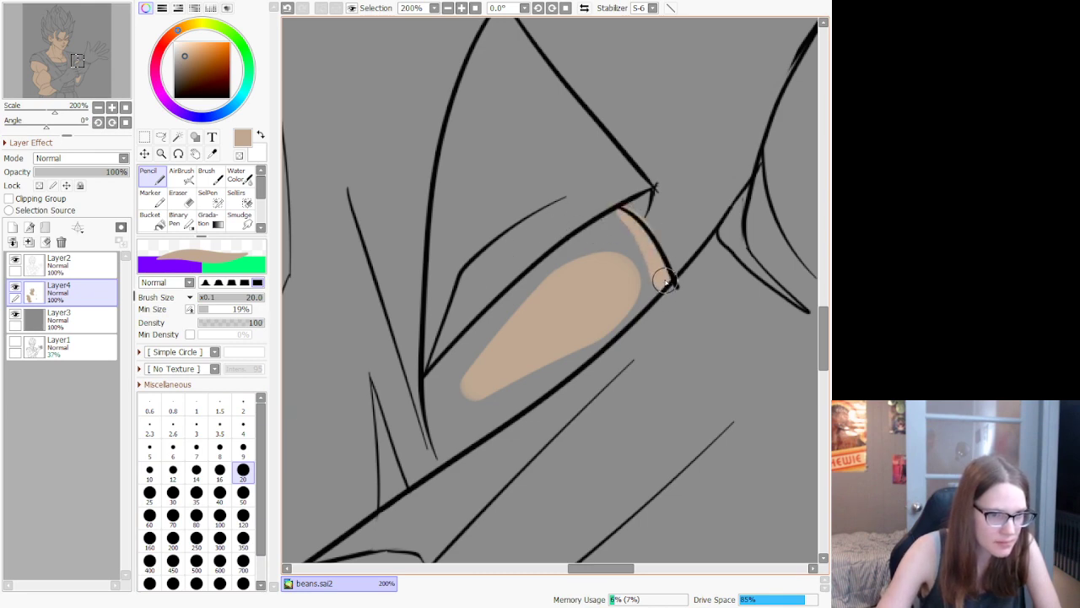
pyautogui.moveTo(619, 319)
pyautogui.mouseDown()
pyautogui.moveTo(444, 454)
pyautogui.moveTo(566, 356)
pyautogui.mouseUp()
pyautogui.moveTo(525, 406); pyautogui.dragTo(622, 321)
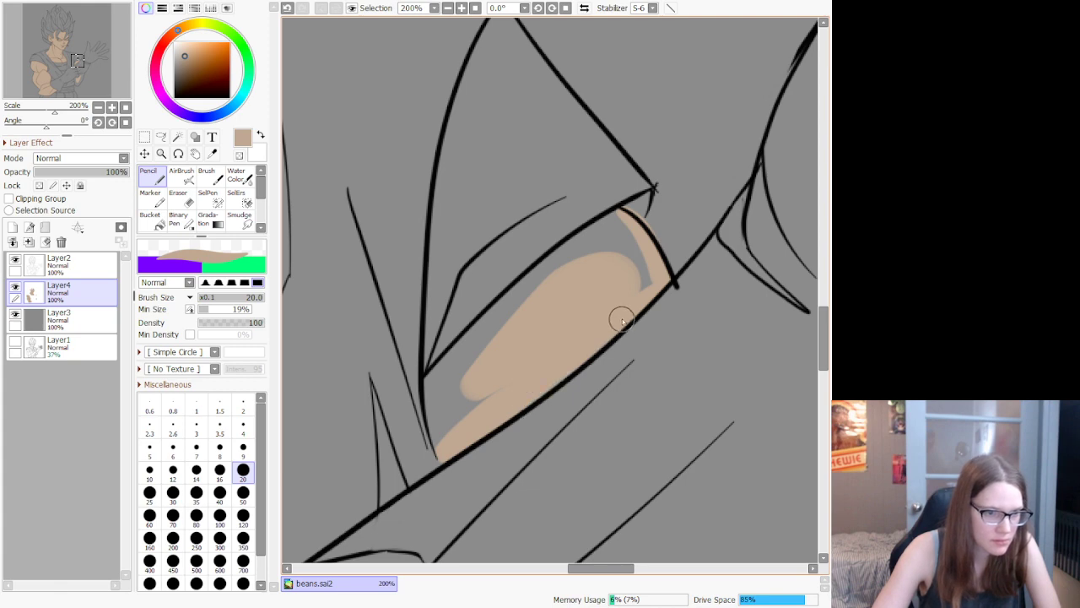
pyautogui.moveTo(643, 280); pyautogui.dragTo(615, 219)
pyautogui.moveTo(556, 273)
pyautogui.mouseDown()
pyautogui.moveTo(521, 306)
pyautogui.moveTo(604, 226)
pyautogui.moveTo(513, 304)
pyautogui.moveTo(604, 238)
pyautogui.moveTo(631, 262)
pyautogui.moveTo(641, 298)
pyautogui.moveTo(652, 279)
pyautogui.moveTo(582, 248)
pyautogui.moveTo(422, 378)
pyautogui.moveTo(446, 339)
pyautogui.moveTo(432, 373)
pyautogui.mouseUp()
pyautogui.moveTo(437, 431)
pyautogui.mouseDown()
pyautogui.moveTo(460, 369)
pyautogui.moveTo(510, 307)
pyautogui.moveTo(474, 411)
pyautogui.mouseUp()
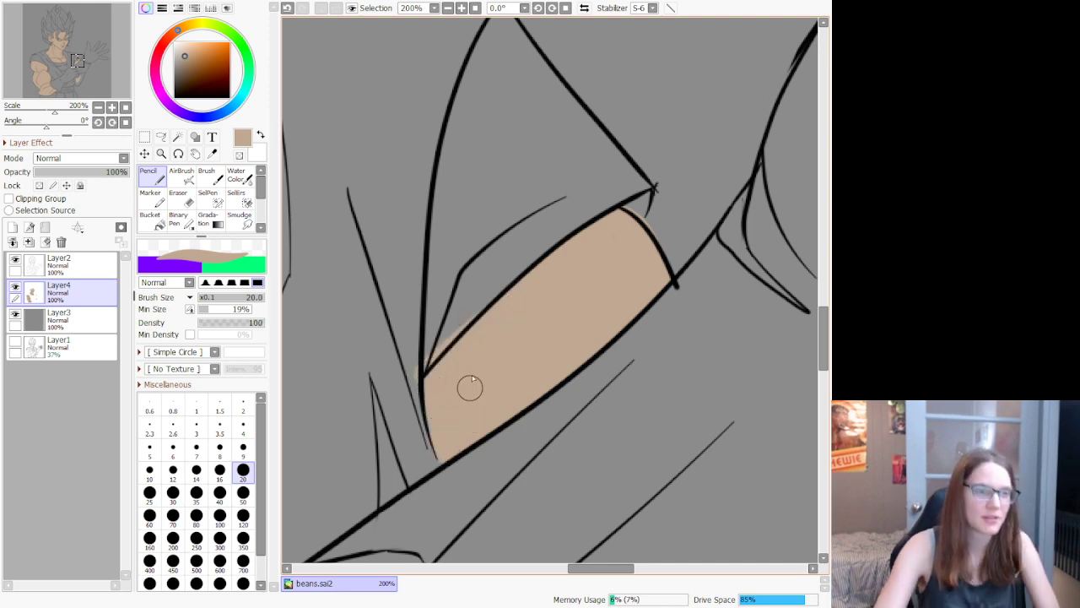
# Step: Erase the skin color that spills past the far upper arm's outline into the sleeve
pyautogui.click(173, 195)
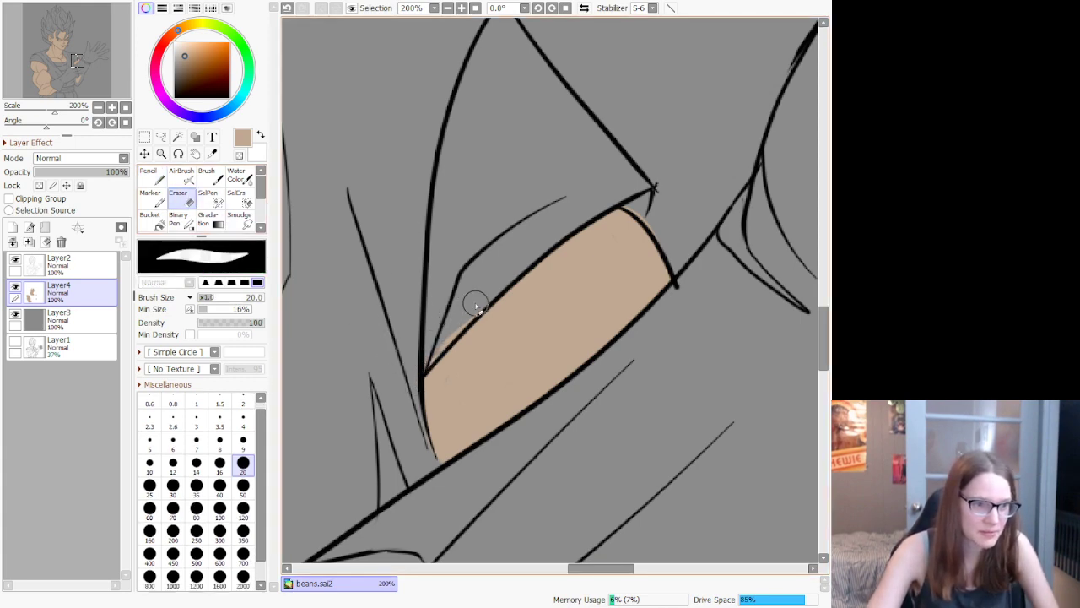
pyautogui.moveTo(428, 356); pyautogui.dragTo(423, 364)
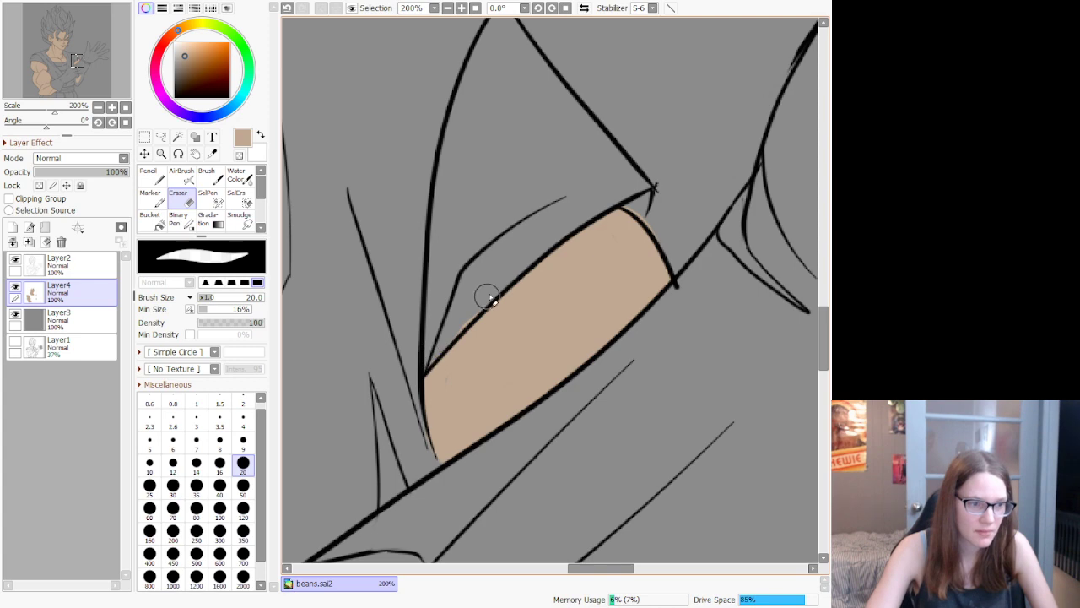
pyautogui.scroll(-5, 571, 245)
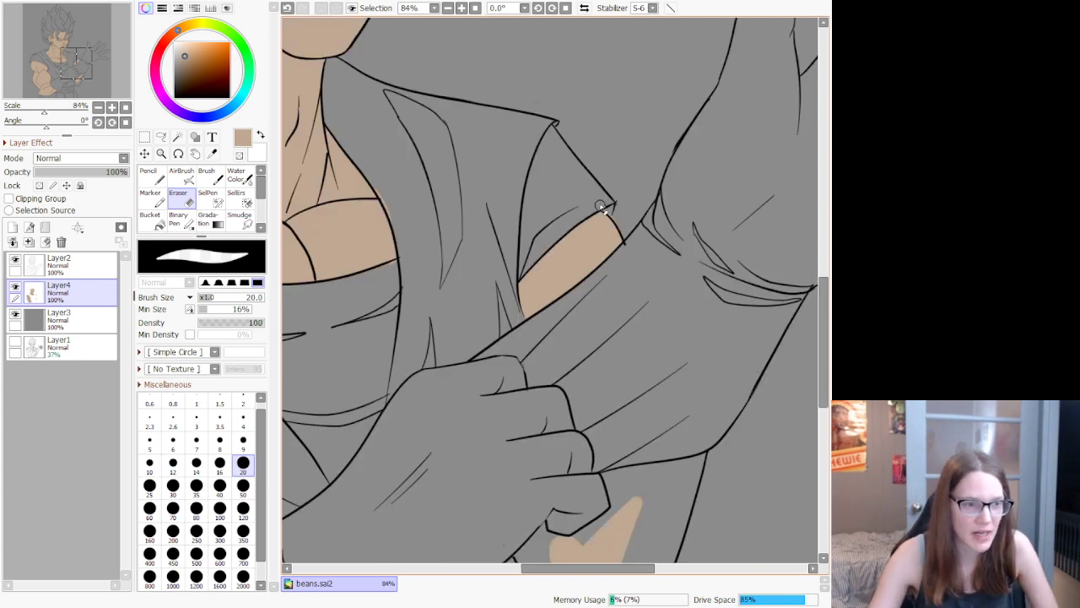
# Step: Paint skin color on the far forearm along the lower edge of the gripping glove's fingertip with the Pencil at brush size 20
pyautogui.scroll(2, 465, 378)
pyautogui.scroll(4, 466, 378)
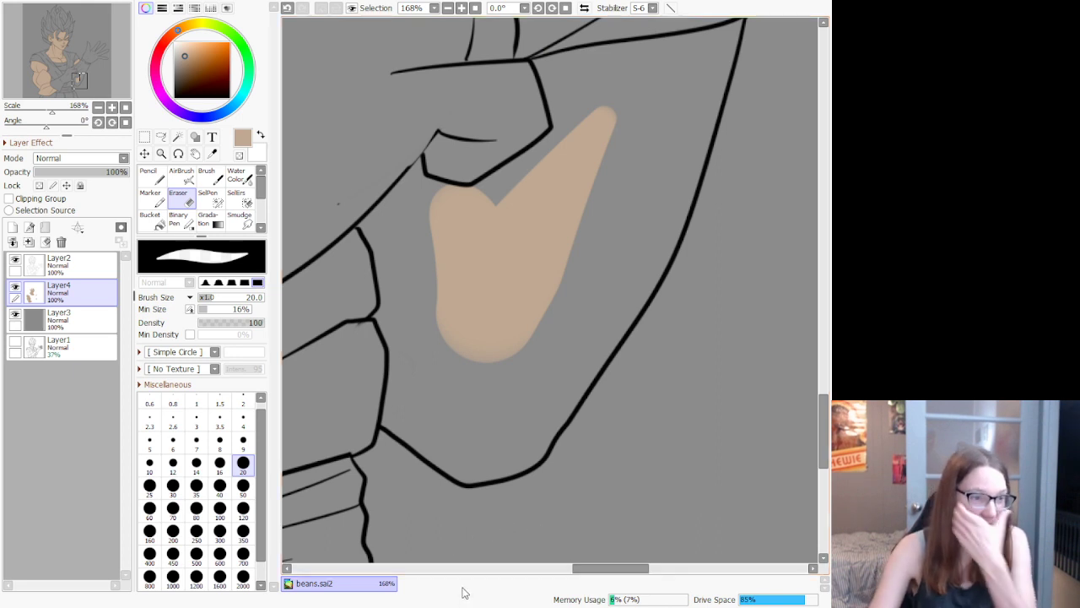
pyautogui.click(149, 177)
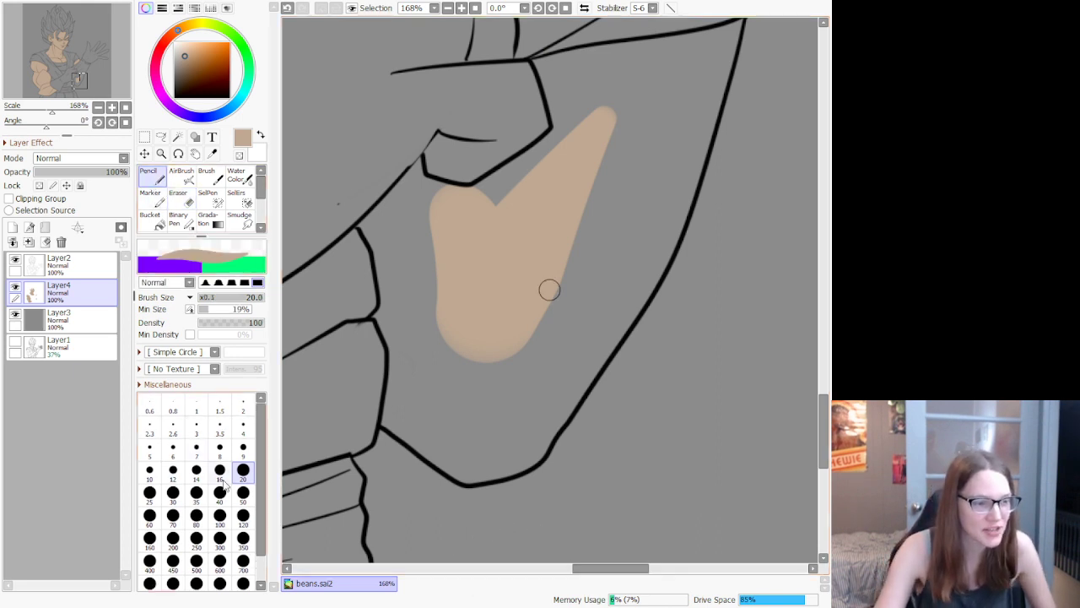
pyautogui.click(243, 514)
pyautogui.click(242, 493)
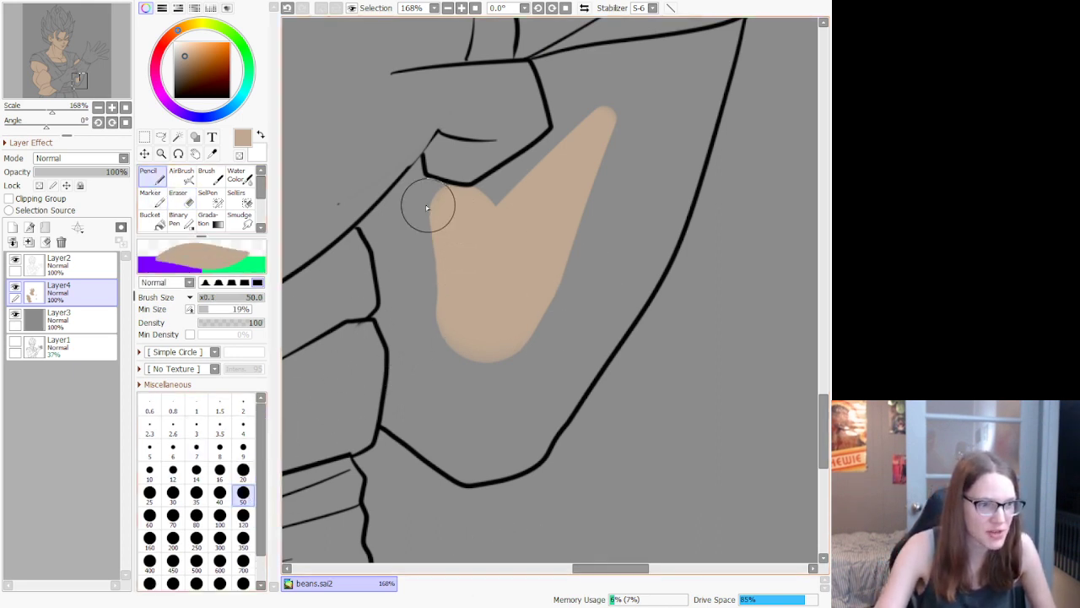
pyautogui.click(244, 473)
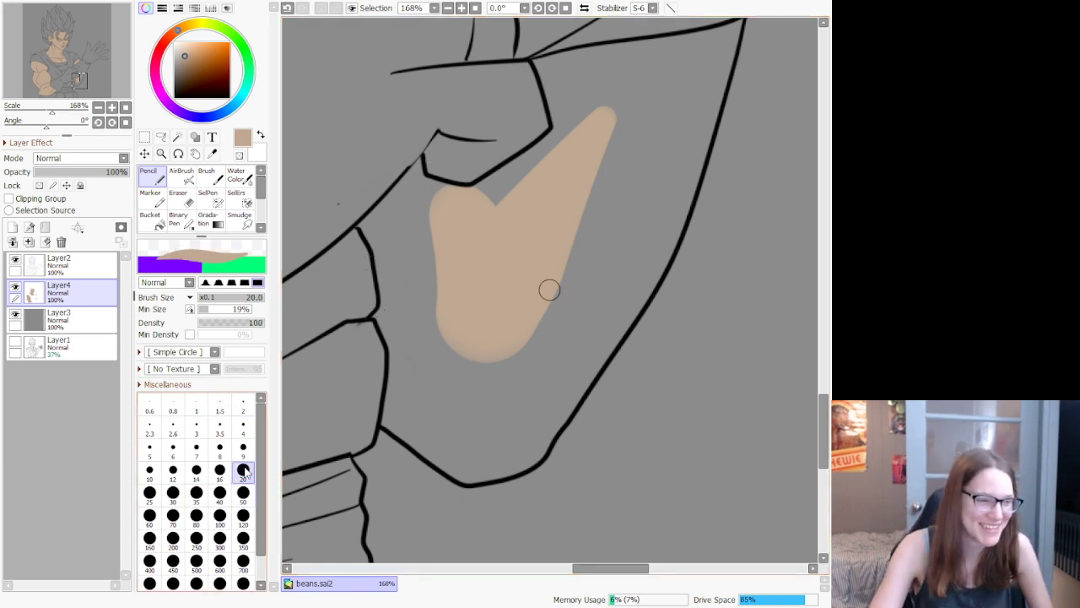
pyautogui.moveTo(418, 165)
pyautogui.mouseDown()
pyautogui.moveTo(418, 199)
pyautogui.moveTo(514, 198)
pyautogui.mouseUp()
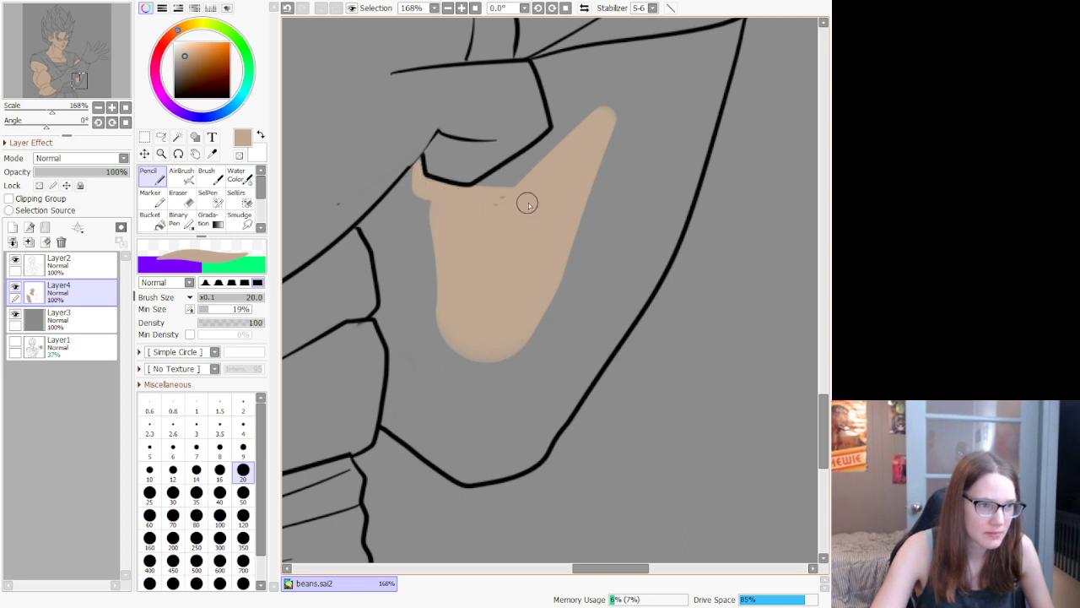
pyautogui.moveTo(486, 189); pyautogui.dragTo(461, 200)
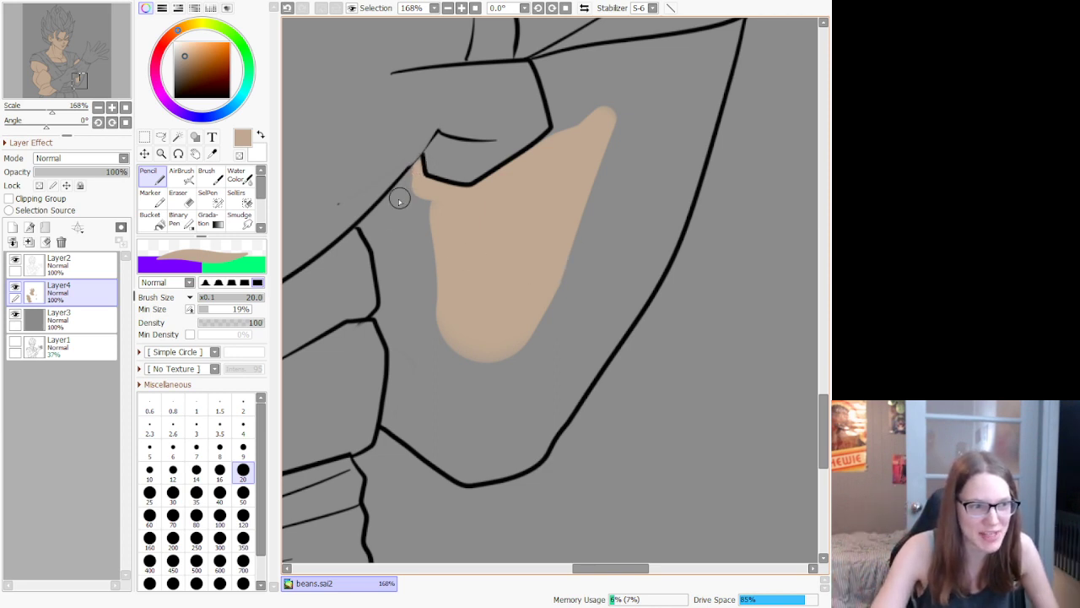
# Step: Paint skin color along the far forearm's inner border beside the glove and waist, and around the bottom of the elbow
pyautogui.moveTo(384, 216); pyautogui.dragTo(413, 178)
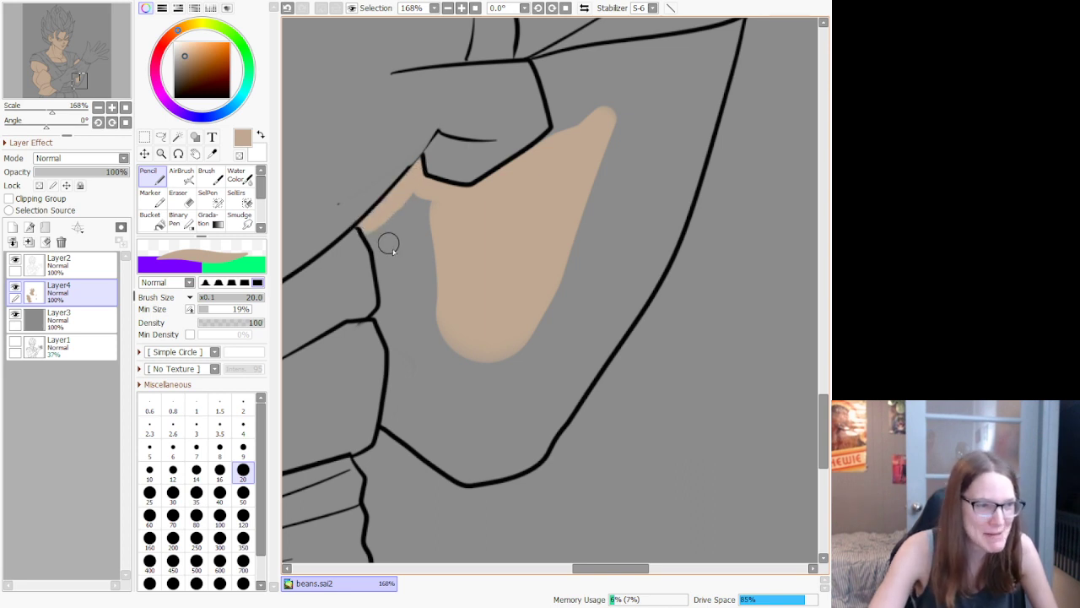
pyautogui.moveTo(390, 278); pyautogui.dragTo(374, 238)
pyautogui.moveTo(396, 320); pyautogui.dragTo(379, 245)
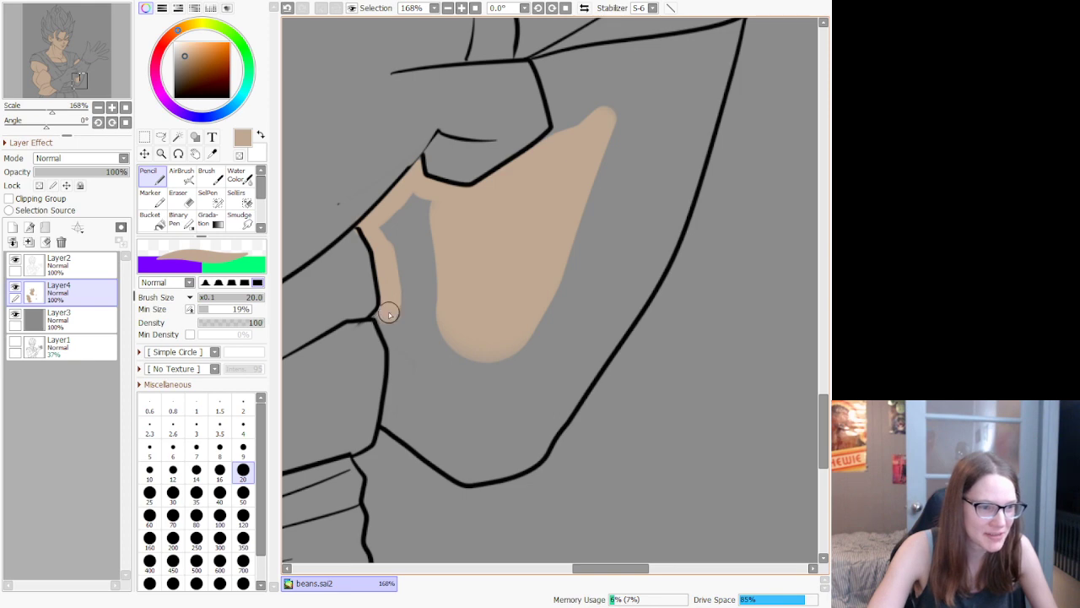
pyautogui.moveTo(400, 396)
pyautogui.mouseDown()
pyautogui.moveTo(454, 459)
pyautogui.moveTo(435, 427)
pyautogui.moveTo(402, 412)
pyautogui.moveTo(468, 474)
pyautogui.moveTo(496, 472)
pyautogui.moveTo(518, 454)
pyautogui.moveTo(492, 468)
pyautogui.moveTo(547, 454)
pyautogui.moveTo(530, 453)
pyautogui.moveTo(559, 372)
pyautogui.moveTo(532, 456)
pyautogui.moveTo(492, 339)
pyautogui.moveTo(500, 334)
pyautogui.moveTo(483, 472)
pyautogui.moveTo(518, 406)
pyautogui.moveTo(487, 447)
pyautogui.moveTo(451, 334)
pyautogui.moveTo(463, 432)
pyautogui.mouseUp()
# Step: Fill the inside of the far elbow and lower forearm out to the outer outline with skin color, using brush size 50
pyautogui.click(243, 495)
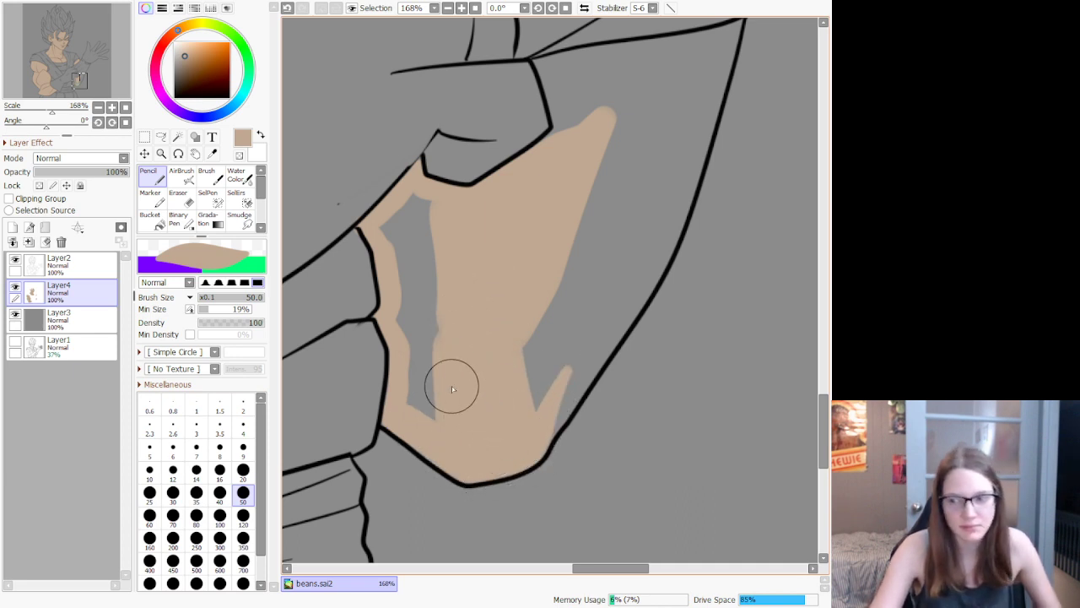
pyautogui.moveTo(418, 363)
pyautogui.mouseDown()
pyautogui.moveTo(401, 227)
pyautogui.moveTo(426, 208)
pyautogui.moveTo(441, 244)
pyautogui.moveTo(441, 371)
pyautogui.mouseUp()
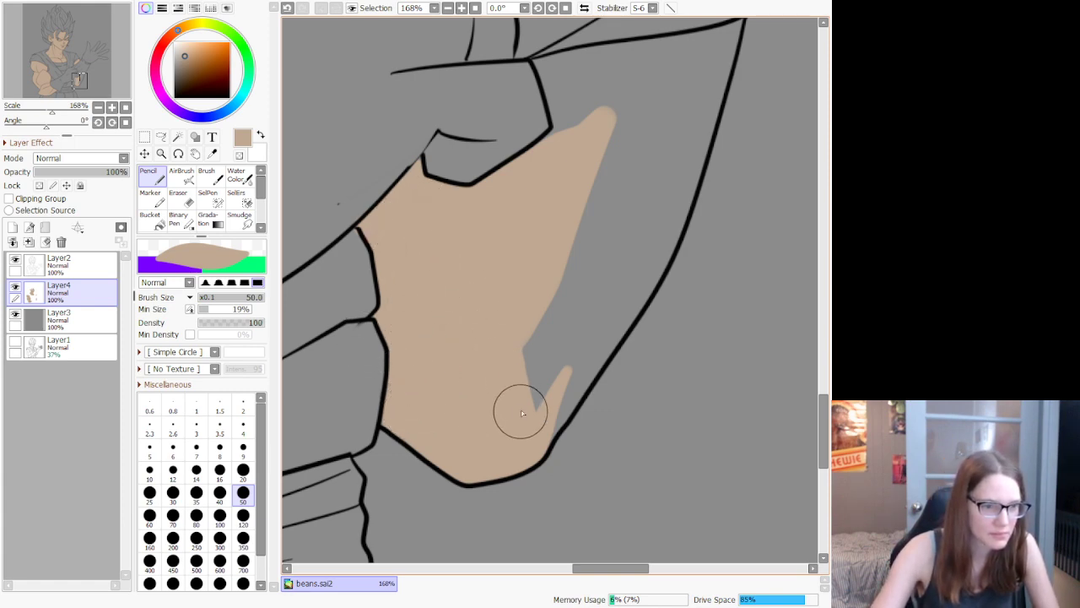
pyautogui.moveTo(609, 240)
pyautogui.mouseDown()
pyautogui.moveTo(533, 362)
pyautogui.moveTo(589, 323)
pyautogui.moveTo(529, 454)
pyautogui.moveTo(625, 303)
pyautogui.moveTo(610, 333)
pyautogui.moveTo(573, 391)
pyautogui.moveTo(641, 260)
pyautogui.mouseUp()
pyautogui.moveTo(561, 402)
pyautogui.mouseDown()
pyautogui.moveTo(555, 427)
pyautogui.moveTo(563, 386)
pyautogui.mouseUp()
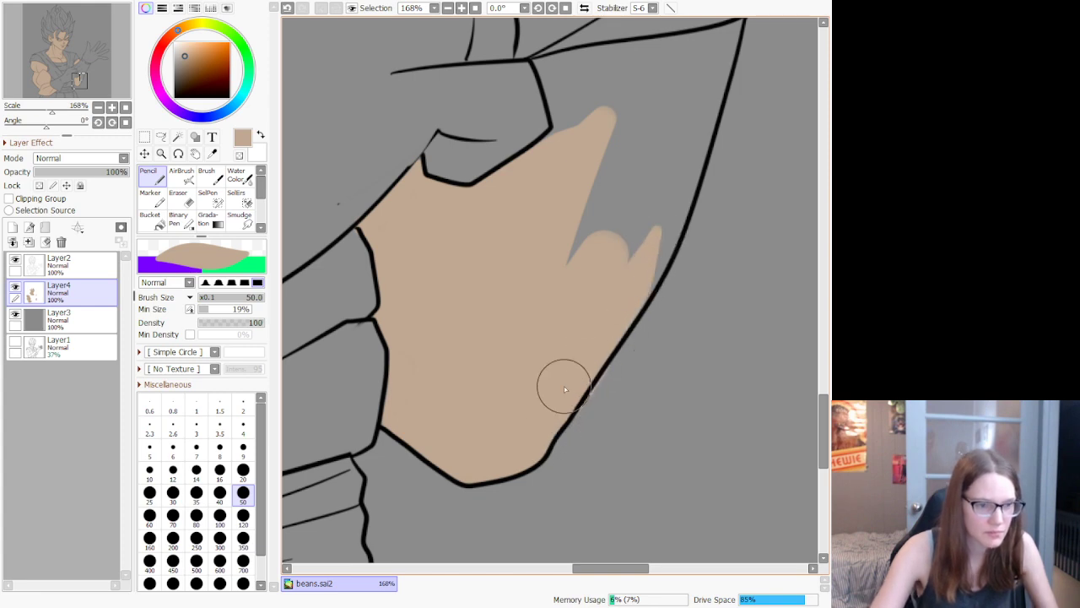
# Step: Line the upper far forearm's borders along the fingertip, glove cuff and outer outline with skin color, using brush size 20
pyautogui.scroll(-6, 563, 386)
pyautogui.scroll(5, 512, 310)
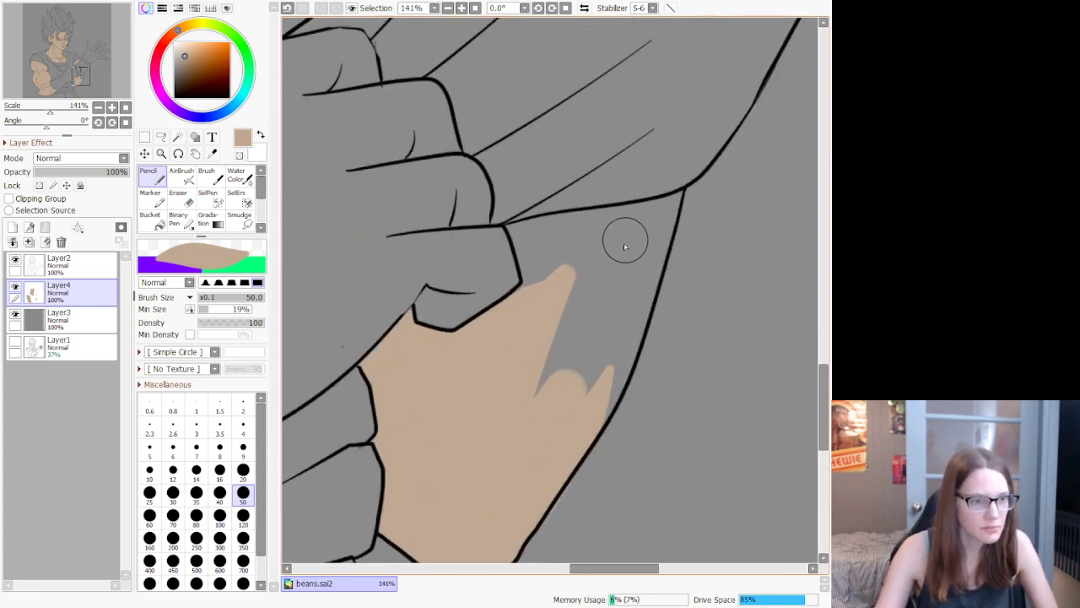
pyautogui.press('[')
pyautogui.press('[')
pyautogui.press('[')
pyautogui.press('[')
pyautogui.press('[')
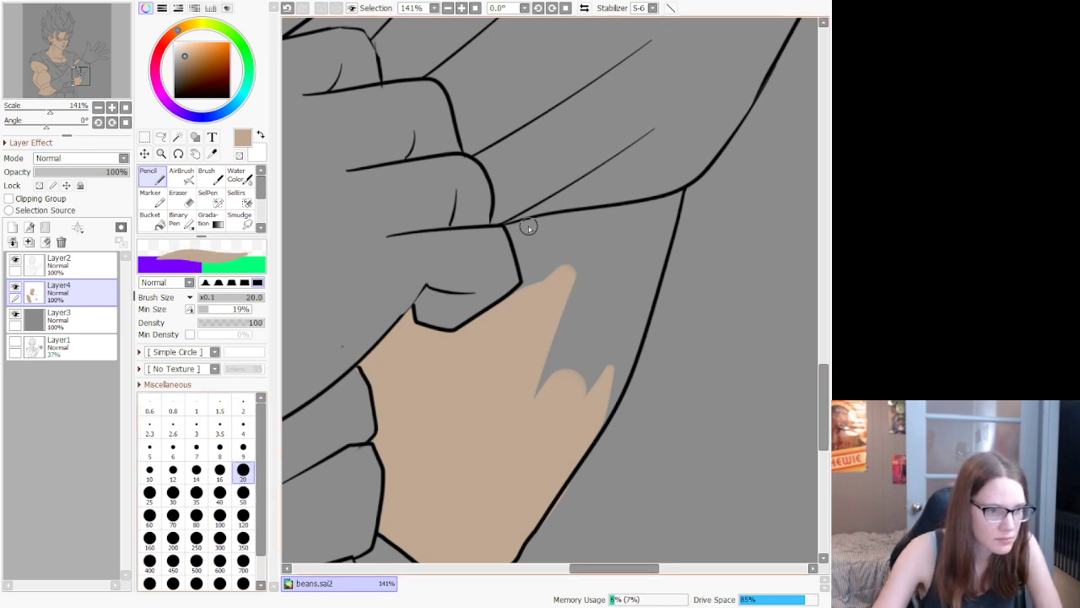
pyautogui.moveTo(510, 227)
pyautogui.mouseDown()
pyautogui.moveTo(532, 304)
pyautogui.moveTo(525, 272)
pyautogui.mouseUp()
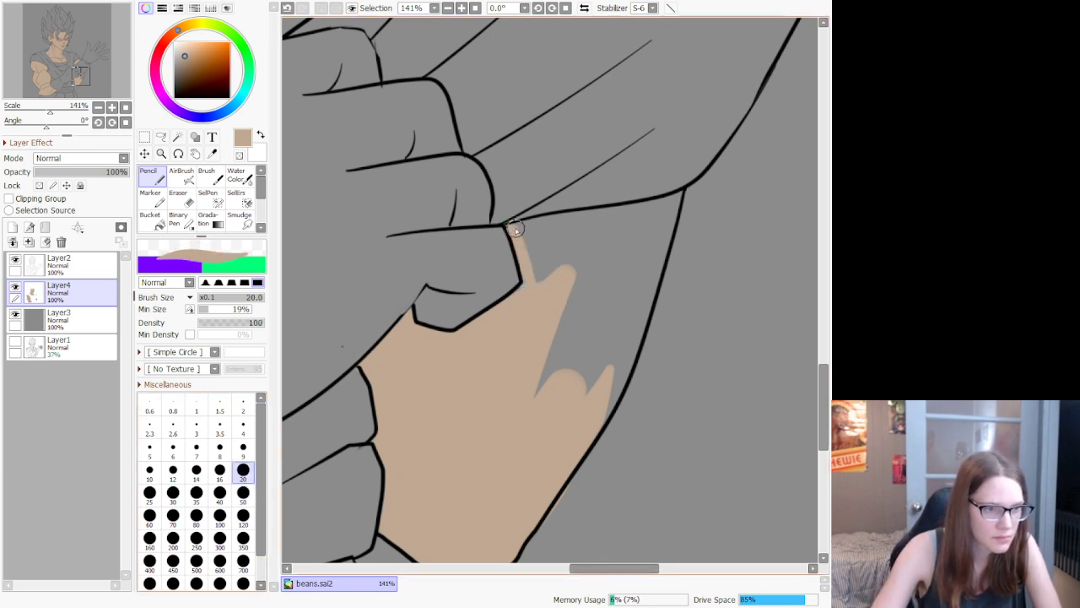
pyautogui.moveTo(515, 229); pyautogui.dragTo(588, 215)
pyautogui.moveTo(658, 202)
pyautogui.mouseDown()
pyautogui.moveTo(680, 193)
pyautogui.moveTo(600, 398)
pyautogui.mouseUp()
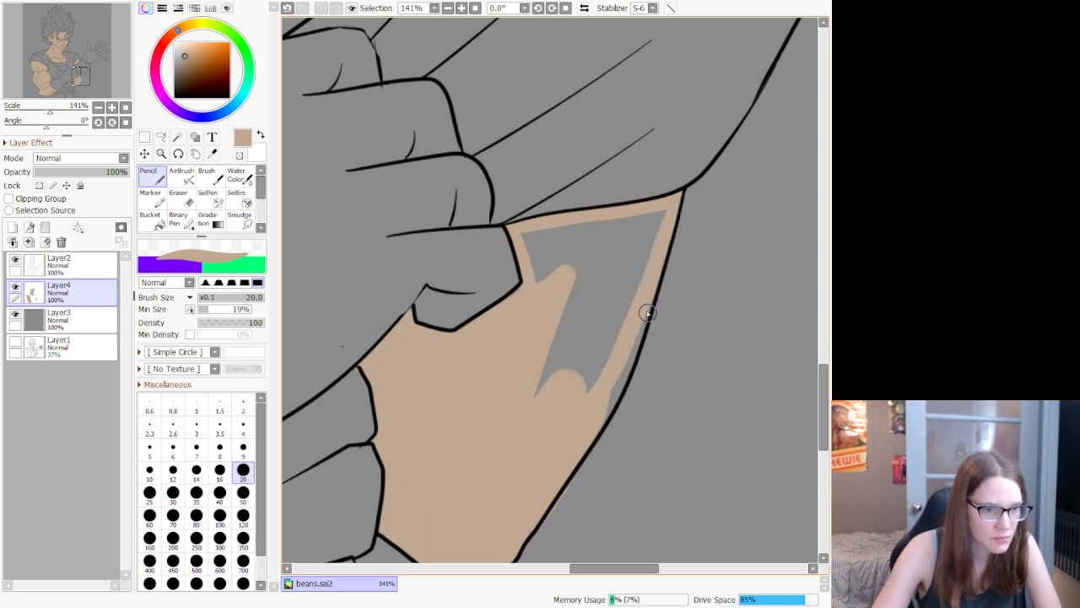
pyautogui.moveTo(642, 350); pyautogui.dragTo(594, 426)
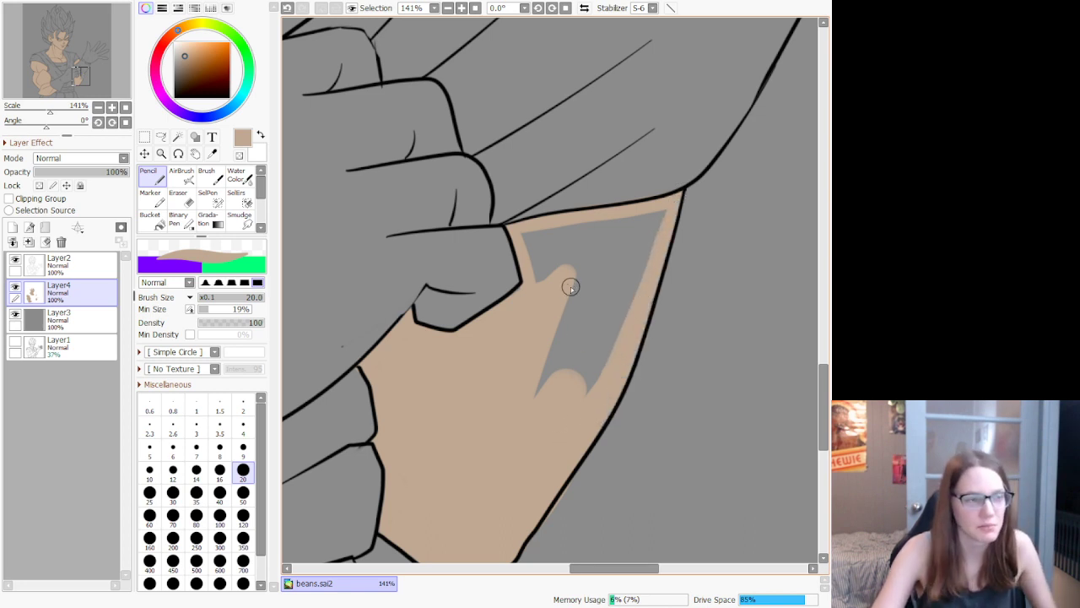
# Step: Fill the remaining gap inside the upper far forearm with skin color, using brush size 50
pyautogui.press(']')
pyautogui.press(']')
pyautogui.press(']')
pyautogui.press(']')
pyautogui.press(']')
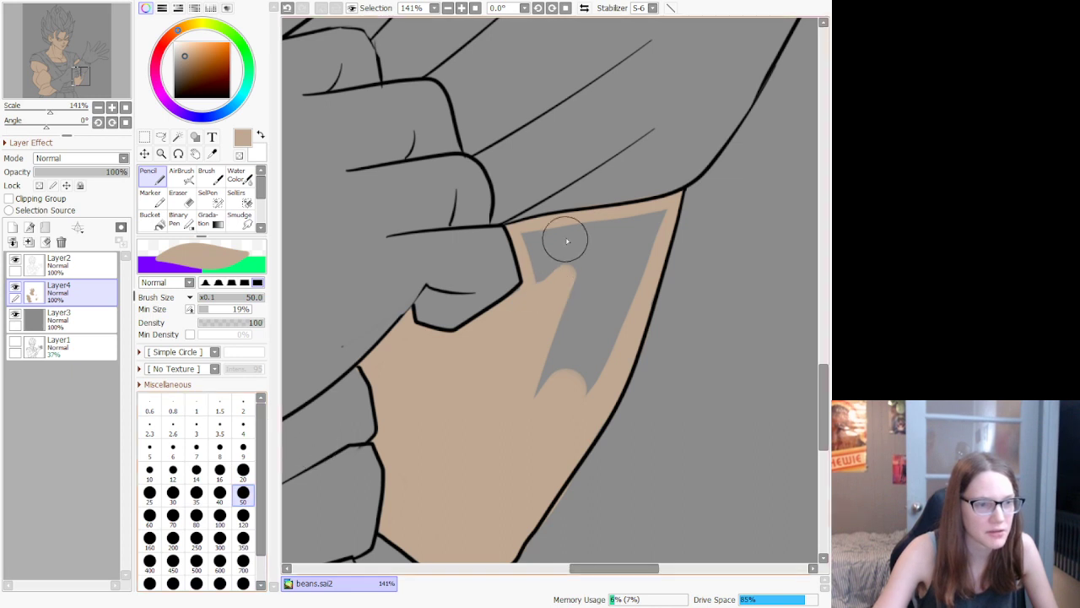
pyautogui.moveTo(525, 231)
pyautogui.mouseDown()
pyautogui.moveTo(548, 299)
pyautogui.moveTo(550, 235)
pyautogui.moveTo(640, 233)
pyautogui.moveTo(669, 217)
pyautogui.moveTo(582, 395)
pyautogui.moveTo(538, 429)
pyautogui.moveTo(530, 400)
pyautogui.moveTo(568, 338)
pyautogui.moveTo(586, 260)
pyautogui.moveTo(594, 252)
pyautogui.moveTo(554, 390)
pyautogui.moveTo(603, 274)
pyautogui.moveTo(556, 393)
pyautogui.mouseUp()
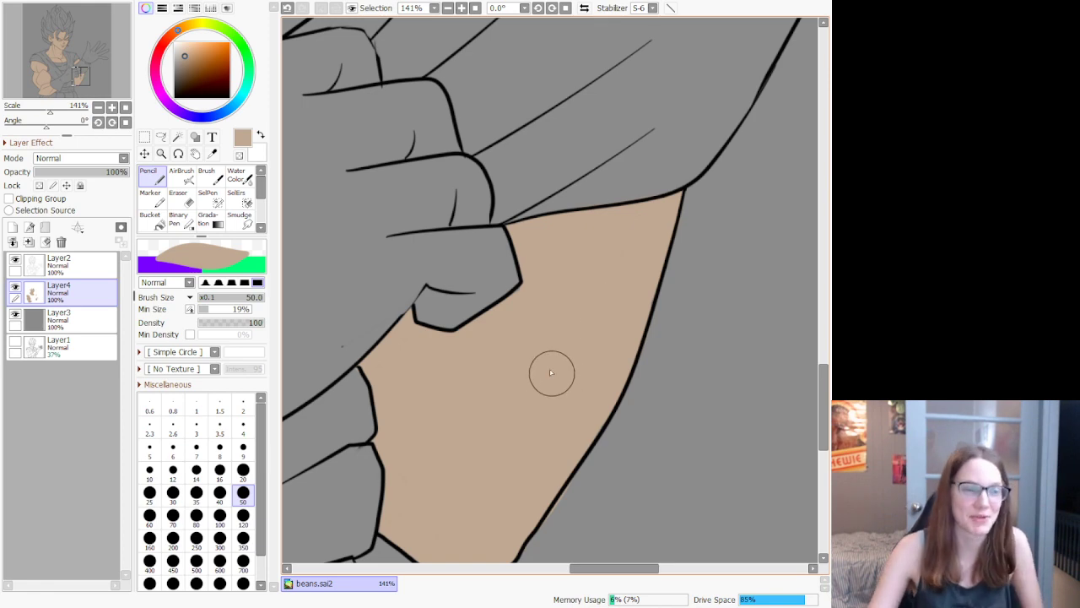
# Step: Look over the whole figure and check the skin coloring on the face, chest and both arms
pyautogui.scroll(-5, 553, 371)
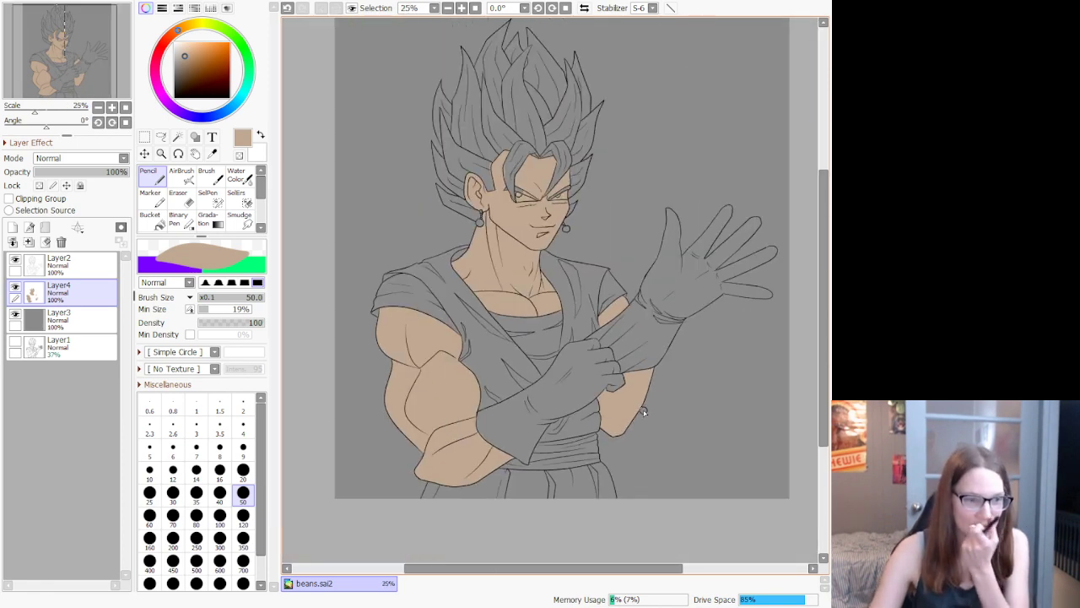
pyautogui.scroll(-5, 643, 411)
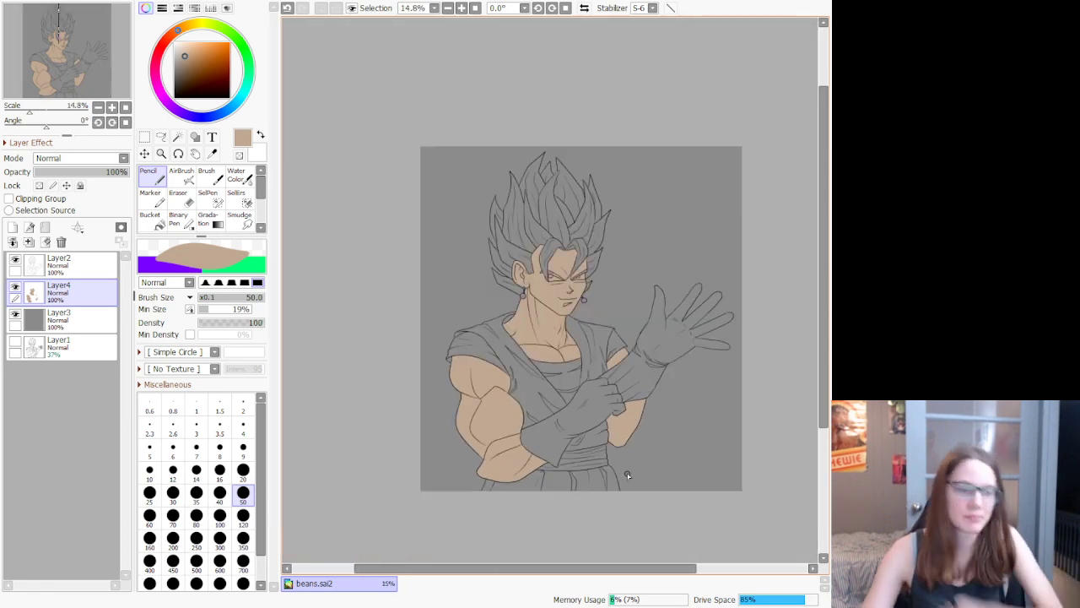
pyautogui.scroll(6, 641, 472)
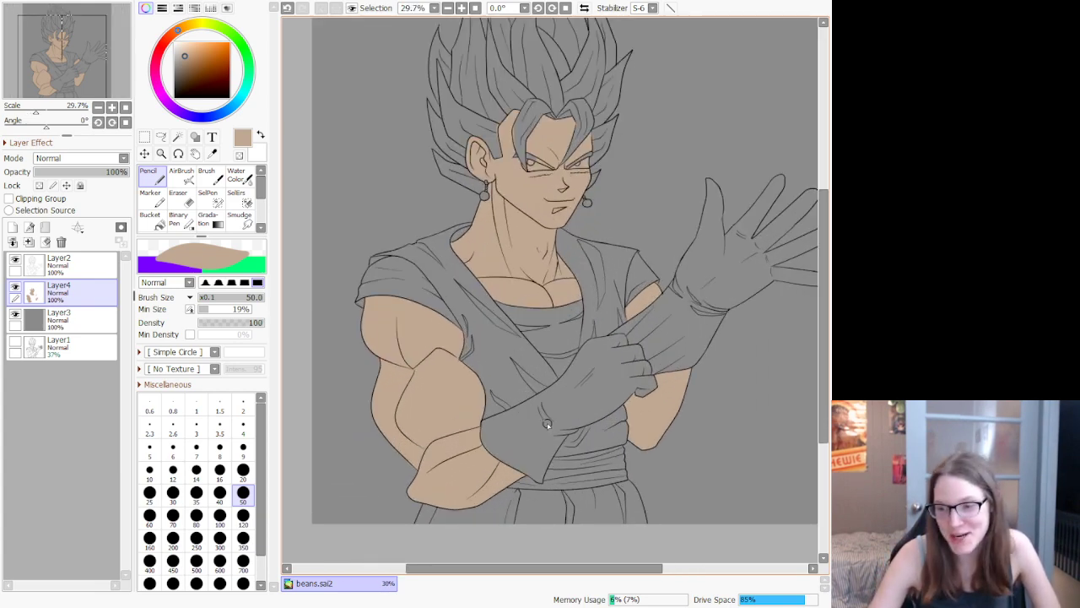
pyautogui.scroll(-5, 548, 417)
pyautogui.scroll(4, 557, 409)
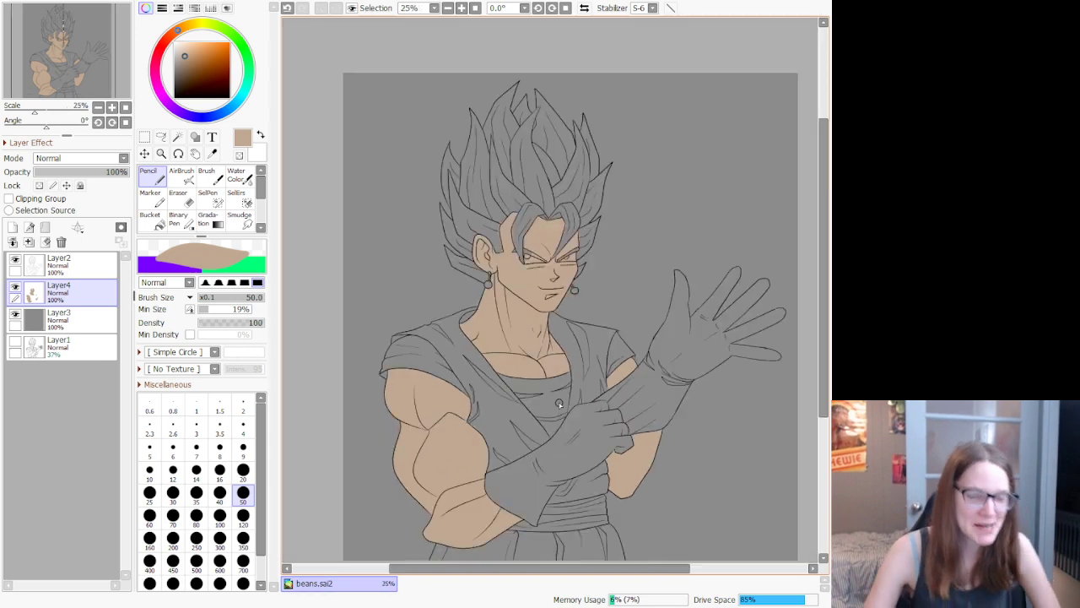
pyautogui.scroll(-4, 540, 443)
pyautogui.scroll(3, 591, 485)
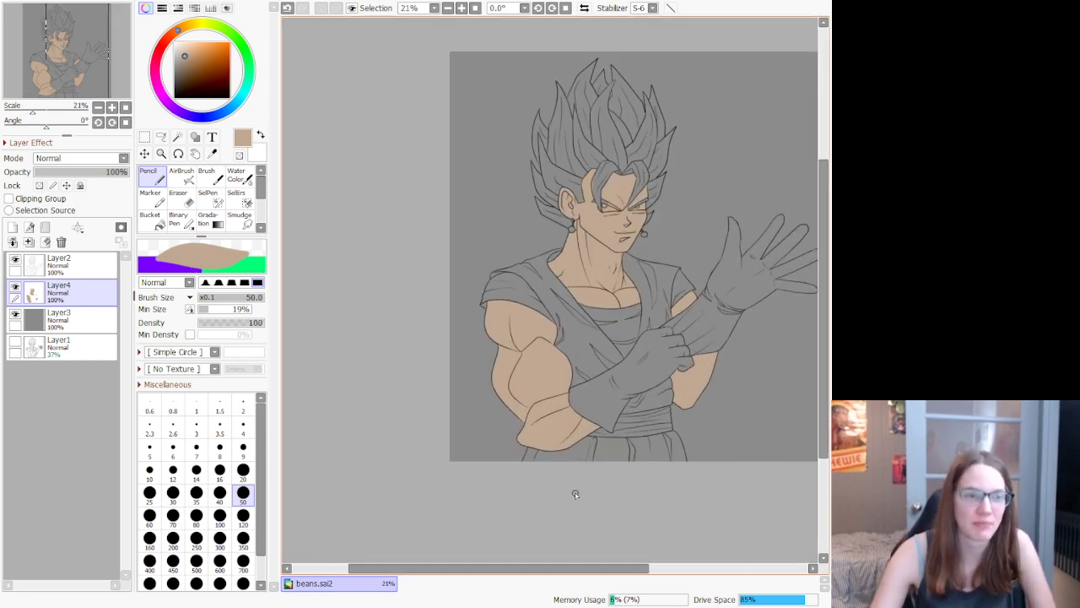
pyautogui.scroll(2, 572, 473)
pyautogui.scroll(-2, 572, 473)
pyautogui.scroll(3, 573, 469)
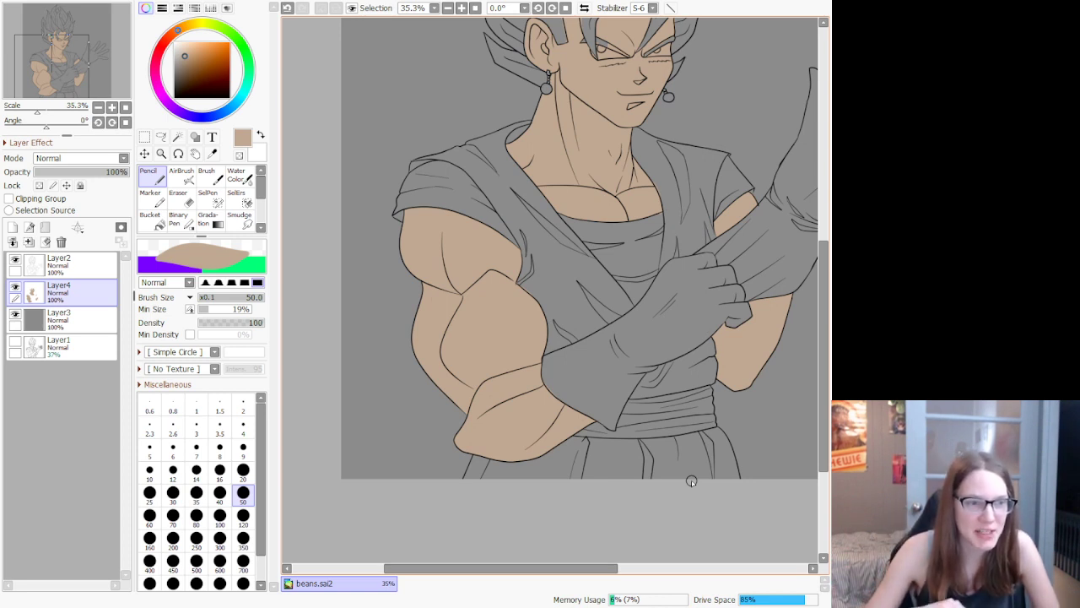
pyautogui.scroll(-4, 691, 480)
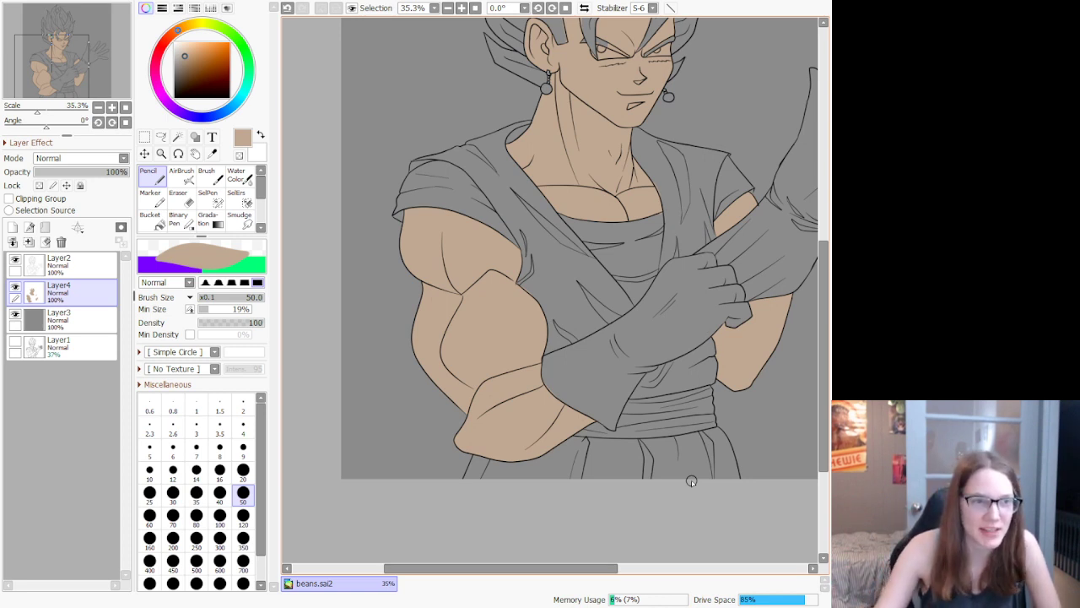
pyautogui.scroll(4, 663, 293)
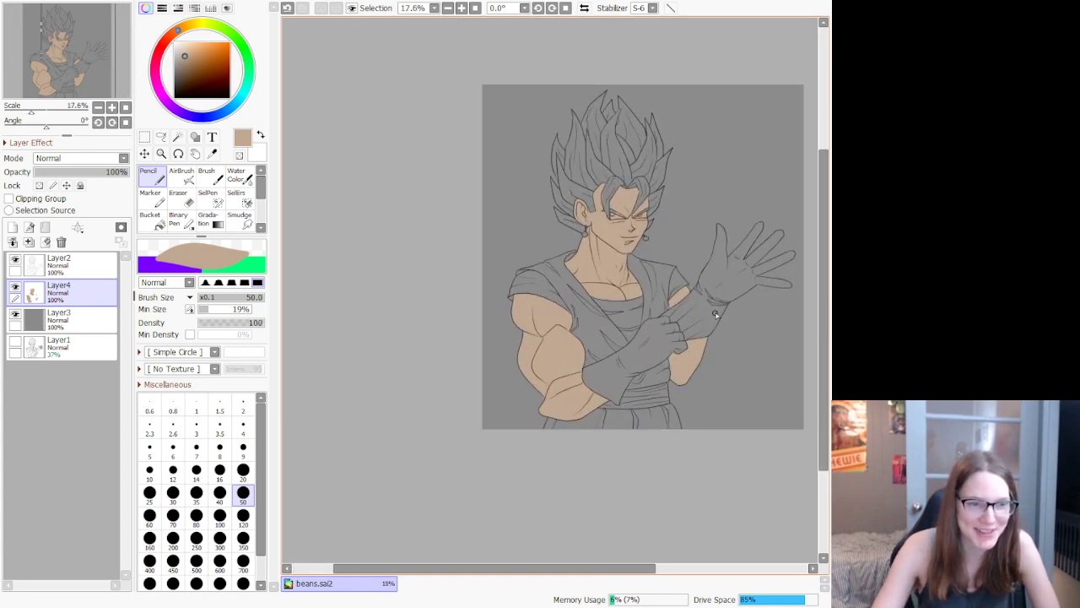
pyautogui.scroll(-1, 540, 292)
# Step: Add a new layer directly above the skin layer and choose a light gray painting color
pyautogui.click(11, 227)
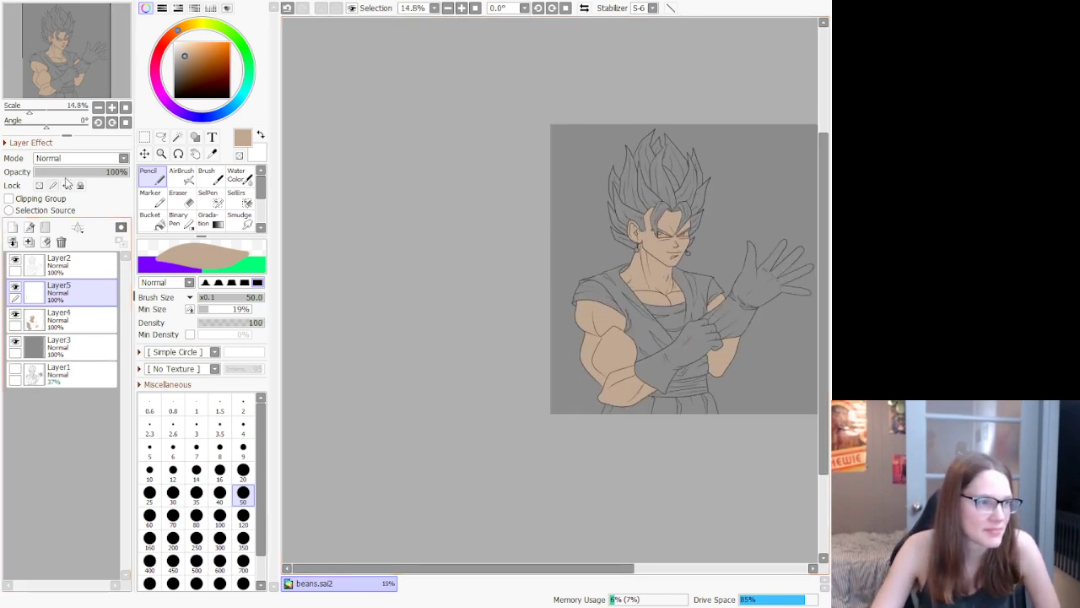
pyautogui.click(175, 53)
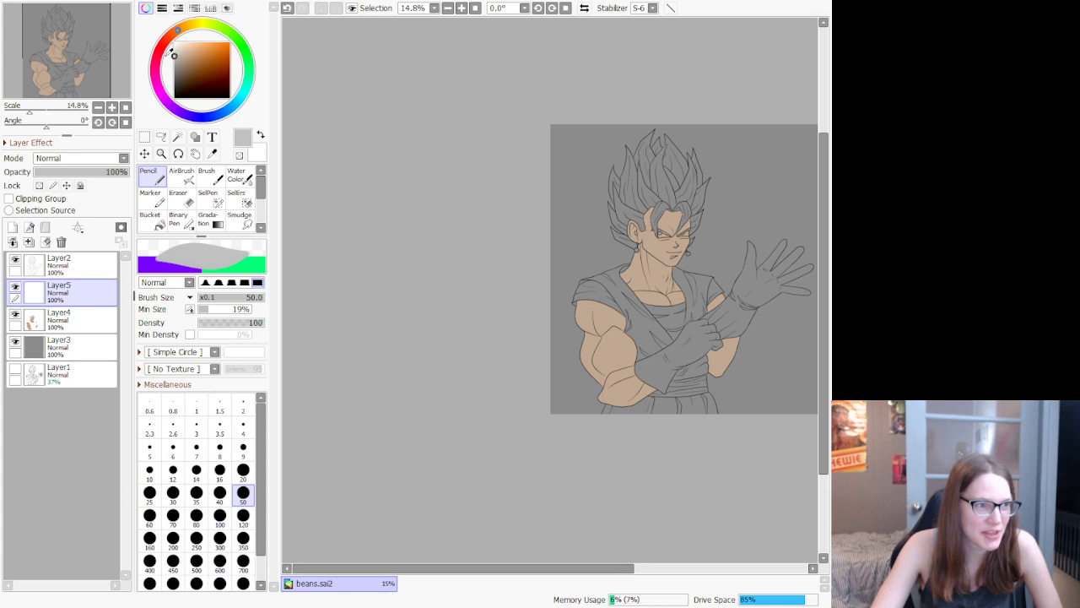
pyautogui.click(174, 54)
# Step: Block in the near glove's forearm and back of the hand with light gray, using brush size 50
pyautogui.scroll(-3, 483, 234)
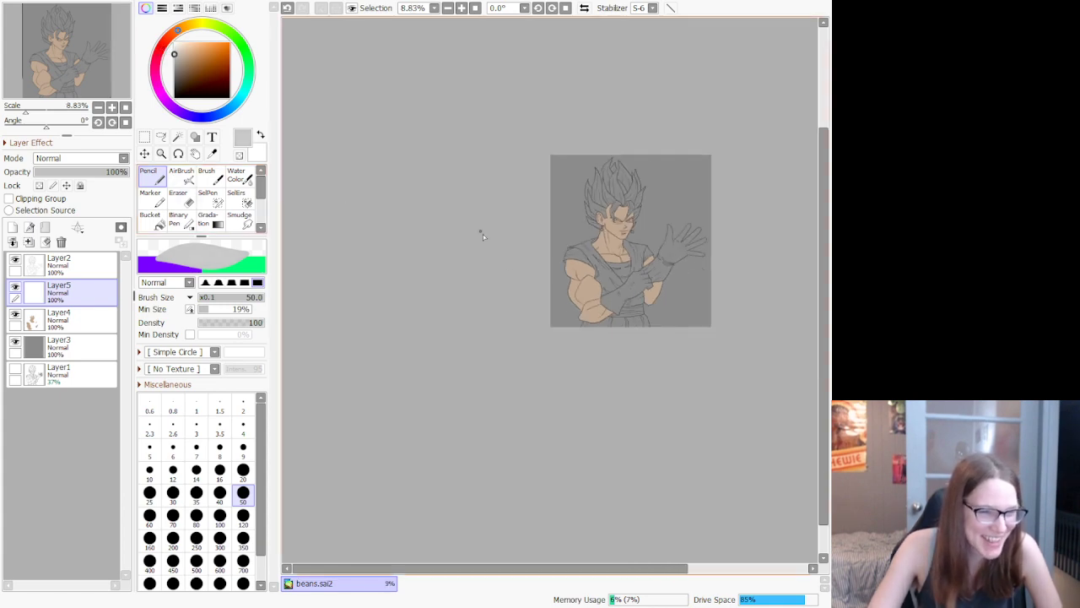
pyautogui.scroll(13, 622, 324)
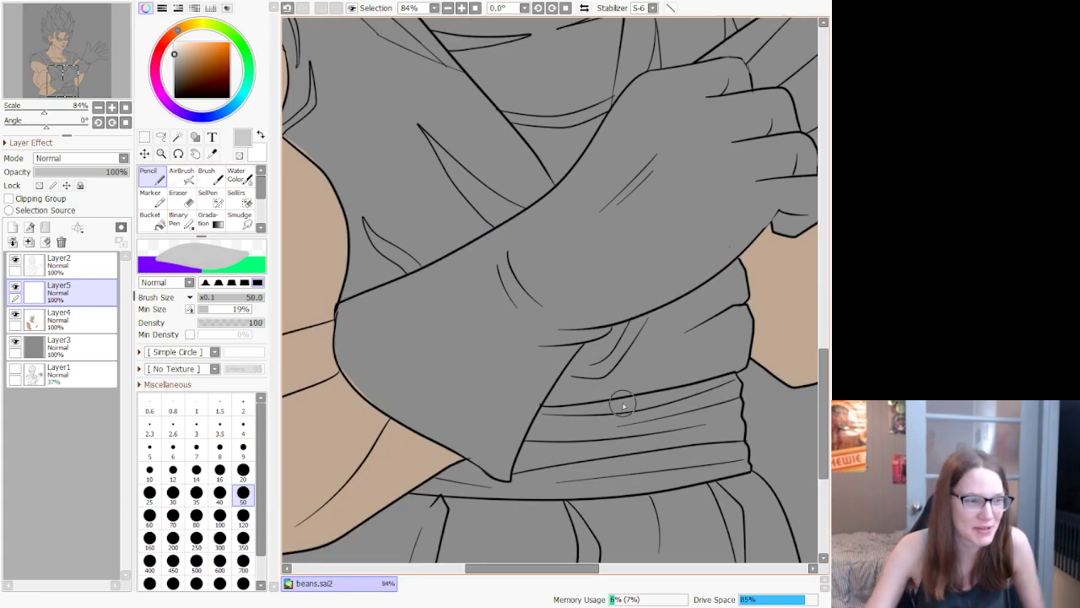
pyautogui.moveTo(603, 215)
pyautogui.mouseDown()
pyautogui.moveTo(378, 365)
pyautogui.moveTo(616, 226)
pyautogui.moveTo(437, 365)
pyautogui.moveTo(679, 185)
pyautogui.moveTo(619, 251)
pyautogui.moveTo(476, 338)
pyautogui.moveTo(679, 218)
pyautogui.moveTo(510, 336)
pyautogui.moveTo(679, 249)
pyautogui.moveTo(521, 336)
pyautogui.moveTo(653, 295)
pyautogui.moveTo(673, 270)
pyautogui.moveTo(553, 322)
pyautogui.moveTo(599, 316)
pyautogui.moveTo(712, 263)
pyautogui.moveTo(549, 324)
pyautogui.moveTo(646, 309)
pyautogui.moveTo(741, 239)
pyautogui.mouseUp()
pyautogui.moveTo(655, 299)
pyautogui.mouseDown()
pyautogui.moveTo(765, 222)
pyautogui.moveTo(729, 265)
pyautogui.moveTo(782, 197)
pyautogui.moveTo(616, 303)
pyautogui.moveTo(728, 193)
pyautogui.mouseUp()
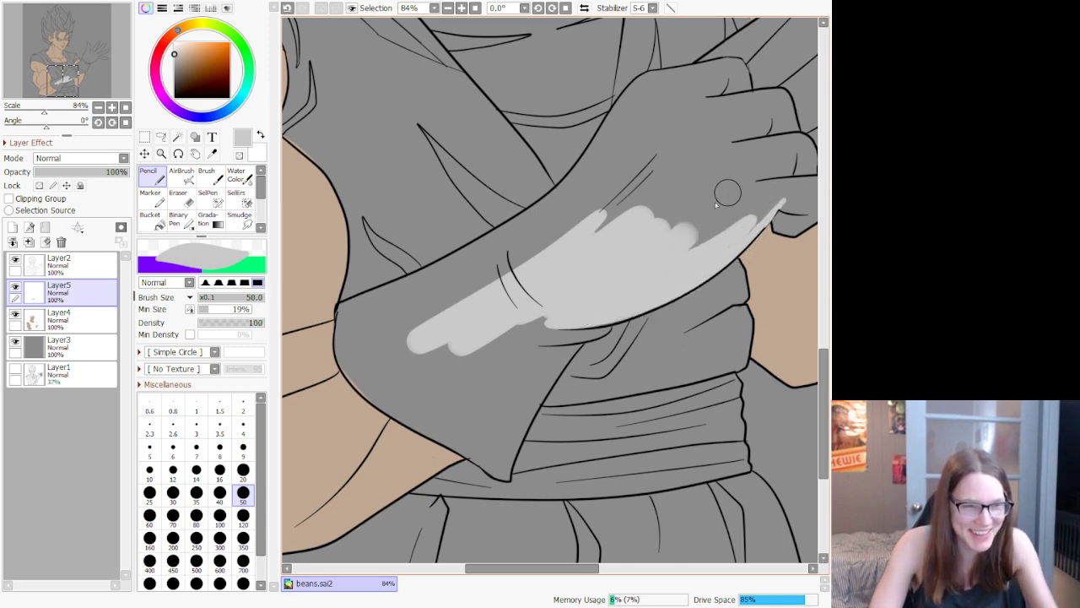
pyautogui.moveTo(679, 164)
pyautogui.mouseDown()
pyautogui.moveTo(393, 357)
pyautogui.moveTo(411, 388)
pyautogui.moveTo(469, 431)
pyautogui.moveTo(604, 279)
pyautogui.moveTo(460, 405)
pyautogui.moveTo(408, 351)
pyautogui.moveTo(573, 293)
pyautogui.moveTo(449, 391)
pyautogui.moveTo(442, 359)
pyautogui.moveTo(462, 360)
pyautogui.moveTo(563, 295)
pyautogui.mouseUp()
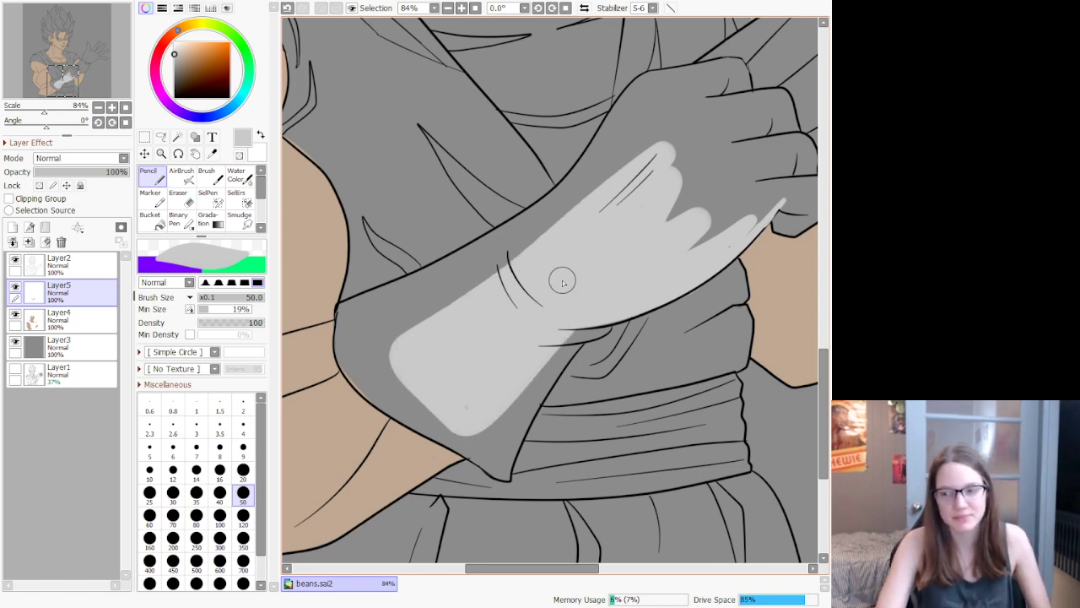
# Step: Extend the light gray over the near glove's fist and up the far glove's cuff into its palm, using brush size 120
pyautogui.scroll(-4, 564, 270)
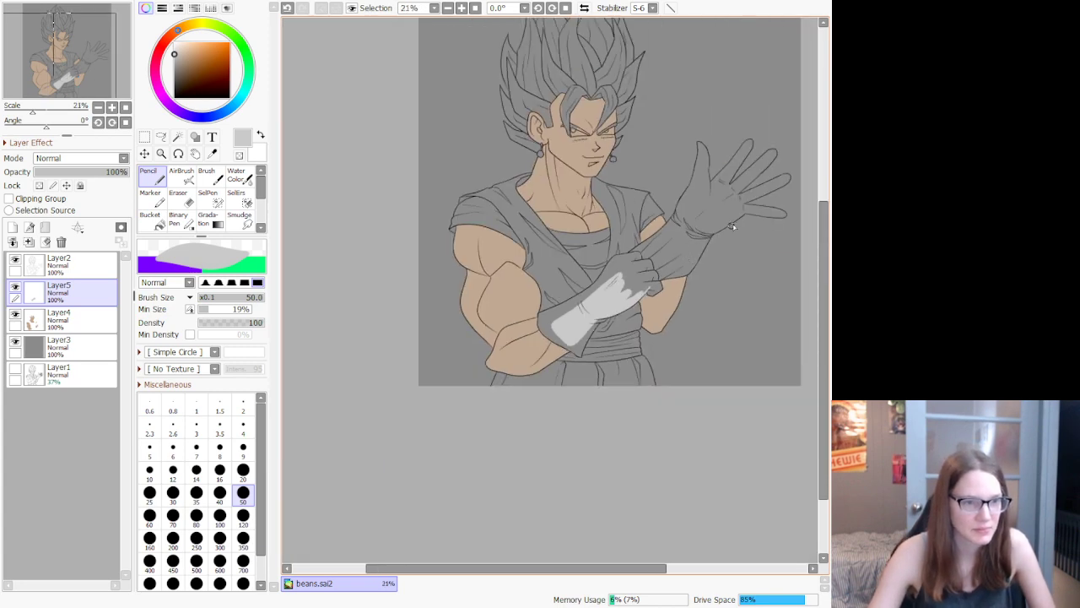
pyautogui.scroll(1, 733, 226)
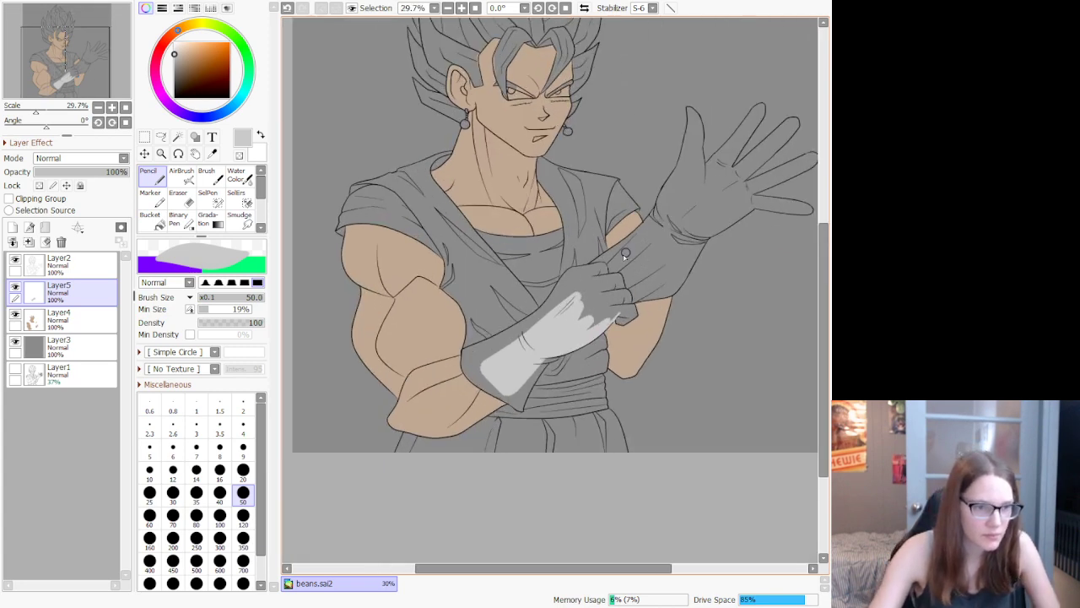
pyautogui.click(243, 517)
pyautogui.moveTo(605, 300)
pyautogui.mouseDown()
pyautogui.moveTo(573, 316)
pyautogui.moveTo(643, 273)
pyautogui.moveTo(710, 202)
pyautogui.moveTo(714, 191)
pyautogui.moveTo(688, 215)
pyautogui.moveTo(685, 183)
pyautogui.moveTo(732, 197)
pyautogui.moveTo(729, 186)
pyautogui.moveTo(644, 293)
pyautogui.moveTo(583, 319)
pyautogui.moveTo(683, 222)
pyautogui.moveTo(565, 318)
pyautogui.mouseUp()
pyautogui.moveTo(631, 269); pyautogui.dragTo(636, 272)
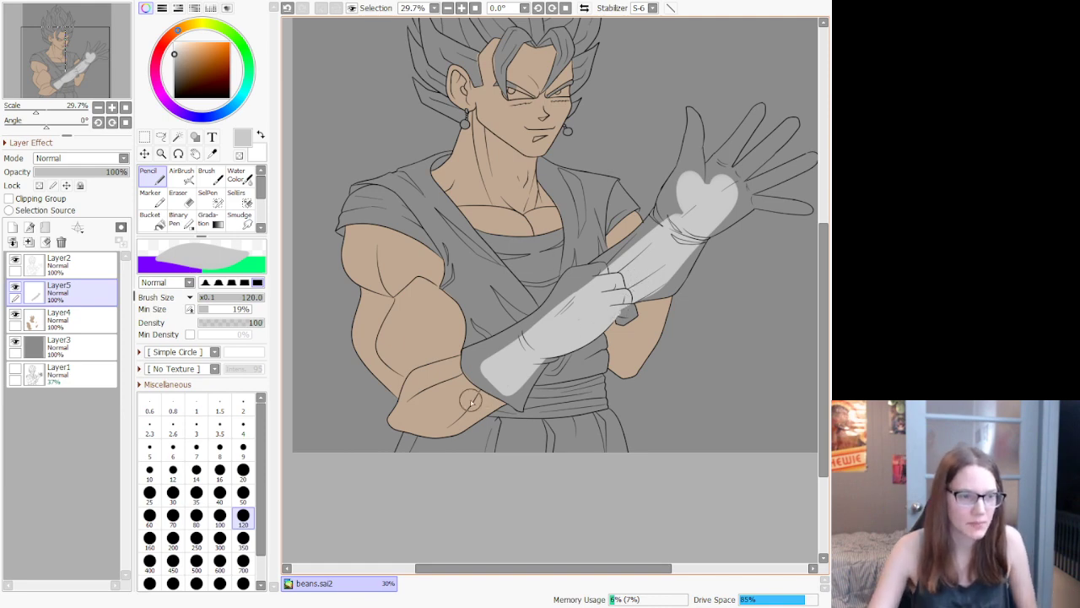
# Step: Paint light gray along the elbow-side edge of the near glove's cuff, using brush sizes 20 and 50
pyautogui.scroll(6, 471, 402)
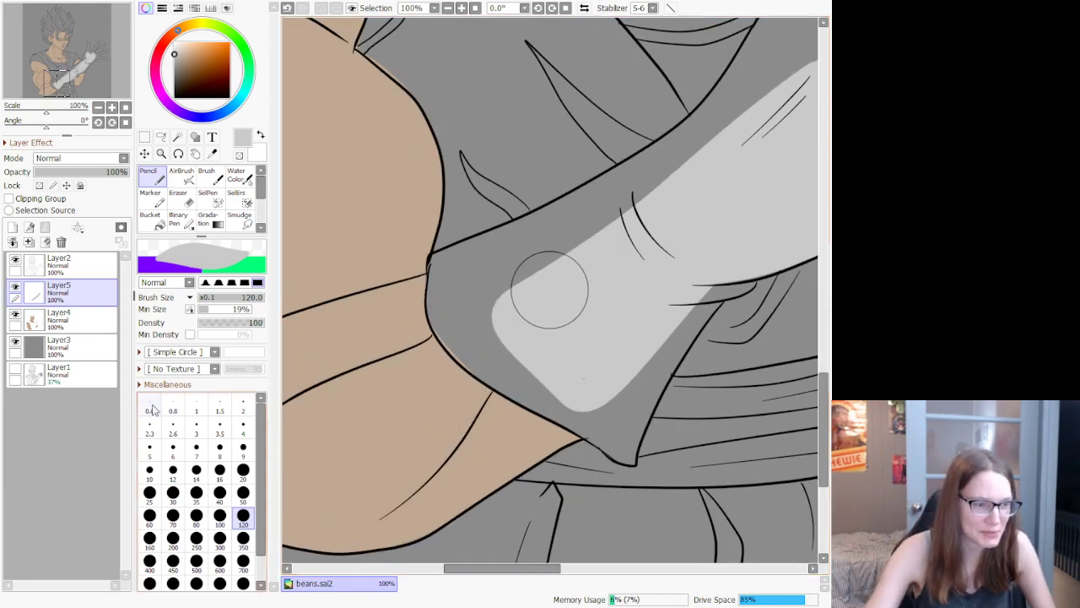
pyautogui.click(243, 469)
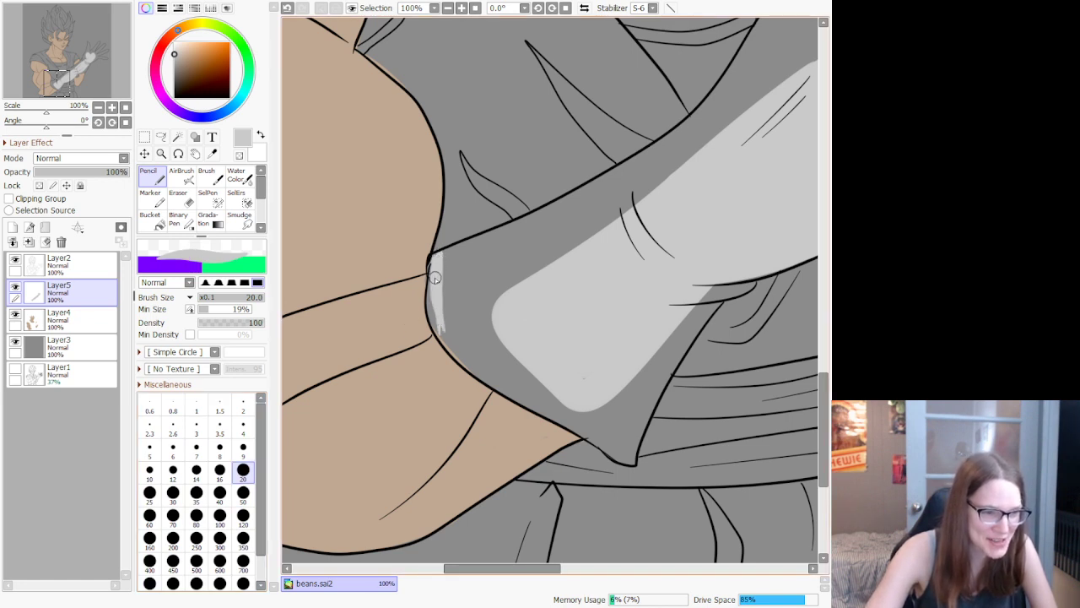
pyautogui.click(244, 492)
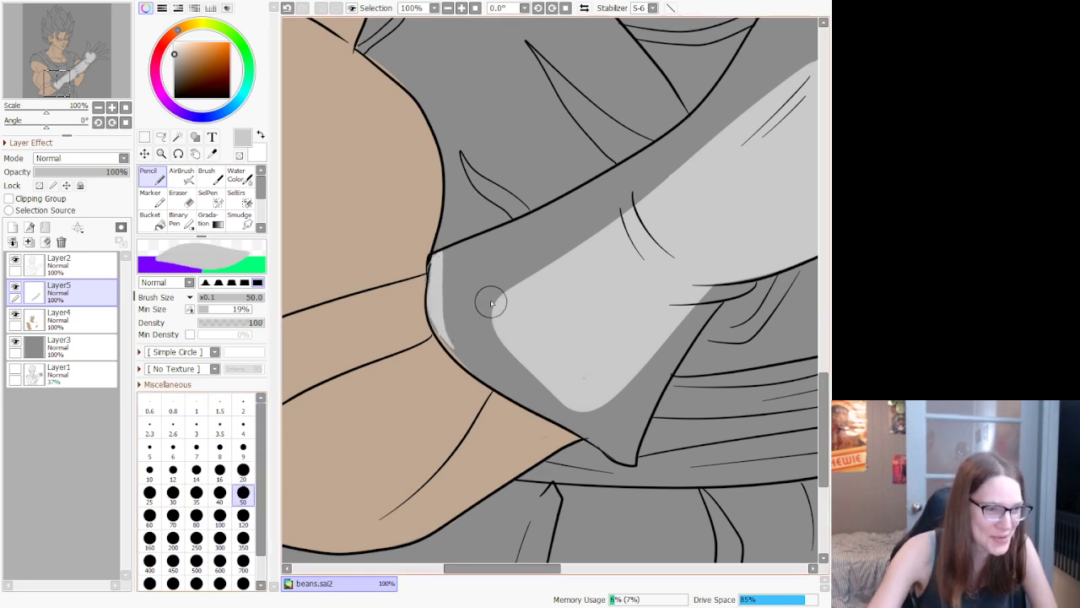
pyautogui.moveTo(438, 302)
pyautogui.mouseDown()
pyautogui.moveTo(476, 366)
pyautogui.moveTo(441, 313)
pyautogui.moveTo(447, 338)
pyautogui.moveTo(487, 351)
pyautogui.moveTo(440, 319)
pyautogui.moveTo(511, 396)
pyautogui.mouseUp()
pyautogui.moveTo(437, 325); pyautogui.dragTo(529, 393)
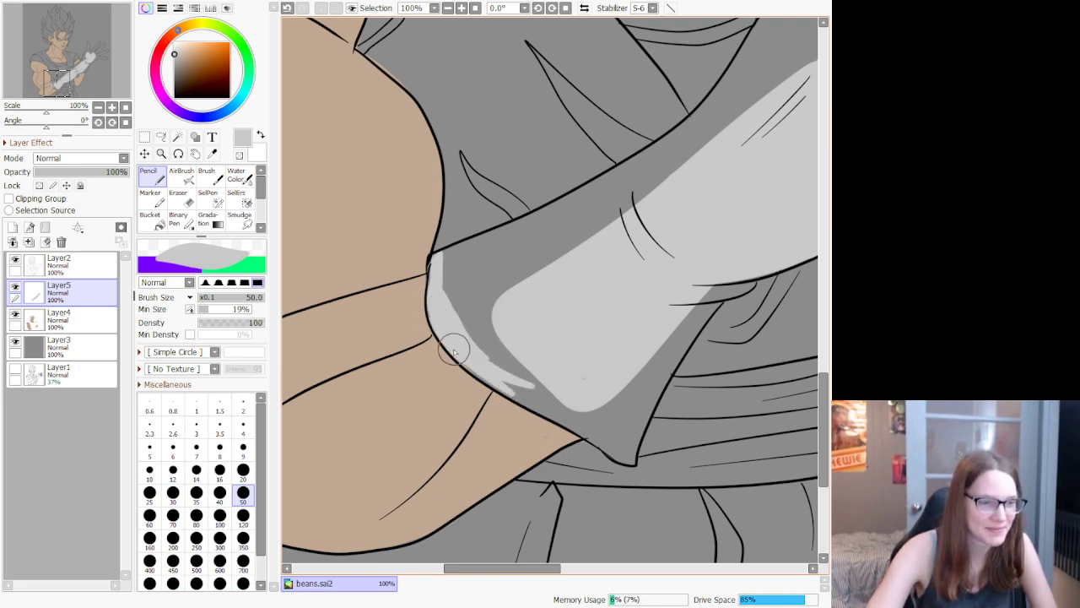
pyautogui.moveTo(453, 352); pyautogui.dragTo(572, 424)
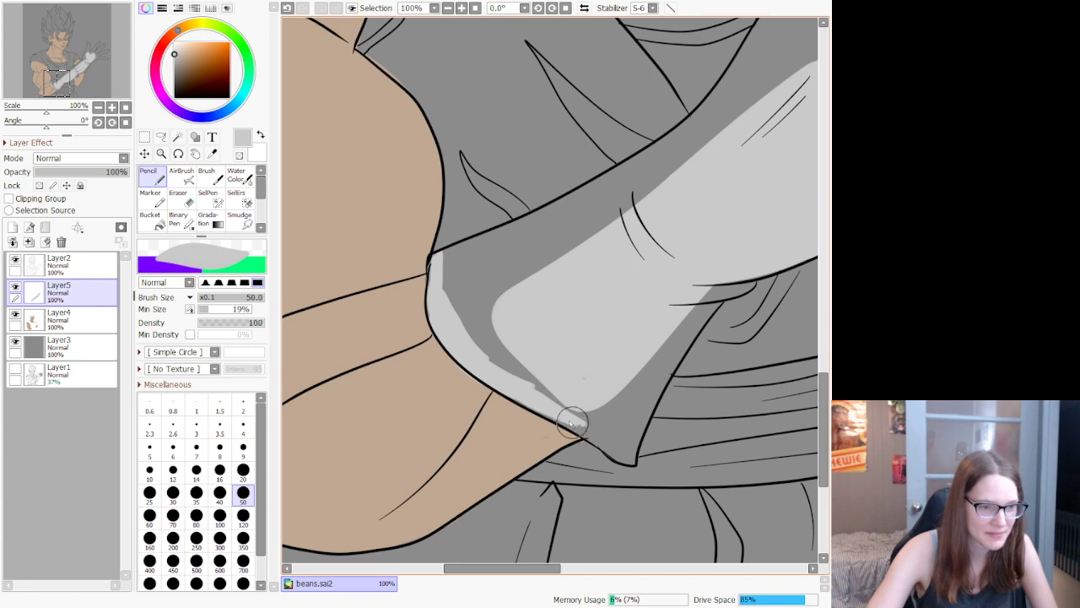
# Step: Fill the near cuff's pointed lower corner, underside edge and remaining interior gaps with light gray up to the line art
pyautogui.moveTo(510, 397)
pyautogui.mouseDown()
pyautogui.moveTo(603, 435)
pyautogui.moveTo(560, 400)
pyautogui.moveTo(531, 395)
pyautogui.moveTo(604, 430)
pyautogui.moveTo(615, 442)
pyautogui.moveTo(542, 406)
pyautogui.moveTo(633, 461)
pyautogui.moveTo(629, 415)
pyautogui.moveTo(655, 361)
pyautogui.mouseUp()
pyautogui.moveTo(631, 454); pyautogui.dragTo(701, 318)
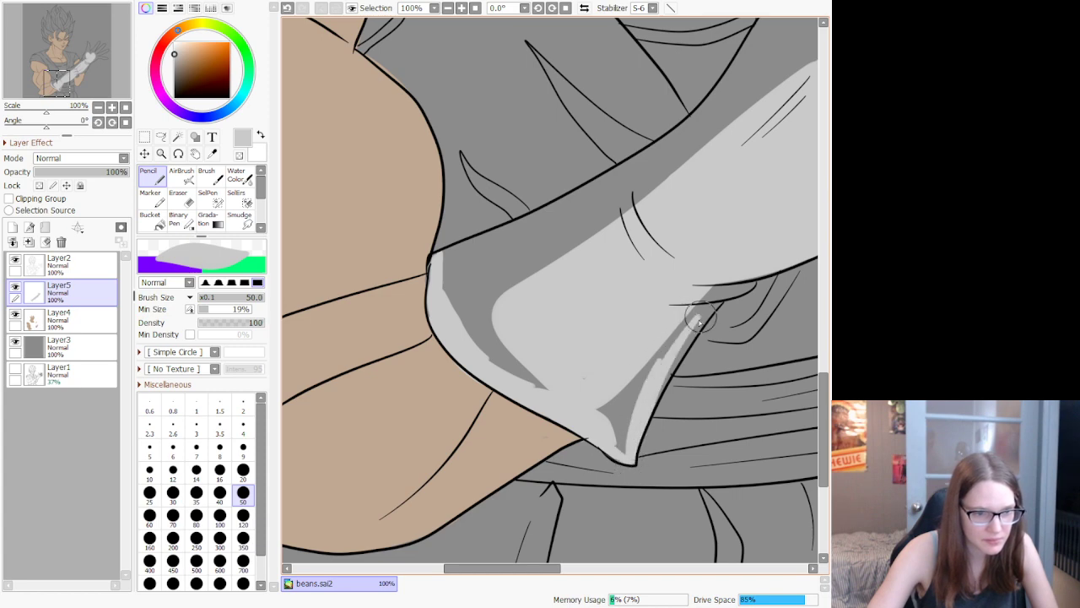
pyautogui.moveTo(662, 376); pyautogui.dragTo(733, 278)
pyautogui.moveTo(652, 395)
pyautogui.mouseDown()
pyautogui.moveTo(730, 281)
pyautogui.moveTo(706, 306)
pyautogui.moveTo(750, 283)
pyautogui.moveTo(699, 302)
pyautogui.moveTo(657, 299)
pyautogui.moveTo(734, 289)
pyautogui.moveTo(674, 299)
pyautogui.moveTo(686, 314)
pyautogui.moveTo(646, 378)
pyautogui.moveTo(718, 277)
pyautogui.mouseUp()
pyautogui.moveTo(637, 386)
pyautogui.mouseDown()
pyautogui.moveTo(625, 444)
pyautogui.moveTo(605, 401)
pyautogui.moveTo(633, 379)
pyautogui.moveTo(556, 386)
pyautogui.moveTo(464, 337)
pyautogui.moveTo(447, 279)
pyautogui.moveTo(467, 257)
pyautogui.moveTo(441, 262)
pyautogui.moveTo(675, 153)
pyautogui.moveTo(481, 329)
pyautogui.moveTo(491, 250)
pyautogui.moveTo(599, 194)
pyautogui.moveTo(473, 291)
pyautogui.moveTo(660, 174)
pyautogui.moveTo(499, 274)
pyautogui.moveTo(493, 301)
pyautogui.moveTo(563, 265)
pyautogui.moveTo(574, 234)
pyautogui.moveTo(515, 254)
pyautogui.mouseUp()
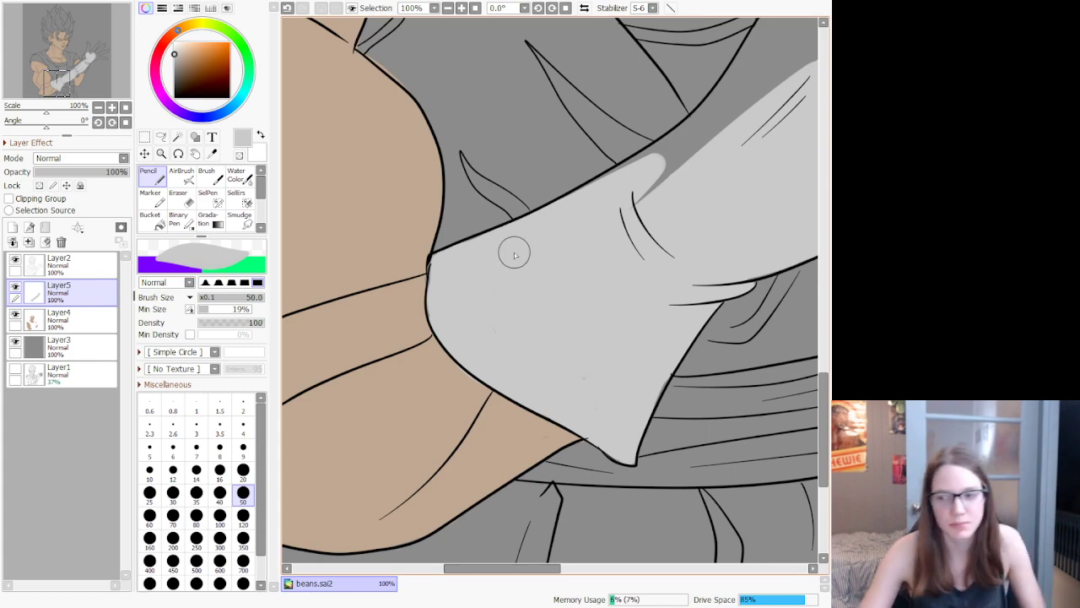
# Step: Color the upper edge of the near glove in light gray from the index knuckle down along the forearm
pyautogui.scroll(-5, 537, 180)
pyautogui.scroll(6, 589, 111)
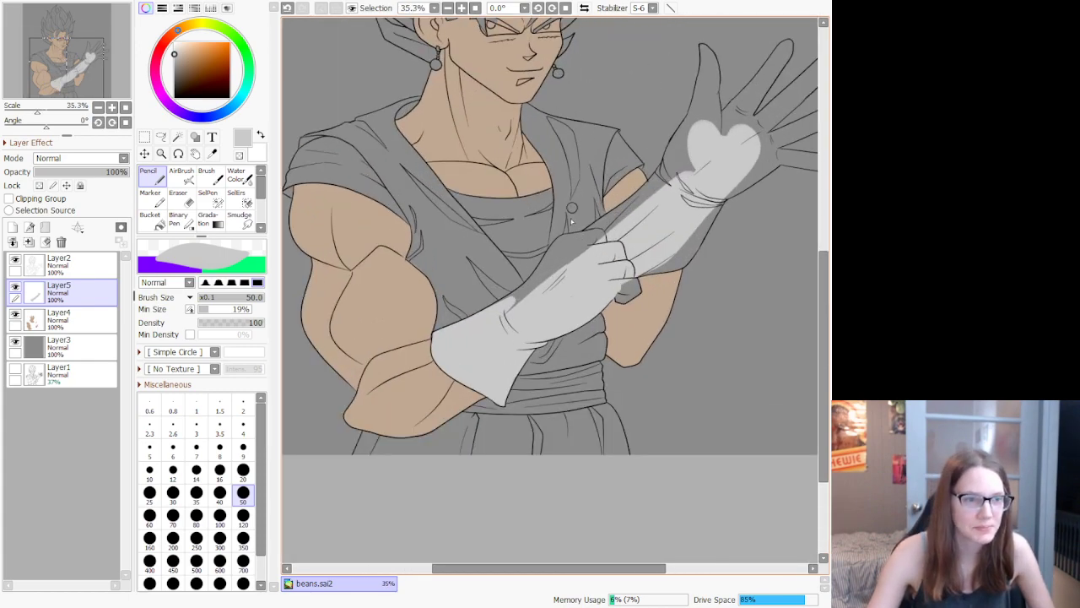
pyautogui.scroll(2, 414, 360)
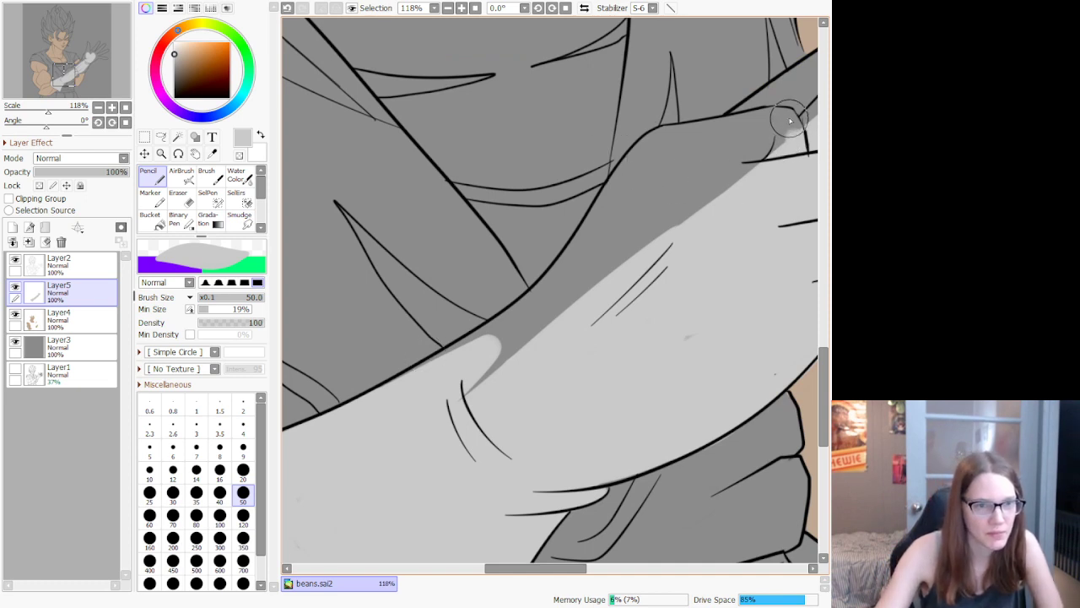
pyautogui.moveTo(761, 125)
pyautogui.mouseDown()
pyautogui.moveTo(653, 147)
pyautogui.moveTo(618, 211)
pyautogui.mouseUp()
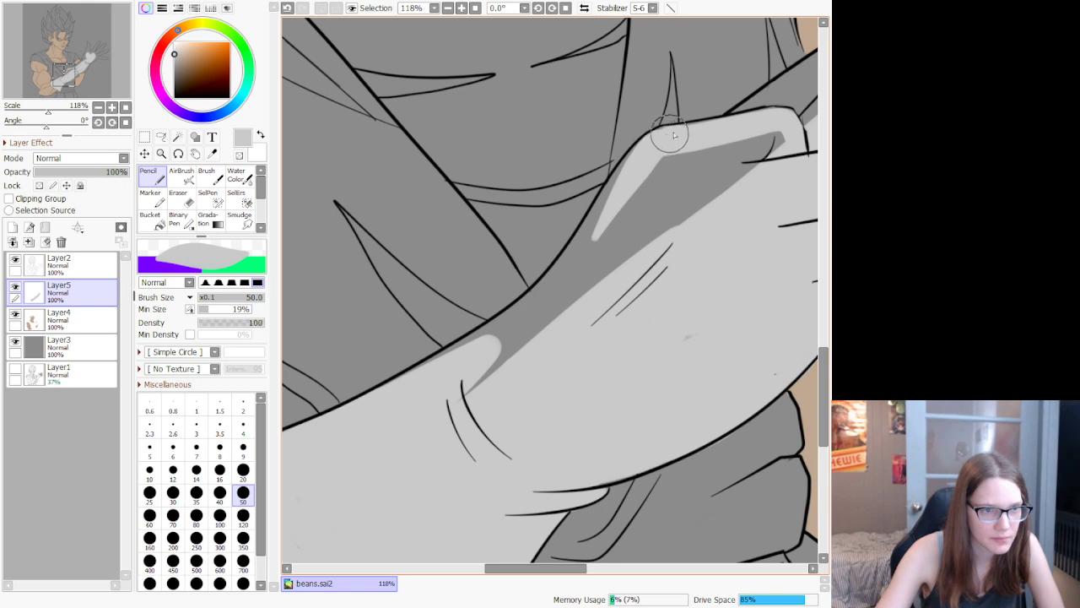
pyautogui.moveTo(651, 137); pyautogui.dragTo(566, 309)
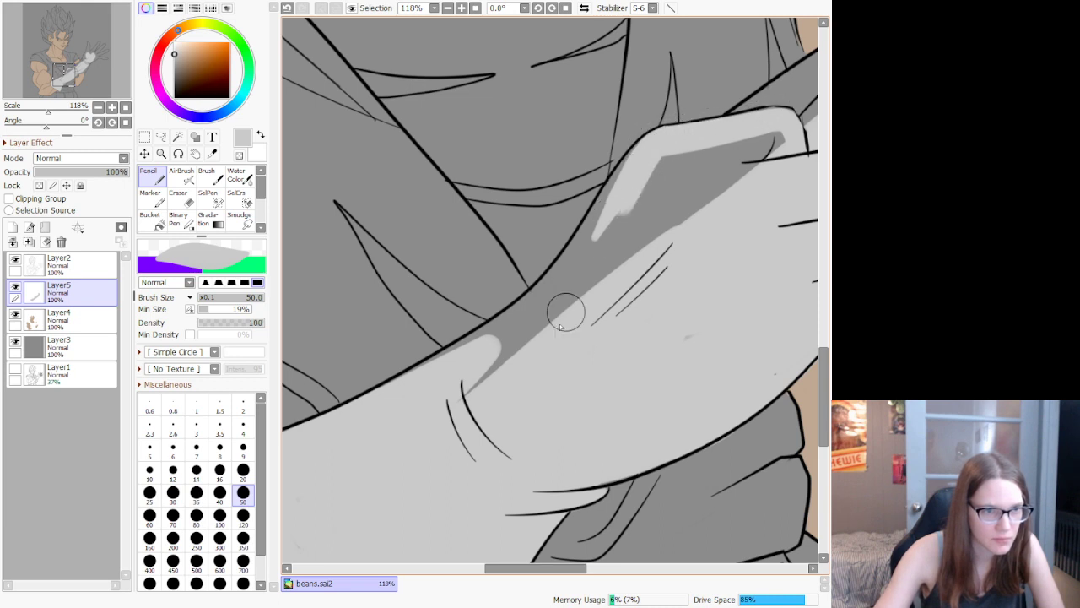
pyautogui.moveTo(643, 155)
pyautogui.mouseDown()
pyautogui.moveTo(544, 323)
pyautogui.moveTo(470, 357)
pyautogui.mouseUp()
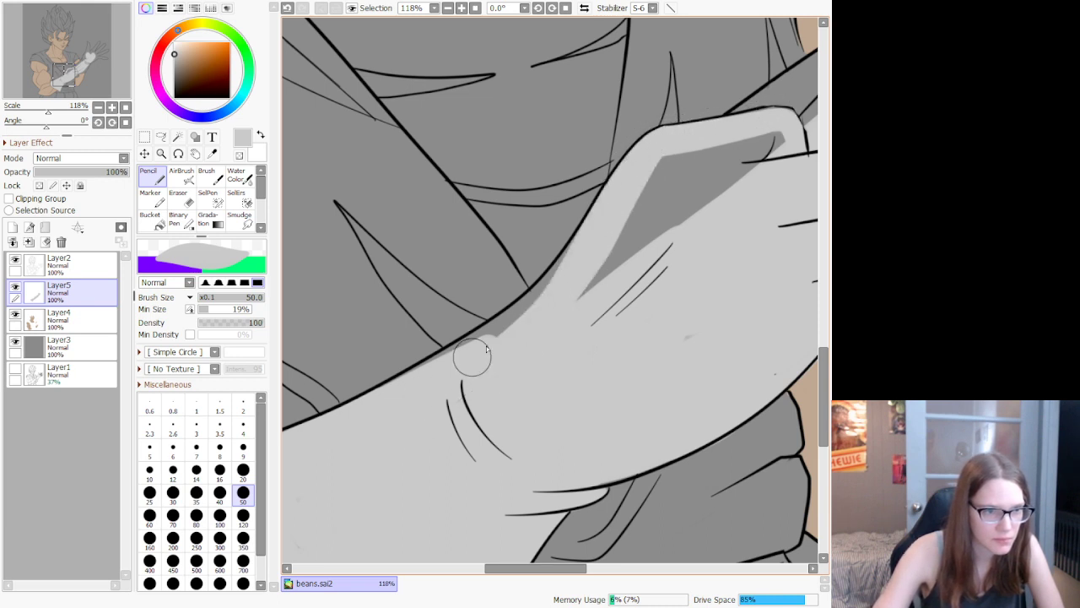
pyautogui.moveTo(599, 216)
pyautogui.mouseDown()
pyautogui.moveTo(478, 372)
pyautogui.moveTo(442, 375)
pyautogui.moveTo(567, 280)
pyautogui.moveTo(390, 426)
pyautogui.mouseUp()
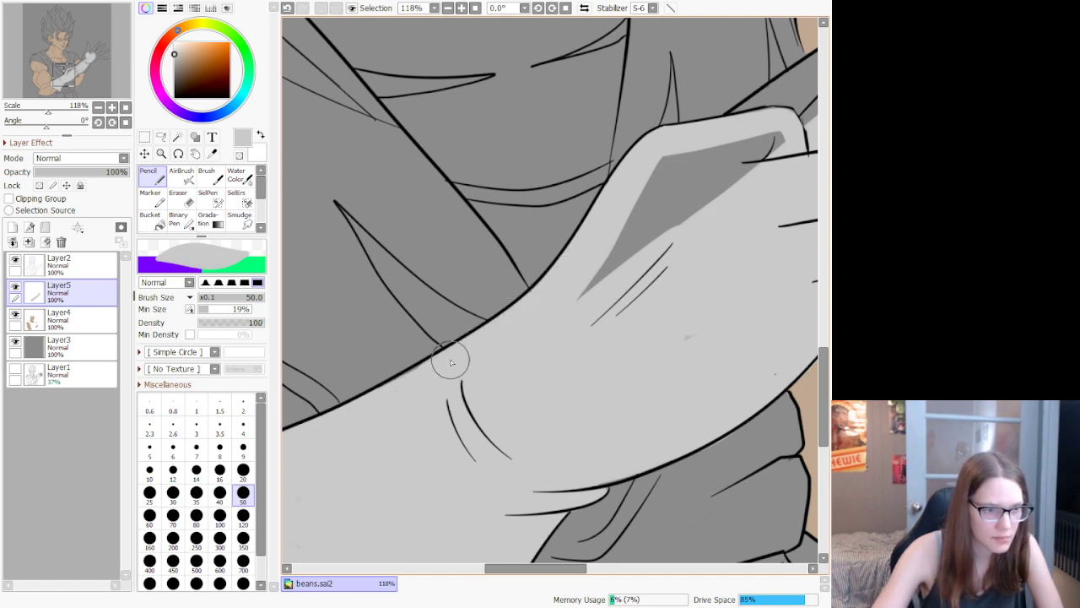
# Step: Fill the near glove's lowest curled fingertip with light gray up to its outline
pyautogui.scroll(-5, 522, 274)
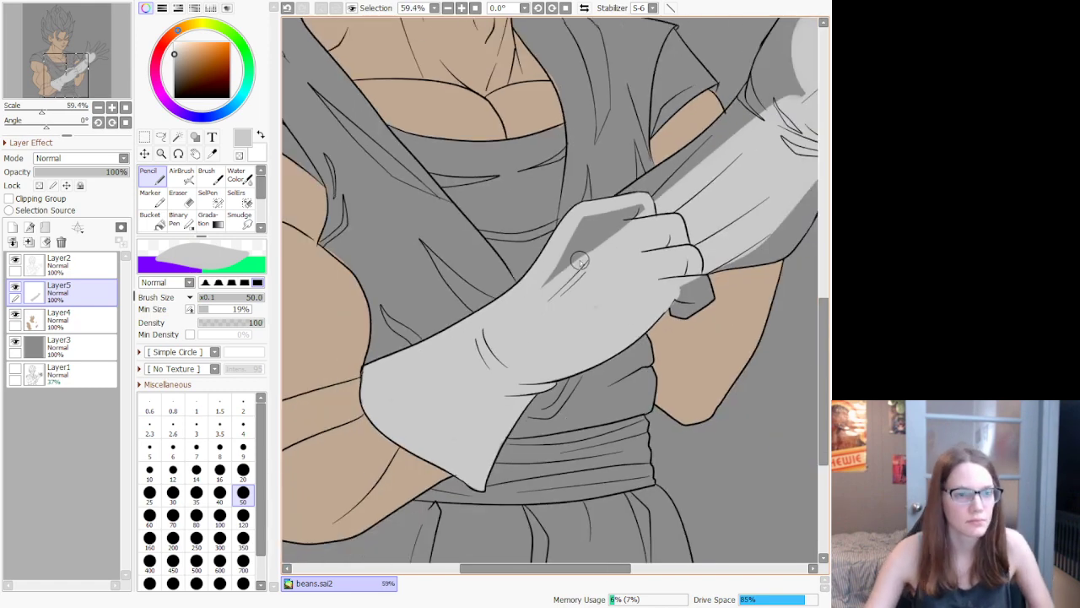
pyautogui.scroll(8, 702, 292)
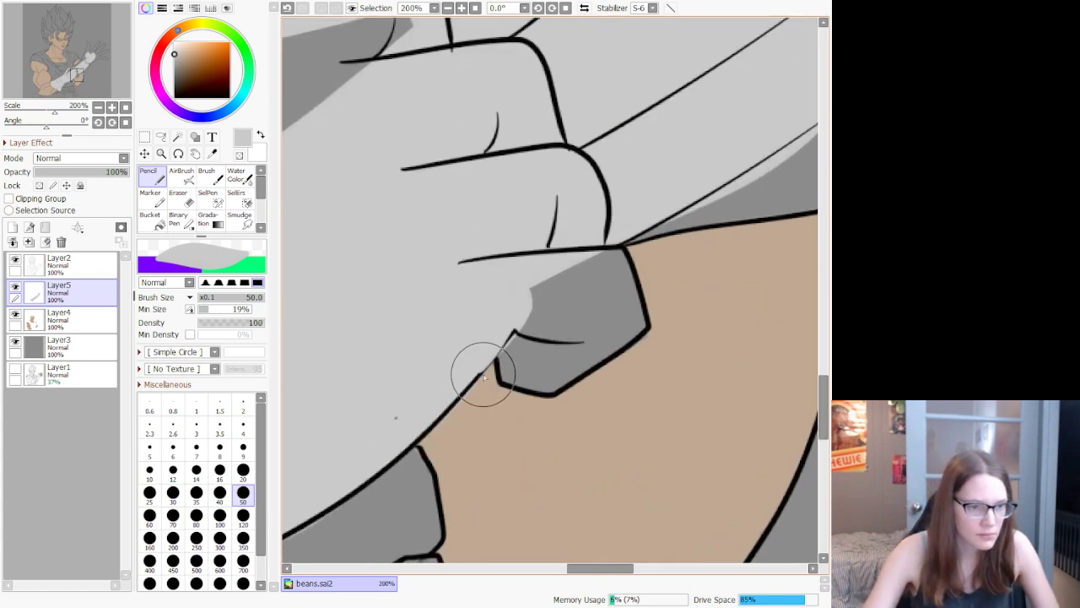
pyautogui.moveTo(508, 378)
pyautogui.mouseDown()
pyautogui.moveTo(555, 374)
pyautogui.moveTo(550, 385)
pyautogui.moveTo(634, 313)
pyautogui.moveTo(624, 297)
pyautogui.mouseUp()
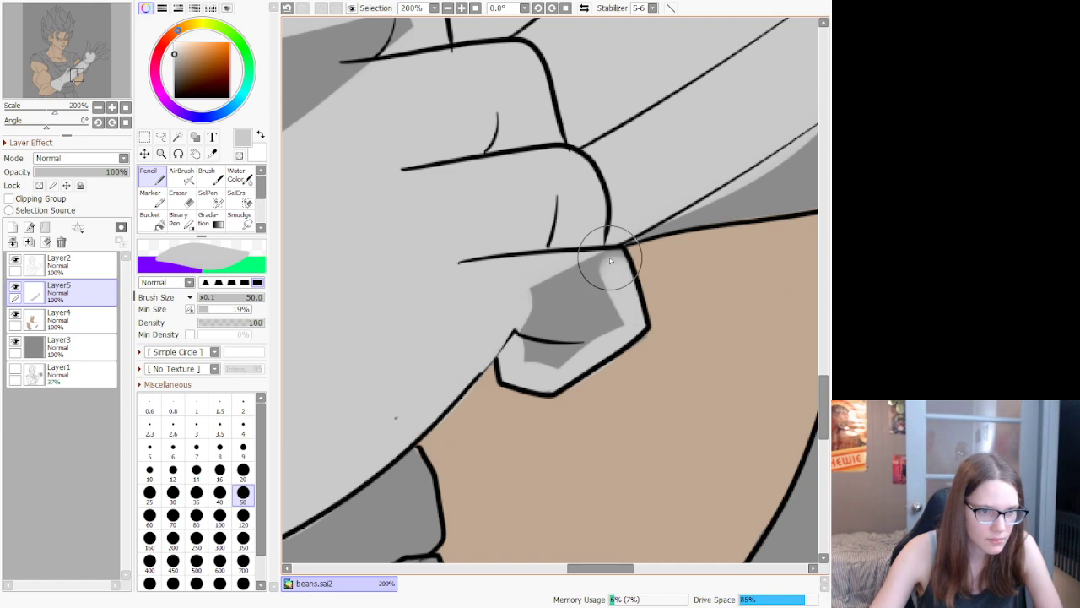
pyautogui.moveTo(610, 261)
pyautogui.mouseDown()
pyautogui.moveTo(538, 287)
pyautogui.moveTo(538, 354)
pyautogui.moveTo(552, 361)
pyautogui.moveTo(590, 298)
pyautogui.moveTo(617, 310)
pyautogui.moveTo(602, 335)
pyautogui.mouseUp()
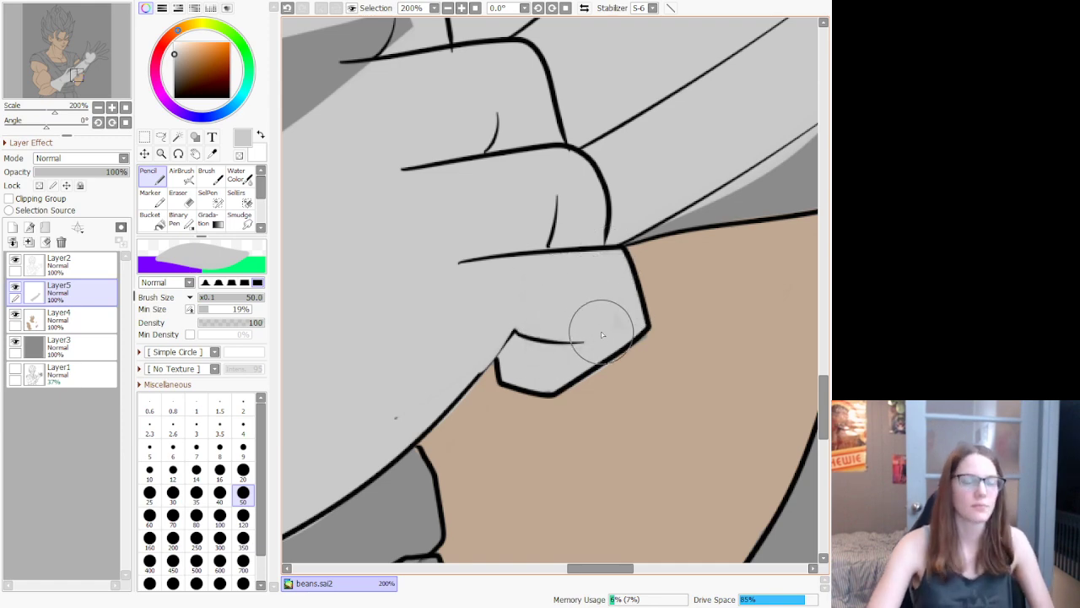
# Step: Fill the remaining uncolored gap on the back of the near glove's hand with light gray
pyautogui.scroll(-4, 542, 311)
pyautogui.scroll(2, 431, 252)
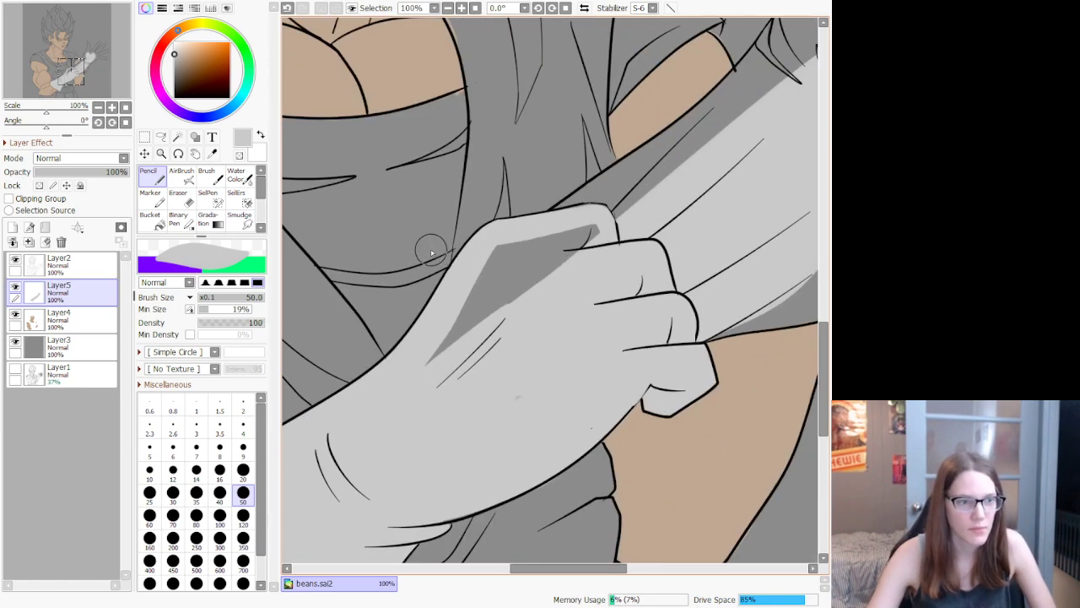
pyautogui.scroll(2, 574, 302)
pyautogui.scroll(-2, 562, 319)
pyautogui.scroll(1, 559, 253)
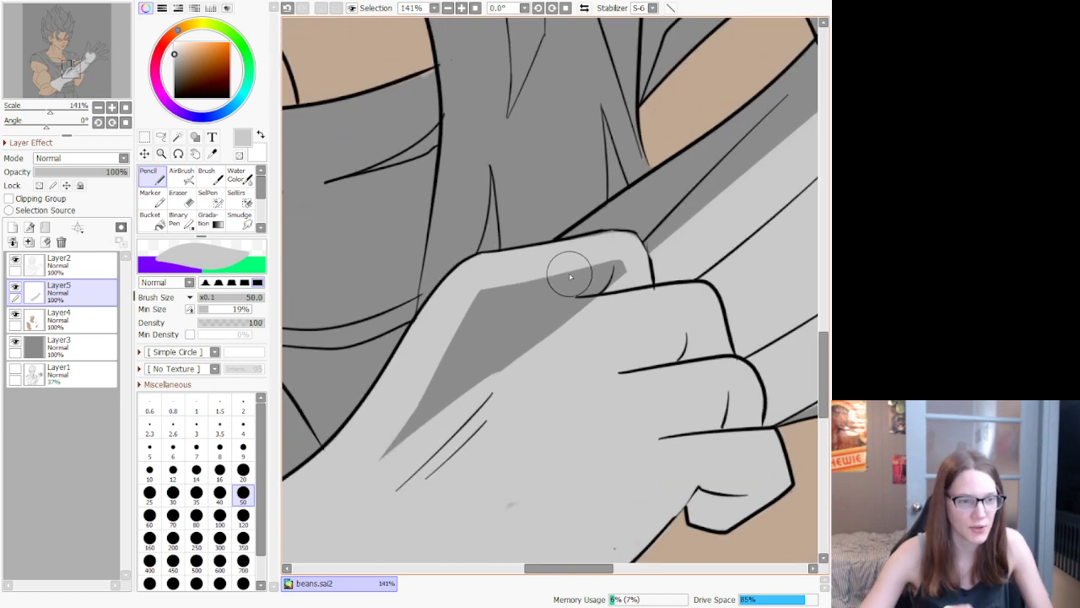
pyautogui.moveTo(368, 453)
pyautogui.mouseDown()
pyautogui.moveTo(578, 296)
pyautogui.moveTo(634, 268)
pyautogui.moveTo(472, 306)
pyautogui.moveTo(424, 410)
pyautogui.moveTo(543, 296)
pyautogui.moveTo(543, 322)
pyautogui.mouseUp()
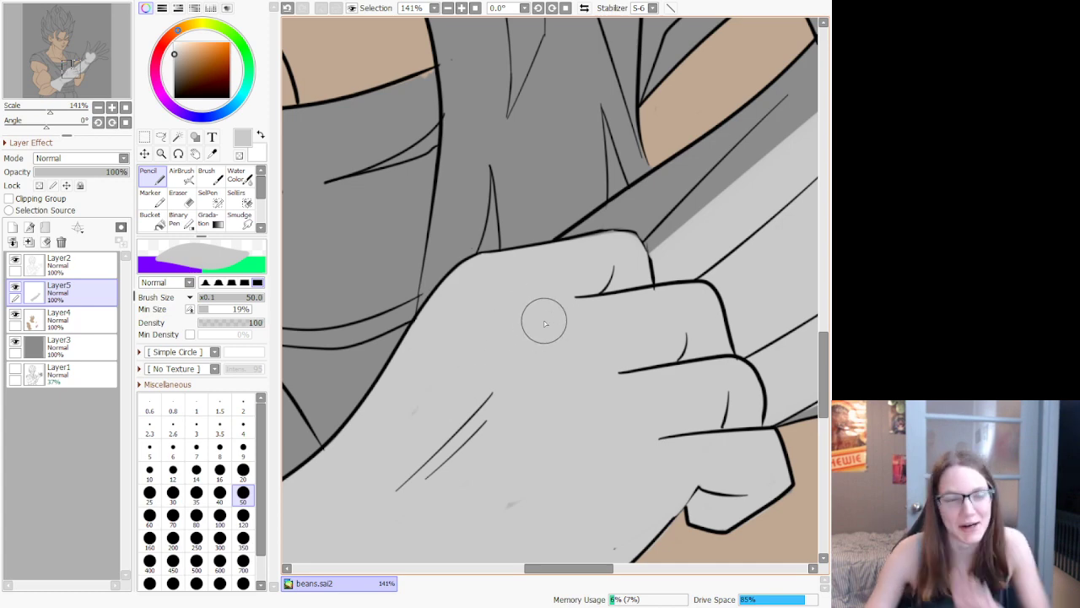
# Step: Extend the light gray to both side edges of the far glove's forearm and up past the wrist folds
pyautogui.scroll(-5, 544, 324)
pyautogui.scroll(3, 502, 287)
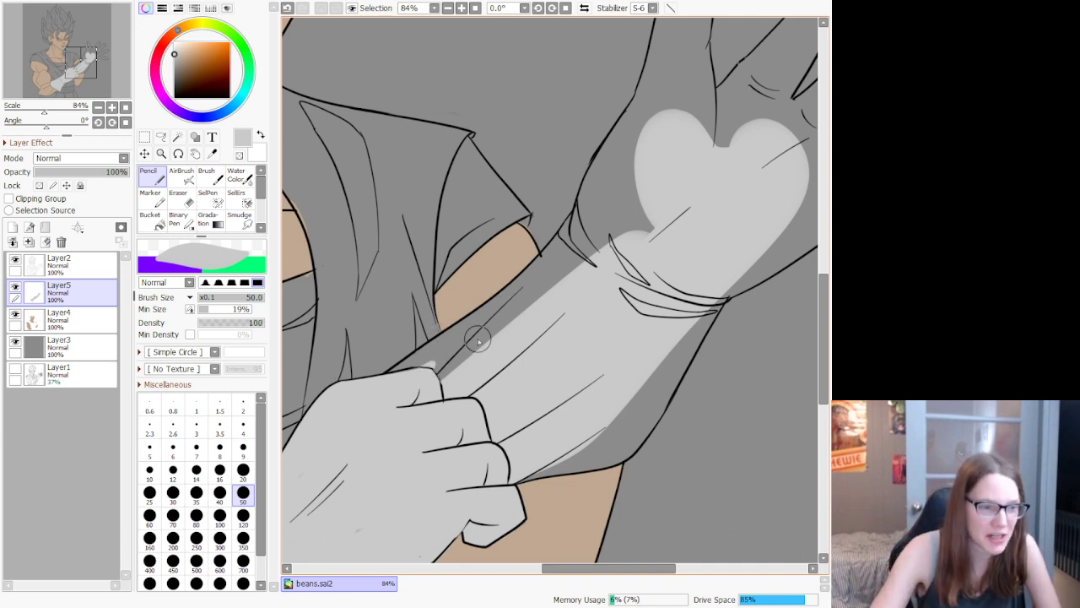
pyautogui.moveTo(464, 349)
pyautogui.mouseDown()
pyautogui.moveTo(523, 317)
pyautogui.moveTo(380, 413)
pyautogui.moveTo(438, 356)
pyautogui.moveTo(382, 396)
pyautogui.moveTo(459, 336)
pyautogui.moveTo(385, 380)
pyautogui.moveTo(381, 391)
pyautogui.moveTo(537, 289)
pyautogui.moveTo(446, 362)
pyautogui.moveTo(581, 237)
pyautogui.moveTo(547, 267)
pyautogui.mouseUp()
pyautogui.moveTo(602, 226)
pyautogui.mouseDown()
pyautogui.moveTo(628, 200)
pyautogui.moveTo(566, 260)
pyautogui.moveTo(593, 220)
pyautogui.moveTo(568, 246)
pyautogui.moveTo(574, 229)
pyautogui.moveTo(605, 195)
pyautogui.moveTo(580, 229)
pyautogui.moveTo(595, 188)
pyautogui.moveTo(588, 215)
pyautogui.mouseUp()
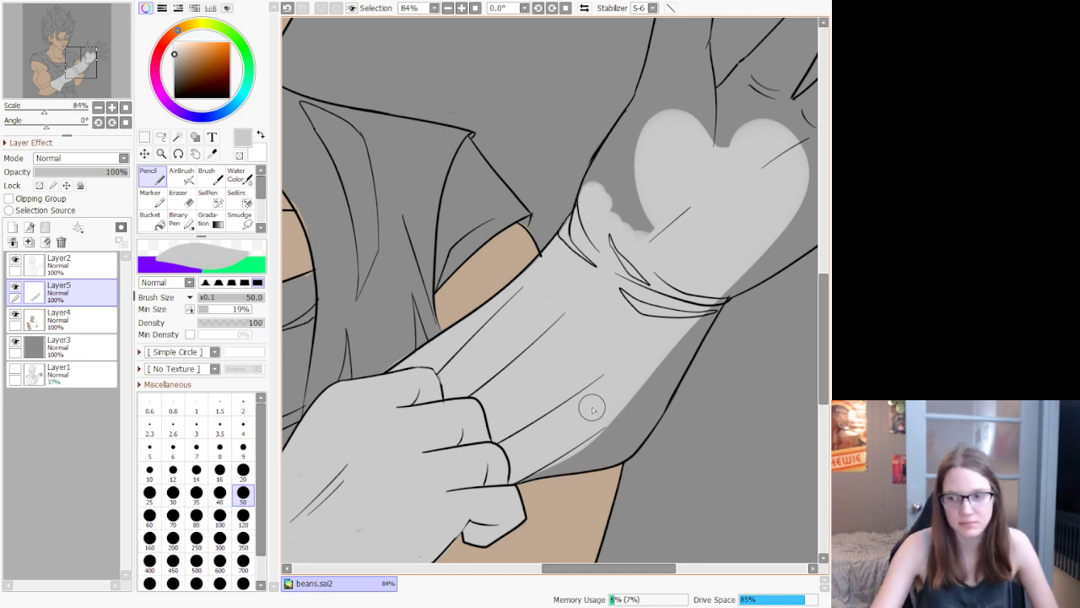
pyautogui.moveTo(614, 457)
pyautogui.mouseDown()
pyautogui.moveTo(548, 470)
pyautogui.moveTo(606, 449)
pyautogui.moveTo(559, 470)
pyautogui.moveTo(608, 460)
pyautogui.moveTo(636, 435)
pyautogui.moveTo(605, 465)
pyautogui.moveTo(645, 421)
pyautogui.moveTo(629, 458)
pyautogui.moveTo(715, 301)
pyautogui.moveTo(644, 442)
pyautogui.moveTo(714, 284)
pyautogui.moveTo(685, 368)
pyautogui.moveTo(740, 257)
pyautogui.mouseUp()
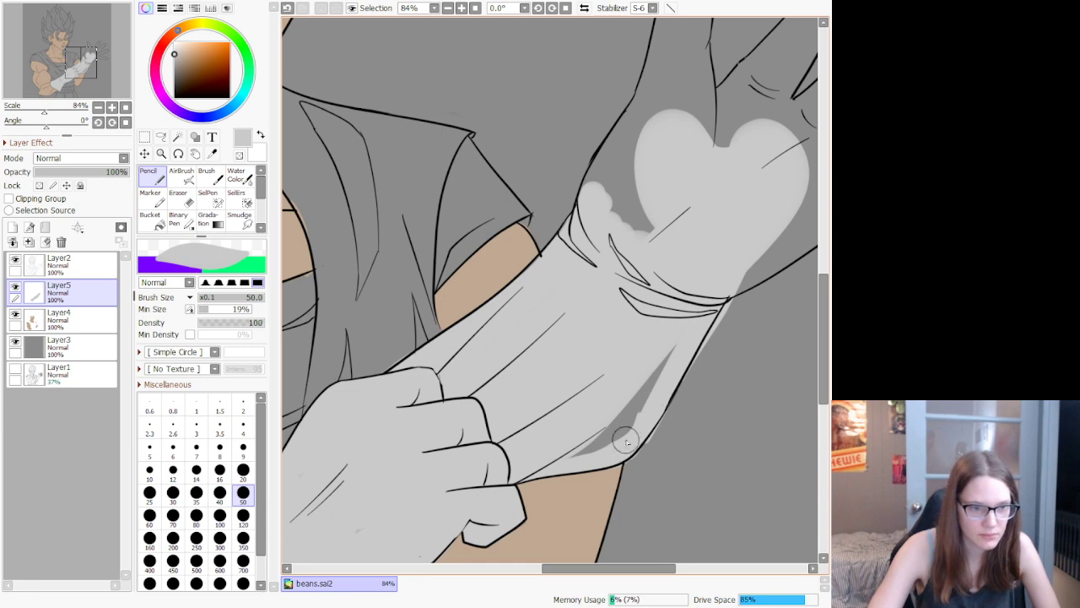
pyautogui.moveTo(625, 440)
pyautogui.mouseDown()
pyautogui.moveTo(580, 465)
pyautogui.moveTo(684, 323)
pyautogui.moveTo(595, 453)
pyautogui.moveTo(547, 450)
pyautogui.mouseUp()
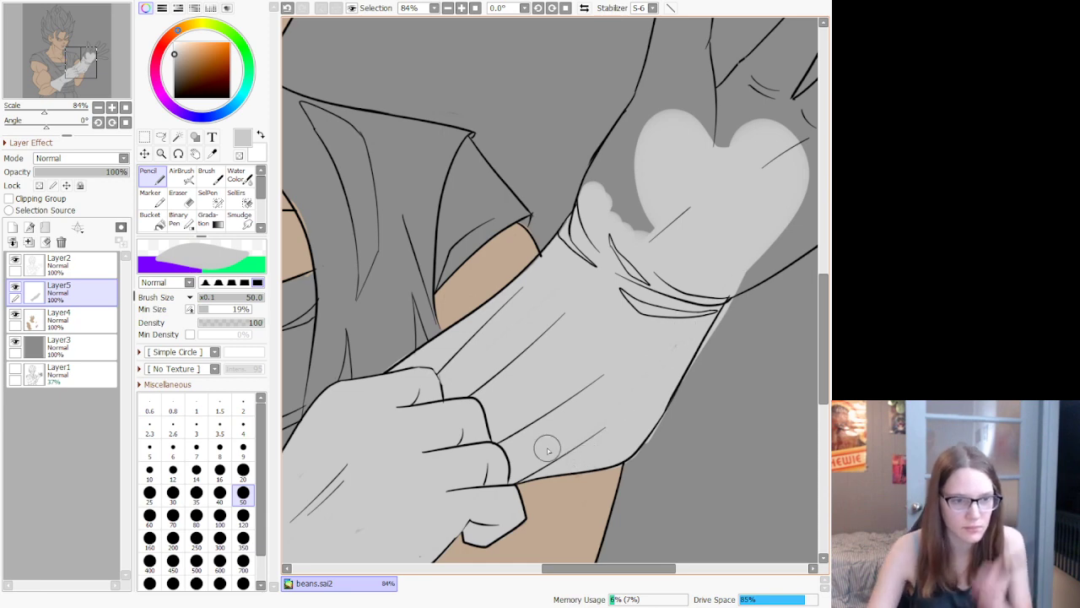
# Step: Erase the gray spilling past the outer edge of the far glove's forearm with a size 20 eraser
pyautogui.scroll(-2, 731, 285)
pyautogui.scroll(4, 754, 437)
pyautogui.scroll(4, 721, 231)
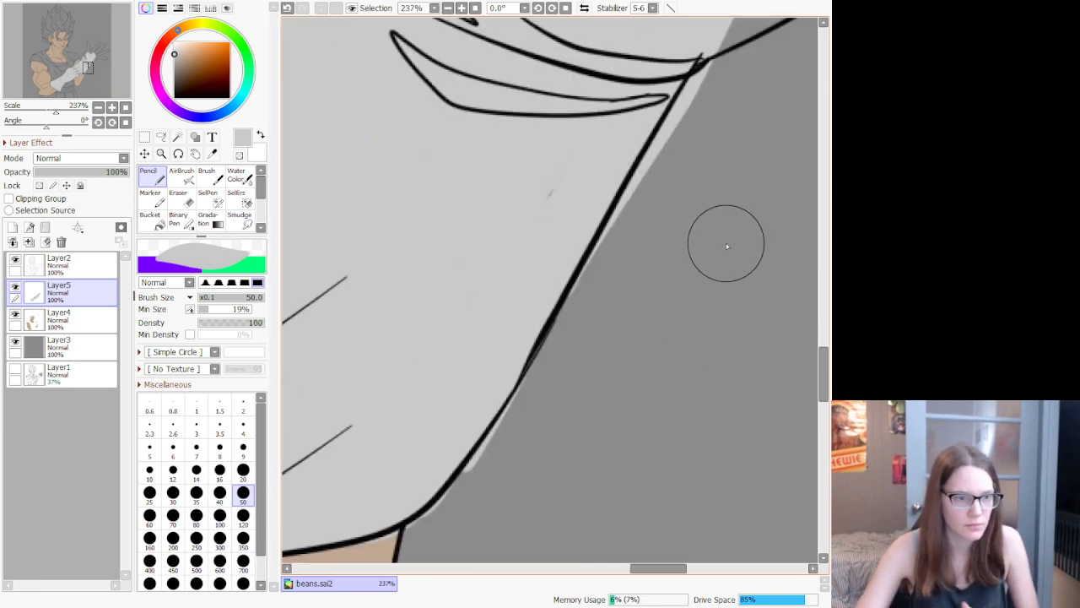
pyautogui.click(178, 200)
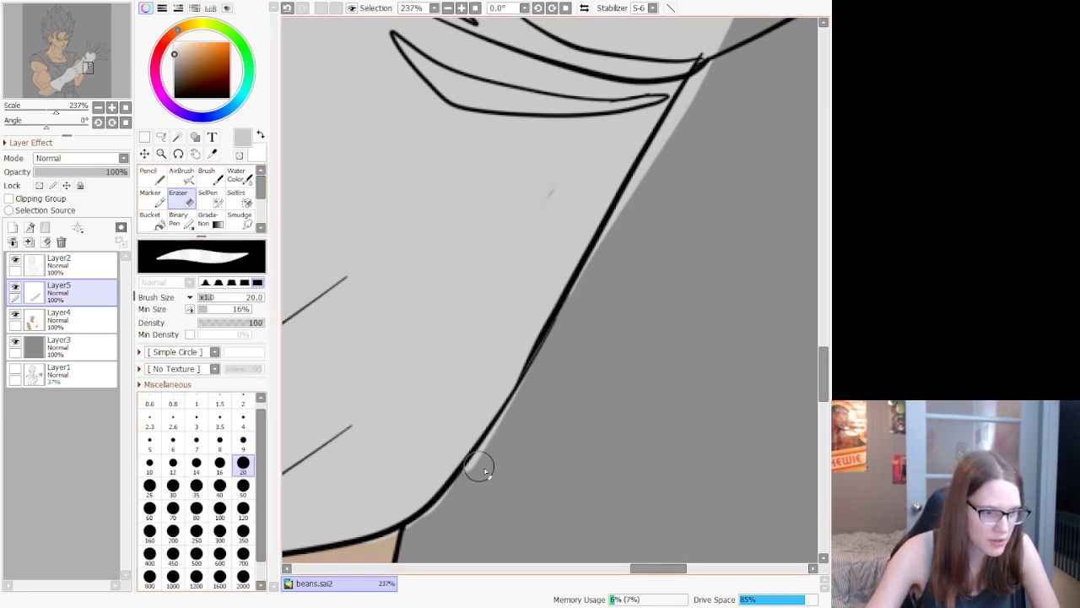
pyautogui.moveTo(477, 466)
pyautogui.mouseDown()
pyautogui.moveTo(426, 527)
pyautogui.moveTo(353, 553)
pyautogui.mouseUp()
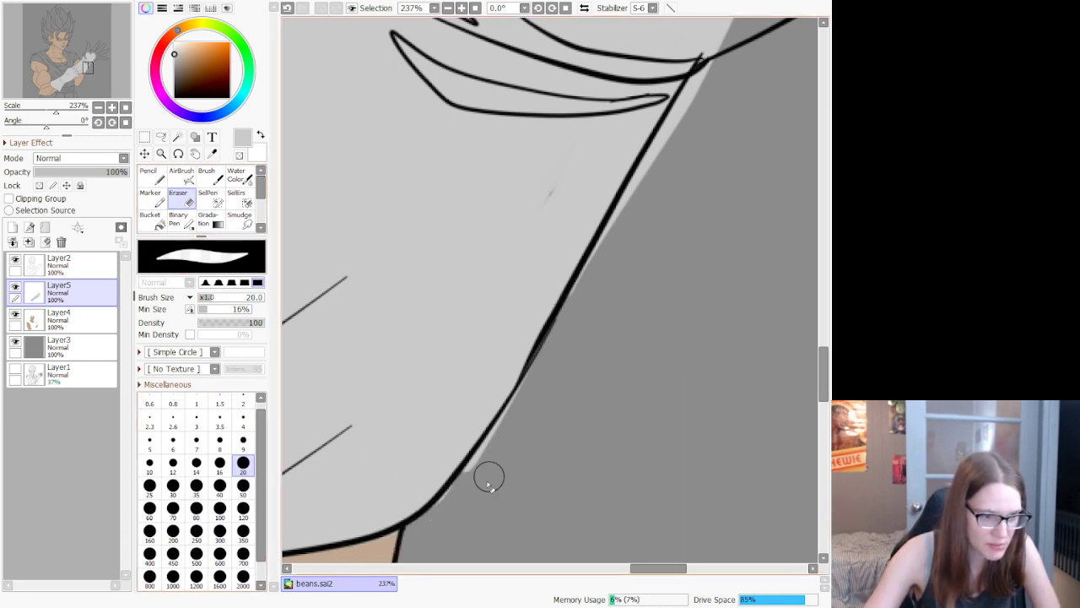
pyautogui.moveTo(489, 478)
pyautogui.mouseDown()
pyautogui.moveTo(449, 494)
pyautogui.moveTo(527, 388)
pyautogui.moveTo(536, 355)
pyautogui.mouseUp()
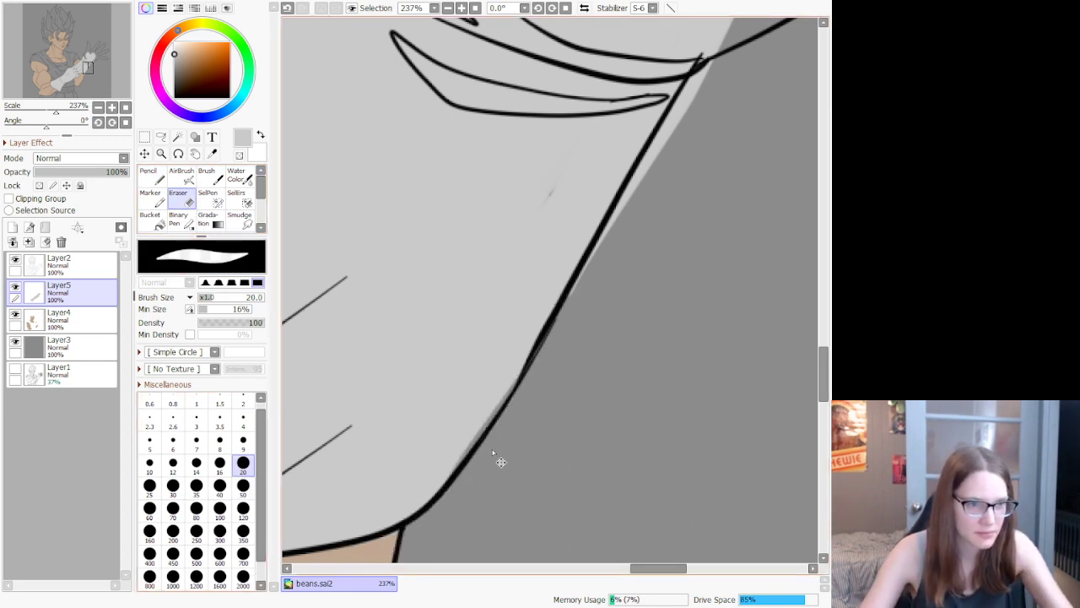
pyautogui.moveTo(697, 79); pyautogui.dragTo(596, 281)
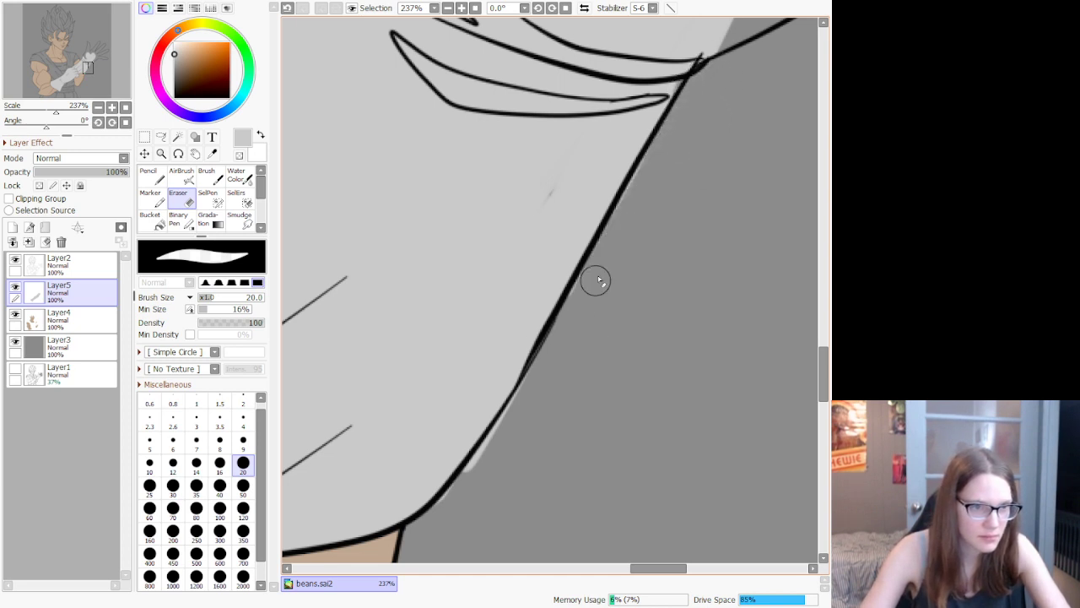
pyautogui.moveTo(651, 160)
pyautogui.mouseDown()
pyautogui.moveTo(529, 387)
pyautogui.moveTo(433, 501)
pyautogui.moveTo(430, 475)
pyautogui.mouseUp()
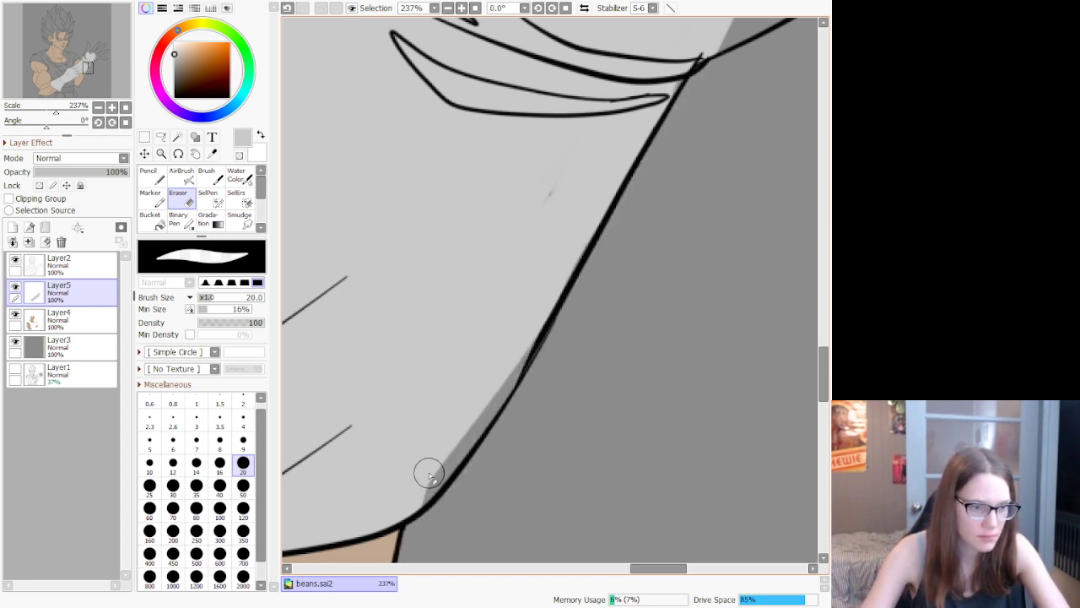
# Step: Repaint the thin gap inside the far forearm's outer edge and the faint interior spot in light gray, using the size 50 Pencil
pyautogui.click(148, 174)
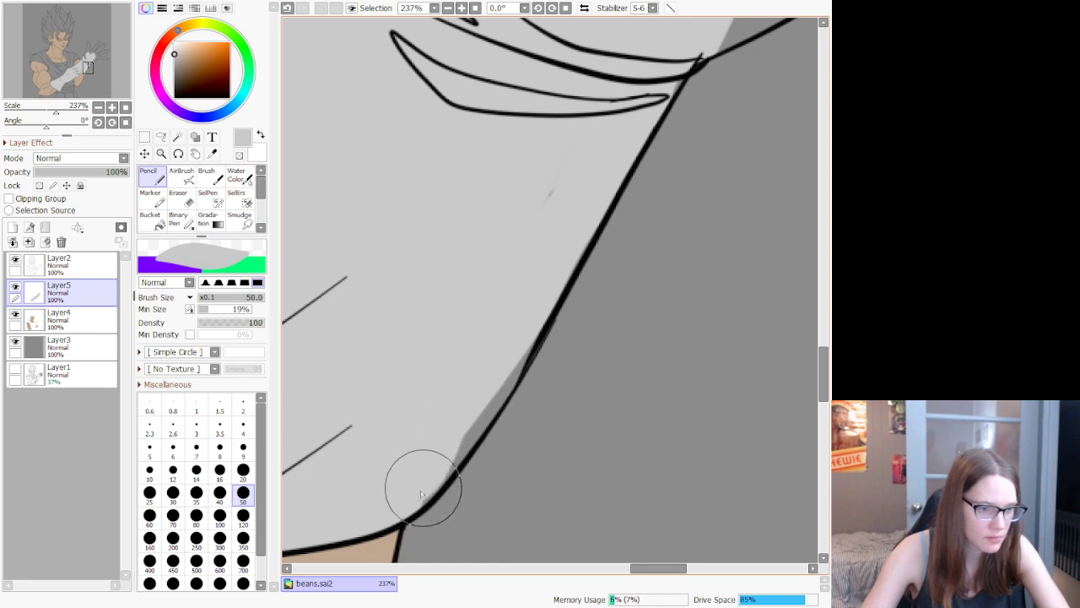
pyautogui.moveTo(472, 416); pyautogui.dragTo(550, 281)
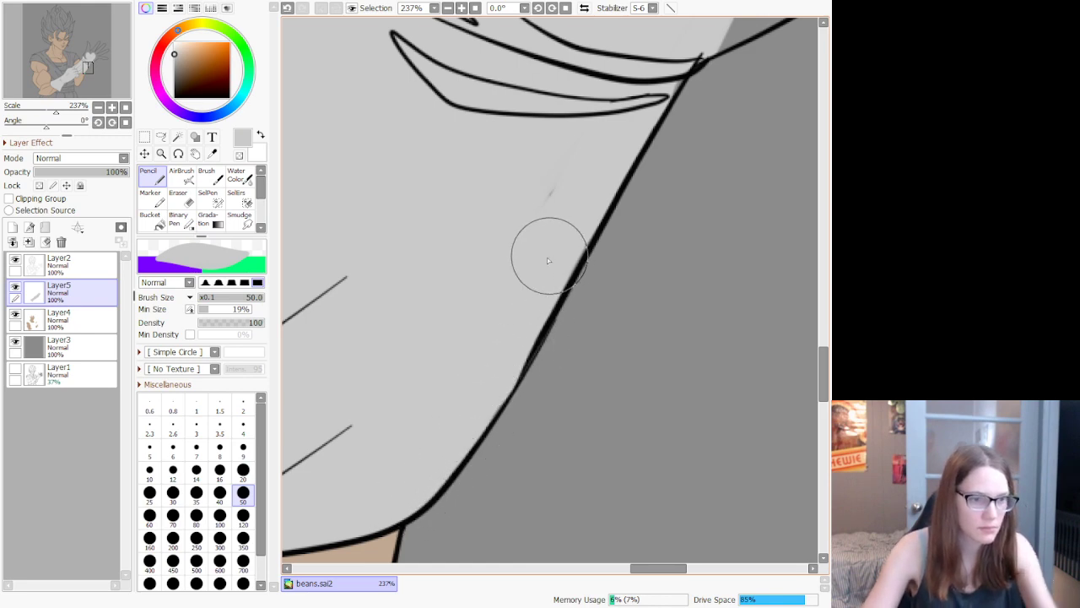
pyautogui.moveTo(535, 191); pyautogui.dragTo(545, 224)
pyautogui.scroll(-13, 565, 175)
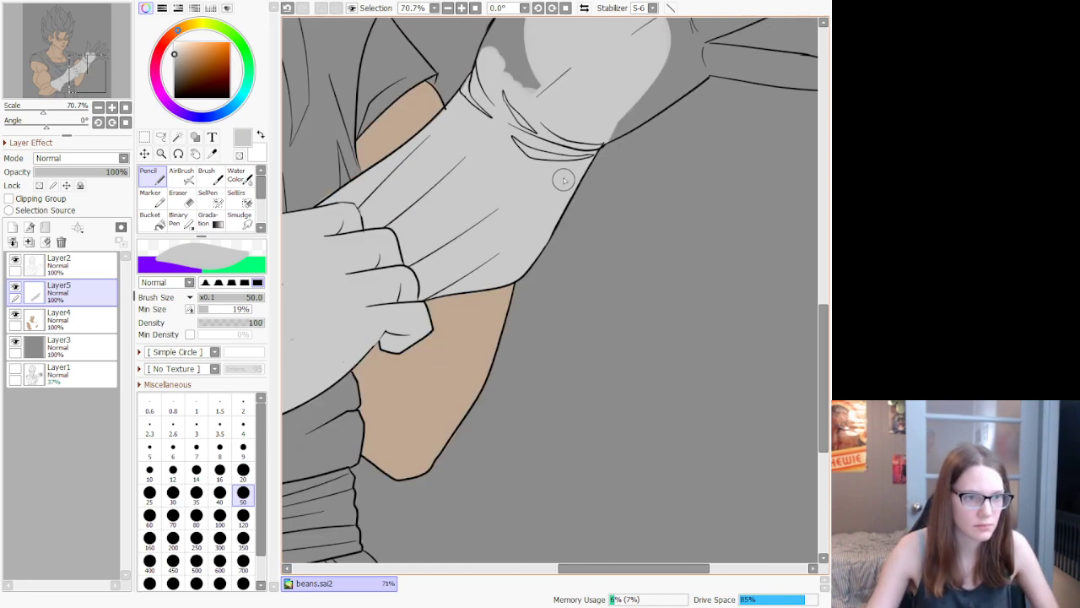
pyautogui.scroll(-1, 593, 91)
pyautogui.scroll(5, 571, 53)
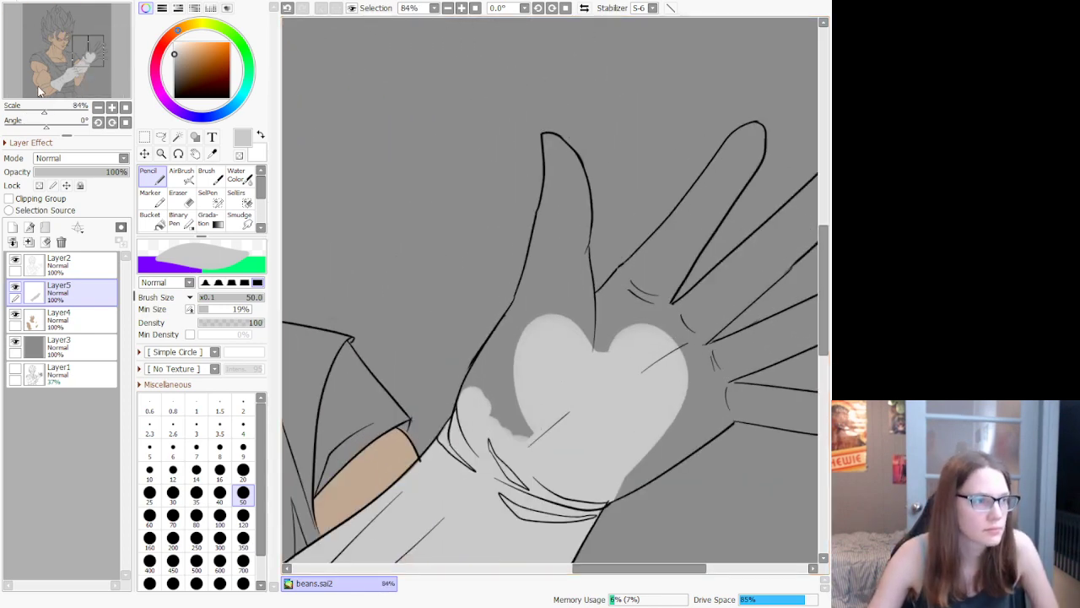
pyautogui.scroll(-6, 422, 242)
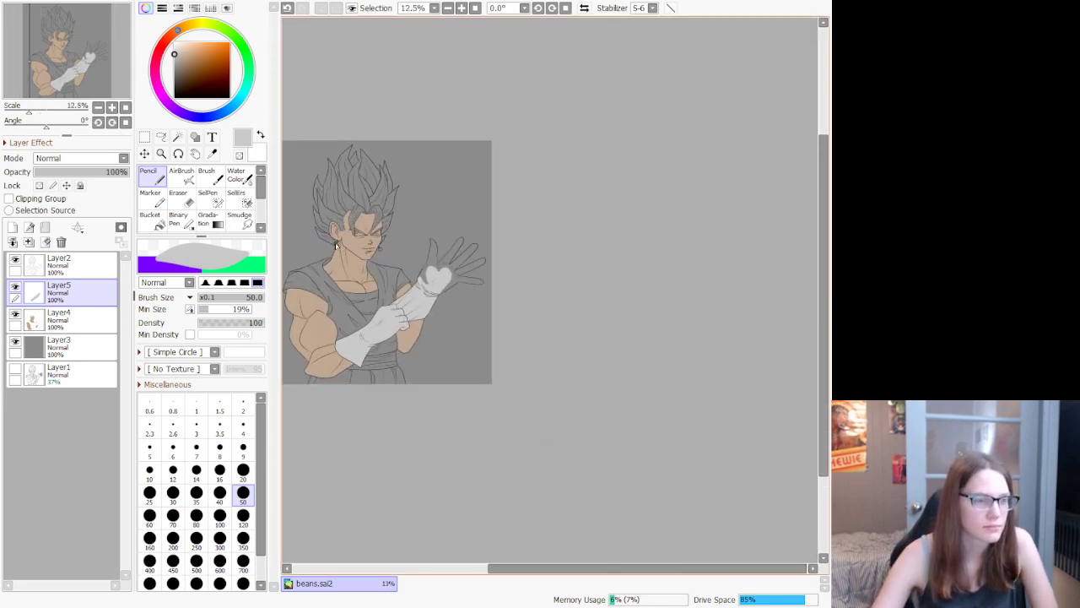
# Step: Paint light gray along the far glove's thumb, from the tip down its inner edge to the palm
pyautogui.scroll(3, 336, 246)
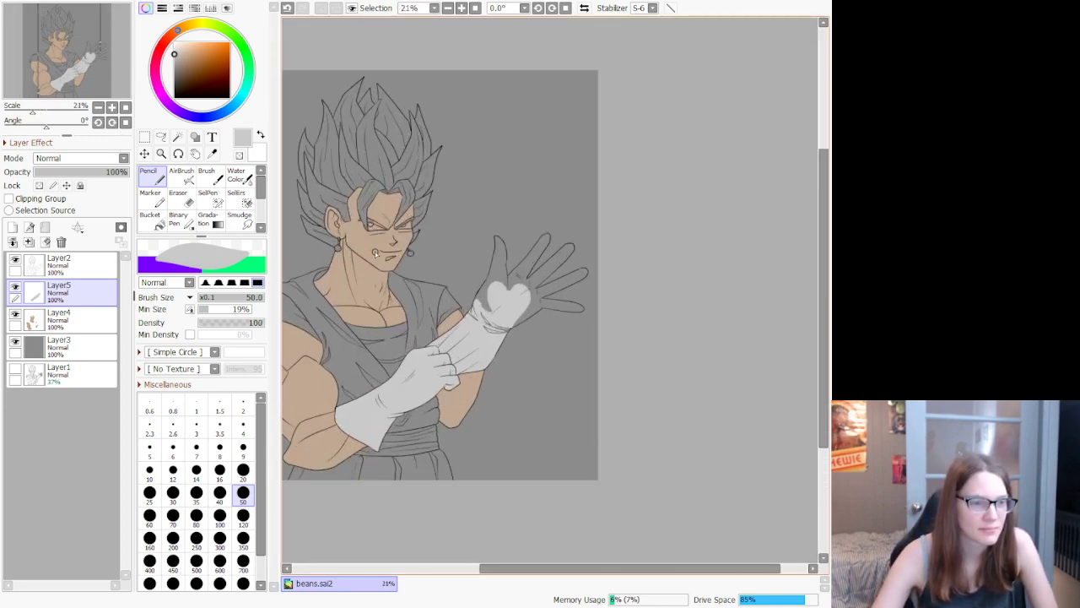
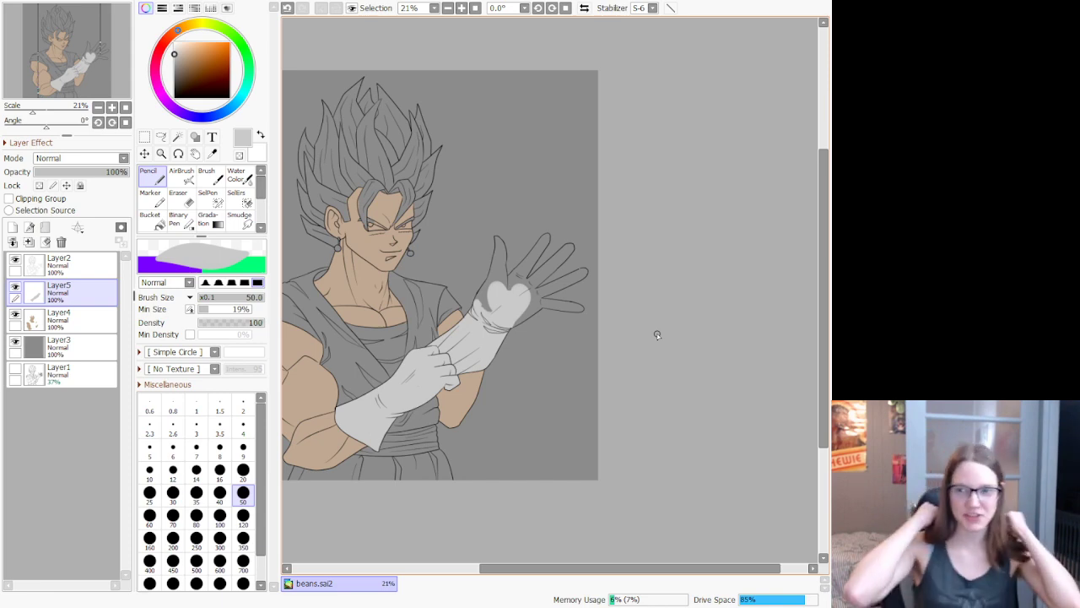
pyautogui.scroll(9, 498, 254)
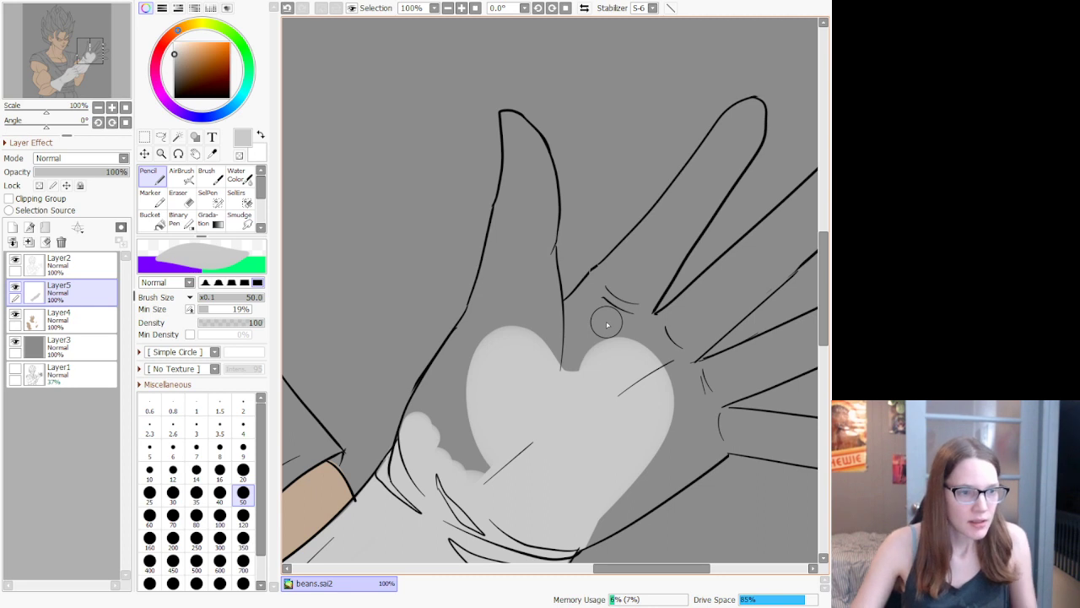
pyautogui.moveTo(512, 122)
pyautogui.mouseDown()
pyautogui.moveTo(540, 195)
pyautogui.moveTo(546, 177)
pyautogui.mouseUp()
pyautogui.moveTo(520, 118); pyautogui.dragTo(545, 199)
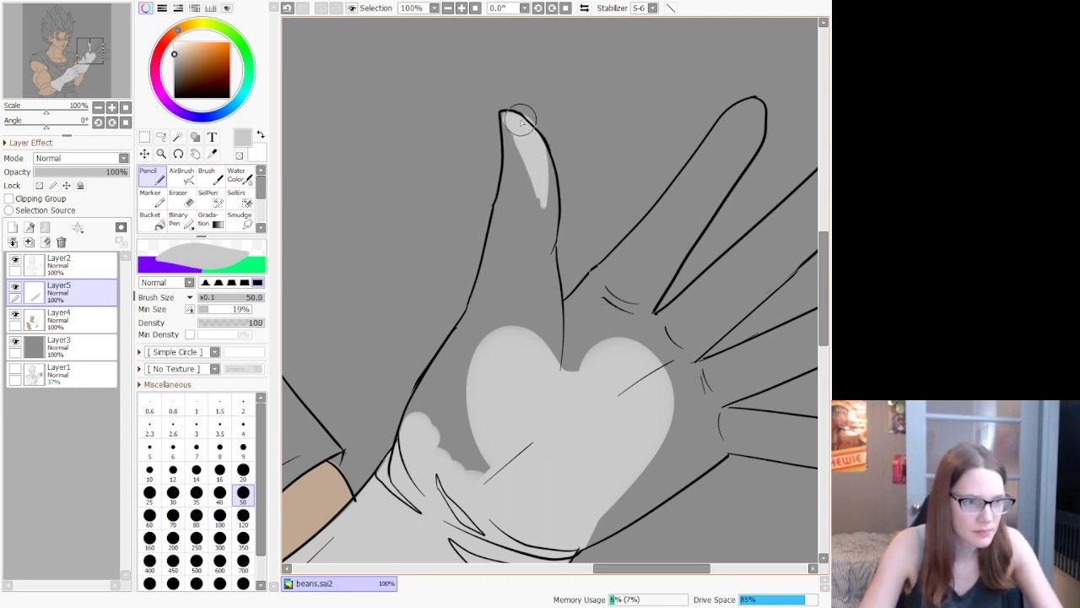
pyautogui.hotkey('ctrl', 'z')
pyautogui.moveTo(506, 120)
pyautogui.mouseDown()
pyautogui.moveTo(552, 207)
pyautogui.moveTo(535, 142)
pyautogui.moveTo(521, 123)
pyautogui.moveTo(555, 228)
pyautogui.mouseUp()
pyautogui.hotkey('ctrl', 'z')
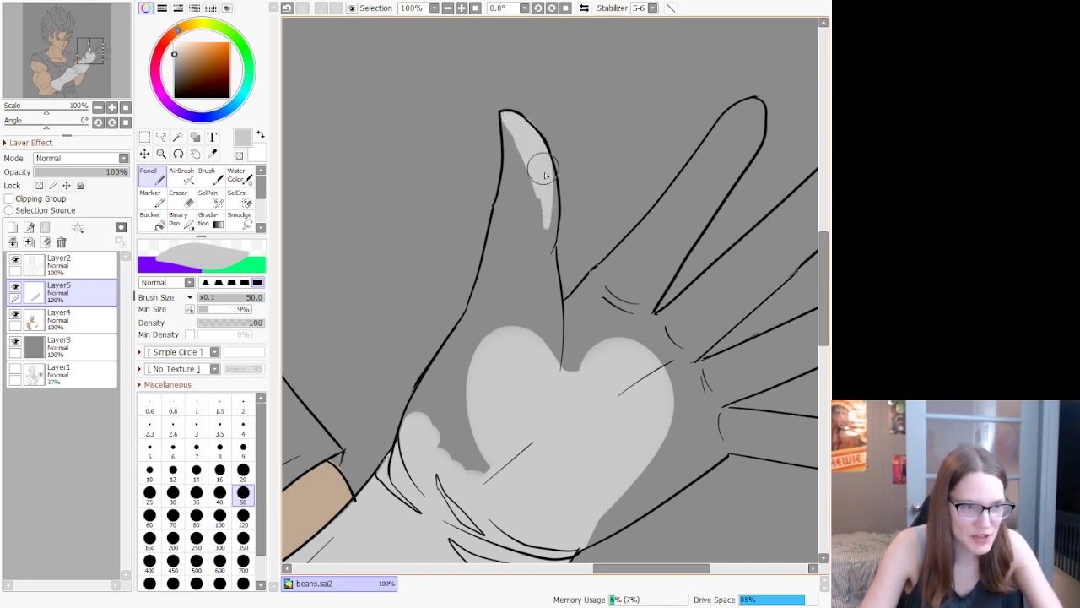
pyautogui.moveTo(542, 170); pyautogui.dragTo(537, 260)
pyautogui.moveTo(550, 192); pyautogui.dragTo(525, 300)
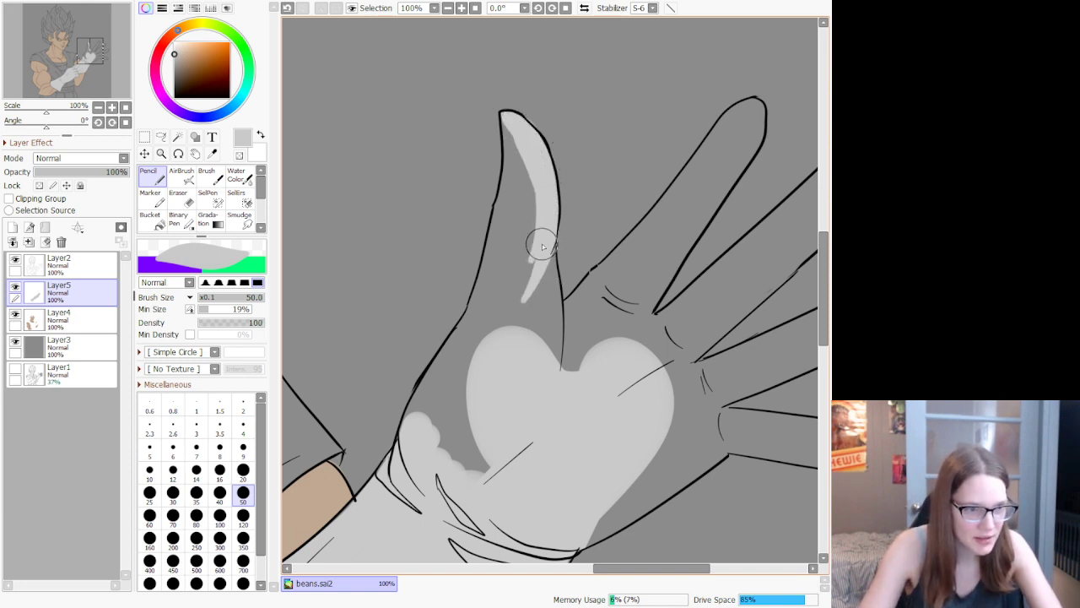
pyautogui.moveTo(544, 241); pyautogui.dragTo(551, 309)
pyautogui.moveTo(558, 270); pyautogui.dragTo(555, 349)
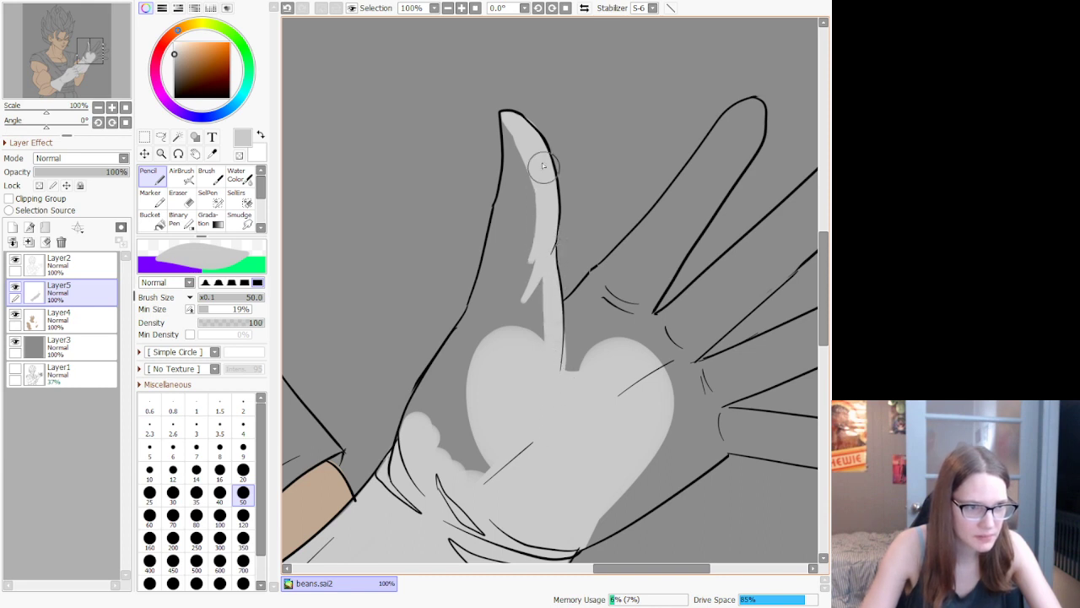
# Step: Fill the rest of the far glove's thumb and the thumb side of the palm with light gray
pyautogui.moveTo(511, 127); pyautogui.dragTo(510, 329)
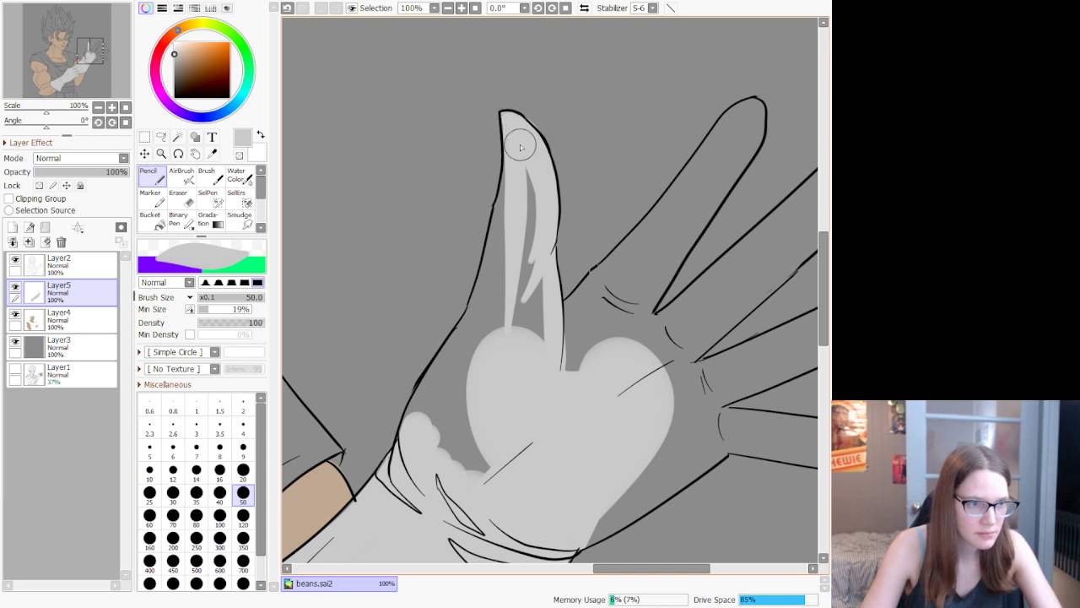
pyautogui.moveTo(518, 140)
pyautogui.mouseDown()
pyautogui.moveTo(540, 329)
pyautogui.moveTo(527, 424)
pyautogui.mouseUp()
pyautogui.moveTo(519, 284); pyautogui.dragTo(514, 329)
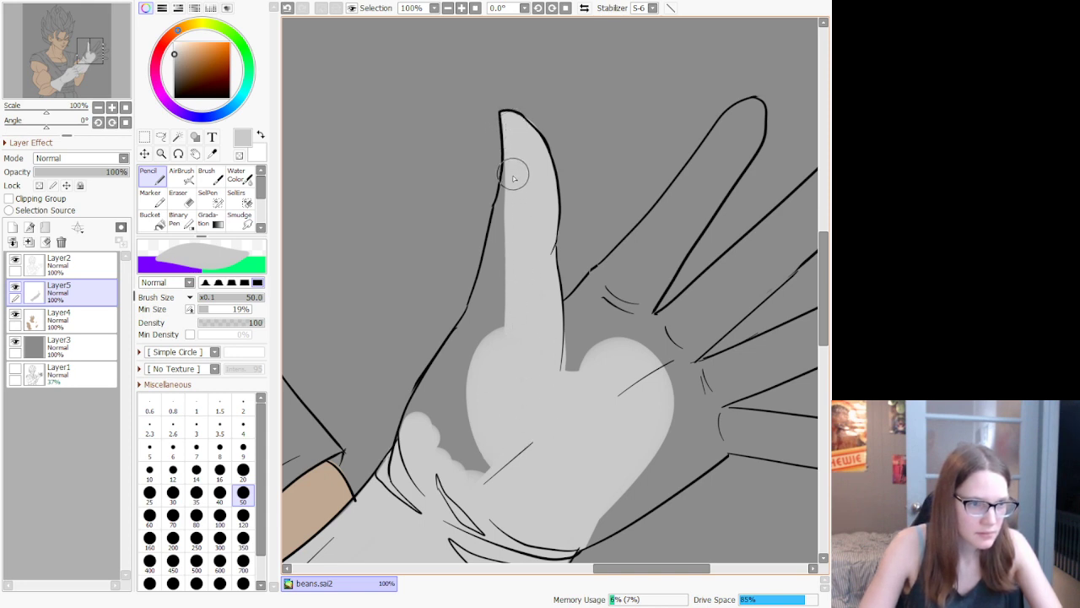
pyautogui.moveTo(513, 174); pyautogui.dragTo(490, 261)
pyautogui.moveTo(515, 161); pyautogui.dragTo(492, 254)
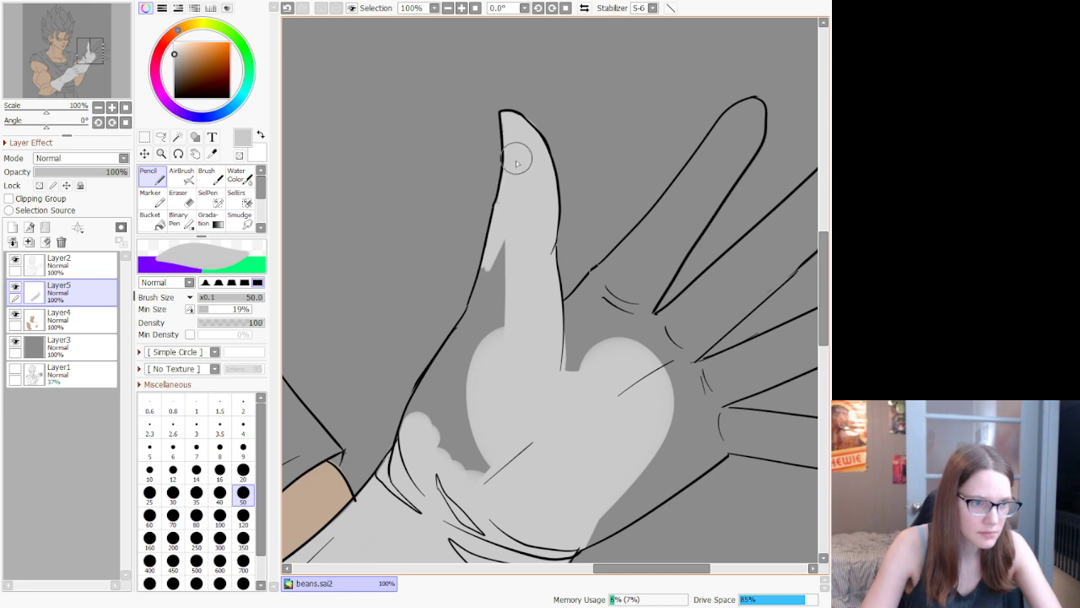
pyautogui.moveTo(501, 345); pyautogui.dragTo(495, 282)
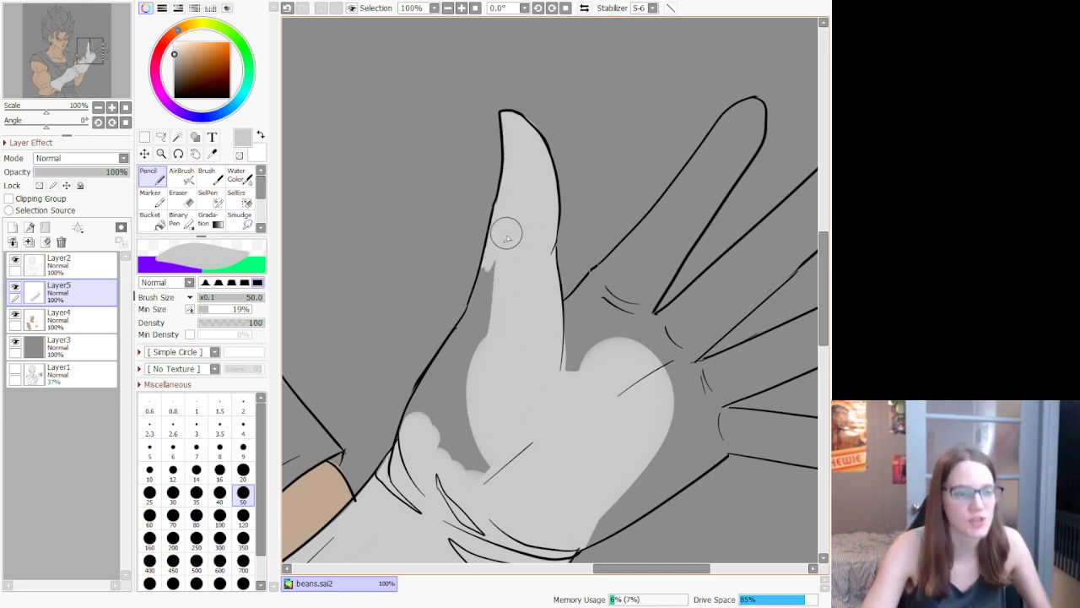
pyautogui.moveTo(507, 235)
pyautogui.mouseDown()
pyautogui.moveTo(461, 410)
pyautogui.moveTo(494, 246)
pyautogui.moveTo(469, 413)
pyautogui.moveTo(475, 360)
pyautogui.moveTo(465, 398)
pyautogui.moveTo(487, 405)
pyautogui.moveTo(452, 491)
pyautogui.moveTo(419, 470)
pyautogui.moveTo(414, 415)
pyautogui.moveTo(493, 290)
pyautogui.moveTo(495, 265)
pyautogui.moveTo(449, 426)
pyautogui.moveTo(459, 385)
pyautogui.mouseUp()
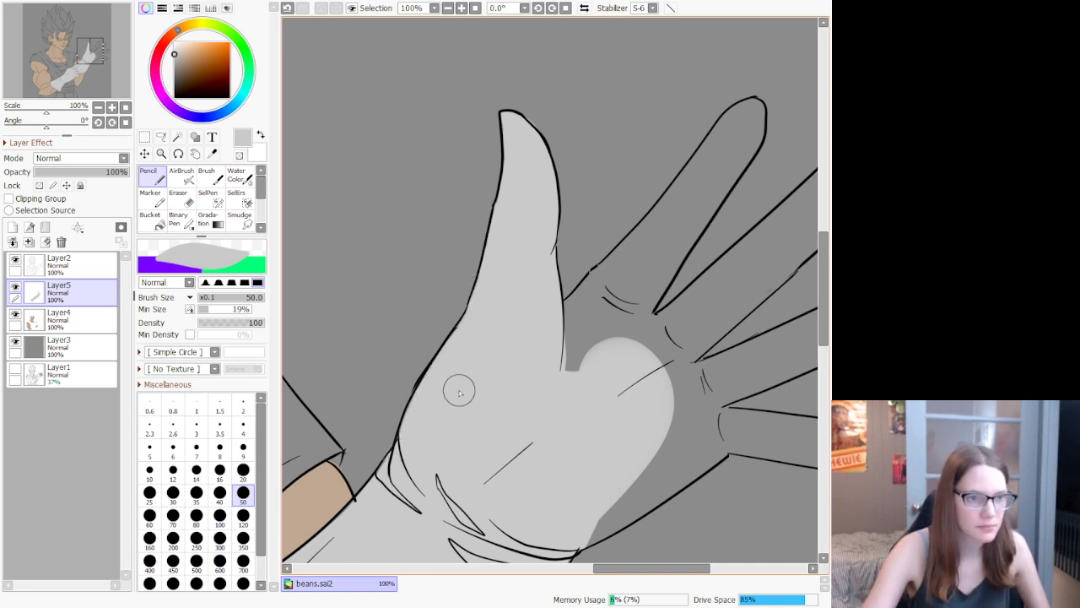
# Step: Fill the far glove's index and middle fingers with light gray down to the palm
pyautogui.moveTo(750, 110)
pyautogui.mouseDown()
pyautogui.moveTo(660, 269)
pyautogui.moveTo(591, 350)
pyautogui.mouseUp()
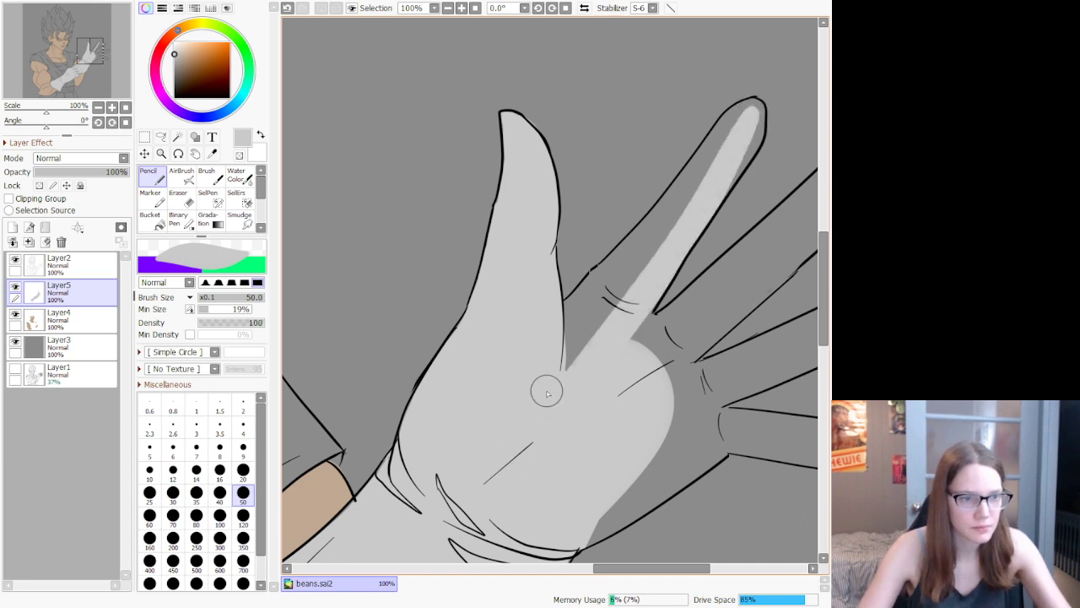
pyautogui.moveTo(629, 568); pyautogui.dragTo(661, 568)
pyautogui.moveTo(589, 154)
pyautogui.mouseDown()
pyautogui.moveTo(608, 107)
pyautogui.moveTo(586, 176)
pyautogui.moveTo(606, 146)
pyautogui.moveTo(611, 127)
pyautogui.moveTo(589, 165)
pyautogui.mouseUp()
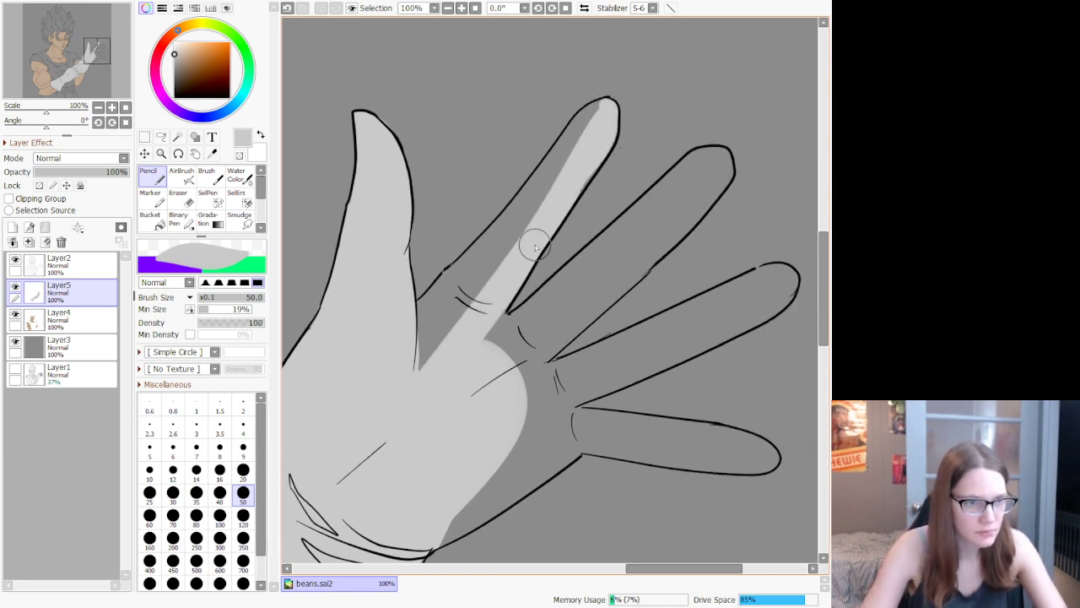
pyautogui.moveTo(595, 112)
pyautogui.mouseDown()
pyautogui.moveTo(526, 250)
pyautogui.moveTo(402, 373)
pyautogui.moveTo(584, 152)
pyautogui.moveTo(585, 124)
pyautogui.moveTo(490, 287)
pyautogui.moveTo(431, 361)
pyautogui.moveTo(393, 399)
pyautogui.moveTo(561, 146)
pyautogui.moveTo(373, 372)
pyautogui.mouseUp()
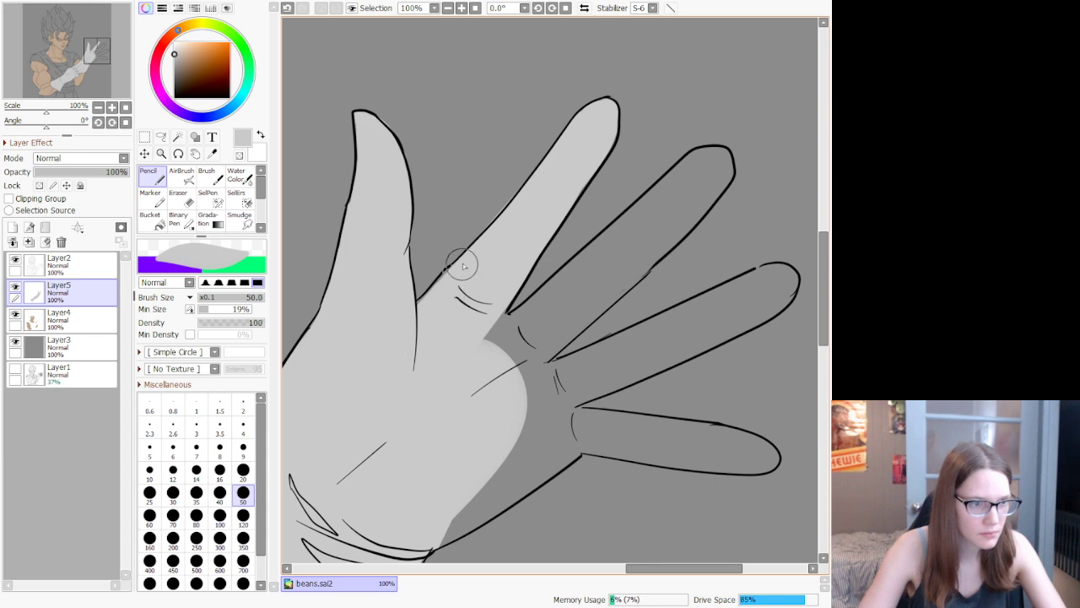
pyautogui.moveTo(688, 188)
pyautogui.mouseDown()
pyautogui.moveTo(557, 317)
pyautogui.moveTo(455, 400)
pyautogui.moveTo(547, 305)
pyautogui.moveTo(469, 349)
pyautogui.moveTo(517, 329)
pyautogui.moveTo(490, 324)
pyautogui.moveTo(524, 325)
pyautogui.moveTo(604, 264)
pyautogui.moveTo(539, 308)
pyautogui.moveTo(668, 200)
pyautogui.moveTo(600, 256)
pyautogui.moveTo(691, 166)
pyautogui.moveTo(723, 158)
pyautogui.moveTo(715, 189)
pyautogui.moveTo(719, 181)
pyautogui.moveTo(563, 332)
pyautogui.moveTo(476, 397)
pyautogui.mouseUp()
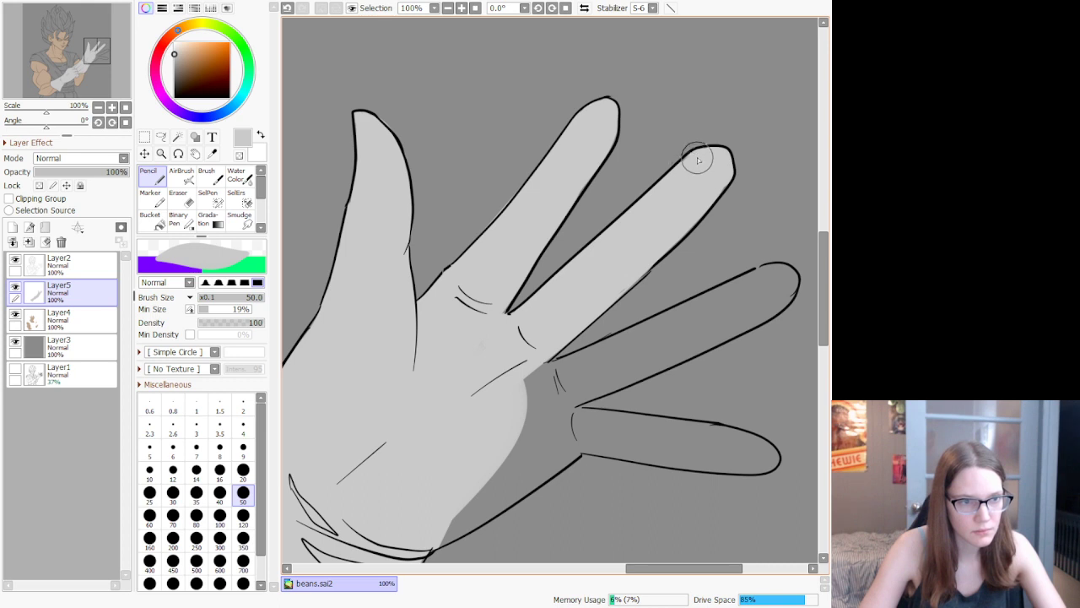
# Step: Fill the far glove's ring finger, little finger and outer palm edge with light gray
pyautogui.moveTo(768, 293)
pyautogui.mouseDown()
pyautogui.moveTo(470, 414)
pyautogui.moveTo(555, 432)
pyautogui.mouseUp()
pyautogui.moveTo(748, 457); pyautogui.dragTo(525, 434)
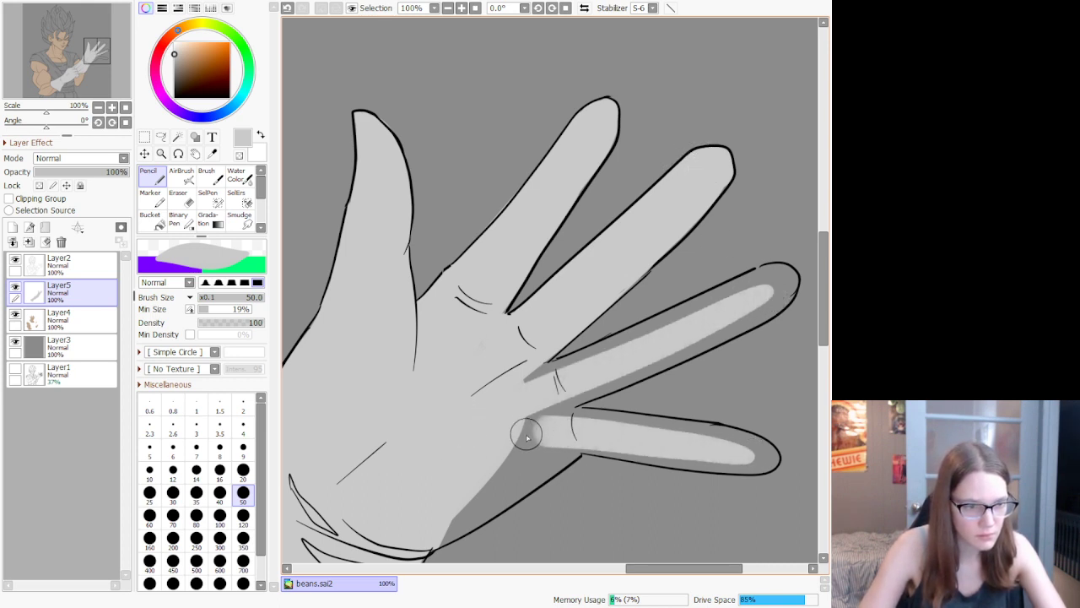
pyautogui.moveTo(534, 492); pyautogui.dragTo(571, 453)
pyautogui.hotkey('ctrl', 'z')
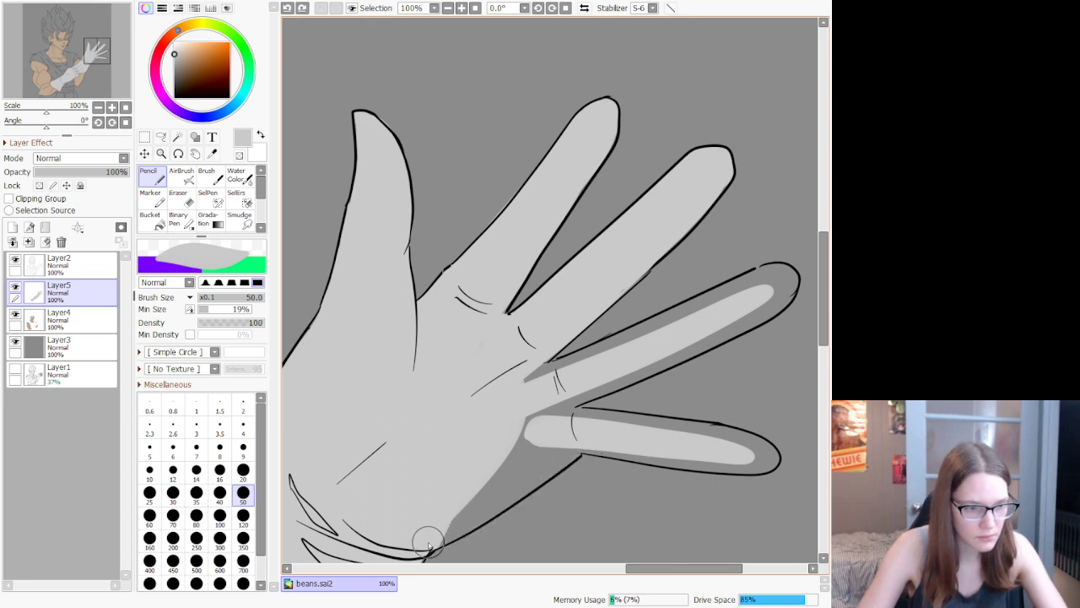
pyautogui.moveTo(437, 544)
pyautogui.mouseDown()
pyautogui.moveTo(544, 470)
pyautogui.moveTo(571, 436)
pyautogui.mouseUp()
pyautogui.moveTo(510, 491)
pyautogui.mouseDown()
pyautogui.moveTo(606, 420)
pyautogui.moveTo(555, 466)
pyautogui.moveTo(582, 446)
pyautogui.moveTo(543, 449)
pyautogui.moveTo(439, 526)
pyautogui.moveTo(534, 428)
pyautogui.moveTo(511, 467)
pyautogui.moveTo(515, 382)
pyautogui.moveTo(569, 429)
pyautogui.moveTo(537, 394)
pyautogui.moveTo(533, 358)
pyautogui.moveTo(569, 456)
pyautogui.moveTo(534, 361)
pyautogui.moveTo(554, 379)
pyautogui.moveTo(565, 431)
pyautogui.moveTo(582, 392)
pyautogui.moveTo(563, 400)
pyautogui.moveTo(768, 299)
pyautogui.moveTo(783, 279)
pyautogui.moveTo(770, 276)
pyautogui.moveTo(537, 397)
pyautogui.mouseUp()
pyautogui.moveTo(664, 333)
pyautogui.mouseDown()
pyautogui.moveTo(510, 391)
pyautogui.moveTo(759, 296)
pyautogui.moveTo(786, 272)
pyautogui.moveTo(787, 296)
pyautogui.moveTo(723, 320)
pyautogui.mouseUp()
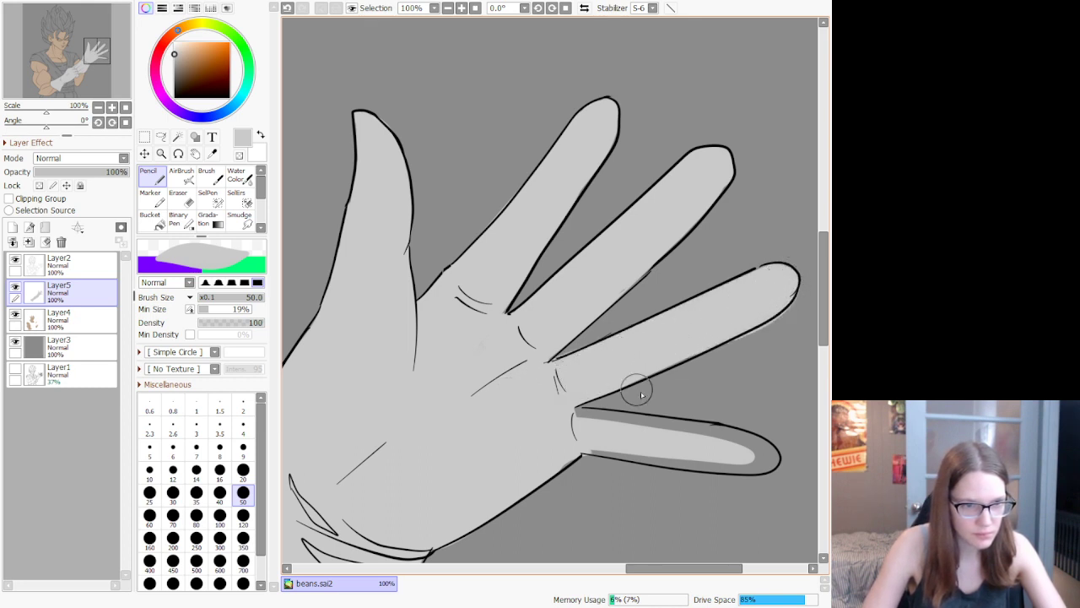
pyautogui.moveTo(584, 411)
pyautogui.mouseDown()
pyautogui.moveTo(712, 438)
pyautogui.moveTo(771, 459)
pyautogui.moveTo(562, 442)
pyautogui.mouseUp()
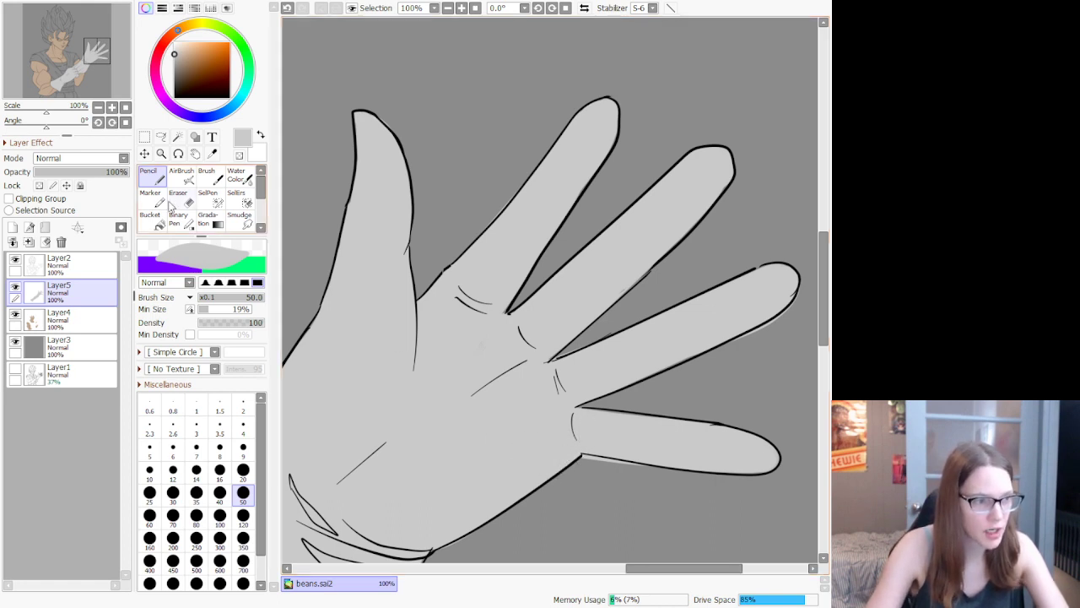
# Step: Set the Eraser to size 50 and check the filled gloves on the whole figure
pyautogui.press('e')
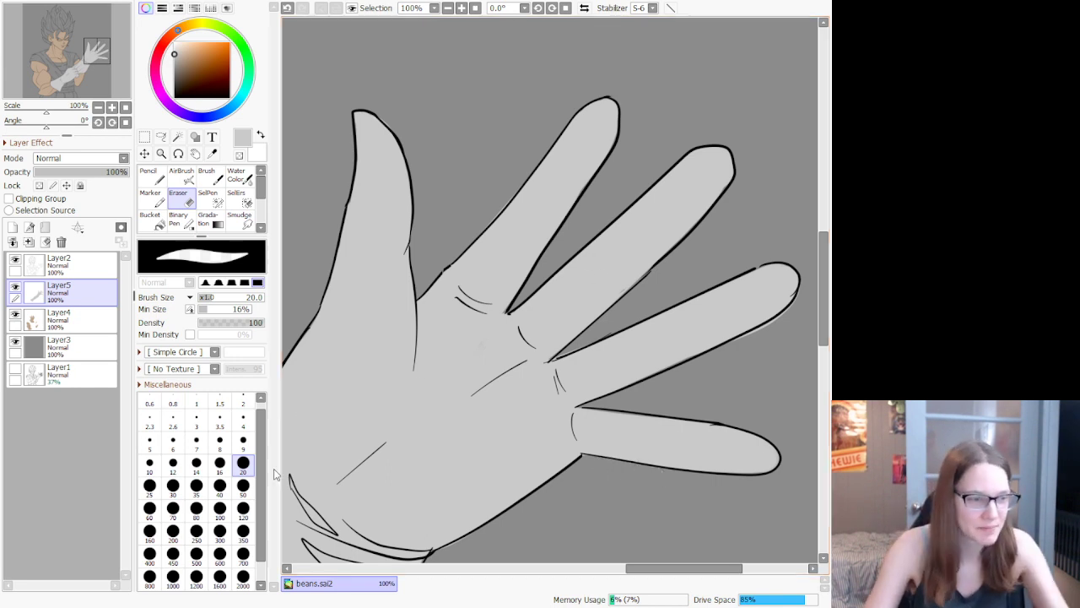
pyautogui.click(243, 485)
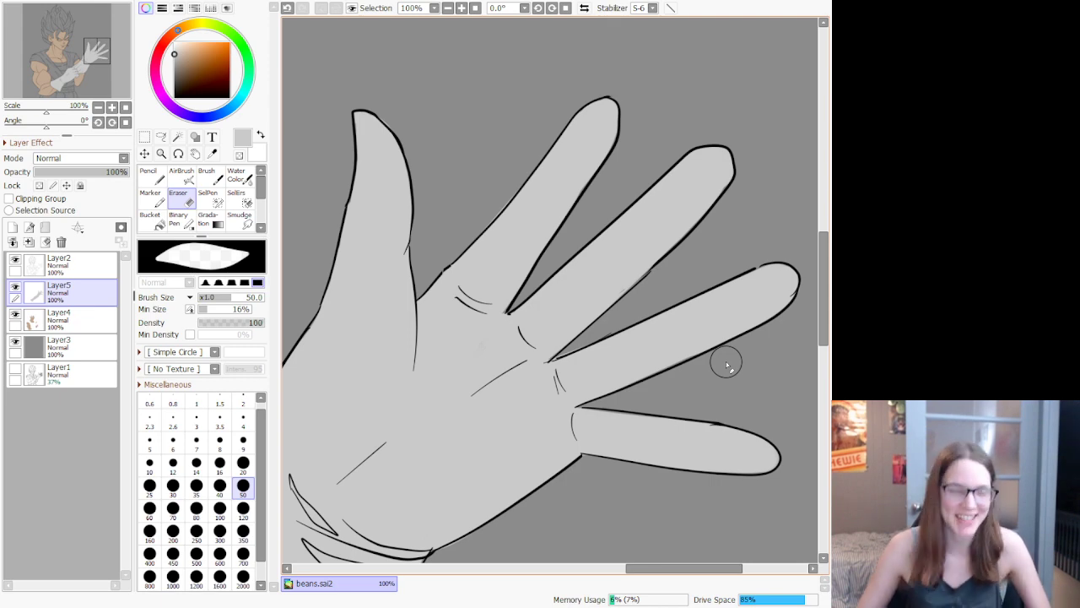
pyautogui.scroll(-10, 726, 364)
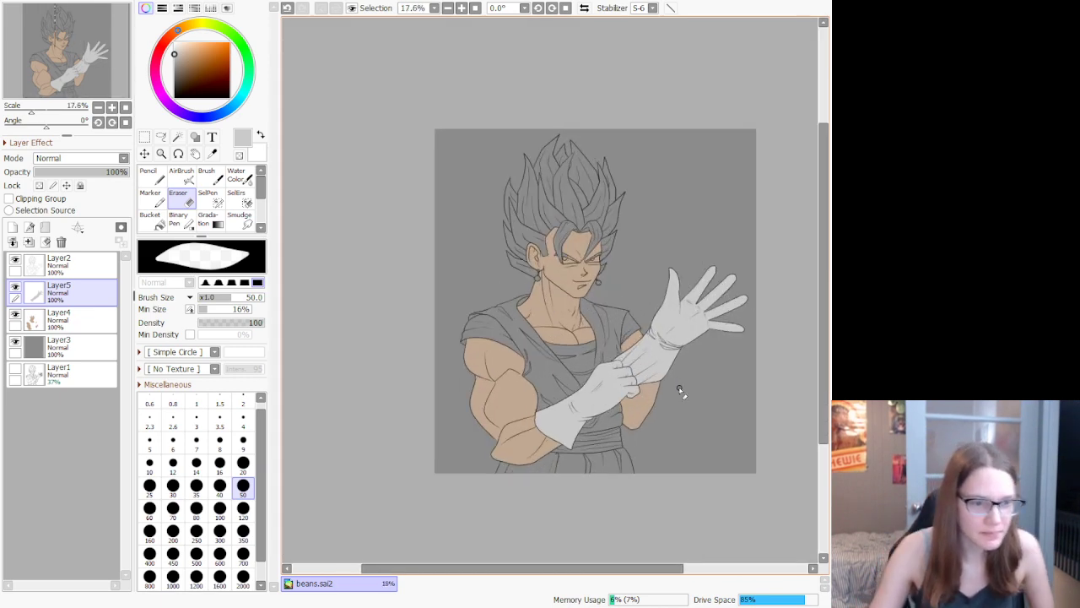
pyautogui.scroll(1, 664, 412)
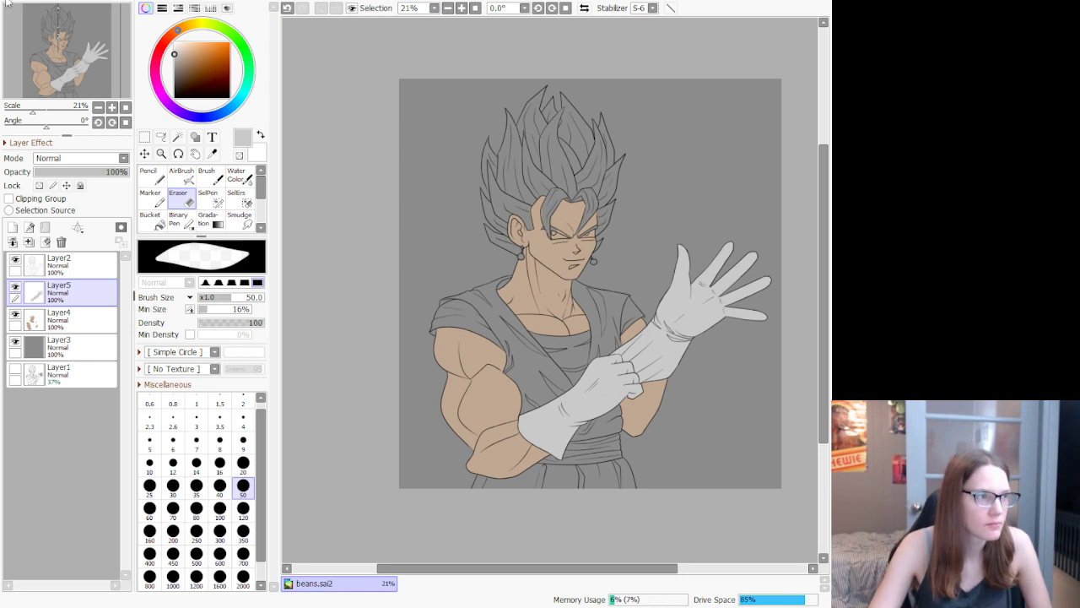
# Step: Add a new layer above Layer5 and choose a muted golden yellow with the Pencil
pyautogui.click(13, 227)
pyautogui.moveTo(189, 33); pyautogui.dragTo(199, 34)
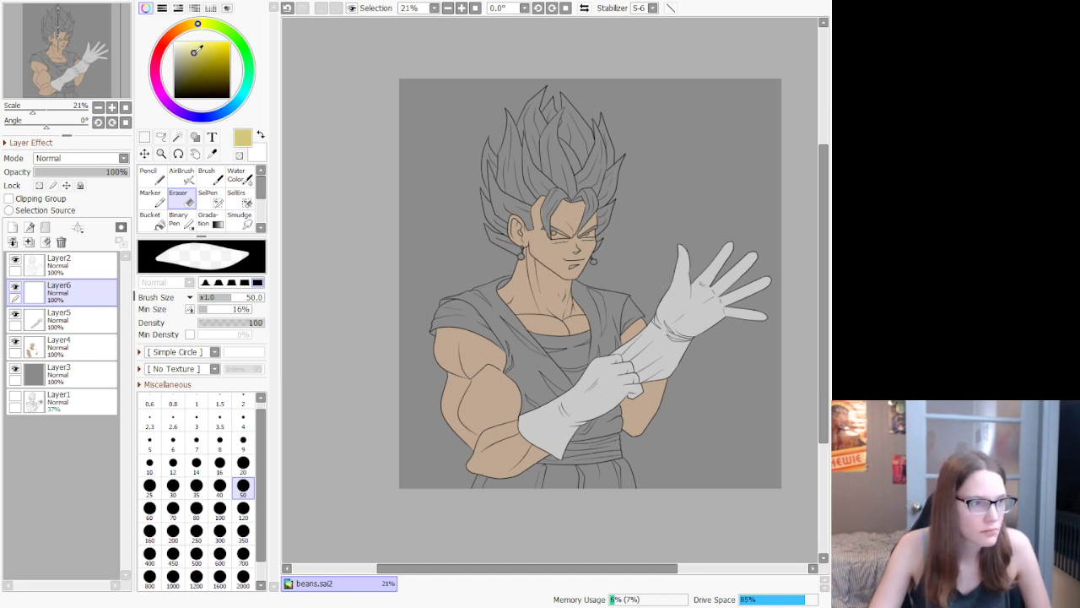
pyautogui.moveTo(191, 35); pyautogui.dragTo(191, 30)
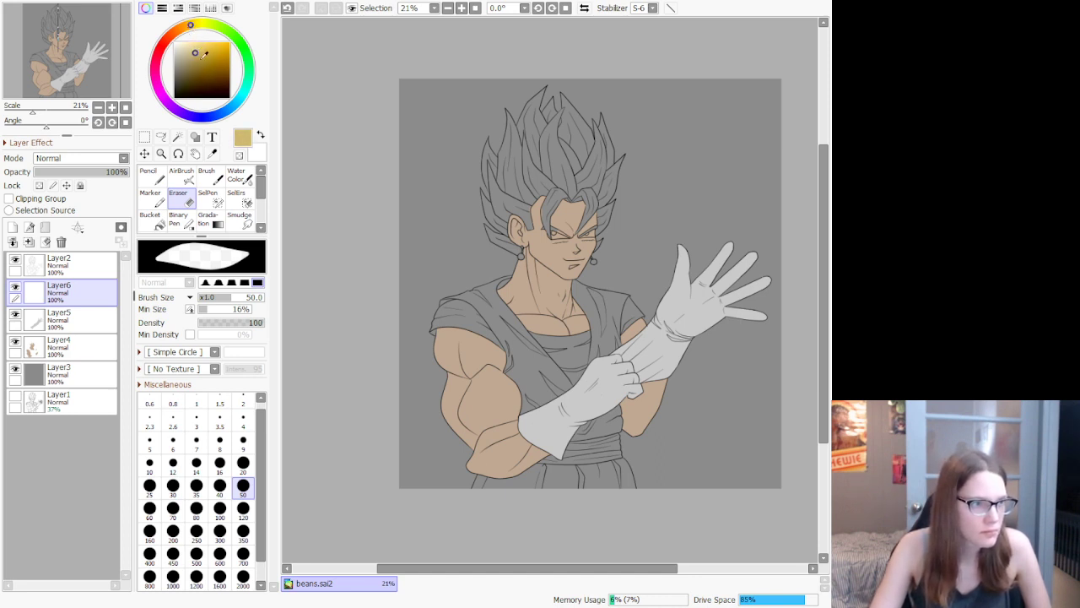
pyautogui.click(155, 174)
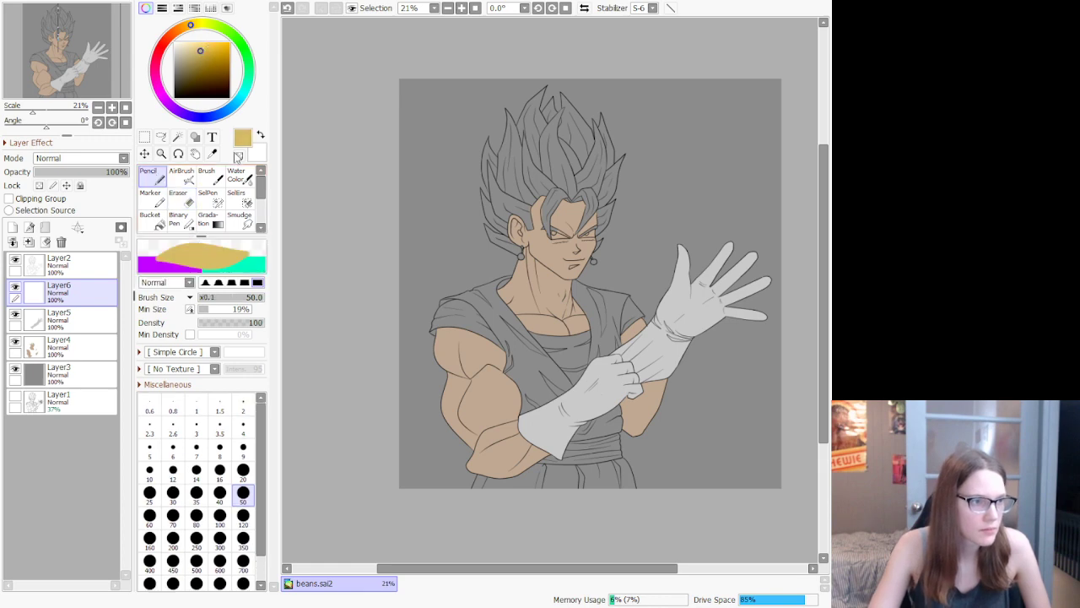
# Step: Block in the central hair mass and parts of the front bangs in golden yellow with the size 120 Pencil
pyautogui.scroll(2, 488, 93)
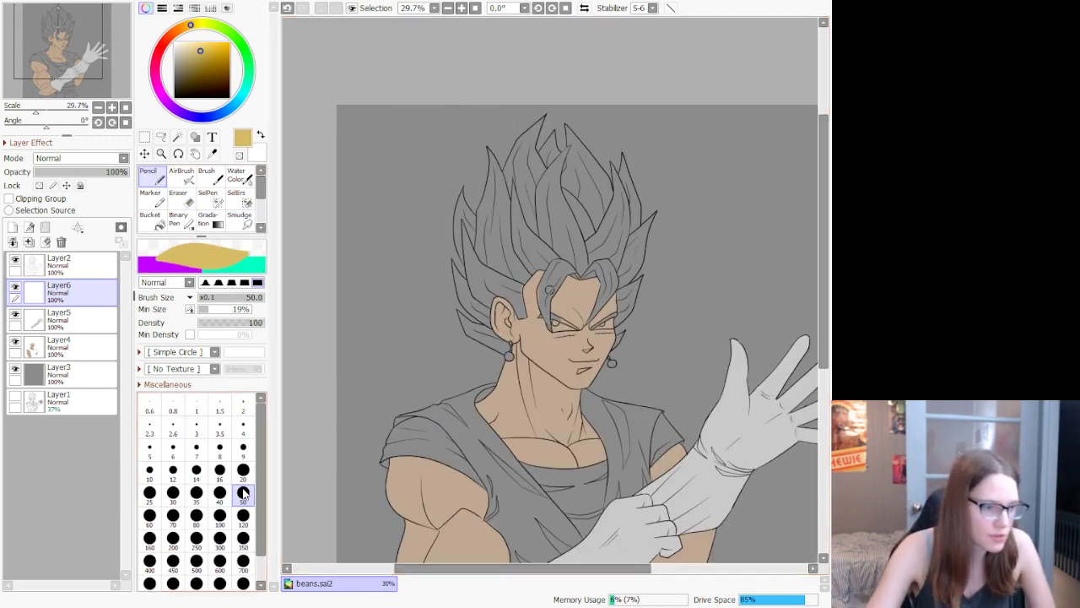
pyautogui.click(243, 515)
pyautogui.moveTo(489, 216)
pyautogui.mouseDown()
pyautogui.moveTo(496, 246)
pyautogui.moveTo(525, 206)
pyautogui.mouseUp()
pyautogui.moveTo(540, 251)
pyautogui.mouseDown()
pyautogui.moveTo(549, 178)
pyautogui.moveTo(610, 213)
pyautogui.moveTo(617, 248)
pyautogui.moveTo(544, 232)
pyautogui.moveTo(498, 283)
pyautogui.moveTo(492, 273)
pyautogui.moveTo(527, 225)
pyautogui.moveTo(565, 216)
pyautogui.mouseUp()
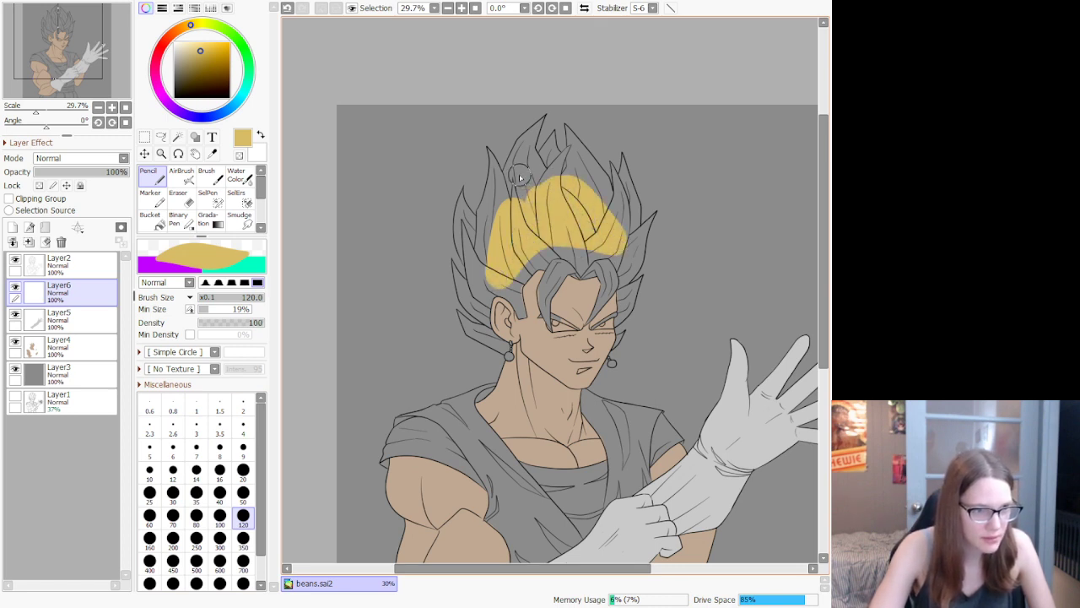
pyautogui.moveTo(520, 177); pyautogui.dragTo(525, 152)
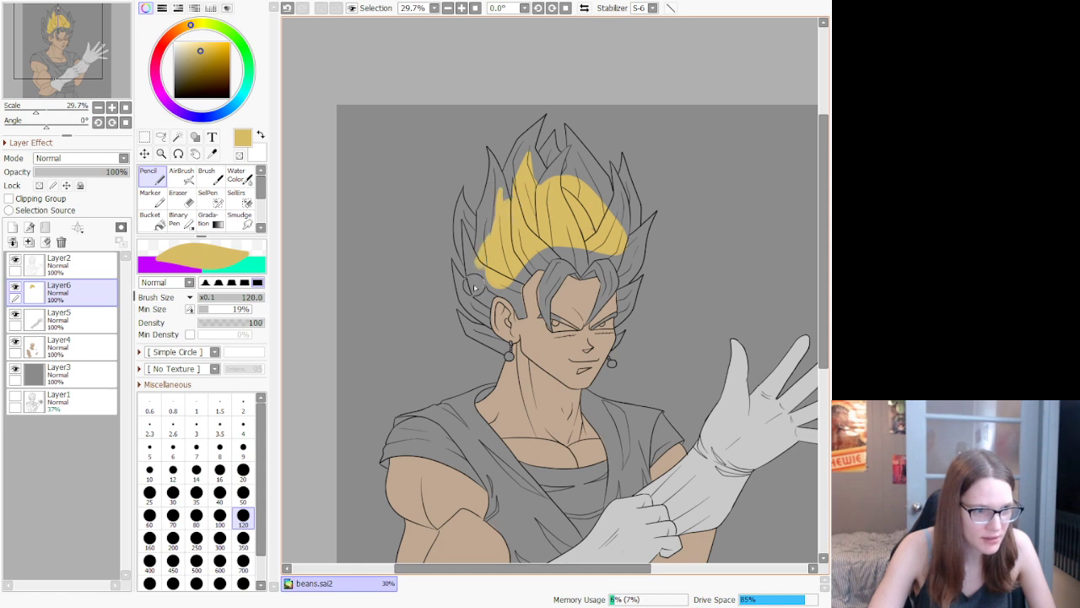
pyautogui.moveTo(473, 284); pyautogui.dragTo(520, 291)
pyautogui.moveTo(561, 270)
pyautogui.mouseDown()
pyautogui.moveTo(605, 272)
pyautogui.moveTo(586, 243)
pyautogui.moveTo(629, 251)
pyautogui.mouseUp()
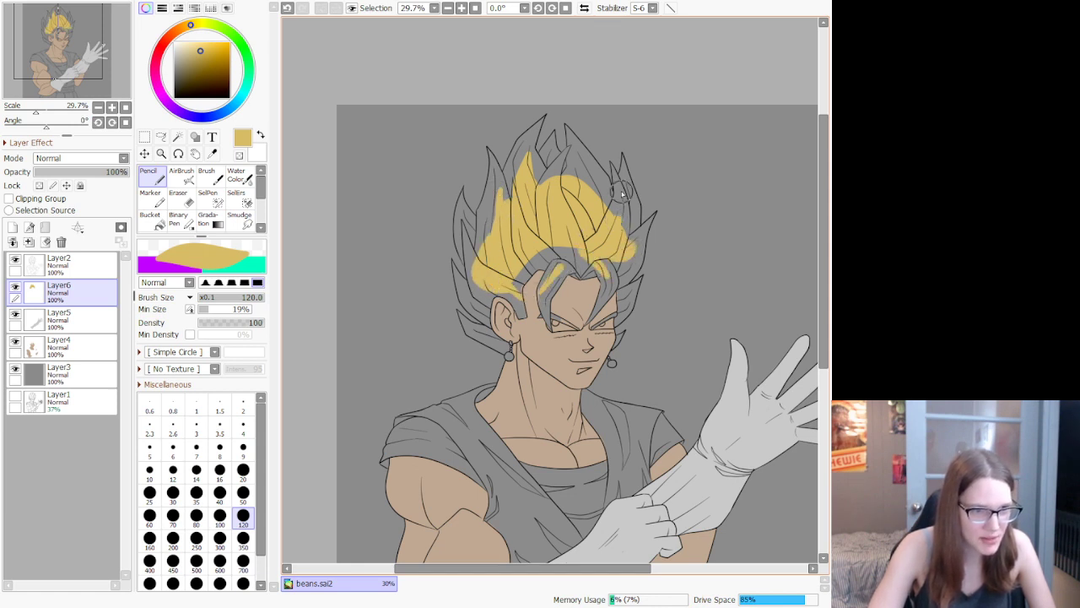
# Step: Add golden yellow strokes into the upper hair spikes and the lower tufts on both sides of the head
pyautogui.moveTo(620, 194); pyautogui.dragTo(615, 221)
pyautogui.moveTo(576, 165); pyautogui.dragTo(550, 167)
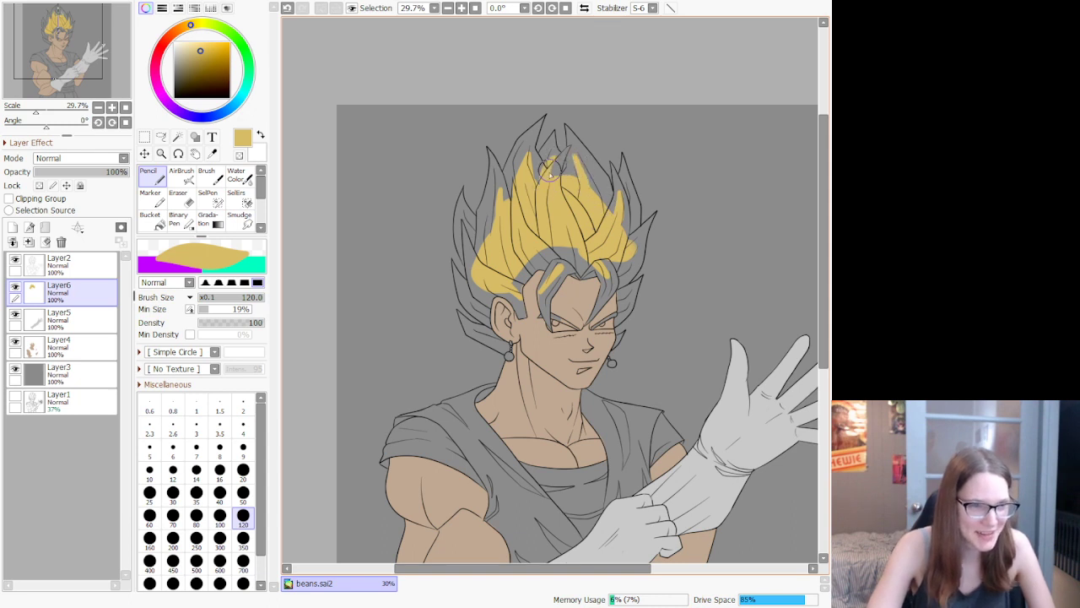
pyautogui.moveTo(472, 296); pyautogui.dragTo(482, 336)
pyautogui.moveTo(625, 305)
pyautogui.mouseDown()
pyautogui.moveTo(633, 243)
pyautogui.moveTo(602, 242)
pyautogui.mouseUp()
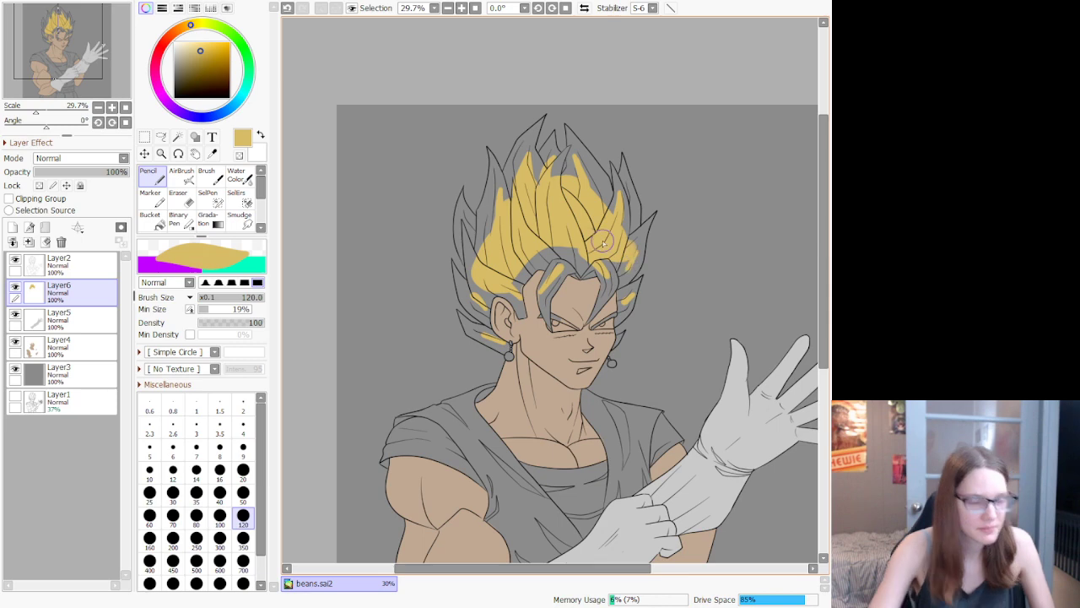
# Step: Outline the inside of the lowest hair tuft behind the ear, around the earring, in golden yellow with the size 20 Pencil
pyautogui.scroll(7, 498, 361)
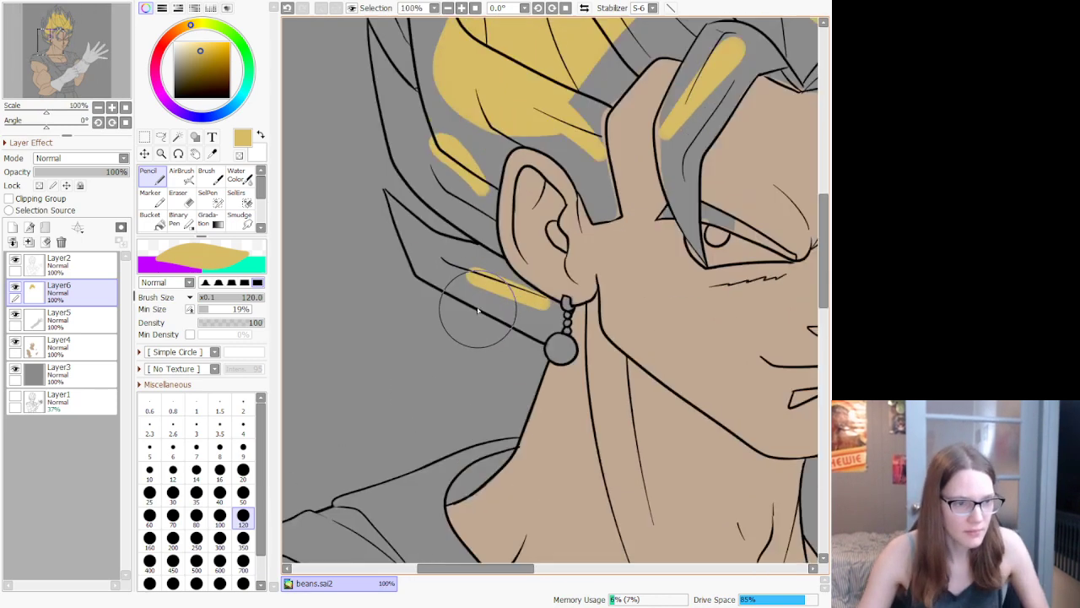
pyautogui.scroll(-2, 451, 236)
pyautogui.scroll(3, 439, 194)
pyautogui.click(243, 470)
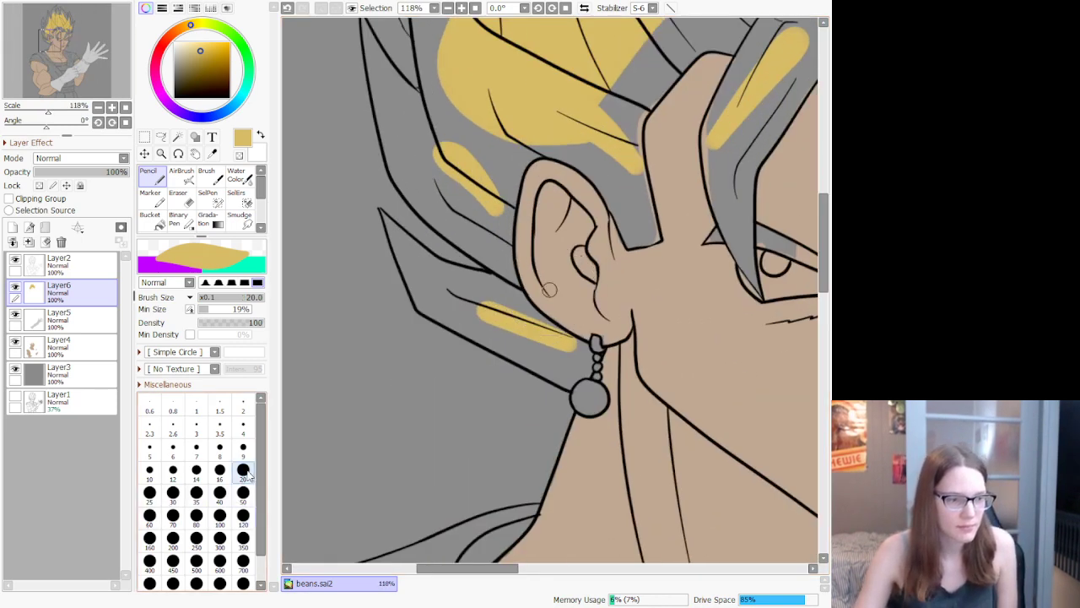
pyautogui.scroll(2, 546, 299)
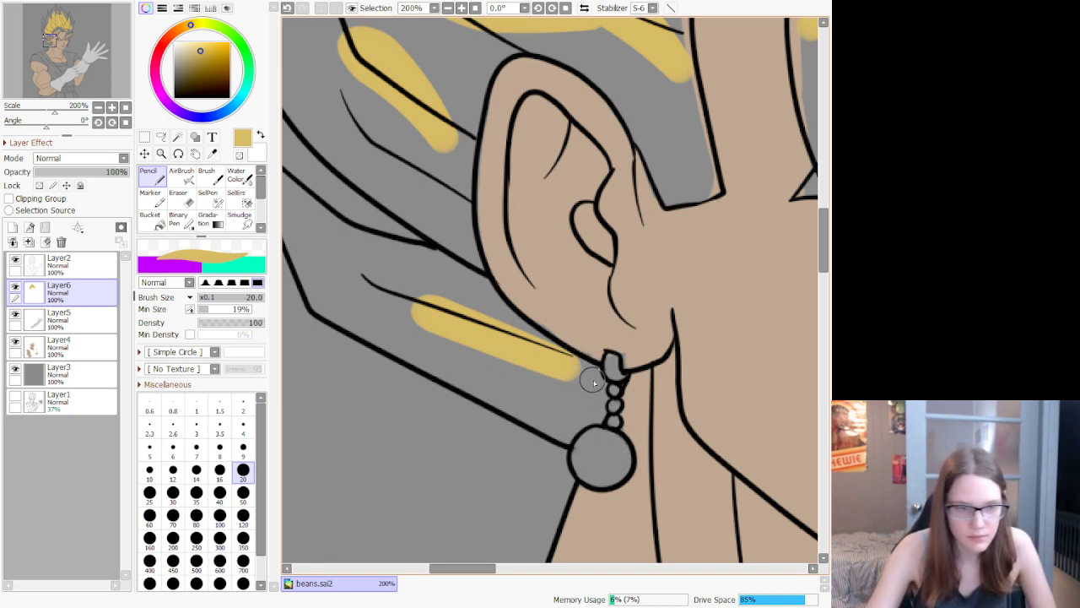
pyautogui.moveTo(593, 373)
pyautogui.mouseDown()
pyautogui.moveTo(605, 415)
pyautogui.moveTo(577, 412)
pyautogui.moveTo(563, 439)
pyautogui.mouseUp()
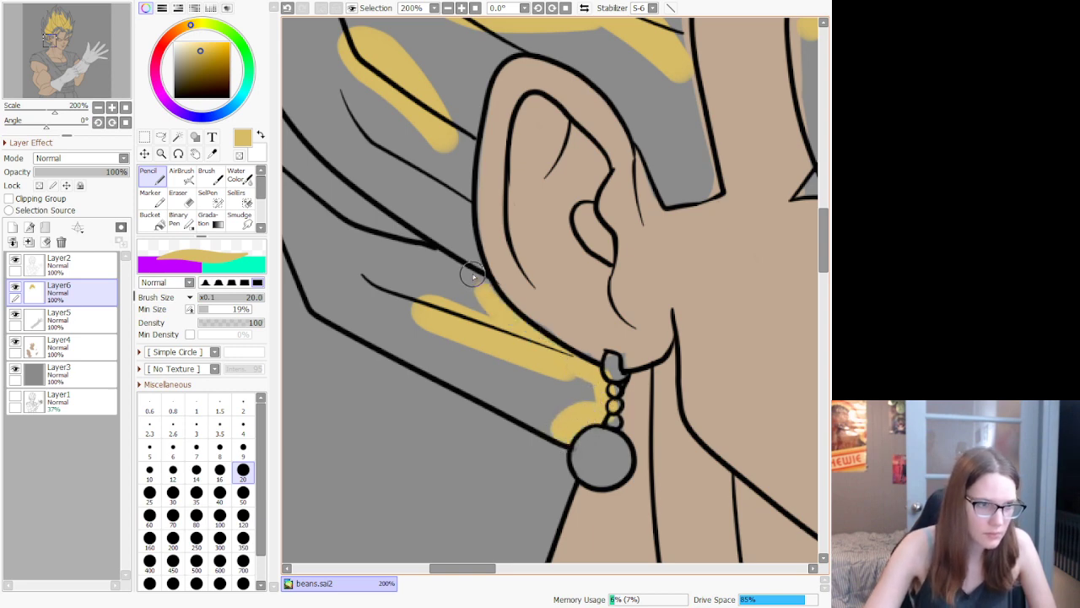
pyautogui.moveTo(468, 278); pyautogui.dragTo(424, 253)
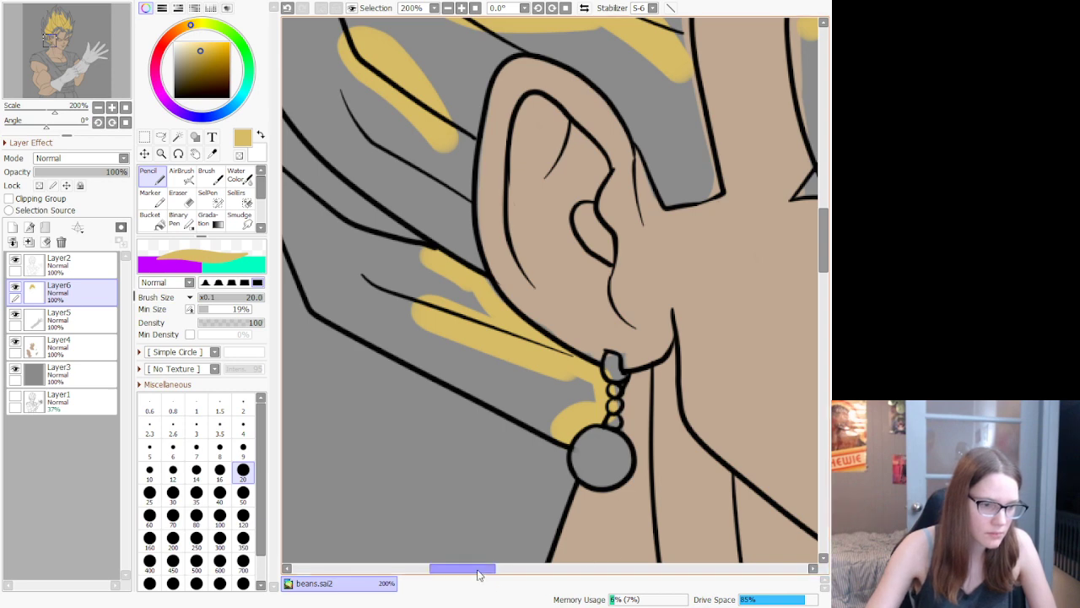
pyautogui.moveTo(478, 572); pyautogui.dragTo(460, 572)
pyautogui.moveTo(387, 142)
pyautogui.mouseDown()
pyautogui.moveTo(471, 312)
pyautogui.moveTo(442, 269)
pyautogui.moveTo(463, 319)
pyautogui.moveTo(695, 434)
pyautogui.moveTo(656, 412)
pyautogui.moveTo(674, 411)
pyautogui.moveTo(650, 411)
pyautogui.moveTo(701, 427)
pyautogui.moveTo(687, 419)
pyautogui.moveTo(673, 421)
pyautogui.moveTo(700, 438)
pyautogui.mouseUp()
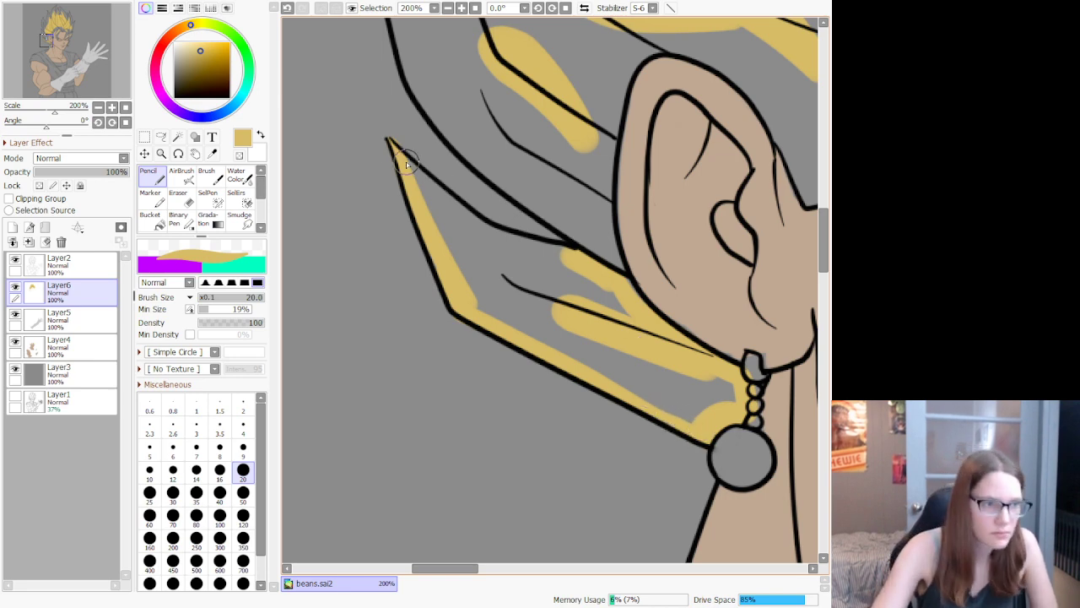
pyautogui.moveTo(404, 160)
pyautogui.mouseDown()
pyautogui.moveTo(463, 224)
pyautogui.moveTo(514, 254)
pyautogui.moveTo(584, 262)
pyautogui.mouseUp()
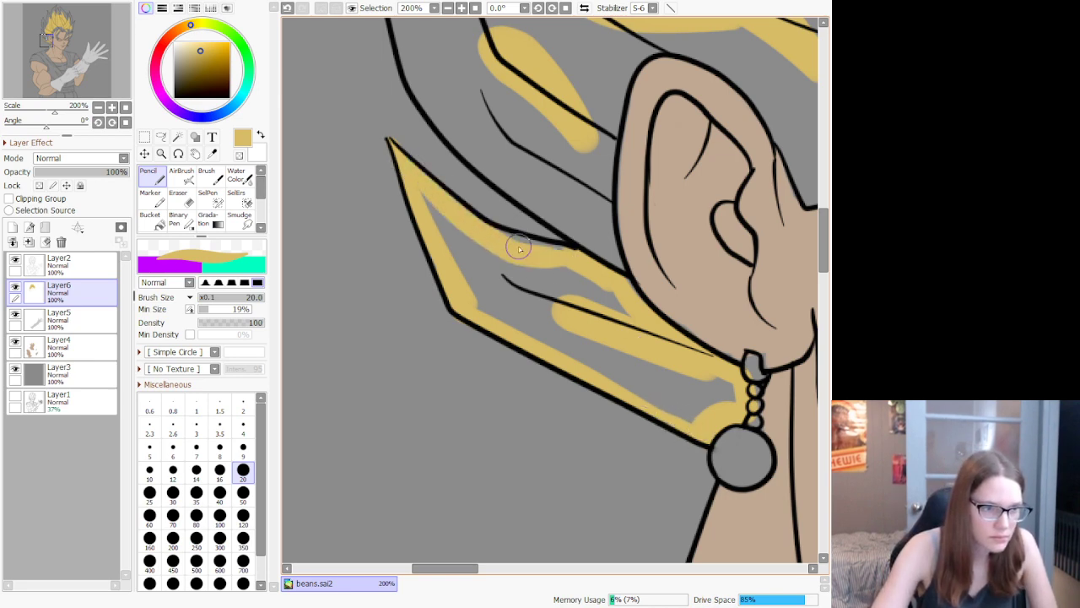
pyautogui.moveTo(519, 248); pyautogui.dragTo(567, 255)
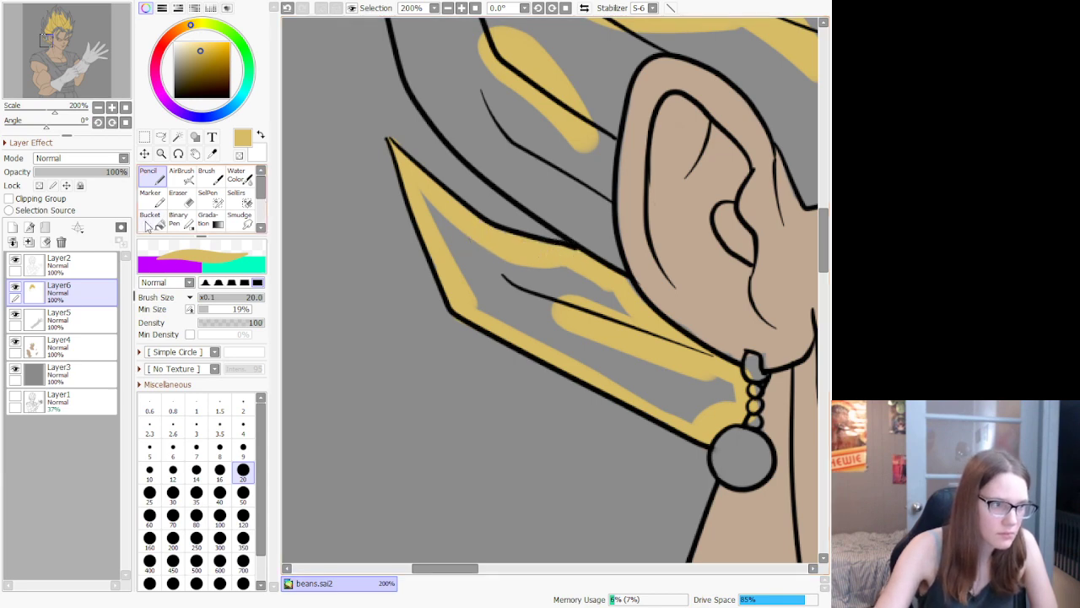
# Step: Bucket-fill the interior of the lowest hair tuft and cover the remaining gray seams with the Pencil
pyautogui.click(149, 222)
pyautogui.click(463, 257)
pyautogui.press('n')
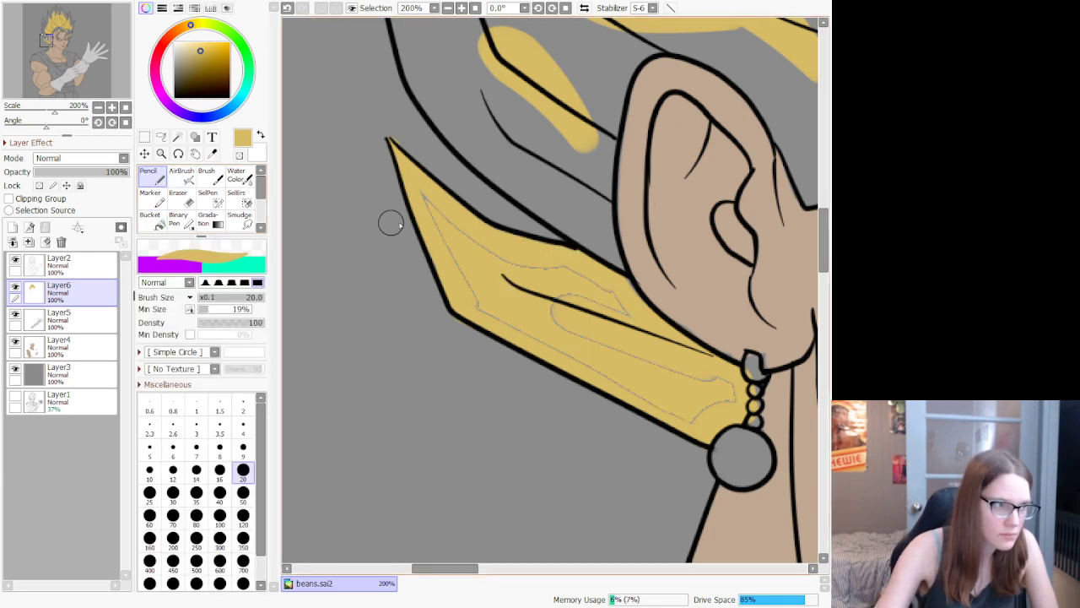
pyautogui.moveTo(430, 208)
pyautogui.mouseDown()
pyautogui.moveTo(479, 309)
pyautogui.moveTo(679, 419)
pyautogui.mouseUp()
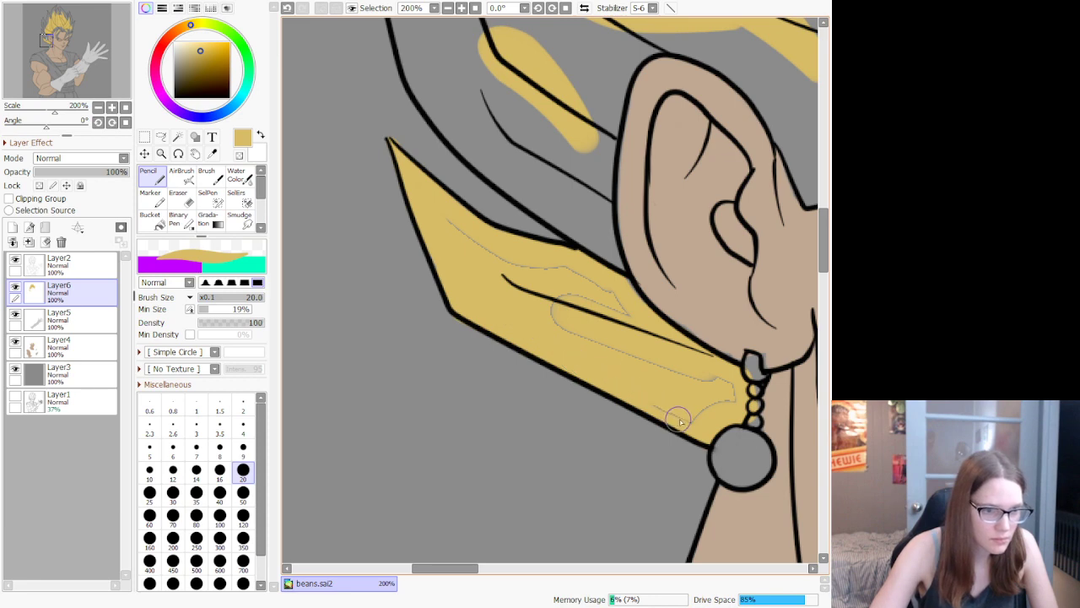
pyautogui.moveTo(734, 392)
pyautogui.mouseDown()
pyautogui.moveTo(545, 316)
pyautogui.moveTo(558, 295)
pyautogui.moveTo(627, 312)
pyautogui.moveTo(580, 276)
pyautogui.moveTo(542, 267)
pyautogui.moveTo(611, 293)
pyautogui.moveTo(639, 321)
pyautogui.moveTo(567, 265)
pyautogui.moveTo(516, 267)
pyautogui.moveTo(474, 246)
pyautogui.moveTo(461, 214)
pyautogui.mouseUp()
# Step: Outline the inside of the next hair spike above that tuft in golden yellow with the size 20 Pencil
pyautogui.scroll(-14, 538, 198)
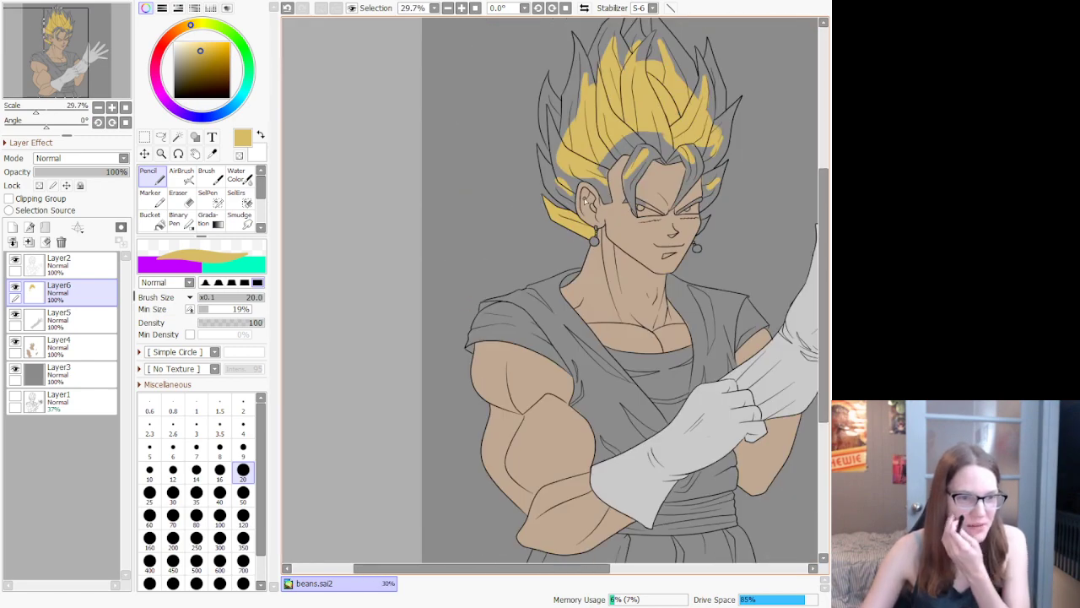
pyautogui.scroll(3, 640, 137)
pyautogui.scroll(5, 528, 199)
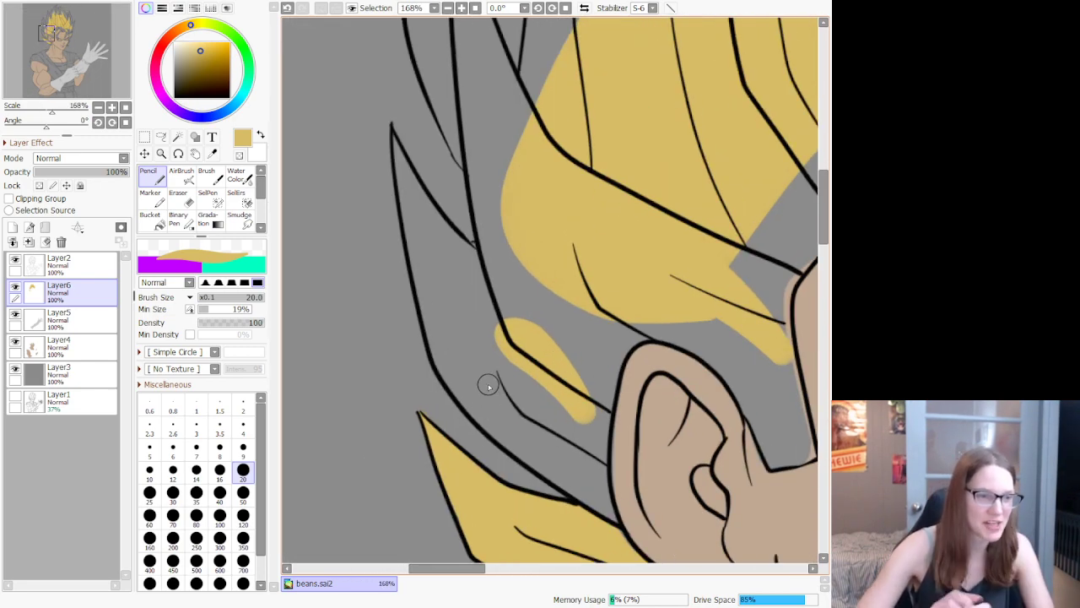
pyautogui.moveTo(393, 139)
pyautogui.mouseDown()
pyautogui.moveTo(480, 312)
pyautogui.moveTo(474, 257)
pyautogui.moveTo(416, 206)
pyautogui.moveTo(424, 180)
pyautogui.moveTo(413, 185)
pyautogui.moveTo(433, 227)
pyautogui.moveTo(501, 292)
pyautogui.moveTo(422, 211)
pyautogui.moveTo(493, 272)
pyautogui.moveTo(418, 189)
pyautogui.moveTo(480, 257)
pyautogui.mouseUp()
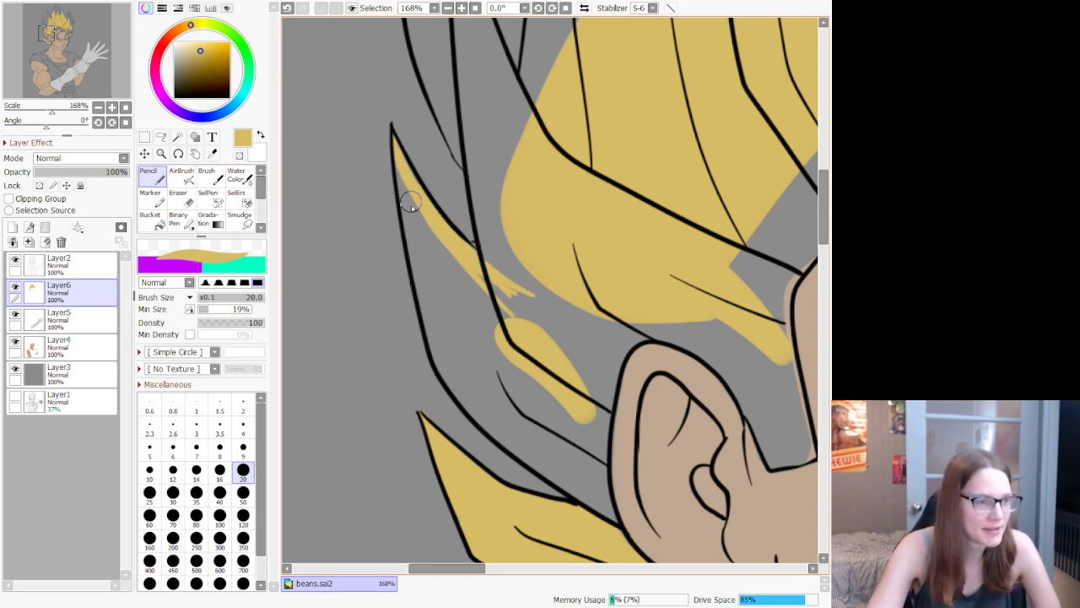
pyautogui.moveTo(411, 202); pyautogui.dragTo(444, 280)
pyautogui.moveTo(404, 176)
pyautogui.mouseDown()
pyautogui.moveTo(428, 330)
pyautogui.moveTo(456, 400)
pyautogui.moveTo(613, 525)
pyautogui.mouseUp()
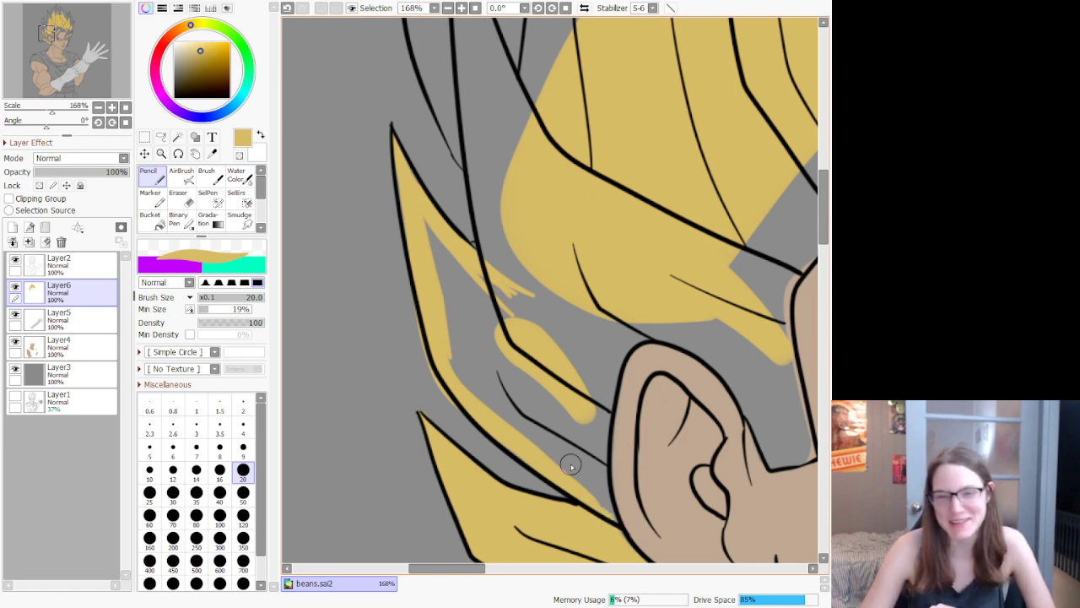
pyautogui.press('e')
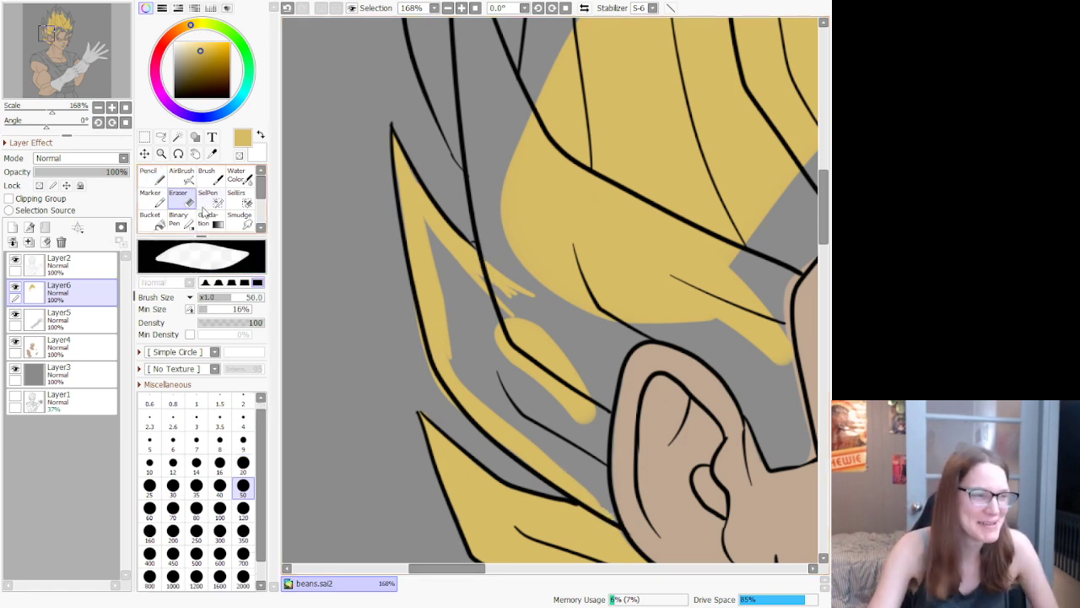
pyautogui.click(243, 463)
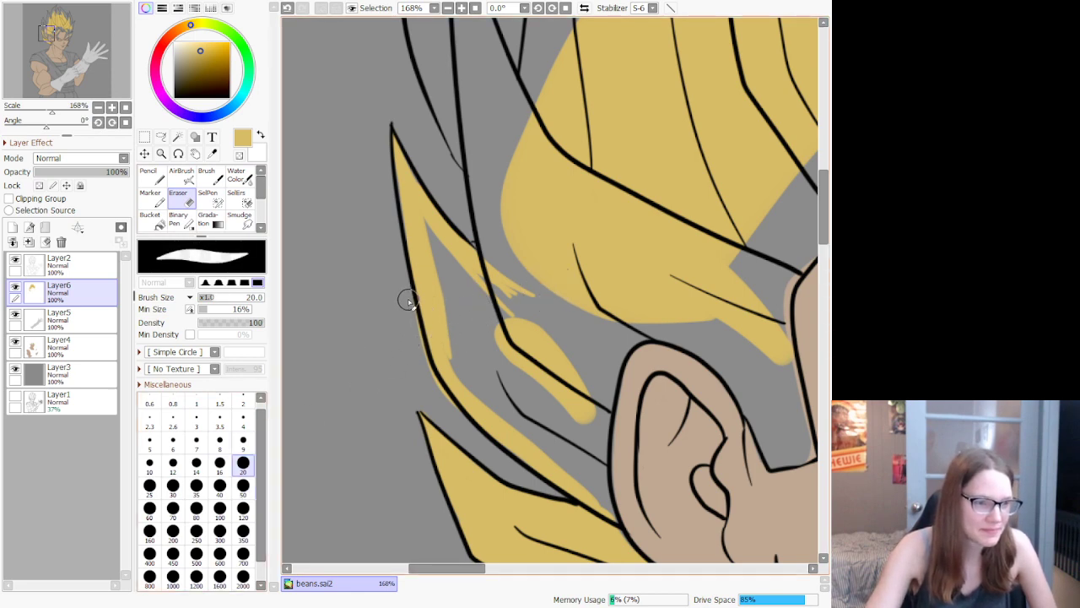
pyautogui.press('n')
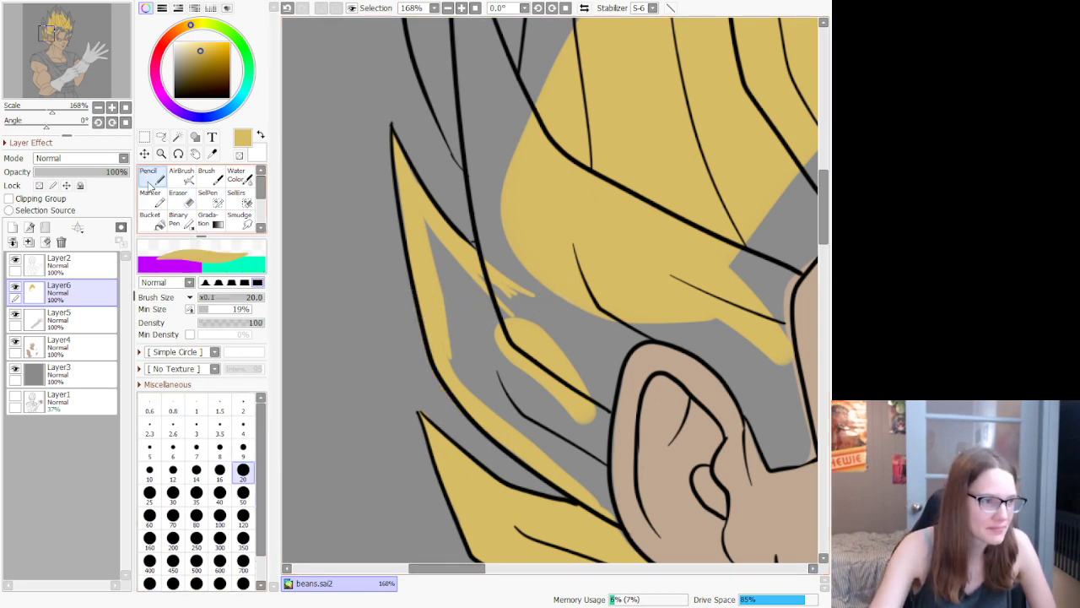
pyautogui.moveTo(621, 533); pyautogui.dragTo(610, 453)
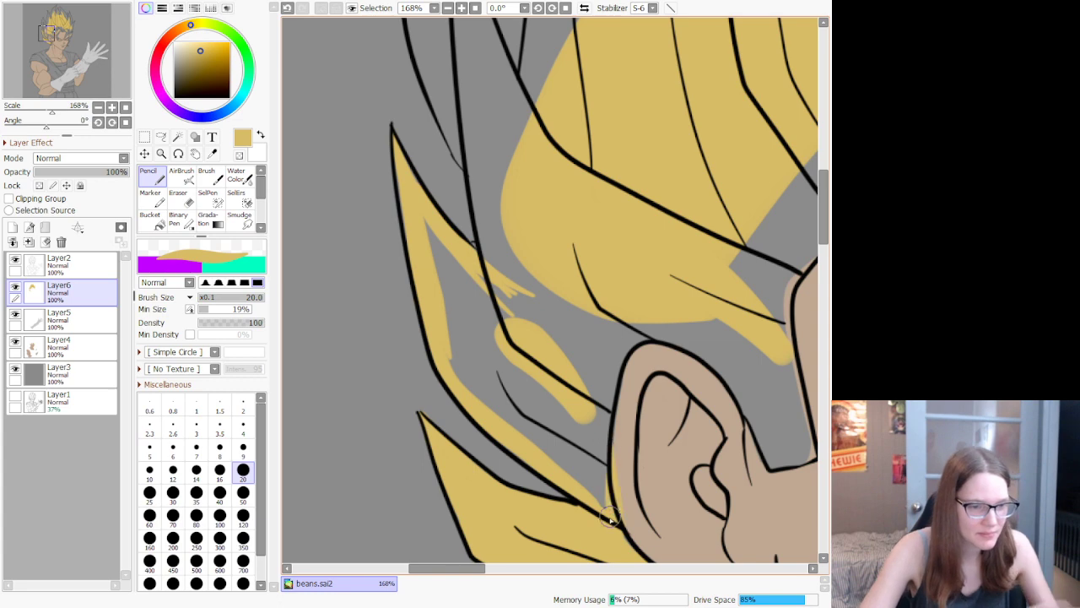
pyautogui.hotkey('ctrl', 'z')
pyautogui.moveTo(619, 532); pyautogui.dragTo(606, 402)
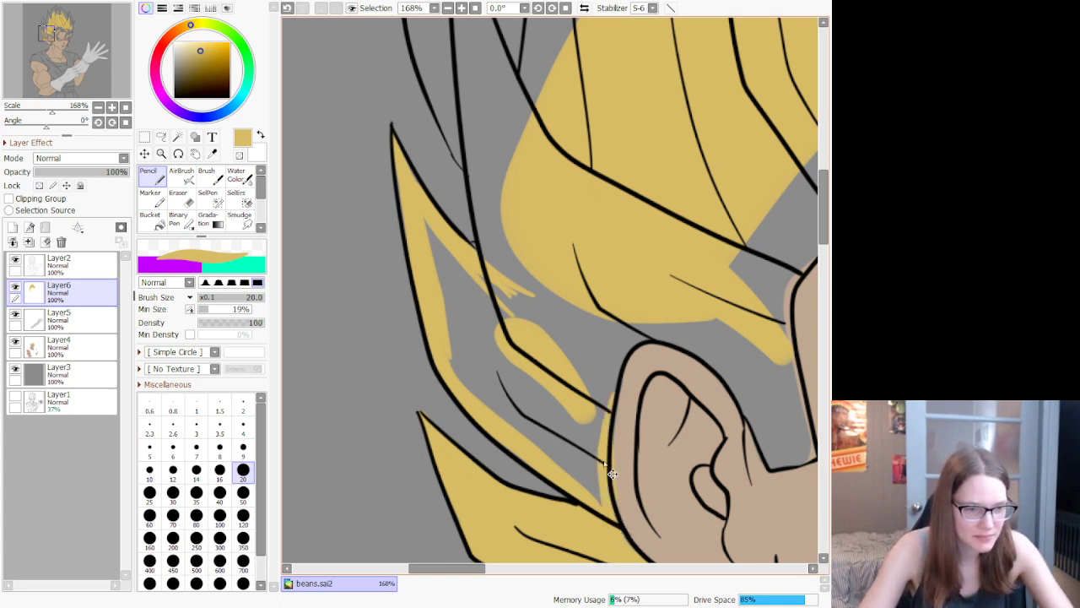
pyautogui.hotkey('ctrl', 'z')
# Step: Paint golden yellow along the back edge of the ear up to the main hair mass, closing off the unfilled area
pyautogui.moveTo(609, 517); pyautogui.dragTo(601, 453)
pyautogui.moveTo(607, 389); pyautogui.dragTo(633, 337)
pyautogui.hotkey('ctrl', 'z')
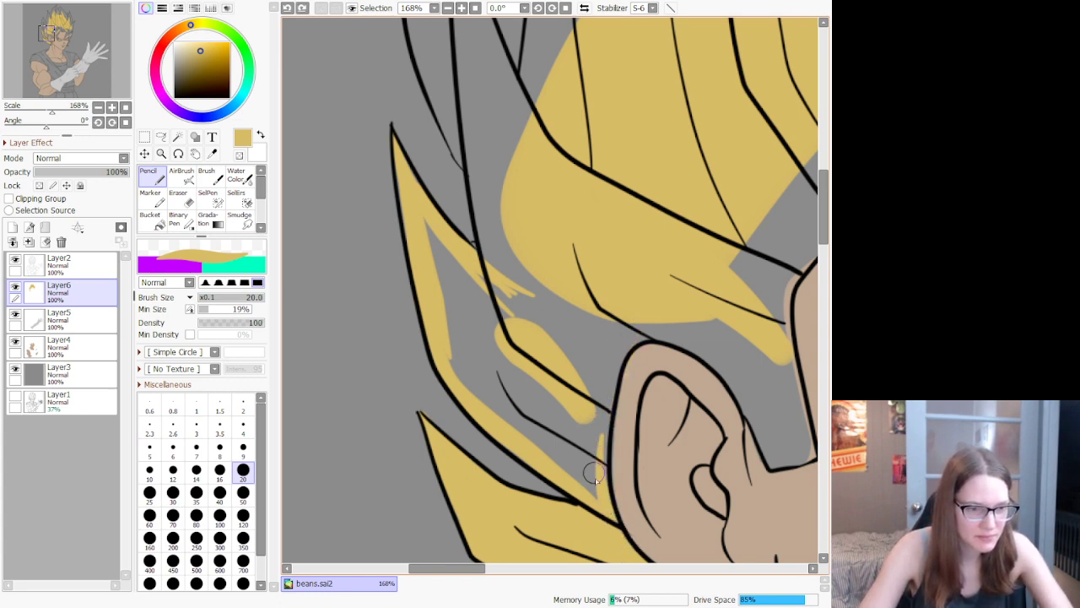
pyautogui.moveTo(588, 411); pyautogui.dragTo(598, 406)
pyautogui.moveTo(610, 361); pyautogui.dragTo(615, 383)
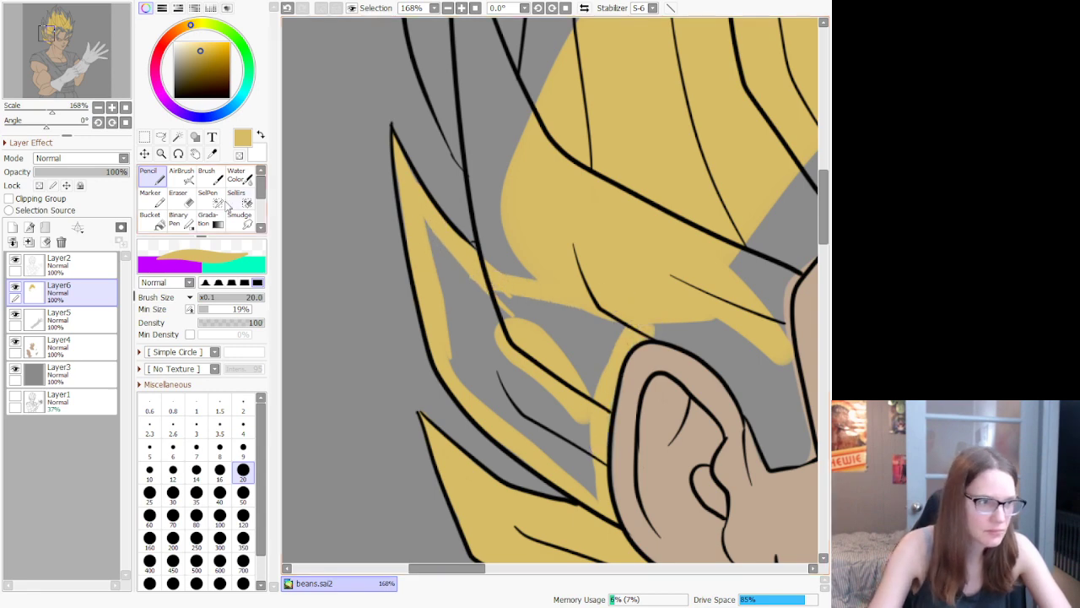
# Step: Bucket-fill the enclosed gaps in the spike behind the ear and cover the leftover seams with the size 20 Pencil
pyautogui.click(156, 222)
pyautogui.click(461, 341)
pyautogui.click(559, 336)
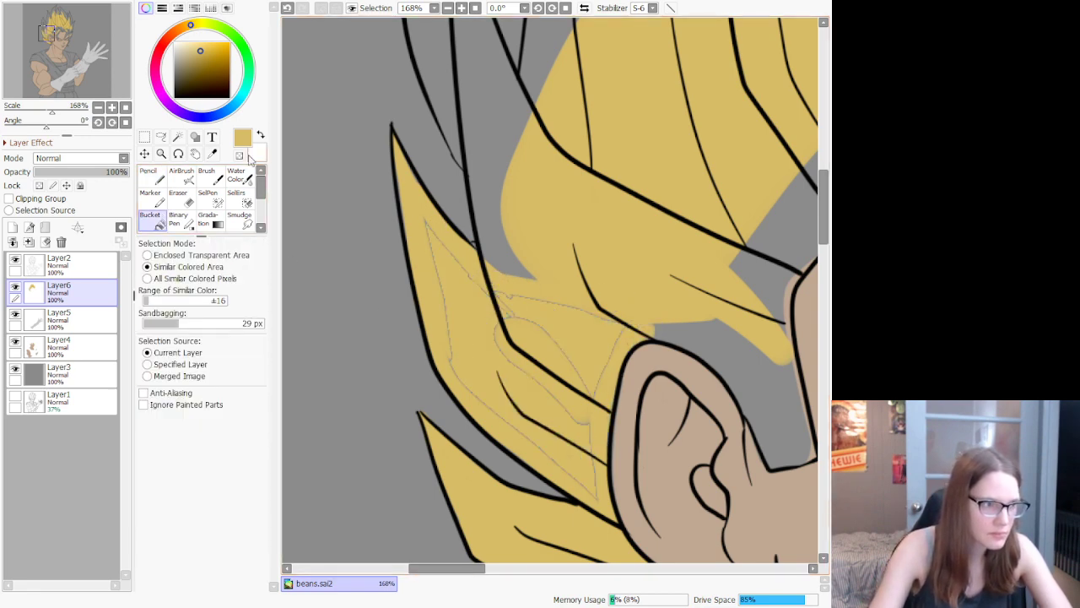
pyautogui.click(151, 174)
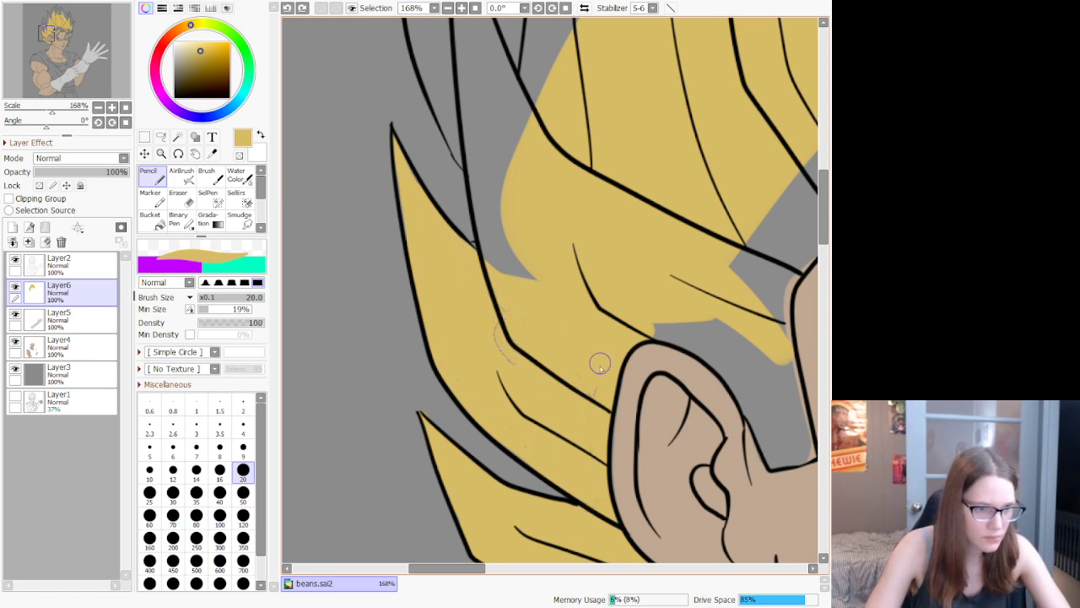
pyautogui.moveTo(517, 369); pyautogui.dragTo(500, 354)
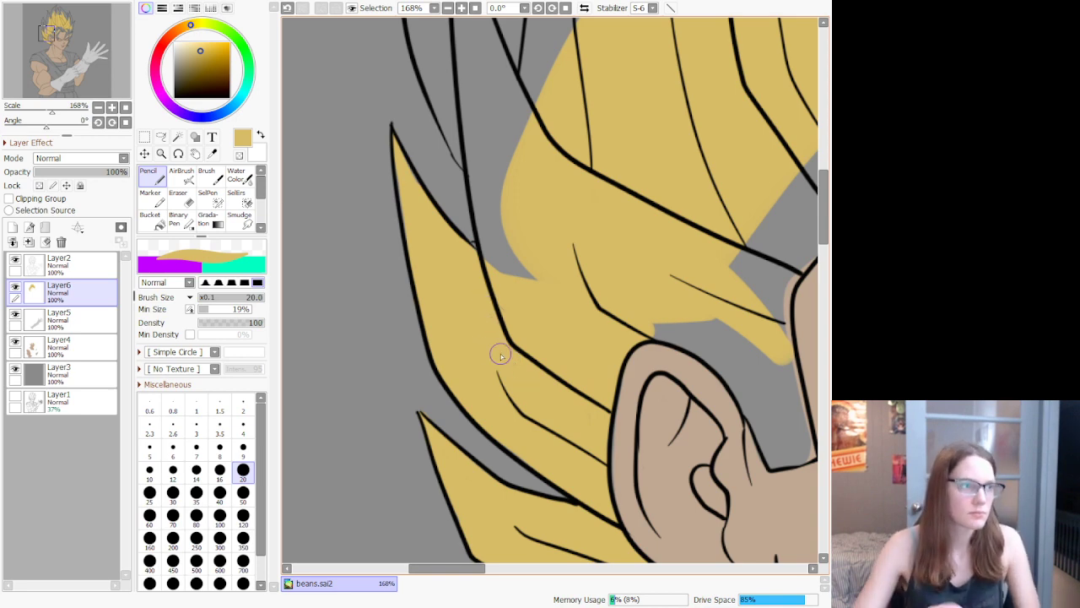
# Step: Fill the sideburn in front of the ear down to its squared end with golden yellow Pencil strokes
pyautogui.scroll(-5, 476, 302)
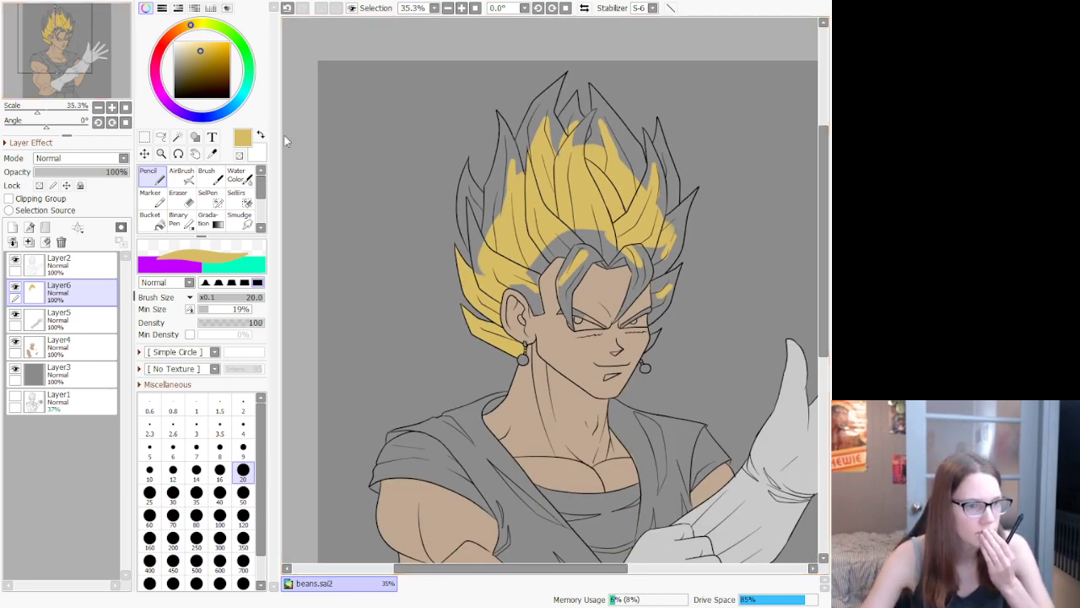
pyautogui.scroll(1, 578, 255)
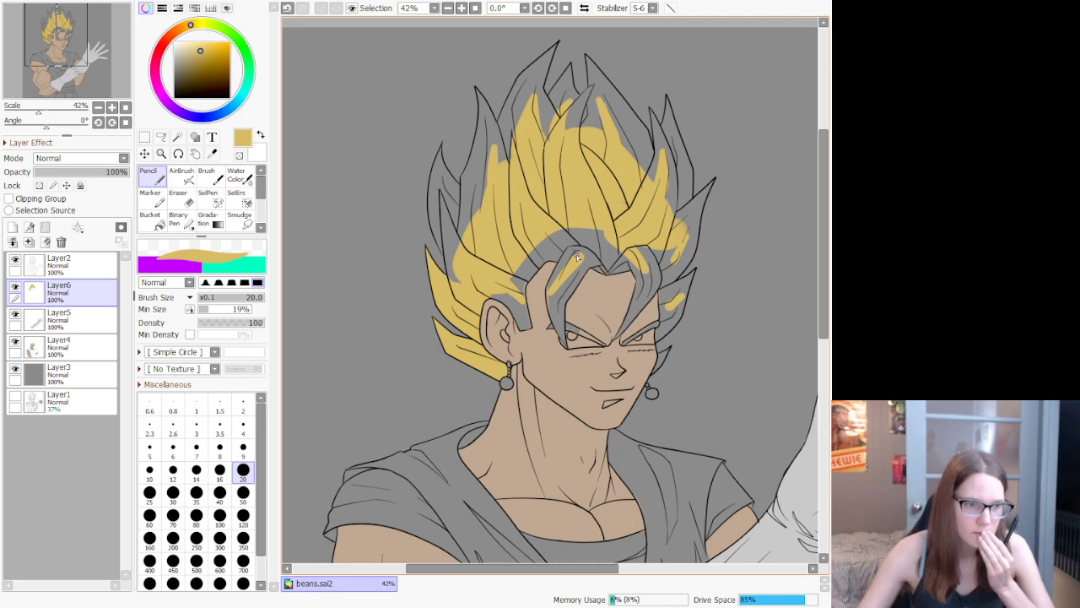
pyautogui.scroll(6, 577, 256)
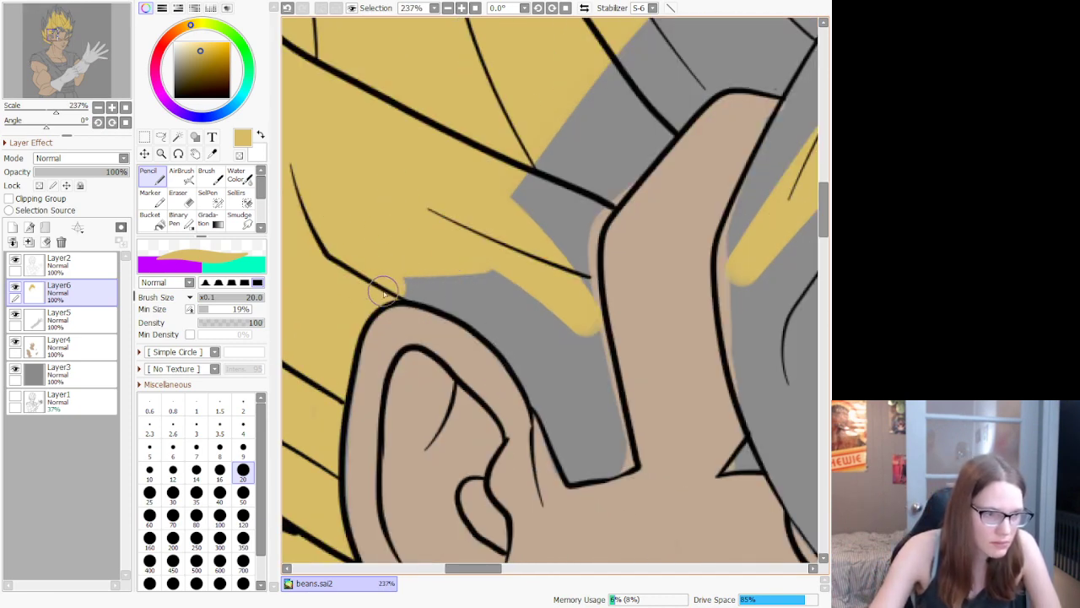
pyautogui.moveTo(460, 297)
pyautogui.mouseDown()
pyautogui.moveTo(413, 290)
pyautogui.moveTo(544, 339)
pyautogui.moveTo(540, 352)
pyautogui.mouseUp()
pyautogui.moveTo(408, 276)
pyautogui.mouseDown()
pyautogui.moveTo(501, 285)
pyautogui.moveTo(566, 366)
pyautogui.moveTo(549, 398)
pyautogui.mouseUp()
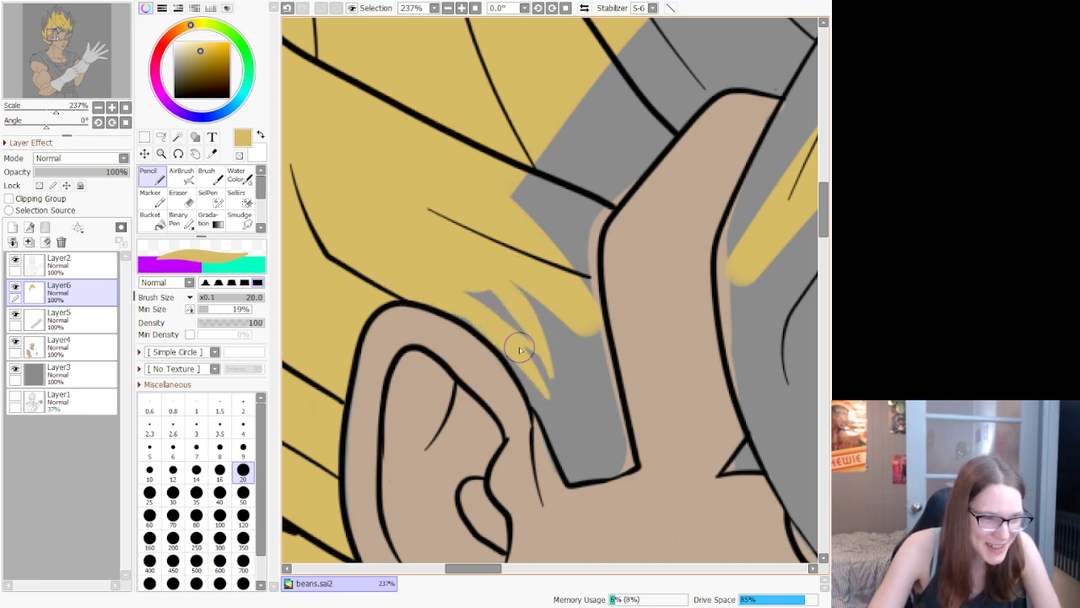
pyautogui.moveTo(443, 308)
pyautogui.mouseDown()
pyautogui.moveTo(556, 392)
pyautogui.moveTo(454, 305)
pyautogui.moveTo(515, 314)
pyautogui.moveTo(475, 276)
pyautogui.moveTo(549, 378)
pyautogui.moveTo(460, 281)
pyautogui.moveTo(501, 302)
pyautogui.moveTo(567, 393)
pyautogui.mouseUp()
pyautogui.moveTo(567, 393); pyautogui.dragTo(521, 381)
pyautogui.moveTo(504, 346)
pyautogui.mouseDown()
pyautogui.moveTo(575, 443)
pyautogui.moveTo(556, 423)
pyautogui.moveTo(570, 480)
pyautogui.moveTo(643, 466)
pyautogui.moveTo(588, 361)
pyautogui.moveTo(583, 339)
pyautogui.moveTo(613, 421)
pyautogui.moveTo(574, 297)
pyautogui.moveTo(597, 353)
pyautogui.moveTo(614, 468)
pyautogui.moveTo(563, 464)
pyautogui.moveTo(552, 382)
pyautogui.moveTo(519, 332)
pyautogui.moveTo(521, 271)
pyautogui.moveTo(590, 387)
pyautogui.moveTo(618, 469)
pyautogui.moveTo(573, 431)
pyautogui.moveTo(535, 313)
pyautogui.mouseUp()
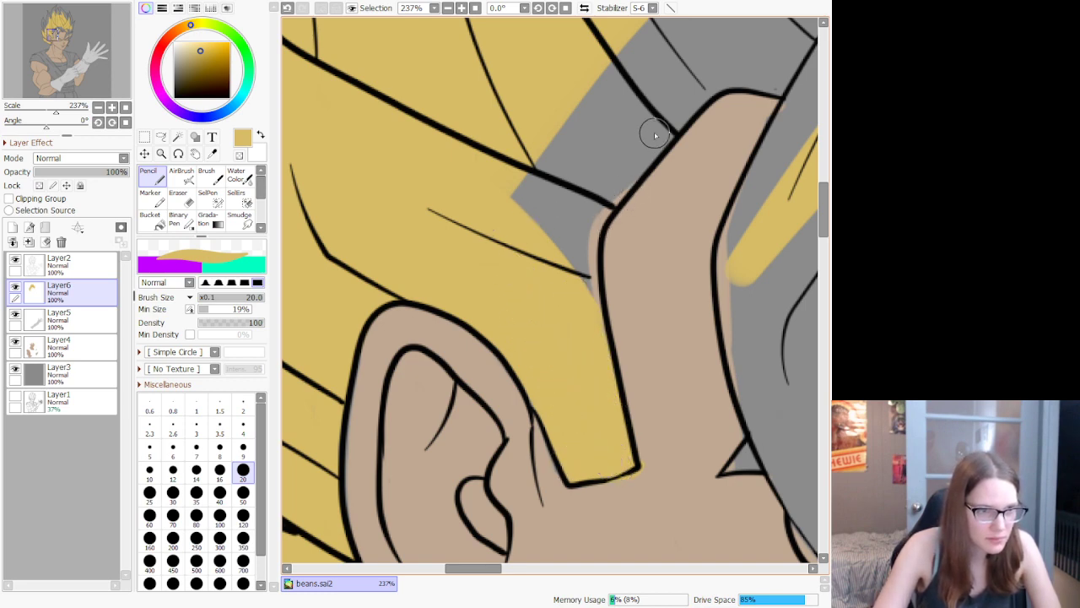
# Step: Paint golden yellow along the temple hairline from the base of the bangs down to the sideburn
pyautogui.moveTo(673, 120)
pyautogui.mouseDown()
pyautogui.moveTo(585, 213)
pyautogui.moveTo(570, 253)
pyautogui.mouseUp()
pyautogui.moveTo(585, 341); pyautogui.dragTo(588, 336)
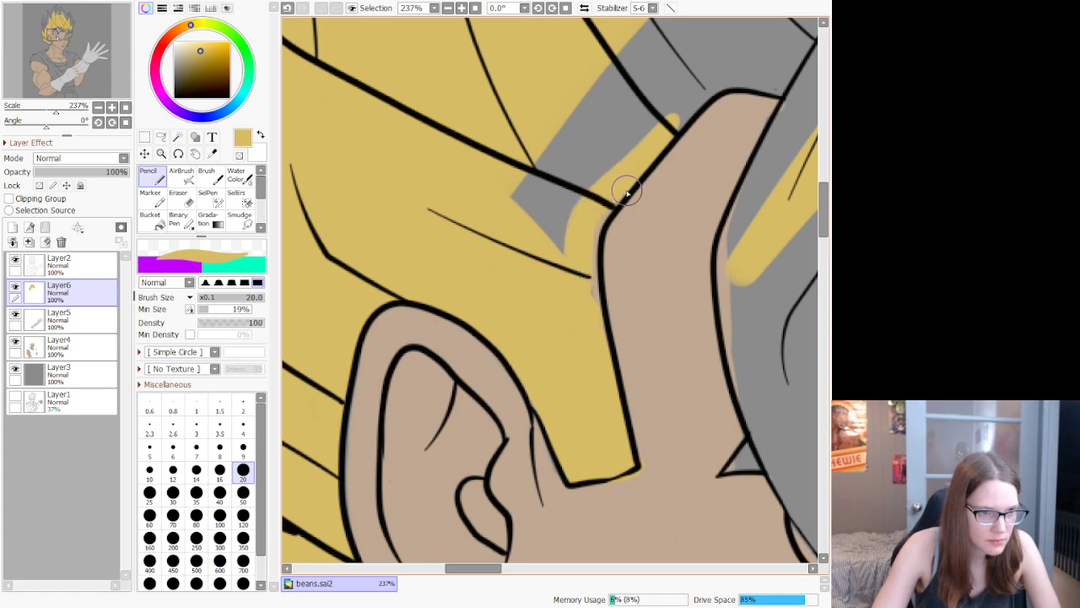
pyautogui.moveTo(626, 191)
pyautogui.mouseDown()
pyautogui.moveTo(581, 255)
pyautogui.moveTo(598, 338)
pyautogui.mouseUp()
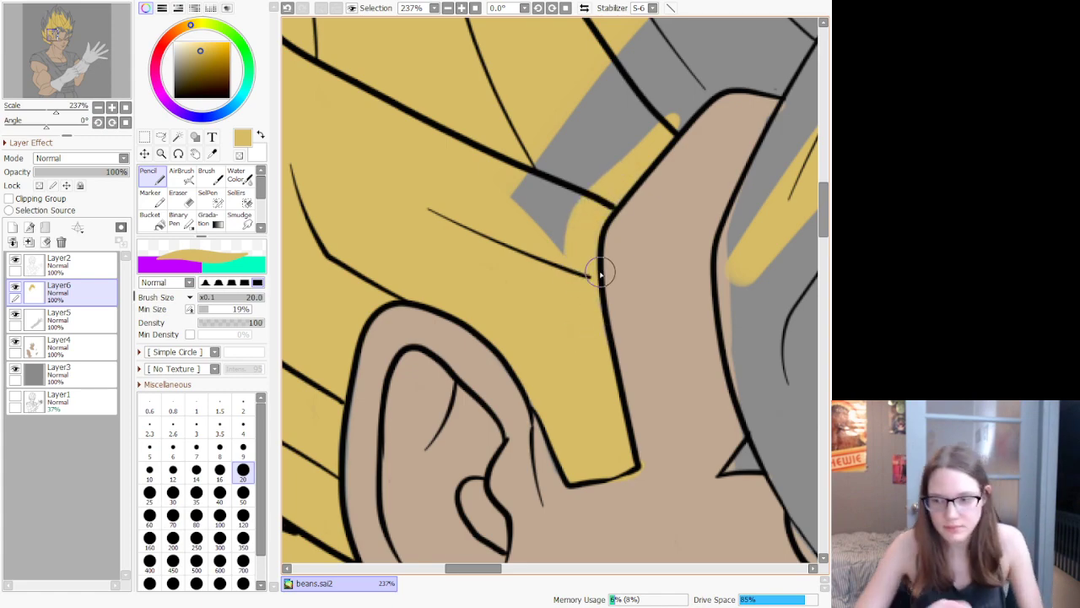
# Step: Paint the eyebrow nearest the visible ear golden yellow with the size 20 Pencil, from its outer point to the inner end
pyautogui.scroll(-5, 603, 269)
pyautogui.scroll(2, 675, 202)
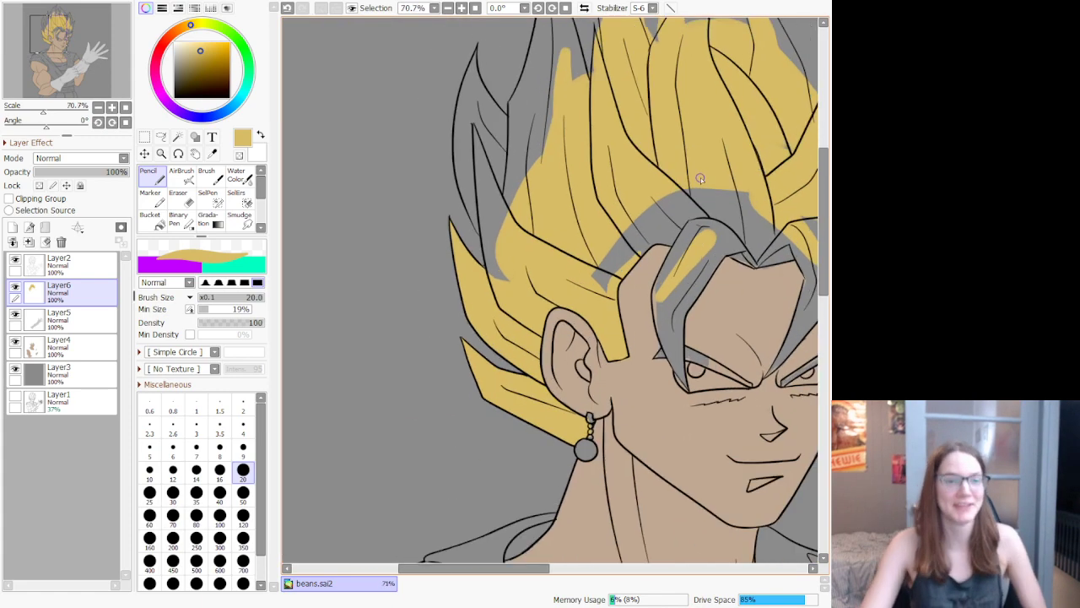
pyautogui.scroll(2, 701, 179)
pyautogui.scroll(-2, 721, 208)
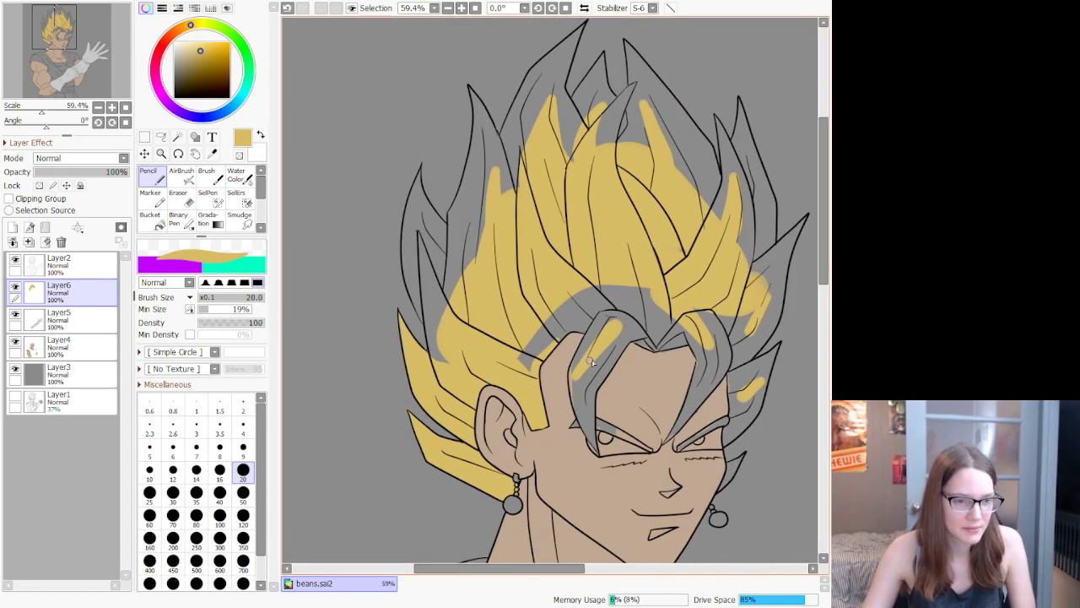
pyautogui.scroll(4, 573, 436)
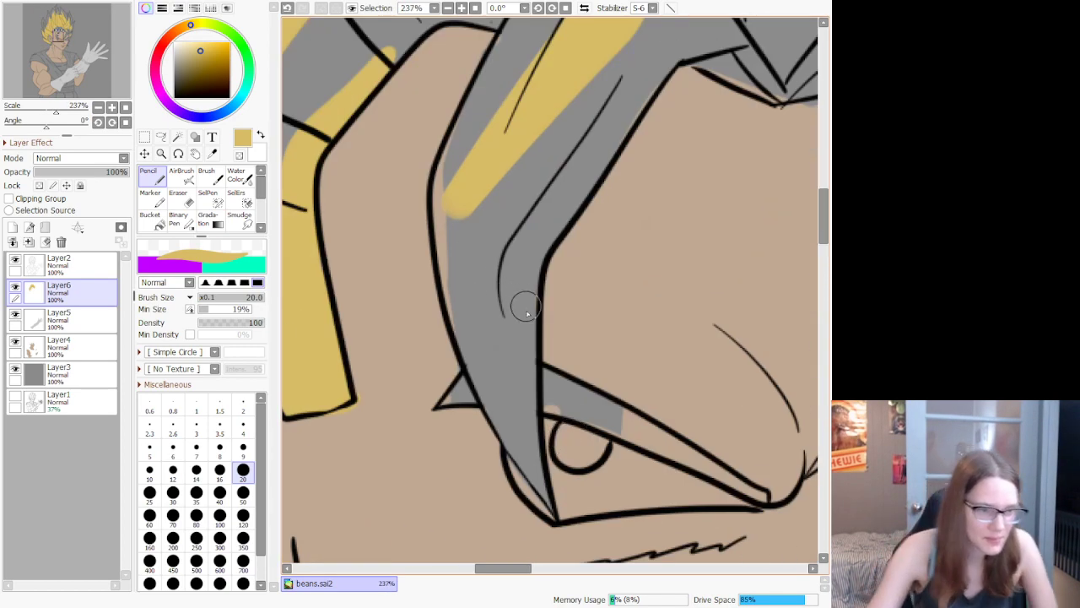
pyautogui.moveTo(475, 367)
pyautogui.mouseDown()
pyautogui.moveTo(450, 402)
pyautogui.moveTo(539, 391)
pyautogui.moveTo(464, 398)
pyautogui.moveTo(486, 378)
pyautogui.moveTo(572, 407)
pyautogui.moveTo(552, 384)
pyautogui.moveTo(518, 397)
pyautogui.moveTo(641, 429)
pyautogui.moveTo(679, 446)
pyautogui.moveTo(642, 432)
pyautogui.moveTo(638, 441)
pyautogui.moveTo(762, 500)
pyautogui.moveTo(713, 469)
pyautogui.mouseUp()
pyautogui.moveTo(618, 426)
pyautogui.mouseDown()
pyautogui.moveTo(526, 384)
pyautogui.moveTo(502, 391)
pyautogui.moveTo(507, 439)
pyautogui.mouseUp()
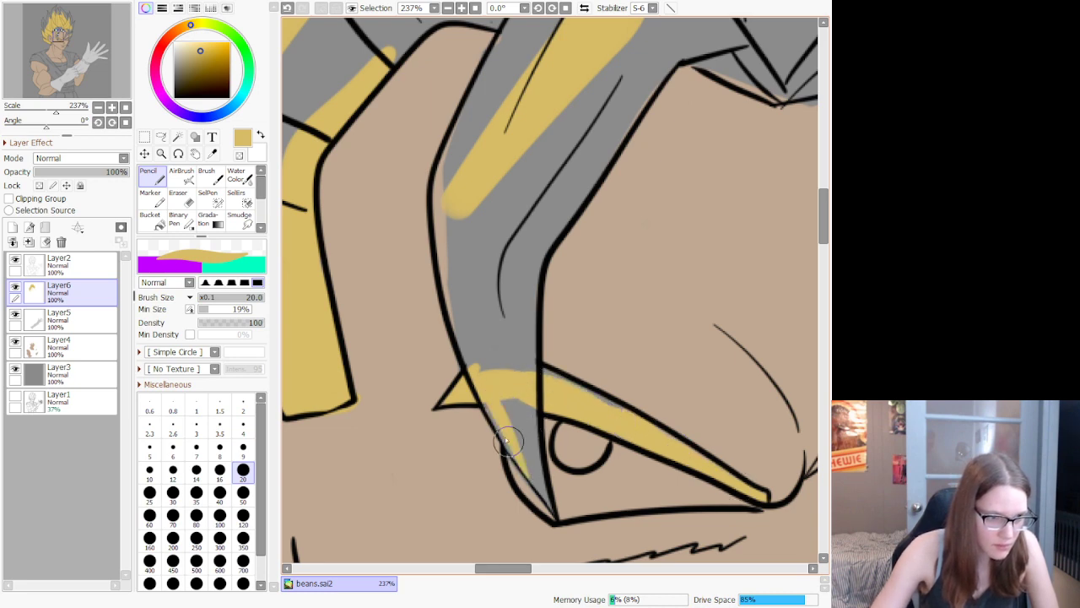
# Step: Redo the stroke along the edge of the bang that crosses the eyebrow and fill its pointed tip with golden yellow
pyautogui.hotkey('ctrl', 'z')
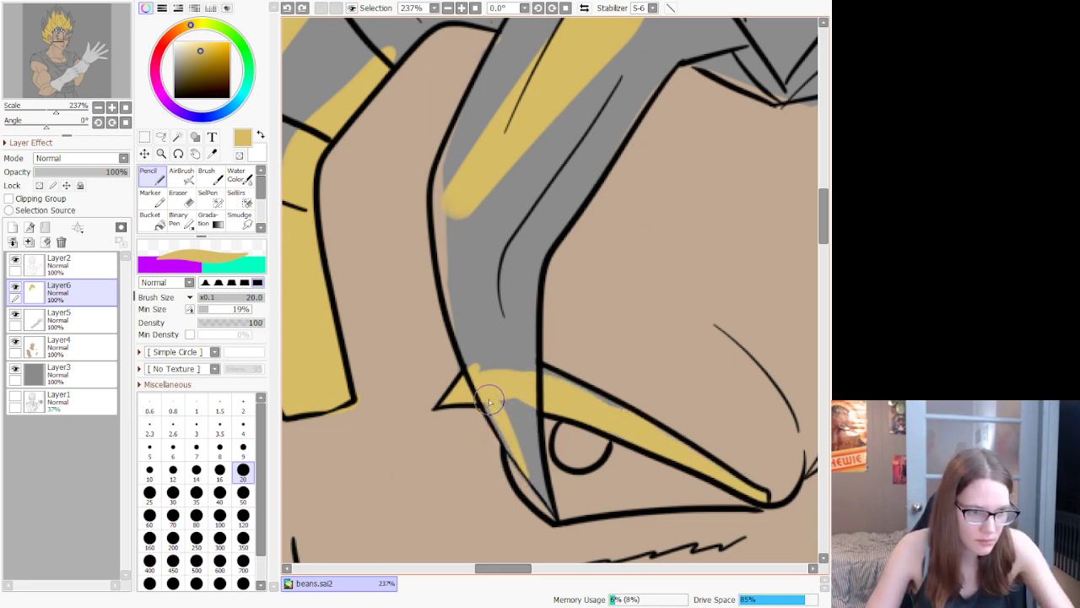
pyautogui.moveTo(504, 438)
pyautogui.mouseDown()
pyautogui.moveTo(546, 508)
pyautogui.moveTo(529, 447)
pyautogui.mouseUp()
pyautogui.hotkey('ctrl', 'z')
pyautogui.moveTo(550, 509); pyautogui.dragTo(525, 454)
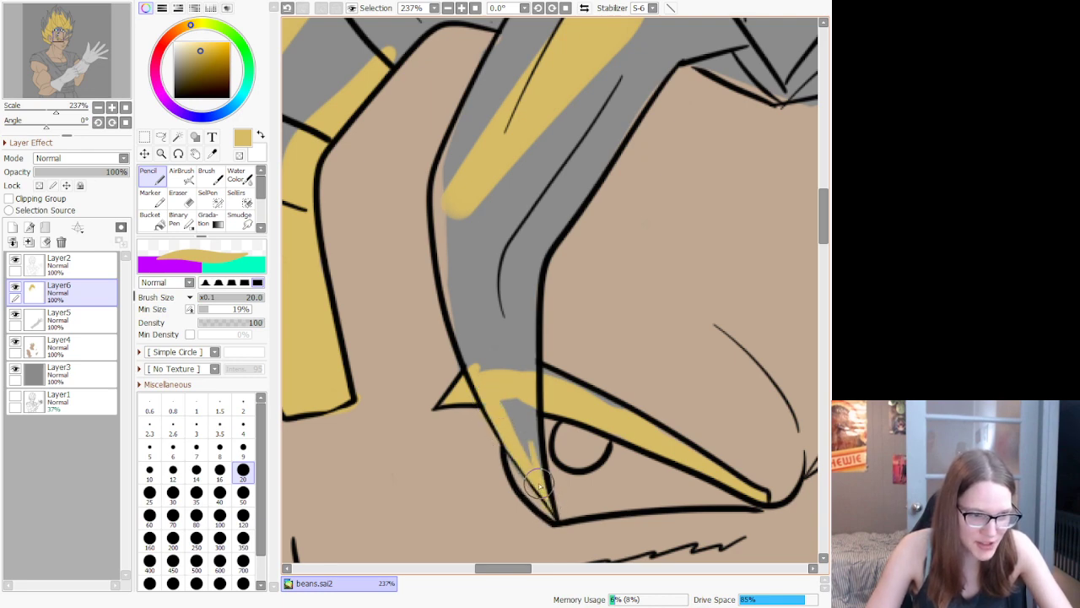
pyautogui.moveTo(524, 390)
pyautogui.mouseDown()
pyautogui.moveTo(536, 465)
pyautogui.moveTo(512, 424)
pyautogui.moveTo(526, 398)
pyautogui.moveTo(507, 383)
pyautogui.moveTo(501, 398)
pyautogui.moveTo(523, 374)
pyautogui.mouseUp()
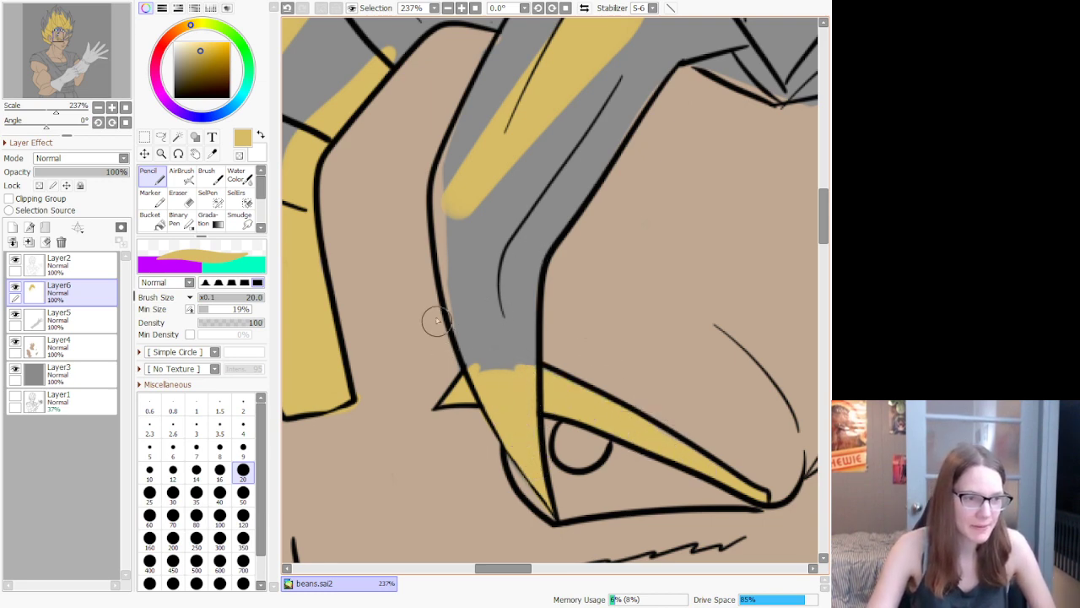
# Step: Paint golden yellow along both long edges of the bang above the filled tip, from its upper part down to the eyebrow
pyautogui.moveTo(478, 126)
pyautogui.mouseDown()
pyautogui.moveTo(453, 153)
pyautogui.moveTo(443, 193)
pyautogui.moveTo(450, 261)
pyautogui.moveTo(496, 390)
pyautogui.moveTo(471, 339)
pyautogui.moveTo(468, 349)
pyautogui.moveTo(483, 383)
pyautogui.moveTo(465, 311)
pyautogui.moveTo(519, 365)
pyautogui.moveTo(546, 220)
pyautogui.mouseUp()
pyautogui.hotkey('ctrl', 'z')
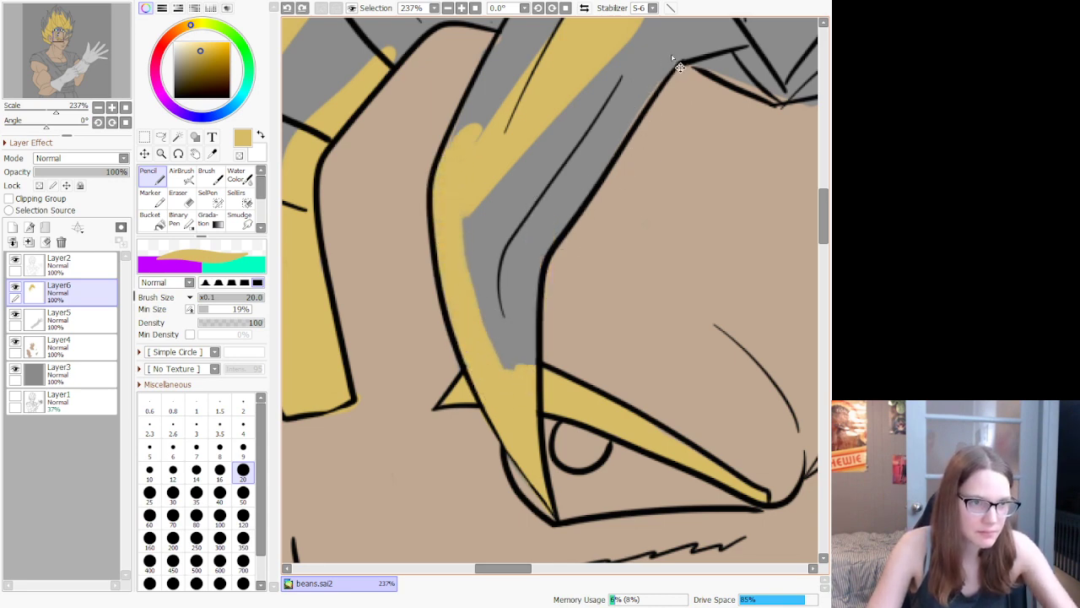
pyautogui.moveTo(671, 56); pyautogui.dragTo(618, 120)
pyautogui.moveTo(557, 196)
pyautogui.mouseDown()
pyautogui.moveTo(544, 238)
pyautogui.moveTo(511, 279)
pyautogui.mouseUp()
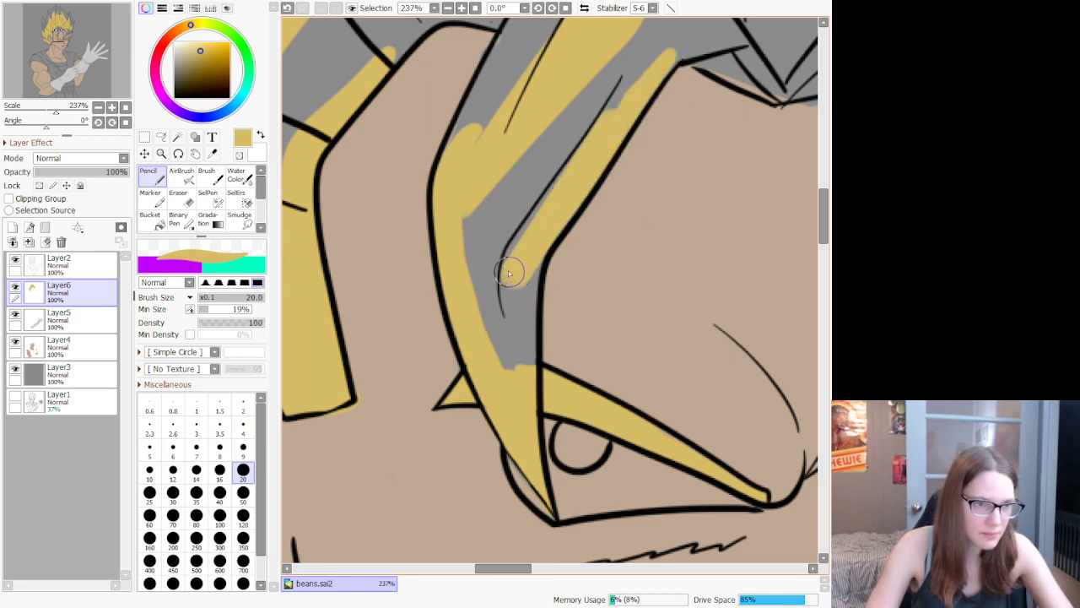
pyautogui.moveTo(529, 270); pyautogui.dragTo(520, 414)
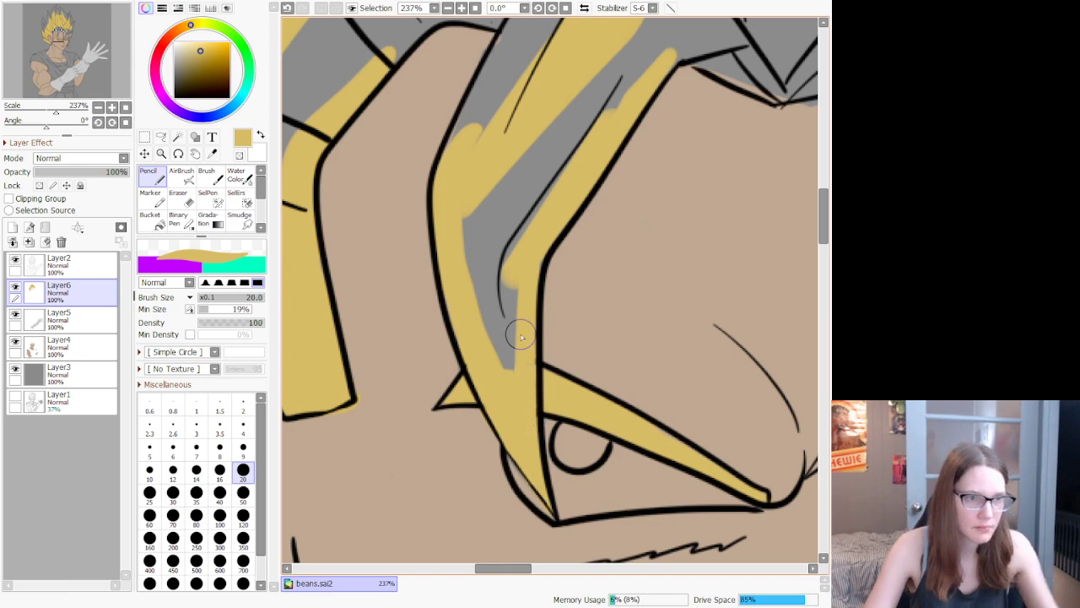
# Step: Outline the top of the same bang in golden yellow, following its curve to the center parting and enclosing the unfilled interior
pyautogui.scroll(-7, 541, 304)
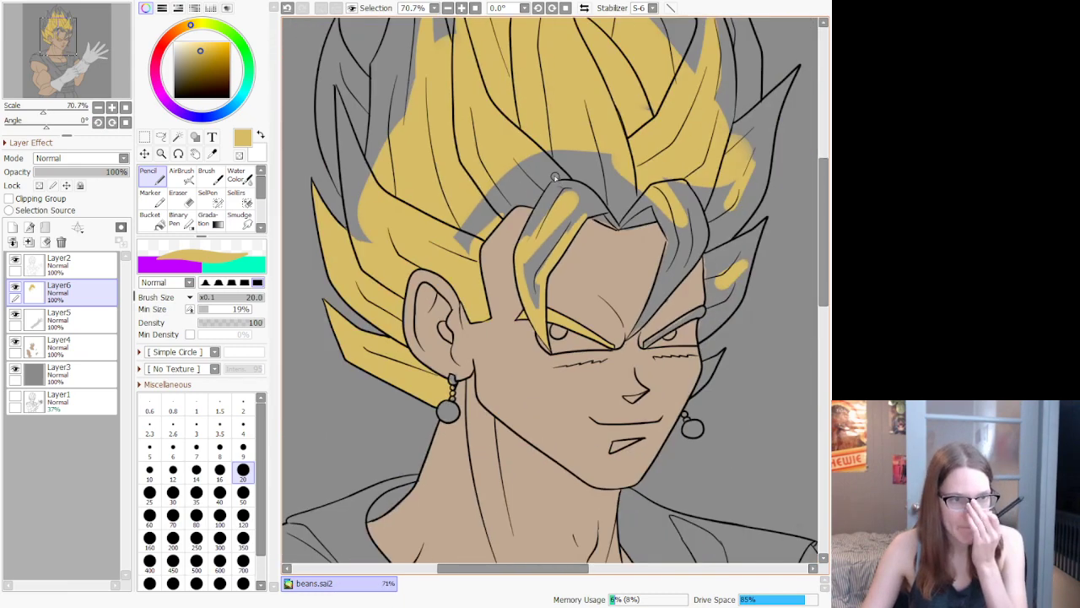
pyautogui.scroll(6, 553, 182)
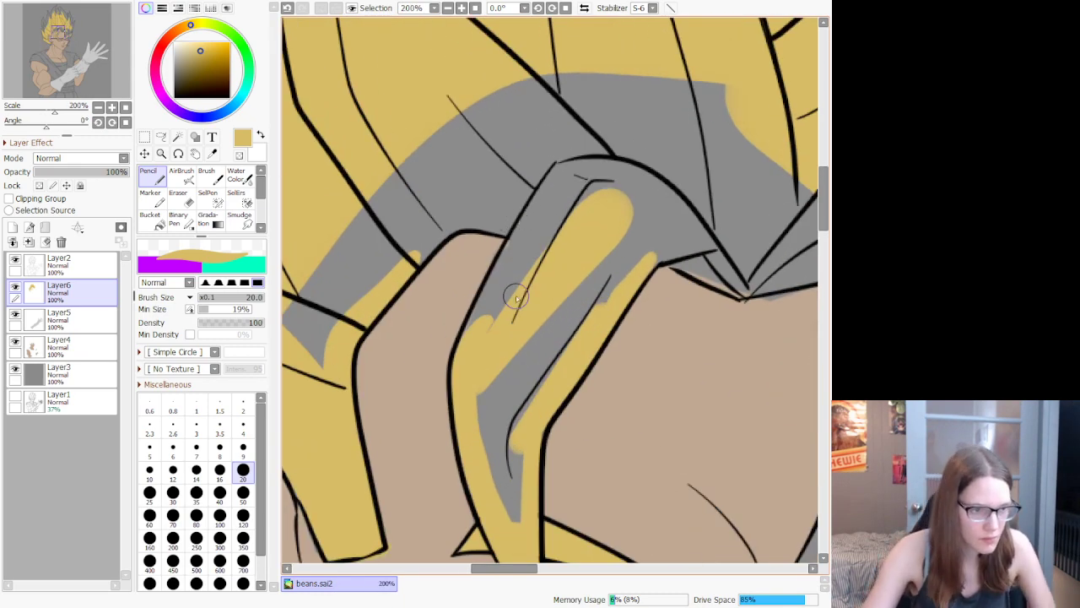
pyautogui.moveTo(483, 314)
pyautogui.mouseDown()
pyautogui.moveTo(543, 192)
pyautogui.moveTo(567, 161)
pyautogui.moveTo(553, 194)
pyautogui.moveTo(580, 179)
pyautogui.moveTo(561, 160)
pyautogui.moveTo(605, 148)
pyautogui.moveTo(736, 218)
pyautogui.moveTo(748, 287)
pyautogui.moveTo(687, 262)
pyautogui.moveTo(742, 282)
pyautogui.moveTo(656, 256)
pyautogui.moveTo(581, 251)
pyautogui.mouseUp()
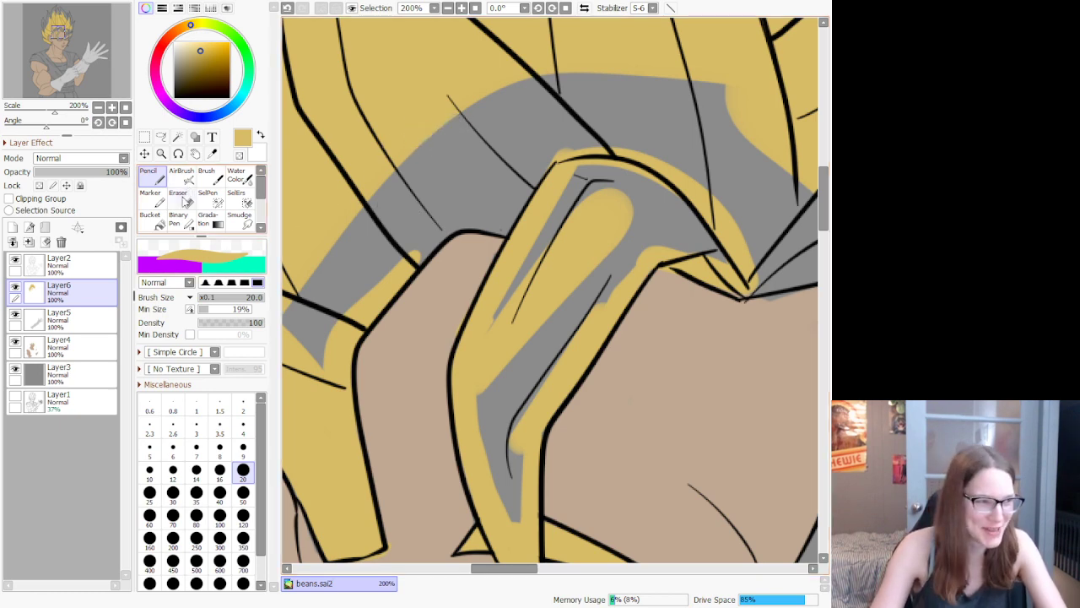
# Step: Bucket-fill the enclosed areas inside the bang and cover the leftover seams with golden yellow Pencil strokes
pyautogui.click(152, 220)
pyautogui.click(675, 218)
pyautogui.click(502, 375)
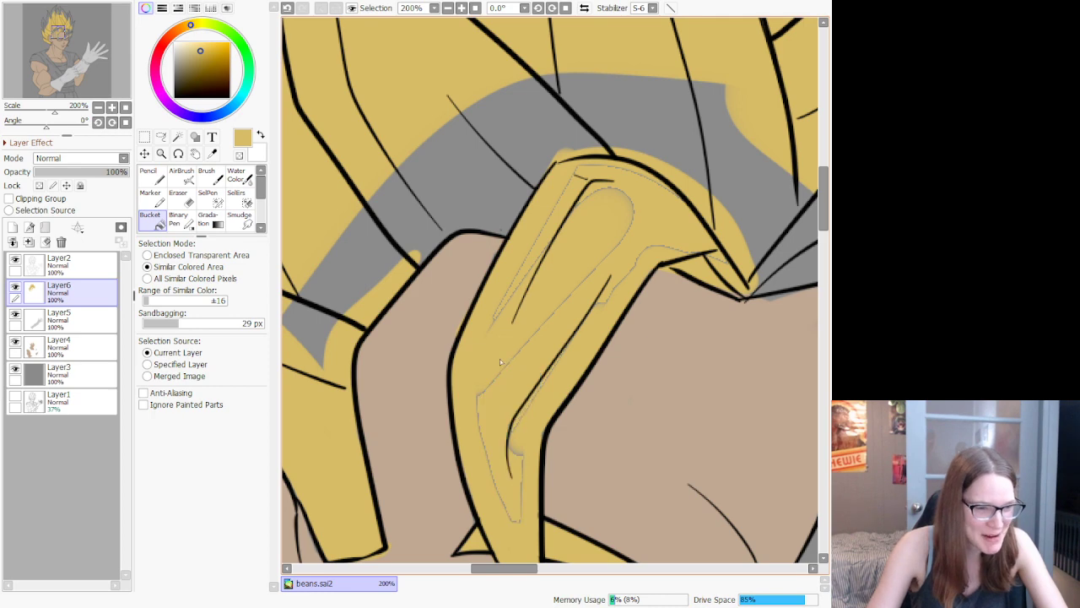
pyautogui.press('n')
pyautogui.moveTo(495, 391)
pyautogui.mouseDown()
pyautogui.moveTo(498, 477)
pyautogui.moveTo(523, 480)
pyautogui.moveTo(499, 426)
pyautogui.mouseUp()
pyautogui.moveTo(635, 266)
pyautogui.mouseDown()
pyautogui.moveTo(709, 254)
pyautogui.moveTo(735, 266)
pyautogui.mouseUp()
pyautogui.moveTo(635, 178)
pyautogui.mouseDown()
pyautogui.moveTo(587, 157)
pyautogui.moveTo(501, 280)
pyautogui.moveTo(489, 321)
pyautogui.moveTo(626, 196)
pyautogui.moveTo(478, 394)
pyautogui.mouseUp()
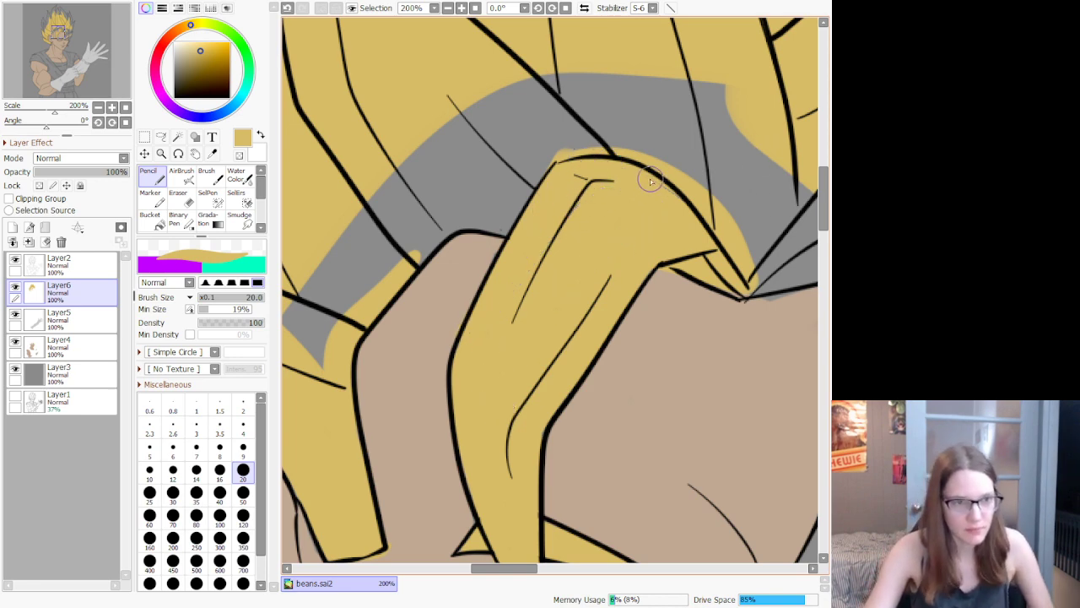
# Step: Paint golden yellow along the hairline over the temple, joining the sideburn area to the base of the filled bang
pyautogui.scroll(-7, 704, 233)
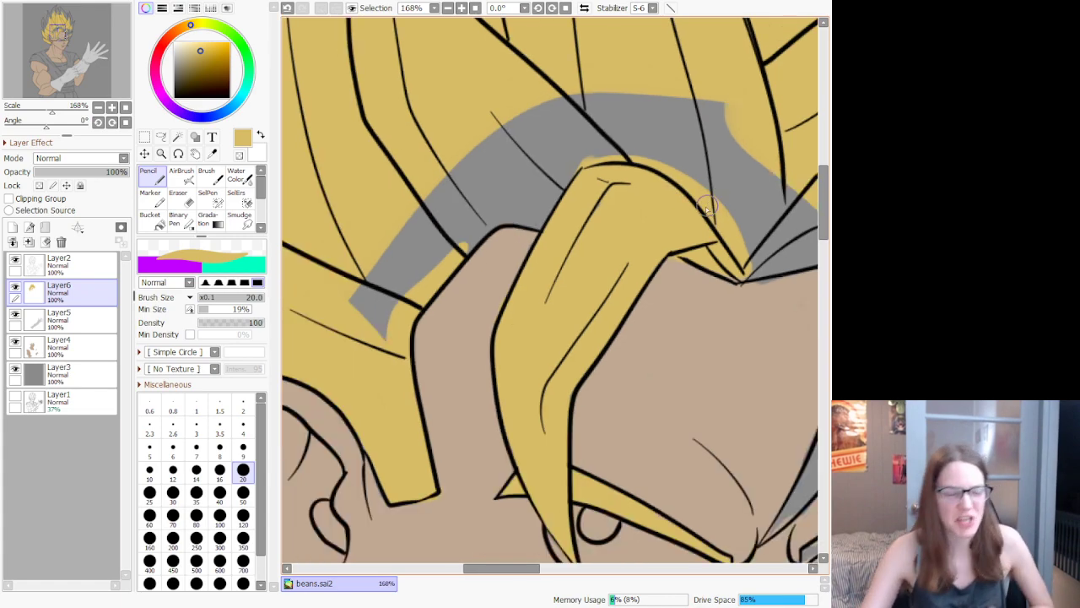
pyautogui.scroll(4, 624, 188)
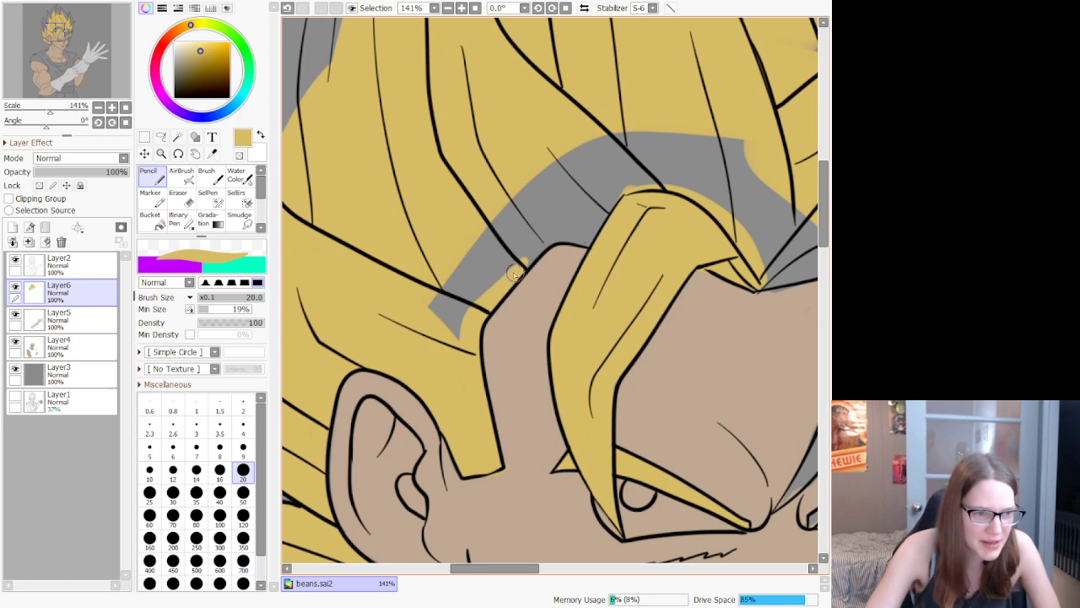
pyautogui.moveTo(520, 266)
pyautogui.mouseDown()
pyautogui.moveTo(541, 244)
pyautogui.moveTo(607, 238)
pyautogui.mouseUp()
pyautogui.press('e')
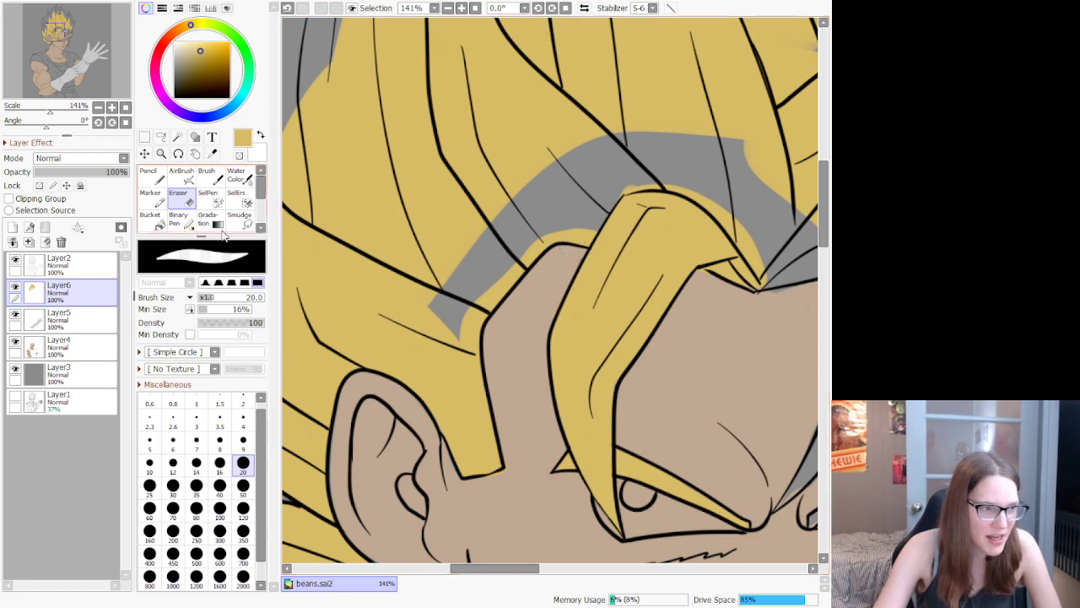
pyautogui.press('n')
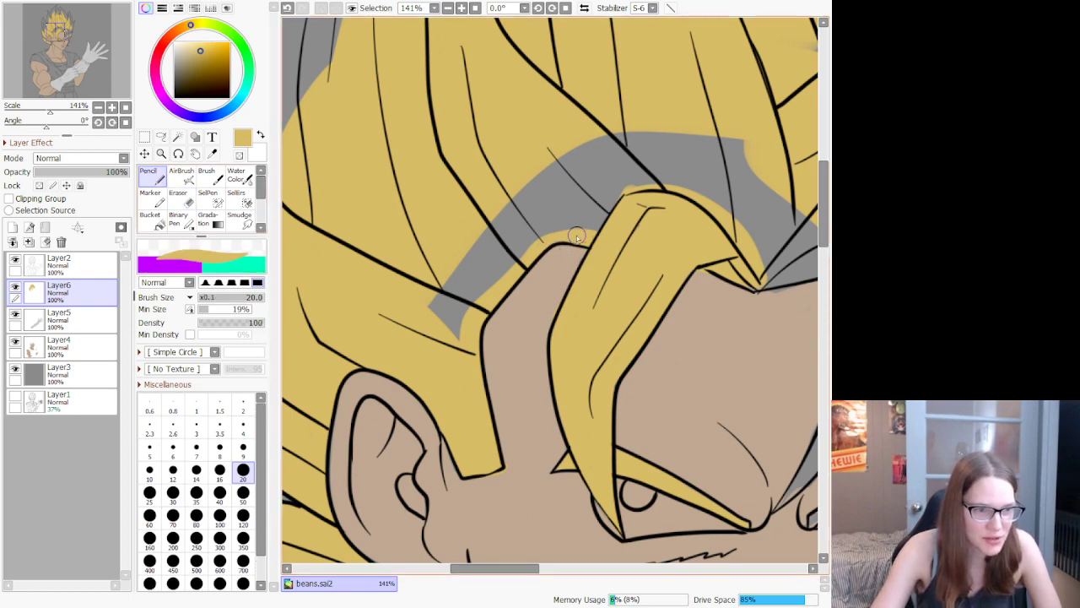
# Step: Paint the small lock at the center parting, bucket-fill the gray band above the forehead, and cover its seams with the Pencil
pyautogui.scroll(-7, 640, 241)
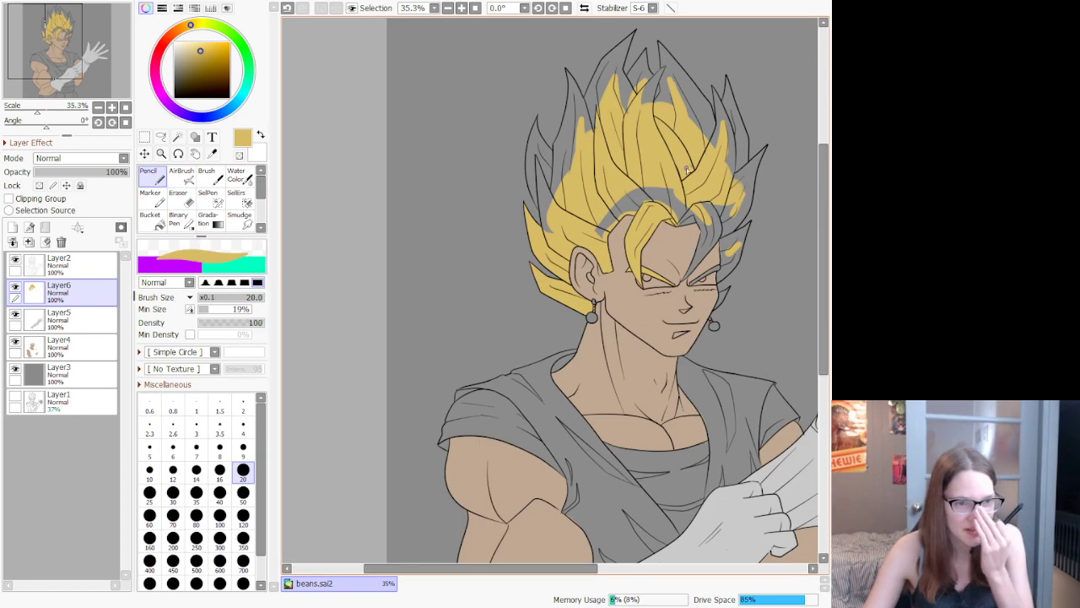
pyautogui.scroll(8, 703, 265)
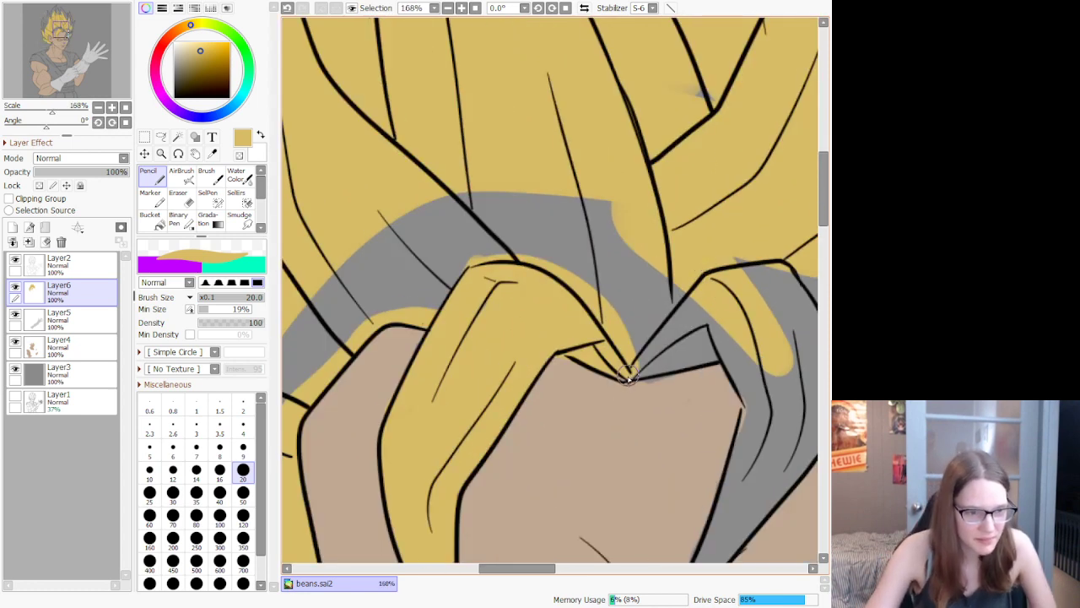
pyautogui.moveTo(632, 373); pyautogui.dragTo(752, 344)
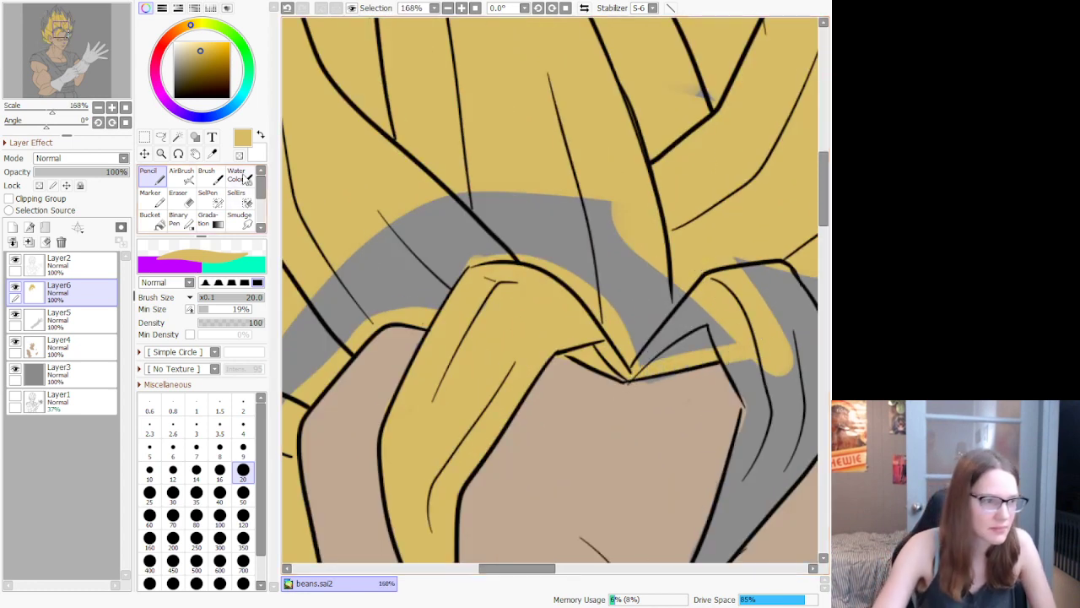
pyautogui.click(152, 219)
pyautogui.click(468, 241)
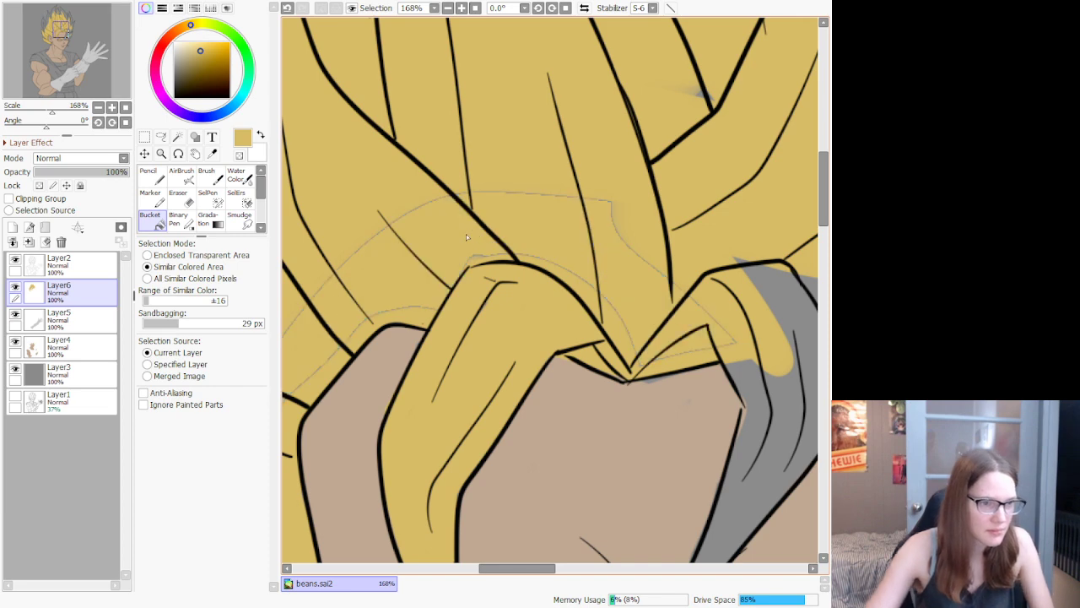
pyautogui.scroll(-4, 537, 209)
pyautogui.scroll(2, 516, 141)
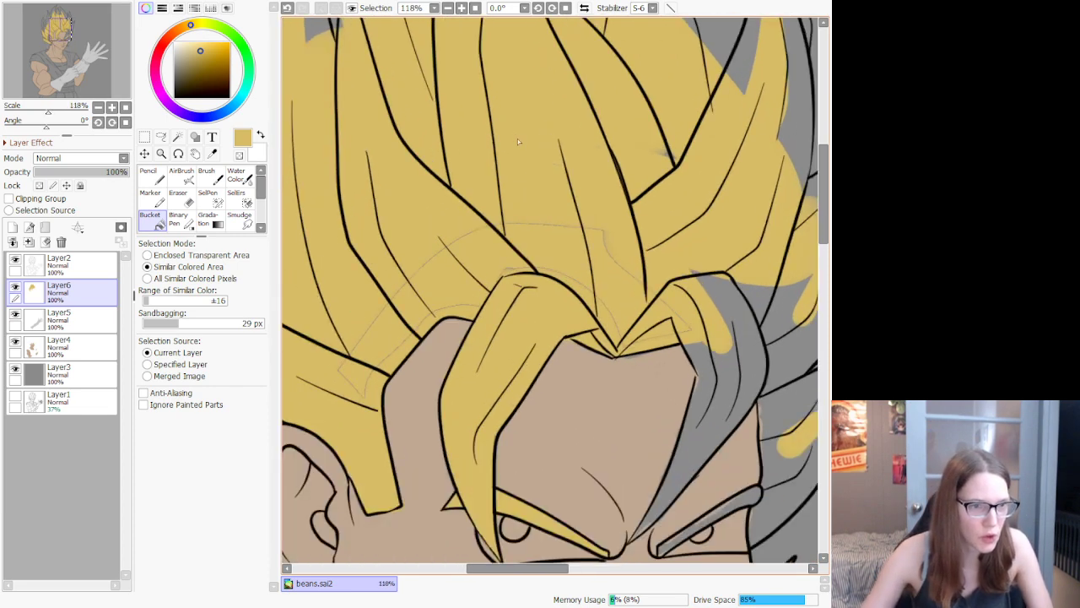
pyautogui.press('n')
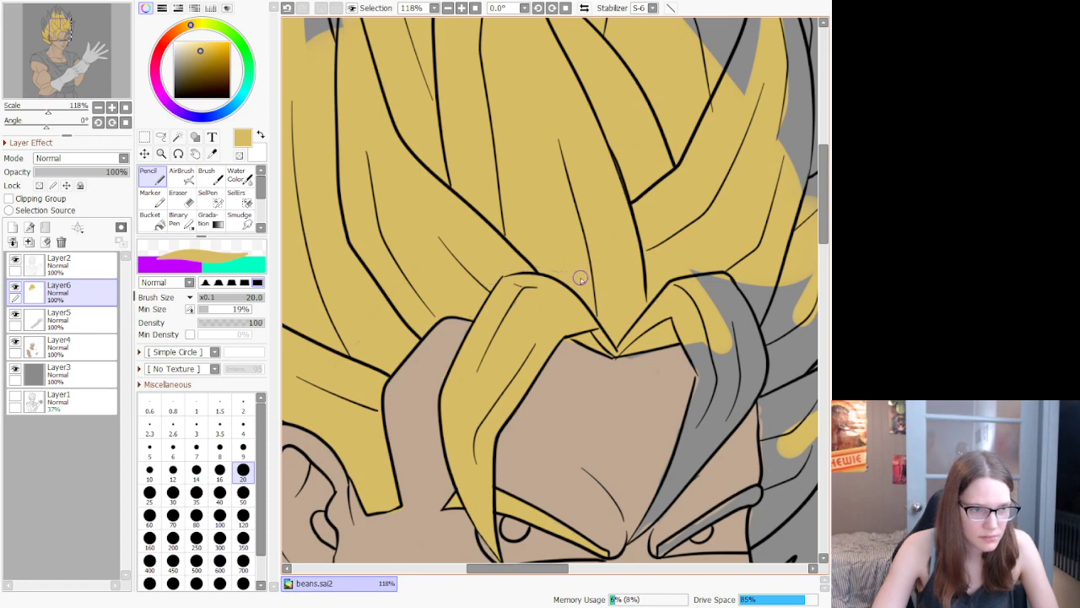
# Step: Extend the golden yellow into the spikes at the back of the head using the Pencil at size 50
pyautogui.scroll(-8, 601, 289)
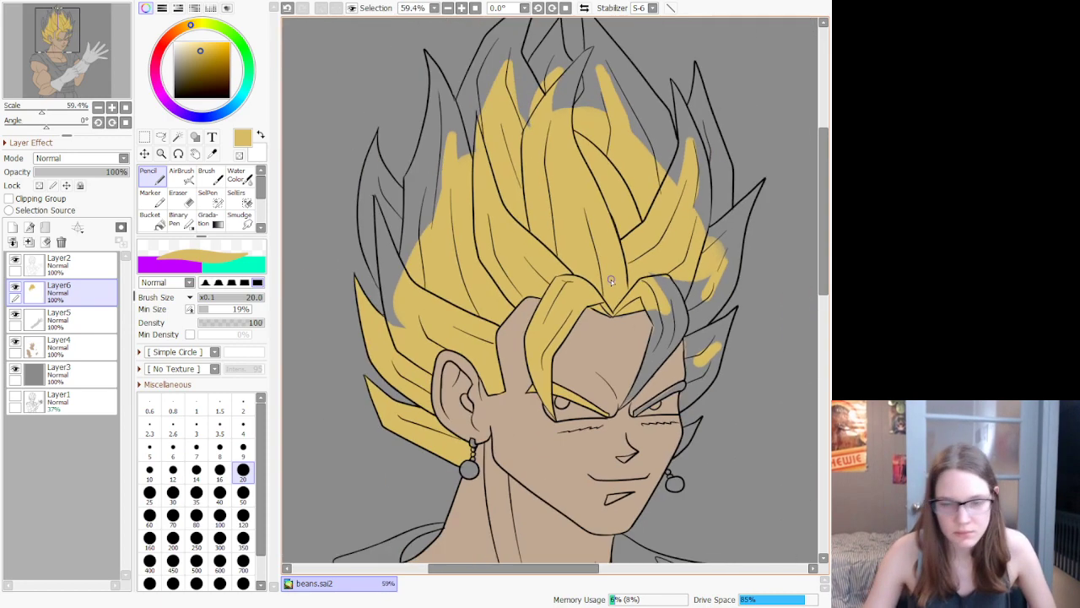
pyautogui.scroll(5, 535, 200)
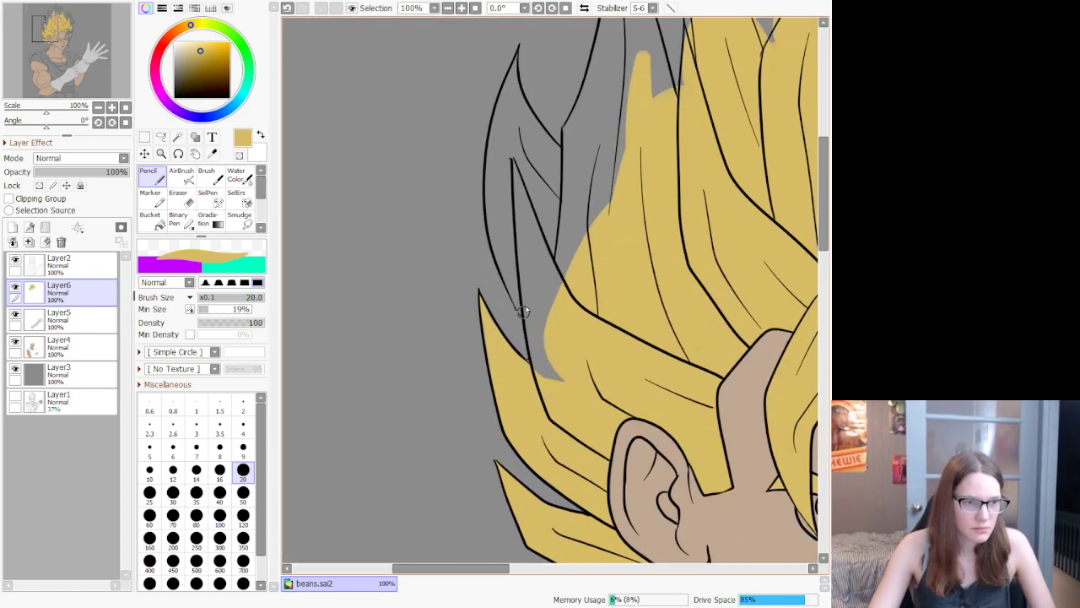
pyautogui.click(251, 501)
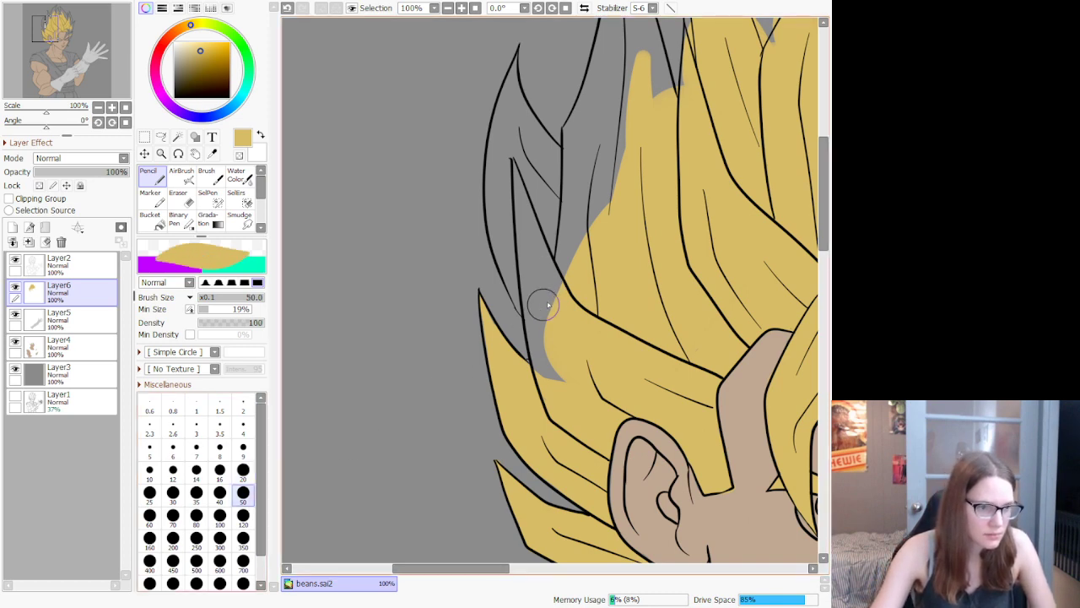
pyautogui.moveTo(562, 358)
pyautogui.mouseDown()
pyautogui.moveTo(549, 204)
pyautogui.moveTo(520, 128)
pyautogui.moveTo(538, 302)
pyautogui.moveTo(578, 360)
pyautogui.moveTo(589, 125)
pyautogui.moveTo(641, 51)
pyautogui.moveTo(585, 247)
pyautogui.moveTo(625, 131)
pyautogui.moveTo(593, 257)
pyautogui.moveTo(580, 260)
pyautogui.moveTo(602, 222)
pyautogui.mouseUp()
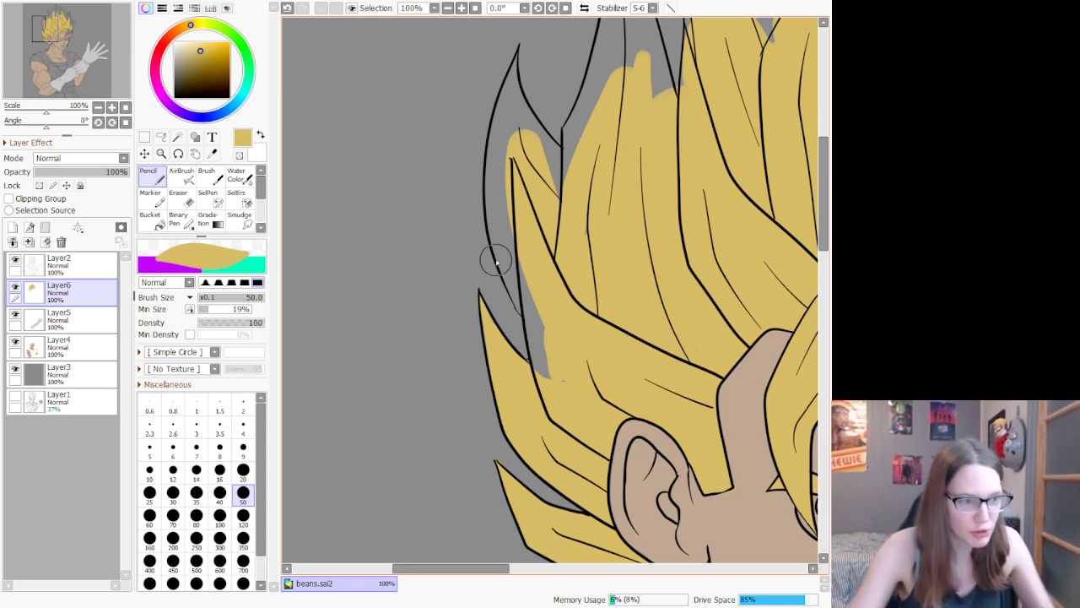
# Step: Fill the remaining gray sliver along the narrow back spike above the ear with the Pencil at size 25
pyautogui.click(150, 492)
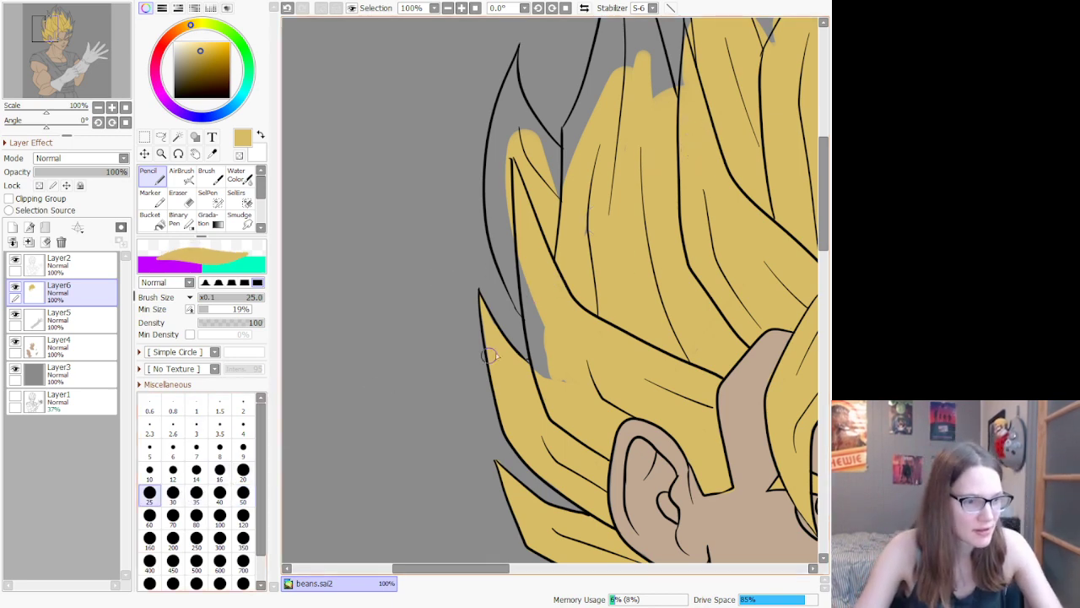
pyautogui.moveTo(532, 309)
pyautogui.mouseDown()
pyautogui.moveTo(553, 400)
pyautogui.moveTo(529, 267)
pyautogui.moveTo(542, 380)
pyautogui.moveTo(569, 374)
pyautogui.moveTo(568, 392)
pyautogui.mouseUp()
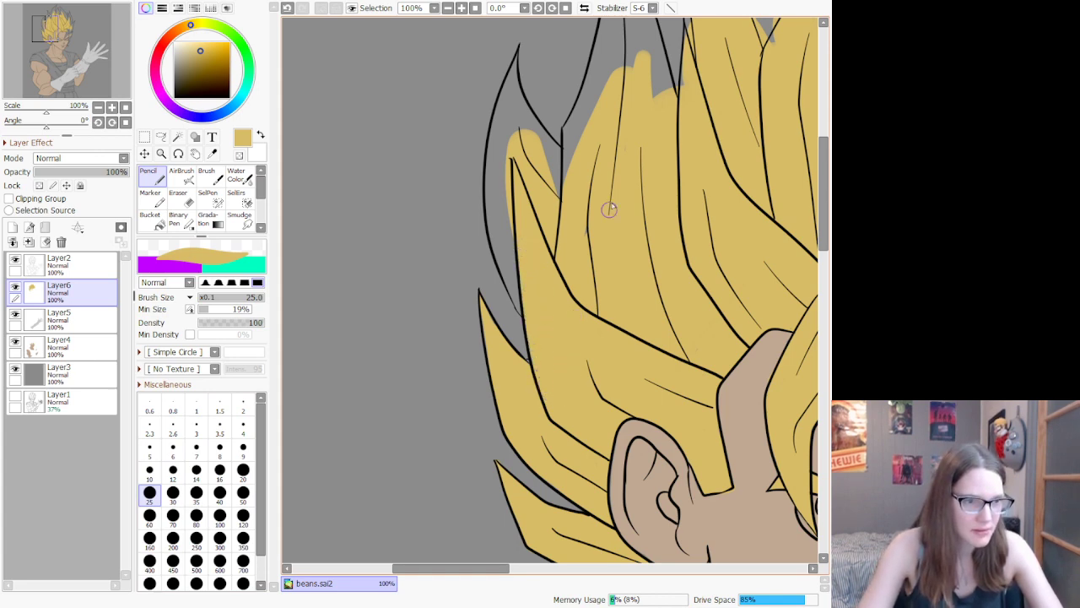
pyautogui.moveTo(596, 199); pyautogui.dragTo(572, 272)
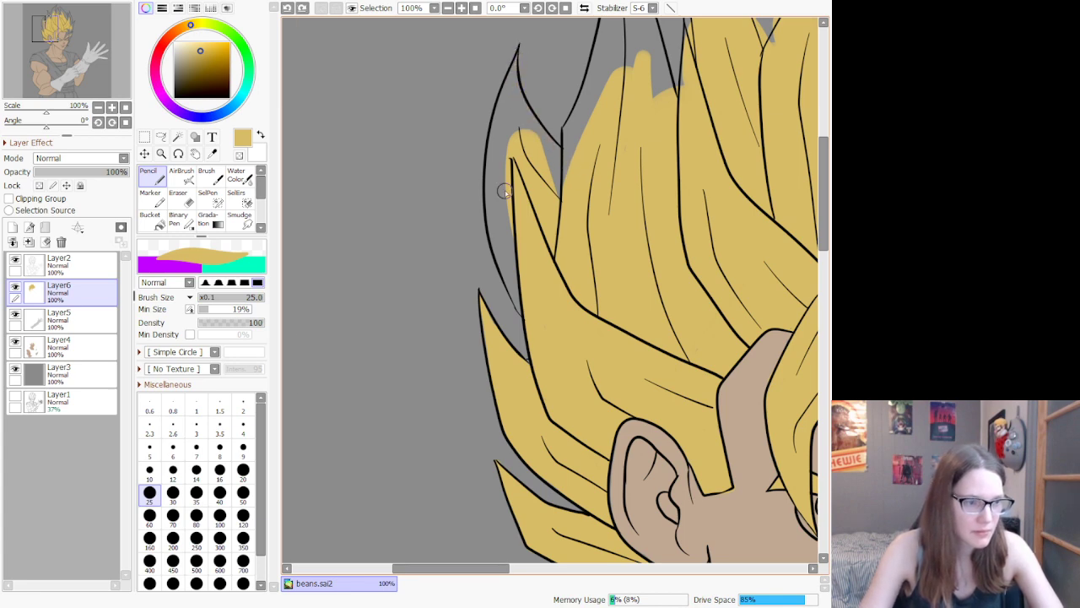
# Step: Paint the tip and inner edge of the tall outermost back spike golden yellow with the Pencil at size 20, redoing the stroke once
pyautogui.click(243, 470)
pyautogui.moveTo(516, 52)
pyautogui.mouseDown()
pyautogui.moveTo(513, 118)
pyautogui.moveTo(580, 186)
pyautogui.moveTo(520, 116)
pyautogui.moveTo(515, 76)
pyautogui.moveTo(539, 138)
pyautogui.moveTo(583, 162)
pyautogui.mouseUp()
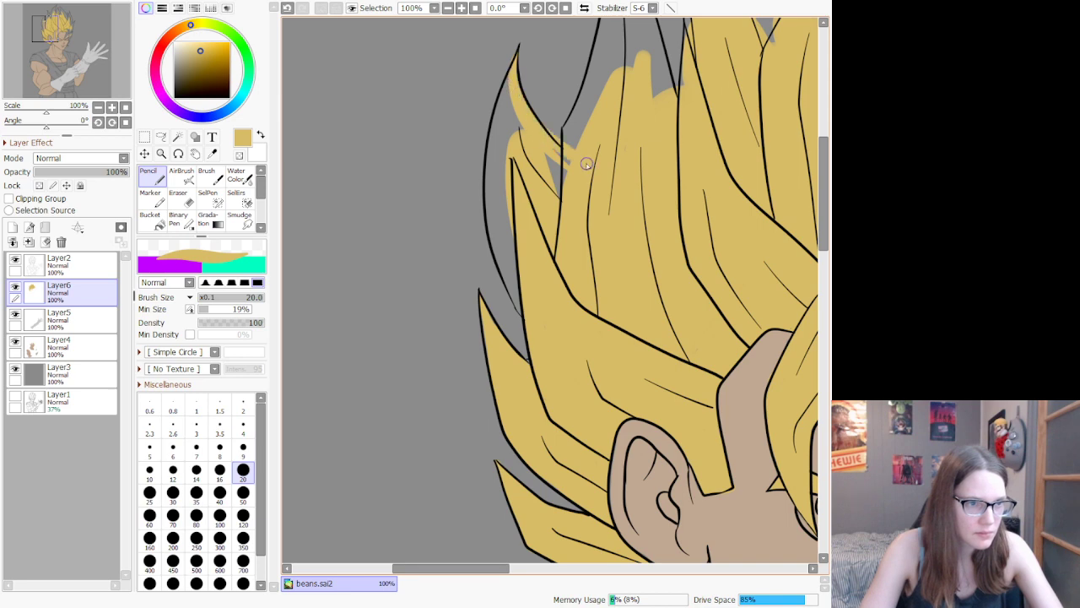
pyautogui.hotkey('ctrl', 'z')
pyautogui.moveTo(511, 83)
pyautogui.mouseDown()
pyautogui.moveTo(549, 150)
pyautogui.moveTo(585, 176)
pyautogui.mouseUp()
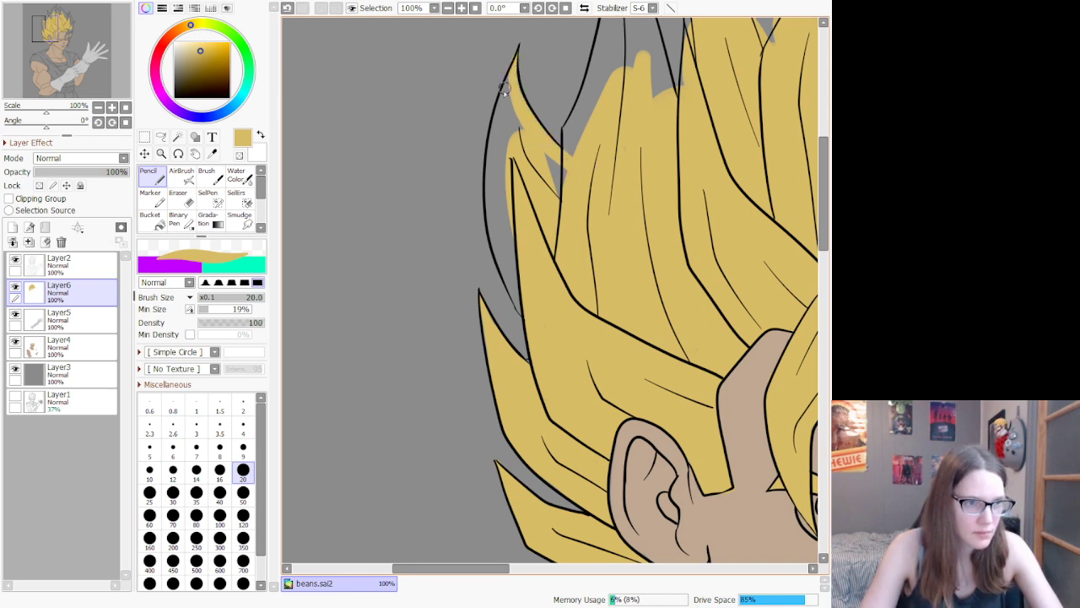
# Step: Paint golden yellow down the outer curved edge of the outermost back spike, undoing the strokes that spill over the line
pyautogui.moveTo(504, 89)
pyautogui.mouseDown()
pyautogui.moveTo(491, 200)
pyautogui.moveTo(545, 349)
pyautogui.mouseUp()
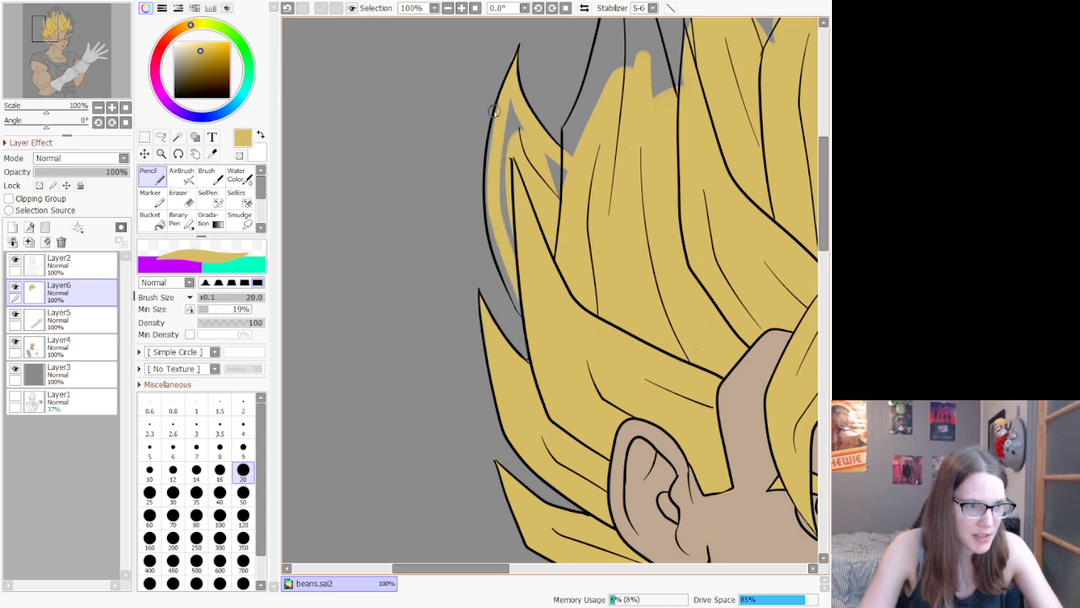
pyautogui.moveTo(494, 111)
pyautogui.mouseDown()
pyautogui.moveTo(490, 190)
pyautogui.moveTo(513, 277)
pyautogui.mouseUp()
pyautogui.moveTo(486, 192)
pyautogui.mouseDown()
pyautogui.moveTo(488, 249)
pyautogui.moveTo(520, 305)
pyautogui.mouseUp()
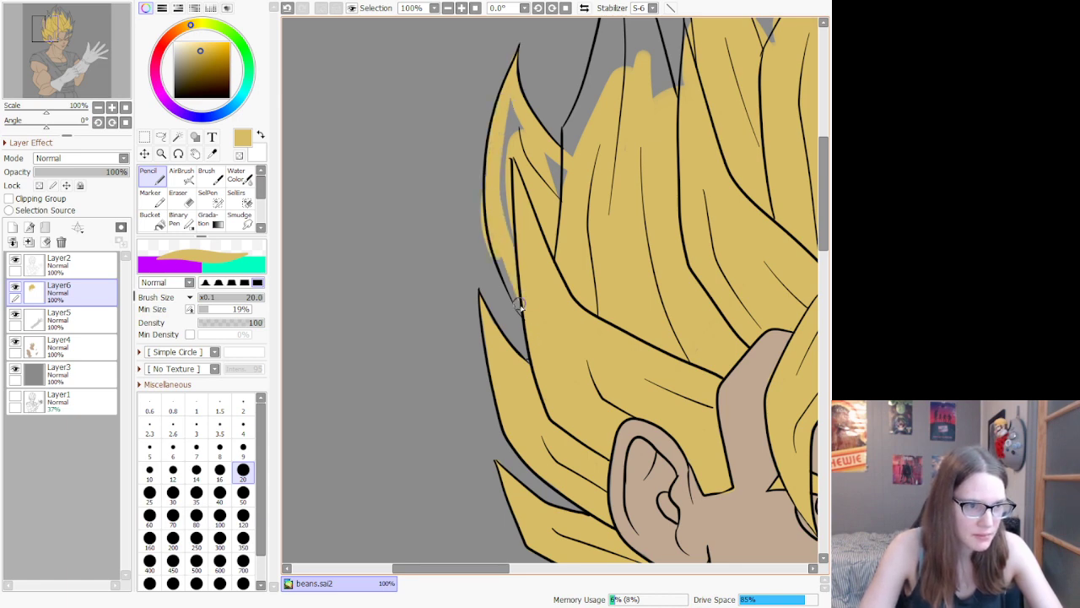
pyautogui.hotkey('ctrl', 'z')
pyautogui.moveTo(486, 177)
pyautogui.mouseDown()
pyautogui.moveTo(494, 240)
pyautogui.moveTo(523, 301)
pyautogui.moveTo(501, 275)
pyautogui.moveTo(534, 327)
pyautogui.moveTo(501, 271)
pyautogui.moveTo(528, 314)
pyautogui.moveTo(512, 287)
pyautogui.moveTo(522, 321)
pyautogui.mouseUp()
pyautogui.hotkey('ctrl', 'z')
pyautogui.hotkey('ctrl', 'z')
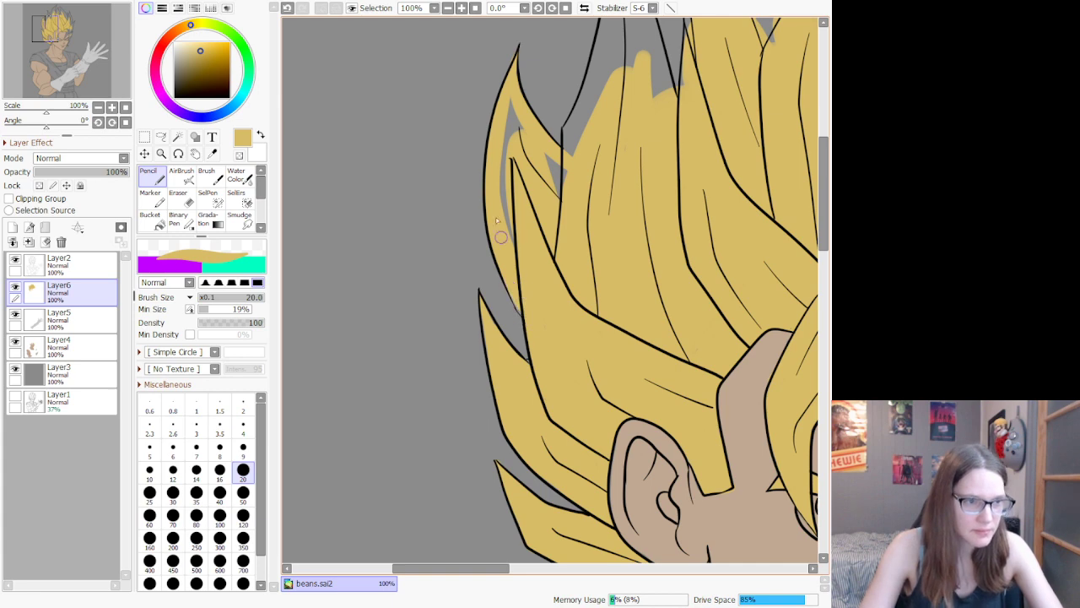
# Step: Fill the gray gaps inside the outermost back spike with golden yellow using the Pencil at size 50
pyautogui.click(243, 493)
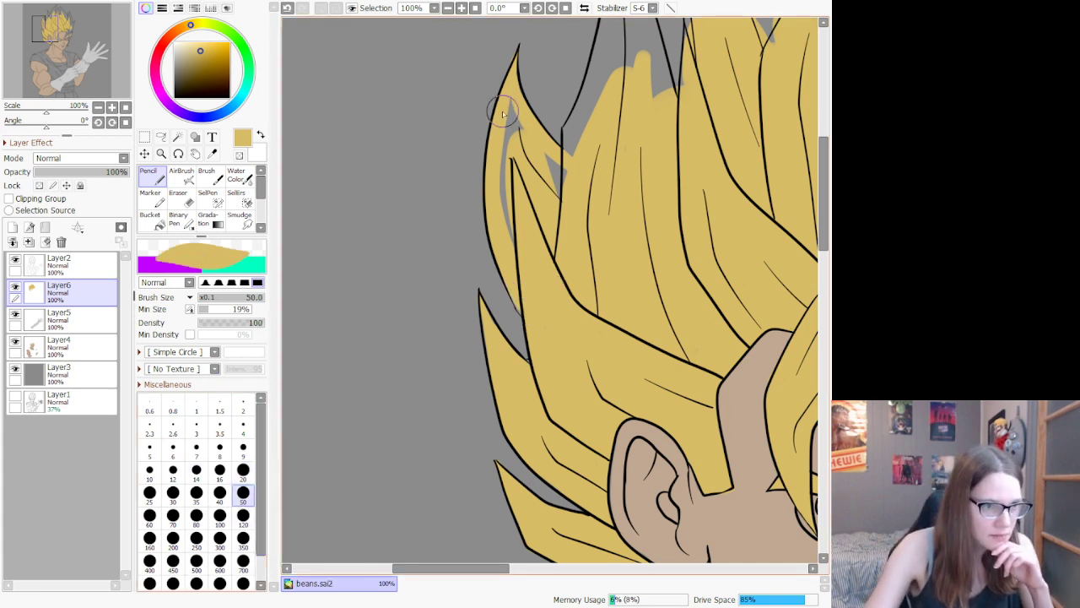
pyautogui.moveTo(513, 135)
pyautogui.mouseDown()
pyautogui.moveTo(518, 237)
pyautogui.moveTo(538, 281)
pyautogui.moveTo(582, 182)
pyautogui.mouseUp()
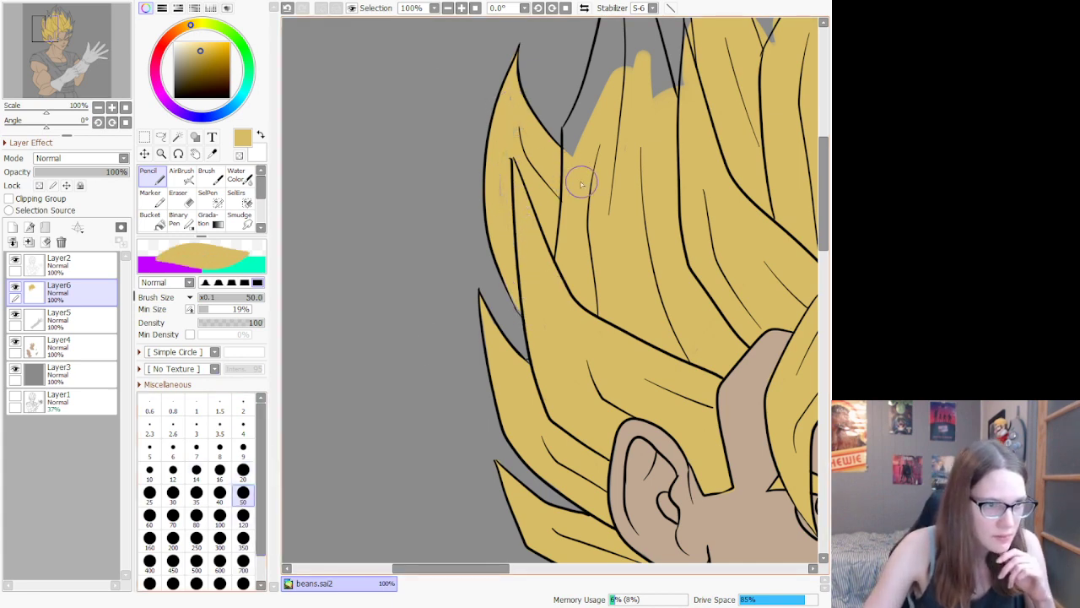
pyautogui.moveTo(507, 209)
pyautogui.mouseDown()
pyautogui.moveTo(511, 87)
pyautogui.moveTo(540, 161)
pyautogui.moveTo(569, 163)
pyautogui.moveTo(566, 172)
pyautogui.moveTo(639, 125)
pyautogui.mouseUp()
pyautogui.scroll(-8, 639, 125)
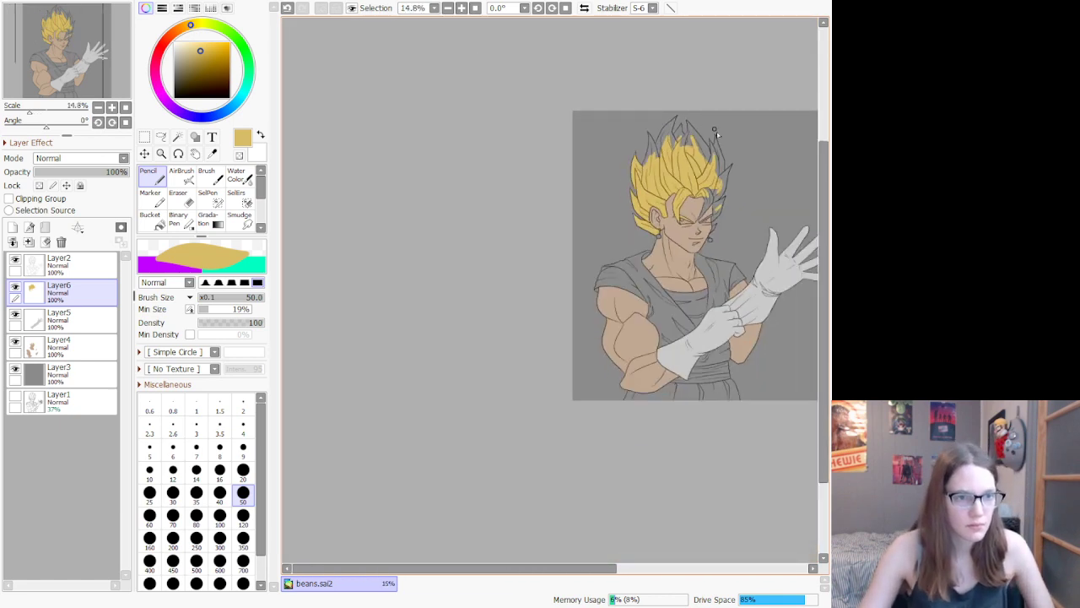
pyautogui.scroll(3, 667, 135)
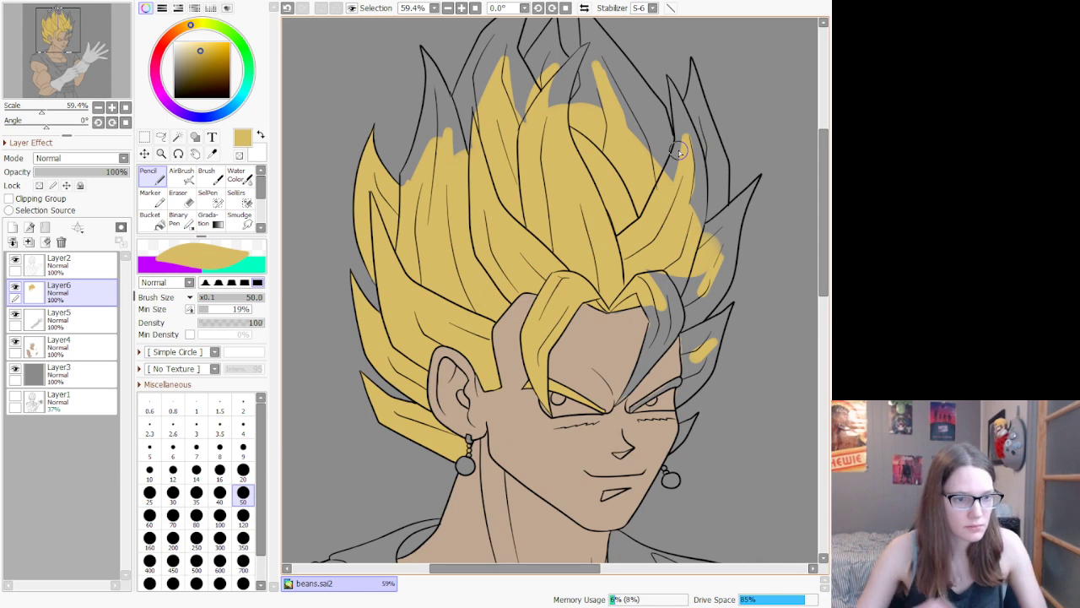
pyautogui.scroll(-4, 678, 150)
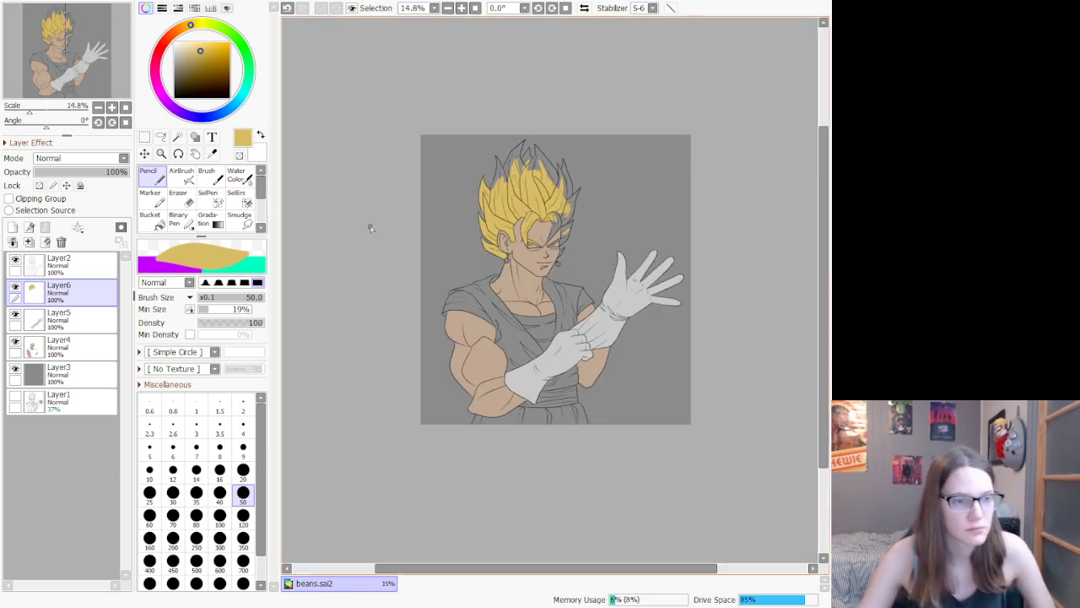
pyautogui.scroll(1, 488, 271)
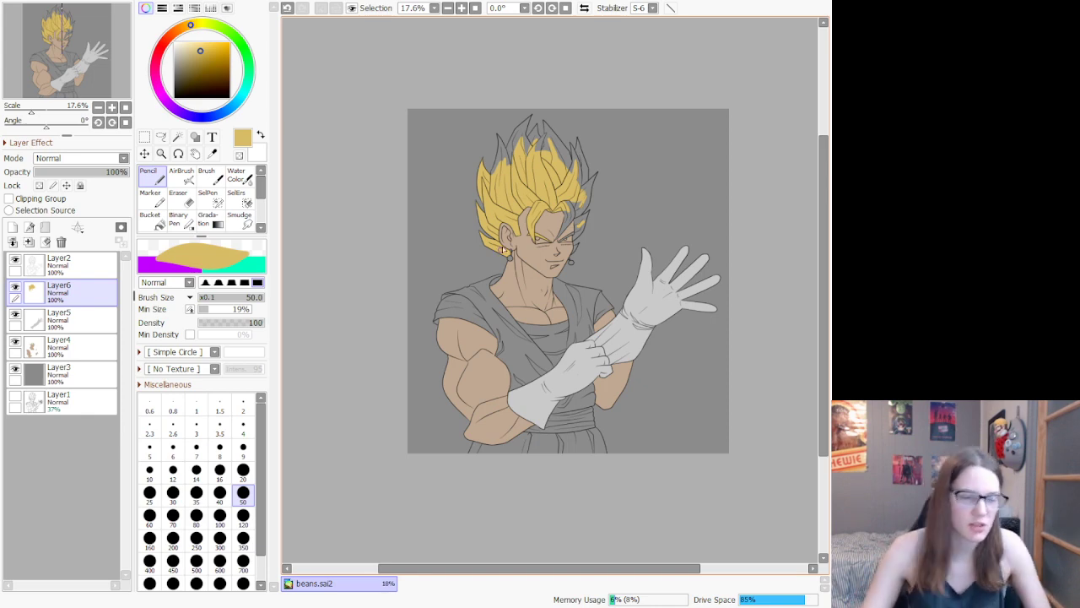
pyautogui.scroll(-1, 584, 278)
# Step: Paint yellow along the inner edges of the uncoloured hair spike left of the tallest one with a size 20 Pencil
pyautogui.scroll(5, 556, 296)
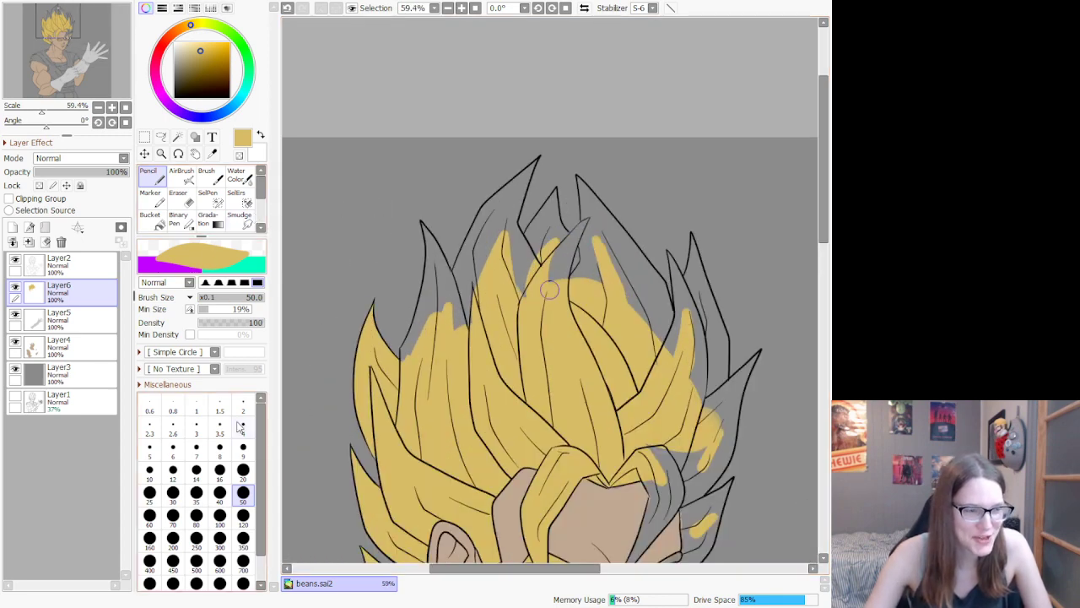
pyautogui.click(243, 473)
pyautogui.scroll(4, 491, 256)
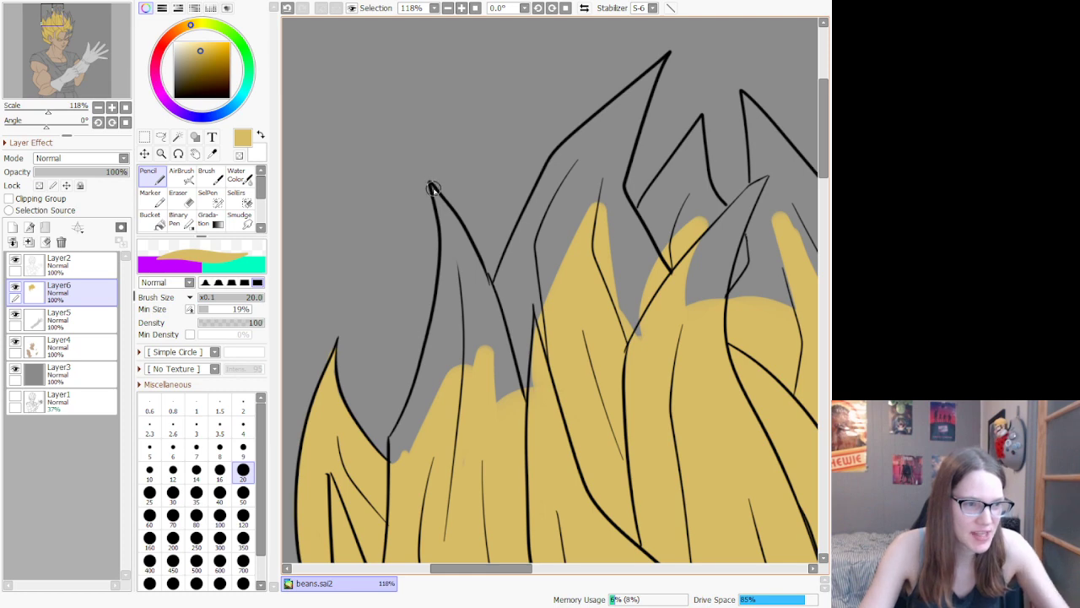
pyautogui.moveTo(433, 188); pyautogui.dragTo(497, 297)
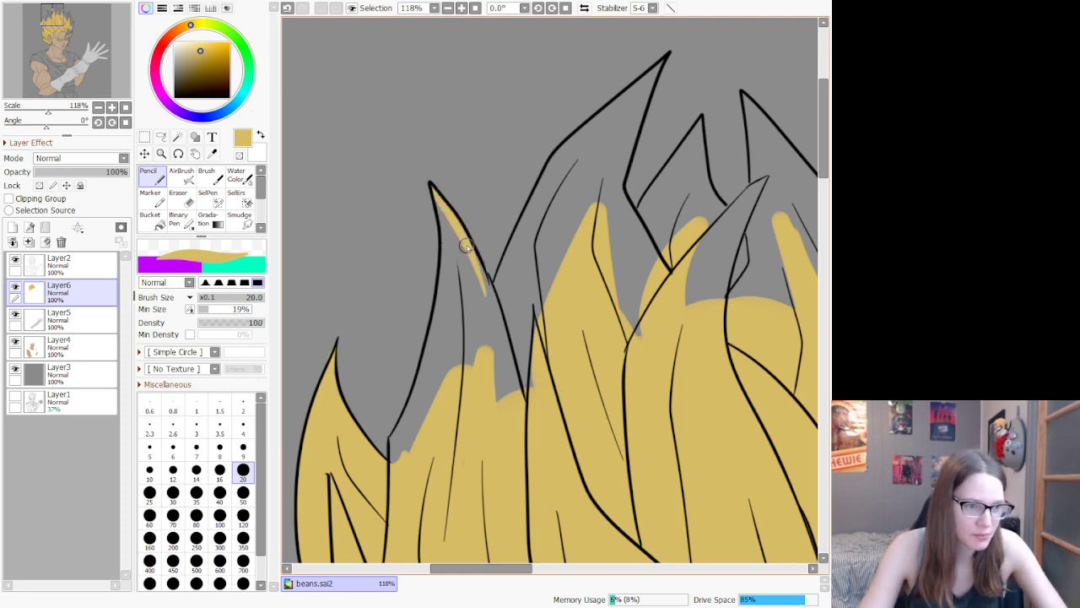
pyautogui.moveTo(469, 245)
pyautogui.mouseDown()
pyautogui.moveTo(533, 386)
pyautogui.moveTo(542, 473)
pyautogui.mouseUp()
pyautogui.hotkey('ctrl', 'z')
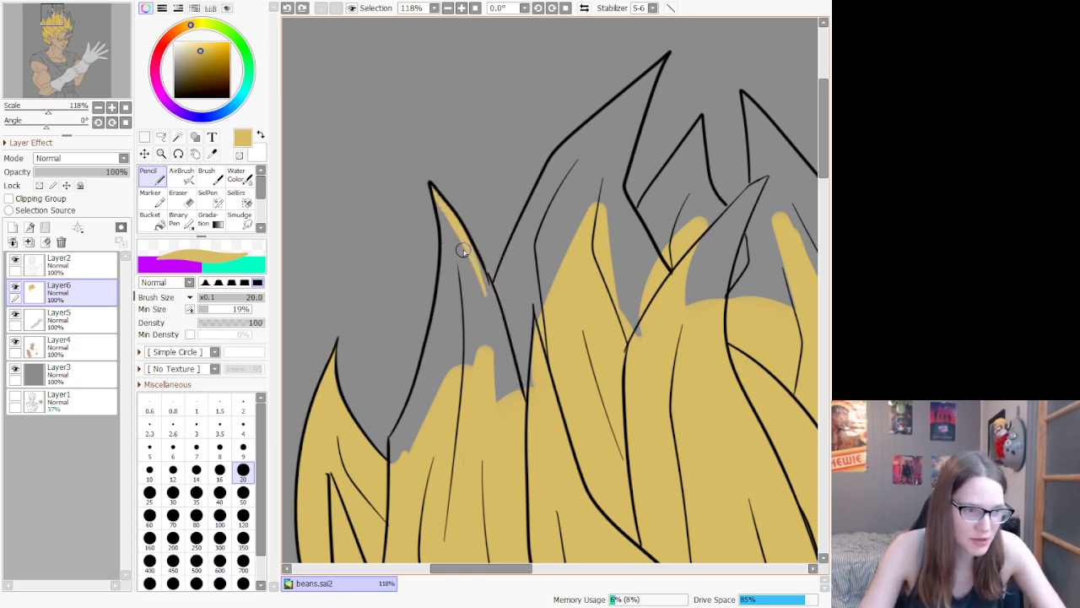
pyautogui.moveTo(463, 251)
pyautogui.mouseDown()
pyautogui.moveTo(494, 333)
pyautogui.moveTo(485, 268)
pyautogui.moveTo(525, 382)
pyautogui.mouseUp()
pyautogui.hotkey('ctrl', 'z')
pyautogui.moveTo(504, 331); pyautogui.dragTo(525, 465)
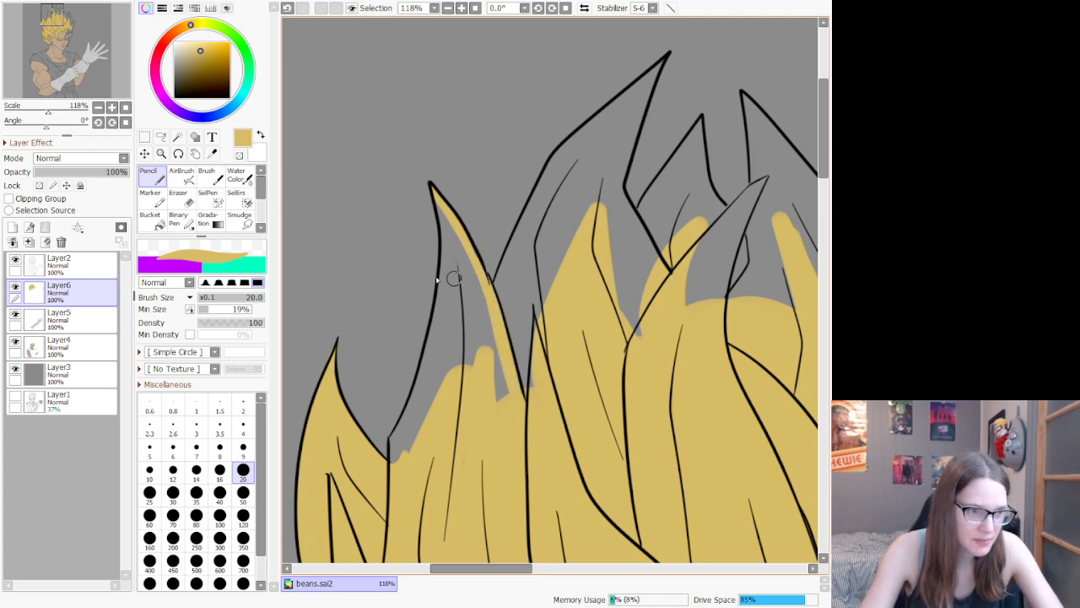
pyautogui.moveTo(448, 232)
pyautogui.mouseDown()
pyautogui.moveTo(437, 365)
pyautogui.moveTo(446, 327)
pyautogui.moveTo(441, 289)
pyautogui.moveTo(434, 373)
pyautogui.moveTo(419, 409)
pyautogui.moveTo(438, 314)
pyautogui.moveTo(416, 416)
pyautogui.moveTo(418, 397)
pyautogui.moveTo(394, 454)
pyautogui.mouseUp()
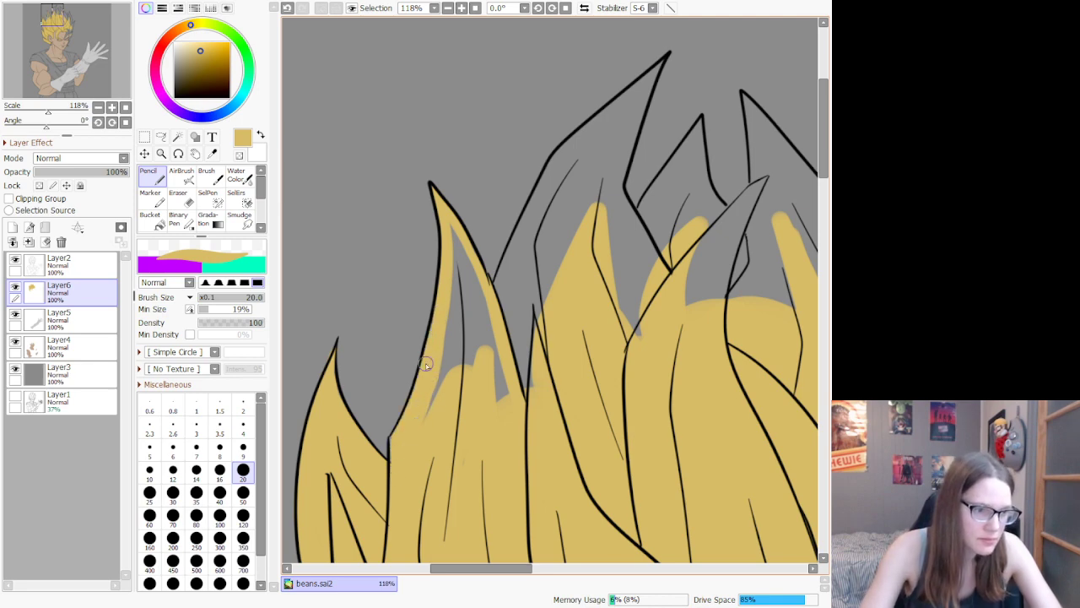
# Step: Fill that spike's interior and extend the yellow up into the neighbouring tallest spike with brush size 40
pyautogui.click(219, 492)
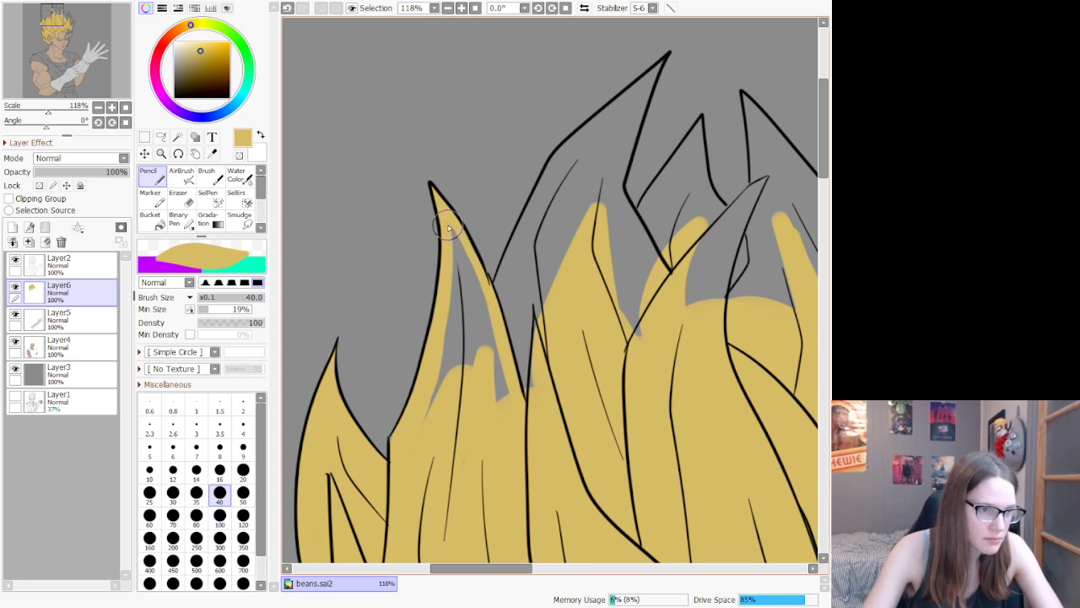
pyautogui.moveTo(448, 226)
pyautogui.mouseDown()
pyautogui.moveTo(476, 278)
pyautogui.moveTo(512, 422)
pyautogui.mouseUp()
pyautogui.moveTo(451, 226)
pyautogui.mouseDown()
pyautogui.moveTo(439, 375)
pyautogui.moveTo(414, 457)
pyautogui.moveTo(467, 266)
pyautogui.moveTo(438, 425)
pyautogui.moveTo(457, 299)
pyautogui.moveTo(485, 397)
pyautogui.moveTo(455, 314)
pyautogui.moveTo(484, 361)
pyautogui.moveTo(479, 305)
pyautogui.moveTo(537, 380)
pyautogui.moveTo(562, 285)
pyautogui.moveTo(496, 427)
pyautogui.moveTo(581, 196)
pyautogui.moveTo(470, 399)
pyautogui.moveTo(578, 174)
pyautogui.moveTo(633, 106)
pyautogui.moveTo(580, 211)
pyautogui.moveTo(655, 339)
pyautogui.moveTo(583, 232)
pyautogui.moveTo(578, 206)
pyautogui.moveTo(656, 366)
pyautogui.moveTo(598, 213)
pyautogui.moveTo(663, 219)
pyautogui.moveTo(648, 268)
pyautogui.moveTo(687, 186)
pyautogui.moveTo(763, 289)
pyautogui.moveTo(739, 319)
pyautogui.moveTo(690, 230)
pyautogui.moveTo(701, 328)
pyautogui.moveTo(695, 239)
pyautogui.moveTo(740, 299)
pyautogui.moveTo(717, 260)
pyautogui.moveTo(776, 319)
pyautogui.moveTo(692, 258)
pyautogui.moveTo(695, 275)
pyautogui.moveTo(687, 197)
pyautogui.moveTo(632, 321)
pyautogui.moveTo(580, 203)
pyautogui.moveTo(595, 266)
pyautogui.mouseUp()
# Step: Colour the tip and right edge of the tallest hair spike yellow up to its outline with brush size 20
pyautogui.scroll(-8, 594, 264)
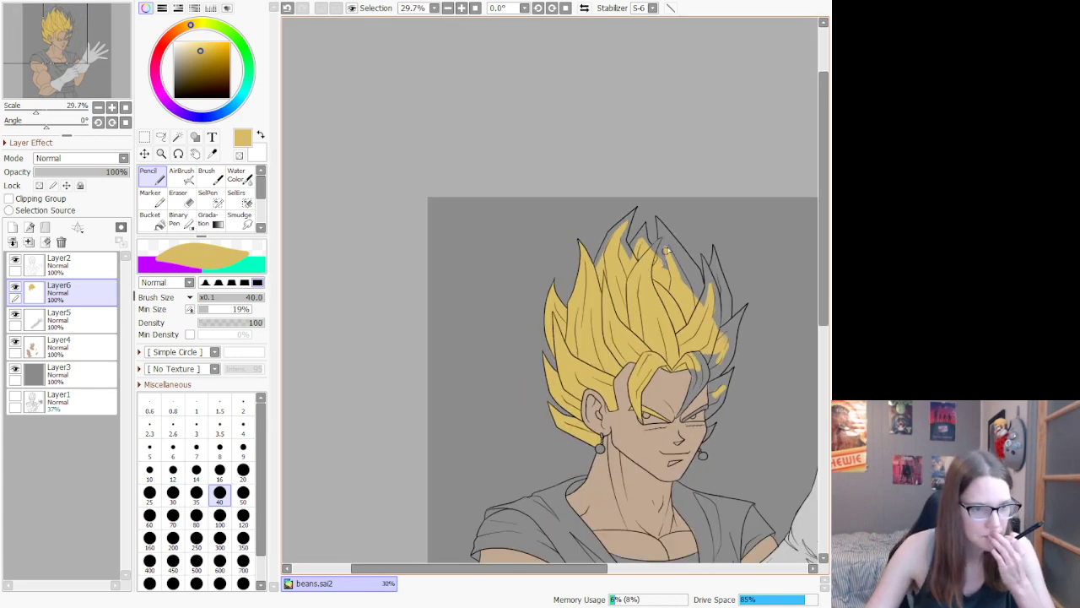
pyautogui.scroll(5, 658, 229)
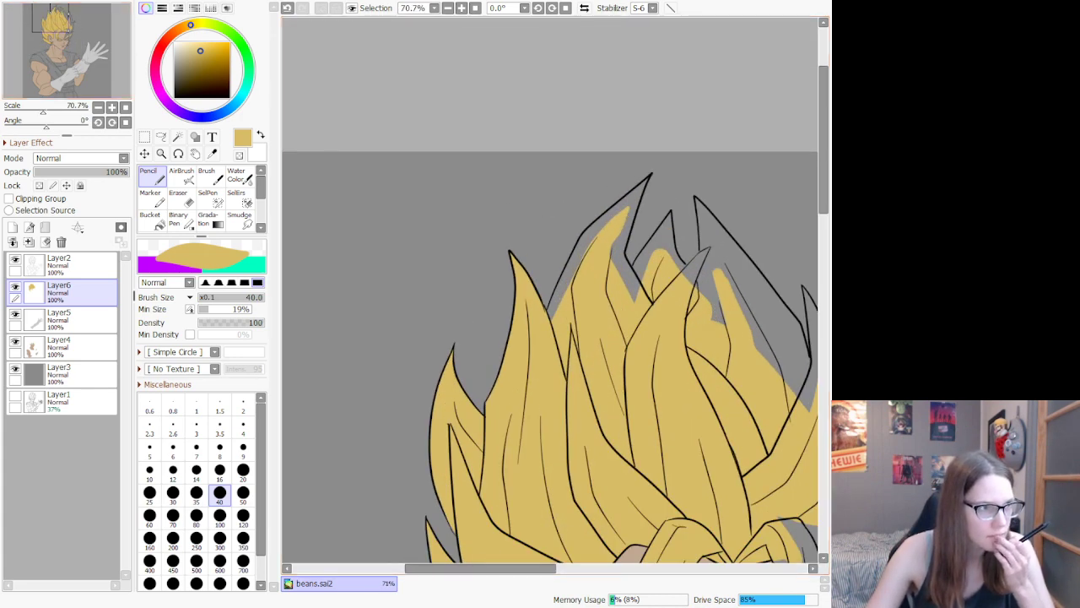
pyautogui.scroll(4, 663, 248)
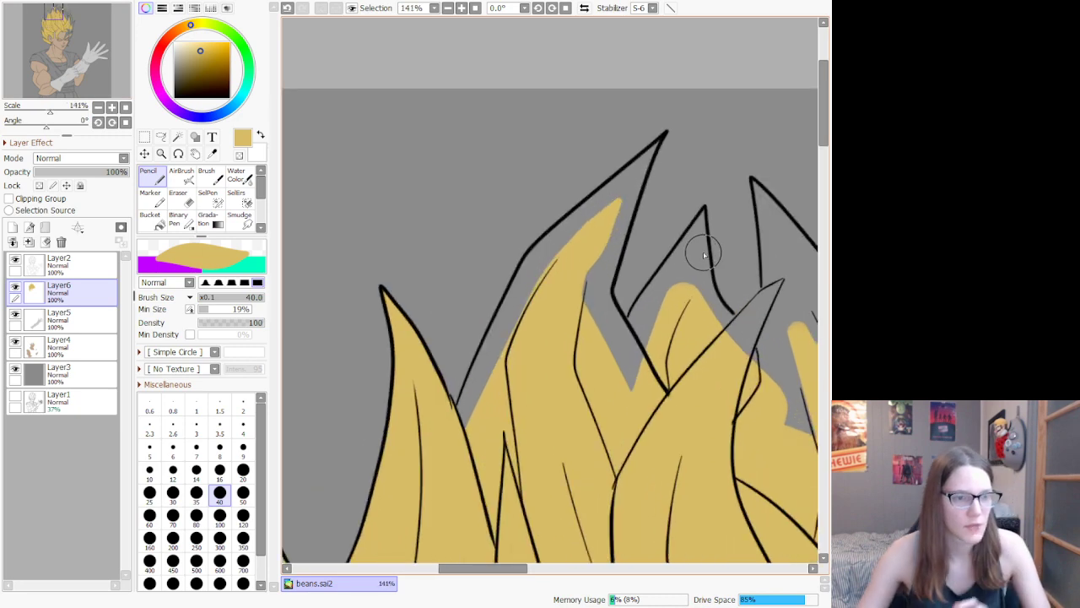
pyautogui.click(244, 471)
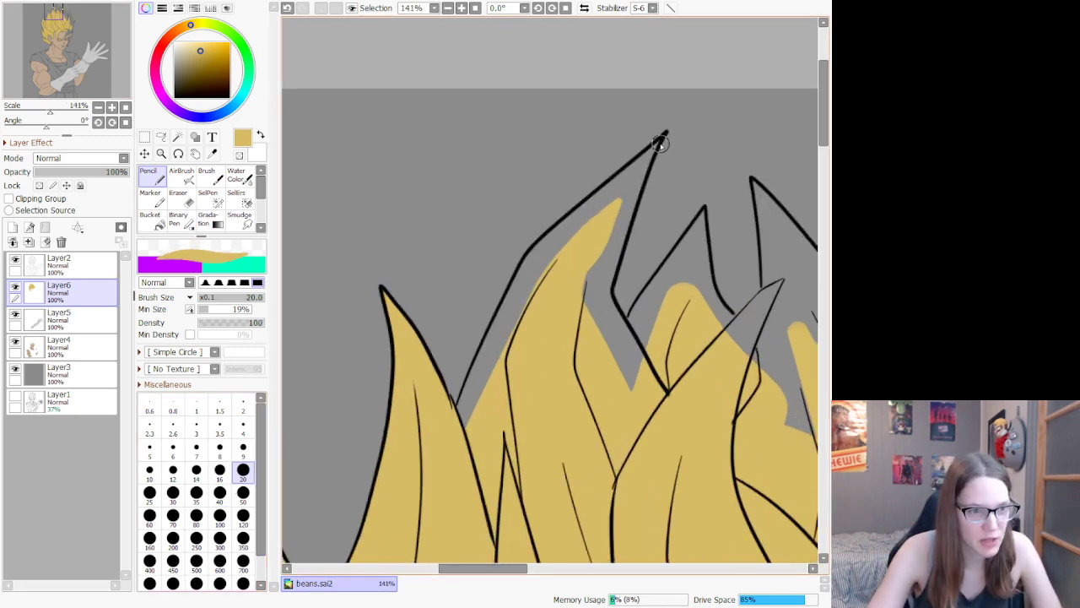
pyautogui.moveTo(660, 144)
pyautogui.mouseDown()
pyautogui.moveTo(648, 178)
pyautogui.moveTo(656, 150)
pyautogui.moveTo(626, 185)
pyautogui.moveTo(589, 262)
pyautogui.moveTo(648, 162)
pyautogui.moveTo(557, 347)
pyautogui.mouseUp()
pyautogui.moveTo(635, 185); pyautogui.dragTo(559, 368)
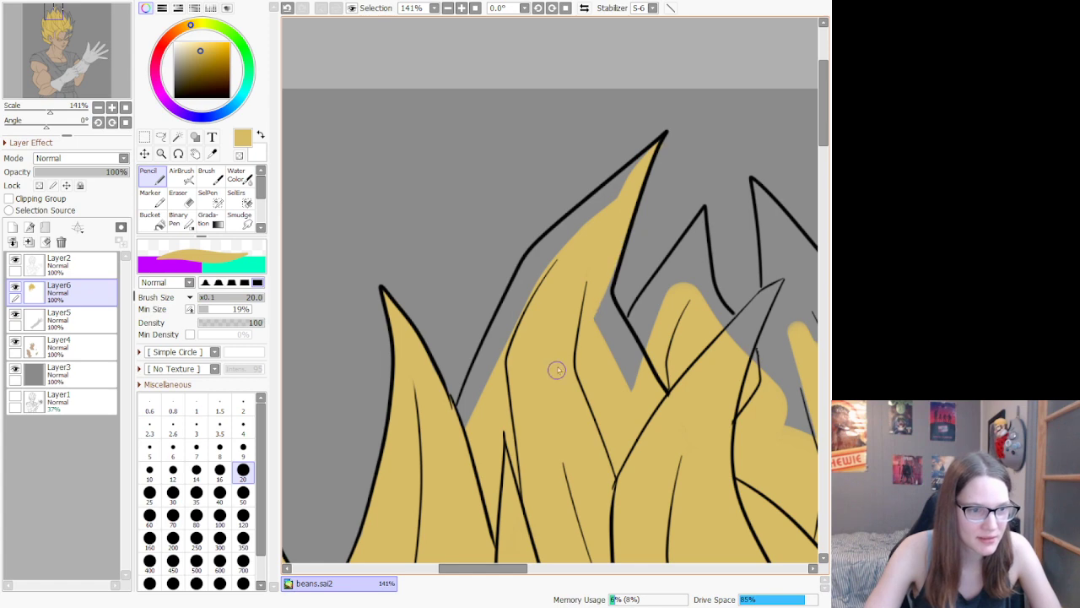
pyautogui.moveTo(614, 270); pyautogui.dragTo(594, 337)
pyautogui.moveTo(610, 300); pyautogui.dragTo(650, 388)
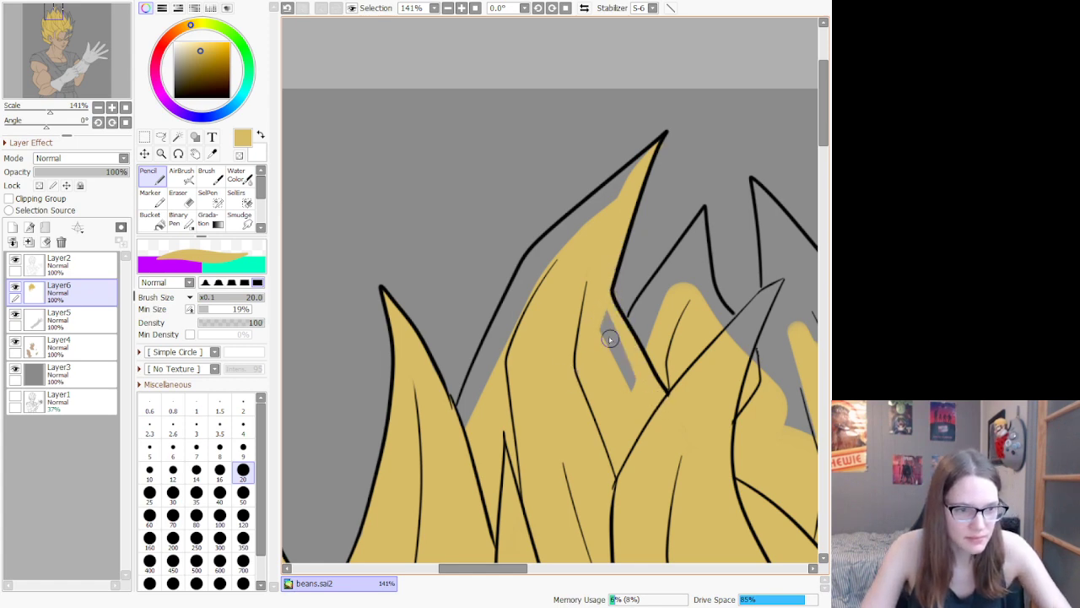
pyautogui.moveTo(610, 338)
pyautogui.mouseDown()
pyautogui.moveTo(628, 376)
pyautogui.moveTo(602, 291)
pyautogui.mouseUp()
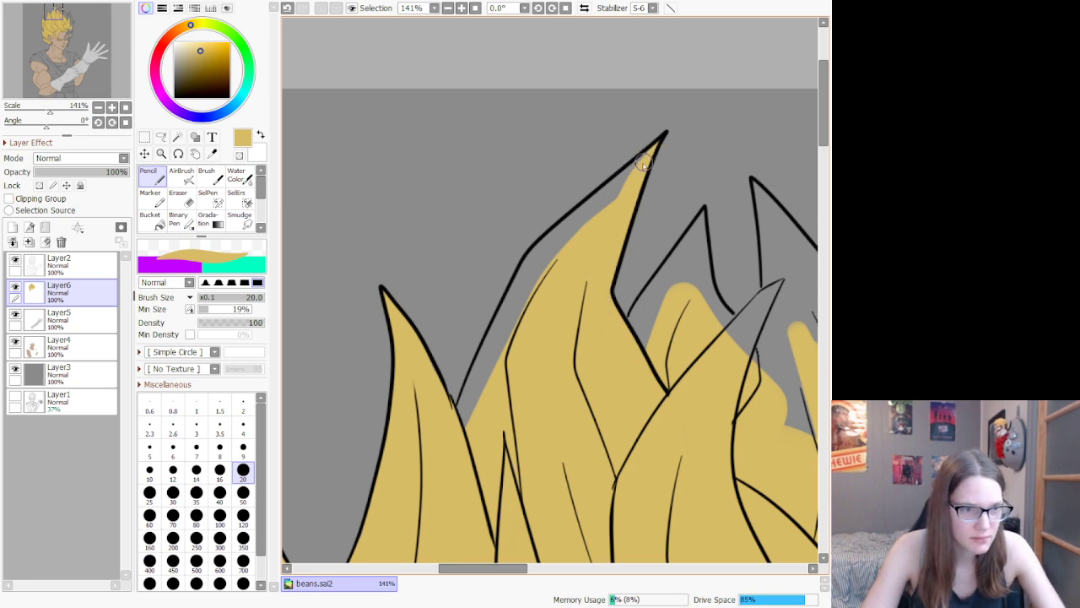
# Step: Fill the left edge of the tallest hair spike in yellow and clean up the colour outside its outline
pyautogui.moveTo(643, 163); pyautogui.dragTo(528, 262)
pyautogui.moveTo(452, 438); pyautogui.dragTo(516, 294)
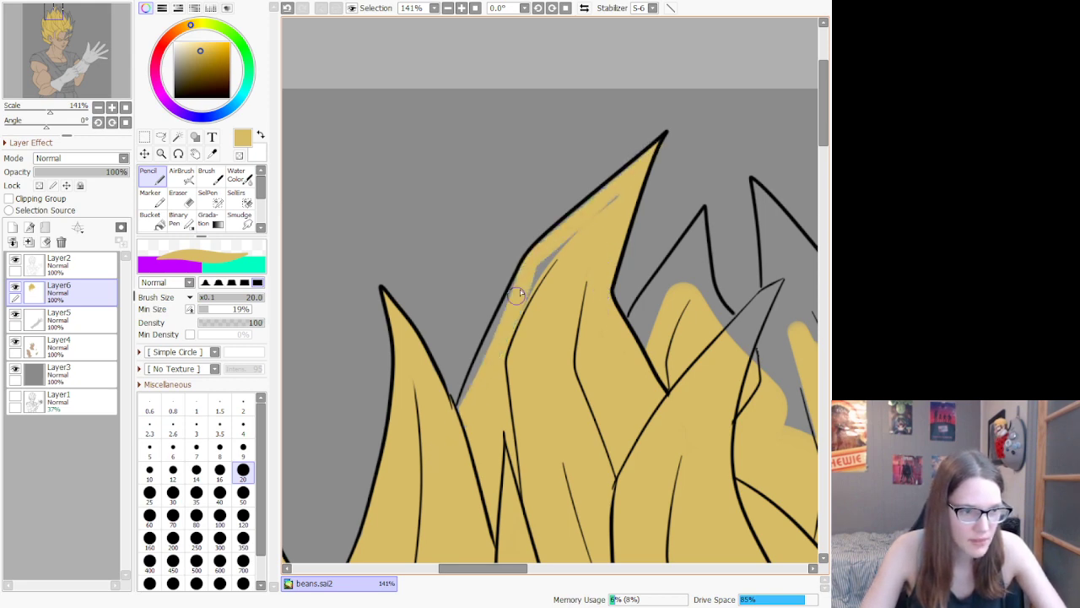
pyautogui.moveTo(500, 329); pyautogui.dragTo(494, 357)
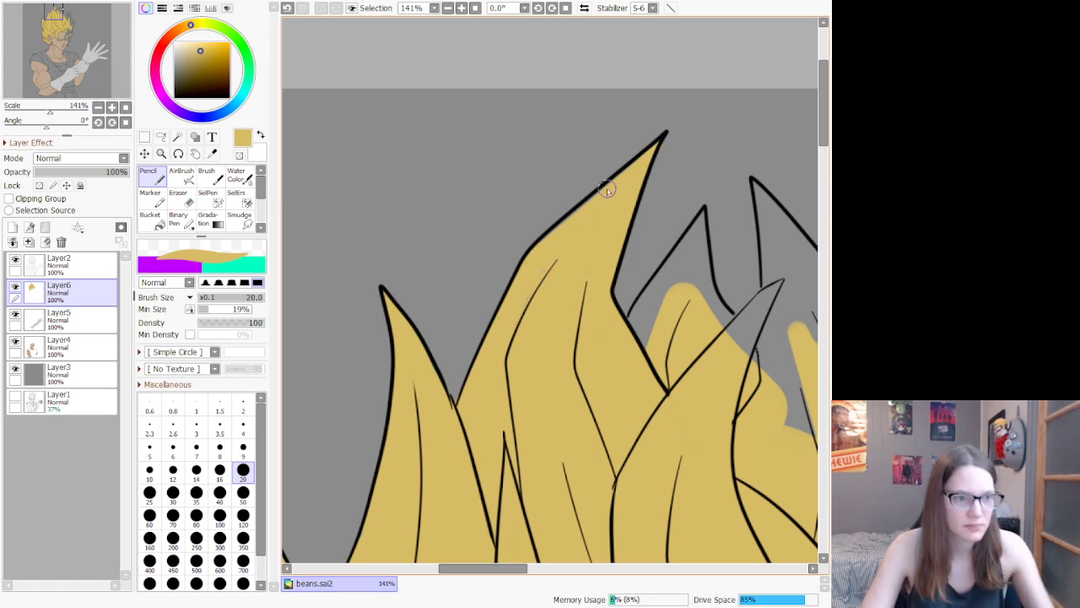
pyautogui.moveTo(577, 211)
pyautogui.mouseDown()
pyautogui.moveTo(524, 251)
pyautogui.moveTo(634, 178)
pyautogui.moveTo(638, 159)
pyautogui.moveTo(517, 268)
pyautogui.mouseUp()
pyautogui.hotkey('ctrl', 'z')
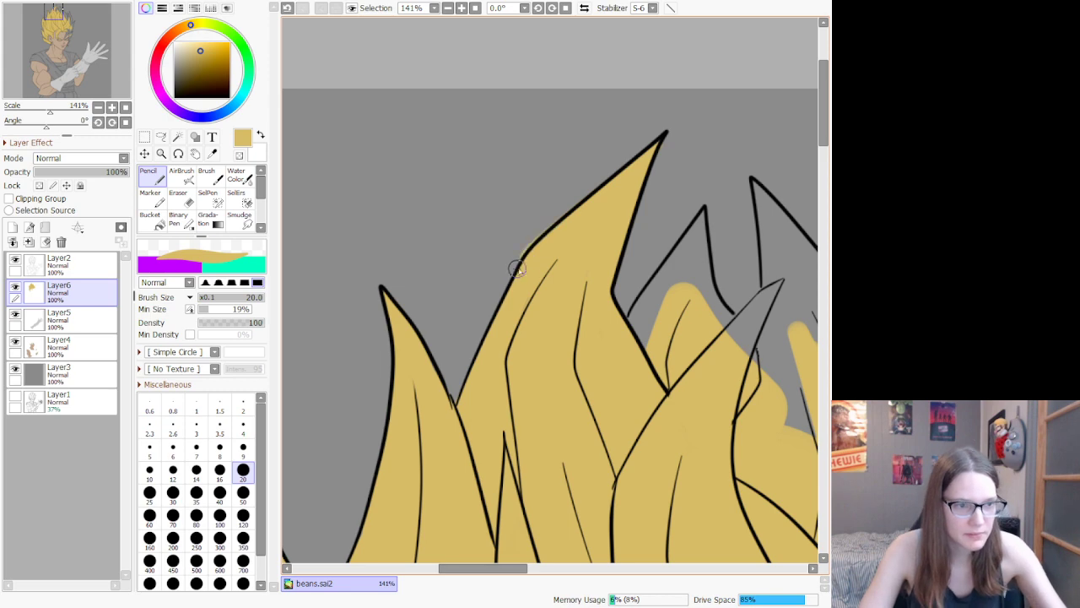
pyautogui.press('e')
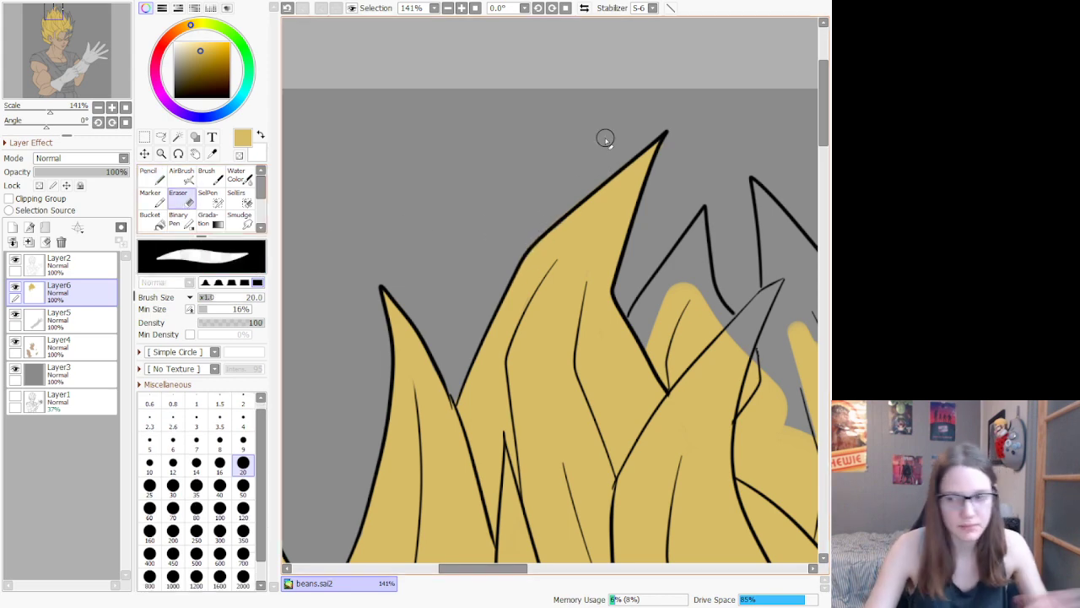
# Step: Fill the small spike right of the tallest one in yellow up to its outline with the size 20 Pencil
pyautogui.scroll(-5, 648, 168)
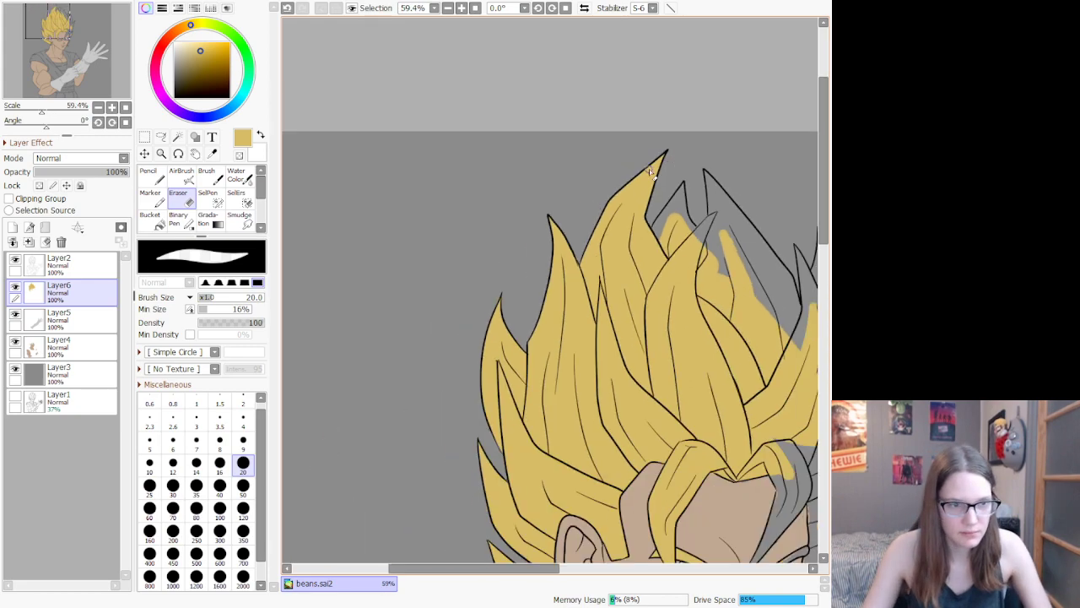
pyautogui.scroll(5, 666, 173)
pyautogui.scroll(3, 551, 216)
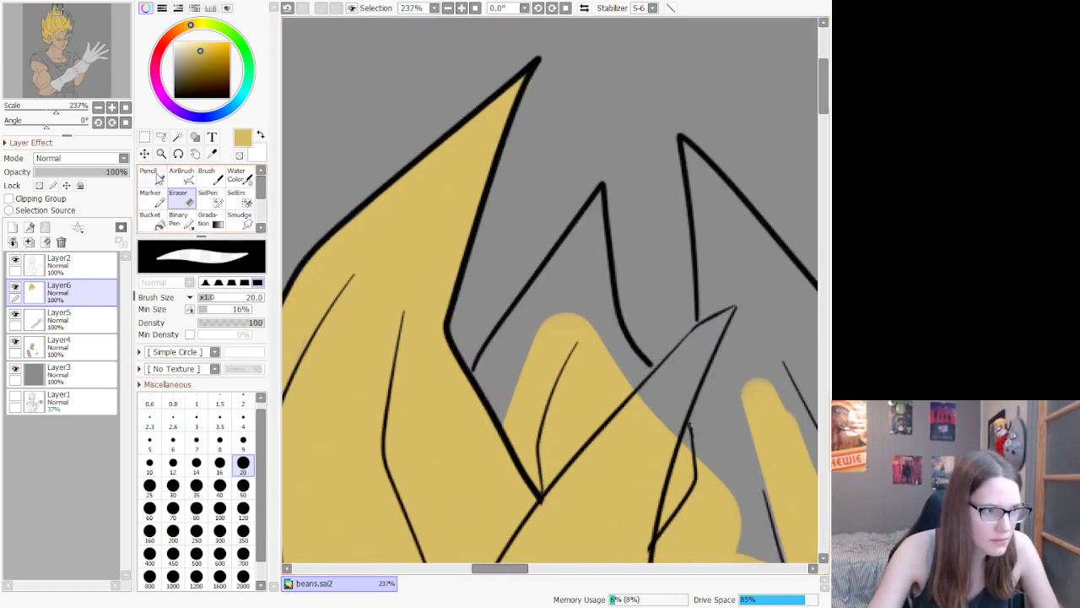
pyautogui.click(156, 176)
pyautogui.moveTo(594, 206); pyautogui.dragTo(589, 296)
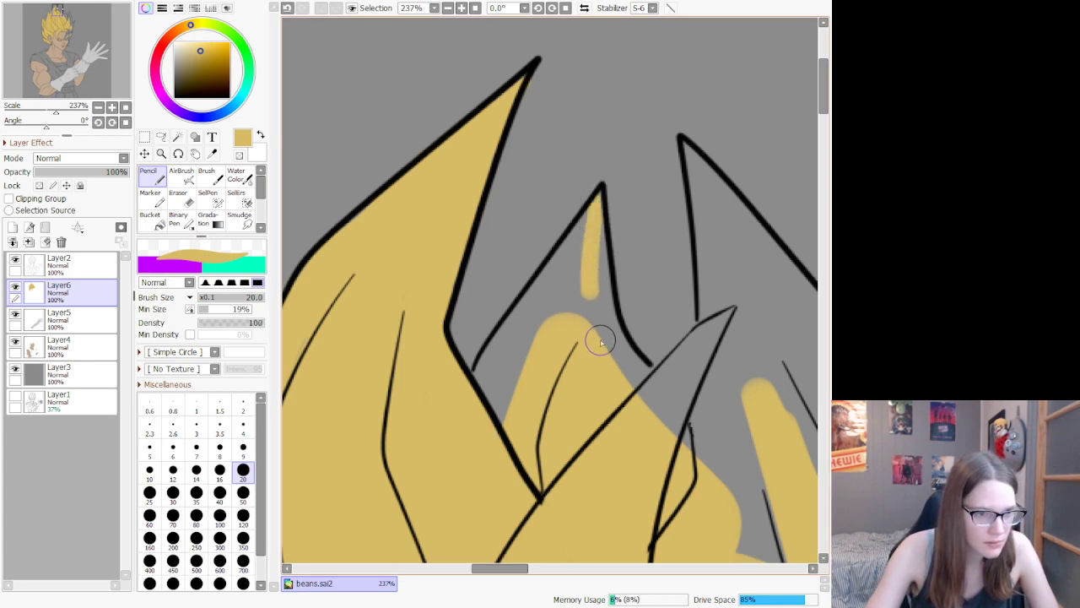
pyautogui.moveTo(601, 341)
pyautogui.mouseDown()
pyautogui.moveTo(666, 413)
pyautogui.moveTo(612, 342)
pyautogui.moveTo(667, 433)
pyautogui.mouseUp()
pyautogui.moveTo(600, 221)
pyautogui.mouseDown()
pyautogui.moveTo(602, 324)
pyautogui.moveTo(631, 360)
pyautogui.mouseUp()
pyautogui.moveTo(594, 212)
pyautogui.mouseDown()
pyautogui.moveTo(572, 232)
pyautogui.moveTo(510, 368)
pyautogui.moveTo(447, 434)
pyautogui.moveTo(581, 244)
pyautogui.moveTo(466, 374)
pyautogui.moveTo(454, 413)
pyautogui.mouseUp()
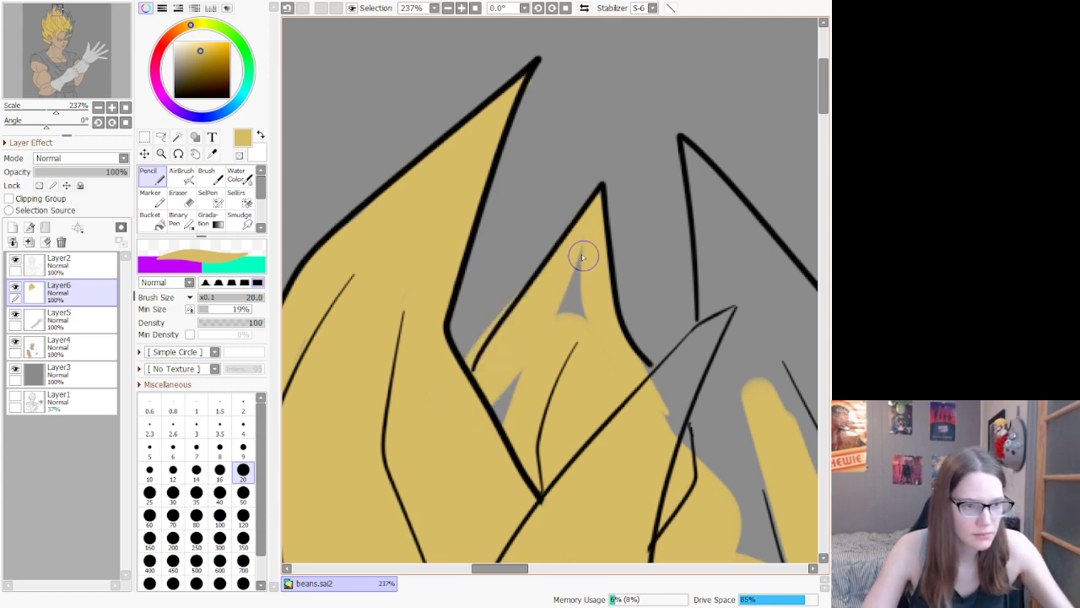
pyautogui.hotkey('ctrl', 'z')
pyautogui.moveTo(529, 288)
pyautogui.mouseDown()
pyautogui.moveTo(480, 388)
pyautogui.moveTo(544, 295)
pyautogui.moveTo(515, 328)
pyautogui.moveTo(546, 304)
pyautogui.moveTo(563, 325)
pyautogui.moveTo(578, 234)
pyautogui.moveTo(603, 316)
pyautogui.moveTo(679, 404)
pyautogui.mouseUp()
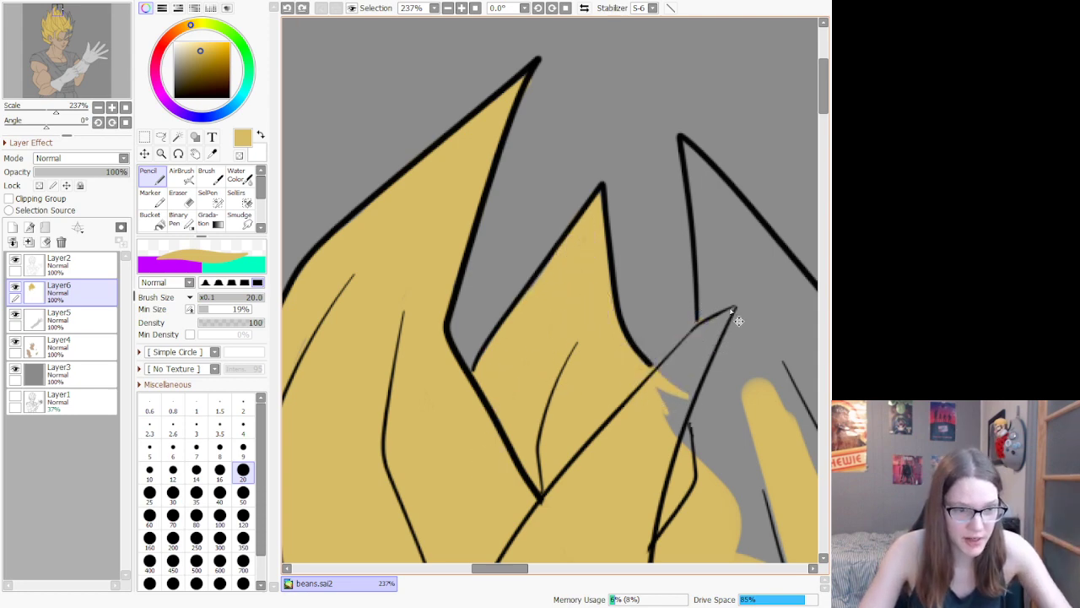
# Step: Undo the overspilling strokes and fill the thin pointed strand in front of the small spike with yellow
pyautogui.moveTo(733, 312)
pyautogui.mouseDown()
pyautogui.moveTo(697, 328)
pyautogui.moveTo(713, 314)
pyautogui.moveTo(619, 441)
pyautogui.moveTo(695, 328)
pyautogui.moveTo(692, 374)
pyautogui.moveTo(637, 501)
pyautogui.mouseUp()
pyautogui.hotkey('ctrl', 'z')
pyautogui.hotkey('ctrl', 'z')
pyautogui.hotkey('ctrl', 'z')
pyautogui.moveTo(706, 333)
pyautogui.mouseDown()
pyautogui.moveTo(630, 433)
pyautogui.moveTo(640, 465)
pyautogui.mouseUp()
pyautogui.moveTo(685, 391); pyautogui.dragTo(673, 474)
pyautogui.moveTo(700, 426); pyautogui.dragTo(689, 452)
pyautogui.moveTo(659, 380)
pyautogui.mouseDown()
pyautogui.moveTo(709, 318)
pyautogui.moveTo(692, 345)
pyautogui.moveTo(737, 309)
pyautogui.moveTo(700, 394)
pyautogui.mouseUp()
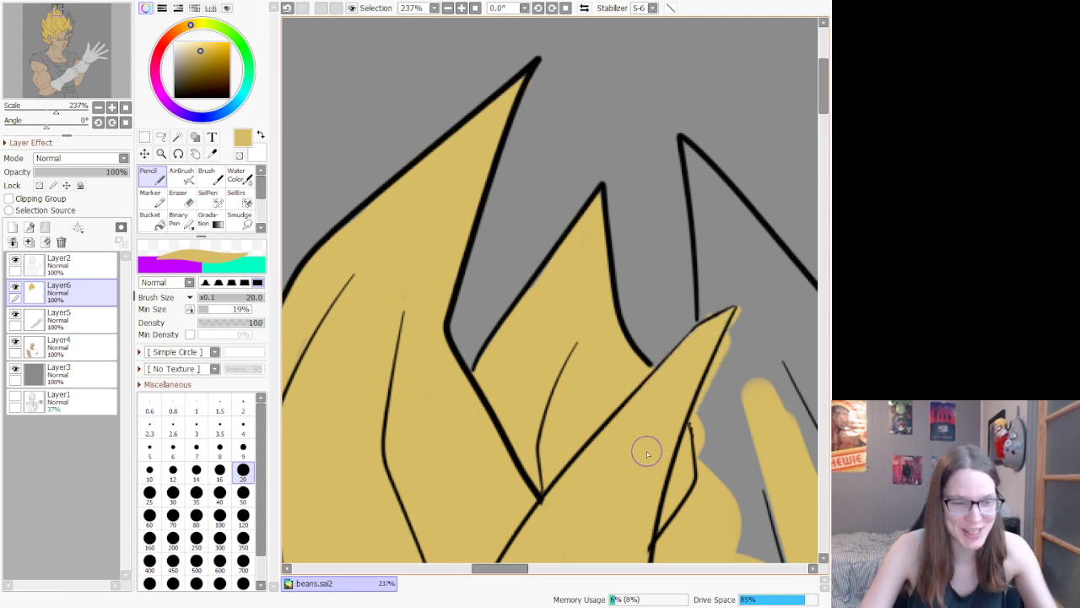
# Step: Block in yellow across the large spike and outer spikes on the right side of the hair with brush size 50
pyautogui.scroll(-5, 647, 453)
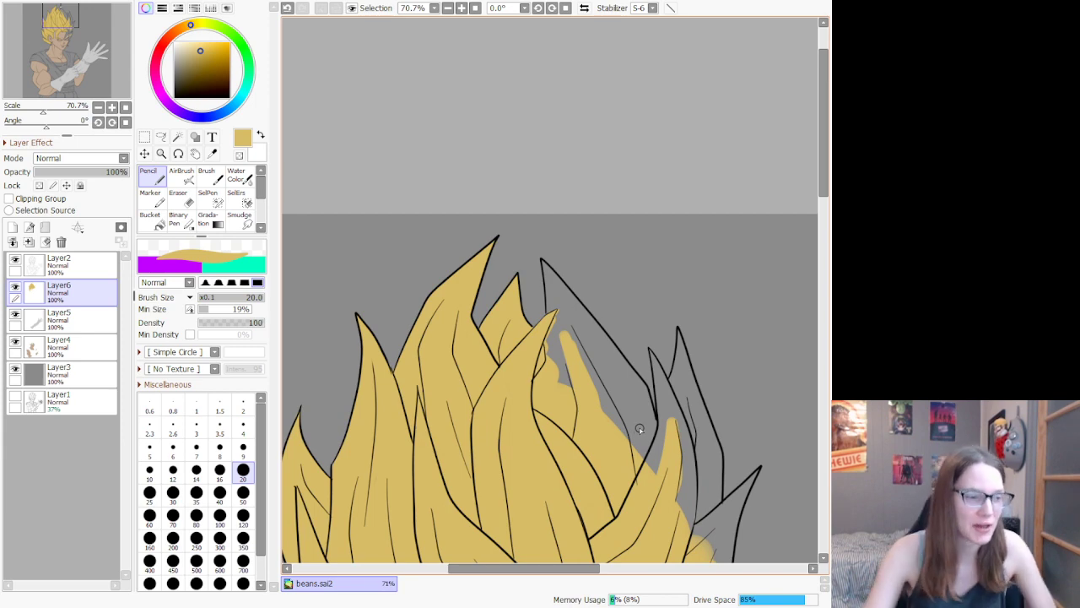
pyautogui.click(243, 495)
pyautogui.moveTo(564, 345)
pyautogui.mouseDown()
pyautogui.moveTo(564, 384)
pyautogui.moveTo(568, 325)
pyautogui.moveTo(553, 363)
pyautogui.moveTo(566, 270)
pyautogui.moveTo(567, 317)
pyautogui.moveTo(659, 459)
pyautogui.moveTo(654, 488)
pyautogui.moveTo(574, 331)
pyautogui.moveTo(627, 434)
pyautogui.moveTo(672, 466)
pyautogui.mouseUp()
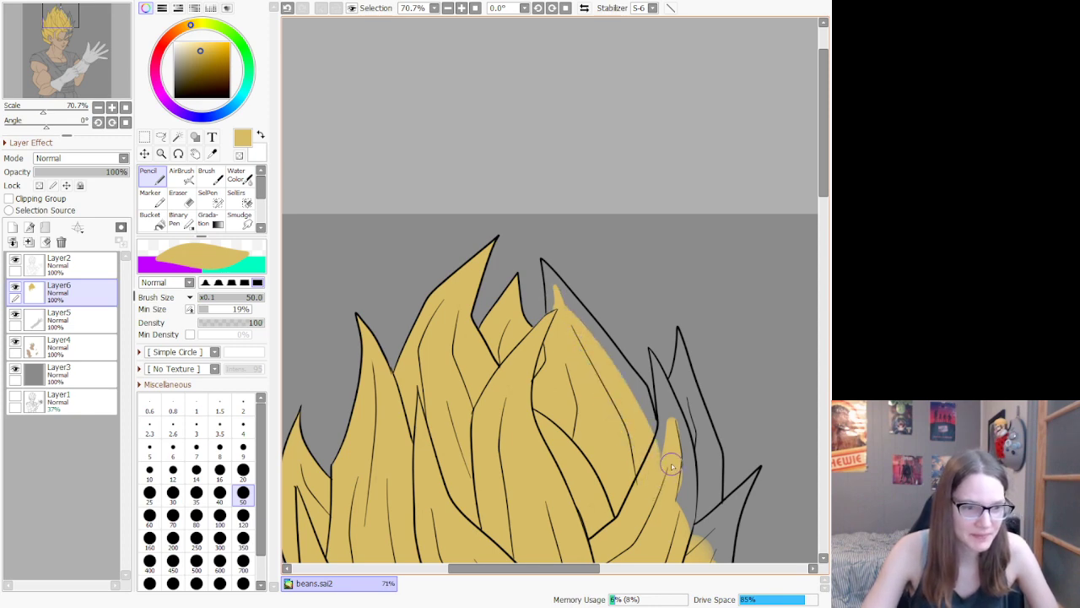
pyautogui.moveTo(676, 395)
pyautogui.mouseDown()
pyautogui.moveTo(678, 537)
pyautogui.moveTo(703, 478)
pyautogui.moveTo(692, 542)
pyautogui.moveTo(703, 514)
pyautogui.moveTo(712, 536)
pyautogui.moveTo(732, 509)
pyautogui.moveTo(721, 535)
pyautogui.mouseUp()
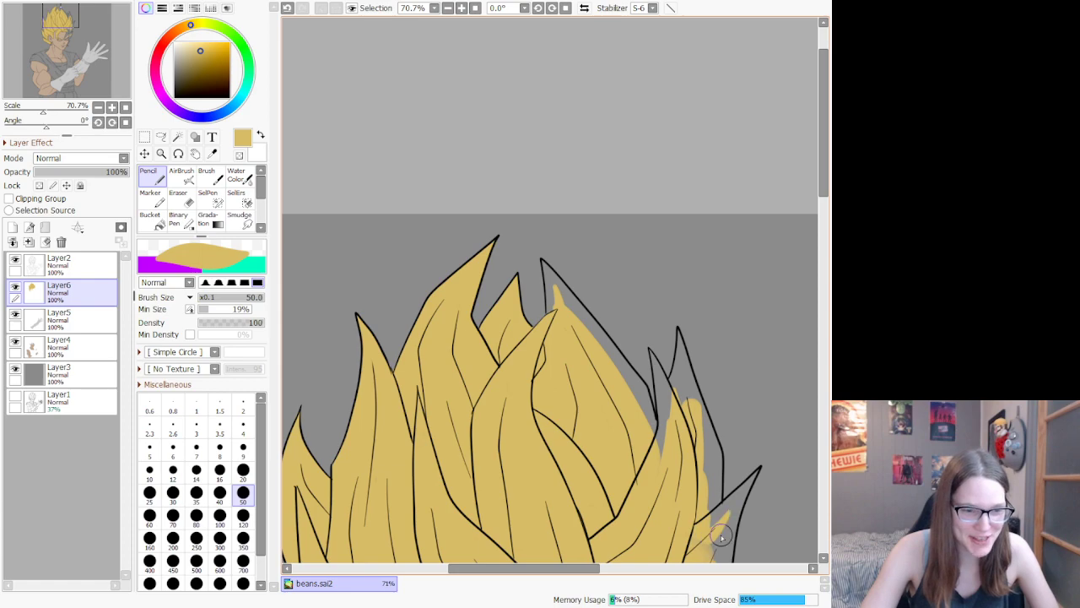
# Step: Rough in yellow on the right forehead bang and the side locks beside the face with the size 50 Pencil
pyautogui.scroll(-6, 591, 428)
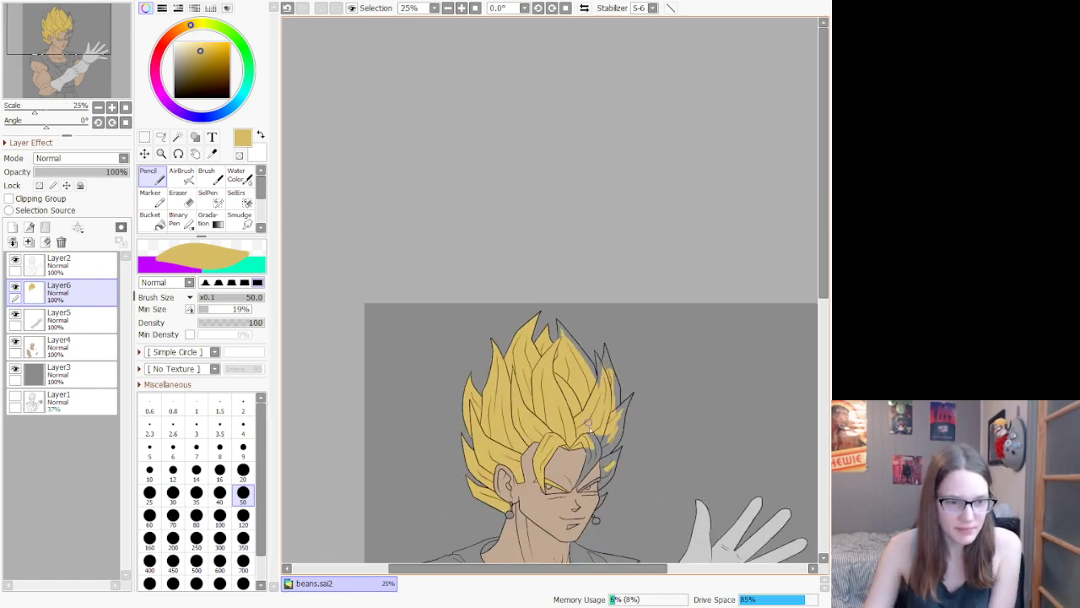
pyautogui.scroll(5, 599, 464)
pyautogui.scroll(3, 583, 488)
pyautogui.scroll(-3, 579, 489)
pyautogui.scroll(5, 574, 492)
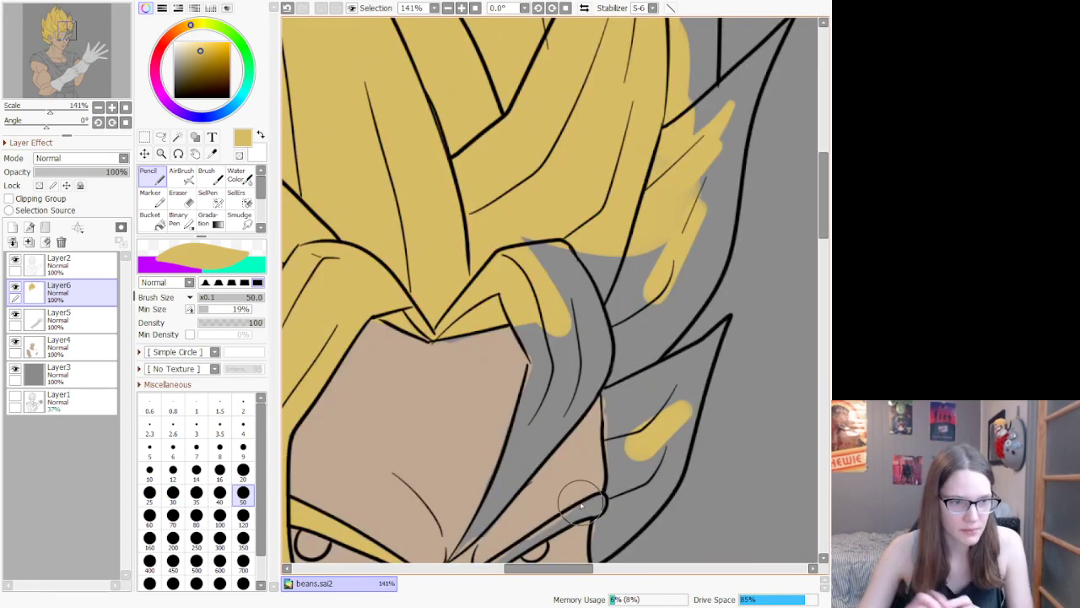
pyautogui.moveTo(579, 233)
pyautogui.mouseDown()
pyautogui.moveTo(526, 233)
pyautogui.moveTo(593, 349)
pyautogui.moveTo(658, 299)
pyautogui.moveTo(675, 236)
pyautogui.moveTo(604, 312)
pyautogui.moveTo(498, 220)
pyautogui.moveTo(613, 266)
pyautogui.moveTo(627, 254)
pyautogui.moveTo(583, 340)
pyautogui.moveTo(555, 322)
pyautogui.moveTo(563, 380)
pyautogui.moveTo(518, 457)
pyautogui.mouseUp()
pyautogui.moveTo(632, 415)
pyautogui.mouseDown()
pyautogui.moveTo(636, 506)
pyautogui.moveTo(618, 416)
pyautogui.moveTo(631, 481)
pyautogui.moveTo(642, 484)
pyautogui.moveTo(674, 387)
pyautogui.moveTo(651, 418)
pyautogui.moveTo(622, 415)
pyautogui.mouseUp()
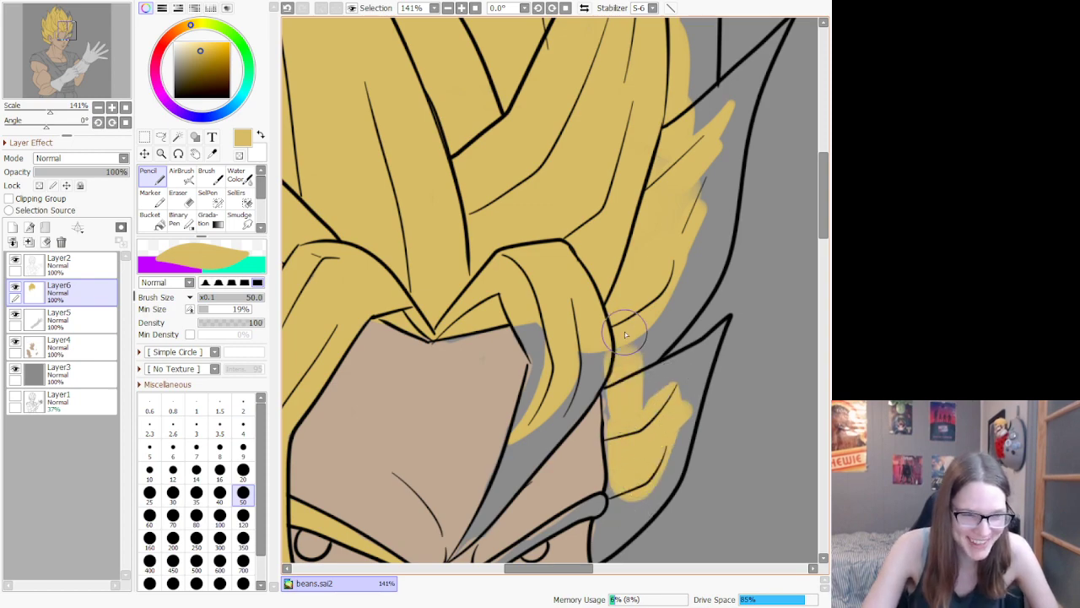
pyautogui.moveTo(675, 260); pyautogui.dragTo(690, 245)
pyautogui.scroll(-11, 697, 230)
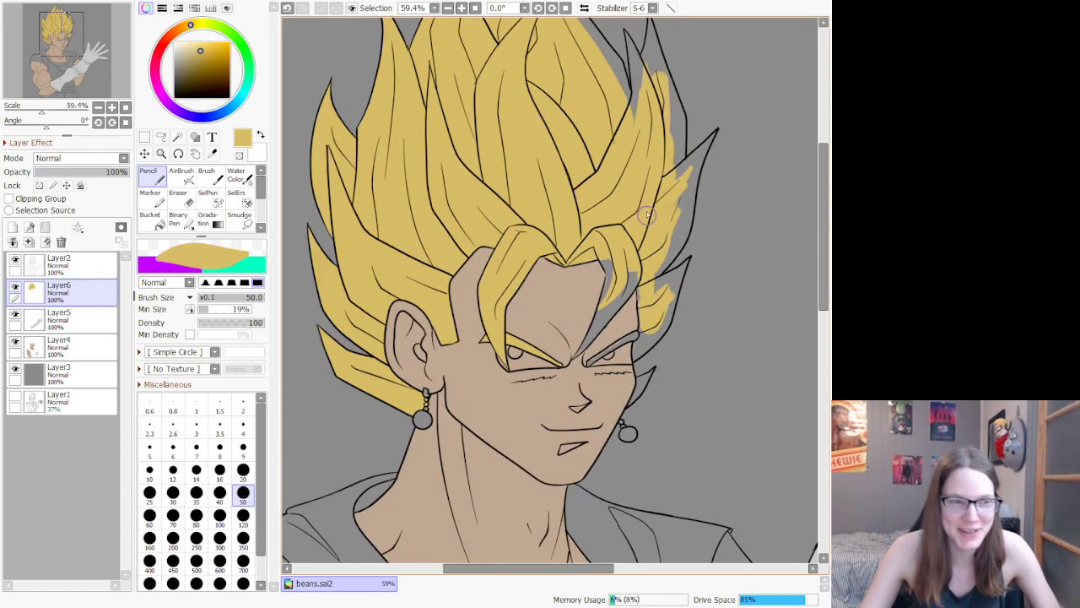
pyautogui.scroll(11, 620, 89)
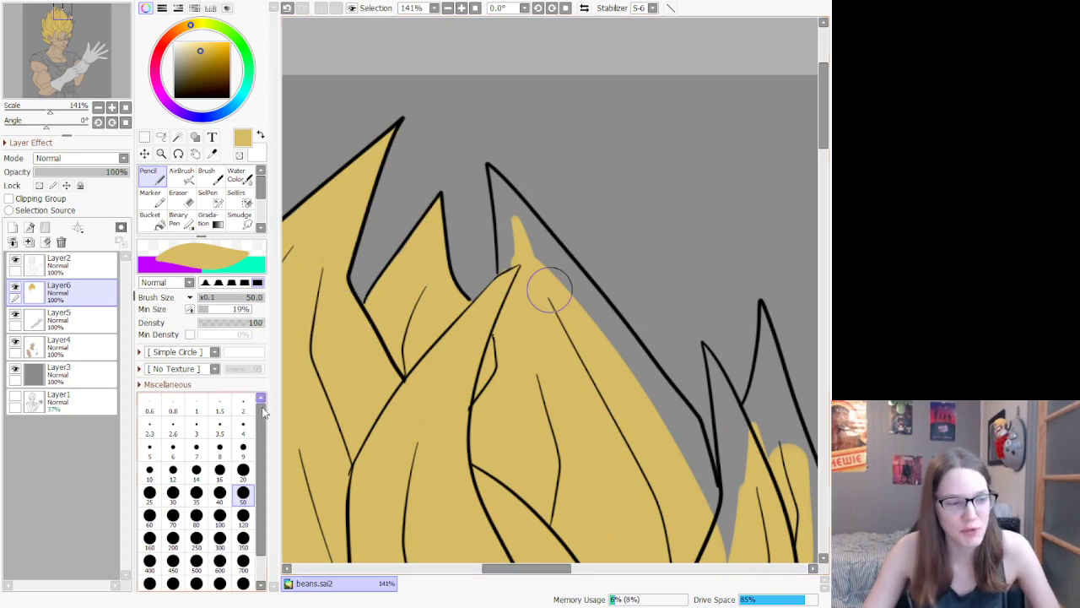
# Step: Fill the tip and upper outer edge of the large right-hand hair spike in yellow with the Pencil at size 20
pyautogui.press('[')
pyautogui.press('[')
pyautogui.press('[')
pyautogui.press('[')
pyautogui.press('[')
pyautogui.scroll(3, 485, 143)
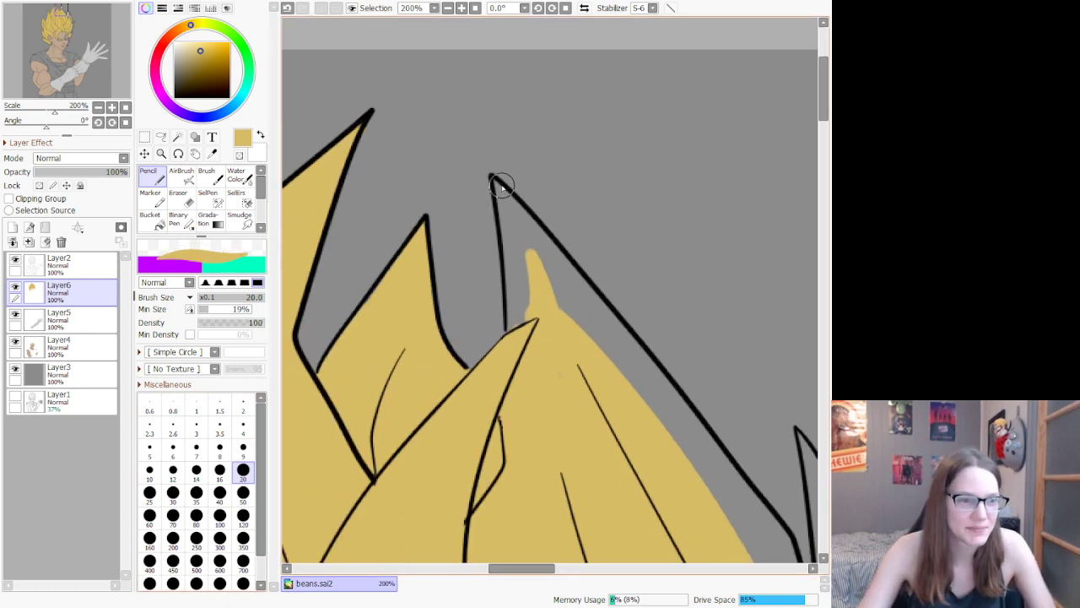
pyautogui.moveTo(498, 181)
pyautogui.mouseDown()
pyautogui.moveTo(519, 244)
pyautogui.moveTo(530, 369)
pyautogui.mouseUp()
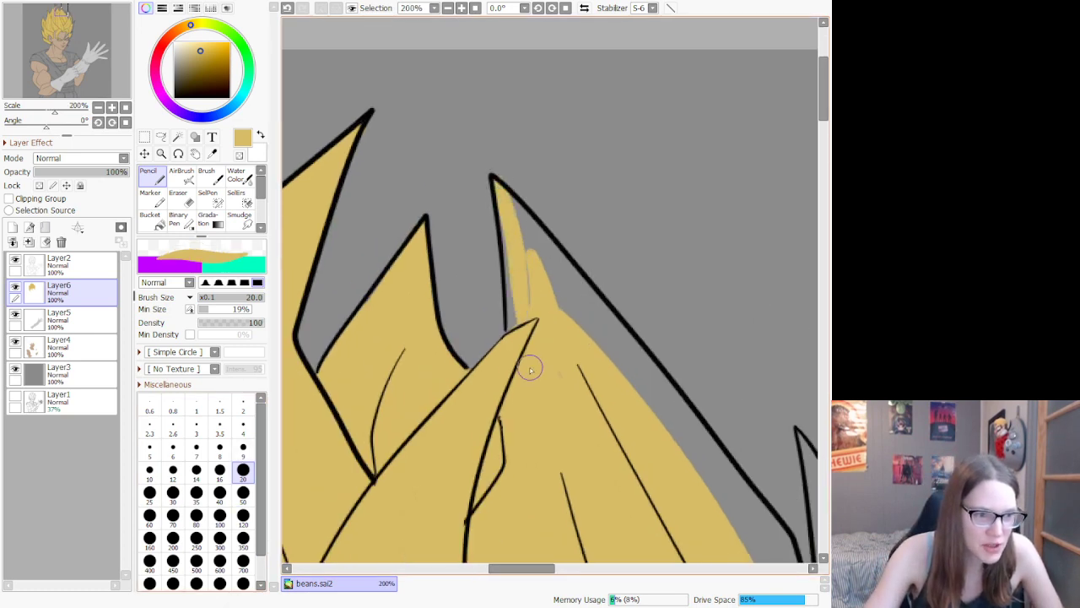
pyautogui.moveTo(511, 221); pyautogui.dragTo(524, 399)
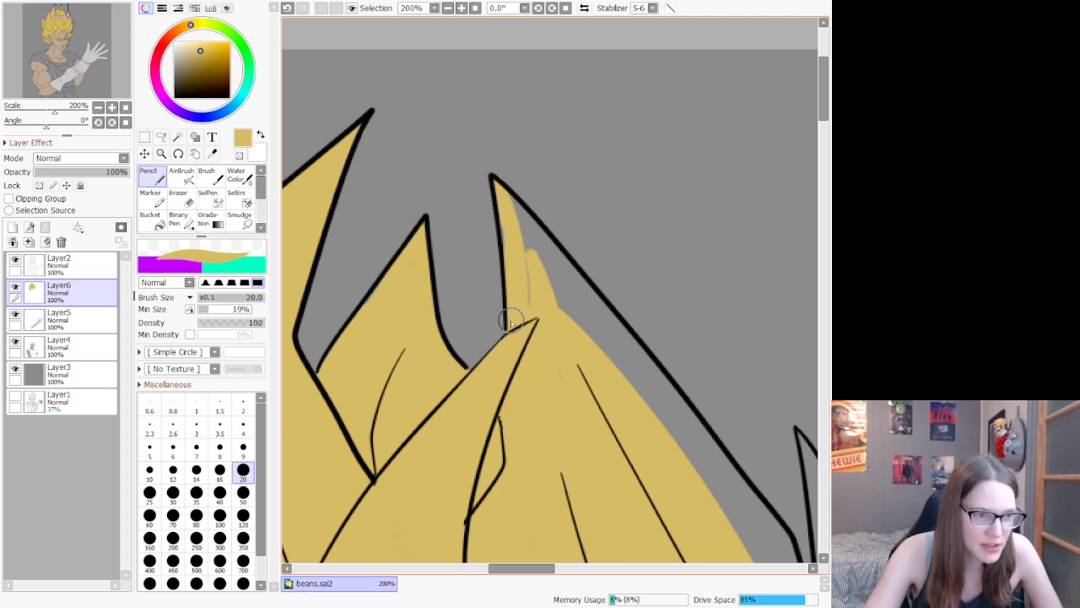
pyautogui.moveTo(498, 187)
pyautogui.mouseDown()
pyautogui.moveTo(577, 307)
pyautogui.moveTo(572, 284)
pyautogui.mouseUp()
pyautogui.moveTo(521, 239)
pyautogui.mouseDown()
pyautogui.moveTo(534, 325)
pyautogui.moveTo(578, 340)
pyautogui.moveTo(585, 326)
pyautogui.moveTo(534, 221)
pyautogui.moveTo(673, 416)
pyautogui.moveTo(648, 368)
pyautogui.mouseUp()
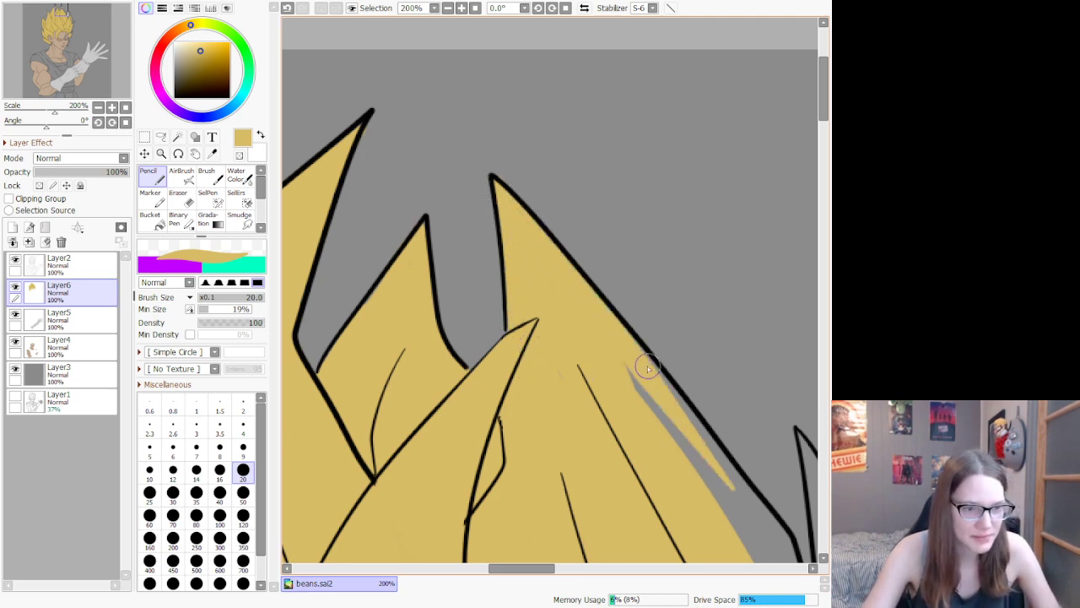
pyautogui.moveTo(613, 318)
pyautogui.mouseDown()
pyautogui.moveTo(758, 517)
pyautogui.moveTo(624, 352)
pyautogui.moveTo(750, 544)
pyautogui.moveTo(635, 436)
pyautogui.moveTo(577, 337)
pyautogui.mouseUp()
# Step: Close the remaining gap along the lower outer edge of the large spike with yellow up to the outline
pyautogui.scroll(-9, 629, 340)
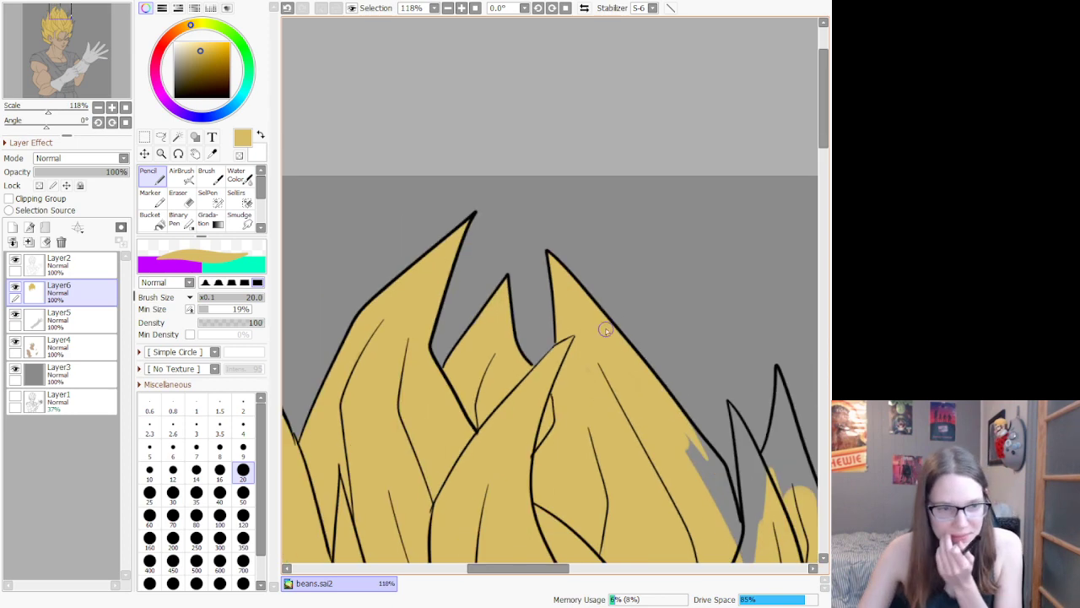
pyautogui.scroll(10, 675, 392)
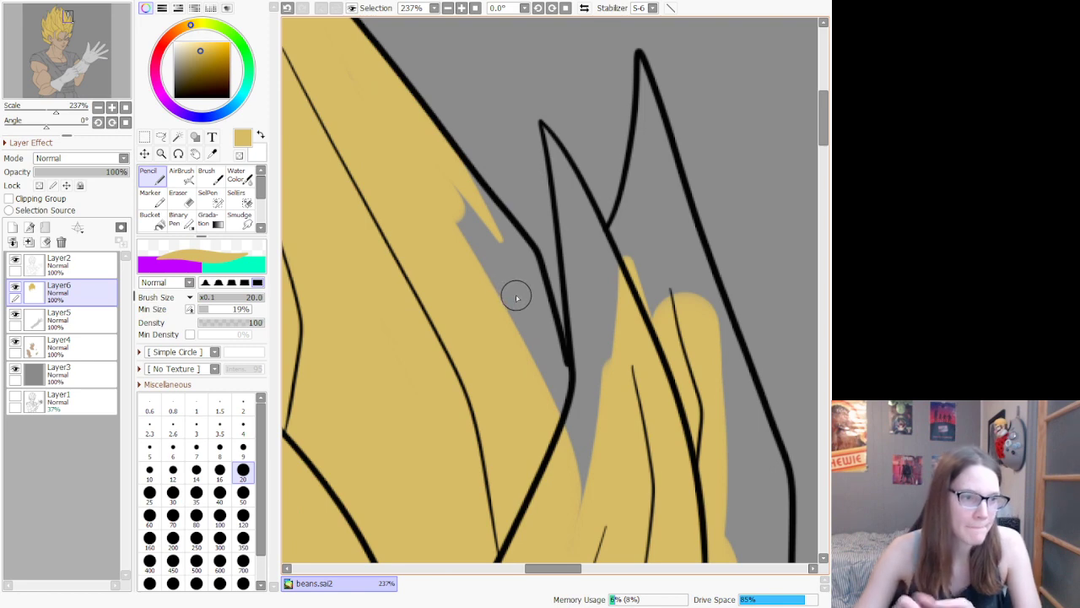
pyautogui.moveTo(460, 184)
pyautogui.mouseDown()
pyautogui.moveTo(506, 228)
pyautogui.moveTo(445, 167)
pyautogui.moveTo(464, 178)
pyautogui.moveTo(530, 283)
pyautogui.moveTo(557, 424)
pyautogui.moveTo(529, 267)
pyautogui.moveTo(518, 245)
pyautogui.moveTo(446, 191)
pyautogui.moveTo(531, 347)
pyautogui.moveTo(524, 321)
pyautogui.mouseUp()
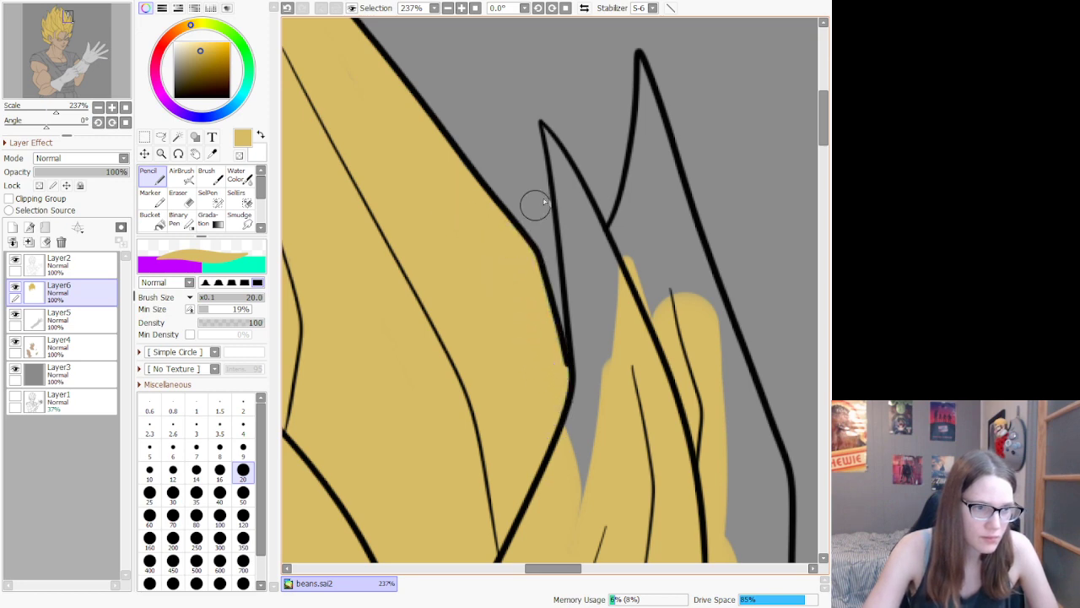
# Step: Fill the narrow pointed spike beside the large one with yellow and erase the overspill at its tip
pyautogui.moveTo(545, 121)
pyautogui.mouseDown()
pyautogui.moveTo(591, 364)
pyautogui.moveTo(556, 494)
pyautogui.moveTo(582, 485)
pyautogui.moveTo(606, 368)
pyautogui.moveTo(566, 538)
pyautogui.moveTo(595, 339)
pyautogui.moveTo(573, 307)
pyautogui.moveTo(581, 340)
pyautogui.moveTo(568, 405)
pyautogui.mouseUp()
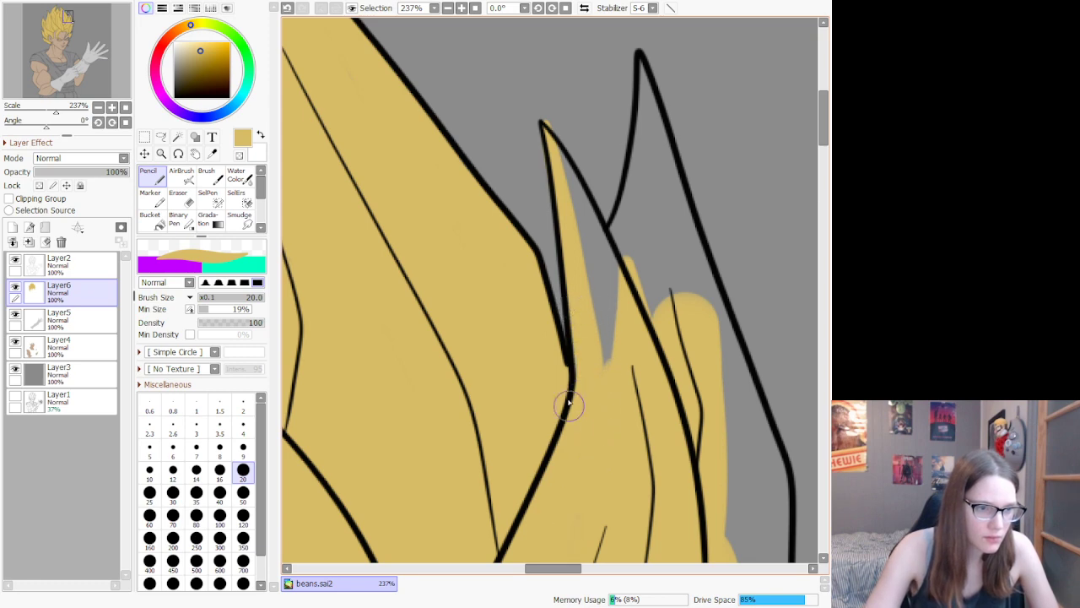
pyautogui.moveTo(548, 147)
pyautogui.mouseDown()
pyautogui.moveTo(619, 251)
pyautogui.moveTo(646, 333)
pyautogui.moveTo(575, 205)
pyautogui.moveTo(604, 291)
pyautogui.mouseUp()
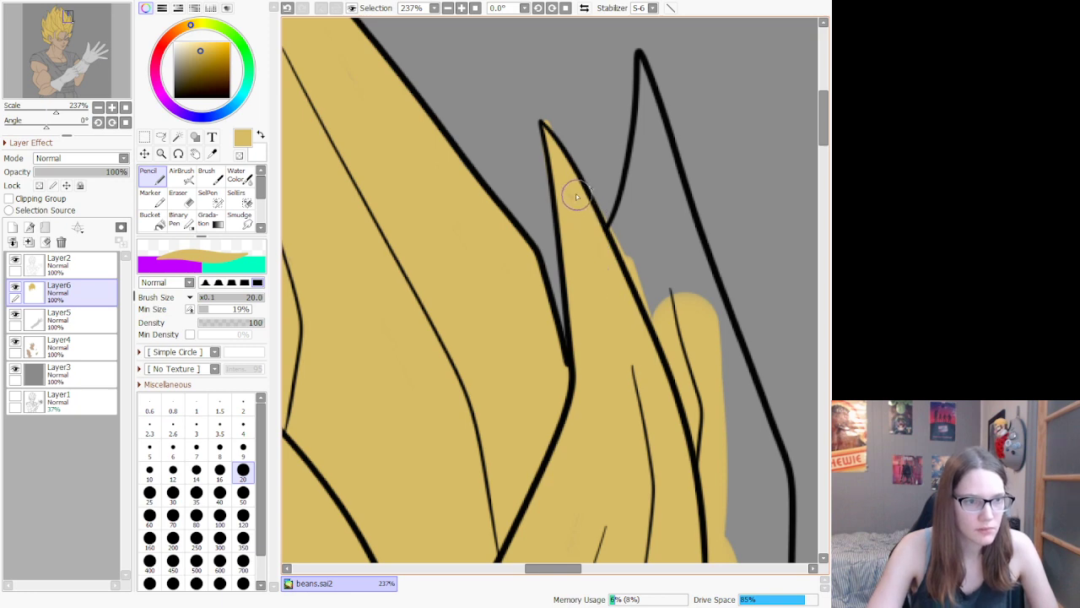
pyautogui.click(177, 198)
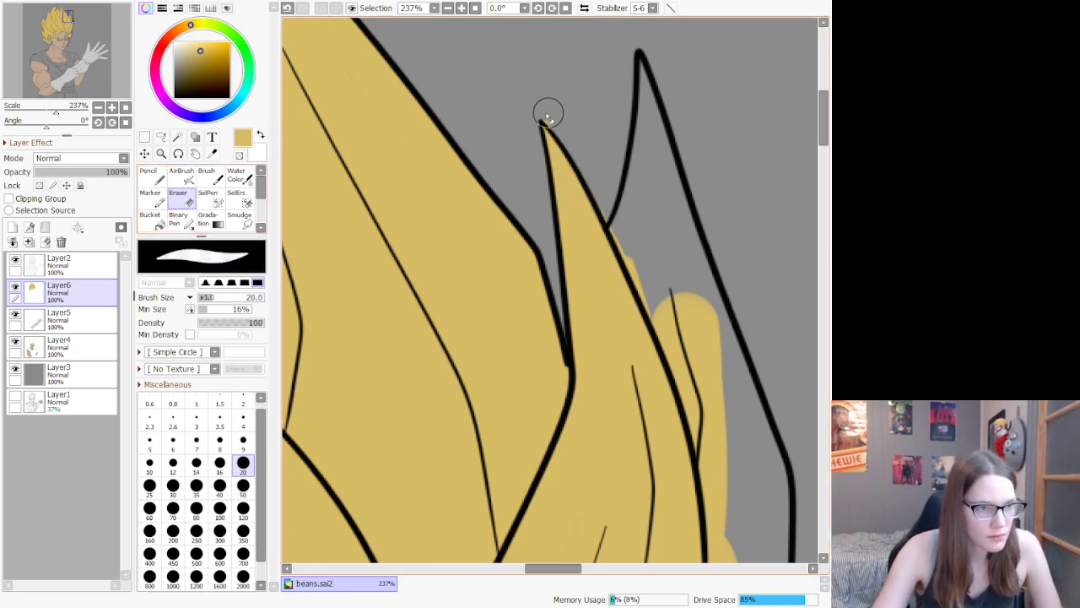
# Step: Fill the upper part of the tall outer spike with yellow using the Pencil, undoing the first stroke that crosses the outline
pyautogui.click(148, 176)
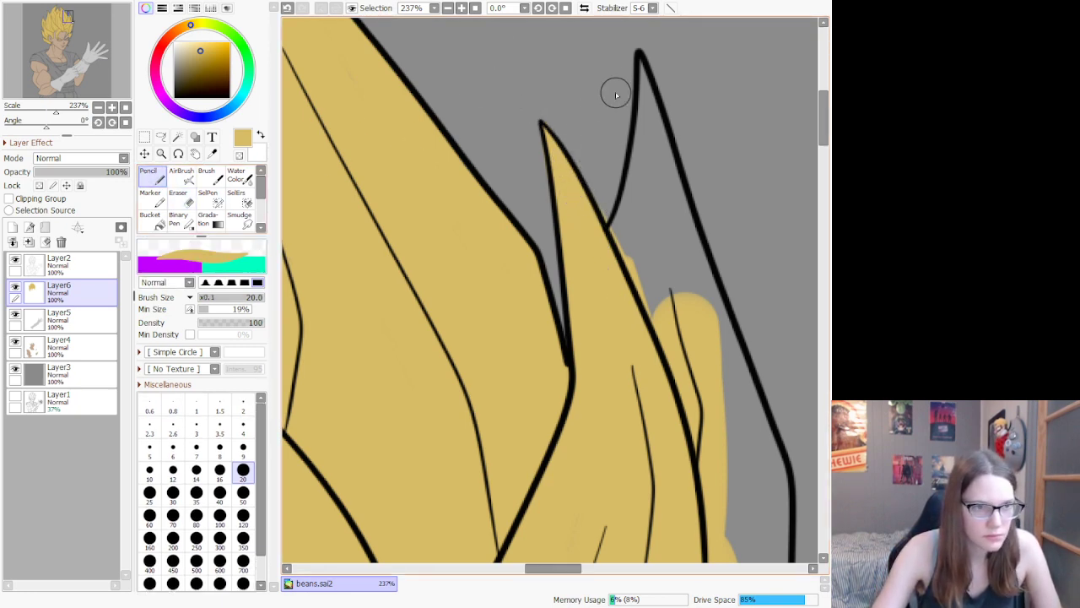
pyautogui.moveTo(650, 63); pyautogui.dragTo(631, 256)
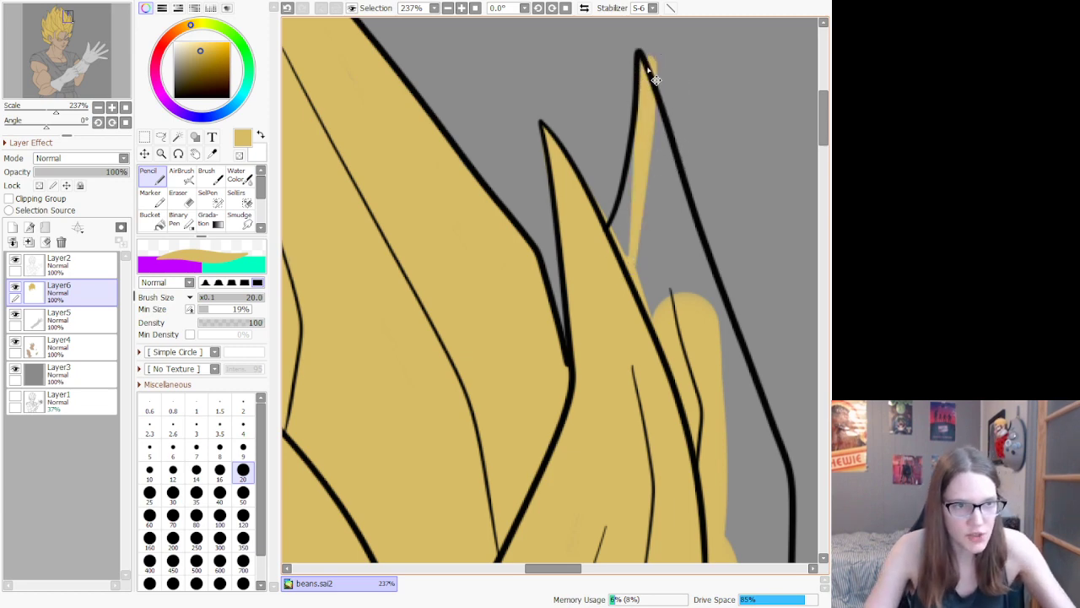
pyautogui.hotkey('ctrl', 'z')
pyautogui.moveTo(639, 53)
pyautogui.mouseDown()
pyautogui.moveTo(653, 148)
pyautogui.moveTo(597, 313)
pyautogui.mouseUp()
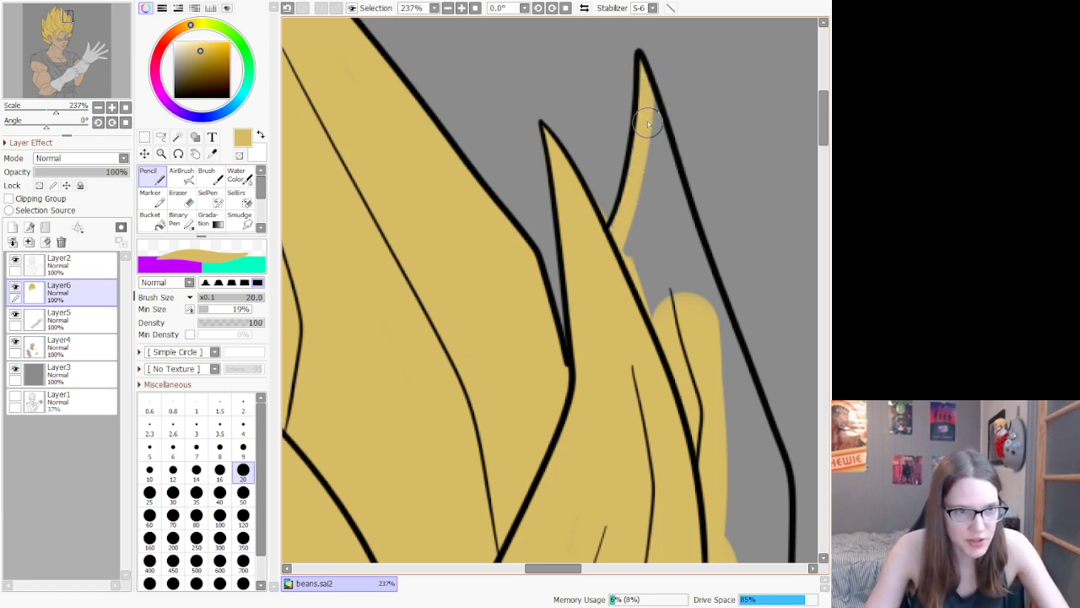
pyautogui.moveTo(645, 89)
pyautogui.mouseDown()
pyautogui.moveTo(702, 379)
pyautogui.moveTo(660, 171)
pyautogui.moveTo(648, 309)
pyautogui.moveTo(663, 340)
pyautogui.moveTo(670, 184)
pyautogui.moveTo(652, 146)
pyautogui.moveTo(618, 348)
pyautogui.mouseUp()
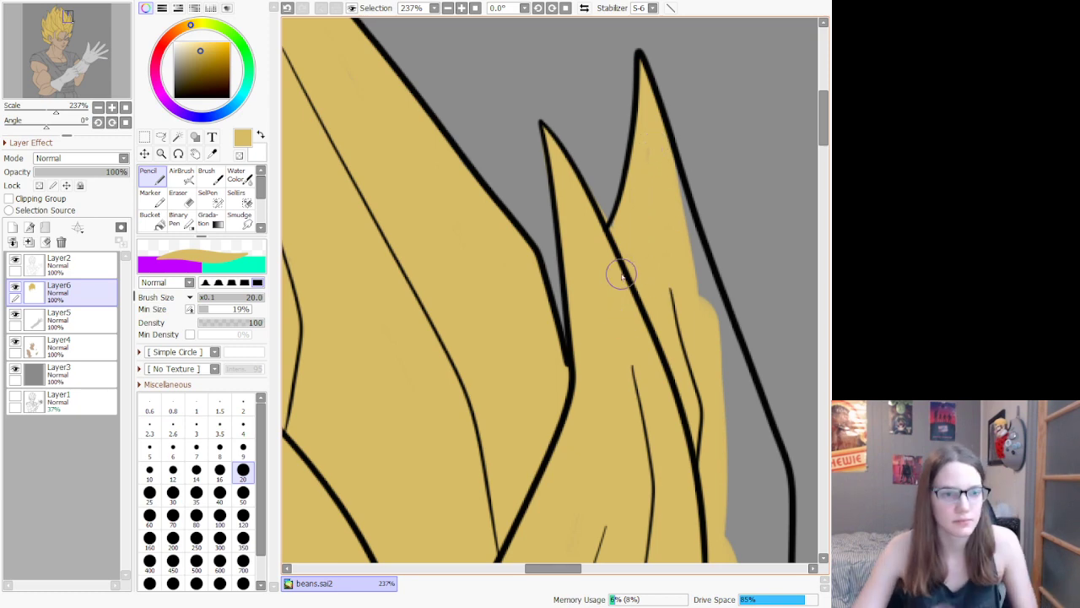
# Step: Carry the yellow down the outer spike's right edge to where it meets the next spike, redoing the stroke that overspills
pyautogui.scroll(-7, 592, 196)
pyautogui.scroll(6, 665, 266)
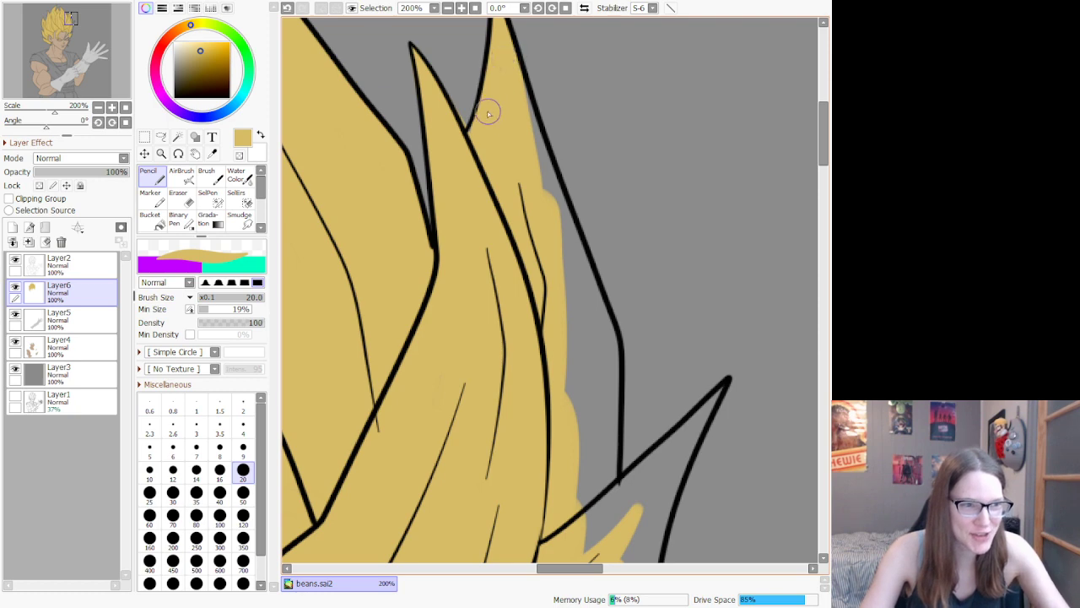
pyautogui.moveTo(519, 92); pyautogui.dragTo(598, 335)
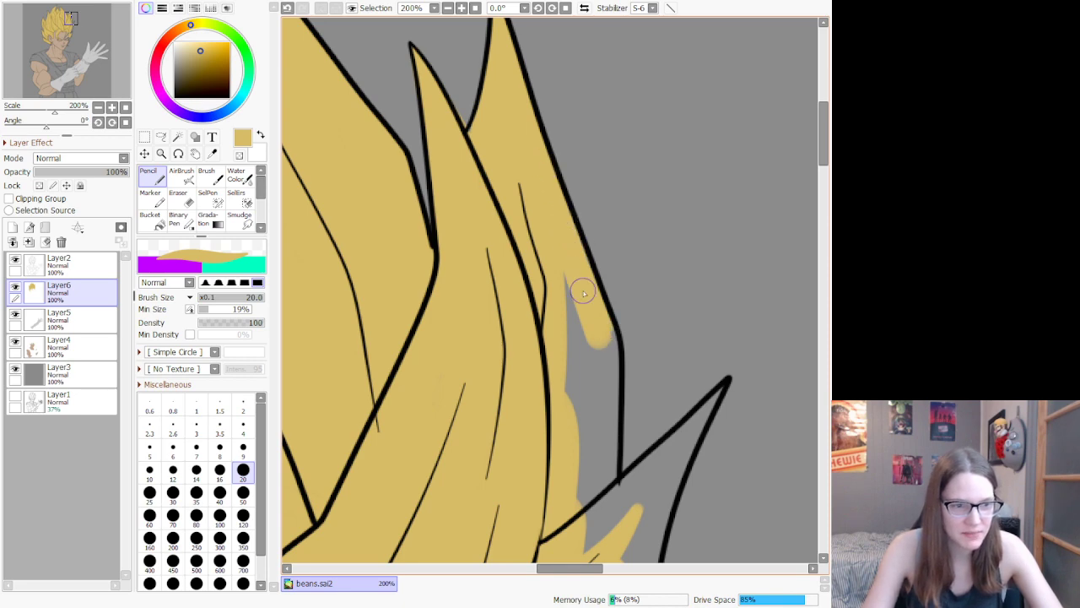
pyautogui.moveTo(601, 331)
pyautogui.mouseDown()
pyautogui.moveTo(594, 491)
pyautogui.moveTo(621, 454)
pyautogui.mouseUp()
pyautogui.moveTo(615, 408); pyautogui.dragTo(614, 504)
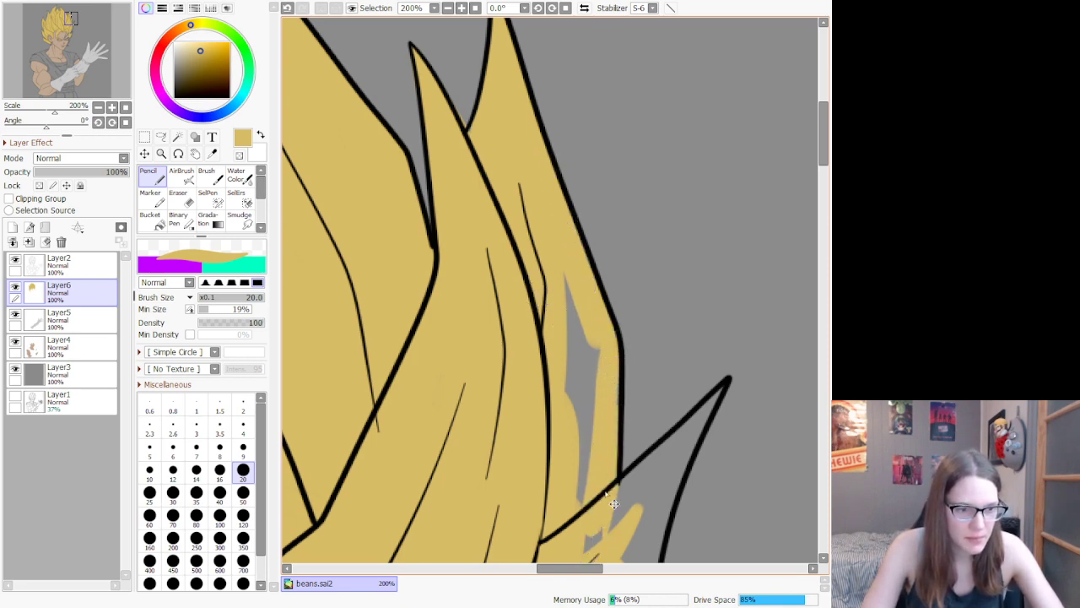
pyautogui.hotkey('ctrl', 'z')
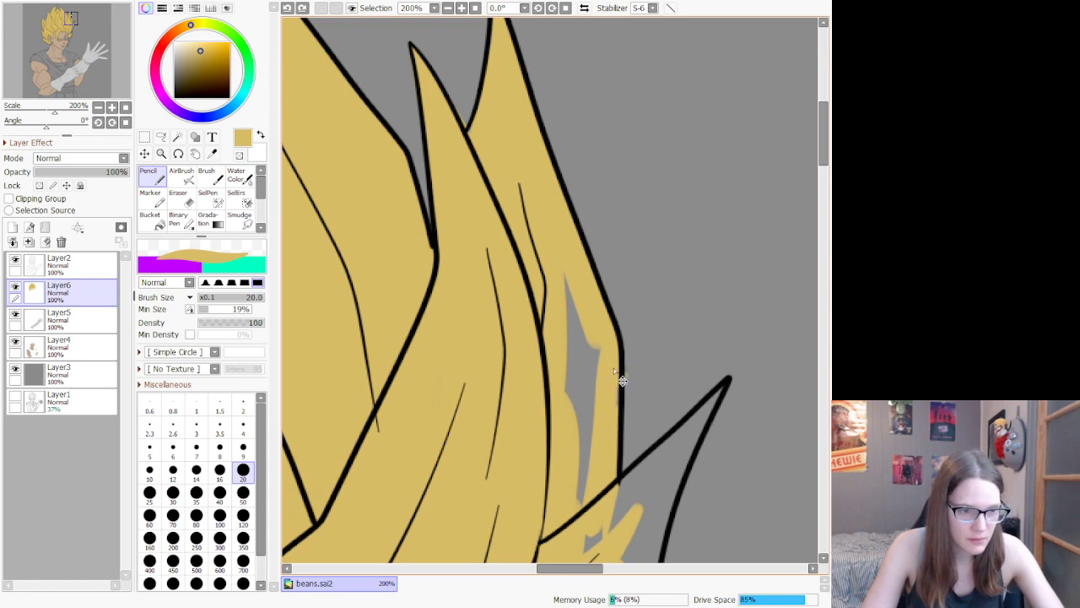
pyautogui.moveTo(614, 371); pyautogui.dragTo(601, 470)
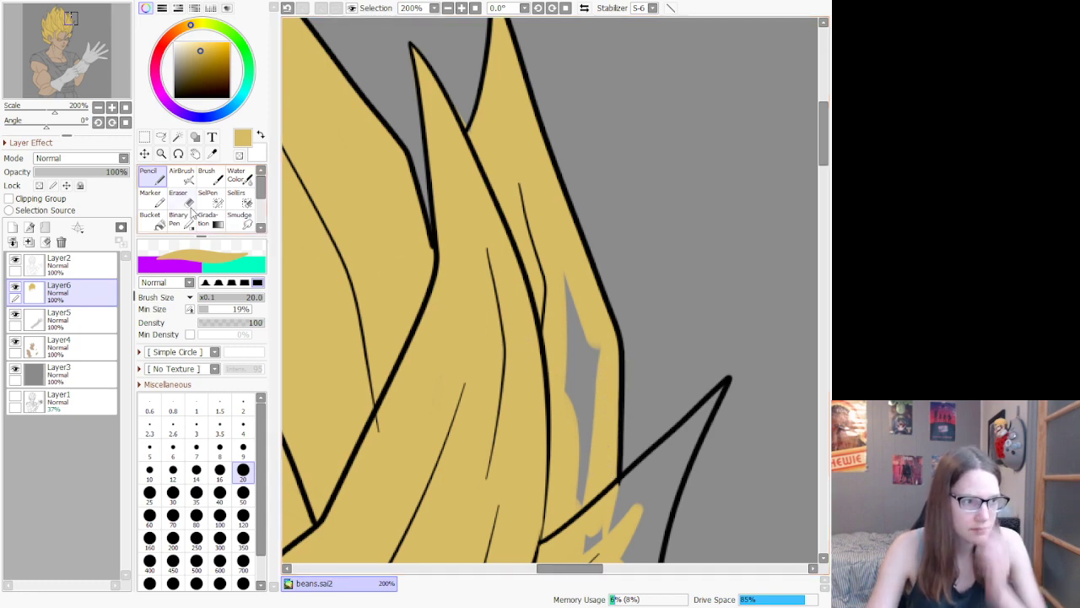
# Step: Cover the leftover gap inside the tall outer spike with yellow at brush size 50
pyautogui.click(243, 492)
pyautogui.moveTo(559, 296); pyautogui.dragTo(562, 518)
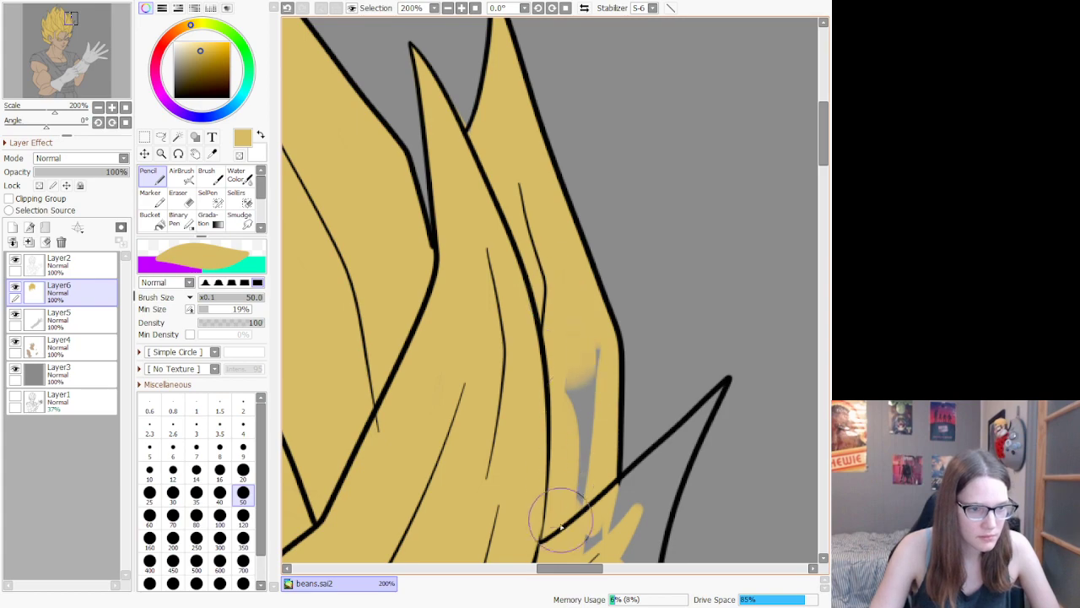
pyautogui.moveTo(593, 343); pyautogui.dragTo(562, 470)
# Step: Block in yellow across the inside of the next spike down on the right with the size 50 Pencil
pyautogui.scroll(-5, 562, 470)
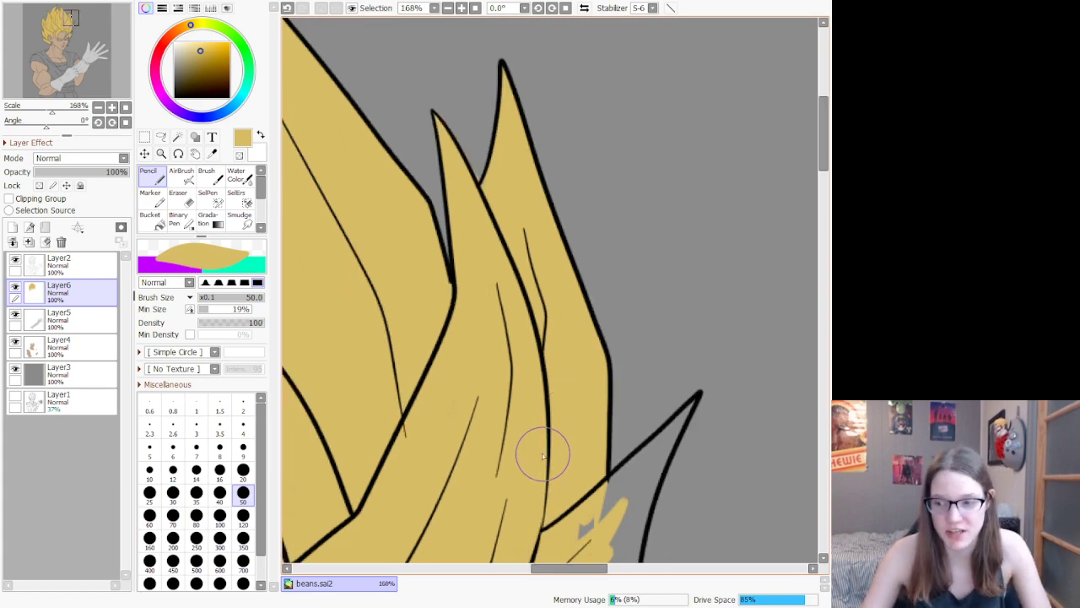
pyautogui.scroll(3, 448, 504)
pyautogui.scroll(3, 448, 505)
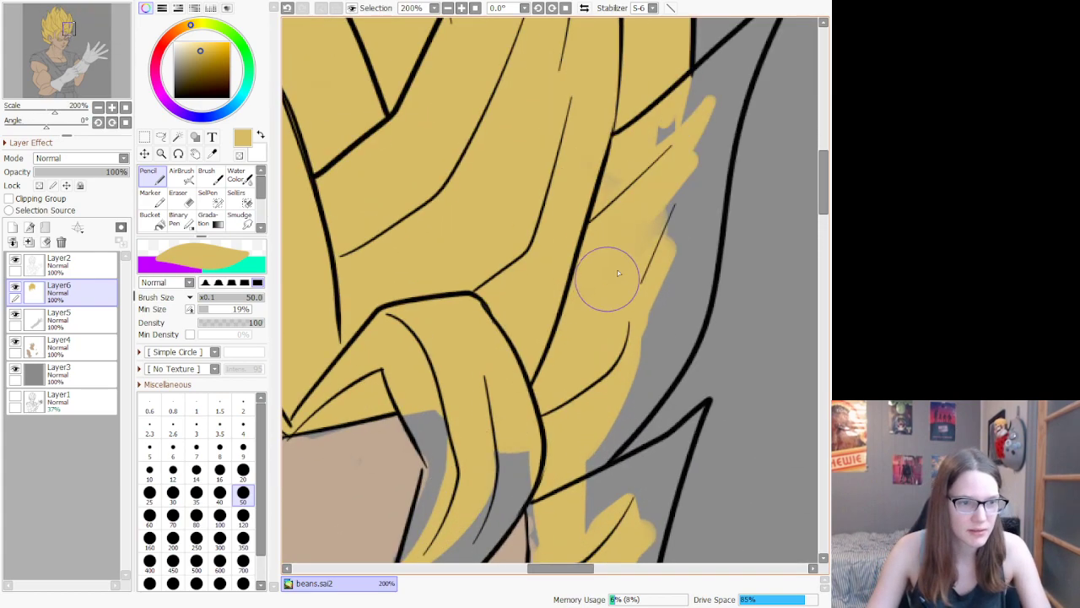
pyautogui.scroll(-3, 608, 273)
pyautogui.scroll(2, 650, 207)
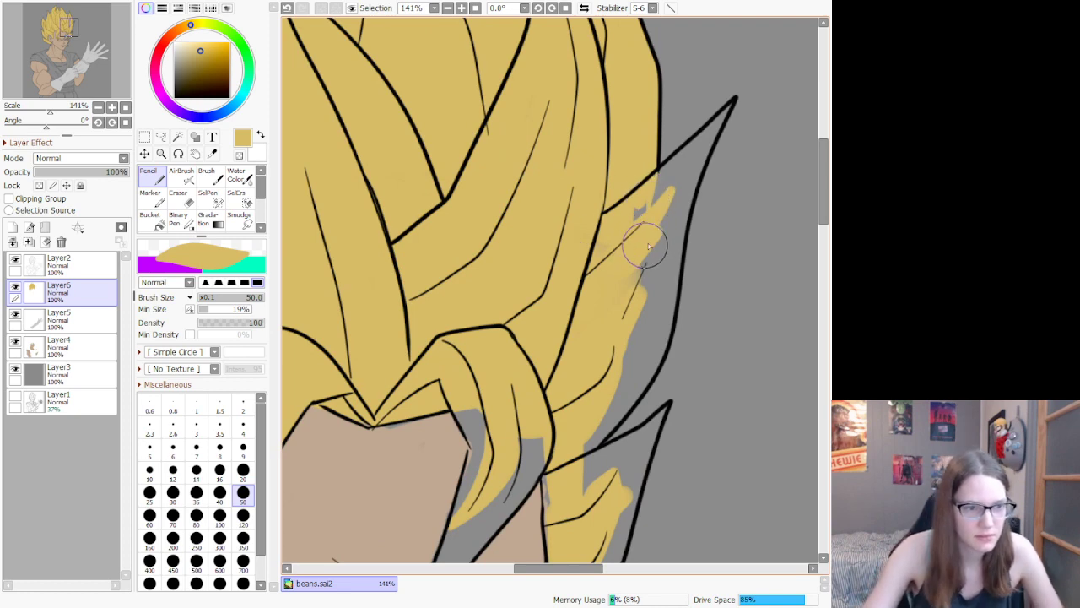
pyautogui.moveTo(637, 265)
pyautogui.mouseDown()
pyautogui.moveTo(616, 382)
pyautogui.moveTo(651, 251)
pyautogui.moveTo(623, 235)
pyautogui.moveTo(671, 169)
pyautogui.mouseUp()
# Step: Fill that lower right spike with yellow from its tip down along its curved outer edge at brush size 20
pyautogui.click(243, 469)
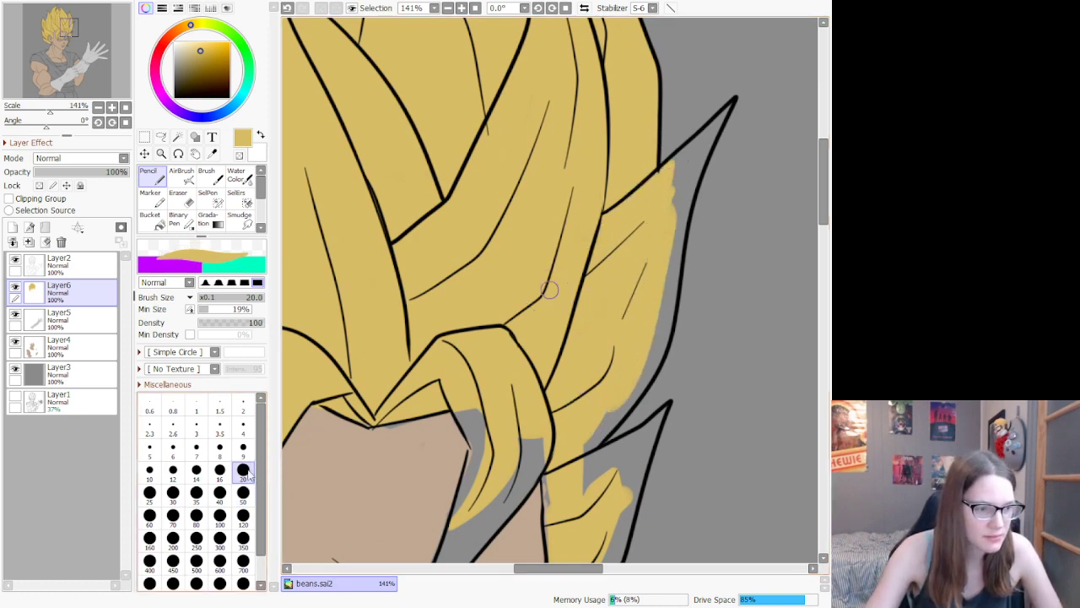
pyautogui.moveTo(732, 103); pyautogui.dragTo(638, 219)
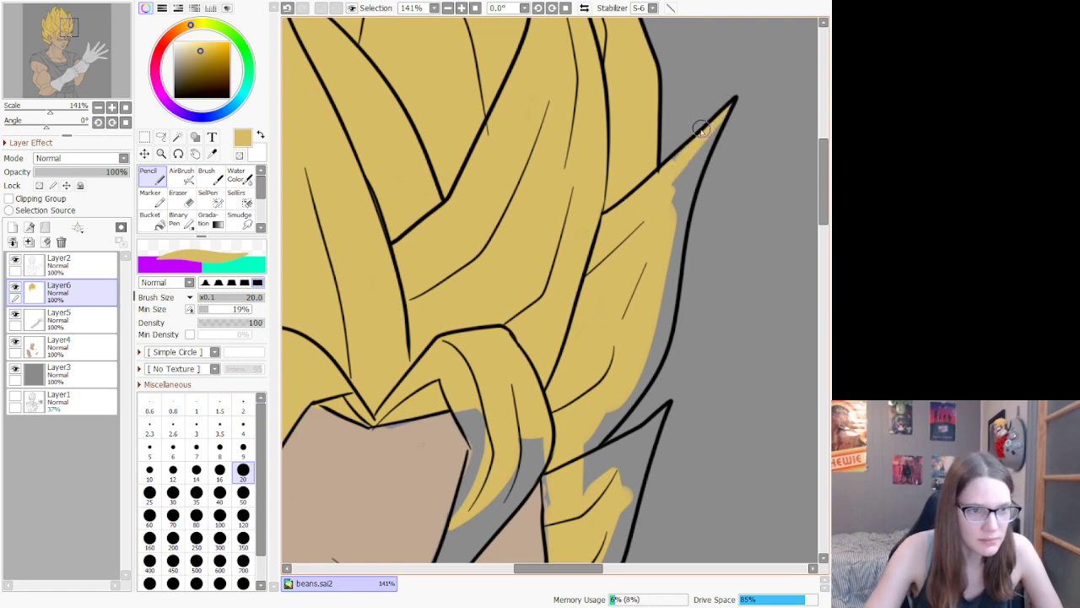
pyautogui.moveTo(725, 140)
pyautogui.mouseDown()
pyautogui.moveTo(723, 116)
pyautogui.moveTo(649, 190)
pyautogui.mouseUp()
pyautogui.moveTo(728, 106); pyautogui.dragTo(644, 238)
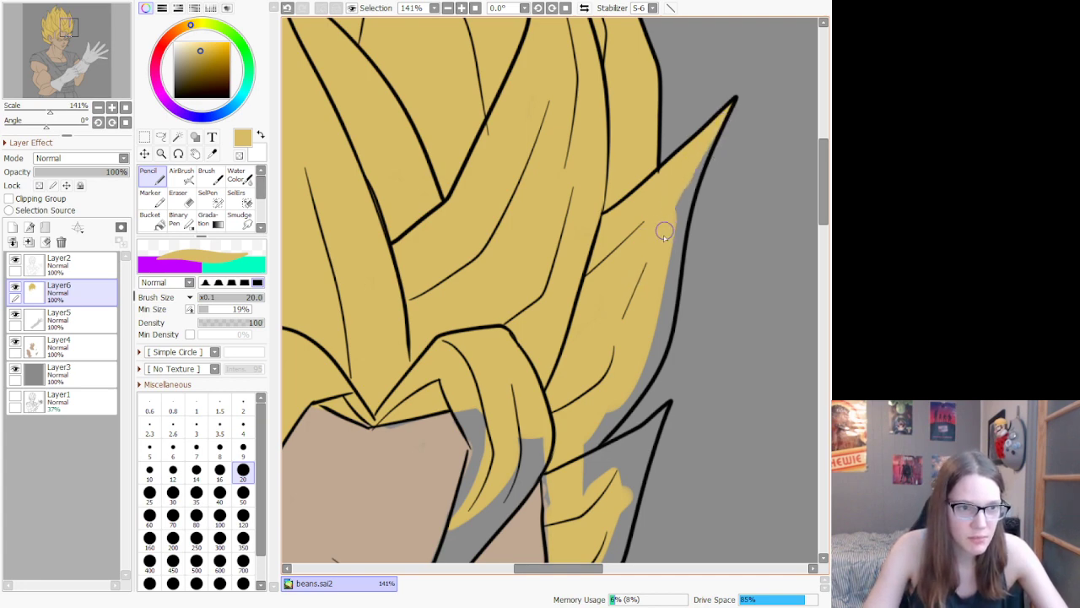
pyautogui.moveTo(676, 185); pyautogui.dragTo(709, 149)
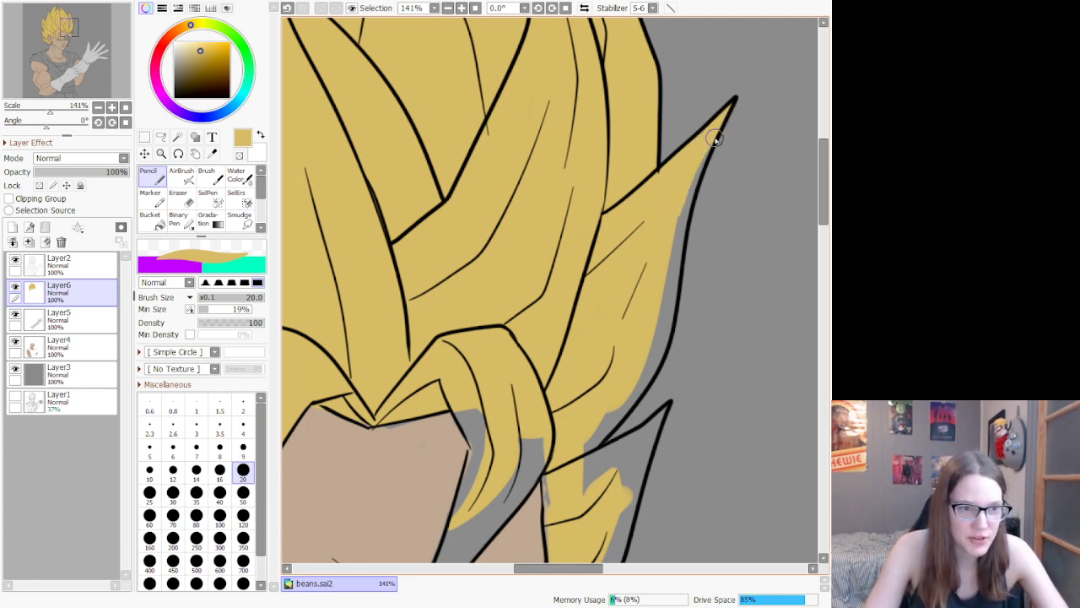
pyautogui.moveTo(672, 214); pyautogui.dragTo(699, 182)
pyautogui.moveTo(682, 218)
pyautogui.mouseDown()
pyautogui.moveTo(649, 350)
pyautogui.moveTo(612, 426)
pyautogui.moveTo(611, 413)
pyautogui.mouseUp()
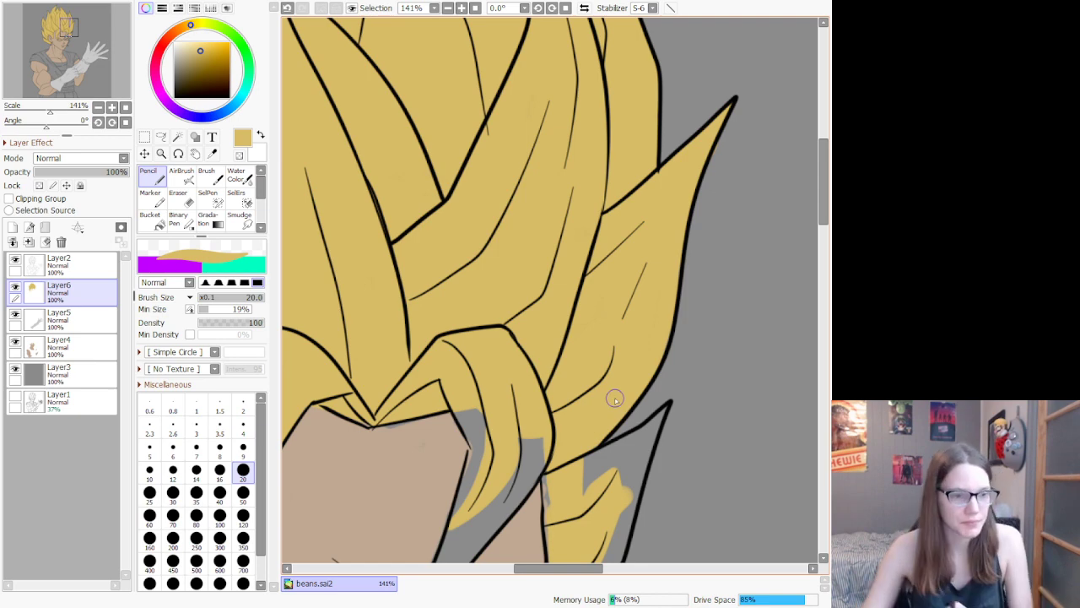
# Step: Paint yellow into the pointed tip of the forelock between the eyes and up its outer edge with the size 20 Pencil
pyautogui.scroll(-6, 590, 391)
pyautogui.scroll(7, 516, 429)
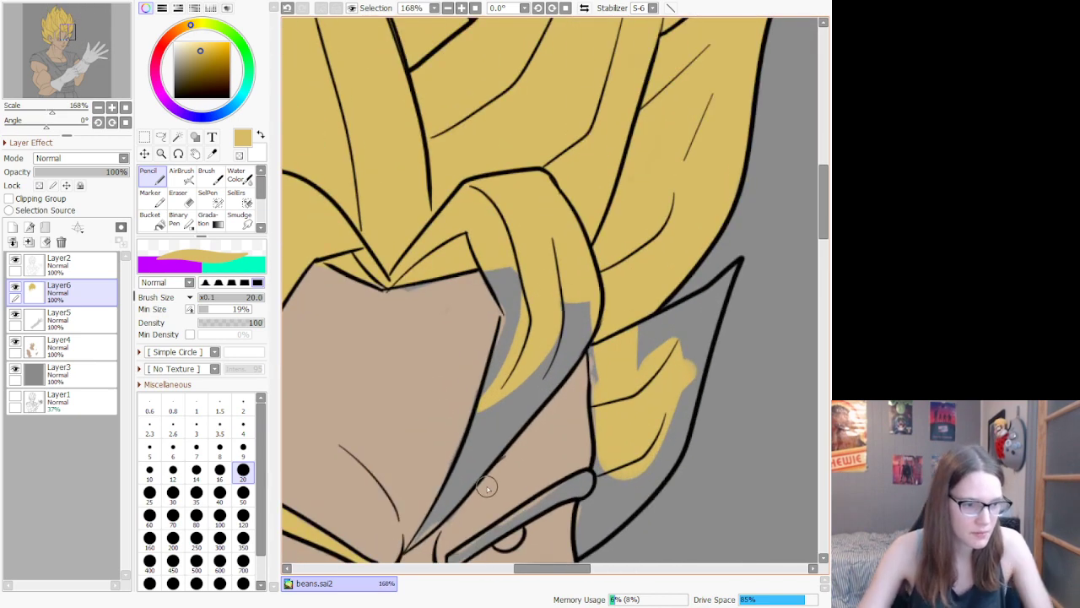
pyautogui.moveTo(446, 516); pyautogui.dragTo(449, 508)
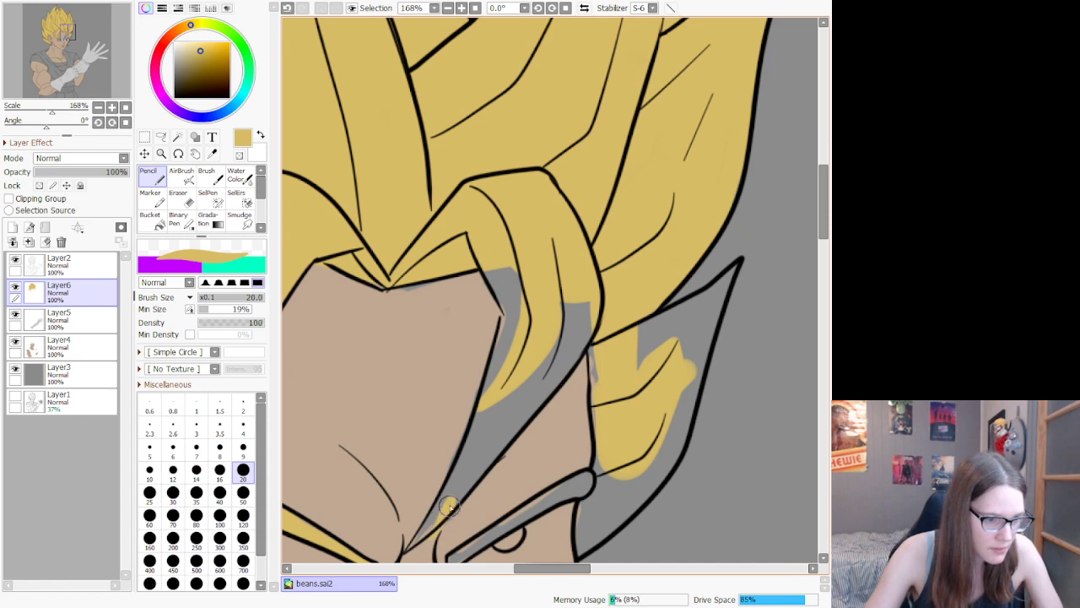
pyautogui.moveTo(409, 544); pyautogui.dragTo(419, 530)
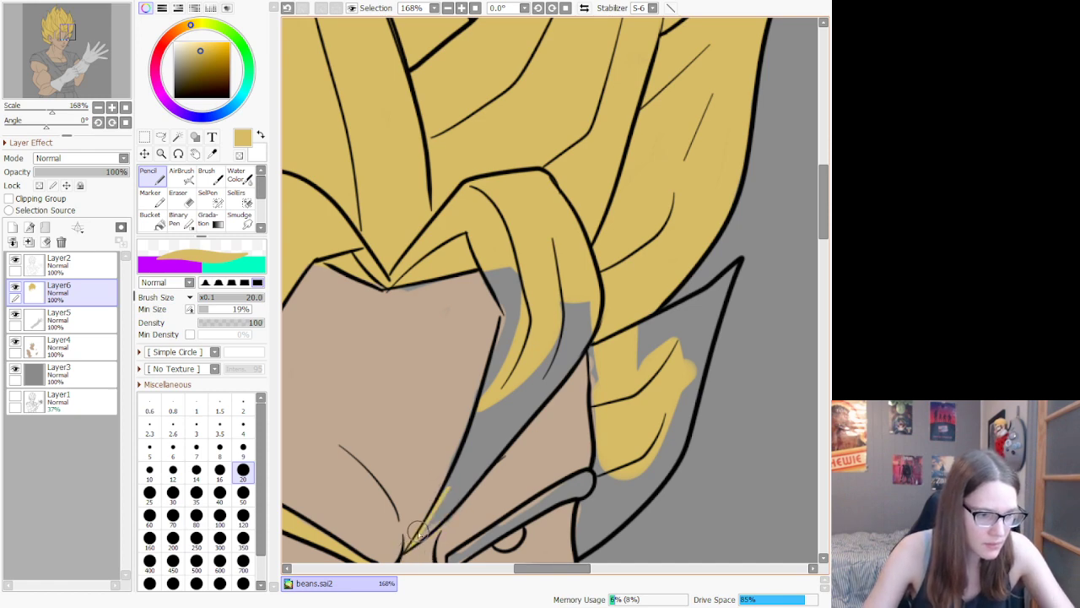
pyautogui.moveTo(454, 499); pyautogui.dragTo(593, 311)
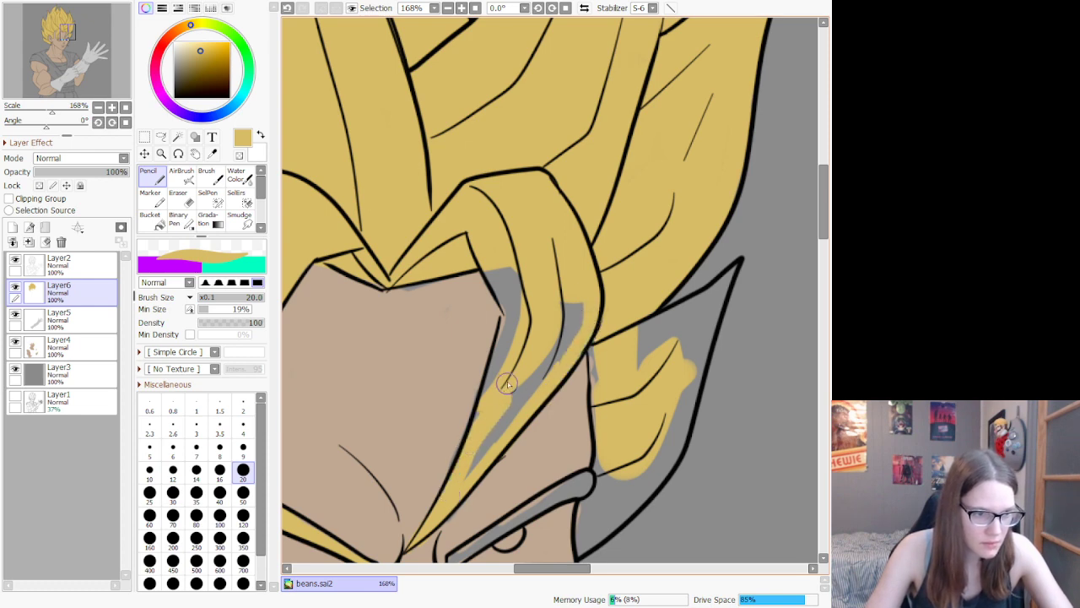
# Step: Fill the remaining gaps along the forelock's inner edge and middle with yellow up to the hairline
pyautogui.moveTo(520, 318); pyautogui.dragTo(522, 312)
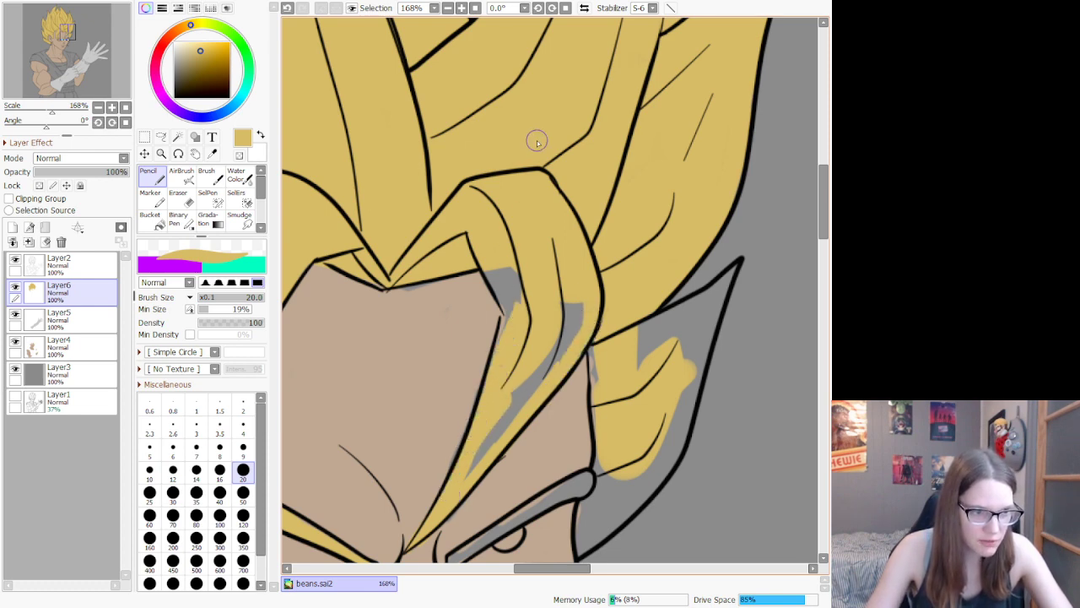
pyautogui.moveTo(485, 255); pyautogui.dragTo(518, 302)
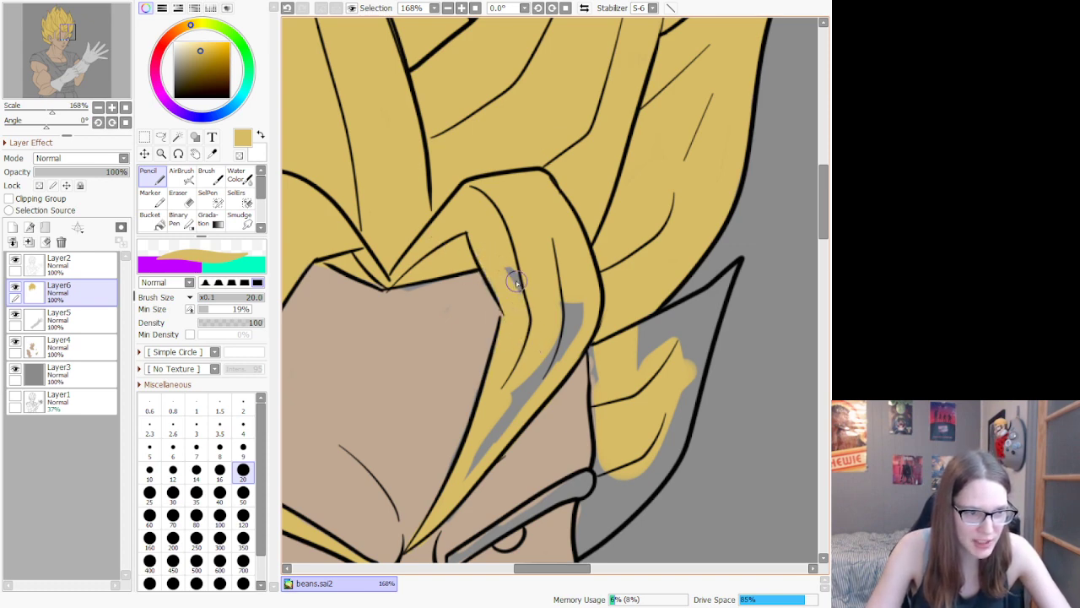
pyautogui.moveTo(516, 283); pyautogui.dragTo(535, 390)
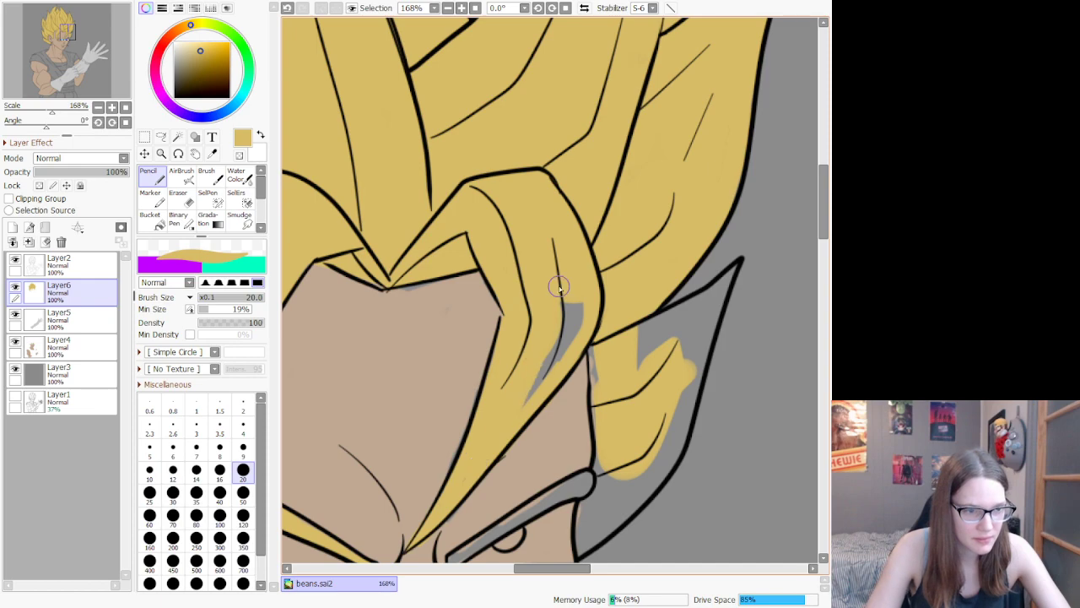
pyautogui.moveTo(558, 286); pyautogui.dragTo(517, 426)
pyautogui.moveTo(567, 354); pyautogui.dragTo(576, 282)
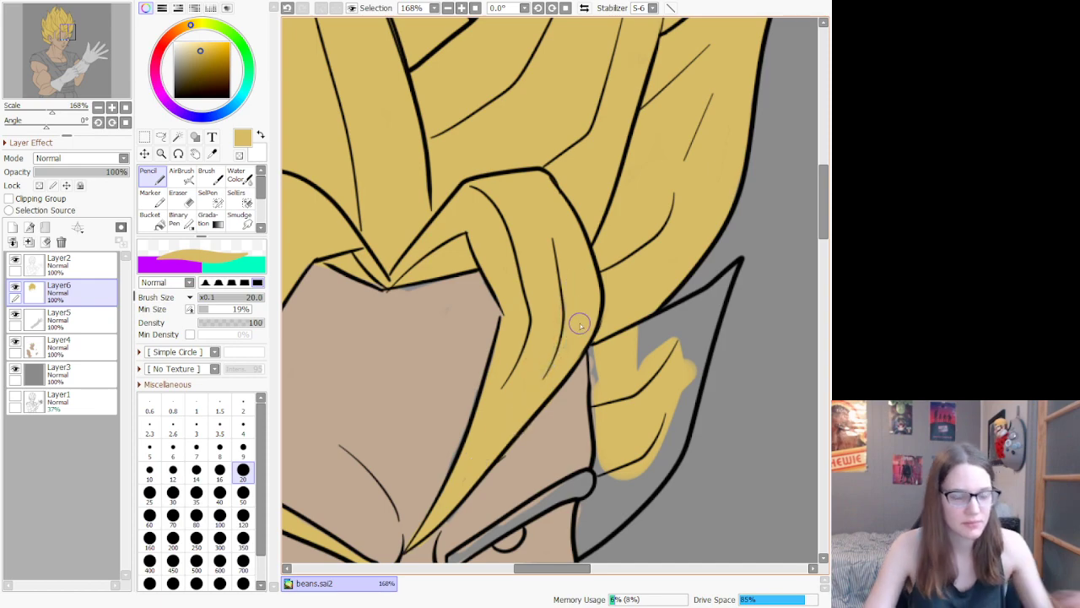
# Step: Colour the eyebrow beside the forelock yellow and fill the lower part of the adjoining side spike along its outer edge
pyautogui.scroll(-6, 580, 325)
pyautogui.scroll(5, 580, 394)
pyautogui.scroll(3, 583, 432)
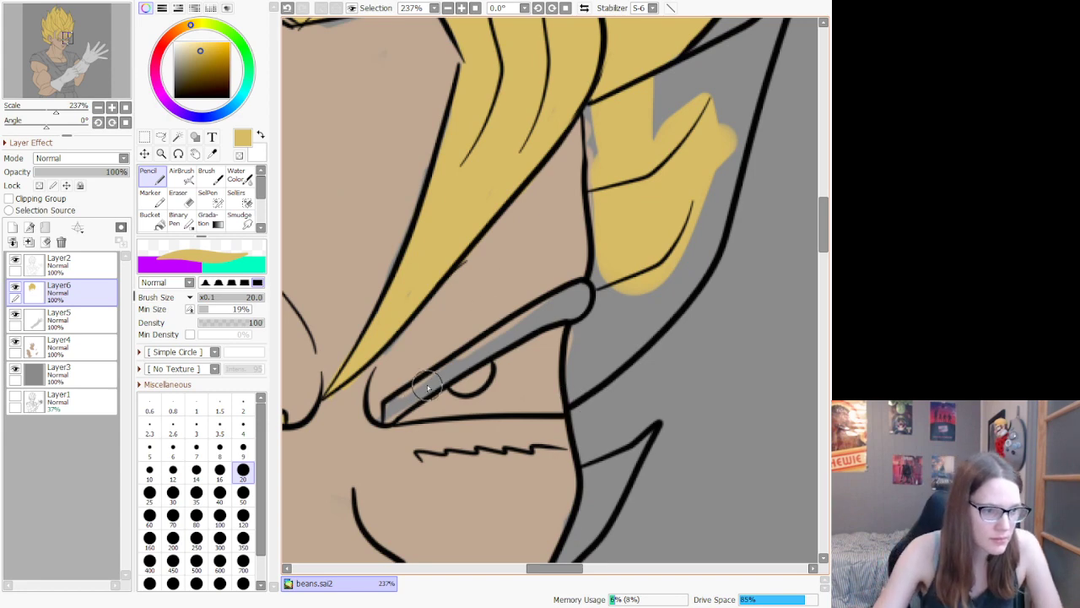
pyautogui.moveTo(434, 382)
pyautogui.mouseDown()
pyautogui.moveTo(394, 397)
pyautogui.moveTo(386, 424)
pyautogui.moveTo(423, 373)
pyautogui.moveTo(585, 291)
pyautogui.moveTo(595, 309)
pyautogui.moveTo(577, 342)
pyautogui.moveTo(577, 393)
pyautogui.moveTo(682, 303)
pyautogui.moveTo(712, 218)
pyautogui.mouseUp()
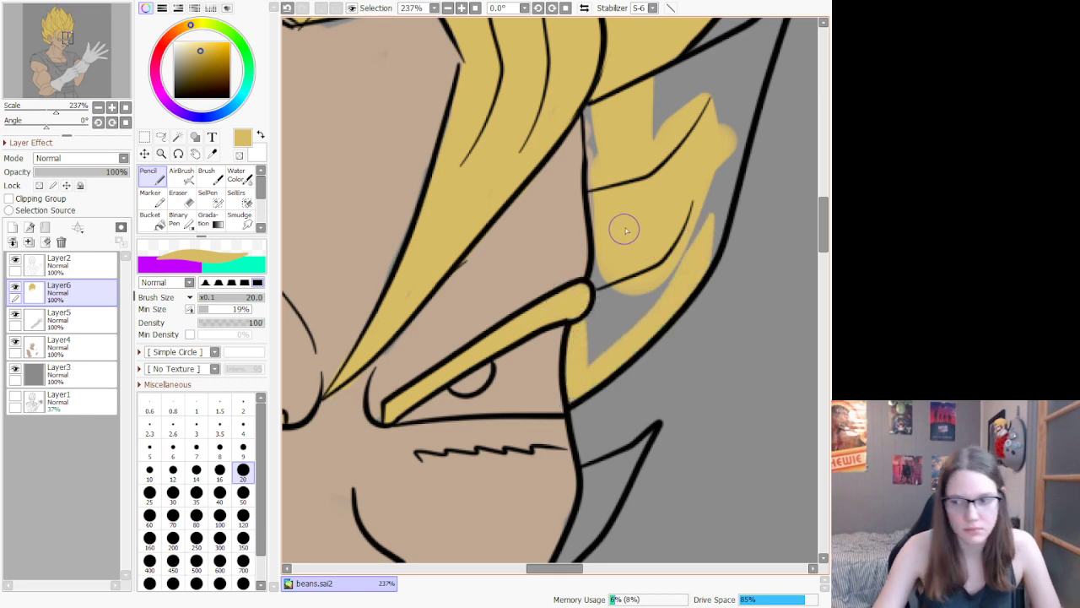
pyautogui.moveTo(595, 105)
pyautogui.mouseDown()
pyautogui.moveTo(602, 168)
pyautogui.moveTo(597, 158)
pyautogui.mouseUp()
pyautogui.moveTo(599, 260)
pyautogui.mouseDown()
pyautogui.moveTo(581, 369)
pyautogui.moveTo(638, 300)
pyautogui.moveTo(575, 369)
pyautogui.moveTo(648, 267)
pyautogui.moveTo(651, 322)
pyautogui.moveTo(723, 156)
pyautogui.moveTo(712, 249)
pyautogui.moveTo(734, 136)
pyautogui.moveTo(726, 99)
pyautogui.mouseUp()
# Step: Fill the unpainted tip and upper edge of the side spike above the eyebrow with yellow
pyautogui.scroll(-5, 723, 112)
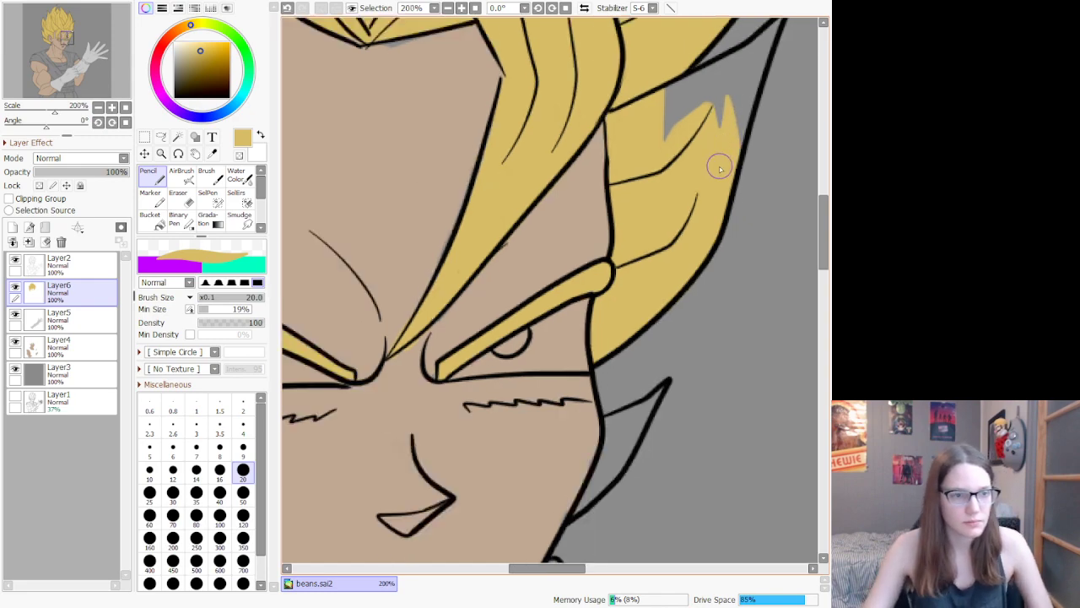
pyautogui.scroll(5, 617, 289)
pyautogui.scroll(2, 617, 289)
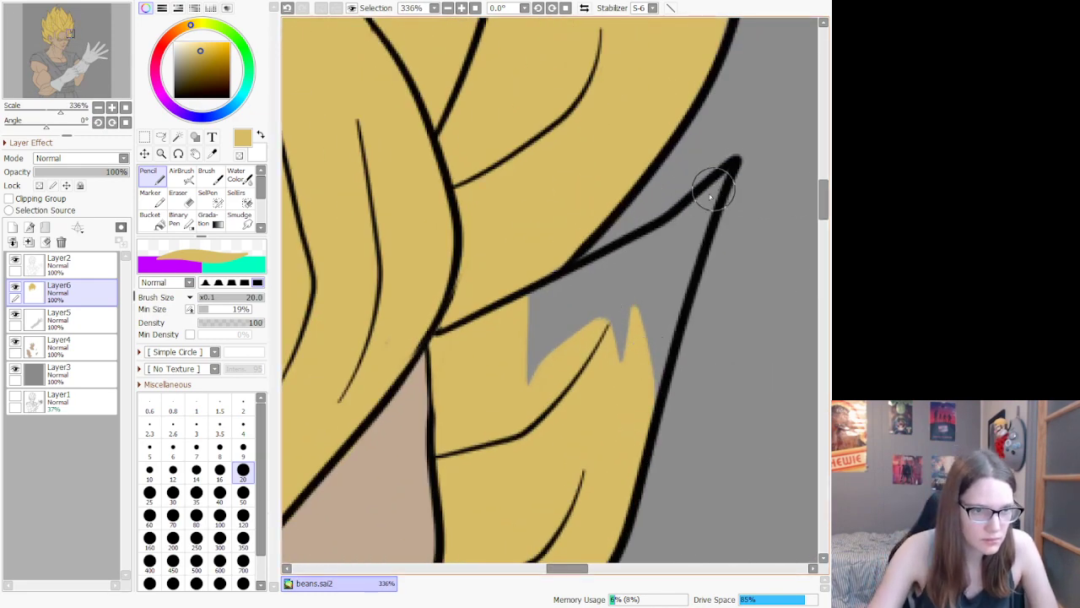
pyautogui.moveTo(712, 188)
pyautogui.mouseDown()
pyautogui.moveTo(673, 278)
pyautogui.moveTo(659, 380)
pyautogui.moveTo(625, 459)
pyautogui.moveTo(731, 203)
pyautogui.moveTo(713, 191)
pyautogui.moveTo(666, 251)
pyautogui.moveTo(578, 294)
pyautogui.moveTo(696, 229)
pyautogui.moveTo(512, 332)
pyautogui.moveTo(667, 244)
pyautogui.moveTo(502, 325)
pyautogui.moveTo(520, 403)
pyautogui.moveTo(574, 300)
pyautogui.moveTo(552, 384)
pyautogui.moveTo(626, 290)
pyautogui.moveTo(650, 308)
pyautogui.moveTo(633, 349)
pyautogui.moveTo(665, 242)
pyautogui.moveTo(630, 355)
pyautogui.moveTo(535, 345)
pyautogui.mouseUp()
# Step: Fill the small hair spike beside the cheek above the earring with yellow, undoing the stray stroke
pyautogui.scroll(-6, 595, 372)
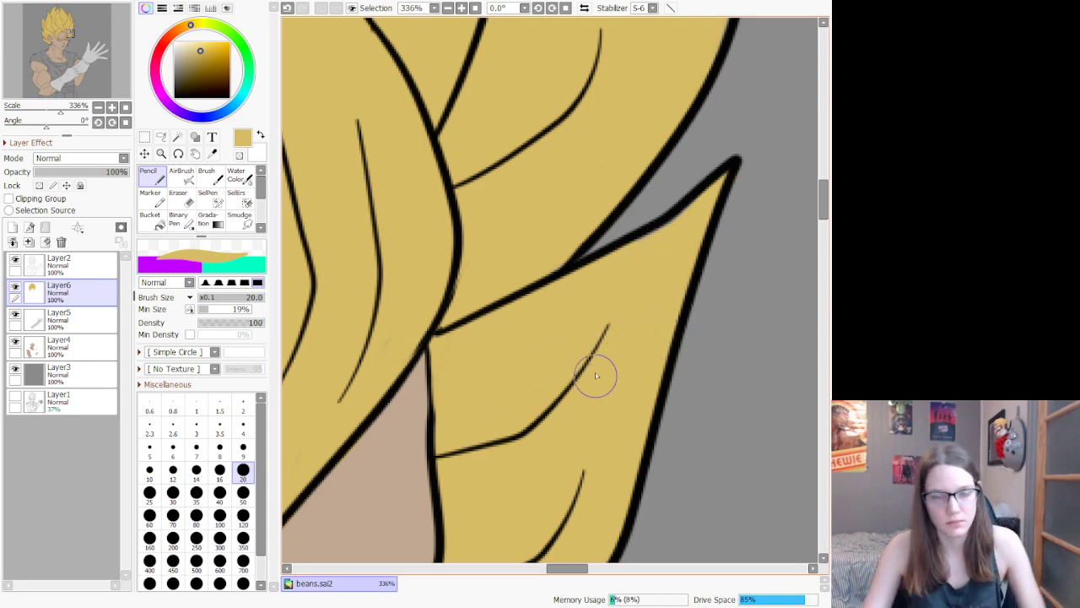
pyautogui.scroll(3, 606, 361)
pyautogui.scroll(2, 606, 360)
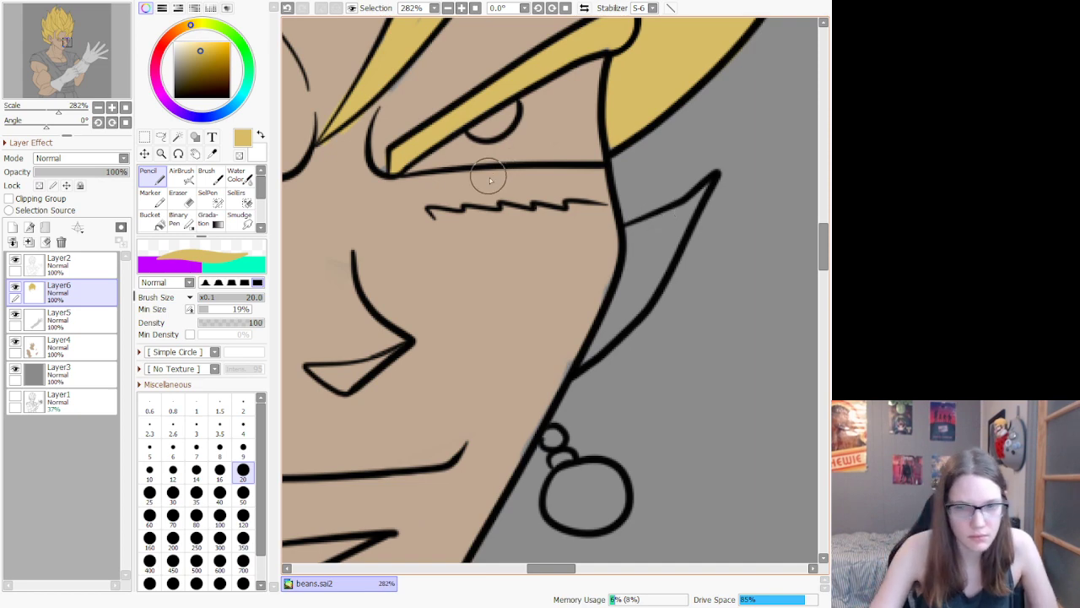
pyautogui.moveTo(637, 251)
pyautogui.mouseDown()
pyautogui.moveTo(598, 352)
pyautogui.moveTo(578, 368)
pyautogui.moveTo(678, 269)
pyautogui.mouseUp()
pyautogui.hotkey('ctrl', 'z')
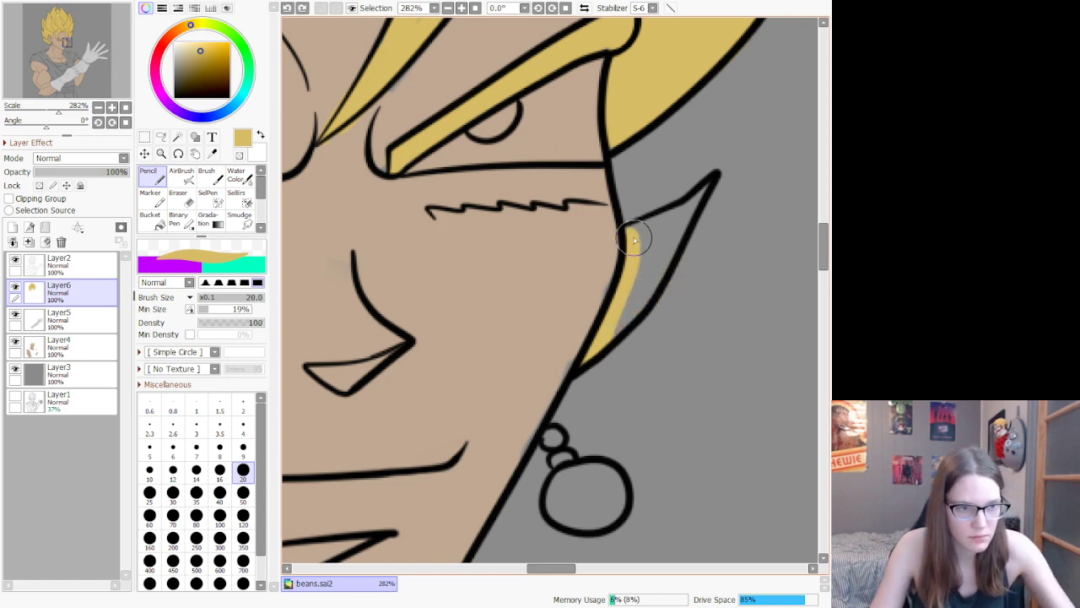
pyautogui.moveTo(637, 235)
pyautogui.mouseDown()
pyautogui.moveTo(708, 189)
pyautogui.moveTo(611, 337)
pyautogui.mouseUp()
pyautogui.moveTo(652, 245)
pyautogui.mouseDown()
pyautogui.moveTo(646, 228)
pyautogui.moveTo(687, 225)
pyautogui.mouseUp()
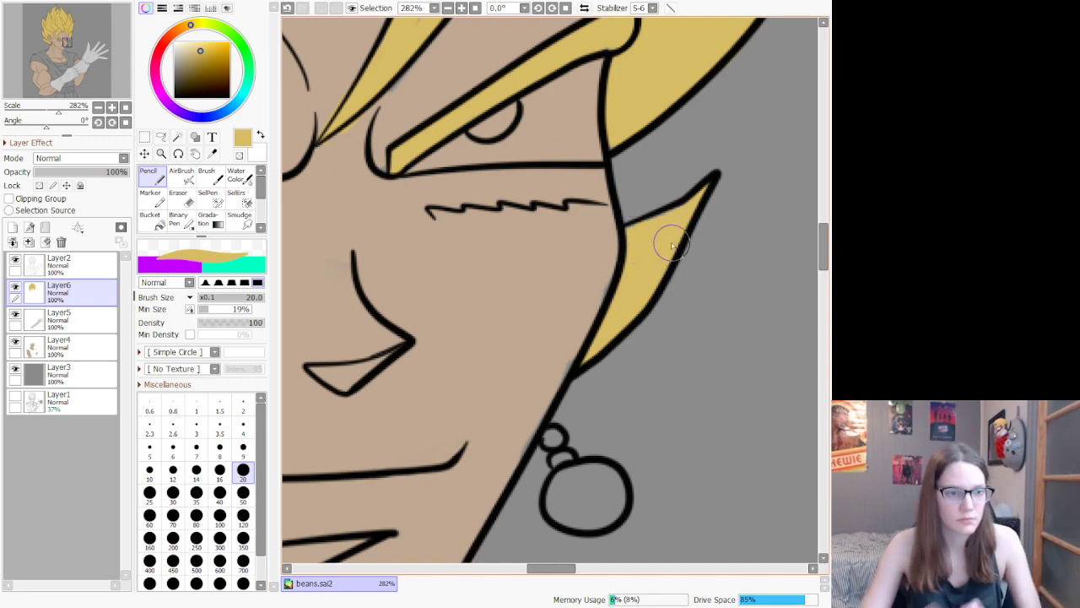
# Step: Switch to Layer4, choose a light grey, and fill the white of the eye nearest the visible ear
pyautogui.scroll(-10, 673, 245)
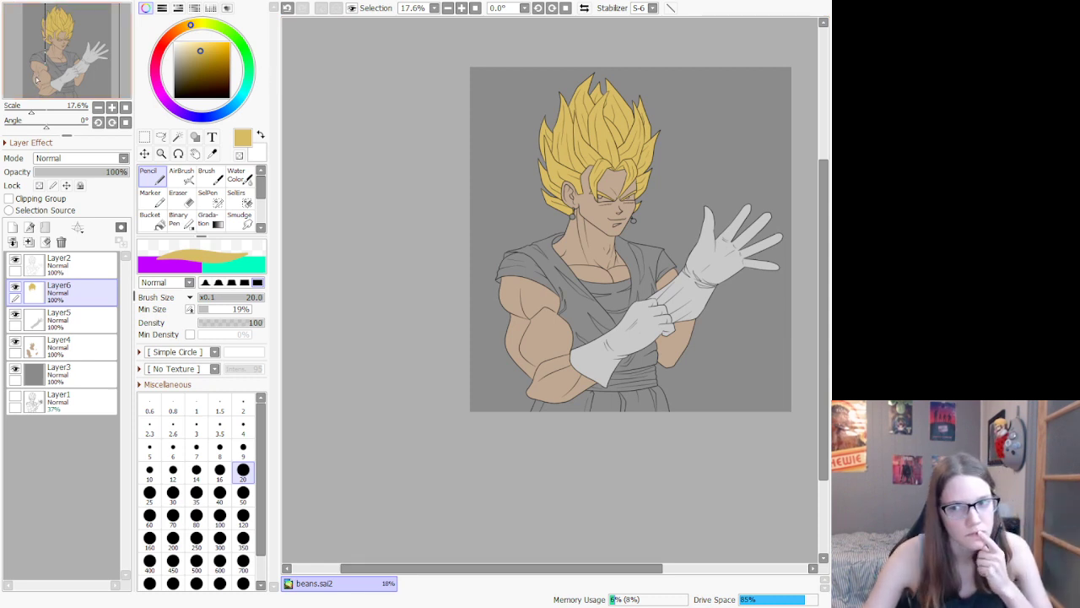
pyautogui.scroll(-3, 547, 182)
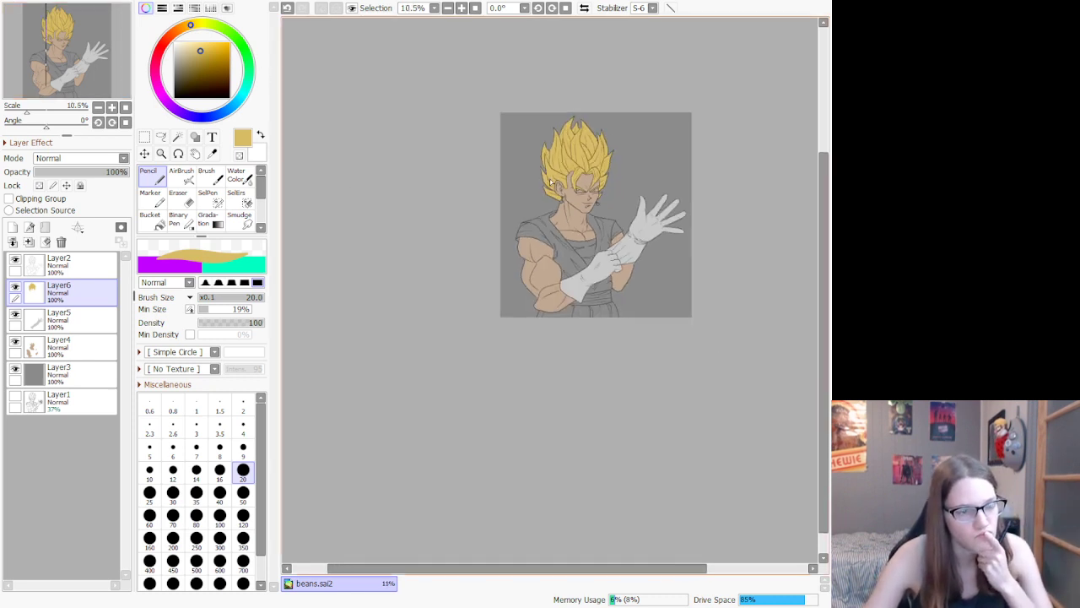
pyautogui.scroll(2, 550, 181)
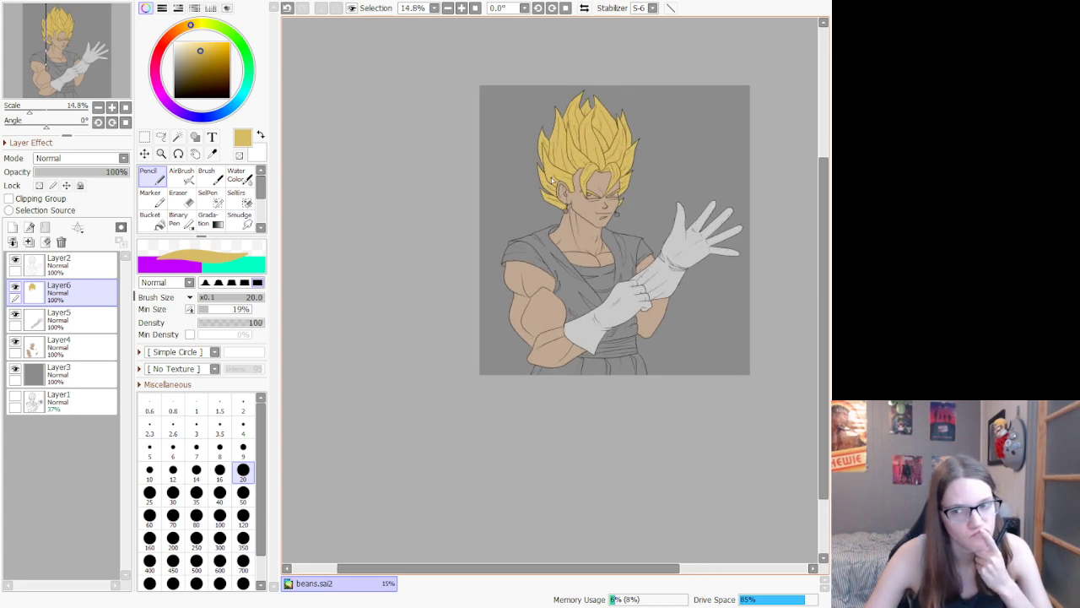
pyautogui.click(84, 346)
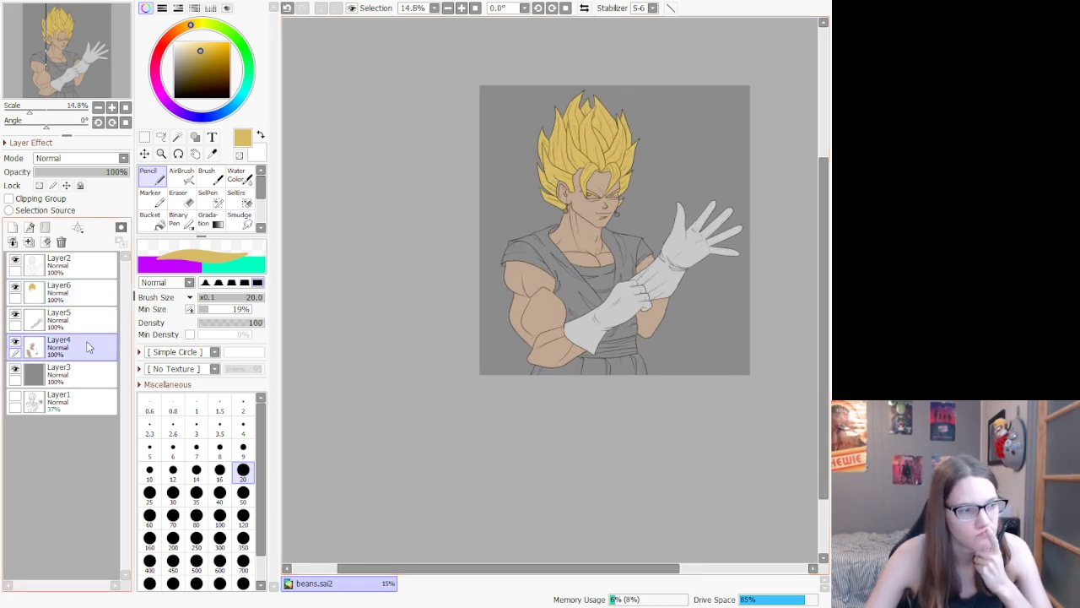
pyautogui.click(175, 51)
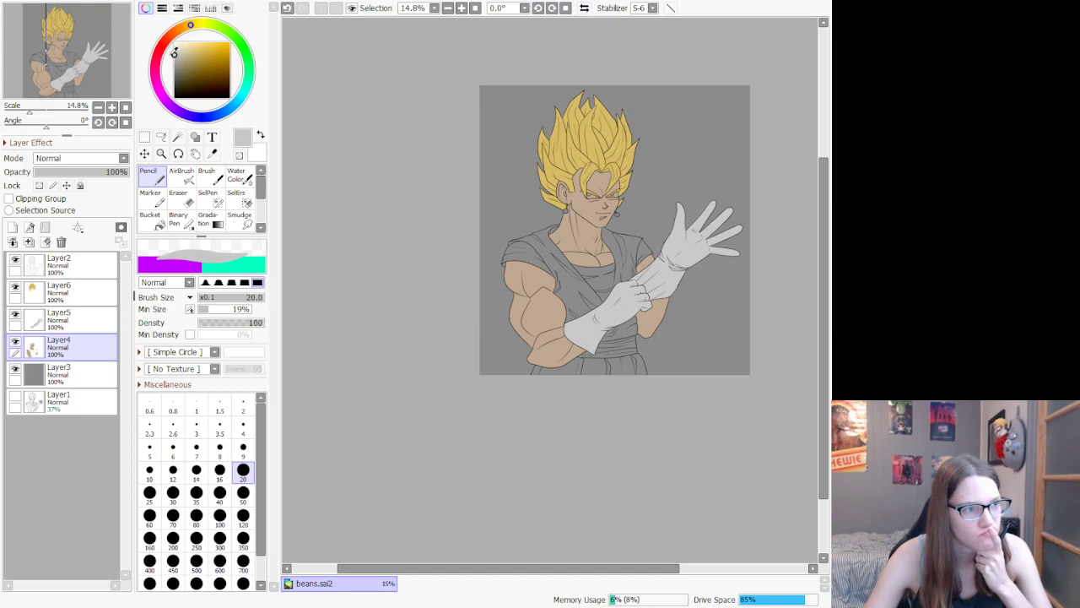
pyautogui.scroll(15, 622, 404)
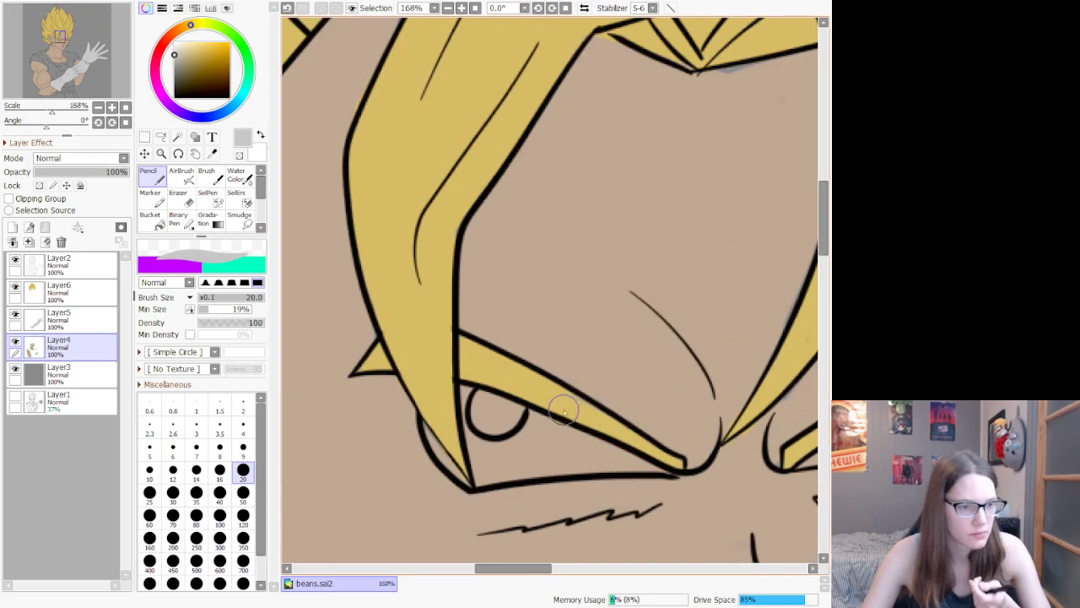
pyautogui.moveTo(414, 345)
pyautogui.mouseDown()
pyautogui.moveTo(434, 354)
pyautogui.moveTo(465, 434)
pyautogui.moveTo(458, 402)
pyautogui.moveTo(477, 435)
pyautogui.moveTo(472, 413)
pyautogui.moveTo(511, 437)
pyautogui.moveTo(485, 308)
pyautogui.moveTo(510, 437)
pyautogui.moveTo(687, 406)
pyautogui.moveTo(771, 410)
pyautogui.moveTo(595, 363)
pyautogui.mouseUp()
pyautogui.moveTo(525, 338)
pyautogui.mouseDown()
pyautogui.moveTo(484, 312)
pyautogui.moveTo(531, 418)
pyautogui.moveTo(585, 375)
pyautogui.moveTo(684, 397)
pyautogui.mouseUp()
pyautogui.moveTo(544, 344)
pyautogui.mouseDown()
pyautogui.moveTo(684, 387)
pyautogui.moveTo(529, 376)
pyautogui.moveTo(675, 409)
pyautogui.moveTo(758, 401)
pyautogui.mouseUp()
pyautogui.scroll(-5, 760, 405)
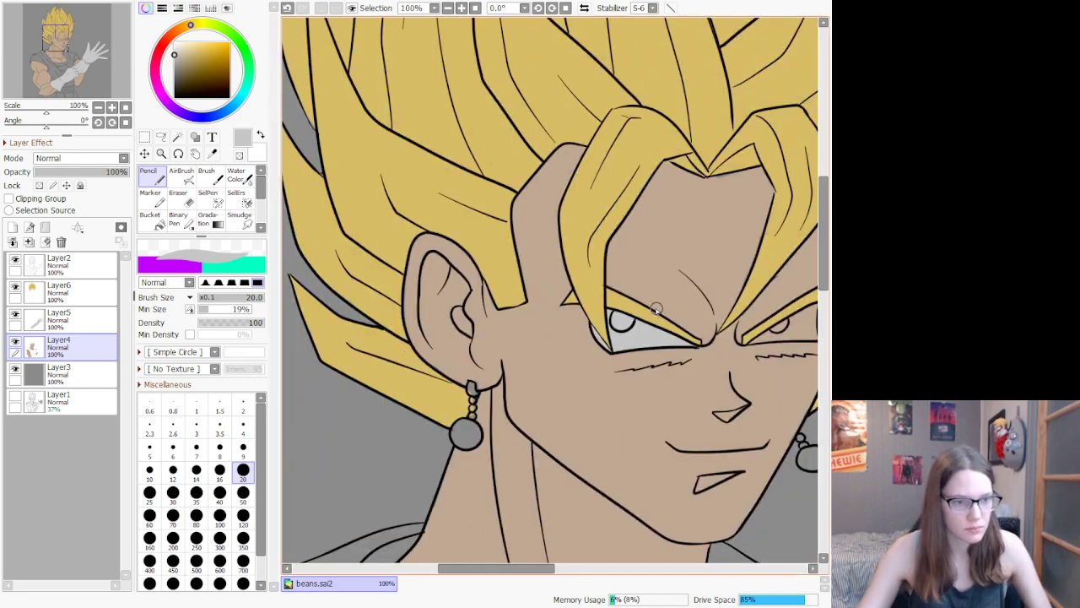
# Step: Fill the white of the other eye, at the far side of the face, with the same light grey
pyautogui.scroll(2, 707, 315)
pyautogui.scroll(4, 707, 315)
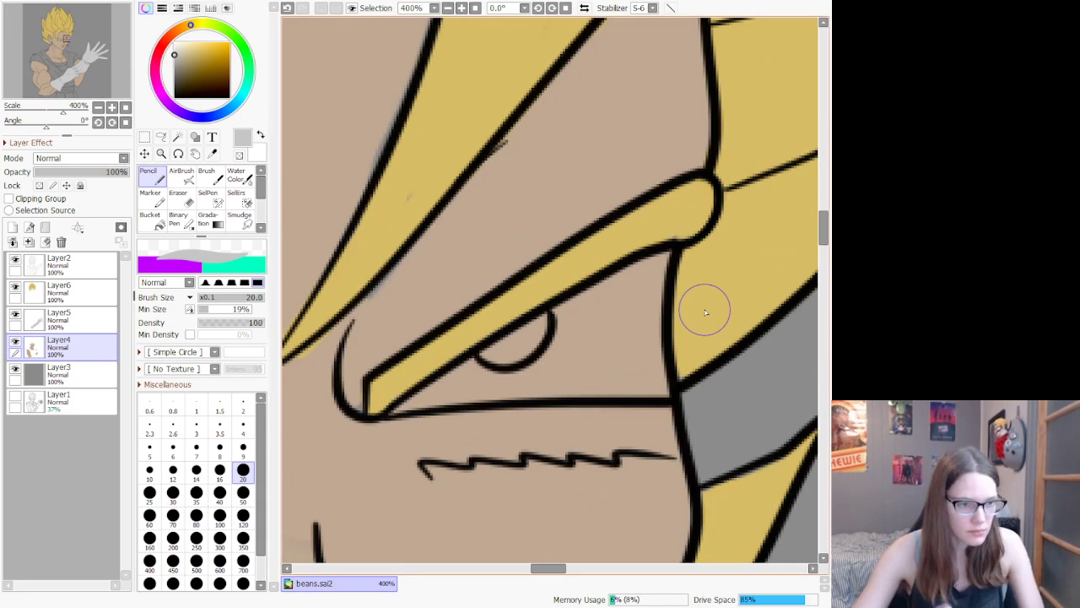
pyautogui.moveTo(394, 405)
pyautogui.mouseDown()
pyautogui.moveTo(579, 299)
pyautogui.moveTo(660, 272)
pyautogui.moveTo(663, 257)
pyautogui.moveTo(649, 400)
pyautogui.moveTo(659, 388)
pyautogui.moveTo(564, 377)
pyautogui.moveTo(444, 385)
pyautogui.moveTo(409, 401)
pyautogui.moveTo(628, 304)
pyautogui.moveTo(614, 324)
pyautogui.moveTo(498, 385)
pyautogui.moveTo(639, 301)
pyautogui.moveTo(588, 393)
pyautogui.moveTo(639, 313)
pyautogui.mouseUp()
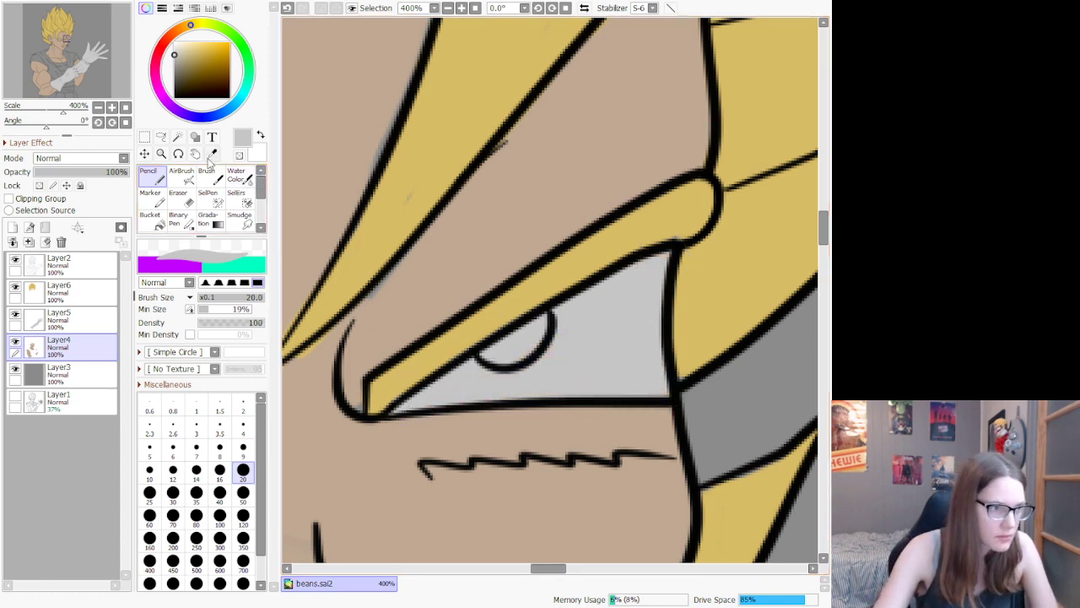
# Step: Sample the skin tone from the forehead and touch up the gaps by the inner eyebrow and along the forelock with the Pencil
pyautogui.keyDown('alt'); pyautogui.click(421, 245); pyautogui.keyUp('alt')
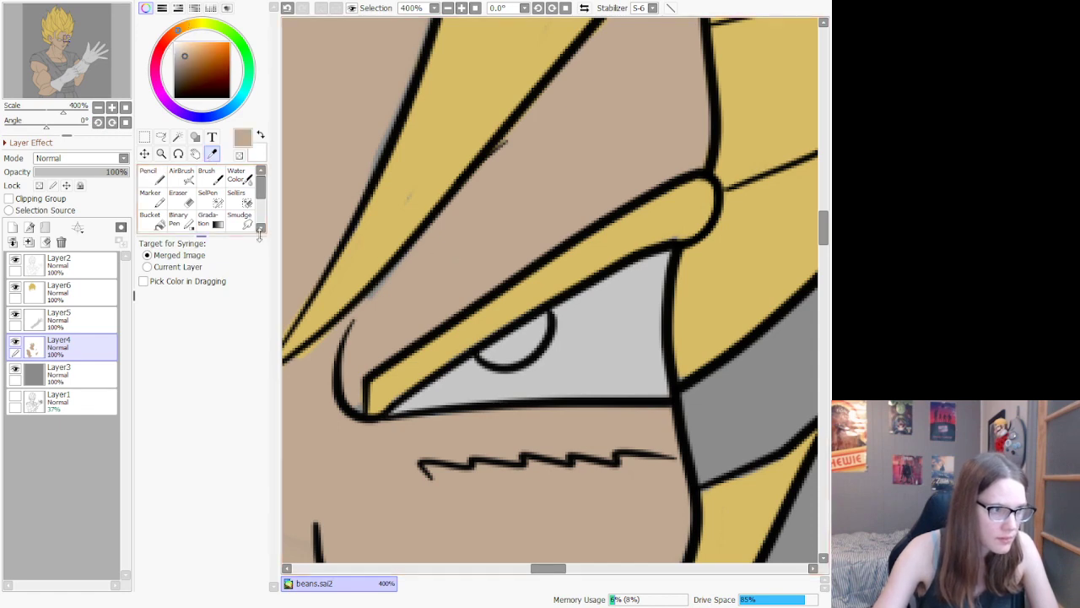
pyautogui.click(150, 179)
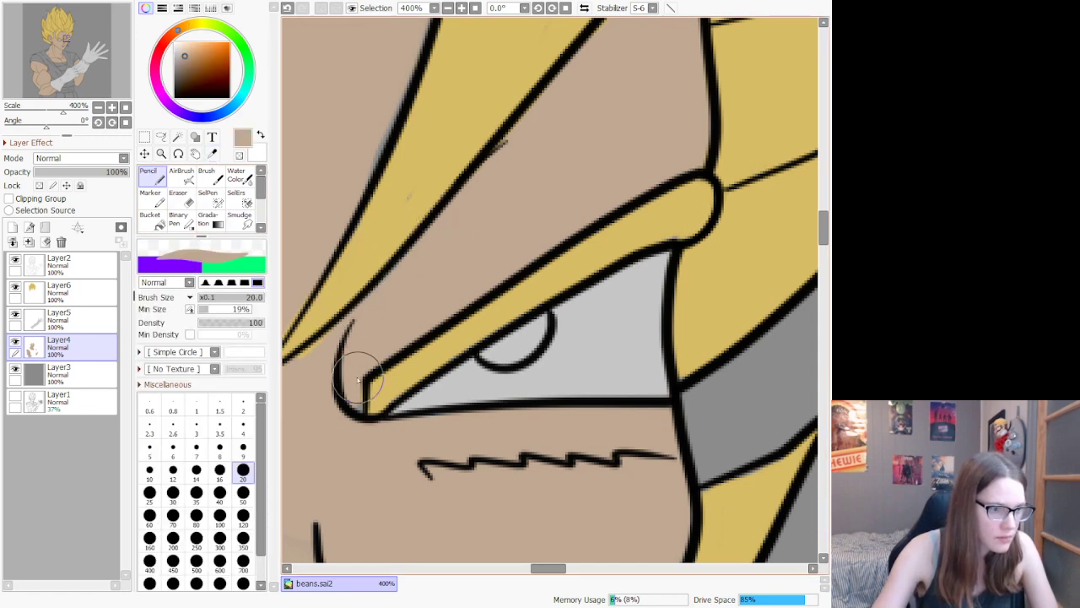
pyautogui.moveTo(356, 176); pyautogui.dragTo(410, 60)
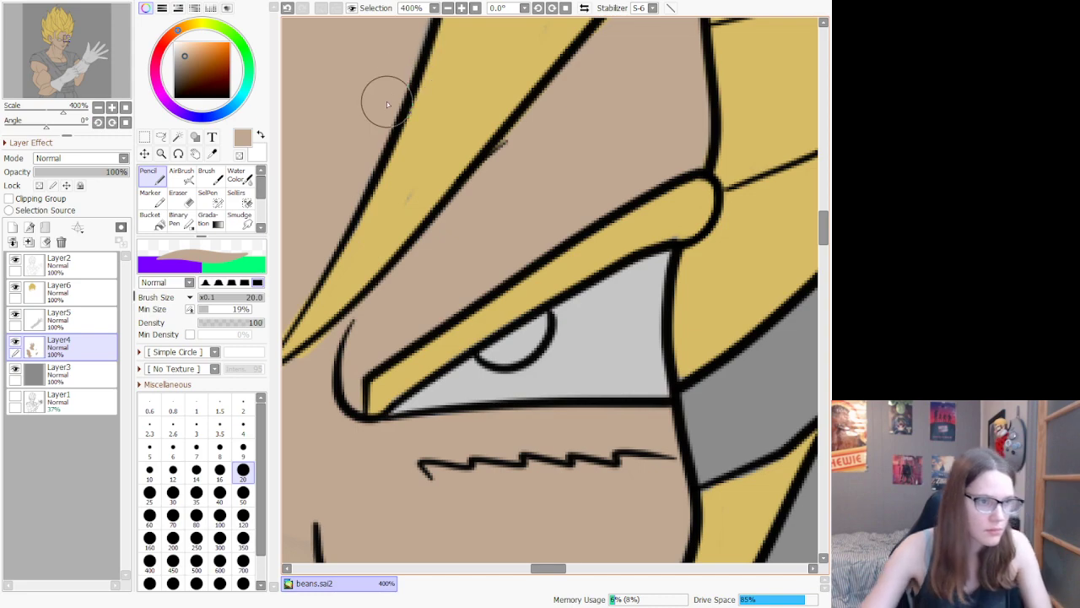
# Step: Cover the grey gaps under the centre hairline and along the forehead side of the forelock with the skin tone
pyautogui.scroll(-1, 394, 82)
pyautogui.scroll(-12, 394, 82)
pyautogui.scroll(10, 357, 68)
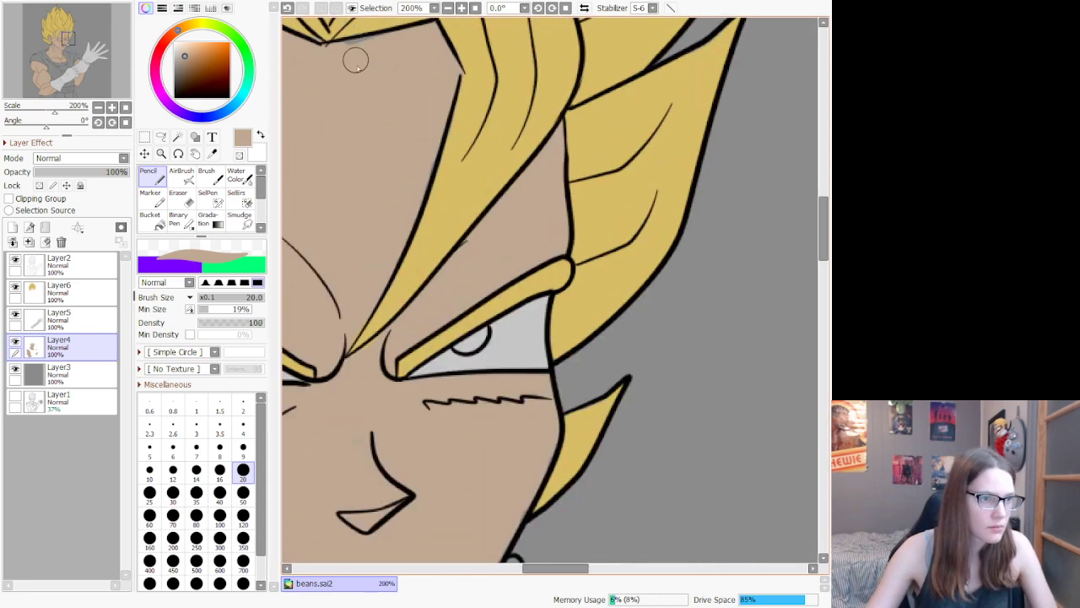
pyautogui.scroll(-1, 361, 80)
pyautogui.scroll(-3, 360, 80)
pyautogui.scroll(5, 368, 107)
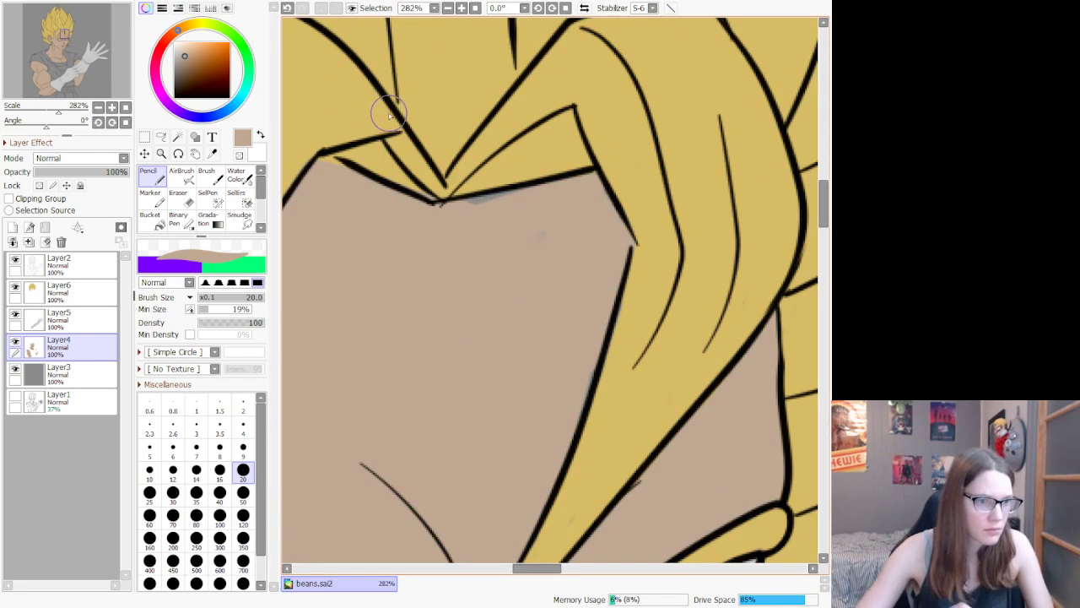
pyautogui.moveTo(459, 207); pyautogui.dragTo(563, 180)
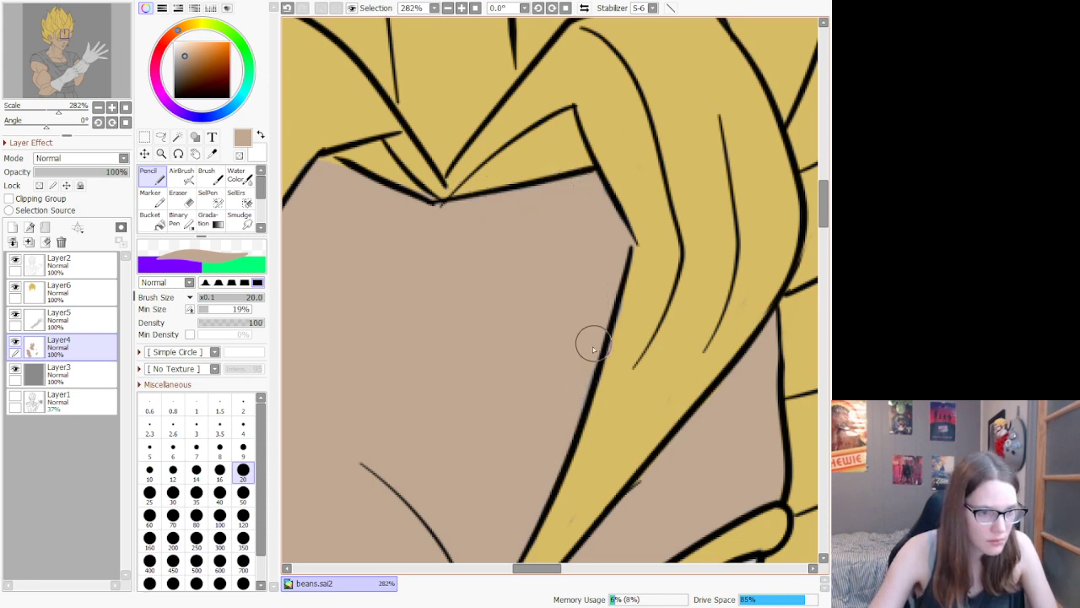
pyautogui.scroll(-10, 629, 300)
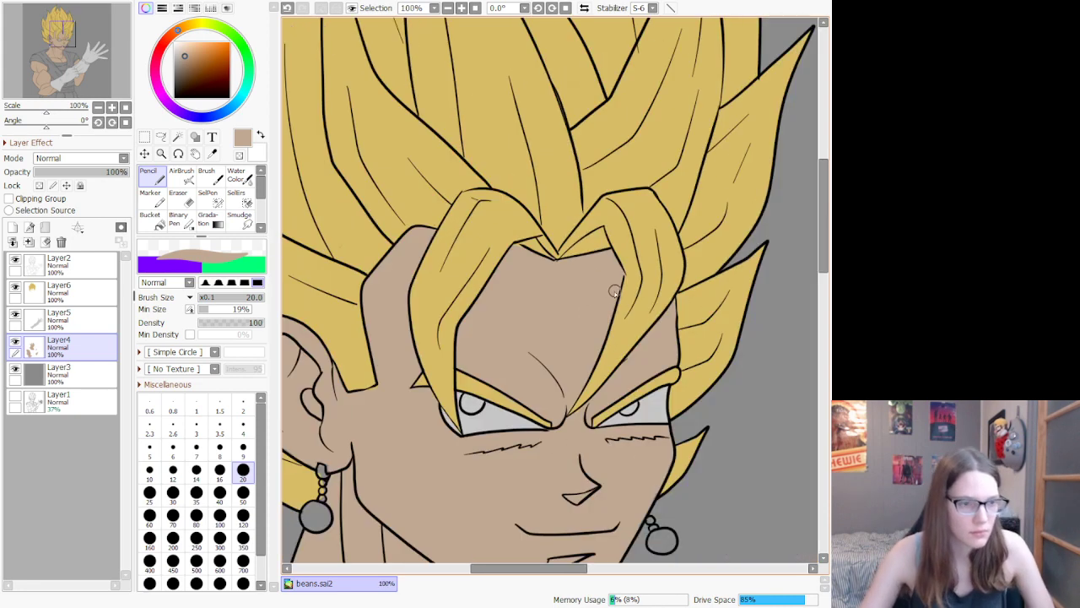
pyautogui.scroll(3, 504, 361)
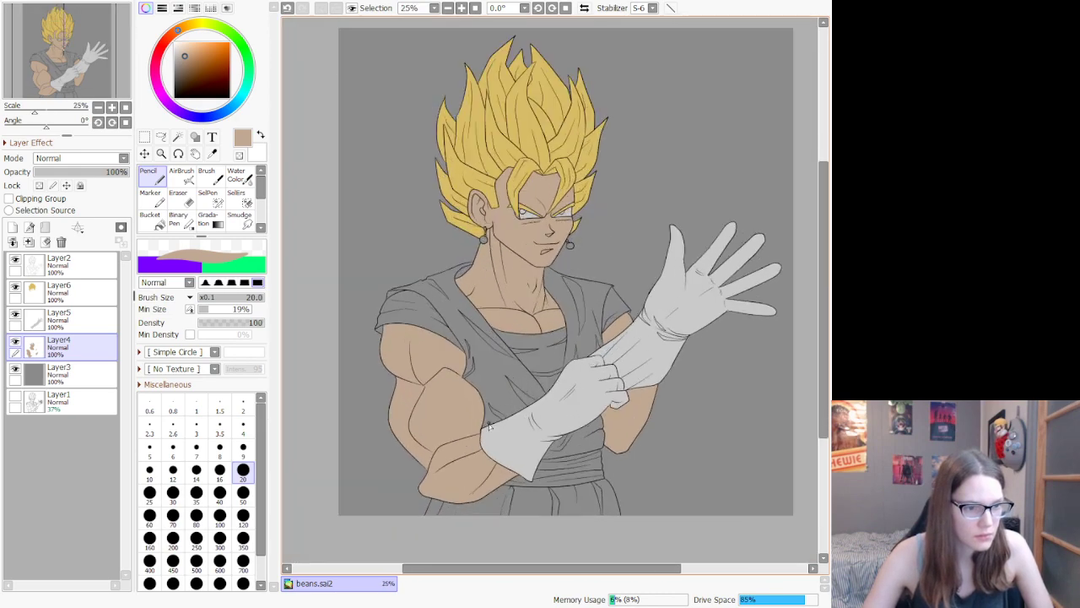
pyautogui.scroll(3, 577, 498)
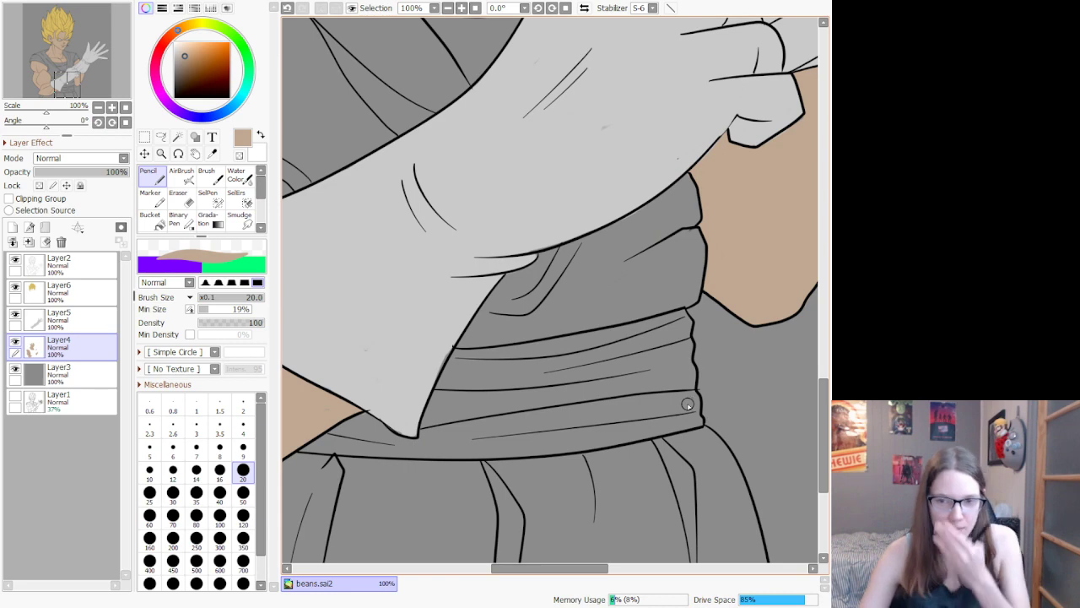
pyautogui.scroll(-4, 687, 405)
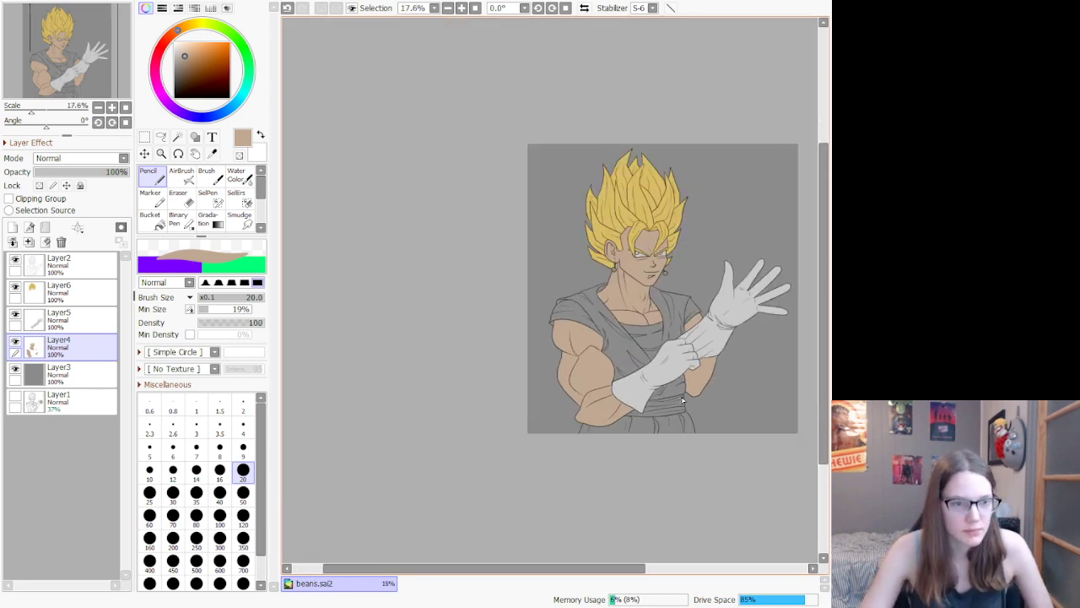
# Step: Create a new layer directly above Layer6 and choose a dark, muted blue for the clothing
pyautogui.scroll(1, 677, 409)
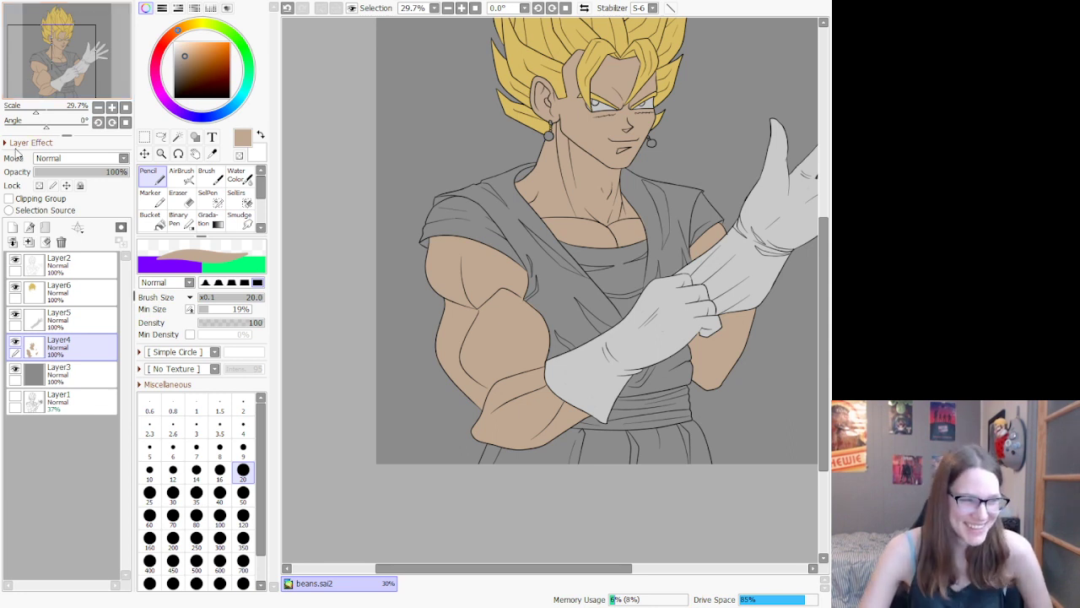
pyautogui.click(54, 291)
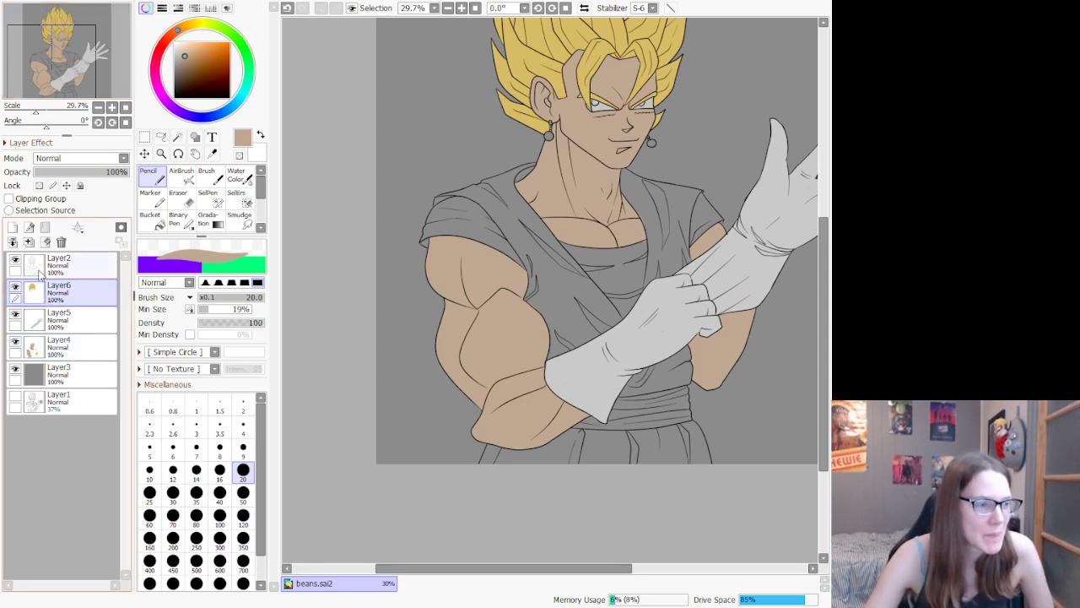
pyautogui.click(13, 227)
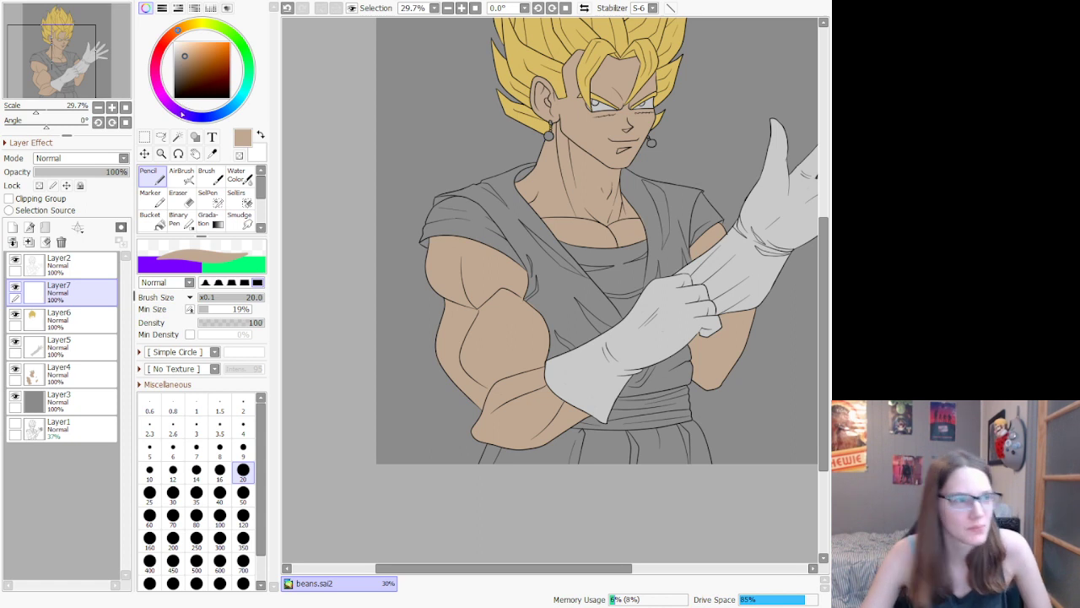
pyautogui.moveTo(182, 113); pyautogui.dragTo(218, 117)
pyautogui.moveTo(193, 67)
pyautogui.mouseDown()
pyautogui.moveTo(189, 78)
pyautogui.moveTo(188, 65)
pyautogui.mouseUp()
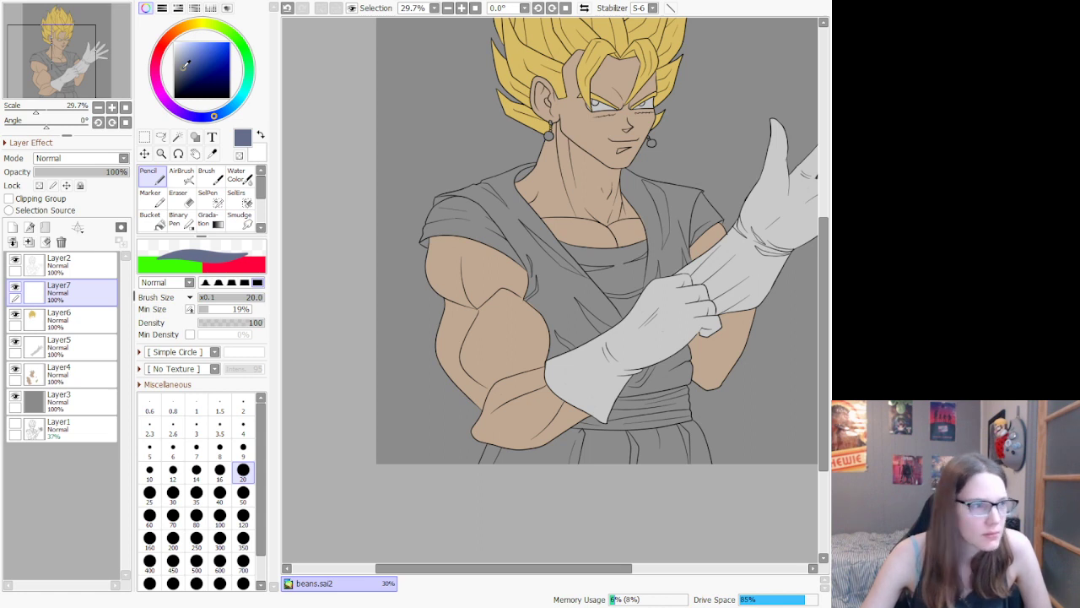
pyautogui.moveTo(185, 64); pyautogui.dragTo(185, 73)
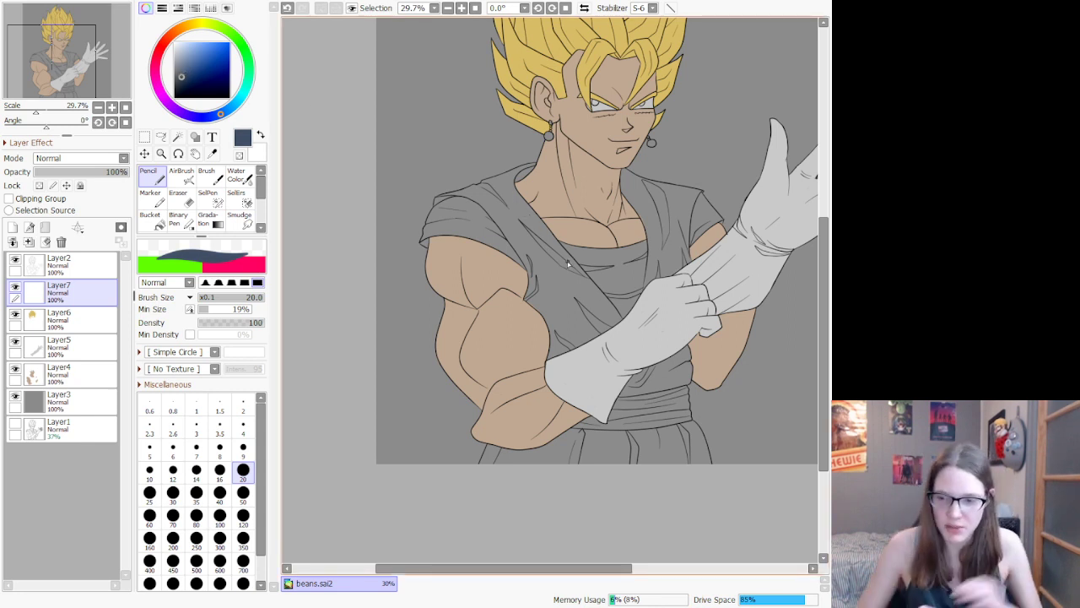
# Step: Block in rough dark blue patches on both chest panels, the waist and the trousers with a size 120 Pencil
pyautogui.click(243, 515)
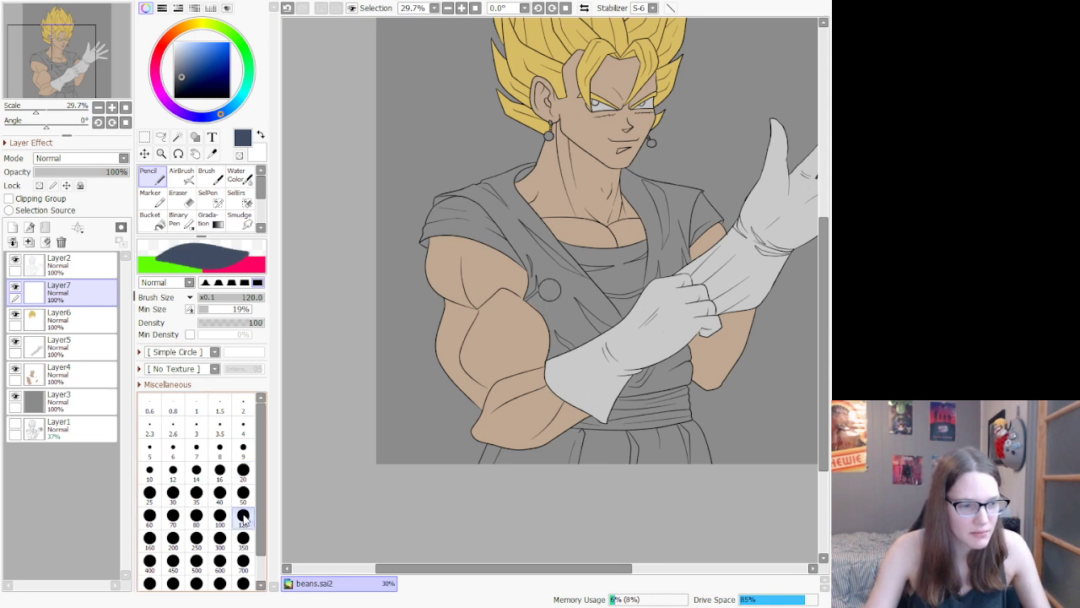
pyautogui.moveTo(498, 196)
pyautogui.mouseDown()
pyautogui.moveTo(573, 316)
pyautogui.moveTo(573, 304)
pyautogui.moveTo(550, 265)
pyautogui.moveTo(564, 334)
pyautogui.mouseUp()
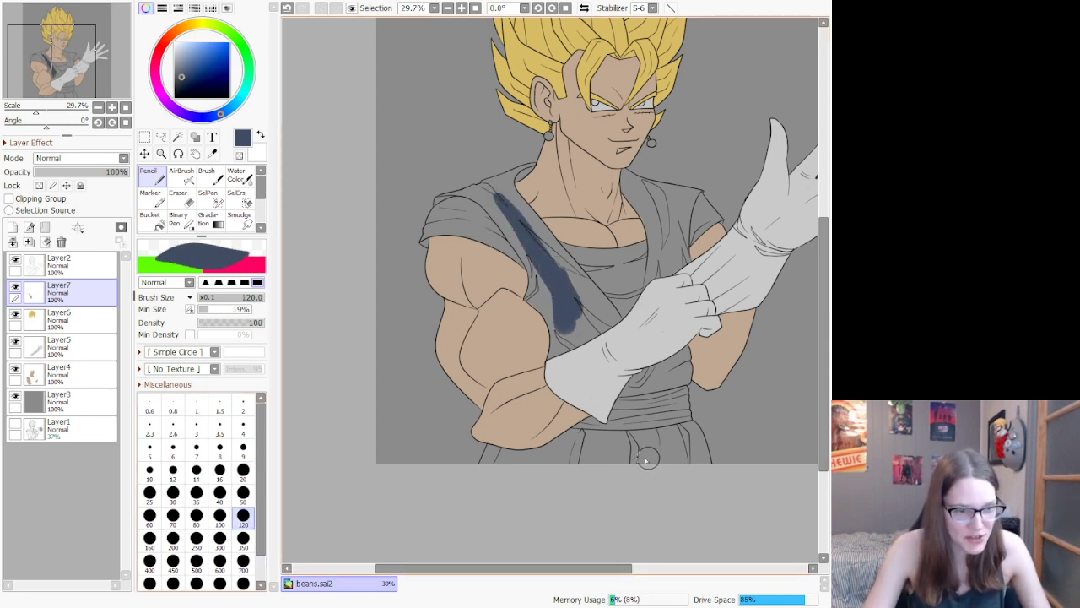
pyautogui.moveTo(589, 456)
pyautogui.mouseDown()
pyautogui.moveTo(512, 471)
pyautogui.moveTo(594, 450)
pyautogui.moveTo(677, 450)
pyautogui.moveTo(686, 478)
pyautogui.mouseUp()
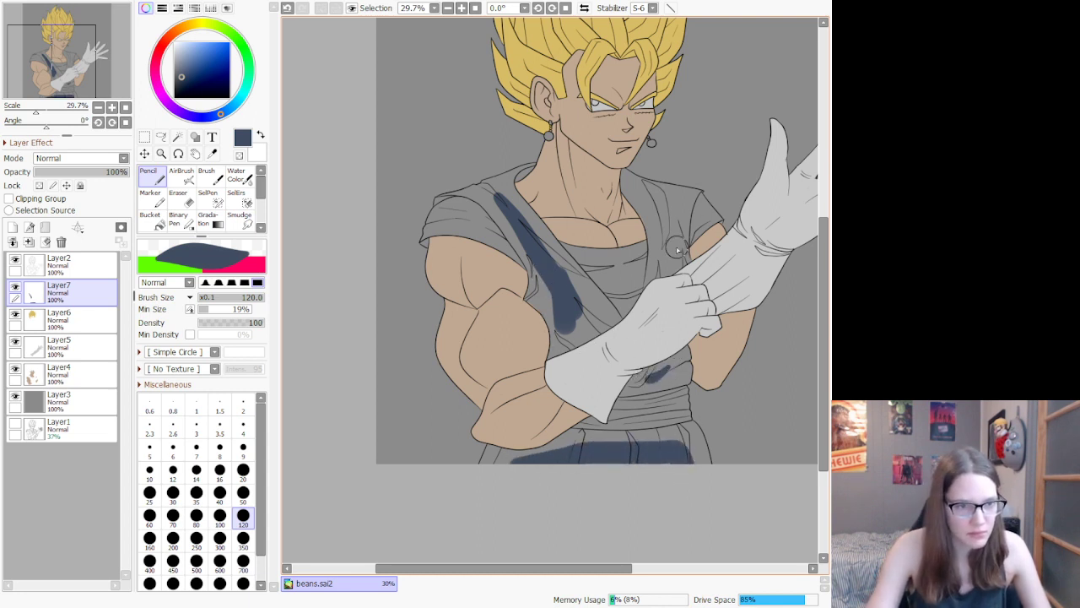
pyautogui.moveTo(677, 250)
pyautogui.mouseDown()
pyautogui.moveTo(659, 196)
pyautogui.moveTo(674, 201)
pyautogui.moveTo(675, 228)
pyautogui.mouseUp()
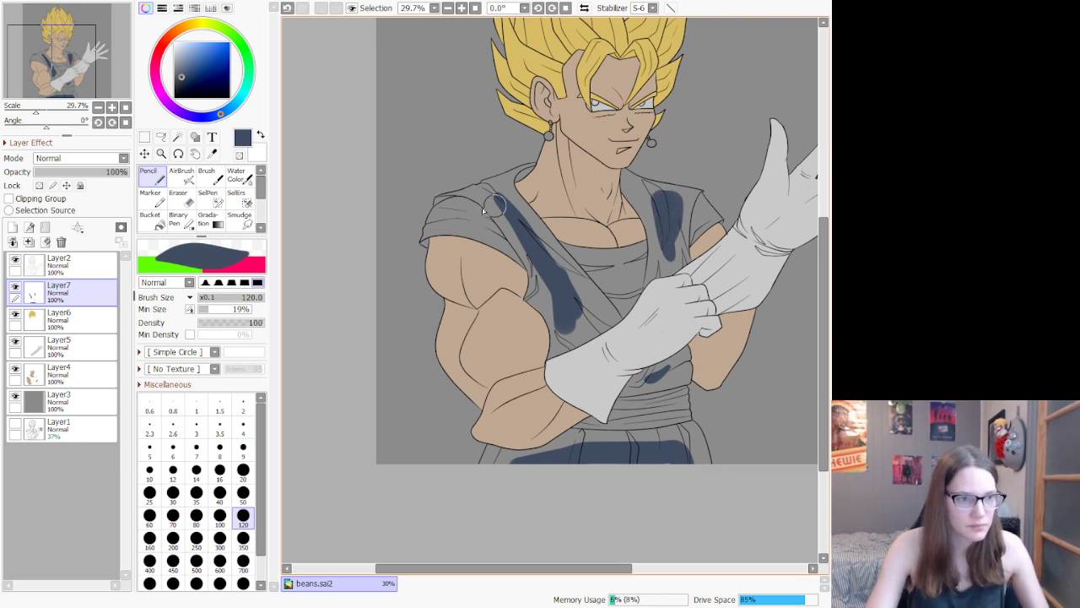
pyautogui.moveTo(478, 199)
pyautogui.mouseDown()
pyautogui.moveTo(501, 211)
pyautogui.moveTo(521, 173)
pyautogui.moveTo(491, 189)
pyautogui.moveTo(580, 305)
pyautogui.moveTo(568, 339)
pyautogui.moveTo(603, 311)
pyautogui.mouseUp()
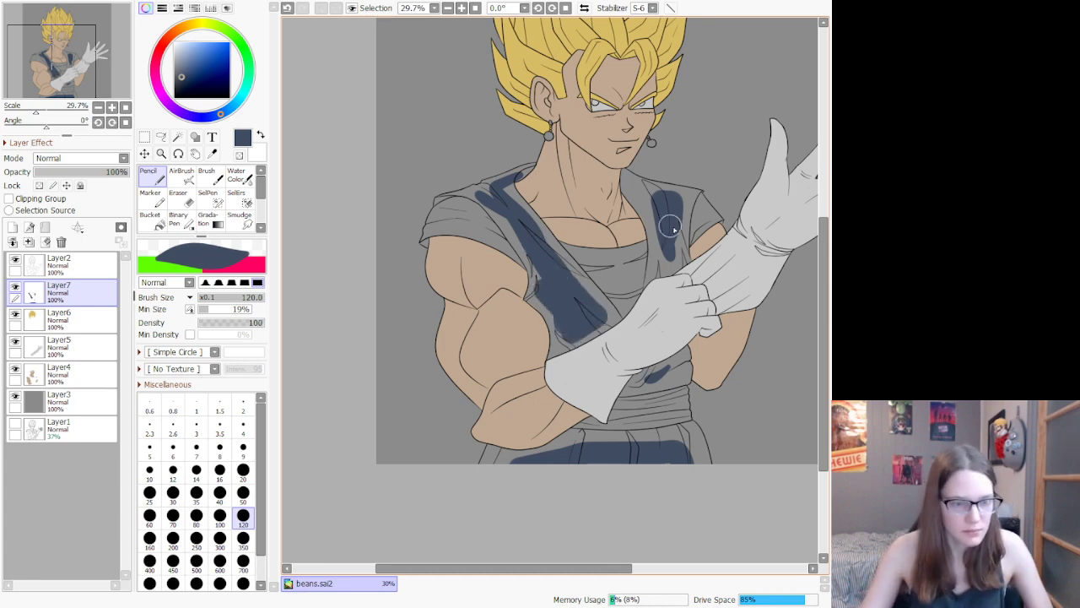
# Step: Darken the blue clothing patches slightly with a colour adjustment and sample the adjusted shade from the canvas
pyautogui.scroll(-3, 670, 226)
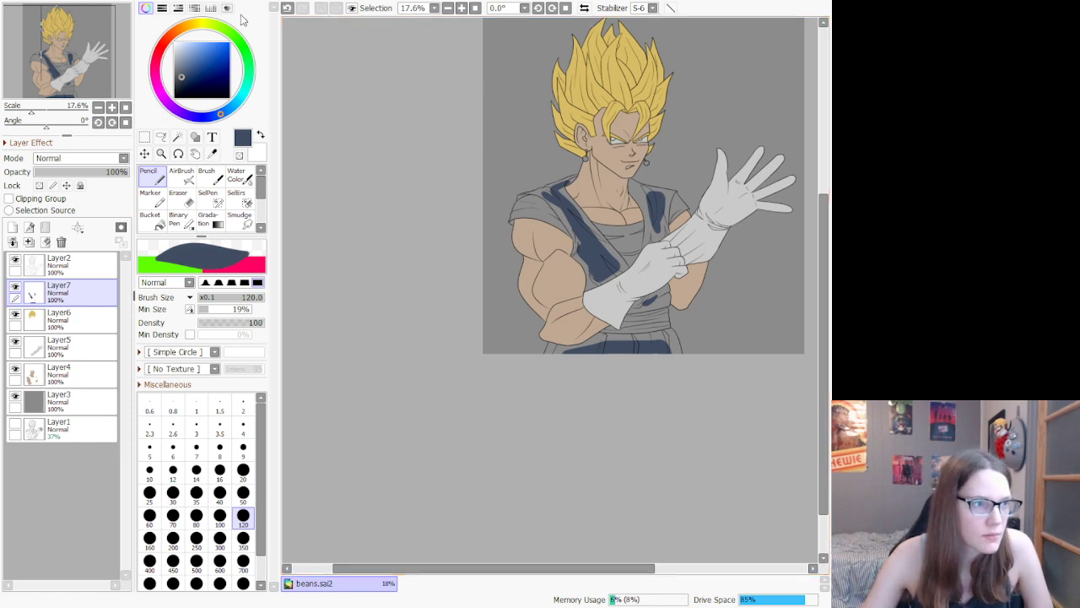
pyautogui.click(333, 19)
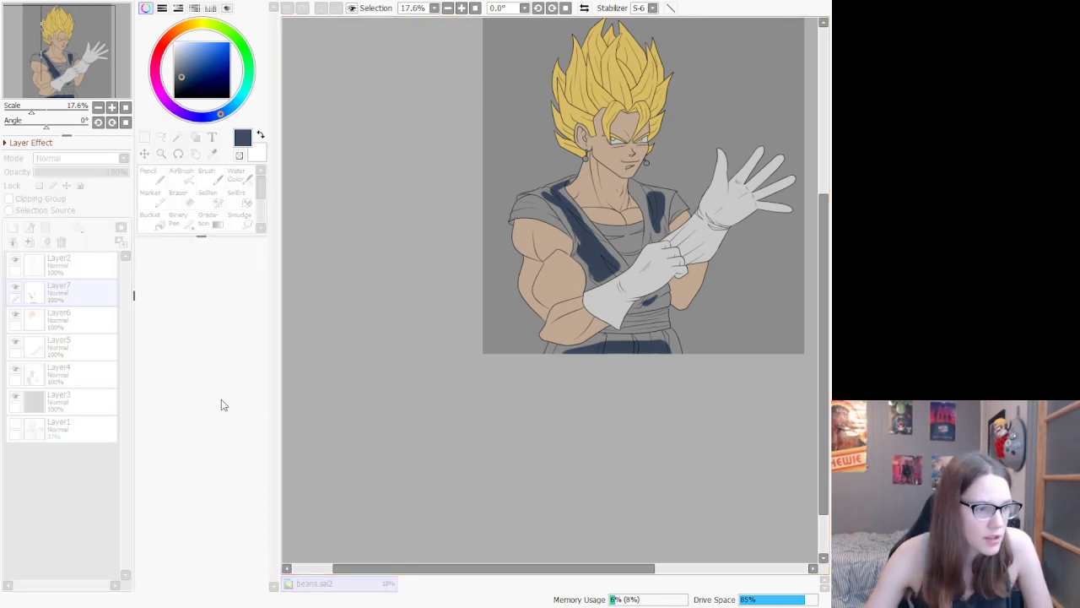
pyautogui.click(212, 154)
pyautogui.scroll(3, 577, 267)
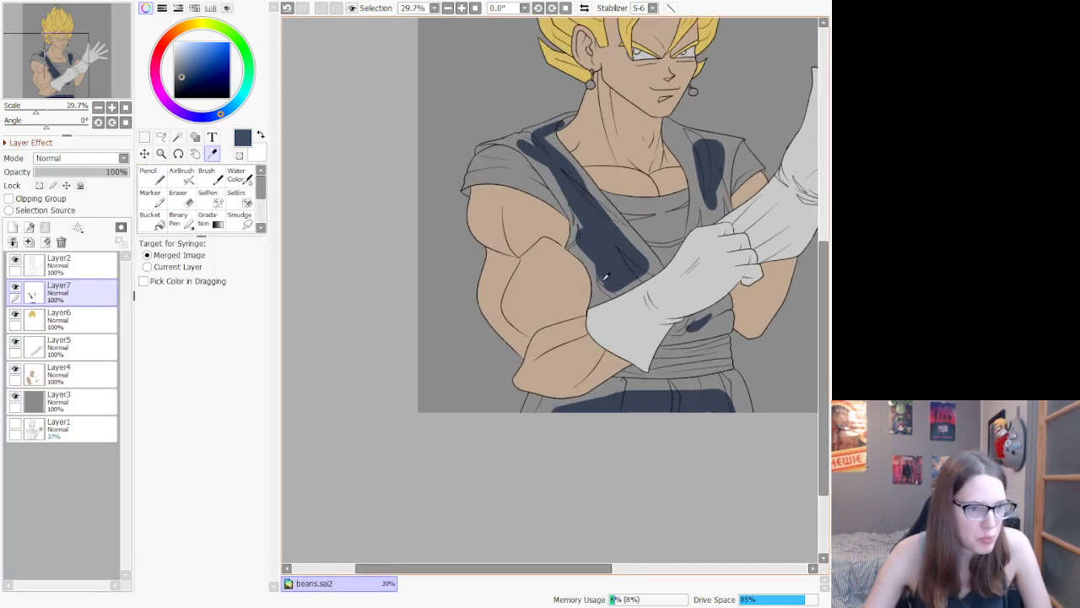
pyautogui.scroll(5, 595, 435)
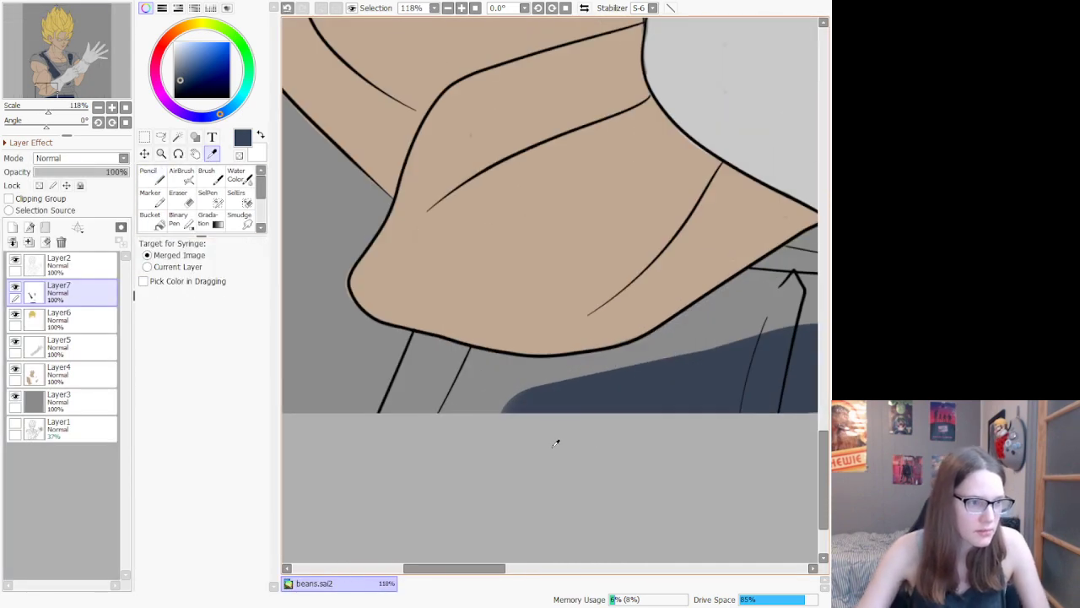
# Step: Fill the outer trouser edge and the area just below the elbow with dark blue using a size 50 Pencil
pyautogui.click(154, 175)
pyautogui.click(244, 492)
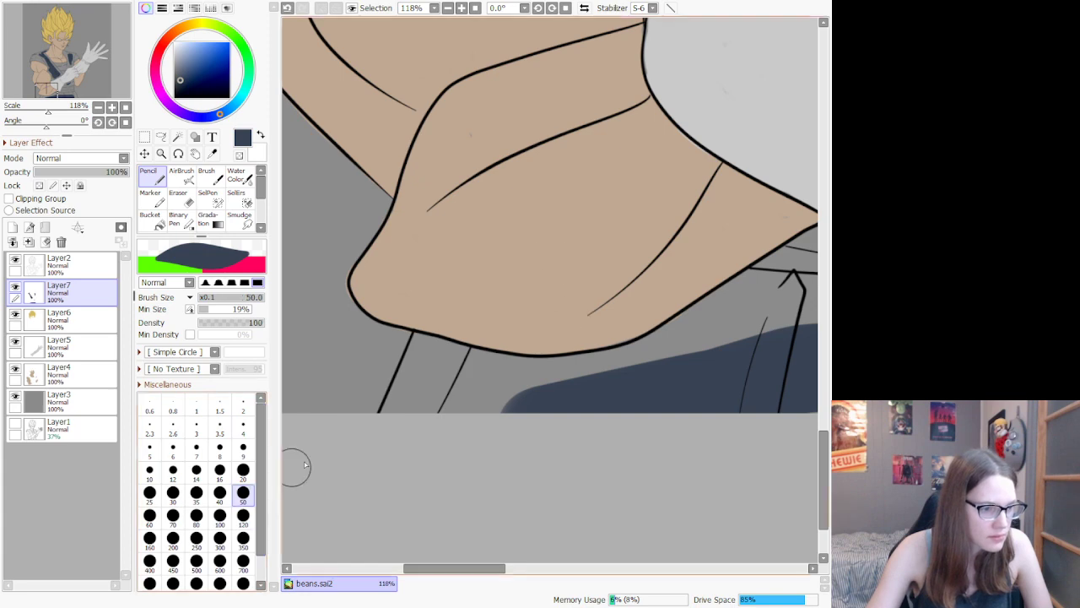
pyautogui.moveTo(420, 343)
pyautogui.mouseDown()
pyautogui.moveTo(411, 404)
pyautogui.moveTo(387, 440)
pyautogui.moveTo(416, 350)
pyautogui.moveTo(375, 449)
pyautogui.mouseUp()
pyautogui.moveTo(409, 371)
pyautogui.mouseDown()
pyautogui.moveTo(496, 376)
pyautogui.moveTo(470, 356)
pyautogui.moveTo(519, 379)
pyautogui.moveTo(575, 375)
pyautogui.mouseUp()
pyautogui.moveTo(465, 350)
pyautogui.mouseDown()
pyautogui.moveTo(660, 362)
pyautogui.moveTo(493, 360)
pyautogui.moveTo(590, 368)
pyautogui.moveTo(637, 358)
pyautogui.moveTo(581, 369)
pyautogui.moveTo(656, 356)
pyautogui.moveTo(477, 416)
pyautogui.moveTo(414, 409)
pyautogui.moveTo(434, 355)
pyautogui.moveTo(541, 397)
pyautogui.moveTo(451, 379)
pyautogui.mouseUp()
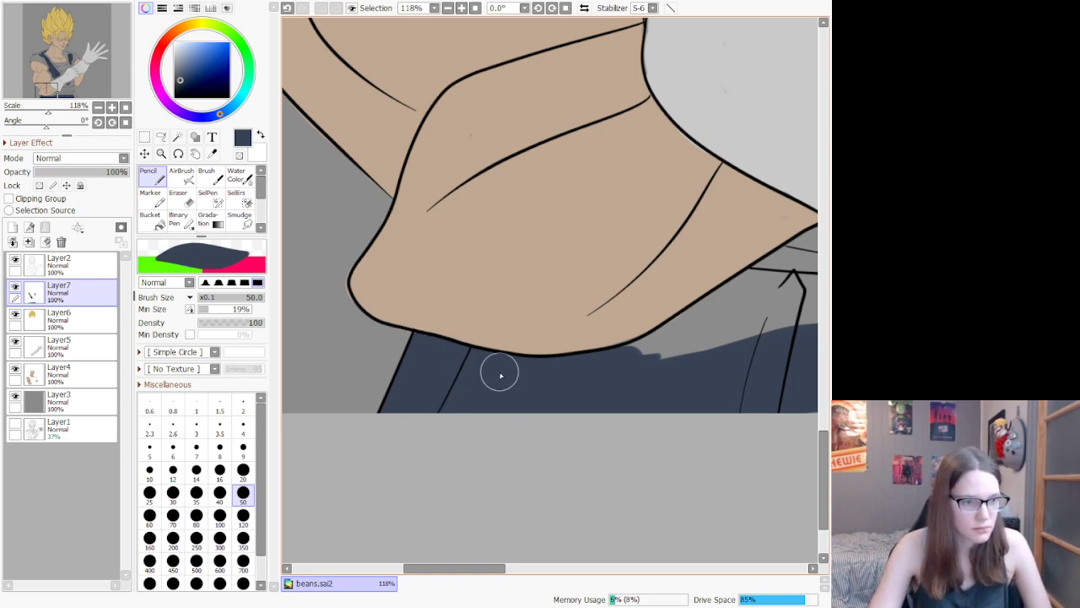
# Step: Fill the trousers along the underside of the forearm and below the sash near the glove's tip
pyautogui.moveTo(470, 574); pyautogui.dragTo(508, 573)
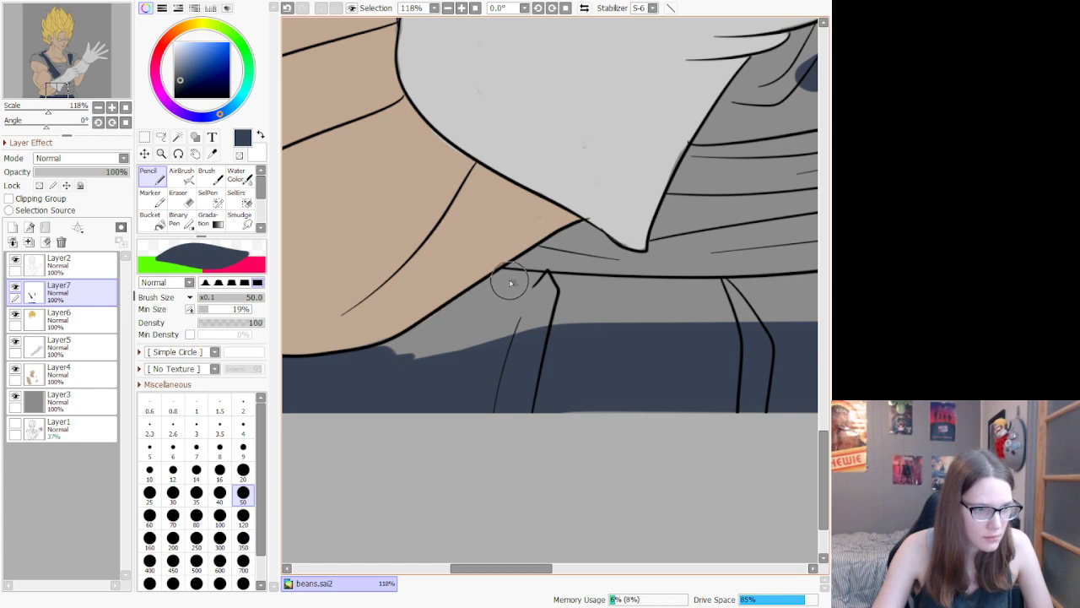
pyautogui.moveTo(500, 282)
pyautogui.mouseDown()
pyautogui.moveTo(422, 356)
pyautogui.moveTo(507, 280)
pyautogui.moveTo(377, 378)
pyautogui.moveTo(486, 287)
pyautogui.moveTo(370, 371)
pyautogui.mouseUp()
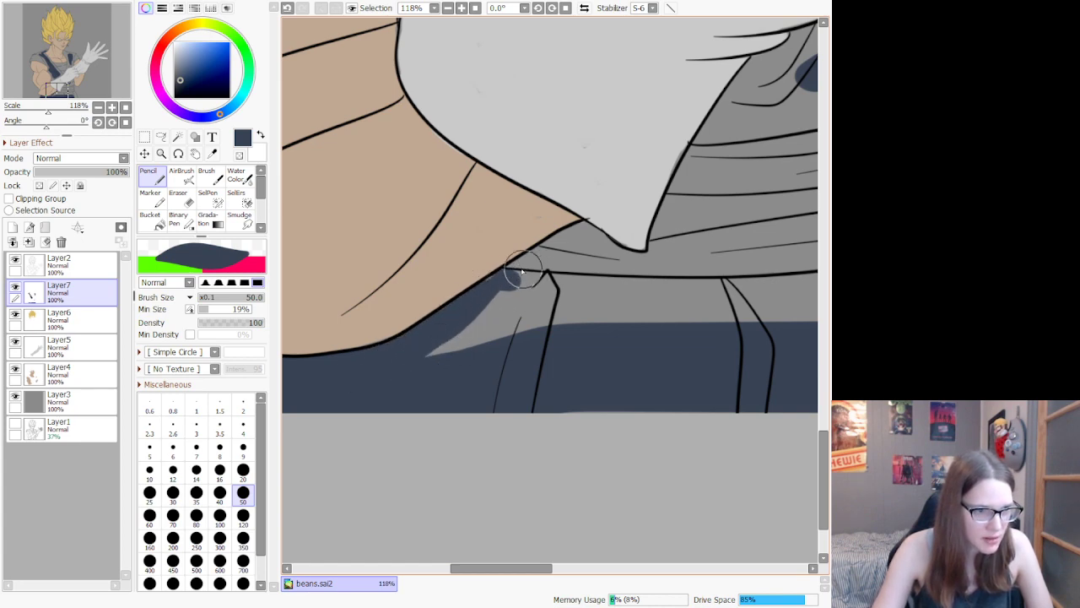
pyautogui.moveTo(492, 285)
pyautogui.mouseDown()
pyautogui.moveTo(584, 288)
pyautogui.moveTo(512, 279)
pyautogui.moveTo(535, 281)
pyautogui.moveTo(519, 283)
pyautogui.moveTo(539, 312)
pyautogui.moveTo(539, 300)
pyautogui.moveTo(516, 388)
pyautogui.moveTo(544, 288)
pyautogui.moveTo(469, 350)
pyautogui.moveTo(422, 365)
pyautogui.moveTo(520, 291)
pyautogui.moveTo(772, 295)
pyautogui.moveTo(653, 334)
pyautogui.moveTo(526, 342)
pyautogui.moveTo(539, 330)
pyautogui.moveTo(709, 326)
pyautogui.mouseUp()
# Step: Paint dark blue across the trousers directly under the sash's lower edge, toward the far hip
pyautogui.scroll(-5, 552, 222)
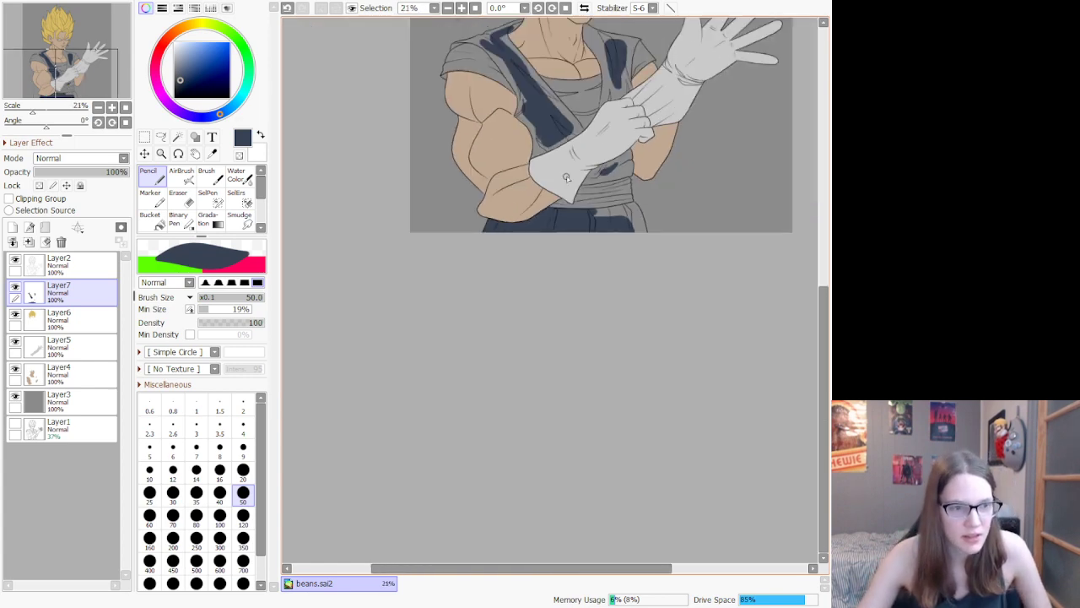
pyautogui.scroll(2, 551, 189)
pyautogui.scroll(3, 551, 193)
pyautogui.scroll(-2, 661, 262)
pyautogui.scroll(1, 662, 262)
pyautogui.scroll(-3, 683, 285)
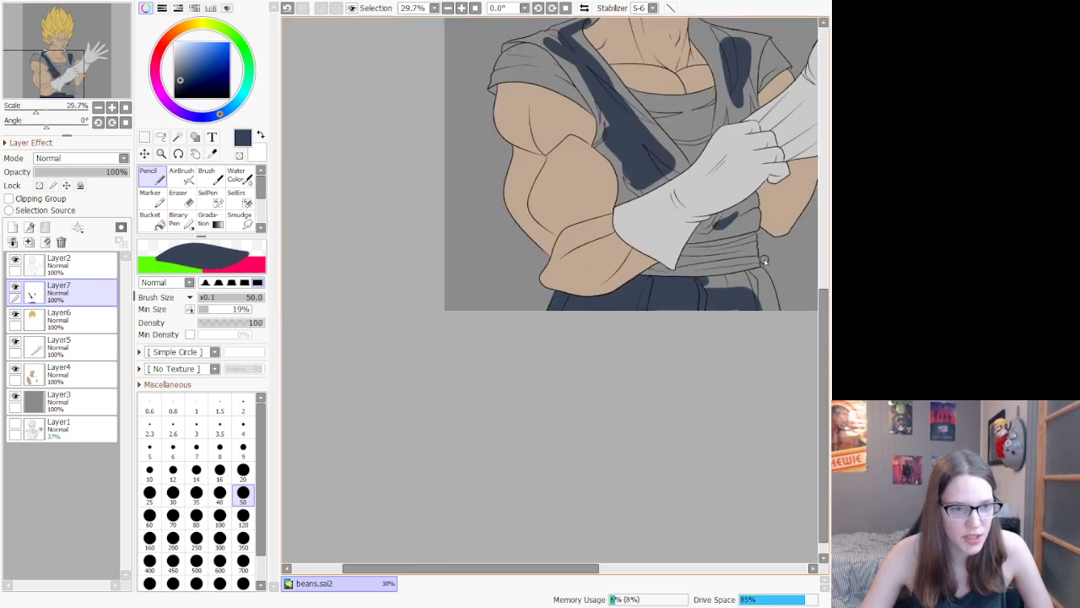
pyautogui.scroll(2, 784, 270)
pyautogui.scroll(1, 759, 273)
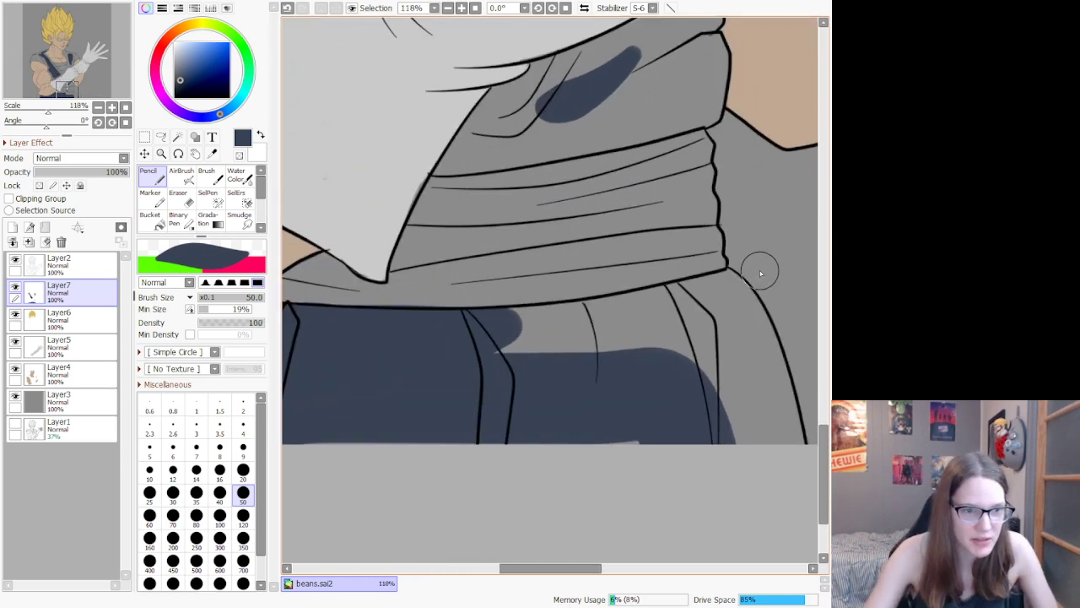
pyautogui.moveTo(726, 277)
pyautogui.mouseDown()
pyautogui.moveTo(632, 325)
pyautogui.moveTo(435, 357)
pyautogui.mouseUp()
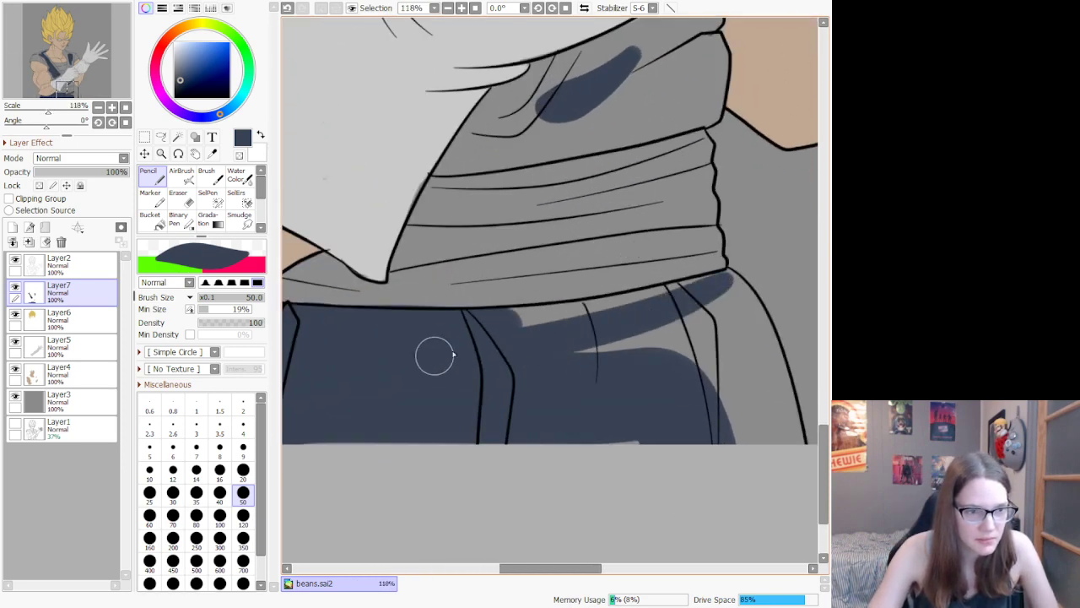
pyautogui.moveTo(697, 284)
pyautogui.mouseDown()
pyautogui.moveTo(572, 328)
pyautogui.moveTo(459, 346)
pyautogui.moveTo(658, 301)
pyautogui.moveTo(459, 338)
pyautogui.mouseUp()
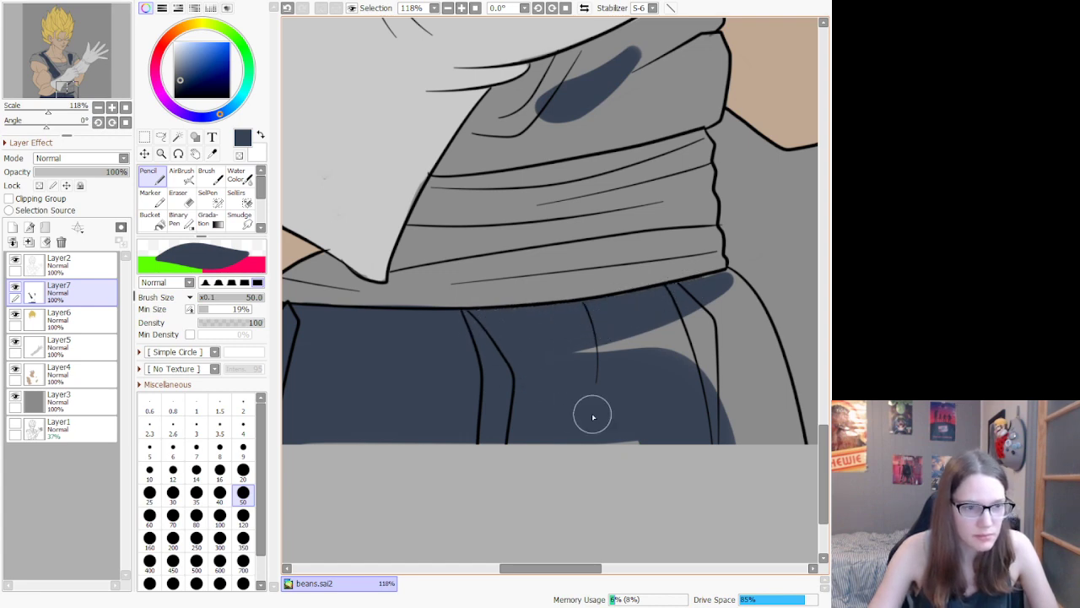
# Step: Fill the far hip and leg of the trousers with dark blue up to the outer contour line
pyautogui.moveTo(557, 568); pyautogui.dragTo(596, 568)
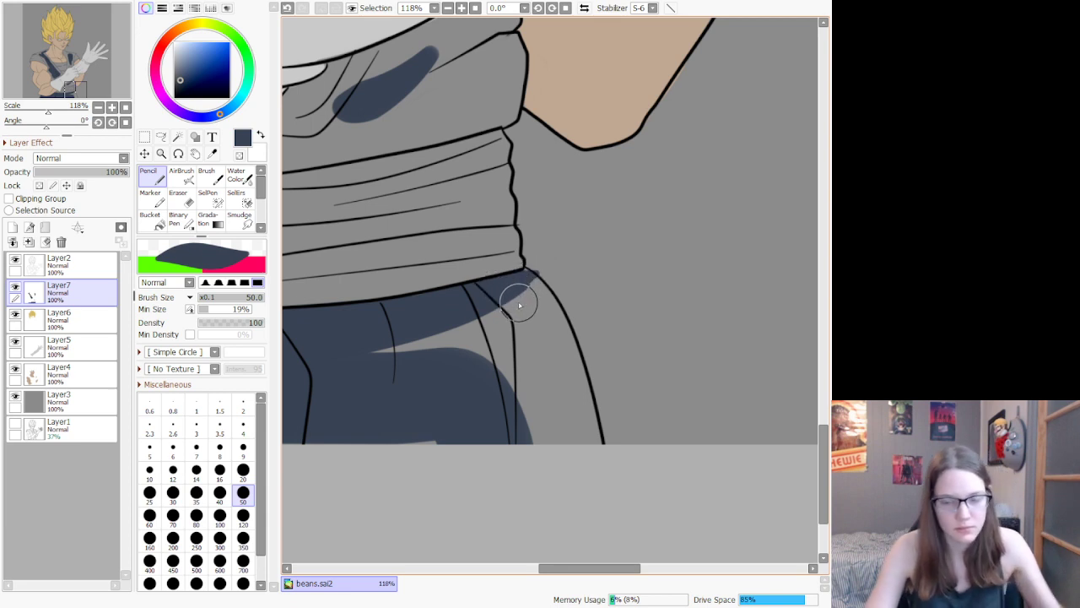
pyautogui.hotkey('ctrl', 'z')
pyautogui.moveTo(525, 277)
pyautogui.mouseDown()
pyautogui.moveTo(546, 304)
pyautogui.moveTo(588, 445)
pyautogui.mouseUp()
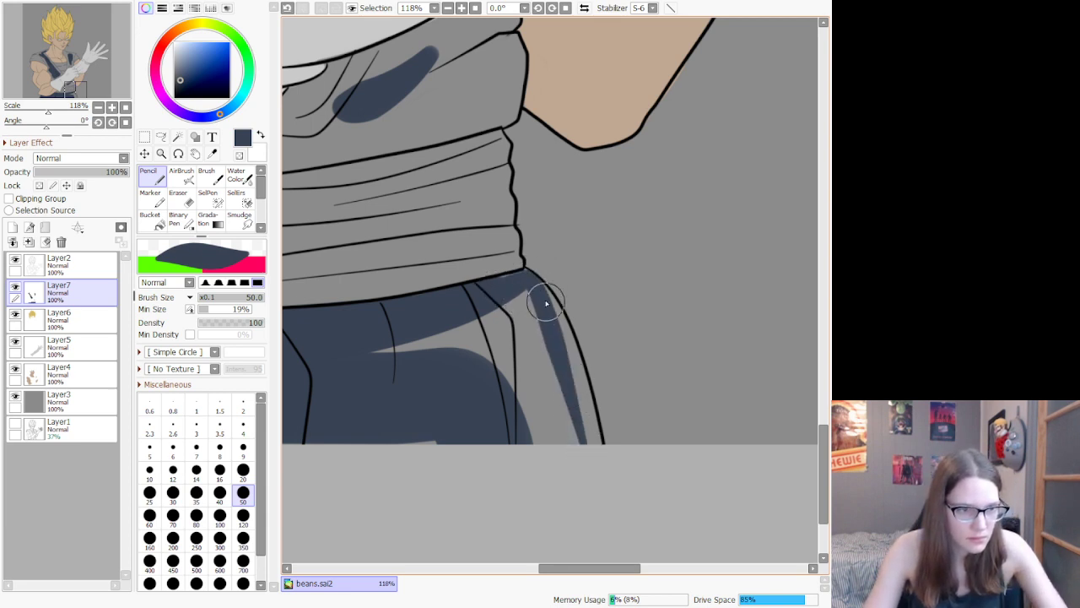
pyautogui.moveTo(567, 365); pyautogui.dragTo(579, 413)
pyautogui.moveTo(544, 292)
pyautogui.mouseDown()
pyautogui.moveTo(599, 499)
pyautogui.moveTo(590, 510)
pyautogui.mouseUp()
pyautogui.moveTo(524, 277)
pyautogui.mouseDown()
pyautogui.moveTo(425, 323)
pyautogui.moveTo(415, 349)
pyautogui.moveTo(514, 484)
pyautogui.moveTo(469, 311)
pyautogui.moveTo(419, 449)
pyautogui.moveTo(494, 321)
pyautogui.moveTo(509, 366)
pyautogui.moveTo(396, 449)
pyautogui.mouseUp()
pyautogui.moveTo(559, 452)
pyautogui.mouseDown()
pyautogui.moveTo(509, 306)
pyautogui.moveTo(538, 332)
pyautogui.moveTo(541, 396)
pyautogui.mouseUp()
pyautogui.scroll(-10, 543, 397)
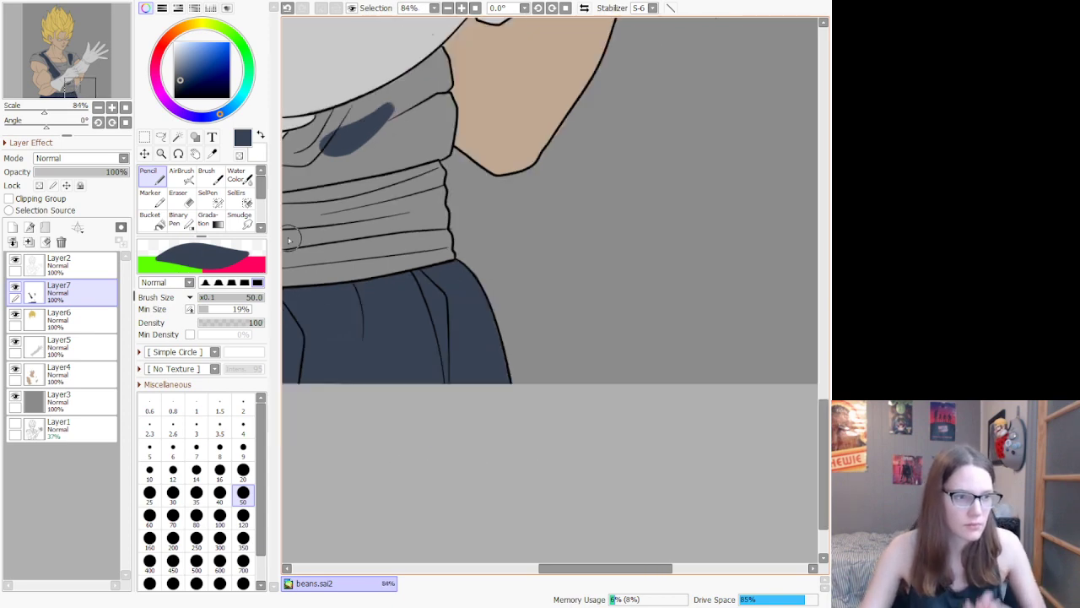
pyautogui.scroll(1, 382, 193)
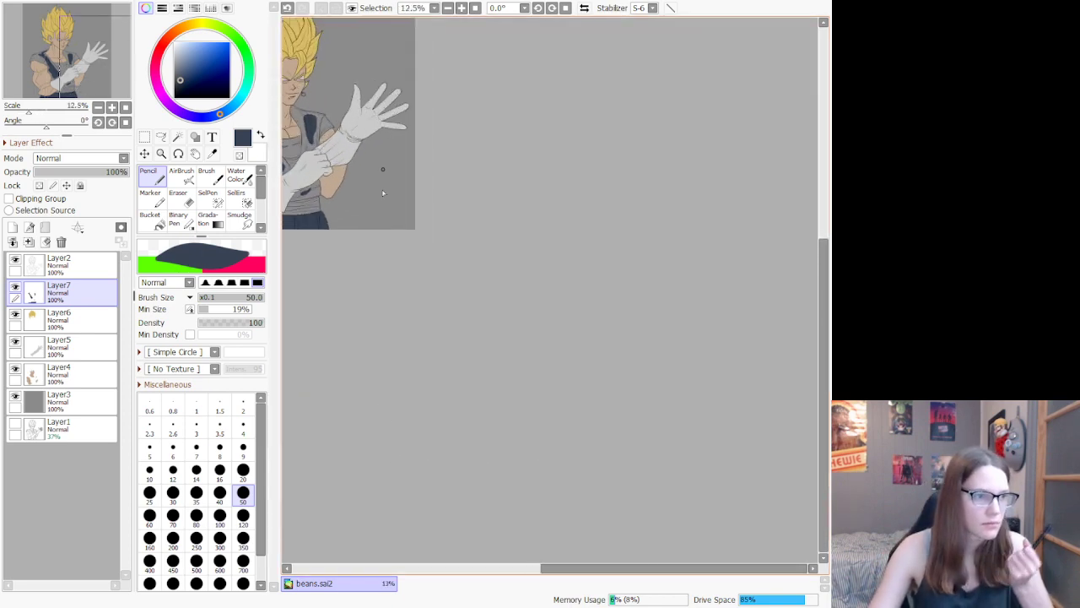
pyautogui.moveTo(649, 569); pyautogui.dragTo(529, 569)
pyautogui.scroll(-2, 595, 114)
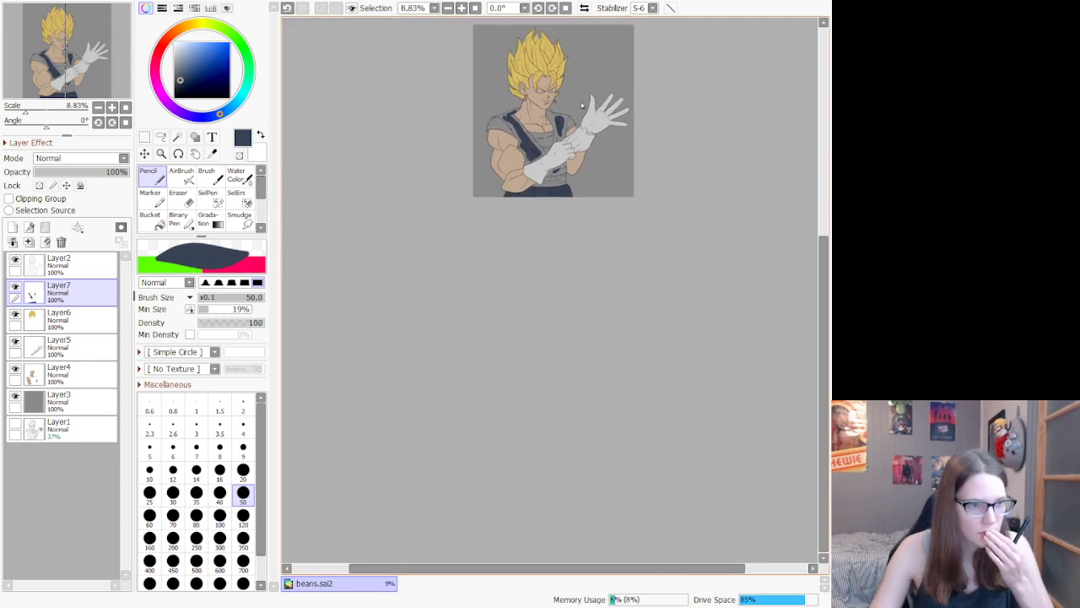
pyautogui.scroll(5, 555, 54)
pyautogui.scroll(3, 458, 230)
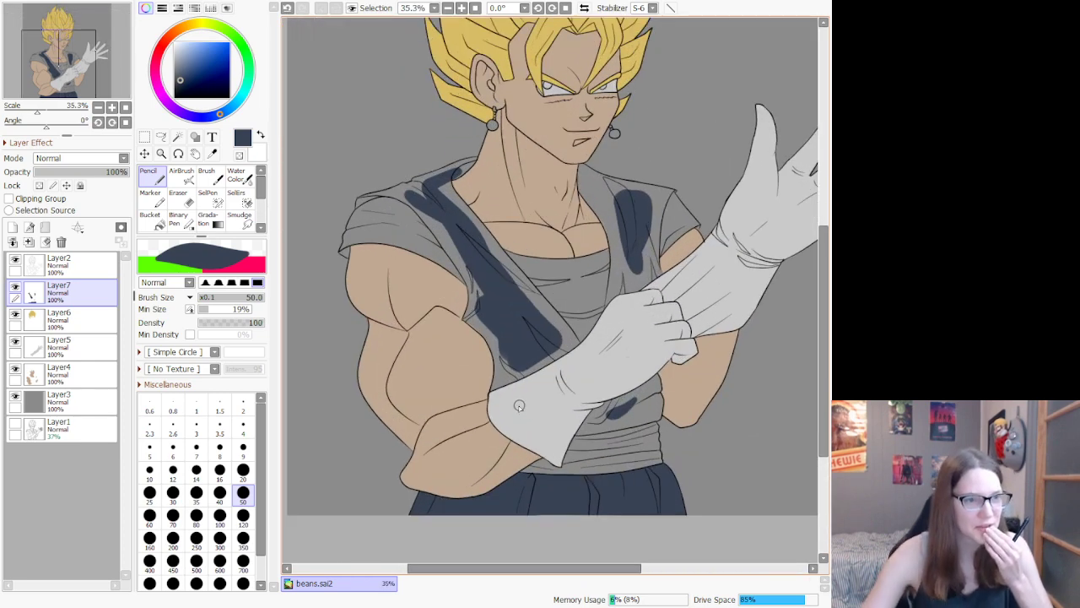
pyautogui.scroll(-3, 518, 406)
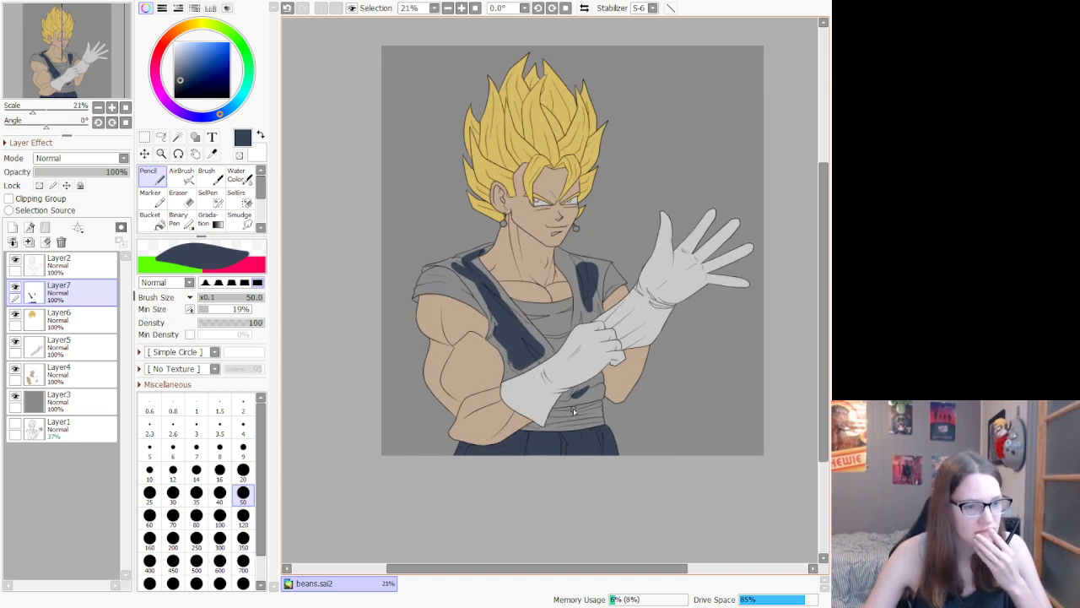
# Step: Paint dark blue on the waist section of the top along the glove's lower edge and around the upper folds
pyautogui.scroll(12, 573, 411)
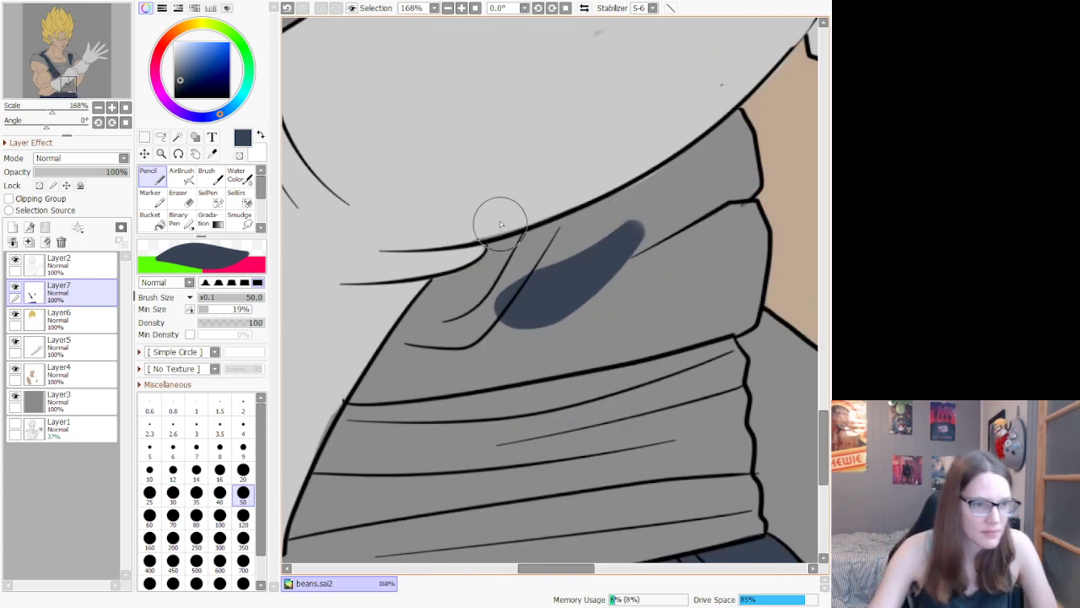
pyautogui.moveTo(486, 252)
pyautogui.mouseDown()
pyautogui.moveTo(513, 296)
pyautogui.moveTo(509, 252)
pyautogui.moveTo(498, 251)
pyautogui.moveTo(700, 169)
pyautogui.mouseUp()
pyautogui.moveTo(595, 211); pyautogui.dragTo(707, 159)
pyautogui.moveTo(646, 191)
pyautogui.mouseDown()
pyautogui.moveTo(733, 140)
pyautogui.moveTo(691, 166)
pyautogui.moveTo(732, 137)
pyautogui.moveTo(701, 154)
pyautogui.moveTo(736, 118)
pyautogui.moveTo(742, 139)
pyautogui.moveTo(740, 109)
pyautogui.moveTo(752, 148)
pyautogui.moveTo(746, 136)
pyautogui.moveTo(730, 147)
pyautogui.moveTo(736, 114)
pyautogui.moveTo(755, 196)
pyautogui.moveTo(759, 181)
pyautogui.moveTo(577, 263)
pyautogui.moveTo(675, 225)
pyautogui.moveTo(742, 173)
pyautogui.moveTo(733, 152)
pyautogui.moveTo(727, 186)
pyautogui.moveTo(593, 248)
pyautogui.moveTo(678, 226)
pyautogui.moveTo(543, 304)
pyautogui.moveTo(693, 192)
pyautogui.moveTo(711, 165)
pyautogui.mouseUp()
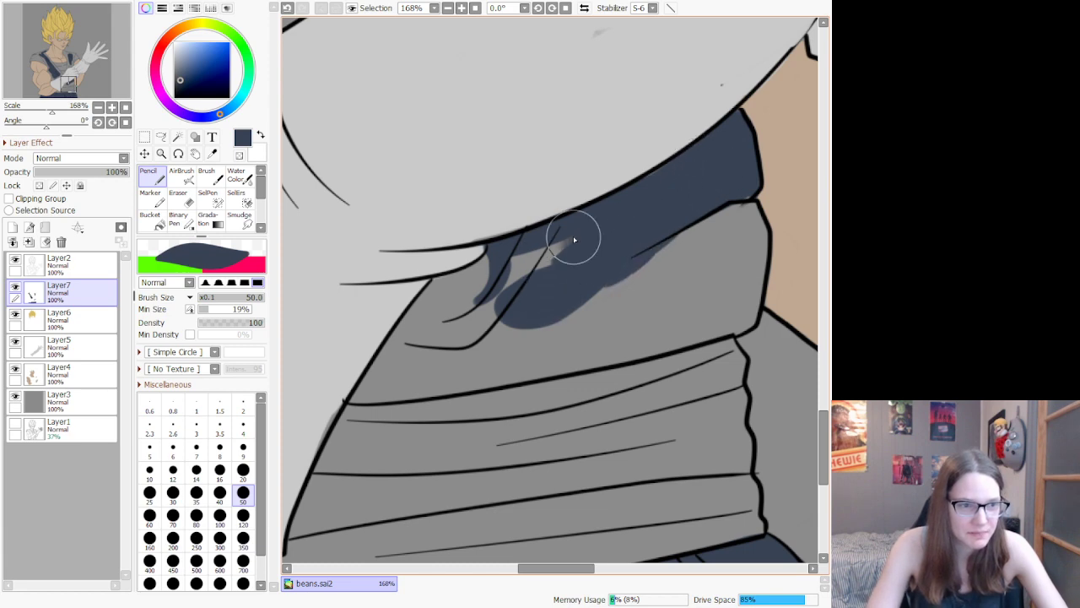
pyautogui.moveTo(573, 240)
pyautogui.mouseDown()
pyautogui.moveTo(469, 297)
pyautogui.moveTo(462, 281)
pyautogui.moveTo(486, 276)
pyautogui.moveTo(434, 296)
pyautogui.moveTo(437, 287)
pyautogui.moveTo(412, 349)
pyautogui.moveTo(446, 285)
pyautogui.moveTo(432, 314)
pyautogui.mouseUp()
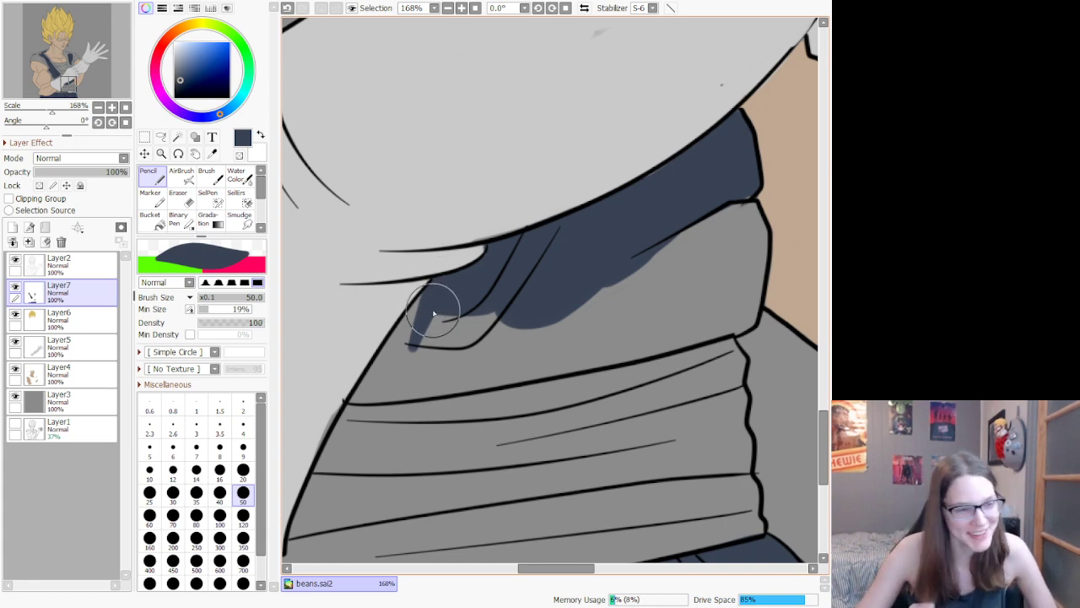
# Step: Fill the rest of the top's waist section with dark blue down to the sash and out to the side contour
pyautogui.moveTo(434, 314)
pyautogui.mouseDown()
pyautogui.moveTo(429, 288)
pyautogui.moveTo(394, 373)
pyautogui.moveTo(415, 313)
pyautogui.moveTo(365, 381)
pyautogui.moveTo(399, 341)
pyautogui.moveTo(366, 399)
pyautogui.moveTo(374, 384)
pyautogui.moveTo(354, 387)
pyautogui.moveTo(361, 399)
pyautogui.moveTo(453, 374)
pyautogui.moveTo(377, 399)
pyautogui.moveTo(621, 361)
pyautogui.moveTo(516, 377)
pyautogui.moveTo(704, 324)
pyautogui.moveTo(638, 342)
pyautogui.moveTo(702, 336)
pyautogui.moveTo(730, 320)
pyautogui.moveTo(689, 334)
pyautogui.moveTo(744, 327)
pyautogui.moveTo(734, 327)
pyautogui.moveTo(756, 281)
pyautogui.moveTo(741, 325)
pyautogui.moveTo(758, 298)
pyautogui.moveTo(759, 260)
pyautogui.moveTo(748, 308)
pyautogui.moveTo(763, 257)
pyautogui.moveTo(754, 230)
pyautogui.moveTo(761, 255)
pyautogui.mouseUp()
pyautogui.hotkey('ctrl', 'z')
pyautogui.hotkey('ctrl', 'z')
pyautogui.moveTo(740, 205)
pyautogui.mouseDown()
pyautogui.moveTo(760, 239)
pyautogui.moveTo(745, 200)
pyautogui.moveTo(761, 224)
pyautogui.moveTo(762, 289)
pyautogui.moveTo(751, 205)
pyautogui.moveTo(740, 296)
pyautogui.moveTo(687, 317)
pyautogui.moveTo(747, 288)
pyautogui.moveTo(707, 320)
pyautogui.moveTo(393, 385)
pyautogui.moveTo(465, 307)
pyautogui.moveTo(466, 340)
pyautogui.moveTo(563, 278)
pyautogui.moveTo(617, 311)
pyautogui.moveTo(683, 225)
pyautogui.moveTo(720, 199)
pyautogui.moveTo(720, 288)
pyautogui.moveTo(631, 297)
pyautogui.moveTo(712, 265)
pyautogui.moveTo(615, 324)
pyautogui.mouseUp()
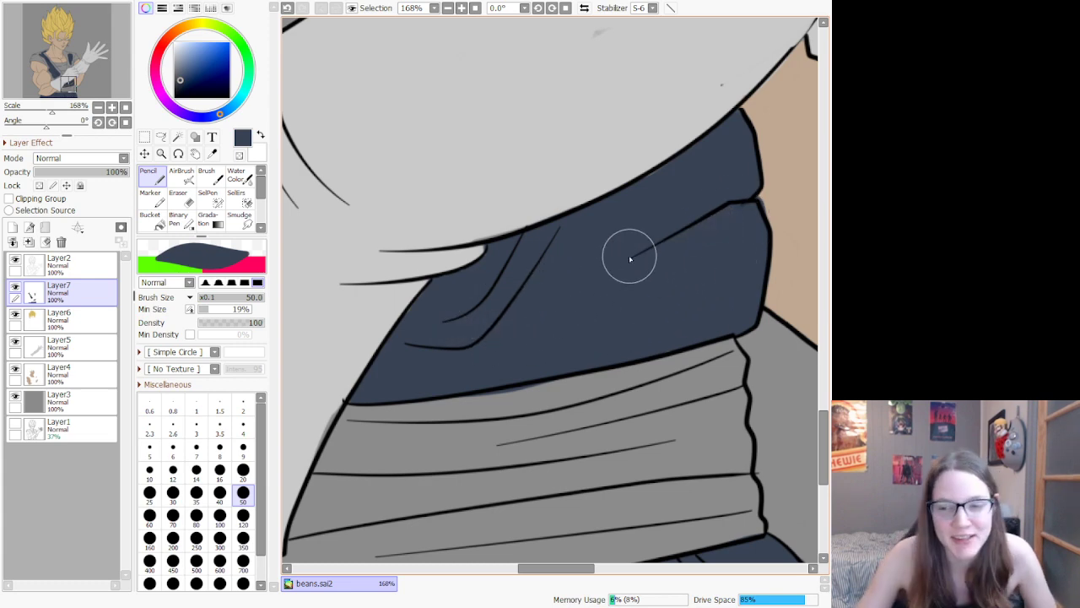
pyautogui.scroll(-15, 631, 253)
pyautogui.scroll(10, 553, 152)
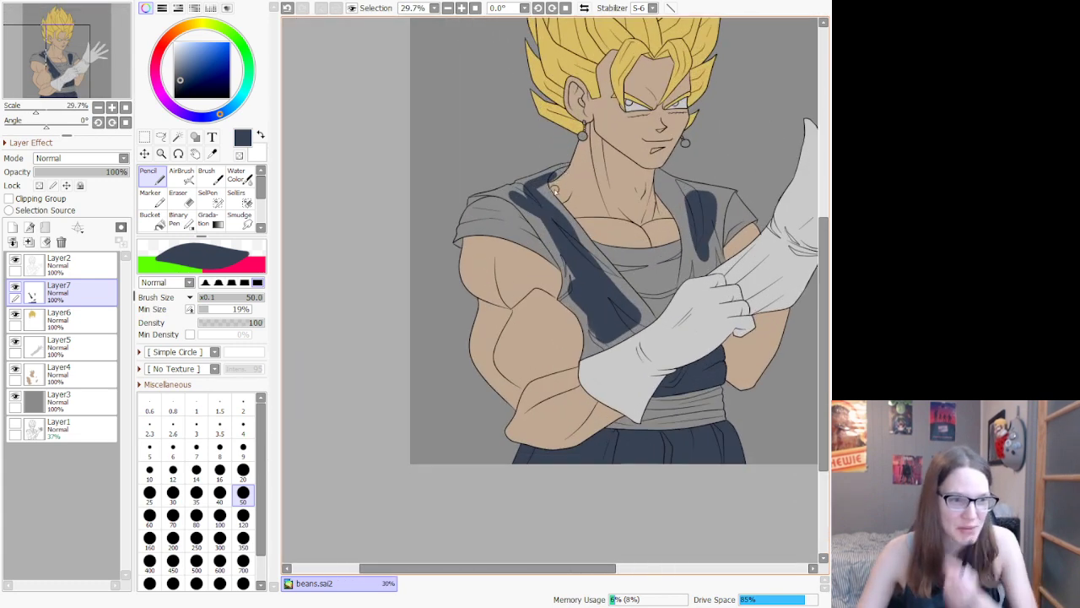
# Step: Paint dark blue along the top edge of the vest's near shoulder, above the sleeve, with brush size 20
pyautogui.scroll(3, 450, 157)
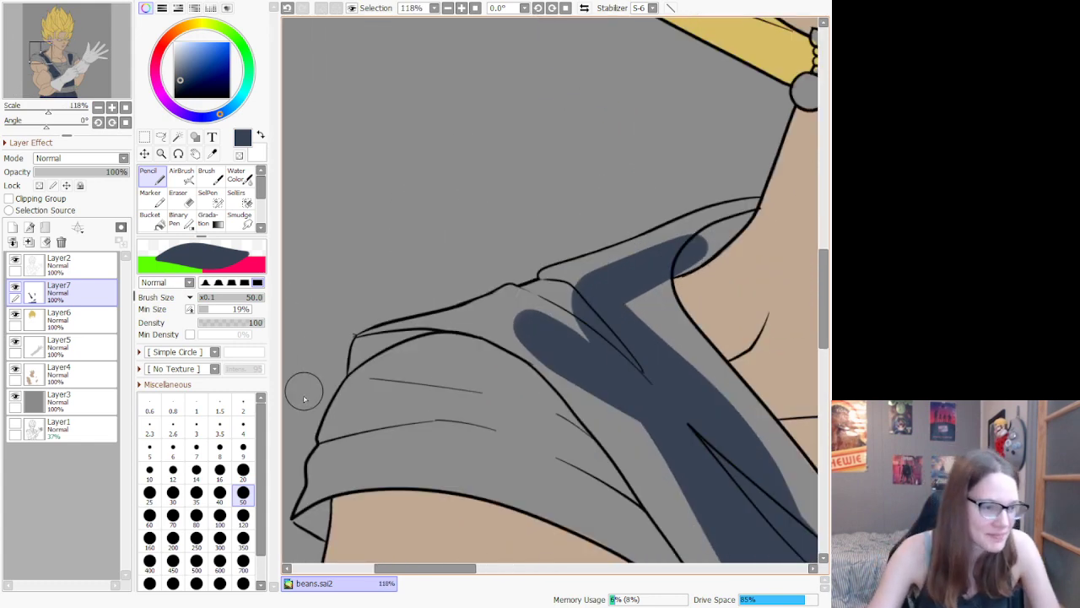
pyautogui.click(243, 471)
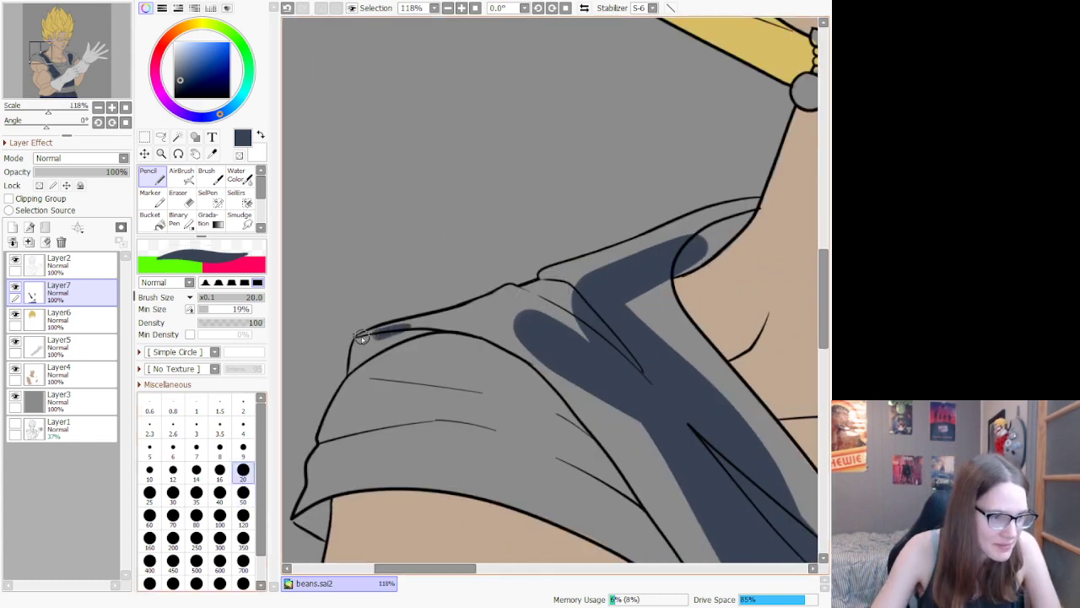
pyautogui.moveTo(351, 369)
pyautogui.mouseDown()
pyautogui.moveTo(450, 312)
pyautogui.moveTo(404, 338)
pyautogui.mouseUp()
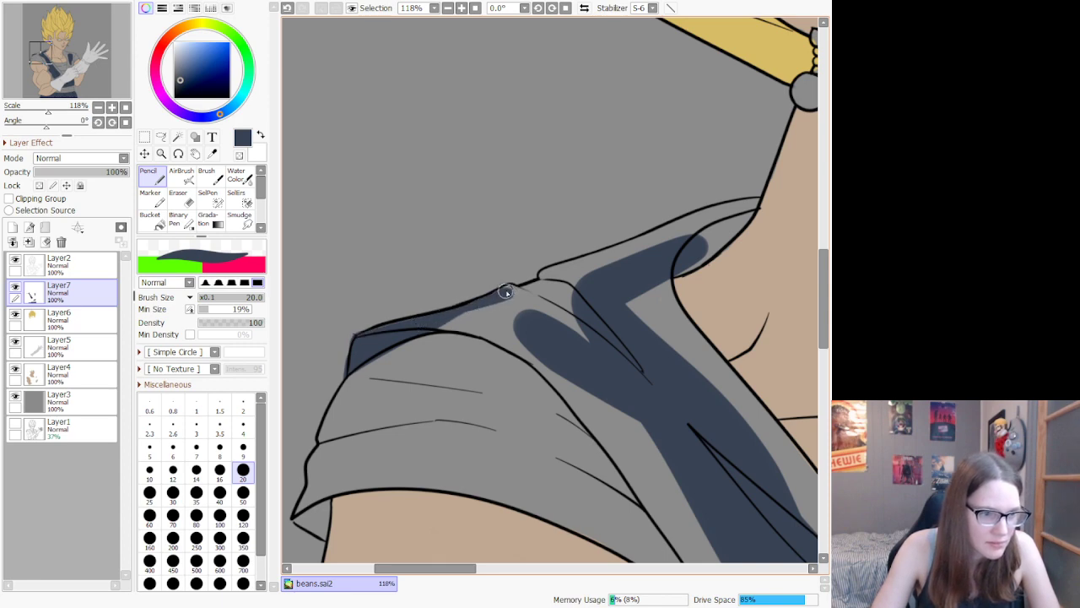
pyautogui.moveTo(506, 292); pyautogui.dragTo(574, 322)
# Step: Fill the vest's near shoulder strap up to the neck and around the shoulder fold with dark blue at brush size 50
pyautogui.click(243, 495)
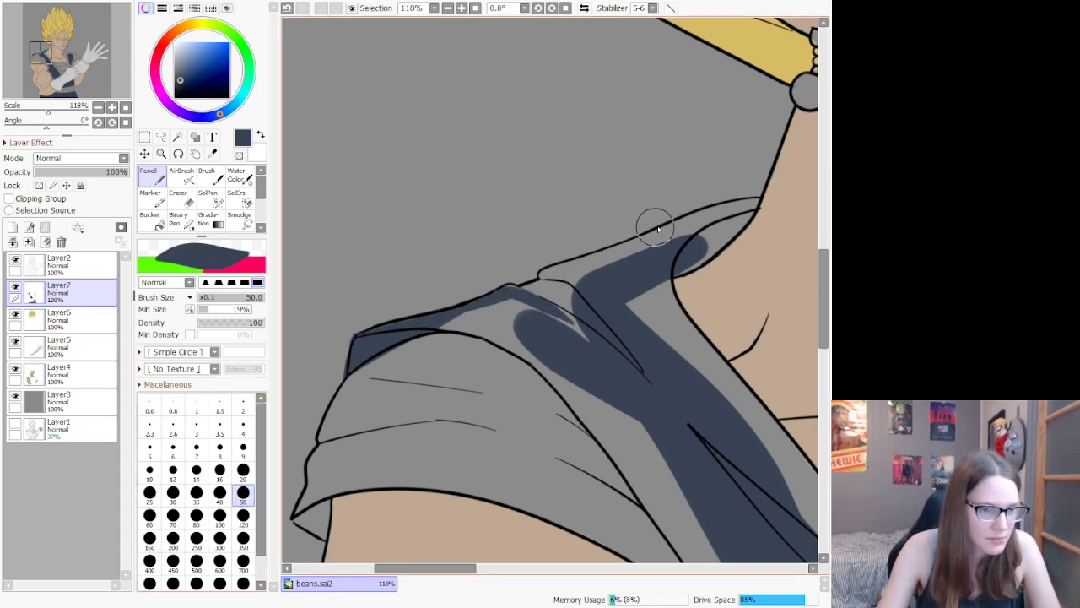
pyautogui.moveTo(735, 209)
pyautogui.mouseDown()
pyautogui.moveTo(692, 254)
pyautogui.moveTo(757, 203)
pyautogui.moveTo(696, 261)
pyautogui.moveTo(735, 234)
pyautogui.moveTo(651, 287)
pyautogui.moveTo(742, 211)
pyautogui.moveTo(634, 266)
pyautogui.moveTo(755, 205)
pyautogui.moveTo(574, 279)
pyautogui.moveTo(697, 225)
pyautogui.moveTo(683, 225)
pyautogui.moveTo(629, 262)
pyautogui.moveTo(578, 278)
pyautogui.moveTo(666, 240)
pyautogui.moveTo(568, 284)
pyautogui.moveTo(663, 239)
pyautogui.moveTo(580, 278)
pyautogui.moveTo(656, 239)
pyautogui.moveTo(566, 279)
pyautogui.moveTo(631, 258)
pyautogui.moveTo(543, 276)
pyautogui.moveTo(634, 245)
pyautogui.mouseUp()
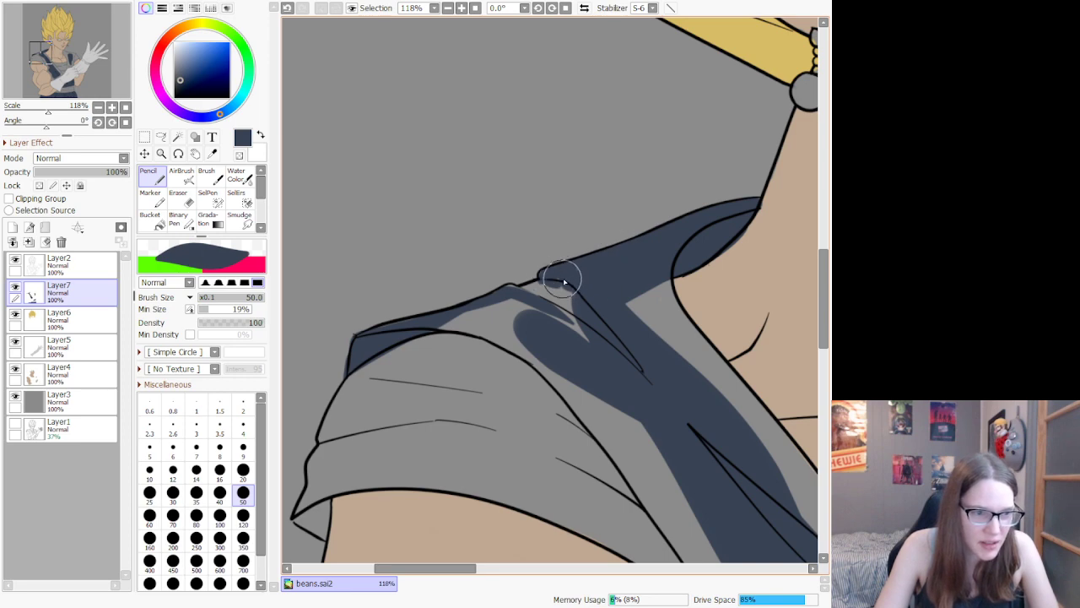
pyautogui.moveTo(559, 282)
pyautogui.mouseDown()
pyautogui.moveTo(511, 304)
pyautogui.moveTo(529, 289)
pyautogui.moveTo(512, 289)
pyautogui.moveTo(516, 302)
pyautogui.moveTo(545, 298)
pyautogui.moveTo(598, 331)
pyautogui.moveTo(615, 358)
pyautogui.moveTo(503, 302)
pyautogui.moveTo(584, 345)
pyautogui.moveTo(442, 316)
pyautogui.moveTo(439, 326)
pyautogui.moveTo(575, 333)
pyautogui.moveTo(468, 315)
pyautogui.moveTo(559, 325)
pyautogui.moveTo(482, 310)
pyautogui.moveTo(537, 304)
pyautogui.moveTo(515, 328)
pyautogui.moveTo(465, 331)
pyautogui.moveTo(565, 361)
pyautogui.moveTo(593, 398)
pyautogui.mouseUp()
pyautogui.hotkey('ctrl', 'z')
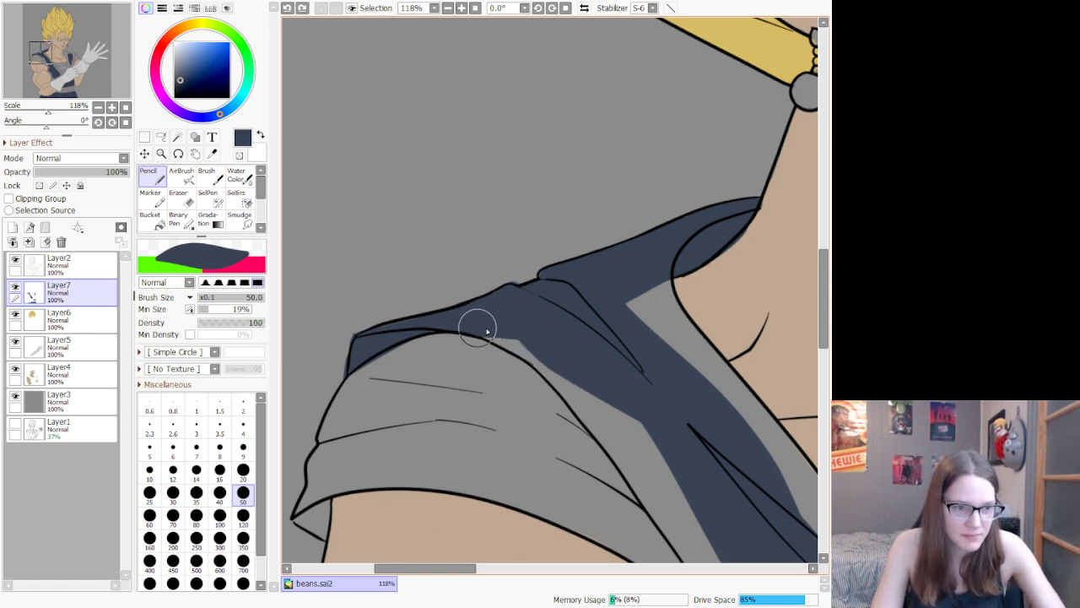
# Step: Extend the dark blue along the top of the near sleeve seam and down the upper collar edge beside the neck
pyautogui.moveTo(487, 331)
pyautogui.mouseDown()
pyautogui.moveTo(640, 401)
pyautogui.moveTo(611, 274)
pyautogui.moveTo(660, 355)
pyautogui.moveTo(642, 297)
pyautogui.moveTo(651, 264)
pyautogui.moveTo(686, 382)
pyautogui.moveTo(666, 339)
pyautogui.moveTo(658, 271)
pyautogui.moveTo(707, 406)
pyautogui.mouseUp()
pyautogui.hotkey('ctrl', 'z')
pyautogui.moveTo(675, 293)
pyautogui.mouseDown()
pyautogui.moveTo(741, 414)
pyautogui.moveTo(666, 289)
pyautogui.moveTo(667, 326)
pyautogui.moveTo(754, 446)
pyautogui.moveTo(686, 324)
pyautogui.moveTo(770, 450)
pyautogui.moveTo(686, 348)
pyautogui.moveTo(752, 402)
pyautogui.moveTo(697, 330)
pyautogui.moveTo(782, 447)
pyautogui.moveTo(722, 384)
pyautogui.mouseUp()
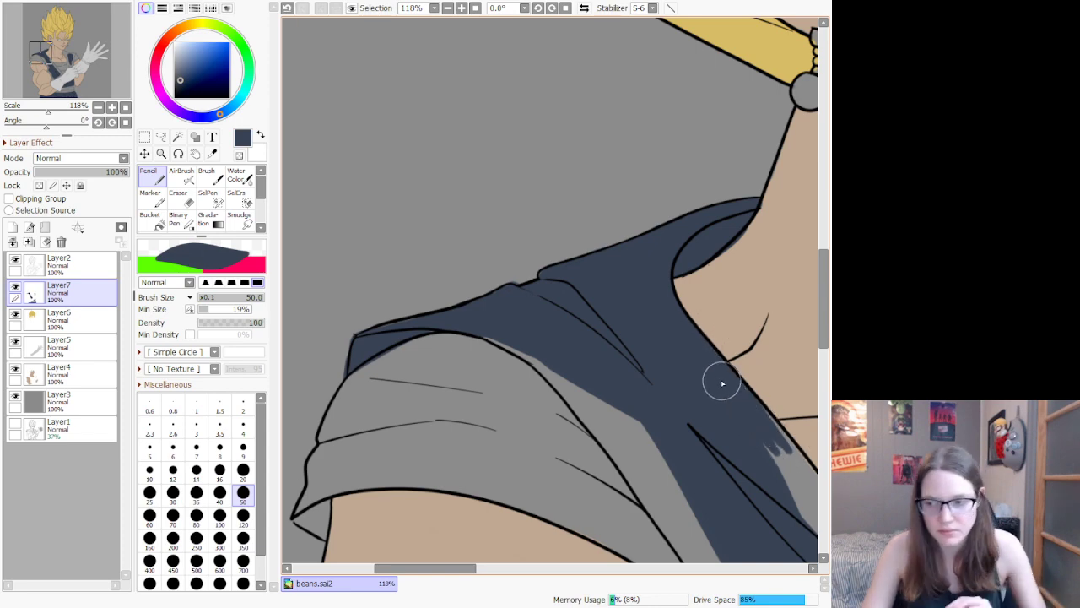
# Step: Shift the dark blue of the clothing layer slightly towards violet with a colour adjustment
pyautogui.scroll(-6, 715, 369)
pyautogui.scroll(2, 692, 287)
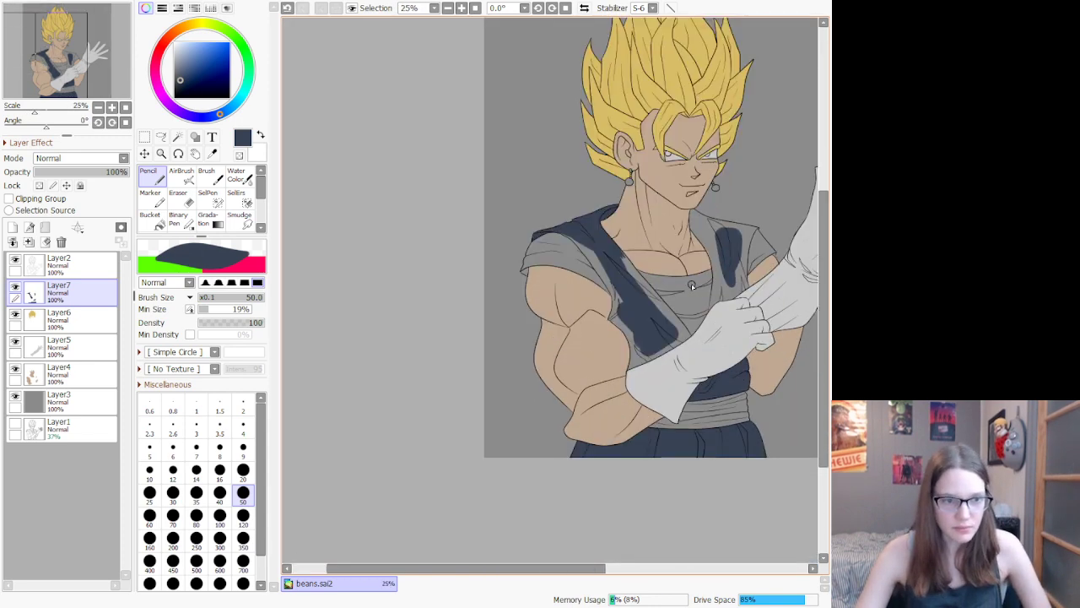
pyautogui.scroll(1, 692, 287)
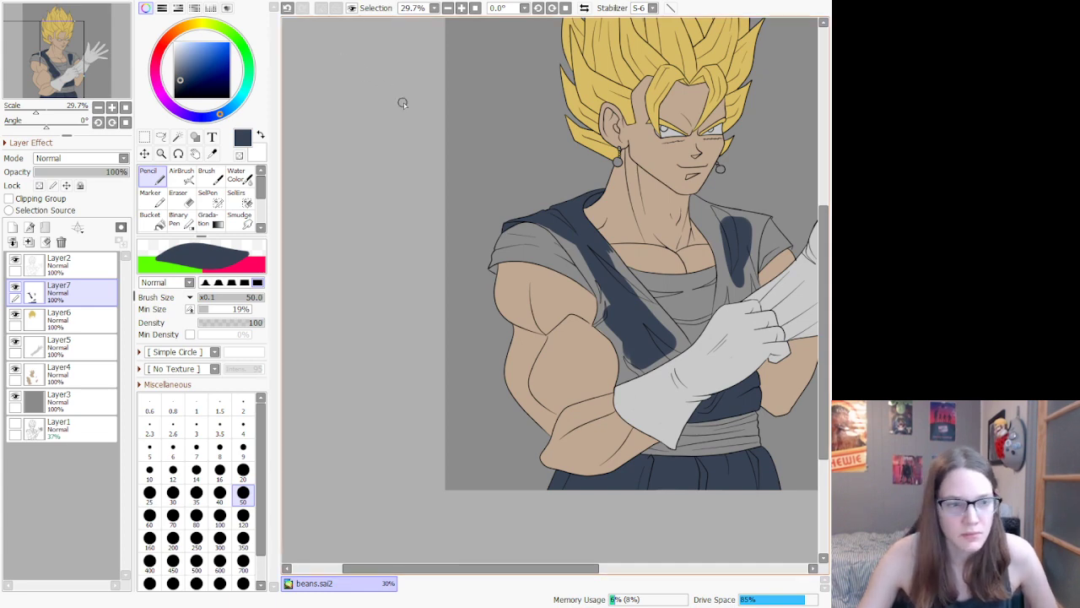
pyautogui.scroll(-3, 416, 139)
pyautogui.scroll(2, 515, 119)
pyautogui.scroll(-2, 631, 172)
pyautogui.scroll(3, 647, 185)
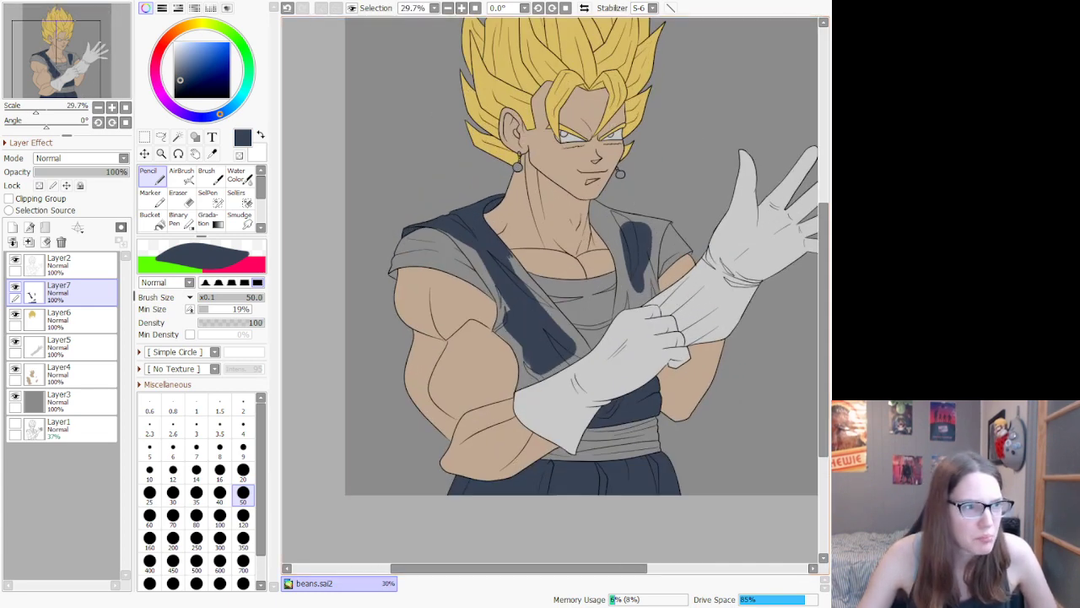
pyautogui.click(403, 12)
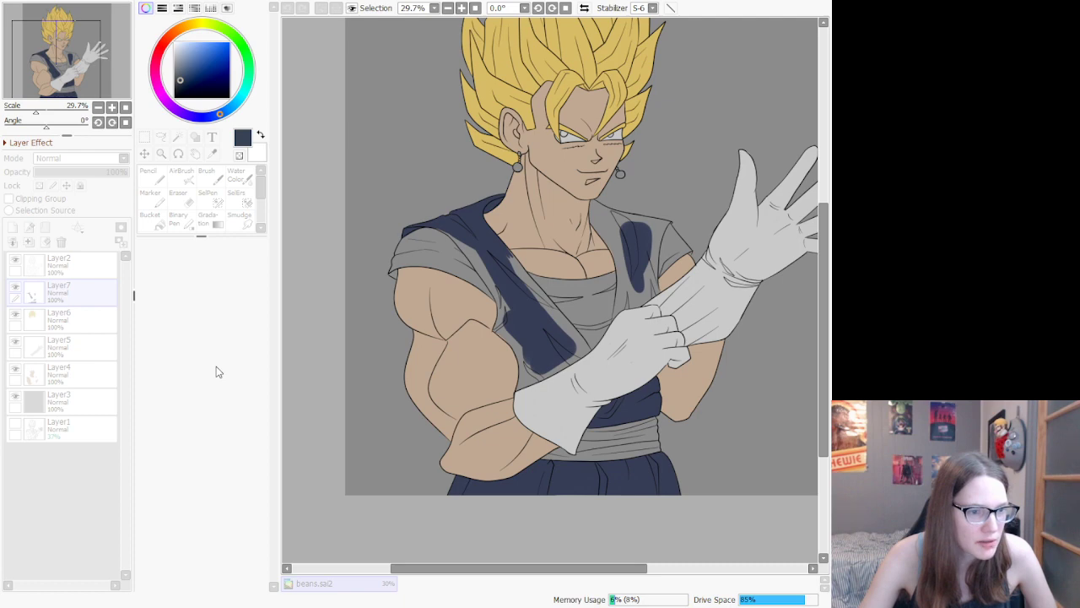
pyautogui.click(234, 416)
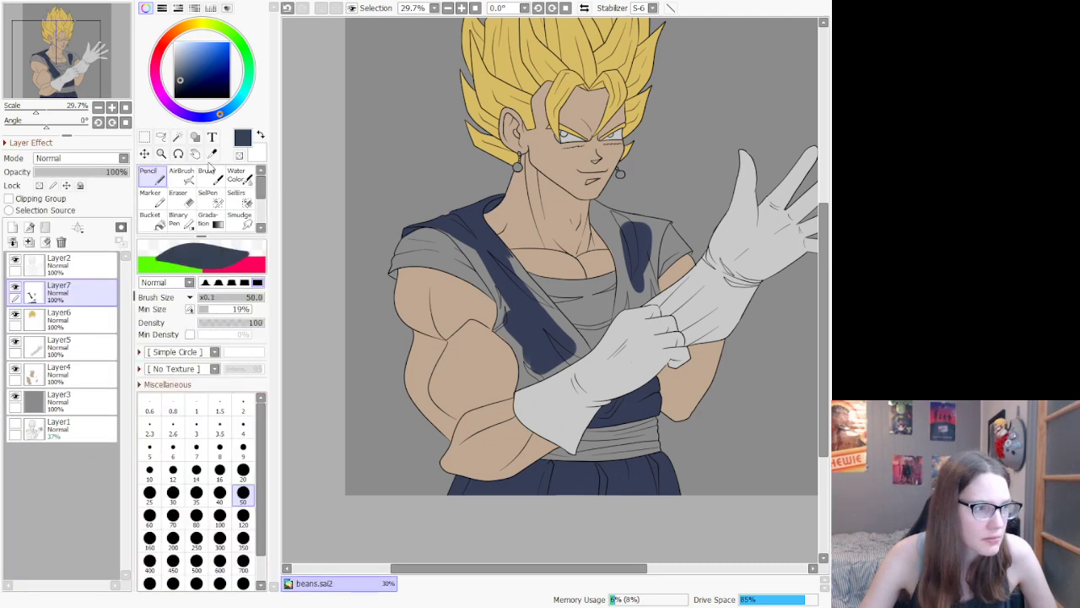
# Step: Sample the adjusted blue from the vest's chest and take up the Pencil with that colour
pyautogui.click(212, 154)
pyautogui.click(535, 319)
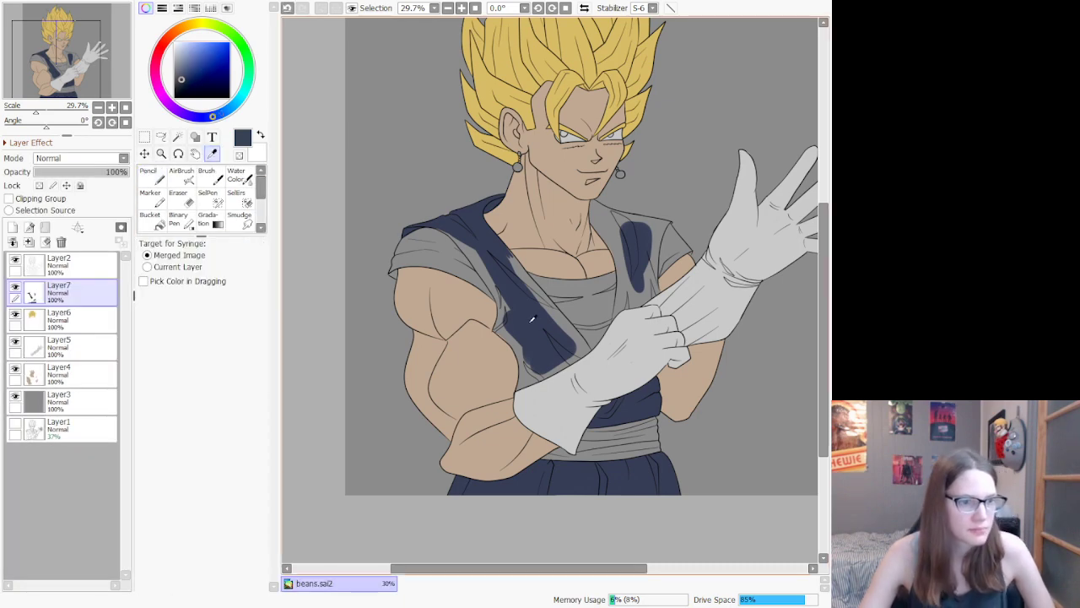
pyautogui.scroll(2, 512, 334)
pyautogui.scroll(3, 513, 334)
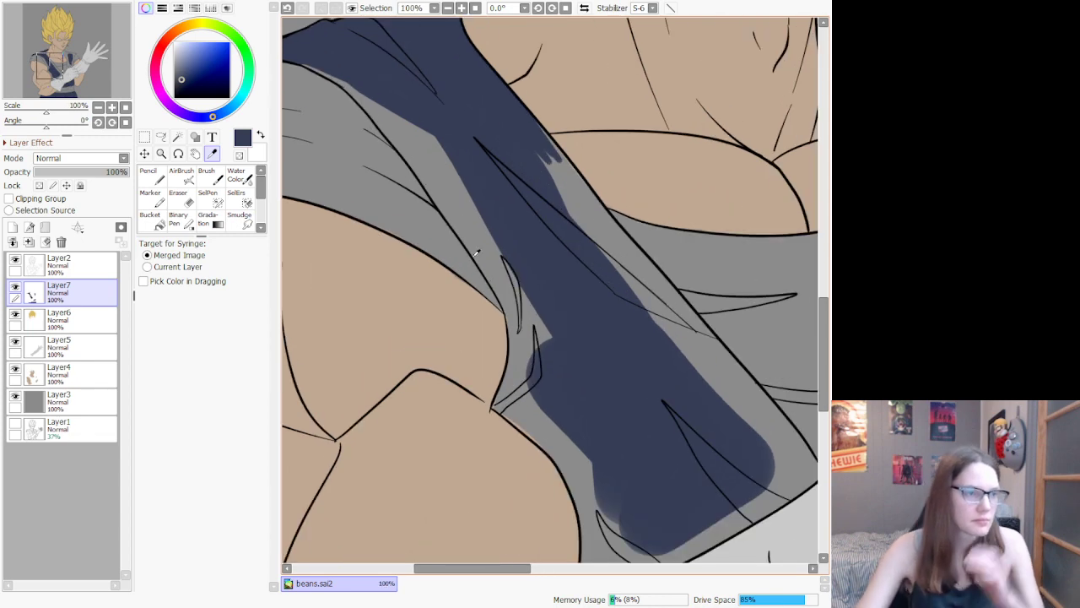
pyautogui.click(149, 174)
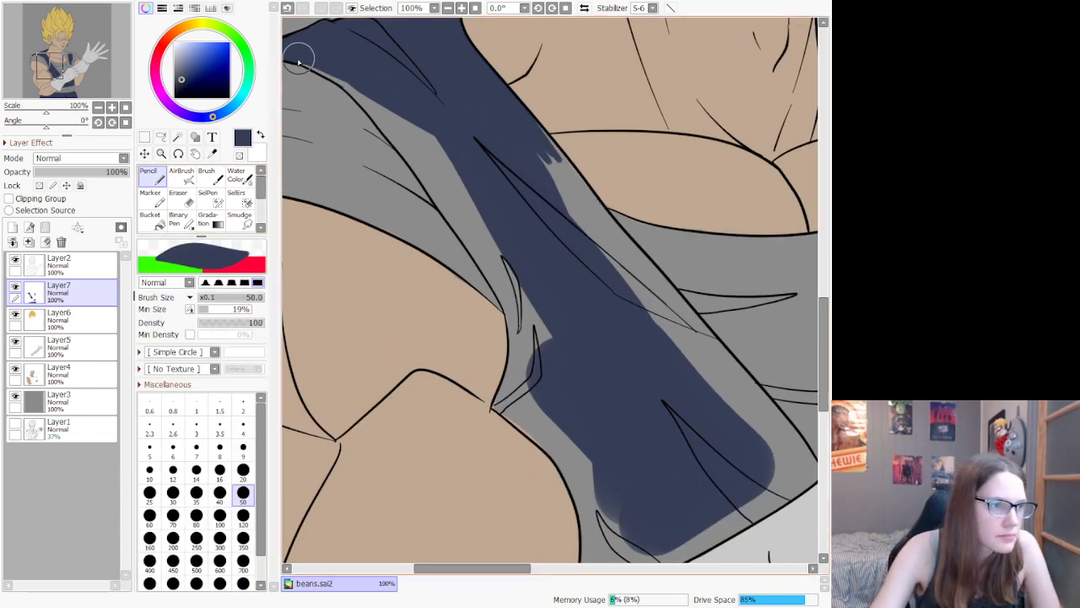
# Step: Fill the vest with blue along the sleeve seam, from the near shoulder down towards the armpit
pyautogui.moveTo(297, 61); pyautogui.dragTo(408, 110)
pyautogui.hotkey('ctrl', 'z')
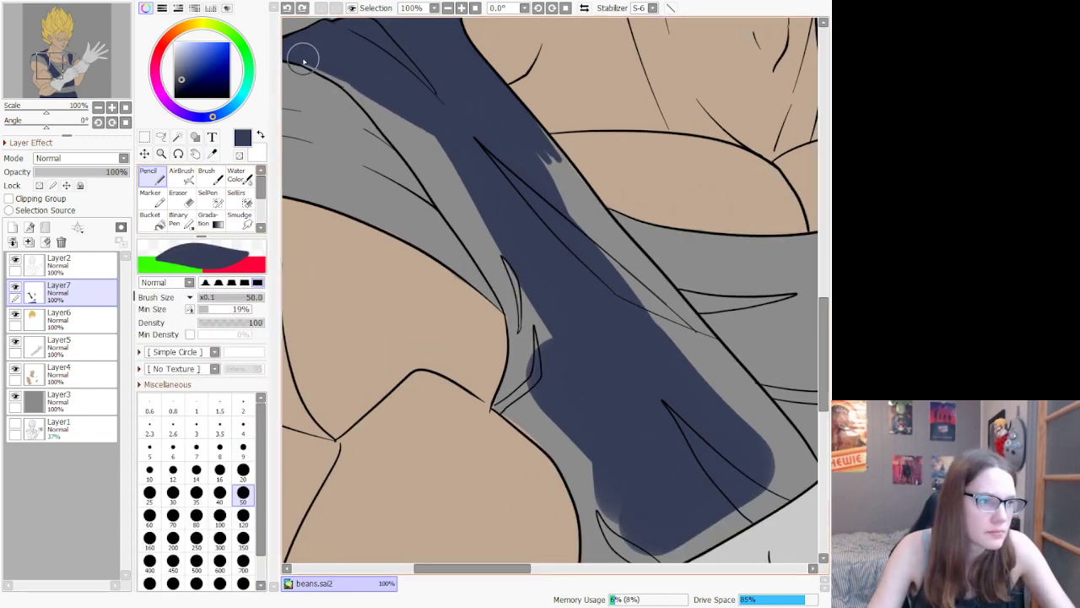
pyautogui.moveTo(304, 61); pyautogui.dragTo(405, 120)
pyautogui.hotkey('ctrl', 'z')
pyautogui.moveTo(301, 60); pyautogui.dragTo(413, 136)
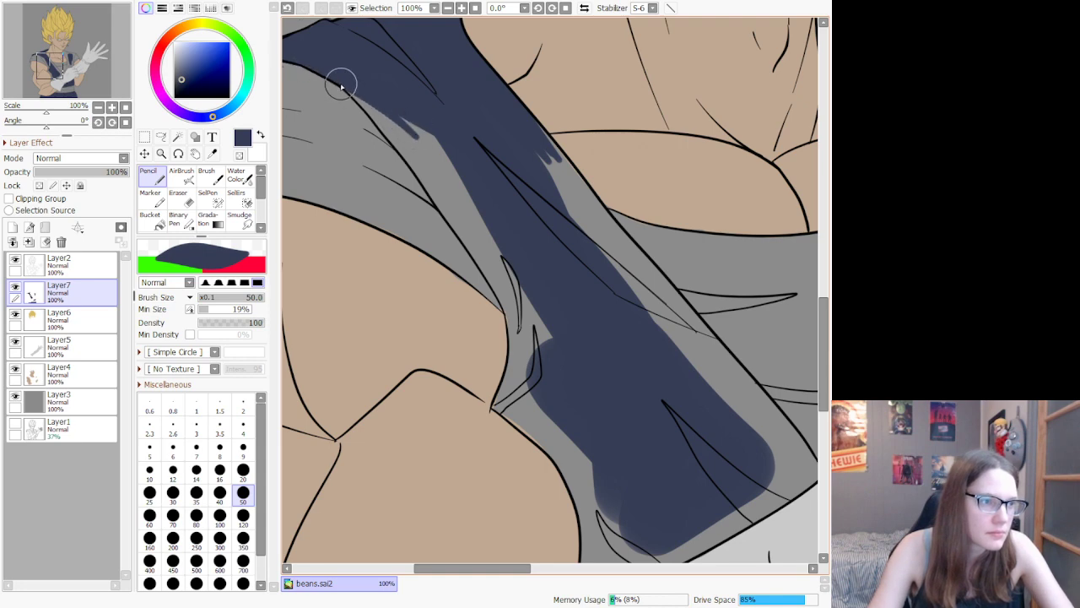
pyautogui.moveTo(341, 86); pyautogui.dragTo(423, 170)
pyautogui.moveTo(352, 92)
pyautogui.mouseDown()
pyautogui.moveTo(444, 187)
pyautogui.moveTo(399, 128)
pyautogui.moveTo(464, 235)
pyautogui.mouseUp()
pyautogui.hotkey('ctrl', 'z')
pyautogui.moveTo(422, 161)
pyautogui.mouseDown()
pyautogui.moveTo(462, 229)
pyautogui.moveTo(417, 154)
pyautogui.moveTo(459, 237)
pyautogui.moveTo(383, 98)
pyautogui.moveTo(447, 170)
pyautogui.moveTo(557, 358)
pyautogui.mouseUp()
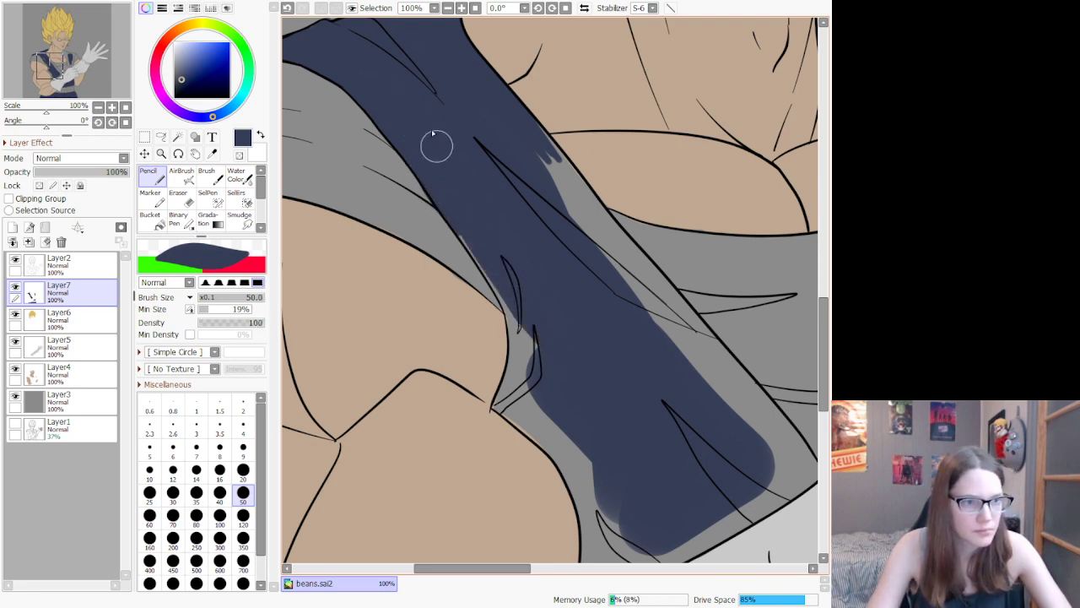
# Step: Fill the vest's inner neckline edge with blue, from the collarbone down past the undershirt's upper folds
pyautogui.moveTo(528, 146)
pyautogui.mouseDown()
pyautogui.moveTo(656, 328)
pyautogui.moveTo(715, 376)
pyautogui.mouseUp()
pyautogui.moveTo(532, 127)
pyautogui.mouseDown()
pyautogui.moveTo(757, 414)
pyautogui.moveTo(639, 275)
pyautogui.moveTo(542, 208)
pyautogui.moveTo(620, 277)
pyautogui.moveTo(671, 284)
pyautogui.moveTo(635, 250)
pyautogui.moveTo(735, 369)
pyautogui.mouseUp()
pyautogui.moveTo(671, 311)
pyautogui.mouseDown()
pyautogui.moveTo(793, 448)
pyautogui.moveTo(704, 369)
pyautogui.moveTo(673, 368)
pyautogui.mouseUp()
# Step: Fill the gaps around the armpit folds and along the upper arm's contour with blue
pyautogui.moveTo(498, 408); pyautogui.dragTo(557, 449)
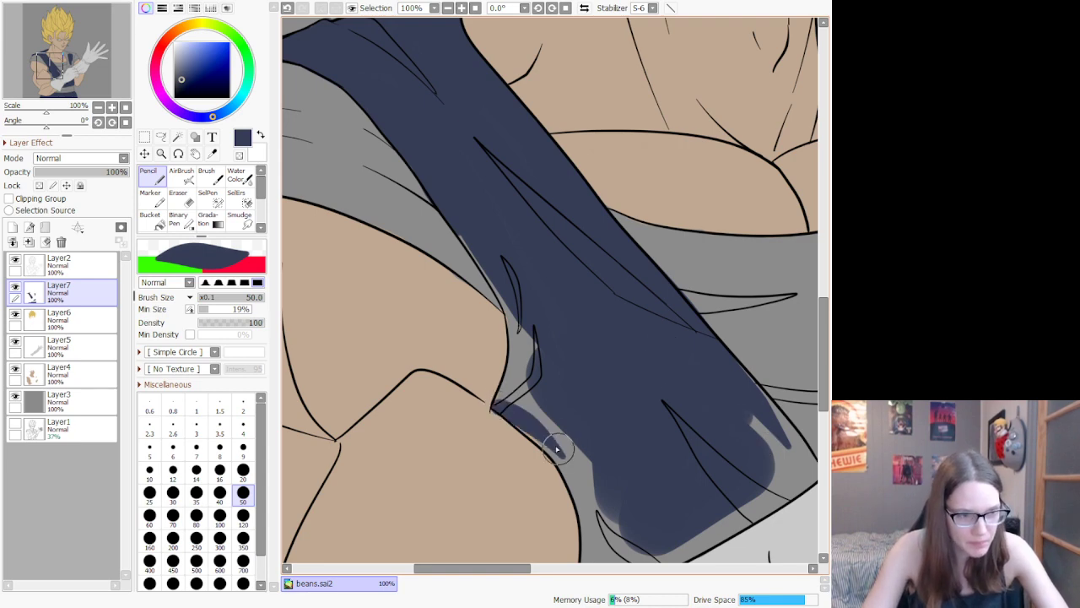
pyautogui.moveTo(513, 418); pyautogui.dragTo(562, 451)
pyautogui.moveTo(501, 409)
pyautogui.mouseDown()
pyautogui.moveTo(530, 333)
pyautogui.moveTo(517, 377)
pyautogui.moveTo(512, 294)
pyautogui.mouseUp()
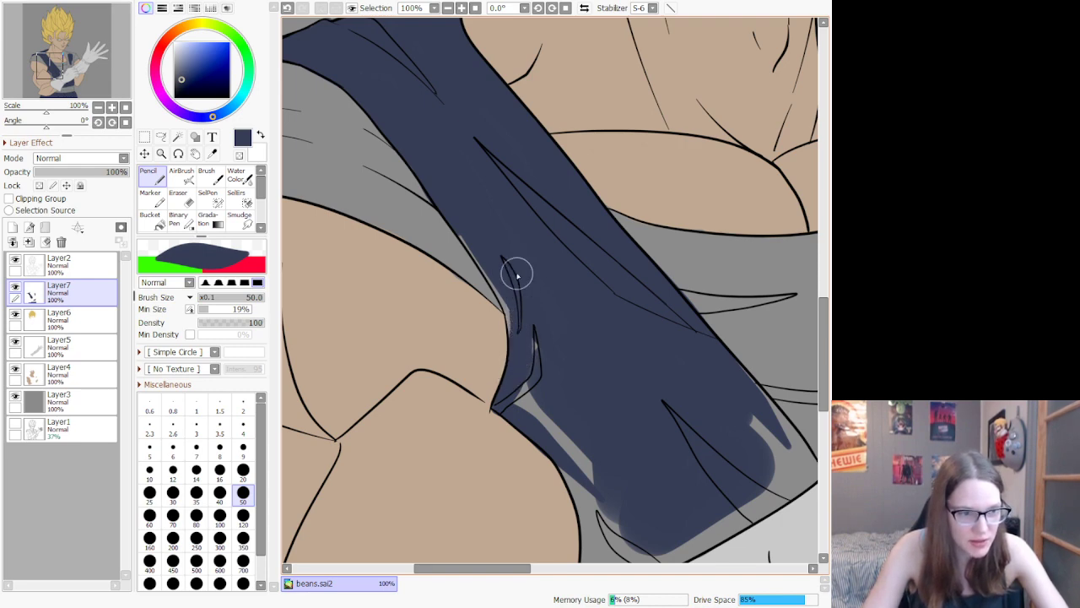
pyautogui.moveTo(519, 349); pyautogui.dragTo(509, 266)
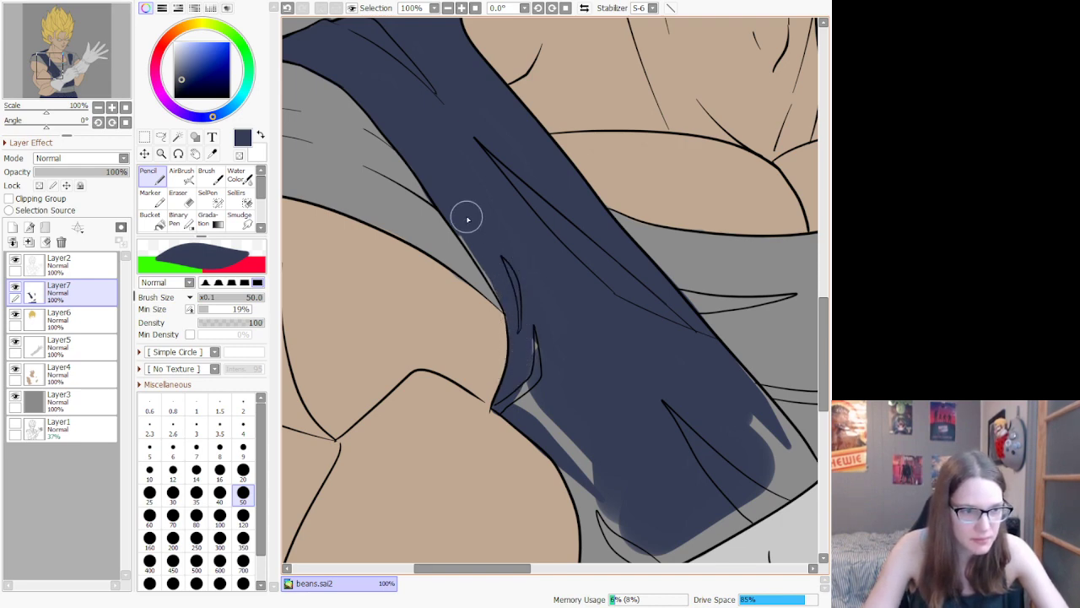
pyautogui.moveTo(509, 309); pyautogui.dragTo(474, 203)
pyautogui.moveTo(474, 255)
pyautogui.mouseDown()
pyautogui.moveTo(451, 219)
pyautogui.moveTo(458, 230)
pyautogui.mouseUp()
pyautogui.hotkey('ctrl', 'z')
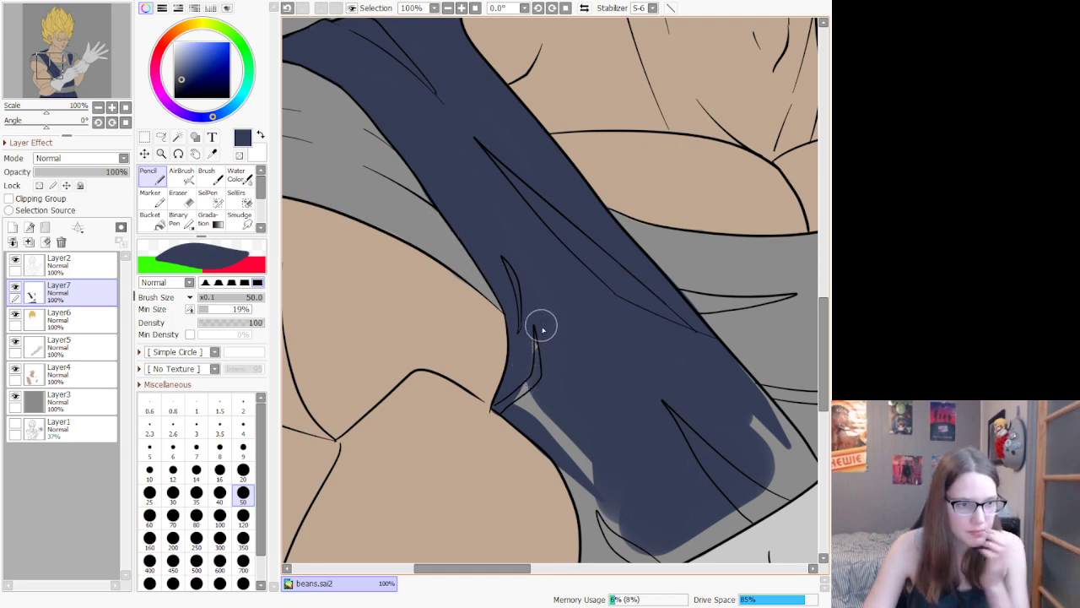
pyautogui.moveTo(541, 326)
pyautogui.mouseDown()
pyautogui.moveTo(518, 386)
pyautogui.moveTo(620, 502)
pyautogui.mouseUp()
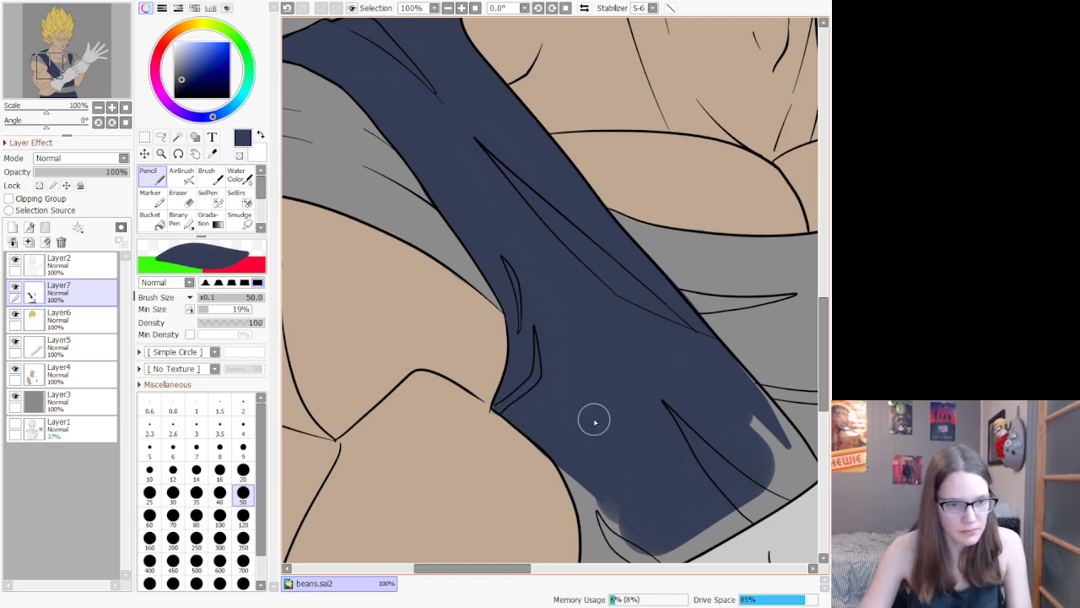
# Step: Fill the lower chest of the vest with blue down to the glove's upper edge and out to the neckline
pyautogui.scroll(-5, 690, 422)
pyautogui.scroll(6, 715, 537)
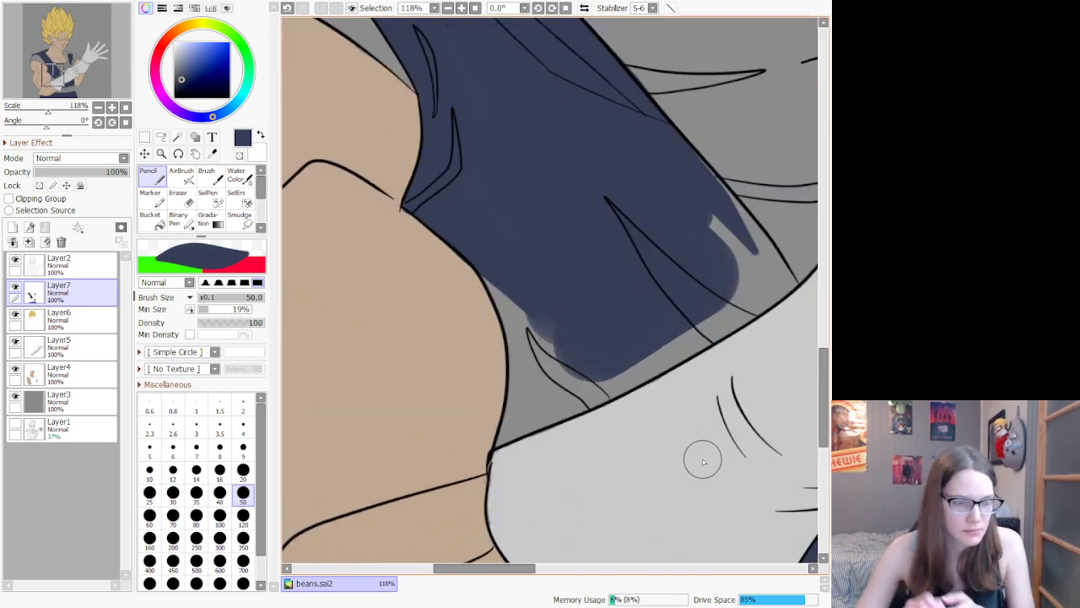
pyautogui.moveTo(478, 264)
pyautogui.mouseDown()
pyautogui.moveTo(535, 343)
pyautogui.moveTo(513, 296)
pyautogui.moveTo(533, 350)
pyautogui.moveTo(521, 394)
pyautogui.moveTo(518, 320)
pyautogui.moveTo(504, 310)
pyautogui.moveTo(528, 404)
pyautogui.moveTo(517, 352)
pyautogui.moveTo(494, 453)
pyautogui.moveTo(794, 284)
pyautogui.moveTo(758, 312)
pyautogui.moveTo(790, 281)
pyautogui.moveTo(688, 163)
pyautogui.moveTo(758, 239)
pyautogui.moveTo(778, 281)
pyautogui.moveTo(681, 333)
pyautogui.moveTo(708, 317)
pyautogui.moveTo(712, 206)
pyautogui.moveTo(760, 274)
pyautogui.moveTo(515, 421)
pyautogui.moveTo(561, 353)
pyautogui.moveTo(562, 294)
pyautogui.moveTo(546, 387)
pyautogui.moveTo(583, 352)
pyautogui.moveTo(542, 300)
pyautogui.moveTo(554, 387)
pyautogui.moveTo(571, 405)
pyautogui.moveTo(544, 421)
pyautogui.moveTo(666, 376)
pyautogui.mouseUp()
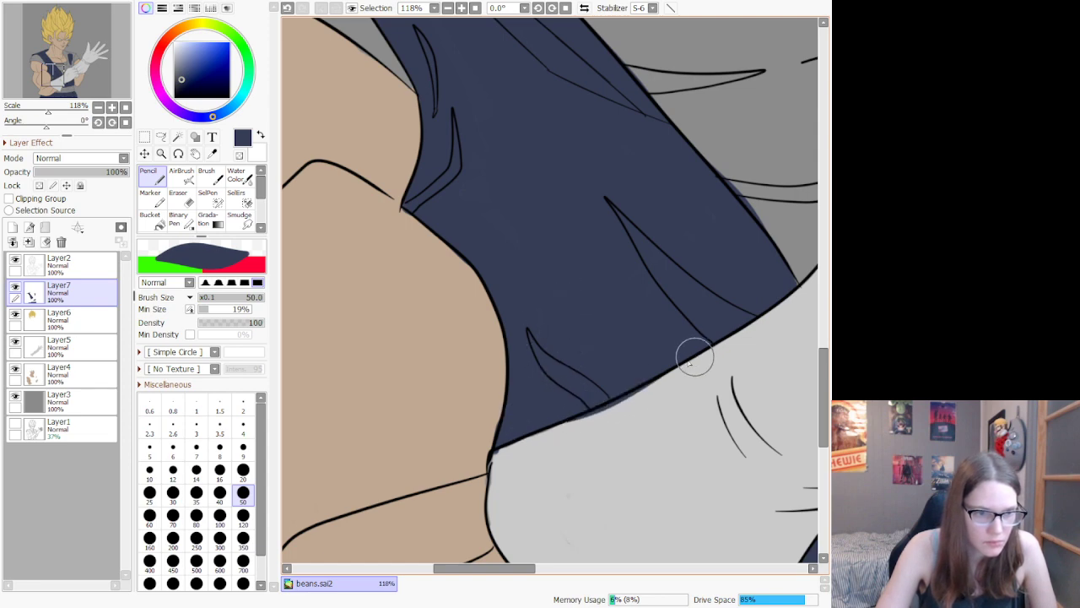
pyautogui.hotkey('ctrl', 'z')
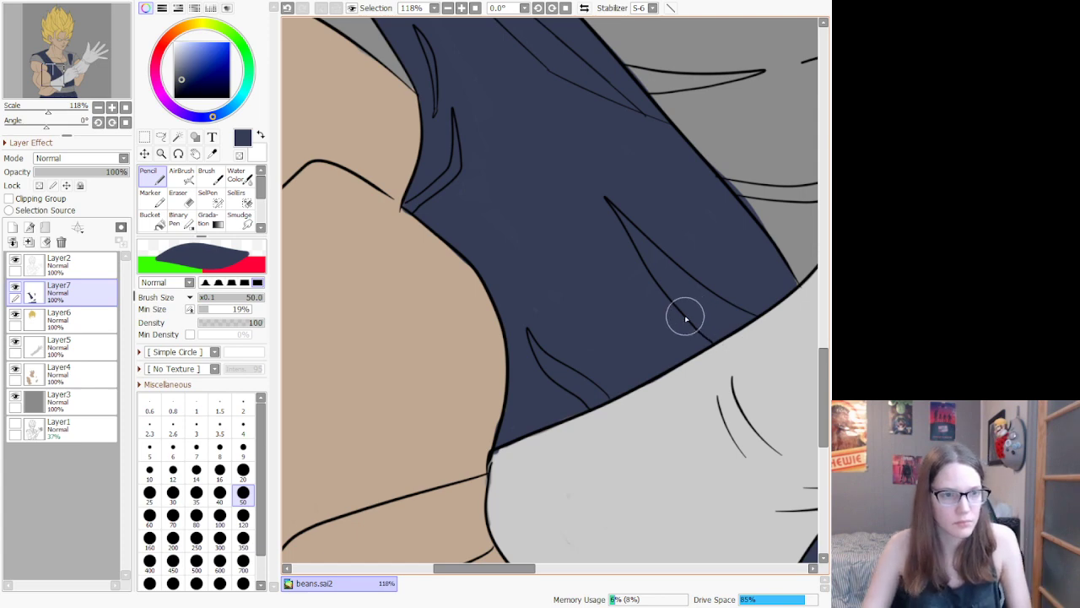
# Step: Erase the blue overspill on the undershirt beside the vest's lower neckline with the Eraser at size 20
pyautogui.scroll(-12, 685, 317)
pyautogui.scroll(5, 588, 219)
pyautogui.scroll(5, 588, 218)
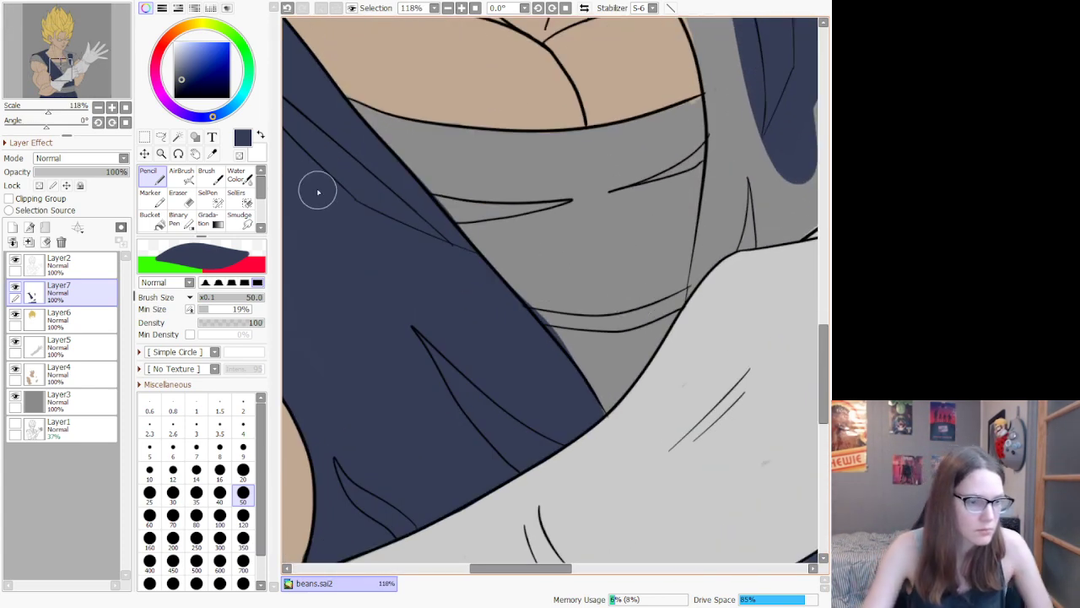
pyautogui.press('e')
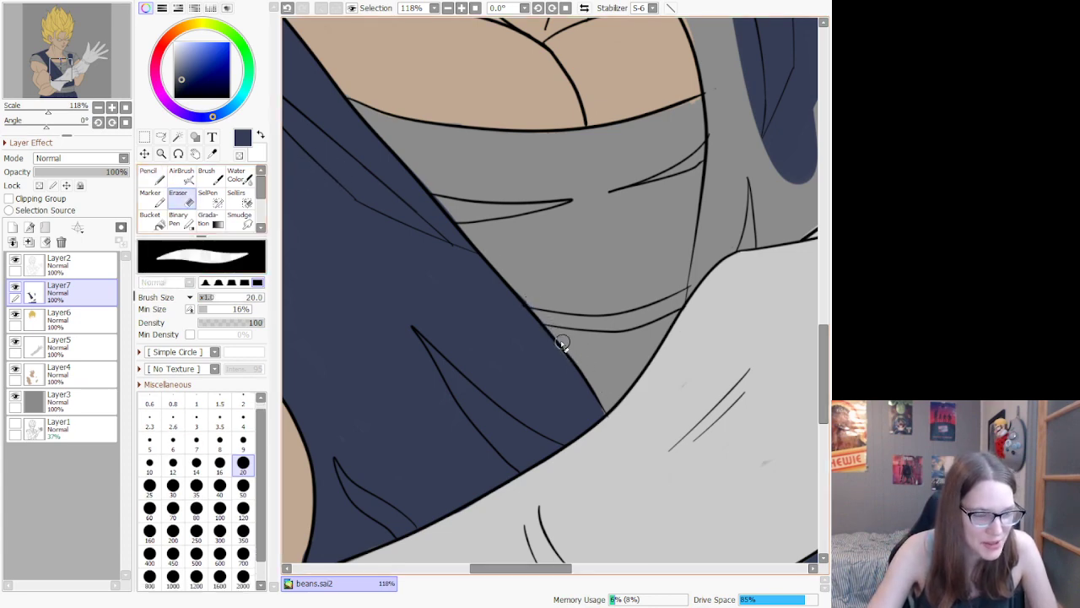
pyautogui.scroll(-8, 613, 331)
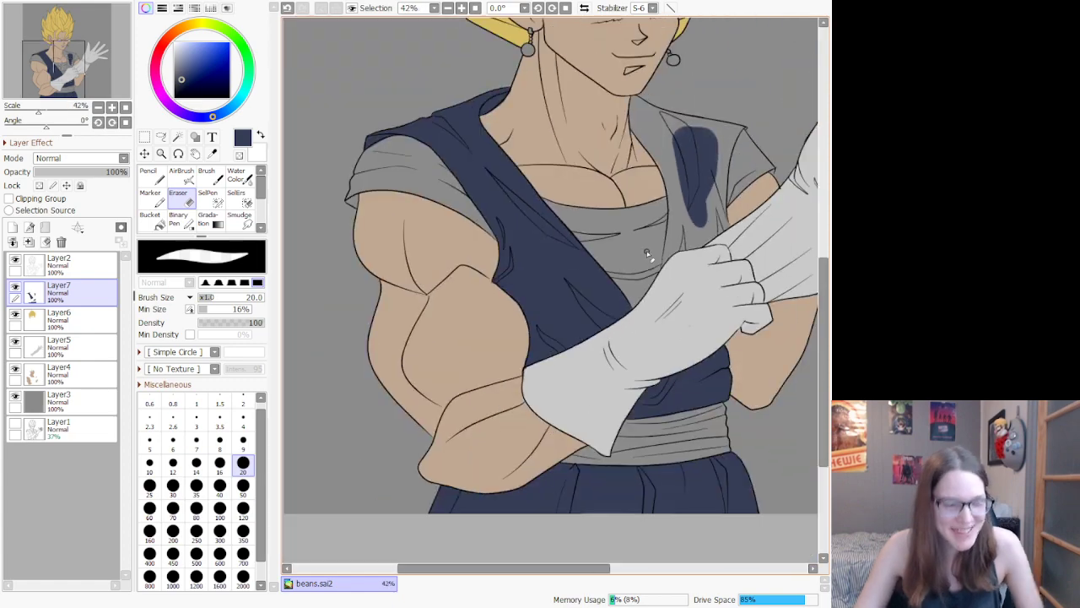
pyautogui.scroll(4, 724, 165)
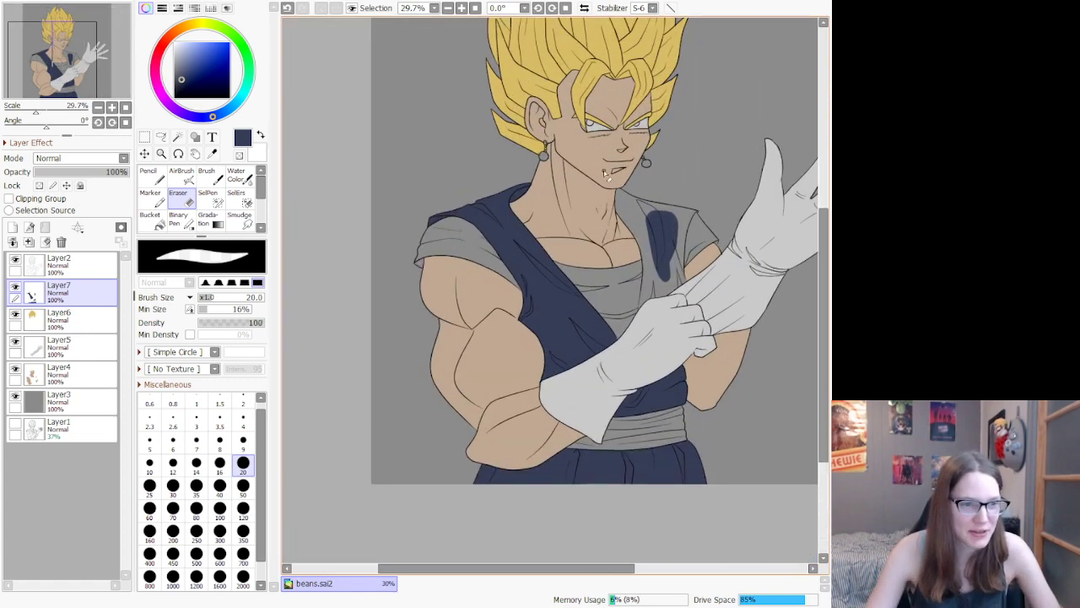
pyautogui.scroll(2, 664, 266)
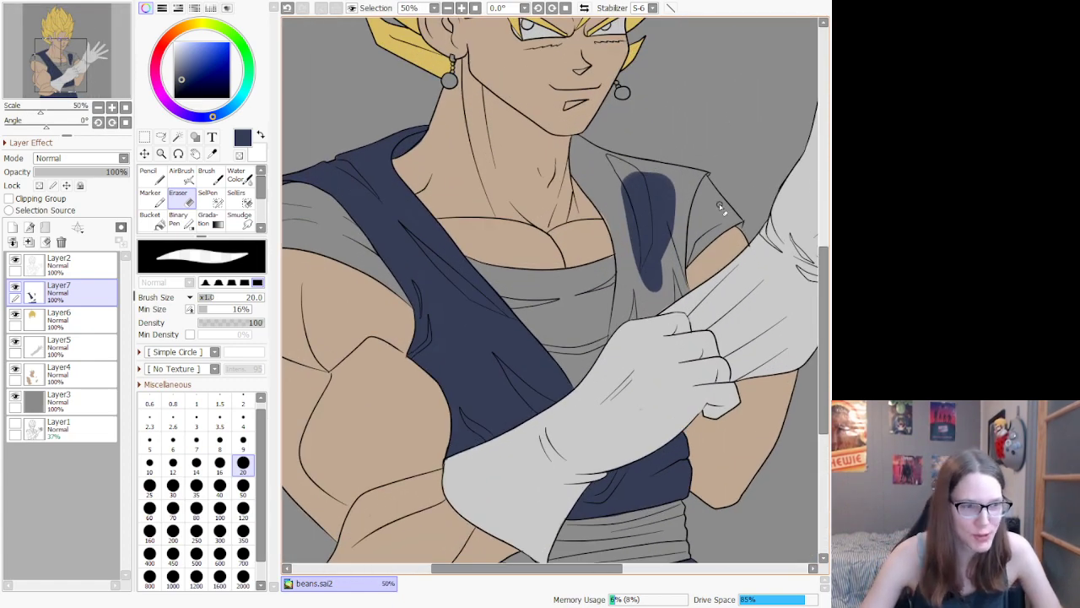
pyautogui.scroll(1, 690, 135)
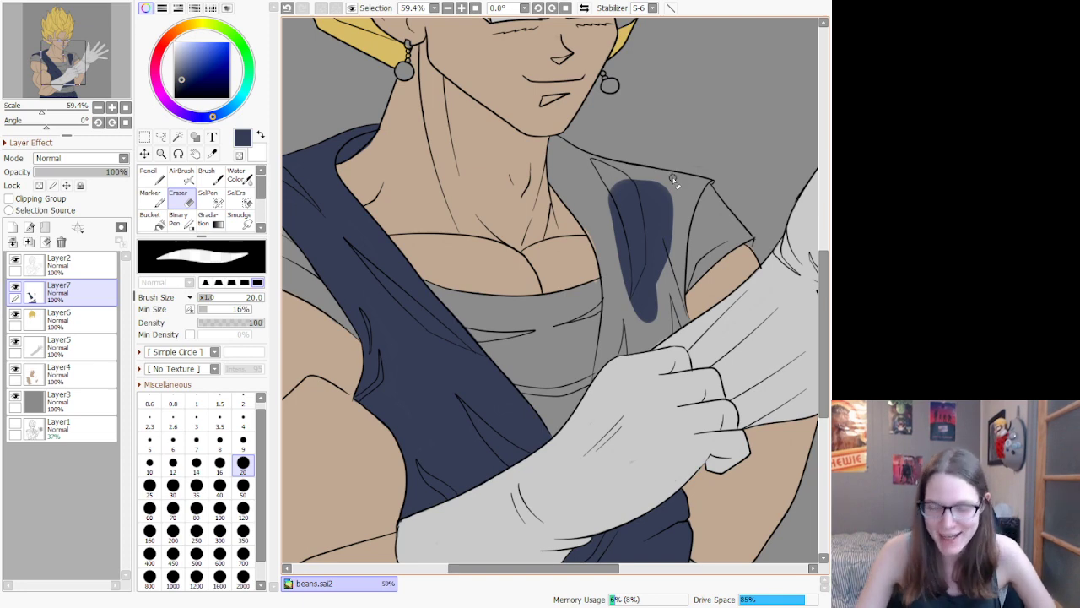
pyautogui.scroll(-2, 671, 192)
# Step: Paint blue along the glove's upper edge under the vest's unfinished chest panel, using the Pencil at size 20
pyautogui.scroll(5, 704, 265)
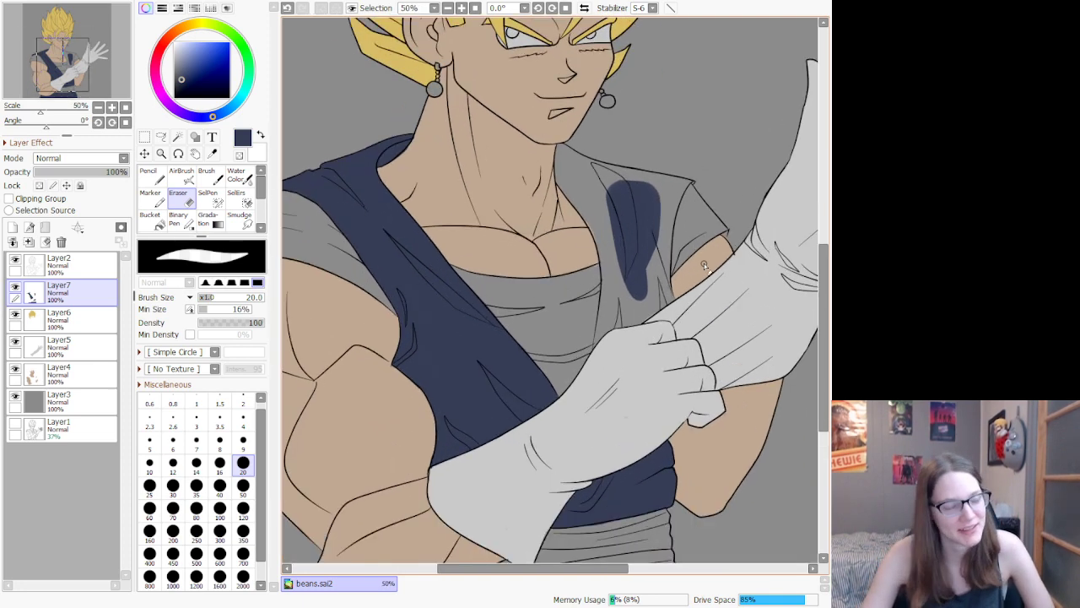
pyautogui.scroll(3, 703, 271)
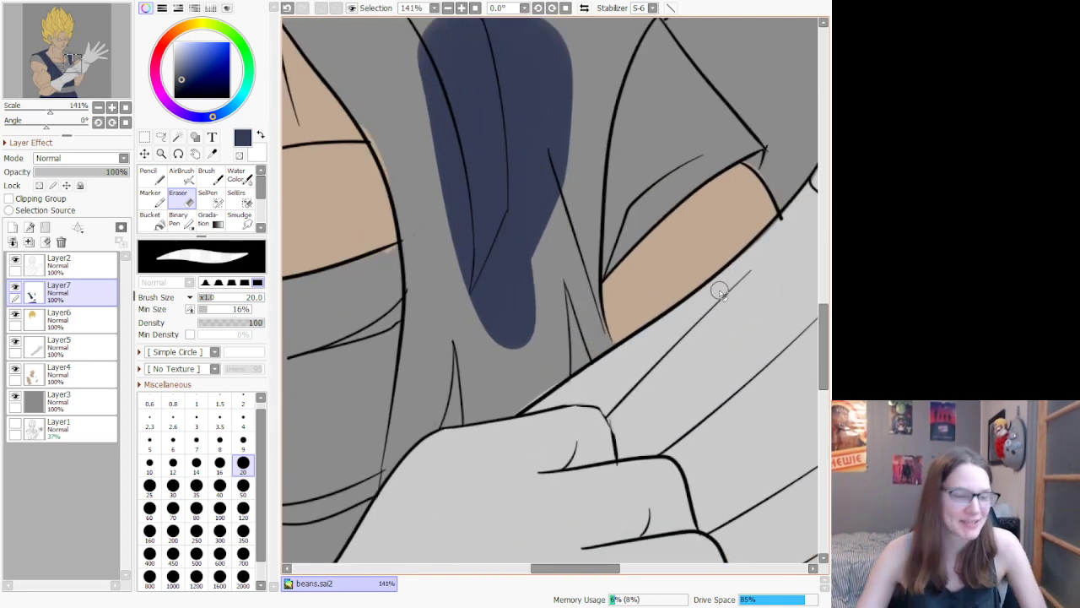
pyautogui.press('n')
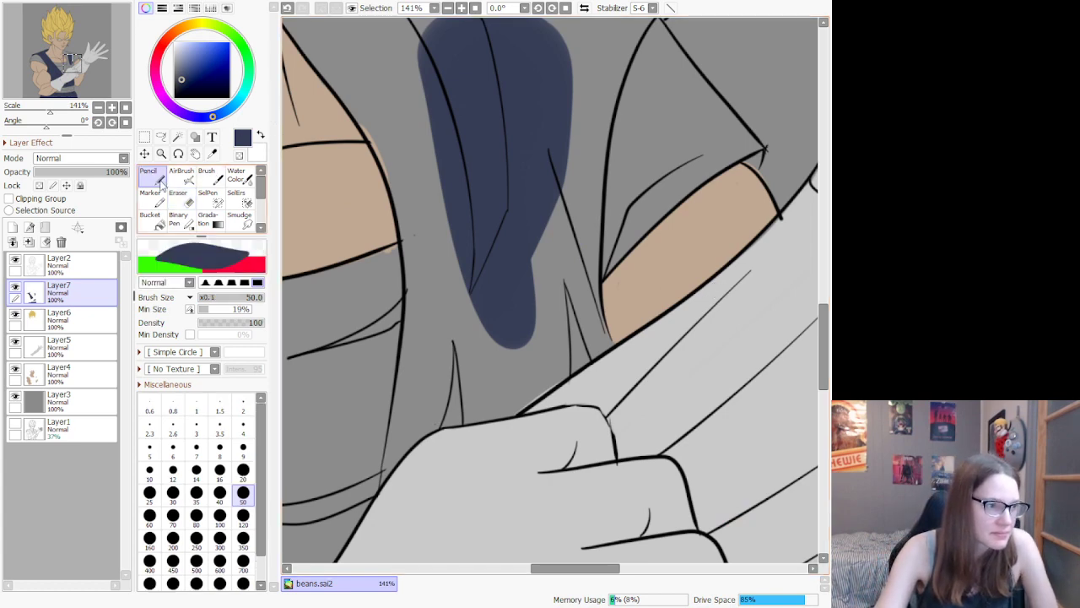
pyautogui.moveTo(411, 400); pyautogui.dragTo(399, 438)
pyautogui.click(243, 472)
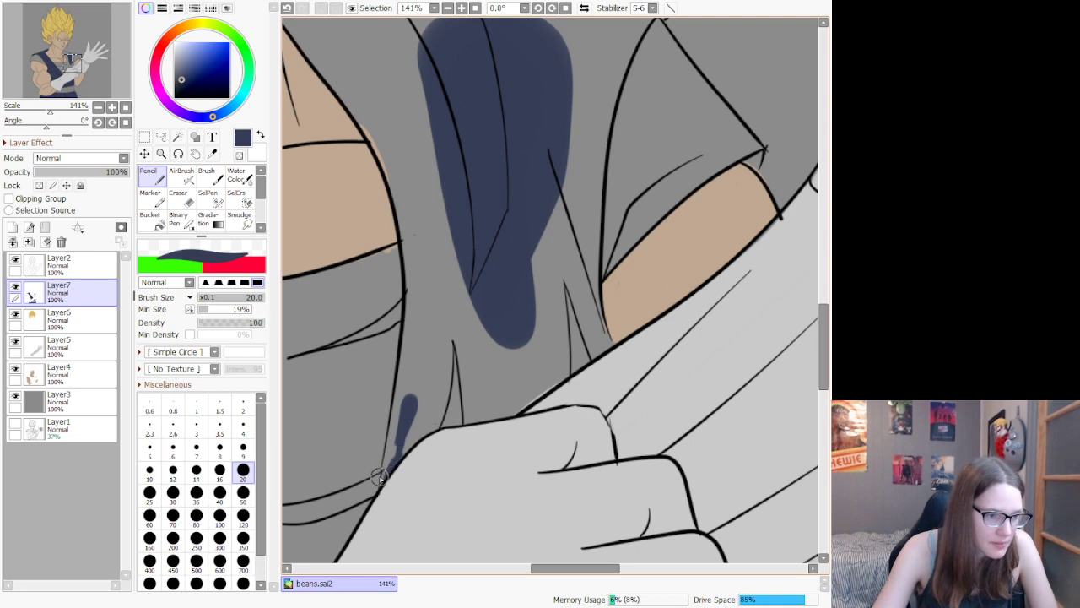
pyautogui.moveTo(380, 476)
pyautogui.mouseDown()
pyautogui.moveTo(397, 421)
pyautogui.moveTo(391, 462)
pyautogui.moveTo(421, 403)
pyautogui.moveTo(396, 458)
pyautogui.moveTo(449, 408)
pyautogui.moveTo(423, 430)
pyautogui.moveTo(498, 412)
pyautogui.moveTo(420, 430)
pyautogui.moveTo(422, 443)
pyautogui.moveTo(442, 425)
pyautogui.moveTo(422, 433)
pyautogui.moveTo(427, 423)
pyautogui.moveTo(529, 403)
pyautogui.moveTo(491, 412)
pyautogui.moveTo(507, 414)
pyautogui.moveTo(606, 351)
pyautogui.mouseUp()
pyautogui.hotkey('ctrl', 'z')
pyautogui.hotkey('ctrl', 'z')
pyautogui.hotkey('ctrl', 'z')
pyautogui.moveTo(552, 389)
pyautogui.mouseDown()
pyautogui.moveTo(612, 349)
pyautogui.moveTo(558, 378)
pyautogui.moveTo(609, 338)
pyautogui.mouseUp()
pyautogui.hotkey('ctrl', 'z')
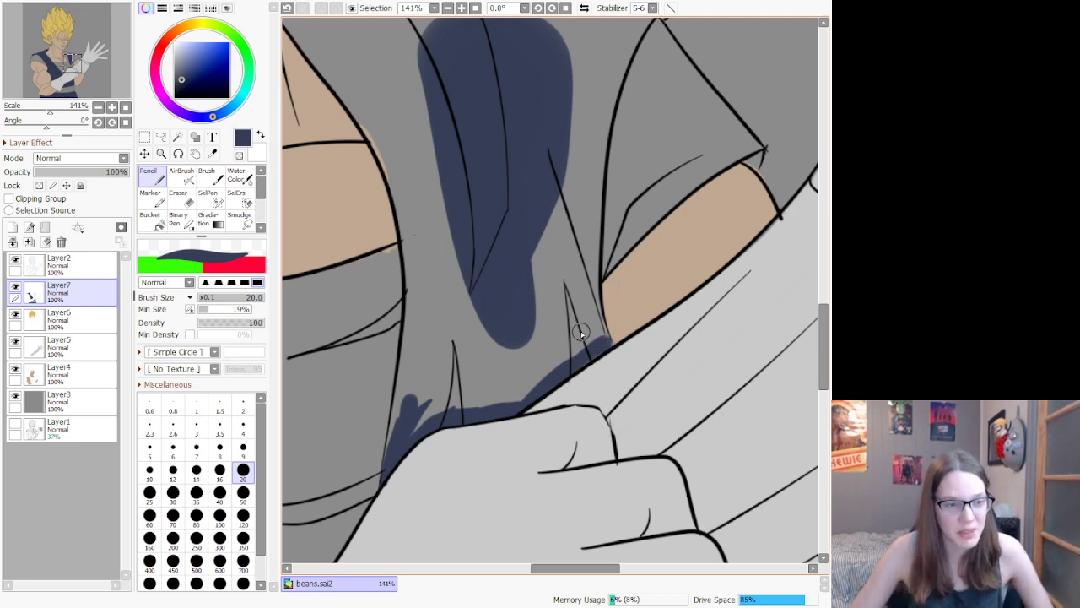
# Step: Paint blue along the inside of the unfinished panel's armhole edge, from the shoulder tip down to the glove
pyautogui.scroll(-6, 581, 331)
pyautogui.scroll(4, 516, 125)
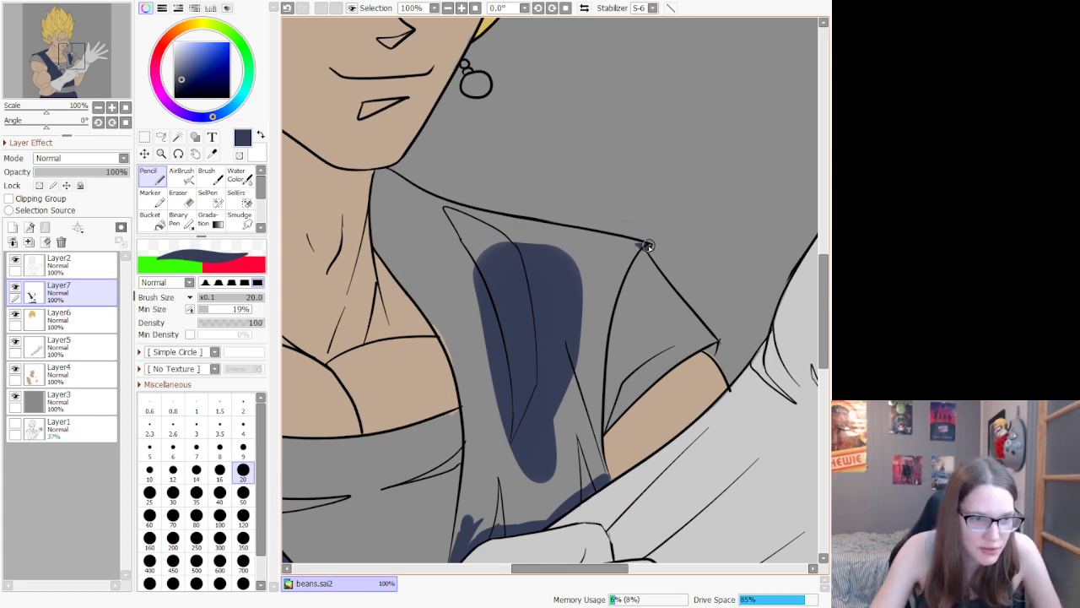
pyautogui.moveTo(641, 247); pyautogui.dragTo(592, 367)
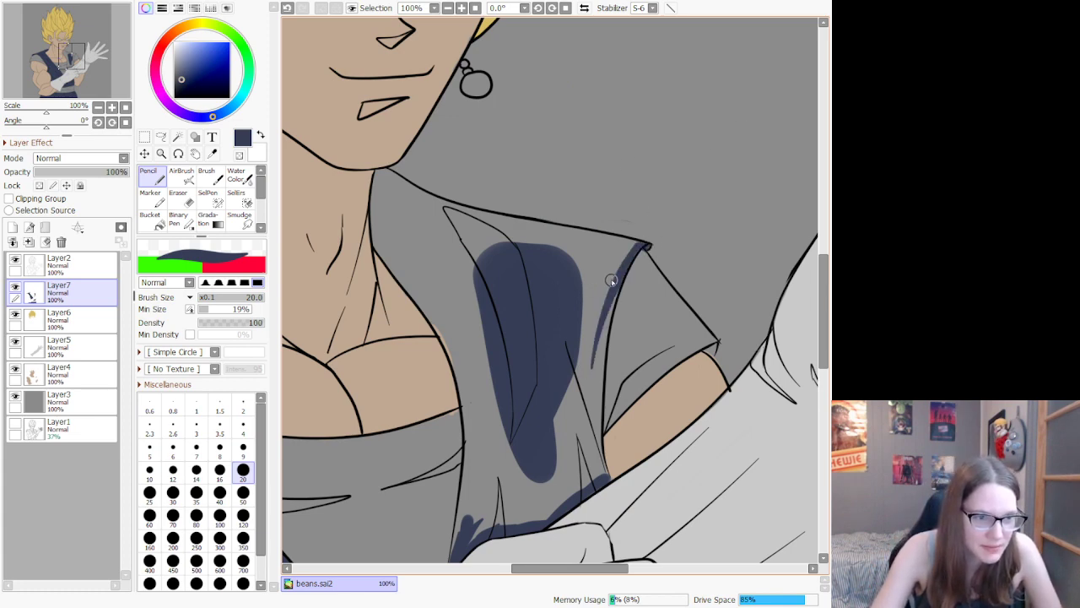
pyautogui.moveTo(615, 292); pyautogui.dragTo(578, 457)
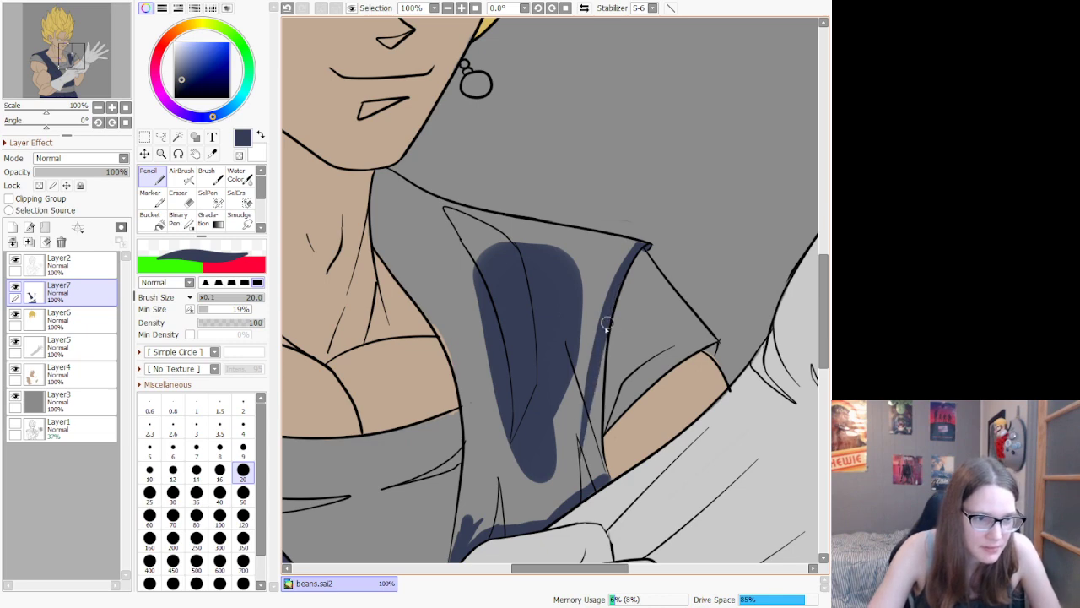
pyautogui.moveTo(600, 355); pyautogui.dragTo(585, 463)
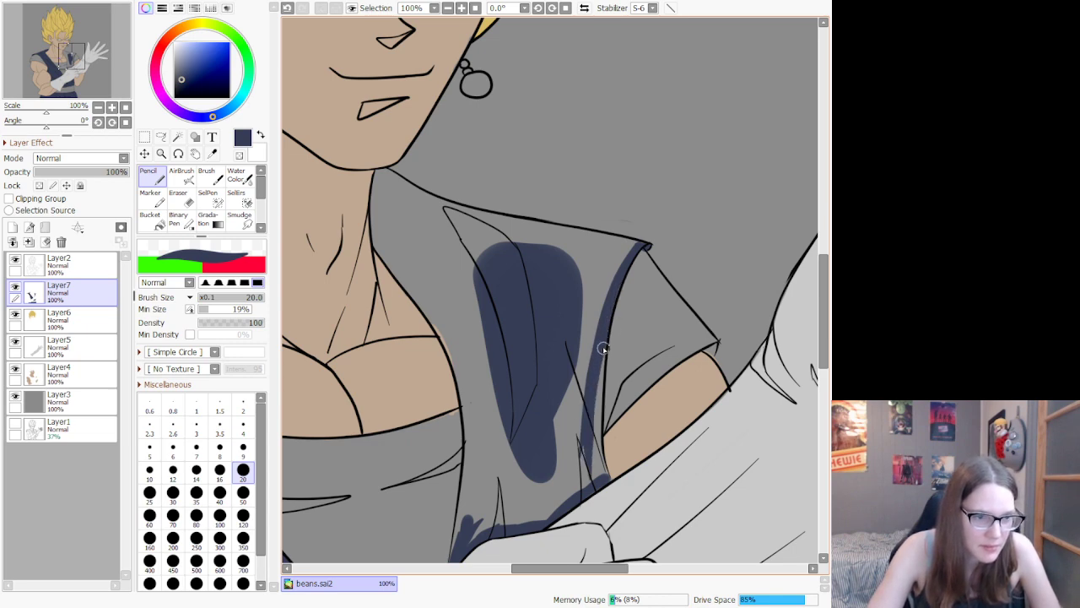
pyautogui.moveTo(604, 358); pyautogui.dragTo(593, 448)
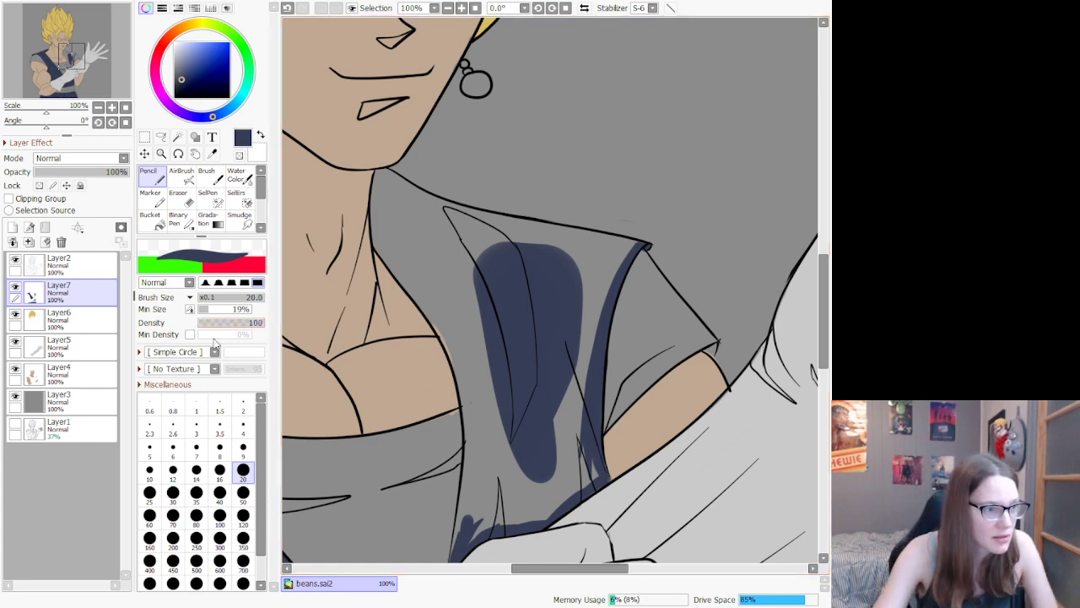
# Step: Fill the interior of the vest panel from the shoulder down to the glove with blue, using the Pencil at size 50
pyautogui.click(243, 493)
pyautogui.moveTo(466, 529)
pyautogui.mouseDown()
pyautogui.moveTo(561, 484)
pyautogui.moveTo(517, 518)
pyautogui.moveTo(594, 469)
pyautogui.mouseUp()
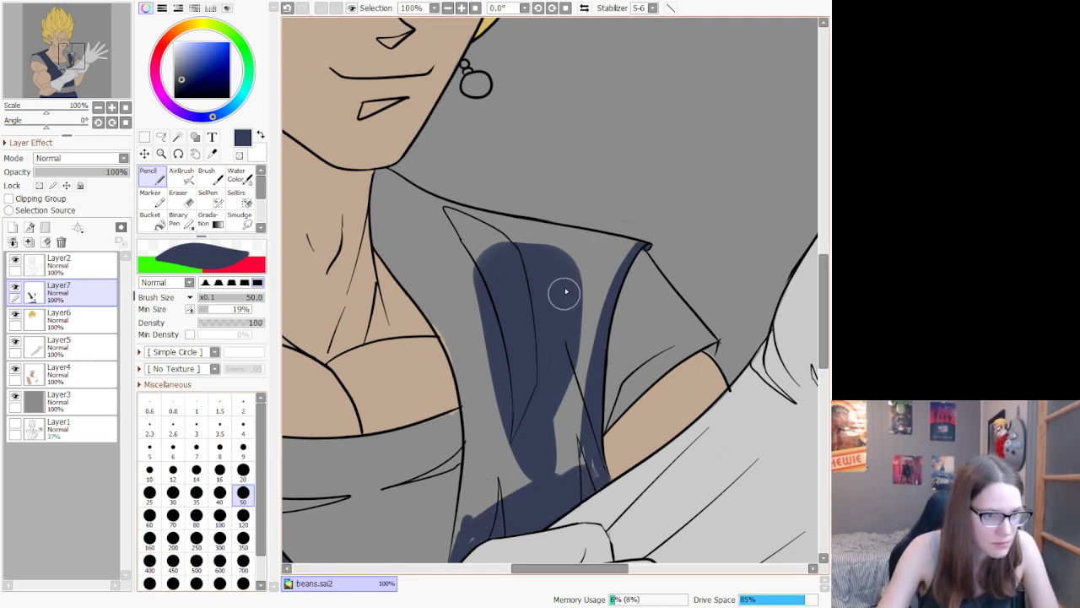
pyautogui.moveTo(540, 240)
pyautogui.mouseDown()
pyautogui.moveTo(634, 257)
pyautogui.moveTo(565, 268)
pyautogui.moveTo(583, 261)
pyautogui.moveTo(586, 275)
pyautogui.moveTo(578, 363)
pyautogui.moveTo(546, 448)
pyautogui.moveTo(573, 480)
pyautogui.moveTo(594, 477)
pyautogui.moveTo(562, 399)
pyautogui.moveTo(575, 371)
pyautogui.moveTo(557, 473)
pyautogui.moveTo(577, 290)
pyautogui.moveTo(607, 273)
pyautogui.moveTo(581, 341)
pyautogui.moveTo(618, 257)
pyautogui.moveTo(511, 252)
pyautogui.mouseUp()
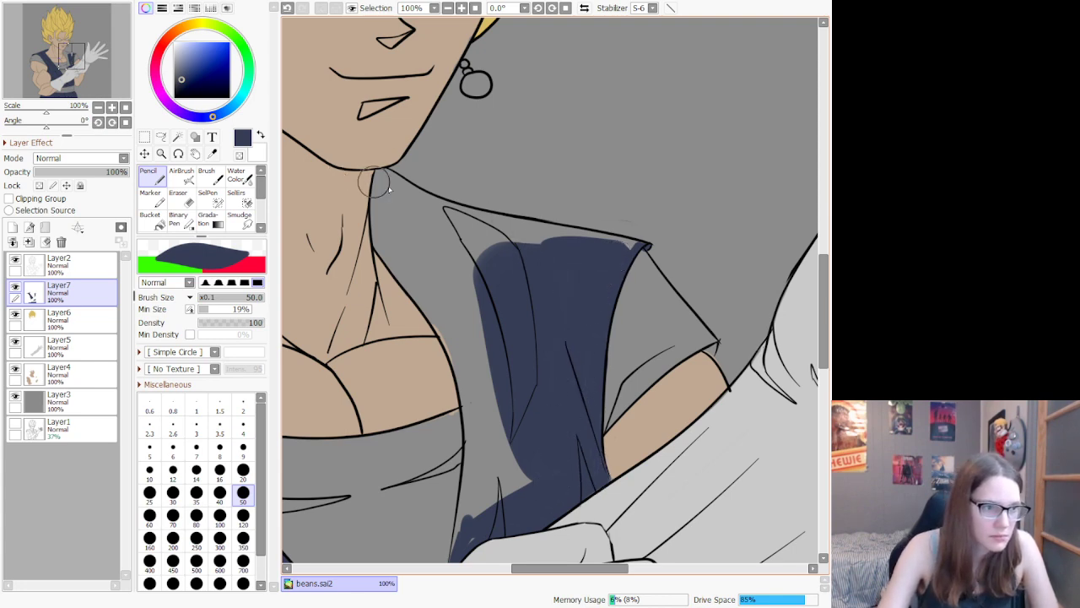
pyautogui.moveTo(393, 205)
pyautogui.mouseDown()
pyautogui.moveTo(465, 283)
pyautogui.moveTo(527, 274)
pyautogui.moveTo(398, 202)
pyautogui.moveTo(444, 239)
pyautogui.moveTo(557, 265)
pyautogui.moveTo(407, 217)
pyautogui.moveTo(524, 266)
pyautogui.moveTo(481, 229)
pyautogui.moveTo(392, 193)
pyautogui.moveTo(452, 225)
pyautogui.moveTo(586, 253)
pyautogui.mouseUp()
pyautogui.moveTo(549, 469)
pyautogui.mouseDown()
pyautogui.moveTo(497, 505)
pyautogui.moveTo(465, 547)
pyautogui.moveTo(494, 512)
pyautogui.moveTo(469, 537)
pyautogui.moveTo(505, 382)
pyautogui.moveTo(500, 511)
pyautogui.moveTo(492, 506)
pyautogui.moveTo(487, 519)
pyautogui.moveTo(535, 469)
pyautogui.moveTo(506, 449)
pyautogui.moveTo(449, 296)
pyautogui.moveTo(407, 244)
pyautogui.moveTo(483, 310)
pyautogui.moveTo(509, 374)
pyautogui.moveTo(484, 379)
pyautogui.moveTo(448, 295)
pyautogui.moveTo(509, 352)
pyautogui.mouseUp()
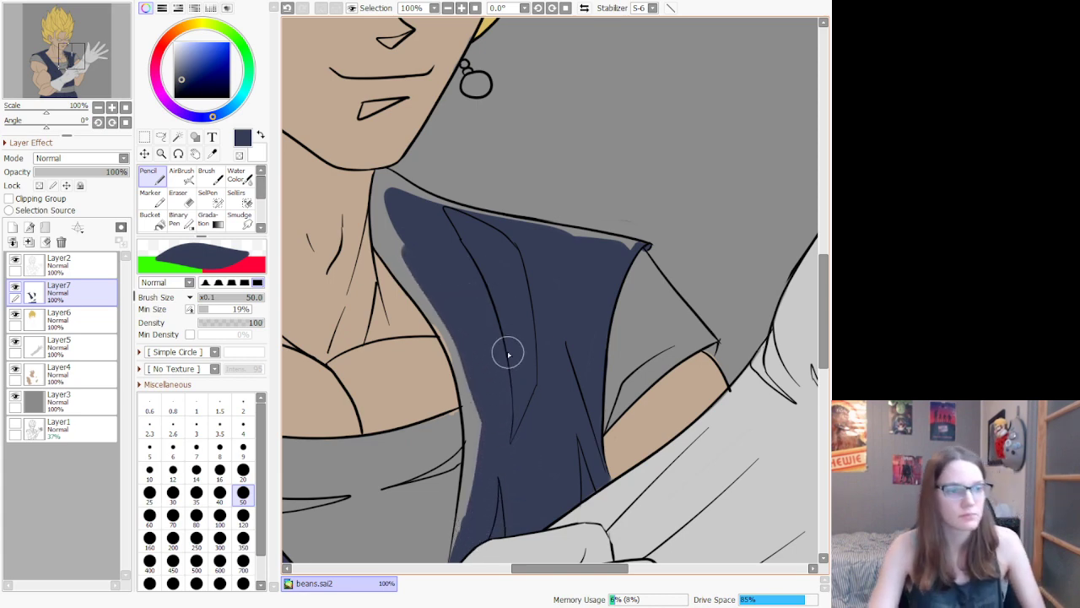
# Step: Fill the panel's remaining gap along the undershirt and chest neckline with blue, using the Pencil at size 35
pyautogui.scroll(-3, 562, 369)
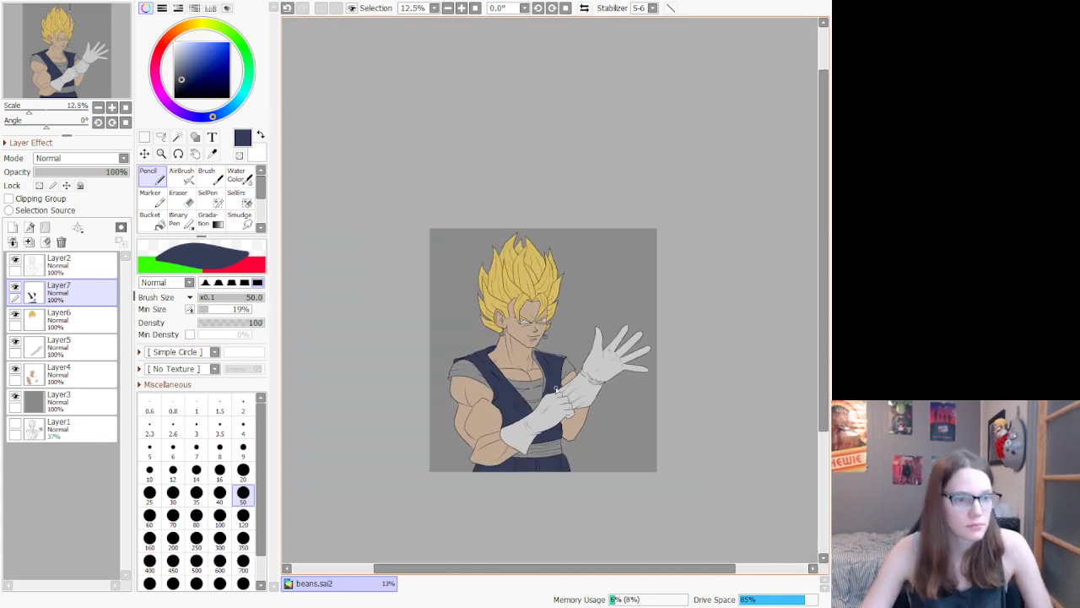
pyautogui.scroll(1, 554, 400)
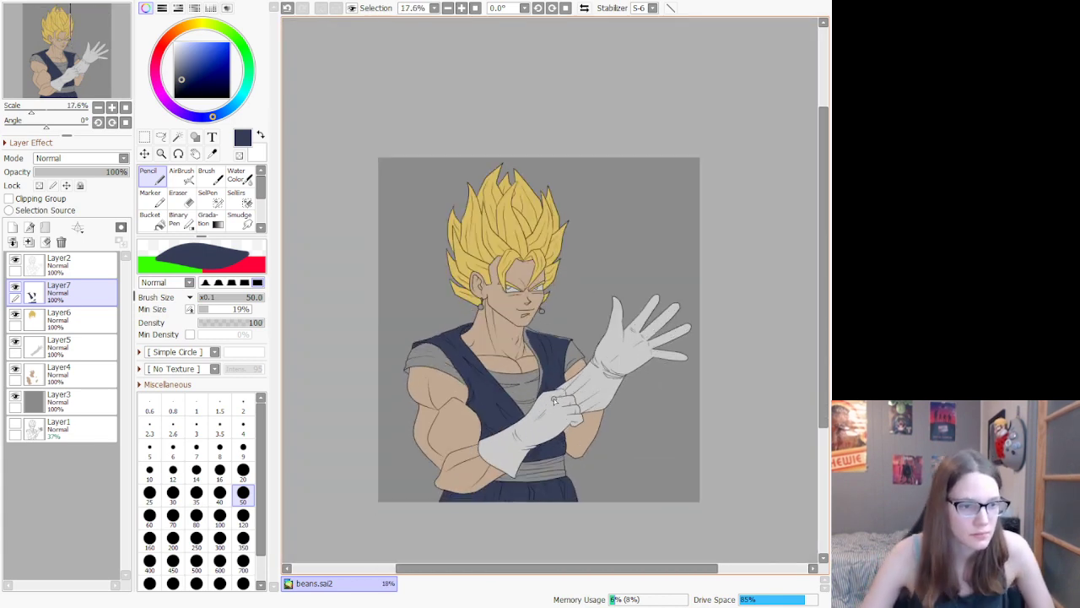
pyautogui.scroll(3, 552, 404)
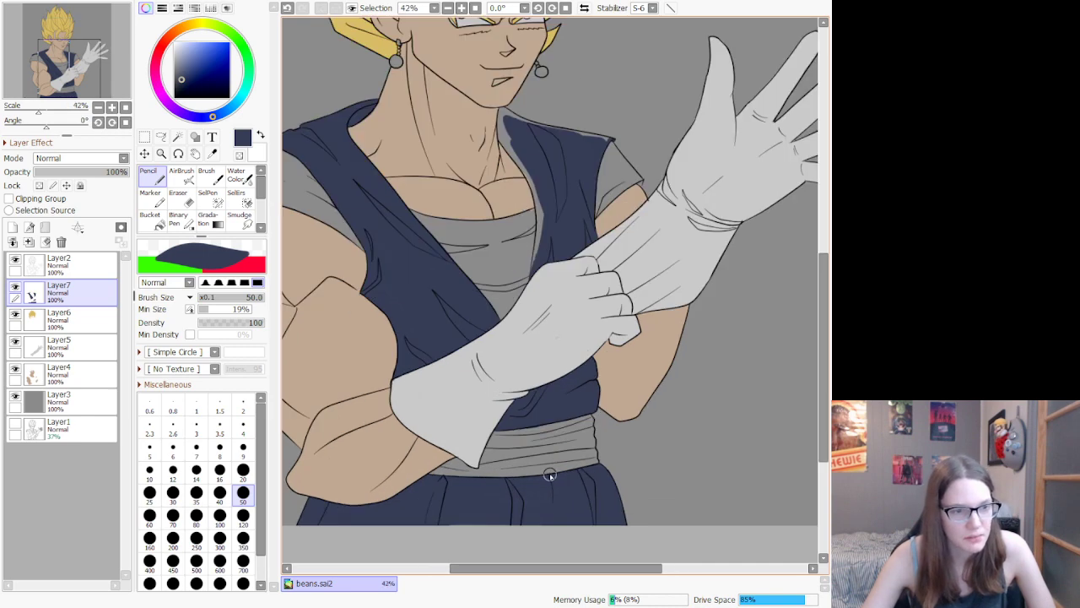
pyautogui.scroll(-2, 549, 475)
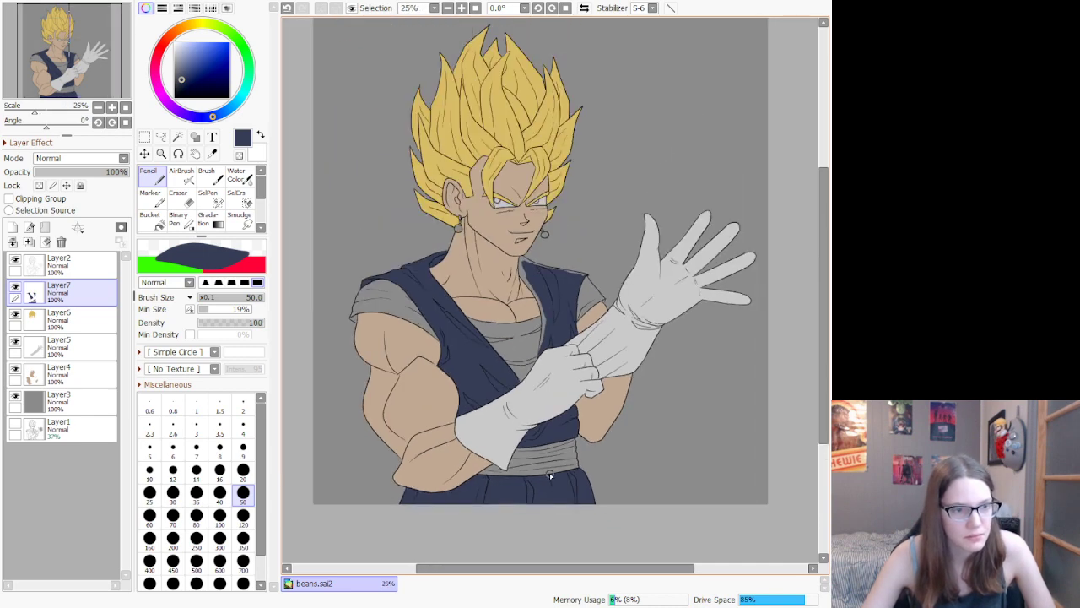
pyautogui.scroll(10, 527, 300)
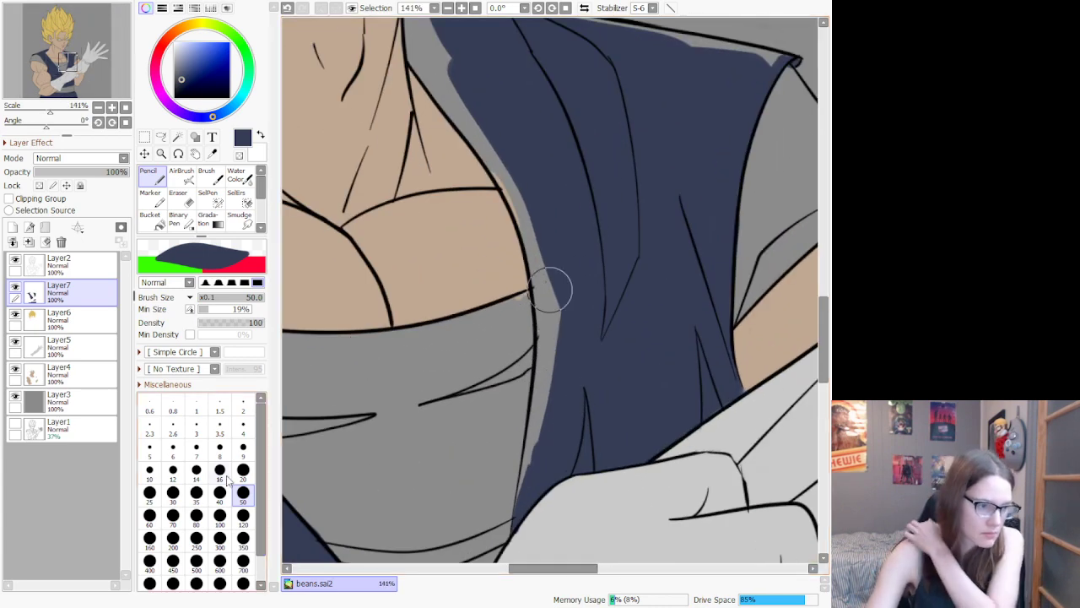
pyautogui.click(195, 495)
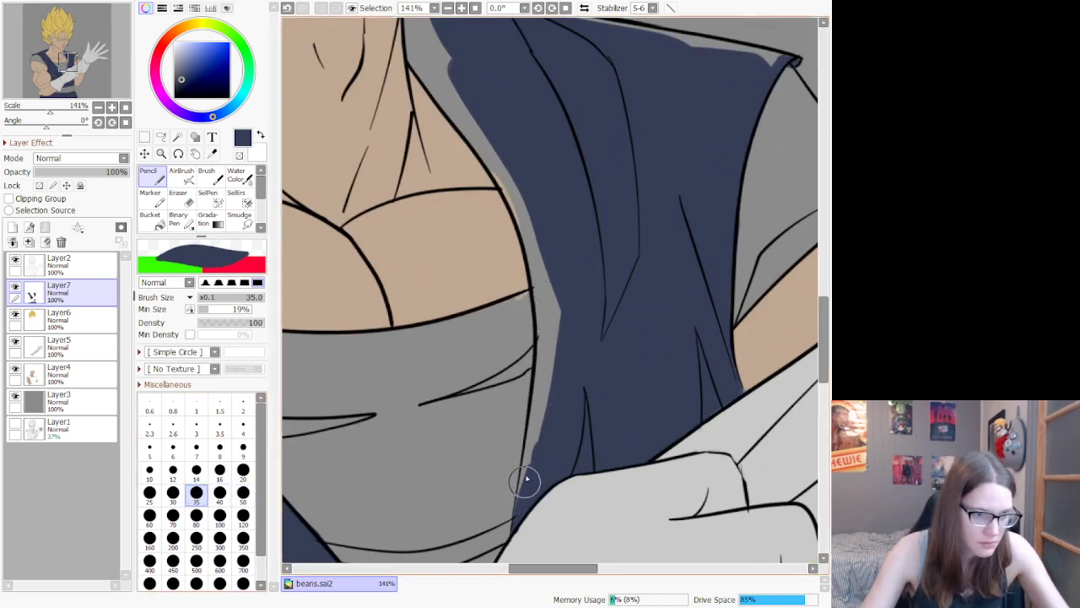
pyautogui.moveTo(527, 493)
pyautogui.mouseDown()
pyautogui.moveTo(530, 429)
pyautogui.moveTo(518, 512)
pyautogui.moveTo(519, 477)
pyautogui.mouseUp()
pyautogui.moveTo(546, 380)
pyautogui.mouseDown()
pyautogui.moveTo(540, 454)
pyautogui.moveTo(542, 300)
pyautogui.mouseUp()
pyautogui.moveTo(533, 222)
pyautogui.mouseDown()
pyautogui.moveTo(587, 250)
pyautogui.moveTo(543, 338)
pyautogui.moveTo(532, 241)
pyautogui.moveTo(501, 160)
pyautogui.moveTo(534, 120)
pyautogui.moveTo(508, 60)
pyautogui.moveTo(515, 96)
pyautogui.moveTo(778, 53)
pyautogui.moveTo(755, 73)
pyautogui.moveTo(781, 57)
pyautogui.moveTo(626, 38)
pyautogui.moveTo(663, 54)
pyautogui.mouseUp()
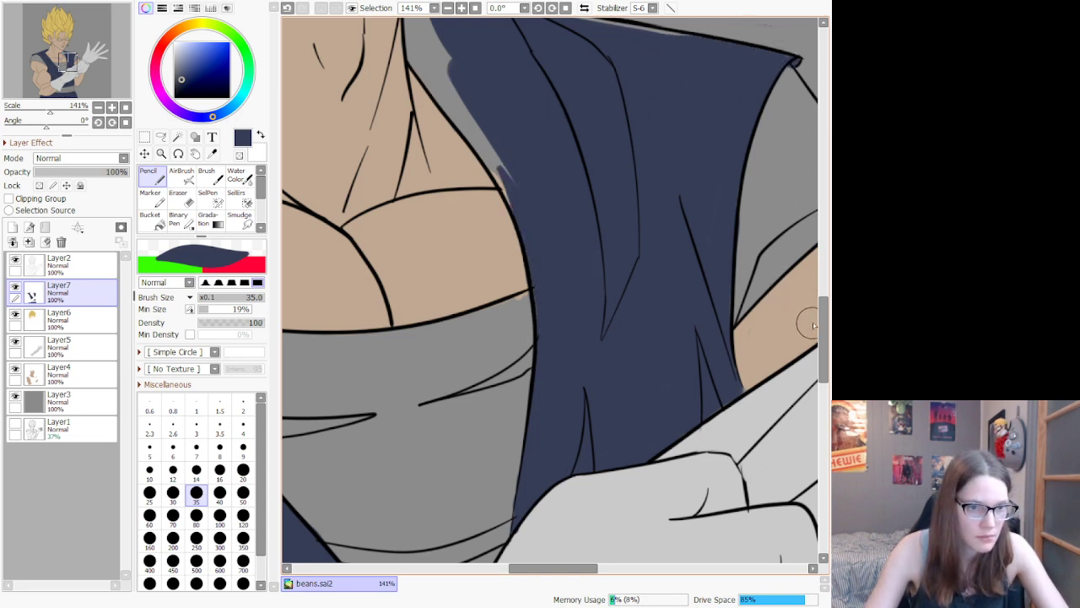
# Step: Fill the vest's collar beside the neck and the gap under the shoulder line with blue
pyautogui.moveTo(826, 334); pyautogui.dragTo(827, 297)
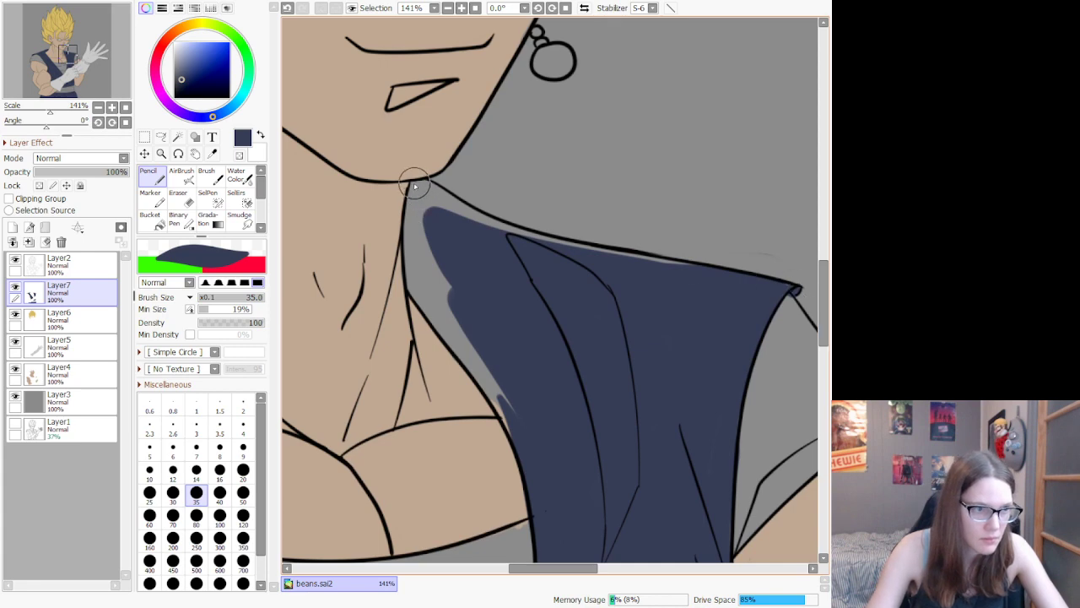
pyautogui.moveTo(419, 253)
pyautogui.mouseDown()
pyautogui.moveTo(411, 197)
pyautogui.moveTo(414, 291)
pyautogui.moveTo(415, 279)
pyautogui.moveTo(487, 369)
pyautogui.mouseUp()
pyautogui.moveTo(425, 298)
pyautogui.mouseDown()
pyautogui.moveTo(543, 461)
pyautogui.moveTo(495, 360)
pyautogui.mouseUp()
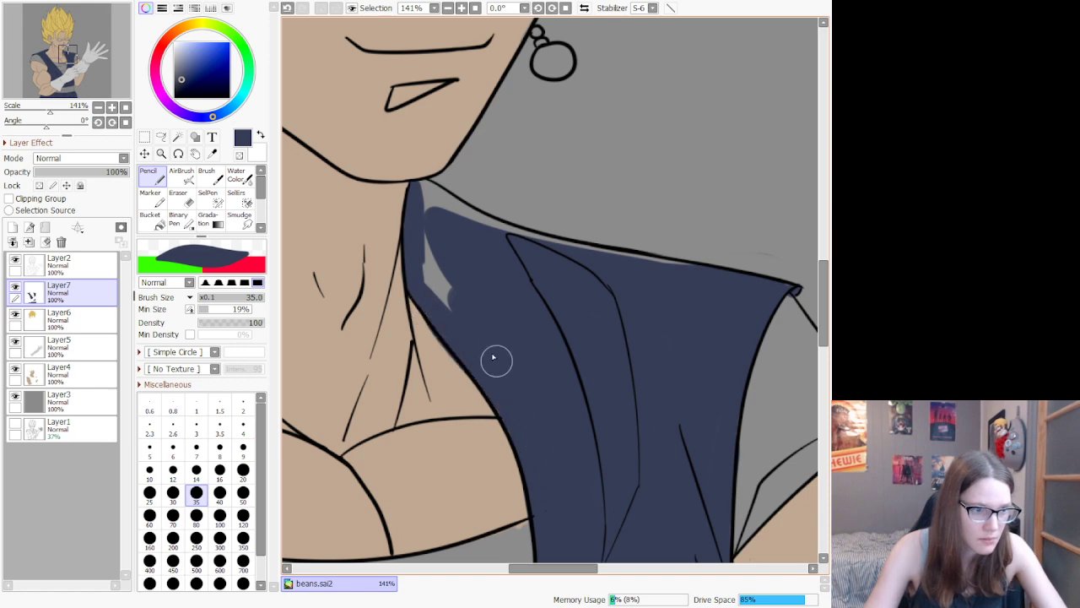
pyautogui.moveTo(438, 288)
pyautogui.mouseDown()
pyautogui.moveTo(425, 188)
pyautogui.moveTo(549, 275)
pyautogui.mouseUp()
pyautogui.moveTo(430, 188); pyautogui.dragTo(588, 272)
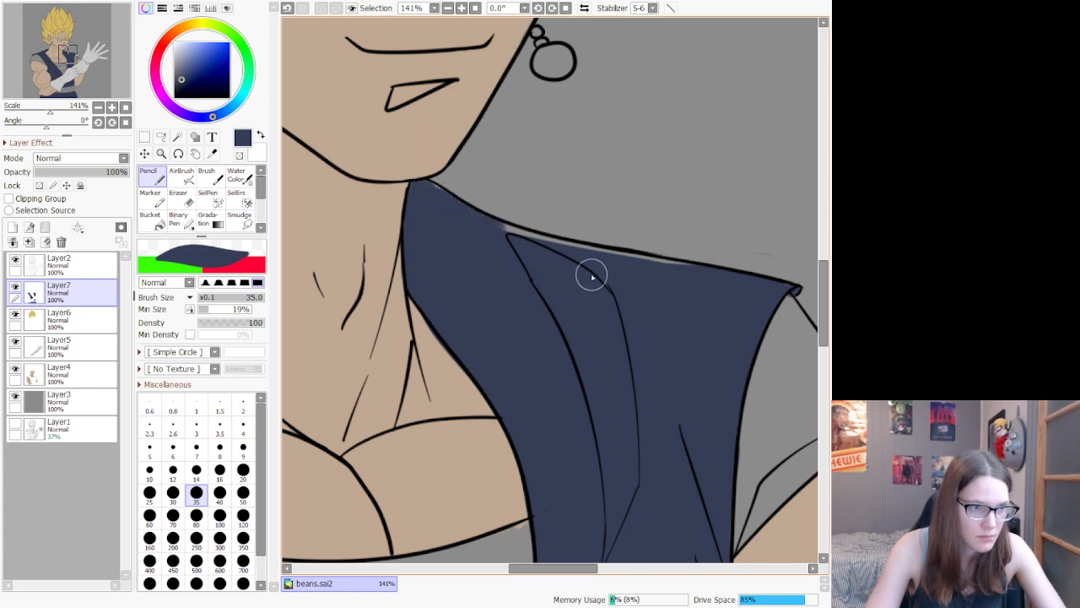
pyautogui.moveTo(429, 184)
pyautogui.mouseDown()
pyautogui.moveTo(497, 237)
pyautogui.moveTo(734, 292)
pyautogui.mouseUp()
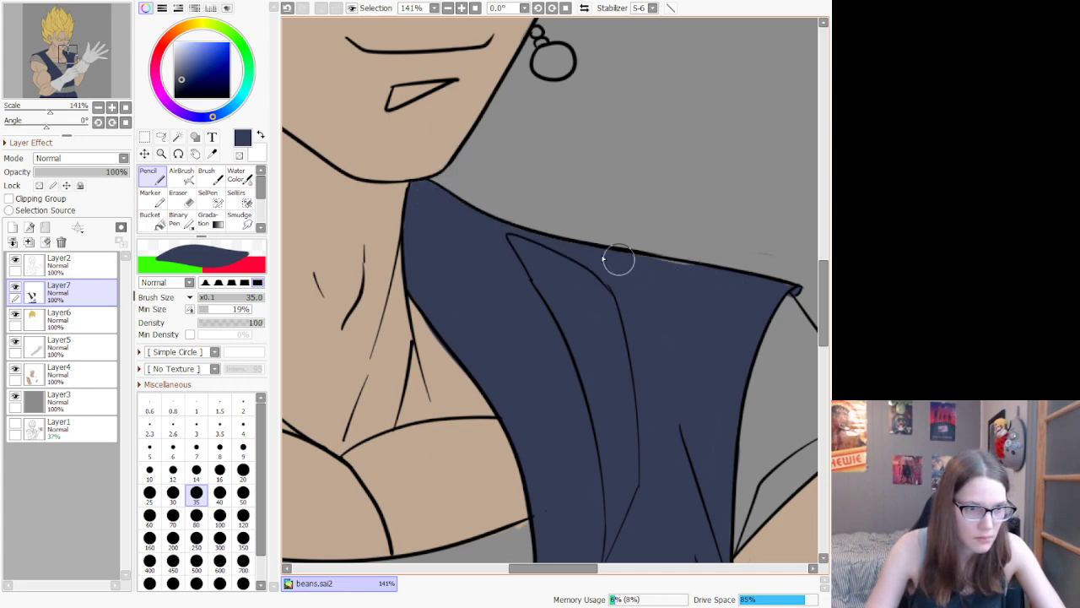
# Step: On the line-art layer Layer2, draw a black curved line across the upper part of both round earrings with the Pencil at size 6
pyautogui.scroll(-10, 642, 208)
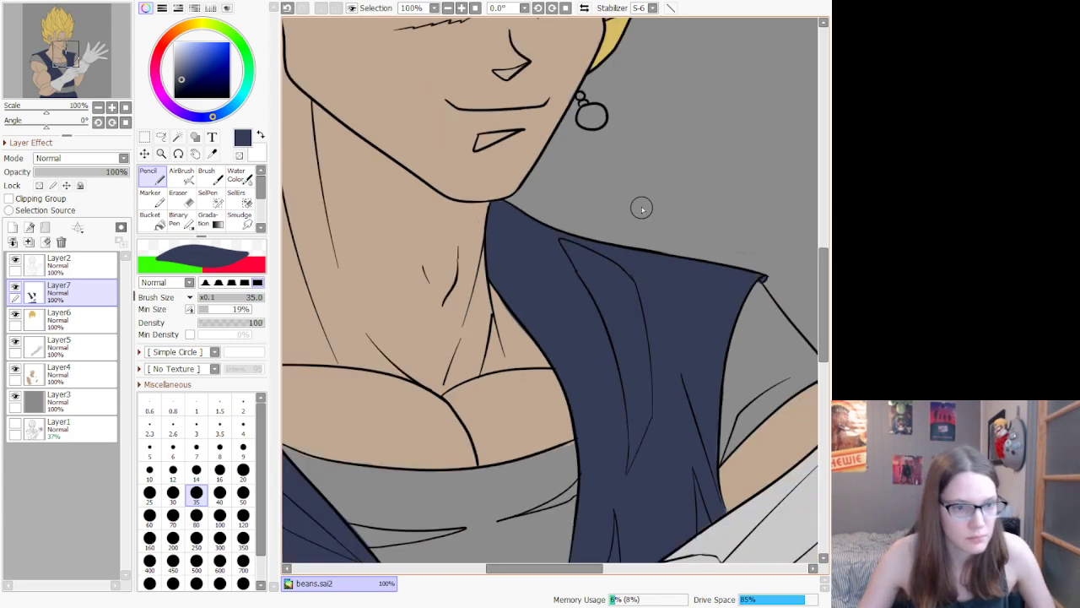
pyautogui.scroll(2, 528, 105)
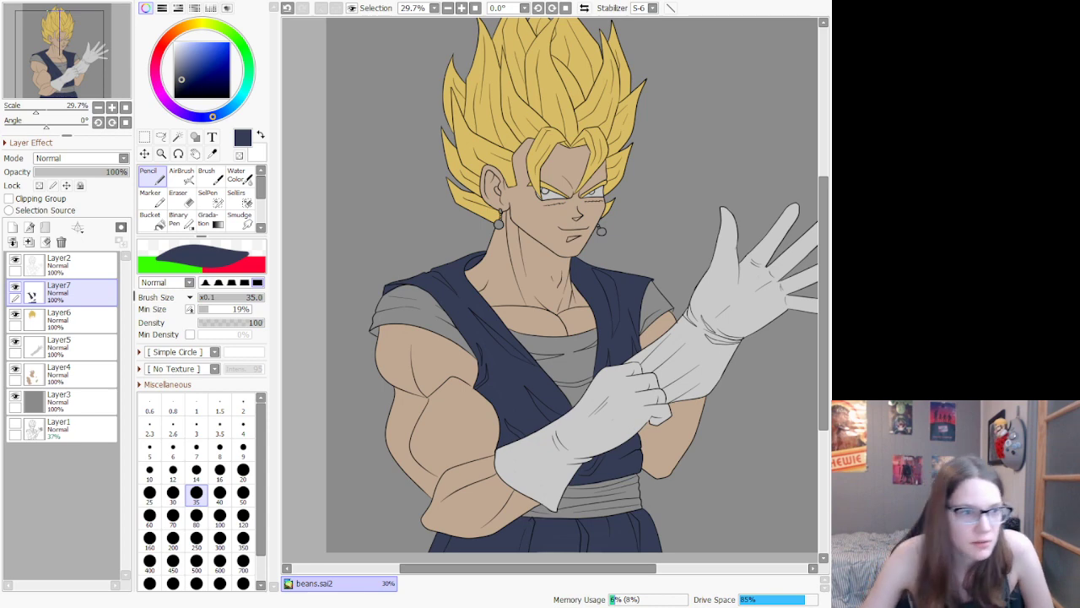
pyautogui.click(76, 264)
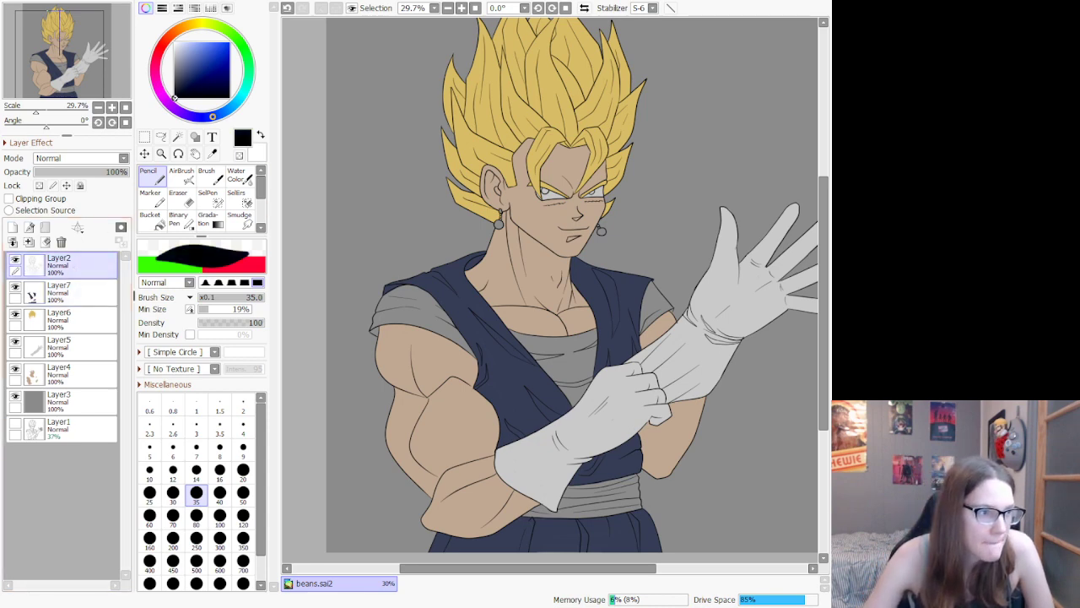
pyautogui.click(173, 447)
pyautogui.scroll(8, 605, 226)
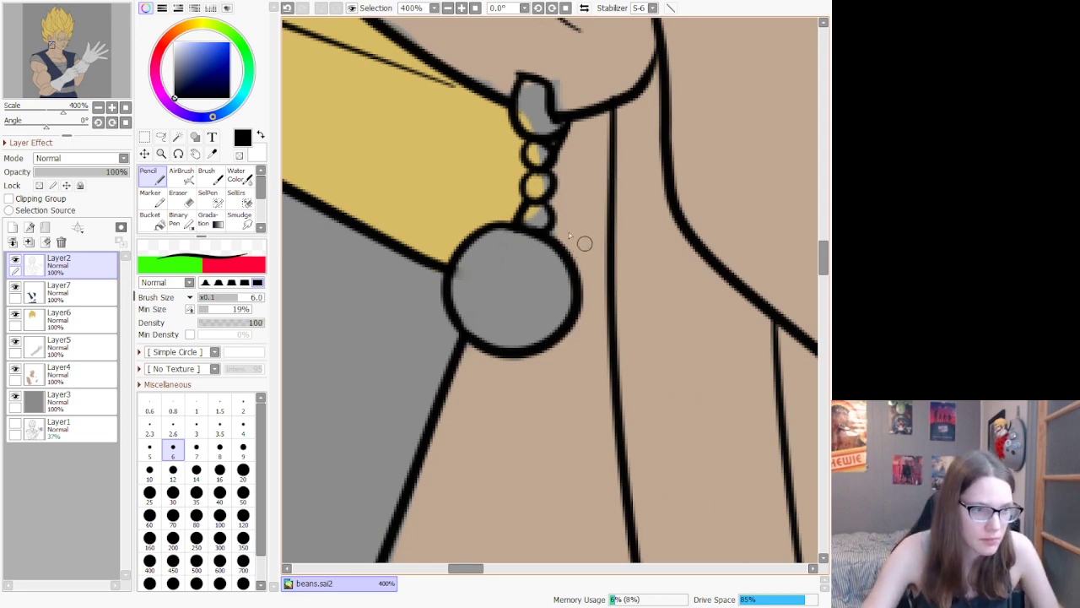
pyautogui.moveTo(470, 239)
pyautogui.mouseDown()
pyautogui.moveTo(564, 282)
pyautogui.moveTo(576, 299)
pyautogui.mouseUp()
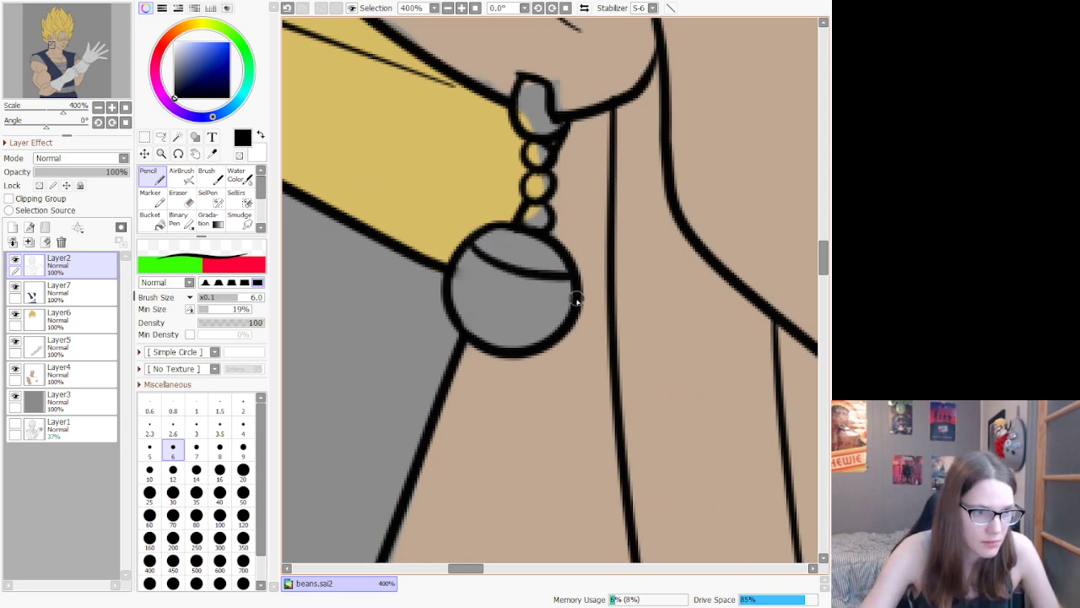
pyautogui.moveTo(472, 570); pyautogui.dragTo(566, 571)
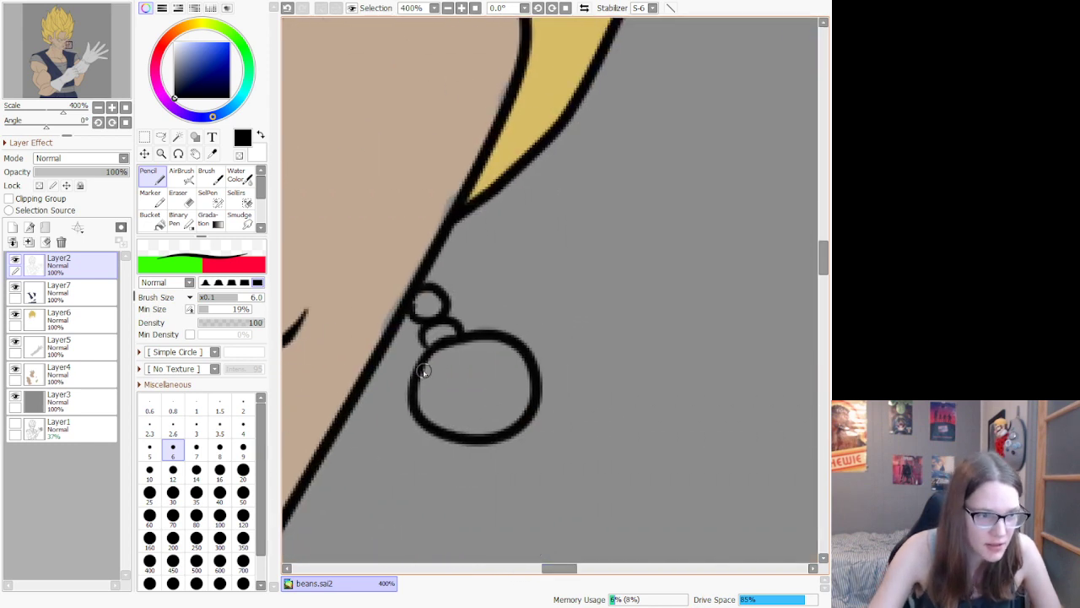
pyautogui.moveTo(470, 363); pyautogui.dragTo(517, 348)
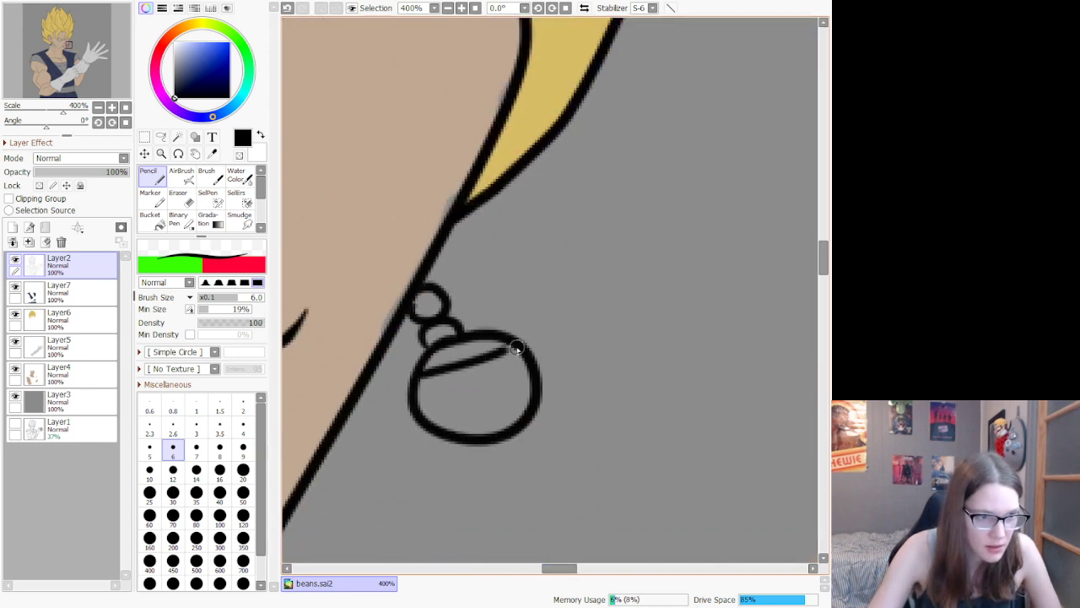
# Step: Add a new layer directly above Layer7 and pick a muted orange for the undershirt
pyautogui.scroll(-10, 526, 379)
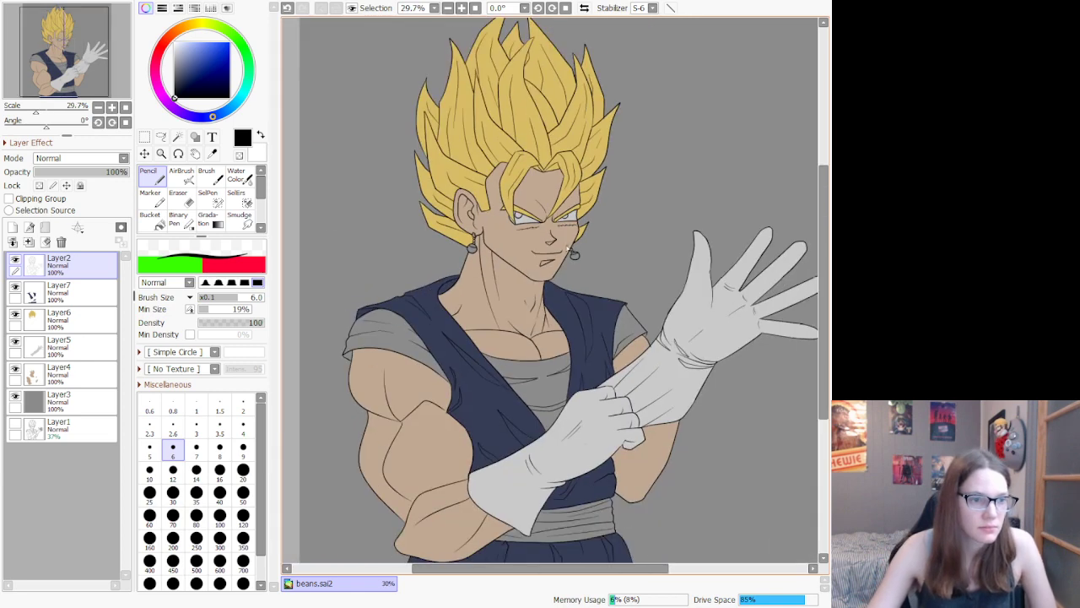
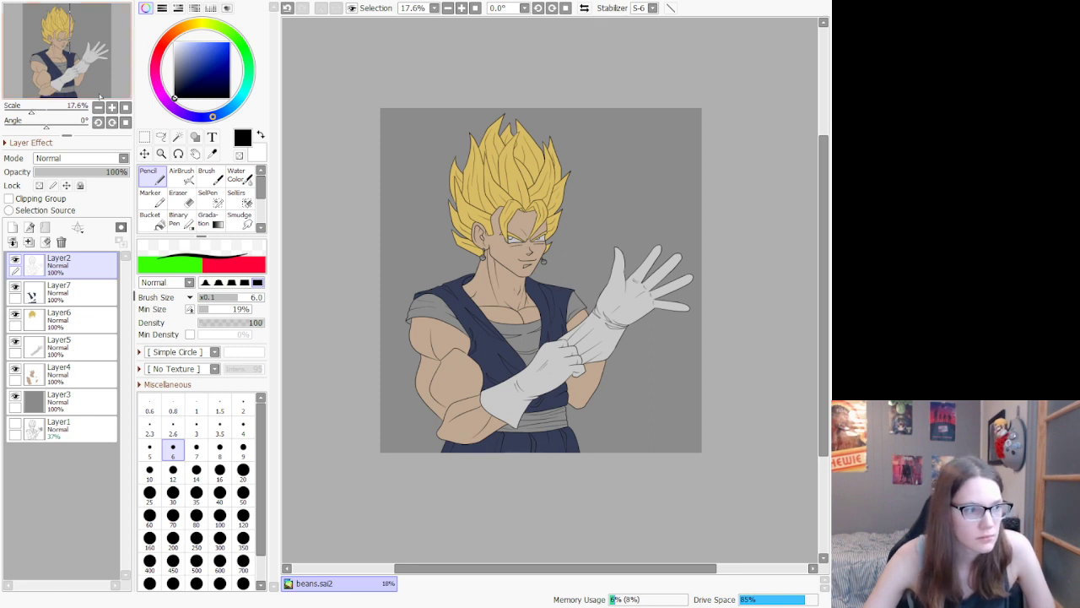
pyautogui.click(68, 292)
pyautogui.click(13, 227)
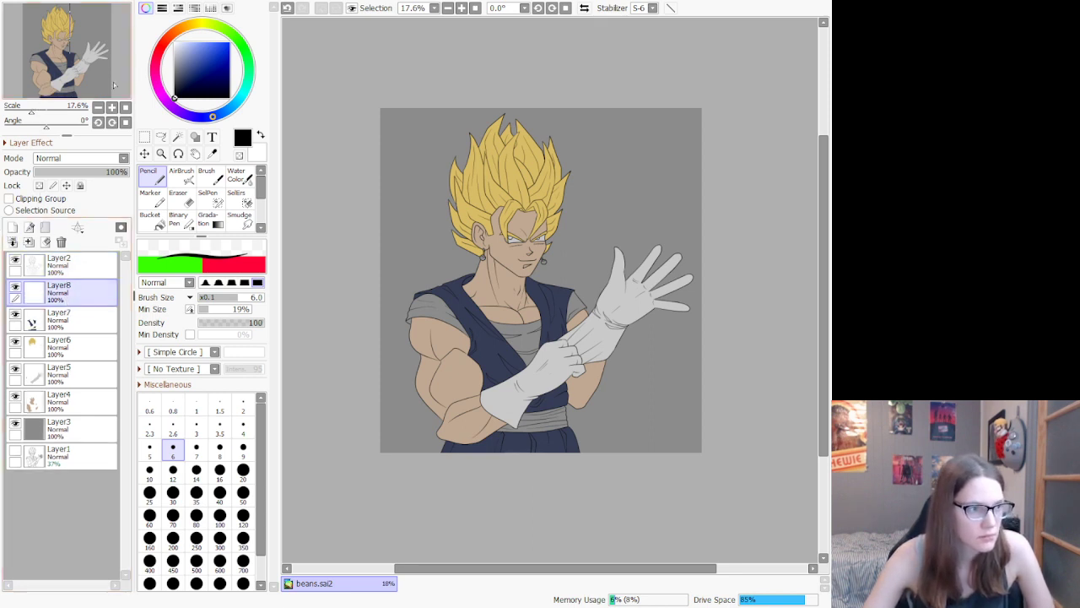
pyautogui.click(179, 29)
pyautogui.click(204, 57)
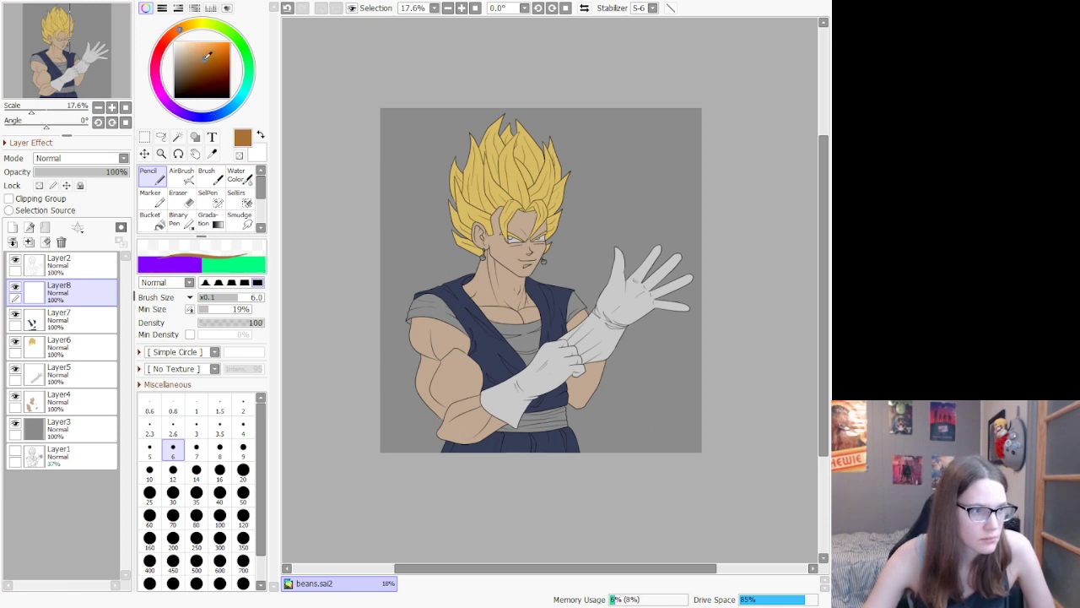
pyautogui.click(177, 39)
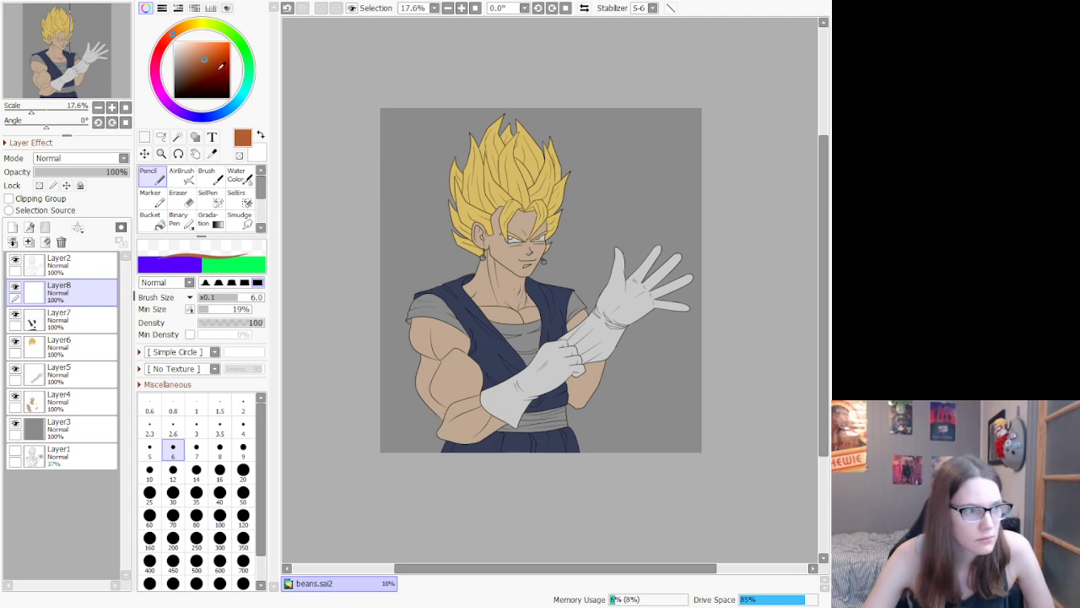
pyautogui.click(180, 34)
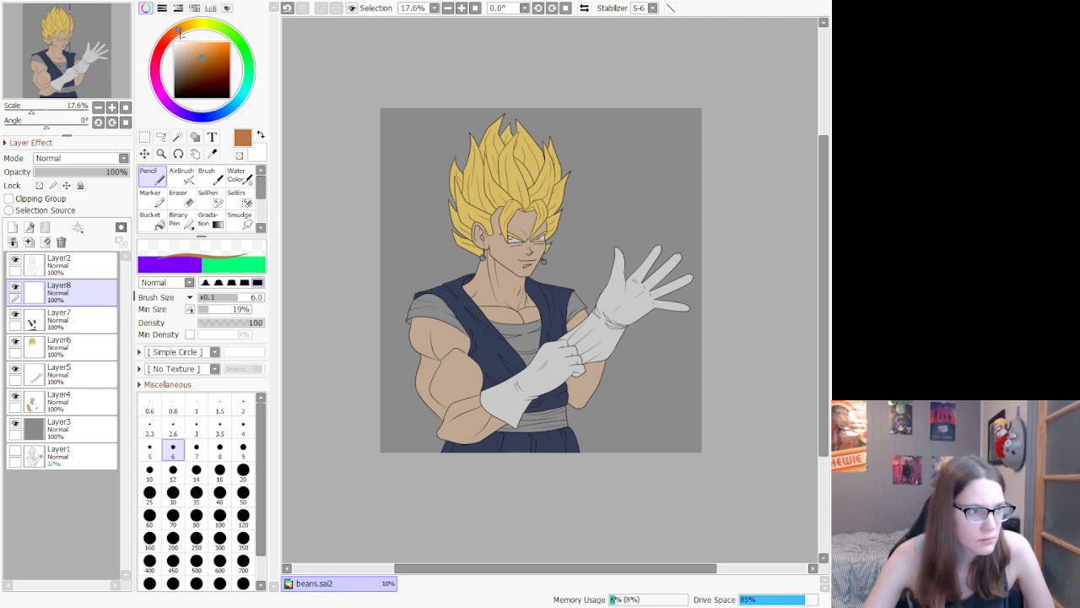
# Step: Darken the orange to a brownish tone and paint a first patch on the near sleeve with the Pencil at size 50
pyautogui.scroll(7, 446, 300)
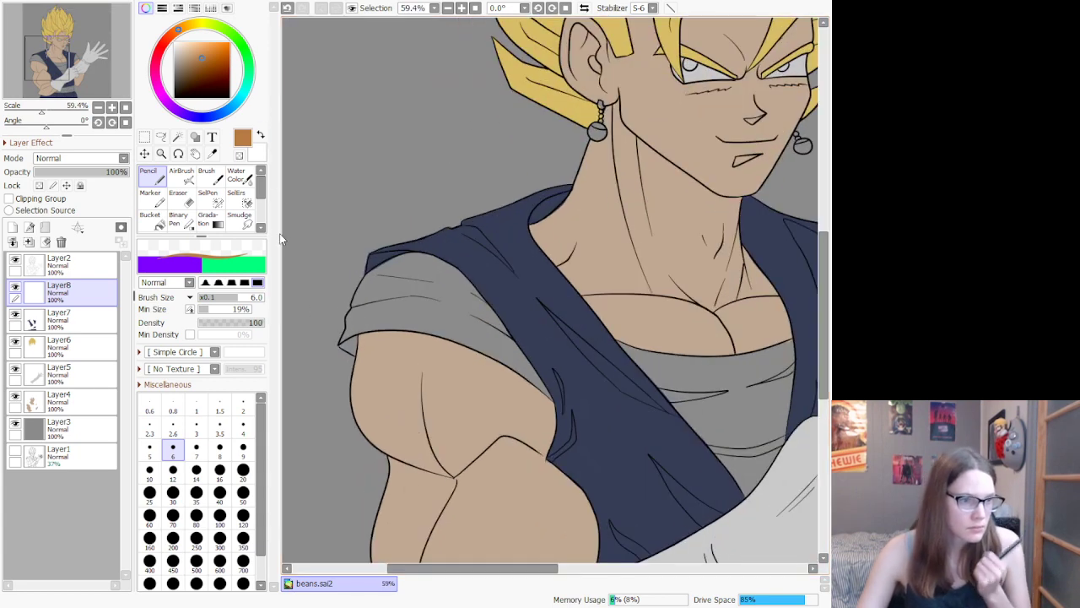
pyautogui.click(243, 496)
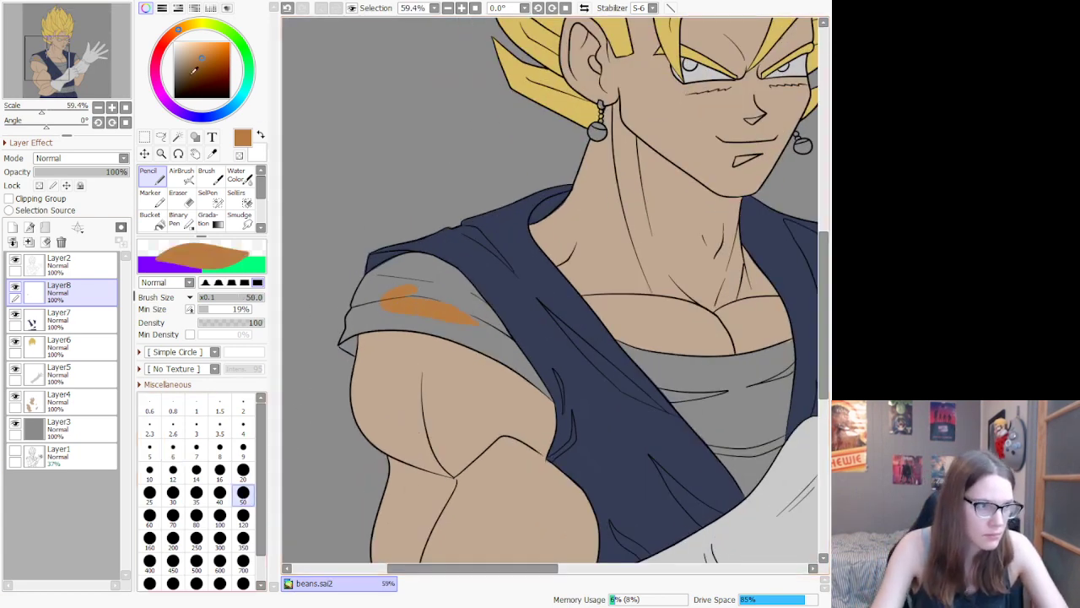
pyautogui.moveTo(199, 55); pyautogui.dragTo(200, 64)
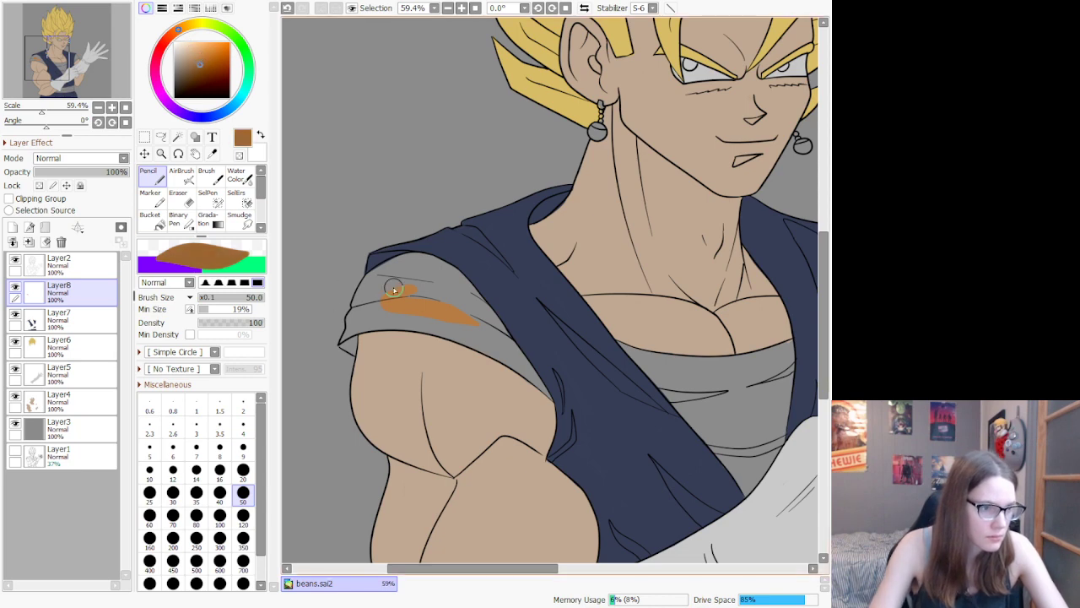
pyautogui.moveTo(371, 305)
pyautogui.mouseDown()
pyautogui.moveTo(491, 328)
pyautogui.moveTo(430, 282)
pyautogui.moveTo(400, 299)
pyautogui.mouseUp()
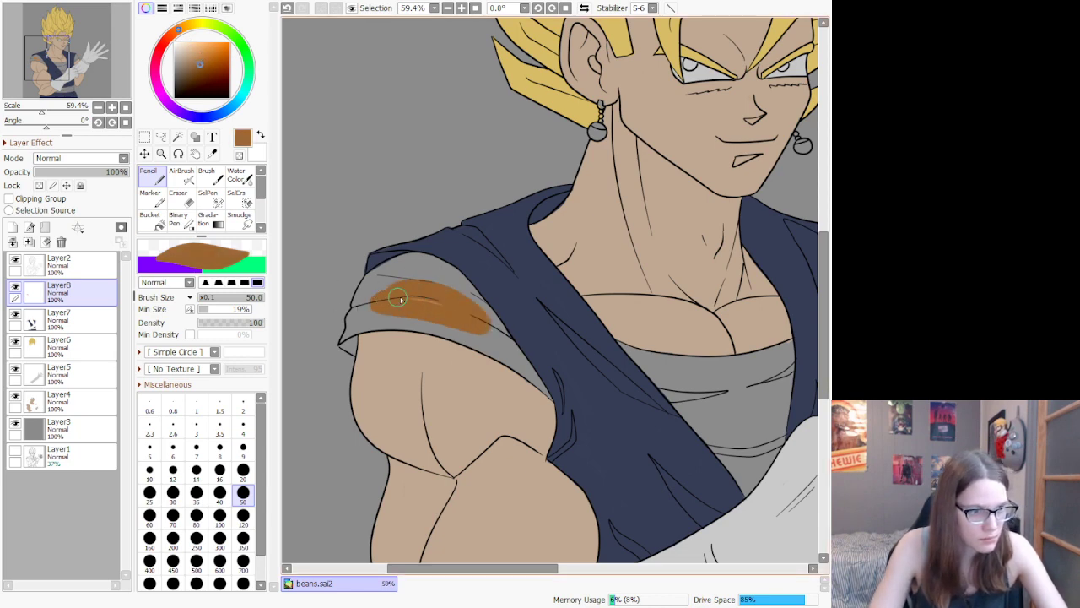
# Step: Rough in brownish-orange patches on the chest undershirt and far sleeve, and extend the near sleeve's patch upward
pyautogui.moveTo(685, 376)
pyautogui.mouseDown()
pyautogui.moveTo(743, 386)
pyautogui.moveTo(713, 423)
pyautogui.moveTo(764, 441)
pyautogui.moveTo(748, 435)
pyautogui.mouseUp()
pyautogui.moveTo(429, 268); pyautogui.dragTo(433, 258)
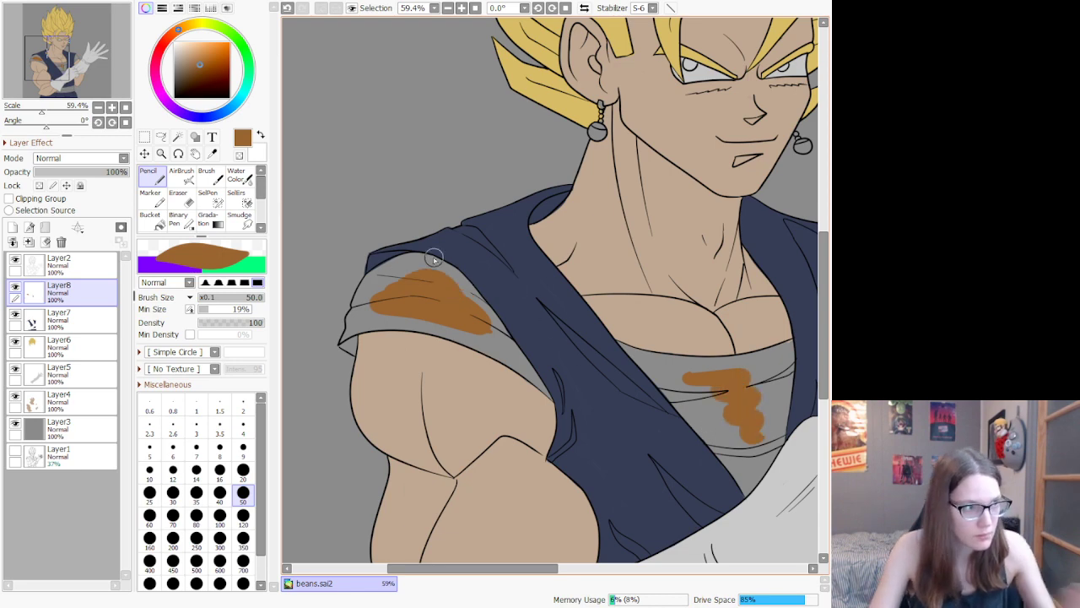
pyautogui.scroll(-4, 468, 228)
pyautogui.scroll(2, 602, 201)
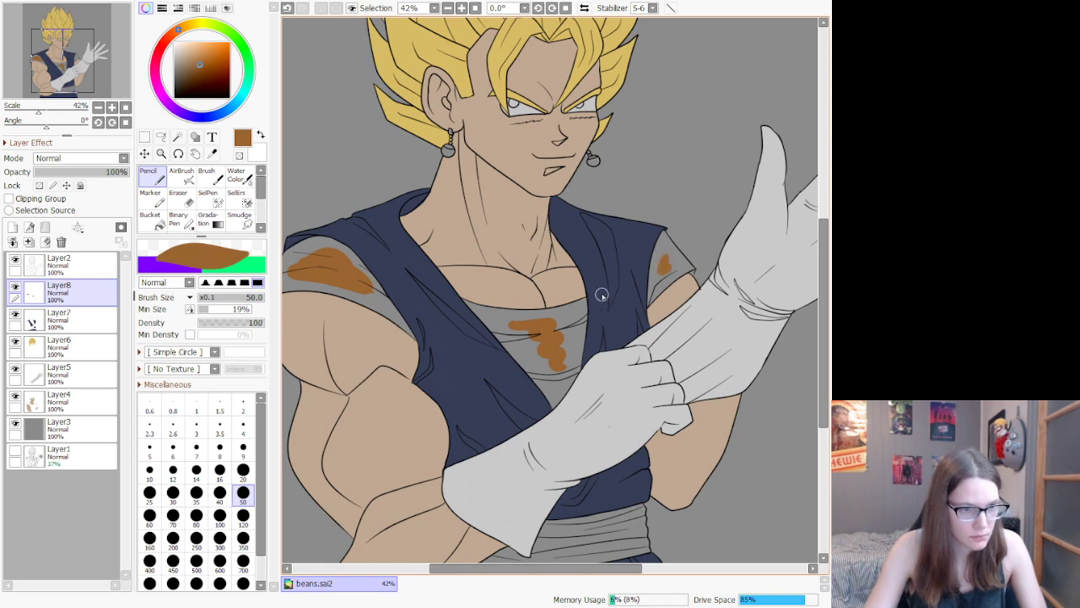
pyautogui.moveTo(524, 335)
pyautogui.mouseDown()
pyautogui.moveTo(507, 331)
pyautogui.moveTo(558, 385)
pyautogui.mouseUp()
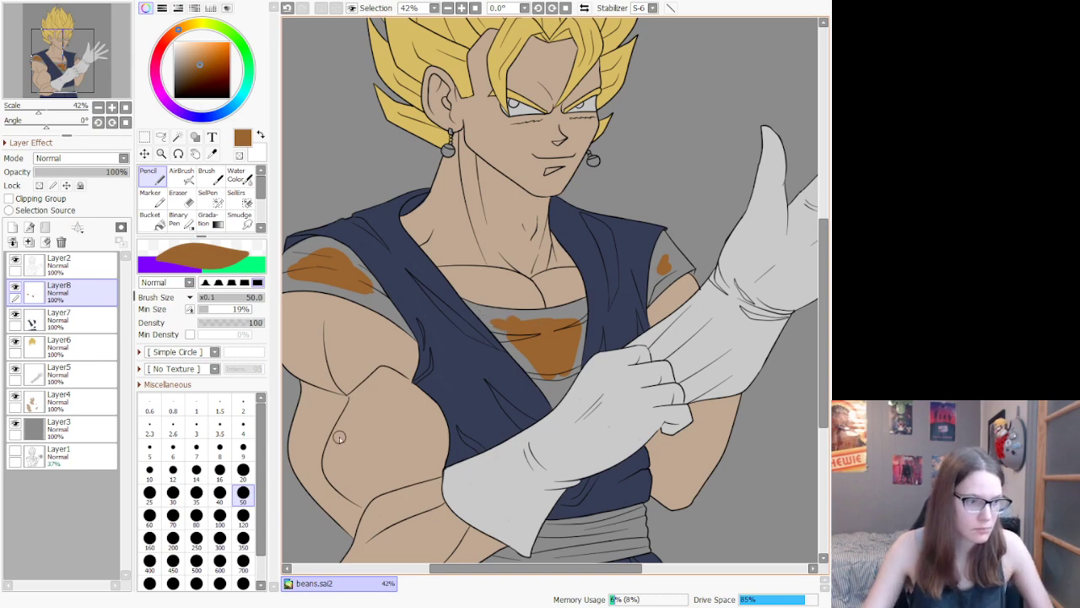
# Step: Fill the near sleeve's folded outer cuff with brownish orange using the Pencil at size 35, undoing the stray stroke above it
pyautogui.scroll(-3, 339, 436)
pyautogui.scroll(3, 388, 321)
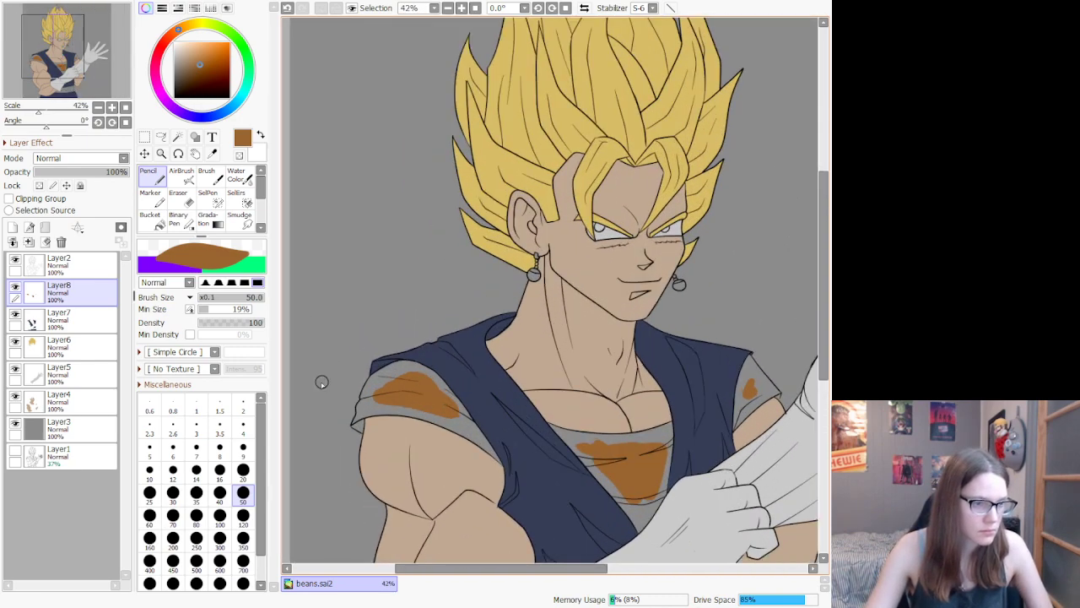
pyautogui.click(243, 469)
pyautogui.scroll(4, 371, 418)
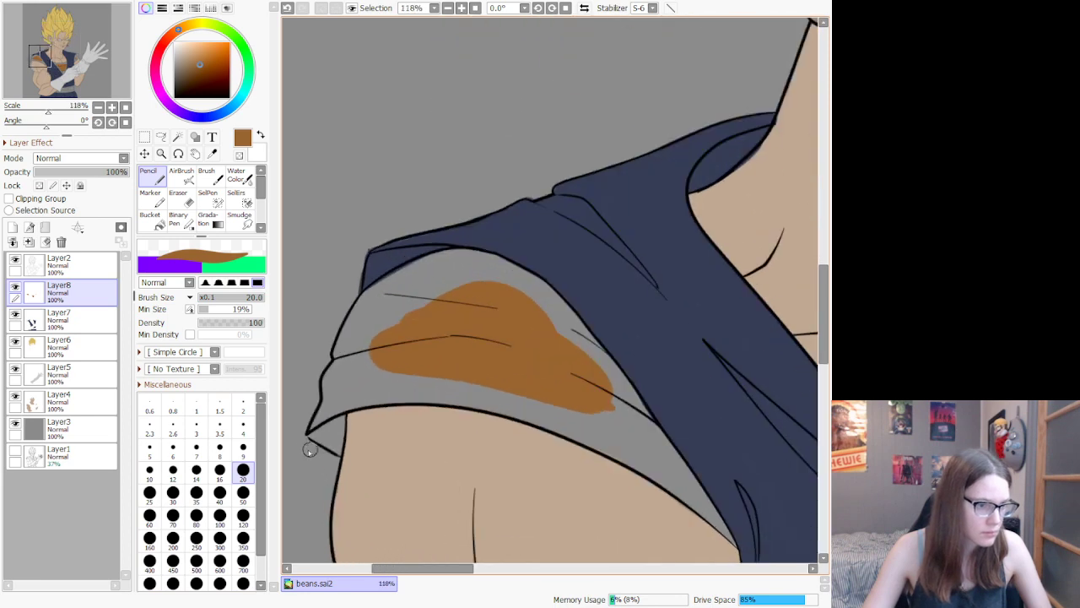
pyautogui.scroll(2, 309, 449)
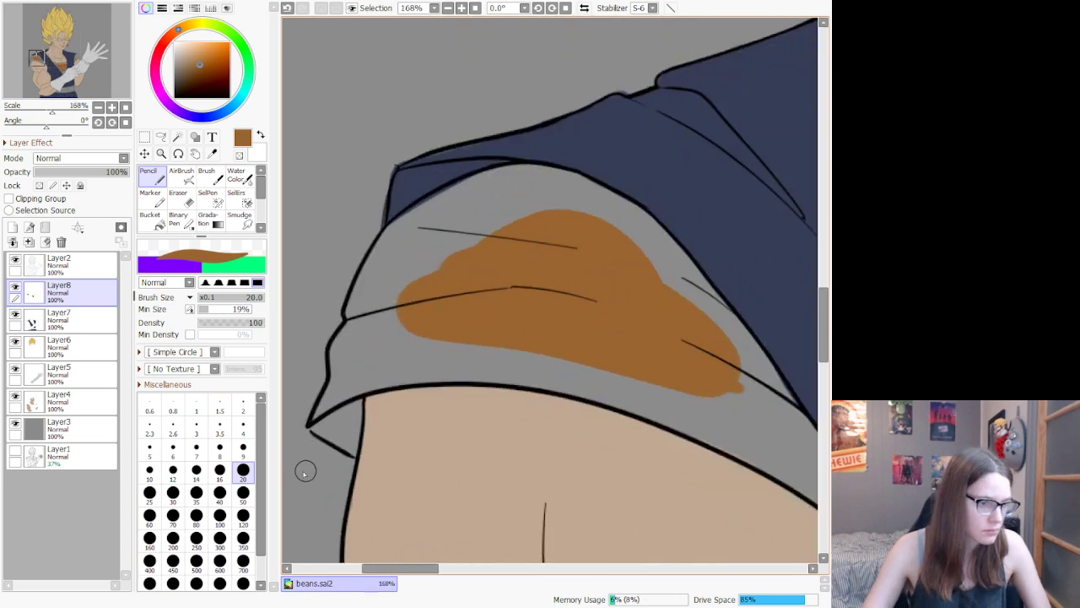
pyautogui.click(196, 492)
pyautogui.moveTo(329, 404)
pyautogui.mouseDown()
pyautogui.moveTo(316, 427)
pyautogui.moveTo(357, 451)
pyautogui.moveTo(341, 448)
pyautogui.moveTo(355, 449)
pyautogui.moveTo(348, 388)
pyautogui.moveTo(352, 445)
pyautogui.moveTo(358, 400)
pyautogui.moveTo(337, 431)
pyautogui.moveTo(339, 399)
pyautogui.moveTo(329, 418)
pyautogui.moveTo(343, 389)
pyautogui.moveTo(327, 418)
pyautogui.moveTo(350, 383)
pyautogui.moveTo(343, 393)
pyautogui.moveTo(338, 361)
pyautogui.mouseUp()
pyautogui.moveTo(370, 328)
pyautogui.mouseDown()
pyautogui.moveTo(357, 327)
pyautogui.moveTo(354, 289)
pyautogui.moveTo(393, 241)
pyautogui.mouseUp()
pyautogui.hotkey('ctrl', 'z')
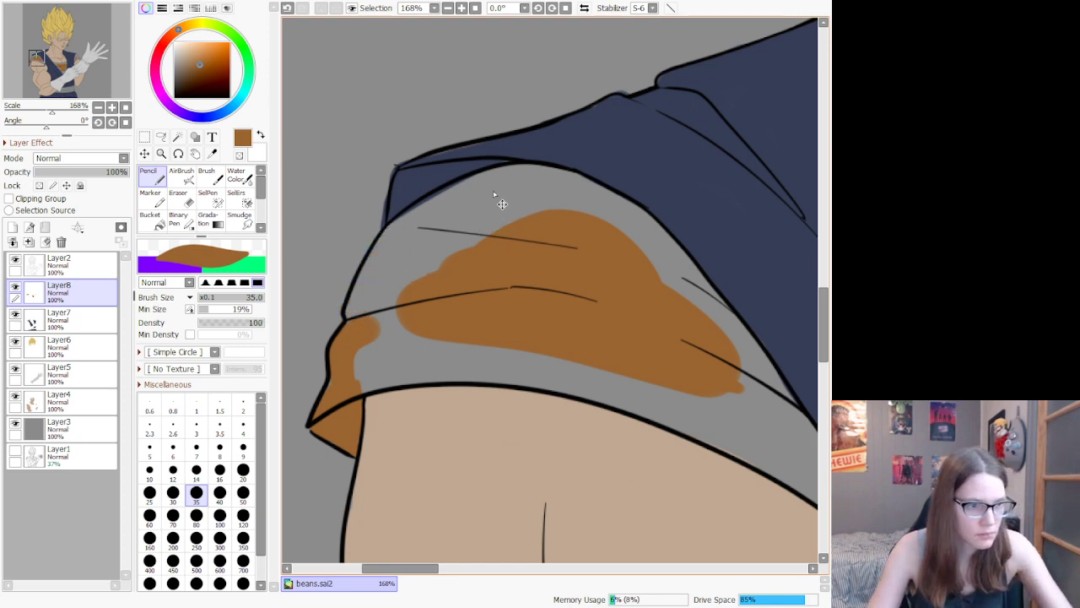
# Step: Colour the near sleeve's outer edge up to the shoulder seam and erase the spill outside the outline
pyautogui.moveTo(501, 203)
pyautogui.mouseDown()
pyautogui.moveTo(518, 179)
pyautogui.moveTo(426, 202)
pyautogui.mouseUp()
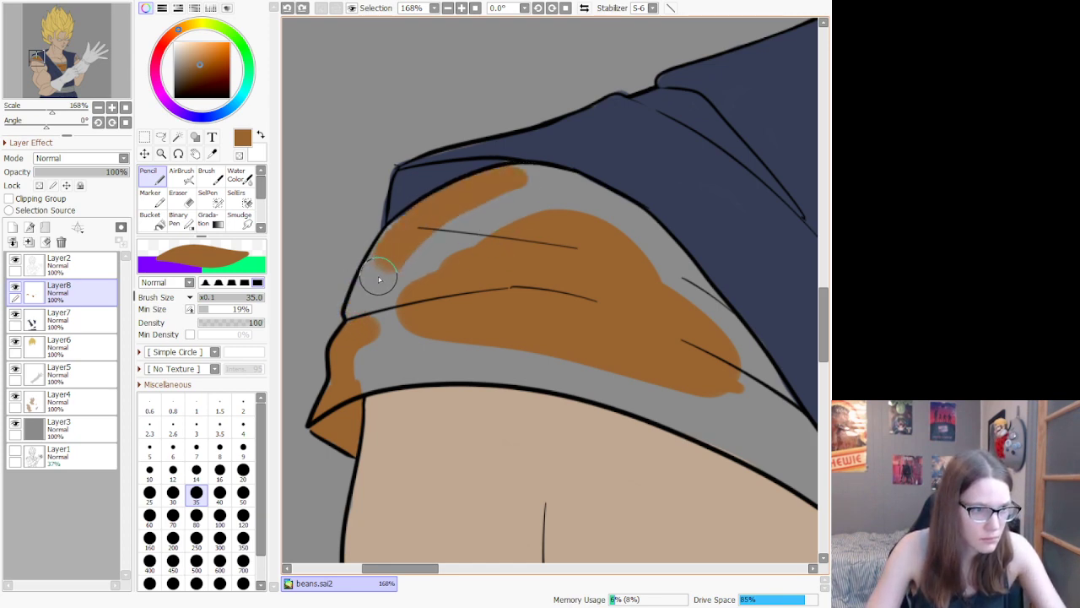
pyautogui.moveTo(358, 329)
pyautogui.mouseDown()
pyautogui.moveTo(407, 230)
pyautogui.moveTo(384, 248)
pyautogui.mouseUp()
pyautogui.moveTo(360, 312)
pyautogui.mouseDown()
pyautogui.moveTo(365, 281)
pyautogui.moveTo(353, 328)
pyautogui.moveTo(345, 290)
pyautogui.mouseUp()
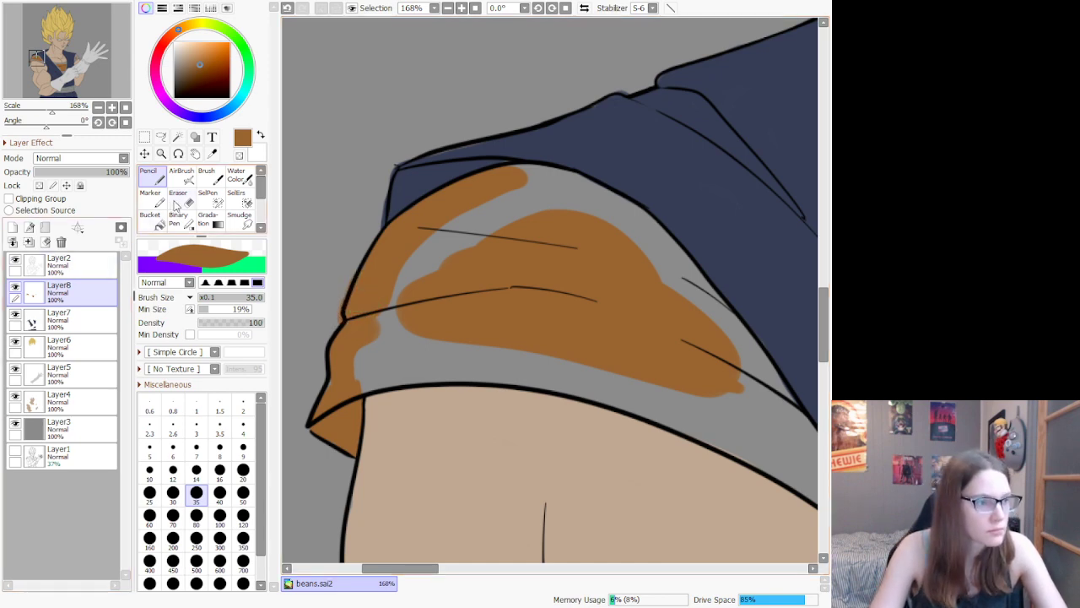
pyautogui.press('e')
pyautogui.moveTo(355, 253)
pyautogui.mouseDown()
pyautogui.moveTo(331, 323)
pyautogui.moveTo(333, 300)
pyautogui.mouseUp()
pyautogui.click(155, 175)
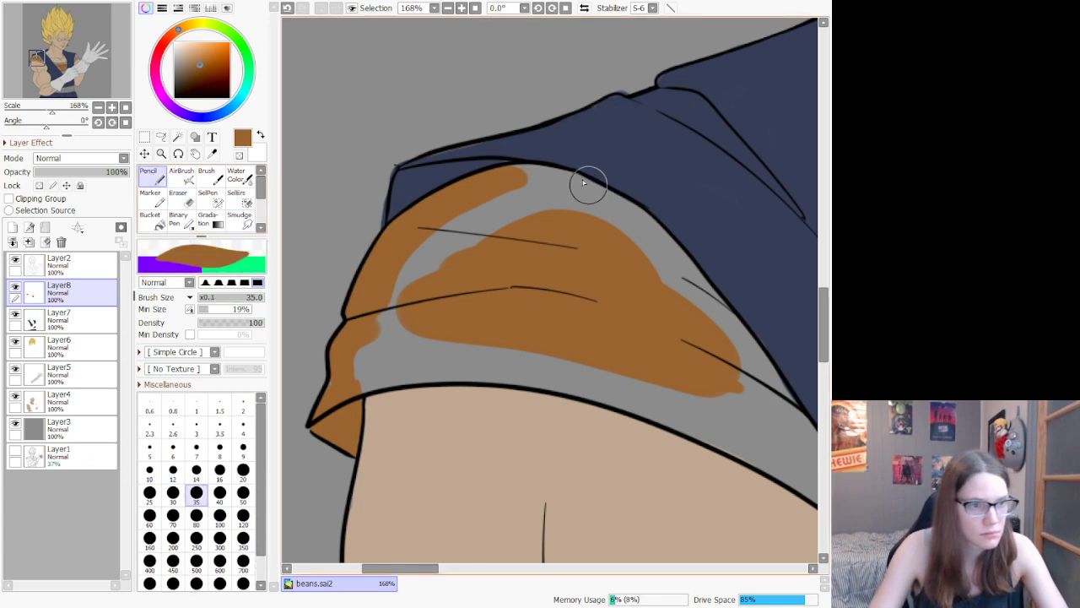
# Step: Fill the near sleeve along the vest seam and close the gaps across its upper and middle area
pyautogui.moveTo(507, 176)
pyautogui.mouseDown()
pyautogui.moveTo(573, 193)
pyautogui.moveTo(512, 177)
pyautogui.moveTo(549, 173)
pyautogui.moveTo(612, 206)
pyautogui.moveTo(666, 269)
pyautogui.moveTo(622, 207)
pyautogui.moveTo(737, 377)
pyautogui.moveTo(712, 280)
pyautogui.moveTo(633, 228)
pyautogui.moveTo(658, 233)
pyautogui.moveTo(796, 416)
pyautogui.mouseUp()
pyautogui.hotkey('ctrl', 'z')
pyautogui.moveTo(653, 227)
pyautogui.mouseDown()
pyautogui.moveTo(781, 426)
pyautogui.moveTo(734, 343)
pyautogui.moveTo(800, 427)
pyautogui.mouseUp()
pyautogui.moveTo(470, 342)
pyautogui.mouseDown()
pyautogui.moveTo(346, 388)
pyautogui.moveTo(430, 368)
pyautogui.moveTo(558, 383)
pyautogui.moveTo(364, 368)
pyautogui.moveTo(512, 345)
pyautogui.moveTo(355, 363)
pyautogui.moveTo(352, 349)
pyautogui.moveTo(439, 305)
pyautogui.moveTo(390, 339)
pyautogui.moveTo(411, 280)
pyautogui.moveTo(395, 282)
pyautogui.moveTo(491, 223)
pyautogui.moveTo(554, 238)
pyautogui.moveTo(405, 274)
pyautogui.mouseUp()
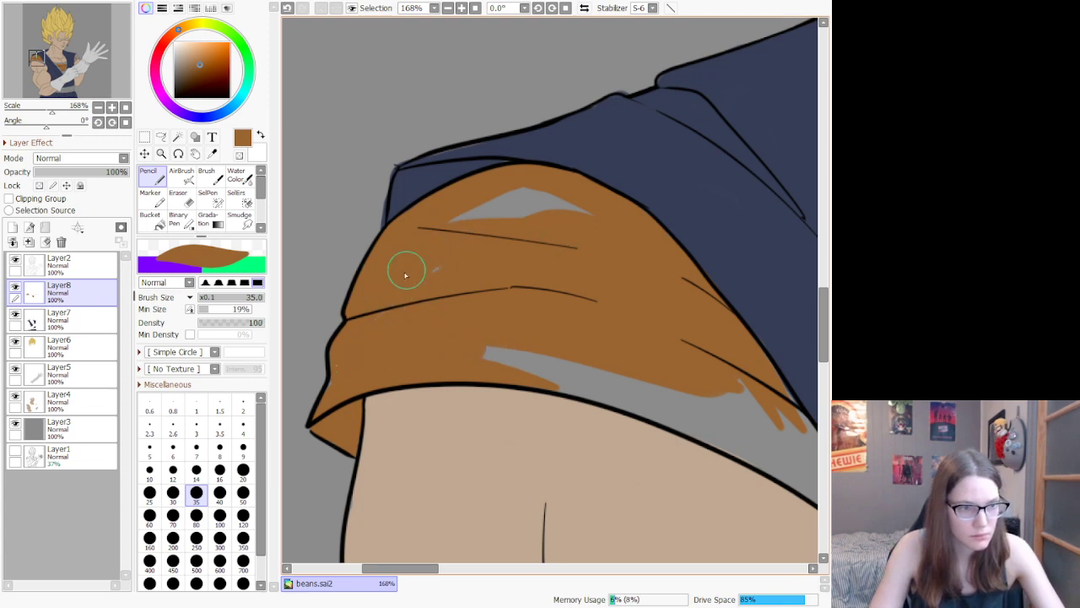
pyautogui.moveTo(470, 221)
pyautogui.mouseDown()
pyautogui.moveTo(601, 226)
pyautogui.moveTo(511, 181)
pyautogui.mouseUp()
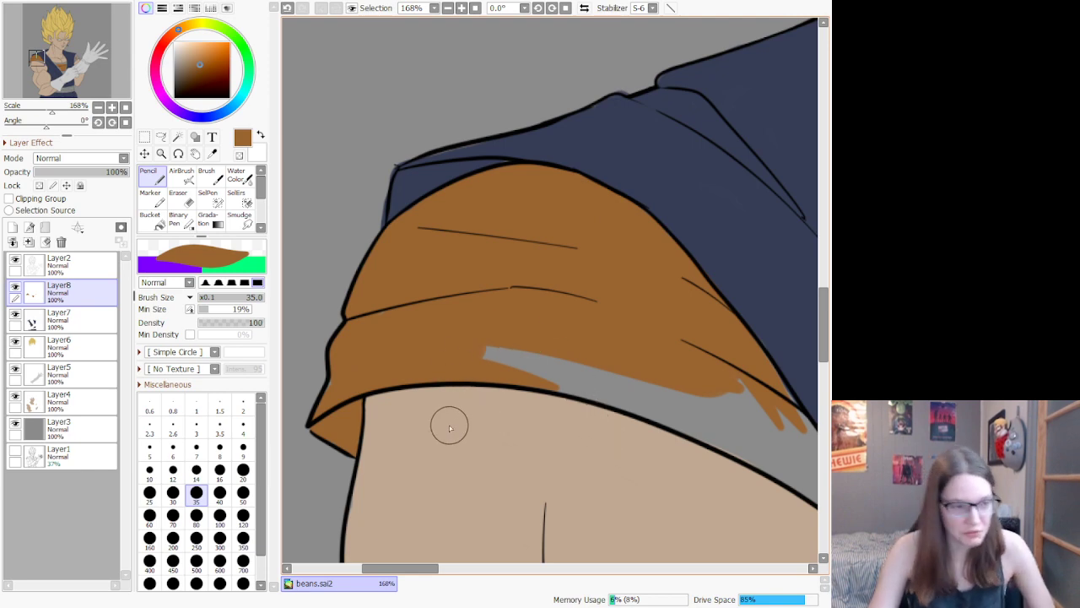
# Step: Fill the near sleeve's lower hem above the arm toward the armpit with brownish orange
pyautogui.moveTo(405, 568)
pyautogui.mouseDown()
pyautogui.moveTo(427, 568)
pyautogui.moveTo(415, 568)
pyautogui.mouseUp()
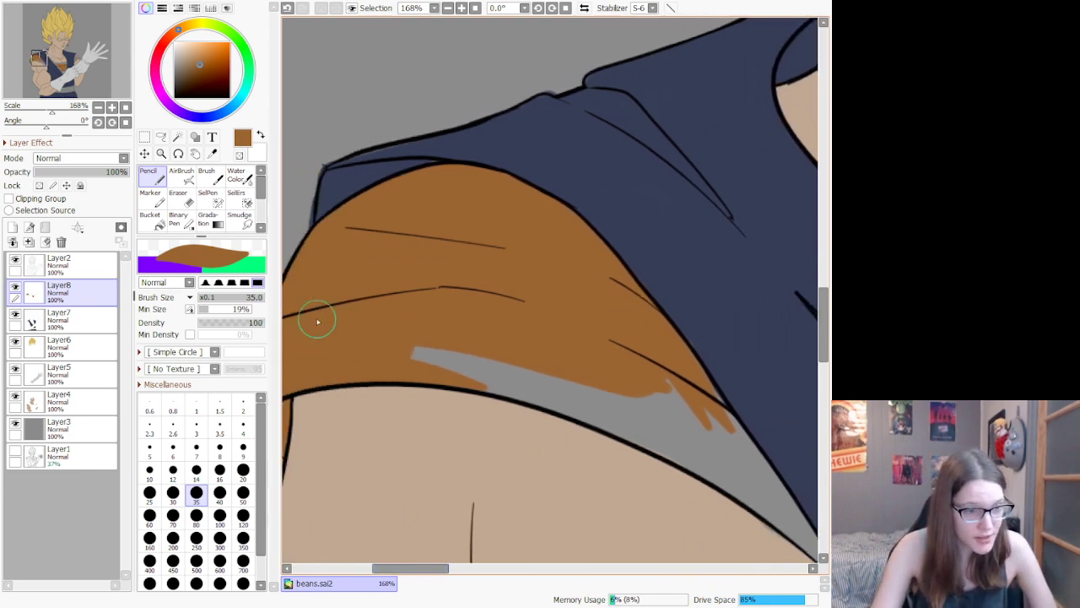
pyautogui.moveTo(516, 365)
pyautogui.mouseDown()
pyautogui.moveTo(572, 389)
pyautogui.moveTo(416, 359)
pyautogui.moveTo(587, 397)
pyautogui.mouseUp()
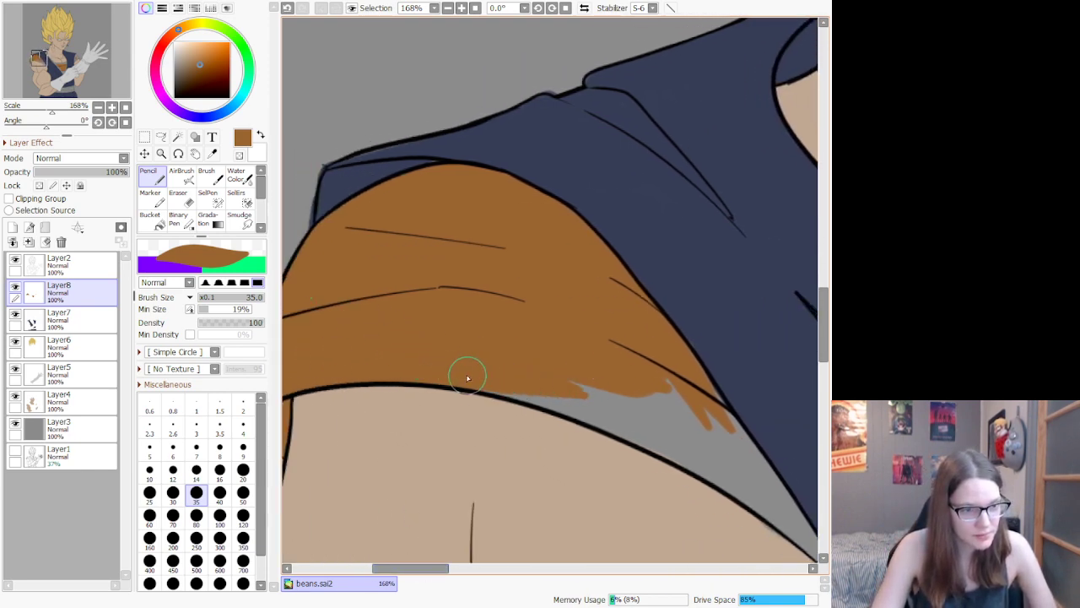
pyautogui.moveTo(467, 378); pyautogui.dragTo(659, 415)
pyautogui.moveTo(543, 393)
pyautogui.mouseDown()
pyautogui.moveTo(698, 447)
pyautogui.moveTo(720, 475)
pyautogui.mouseUp()
pyautogui.moveTo(599, 390); pyautogui.dragTo(742, 482)
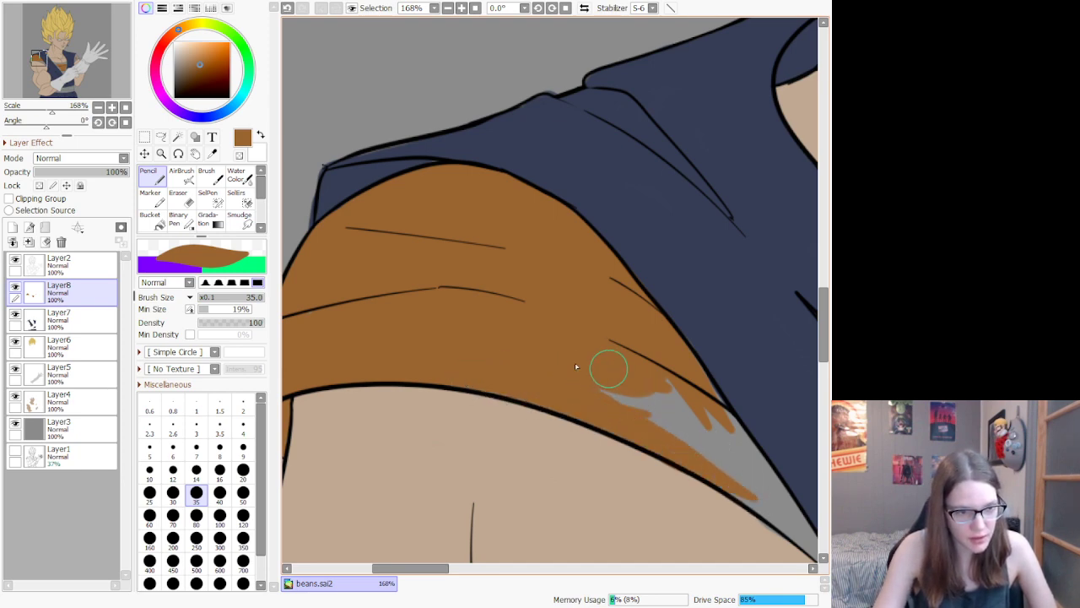
pyautogui.moveTo(614, 395); pyautogui.dragTo(762, 492)
pyautogui.moveTo(631, 393); pyautogui.dragTo(770, 504)
pyautogui.moveTo(664, 381)
pyautogui.mouseDown()
pyautogui.moveTo(718, 427)
pyautogui.moveTo(760, 494)
pyautogui.mouseUp()
pyautogui.moveTo(687, 355); pyautogui.dragTo(760, 495)
pyautogui.moveTo(714, 420); pyautogui.dragTo(779, 501)
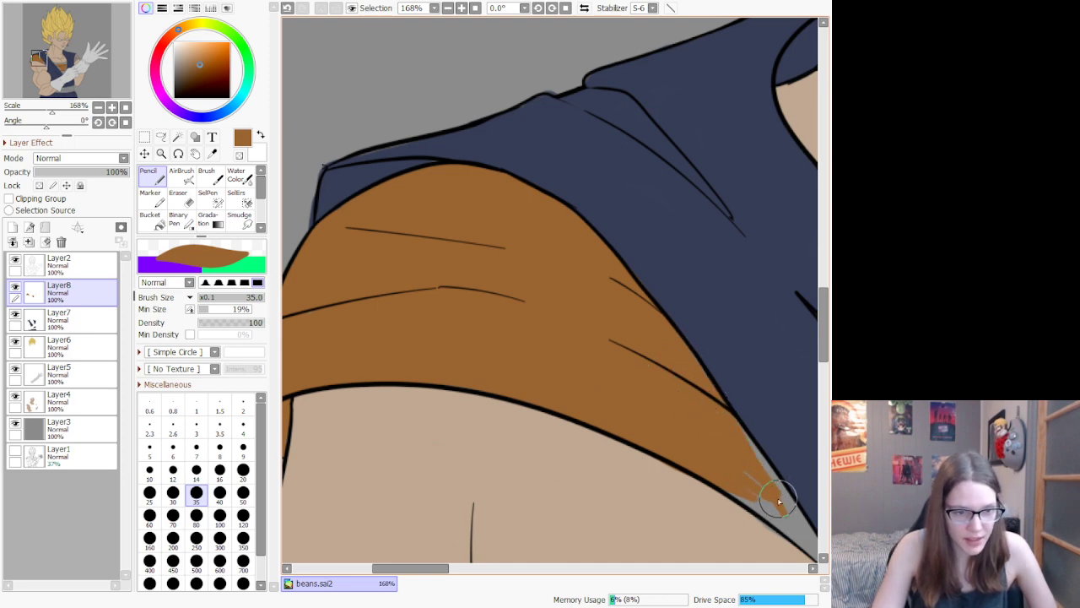
pyautogui.moveTo(721, 411); pyautogui.dragTo(762, 450)
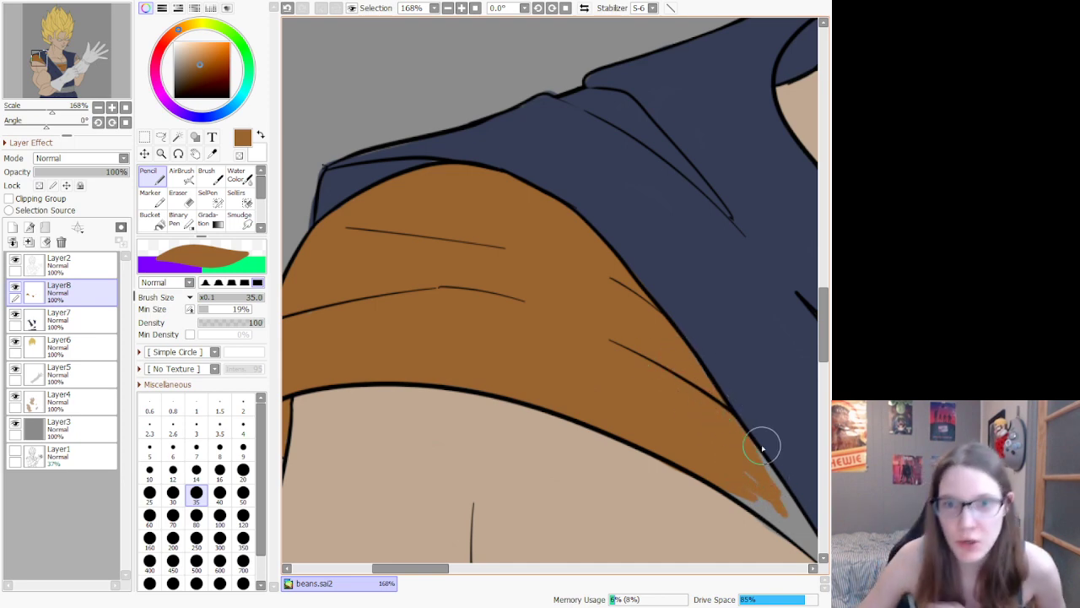
# Step: Fill the near sleeve's narrow tip at the armpit and its leftover grey specks with the Pencil at size 20
pyautogui.scroll(-8, 717, 253)
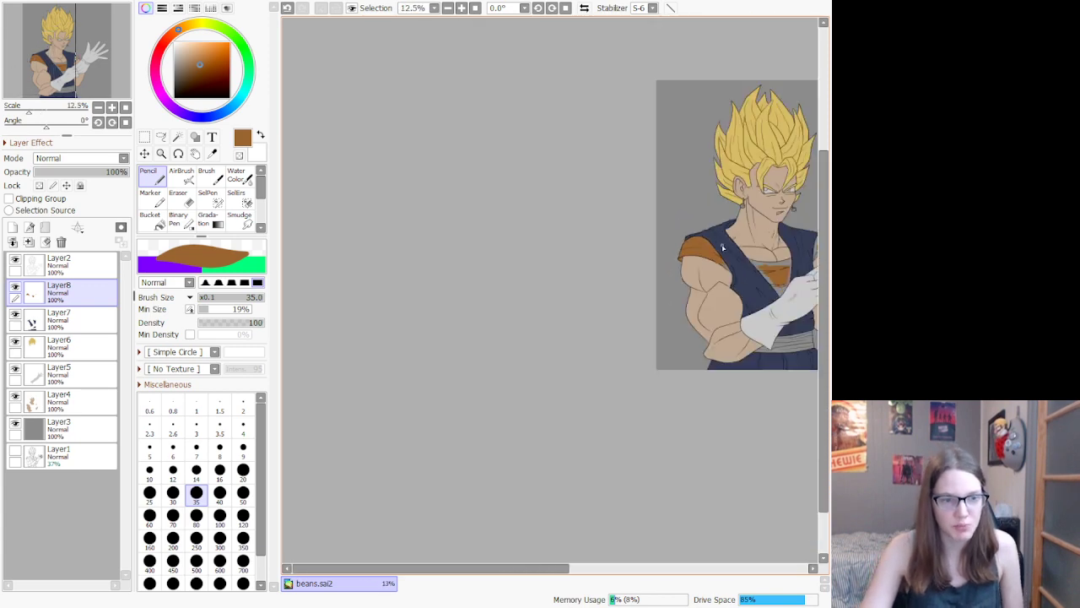
pyautogui.scroll(10, 723, 247)
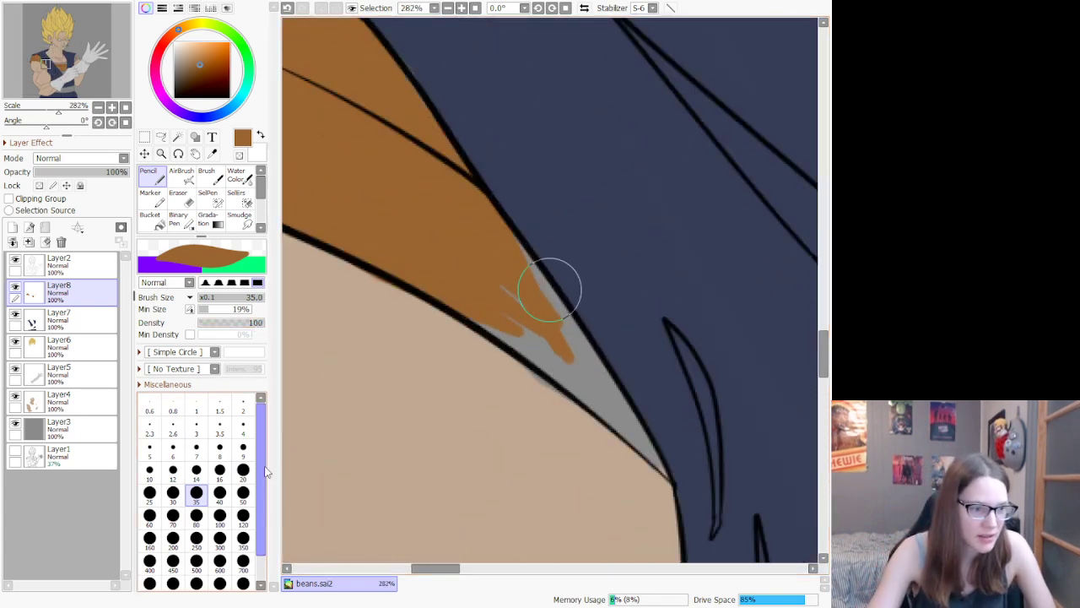
pyautogui.press('[')
pyautogui.press('[')
pyautogui.press('[')
pyautogui.moveTo(464, 308); pyautogui.dragTo(613, 393)
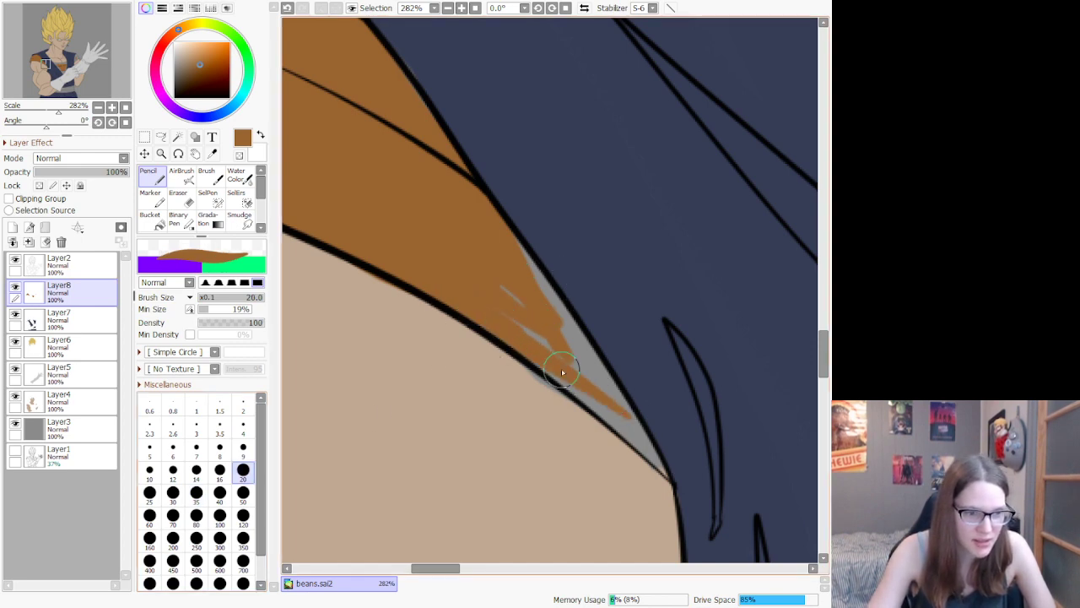
pyautogui.moveTo(562, 369); pyautogui.dragTo(629, 418)
pyautogui.moveTo(536, 355)
pyautogui.mouseDown()
pyautogui.moveTo(673, 482)
pyautogui.moveTo(563, 356)
pyautogui.moveTo(645, 451)
pyautogui.moveTo(527, 276)
pyautogui.moveTo(465, 212)
pyautogui.mouseUp()
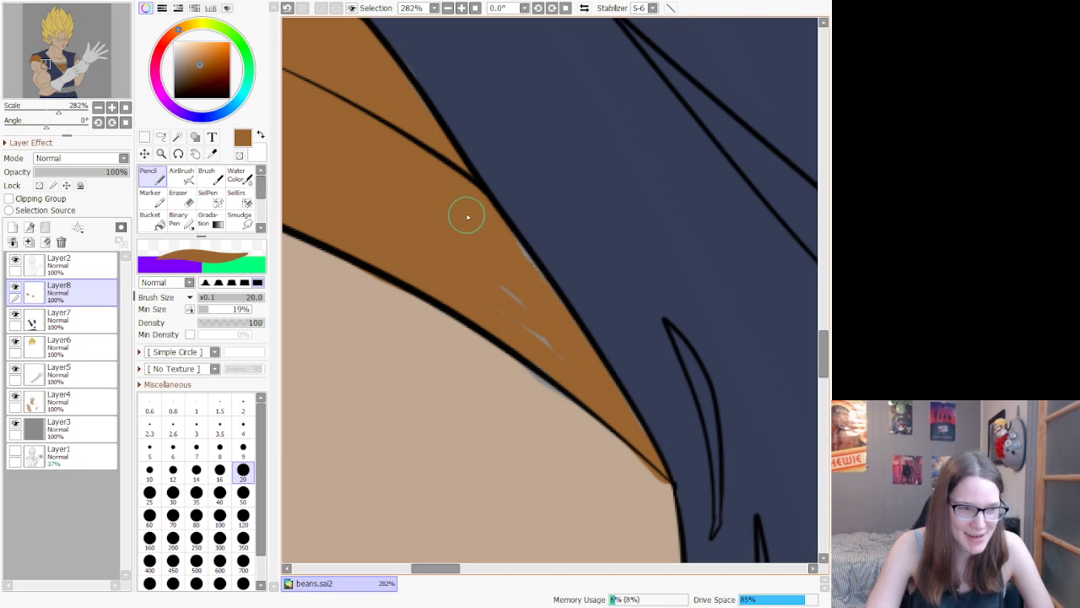
pyautogui.moveTo(567, 363)
pyautogui.mouseDown()
pyautogui.moveTo(470, 244)
pyautogui.moveTo(583, 387)
pyautogui.moveTo(505, 240)
pyautogui.moveTo(568, 355)
pyautogui.mouseUp()
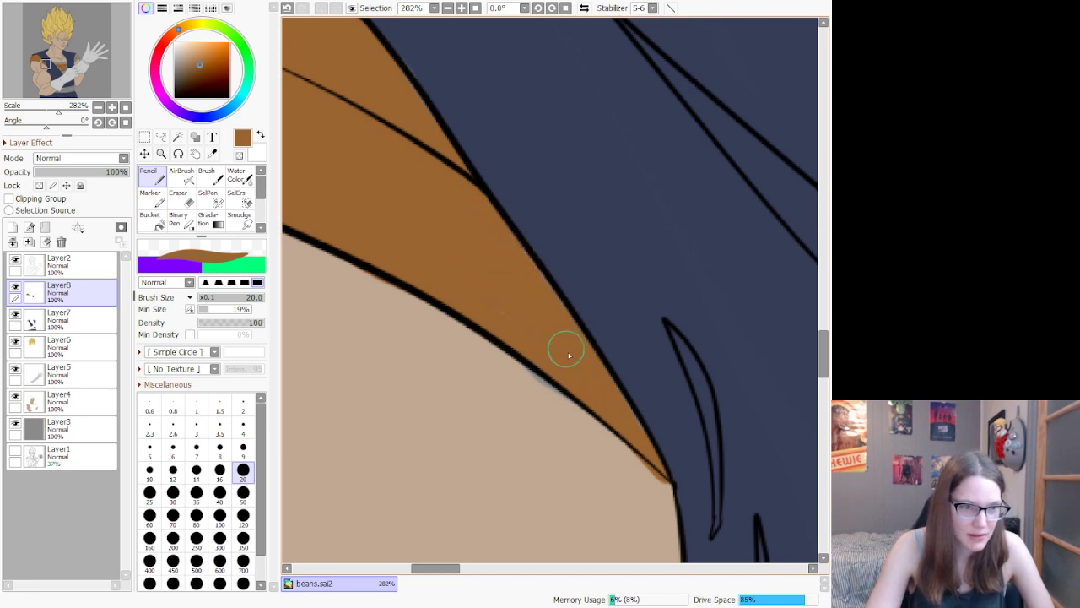
# Step: Block in the middle of the far sleeve with brownish orange using the Pencil at size 50
pyautogui.scroll(-5, 583, 320)
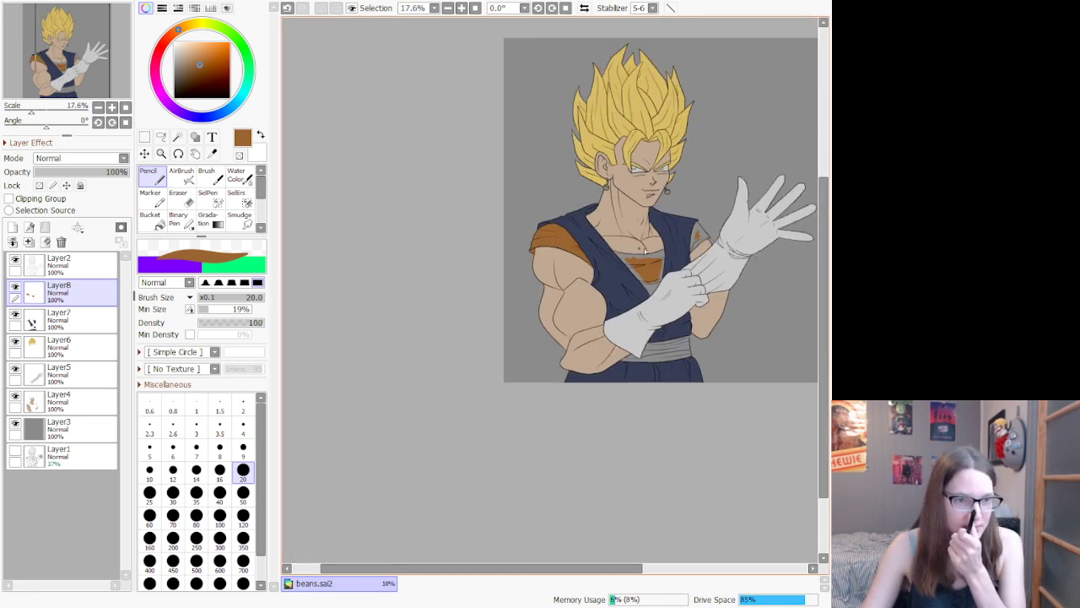
pyautogui.scroll(4, 676, 273)
pyautogui.scroll(2, 676, 274)
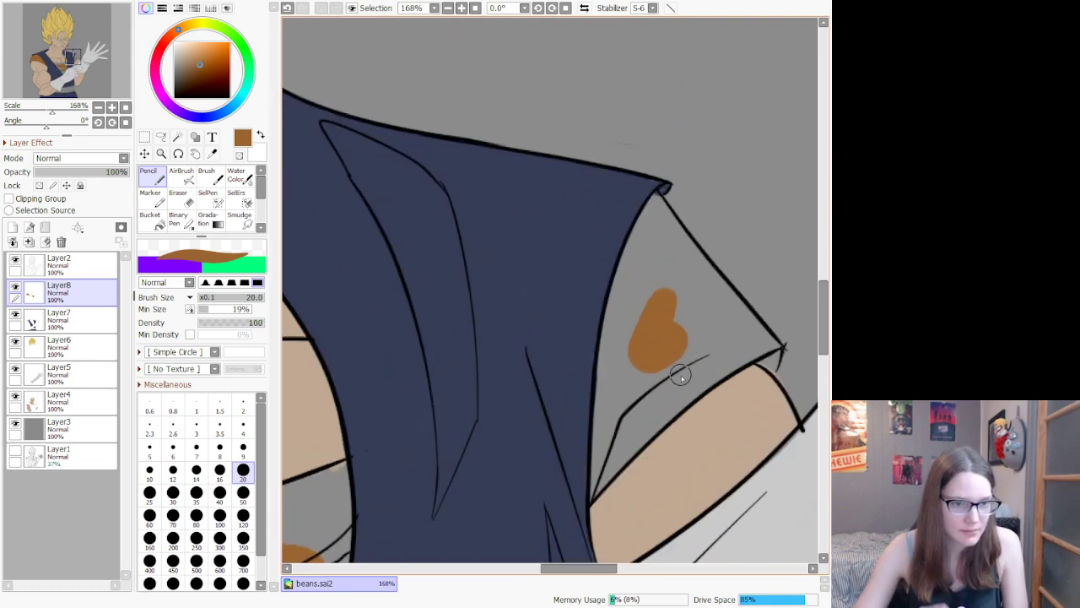
pyautogui.click(235, 499)
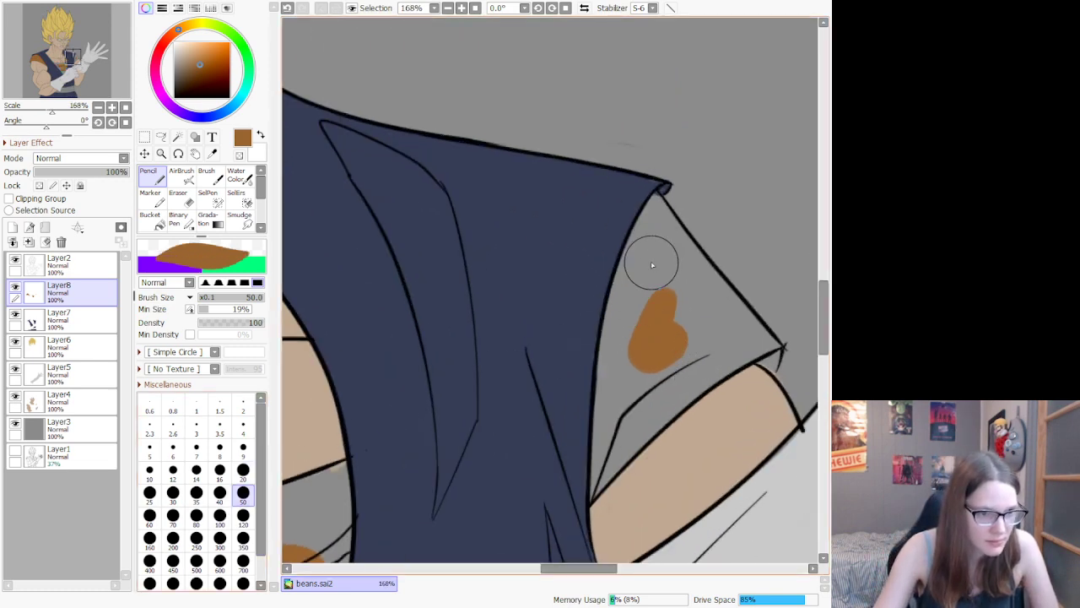
pyautogui.moveTo(651, 261)
pyautogui.mouseDown()
pyautogui.moveTo(622, 412)
pyautogui.moveTo(714, 323)
pyautogui.moveTo(652, 261)
pyautogui.moveTo(711, 317)
pyautogui.moveTo(710, 304)
pyautogui.moveTo(706, 318)
pyautogui.moveTo(770, 349)
pyautogui.mouseUp()
# Step: Fill the far sleeve's lower fold and hem above the arm, out to the sleeve's corner, with the Pencil at size 30
pyautogui.press('[')
pyautogui.press('[')
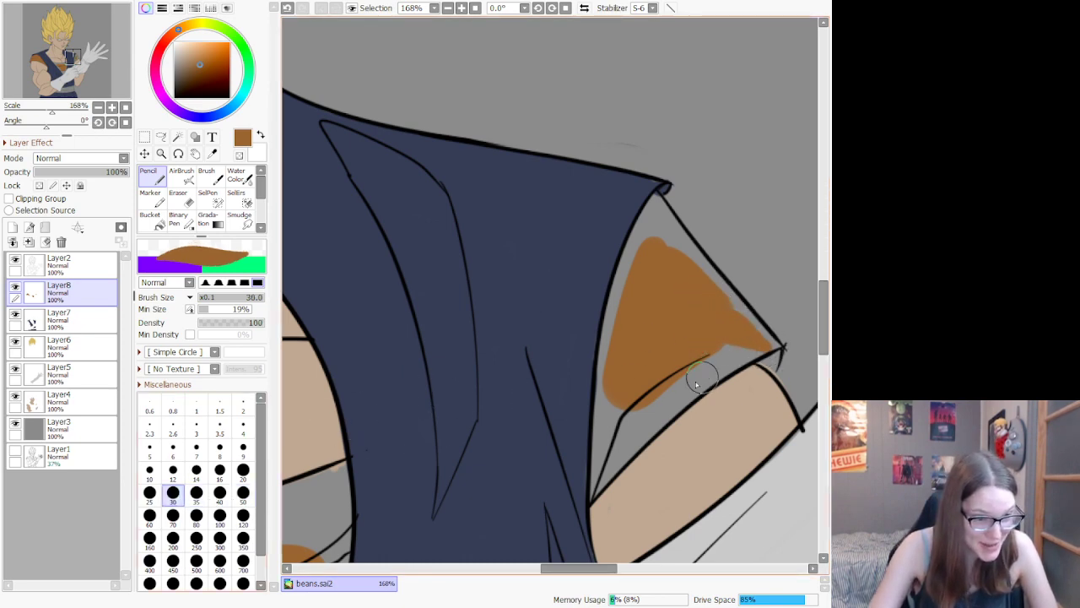
pyautogui.moveTo(655, 413)
pyautogui.mouseDown()
pyautogui.moveTo(589, 503)
pyautogui.moveTo(615, 467)
pyautogui.moveTo(597, 482)
pyautogui.moveTo(611, 421)
pyautogui.mouseUp()
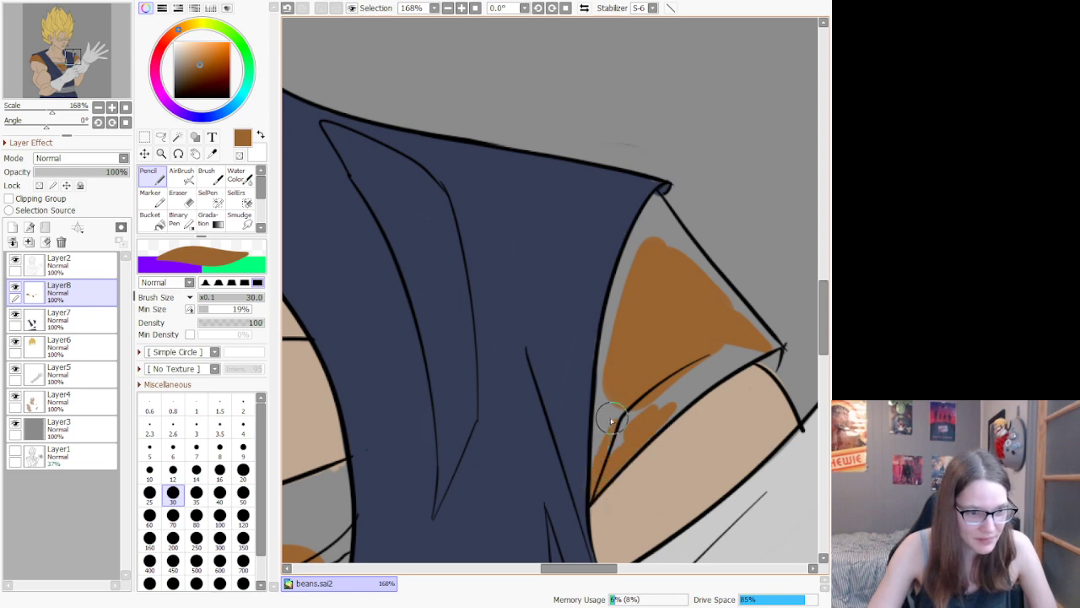
pyautogui.moveTo(604, 458)
pyautogui.mouseDown()
pyautogui.moveTo(627, 313)
pyautogui.moveTo(607, 403)
pyautogui.mouseUp()
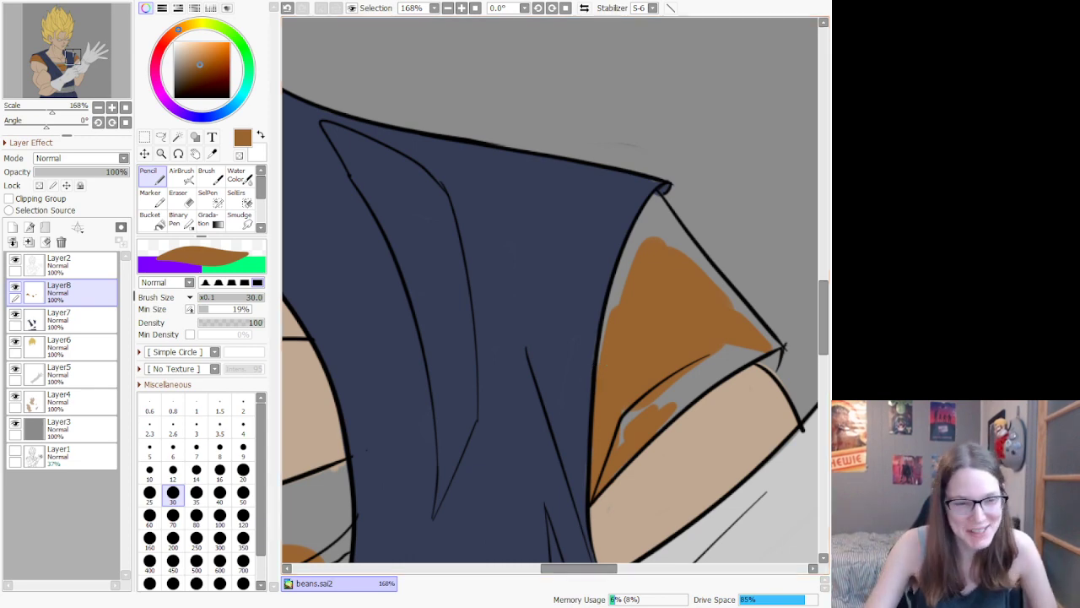
pyautogui.moveTo(638, 429); pyautogui.dragTo(622, 448)
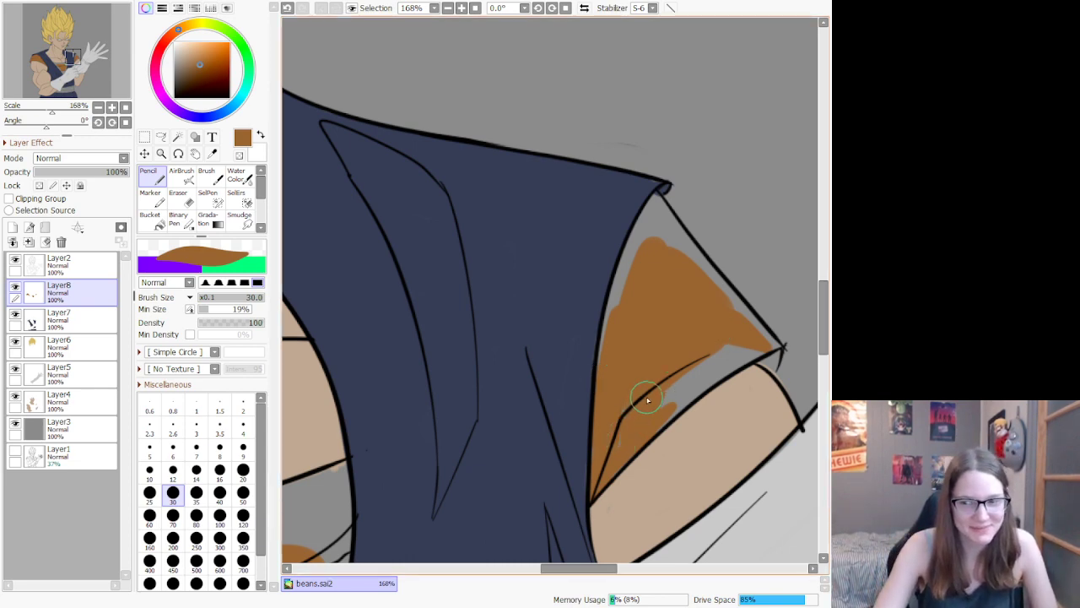
pyautogui.moveTo(674, 386)
pyautogui.mouseDown()
pyautogui.moveTo(639, 427)
pyautogui.moveTo(732, 364)
pyautogui.moveTo(631, 443)
pyautogui.moveTo(714, 387)
pyautogui.mouseUp()
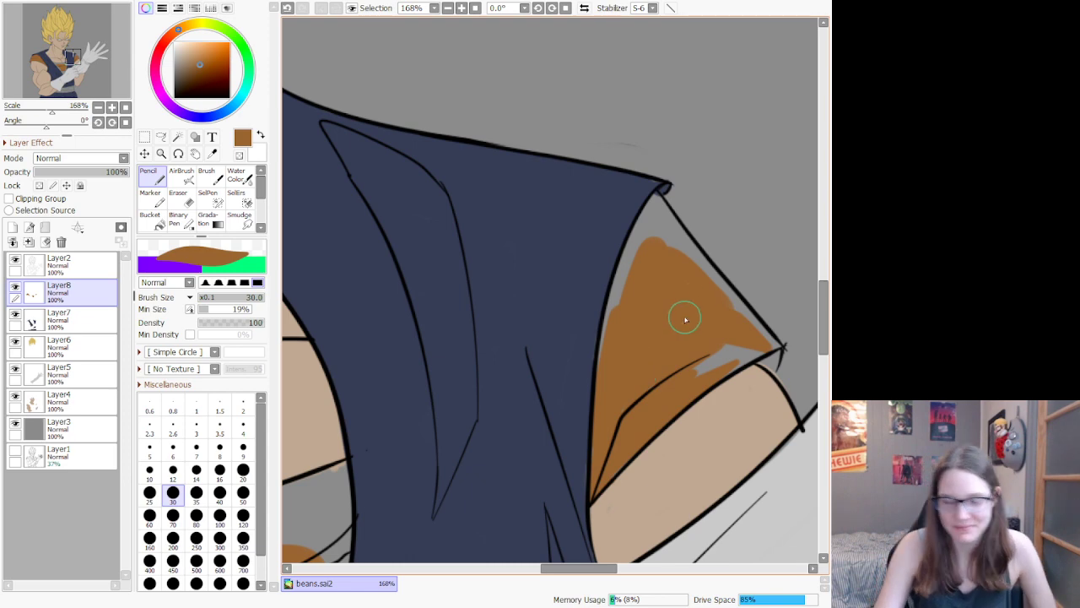
pyautogui.moveTo(675, 387); pyautogui.dragTo(692, 377)
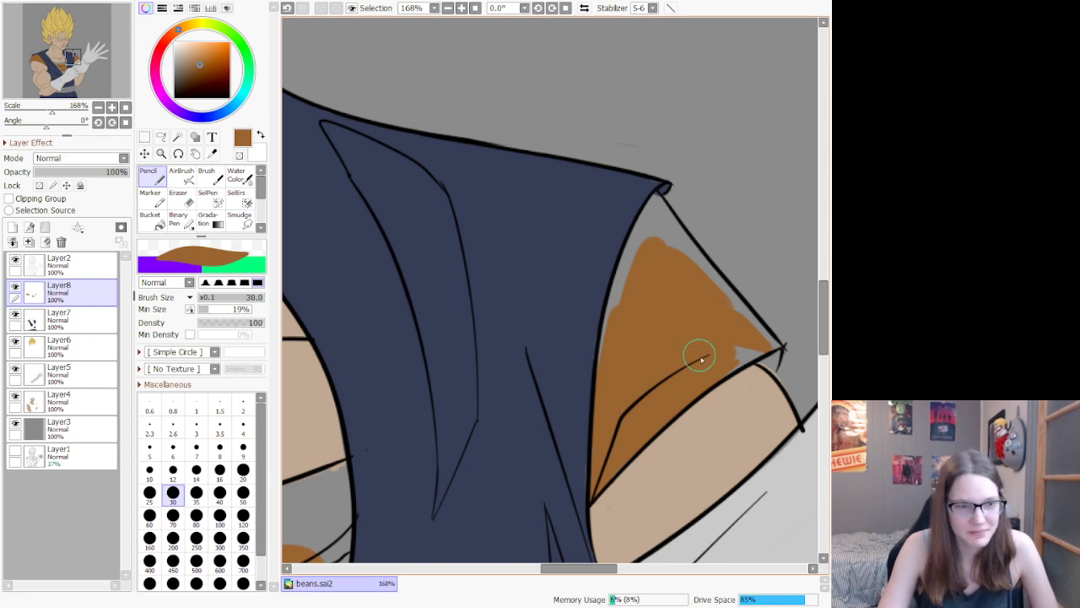
pyautogui.moveTo(701, 359)
pyautogui.mouseDown()
pyautogui.moveTo(735, 353)
pyautogui.moveTo(709, 381)
pyautogui.moveTo(764, 347)
pyautogui.moveTo(748, 359)
pyautogui.moveTo(765, 357)
pyautogui.moveTo(771, 369)
pyautogui.moveTo(774, 355)
pyautogui.moveTo(770, 370)
pyautogui.moveTo(775, 351)
pyautogui.moveTo(774, 364)
pyautogui.moveTo(776, 351)
pyautogui.moveTo(735, 322)
pyautogui.moveTo(759, 349)
pyautogui.mouseUp()
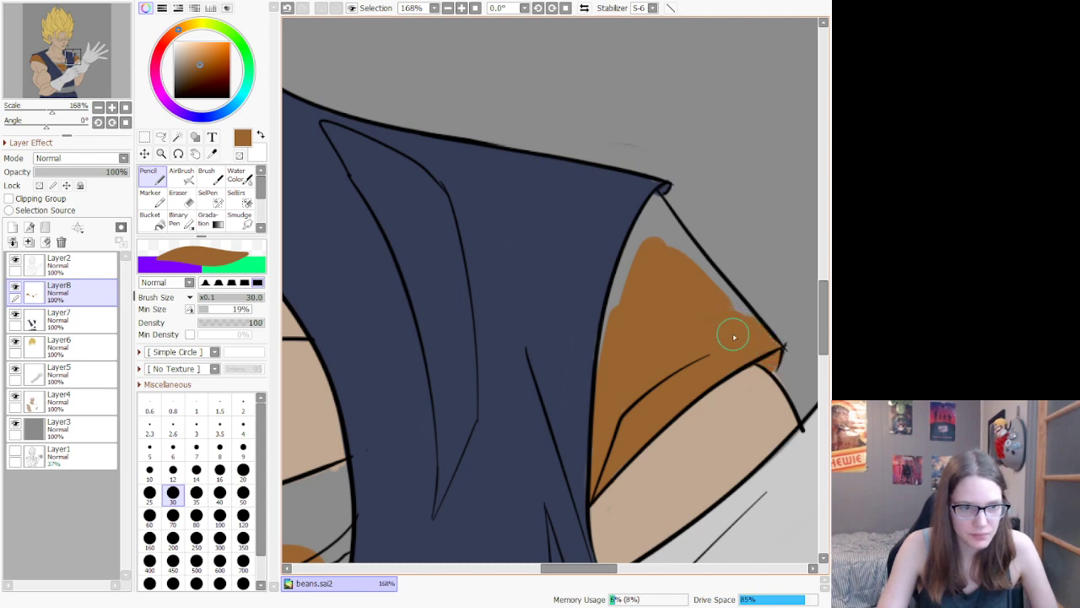
# Step: Fill the far sleeve along the vest seam and its outer edge, up to the shoulder tip
pyautogui.moveTo(657, 202)
pyautogui.mouseDown()
pyautogui.moveTo(613, 314)
pyautogui.moveTo(650, 247)
pyautogui.moveTo(640, 239)
pyautogui.moveTo(602, 400)
pyautogui.moveTo(643, 233)
pyautogui.moveTo(608, 394)
pyautogui.mouseUp()
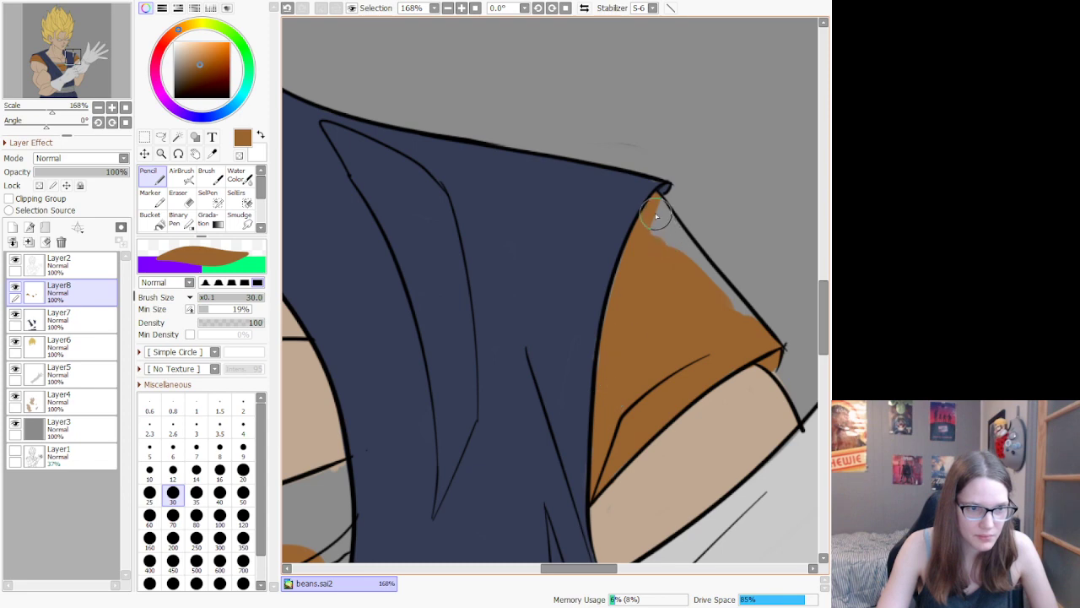
pyautogui.moveTo(657, 216); pyautogui.dragTo(697, 263)
pyautogui.moveTo(658, 206)
pyautogui.mouseDown()
pyautogui.moveTo(720, 308)
pyautogui.moveTo(656, 201)
pyautogui.moveTo(740, 324)
pyautogui.moveTo(670, 240)
pyautogui.moveTo(750, 337)
pyautogui.mouseUp()
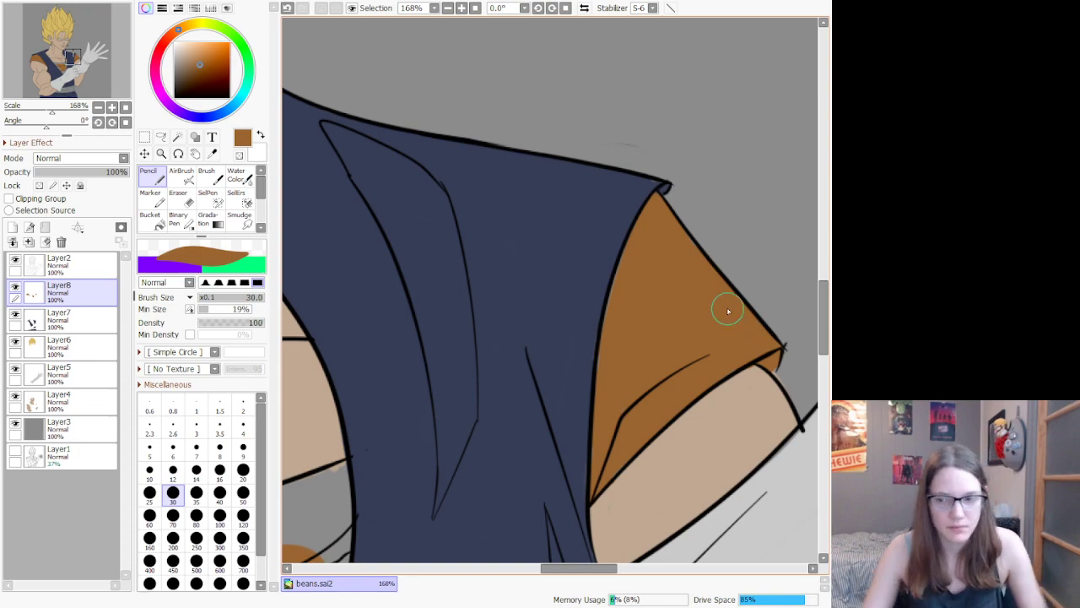
# Step: Extend the brownish orange on the undershirt's chest down into the lower tip above the glove, undoing the stray stroke
pyautogui.scroll(-10, 739, 293)
pyautogui.scroll(2, 677, 295)
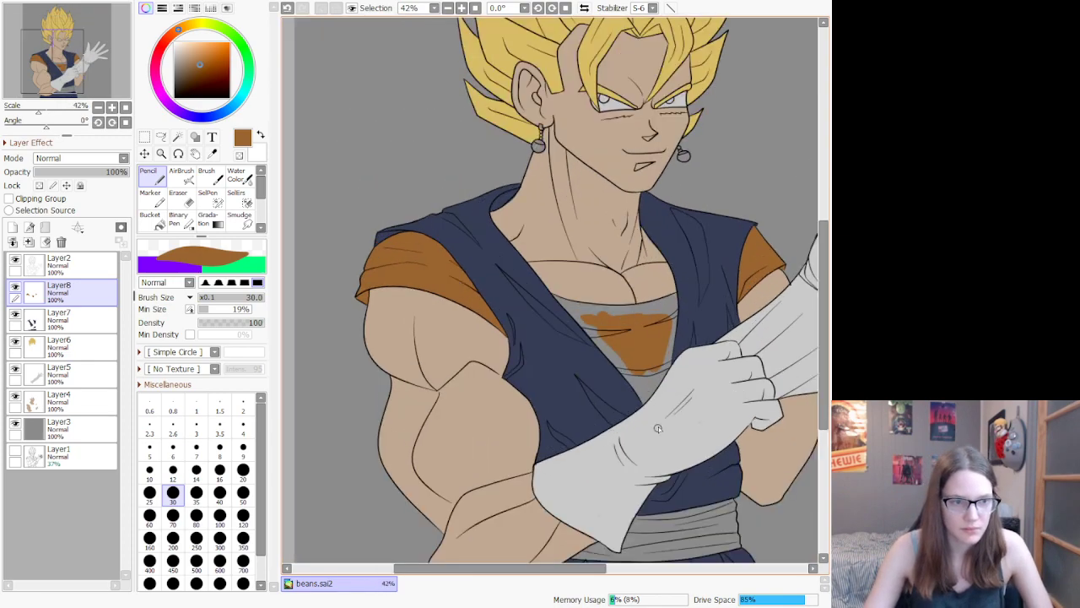
pyautogui.scroll(7, 658, 426)
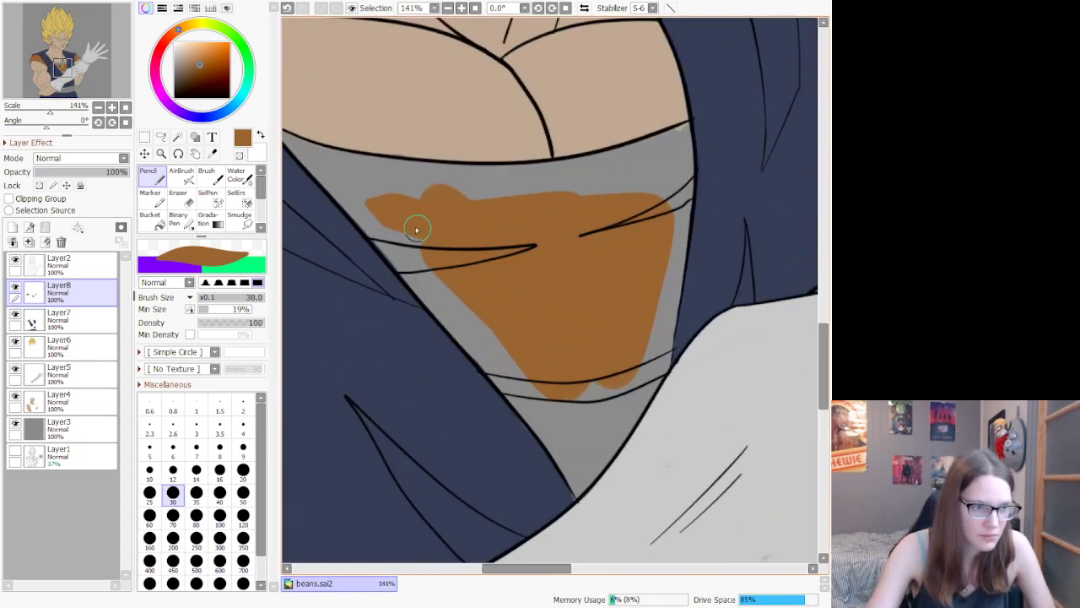
pyautogui.moveTo(416, 230)
pyautogui.mouseDown()
pyautogui.moveTo(579, 465)
pyautogui.moveTo(558, 416)
pyautogui.mouseUp()
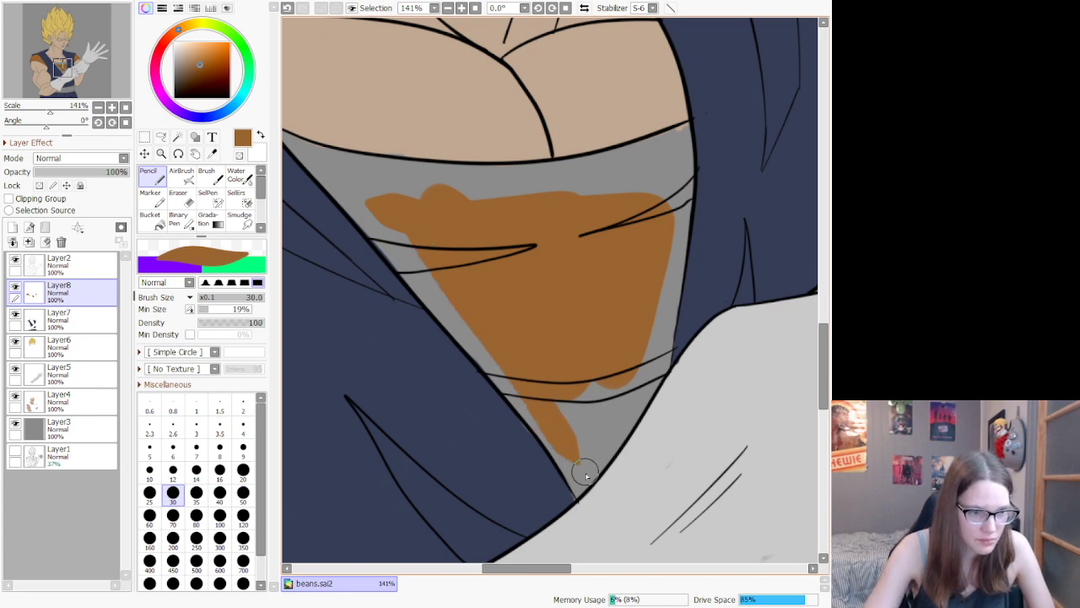
pyautogui.moveTo(585, 475)
pyautogui.mouseDown()
pyautogui.moveTo(595, 477)
pyautogui.moveTo(675, 320)
pyautogui.moveTo(647, 410)
pyautogui.moveTo(676, 311)
pyautogui.moveTo(598, 453)
pyautogui.moveTo(531, 354)
pyautogui.moveTo(608, 395)
pyautogui.mouseUp()
pyautogui.hotkey('ctrl', 'z')
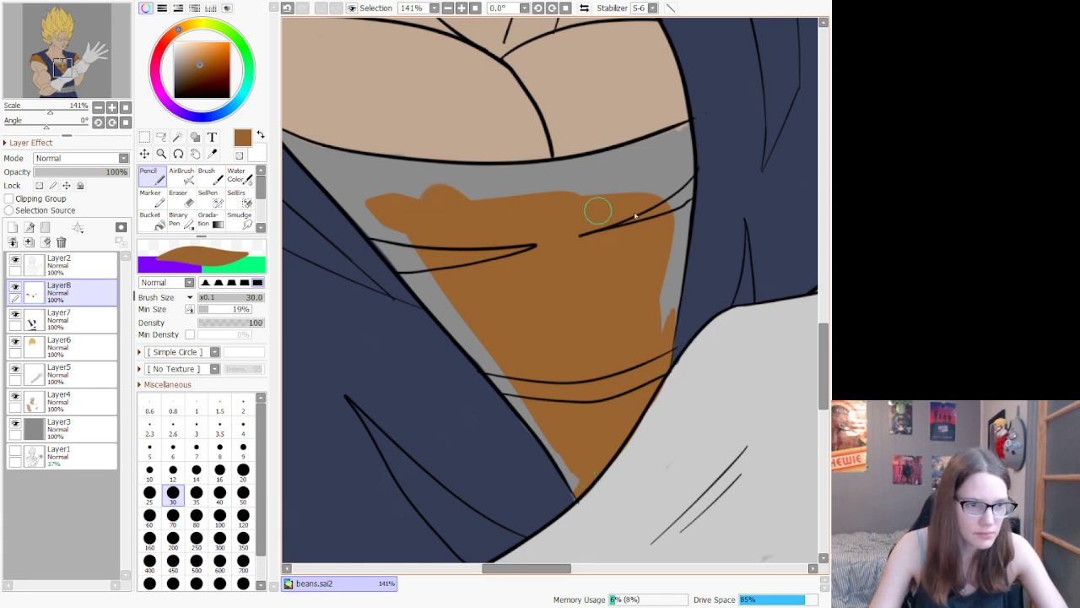
# Step: Fill the chest along the far vest edge and the adjoining part of the neckline, closing the grey gaps between strokes
pyautogui.moveTo(684, 125); pyautogui.dragTo(677, 284)
pyautogui.hotkey('ctrl', 'z')
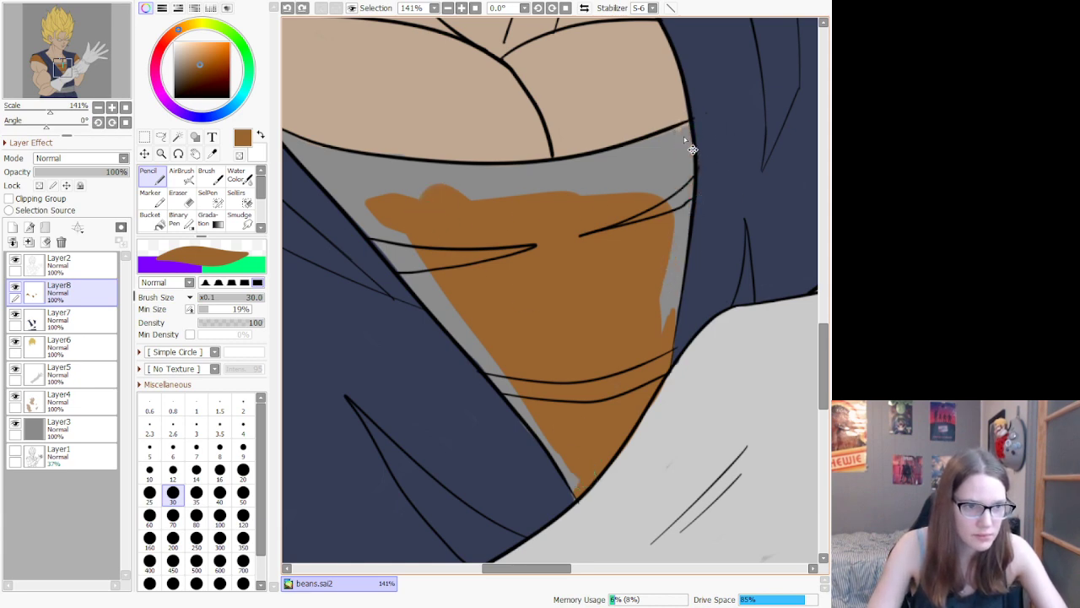
pyautogui.moveTo(685, 126); pyautogui.dragTo(651, 386)
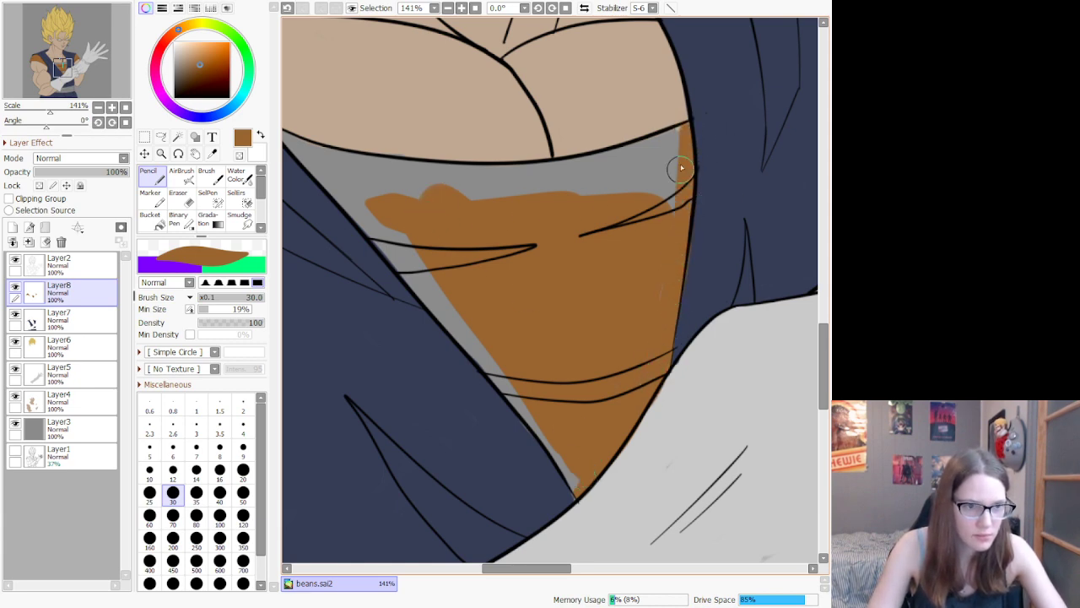
pyautogui.moveTo(684, 131); pyautogui.dragTo(407, 202)
pyautogui.moveTo(670, 159); pyautogui.dragTo(557, 195)
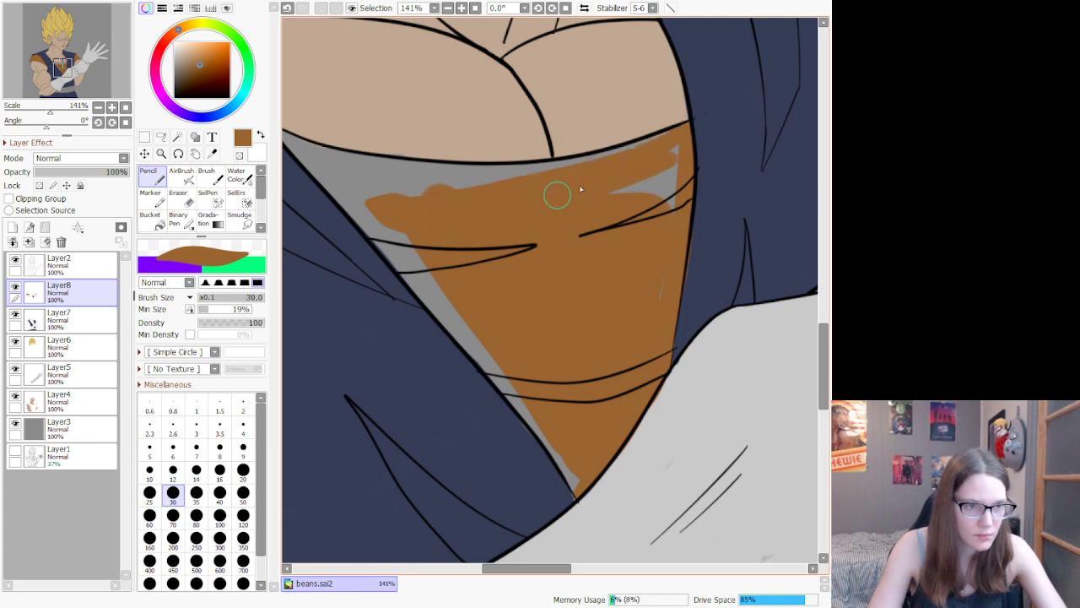
pyautogui.moveTo(676, 151); pyautogui.dragTo(639, 315)
pyautogui.moveTo(660, 181); pyautogui.dragTo(659, 178)
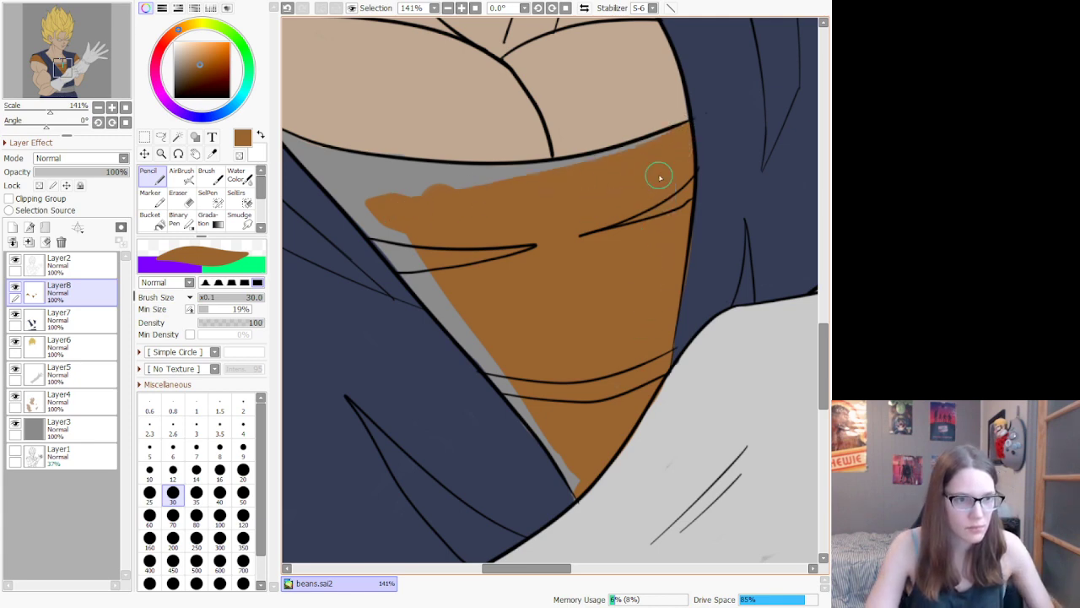
# Step: Fill the lower part of the chest along the near vest edge down to the pointed tip, redoing the misplaced stroke
pyautogui.scroll(-14, 563, 194)
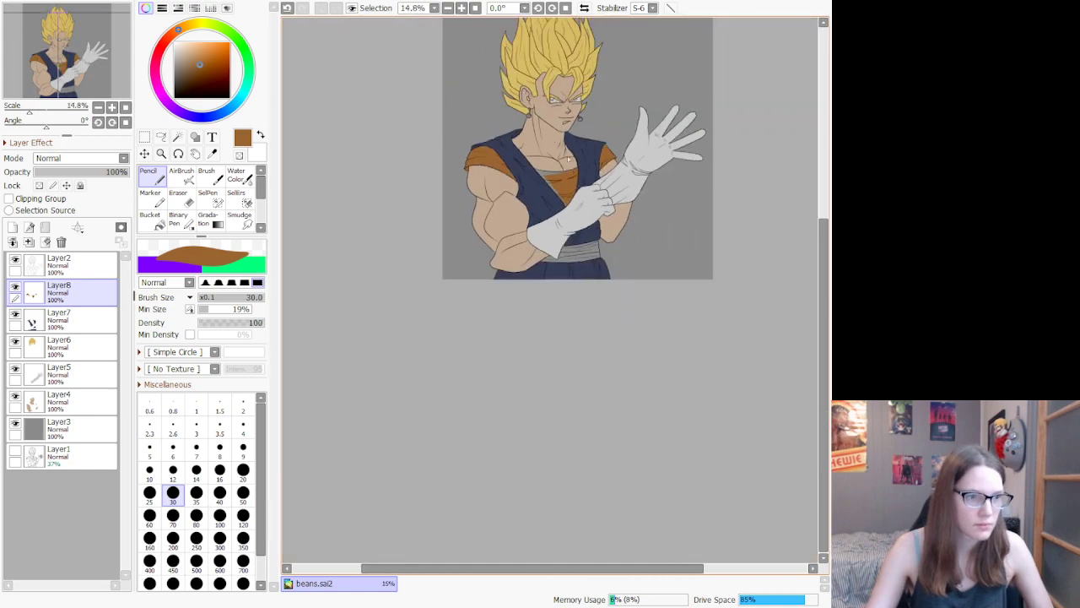
pyautogui.scroll(2, 553, 79)
pyautogui.scroll(-2, 570, 24)
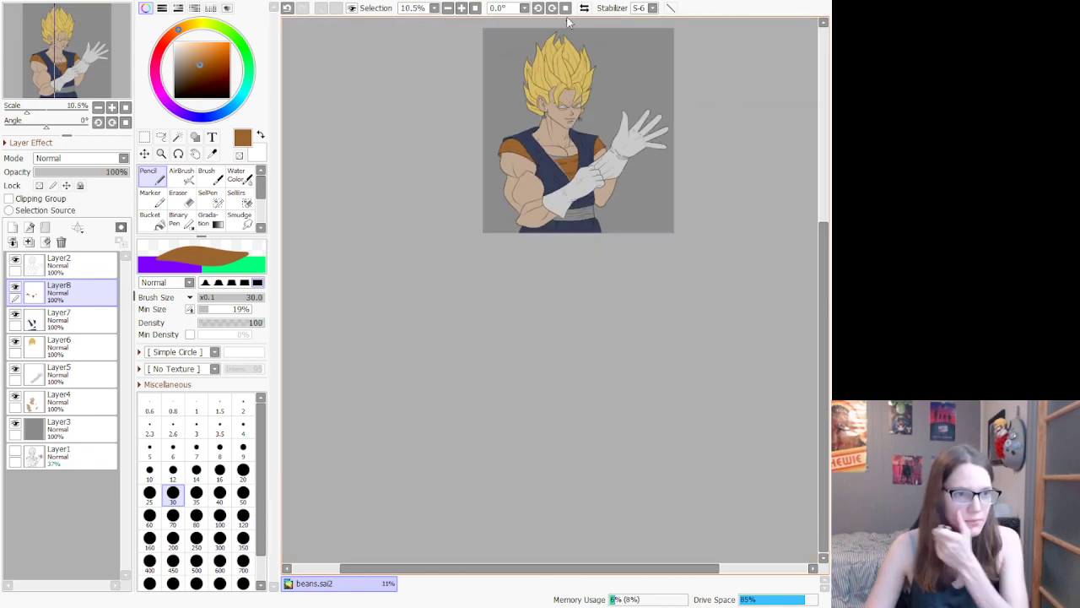
pyautogui.scroll(4, 572, 33)
pyautogui.scroll(6, 562, 272)
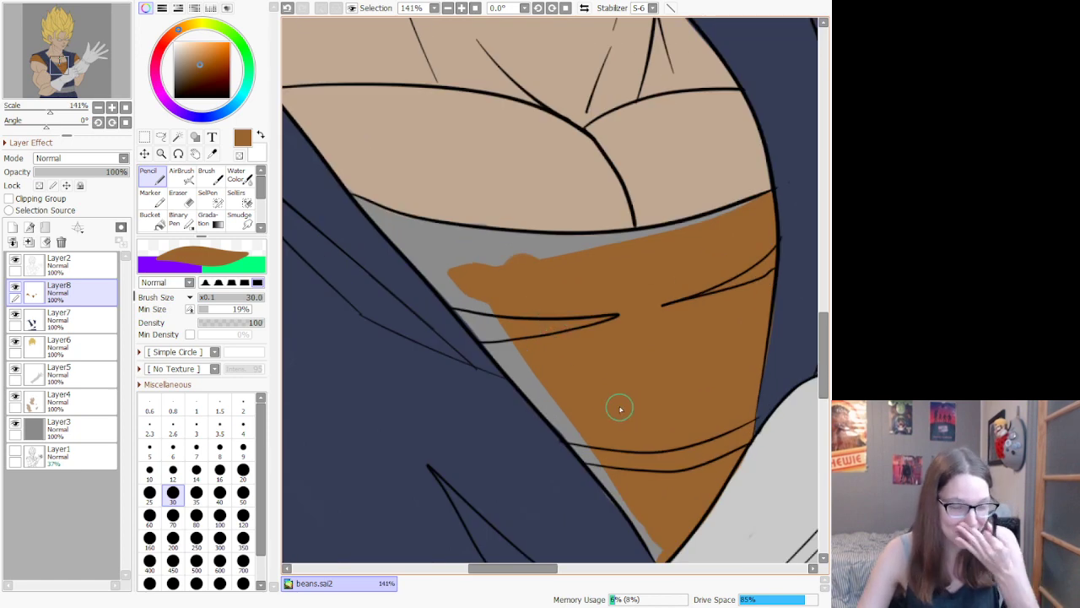
pyautogui.scroll(-1, 620, 409)
pyautogui.scroll(2, 639, 478)
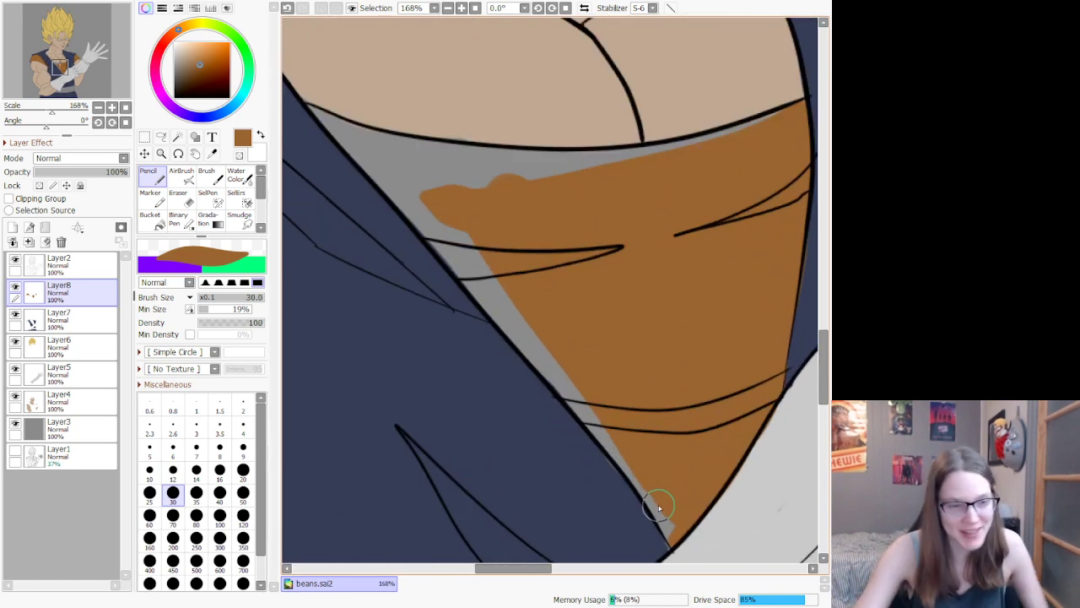
pyautogui.moveTo(538, 335); pyautogui.dragTo(610, 433)
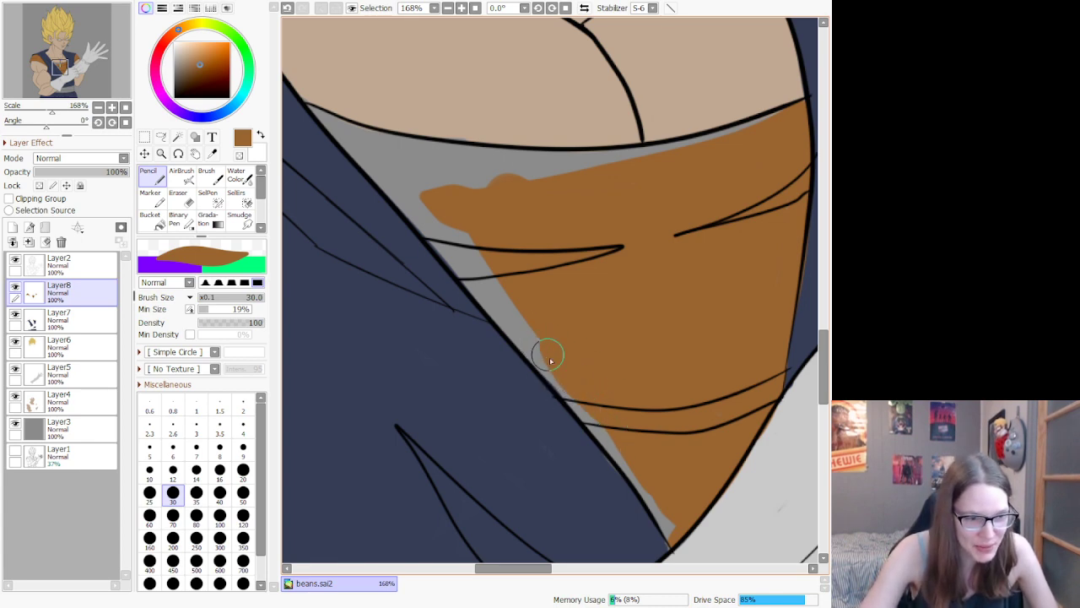
pyautogui.moveTo(550, 361)
pyautogui.mouseDown()
pyautogui.moveTo(550, 380)
pyautogui.moveTo(629, 475)
pyautogui.mouseUp()
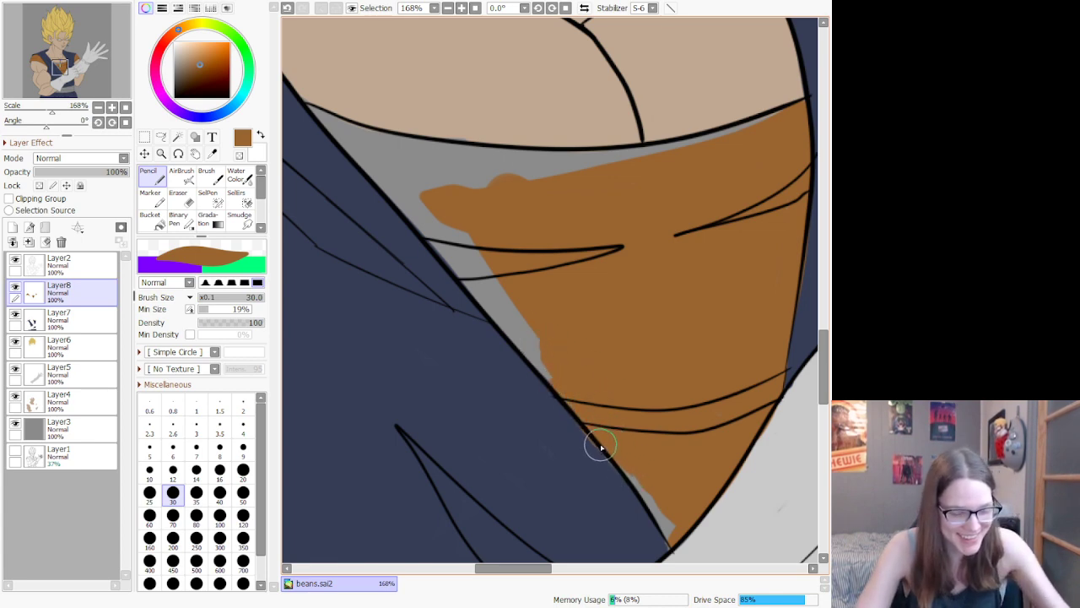
pyautogui.hotkey('ctrl', 'z')
pyautogui.moveTo(629, 455)
pyautogui.mouseDown()
pyautogui.moveTo(553, 377)
pyautogui.moveTo(645, 502)
pyautogui.moveTo(640, 477)
pyautogui.moveTo(666, 540)
pyautogui.moveTo(670, 507)
pyautogui.mouseUp()
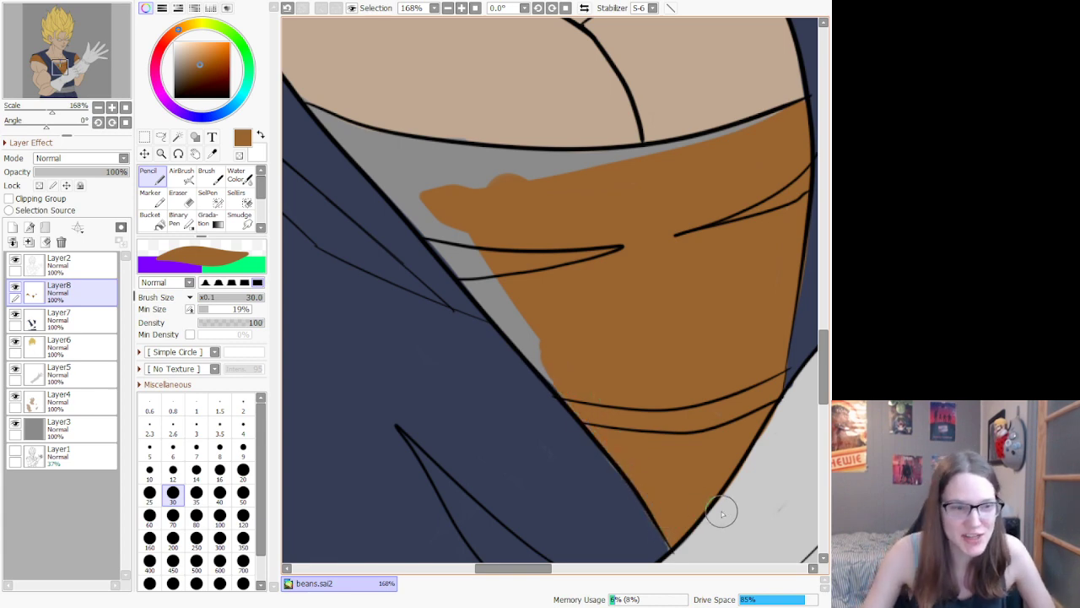
# Step: Colour the chest from its upper corner at the near vest edge, below the neckline, to meet the existing brownish orange
pyautogui.scroll(-8, 658, 470)
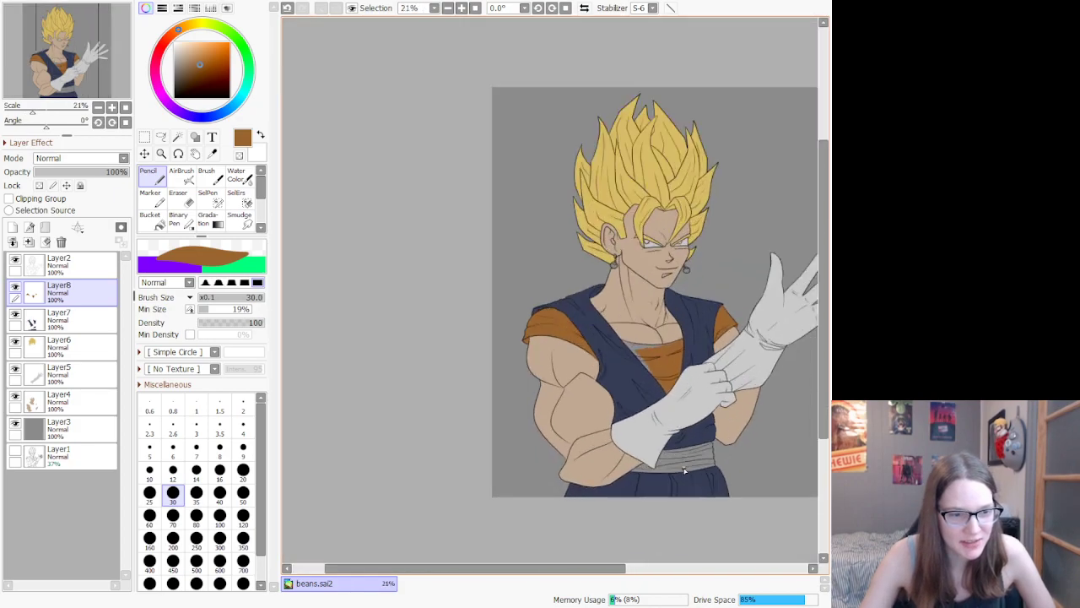
pyautogui.scroll(10, 688, 477)
pyautogui.scroll(-5, 700, 490)
pyautogui.scroll(2, 699, 490)
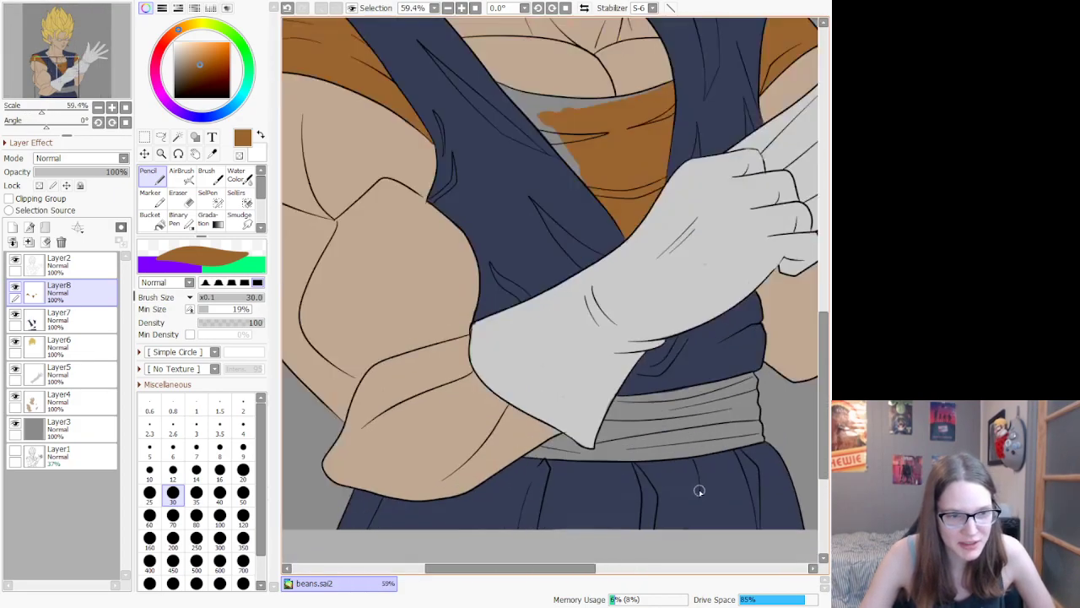
pyautogui.scroll(-3, 699, 490)
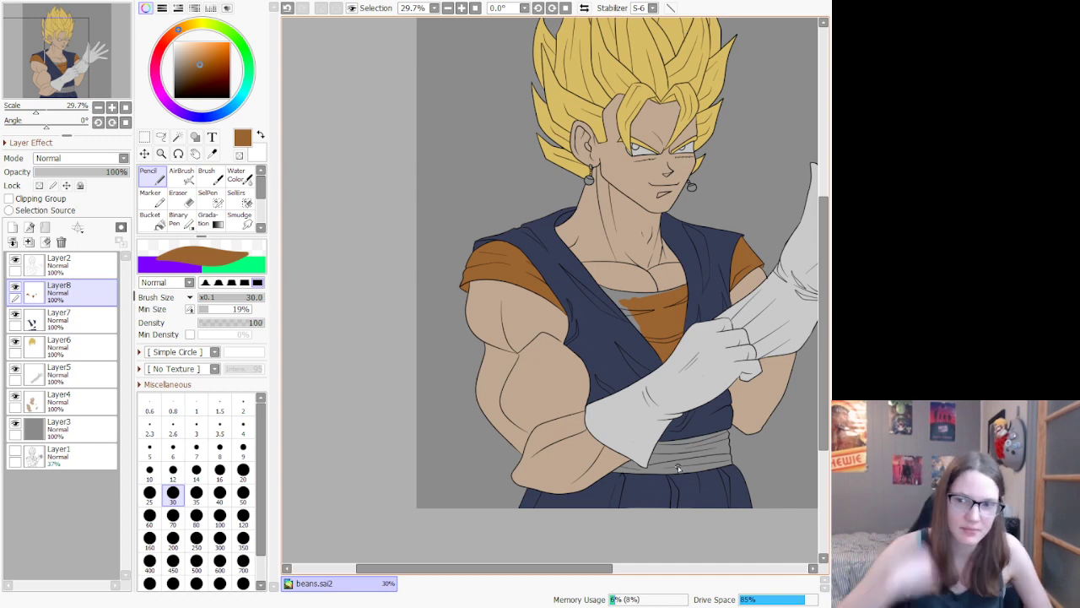
pyautogui.scroll(7, 668, 304)
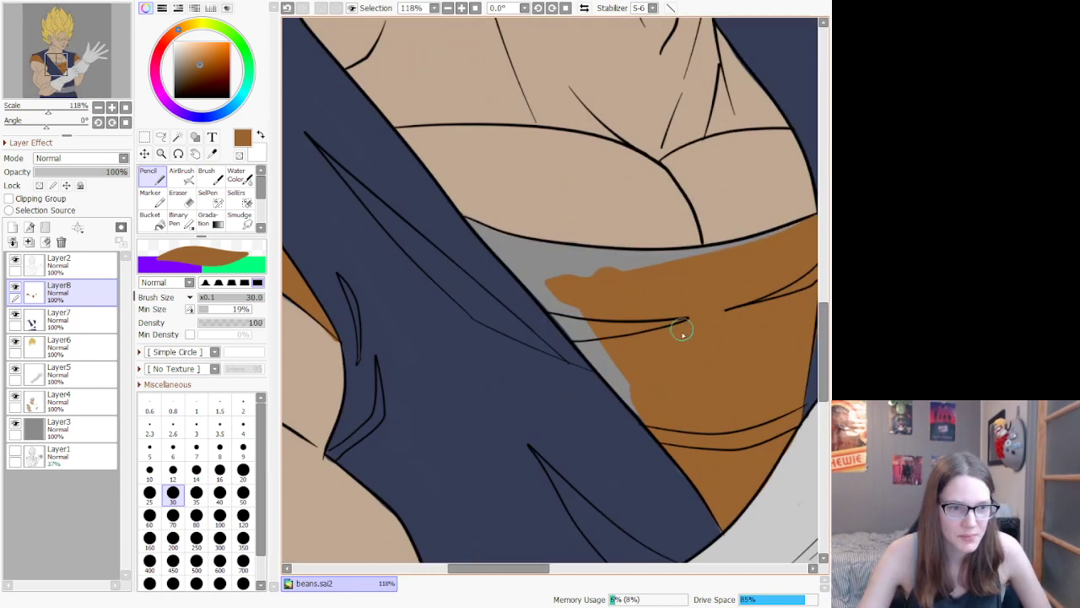
pyautogui.scroll(-4, 692, 356)
pyautogui.scroll(1, 771, 302)
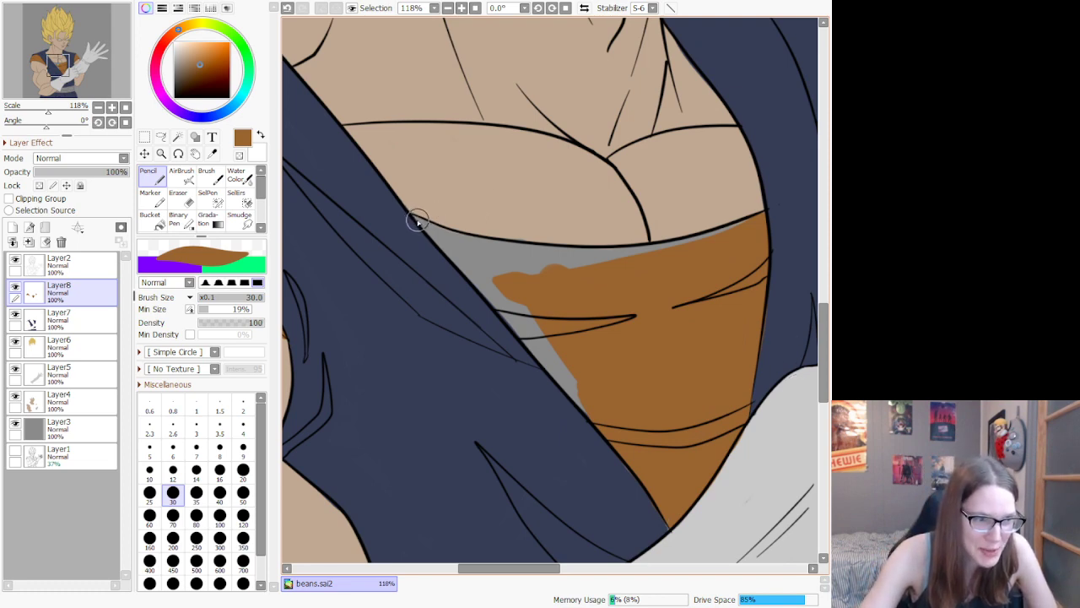
pyautogui.moveTo(416, 219)
pyautogui.mouseDown()
pyautogui.moveTo(513, 280)
pyautogui.moveTo(559, 272)
pyautogui.mouseUp()
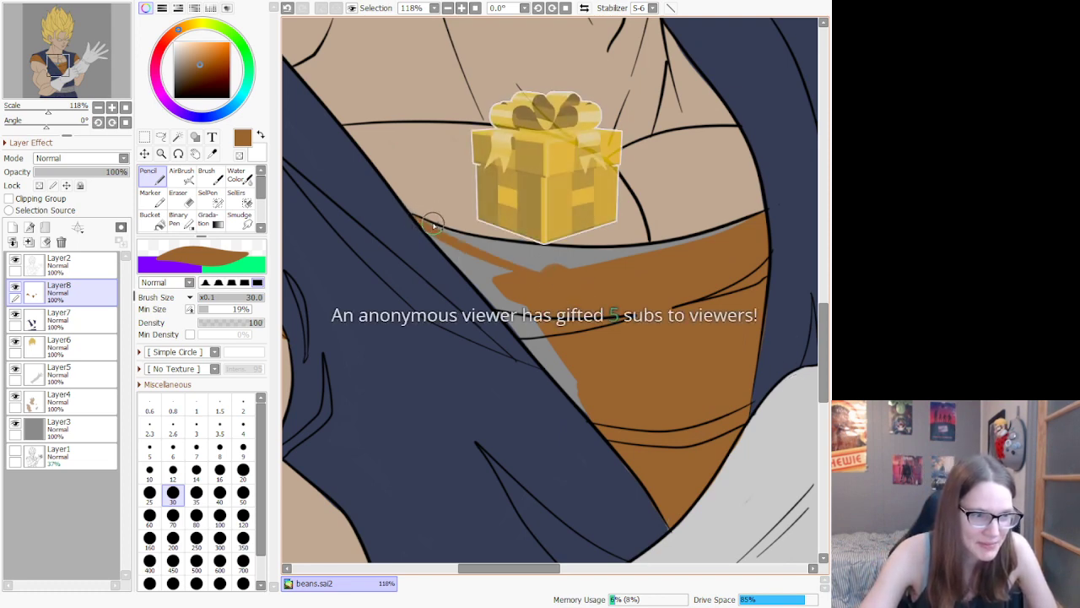
pyautogui.moveTo(421, 224); pyautogui.dragTo(525, 253)
pyautogui.hotkey('ctrl', 'z')
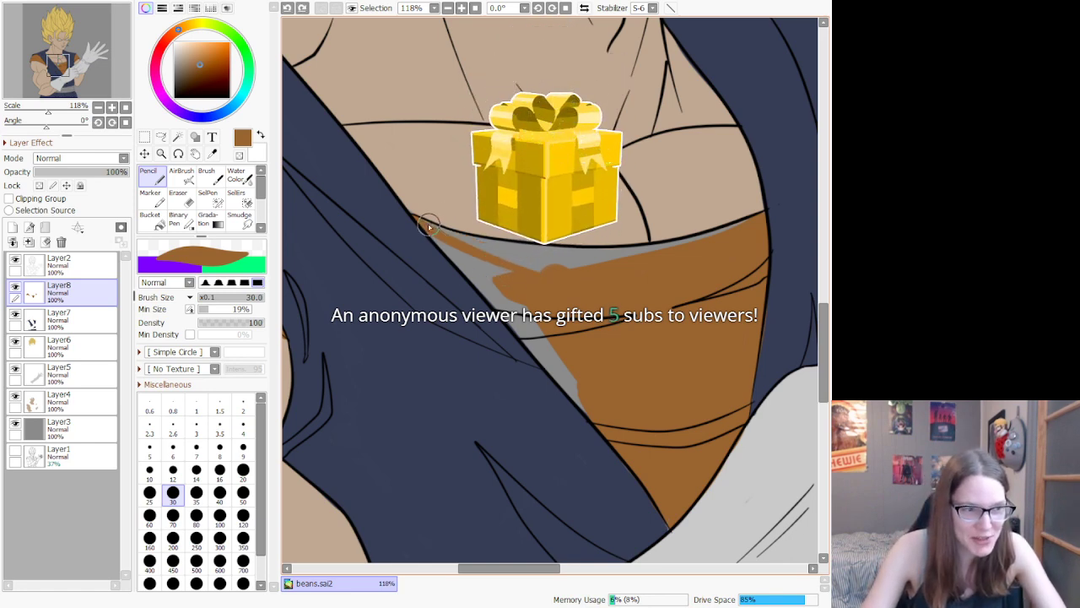
pyautogui.moveTo(426, 221)
pyautogui.mouseDown()
pyautogui.moveTo(523, 270)
pyautogui.moveTo(613, 273)
pyautogui.mouseUp()
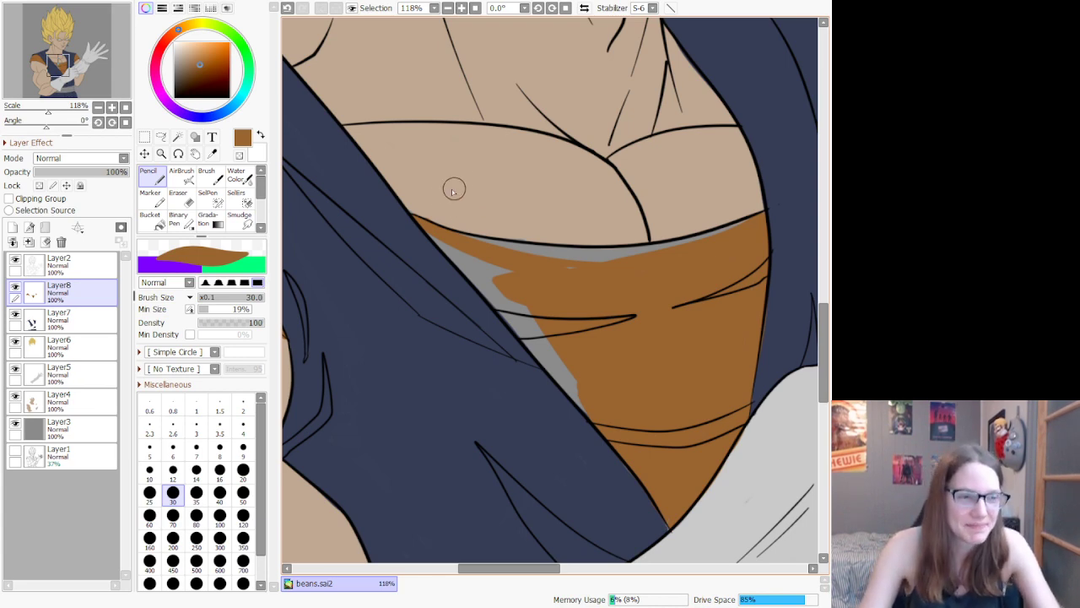
# Step: Fill the grey gaps along the undershirt's neckline with brownish orange, undoing strokes that stray over the skin
pyautogui.moveTo(457, 223)
pyautogui.mouseDown()
pyautogui.moveTo(554, 256)
pyautogui.moveTo(507, 260)
pyautogui.mouseUp()
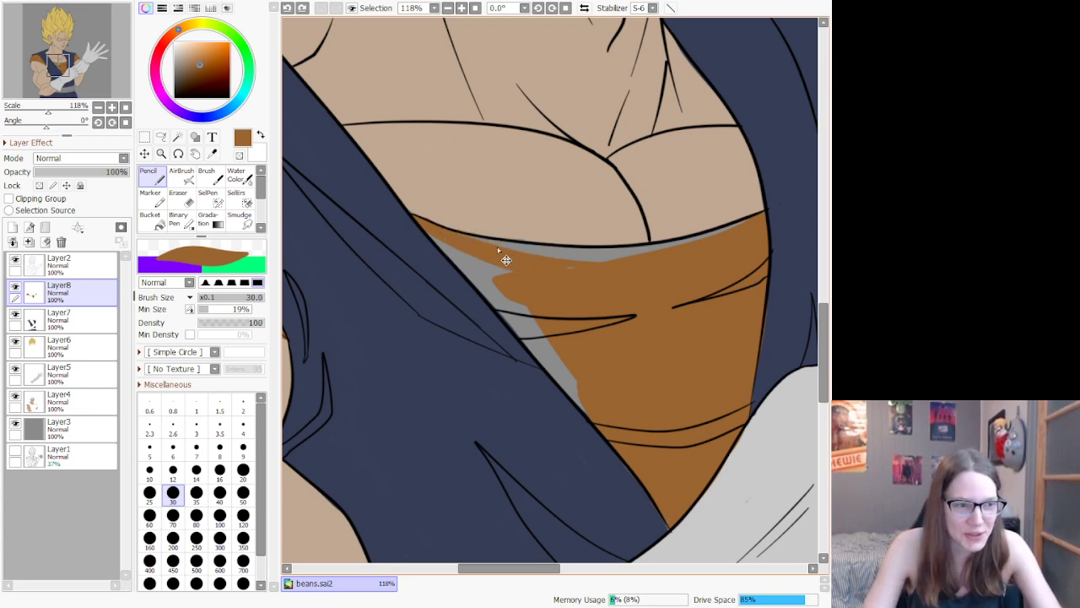
pyautogui.moveTo(582, 263)
pyautogui.mouseDown()
pyautogui.moveTo(478, 248)
pyautogui.moveTo(568, 259)
pyautogui.moveTo(655, 250)
pyautogui.mouseUp()
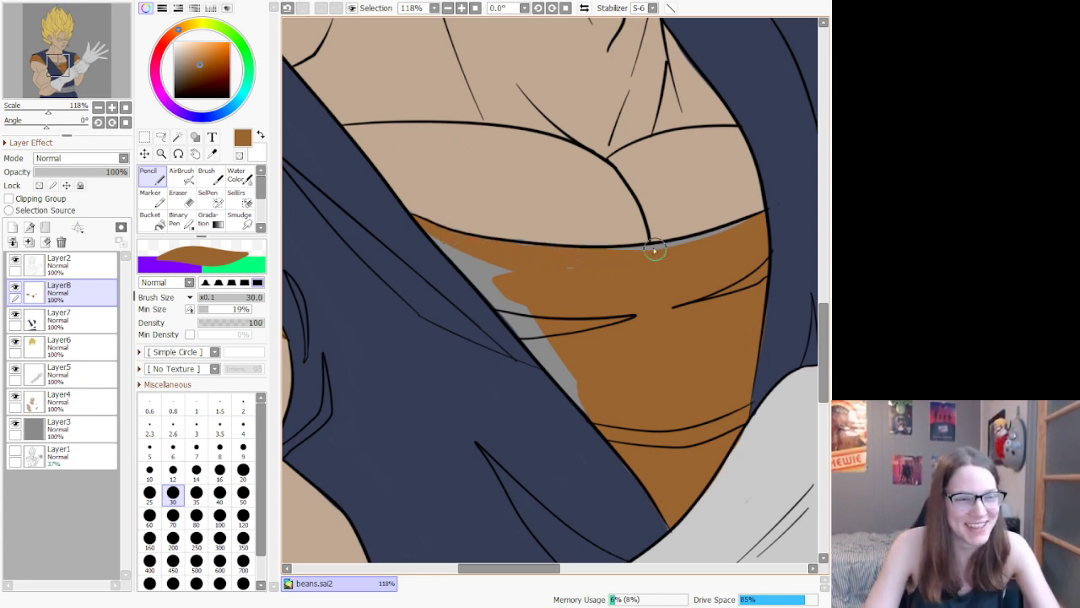
pyautogui.moveTo(751, 221)
pyautogui.mouseDown()
pyautogui.moveTo(693, 244)
pyautogui.moveTo(579, 241)
pyautogui.mouseUp()
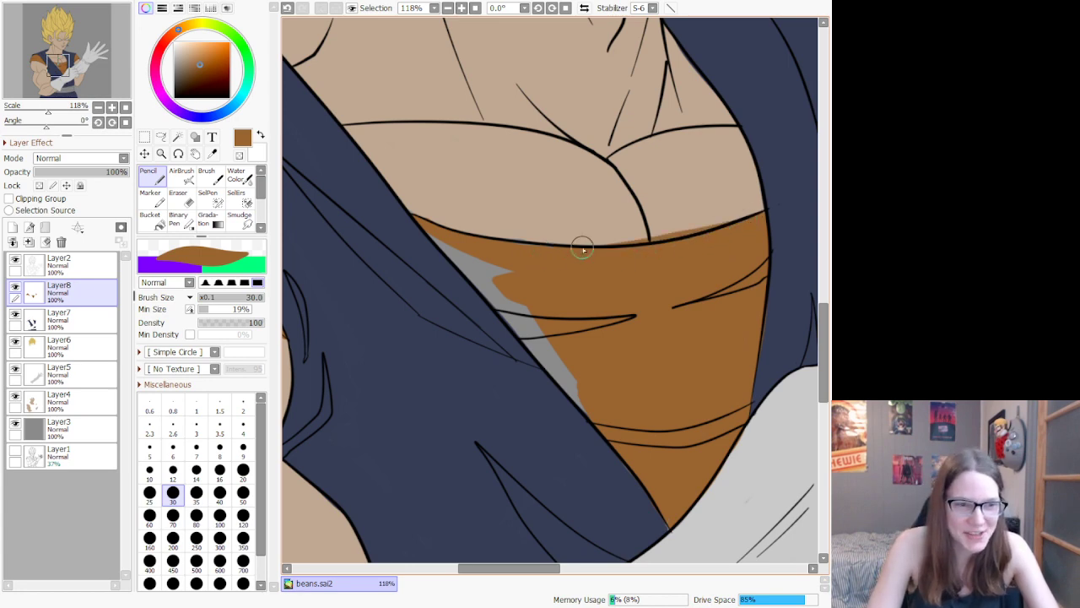
pyautogui.hotkey('ctrl', 'z')
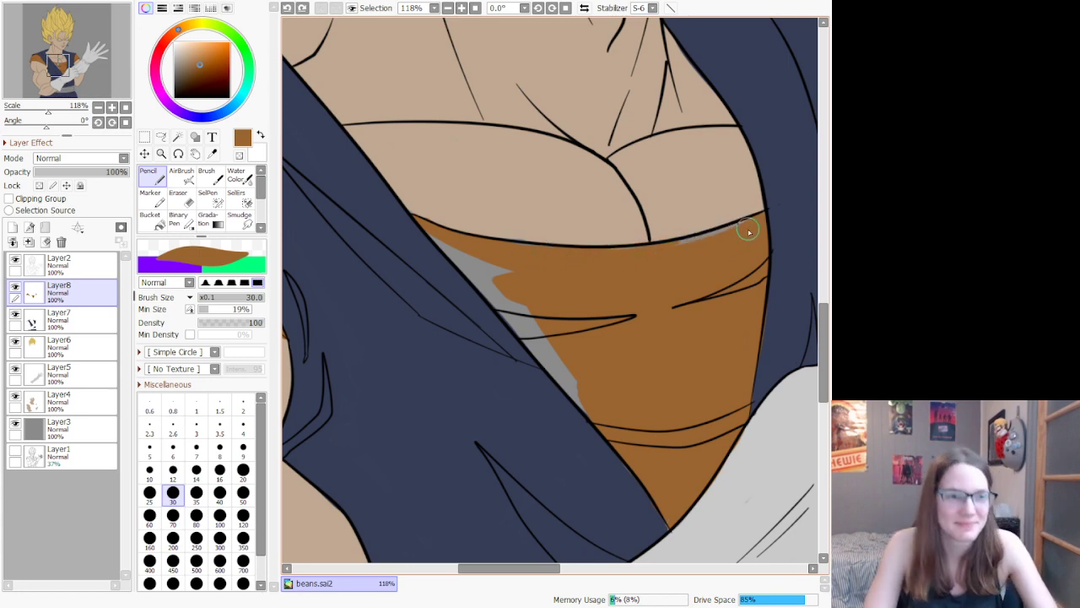
pyautogui.moveTo(747, 228)
pyautogui.mouseDown()
pyautogui.moveTo(592, 267)
pyautogui.moveTo(685, 253)
pyautogui.moveTo(711, 245)
pyautogui.moveTo(602, 267)
pyautogui.moveTo(589, 267)
pyautogui.moveTo(663, 255)
pyautogui.moveTo(552, 262)
pyautogui.mouseUp()
pyautogui.hotkey('ctrl', 'z')
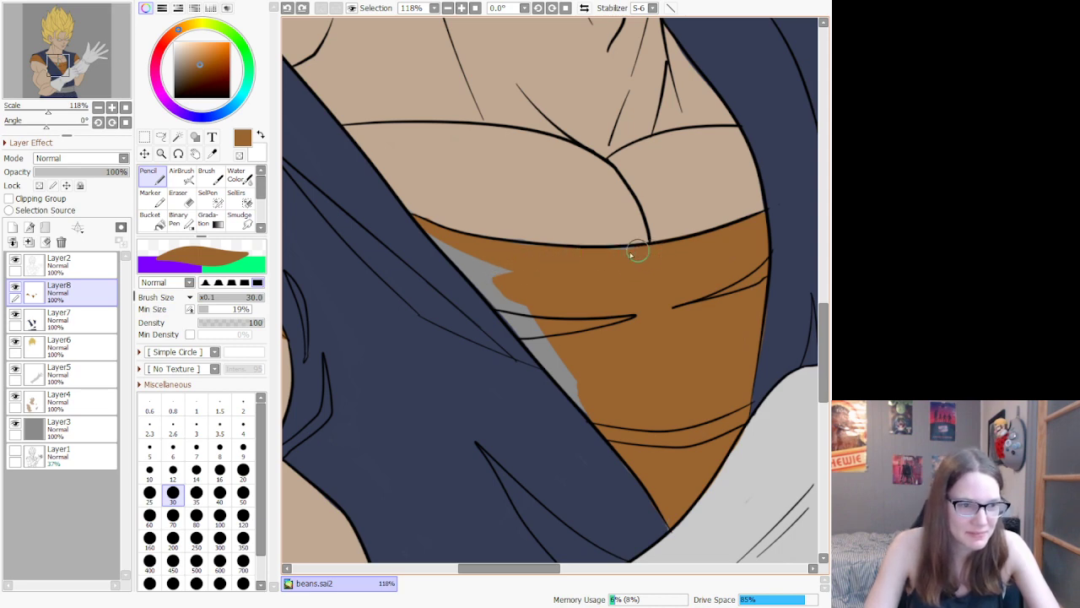
# Step: Fill the remaining grey area of the undershirt's chest along the near vest edge with brownish orange
pyautogui.moveTo(630, 253); pyautogui.dragTo(501, 265)
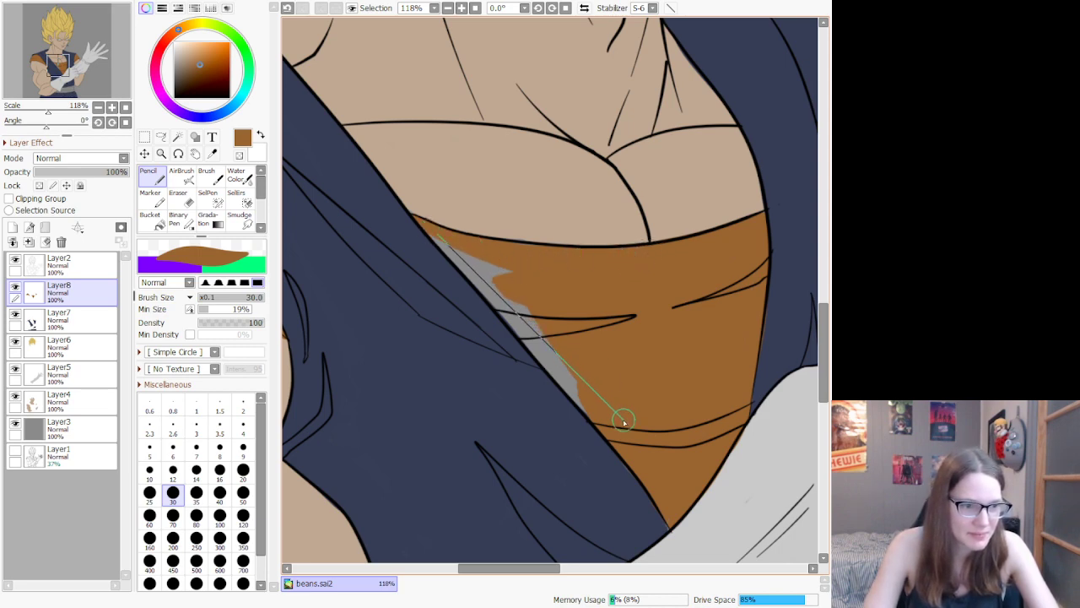
pyautogui.moveTo(619, 417); pyautogui.dragTo(506, 272)
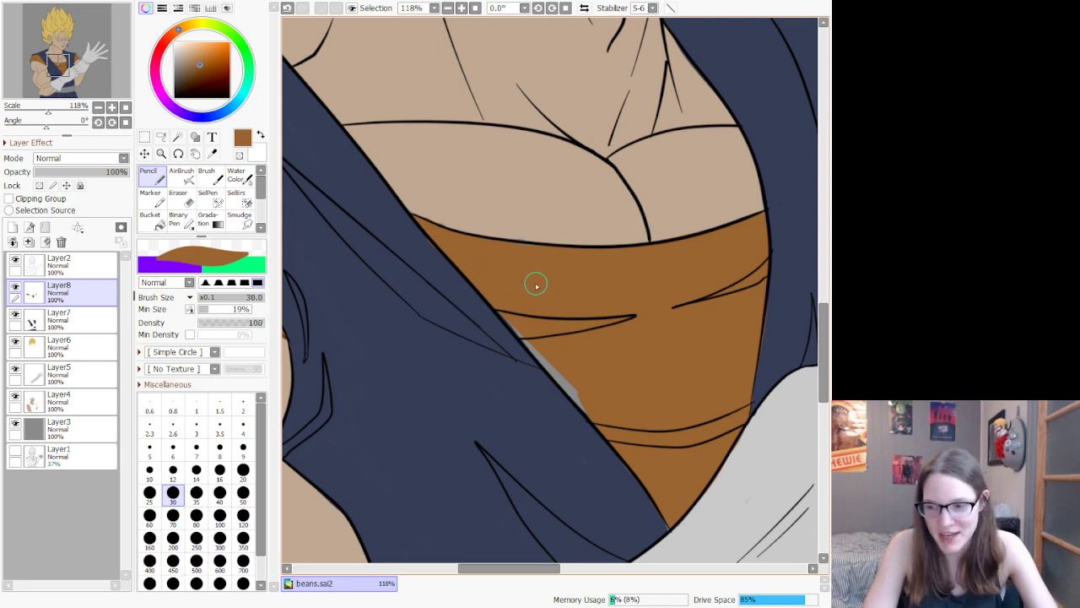
pyautogui.moveTo(502, 321)
pyautogui.mouseDown()
pyautogui.moveTo(578, 403)
pyautogui.moveTo(509, 301)
pyautogui.mouseUp()
pyautogui.hotkey('ctrl', 'z')
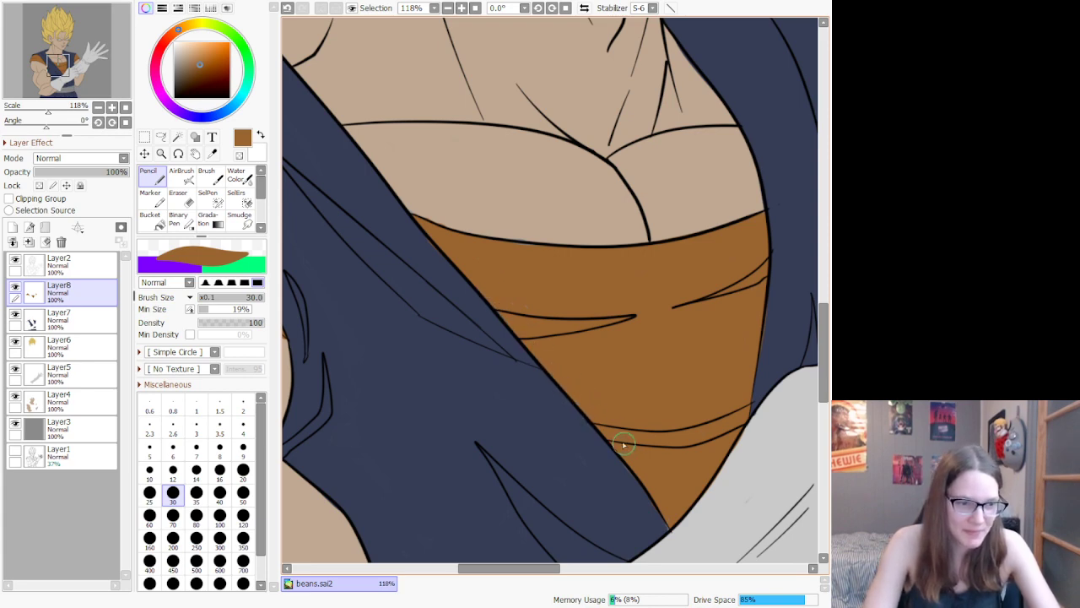
# Step: Add a new layer above the undershirt colour layer and choose a dark greyish blue for the Pencil
pyautogui.scroll(-8, 583, 342)
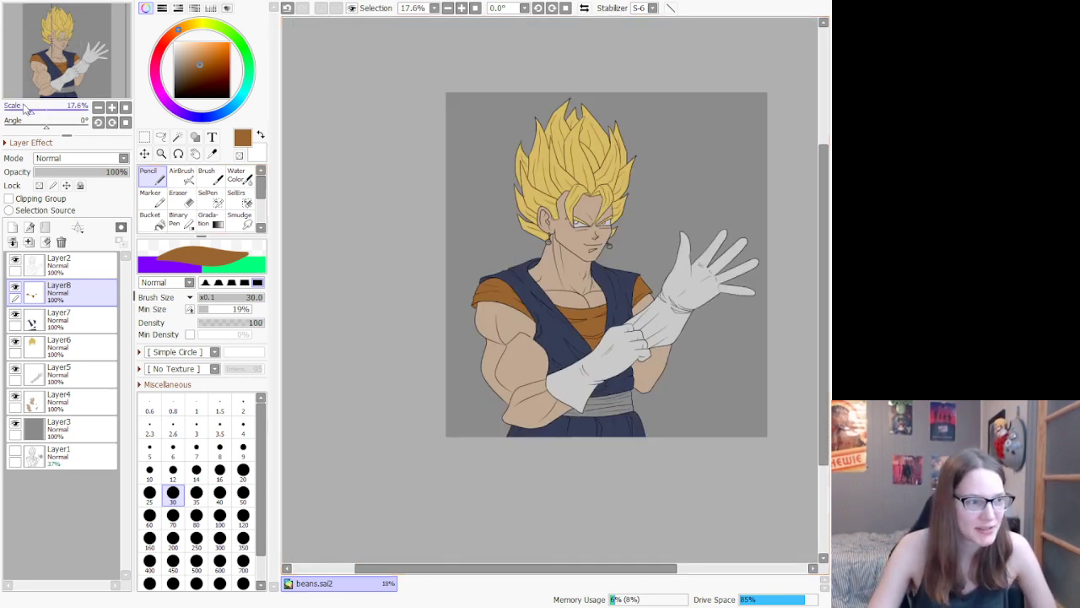
pyautogui.click(12, 227)
pyautogui.moveTo(233, 92); pyautogui.dragTo(236, 108)
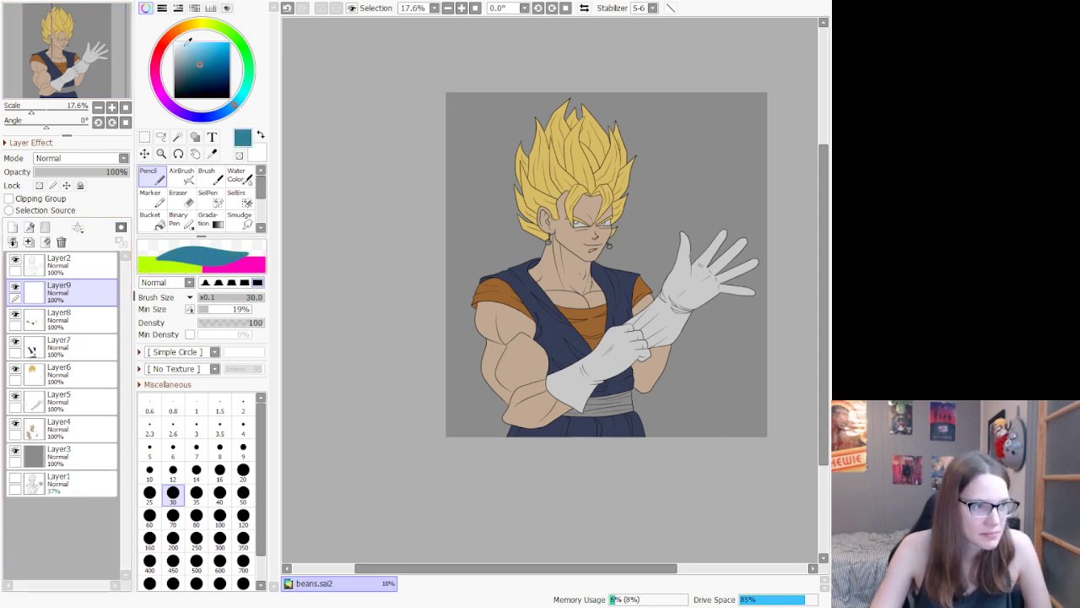
pyautogui.click(212, 152)
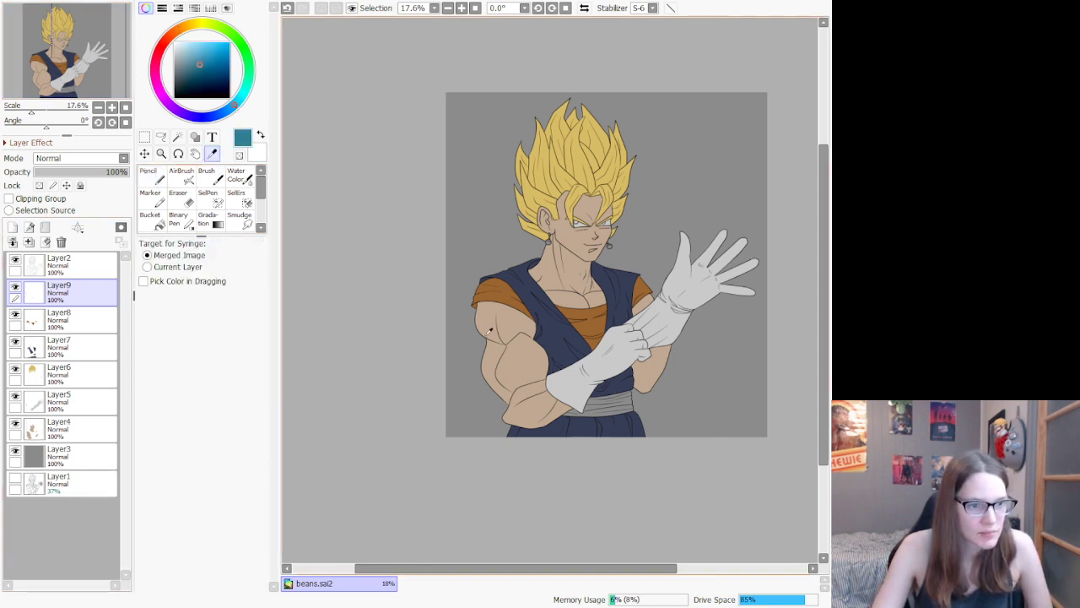
pyautogui.click(555, 331)
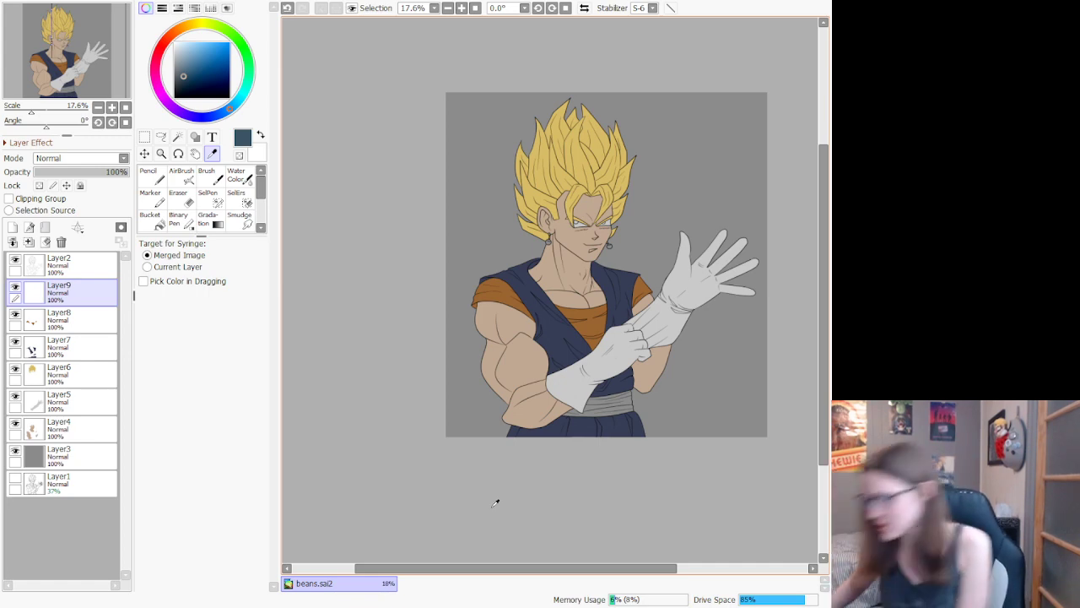
pyautogui.scroll(6, 582, 443)
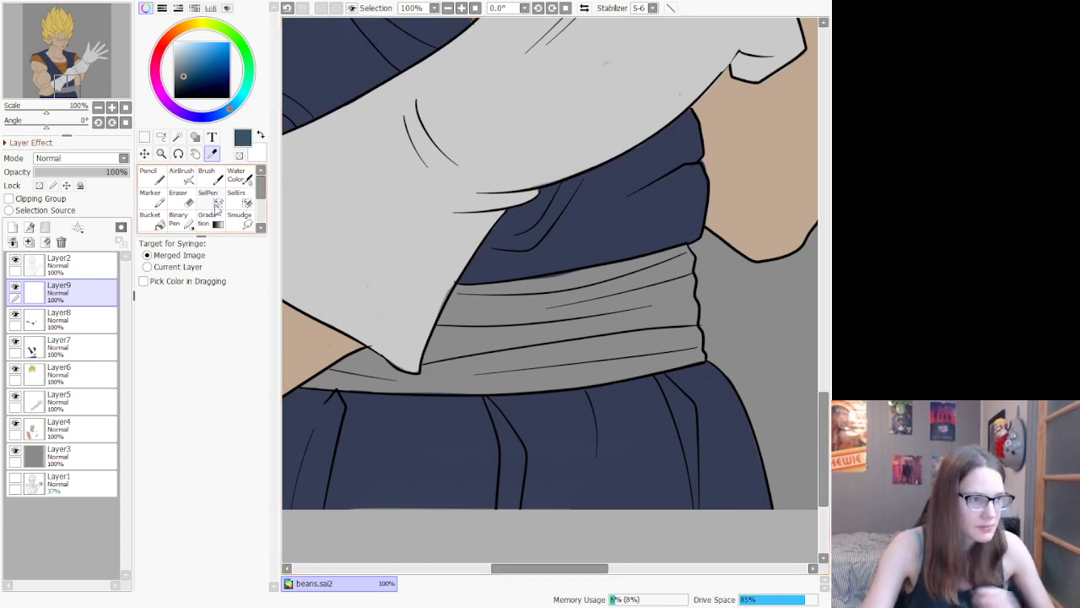
pyautogui.click(155, 187)
pyautogui.click(146, 177)
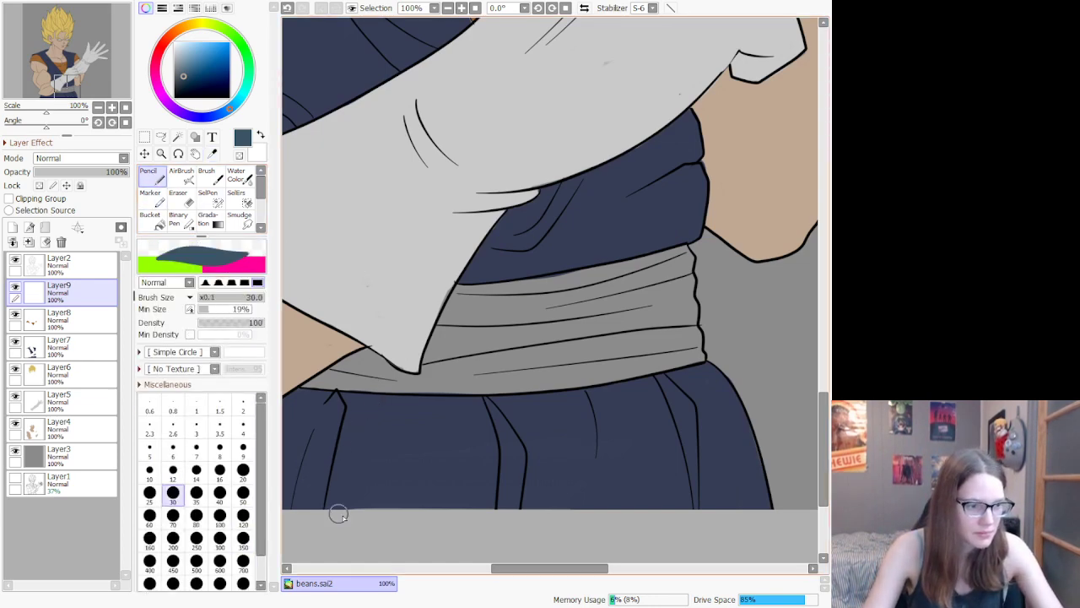
# Step: Paint the sash's narrow end beneath the glove, part of its lower edge and the strip beside the glove cuff dark greyish blue
pyautogui.moveTo(528, 571); pyautogui.dragTo(496, 577)
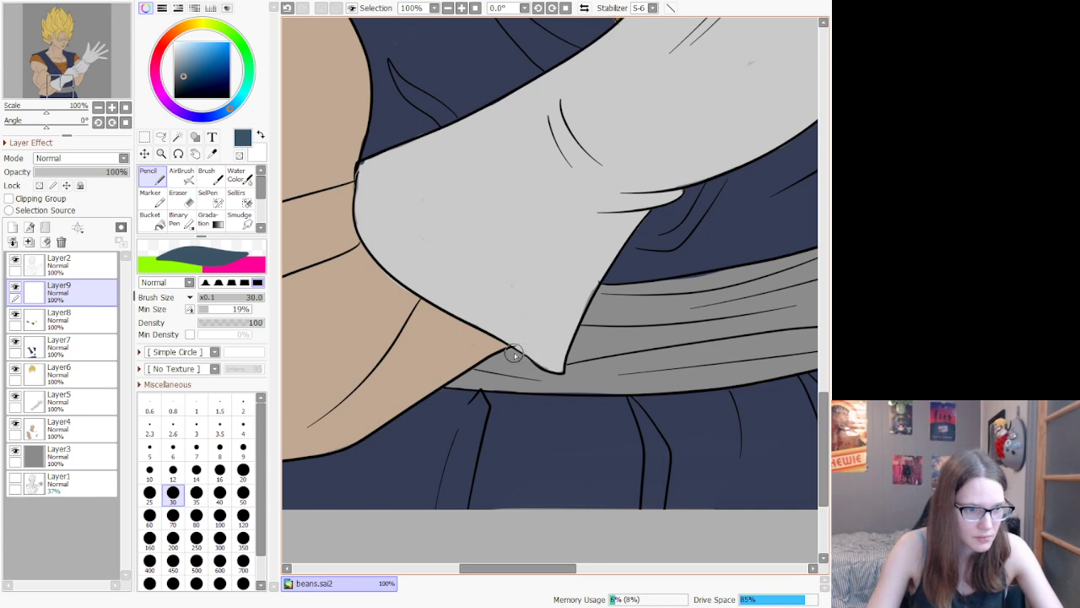
pyautogui.moveTo(514, 354)
pyautogui.mouseDown()
pyautogui.moveTo(570, 398)
pyautogui.moveTo(519, 354)
pyautogui.moveTo(568, 393)
pyautogui.moveTo(539, 388)
pyautogui.moveTo(517, 352)
pyautogui.moveTo(574, 390)
pyautogui.moveTo(544, 386)
pyautogui.moveTo(515, 350)
pyautogui.moveTo(539, 378)
pyautogui.moveTo(513, 353)
pyautogui.moveTo(456, 375)
pyautogui.moveTo(465, 381)
pyautogui.moveTo(454, 387)
pyautogui.moveTo(580, 386)
pyautogui.moveTo(531, 380)
pyautogui.moveTo(513, 356)
pyautogui.moveTo(514, 385)
pyautogui.moveTo(508, 370)
pyautogui.moveTo(499, 389)
pyautogui.moveTo(494, 369)
pyautogui.moveTo(464, 382)
pyautogui.moveTo(690, 388)
pyautogui.moveTo(762, 367)
pyautogui.mouseUp()
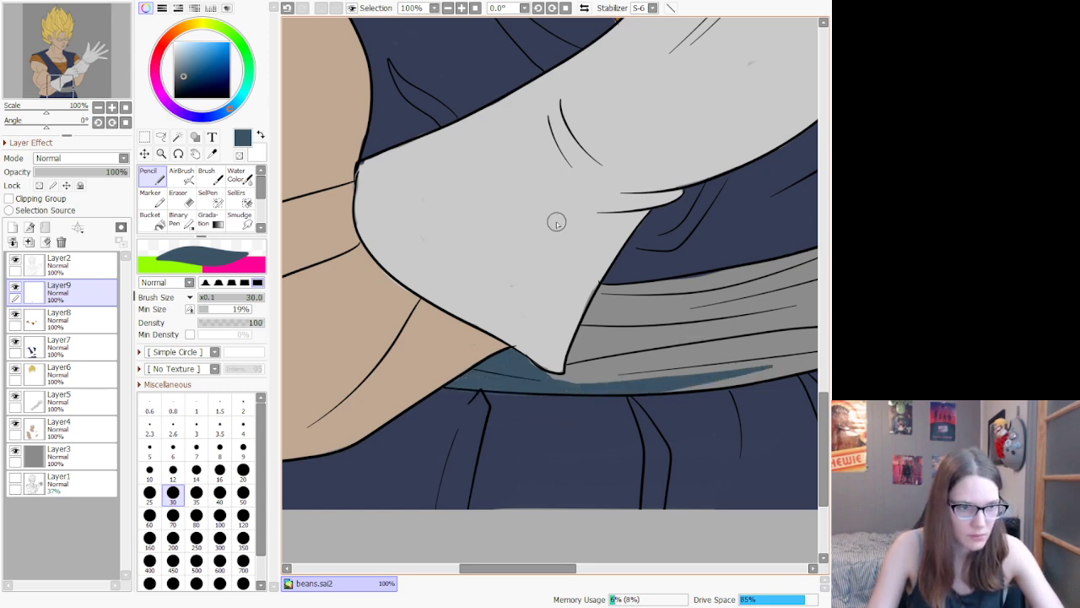
pyautogui.moveTo(610, 293)
pyautogui.mouseDown()
pyautogui.moveTo(573, 374)
pyautogui.moveTo(532, 370)
pyautogui.mouseUp()
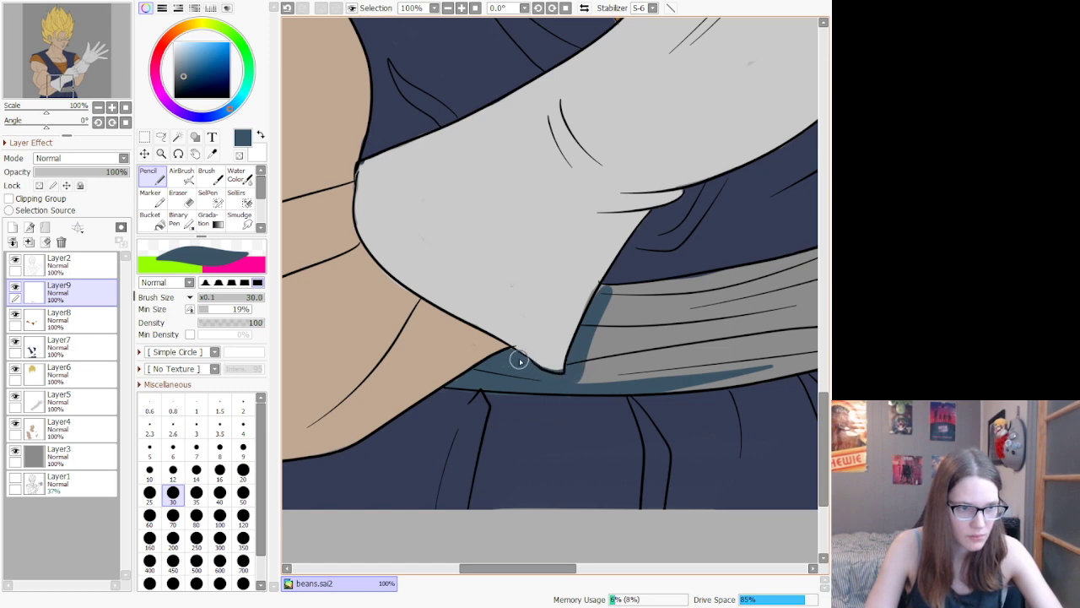
pyautogui.press('e')
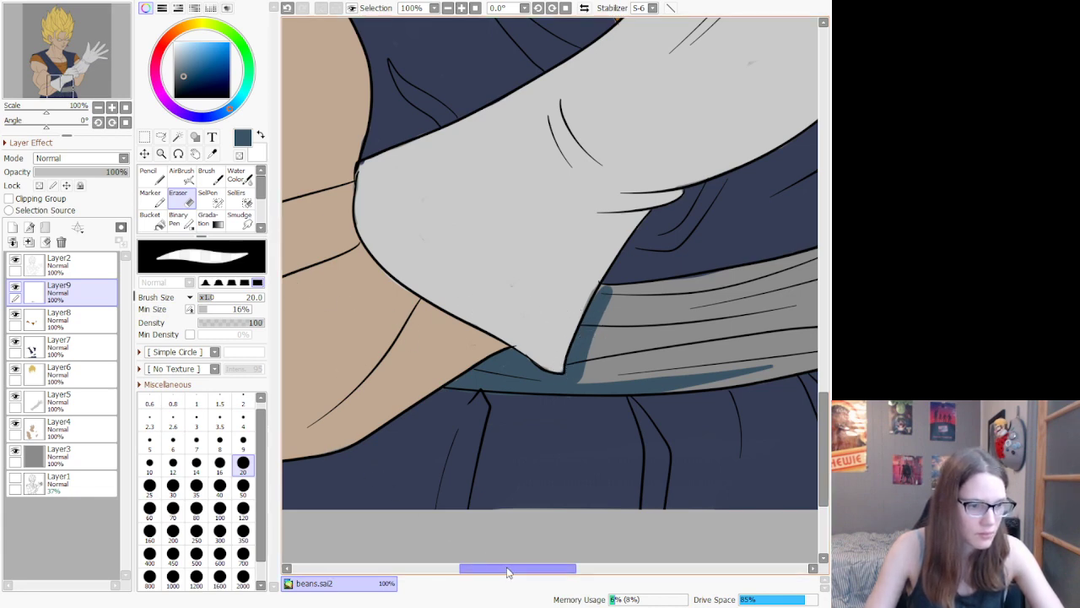
# Step: Paint a dark greyish blue band along the sash's upper edge, from the glove cuff towards the far side
pyautogui.moveTo(518, 568); pyautogui.dragTo(557, 568)
pyautogui.press('n')
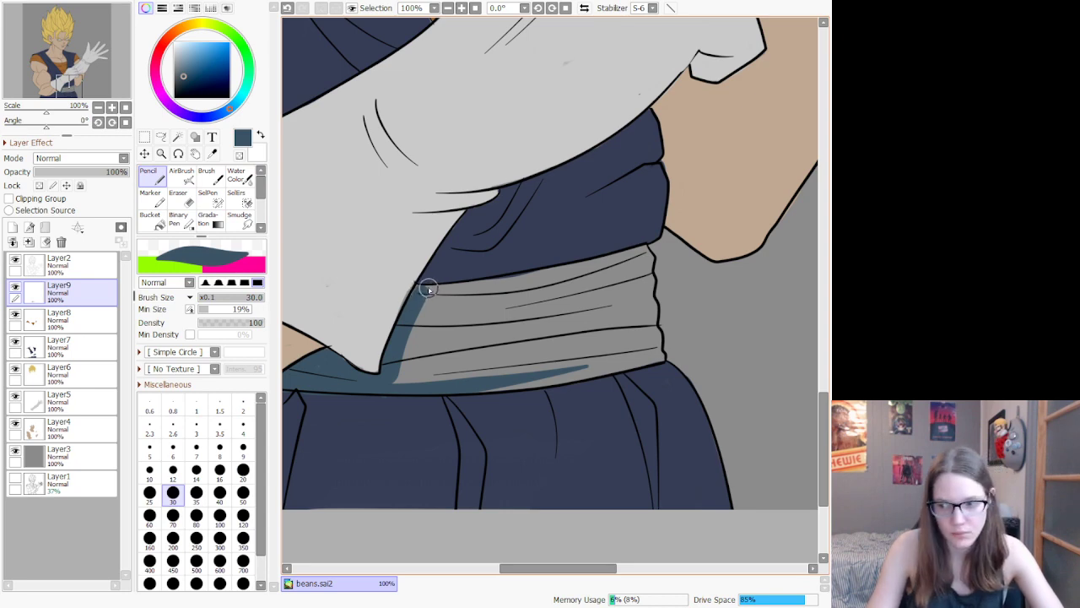
pyautogui.moveTo(420, 293)
pyautogui.mouseDown()
pyautogui.moveTo(547, 285)
pyautogui.moveTo(630, 261)
pyautogui.moveTo(482, 294)
pyautogui.mouseUp()
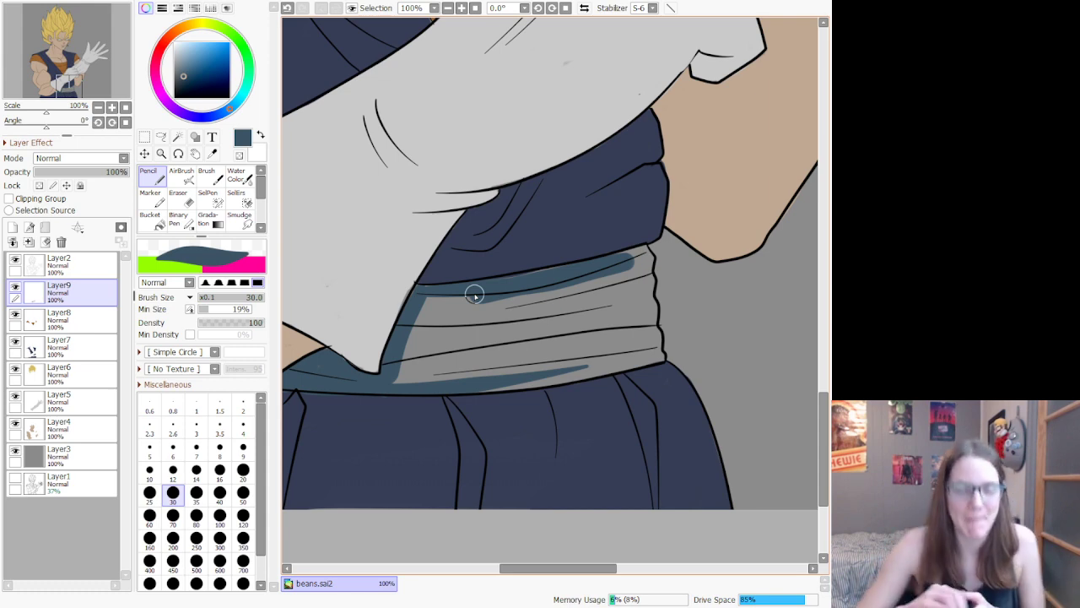
pyautogui.moveTo(474, 295); pyautogui.dragTo(547, 290)
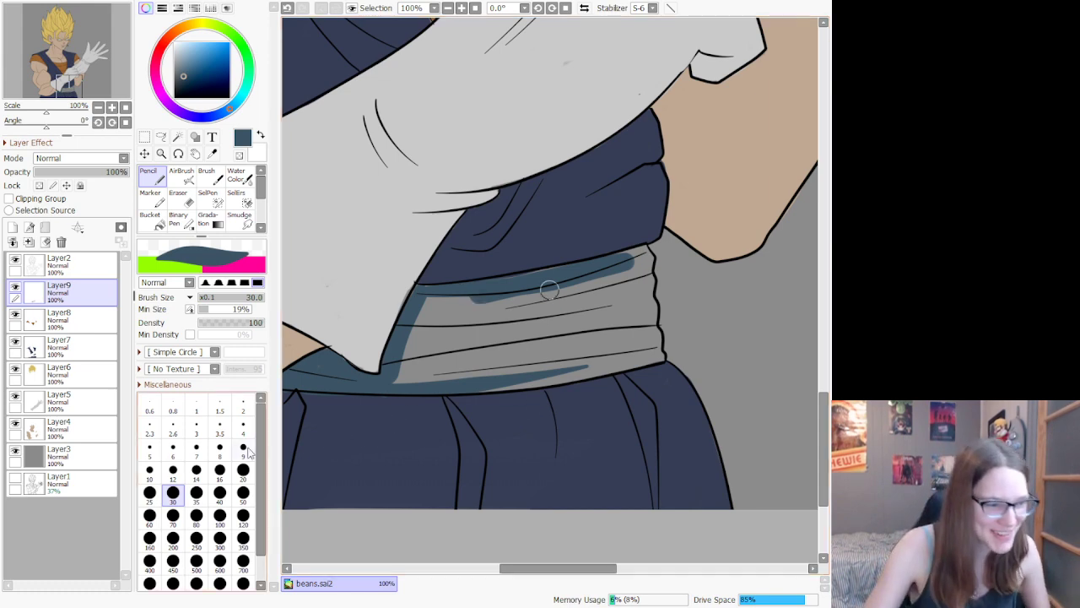
# Step: Fill the rest of the sash out to its far edge with dark greyish blue, using brush size 50
pyautogui.click(243, 494)
pyautogui.moveTo(405, 385); pyautogui.dragTo(595, 340)
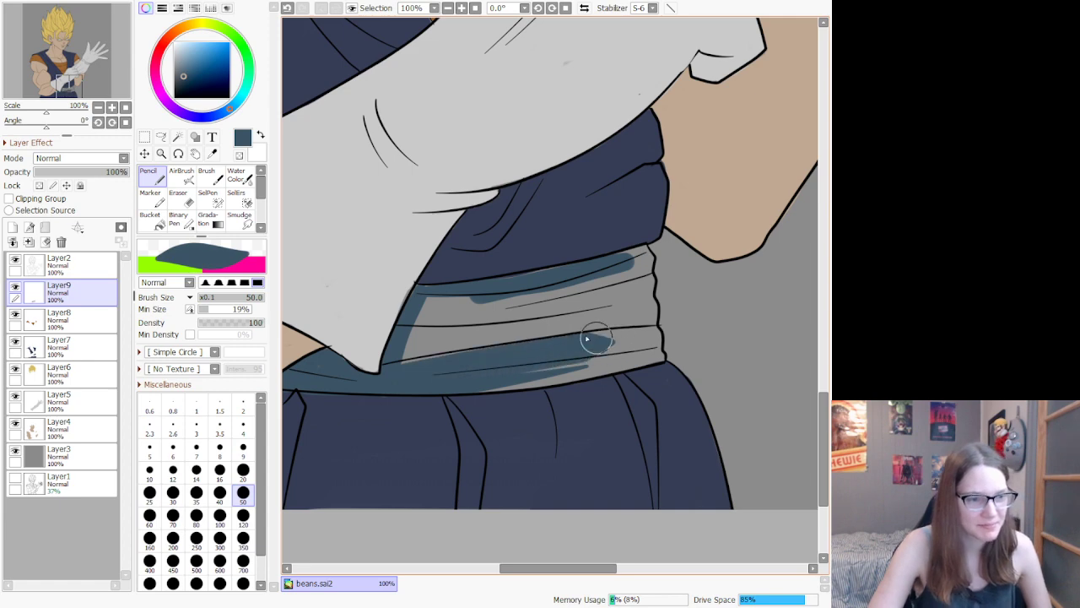
pyautogui.moveTo(410, 362)
pyautogui.mouseDown()
pyautogui.moveTo(560, 337)
pyautogui.moveTo(405, 350)
pyautogui.moveTo(571, 321)
pyautogui.moveTo(406, 334)
pyautogui.moveTo(520, 324)
pyautogui.moveTo(517, 308)
pyautogui.moveTo(418, 324)
pyautogui.moveTo(449, 316)
pyautogui.moveTo(552, 310)
pyautogui.moveTo(449, 292)
pyautogui.moveTo(423, 308)
pyautogui.moveTo(546, 300)
pyautogui.moveTo(450, 301)
pyautogui.mouseUp()
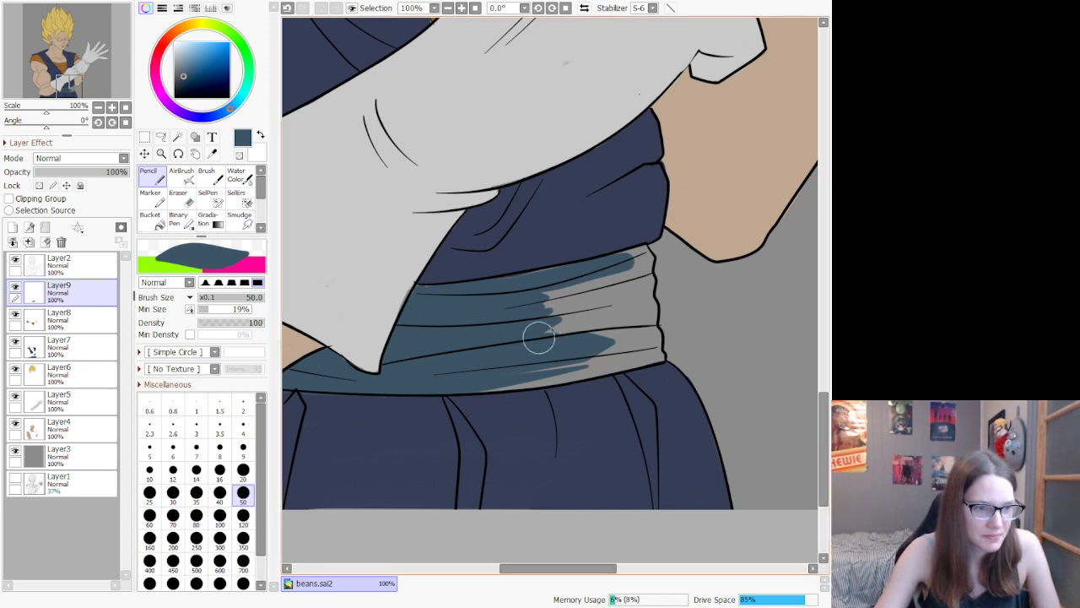
pyautogui.moveTo(467, 389)
pyautogui.mouseDown()
pyautogui.moveTo(659, 360)
pyautogui.moveTo(636, 294)
pyautogui.moveTo(646, 297)
pyautogui.moveTo(643, 270)
pyautogui.moveTo(654, 319)
pyautogui.moveTo(644, 342)
pyautogui.moveTo(566, 356)
pyautogui.moveTo(648, 353)
pyautogui.moveTo(634, 347)
pyautogui.moveTo(654, 315)
pyautogui.moveTo(522, 332)
pyautogui.moveTo(640, 293)
pyautogui.moveTo(571, 306)
pyautogui.moveTo(468, 305)
pyautogui.moveTo(639, 253)
pyautogui.mouseUp()
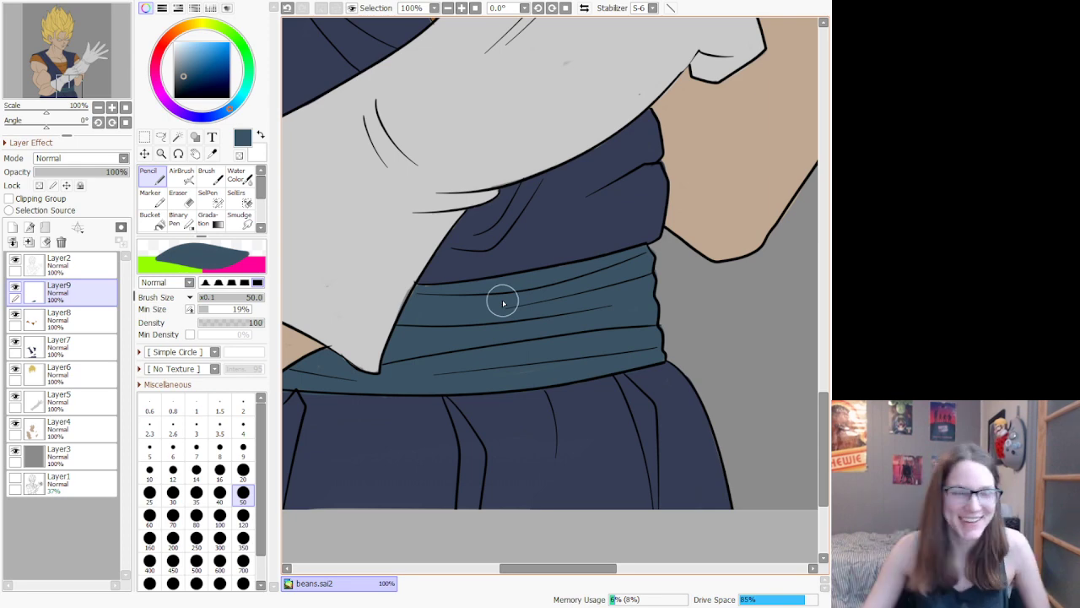
# Step: Make the hair colour layer, Layer6, active and set the drawing colour to a muted teal
pyautogui.scroll(-7, 577, 112)
pyautogui.scroll(-11, 576, 113)
pyautogui.scroll(10, 564, 33)
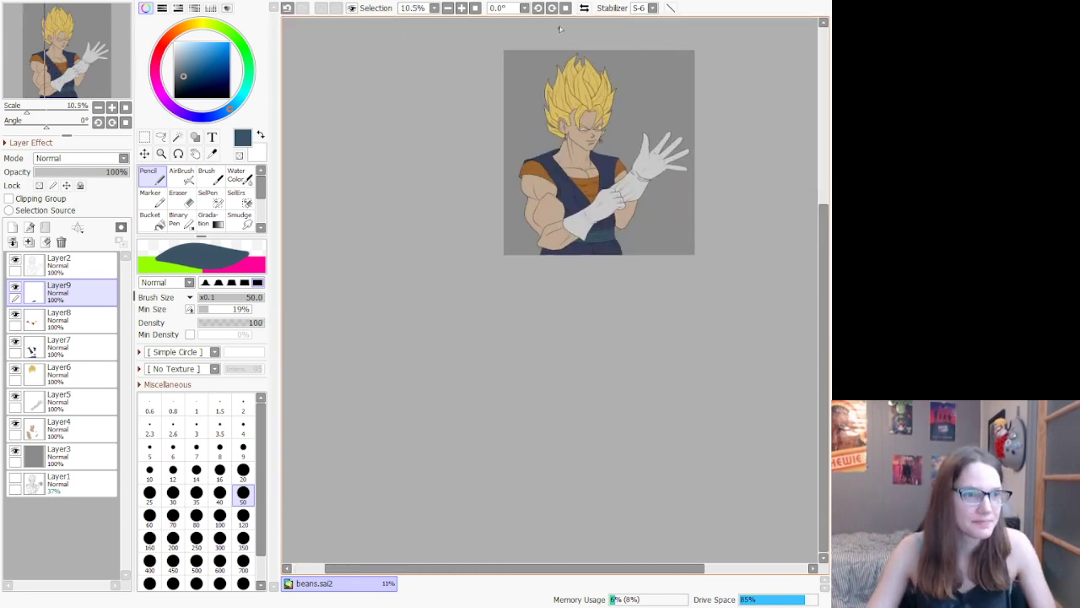
pyautogui.scroll(-1, 643, 238)
pyautogui.scroll(1, 726, 247)
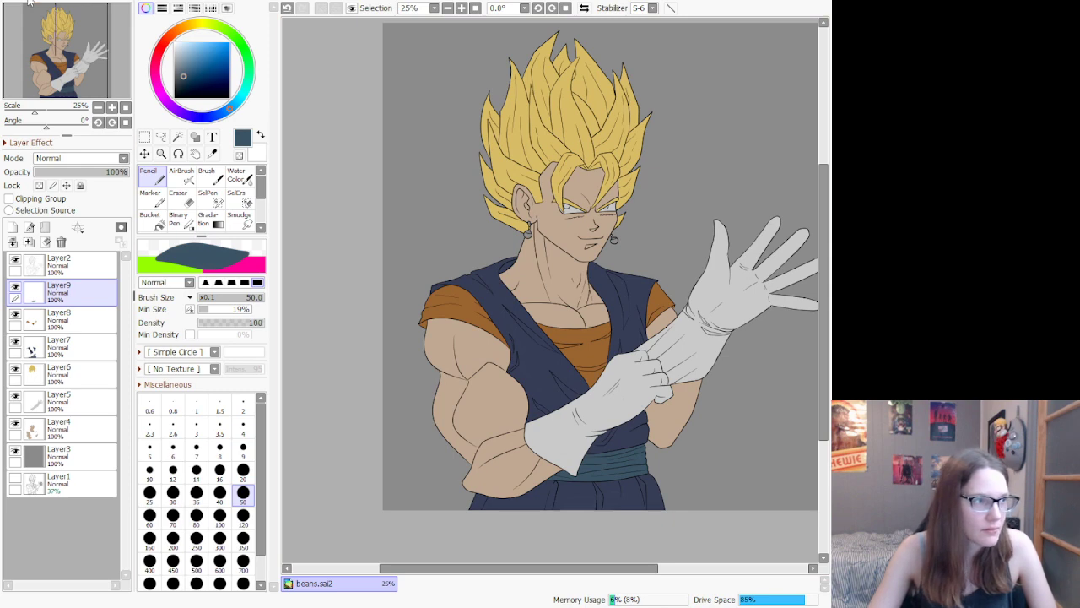
pyautogui.click(60, 374)
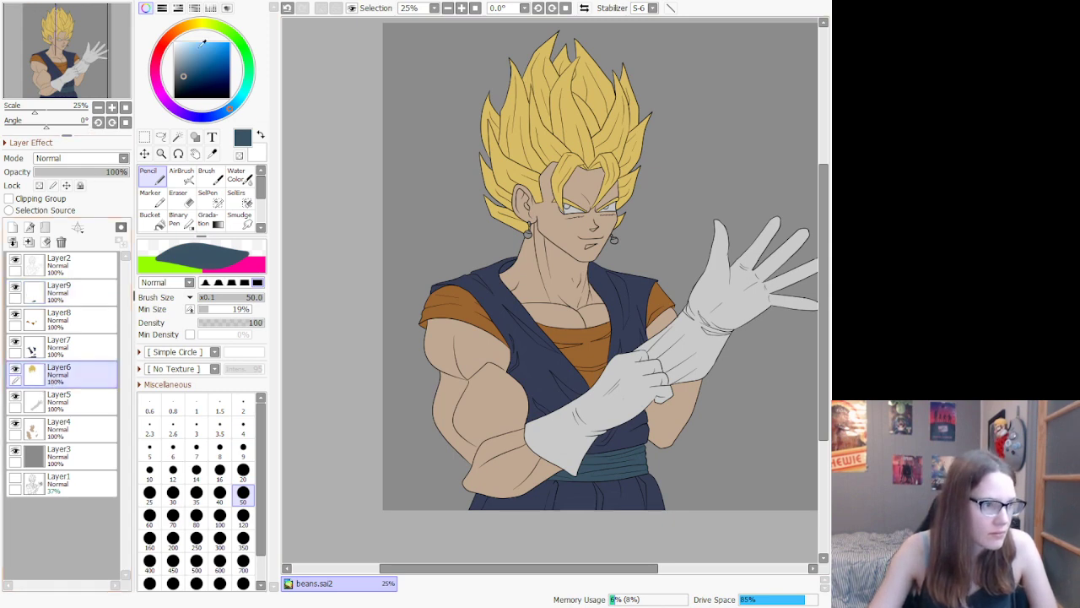
pyautogui.click(189, 53)
pyautogui.click(244, 96)
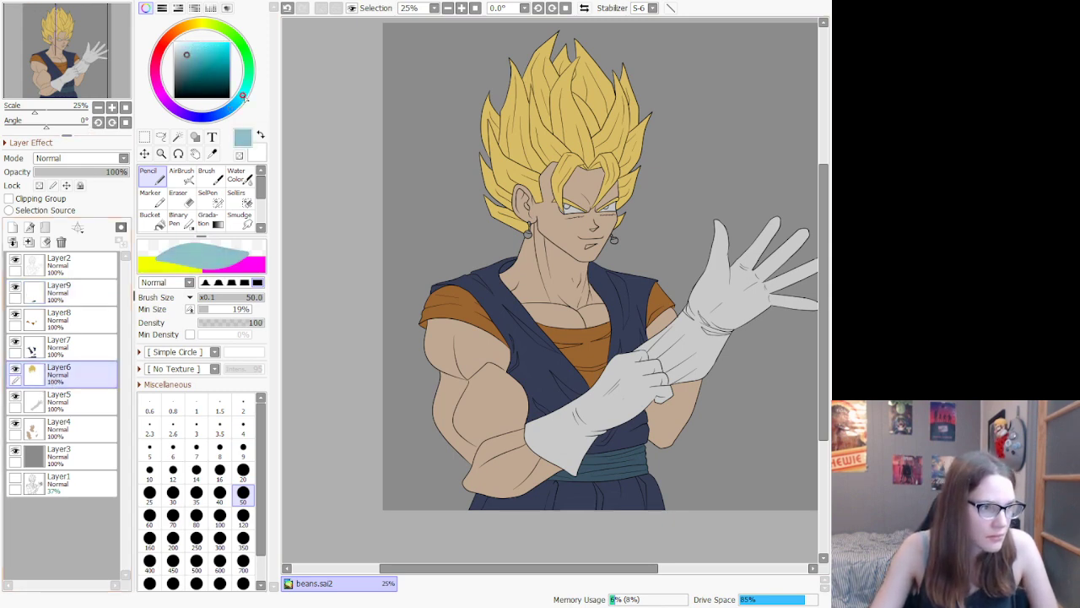
pyautogui.click(200, 57)
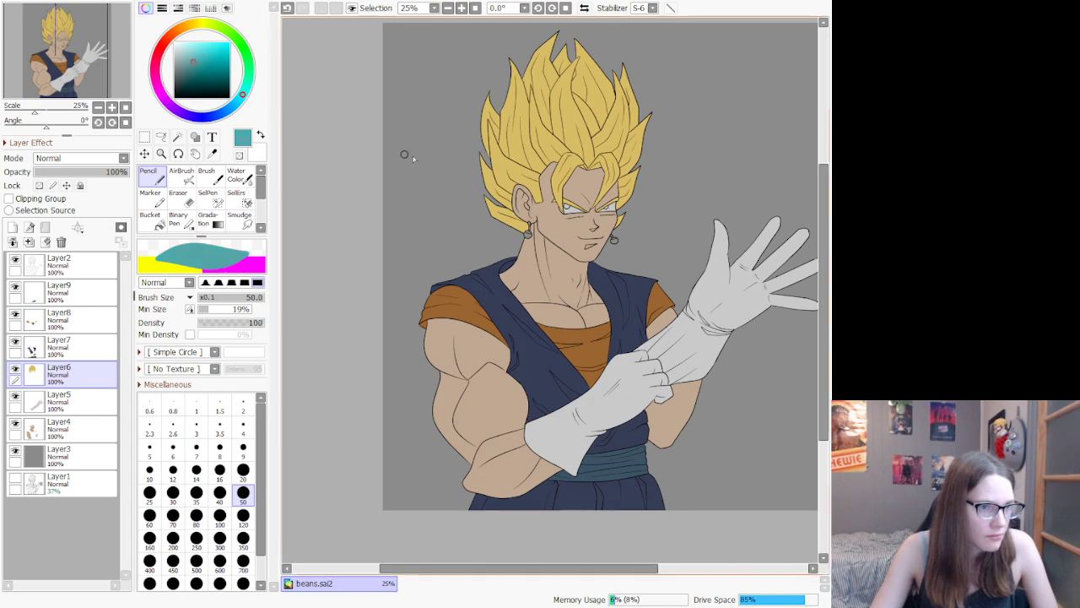
# Step: Fill the irises of both eyes with muted teal, using brush size 20
pyautogui.scroll(6, 607, 206)
pyautogui.scroll(3, 380, 169)
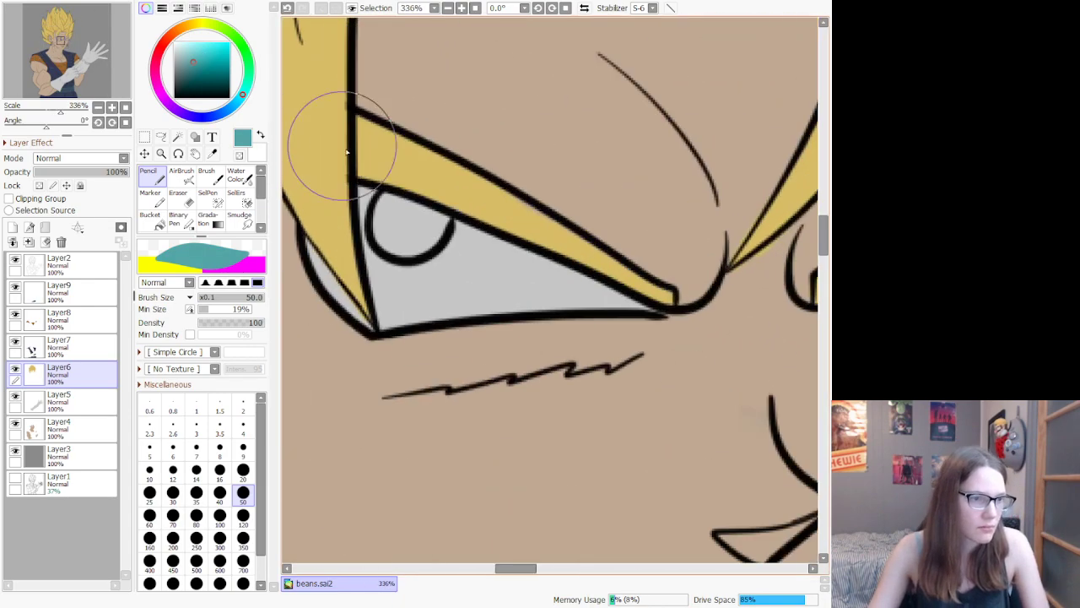
pyautogui.click(244, 478)
pyautogui.moveTo(395, 200)
pyautogui.mouseDown()
pyautogui.moveTo(393, 257)
pyautogui.moveTo(426, 260)
pyautogui.moveTo(446, 237)
pyautogui.moveTo(404, 222)
pyautogui.moveTo(460, 238)
pyautogui.moveTo(423, 271)
pyautogui.moveTo(393, 202)
pyautogui.mouseUp()
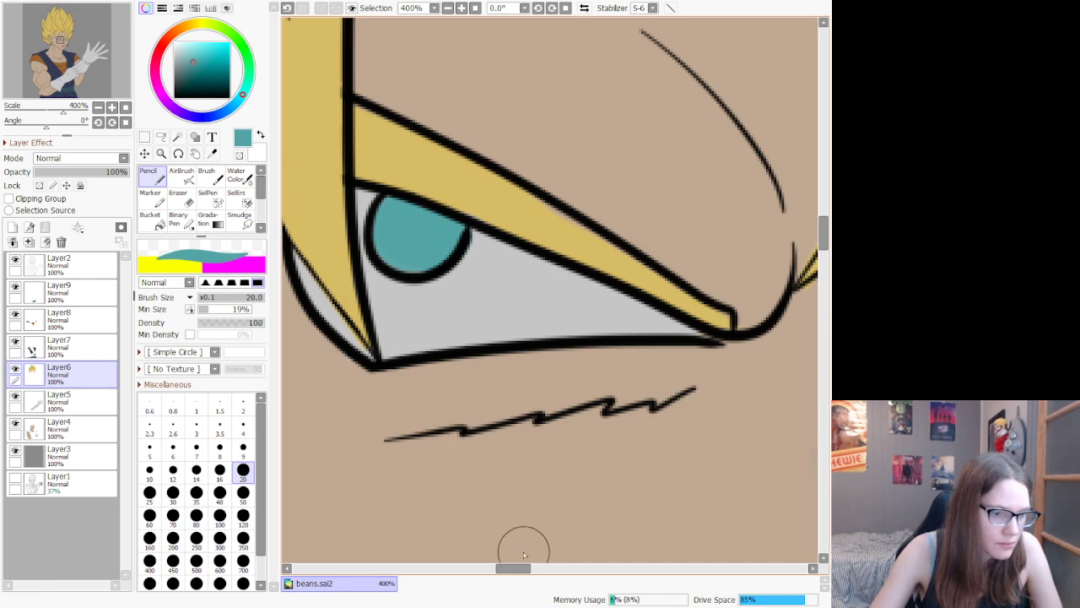
pyautogui.moveTo(521, 568); pyautogui.dragTo(563, 568)
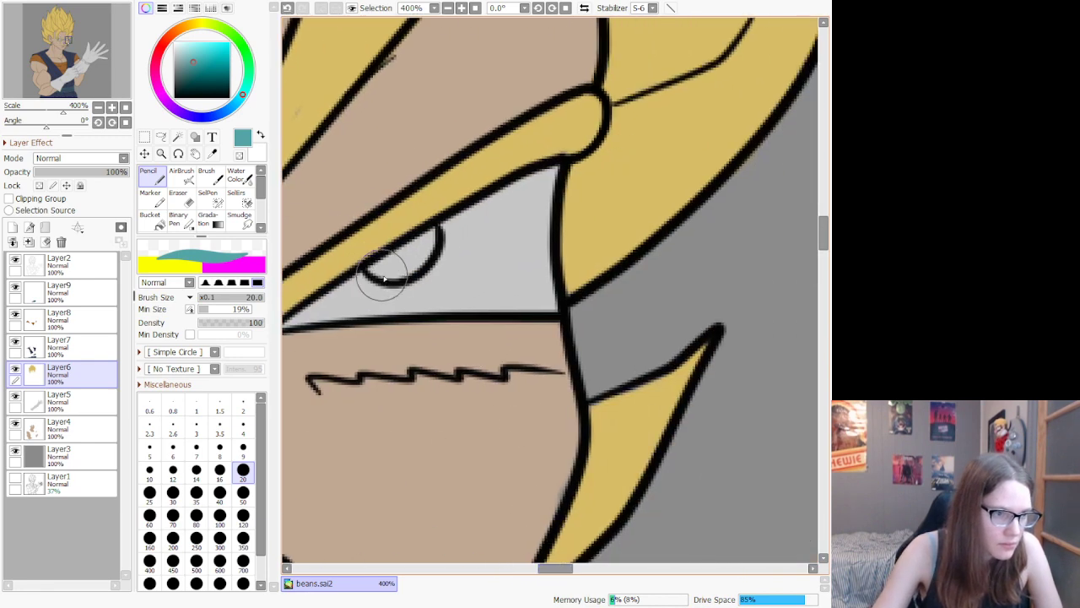
pyautogui.moveTo(381, 265)
pyautogui.mouseDown()
pyautogui.moveTo(443, 230)
pyautogui.moveTo(385, 267)
pyautogui.moveTo(447, 264)
pyautogui.mouseUp()
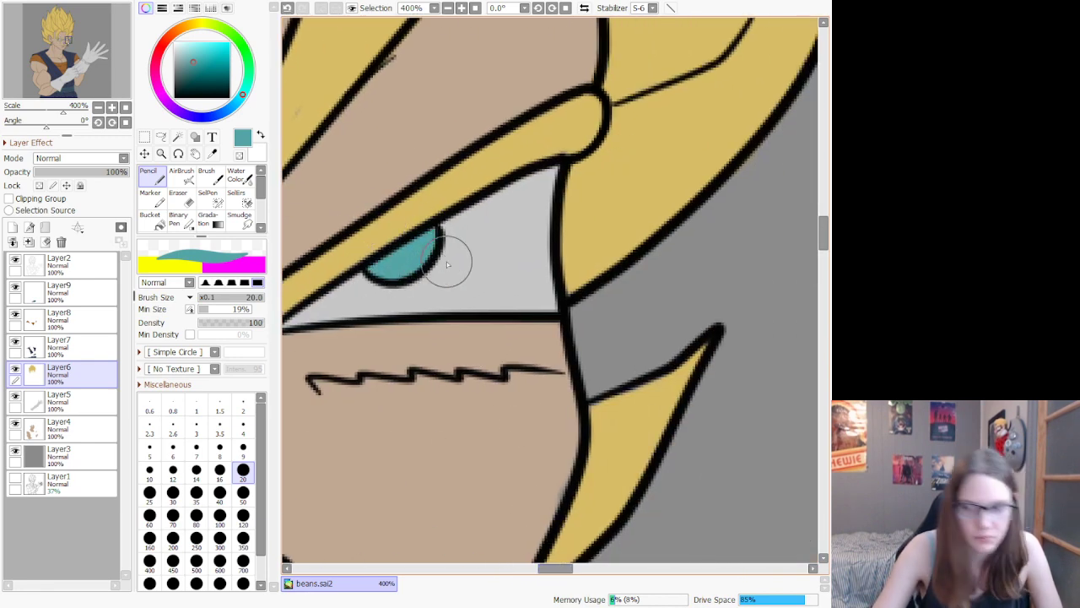
# Step: Add a new layer directly above Layer9 and set the drawing colour to light grey
pyautogui.scroll(-10, 470, 285)
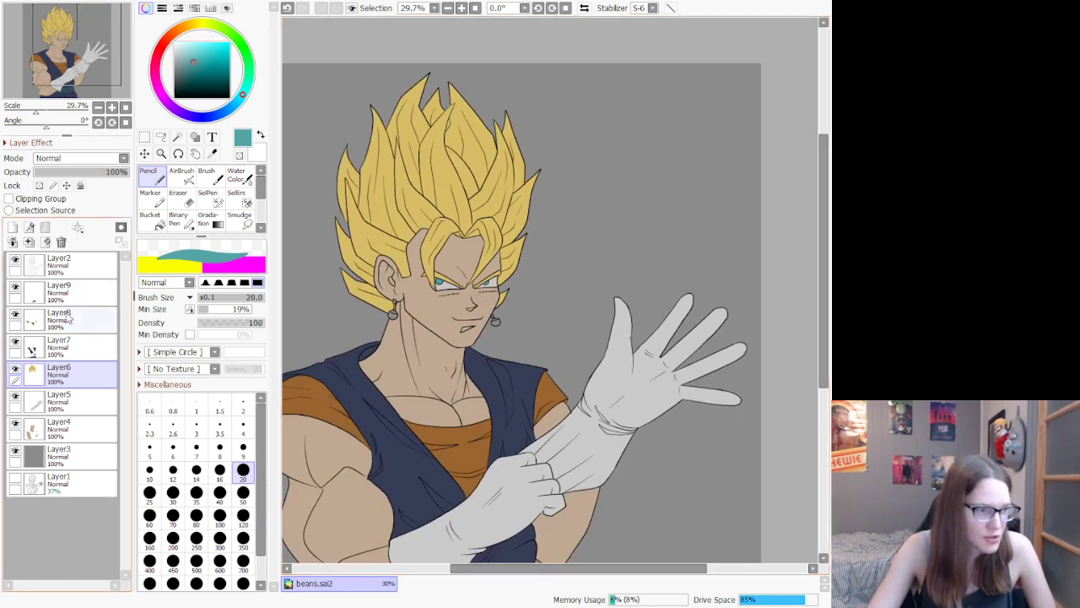
pyautogui.click(51, 291)
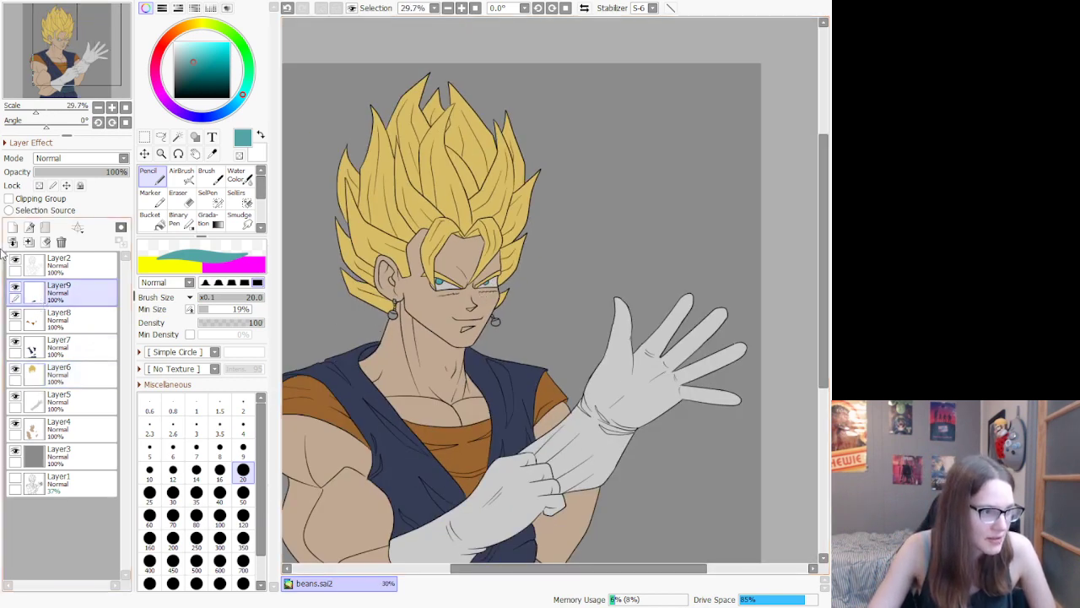
pyautogui.click(12, 227)
pyautogui.click(174, 56)
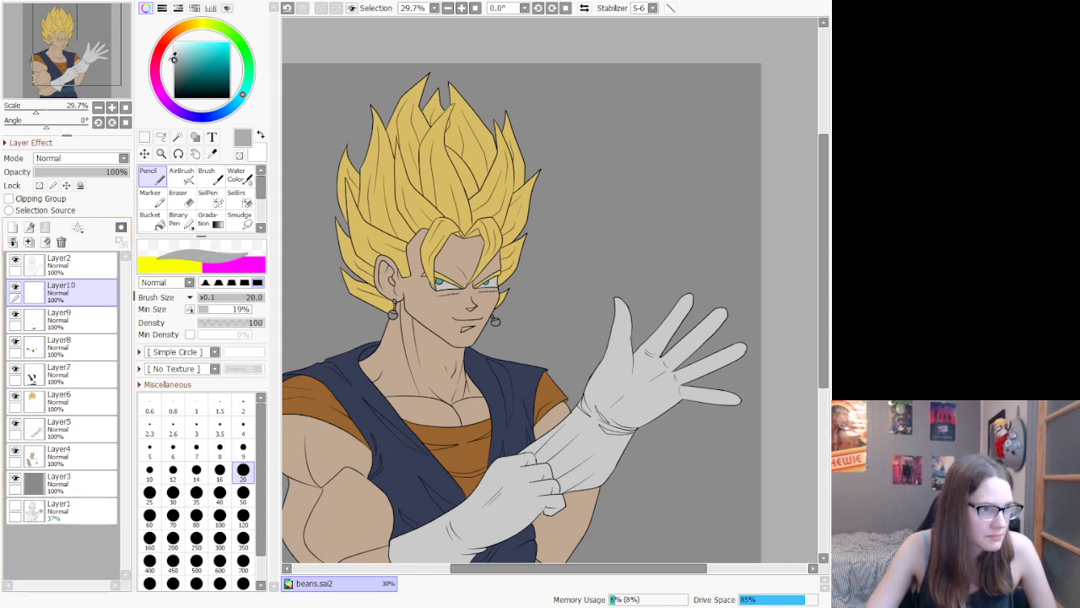
# Step: Paint the studs, chain beads and ball caps of both earrings light grey, using brush size 20
pyautogui.scroll(8, 504, 246)
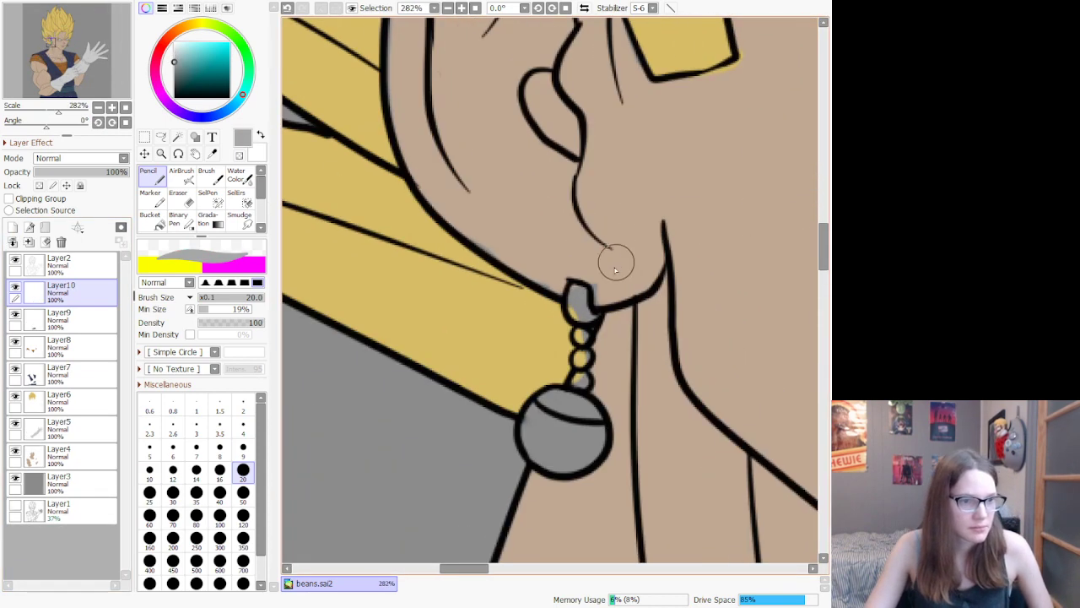
pyautogui.moveTo(577, 270)
pyautogui.mouseDown()
pyautogui.moveTo(563, 321)
pyautogui.moveTo(572, 325)
pyautogui.moveTo(561, 291)
pyautogui.moveTo(574, 350)
pyautogui.moveTo(568, 430)
pyautogui.moveTo(568, 342)
pyautogui.moveTo(569, 390)
pyautogui.moveTo(549, 430)
pyautogui.moveTo(525, 442)
pyautogui.moveTo(590, 458)
pyautogui.moveTo(582, 466)
pyautogui.mouseUp()
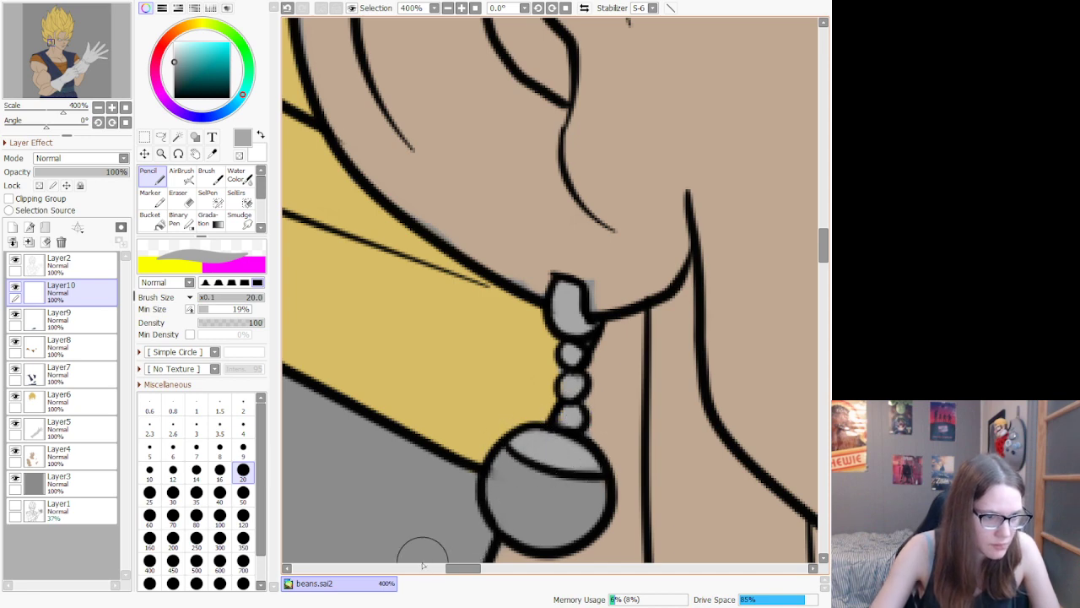
pyautogui.moveTo(456, 573); pyautogui.dragTo(554, 572)
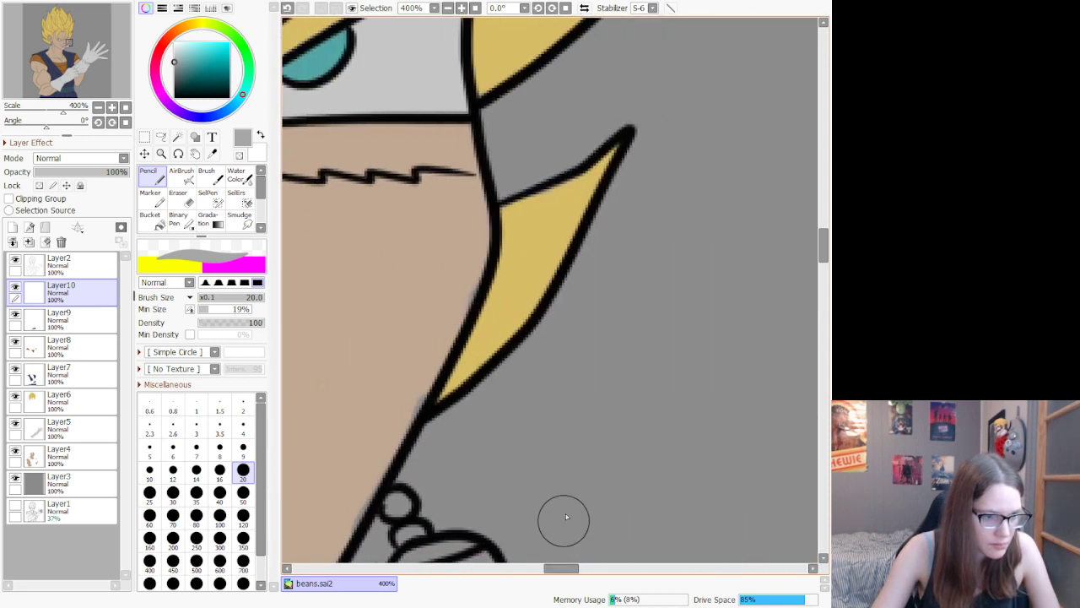
pyautogui.moveTo(825, 251); pyautogui.dragTo(824, 270)
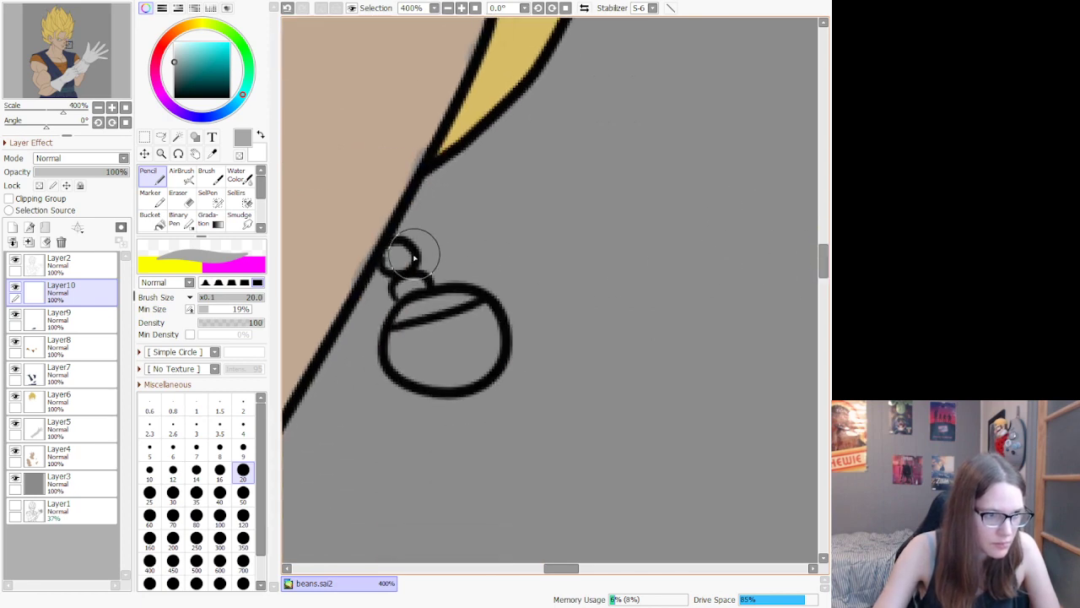
pyautogui.moveTo(408, 278)
pyautogui.mouseDown()
pyautogui.moveTo(401, 270)
pyautogui.moveTo(410, 313)
pyautogui.moveTo(481, 300)
pyautogui.moveTo(410, 306)
pyautogui.mouseUp()
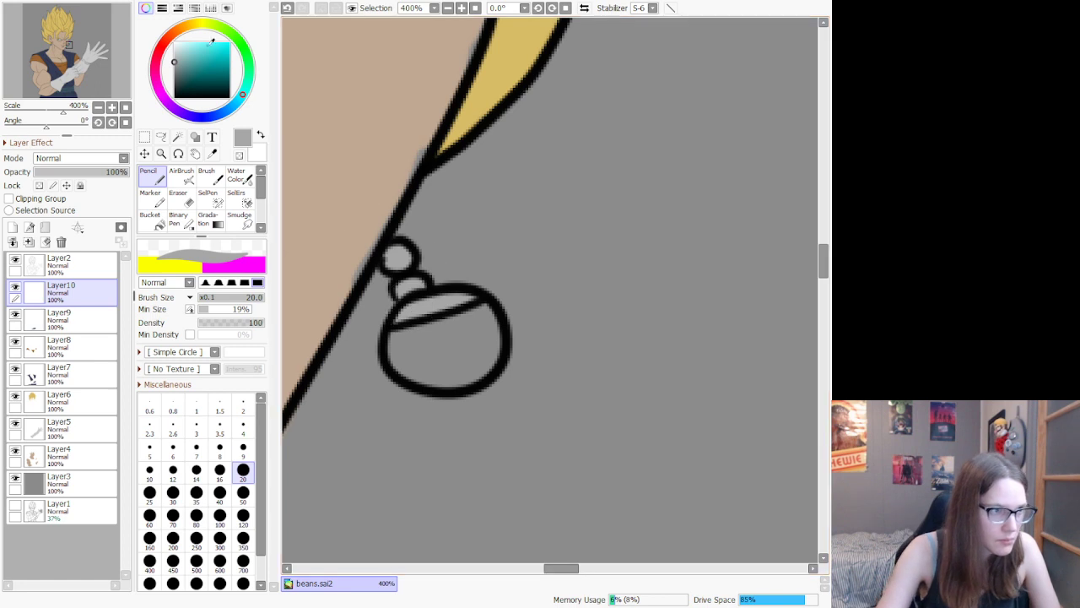
# Step: Set the drawing colour to a muted gold and fill the balls of both earrings below their grey caps
pyautogui.click(199, 25)
pyautogui.moveTo(213, 48); pyautogui.dragTo(202, 55)
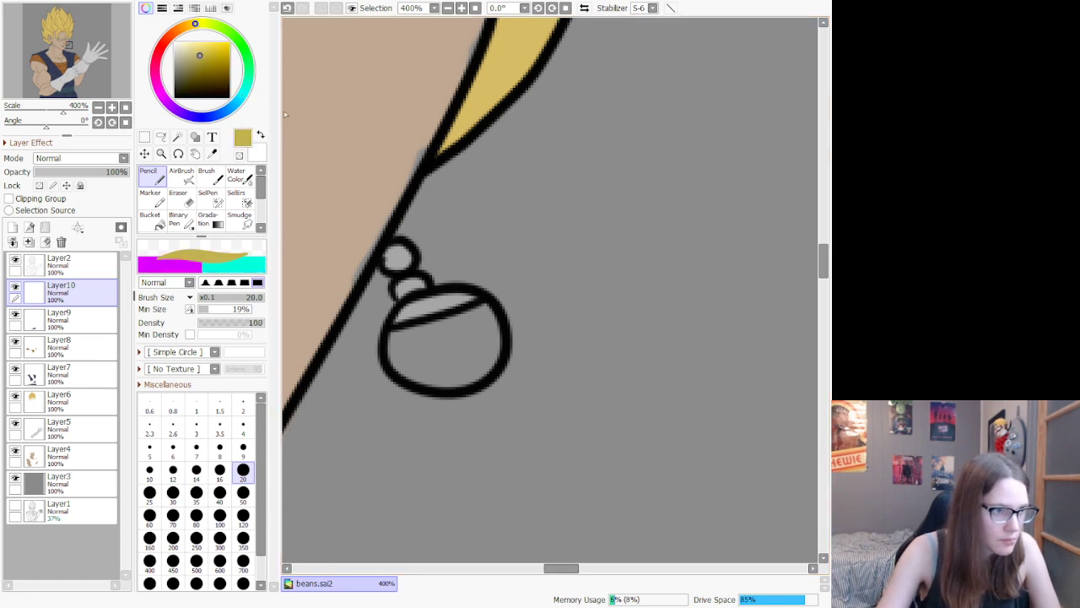
pyautogui.moveTo(409, 342)
pyautogui.mouseDown()
pyautogui.moveTo(408, 371)
pyautogui.moveTo(442, 380)
pyautogui.moveTo(488, 361)
pyautogui.moveTo(496, 335)
pyautogui.moveTo(486, 319)
pyautogui.moveTo(409, 341)
pyautogui.moveTo(477, 345)
pyautogui.moveTo(449, 377)
pyautogui.mouseUp()
pyautogui.moveTo(565, 563); pyautogui.dragTo(472, 540)
pyautogui.moveTo(499, 225)
pyautogui.mouseDown()
pyautogui.moveTo(502, 268)
pyautogui.moveTo(546, 285)
pyautogui.moveTo(577, 276)
pyautogui.moveTo(595, 246)
pyautogui.moveTo(516, 231)
pyautogui.moveTo(566, 275)
pyautogui.moveTo(547, 288)
pyautogui.moveTo(531, 267)
pyautogui.moveTo(523, 278)
pyautogui.moveTo(547, 300)
pyautogui.moveTo(602, 269)
pyautogui.mouseUp()
# Step: Check the whole figure's flat colours, hiding and reshowing the grey background layer, Layer3
pyautogui.scroll(-10, 579, 249)
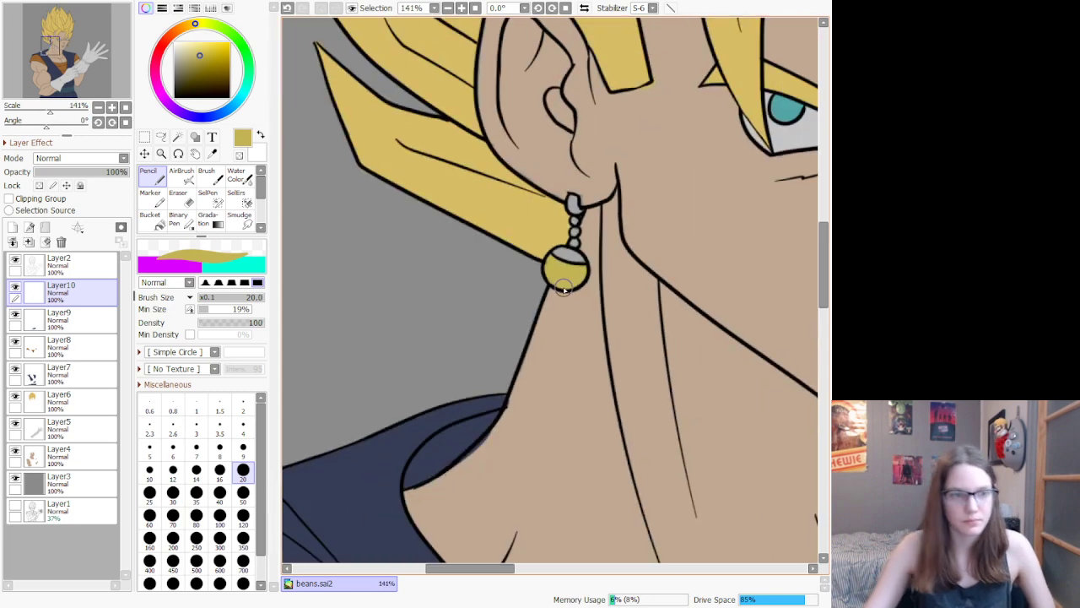
pyautogui.scroll(-2, 652, 301)
pyautogui.scroll(2, 751, 334)
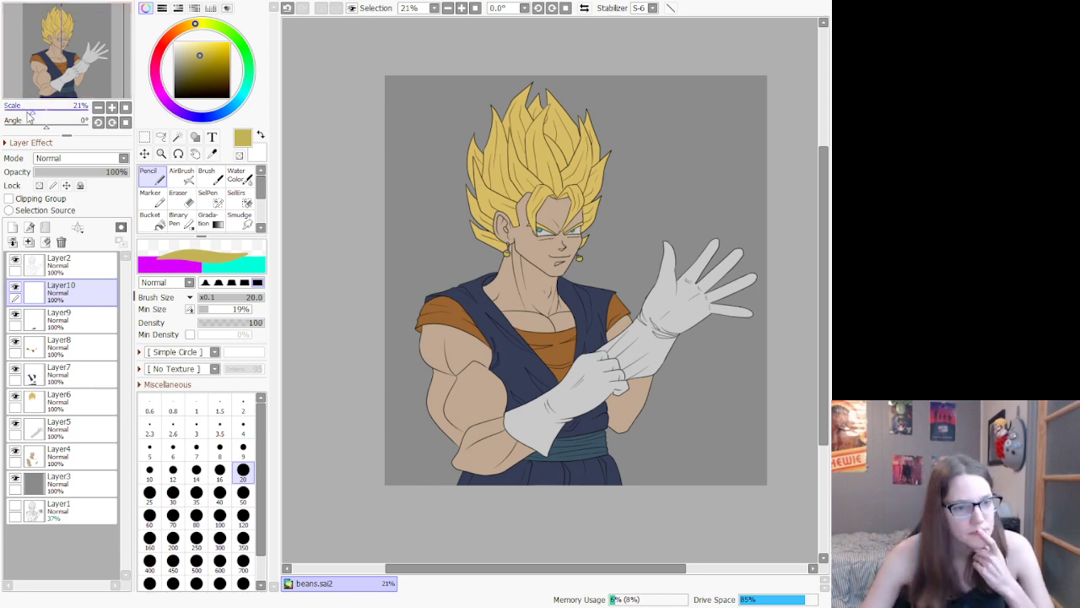
pyautogui.click(15, 477)
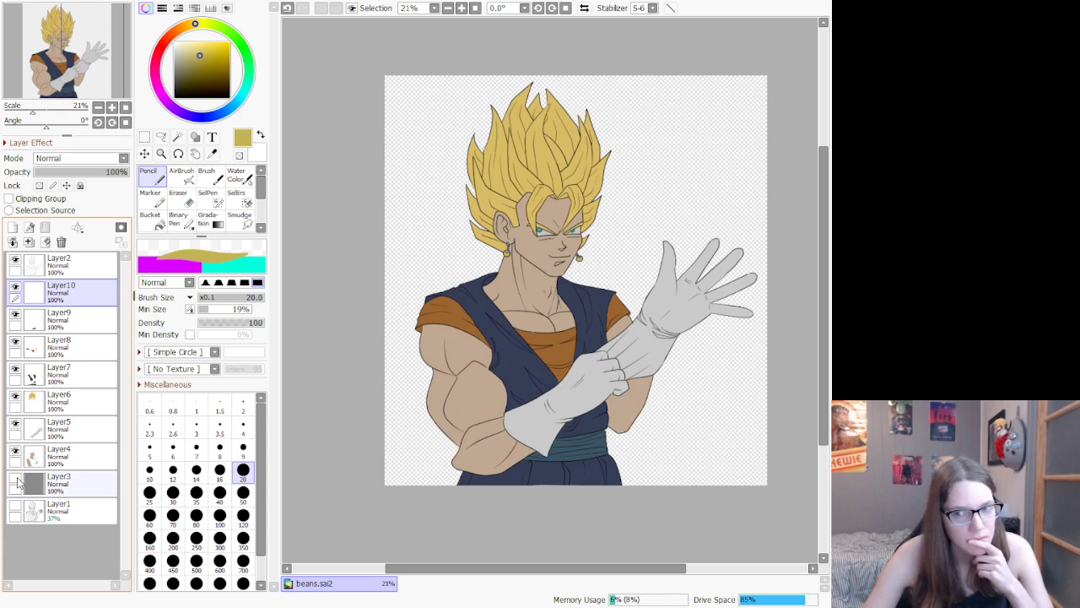
pyautogui.click(16, 477)
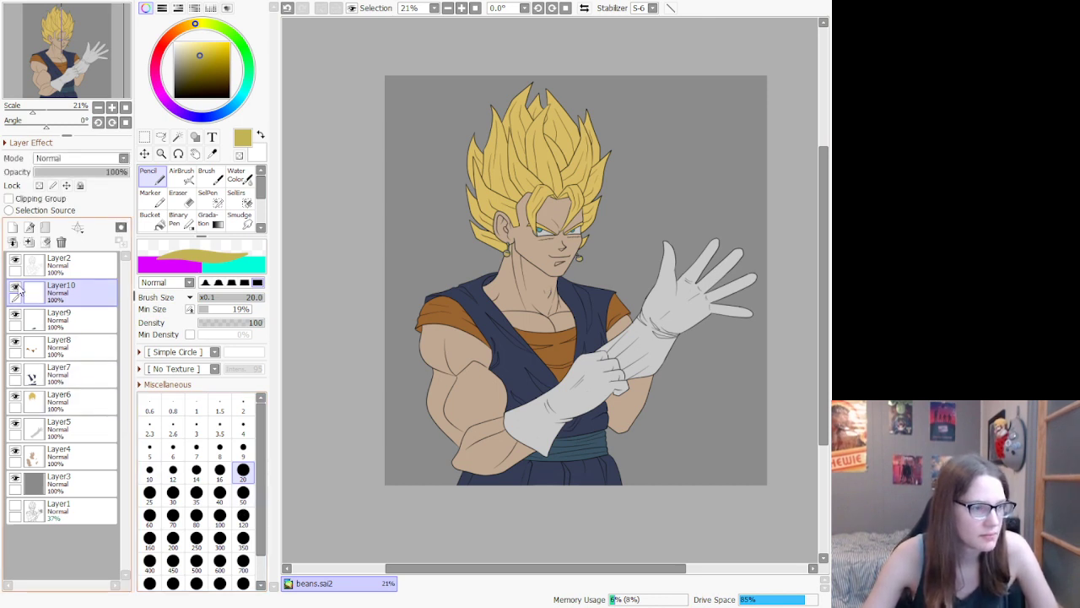
# Step: Add a layer named "skin 2" directly above Layer4 and rename Layer4 as "skin"
pyautogui.click(95, 456)
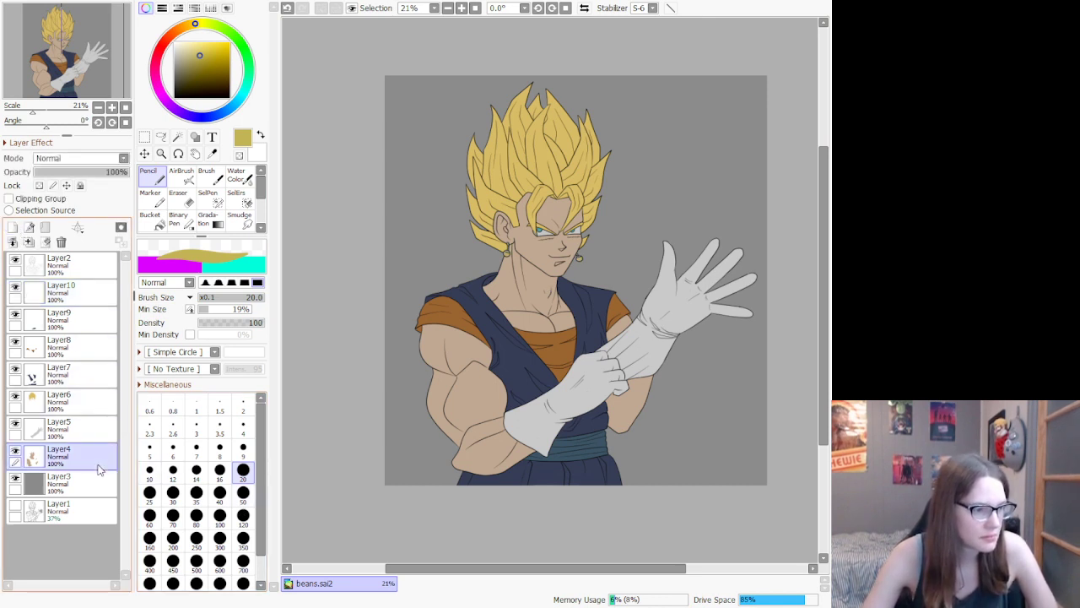
pyautogui.click(13, 228)
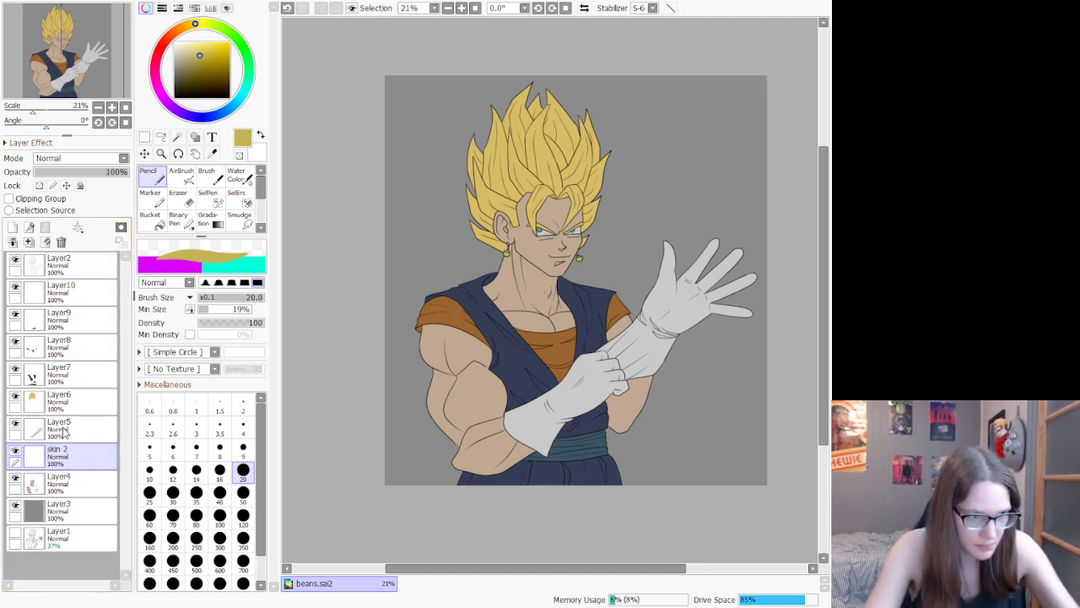
pyautogui.click(52, 483)
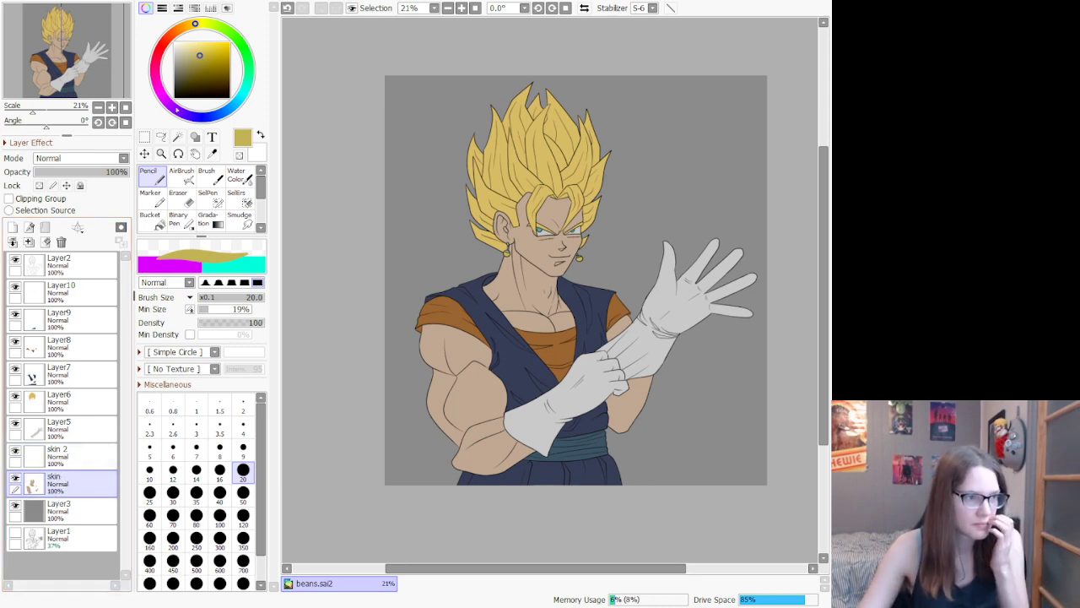
# Step: Select all similarly coloured skin pixels from the skin layer with the Magic Wand, and make skin 2 active for painting with the Pencil
pyautogui.click(177, 141)
pyautogui.click(460, 355)
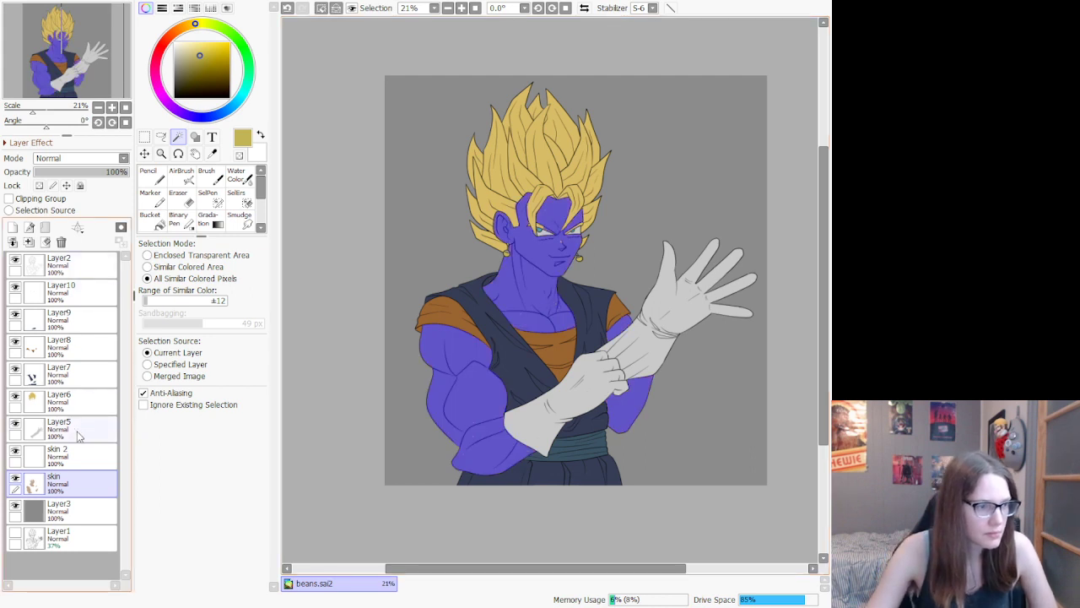
pyautogui.click(87, 454)
pyautogui.click(152, 175)
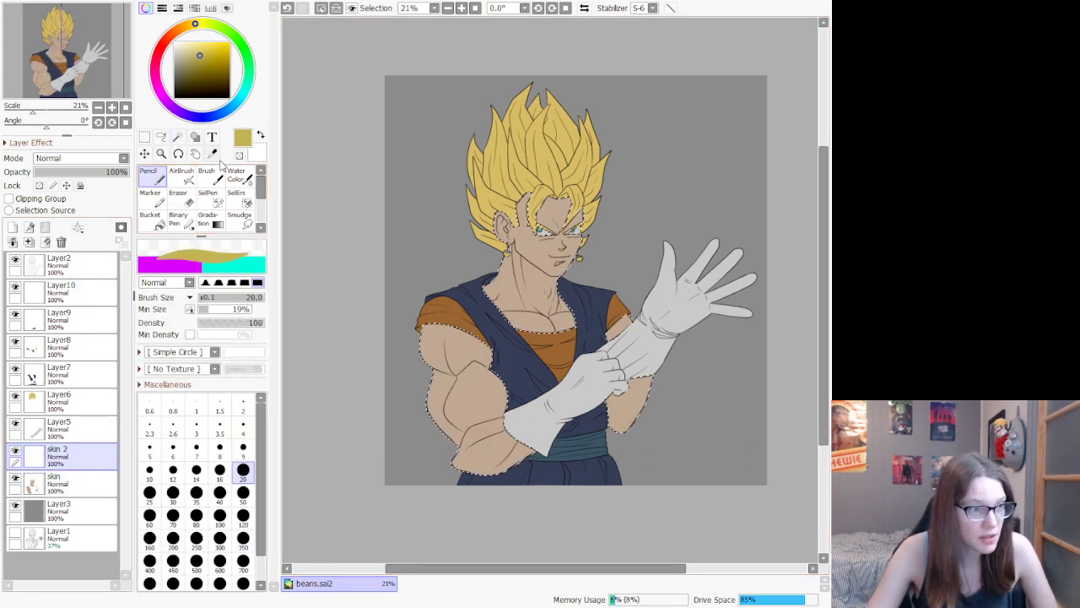
# Step: Sample the character's skin tone, set the skin 2 layer's mode to Shade, and shift the drawing colour's hue to blue
pyautogui.click(212, 154)
pyautogui.click(534, 261)
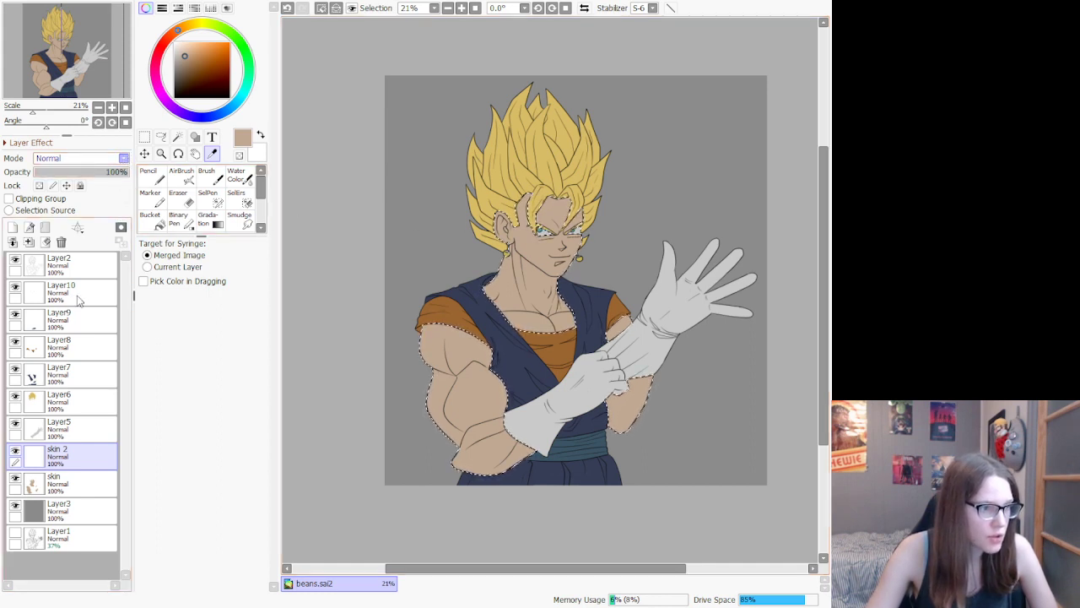
pyautogui.click(77, 231)
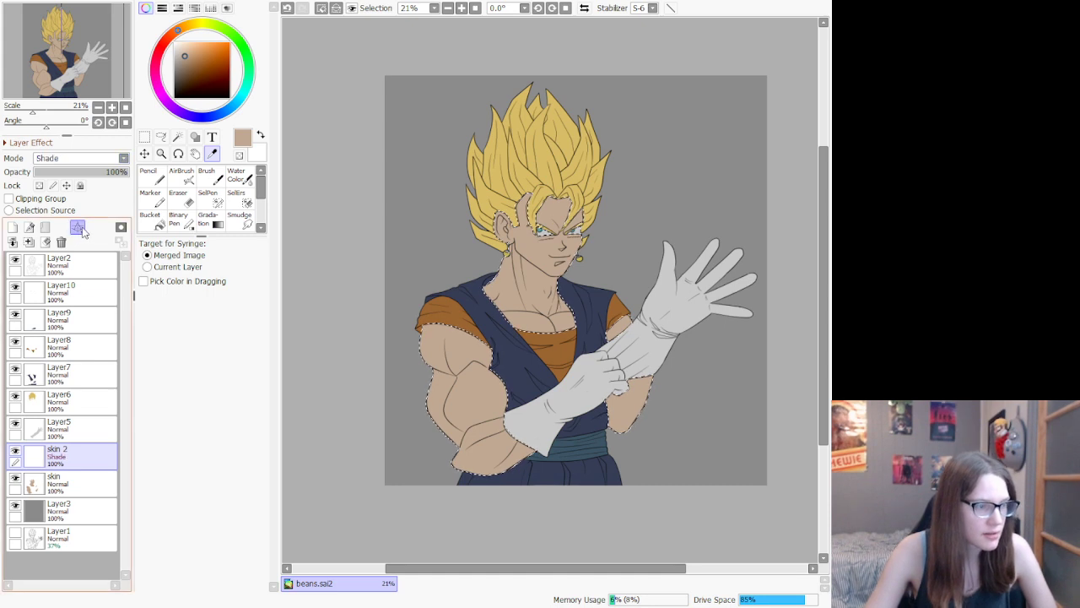
pyautogui.click(216, 116)
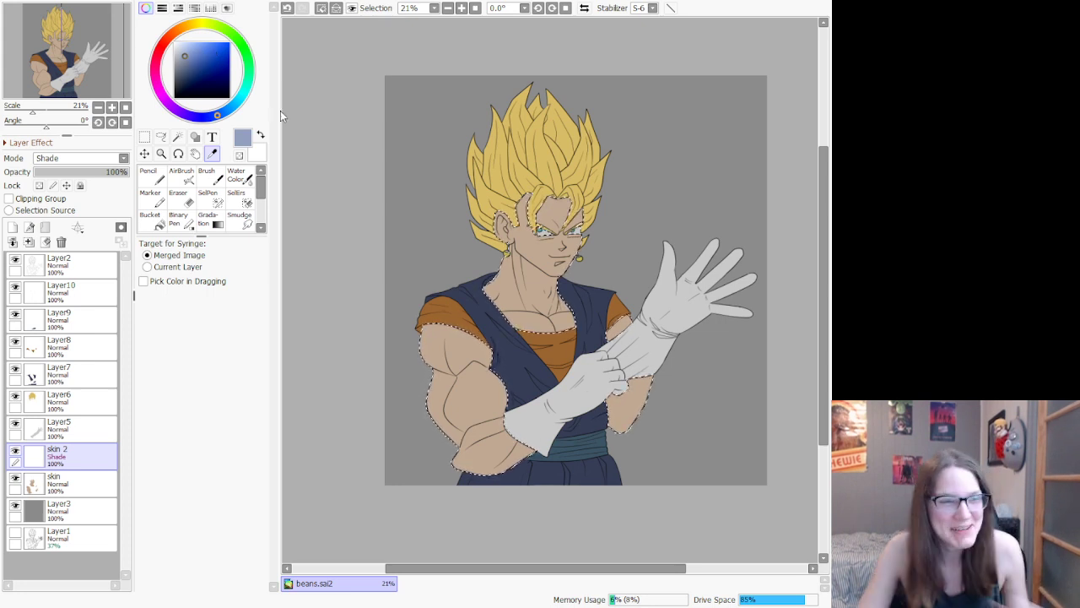
# Step: Shade the inner folds of the near ear with the Pencil at size 20, and set the skin 2 layer's opacity to 38%
pyautogui.click(149, 175)
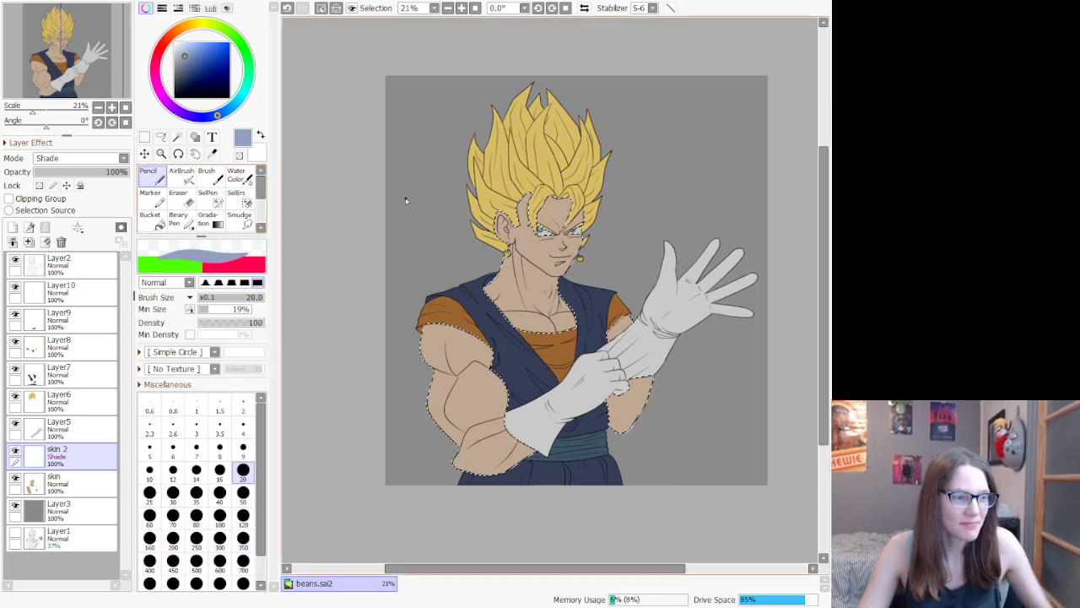
pyautogui.scroll(8, 506, 226)
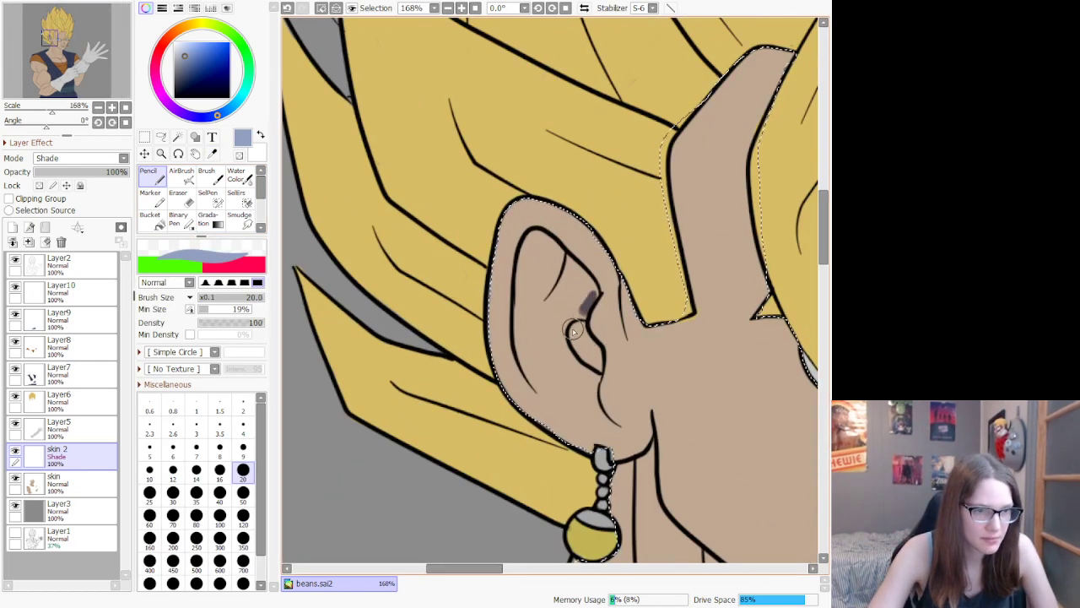
pyautogui.moveTo(574, 331)
pyautogui.mouseDown()
pyautogui.moveTo(591, 354)
pyautogui.moveTo(601, 338)
pyautogui.mouseUp()
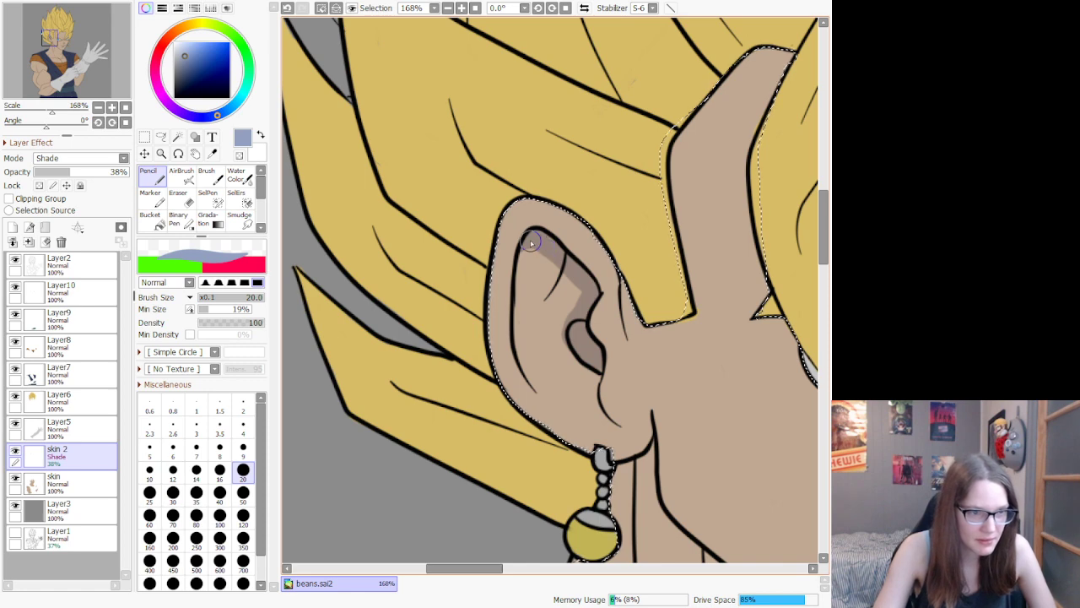
pyautogui.moveTo(542, 404); pyautogui.dragTo(570, 411)
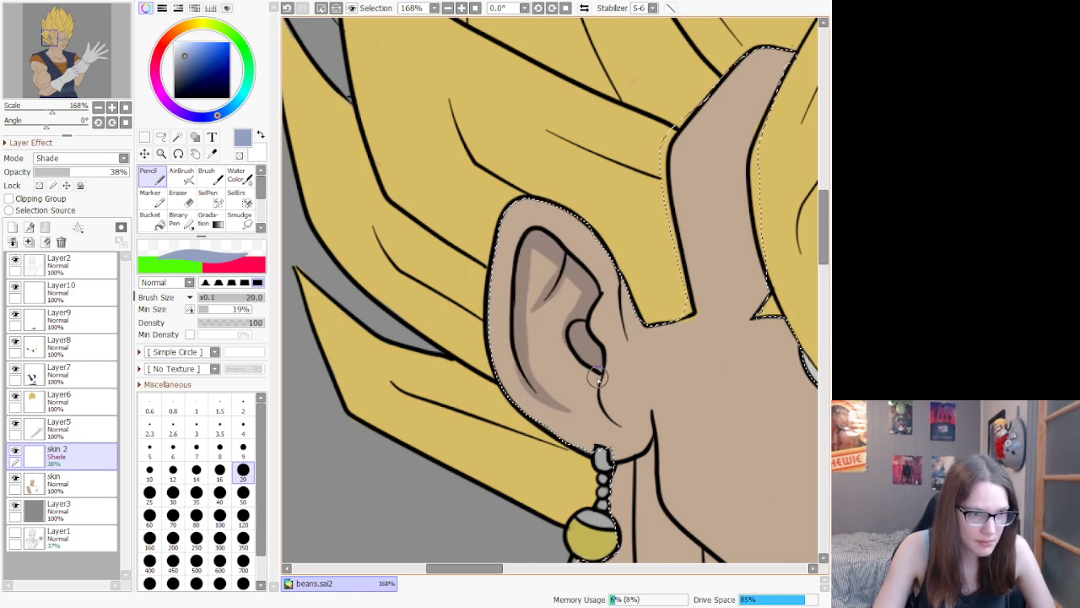
# Step: Outline the cast shadow on the neck from the earring and jawline across the throat, and fill it with the Bucket
pyautogui.scroll(-6, 626, 381)
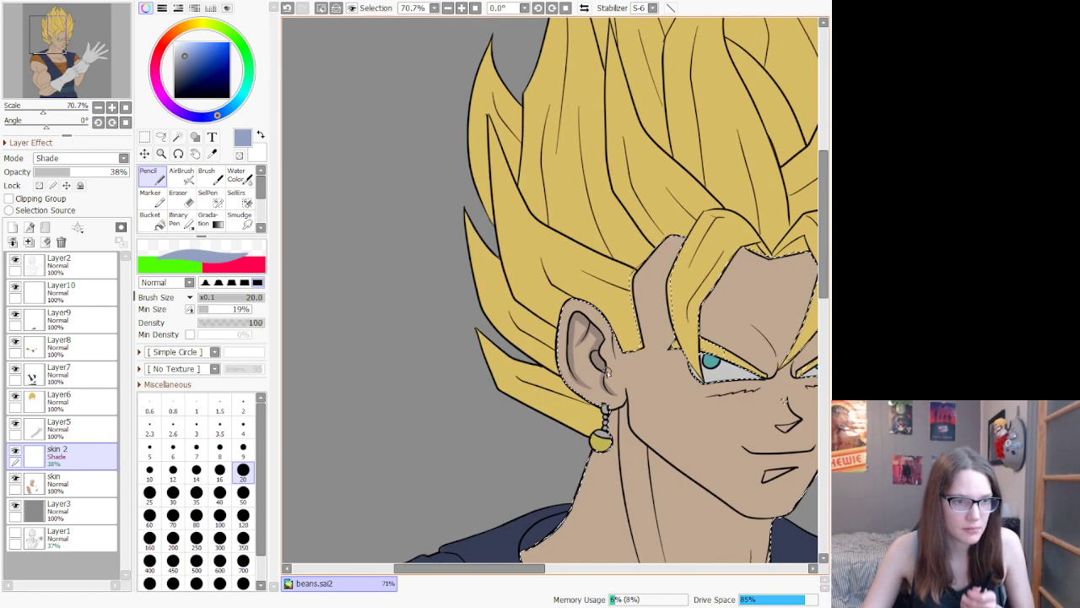
pyautogui.scroll(5, 564, 351)
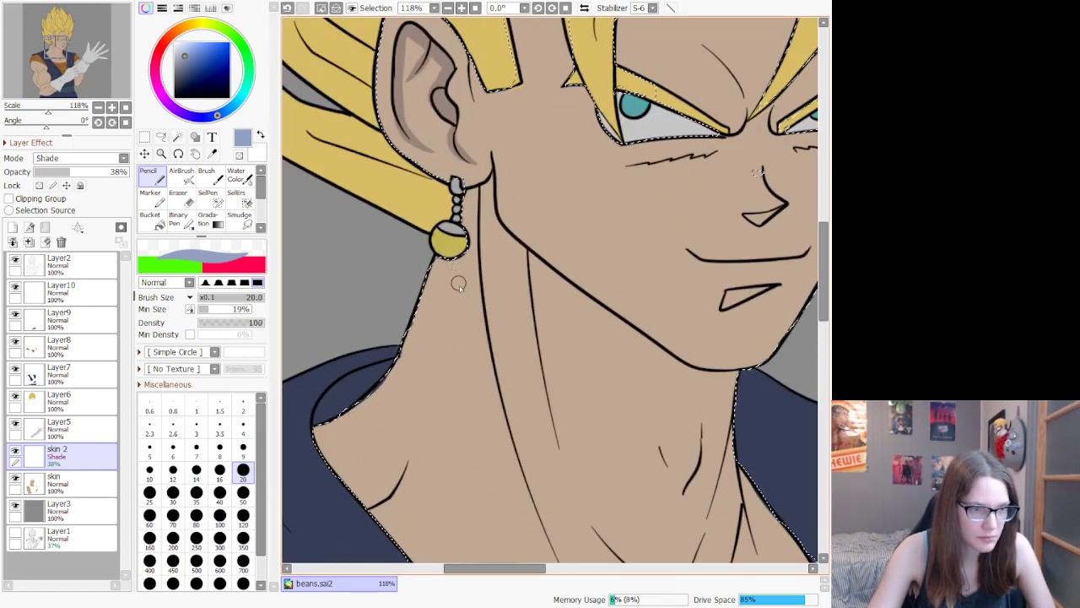
pyautogui.moveTo(452, 260)
pyautogui.mouseDown()
pyautogui.moveTo(478, 350)
pyautogui.moveTo(497, 361)
pyautogui.moveTo(477, 353)
pyautogui.moveTo(501, 379)
pyautogui.mouseUp()
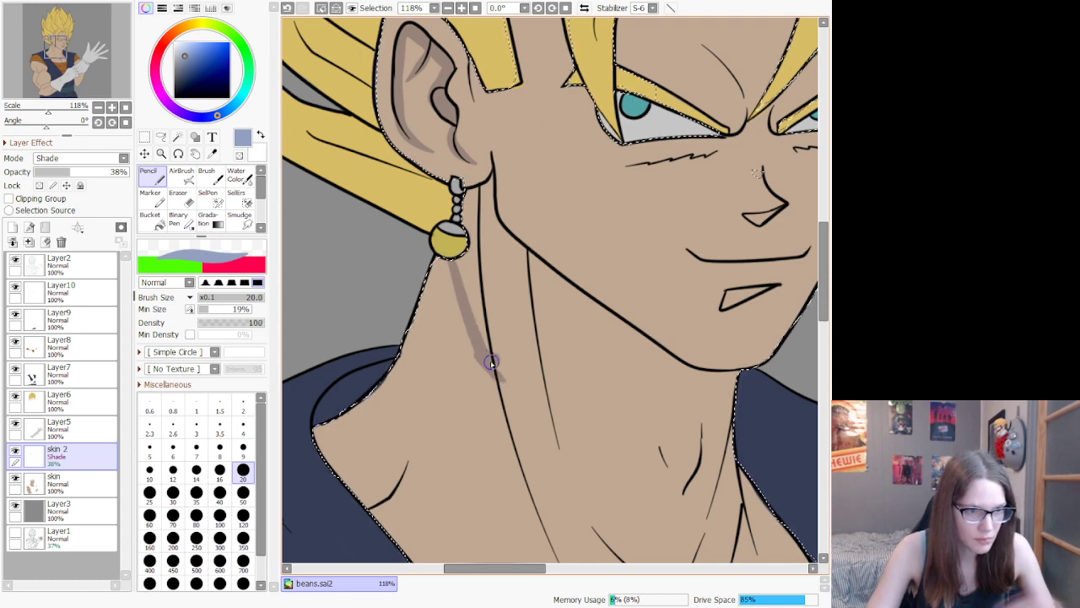
pyautogui.moveTo(488, 362); pyautogui.dragTo(500, 377)
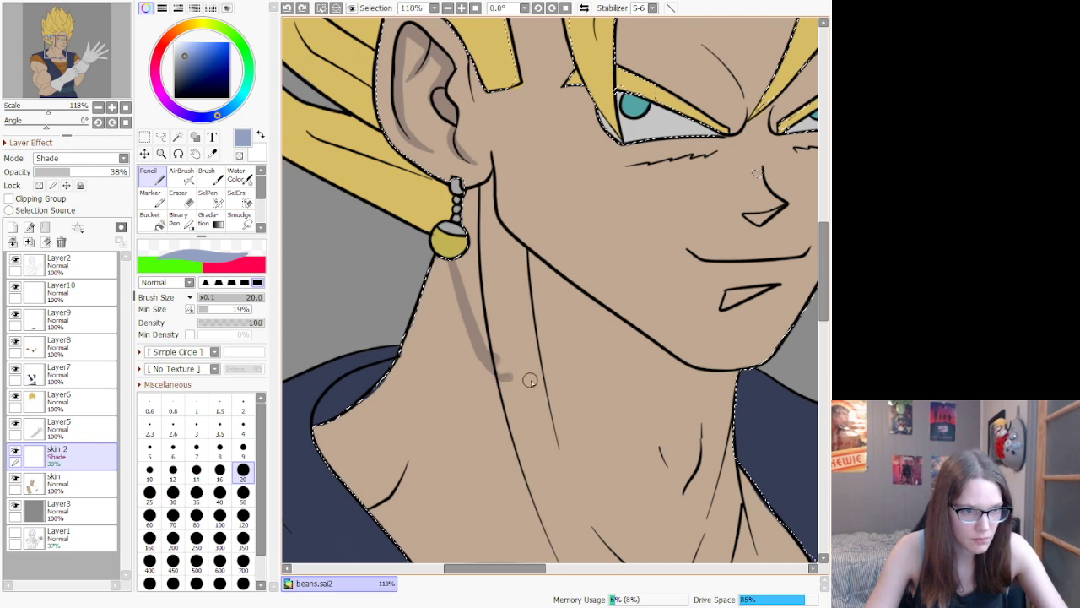
pyautogui.moveTo(596, 427)
pyautogui.mouseDown()
pyautogui.moveTo(750, 379)
pyautogui.moveTo(735, 384)
pyautogui.mouseUp()
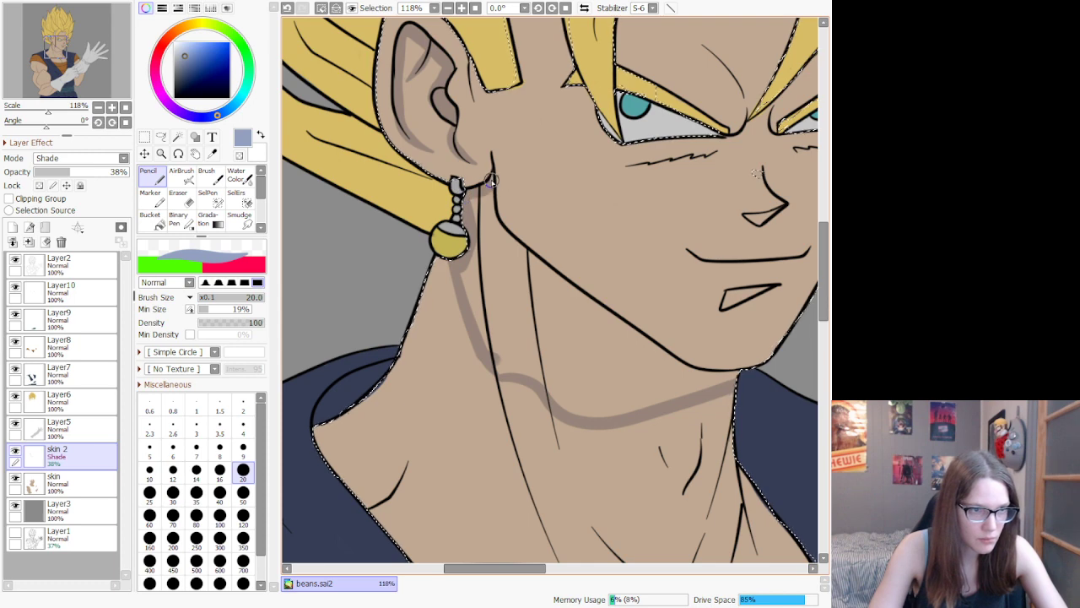
pyautogui.moveTo(496, 224); pyautogui.dragTo(652, 348)
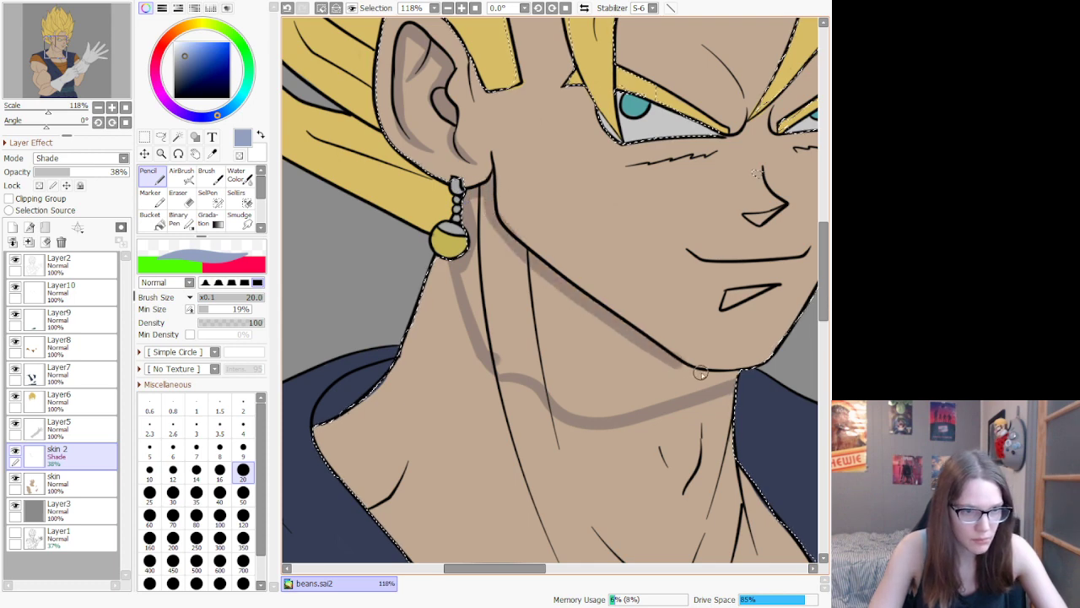
pyautogui.click(150, 218)
pyautogui.click(566, 335)
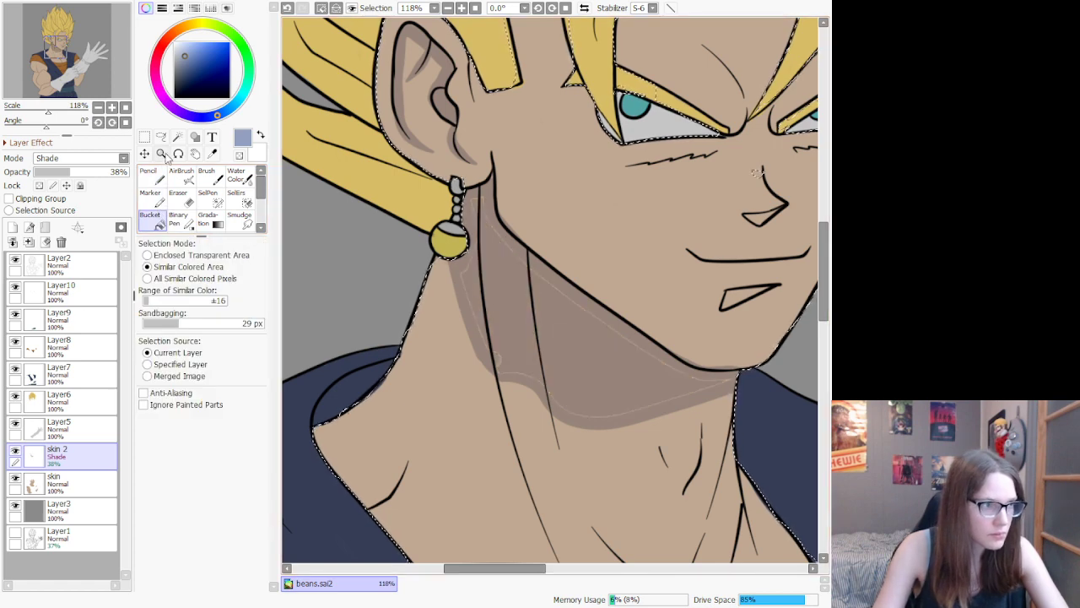
# Step: Cover the unfilled gaps in the neck shadow with brush size 50, and shade the shoulder skin along the collar and collarbone
pyautogui.click(152, 175)
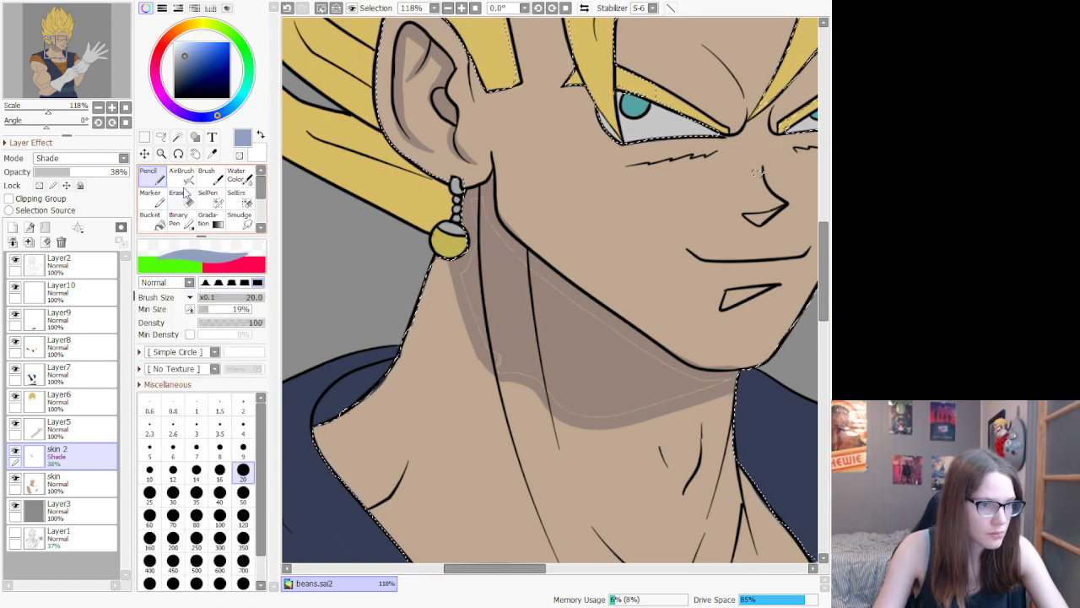
pyautogui.click(243, 495)
pyautogui.moveTo(477, 200)
pyautogui.mouseDown()
pyautogui.moveTo(480, 305)
pyautogui.moveTo(505, 360)
pyautogui.moveTo(572, 406)
pyautogui.moveTo(608, 413)
pyautogui.moveTo(741, 380)
pyautogui.moveTo(640, 365)
pyautogui.mouseUp()
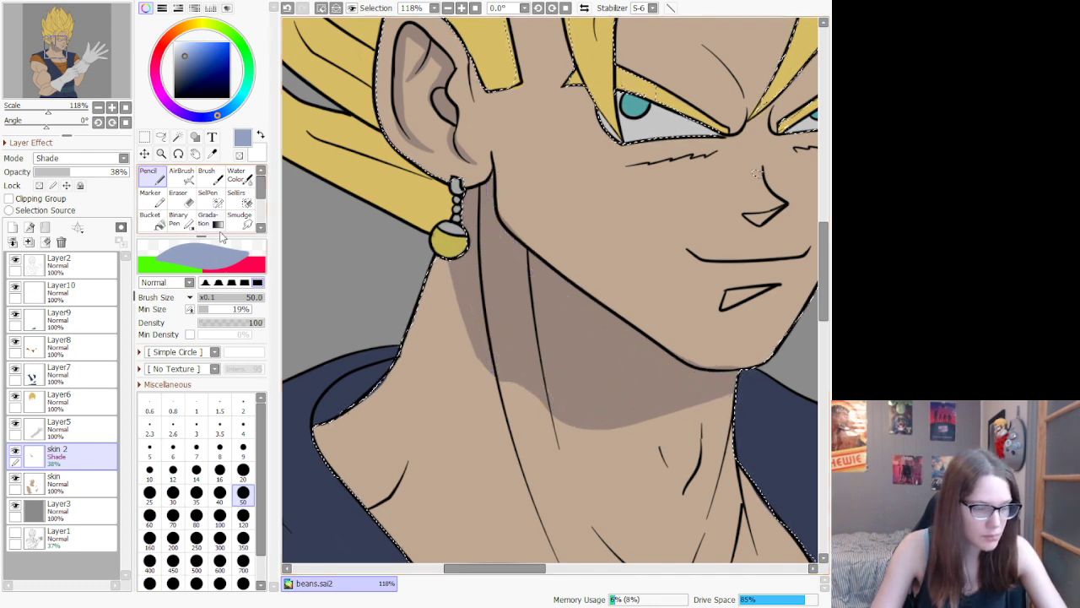
pyautogui.moveTo(330, 397)
pyautogui.mouseDown()
pyautogui.moveTo(354, 535)
pyautogui.moveTo(319, 414)
pyautogui.moveTo(362, 501)
pyautogui.moveTo(350, 508)
pyautogui.moveTo(405, 481)
pyautogui.moveTo(383, 445)
pyautogui.mouseUp()
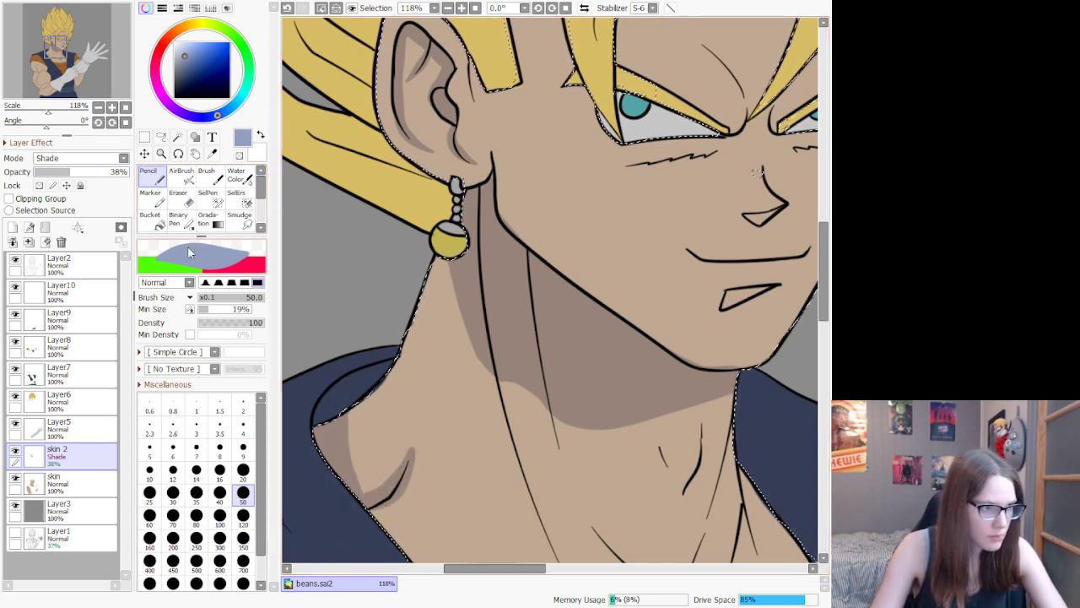
# Step: Trim the shading that spills past the crease line at the near shoulder with the Eraser at size 20
pyautogui.press('e')
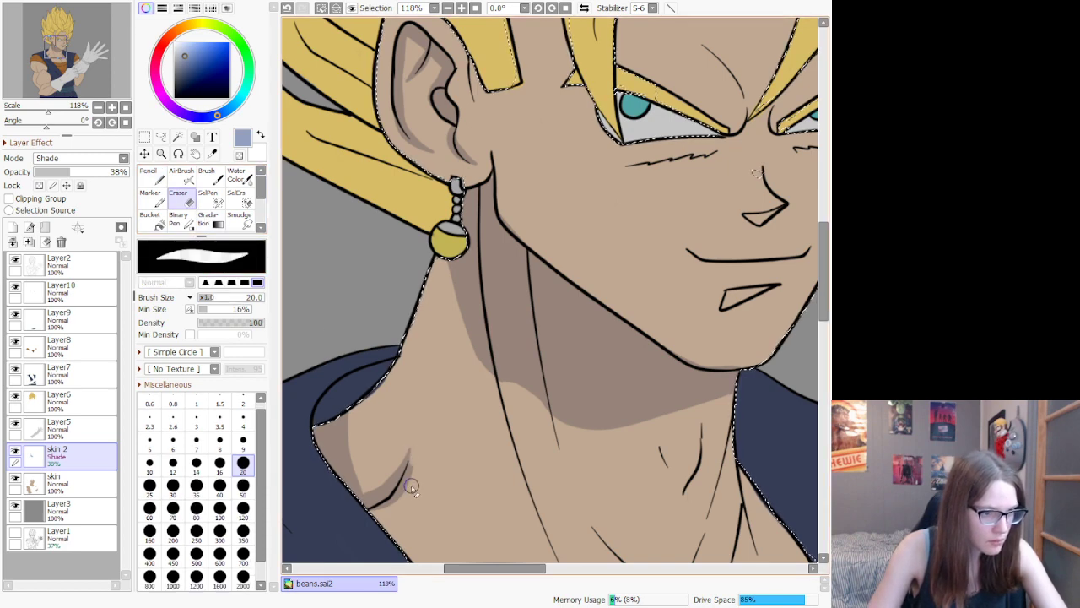
pyautogui.moveTo(411, 487)
pyautogui.mouseDown()
pyautogui.moveTo(417, 459)
pyautogui.moveTo(393, 506)
pyautogui.moveTo(426, 453)
pyautogui.mouseUp()
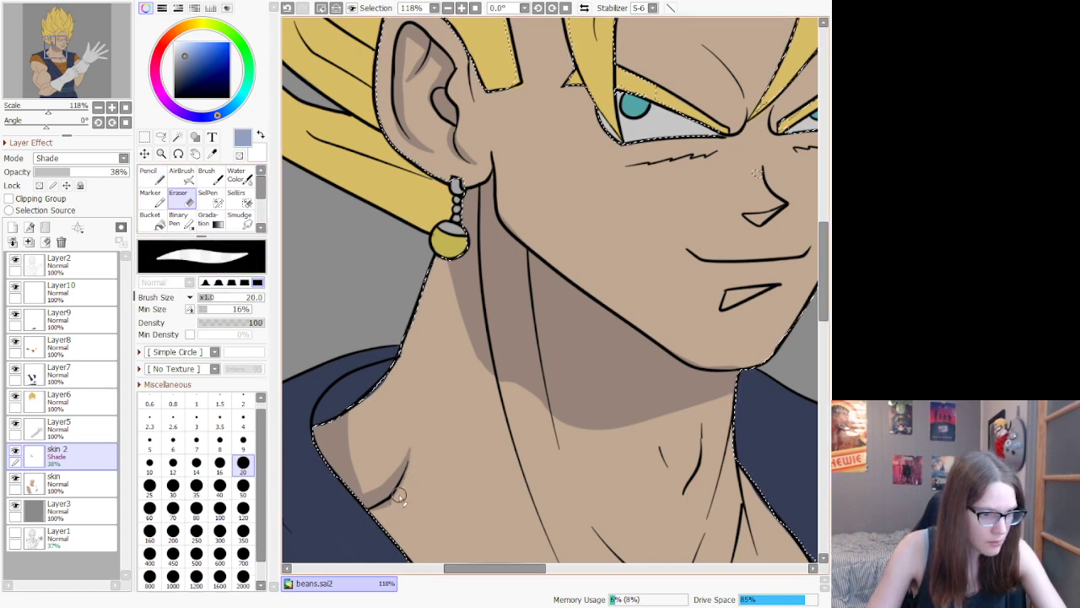
pyautogui.moveTo(378, 515); pyautogui.dragTo(397, 504)
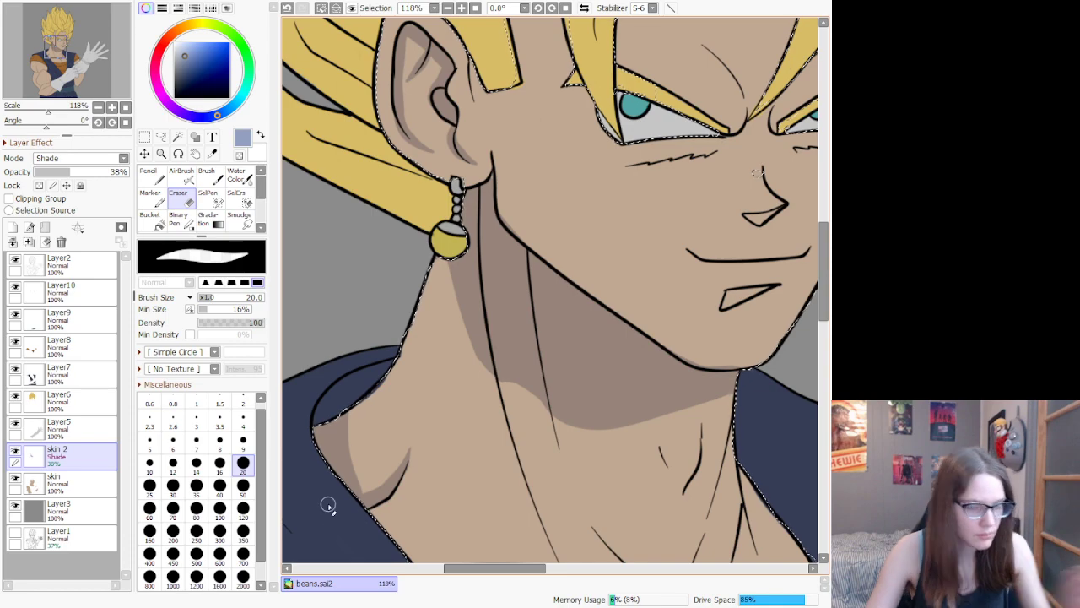
pyautogui.scroll(-9, 544, 386)
# Step: Shade small patches above the near collarbone and beside the neck tendon with the Pencil at size 20, and clean their edges with the Eraser
pyautogui.scroll(8, 535, 386)
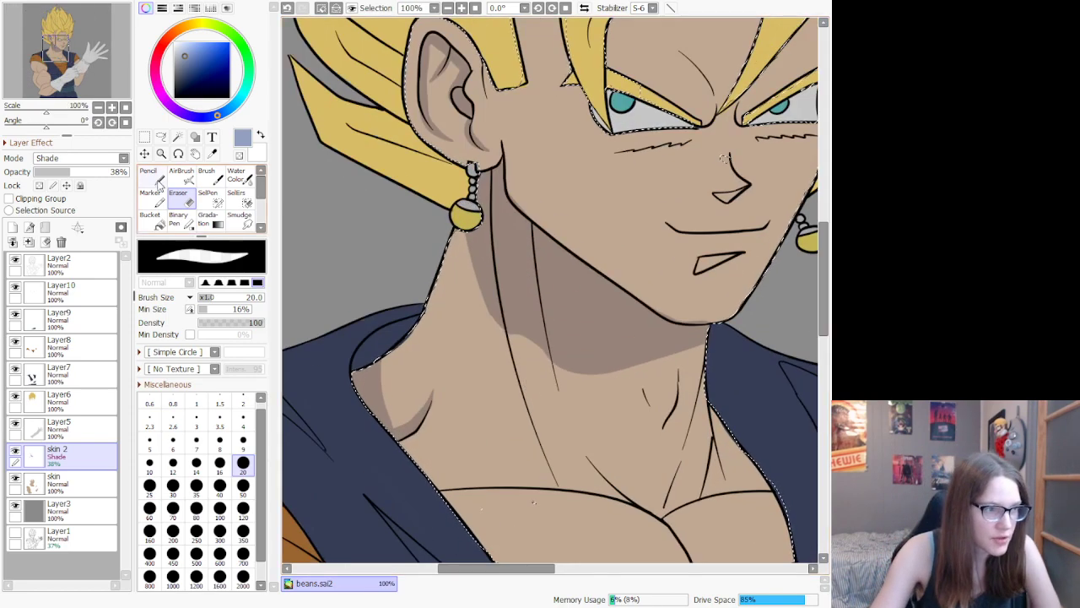
pyautogui.click(151, 178)
pyautogui.click(243, 469)
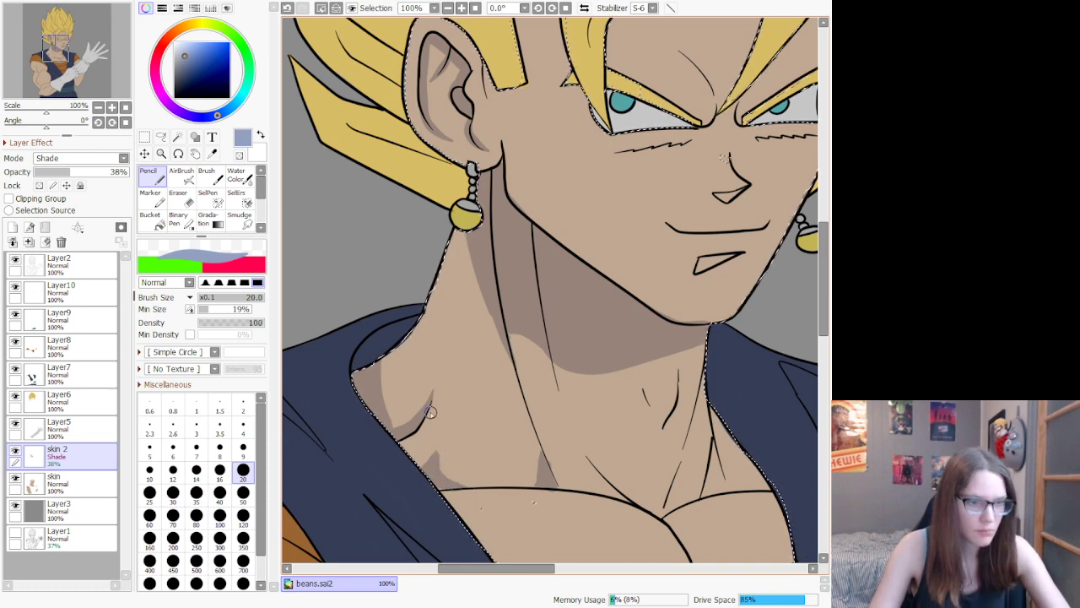
pyautogui.press('e')
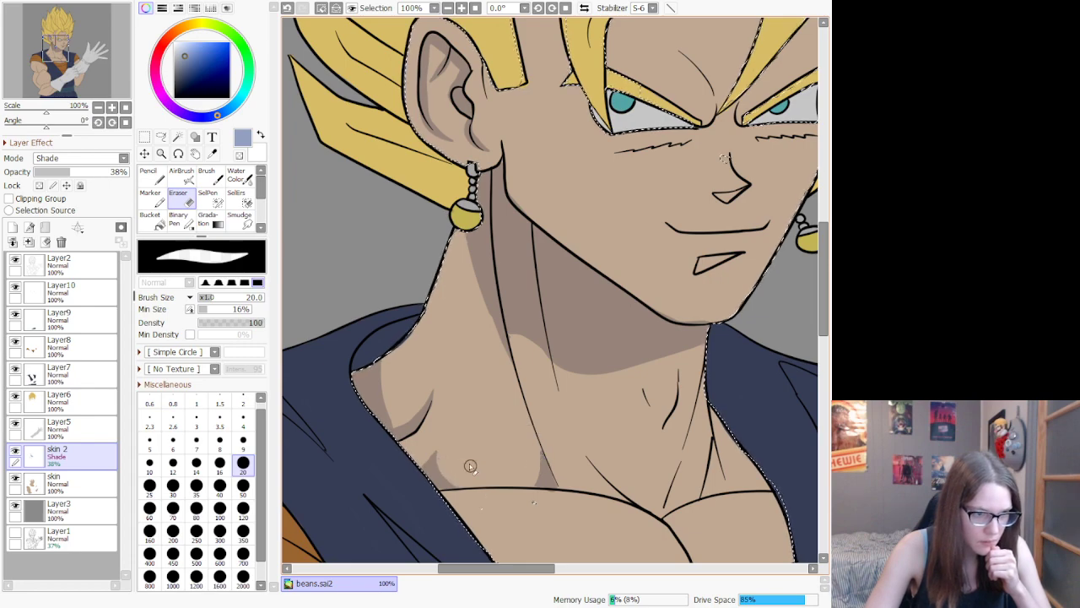
pyautogui.scroll(-6, 481, 416)
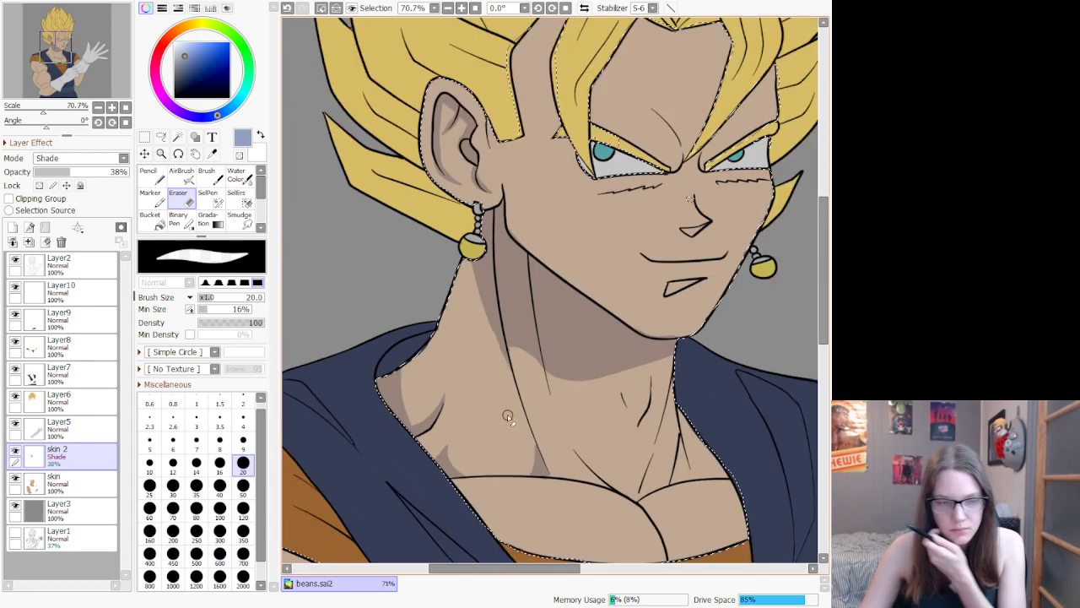
# Step: Shade the underside of the Adam's apple between its two short lines with the Pencil, and trim the shape with the Eraser
pyautogui.scroll(8, 512, 477)
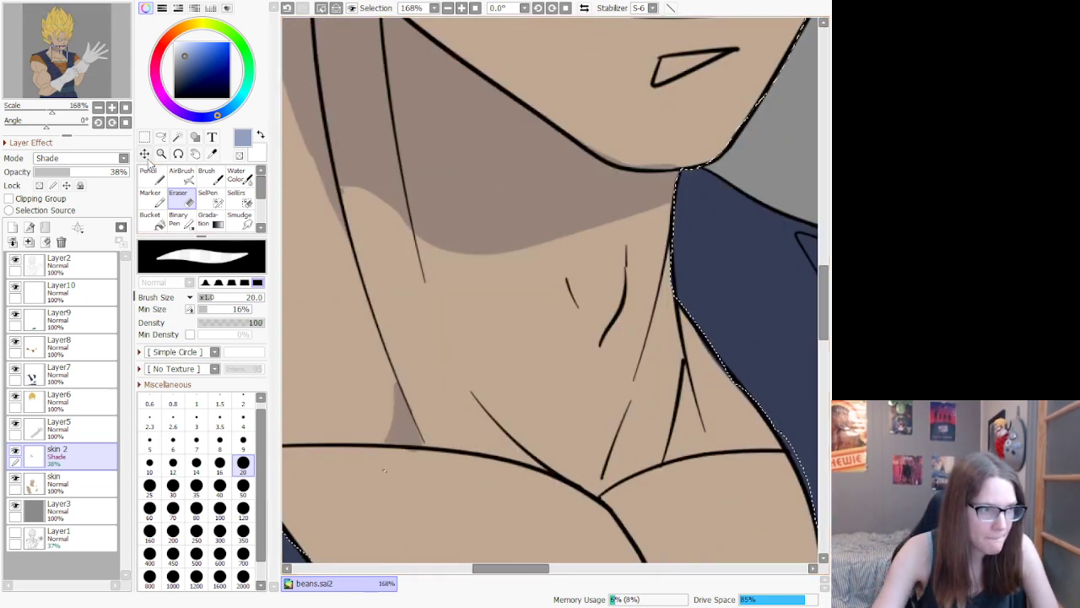
pyautogui.click(150, 175)
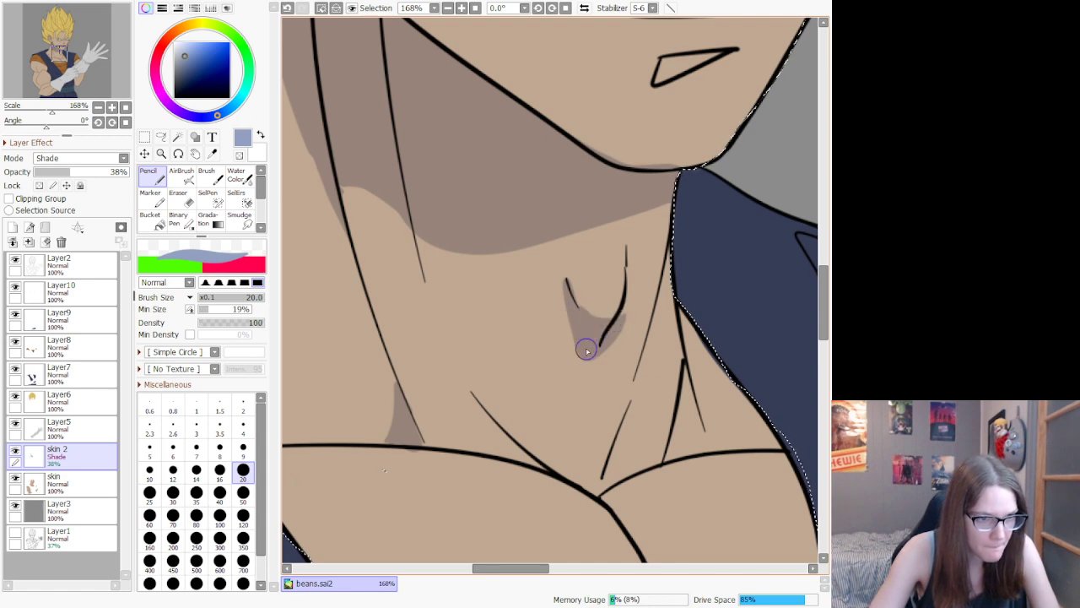
pyautogui.click(179, 197)
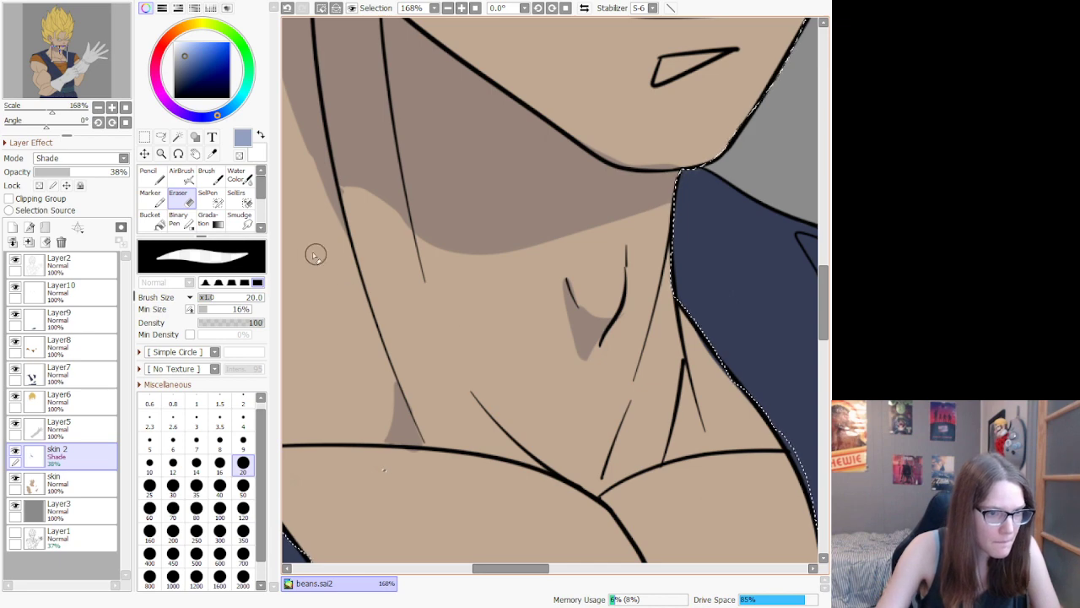
# Step: Shade the hollow where the collarbones meet with the Pencil, and erase the excess beyond the tendon line
pyautogui.press('n')
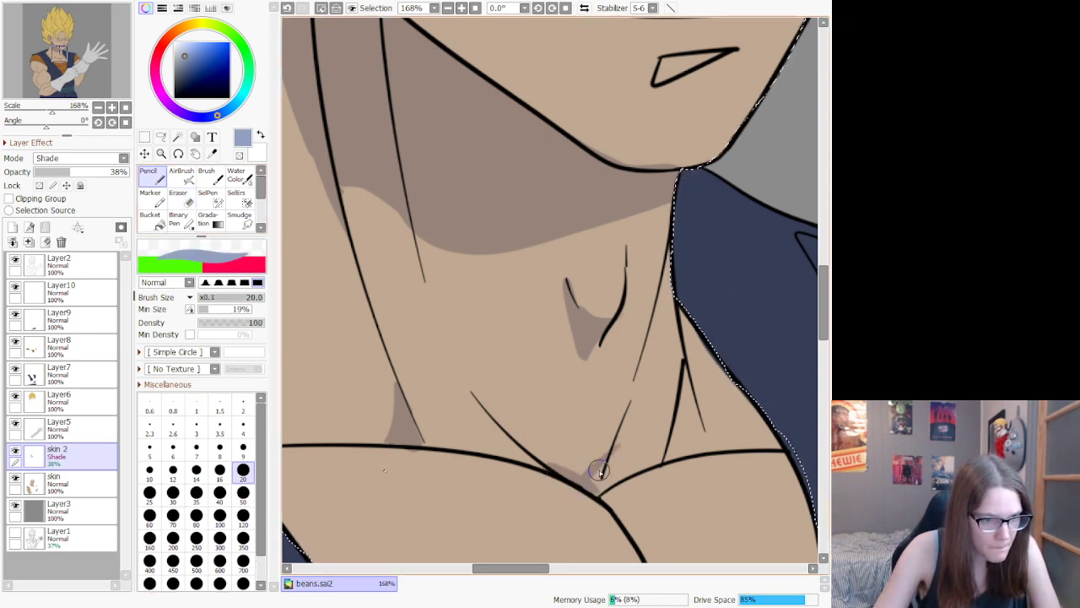
pyautogui.moveTo(599, 471)
pyautogui.mouseDown()
pyautogui.moveTo(614, 433)
pyautogui.moveTo(595, 464)
pyautogui.mouseUp()
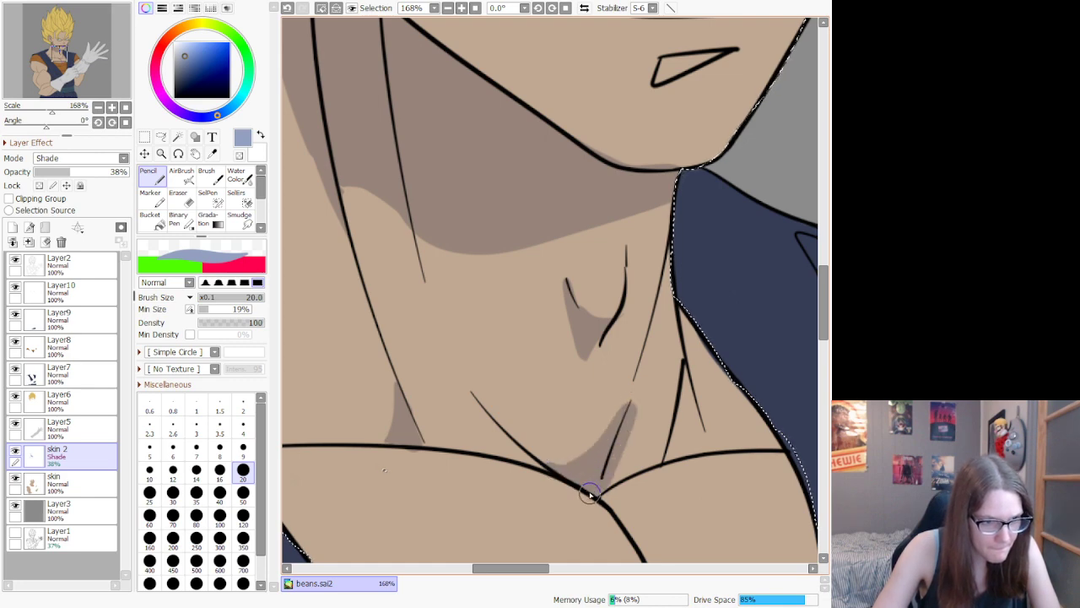
pyautogui.press('e')
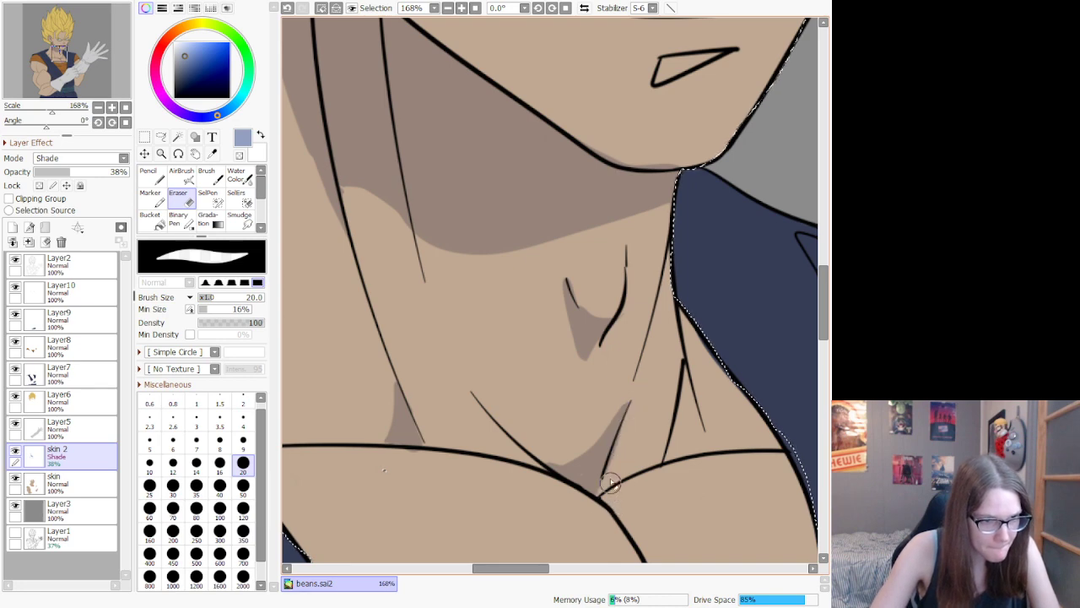
# Step: Shade the triangular skin area between the far neck tendon, the collarbone and the blue collar with the Pencil
pyautogui.press('e')
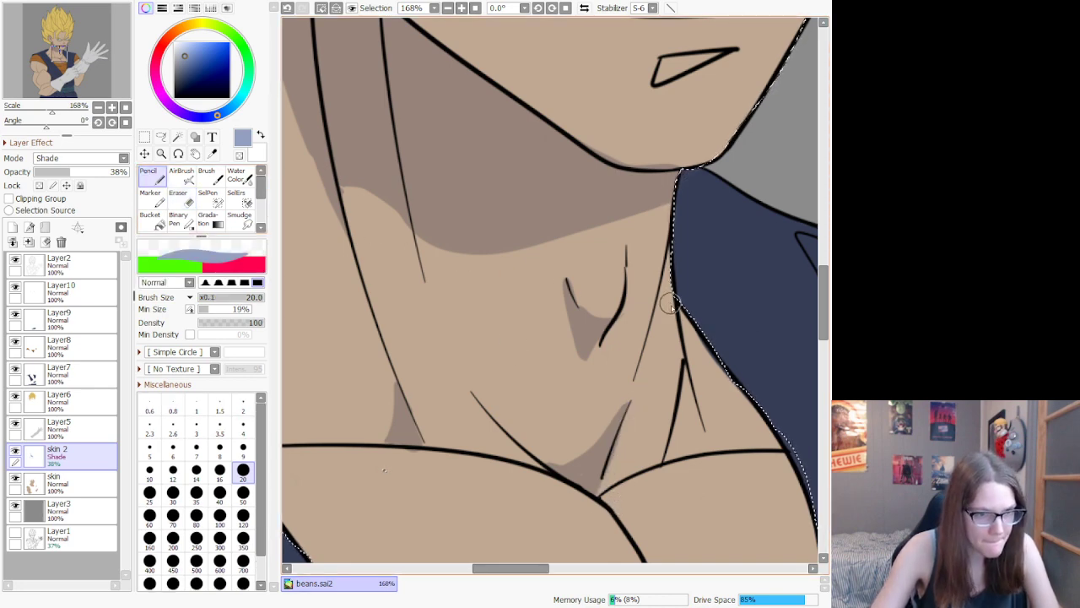
pyautogui.moveTo(669, 305); pyautogui.dragTo(713, 428)
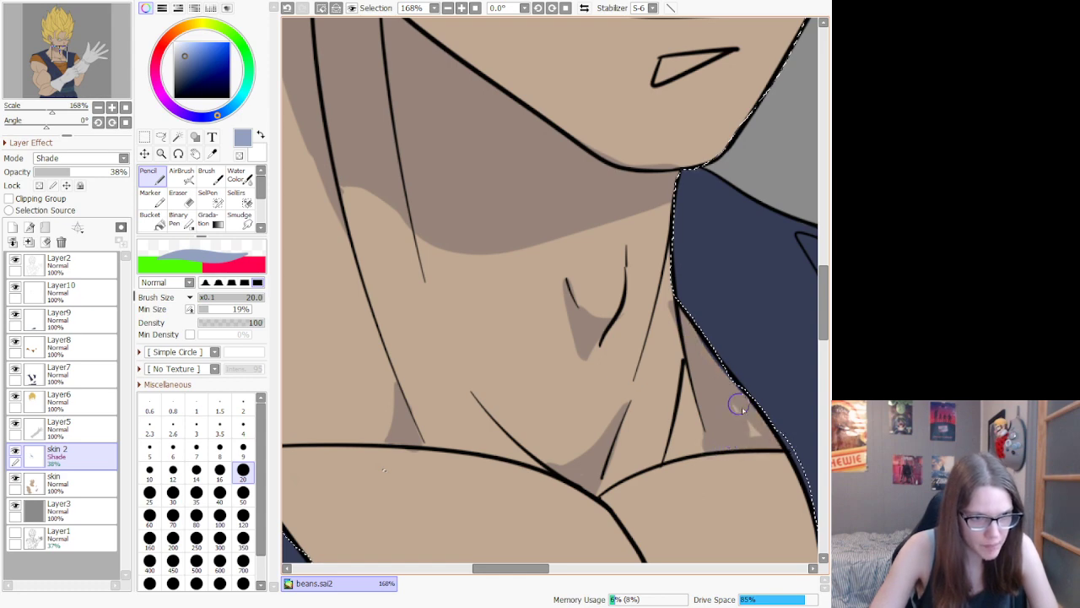
pyautogui.scroll(-5, 717, 362)
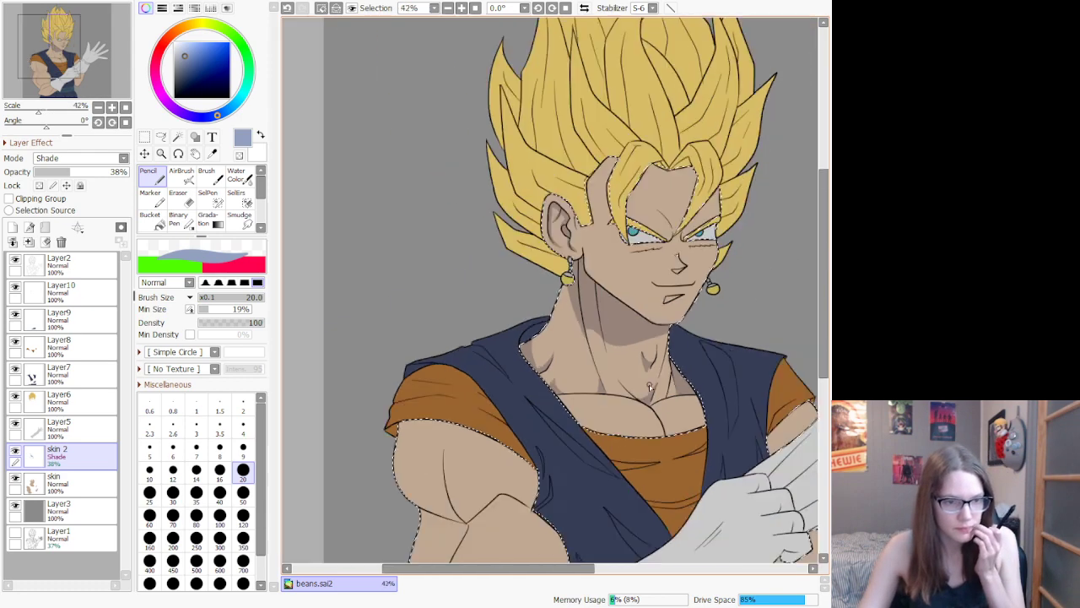
# Step: Shade tapered strokes across both chest muscles and the crease between them with the Pencil, and tidy the crease shading with the Eraser
pyautogui.scroll(2, 675, 411)
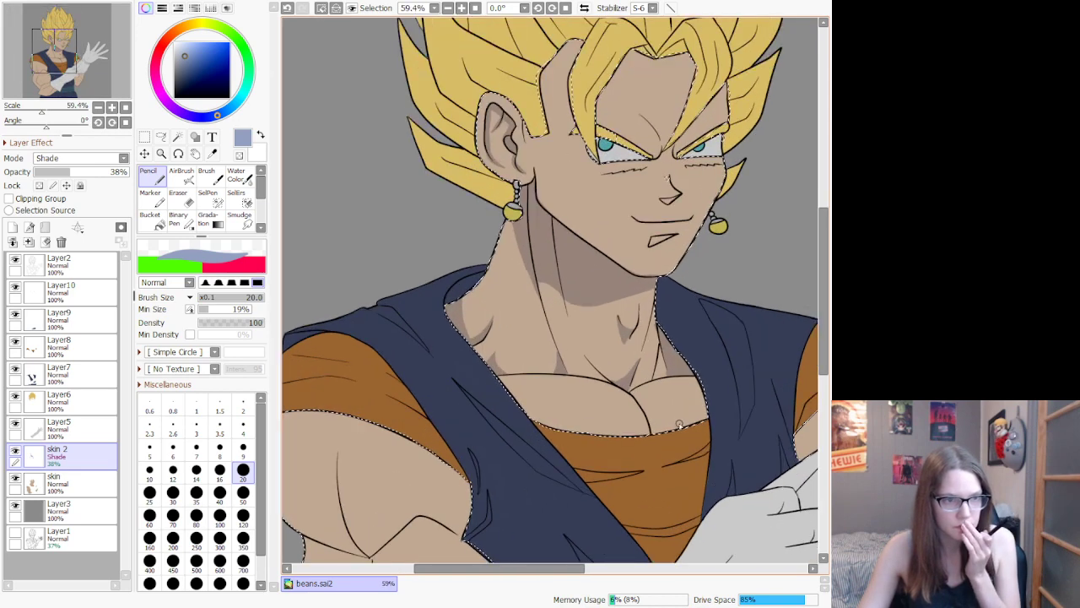
pyautogui.scroll(2, 679, 426)
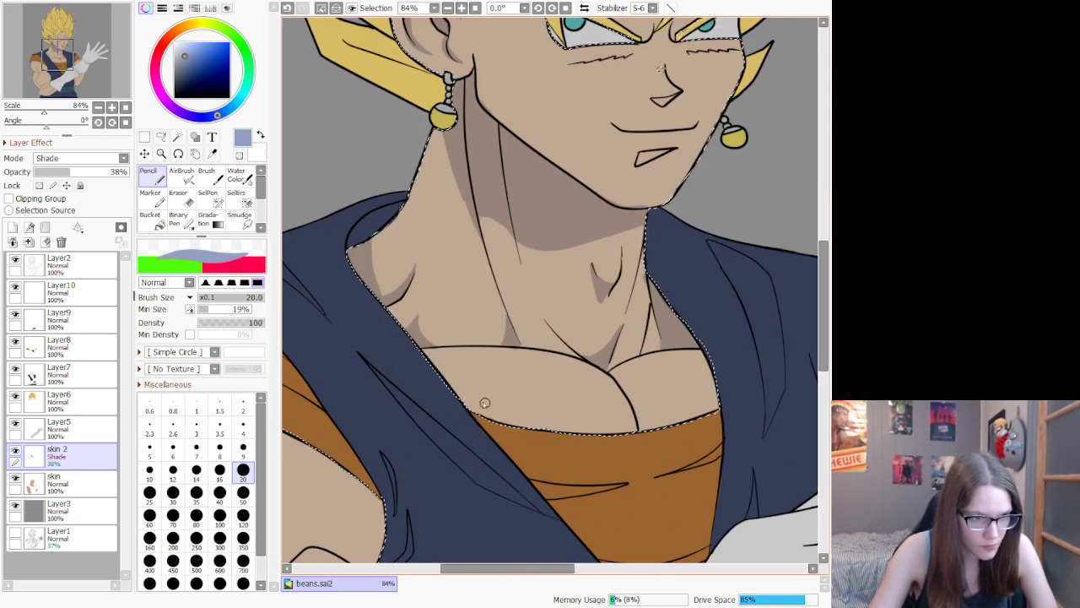
pyautogui.moveTo(464, 395); pyautogui.dragTo(553, 407)
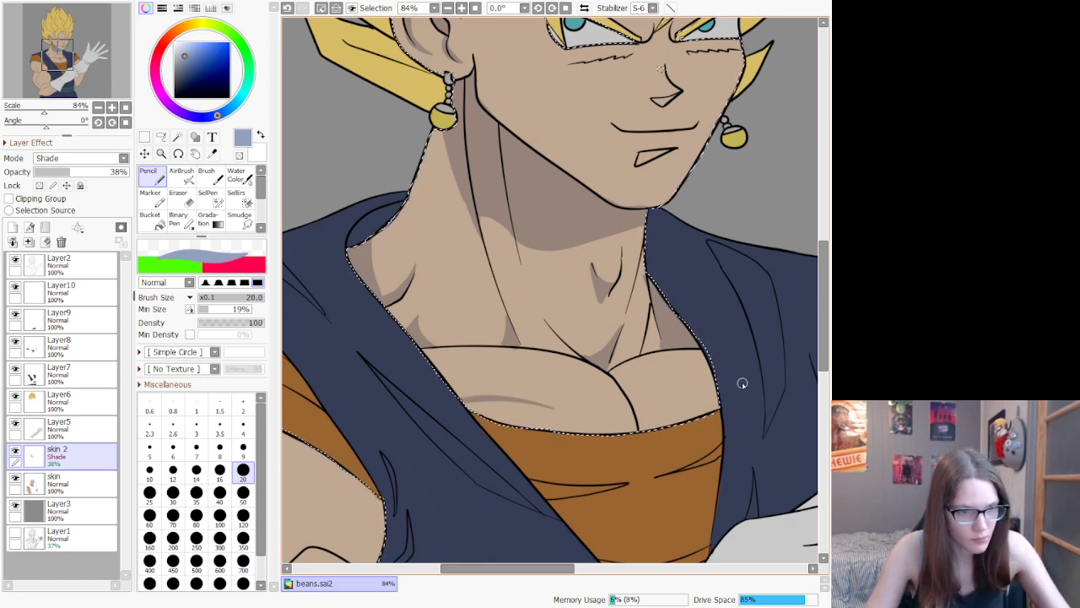
pyautogui.moveTo(715, 380); pyautogui.dragTo(654, 390)
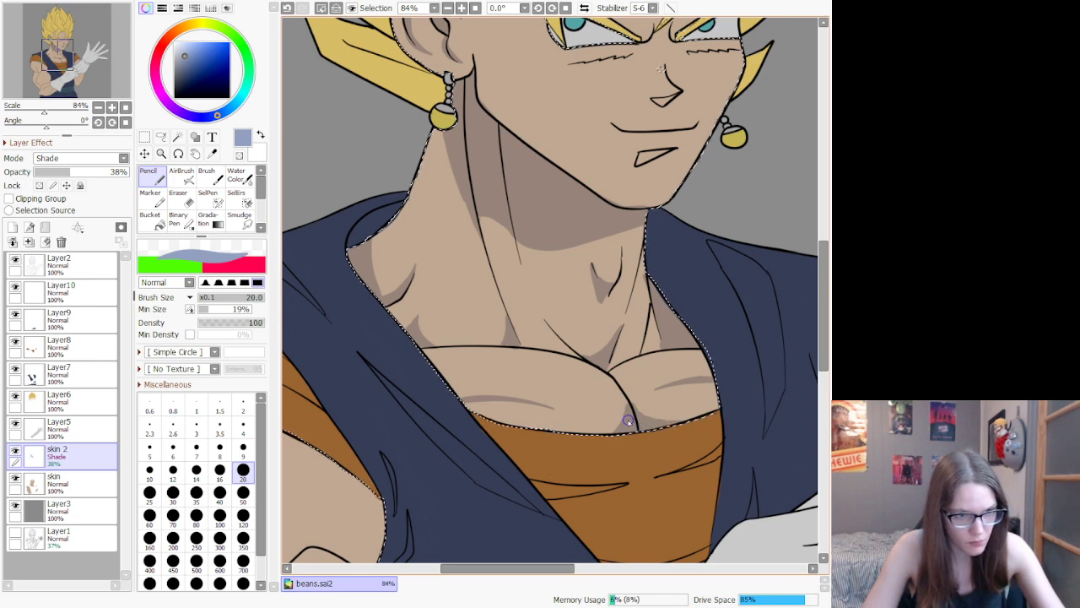
pyautogui.press('e')
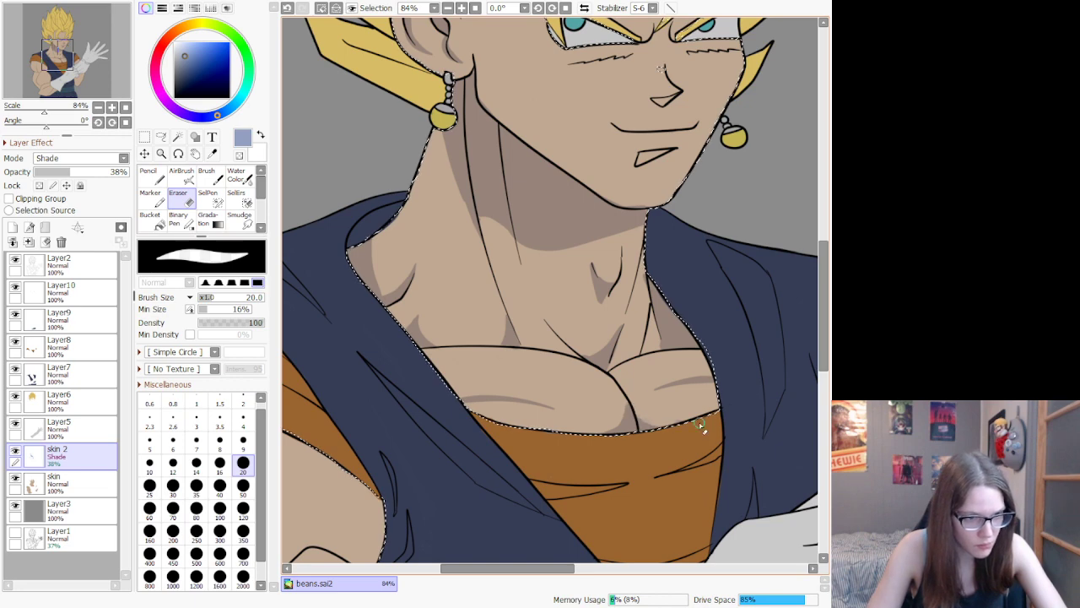
pyautogui.moveTo(625, 418)
pyautogui.mouseDown()
pyautogui.moveTo(566, 442)
pyautogui.moveTo(581, 426)
pyautogui.moveTo(611, 434)
pyautogui.mouseUp()
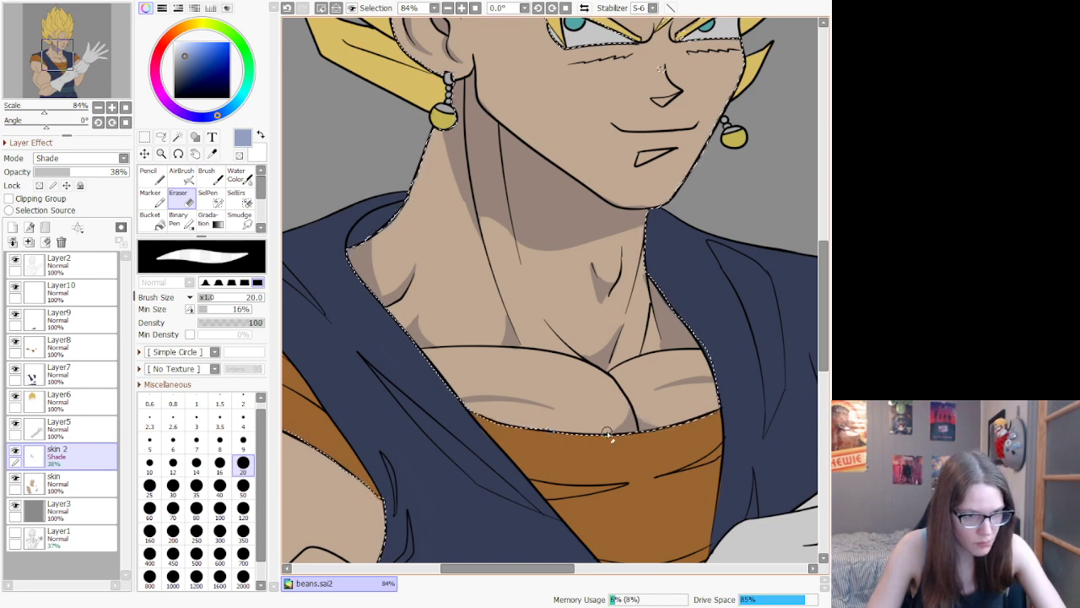
pyautogui.scroll(-5, 597, 466)
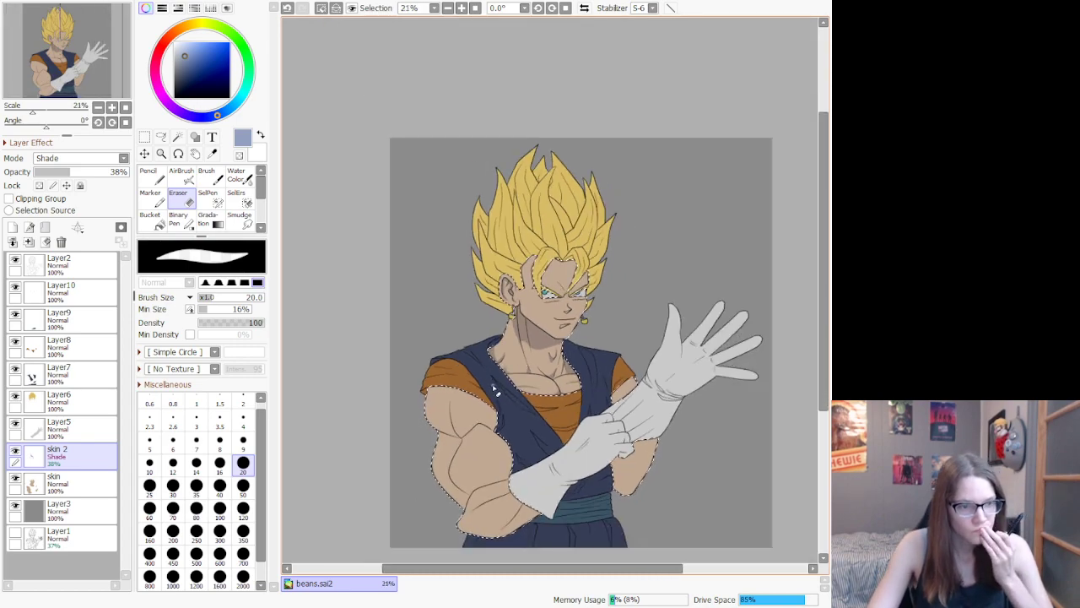
# Step: Shade the near temple, the brow crease, the nose underside and the area below the mouth with the Pencil at size 20, undoing unwanted strokes
pyautogui.scroll(1, 557, 407)
pyautogui.scroll(3, 555, 408)
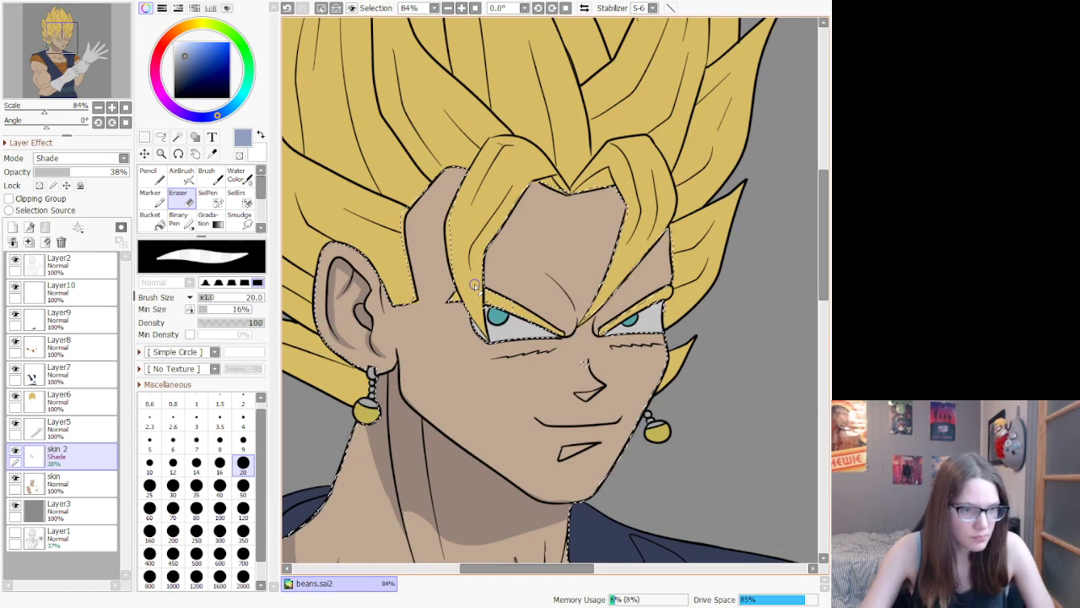
pyautogui.click(154, 177)
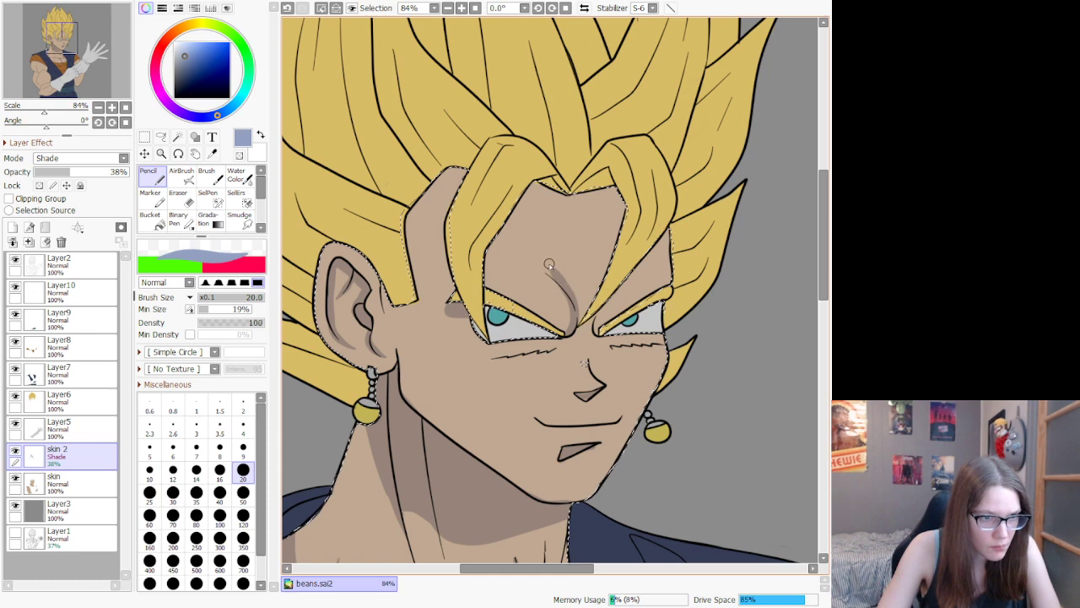
pyautogui.hotkey('ctrl', 'z')
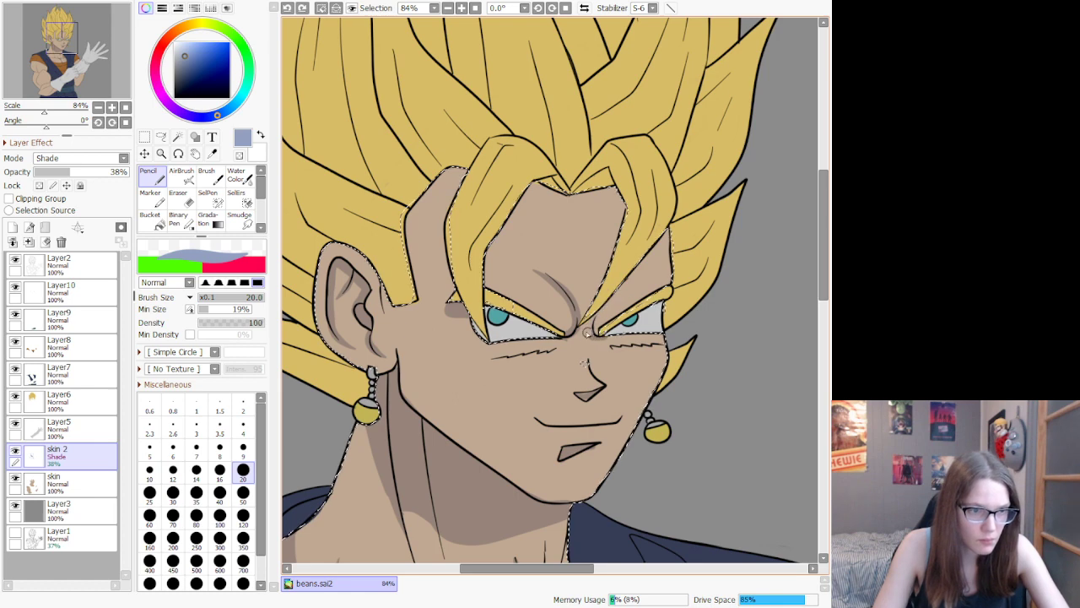
pyautogui.moveTo(589, 333); pyautogui.dragTo(592, 296)
pyautogui.hotkey('ctrl', 'z')
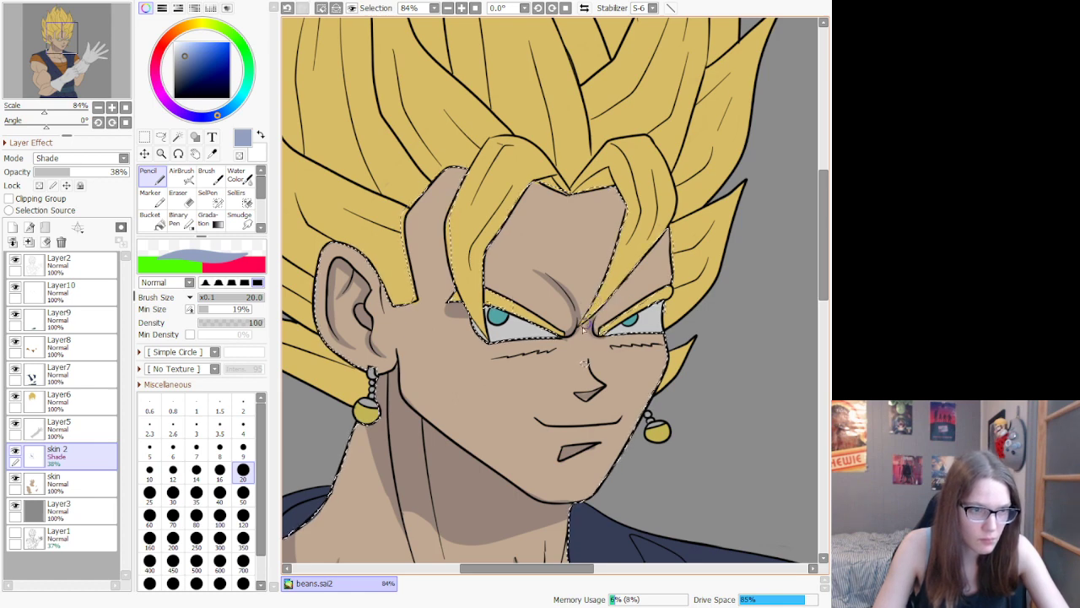
# Step: Refine the shading at the brow crease, between the eyes and at the temple with the Eraser and Pencil
pyautogui.click(187, 199)
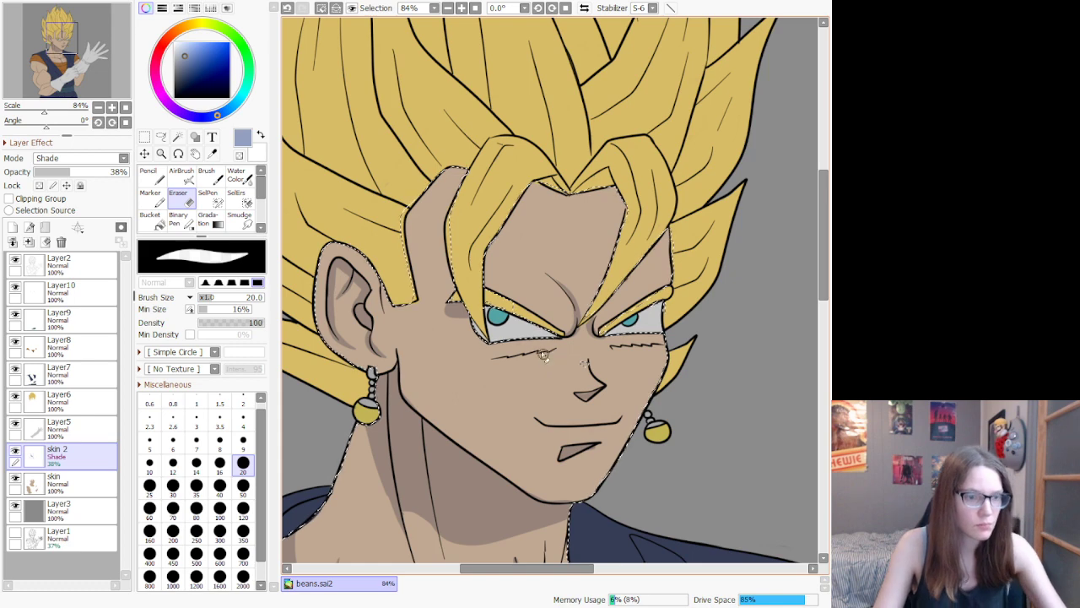
pyautogui.click(149, 177)
pyautogui.press('e')
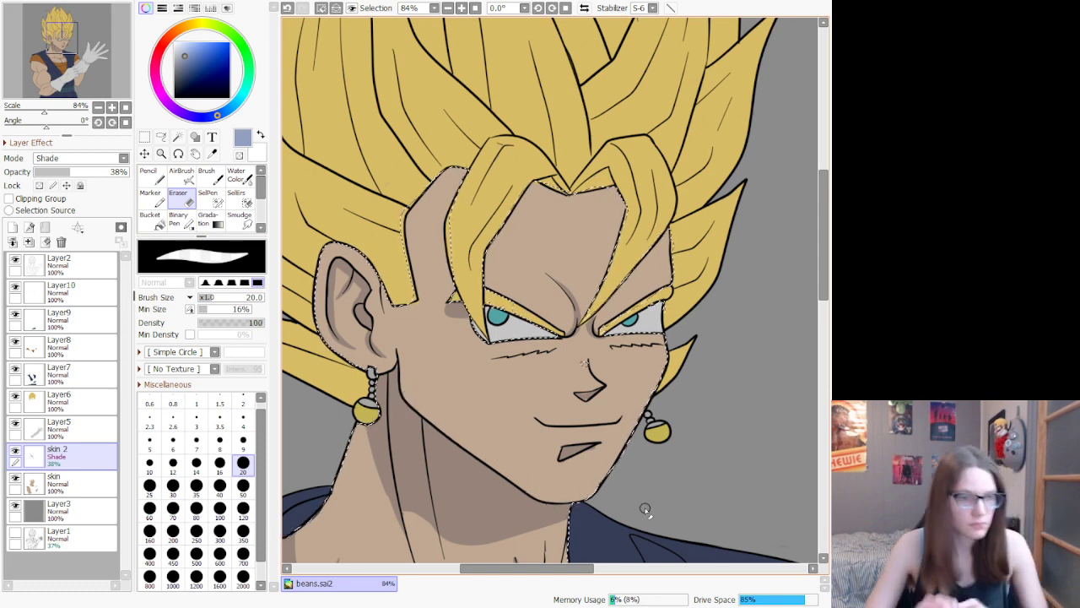
pyautogui.scroll(-2, 554, 304)
pyautogui.scroll(-6, 553, 303)
# Step: Softly shade the forehead and the edges of the face with the AirBrush at size 700 and then 350
pyautogui.scroll(5, 547, 270)
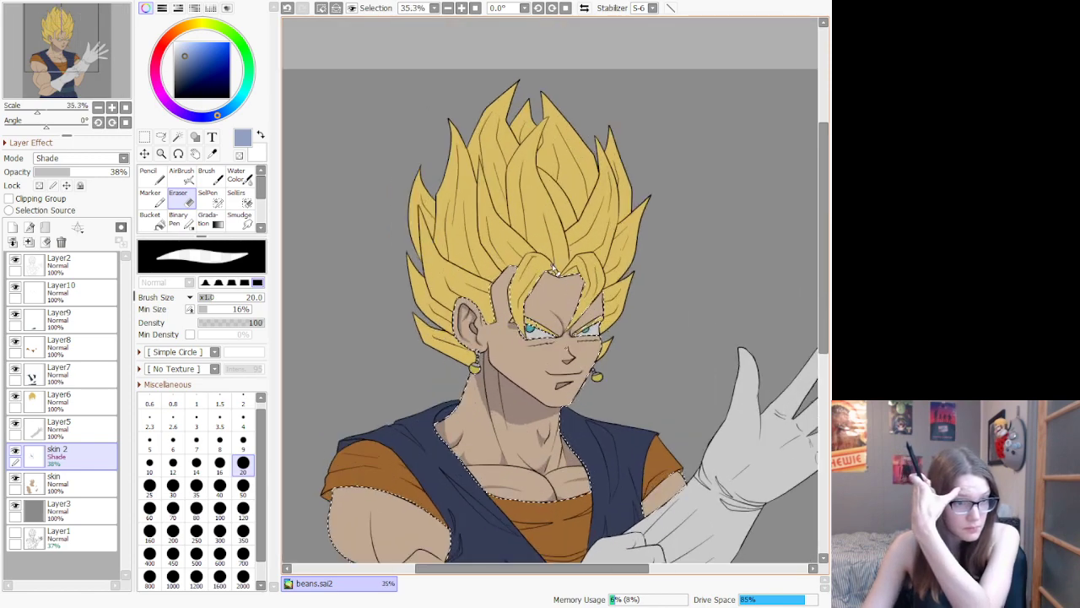
pyautogui.click(181, 175)
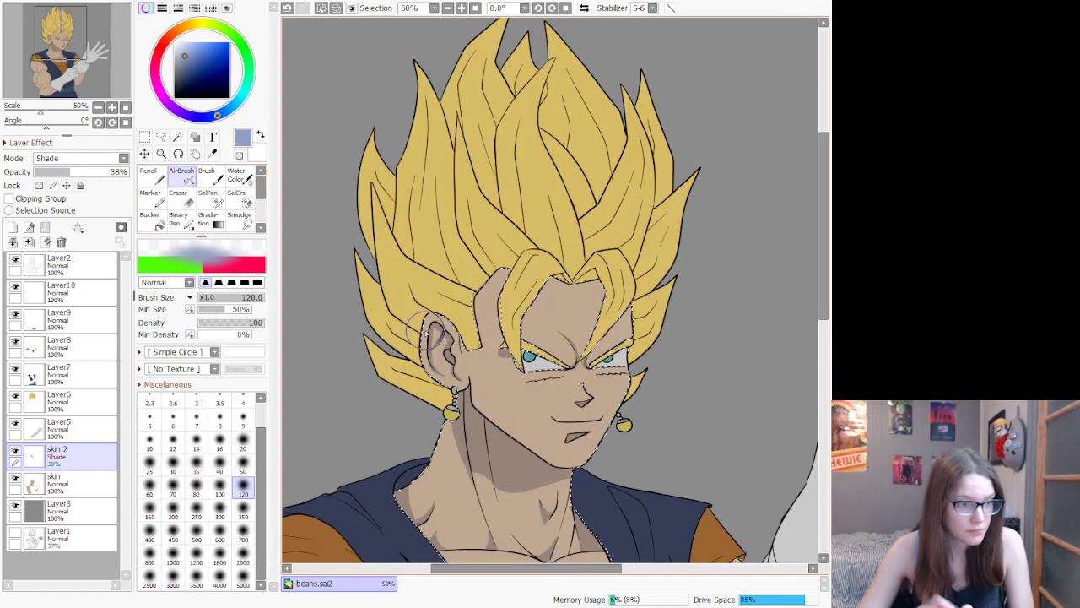
pyautogui.click(243, 539)
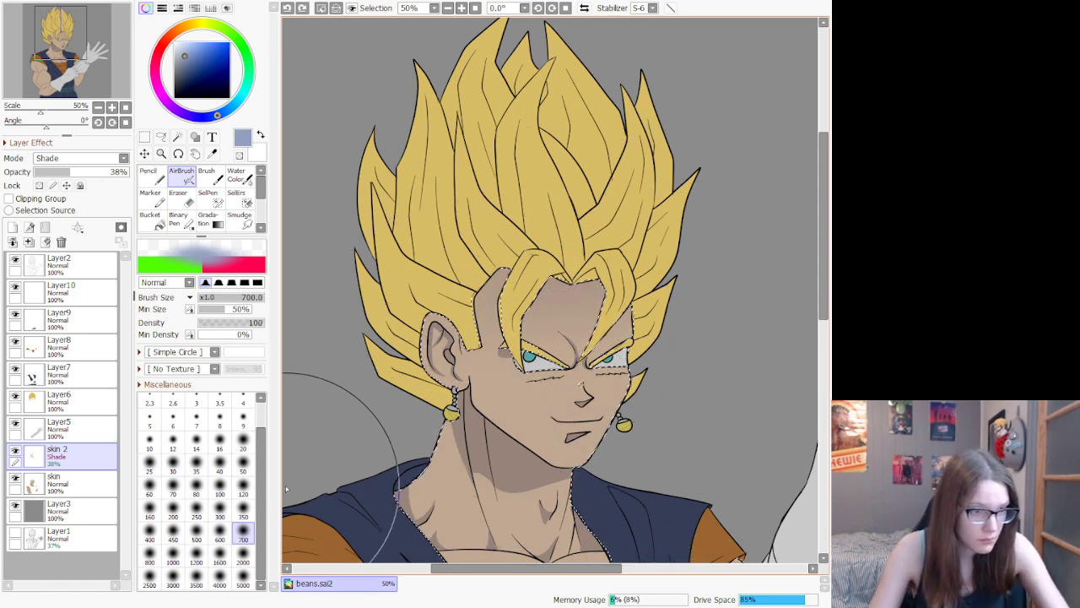
pyautogui.click(243, 515)
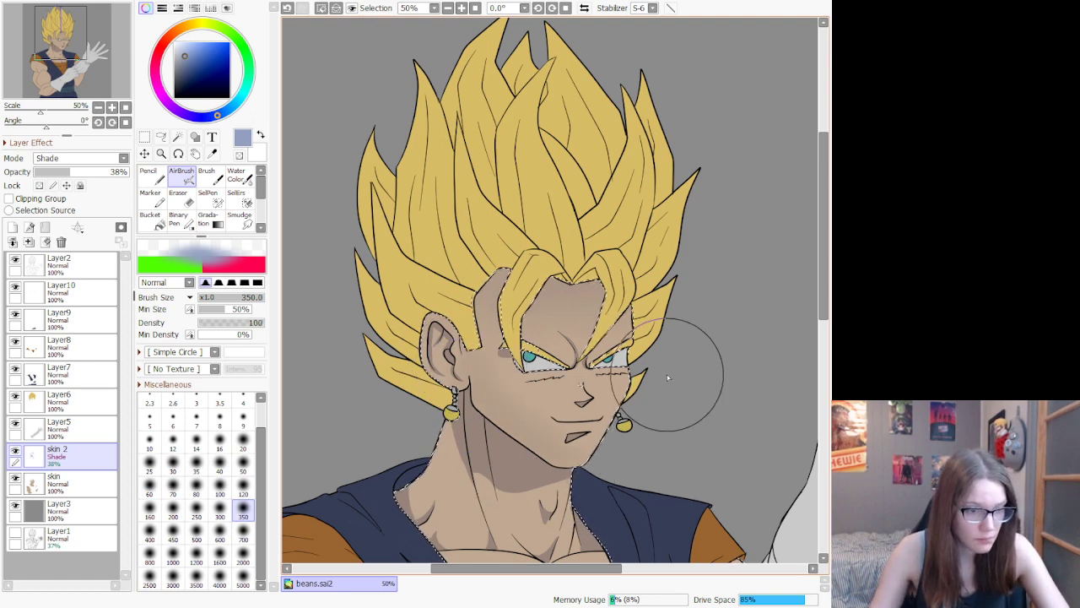
# Step: Softly shade the lower neck and the exposed chest above the orange undershirt with the AirBrush at size 350
pyautogui.scroll(-2, 662, 380)
pyautogui.scroll(1, 652, 336)
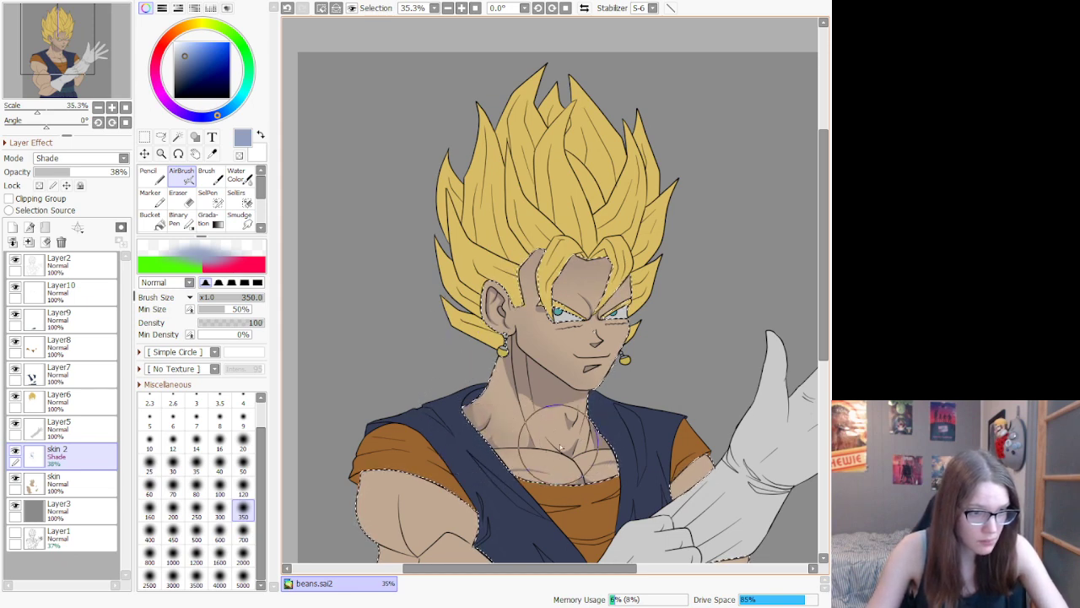
pyautogui.moveTo(540, 470)
pyautogui.mouseDown()
pyautogui.moveTo(543, 501)
pyautogui.moveTo(614, 490)
pyautogui.mouseUp()
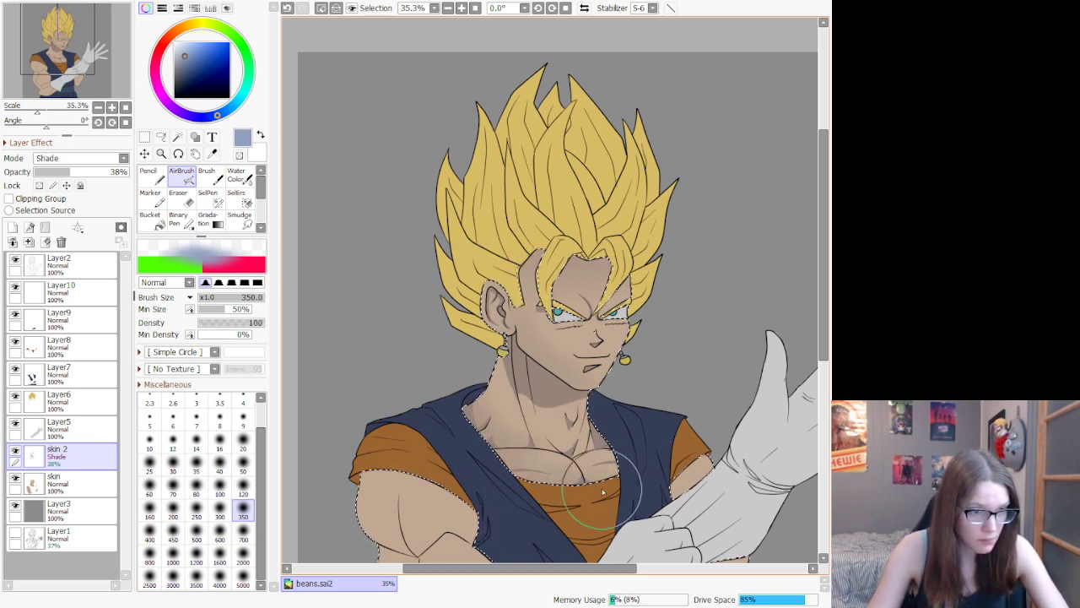
# Step: Softly shade the upper chest and the near side of the neck and shoulder with the AirBrush at size 350
pyautogui.moveTo(572, 460)
pyautogui.mouseDown()
pyautogui.moveTo(554, 456)
pyautogui.moveTo(578, 455)
pyautogui.mouseUp()
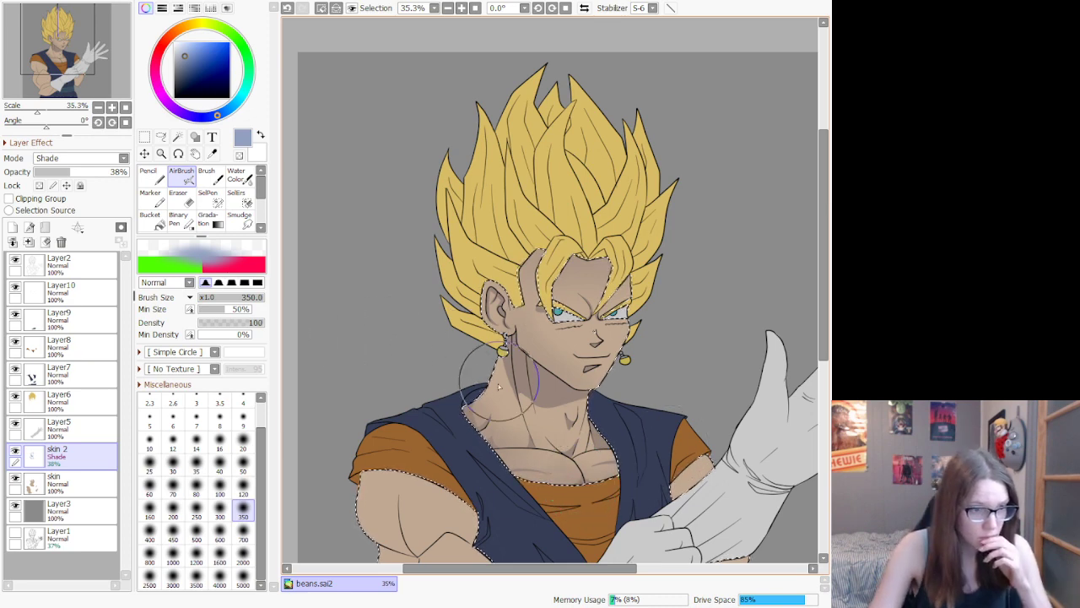
pyautogui.moveTo(414, 424); pyautogui.dragTo(472, 389)
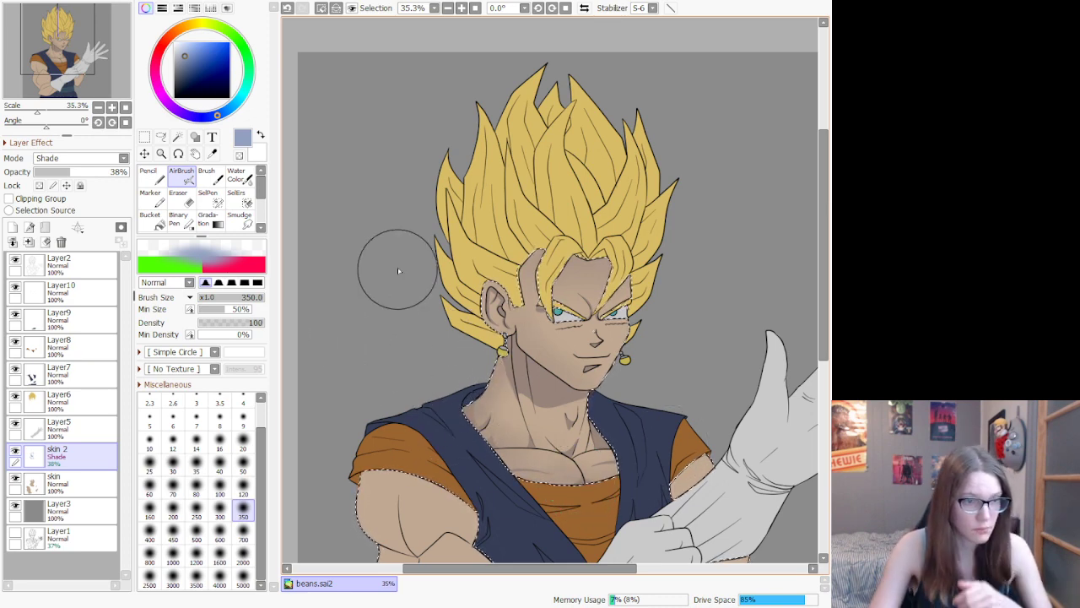
pyautogui.scroll(-3, 488, 302)
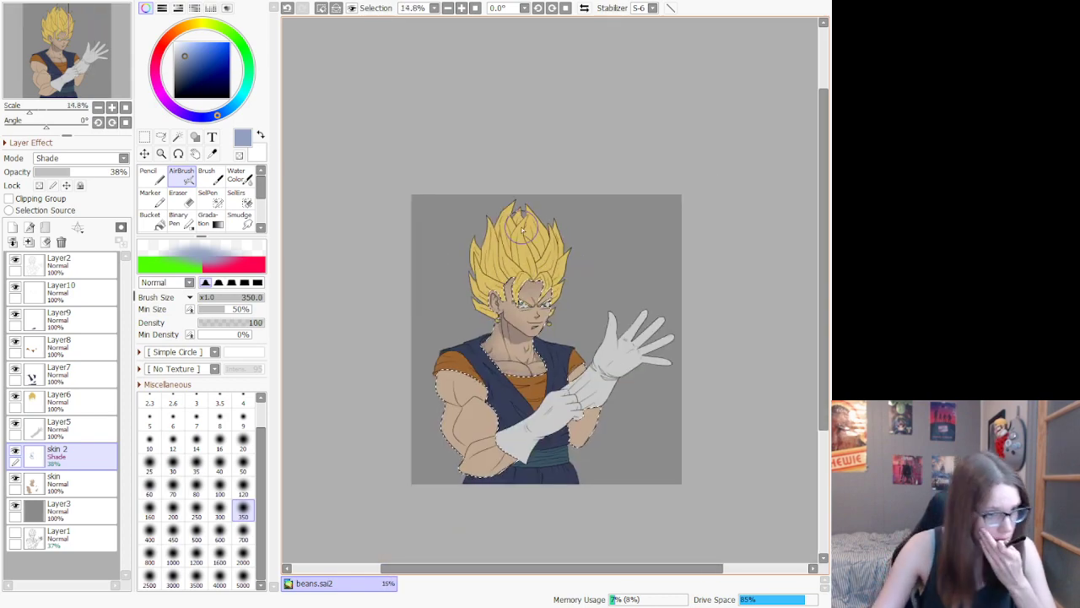
# Step: Add hard-edged shadows cast by the hair bangs on the forehead and above the far eyebrow with the Pencil at size 20
pyautogui.scroll(4, 521, 230)
pyautogui.scroll(-1, 529, 405)
pyautogui.scroll(1, 528, 422)
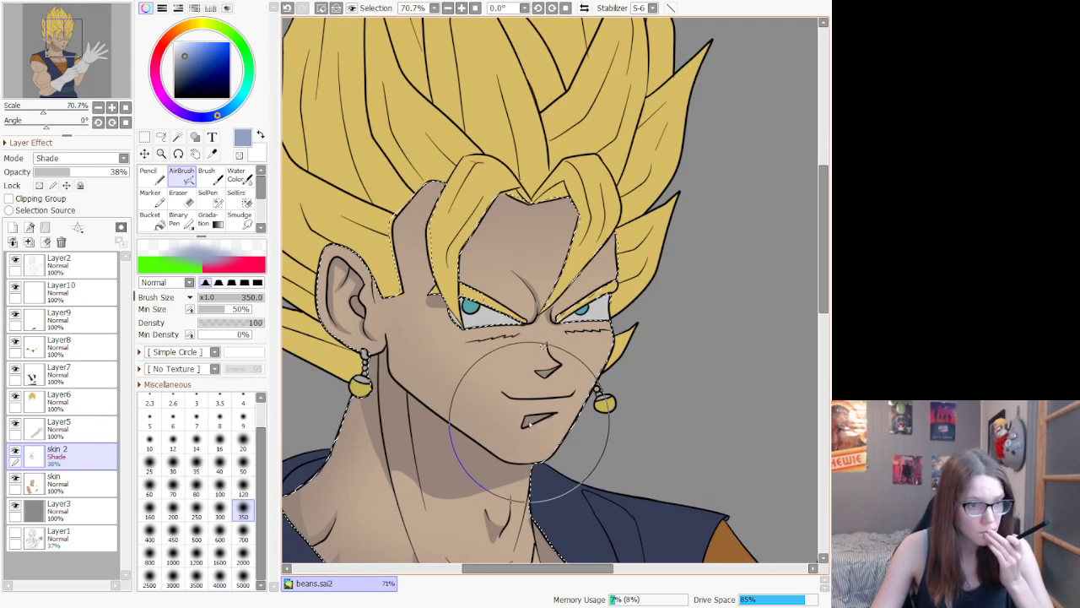
pyautogui.scroll(2, 416, 369)
pyautogui.scroll(2, 438, 123)
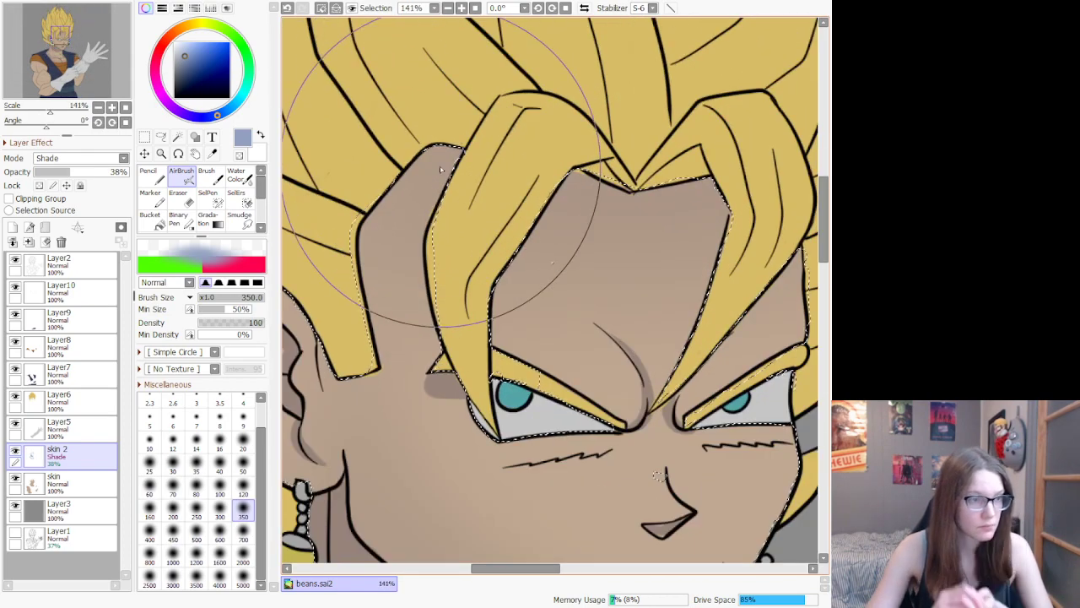
pyautogui.press('n')
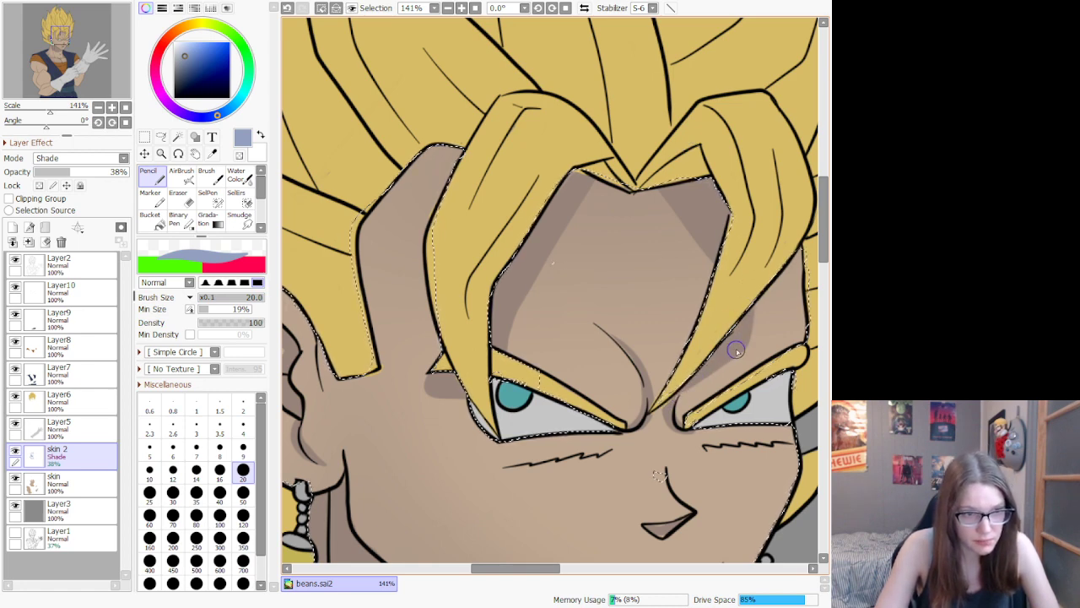
pyautogui.scroll(-7, 729, 311)
pyautogui.scroll(-3, 702, 296)
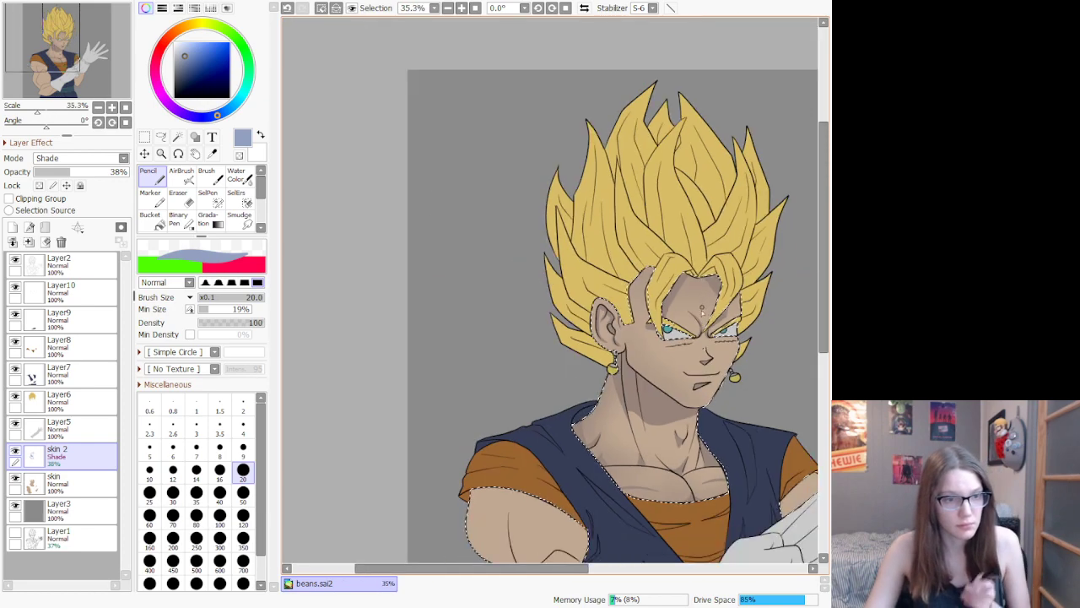
pyautogui.scroll(7, 723, 315)
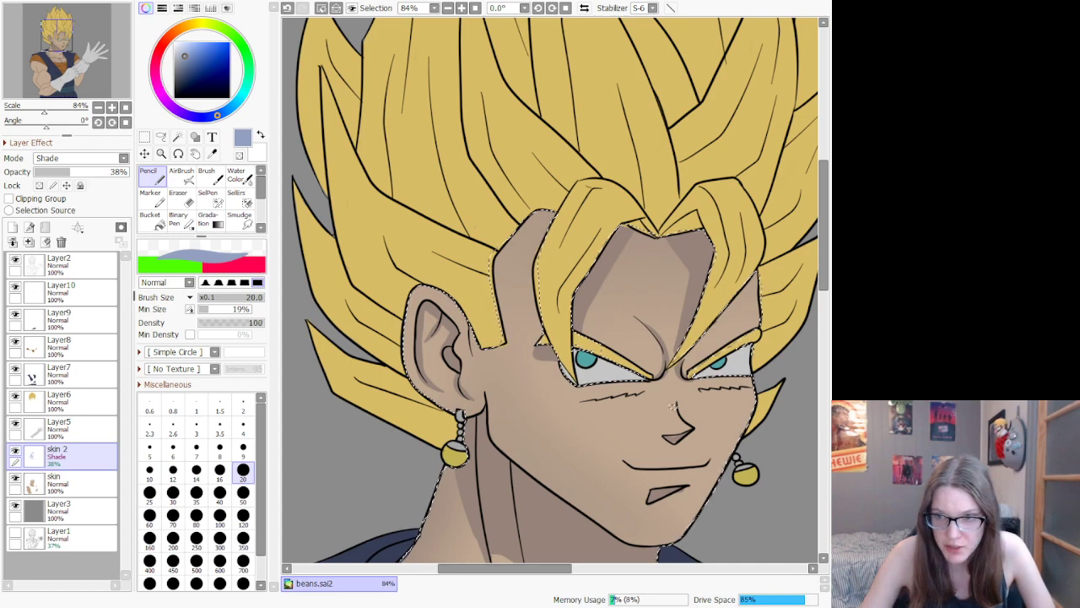
pyautogui.scroll(-8, 780, 365)
pyautogui.moveTo(654, 467); pyautogui.dragTo(647, 343)
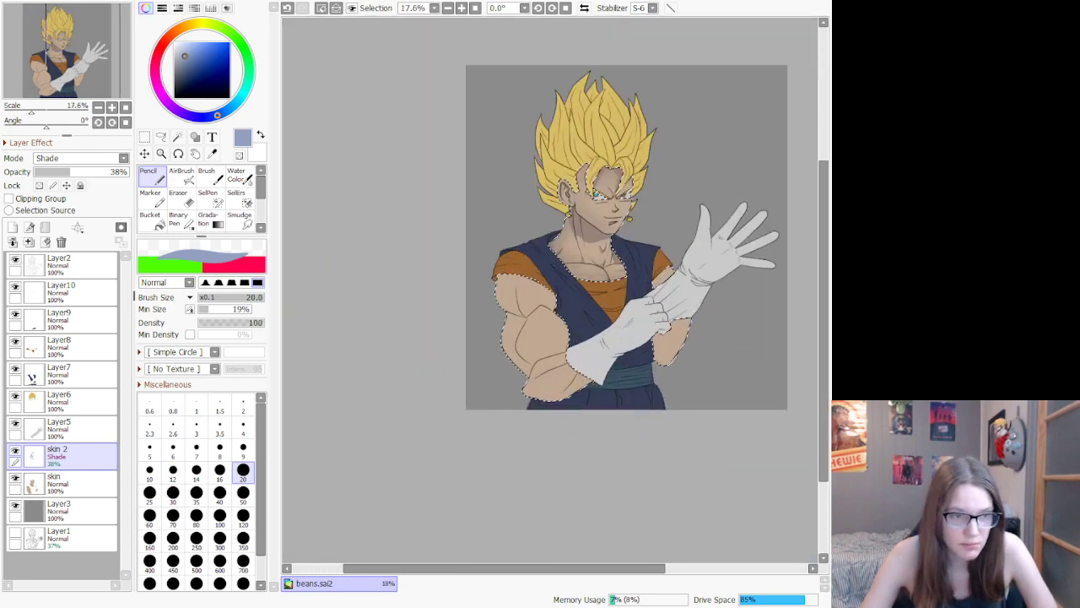
pyautogui.scroll(2, 647, 343)
pyautogui.scroll(-3, 600, 254)
pyautogui.scroll(3, 567, 169)
pyautogui.scroll(-3, 581, 173)
pyautogui.scroll(3, 679, 85)
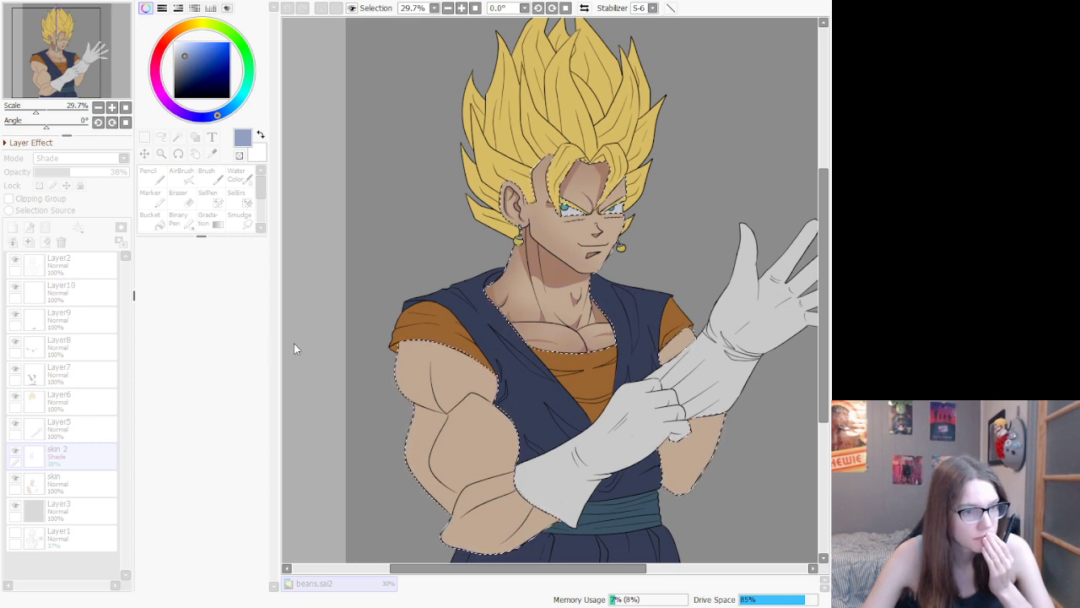
pyautogui.click(240, 430)
pyautogui.scroll(-2, 371, 449)
pyautogui.scroll(3, 372, 447)
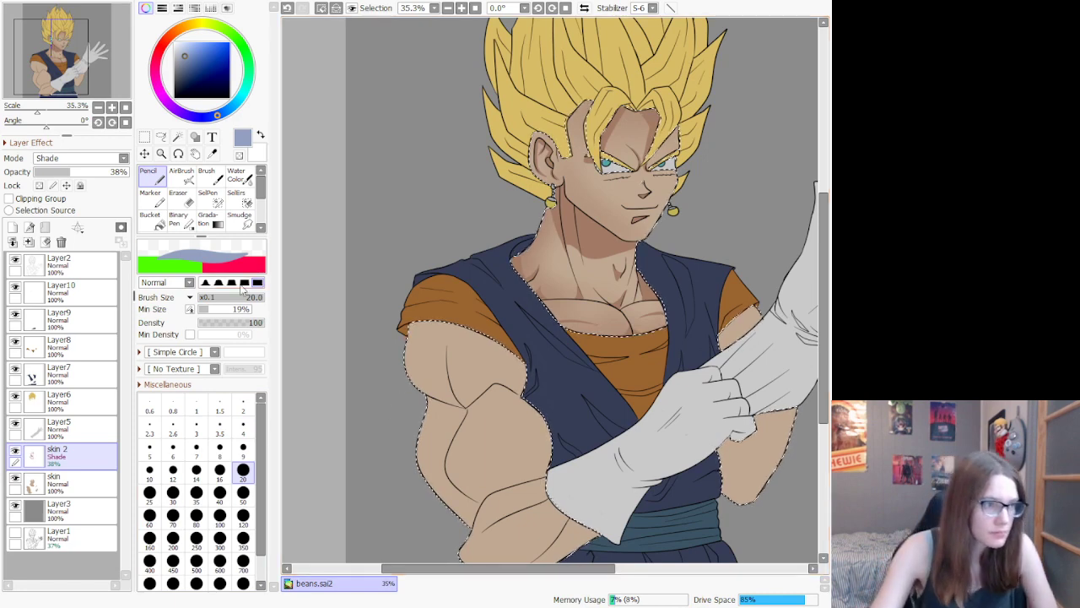
# Step: Change the shading colour from blue to a muted red, set the Pencil size to 120, and try a shadow on the shoulder's outer edge
pyautogui.click(169, 39)
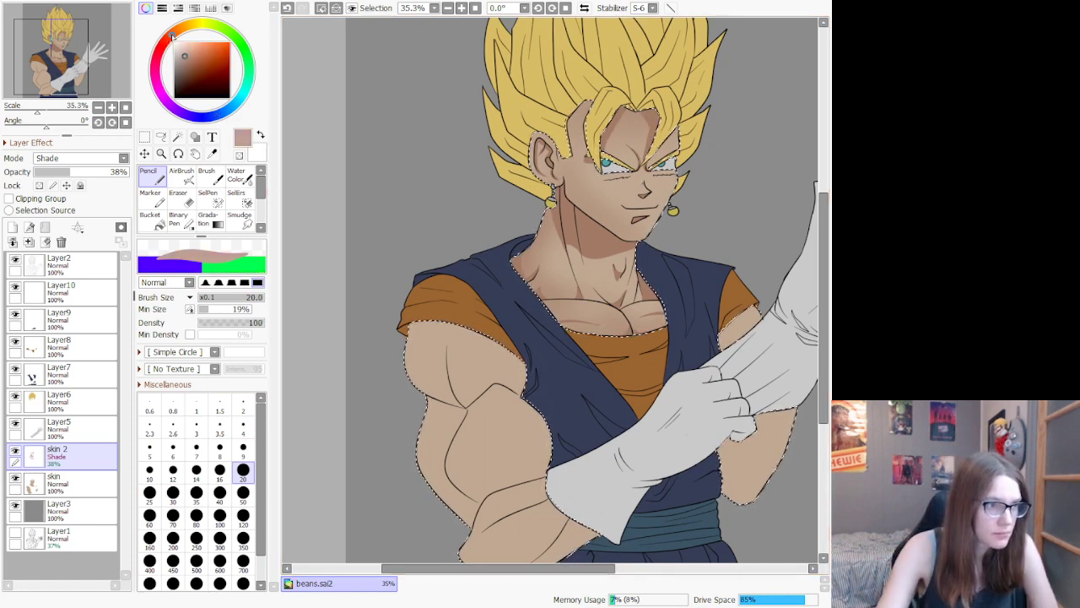
pyautogui.click(243, 517)
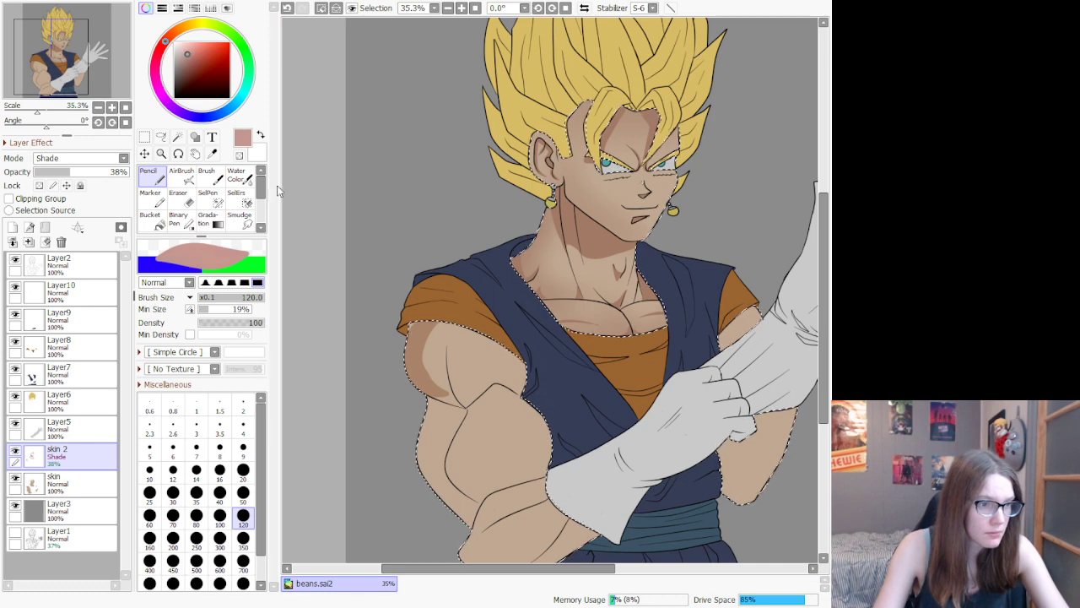
pyautogui.hotkey('ctrl', 'z')
pyautogui.moveTo(428, 402)
pyautogui.mouseDown()
pyautogui.moveTo(459, 400)
pyautogui.moveTo(449, 361)
pyautogui.mouseUp()
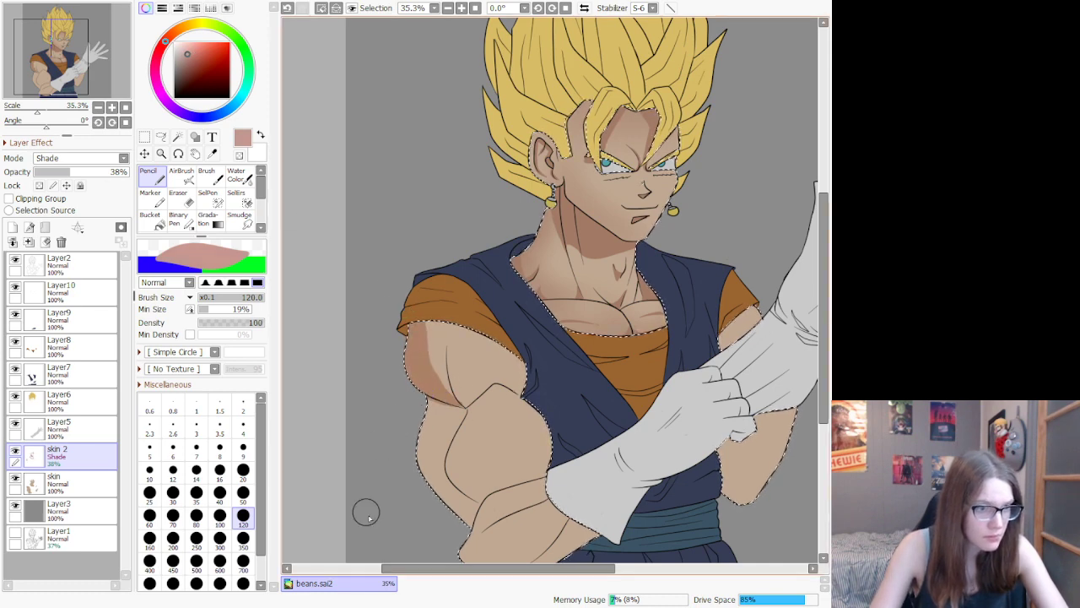
# Step: Sample a skin shadow colour from the chin and shift it to a darker dusty red for the Pencil
pyautogui.press('alt')
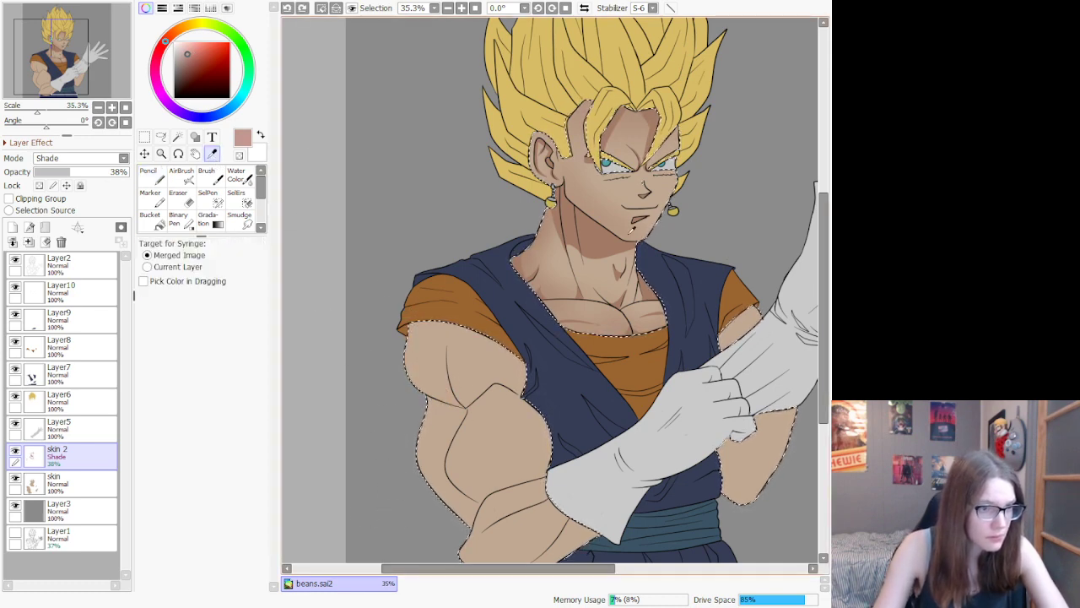
pyautogui.click(631, 229)
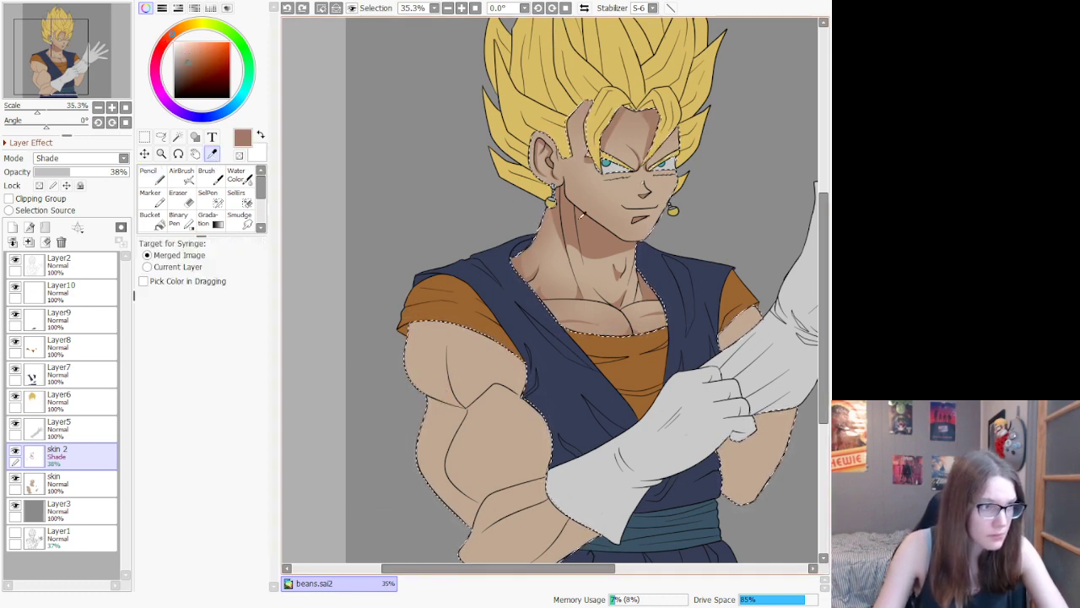
pyautogui.click(150, 175)
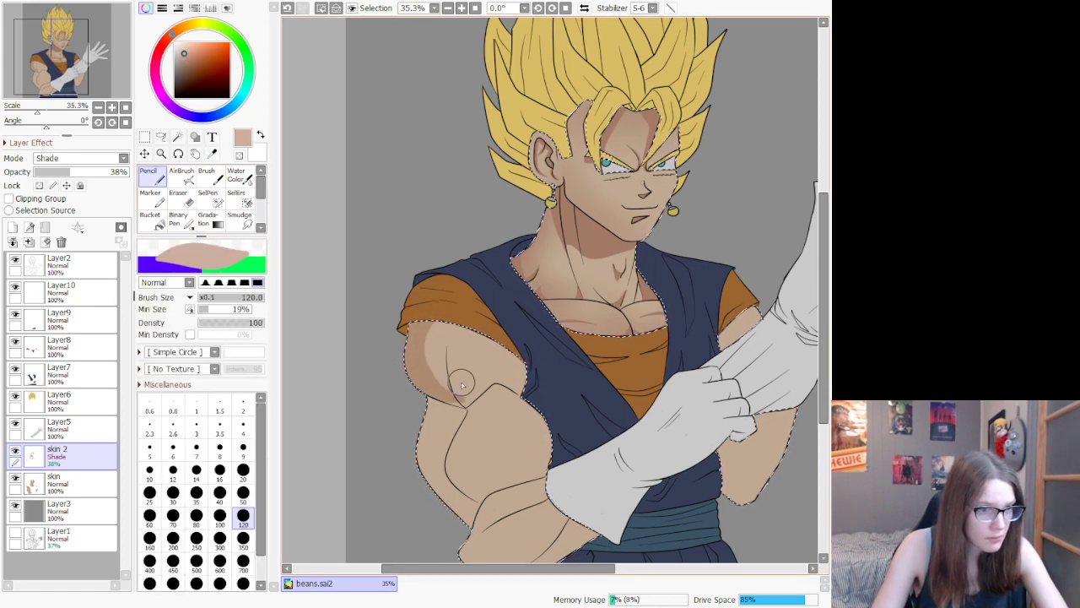
pyautogui.moveTo(182, 40); pyautogui.dragTo(165, 45)
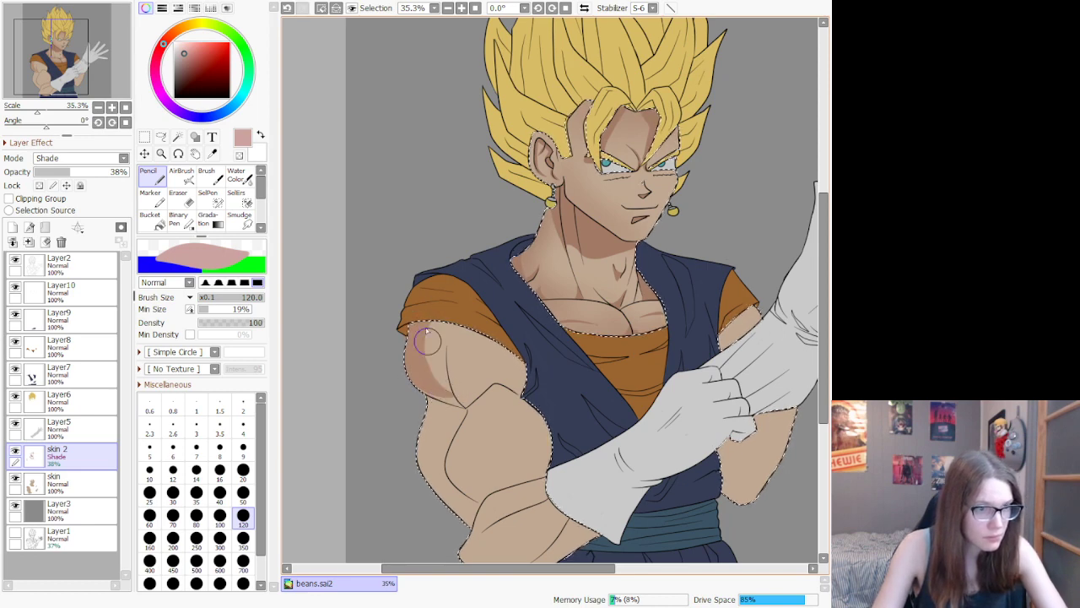
pyautogui.click(184, 54)
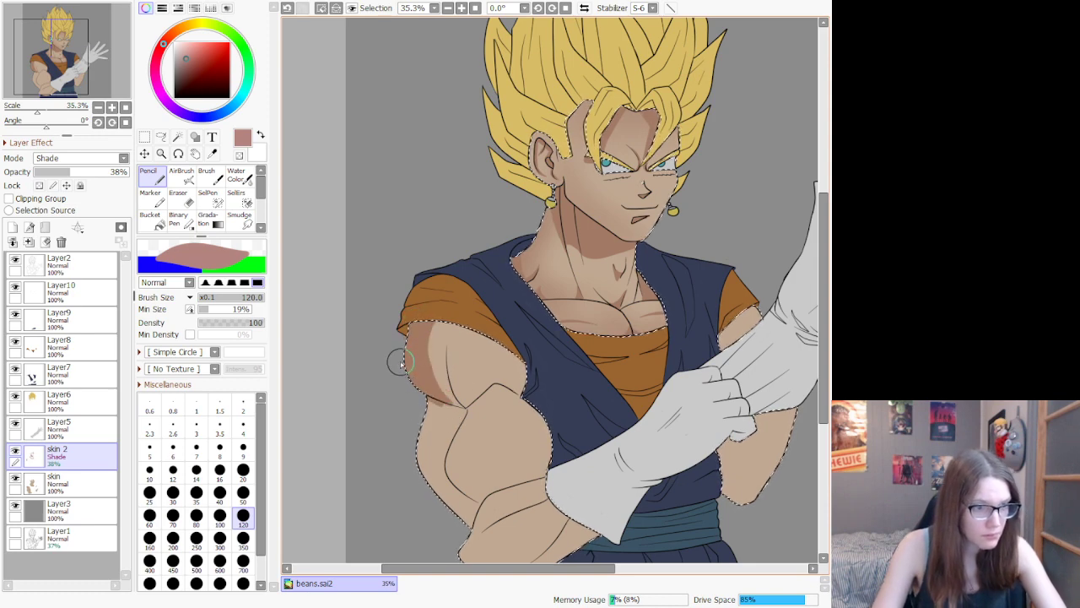
# Step: Airbrush soft shading at size 350 over the muscles of the bare arm on the skin 2 layer
pyautogui.scroll(-5, 414, 378)
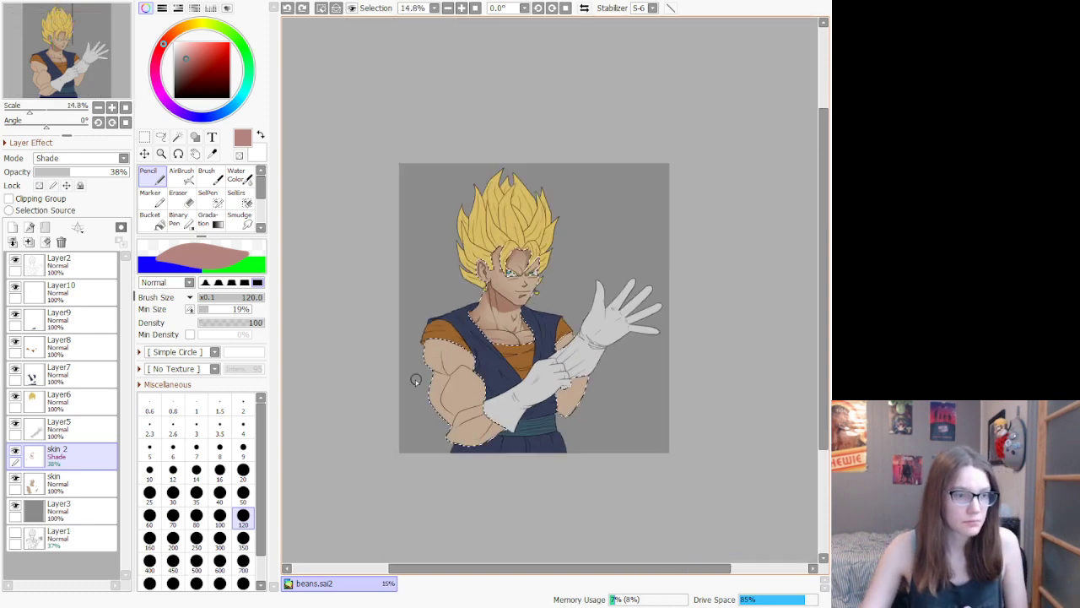
pyautogui.scroll(6, 403, 397)
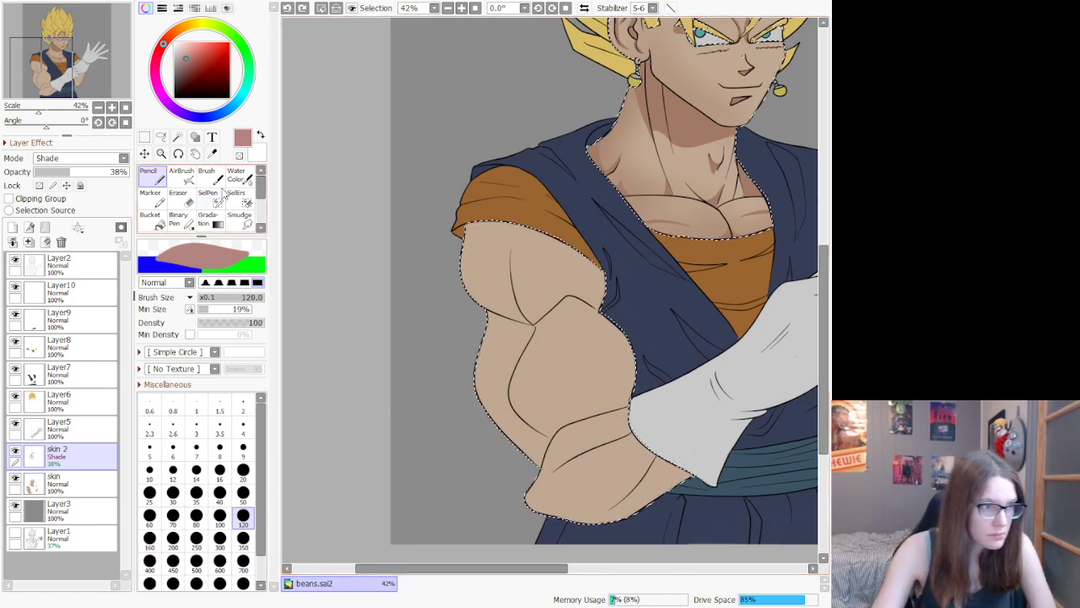
pyautogui.press('v')
pyautogui.moveTo(525, 335); pyautogui.dragTo(538, 333)
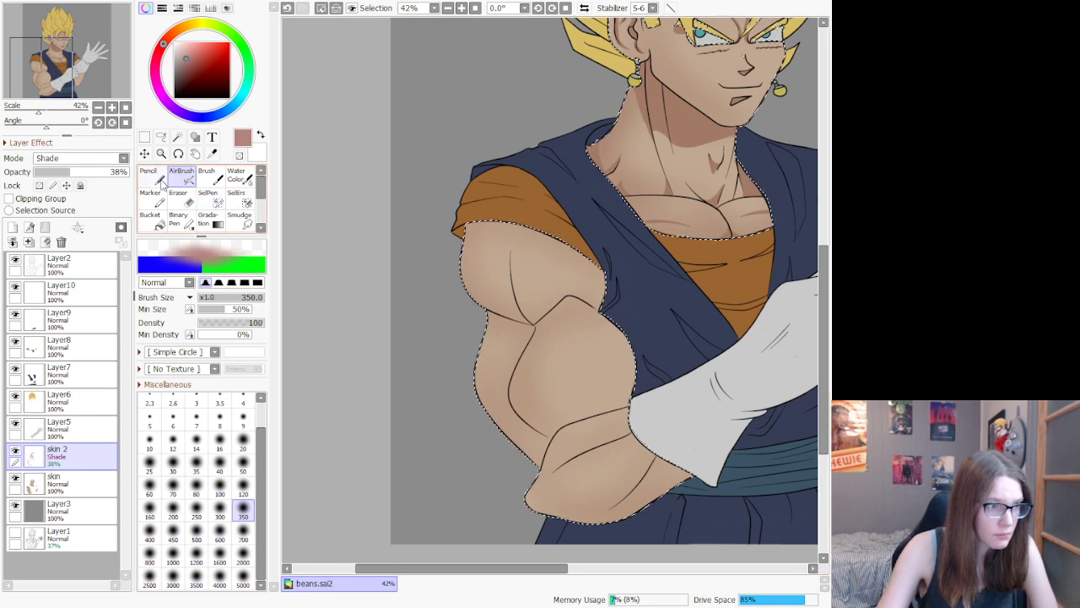
# Step: Paint hard-edged Pencil shadows at size 120 around the shoulder muscle, under the sleeve and down the biceps line
pyautogui.press('n')
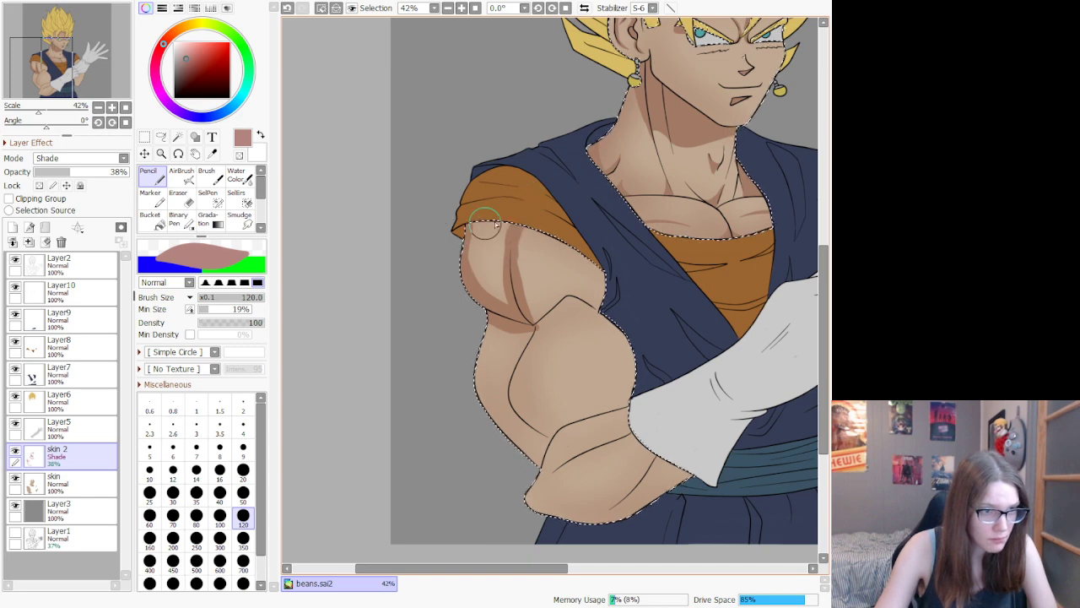
pyautogui.moveTo(486, 226)
pyautogui.mouseDown()
pyautogui.moveTo(567, 250)
pyautogui.moveTo(595, 304)
pyautogui.mouseUp()
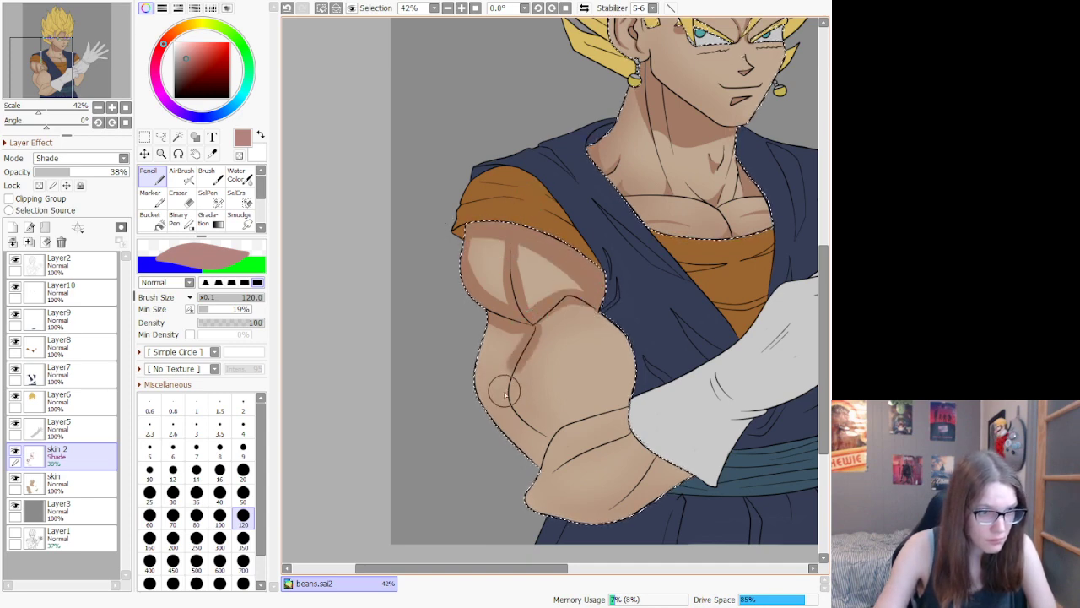
pyautogui.moveTo(505, 394); pyautogui.dragTo(538, 432)
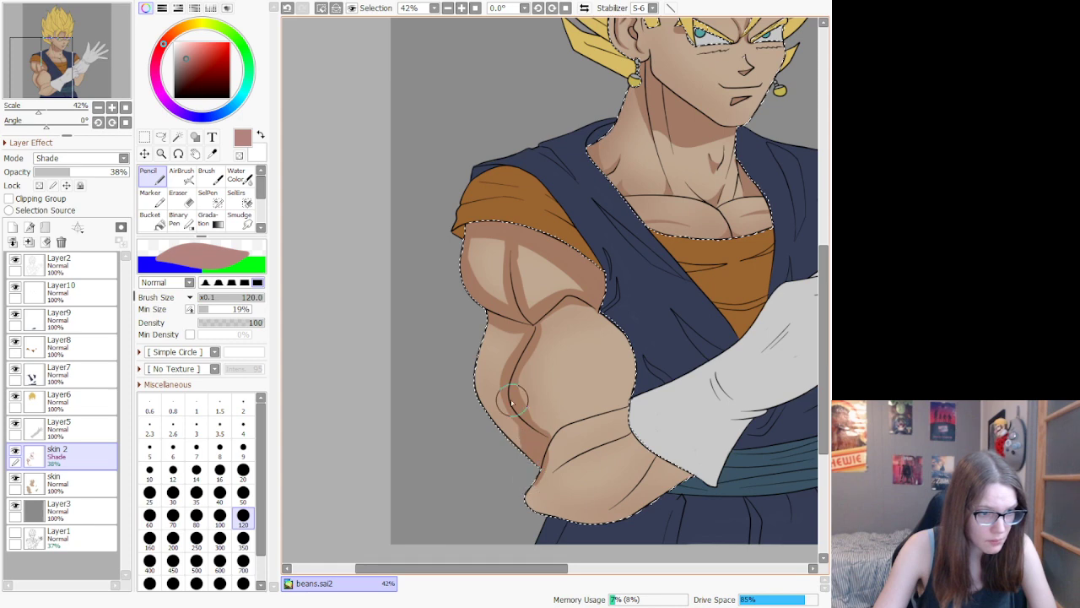
# Step: Try to trim the excess shadow on the biceps with the Eraser at size 120
pyautogui.scroll(3, 534, 416)
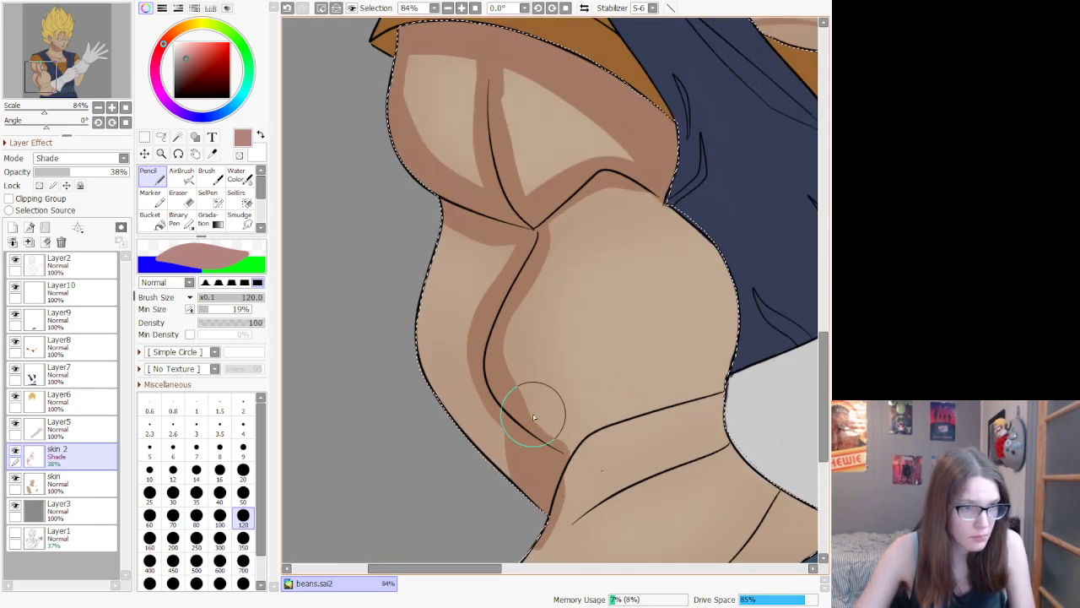
pyautogui.click(179, 196)
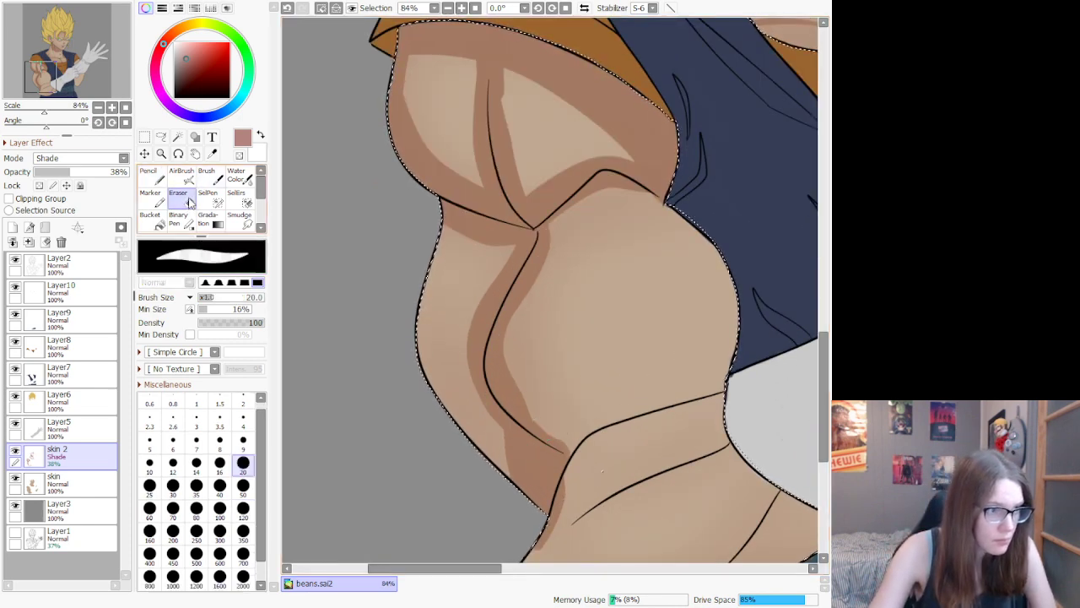
pyautogui.click(244, 507)
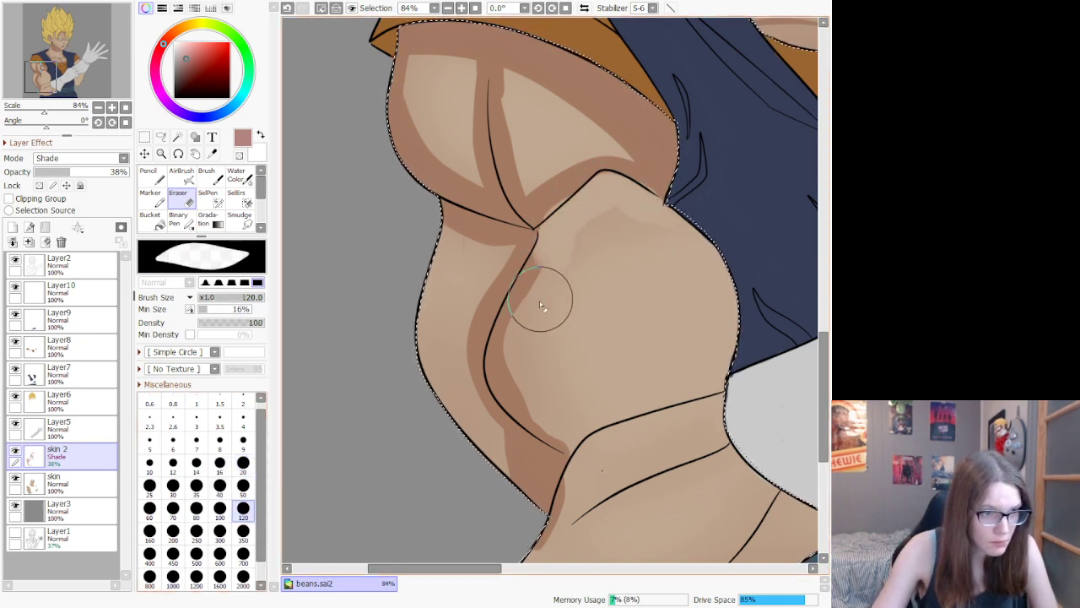
pyautogui.moveTo(540, 300); pyautogui.dragTo(534, 292)
# Step: Undo the eraser trimming and the Pencil shading along the biceps contour
pyautogui.hotkey('ctrl', 'z')
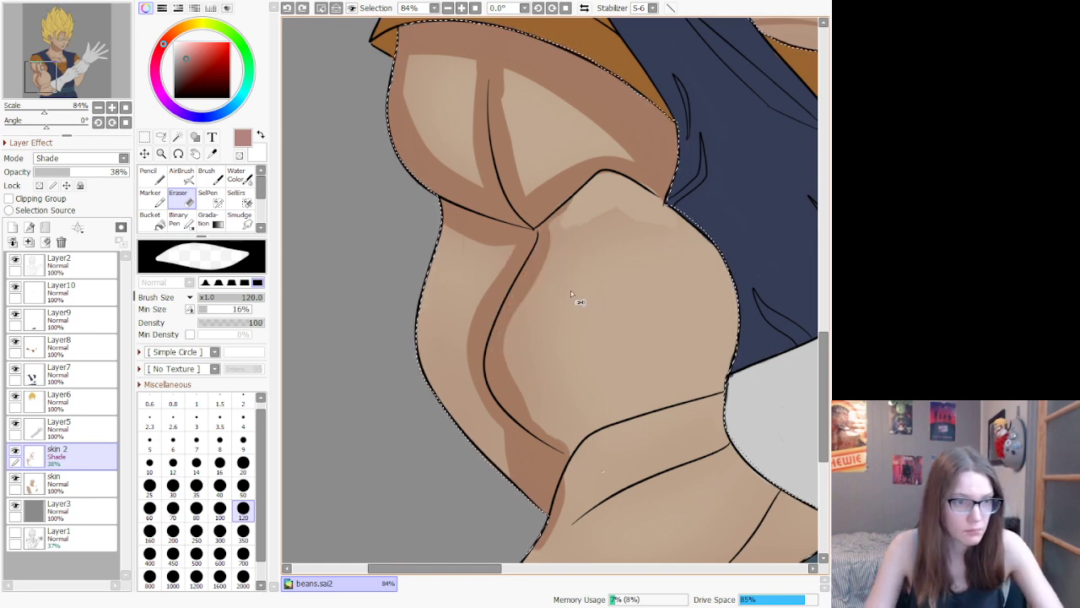
pyautogui.hotkey('ctrl', 'z')
pyautogui.hotkey('ctrl', 'z')
pyautogui.hotkey('ctrl', 'z')
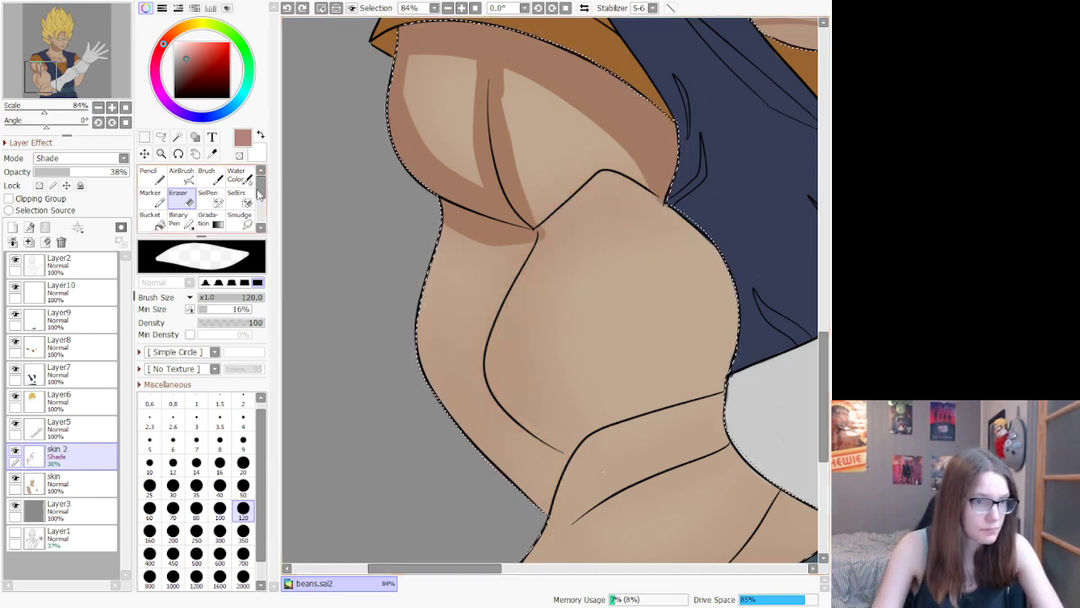
# Step: Set the Pencil size to 50 and shade the shoulder muscle's lower edge where it meets the biceps
pyautogui.press('n')
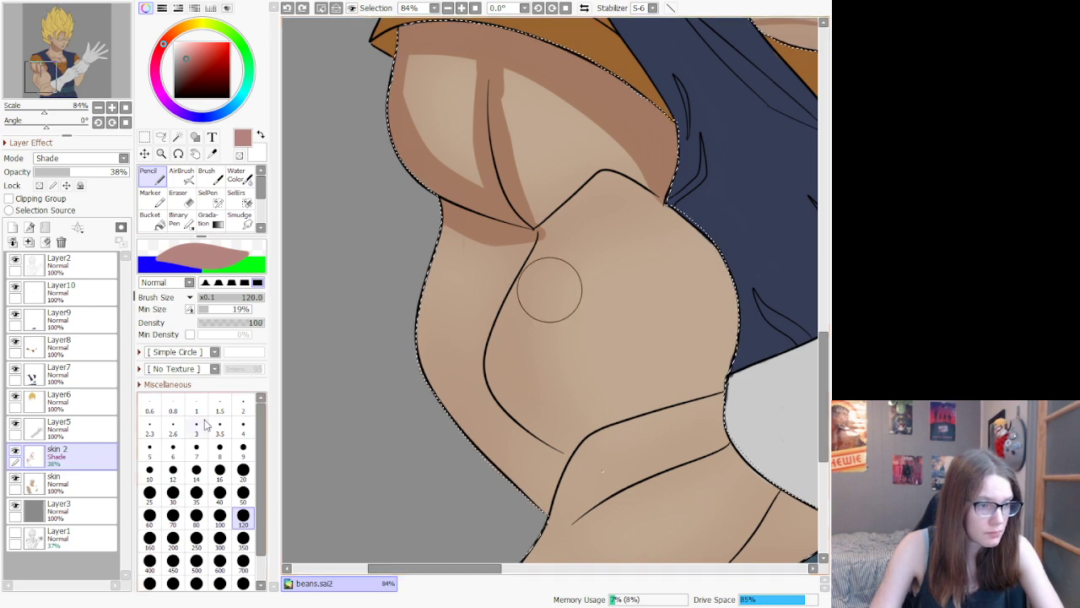
pyautogui.click(243, 494)
pyautogui.moveTo(535, 223)
pyautogui.mouseDown()
pyautogui.moveTo(603, 157)
pyautogui.moveTo(651, 167)
pyautogui.moveTo(572, 184)
pyautogui.moveTo(619, 159)
pyautogui.moveTo(607, 166)
pyautogui.moveTo(657, 189)
pyautogui.moveTo(608, 172)
pyautogui.moveTo(619, 165)
pyautogui.moveTo(661, 190)
pyautogui.mouseUp()
pyautogui.hotkey('ctrl', 'z')
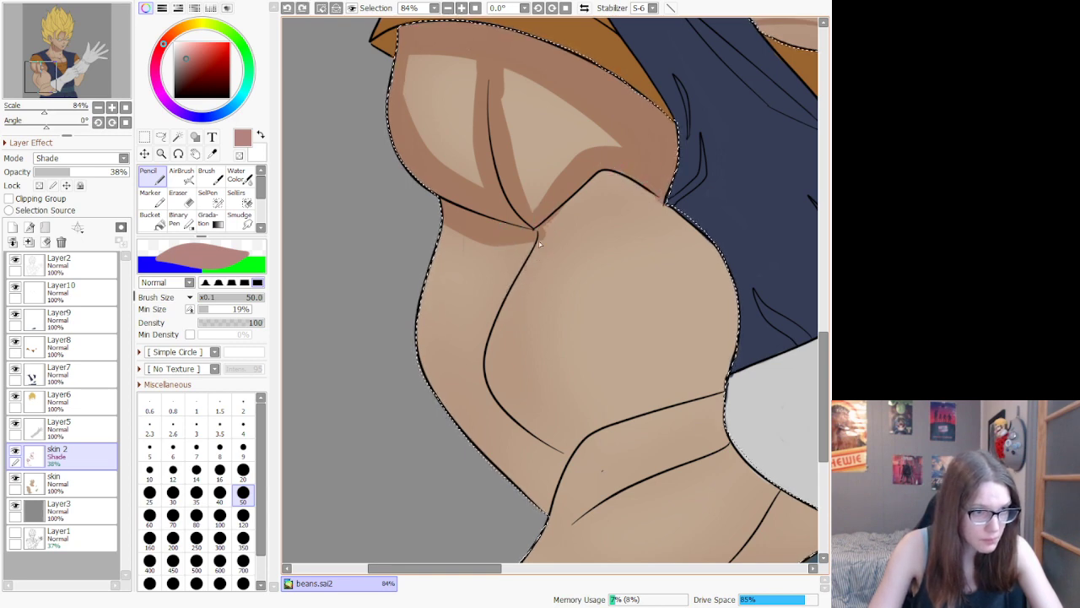
# Step: Shade the back of the upper arm along the biceps line, down to the elbow crease and along the outer contour
pyautogui.moveTo(532, 228)
pyautogui.mouseDown()
pyautogui.moveTo(471, 345)
pyautogui.moveTo(478, 401)
pyautogui.moveTo(550, 459)
pyautogui.mouseUp()
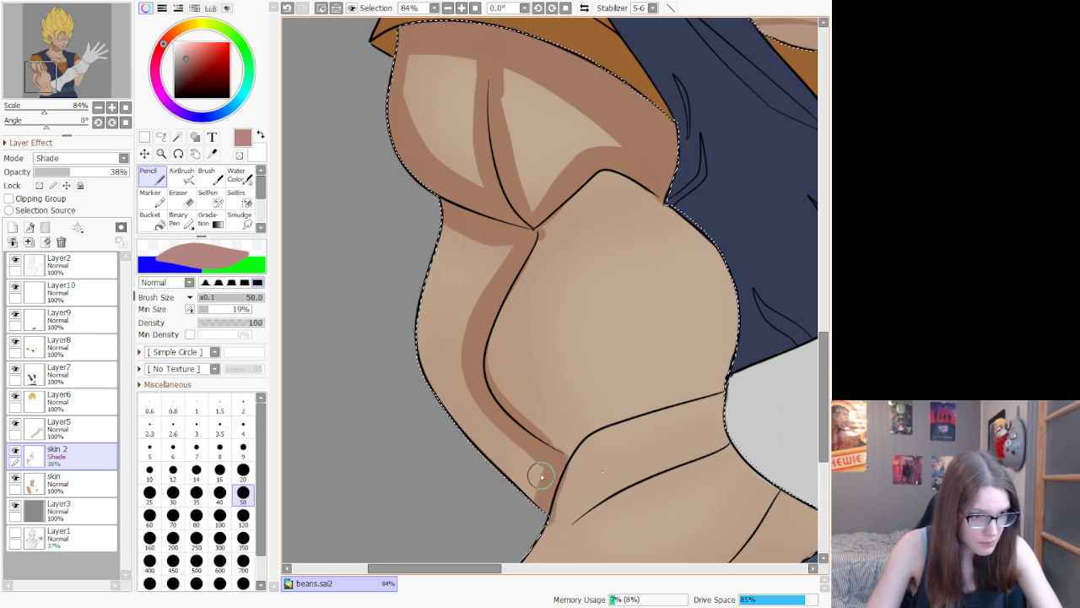
pyautogui.moveTo(541, 476)
pyautogui.mouseDown()
pyautogui.moveTo(528, 441)
pyautogui.moveTo(489, 412)
pyautogui.mouseUp()
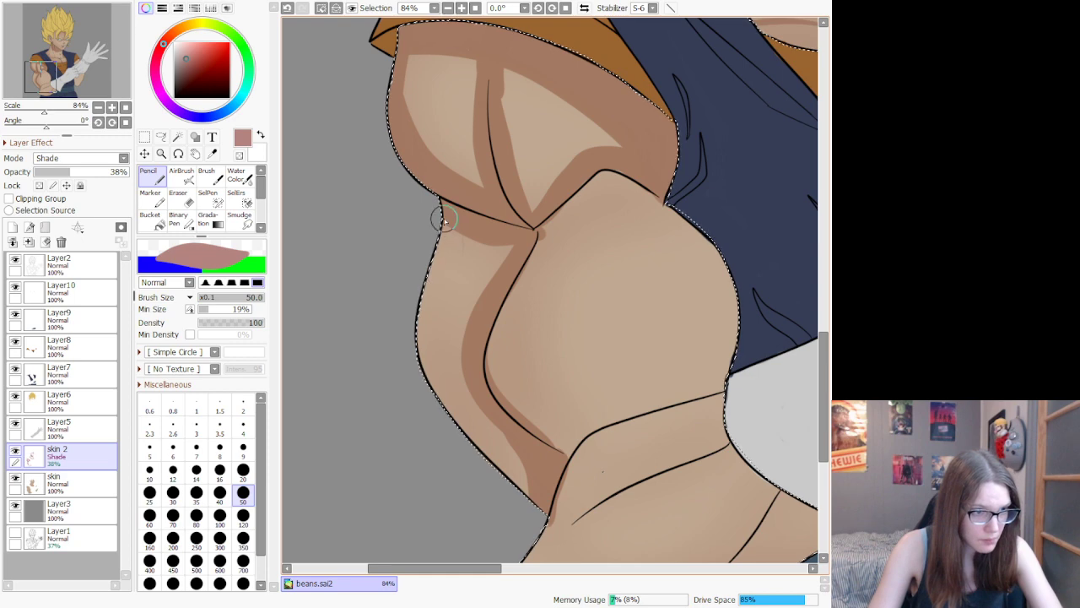
pyautogui.moveTo(476, 424); pyautogui.dragTo(532, 490)
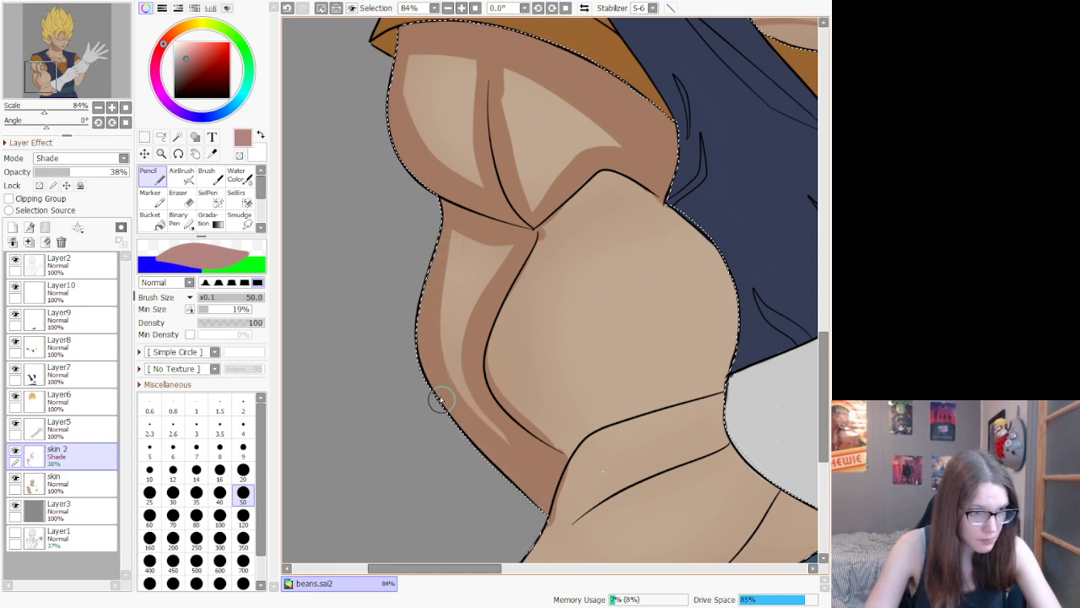
# Step: Add shadows along the inner edge of the biceps, the elbow crease and the outer edge of the elbow
pyautogui.scroll(-3, 464, 313)
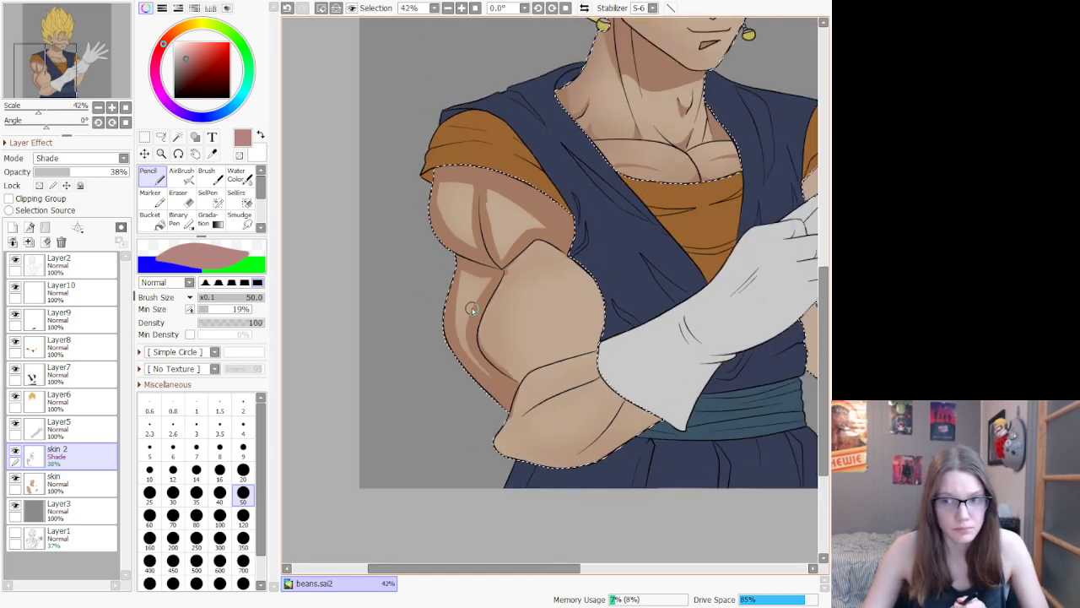
pyautogui.scroll(1, 491, 292)
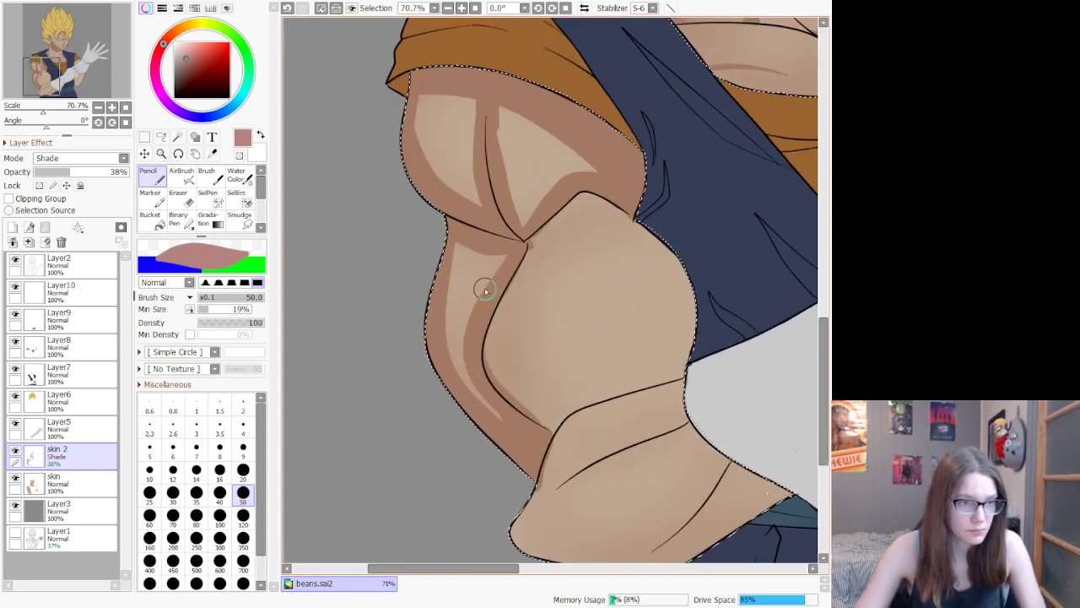
pyautogui.moveTo(506, 300)
pyautogui.mouseDown()
pyautogui.moveTo(491, 336)
pyautogui.moveTo(497, 382)
pyautogui.moveTo(535, 420)
pyautogui.mouseUp()
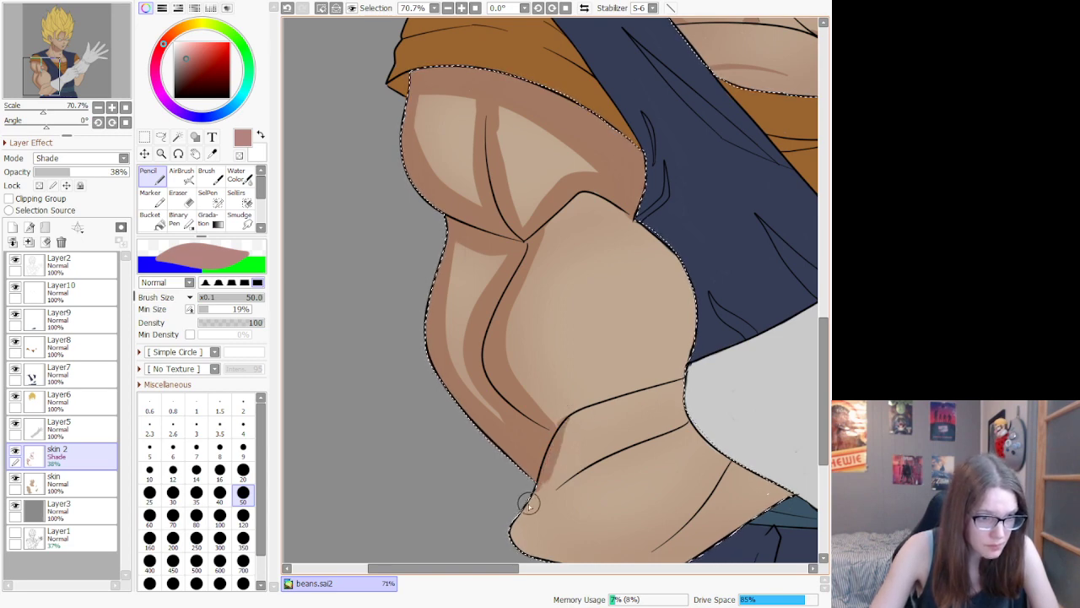
pyautogui.moveTo(533, 557); pyautogui.dragTo(562, 552)
# Step: Shade the underside of the forearm from the elbow to the glove cuff, including along the tendon line
pyautogui.scroll(-7, 628, 329)
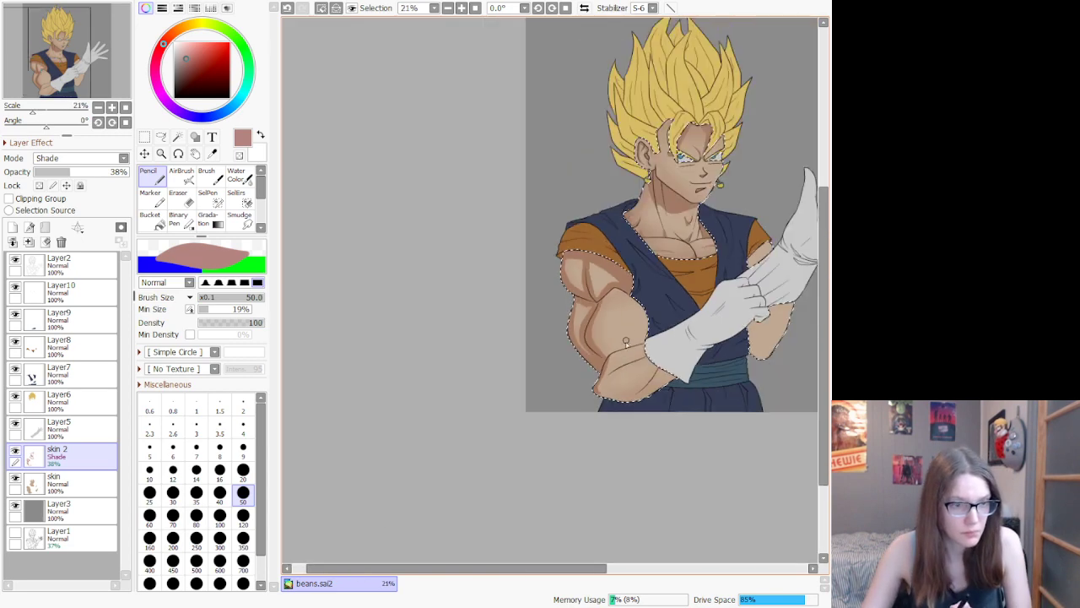
pyautogui.scroll(4, 622, 370)
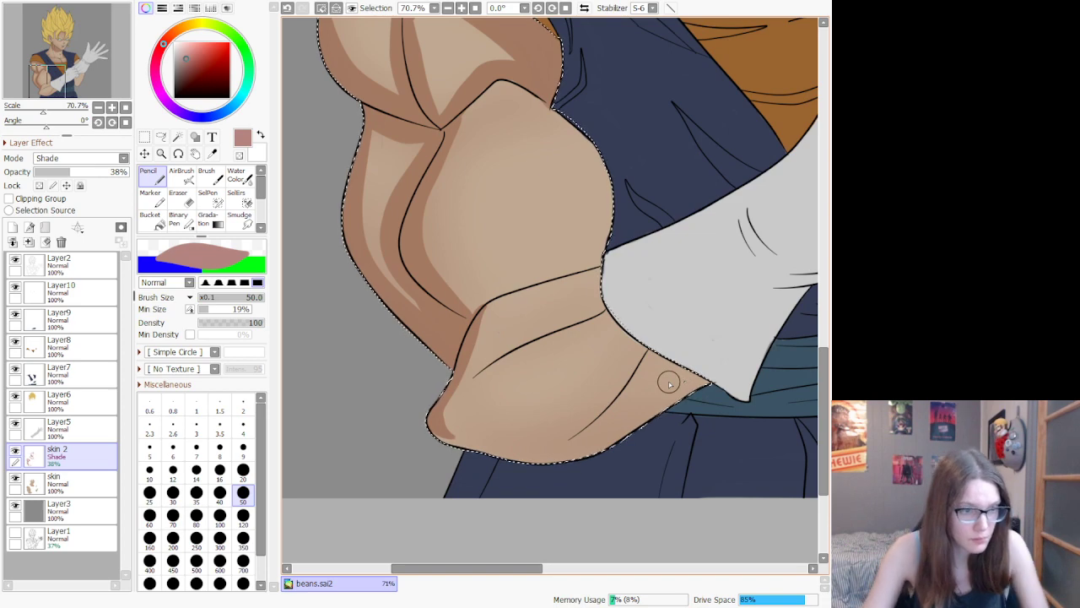
pyautogui.moveTo(559, 468)
pyautogui.mouseDown()
pyautogui.moveTo(601, 456)
pyautogui.moveTo(677, 397)
pyautogui.moveTo(658, 369)
pyautogui.mouseUp()
pyautogui.moveTo(523, 467)
pyautogui.mouseDown()
pyautogui.moveTo(519, 441)
pyautogui.moveTo(576, 433)
pyautogui.moveTo(570, 446)
pyautogui.moveTo(601, 433)
pyautogui.mouseUp()
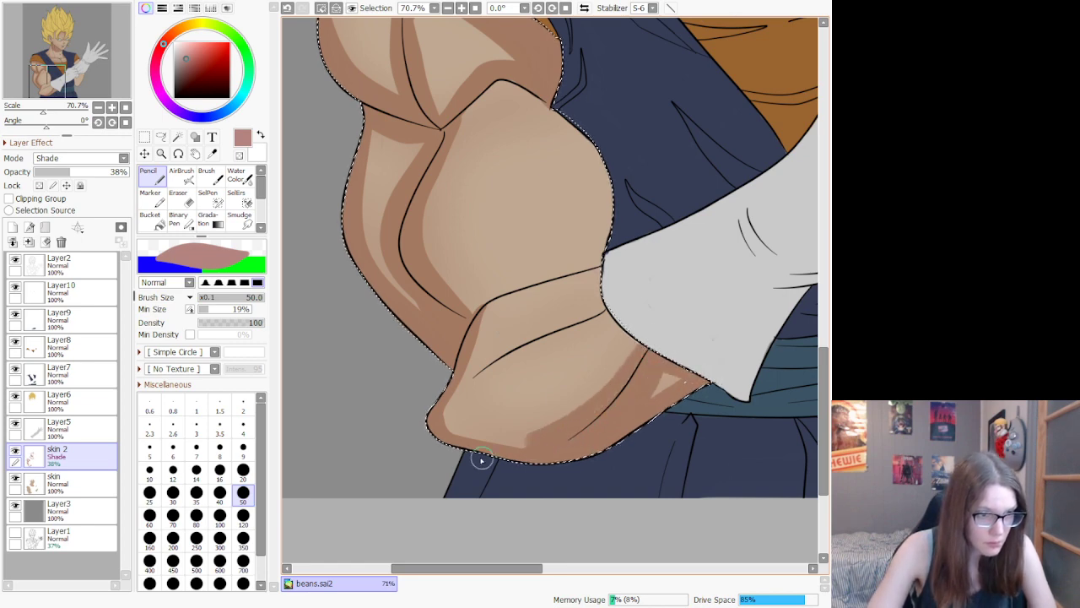
# Step: Shade along the forearm's central muscle line and thicken the shadow around the elbow and lower forearm
pyautogui.moveTo(610, 300); pyautogui.dragTo(535, 349)
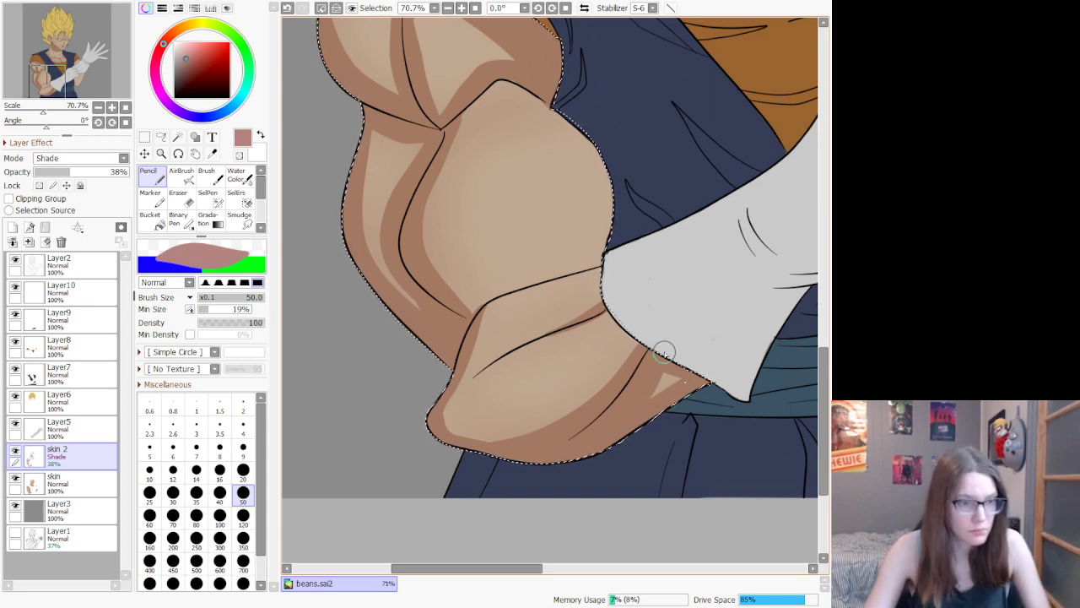
pyautogui.moveTo(451, 386); pyautogui.dragTo(483, 363)
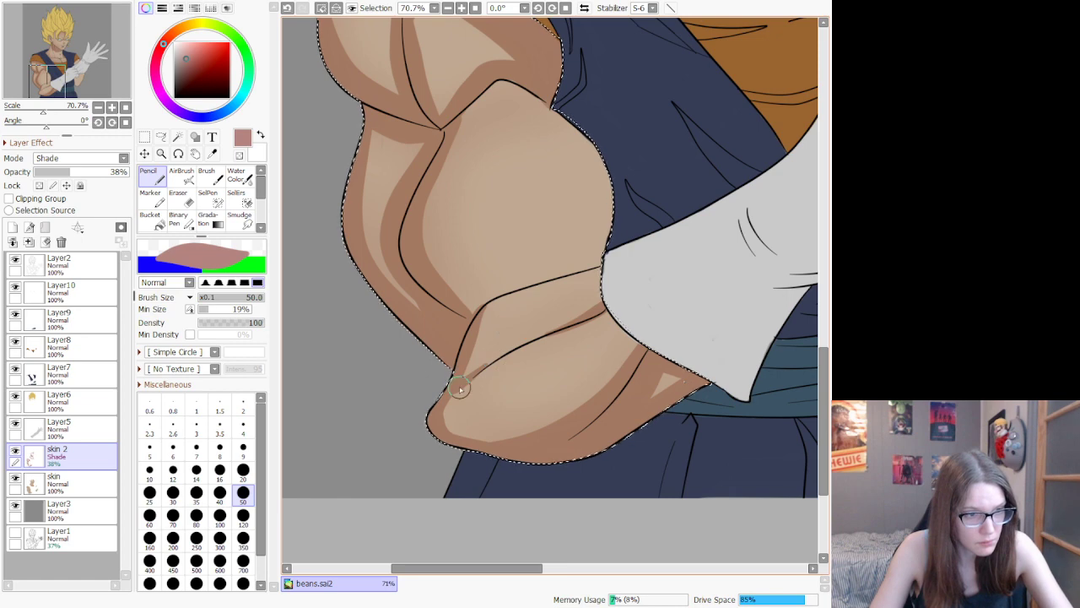
pyautogui.moveTo(447, 434)
pyautogui.mouseDown()
pyautogui.moveTo(535, 441)
pyautogui.moveTo(645, 349)
pyautogui.moveTo(622, 374)
pyautogui.moveTo(651, 332)
pyautogui.mouseUp()
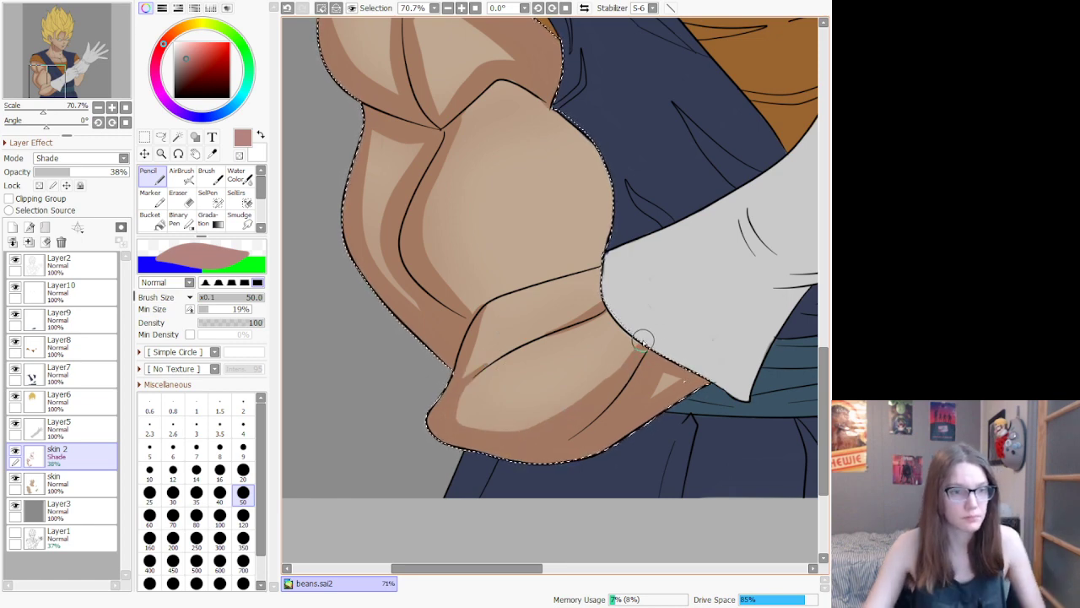
# Step: Airbrush soft shadow over the far arm's elbow and its visible upper arm, using brush size 350 on skin 2
pyautogui.scroll(-5, 651, 332)
pyautogui.scroll(5, 703, 245)
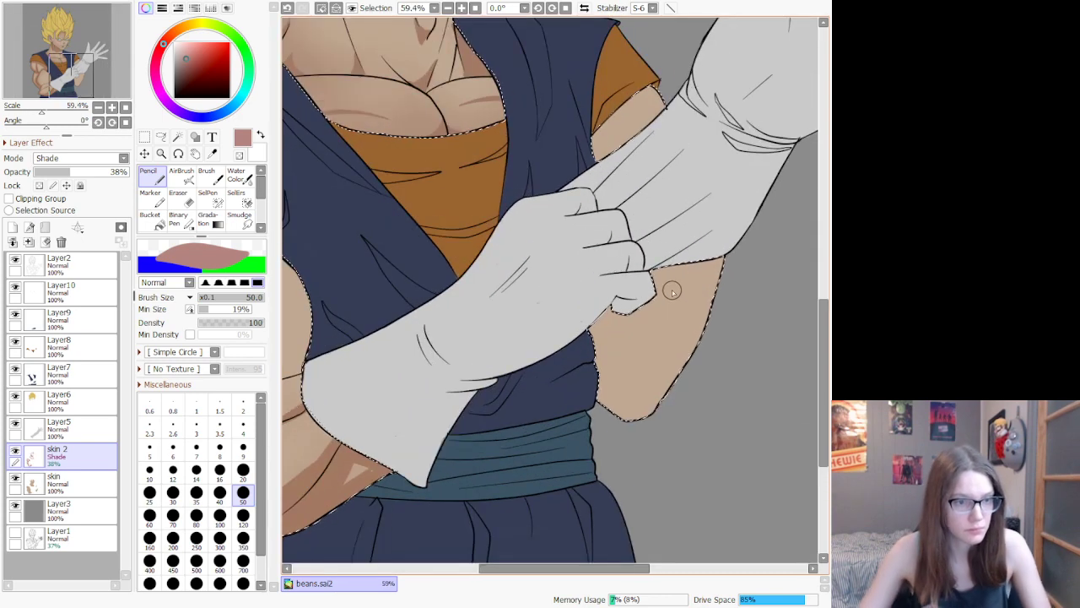
pyautogui.click(180, 173)
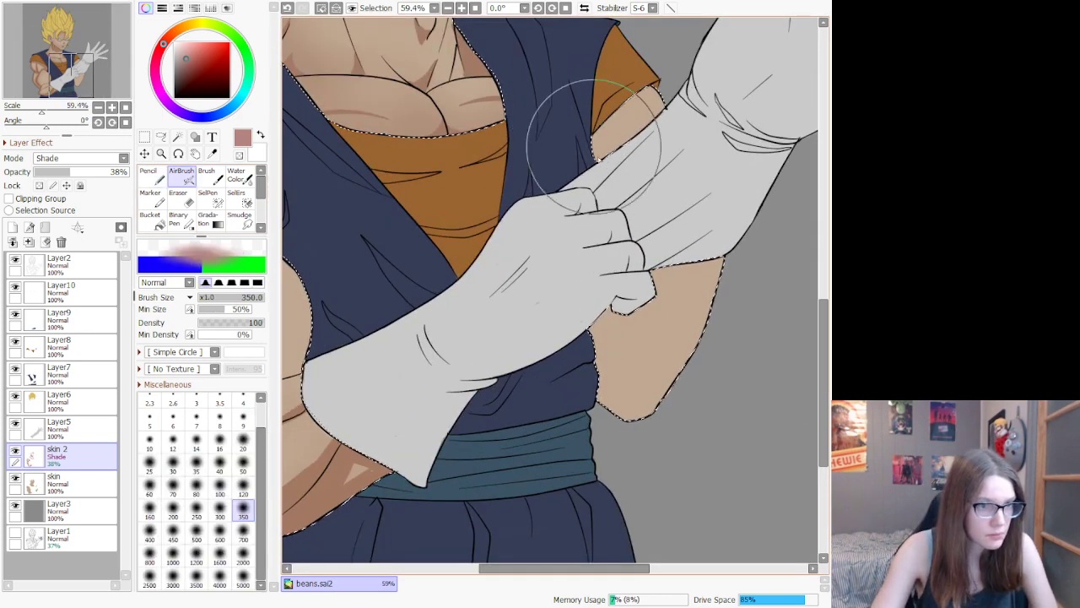
pyautogui.moveTo(560, 362)
pyautogui.mouseDown()
pyautogui.moveTo(729, 428)
pyautogui.moveTo(655, 434)
pyautogui.moveTo(752, 229)
pyautogui.moveTo(696, 304)
pyautogui.moveTo(628, 291)
pyautogui.moveTo(743, 227)
pyautogui.moveTo(673, 208)
pyautogui.moveTo(694, 289)
pyautogui.moveTo(720, 282)
pyautogui.mouseUp()
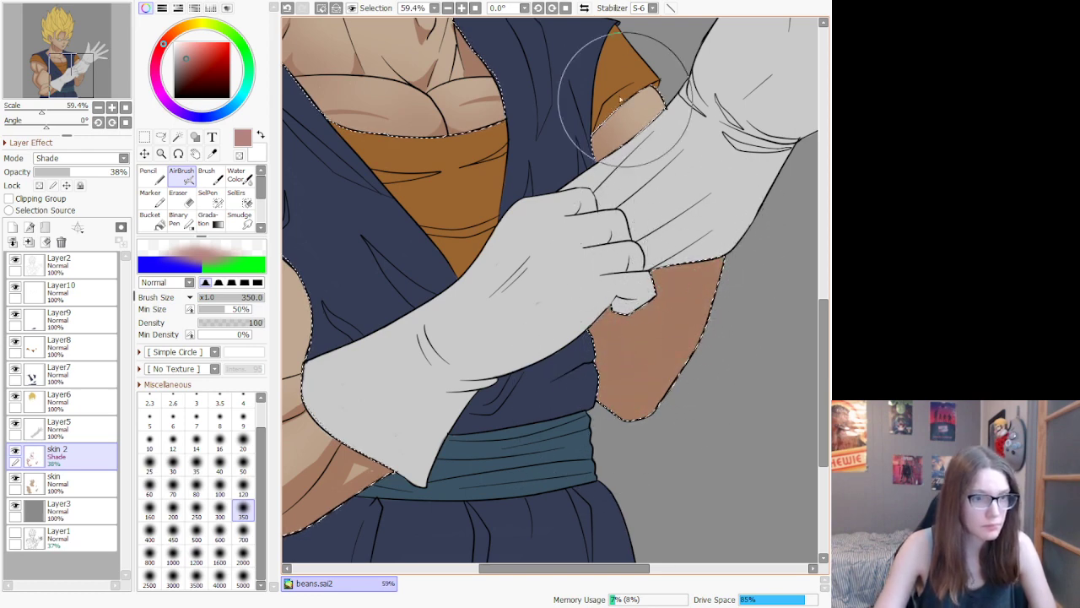
# Step: Erase a hard-edged light area along the outer edge of the far arm below the glove, redoing the first stroke
pyautogui.click(178, 195)
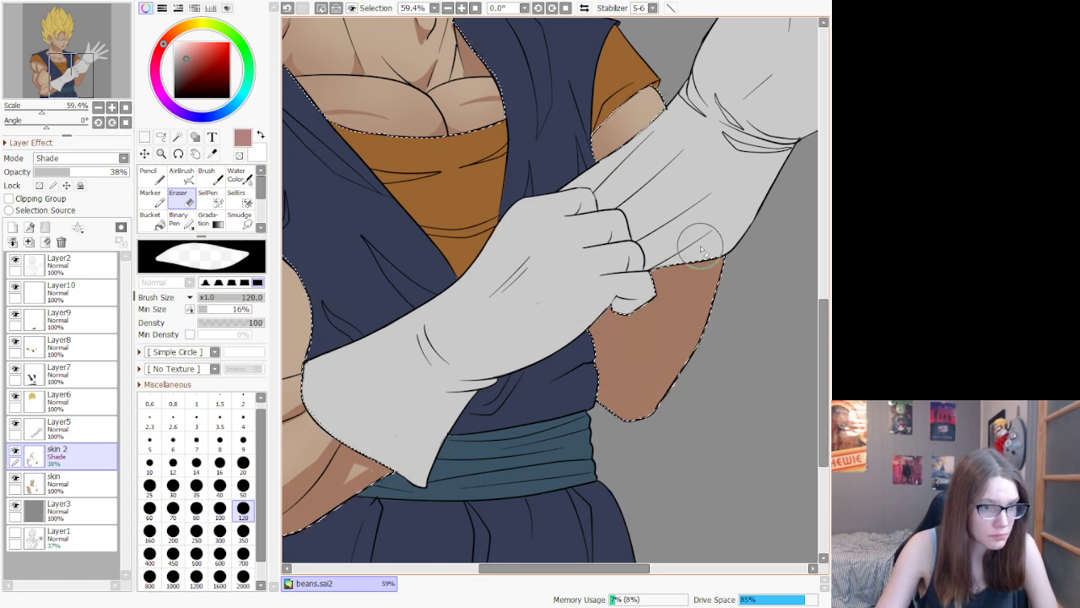
pyautogui.moveTo(697, 236)
pyautogui.mouseDown()
pyautogui.moveTo(717, 285)
pyautogui.moveTo(657, 463)
pyautogui.mouseUp()
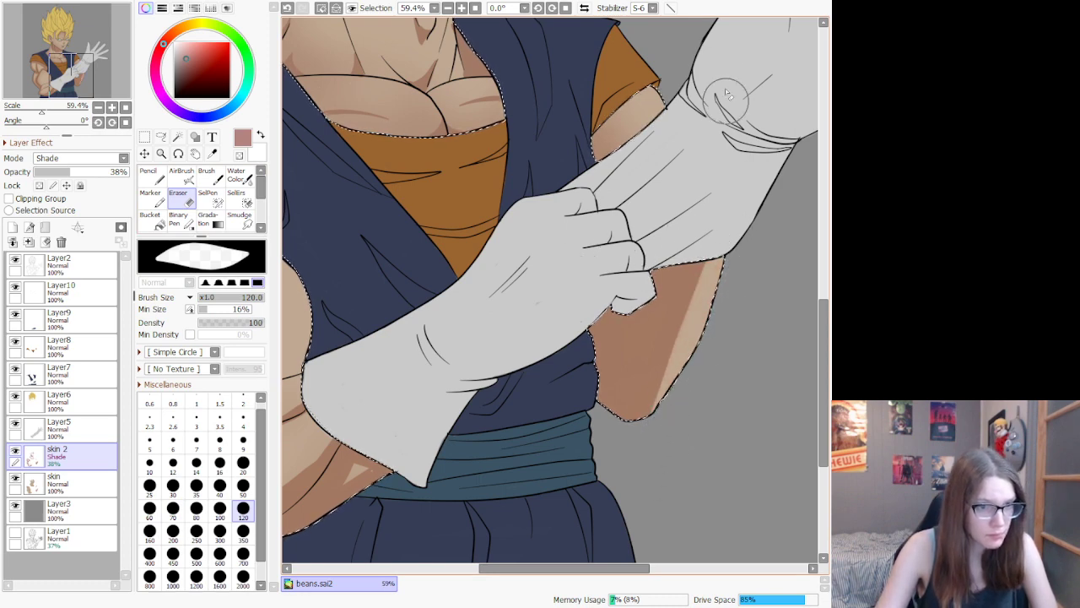
pyautogui.hotkey('ctrl', 'z')
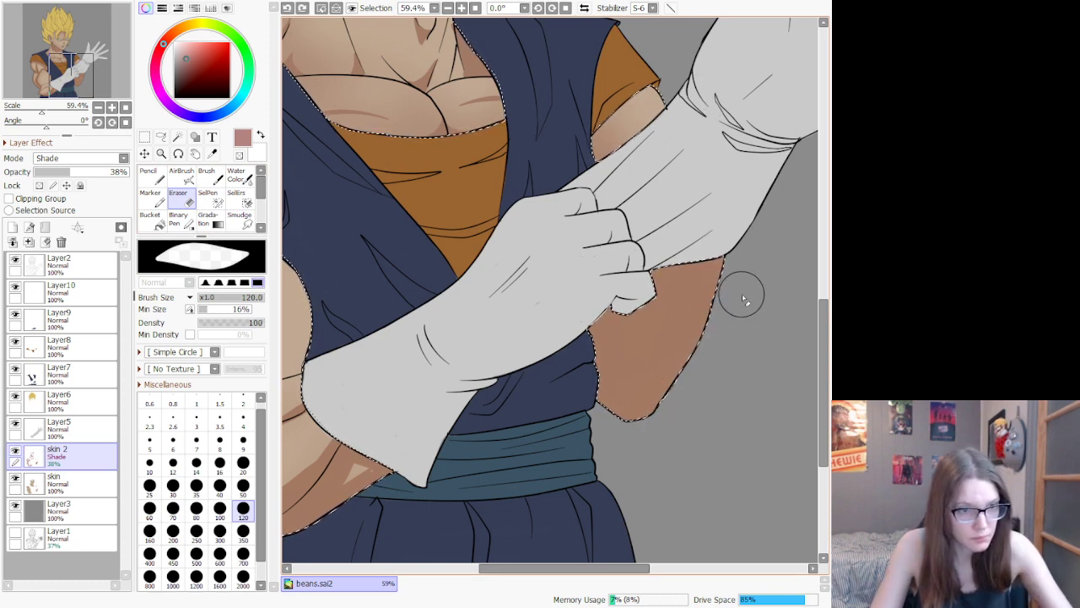
pyautogui.moveTo(706, 336); pyautogui.dragTo(678, 419)
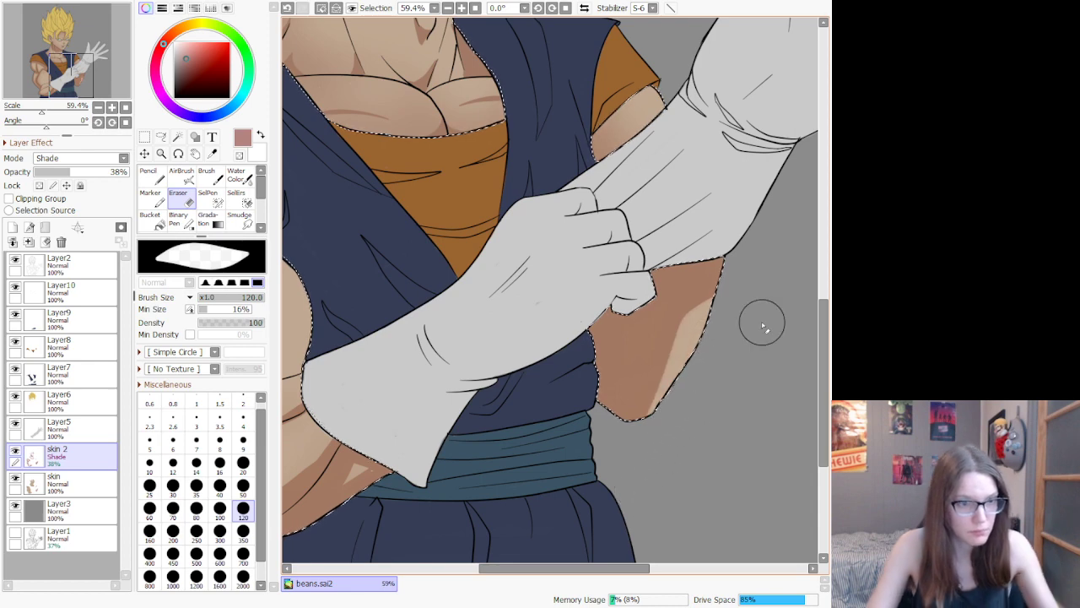
# Step: Airbrush additional soft shading over the near arm's shoulder and forearm and the far arm's elbow at size 350
pyautogui.scroll(-5, 763, 327)
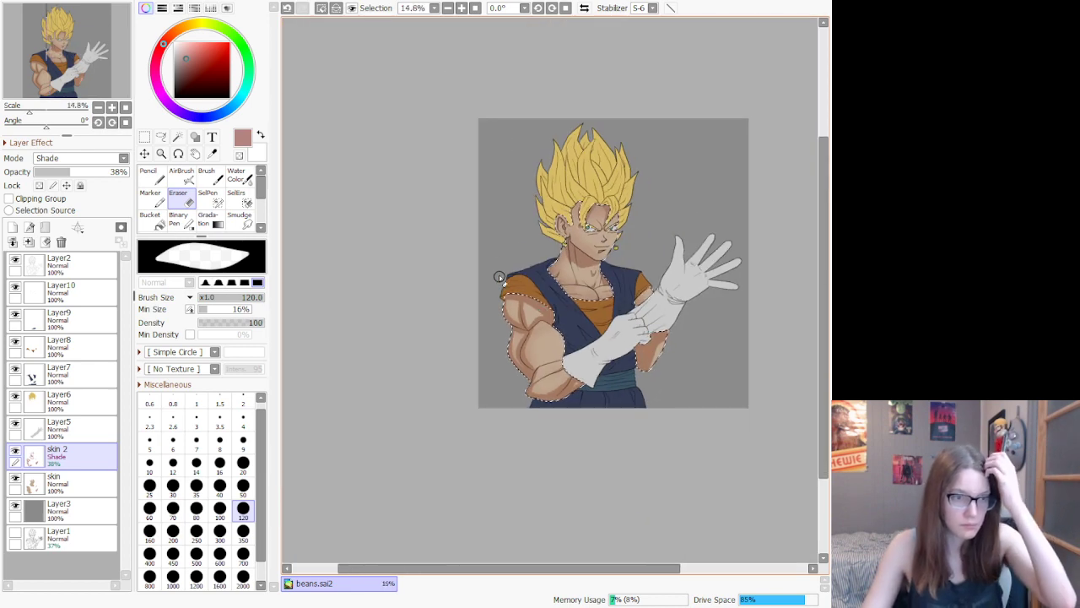
pyautogui.scroll(1, 498, 228)
pyautogui.scroll(1, 498, 228)
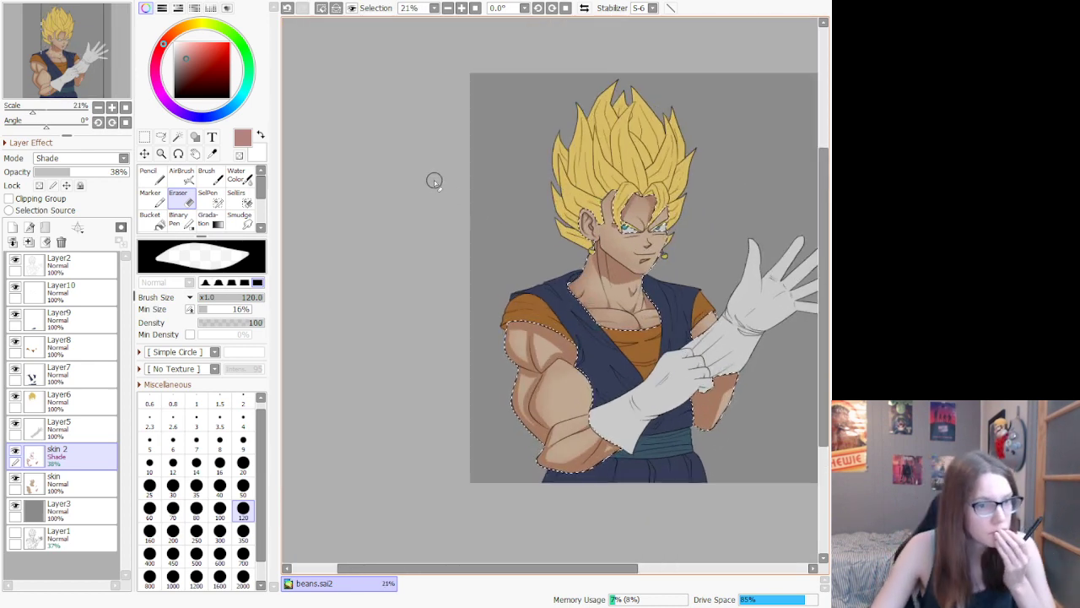
pyautogui.scroll(-2, 574, 421)
pyautogui.scroll(4, 583, 430)
pyautogui.scroll(-5, 616, 405)
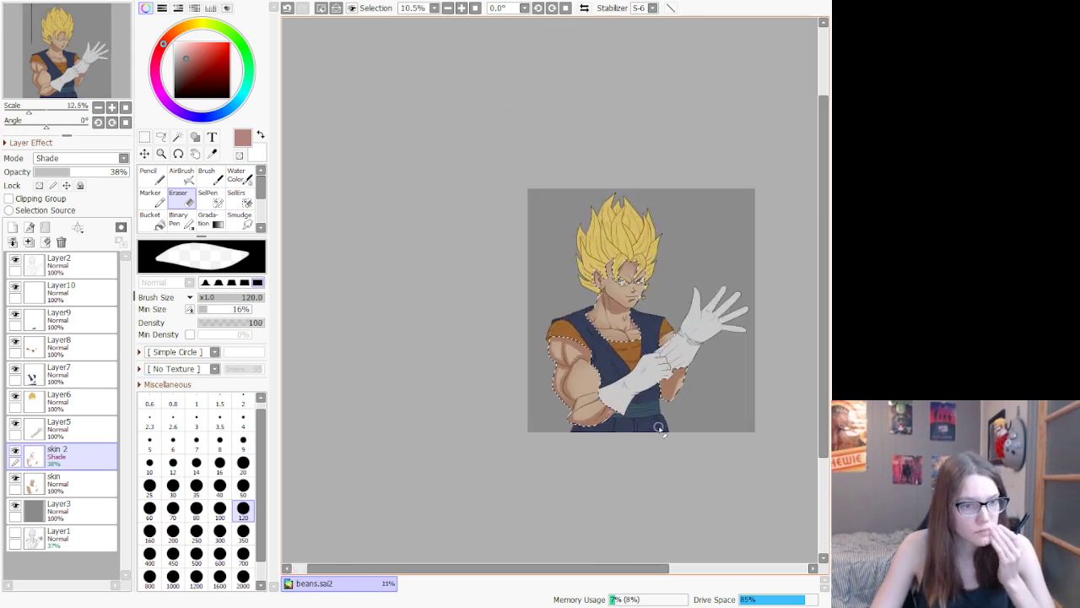
pyautogui.scroll(3, 660, 424)
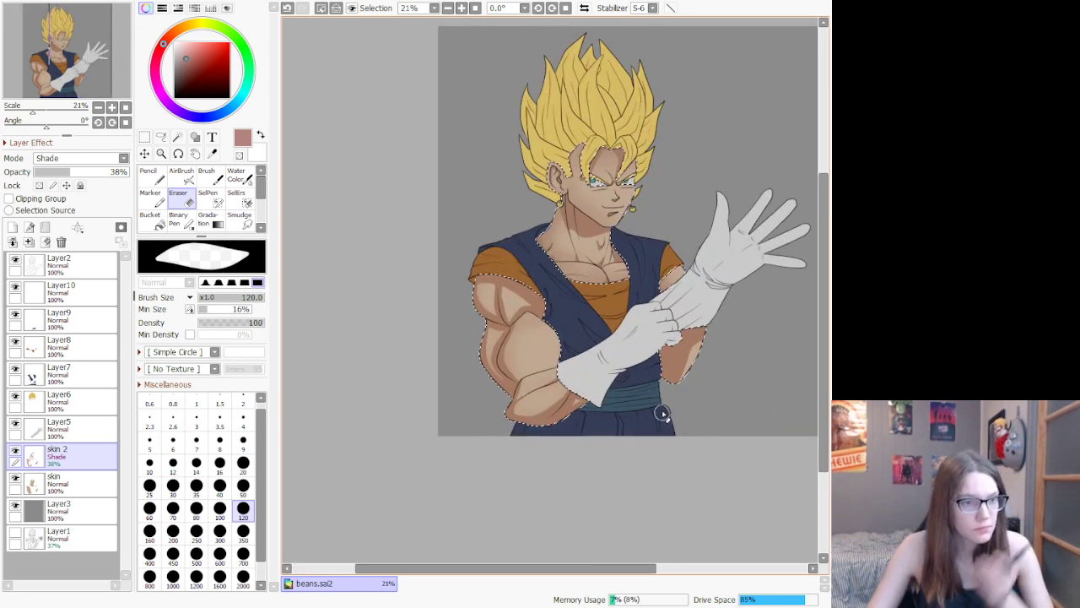
pyautogui.click(182, 176)
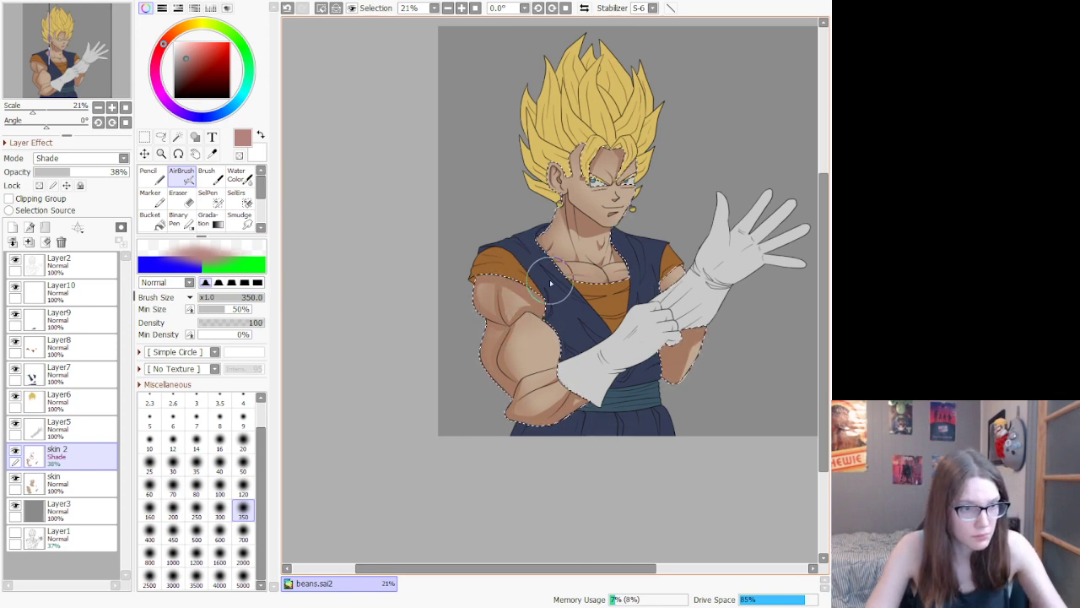
pyautogui.moveTo(524, 416); pyautogui.dragTo(562, 402)
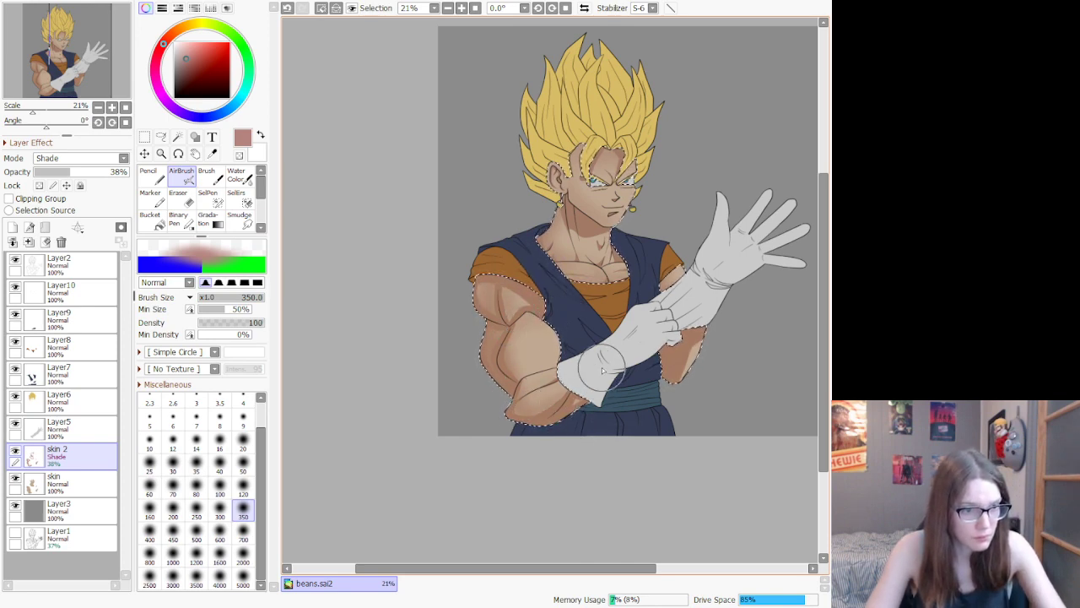
pyautogui.moveTo(685, 348)
pyautogui.mouseDown()
pyautogui.moveTo(700, 340)
pyautogui.moveTo(681, 363)
pyautogui.moveTo(692, 336)
pyautogui.moveTo(685, 351)
pyautogui.mouseUp()
pyautogui.hotkey('ctrl', 'z')
pyautogui.moveTo(688, 391); pyautogui.dragTo(689, 370)
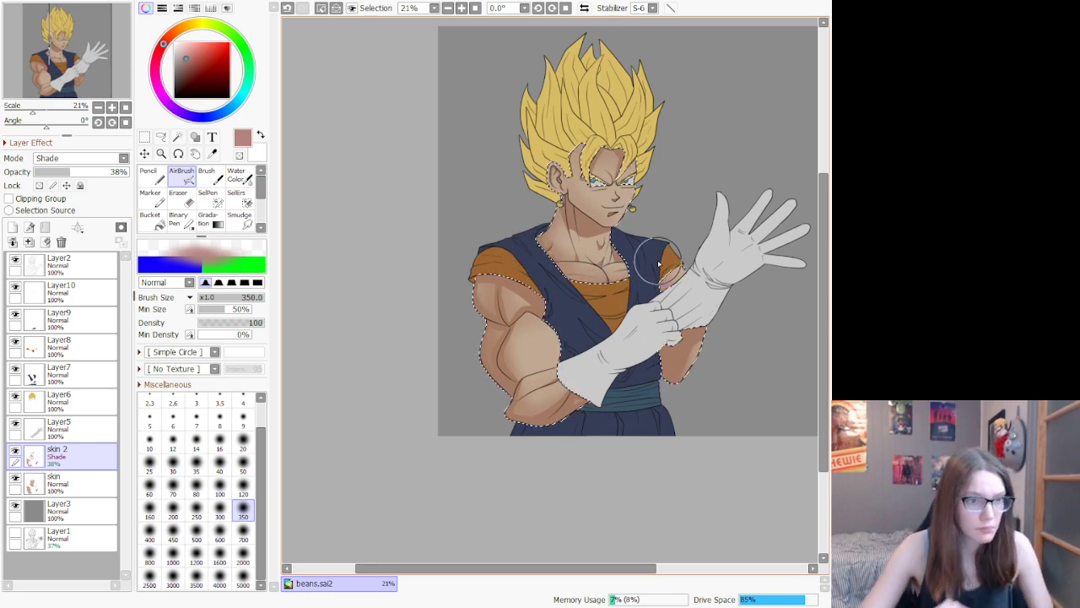
# Step: Add a layer named "skin 3" above skin 2 and set its blending mode to Dodge
pyautogui.scroll(-2, 520, 200)
pyautogui.scroll(3, 555, 133)
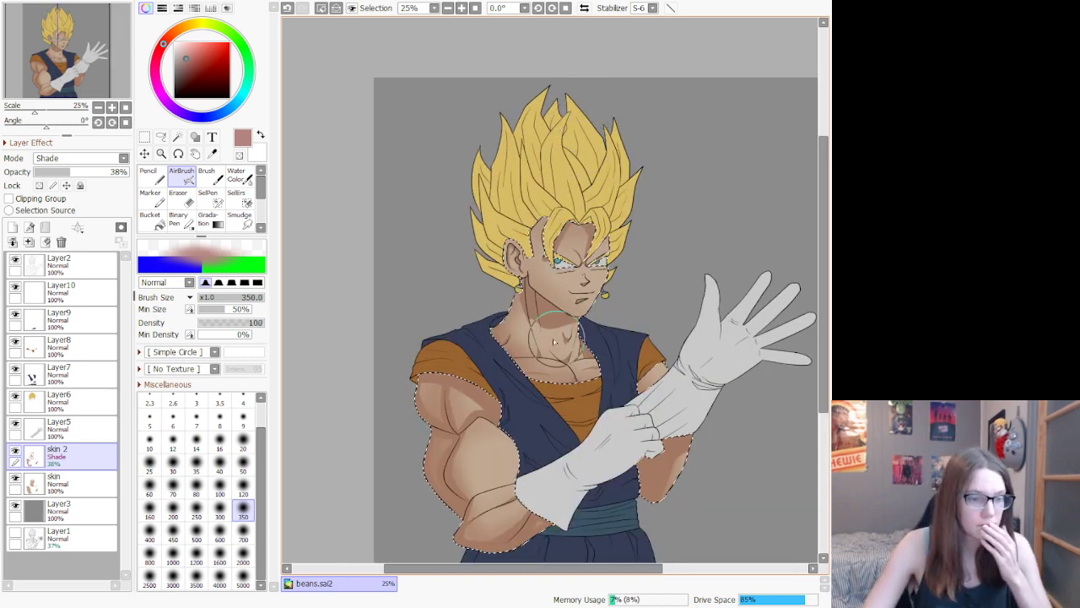
pyautogui.click(13, 227)
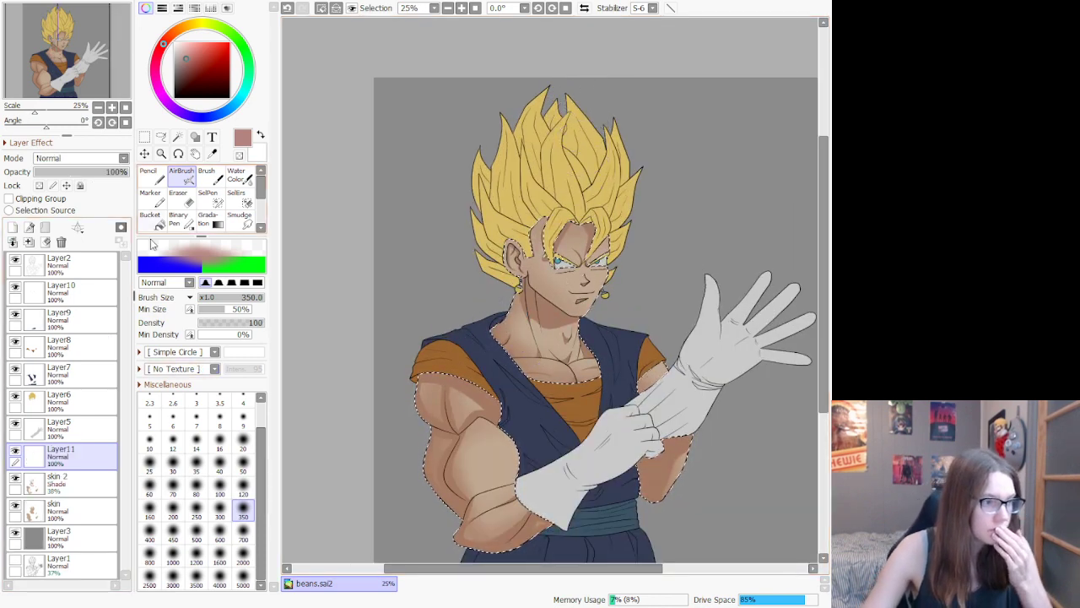
pyautogui.doubleClick(95, 445)
pyautogui.write('skin 3')
pyautogui.press('Return')
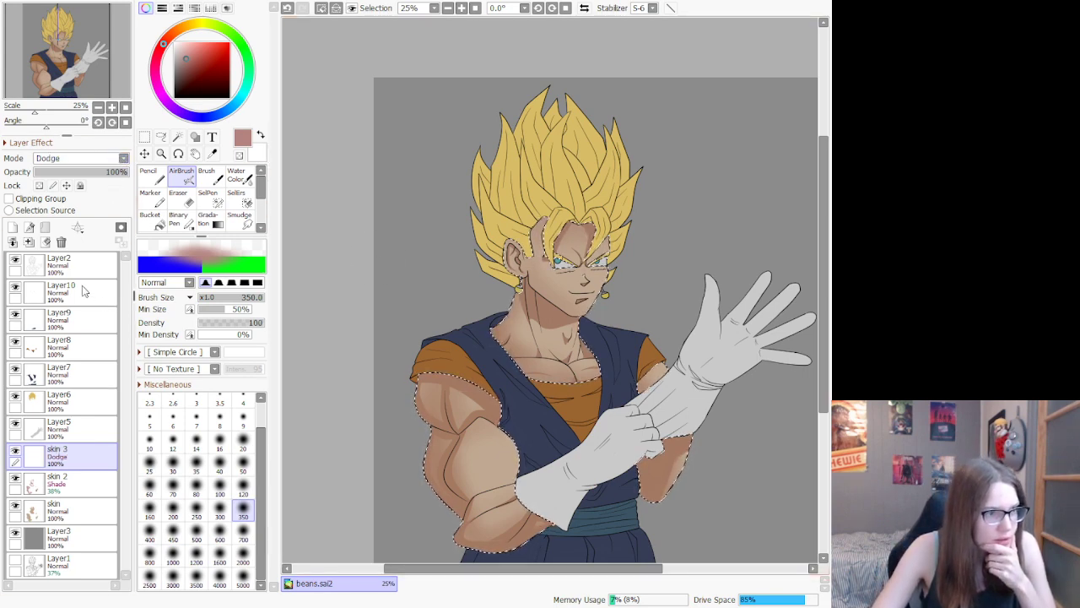
# Step: Choose a muted golden-orange brush colour for the skin highlights
pyautogui.click(194, 26)
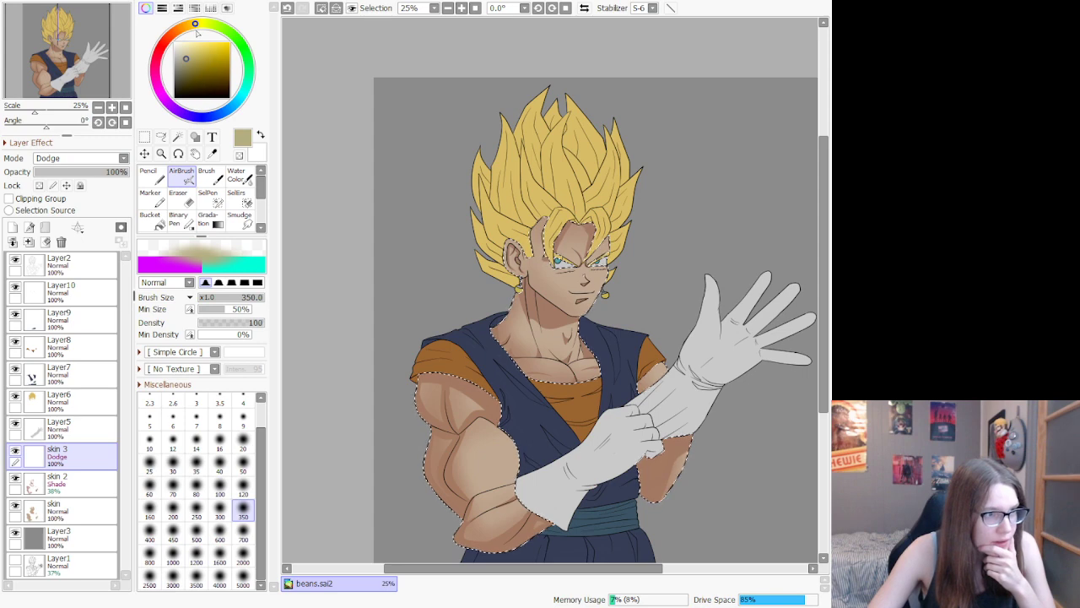
pyautogui.click(187, 27)
pyautogui.click(199, 54)
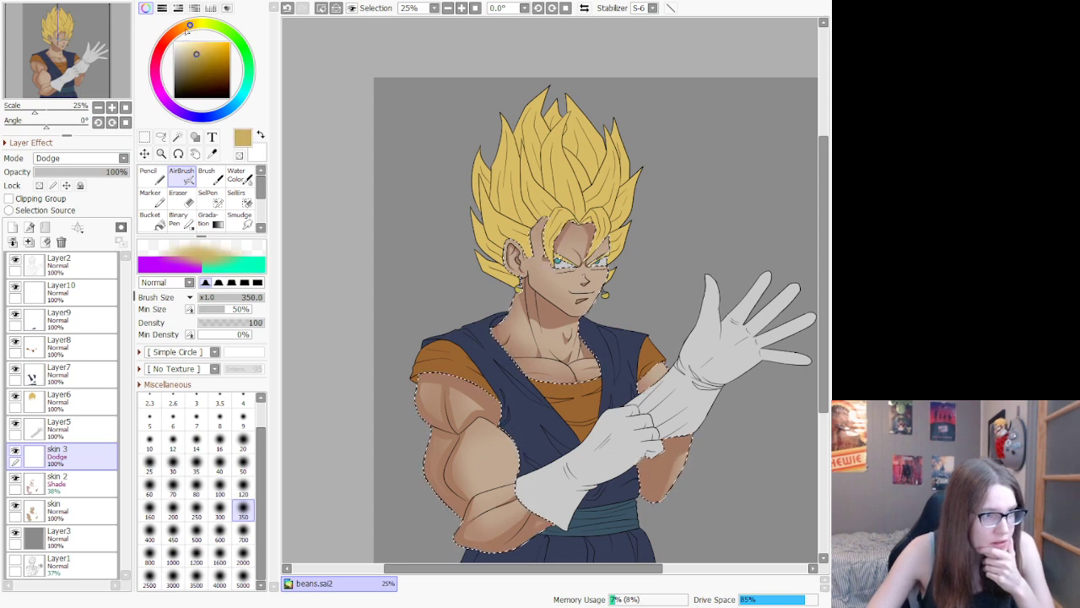
pyautogui.click(186, 29)
# Step: Airbrush a soft glow on the near upper arm at size 350, and brighten the biceps highlight at size 120
pyautogui.scroll(-3, 411, 245)
pyautogui.scroll(4, 439, 380)
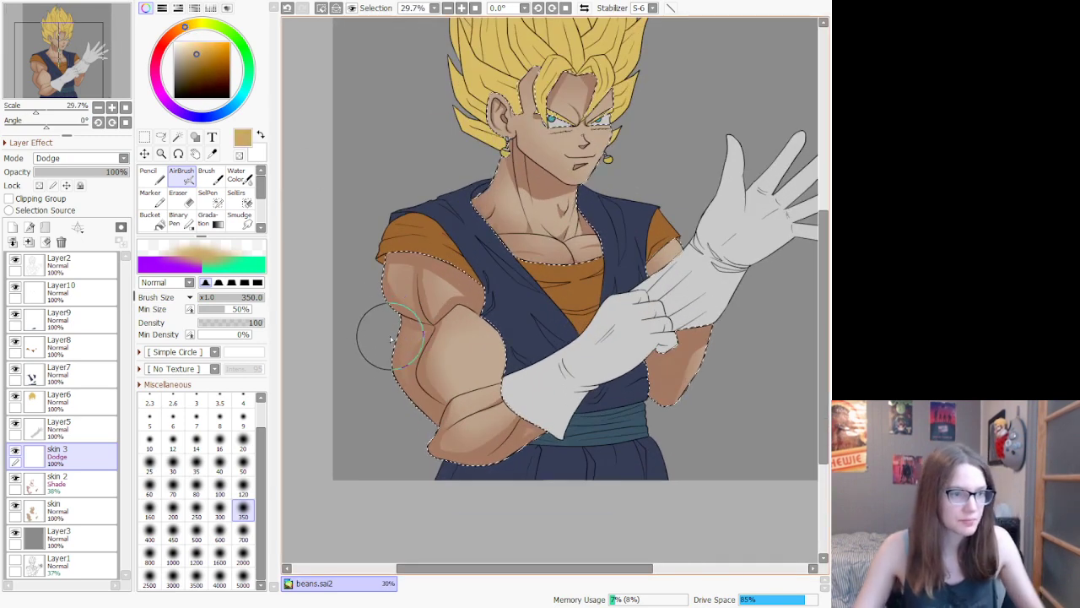
pyautogui.moveTo(419, 260)
pyautogui.mouseDown()
pyautogui.moveTo(481, 310)
pyautogui.moveTo(461, 341)
pyautogui.moveTo(459, 327)
pyautogui.moveTo(503, 374)
pyautogui.moveTo(472, 398)
pyautogui.moveTo(482, 395)
pyautogui.moveTo(487, 414)
pyautogui.moveTo(499, 395)
pyautogui.moveTo(456, 410)
pyautogui.moveTo(485, 404)
pyautogui.moveTo(474, 413)
pyautogui.moveTo(429, 400)
pyautogui.mouseUp()
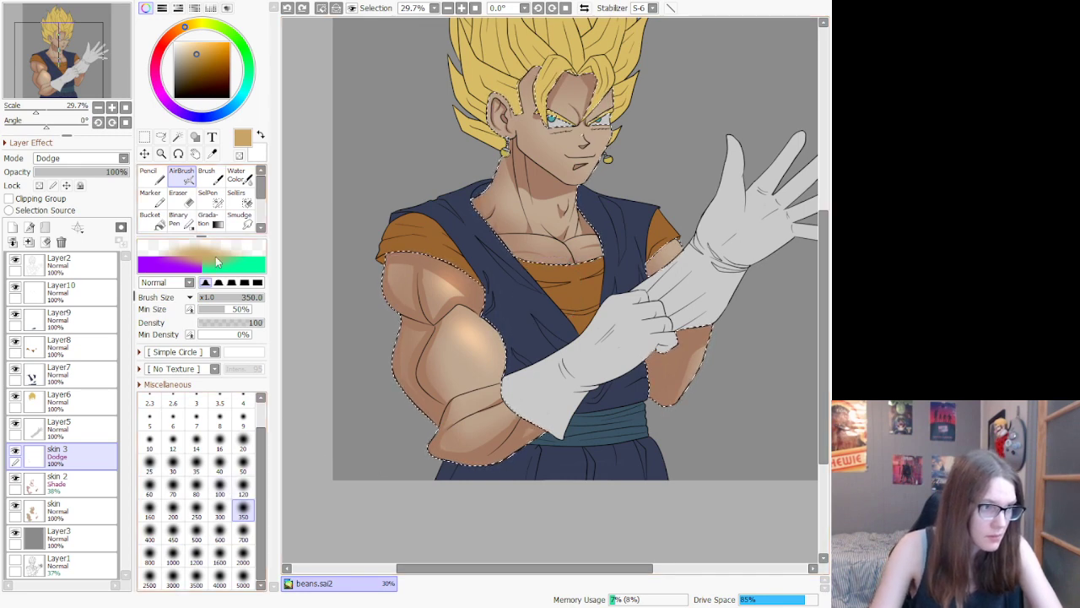
pyautogui.click(244, 487)
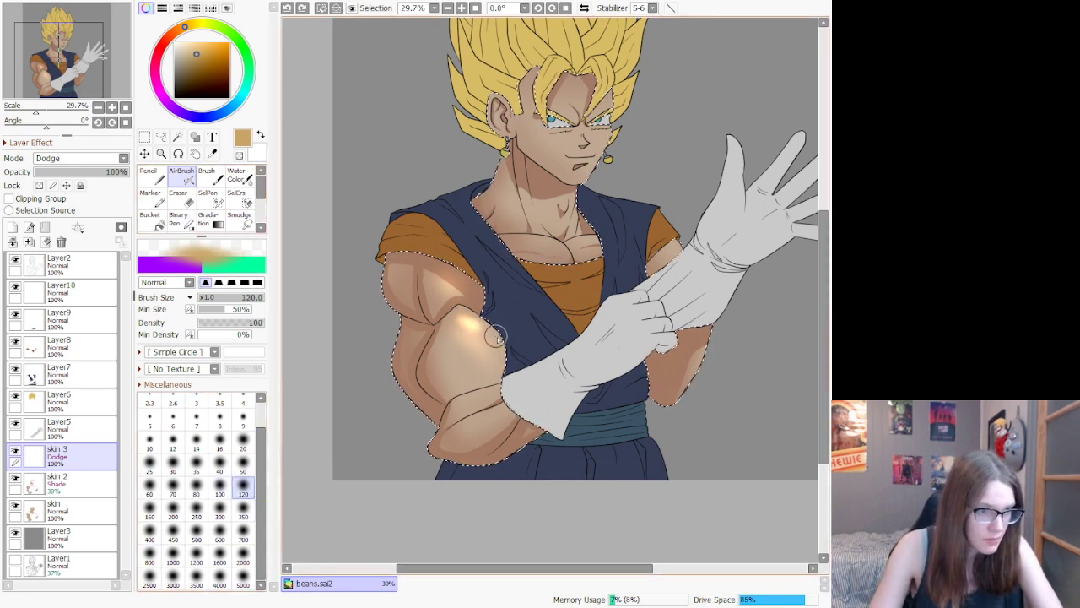
pyautogui.moveTo(497, 336); pyautogui.dragTo(492, 359)
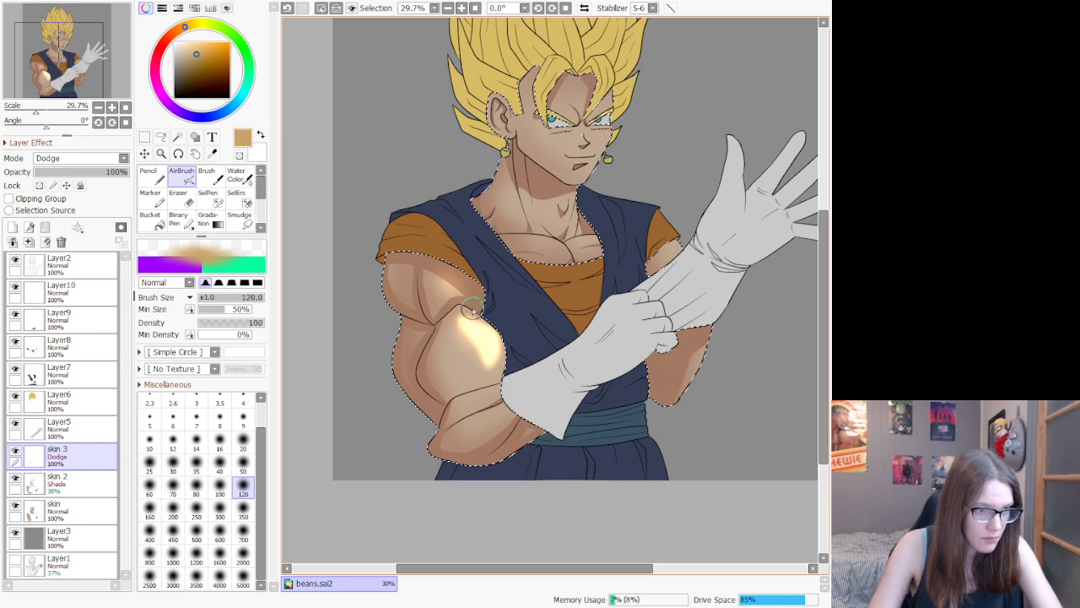
# Step: Set skin 3's opacity to 35% and airbrush highlights on the shoulder muscle and more broadly across the biceps
pyautogui.click(67, 172)
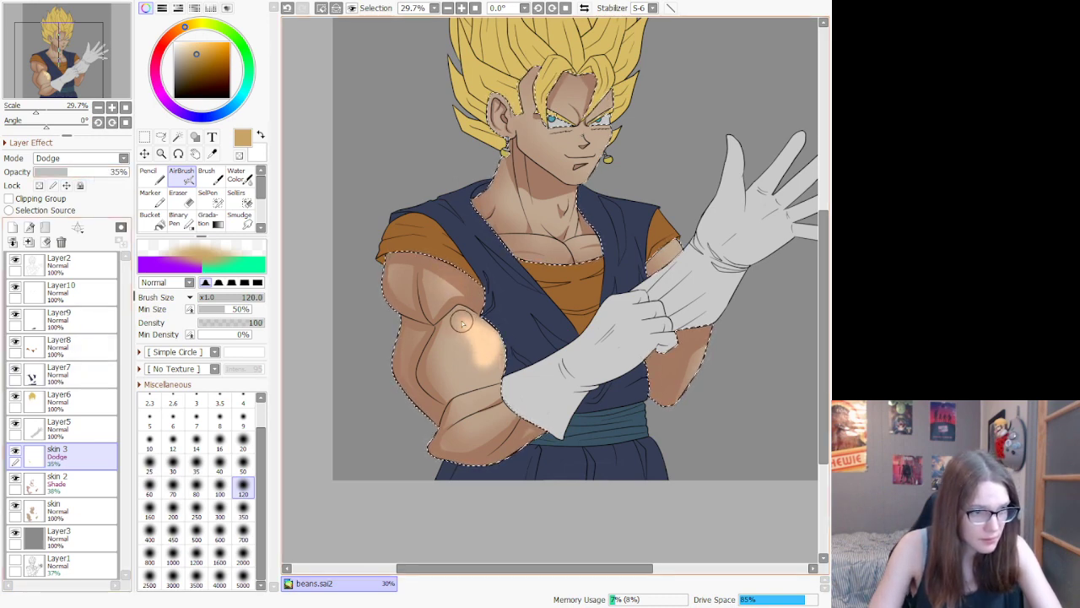
pyautogui.moveTo(461, 322); pyautogui.dragTo(453, 286)
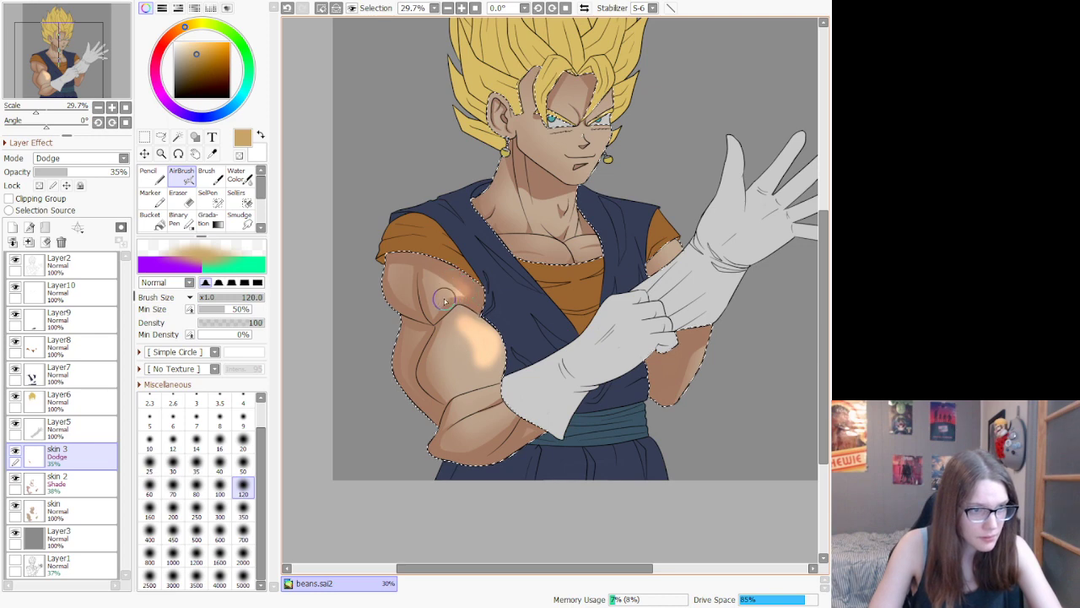
pyautogui.hotkey('ctrl', 'z')
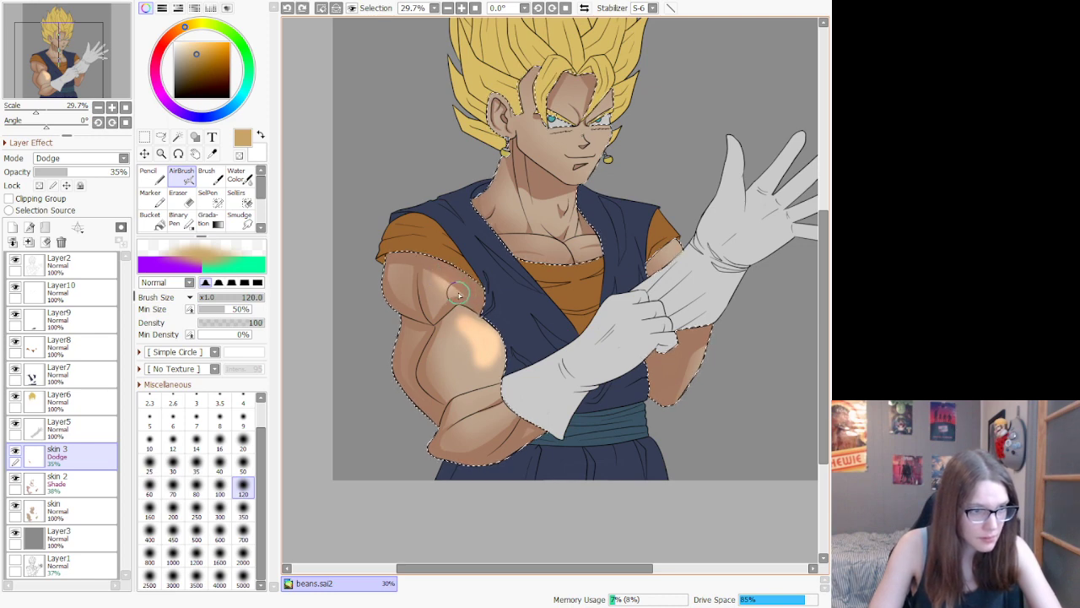
pyautogui.moveTo(477, 300)
pyautogui.mouseDown()
pyautogui.moveTo(493, 373)
pyautogui.moveTo(470, 362)
pyautogui.moveTo(471, 329)
pyautogui.mouseUp()
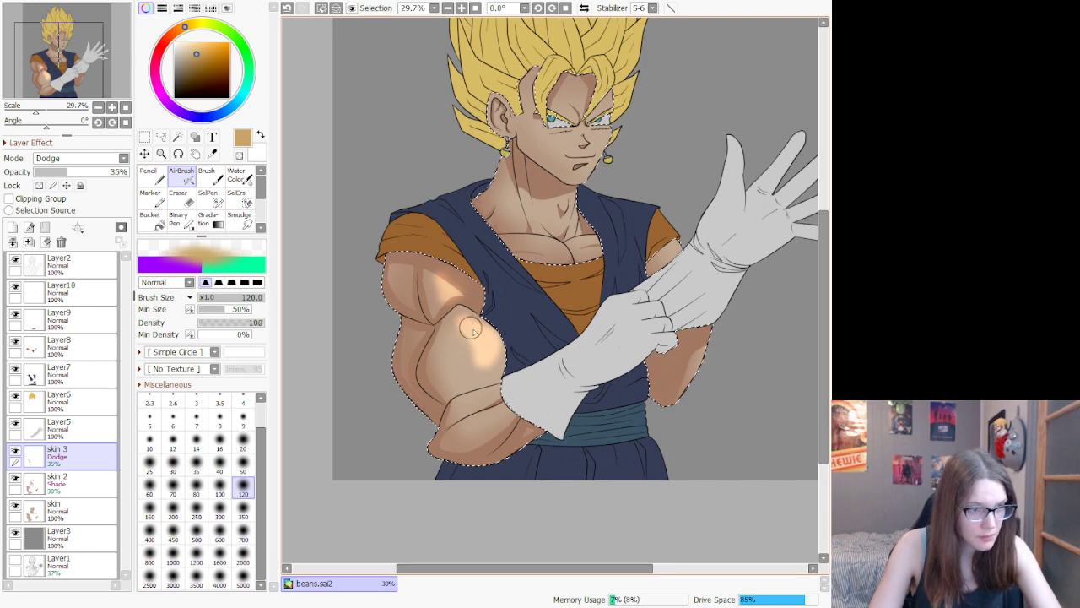
pyautogui.click(243, 512)
pyautogui.moveTo(471, 367)
pyautogui.mouseDown()
pyautogui.moveTo(511, 341)
pyautogui.moveTo(468, 355)
pyautogui.moveTo(464, 316)
pyautogui.moveTo(485, 374)
pyautogui.mouseUp()
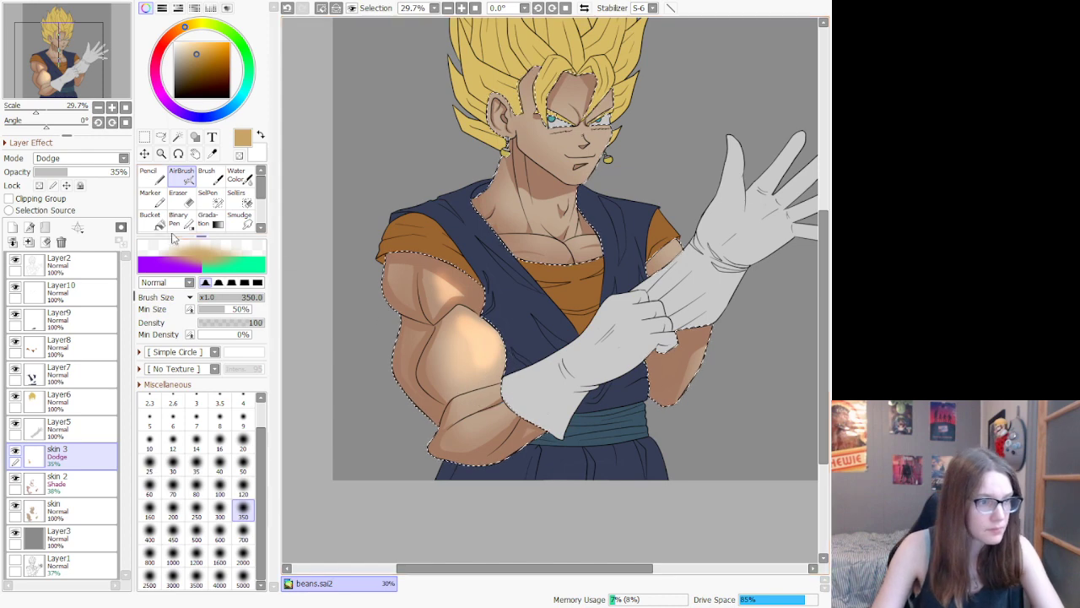
# Step: Airbrush highlights on the near forearm between elbow and glove cuff and on the chest muscles, using sizes 50 and 120
pyautogui.click(243, 462)
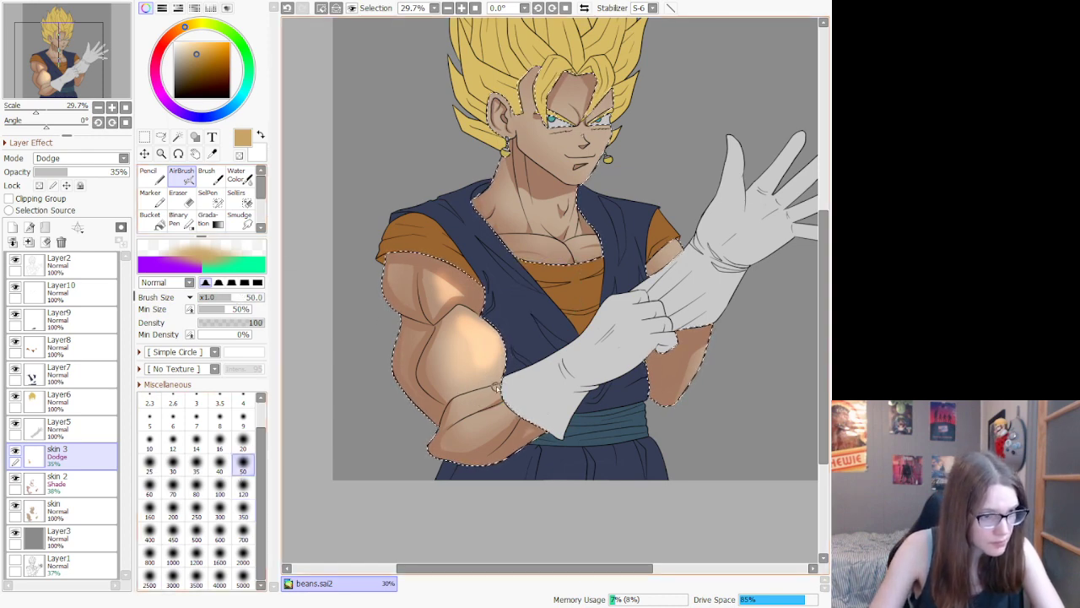
pyautogui.click(243, 489)
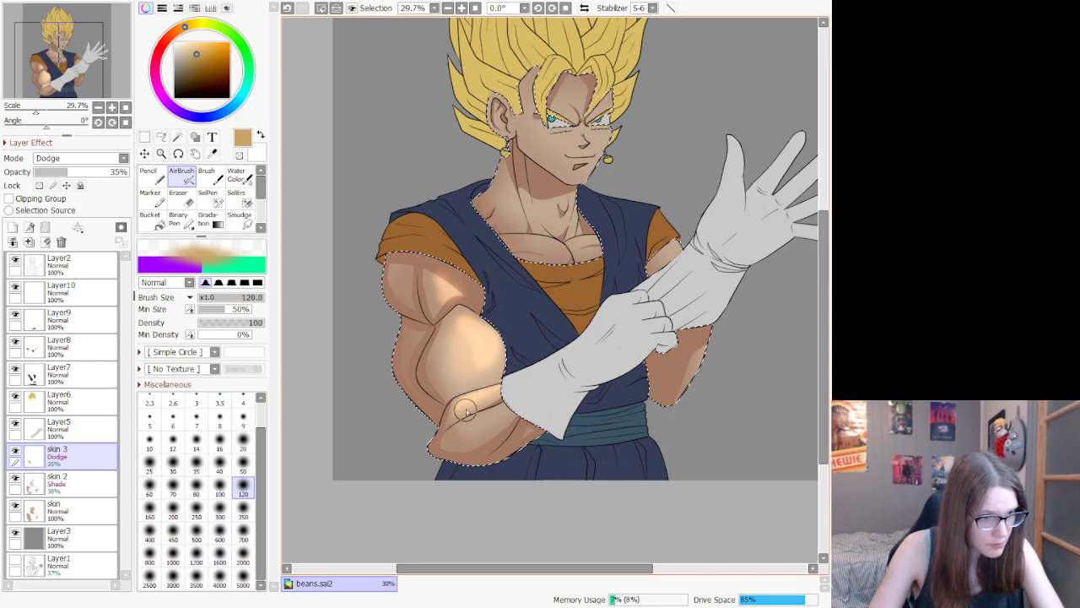
pyautogui.moveTo(457, 432); pyautogui.dragTo(490, 424)
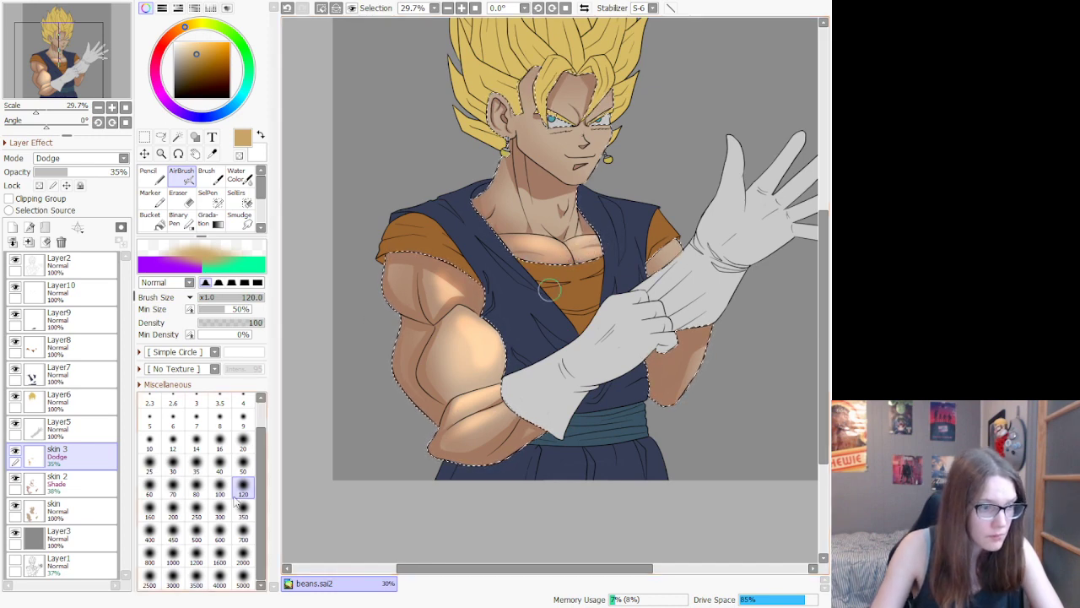
# Step: Airbrush highlights on the far upper arm below the sleeve and along the far forearm's outer edge at size 120
pyautogui.click(243, 538)
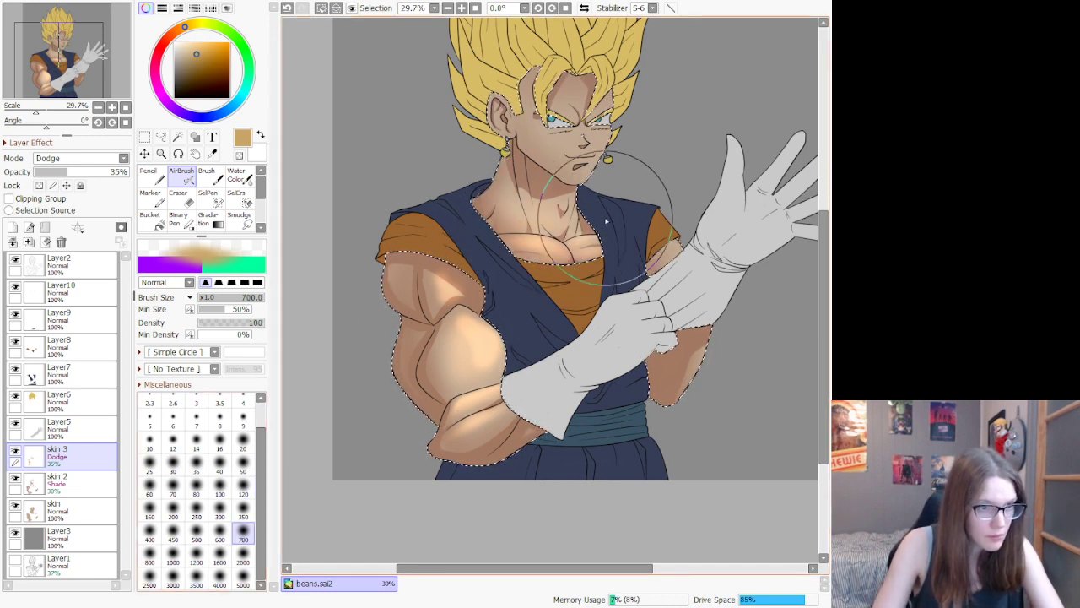
pyautogui.scroll(-4, 606, 189)
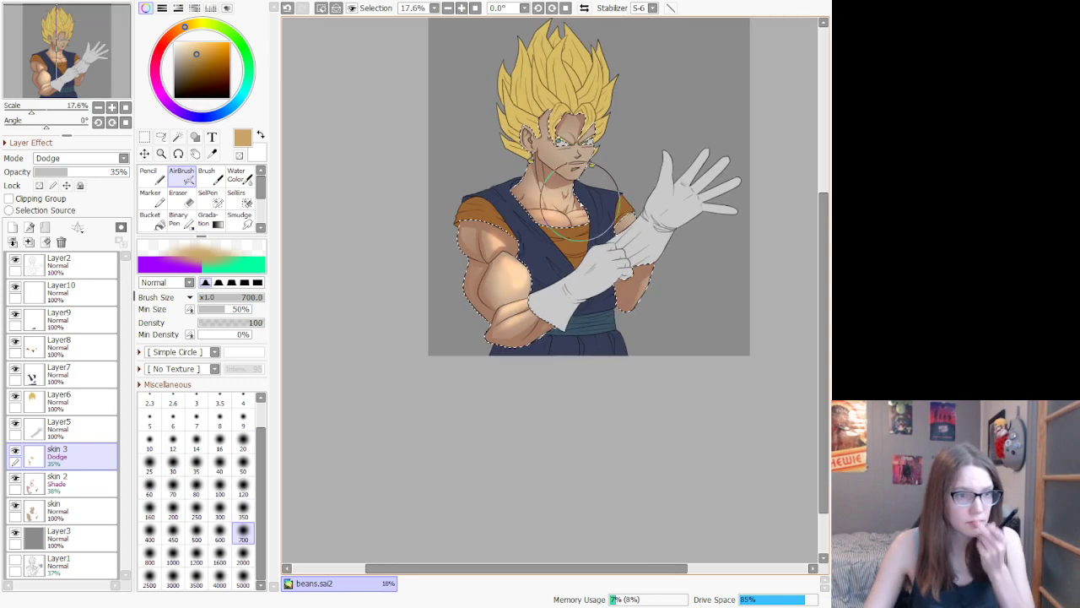
pyautogui.scroll(5, 576, 72)
pyautogui.scroll(1, 667, 391)
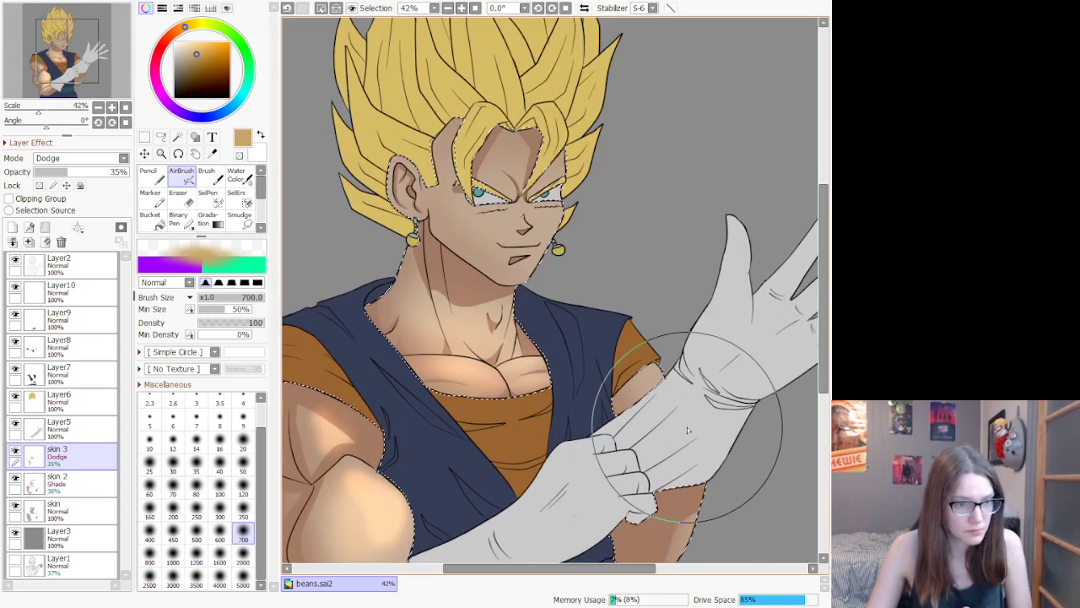
pyautogui.click(243, 515)
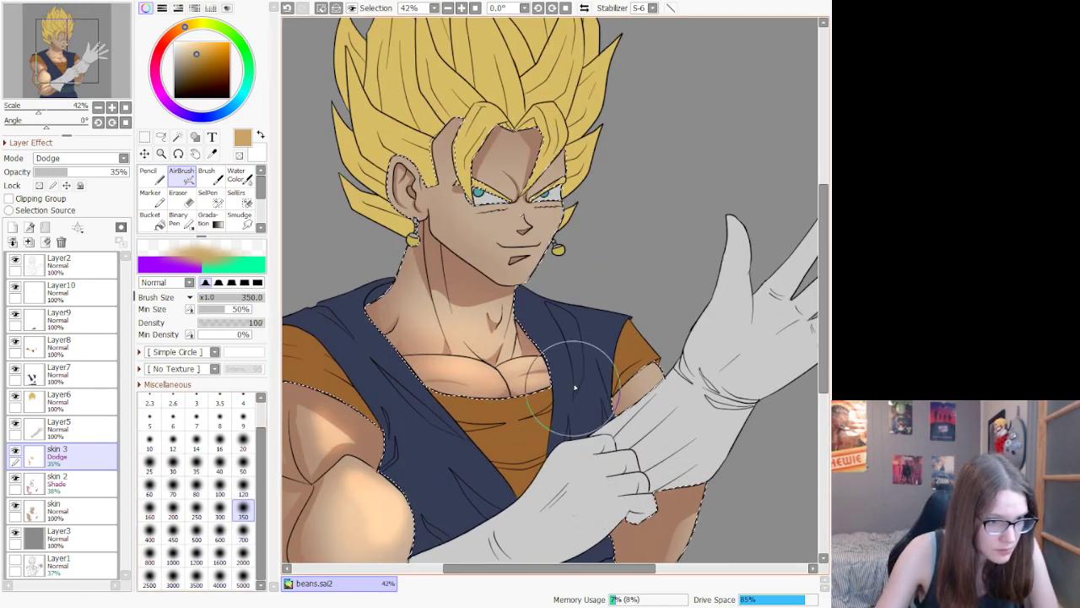
pyautogui.click(243, 493)
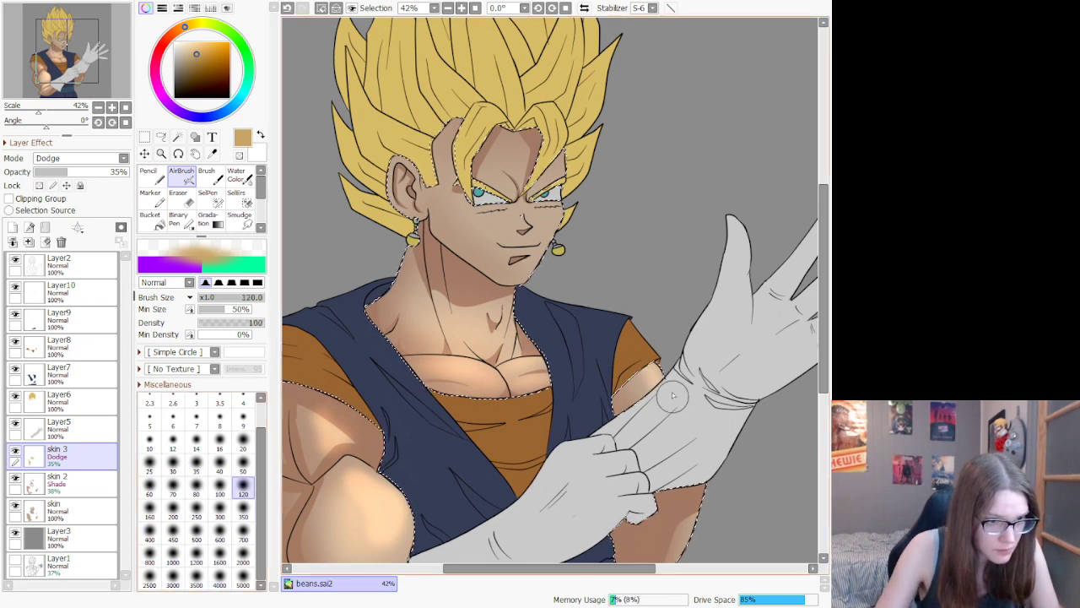
pyautogui.scroll(-3, 718, 412)
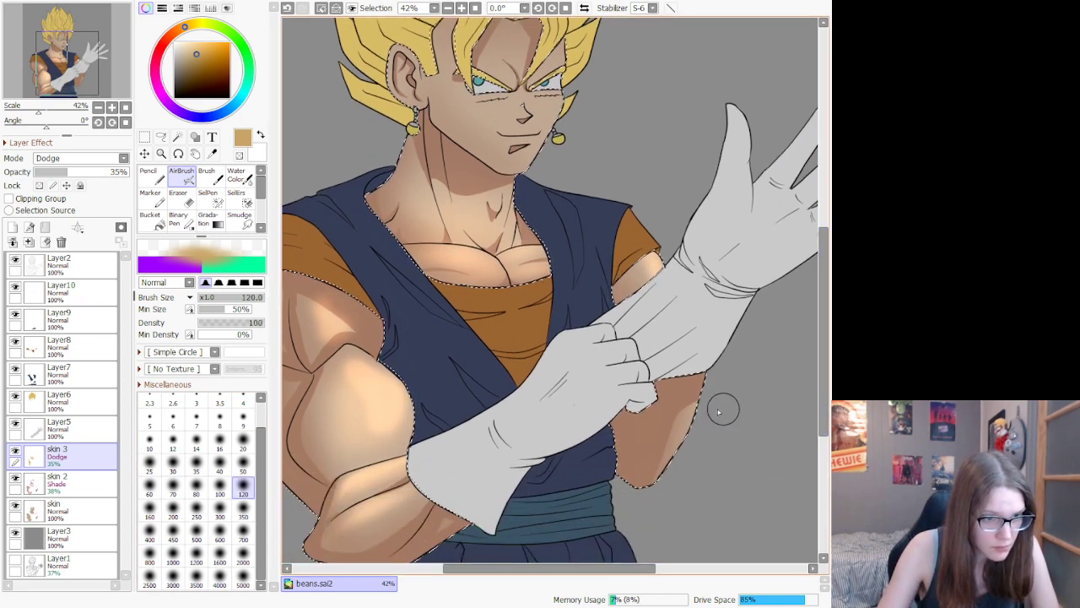
pyautogui.moveTo(699, 406); pyautogui.dragTo(657, 502)
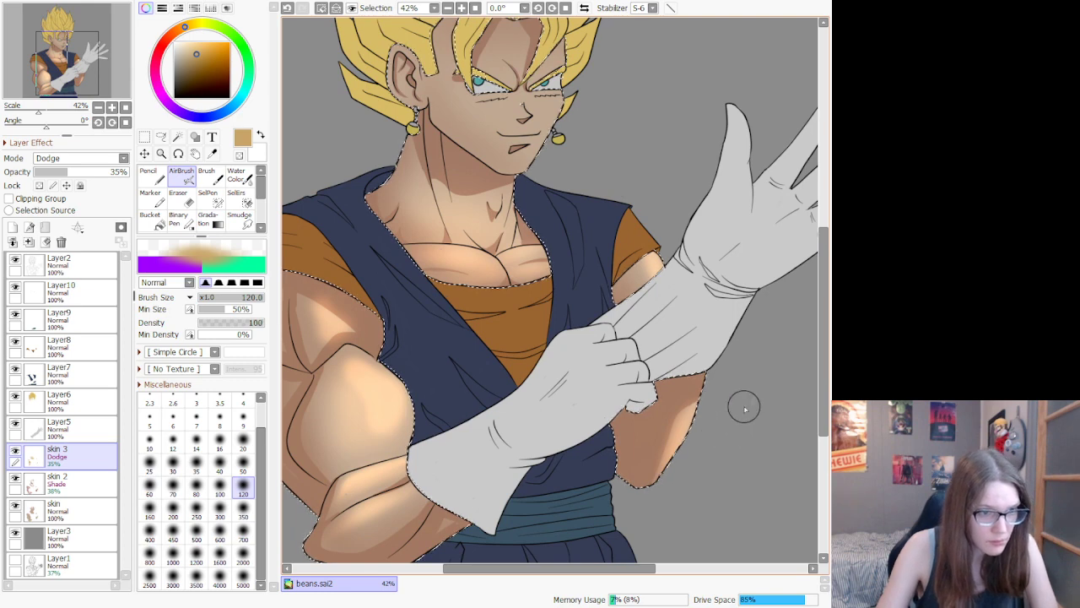
# Step: Airbrush a broad soft glow over the face at size 700, and highlight the far edge of the face at size 120
pyautogui.moveTo(820, 369); pyautogui.dragTo(820, 276)
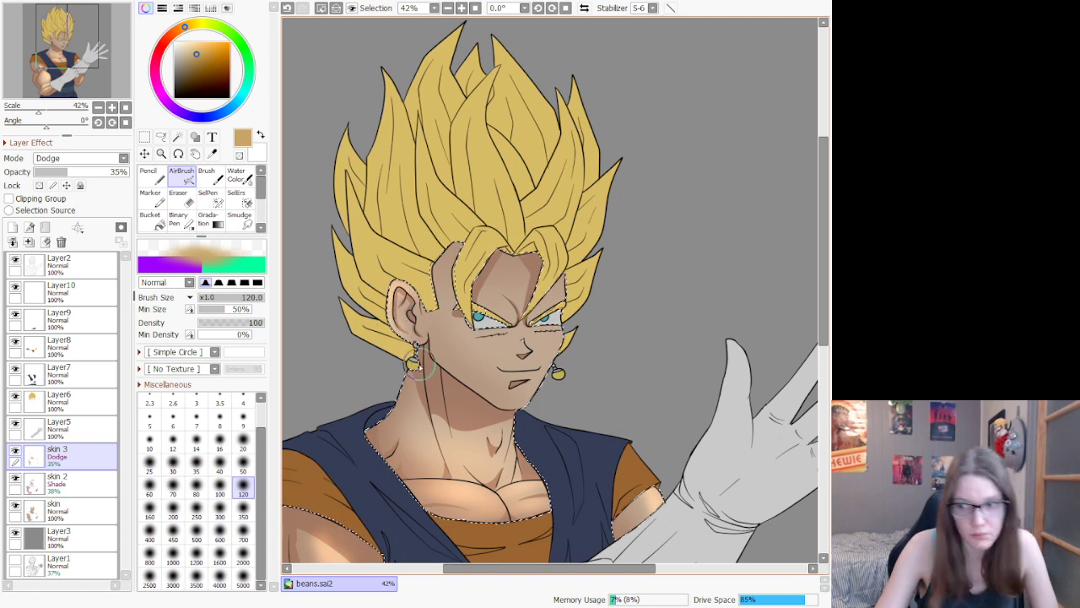
pyautogui.click(243, 533)
pyautogui.moveTo(505, 361); pyautogui.dragTo(485, 368)
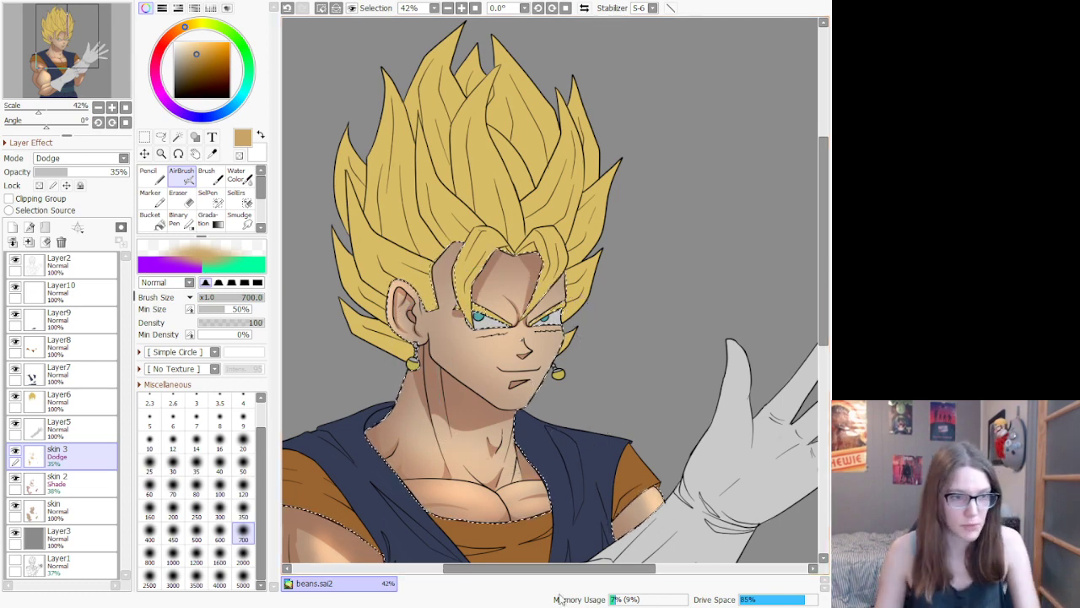
pyautogui.scroll(4, 350, 448)
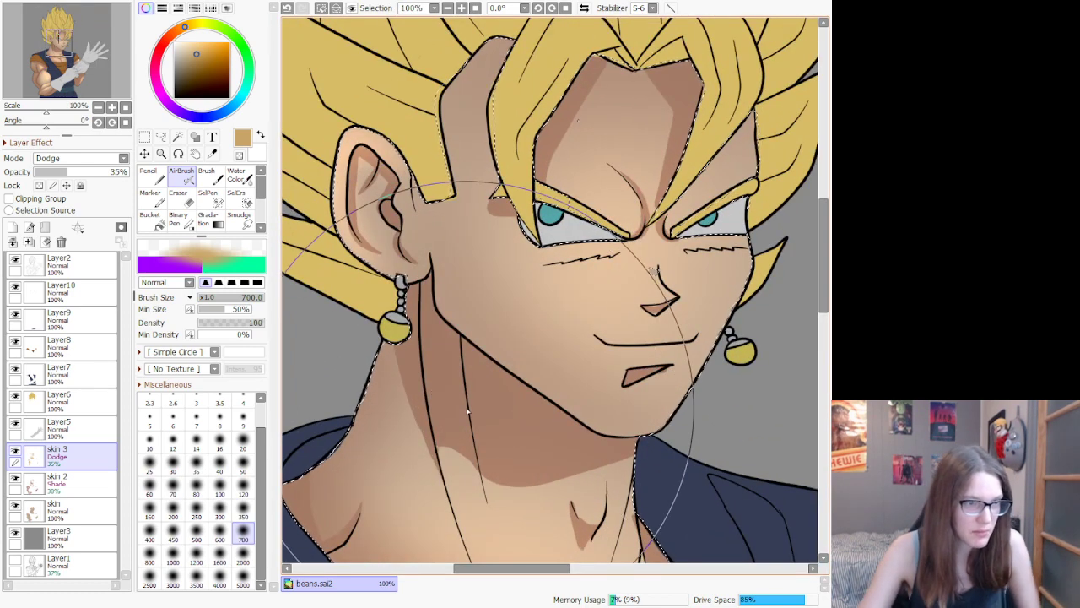
pyautogui.click(243, 487)
pyautogui.moveTo(770, 175)
pyautogui.mouseDown()
pyautogui.moveTo(750, 127)
pyautogui.moveTo(773, 165)
pyautogui.moveTo(764, 115)
pyautogui.moveTo(781, 200)
pyautogui.mouseUp()
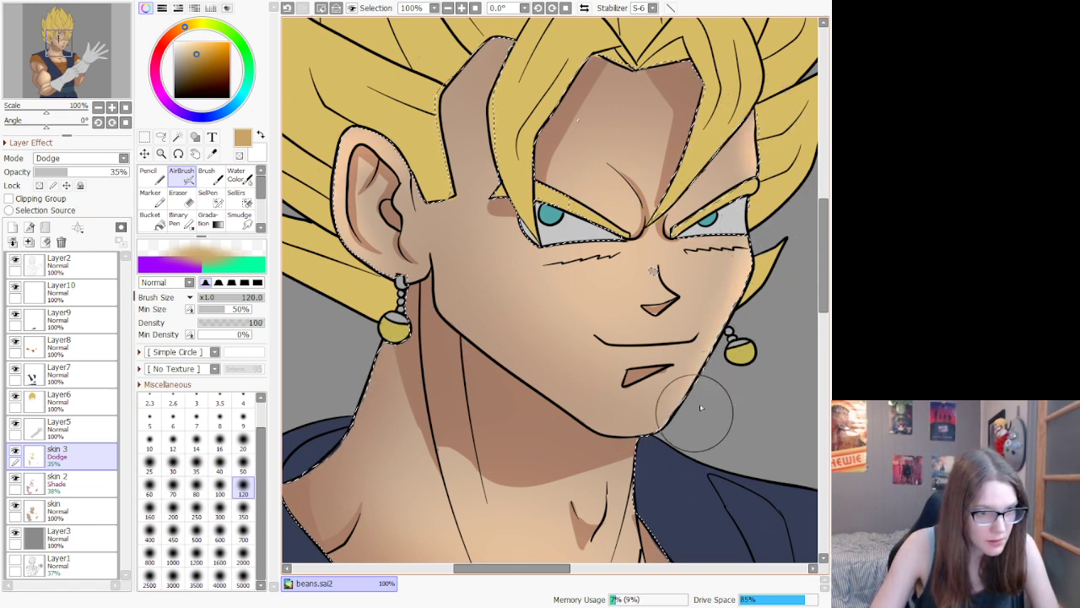
# Step: Airbrush small highlights on the forehead above the brows, the nose and the cheeks at size 50
pyautogui.click(243, 462)
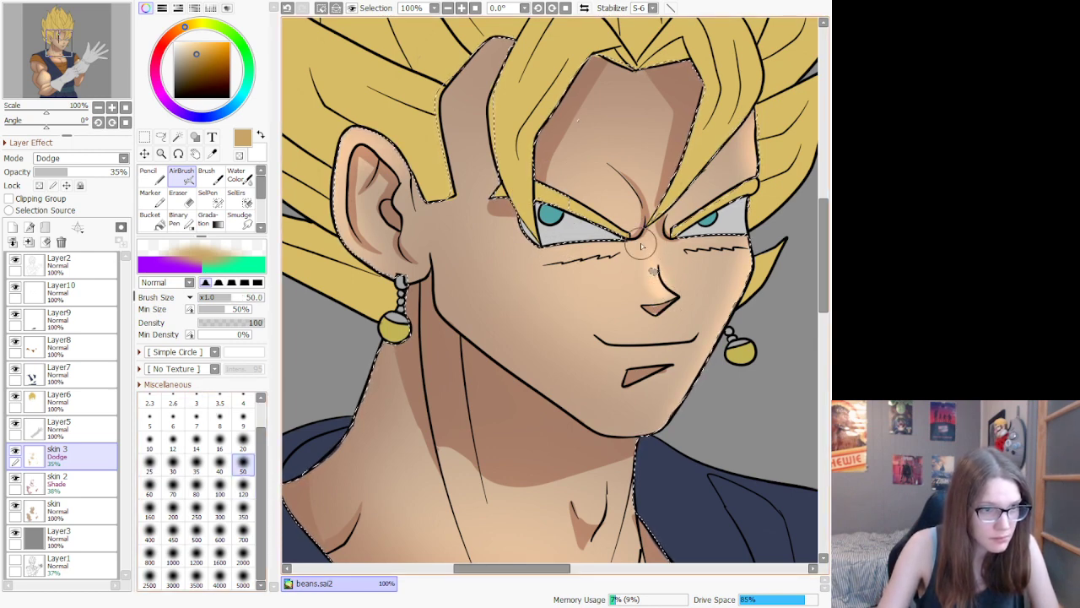
pyautogui.scroll(-5, 641, 246)
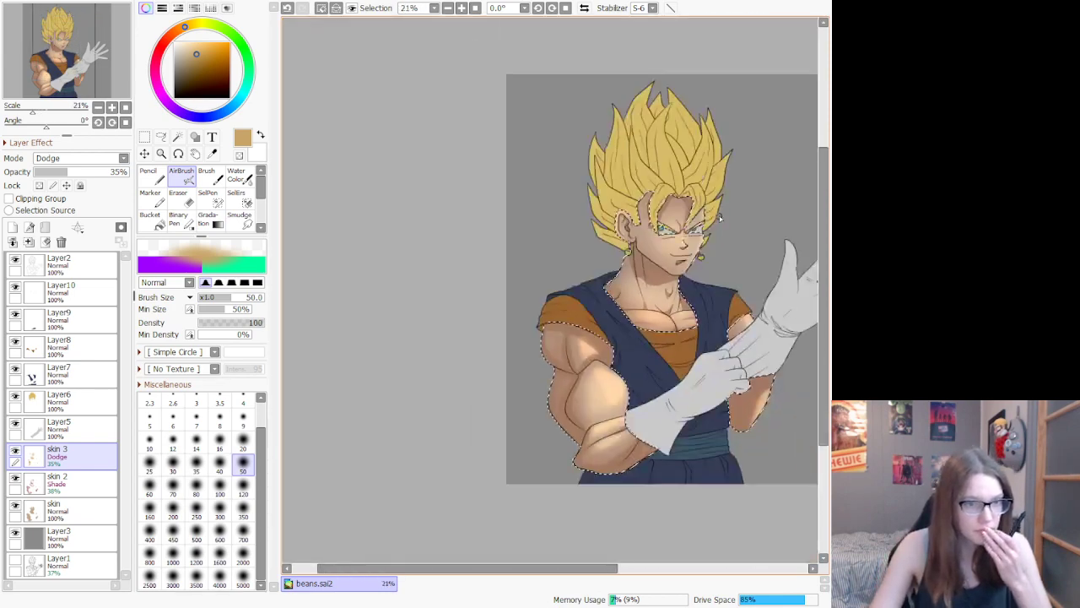
pyautogui.scroll(5, 720, 219)
pyautogui.scroll(-4, 676, 245)
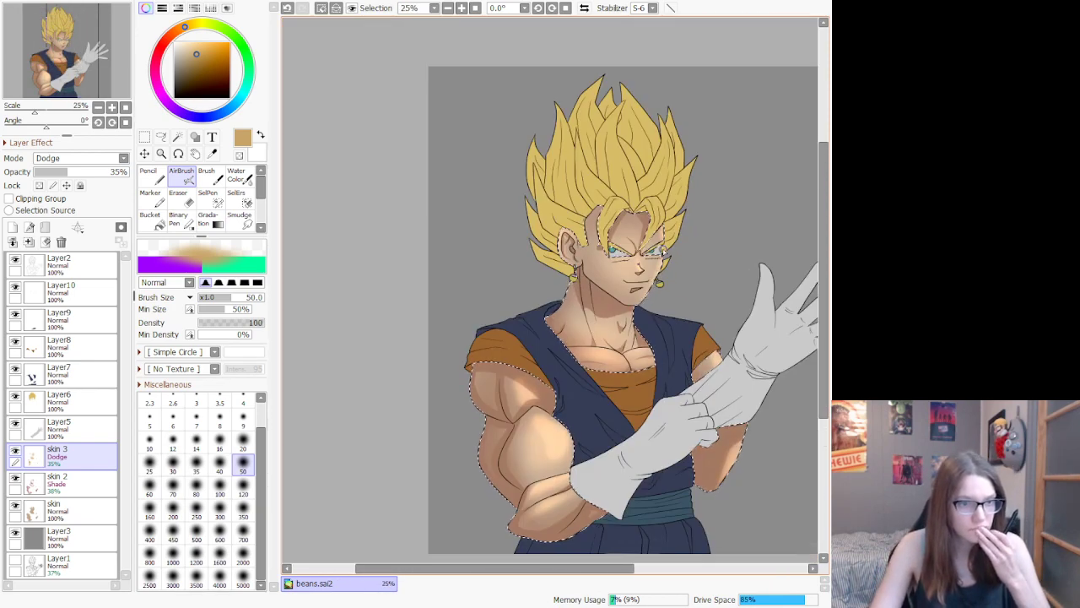
pyautogui.scroll(1, 662, 250)
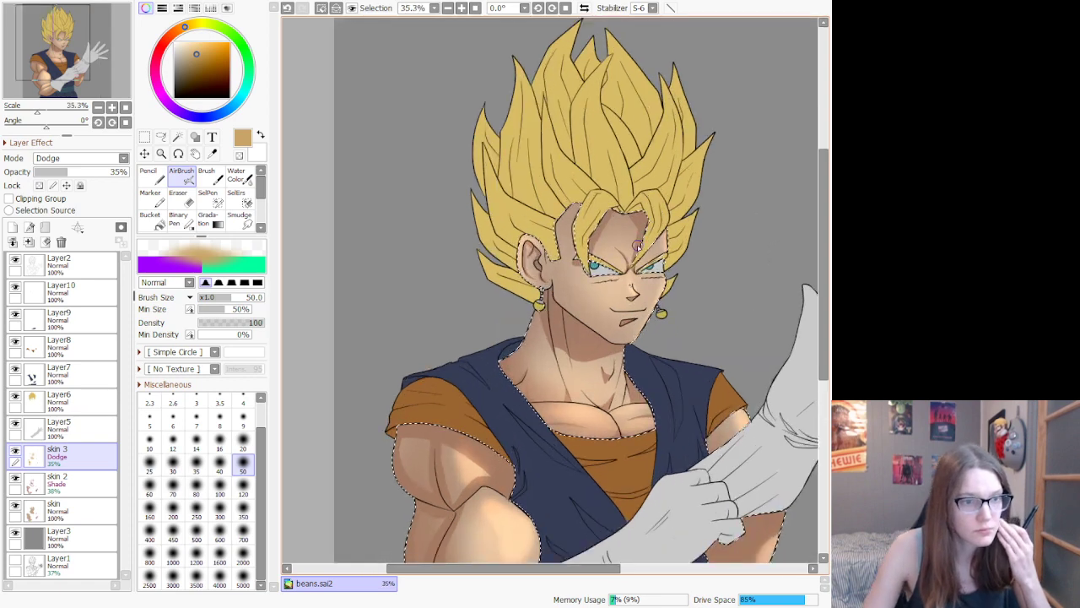
pyautogui.scroll(2, 638, 244)
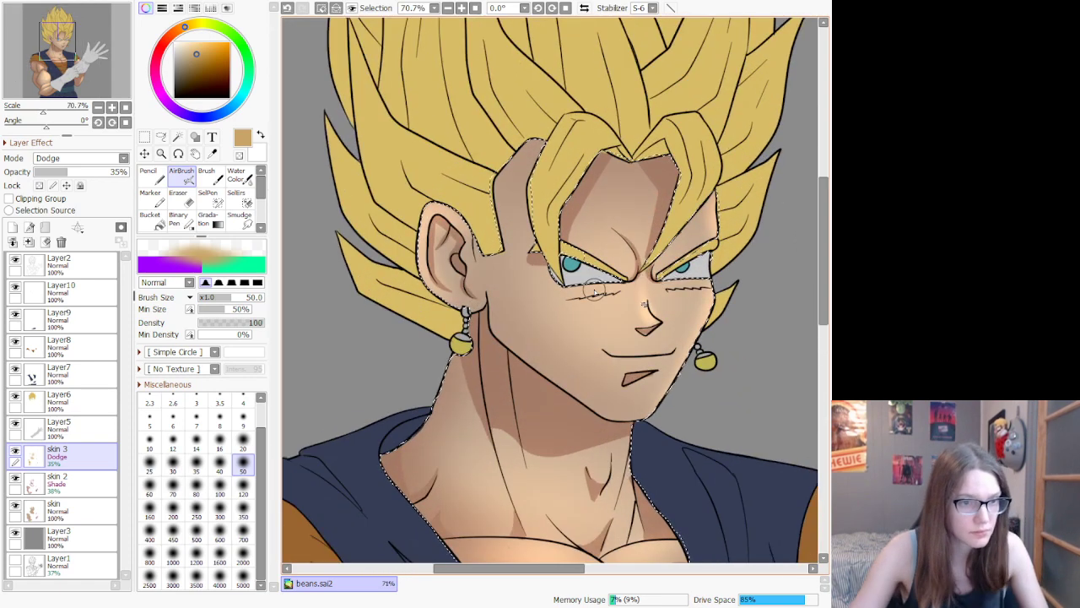
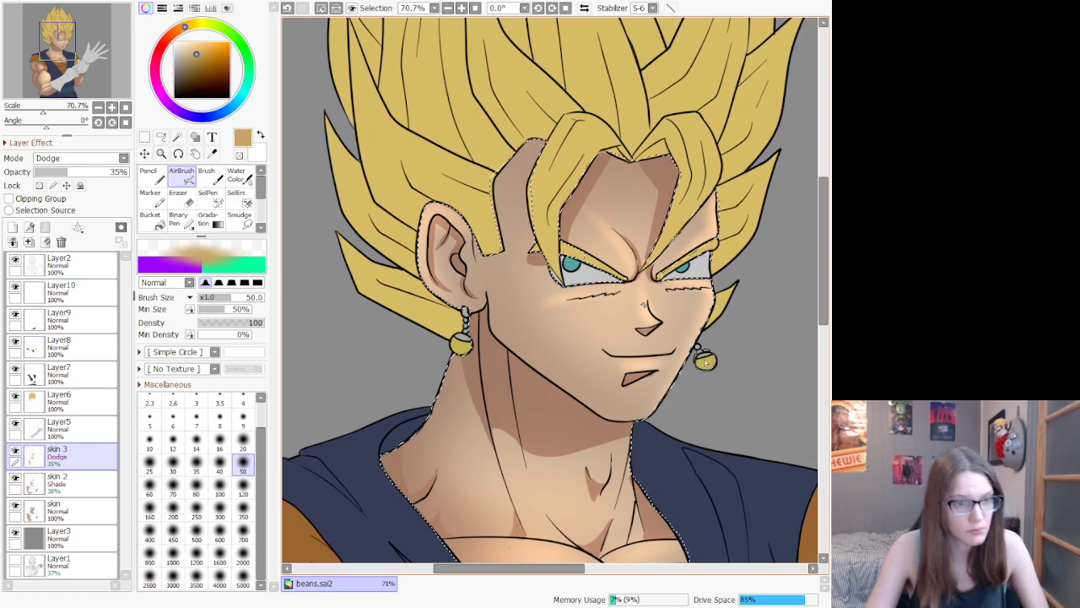
# Step: Clear the selection around the skin areas
pyautogui.scroll(-2, 612, 210)
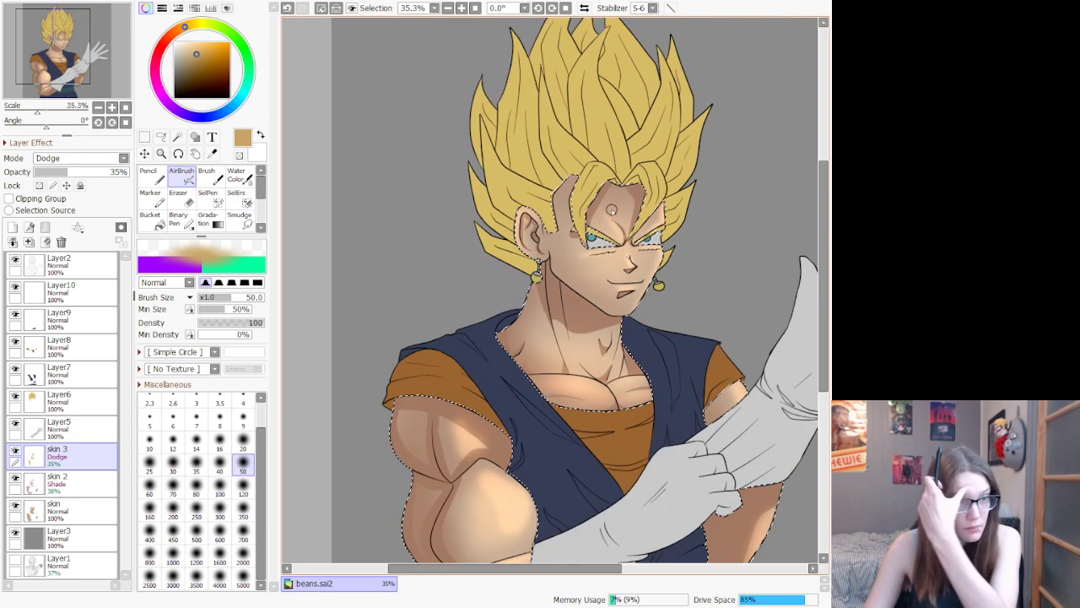
pyautogui.scroll(-1, 612, 210)
pyautogui.scroll(1, 609, 214)
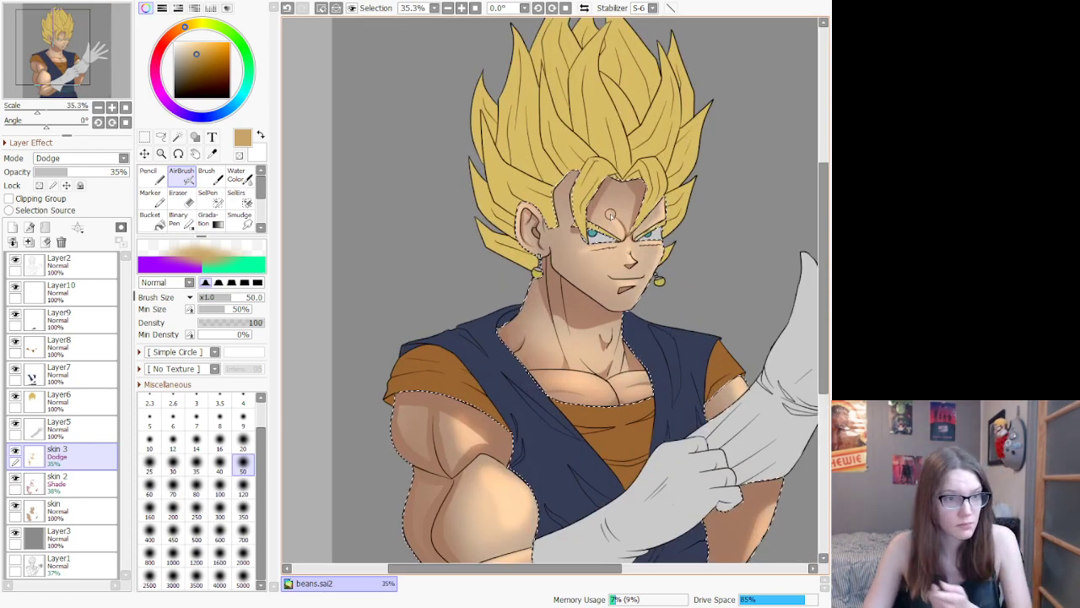
pyautogui.scroll(1, 610, 214)
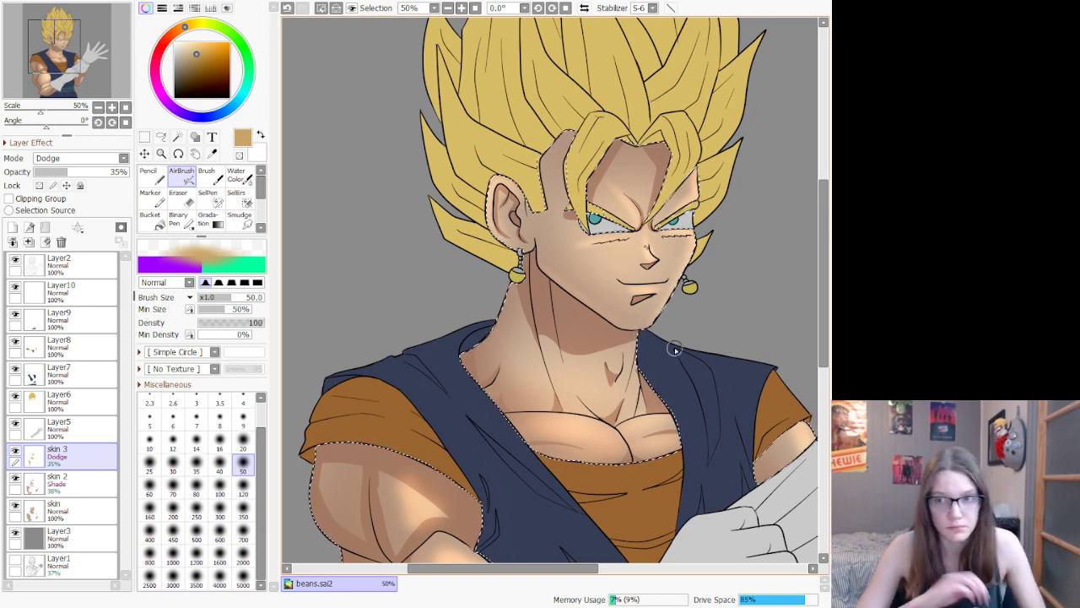
pyautogui.scroll(-4, 692, 335)
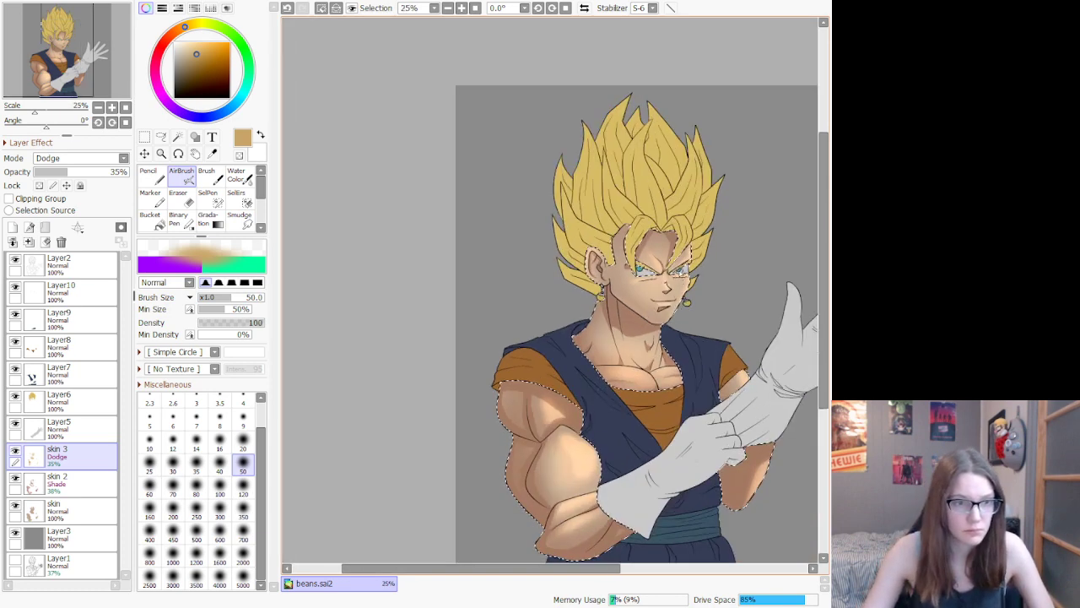
pyautogui.scroll(-2, 748, 285)
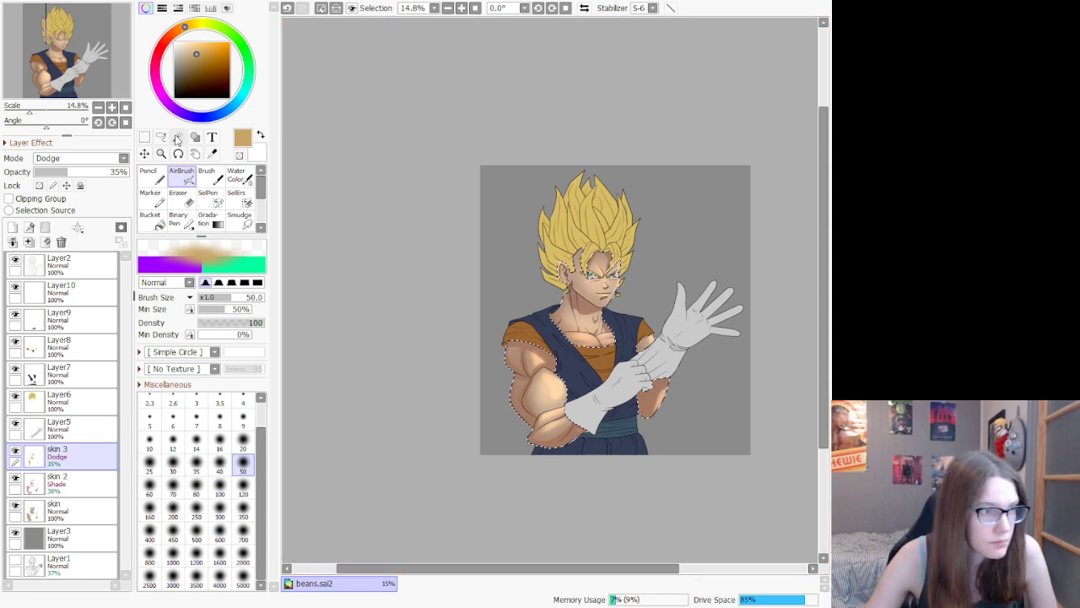
pyautogui.click(160, 137)
# Step: Examine the skin highlights on the near arm and the whole figure at several magnifications
pyautogui.scroll(3, 506, 371)
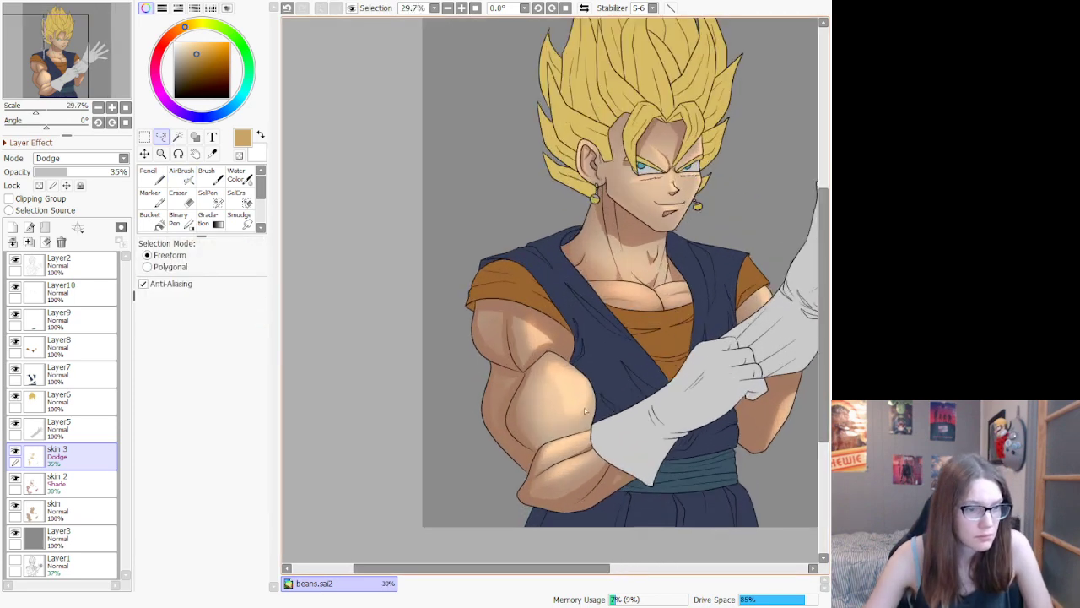
pyautogui.scroll(1, 585, 411)
pyautogui.scroll(-3, 590, 405)
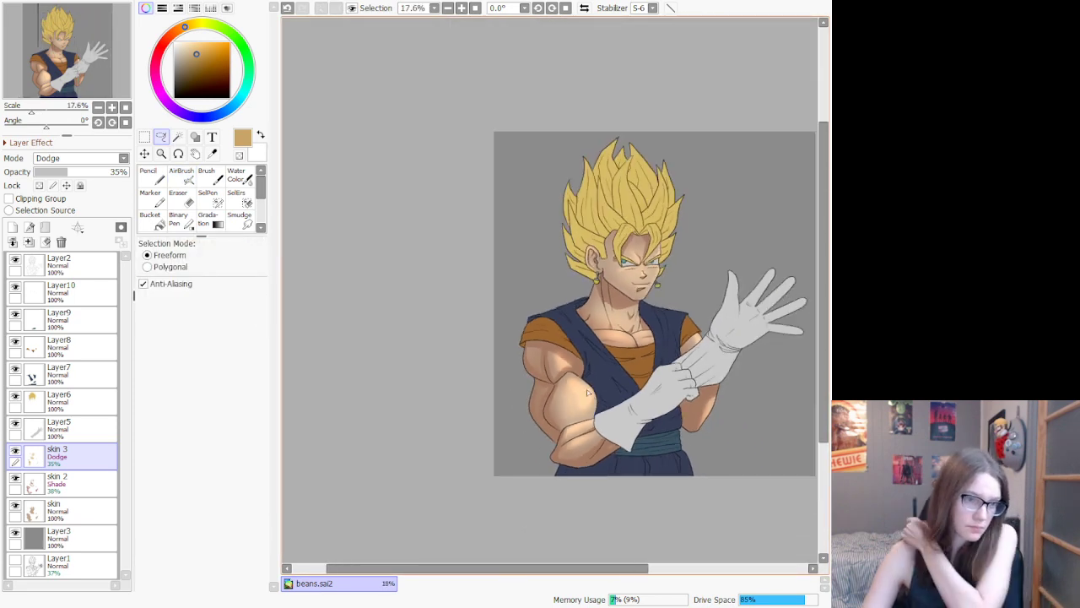
pyautogui.scroll(-4, 588, 392)
pyautogui.scroll(-1, 646, 422)
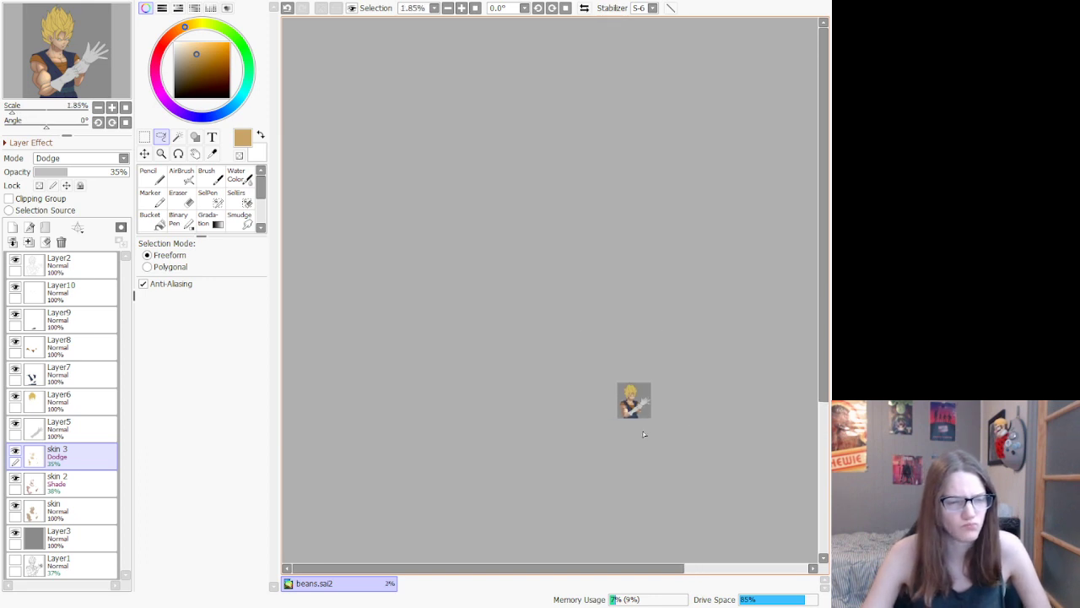
pyautogui.scroll(5, 638, 429)
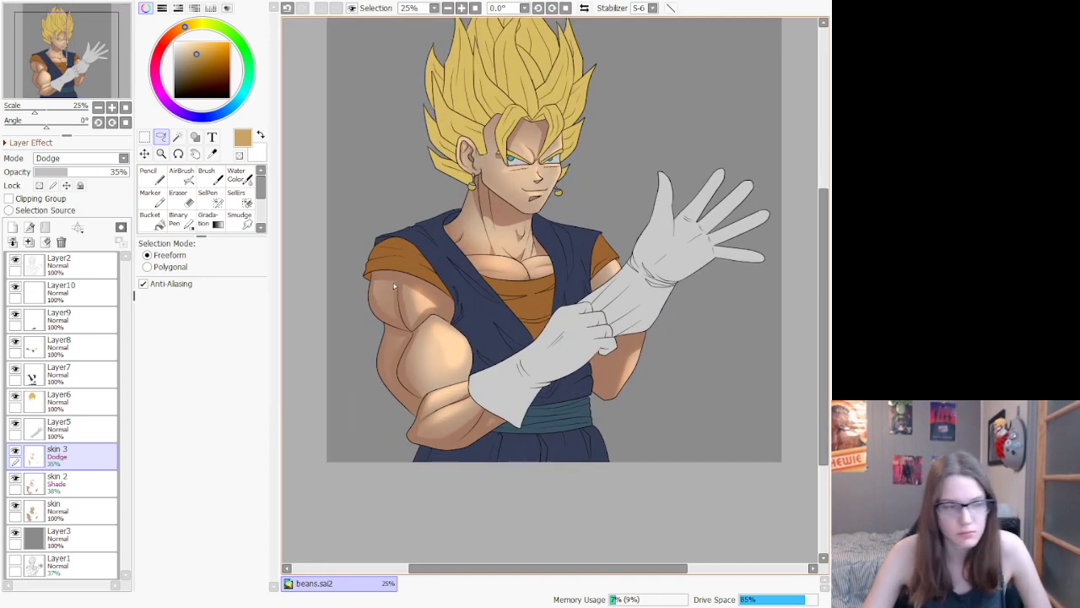
pyautogui.scroll(1, 393, 283)
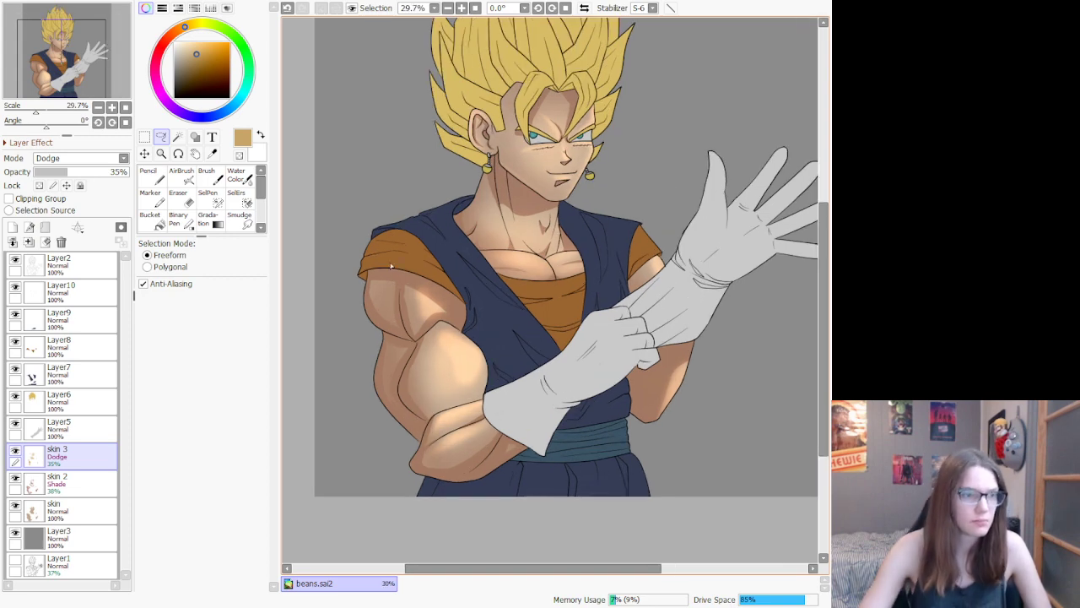
# Step: Try to erase the highlight spilling into the shadow below the near sleeve with the Eraser at size 120
pyautogui.scroll(5, 391, 267)
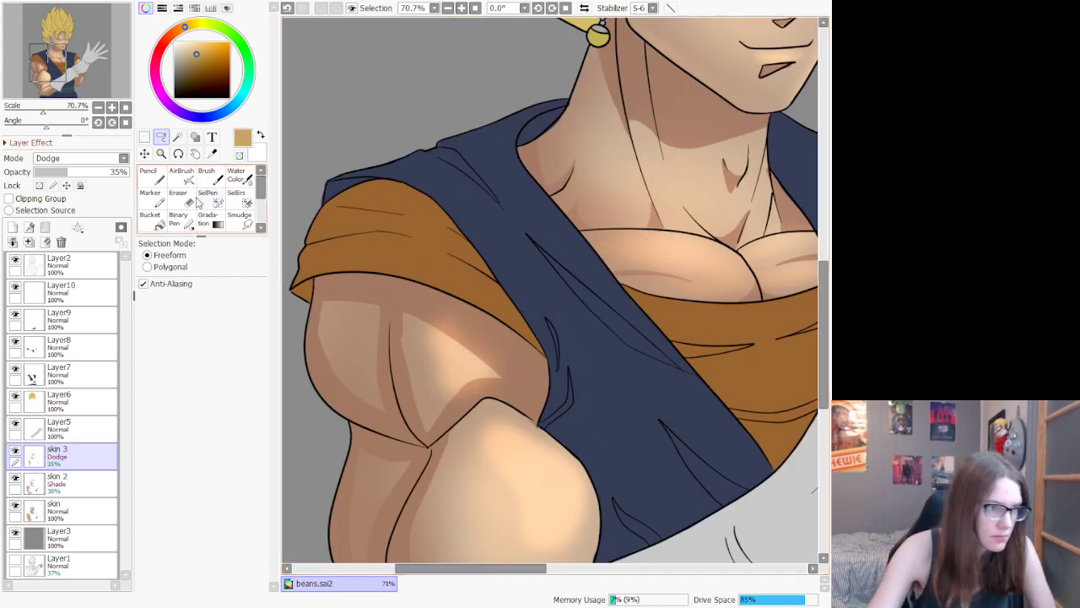
pyautogui.press('e')
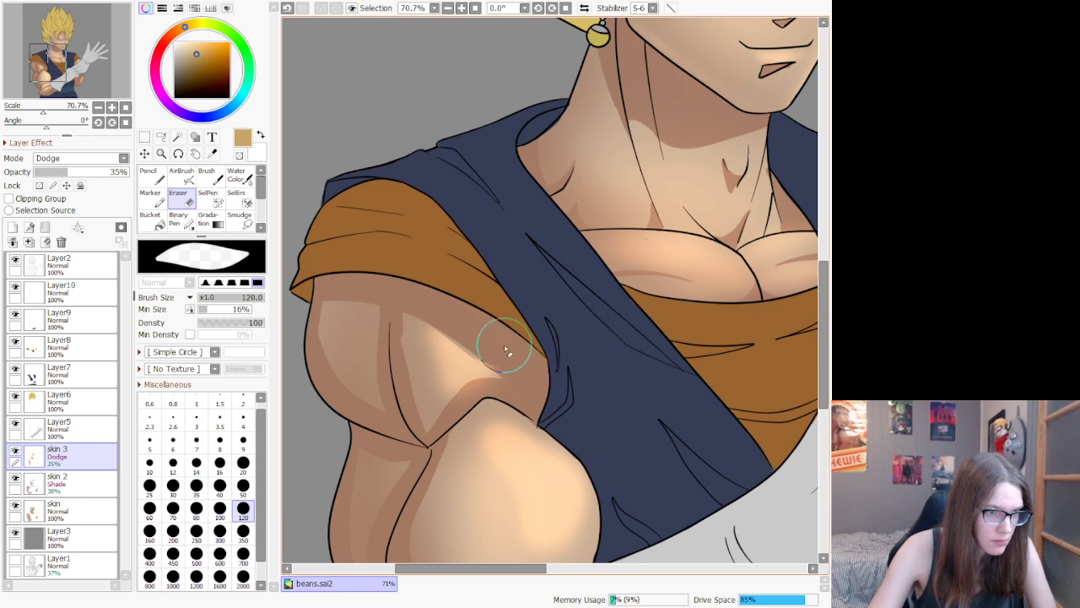
pyautogui.hotkey('ctrl', 'z')
pyautogui.moveTo(506, 332); pyautogui.dragTo(542, 368)
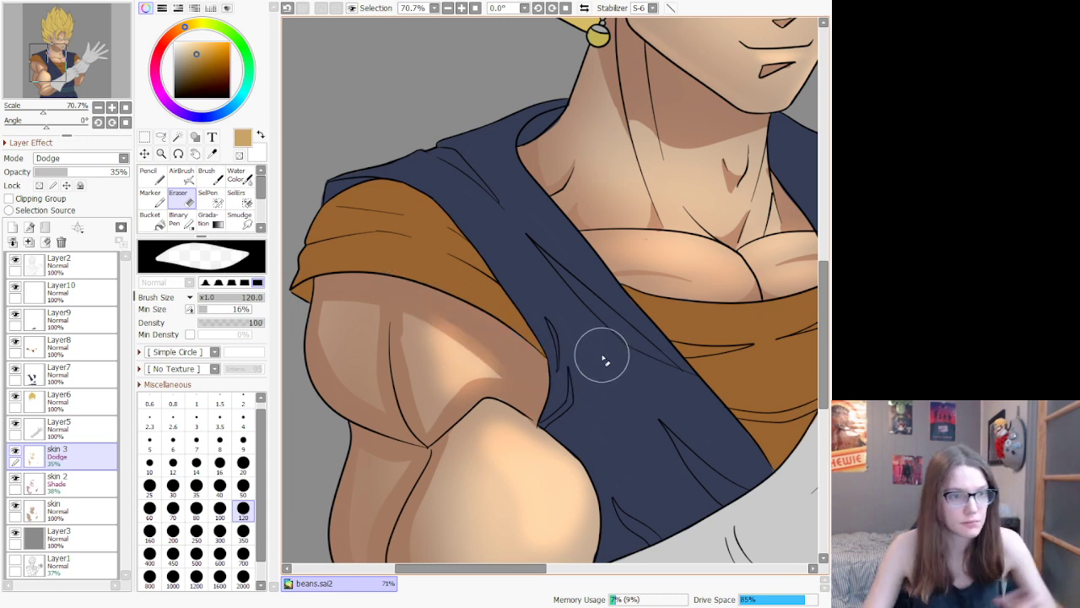
# Step: Compare the shading and highlights on the face, neck and chest with the full figure
pyautogui.scroll(-9, 582, 291)
pyautogui.scroll(7, 663, 258)
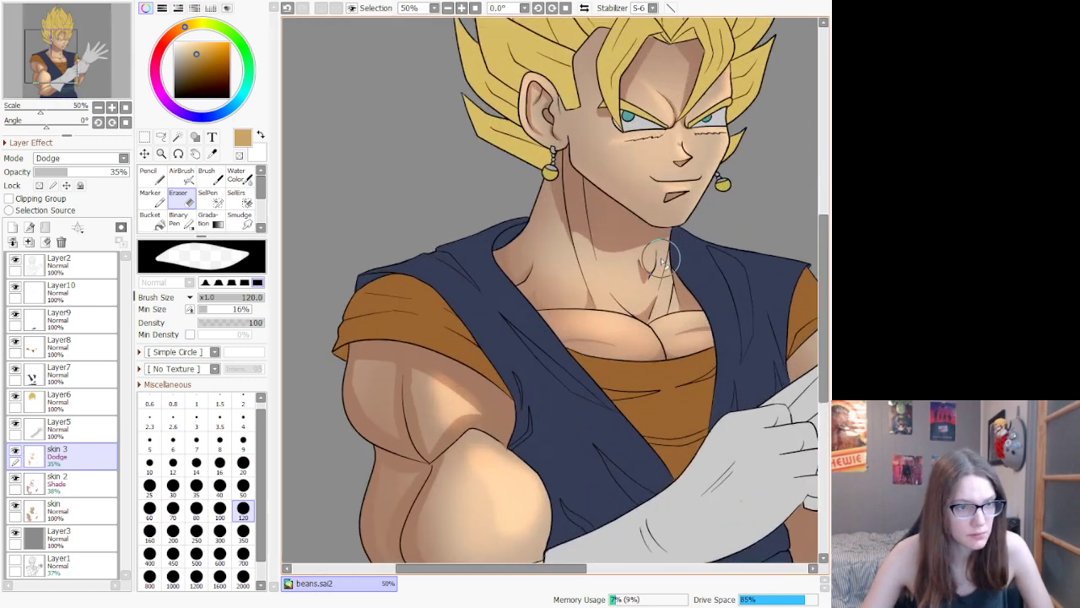
pyautogui.scroll(-6, 664, 259)
pyautogui.scroll(-1, 699, 232)
pyautogui.scroll(3, 700, 232)
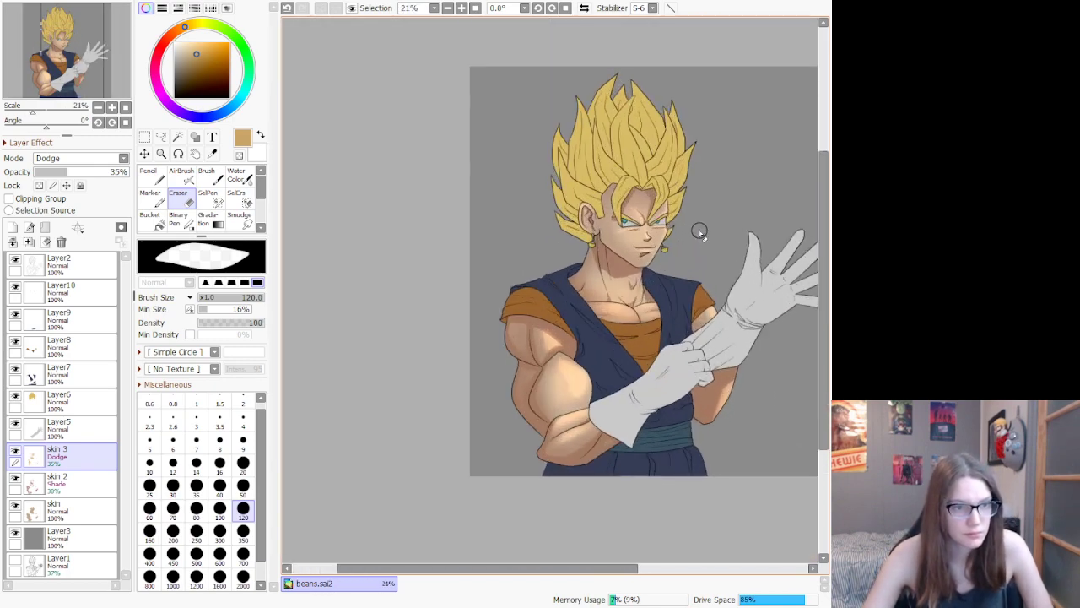
pyautogui.scroll(-1, 697, 215)
pyautogui.scroll(2, 695, 203)
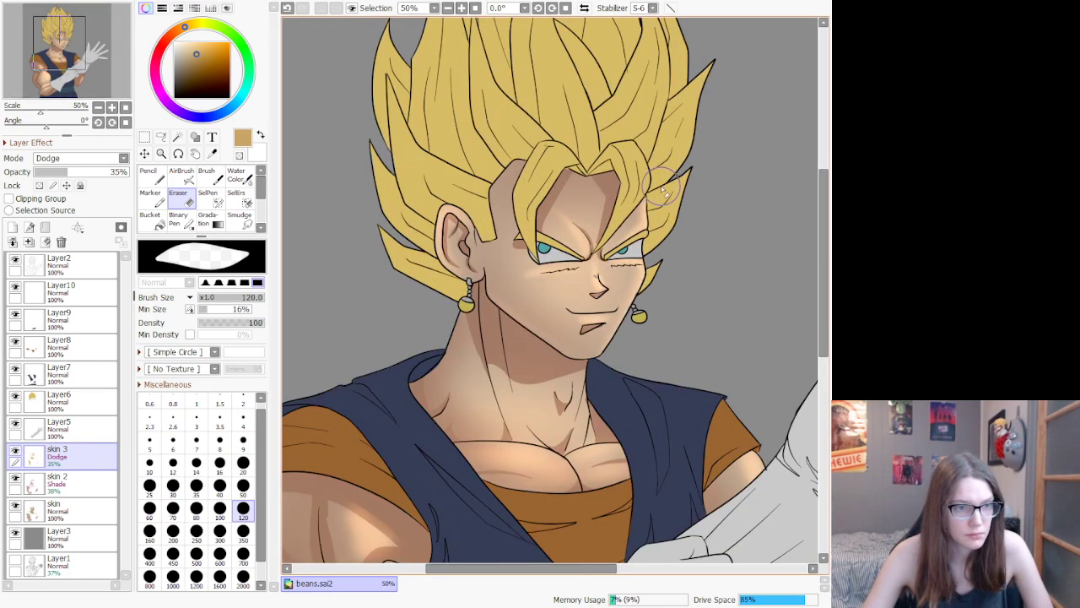
pyautogui.scroll(-3, 667, 182)
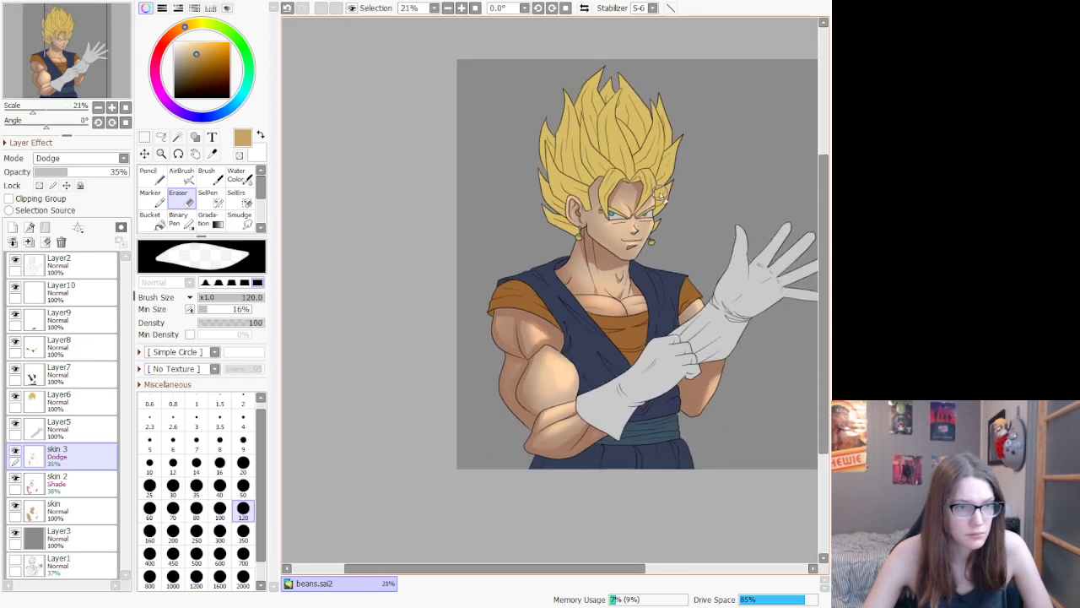
pyautogui.scroll(-3, 608, 173)
pyautogui.scroll(2, 600, 169)
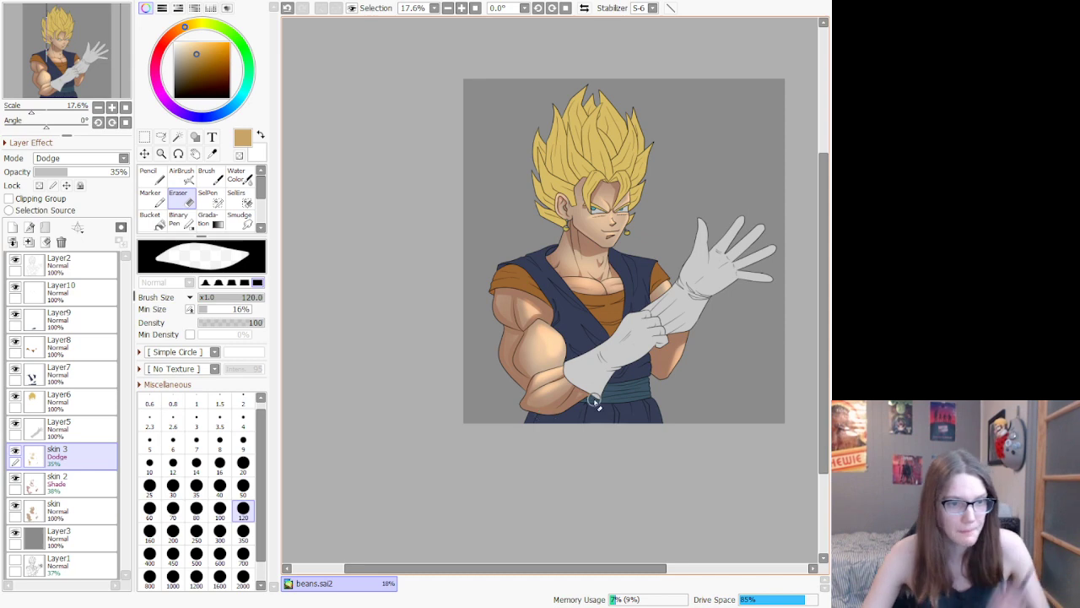
pyautogui.scroll(2, 726, 384)
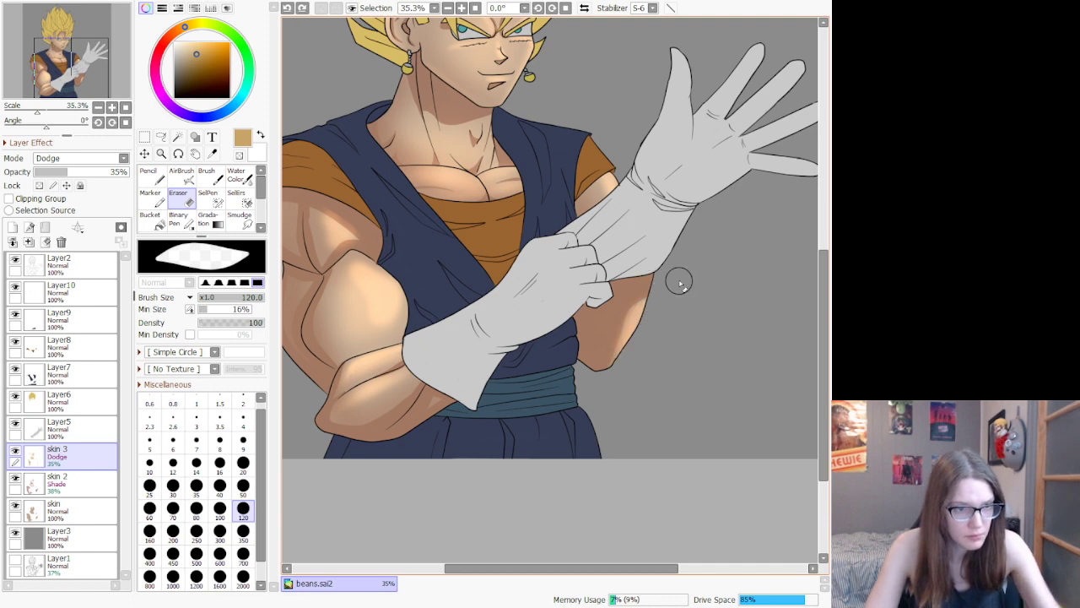
pyautogui.scroll(-5, 683, 272)
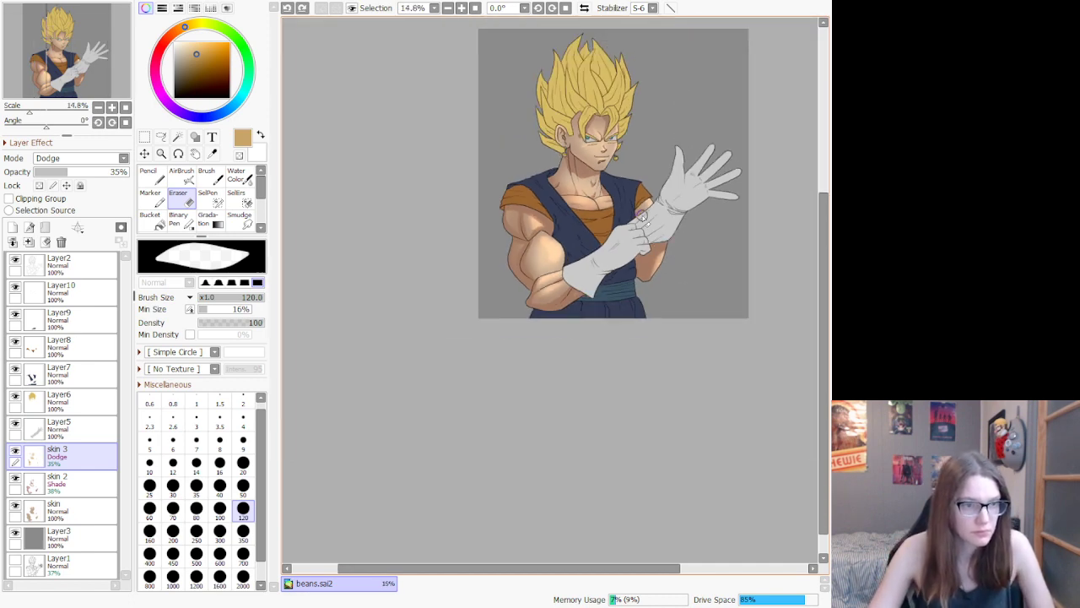
pyautogui.scroll(-2, 652, 139)
pyautogui.scroll(3, 656, 136)
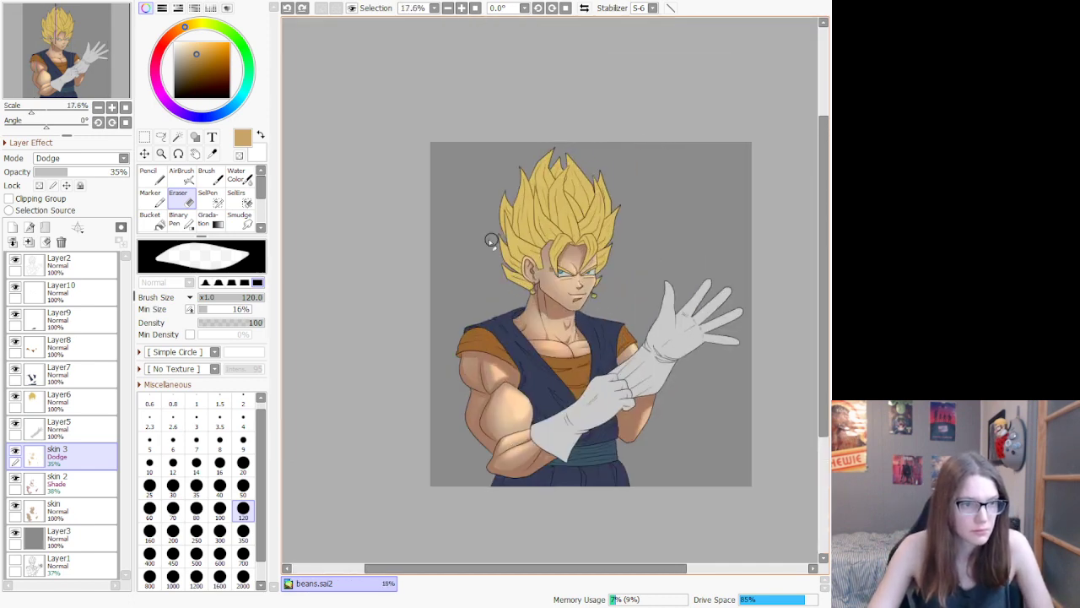
# Step: Add a new layer named "gloves 2" above the glove base colour layer and rename the base layer as "gloves"
pyautogui.click(83, 429)
pyautogui.click(13, 227)
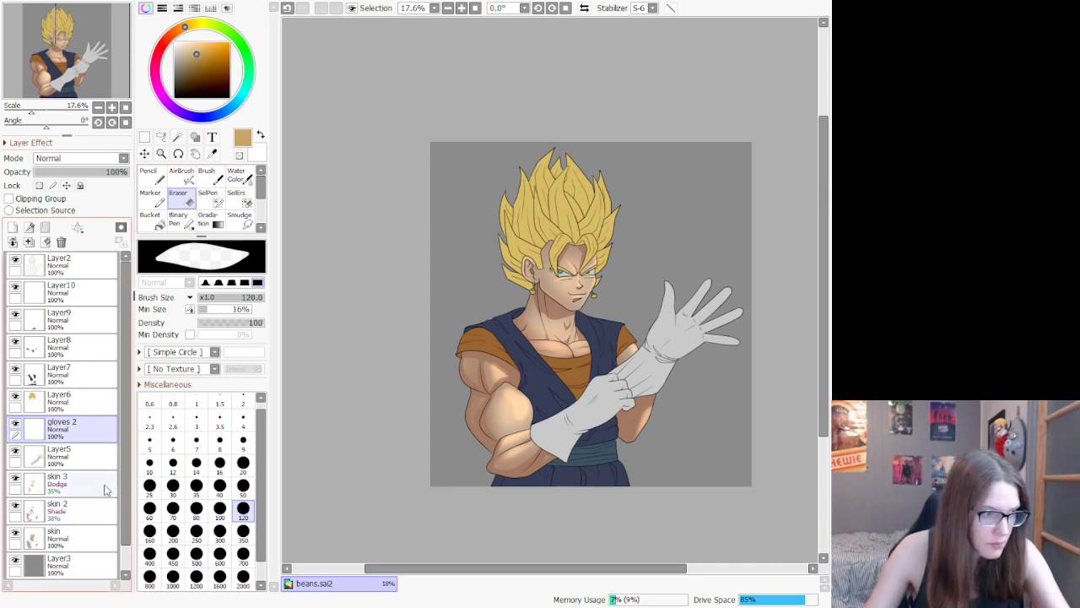
pyautogui.click(90, 459)
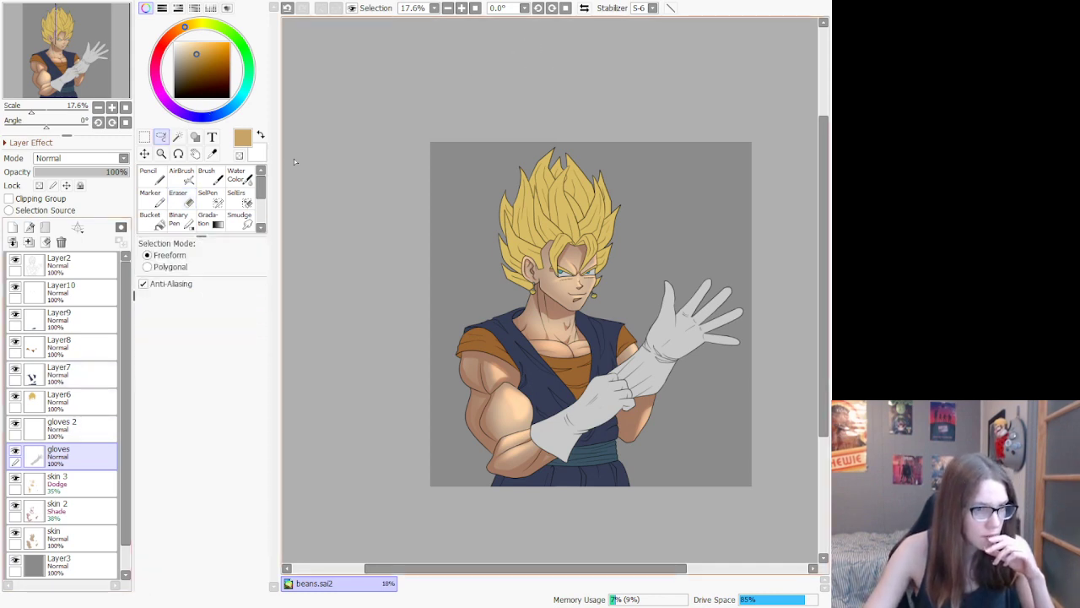
# Step: Select both gloves with the Magic Wand, activate the gloves 2 layer and choose a pale blue-violet shading colour
pyautogui.click(177, 136)
pyautogui.click(688, 331)
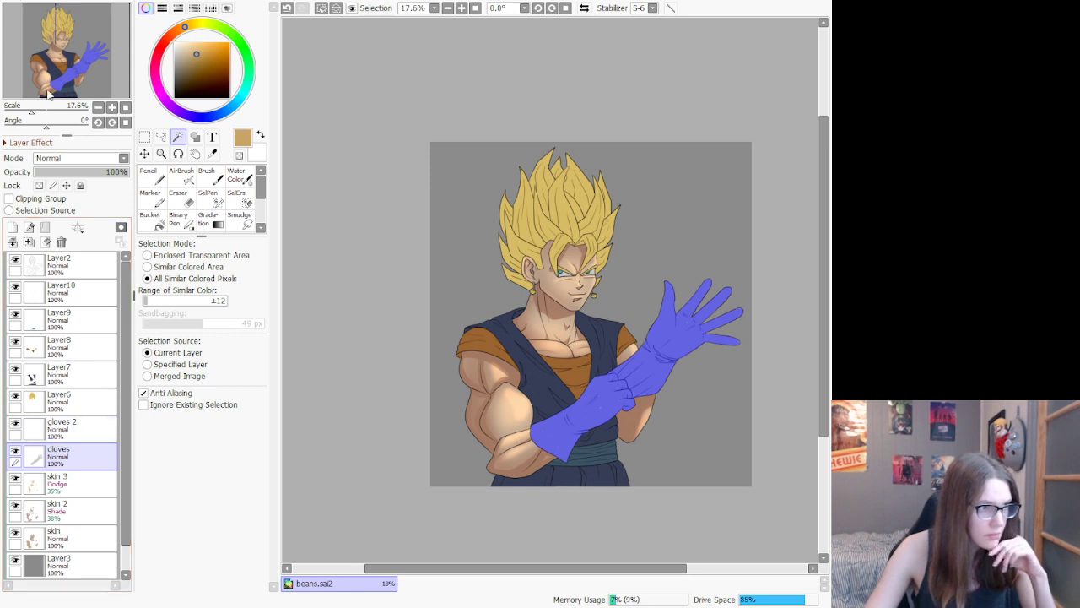
pyautogui.click(64, 429)
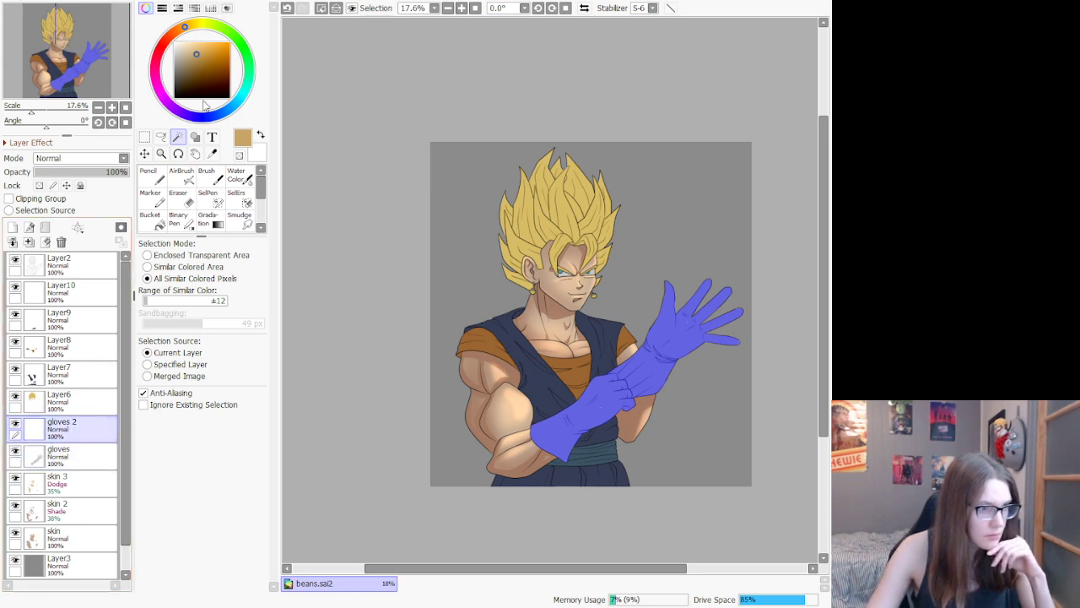
pyautogui.click(205, 118)
pyautogui.click(191, 61)
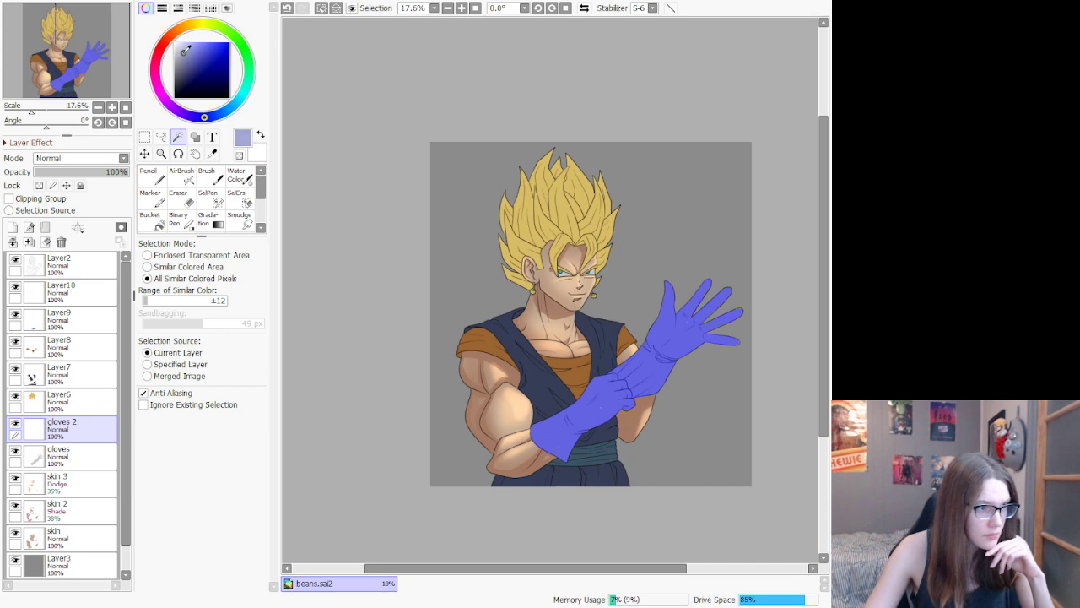
# Step: Paint a first Pencil shadow stroke across the near glove's cuff and set the gloves 2 layer to Shade at 39% opacity
pyautogui.click(160, 176)
pyautogui.scroll(4, 590, 427)
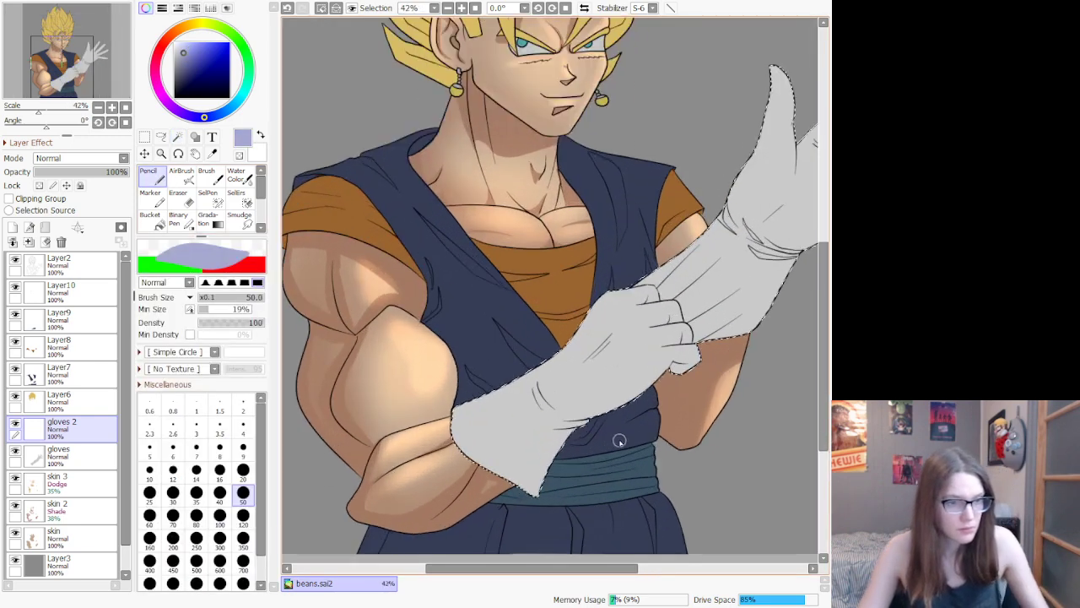
pyautogui.scroll(3, 601, 418)
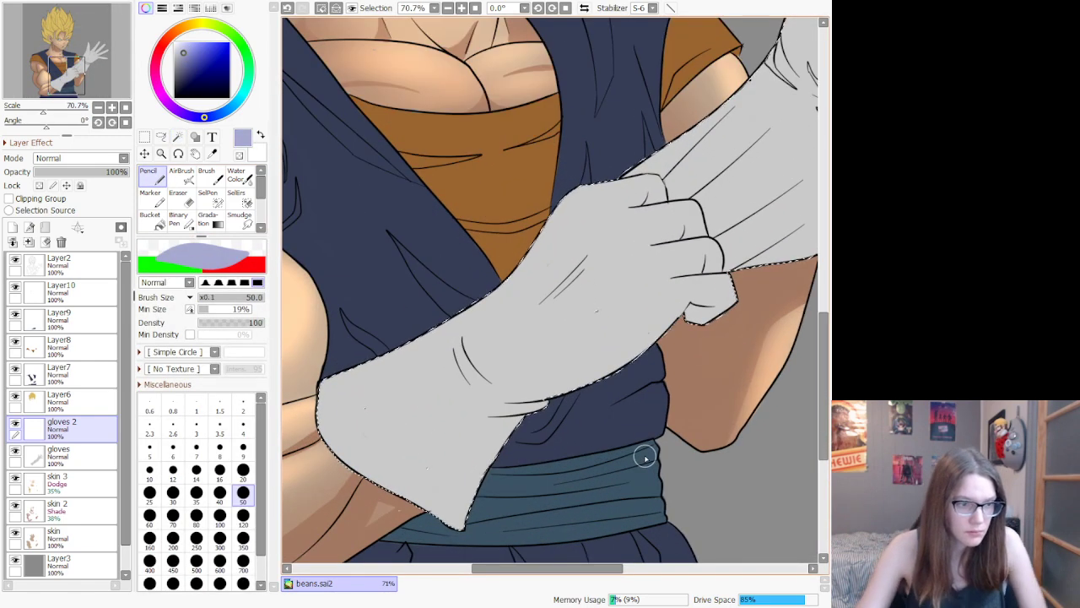
pyautogui.moveTo(456, 405); pyautogui.dragTo(359, 532)
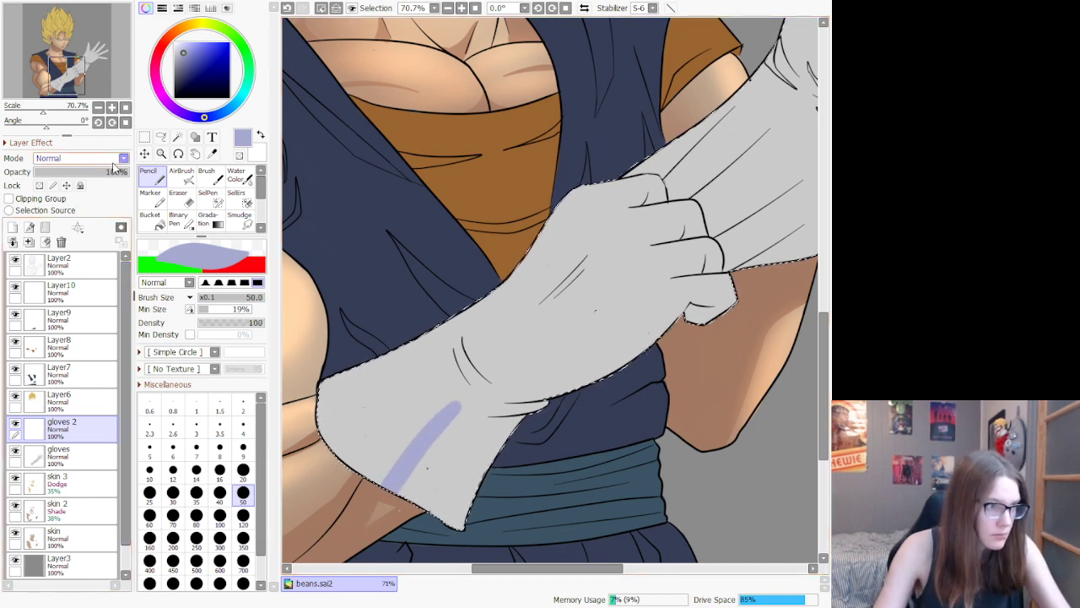
pyautogui.click(81, 227)
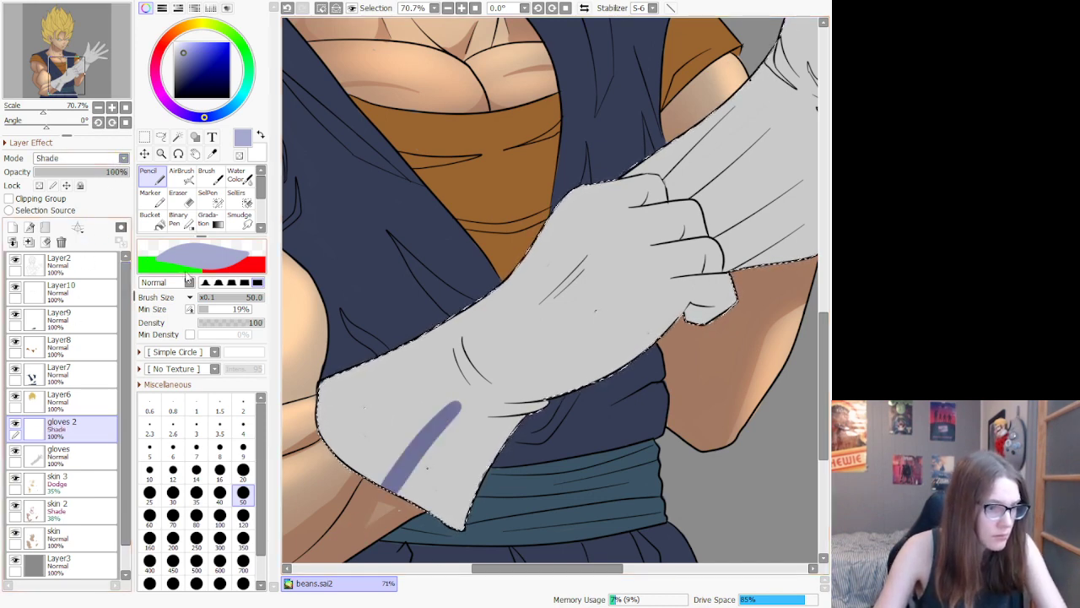
pyautogui.moveTo(88, 173); pyautogui.dragTo(72, 173)
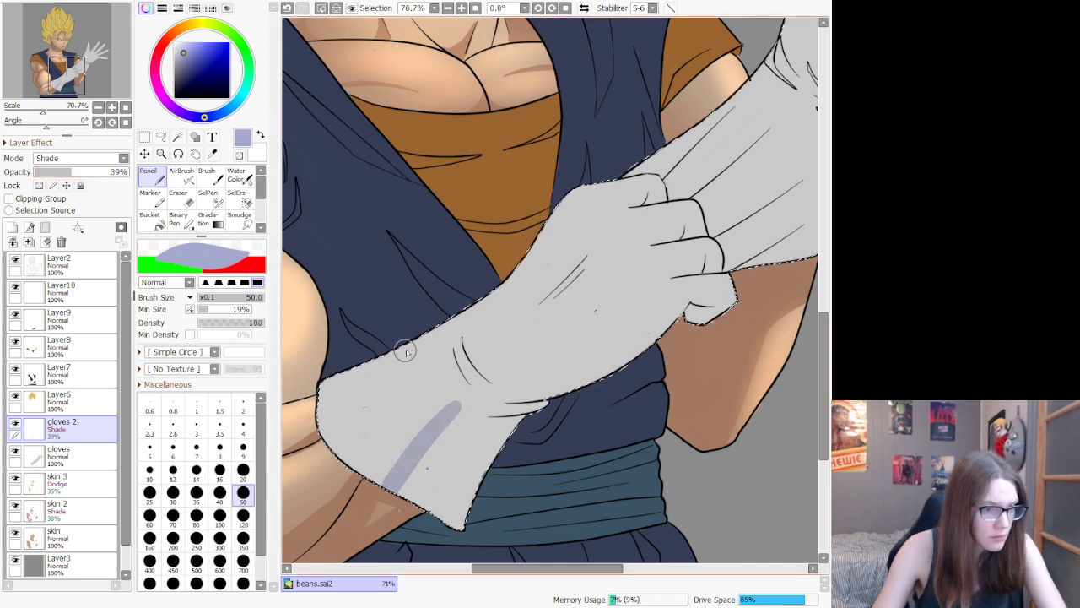
pyautogui.hotkey('ctrl', 'z')
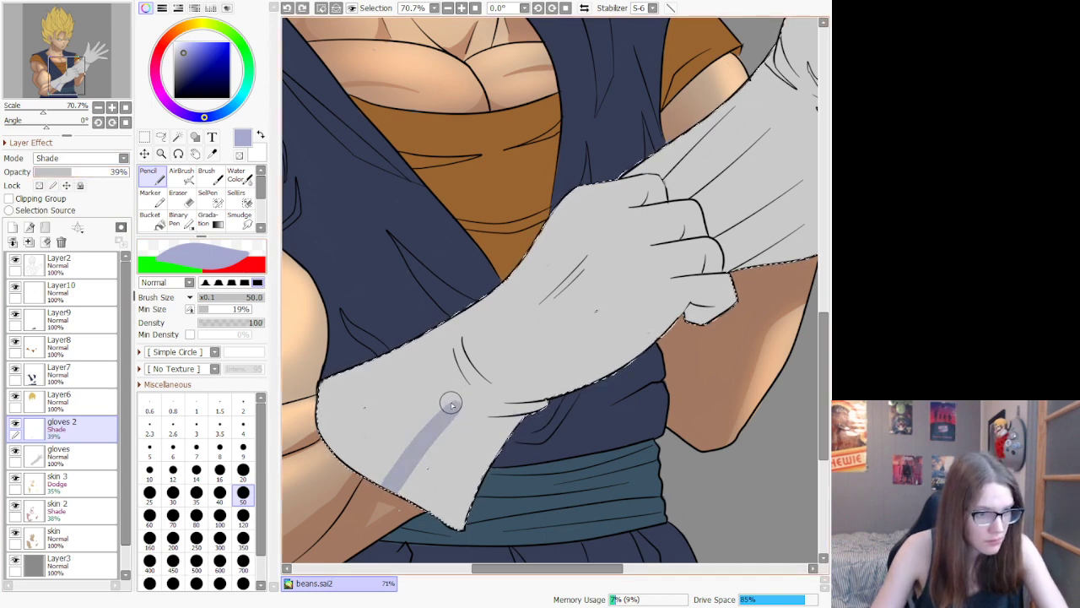
# Step: Block in the near glove's cuff shadow with the Pencil at size 50, from the wrist crease down to the hem, leaving a light strip
pyautogui.moveTo(527, 431)
pyautogui.mouseDown()
pyautogui.moveTo(496, 440)
pyautogui.moveTo(446, 550)
pyautogui.mouseUp()
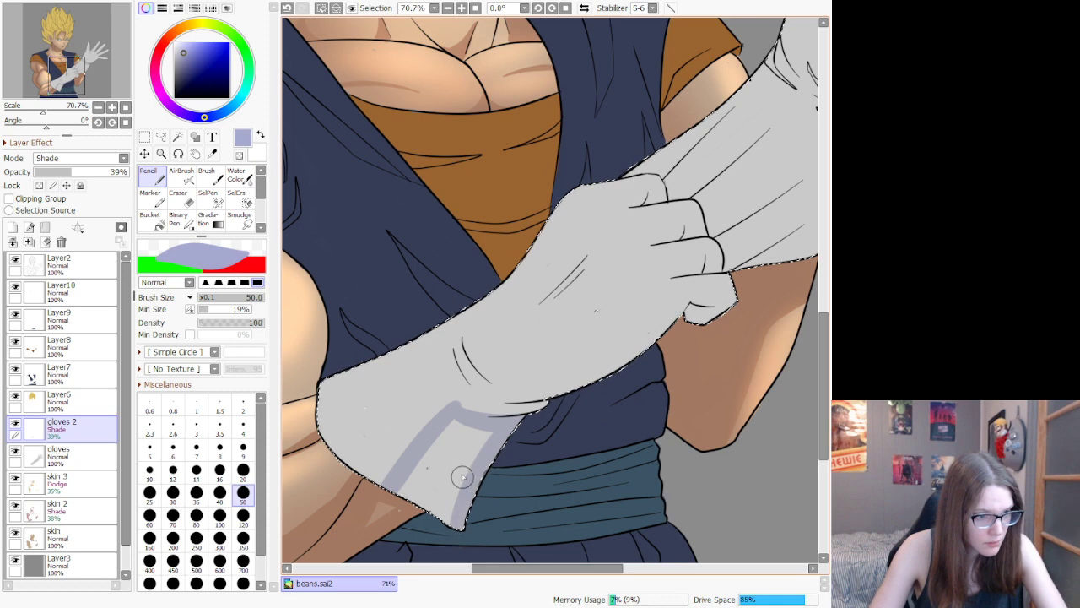
pyautogui.moveTo(449, 426)
pyautogui.mouseDown()
pyautogui.moveTo(391, 534)
pyautogui.moveTo(447, 422)
pyautogui.moveTo(403, 499)
pyautogui.mouseUp()
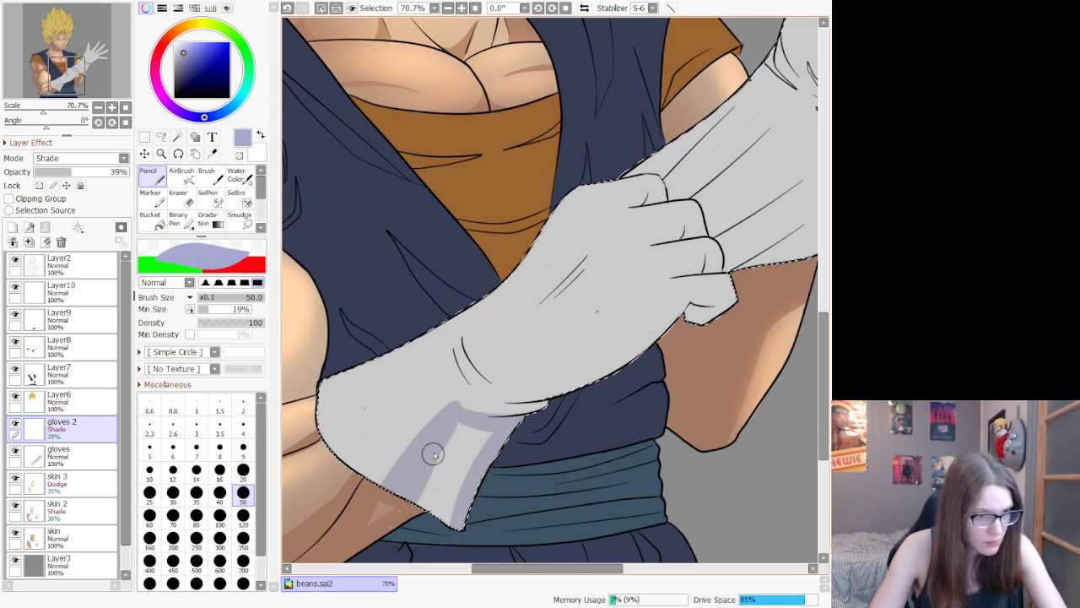
pyautogui.moveTo(433, 455); pyautogui.dragTo(385, 491)
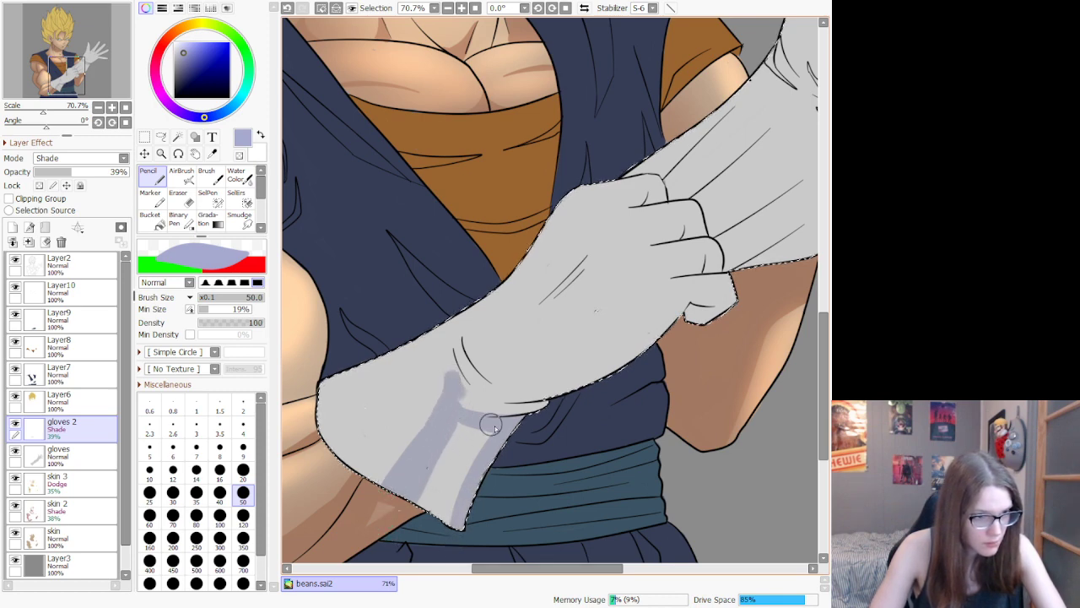
pyautogui.moveTo(491, 424)
pyautogui.mouseDown()
pyautogui.moveTo(447, 376)
pyautogui.moveTo(470, 411)
pyautogui.moveTo(519, 423)
pyautogui.moveTo(443, 400)
pyautogui.moveTo(449, 351)
pyautogui.moveTo(490, 420)
pyautogui.moveTo(504, 404)
pyautogui.moveTo(451, 364)
pyautogui.mouseUp()
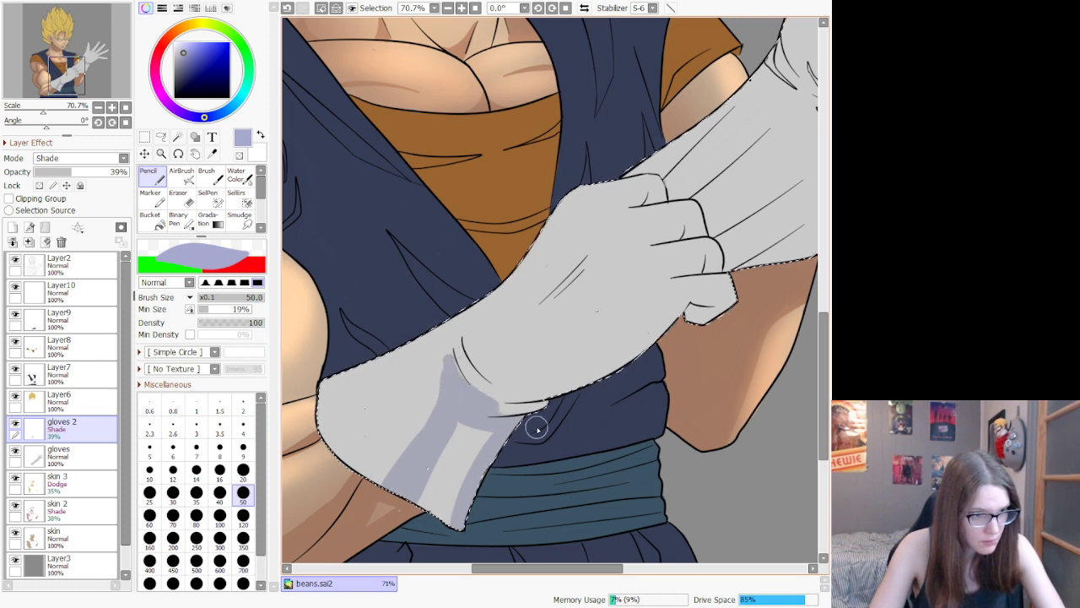
pyautogui.moveTo(536, 428); pyautogui.dragTo(448, 364)
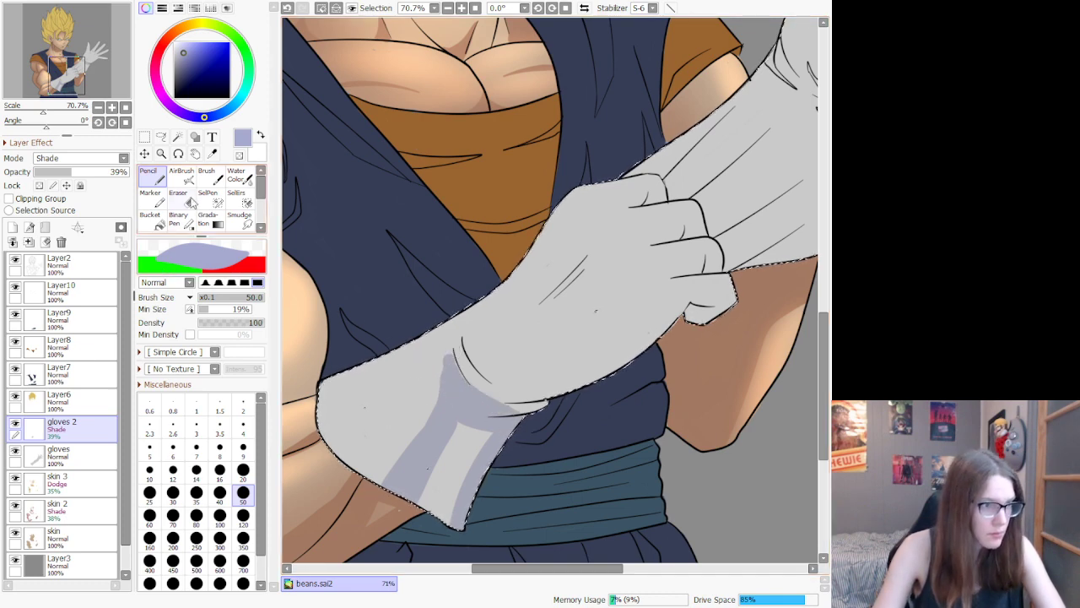
# Step: Reshape the outer edge of the cuff shadow with the Eraser at size 120 and extend it along the hem with the Pencil
pyautogui.press('e')
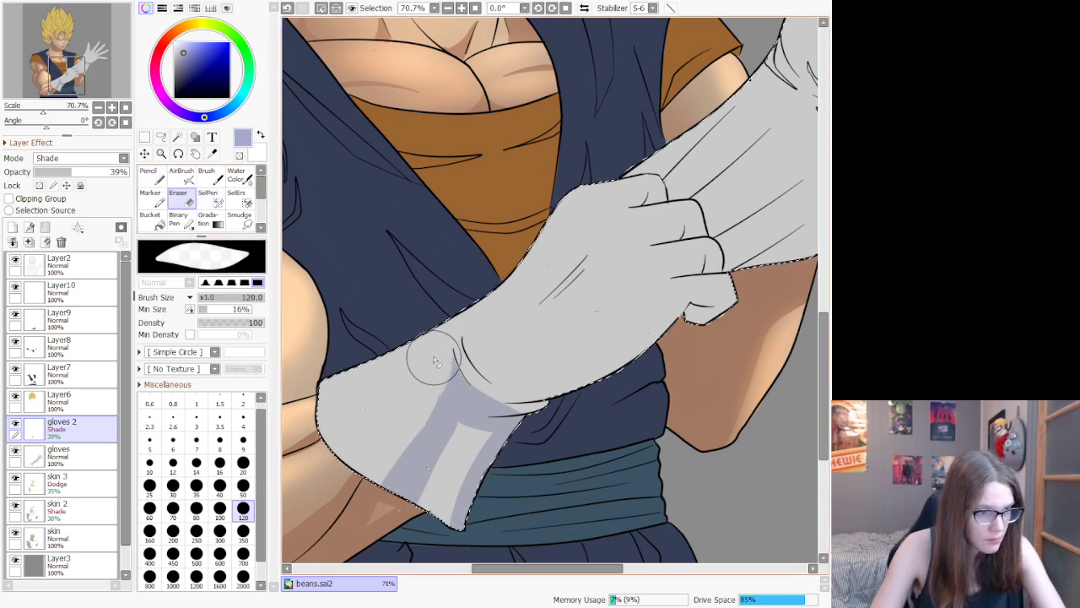
pyautogui.moveTo(432, 360); pyautogui.dragTo(338, 502)
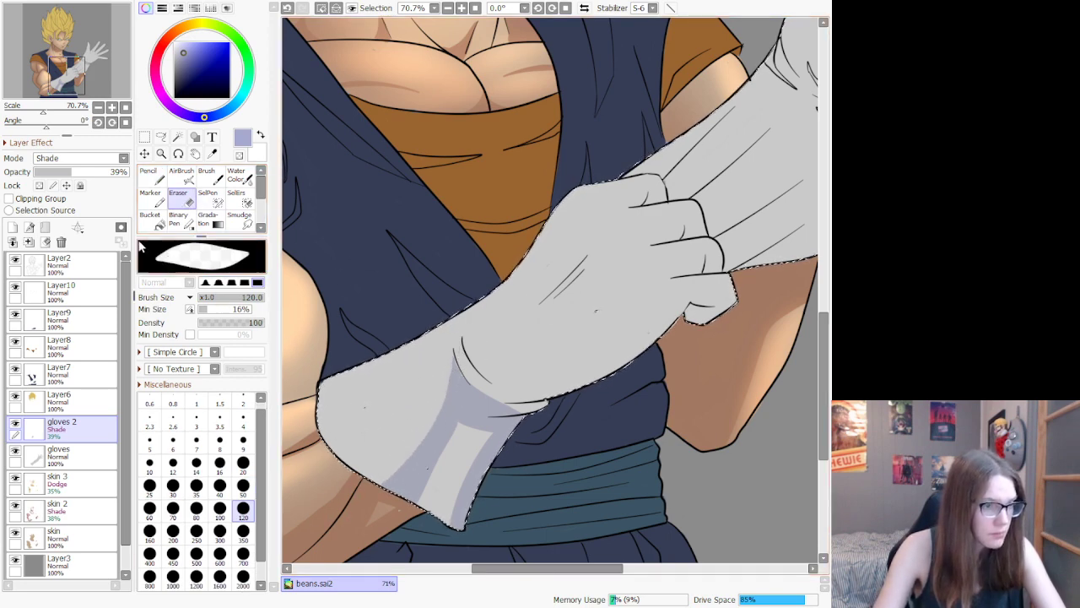
pyautogui.press('n')
pyautogui.moveTo(425, 441)
pyautogui.mouseDown()
pyautogui.moveTo(378, 480)
pyautogui.moveTo(335, 480)
pyautogui.moveTo(400, 469)
pyautogui.moveTo(451, 421)
pyautogui.moveTo(417, 454)
pyautogui.moveTo(424, 462)
pyautogui.moveTo(487, 381)
pyautogui.moveTo(504, 410)
pyautogui.mouseUp()
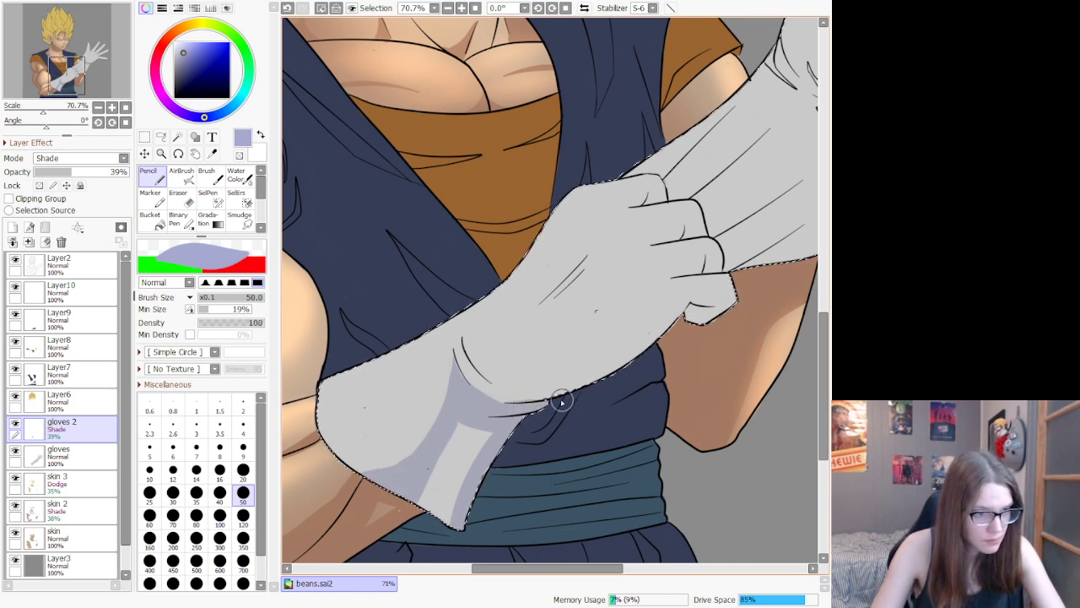
# Step: Shade the near glove's wrist fold, underside of the hand and back-of-hand crease, thinning the shadows with the Eraser at size 50
pyautogui.moveTo(488, 358)
pyautogui.mouseDown()
pyautogui.moveTo(552, 407)
pyautogui.moveTo(592, 393)
pyautogui.moveTo(471, 361)
pyautogui.moveTo(546, 410)
pyautogui.moveTo(590, 388)
pyautogui.moveTo(478, 363)
pyautogui.moveTo(460, 337)
pyautogui.moveTo(504, 374)
pyautogui.mouseUp()
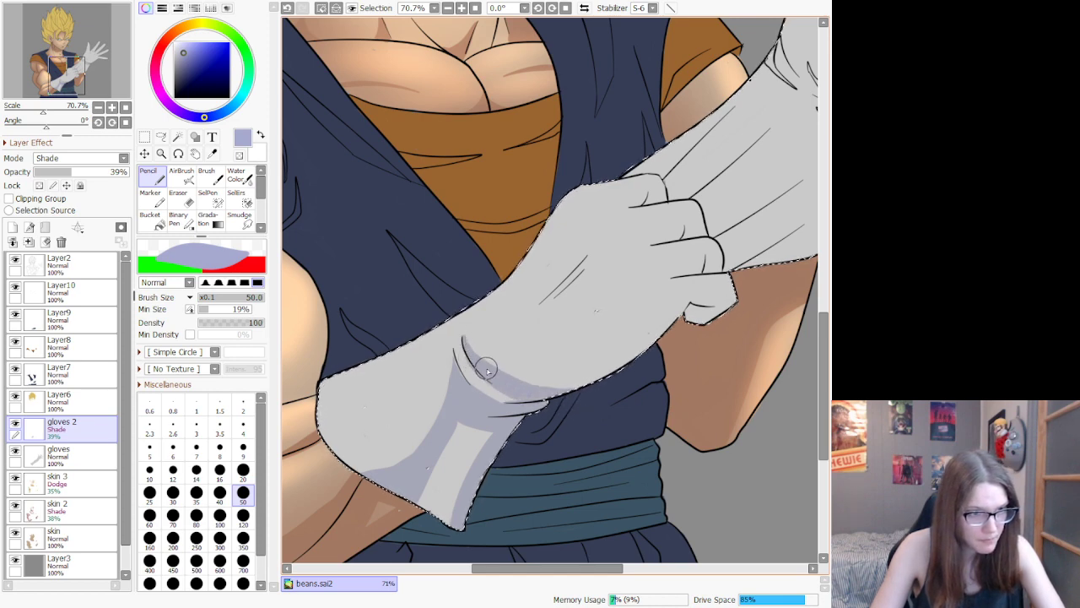
pyautogui.moveTo(601, 358); pyautogui.dragTo(665, 307)
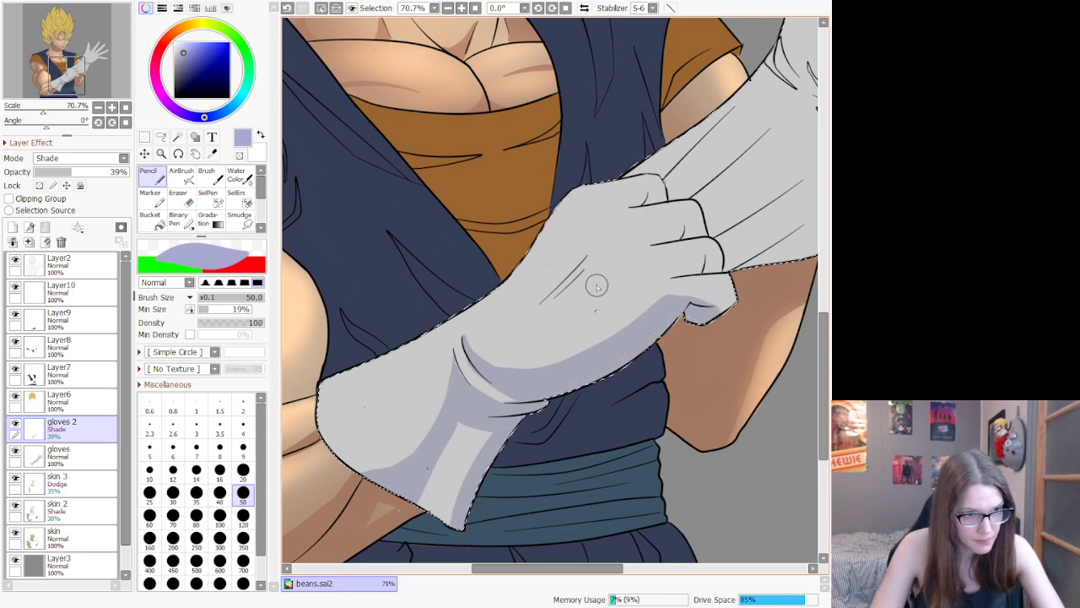
pyautogui.moveTo(594, 258); pyautogui.dragTo(527, 324)
pyautogui.hotkey('ctrl', 'z')
pyautogui.moveTo(584, 272); pyautogui.dragTo(515, 332)
pyautogui.press('e')
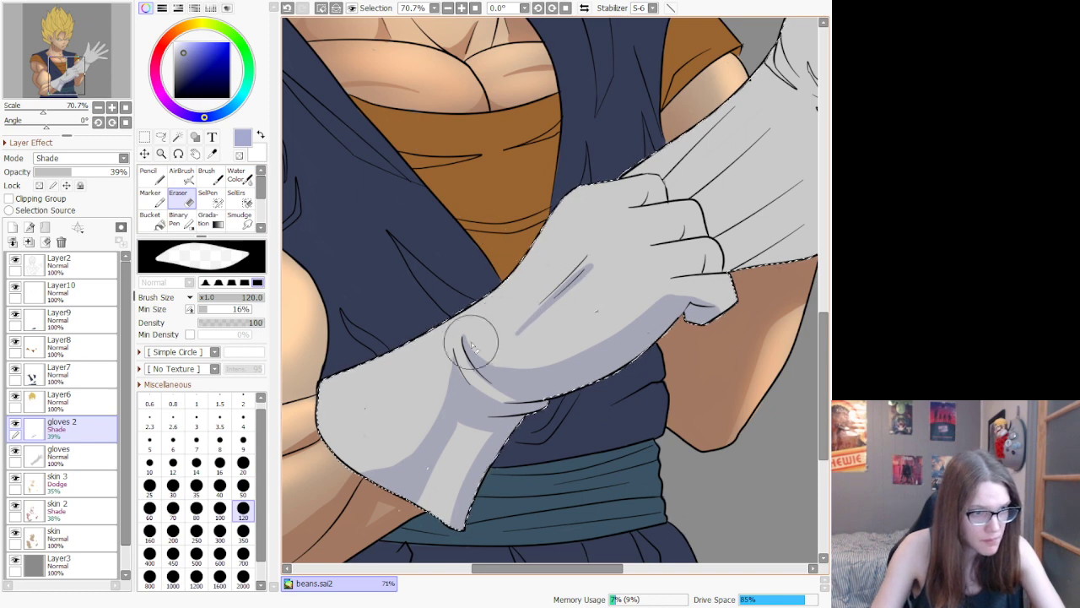
pyautogui.click(243, 485)
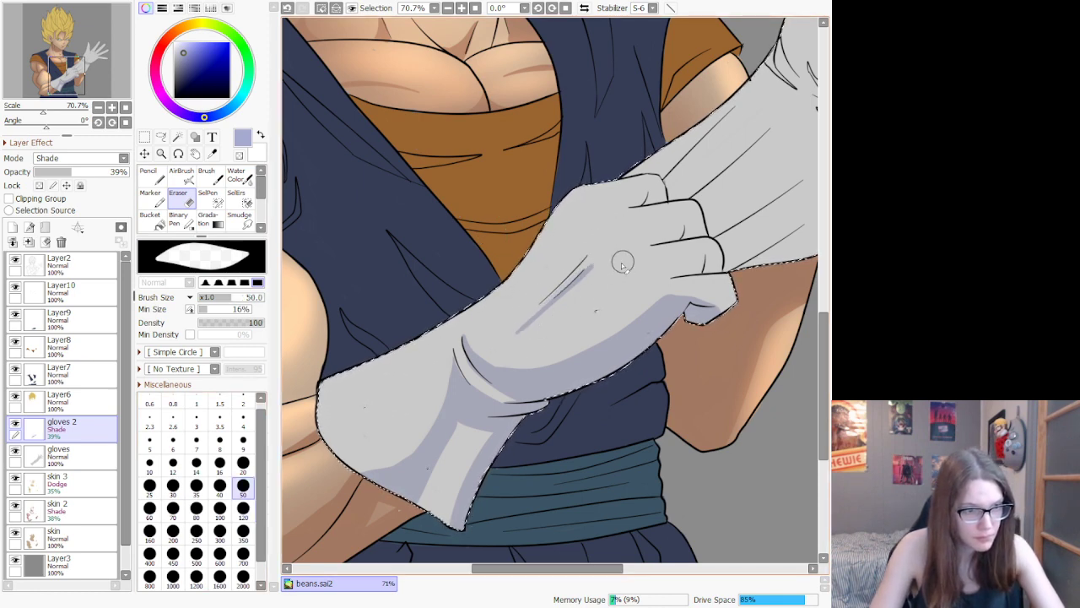
pyautogui.moveTo(507, 340)
pyautogui.mouseDown()
pyautogui.moveTo(612, 271)
pyautogui.moveTo(597, 257)
pyautogui.moveTo(540, 334)
pyautogui.mouseUp()
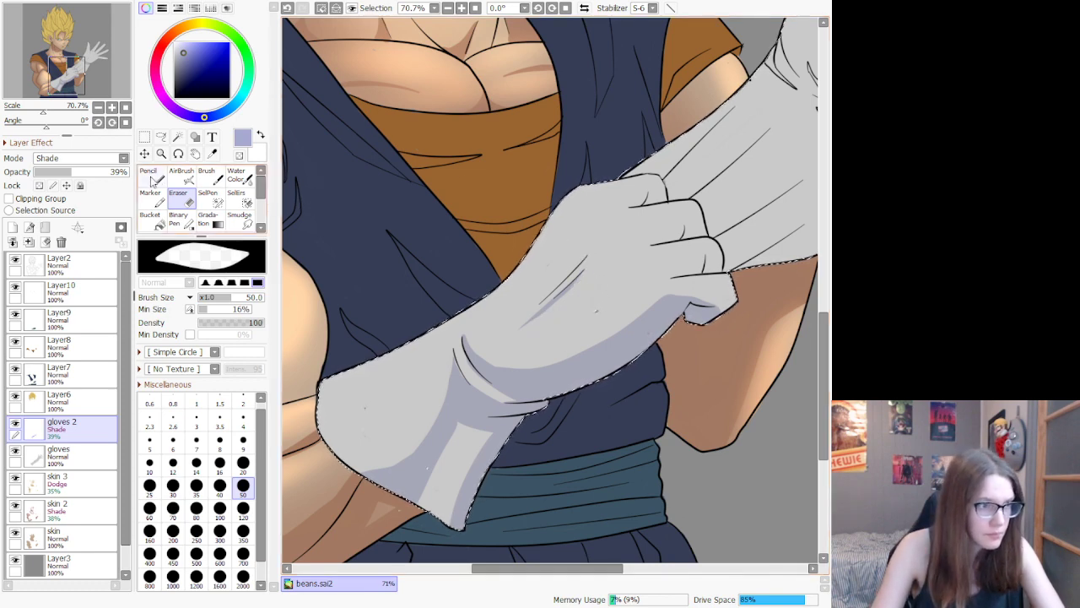
# Step: Paint Pencil shadows along each finger of the near glove and clean up their edges with the Eraser
pyautogui.click(152, 177)
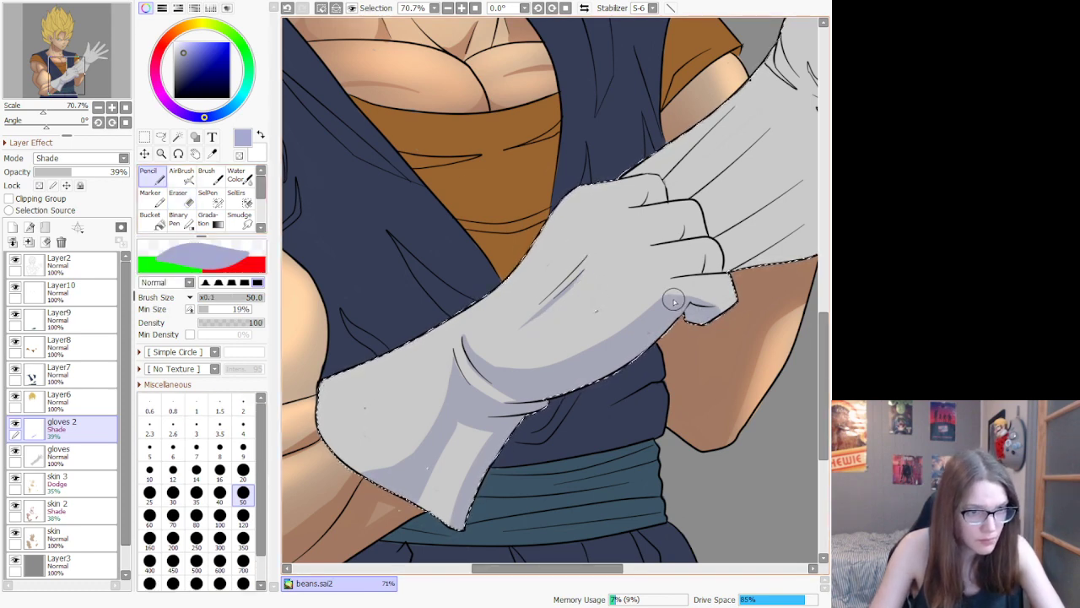
pyautogui.moveTo(748, 285)
pyautogui.mouseDown()
pyautogui.moveTo(703, 332)
pyautogui.moveTo(668, 304)
pyautogui.mouseUp()
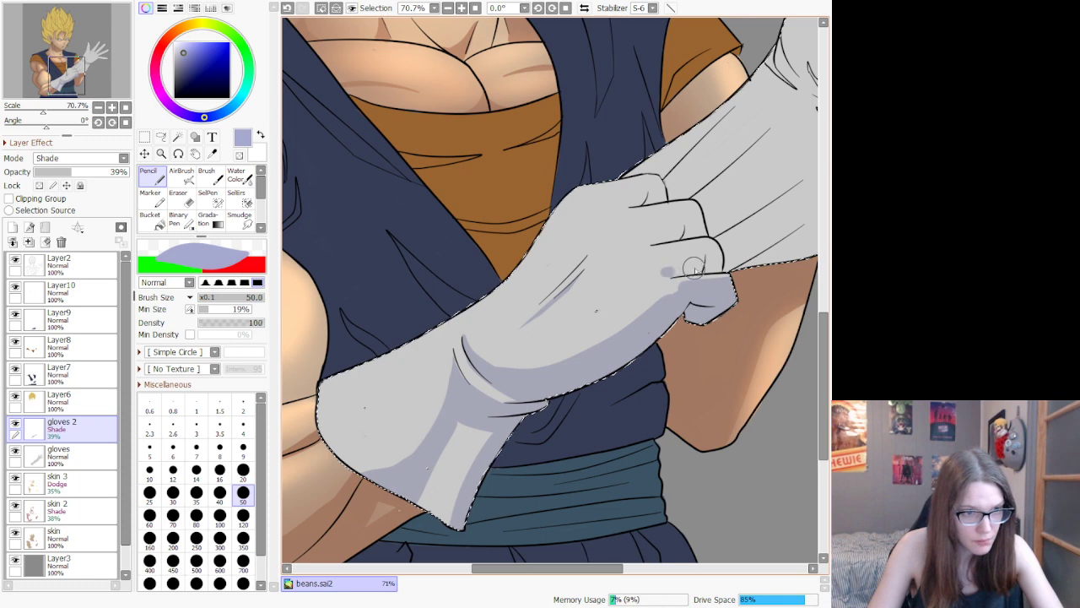
pyautogui.moveTo(699, 263); pyautogui.dragTo(718, 267)
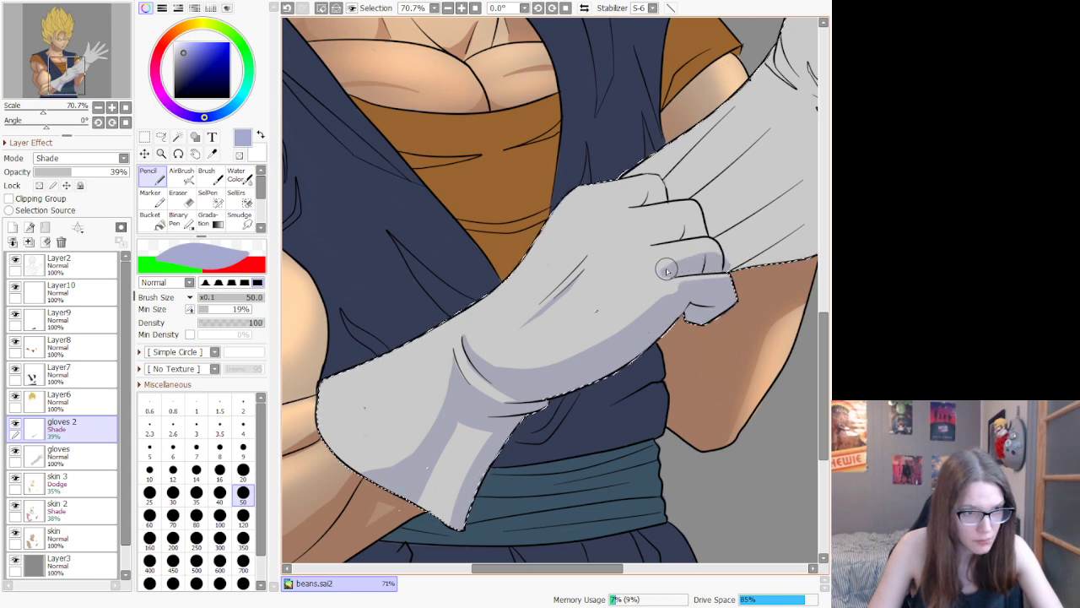
pyautogui.moveTo(655, 267); pyautogui.dragTo(717, 256)
pyautogui.moveTo(636, 228); pyautogui.dragTo(704, 217)
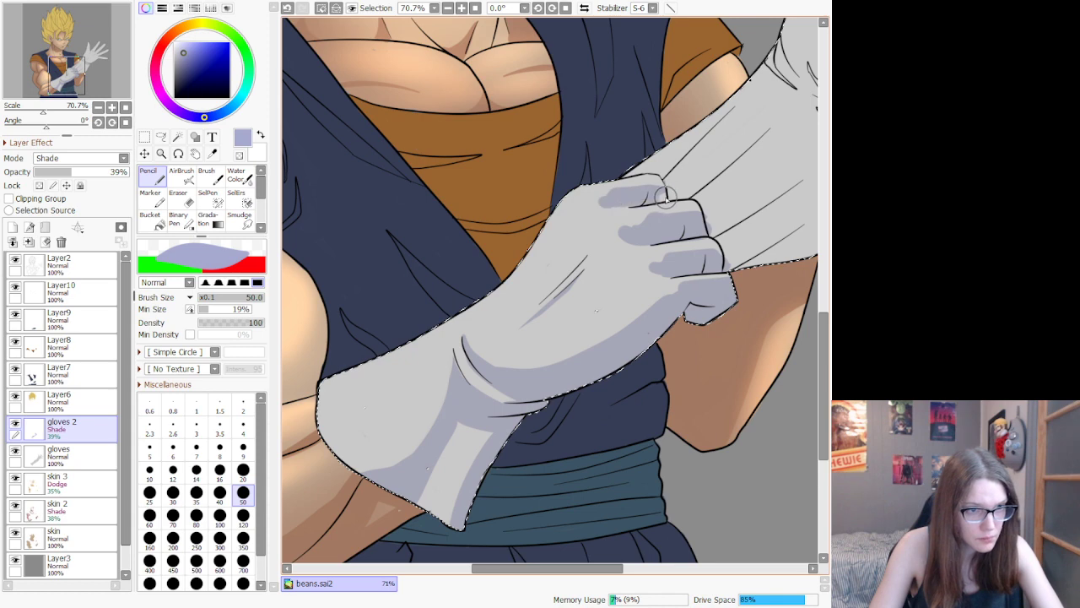
pyautogui.press('e')
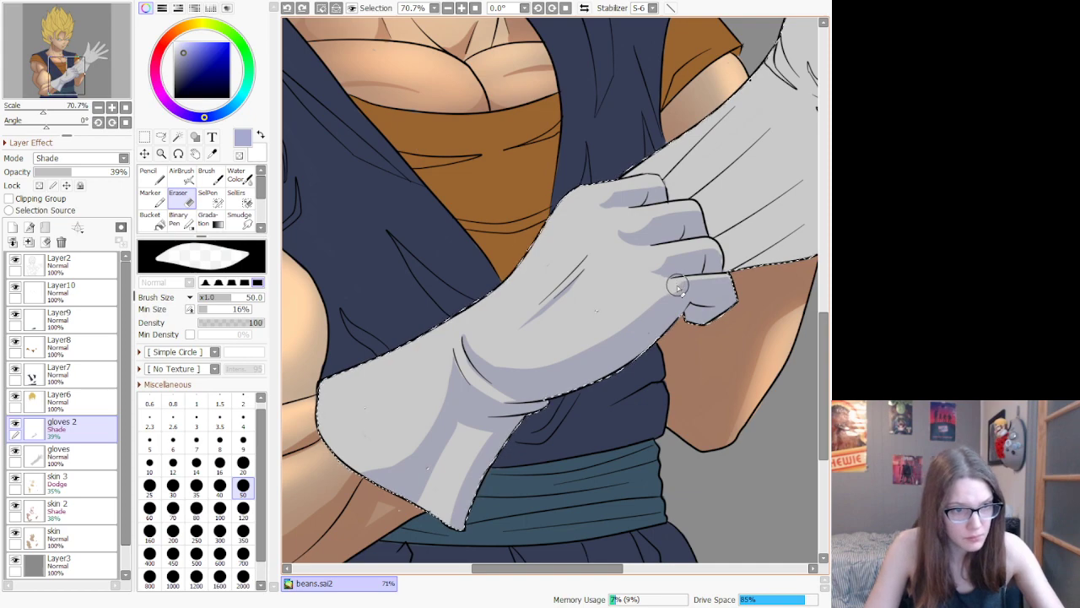
# Step: Compare the near glove's shading with the full figure at several magnifications
pyautogui.scroll(-1, 674, 282)
pyautogui.scroll(-8, 674, 282)
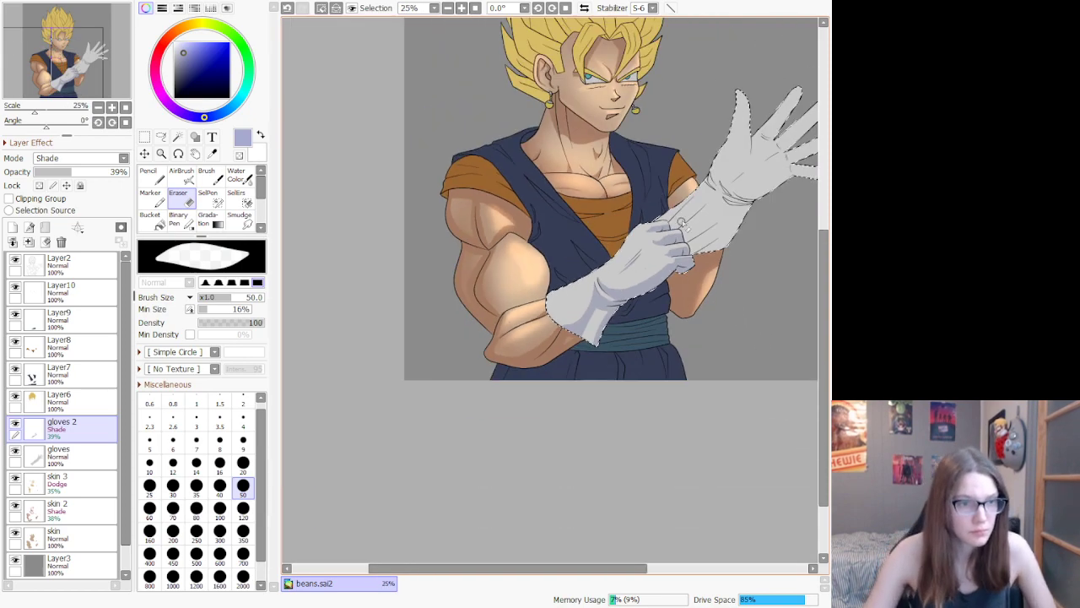
pyautogui.scroll(4, 697, 155)
pyautogui.scroll(-7, 699, 155)
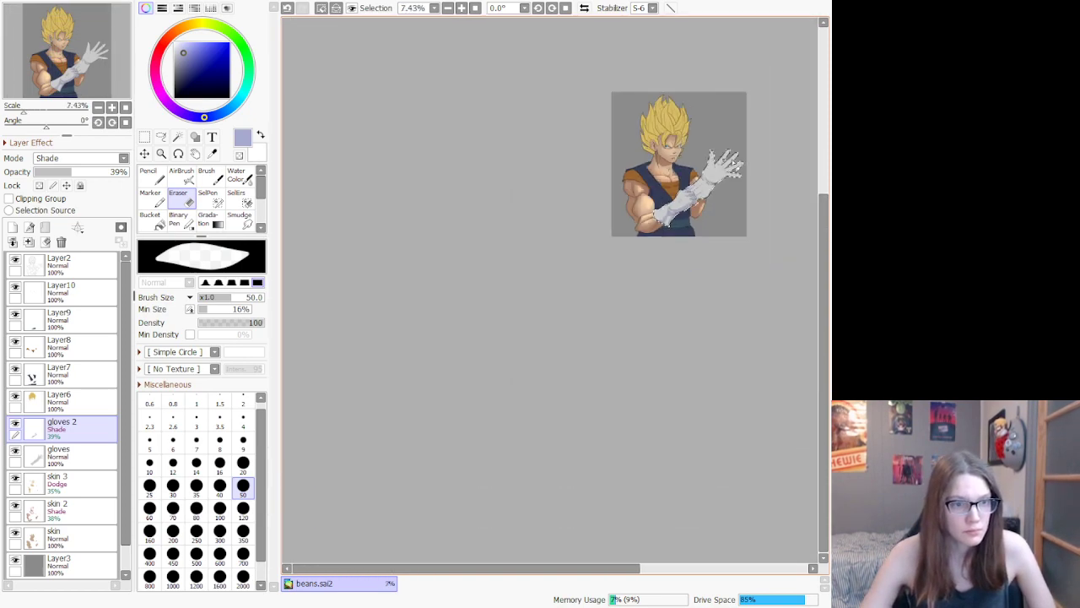
pyautogui.scroll(7, 749, 148)
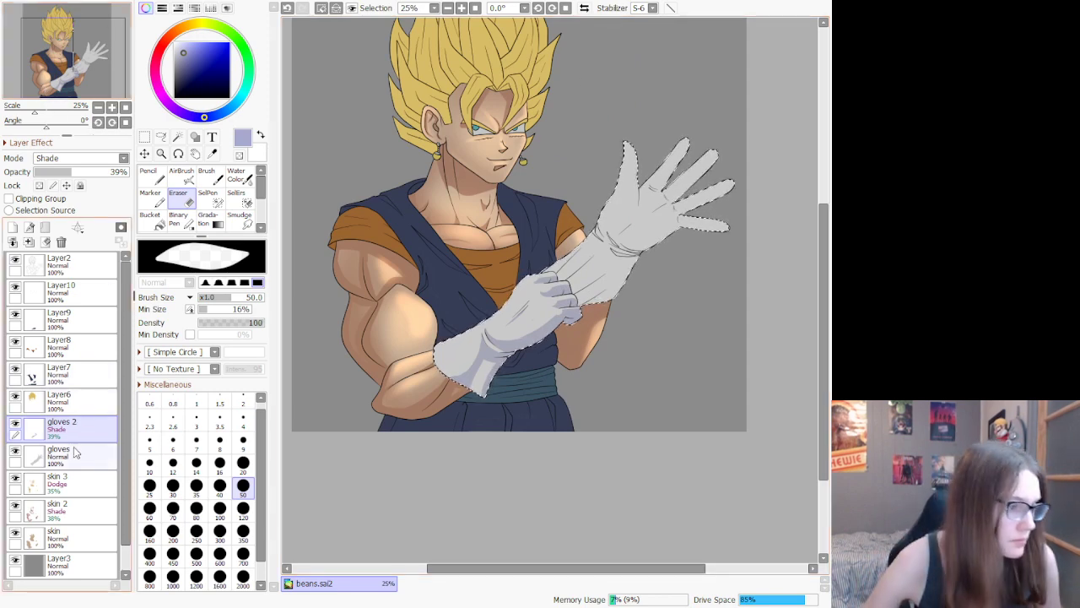
# Step: Lower the opacity of the skin 3 Dodge layer to 23%
pyautogui.click(69, 488)
pyautogui.moveTo(63, 177); pyautogui.dragTo(58, 177)
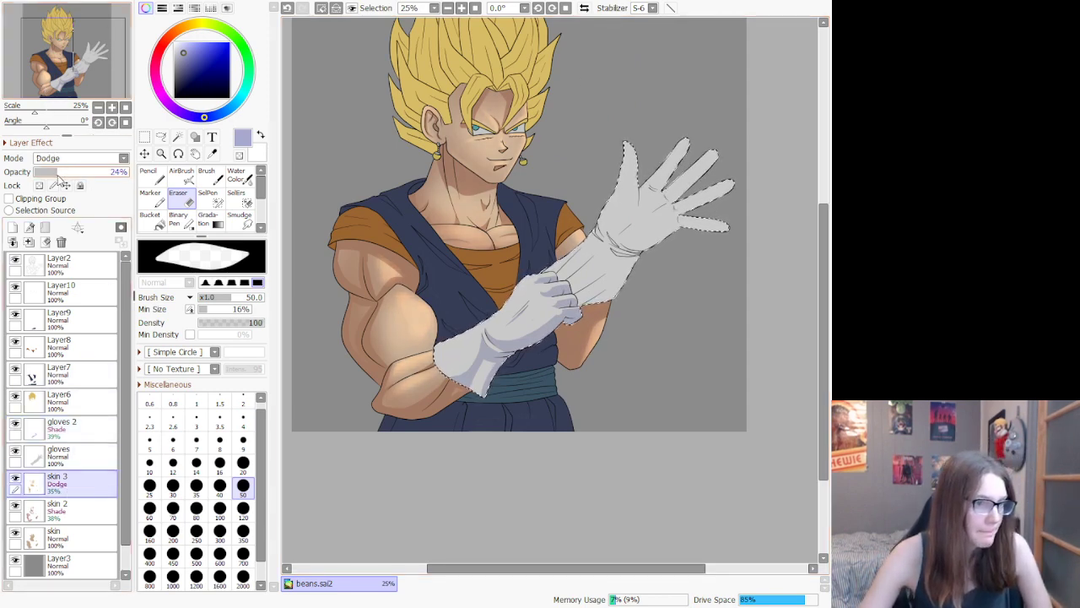
pyautogui.scroll(-5, 508, 365)
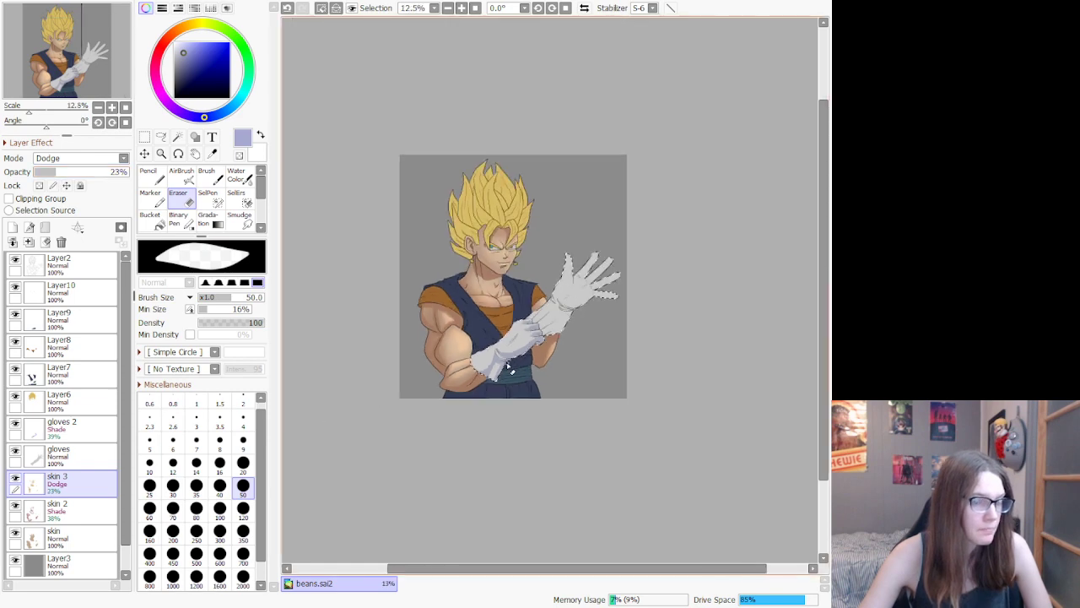
pyautogui.scroll(3, 506, 363)
# Step: On the gloves 2 layer, paint a tapered Pencil shadow along the uppermost forearm fold of the raised glove
pyautogui.click(70, 427)
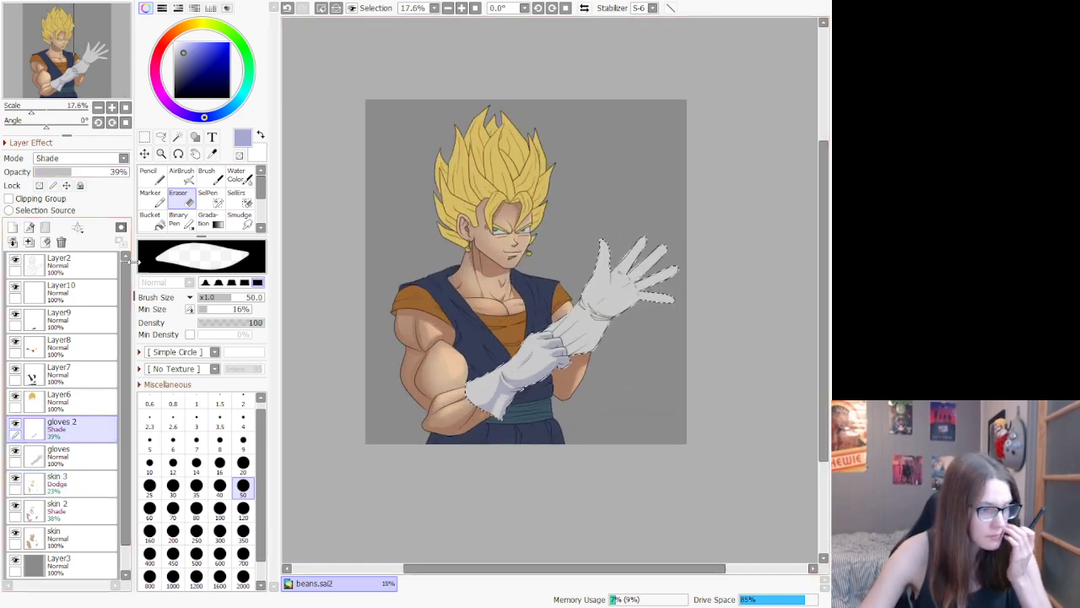
pyautogui.press('n')
pyautogui.scroll(3, 606, 297)
pyautogui.scroll(4, 606, 297)
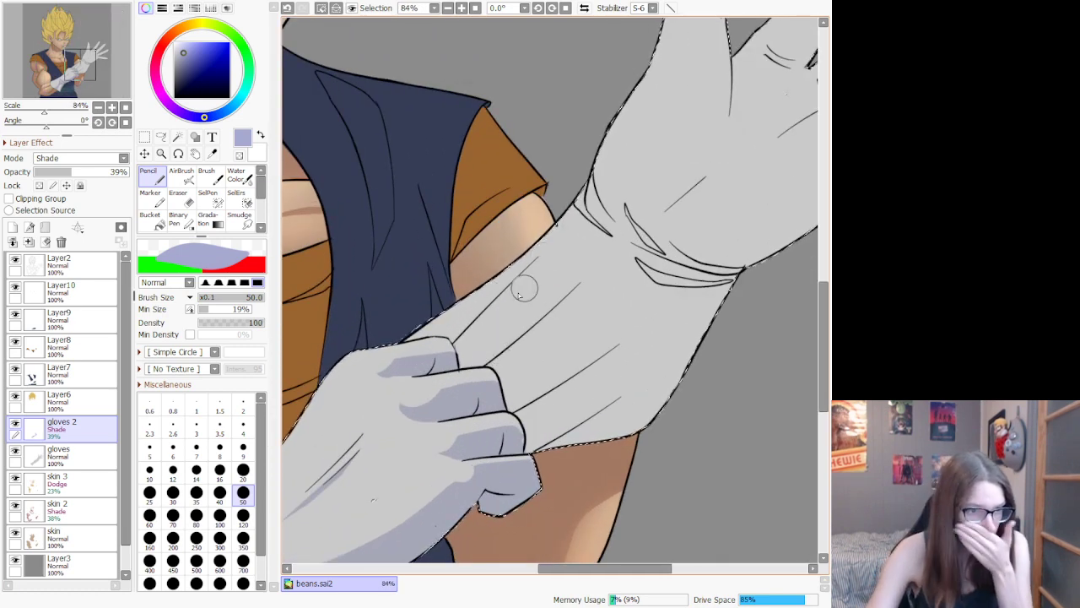
pyautogui.moveTo(540, 250)
pyautogui.mouseDown()
pyautogui.moveTo(478, 361)
pyautogui.moveTo(455, 346)
pyautogui.mouseUp()
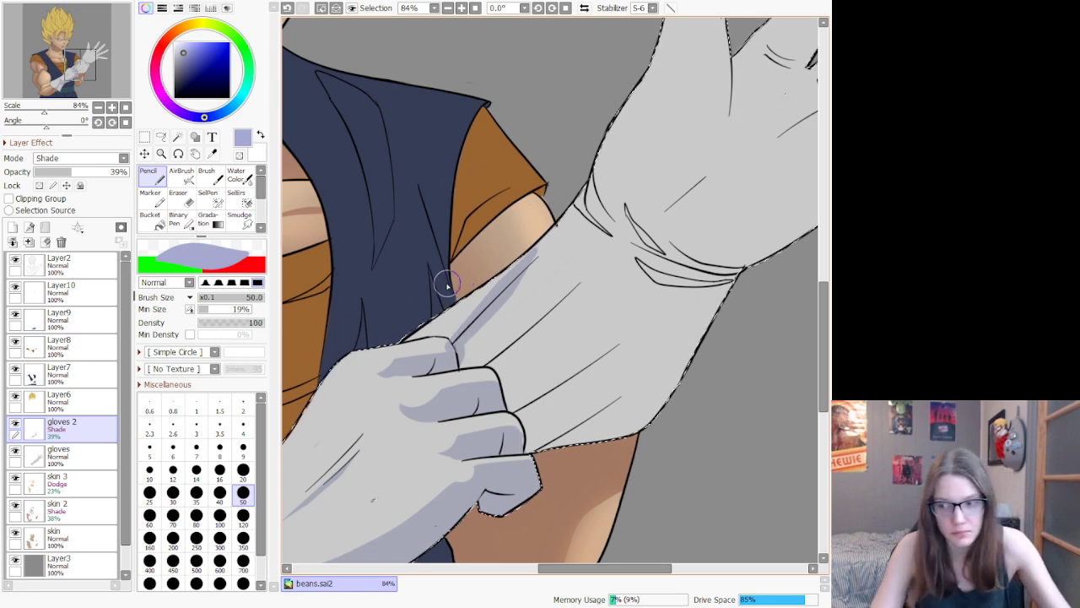
pyautogui.hotkey('ctrl', 'z')
pyautogui.moveTo(475, 326)
pyautogui.mouseDown()
pyautogui.moveTo(454, 353)
pyautogui.moveTo(538, 252)
pyautogui.moveTo(506, 295)
pyautogui.mouseUp()
pyautogui.hotkey('ctrl', 'z')
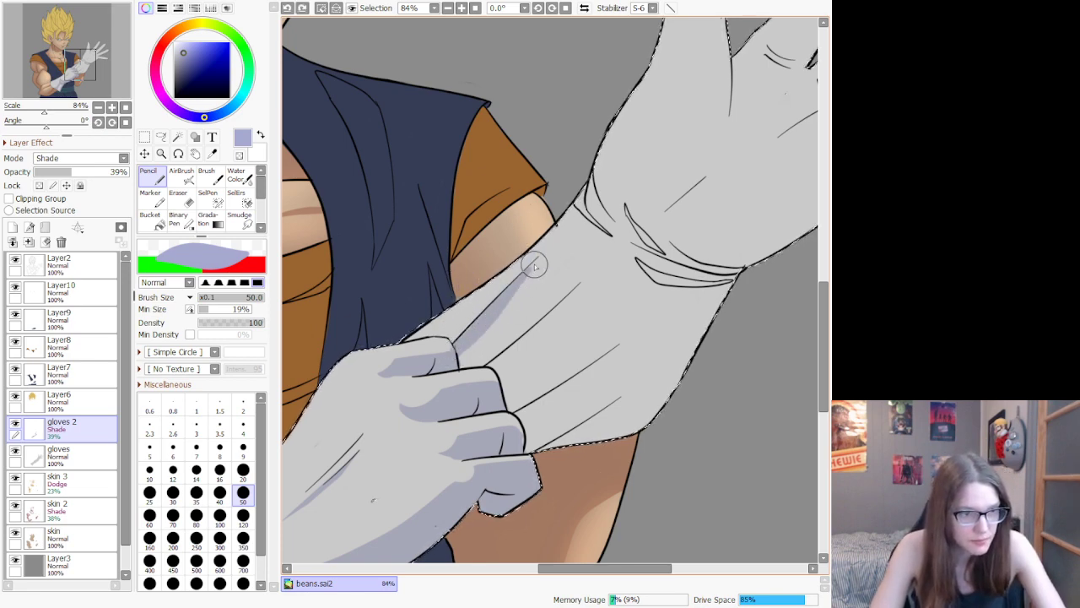
pyautogui.moveTo(535, 258); pyautogui.dragTo(456, 362)
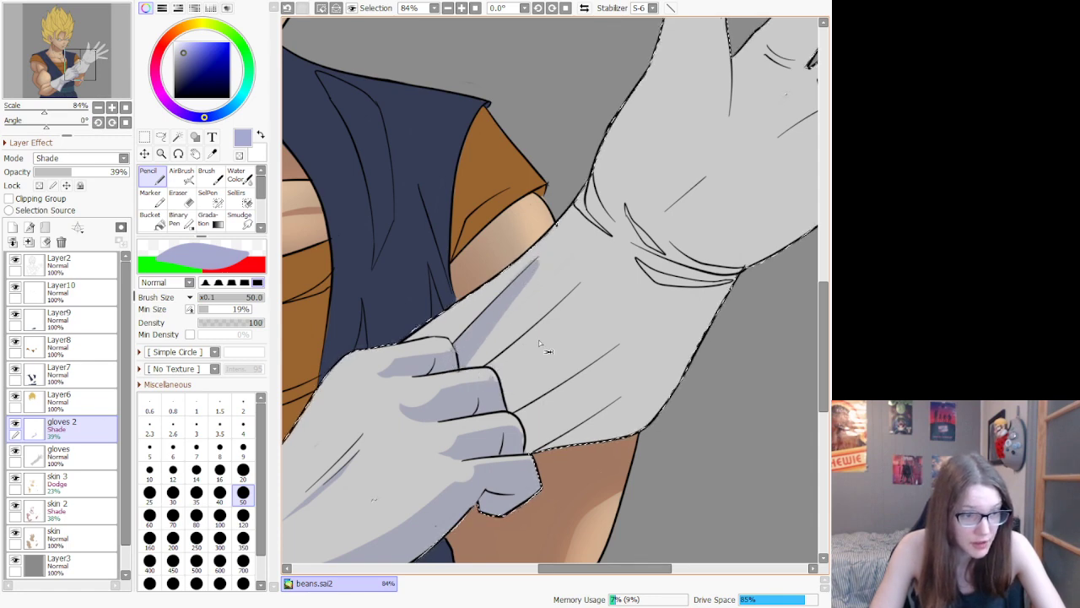
# Step: Paint a tapered shadow beneath the second forearm fold of the raised glove, redoing strokes until its tip is clean
pyautogui.moveTo(504, 381); pyautogui.dragTo(569, 294)
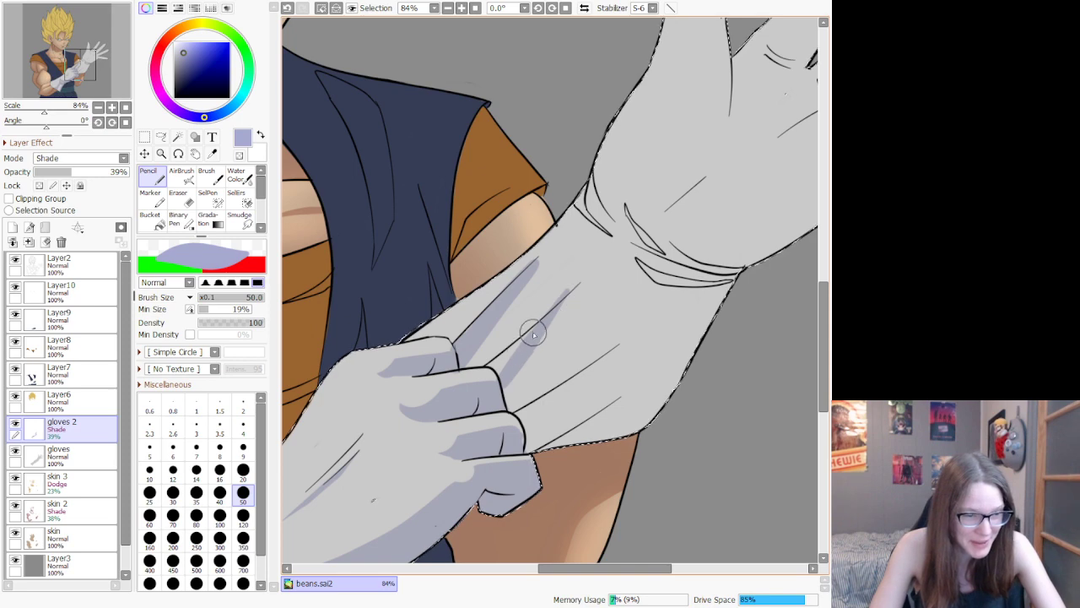
pyautogui.hotkey('ctrl', 'z')
pyautogui.moveTo(504, 386); pyautogui.dragTo(560, 304)
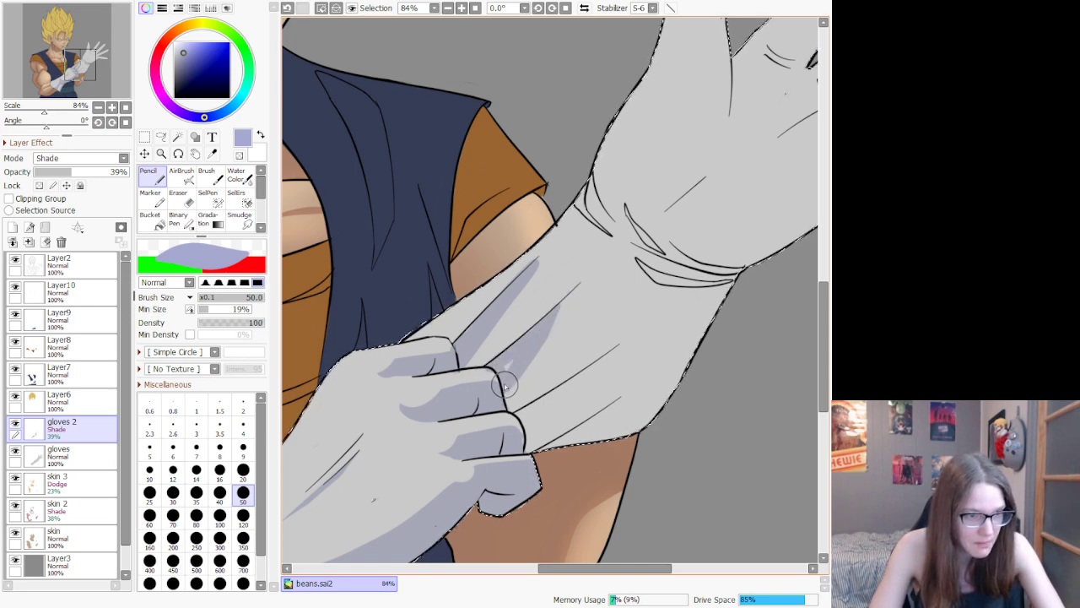
pyautogui.moveTo(524, 354); pyautogui.dragTo(563, 301)
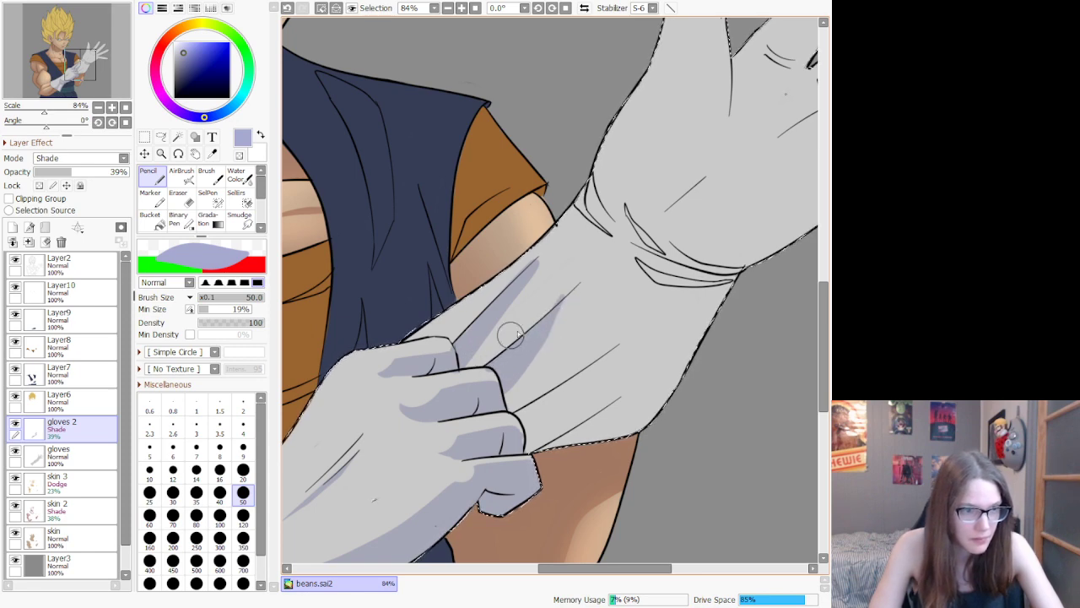
pyautogui.hotkey('ctrl', 'z')
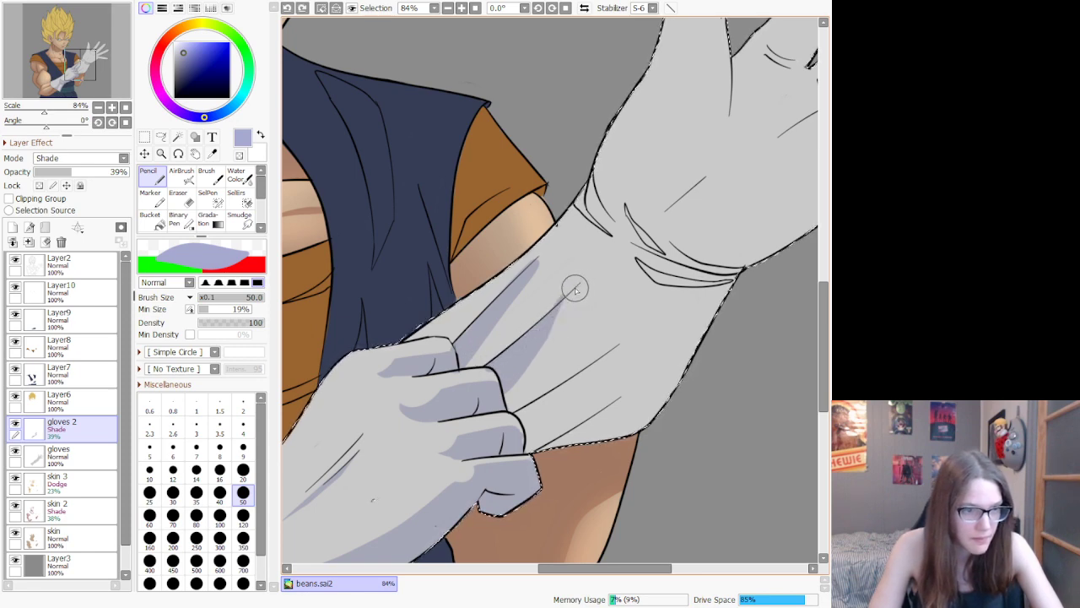
pyautogui.moveTo(576, 288); pyautogui.dragTo(540, 321)
pyautogui.click(180, 198)
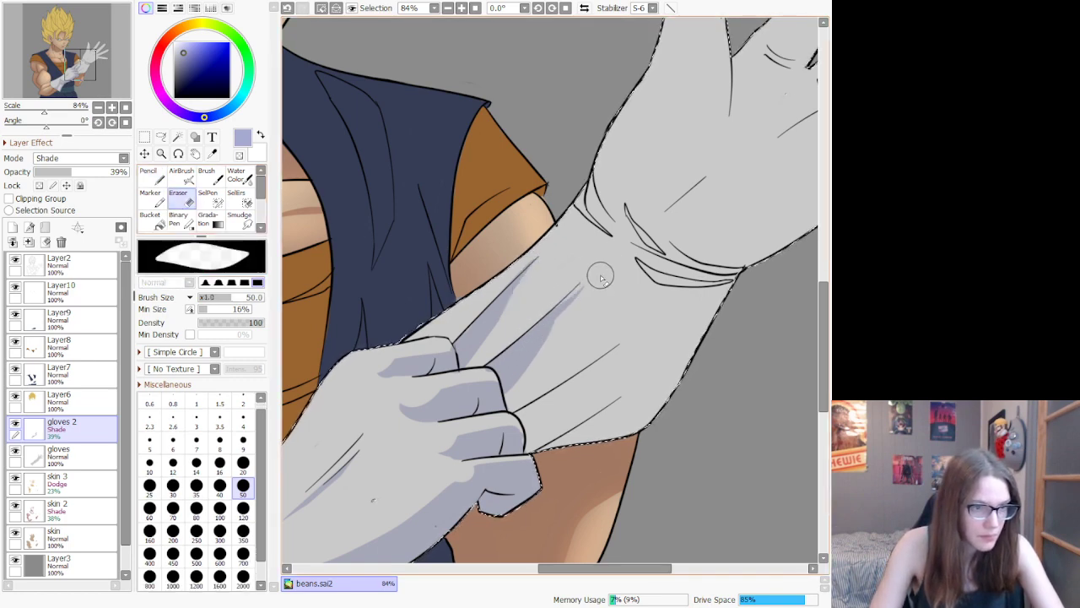
pyautogui.hotkey('ctrl', 'z')
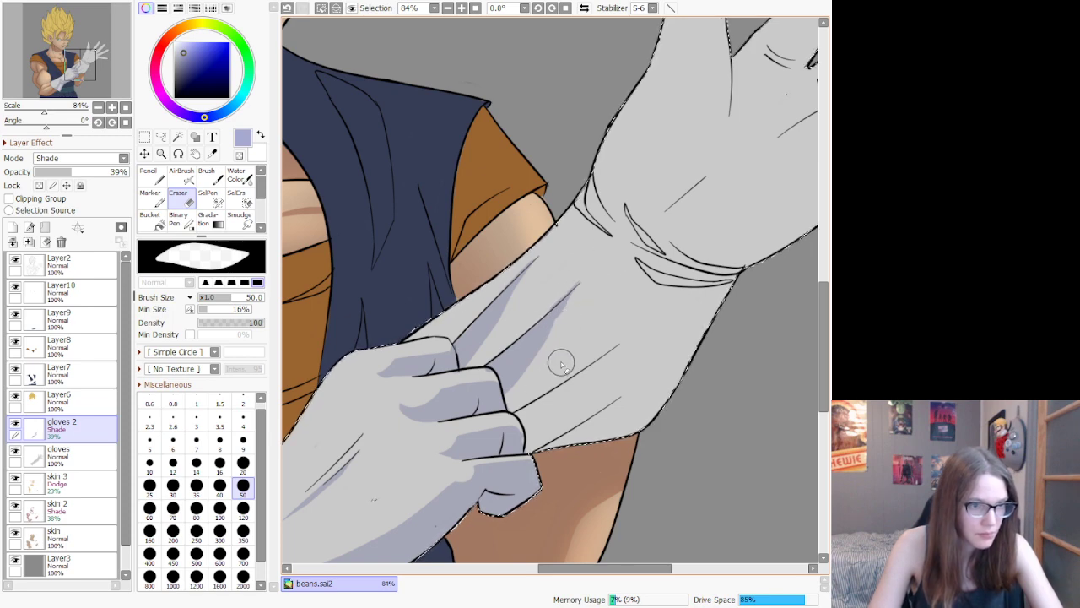
# Step: Shade the lower forearm folds and the underside of the raised glove's forearm up to the wrist with the Pencil
pyautogui.click(155, 180)
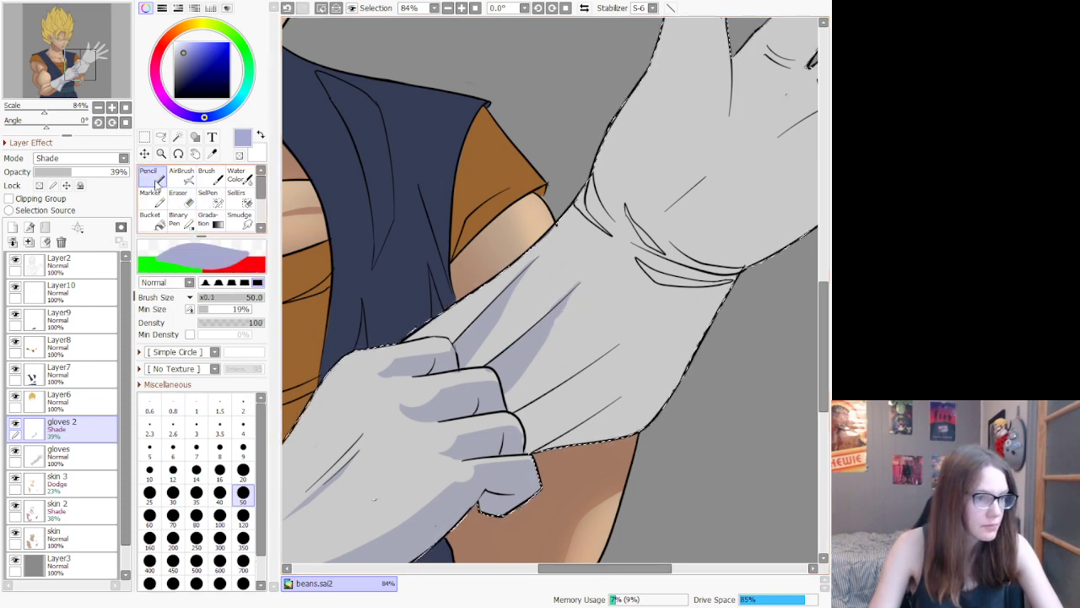
pyautogui.moveTo(522, 415); pyautogui.dragTo(619, 361)
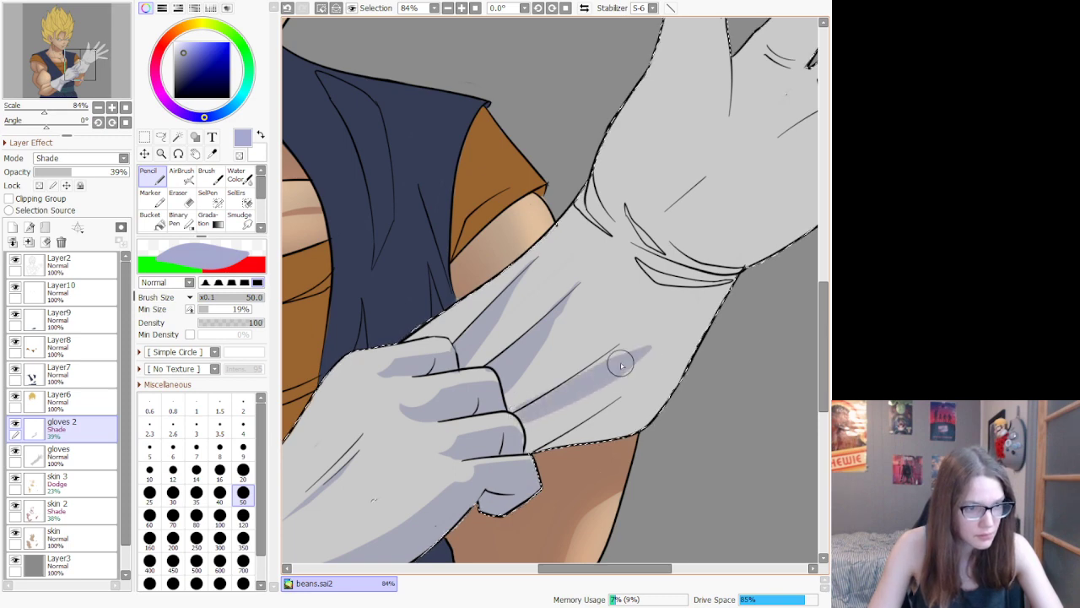
pyautogui.hotkey('ctrl', 'z')
pyautogui.hotkey('ctrl', 'y')
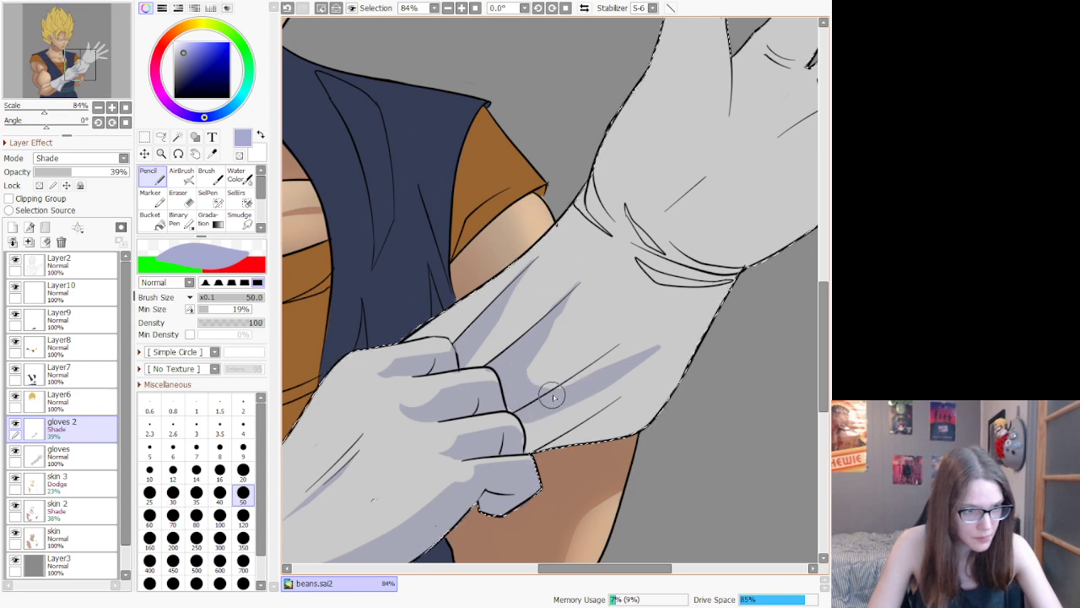
pyautogui.moveTo(552, 397); pyautogui.dragTo(641, 347)
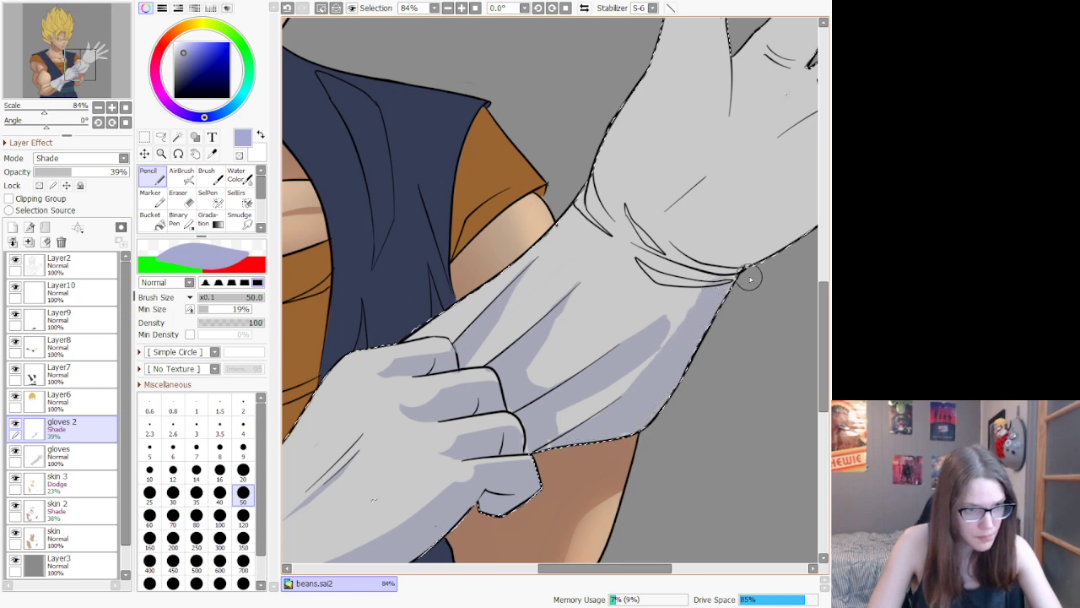
pyautogui.hotkey('ctrl', 'z')
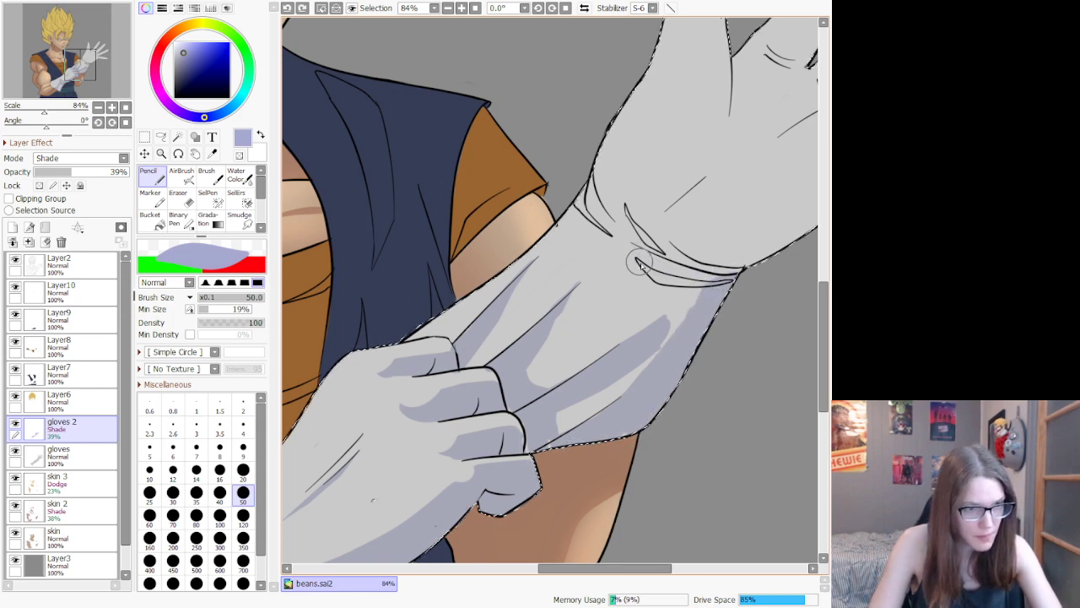
# Step: Fill the wrist creases of the raised glove with Pencil shadows and add a shadow along the base of the palm
pyautogui.moveTo(744, 285); pyautogui.dragTo(718, 288)
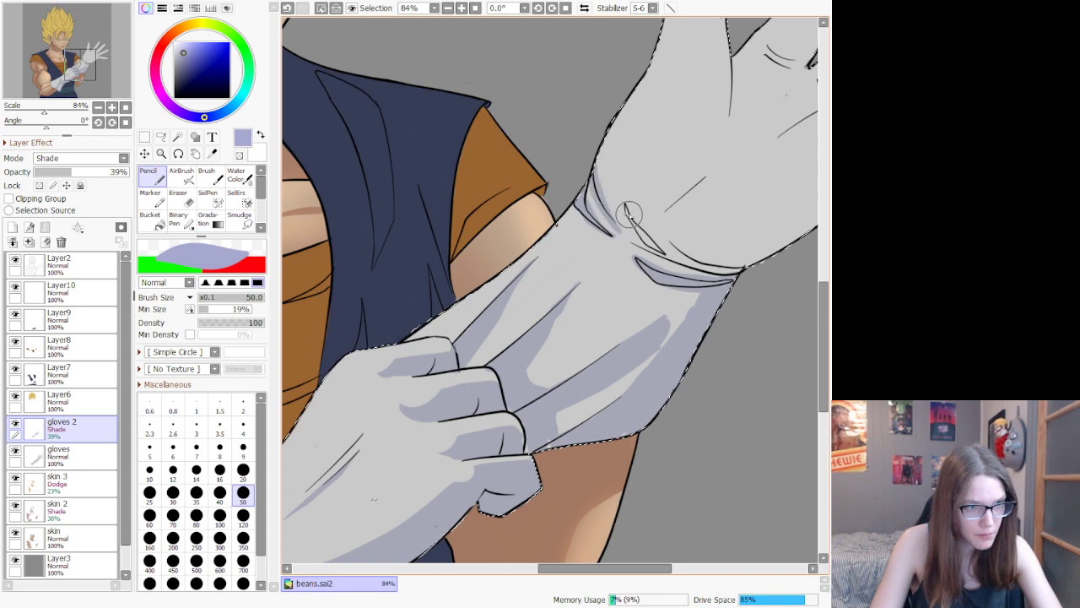
pyautogui.moveTo(635, 240)
pyautogui.mouseDown()
pyautogui.moveTo(713, 277)
pyautogui.moveTo(741, 277)
pyautogui.mouseUp()
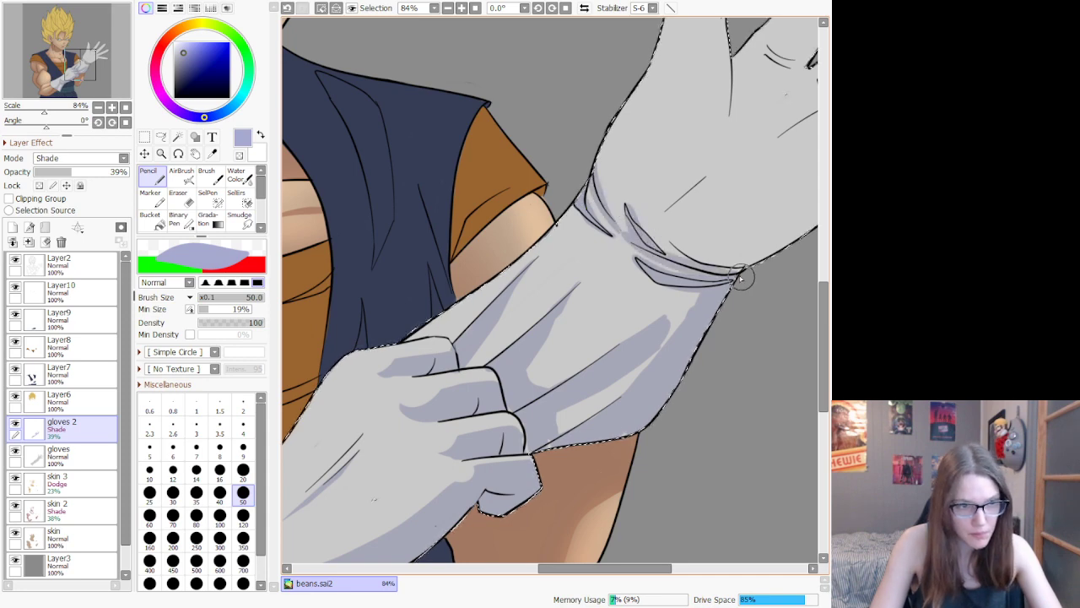
pyautogui.moveTo(665, 228); pyautogui.dragTo(751, 271)
pyautogui.moveTo(696, 248); pyautogui.dragTo(721, 270)
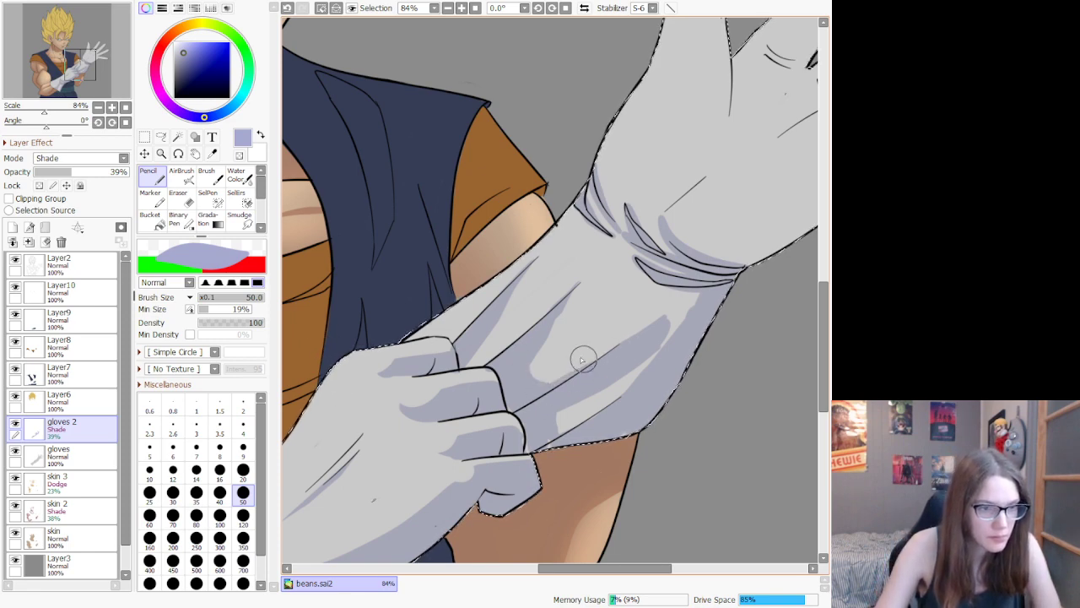
# Step: Trim the shadows on the raised glove's lower forearm with the size 50 Eraser and fill in the lowest fold with the Pencil
pyautogui.press('e')
pyautogui.moveTo(658, 327)
pyautogui.mouseDown()
pyautogui.moveTo(666, 317)
pyautogui.moveTo(596, 399)
pyautogui.mouseUp()
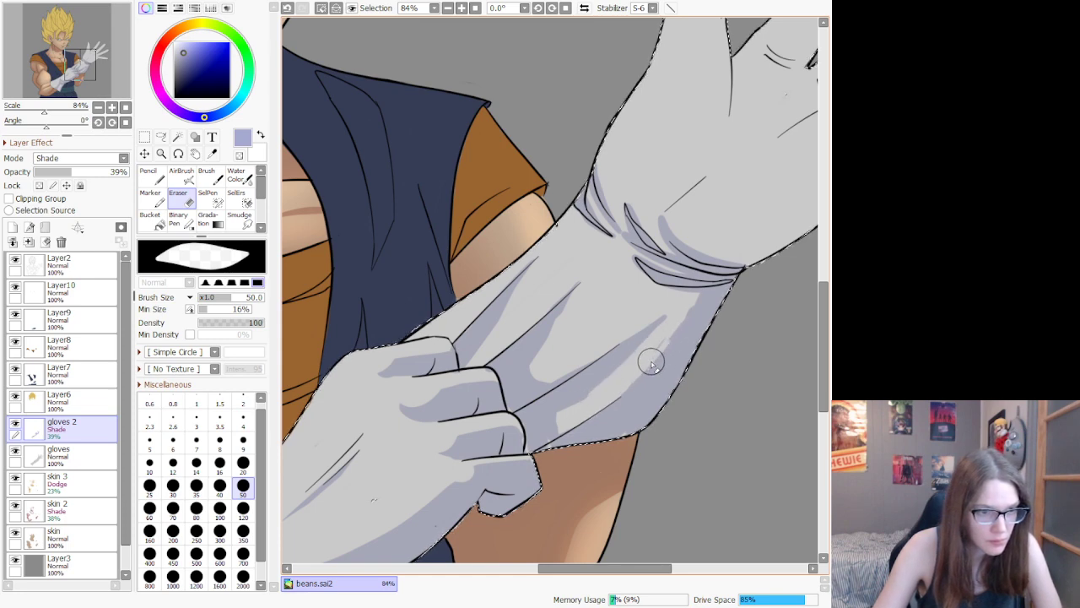
pyautogui.moveTo(695, 301)
pyautogui.mouseDown()
pyautogui.moveTo(638, 382)
pyautogui.moveTo(565, 414)
pyautogui.moveTo(662, 338)
pyautogui.moveTo(636, 348)
pyautogui.mouseUp()
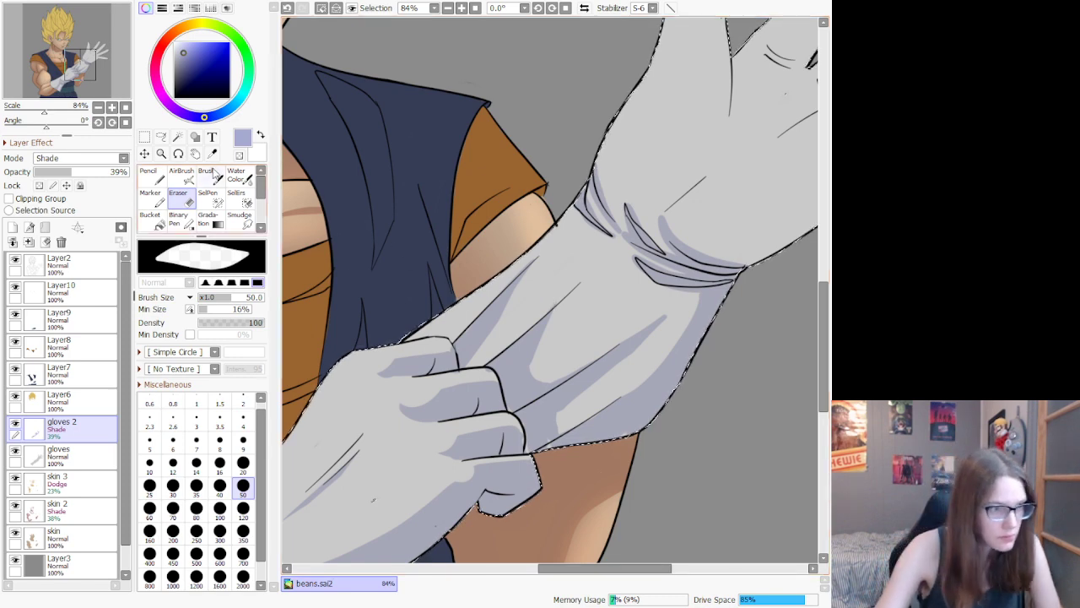
pyautogui.press('n')
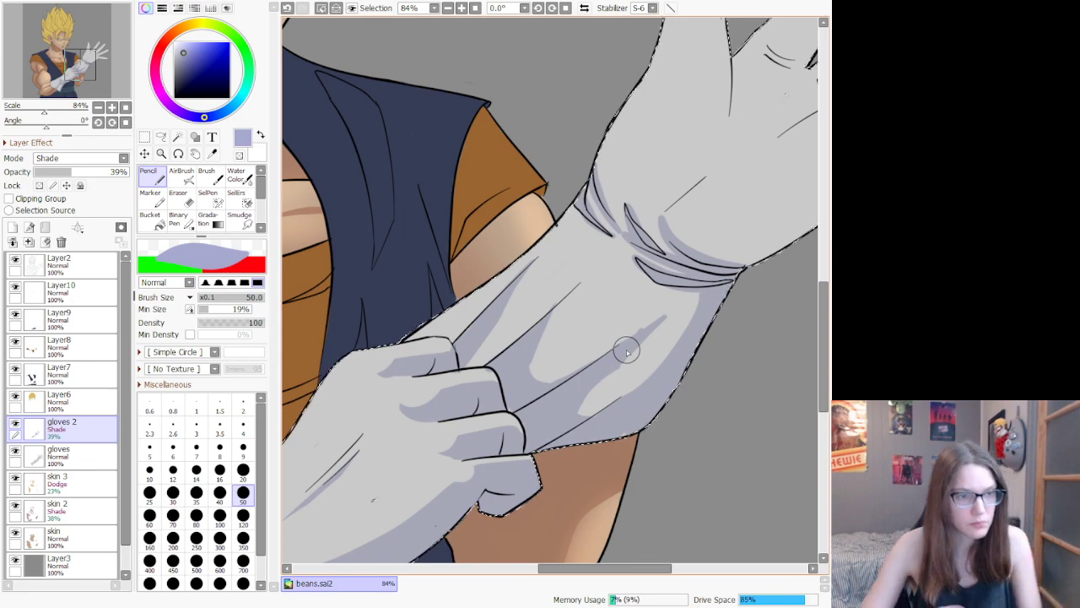
# Step: Paint Pencil shadows on the raised glove's thumb, palm crease, outer palm edge and along the lower side of each finger
pyautogui.scroll(-8, 626, 349)
pyautogui.scroll(-1, 697, 239)
pyautogui.scroll(4, 697, 239)
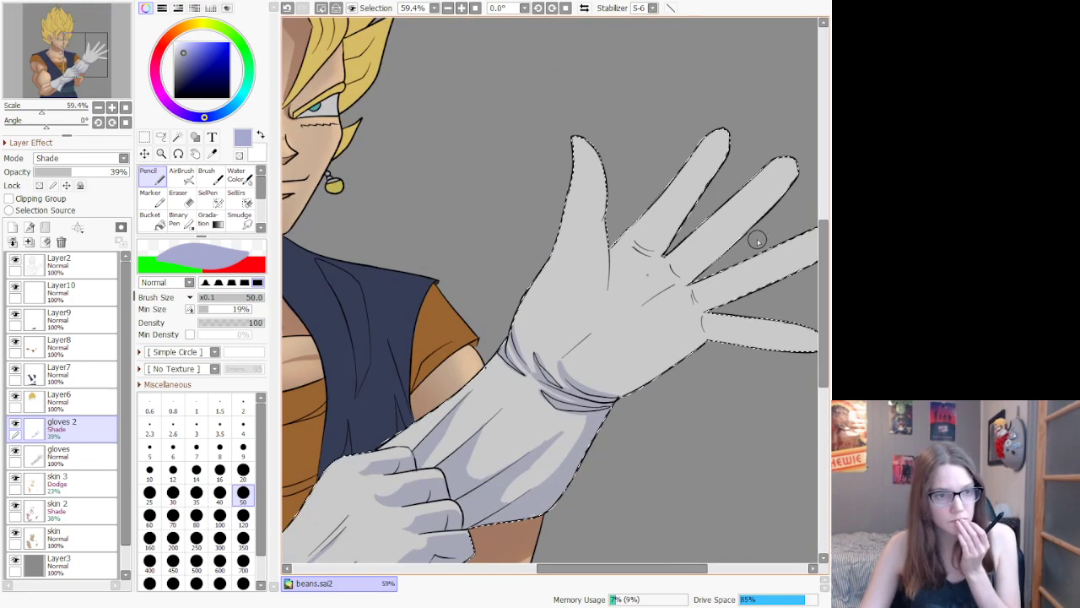
pyautogui.scroll(-3, 754, 241)
pyautogui.scroll(2, 757, 326)
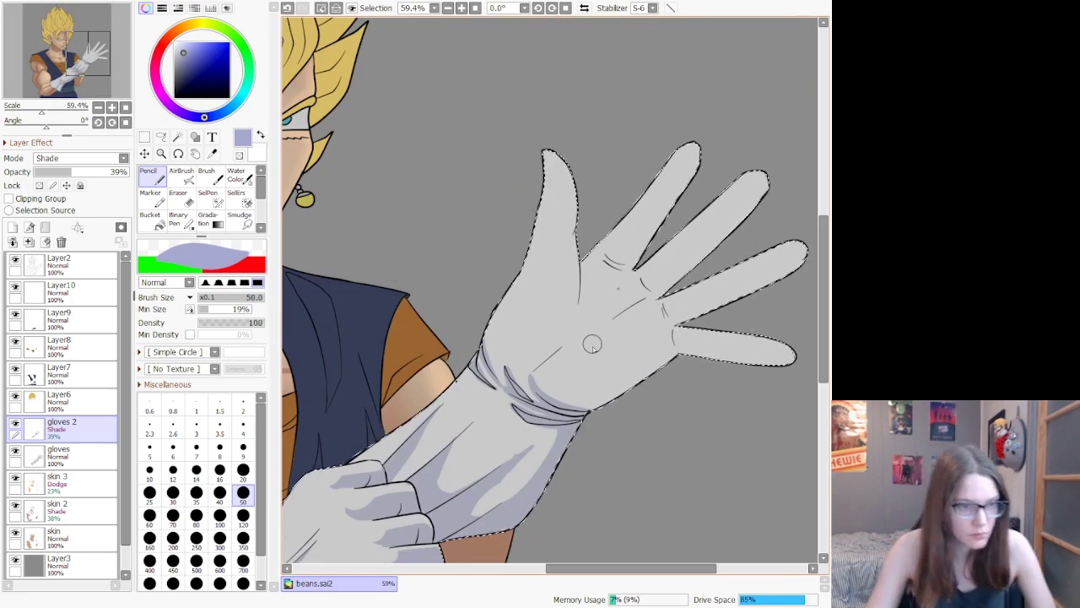
pyautogui.moveTo(583, 306); pyautogui.dragTo(578, 271)
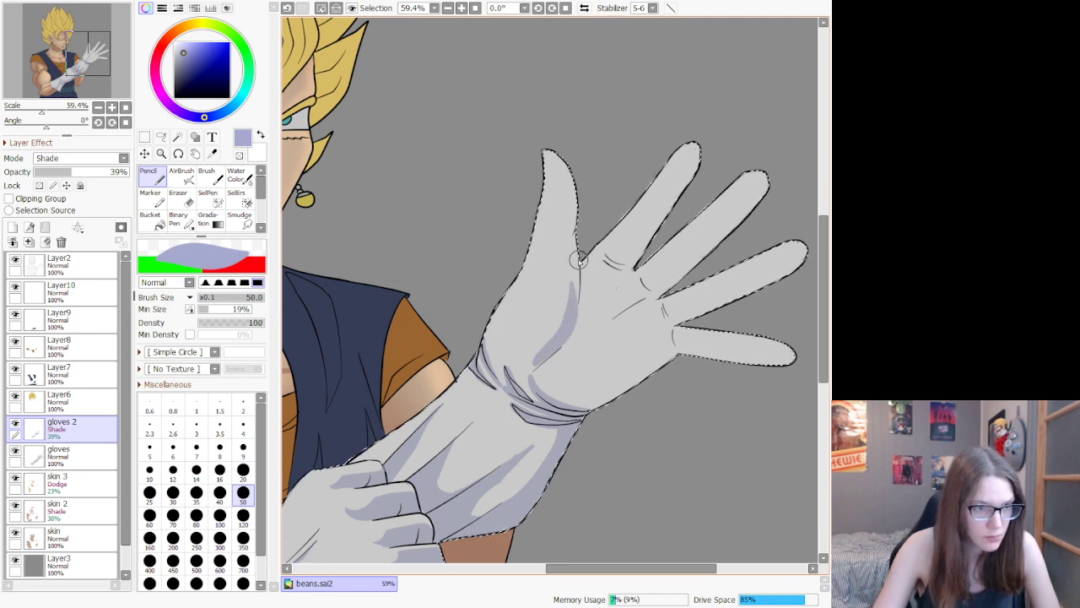
pyautogui.moveTo(574, 325)
pyautogui.mouseDown()
pyautogui.moveTo(594, 300)
pyautogui.moveTo(579, 271)
pyautogui.mouseUp()
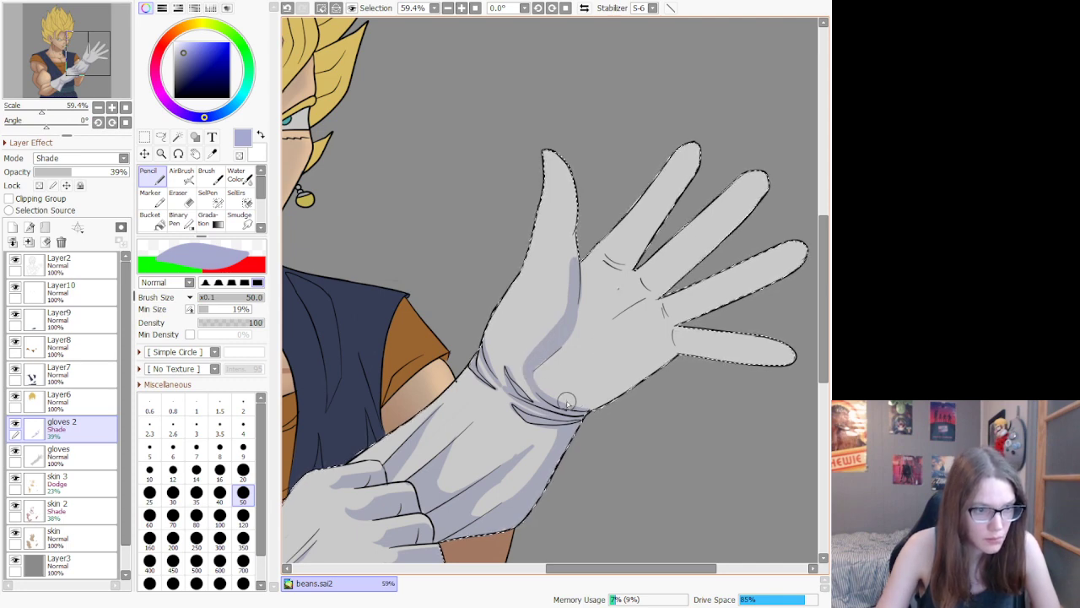
pyautogui.moveTo(581, 395); pyautogui.dragTo(658, 342)
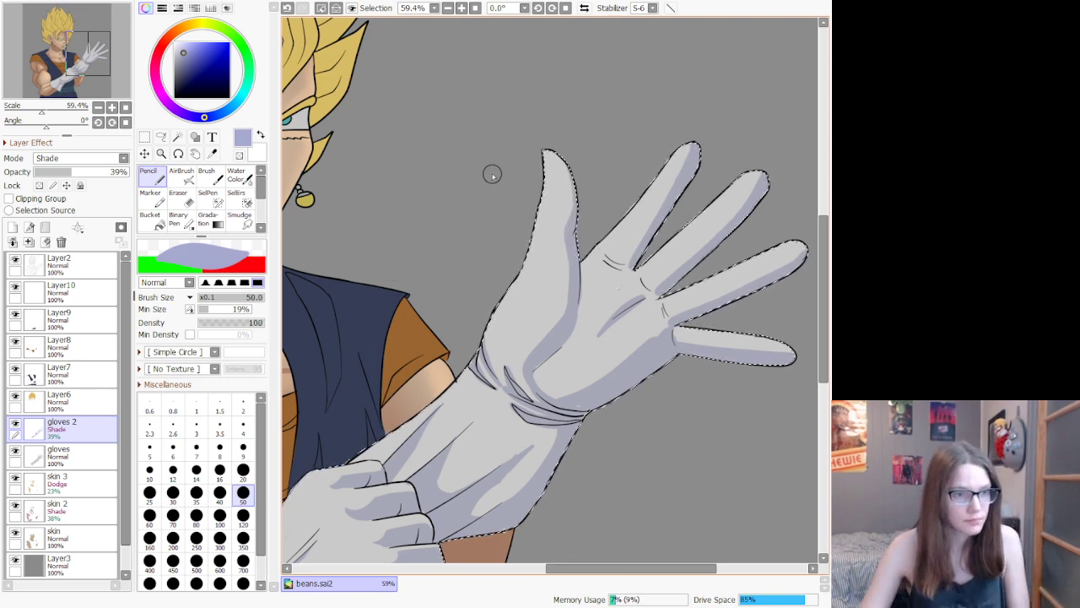
# Step: Add small Pencil shadows to the creases at the finger bases of the raised glove
pyautogui.scroll(-2, 702, 251)
pyautogui.scroll(5, 555, 320)
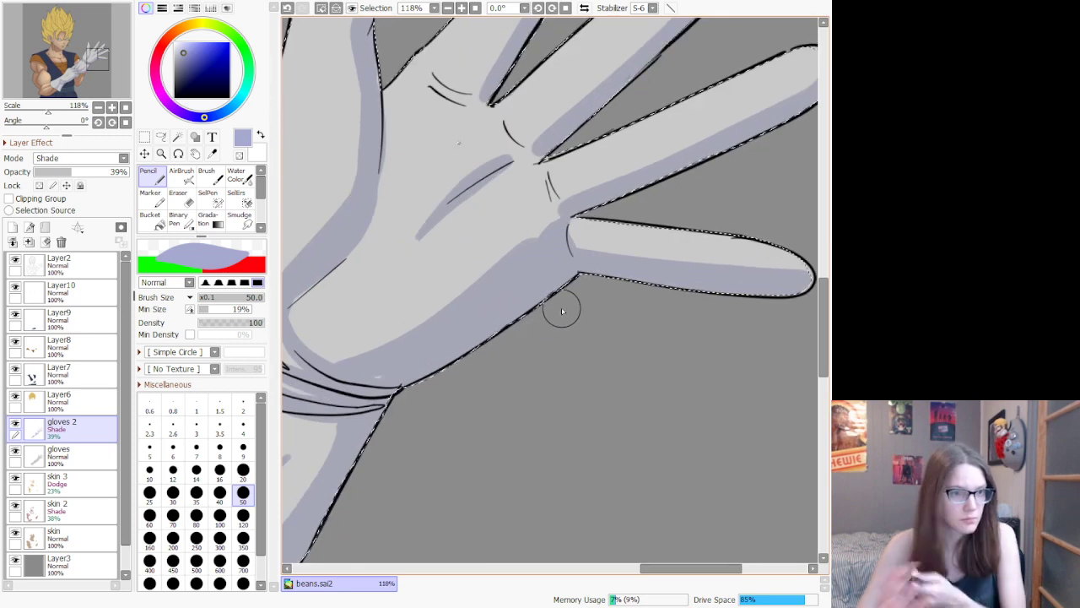
pyautogui.click(179, 199)
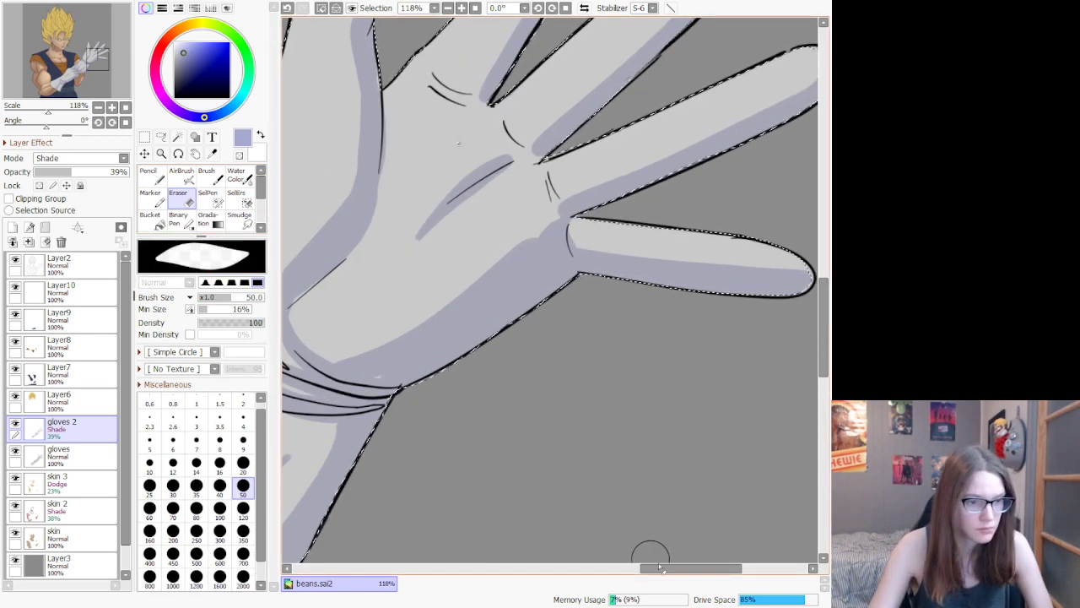
pyautogui.moveTo(674, 567); pyautogui.dragTo(680, 555)
pyautogui.hscroll(1, 678, 557)
pyautogui.scroll(4, 692, 300)
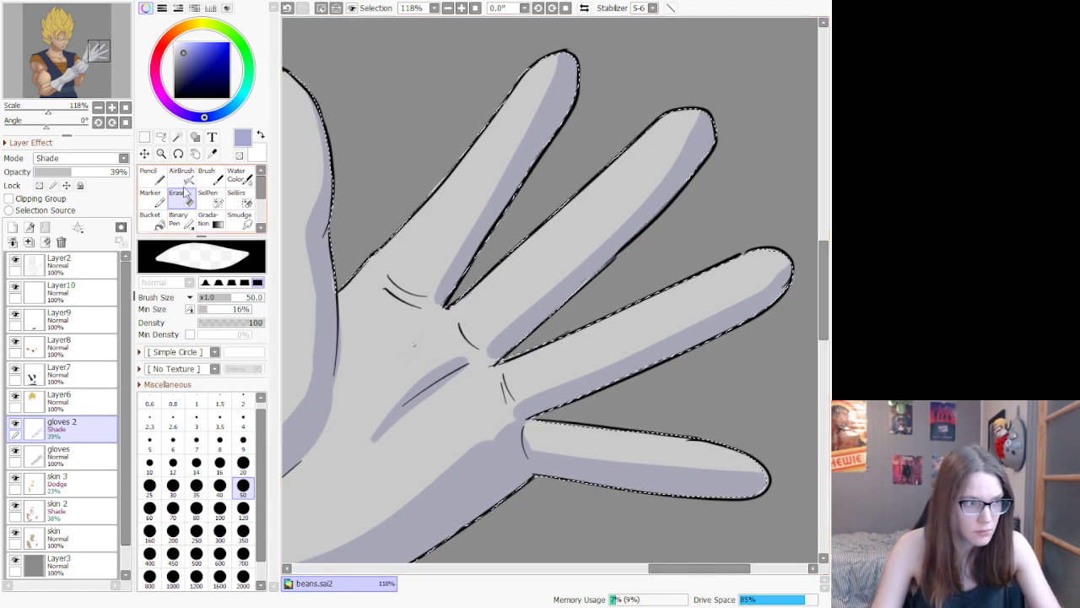
pyautogui.press('n')
pyautogui.moveTo(498, 351); pyautogui.dragTo(469, 347)
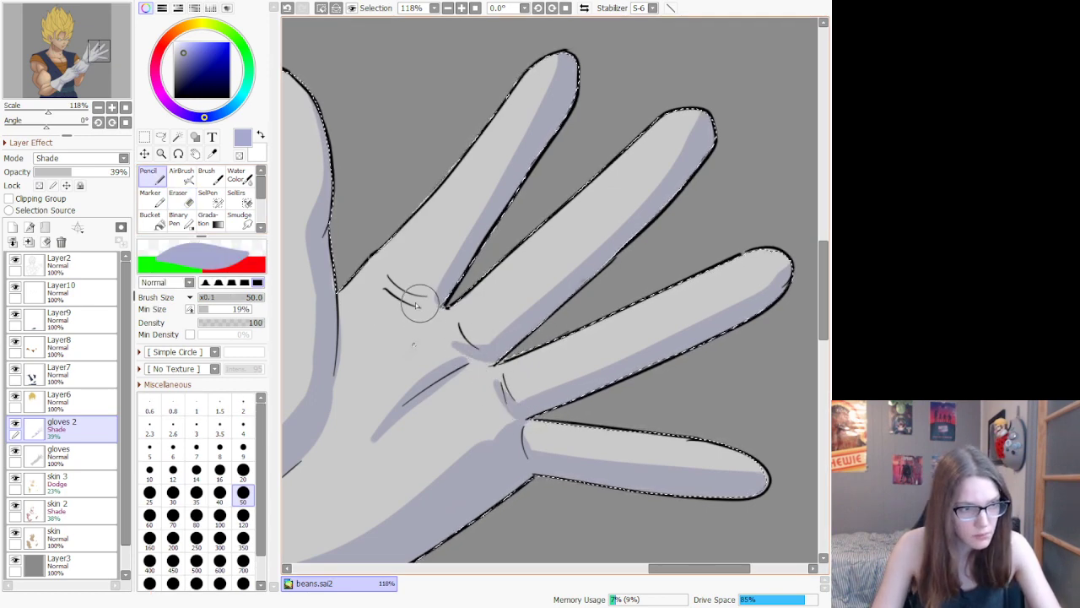
pyautogui.moveTo(434, 314); pyautogui.dragTo(557, 148)
# Step: Thin the shadow along the lower part of the raised glove's index finger with the size 50 Eraser
pyautogui.click(178, 198)
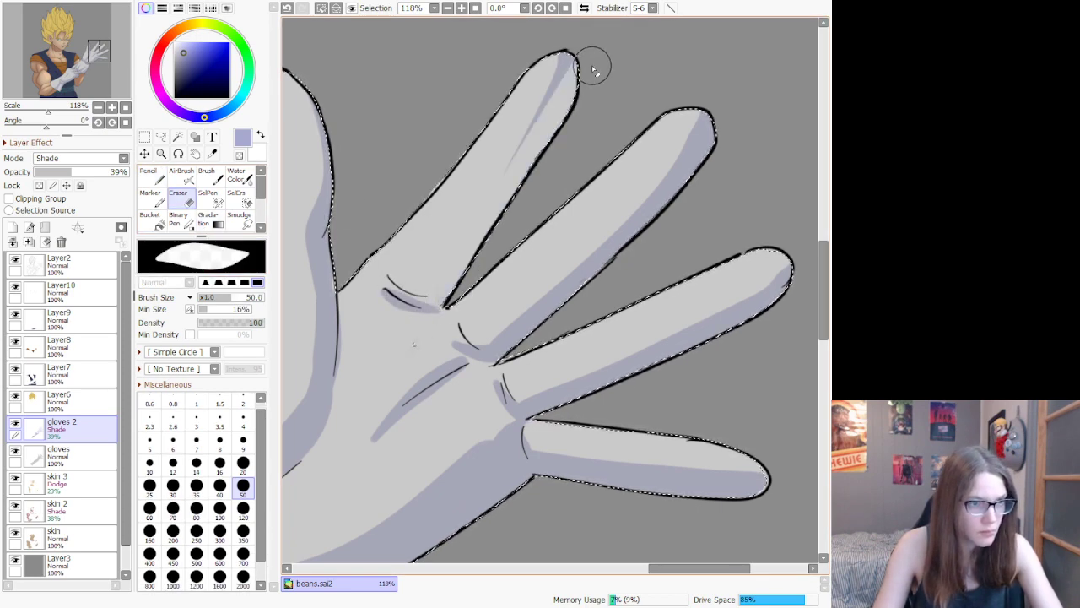
pyautogui.hotkey('ctrl', 'z')
pyautogui.moveTo(448, 295); pyautogui.dragTo(510, 224)
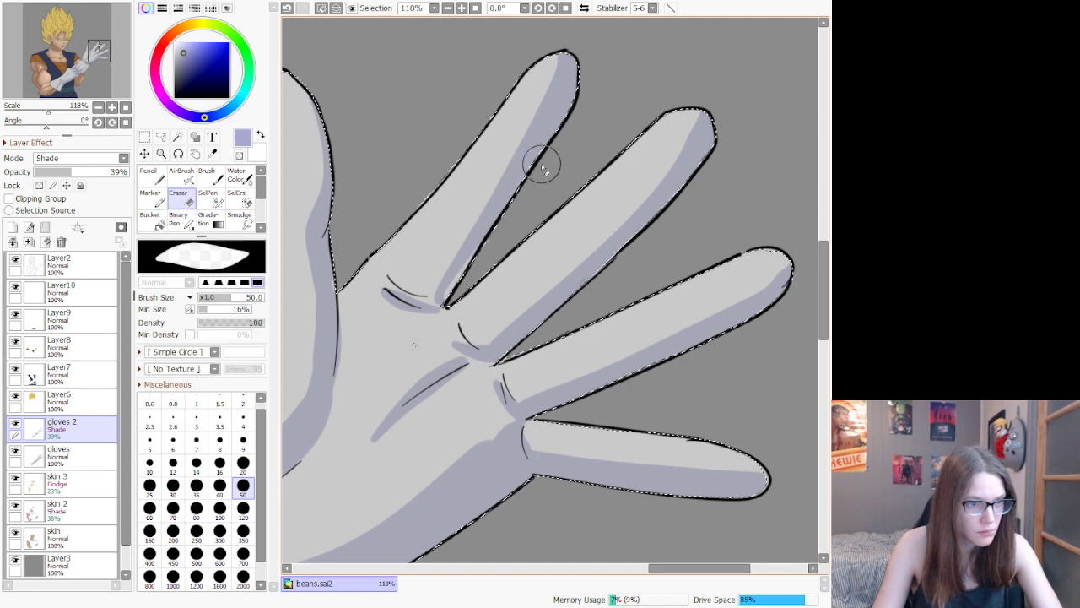
# Step: Undo the last Eraser stroke and try re-trimming the lower shadow of the raised glove's index finger with the size 50 Eraser
pyautogui.hotkey('ctrl', 'z')
pyautogui.moveTo(458, 288); pyautogui.dragTo(477, 263)
pyautogui.moveTo(542, 175); pyautogui.dragTo(511, 228)
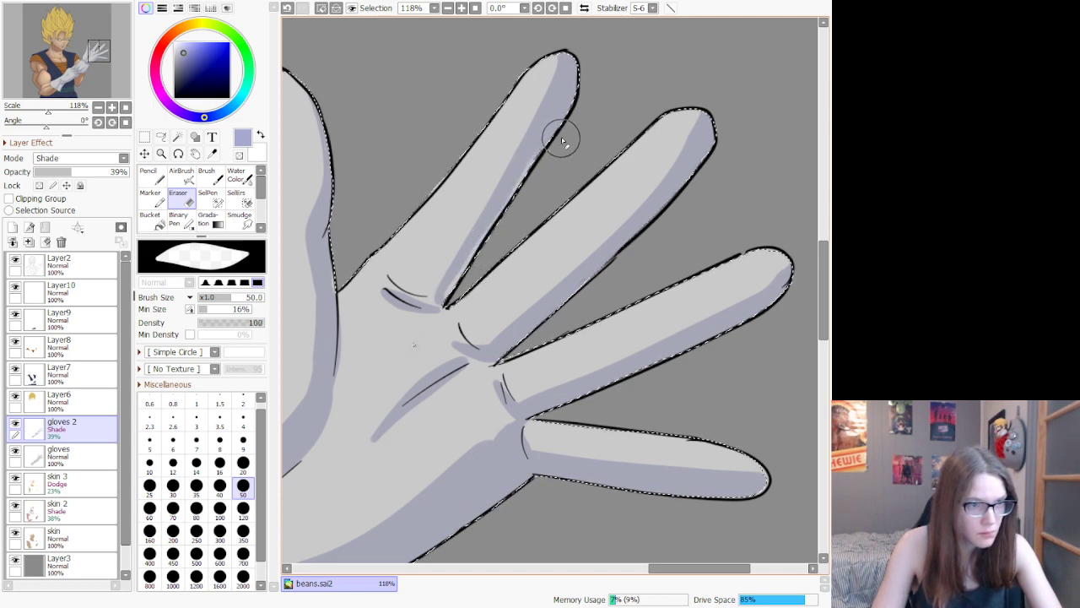
pyautogui.hotkey('ctrl', 'z')
pyautogui.hotkey('ctrl', 'z')
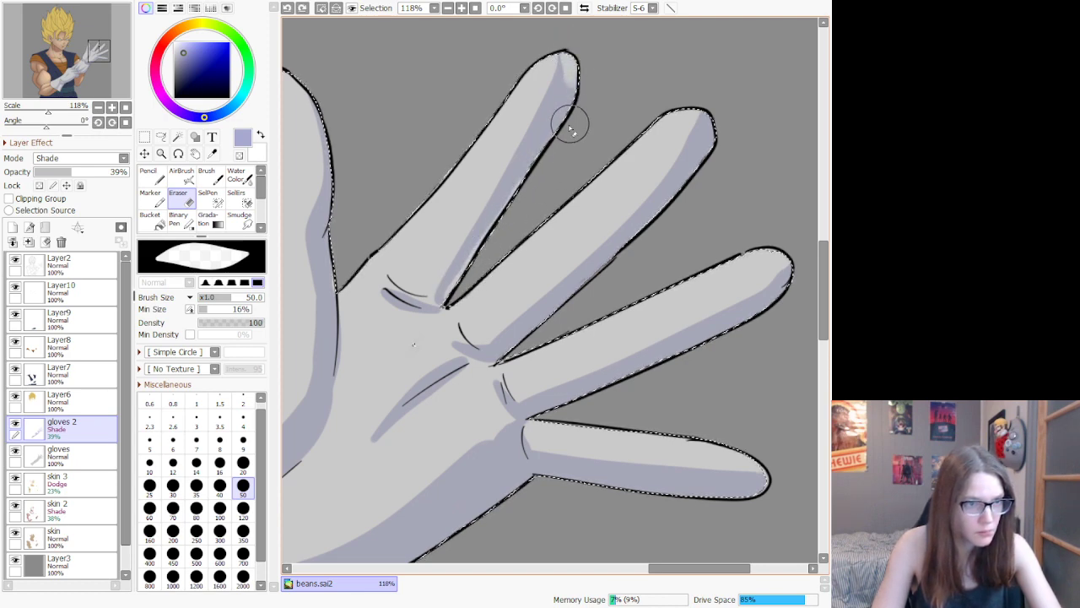
pyautogui.moveTo(501, 221); pyautogui.dragTo(457, 283)
pyautogui.hotkey('ctrl', 'z')
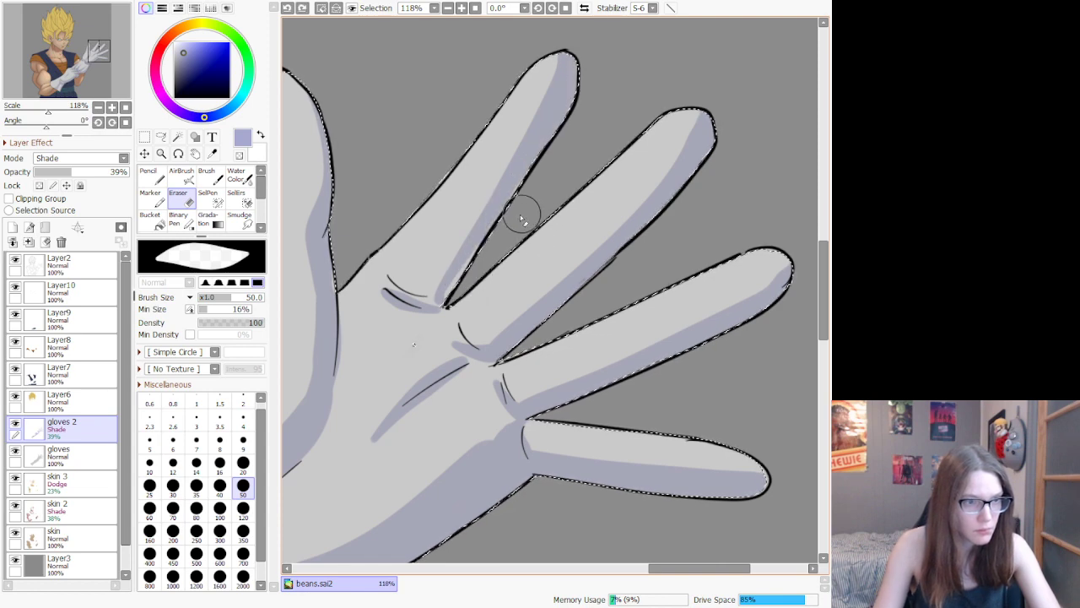
# Step: Soften the shadow edges on the near glove's cuff with the AirBrush at sizes 50 and 120
pyautogui.scroll(-10, 494, 242)
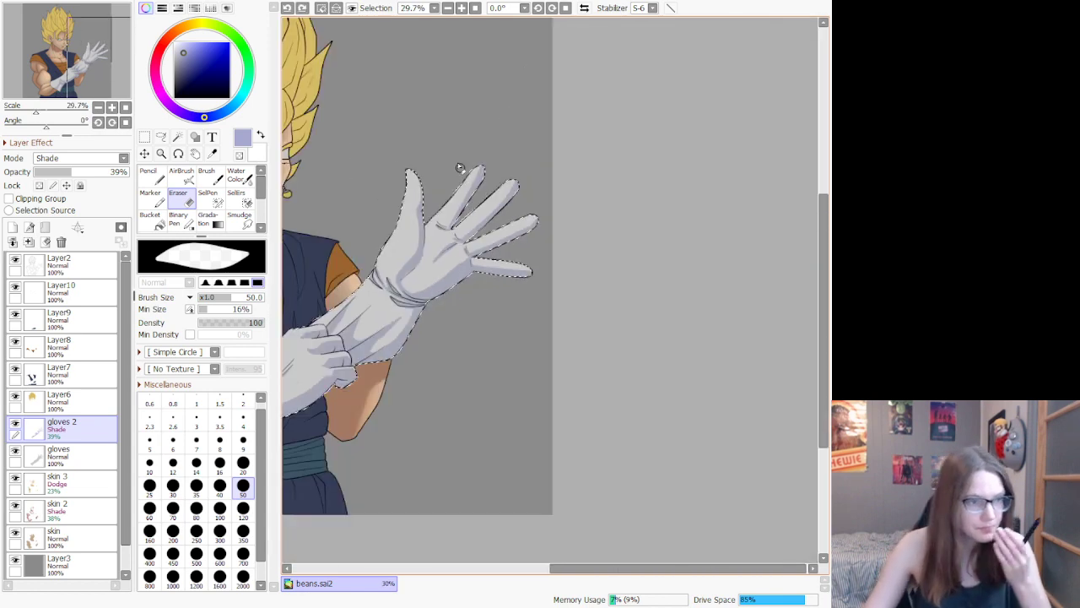
pyautogui.scroll(6, 391, 148)
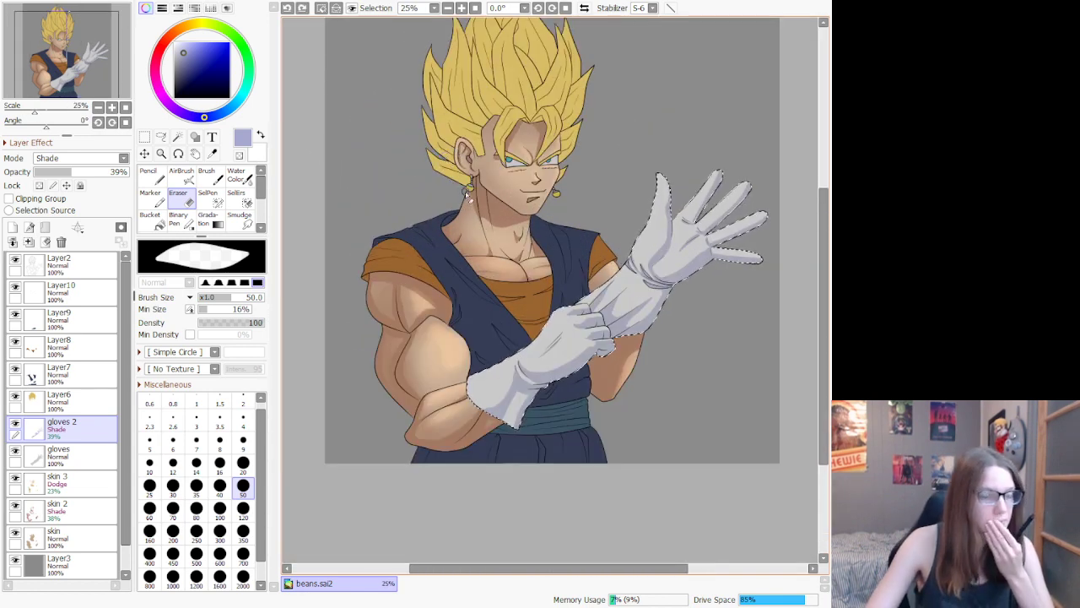
pyautogui.scroll(2, 543, 427)
pyautogui.scroll(3, 543, 428)
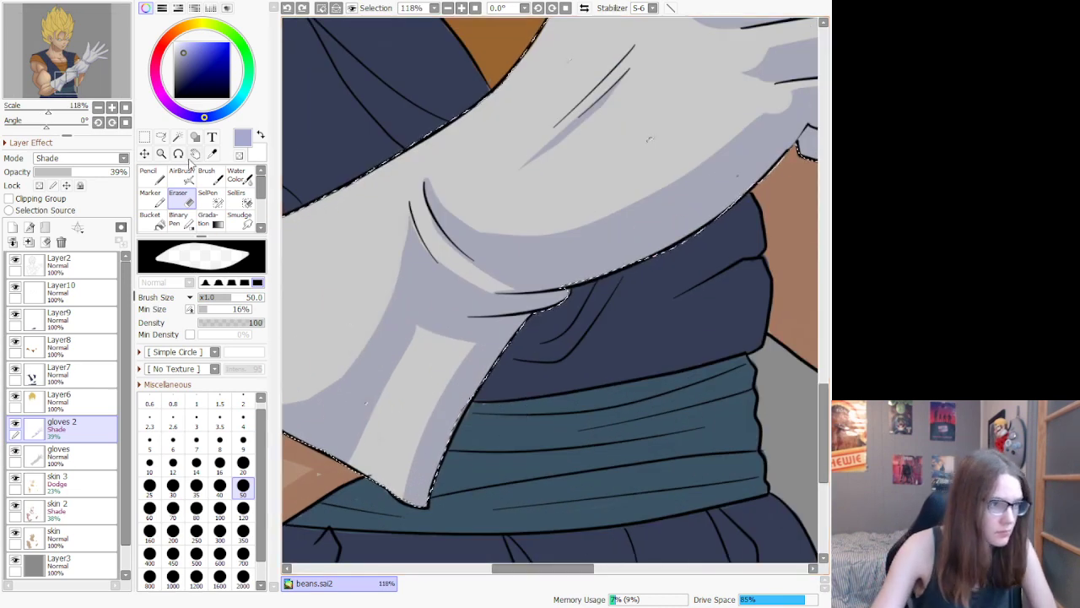
pyautogui.press('v')
pyautogui.moveTo(420, 328); pyautogui.dragTo(349, 482)
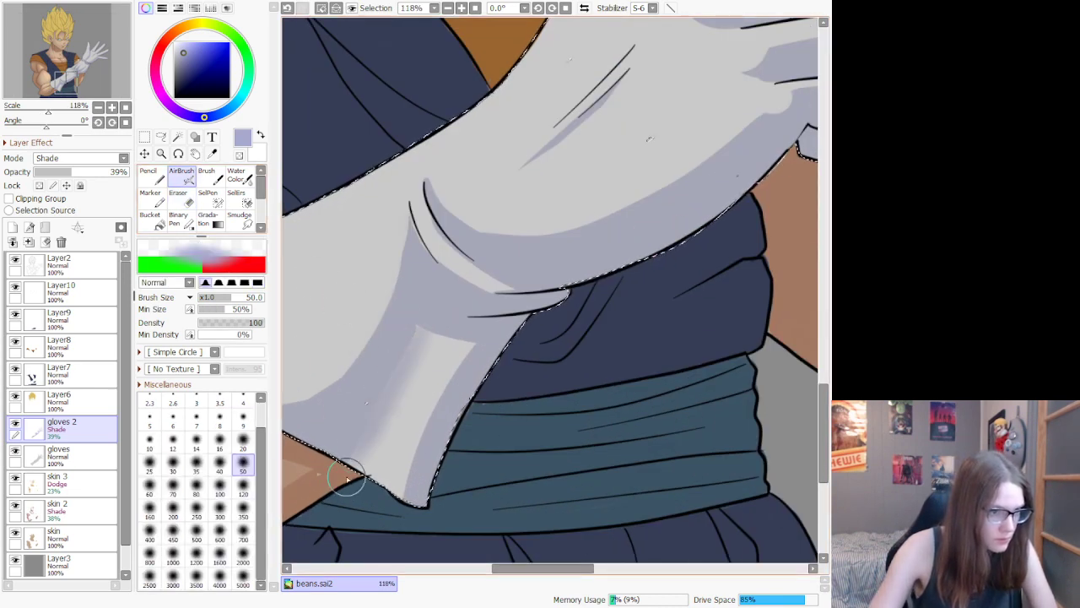
pyautogui.click(252, 487)
pyautogui.moveTo(428, 315)
pyautogui.mouseDown()
pyautogui.moveTo(388, 424)
pyautogui.moveTo(436, 318)
pyautogui.moveTo(352, 447)
pyautogui.moveTo(428, 331)
pyautogui.moveTo(483, 330)
pyautogui.moveTo(416, 338)
pyautogui.moveTo(486, 340)
pyautogui.moveTo(396, 325)
pyautogui.moveTo(455, 328)
pyautogui.mouseUp()
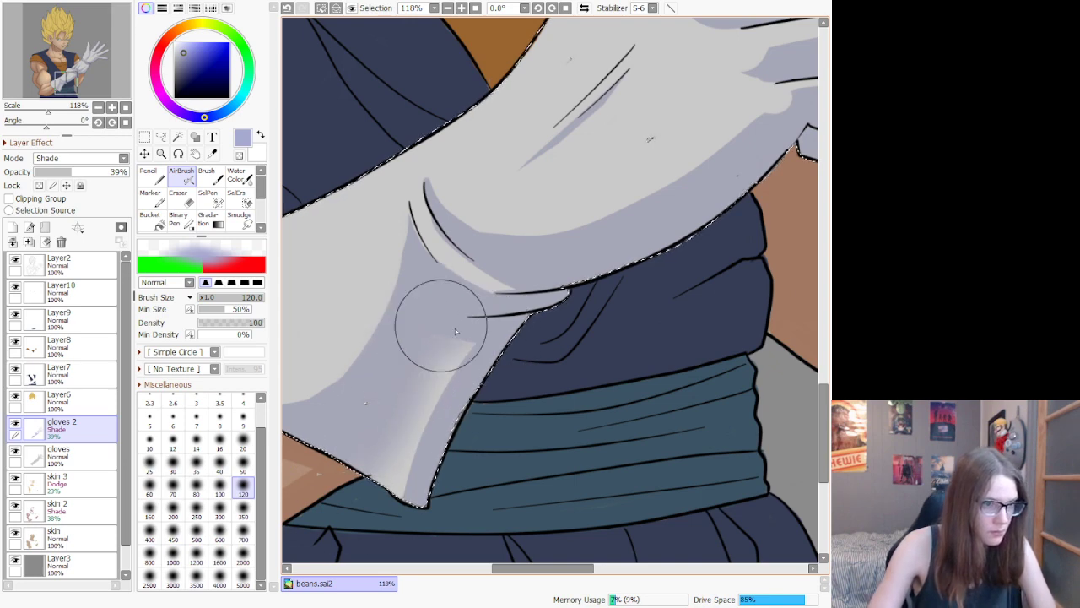
# Step: Lay a broad, soft shadow tint along the lower side of both gloves with the size 700 AirBrush
pyautogui.scroll(-13, 498, 331)
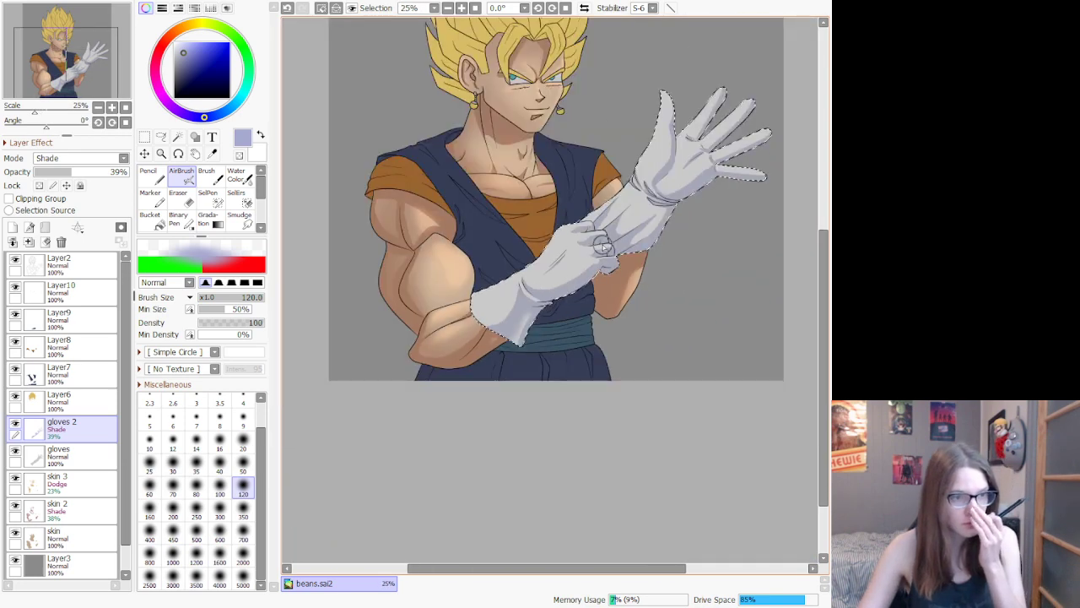
pyautogui.scroll(3, 643, 154)
pyautogui.scroll(3, 644, 154)
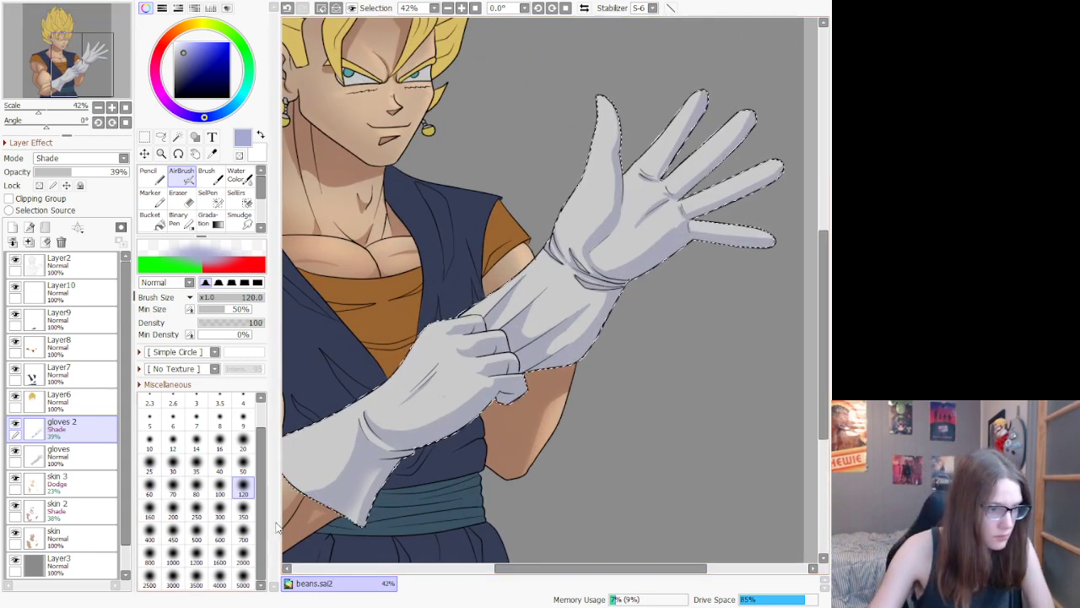
pyautogui.click(243, 539)
pyautogui.moveTo(415, 456)
pyautogui.mouseDown()
pyautogui.moveTo(554, 382)
pyautogui.moveTo(570, 342)
pyautogui.moveTo(766, 211)
pyautogui.moveTo(760, 193)
pyautogui.moveTo(772, 236)
pyautogui.moveTo(747, 157)
pyautogui.moveTo(737, 171)
pyautogui.mouseUp()
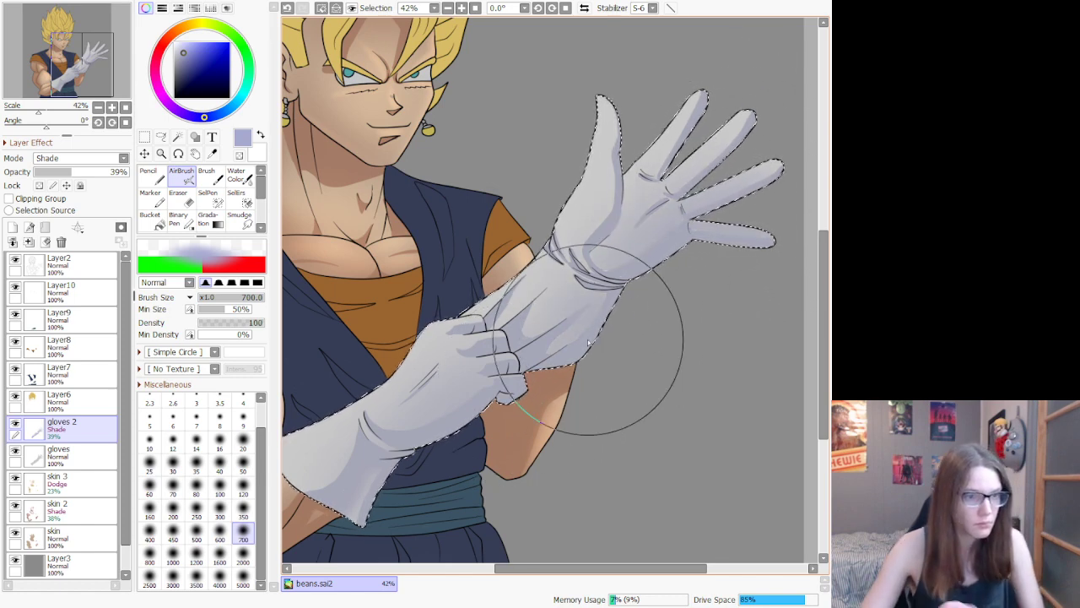
# Step: Erase the soft tint from the upper sides of the raised glove's fingers with the size 50 Eraser
pyautogui.scroll(-5, 678, 291)
pyautogui.scroll(6, 743, 186)
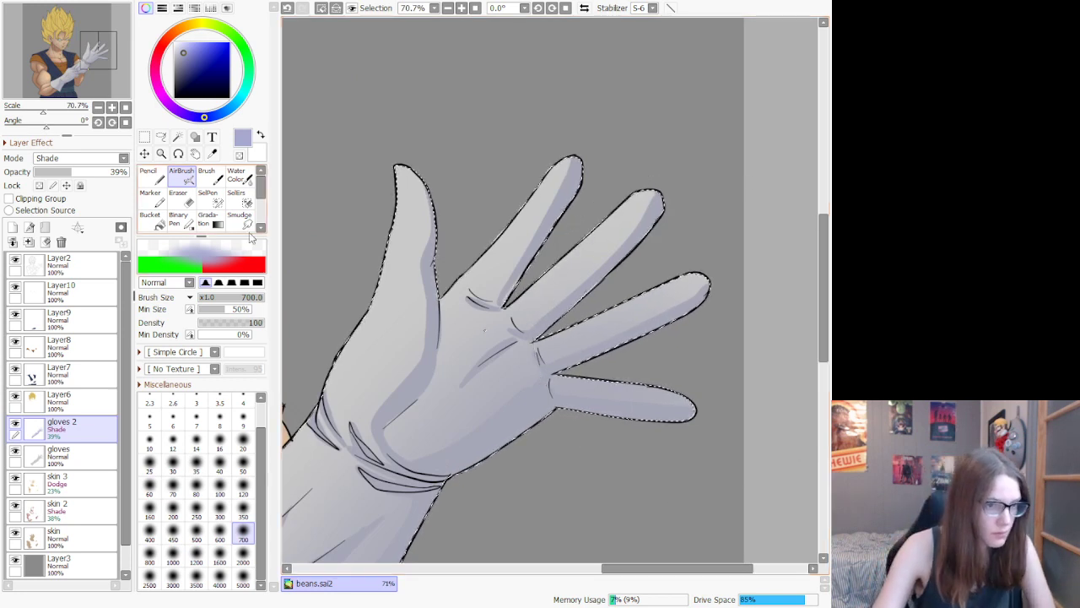
pyautogui.click(177, 198)
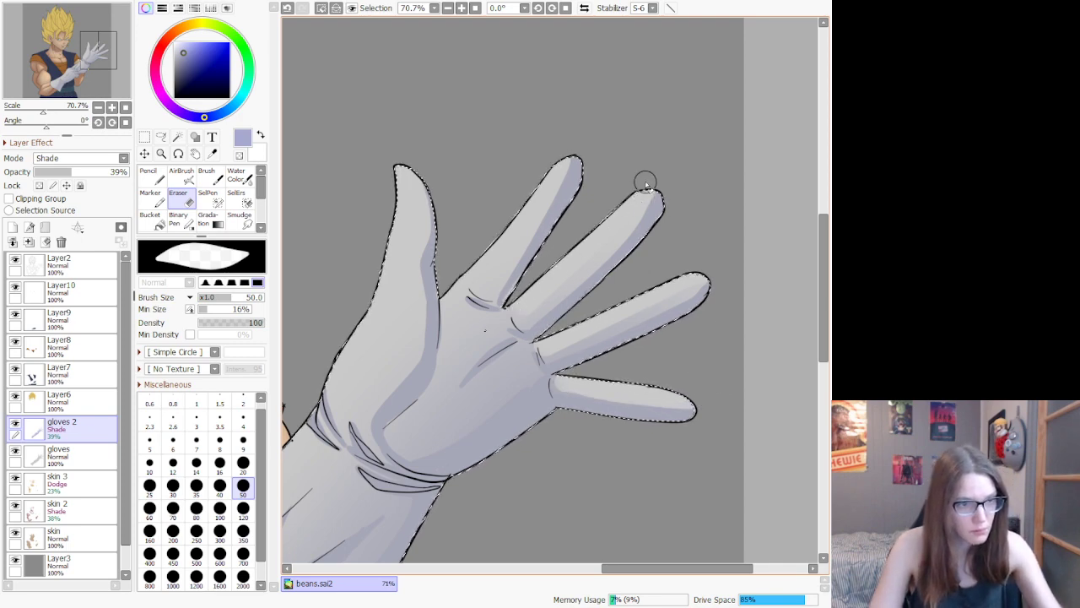
# Step: Add a layer named gloves 3 above gloves 2, set it to Dodge mode, and choose a pale yellow colour
pyautogui.scroll(-4, 648, 169)
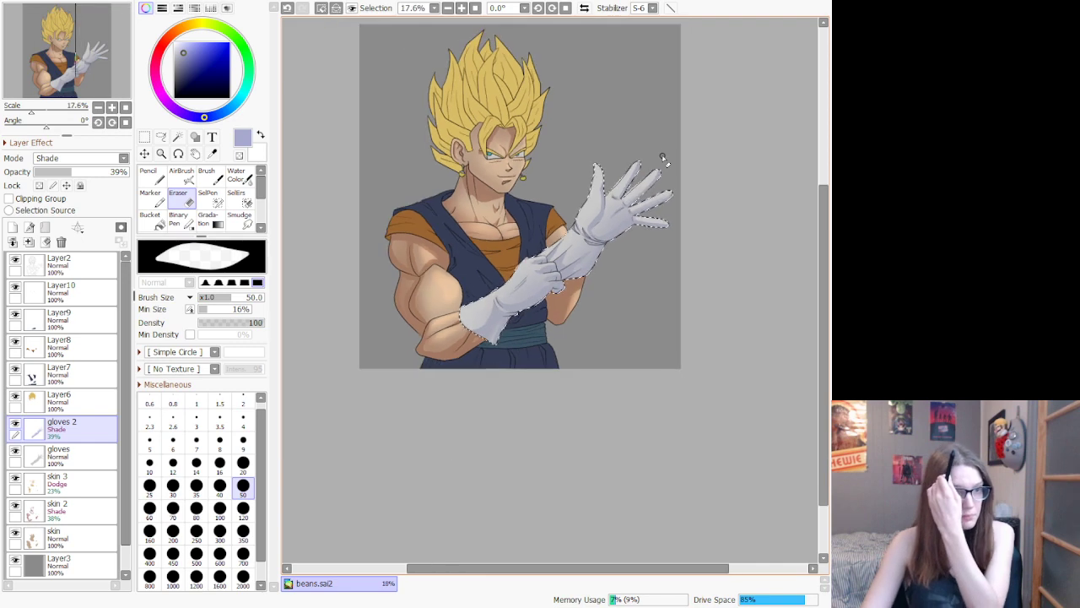
pyautogui.scroll(1, 612, 206)
pyautogui.scroll(-1, 612, 205)
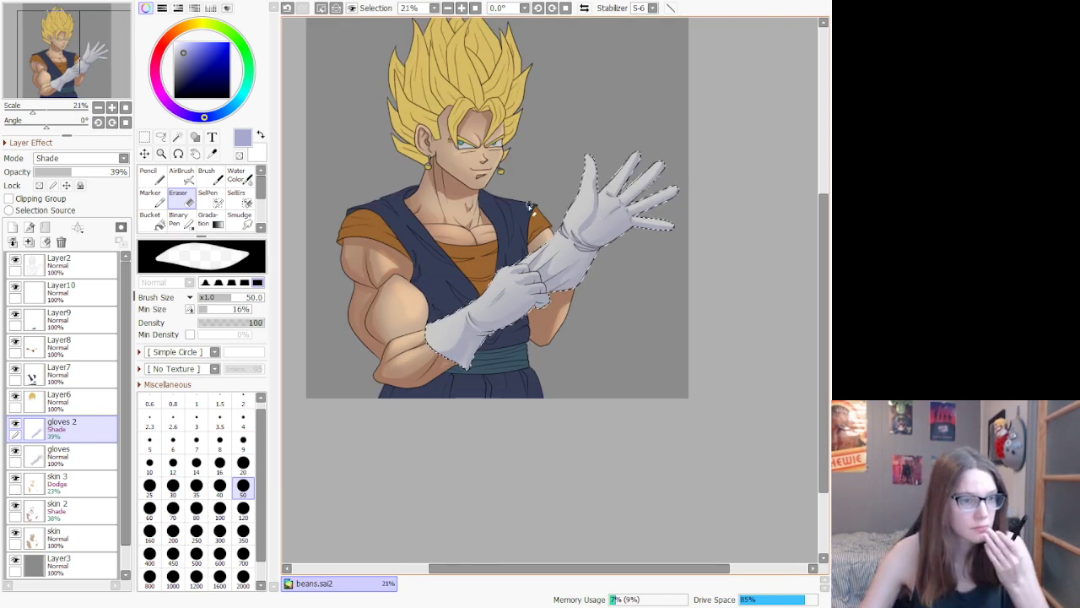
pyautogui.scroll(1, 509, 188)
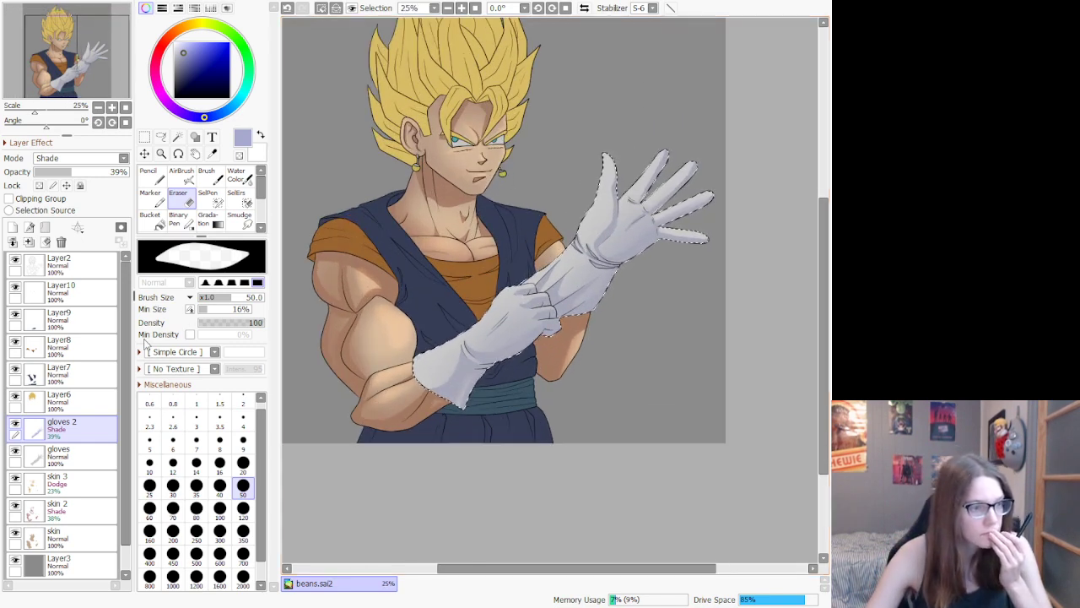
pyautogui.click(12, 228)
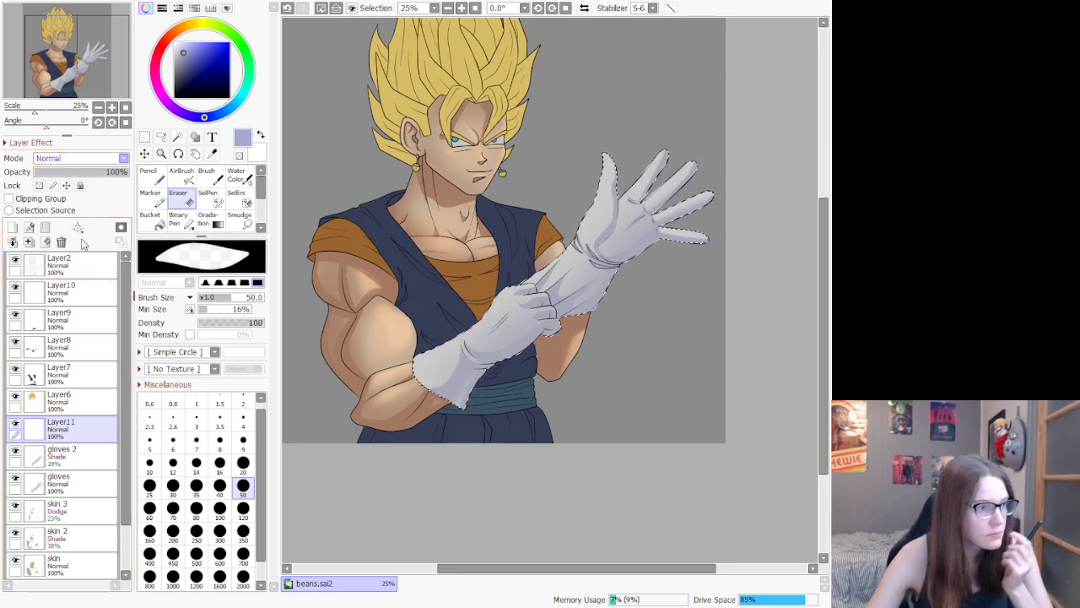
pyautogui.click(71, 283)
pyautogui.click(199, 26)
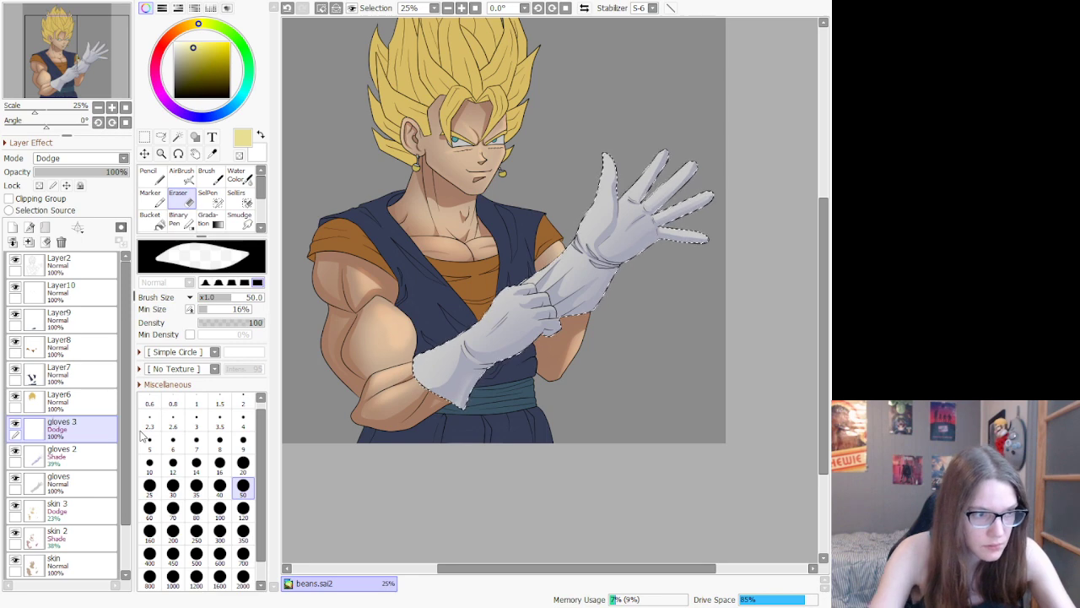
# Step: Spray a broad pale yellow highlight over the upper side of the near glove with the size 700 AirBrush
pyautogui.scroll(3, 542, 239)
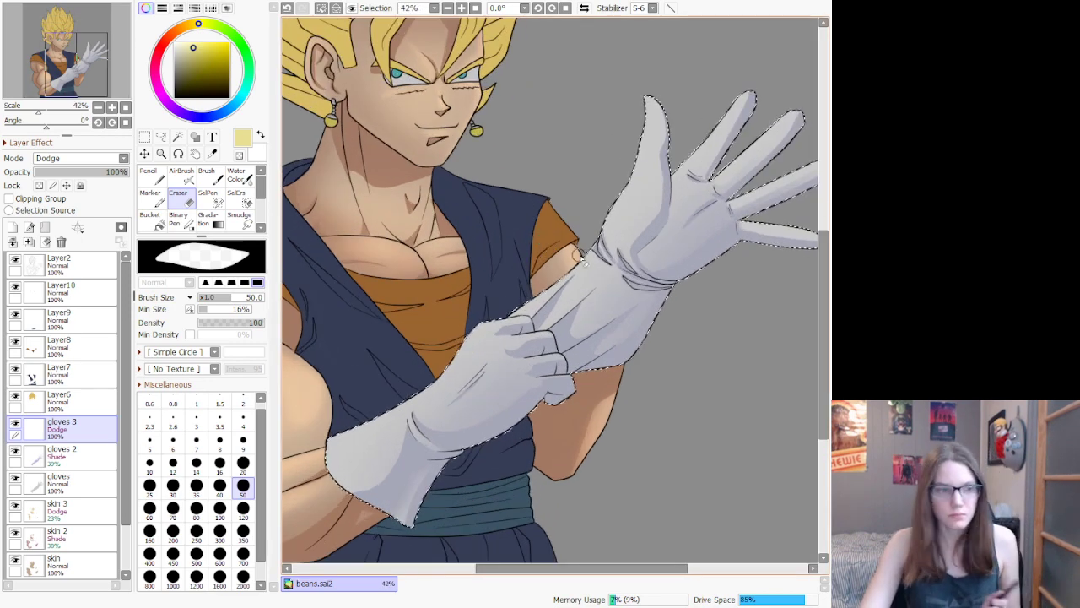
pyautogui.scroll(-2, 424, 351)
pyautogui.scroll(4, 309, 407)
pyautogui.click(180, 174)
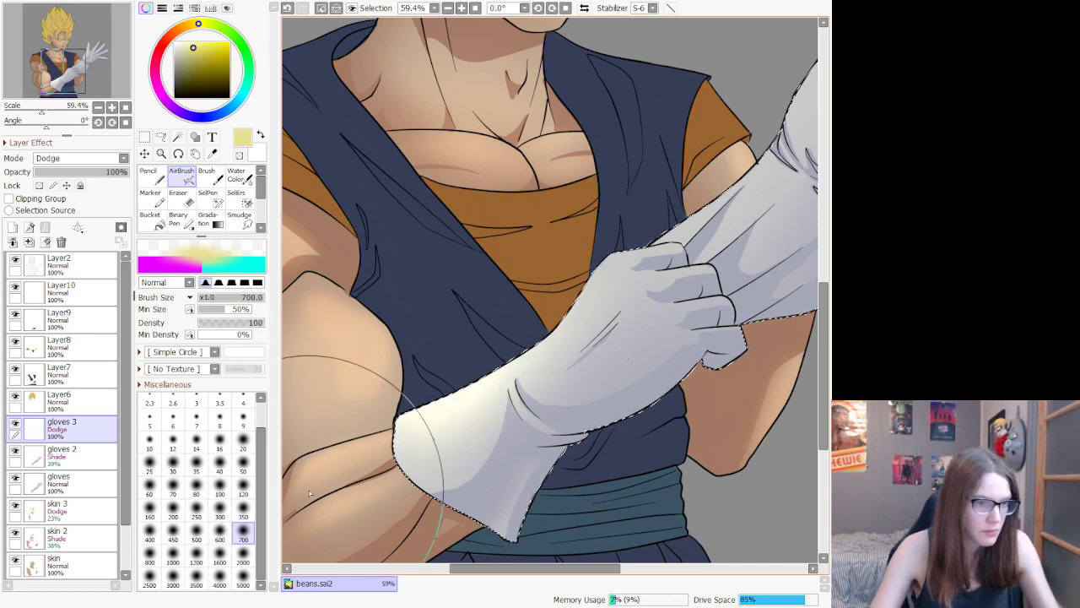
# Step: Set gloves 3 to 40% opacity and build up highlights on the near glove's cuff, hand and fingers with the size 120 AirBrush
pyautogui.click(243, 511)
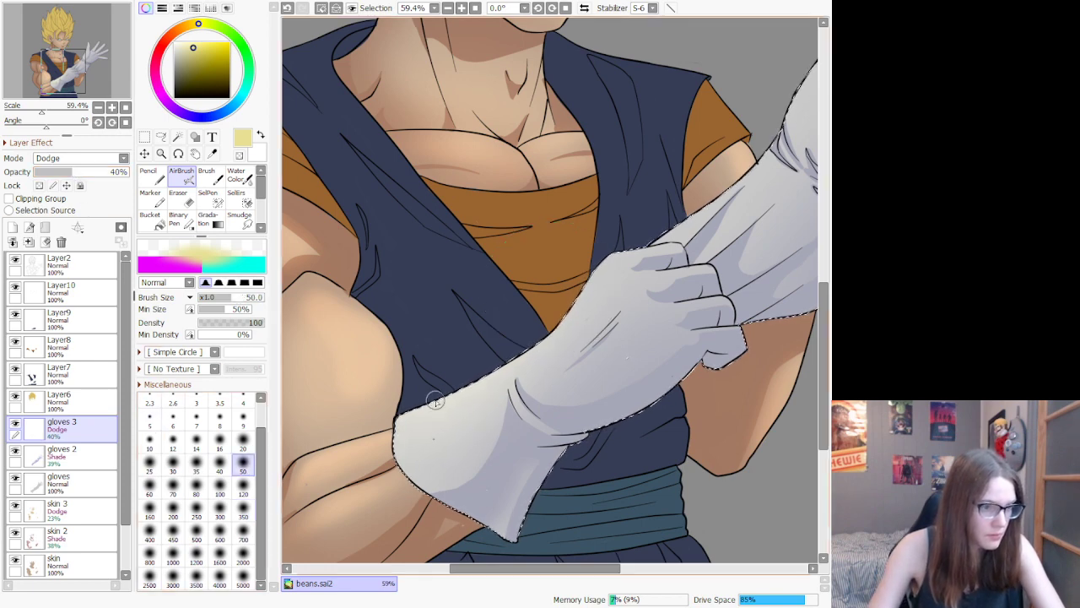
pyautogui.click(243, 487)
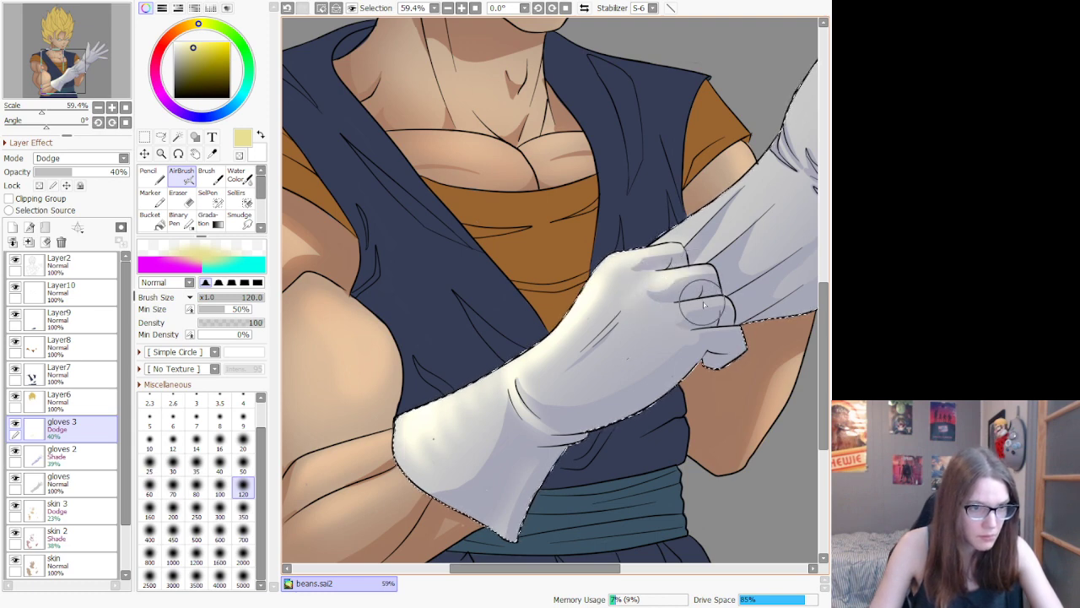
pyautogui.moveTo(666, 316)
pyautogui.mouseDown()
pyautogui.moveTo(618, 328)
pyautogui.moveTo(611, 318)
pyautogui.moveTo(557, 363)
pyautogui.moveTo(650, 324)
pyautogui.moveTo(700, 333)
pyautogui.mouseUp()
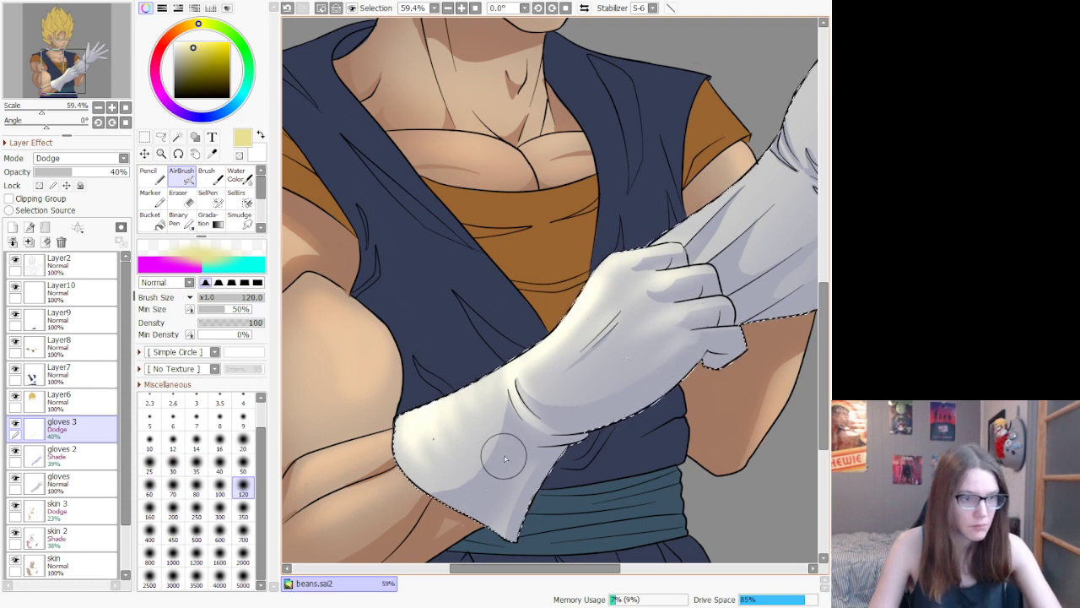
# Step: Lower gloves 3 to 24% opacity and airbrush highlights along the raised glove's forearm and the base of its thumb
pyautogui.scroll(-5, 645, 372)
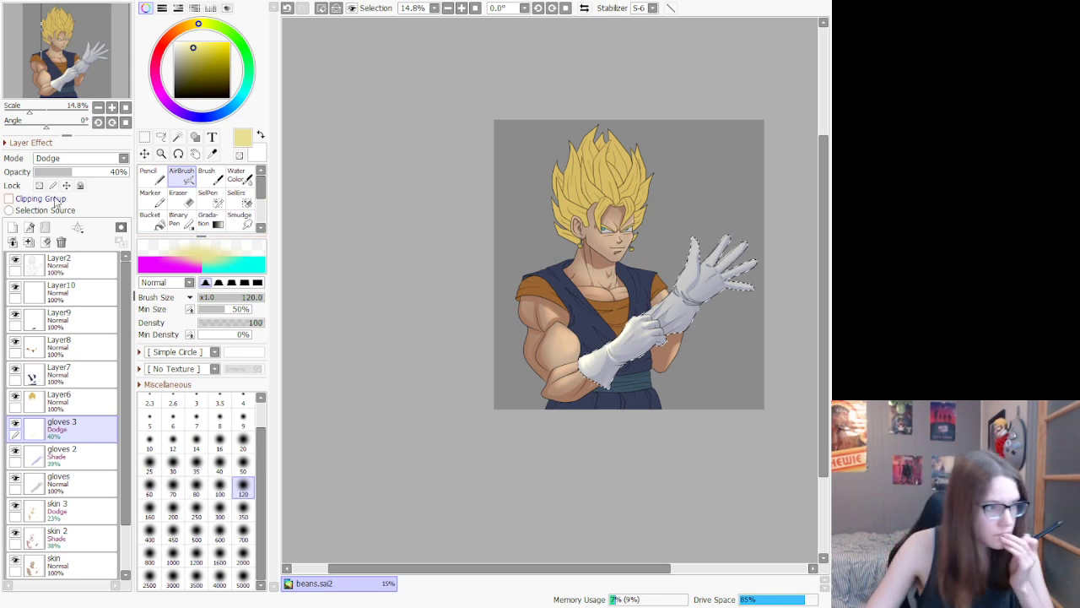
pyautogui.click(57, 172)
pyautogui.scroll(6, 700, 306)
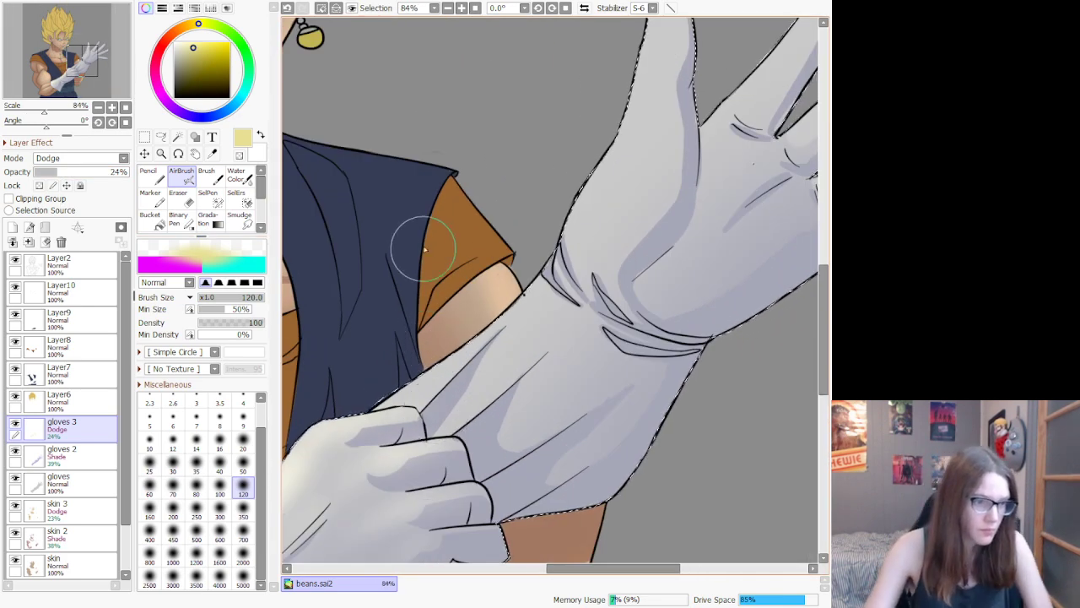
pyautogui.moveTo(403, 397)
pyautogui.mouseDown()
pyautogui.moveTo(524, 272)
pyautogui.moveTo(400, 382)
pyautogui.moveTo(454, 358)
pyautogui.moveTo(550, 263)
pyautogui.moveTo(441, 419)
pyautogui.moveTo(520, 367)
pyautogui.moveTo(578, 296)
pyautogui.moveTo(520, 431)
pyautogui.moveTo(633, 346)
pyautogui.moveTo(599, 362)
pyautogui.moveTo(564, 405)
pyautogui.moveTo(621, 318)
pyautogui.moveTo(611, 204)
pyautogui.moveTo(604, 242)
pyautogui.moveTo(579, 231)
pyautogui.moveTo(649, 103)
pyautogui.moveTo(613, 221)
pyautogui.moveTo(653, 117)
pyautogui.moveTo(632, 176)
pyautogui.moveTo(648, 69)
pyautogui.moveTo(596, 206)
pyautogui.moveTo(622, 245)
pyautogui.mouseUp()
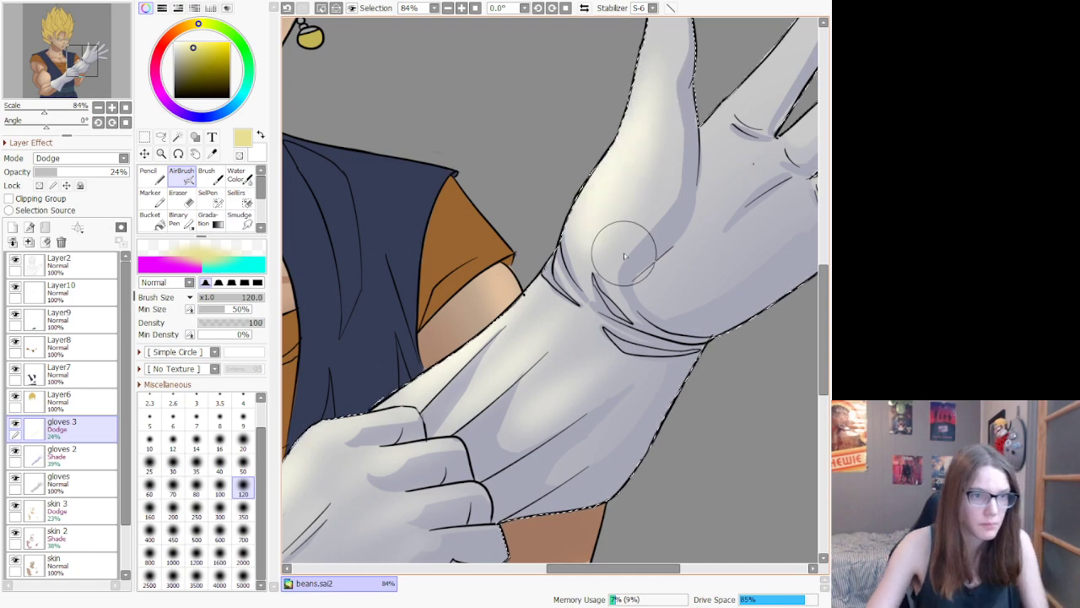
# Step: Airbrush size 120 highlights along the upper sides of the raised glove's thumb and fingers
pyautogui.scroll(-8, 755, 48)
pyautogui.scroll(8, 741, 41)
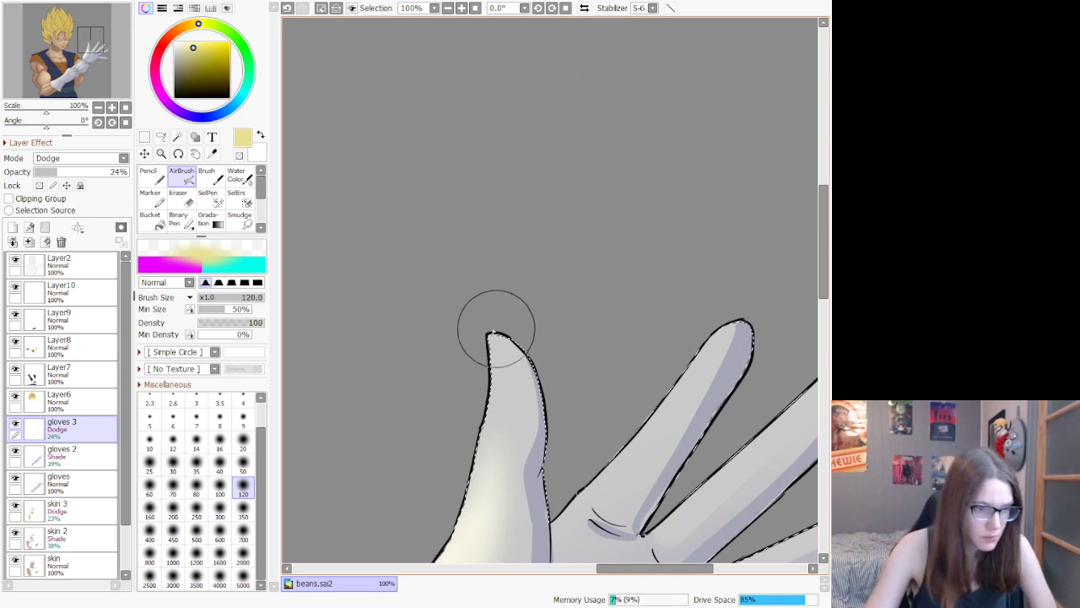
pyautogui.moveTo(495, 320); pyautogui.dragTo(446, 526)
pyautogui.moveTo(725, 346)
pyautogui.mouseDown()
pyautogui.moveTo(656, 385)
pyautogui.moveTo(598, 465)
pyautogui.mouseUp()
pyautogui.moveTo(624, 570); pyautogui.dragTo(677, 571)
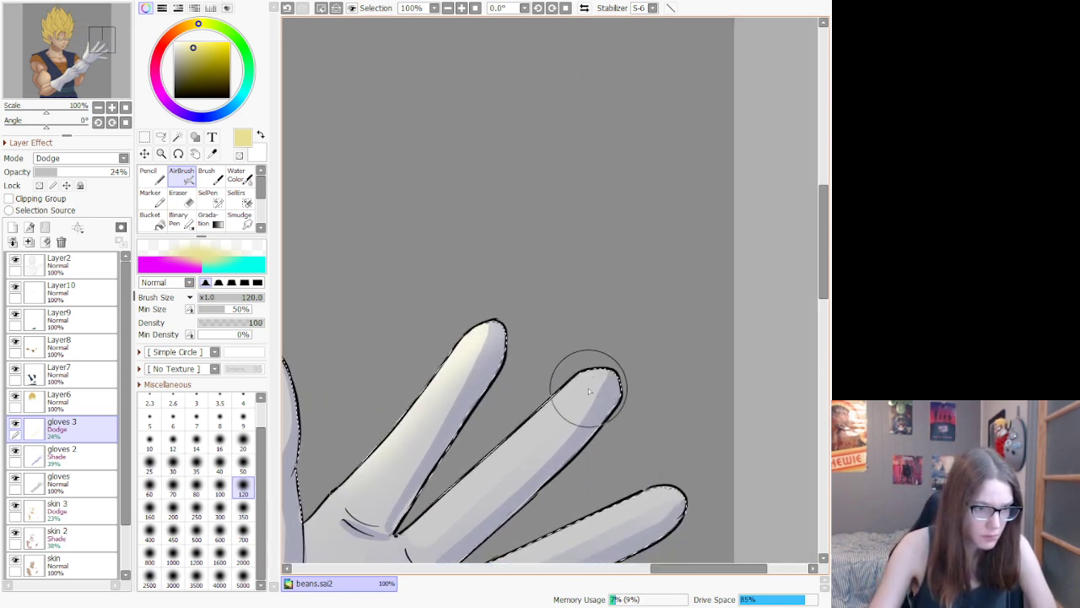
pyautogui.moveTo(620, 365); pyautogui.dragTo(412, 523)
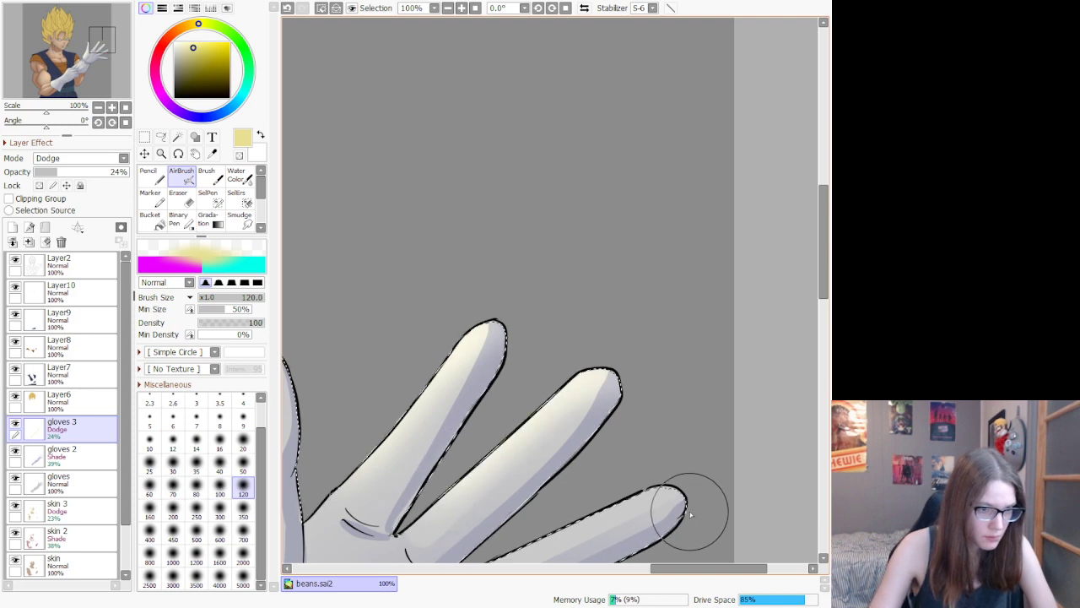
pyautogui.moveTo(657, 477); pyautogui.dragTo(505, 535)
# Step: Compare the raised glove with and without its latest highlight by undoing and restoring the stroke
pyautogui.scroll(-12, 488, 523)
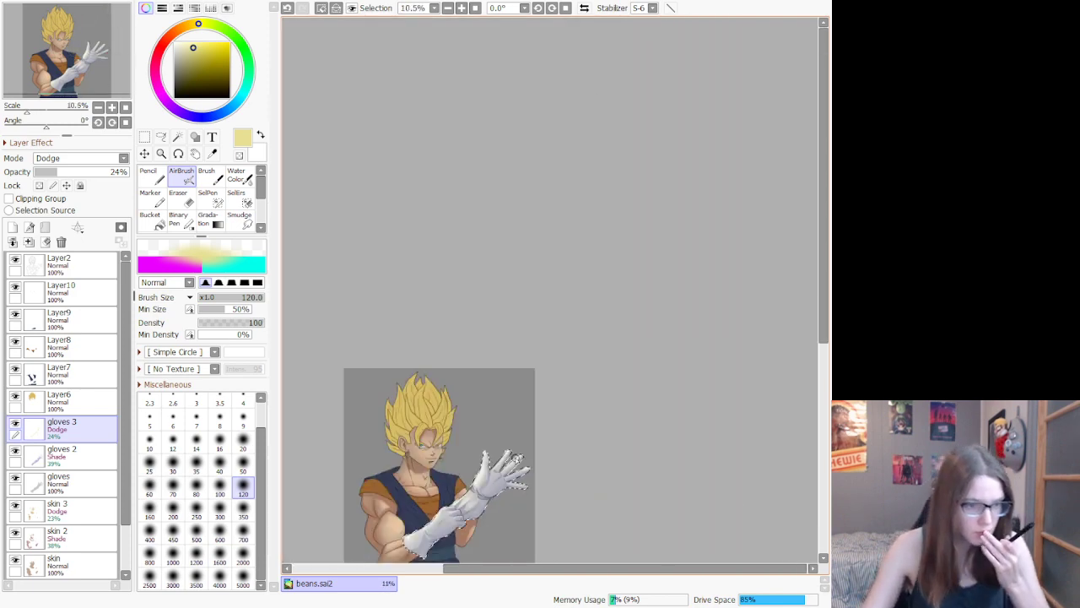
pyautogui.scroll(8, 456, 540)
pyautogui.scroll(2, 591, 437)
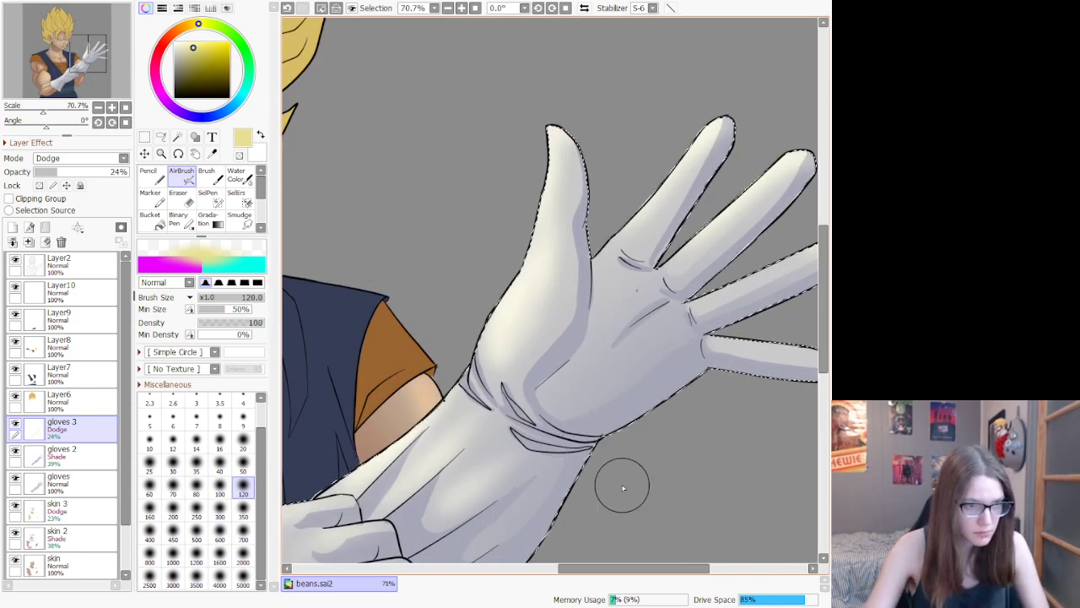
pyautogui.hotkey('ctrl', 'z')
pyautogui.hotkey('ctrl', 'y')
pyautogui.hotkey('ctrl', 'z')
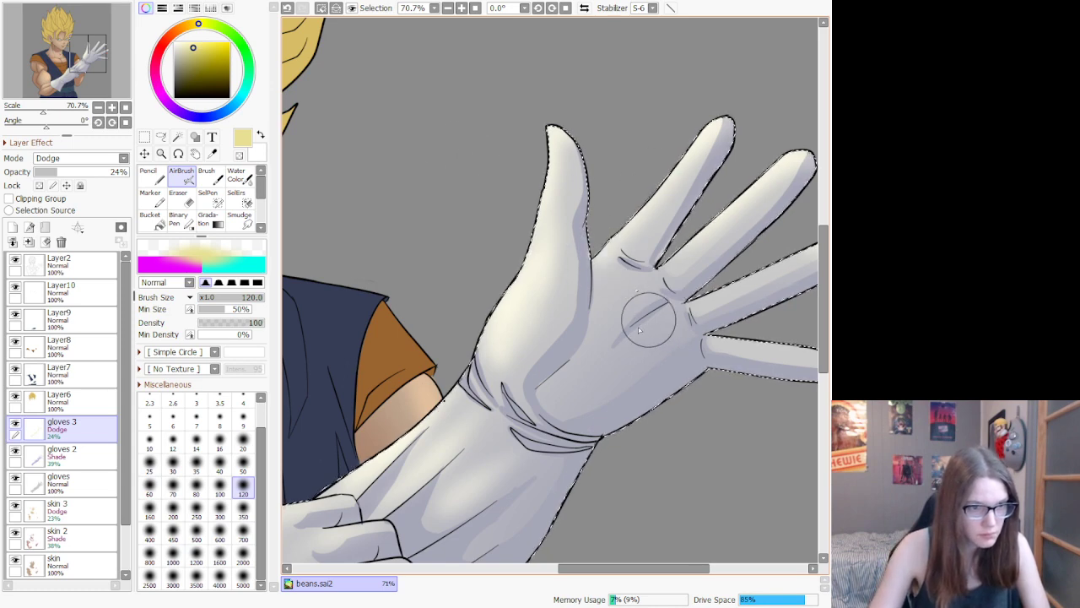
pyautogui.hotkey('ctrl', 'y')
# Step: Deselect the gloves, add a new layer above Layer6, and rename Layer6 to hair and the new layer to hair 2
pyautogui.scroll(-4, 550, 410)
pyautogui.scroll(-1, 582, 289)
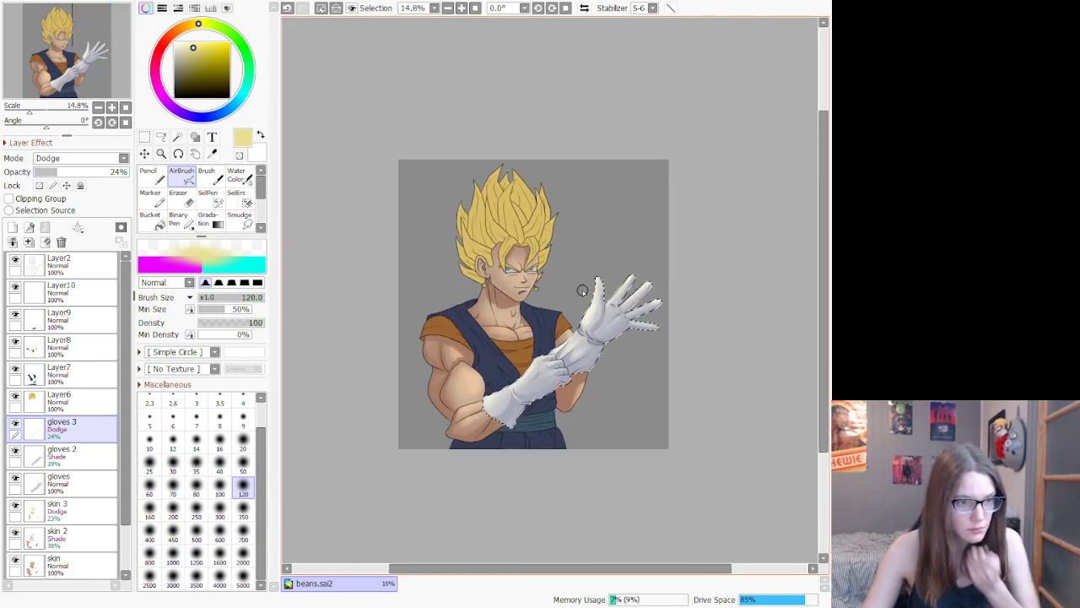
pyautogui.scroll(2, 498, 384)
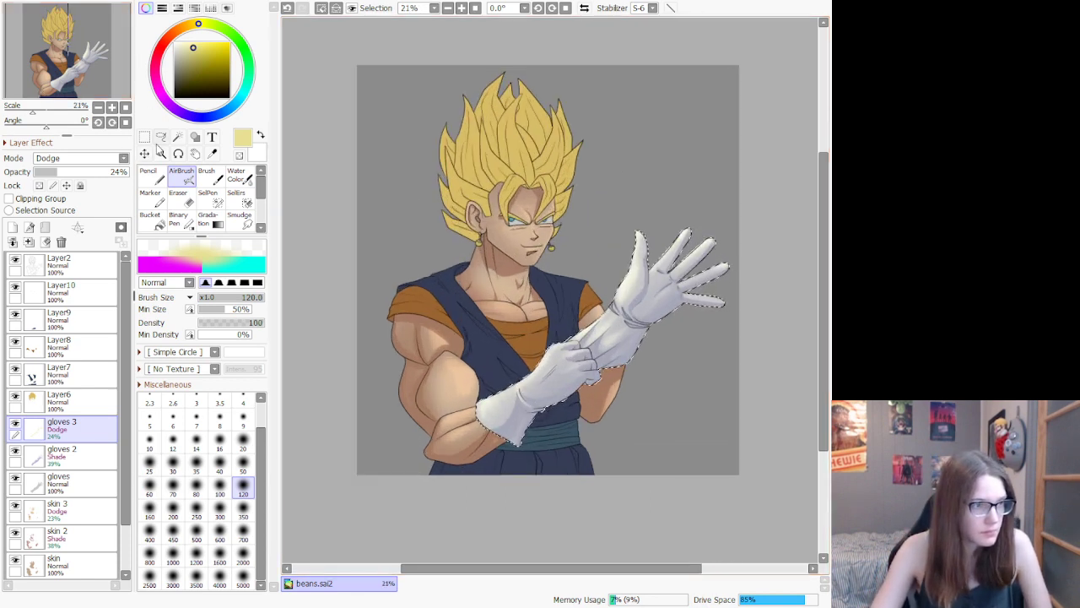
pyautogui.click(161, 136)
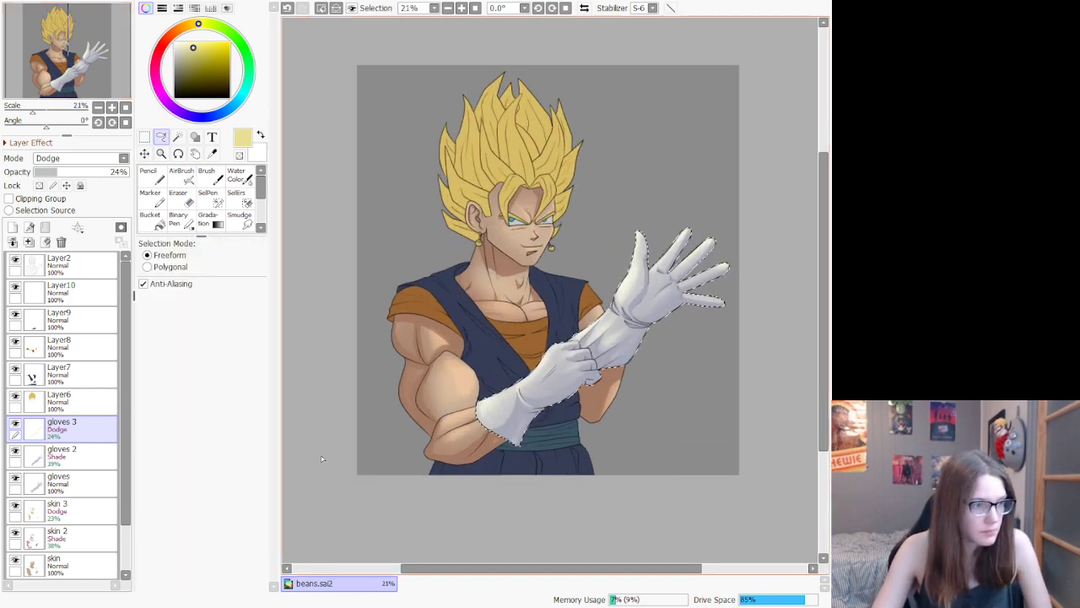
pyautogui.click(76, 403)
pyautogui.click(15, 228)
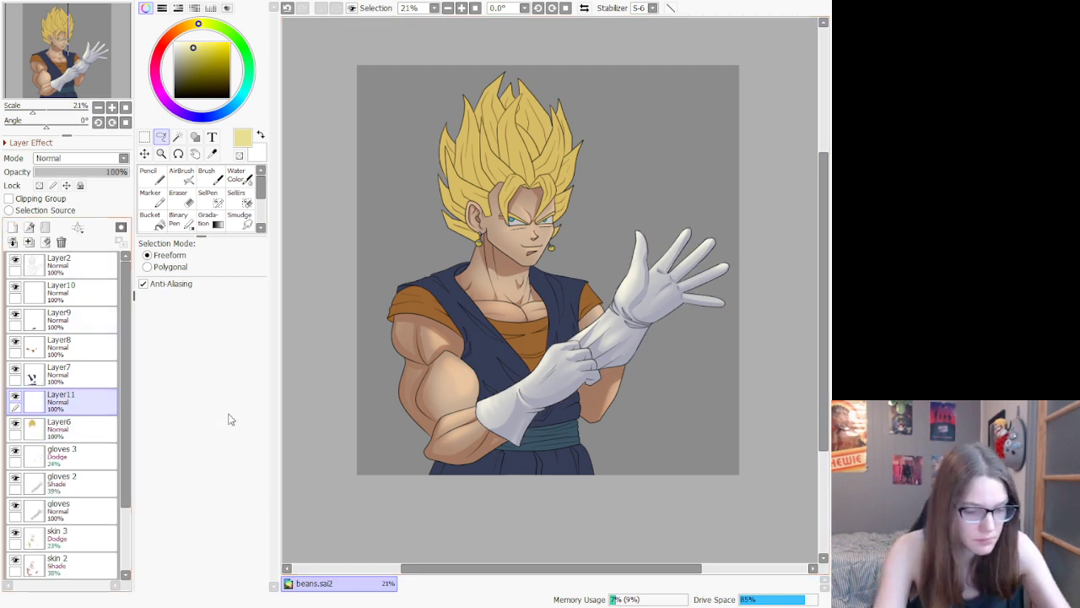
pyautogui.click(95, 432)
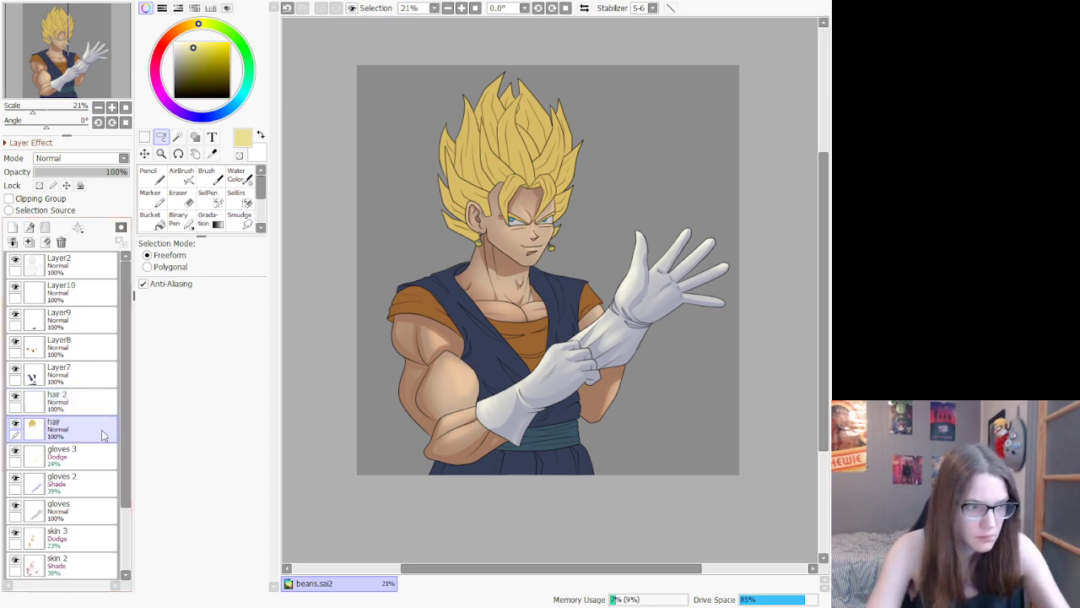
# Step: Select the entire hair shape from the hair layer, set hair 2 to Shade mode, and pick a light blue colour
pyautogui.click(178, 137)
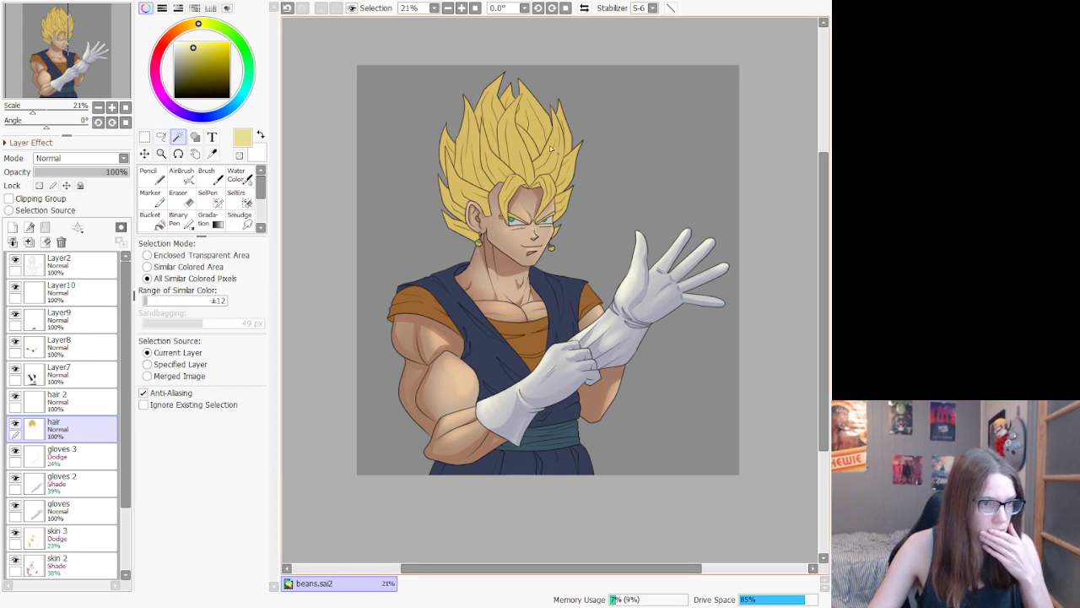
pyautogui.click(365, 133)
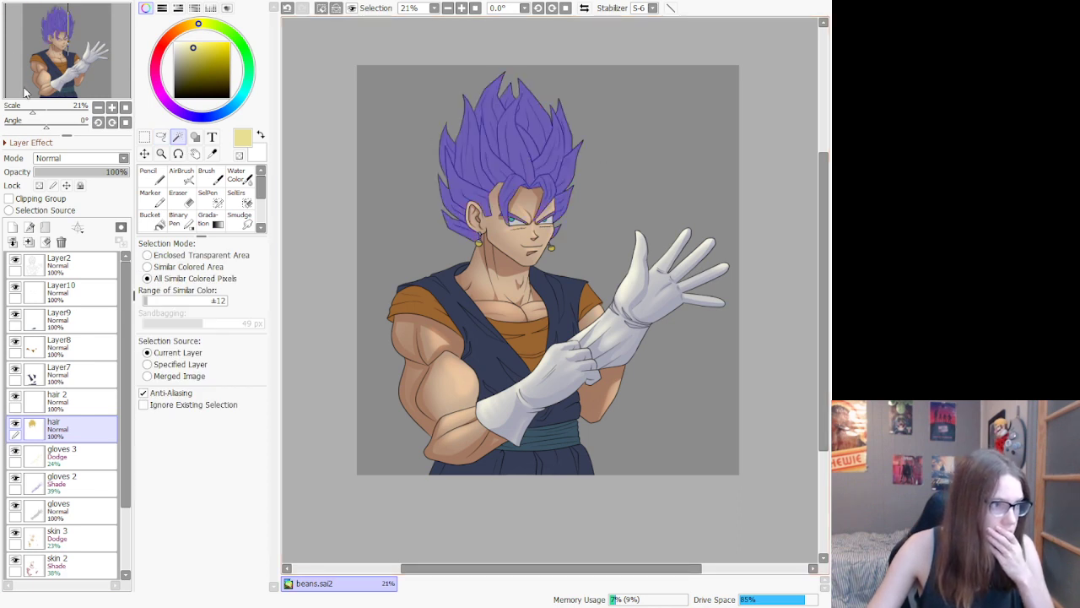
pyautogui.click(53, 400)
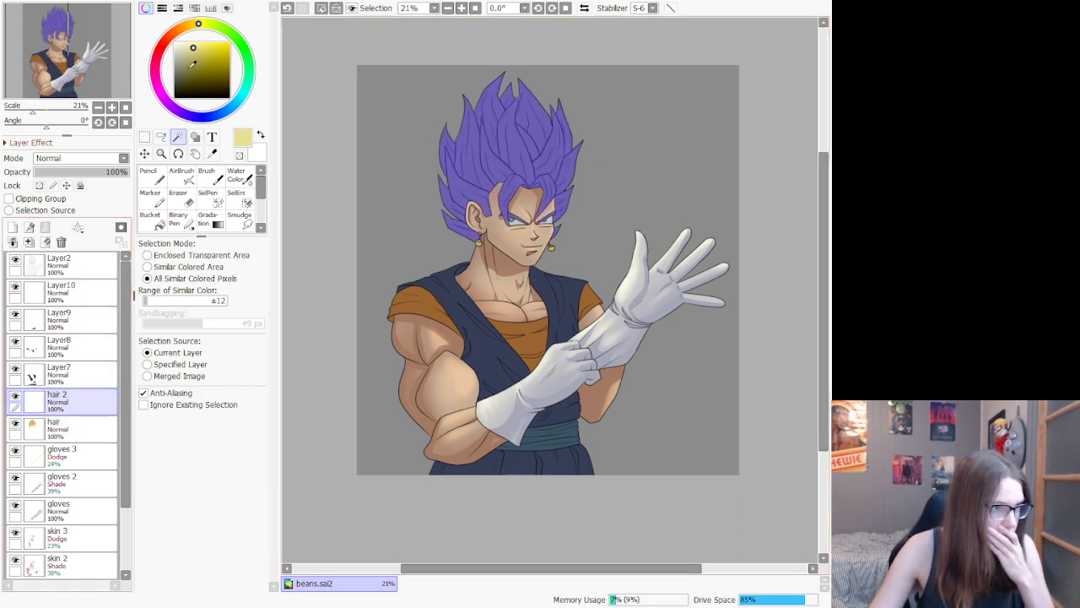
pyautogui.click(215, 117)
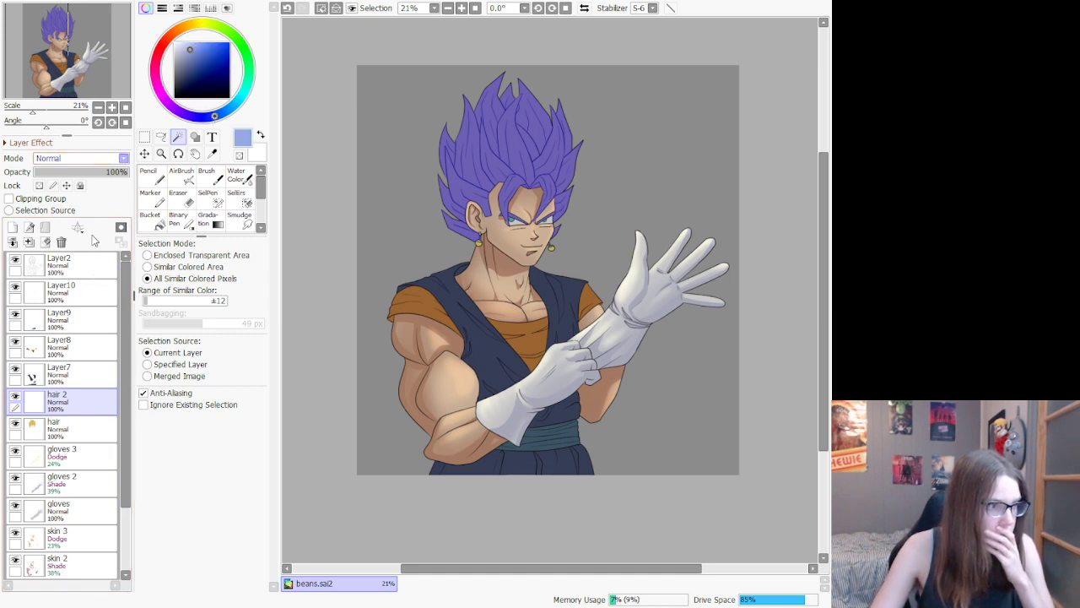
pyautogui.click(92, 240)
# Step: Airbrush soft shading on hair 2 around the lower outer hair on both sides of the head at brush size 700
pyautogui.click(184, 178)
pyautogui.scroll(-2, 549, 185)
pyautogui.scroll(5, 506, 105)
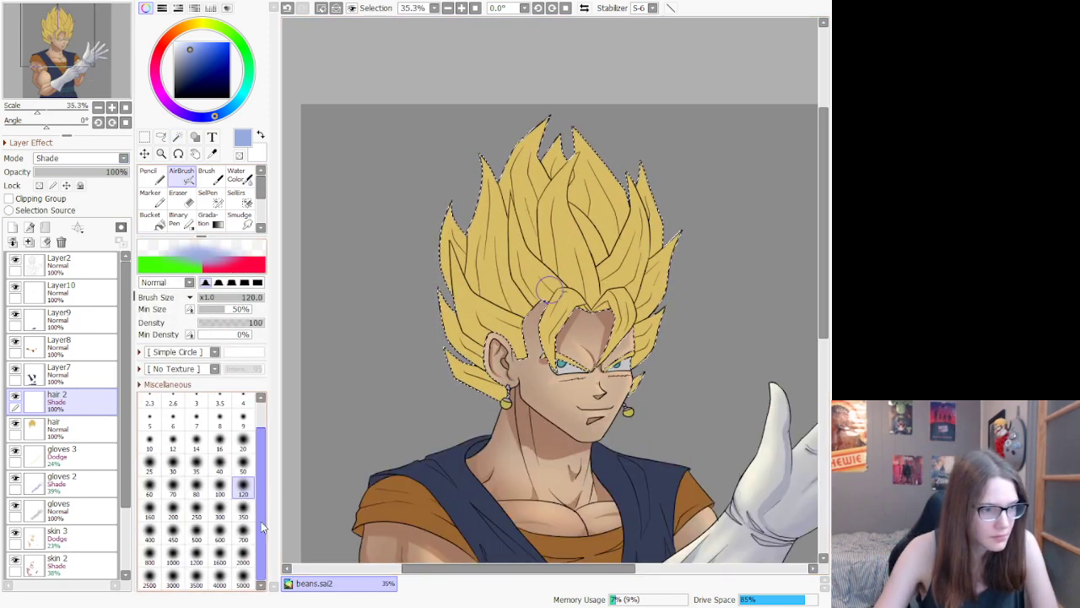
pyautogui.click(243, 539)
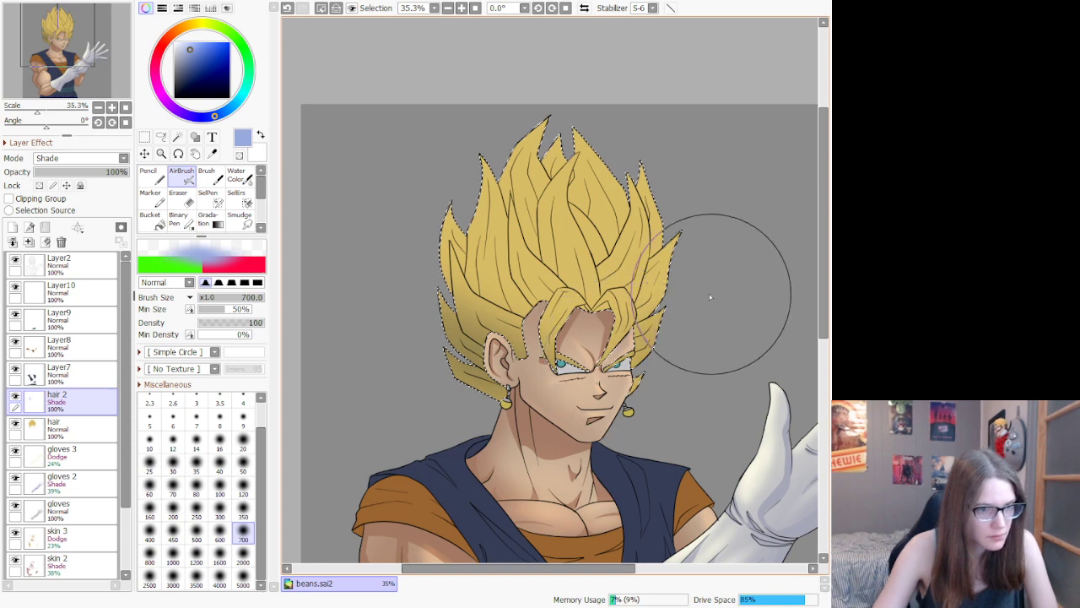
pyautogui.moveTo(710, 297)
pyautogui.mouseDown()
pyautogui.moveTo(674, 378)
pyautogui.moveTo(687, 349)
pyautogui.moveTo(633, 402)
pyautogui.moveTo(699, 333)
pyautogui.moveTo(627, 394)
pyautogui.moveTo(678, 374)
pyautogui.mouseUp()
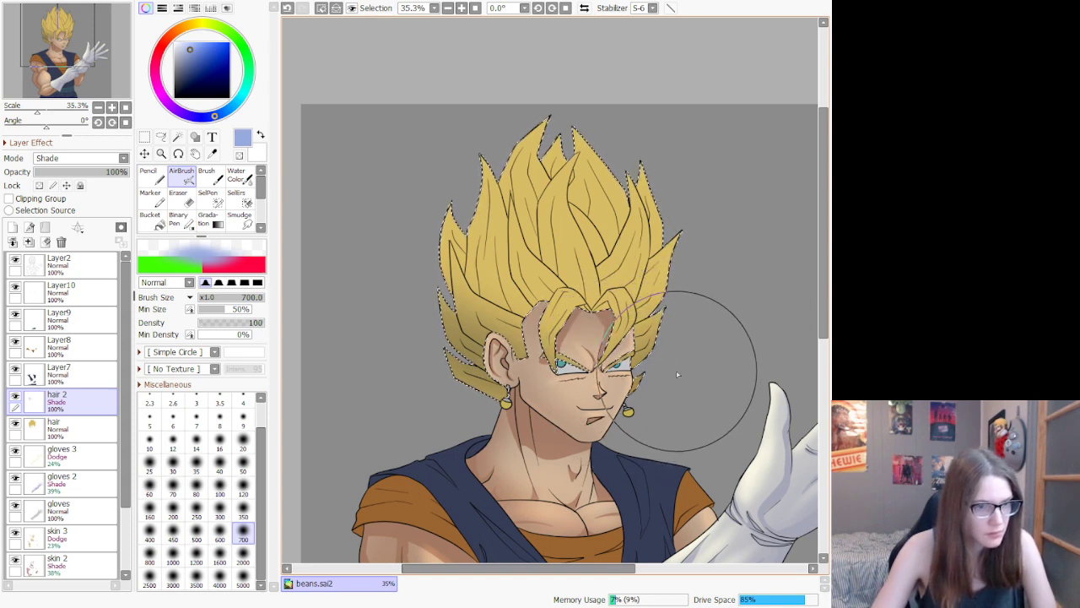
# Step: Erase shading from the bangs with the size 50 Eraser and shade the hair where the bangs meet with the size 120 Brush
pyautogui.scroll(3, 674, 336)
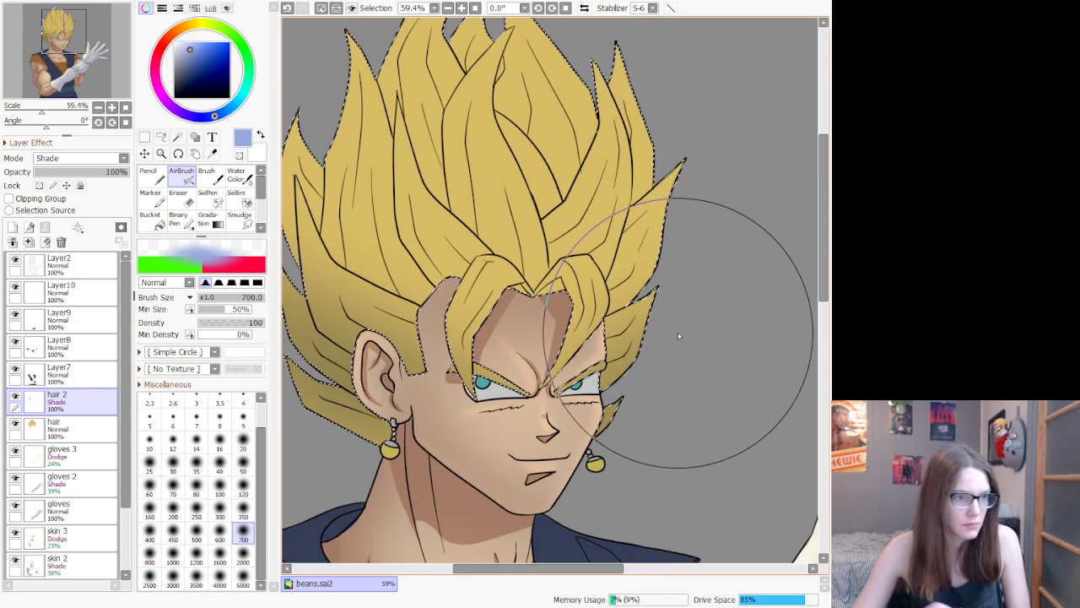
pyautogui.scroll(2, 675, 334)
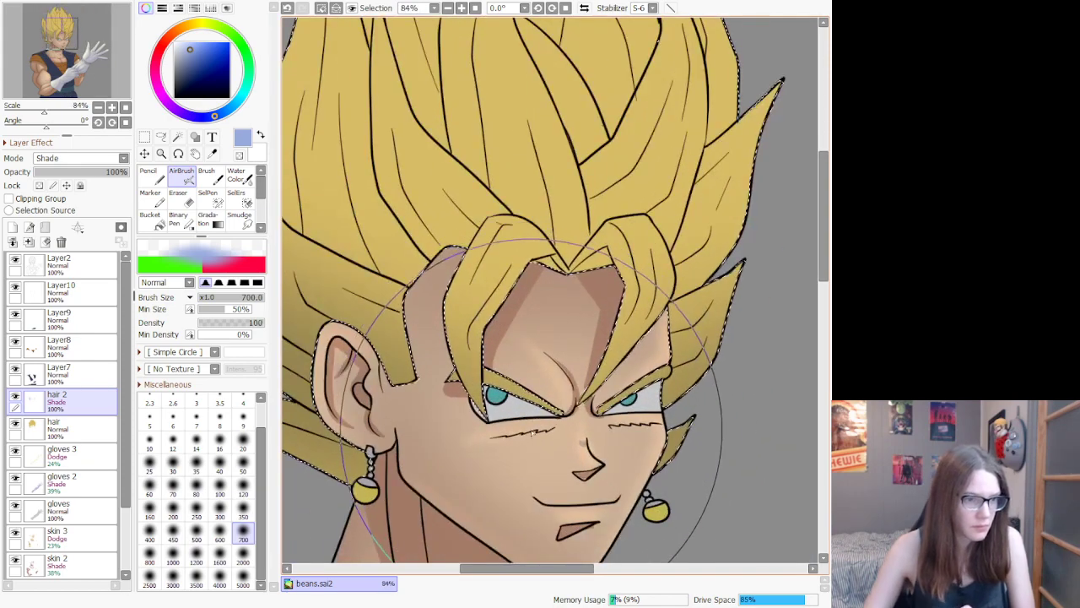
pyautogui.click(180, 198)
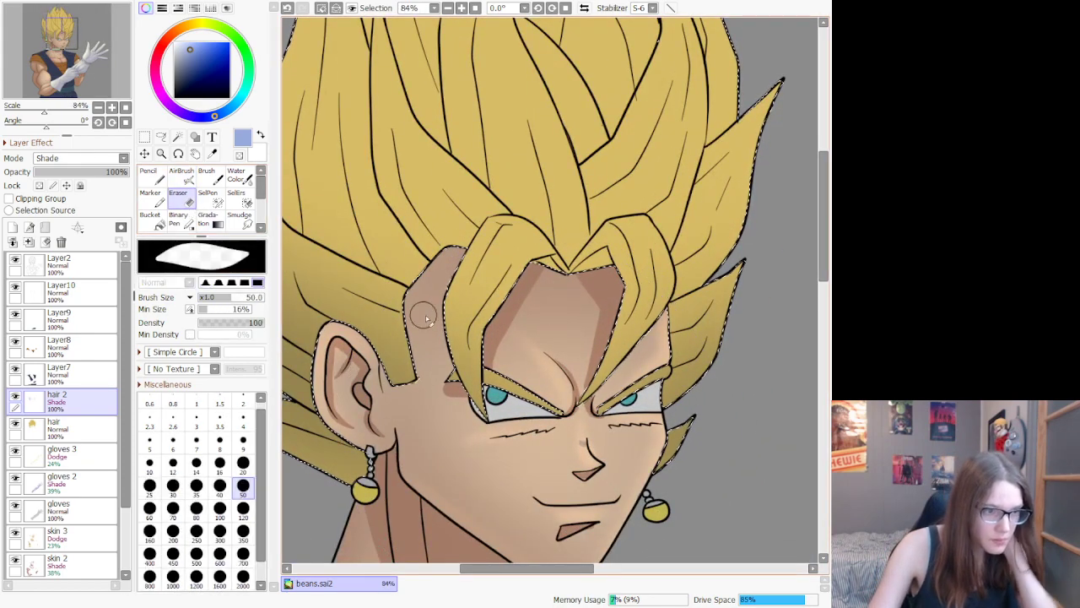
pyautogui.moveTo(424, 317)
pyautogui.mouseDown()
pyautogui.moveTo(485, 419)
pyautogui.moveTo(491, 396)
pyautogui.moveTo(466, 376)
pyautogui.moveTo(466, 320)
pyautogui.moveTo(470, 392)
pyautogui.moveTo(487, 269)
pyautogui.moveTo(478, 328)
pyautogui.mouseUp()
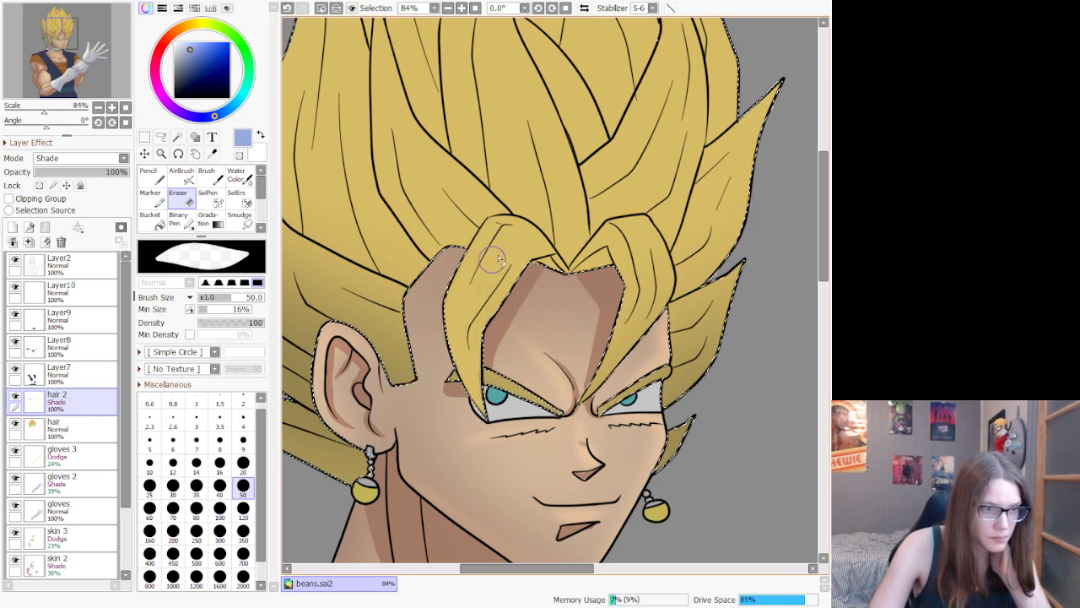
pyautogui.moveTo(498, 260)
pyautogui.mouseDown()
pyautogui.moveTo(556, 238)
pyautogui.moveTo(636, 282)
pyautogui.moveTo(634, 255)
pyautogui.mouseUp()
pyautogui.moveTo(594, 378)
pyautogui.mouseDown()
pyautogui.moveTo(575, 410)
pyautogui.moveTo(596, 395)
pyautogui.mouseUp()
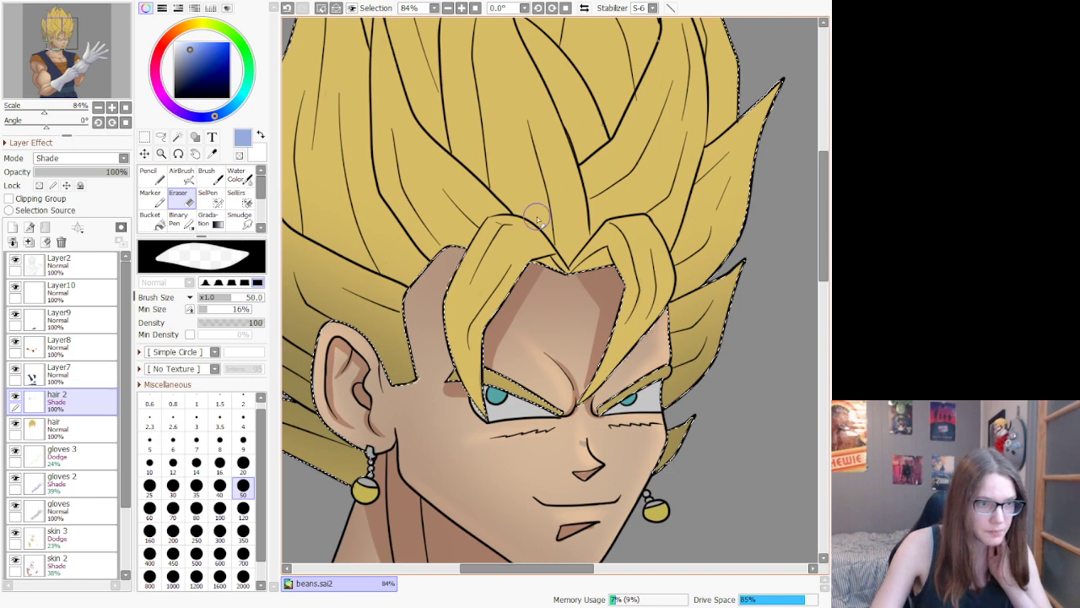
pyautogui.press('b')
pyautogui.moveTo(601, 261)
pyautogui.mouseDown()
pyautogui.moveTo(574, 267)
pyautogui.moveTo(606, 252)
pyautogui.mouseUp()
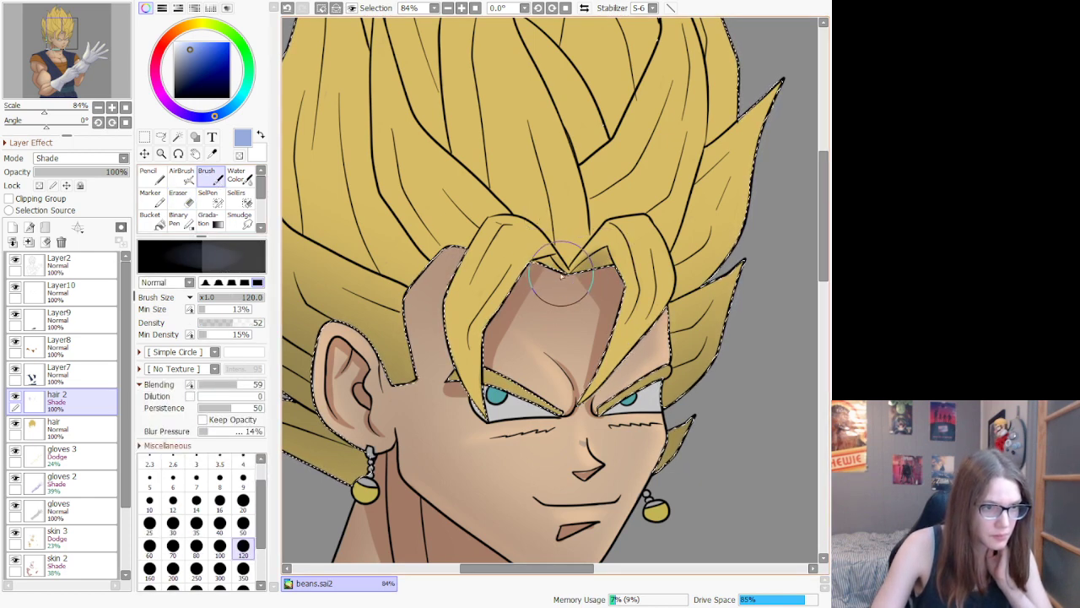
# Step: Try shading the outer hair spikes above the ear with the size 120 Brush and undo the strokes
pyautogui.scroll(-2, 548, 243)
pyautogui.scroll(2, 502, 236)
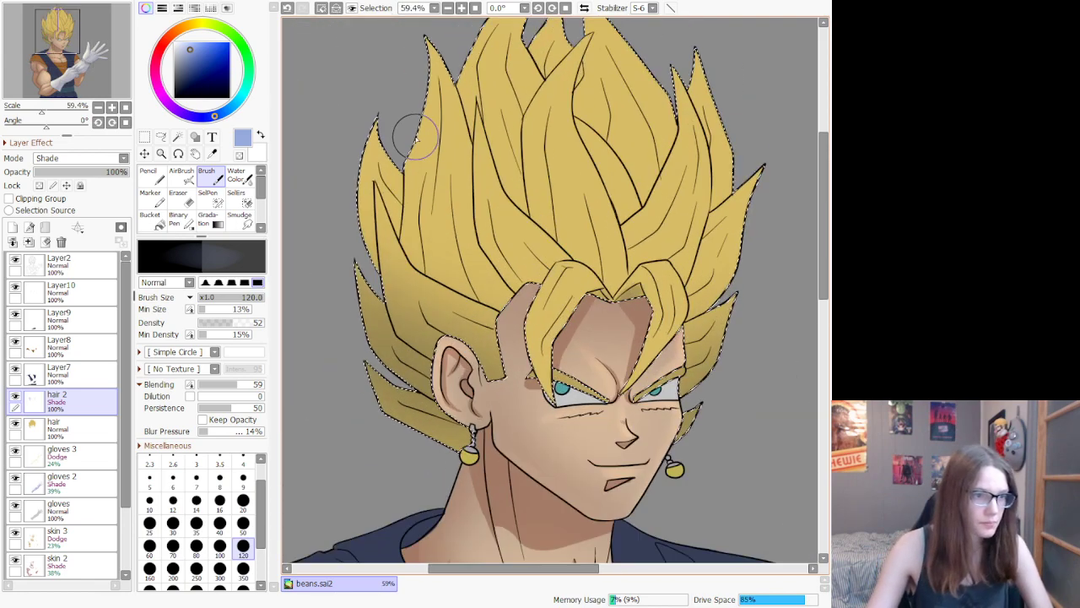
pyautogui.scroll(-3, 318, 111)
pyautogui.scroll(5, 390, 189)
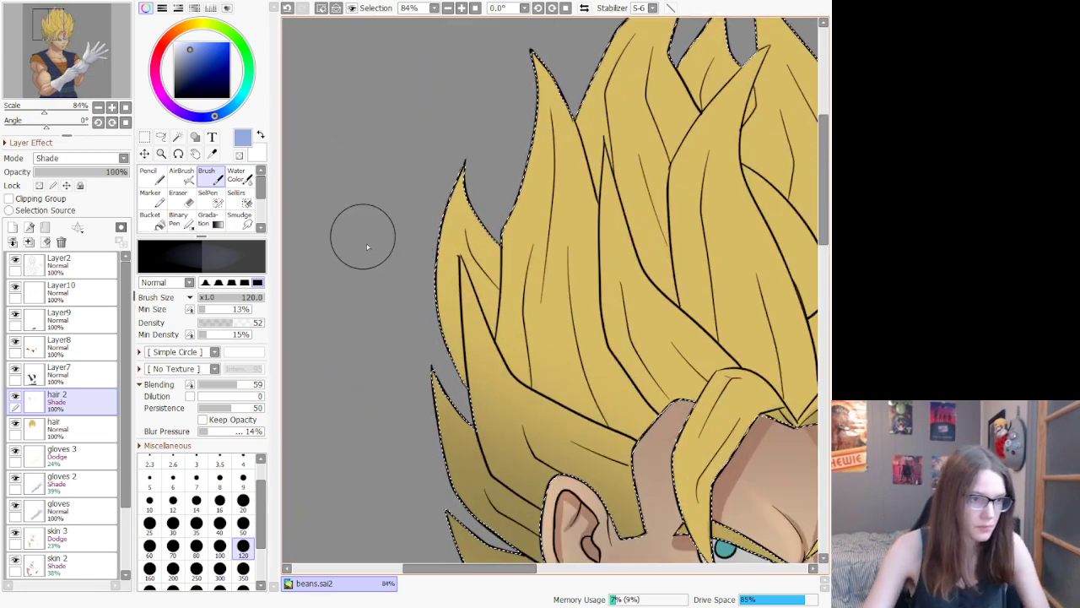
pyautogui.moveTo(449, 375)
pyautogui.mouseDown()
pyautogui.moveTo(447, 310)
pyautogui.moveTo(464, 372)
pyautogui.moveTo(449, 229)
pyautogui.mouseUp()
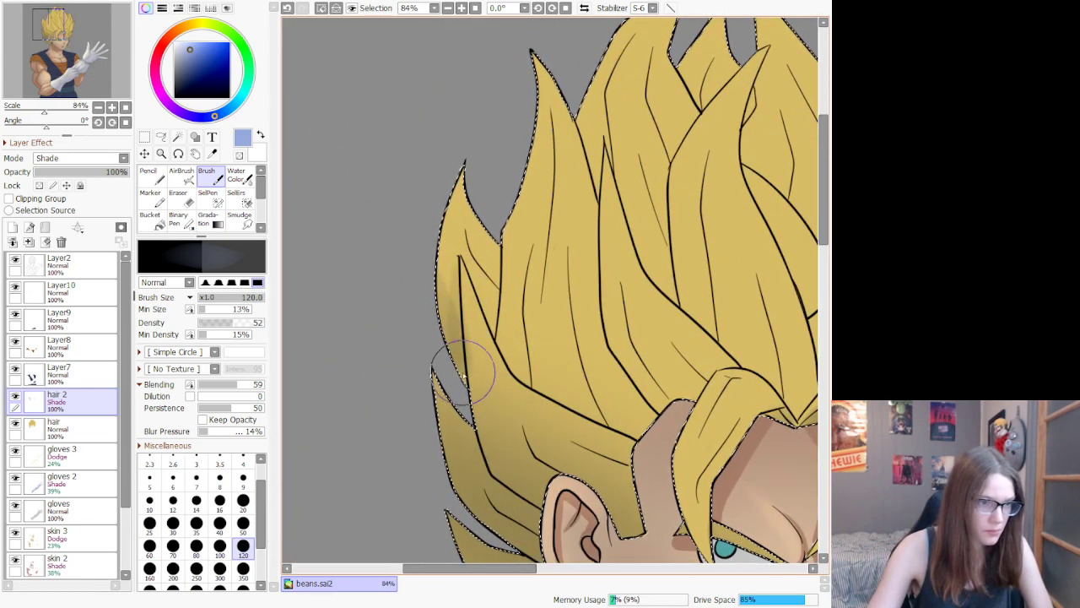
pyautogui.moveTo(463, 373)
pyautogui.mouseDown()
pyautogui.moveTo(445, 324)
pyautogui.moveTo(445, 220)
pyautogui.mouseUp()
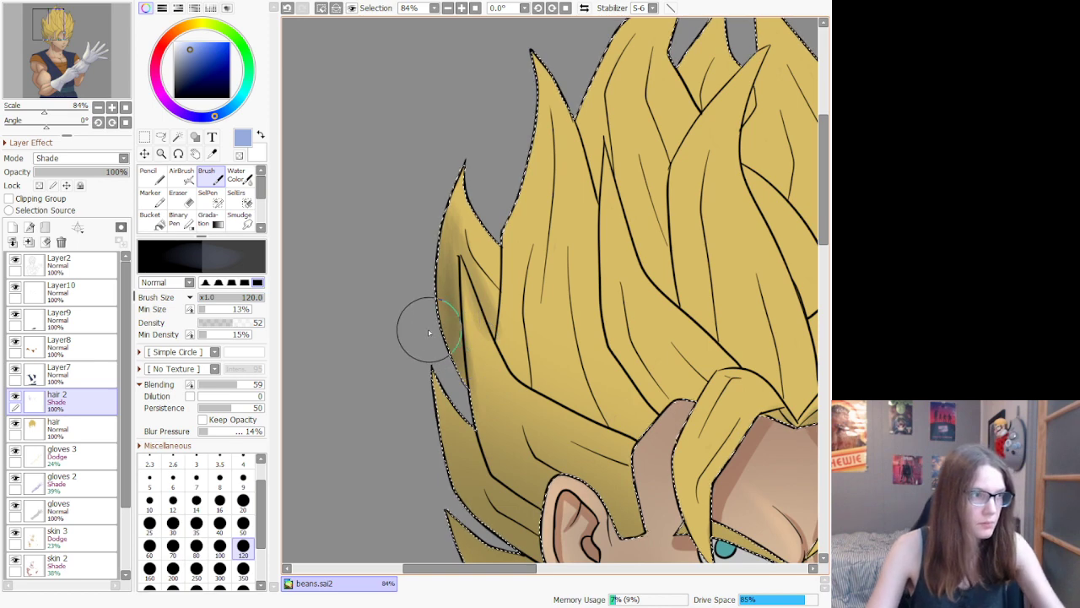
pyautogui.hotkey('ctrl', 'z')
pyautogui.hotkey('ctrl', 'z')
pyautogui.hotkey('ctrl', 'z')
pyautogui.hotkey('ctrl', 'z')
pyautogui.hotkey('ctrl', 'z')
pyautogui.hotkey('ctrl', 'z')
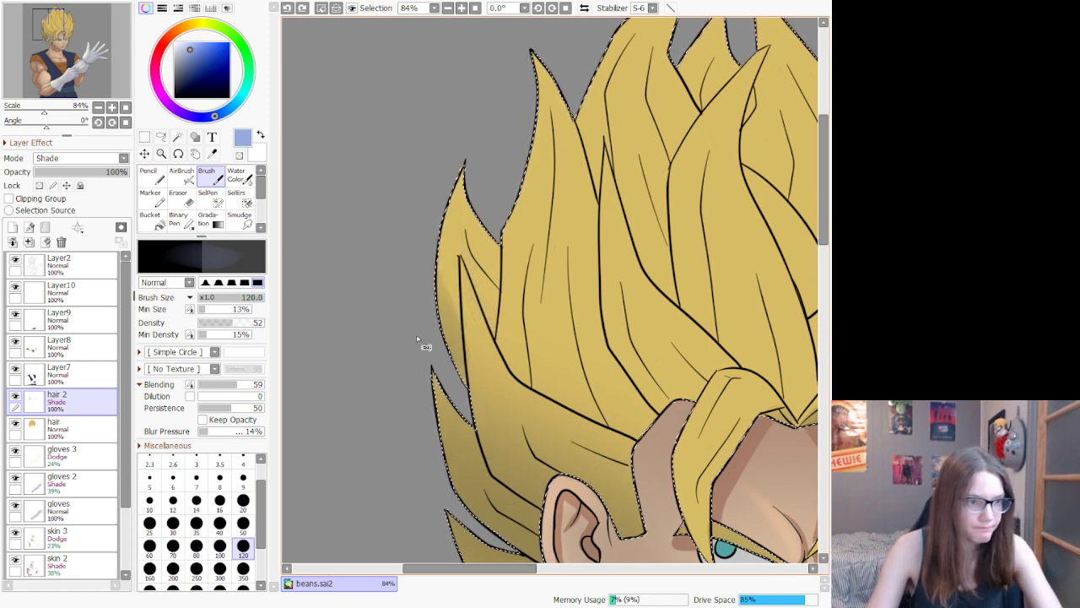
pyautogui.press('n')
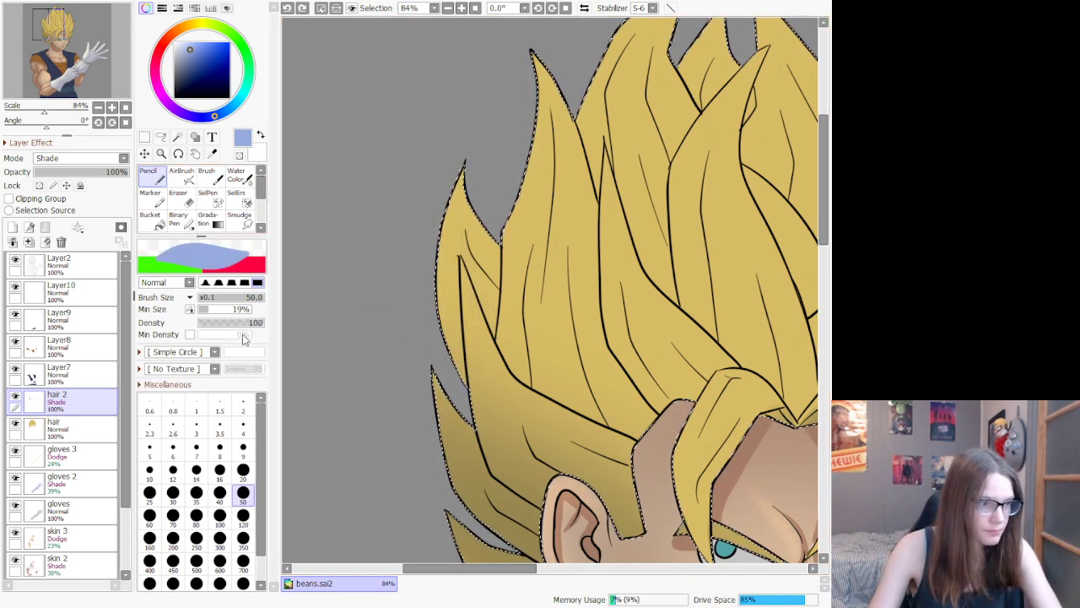
pyautogui.click(228, 326)
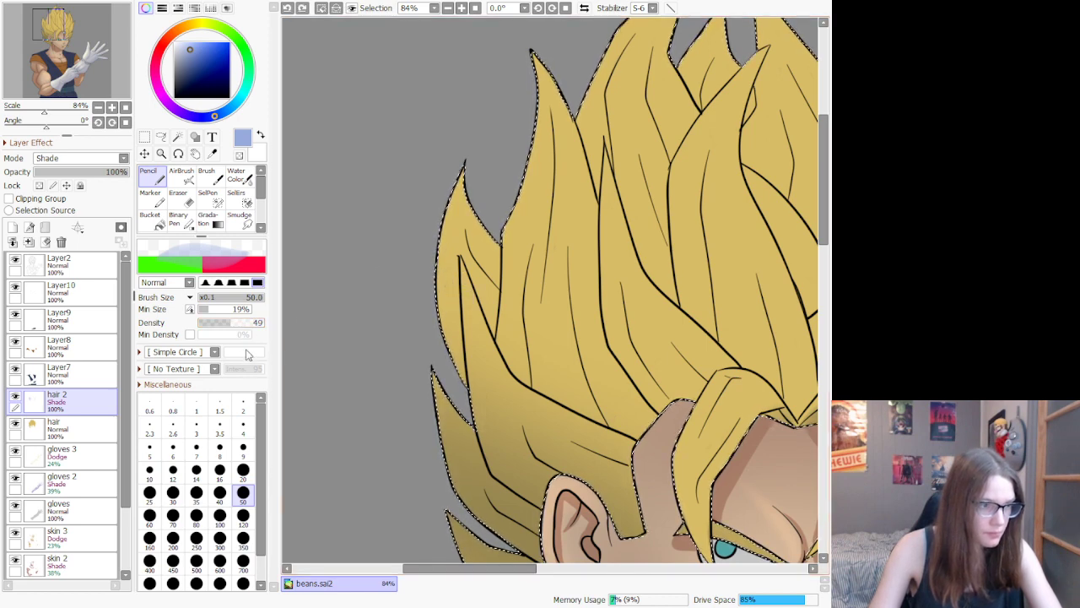
pyautogui.moveTo(248, 325); pyautogui.dragTo(274, 326)
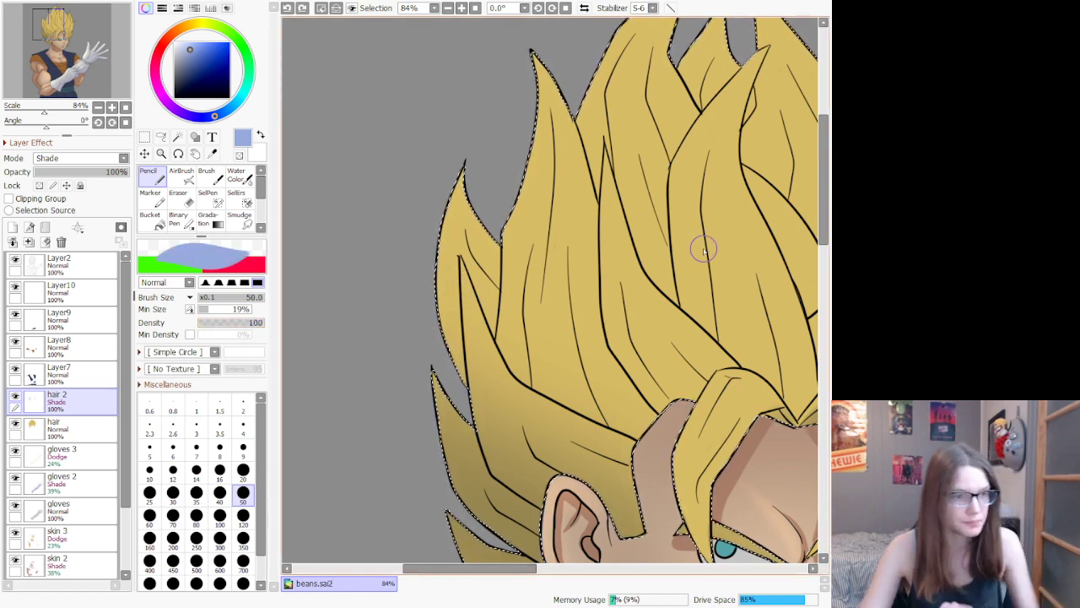
# Step: Shade the outer hair spikes above the ear on hair 2 with the AirBrush at size 120
pyautogui.scroll(-4, 657, 252)
pyautogui.scroll(2, 665, 217)
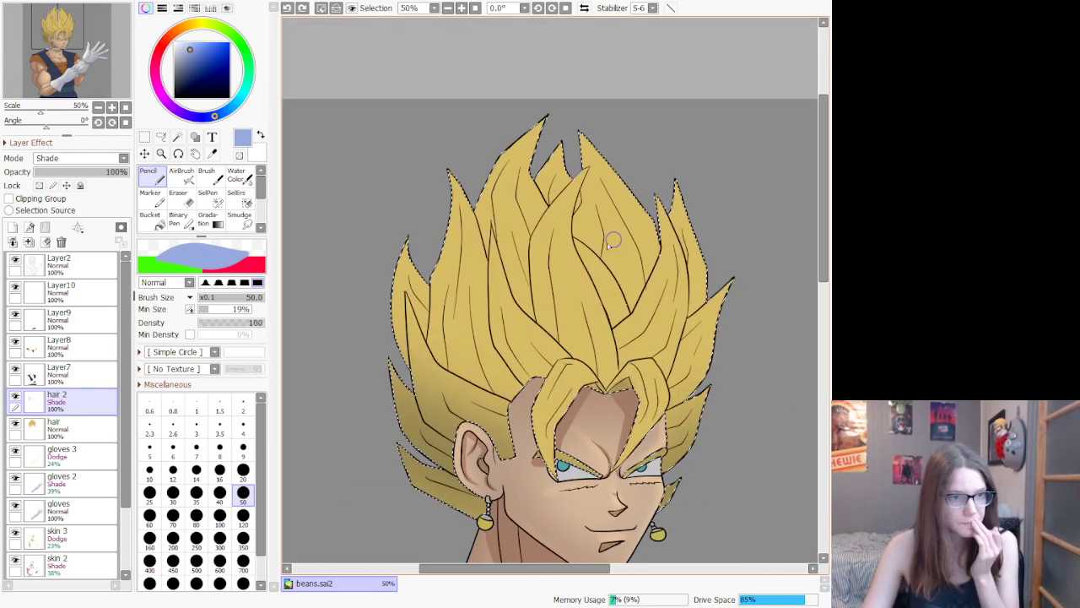
pyautogui.click(209, 175)
pyautogui.click(182, 176)
pyautogui.scroll(1, 410, 325)
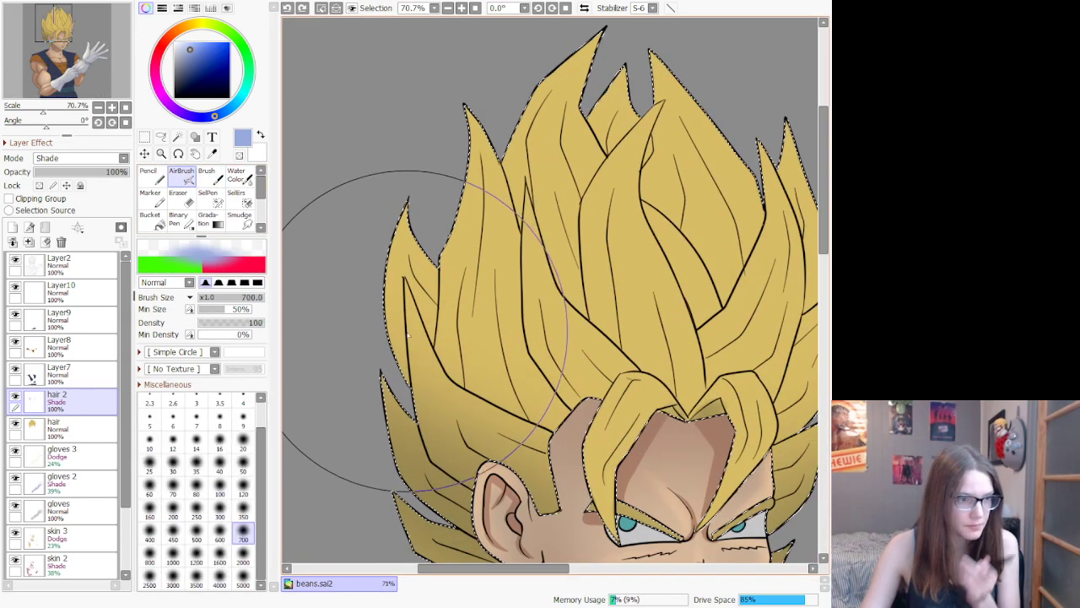
pyautogui.click(243, 486)
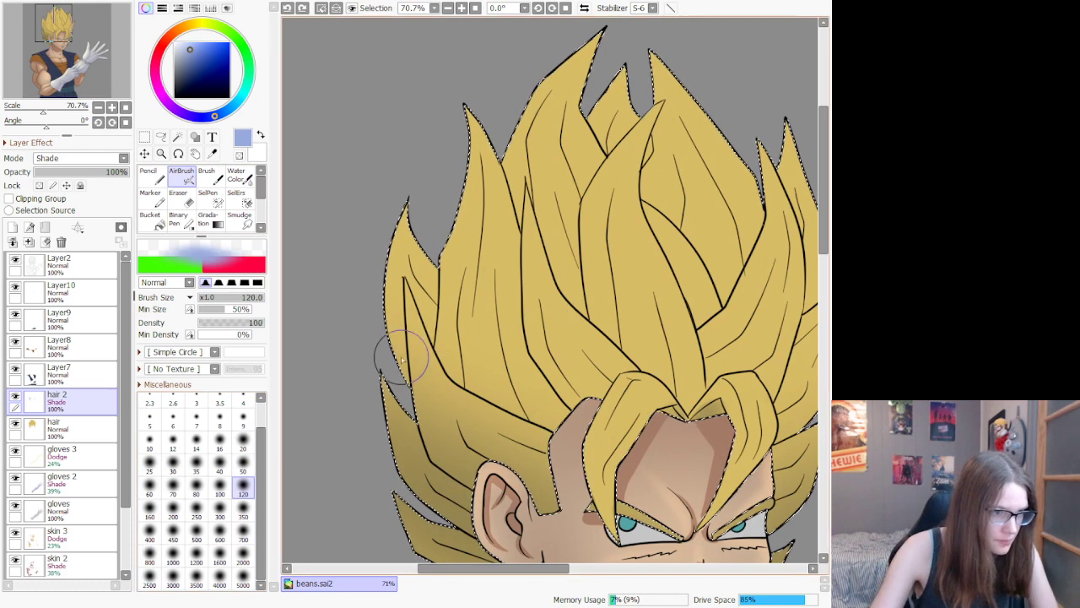
pyautogui.moveTo(402, 368); pyautogui.dragTo(392, 231)
pyautogui.moveTo(437, 344); pyautogui.dragTo(431, 243)
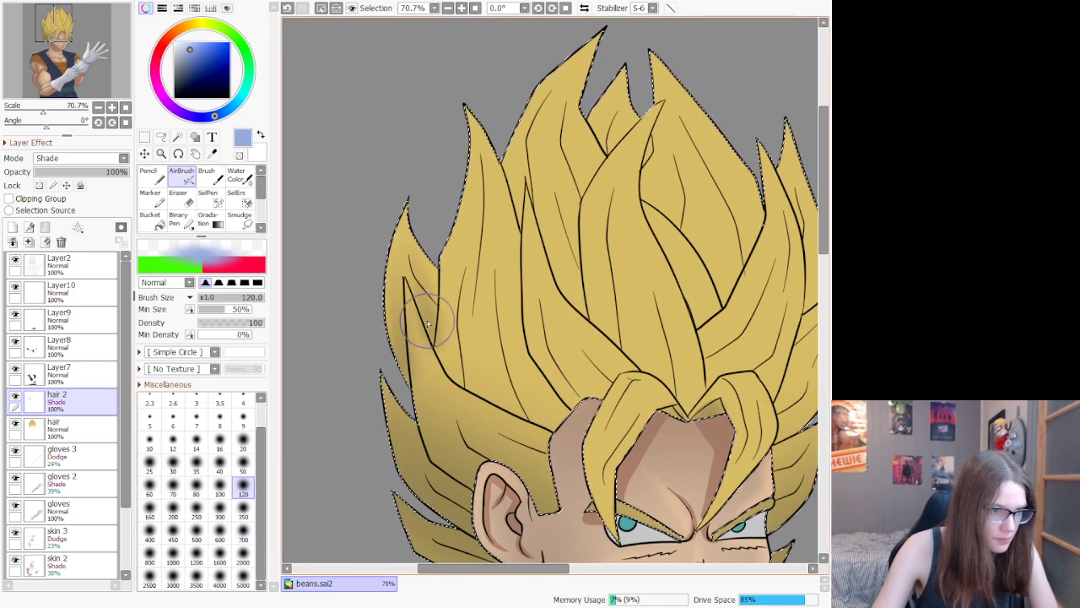
pyautogui.moveTo(403, 317); pyautogui.dragTo(403, 243)
pyautogui.moveTo(415, 297); pyautogui.dragTo(408, 252)
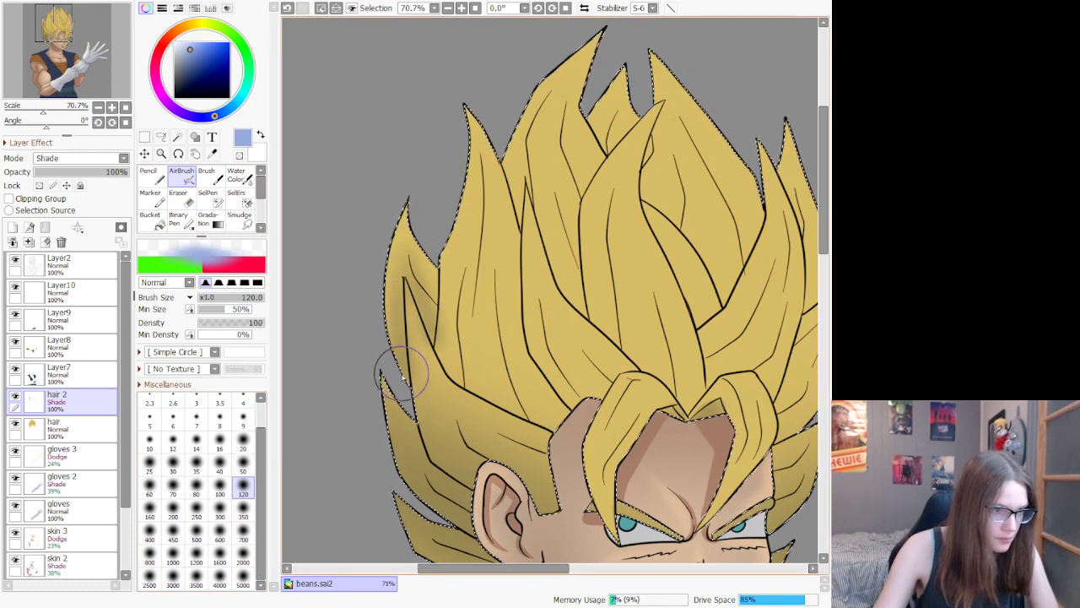
pyautogui.moveTo(388, 358)
pyautogui.mouseDown()
pyautogui.moveTo(378, 310)
pyautogui.moveTo(405, 202)
pyautogui.mouseUp()
# Step: Erase shading along the upper edge of the pointed lock above the ear with the size 50 Eraser, redoing the first attempt
pyautogui.press('e')
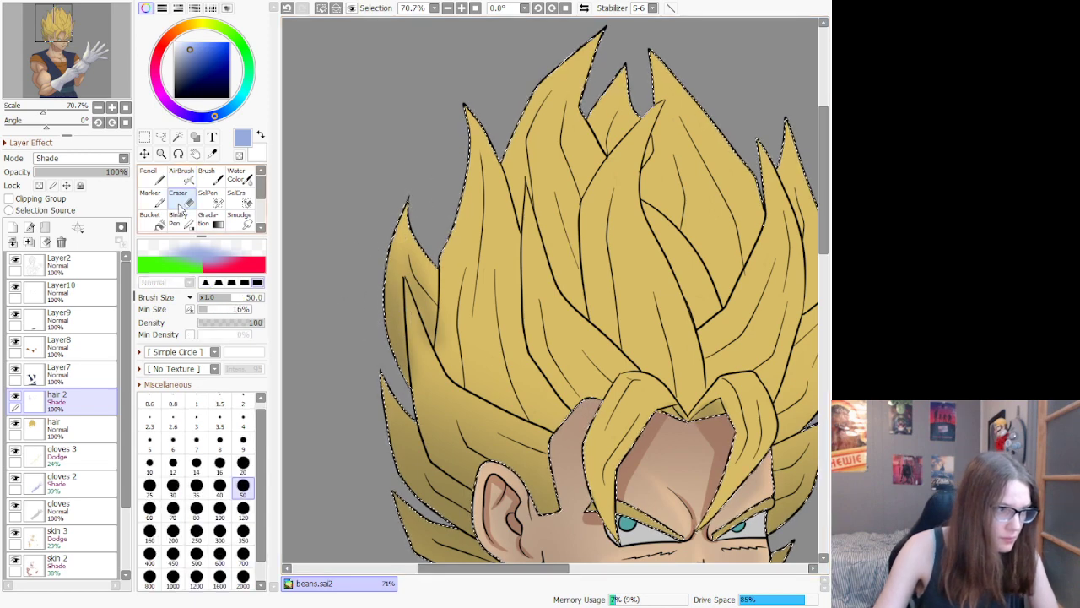
pyautogui.moveTo(412, 299); pyautogui.dragTo(423, 345)
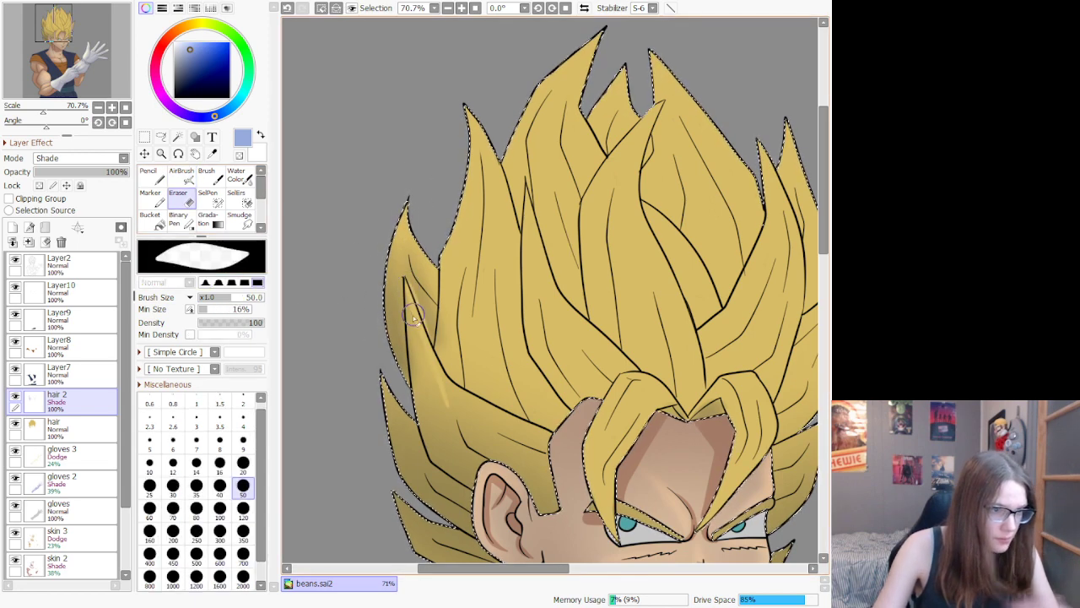
pyautogui.hotkey('ctrl', 'z')
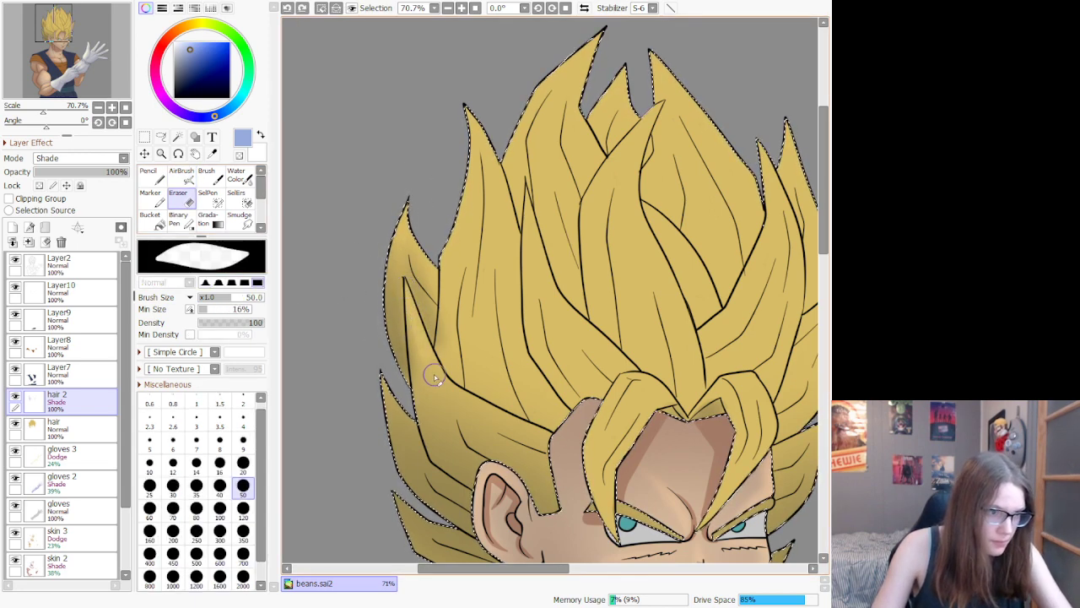
pyautogui.moveTo(554, 435)
pyautogui.mouseDown()
pyautogui.moveTo(471, 386)
pyautogui.moveTo(457, 397)
pyautogui.moveTo(409, 287)
pyautogui.mouseUp()
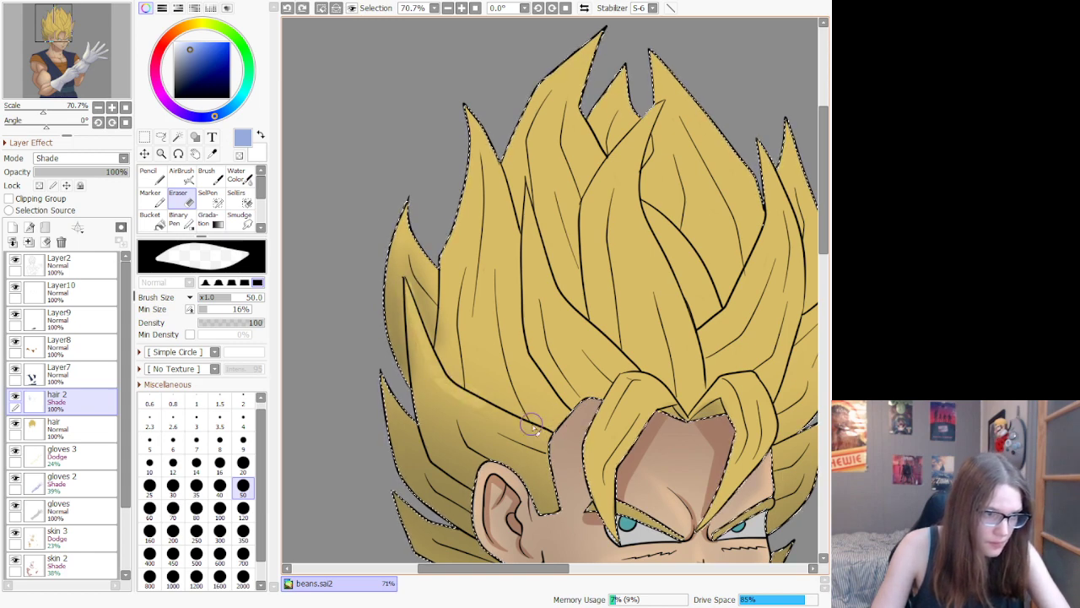
# Step: Redo the erased highlight along the pointed lock above the ear on hair 2 with the size 50 Eraser
pyautogui.hotkey('ctrl', 'z')
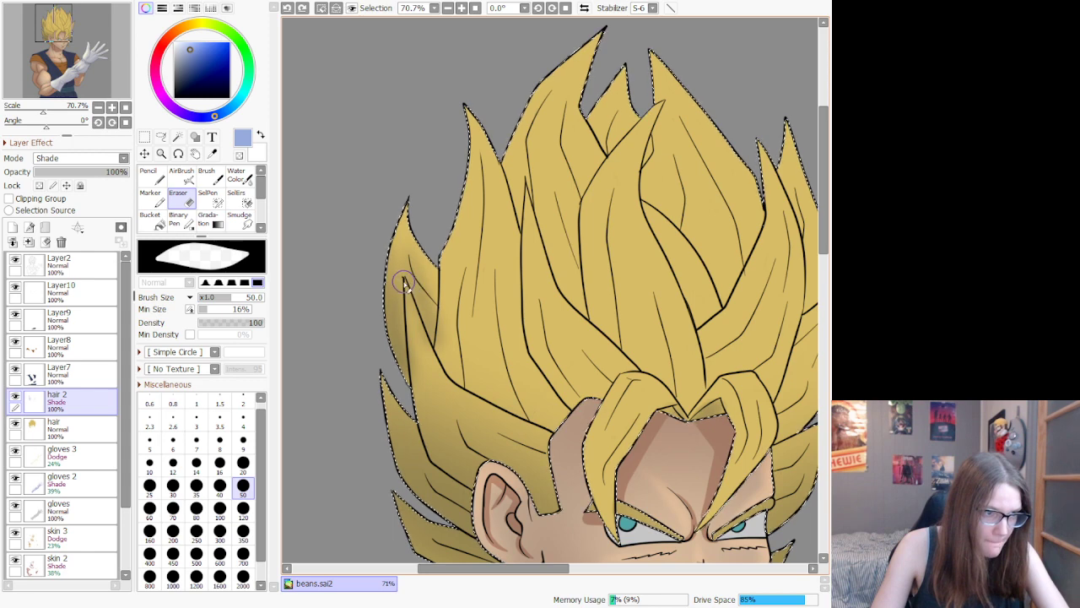
pyautogui.moveTo(547, 433)
pyautogui.mouseDown()
pyautogui.moveTo(489, 386)
pyautogui.moveTo(436, 366)
pyautogui.mouseUp()
pyautogui.moveTo(556, 443); pyautogui.dragTo(479, 410)
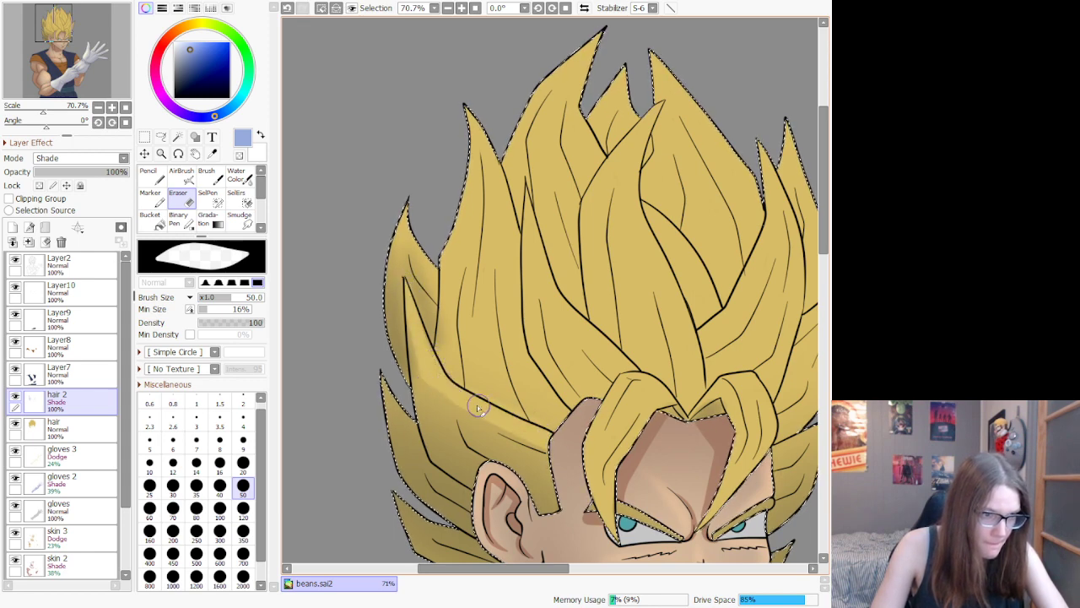
pyautogui.moveTo(551, 459)
pyautogui.mouseDown()
pyautogui.moveTo(494, 441)
pyautogui.moveTo(422, 397)
pyautogui.moveTo(491, 450)
pyautogui.moveTo(448, 403)
pyautogui.moveTo(420, 346)
pyautogui.mouseUp()
pyautogui.hotkey('ctrl', 'z')
# Step: Try erasing shading from the outer hair spike behind the pointed lock with the size 50 Eraser and undo the strokes
pyautogui.moveTo(412, 229); pyautogui.dragTo(433, 278)
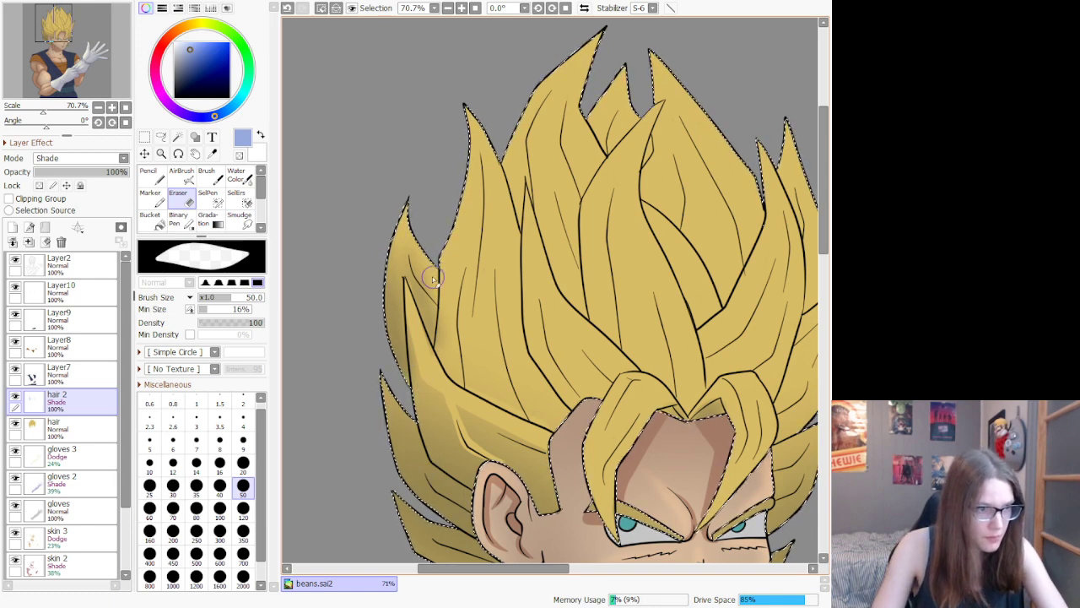
pyautogui.moveTo(405, 221); pyautogui.dragTo(409, 244)
pyautogui.hotkey('ctrl', 'z')
pyautogui.hotkey('ctrl', 'z')
pyautogui.hotkey('ctrl', 'z')
pyautogui.hotkey('ctrl', 'z')
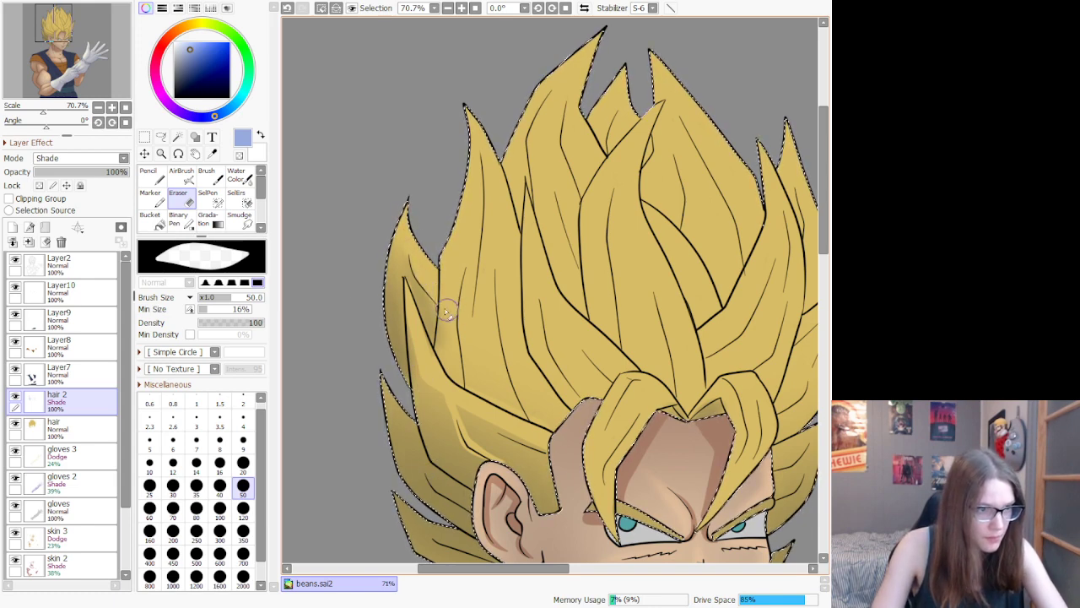
# Step: Shade the tall hair locks behind the pointed lock above the ear with the AirBrush at size 120
pyautogui.click(196, 178)
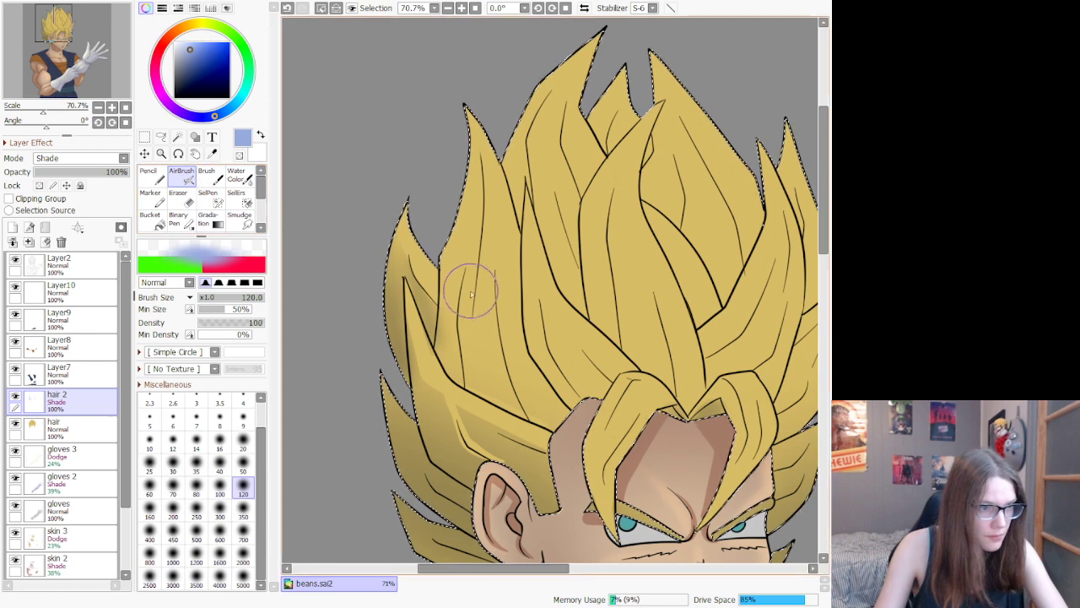
pyautogui.moveTo(439, 312); pyautogui.dragTo(460, 370)
pyautogui.moveTo(531, 416); pyautogui.dragTo(589, 445)
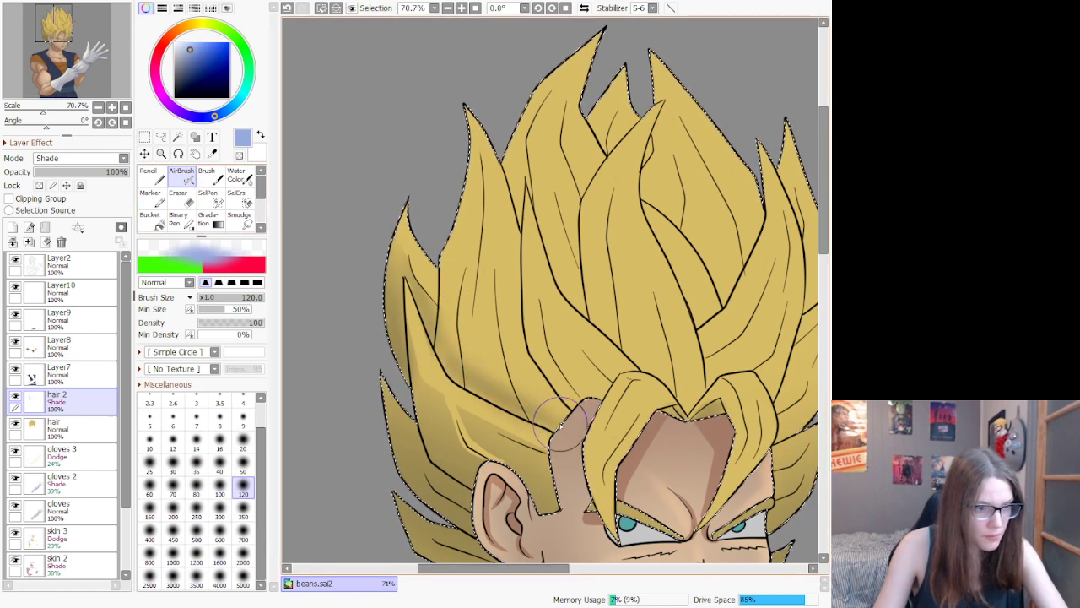
pyautogui.moveTo(505, 394)
pyautogui.mouseDown()
pyautogui.moveTo(432, 218)
pyautogui.moveTo(449, 368)
pyautogui.moveTo(443, 242)
pyautogui.moveTo(486, 88)
pyautogui.moveTo(500, 228)
pyautogui.moveTo(463, 234)
pyautogui.moveTo(477, 201)
pyautogui.moveTo(467, 336)
pyautogui.moveTo(510, 404)
pyautogui.moveTo(513, 385)
pyautogui.moveTo(492, 370)
pyautogui.moveTo(498, 385)
pyautogui.moveTo(539, 394)
pyautogui.moveTo(528, 391)
pyautogui.moveTo(585, 391)
pyautogui.mouseUp()
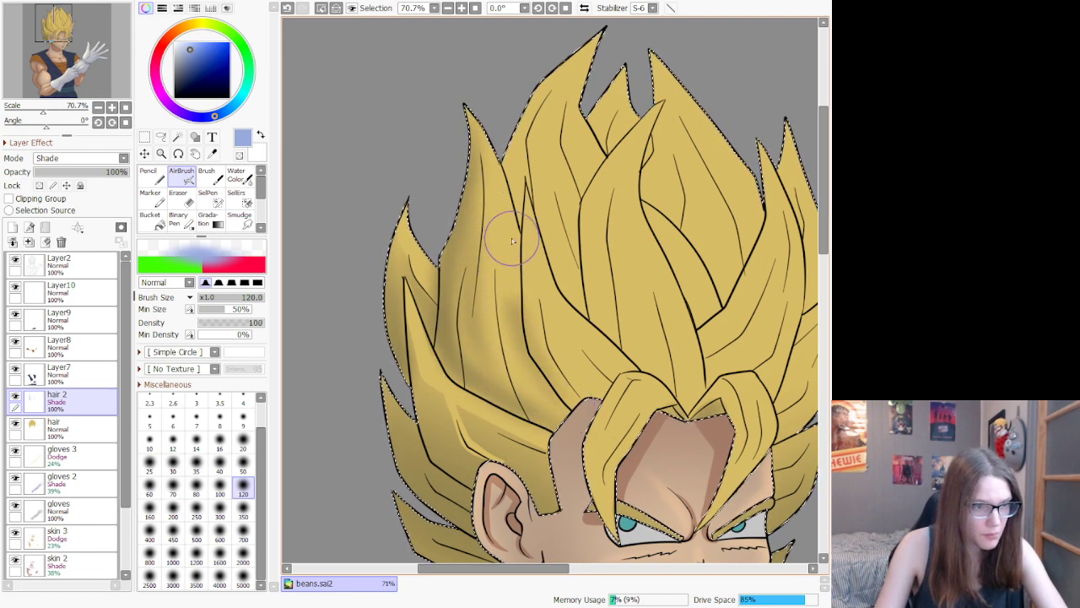
pyautogui.moveTo(512, 240)
pyautogui.mouseDown()
pyautogui.moveTo(519, 301)
pyautogui.moveTo(522, 217)
pyautogui.moveTo(511, 273)
pyautogui.mouseUp()
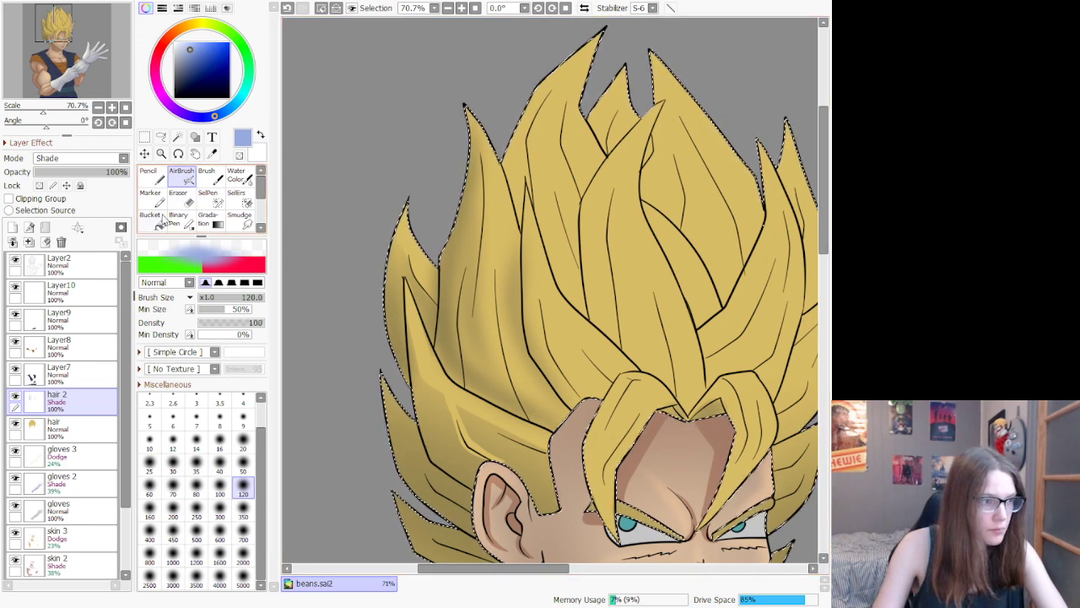
# Step: Lower the hair 2 layer's opacity to 53%
pyautogui.click(66, 173)
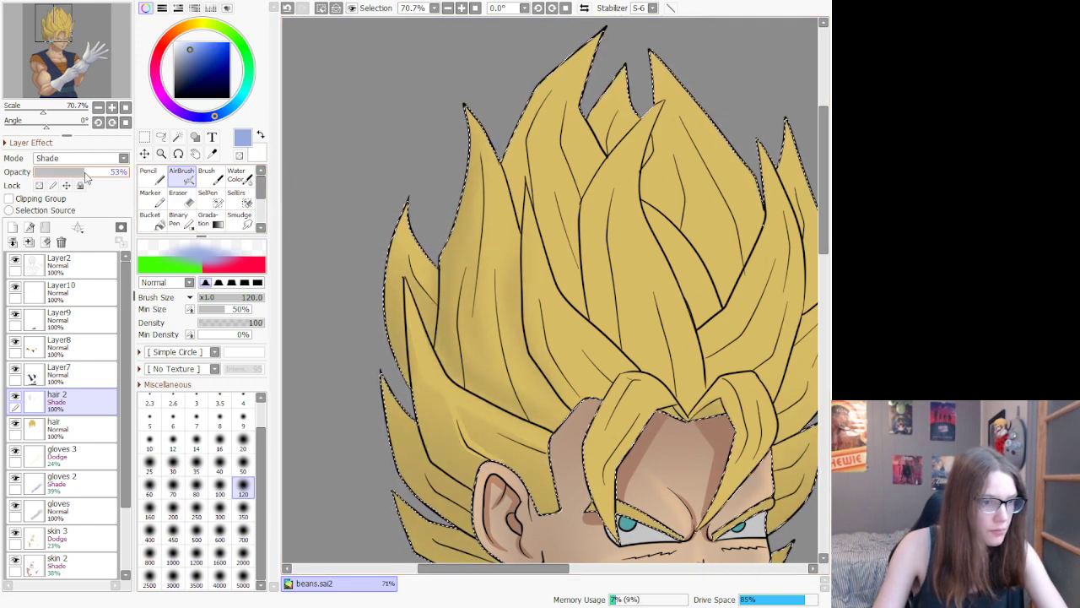
pyautogui.scroll(-2, 494, 183)
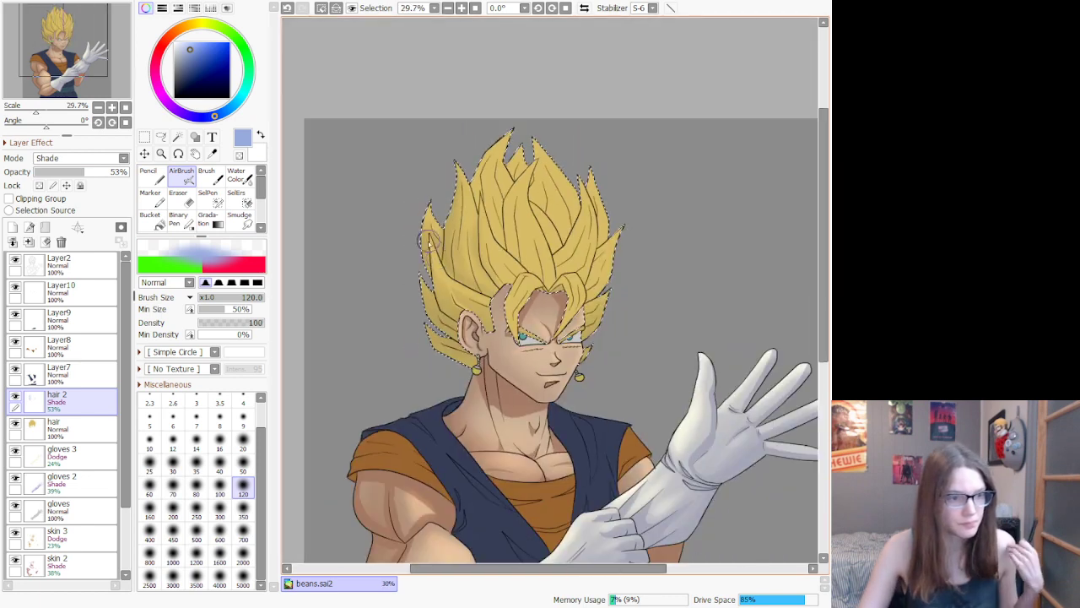
# Step: Shade the recessed middle hair locks above the bangs on hair 2 with the AirBrush at size 350
pyautogui.click(243, 514)
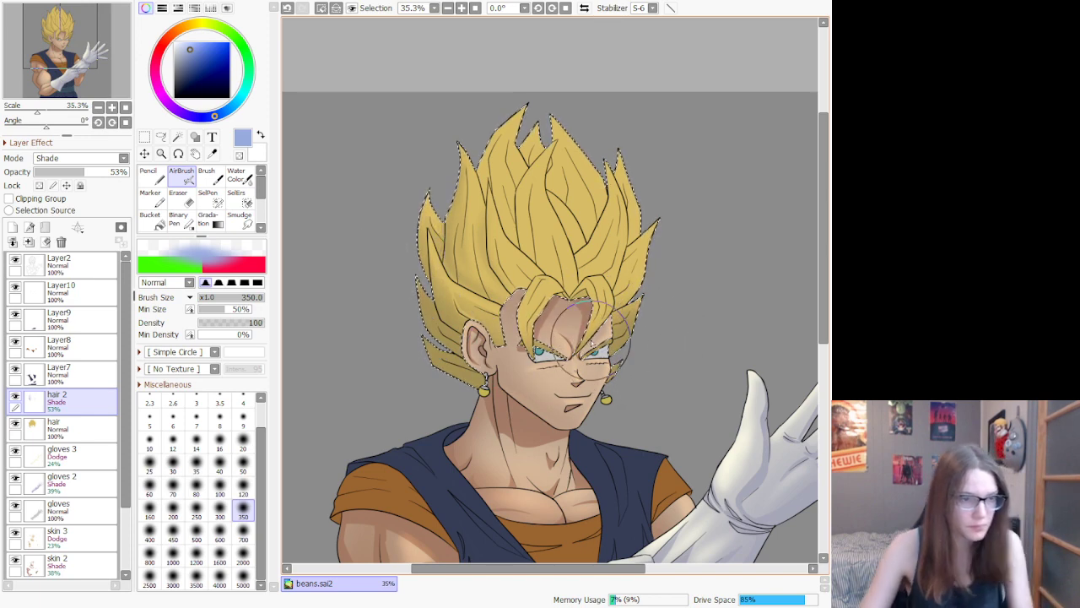
pyautogui.scroll(3, 519, 338)
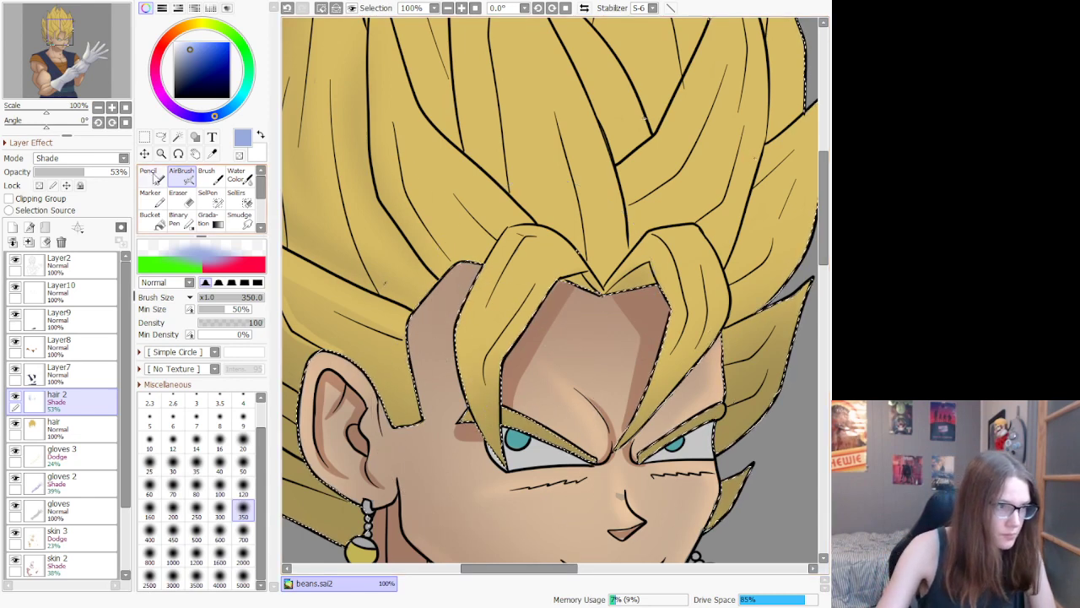
pyautogui.click(155, 177)
pyautogui.click(181, 198)
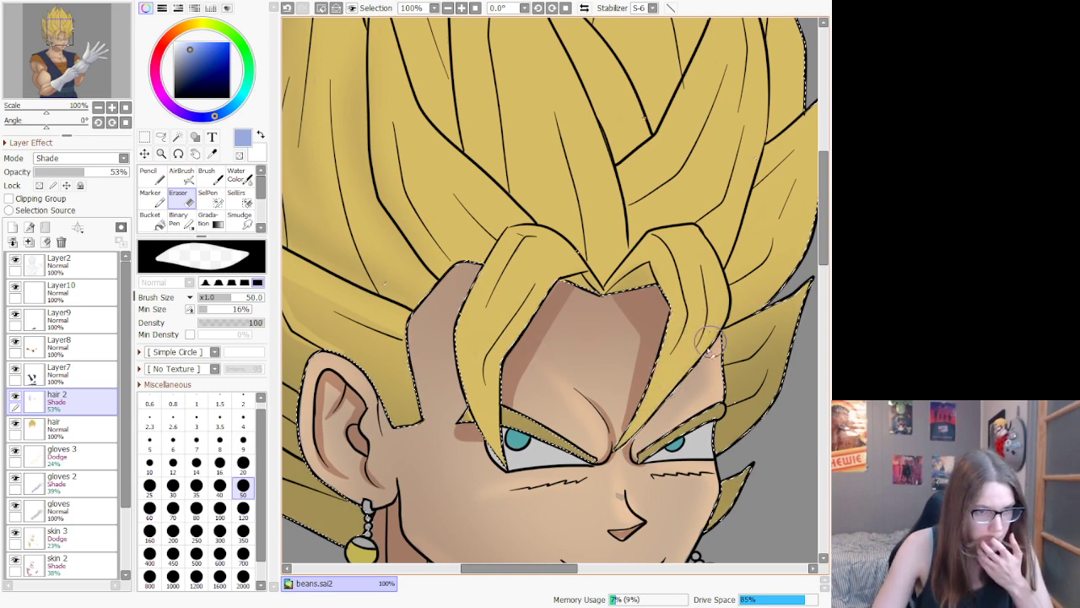
pyautogui.scroll(-5, 704, 165)
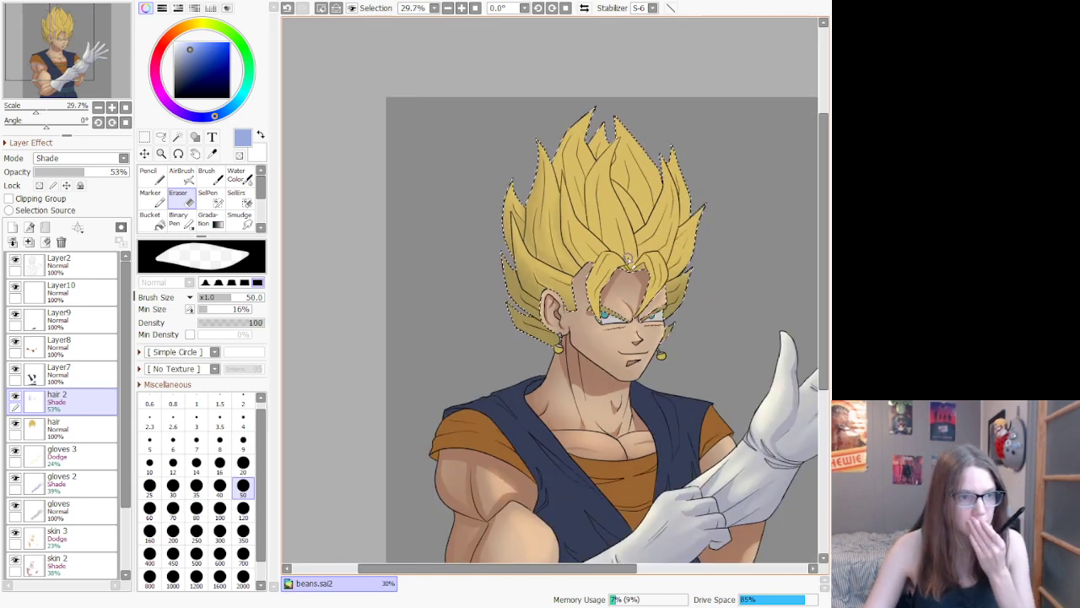
pyautogui.scroll(1, 481, 207)
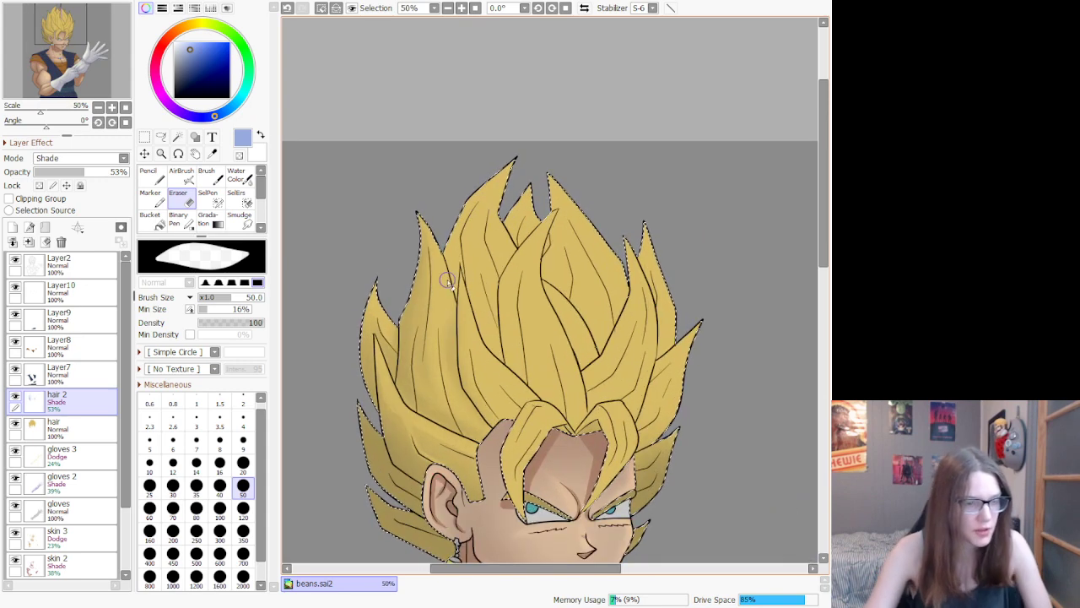
pyautogui.click(181, 176)
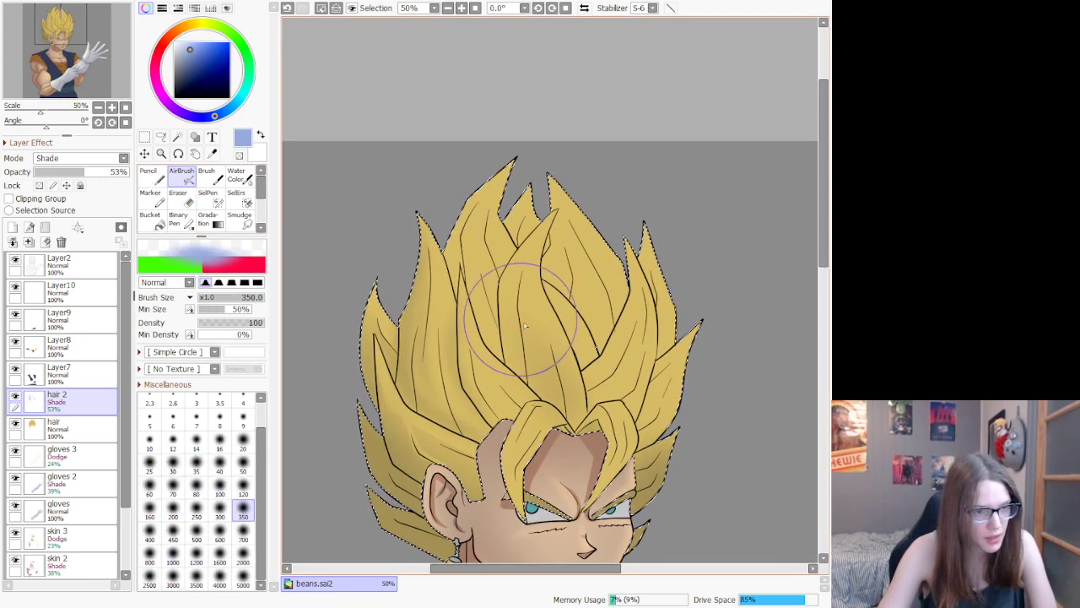
pyautogui.moveTo(495, 354)
pyautogui.mouseDown()
pyautogui.moveTo(491, 294)
pyautogui.moveTo(496, 353)
pyautogui.moveTo(477, 277)
pyautogui.moveTo(492, 349)
pyautogui.moveTo(496, 319)
pyautogui.mouseUp()
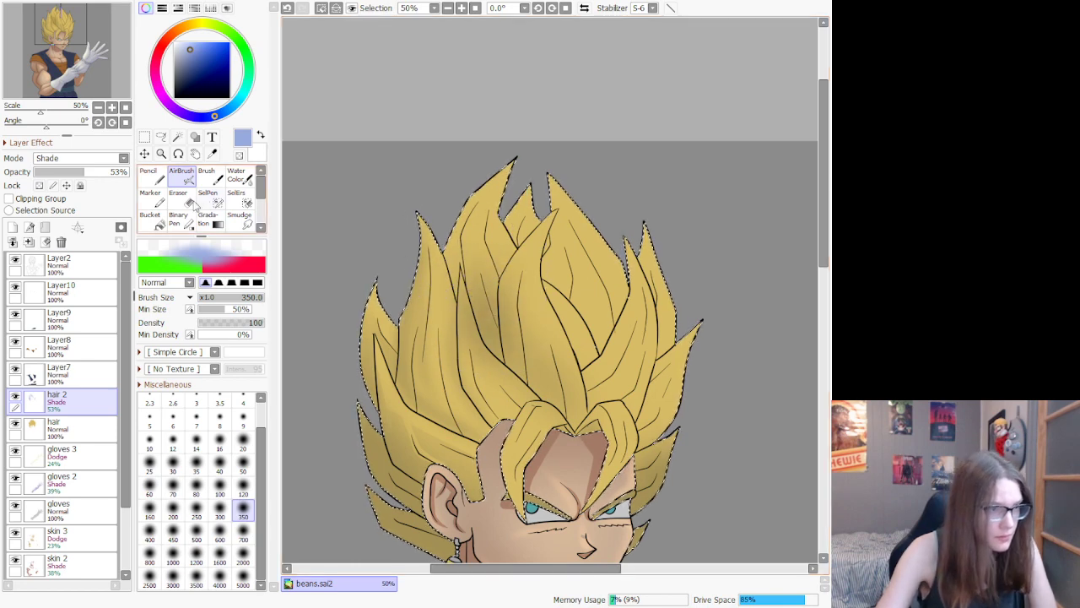
# Step: Erase shading along the edges of the long middle locks with the size 50 Eraser, redoing the first stroke
pyautogui.press('e')
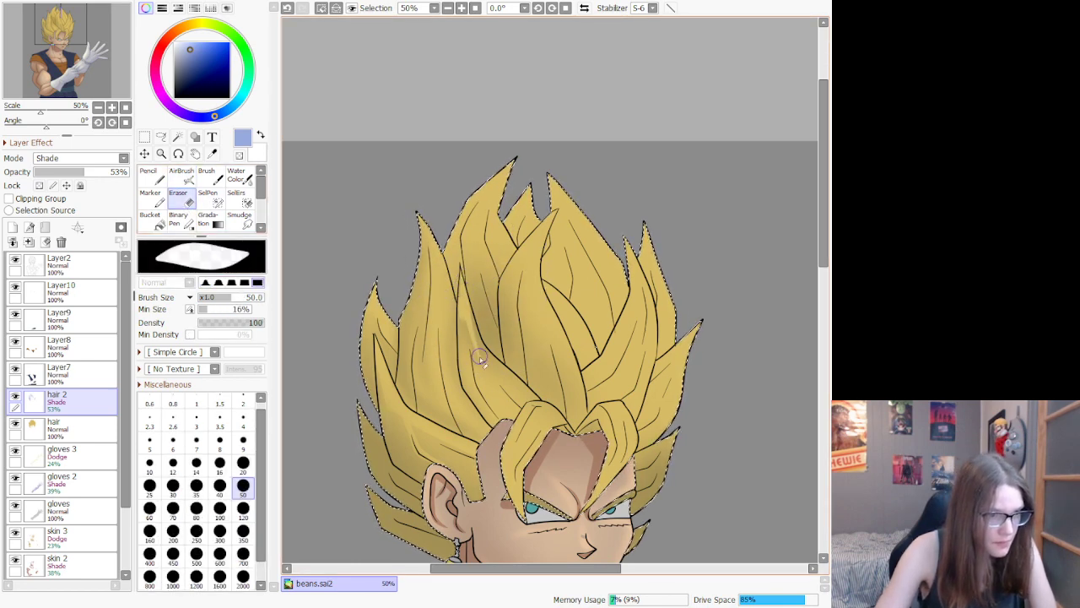
pyautogui.moveTo(479, 356)
pyautogui.mouseDown()
pyautogui.moveTo(483, 316)
pyautogui.moveTo(467, 291)
pyautogui.mouseUp()
pyautogui.hotkey('ctrl', 'z')
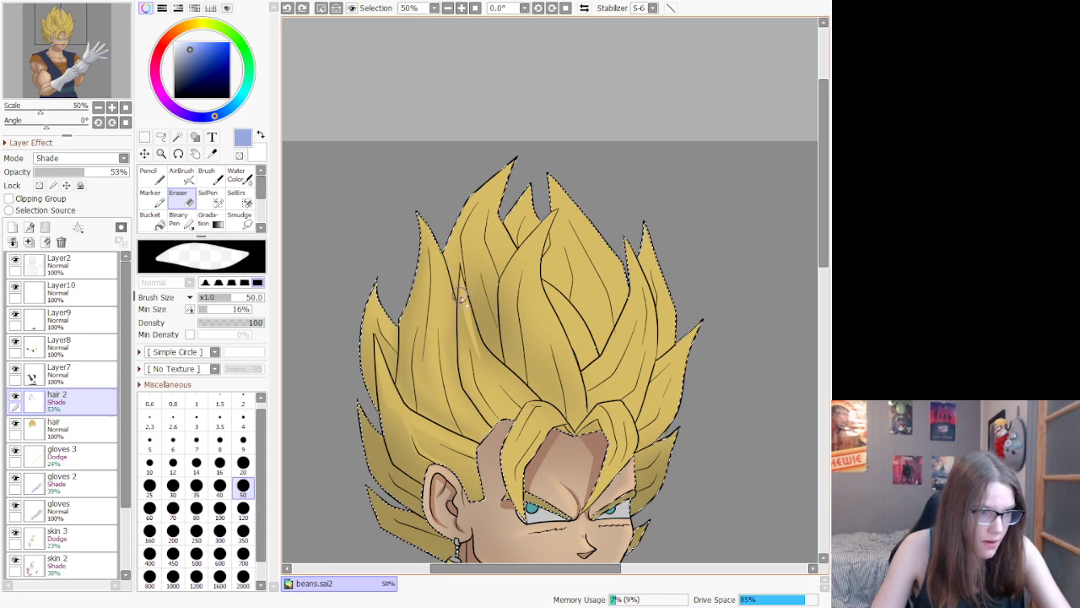
pyautogui.moveTo(495, 379); pyautogui.dragTo(459, 294)
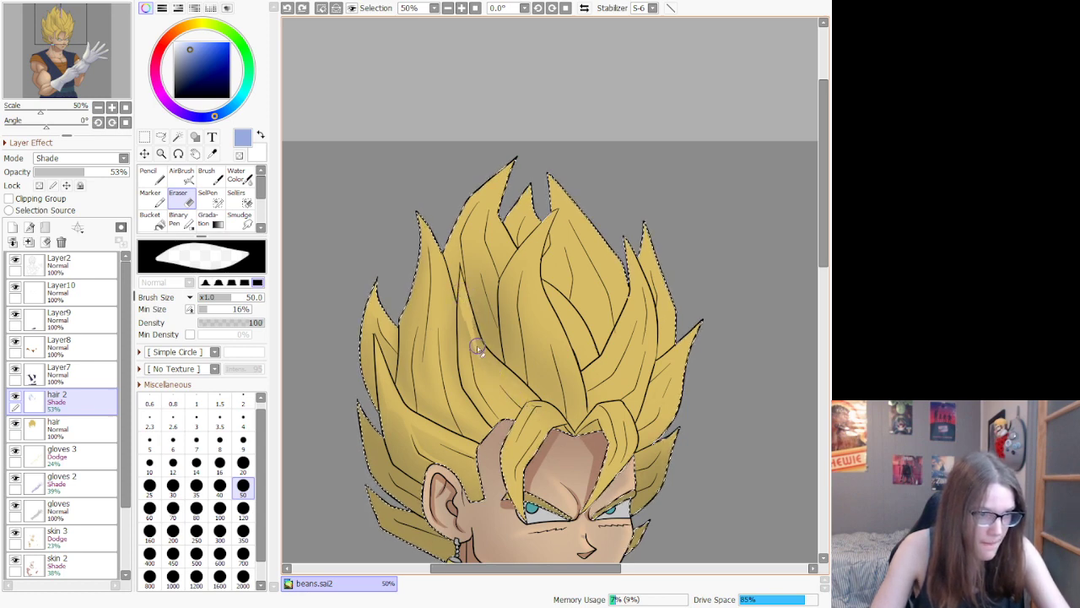
pyautogui.moveTo(523, 396); pyautogui.dragTo(491, 358)
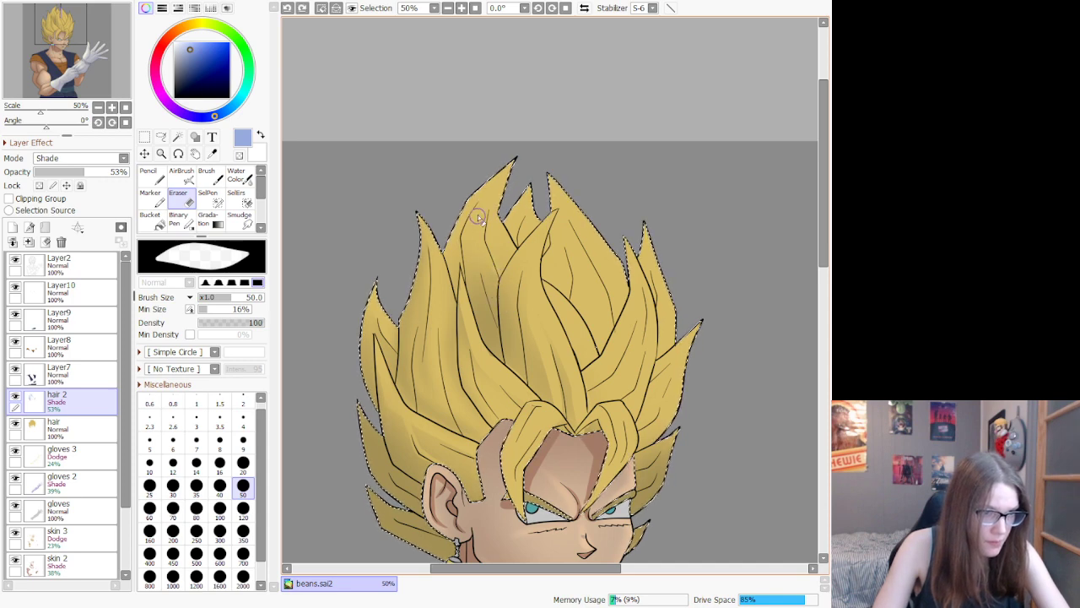
# Step: Shade the hair behind the central lock's tip, between the top spikes, with the AirBrush at size 120
pyautogui.press('a')
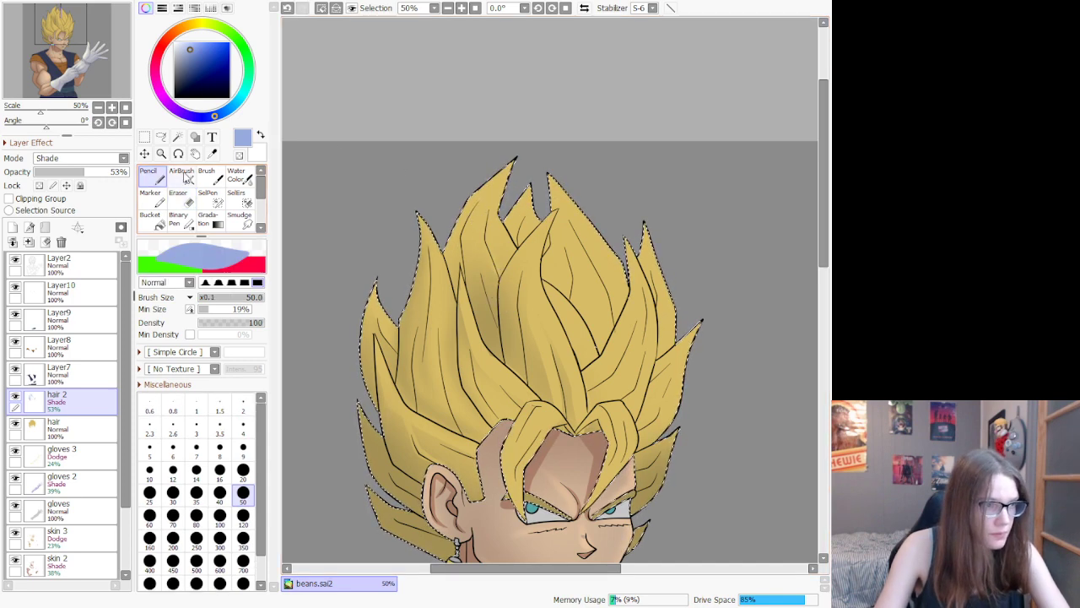
pyautogui.press('[')
pyautogui.press('[')
pyautogui.press('[')
pyautogui.press('[')
pyautogui.press('[')
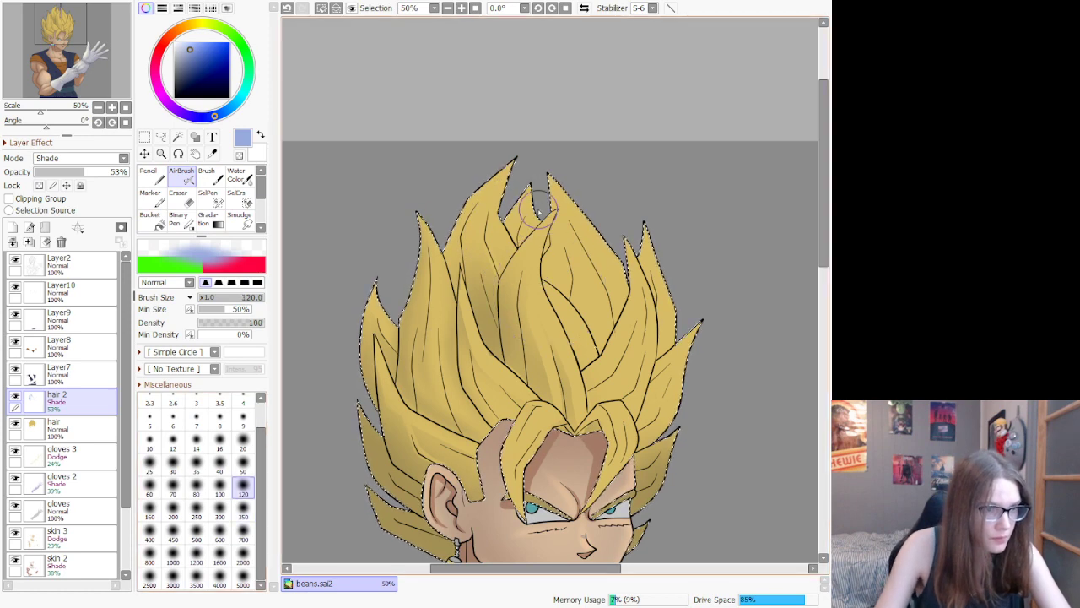
pyautogui.moveTo(509, 221)
pyautogui.mouseDown()
pyautogui.moveTo(523, 244)
pyautogui.moveTo(544, 251)
pyautogui.mouseUp()
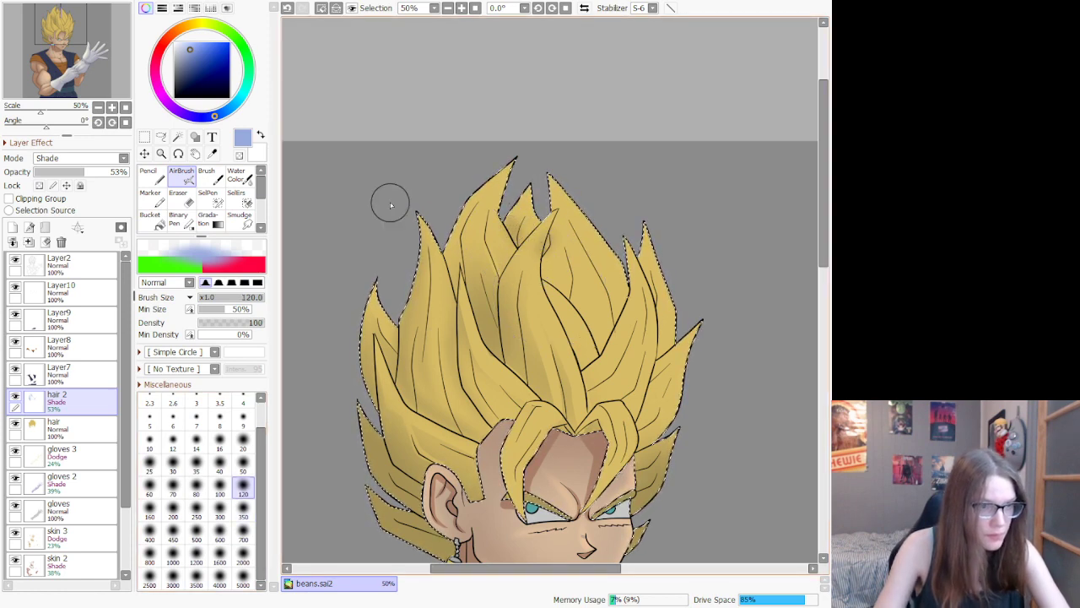
# Step: Shade the strand curving out from behind the central lock with the size 120 AirBrush, then switch to the size 50 Eraser
pyautogui.press('e')
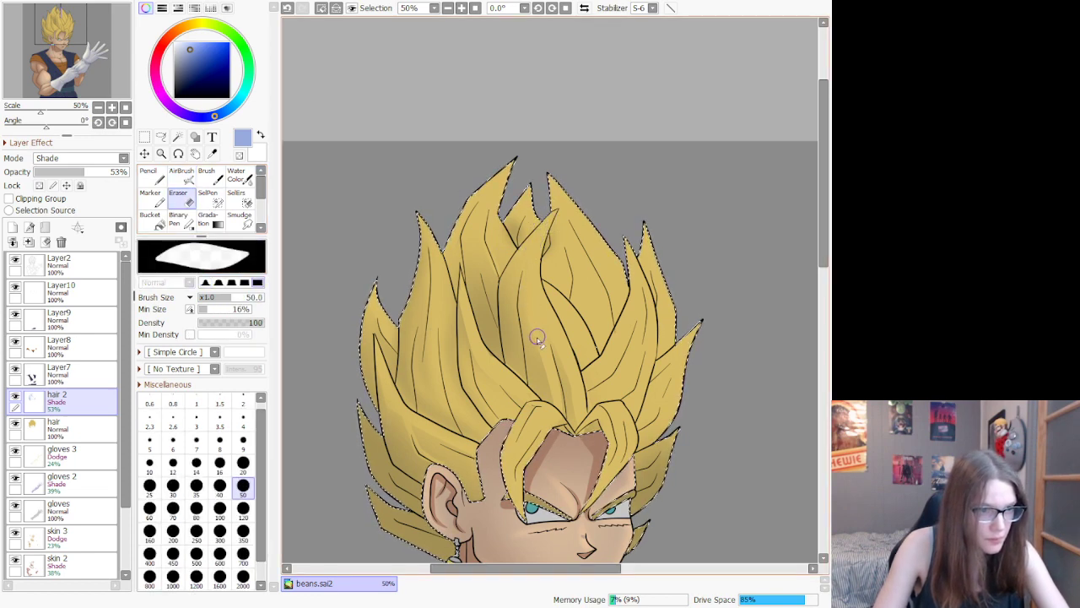
pyautogui.click(186, 177)
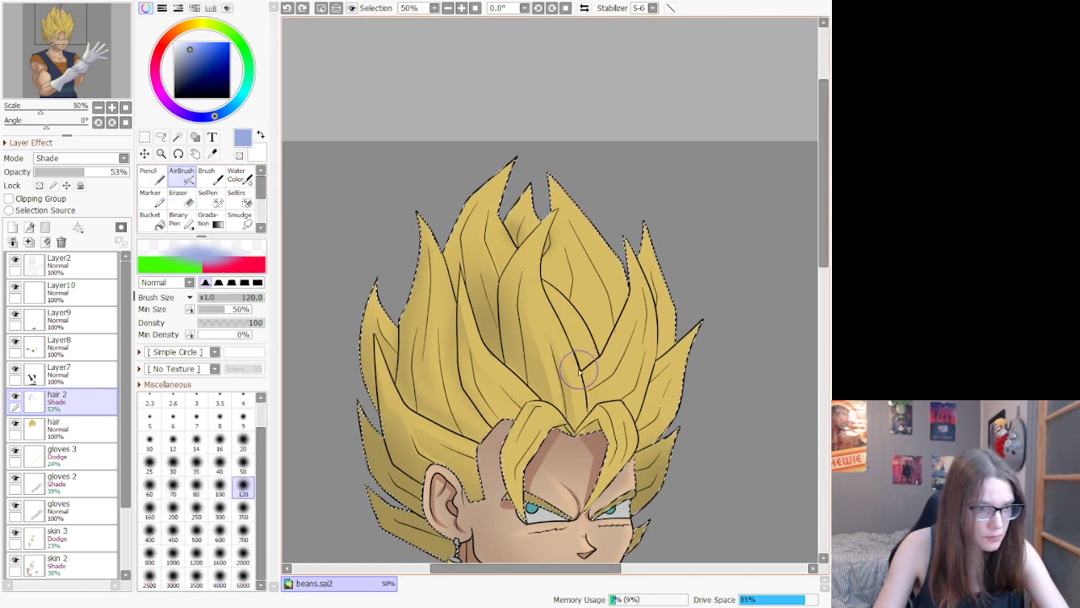
pyautogui.moveTo(574, 339); pyautogui.dragTo(541, 271)
pyautogui.click(188, 205)
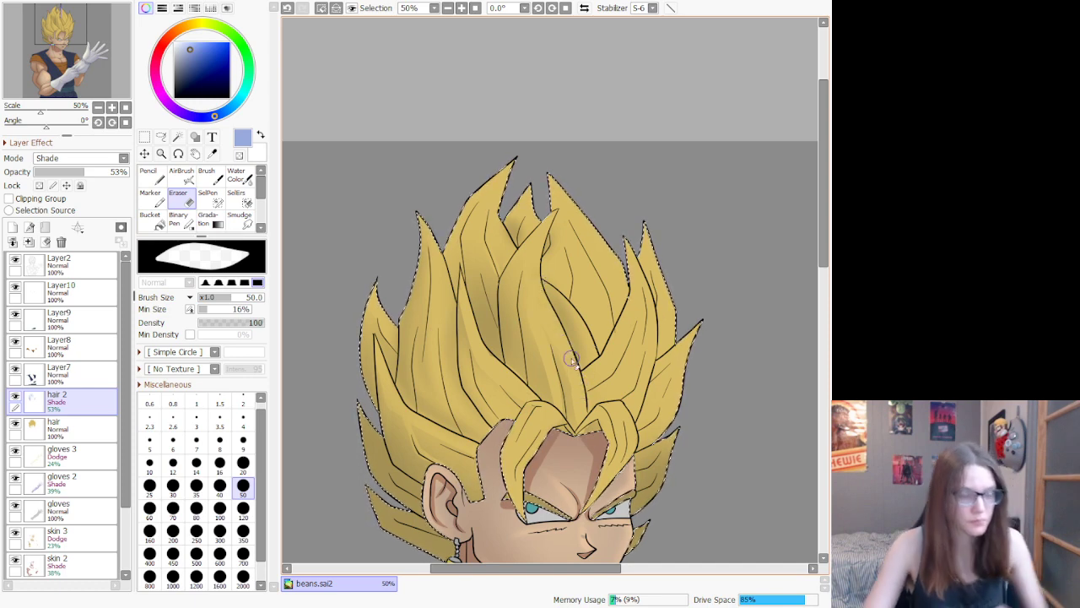
# Step: Shade the bangs and the folds where they meet at the hairline with the AirBrush at size 50
pyautogui.scroll(-5, 578, 345)
pyautogui.scroll(10, 536, 337)
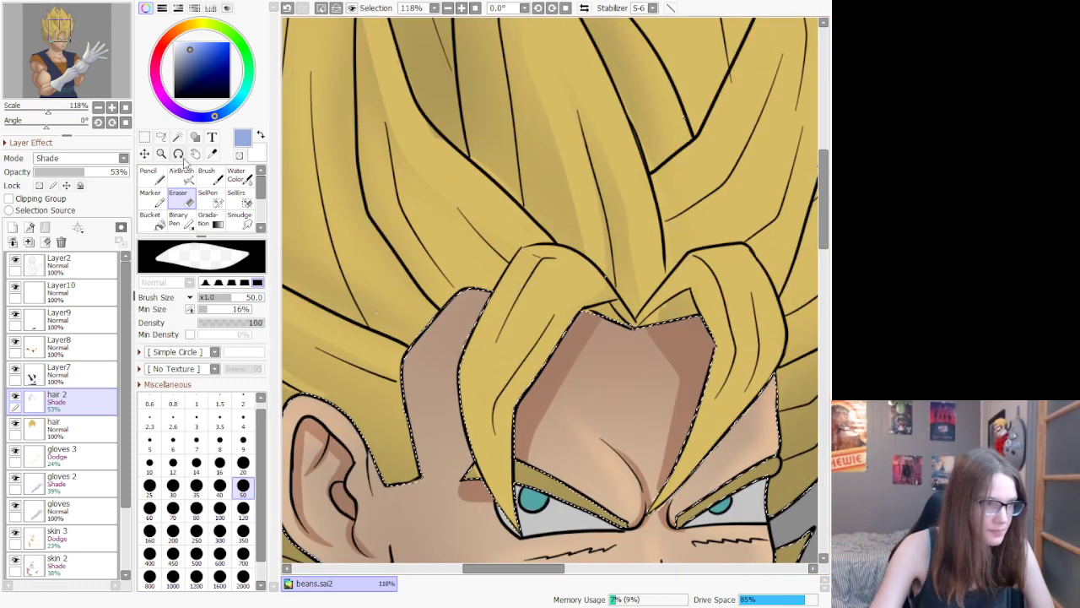
pyautogui.press('v')
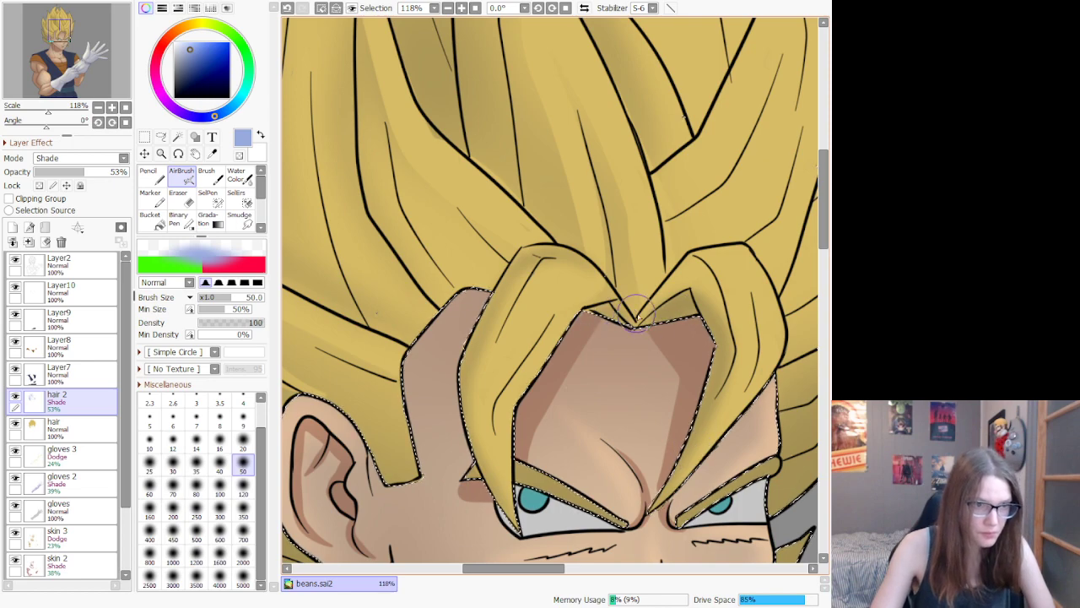
# Step: Shade the base and edges of the outer hair spikes on the side opposite the ear with the size 50 AirBrush
pyautogui.scroll(-6, 702, 155)
pyautogui.scroll(6, 702, 155)
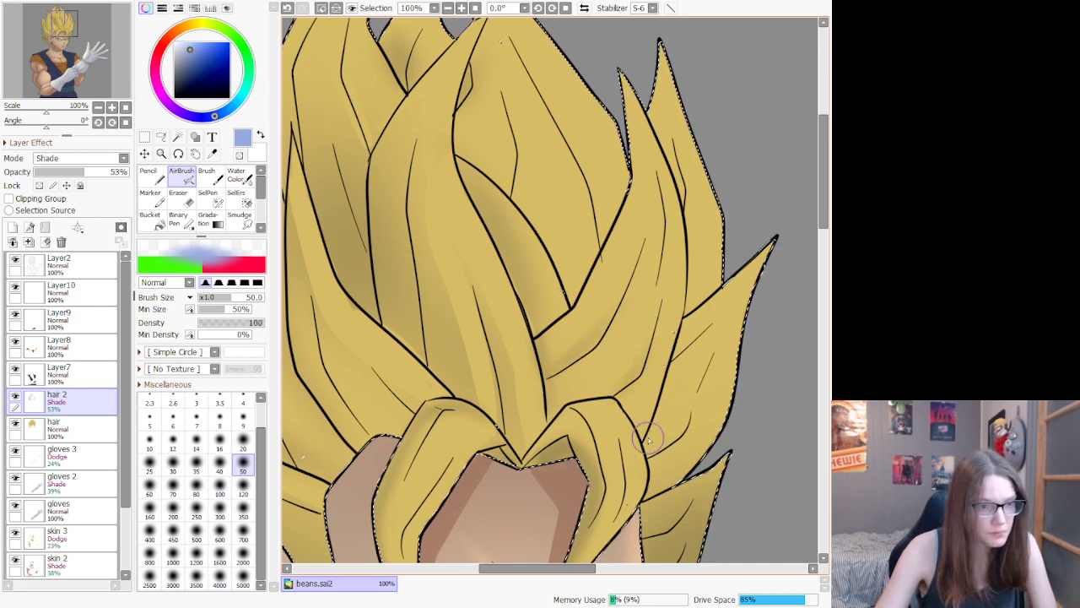
pyautogui.moveTo(721, 440); pyautogui.dragTo(653, 502)
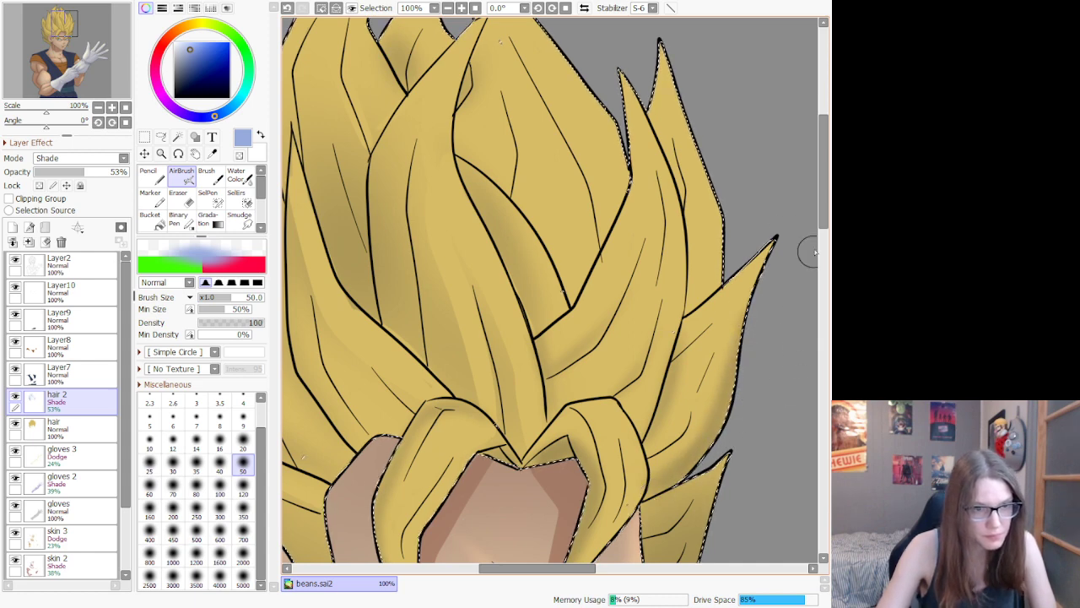
pyautogui.moveTo(827, 221); pyautogui.dragTo(827, 264)
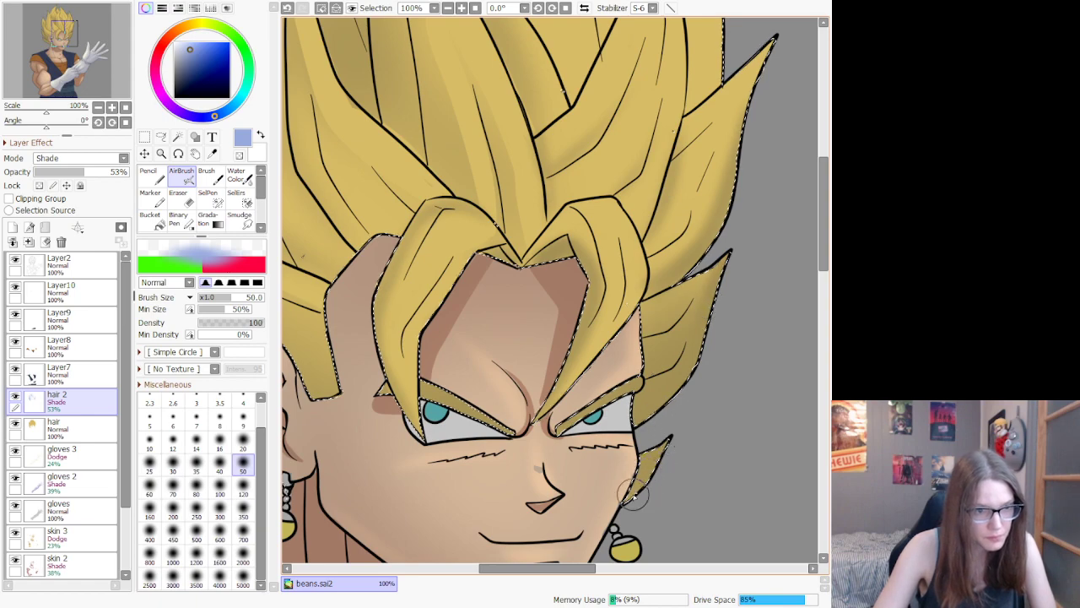
# Step: Shade the lower part of the large top spike behind the central lock with the AirBrush at size 120
pyautogui.scroll(-6, 601, 347)
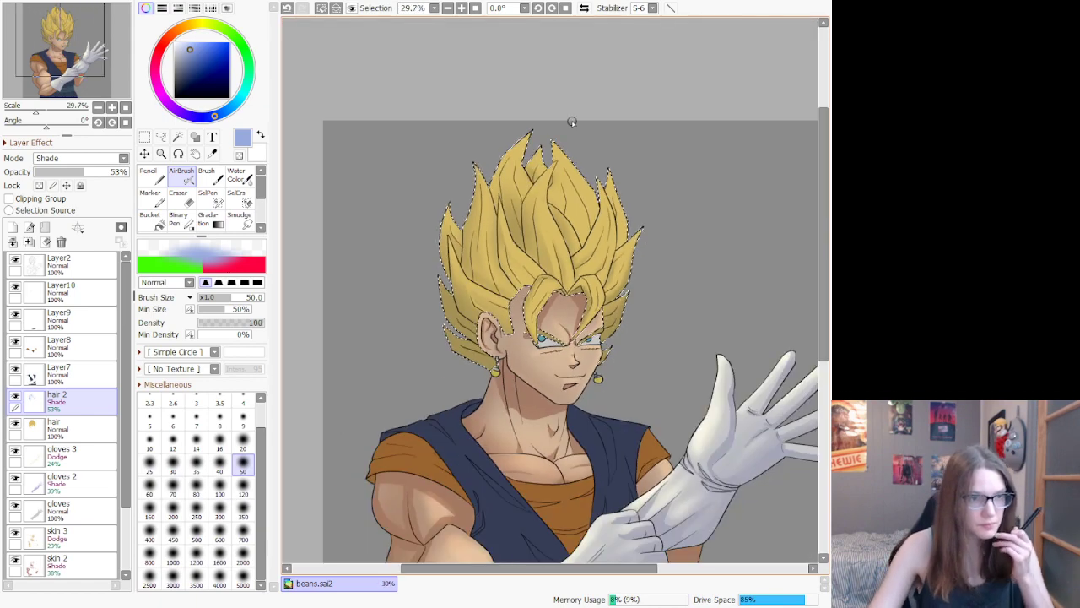
pyautogui.scroll(5, 571, 119)
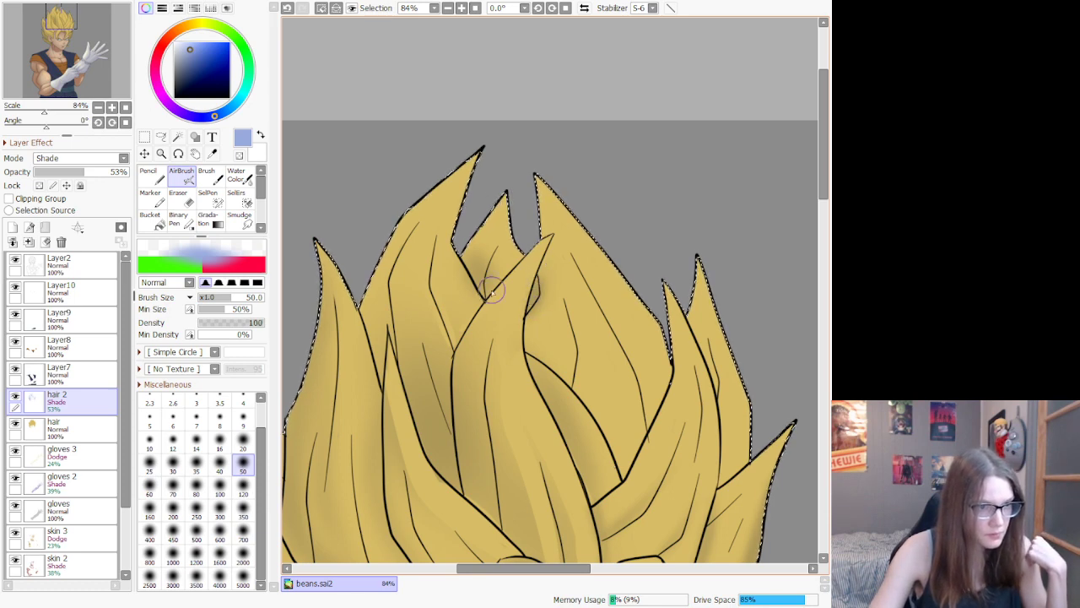
pyautogui.press('e')
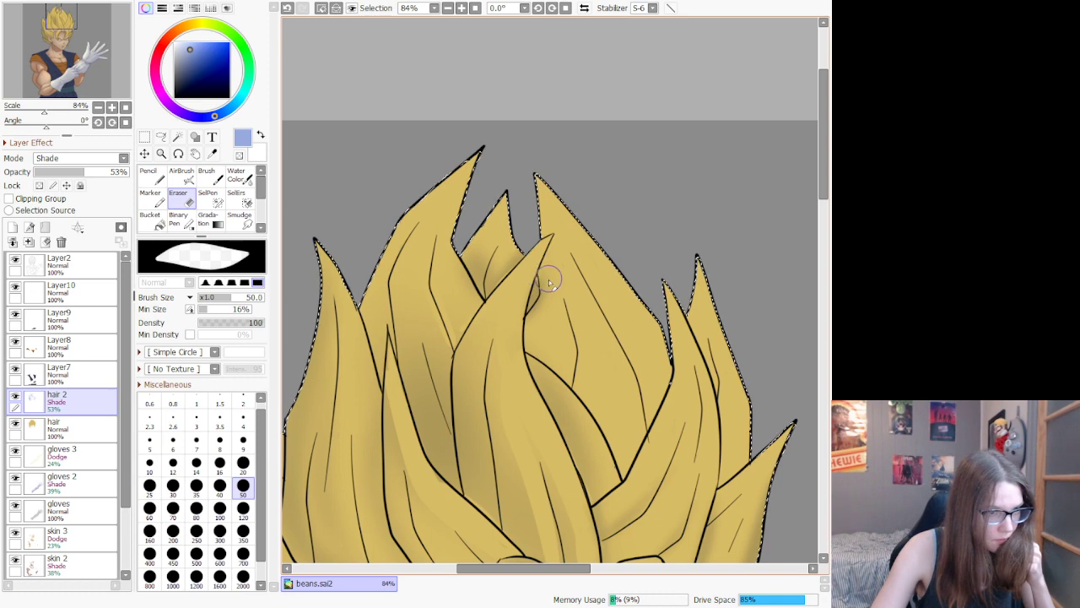
pyautogui.click(179, 177)
pyautogui.click(243, 509)
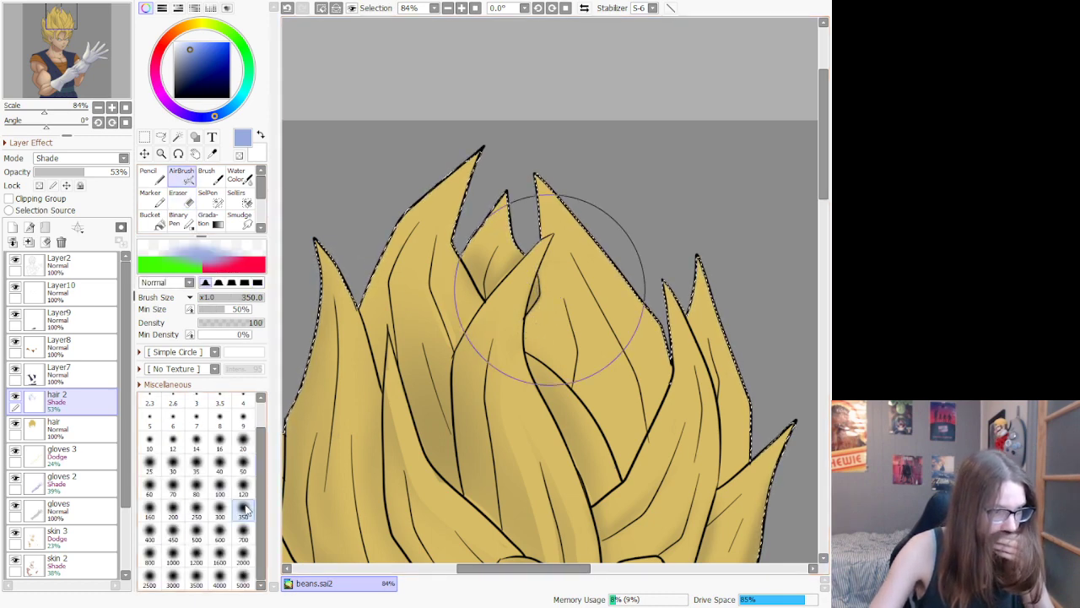
pyautogui.click(243, 486)
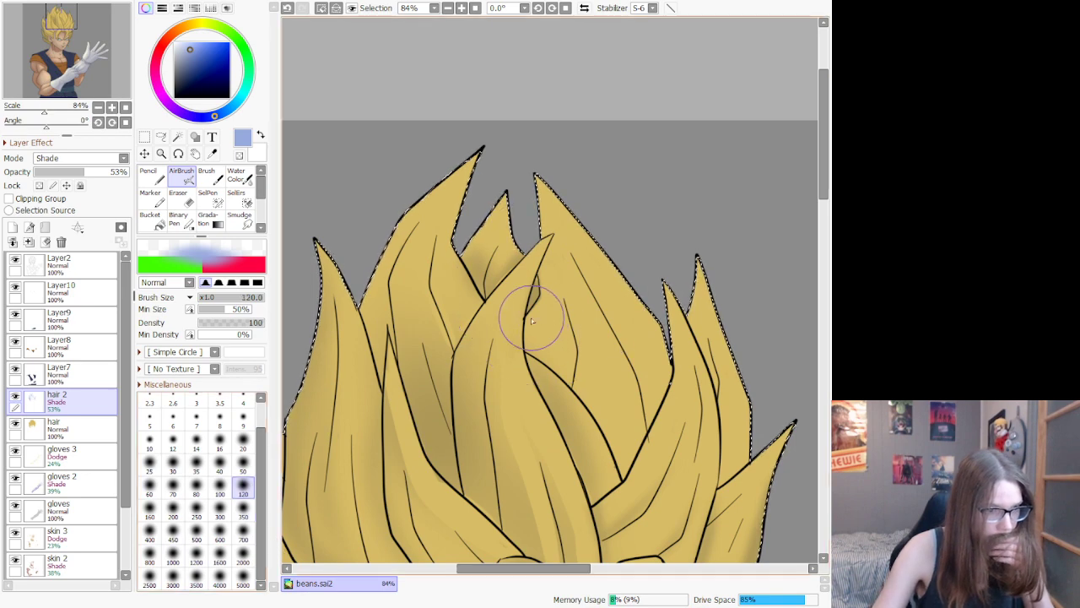
pyautogui.moveTo(632, 478)
pyautogui.mouseDown()
pyautogui.moveTo(646, 433)
pyautogui.moveTo(662, 377)
pyautogui.mouseUp()
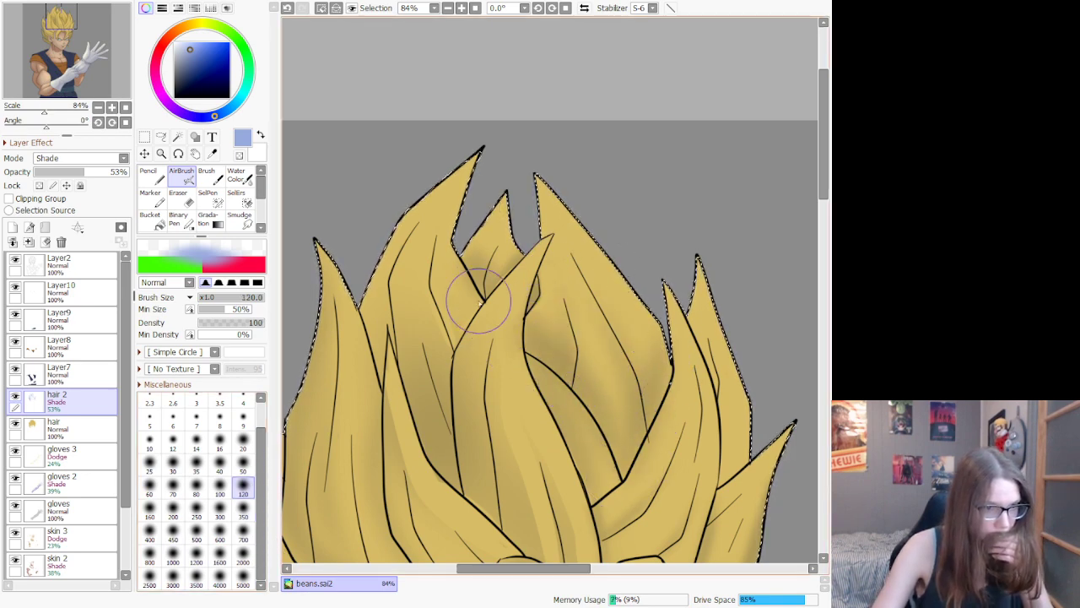
# Step: Erase a light band along the upper edge of the strand curving out from behind the central lock with the size 50 Eraser
pyautogui.press('e')
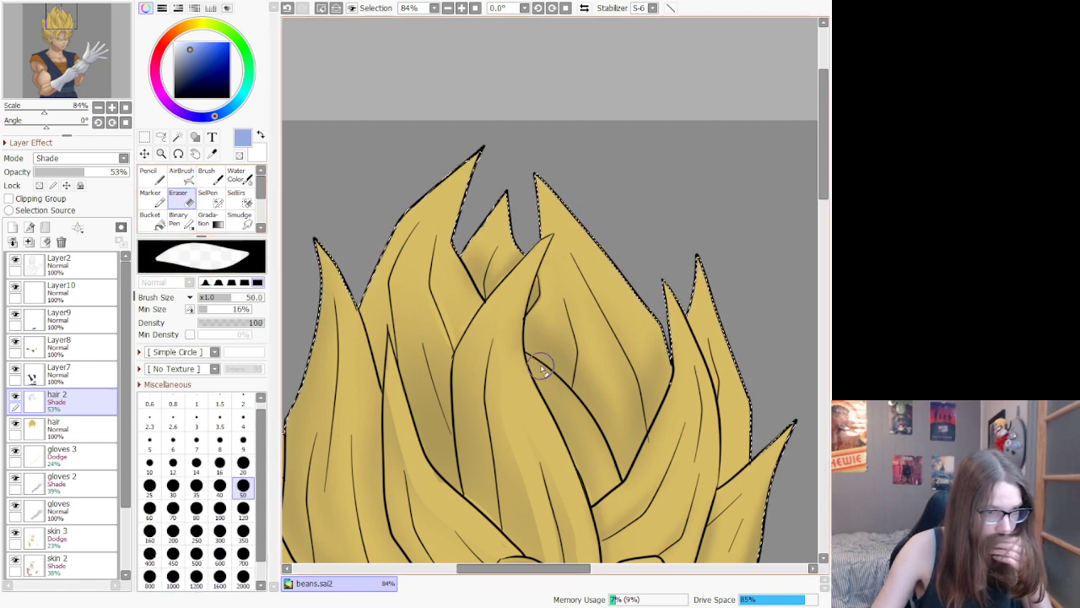
pyautogui.moveTo(601, 420); pyautogui.dragTo(629, 464)
pyautogui.hotkey('ctrl', 'z')
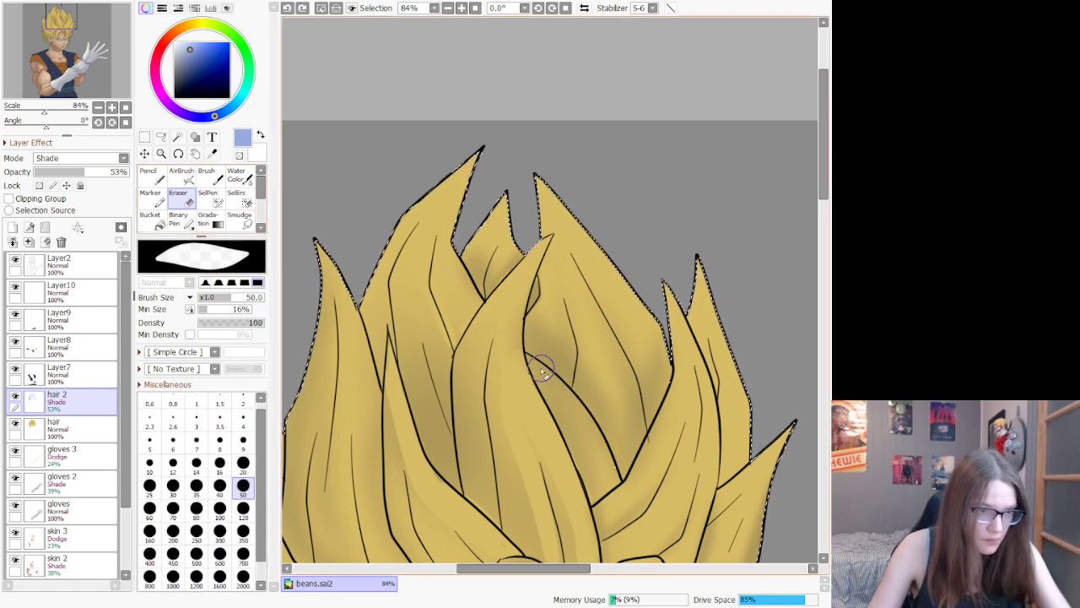
pyautogui.moveTo(582, 412); pyautogui.dragTo(617, 479)
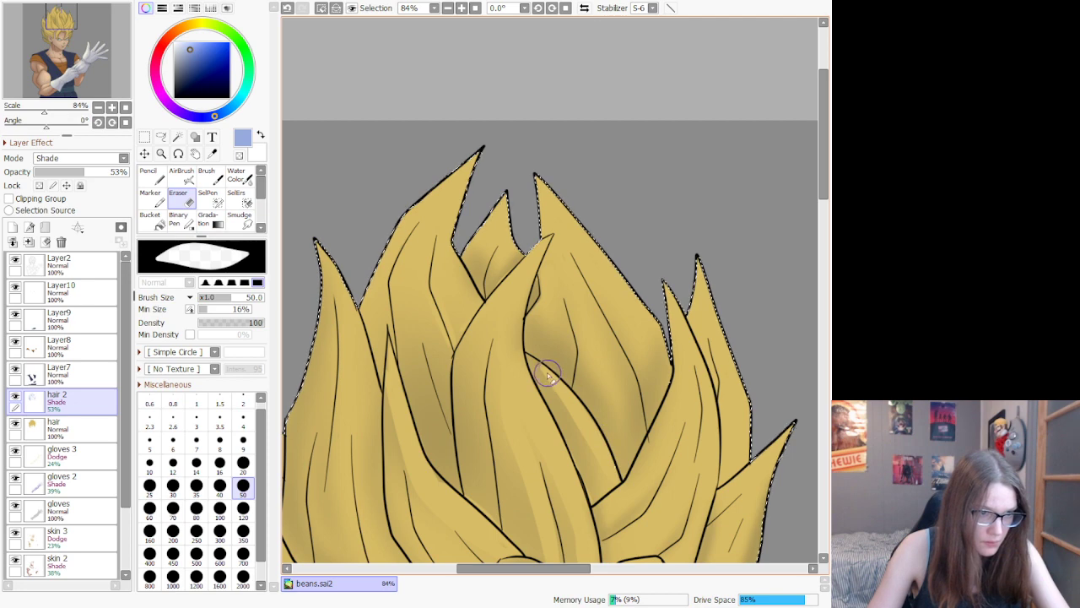
# Step: Shade the base of that curving strand with the size 120 AirBrush and erase the spill along the central lock at size 50
pyautogui.click(181, 177)
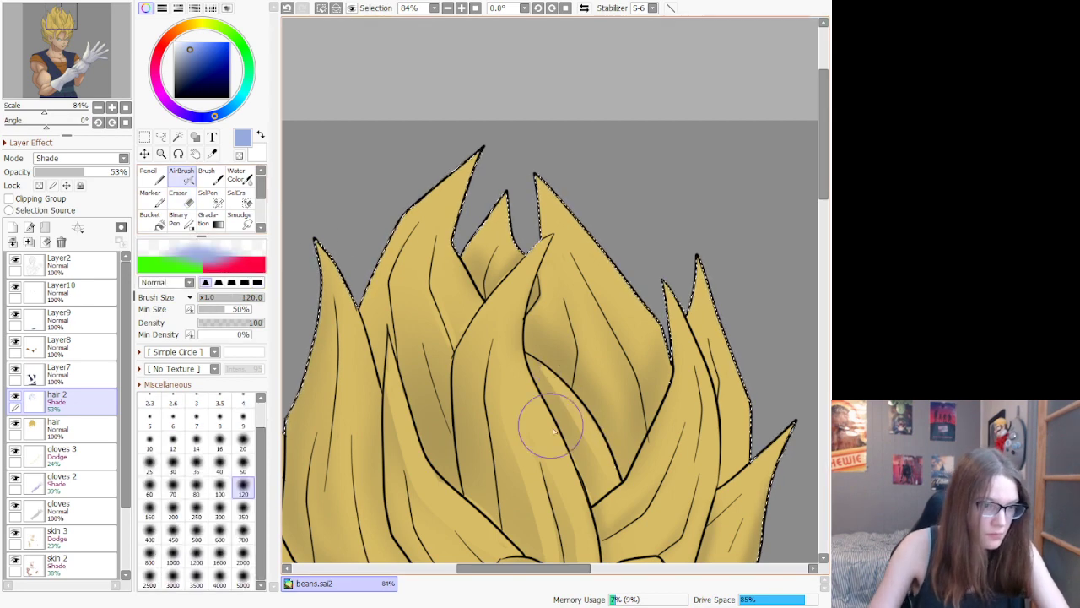
pyautogui.moveTo(601, 496)
pyautogui.mouseDown()
pyautogui.moveTo(603, 482)
pyautogui.moveTo(544, 392)
pyautogui.moveTo(550, 384)
pyautogui.moveTo(595, 505)
pyautogui.mouseUp()
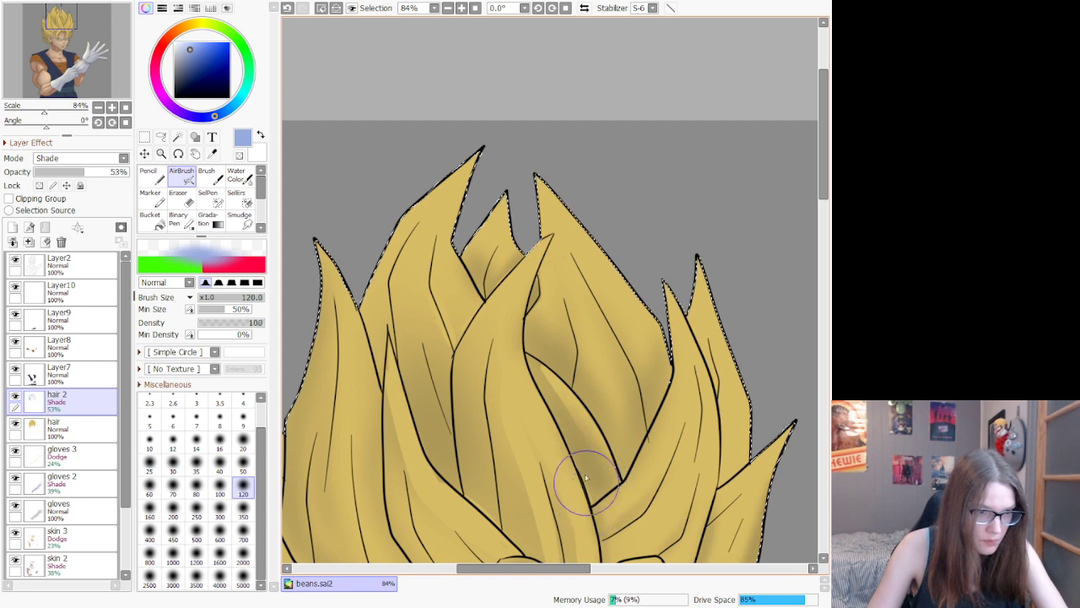
pyautogui.click(182, 203)
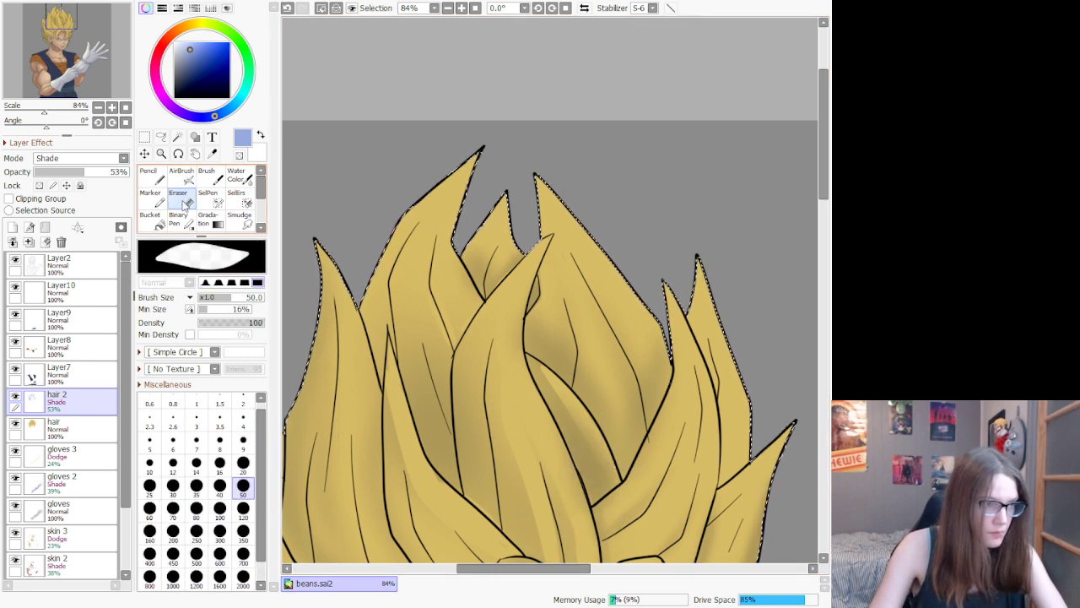
pyautogui.moveTo(531, 405); pyautogui.dragTo(595, 537)
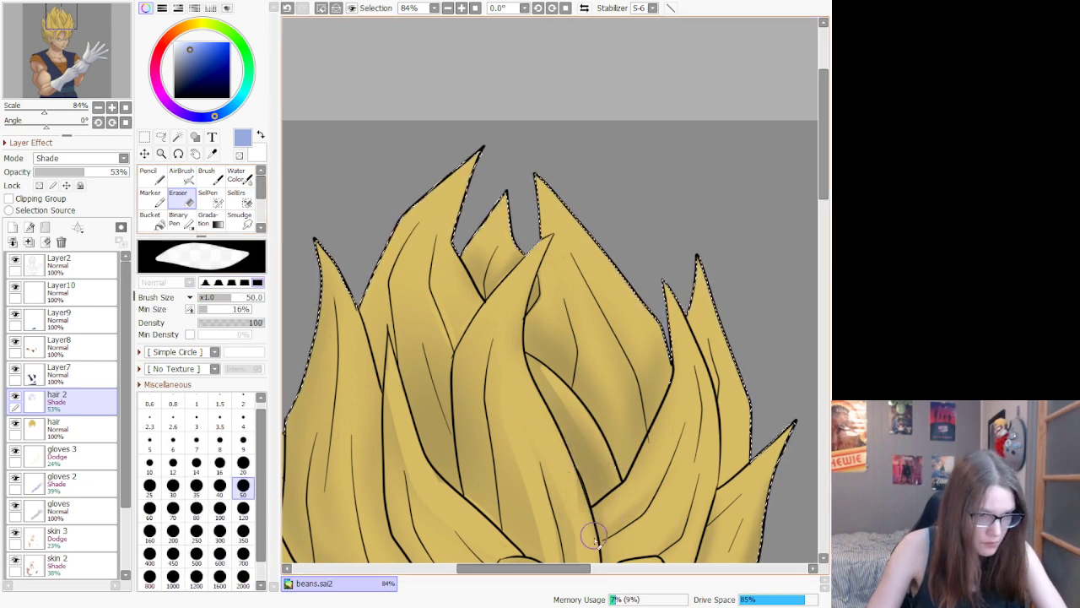
pyautogui.scroll(-1, 585, 359)
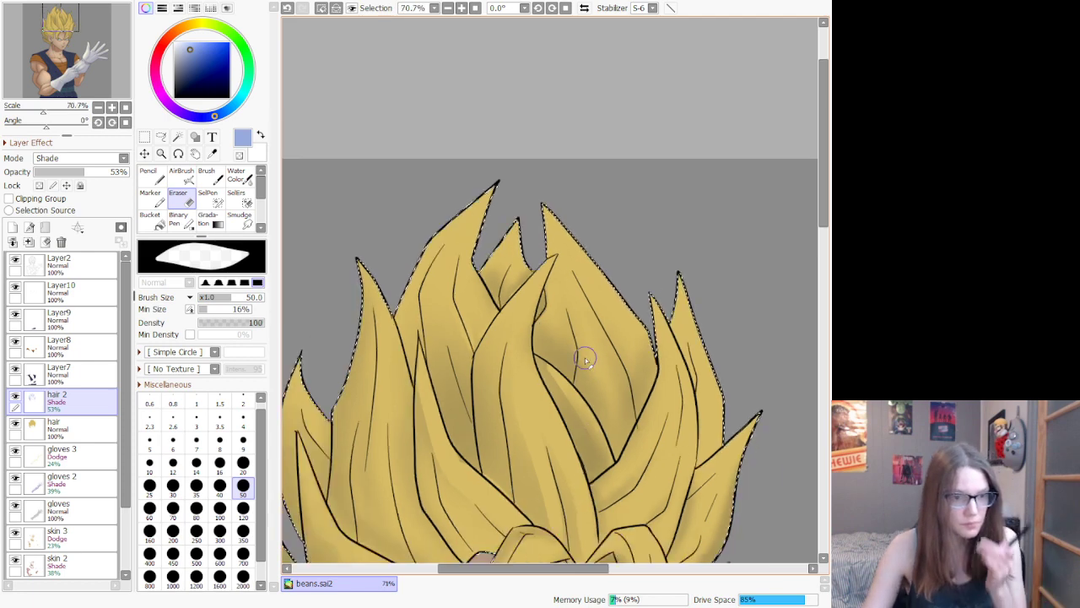
pyautogui.scroll(-2, 584, 360)
pyautogui.scroll(4, 590, 363)
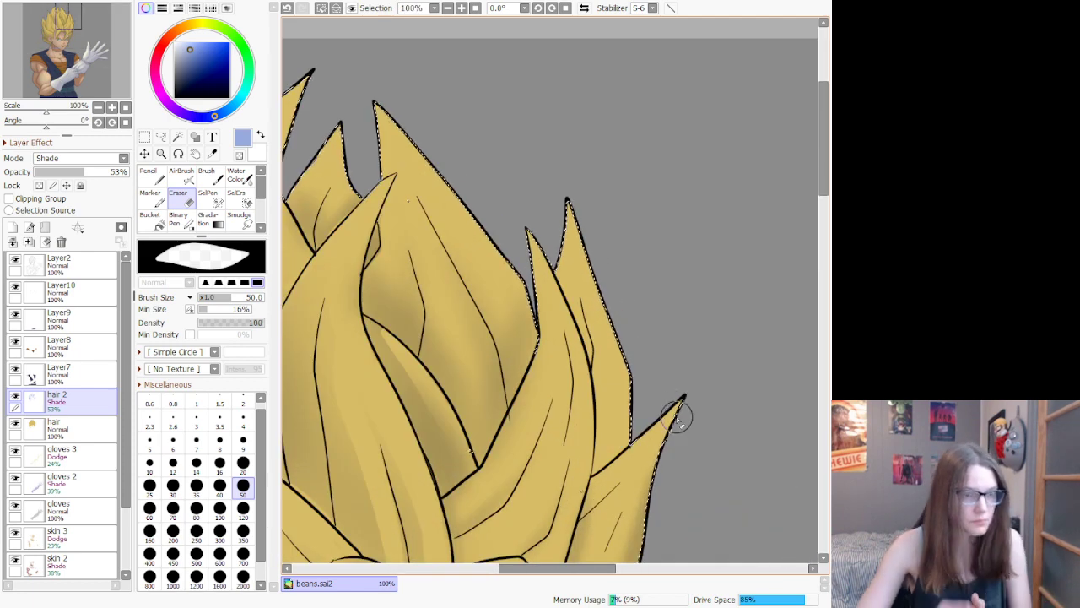
pyautogui.press('v')
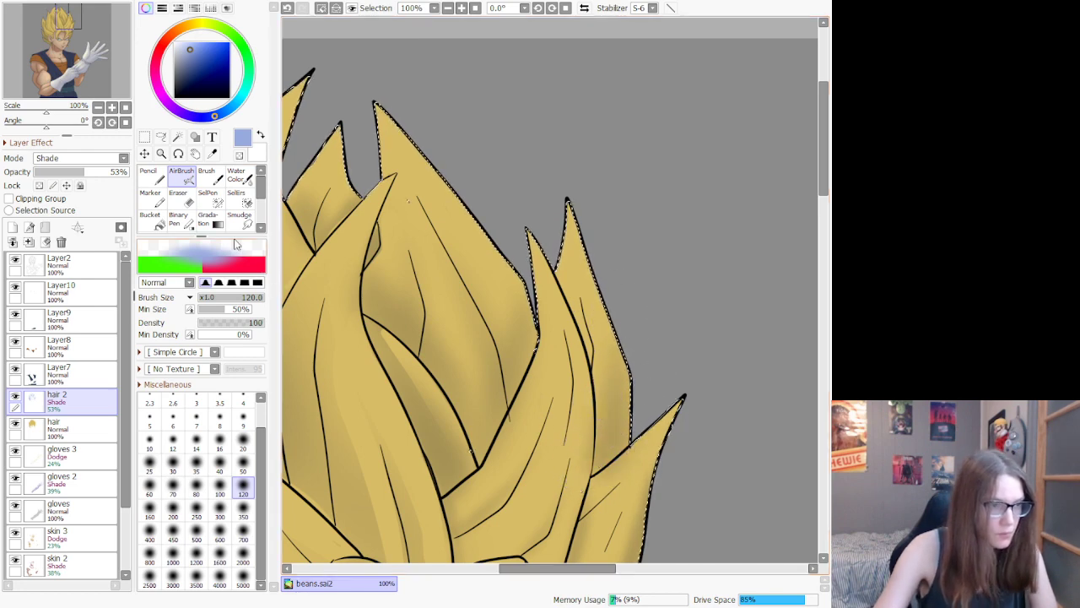
pyautogui.press('e')
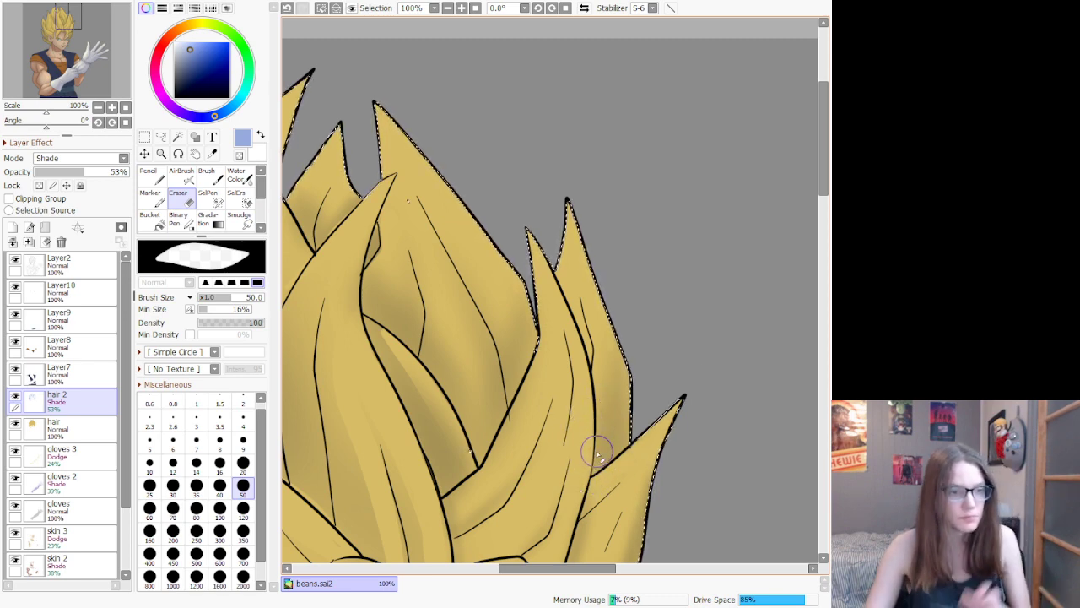
pyautogui.scroll(-6, 597, 456)
pyautogui.scroll(2, 579, 392)
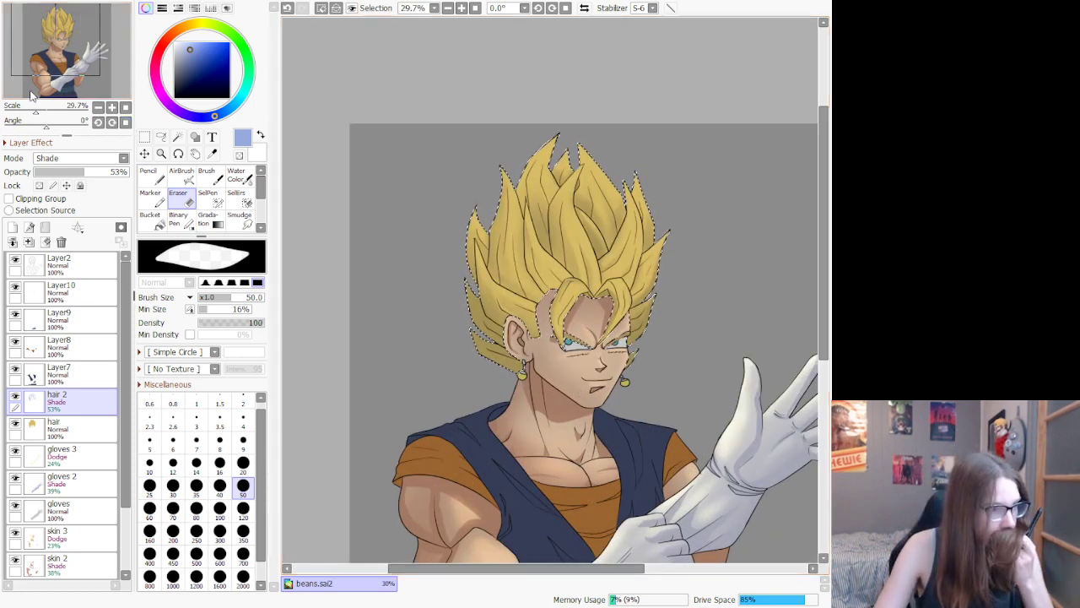
# Step: Add a layer above hair 2, set its mode to Dodge and name it hair 3
pyautogui.click(12, 227)
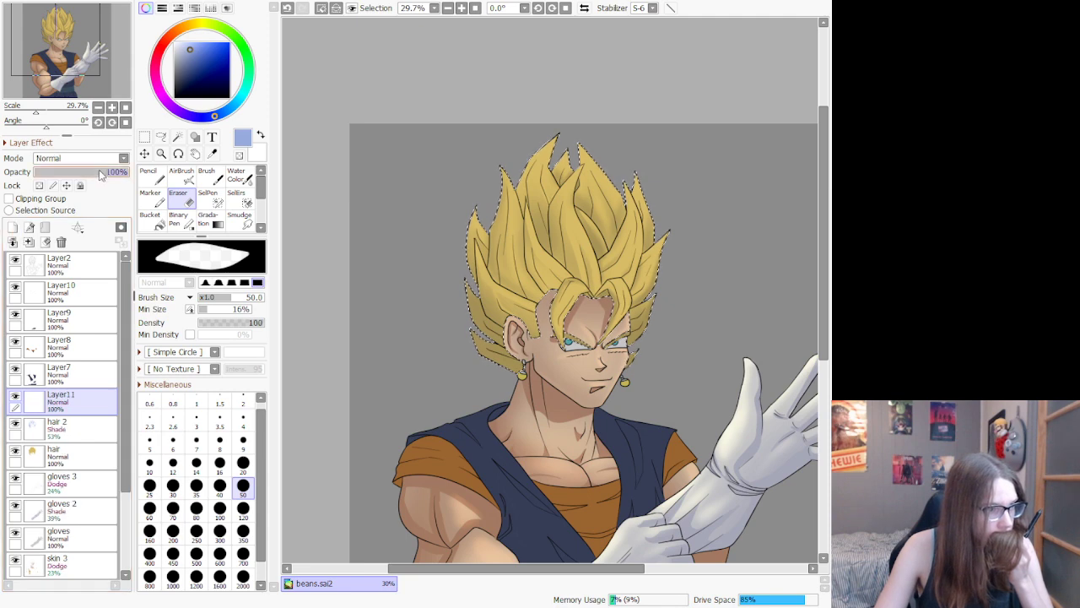
pyautogui.click(124, 160)
pyautogui.click(79, 290)
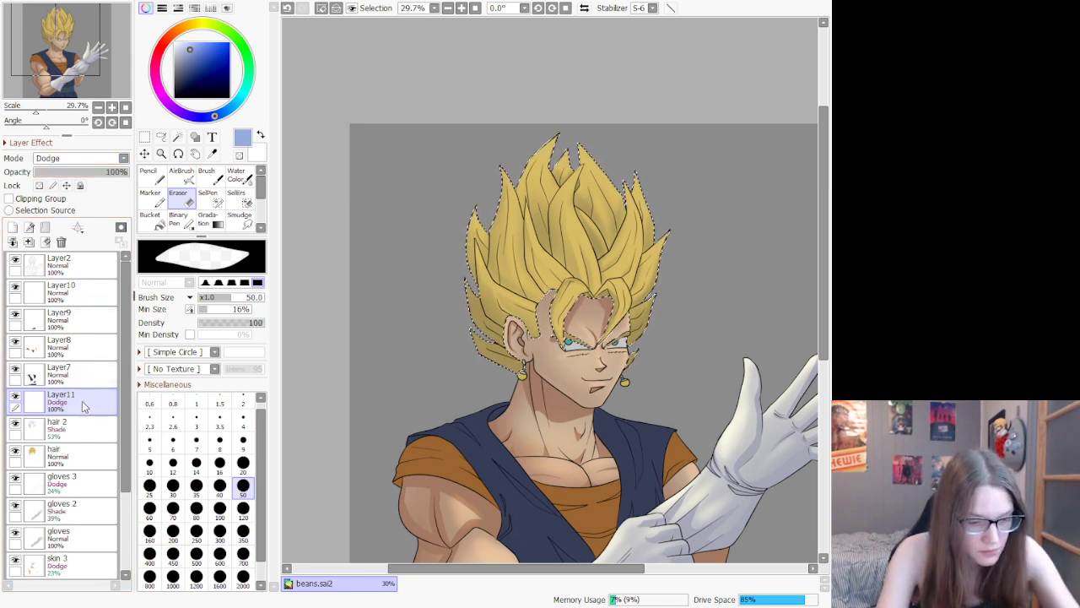
pyautogui.doubleClick(82, 400)
pyautogui.write('hair 3')
pyautogui.press('Return')
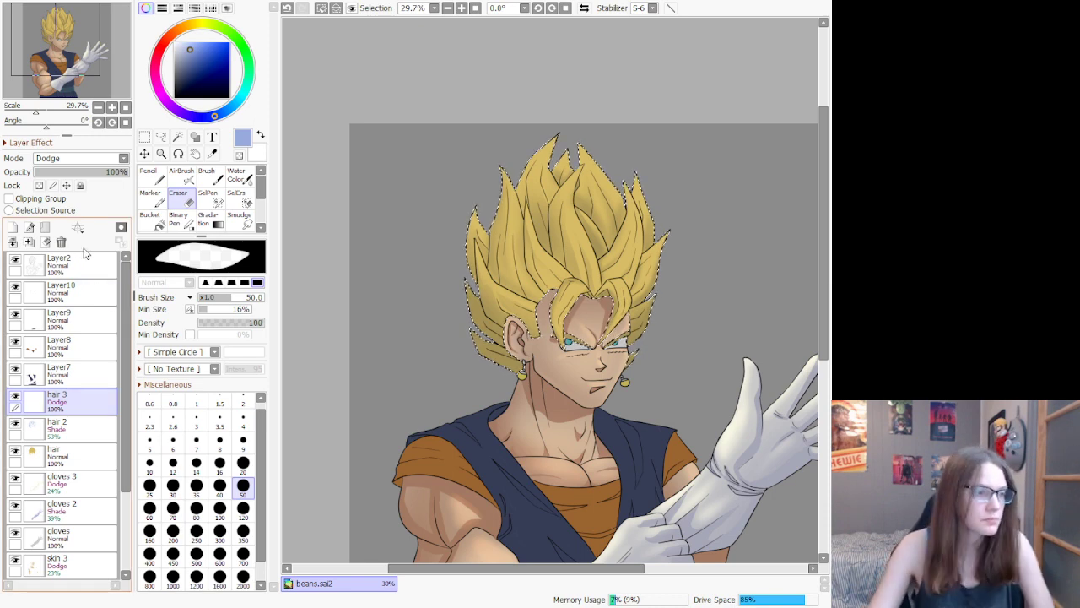
# Step: Softly highlight the top and outer spikes opposite the ear in pale yellow with the AirBrush at size 700
pyautogui.click(180, 175)
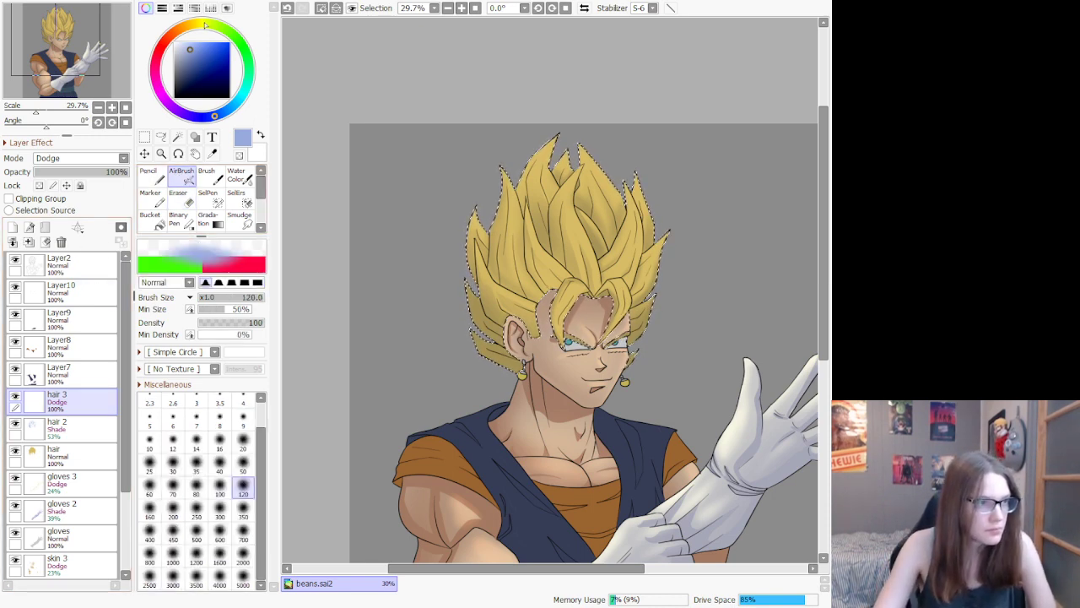
pyautogui.click(205, 26)
pyautogui.scroll(-1, 476, 142)
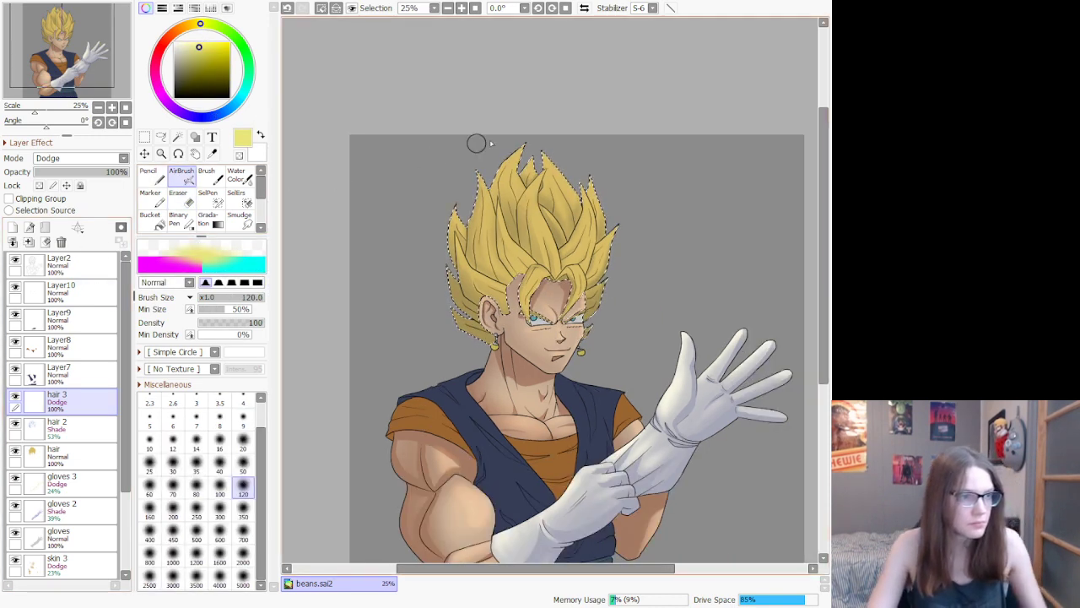
pyautogui.scroll(2, 476, 143)
pyautogui.click(243, 538)
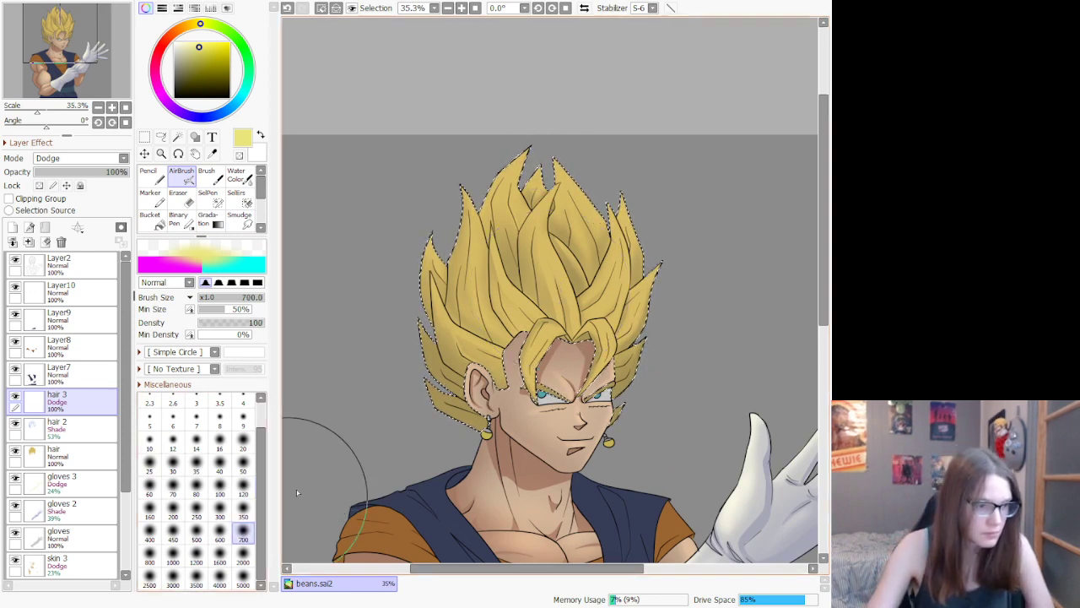
pyautogui.moveTo(498, 173); pyautogui.dragTo(736, 296)
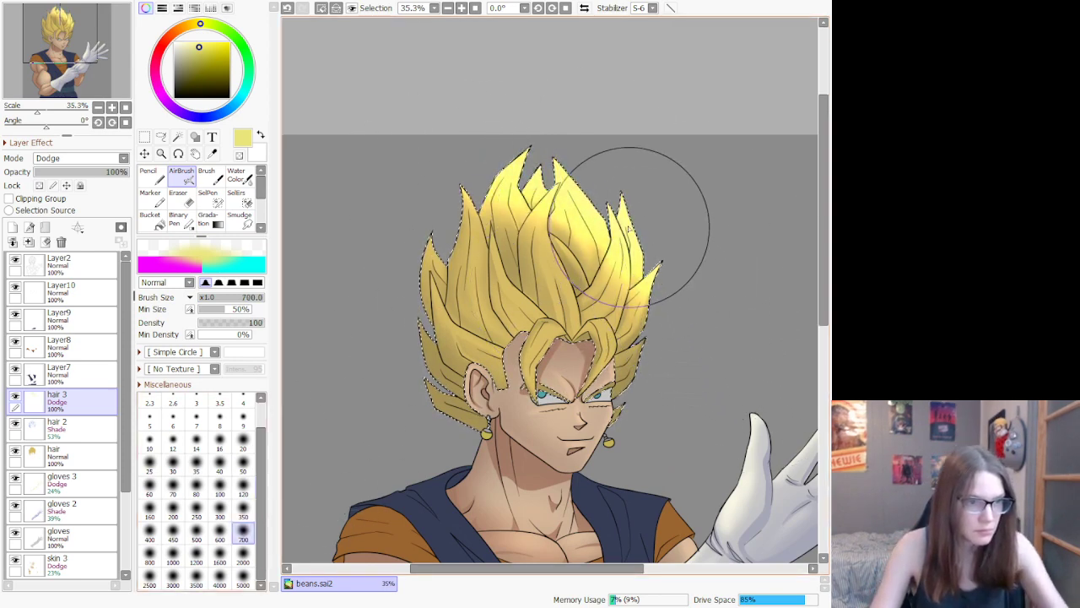
pyautogui.hotkey('ctrl', 'z')
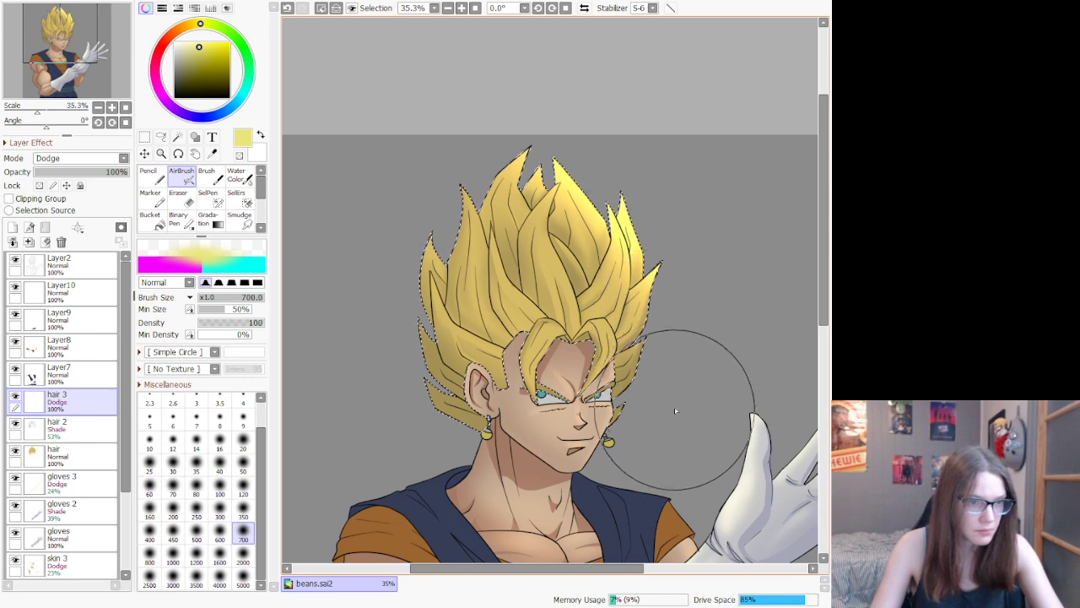
pyautogui.click(681, 314)
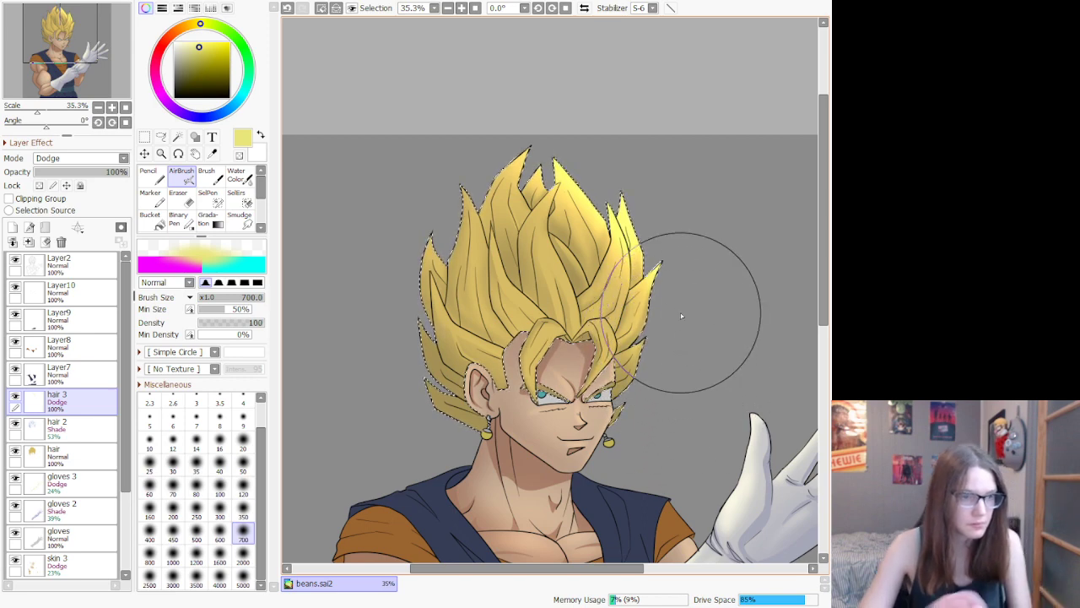
pyautogui.scroll(-5, 680, 313)
pyautogui.scroll(3, 668, 174)
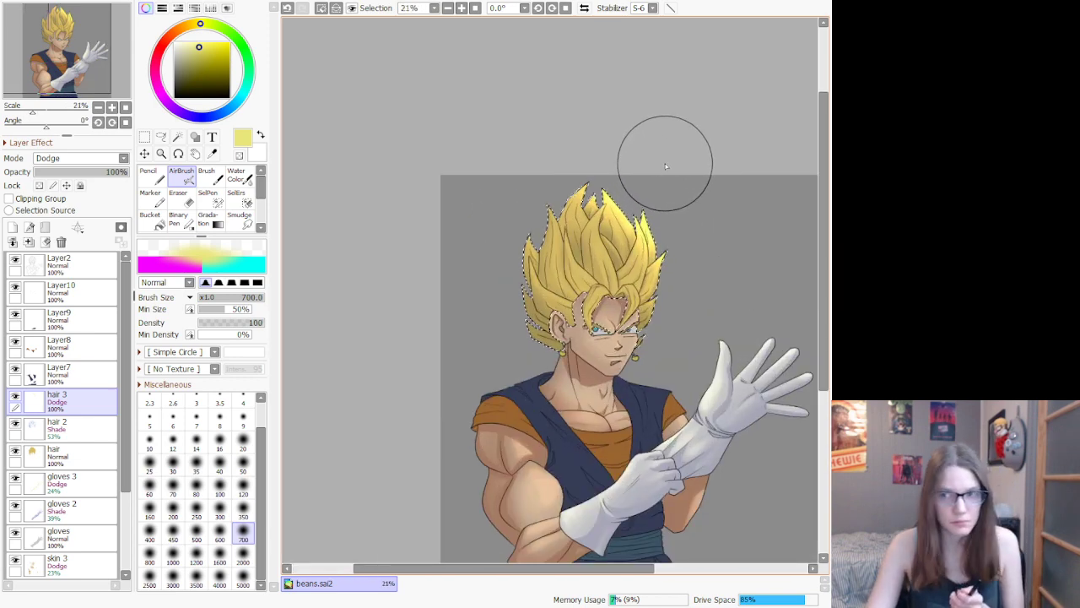
pyautogui.scroll(4, 665, 167)
pyautogui.scroll(1, 652, 217)
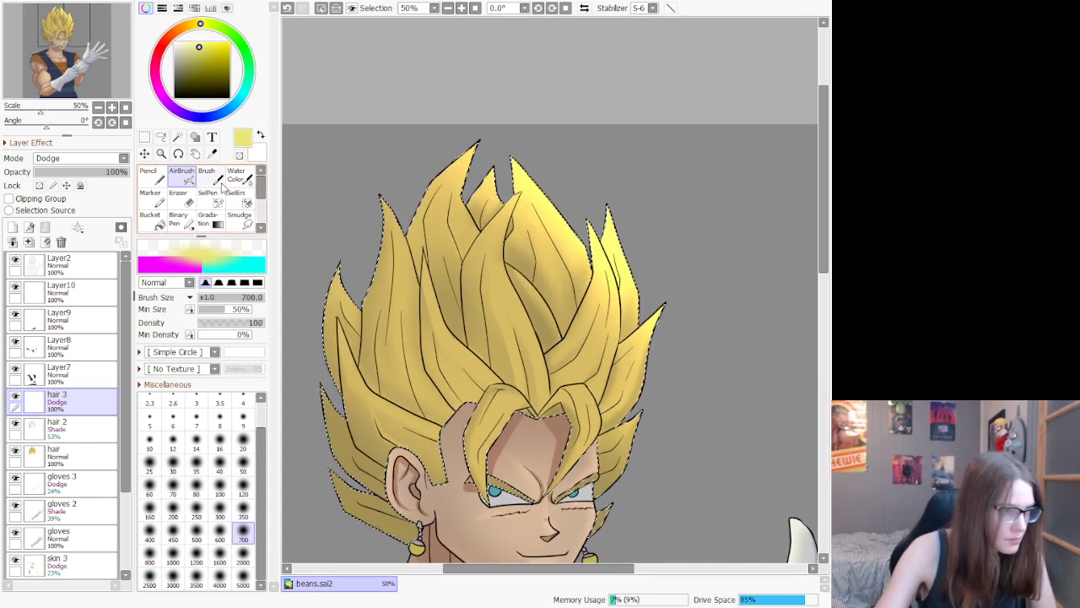
# Step: Highlight the lock rising from the hairline opposite the ear with the size 120 Brush and set hair 3's opacity to 52%
pyautogui.click(218, 180)
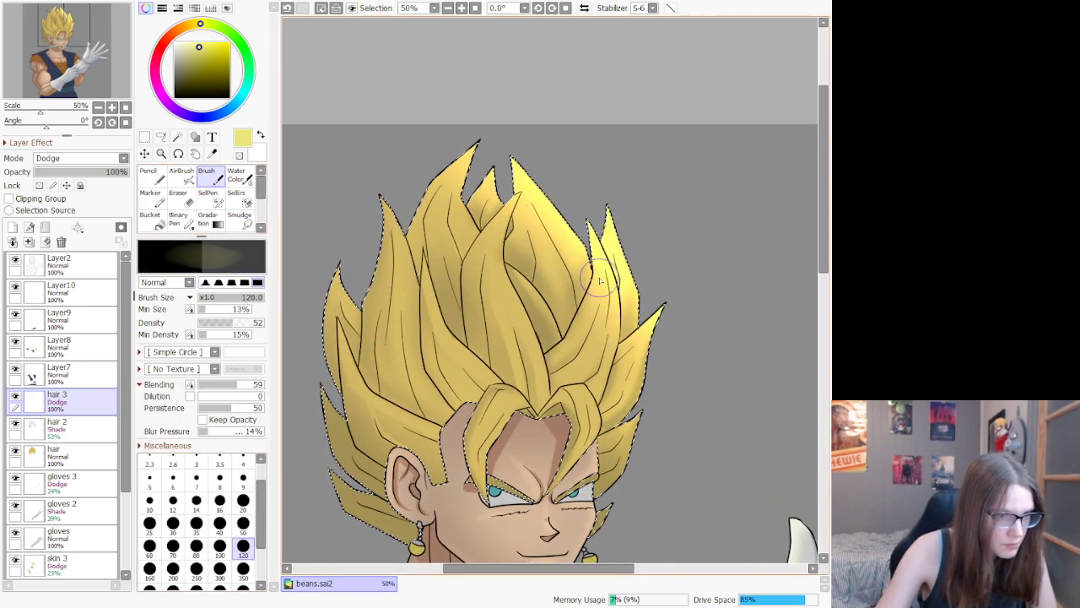
pyautogui.moveTo(597, 306)
pyautogui.mouseDown()
pyautogui.moveTo(609, 337)
pyautogui.moveTo(589, 385)
pyautogui.mouseUp()
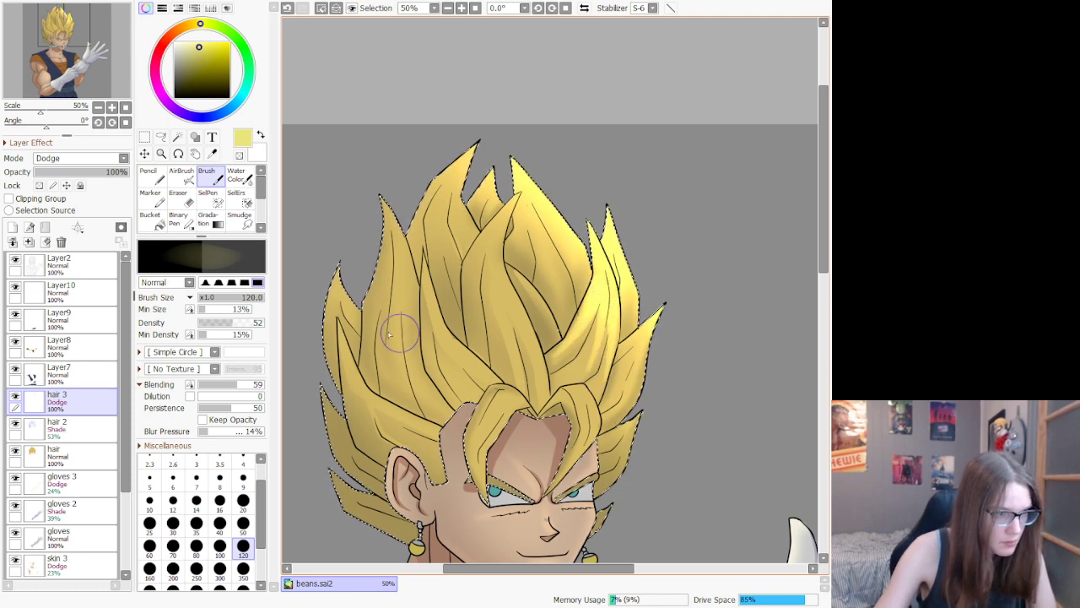
pyautogui.moveTo(103, 173); pyautogui.dragTo(83, 173)
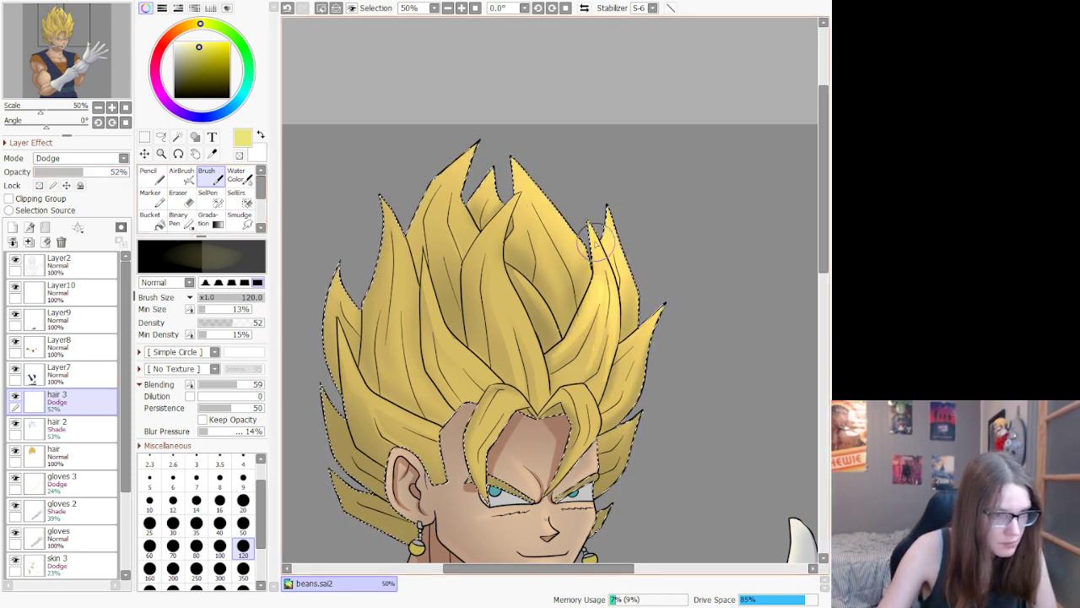
# Step: Brush pale yellow highlights at size 120 along the outer spikes opposite the ear and on both bangs
pyautogui.moveTo(596, 243); pyautogui.dragTo(628, 340)
pyautogui.moveTo(604, 269)
pyautogui.mouseDown()
pyautogui.moveTo(628, 344)
pyautogui.moveTo(599, 281)
pyautogui.mouseUp()
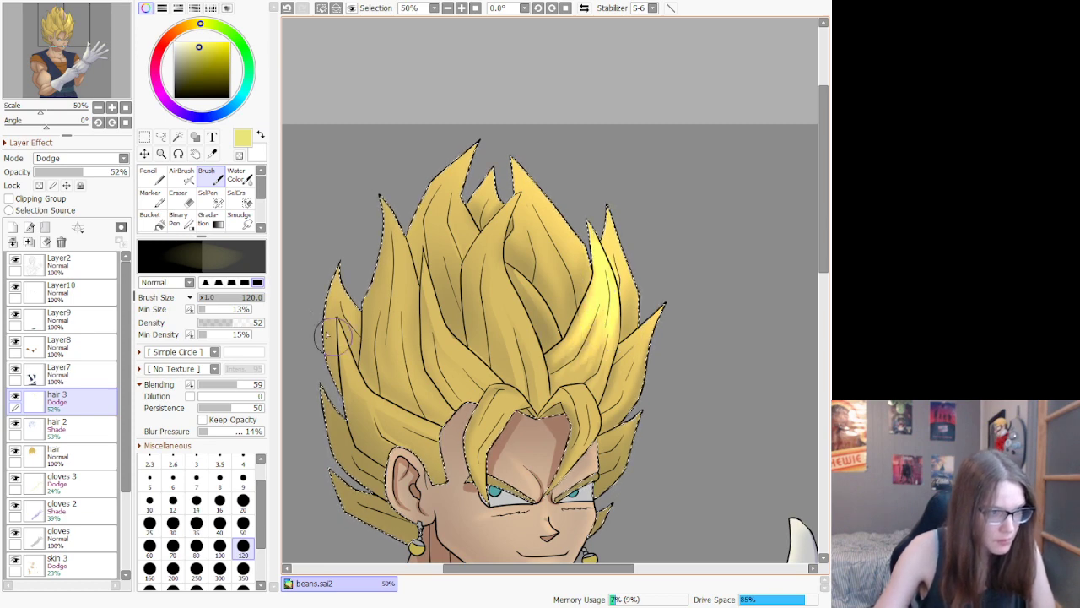
pyautogui.moveTo(611, 240); pyautogui.dragTo(622, 280)
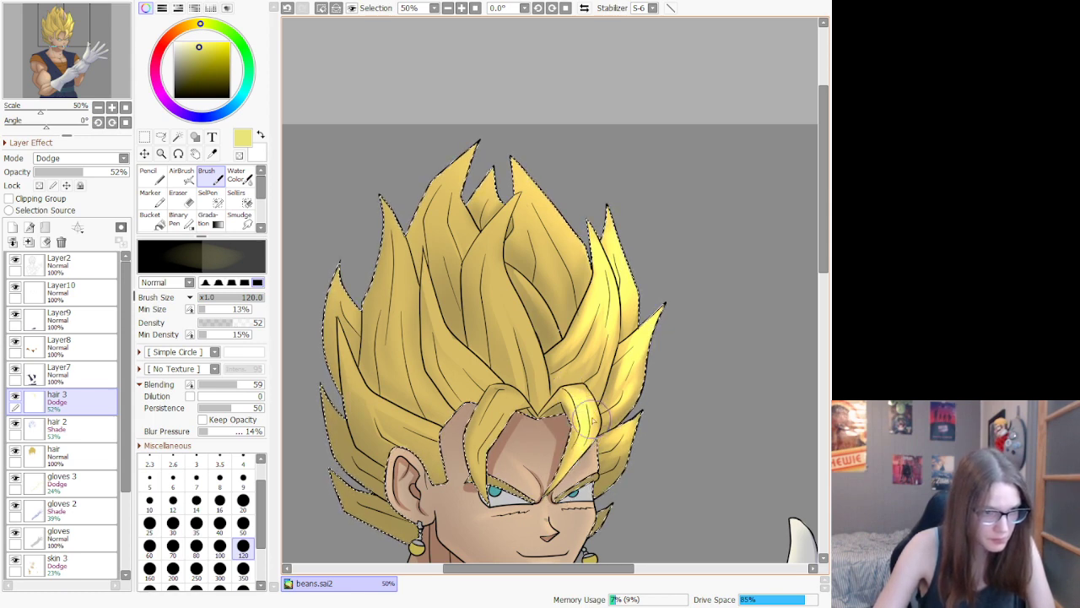
pyautogui.moveTo(503, 395)
pyautogui.mouseDown()
pyautogui.moveTo(456, 446)
pyautogui.moveTo(500, 395)
pyautogui.moveTo(471, 416)
pyautogui.moveTo(501, 424)
pyautogui.moveTo(477, 440)
pyautogui.moveTo(497, 447)
pyautogui.moveTo(460, 470)
pyautogui.moveTo(487, 448)
pyautogui.moveTo(487, 398)
pyautogui.mouseUp()
pyautogui.scroll(-3, 487, 398)
pyautogui.scroll(1, 468, 373)
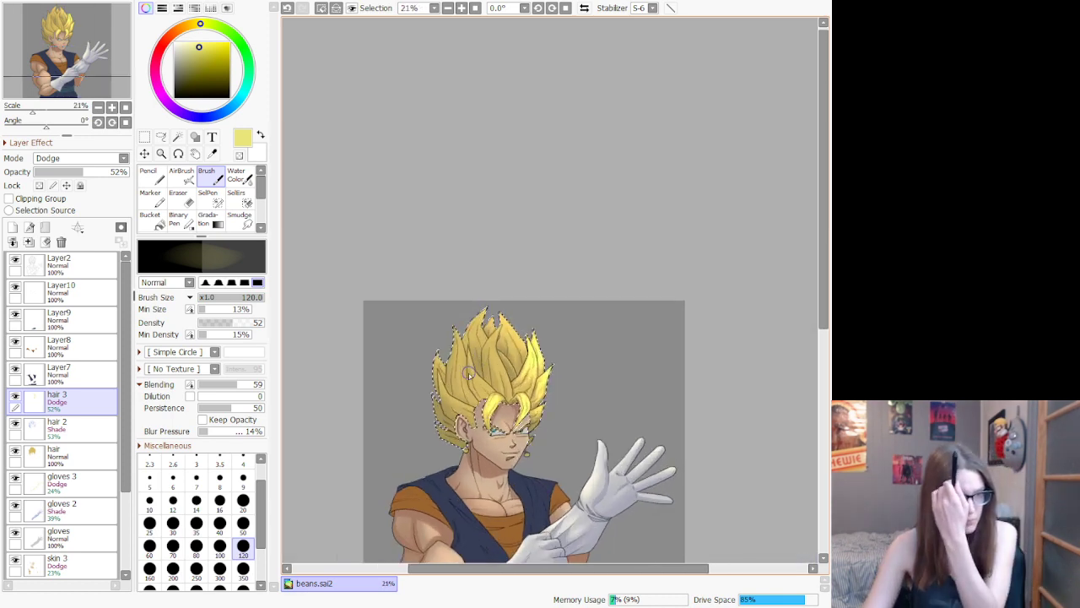
# Step: Brush pale yellow highlights at size 120 over the large central lock rising from the hairline
pyautogui.scroll(3, 514, 370)
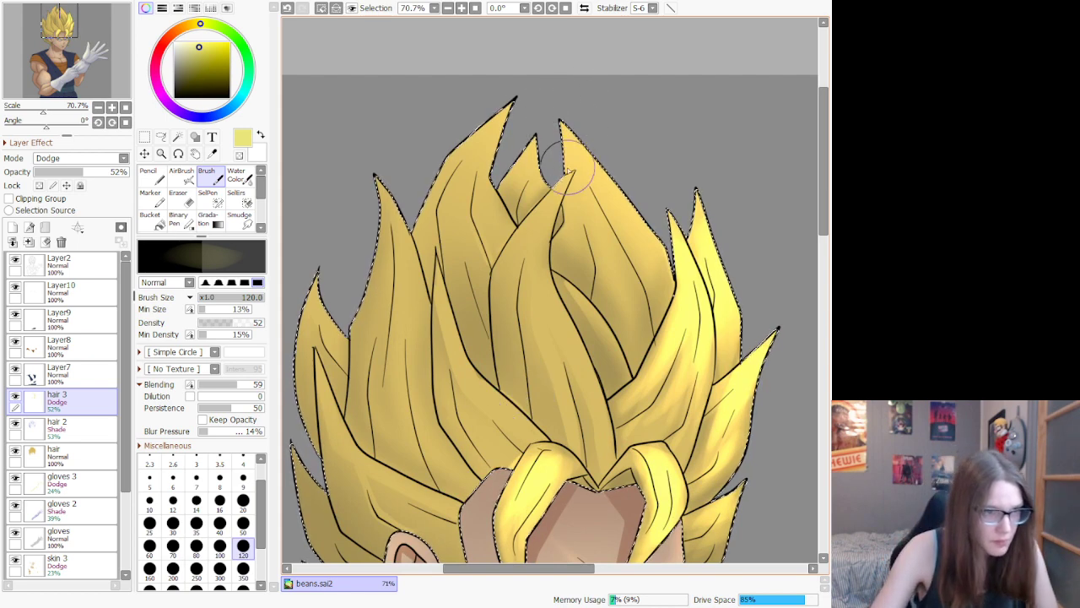
pyautogui.moveTo(565, 174)
pyautogui.mouseDown()
pyautogui.moveTo(543, 222)
pyautogui.moveTo(569, 191)
pyautogui.moveTo(560, 188)
pyautogui.moveTo(528, 253)
pyautogui.moveTo(547, 208)
pyautogui.moveTo(564, 202)
pyautogui.moveTo(513, 270)
pyautogui.moveTo(527, 275)
pyautogui.moveTo(534, 228)
pyautogui.moveTo(507, 354)
pyautogui.moveTo(534, 272)
pyautogui.moveTo(519, 267)
pyautogui.moveTo(547, 321)
pyautogui.moveTo(537, 257)
pyautogui.moveTo(600, 436)
pyautogui.moveTo(536, 304)
pyautogui.moveTo(542, 344)
pyautogui.moveTo(512, 279)
pyautogui.moveTo(500, 342)
pyautogui.moveTo(504, 293)
pyautogui.moveTo(501, 325)
pyautogui.mouseUp()
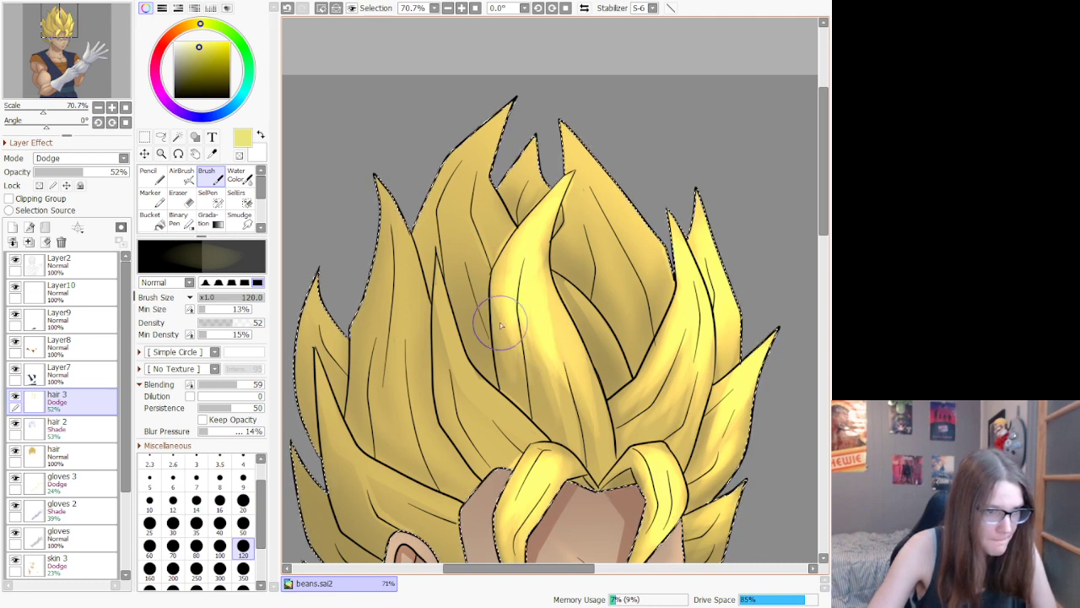
pyautogui.moveTo(546, 232)
pyautogui.mouseDown()
pyautogui.moveTo(544, 306)
pyautogui.moveTo(541, 292)
pyautogui.mouseUp()
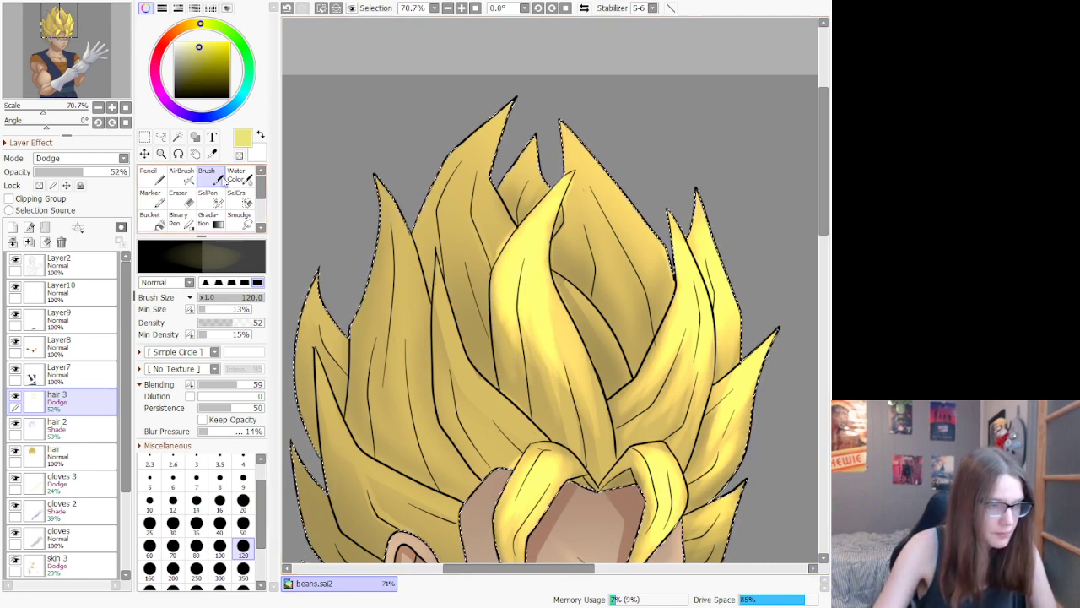
# Step: Clean up highlight spill around the central lock's tip with the size 50 Eraser, undoing the stroke that crosses the spike behind
pyautogui.click(189, 205)
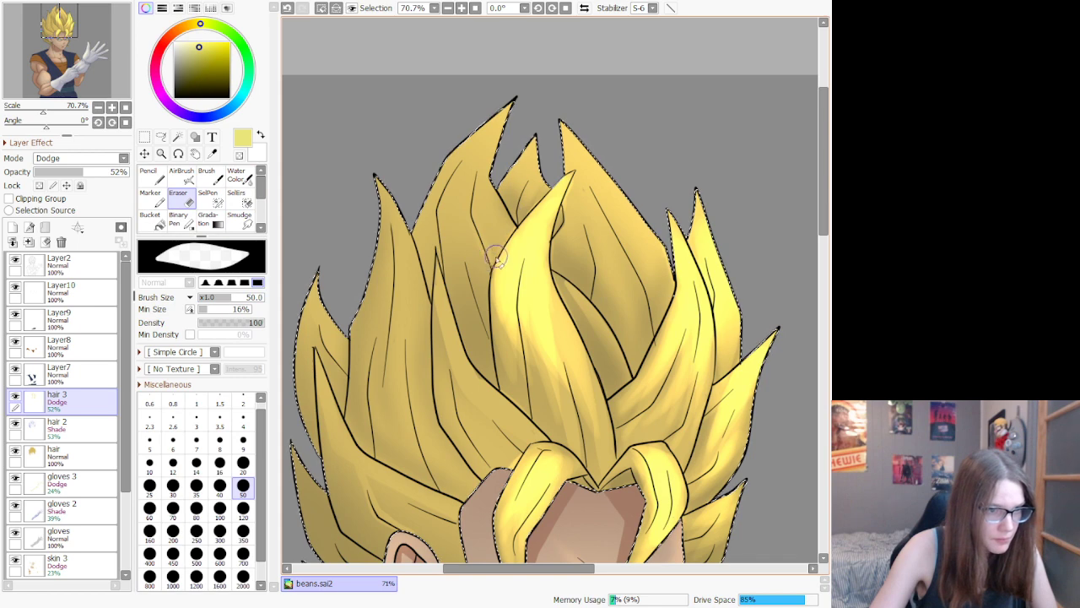
pyautogui.moveTo(496, 256)
pyautogui.mouseDown()
pyautogui.moveTo(523, 206)
pyautogui.moveTo(586, 150)
pyautogui.mouseUp()
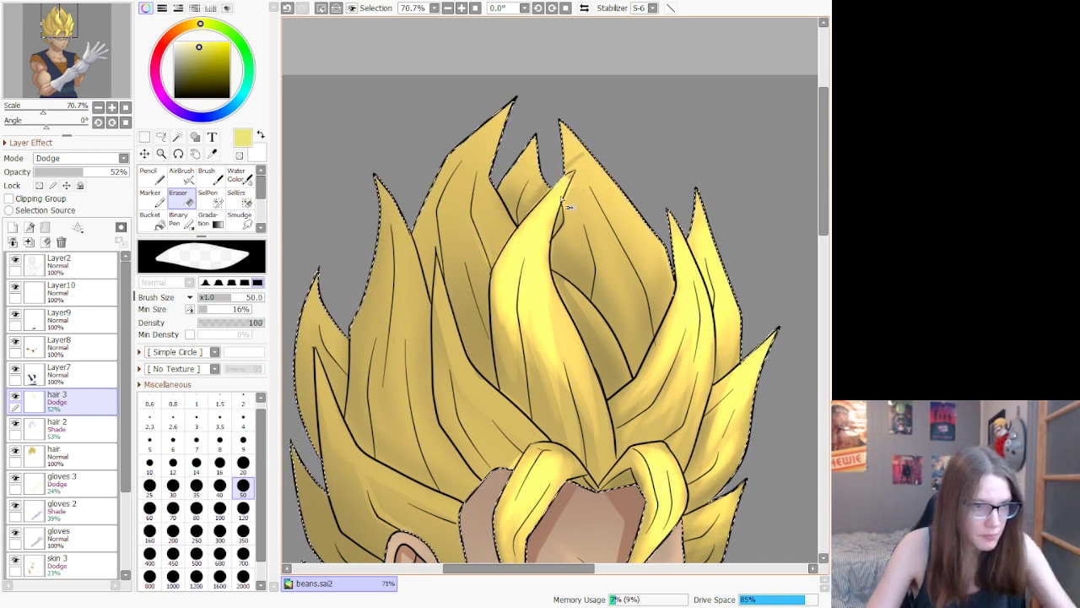
pyautogui.hotkey('ctrl', 'z')
pyautogui.hotkey('ctrl', 'z')
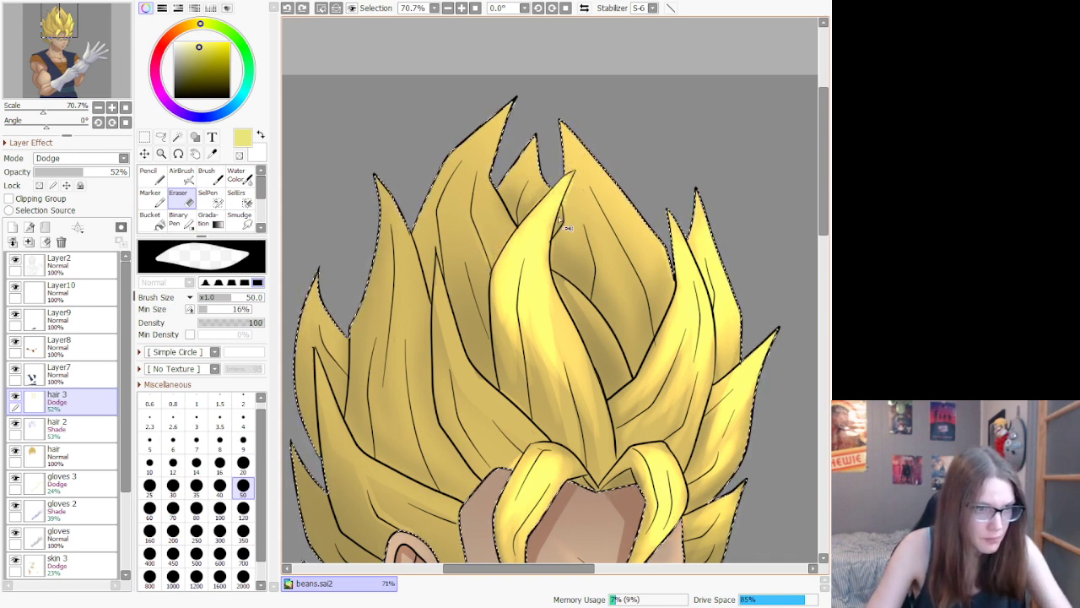
pyautogui.moveTo(554, 228); pyautogui.dragTo(571, 180)
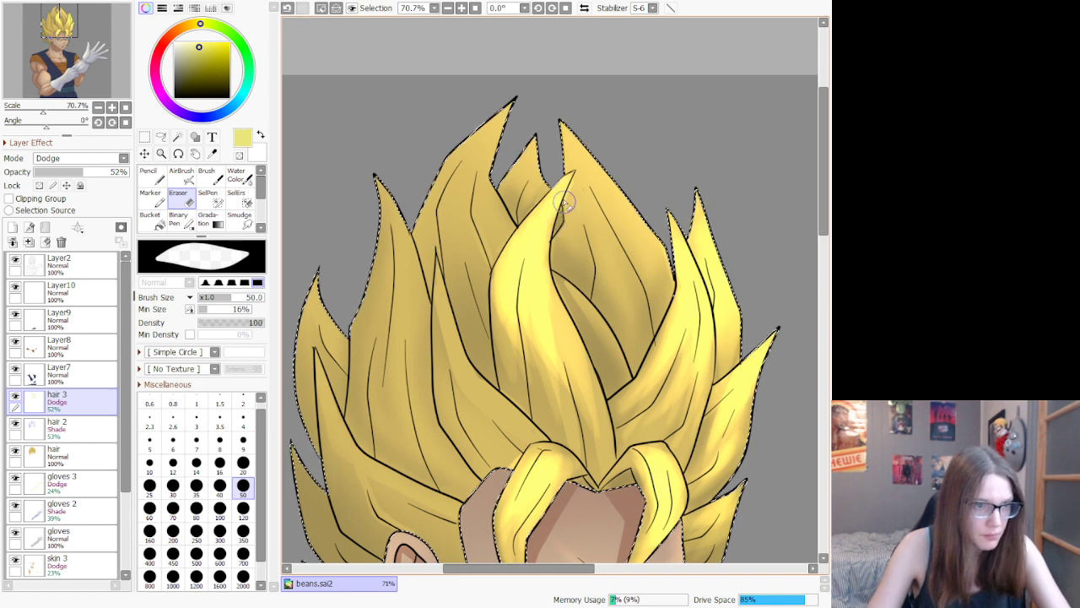
# Step: Highlight the top spikes around the central lock with the size 120 Brush and add more pale yellow to the central lock
pyautogui.click(189, 179)
pyautogui.click(210, 178)
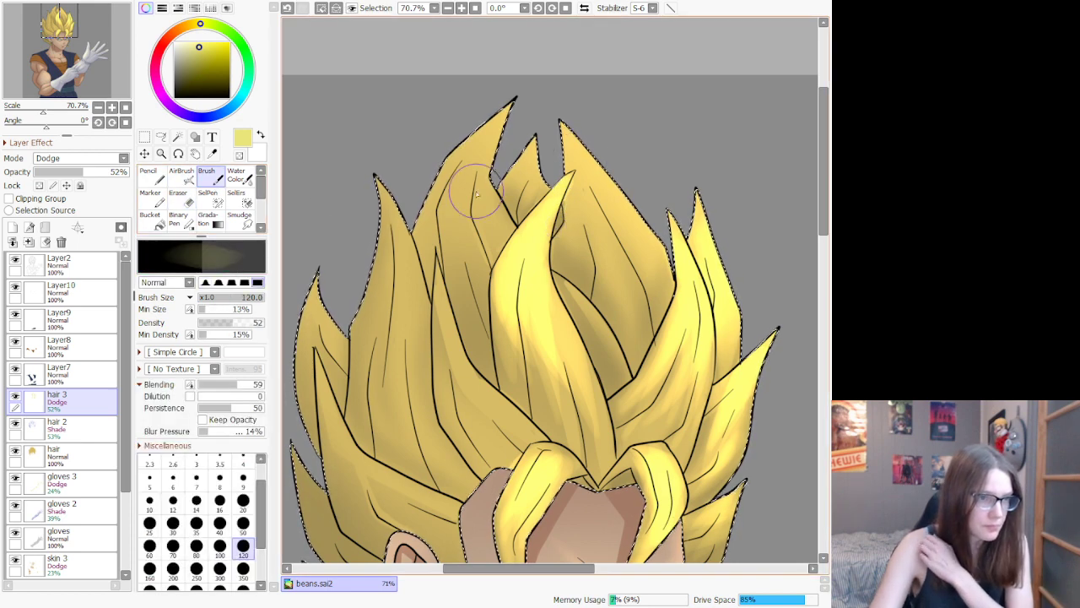
pyautogui.moveTo(562, 137)
pyautogui.mouseDown()
pyautogui.moveTo(614, 174)
pyautogui.moveTo(622, 214)
pyautogui.mouseUp()
pyautogui.moveTo(560, 145)
pyautogui.mouseDown()
pyautogui.moveTo(591, 161)
pyautogui.moveTo(632, 268)
pyautogui.moveTo(582, 203)
pyautogui.moveTo(574, 253)
pyautogui.moveTo(621, 225)
pyautogui.mouseUp()
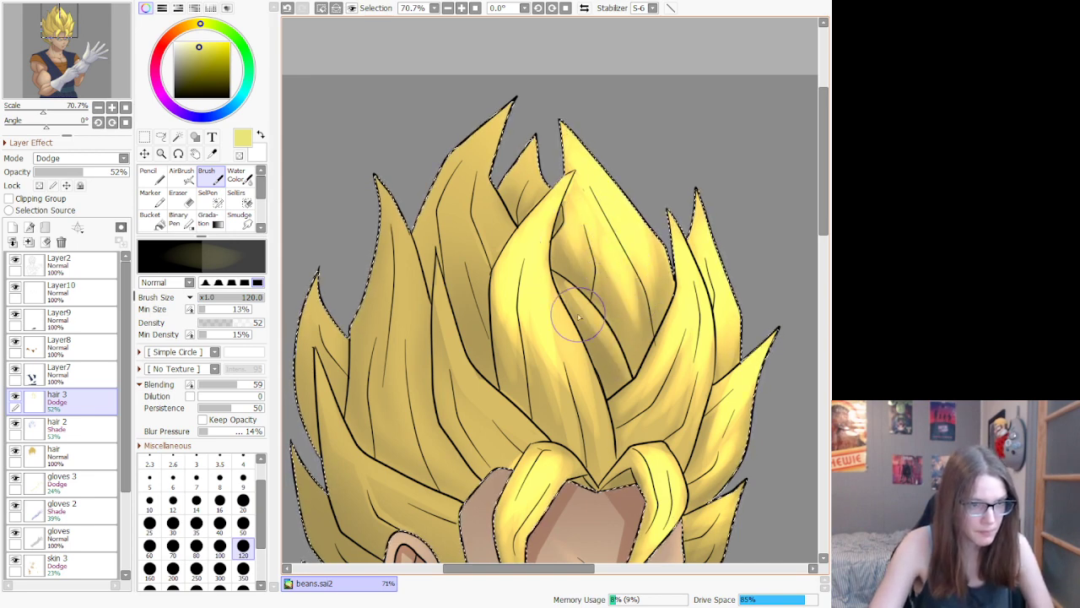
pyautogui.moveTo(604, 329)
pyautogui.mouseDown()
pyautogui.moveTo(452, 93)
pyautogui.moveTo(508, 131)
pyautogui.moveTo(547, 140)
pyautogui.moveTo(503, 207)
pyautogui.moveTo(519, 177)
pyautogui.moveTo(553, 181)
pyautogui.moveTo(564, 218)
pyautogui.moveTo(527, 190)
pyautogui.mouseUp()
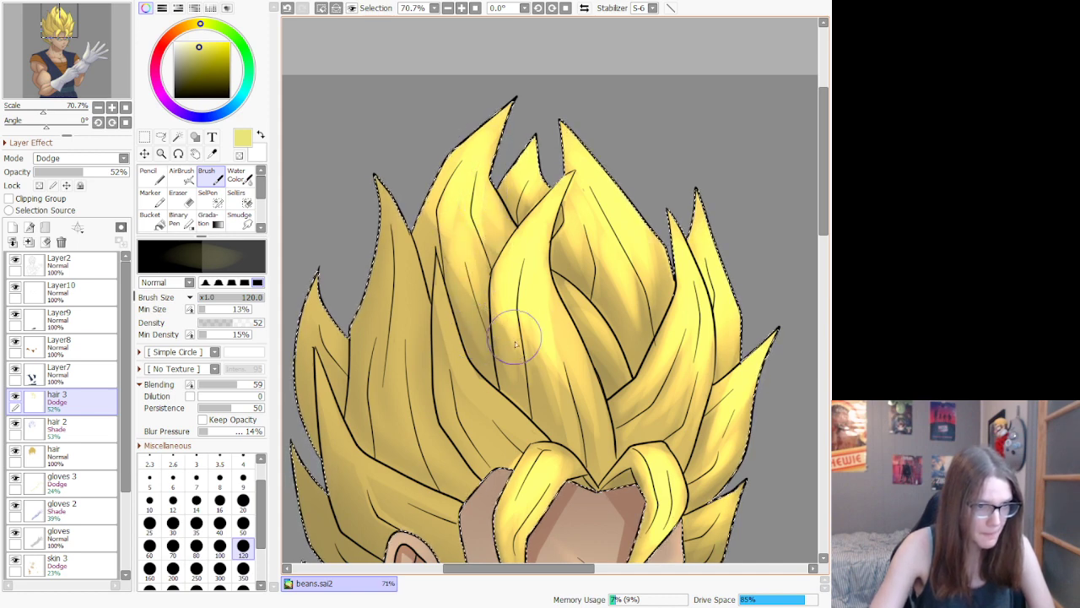
pyautogui.moveTo(515, 343)
pyautogui.mouseDown()
pyautogui.moveTo(524, 388)
pyautogui.moveTo(537, 357)
pyautogui.moveTo(563, 410)
pyautogui.moveTo(566, 359)
pyautogui.mouseUp()
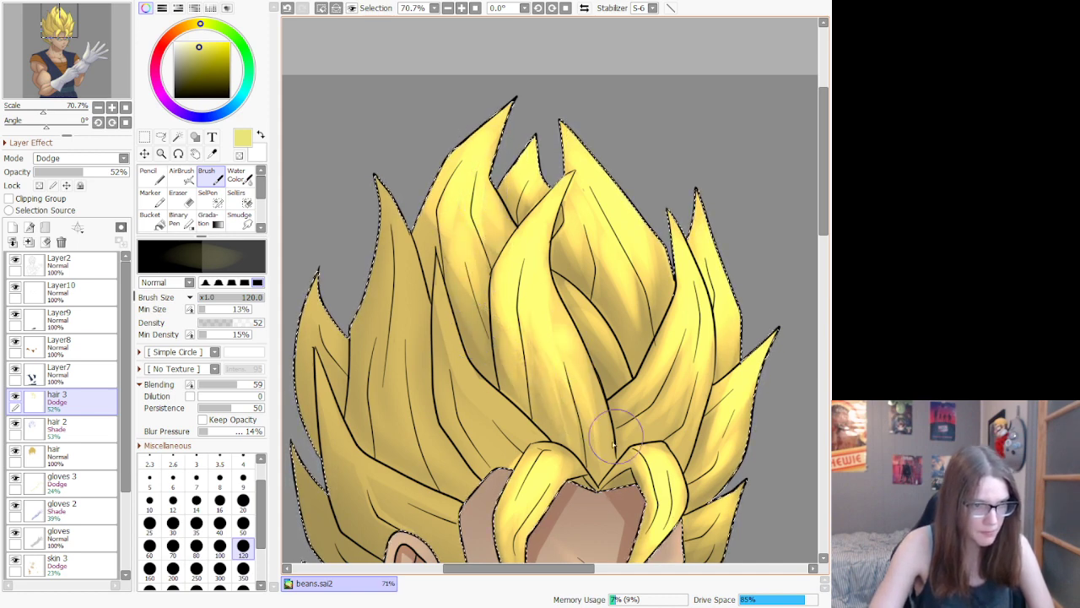
pyautogui.scroll(-5, 504, 475)
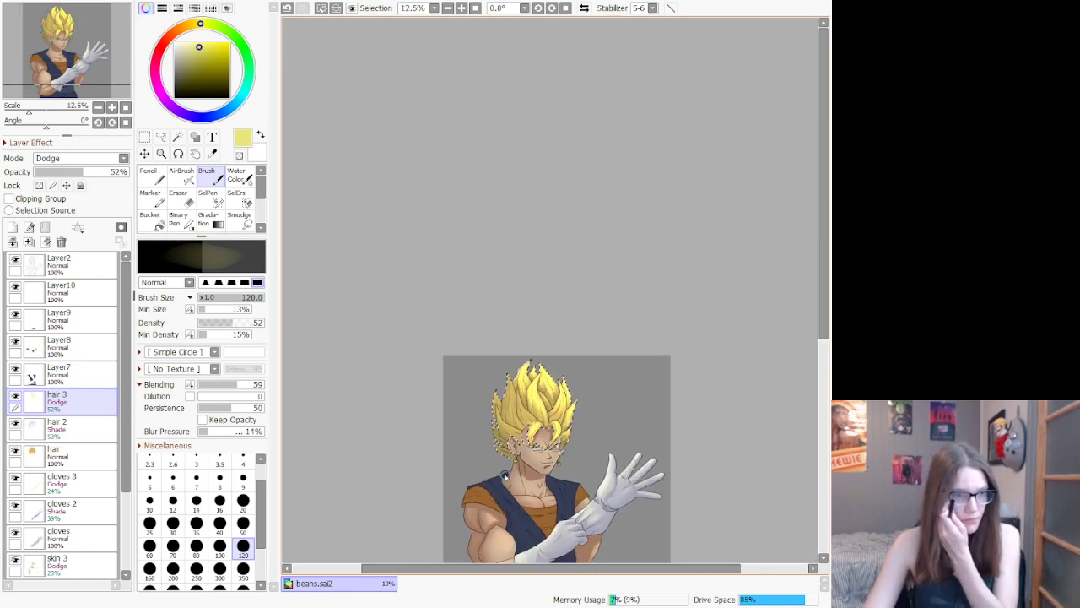
# Step: Highlight the narrow pointed lock beside the central one on the ear side with the Brush at size 50
pyautogui.scroll(5, 504, 475)
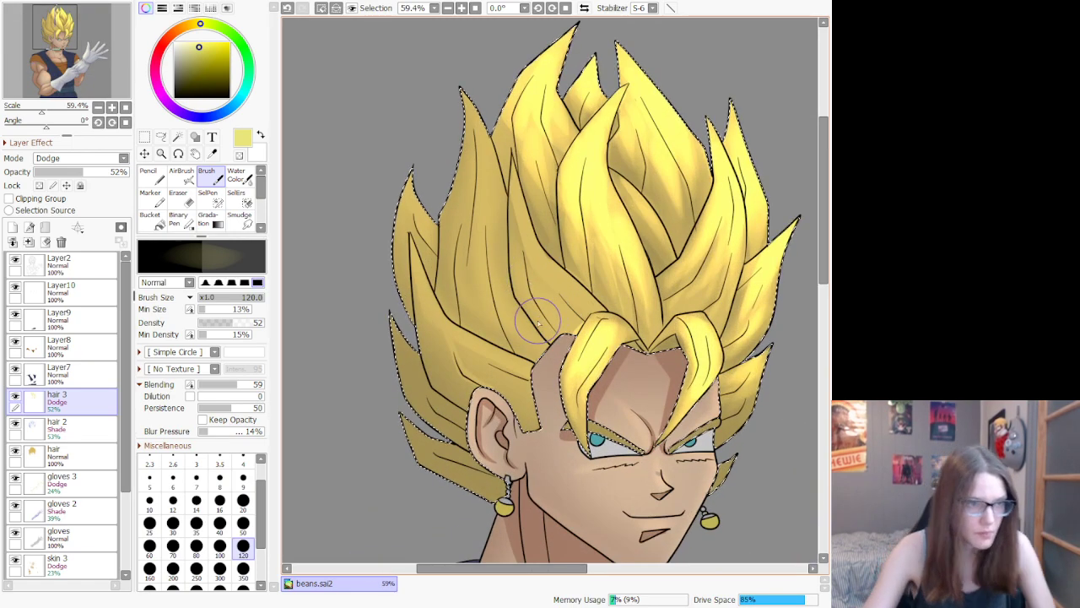
pyautogui.click(243, 523)
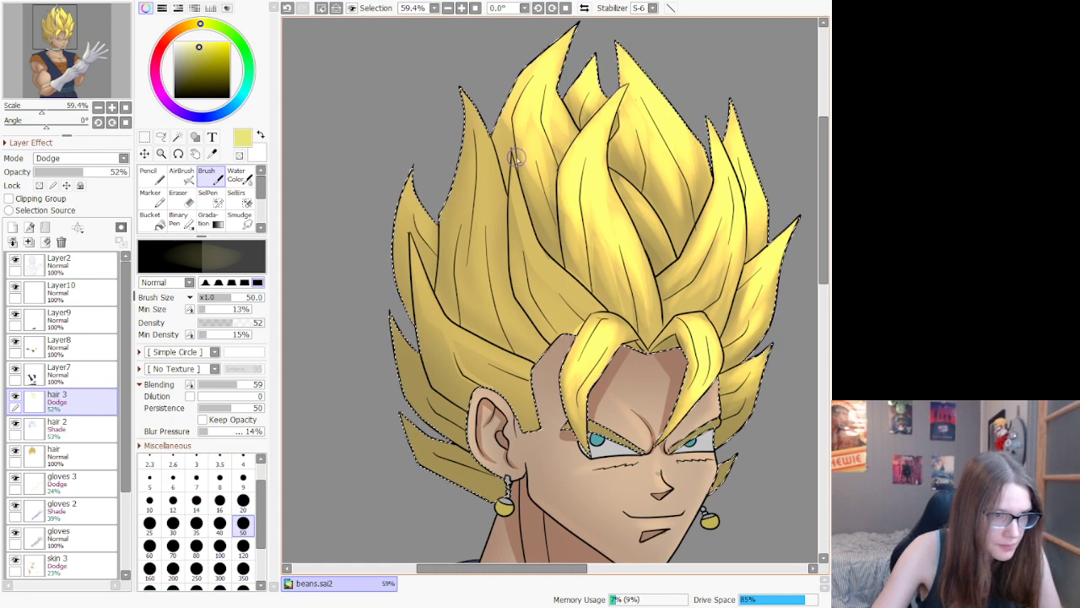
pyautogui.moveTo(518, 167); pyautogui.dragTo(509, 265)
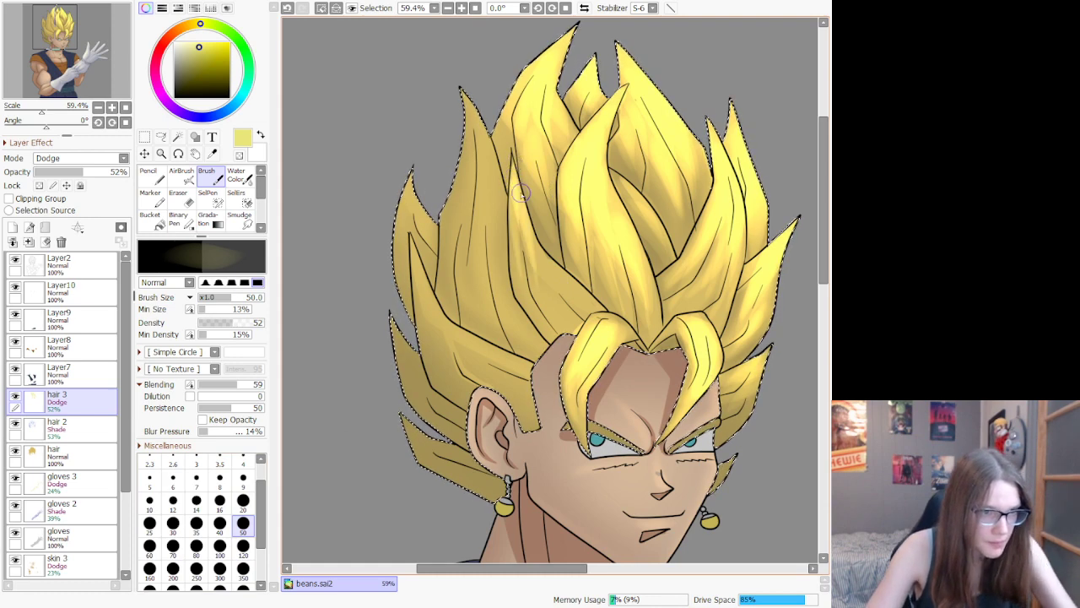
# Step: Brush size 100 highlights over the remaining ear-side hair, covering the tall spike, the temple locks and the outer spikes behind the ear
pyautogui.click(220, 546)
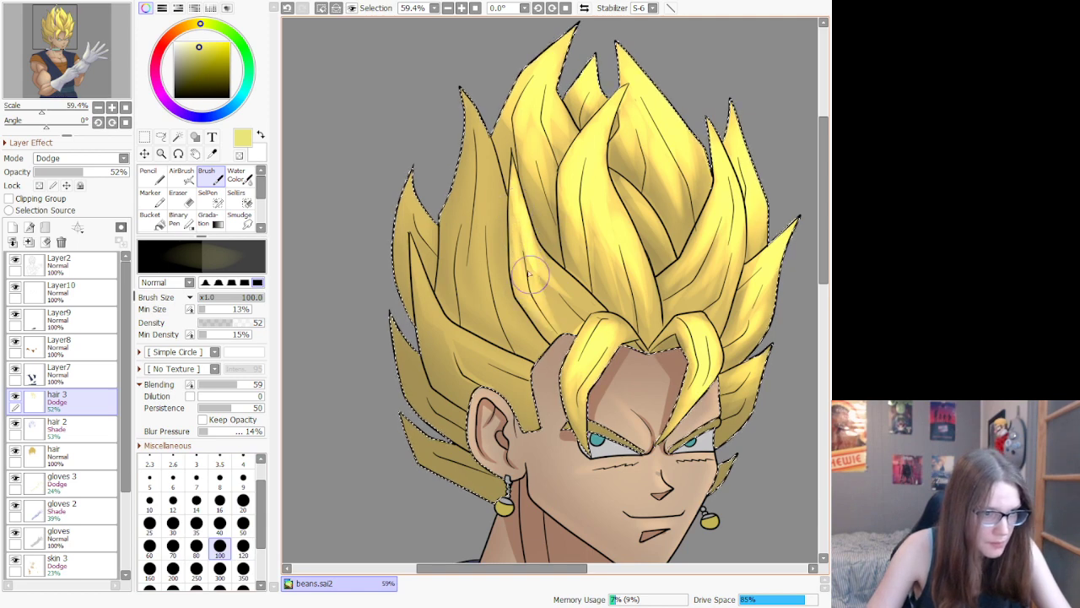
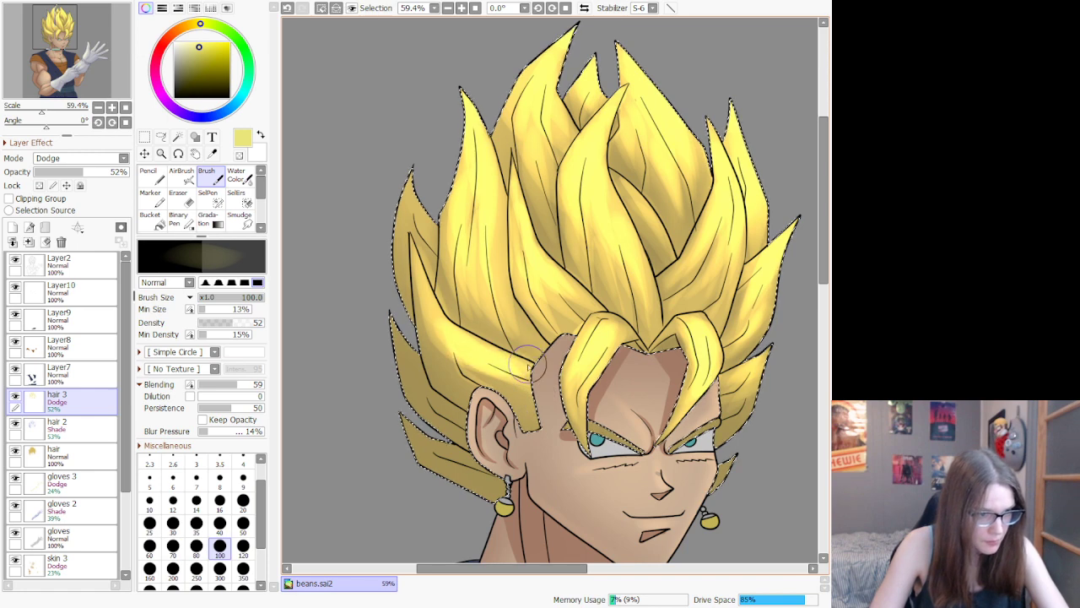
pyautogui.moveTo(504, 409); pyautogui.dragTo(498, 384)
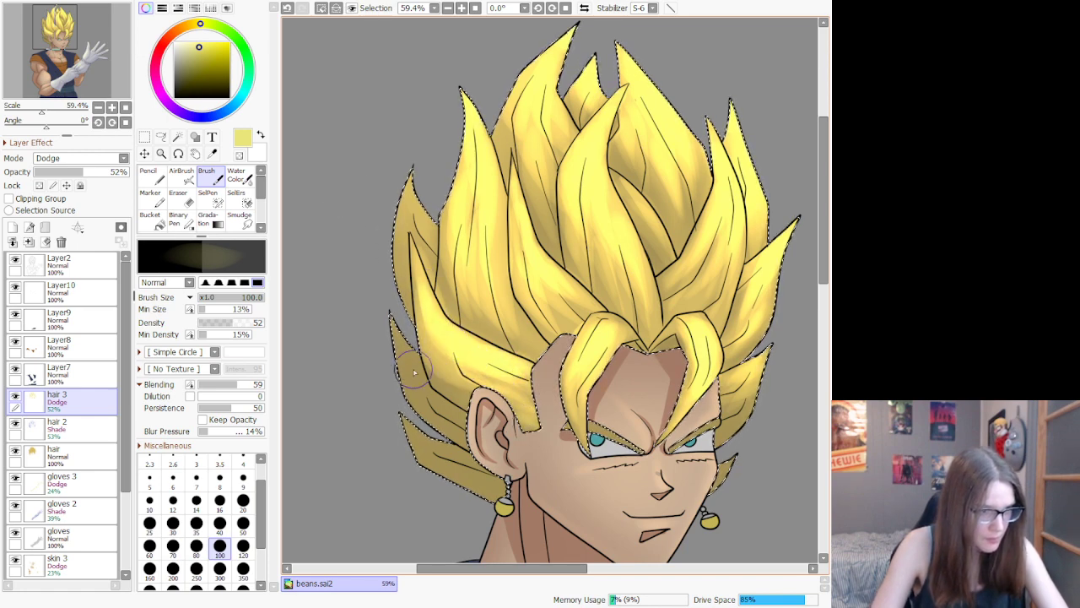
pyautogui.moveTo(399, 328)
pyautogui.mouseDown()
pyautogui.moveTo(447, 440)
pyautogui.moveTo(488, 491)
pyautogui.mouseUp()
pyautogui.moveTo(407, 424); pyautogui.dragTo(469, 474)
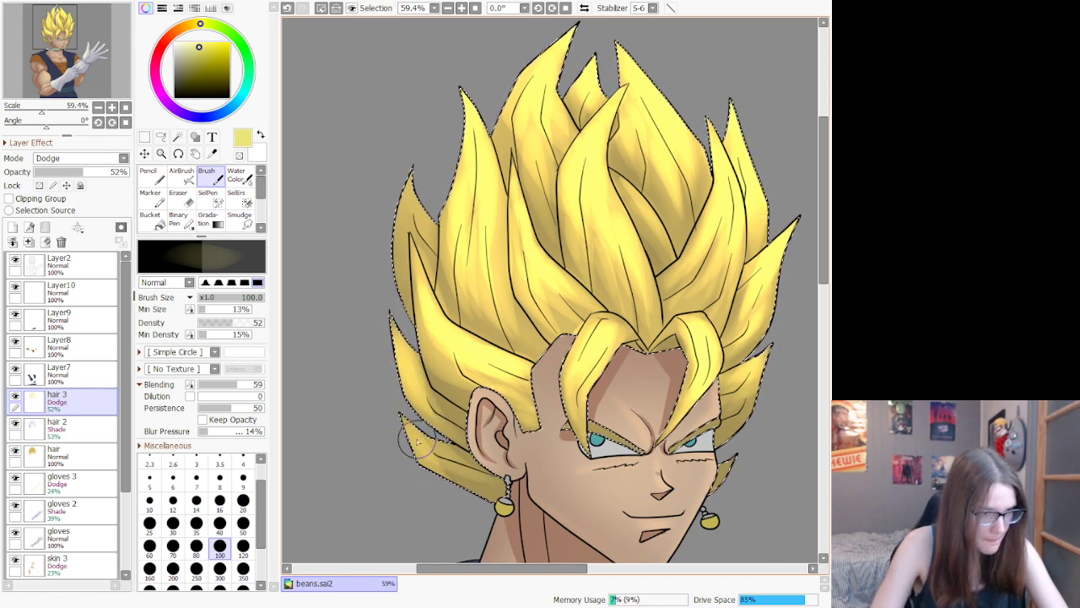
pyautogui.moveTo(388, 245)
pyautogui.mouseDown()
pyautogui.moveTo(422, 169)
pyautogui.moveTo(397, 203)
pyautogui.moveTo(422, 207)
pyautogui.moveTo(442, 260)
pyautogui.mouseUp()
pyautogui.scroll(-7, 466, 334)
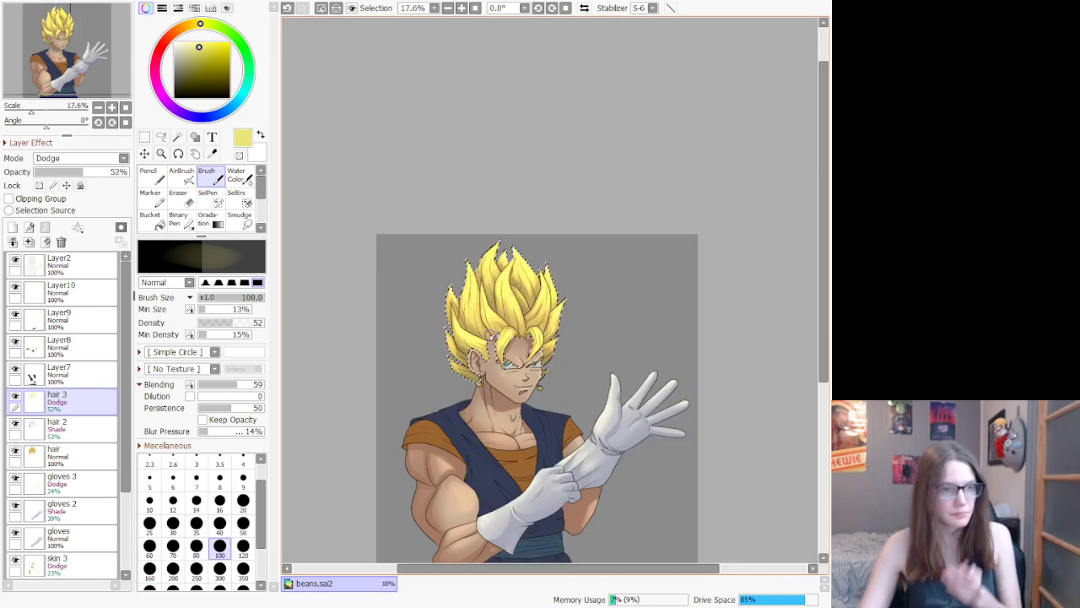
# Step: Soften the highlights on the ear-side locks and outer spikes with the size 250 Soft Eraser
pyautogui.scroll(2, 477, 312)
pyautogui.scroll(2, 476, 301)
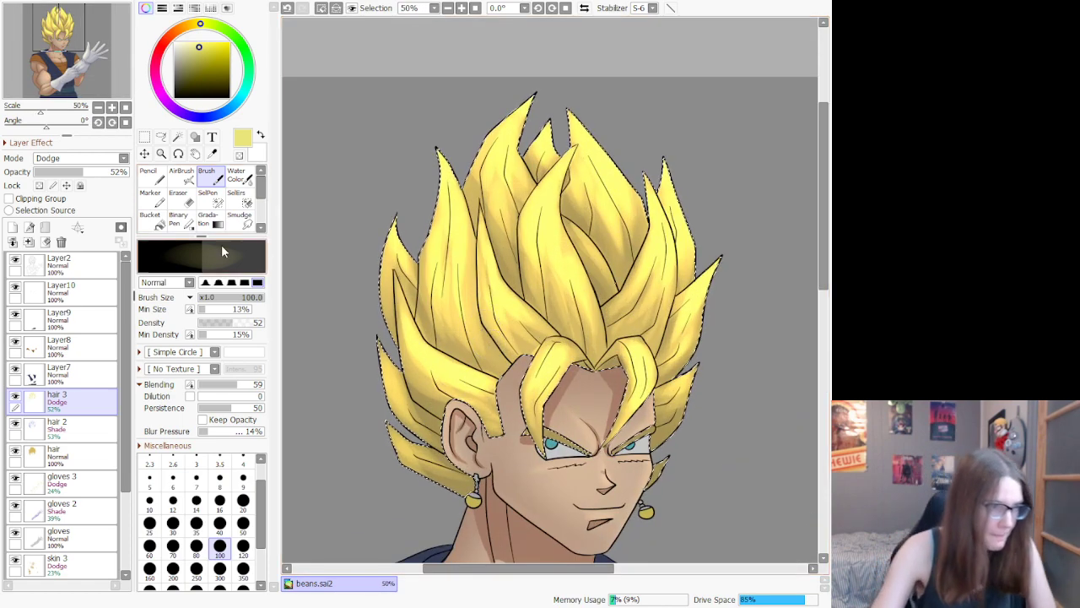
pyautogui.scroll(-2, 261, 181)
pyautogui.click(181, 193)
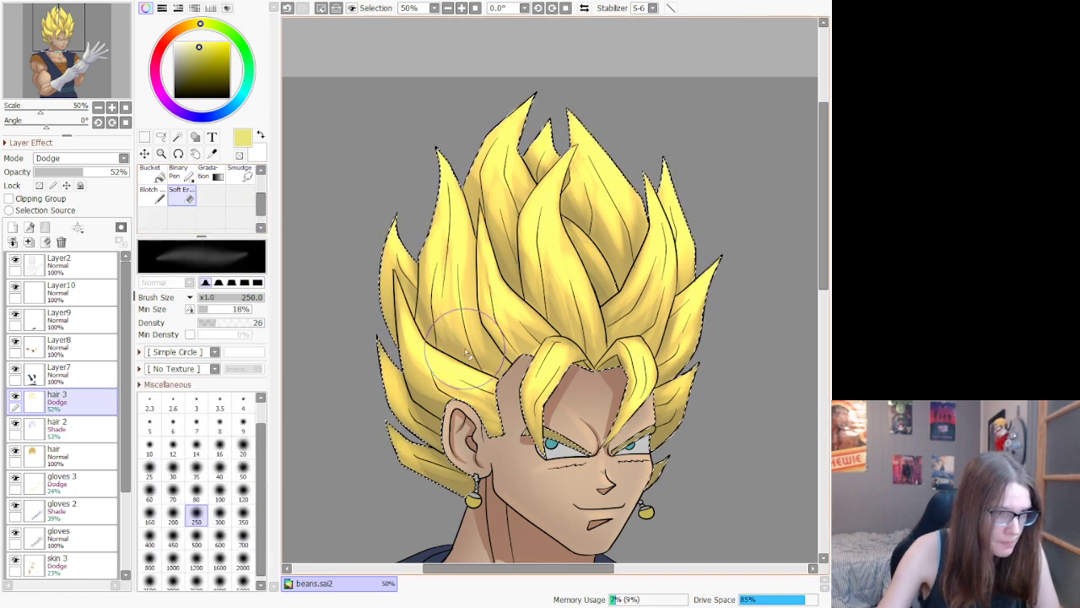
pyautogui.moveTo(441, 253)
pyautogui.mouseDown()
pyautogui.moveTo(469, 341)
pyautogui.moveTo(453, 276)
pyautogui.moveTo(468, 289)
pyautogui.moveTo(466, 351)
pyautogui.moveTo(459, 258)
pyautogui.moveTo(437, 394)
pyautogui.moveTo(413, 328)
pyautogui.moveTo(437, 403)
pyautogui.moveTo(480, 409)
pyautogui.mouseUp()
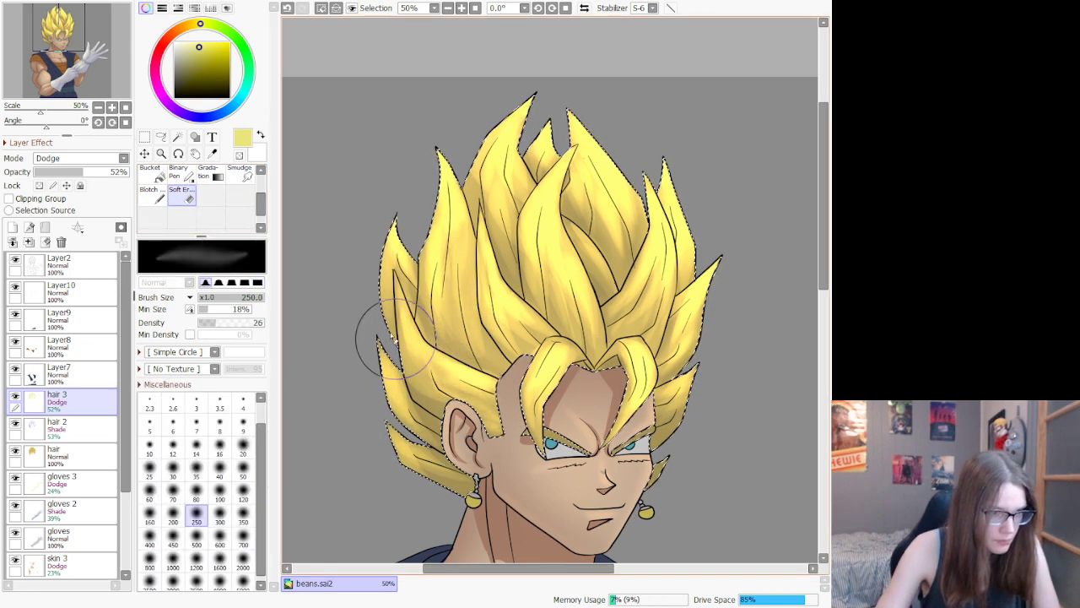
pyautogui.moveTo(398, 329); pyautogui.dragTo(407, 392)
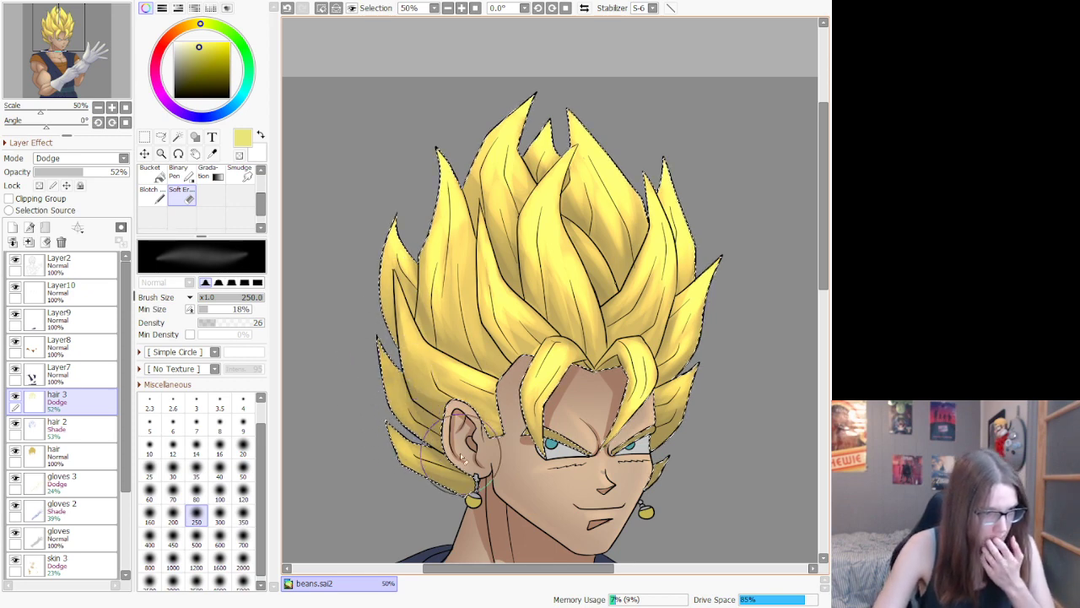
pyautogui.moveTo(461, 455); pyautogui.dragTo(447, 489)
pyautogui.moveTo(408, 260); pyautogui.dragTo(397, 289)
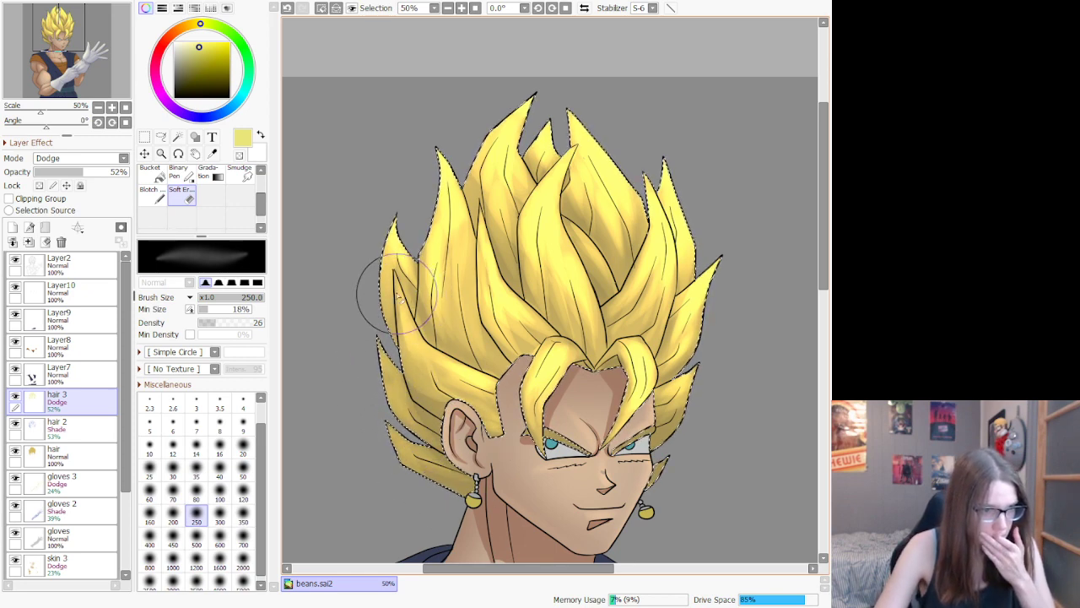
pyautogui.moveTo(396, 231); pyautogui.dragTo(398, 291)
# Step: Softly fade the highlights across the lower locks, the bangs and the outer spikes opposite the ear at size 250
pyautogui.moveTo(449, 315)
pyautogui.mouseDown()
pyautogui.moveTo(439, 354)
pyautogui.moveTo(449, 216)
pyautogui.moveTo(478, 359)
pyautogui.moveTo(455, 200)
pyautogui.moveTo(435, 304)
pyautogui.moveTo(452, 211)
pyautogui.moveTo(514, 350)
pyautogui.moveTo(487, 265)
pyautogui.moveTo(531, 346)
pyautogui.moveTo(536, 285)
pyautogui.moveTo(561, 324)
pyautogui.moveTo(547, 218)
pyautogui.moveTo(572, 295)
pyautogui.moveTo(566, 208)
pyautogui.moveTo(559, 290)
pyautogui.moveTo(550, 202)
pyautogui.moveTo(557, 344)
pyautogui.moveTo(544, 395)
pyautogui.moveTo(536, 393)
pyautogui.moveTo(575, 354)
pyautogui.moveTo(536, 389)
pyautogui.moveTo(555, 359)
pyautogui.moveTo(588, 387)
pyautogui.moveTo(629, 376)
pyautogui.moveTo(621, 418)
pyautogui.mouseUp()
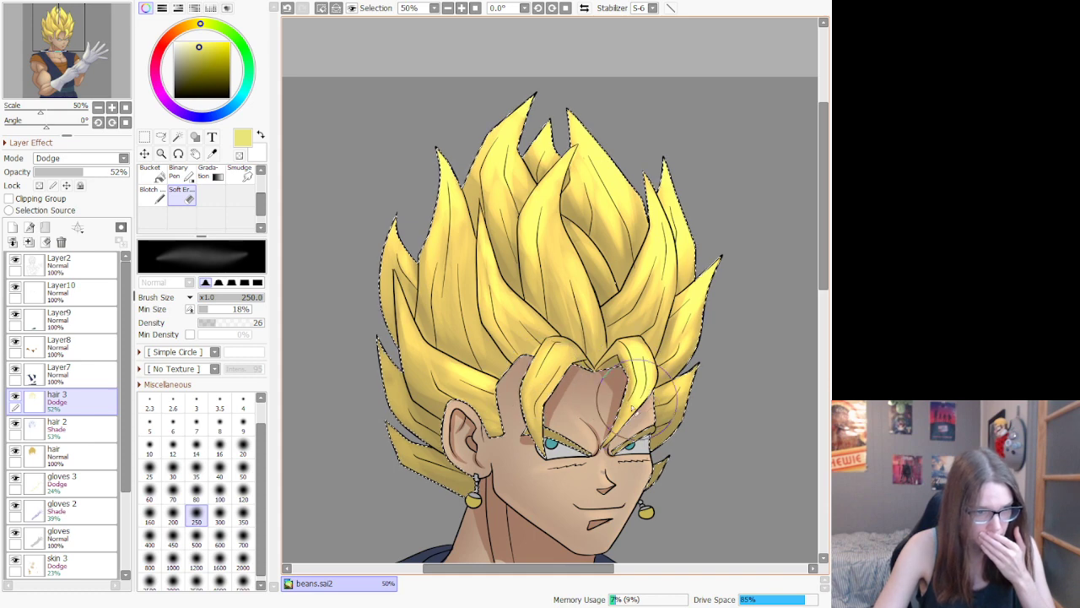
pyautogui.moveTo(699, 377); pyautogui.dragTo(679, 339)
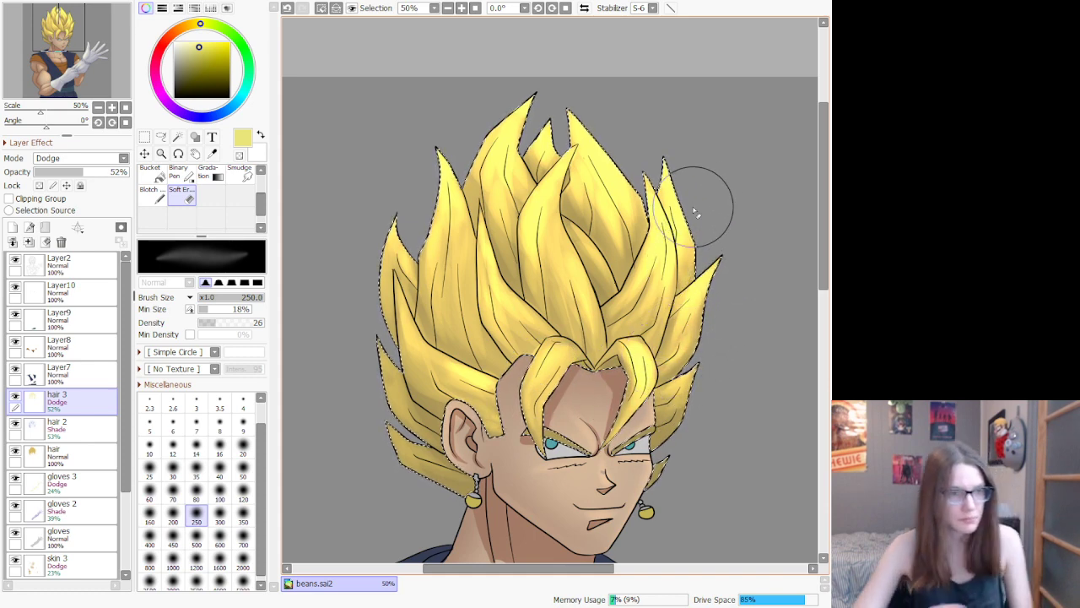
pyautogui.scroll(-6, 706, 205)
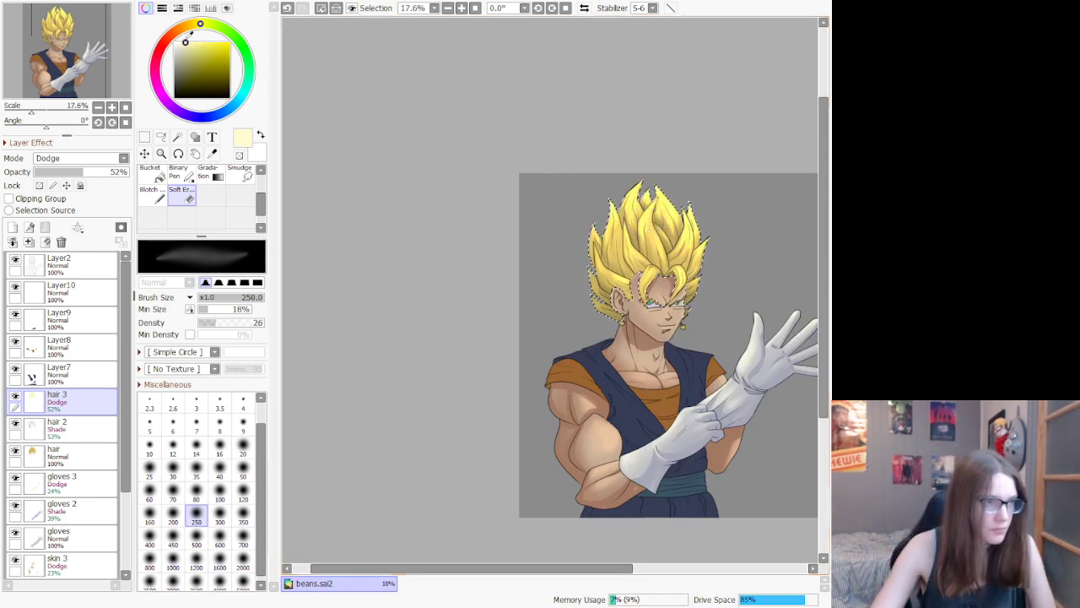
# Step: Switch to the AirBrush with a paler cream yellow and reduce the brush size to 50
pyautogui.scroll(2, 182, 181)
pyautogui.click(181, 175)
pyautogui.scroll(3, 706, 174)
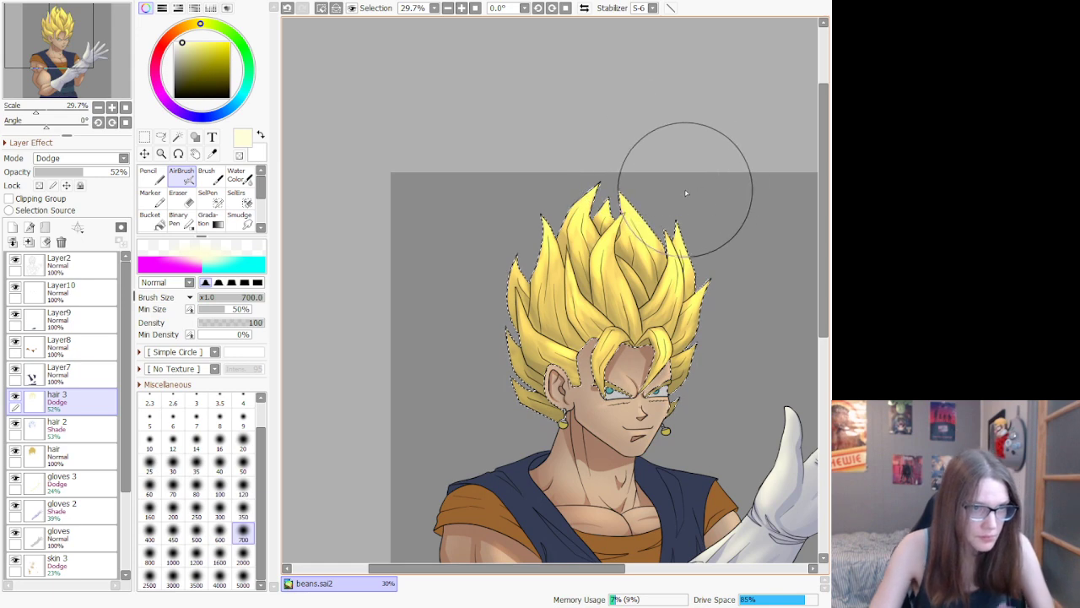
pyautogui.scroll(6, 724, 215)
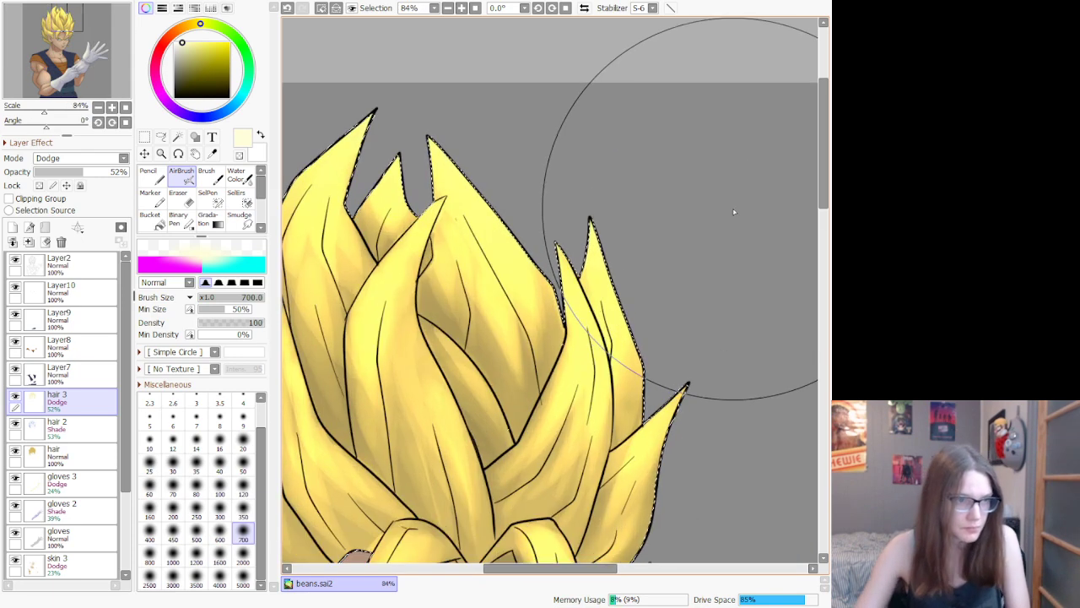
pyautogui.press('[')
pyautogui.press('[')
pyautogui.press('[')
pyautogui.press('[')
pyautogui.press('[')
pyautogui.press('[')
pyautogui.press('[')
pyautogui.press('[')
pyautogui.press('[')
pyautogui.press('[')
pyautogui.press('[')
pyautogui.press('[')
pyautogui.press('[')
pyautogui.press('[')
pyautogui.press('[')
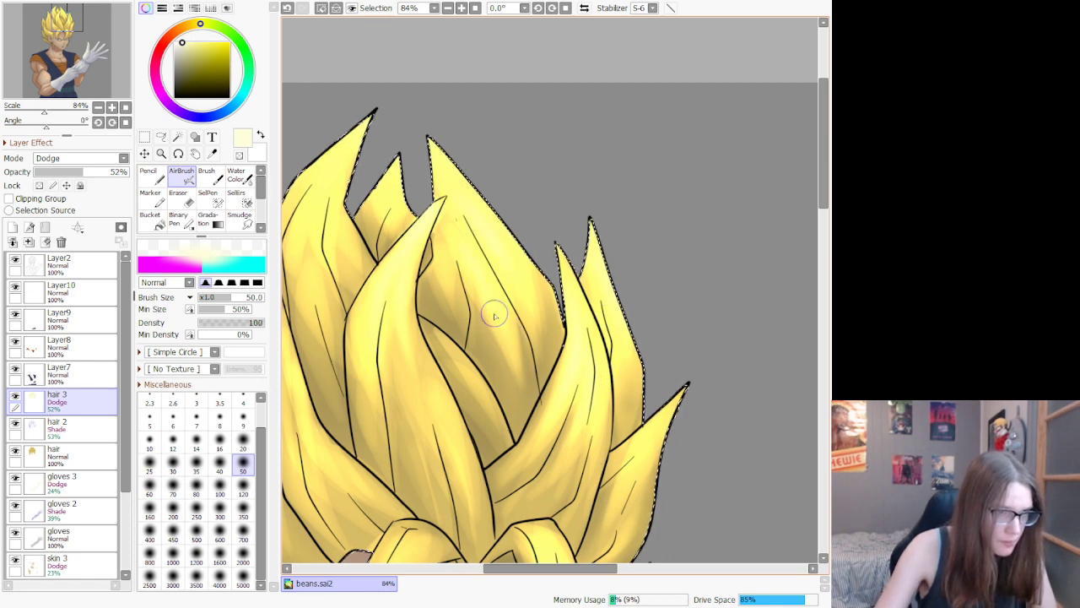
# Step: Airbrush fine cream-yellow highlights along the tall ear-side spike and the narrow pointed lock beside it
pyautogui.moveTo(572, 569); pyautogui.dragTo(540, 569)
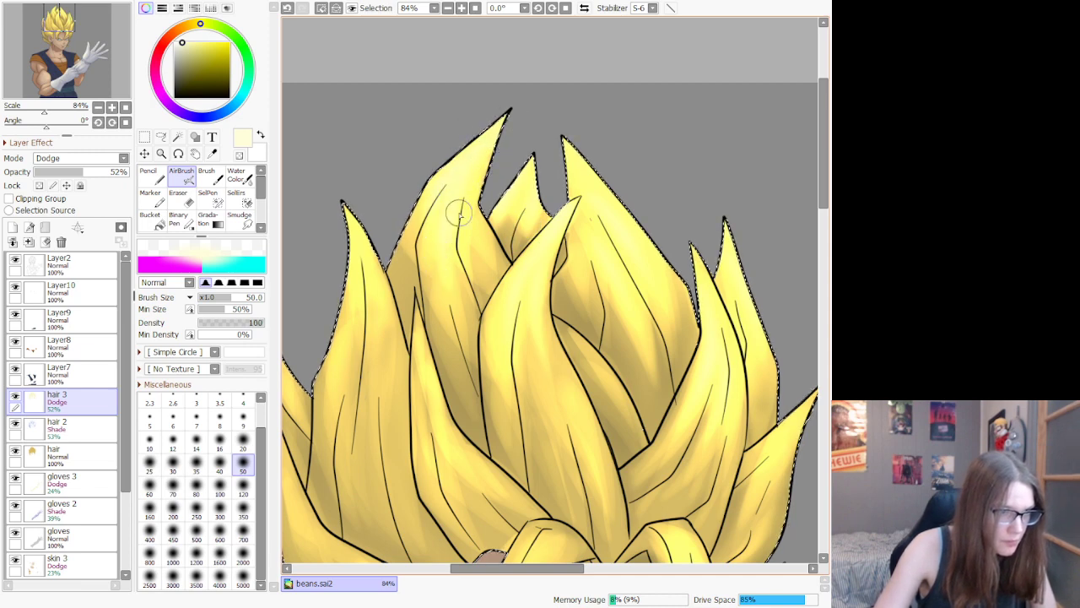
pyautogui.moveTo(348, 355); pyautogui.dragTo(346, 256)
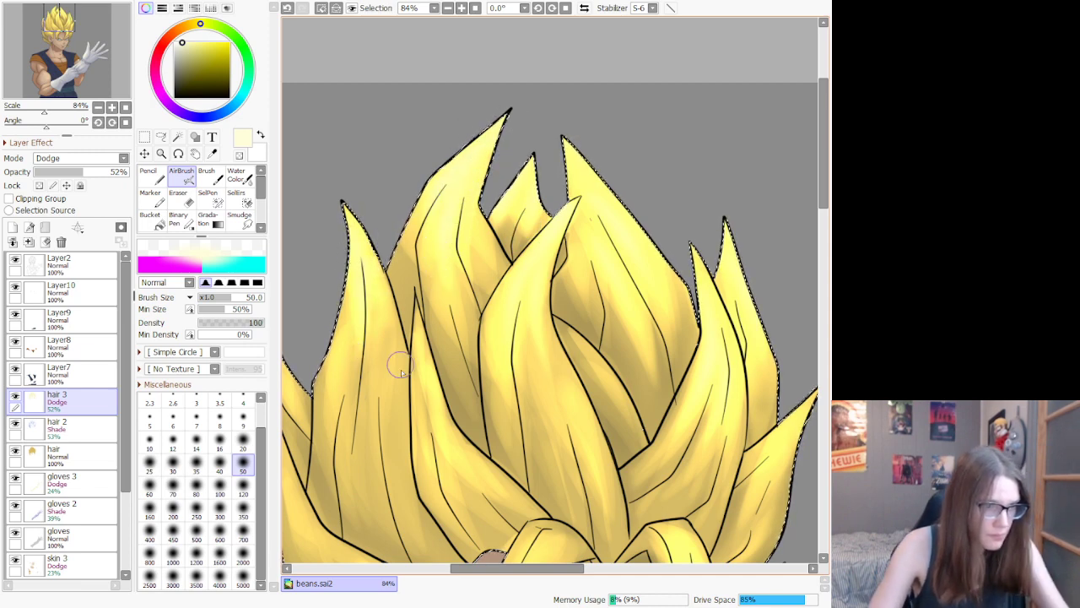
pyautogui.moveTo(401, 365); pyautogui.dragTo(408, 285)
pyautogui.moveTo(438, 357); pyautogui.dragTo(418, 314)
pyautogui.moveTo(431, 386)
pyautogui.mouseDown()
pyautogui.moveTo(452, 441)
pyautogui.moveTo(514, 497)
pyautogui.mouseUp()
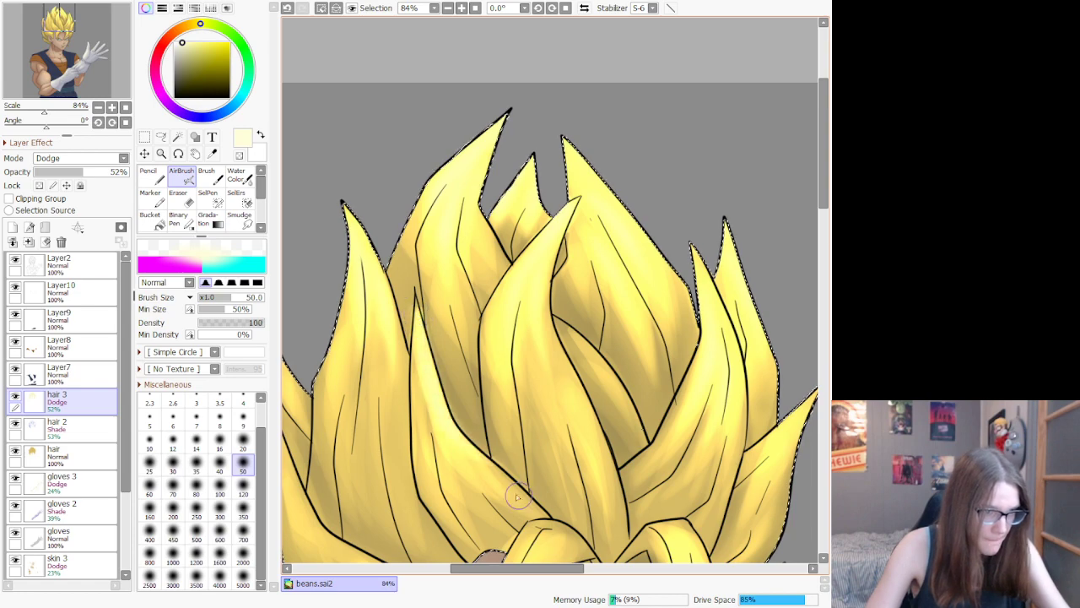
pyautogui.moveTo(423, 383); pyautogui.dragTo(448, 495)
pyautogui.scroll(-7, 488, 416)
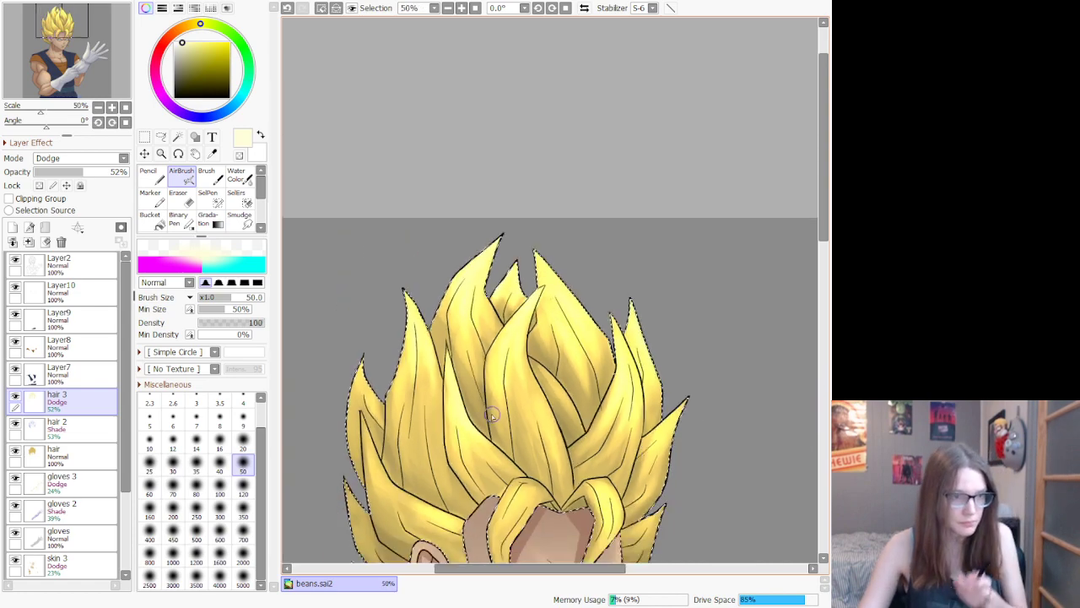
# Step: Airbrush fine cream-yellow highlights on the bangs, the lock above the ear and the outer ear-side spike
pyautogui.scroll(8, 489, 498)
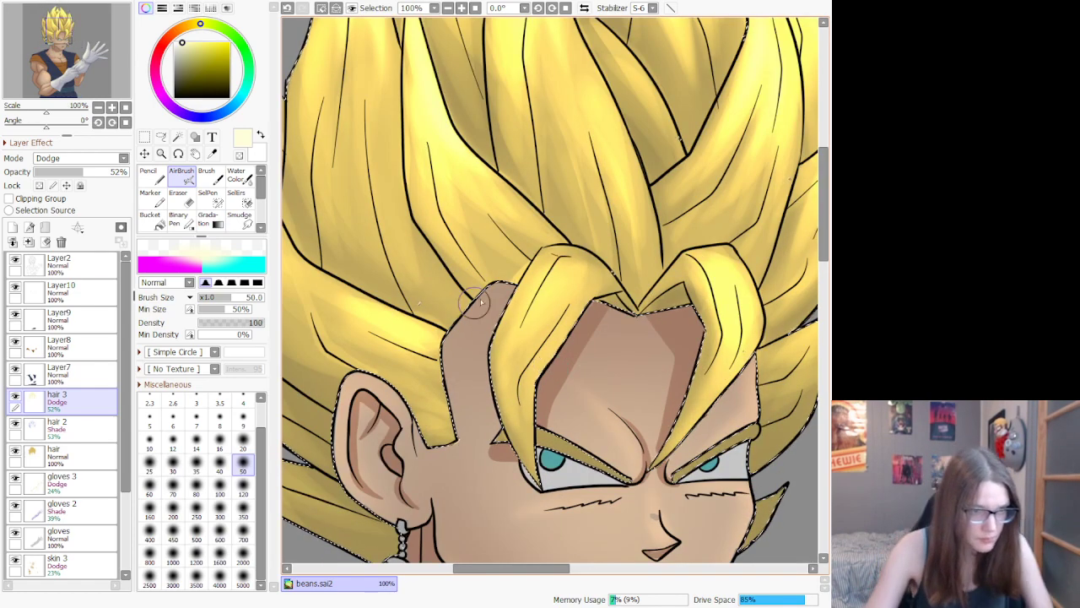
pyautogui.moveTo(521, 296)
pyautogui.mouseDown()
pyautogui.moveTo(563, 267)
pyautogui.moveTo(570, 290)
pyautogui.moveTo(683, 291)
pyautogui.moveTo(712, 267)
pyautogui.moveTo(725, 315)
pyautogui.moveTo(734, 269)
pyautogui.moveTo(721, 305)
pyautogui.mouseUp()
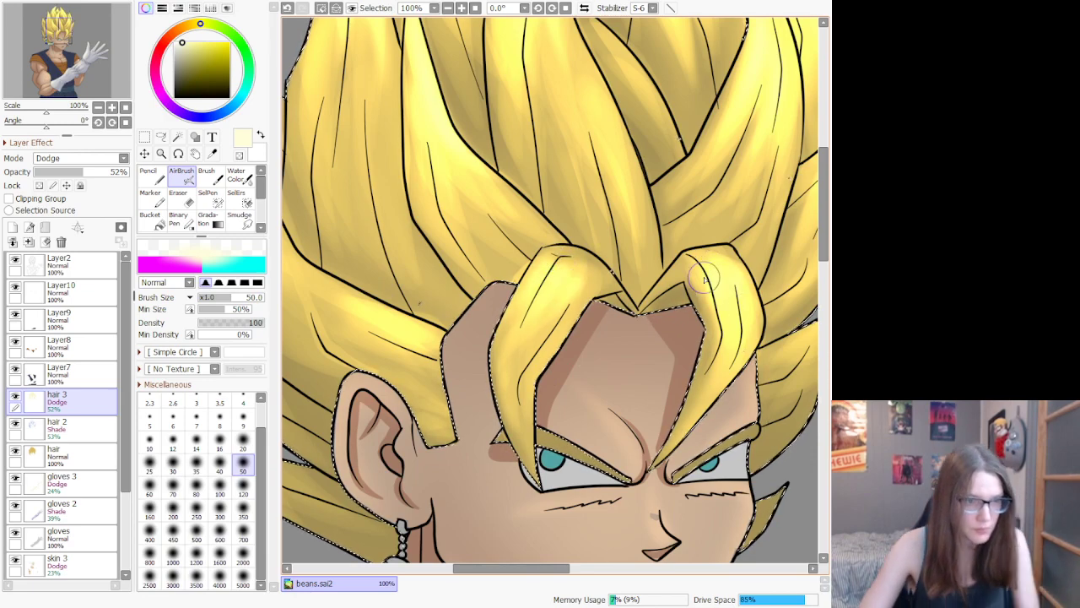
pyautogui.scroll(-7, 675, 312)
pyautogui.scroll(3, 566, 281)
pyautogui.scroll(3, 566, 281)
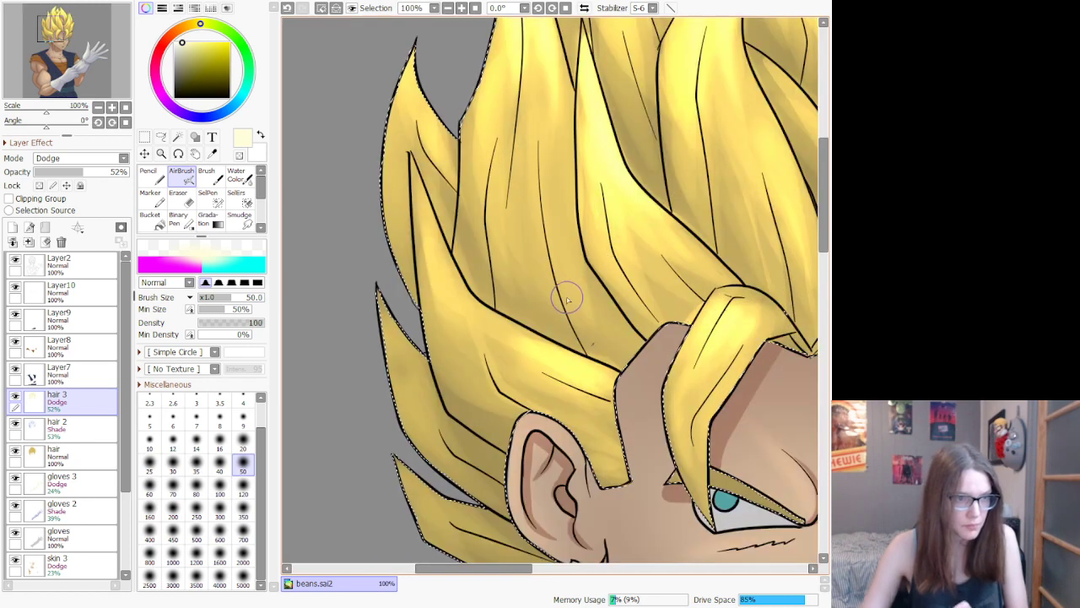
pyautogui.moveTo(414, 161); pyautogui.dragTo(438, 253)
pyautogui.moveTo(463, 304); pyautogui.dragTo(586, 385)
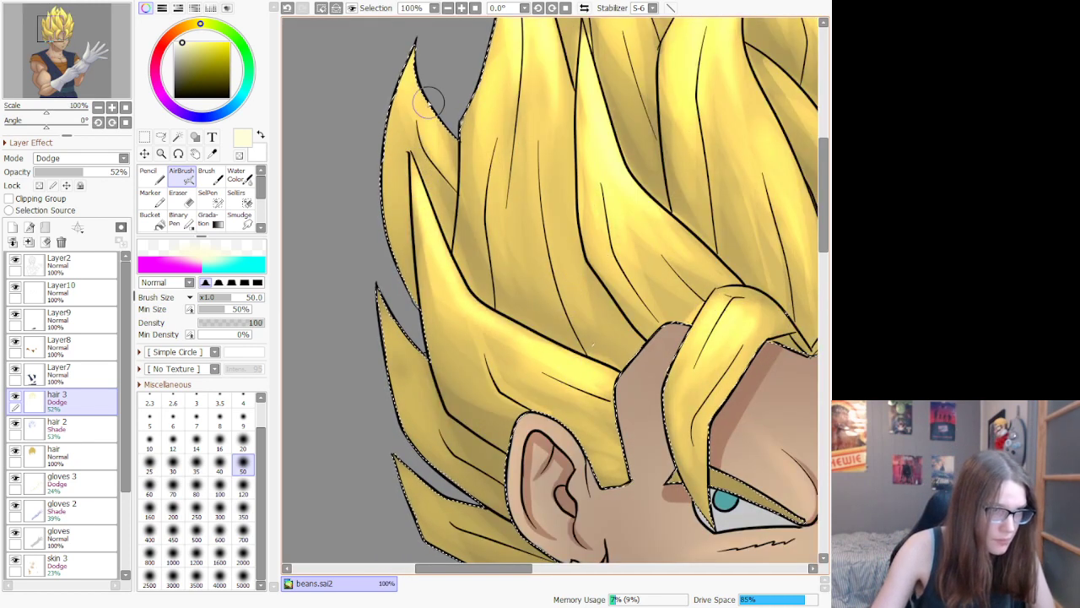
pyautogui.moveTo(420, 48); pyautogui.dragTo(434, 136)
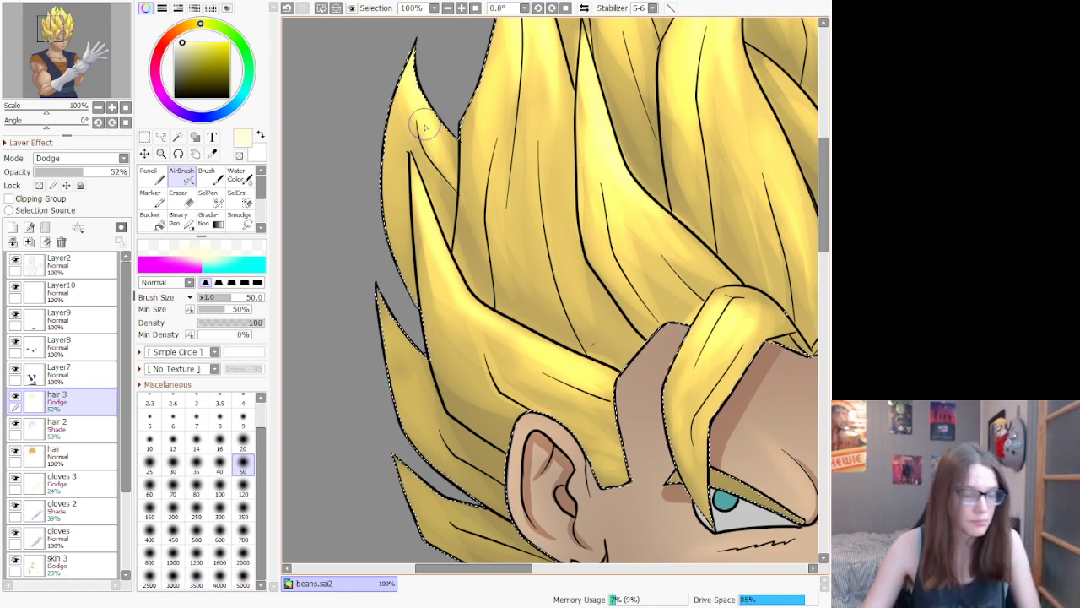
# Step: Clear the hair selection and check the highlighted hair against the whole figure
pyautogui.scroll(-6, 619, 144)
pyautogui.scroll(2, 619, 143)
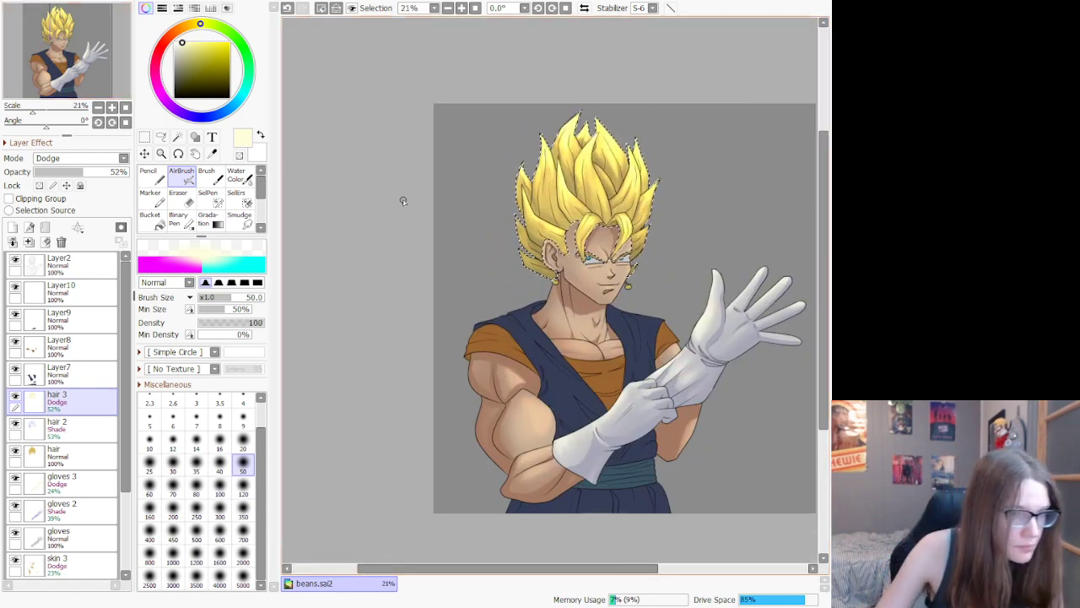
pyautogui.scroll(-1, 557, 202)
pyautogui.scroll(1, 623, 278)
pyautogui.scroll(1, 603, 363)
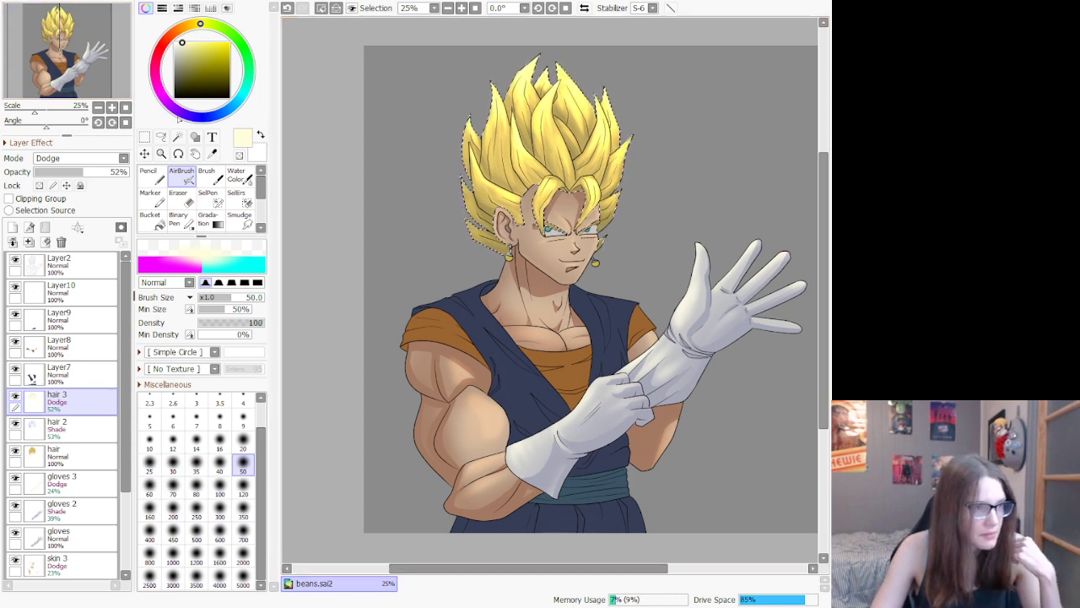
pyautogui.press('l')
pyautogui.scroll(-4, 319, 140)
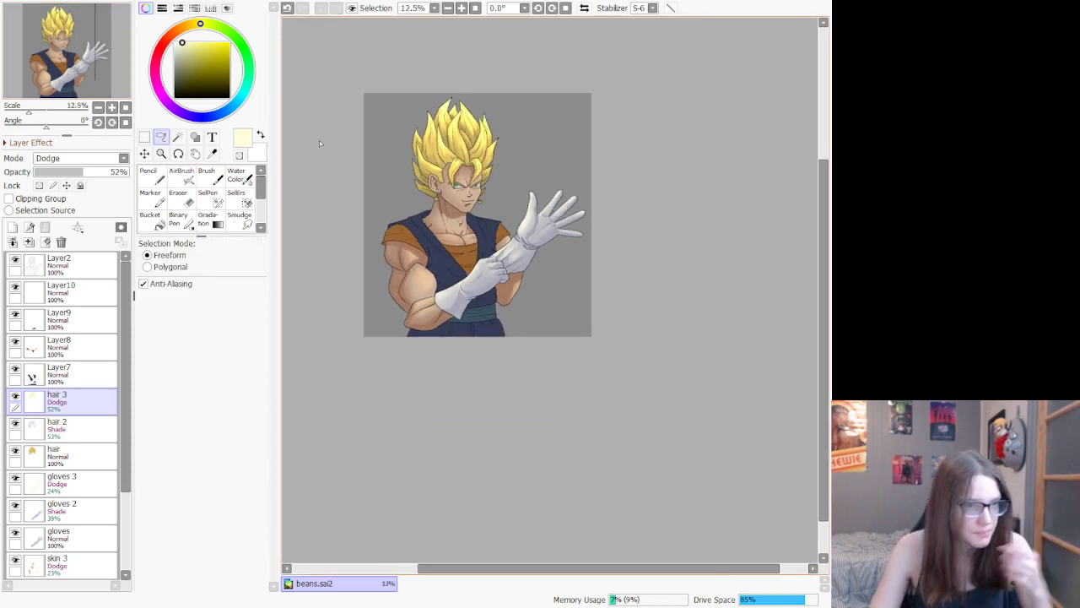
pyautogui.scroll(2, 335, 124)
pyautogui.scroll(2, 341, 115)
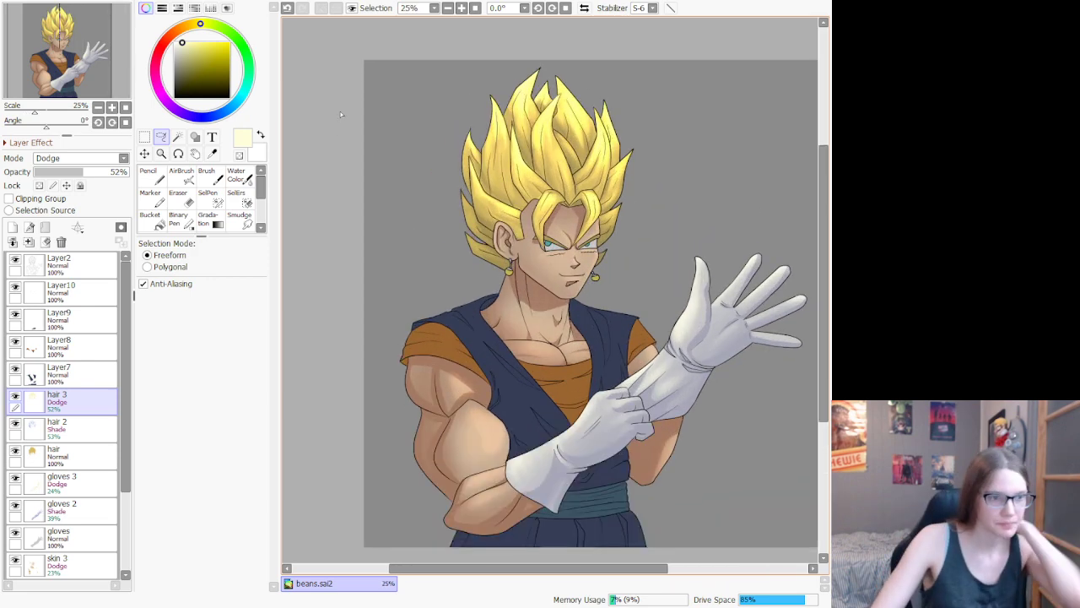
pyautogui.scroll(3, 465, 151)
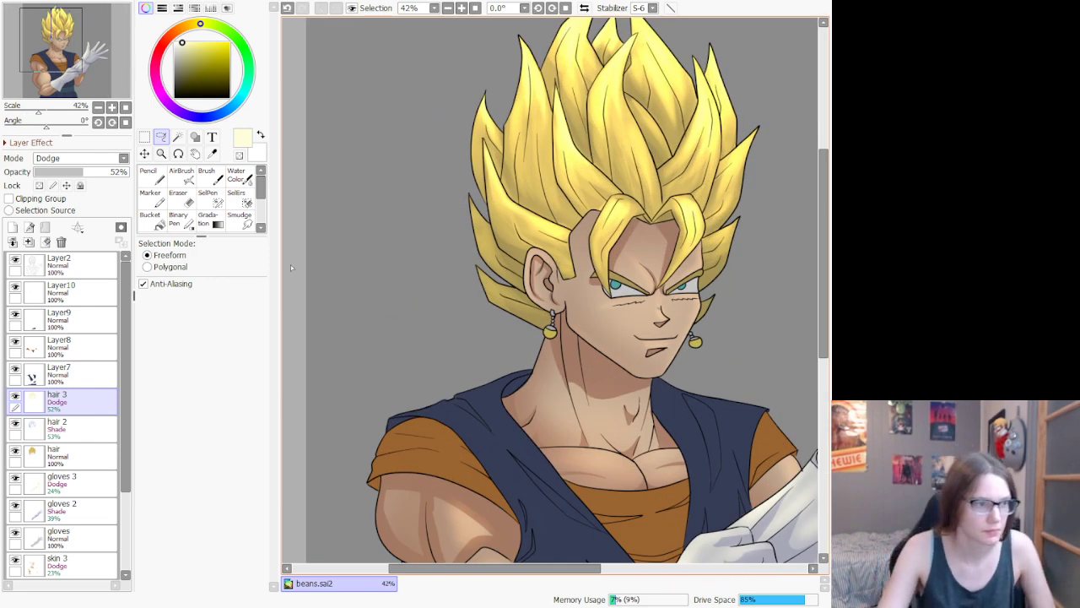
# Step: Add a Normal layer between hair 3 and hair 2 and set the AirBrush to a stronger yellow at size 700
pyautogui.click(193, 175)
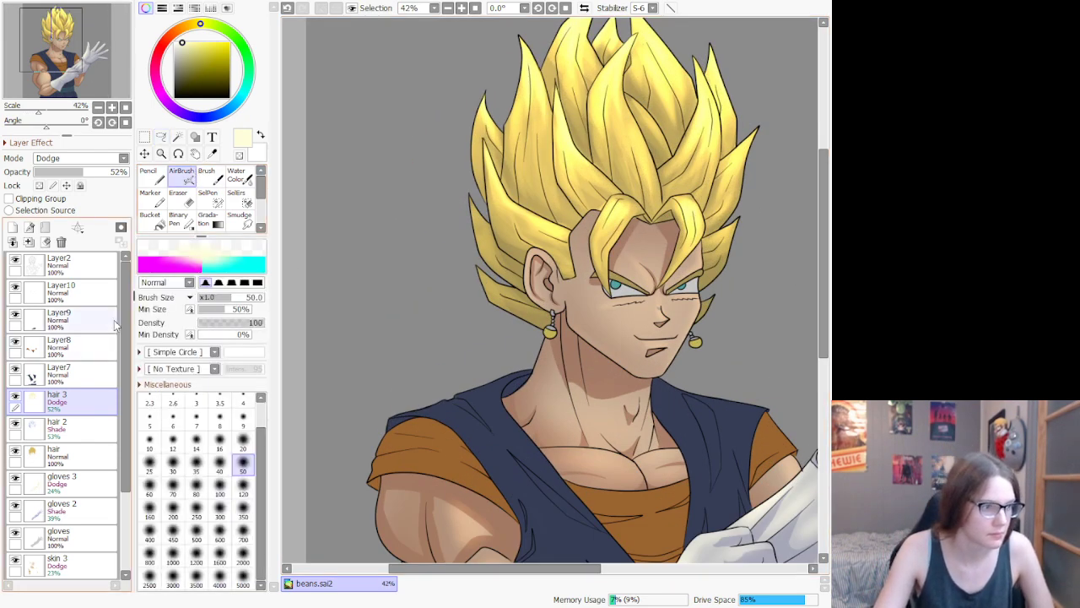
pyautogui.click(13, 228)
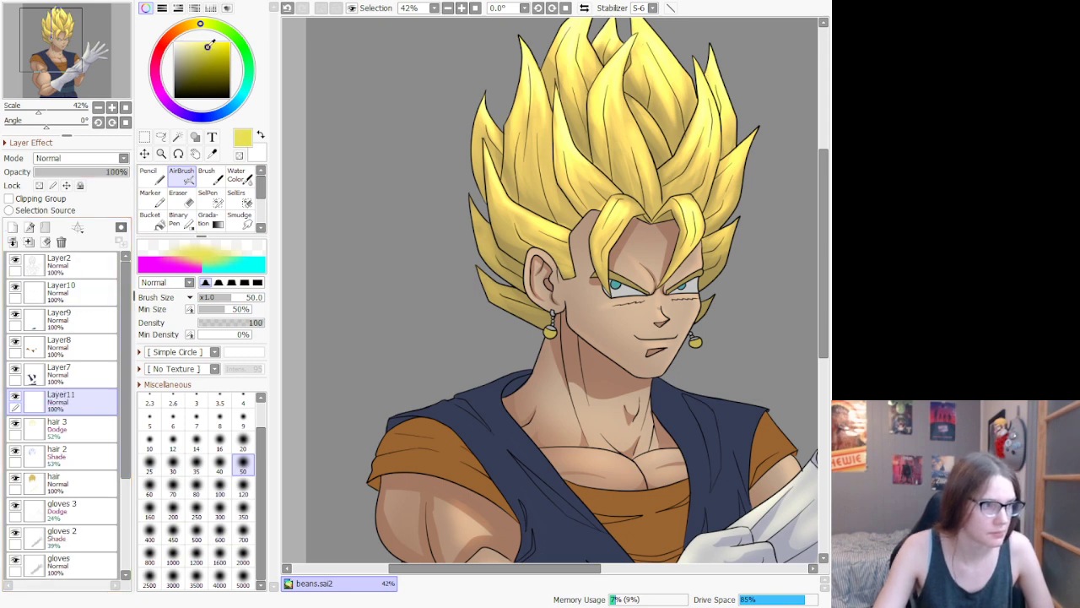
pyautogui.scroll(-5, 445, 160)
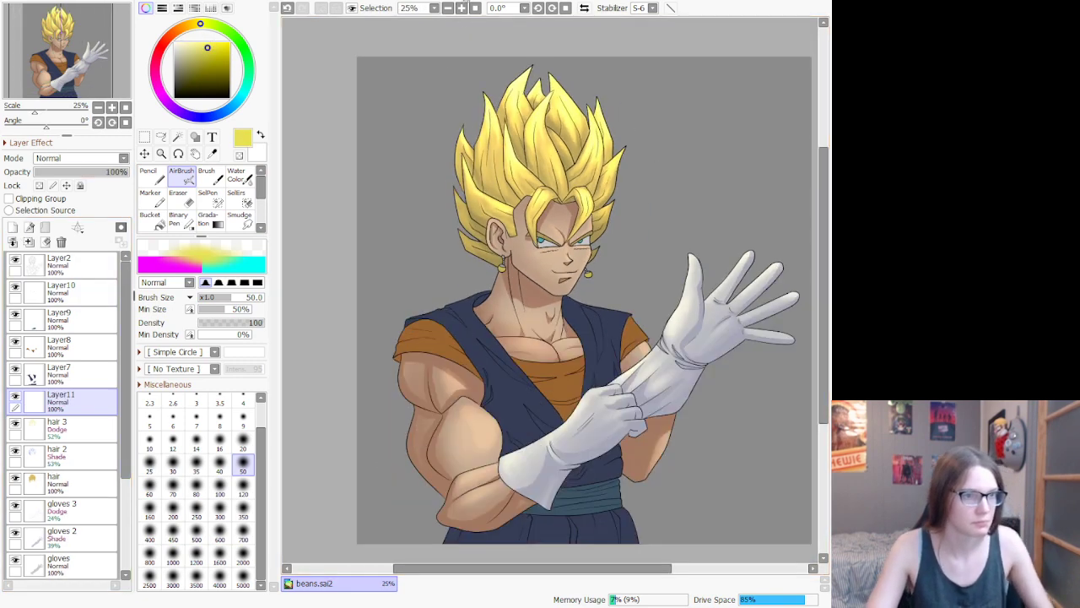
pyautogui.scroll(2, 459, 26)
pyautogui.moveTo(82, 404); pyautogui.dragTo(72, 496)
pyautogui.scroll(-3, 410, 229)
pyautogui.scroll(2, 401, 126)
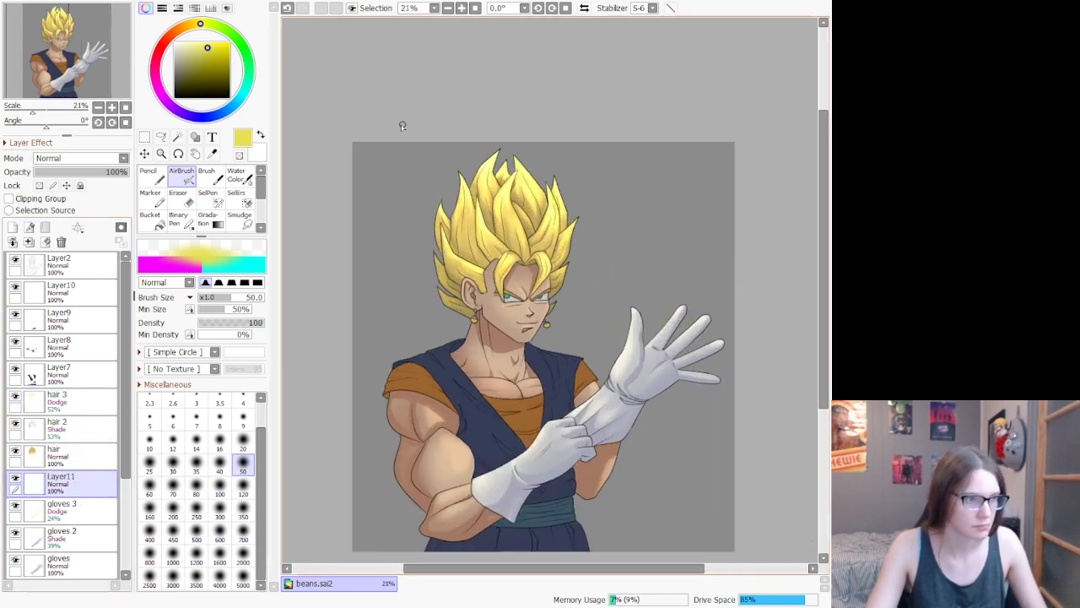
pyautogui.click(243, 540)
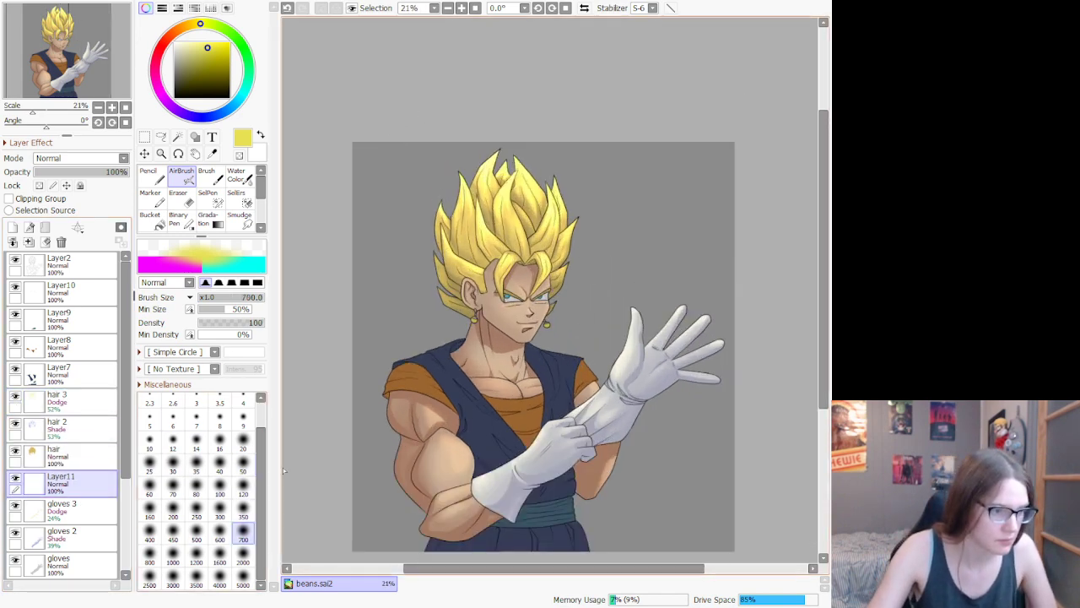
pyautogui.moveTo(102, 456); pyautogui.dragTo(92, 426)
pyautogui.moveTo(417, 217); pyautogui.dragTo(437, 193)
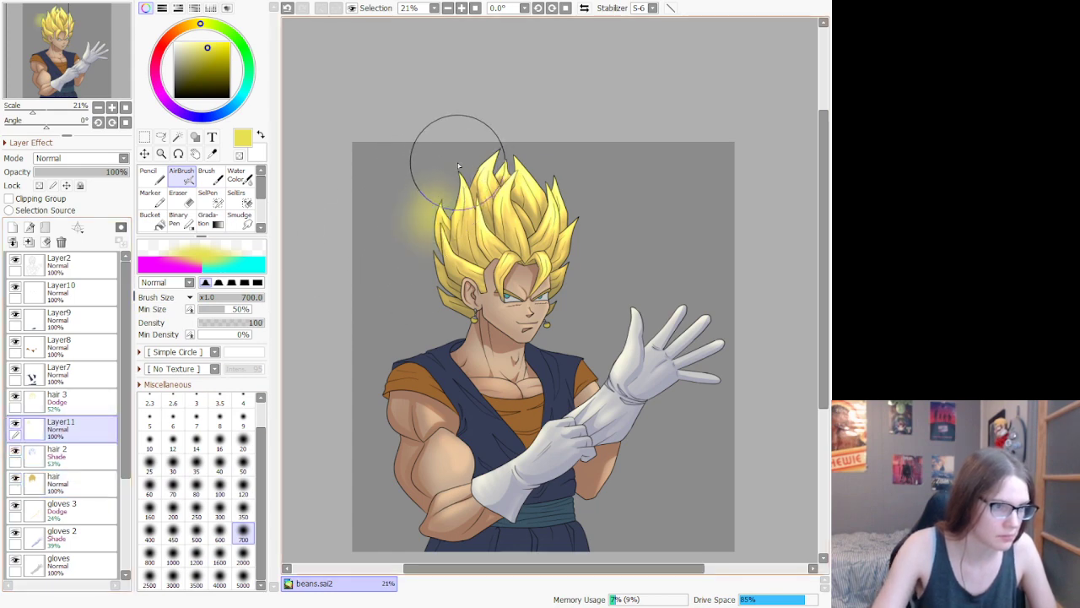
pyautogui.moveTo(514, 143)
pyautogui.mouseDown()
pyautogui.moveTo(575, 187)
pyautogui.moveTo(584, 221)
pyautogui.mouseUp()
pyautogui.hotkey('ctrl', 'z')
pyautogui.hotkey('ctrl', 'z')
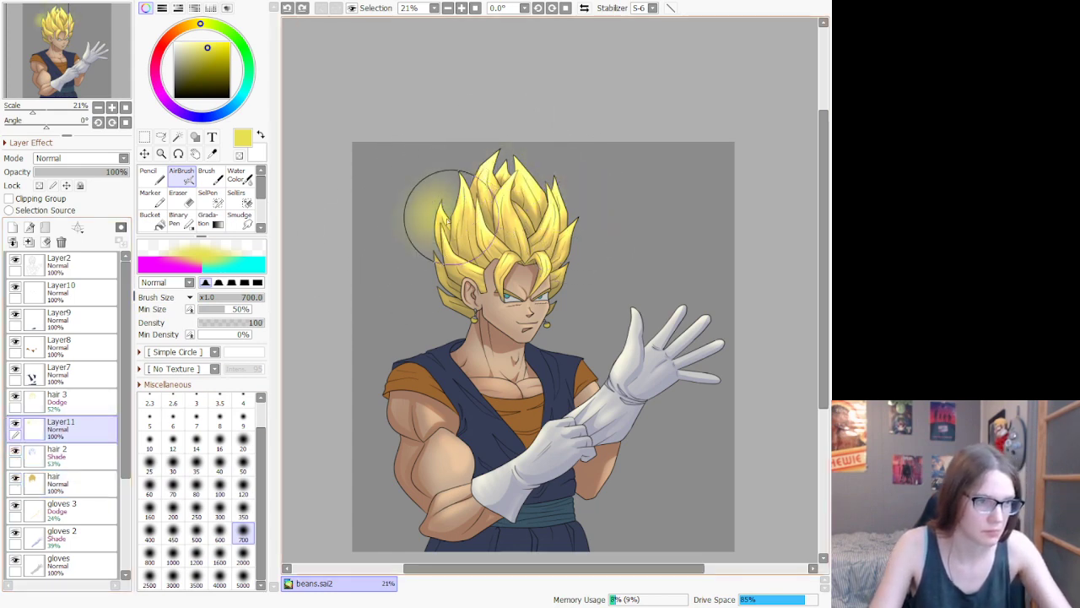
# Step: Airbrush a soft yellow glow around the outside of the hair, from the ear-side spikes across to the opposite side
pyautogui.moveTo(425, 278)
pyautogui.mouseDown()
pyautogui.moveTo(471, 123)
pyautogui.moveTo(458, 213)
pyautogui.mouseUp()
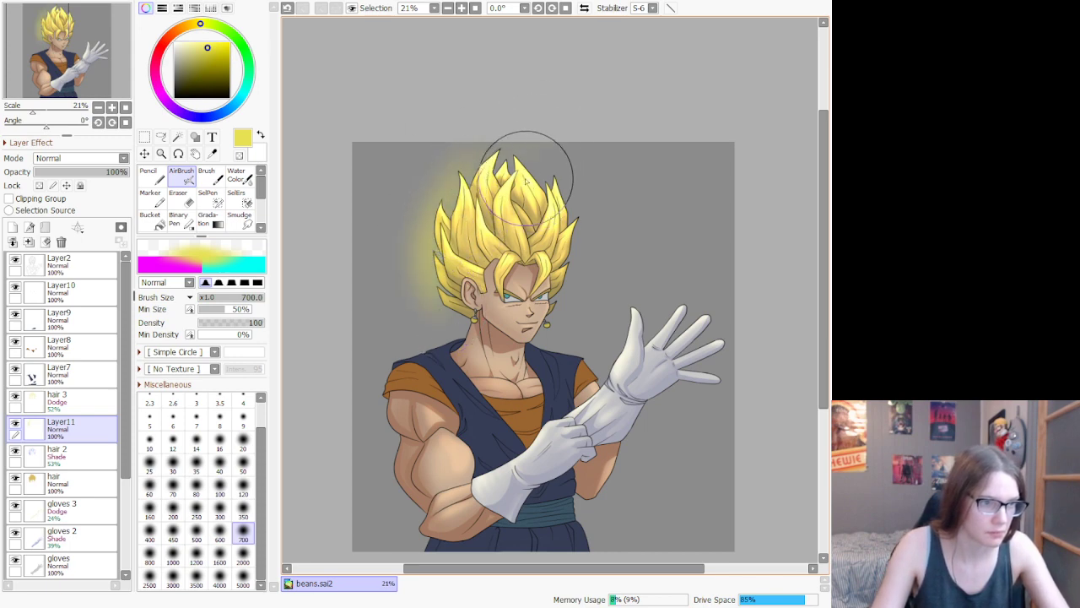
pyautogui.moveTo(525, 180); pyautogui.dragTo(553, 199)
pyautogui.moveTo(427, 203); pyautogui.dragTo(481, 239)
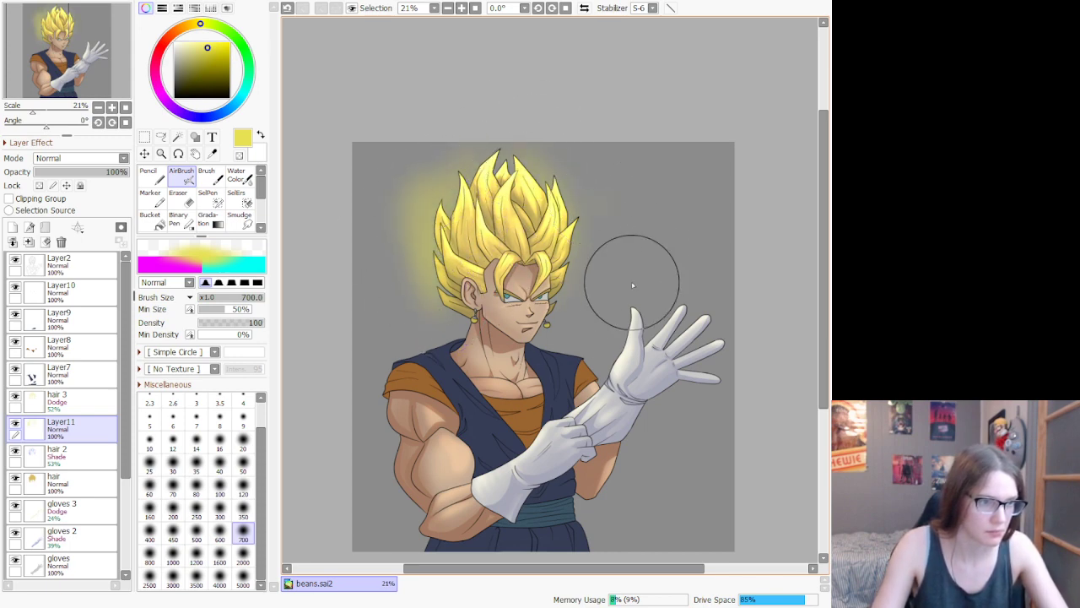
pyautogui.moveTo(632, 285); pyautogui.dragTo(605, 172)
pyautogui.moveTo(445, 211)
pyautogui.mouseDown()
pyautogui.moveTo(430, 240)
pyautogui.moveTo(457, 172)
pyautogui.moveTo(536, 143)
pyautogui.mouseUp()
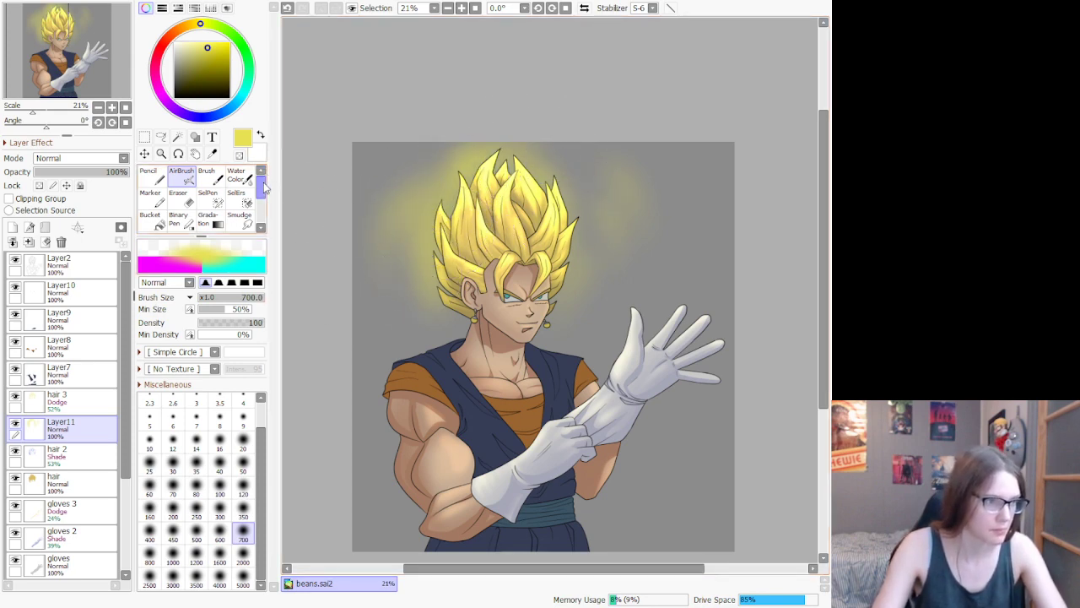
# Step: Soften the hair glow with the size 2000 Soft Eraser and broaden it with the yellow AirBrush at size 2000
pyautogui.moveTo(264, 188); pyautogui.dragTo(265, 213)
pyautogui.click(181, 193)
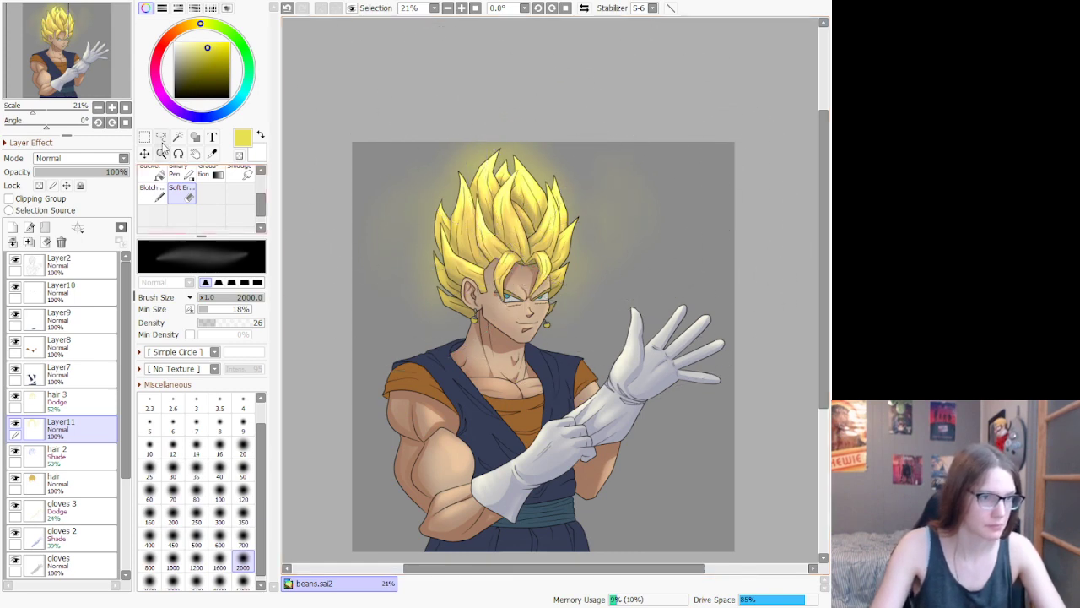
pyautogui.scroll(3, 265, 194)
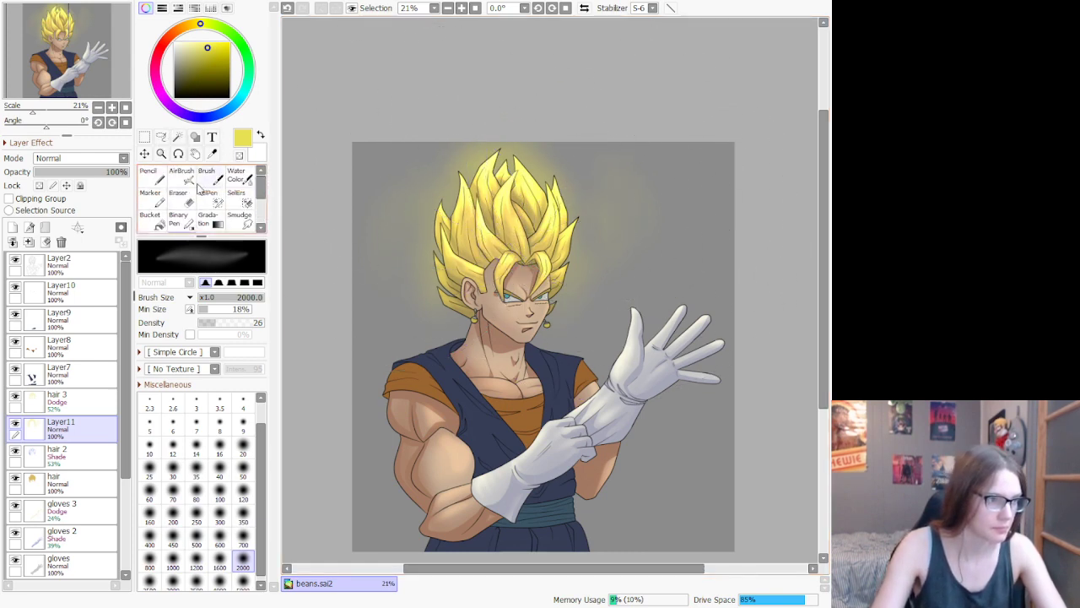
pyautogui.click(181, 176)
pyautogui.click(243, 557)
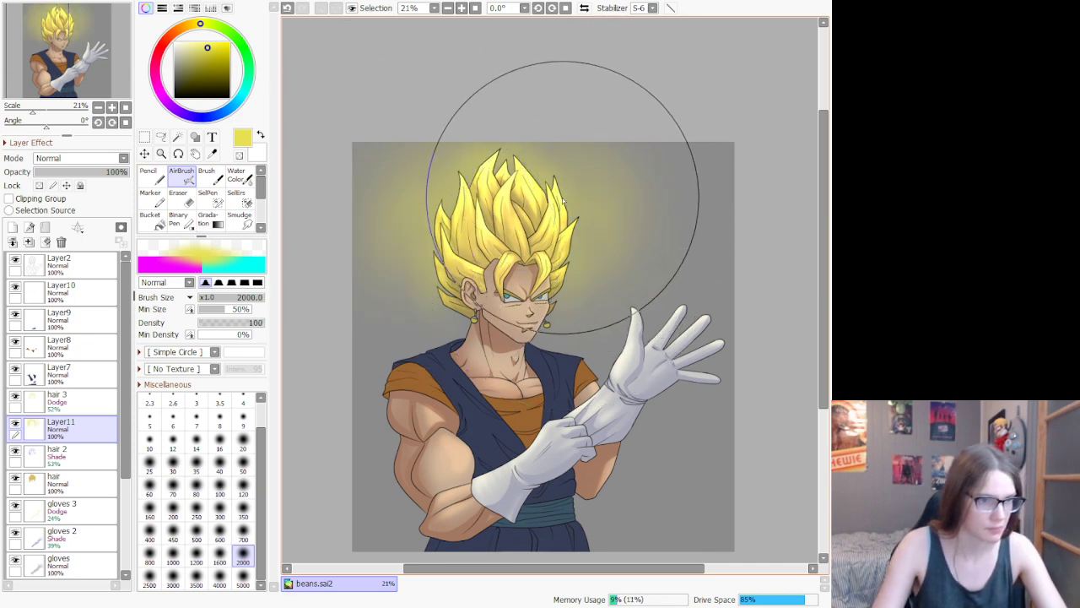
# Step: Fade the outer edges of the yellow glow into the grey background with the size 2000 Soft Eraser
pyautogui.moveTo(264, 182); pyautogui.dragTo(266, 208)
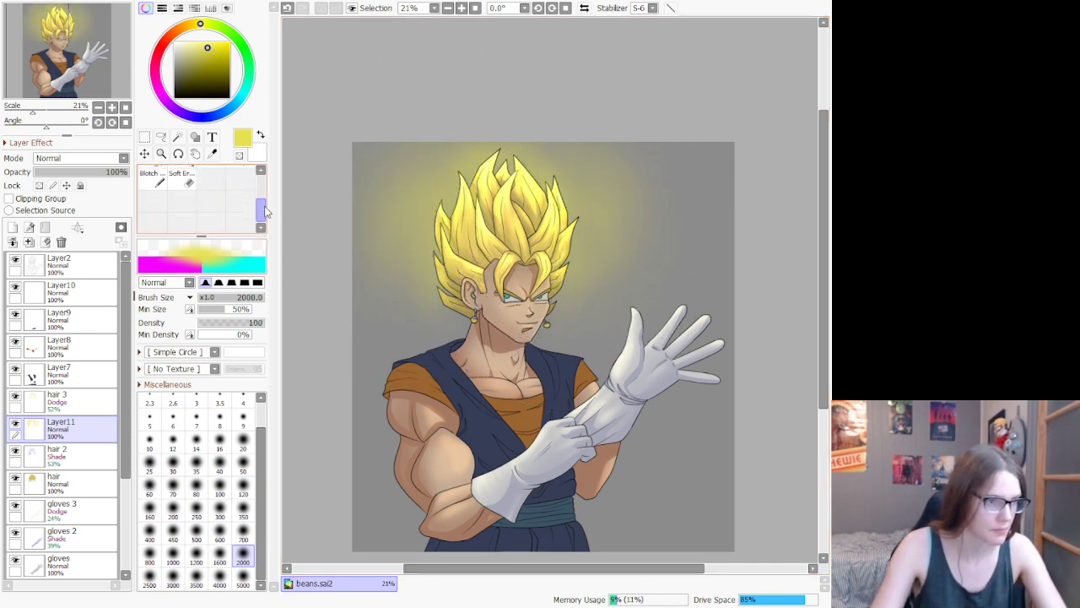
pyautogui.click(181, 177)
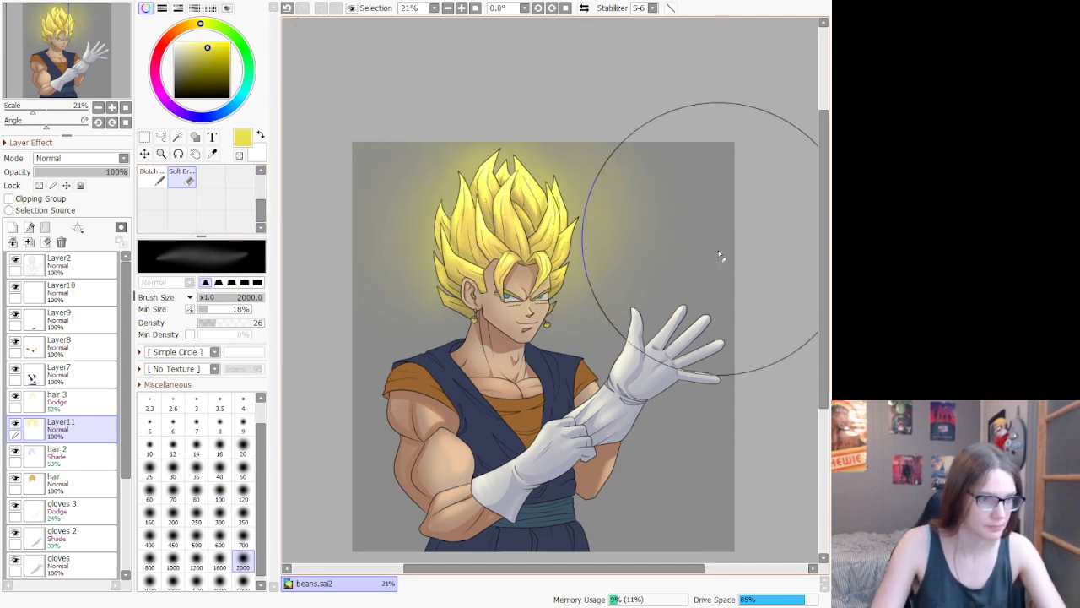
pyautogui.scroll(-4, 670, 222)
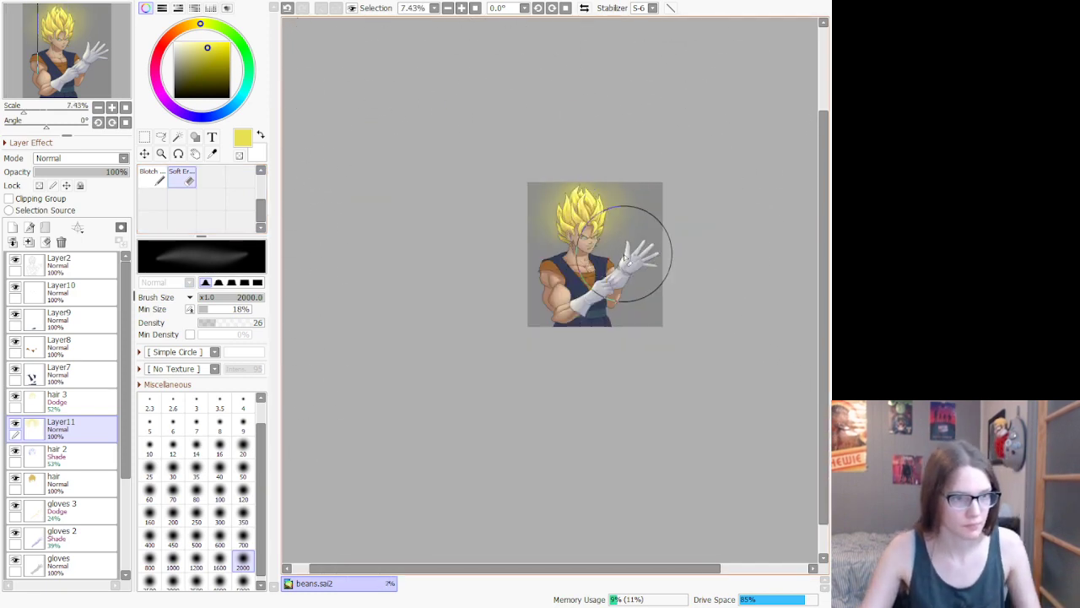
pyautogui.scroll(3, 650, 229)
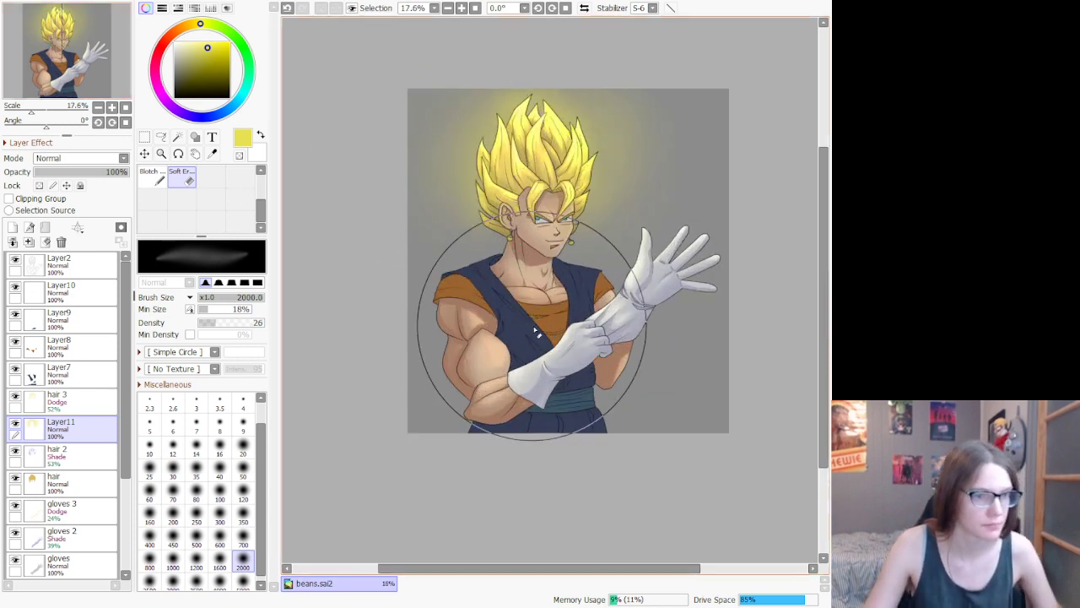
pyautogui.scroll(1, 553, 325)
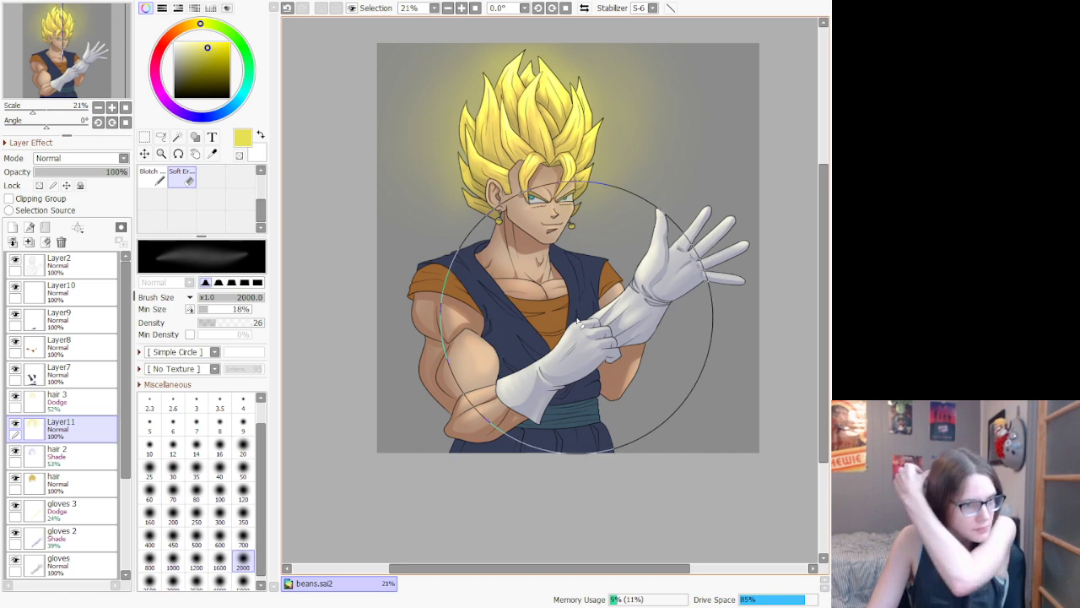
pyautogui.scroll(2, 579, 323)
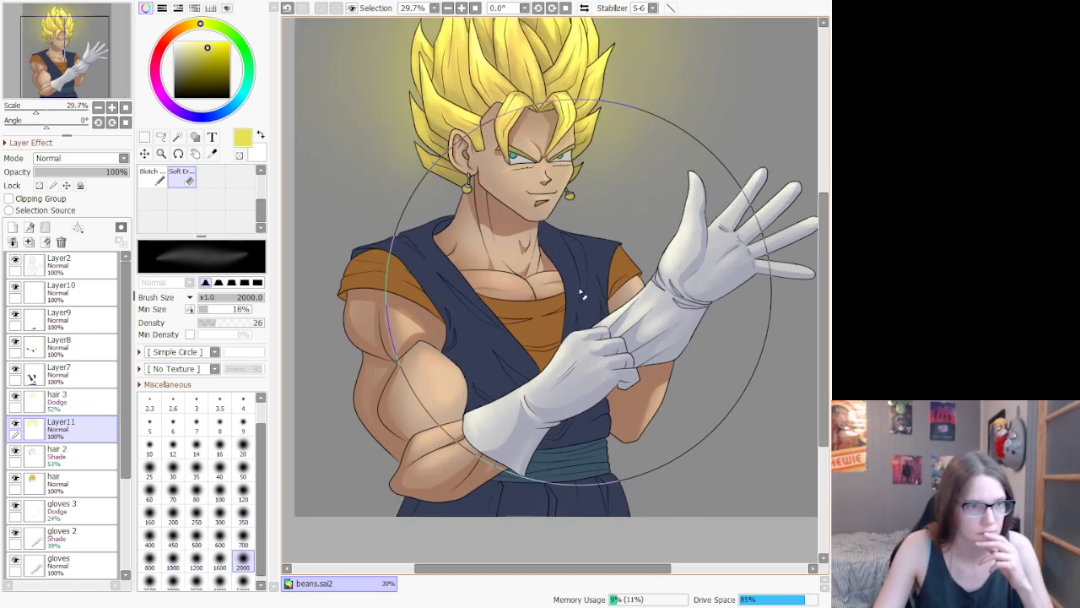
# Step: Airbrush a warm yellow glow over the forehead and face on the skin 3 Dodge layer at size 700
pyautogui.scroll(-3, 93, 479)
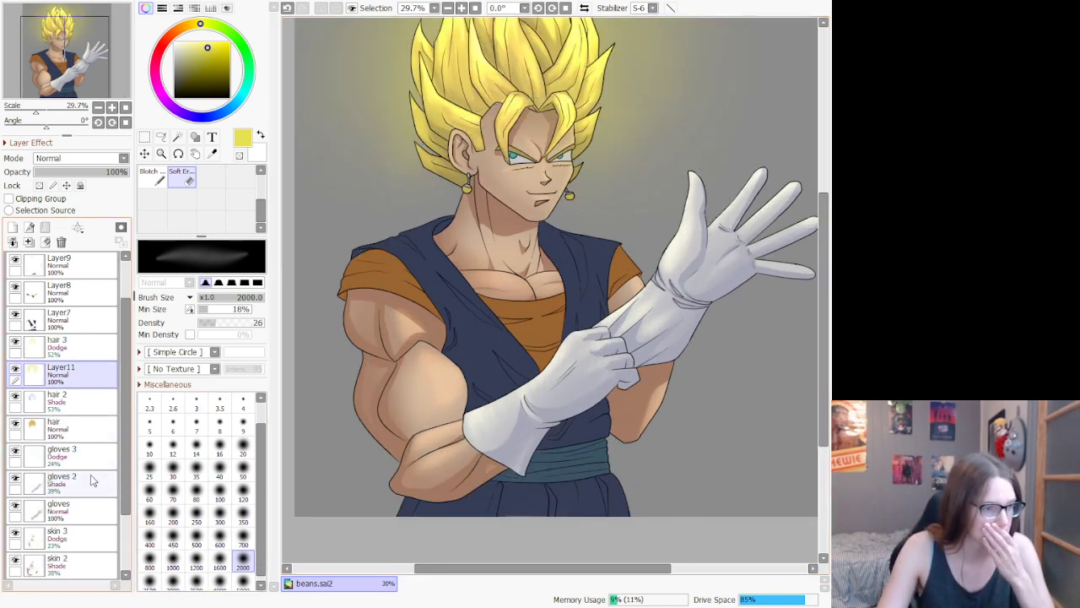
pyautogui.click(76, 509)
pyautogui.scroll(5, 464, 92)
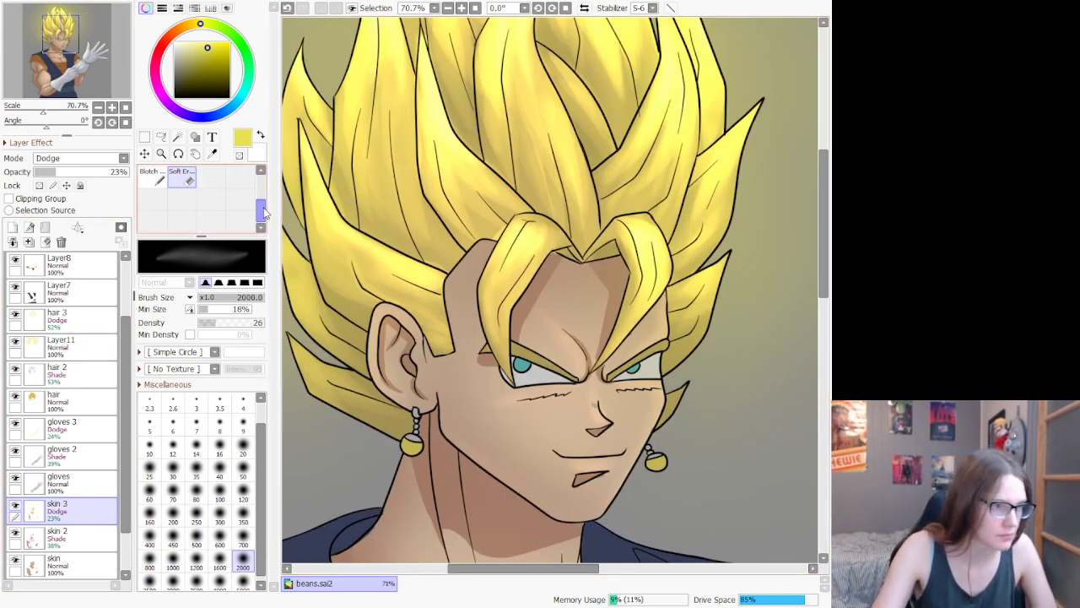
pyautogui.scroll(3, 264, 211)
pyautogui.click(181, 174)
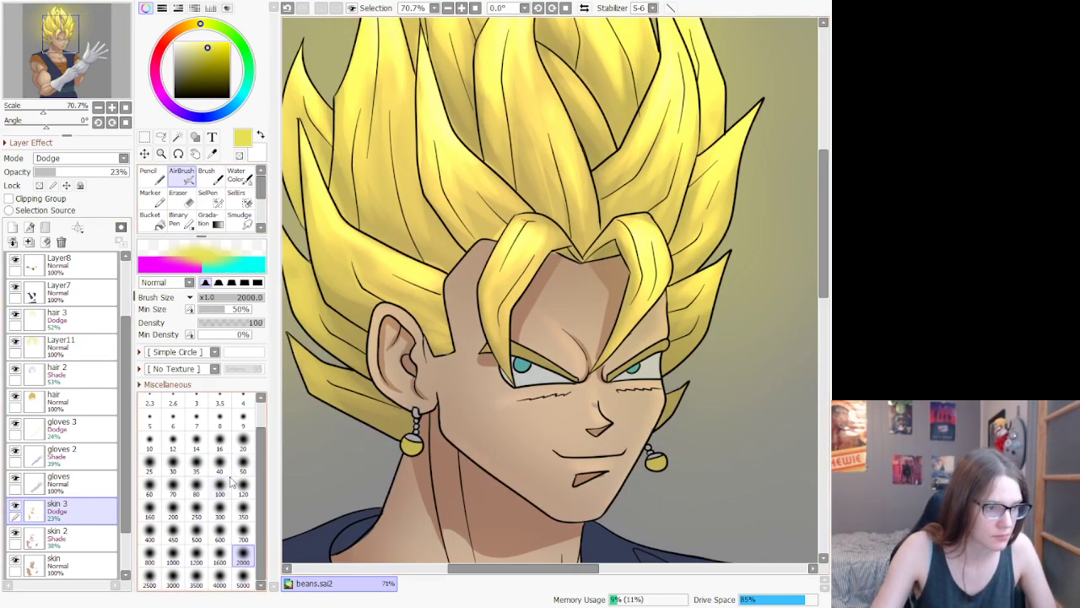
pyautogui.click(243, 511)
pyautogui.click(243, 533)
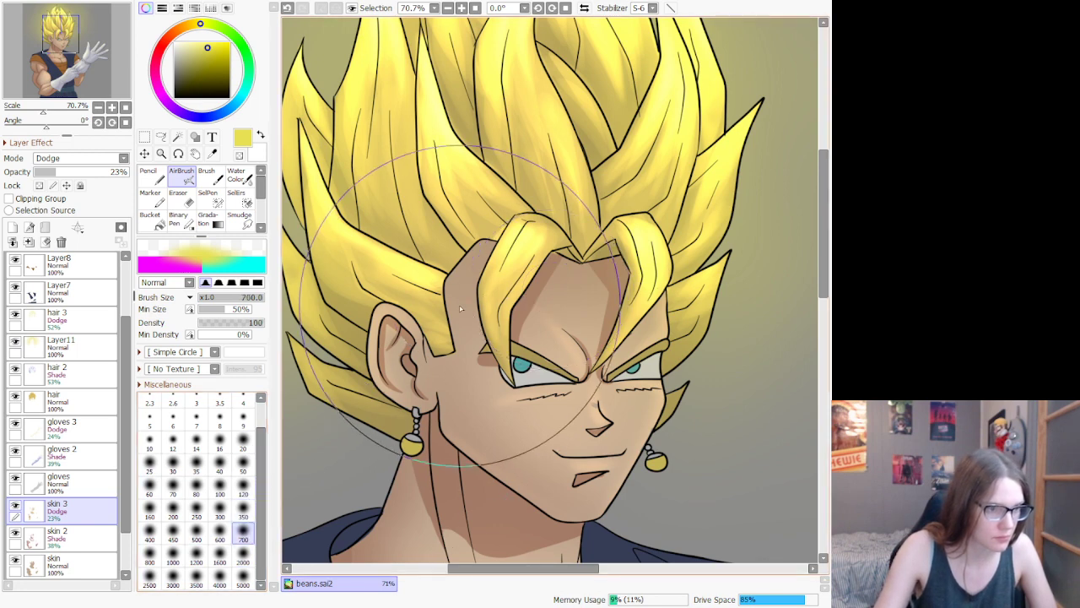
pyautogui.moveTo(548, 287)
pyautogui.mouseDown()
pyautogui.moveTo(590, 248)
pyautogui.moveTo(523, 237)
pyautogui.moveTo(532, 228)
pyautogui.moveTo(555, 241)
pyautogui.moveTo(569, 230)
pyautogui.moveTo(635, 267)
pyautogui.moveTo(623, 245)
pyautogui.moveTo(458, 316)
pyautogui.moveTo(584, 234)
pyautogui.moveTo(608, 276)
pyautogui.mouseUp()
pyautogui.scroll(-4, 607, 275)
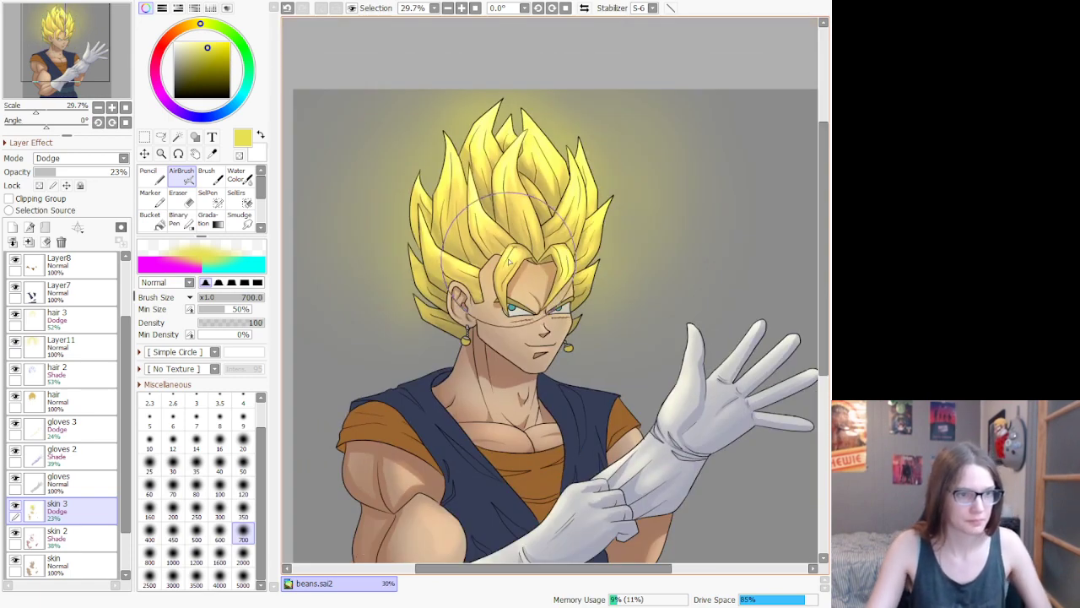
pyautogui.scroll(3, 485, 318)
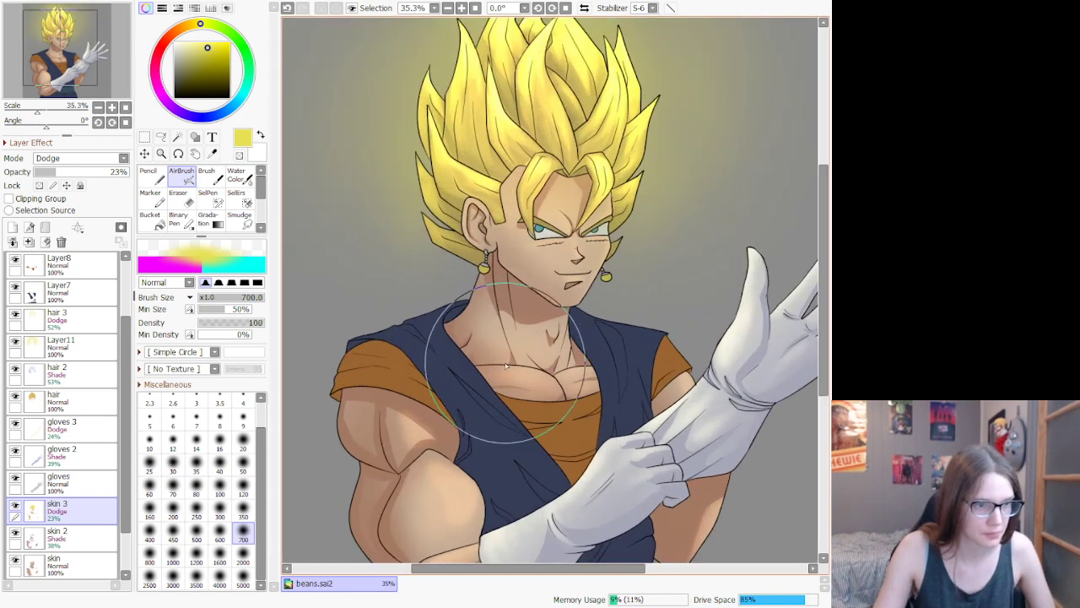
pyautogui.scroll(-2, 405, 374)
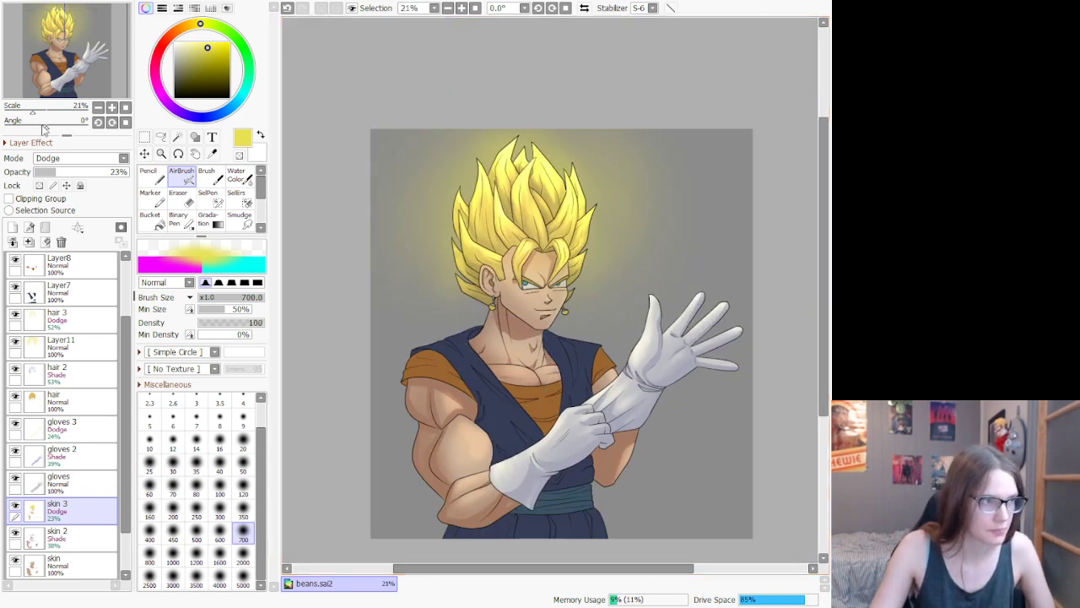
# Step: Rename Layer7, which holds the blue clothing colour, as blue
pyautogui.scroll(3, 66, 394)
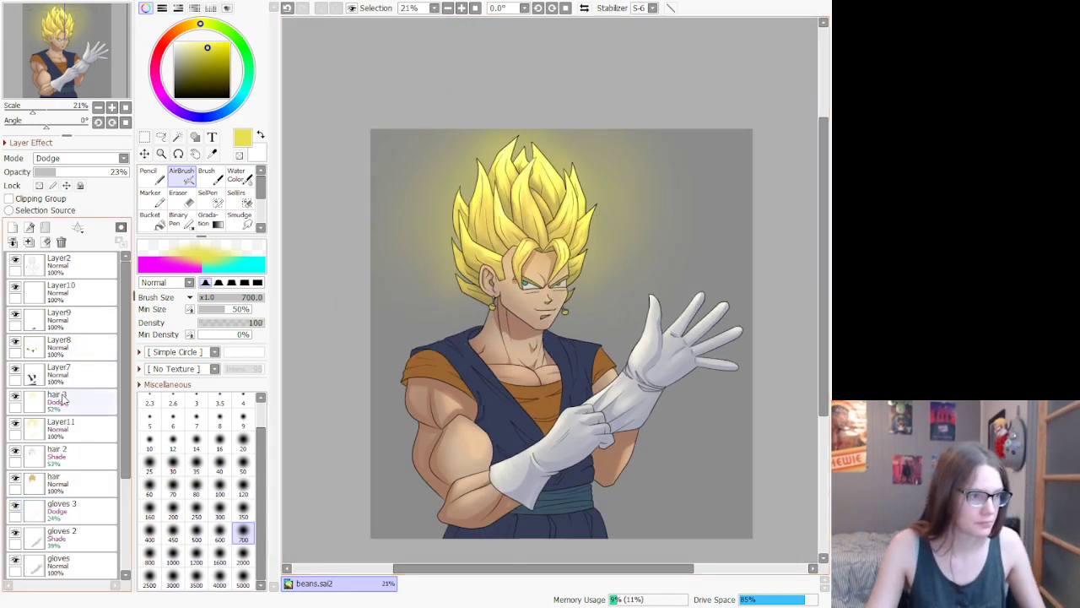
pyautogui.click(41, 378)
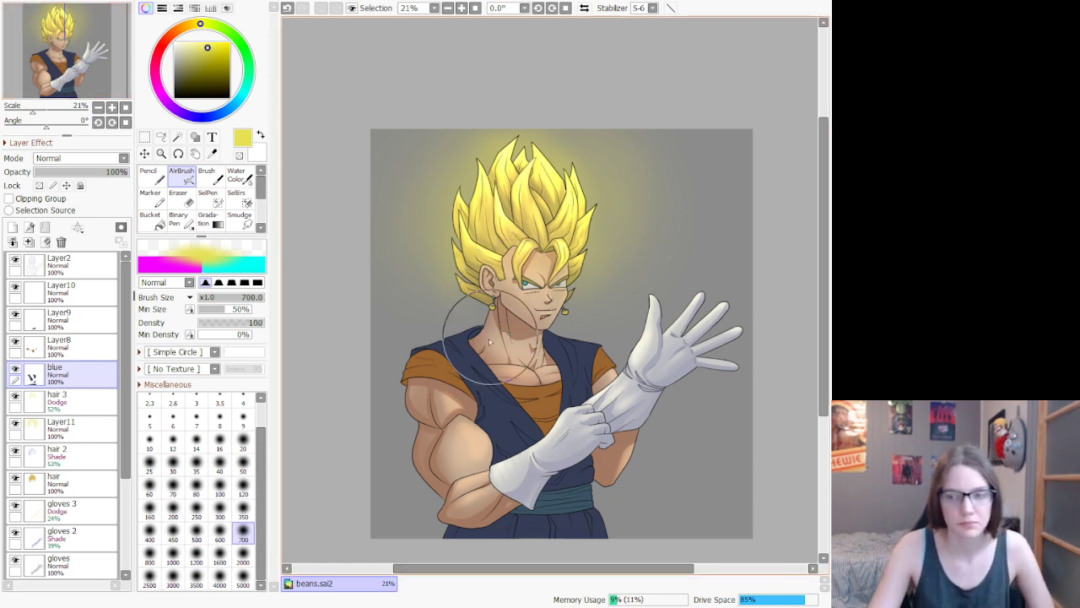
# Step: Hide the grey Layer3 background to check the flat colours, and show it again
pyautogui.scroll(-3, 63, 422)
pyautogui.click(15, 537)
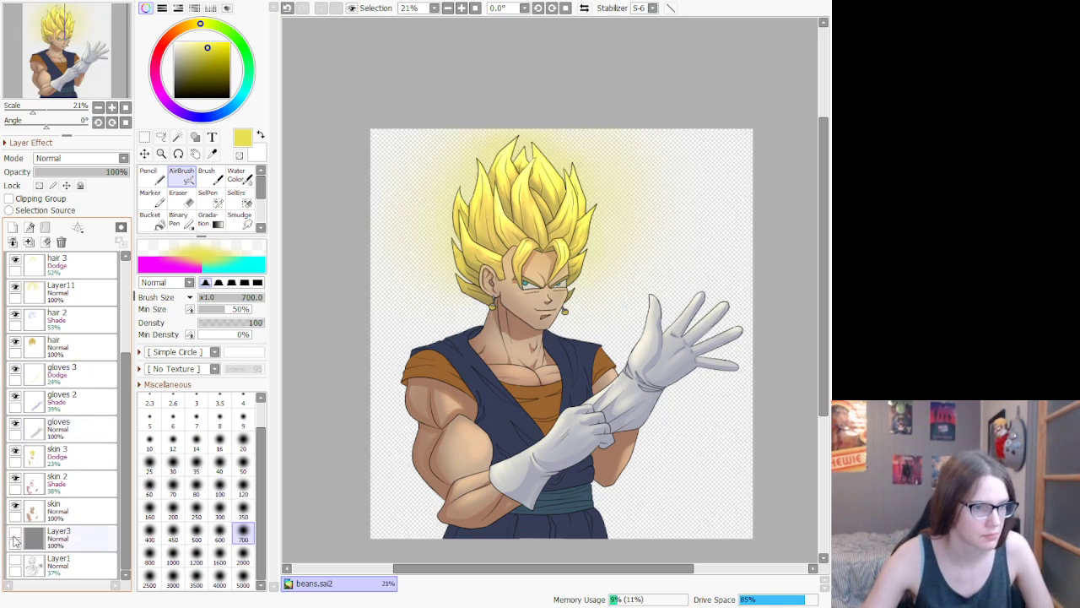
pyautogui.click(14, 537)
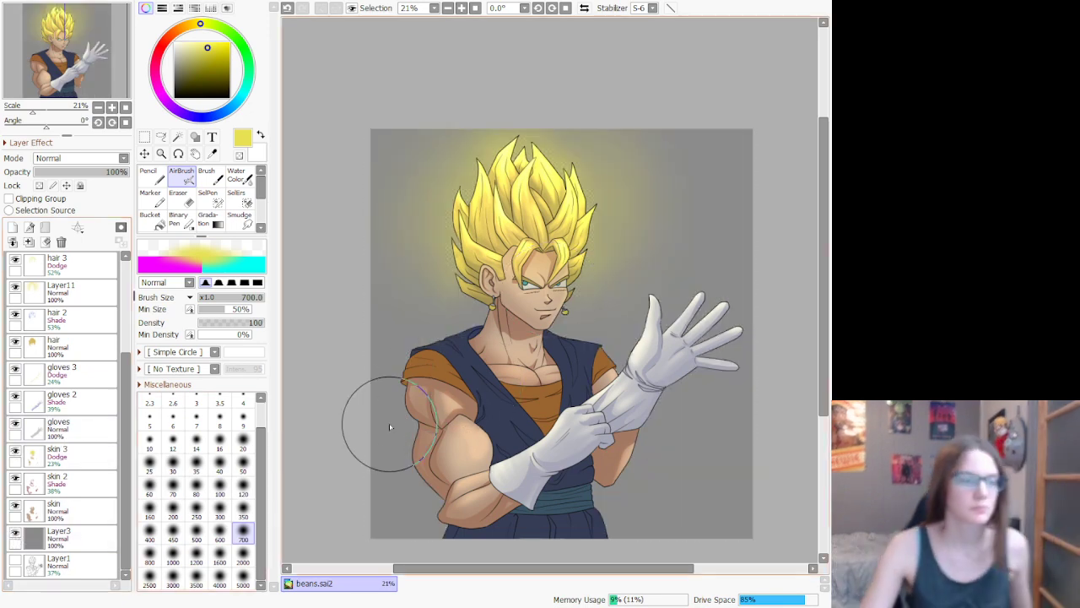
# Step: Add a new layer directly above the blue layer and name it blue 2
pyautogui.scroll(3, 98, 408)
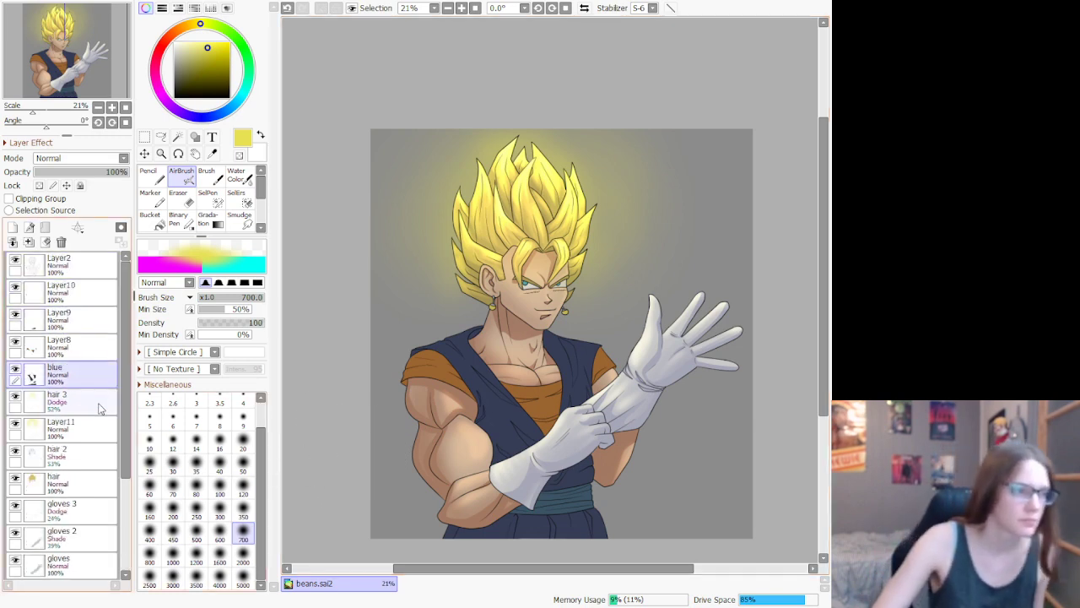
pyautogui.click(13, 228)
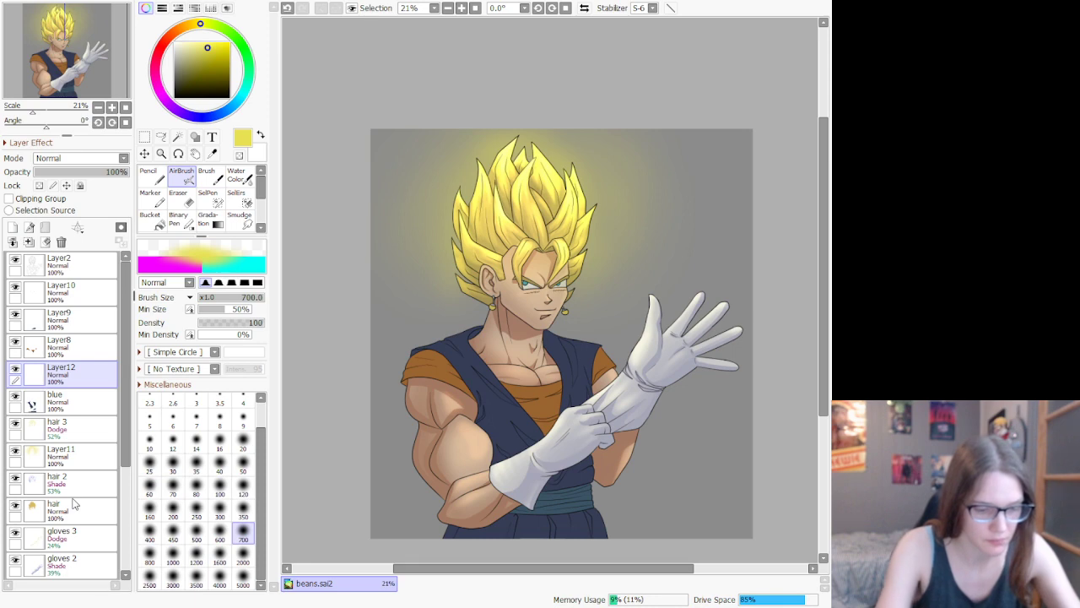
pyautogui.click(54, 422)
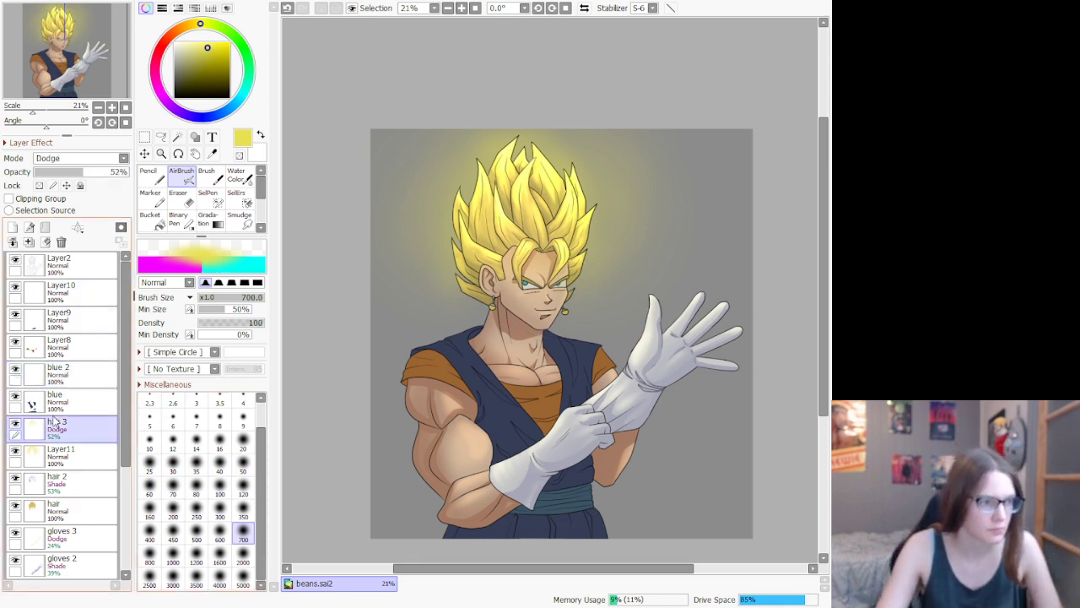
# Step: Pick a dark navy shading colour from the outfit and ready the Pencil on the blue 2 layer
pyautogui.press('alt')
pyautogui.click(494, 419)
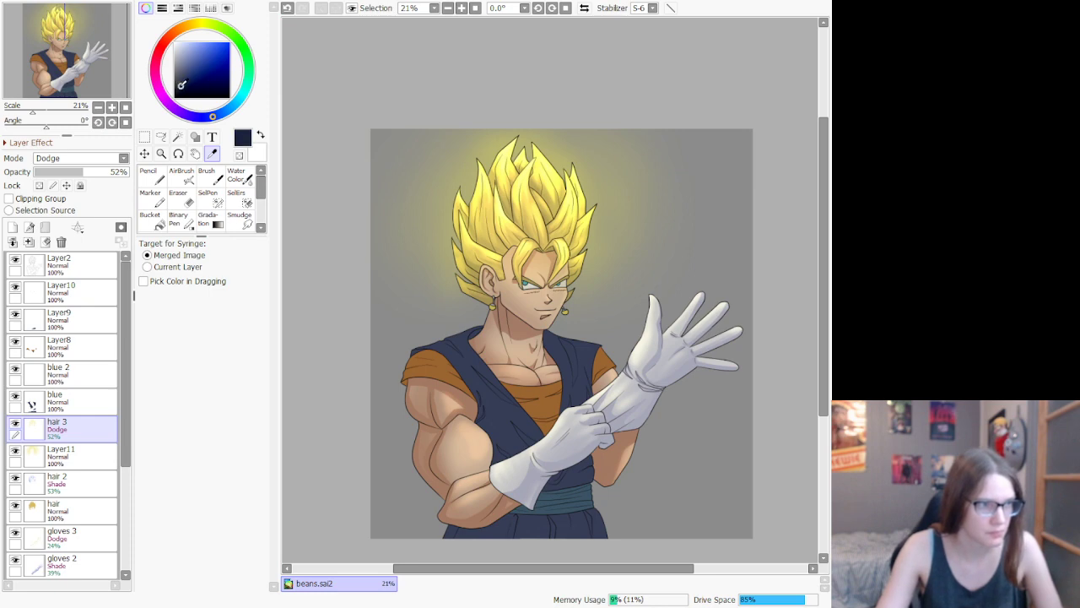
pyautogui.click(149, 176)
pyautogui.click(72, 378)
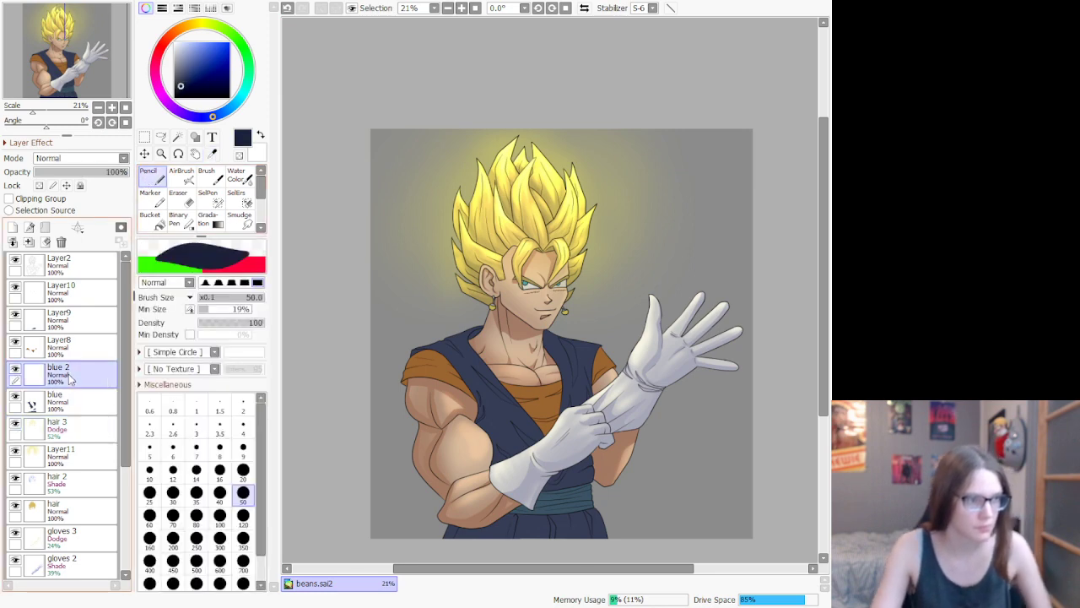
# Step: Select the entire blue clothing area of the blue layer with the Magic Wand
pyautogui.scroll(10, 420, 378)
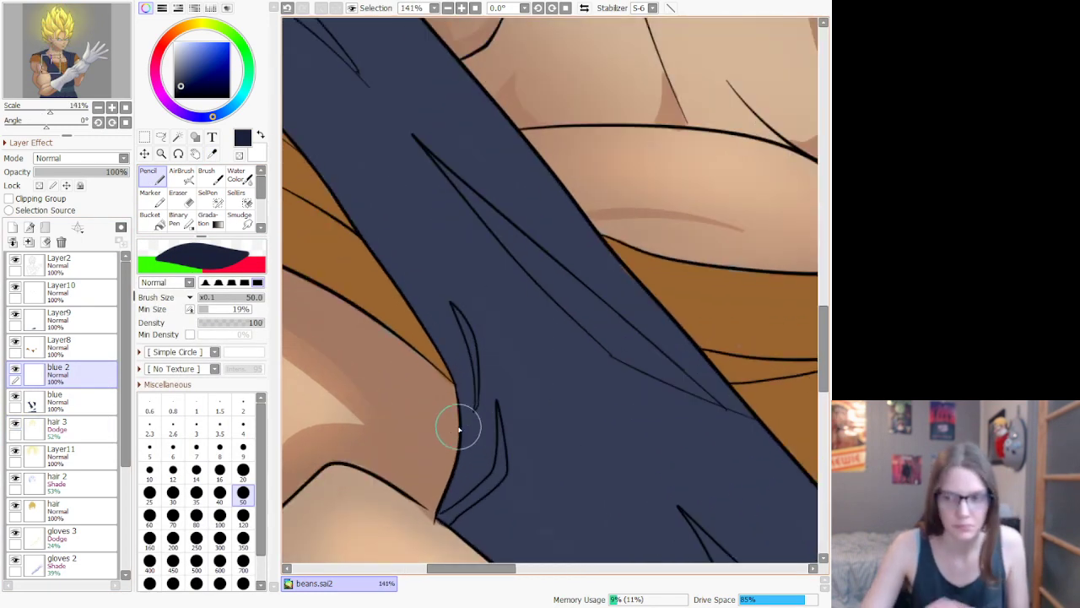
pyautogui.click(71, 403)
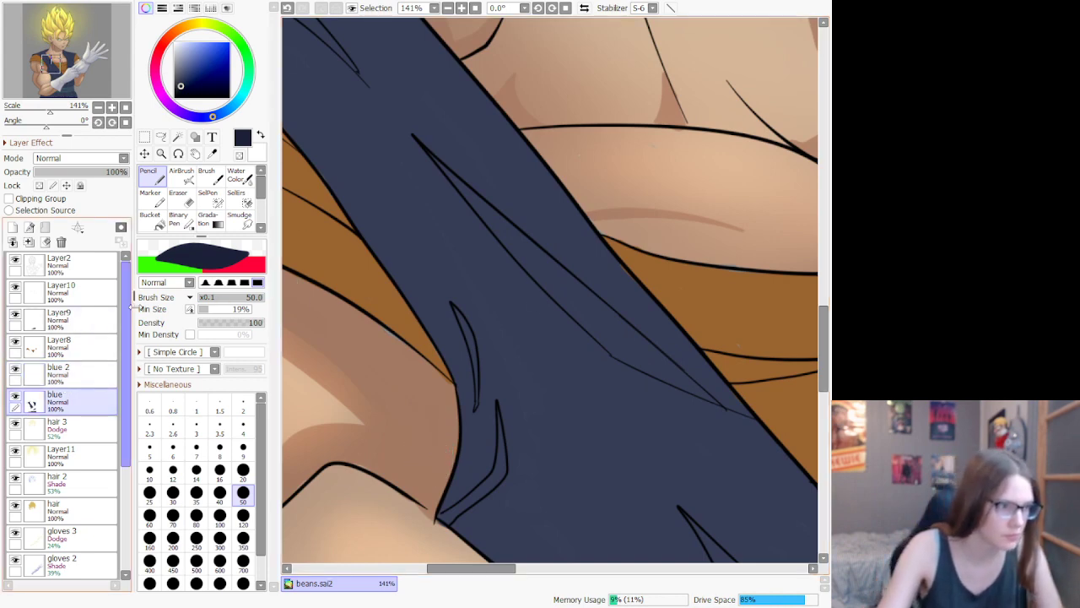
pyautogui.click(177, 137)
pyautogui.click(391, 229)
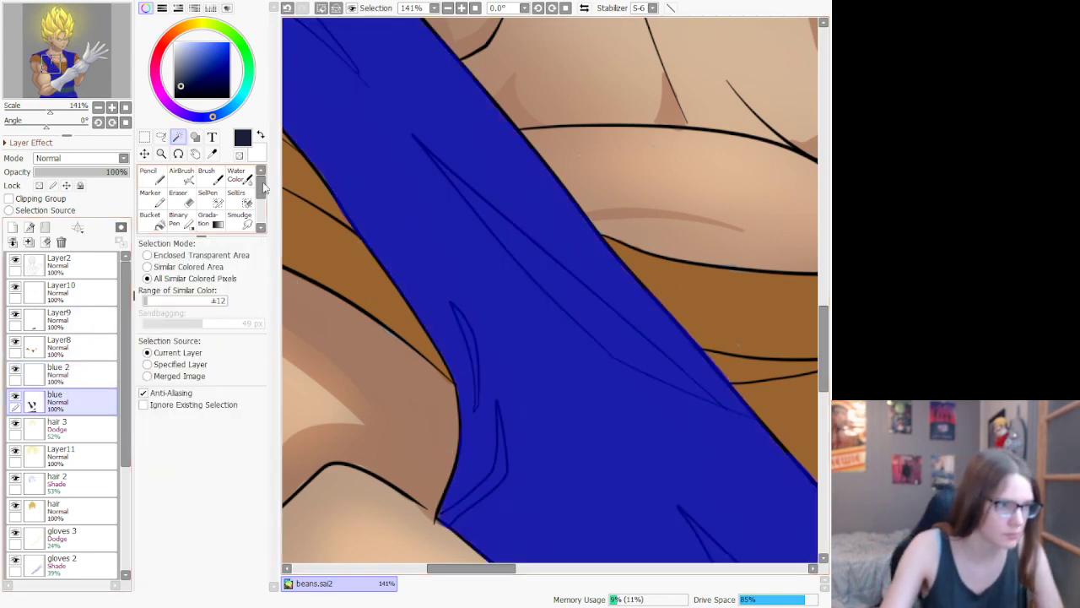
# Step: Shade the two small folds beside the armpit on the blue 2 layer with the Pencil at size 35
pyautogui.click(153, 177)
pyautogui.moveTo(461, 427)
pyautogui.mouseDown()
pyautogui.moveTo(482, 343)
pyautogui.moveTo(449, 248)
pyautogui.mouseUp()
pyautogui.hotkey('ctrl', 'z')
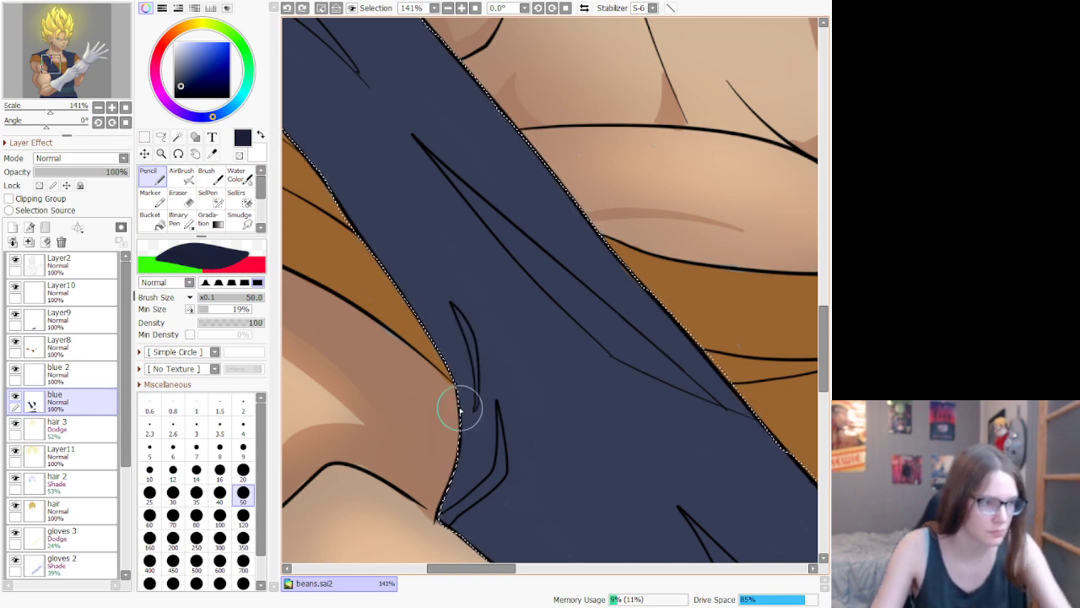
pyautogui.click(83, 373)
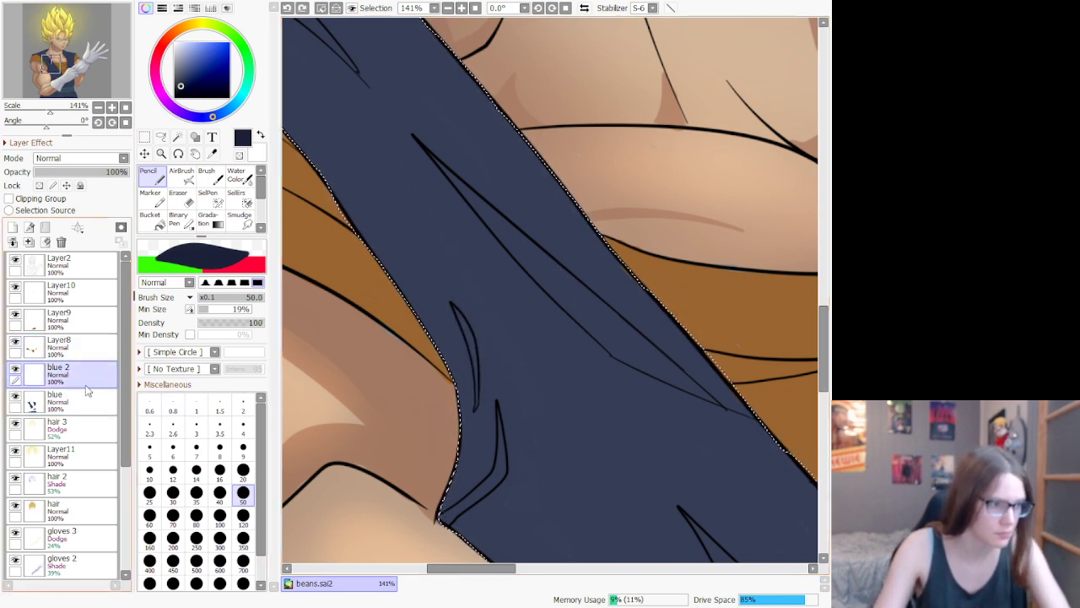
pyautogui.click(196, 495)
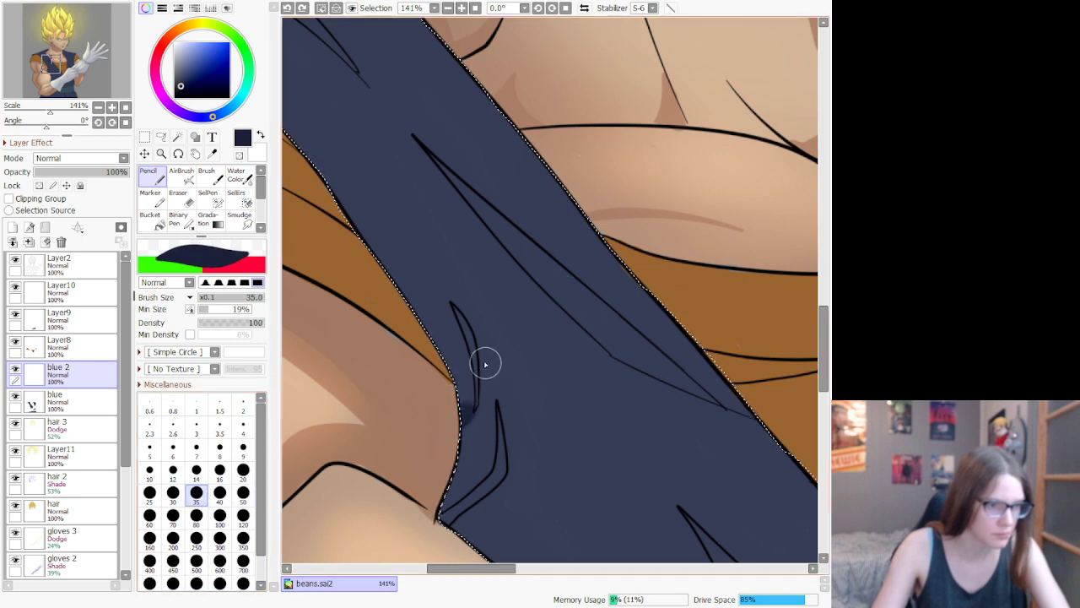
pyautogui.moveTo(485, 363)
pyautogui.mouseDown()
pyautogui.moveTo(431, 331)
pyautogui.moveTo(465, 409)
pyautogui.mouseUp()
pyautogui.hotkey('ctrl', 'z')
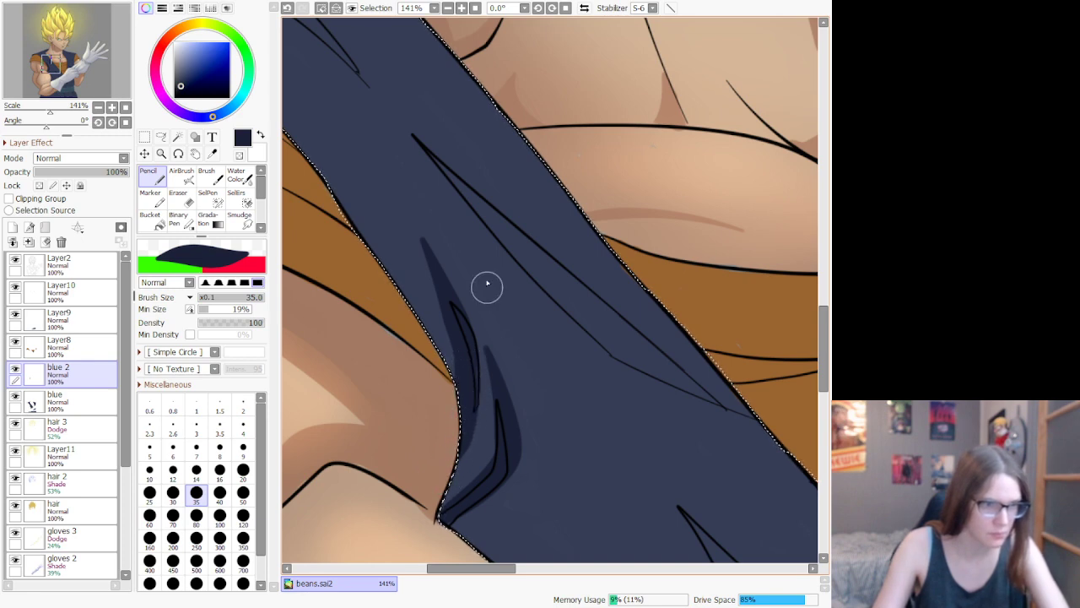
# Step: Fill the long diagonal chest fold with dark navy shadow and clean its edges with the Eraser
pyautogui.moveTo(425, 145)
pyautogui.mouseDown()
pyautogui.moveTo(595, 322)
pyautogui.moveTo(687, 392)
pyautogui.mouseUp()
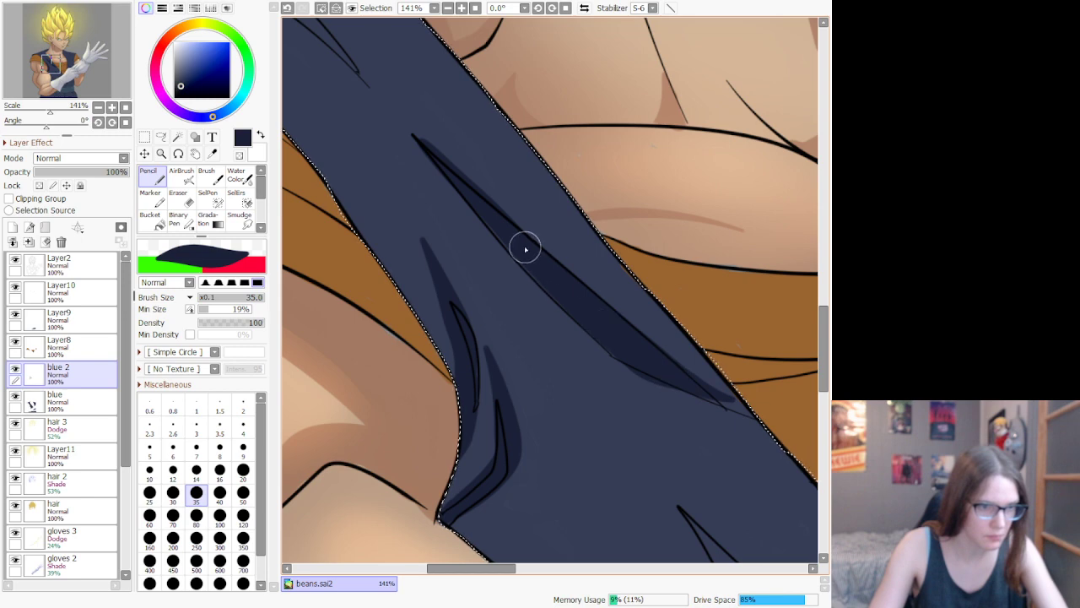
pyautogui.hotkey('ctrl', 'z')
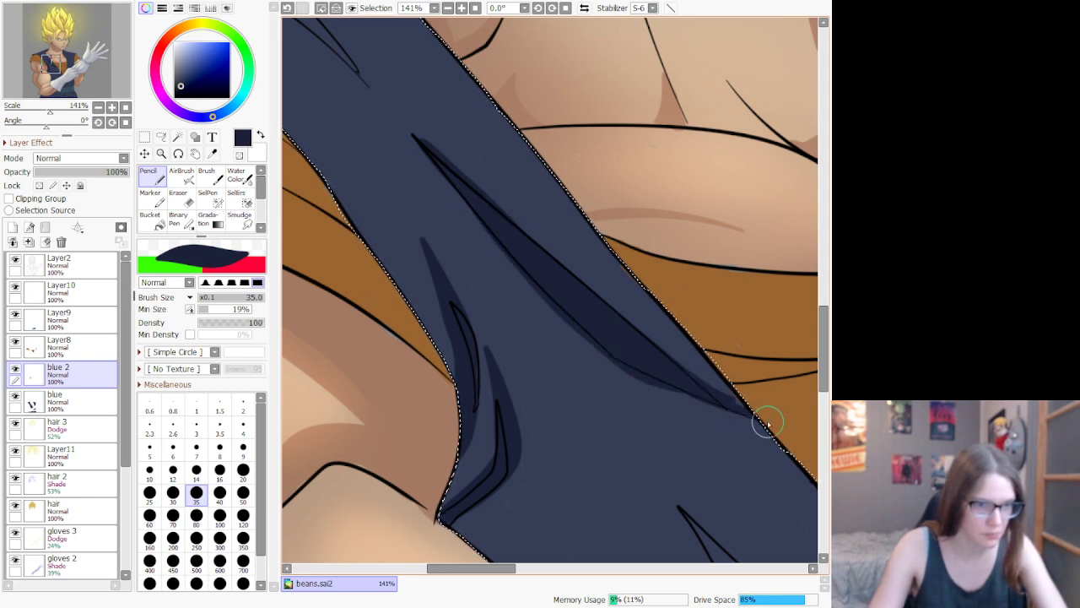
pyautogui.press('e')
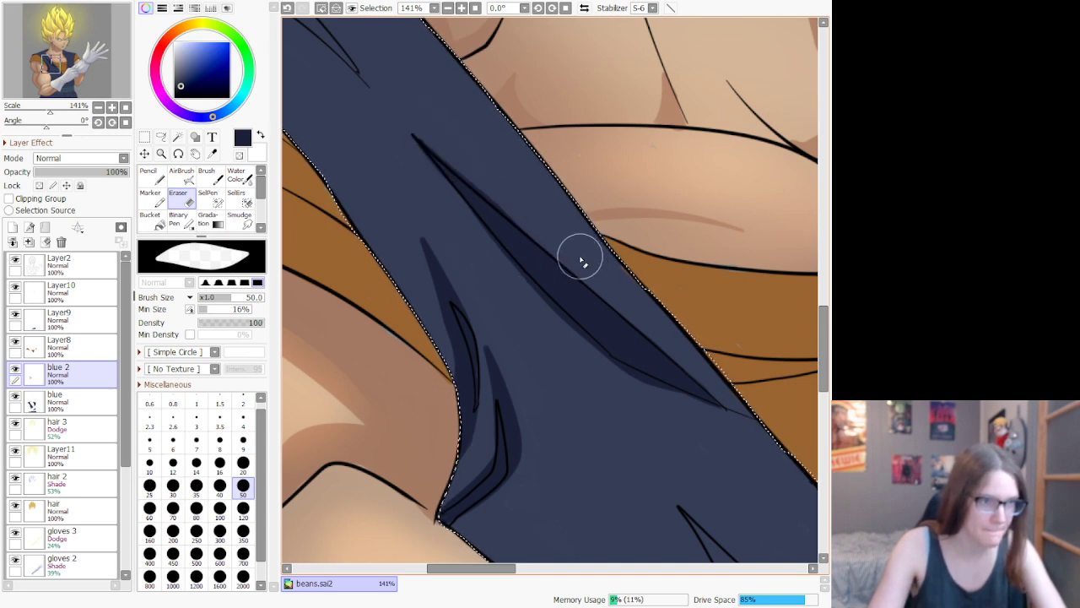
# Step: Lower the opacity of the blue 2 layer to 52%
pyautogui.scroll(-4, 583, 262)
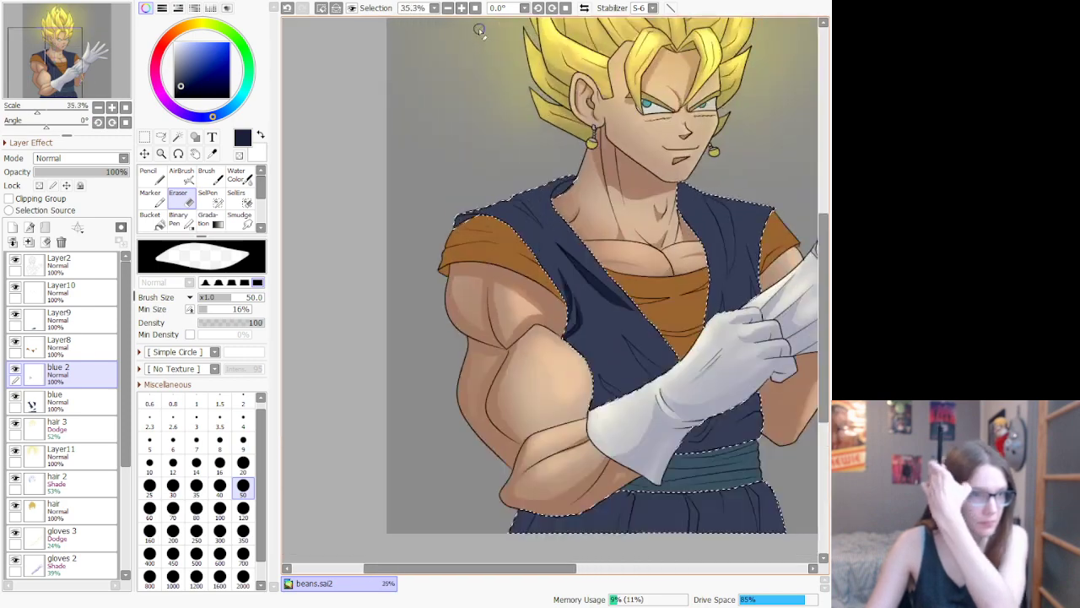
pyautogui.scroll(2, 534, 102)
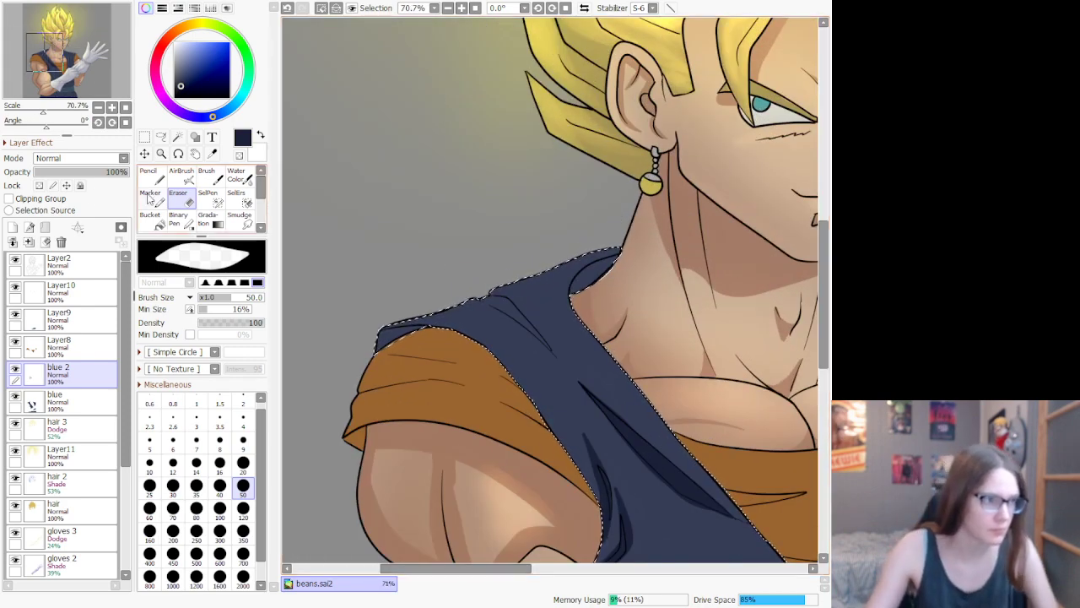
pyautogui.click(83, 172)
# Step: Shade the inside of the collar, the shoulder fold and the outer shoulder edge of the blue top with the Pencil
pyautogui.scroll(1, 582, 355)
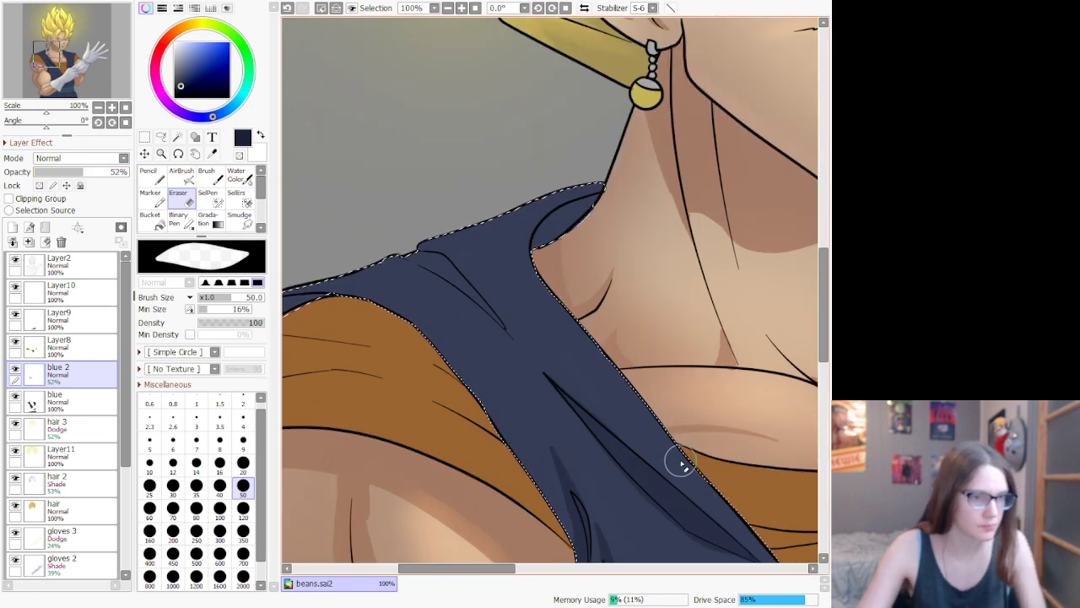
pyautogui.press('n')
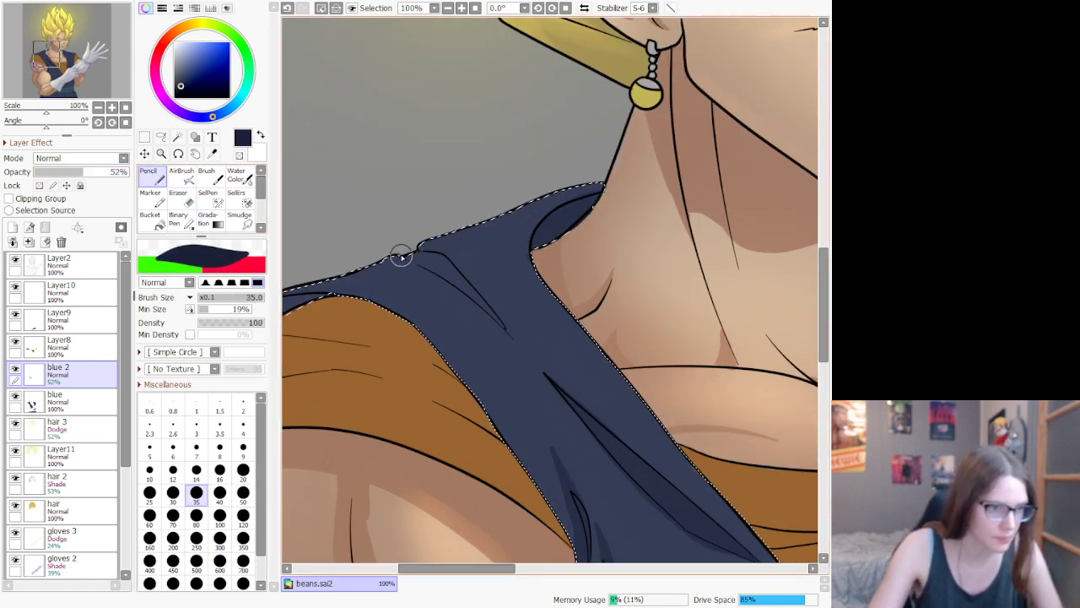
pyautogui.moveTo(457, 285); pyautogui.dragTo(522, 347)
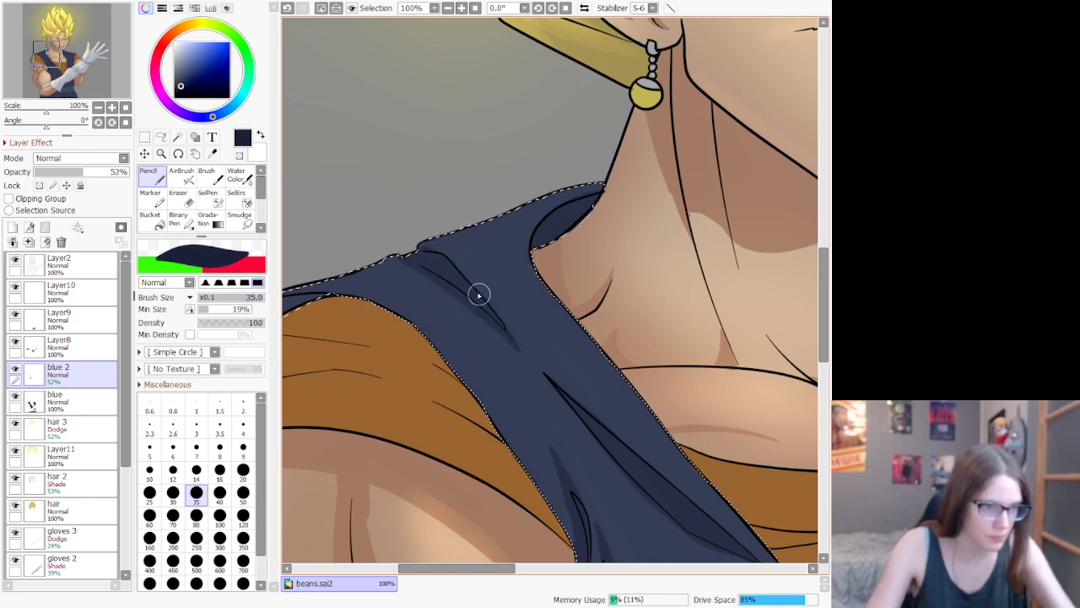
pyautogui.hotkey('ctrl', 'z')
pyautogui.moveTo(445, 263); pyautogui.dragTo(461, 284)
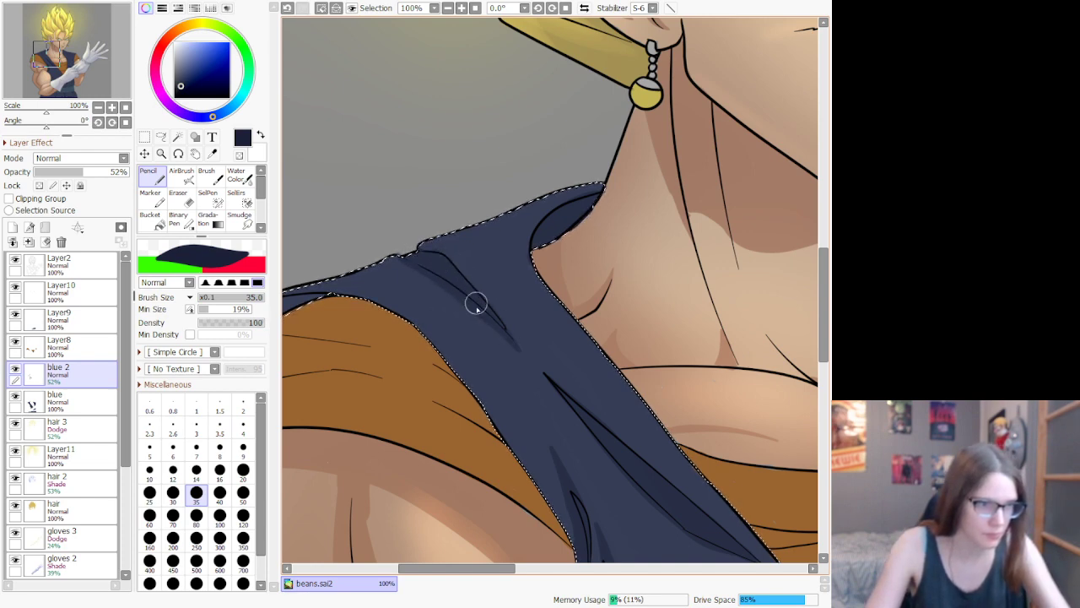
pyautogui.moveTo(436, 571); pyautogui.dragTo(384, 570)
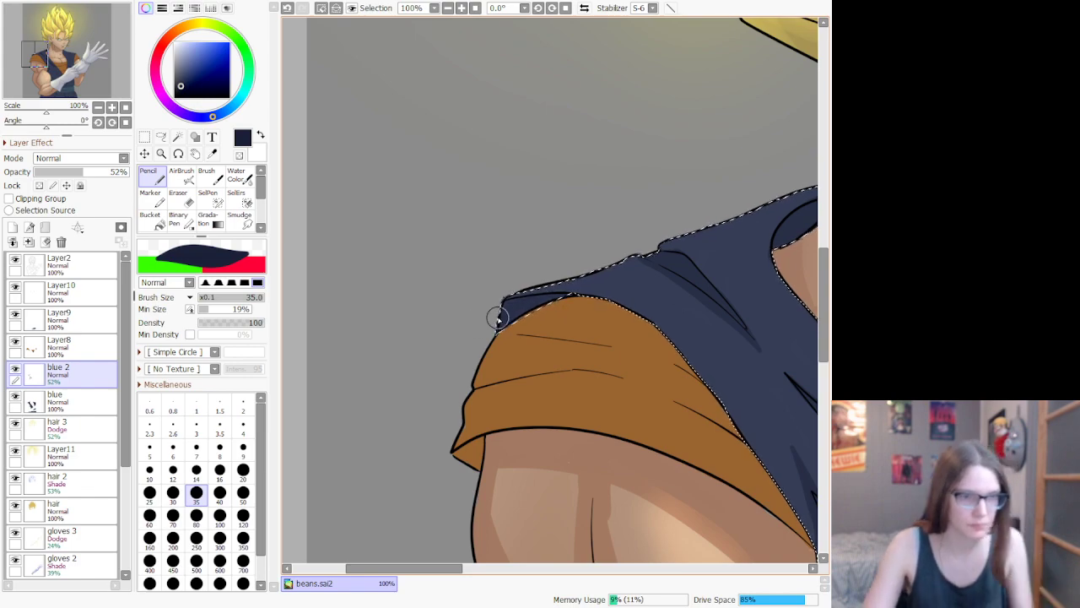
# Step: Fill the two pointed folds of the blue top just above the glove cuff with shadow
pyautogui.scroll(-10, 521, 231)
pyautogui.scroll(4, 683, 340)
pyautogui.scroll(4, 542, 325)
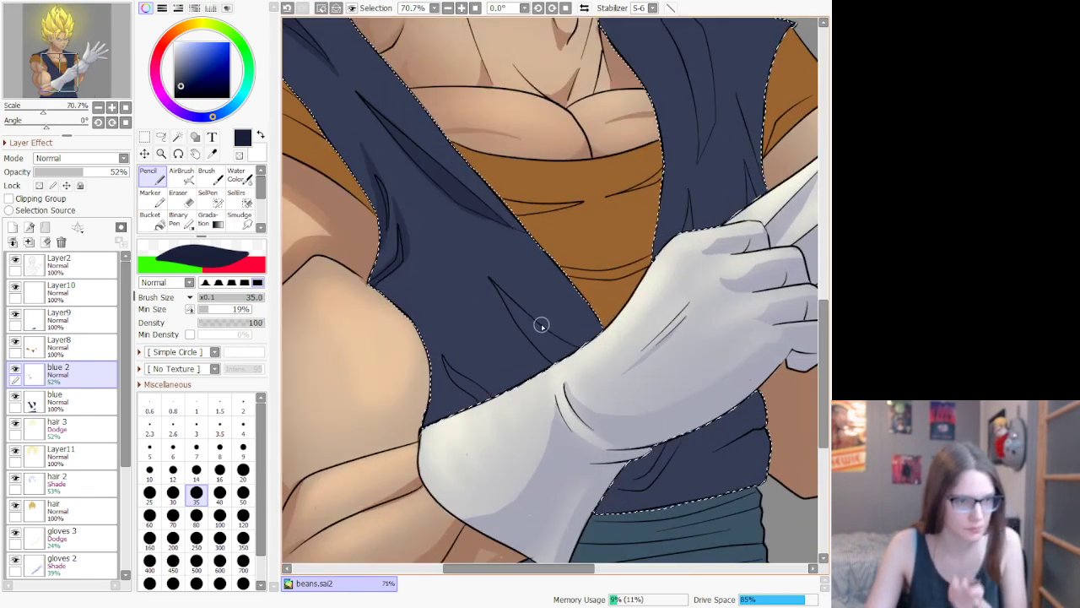
pyautogui.scroll(3, 541, 325)
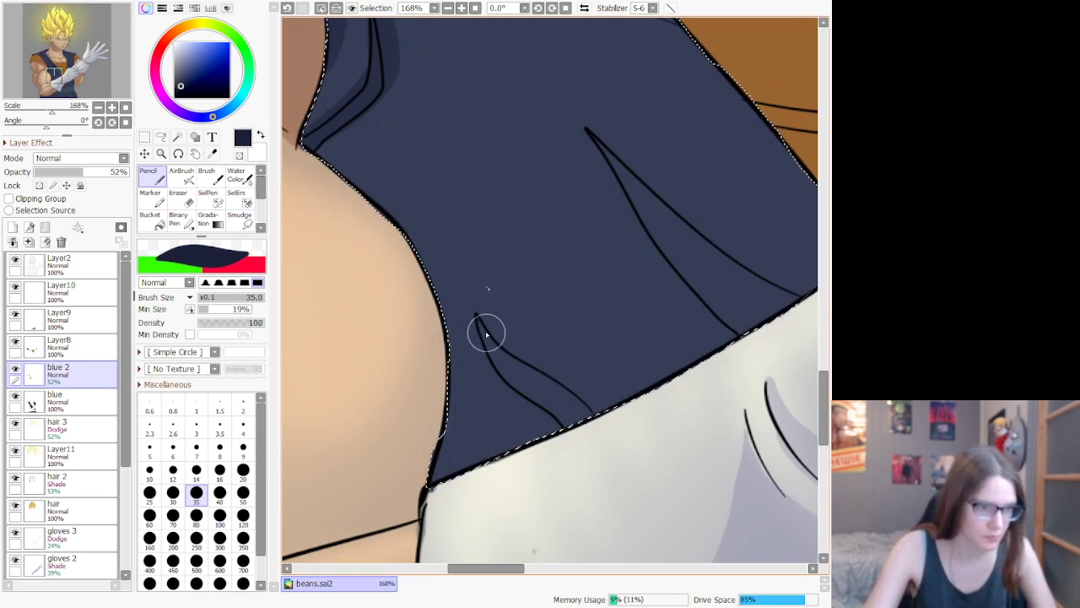
pyautogui.moveTo(487, 334)
pyautogui.mouseDown()
pyautogui.moveTo(561, 414)
pyautogui.moveTo(590, 430)
pyautogui.moveTo(549, 390)
pyautogui.moveTo(582, 418)
pyautogui.mouseUp()
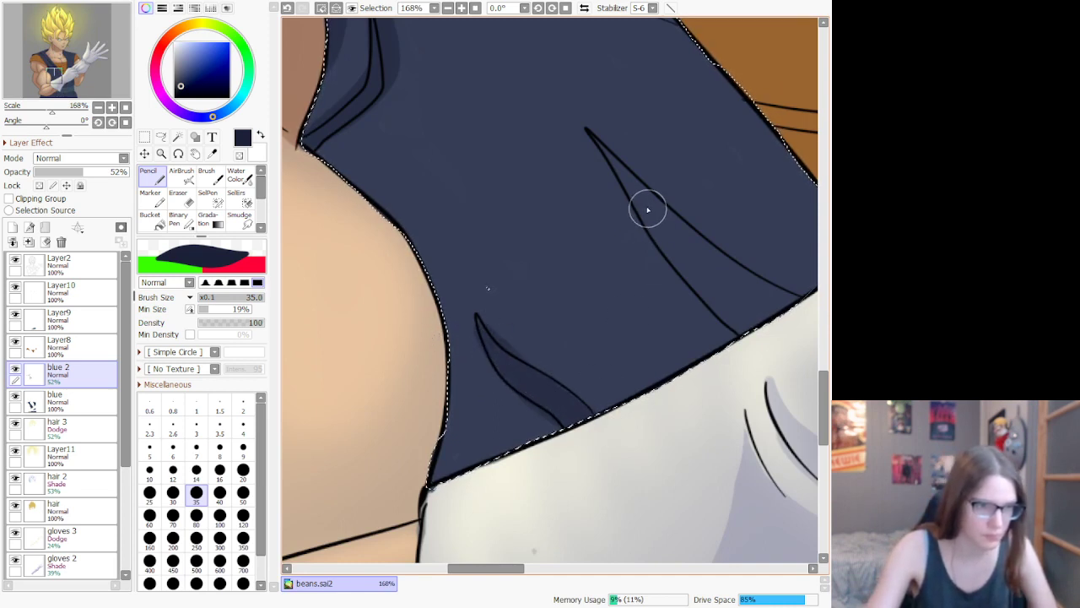
pyautogui.moveTo(594, 140)
pyautogui.mouseDown()
pyautogui.moveTo(630, 164)
pyautogui.moveTo(684, 267)
pyautogui.moveTo(751, 331)
pyautogui.mouseUp()
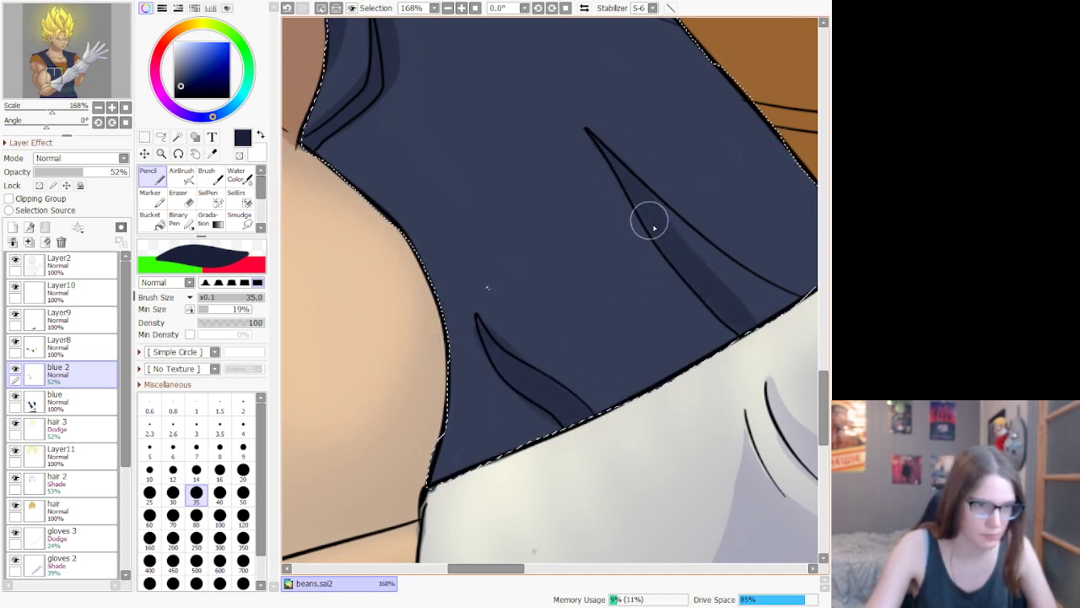
pyautogui.moveTo(654, 228)
pyautogui.mouseDown()
pyautogui.moveTo(764, 350)
pyautogui.moveTo(645, 193)
pyautogui.moveTo(771, 310)
pyautogui.moveTo(691, 255)
pyautogui.moveTo(747, 281)
pyautogui.mouseUp()
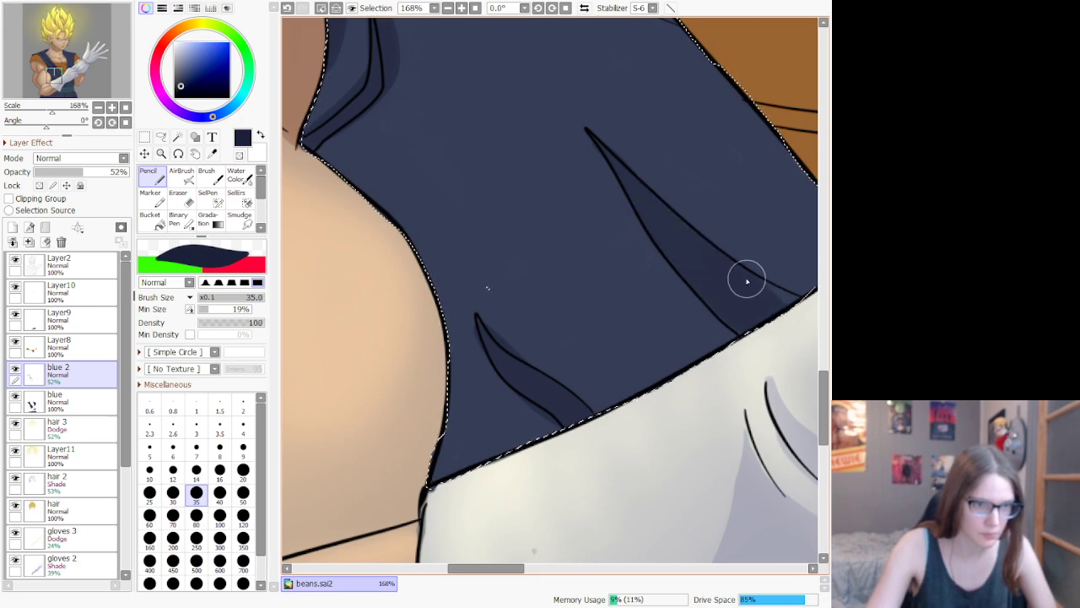
# Step: Shade along the two curved fold lines of the blue top between the glove and the teal sash
pyautogui.scroll(-5, 765, 292)
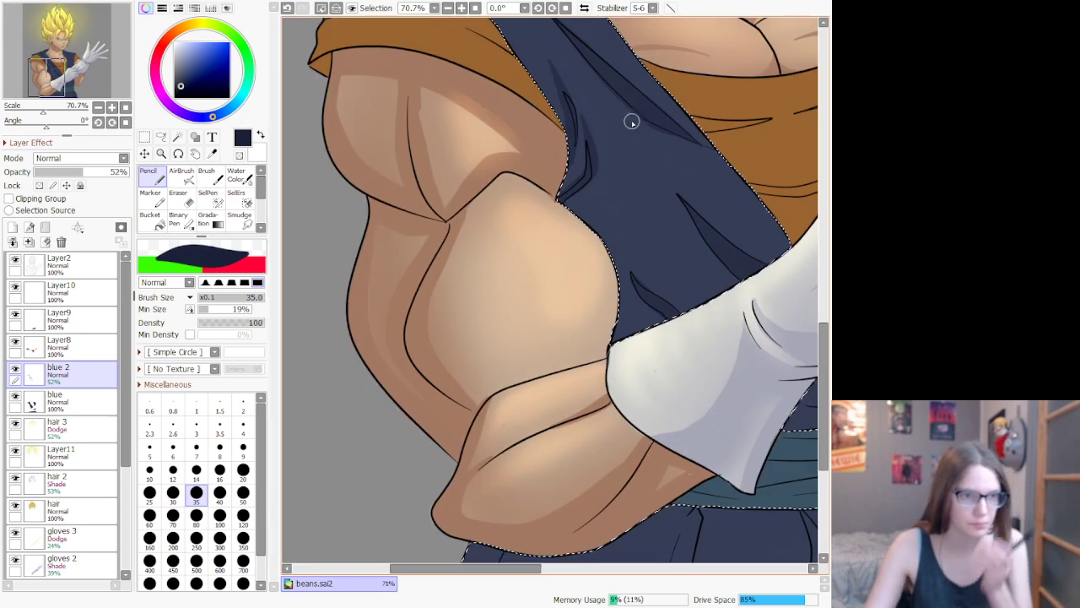
pyautogui.scroll(-2, 632, 123)
pyautogui.scroll(7, 638, 278)
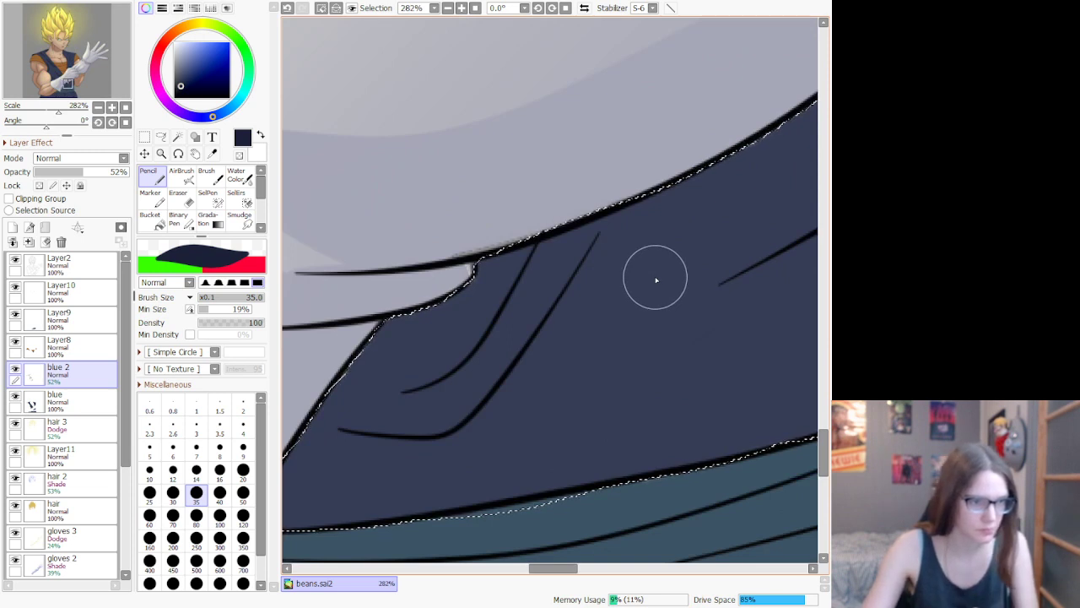
pyautogui.moveTo(326, 374)
pyautogui.mouseDown()
pyautogui.moveTo(372, 383)
pyautogui.moveTo(460, 356)
pyautogui.moveTo(531, 289)
pyautogui.moveTo(548, 236)
pyautogui.mouseUp()
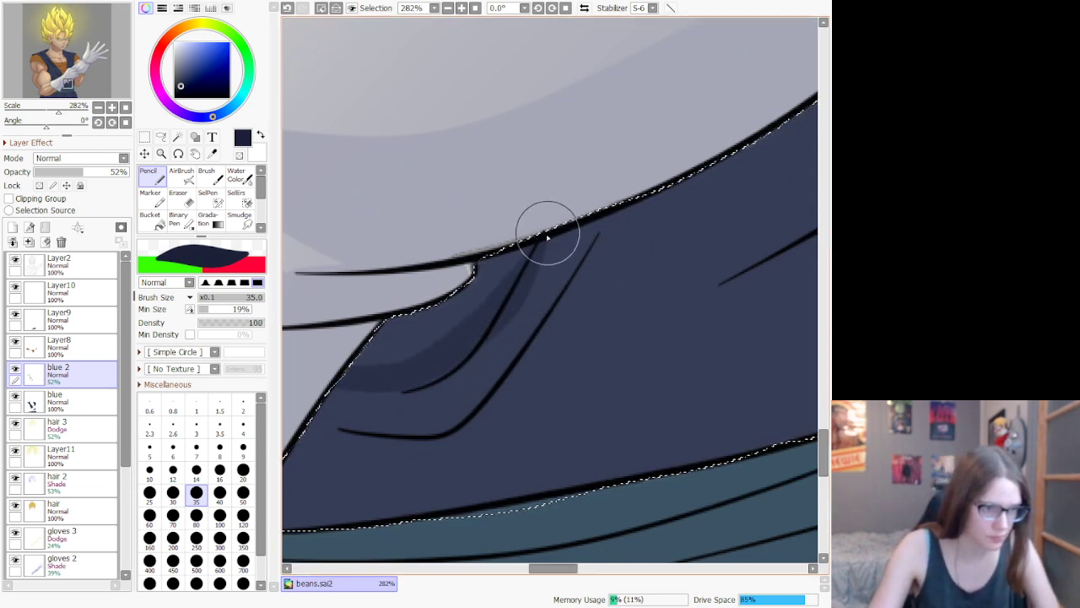
pyautogui.moveTo(313, 427)
pyautogui.mouseDown()
pyautogui.moveTo(437, 463)
pyautogui.moveTo(507, 461)
pyautogui.moveTo(656, 200)
pyautogui.mouseUp()
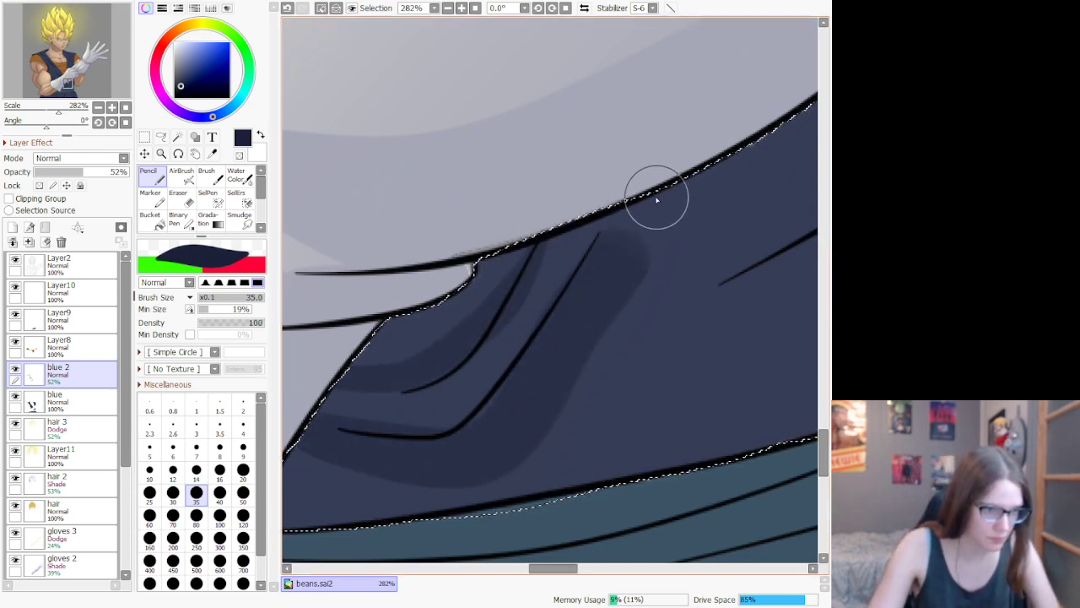
# Step: Trim the fold shadow beside the glove with the Eraser and shade the side folds of the blue top above the teal sash
pyautogui.press('e')
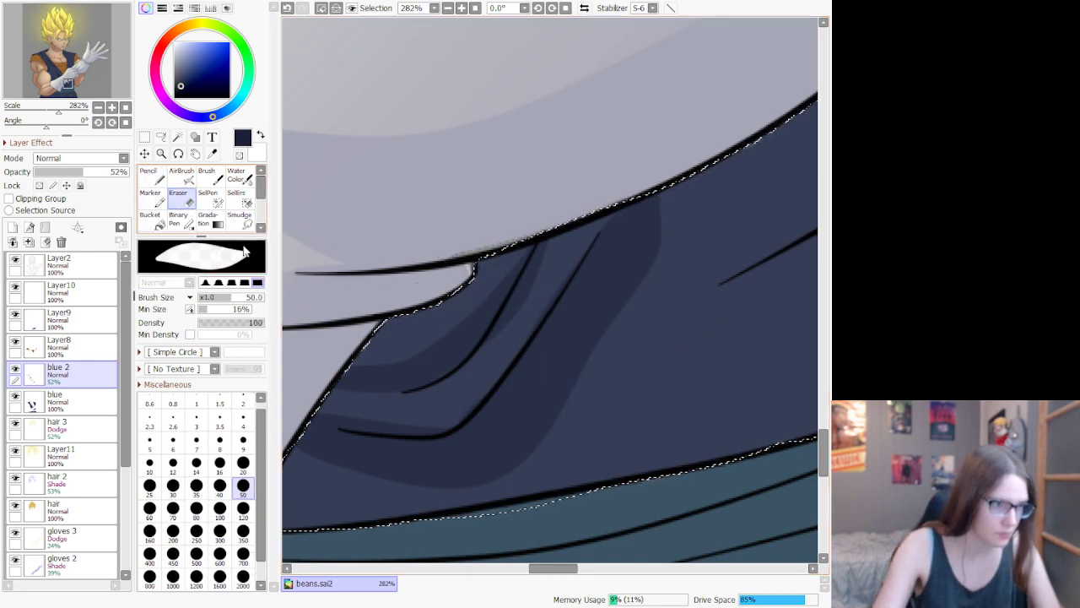
pyautogui.moveTo(368, 404)
pyautogui.mouseDown()
pyautogui.moveTo(323, 404)
pyautogui.moveTo(397, 409)
pyautogui.mouseUp()
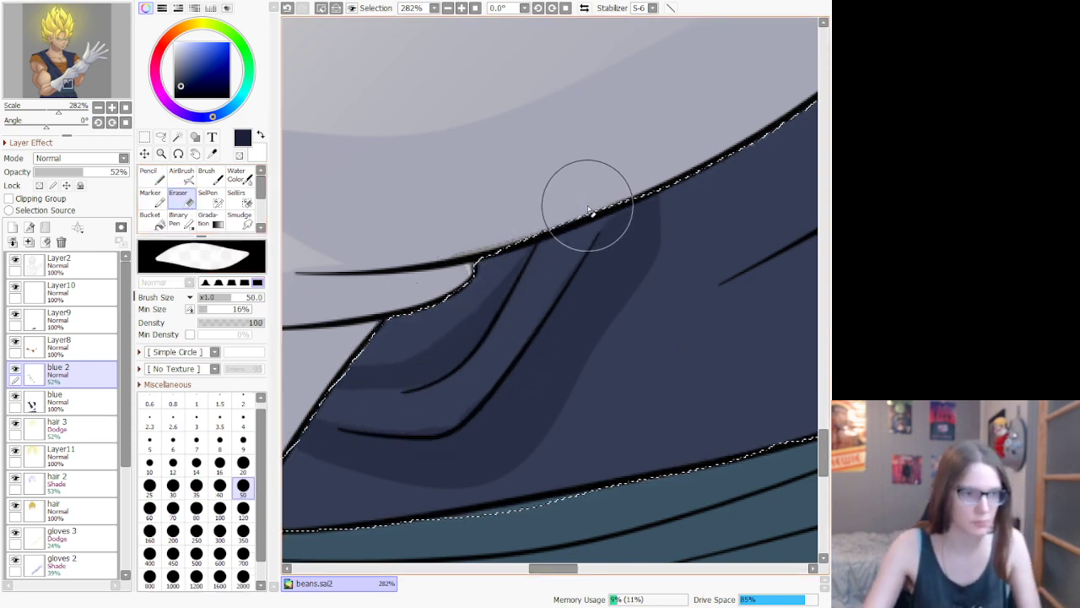
pyautogui.scroll(-4, 586, 176)
pyautogui.scroll(2, 622, 121)
pyautogui.press('n')
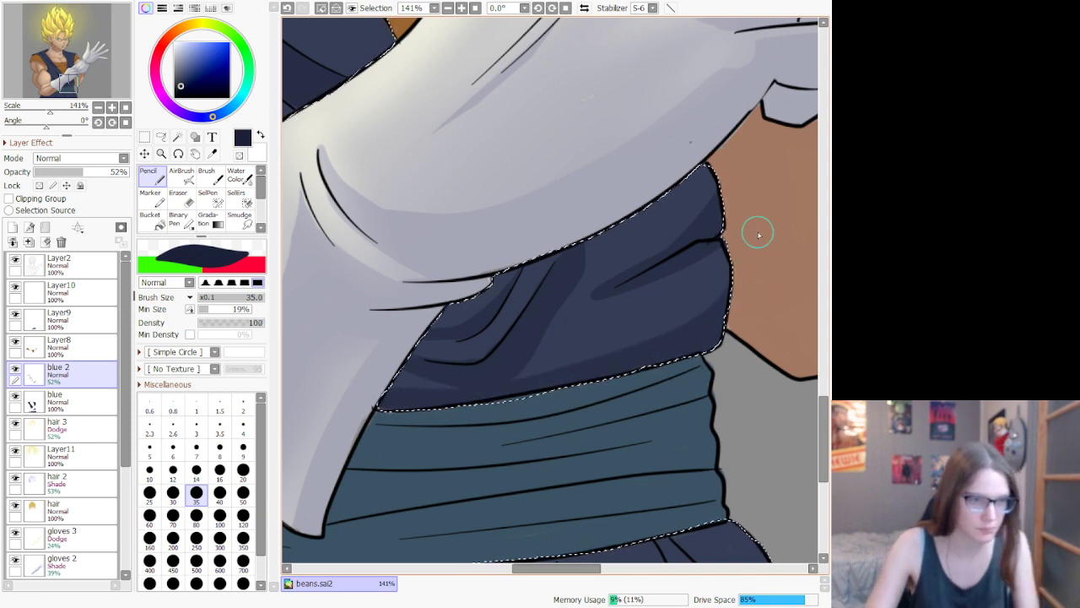
# Step: Shade the vertical folds of the blue trousers below the teal sash with the Pencil at brush size 35
pyautogui.scroll(-3, 717, 236)
pyautogui.scroll(1, 422, 380)
pyautogui.scroll(2, 349, 436)
pyautogui.scroll(-2, 349, 436)
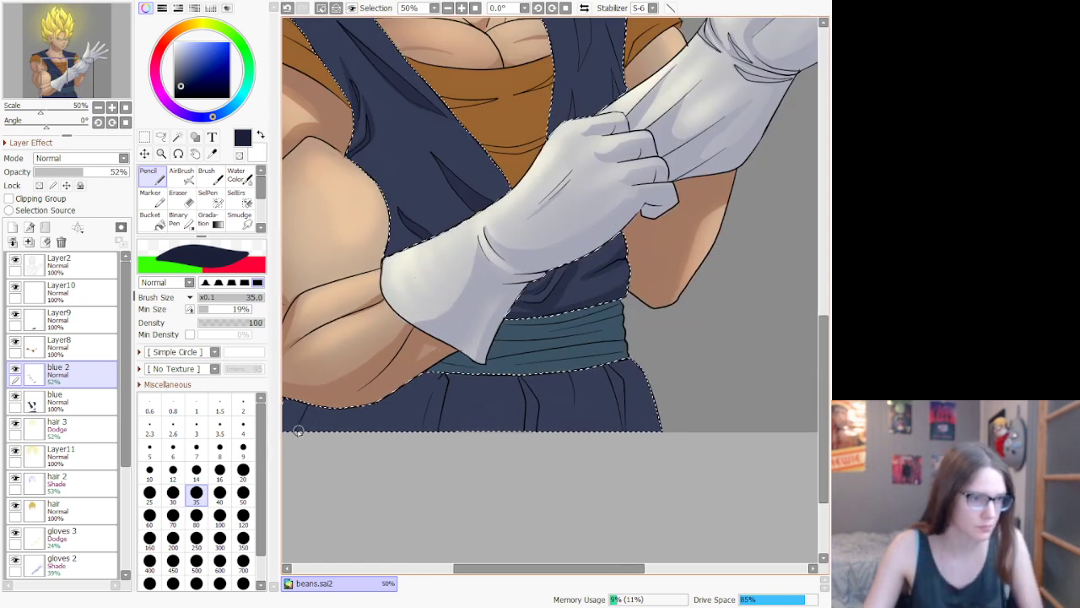
pyautogui.scroll(1, 425, 558)
pyautogui.scroll(2, 443, 484)
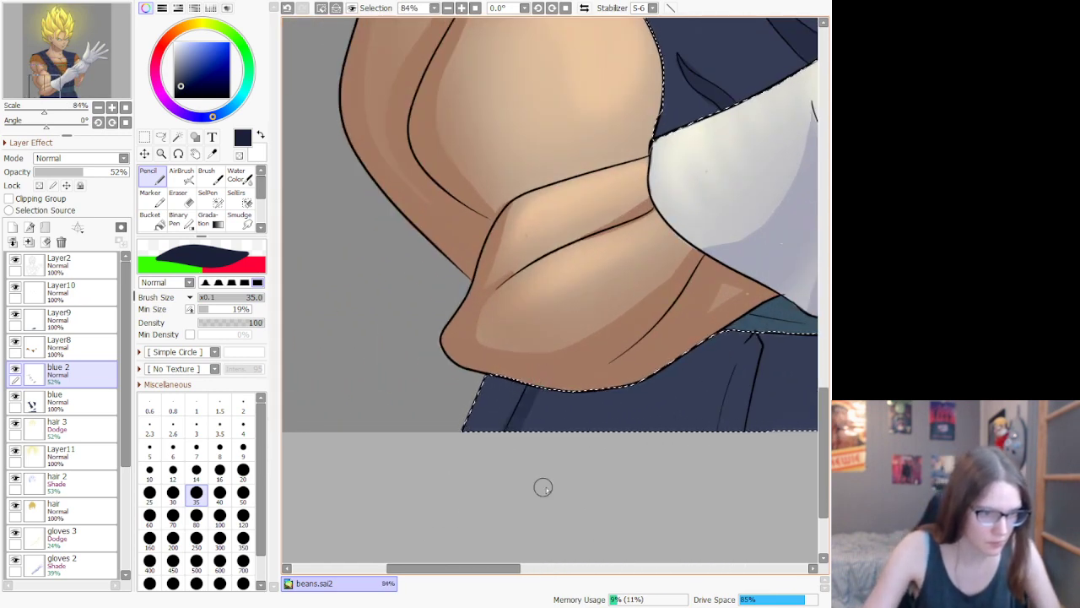
pyautogui.moveTo(453, 568); pyautogui.dragTo(496, 568)
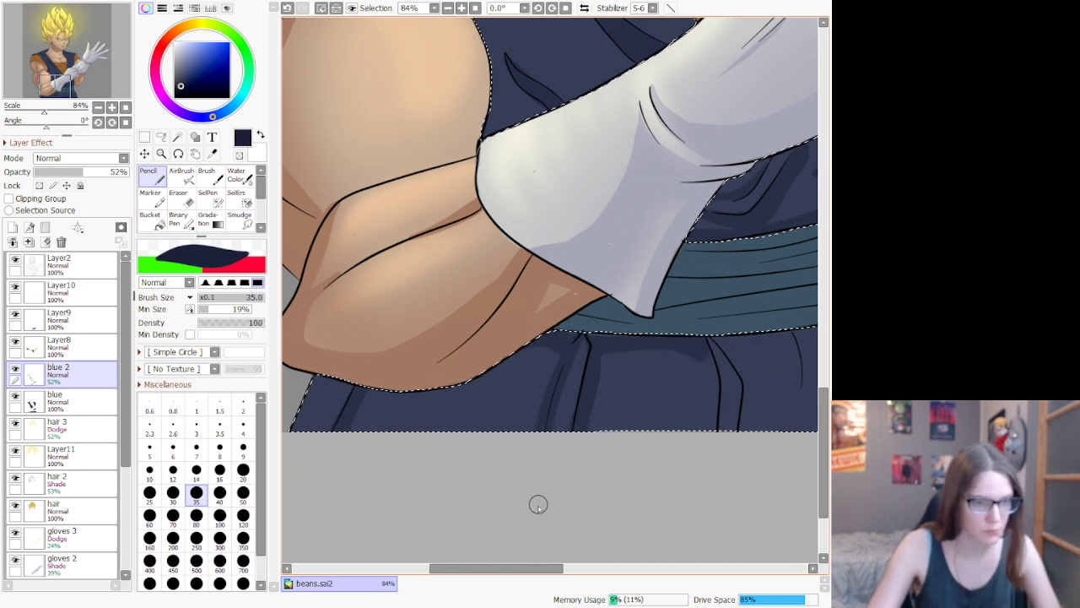
pyautogui.moveTo(506, 569); pyautogui.dragTo(554, 569)
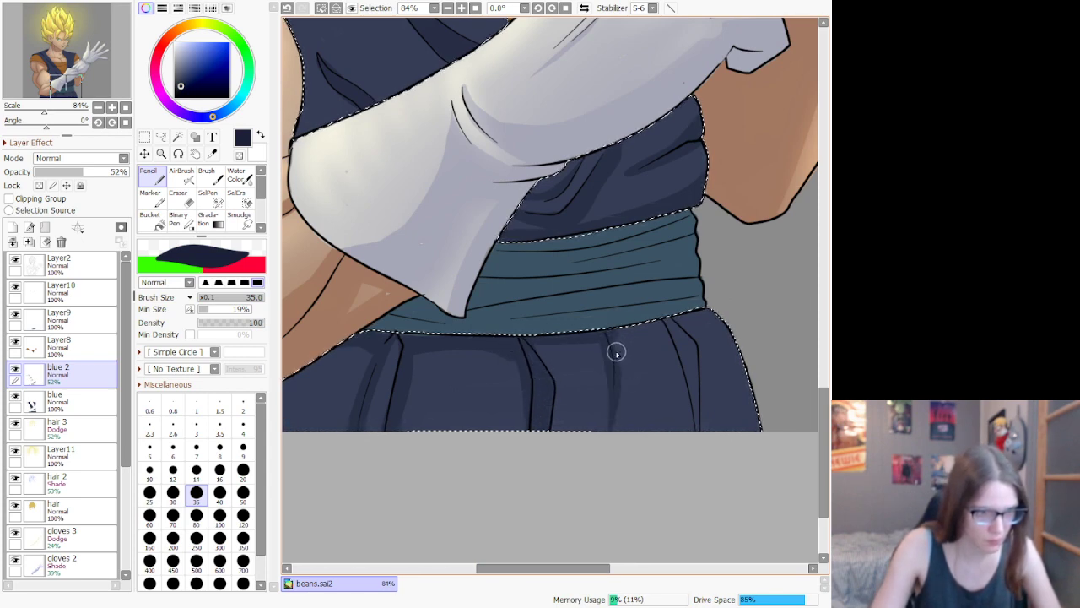
pyautogui.hotkey('ctrl', 'z')
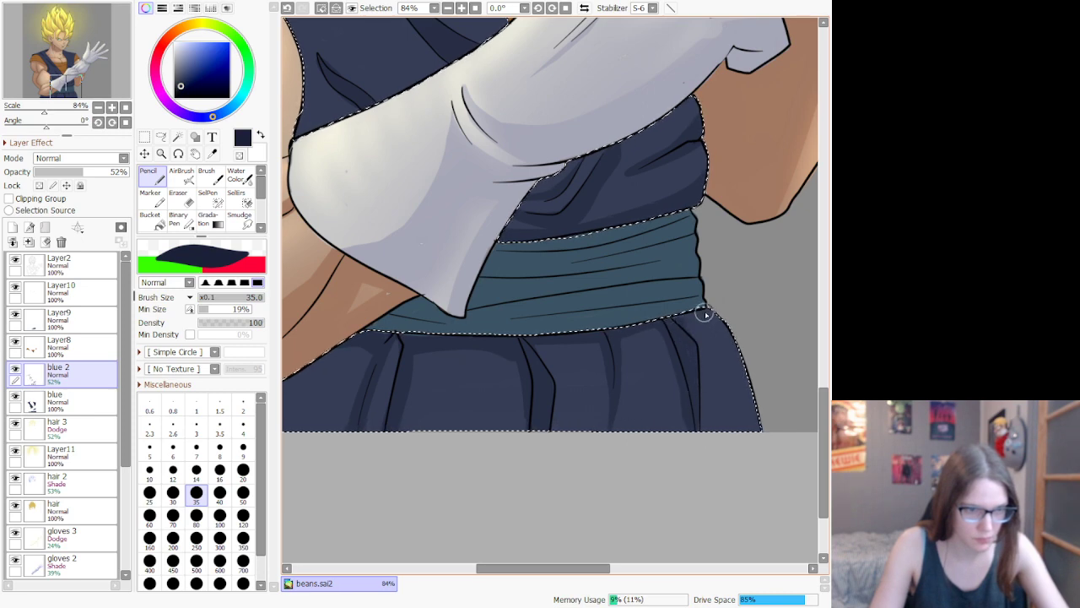
# Step: Raise the opacity of the blue 2 layer to 100%
pyautogui.scroll(-9, 644, 282)
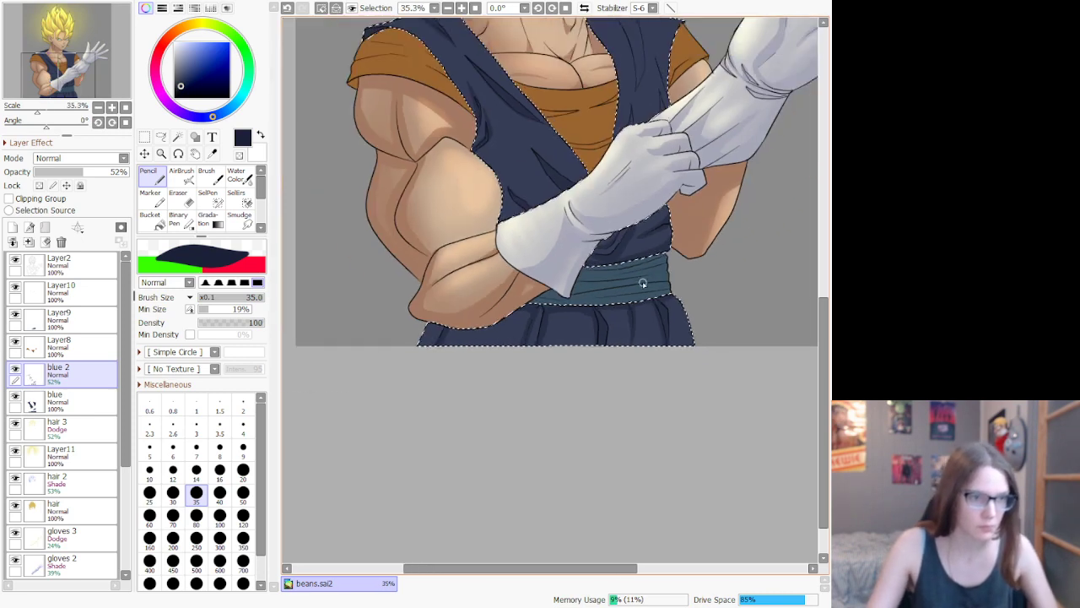
pyautogui.scroll(3, 611, 128)
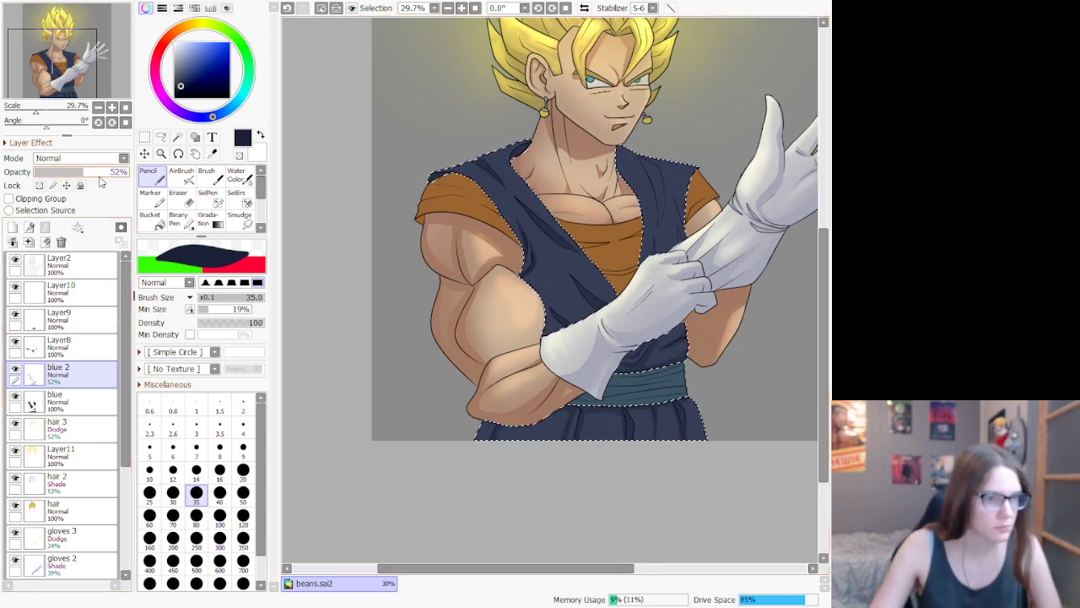
pyautogui.moveTo(122, 175); pyautogui.dragTo(138, 174)
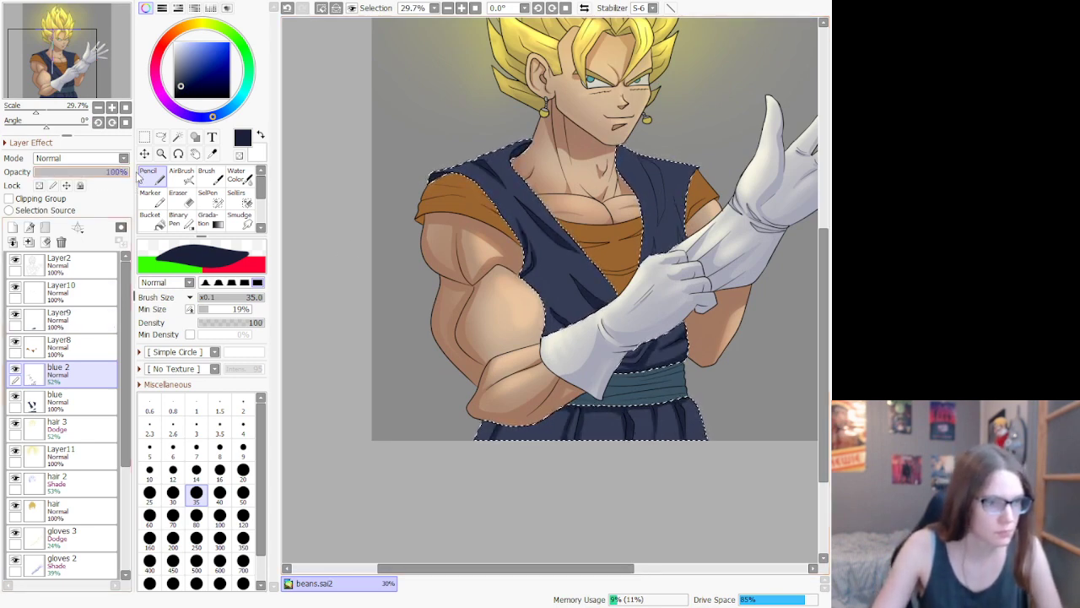
# Step: Shade the long pointed fold, armhole folds and neckline edge of the blue top's panel below the extended arm's shoulder
pyautogui.scroll(-3, 598, 228)
pyautogui.scroll(13, 629, 234)
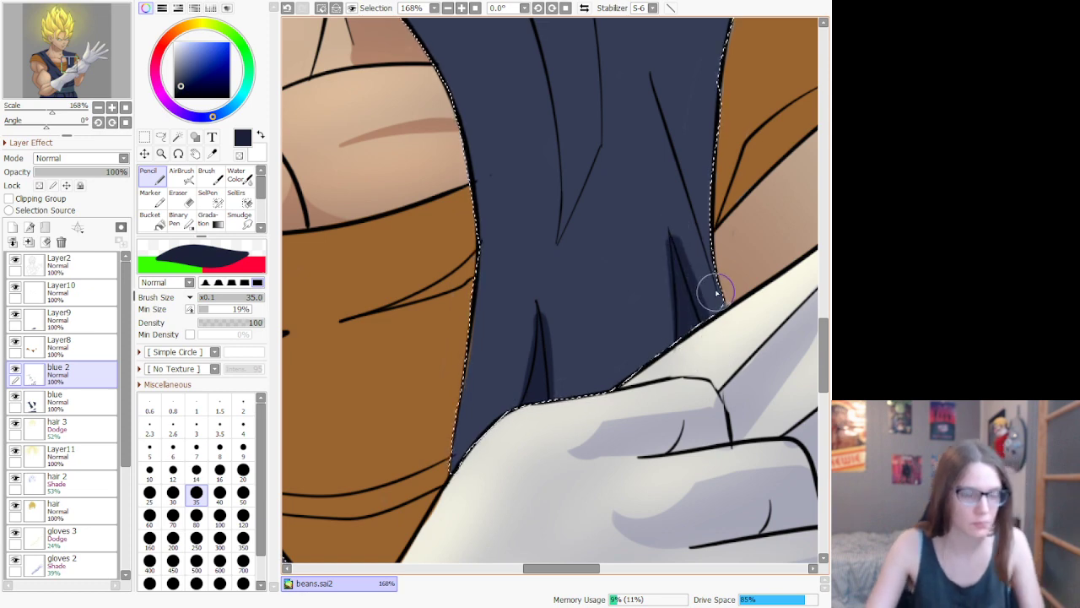
pyautogui.scroll(-2, 716, 292)
pyautogui.scroll(1, 717, 159)
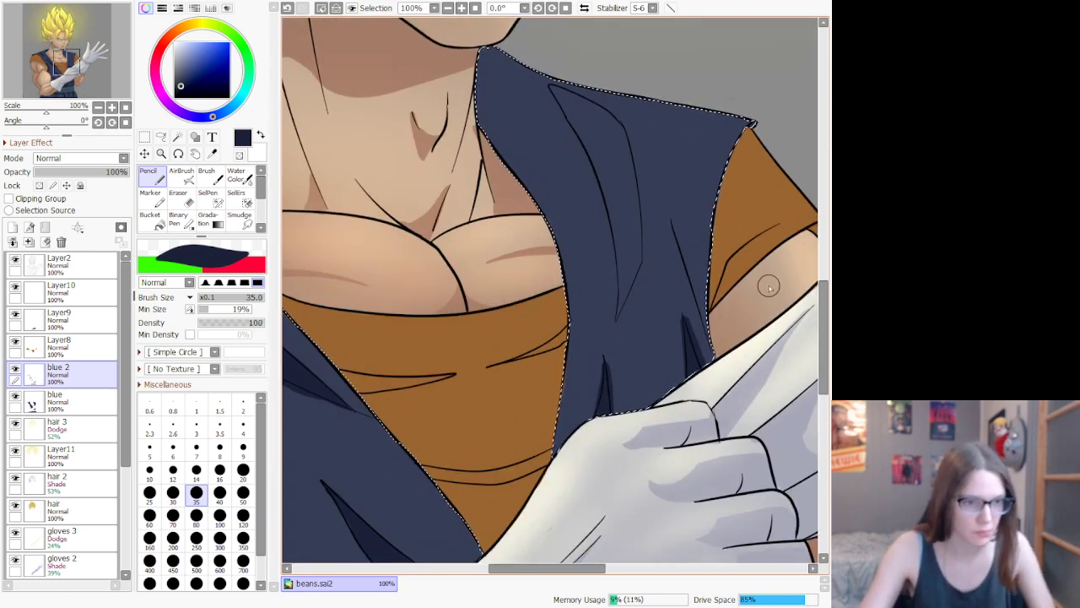
pyautogui.moveTo(686, 184)
pyautogui.mouseDown()
pyautogui.moveTo(622, 187)
pyautogui.moveTo(620, 311)
pyautogui.mouseUp()
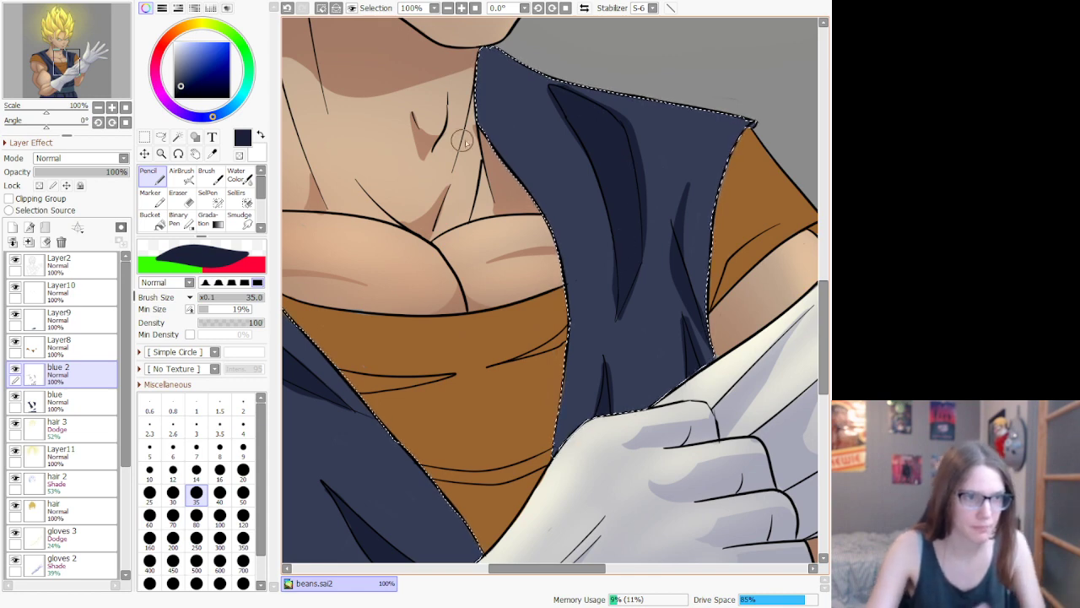
pyautogui.moveTo(514, 133); pyautogui.dragTo(572, 262)
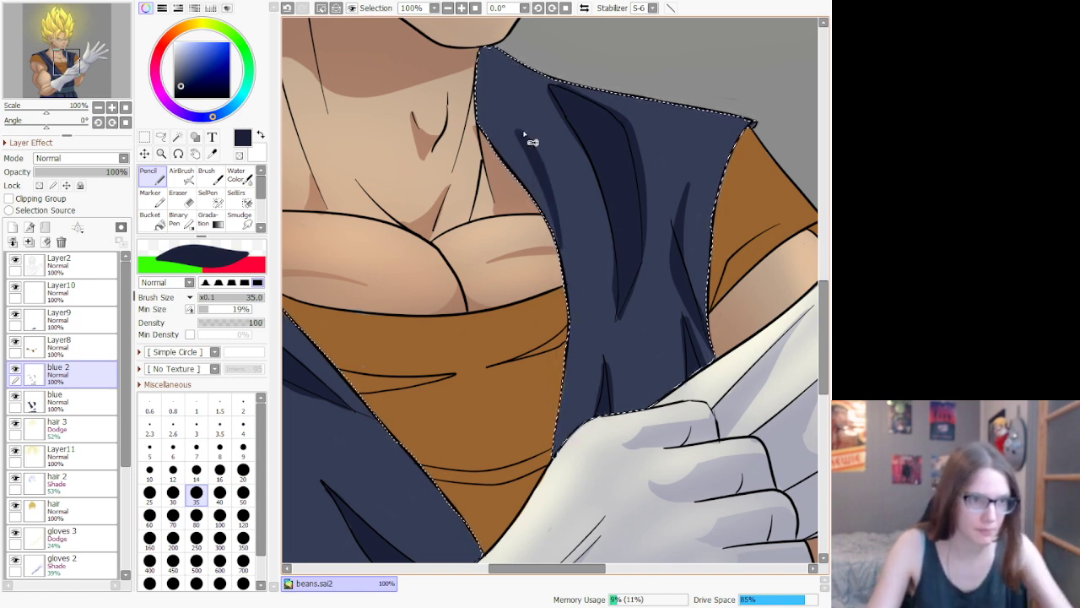
pyautogui.hotkey('ctrl', 'z')
pyautogui.moveTo(525, 137); pyautogui.dragTo(579, 251)
# Step: Add tapered fold shadows to the middle, lower edge and collar edge of the blue top's other chest panel
pyautogui.moveTo(576, 573); pyautogui.dragTo(512, 573)
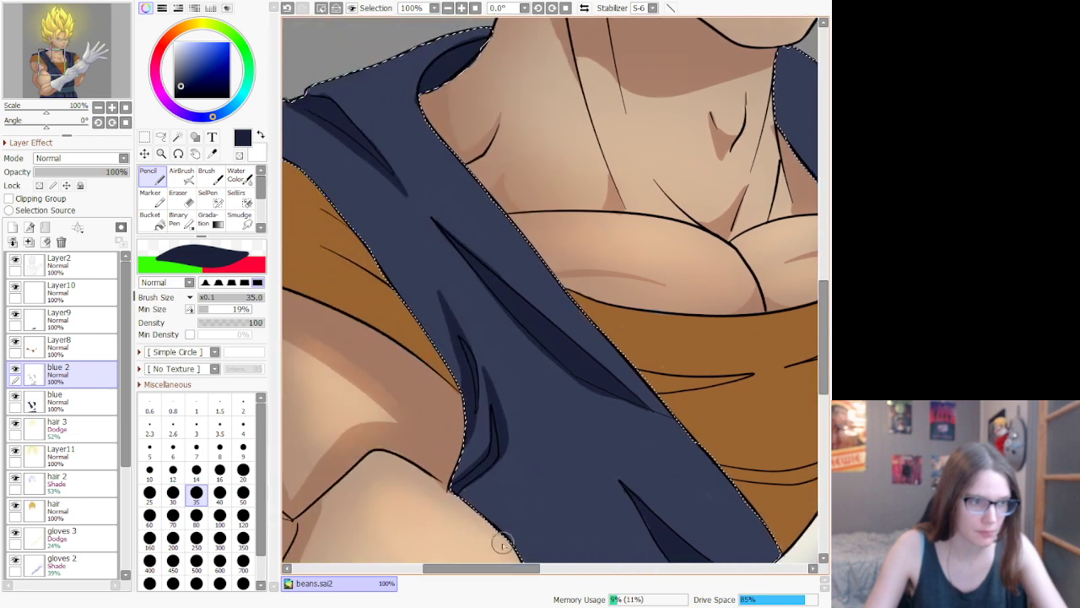
pyautogui.moveTo(545, 440); pyautogui.dragTo(580, 540)
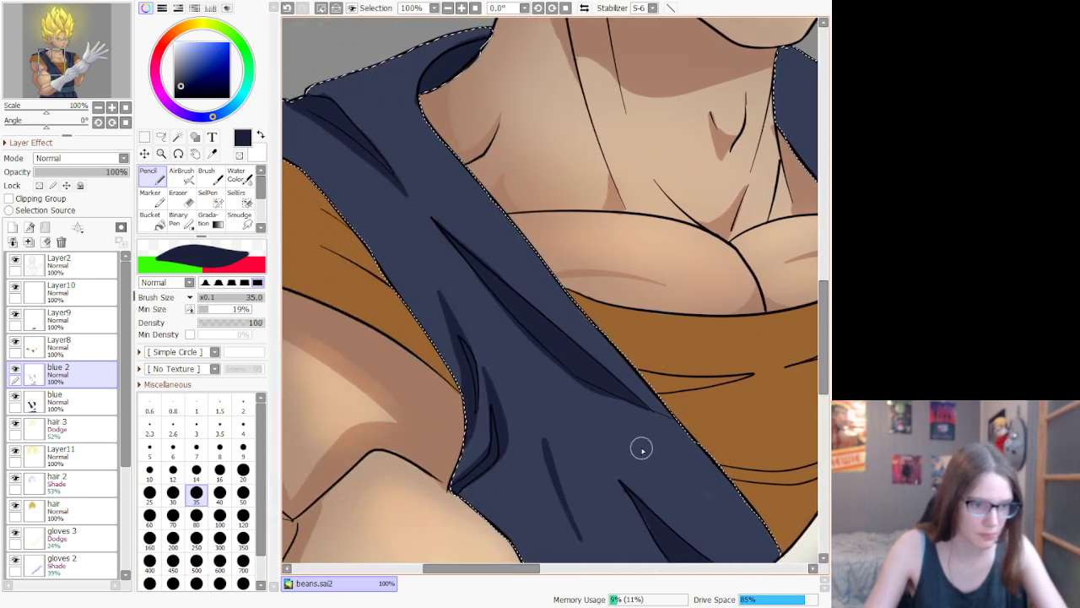
pyautogui.moveTo(641, 448)
pyautogui.mouseDown()
pyautogui.moveTo(706, 501)
pyautogui.moveTo(728, 545)
pyautogui.mouseUp()
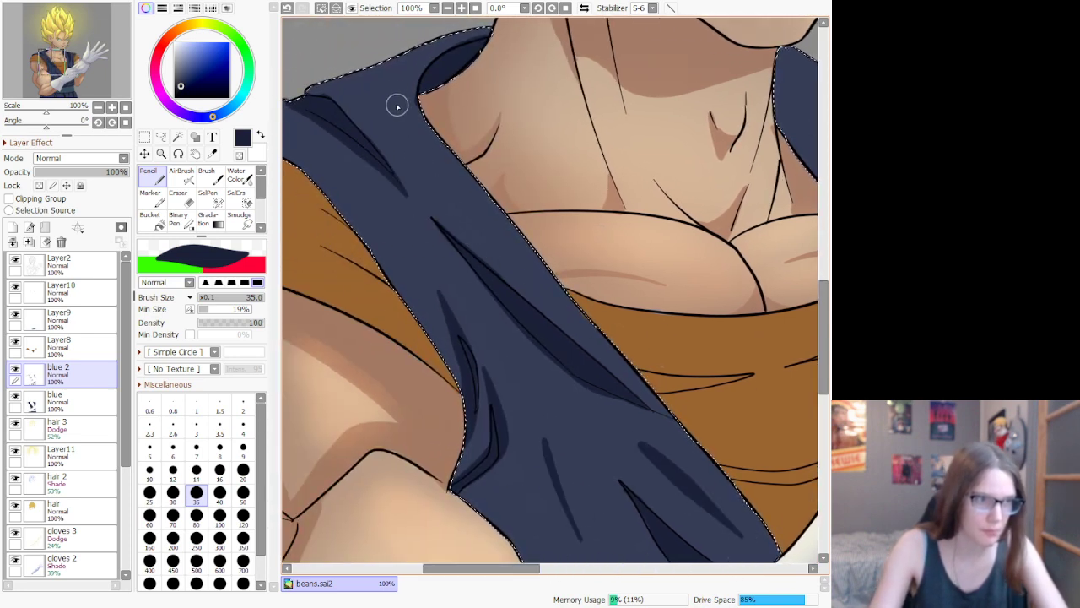
pyautogui.moveTo(396, 103); pyautogui.dragTo(475, 225)
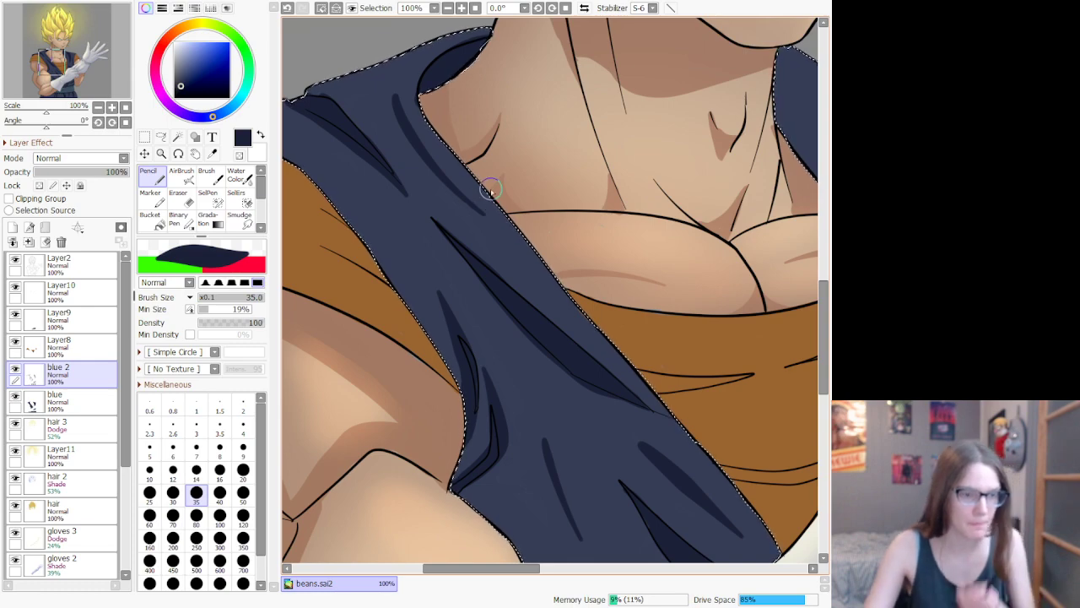
# Step: Lengthen and thicken the central fold shadow on the blue top running down towards the glove cuff
pyautogui.scroll(-4, 614, 336)
pyautogui.scroll(4, 622, 375)
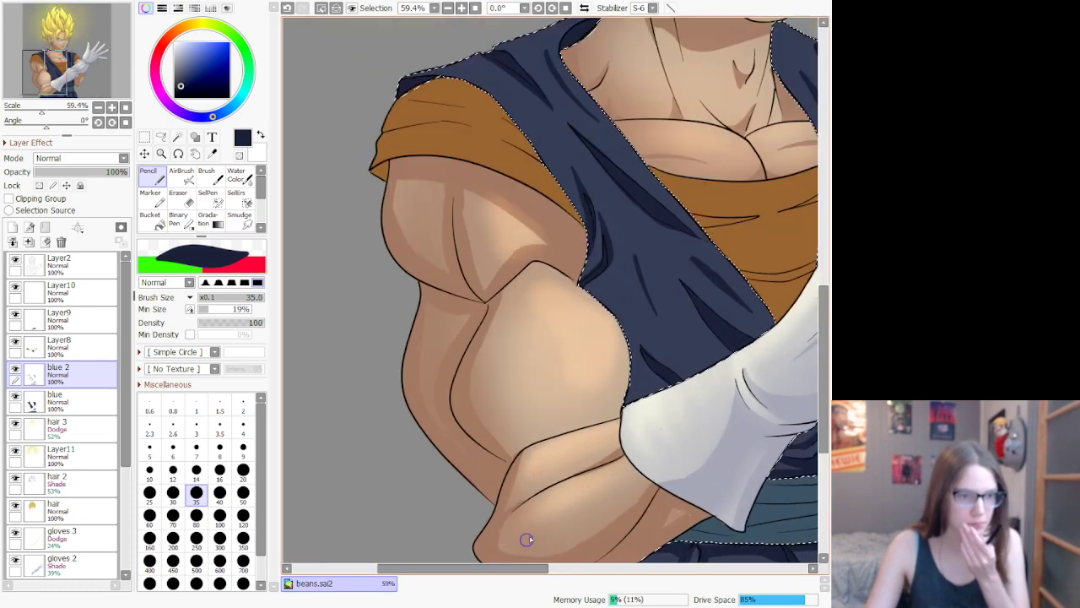
pyautogui.scroll(-4, 590, 338)
pyautogui.scroll(3, 565, 294)
pyautogui.scroll(3, 565, 295)
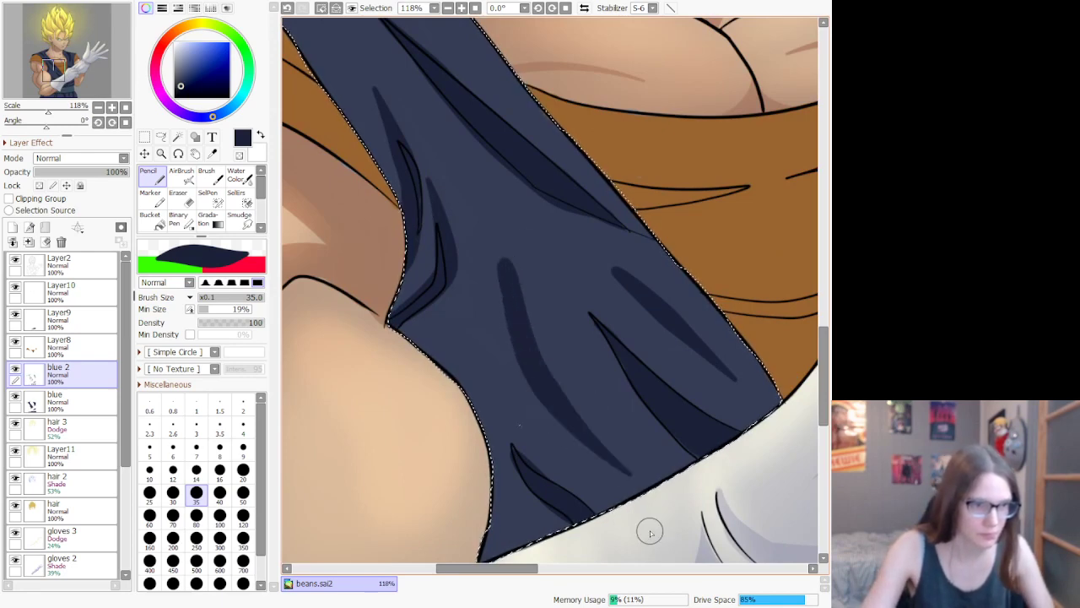
# Step: Add a short fold shadow descending from the shoulder seam of the blue top on the extended arm's side
pyautogui.scroll(-7, 547, 282)
pyautogui.scroll(-2, 549, 287)
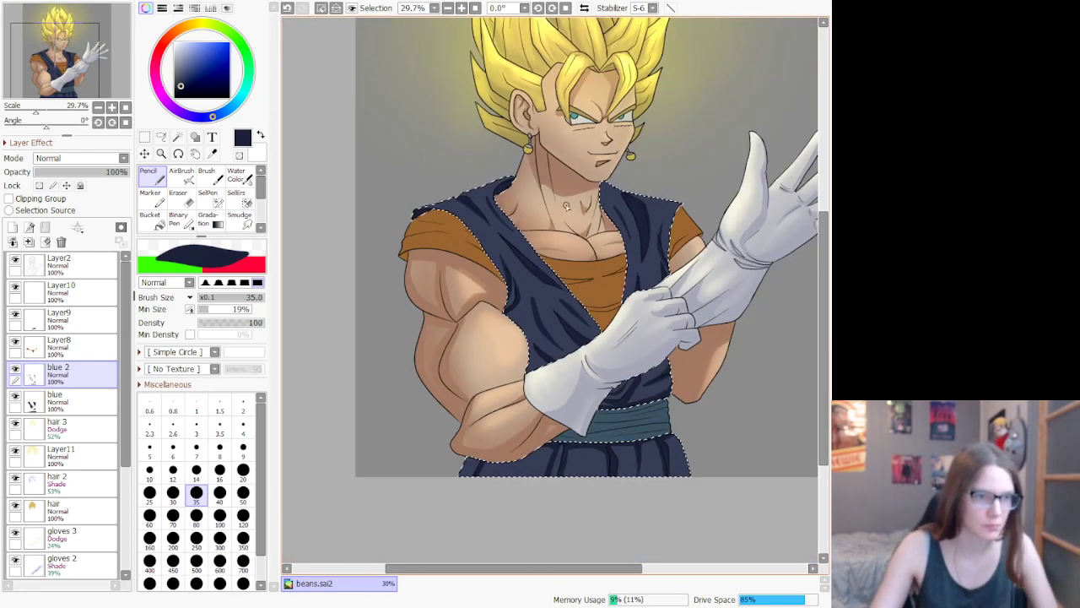
pyautogui.scroll(1, 566, 305)
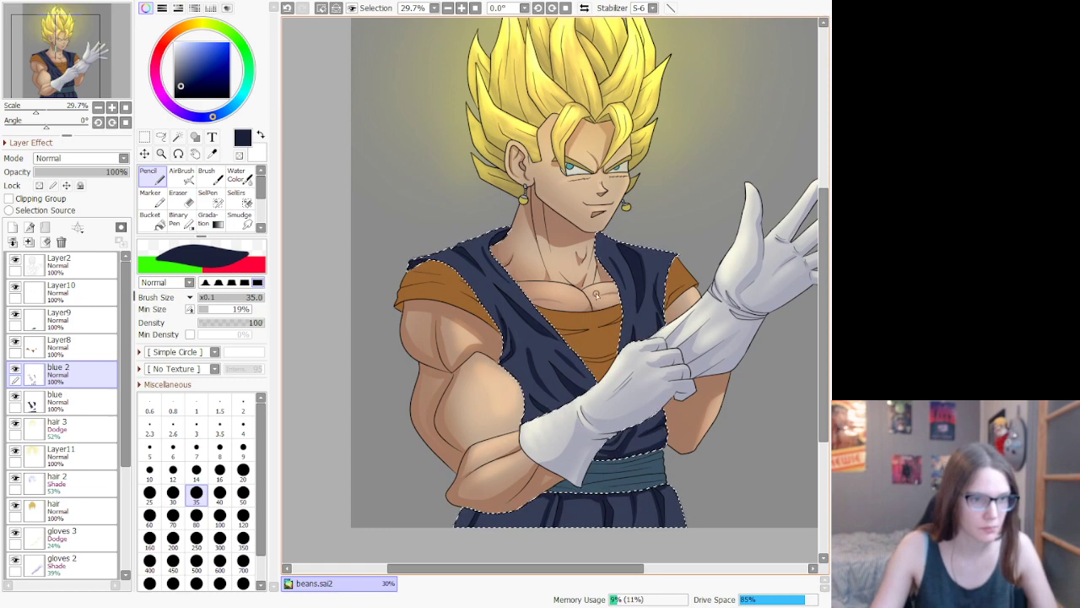
pyautogui.scroll(8, 654, 270)
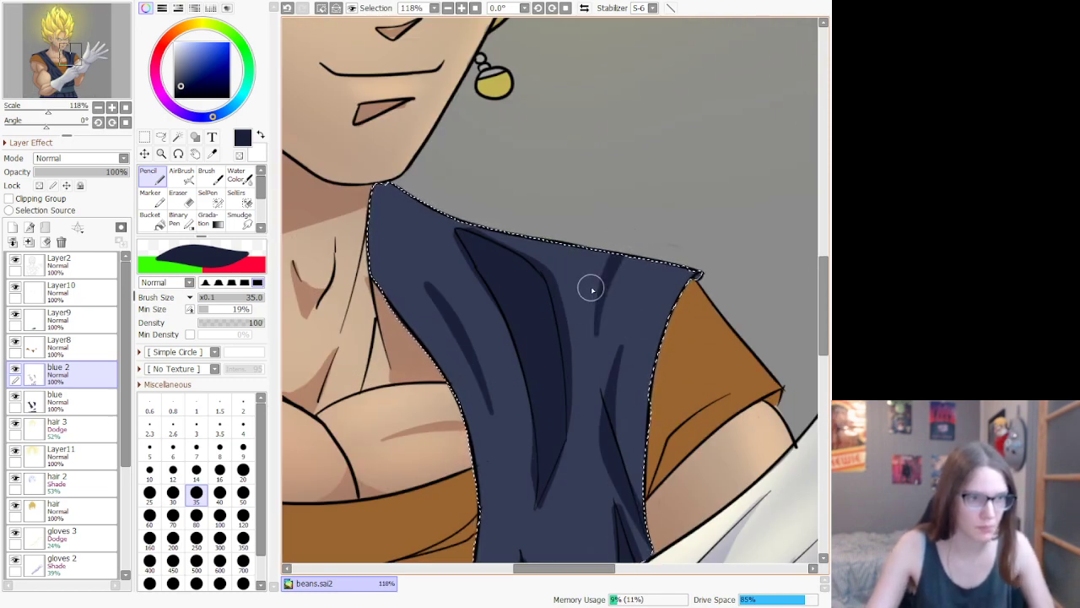
# Step: Soften the blue clothing's fold shadows with the Soft Eraser at brush size 2000
pyautogui.scroll(-6, 591, 290)
pyautogui.scroll(2, 557, 355)
pyautogui.scroll(-2, 541, 395)
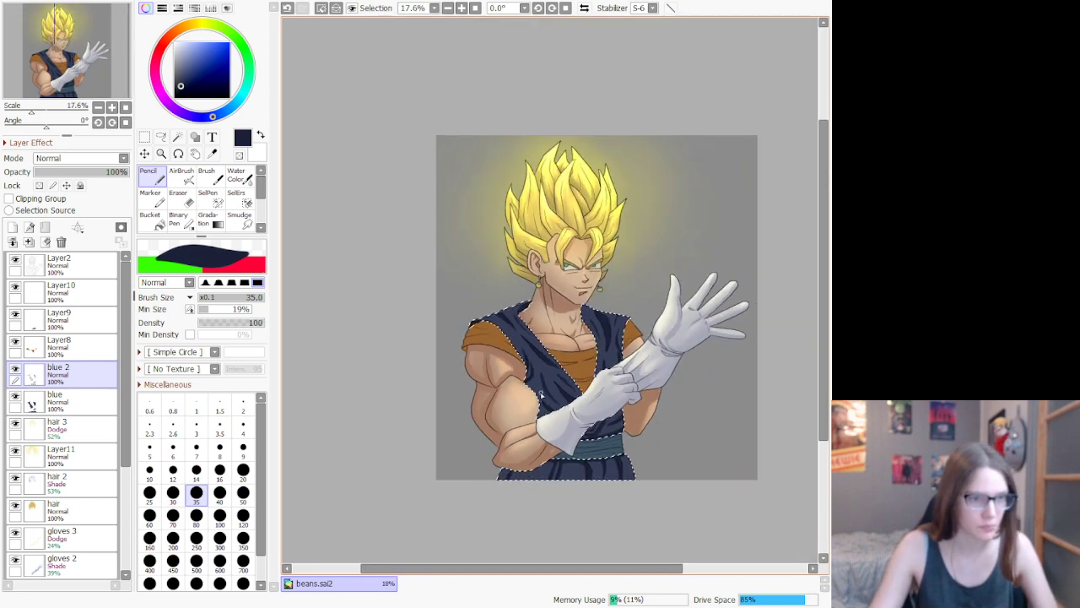
pyautogui.scroll(1, 541, 394)
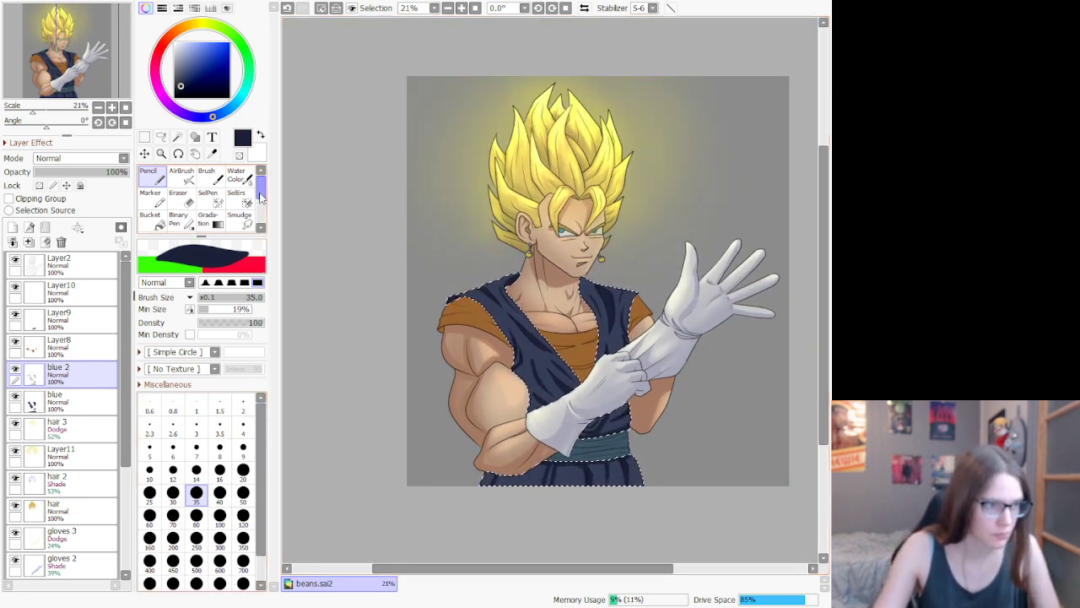
pyautogui.scroll(-2, 261, 197)
pyautogui.click(181, 197)
pyautogui.scroll(-1, 423, 352)
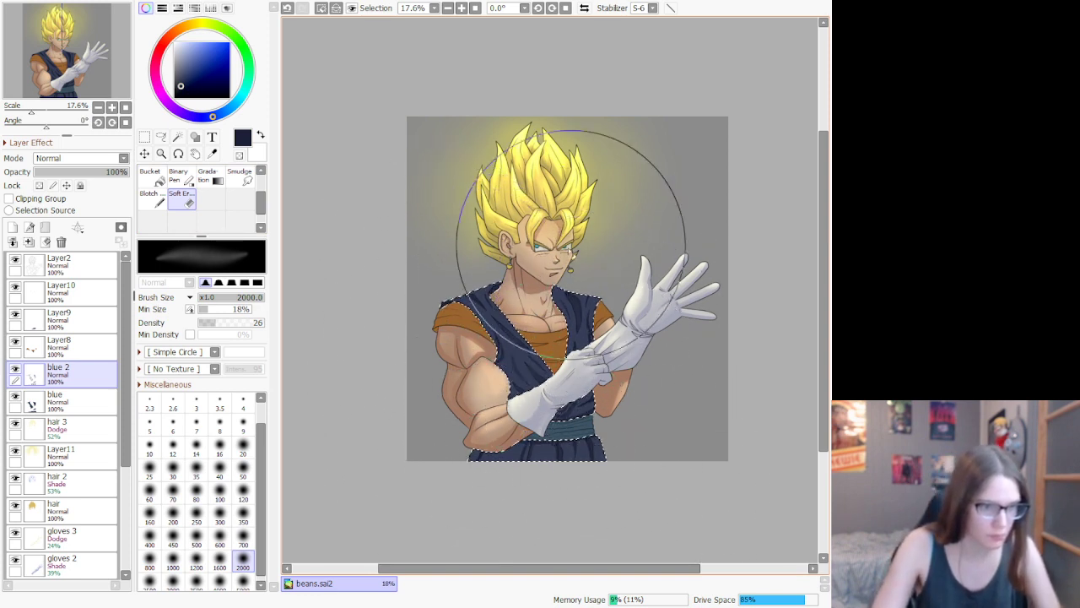
pyautogui.scroll(1, 558, 371)
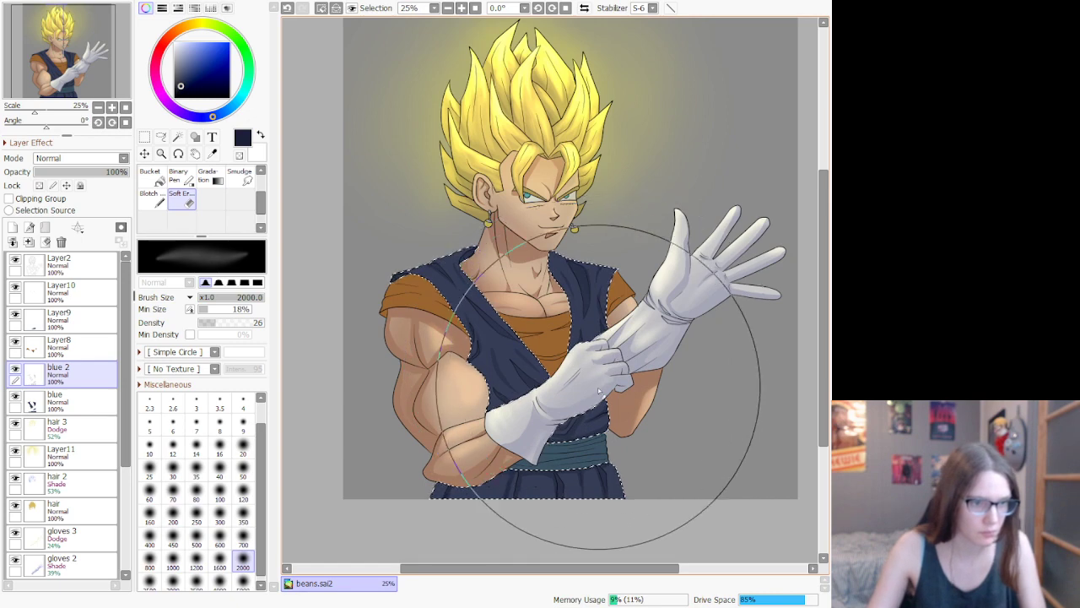
pyautogui.scroll(1, 598, 388)
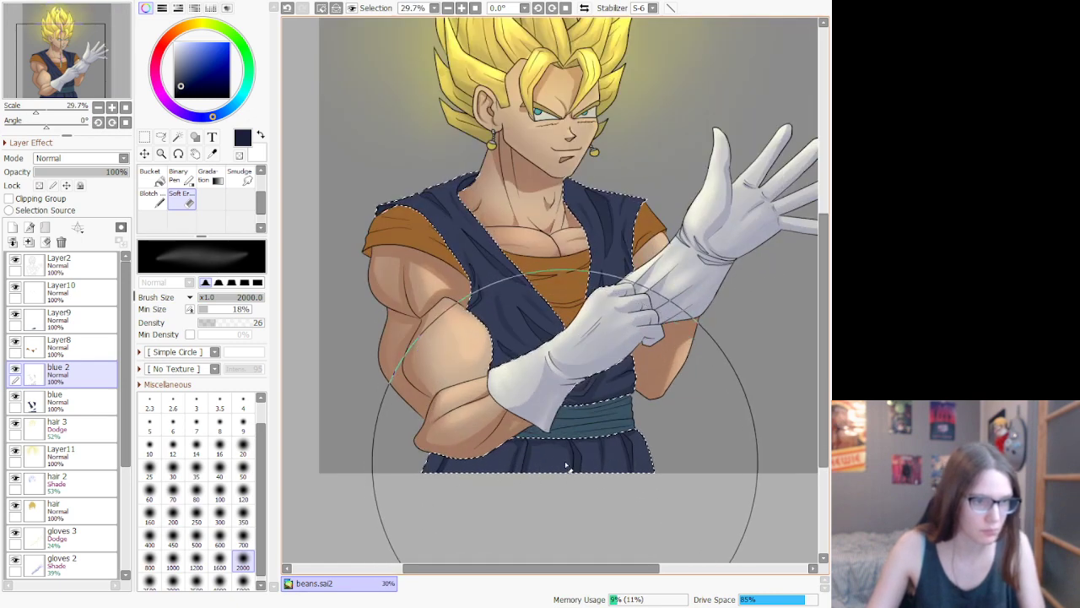
# Step: Darken the lower part of the blue clothing softly with the AirBrush at brush size 2000
pyautogui.scroll(2, 190, 186)
pyautogui.click(181, 174)
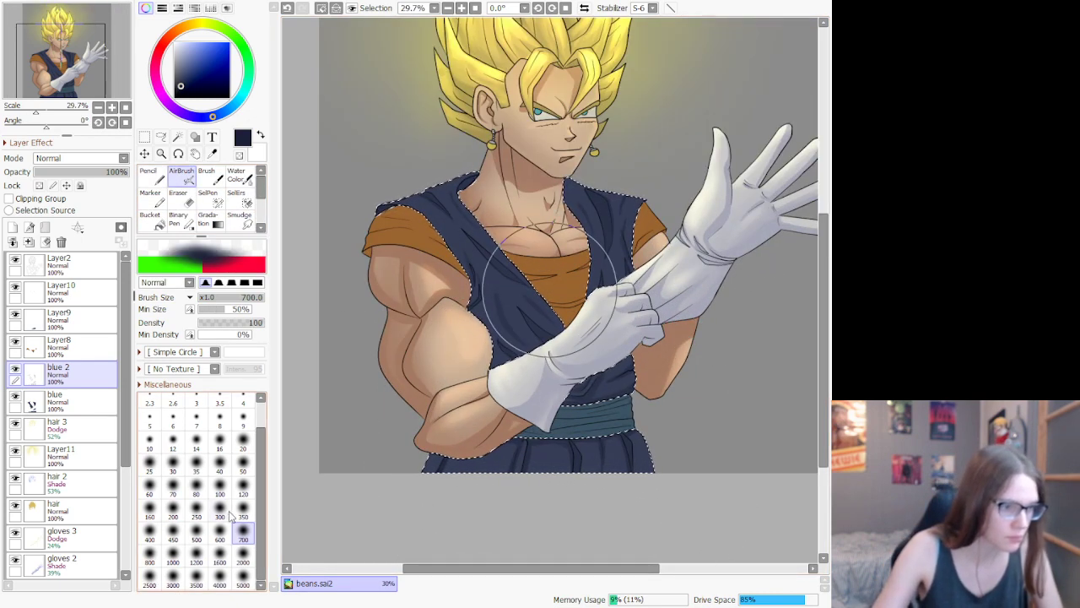
pyautogui.click(243, 558)
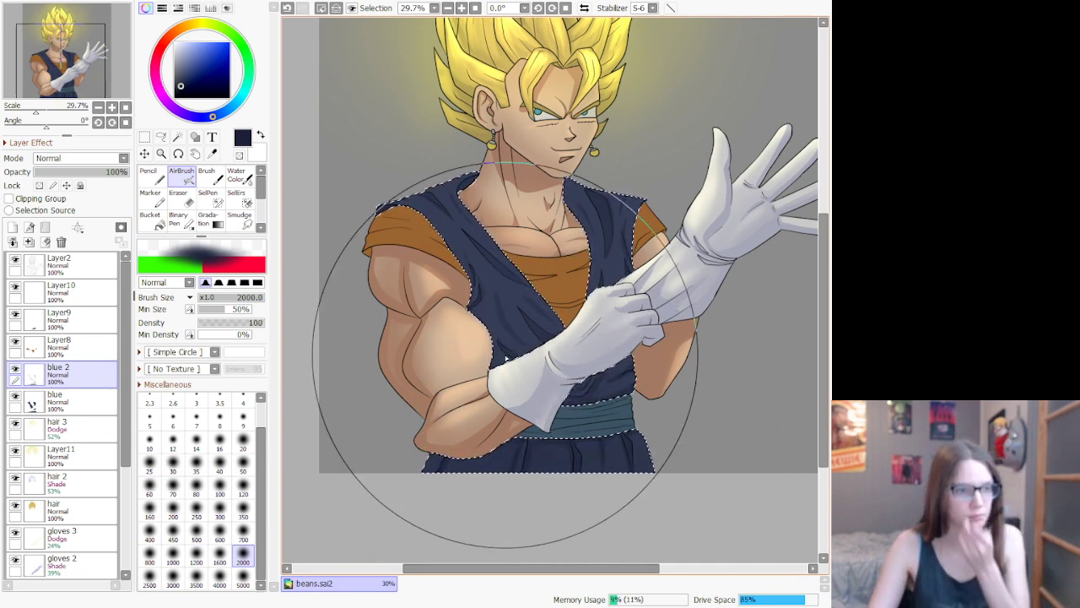
pyautogui.scroll(-4, 505, 359)
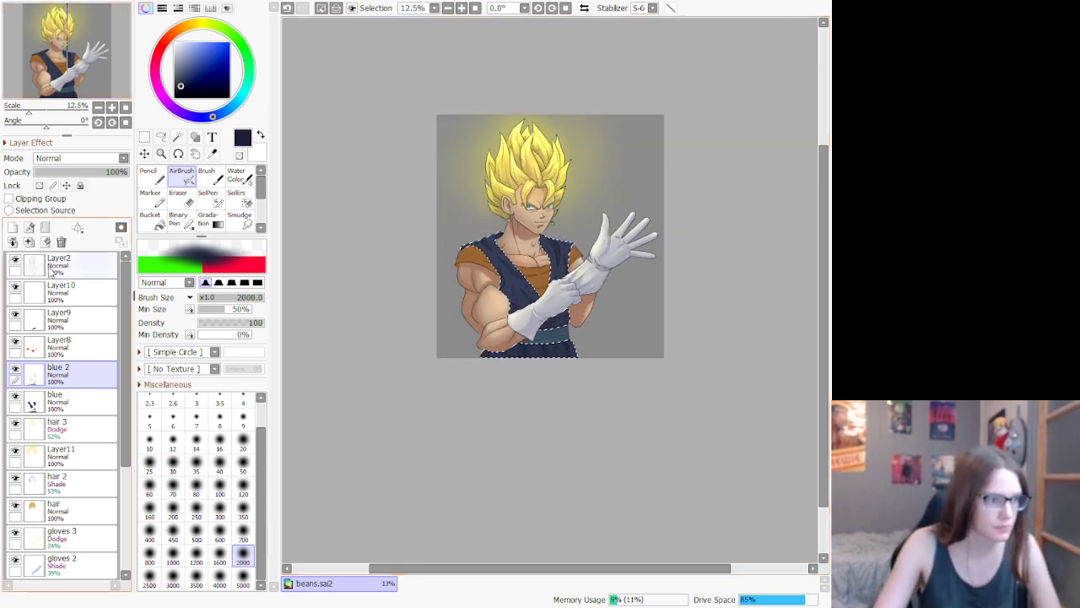
# Step: Add a layer named blue 3 above blue 2, set its blending mode to Dodge, and choose a muted yellow colour
pyautogui.click(13, 226)
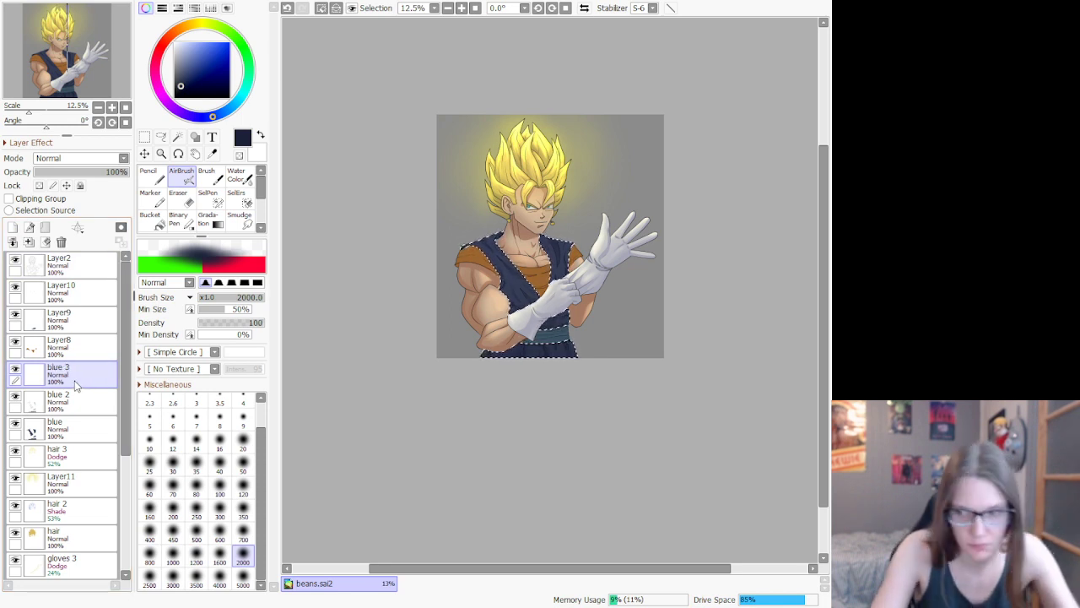
pyautogui.scroll(1, 446, 321)
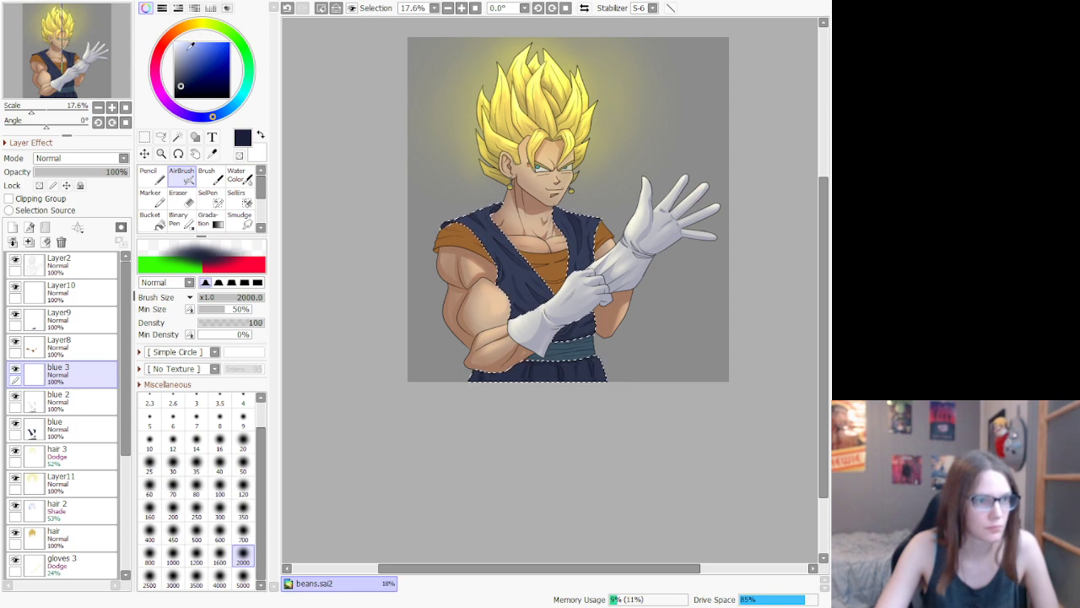
pyautogui.click(202, 22)
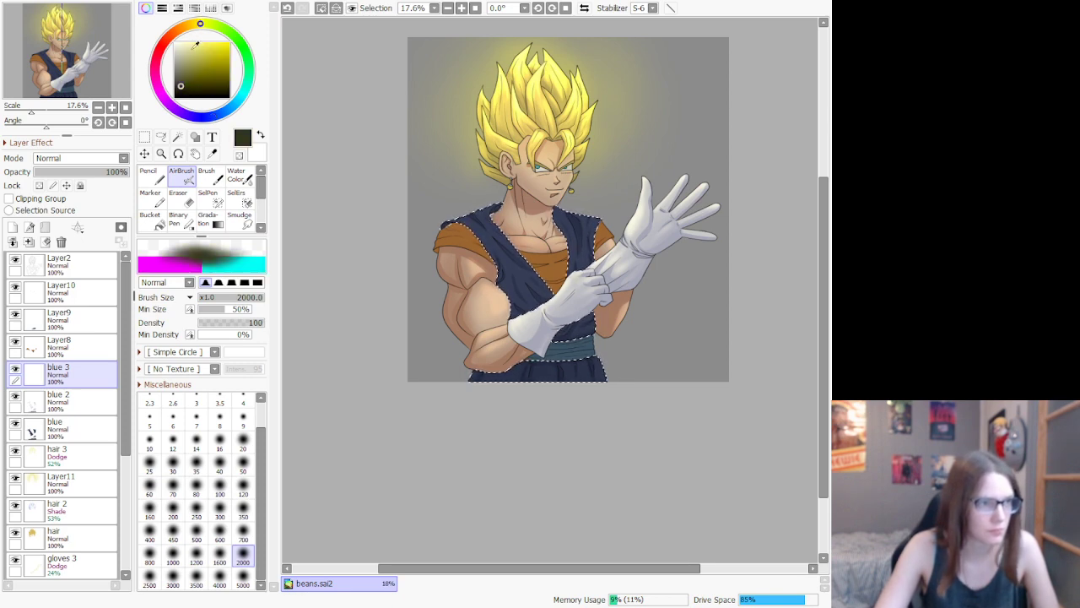
pyautogui.click(192, 51)
pyautogui.click(195, 24)
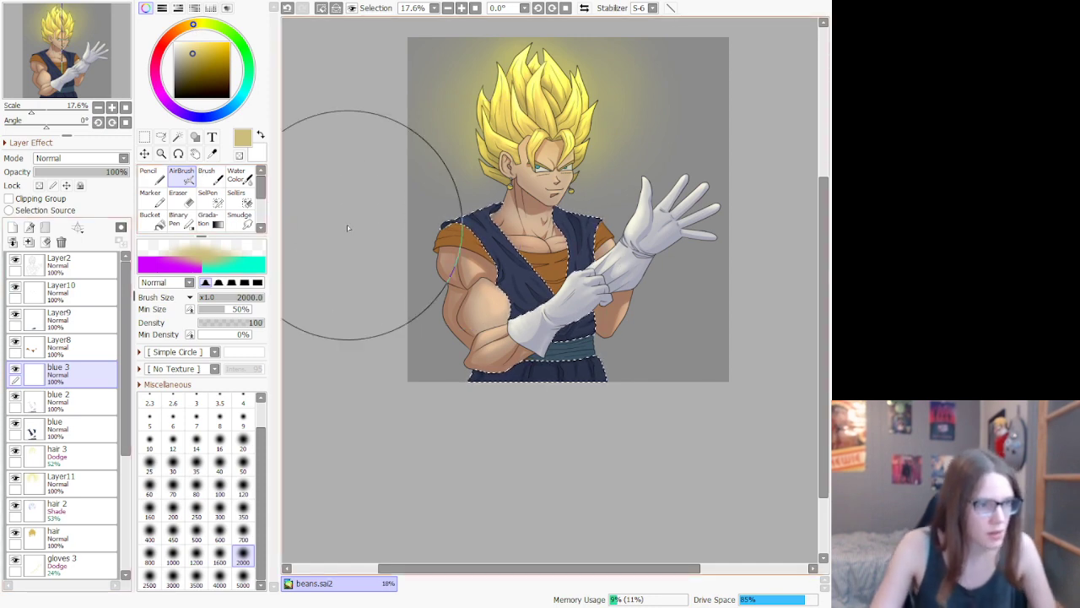
pyautogui.click(80, 158)
pyautogui.click(87, 291)
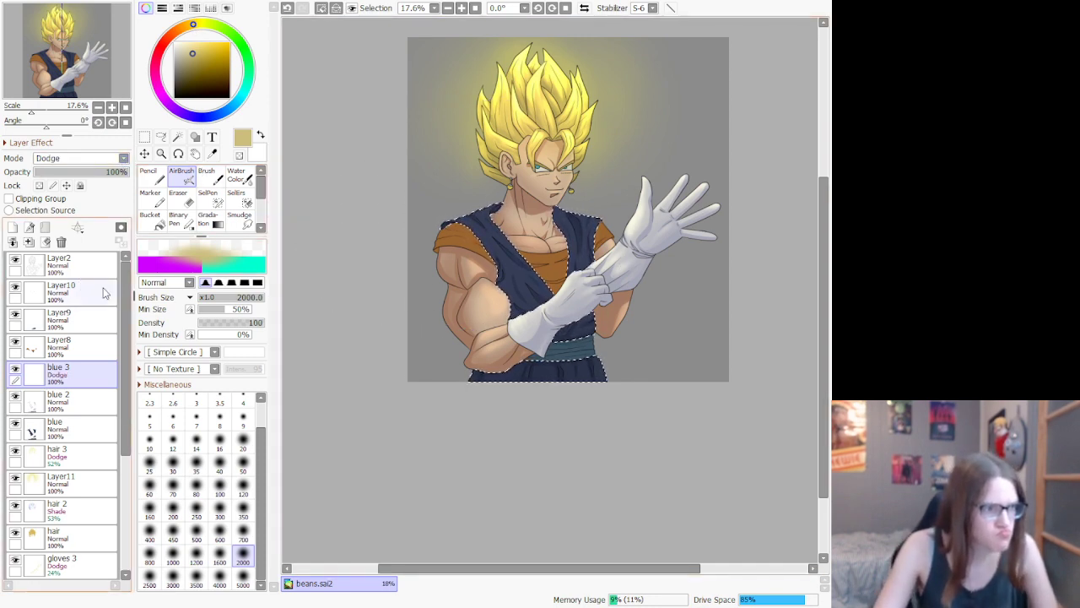
# Step: Airbrush a soft yellow glow over the upper part of the blue clothing at brush size 2000
pyautogui.scroll(2, 515, 225)
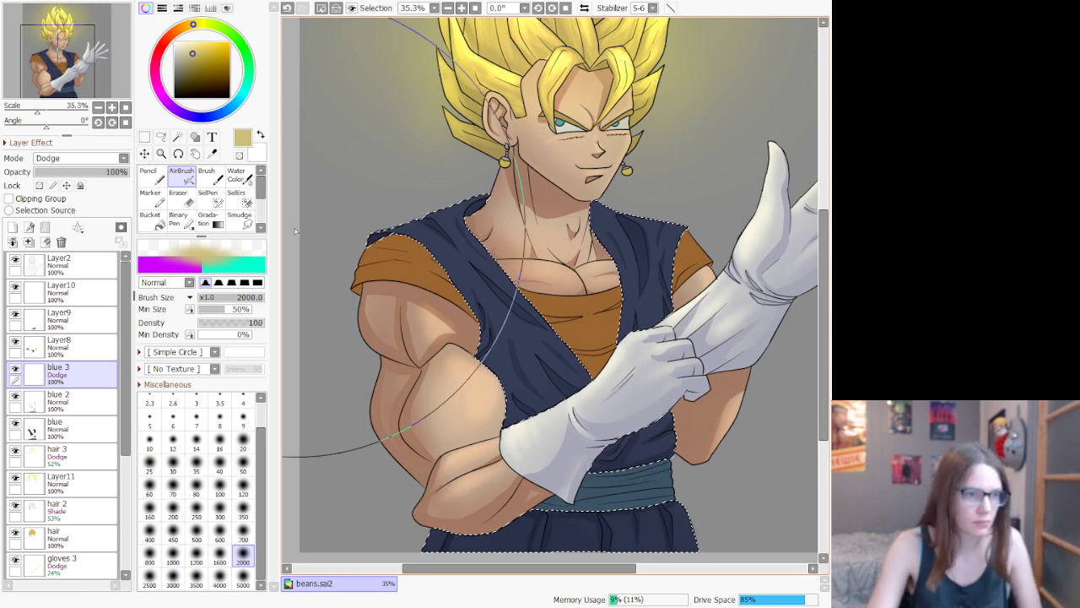
pyautogui.moveTo(294, 227); pyautogui.dragTo(330, 248)
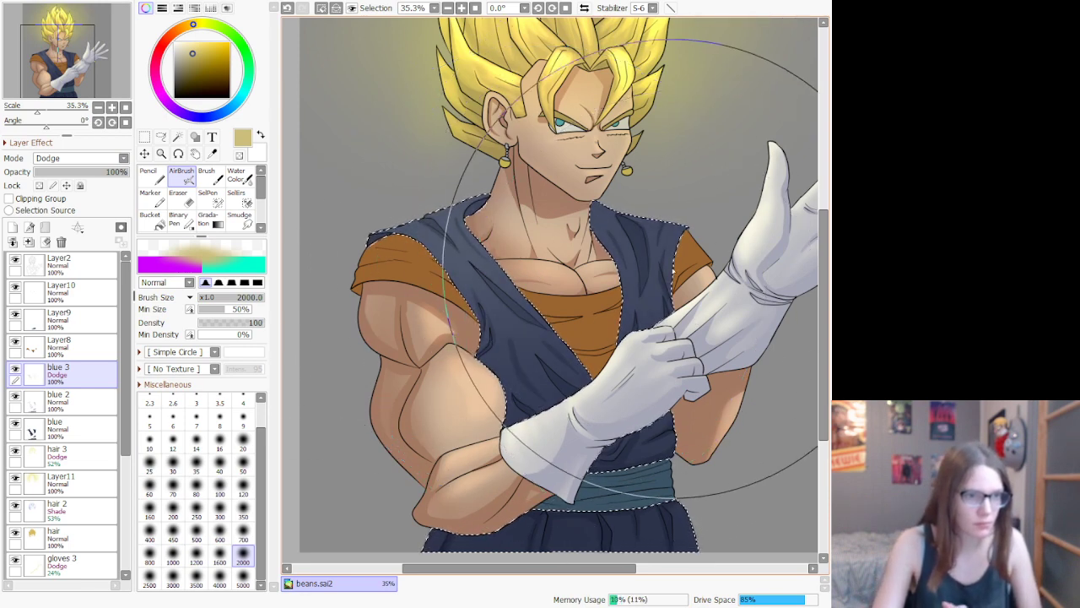
pyautogui.scroll(-5, 532, 263)
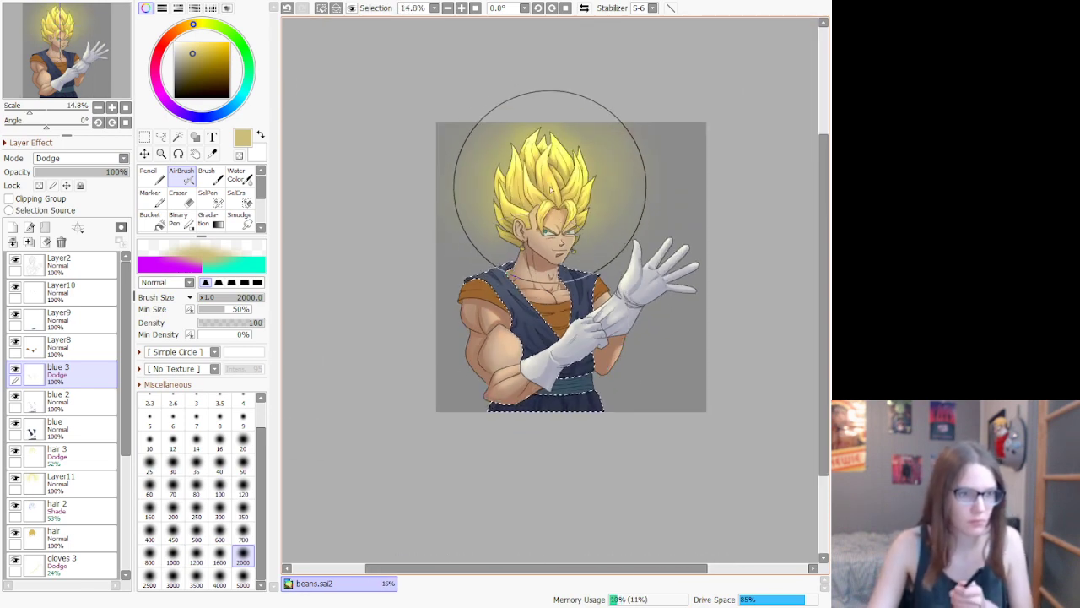
pyautogui.click(243, 487)
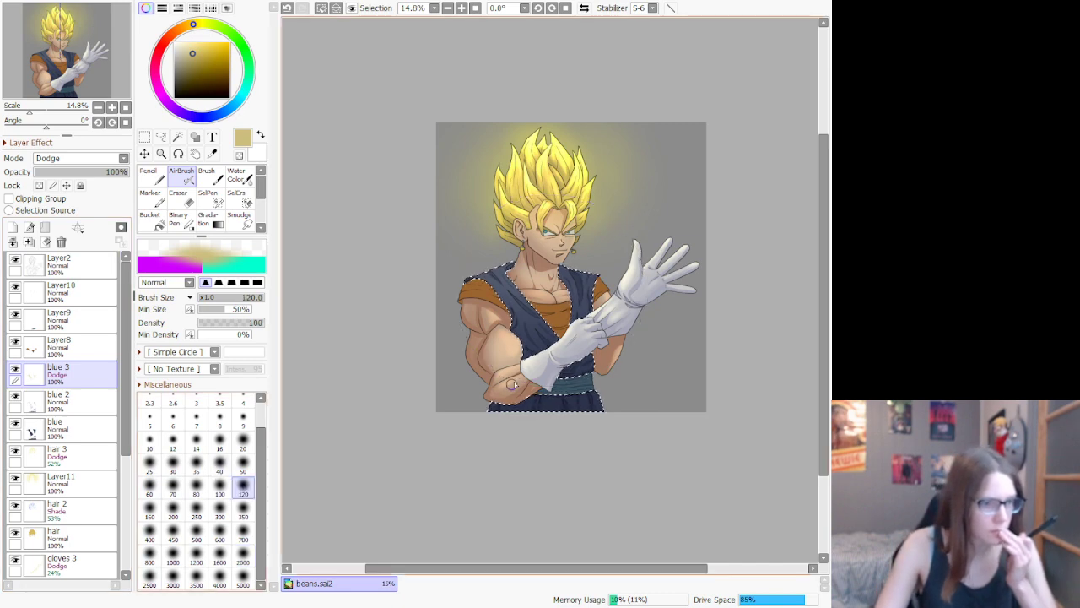
pyautogui.scroll(6, 500, 357)
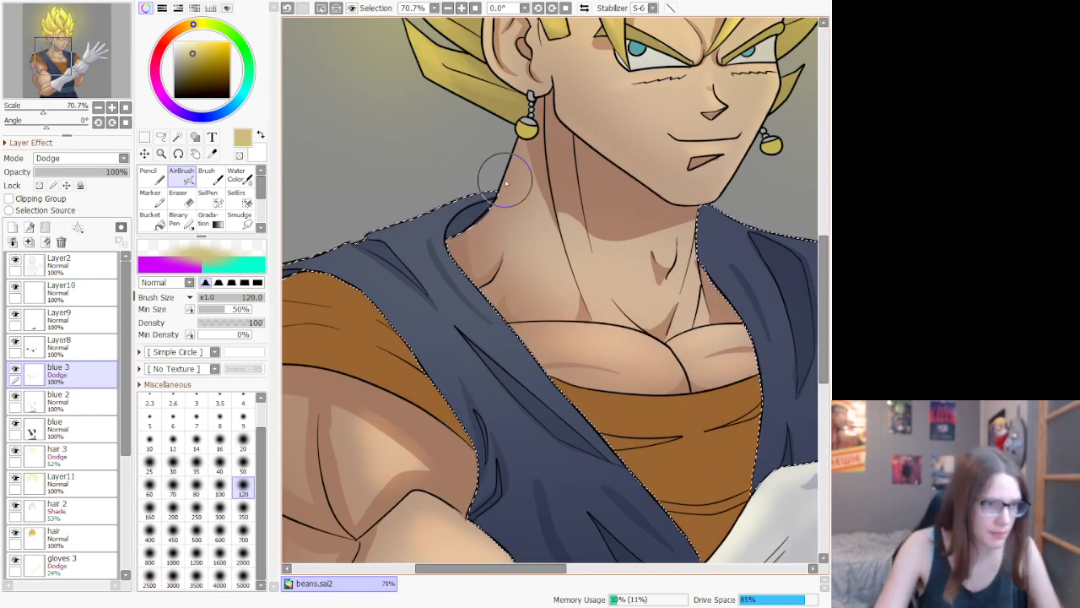
pyautogui.moveTo(440, 207); pyautogui.dragTo(453, 263)
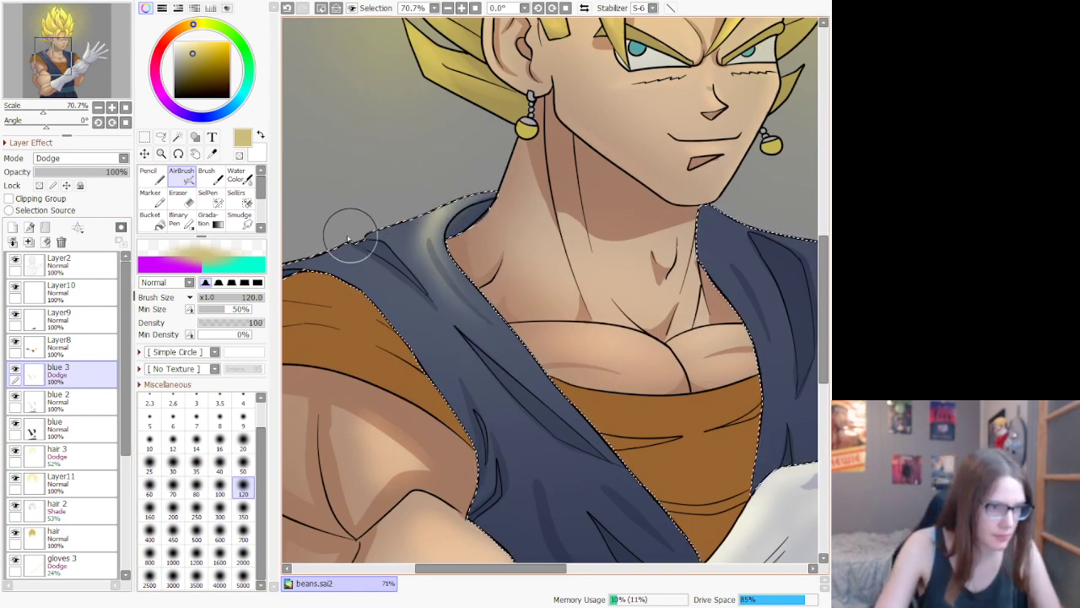
pyautogui.moveTo(347, 239)
pyautogui.mouseDown()
pyautogui.moveTo(399, 239)
pyautogui.moveTo(387, 268)
pyautogui.moveTo(368, 274)
pyautogui.moveTo(382, 270)
pyautogui.moveTo(385, 288)
pyautogui.moveTo(385, 265)
pyautogui.moveTo(315, 250)
pyautogui.moveTo(369, 261)
pyautogui.moveTo(335, 263)
pyautogui.moveTo(465, 336)
pyautogui.moveTo(394, 228)
pyautogui.moveTo(462, 310)
pyautogui.mouseUp()
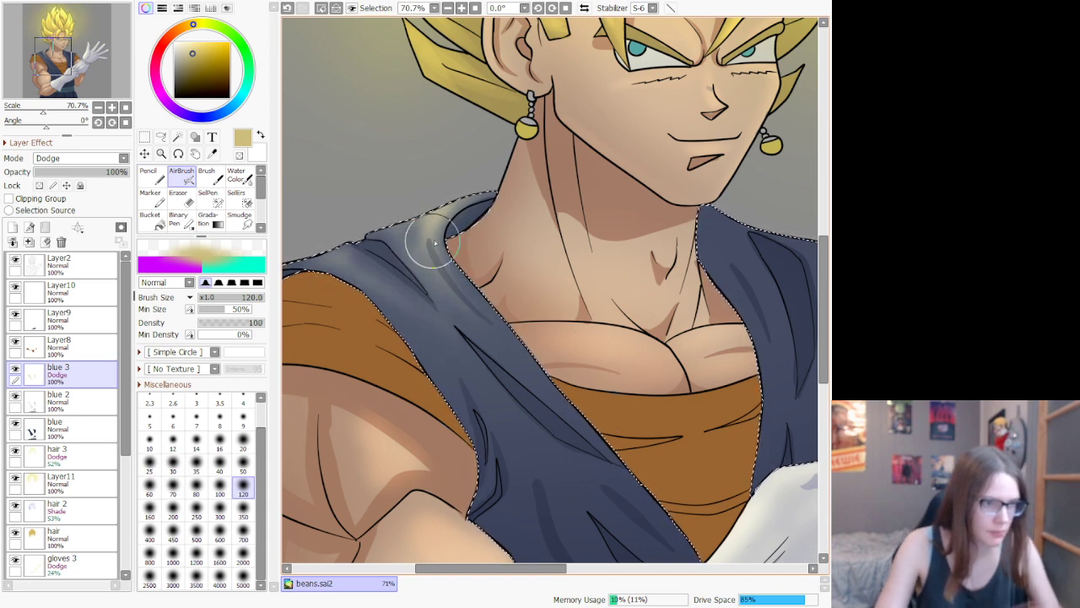
pyautogui.hotkey('ctrl', 'z')
pyautogui.hotkey('ctrl', 'z')
pyautogui.hotkey('ctrl', 'z')
pyautogui.hotkey('ctrl', 'z')
pyautogui.hotkey('ctrl', 'z')
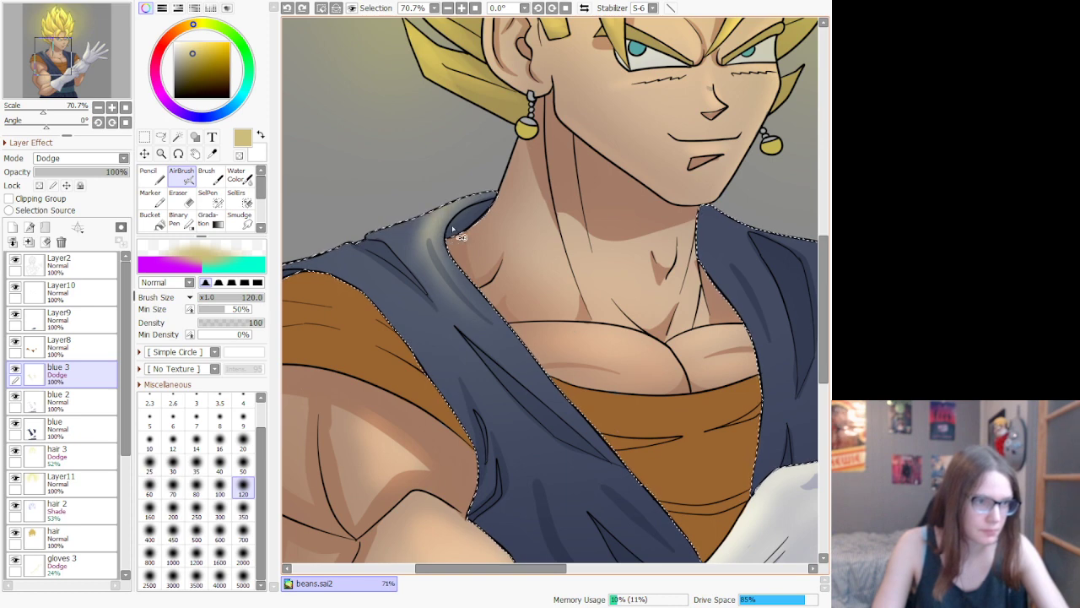
pyautogui.moveTo(442, 256); pyautogui.dragTo(483, 265)
pyautogui.hotkey('ctrl', 'z')
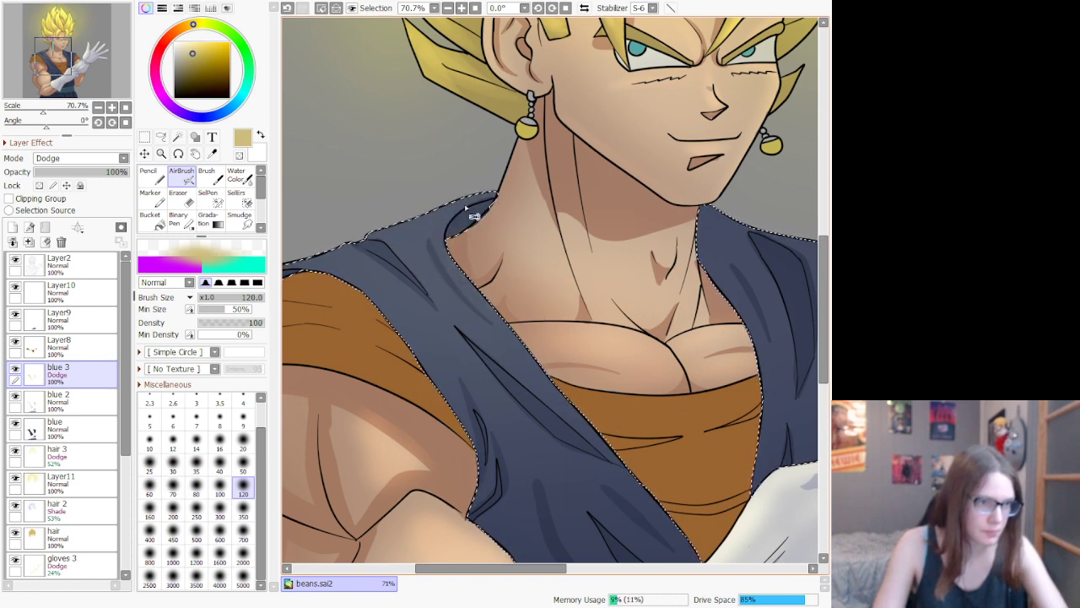
# Step: Airbrush a narrow highlight along the blue collar's edge at size 50 and a broader one beside it at size 120
pyautogui.moveTo(411, 233); pyautogui.dragTo(450, 263)
pyautogui.click(243, 465)
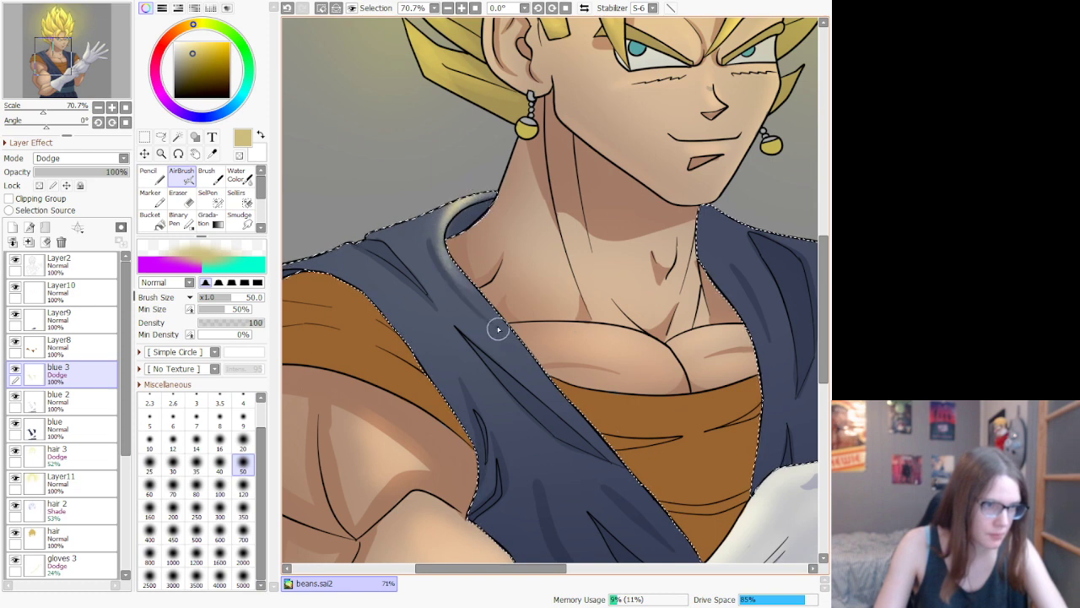
pyautogui.press(']')
pyautogui.press(']')
pyautogui.press(']')
pyautogui.press(']')
pyautogui.press(']')
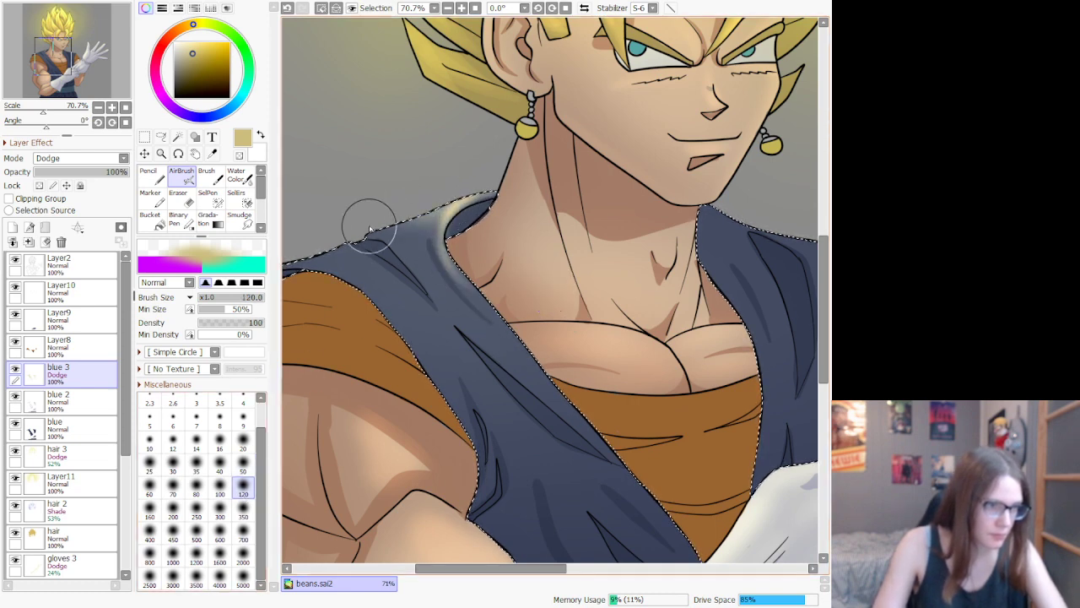
pyautogui.moveTo(399, 230); pyautogui.dragTo(420, 271)
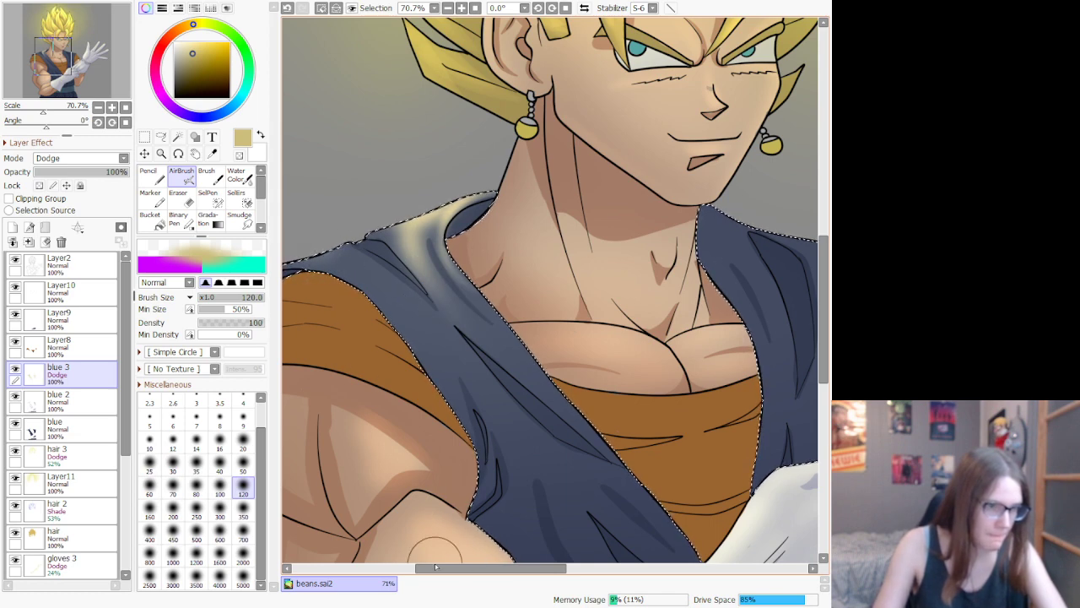
# Step: Extend the airbrushed highlights across the blue shoulder and along the seam of the orange sleeve
pyautogui.moveTo(501, 569); pyautogui.dragTo(464, 570)
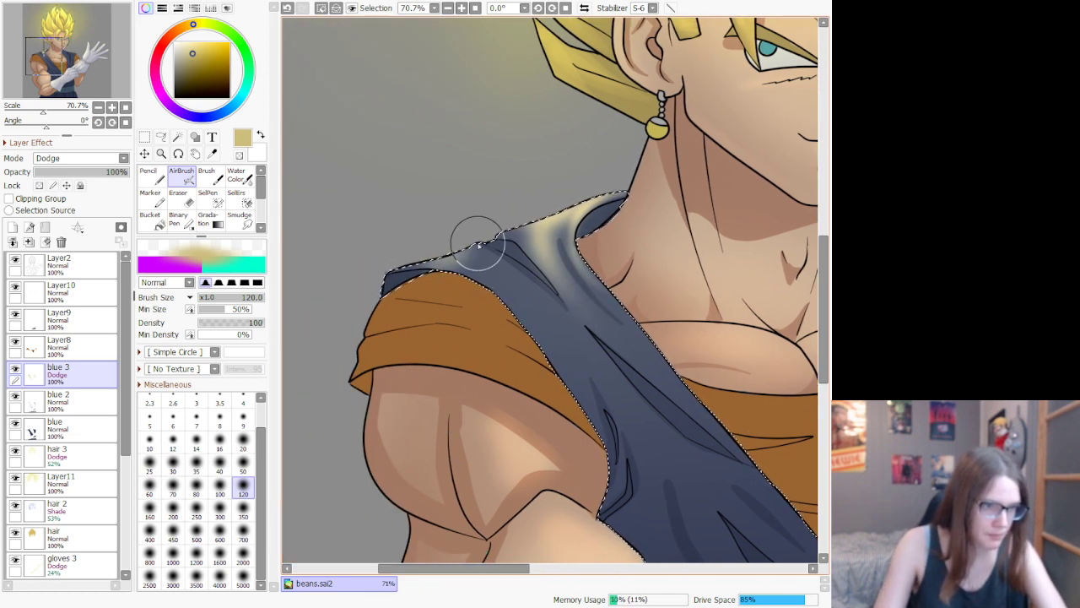
pyautogui.moveTo(596, 391)
pyautogui.mouseDown()
pyautogui.moveTo(587, 303)
pyautogui.moveTo(699, 386)
pyautogui.moveTo(677, 355)
pyautogui.moveTo(557, 275)
pyautogui.moveTo(599, 327)
pyautogui.moveTo(694, 394)
pyautogui.moveTo(656, 362)
pyautogui.moveTo(579, 354)
pyautogui.moveTo(642, 409)
pyautogui.moveTo(662, 435)
pyautogui.mouseUp()
pyautogui.hotkey('ctrl', 'z')
pyautogui.scroll(-2, 661, 435)
pyautogui.scroll(2, 685, 325)
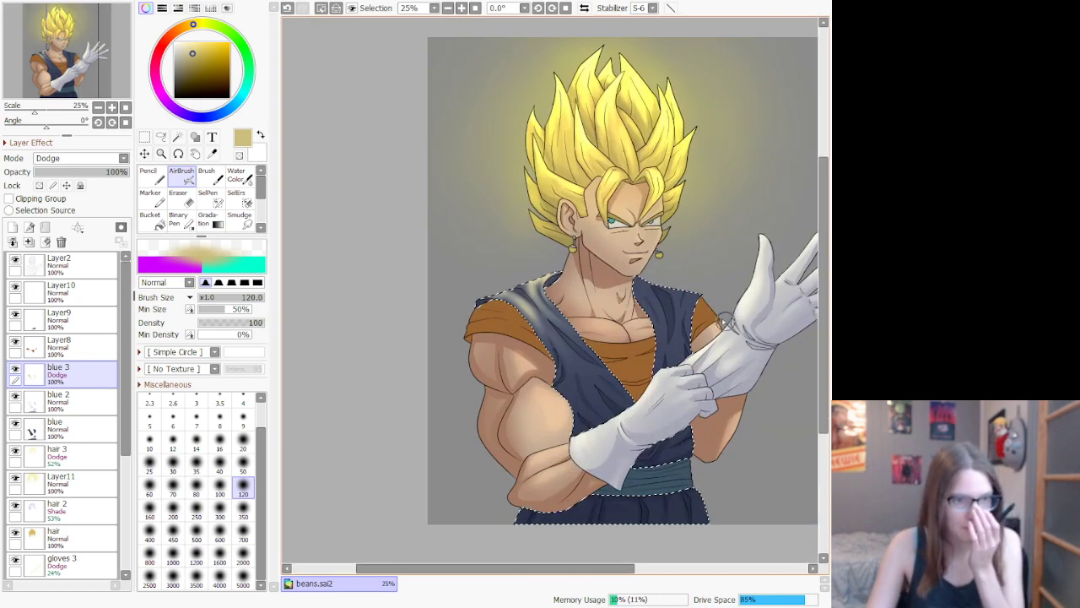
# Step: Airbrush soft highlights between the folds of the blue top on the extended arm's side at brush size 120
pyautogui.scroll(1, 686, 325)
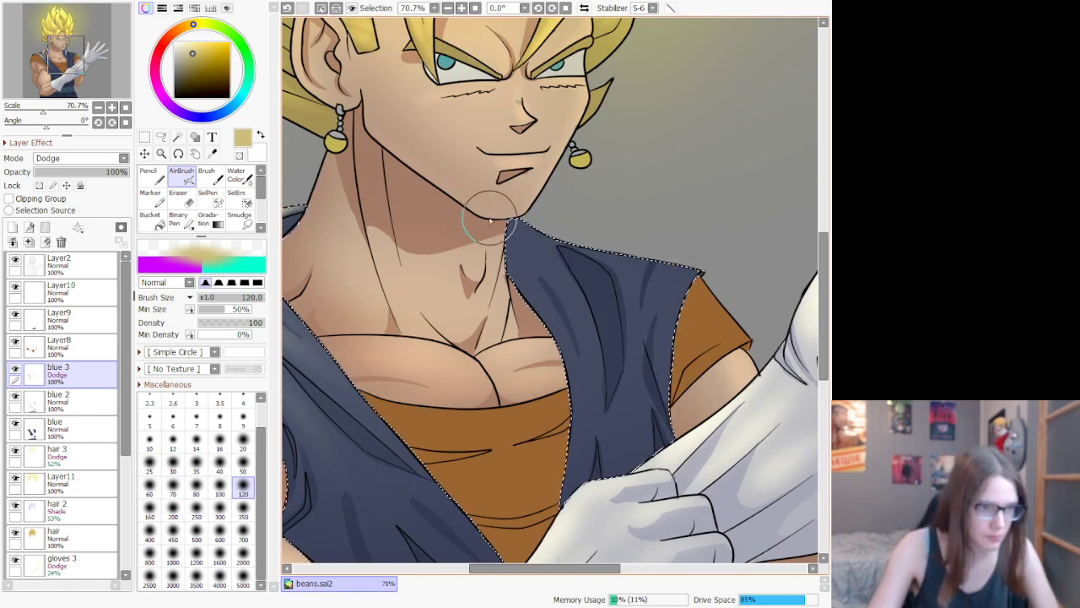
pyautogui.moveTo(526, 226); pyautogui.dragTo(567, 301)
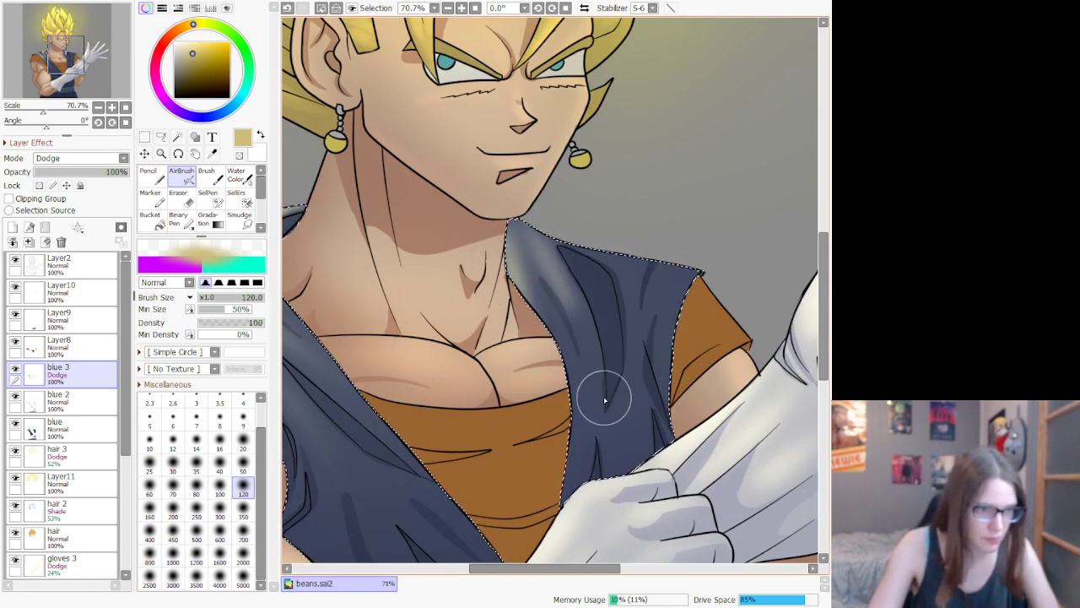
pyautogui.moveTo(617, 246)
pyautogui.mouseDown()
pyautogui.moveTo(632, 288)
pyautogui.moveTo(625, 374)
pyautogui.mouseUp()
pyautogui.moveTo(692, 272); pyautogui.dragTo(652, 384)
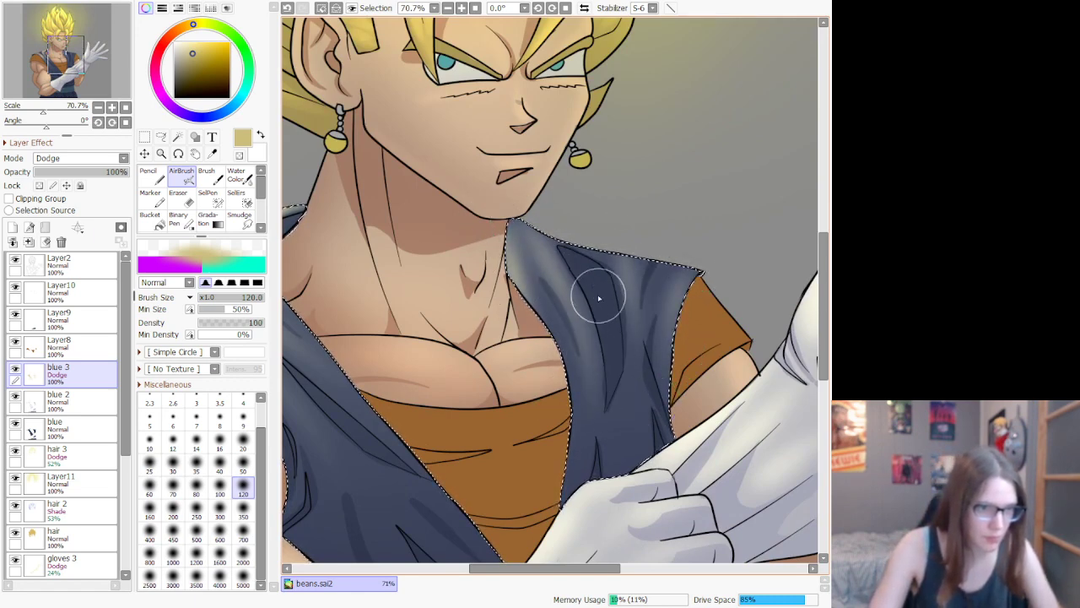
# Step: Lower the AirBrush density to 39 and add faint highlights along the folds on both sides of the blue top
pyautogui.moveTo(593, 569); pyautogui.dragTo(543, 578)
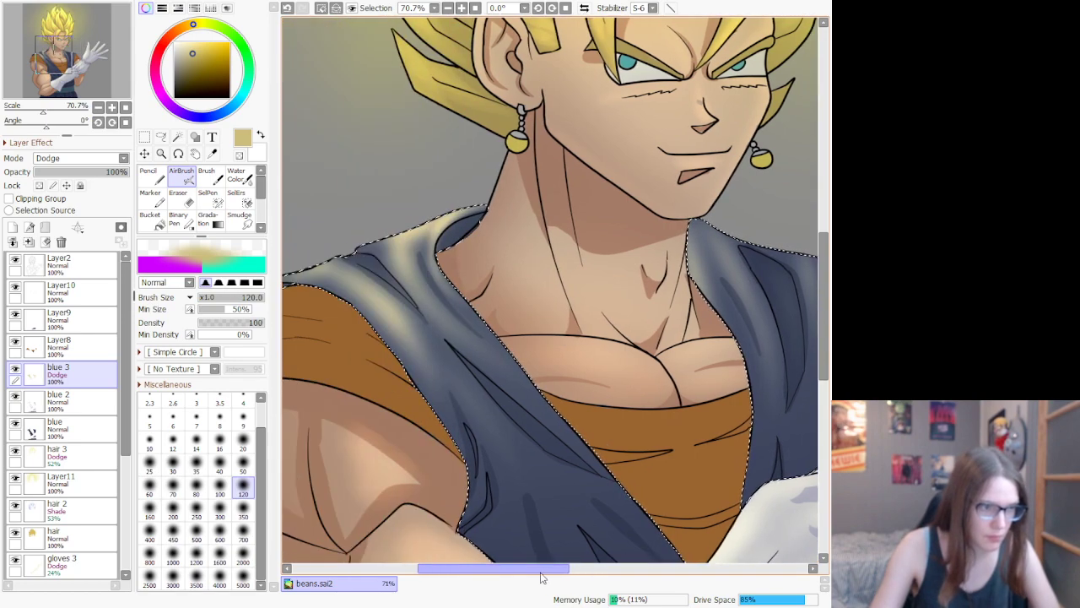
pyautogui.scroll(-3, 596, 392)
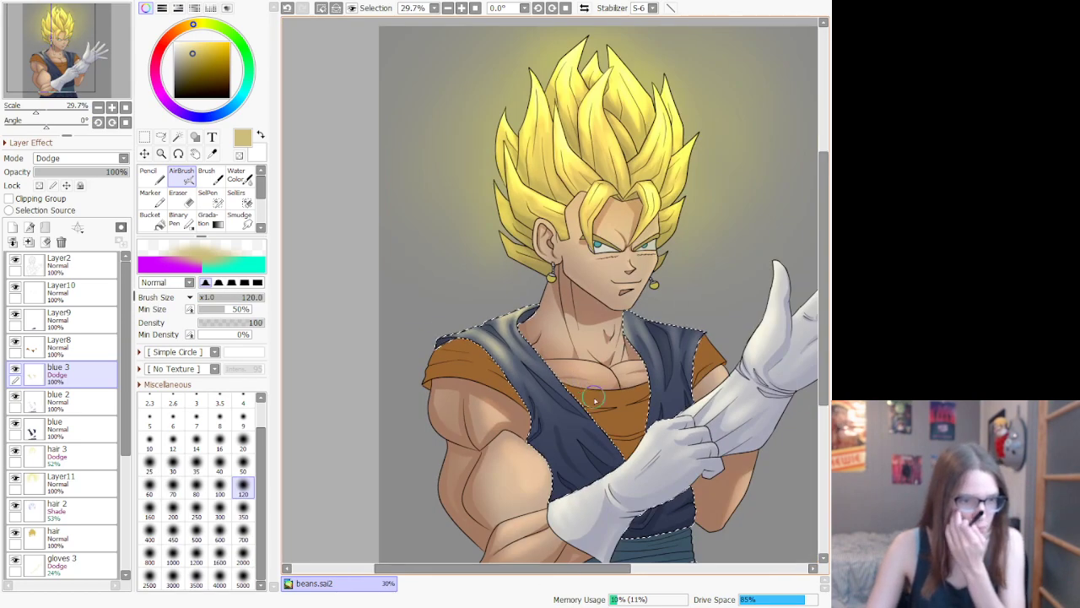
pyautogui.scroll(2, 609, 464)
pyautogui.scroll(1, 552, 380)
pyautogui.scroll(-3, 458, 355)
pyautogui.scroll(5, 446, 274)
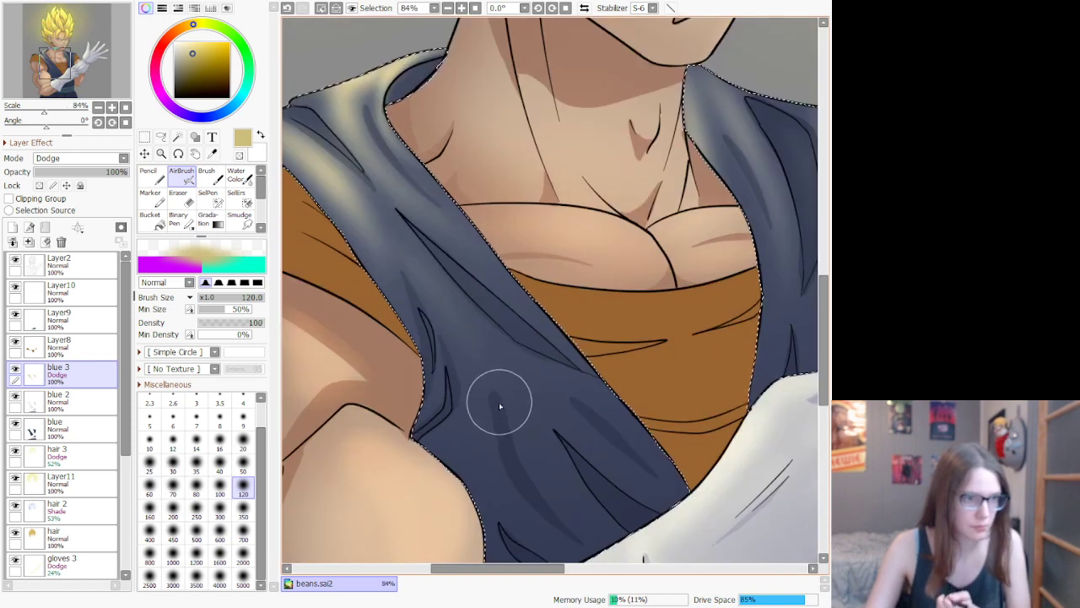
pyautogui.click(224, 323)
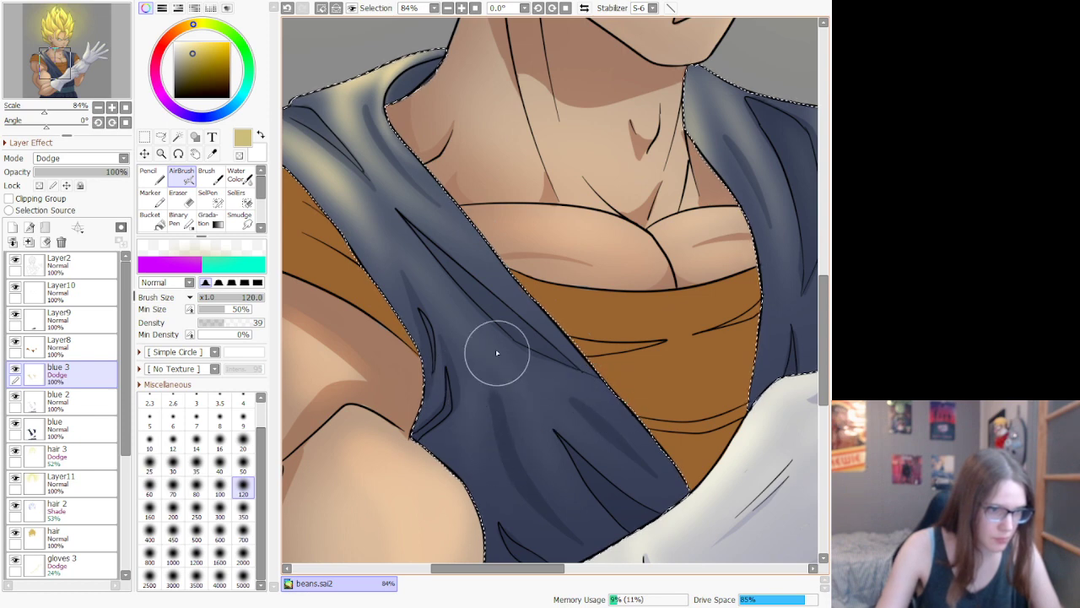
pyautogui.moveTo(558, 578); pyautogui.dragTo(624, 578)
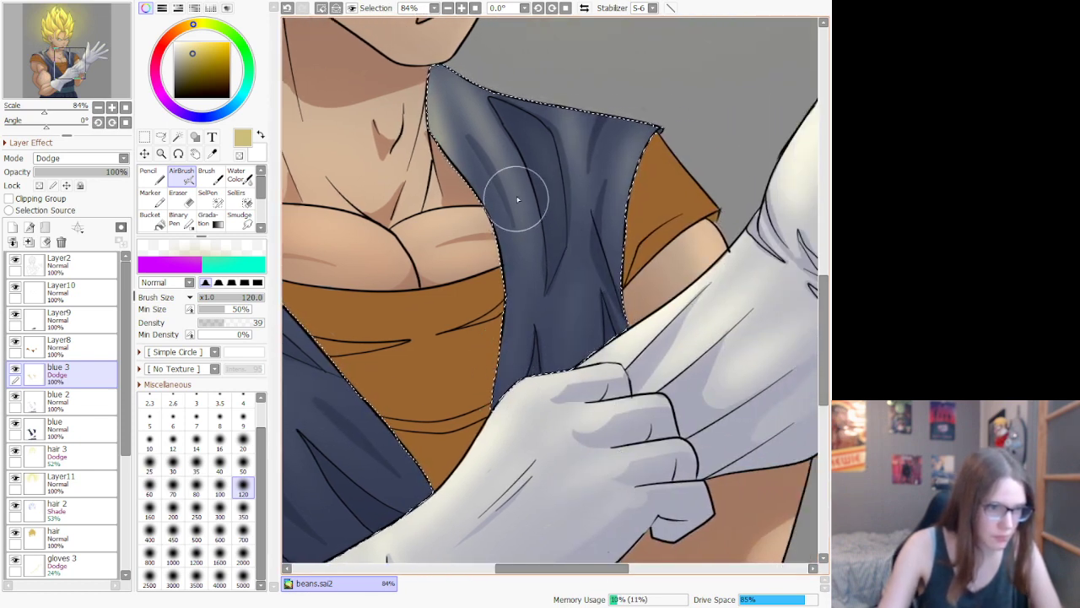
# Step: Choose a more saturated yellow and tint the upper blue clothing softly with the AirBrush at brush size 600
pyautogui.scroll(-5, 632, 157)
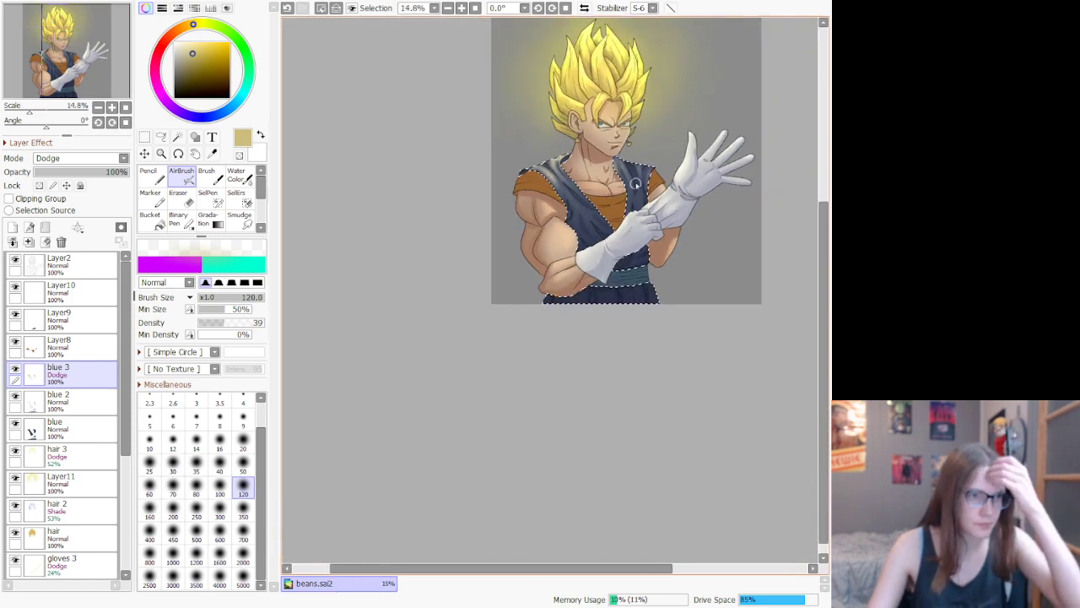
pyautogui.scroll(3, 635, 183)
pyautogui.scroll(-1, 403, 219)
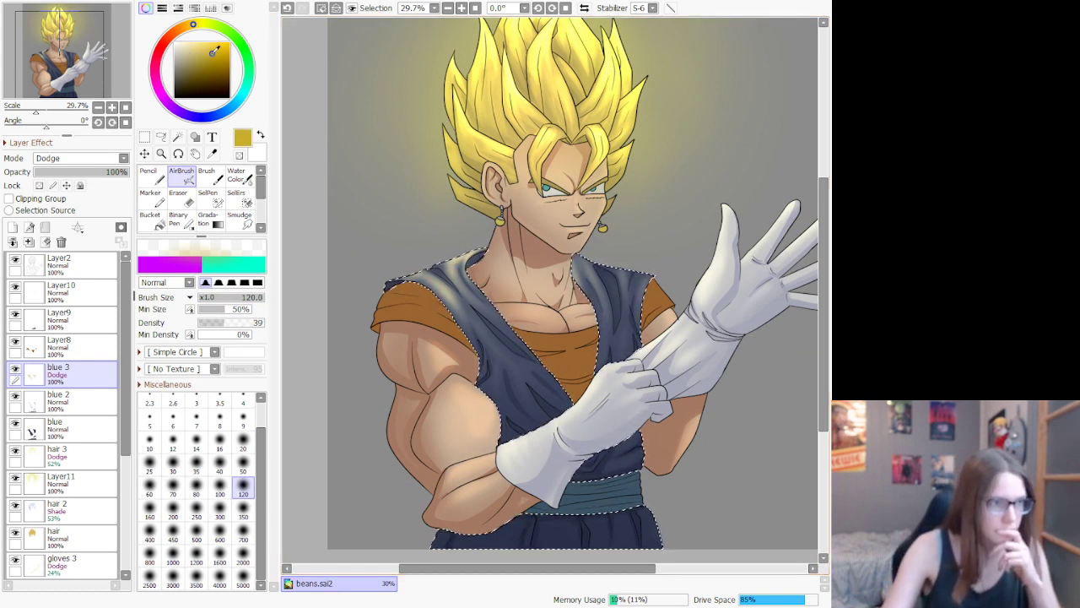
pyautogui.click(243, 556)
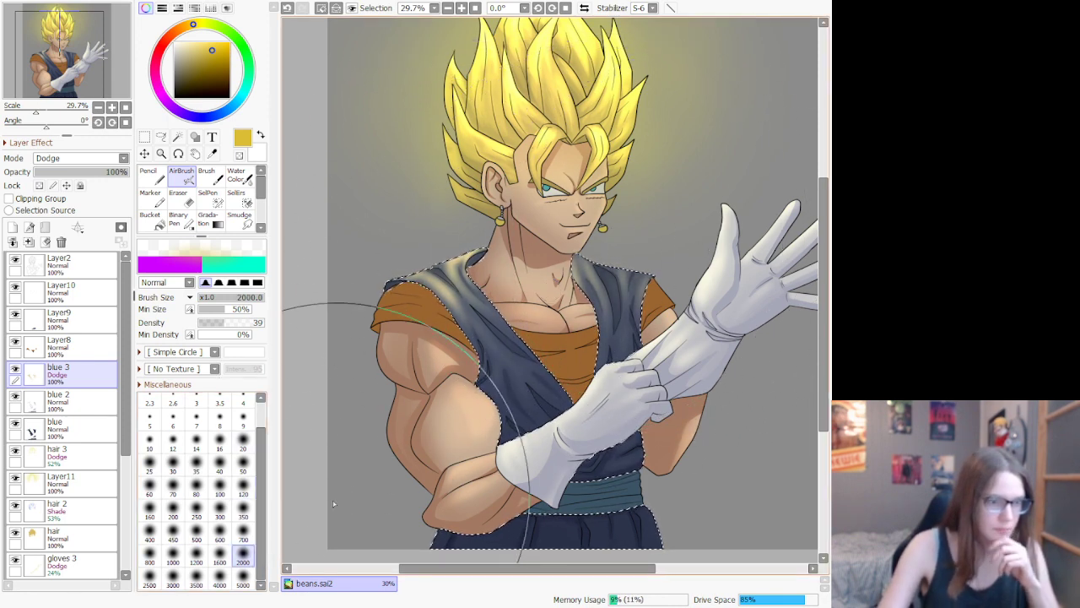
pyautogui.click(219, 534)
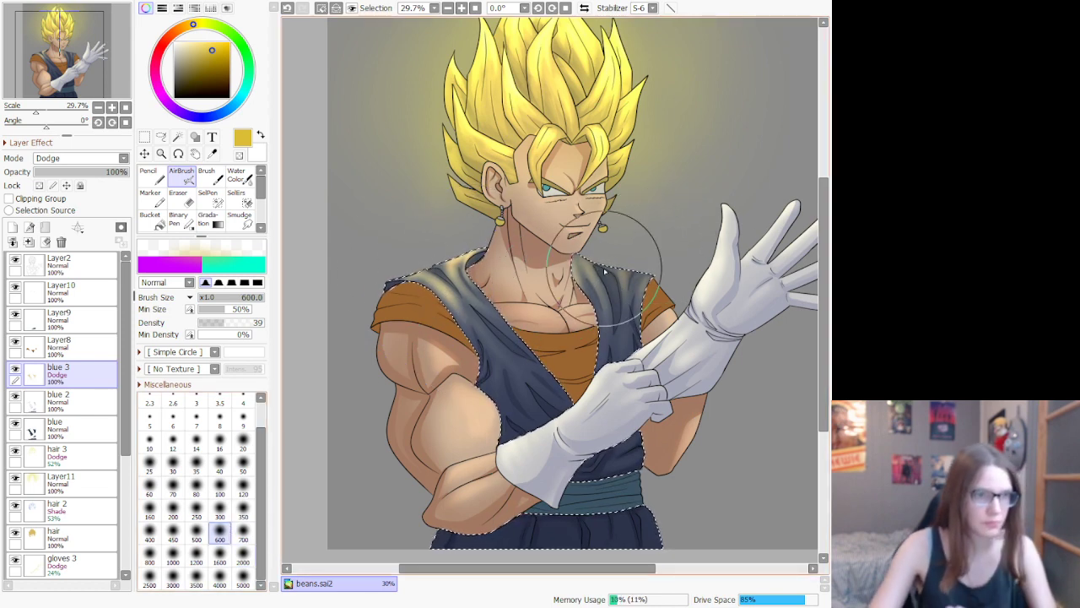
pyautogui.scroll(-5, 482, 233)
pyautogui.scroll(5, 466, 239)
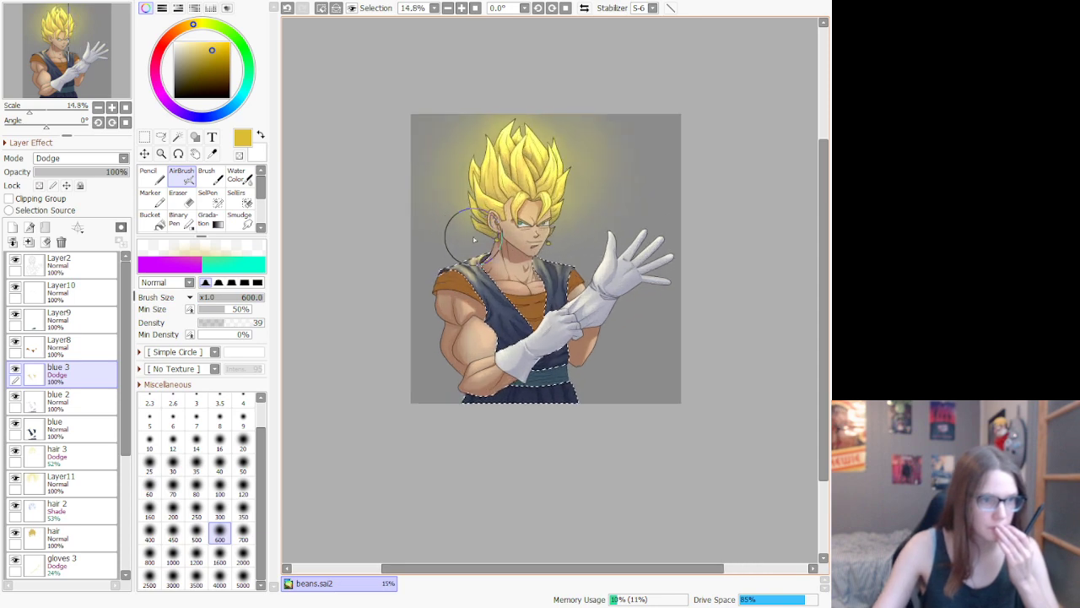
# Step: Soften the highlights on the blue clothing with the Soft Eraser at brush size 2000
pyautogui.scroll(2, 471, 254)
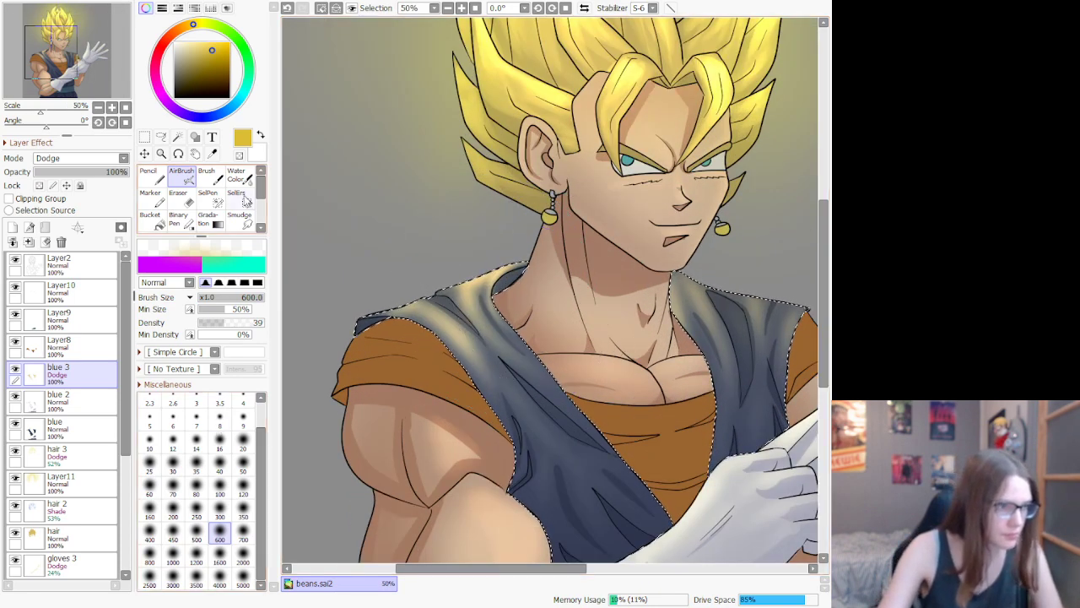
pyautogui.moveTo(260, 187); pyautogui.dragTo(261, 202)
pyautogui.click(183, 202)
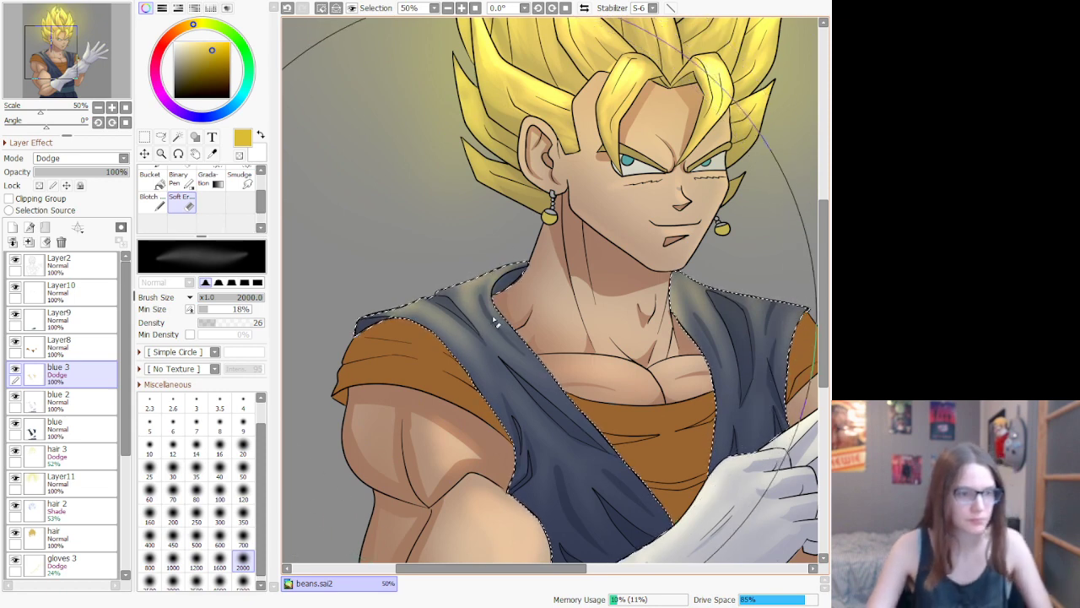
pyautogui.scroll(-9, 583, 241)
pyautogui.scroll(5, 601, 244)
pyautogui.scroll(-1, 598, 244)
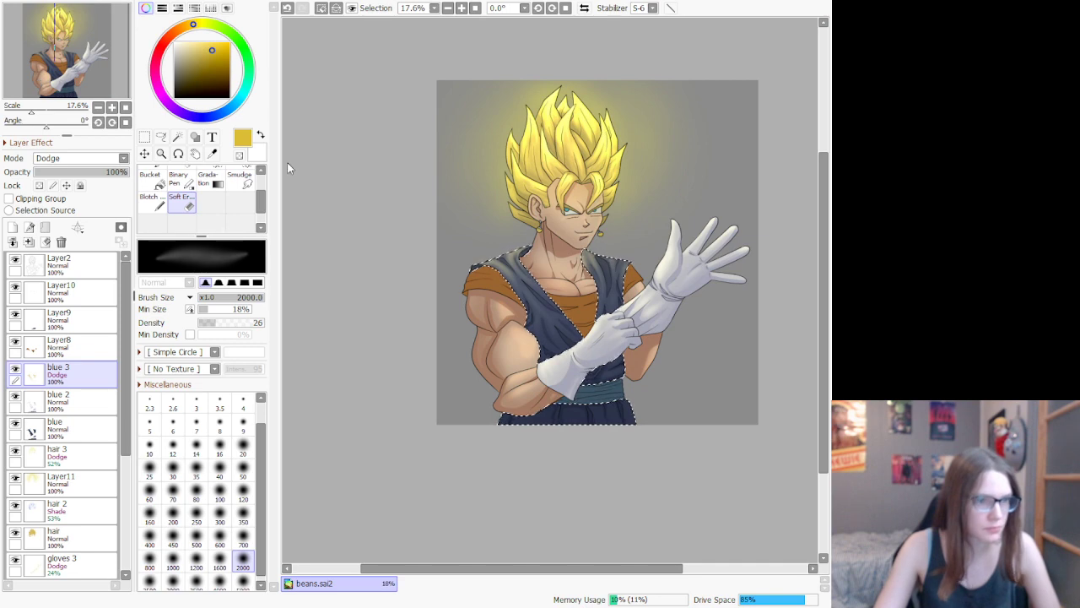
# Step: Examine the highlights on the blue clothing, both close up and with the whole figure in view
pyautogui.scroll(2, 494, 228)
pyautogui.scroll(-1, 524, 385)
pyautogui.scroll(2, 588, 532)
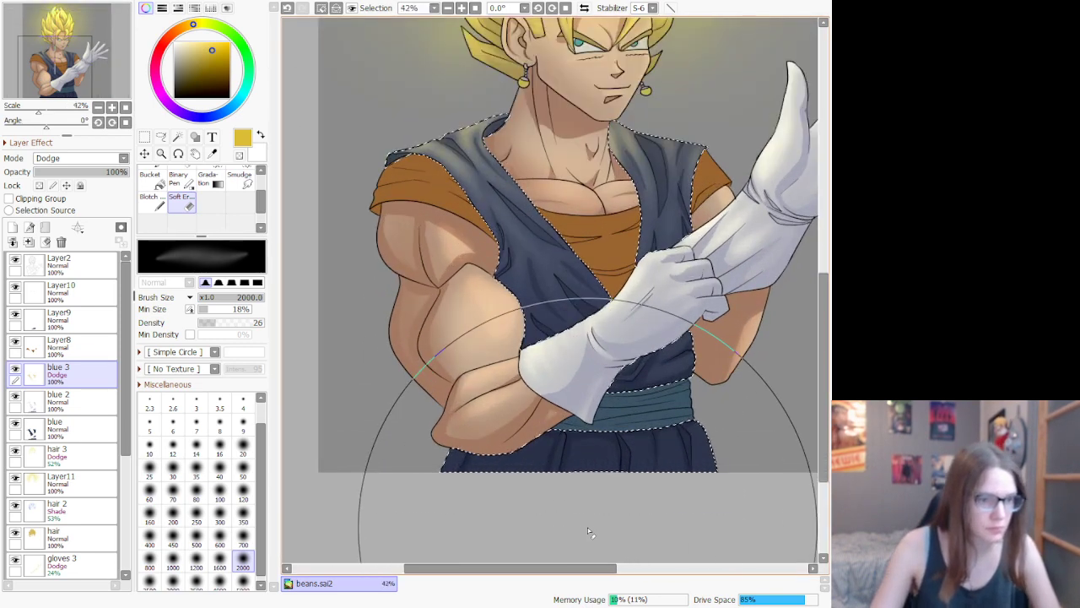
pyautogui.scroll(2, 588, 531)
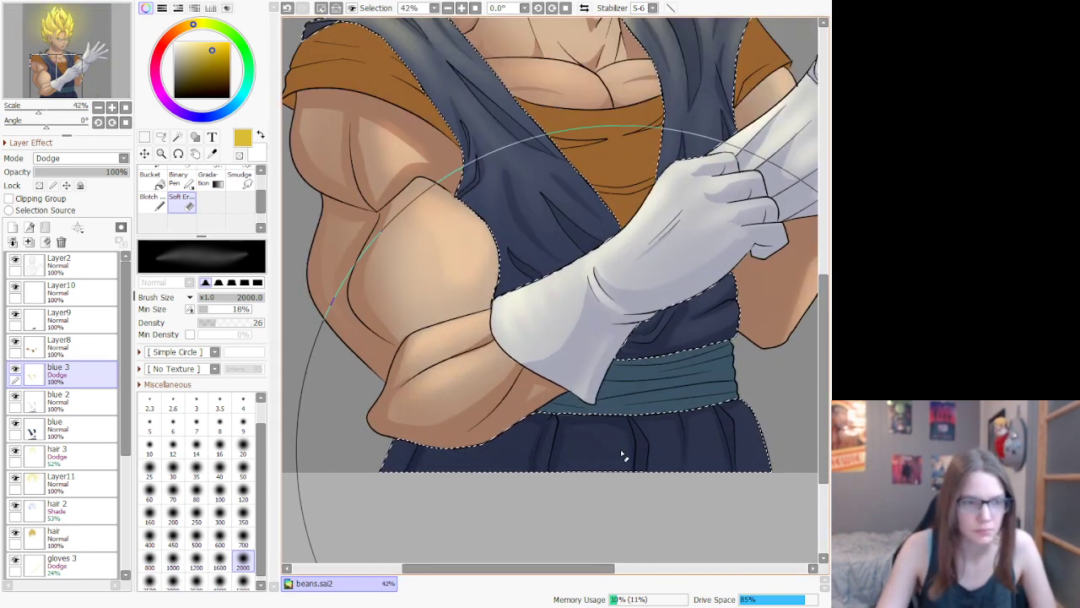
pyautogui.scroll(-2, 622, 456)
pyautogui.scroll(1, 622, 455)
pyautogui.scroll(-1, 622, 456)
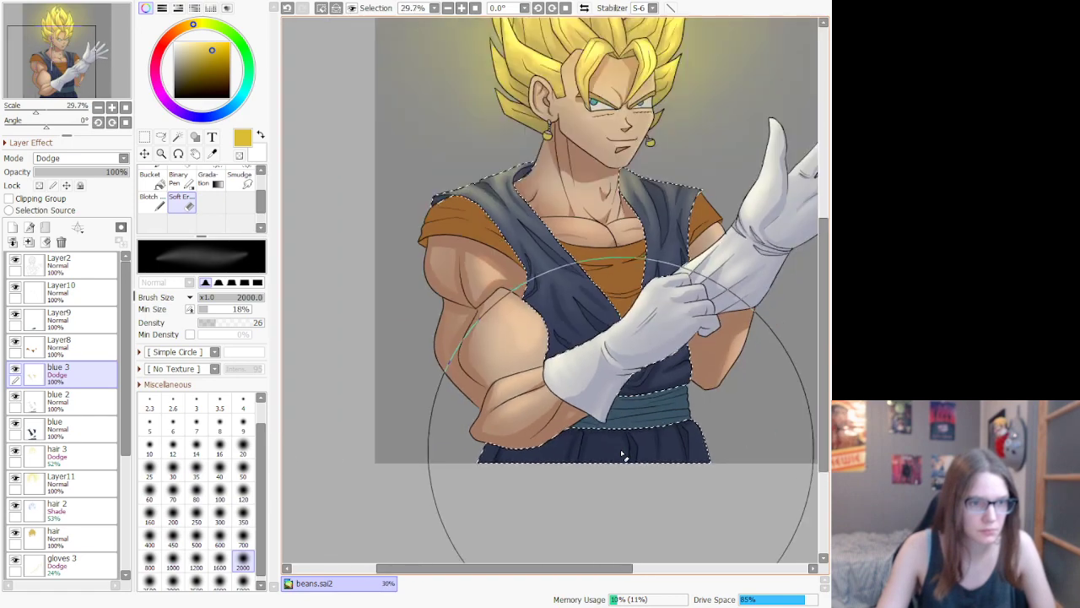
pyautogui.scroll(1, 622, 455)
pyautogui.scroll(-2, 687, 135)
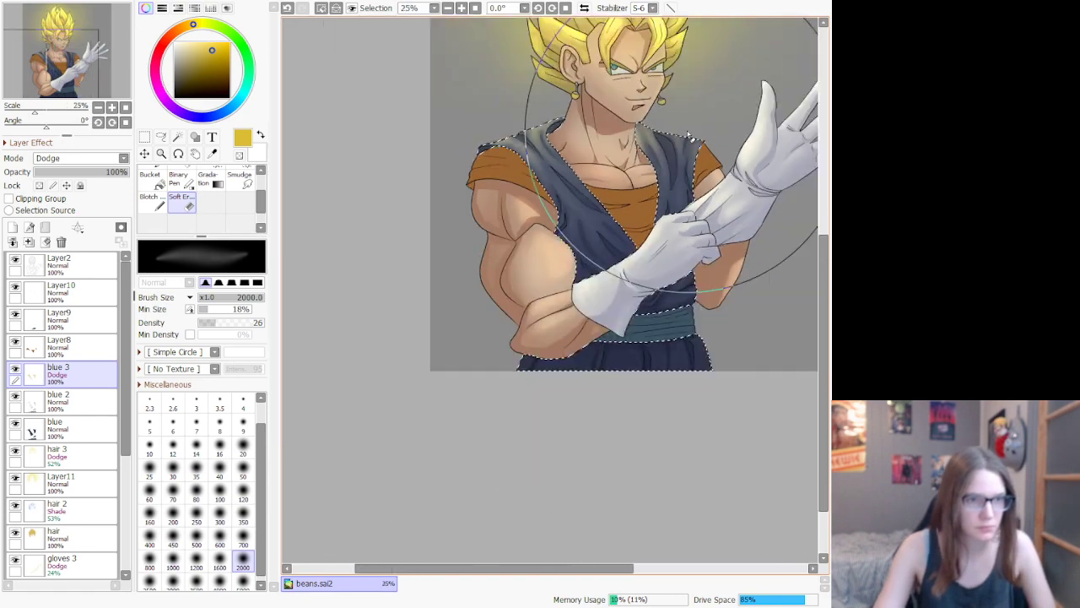
pyautogui.scroll(-2, 687, 135)
pyautogui.scroll(-1, 701, 123)
pyautogui.scroll(1, 711, 108)
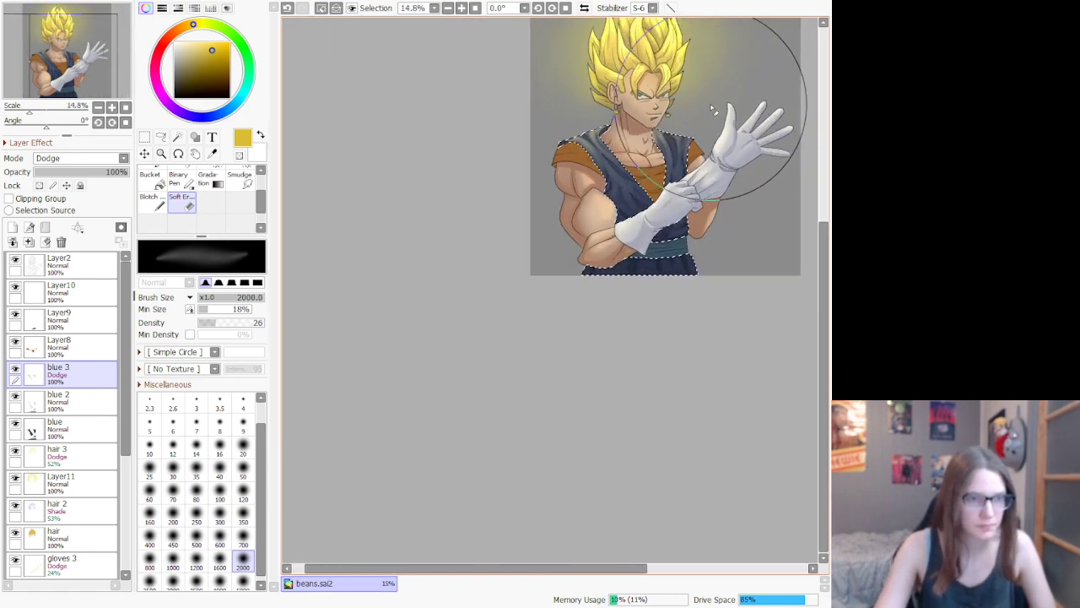
pyautogui.scroll(2, 713, 110)
pyautogui.scroll(2, 617, 410)
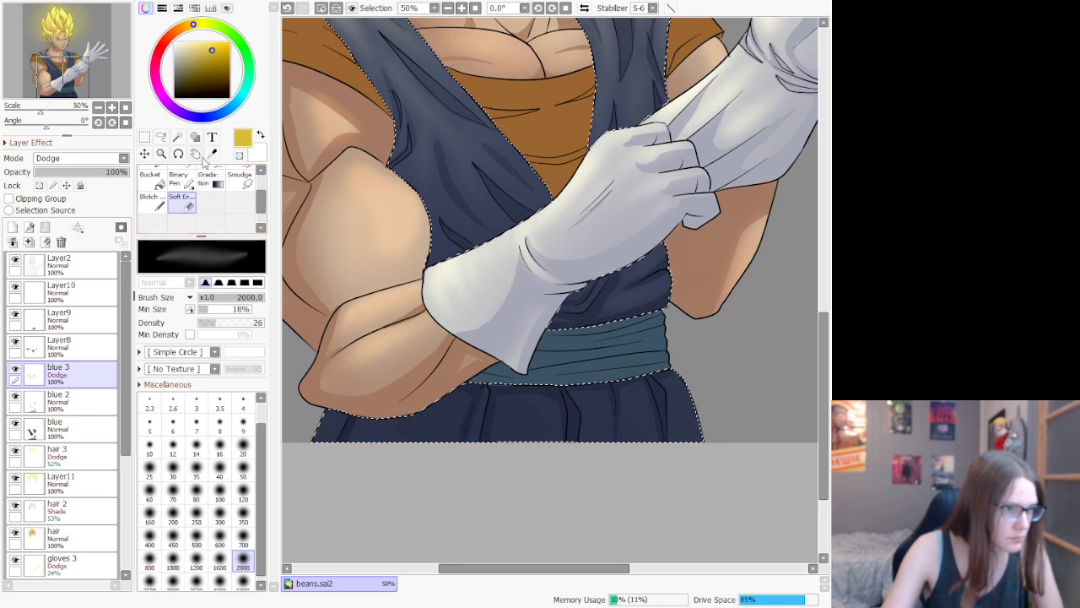
# Step: Clear the selection and prepare the orange clothing's layers: rename Layer8 as "orange" and add a new layer "prange 2" above it
pyautogui.click(161, 136)
pyautogui.hotkey('ctrl', 'd')
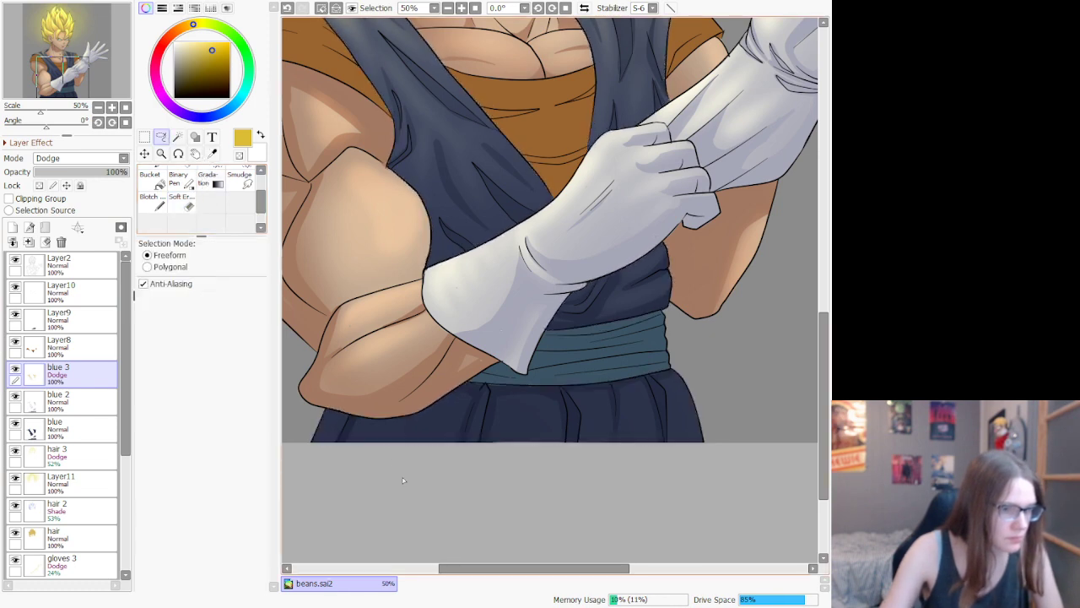
pyautogui.scroll(-5, 408, 385)
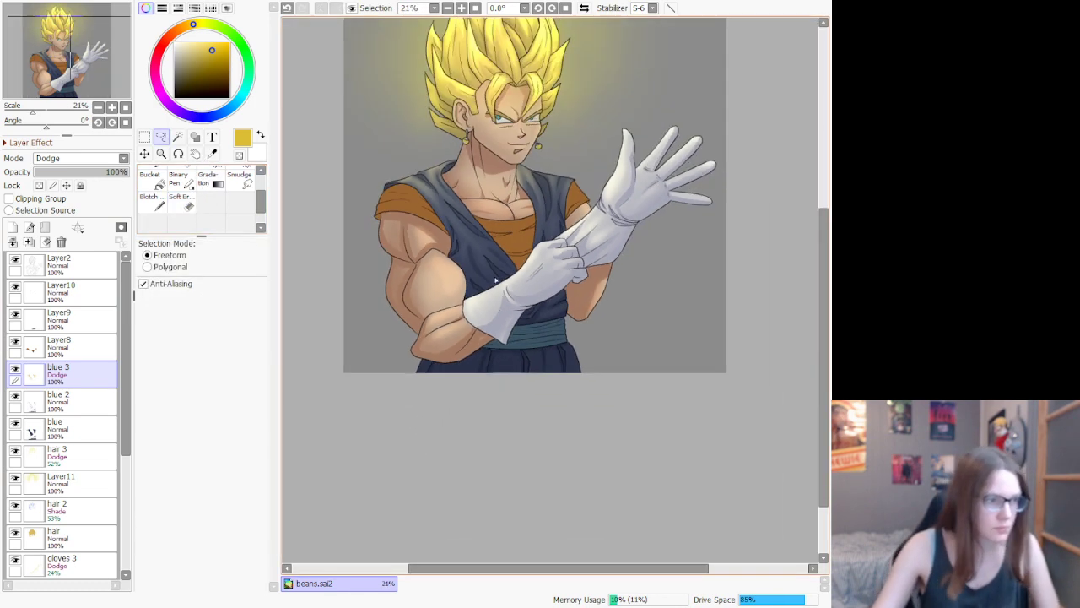
pyautogui.click(49, 352)
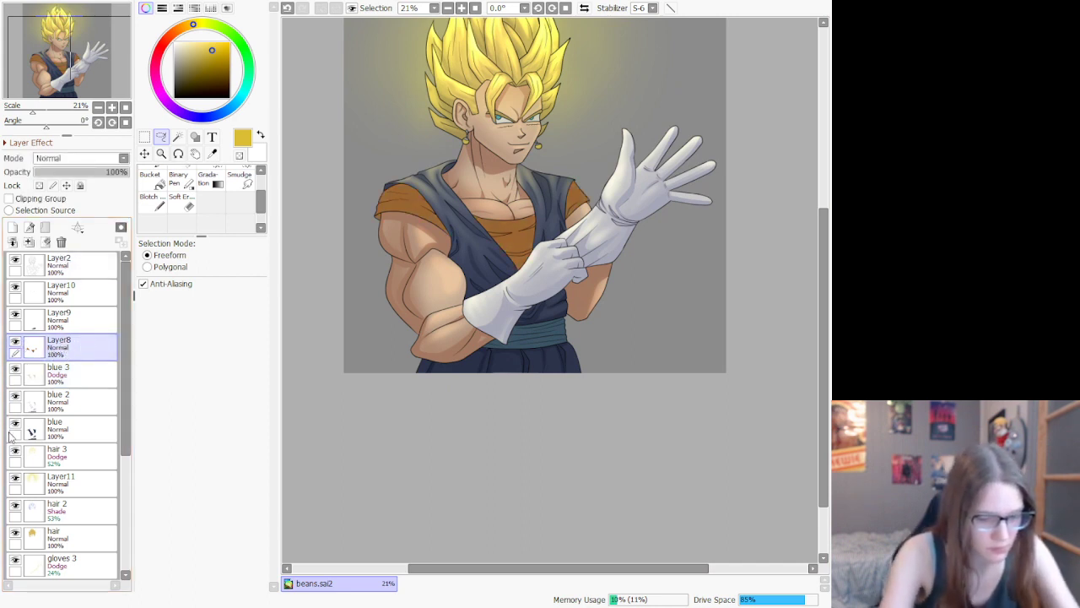
pyautogui.click(11, 227)
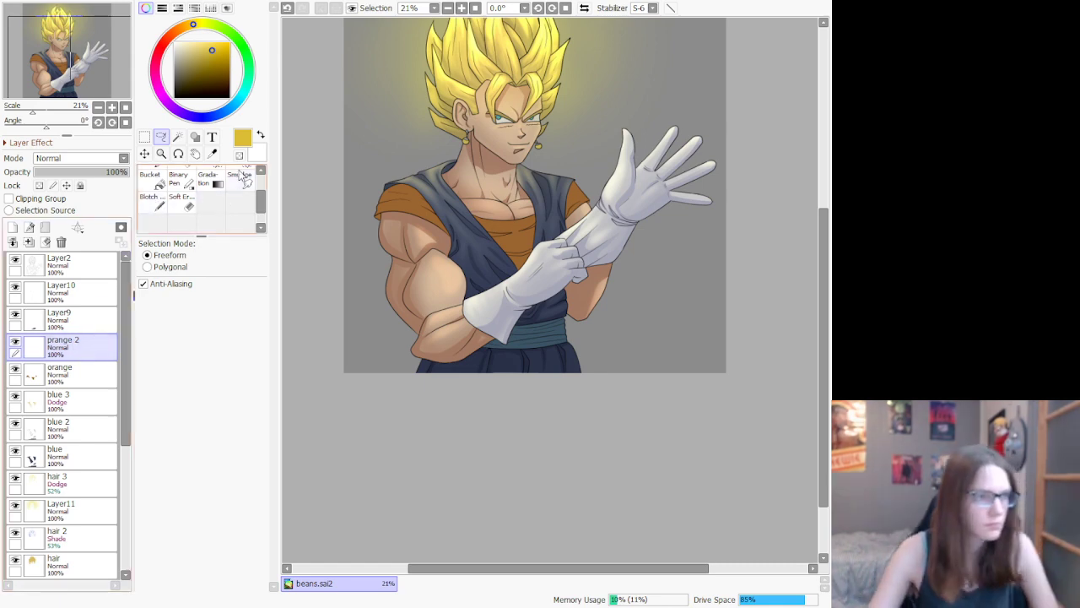
# Step: Sample the undershirt's orange, choose a darker brown from it for shading, and switch to the Pencil at brush size 35
pyautogui.scroll(2, 213, 211)
pyautogui.click(212, 153)
pyautogui.scroll(2, 504, 211)
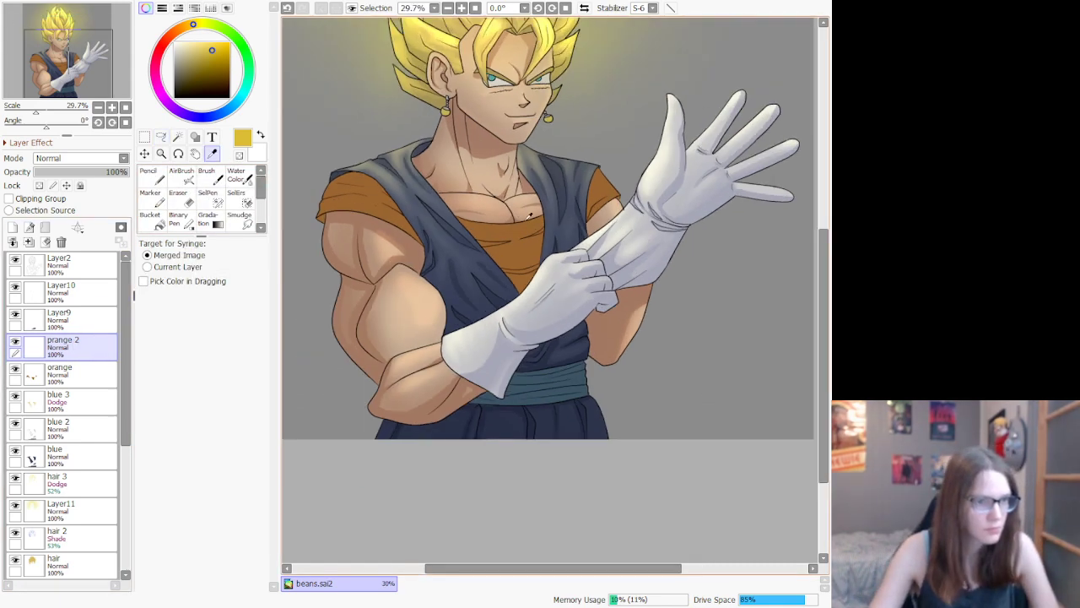
pyautogui.click(528, 246)
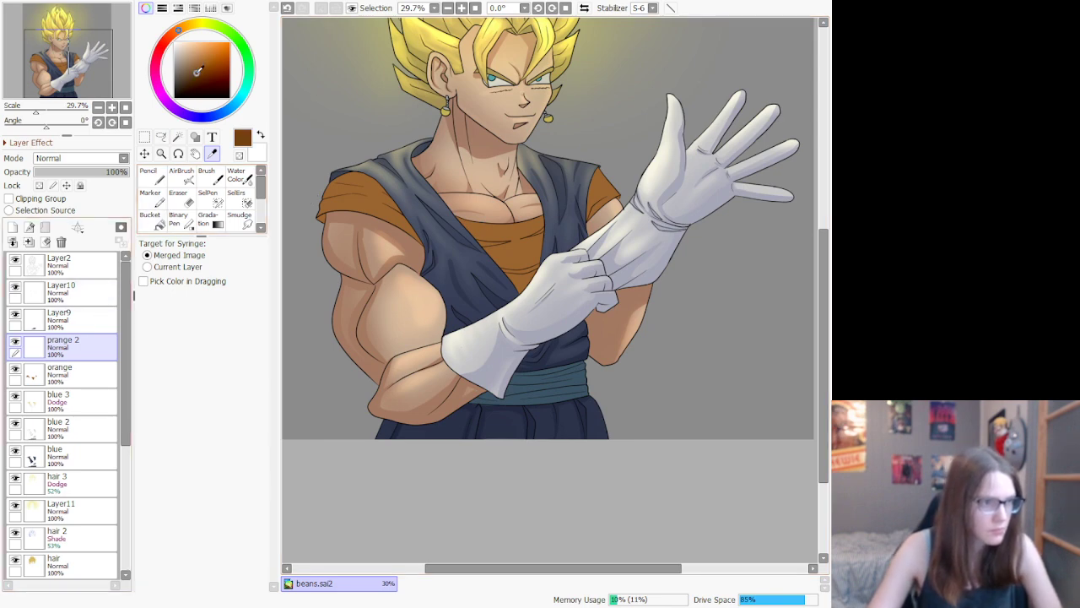
pyautogui.click(148, 181)
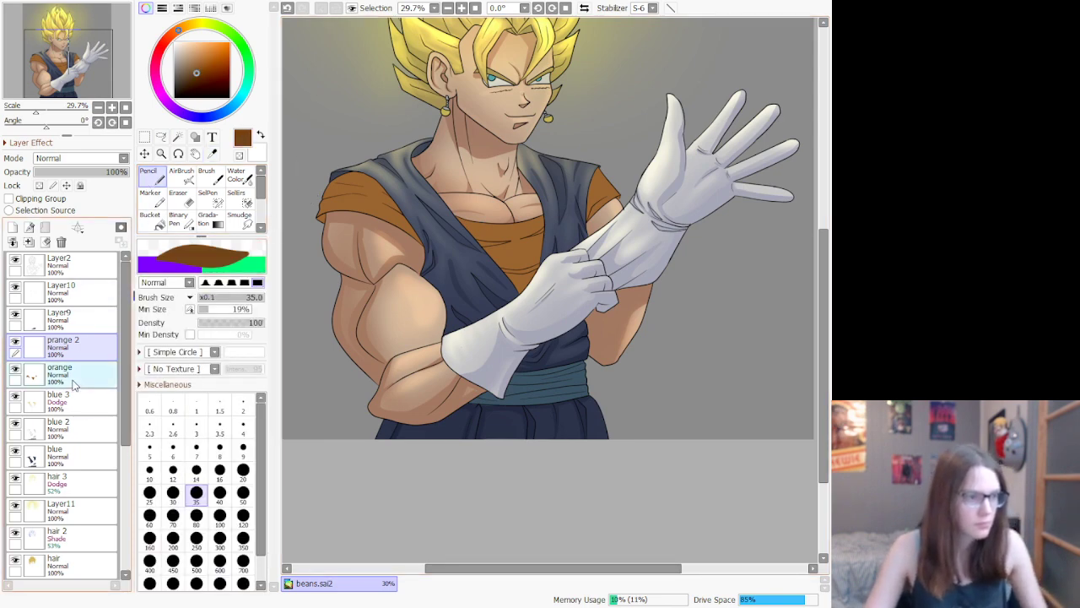
# Step: Select all the orange clothing from the "orange" layer with the Magic Wand and return to the Pencil
pyautogui.click(61, 371)
pyautogui.click(177, 137)
pyautogui.click(509, 250)
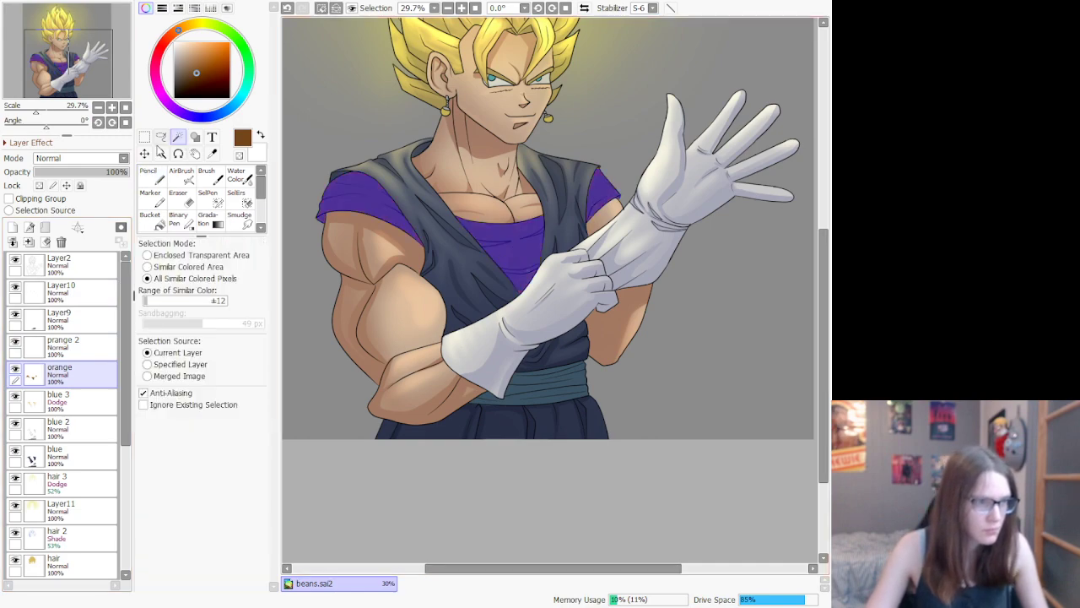
pyautogui.click(152, 175)
# Step: Inspect the selection's edges around both orange sleeves and the undershirt
pyautogui.scroll(2, 337, 159)
pyautogui.scroll(-1, 306, 163)
pyautogui.scroll(2, 287, 166)
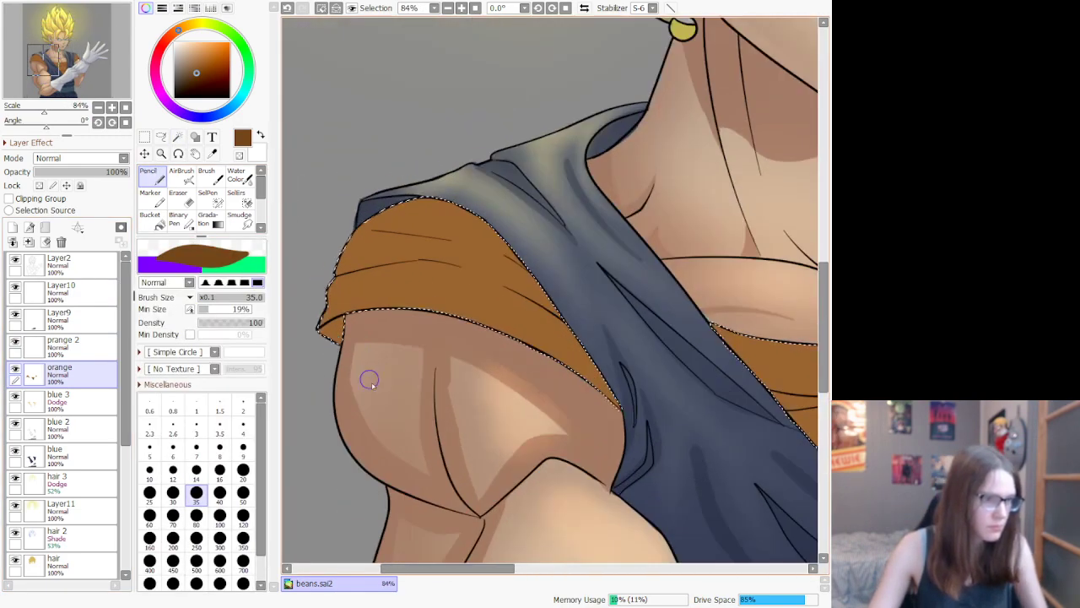
pyautogui.scroll(2, 370, 379)
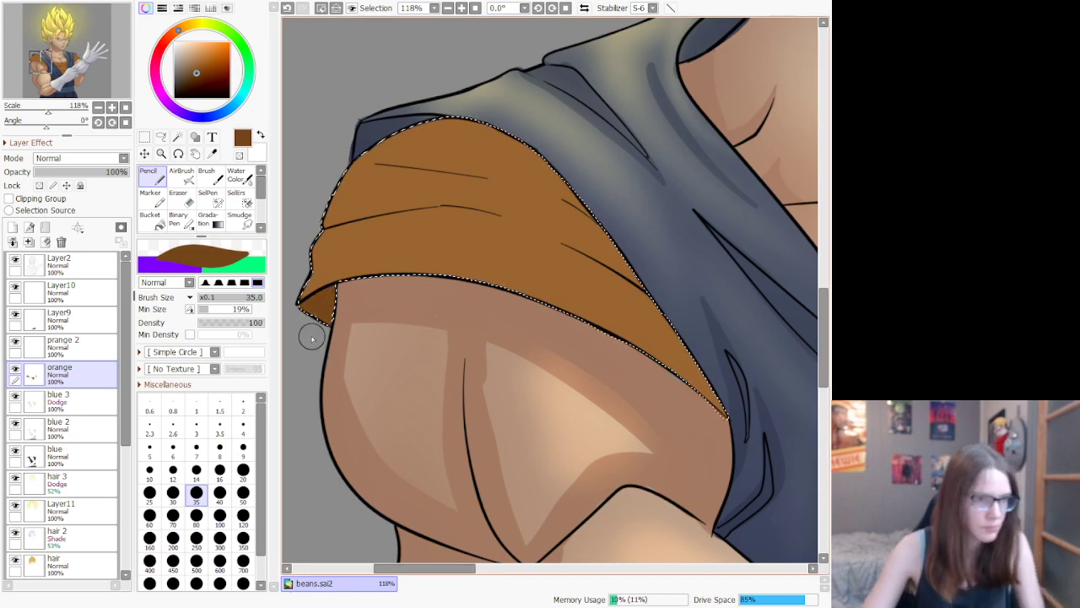
pyautogui.scroll(-6, 388, 314)
pyautogui.scroll(-1, 610, 370)
pyautogui.scroll(9, 763, 277)
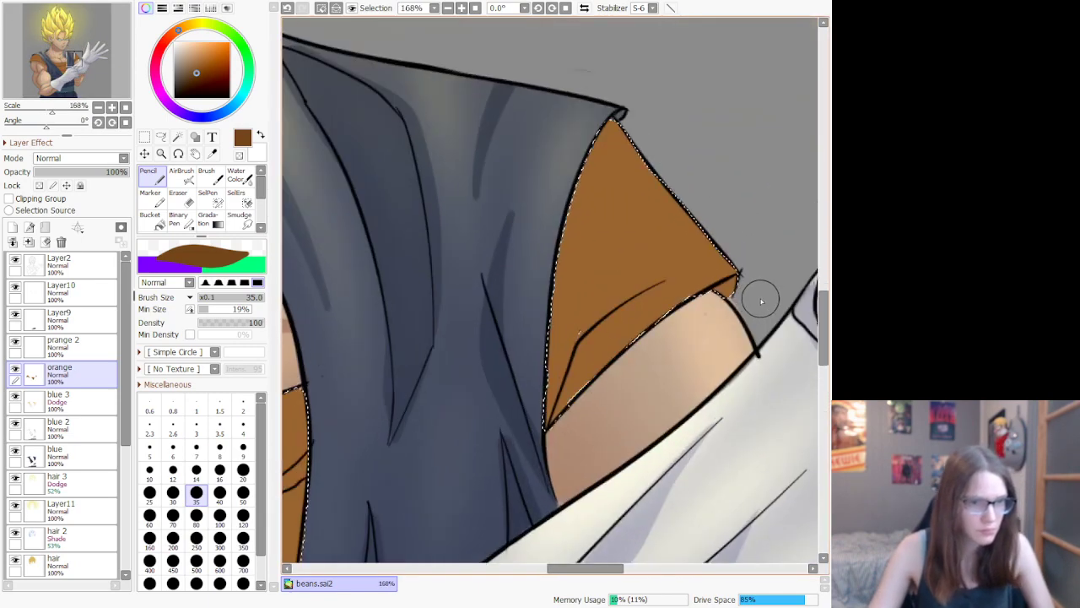
pyautogui.scroll(-6, 735, 287)
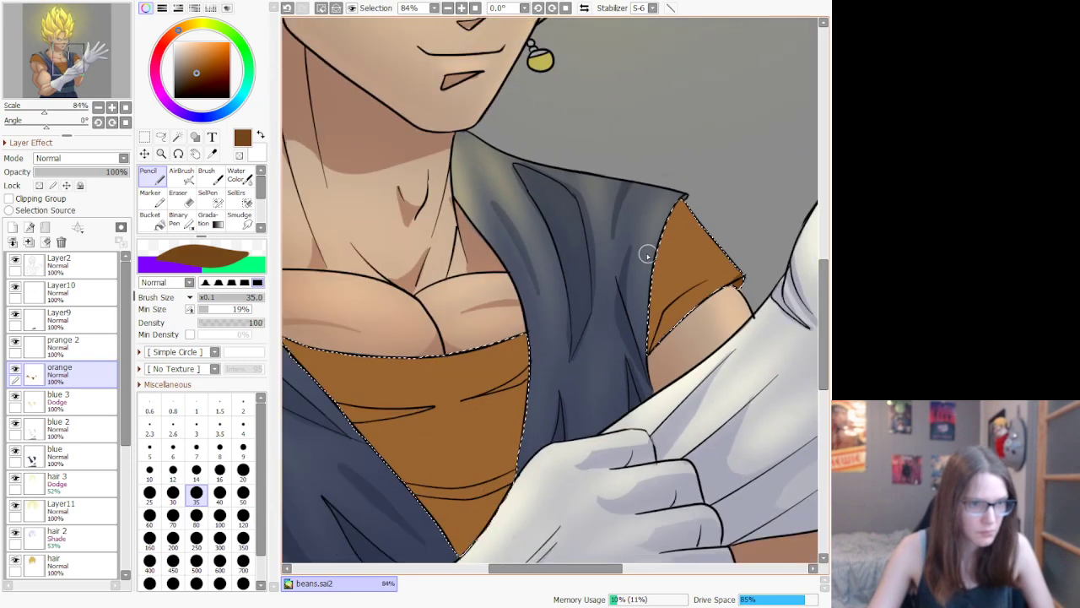
pyautogui.scroll(2, 400, 214)
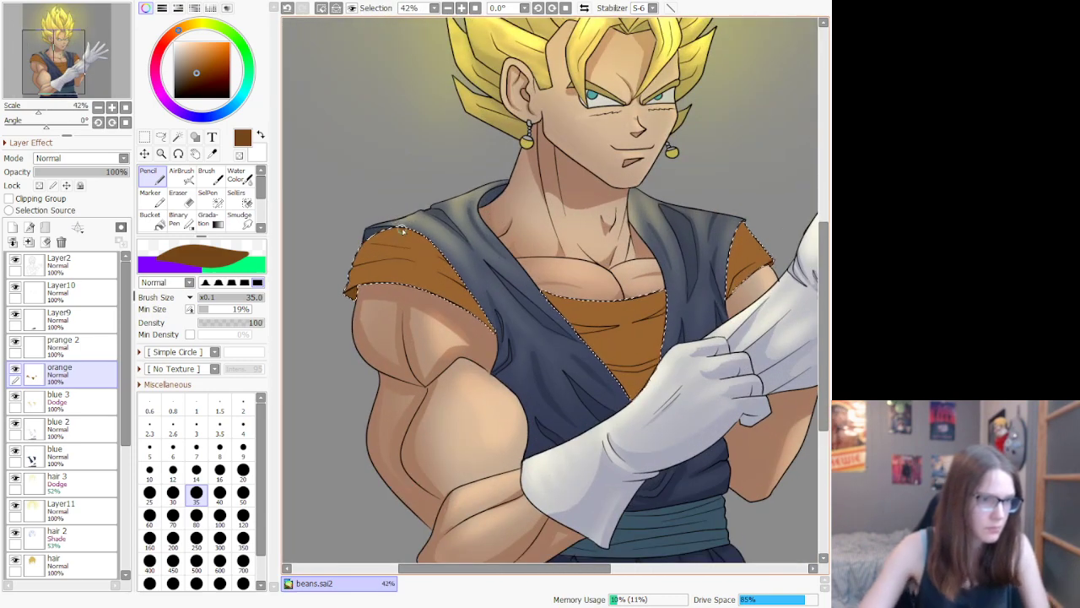
# Step: Shade the orange clothing softly in brown with the AirBrush at brush size 350 on the "orange" layer
pyautogui.click(181, 176)
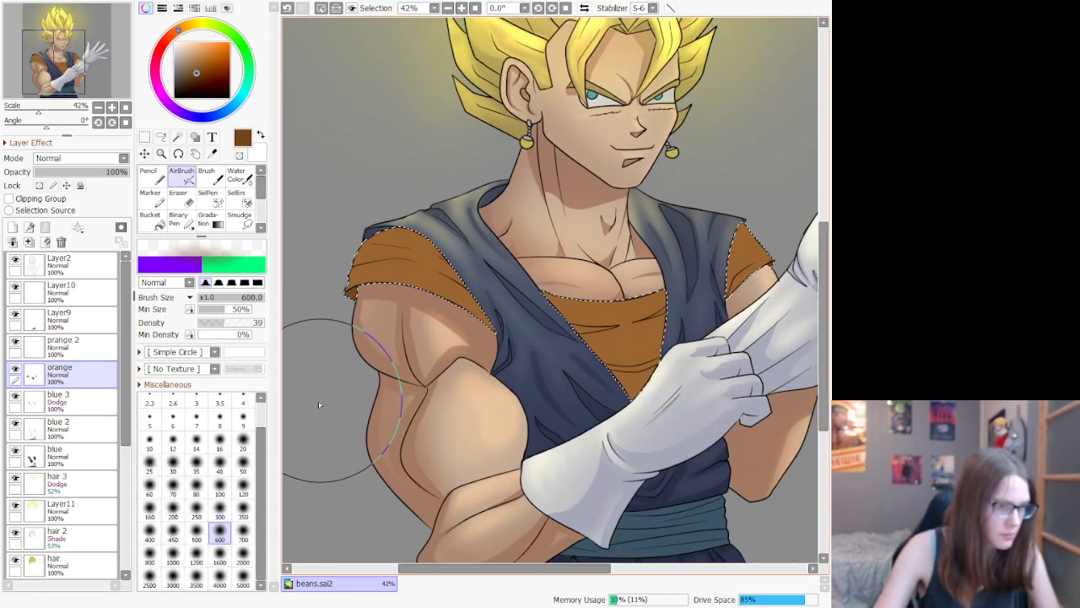
pyautogui.click(241, 511)
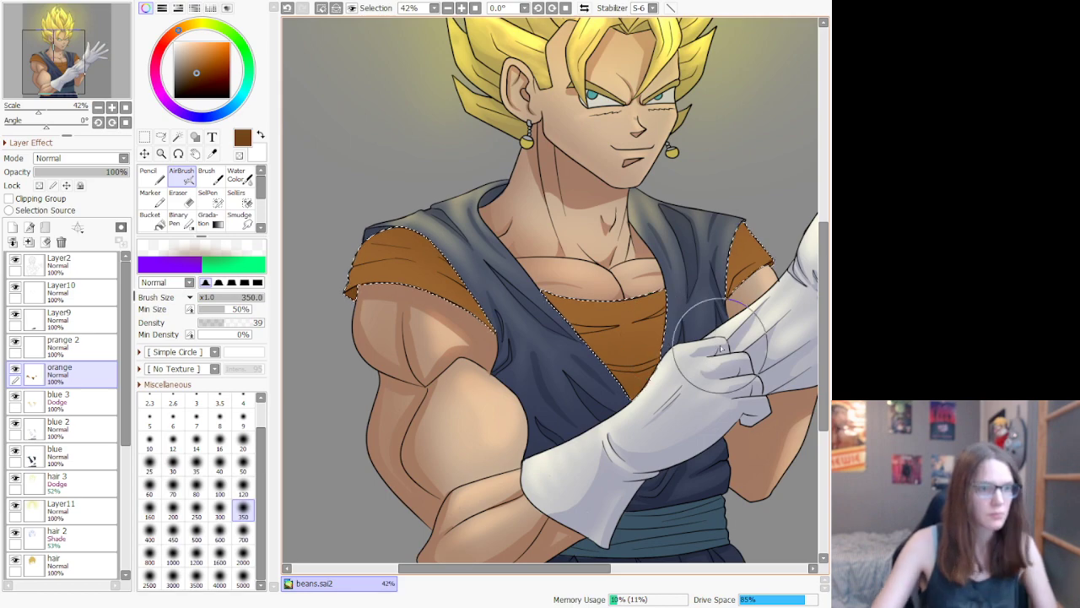
pyautogui.scroll(5, 397, 190)
pyautogui.scroll(-4, 329, 326)
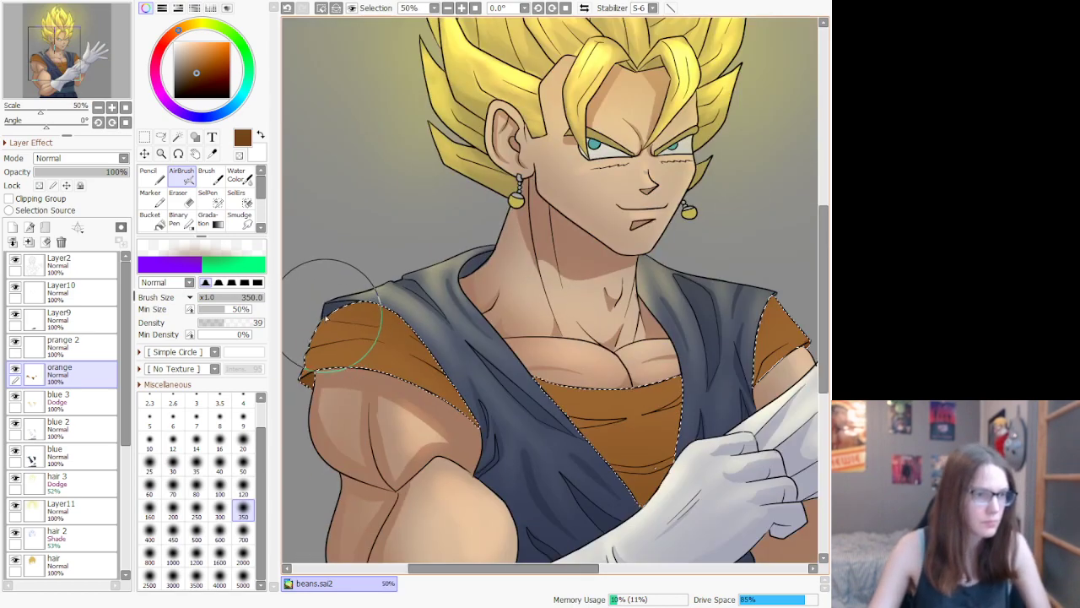
pyautogui.scroll(3, 331, 353)
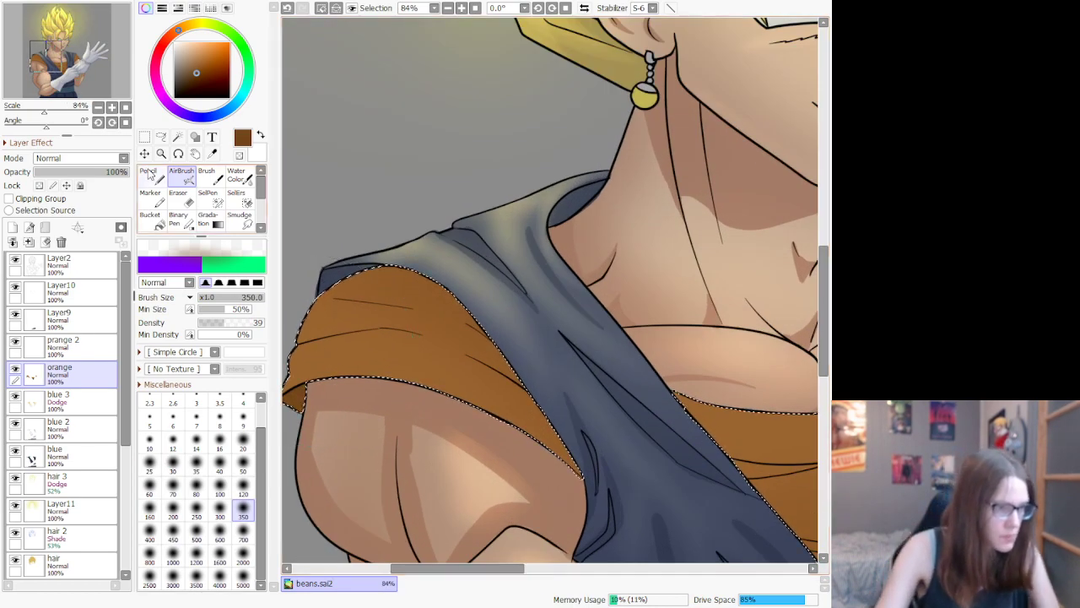
# Step: Paint brown fold shadows across the orange sleeve on the bent arm's side with the Pencil at brush size 35
pyautogui.press('n')
pyautogui.moveTo(458, 319); pyautogui.dragTo(508, 358)
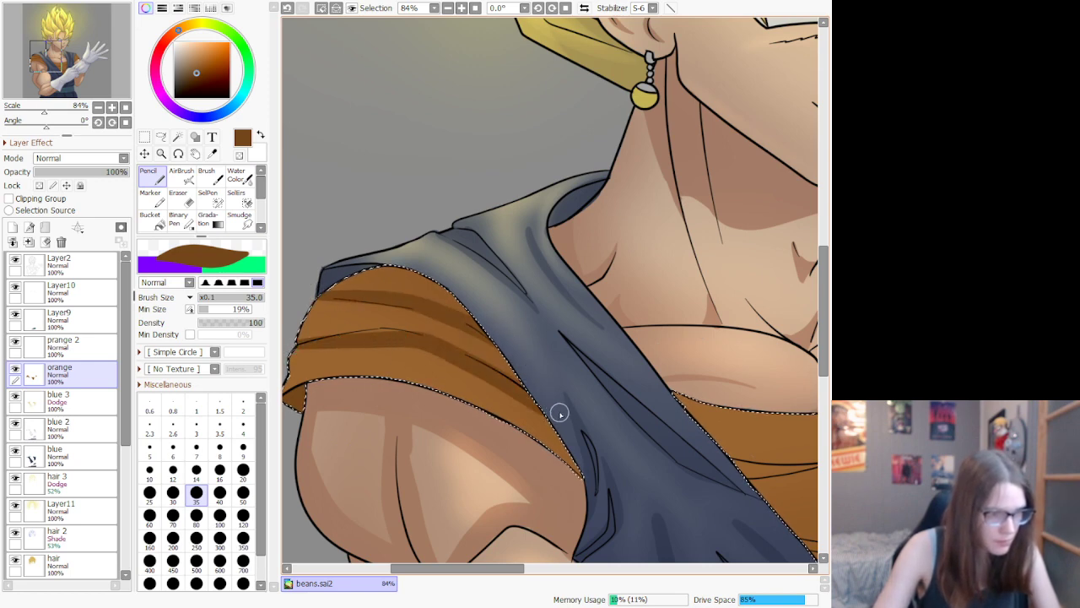
pyautogui.moveTo(559, 412); pyautogui.dragTo(462, 356)
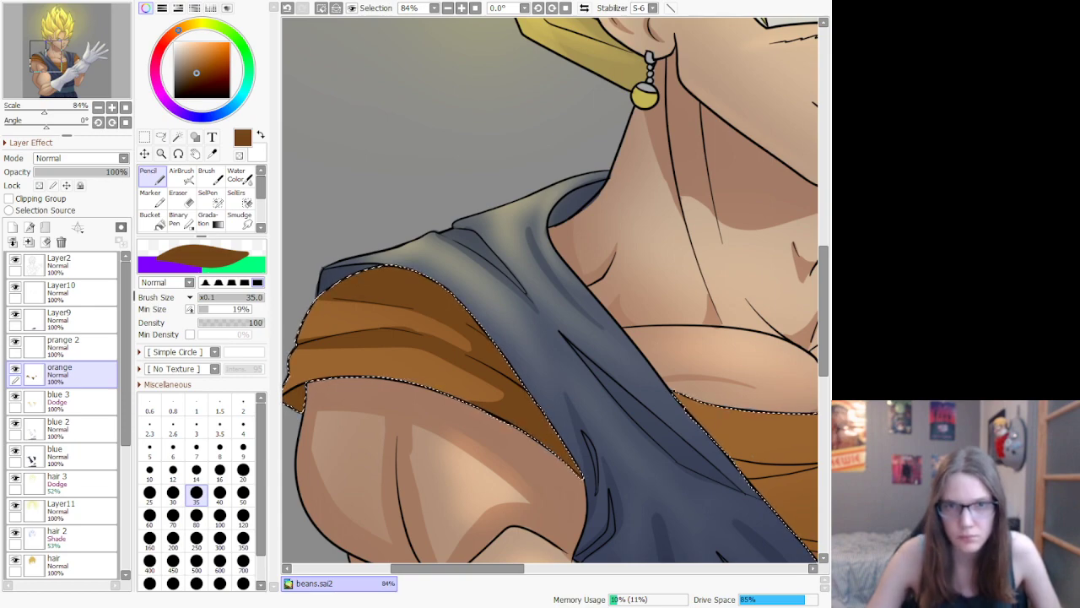
# Step: Try brown Pencil shadows beneath the lowest folds of the orange undershirt, undoing the unwanted strokes
pyautogui.scroll(-3, 485, 382)
pyautogui.scroll(-1, 593, 406)
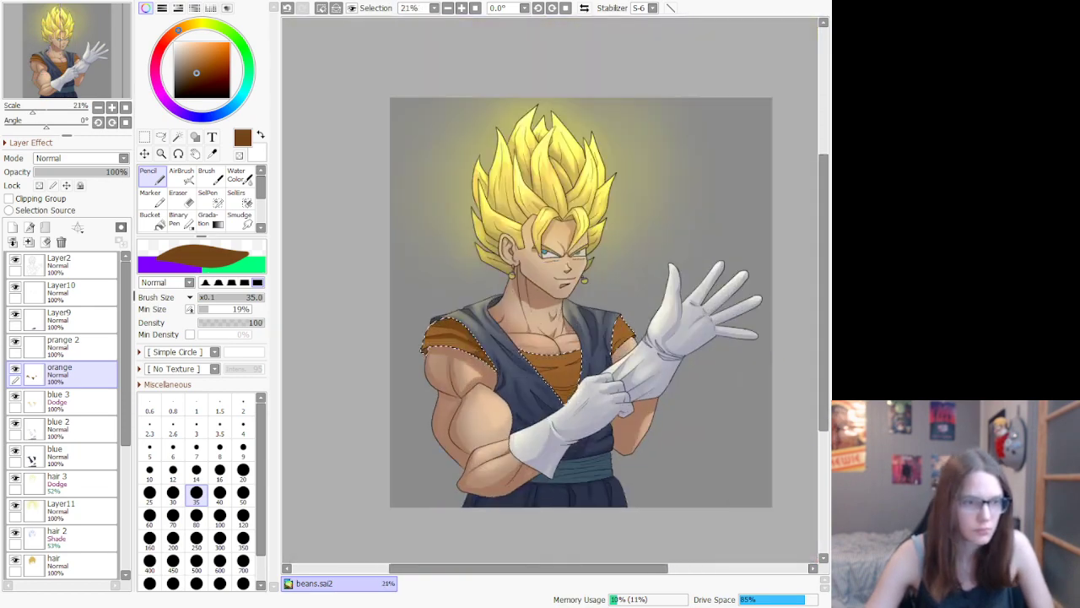
pyautogui.scroll(4, 594, 406)
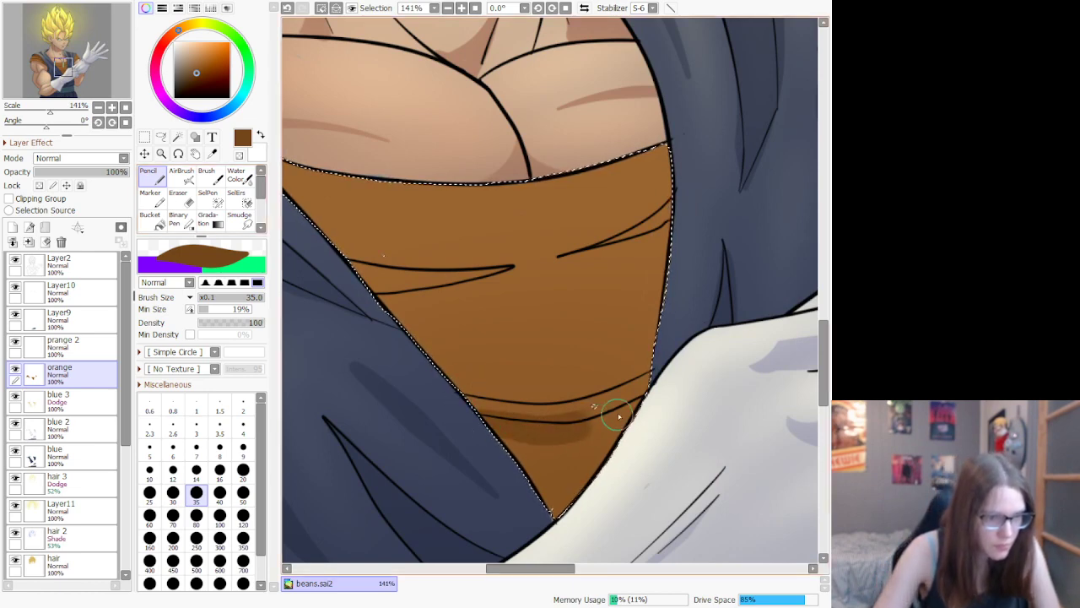
pyautogui.moveTo(619, 416); pyautogui.dragTo(679, 370)
pyautogui.hotkey('ctrl', 'z')
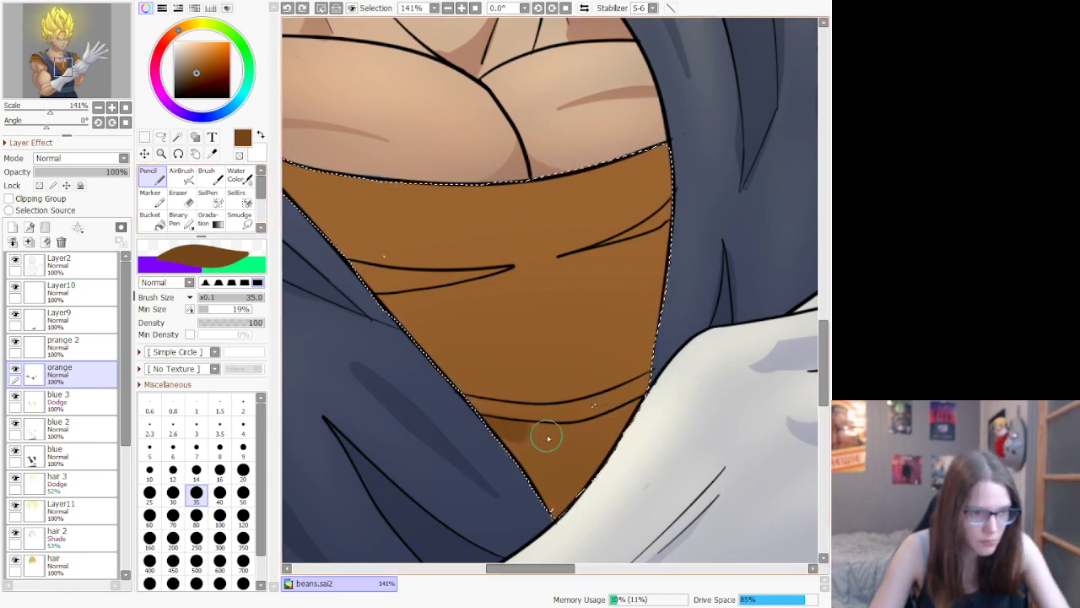
pyautogui.moveTo(602, 423); pyautogui.dragTo(639, 408)
pyautogui.hotkey('ctrl', 'z')
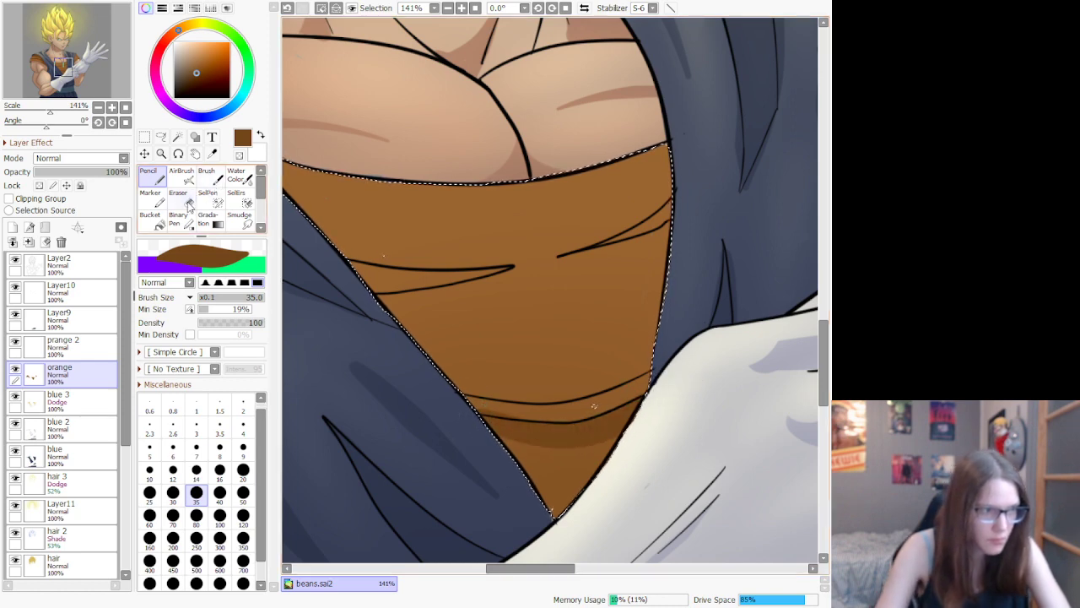
# Step: Try trimming the undershirt's fold shadow with the Eraser at brush size 50, and undo the shading painted on the "orange" layer
pyautogui.press('e')
pyautogui.moveTo(501, 405)
pyautogui.mouseDown()
pyautogui.moveTo(538, 417)
pyautogui.moveTo(485, 437)
pyautogui.mouseUp()
pyautogui.scroll(-6, 483, 435)
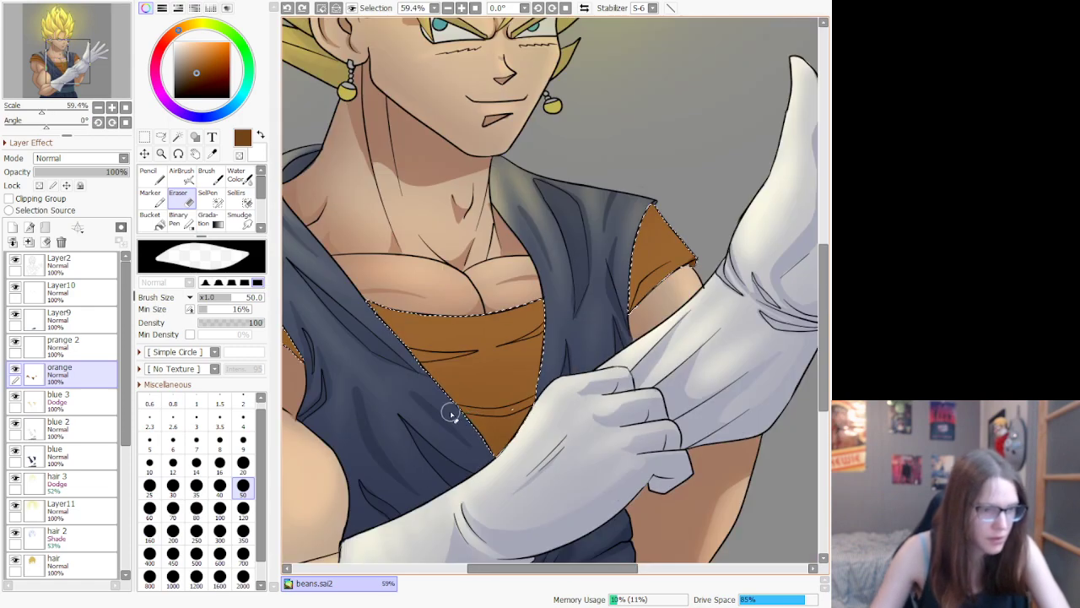
pyautogui.scroll(4, 373, 348)
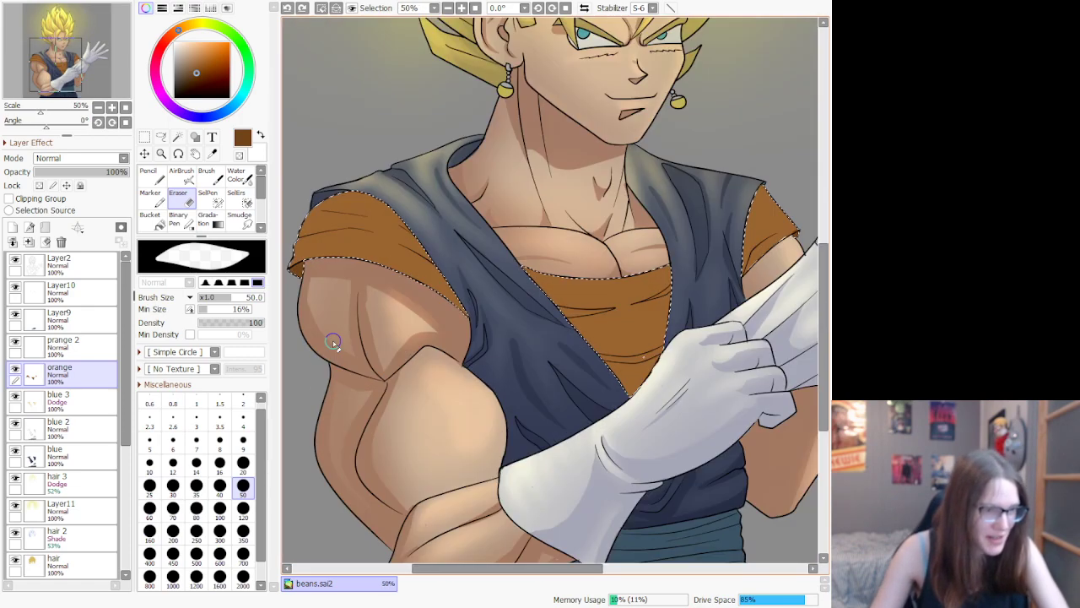
pyautogui.scroll(-2, 332, 342)
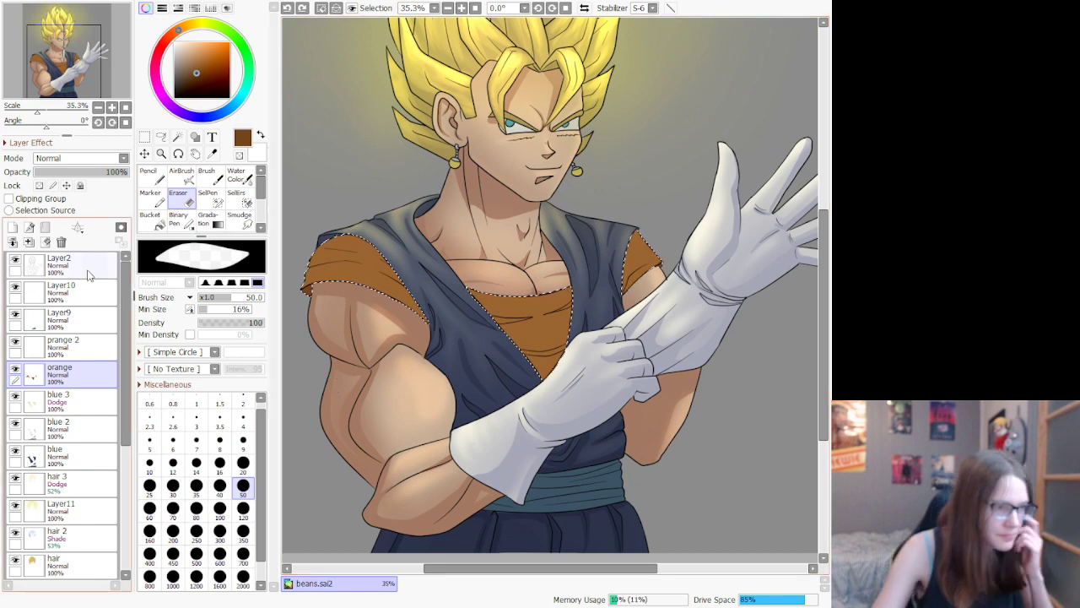
# Step: On the "prange 2" layer, undo the sleeve's fold stroke and paint a brown Pencil shadow along the sleeve's upper edge at brush size 50
pyautogui.click(85, 344)
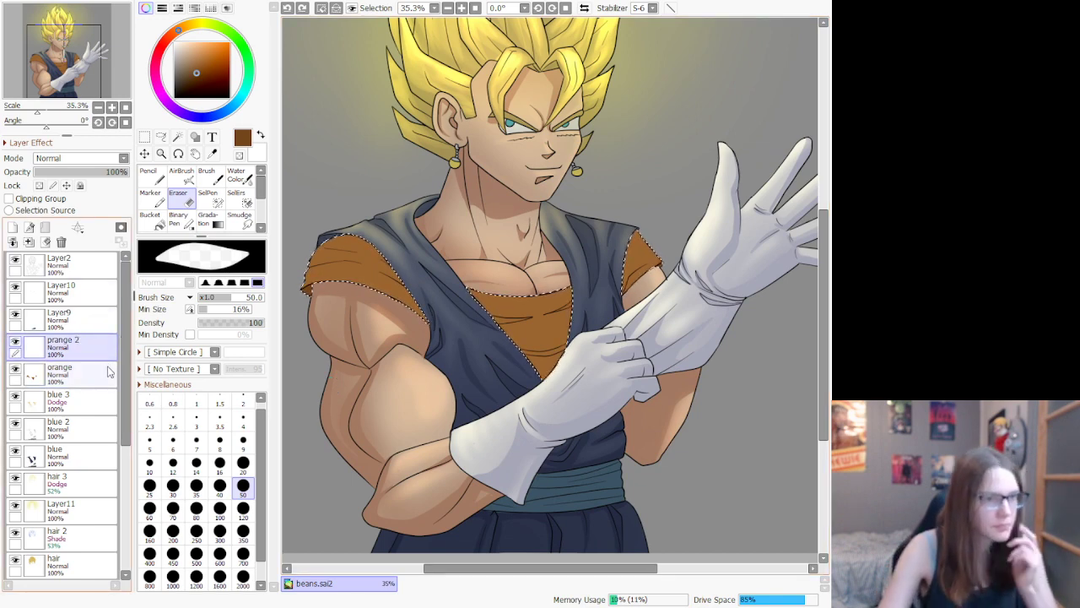
pyautogui.click(187, 178)
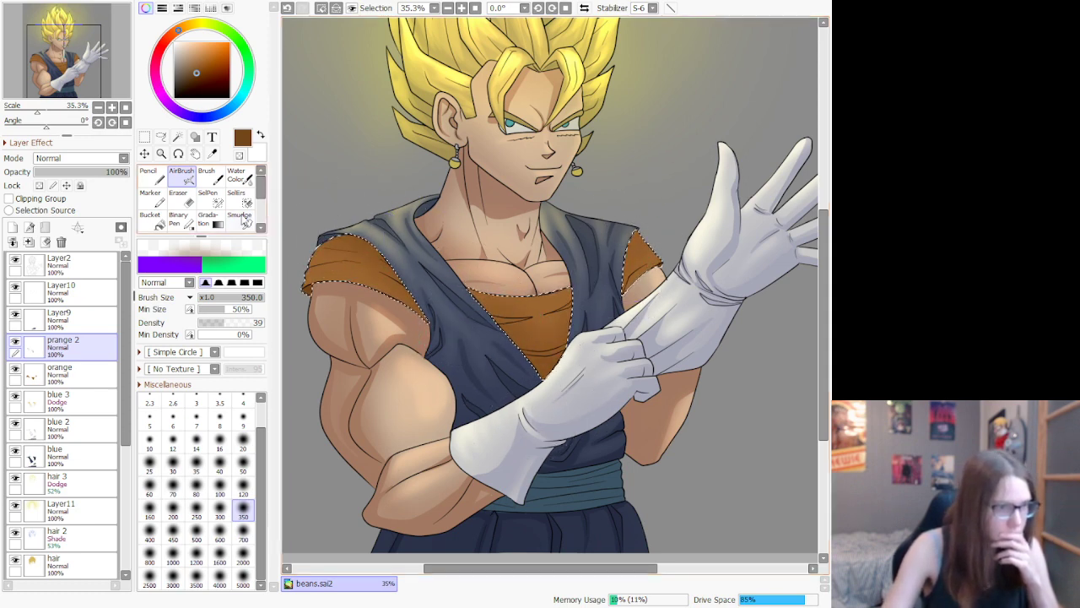
pyautogui.click(149, 177)
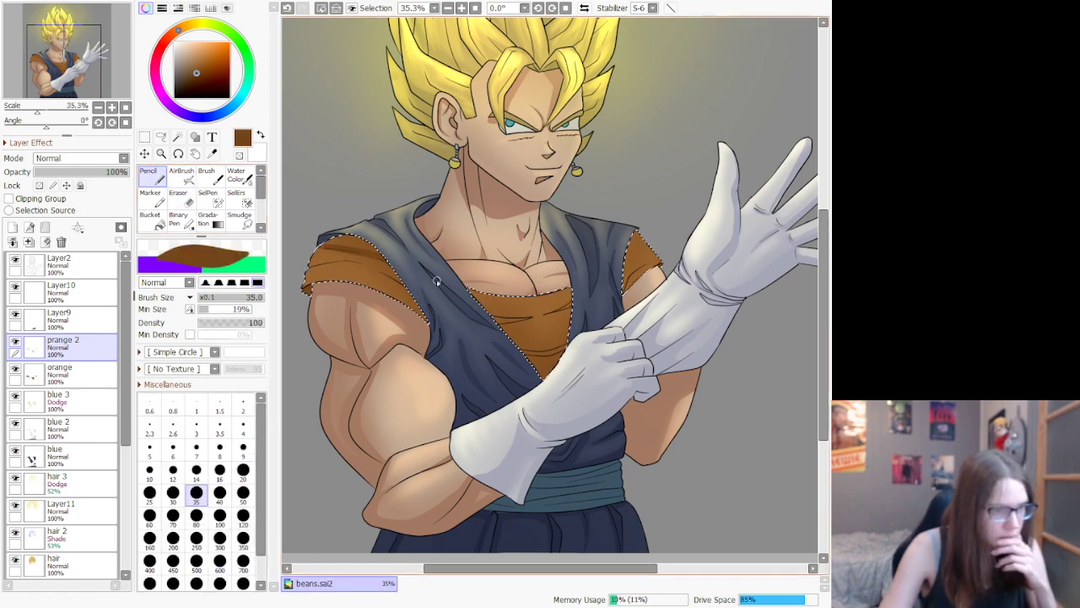
pyautogui.scroll(6, 473, 291)
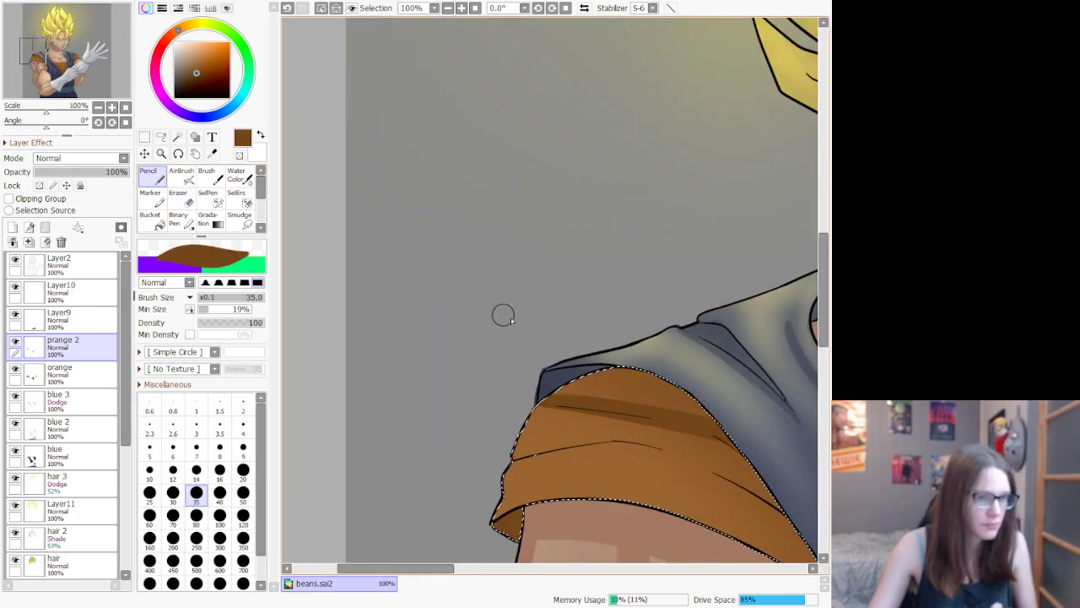
pyautogui.hotkey('ctrl', 'z')
pyautogui.click(243, 494)
pyautogui.moveTo(735, 396); pyautogui.dragTo(780, 437)
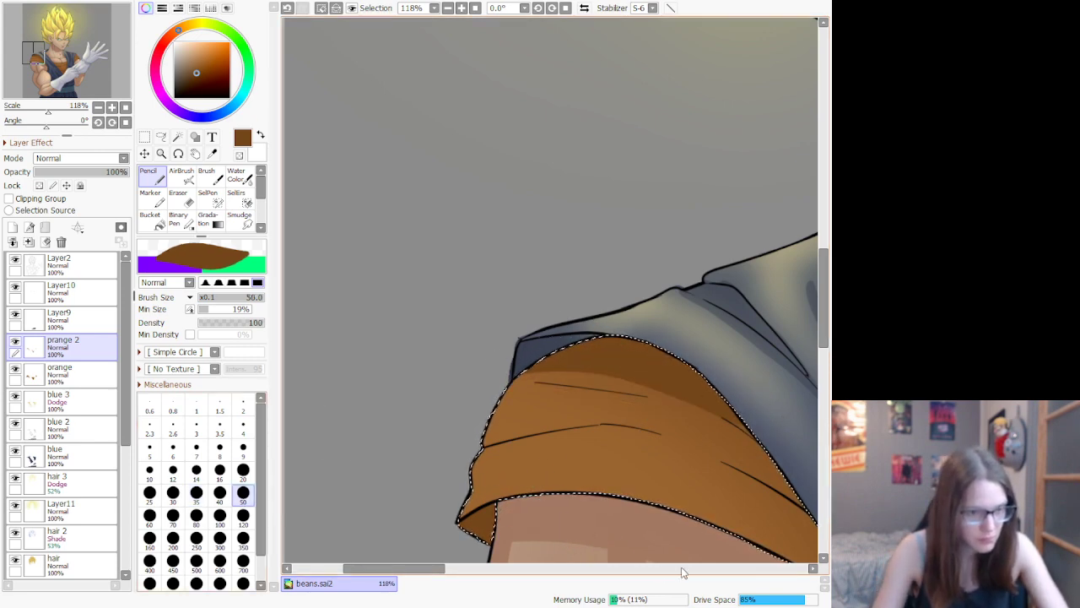
# Step: Extend the brown shadow down the bent arm's sleeve beside the blue vest, filling its lower pointed end at brush size 50
pyautogui.click(605, 570)
pyautogui.moveTo(654, 578); pyautogui.dragTo(382, 578)
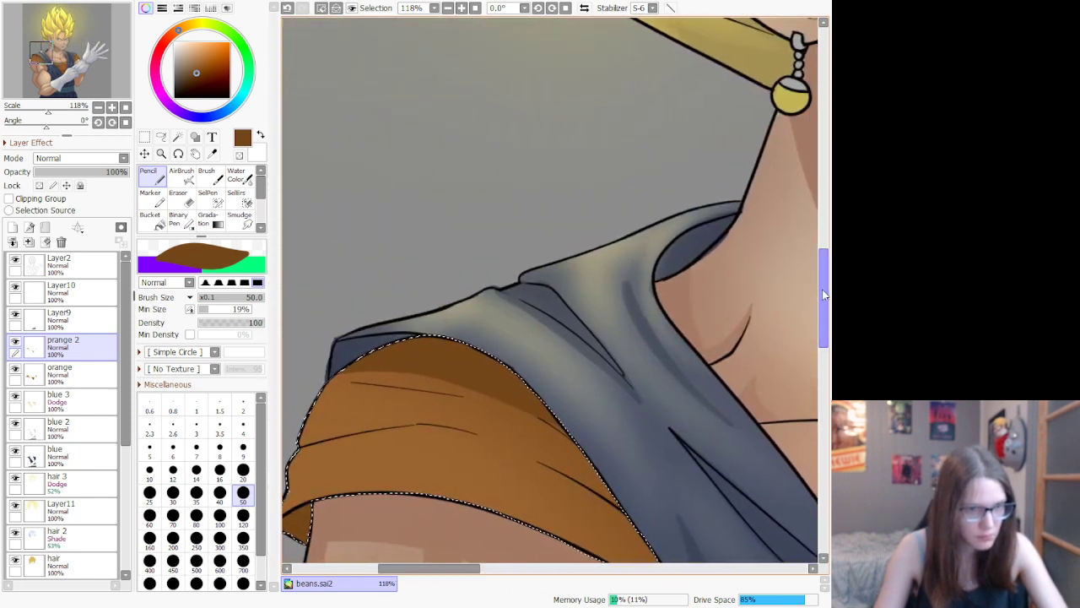
pyautogui.moveTo(824, 294); pyautogui.dragTo(823, 324)
pyautogui.moveTo(537, 228); pyautogui.dragTo(654, 368)
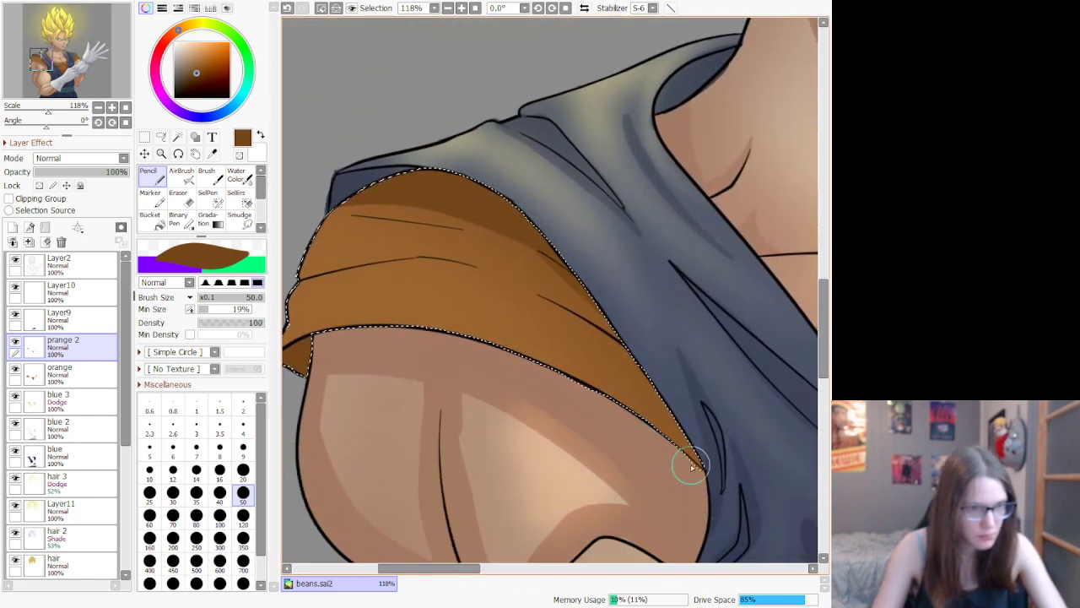
pyautogui.moveTo(689, 458)
pyautogui.mouseDown()
pyautogui.moveTo(612, 353)
pyautogui.moveTo(536, 314)
pyautogui.mouseUp()
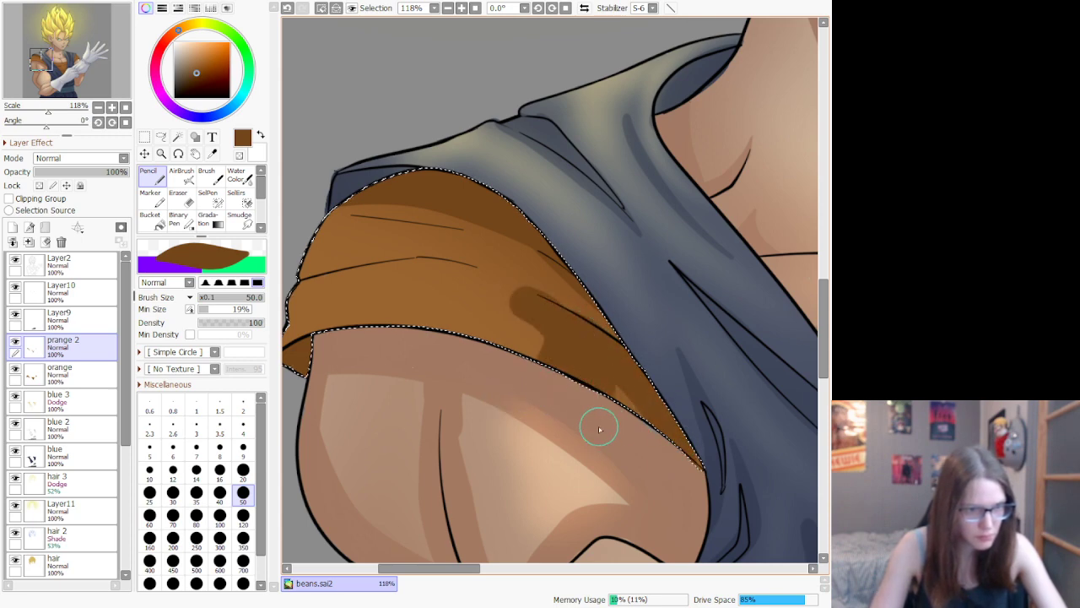
pyautogui.moveTo(628, 410); pyautogui.dragTo(692, 457)
pyautogui.moveTo(510, 285); pyautogui.dragTo(540, 290)
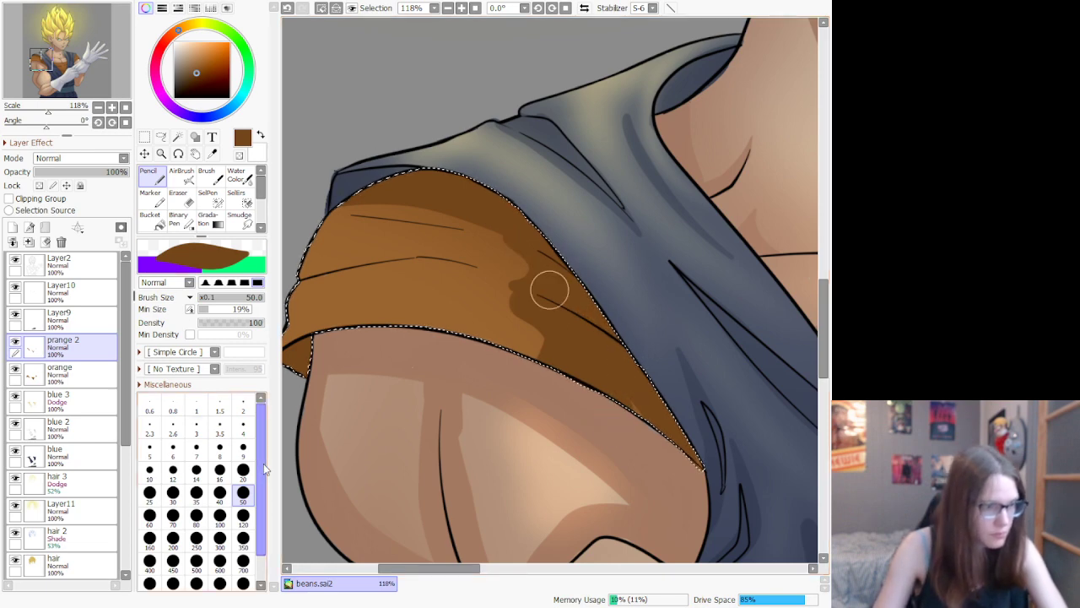
# Step: Refine the sleeve's shadow edge and paint brown shadows along its fold lines with the Pencil at brush size 20
pyautogui.press('[')
pyautogui.press('[')
pyautogui.press('[')
pyautogui.press('[')
pyautogui.press('[')
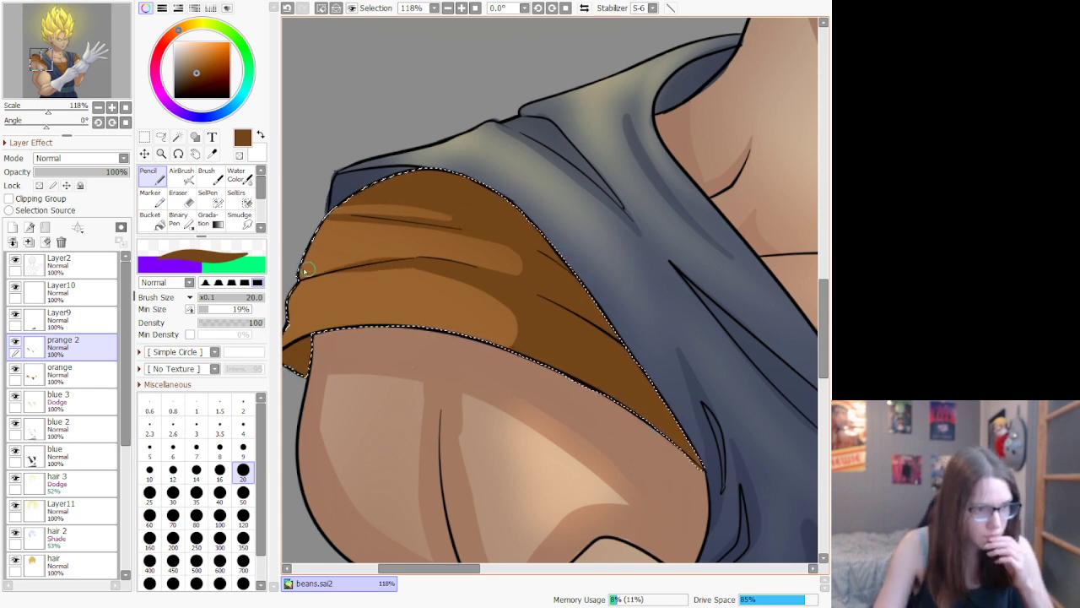
pyautogui.scroll(-8, 531, 166)
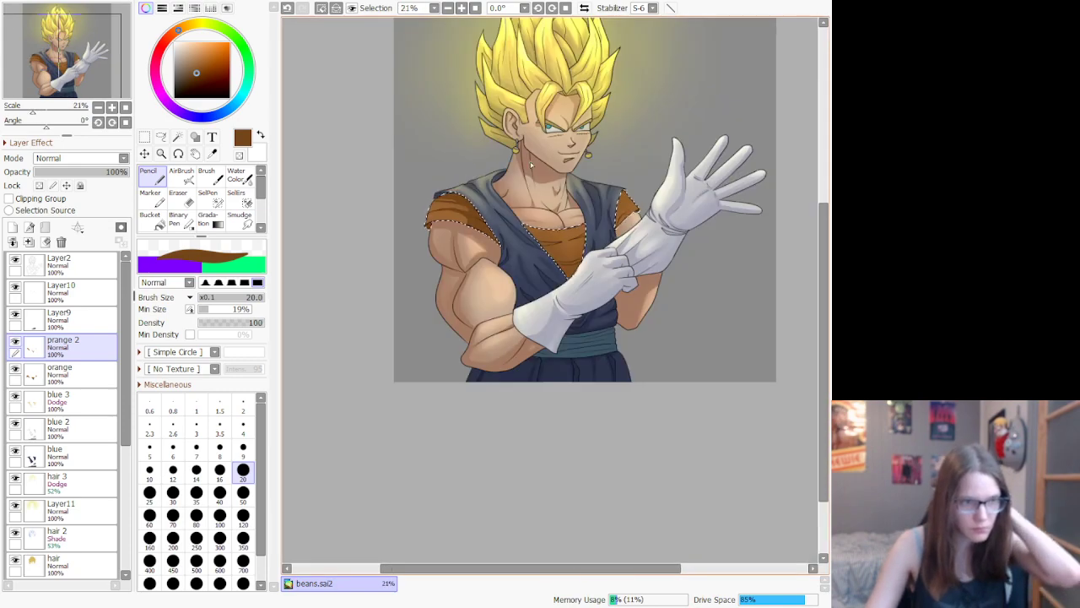
# Step: Paint a brown Pencil shadow beneath the lowest fold of the orange undershirt at brush size 50
pyautogui.scroll(9, 530, 164)
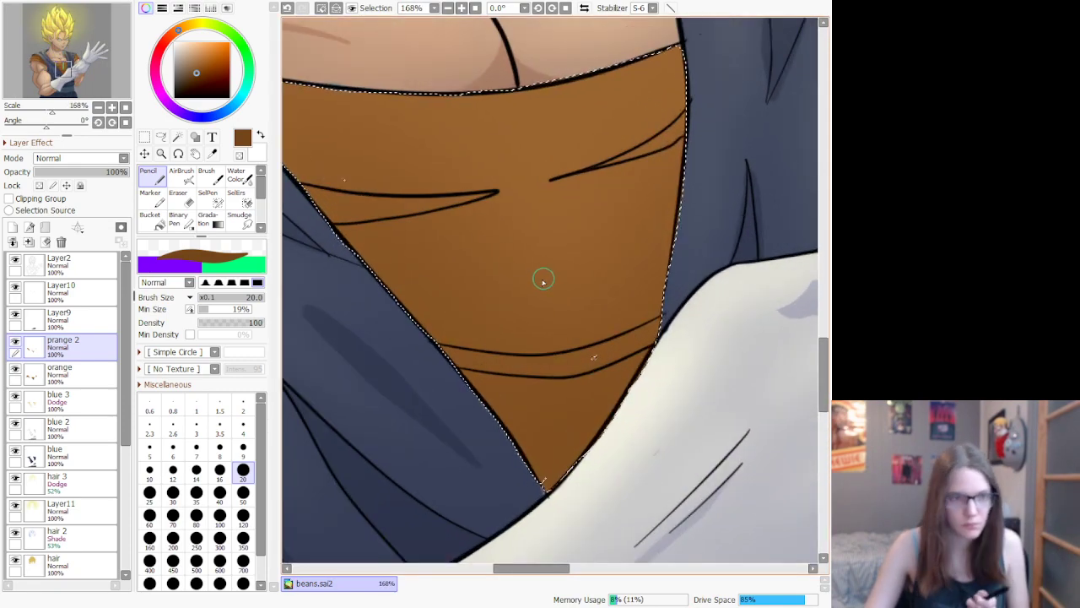
pyautogui.click(243, 495)
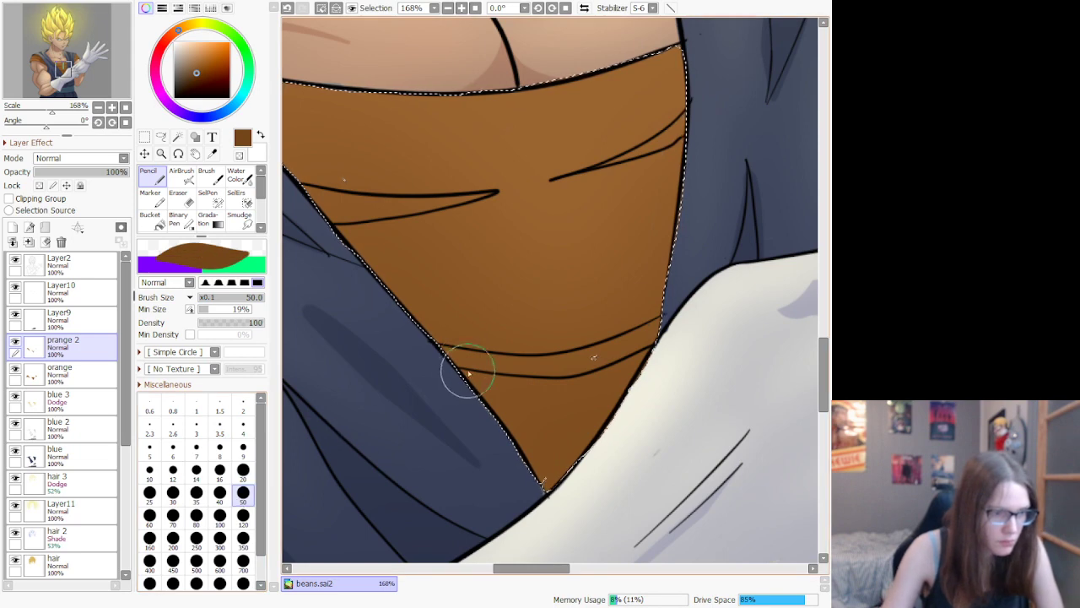
pyautogui.moveTo(446, 377)
pyautogui.mouseDown()
pyautogui.moveTo(566, 406)
pyautogui.moveTo(695, 333)
pyautogui.mouseUp()
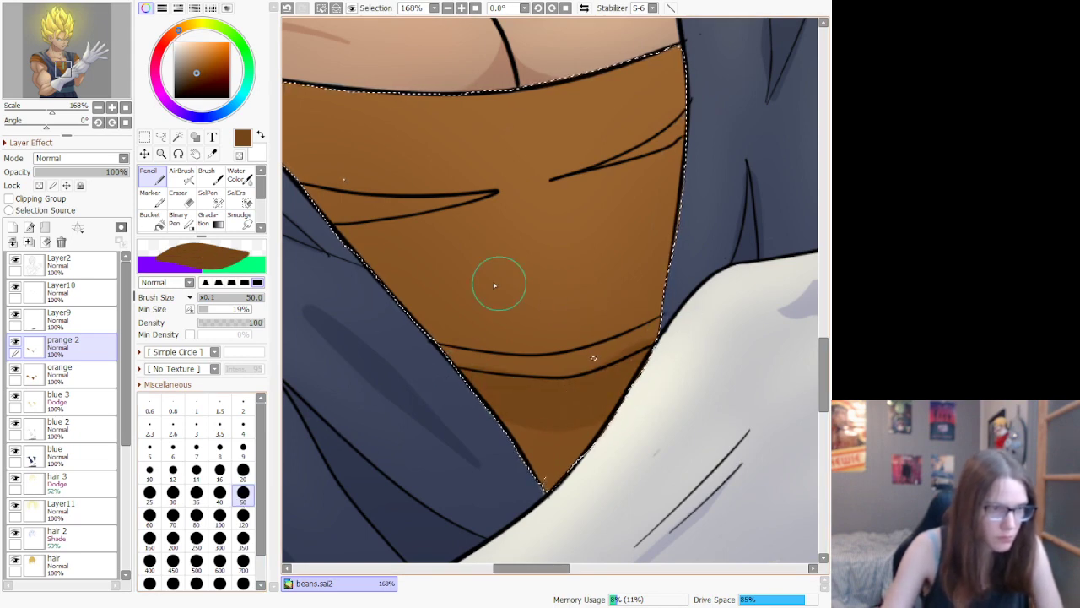
# Step: Fill the two pointed side folds of the undershirt with brown using the Pencil at brush size 20
pyautogui.moveTo(506, 570); pyautogui.dragTo(481, 573)
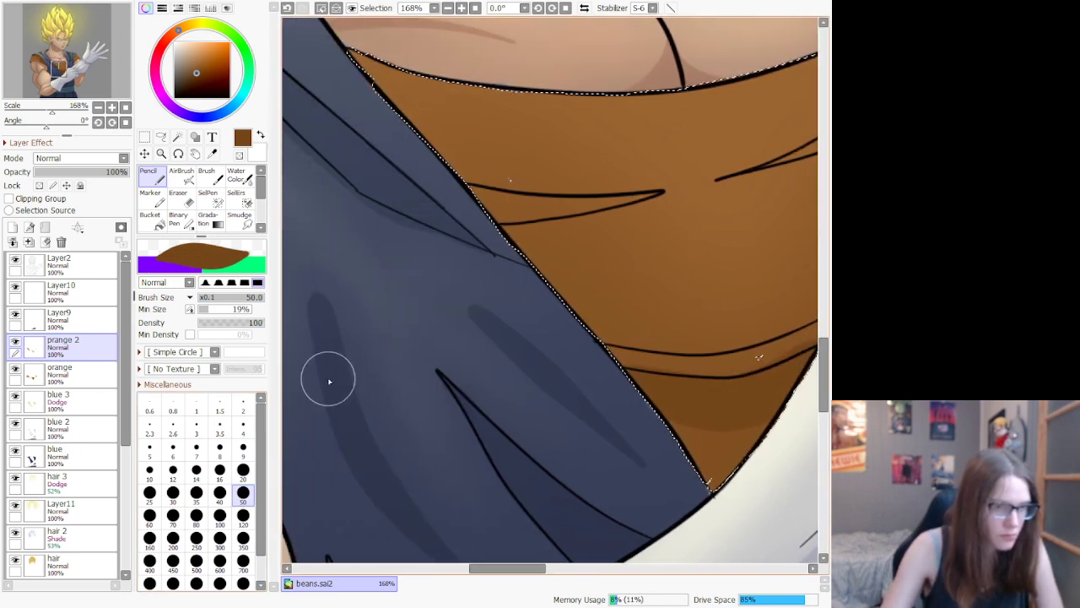
pyautogui.press('[')
pyautogui.press('[')
pyautogui.press('[')
pyautogui.press('[')
pyautogui.press('[')
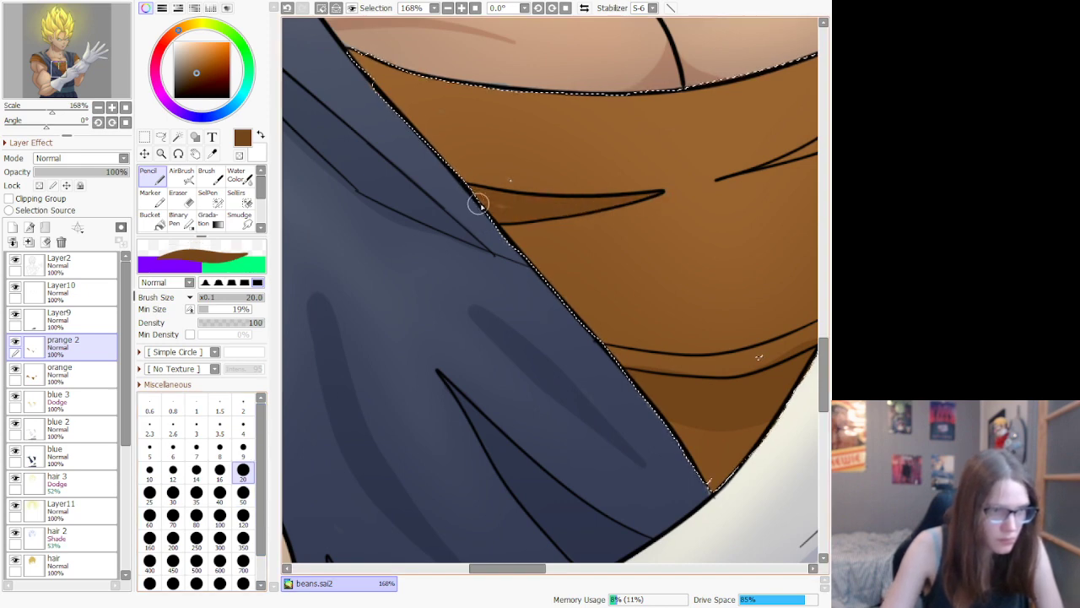
pyautogui.moveTo(509, 568); pyautogui.dragTo(541, 568)
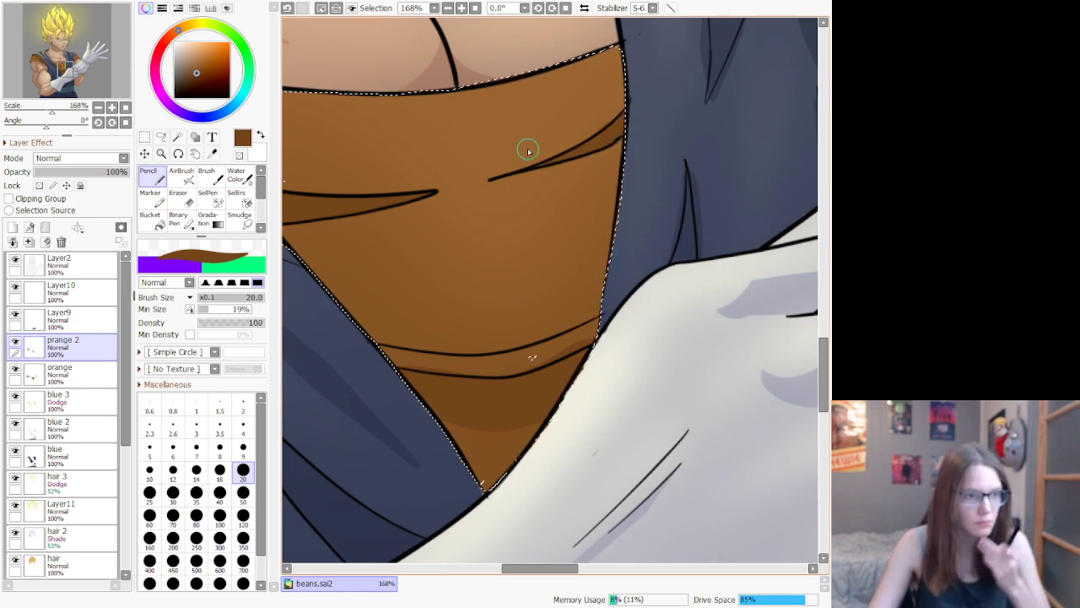
# Step: Paint a thin brown shadow along the upper line of the undershirt's lowest fold, redoing unwanted strokes, at brush size 20
pyautogui.scroll(-10, 527, 150)
pyautogui.scroll(-3, 496, 32)
pyautogui.scroll(12, 496, 32)
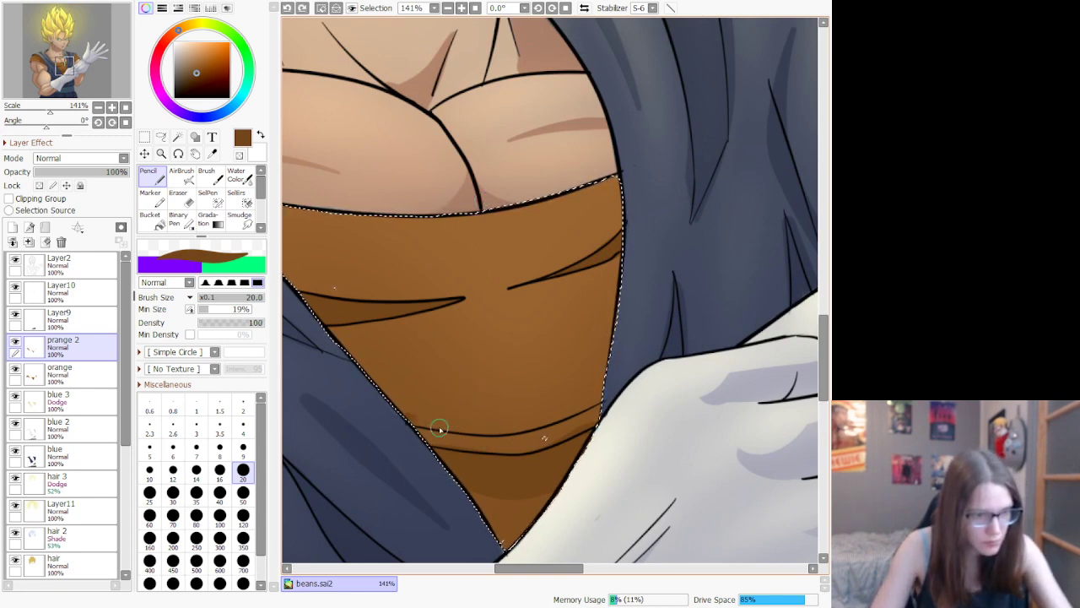
pyautogui.moveTo(640, 367)
pyautogui.mouseDown()
pyautogui.moveTo(556, 416)
pyautogui.moveTo(465, 426)
pyautogui.mouseUp()
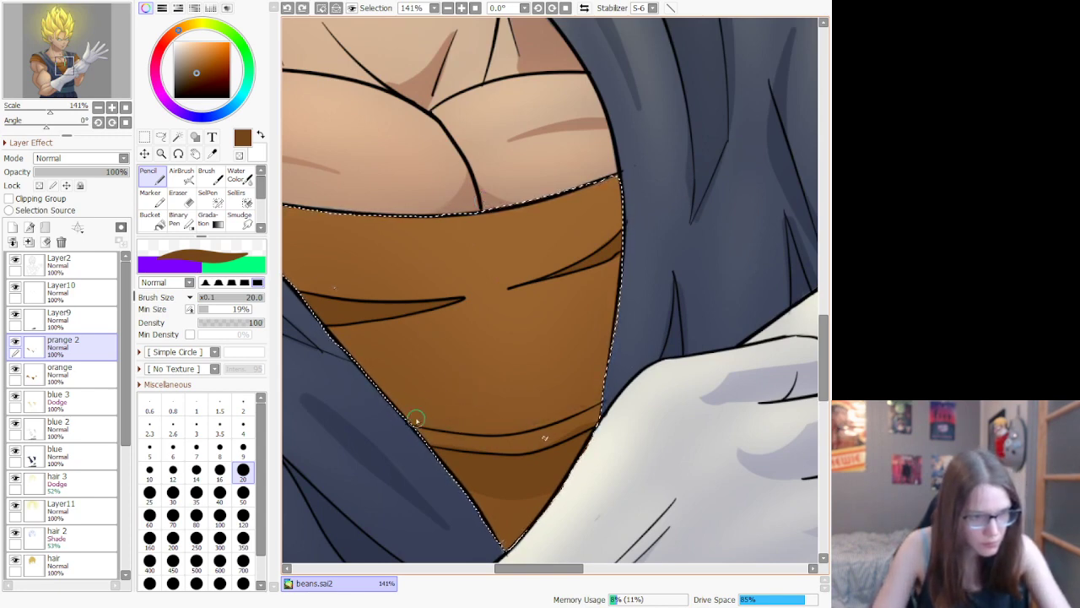
pyautogui.moveTo(550, 420); pyautogui.dragTo(432, 426)
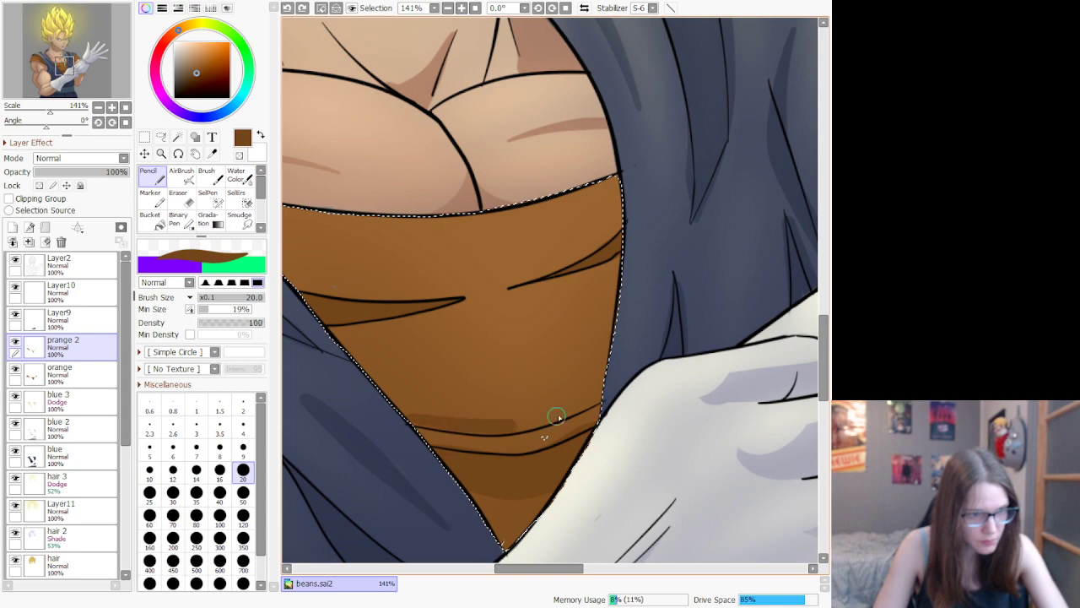
pyautogui.moveTo(558, 417)
pyautogui.mouseDown()
pyautogui.moveTo(621, 389)
pyautogui.moveTo(641, 367)
pyautogui.mouseUp()
pyautogui.scroll(-3, 495, 295)
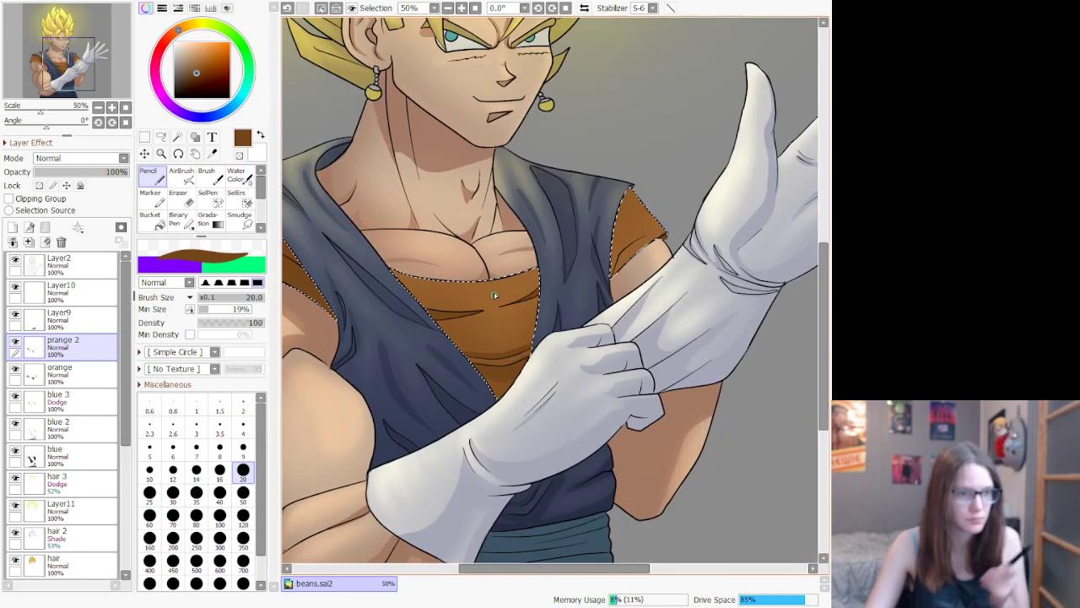
# Step: Paint brown fold and edge shadows on the raised arm's orange sleeve with the Pencil at brush size 20
pyautogui.hotkey('ctrl', '-')
pyautogui.hotkey('ctrl', '-')
pyautogui.hotkey('ctrl', '-')
pyautogui.scroll(9, 500, 200)
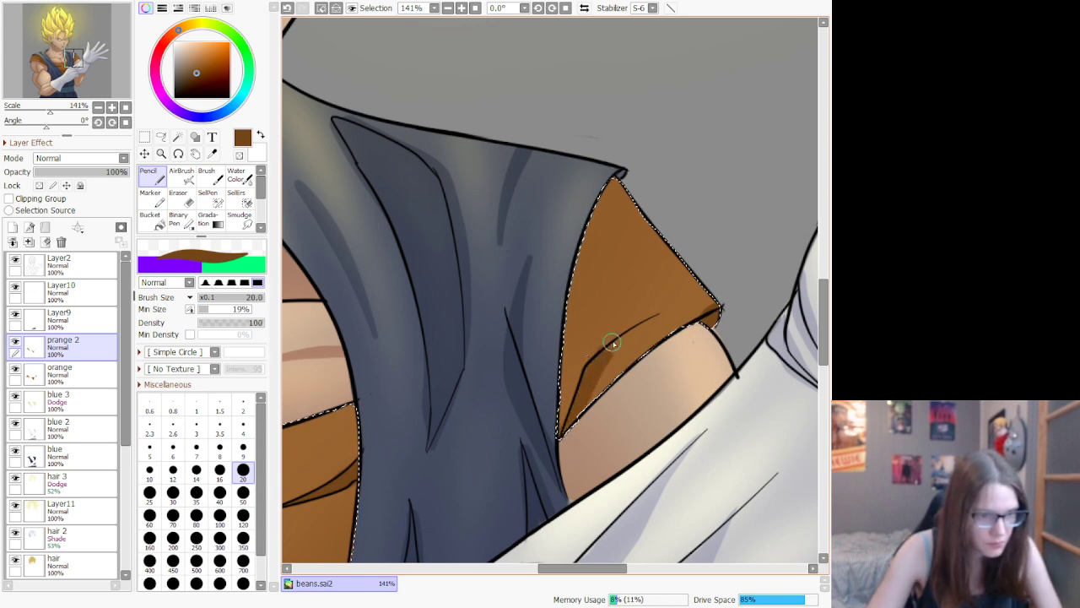
pyautogui.moveTo(612, 343); pyautogui.dragTo(676, 290)
pyautogui.moveTo(581, 302)
pyautogui.mouseDown()
pyautogui.moveTo(631, 255)
pyautogui.moveTo(592, 280)
pyautogui.moveTo(632, 192)
pyautogui.mouseUp()
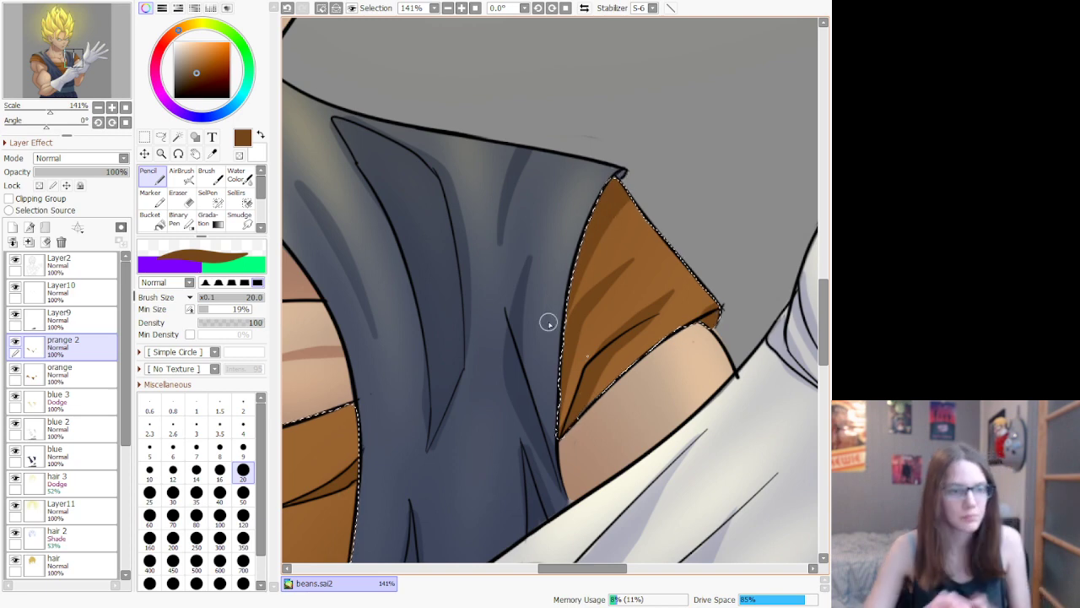
pyautogui.scroll(-6, 549, 322)
pyautogui.scroll(1, 365, 318)
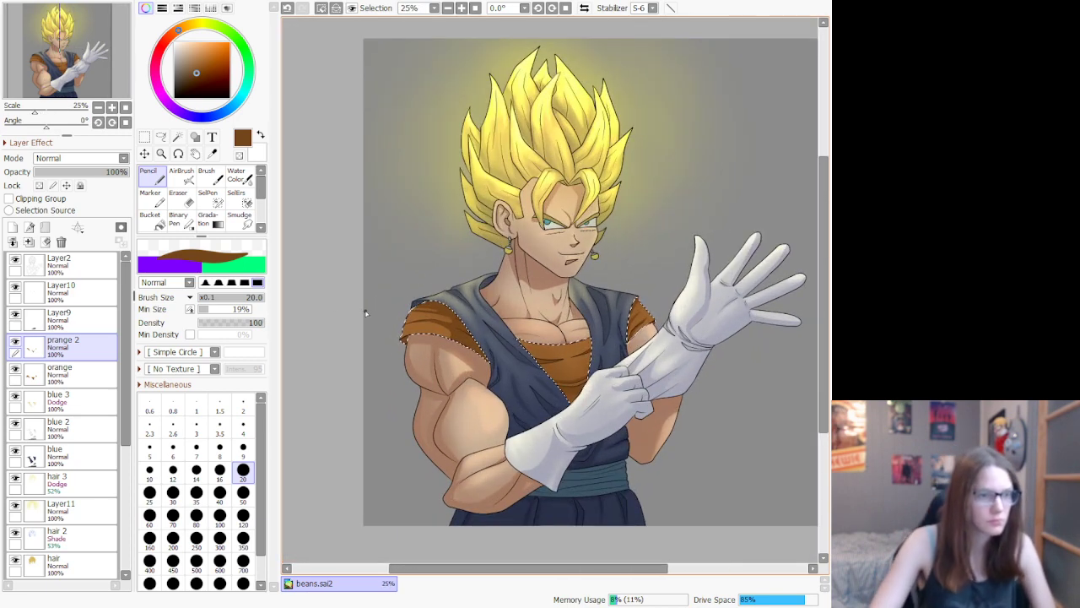
# Step: Add a layer named "orange 3" above "prange 2", set its blending mode to Dodge, and choose a muted yellow colour
pyautogui.click(10, 227)
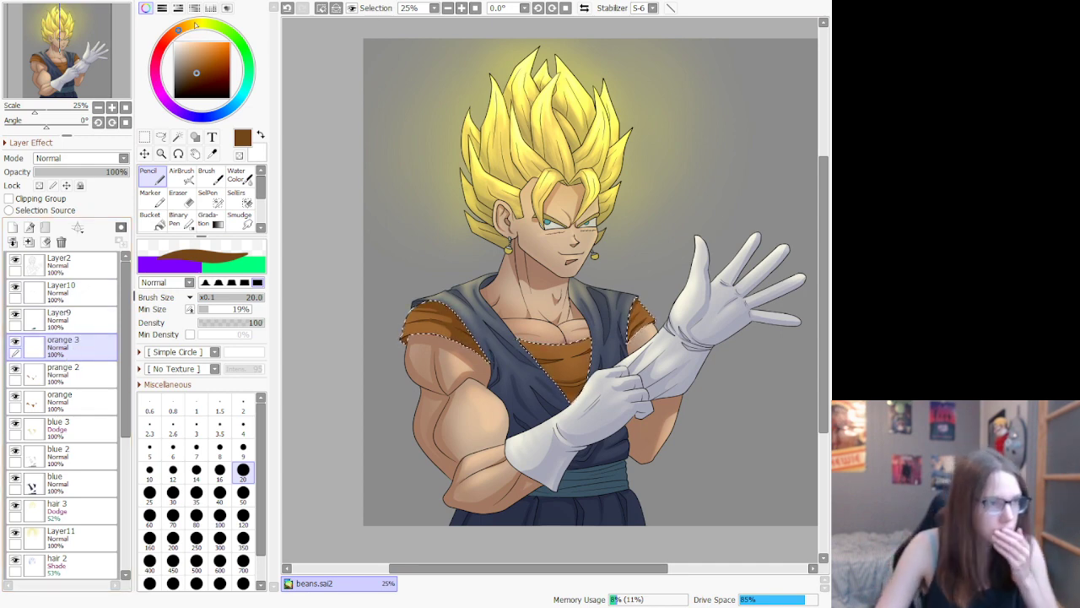
pyautogui.moveTo(195, 25); pyautogui.dragTo(199, 24)
pyautogui.click(195, 55)
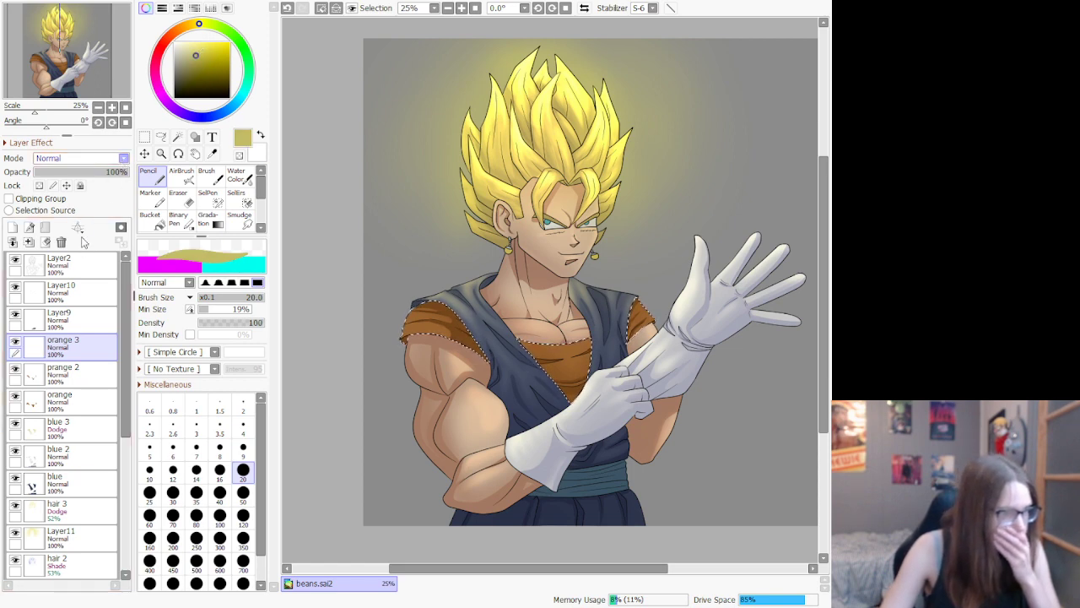
pyautogui.click(80, 158)
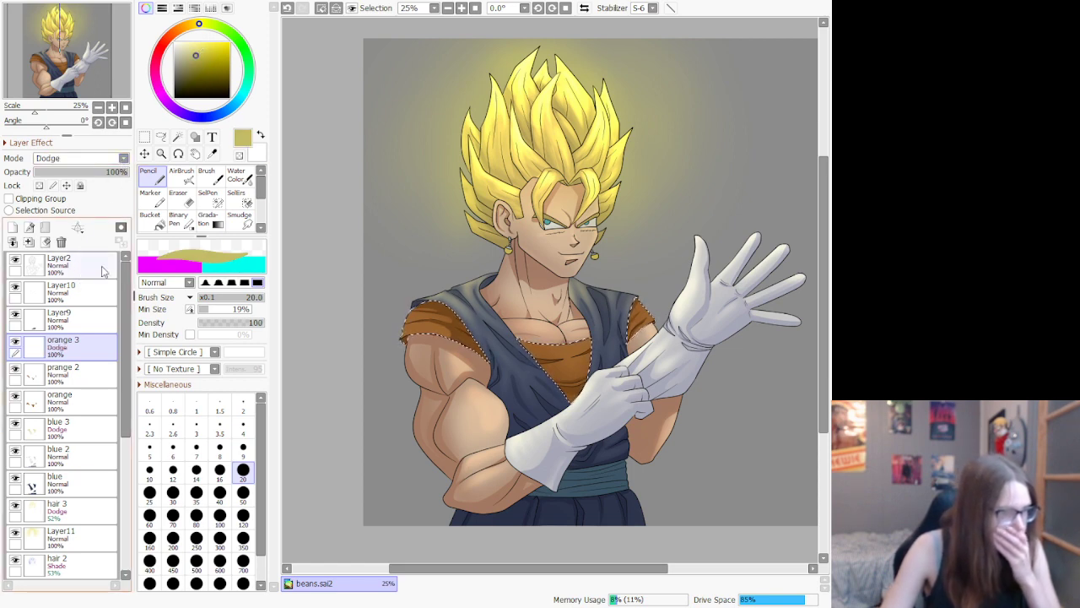
pyautogui.click(96, 268)
# Step: Highlight the bent arm's sleeve with the AirBrush at density 80, using brush size 350 and then 120
pyautogui.click(181, 175)
pyautogui.scroll(2, 388, 361)
pyautogui.scroll(2, 403, 325)
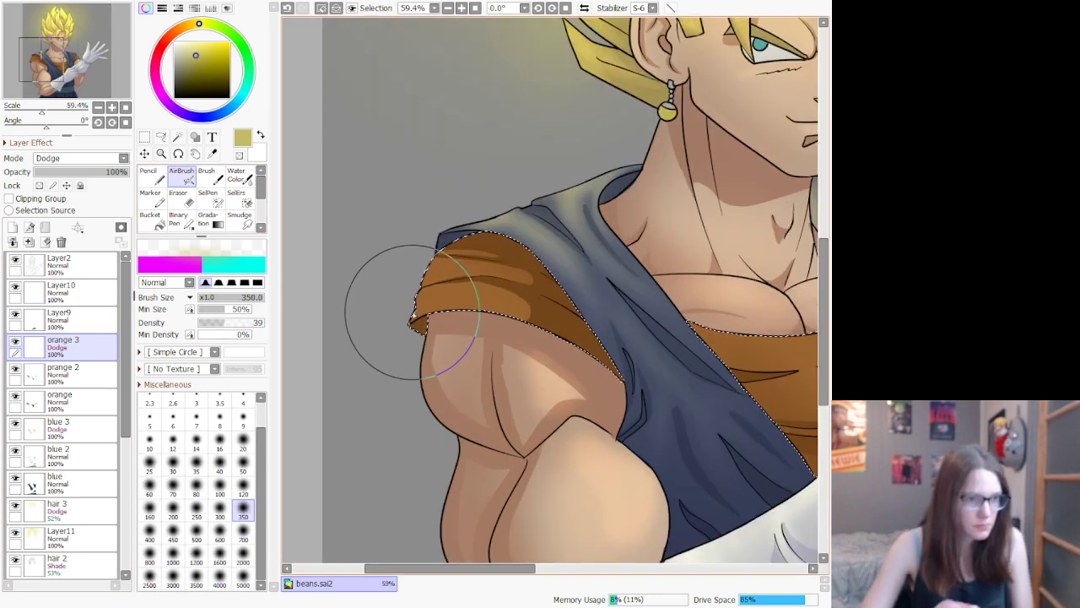
pyautogui.moveTo(381, 311)
pyautogui.mouseDown()
pyautogui.moveTo(461, 292)
pyautogui.moveTo(430, 266)
pyautogui.moveTo(447, 300)
pyautogui.moveTo(513, 316)
pyautogui.mouseUp()
pyautogui.click(251, 323)
pyautogui.moveTo(447, 254); pyautogui.dragTo(498, 245)
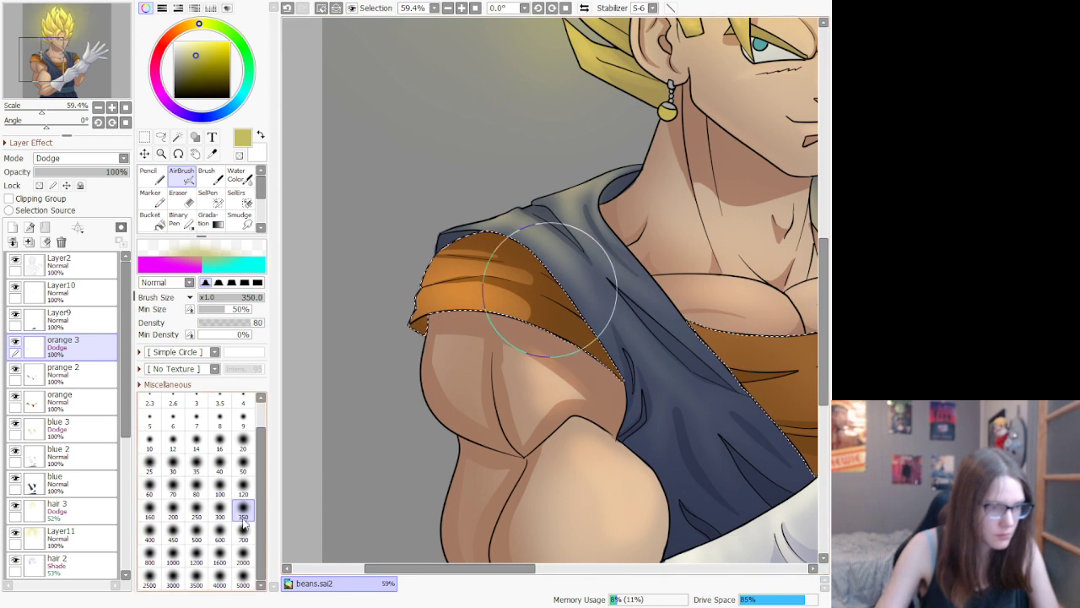
pyautogui.click(243, 494)
pyautogui.moveTo(398, 306)
pyautogui.mouseDown()
pyautogui.moveTo(516, 307)
pyautogui.moveTo(445, 287)
pyautogui.moveTo(463, 248)
pyautogui.mouseUp()
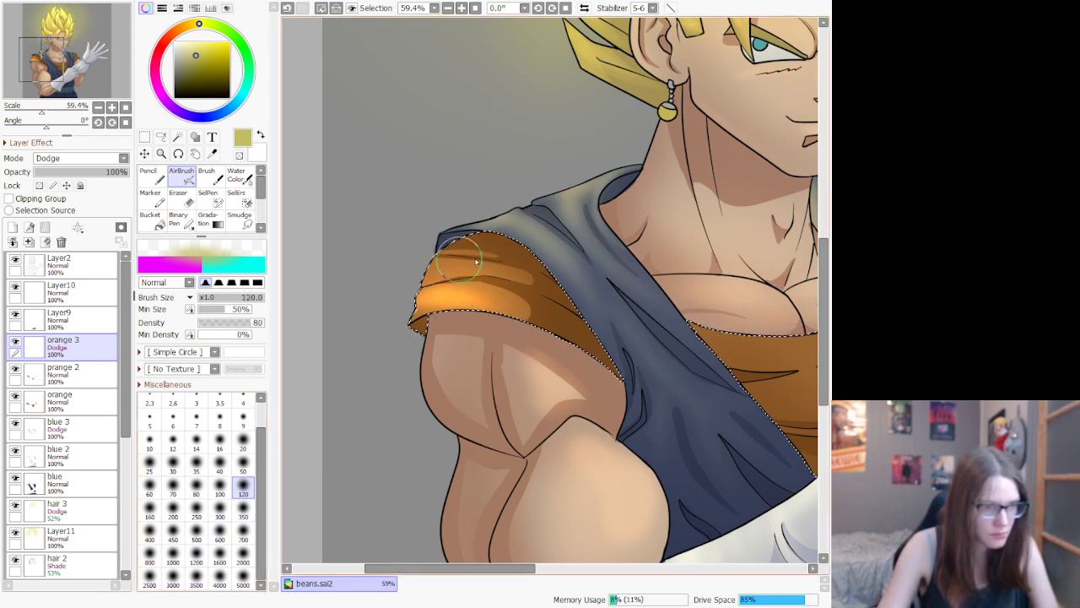
# Step: Try a broad highlight across the orange undershirt with the AirBrush at brush size 700, and undo it
pyautogui.moveTo(498, 569); pyautogui.dragTo(583, 569)
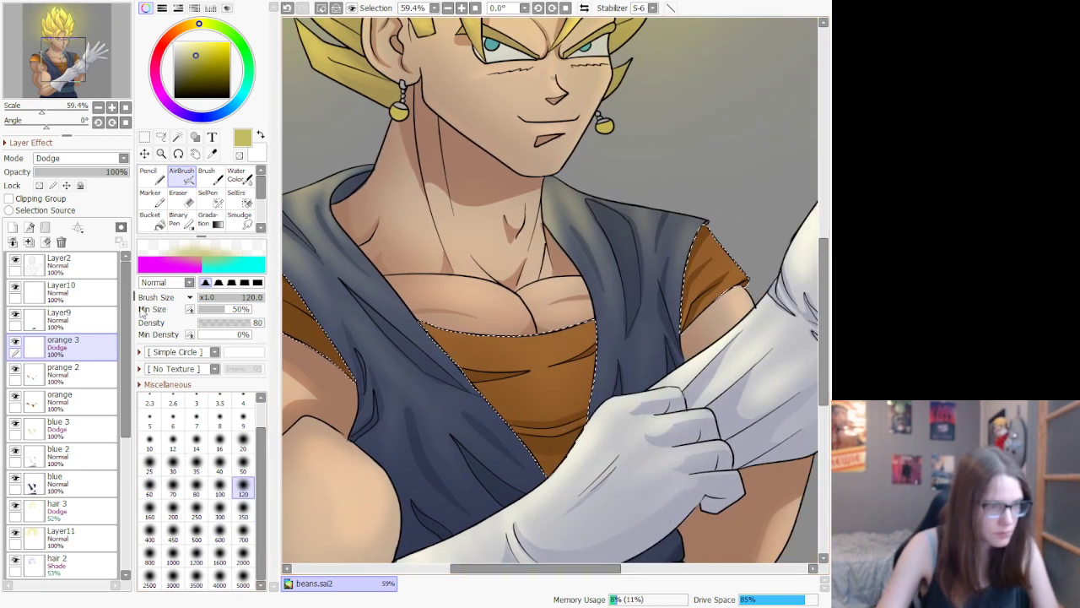
pyautogui.click(243, 539)
pyautogui.moveTo(498, 358); pyautogui.dragTo(535, 411)
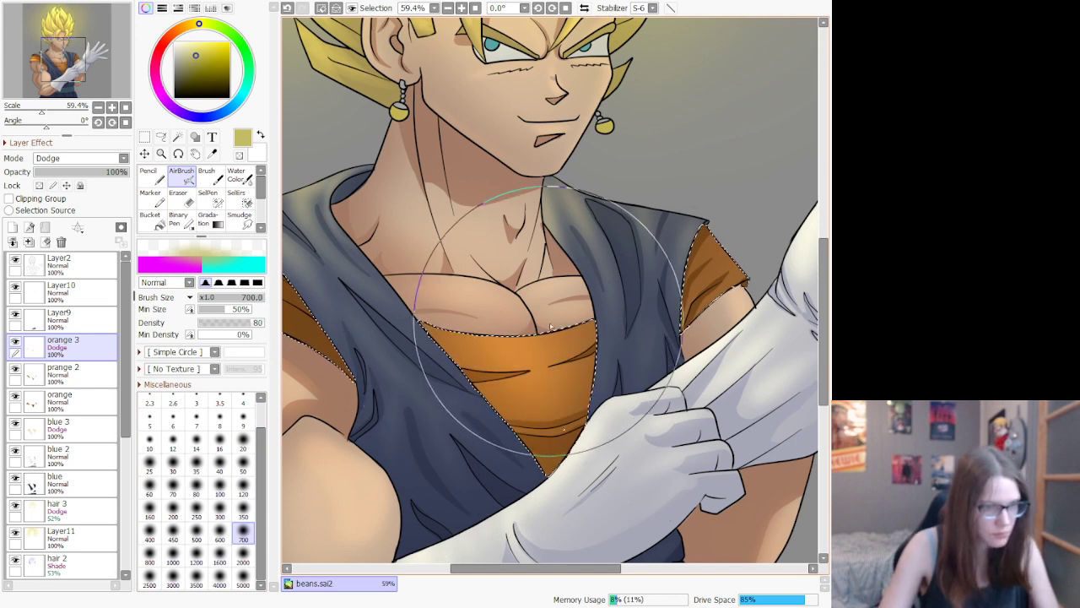
pyautogui.hotkey('ctrl', 'z')
pyautogui.hotkey('ctrl', 'z')
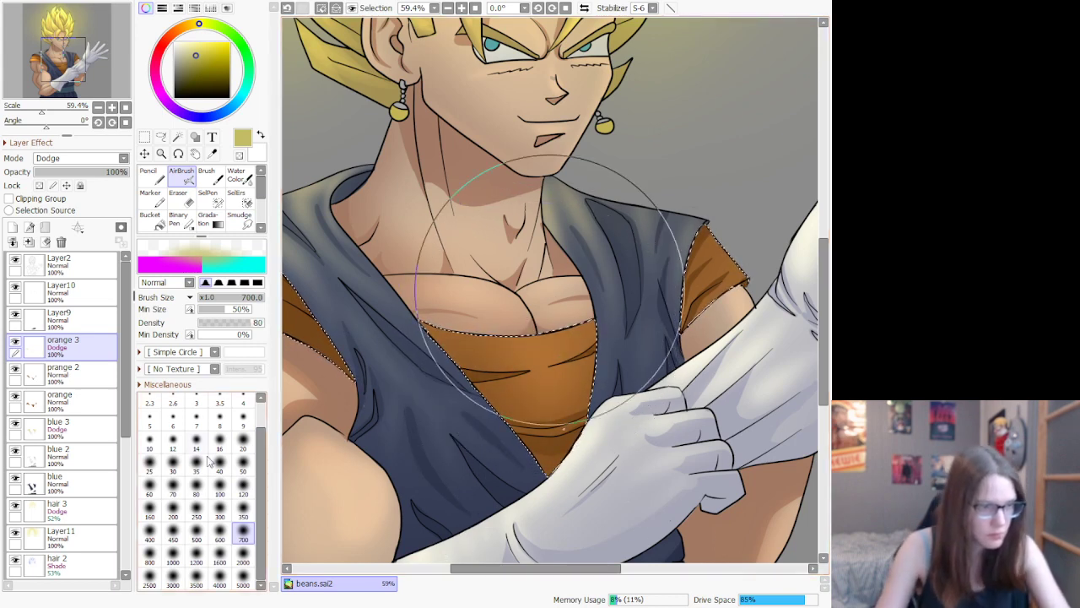
# Step: Highlight the undershirt and the raised arm's sleeve with the AirBrush at brush size 350
pyautogui.click(243, 516)
pyautogui.moveTo(426, 321)
pyautogui.mouseDown()
pyautogui.moveTo(624, 341)
pyautogui.moveTo(508, 410)
pyautogui.moveTo(598, 393)
pyautogui.mouseUp()
pyautogui.moveTo(702, 269); pyautogui.dragTo(700, 312)
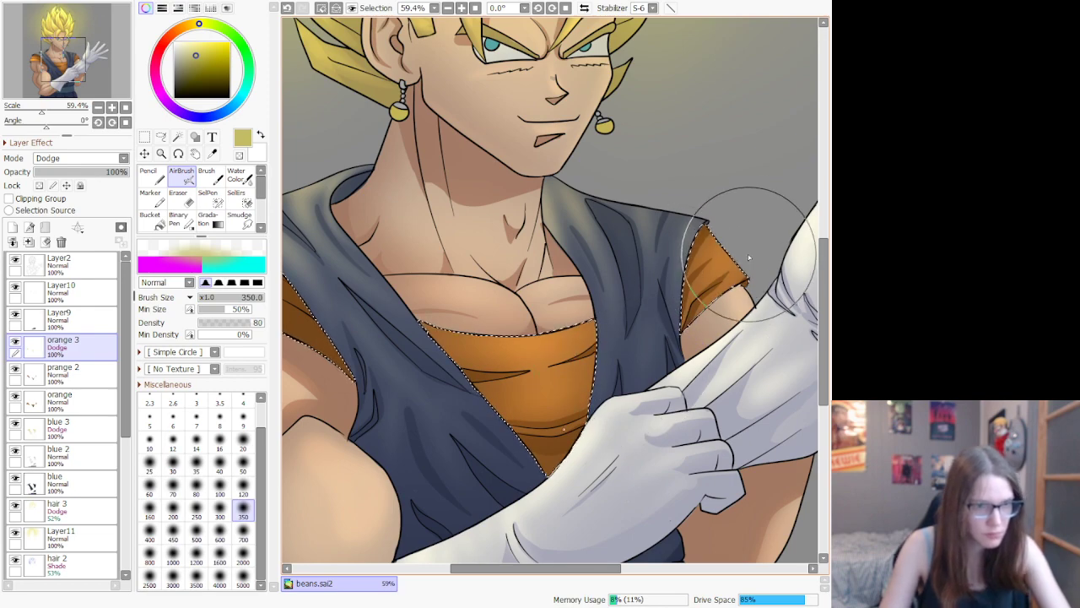
pyautogui.moveTo(724, 234); pyautogui.dragTo(723, 265)
pyautogui.scroll(-7, 719, 290)
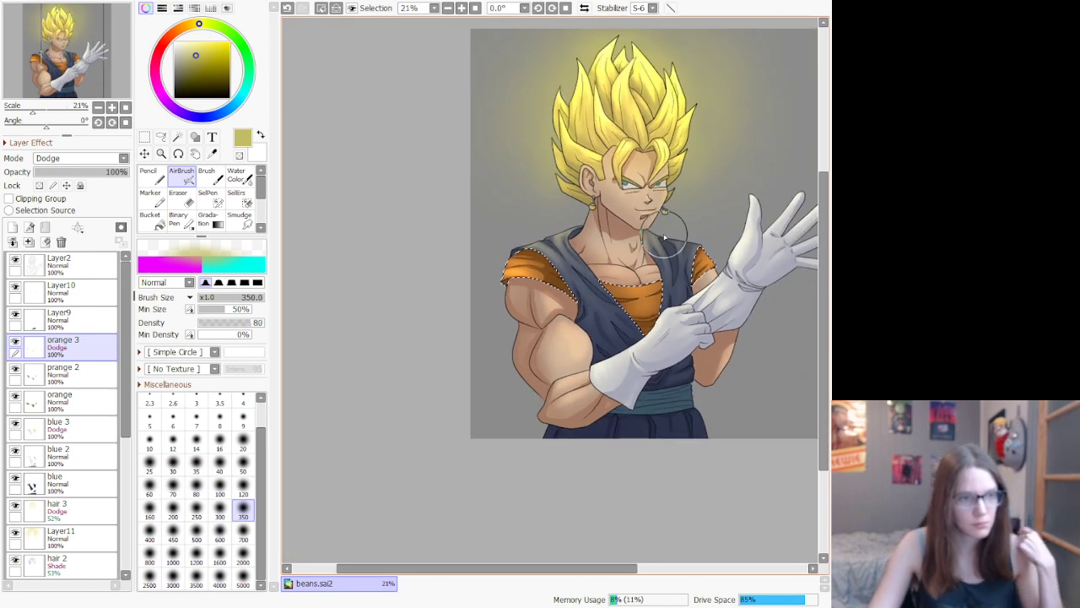
# Step: Brighten the highlights on both orange sleeves and the undershirt with the AirBrush at brush size 350
pyautogui.scroll(5, 552, 198)
pyautogui.scroll(-3, 574, 257)
pyautogui.scroll(3, 737, 301)
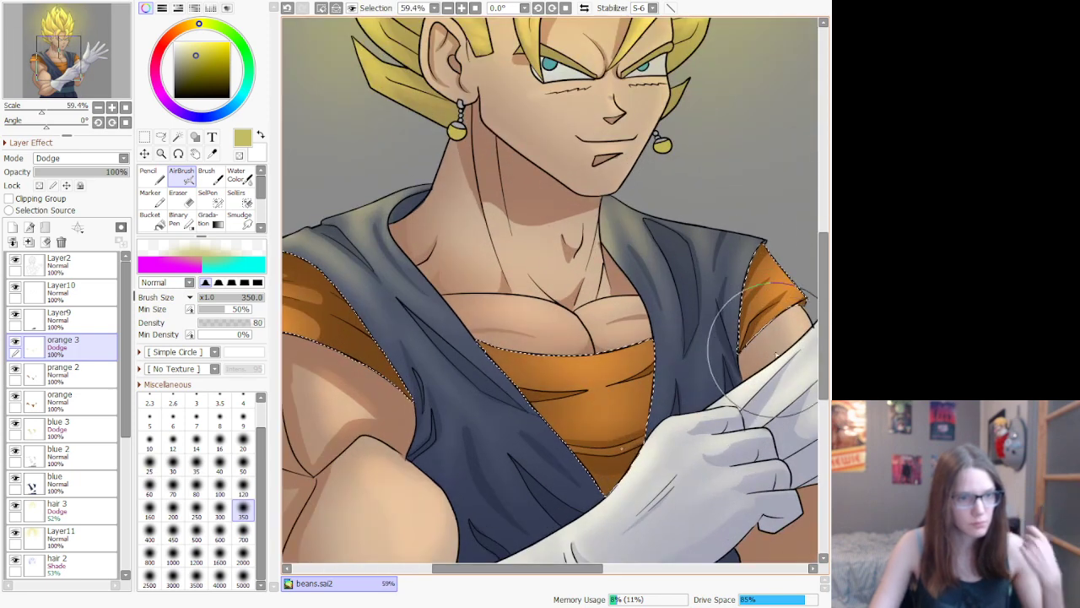
pyautogui.moveTo(792, 266)
pyautogui.mouseDown()
pyautogui.moveTo(758, 313)
pyautogui.moveTo(706, 326)
pyautogui.mouseUp()
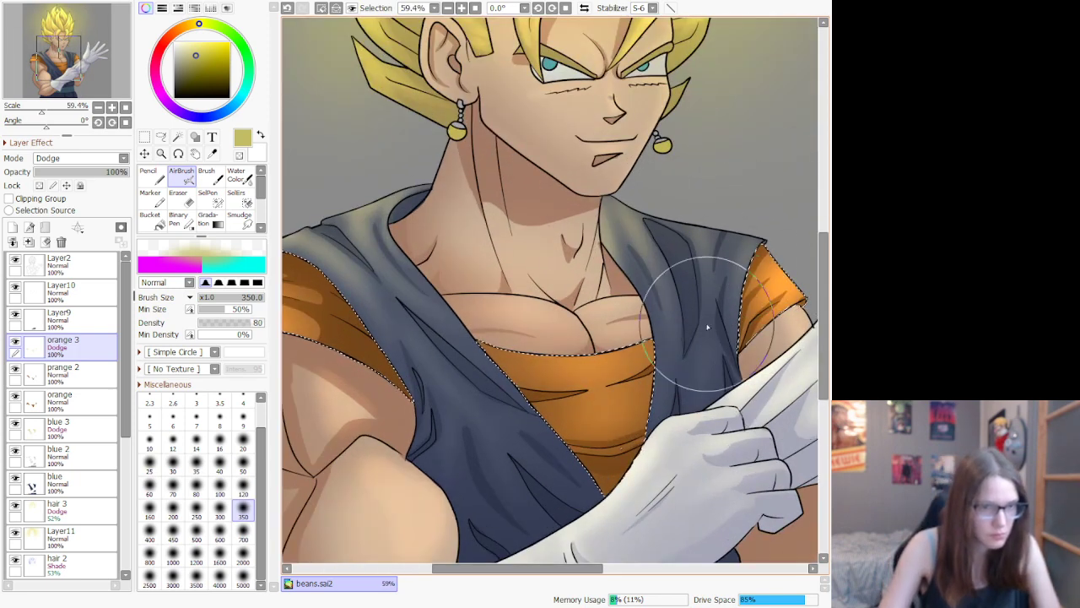
pyautogui.moveTo(523, 369)
pyautogui.mouseDown()
pyautogui.moveTo(671, 350)
pyautogui.moveTo(561, 426)
pyautogui.moveTo(673, 393)
pyautogui.mouseUp()
pyautogui.scroll(-5, 492, 409)
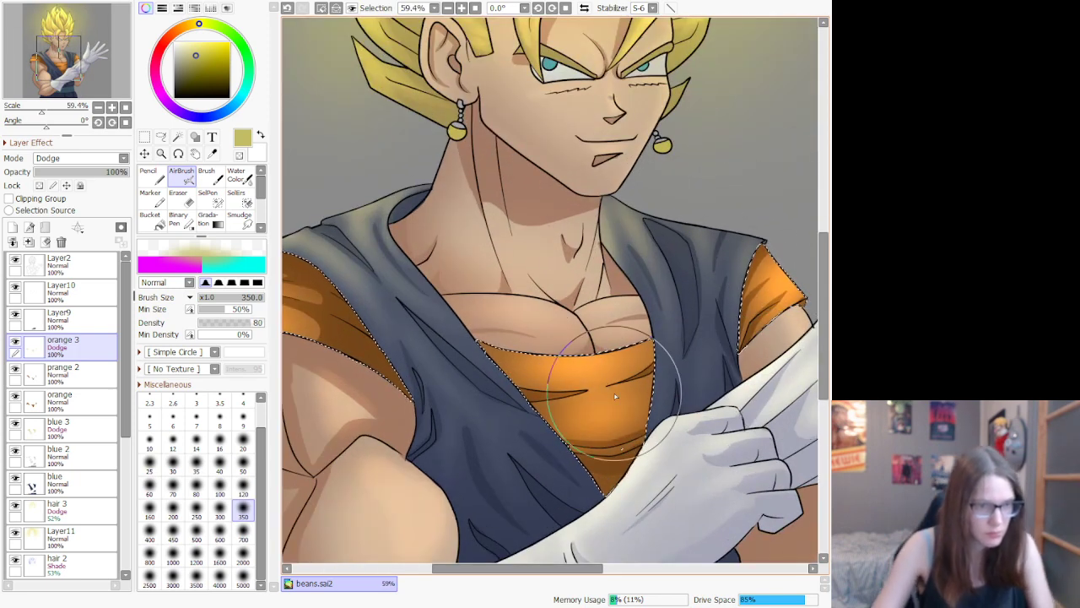
pyautogui.scroll(5, 492, 409)
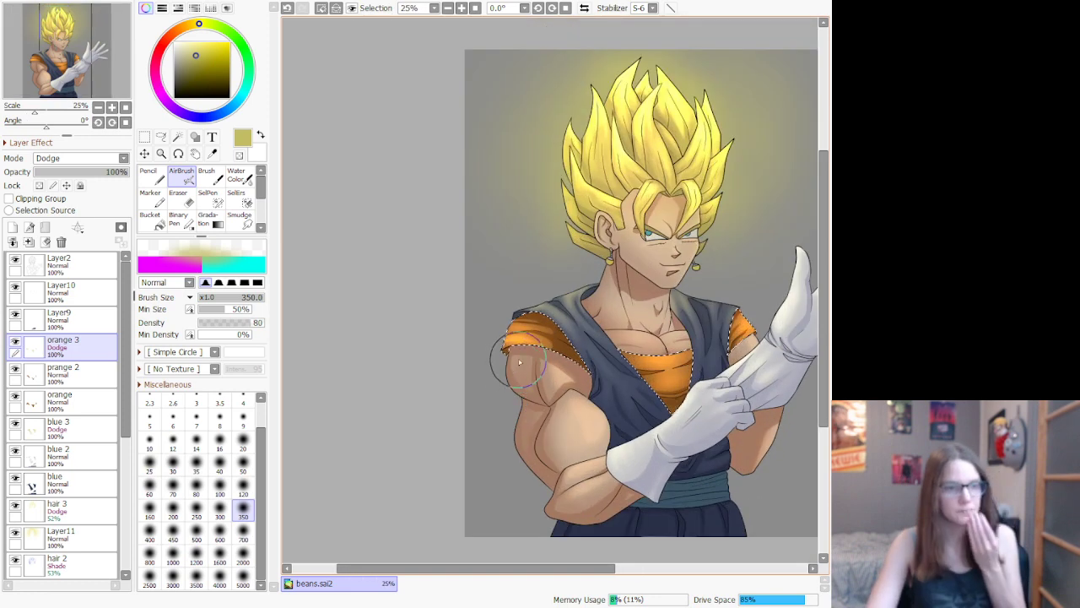
pyautogui.moveTo(559, 300)
pyautogui.mouseDown()
pyautogui.moveTo(667, 406)
pyautogui.moveTo(623, 315)
pyautogui.moveTo(555, 265)
pyautogui.moveTo(642, 320)
pyautogui.moveTo(502, 322)
pyautogui.moveTo(431, 399)
pyautogui.mouseUp()
pyautogui.scroll(-3, 478, 345)
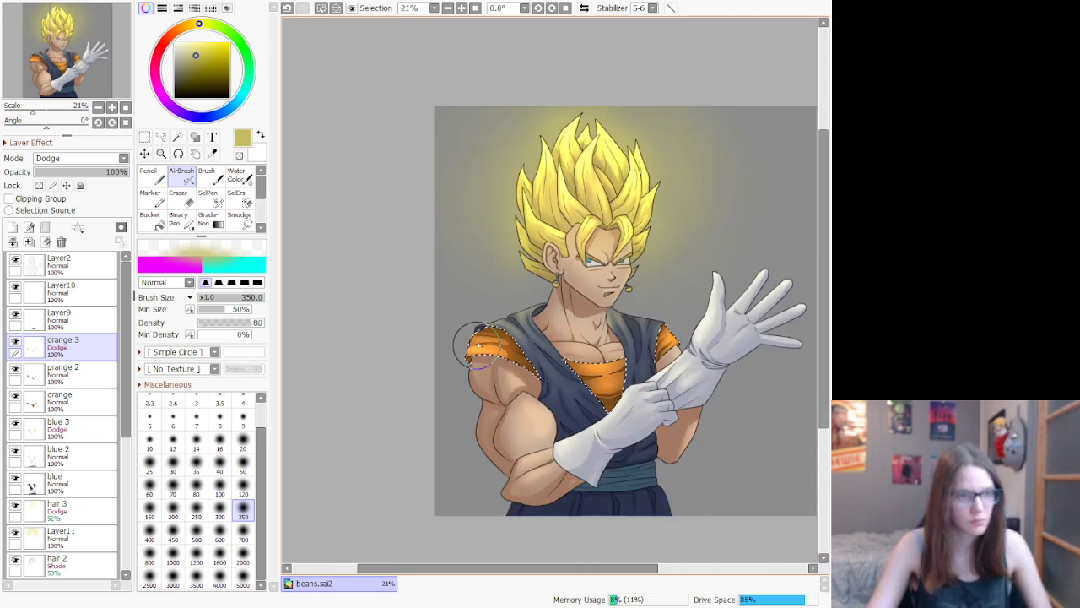
pyautogui.scroll(-2, 564, 331)
pyautogui.scroll(3, 591, 329)
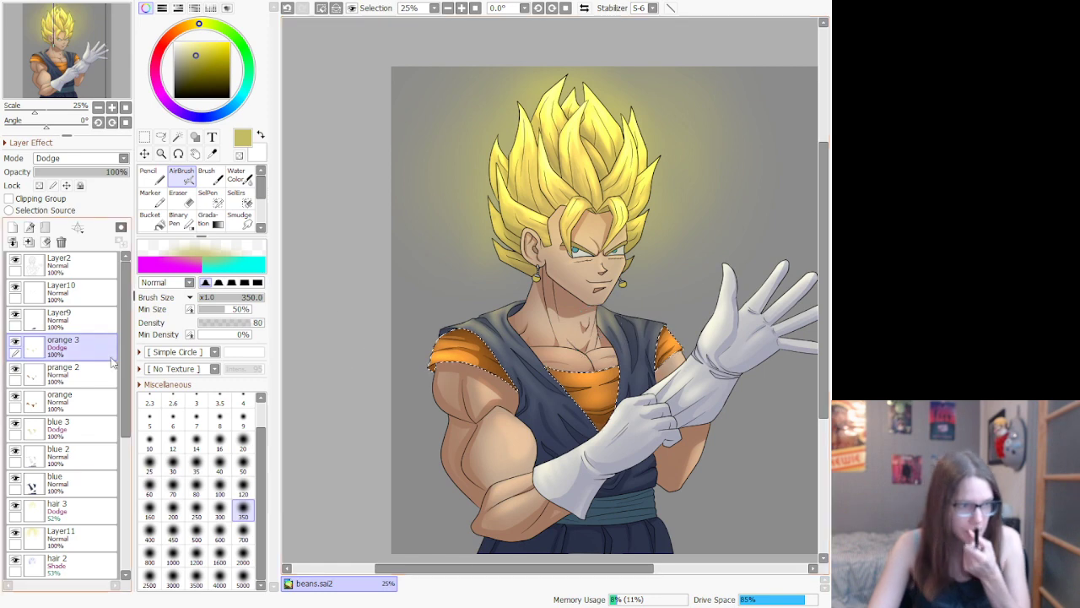
# Step: Replace the orange selection with the blue vest area from the "blue" layer using the Magic Wand, and make "blue 3" active
pyautogui.click(64, 427)
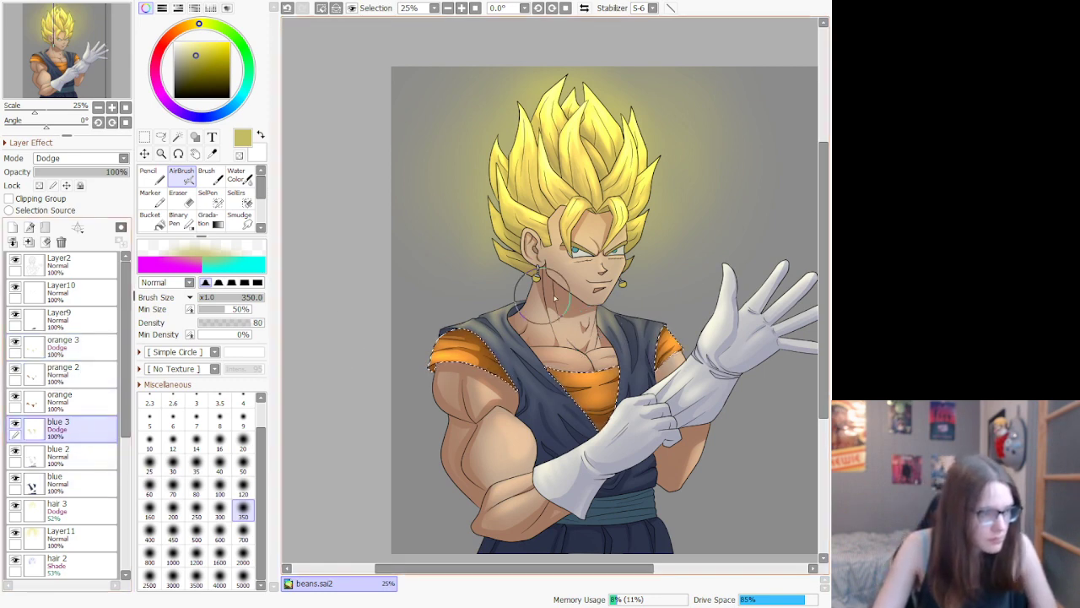
pyautogui.scroll(2, 601, 358)
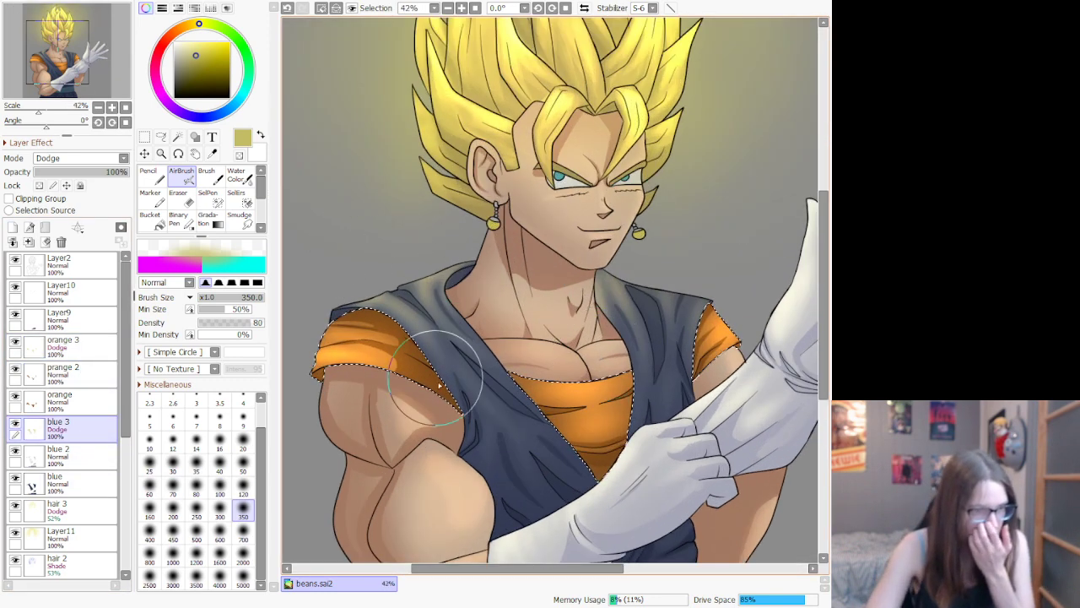
pyautogui.hotkey('ctrl', 'd')
pyautogui.click(160, 136)
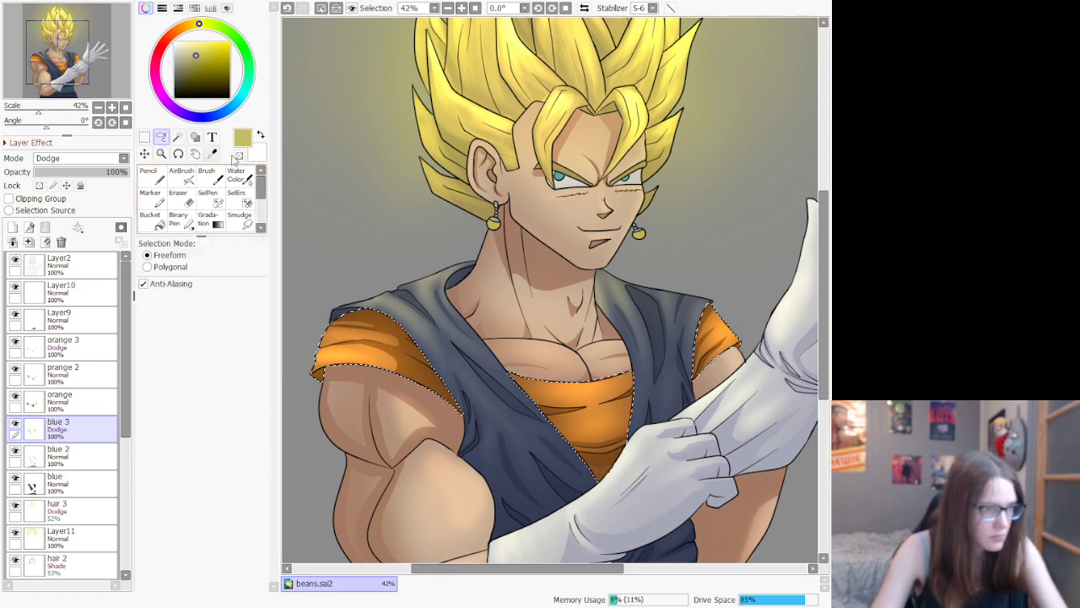
pyautogui.click(69, 483)
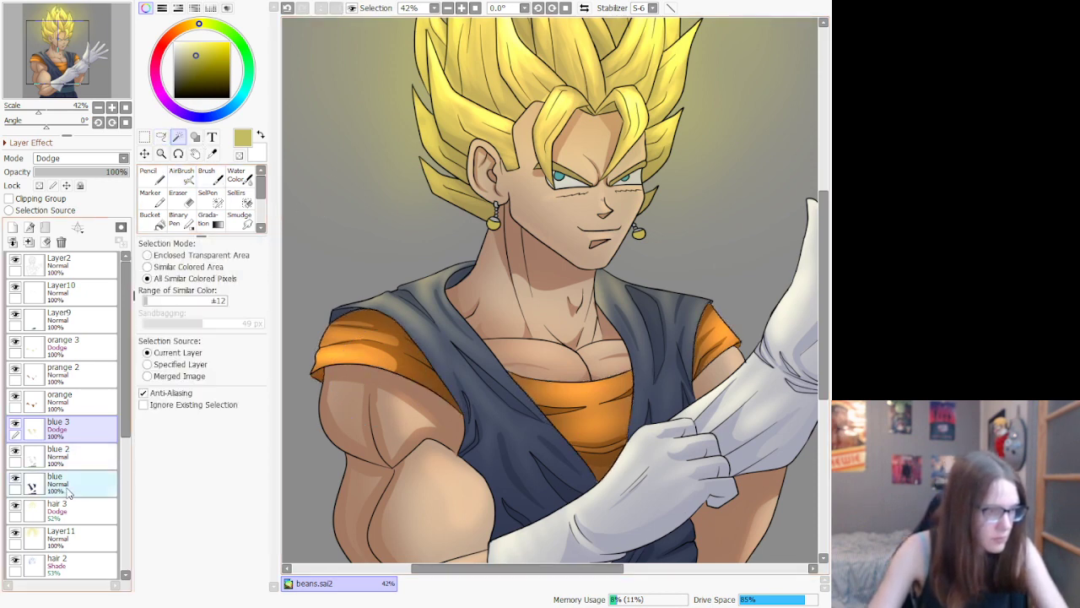
pyautogui.click(499, 422)
pyautogui.click(73, 401)
pyautogui.click(74, 427)
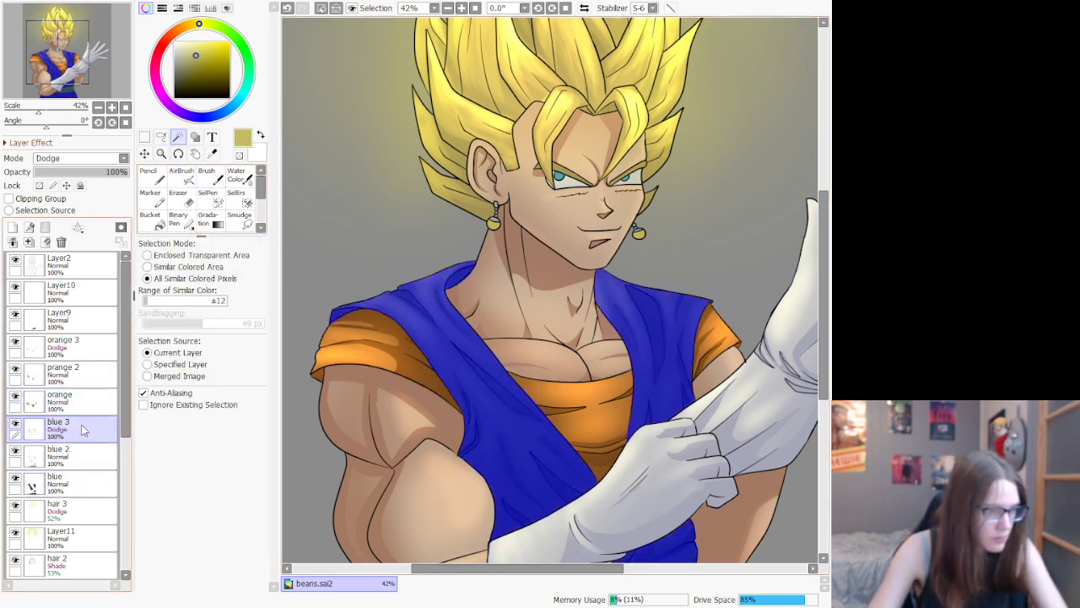
# Step: Add muted yellow highlights to the blue vest's shoulders, lapels and chest with the AirBrush at brush size 350, and clear the selection
pyautogui.click(181, 174)
pyautogui.moveTo(483, 421); pyautogui.dragTo(552, 466)
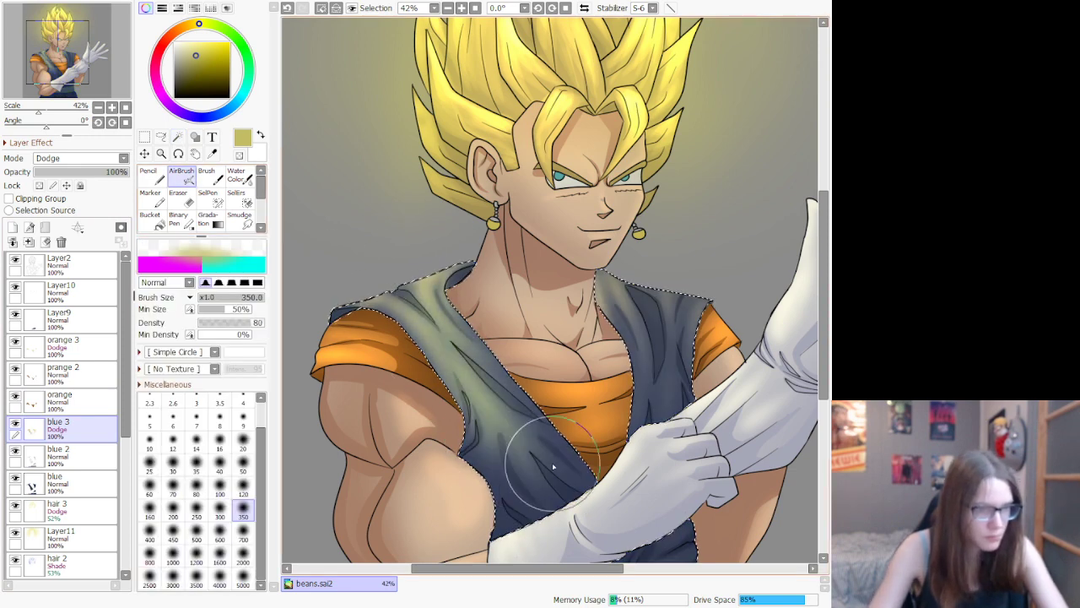
pyautogui.hotkey('ctrl', 'z')
pyautogui.moveTo(448, 276)
pyautogui.mouseDown()
pyautogui.moveTo(328, 316)
pyautogui.moveTo(427, 296)
pyautogui.moveTo(416, 294)
pyautogui.moveTo(572, 481)
pyautogui.moveTo(491, 364)
pyautogui.moveTo(451, 334)
pyautogui.moveTo(581, 522)
pyautogui.moveTo(489, 347)
pyautogui.moveTo(578, 471)
pyautogui.moveTo(601, 455)
pyautogui.moveTo(615, 296)
pyautogui.moveTo(668, 400)
pyautogui.mouseUp()
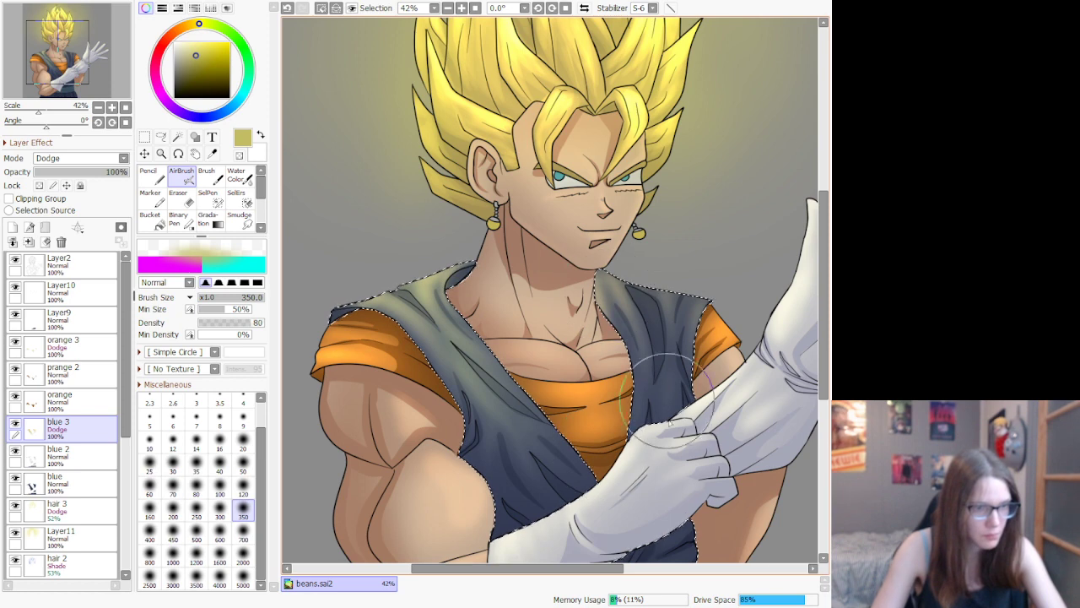
pyautogui.moveTo(683, 344)
pyautogui.mouseDown()
pyautogui.moveTo(668, 427)
pyautogui.moveTo(655, 292)
pyautogui.moveTo(637, 298)
pyautogui.moveTo(656, 336)
pyautogui.moveTo(496, 409)
pyautogui.moveTo(476, 438)
pyautogui.moveTo(482, 470)
pyautogui.moveTo(521, 460)
pyautogui.moveTo(619, 517)
pyautogui.moveTo(580, 471)
pyautogui.moveTo(535, 441)
pyautogui.mouseUp()
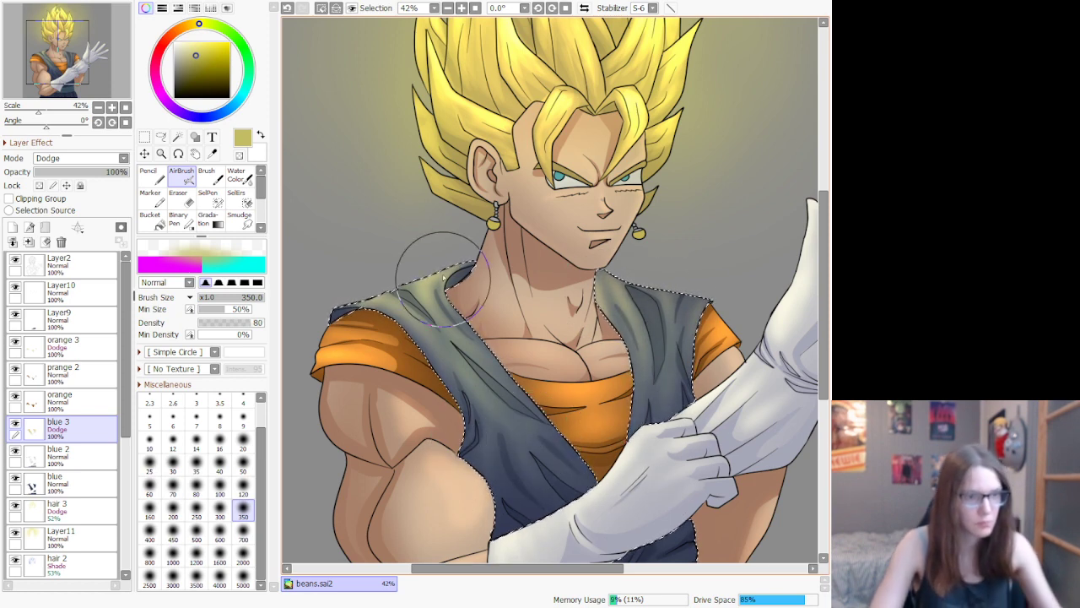
pyautogui.scroll(-6, 451, 297)
pyautogui.scroll(3, 478, 270)
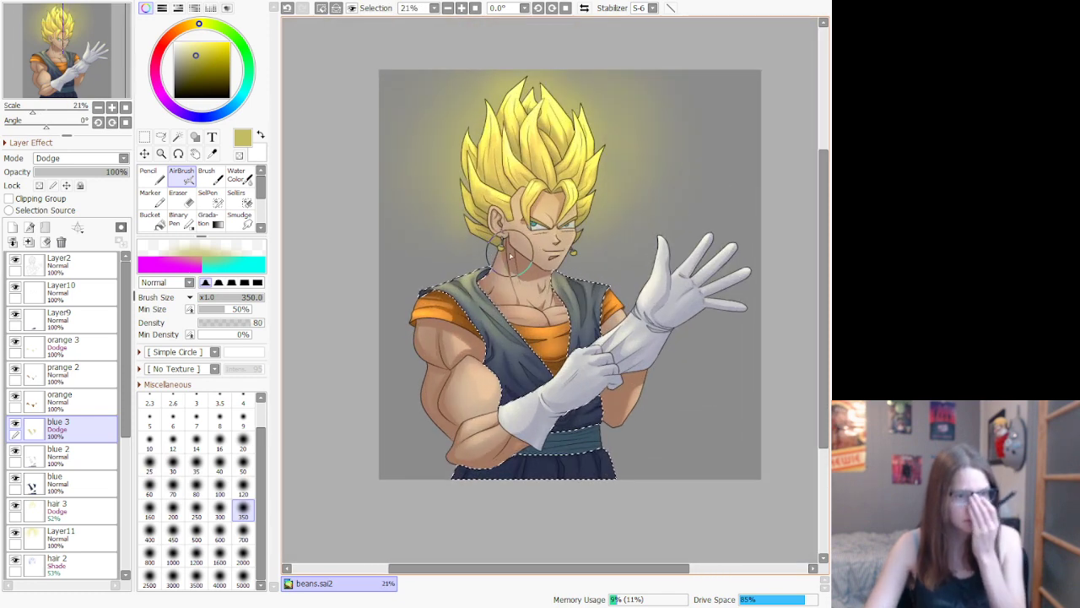
pyautogui.scroll(1, 478, 270)
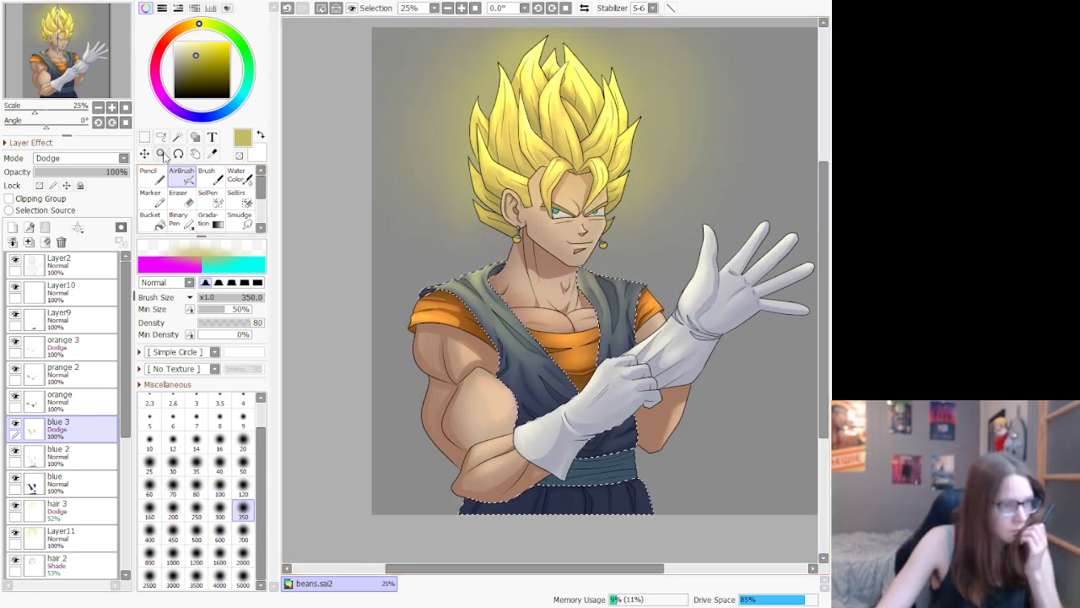
pyautogui.click(161, 137)
pyautogui.hotkey('ctrl', 'd')
pyautogui.scroll(-2, 330, 242)
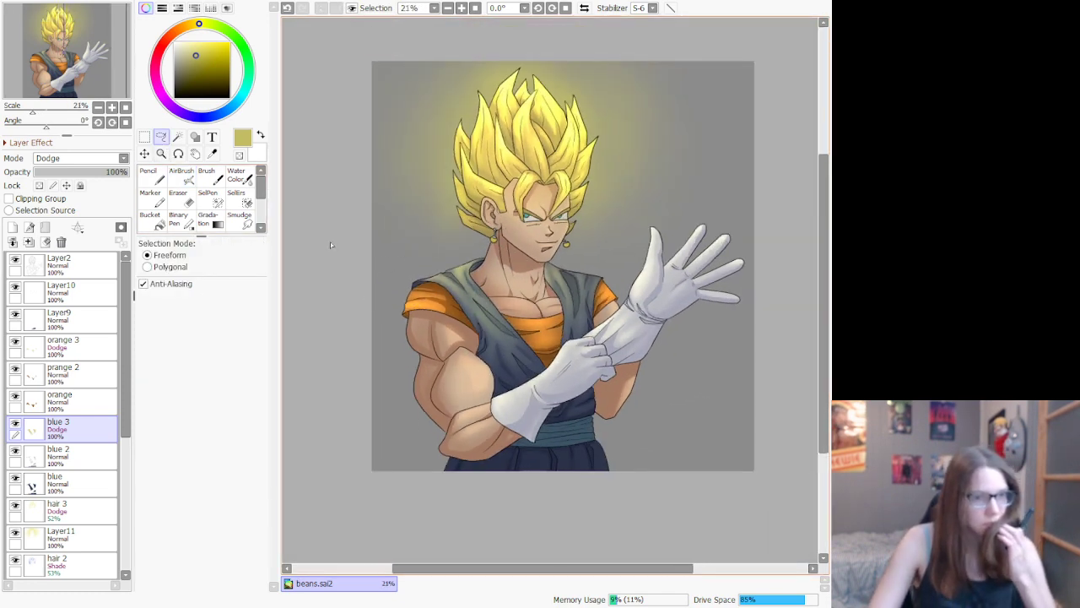
pyautogui.scroll(1, 421, 308)
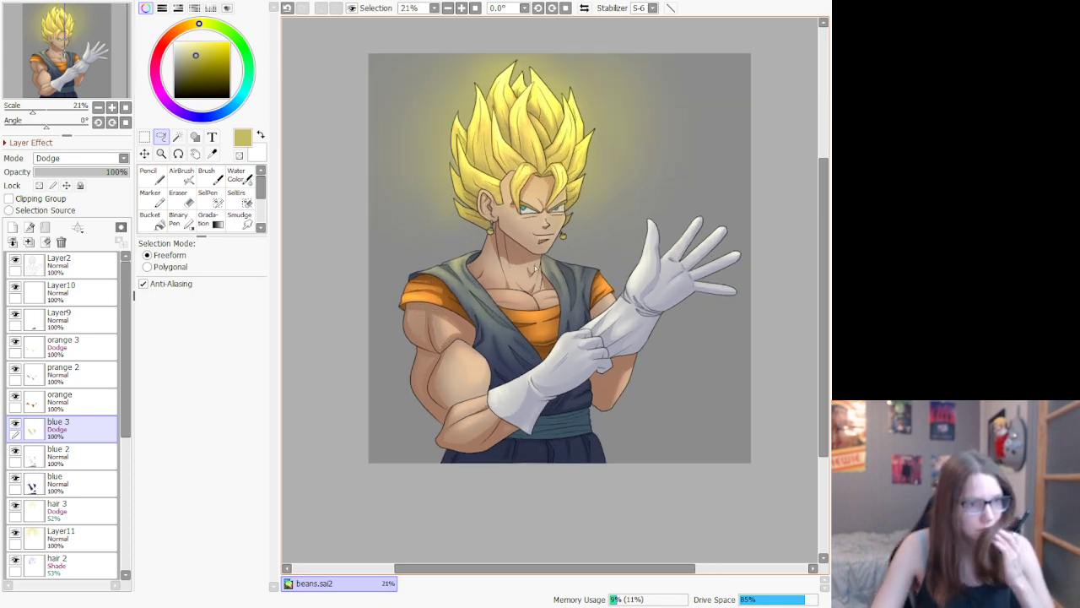
# Step: Make Layer9 active and select the teal waist sash with the Magic Wand
pyautogui.scroll(13, 532, 202)
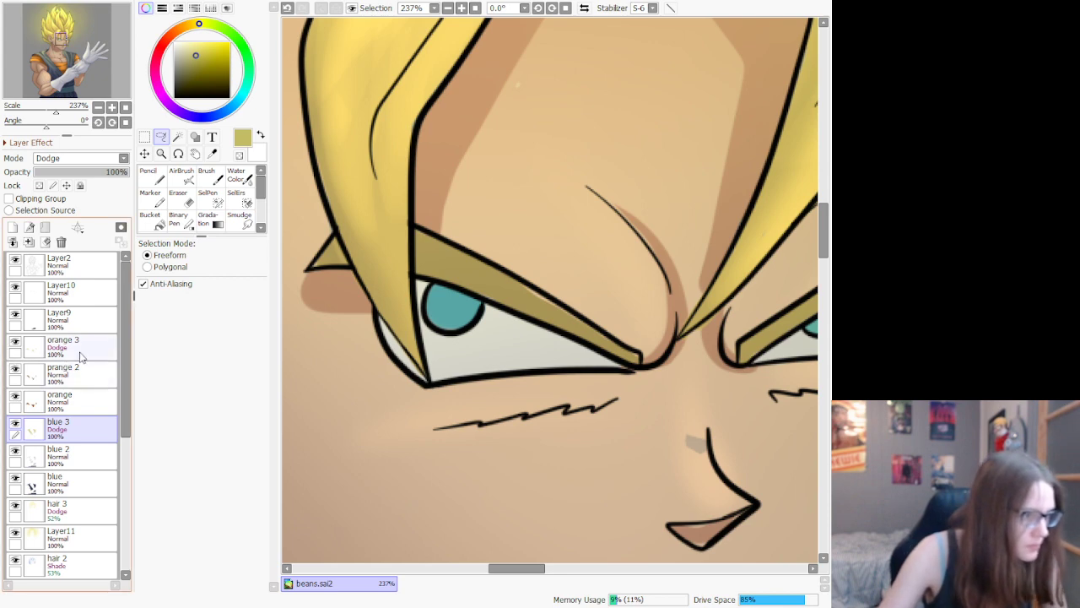
pyautogui.click(98, 327)
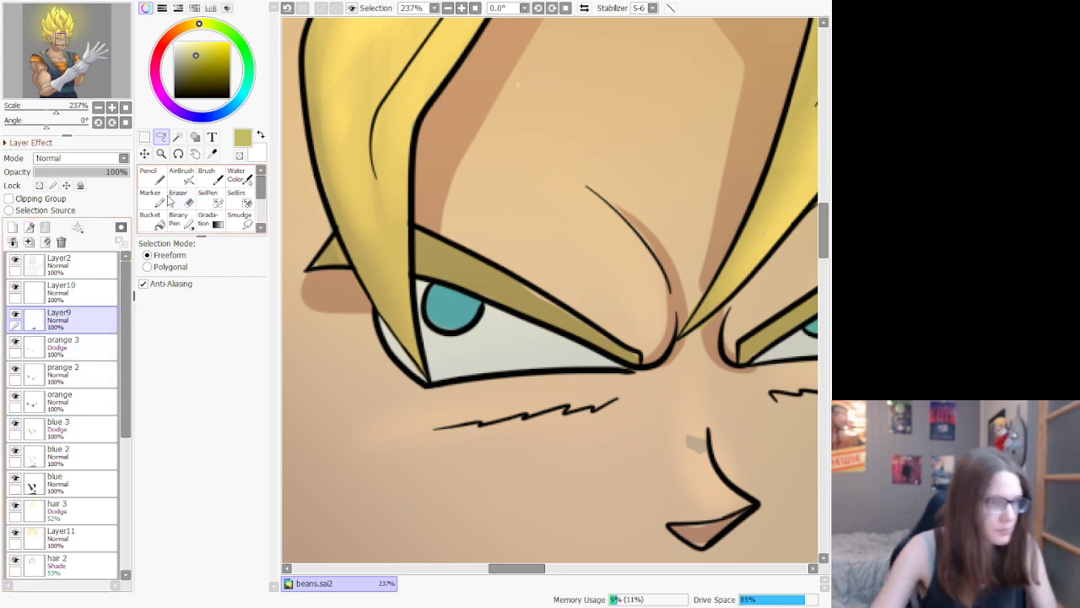
pyautogui.scroll(-3, 246, 179)
pyautogui.scroll(-9, 429, 253)
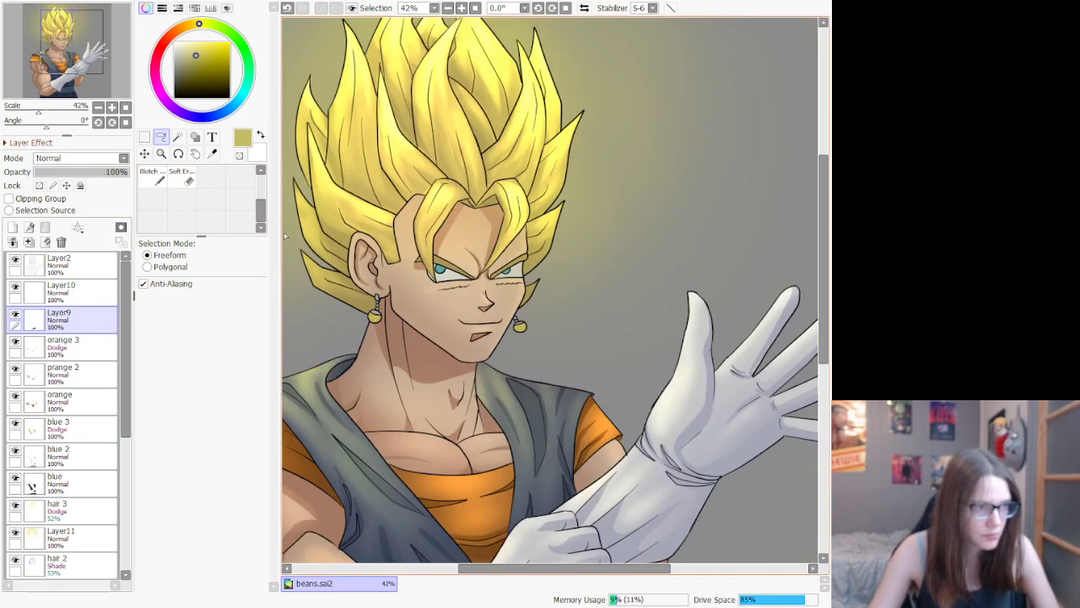
pyautogui.click(176, 136)
pyautogui.scroll(-6, 336, 322)
pyautogui.scroll(6, 377, 411)
pyautogui.click(502, 379)
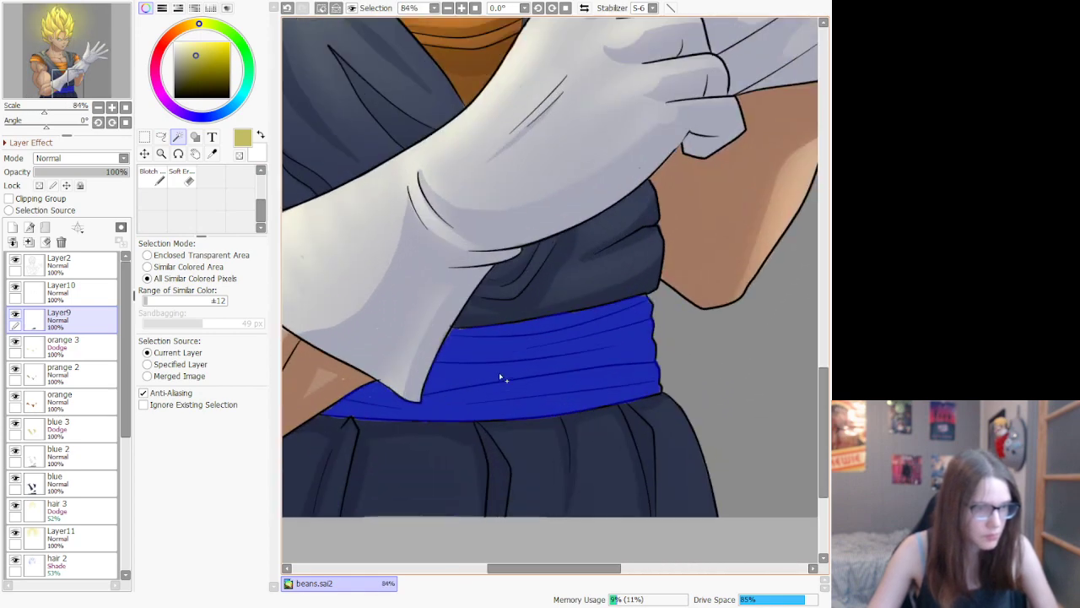
# Step: Sample the sash's teal, choose a darker shade of it, and set the AirBrush to brush size 120
pyautogui.click(212, 153)
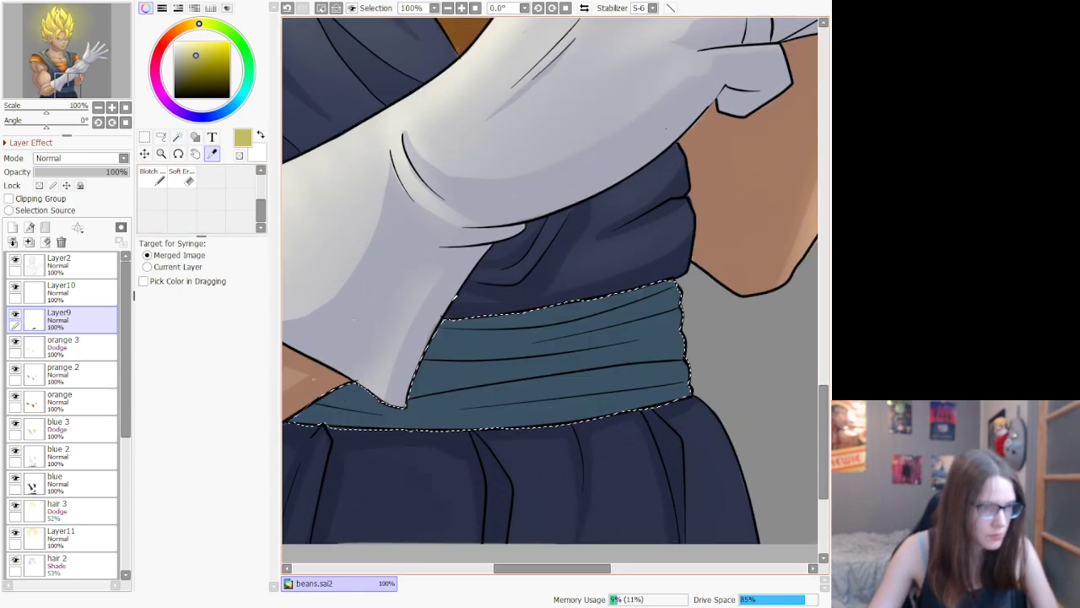
pyautogui.click(482, 338)
pyautogui.scroll(1, 409, 310)
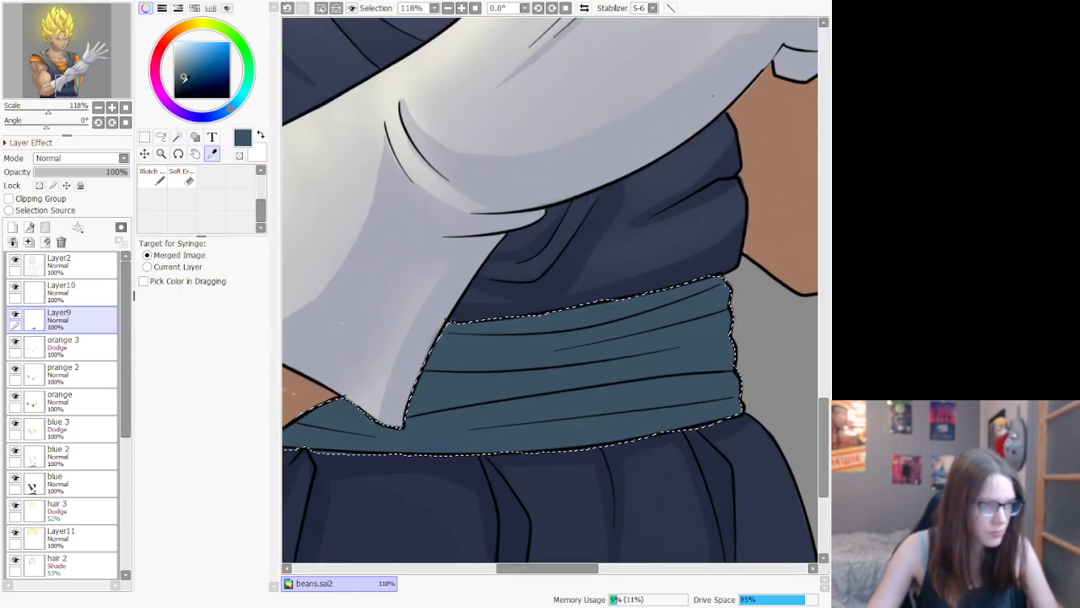
pyautogui.click(182, 83)
pyautogui.scroll(2, 199, 188)
pyautogui.click(185, 179)
pyautogui.scroll(1, 186, 179)
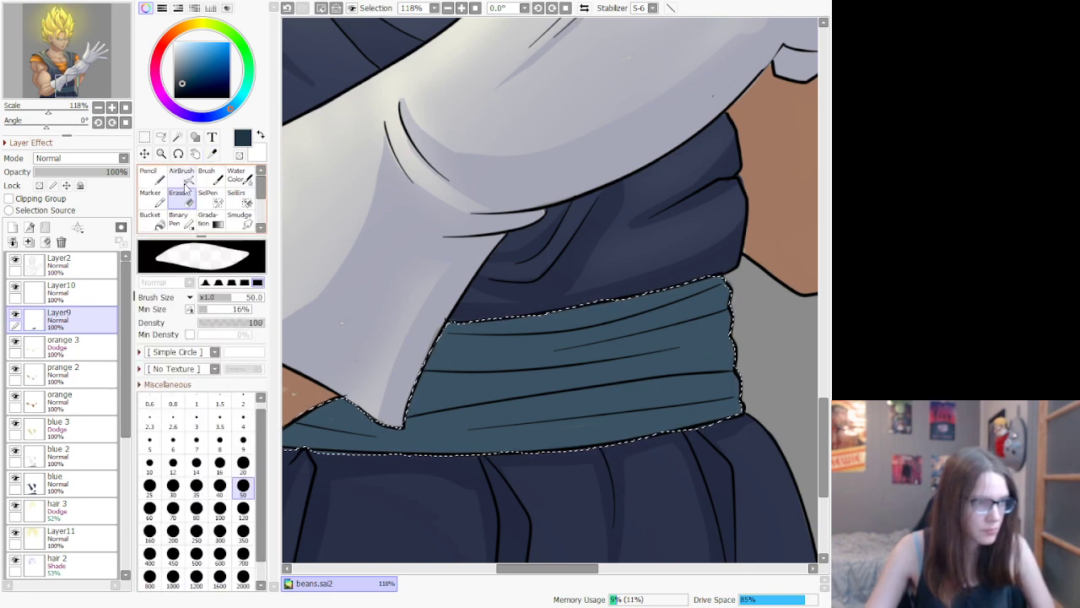
pyautogui.click(184, 177)
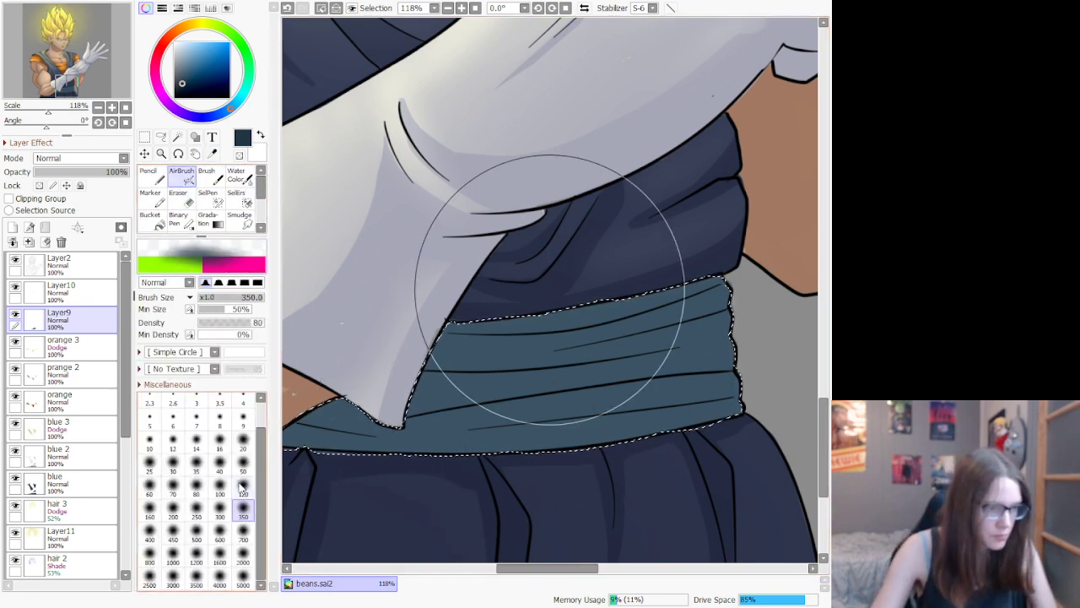
pyautogui.click(243, 487)
# Step: Shade the teal sash below the glove and along its folds with the dark teal AirBrush, and clear the selection
pyautogui.moveTo(547, 568); pyautogui.dragTo(524, 568)
pyautogui.moveTo(497, 412); pyautogui.dragTo(407, 441)
pyautogui.moveTo(455, 393); pyautogui.dragTo(388, 437)
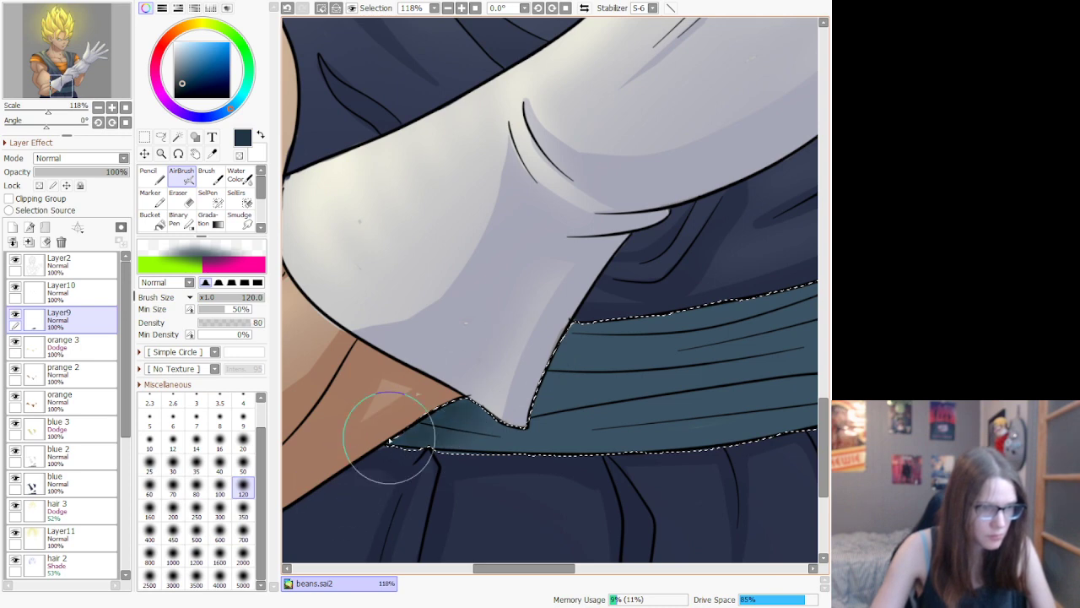
pyautogui.moveTo(541, 573); pyautogui.dragTo(561, 573)
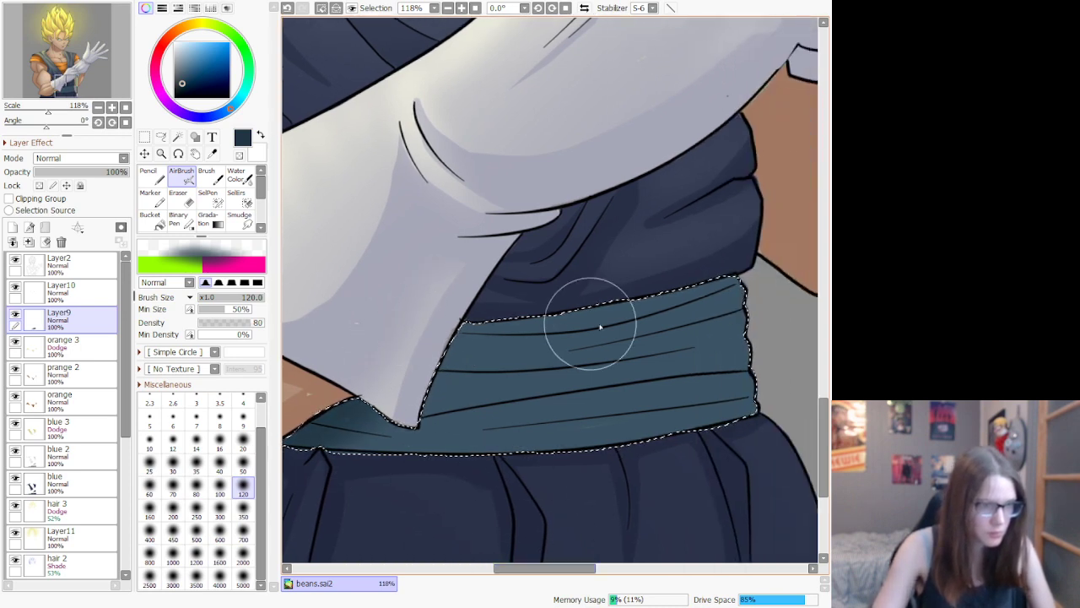
pyautogui.moveTo(415, 383); pyautogui.dragTo(586, 372)
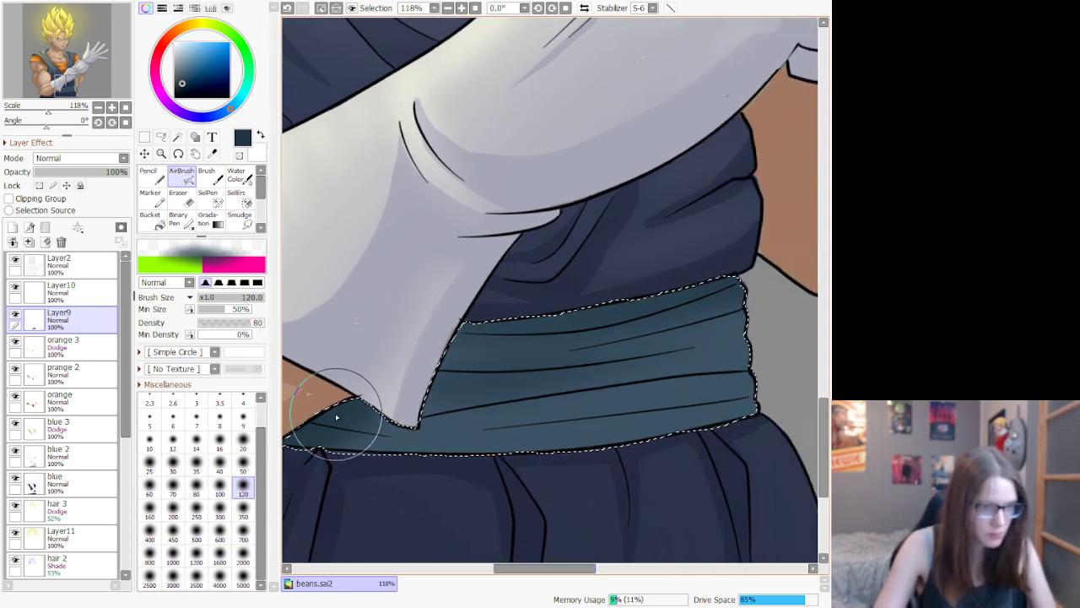
pyautogui.moveTo(336, 414); pyautogui.dragTo(500, 422)
pyautogui.scroll(-10, 637, 390)
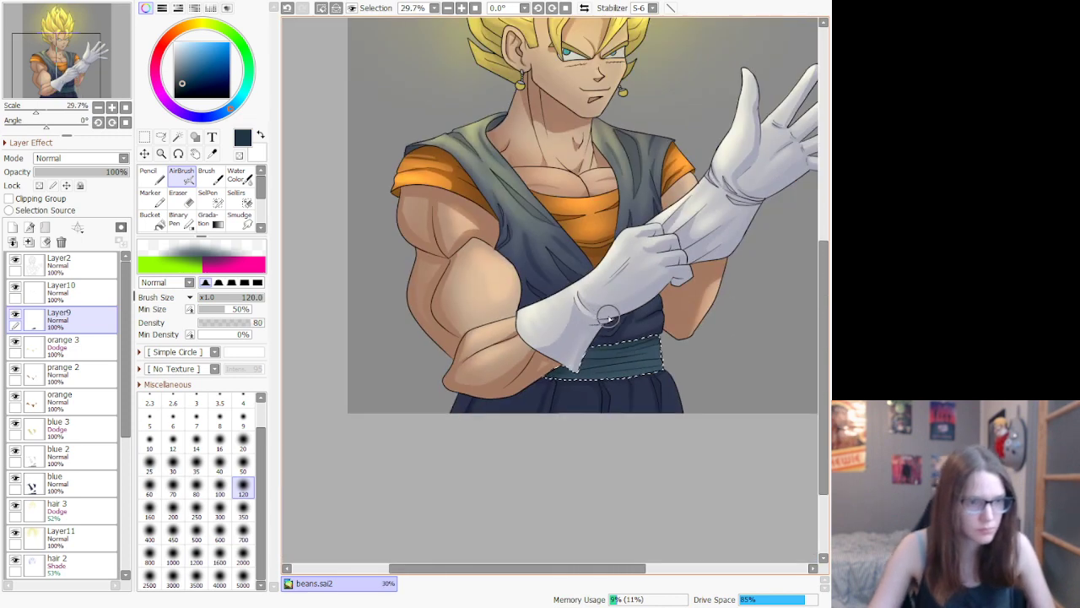
pyautogui.scroll(1, 475, 164)
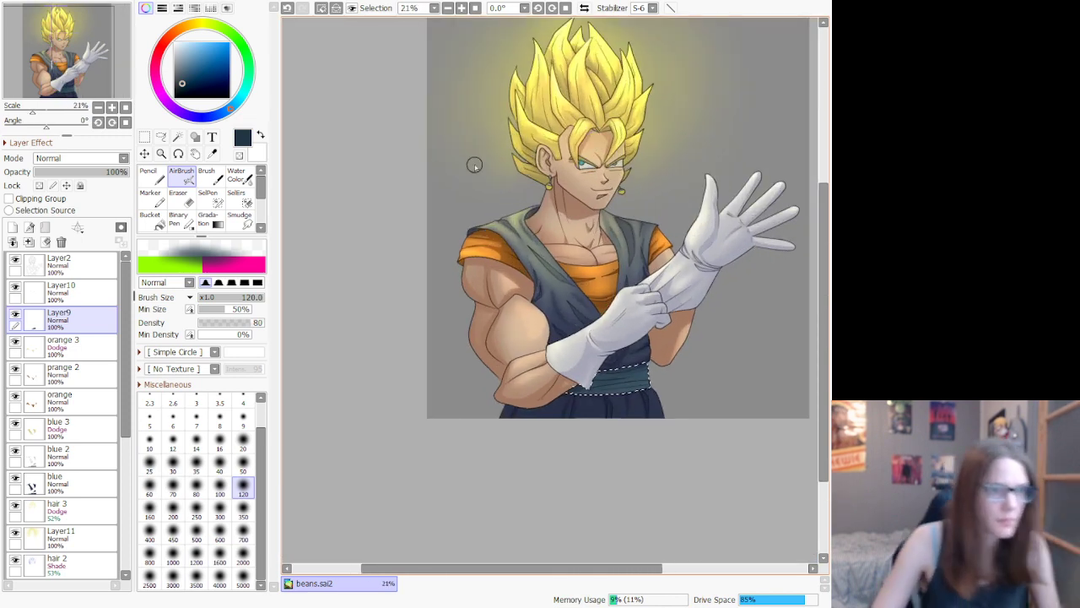
pyautogui.click(161, 137)
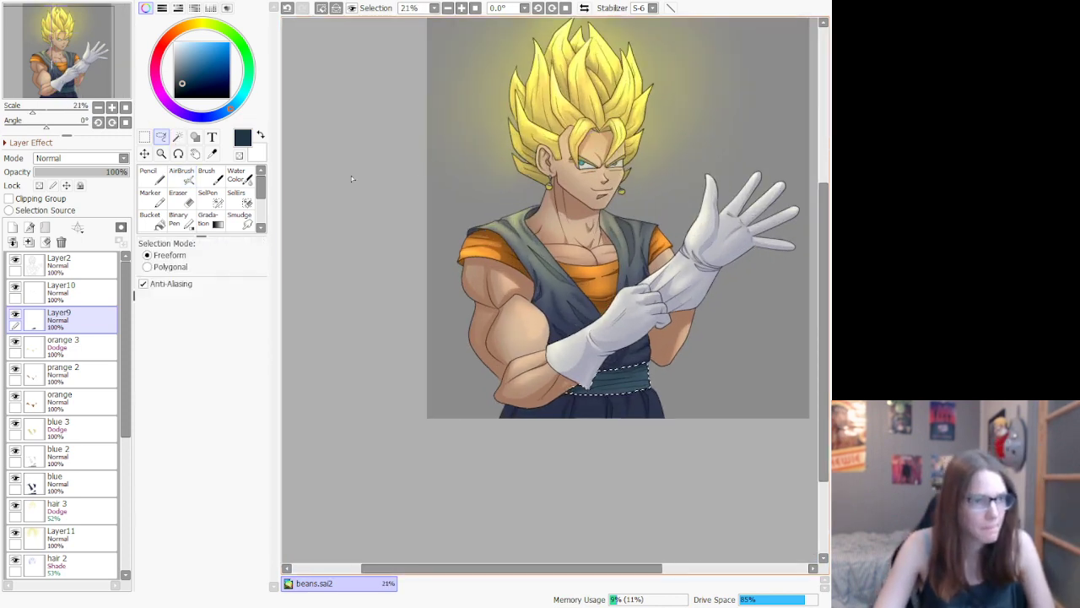
pyautogui.hotkey('ctrl', 'd')
# Step: On Layer10, airbrush a pale yellow glow onto the earring hanging below the visible ear at brush size 50
pyautogui.click(84, 288)
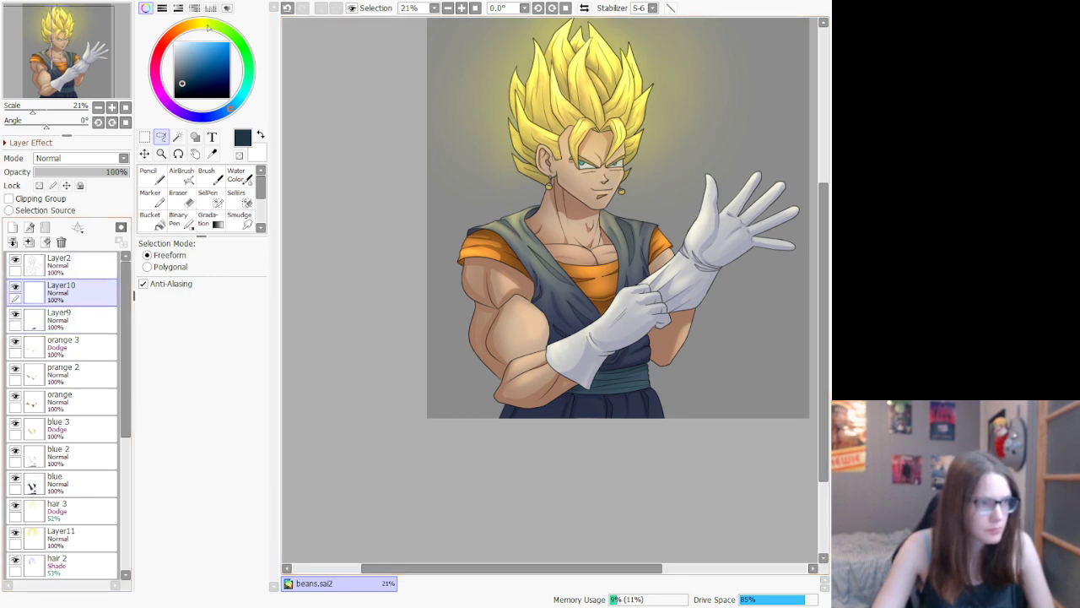
pyautogui.click(199, 24)
pyautogui.click(205, 52)
pyautogui.scroll(6, 551, 113)
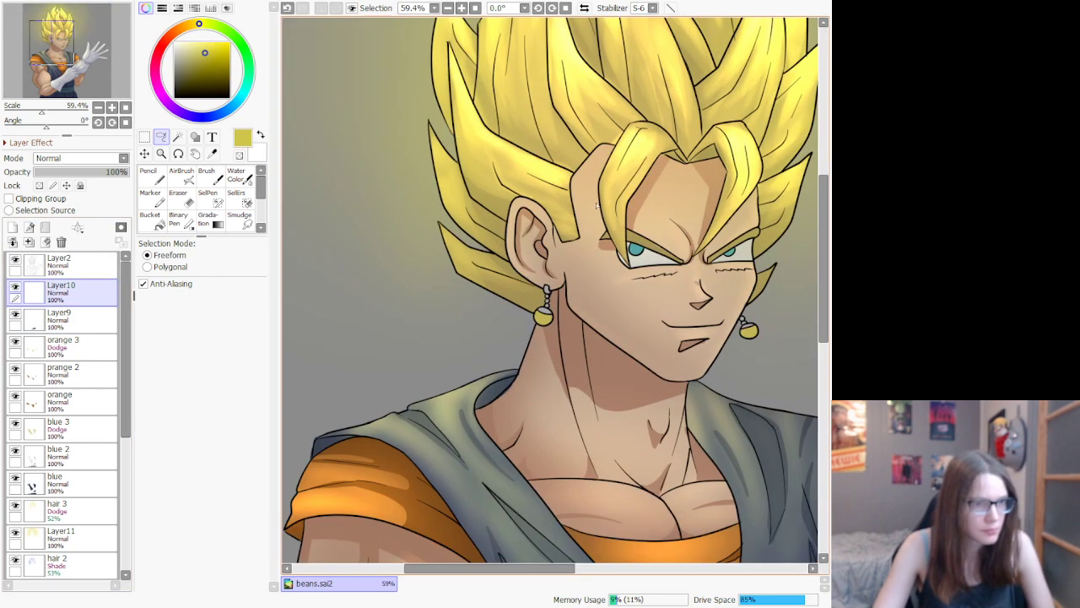
pyautogui.click(182, 175)
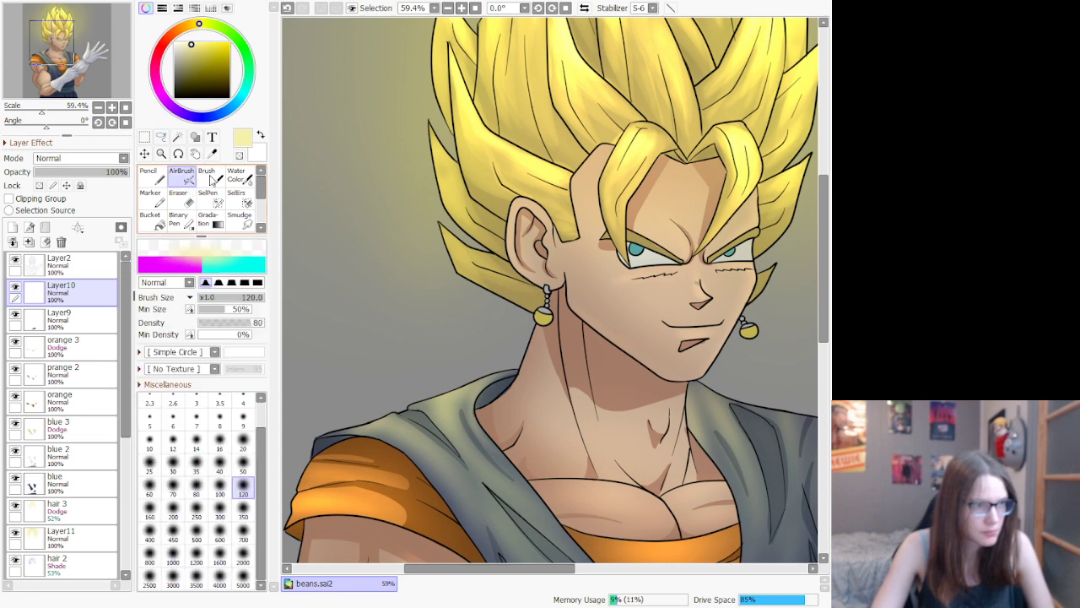
pyautogui.scroll(6, 545, 308)
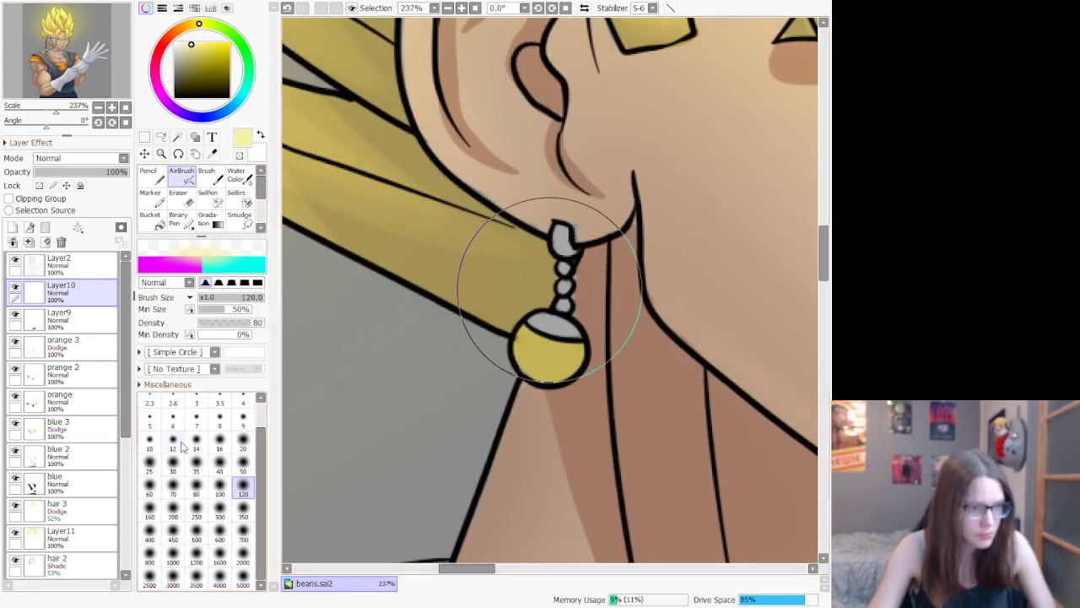
pyautogui.click(243, 465)
pyautogui.moveTo(531, 393); pyautogui.dragTo(557, 377)
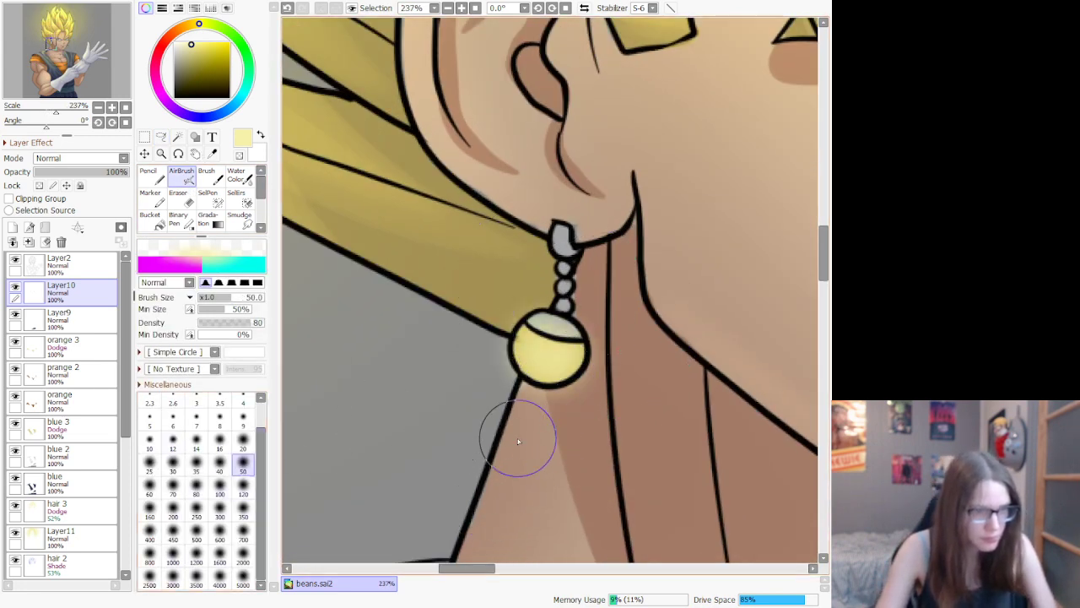
# Step: Brighten the earring on the far side of the face with the same pale yellow AirBrush
pyautogui.moveTo(471, 570); pyautogui.dragTo(558, 570)
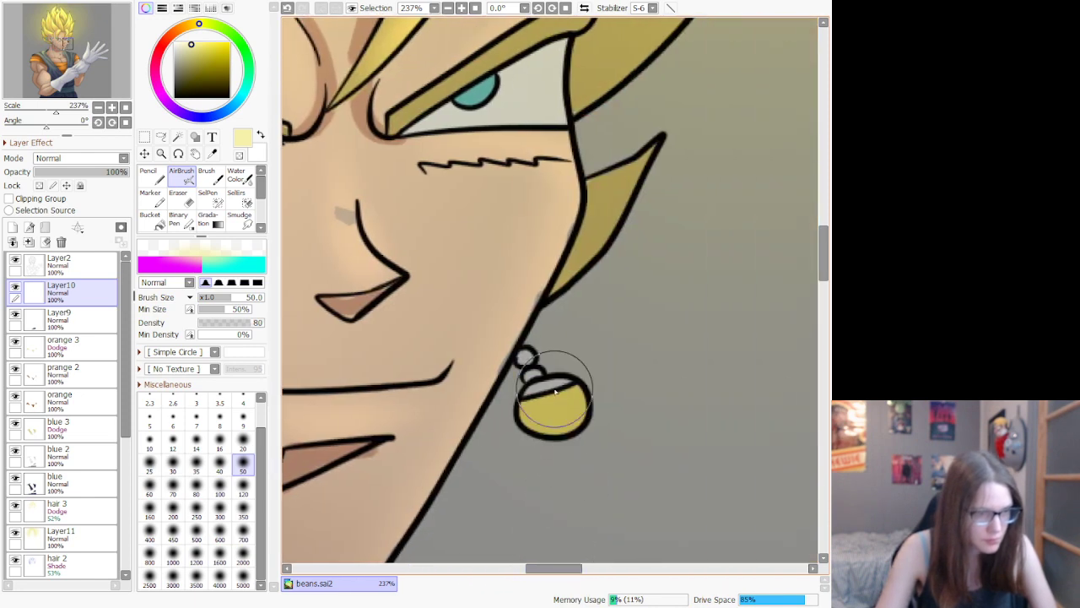
pyautogui.moveTo(578, 414); pyautogui.dragTo(547, 435)
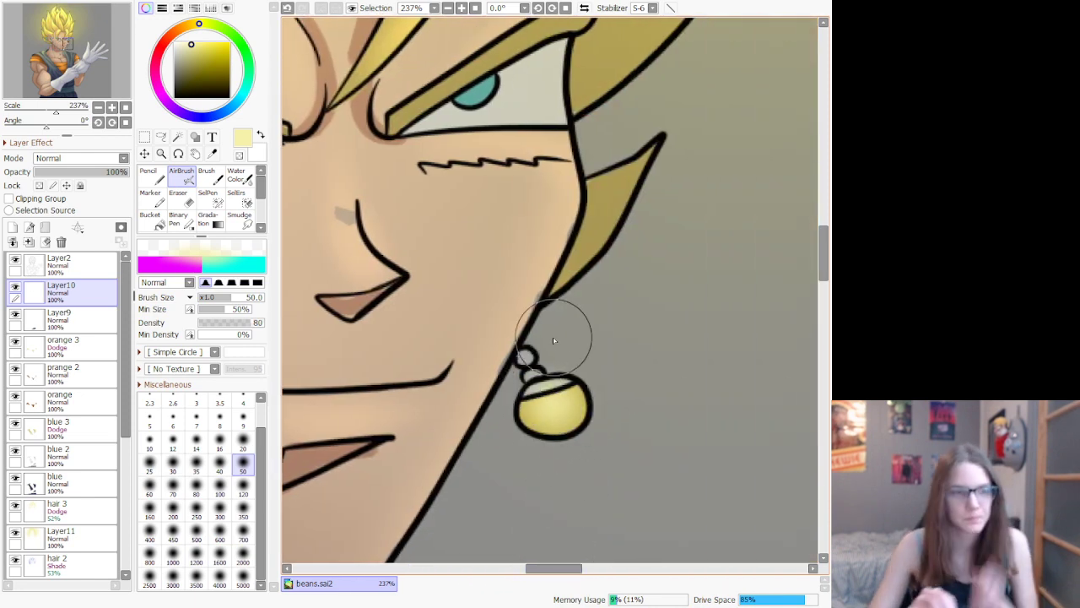
pyautogui.scroll(-6, 553, 340)
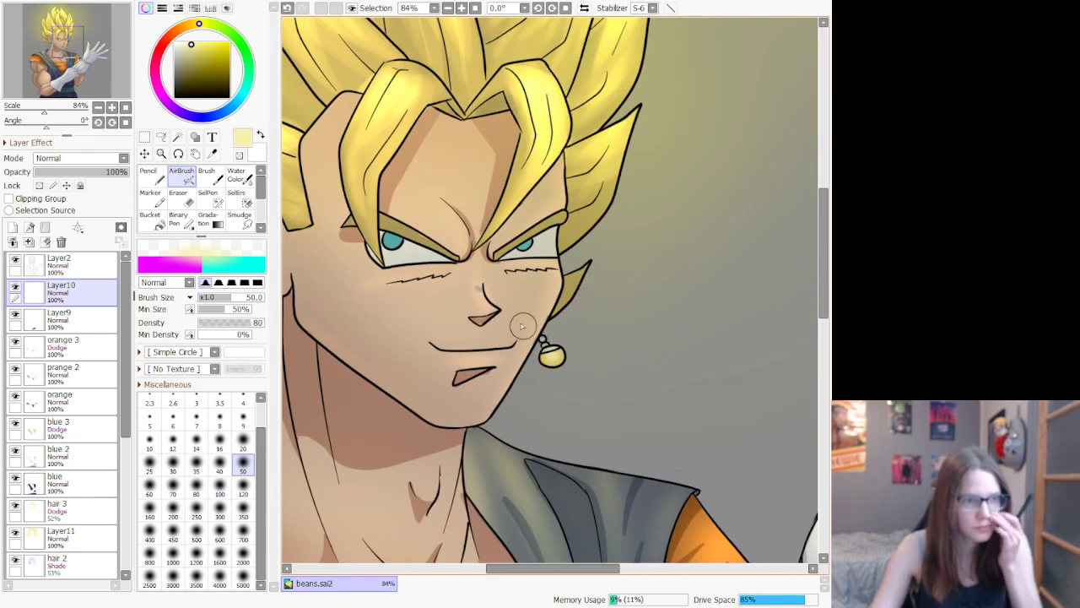
# Step: Sample the skin tone beside the nose and paint over the grey gap on the skin layer with the Pencil at size 20
pyautogui.click(212, 154)
pyautogui.scroll(5, 451, 287)
pyautogui.click(538, 277)
pyautogui.scroll(3, 535, 278)
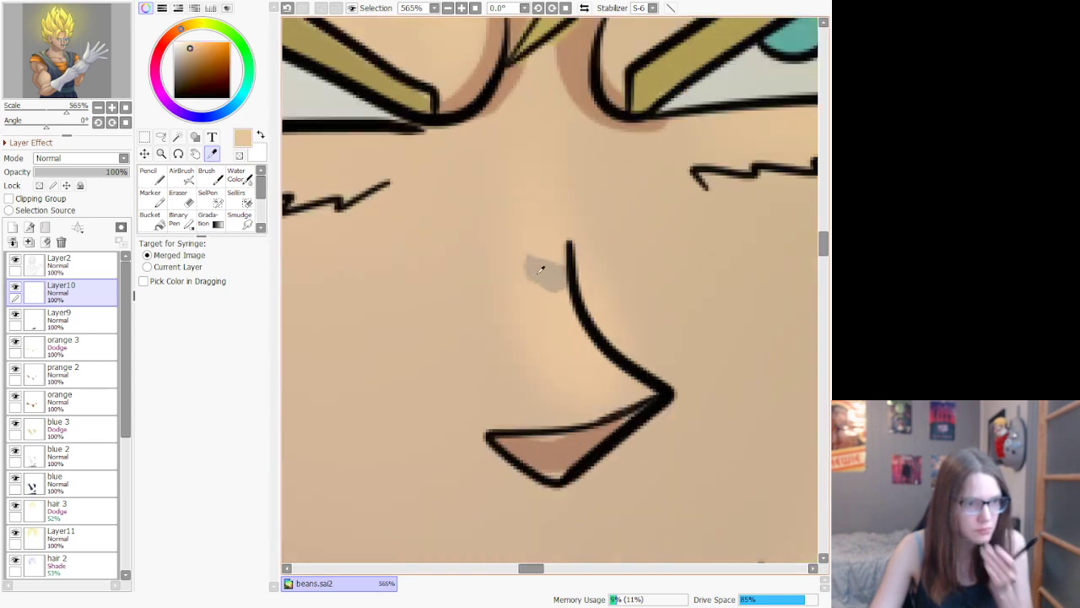
pyautogui.scroll(-5, 93, 405)
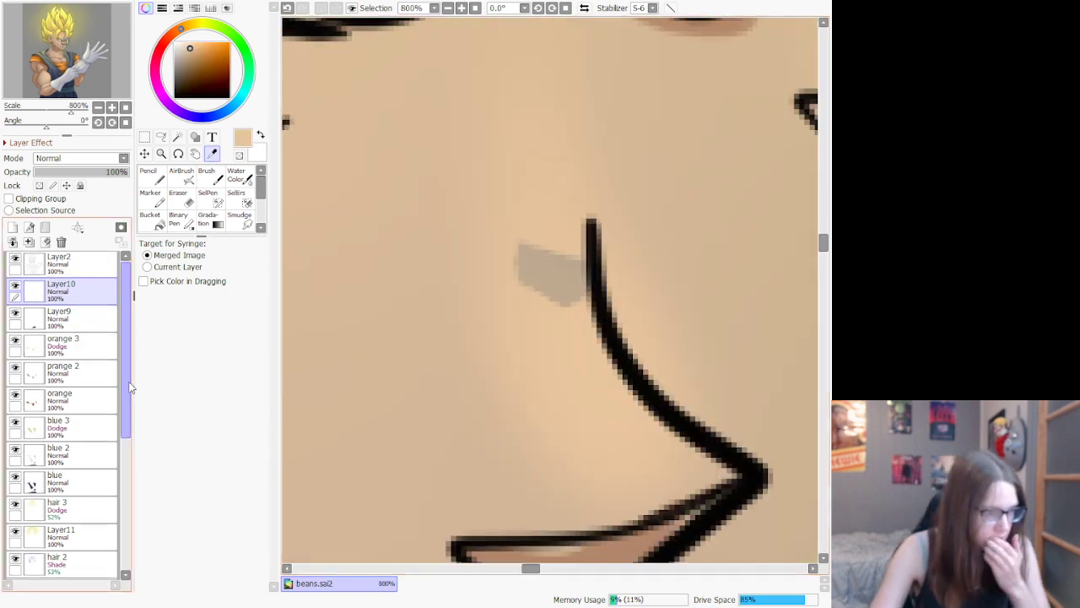
pyautogui.scroll(-2, 77, 506)
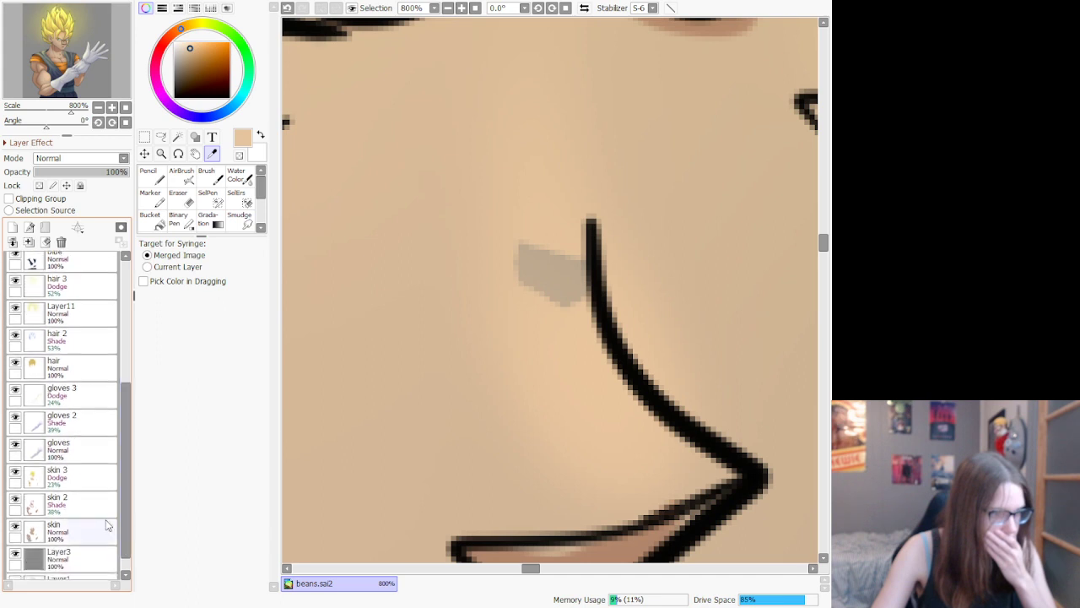
pyautogui.click(81, 530)
pyautogui.press('n')
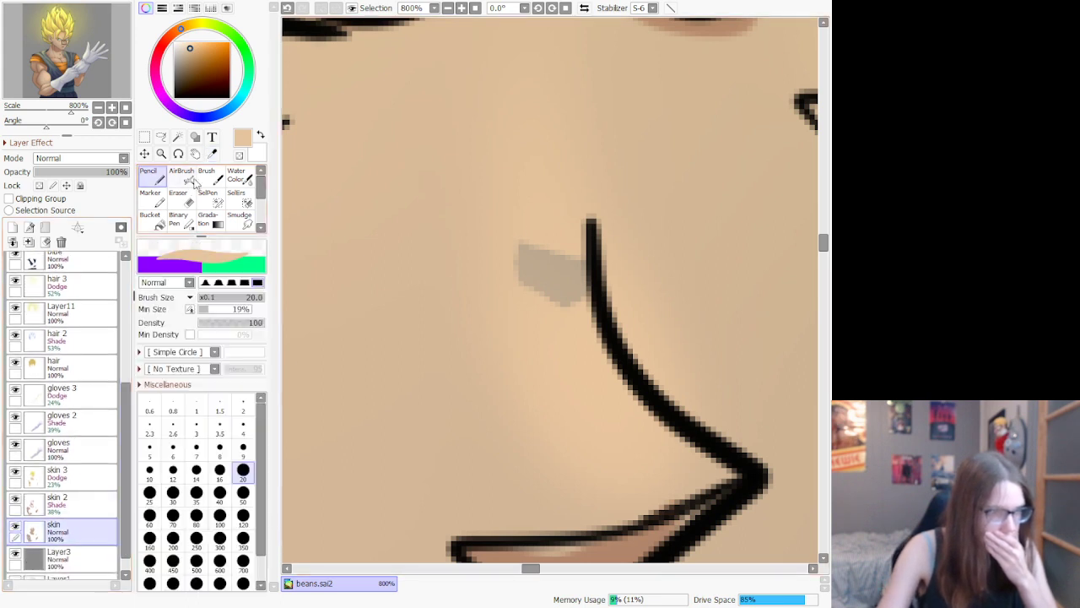
pyautogui.moveTo(530, 295); pyautogui.dragTo(572, 319)
pyautogui.hotkey('ctrl', 'z')
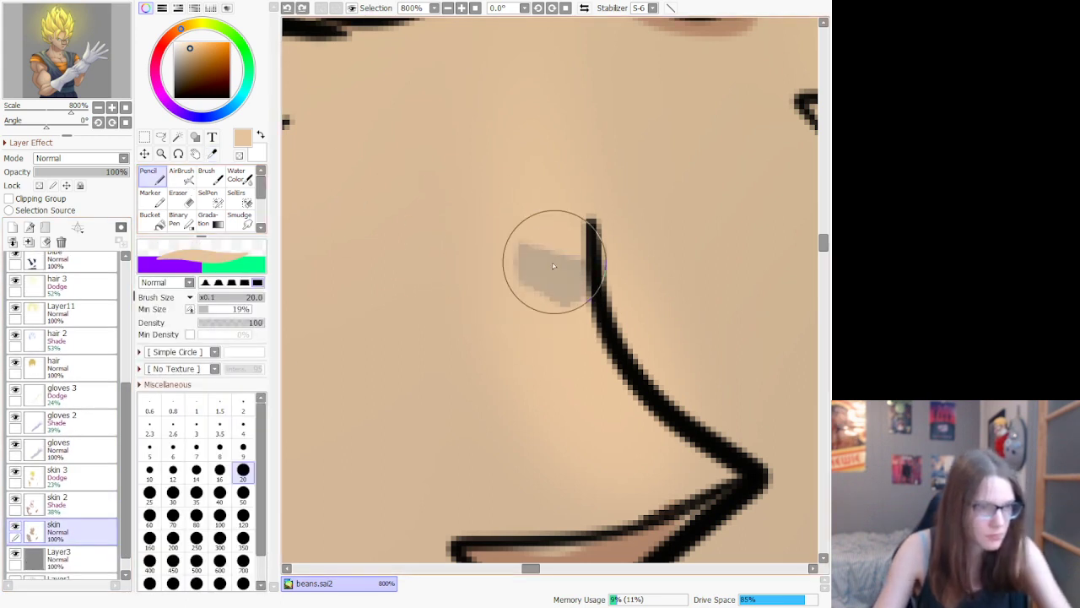
pyautogui.moveTo(536, 258)
pyautogui.mouseDown()
pyautogui.moveTo(532, 293)
pyautogui.moveTo(526, 253)
pyautogui.moveTo(529, 279)
pyautogui.moveTo(547, 272)
pyautogui.moveTo(539, 258)
pyautogui.moveTo(574, 297)
pyautogui.moveTo(576, 269)
pyautogui.moveTo(588, 284)
pyautogui.moveTo(574, 299)
pyautogui.moveTo(534, 241)
pyautogui.moveTo(547, 261)
pyautogui.moveTo(580, 275)
pyautogui.moveTo(541, 263)
pyautogui.mouseUp()
# Step: Paint Pencil highlights on the skin layer between the mouth and lower lip and along the bridge of the nose
pyautogui.scroll(-7, 543, 258)
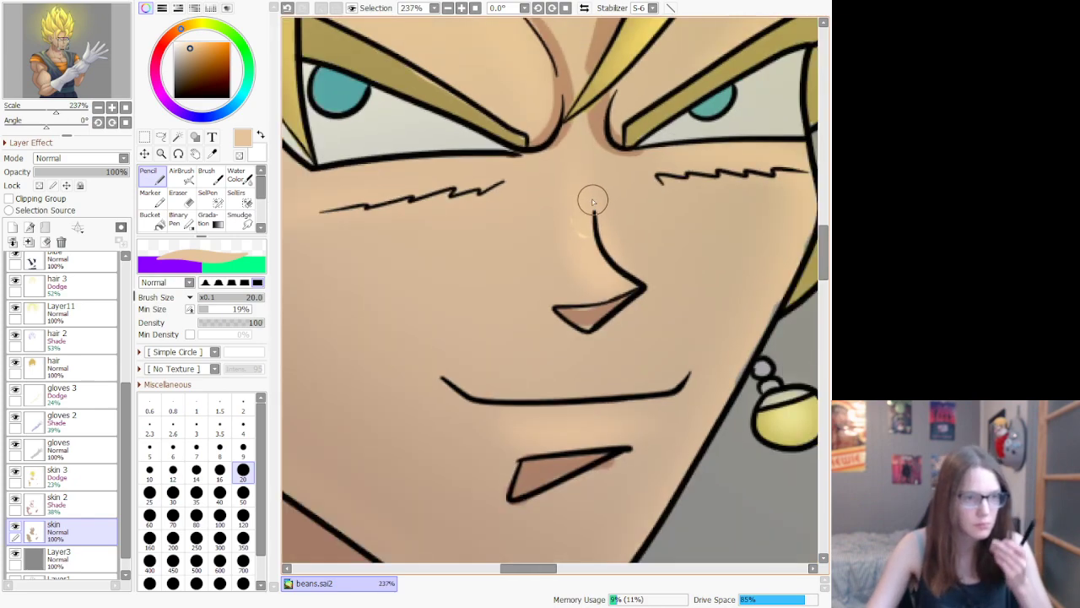
pyautogui.scroll(-3, 639, 203)
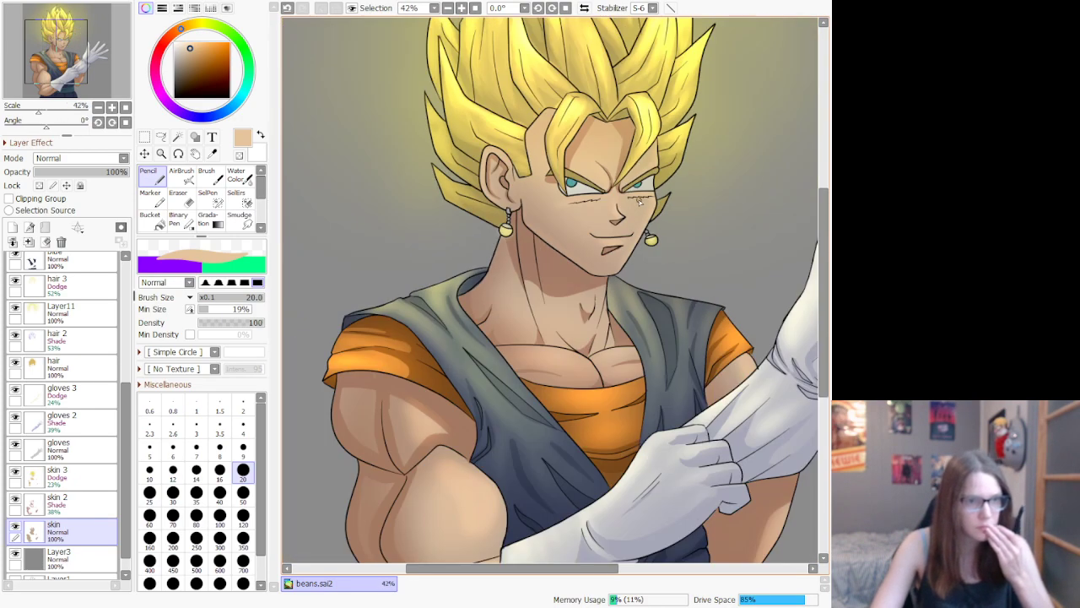
pyautogui.scroll(-7, 638, 202)
pyautogui.scroll(5, 660, 157)
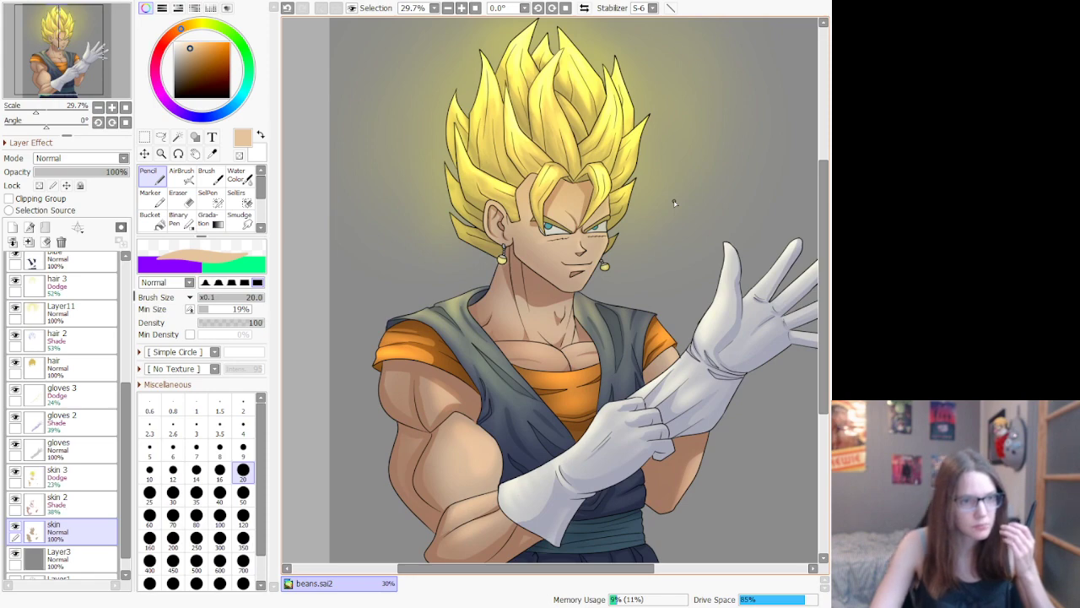
pyautogui.scroll(8, 639, 209)
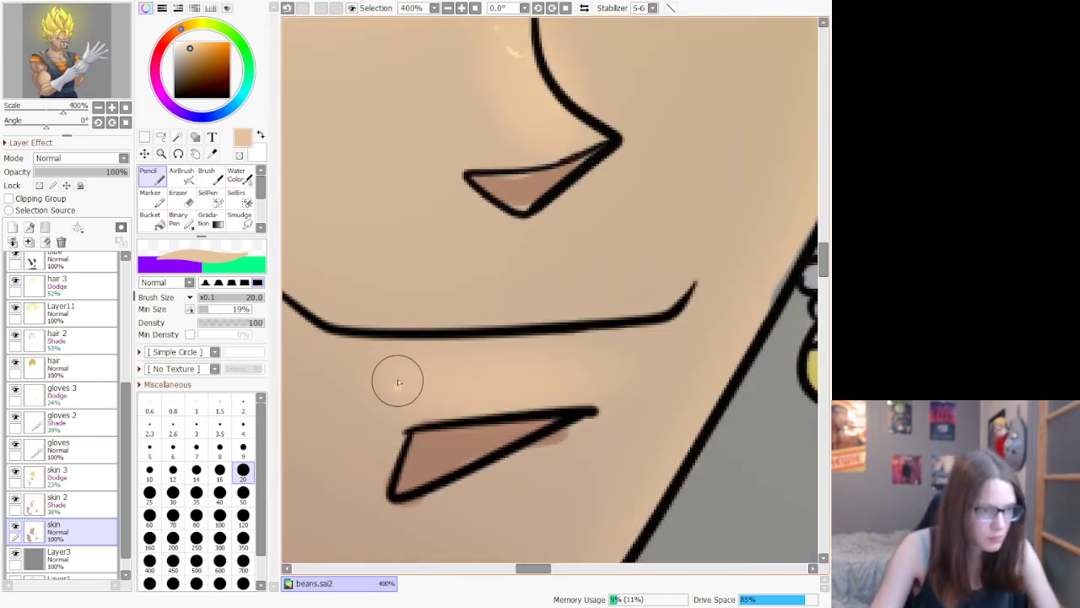
pyautogui.moveTo(399, 382)
pyautogui.mouseDown()
pyautogui.moveTo(409, 391)
pyautogui.moveTo(605, 363)
pyautogui.mouseUp()
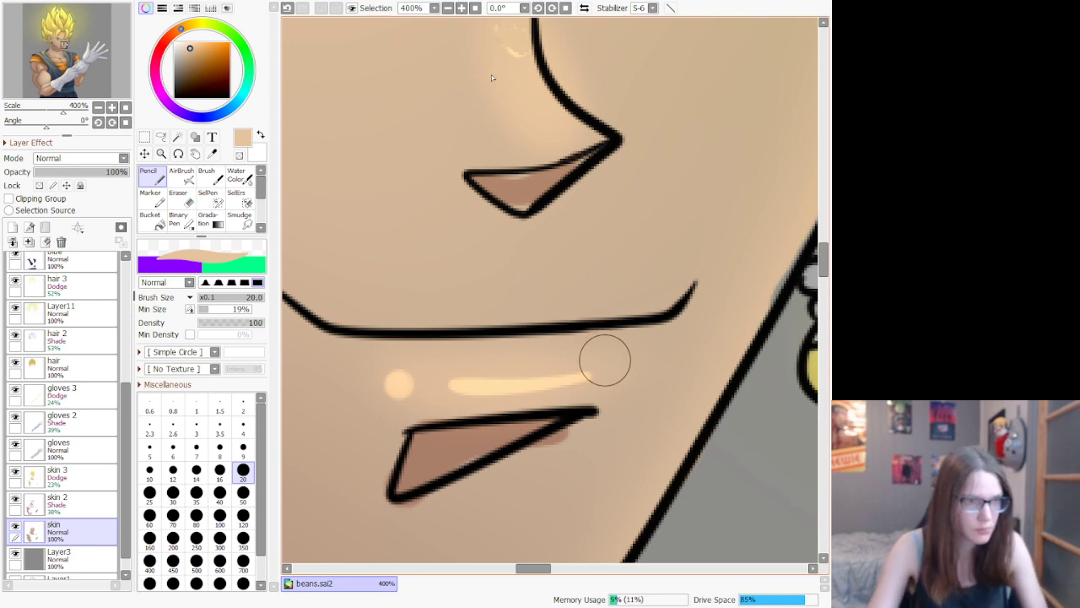
pyautogui.moveTo(547, 88); pyautogui.dragTo(596, 128)
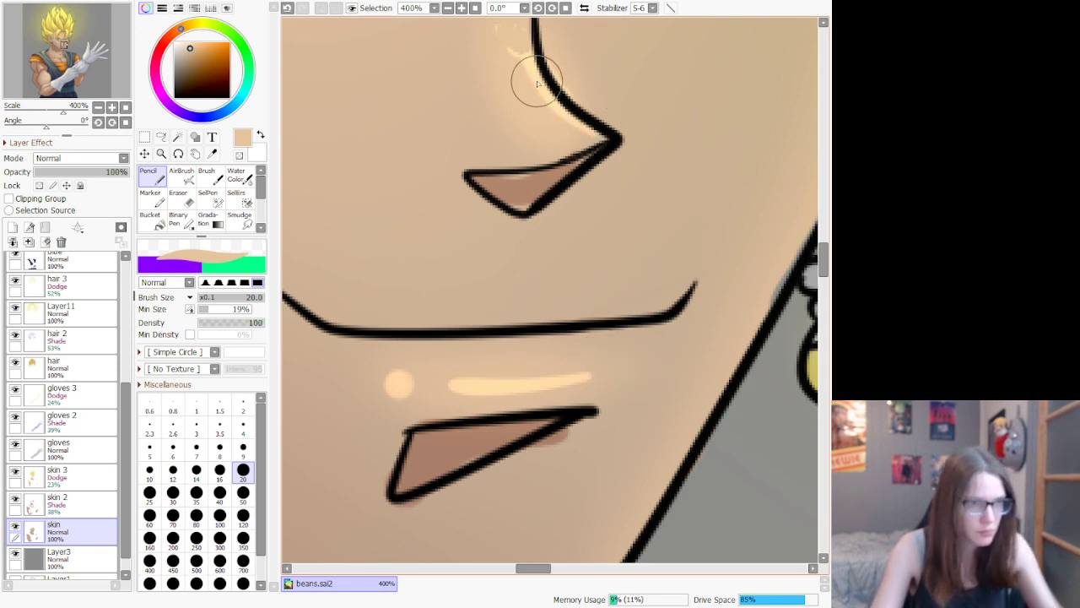
pyautogui.hotkey('ctrl', 'z')
pyautogui.moveTo(513, 49)
pyautogui.mouseDown()
pyautogui.moveTo(540, 94)
pyautogui.moveTo(607, 146)
pyautogui.mouseUp()
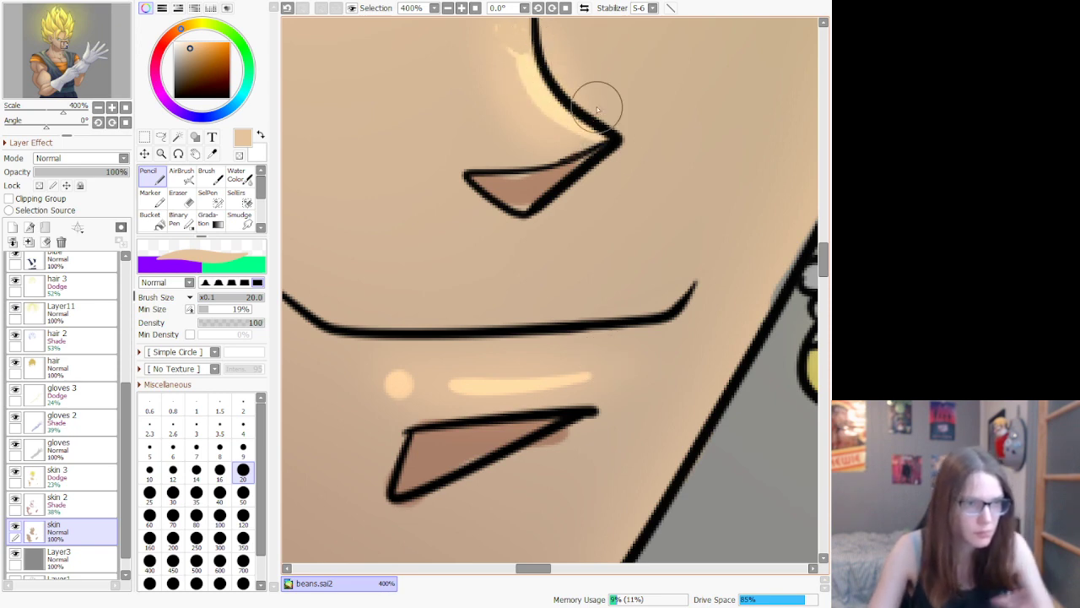
# Step: Make Layer2 active and paint a white highlight dot on the lower edge of each iris with the Pencil
pyautogui.scroll(-10, 597, 109)
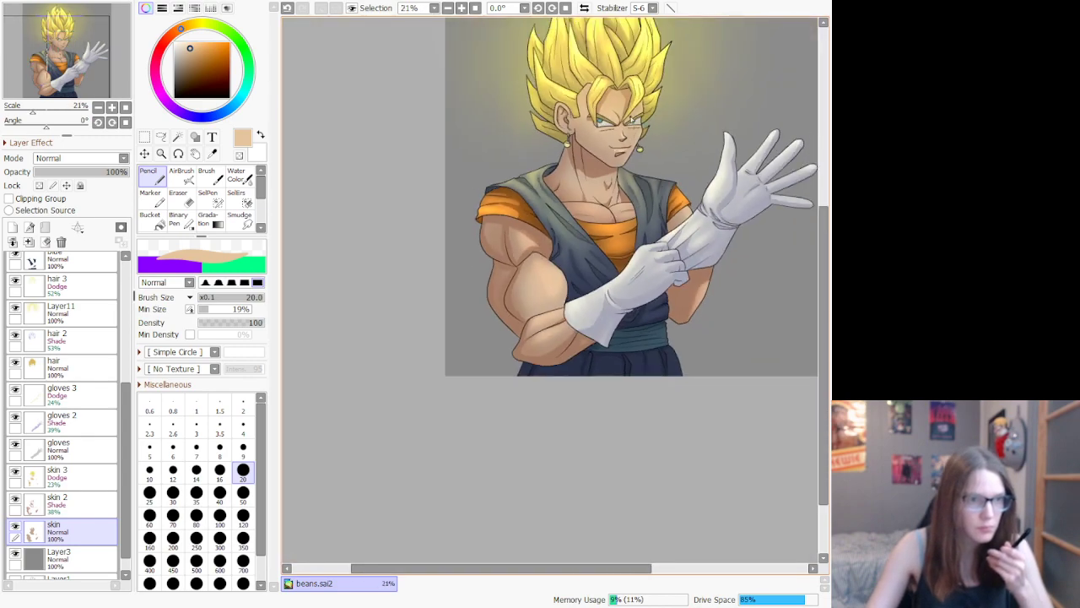
pyautogui.scroll(3, 637, 104)
pyautogui.scroll(-4, 626, 99)
pyautogui.scroll(7, 610, 86)
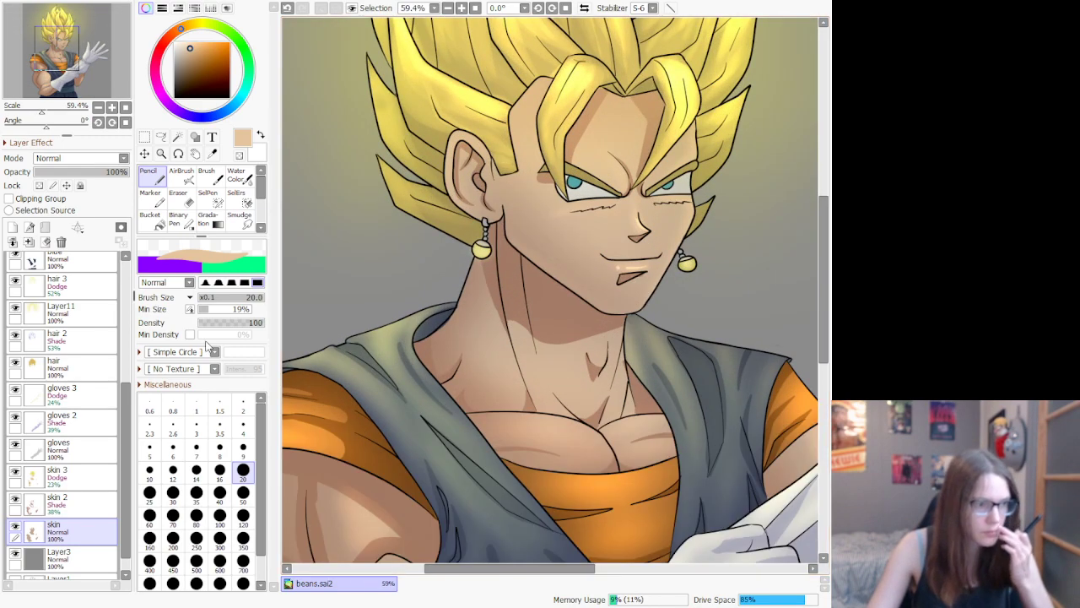
pyautogui.scroll(5, 64, 405)
pyautogui.click(59, 263)
pyautogui.scroll(2, 564, 176)
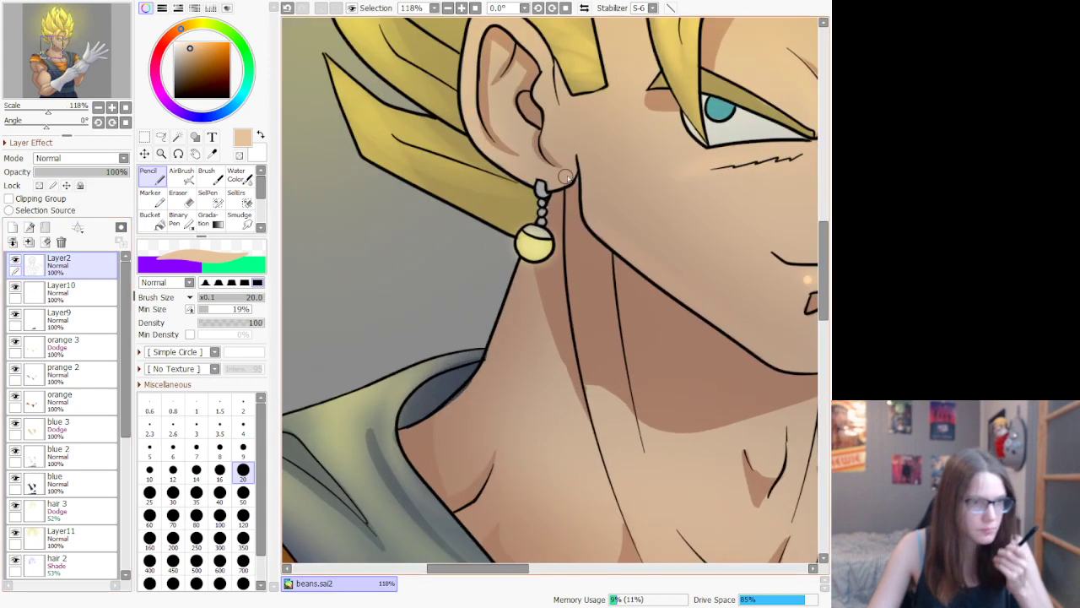
pyautogui.scroll(-3, 565, 177)
pyautogui.click(174, 48)
pyautogui.scroll(13, 582, 140)
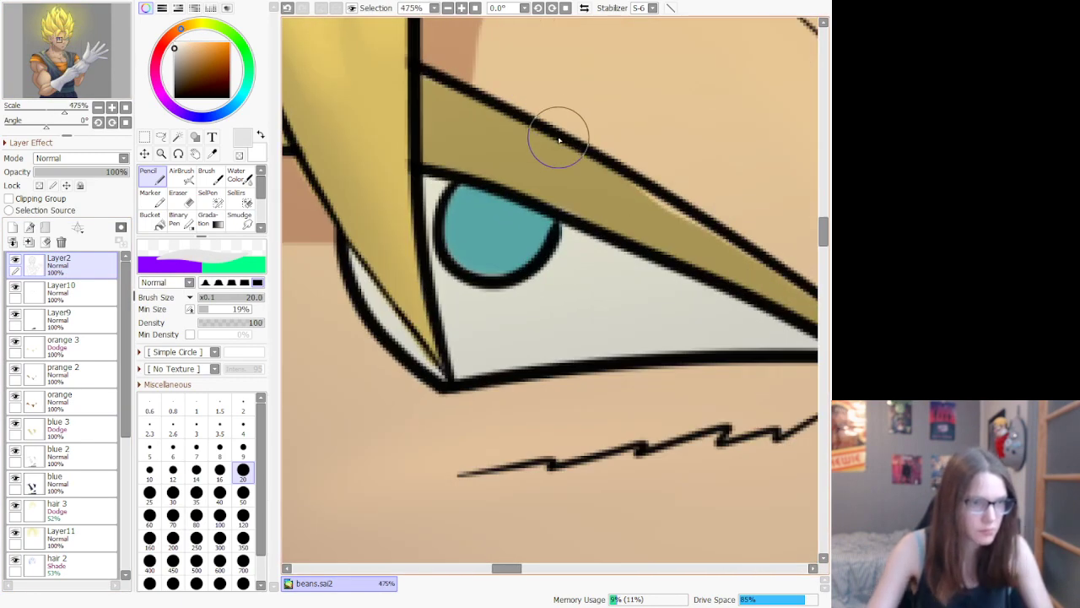
pyautogui.moveTo(531, 250)
pyautogui.mouseDown()
pyautogui.moveTo(552, 250)
pyautogui.moveTo(544, 257)
pyautogui.mouseUp()
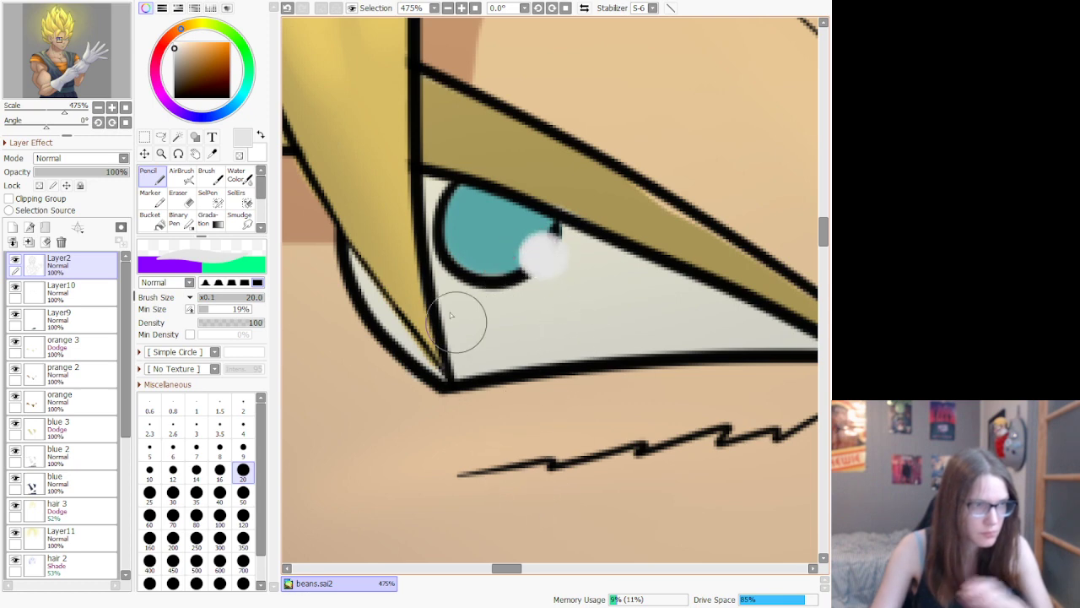
pyautogui.moveTo(175, 51); pyautogui.dragTo(173, 40)
pyautogui.moveTo(545, 263); pyautogui.dragTo(530, 262)
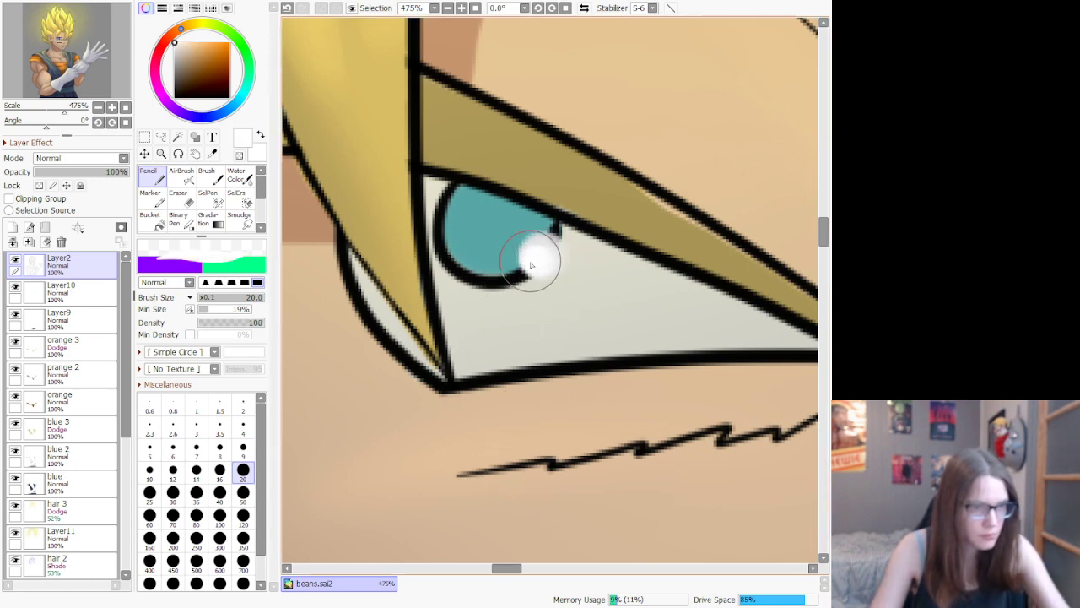
pyautogui.moveTo(518, 572); pyautogui.dragTo(553, 572)
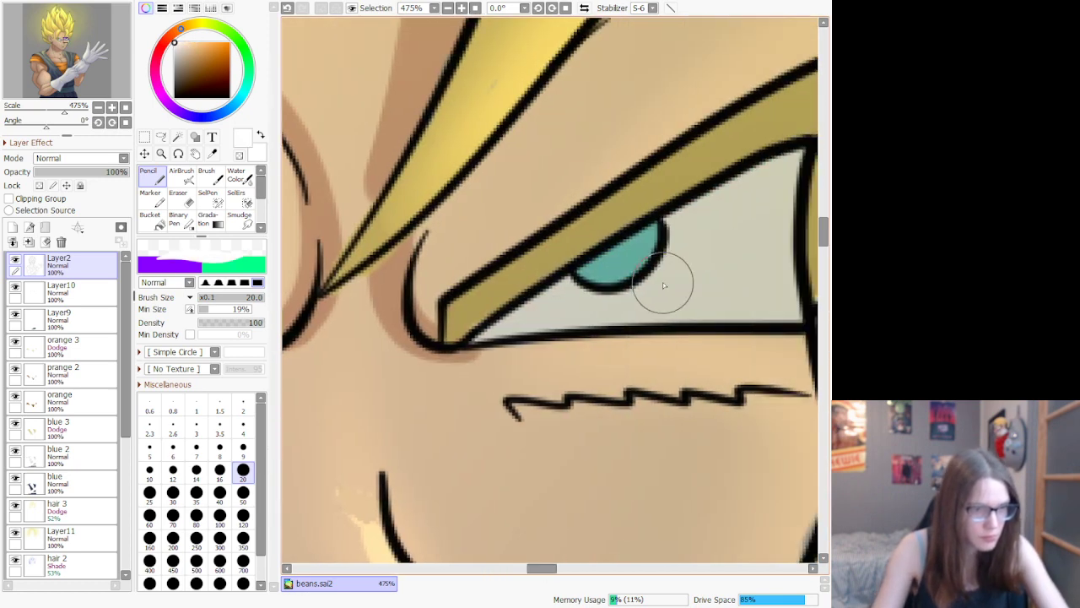
pyautogui.moveTo(659, 253)
pyautogui.mouseDown()
pyautogui.moveTo(680, 260)
pyautogui.moveTo(668, 262)
pyautogui.mouseUp()
# Step: Choose a light teal and brush a soft glow over both irises with the AirBrush at size 50
pyautogui.click(247, 89)
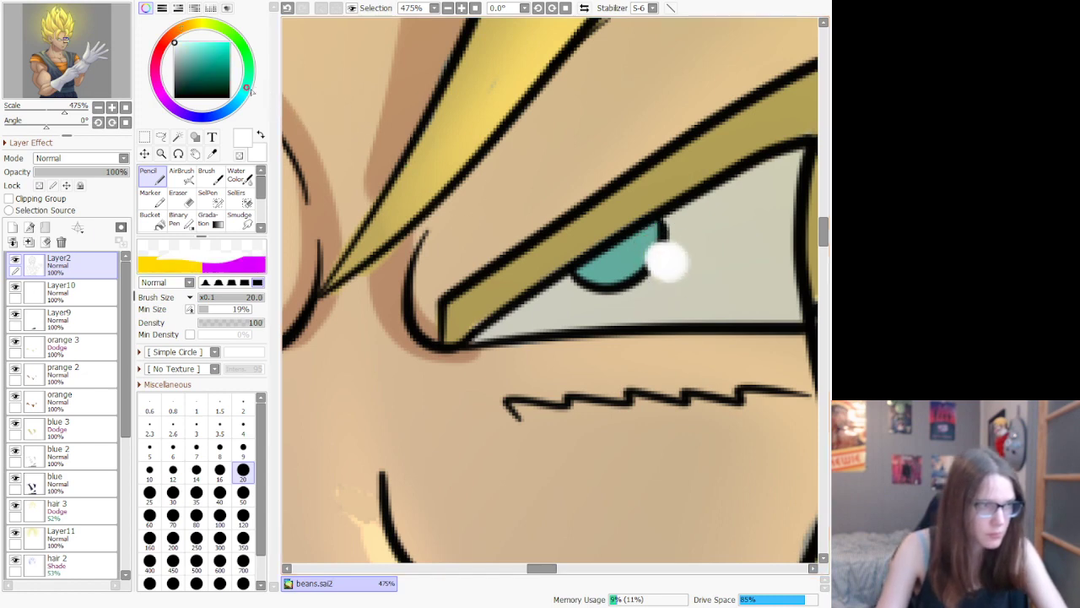
pyautogui.moveTo(206, 53); pyautogui.dragTo(198, 46)
pyautogui.click(183, 176)
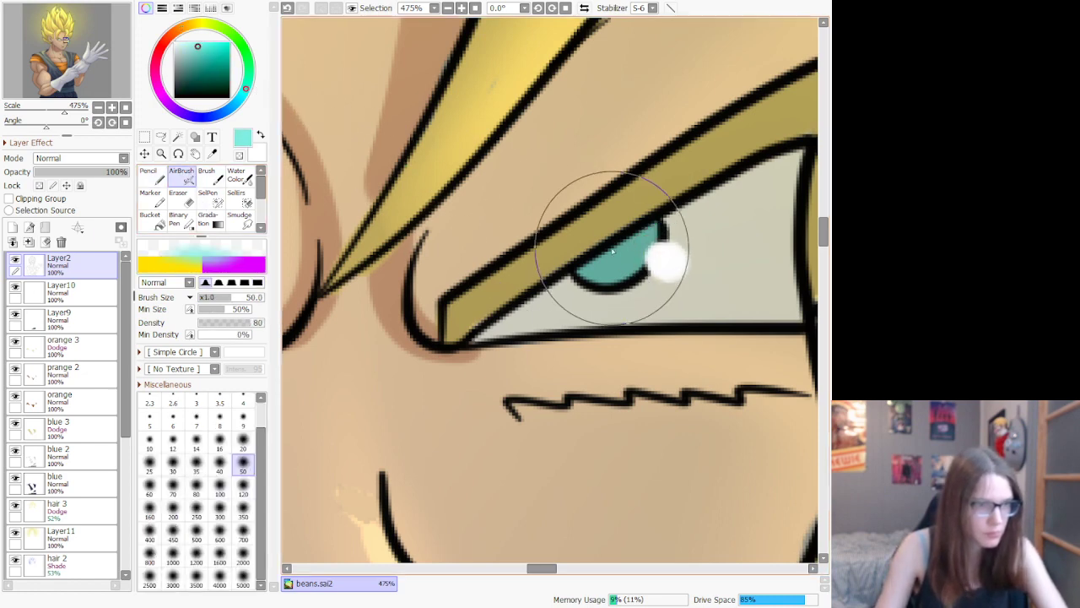
pyautogui.moveTo(606, 248); pyautogui.dragTo(627, 223)
pyautogui.moveTo(545, 571); pyautogui.dragTo(503, 573)
pyautogui.moveTo(669, 225)
pyautogui.mouseDown()
pyautogui.moveTo(705, 223)
pyautogui.moveTo(713, 186)
pyautogui.mouseUp()
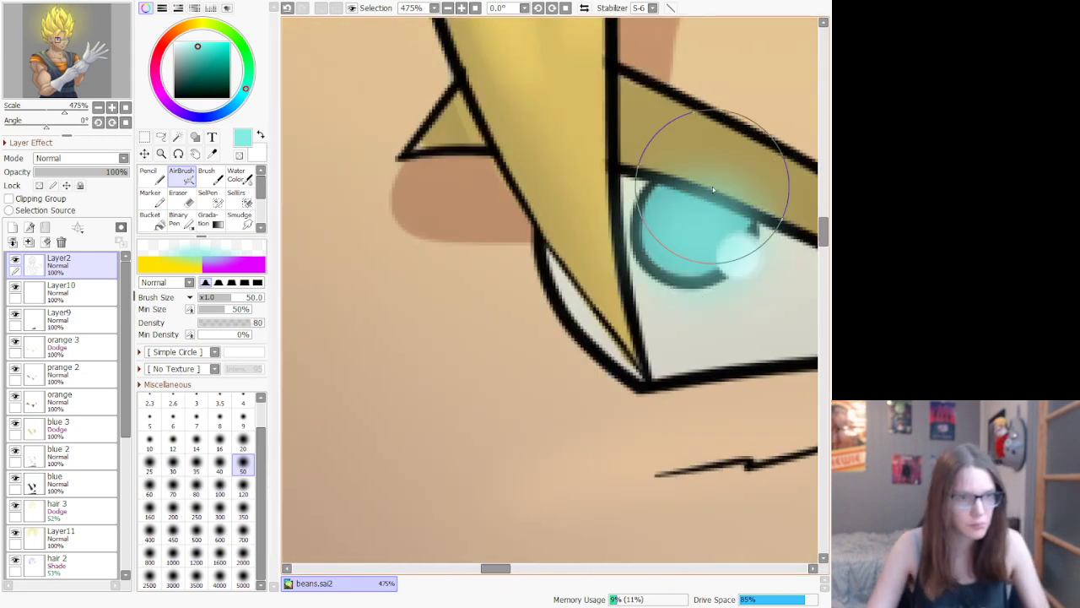
# Step: Make Layer10 the active layer
pyautogui.scroll(-8, 712, 186)
pyautogui.scroll(-2, 671, 247)
pyautogui.scroll(3, 765, 321)
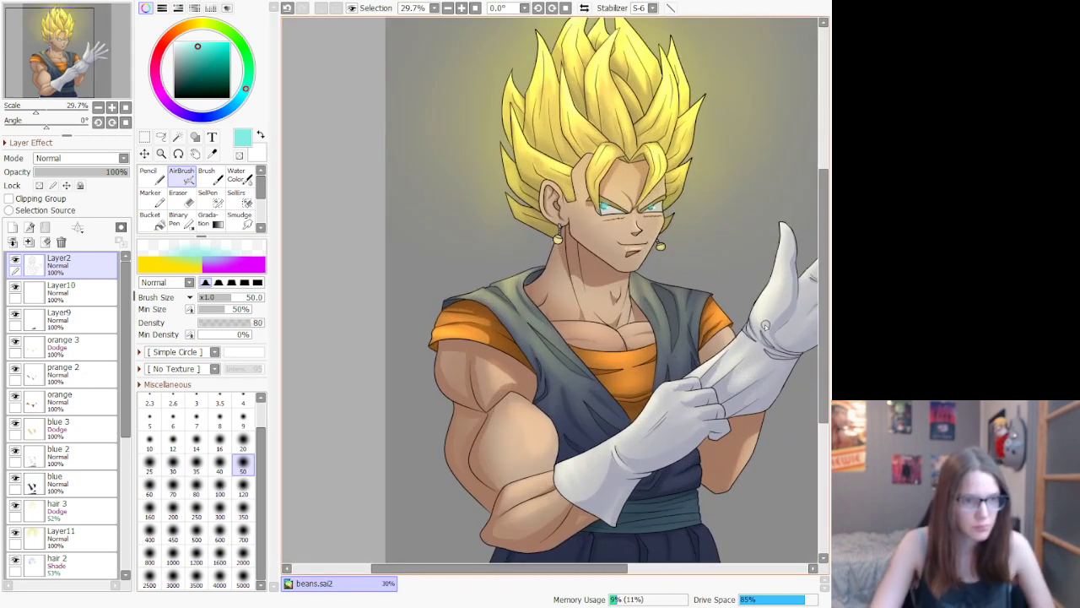
pyautogui.scroll(-4, 662, 320)
pyautogui.scroll(1, 705, 349)
pyautogui.scroll(1, 703, 349)
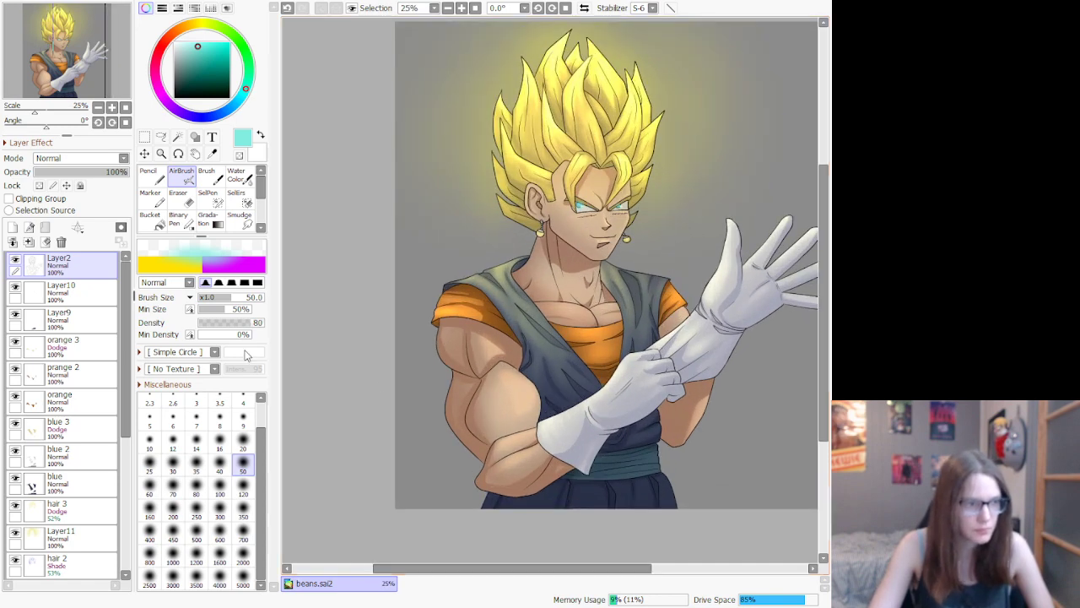
pyautogui.click(77, 298)
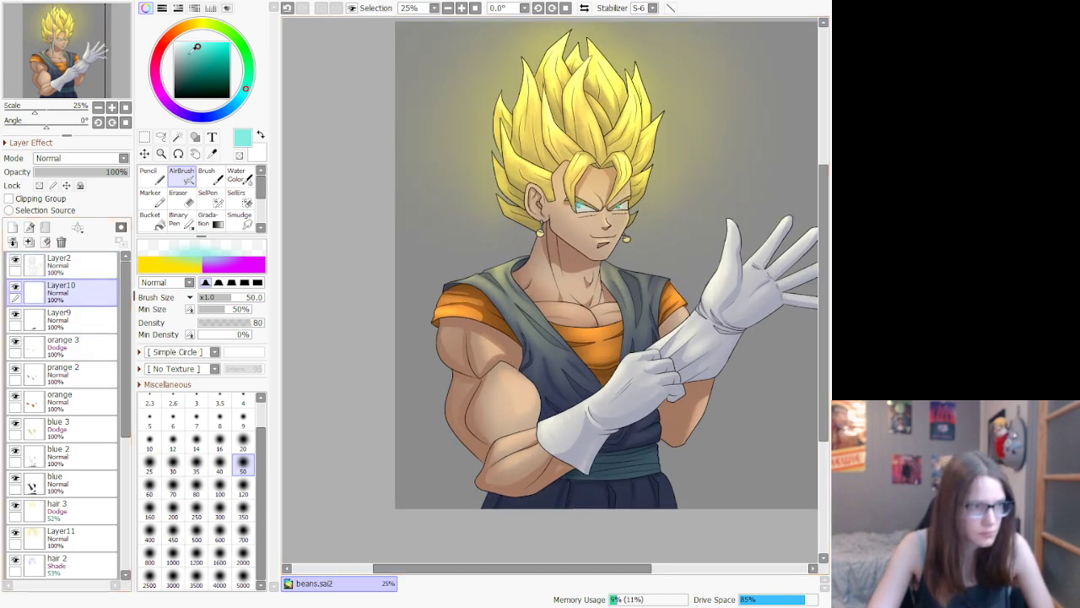
# Step: Try near-white AirBrush highlights at size 50 on the upper edge of the bicep and along the tops of both pectorals
pyautogui.scroll(7, 642, 421)
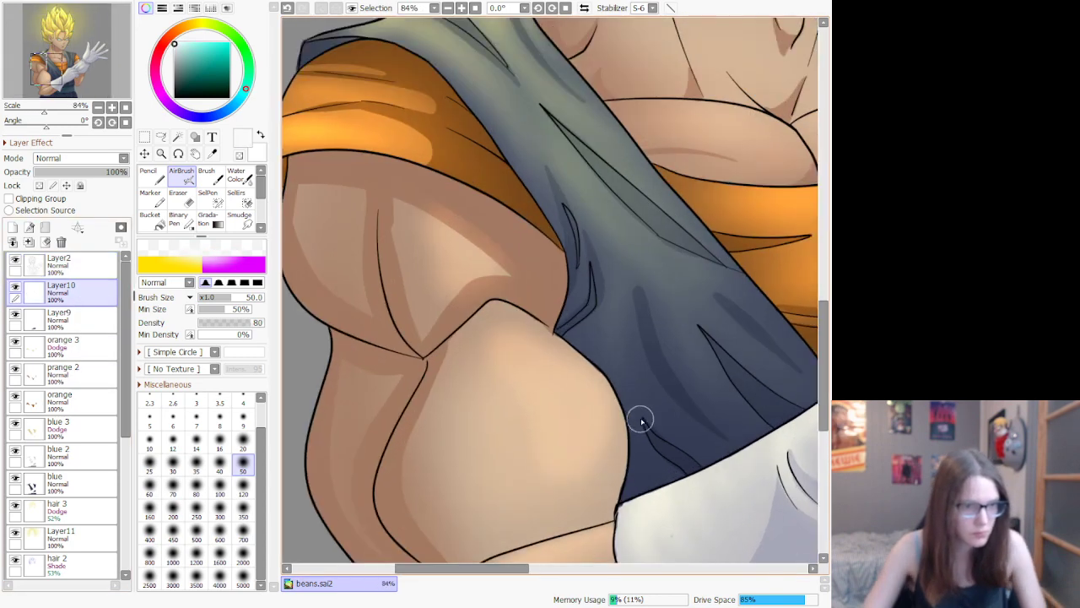
pyautogui.moveTo(532, 340); pyautogui.dragTo(594, 420)
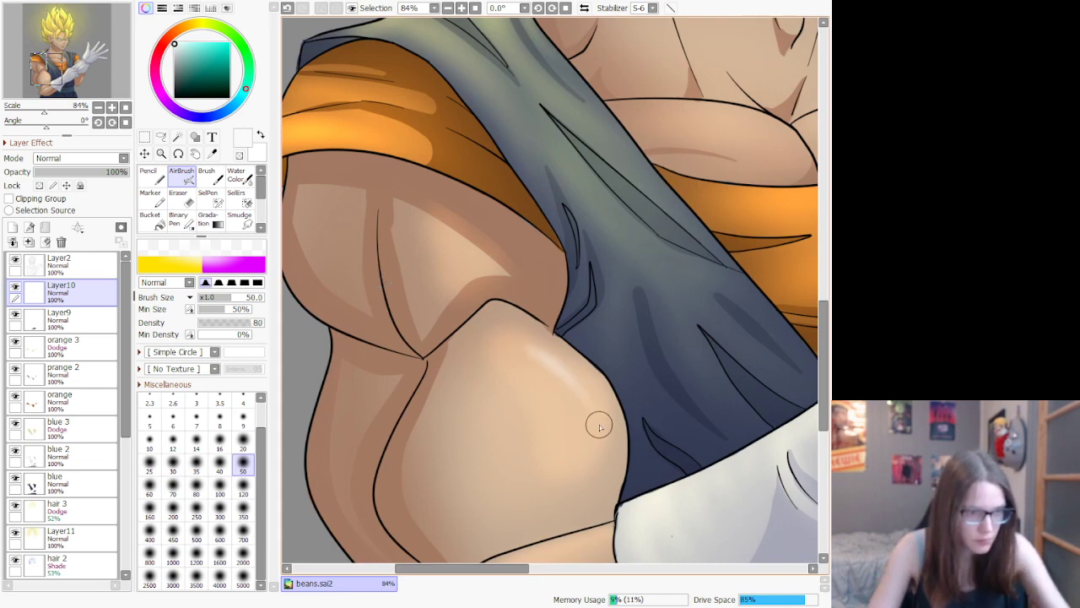
pyautogui.scroll(-8, 662, 383)
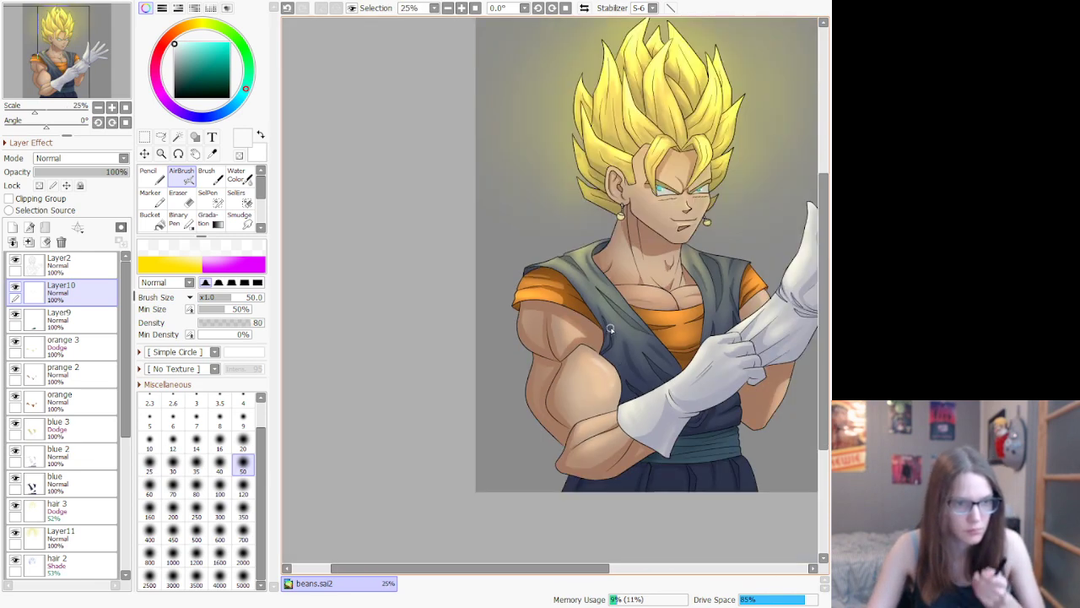
pyautogui.scroll(9, 643, 312)
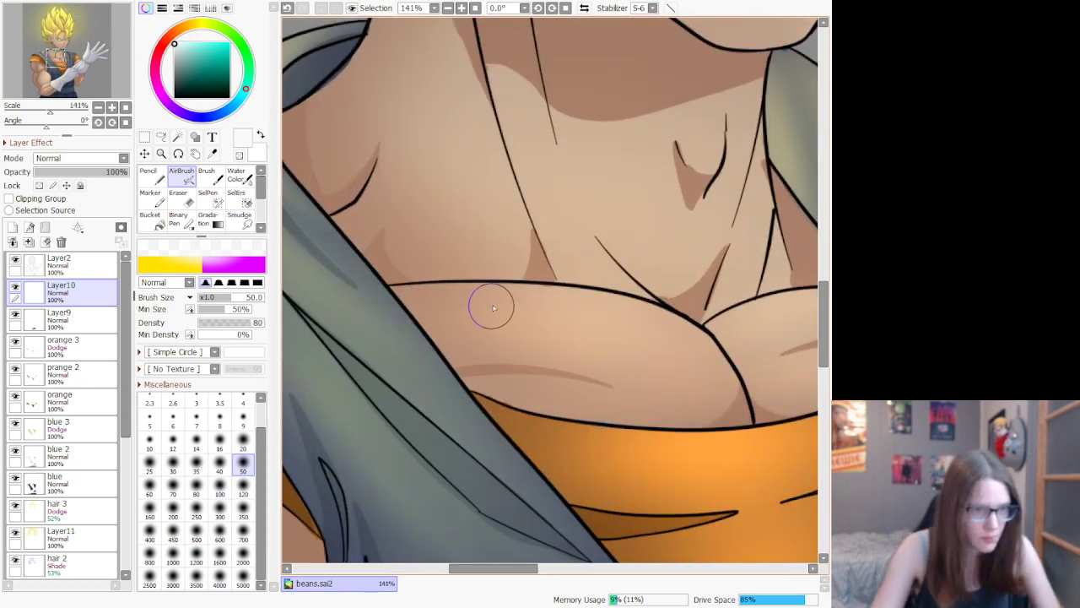
pyautogui.moveTo(494, 307); pyautogui.dragTo(705, 348)
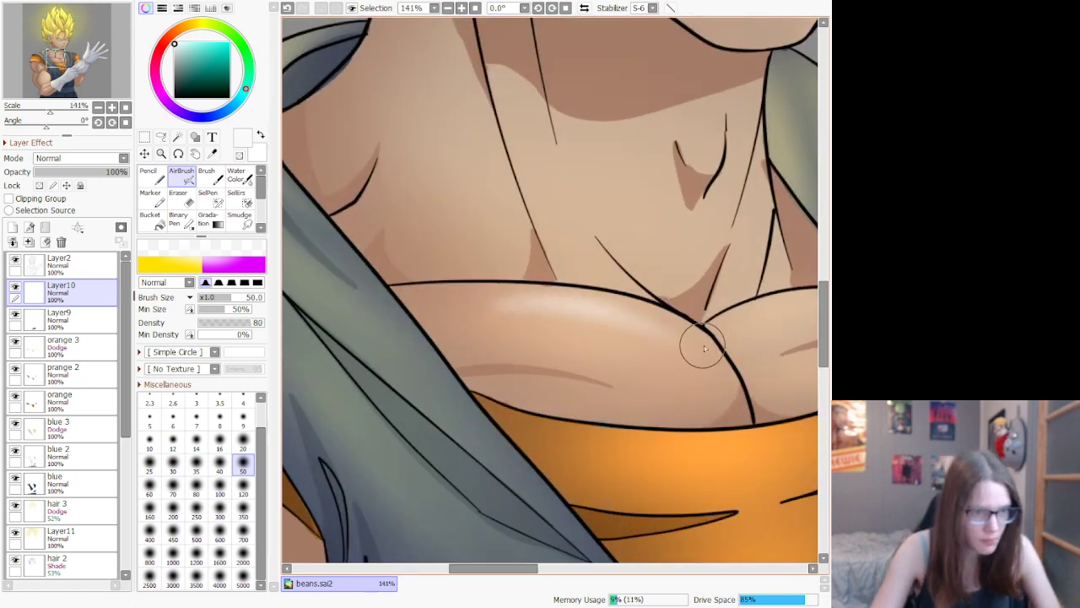
pyautogui.hscroll(5, 532, 371)
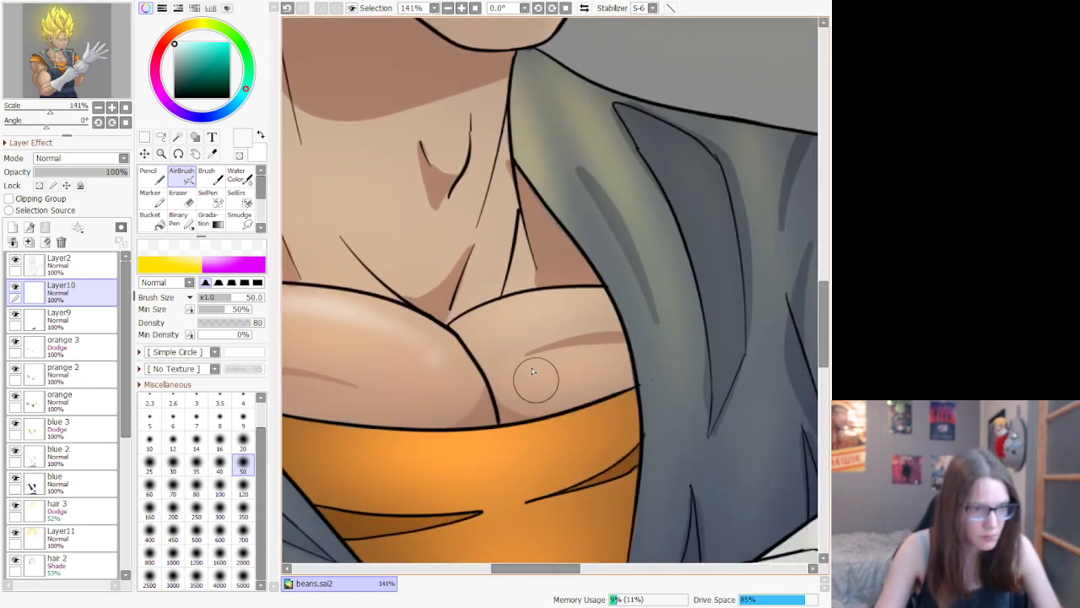
pyautogui.moveTo(488, 316); pyautogui.dragTo(556, 295)
pyautogui.scroll(-6, 556, 294)
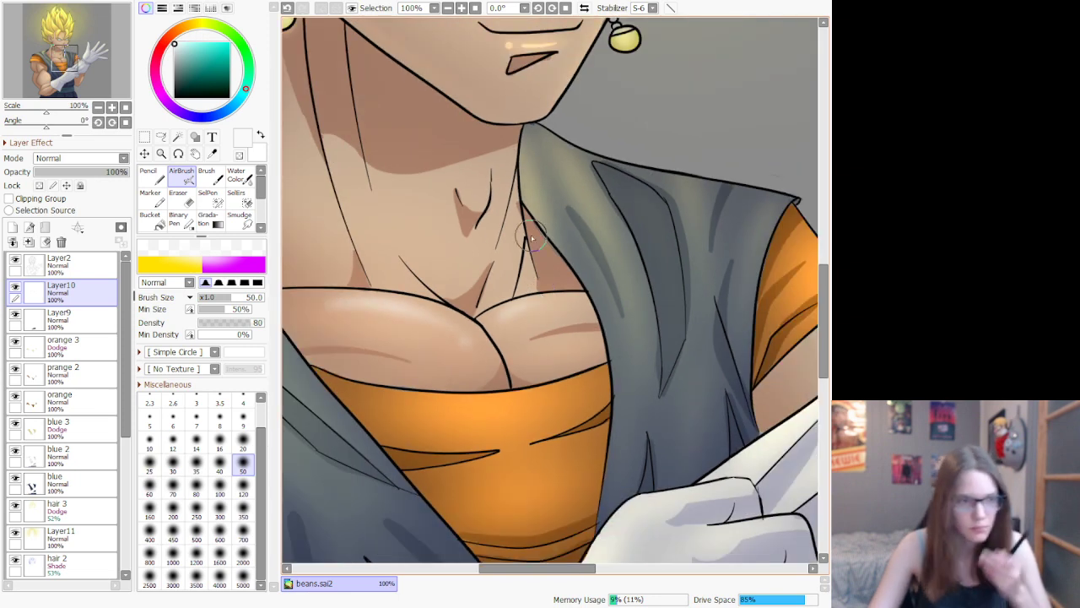
pyautogui.scroll(1, 447, 193)
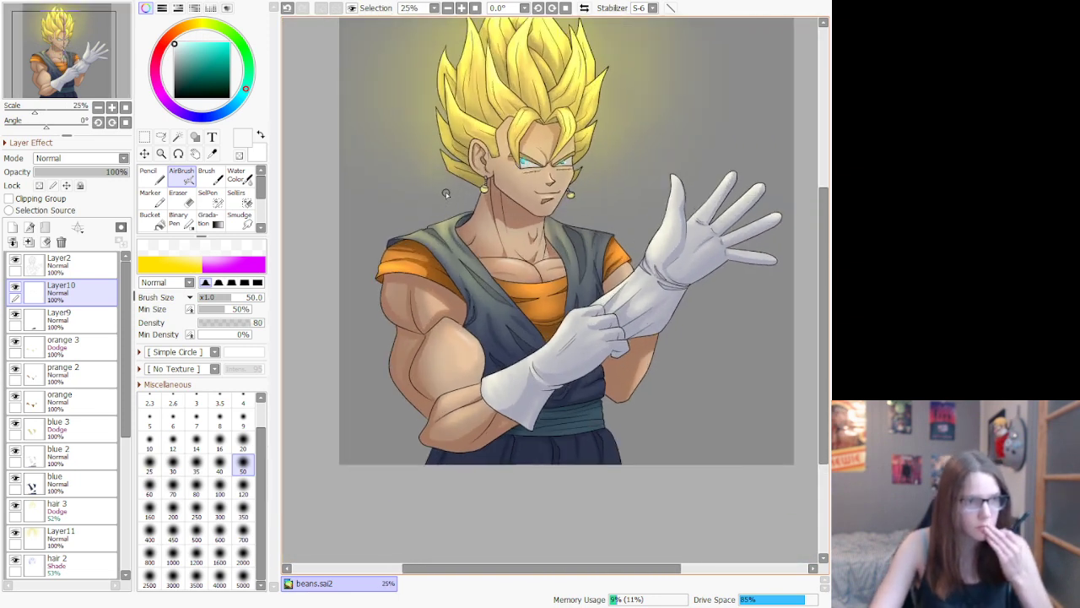
pyautogui.scroll(2, 446, 193)
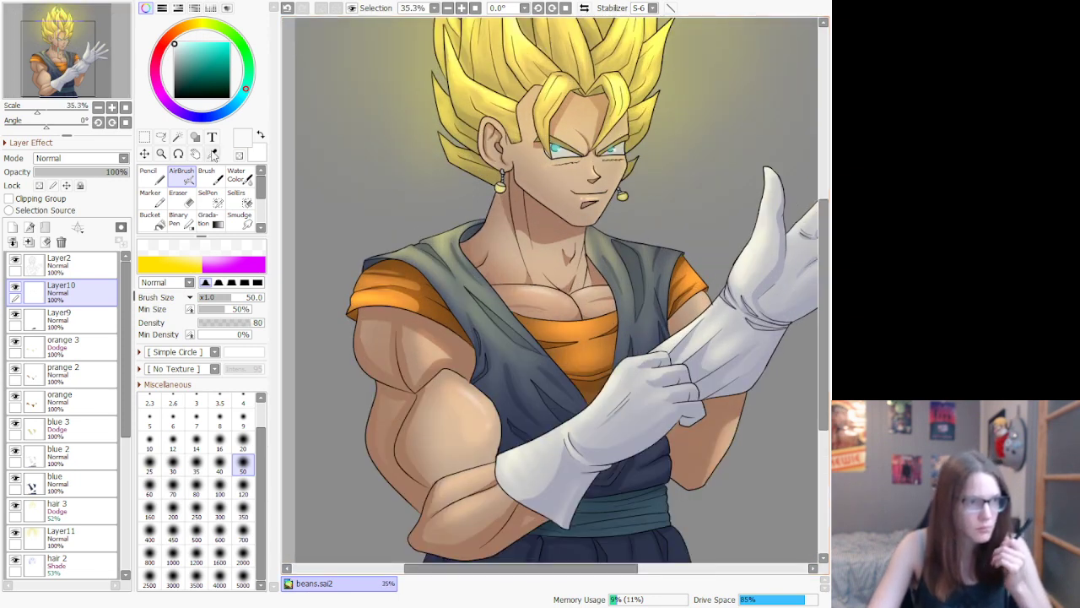
# Step: Sample the skin tone on the bicep, lighten it to pale peach, and airbrush a highlight along the bicep's outer curve at size 50
pyautogui.click(211, 153)
pyautogui.scroll(3, 440, 397)
pyautogui.scroll(3, 445, 403)
pyautogui.click(468, 388)
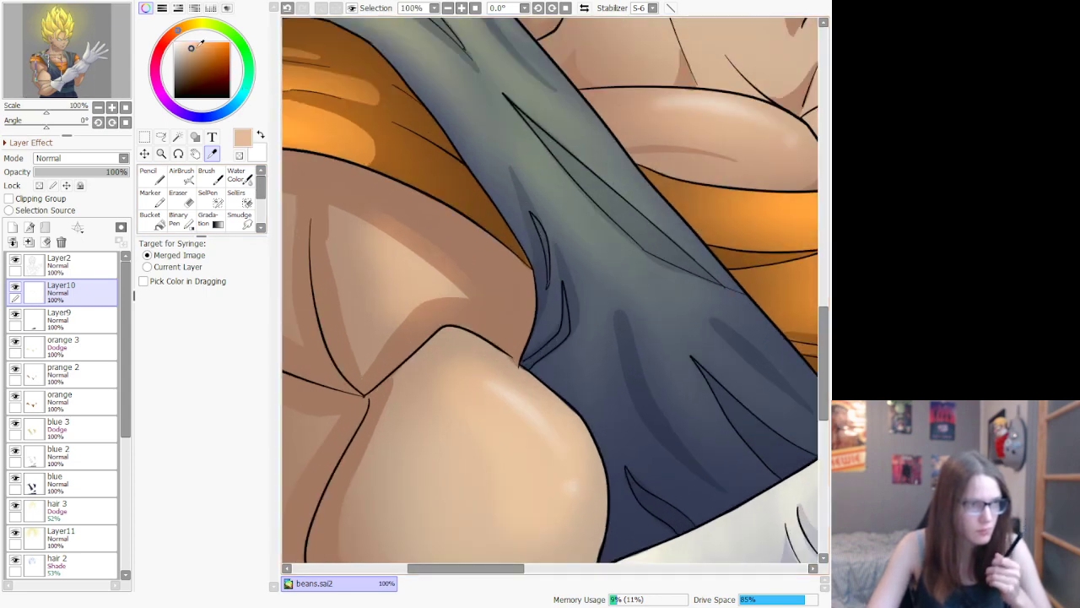
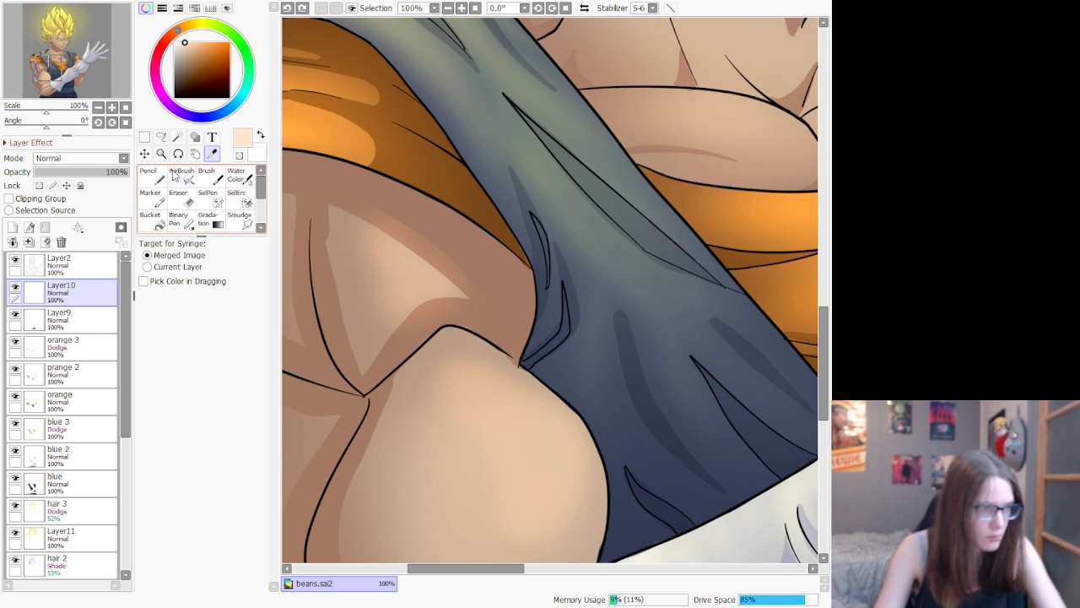
pyautogui.click(181, 175)
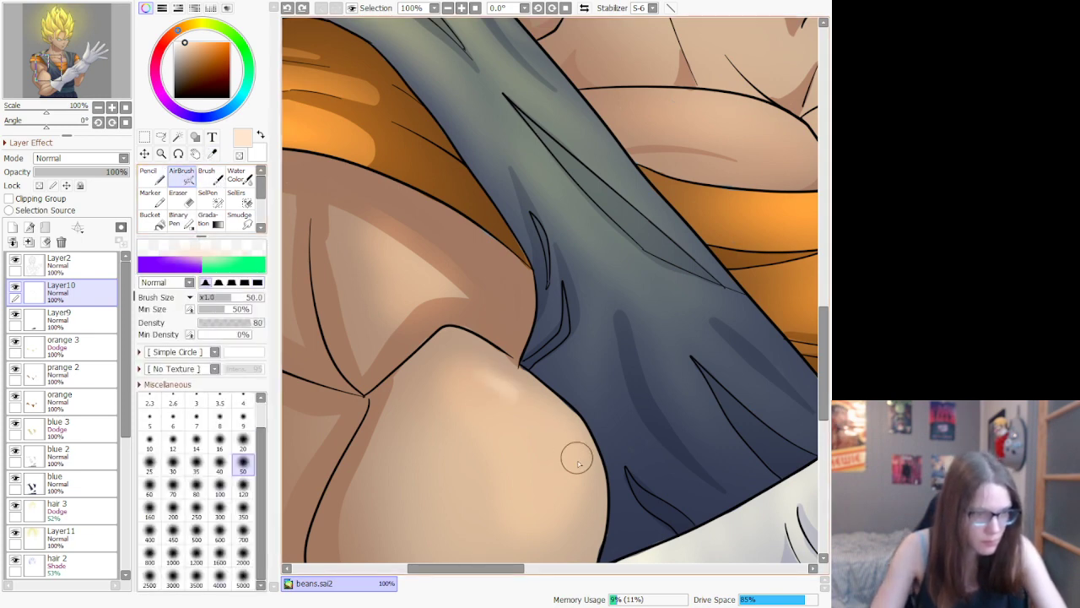
pyautogui.moveTo(517, 376); pyautogui.dragTo(589, 496)
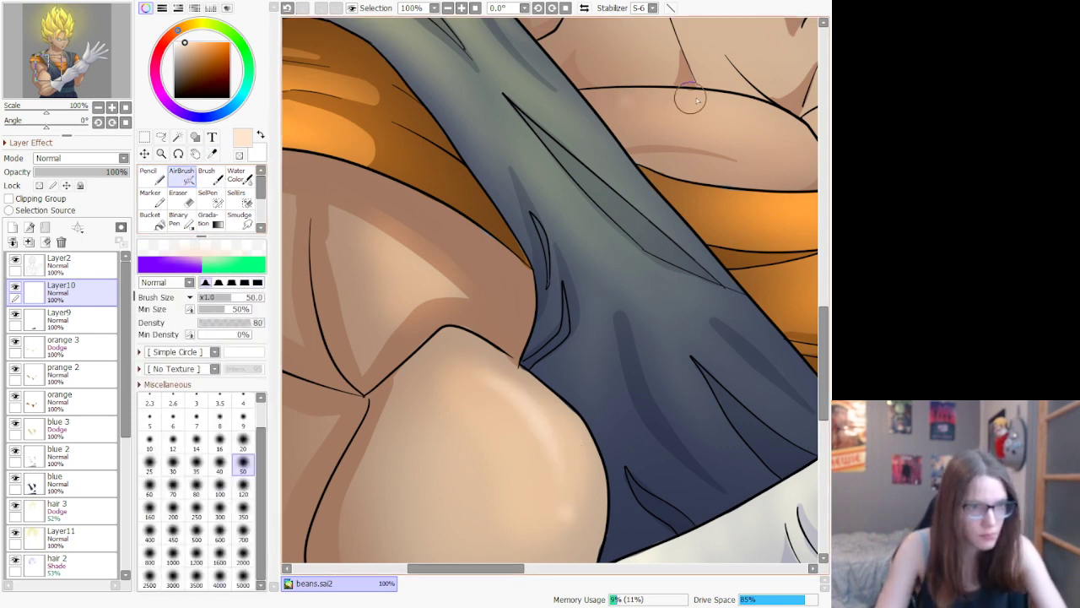
# Step: Airbrush pale peach highlights along the upper edges of both pectorals
pyautogui.moveTo(629, 101); pyautogui.dragTo(761, 110)
pyautogui.moveTo(473, 573); pyautogui.dragTo(521, 572)
pyautogui.moveTo(686, 101); pyautogui.dragTo(682, 108)
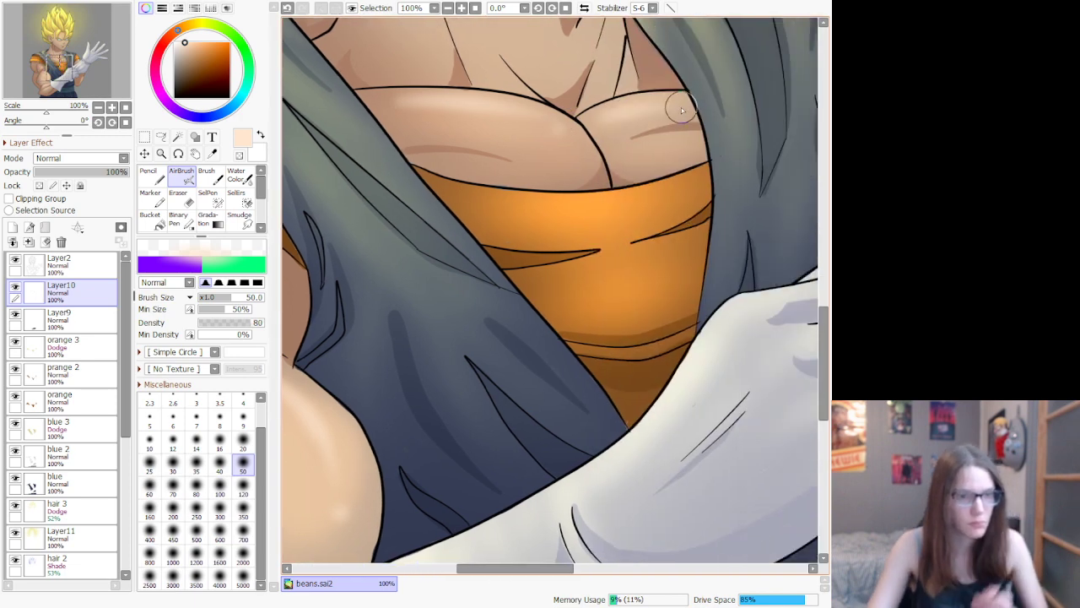
pyautogui.scroll(-7, 682, 110)
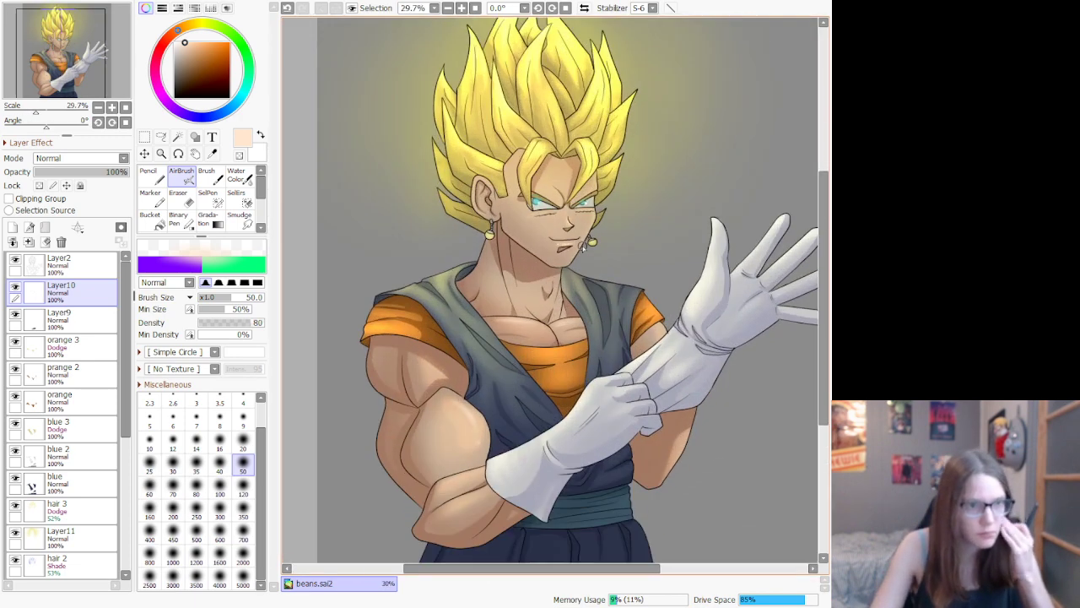
# Step: Airbrush a soft pale peach highlight on the forehead above the brow and beneath the eye
pyautogui.scroll(6, 510, 194)
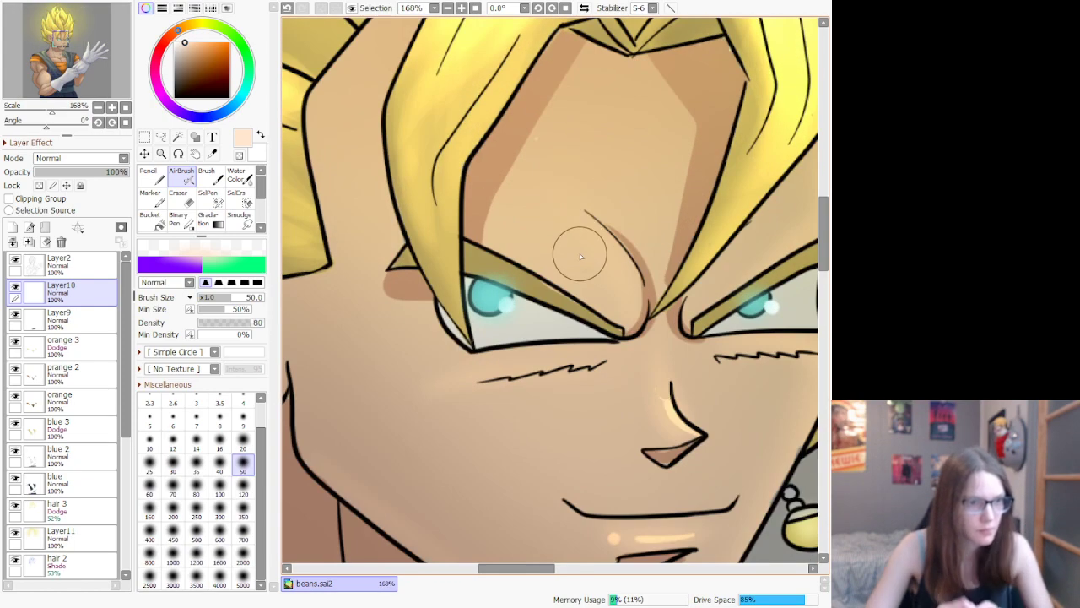
pyautogui.moveTo(514, 212); pyautogui.dragTo(568, 221)
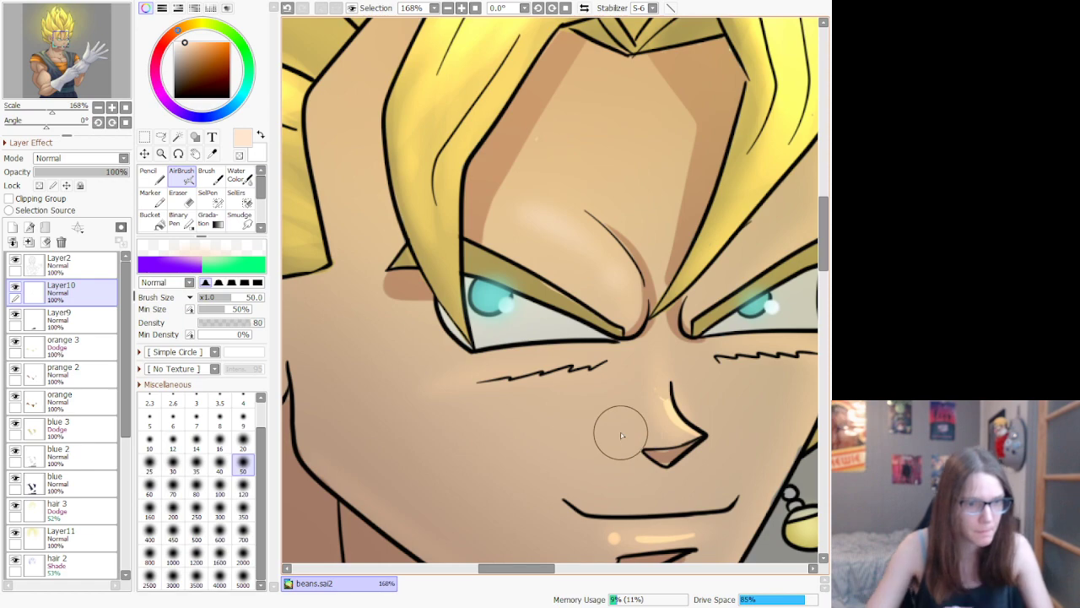
pyautogui.scroll(-17, 620, 432)
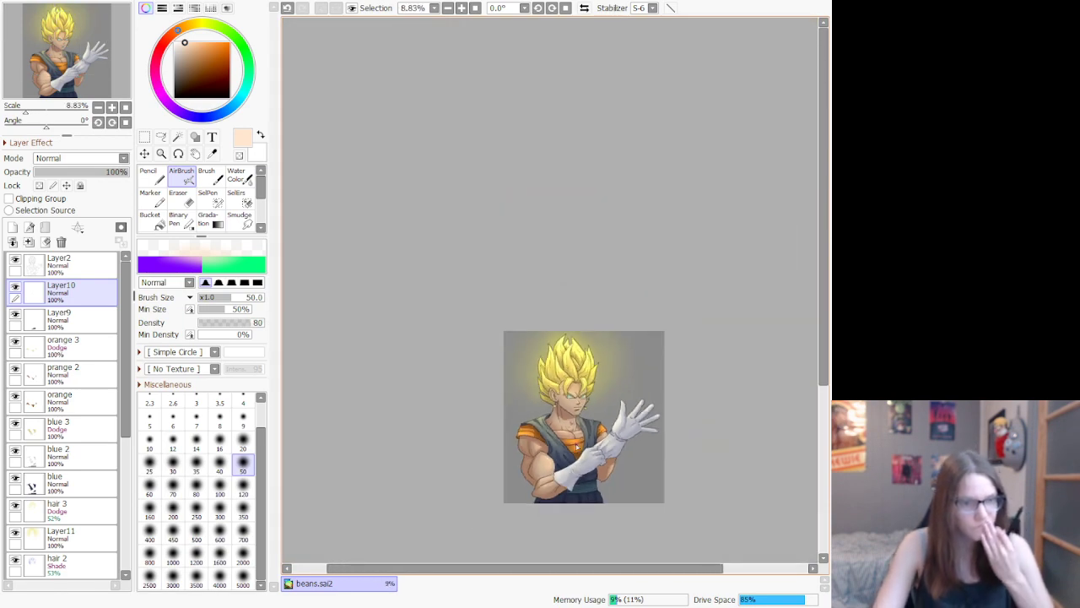
# Step: Make Layer3 active and fill the grey background with a muted blue using the Bucket
pyautogui.scroll(4, 559, 514)
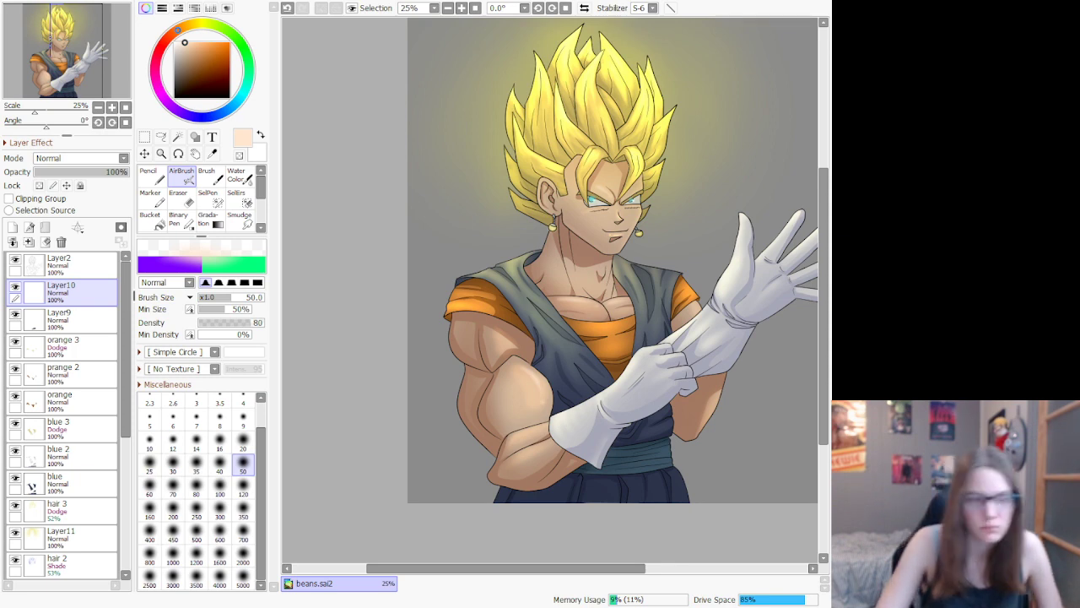
pyautogui.scroll(-2, 427, 325)
pyautogui.scroll(1, 536, 309)
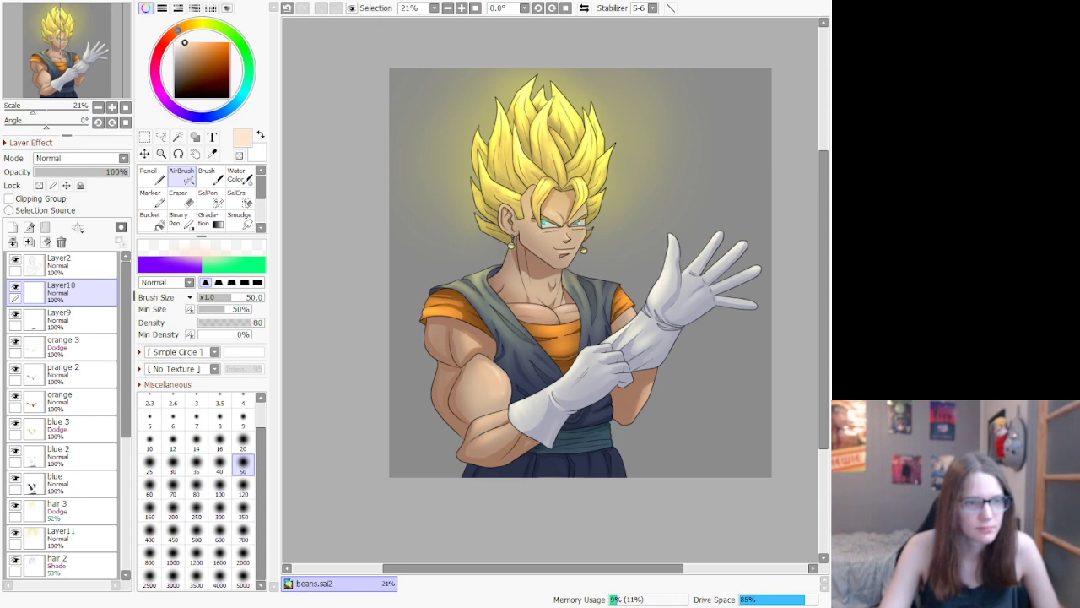
pyautogui.scroll(-5, 63, 506)
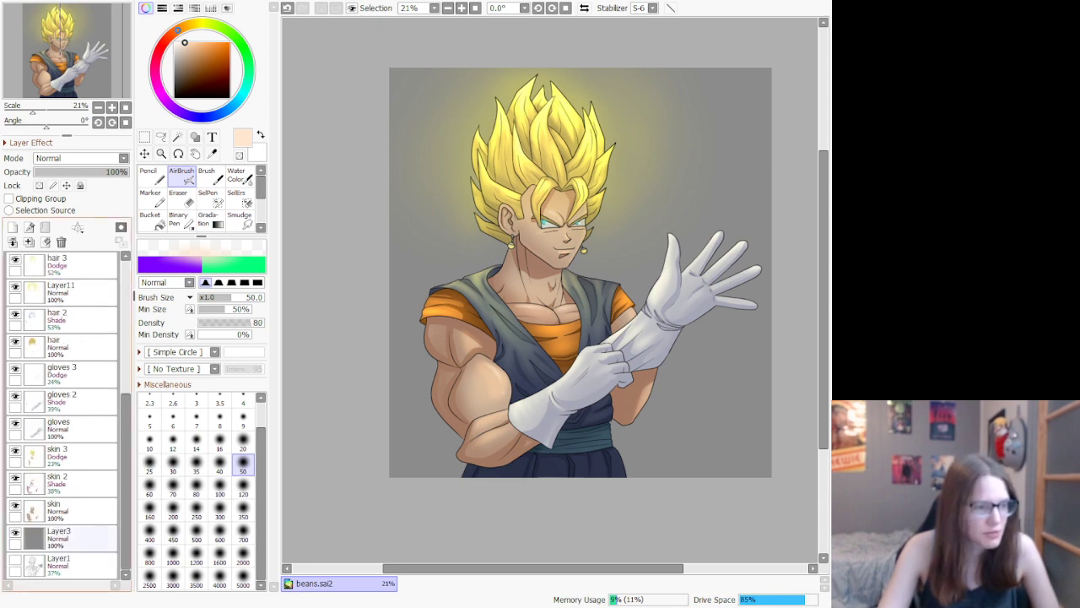
pyautogui.click(68, 540)
pyautogui.moveTo(231, 108)
pyautogui.mouseDown()
pyautogui.moveTo(242, 100)
pyautogui.moveTo(234, 106)
pyautogui.mouseUp()
pyautogui.click(192, 59)
pyautogui.moveTo(203, 49); pyautogui.dragTo(194, 55)
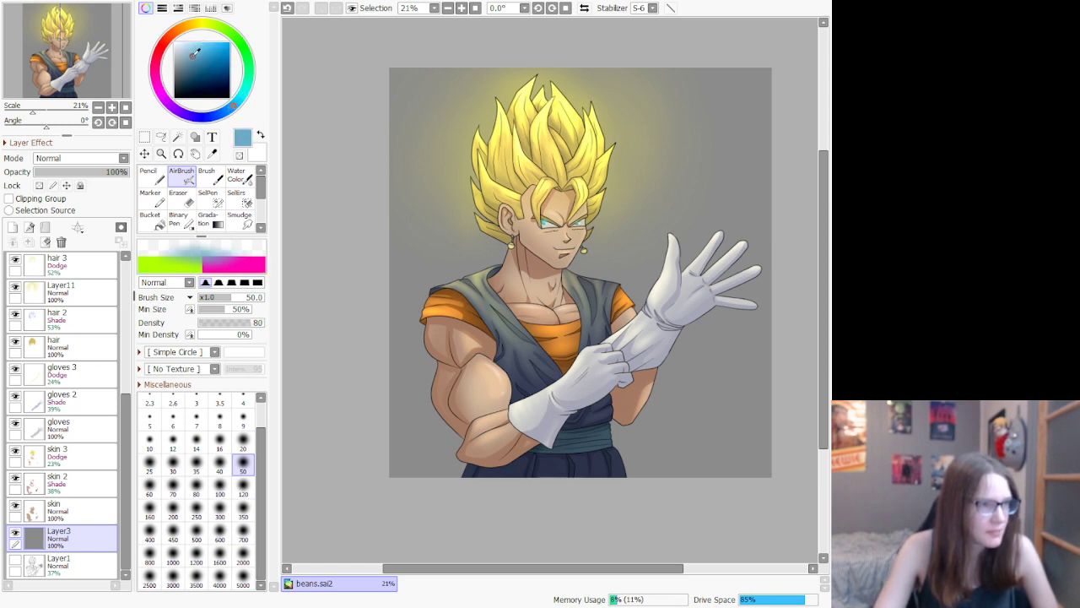
pyautogui.click(167, 222)
pyautogui.click(412, 171)
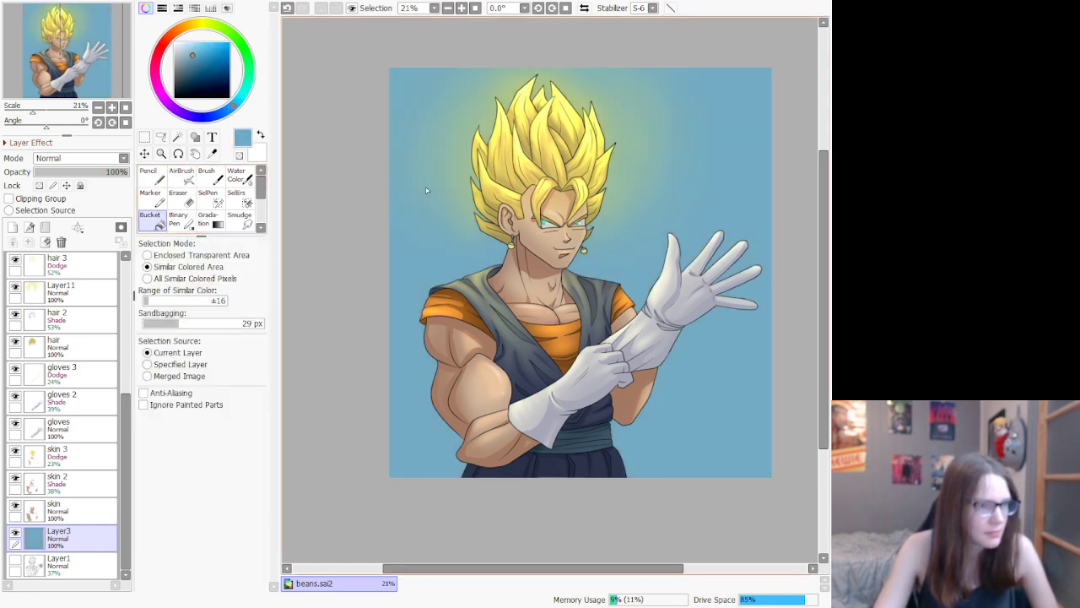
pyautogui.scroll(-3, 412, 171)
pyautogui.scroll(2, 443, 170)
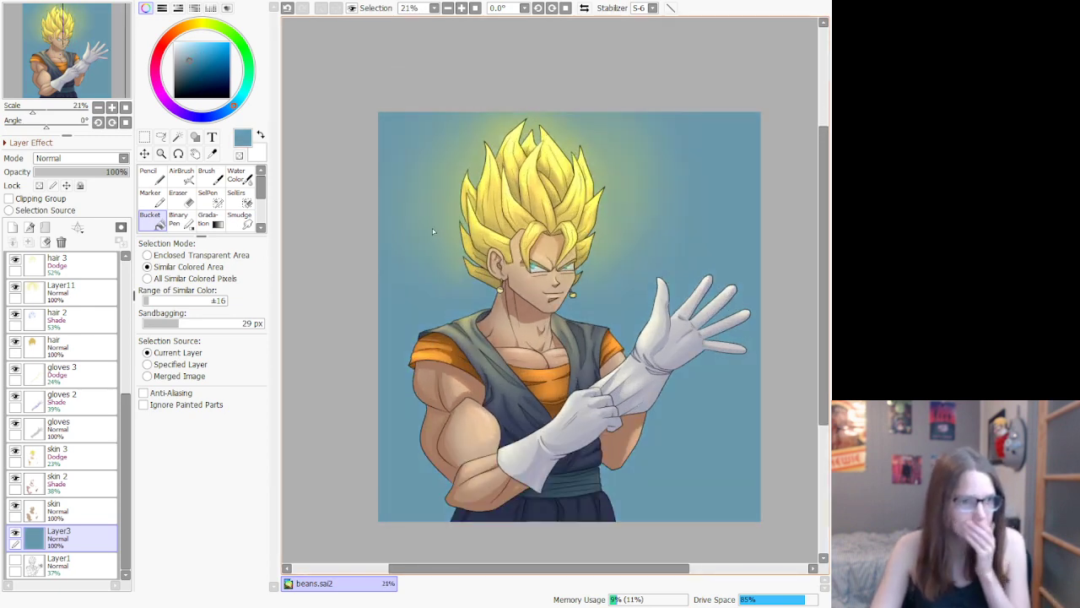
pyautogui.scroll(-1, 432, 228)
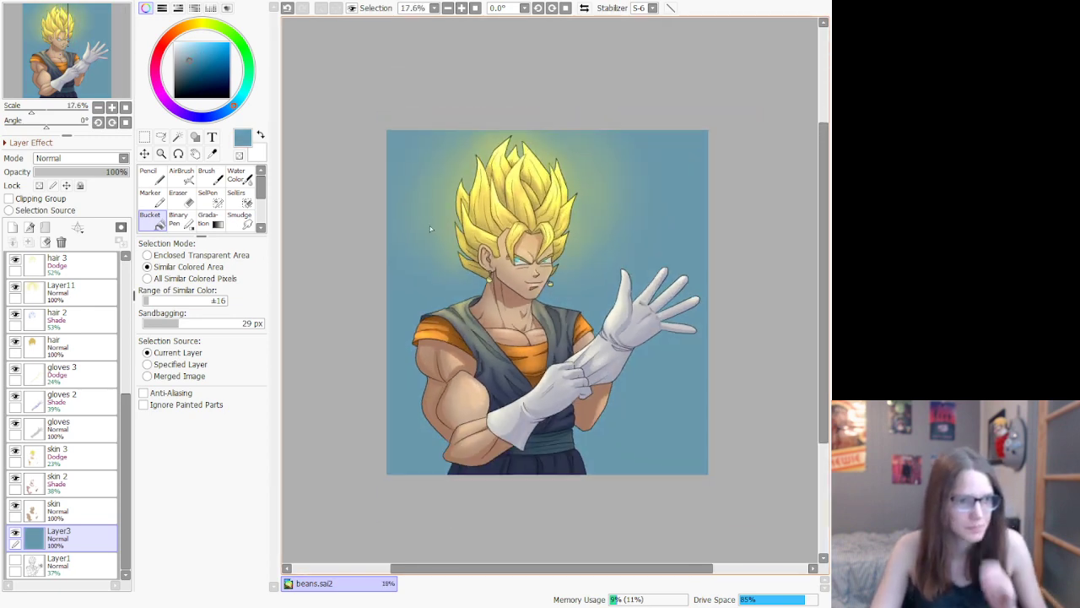
# Step: Shade the background's lower part and edges with a darker blue using the AirBrush at size 2000
pyautogui.click(181, 174)
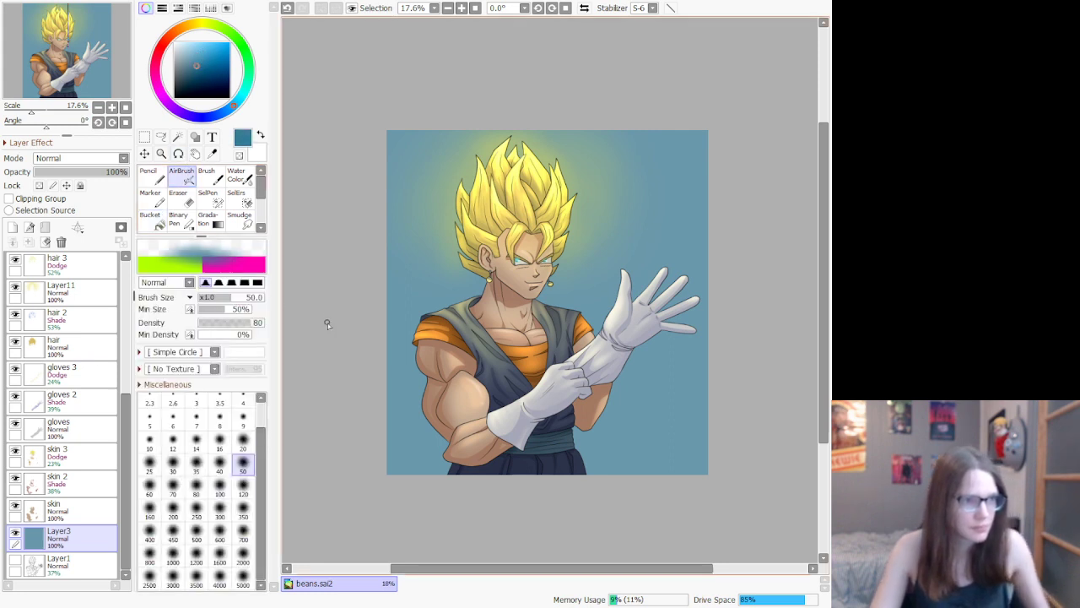
pyautogui.scroll(-1, 341, 366)
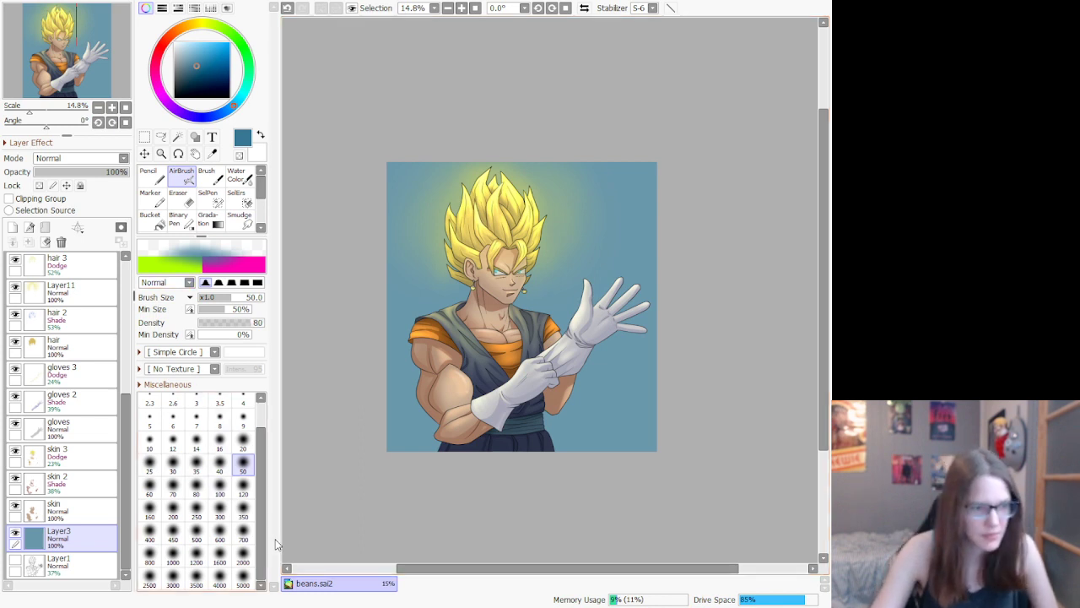
pyautogui.click(243, 555)
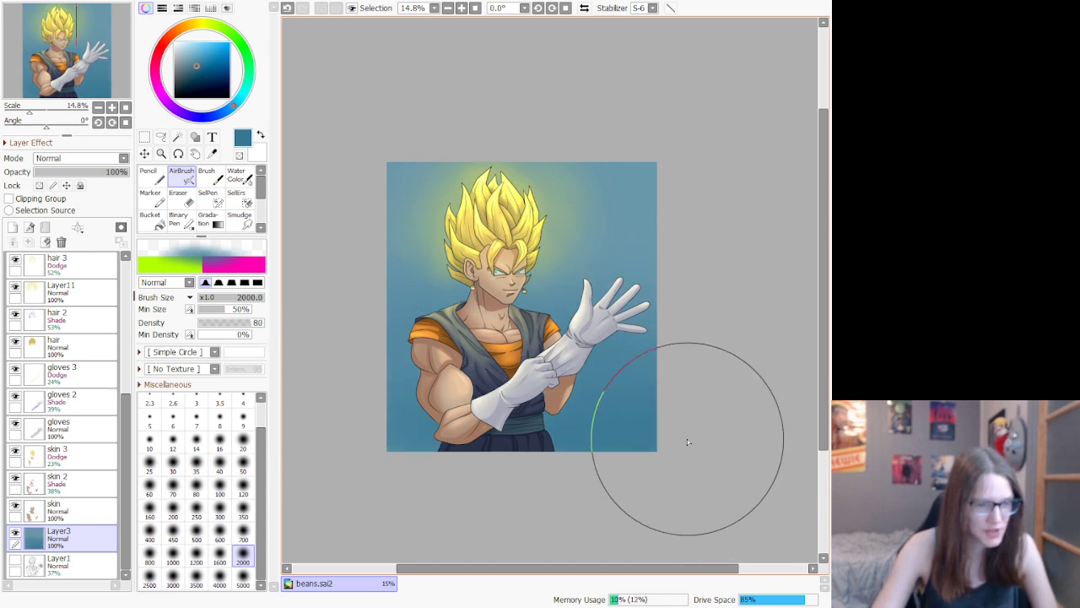
# Step: Try a grey AirBrush streak at size 350 across the background behind the raised hand, and undo it
pyautogui.click(173, 61)
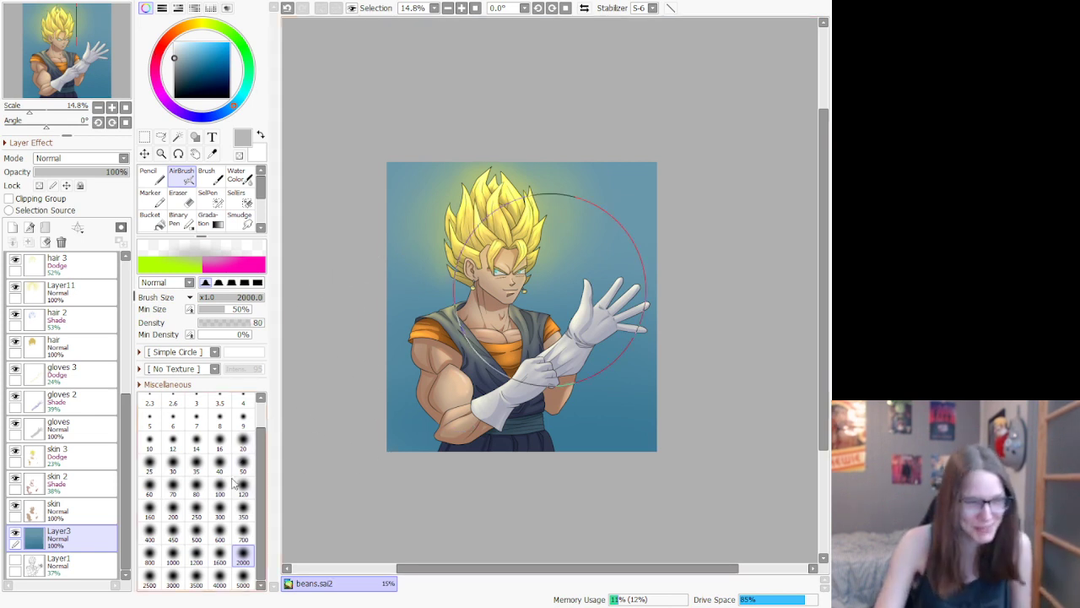
pyautogui.click(243, 511)
pyautogui.moveTo(672, 258)
pyautogui.mouseDown()
pyautogui.moveTo(561, 282)
pyautogui.moveTo(666, 286)
pyautogui.mouseUp()
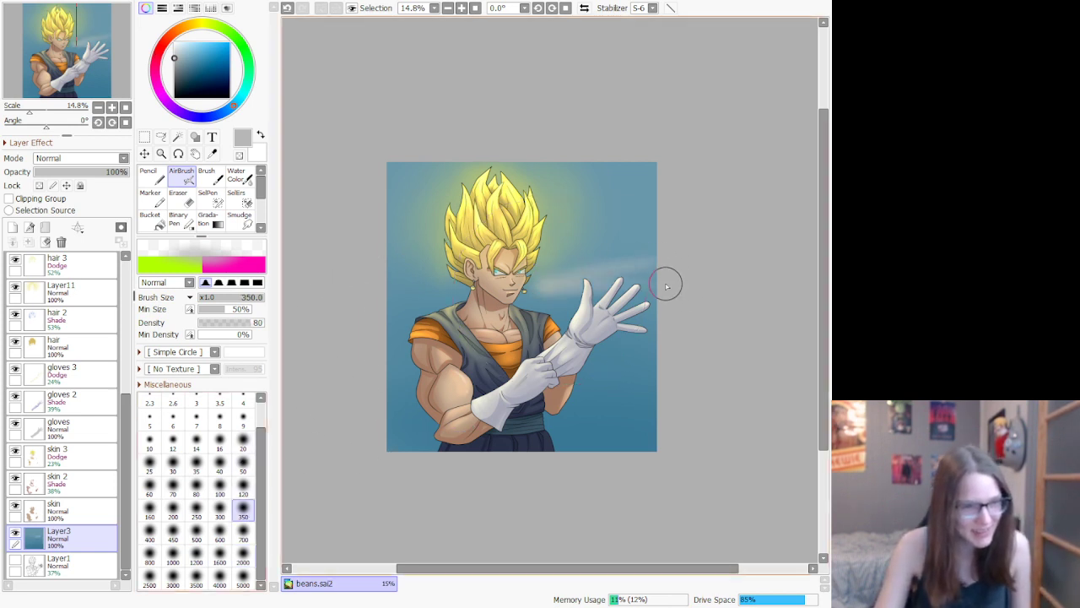
pyautogui.hotkey('ctrl', 'z')
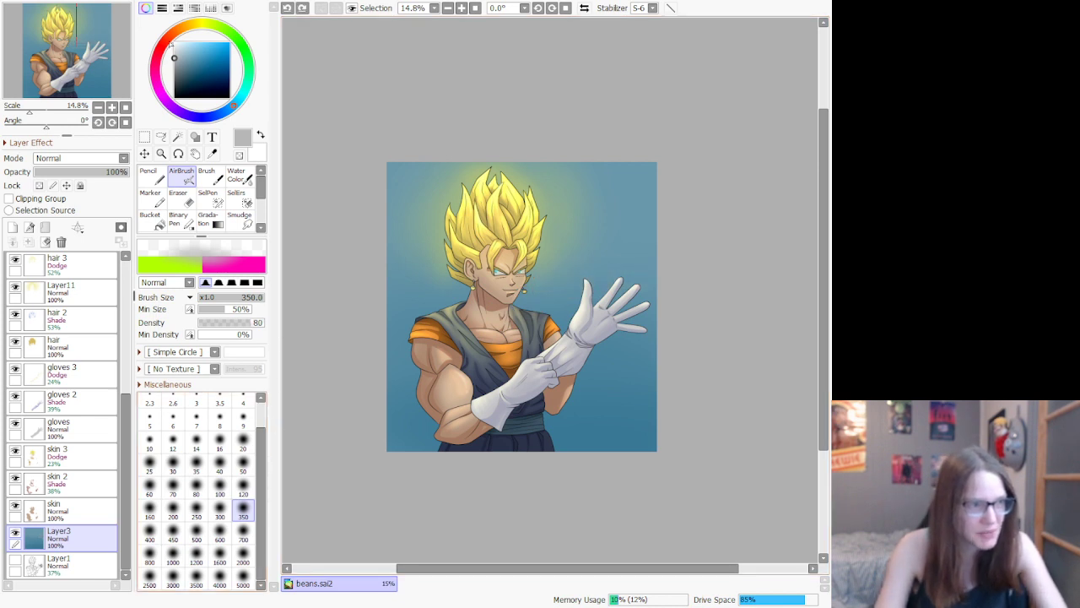
# Step: Airbrush soft light grey clouds at size 450 across the blue background on both sides of the figure
pyautogui.click(175, 49)
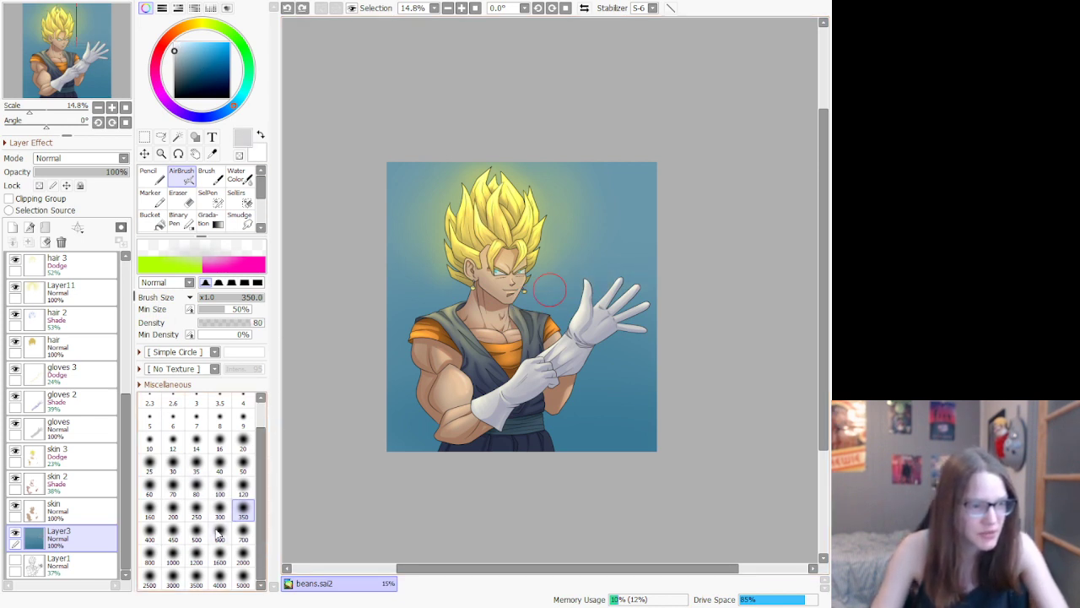
pyautogui.click(173, 533)
pyautogui.moveTo(567, 243)
pyautogui.mouseDown()
pyautogui.moveTo(698, 236)
pyautogui.moveTo(615, 230)
pyautogui.moveTo(547, 243)
pyautogui.moveTo(669, 253)
pyautogui.moveTo(592, 250)
pyautogui.moveTo(546, 281)
pyautogui.mouseUp()
pyautogui.moveTo(628, 356)
pyautogui.mouseDown()
pyautogui.moveTo(647, 387)
pyautogui.moveTo(559, 400)
pyautogui.moveTo(629, 406)
pyautogui.moveTo(654, 392)
pyautogui.mouseUp()
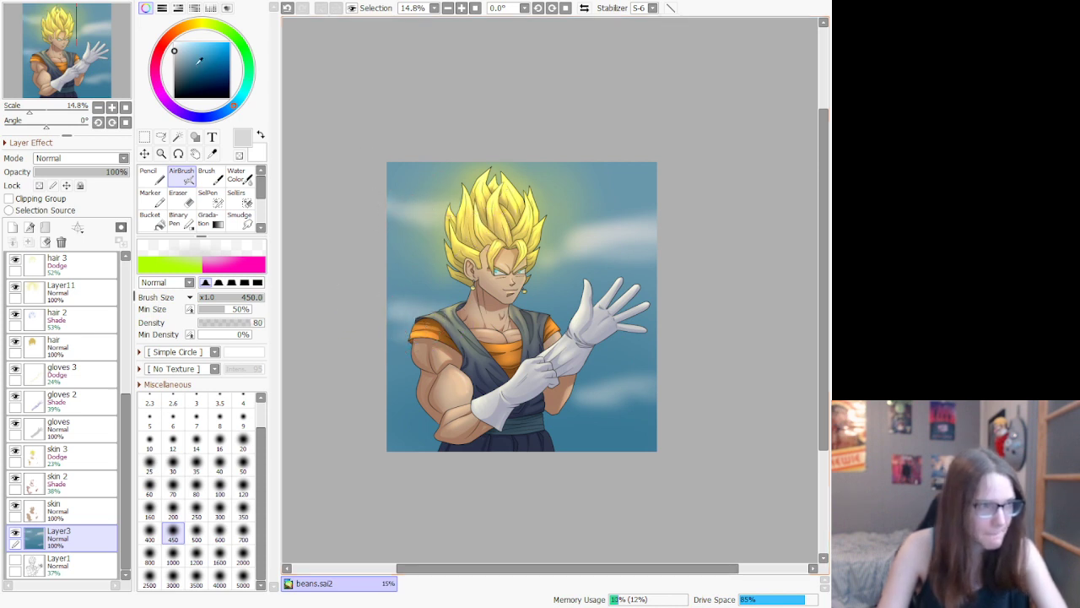
# Step: Shade the background clouds with a muted reddish grey using the AirBrush at size 450
pyautogui.click(180, 59)
pyautogui.click(158, 50)
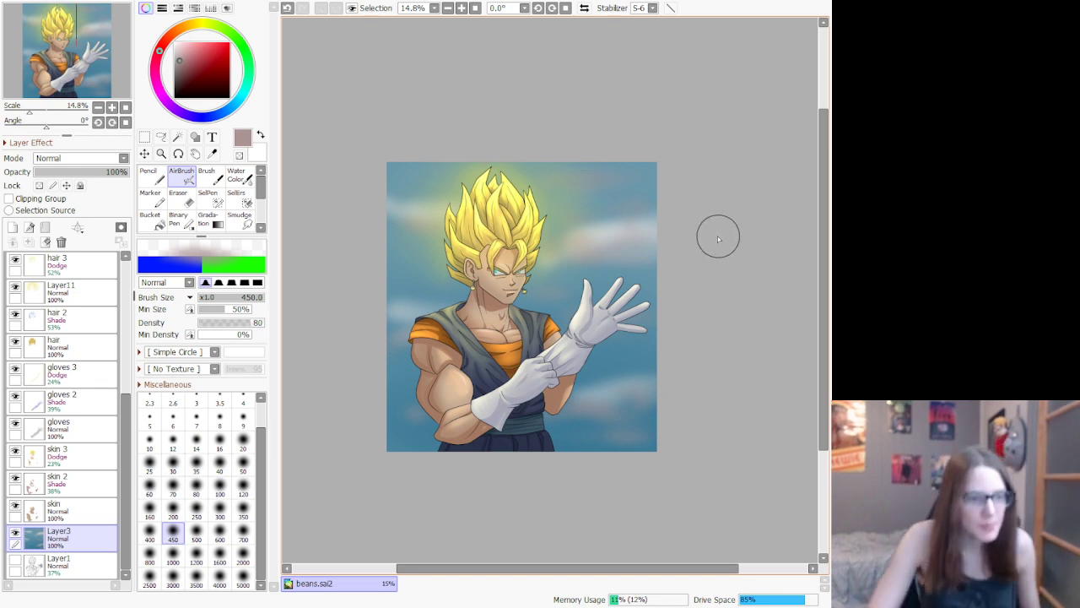
pyautogui.scroll(-1, 593, 169)
pyautogui.scroll(2, 595, 169)
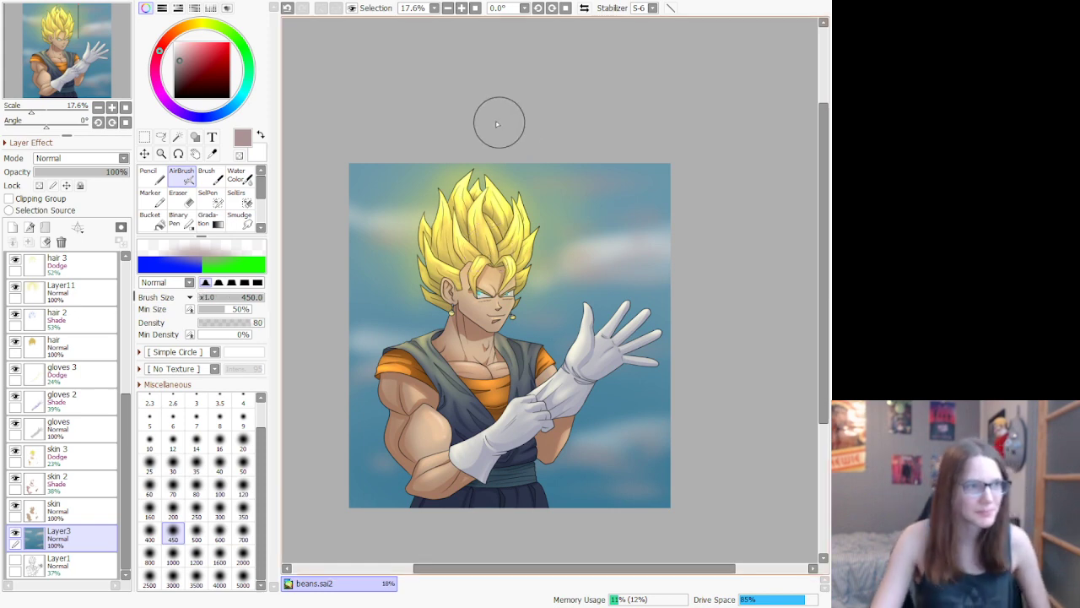
# Step: Brighten the background clouds with near-white AirBrush strokes, including the lower ones on both sides of the figure
pyautogui.moveTo(198, 42); pyautogui.dragTo(169, 42)
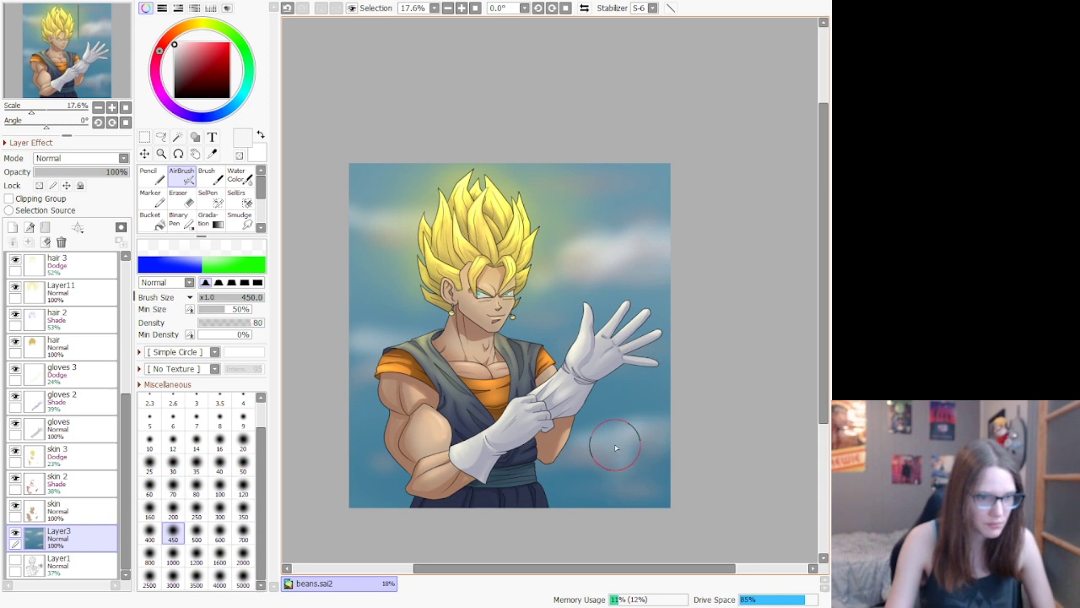
pyautogui.moveTo(614, 444); pyautogui.dragTo(570, 451)
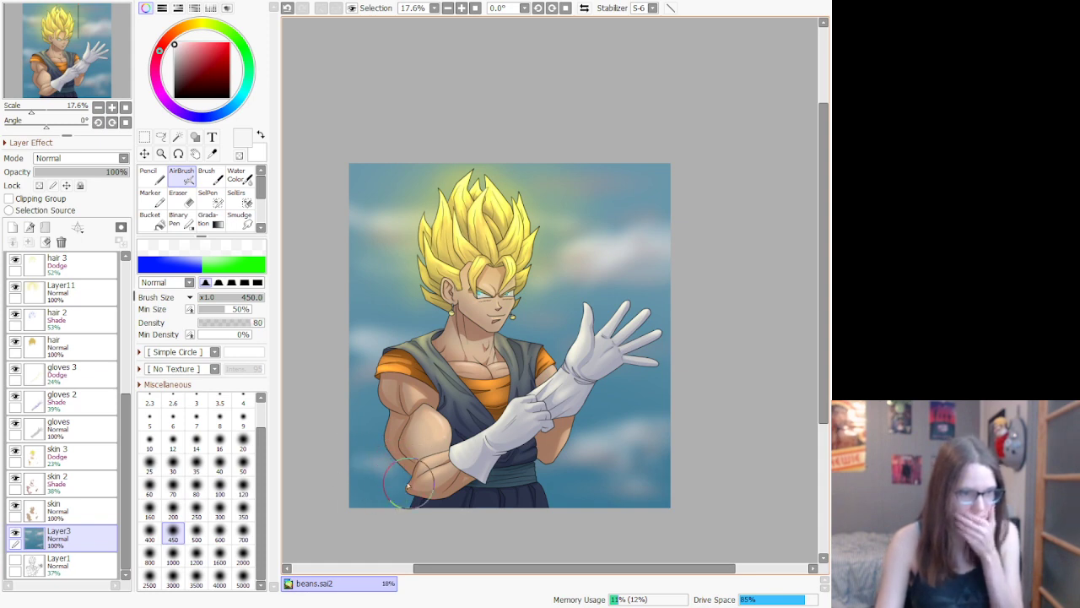
pyautogui.moveTo(408, 485); pyautogui.dragTo(473, 490)
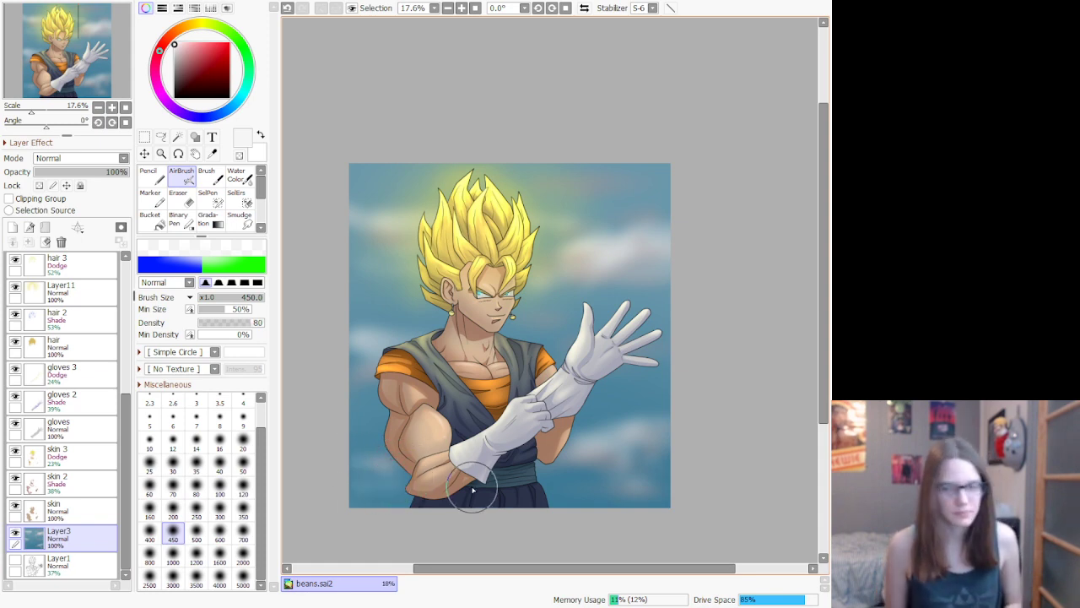
pyautogui.scroll(-2, 582, 364)
pyautogui.scroll(2, 585, 368)
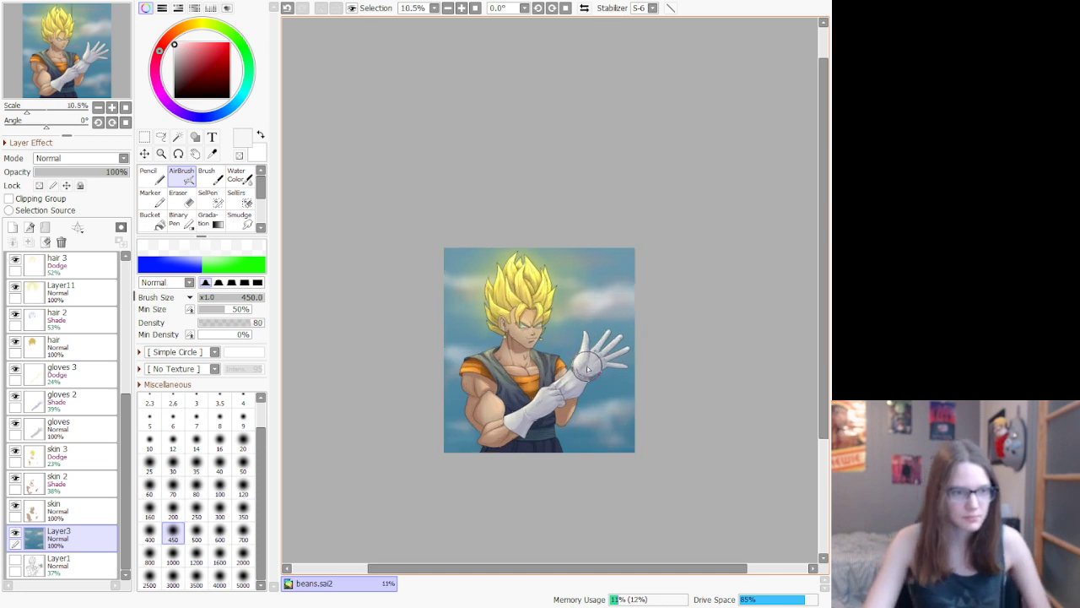
pyautogui.scroll(1, 576, 425)
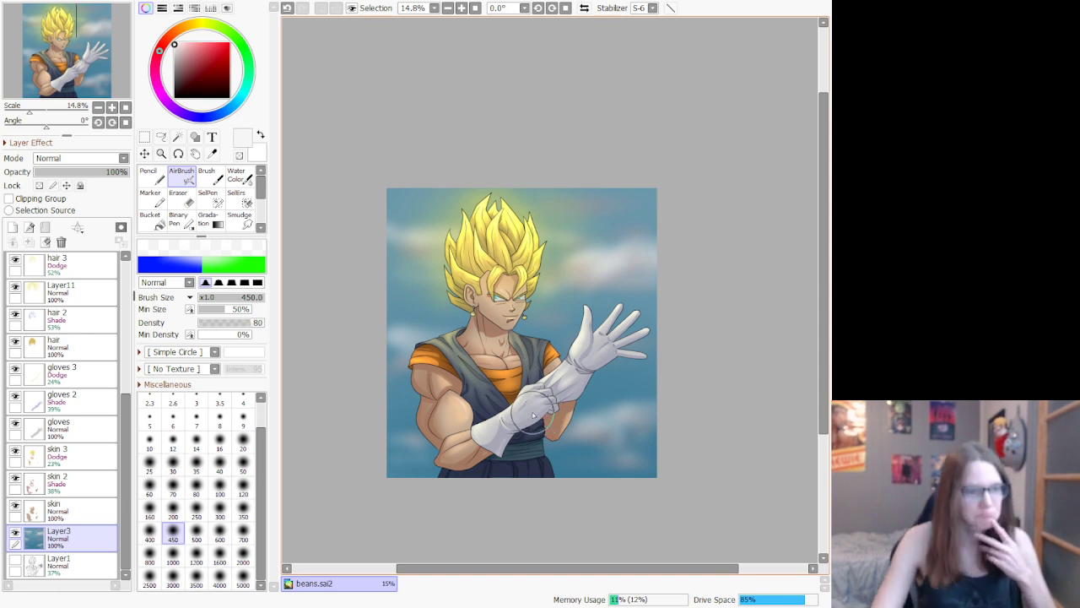
pyautogui.scroll(2, 534, 415)
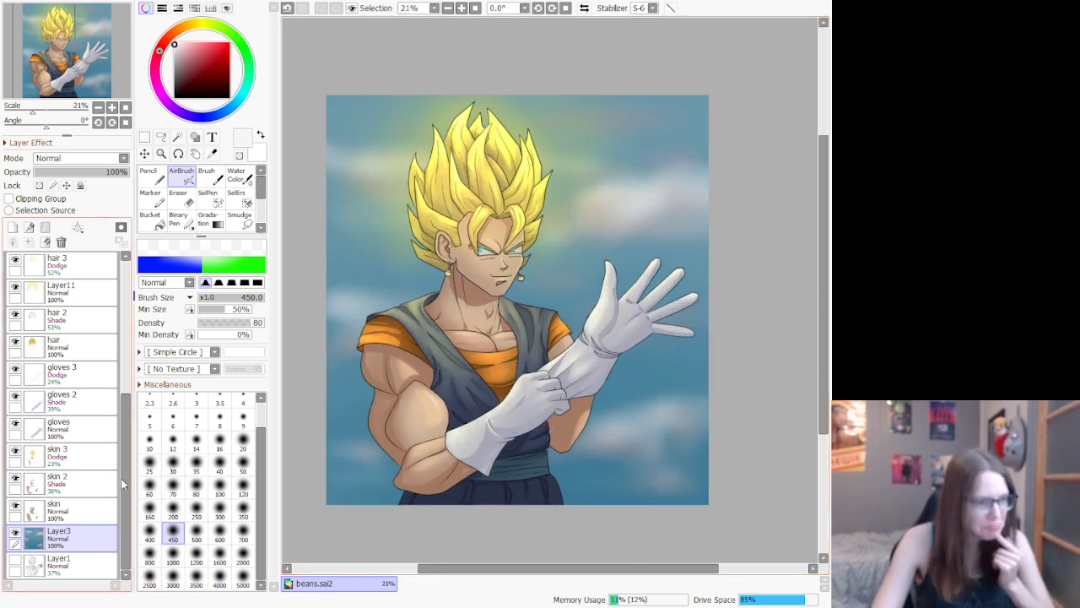
# Step: Make the blue 3 layer active and airbrush a pale yellow glow at size 2000 along the trousers' lower edge
pyautogui.scroll(3, 99, 505)
pyautogui.scroll(4, 98, 504)
pyautogui.click(66, 488)
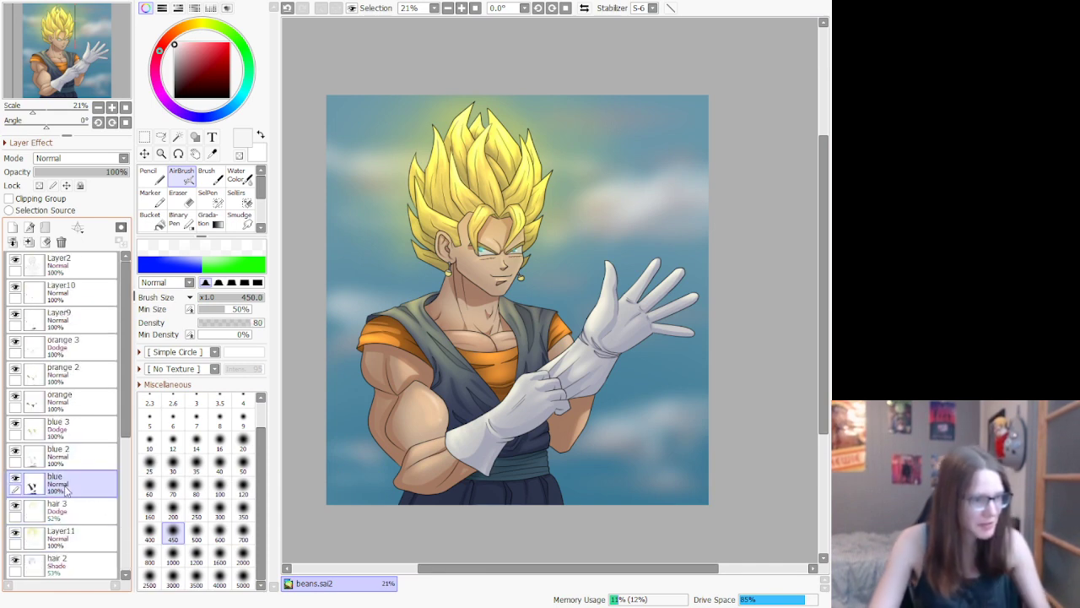
pyautogui.click(78, 433)
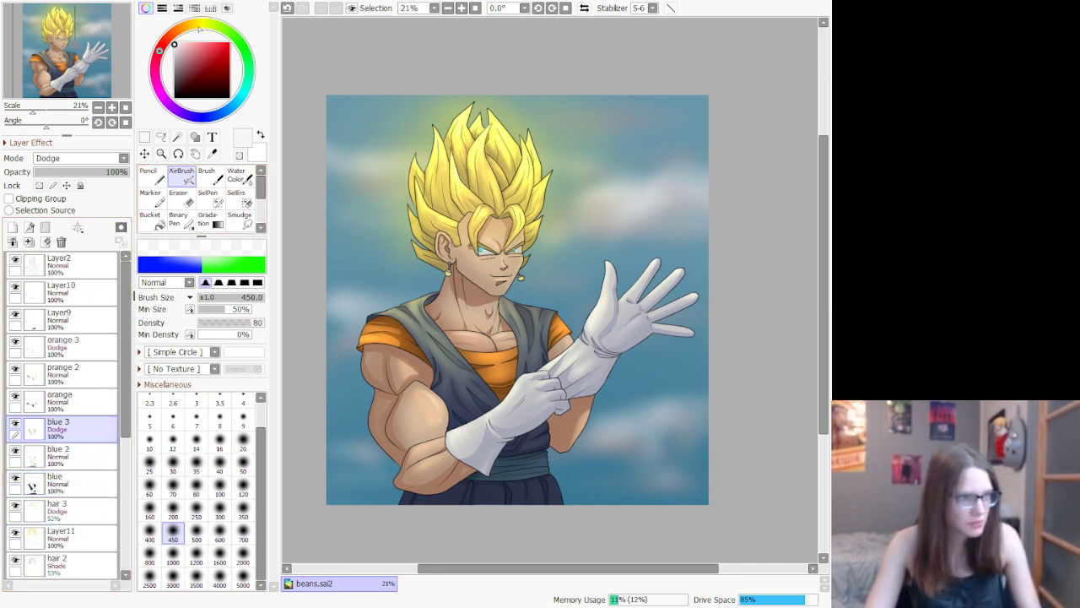
pyautogui.click(199, 29)
pyautogui.click(195, 48)
pyautogui.scroll(6, 496, 532)
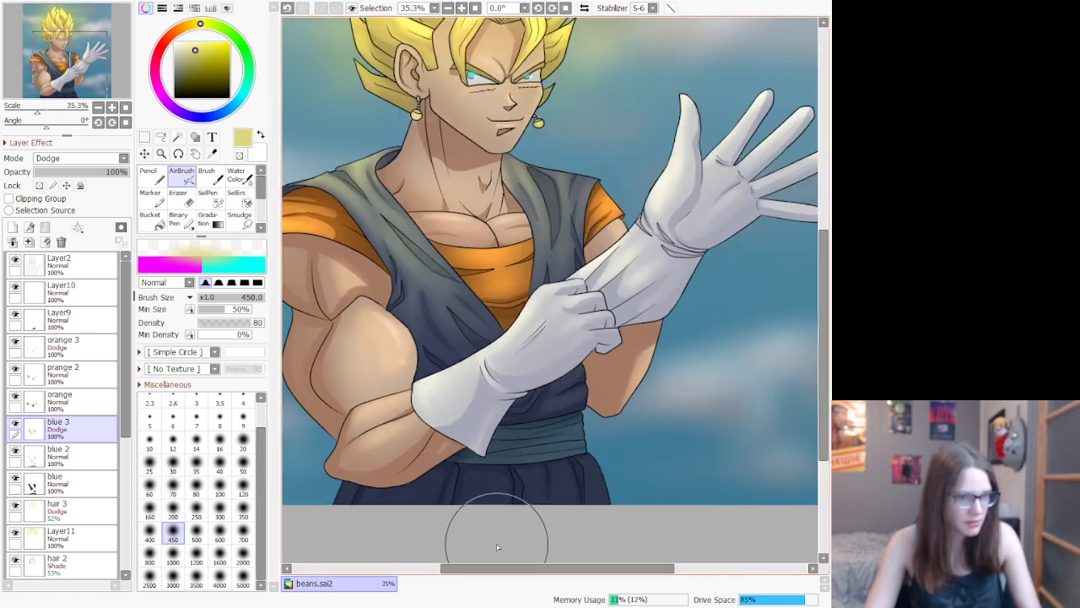
pyautogui.click(243, 559)
pyautogui.moveTo(470, 493); pyautogui.dragTo(491, 504)
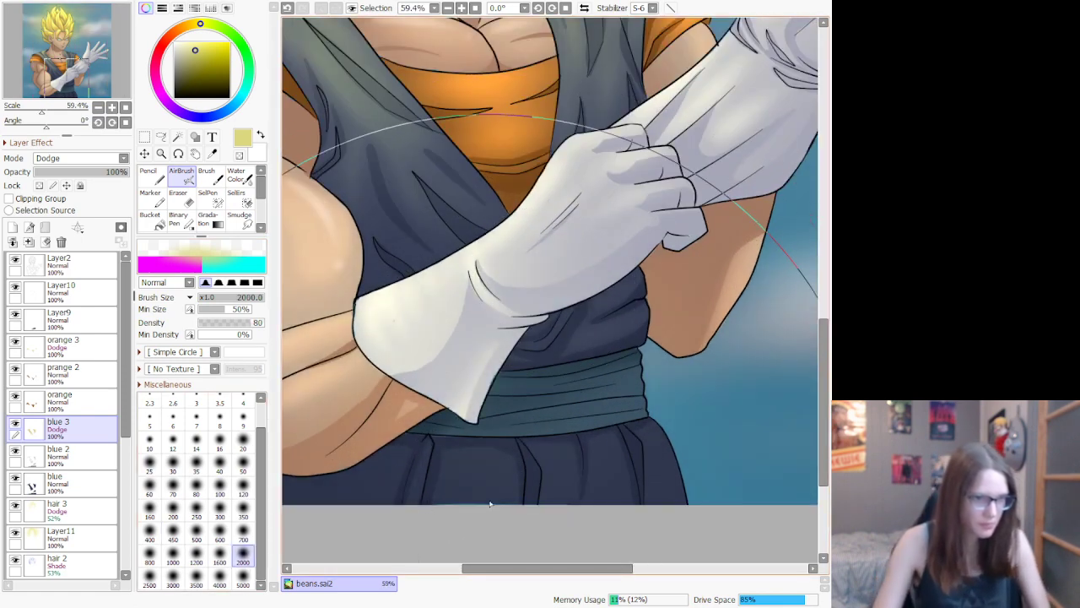
# Step: Try pale yellow AirBrush glows at size 2000 over the hair and the chest, undoing each one
pyautogui.scroll(-8, 489, 505)
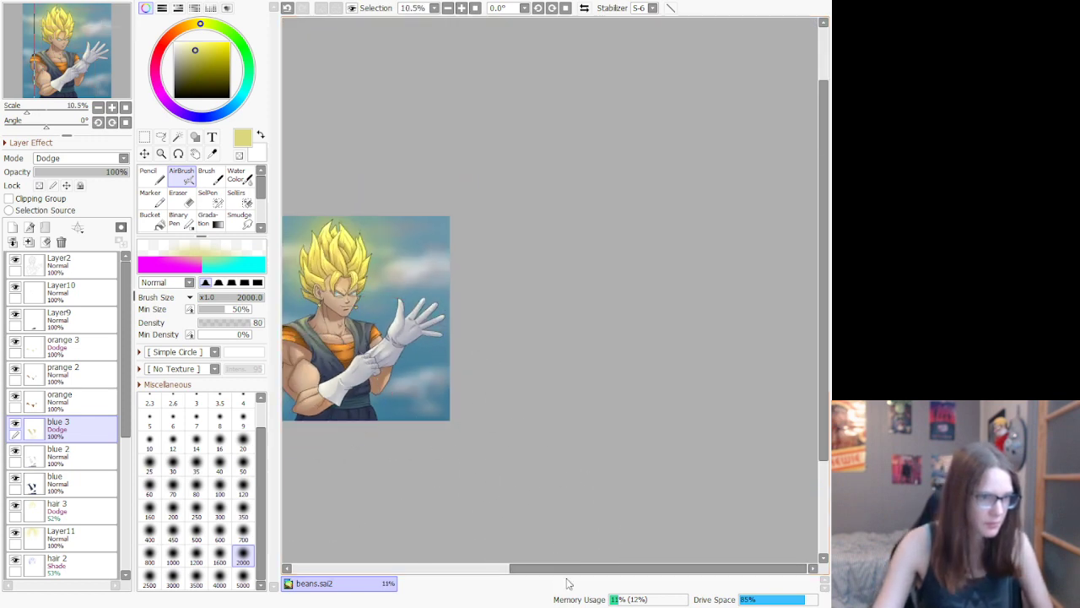
pyautogui.moveTo(582, 576); pyautogui.dragTo(502, 574)
pyautogui.scroll(5, 474, 453)
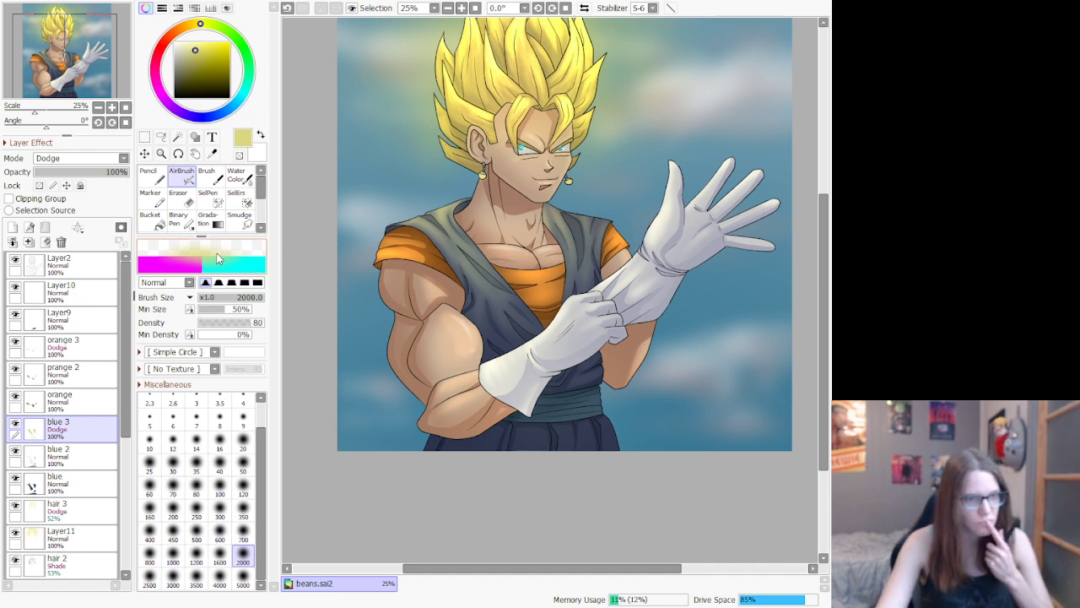
pyautogui.scroll(-3, 549, 144)
pyautogui.scroll(2, 545, 134)
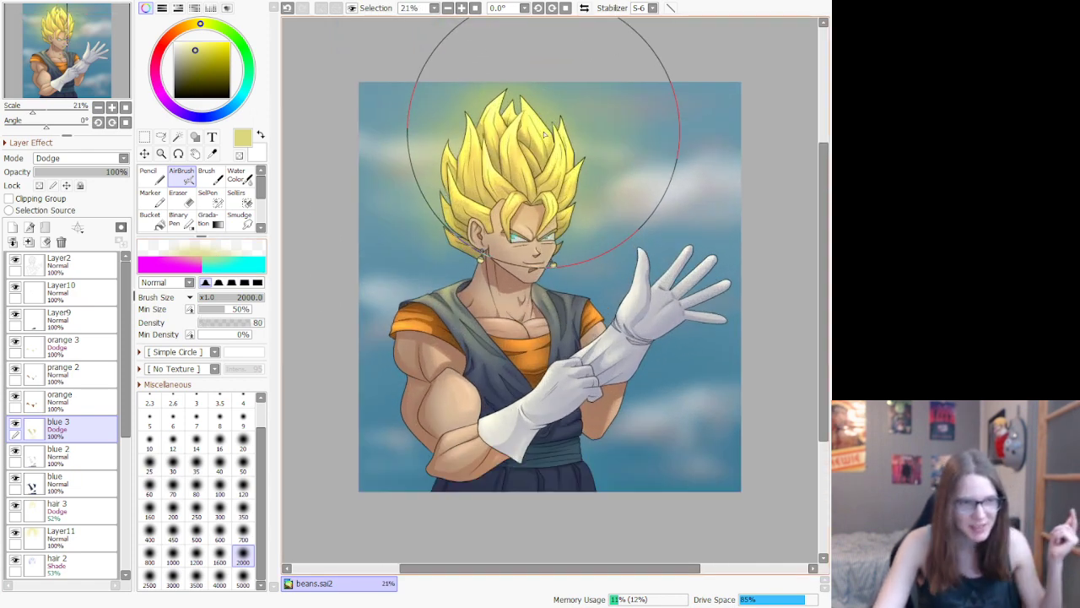
pyautogui.click(514, 119)
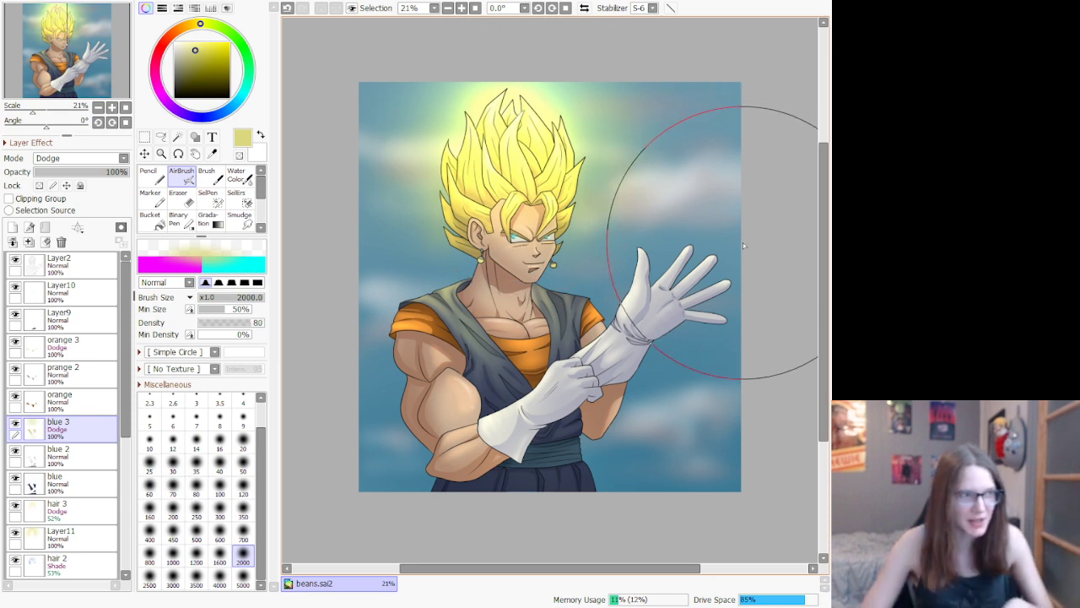
pyautogui.hotkey('ctrl', 'z')
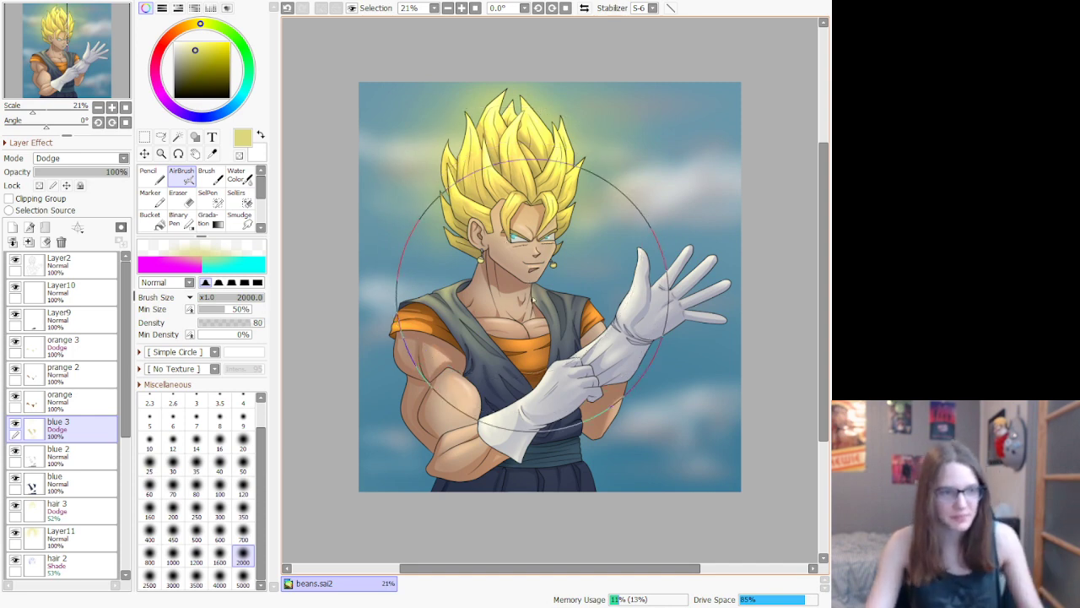
pyautogui.click(574, 299)
pyautogui.hotkey('ctrl', 'z')
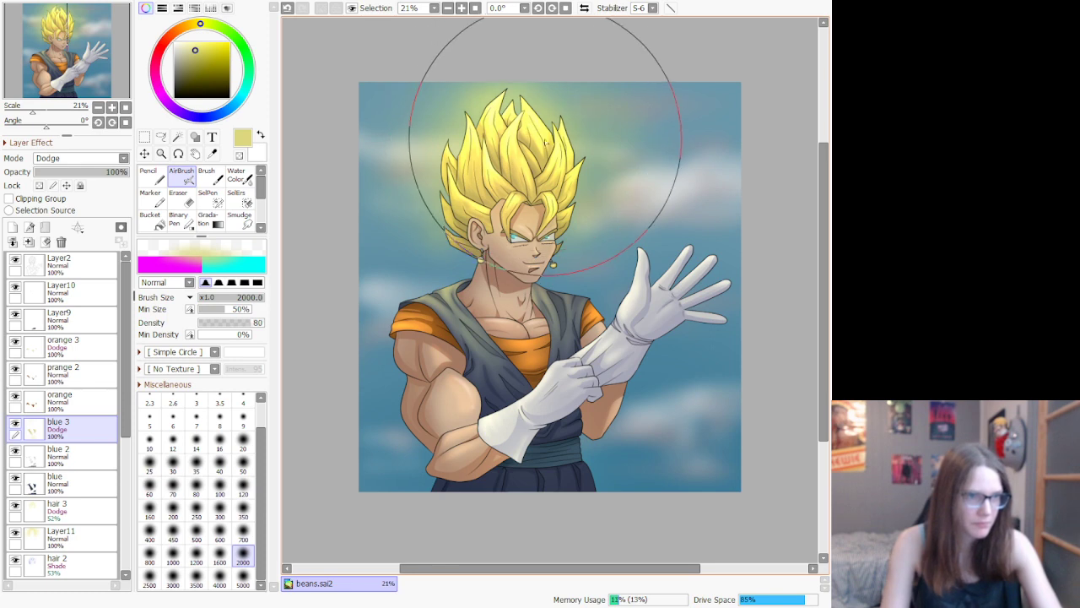
# Step: Airbrush pale yellow light at size 700 over the gloves and the bent arm on the blue 3 layer
pyautogui.click(244, 532)
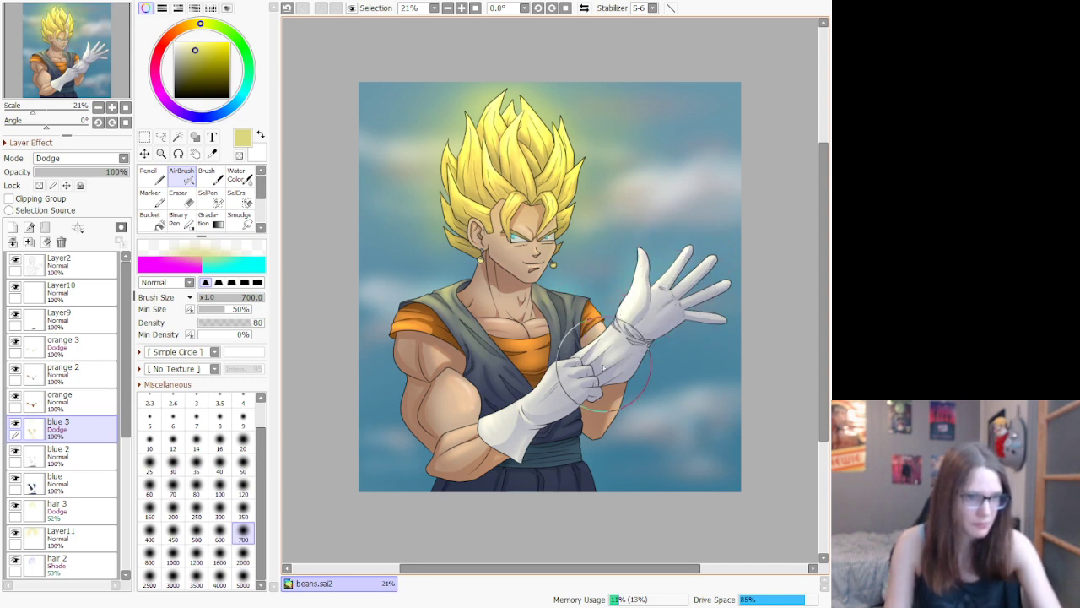
pyautogui.moveTo(510, 406); pyautogui.dragTo(492, 428)
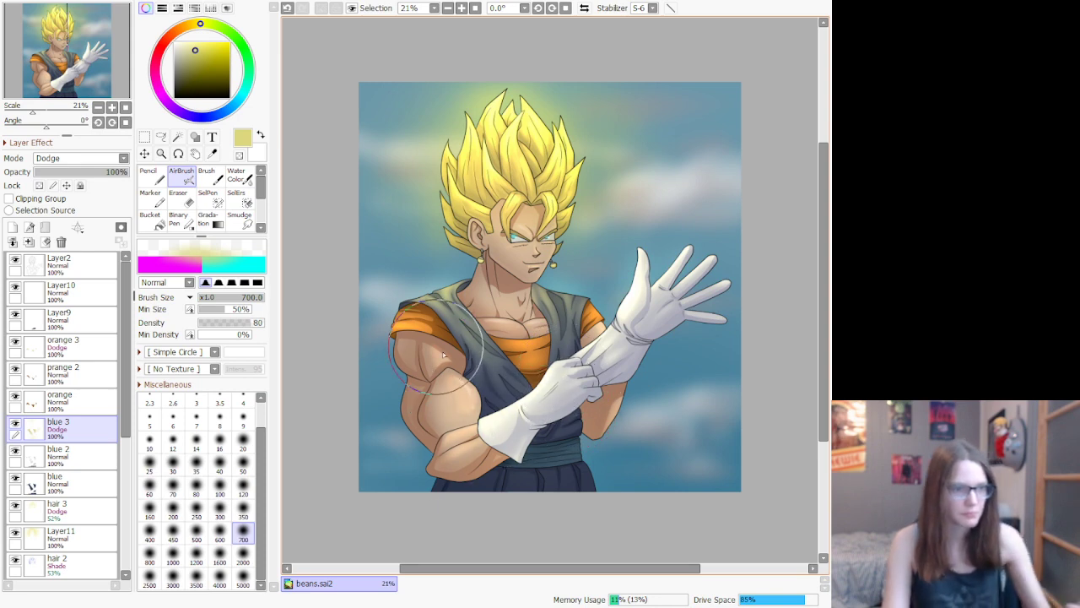
pyautogui.moveTo(436, 347); pyautogui.dragTo(467, 449)
pyautogui.moveTo(465, 375)
pyautogui.mouseDown()
pyautogui.moveTo(416, 367)
pyautogui.moveTo(417, 404)
pyautogui.moveTo(468, 434)
pyautogui.moveTo(424, 374)
pyautogui.moveTo(441, 417)
pyautogui.moveTo(515, 410)
pyautogui.mouseUp()
pyautogui.scroll(-5, 582, 294)
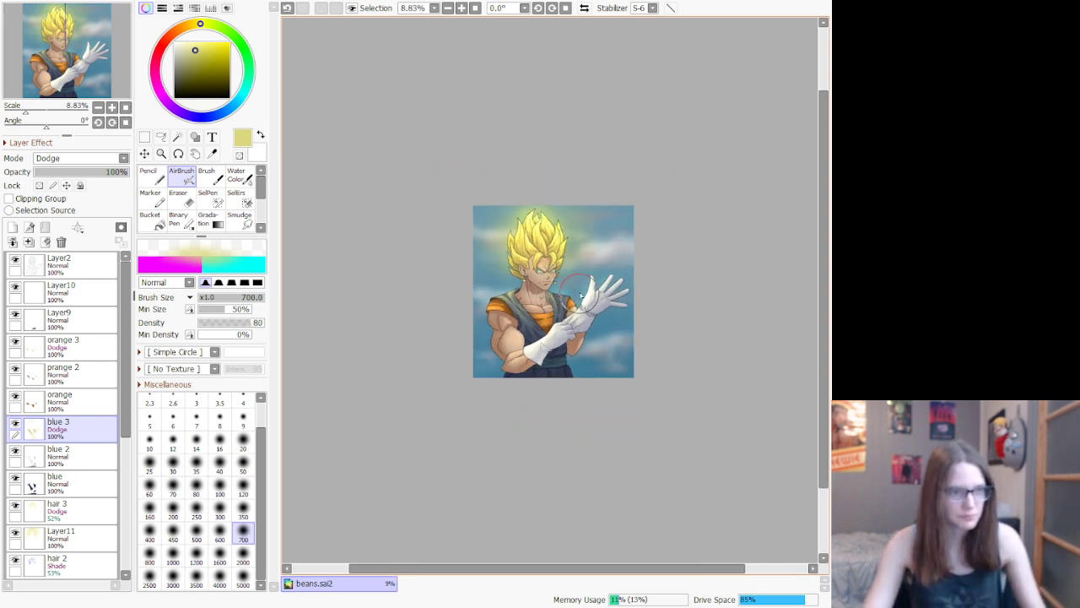
pyautogui.scroll(4, 584, 290)
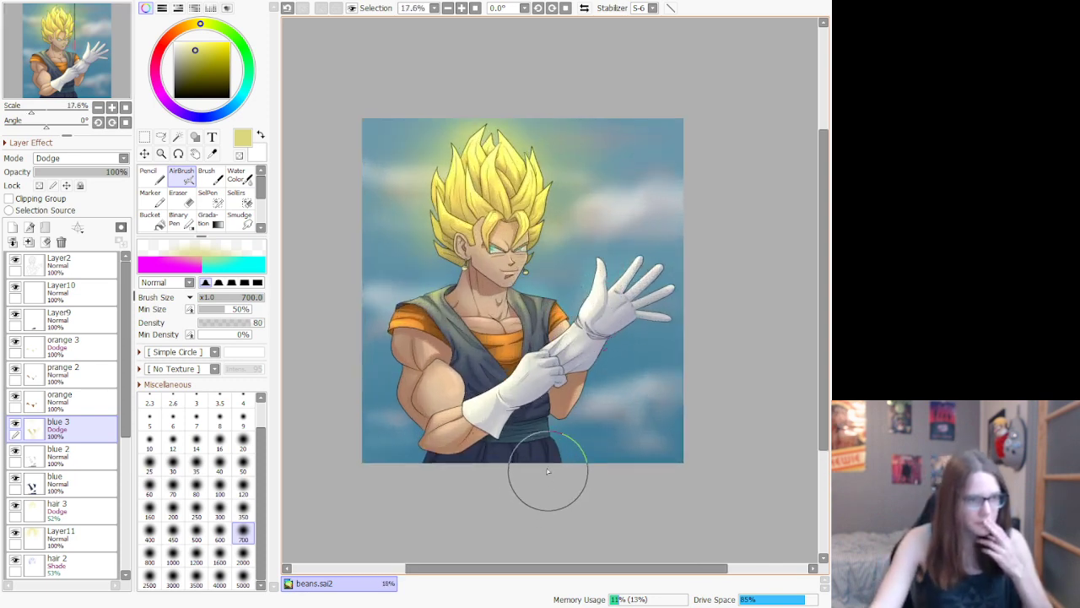
# Step: Try a pale yellow AirBrush glow on the trousers on the blue 3 layer, and undo it
pyautogui.scroll(4, 534, 497)
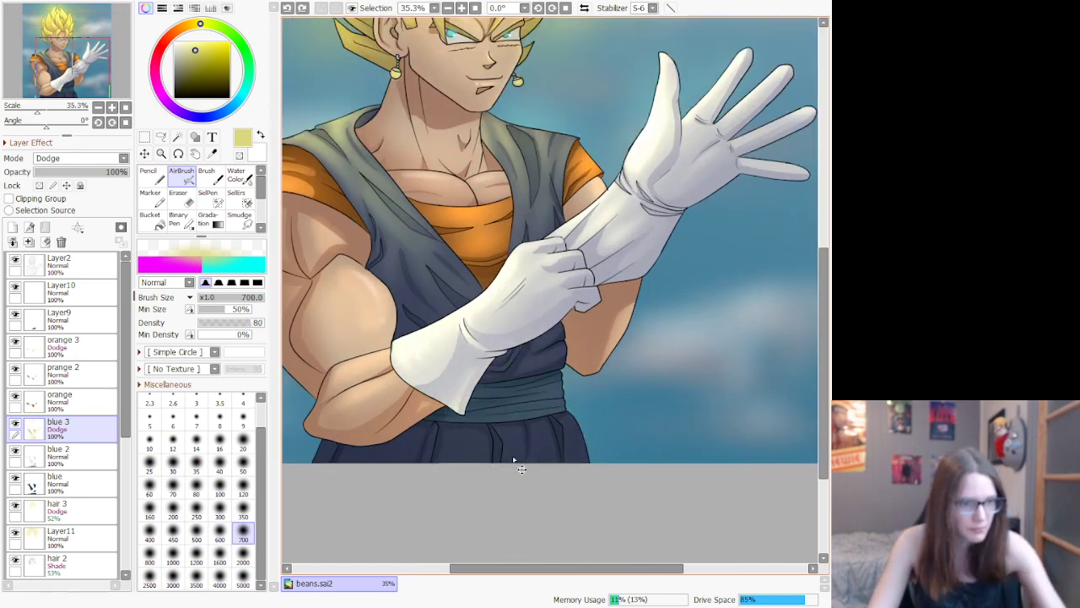
pyautogui.moveTo(507, 513)
pyautogui.mouseDown()
pyautogui.moveTo(508, 405)
pyautogui.moveTo(506, 476)
pyautogui.mouseUp()
pyautogui.hotkey('ctrl', 'z')
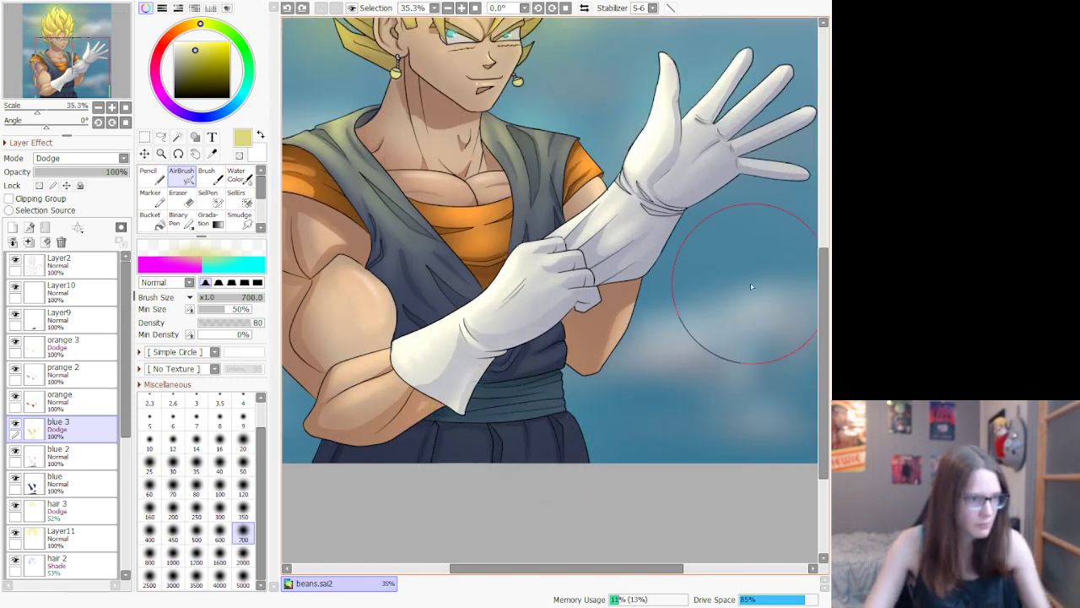
# Step: Make the orange 3 layer active and airbrush a faint pale yellow glow over the trousers
pyautogui.click(77, 346)
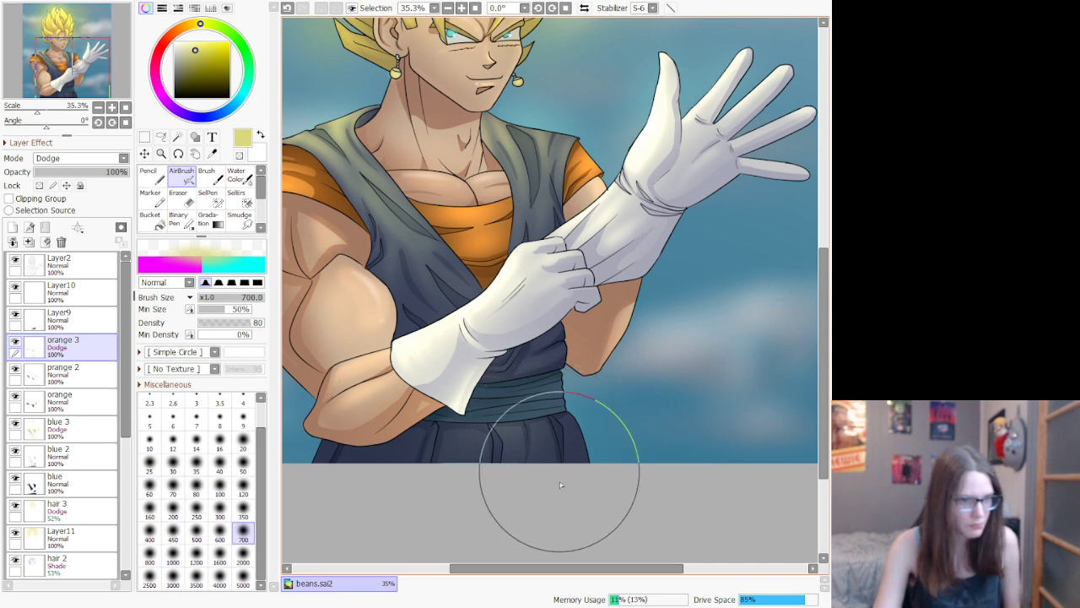
pyautogui.scroll(-2, 539, 546)
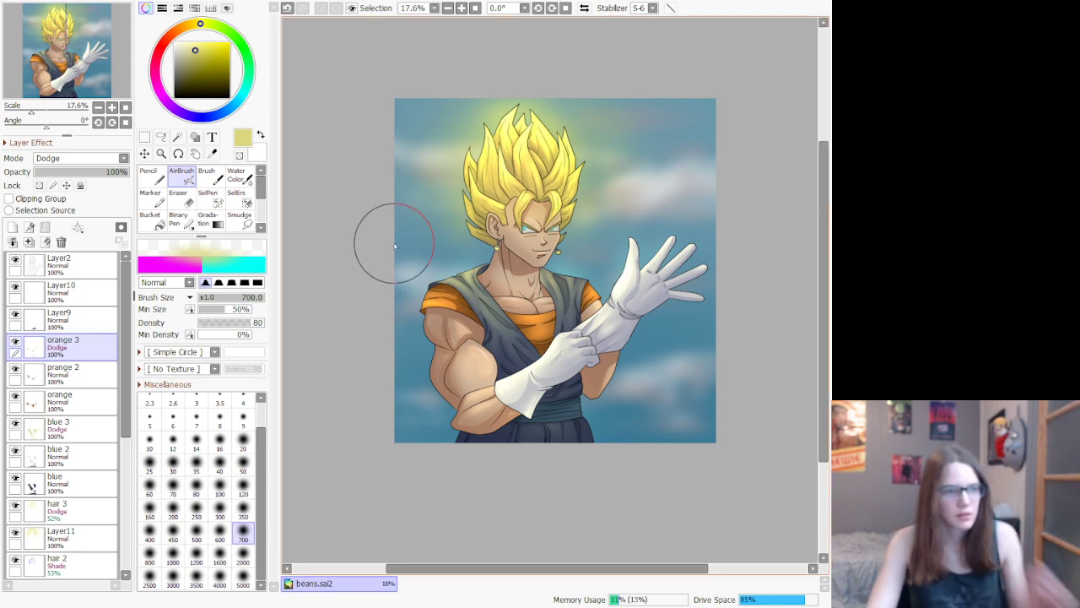
pyautogui.scroll(2, 462, 164)
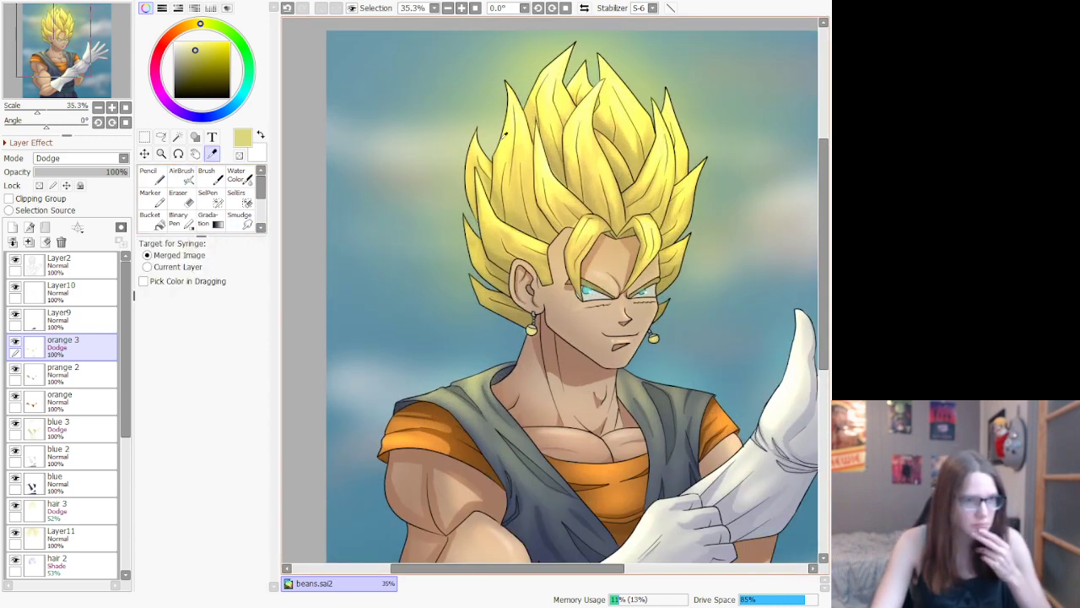
# Step: Sample a pale yellow from the hair, make Layer2 active and set the Pencil to size 9
pyautogui.click(553, 90)
pyautogui.scroll(-3, 553, 91)
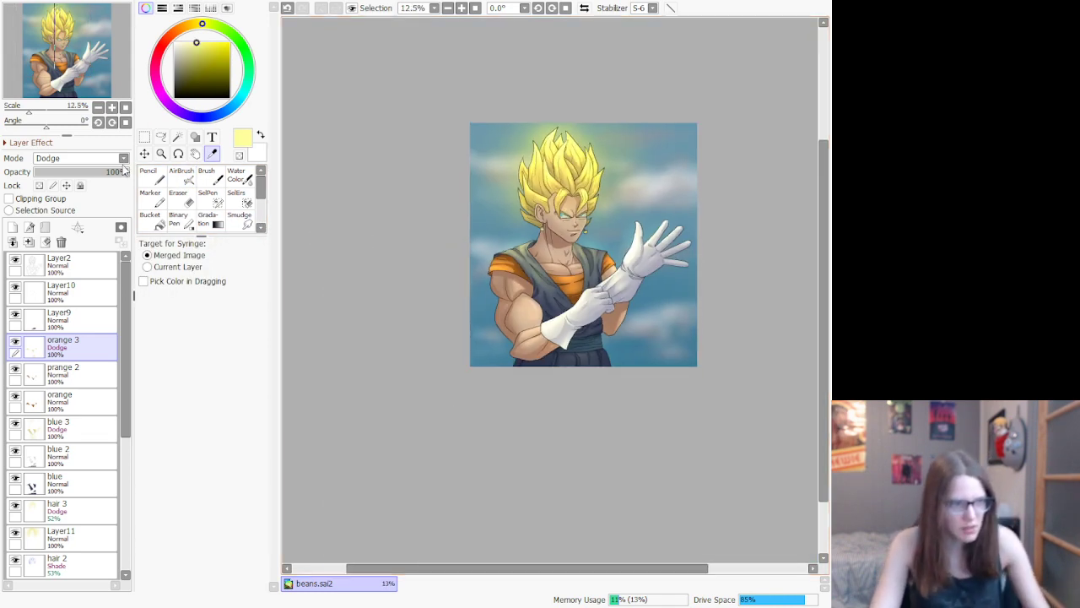
pyautogui.click(149, 175)
pyautogui.click(67, 272)
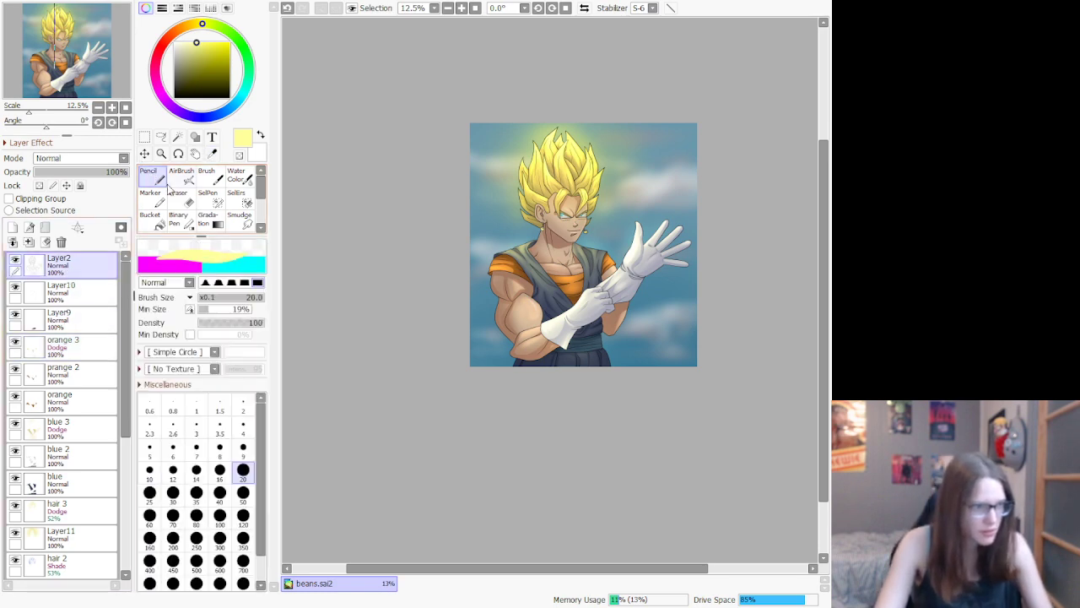
pyautogui.click(243, 447)
pyautogui.scroll(6, 582, 359)
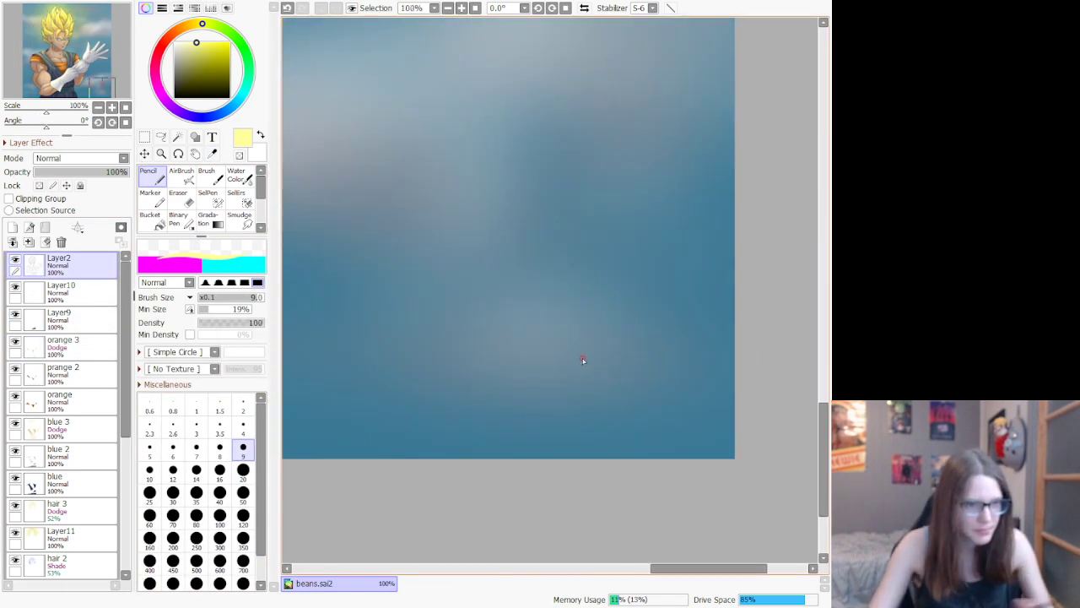
# Step: Try a pale yellow handwritten signature of the artist's initials in the artwork's lower right corner, and undo its strokes
pyautogui.moveTo(420, 392)
pyautogui.mouseDown()
pyautogui.moveTo(574, 346)
pyautogui.moveTo(433, 403)
pyautogui.mouseUp()
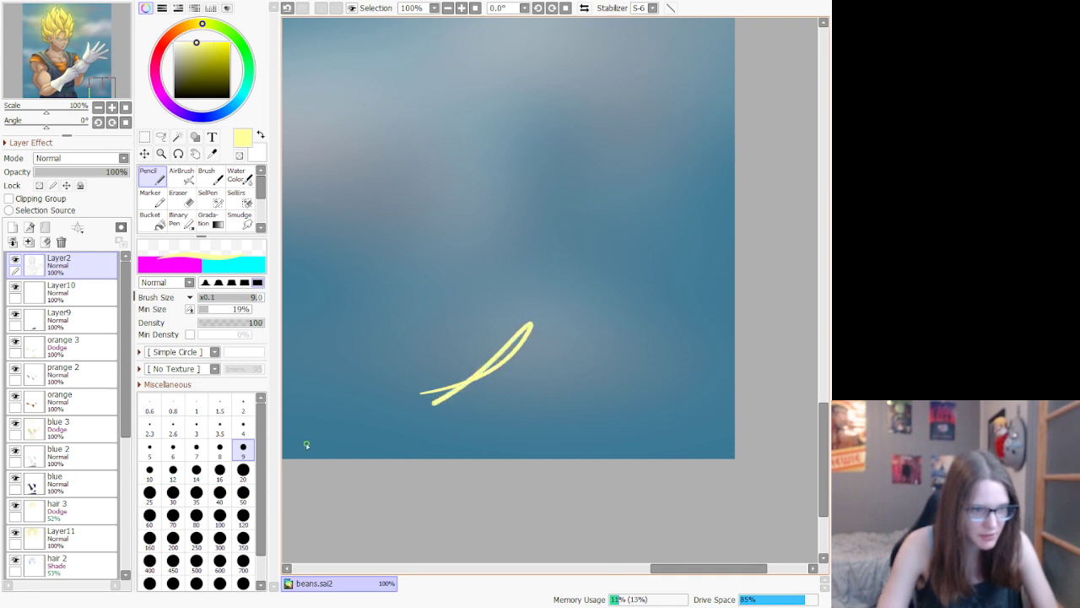
pyautogui.moveTo(368, 424); pyautogui.dragTo(498, 401)
pyautogui.moveTo(555, 363); pyautogui.dragTo(600, 438)
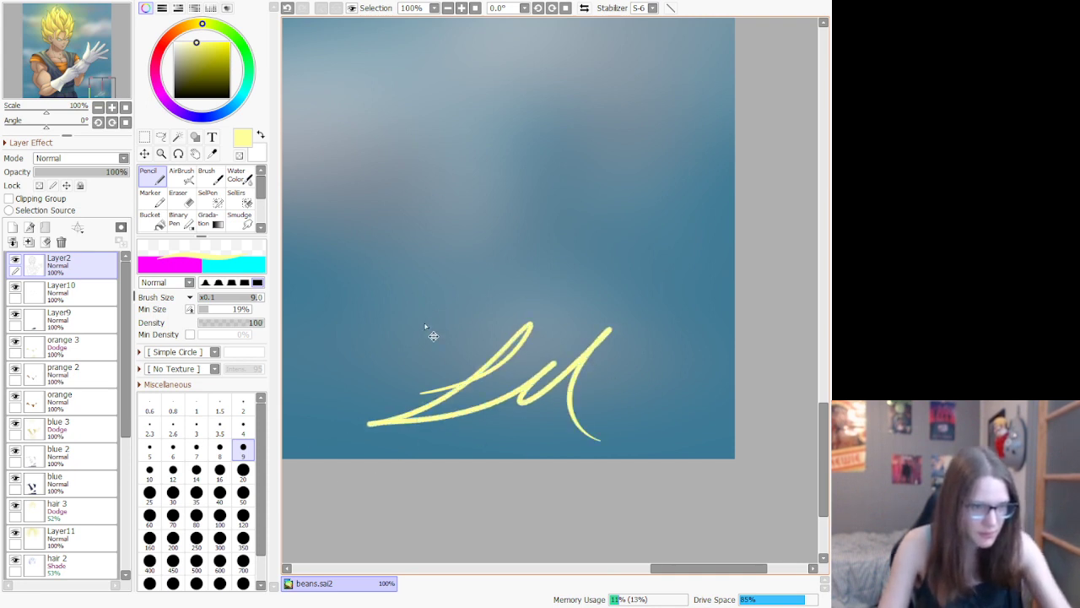
pyautogui.hotkey('ctrl', 'z')
pyautogui.hotkey('ctrl', 'z')
pyautogui.hotkey('ctrl', 'z')
# Step: Write the artist's initials as a pale yellow signature in the artwork's lower right corner with the size 9 Pencil
pyautogui.moveTo(381, 449)
pyautogui.mouseDown()
pyautogui.moveTo(554, 400)
pyautogui.moveTo(601, 325)
pyautogui.moveTo(651, 448)
pyautogui.mouseUp()
pyautogui.scroll(-16, 634, 376)
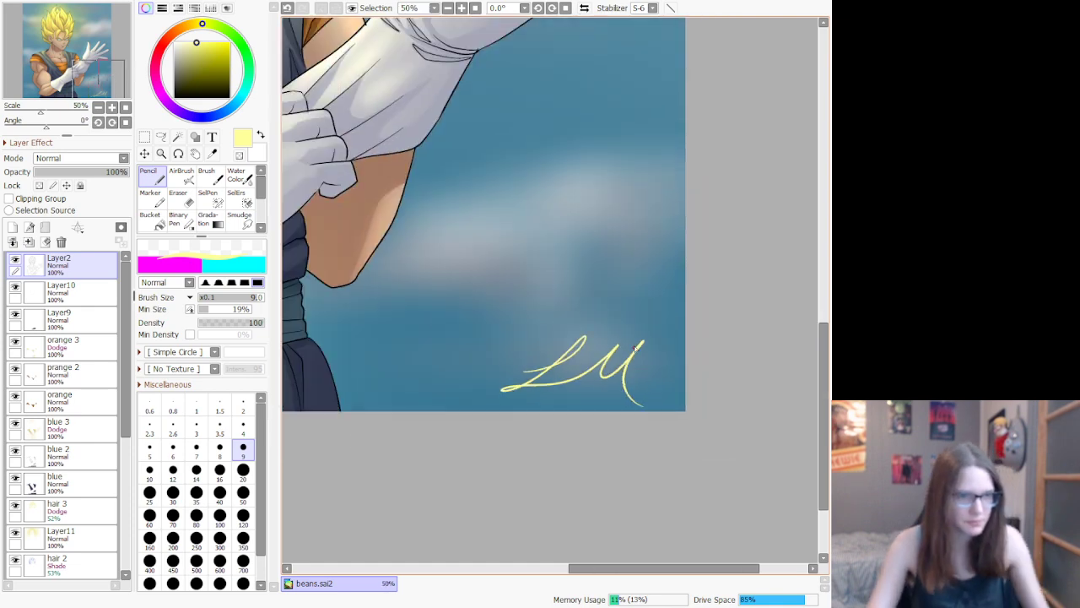
# Step: Try adjusting the opacity of the orange 3 and blue 3 Dodge layers
pyautogui.scroll(8, 595, 234)
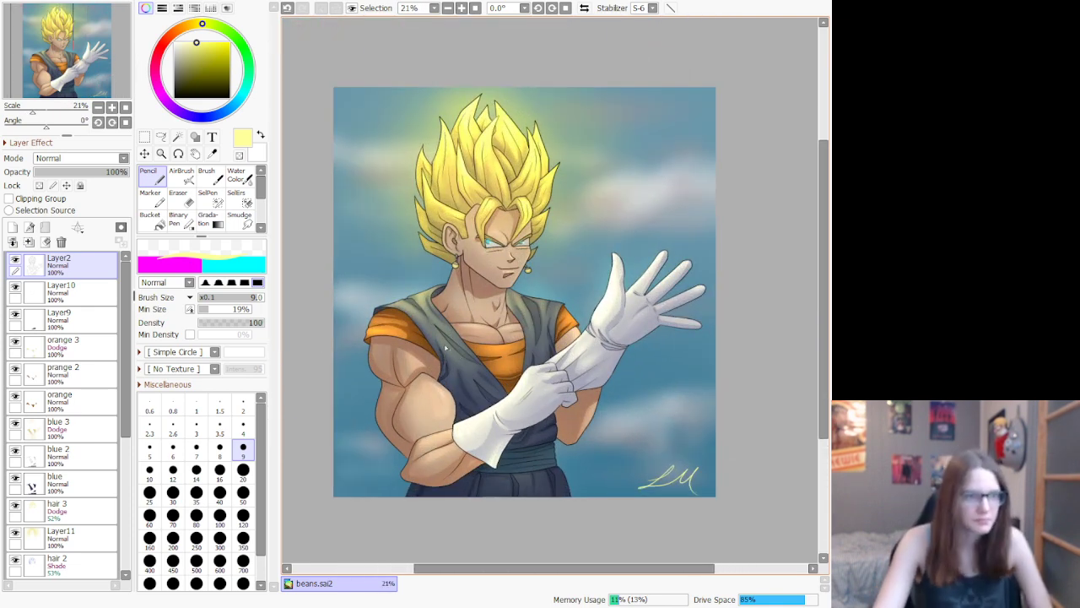
pyautogui.click(95, 358)
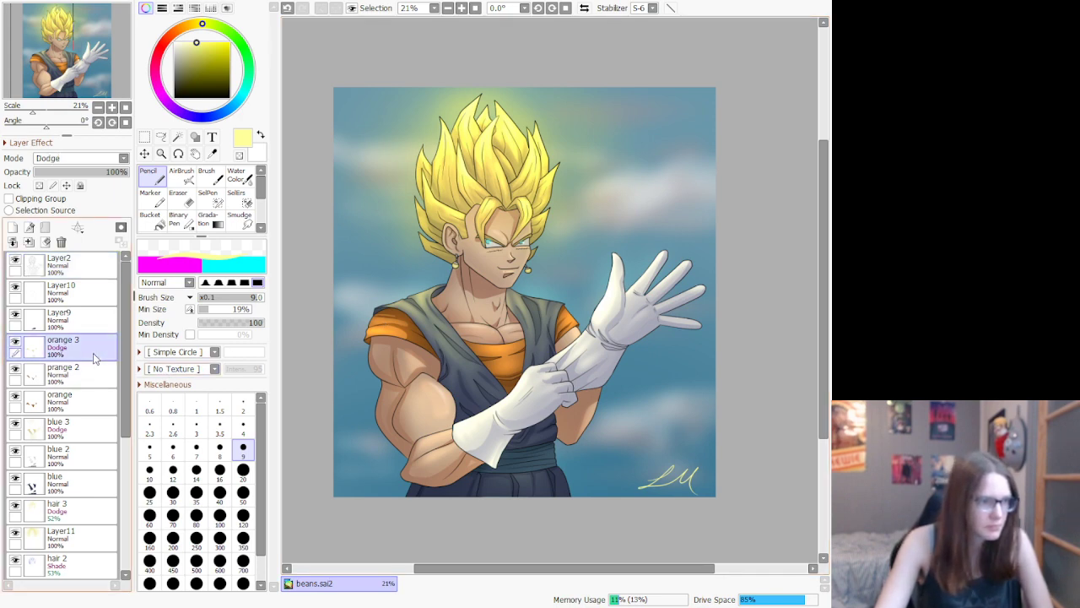
pyautogui.click(82, 173)
pyautogui.moveTo(107, 174); pyautogui.dragTo(128, 172)
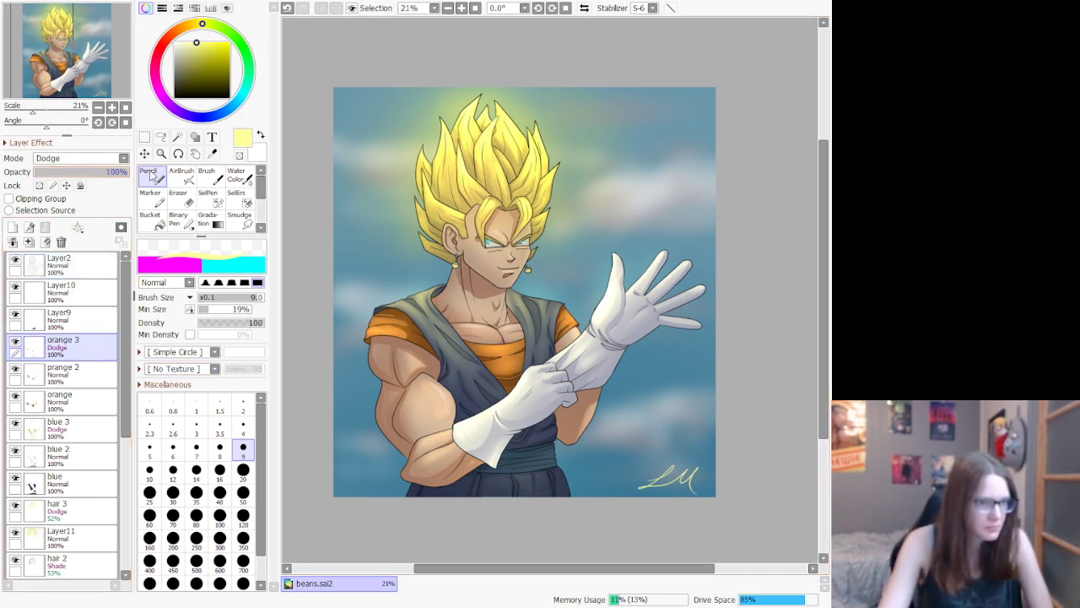
pyautogui.scroll(-3, 86, 340)
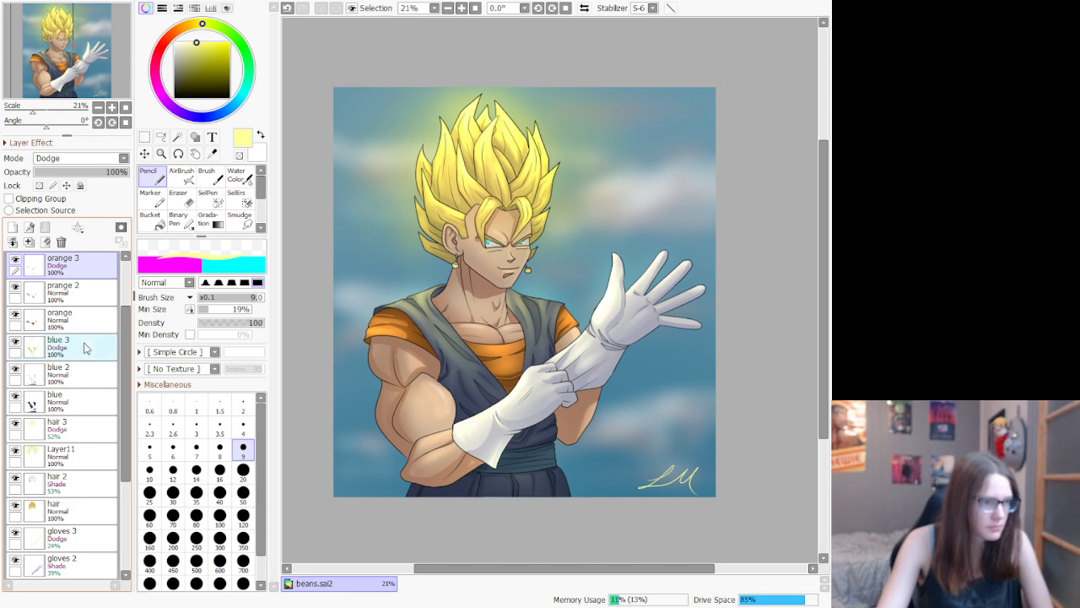
pyautogui.click(84, 346)
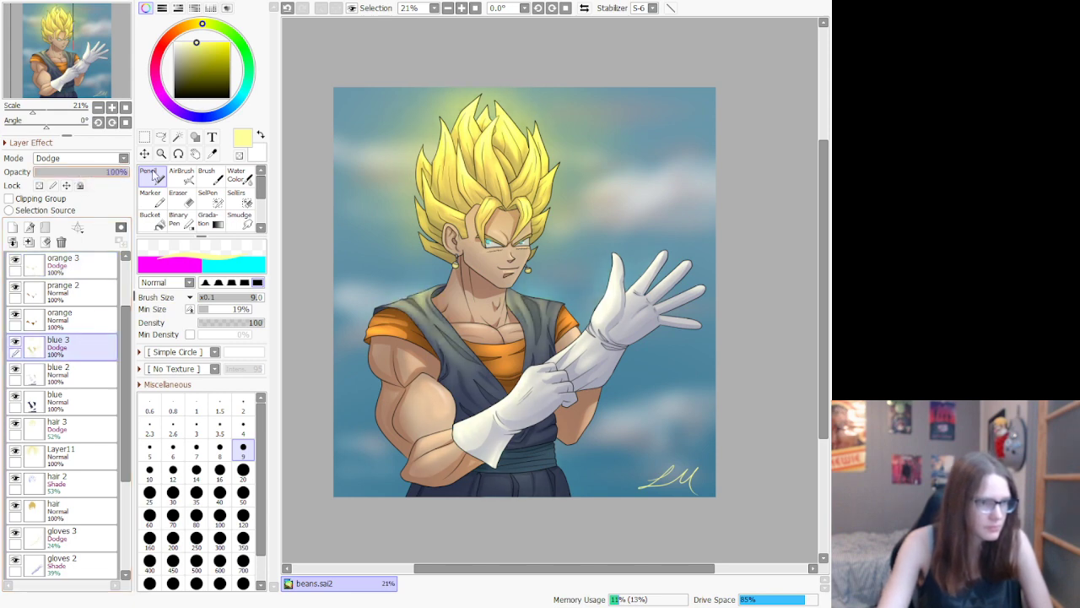
pyautogui.scroll(-3, 85, 338)
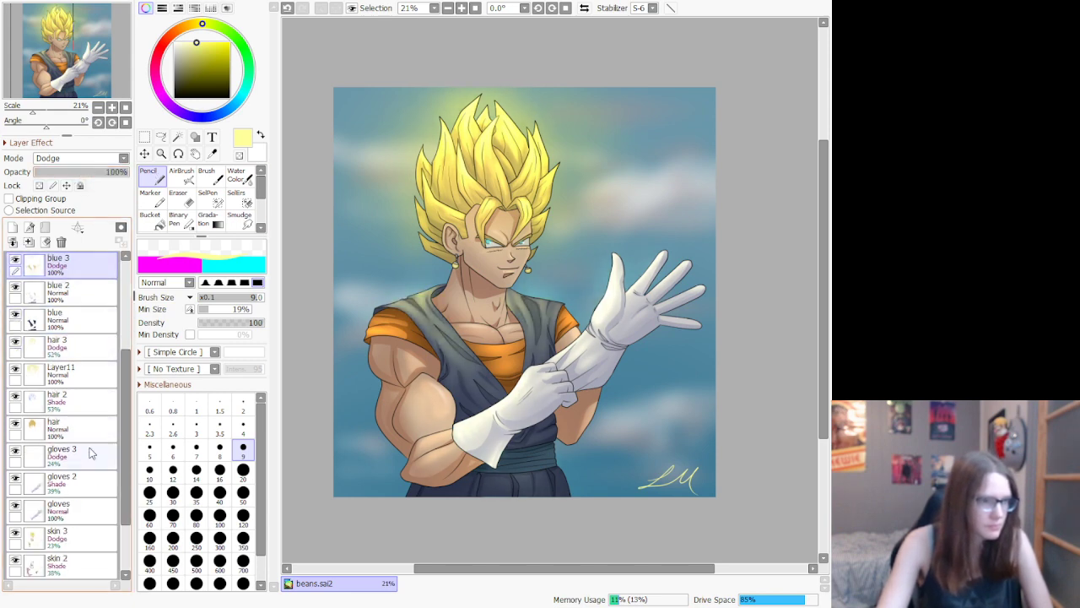
# Step: Make the gloves 3 layer active and set its opacity to 35%
pyautogui.click(90, 461)
pyautogui.moveTo(102, 172); pyautogui.dragTo(77, 174)
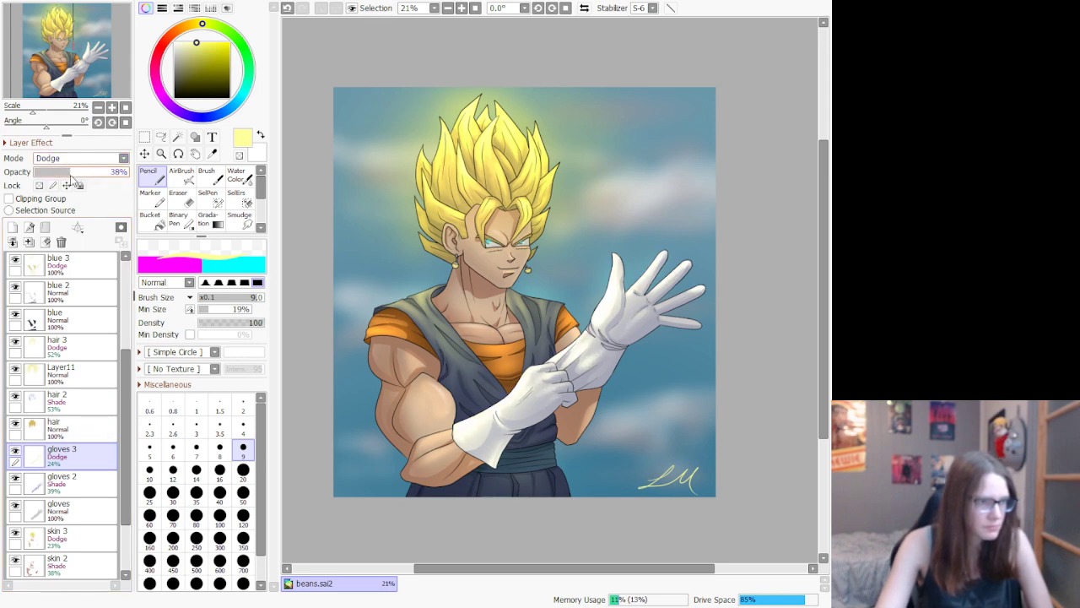
pyautogui.scroll(-2, 647, 358)
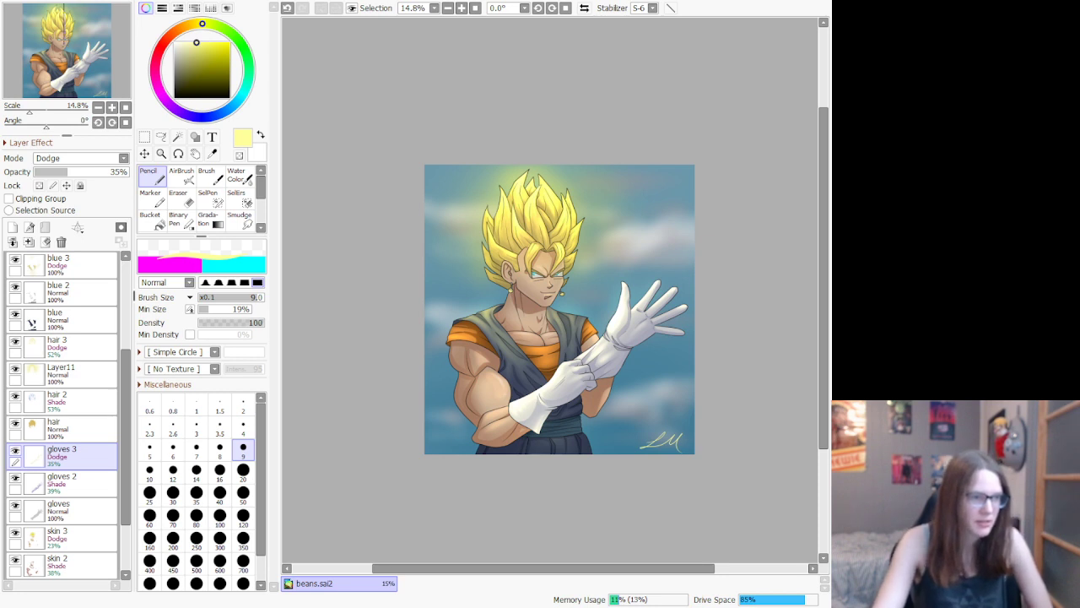
# Step: Try an opacity of 26% on the skin 3 layer and undo the change
pyautogui.scroll(-3, 62, 413)
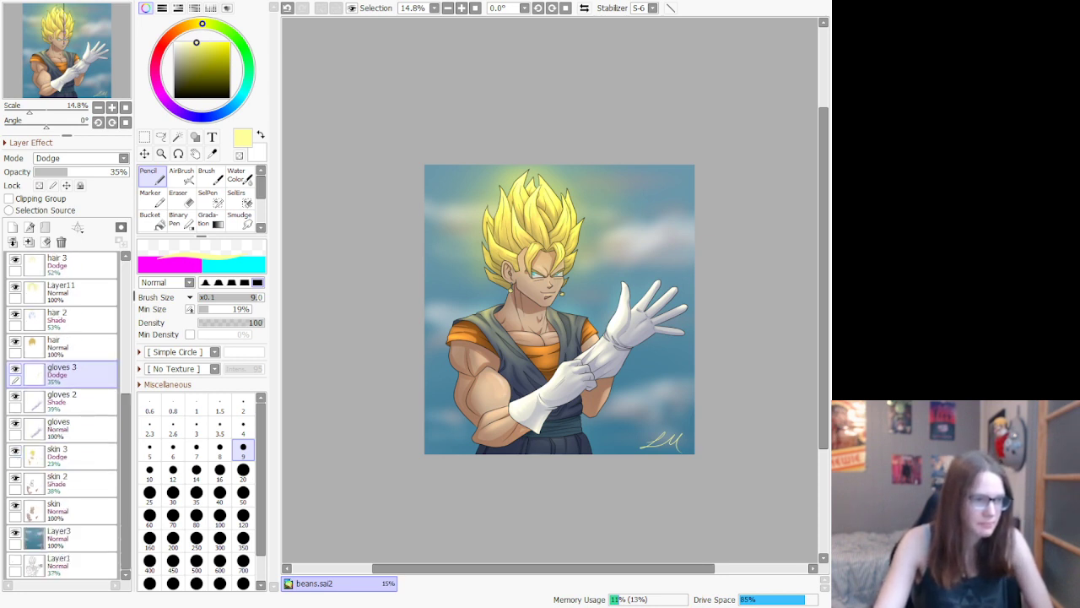
pyautogui.click(58, 456)
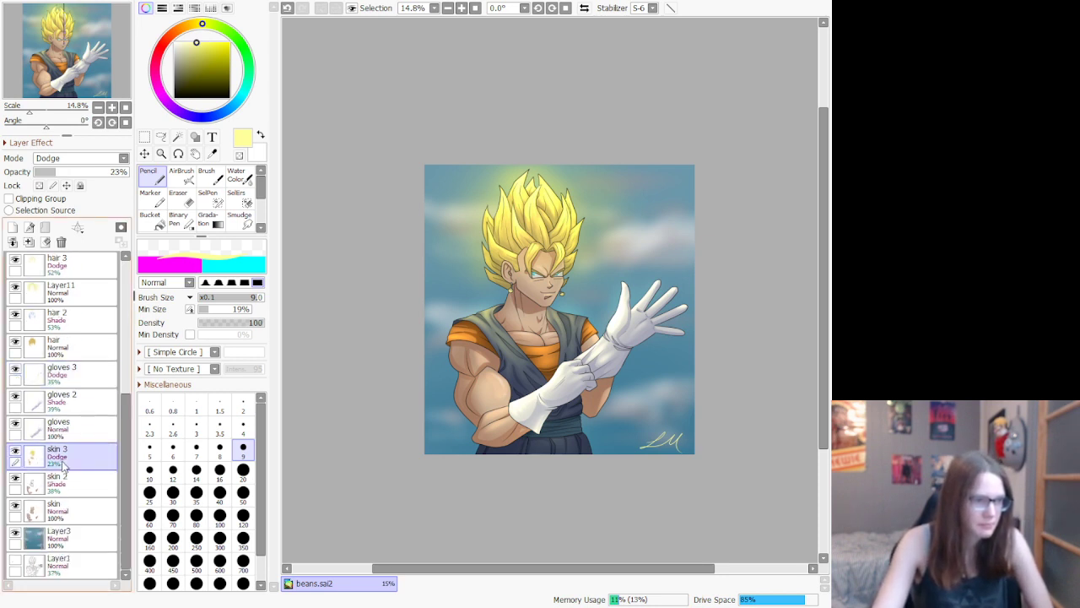
pyautogui.click(49, 172)
pyautogui.moveTo(49, 172)
pyautogui.mouseDown()
pyautogui.moveTo(117, 174)
pyautogui.moveTo(65, 186)
pyautogui.mouseUp()
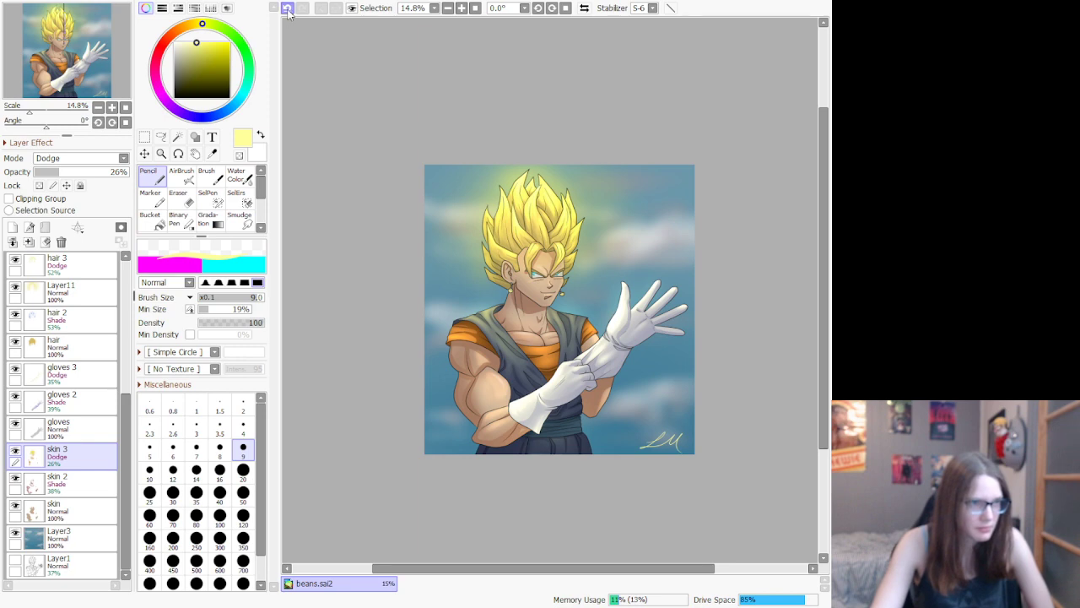
pyautogui.scroll(3, 526, 460)
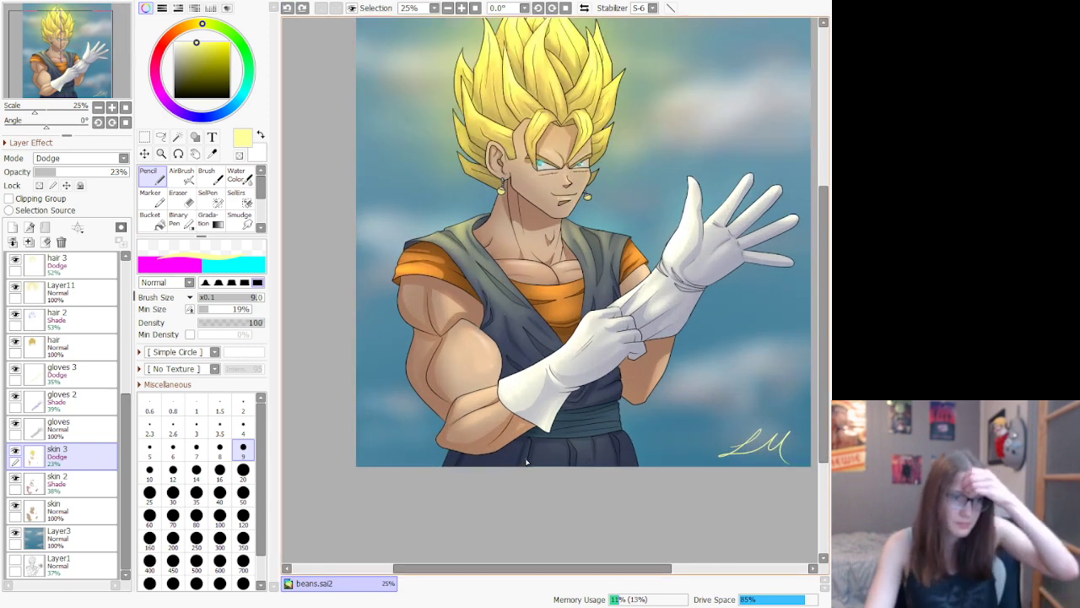
pyautogui.scroll(-3, 527, 462)
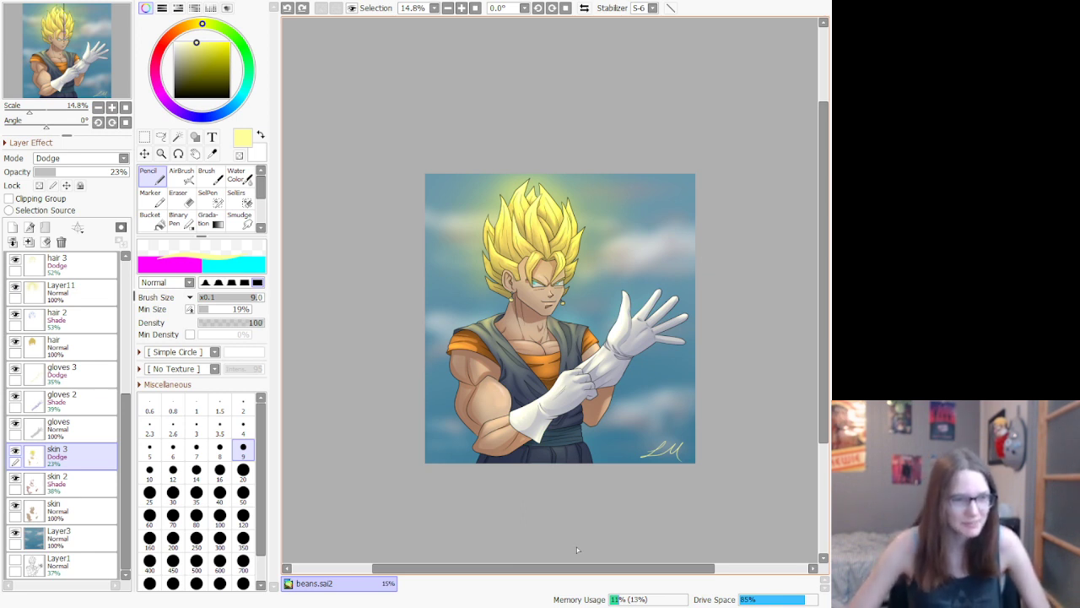
pyautogui.scroll(1, 470, 251)
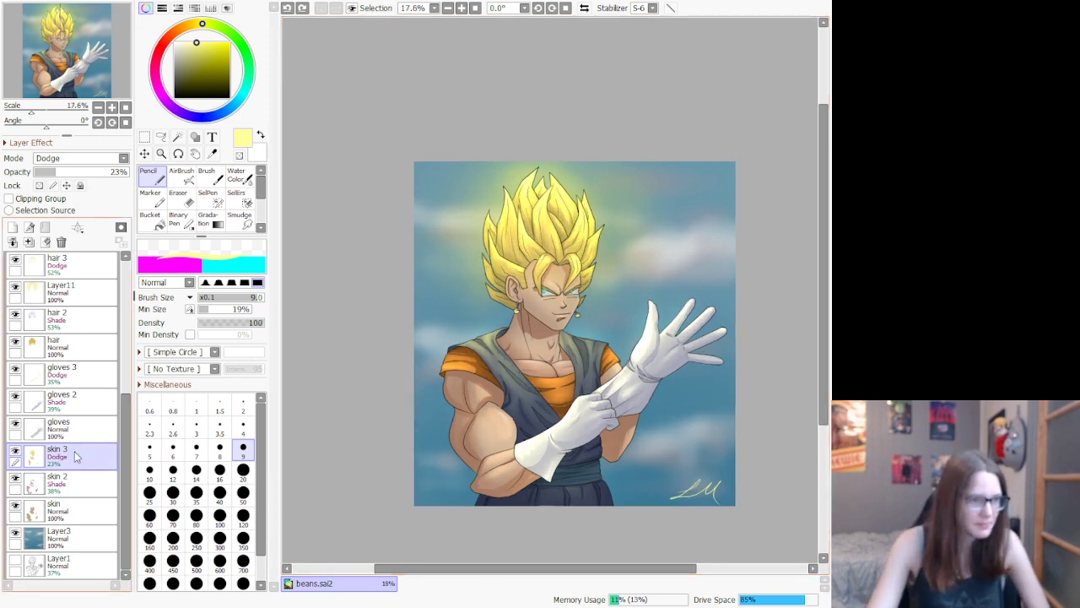
# Step: Make the skin layer active and sample a light skin tone from the character's neck
pyautogui.scroll(3, 74, 455)
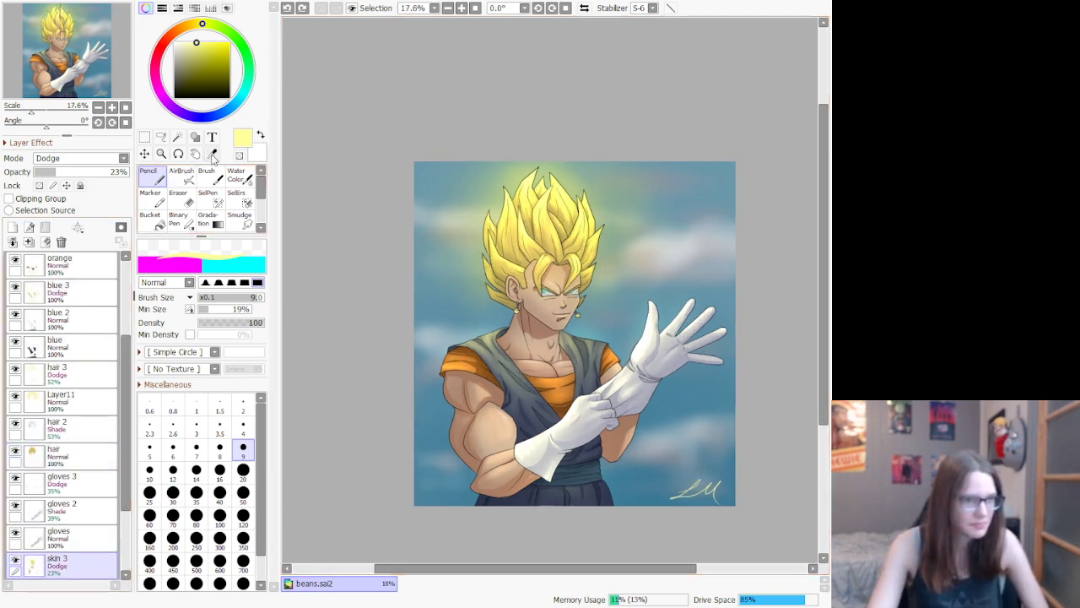
pyautogui.scroll(-3, 69, 489)
pyautogui.click(69, 506)
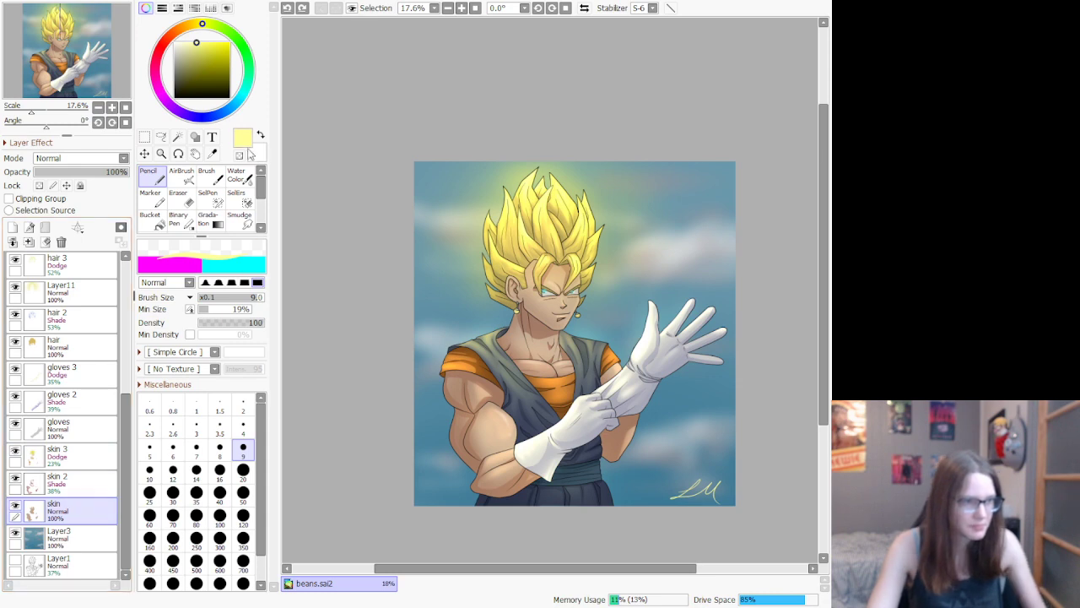
pyautogui.click(212, 153)
pyautogui.scroll(5, 535, 314)
pyautogui.click(424, 384)
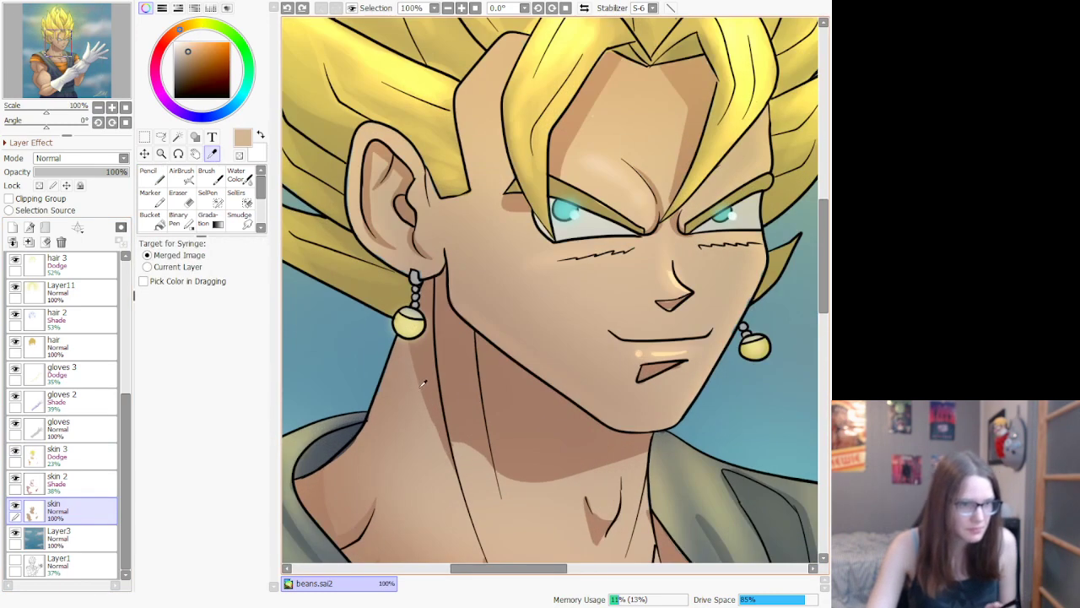
# Step: Airbrush the sampled skin tone softly over the neck shadow below the jaw, reducing the brush size to 350 and 120
pyautogui.click(186, 174)
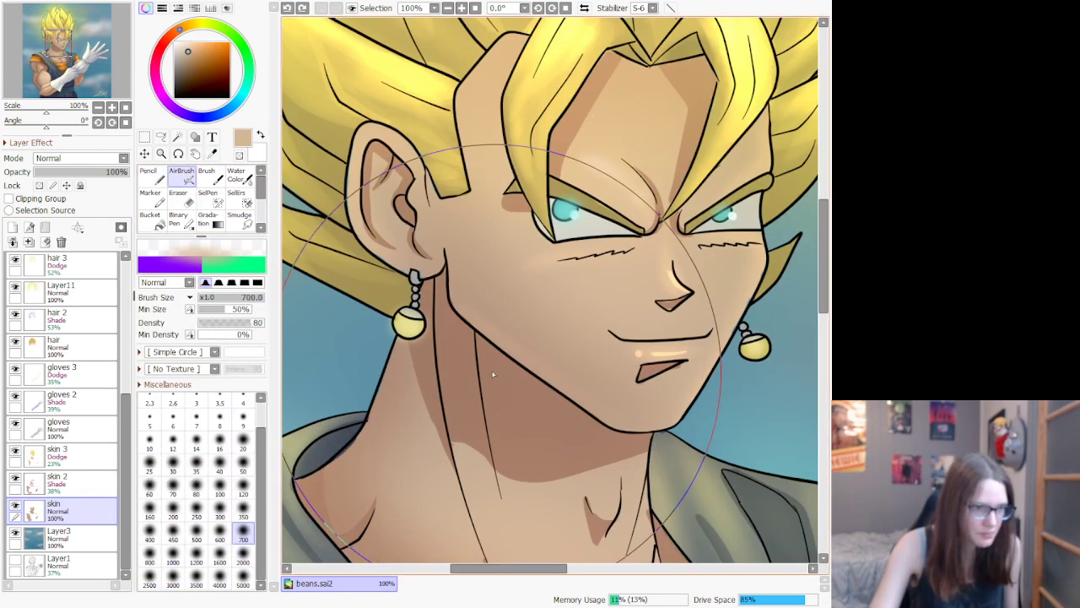
pyautogui.moveTo(453, 344)
pyautogui.mouseDown()
pyautogui.moveTo(592, 437)
pyautogui.moveTo(476, 365)
pyautogui.moveTo(555, 402)
pyautogui.moveTo(466, 352)
pyautogui.moveTo(584, 424)
pyautogui.moveTo(475, 356)
pyautogui.moveTo(600, 410)
pyautogui.mouseUp()
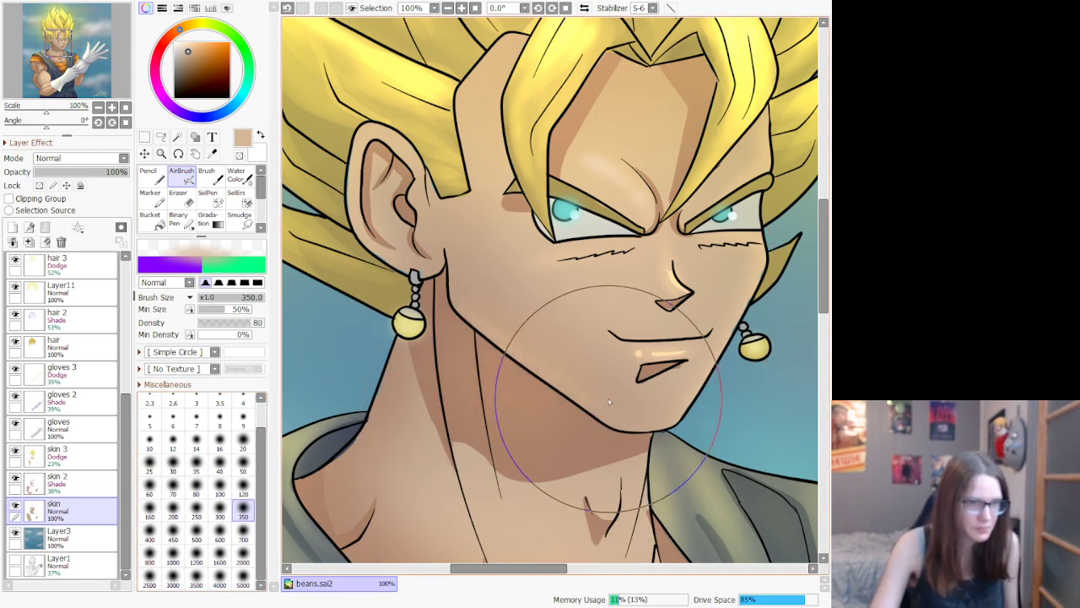
pyautogui.scroll(-5, 609, 403)
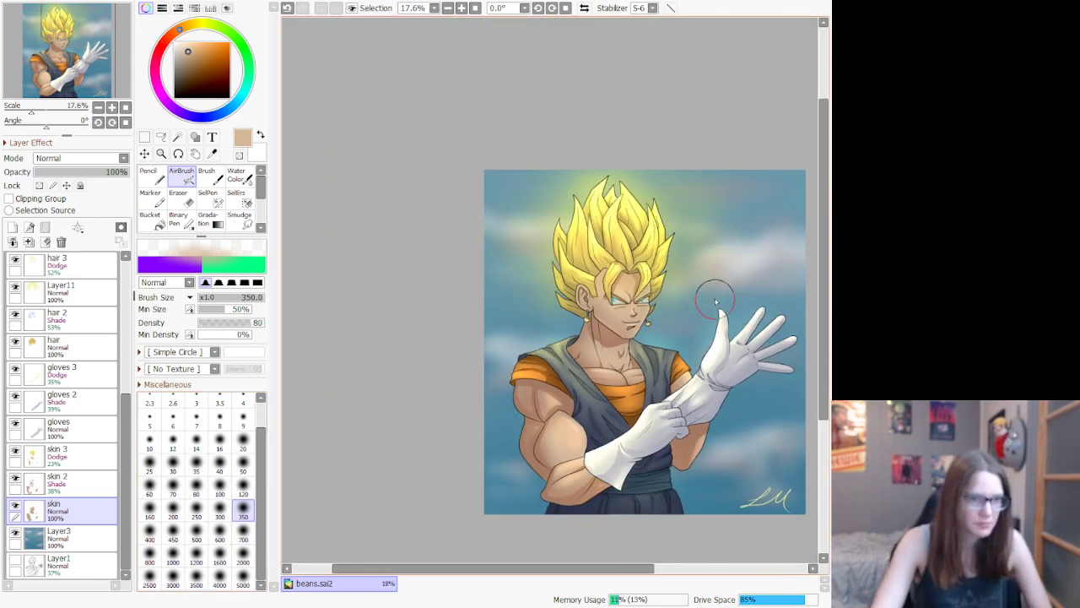
pyautogui.scroll(5, 713, 295)
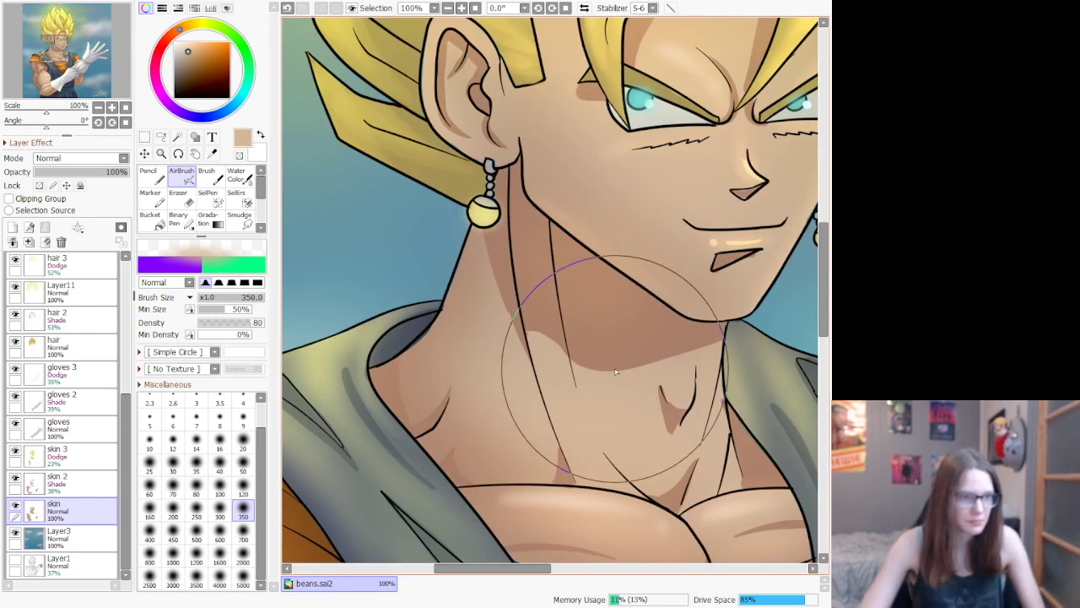
pyautogui.click(248, 487)
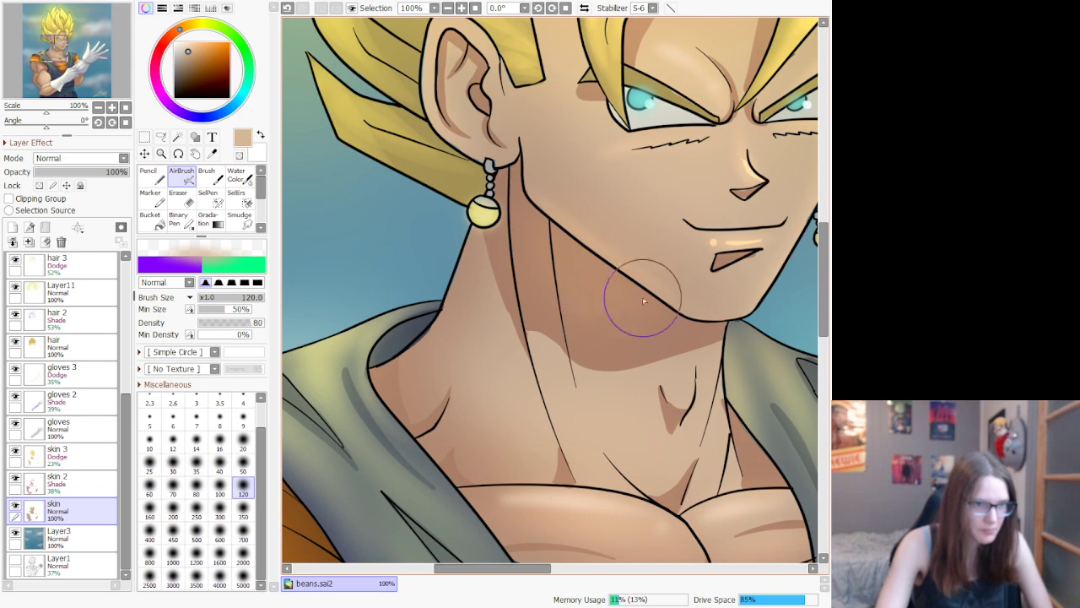
pyautogui.scroll(-5, 669, 332)
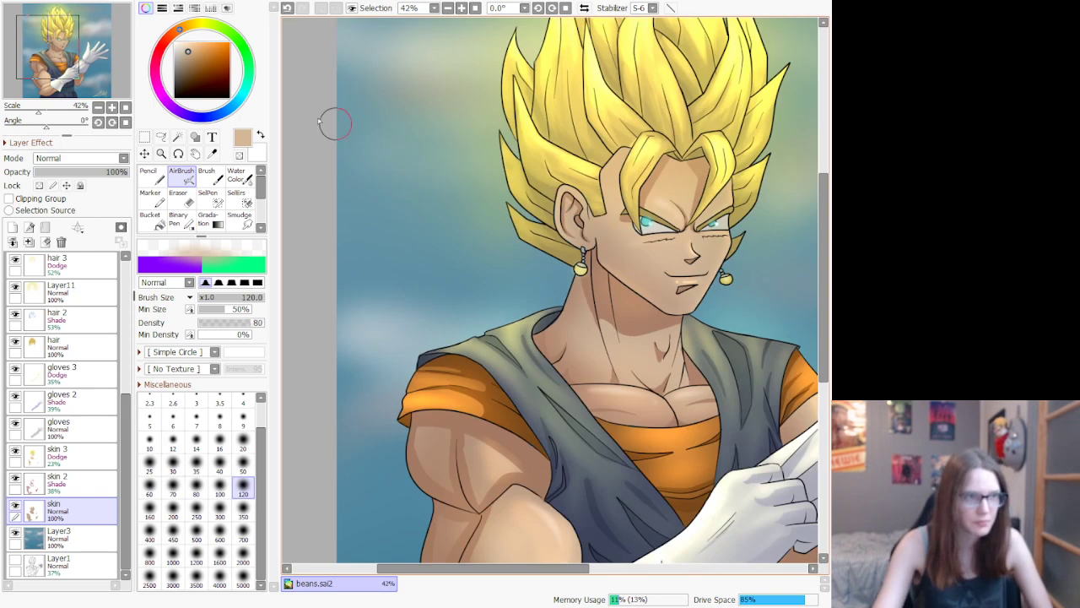
# Step: Airbrush a light orange glow into the neck shadow along the jawline at size 120, undoing and redoing the first stroke
pyautogui.scroll(5, 773, 352)
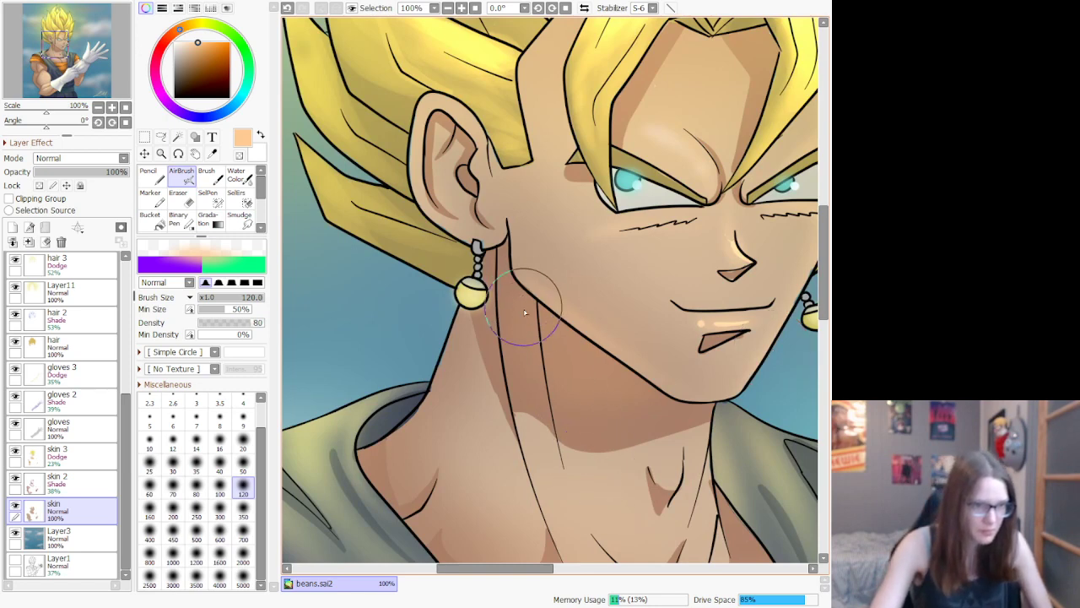
pyautogui.moveTo(524, 312)
pyautogui.mouseDown()
pyautogui.moveTo(586, 384)
pyautogui.moveTo(649, 395)
pyautogui.mouseUp()
pyautogui.hotkey('ctrl', 'z')
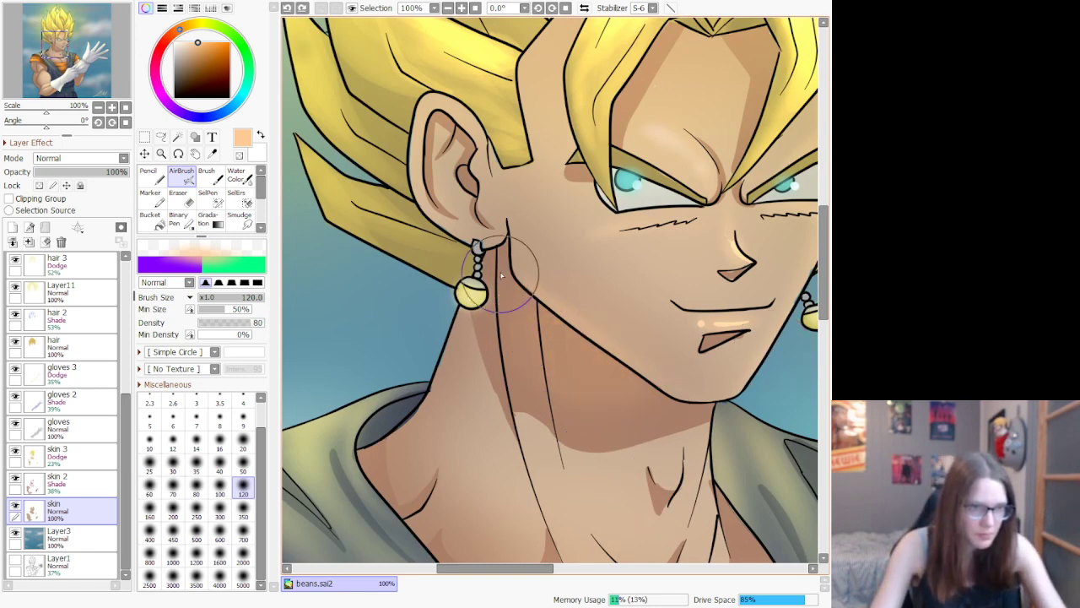
pyautogui.moveTo(515, 292)
pyautogui.mouseDown()
pyautogui.moveTo(657, 413)
pyautogui.moveTo(597, 372)
pyautogui.moveTo(554, 337)
pyautogui.moveTo(658, 416)
pyautogui.moveTo(618, 379)
pyautogui.moveTo(672, 414)
pyautogui.mouseUp()
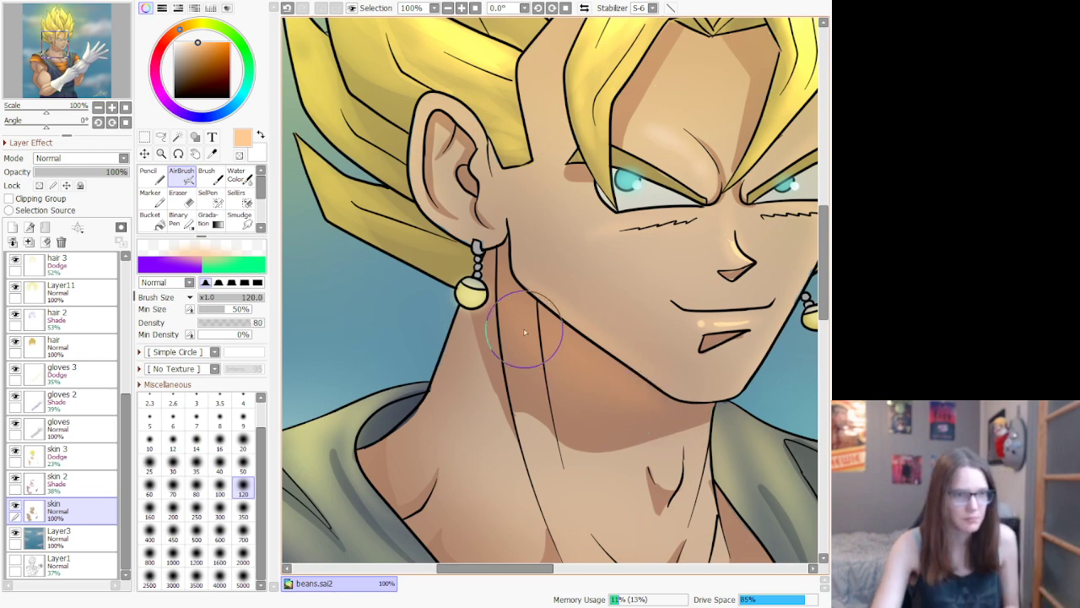
pyautogui.scroll(-6, 632, 407)
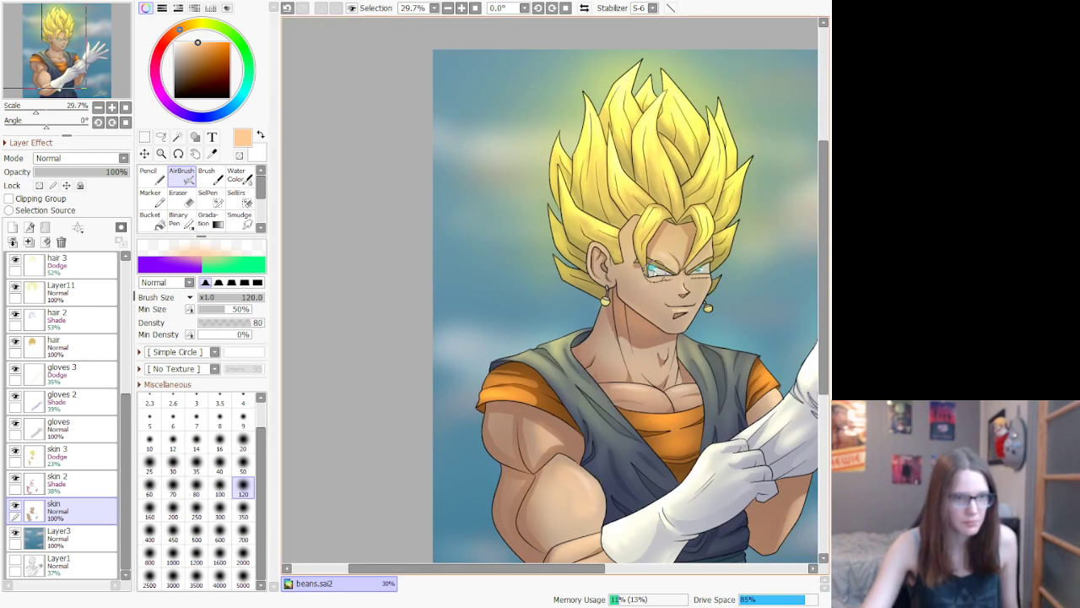
pyautogui.scroll(2, 644, 250)
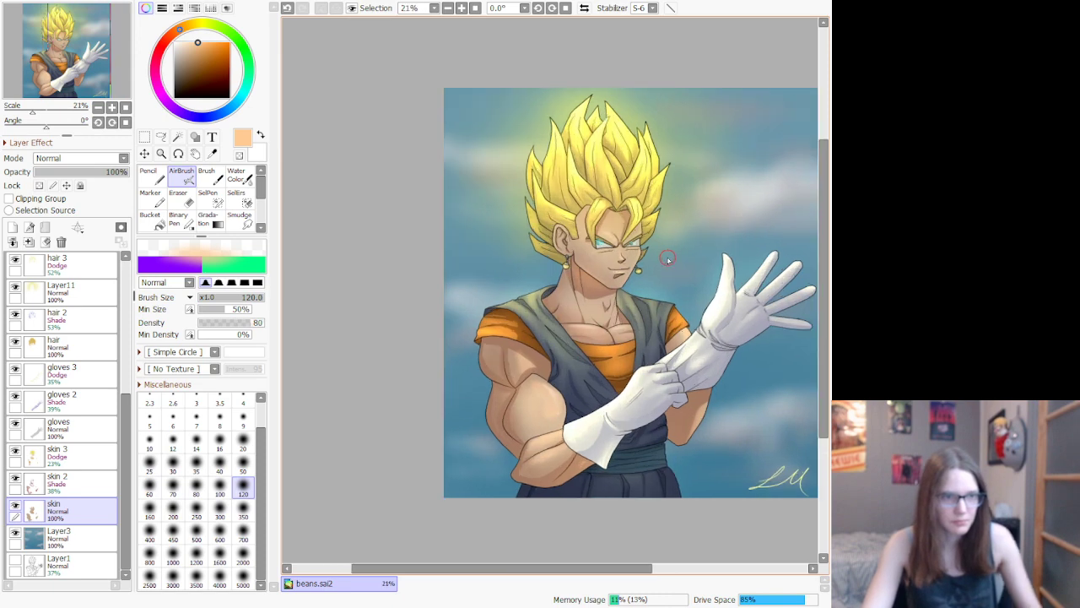
# Step: Airbrush the light orange over the shadowed arm visible below the gloved hands
pyautogui.scroll(-1, 666, 257)
pyautogui.scroll(6, 728, 414)
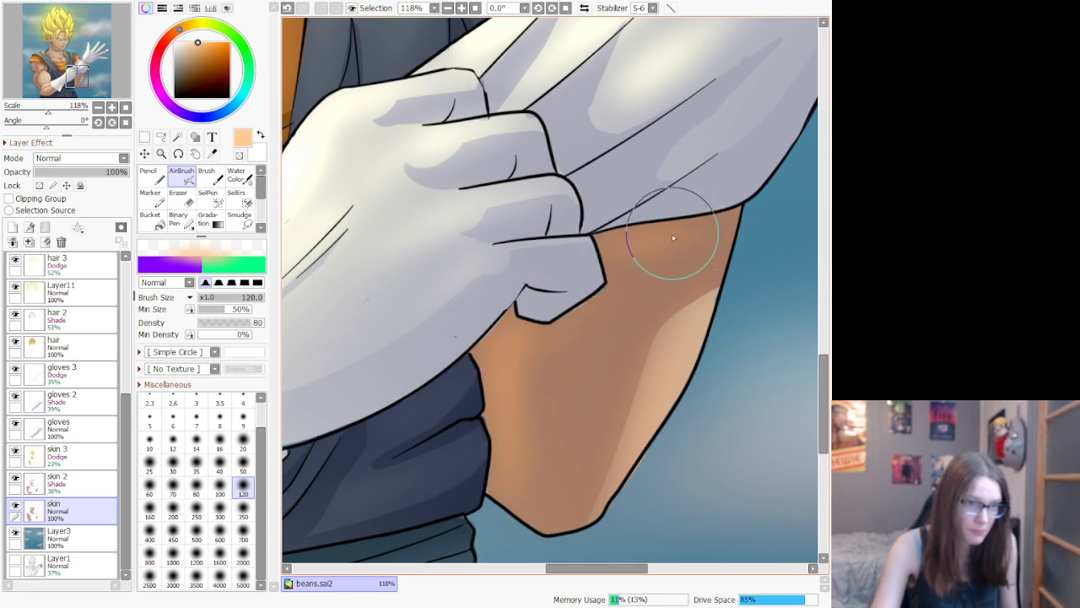
pyautogui.scroll(-9, 548, 395)
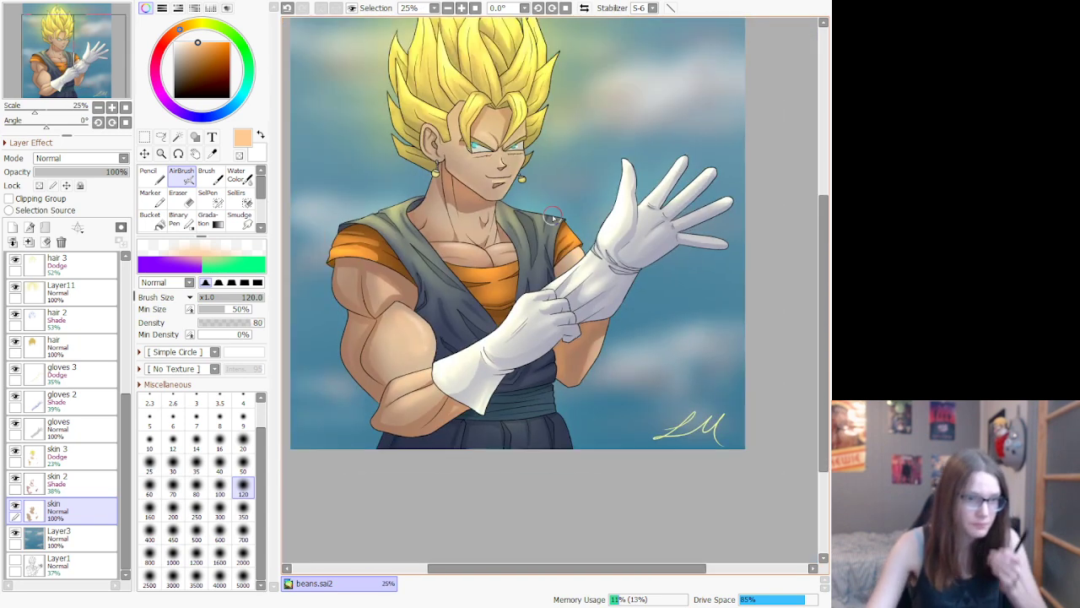
# Step: Select all the skin areas on the skin layer with the Magic Wand
pyautogui.scroll(3, 306, 311)
pyautogui.scroll(2, 307, 315)
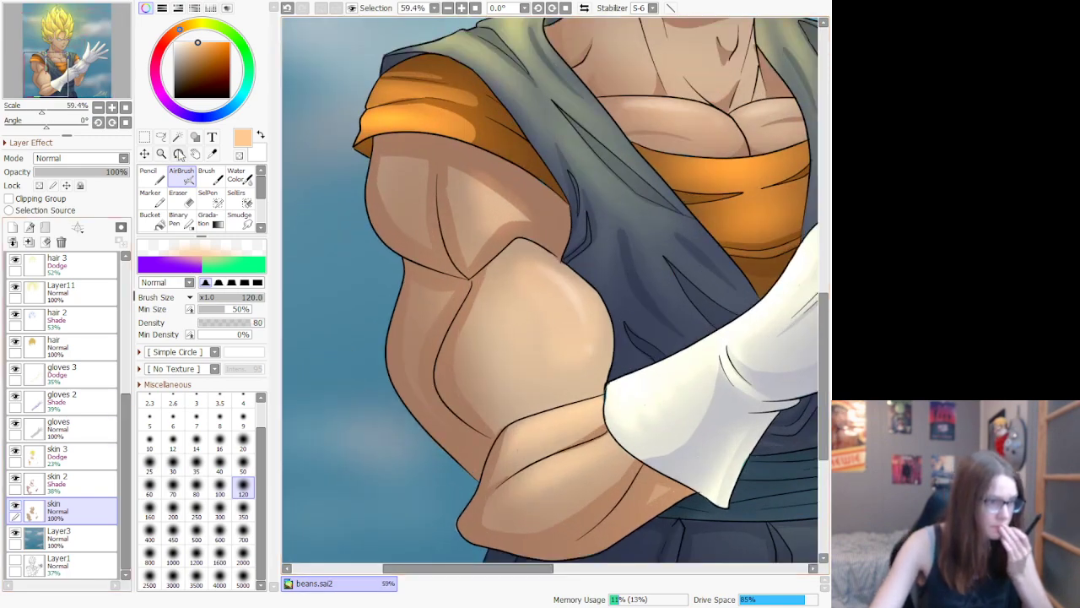
pyautogui.click(177, 137)
pyautogui.click(531, 338)
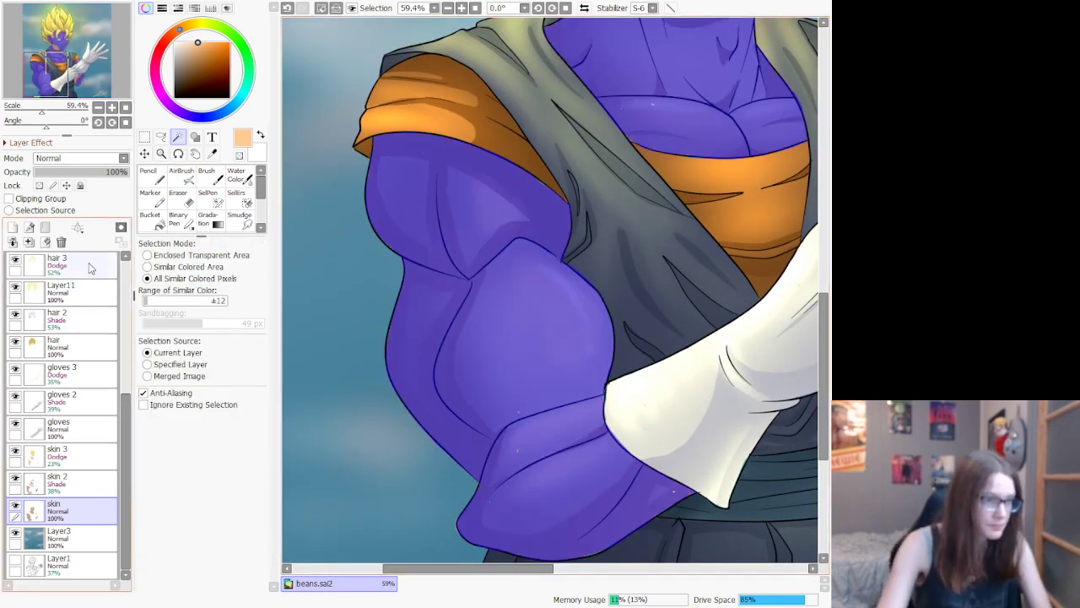
# Step: Airbrush light orange along the outer edge of the large upper arm and the underside of its forearm at size 120
pyautogui.click(181, 174)
pyautogui.moveTo(356, 220)
pyautogui.mouseDown()
pyautogui.moveTo(407, 264)
pyautogui.moveTo(377, 191)
pyautogui.moveTo(387, 261)
pyautogui.moveTo(453, 279)
pyautogui.moveTo(401, 262)
pyautogui.mouseUp()
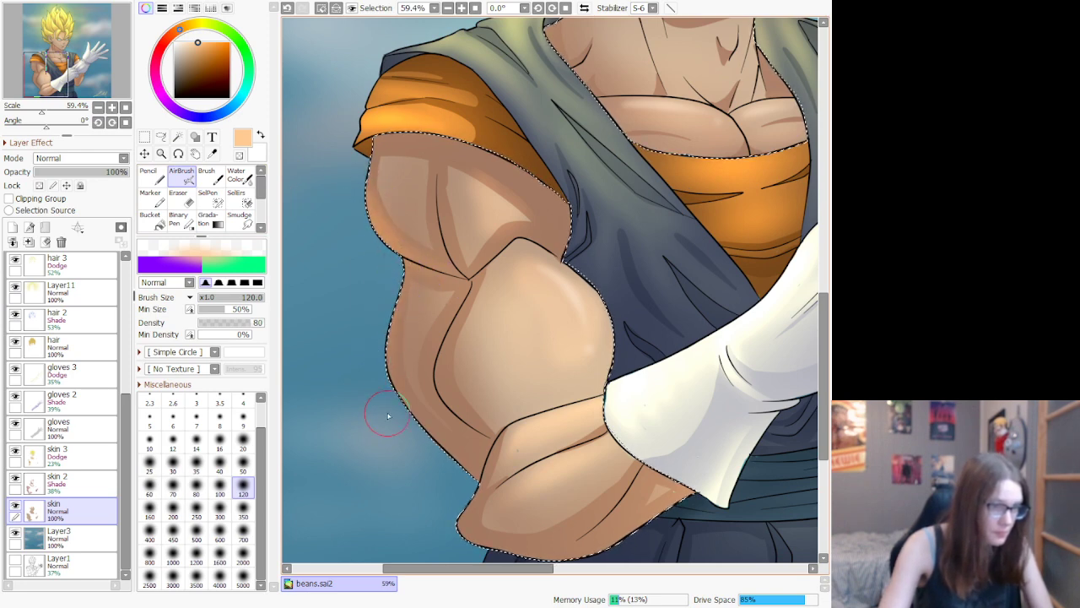
pyautogui.moveTo(388, 415)
pyautogui.mouseDown()
pyautogui.moveTo(386, 354)
pyautogui.moveTo(436, 462)
pyautogui.moveTo(391, 373)
pyautogui.moveTo(490, 488)
pyautogui.moveTo(432, 439)
pyautogui.moveTo(463, 470)
pyautogui.moveTo(488, 445)
pyautogui.mouseUp()
pyautogui.moveTo(450, 561)
pyautogui.mouseDown()
pyautogui.moveTo(471, 523)
pyautogui.moveTo(477, 545)
pyautogui.moveTo(561, 562)
pyautogui.moveTo(509, 554)
pyautogui.moveTo(613, 536)
pyautogui.moveTo(537, 556)
pyautogui.moveTo(622, 521)
pyautogui.moveTo(573, 542)
pyautogui.mouseUp()
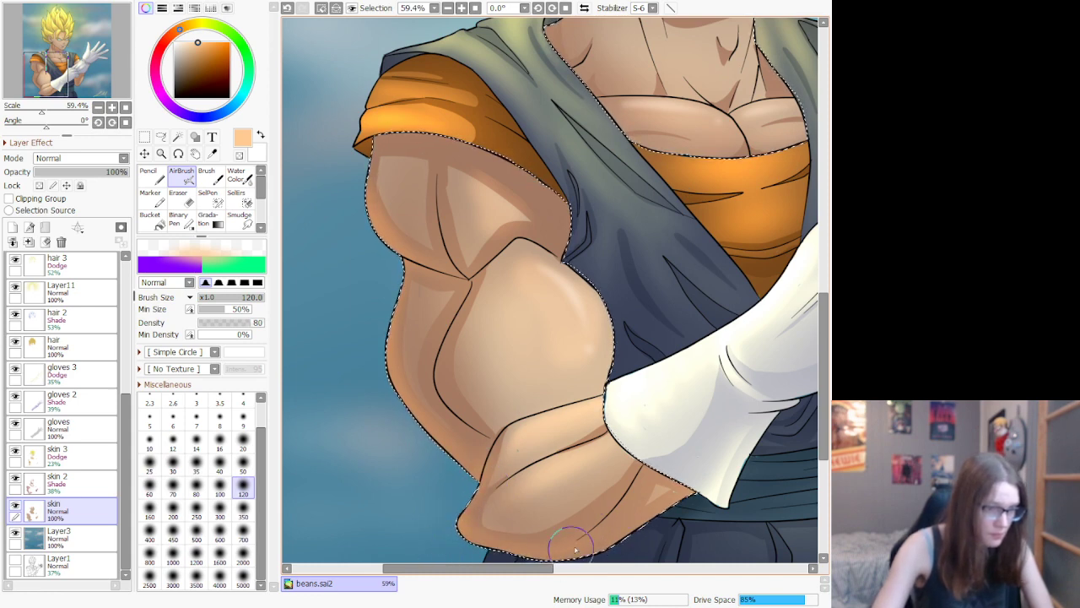
pyautogui.click(630, 569)
pyautogui.moveTo(635, 568); pyautogui.dragTo(488, 572)
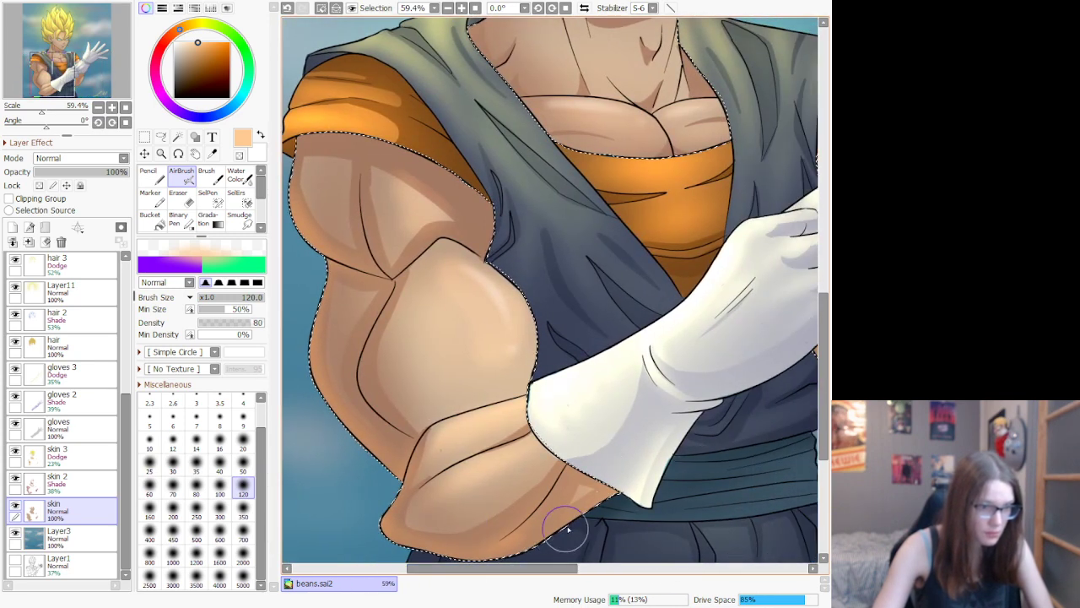
pyautogui.scroll(-7, 606, 334)
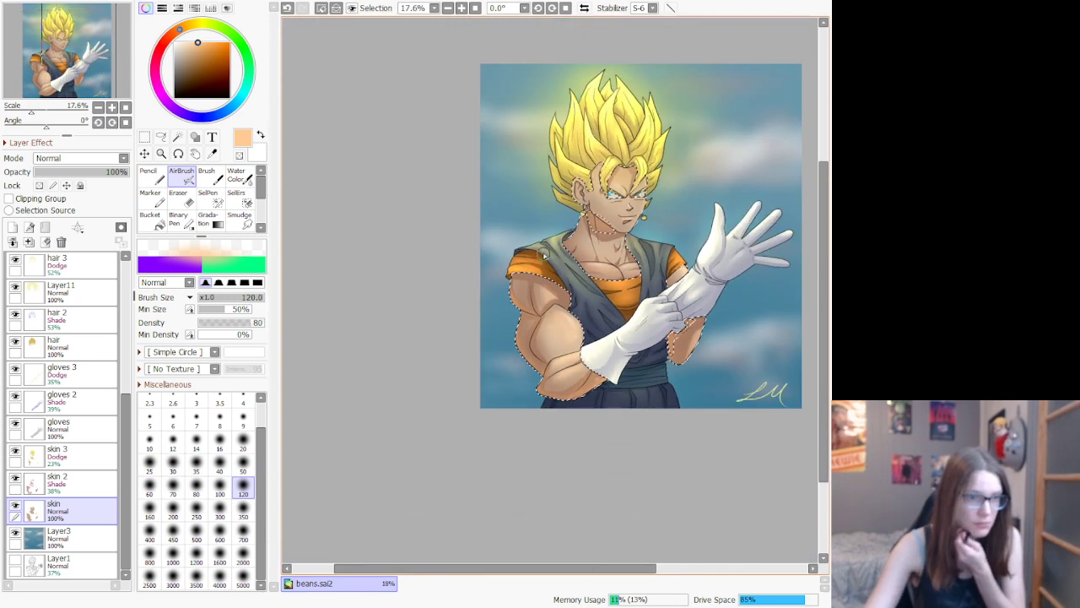
# Step: Airbrush the light orange glow down the back edge of the neck, from below the earring to the shoulder
pyautogui.scroll(2, 583, 199)
pyautogui.scroll(6, 570, 215)
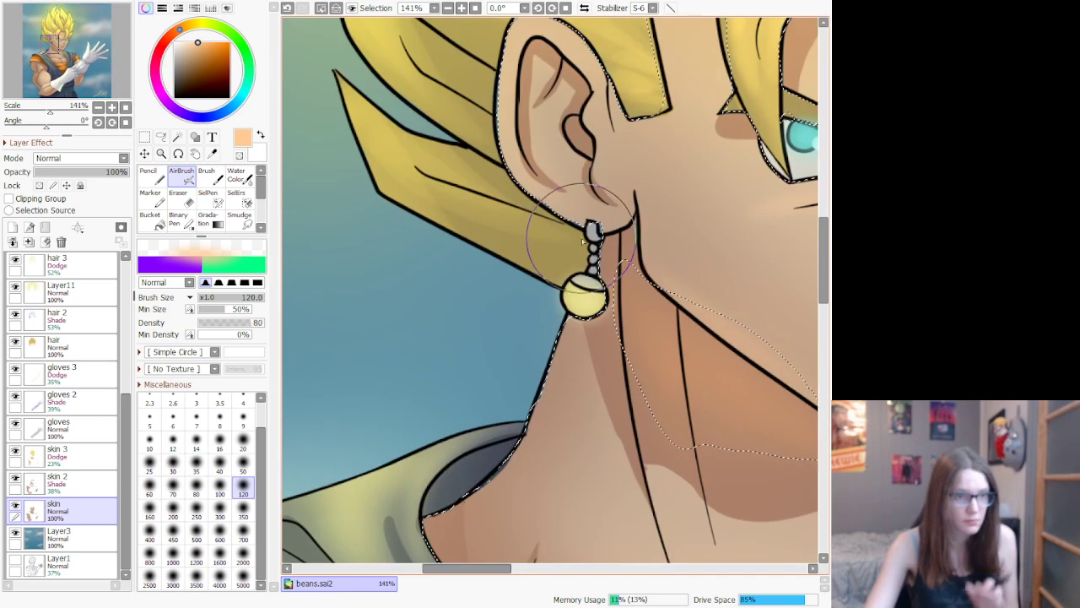
pyautogui.moveTo(549, 401)
pyautogui.mouseDown()
pyautogui.moveTo(468, 492)
pyautogui.moveTo(386, 525)
pyautogui.mouseUp()
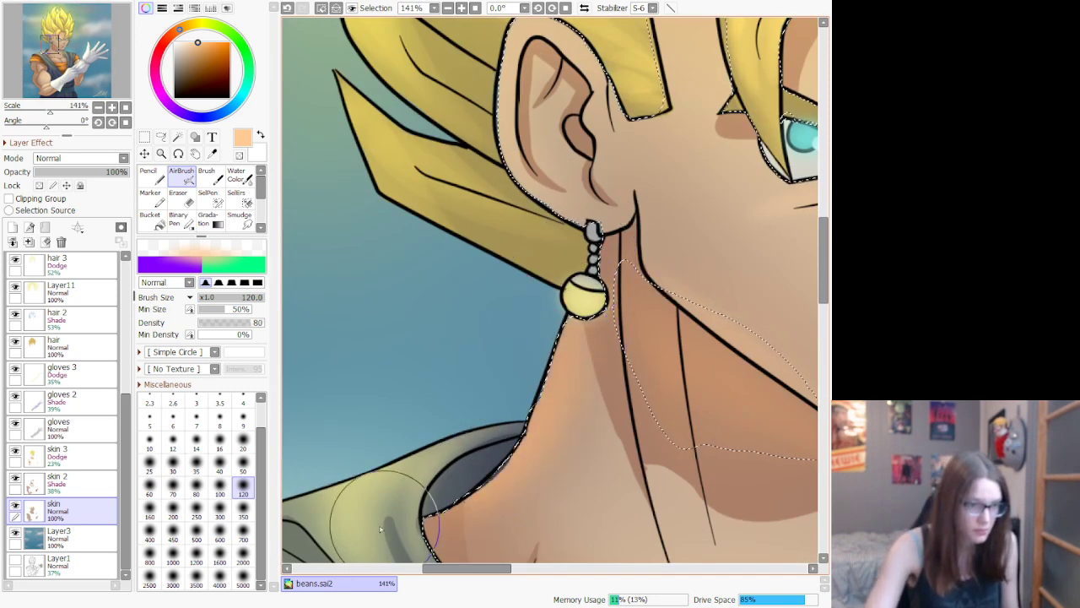
pyautogui.moveTo(535, 374); pyautogui.dragTo(525, 431)
pyautogui.moveTo(560, 327)
pyautogui.mouseDown()
pyautogui.moveTo(570, 265)
pyautogui.moveTo(595, 324)
pyautogui.moveTo(574, 301)
pyautogui.mouseUp()
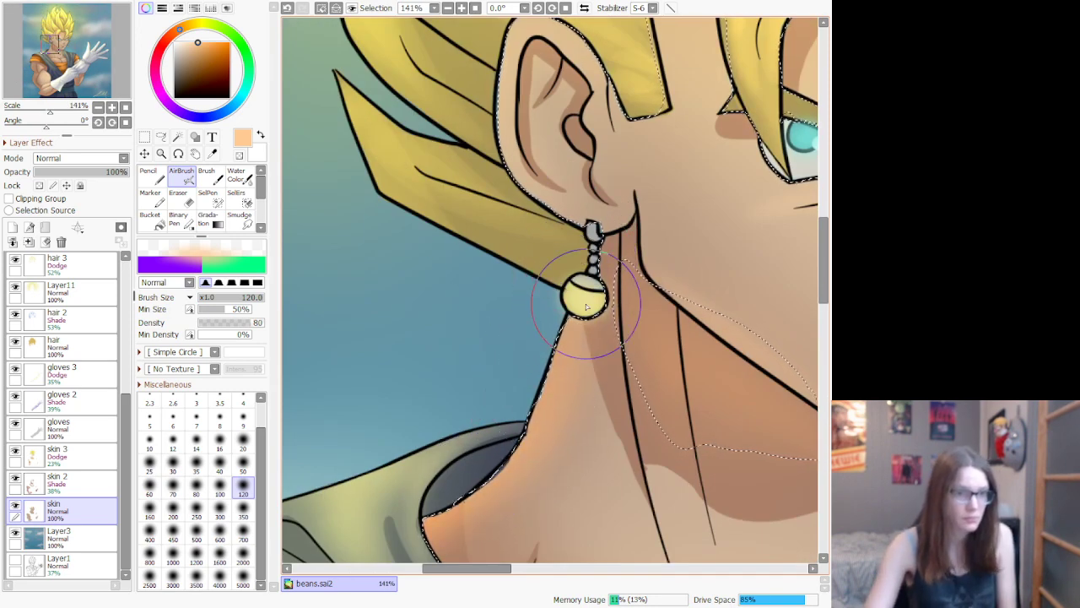
pyautogui.scroll(-4, 591, 278)
pyautogui.scroll(-1, 628, 253)
pyautogui.scroll(5, 625, 272)
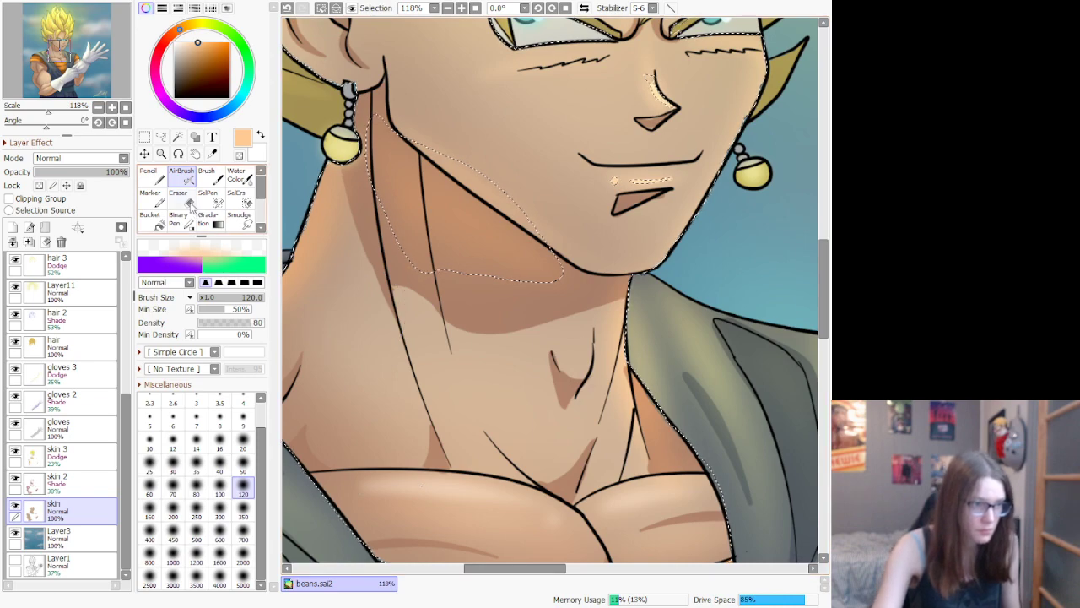
# Step: Try to erase the skin between the neck and the far collar with the Eraser at size 50
pyautogui.press('e')
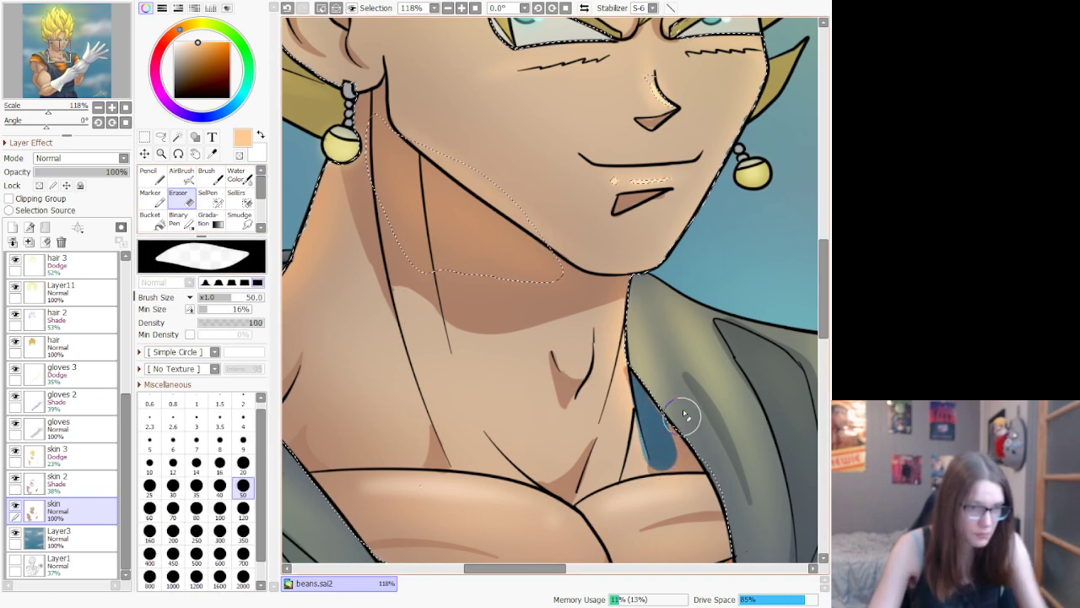
pyautogui.scroll(-7, 661, 382)
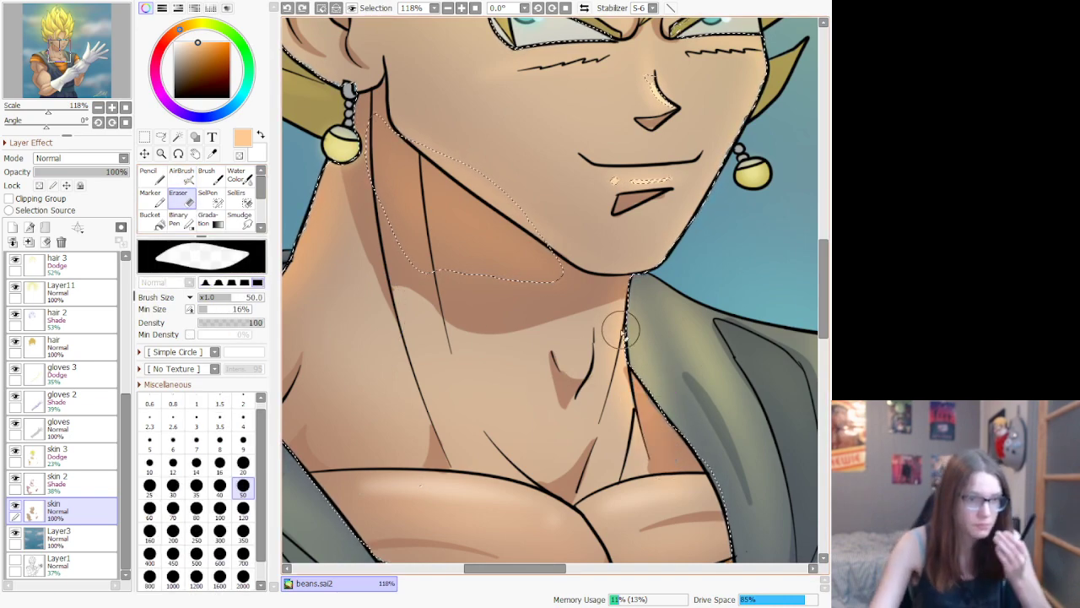
pyautogui.scroll(7, 468, 161)
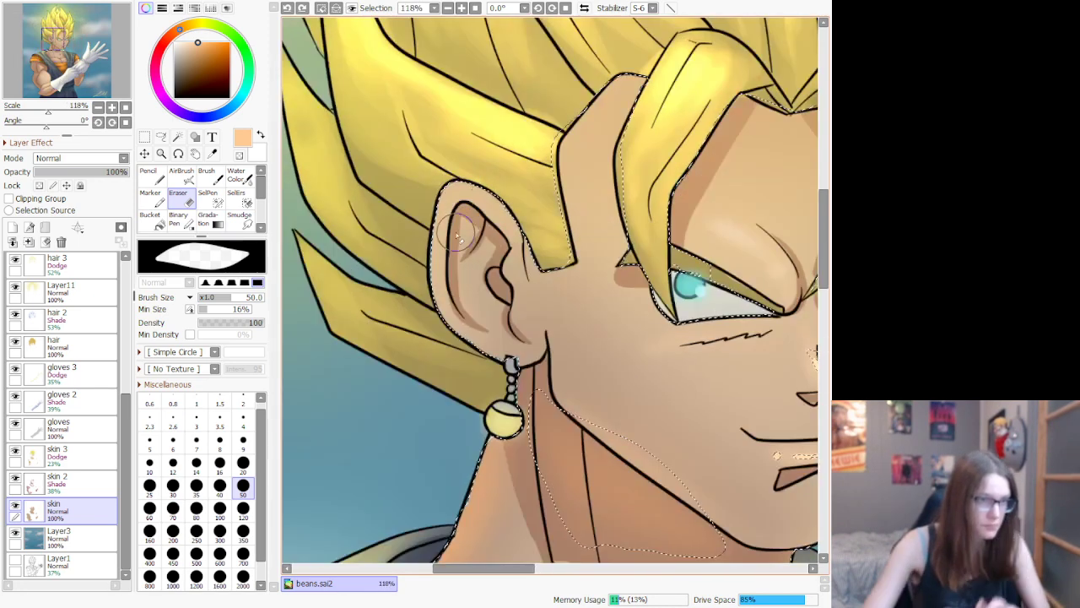
# Step: Airbrush the light orange glow along the outer rim of the ear at size 120
pyautogui.click(180, 178)
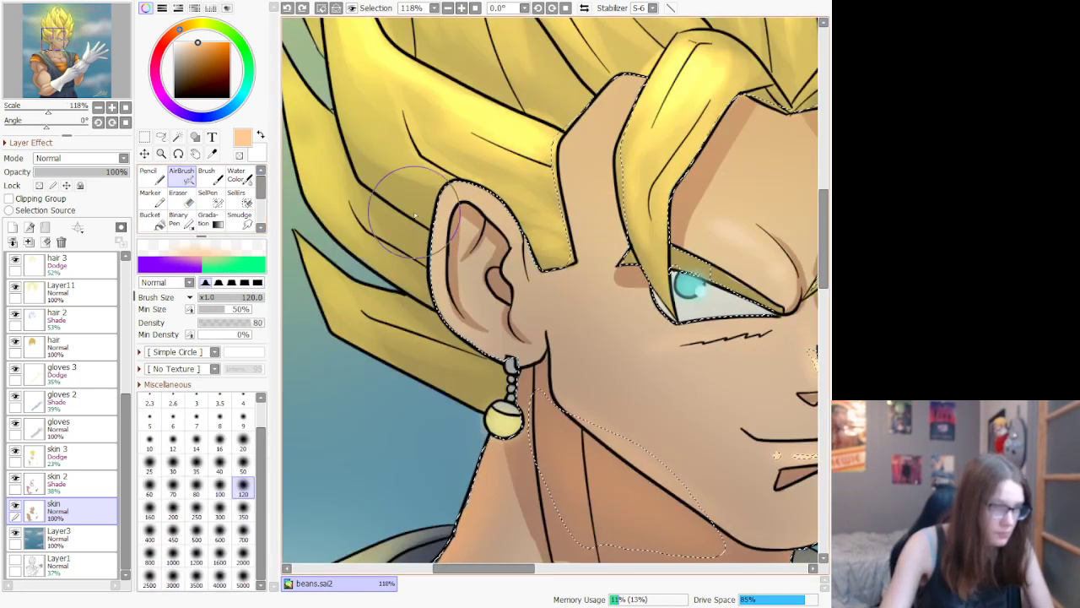
pyautogui.moveTo(414, 199)
pyautogui.mouseDown()
pyautogui.moveTo(430, 324)
pyautogui.moveTo(469, 372)
pyautogui.moveTo(509, 369)
pyautogui.mouseUp()
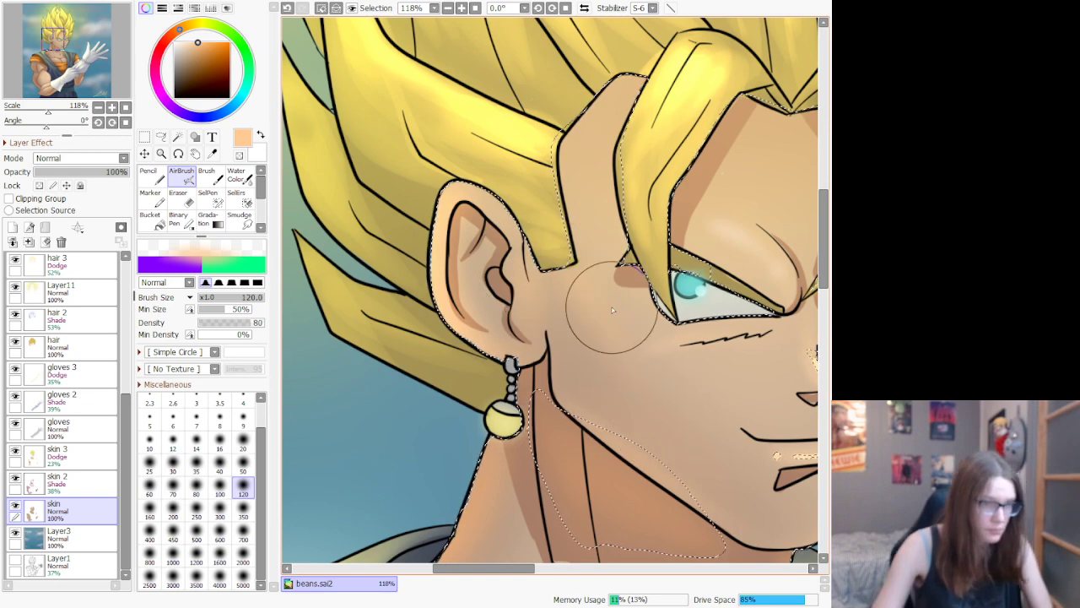
pyautogui.scroll(-5, 435, 305)
pyautogui.scroll(-3, 424, 302)
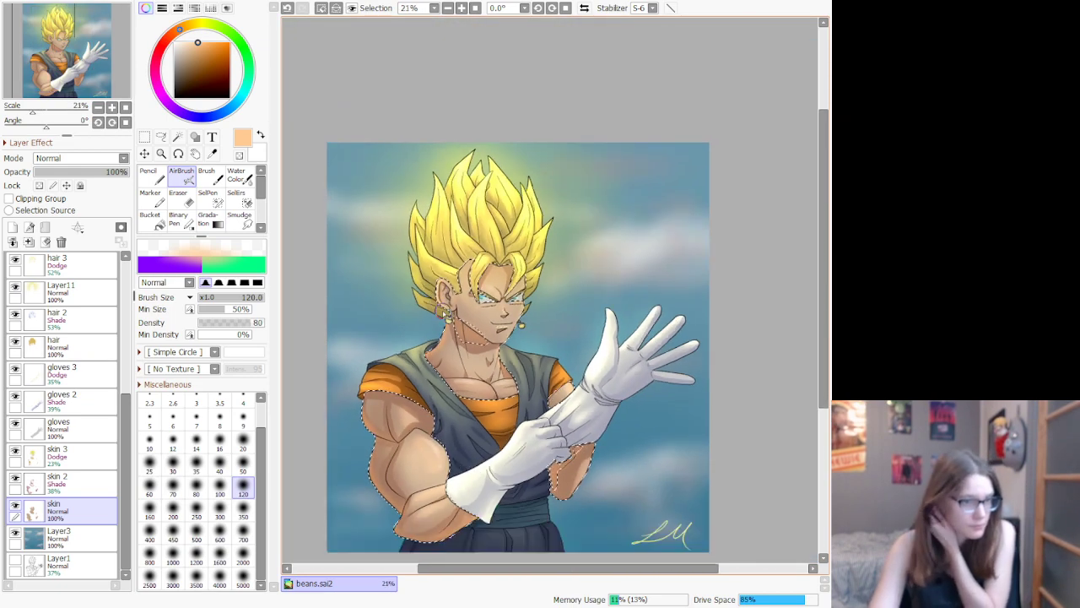
# Step: Clear the selection around the skin areas
pyautogui.scroll(1, 420, 291)
pyautogui.scroll(-4, 405, 306)
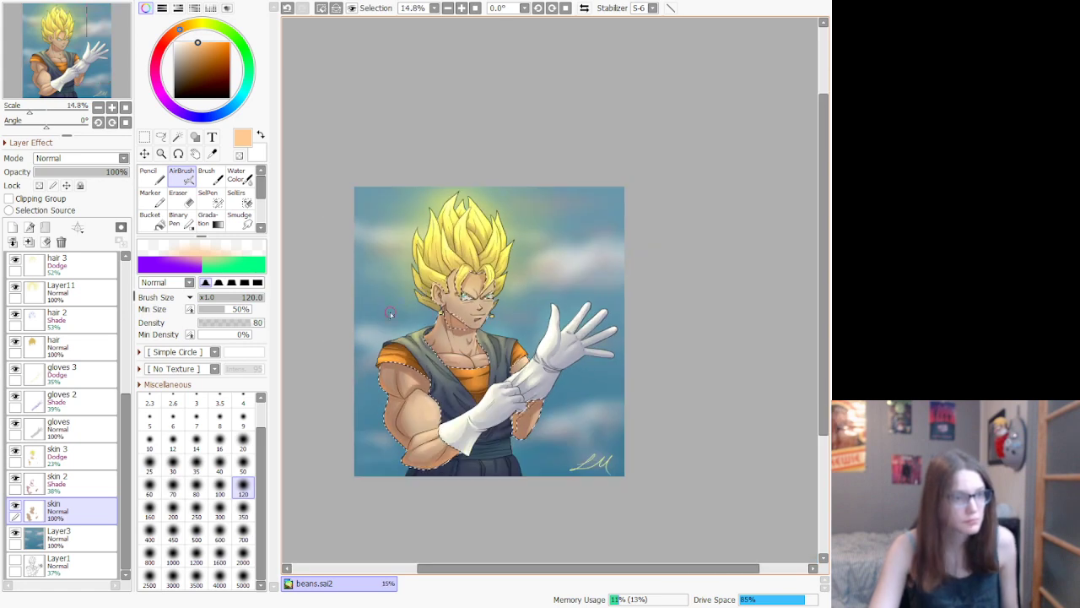
pyautogui.click(161, 136)
pyautogui.click(373, 131)
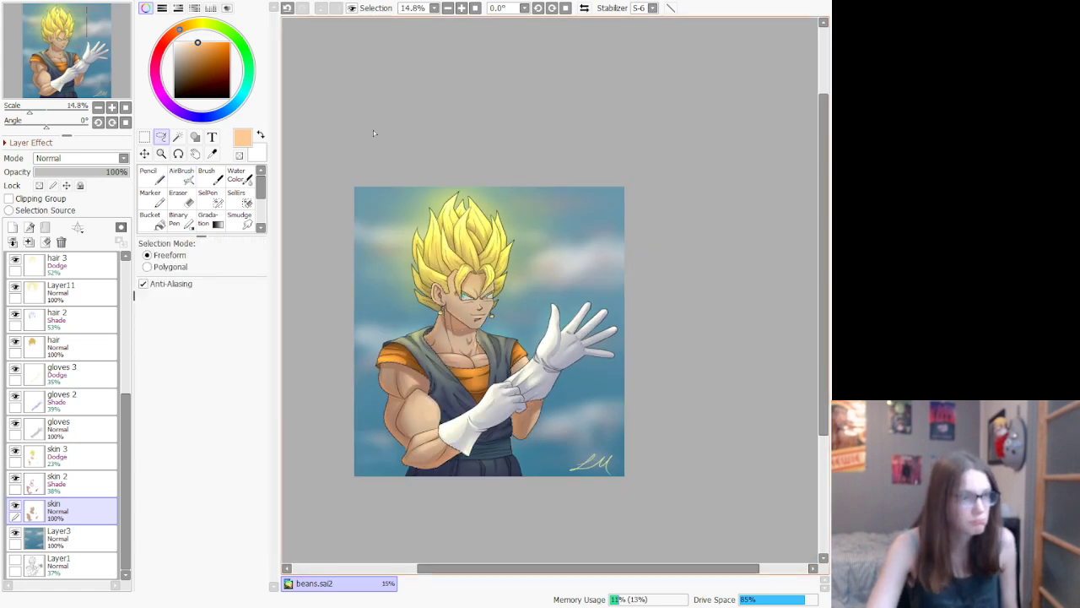
# Step: Examine the whole illustration at several magnifications to judge the skin lighting
pyautogui.scroll(-2, 363, 190)
pyautogui.scroll(3, 354, 291)
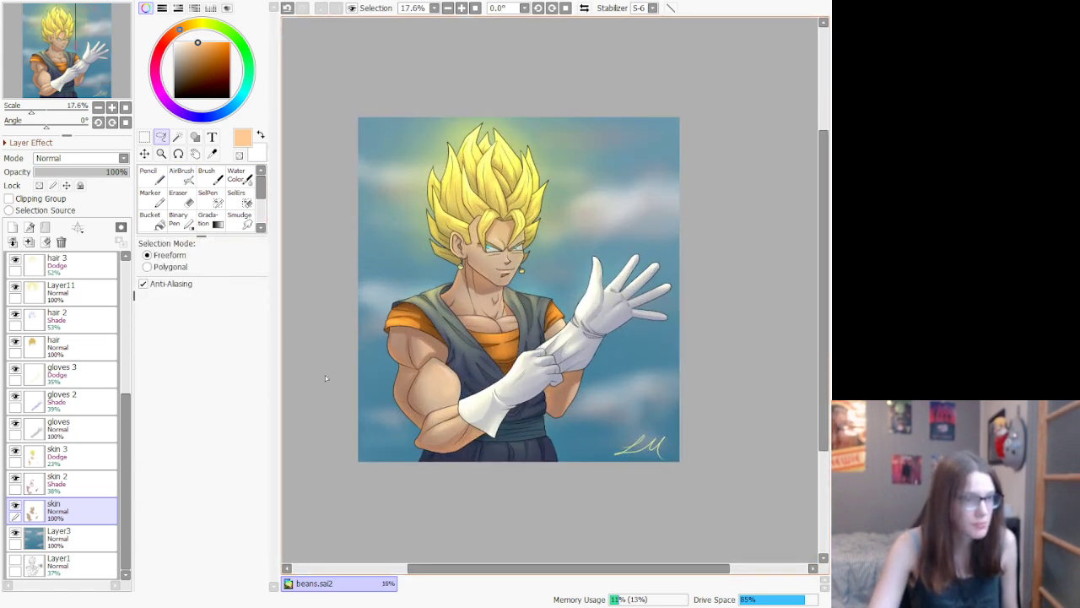
pyautogui.scroll(1, 325, 378)
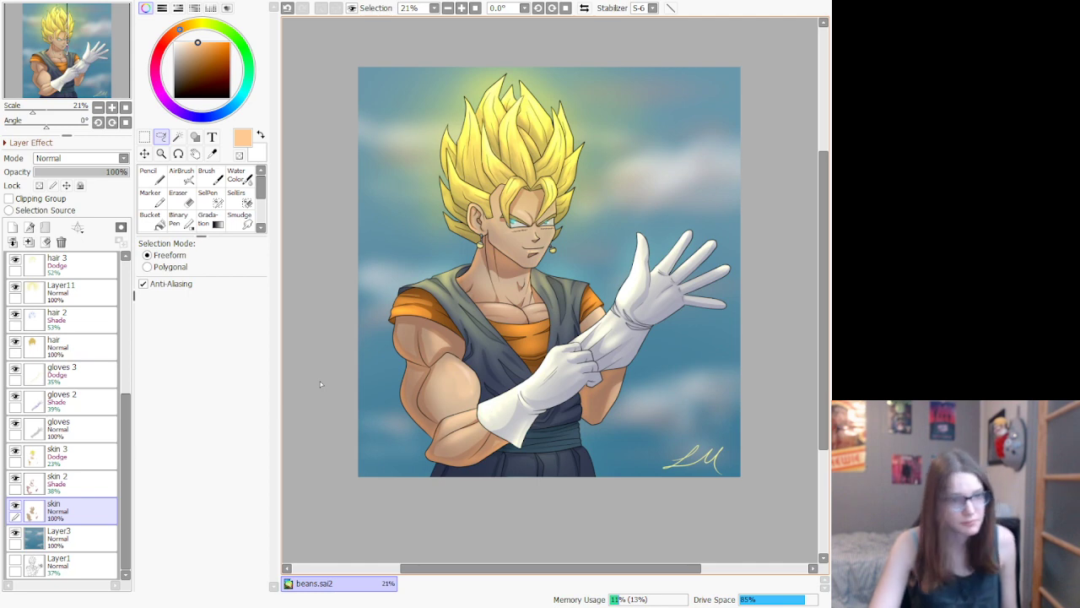
pyautogui.scroll(-3, 407, 381)
pyautogui.scroll(4, 406, 387)
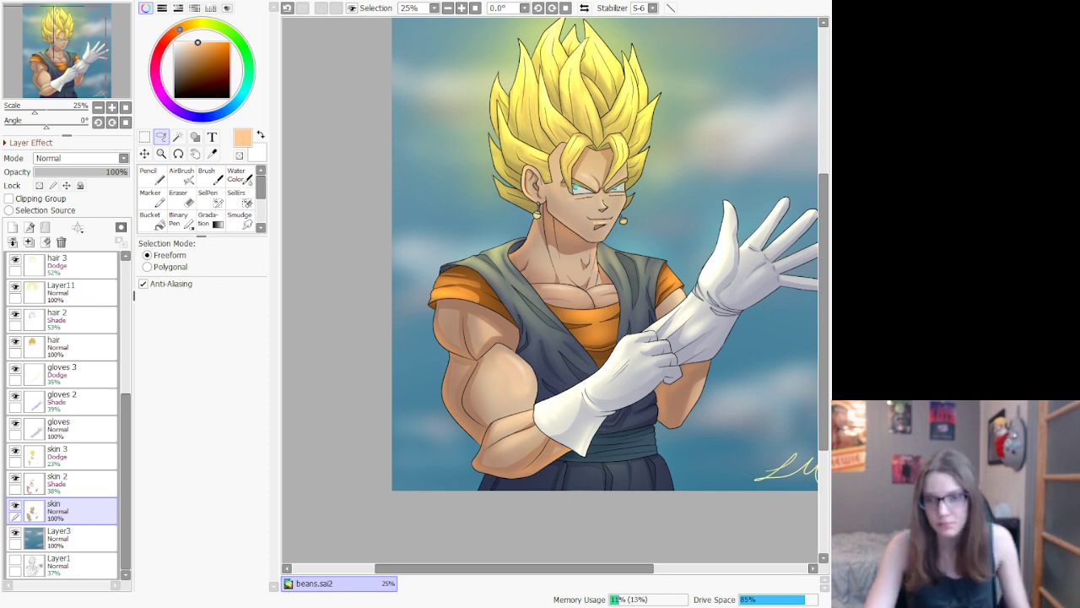
pyautogui.scroll(-4, 632, 94)
pyautogui.scroll(3, 633, 95)
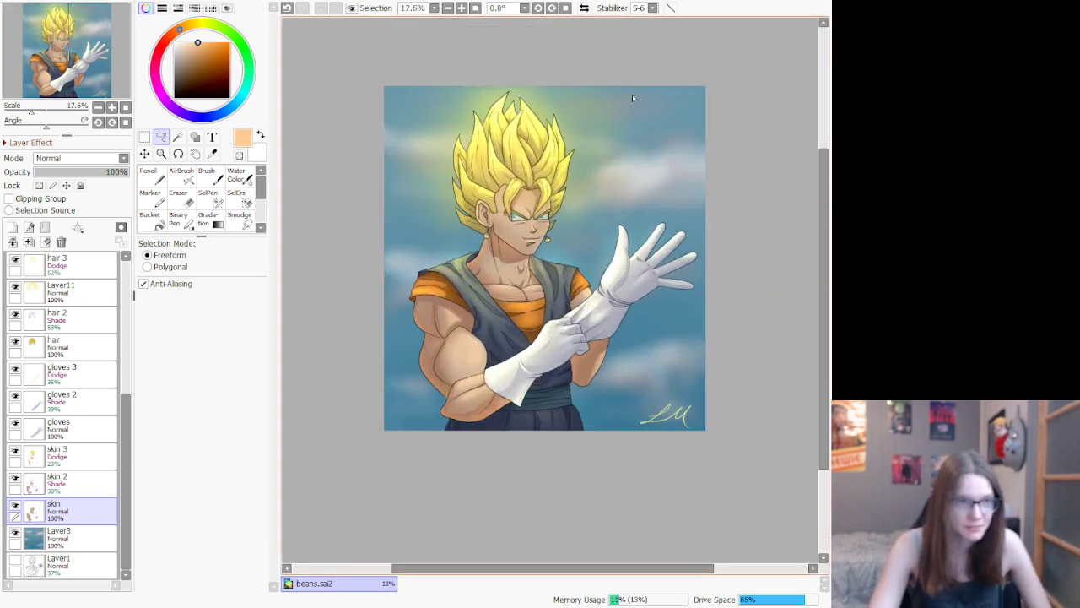
# Step: Try to soften the hair highlights on the hair 3 layer with the Soft Eraser at size 2000
pyautogui.scroll(3, 57, 402)
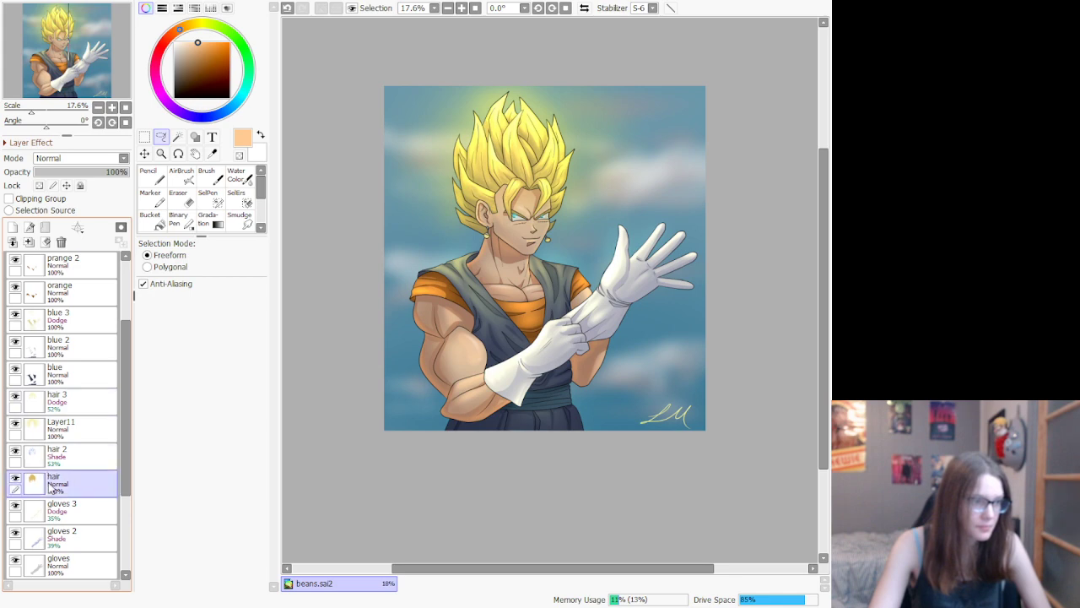
pyautogui.click(73, 457)
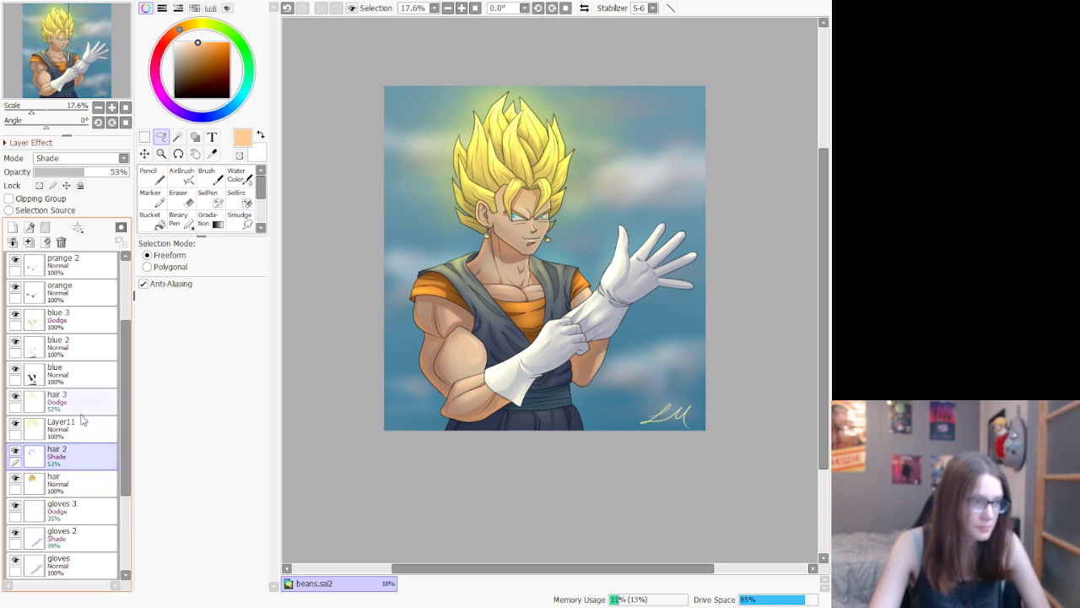
pyautogui.click(83, 426)
pyautogui.click(178, 197)
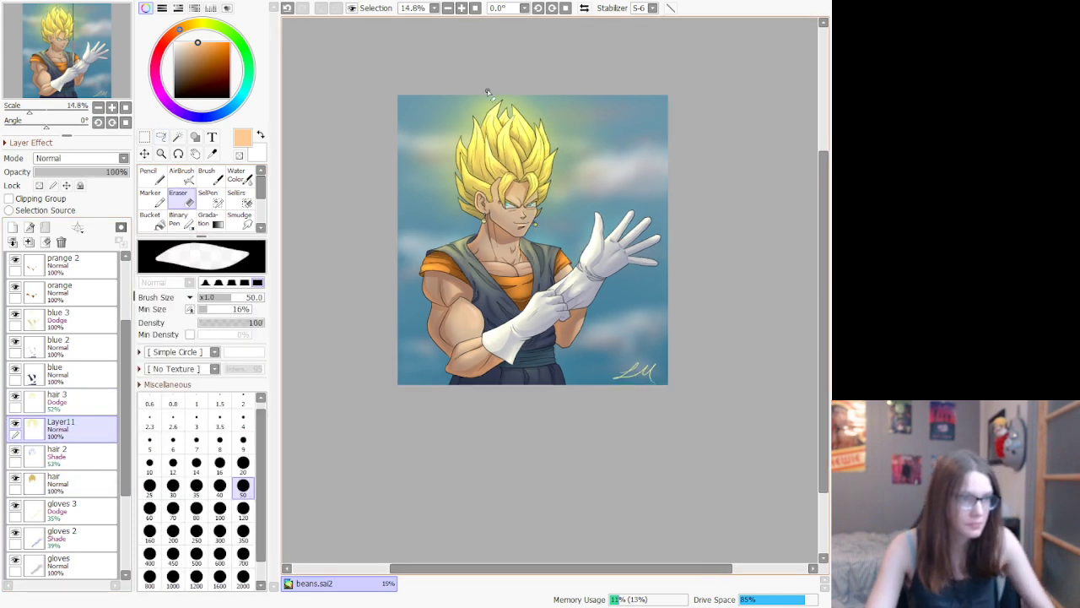
pyautogui.scroll(2, 453, 89)
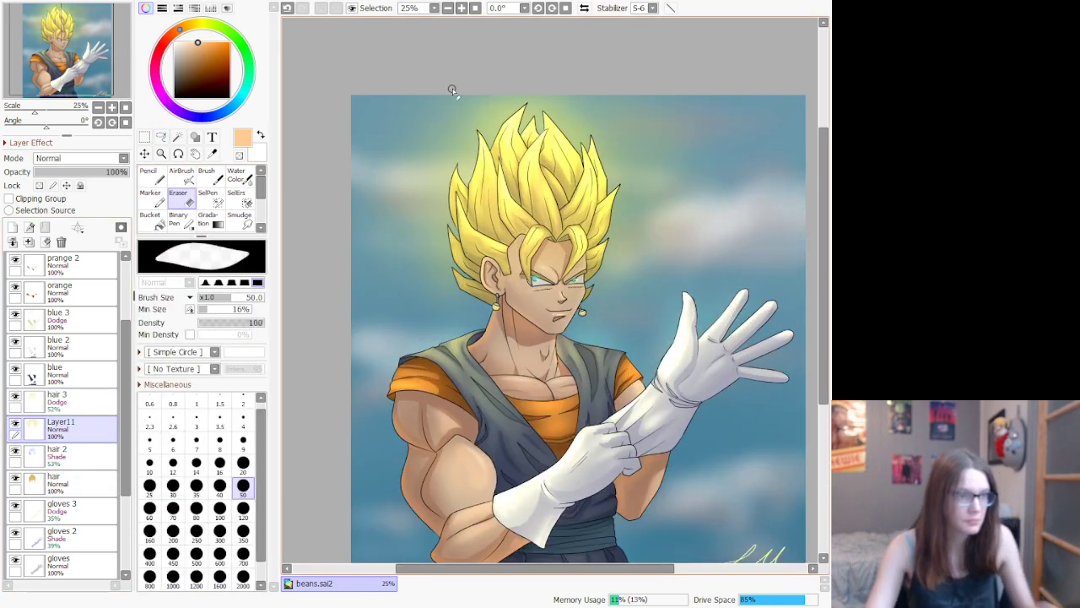
pyautogui.click(68, 400)
pyautogui.scroll(-1, 249, 448)
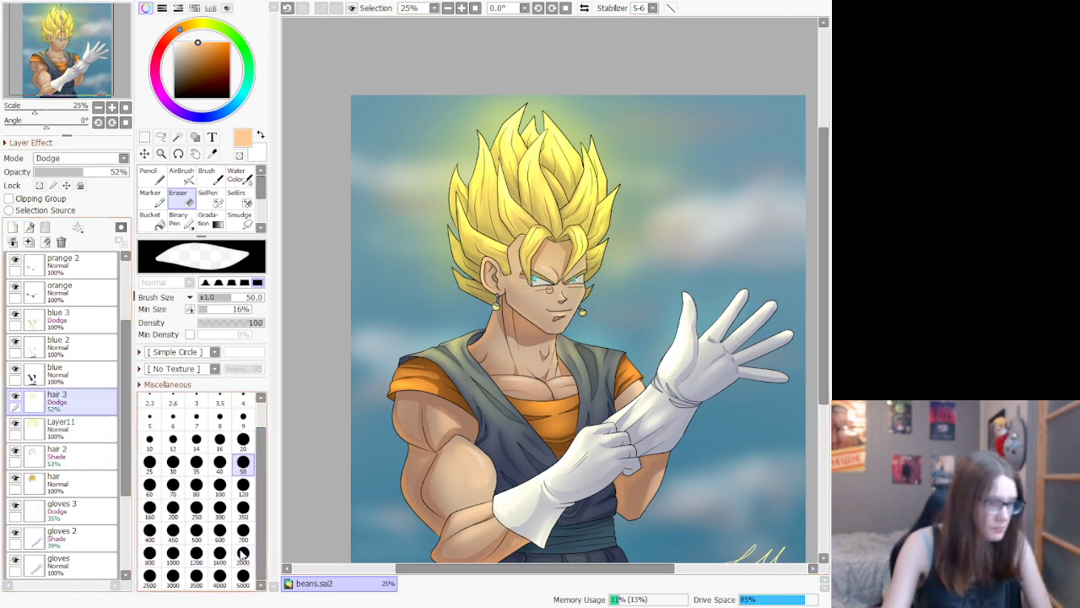
pyautogui.scroll(-3, 253, 190)
pyautogui.click(180, 179)
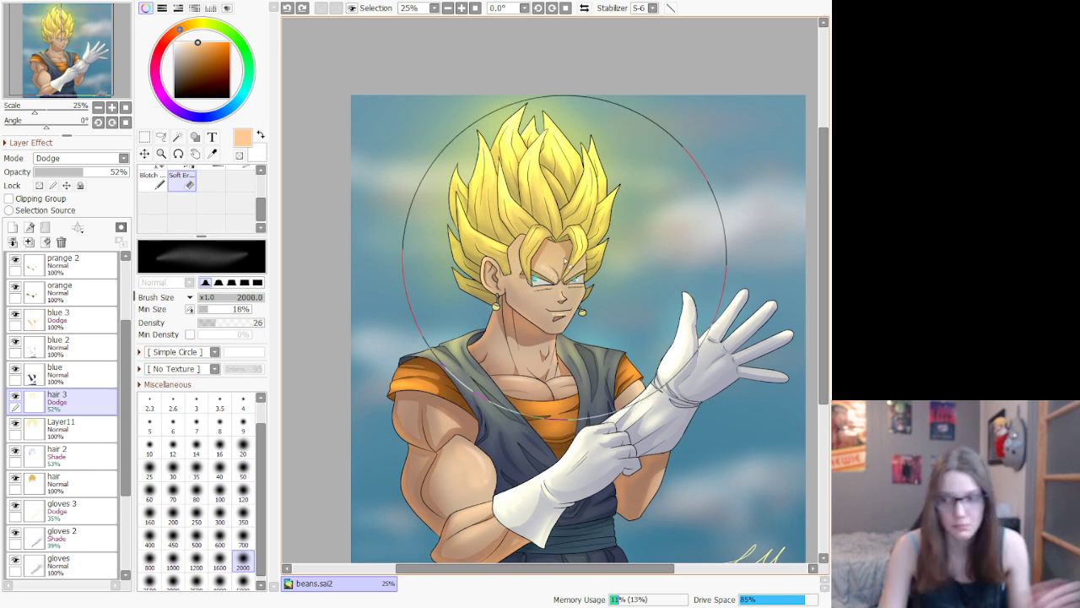
pyautogui.scroll(-2, 567, 242)
pyautogui.scroll(3, 581, 243)
pyautogui.scroll(-2, 616, 245)
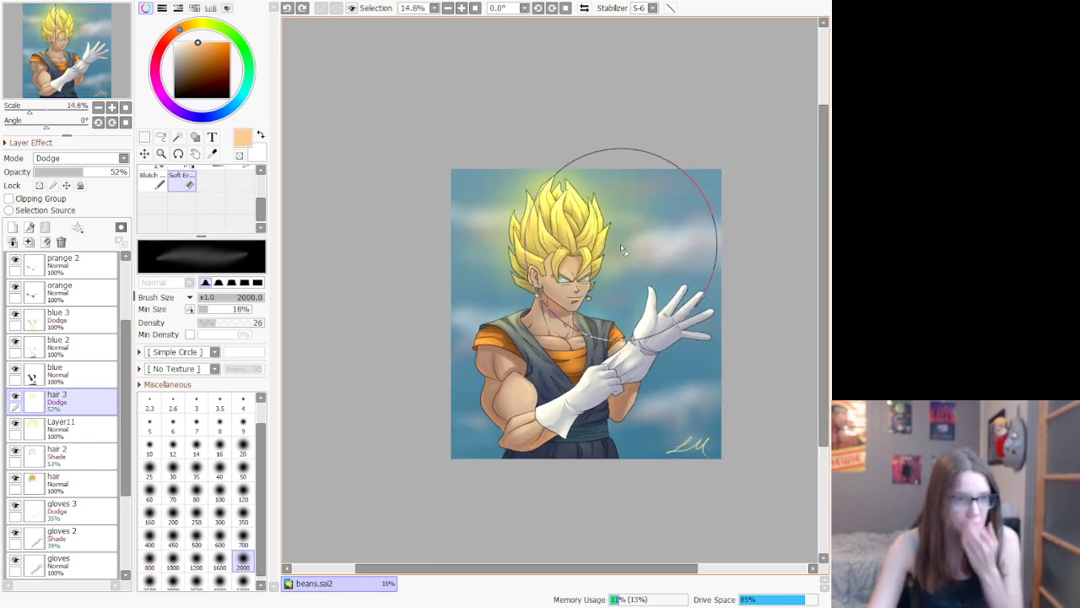
# Step: Apply a colour adjustment filter to the sky background on Layer3
pyautogui.scroll(-3, 106, 468)
pyautogui.scroll(-2, 106, 470)
pyautogui.click(85, 516)
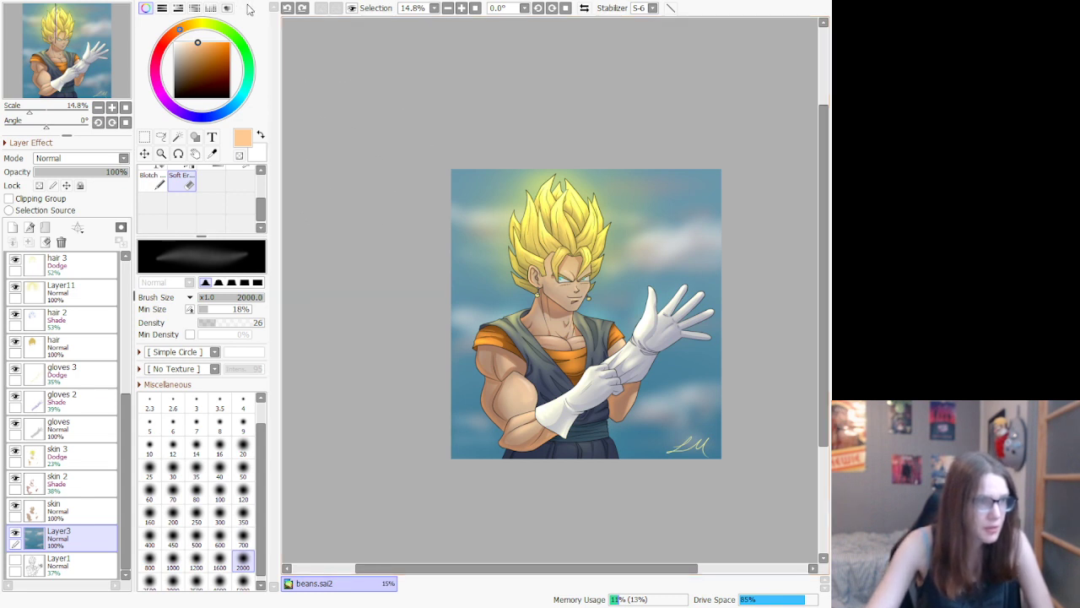
pyautogui.click(363, 11)
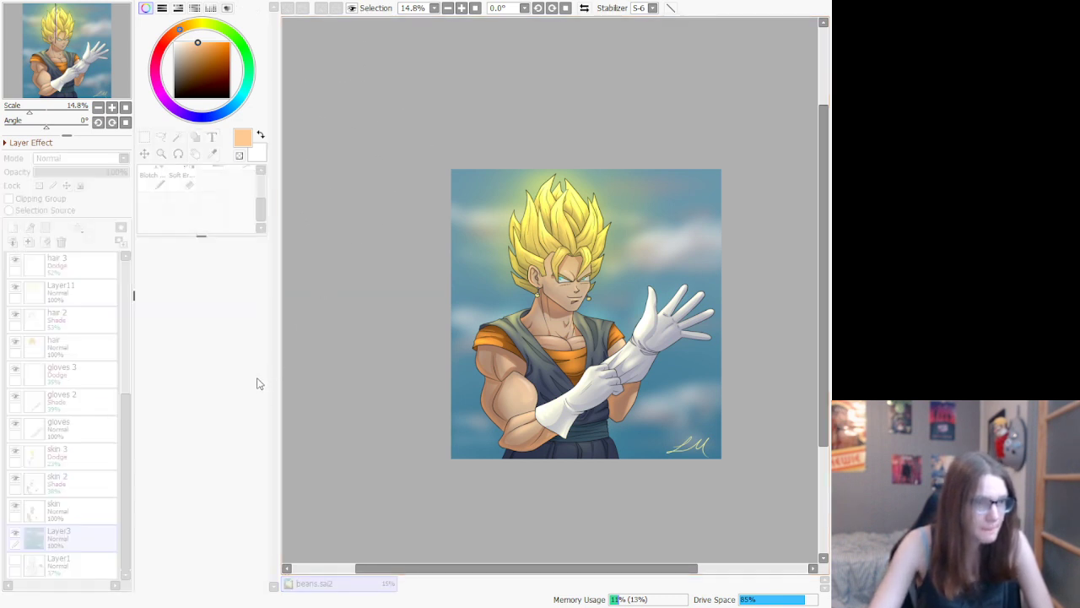
pyautogui.moveTo(258, 380); pyautogui.dragTo(218, 380)
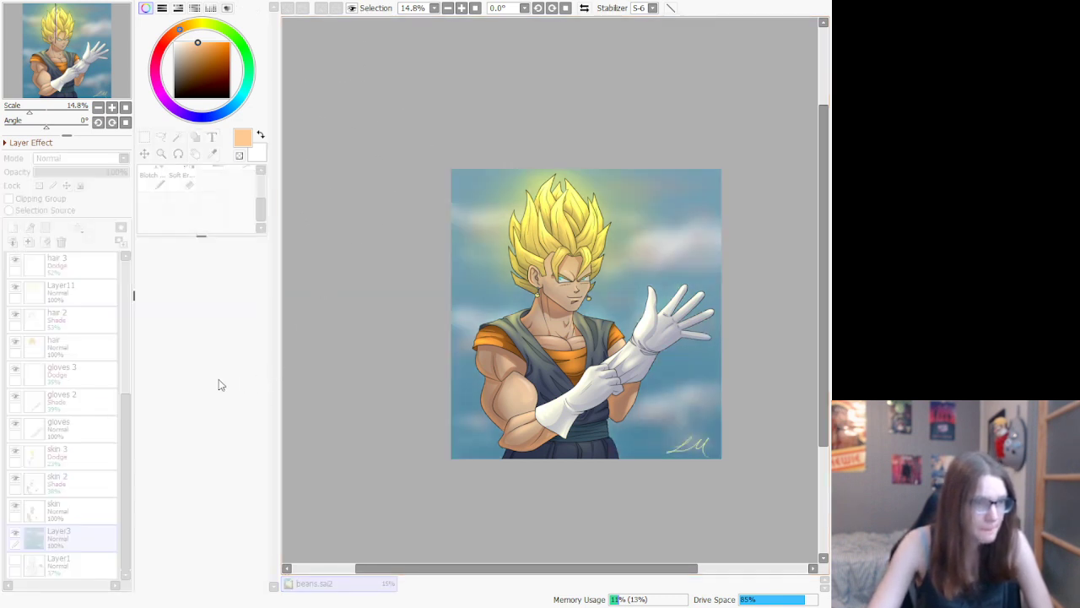
pyautogui.click(238, 418)
pyautogui.scroll(-2, 451, 366)
pyautogui.scroll(2, 643, 320)
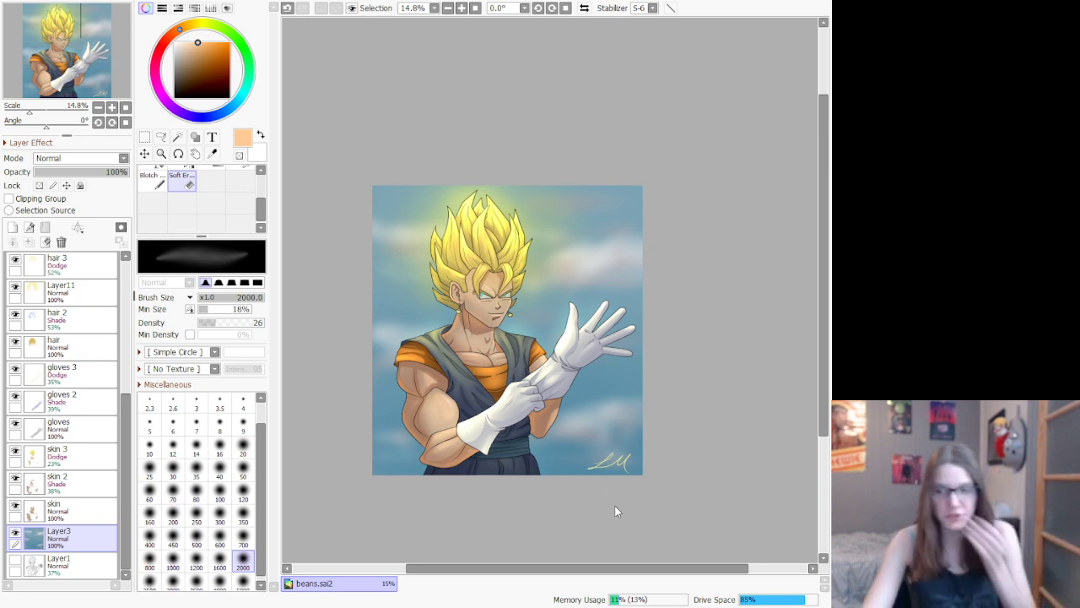
# Step: Save the illustration as vegito.png and check the whole picture
pyautogui.click(661, 450)
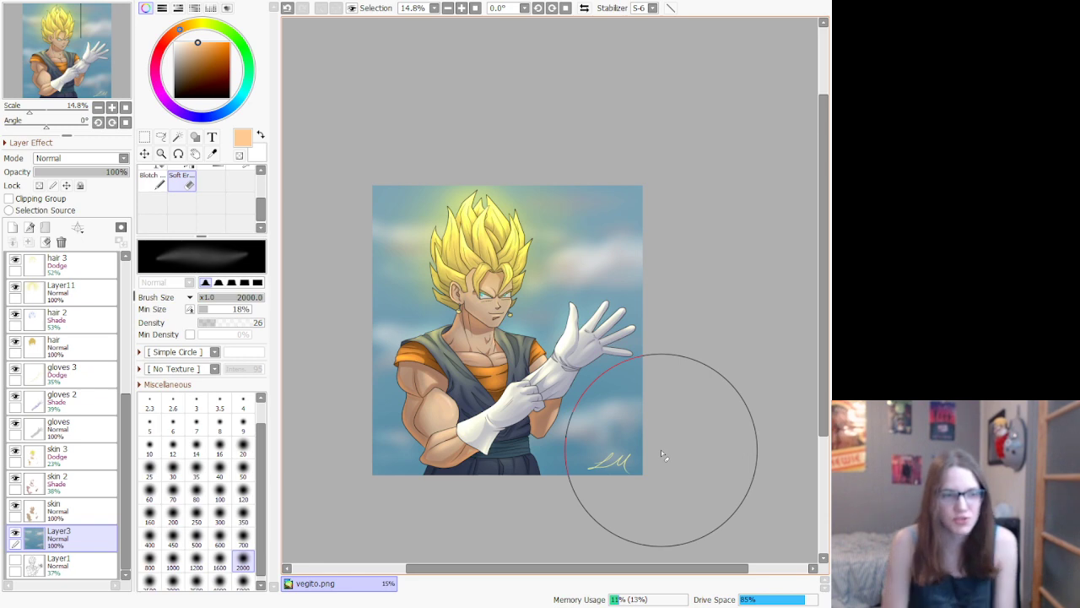
pyautogui.scroll(1, 627, 292)
pyautogui.scroll(-10, 627, 292)
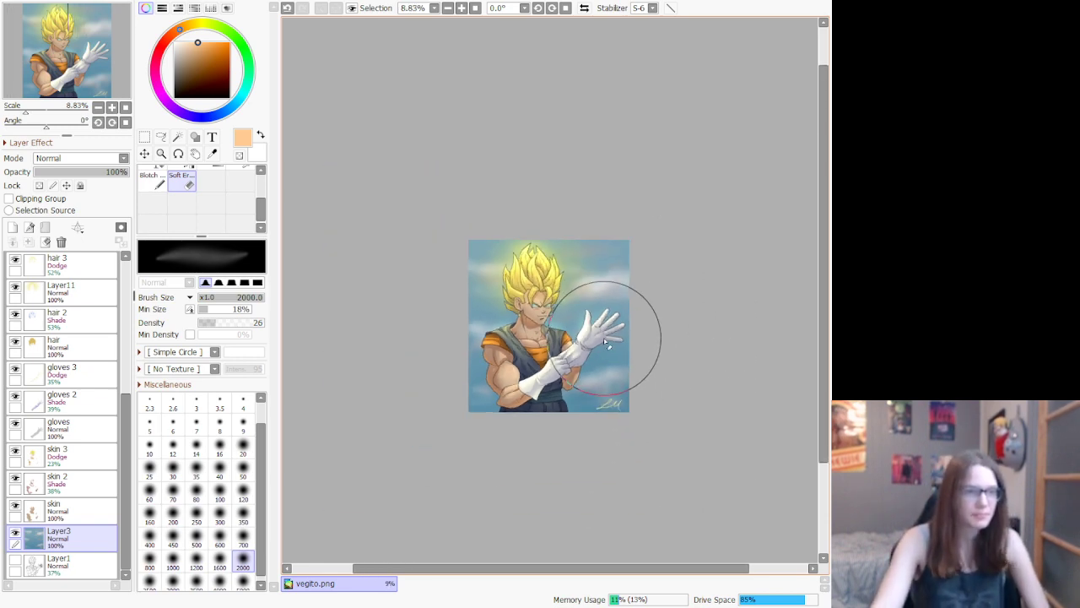
pyautogui.scroll(10, 607, 372)
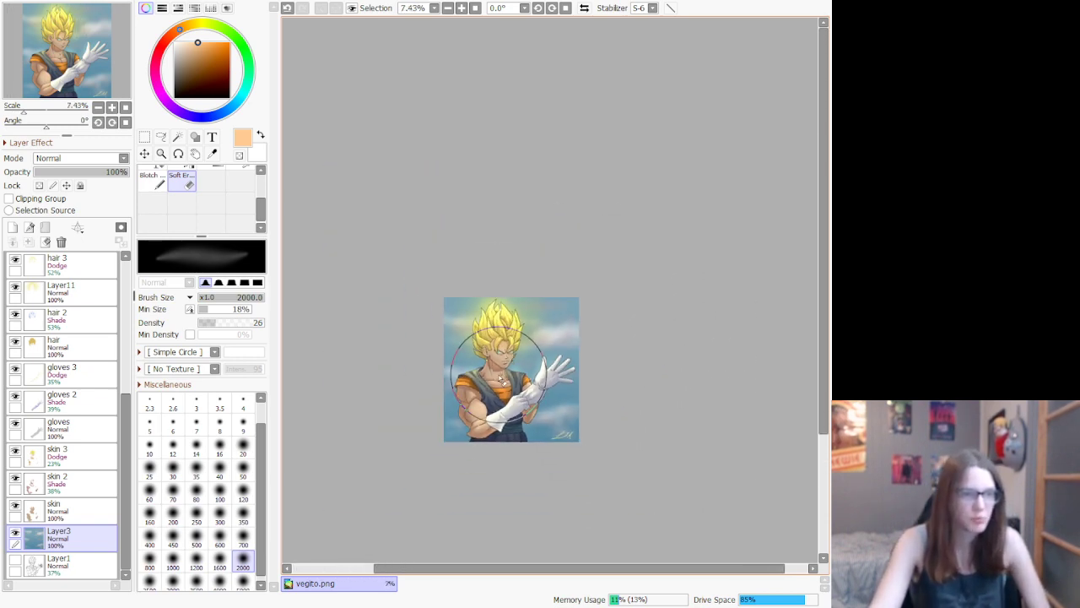
pyautogui.scroll(-5, 427, 435)
pyautogui.scroll(4, 427, 436)
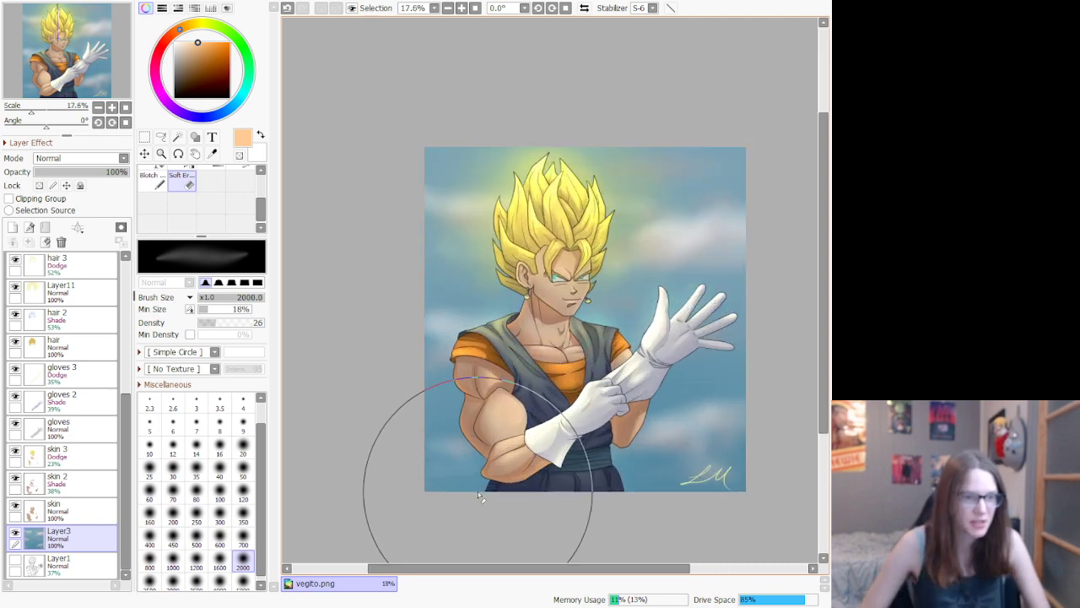
# Step: Apply a colour adjustment filter to the blue clothing on the blue layer
pyautogui.scroll(8, 67, 506)
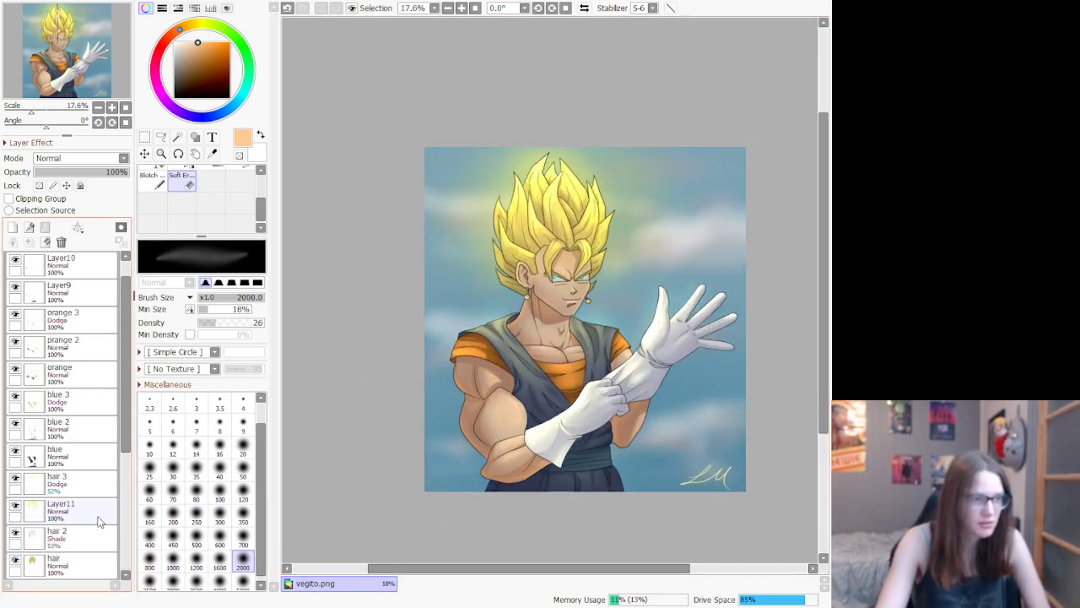
pyautogui.click(49, 479)
pyautogui.click(56, 455)
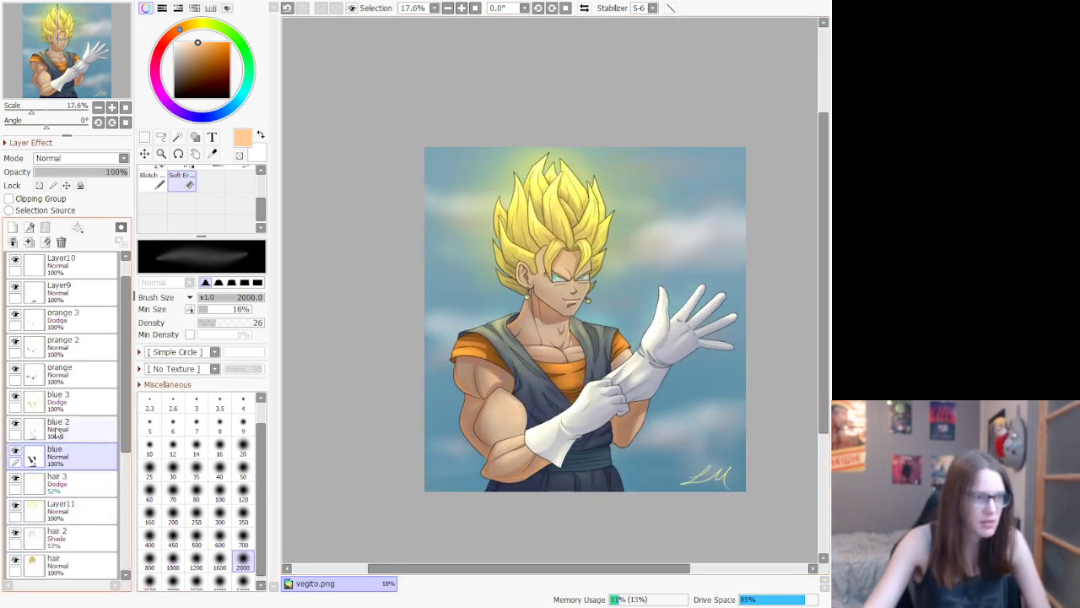
pyautogui.click(395, 12)
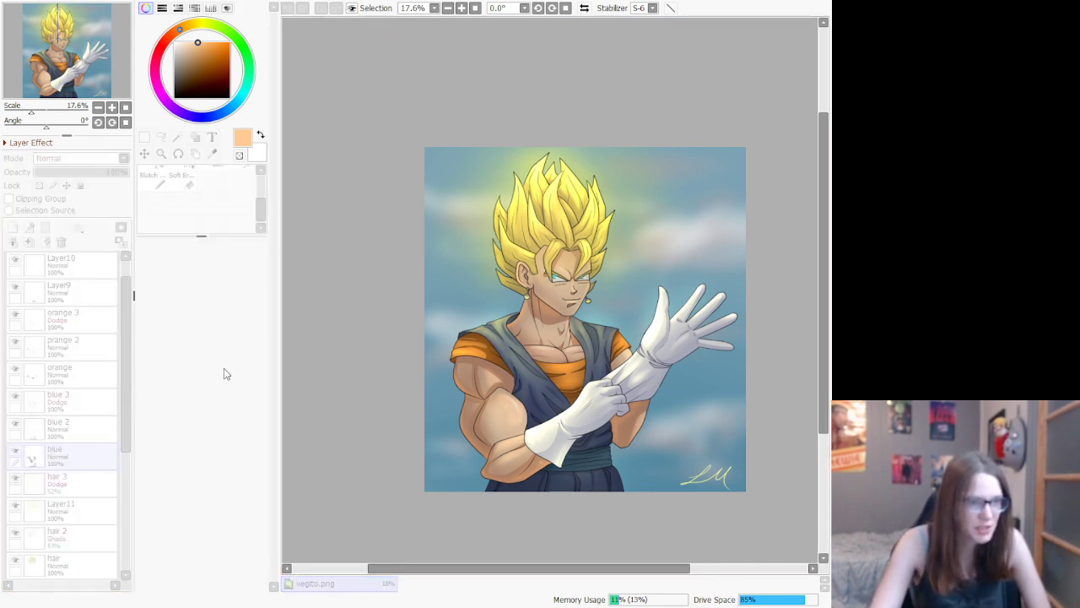
pyautogui.moveTo(224, 372); pyautogui.dragTo(276, 376)
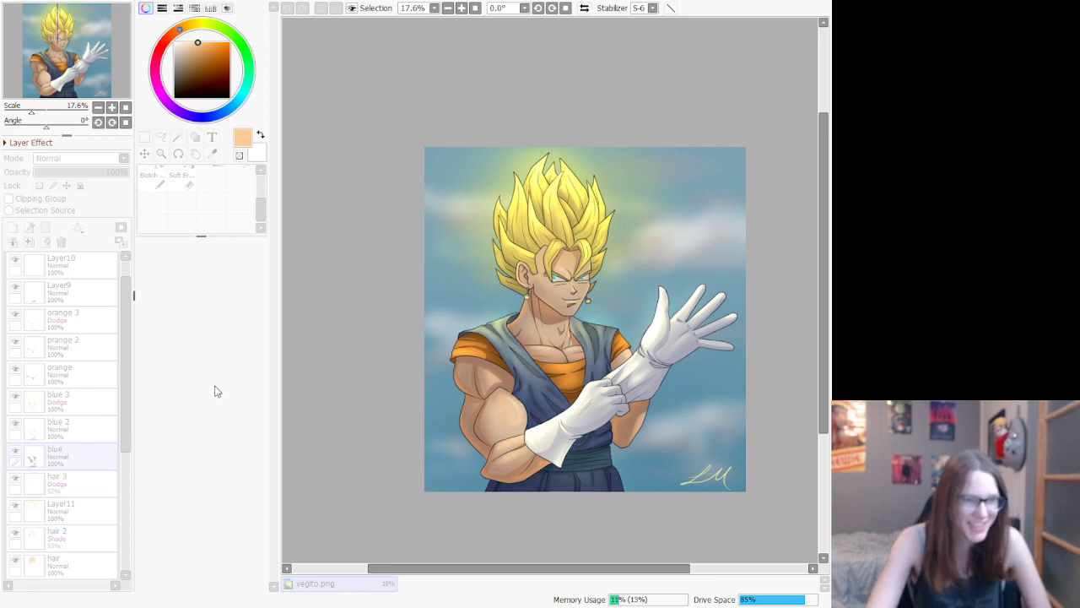
pyautogui.click(251, 432)
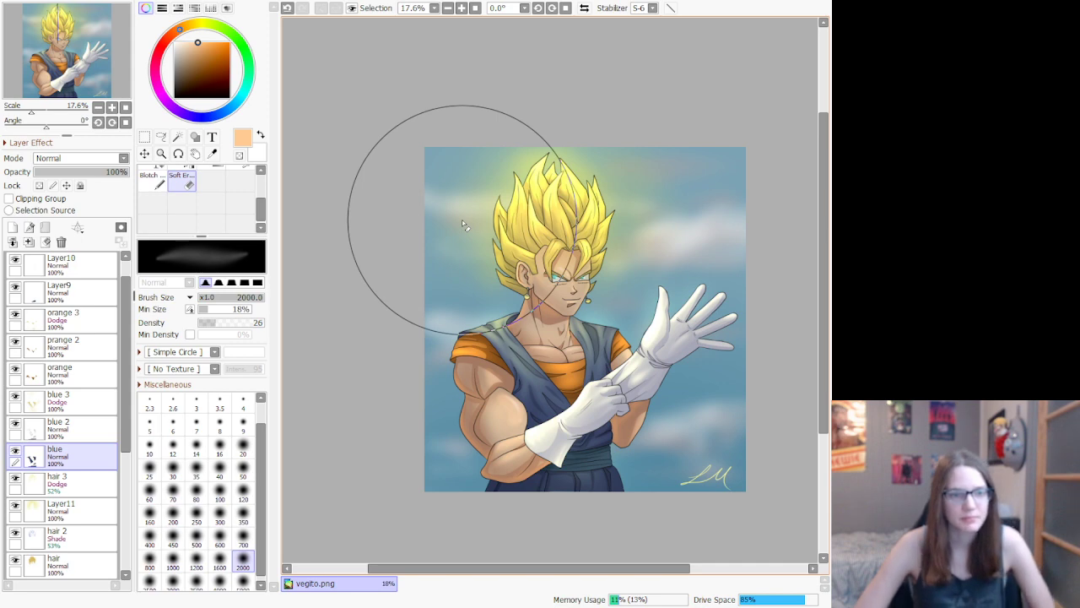
# Step: Examine the illustration at several magnifications to judge the adjusted blue clothing against the sky background
pyautogui.scroll(-1, 504, 147)
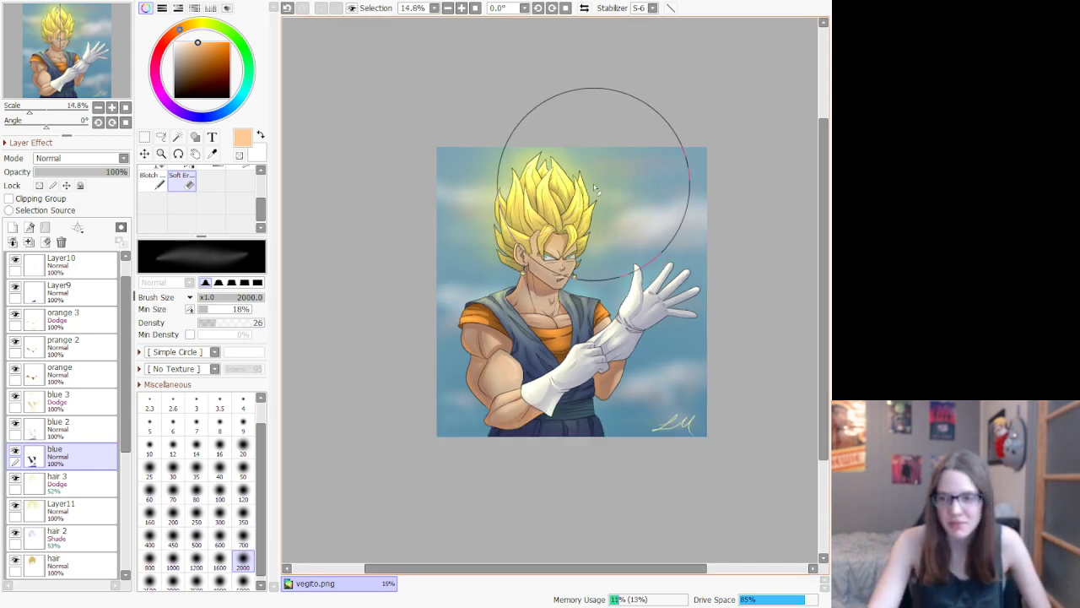
pyautogui.scroll(-2, 588, 253)
pyautogui.scroll(4, 588, 254)
pyautogui.scroll(-4, 588, 253)
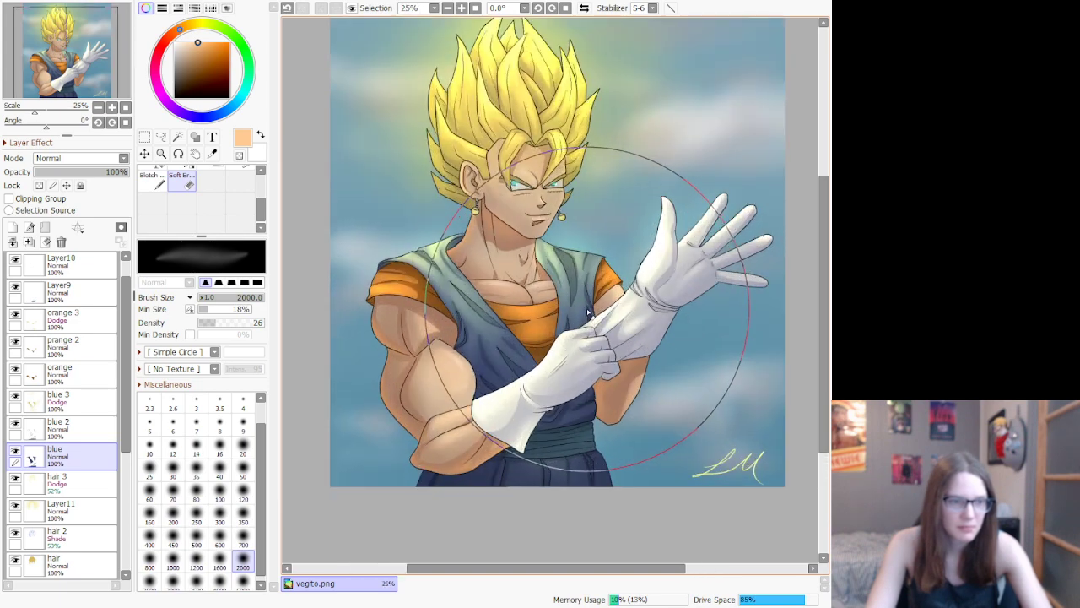
pyautogui.scroll(3, 531, 276)
pyautogui.scroll(-2, 510, 304)
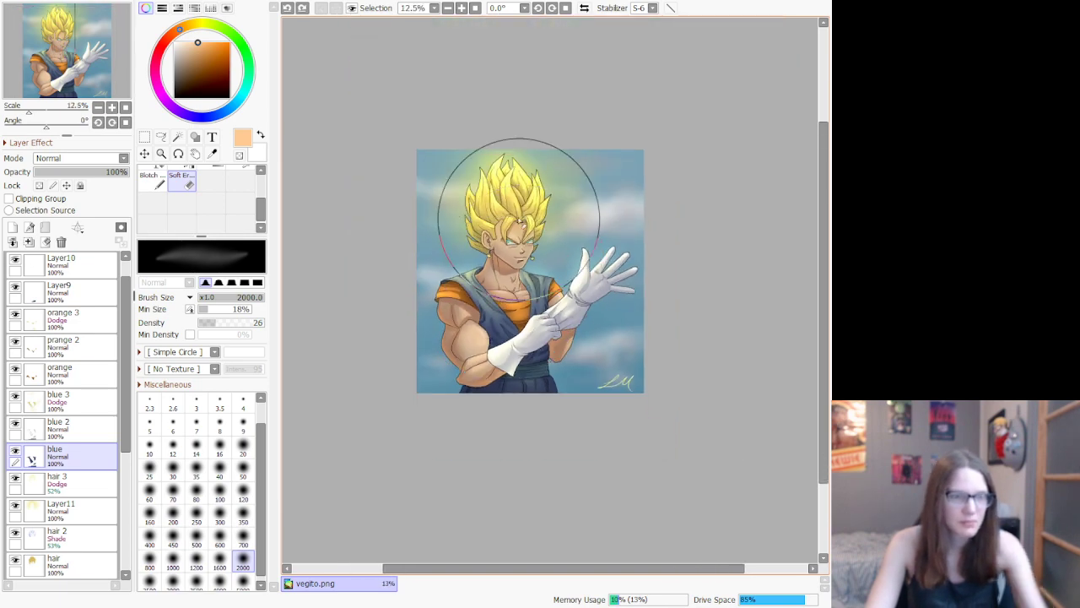
pyautogui.scroll(2, 521, 254)
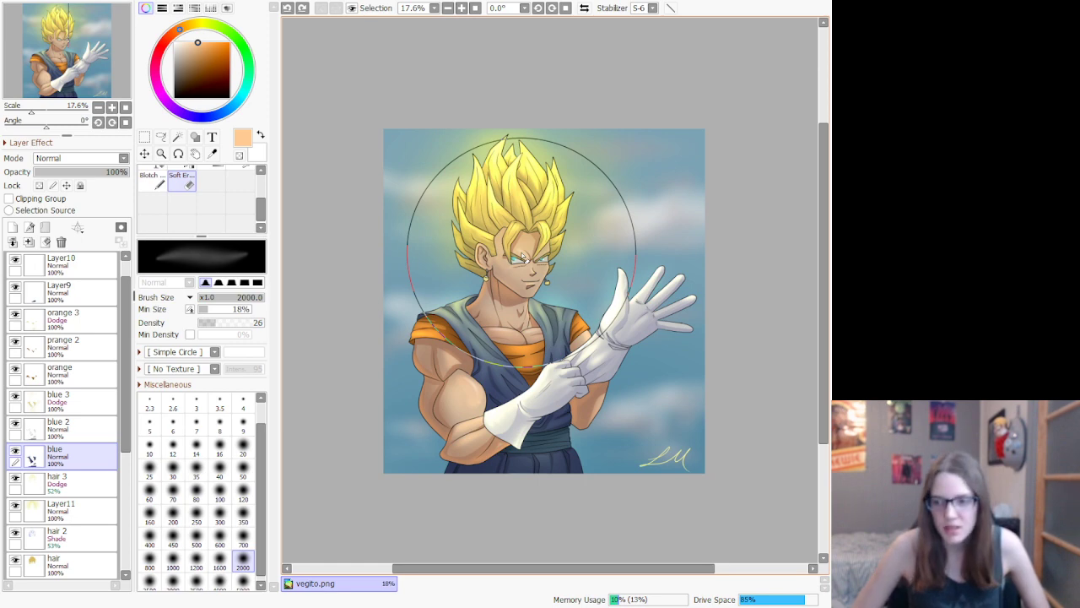